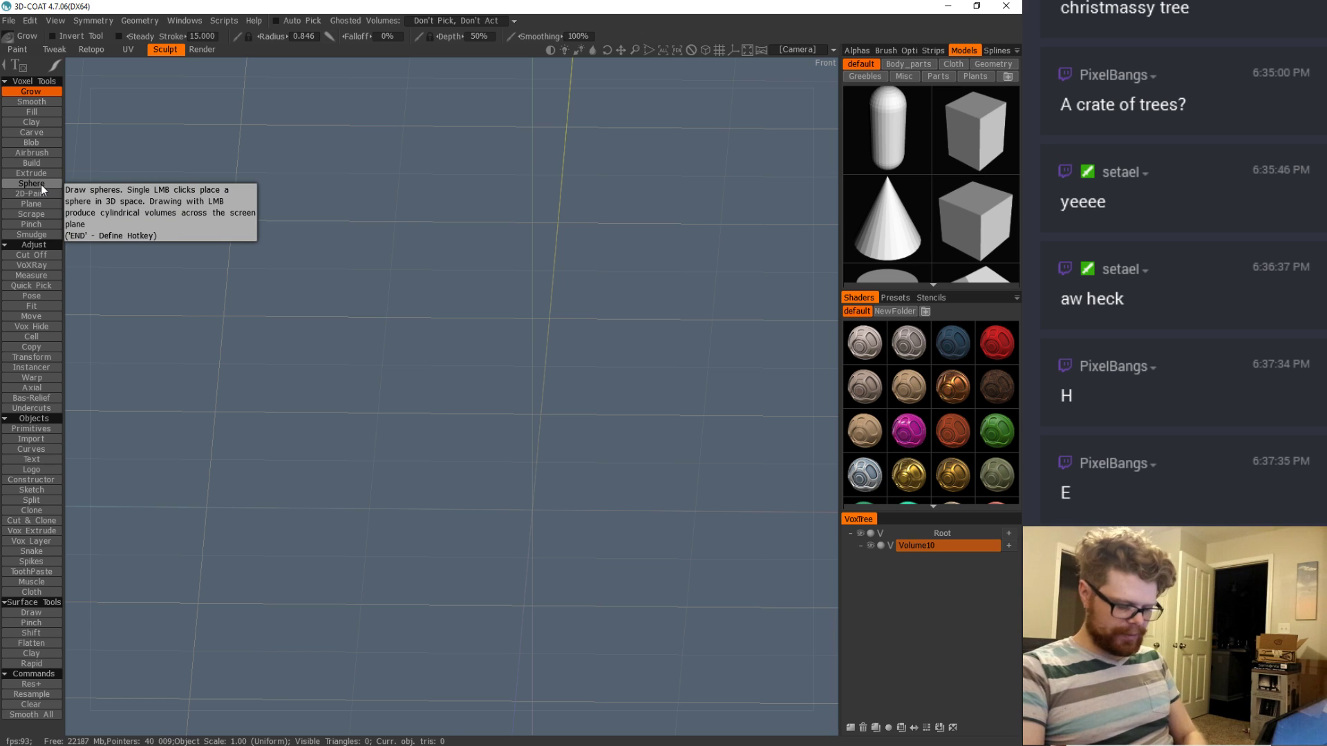
Step: Assign the hotkey S to the Sphere tool and activate that tool
{"action": "key", "text": "End"}
{"action": "key", "text": "Escape"}
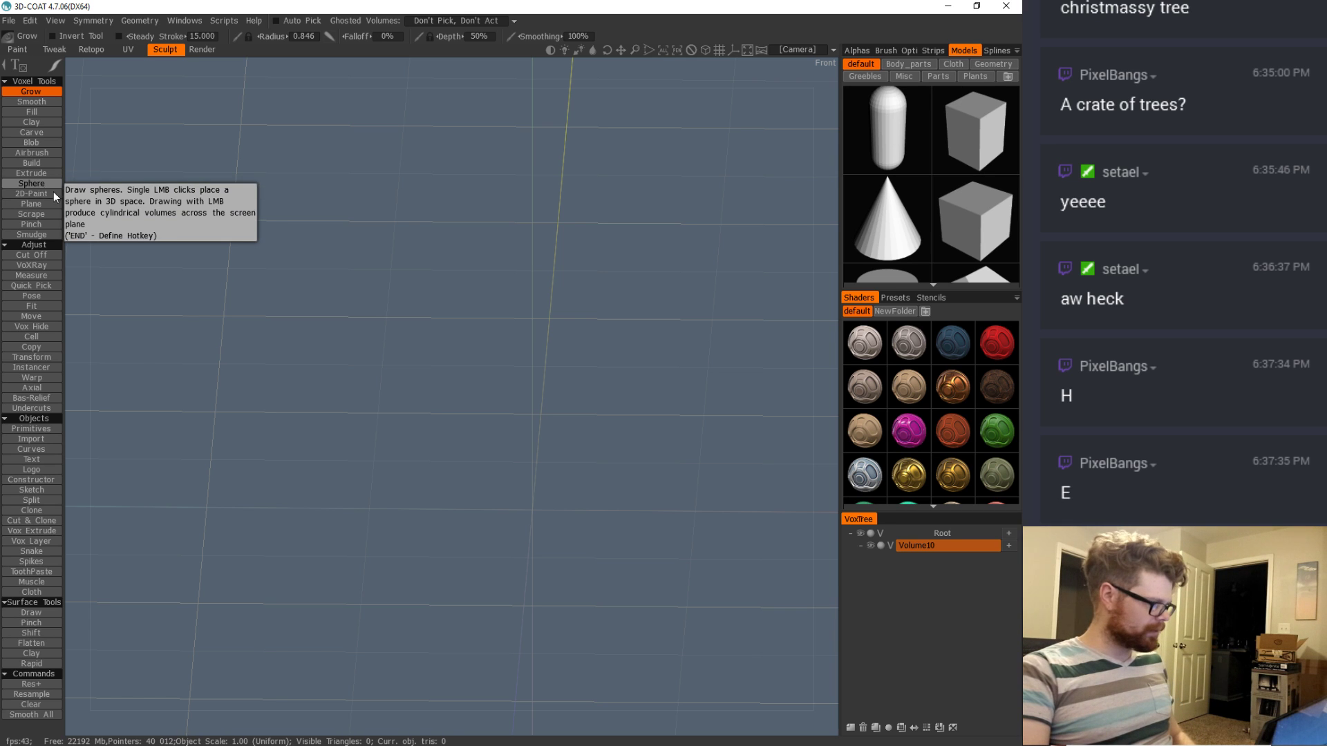
{"action": "key", "text": "s"}
{"action": "left_click_drag", "start_coordinate": [583, 515], "coordinate": [585, 551], "text": "alt"}
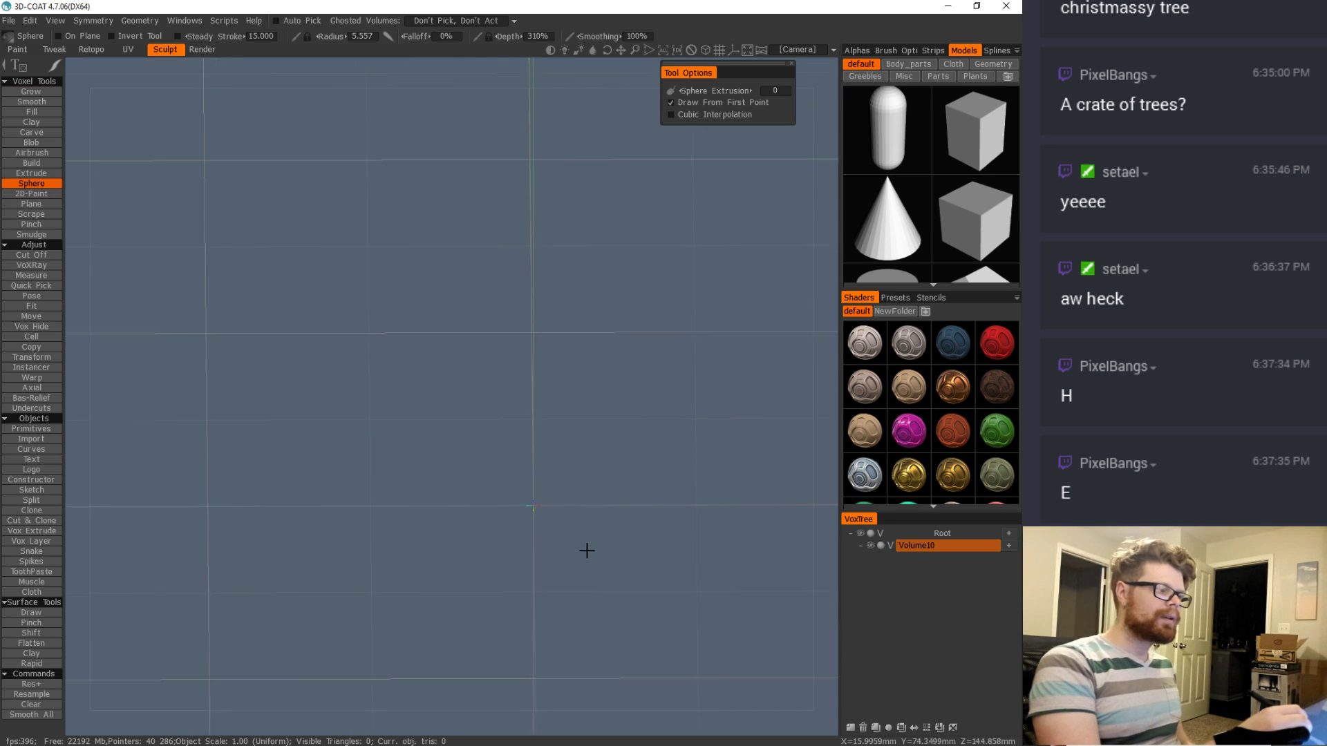
{"action": "middle_click_drag", "start_coordinate": [594, 551], "coordinate": [654, 576], "text": "alt"}
{"action": "right_click_drag", "start_coordinate": [645, 576], "coordinate": [599, 586], "text": "alt"}
{"action": "middle_click_drag", "start_coordinate": [599, 587], "coordinate": [622, 555], "text": "alt"}
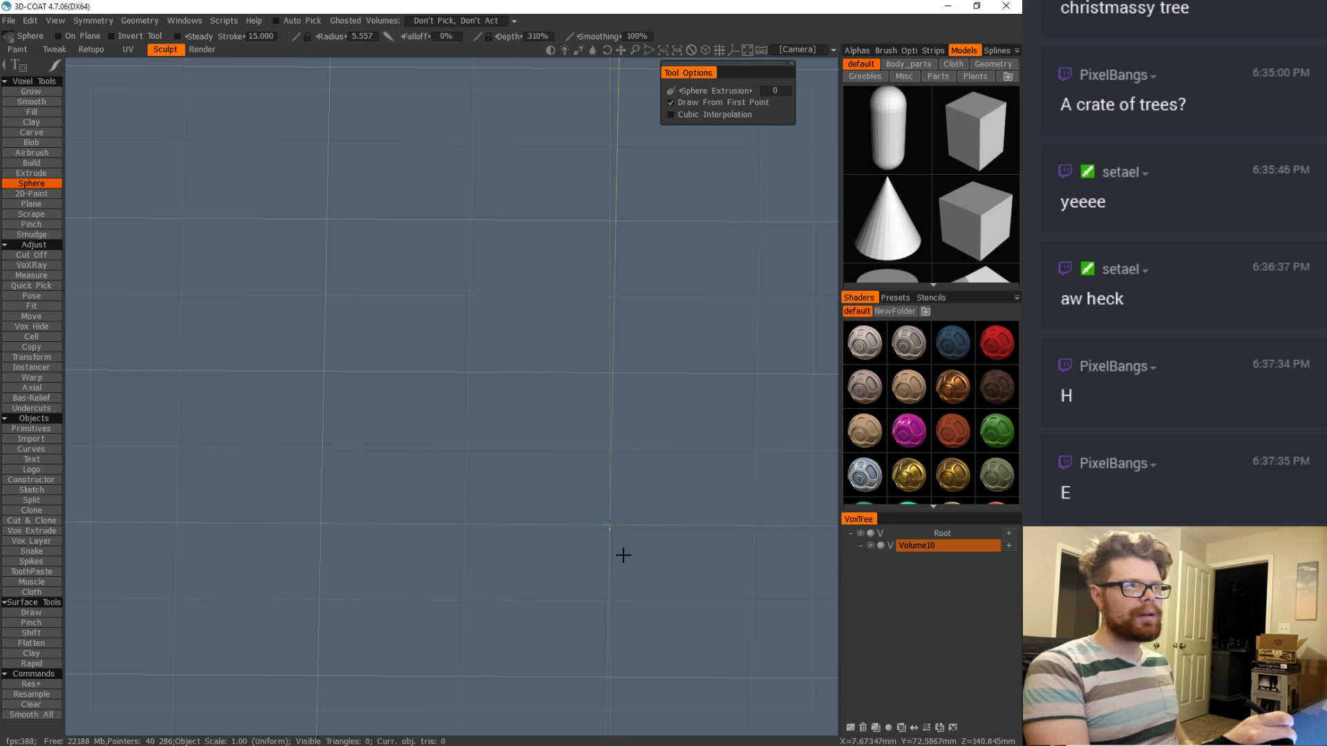
{"action": "left_click_drag", "start_coordinate": [539, 525], "coordinate": [528, 428]}
{"action": "key", "text": "ctrl+z"}
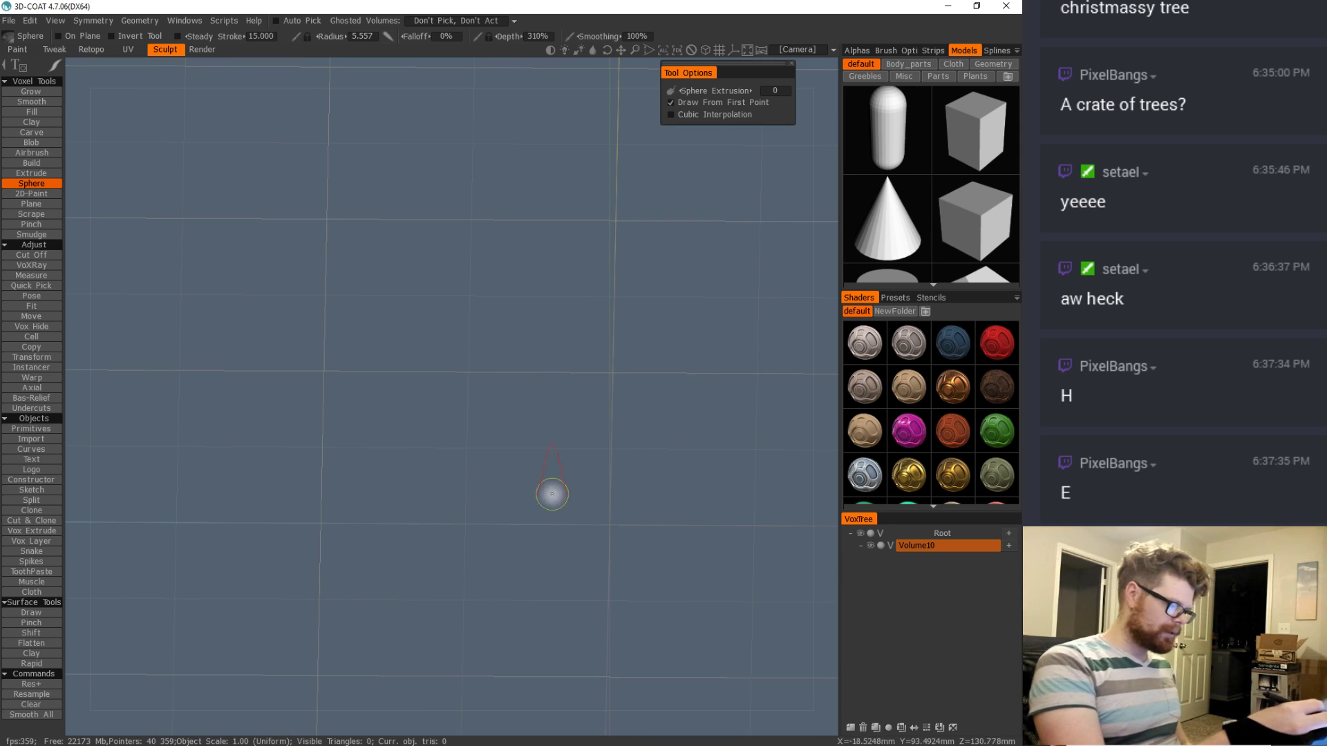
{"action": "mouse_move", "coordinate": [530, 522]}
{"action": "left_mouse_down"}
{"action": "mouse_move", "coordinate": [503, 402]}
{"action": "mouse_move", "coordinate": [523, 377]}
{"action": "left_mouse_up"}
{"action": "key", "text": "ctrl+z"}
Step: Try a thick curved Sphere stroke rising from the ground line in the front view, using an enlarged brush radius
{"action": "left_click_drag", "start_coordinate": [618, 477], "coordinate": [618, 439], "text": "alt"}
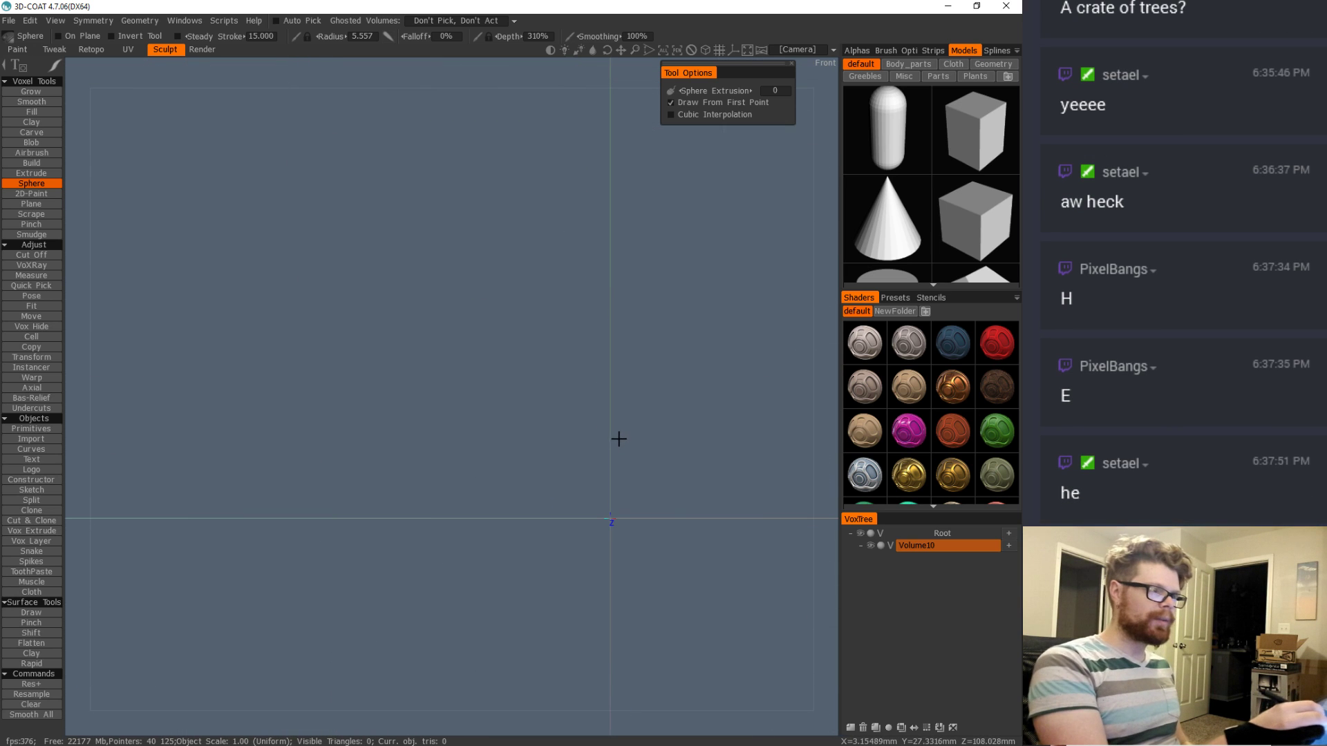
{"action": "key", "text": "bracketright"}
{"action": "key", "text": "bracketright"}
{"action": "key", "text": "bracketright"}
{"action": "key", "text": "bracketright"}
{"action": "key", "text": "bracketright"}
{"action": "key", "text": "bracketright"}
{"action": "key", "text": "bracketright"}
{"action": "key", "text": "bracketright"}
{"action": "key", "text": "bracketright"}
{"action": "key", "text": "bracketright"}
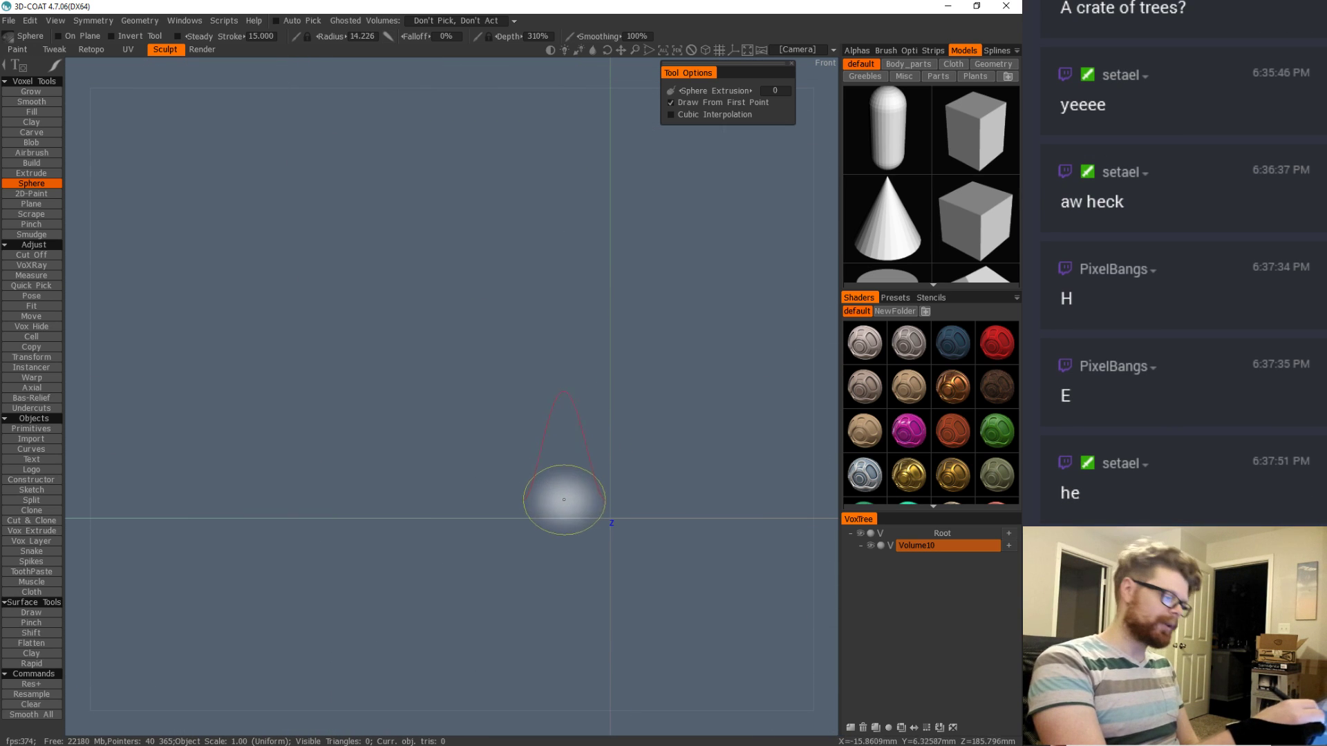
{"action": "mouse_move", "coordinate": [605, 501]}
{"action": "left_mouse_down"}
{"action": "mouse_move", "coordinate": [551, 443]}
{"action": "mouse_move", "coordinate": [533, 220]}
{"action": "mouse_move", "coordinate": [512, 192]}
{"action": "left_mouse_up"}
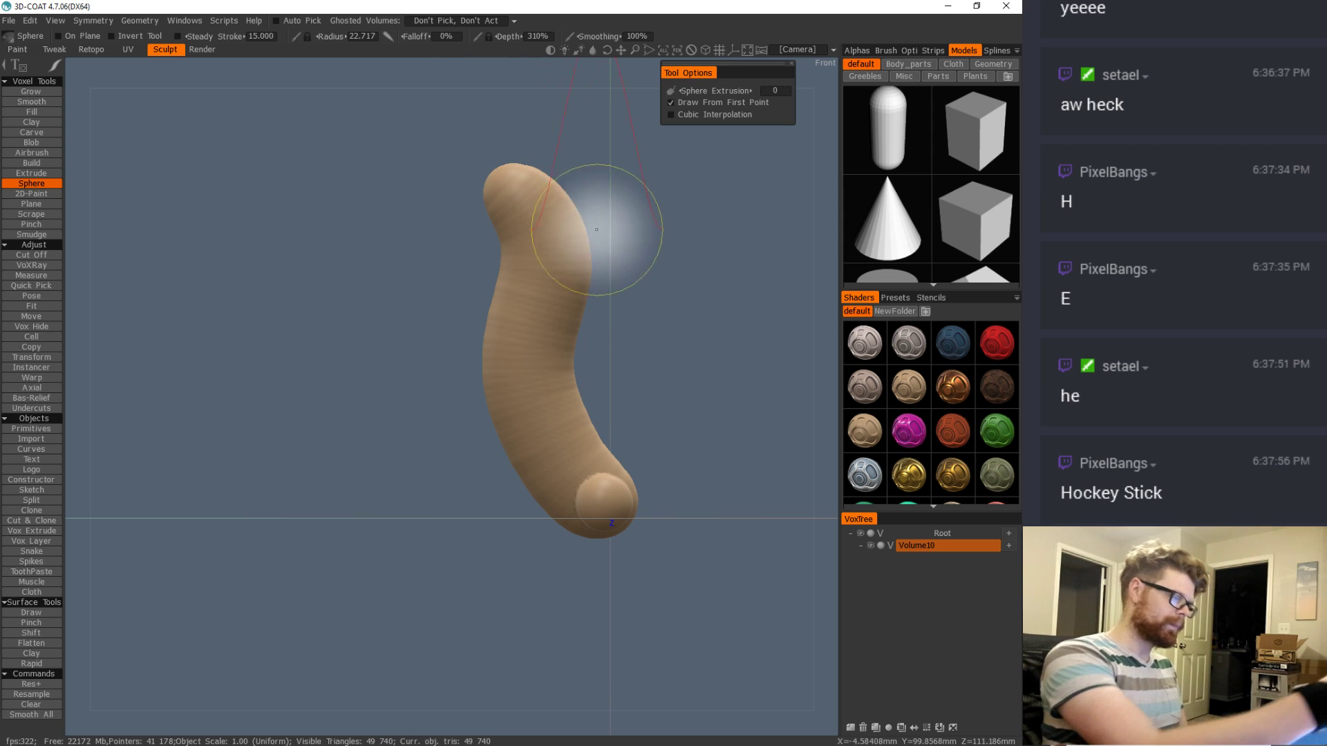
Step: Reduce the Sphere brush radius to about 11.08
{"action": "right_click_drag", "start_coordinate": [620, 361], "coordinate": [597, 361]}
{"action": "key", "text": "bracketleft"}
{"action": "key", "text": "bracketleft"}
{"action": "key", "text": "bracketleft"}
Step: Try thinner tubes along the inner side of the thick curved form, and undo all the Sphere strokes
{"action": "mouse_move", "coordinate": [624, 216]}
{"action": "left_mouse_down"}
{"action": "mouse_move", "coordinate": [607, 287]}
{"action": "mouse_move", "coordinate": [551, 362]}
{"action": "left_mouse_up"}
{"action": "mouse_move", "coordinate": [618, 201]}
{"action": "left_mouse_down"}
{"action": "mouse_move", "coordinate": [561, 394]}
{"action": "mouse_move", "coordinate": [598, 469]}
{"action": "left_mouse_up"}
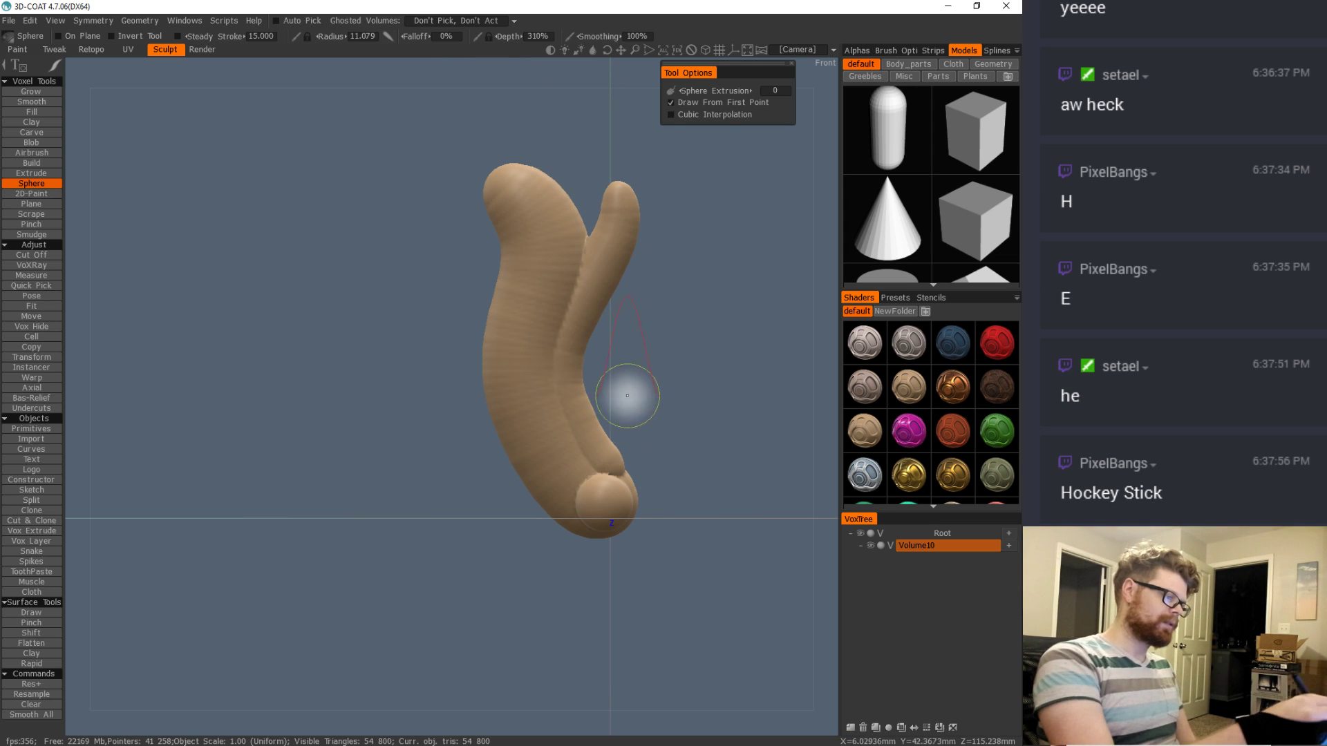
{"action": "mouse_move", "coordinate": [673, 406]}
{"action": "left_mouse_down"}
{"action": "mouse_move", "coordinate": [722, 396]}
{"action": "mouse_move", "coordinate": [777, 420]}
{"action": "mouse_move", "coordinate": [695, 438]}
{"action": "mouse_move", "coordinate": [670, 428]}
{"action": "mouse_move", "coordinate": [755, 483]}
{"action": "mouse_move", "coordinate": [766, 440]}
{"action": "left_mouse_up"}
{"action": "key", "text": "ctrl+z"}
{"action": "key", "text": "ctrl+z"}
{"action": "key", "text": "ctrl+z"}
{"action": "key", "text": "ctrl+z"}
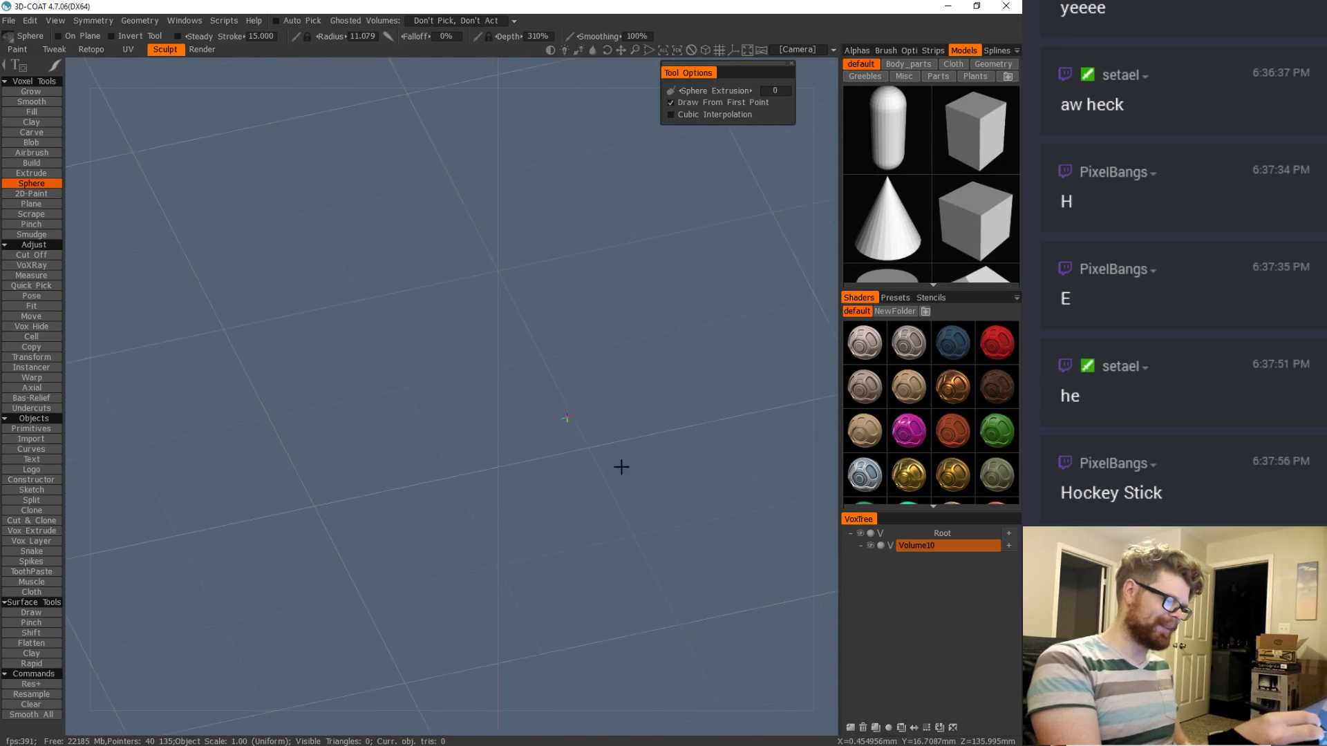
Step: Draw a curved tube from the ground line upward with the Sphere tool and overlap it with more tubes following its bend
{"action": "left_click_drag", "start_coordinate": [588, 492], "coordinate": [557, 225]}
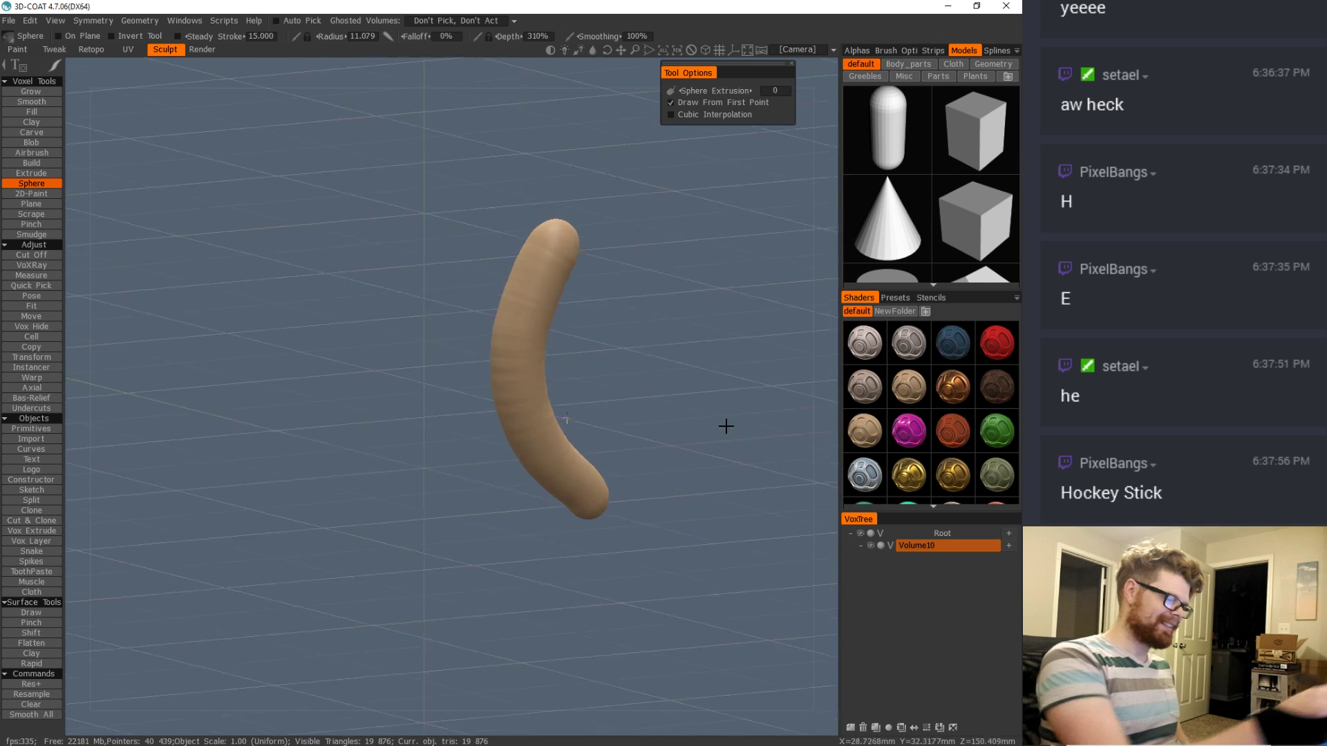
{"action": "left_click_drag", "start_coordinate": [725, 426], "coordinate": [696, 397], "text": "alt"}
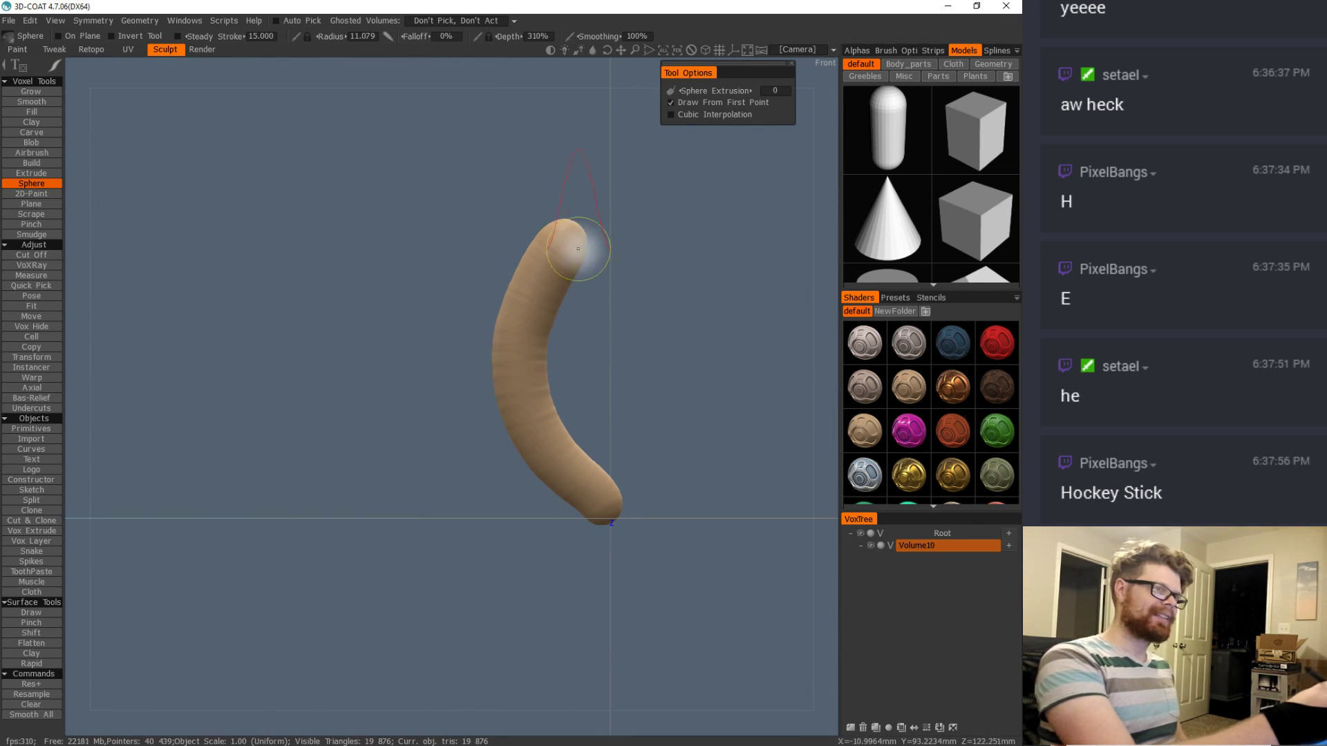
{"action": "mouse_move", "coordinate": [578, 249]}
{"action": "left_mouse_down"}
{"action": "mouse_move", "coordinate": [529, 371]}
{"action": "mouse_move", "coordinate": [598, 487]}
{"action": "left_mouse_up"}
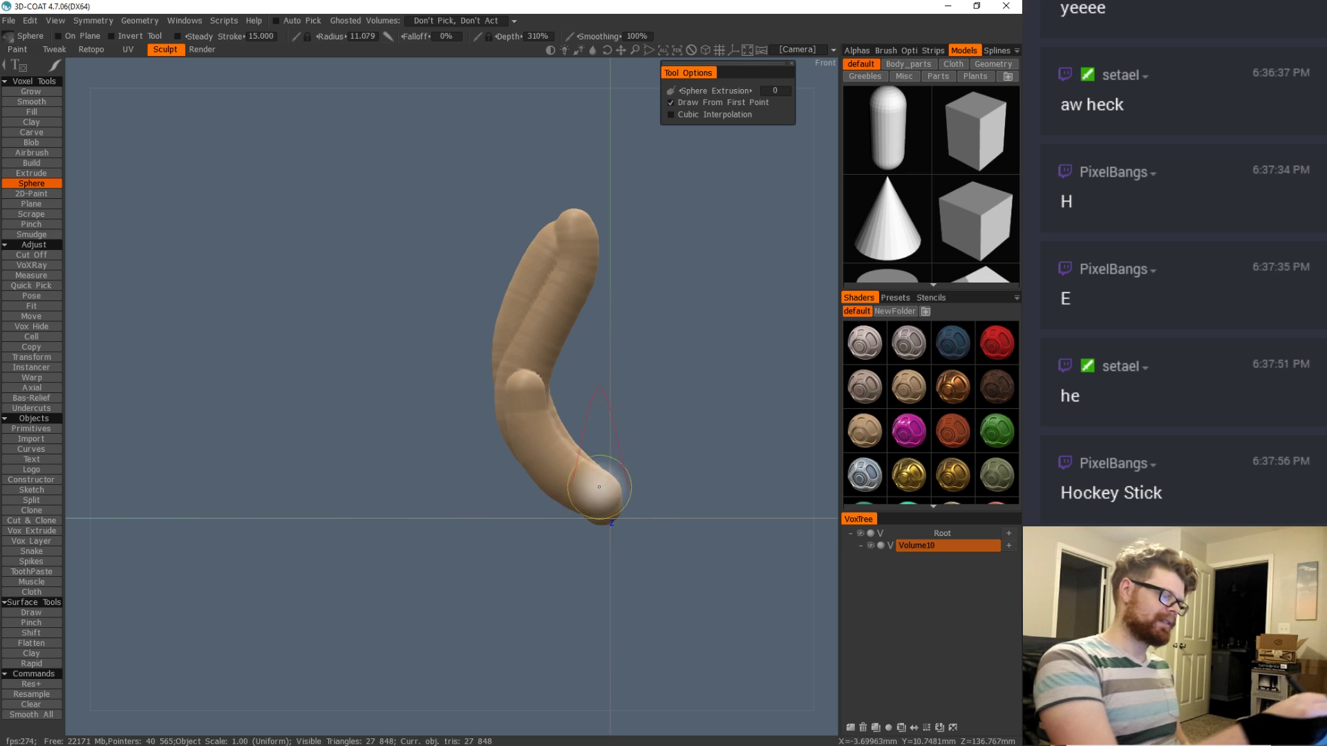
{"action": "left_click_drag", "start_coordinate": [545, 423], "coordinate": [565, 476]}
{"action": "mouse_move", "coordinate": [563, 295]}
{"action": "left_mouse_down"}
{"action": "mouse_move", "coordinate": [503, 412]}
{"action": "mouse_move", "coordinate": [523, 449]}
{"action": "left_mouse_up"}
{"action": "mouse_move", "coordinate": [649, 416]}
{"action": "left_mouse_down", "text": "alt"}
{"action": "mouse_move", "coordinate": [689, 420]}
{"action": "mouse_move", "coordinate": [652, 435]}
{"action": "mouse_move", "coordinate": [651, 420]}
{"action": "left_mouse_up", "text": "alt"}
Step: Undo the latest Sphere strokes and draw a replacement tube down the full length of the curved form
{"action": "key", "text": "ctrl+z"}
{"action": "key", "text": "ctrl+z"}
{"action": "key", "text": "ctrl+z"}
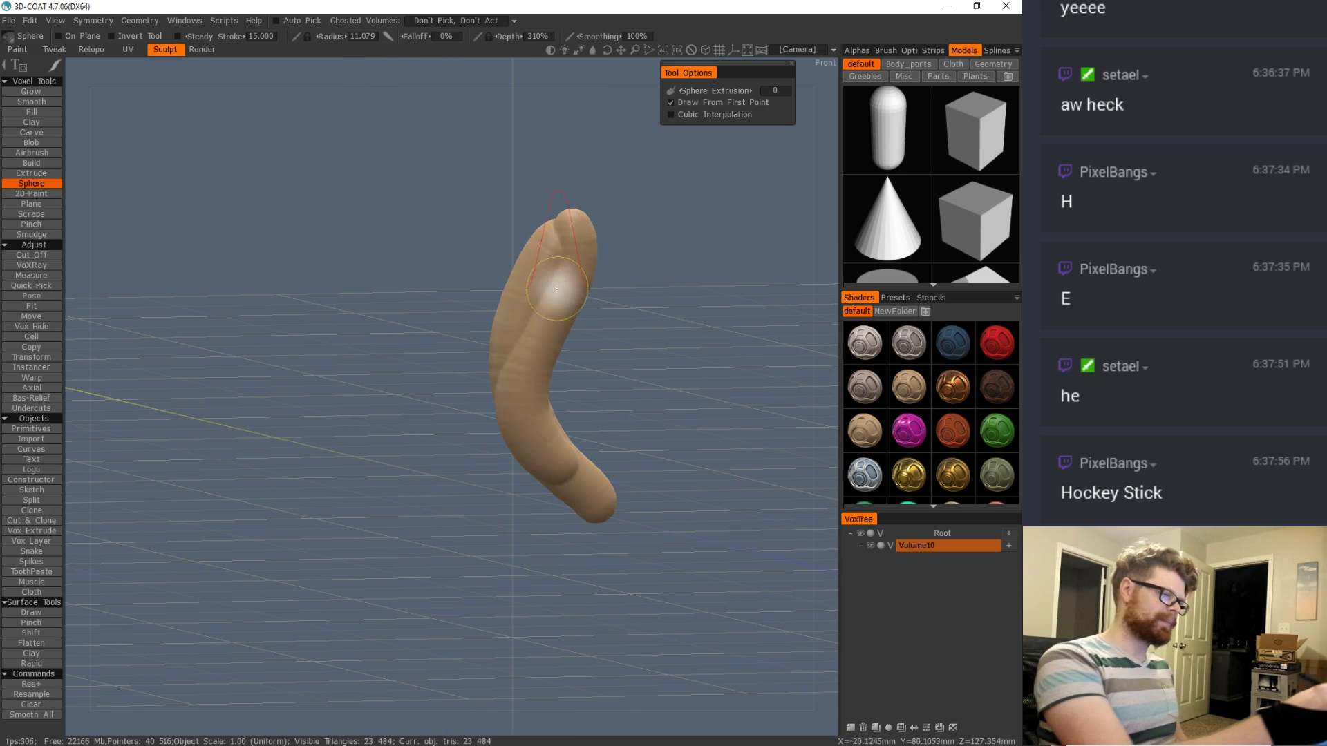
{"action": "left_click_drag", "start_coordinate": [557, 288], "coordinate": [543, 320], "text": "alt+shift"}
{"action": "mouse_move", "coordinate": [566, 253]}
{"action": "left_mouse_down"}
{"action": "mouse_move", "coordinate": [512, 368]}
{"action": "mouse_move", "coordinate": [579, 479]}
{"action": "left_mouse_up"}
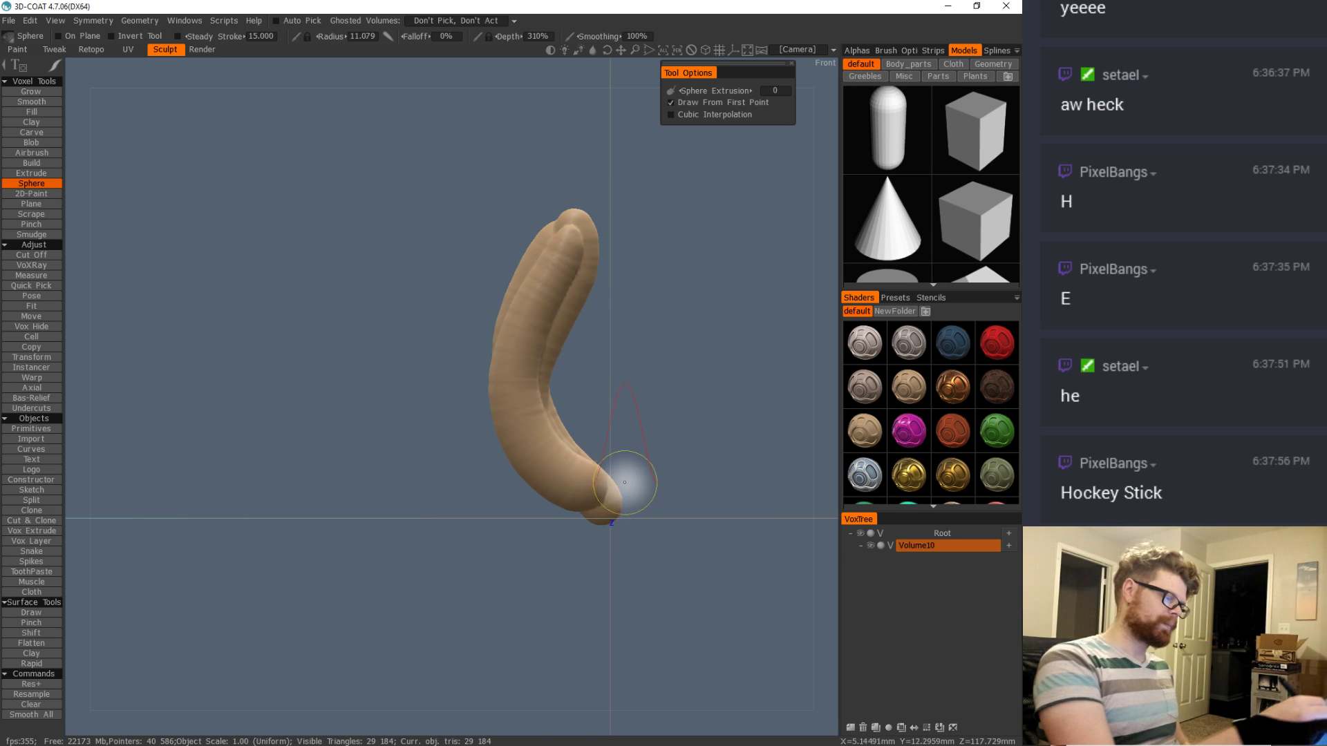
Step: Draw a curve along the bent form with the Curves tool and apply it as a smooth thick tube
{"action": "left_click", "coordinate": [53, 452]}
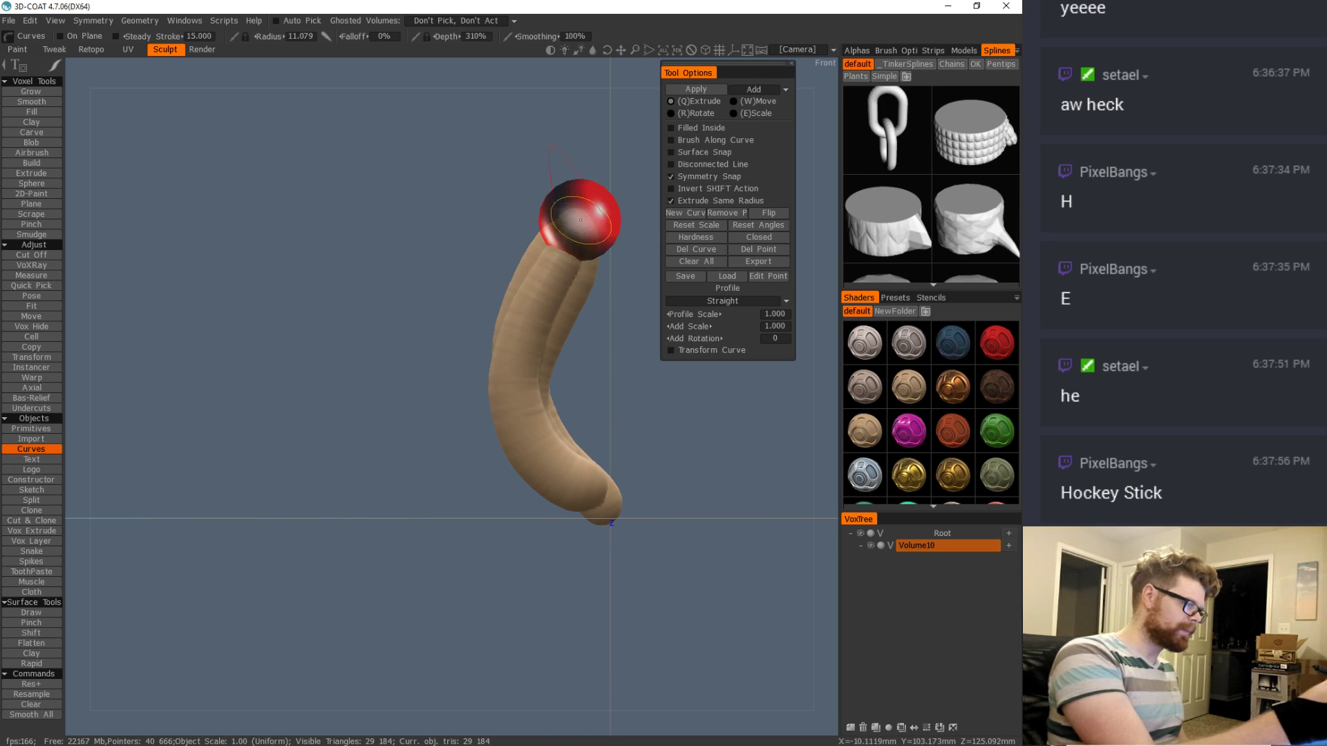
{"action": "mouse_move", "coordinate": [580, 220]}
{"action": "left_mouse_down"}
{"action": "mouse_move", "coordinate": [489, 391]}
{"action": "mouse_move", "coordinate": [553, 465]}
{"action": "mouse_move", "coordinate": [596, 482]}
{"action": "left_mouse_up"}
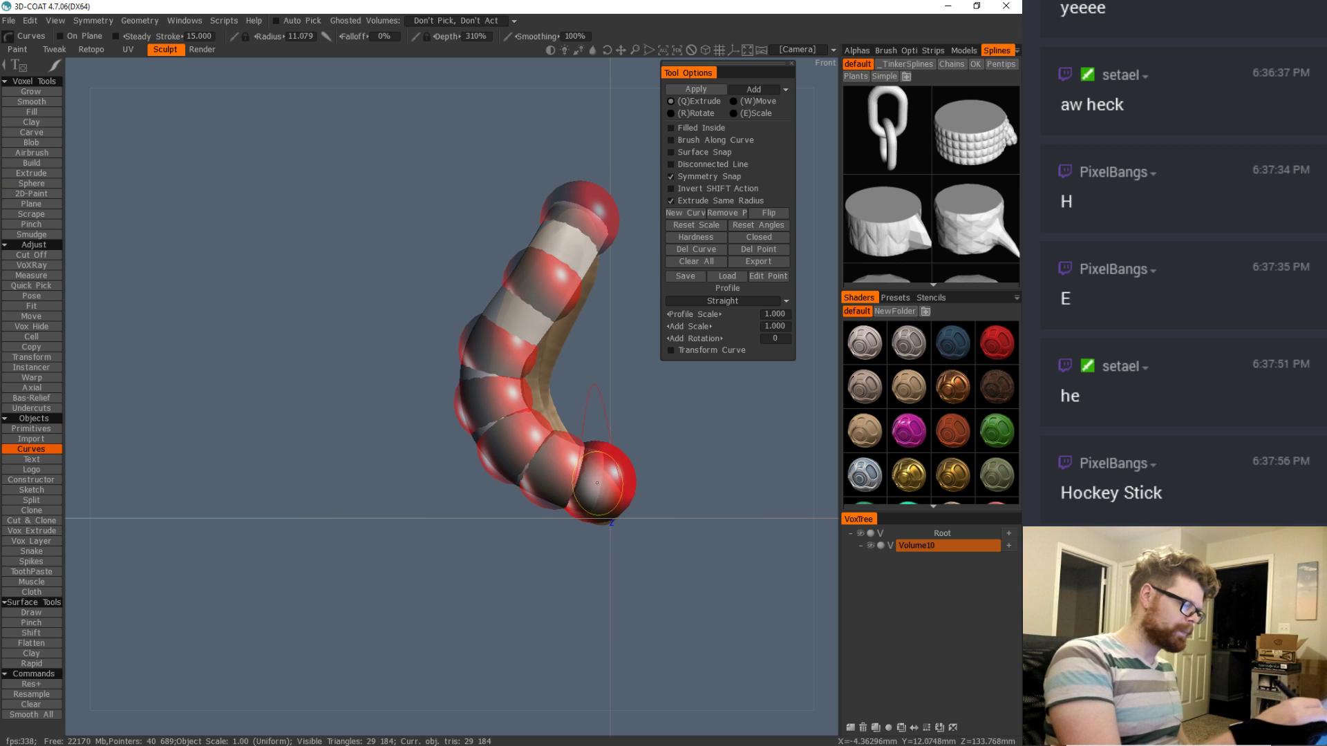
{"action": "key", "text": "Return"}
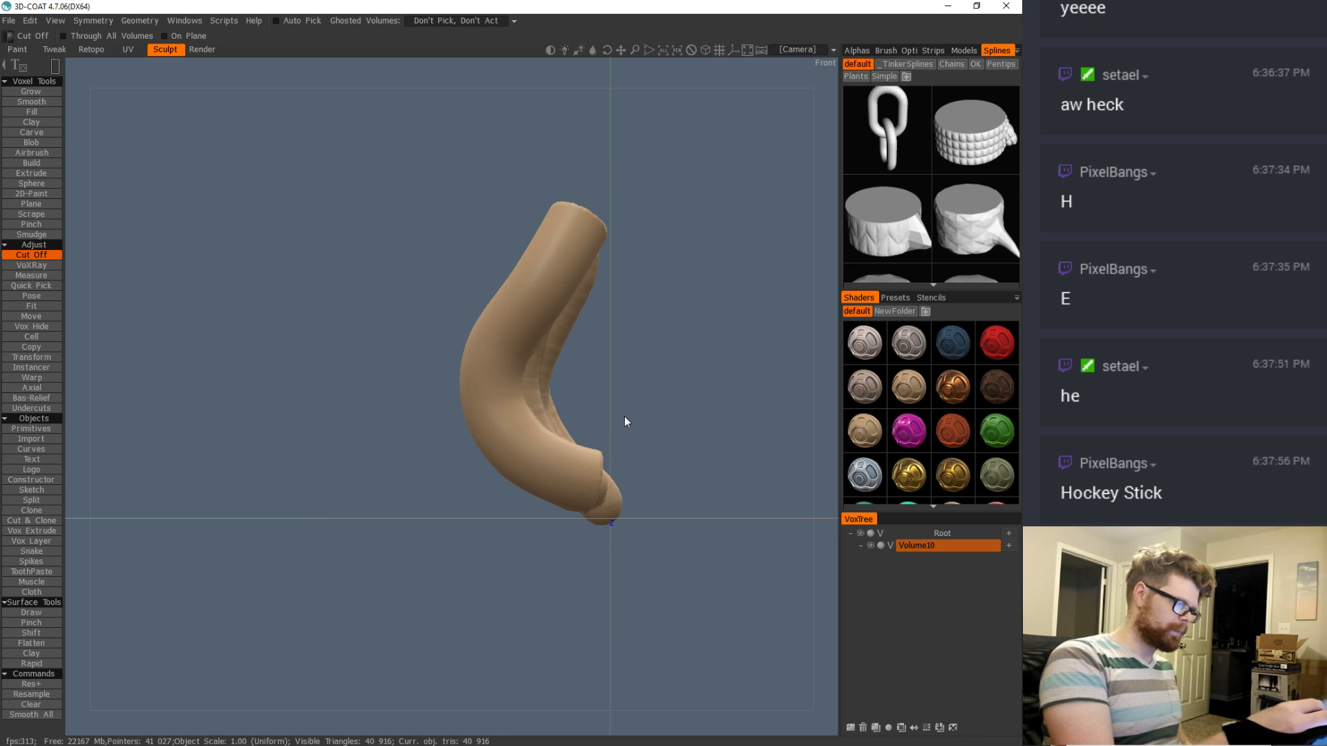
{"action": "mouse_move", "coordinate": [624, 415]}
{"action": "left_mouse_down", "text": "alt"}
{"action": "mouse_move", "coordinate": [573, 482]}
{"action": "mouse_move", "coordinate": [486, 479]}
{"action": "mouse_move", "coordinate": [527, 467]}
{"action": "left_mouse_up", "text": "alt"}
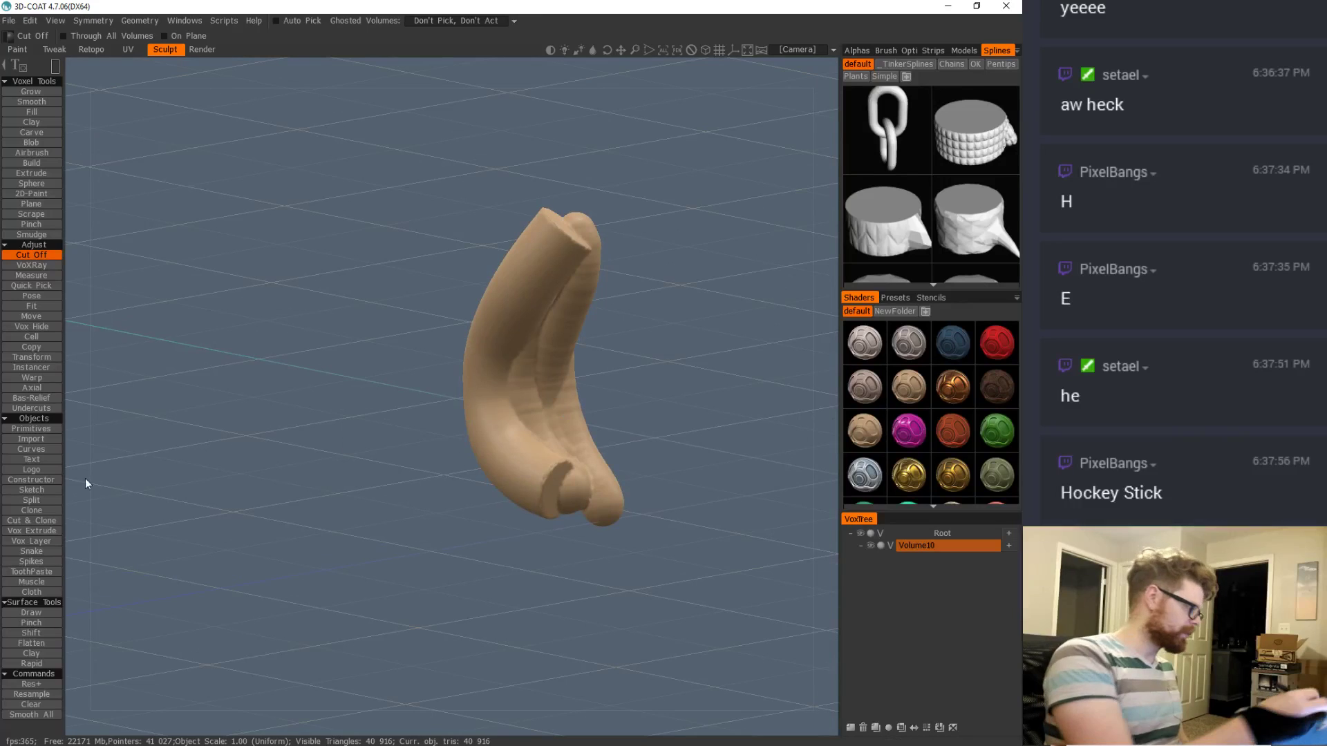
Step: Activate the ToothPaste tool, undo the trial dab, and choose a different freehand stroke mode
{"action": "left_click", "coordinate": [34, 571]}
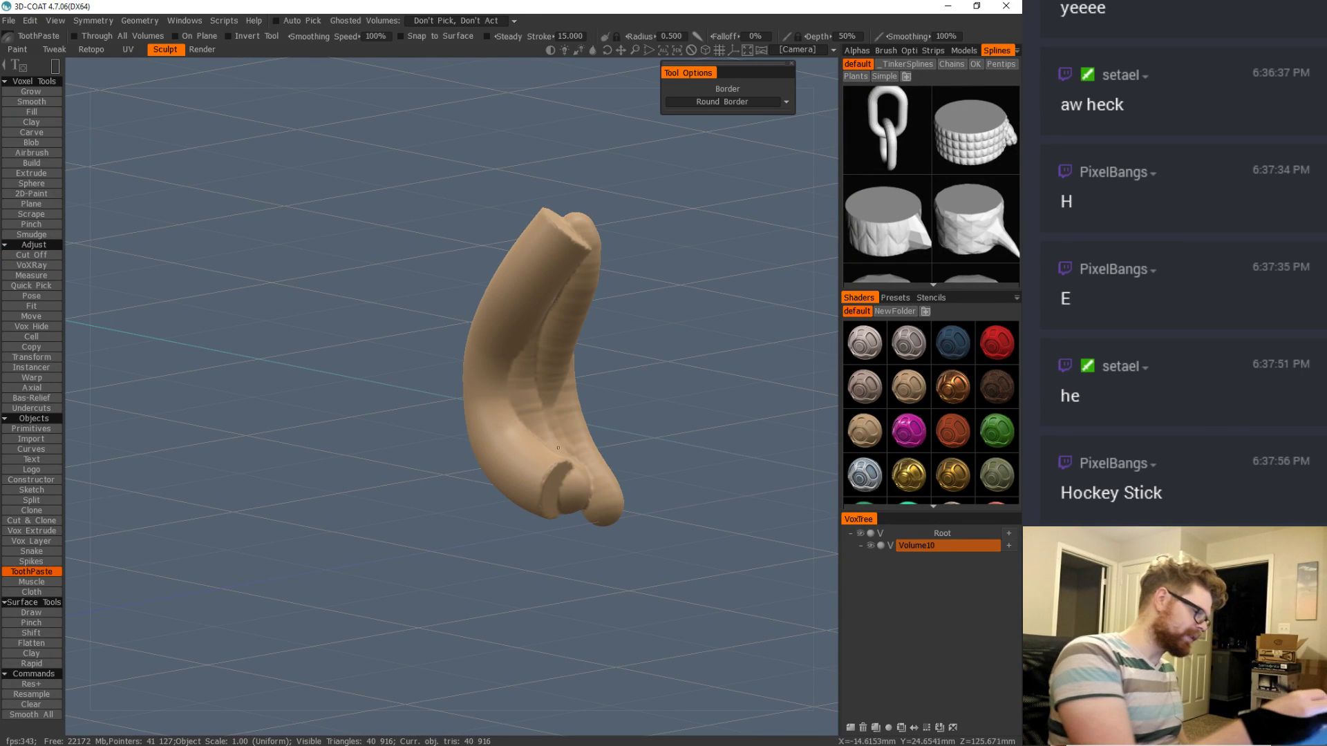
{"action": "left_click_drag", "start_coordinate": [538, 386], "coordinate": [538, 382]}
{"action": "key", "text": "ctrl+z"}
{"action": "key", "text": "e"}
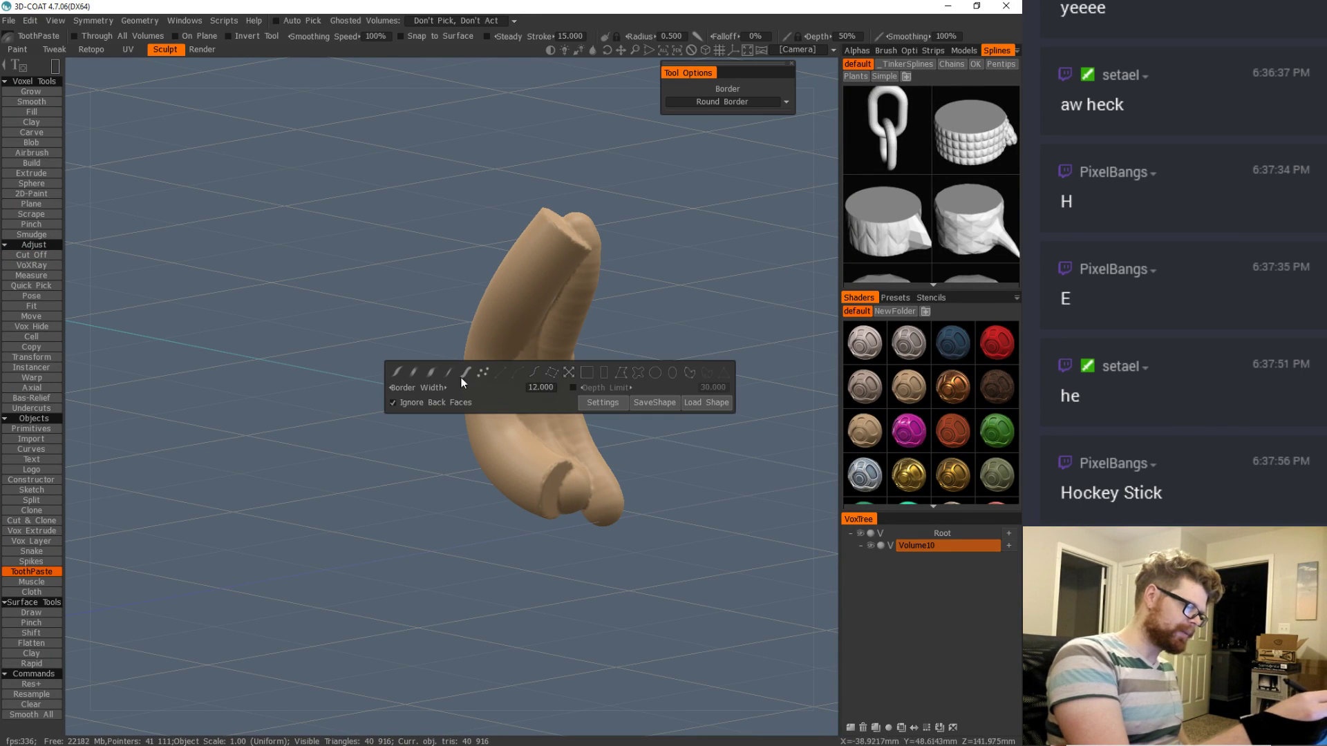
{"action": "left_click", "coordinate": [465, 373]}
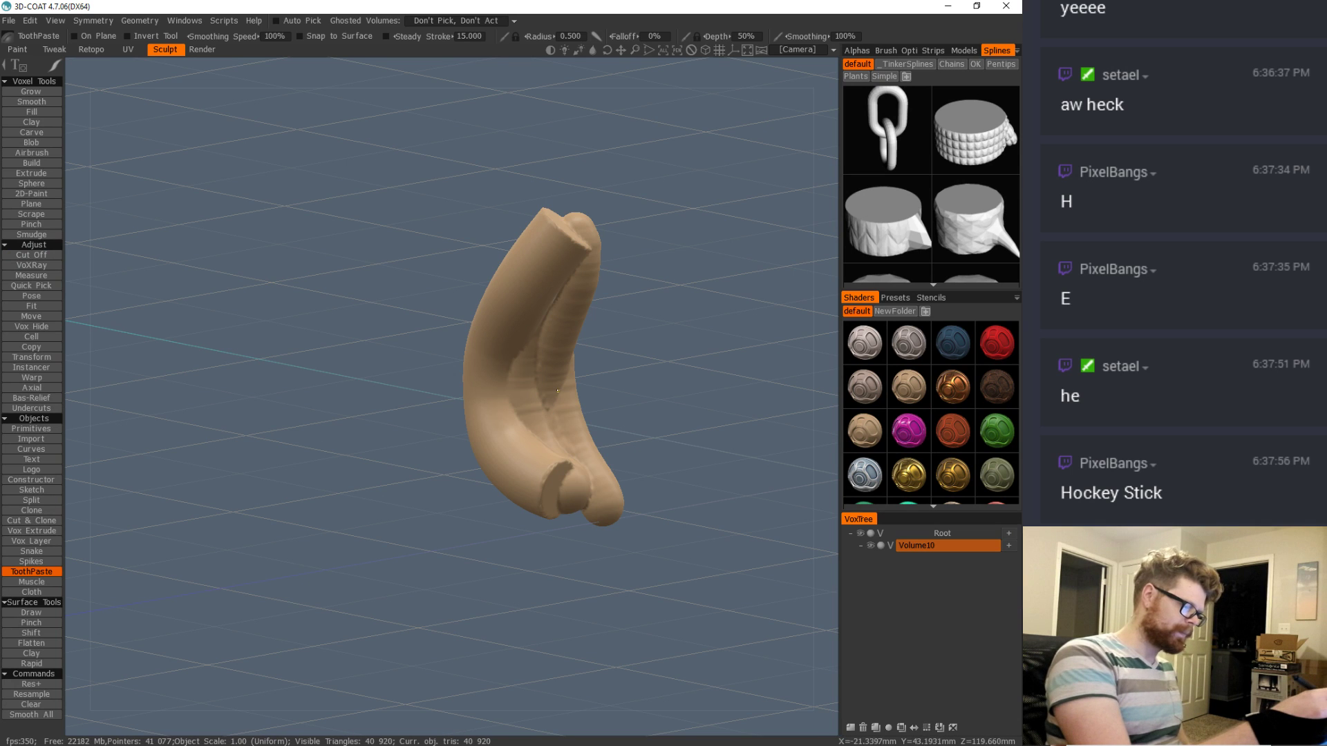
Step: Fill the groove between the tubes with lengthwise ToothPaste strokes, increasing the brush radius from 0.500
{"action": "mouse_move", "coordinate": [556, 441]}
{"action": "left_mouse_down"}
{"action": "mouse_move", "coordinate": [522, 389]}
{"action": "mouse_move", "coordinate": [542, 300]}
{"action": "left_mouse_up"}
{"action": "left_click_drag", "start_coordinate": [541, 370], "coordinate": [540, 341]}
{"action": "key", "text": "]"}
{"action": "key", "text": "]"}
{"action": "key", "text": "]"}
{"action": "key", "text": "]"}
{"action": "key", "text": "]"}
{"action": "key", "text": "]"}
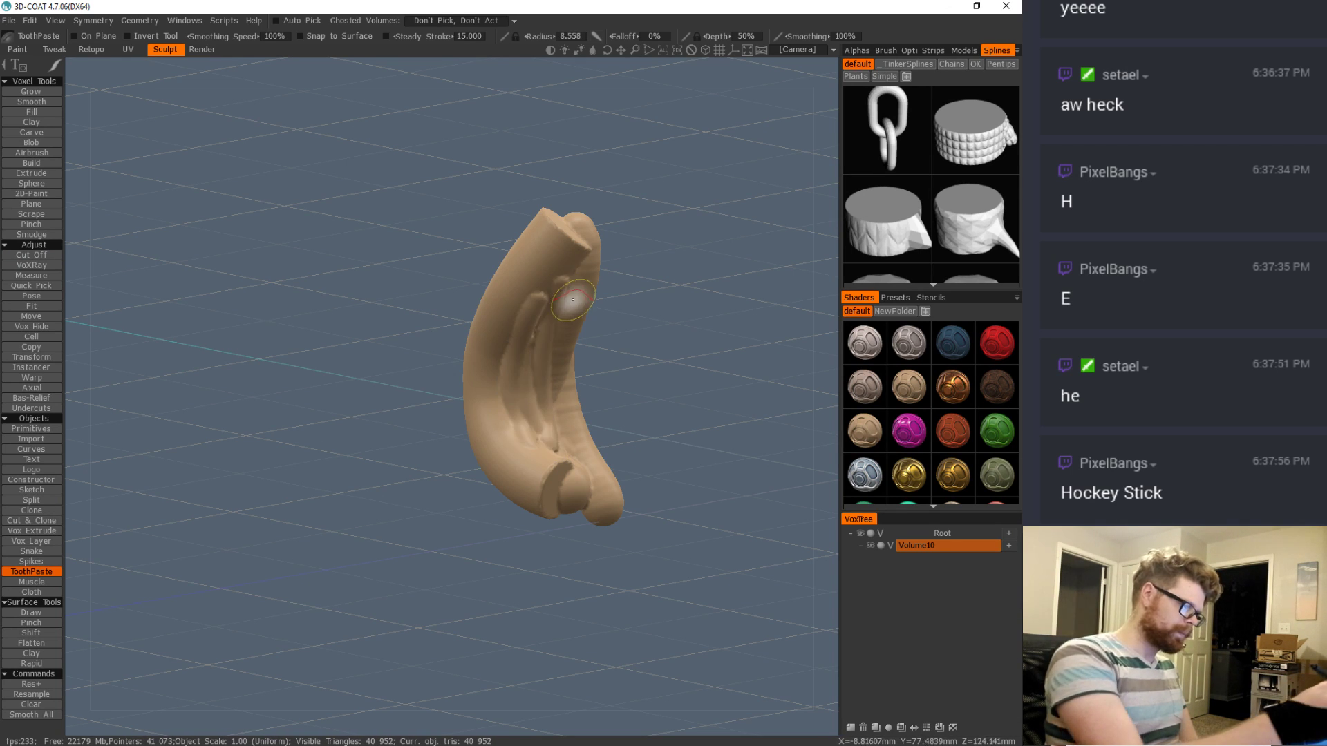
{"action": "left_click_drag", "start_coordinate": [567, 275], "coordinate": [563, 434]}
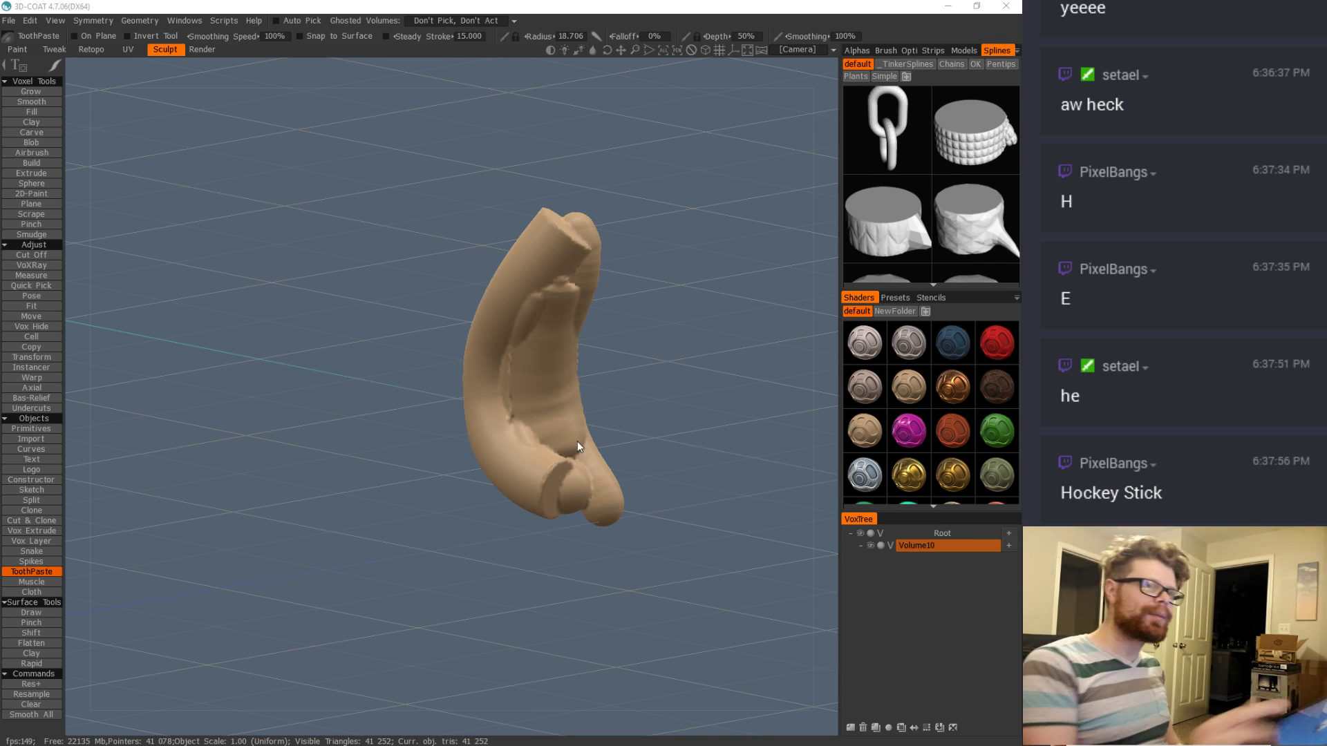
{"action": "mouse_move", "coordinate": [533, 319]}
{"action": "left_mouse_down"}
{"action": "mouse_move", "coordinate": [568, 491]}
{"action": "mouse_move", "coordinate": [688, 478]}
{"action": "mouse_move", "coordinate": [660, 391]}
{"action": "left_mouse_up"}
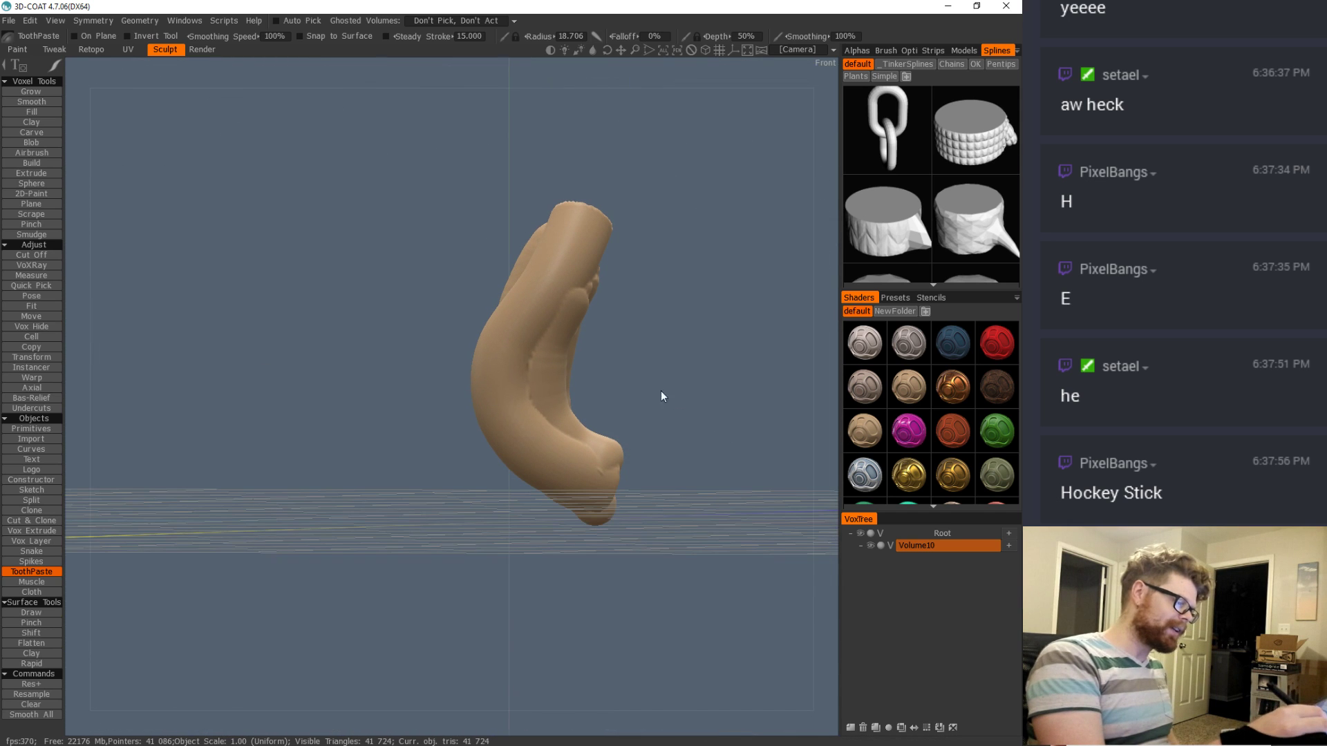
Step: Build up the form with more Sphere strokes, adding a short stub near the base and long upright tubes around it
{"action": "mouse_move", "coordinate": [517, 427]}
{"action": "left_mouse_down"}
{"action": "mouse_move", "coordinate": [515, 457]}
{"action": "mouse_move", "coordinate": [567, 484]}
{"action": "mouse_move", "coordinate": [551, 469]}
{"action": "left_mouse_up"}
{"action": "key", "text": "s"}
{"action": "left_click_drag", "start_coordinate": [634, 435], "coordinate": [657, 433], "text": "alt"}
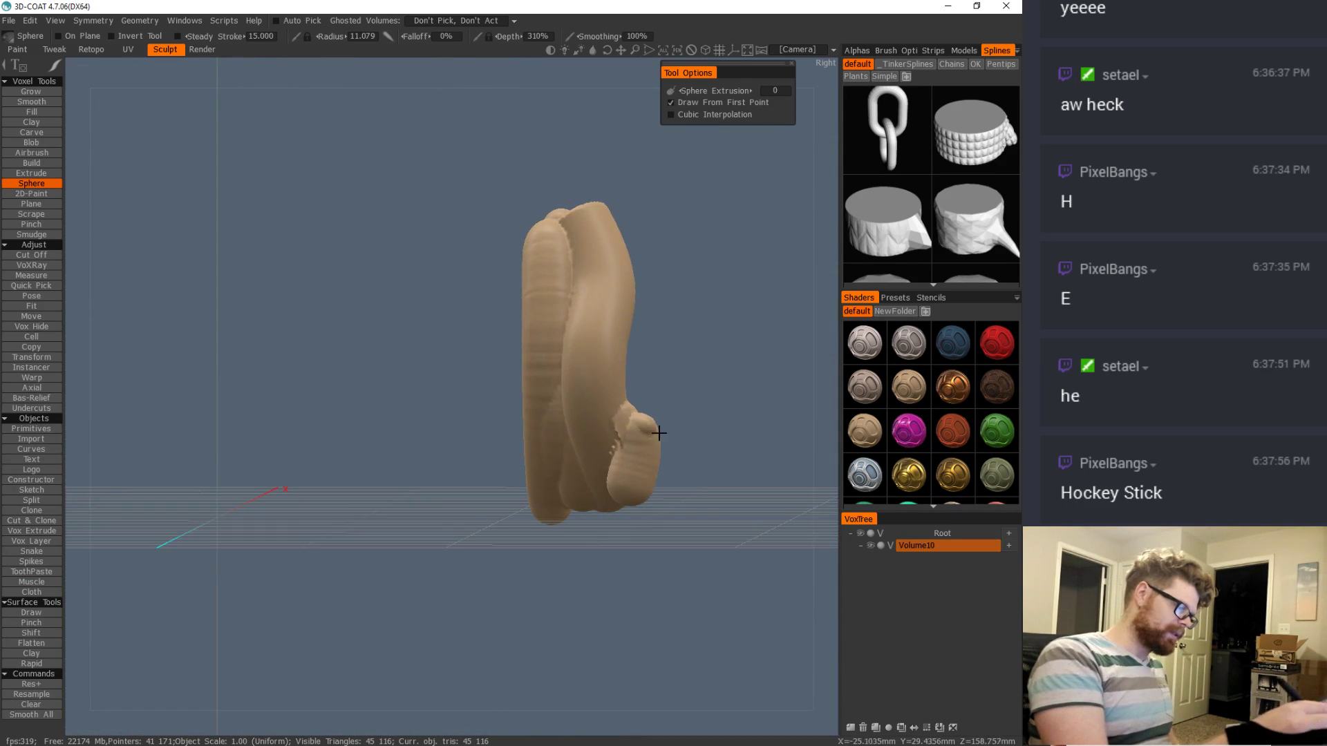
{"action": "mouse_move", "coordinate": [588, 407]}
{"action": "left_mouse_down"}
{"action": "mouse_move", "coordinate": [563, 490]}
{"action": "mouse_move", "coordinate": [561, 304]}
{"action": "left_mouse_up"}
{"action": "left_click_drag", "start_coordinate": [668, 319], "coordinate": [746, 370], "text": "alt"}
{"action": "left_click", "coordinate": [634, 326]}
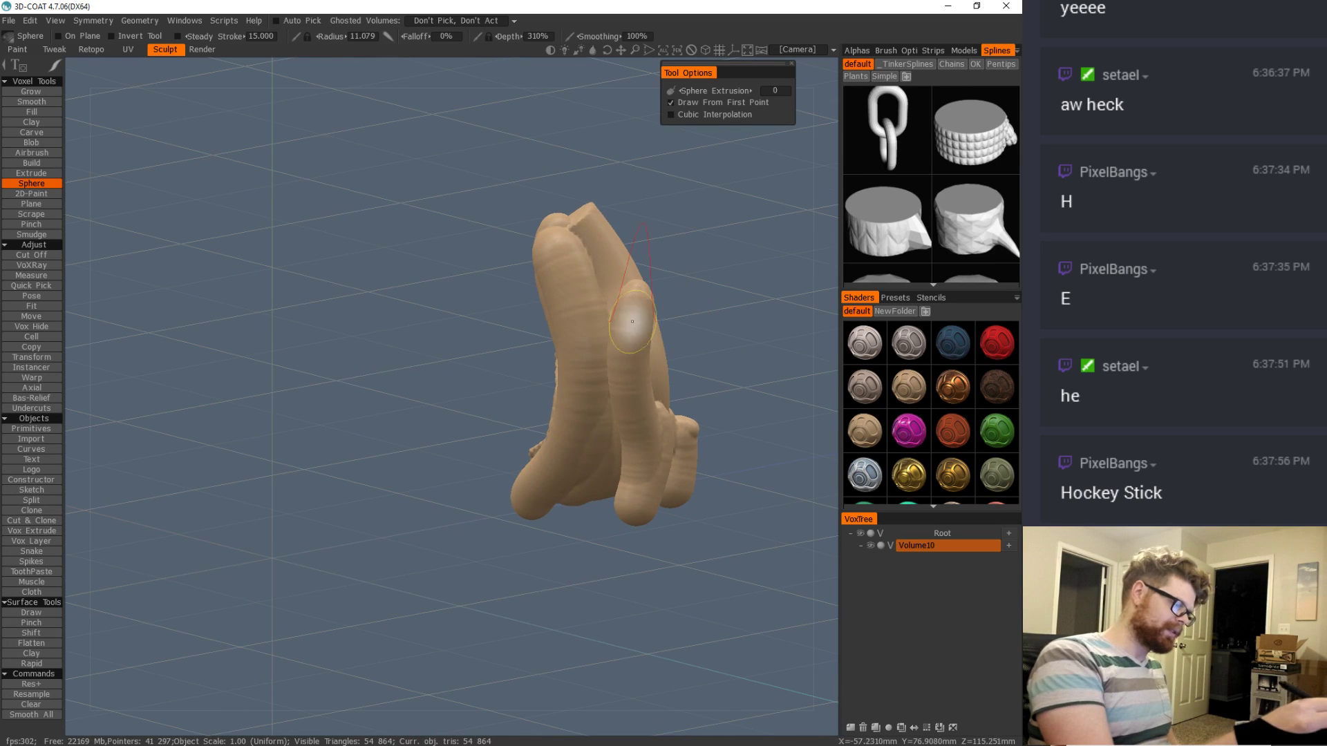
{"action": "mouse_move", "coordinate": [579, 261]}
{"action": "left_mouse_down"}
{"action": "mouse_move", "coordinate": [610, 382]}
{"action": "mouse_move", "coordinate": [598, 499]}
{"action": "left_mouse_up"}
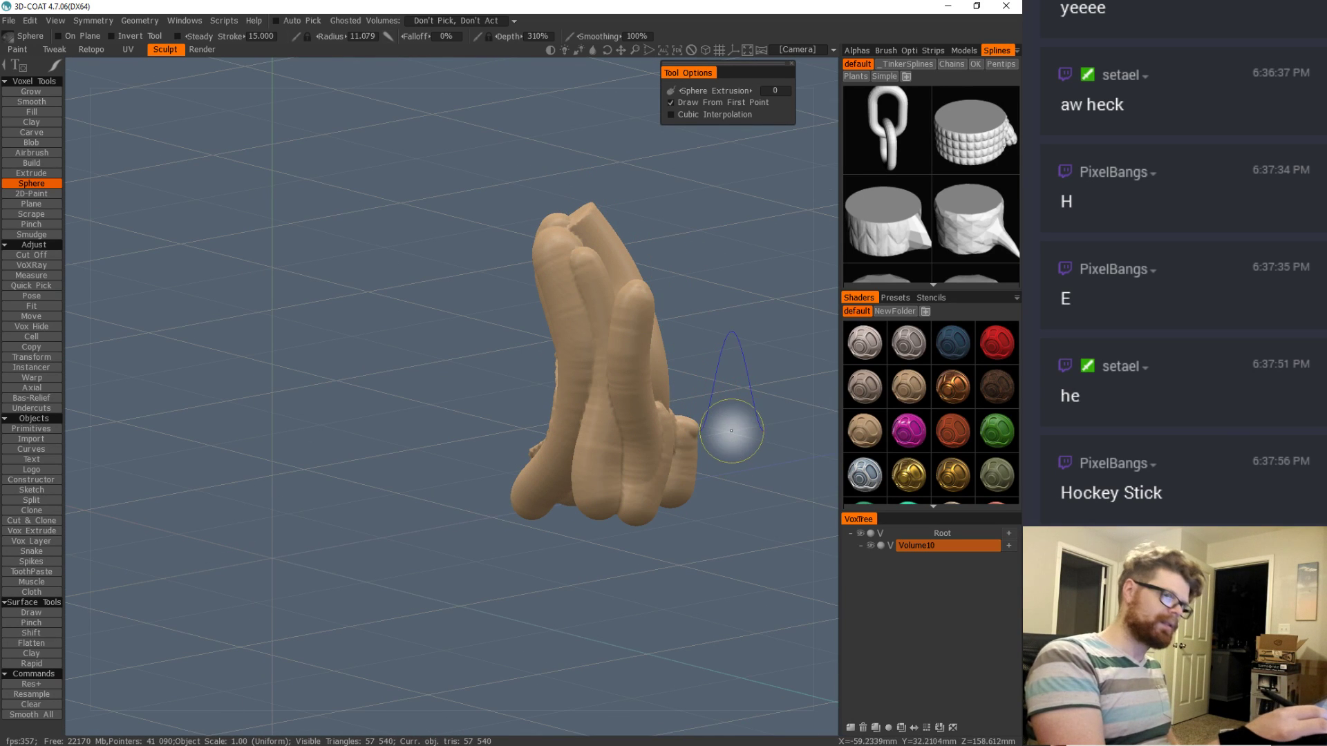
{"action": "mouse_move", "coordinate": [741, 411]}
{"action": "left_mouse_down", "text": "alt"}
{"action": "mouse_move", "coordinate": [708, 431]}
{"action": "mouse_move", "coordinate": [507, 425]}
{"action": "left_mouse_up", "text": "alt"}
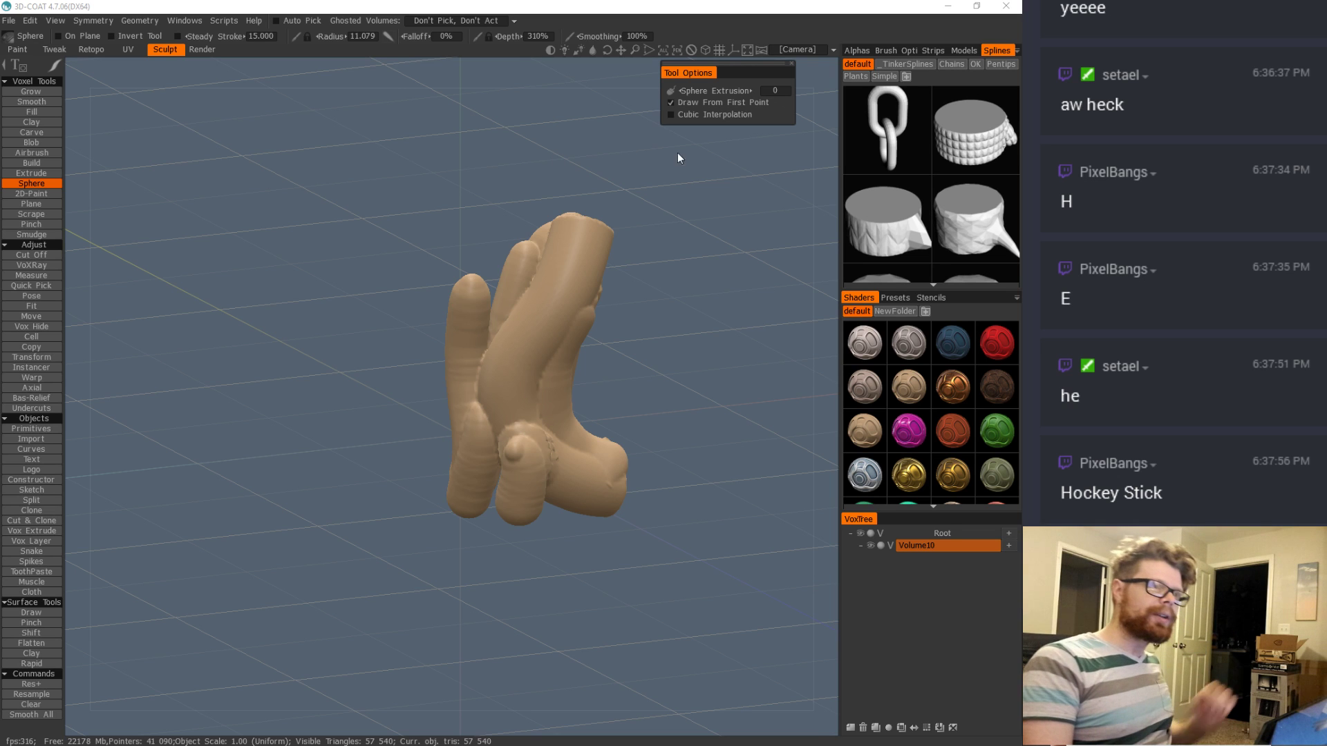
Step: Thicken the sculpt with additional long Sphere strokes running down from its upper end
{"action": "left_click_drag", "start_coordinate": [642, 382], "coordinate": [671, 383], "text": "alt"}
{"action": "mouse_move", "coordinate": [551, 206]}
{"action": "left_mouse_down"}
{"action": "mouse_move", "coordinate": [520, 331]}
{"action": "mouse_move", "coordinate": [526, 368]}
{"action": "left_mouse_up"}
{"action": "left_click_drag", "start_coordinate": [531, 241], "coordinate": [499, 415]}
{"action": "mouse_move", "coordinate": [541, 329]}
{"action": "left_mouse_down"}
{"action": "mouse_move", "coordinate": [527, 353]}
{"action": "mouse_move", "coordinate": [529, 473]}
{"action": "left_mouse_up"}
{"action": "mouse_move", "coordinate": [608, 387]}
{"action": "left_mouse_down"}
{"action": "mouse_move", "coordinate": [642, 379]}
{"action": "mouse_move", "coordinate": [593, 446]}
{"action": "left_mouse_up"}
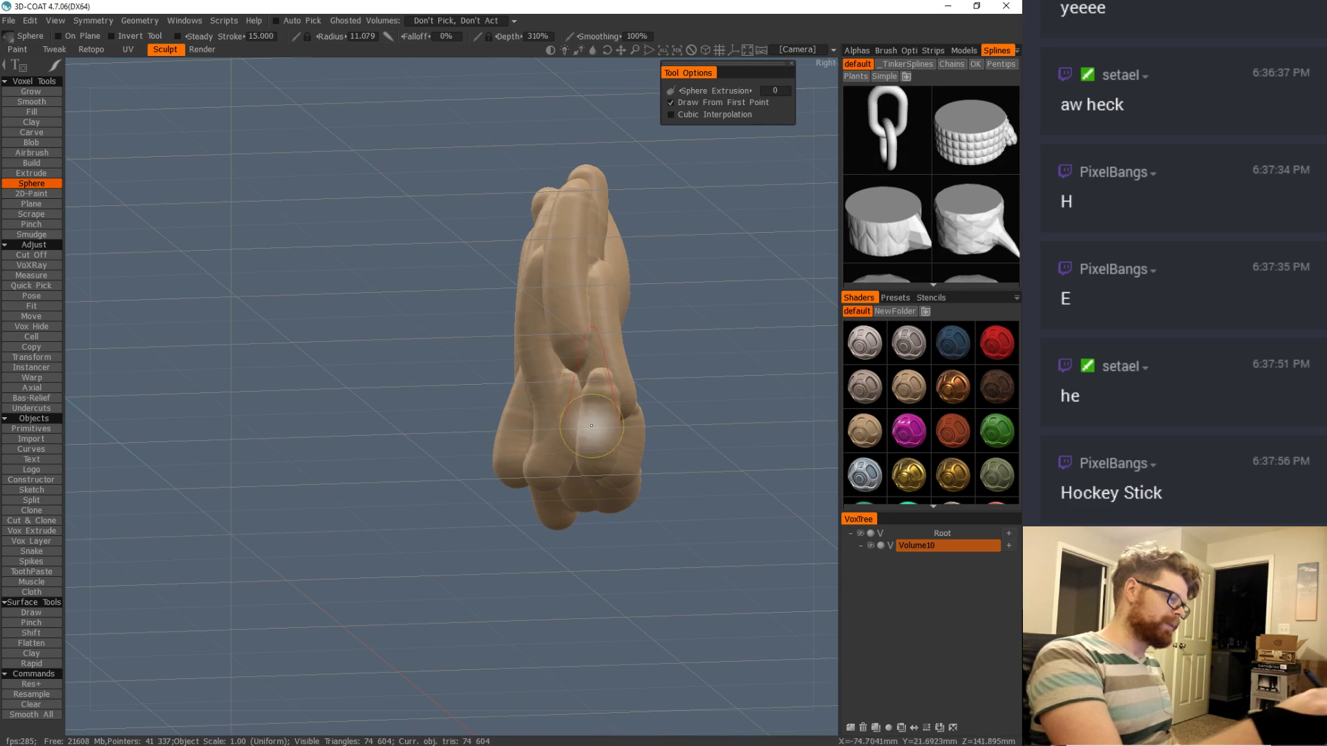
Step: Add short Sphere strokes around the base and a slanted tube extending past the upper end of the form
{"action": "left_click_drag", "start_coordinate": [565, 397], "coordinate": [555, 463]}
{"action": "mouse_move", "coordinate": [536, 404]}
{"action": "left_mouse_down"}
{"action": "mouse_move", "coordinate": [537, 491]}
{"action": "mouse_move", "coordinate": [543, 476]}
{"action": "left_mouse_up"}
{"action": "left_click_drag", "start_coordinate": [622, 404], "coordinate": [441, 420]}
{"action": "left_click_drag", "start_coordinate": [509, 294], "coordinate": [576, 163]}
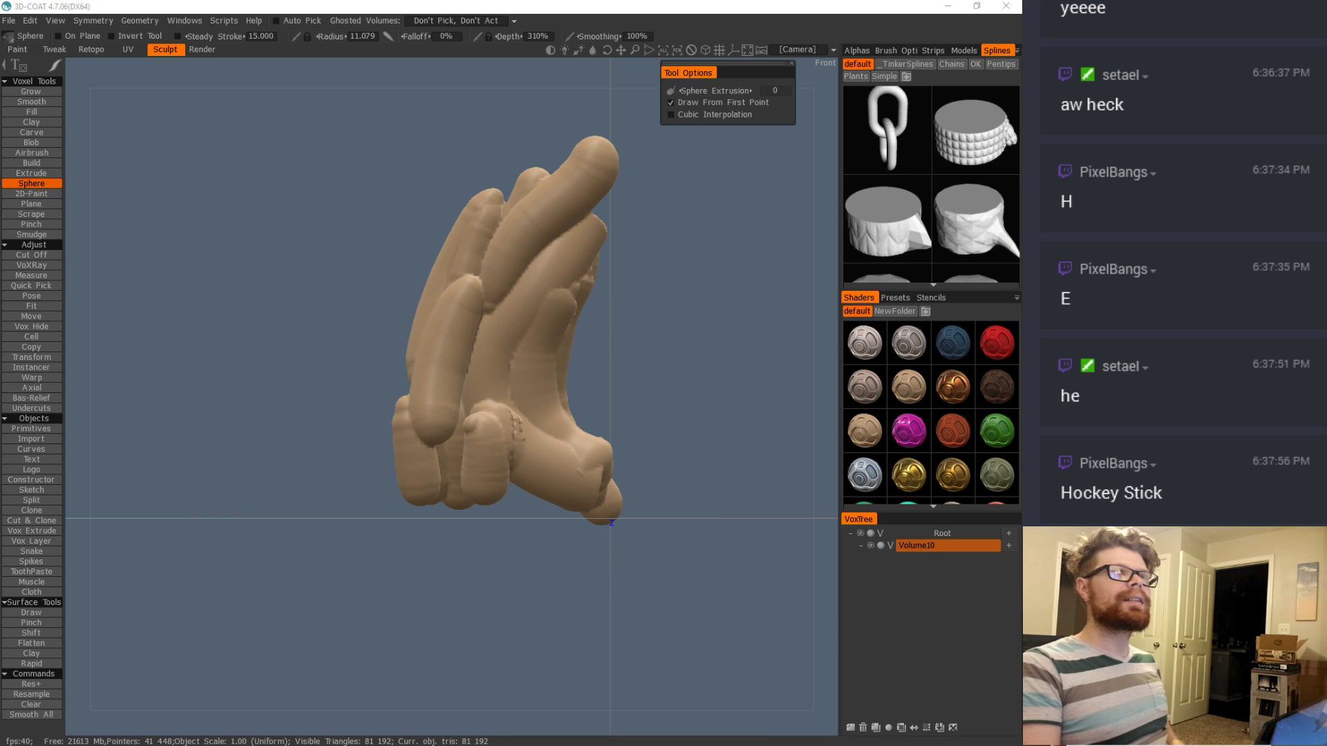
Step: Switch to ZBrush, hide LightBox, and clear the sphere from the canvas
{"action": "key", "text": "alt+Tab"}
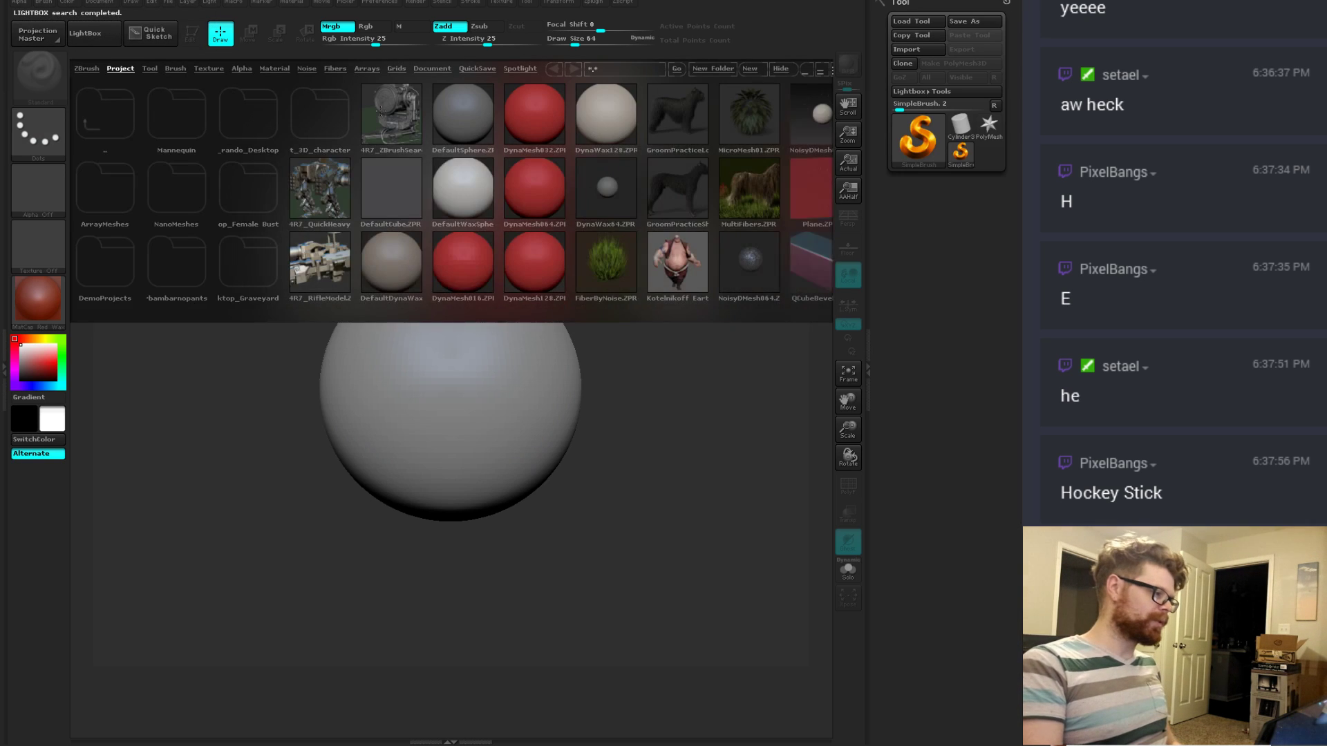
{"action": "left_click", "coordinate": [97, 36]}
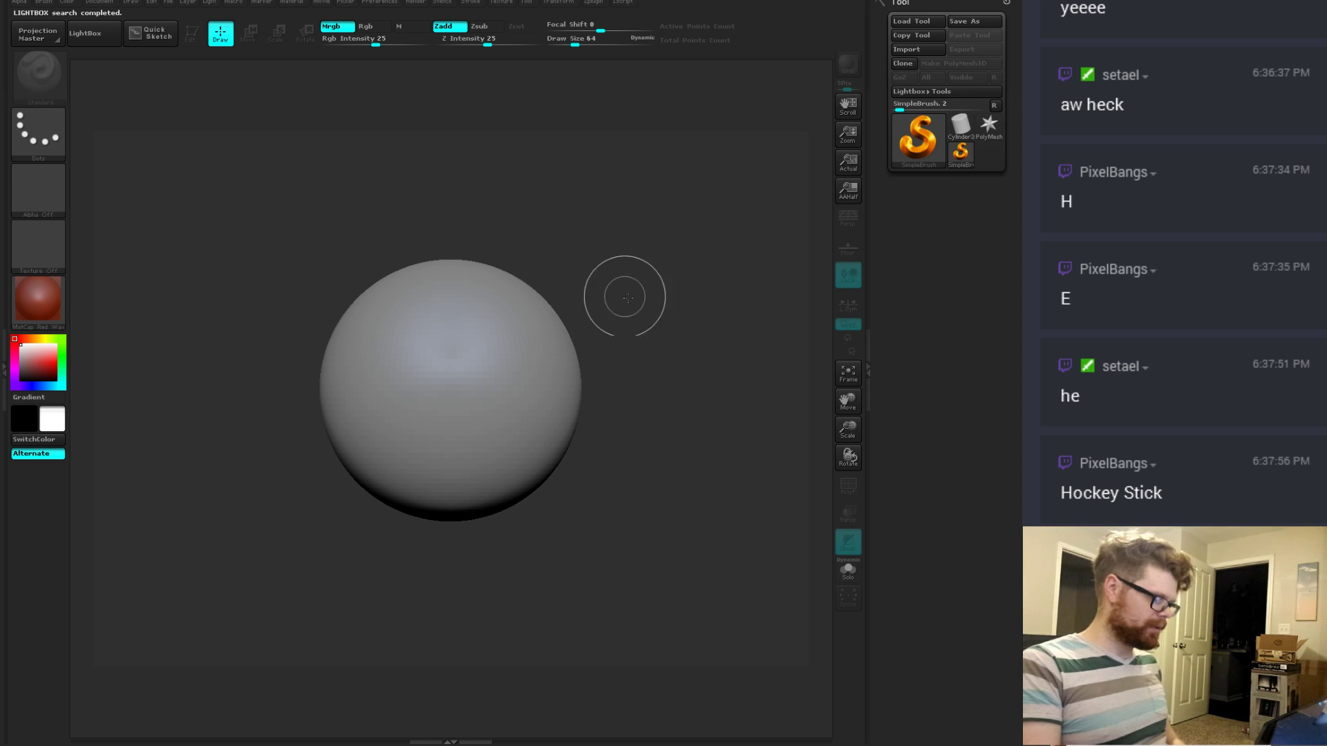
{"action": "key", "text": "ctrl+n"}
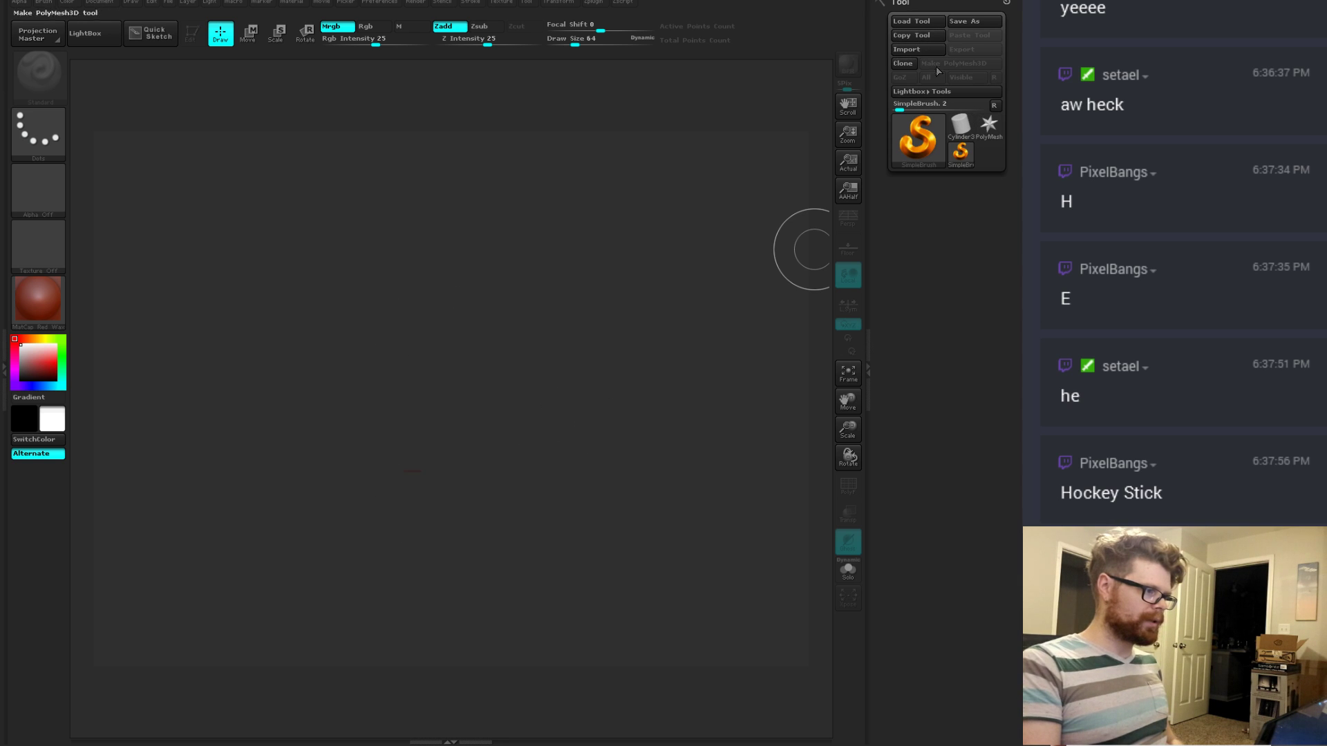
Step: Choose the ZSphere tool, draw a ZSphere in the middle of the canvas, and make it editable
{"action": "left_click", "coordinate": [987, 125]}
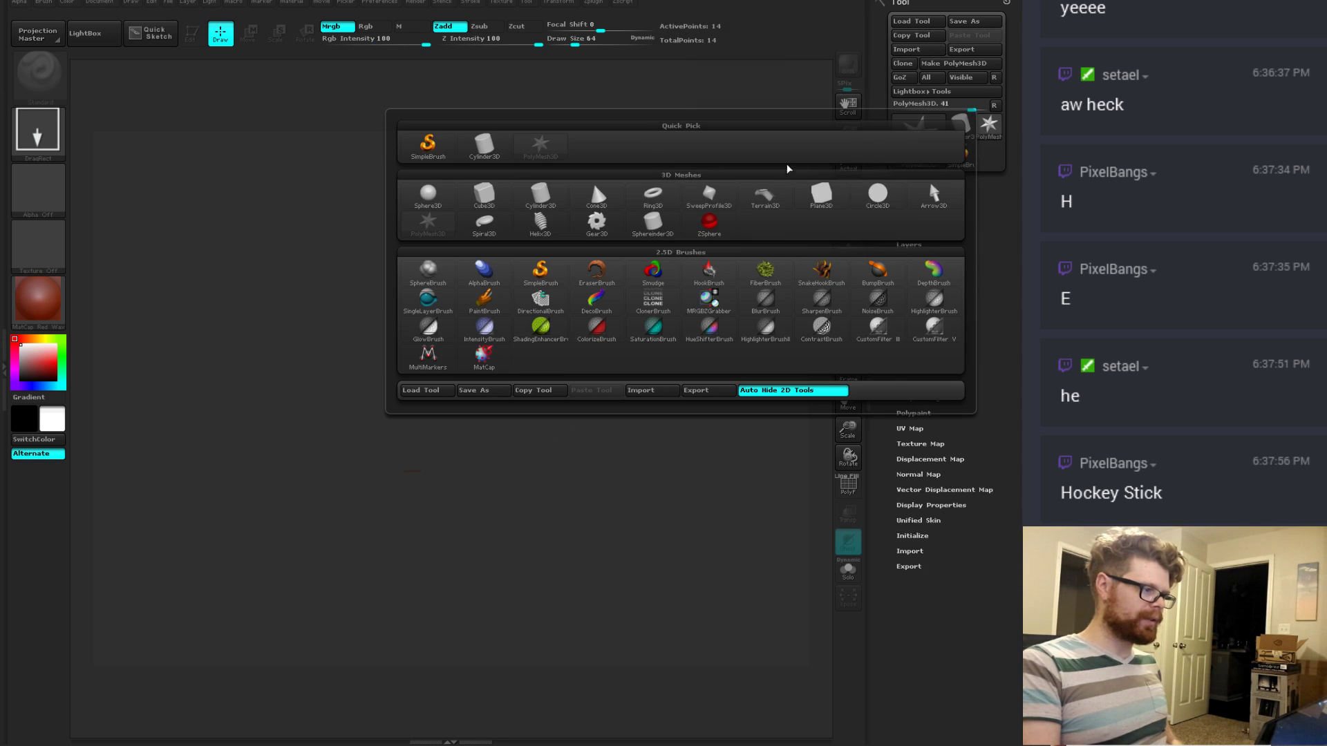
{"action": "left_click", "coordinate": [713, 220]}
{"action": "left_click_drag", "start_coordinate": [449, 380], "coordinate": [551, 483]}
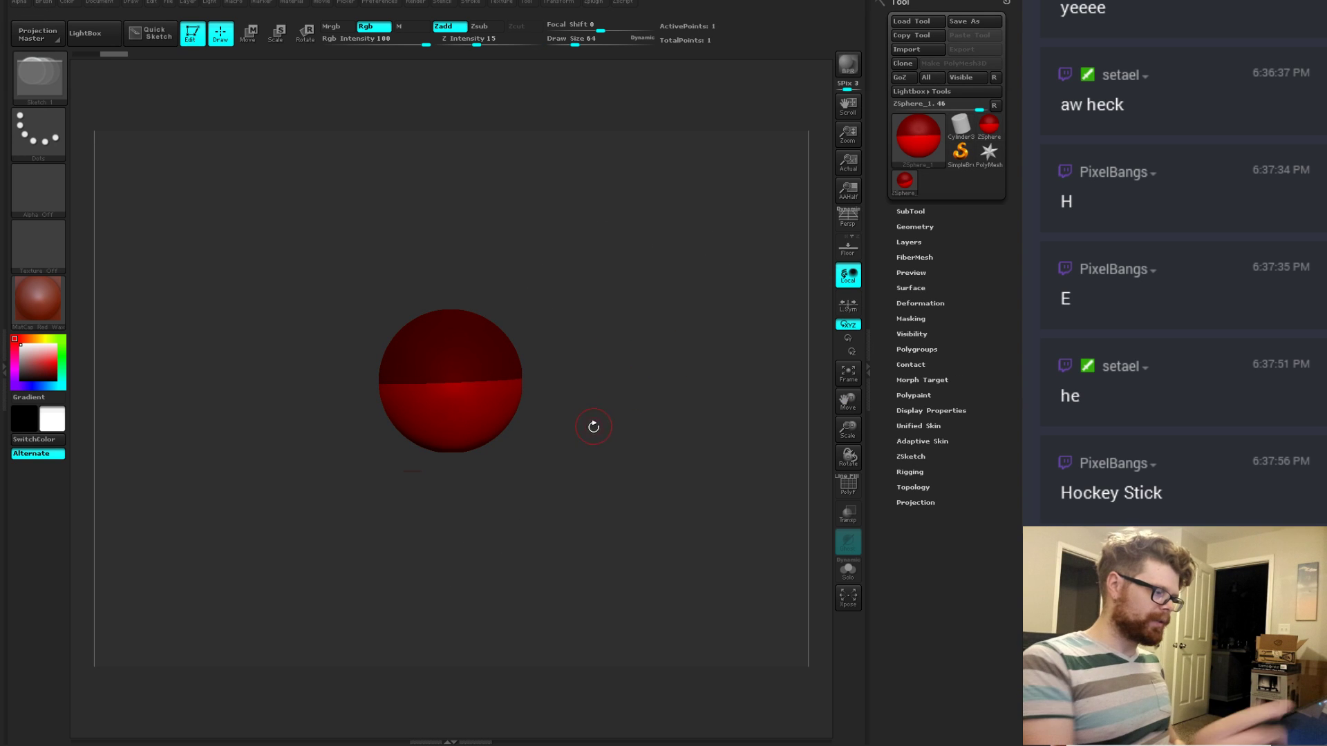
Step: Add a second ZSphere to the first one and pull it upward to form a vertical trunk
{"action": "left_click_drag", "start_coordinate": [609, 439], "coordinate": [642, 571], "text": "alt"}
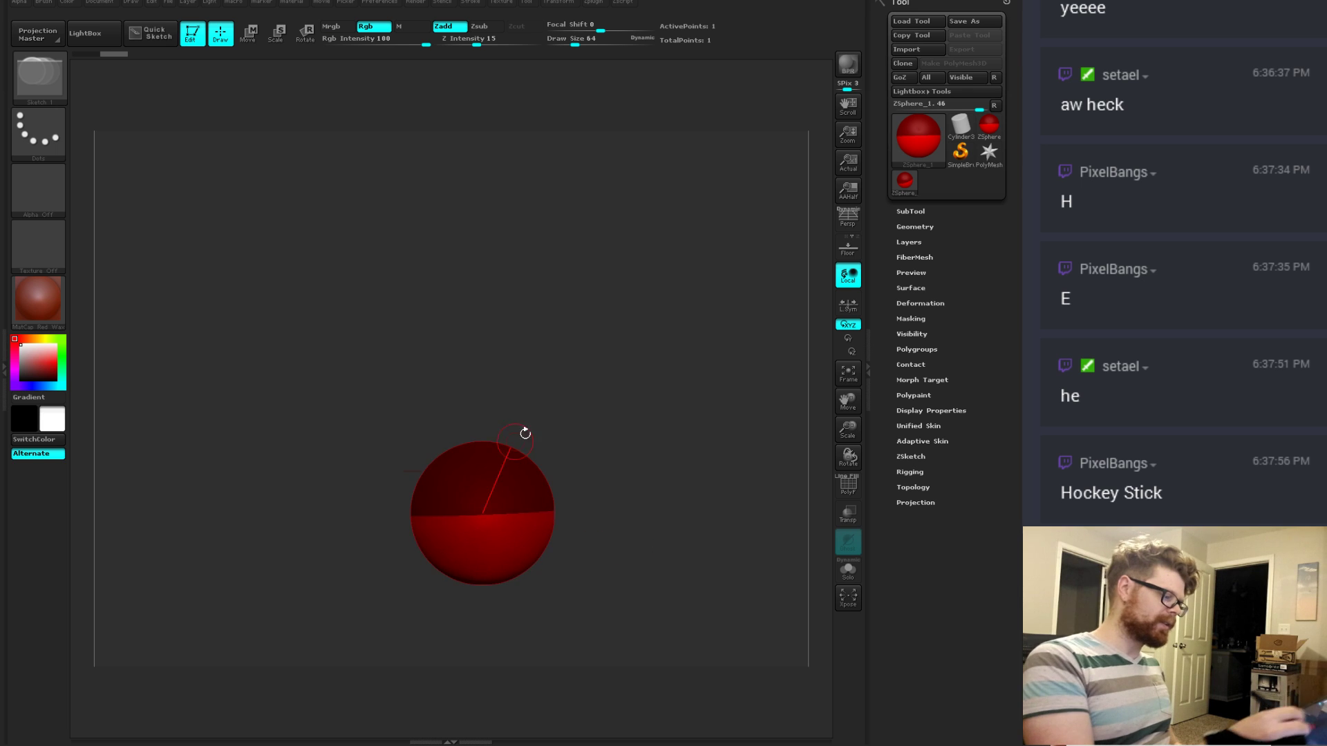
{"action": "left_click_drag", "start_coordinate": [525, 433], "coordinate": [572, 507]}
{"action": "mouse_move", "coordinate": [480, 474]}
{"action": "left_mouse_down"}
{"action": "mouse_move", "coordinate": [495, 394]}
{"action": "mouse_move", "coordinate": [599, 412]}
{"action": "mouse_move", "coordinate": [530, 320]}
{"action": "mouse_move", "coordinate": [576, 266]}
{"action": "left_mouse_up"}
{"action": "key", "text": "w"}
{"action": "left_click_drag", "start_coordinate": [487, 338], "coordinate": [499, 207]}
{"action": "left_click_drag", "start_coordinate": [615, 380], "coordinate": [603, 396]}
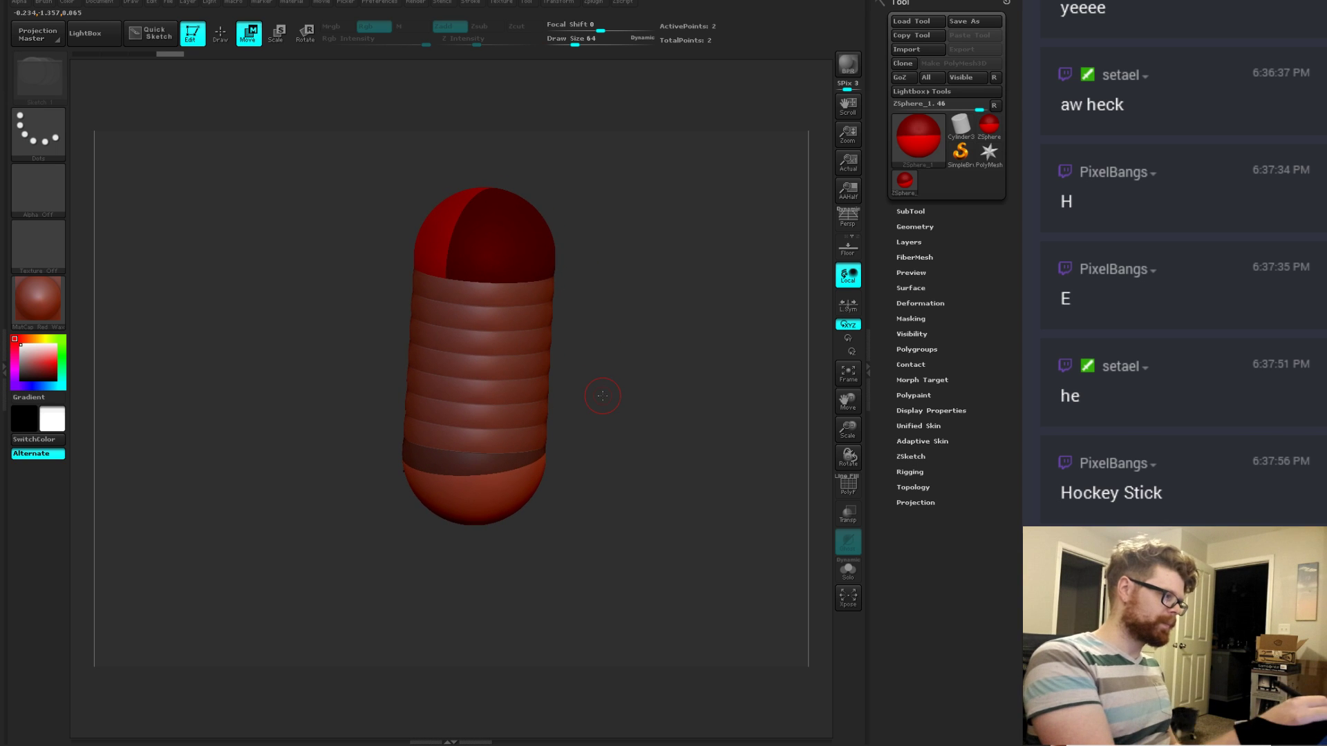
Step: Show the floor grid, then extend the trunk's upper end with a third, enlarged ZSphere
{"action": "left_click", "coordinate": [849, 247]}
{"action": "mouse_move", "coordinate": [732, 318]}
{"action": "left_mouse_down"}
{"action": "mouse_move", "coordinate": [643, 346]}
{"action": "mouse_move", "coordinate": [667, 385]}
{"action": "mouse_move", "coordinate": [601, 372]}
{"action": "mouse_move", "coordinate": [683, 388]}
{"action": "mouse_move", "coordinate": [627, 391]}
{"action": "mouse_move", "coordinate": [659, 479]}
{"action": "left_mouse_up"}
{"action": "mouse_move", "coordinate": [564, 364]}
{"action": "left_mouse_down"}
{"action": "mouse_move", "coordinate": [580, 387]}
{"action": "mouse_move", "coordinate": [533, 435]}
{"action": "mouse_move", "coordinate": [552, 383]}
{"action": "left_mouse_up"}
{"action": "key", "text": "q"}
{"action": "key", "text": "w"}
{"action": "mouse_move", "coordinate": [608, 397]}
{"action": "left_mouse_down", "text": "alt"}
{"action": "mouse_move", "coordinate": [614, 355]}
{"action": "mouse_move", "coordinate": [551, 317]}
{"action": "left_mouse_up", "text": "alt"}
{"action": "key", "text": "e"}
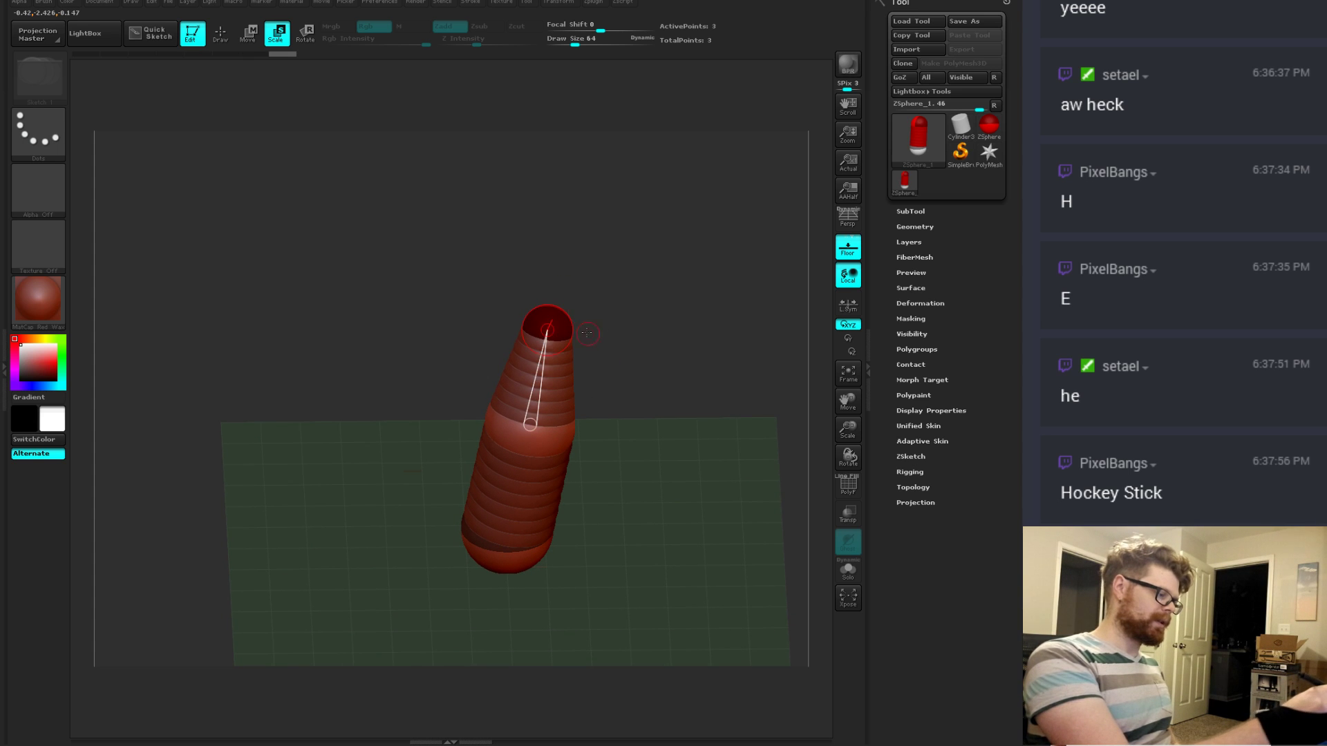
{"action": "left_click_drag", "start_coordinate": [534, 635], "coordinate": [578, 616]}
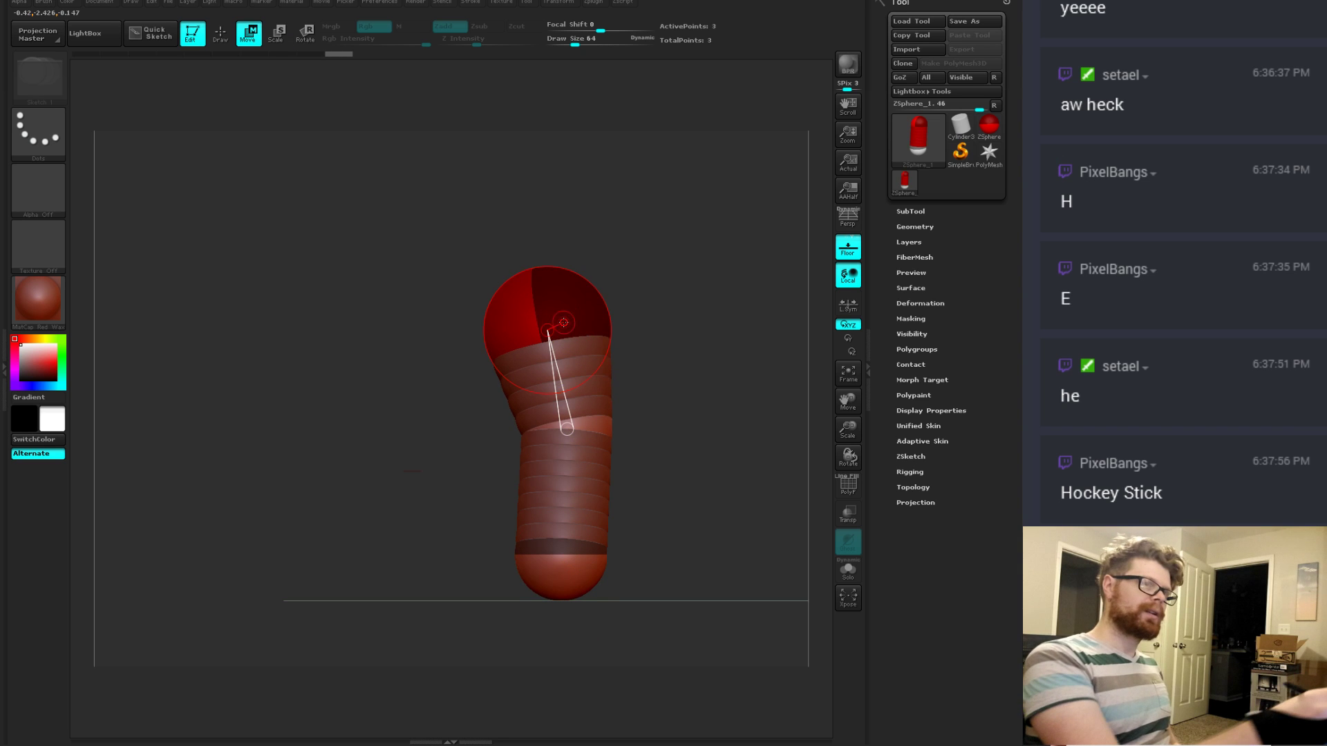
Step: Move the trunk's upper and middle ZSpheres sideways to bend the trunk at its middle joint
{"action": "left_click_drag", "start_coordinate": [564, 322], "coordinate": [531, 288]}
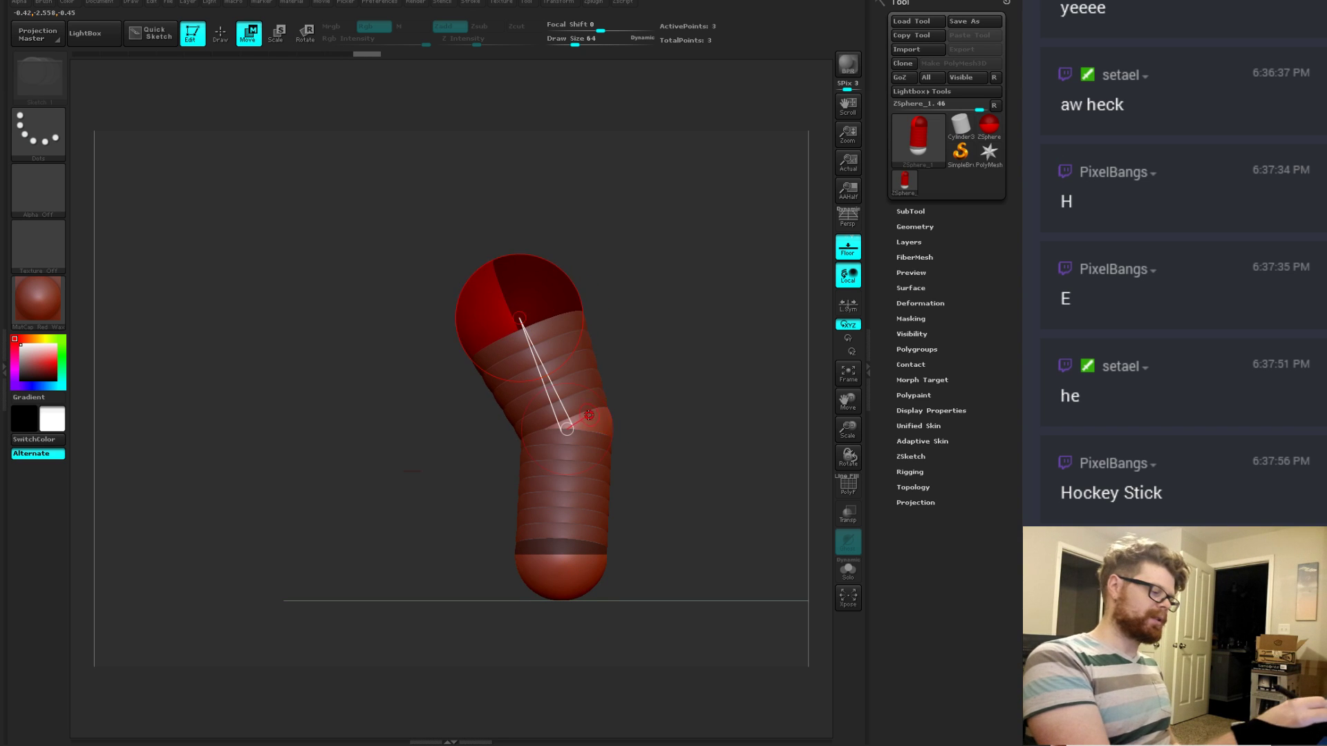
{"action": "left_click_drag", "start_coordinate": [589, 416], "coordinate": [532, 427]}
{"action": "left_click_drag", "start_coordinate": [577, 560], "coordinate": [583, 575]}
{"action": "left_click_drag", "start_coordinate": [533, 302], "coordinate": [633, 349]}
Step: Preview the trunk's skin mesh and return to the ZSphere view
{"action": "key", "text": "a"}
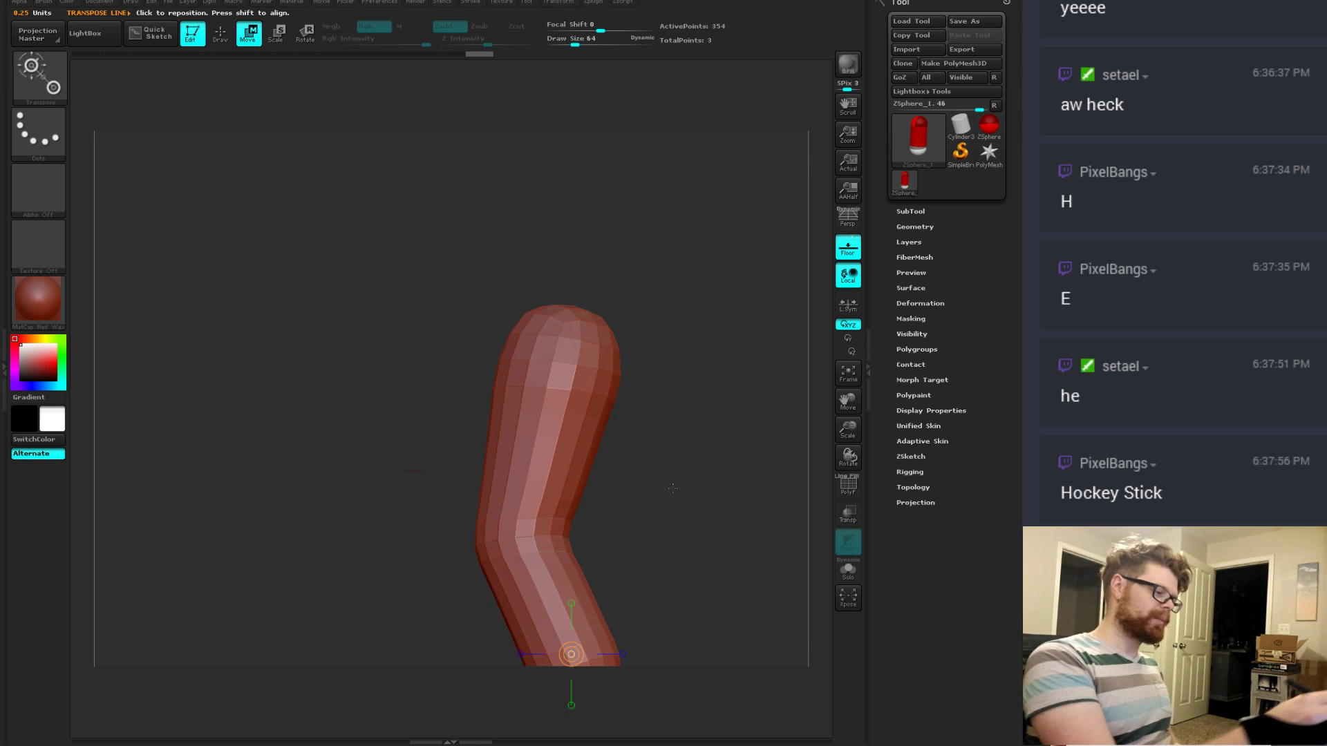
{"action": "left_click_drag", "start_coordinate": [672, 489], "coordinate": [661, 385], "text": "alt"}
{"action": "key", "text": "a"}
{"action": "key", "text": "a"}
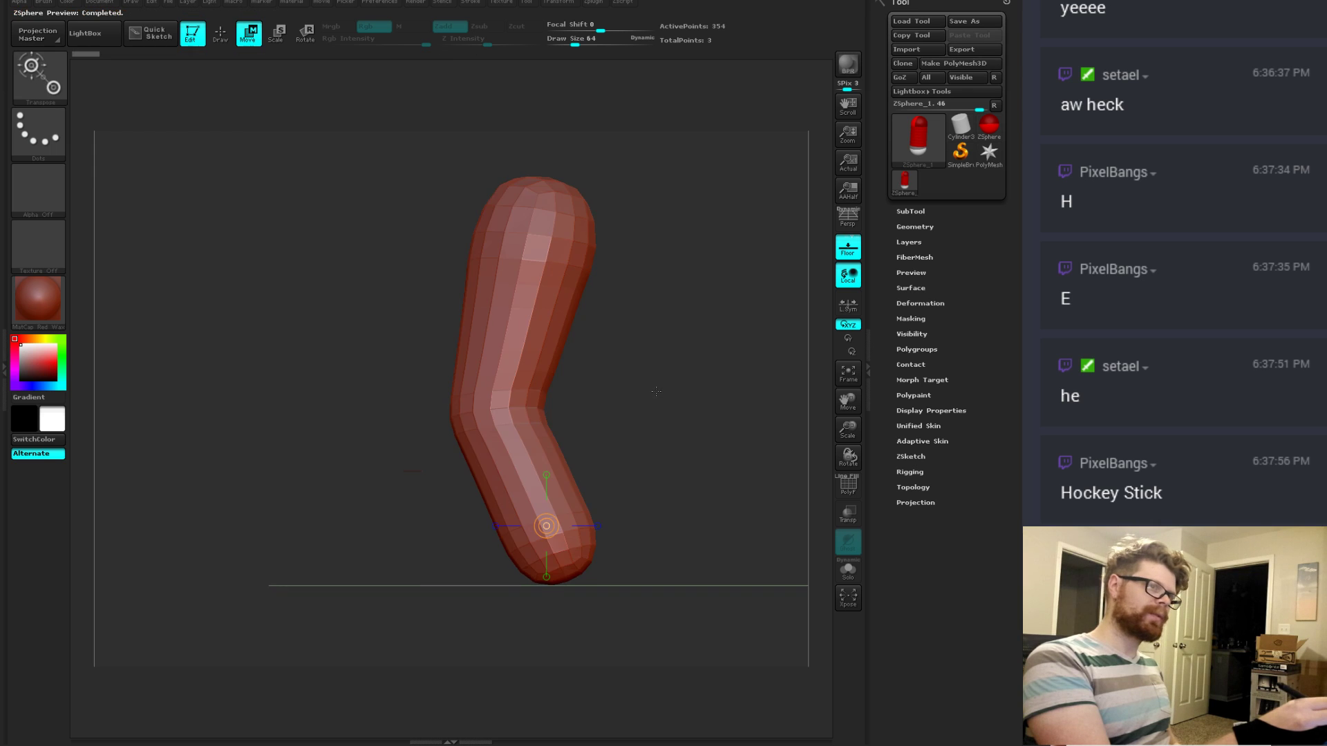
{"action": "key", "text": "a"}
Step: Add a ZSphere at the trunk's lower end, pull it down and enlarge it into a bulbous base
{"action": "mouse_move", "coordinate": [573, 518]}
{"action": "left_mouse_down", "text": "alt"}
{"action": "mouse_move", "coordinate": [607, 523]}
{"action": "mouse_move", "coordinate": [591, 551]}
{"action": "mouse_move", "coordinate": [570, 517]}
{"action": "mouse_move", "coordinate": [580, 598]}
{"action": "mouse_move", "coordinate": [704, 569]}
{"action": "mouse_move", "coordinate": [660, 563]}
{"action": "mouse_move", "coordinate": [675, 608]}
{"action": "mouse_move", "coordinate": [650, 687]}
{"action": "left_mouse_up", "text": "alt"}
{"action": "key", "text": "q"}
{"action": "key", "text": "w"}
{"action": "key", "text": "e"}
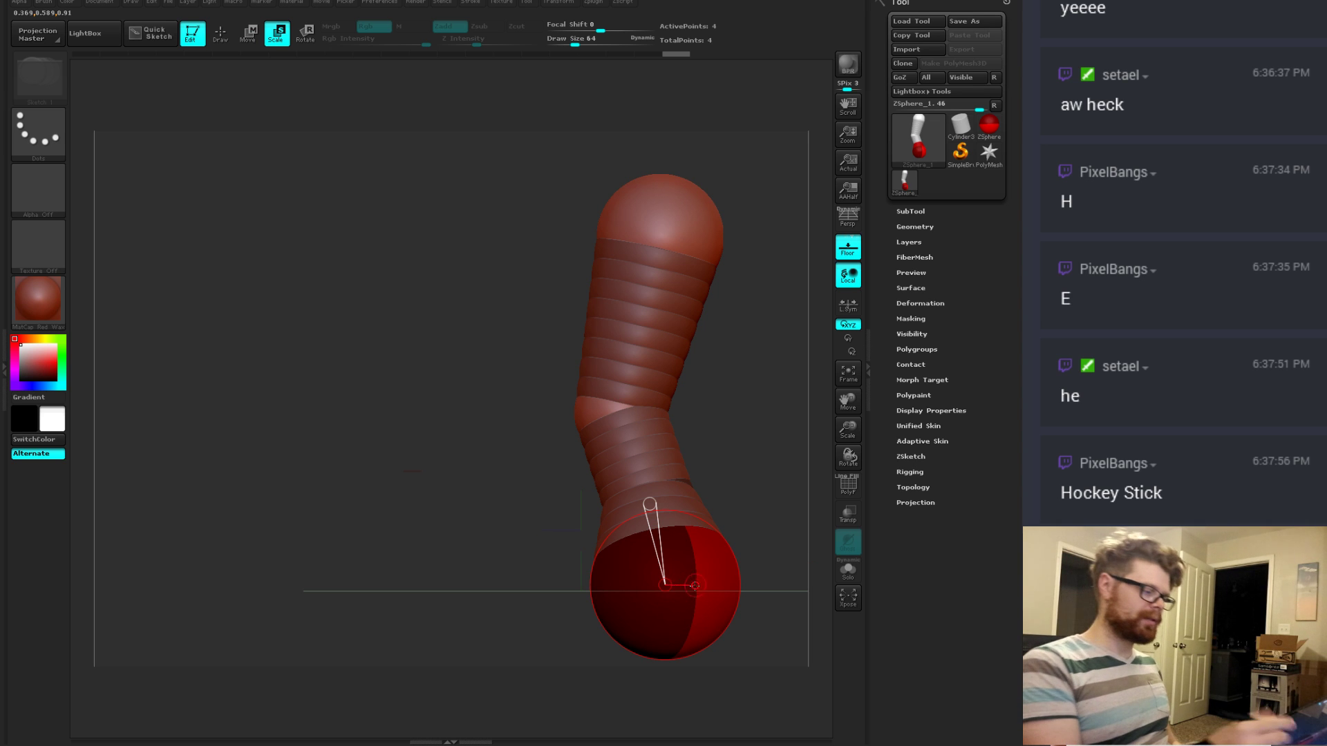
{"action": "key", "text": "w"}
{"action": "left_click_drag", "start_coordinate": [667, 585], "coordinate": [636, 585]}
Step: Adjust the trunk's lower joints, moving the middle ZSphere outward to sharpen the bend above the base
{"action": "left_click_drag", "start_coordinate": [743, 508], "coordinate": [657, 521]}
{"action": "left_click", "coordinate": [702, 487]}
{"action": "left_click_drag", "start_coordinate": [538, 522], "coordinate": [602, 535]}
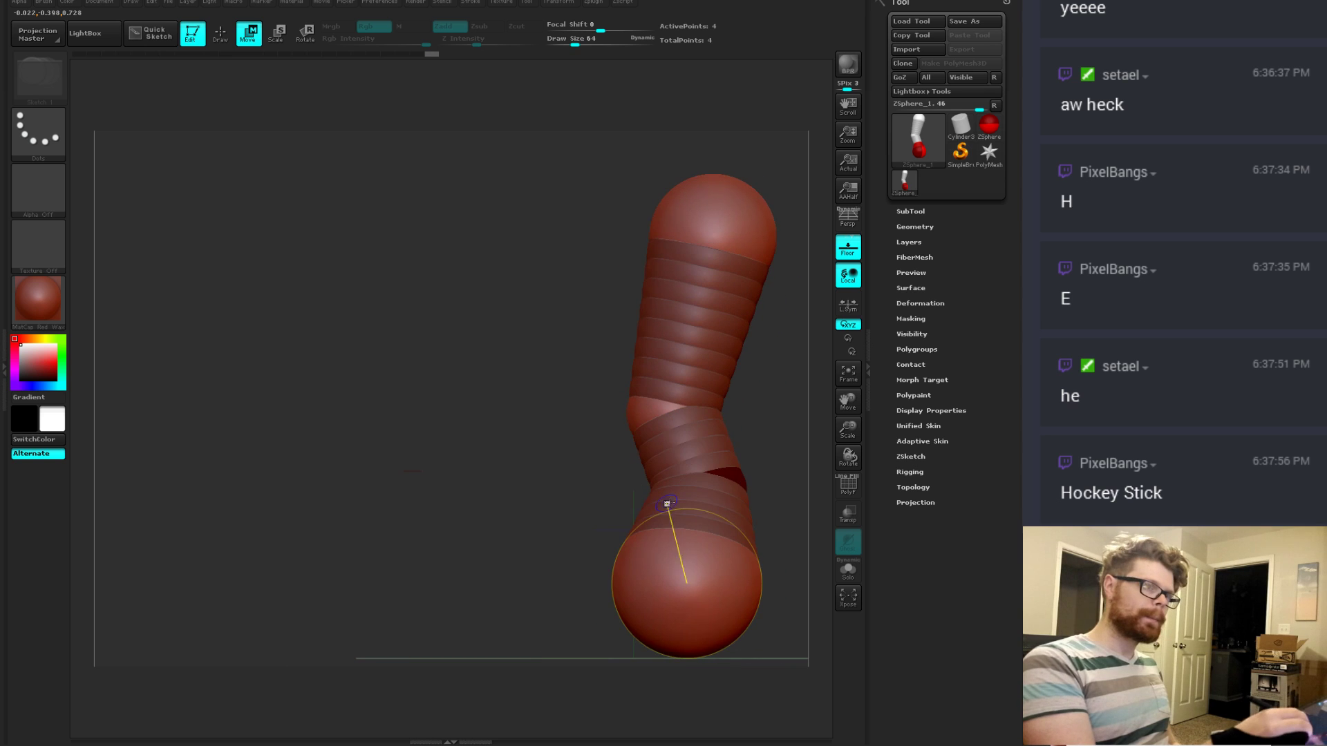
{"action": "left_click_drag", "start_coordinate": [766, 480], "coordinate": [744, 485]}
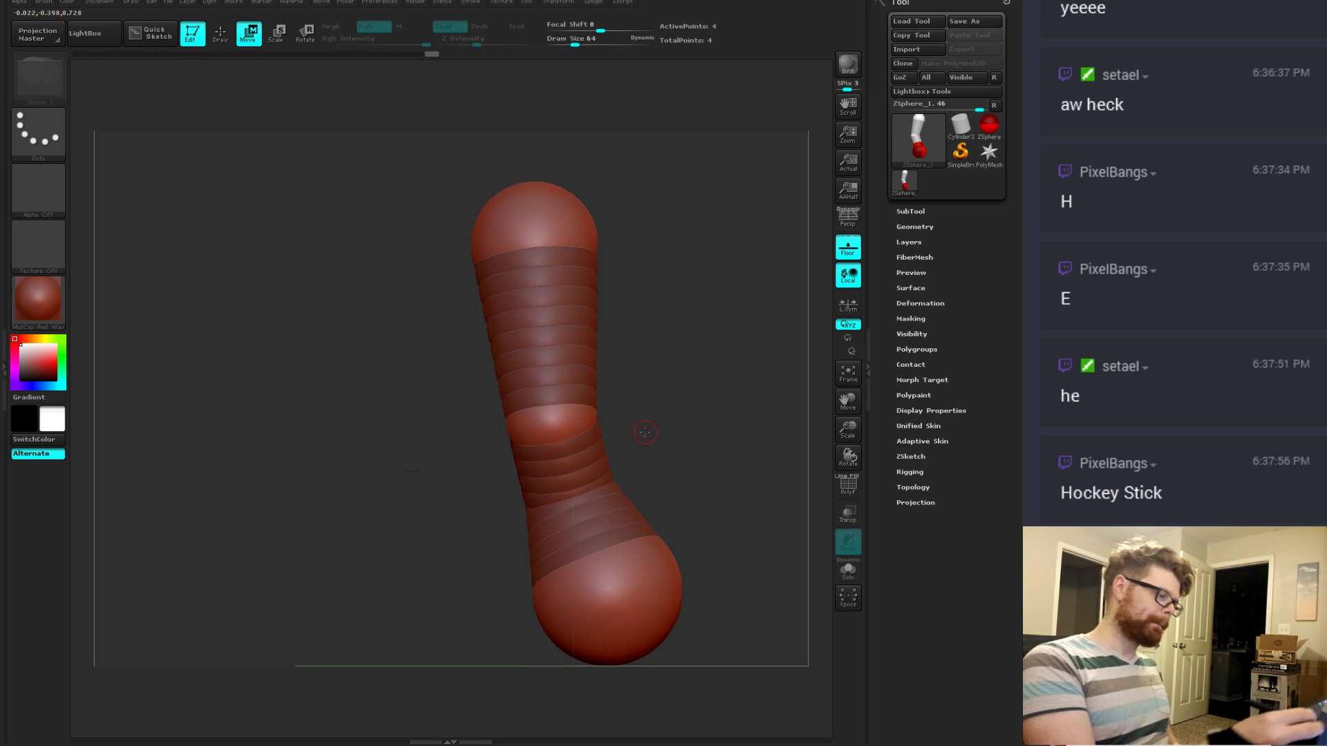
{"action": "left_click_drag", "start_coordinate": [644, 432], "coordinate": [605, 437]}
{"action": "left_click_drag", "start_coordinate": [527, 416], "coordinate": [496, 428]}
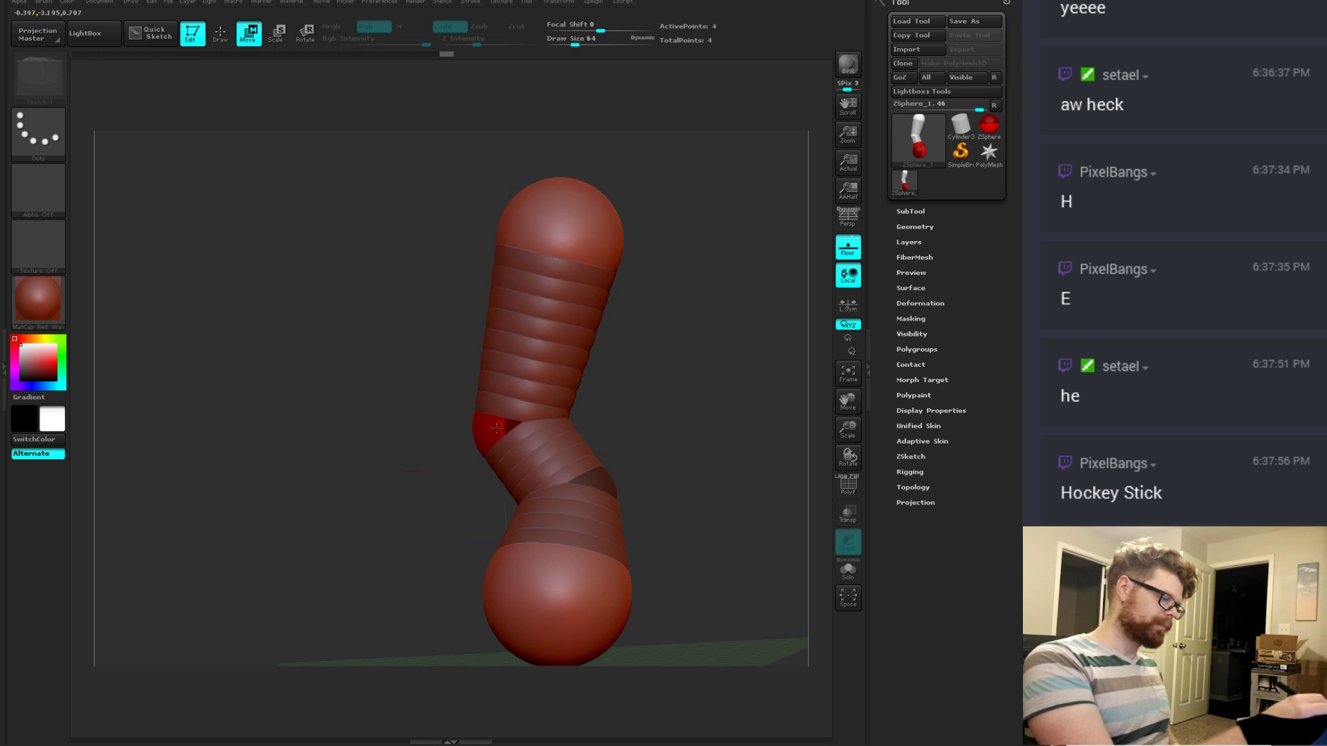
{"action": "left_click_drag", "start_coordinate": [568, 552], "coordinate": [561, 570]}
Step: Add two small ZSpheres on opposite sides of the base and pull them outward into root stubs
{"action": "left_click_drag", "start_coordinate": [655, 554], "coordinate": [704, 434]}
{"action": "mouse_move", "coordinate": [700, 432]}
{"action": "left_mouse_down"}
{"action": "mouse_move", "coordinate": [631, 459]}
{"action": "mouse_move", "coordinate": [743, 467]}
{"action": "mouse_move", "coordinate": [636, 487]}
{"action": "mouse_move", "coordinate": [645, 458]}
{"action": "mouse_move", "coordinate": [560, 566]}
{"action": "mouse_move", "coordinate": [549, 616]}
{"action": "left_mouse_up"}
{"action": "key", "text": "q"}
{"action": "left_click_drag", "start_coordinate": [646, 583], "coordinate": [586, 577]}
{"action": "key", "text": "w"}
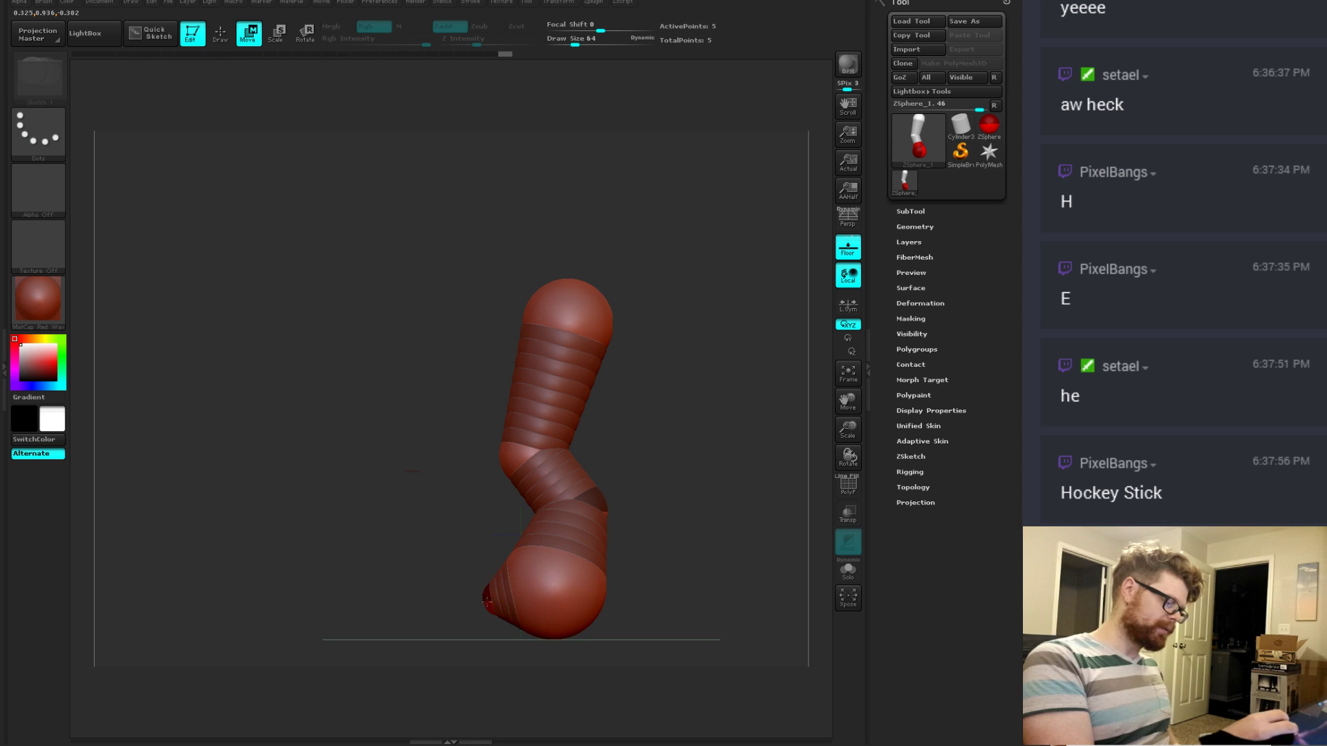
{"action": "key", "text": "q"}
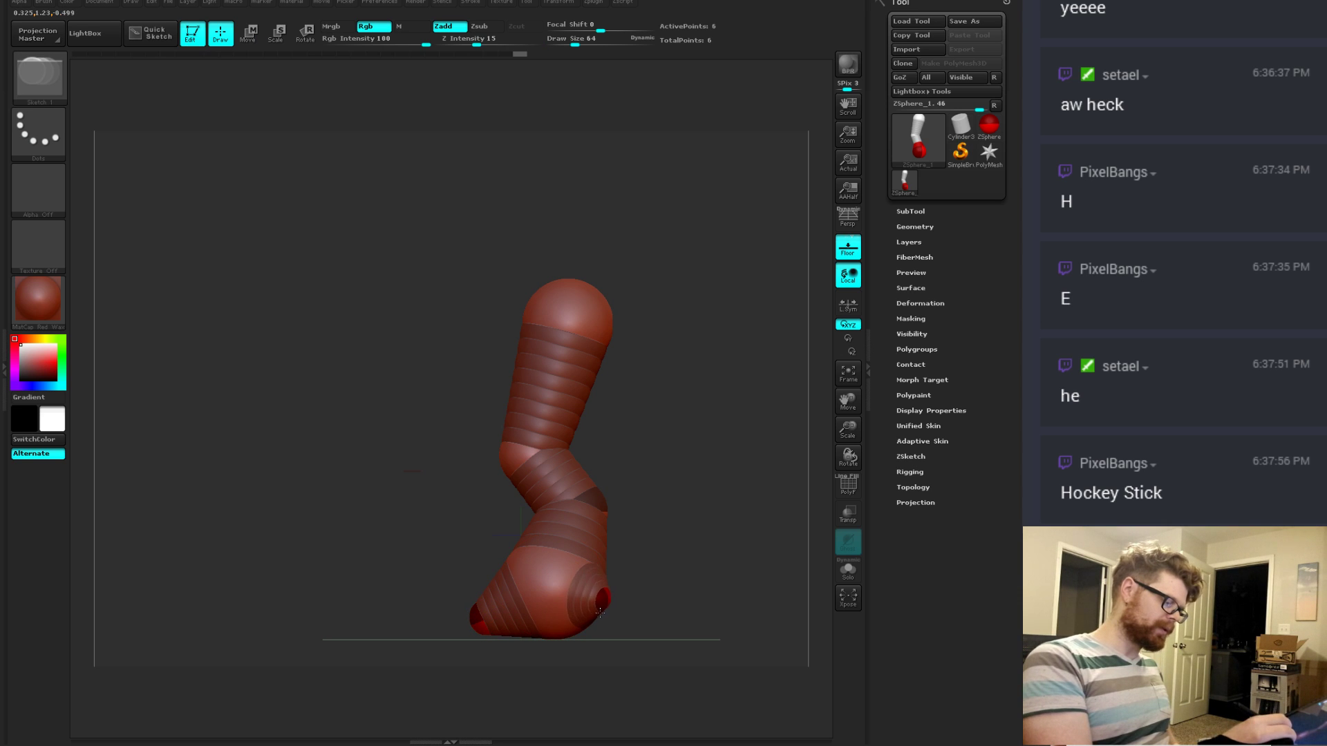
{"action": "key", "text": "w"}
{"action": "left_click_drag", "start_coordinate": [599, 612], "coordinate": [602, 616]}
Step: Add a third root stub to the base ZSphere and check the form in the skin preview
{"action": "left_click_drag", "start_coordinate": [691, 587], "coordinate": [632, 568]}
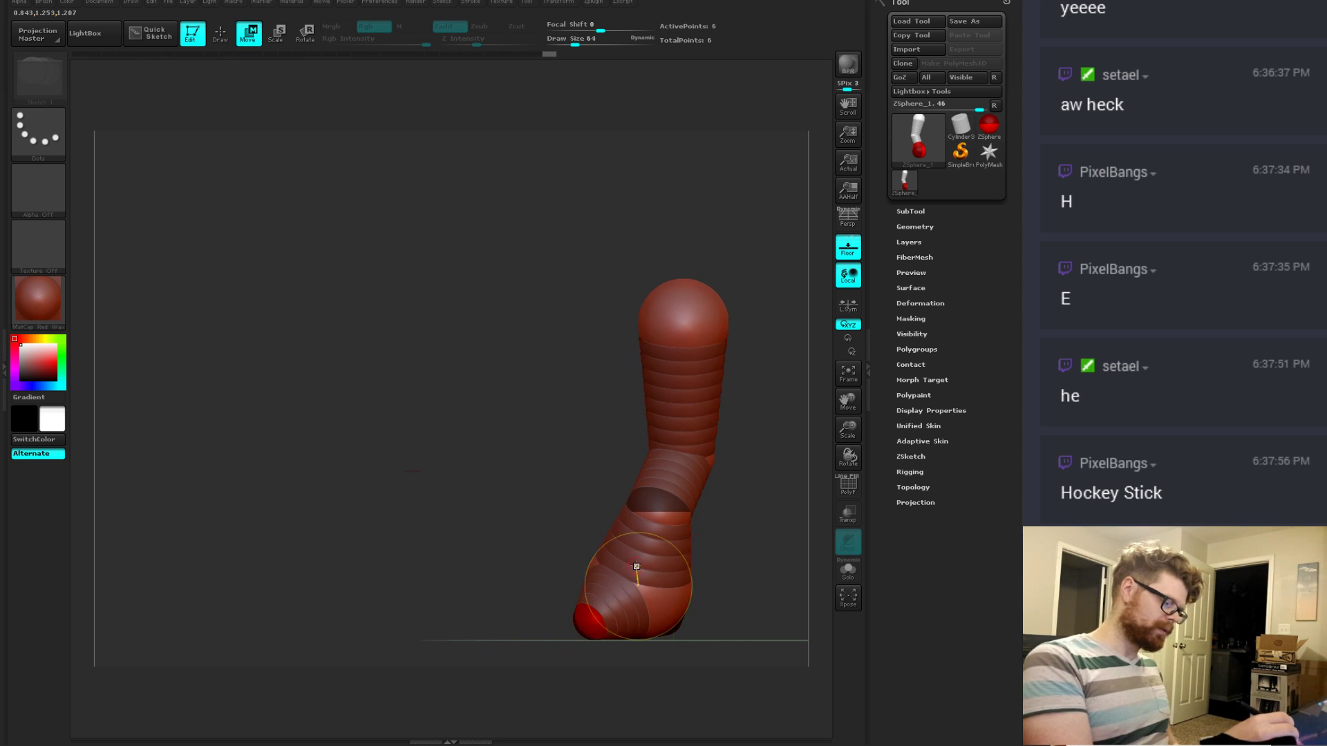
{"action": "key", "text": "q"}
{"action": "mouse_move", "coordinate": [675, 610]}
{"action": "left_mouse_down"}
{"action": "mouse_move", "coordinate": [704, 624]}
{"action": "mouse_move", "coordinate": [680, 560]}
{"action": "mouse_move", "coordinate": [734, 565]}
{"action": "mouse_move", "coordinate": [661, 527]}
{"action": "left_mouse_up"}
{"action": "key", "text": "w"}
{"action": "key", "text": "a"}
{"action": "key", "text": "a"}
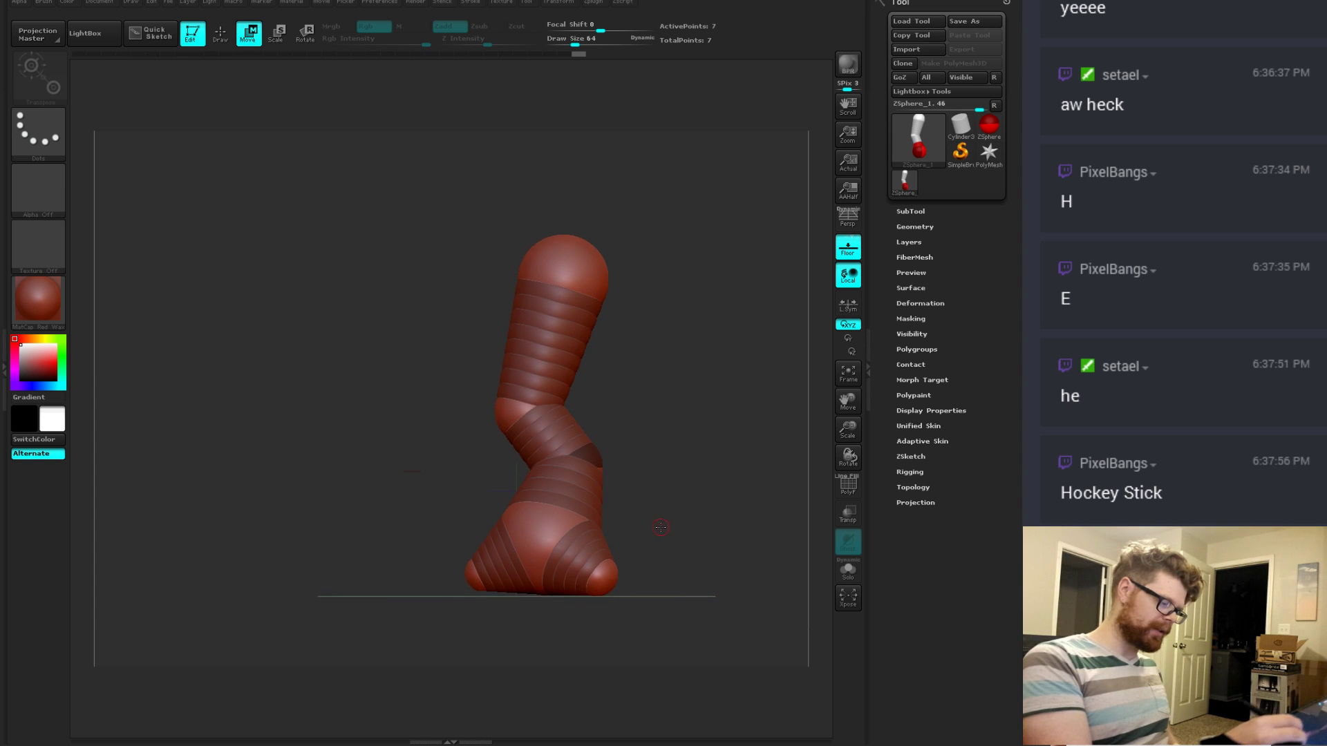
Step: Extend one root stub with two ZSpheres, raising a joint and bending the tip down to the floor
{"action": "key", "text": "q"}
{"action": "key", "text": "w"}
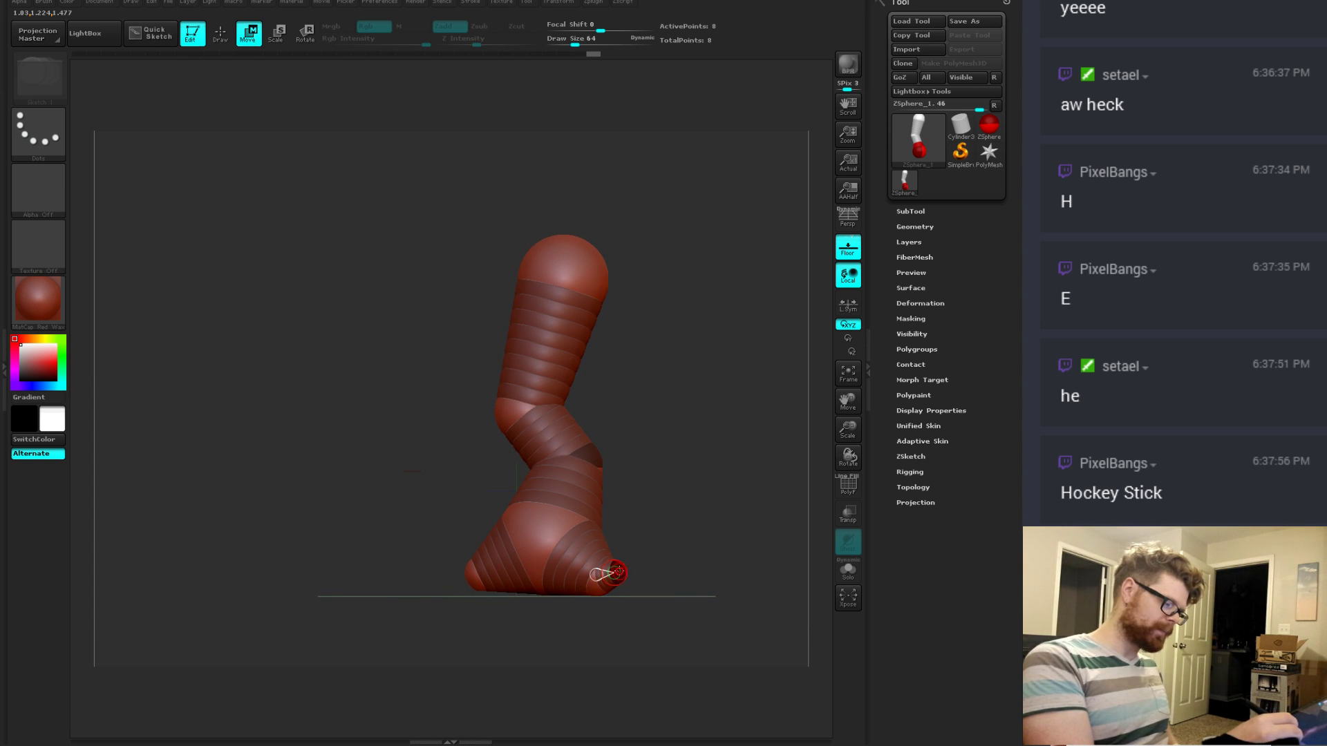
{"action": "key", "text": "e"}
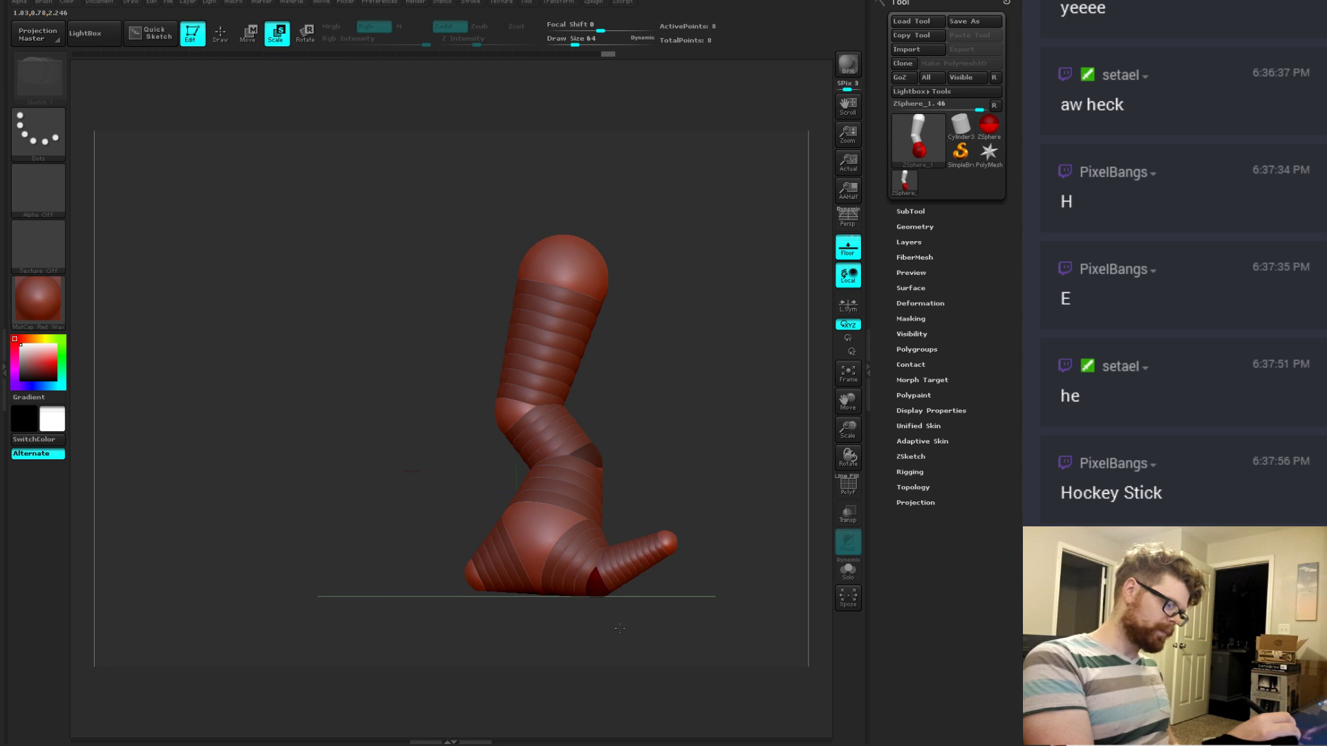
{"action": "left_click_drag", "start_coordinate": [677, 548], "coordinate": [686, 558]}
{"action": "key", "text": "q"}
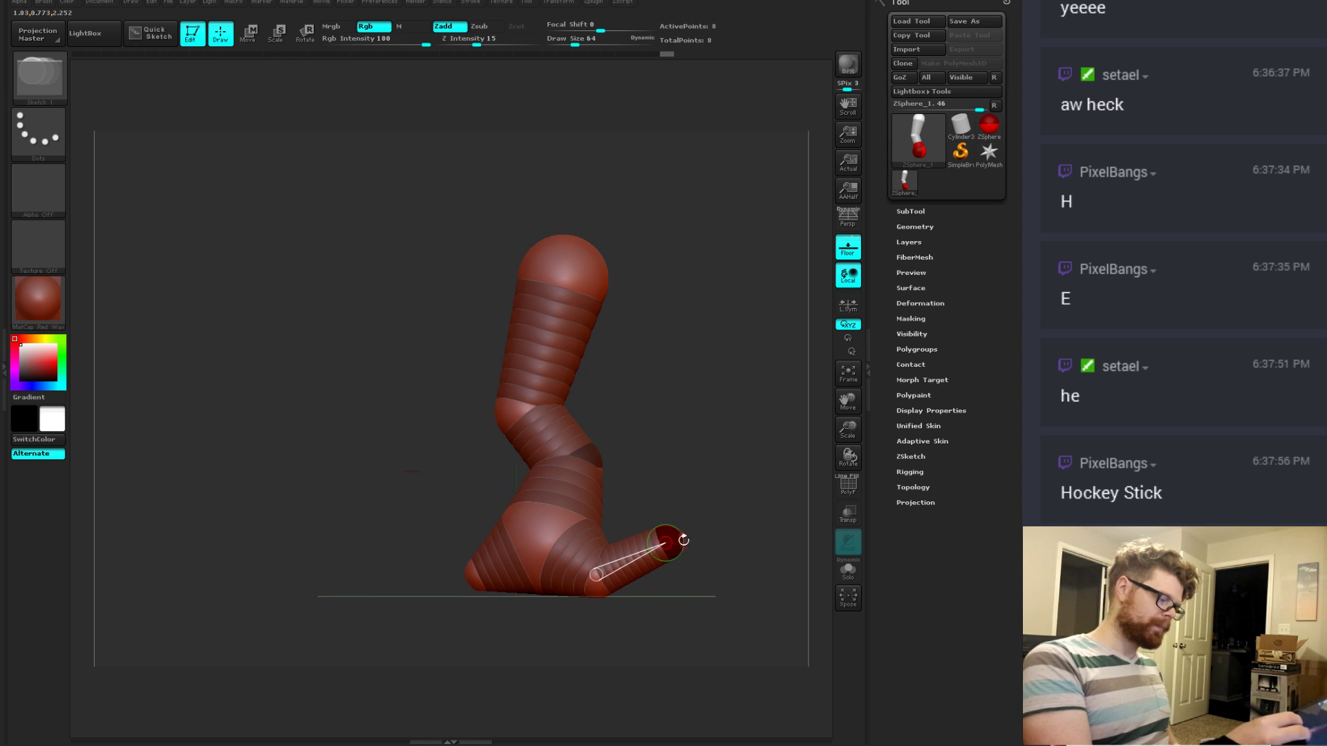
{"action": "key", "text": "w"}
{"action": "left_click_drag", "start_coordinate": [683, 552], "coordinate": [721, 590]}
Step: Extend the opposite root with a chain of ZSpheres, raising its joint and bending the tip toward the floor
{"action": "key", "text": "q"}
{"action": "left_click", "coordinate": [474, 574]}
{"action": "key", "text": "w"}
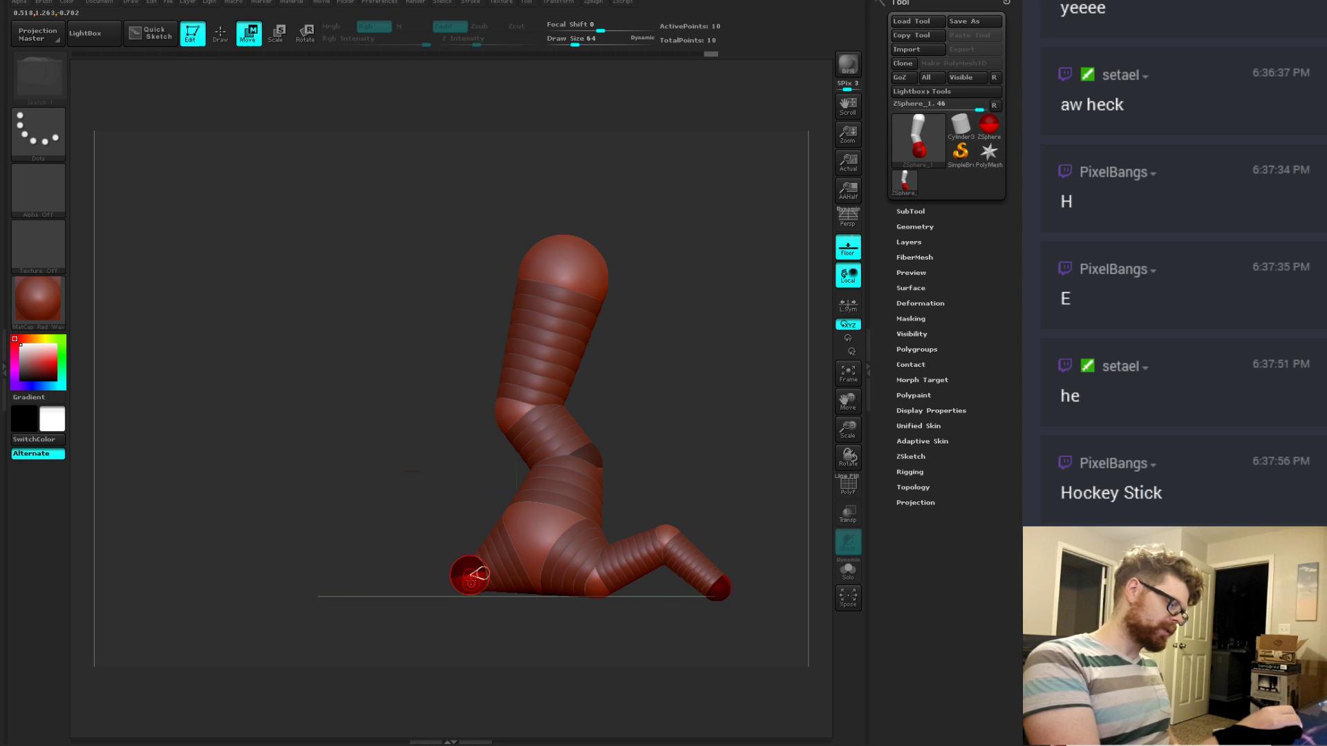
{"action": "left_click_drag", "start_coordinate": [473, 575], "coordinate": [437, 552]}
{"action": "mouse_move", "coordinate": [451, 624]}
{"action": "left_mouse_down"}
{"action": "mouse_move", "coordinate": [495, 630]}
{"action": "mouse_move", "coordinate": [579, 559]}
{"action": "mouse_move", "coordinate": [552, 551]}
{"action": "mouse_move", "coordinate": [535, 503]}
{"action": "mouse_move", "coordinate": [568, 548]}
{"action": "left_mouse_up"}
{"action": "key", "text": "q"}
{"action": "key", "text": "w"}
{"action": "key", "text": "q"}
{"action": "key", "text": "w"}
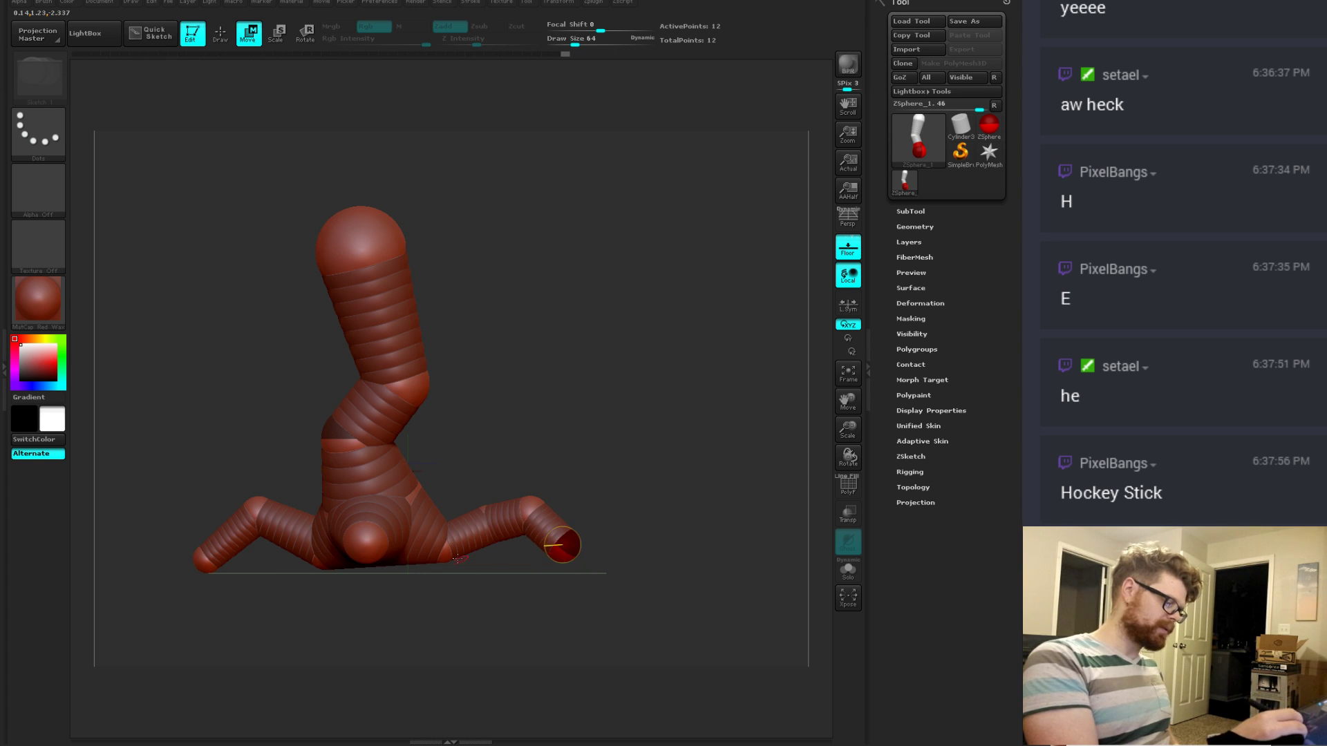
Step: Refine the second root with an additional end ZSphere and a scaled ZSphere inserted in its inner section
{"action": "left_click_drag", "start_coordinate": [452, 558], "coordinate": [451, 561]}
{"action": "left_click_drag", "start_coordinate": [618, 536], "coordinate": [565, 565]}
{"action": "key", "text": "q"}
{"action": "key", "text": "w"}
{"action": "mouse_move", "coordinate": [712, 574]}
{"action": "left_mouse_down"}
{"action": "mouse_move", "coordinate": [590, 542]}
{"action": "mouse_move", "coordinate": [666, 657]}
{"action": "mouse_move", "coordinate": [608, 573]}
{"action": "mouse_move", "coordinate": [672, 511]}
{"action": "mouse_move", "coordinate": [621, 477]}
{"action": "left_mouse_up"}
{"action": "key", "text": "q"}
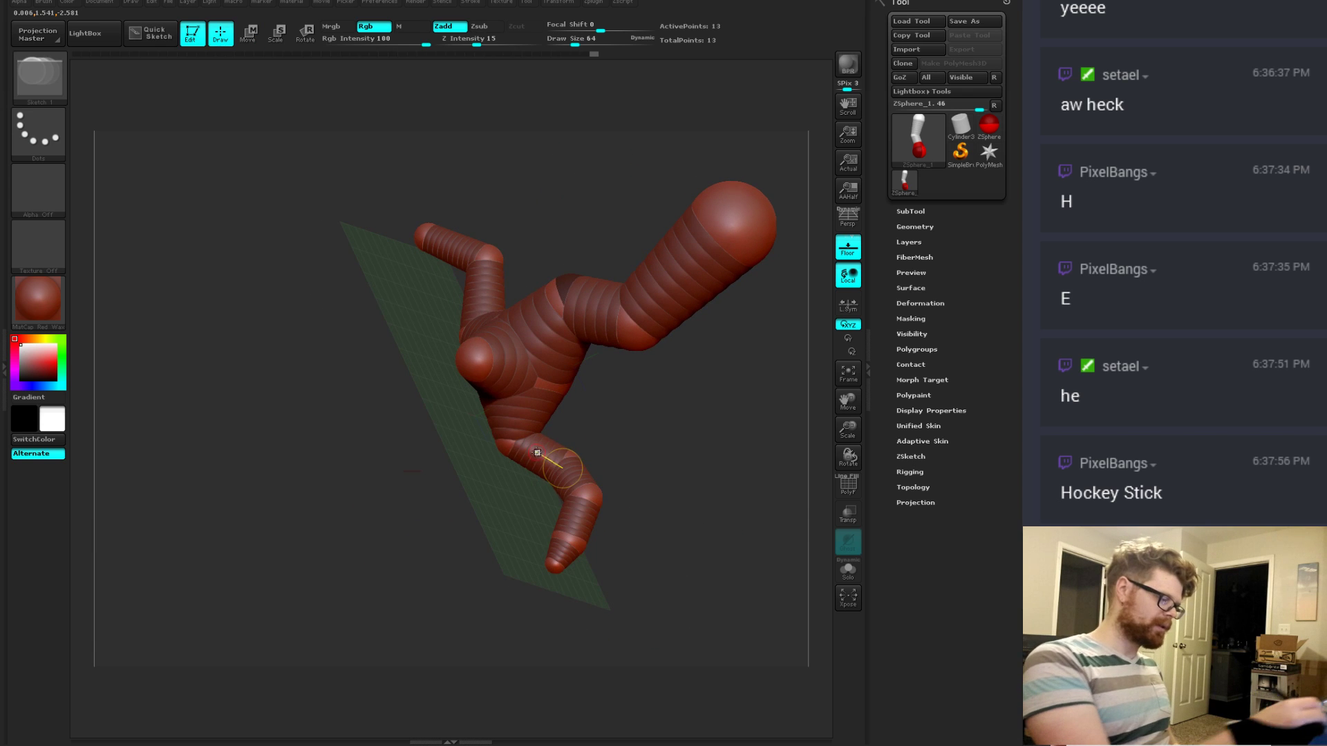
{"action": "key", "text": "e"}
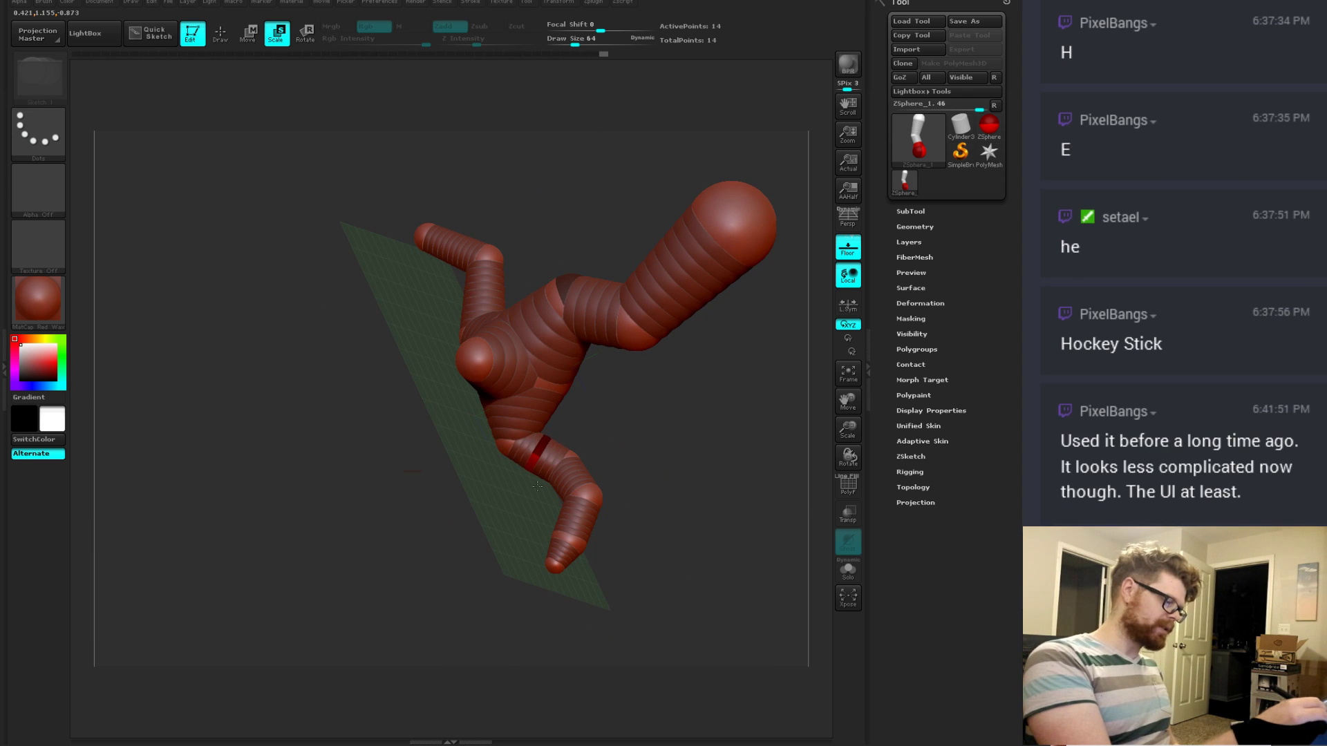
{"action": "mouse_move", "coordinate": [574, 511]}
{"action": "left_mouse_down"}
{"action": "mouse_move", "coordinate": [596, 484]}
{"action": "mouse_move", "coordinate": [659, 506]}
{"action": "mouse_move", "coordinate": [700, 456]}
{"action": "mouse_move", "coordinate": [653, 477]}
{"action": "left_mouse_up"}
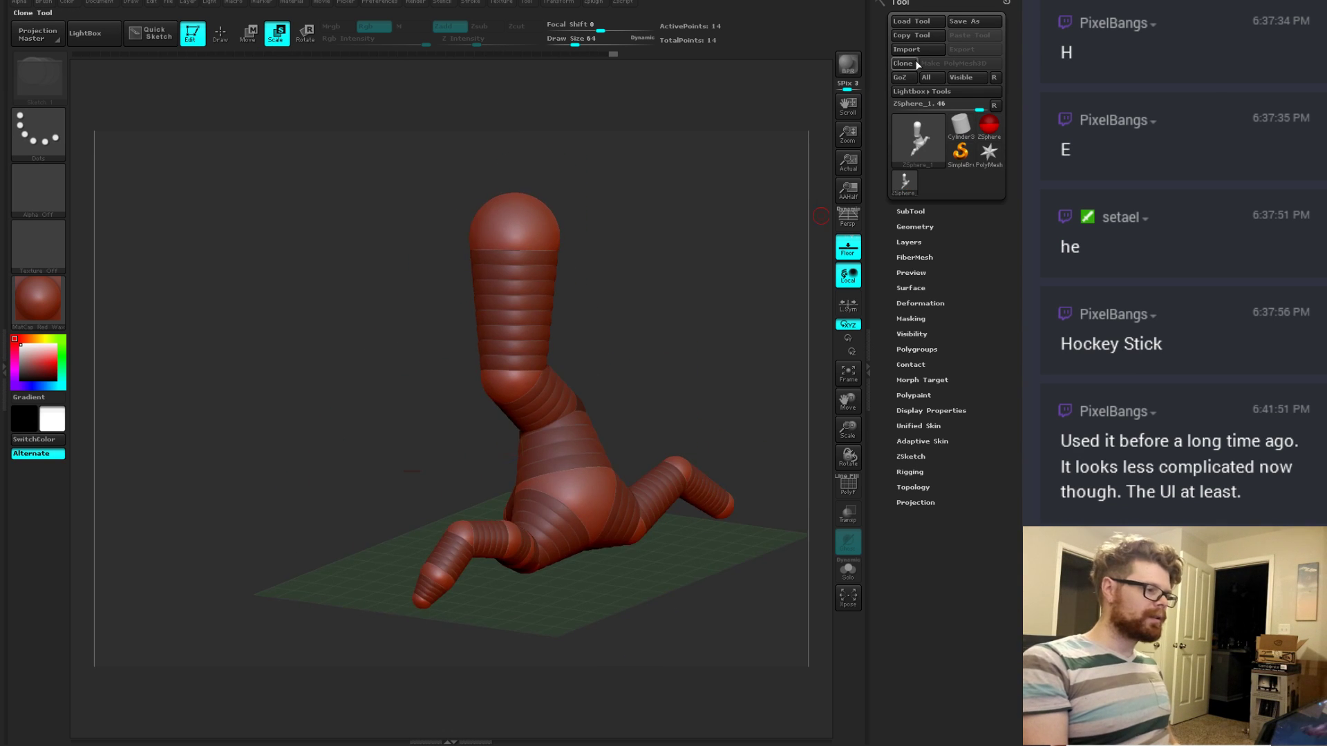
Step: Start saving the tool to disk and browse to the desktop's 3december\Artwork folder
{"action": "left_click", "coordinate": [974, 21]}
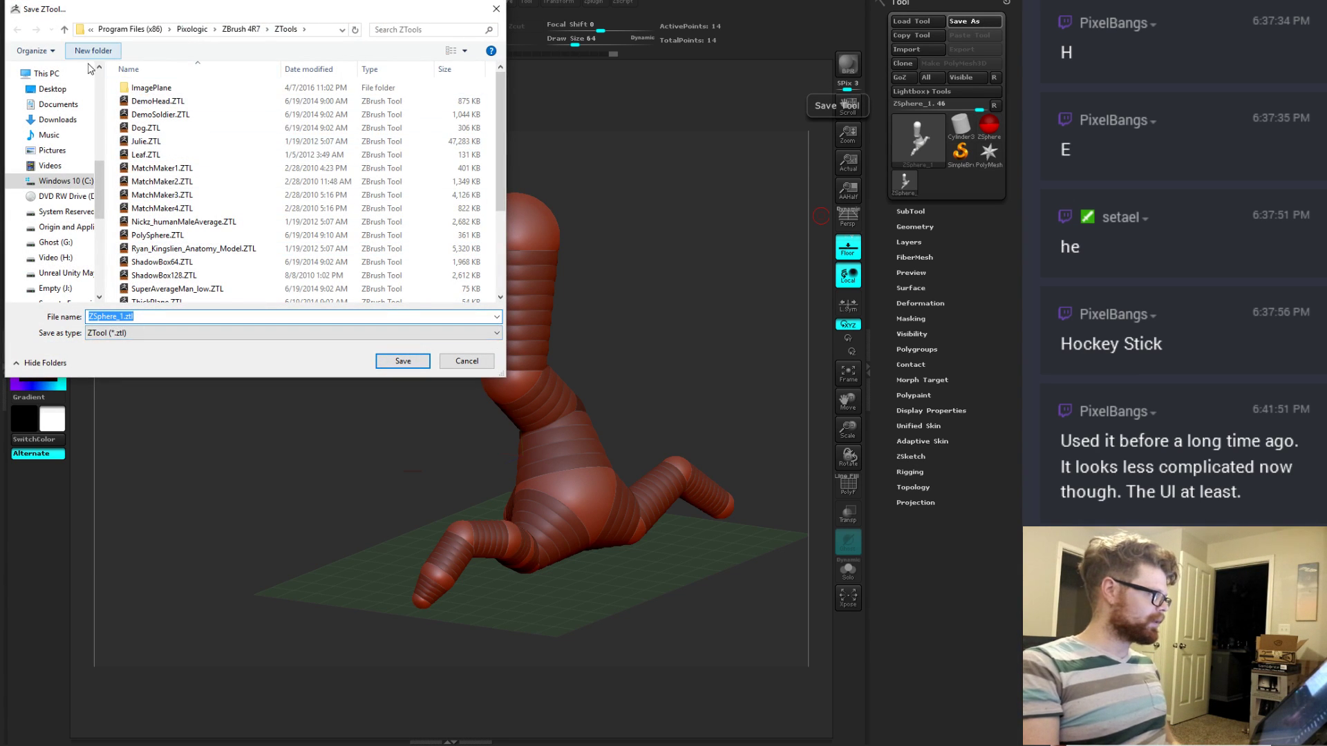
{"action": "left_click", "coordinate": [50, 89]}
{"action": "double_click", "coordinate": [227, 103]}
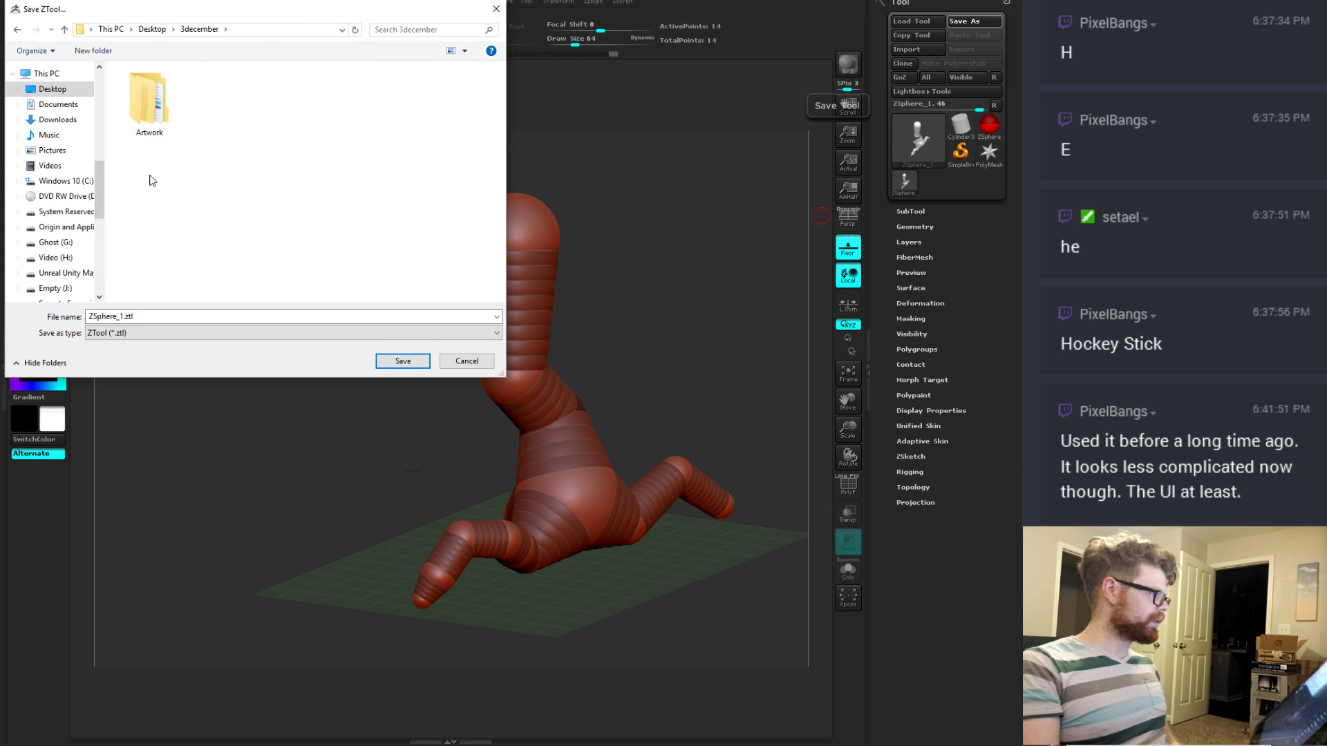
{"action": "double_click", "coordinate": [149, 107]}
{"action": "scroll", "coordinate": [185, 210], "scroll_direction": "down", "scroll_amount": 2}
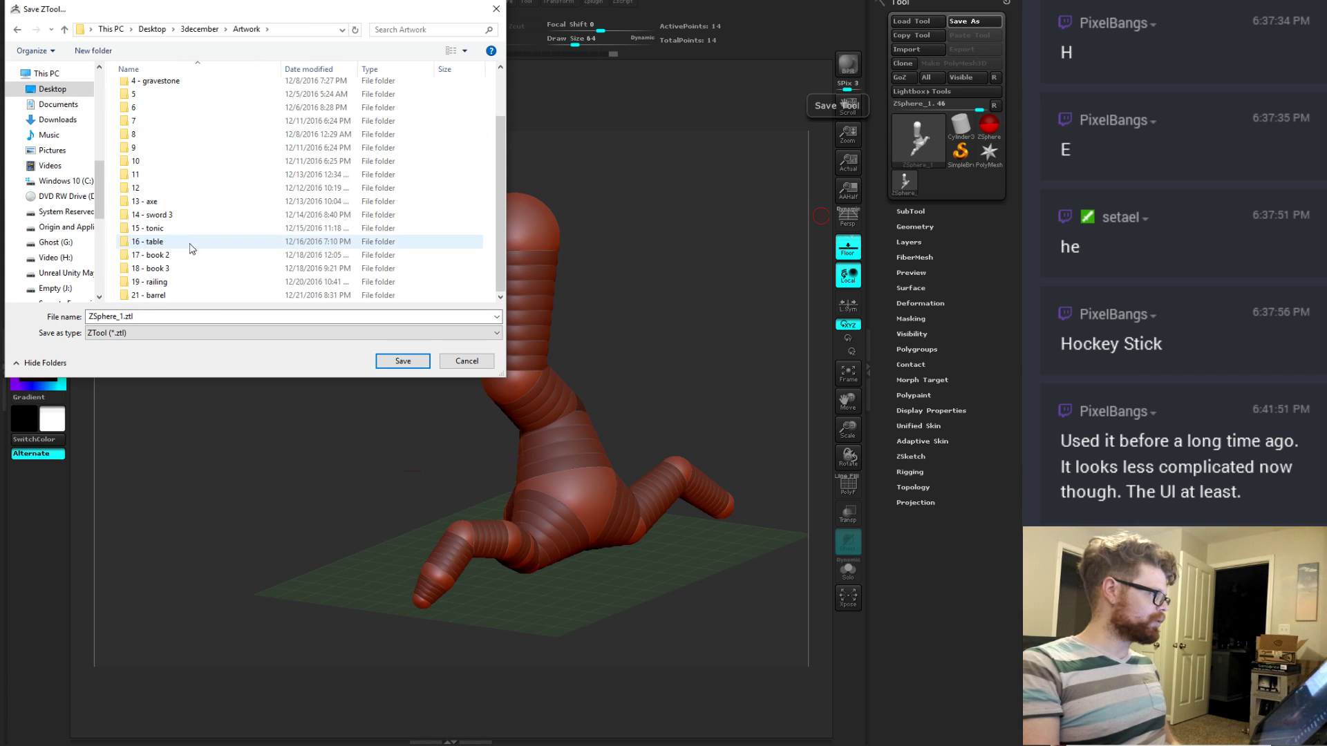
Step: Create a new folder named "22 - tree" in the Artwork folder
{"action": "right_click", "coordinate": [490, 301]}
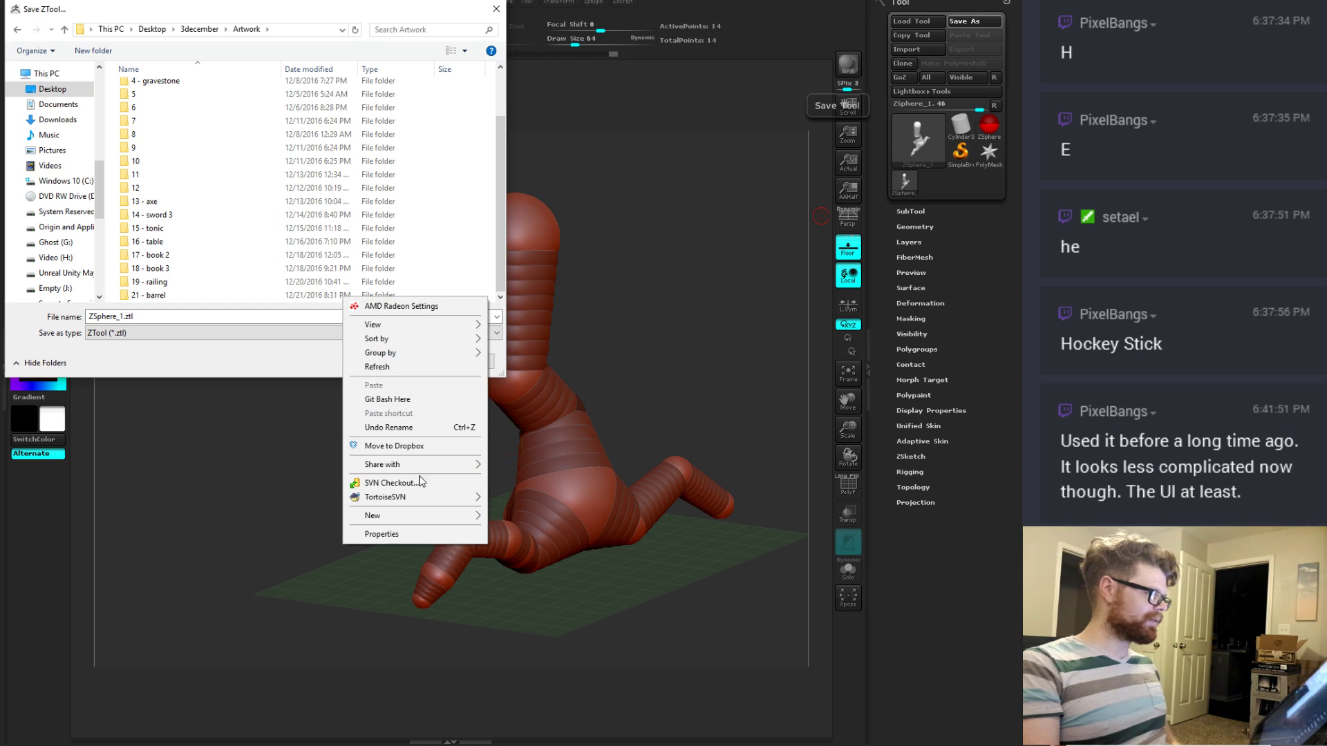
{"action": "mouse_move", "coordinate": [417, 516]}
{"action": "left_click", "coordinate": [333, 512]}
{"action": "type", "text": "22"}
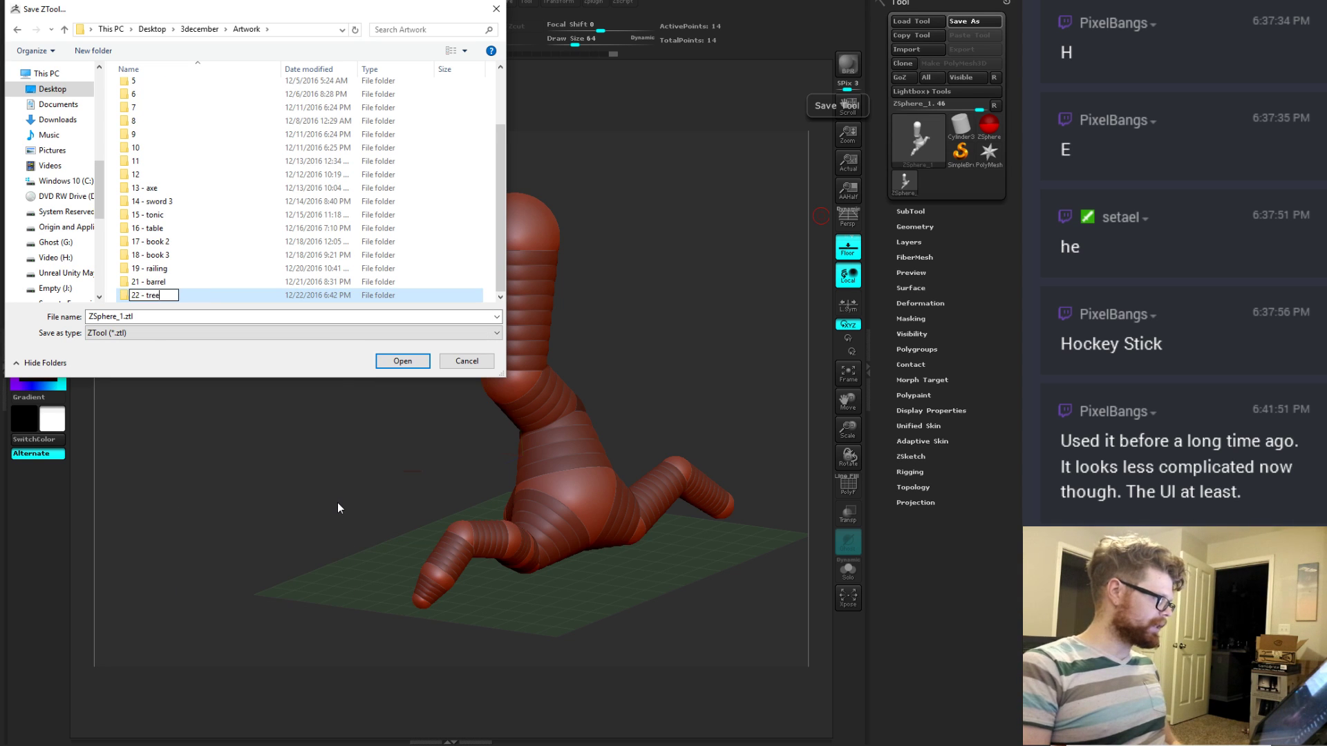
{"action": "type", "text": " - tree"}
{"action": "key", "text": "Return"}
{"action": "key", "text": "Return"}
Step: Open the "22 - tree" folder and save the tool in it as tree.ztl
{"action": "left_click", "coordinate": [124, 315]}
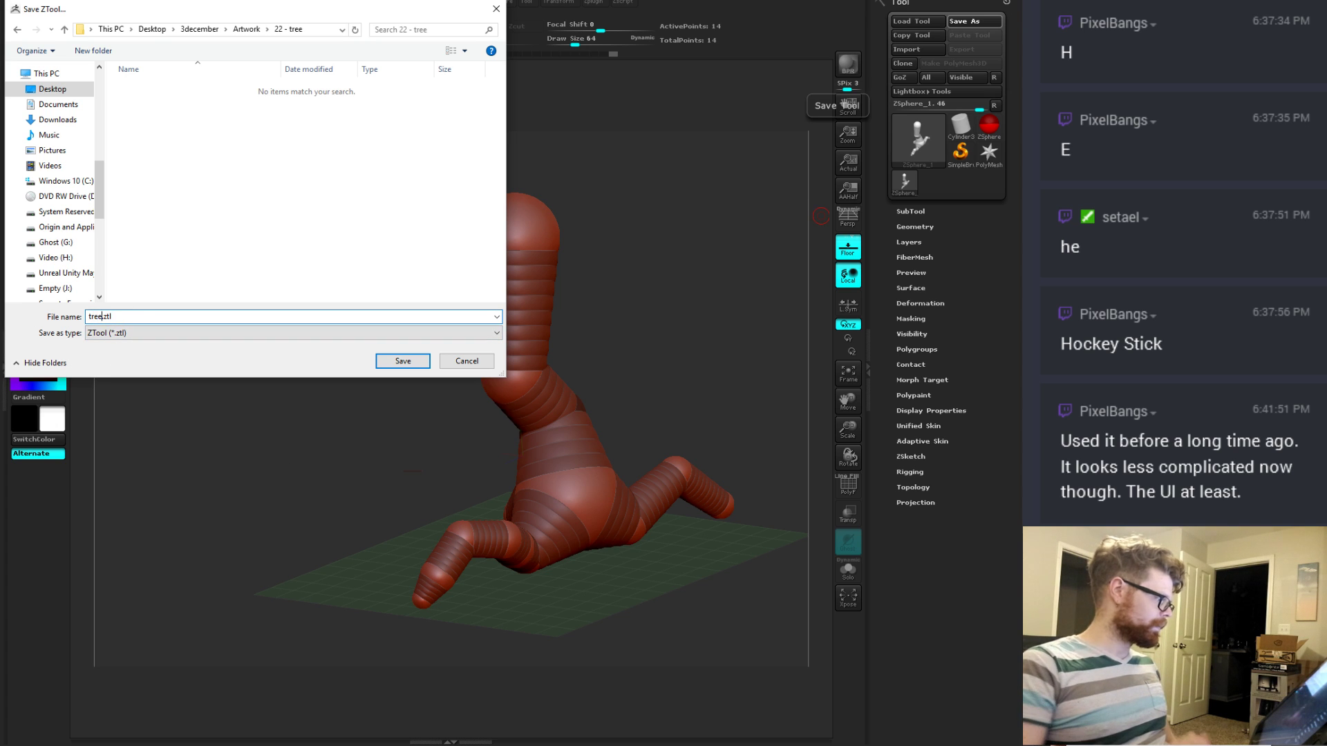
{"action": "key", "text": "Return"}
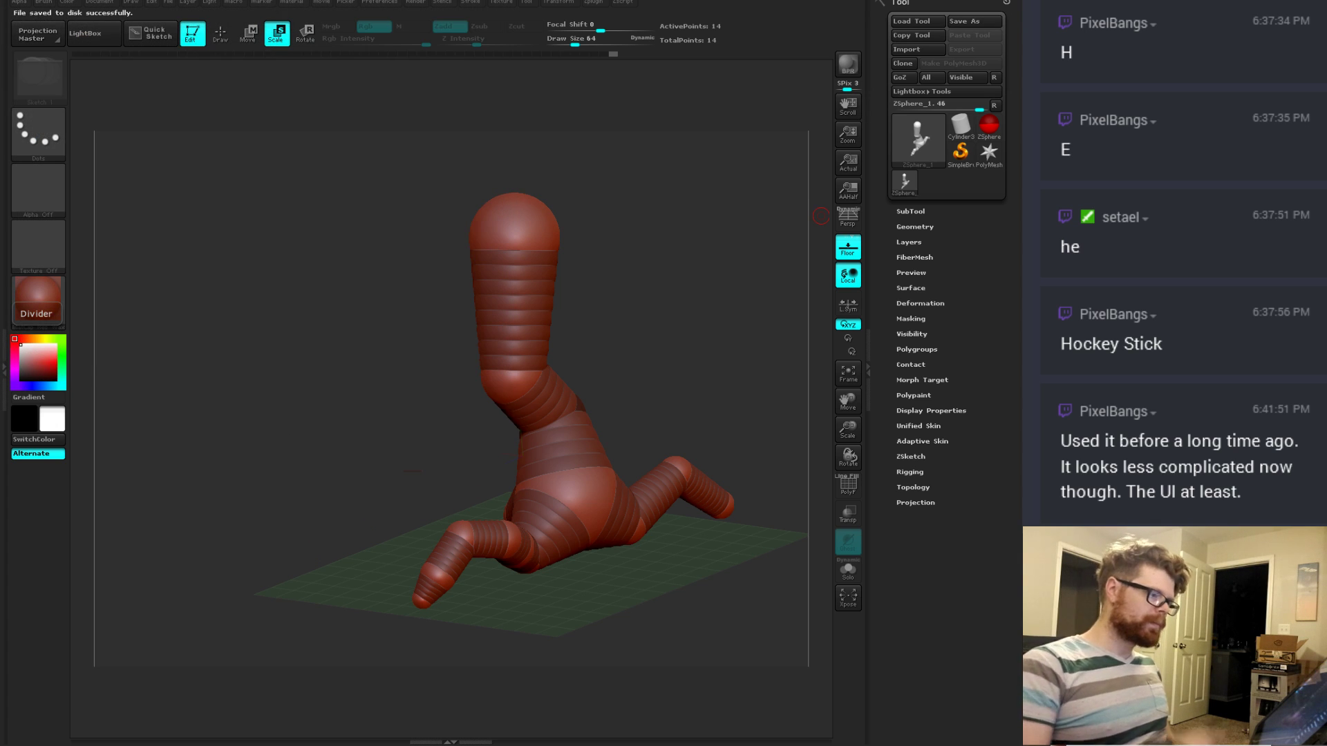
Step: Start another root on a bare side of the base with two ZSpheres and pull it outward
{"action": "mouse_move", "coordinate": [698, 391]}
{"action": "left_mouse_down"}
{"action": "mouse_move", "coordinate": [750, 362]}
{"action": "mouse_move", "coordinate": [700, 363]}
{"action": "left_mouse_up"}
{"action": "key", "text": "q"}
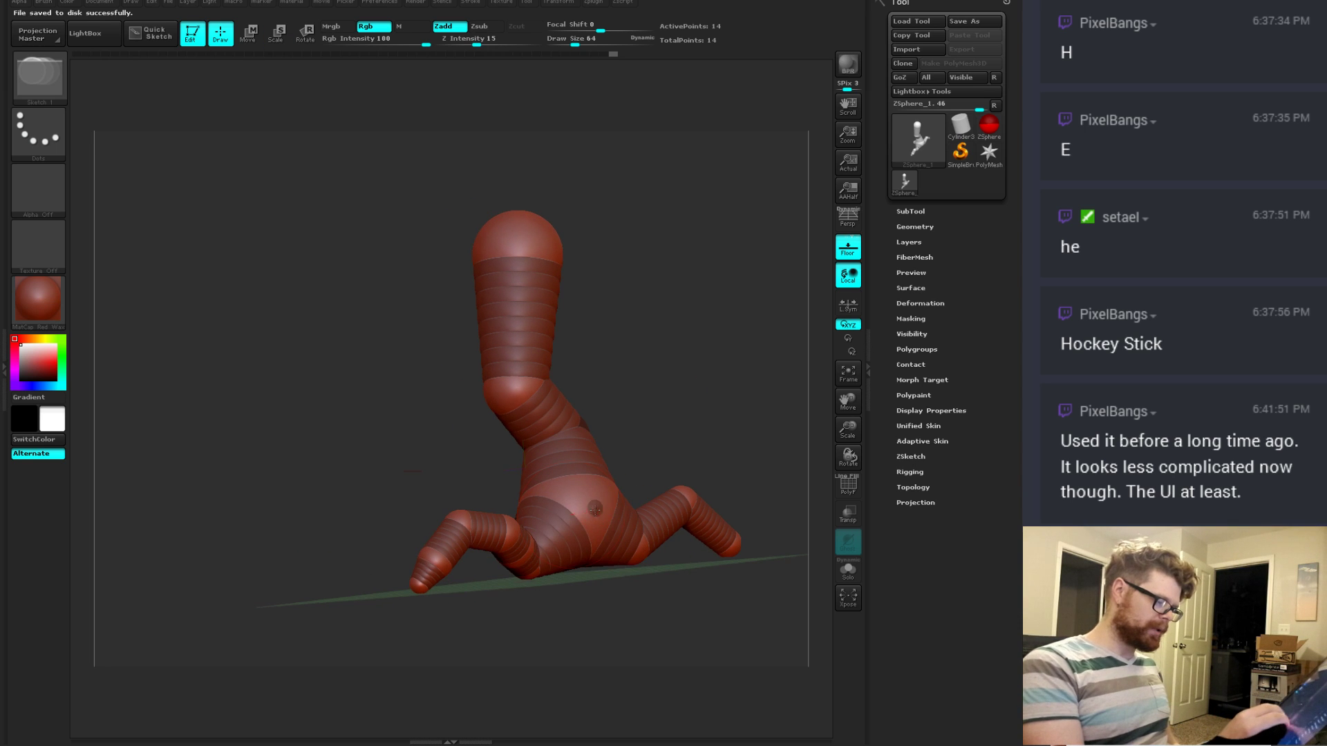
{"action": "mouse_move", "coordinate": [649, 462]}
{"action": "left_mouse_down"}
{"action": "mouse_move", "coordinate": [705, 431]}
{"action": "mouse_move", "coordinate": [663, 459]}
{"action": "left_mouse_up"}
{"action": "left_click", "coordinate": [610, 482]}
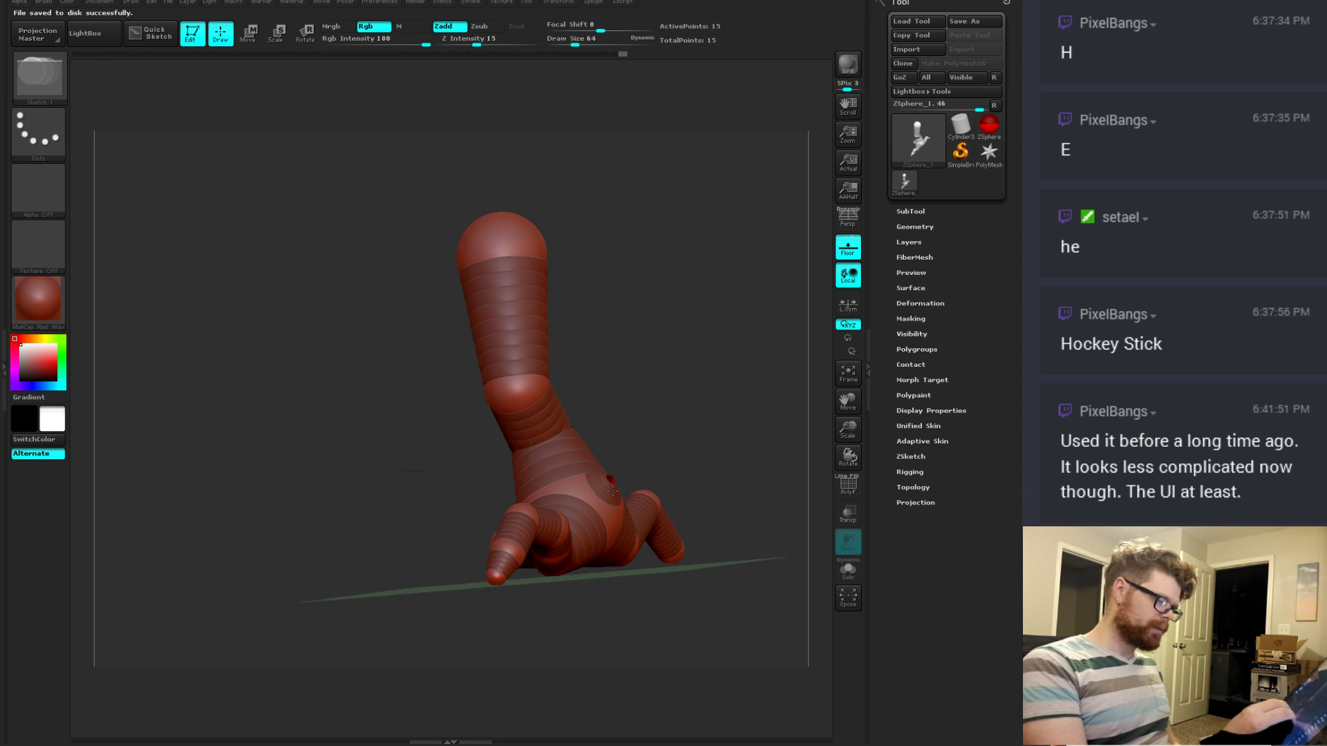
{"action": "key", "text": "e"}
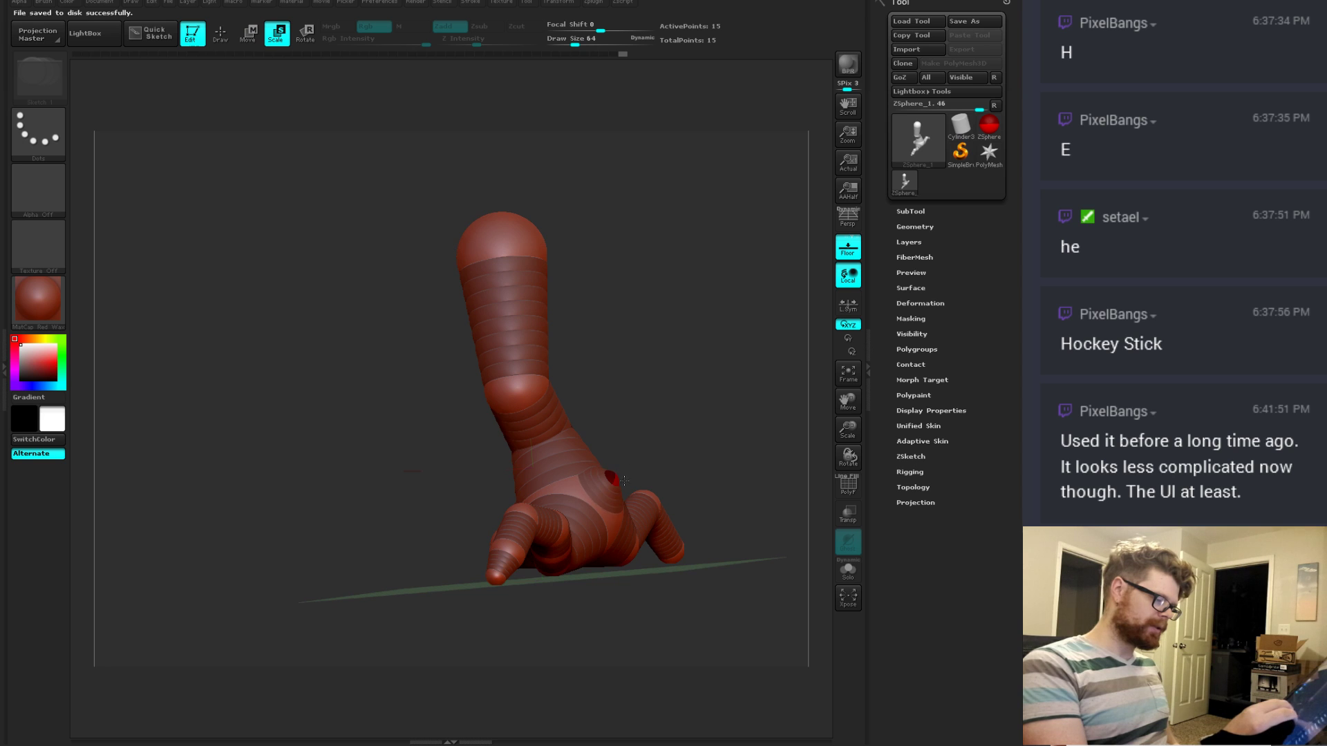
{"action": "key", "text": "q"}
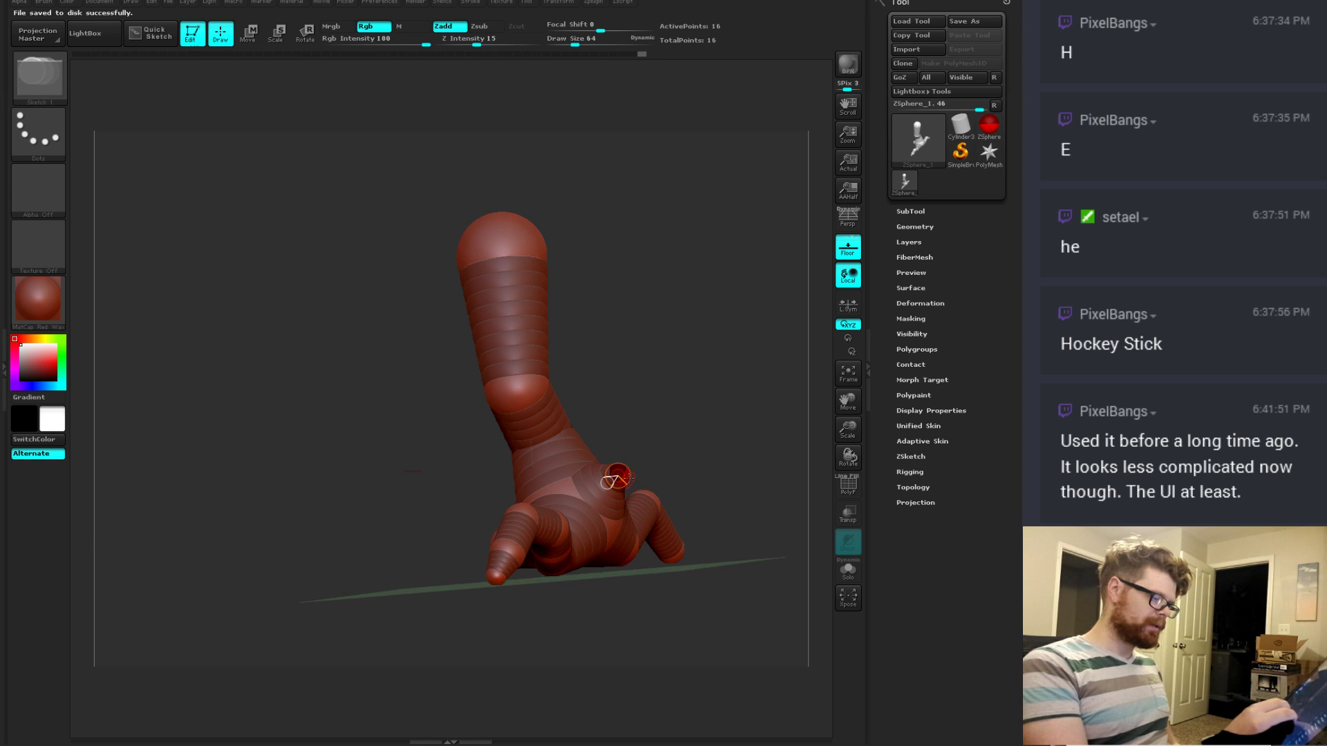
{"action": "key", "text": "w"}
{"action": "mouse_move", "coordinate": [681, 440]}
{"action": "left_mouse_down"}
{"action": "mouse_move", "coordinate": [640, 463]}
{"action": "mouse_move", "coordinate": [702, 486]}
{"action": "left_mouse_up"}
Step: Extend the new root outward with more ZSpheres, bend it down to the floor and adjust its thickness
{"action": "key", "text": "q"}
{"action": "key", "text": "w"}
{"action": "key", "text": "q"}
{"action": "key", "text": "w"}
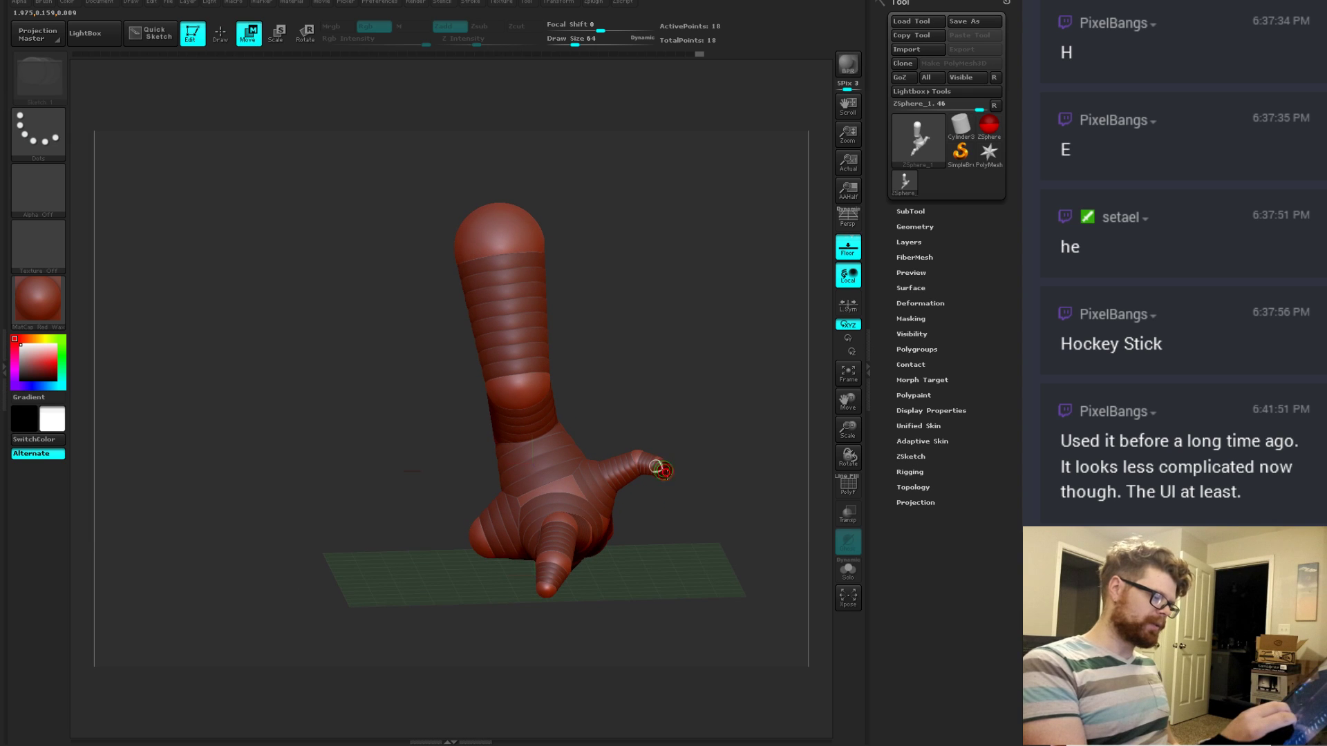
{"action": "key", "text": "e"}
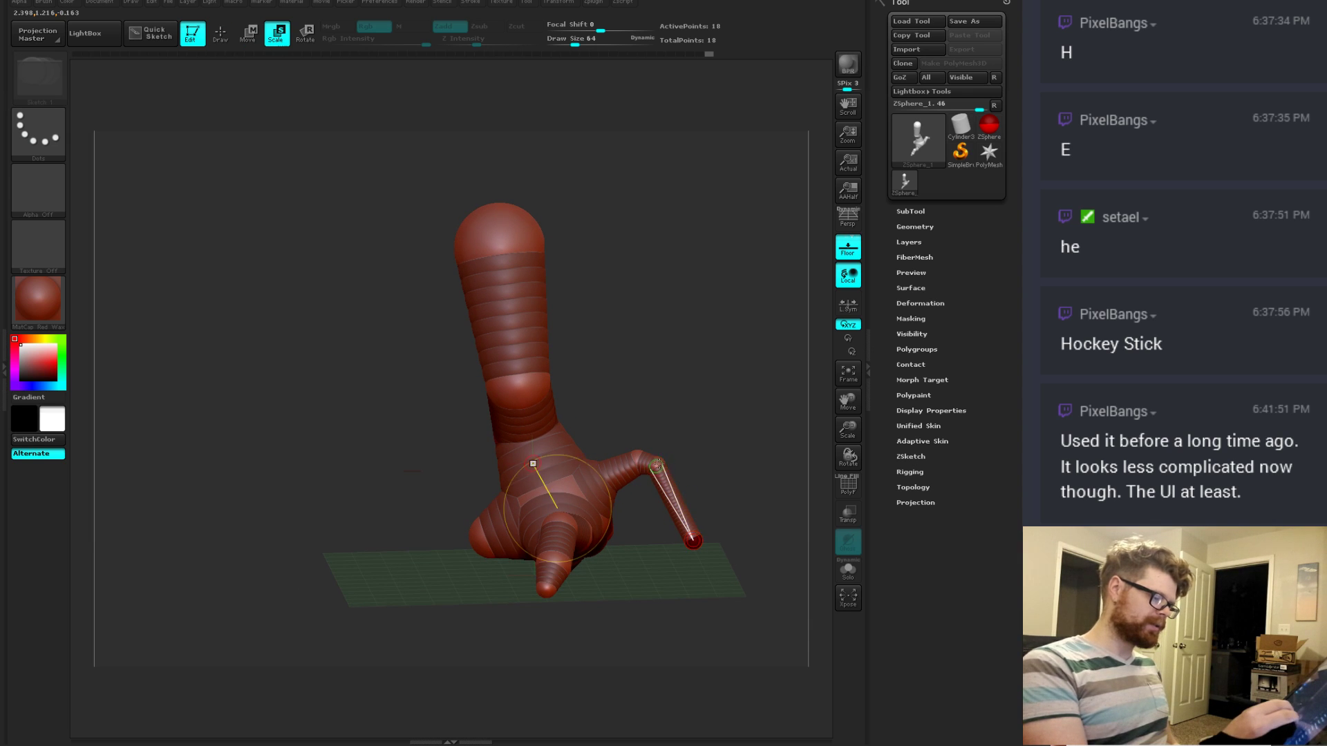
{"action": "key", "text": "w"}
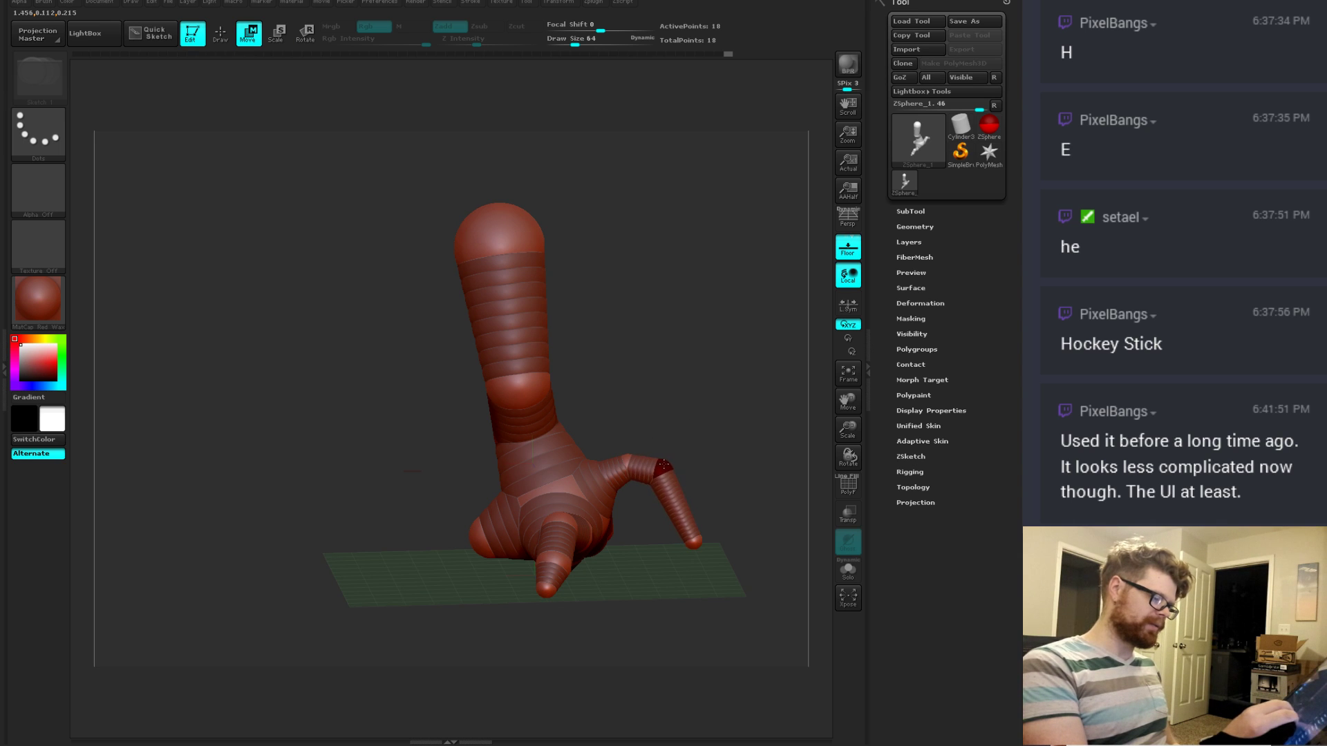
{"action": "key", "text": "e"}
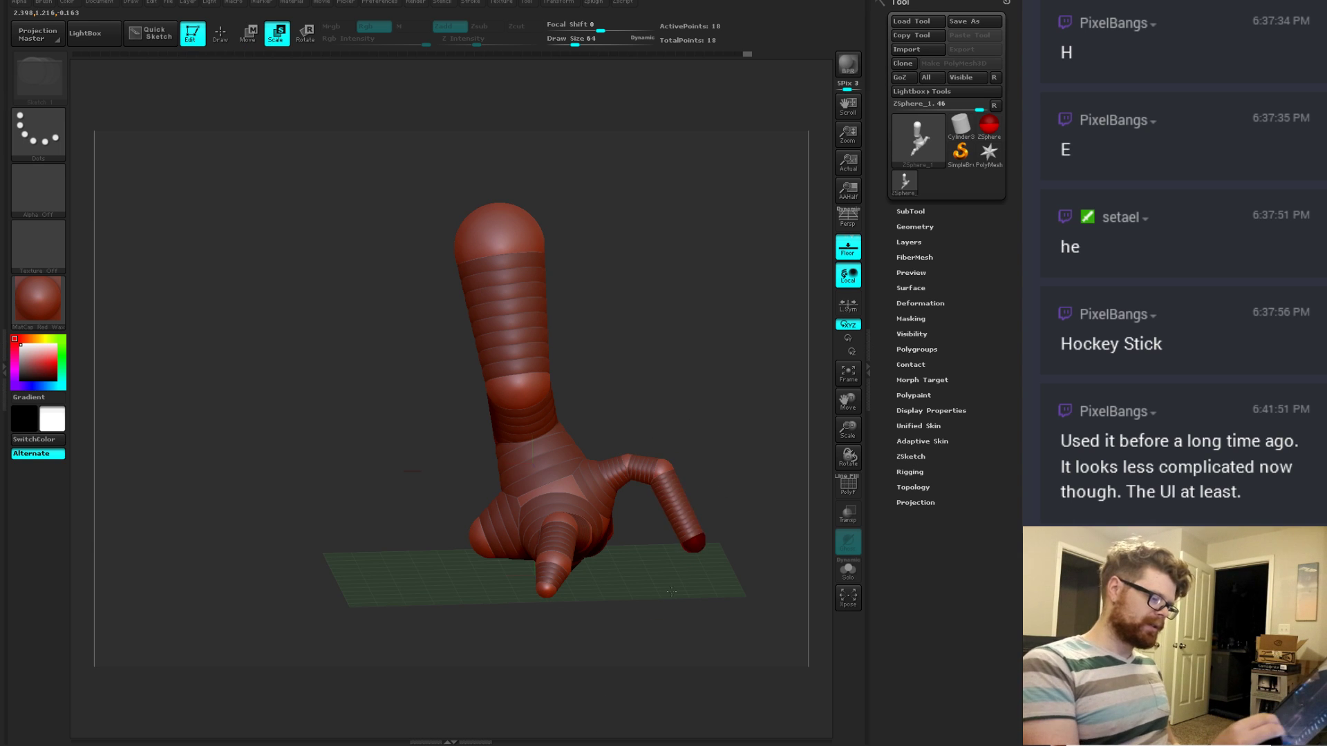
Step: Add a ZSphere to the root's tip, stretch it flat along the floor and check the adaptive skin preview
{"action": "mouse_move", "coordinate": [712, 608]}
{"action": "left_mouse_down"}
{"action": "mouse_move", "coordinate": [699, 584]}
{"action": "mouse_move", "coordinate": [712, 553]}
{"action": "mouse_move", "coordinate": [750, 562]}
{"action": "left_mouse_up"}
{"action": "key", "text": "q"}
{"action": "key", "text": "w"}
{"action": "key", "text": "q"}
{"action": "mouse_move", "coordinate": [766, 588]}
{"action": "left_mouse_down", "text": "alt"}
{"action": "mouse_move", "coordinate": [738, 594]}
{"action": "mouse_move", "coordinate": [756, 572]}
{"action": "mouse_move", "coordinate": [720, 542]}
{"action": "mouse_move", "coordinate": [614, 545]}
{"action": "mouse_move", "coordinate": [719, 500]}
{"action": "mouse_move", "coordinate": [608, 528]}
{"action": "mouse_move", "coordinate": [698, 516]}
{"action": "mouse_move", "coordinate": [667, 484]}
{"action": "left_mouse_up", "text": "alt"}
{"action": "key", "text": "w"}
{"action": "key", "text": "e"}
{"action": "key", "text": "a"}
{"action": "key", "text": "a"}
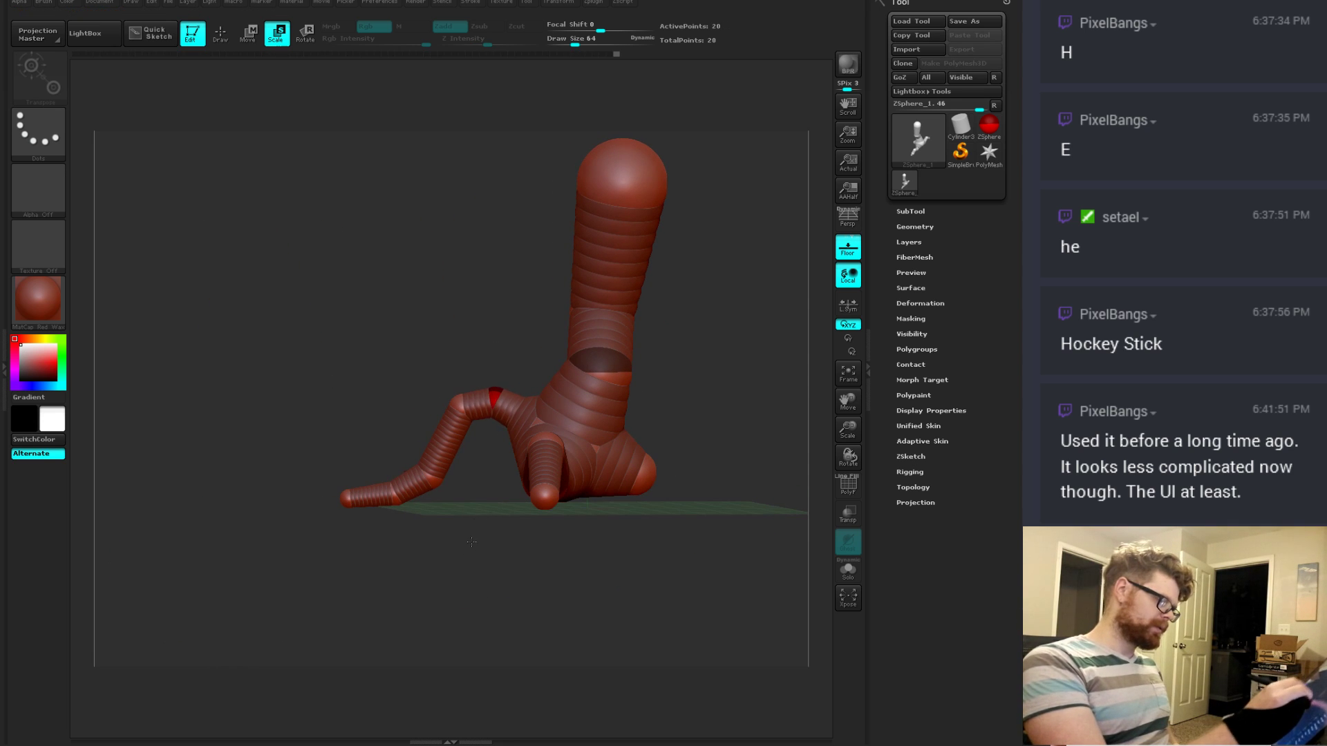
Step: Add a ZSphere to the end of the short root opposite the long arched one, and move and scale it along the floor
{"action": "mouse_move", "coordinate": [460, 403]}
{"action": "left_mouse_down"}
{"action": "mouse_move", "coordinate": [466, 428]}
{"action": "mouse_move", "coordinate": [577, 494]}
{"action": "mouse_move", "coordinate": [566, 484]}
{"action": "left_mouse_up"}
{"action": "key", "text": "q"}
{"action": "key", "text": "e"}
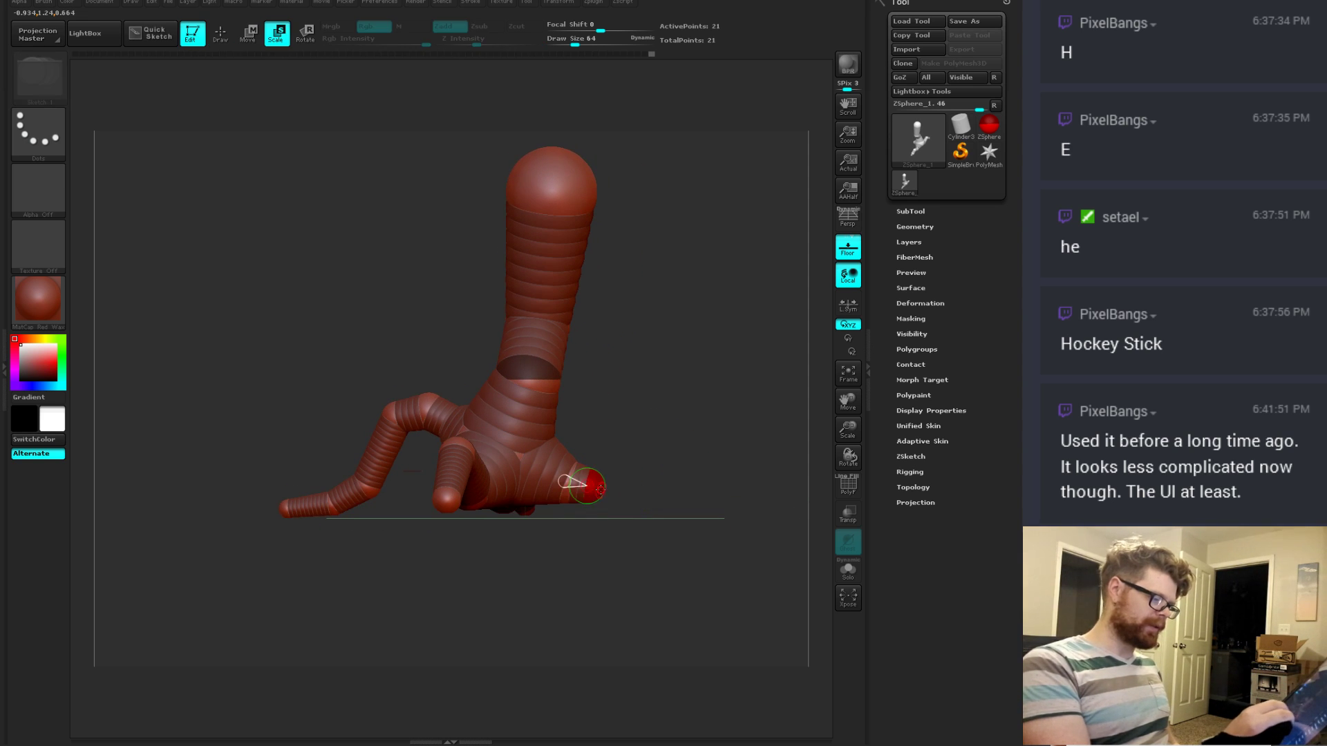
{"action": "key", "text": "w"}
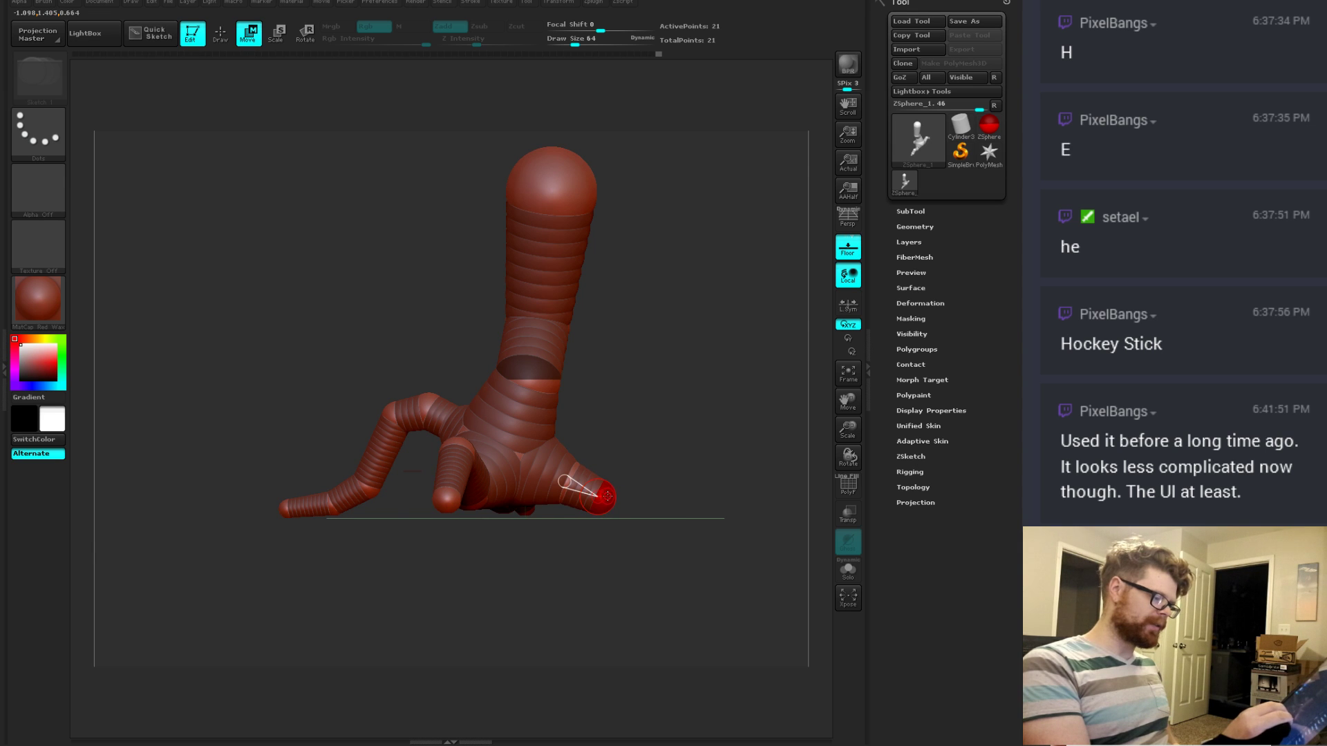
{"action": "key", "text": "e"}
Step: Add two more ZSpheres to the short root and raise its tip above the floor
{"action": "mouse_move", "coordinate": [646, 518]}
{"action": "left_mouse_down"}
{"action": "mouse_move", "coordinate": [613, 503]}
{"action": "mouse_move", "coordinate": [708, 526]}
{"action": "mouse_move", "coordinate": [644, 493]}
{"action": "mouse_move", "coordinate": [687, 505]}
{"action": "left_mouse_up"}
{"action": "key", "text": "q"}
{"action": "key", "text": "w"}
{"action": "key", "text": "q"}
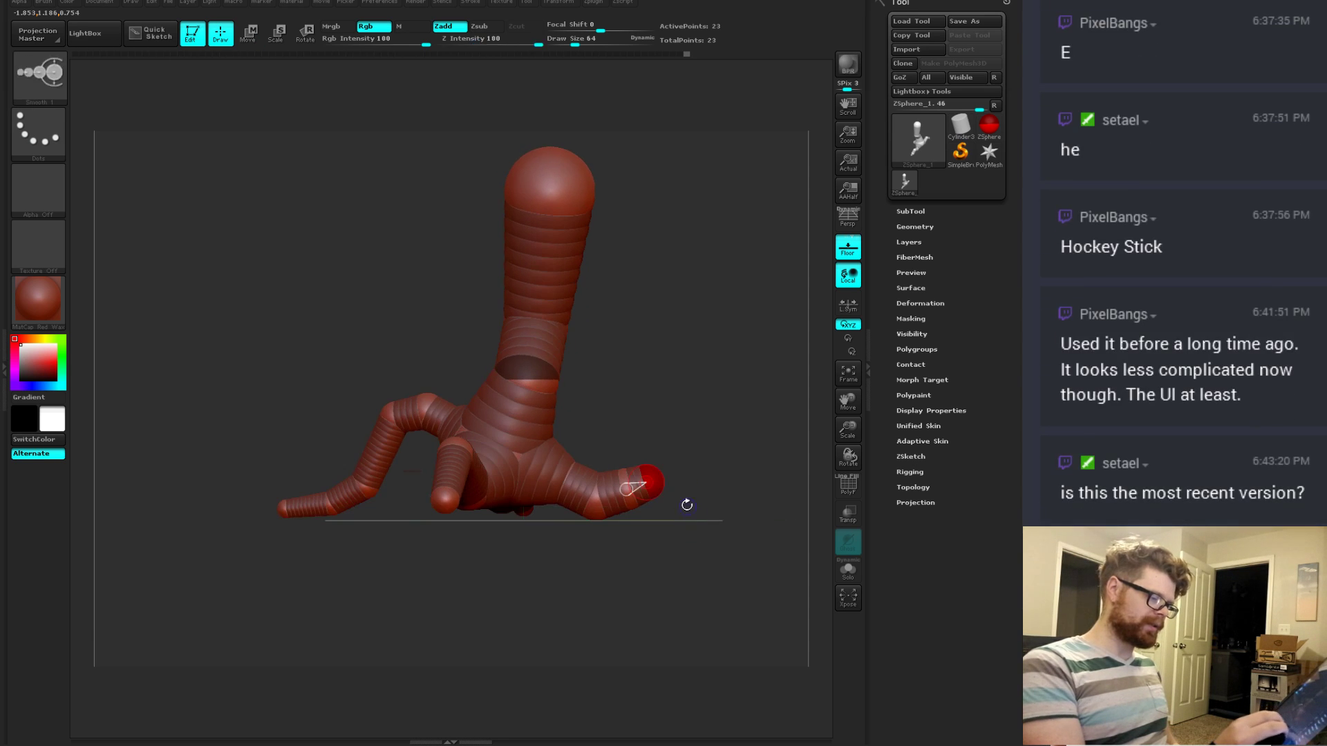
{"action": "key", "text": "e"}
{"action": "key", "text": "w"}
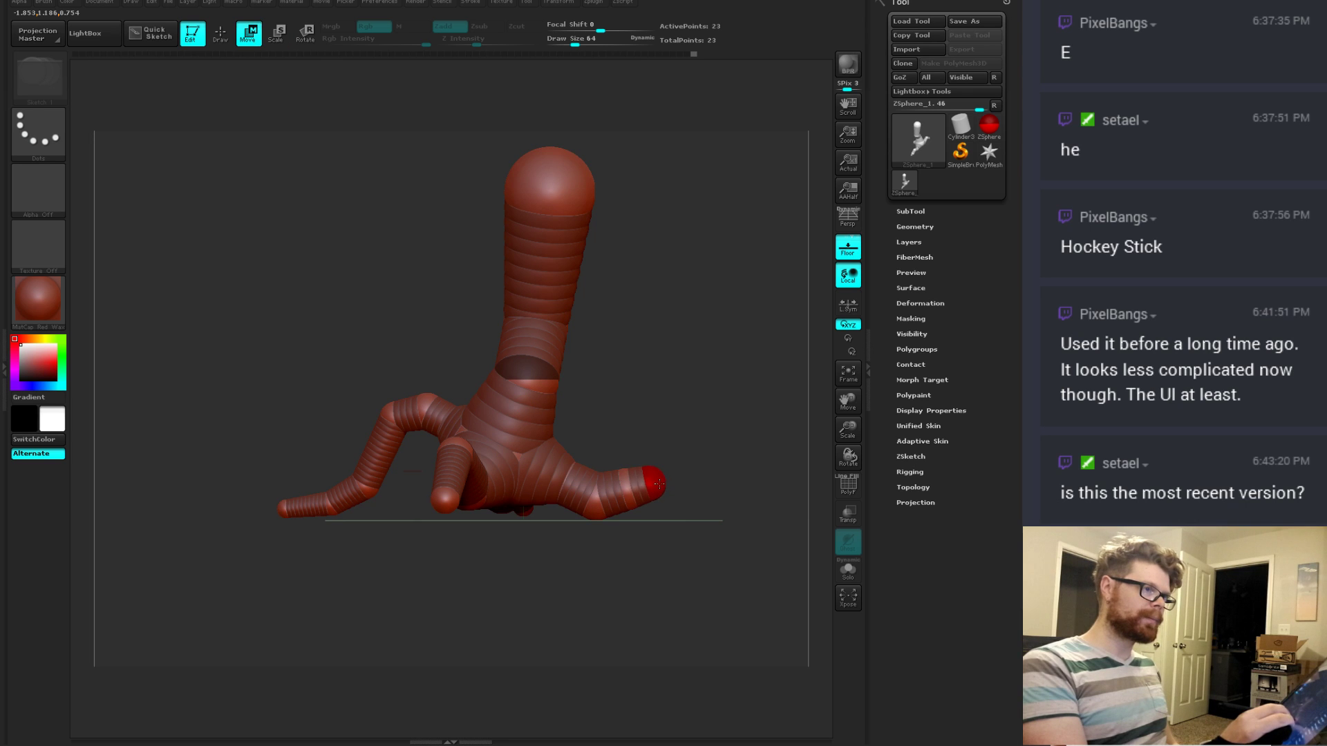
{"action": "left_click_drag", "start_coordinate": [672, 494], "coordinate": [656, 505]}
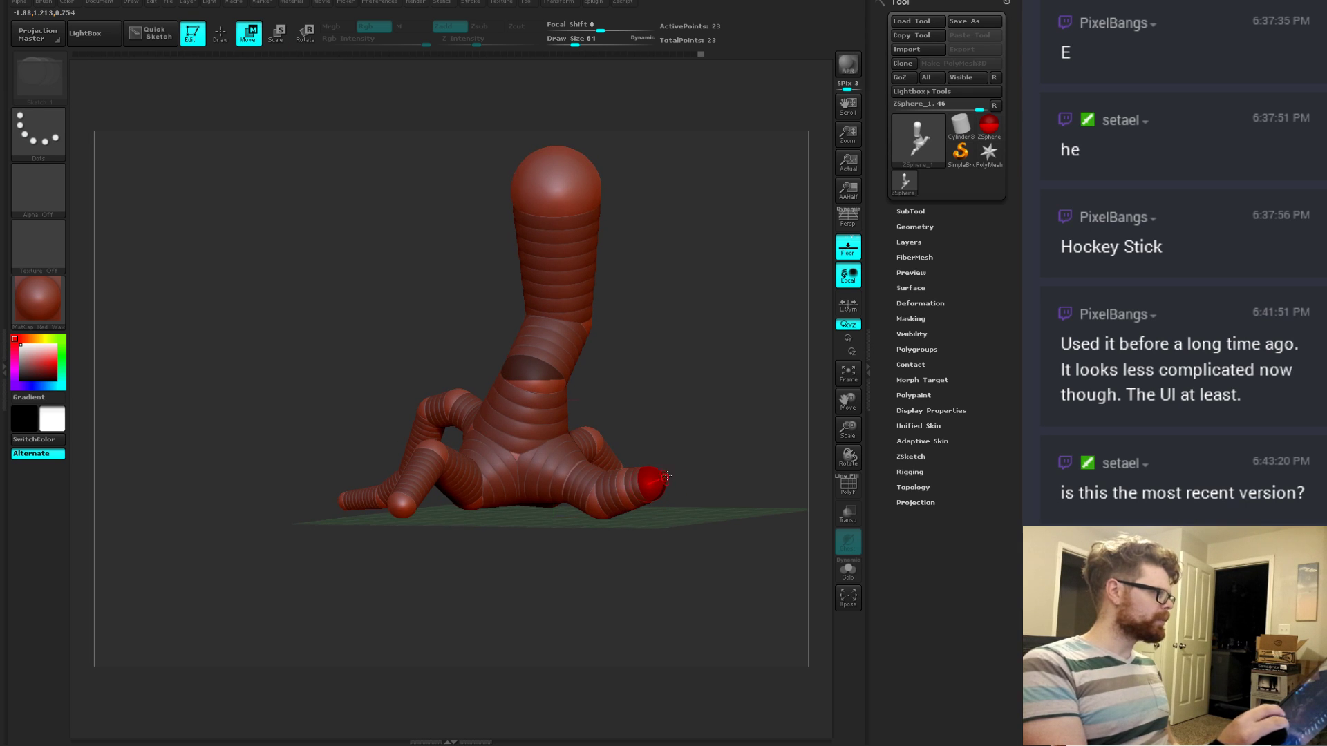
Step: Lengthen the raised root with further ZSpheres, tapering it and bringing its tip down to the floor
{"action": "key", "text": "q"}
{"action": "left_click_drag", "start_coordinate": [675, 517], "coordinate": [695, 498]}
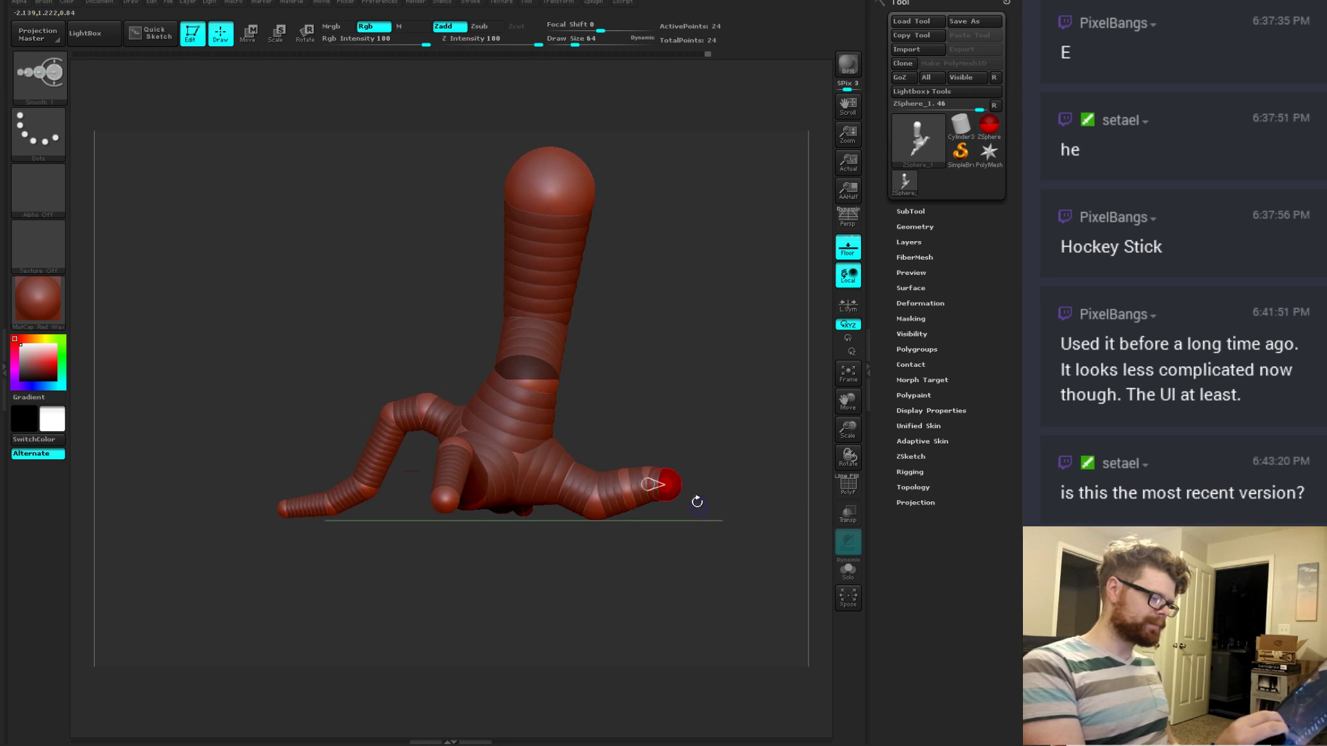
{"action": "key", "text": "w"}
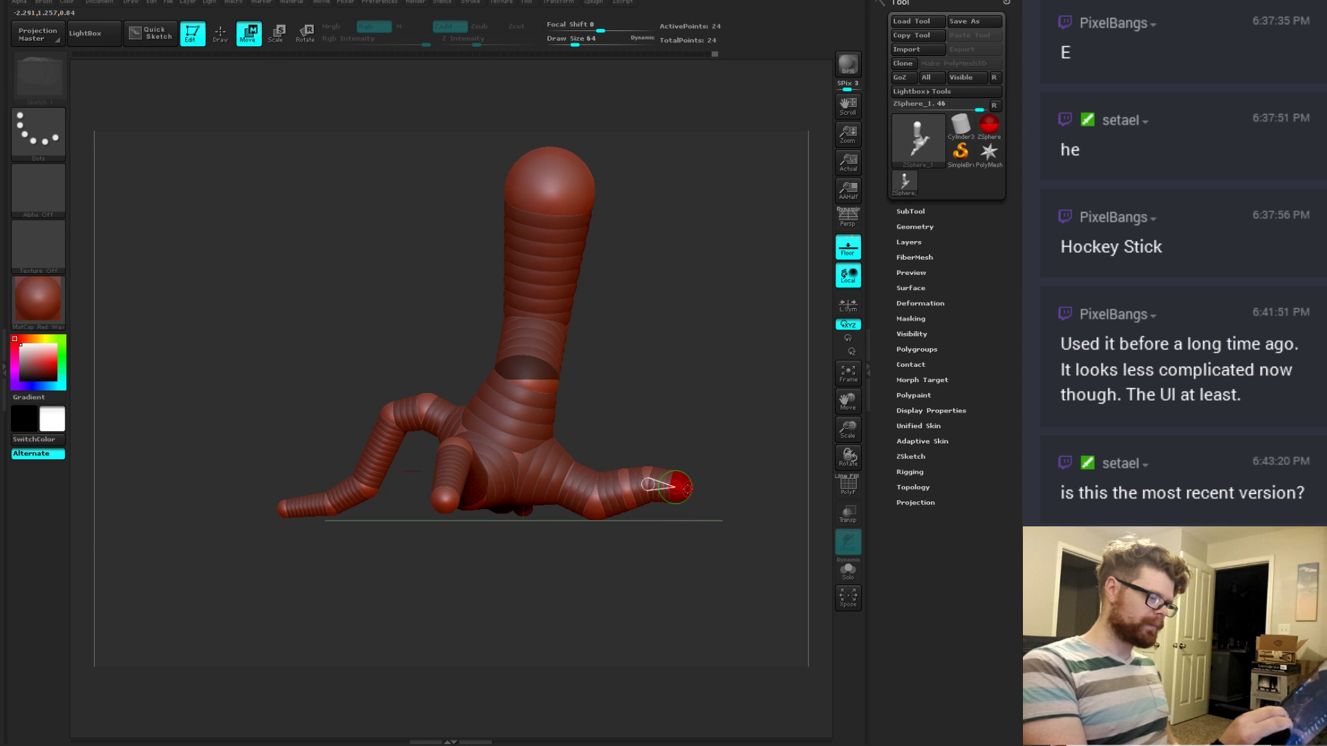
{"action": "key", "text": "q"}
{"action": "left_click", "coordinate": [687, 489]}
{"action": "mouse_move", "coordinate": [689, 519]}
{"action": "left_mouse_down", "text": "alt"}
{"action": "mouse_move", "coordinate": [640, 521]}
{"action": "mouse_move", "coordinate": [691, 517]}
{"action": "mouse_move", "coordinate": [681, 498]}
{"action": "mouse_move", "coordinate": [672, 526]}
{"action": "mouse_move", "coordinate": [701, 511]}
{"action": "mouse_move", "coordinate": [692, 537]}
{"action": "left_mouse_up", "text": "alt"}
{"action": "key", "text": "w"}
{"action": "key", "text": "q"}
{"action": "key", "text": "w"}
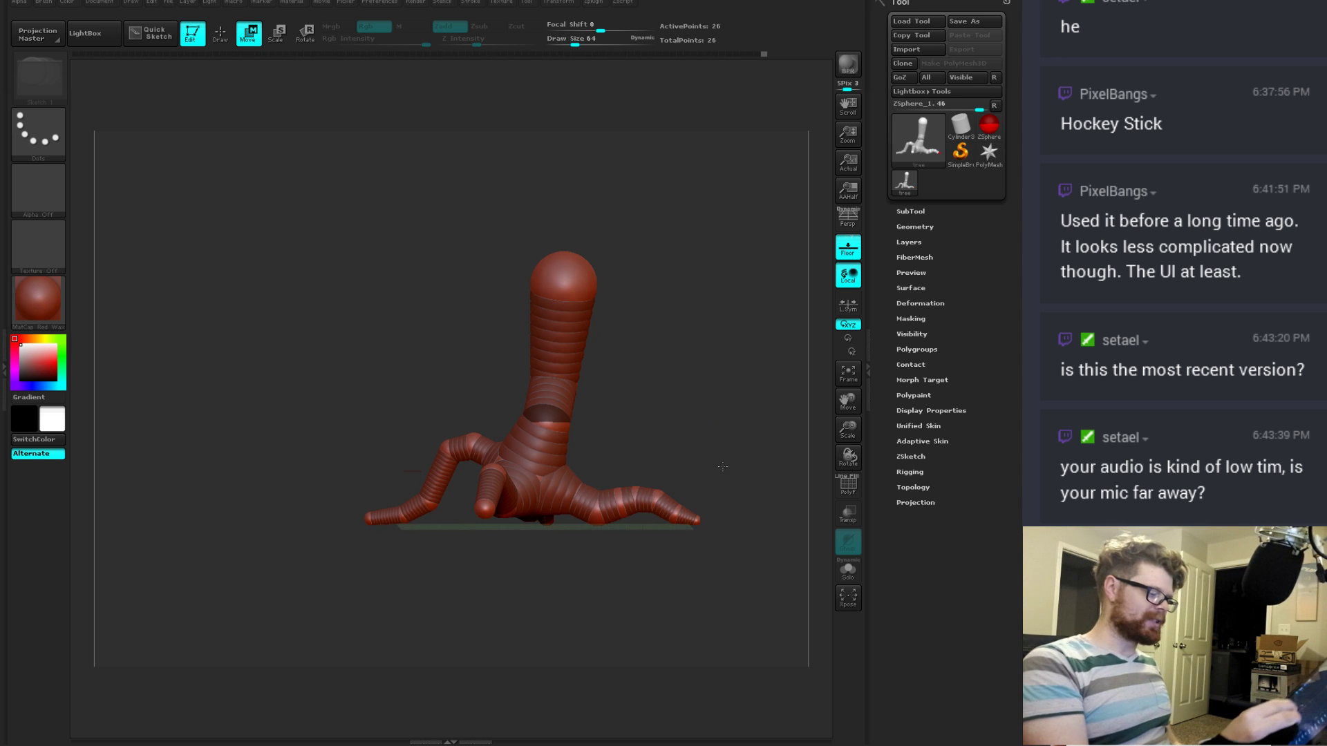
Step: Insert ZSpheres into the long arched root on both sides of its bend and shift them to round the curve
{"action": "mouse_move", "coordinate": [723, 467]}
{"action": "left_mouse_down"}
{"action": "mouse_move", "coordinate": [747, 461]}
{"action": "mouse_move", "coordinate": [724, 459]}
{"action": "left_mouse_up"}
{"action": "key", "text": "e"}
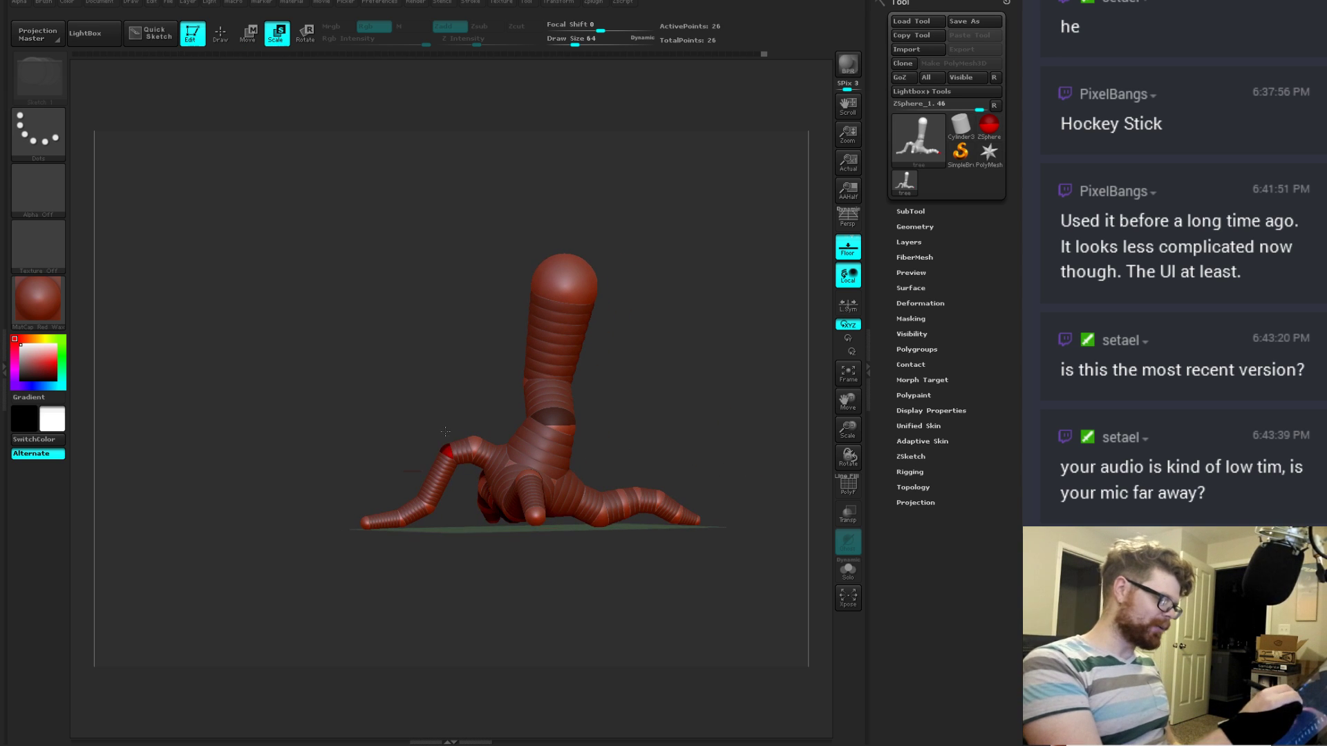
{"action": "mouse_move", "coordinate": [447, 449]}
{"action": "left_mouse_down"}
{"action": "mouse_move", "coordinate": [452, 470]}
{"action": "mouse_move", "coordinate": [466, 449]}
{"action": "left_mouse_up"}
{"action": "key", "text": "q"}
{"action": "left_click", "coordinate": [465, 450]}
{"action": "key", "text": "w"}
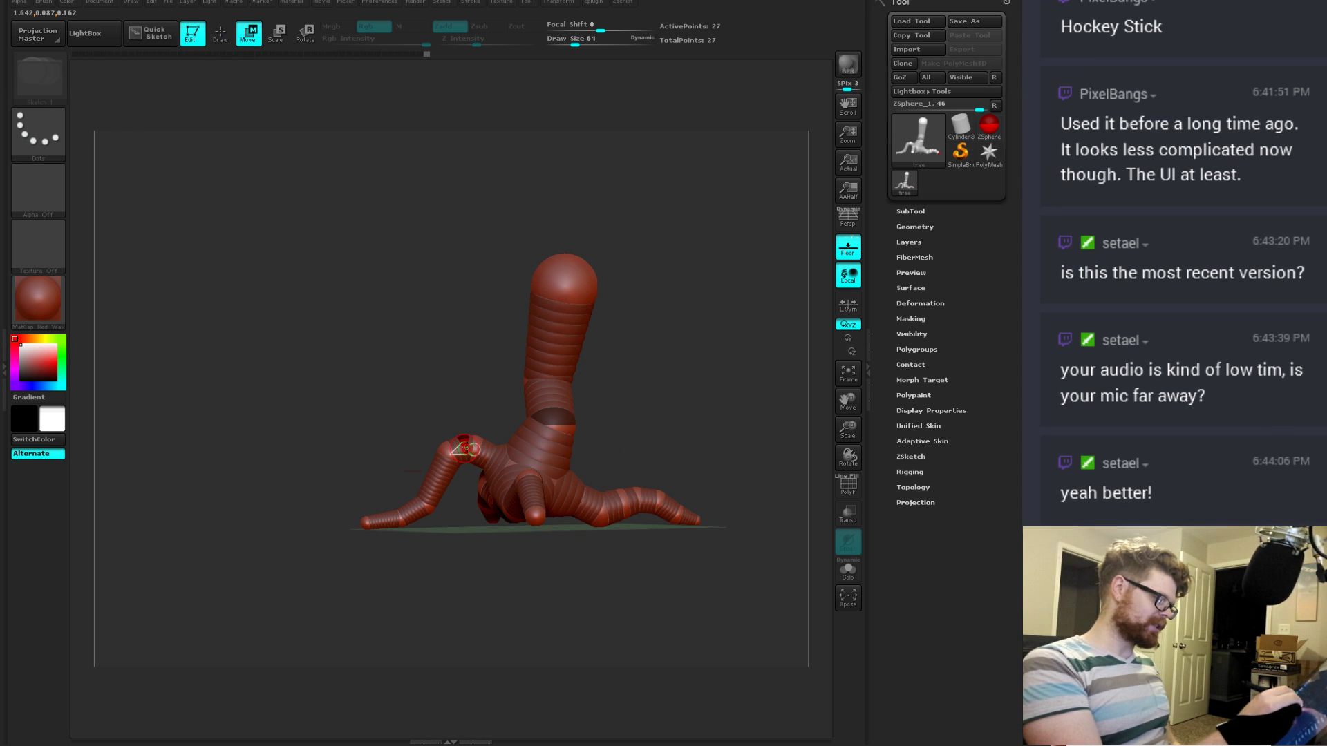
{"action": "key", "text": "q"}
{"action": "left_click", "coordinate": [435, 479]}
{"action": "key", "text": "w"}
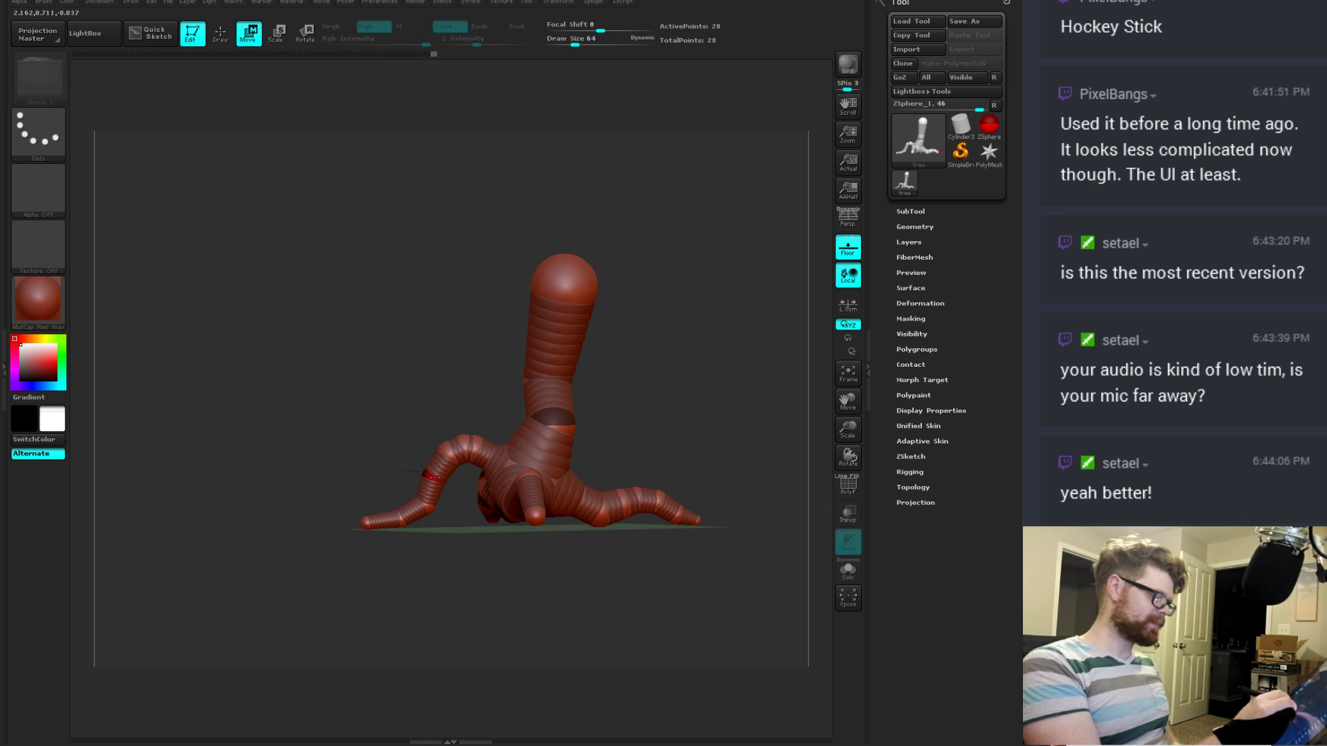
Step: Insert a ZSphere on each side of another root's bend and move them to smooth its arch
{"action": "mouse_move", "coordinate": [521, 571]}
{"action": "left_mouse_down"}
{"action": "mouse_move", "coordinate": [595, 583]}
{"action": "mouse_move", "coordinate": [487, 575]}
{"action": "left_mouse_up"}
{"action": "key", "text": "q"}
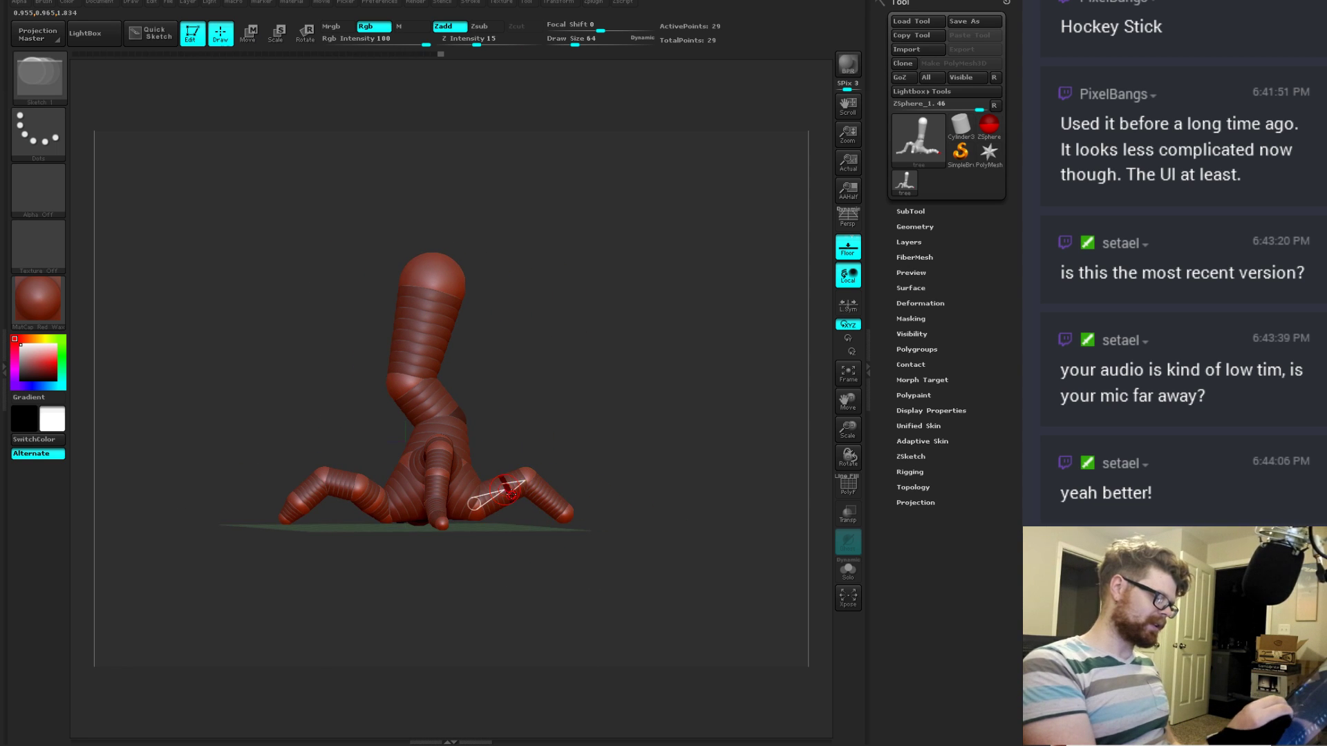
{"action": "key", "text": "e"}
{"action": "key", "text": "w"}
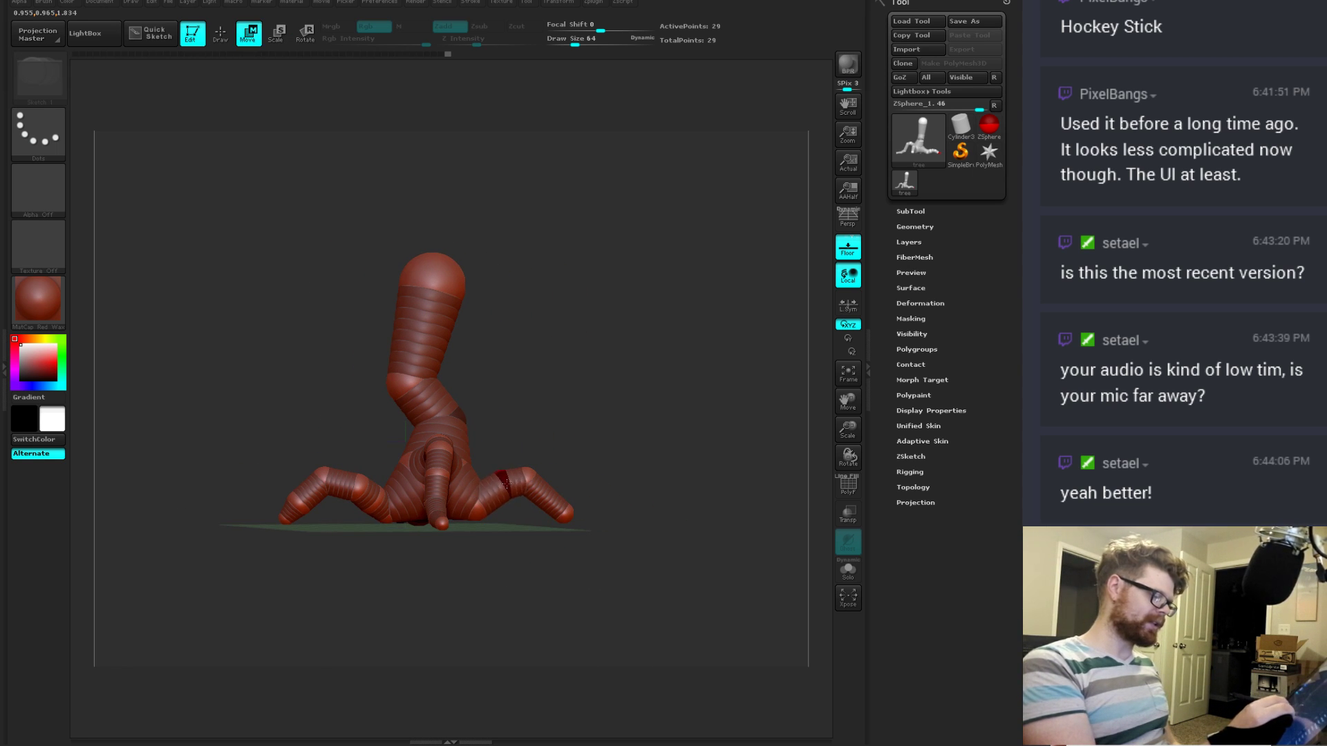
{"action": "key", "text": "q"}
{"action": "key", "text": "w"}
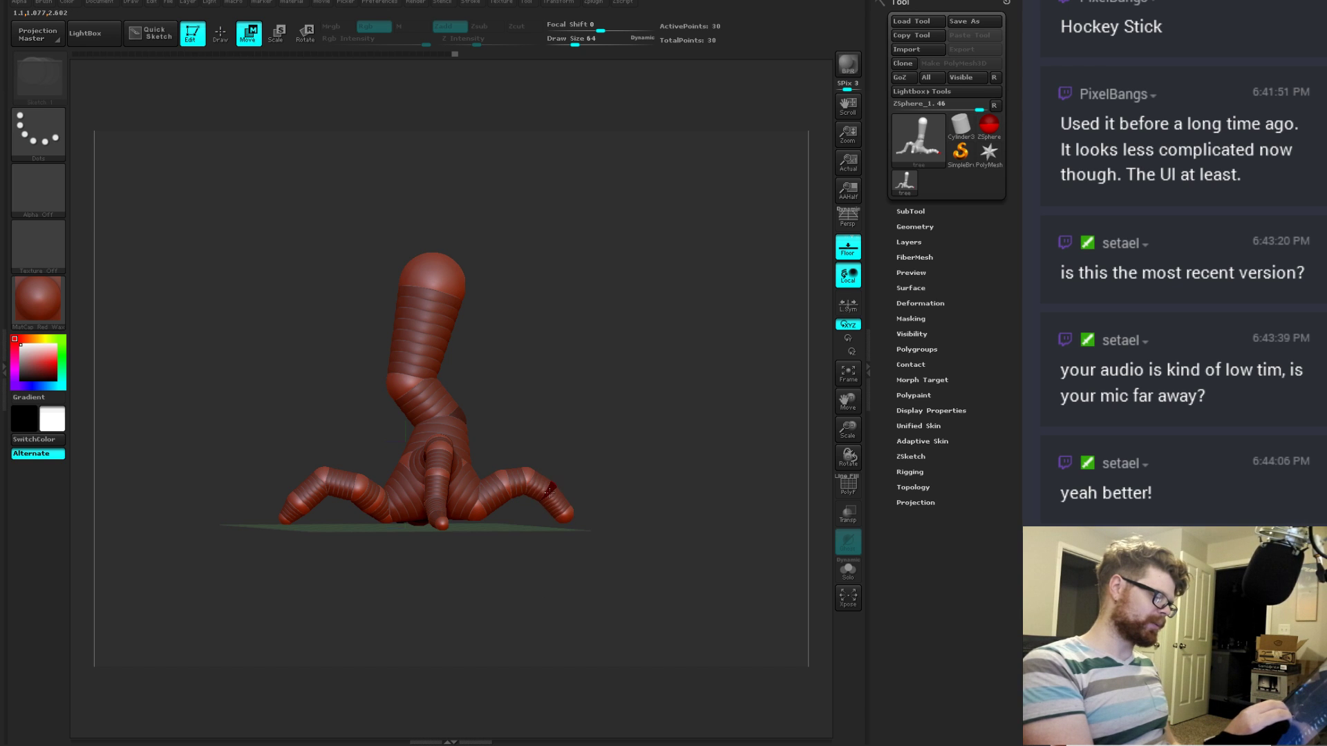
Step: Add a ZSphere to the tip of the same root and pull it outward along the floor
{"action": "mouse_move", "coordinate": [582, 528]}
{"action": "left_mouse_down"}
{"action": "mouse_move", "coordinate": [414, 546]}
{"action": "mouse_move", "coordinate": [563, 539]}
{"action": "left_mouse_up"}
{"action": "key", "text": "q"}
{"action": "key", "text": "w"}
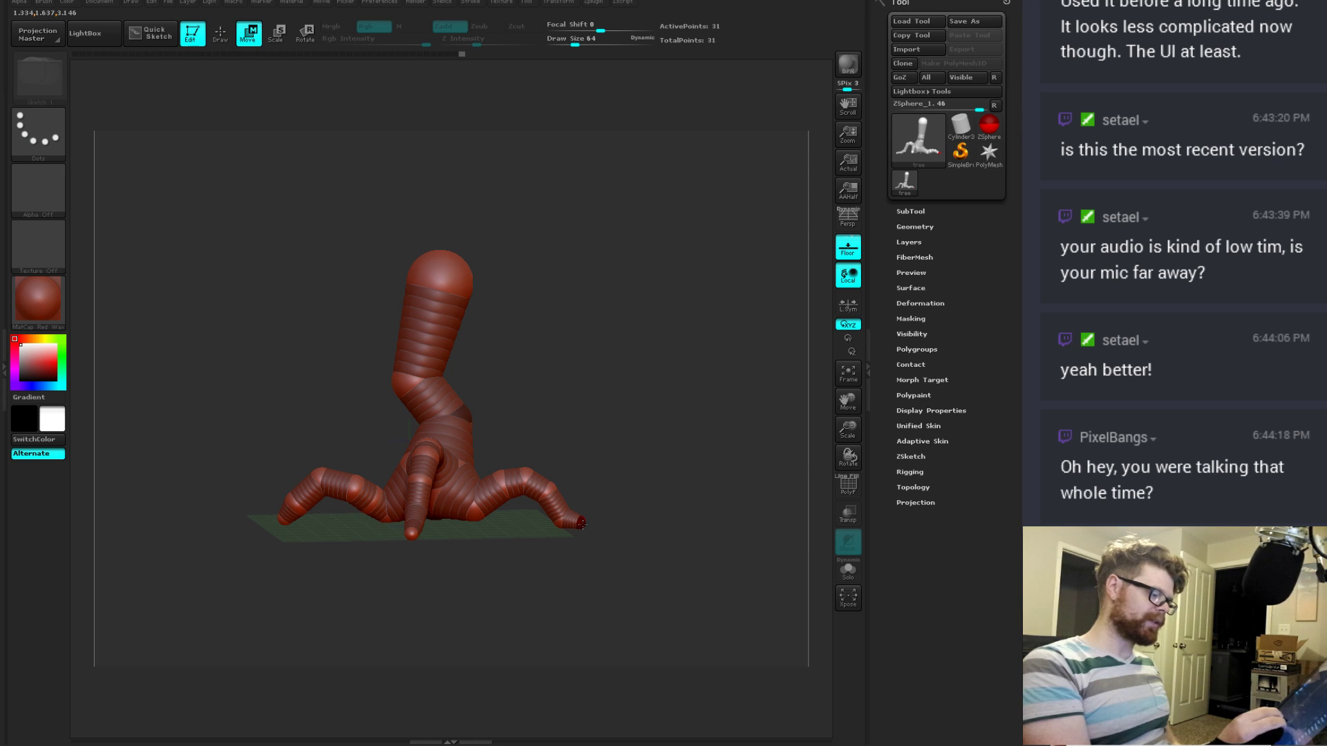
{"action": "left_click_drag", "start_coordinate": [584, 526], "coordinate": [743, 431]}
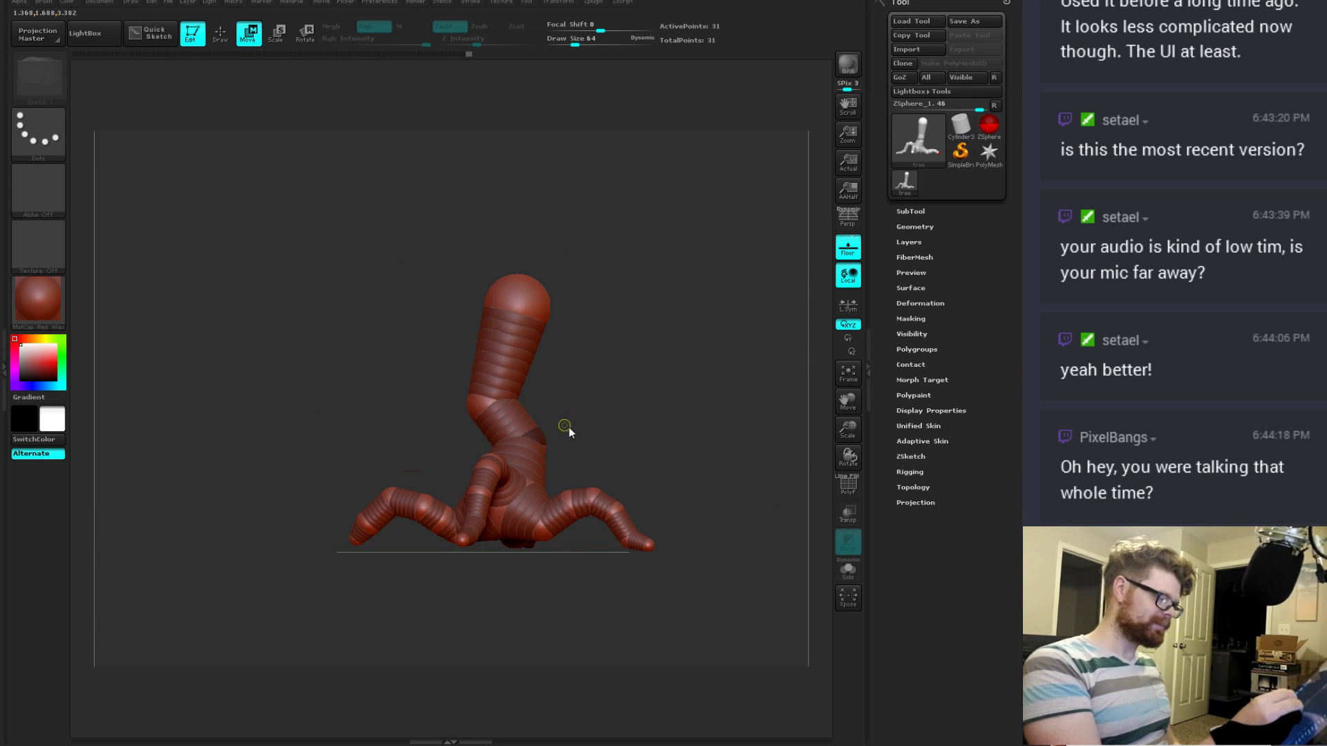
Step: Save the project as tree in the "22 - tree" folder and dismiss the LightBox shortcut notice
{"action": "key", "text": "ctrl+s"}
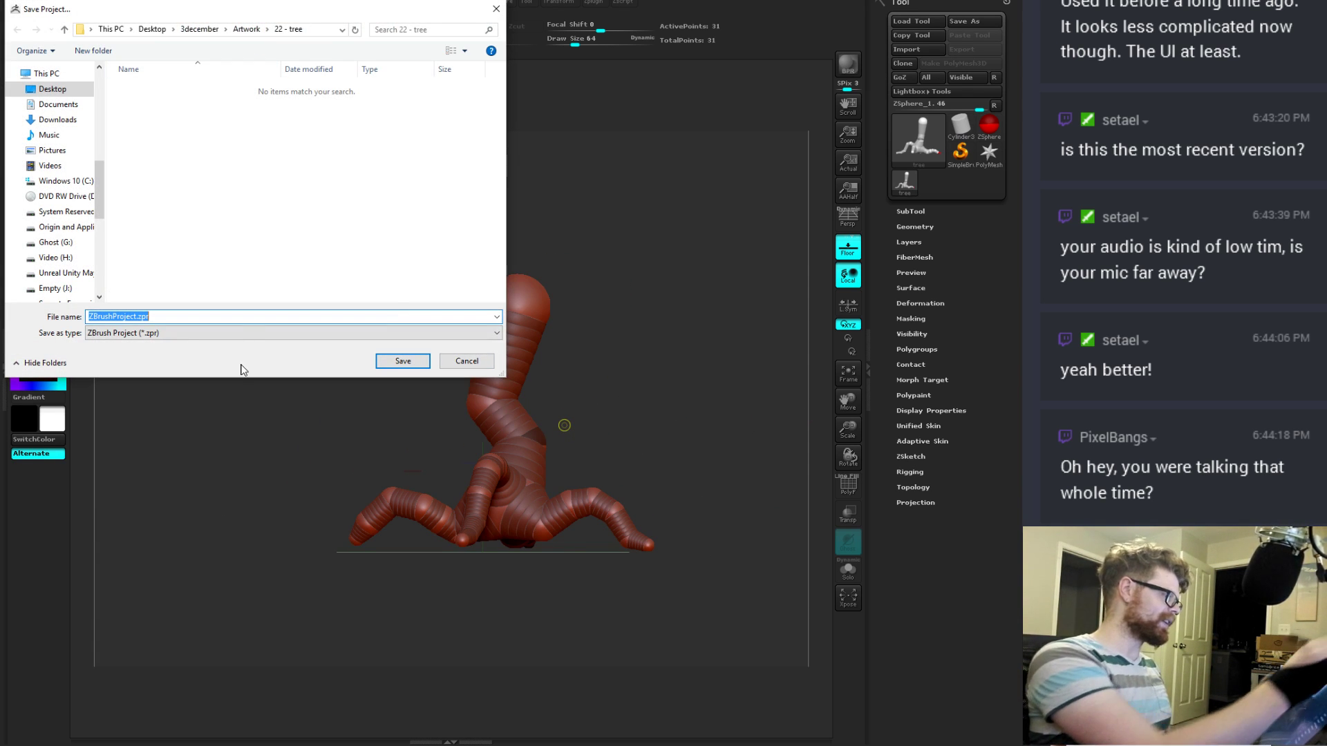
{"action": "type", "text": "tree"}
{"action": "key", "text": "Return"}
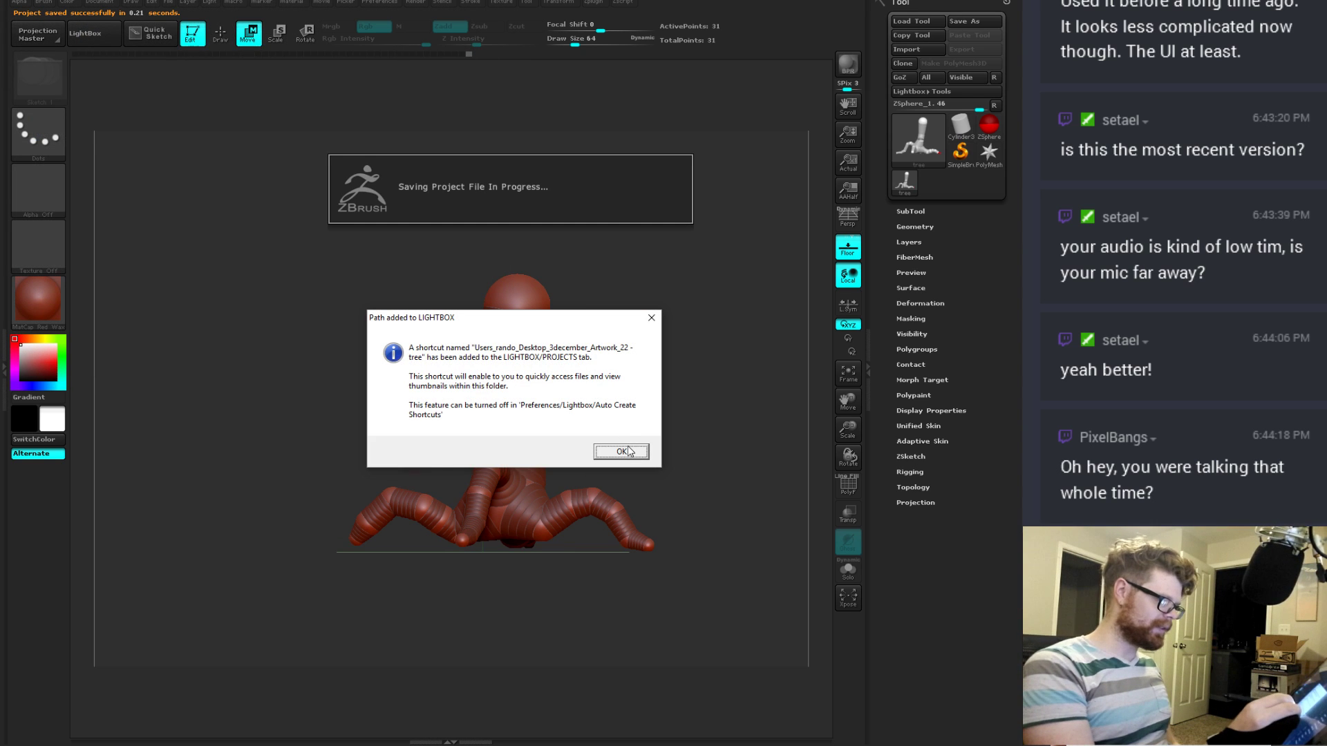
{"action": "left_click", "coordinate": [621, 451]}
Step: Insert ZSpheres into the trunk above and below its bend and move them to give it a smoother curve
{"action": "key", "text": "q"}
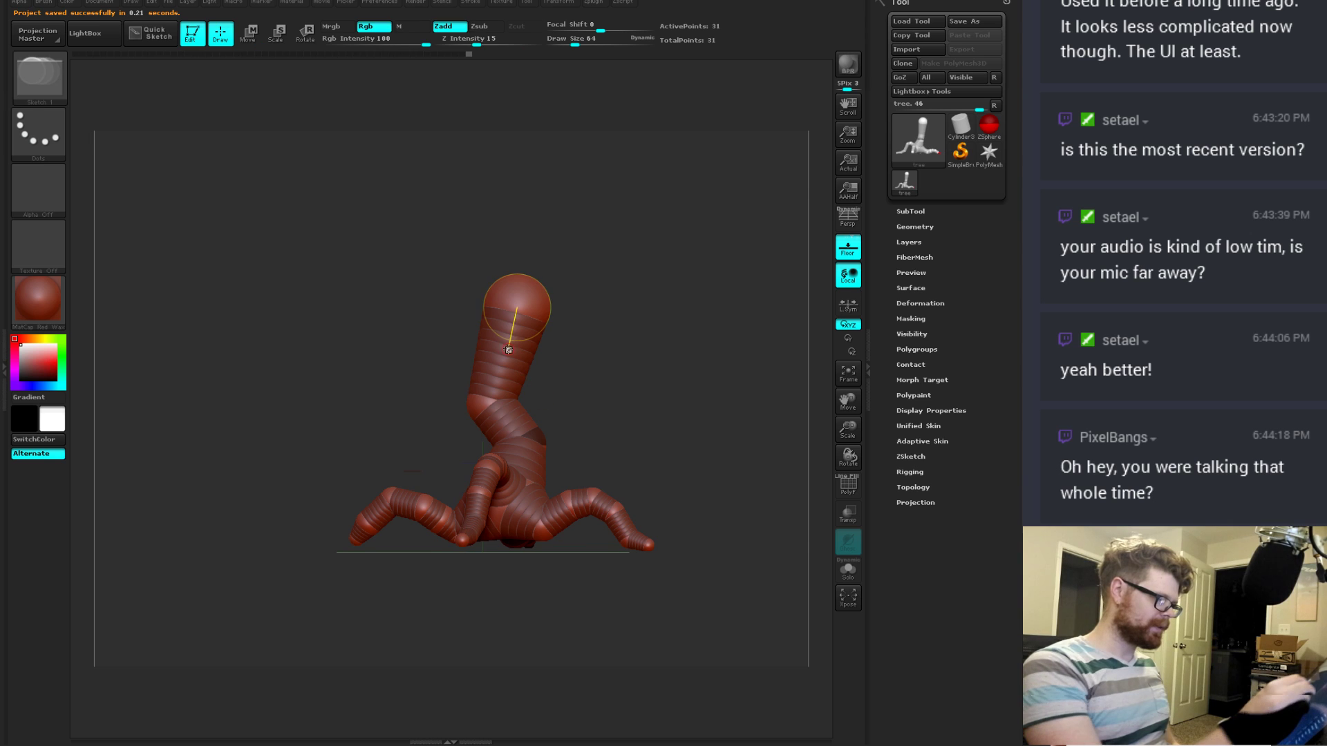
{"action": "left_click", "coordinate": [506, 354]}
{"action": "key", "text": "e"}
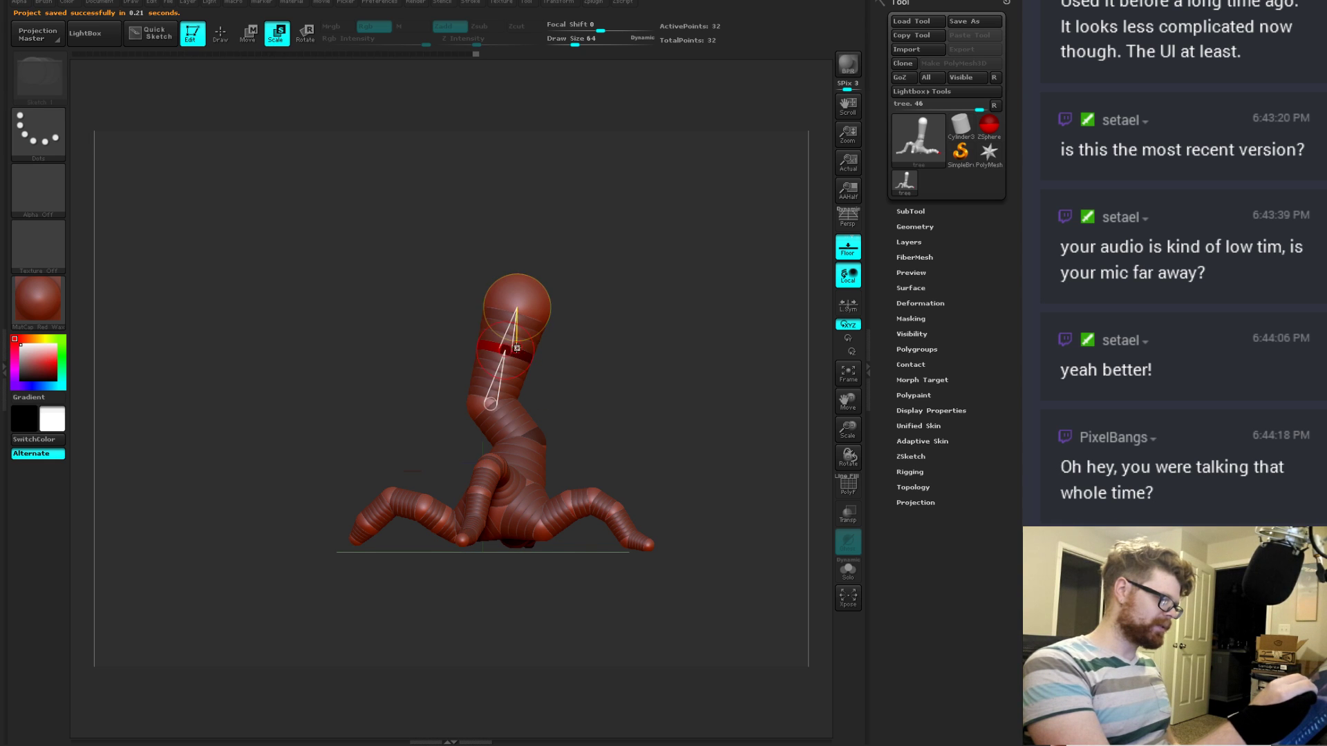
{"action": "key", "text": "w"}
{"action": "left_click_drag", "start_coordinate": [502, 361], "coordinate": [497, 363]}
{"action": "key", "text": "q"}
{"action": "left_click", "coordinate": [507, 425]}
{"action": "key", "text": "w"}
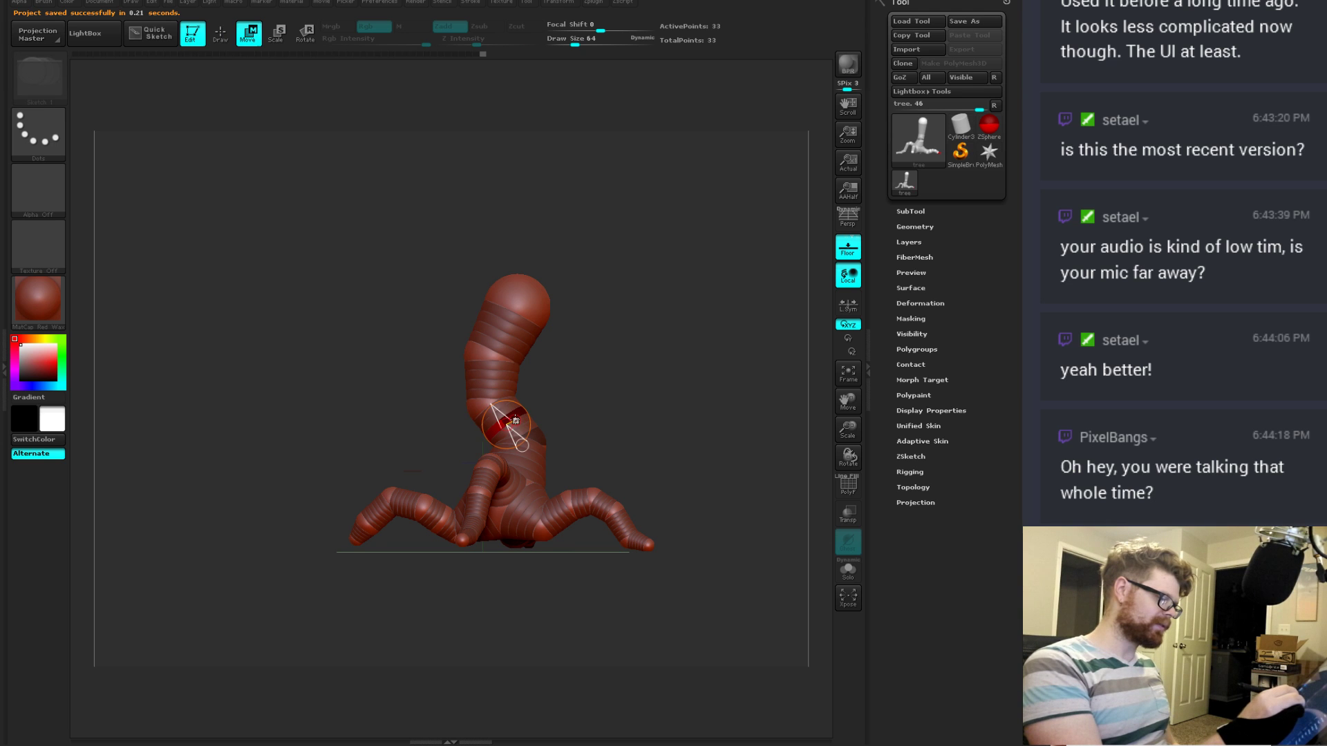
{"action": "left_click_drag", "start_coordinate": [506, 426], "coordinate": [511, 424]}
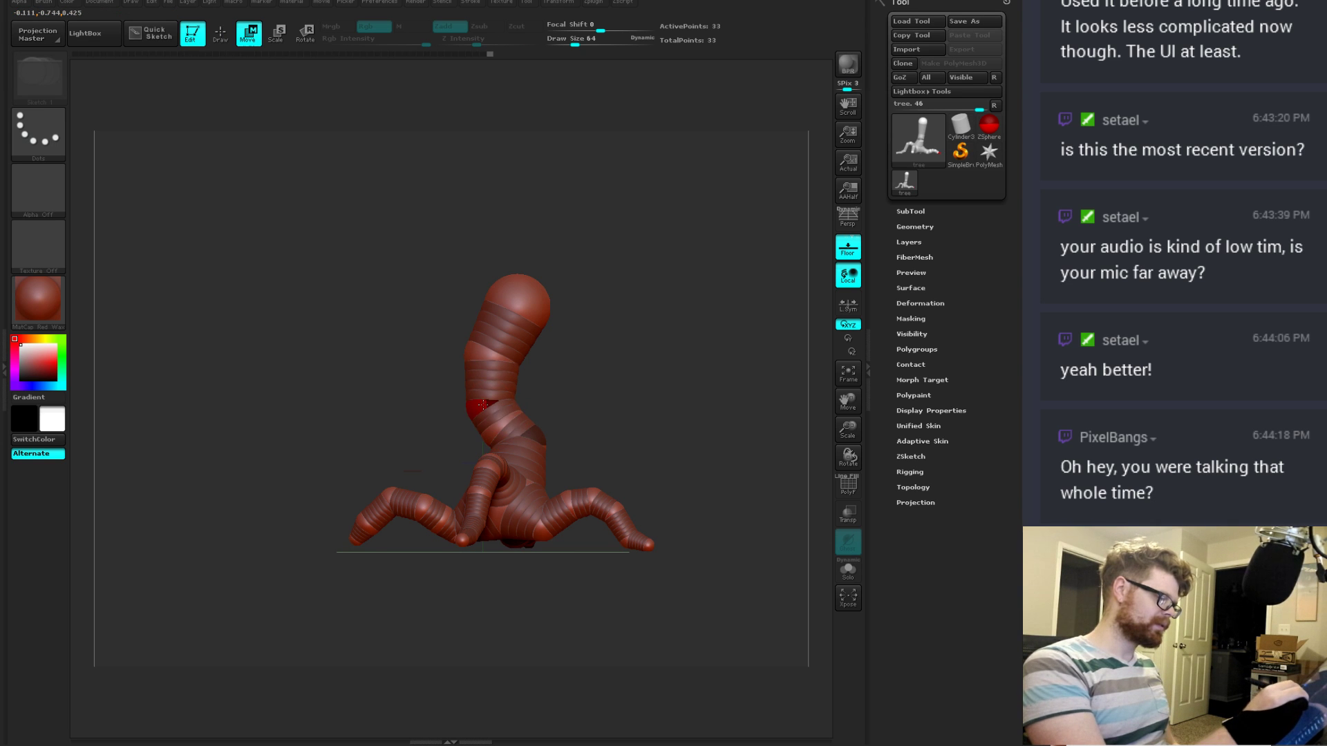
{"action": "left_click_drag", "start_coordinate": [631, 387], "coordinate": [560, 401]}
Step: Insert a ZSphere in the trunk link just above the roots and move it to refine the lower trunk
{"action": "key", "text": "q"}
{"action": "left_click", "coordinate": [463, 482]}
{"action": "left_click_drag", "start_coordinate": [546, 461], "coordinate": [600, 459]}
{"action": "key", "text": "w"}
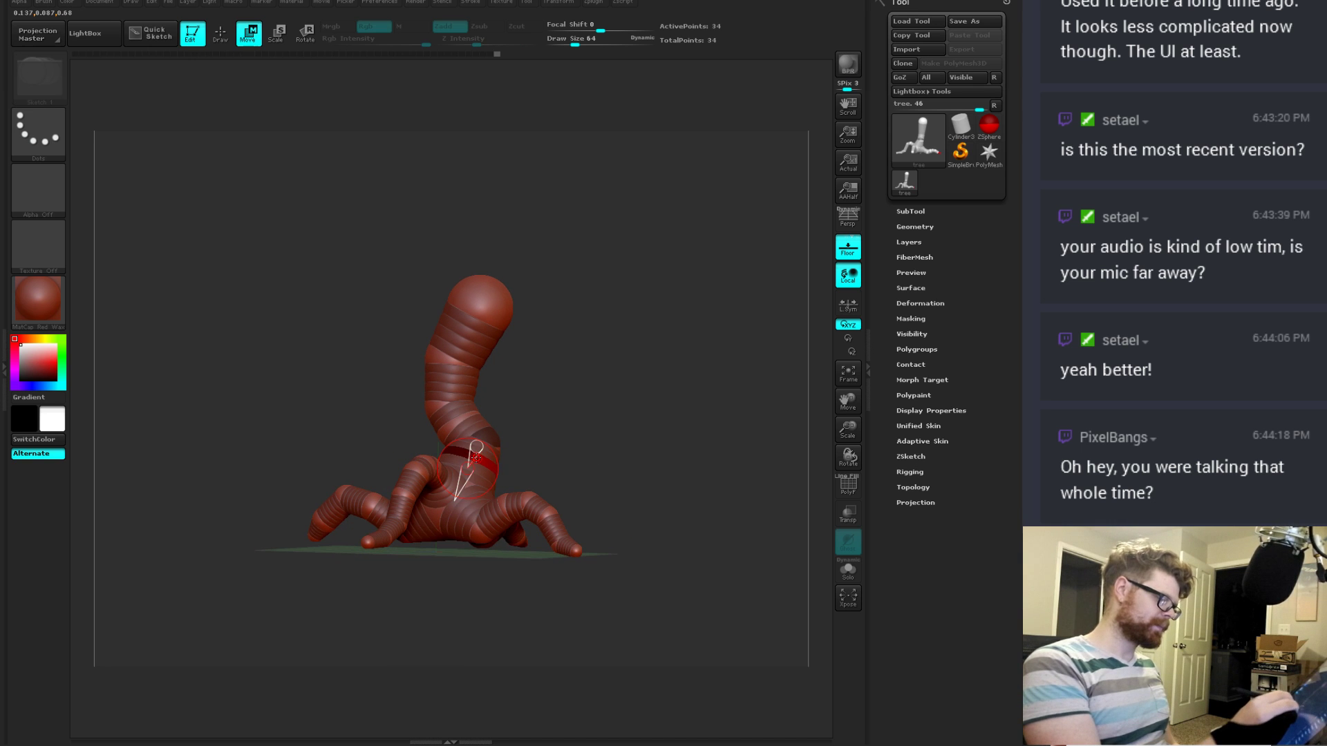
{"action": "left_click_drag", "start_coordinate": [477, 456], "coordinate": [563, 425]}
Step: Check the tree's adaptive skin preview and return to the ZSpheres
{"action": "key", "text": "a"}
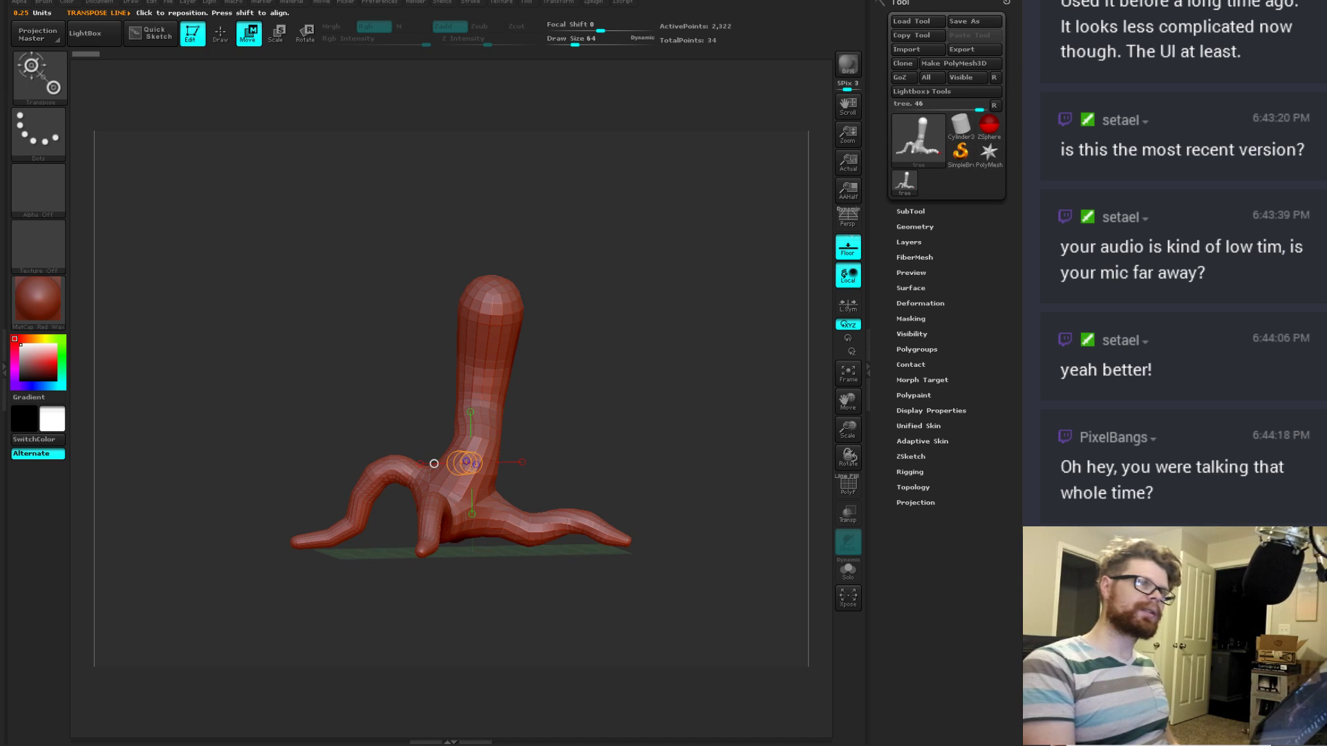
{"action": "key", "text": "a"}
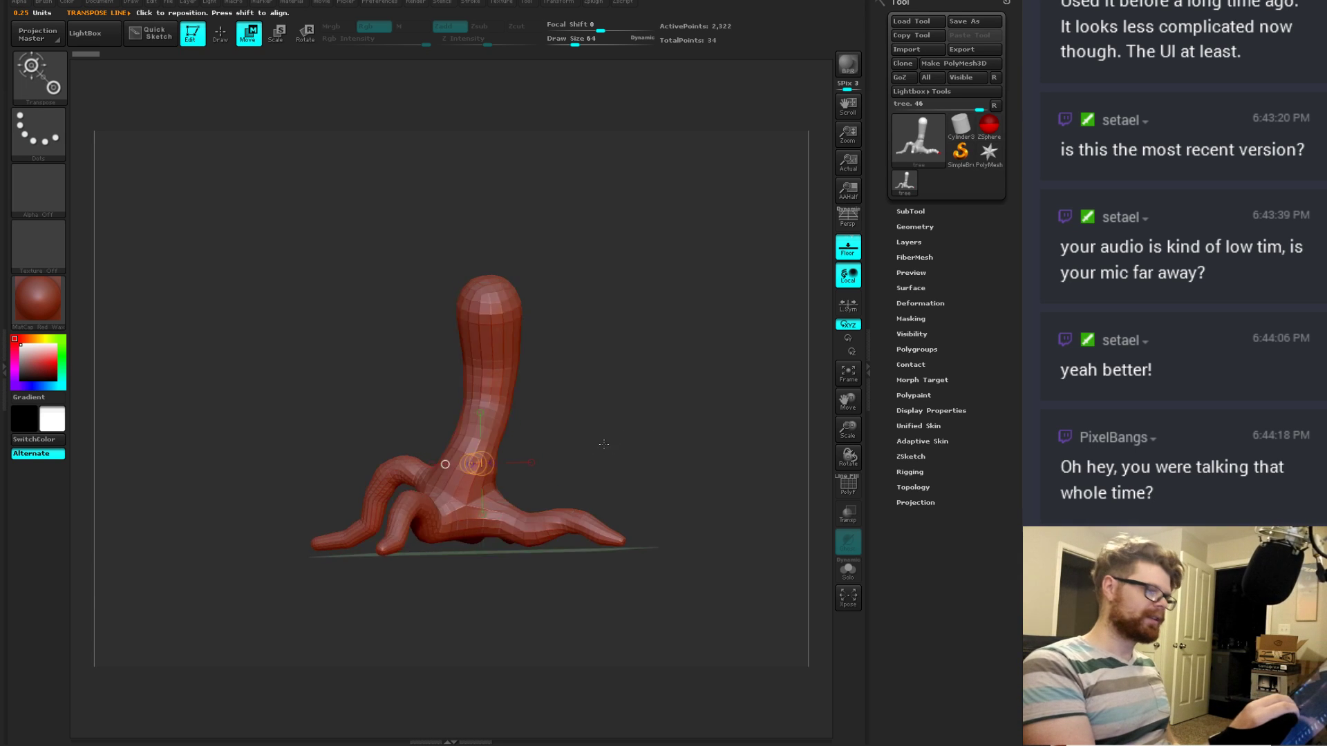
{"action": "left_click_drag", "start_coordinate": [621, 439], "coordinate": [480, 464]}
Step: Scale the trunk's ZSpheres, enlarging the one at the very top
{"action": "key", "text": "e"}
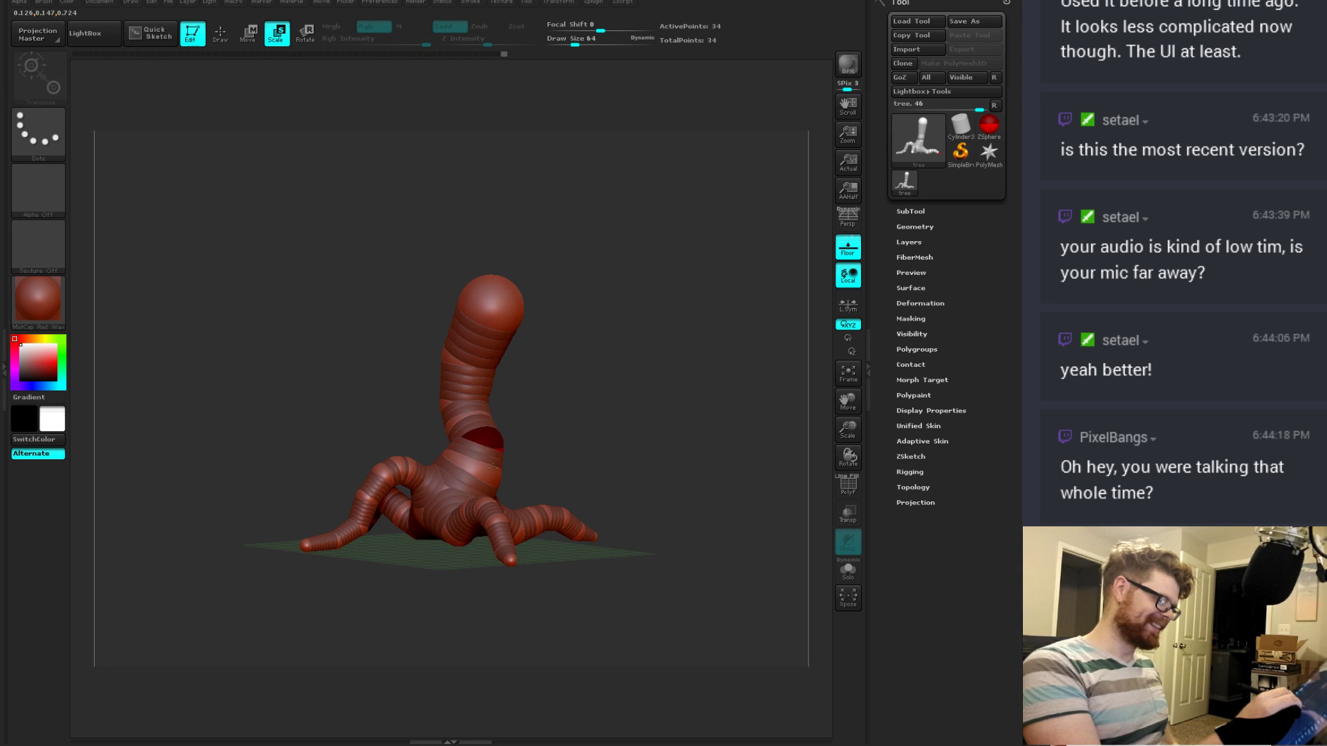
{"action": "left_click_drag", "start_coordinate": [444, 428], "coordinate": [591, 363]}
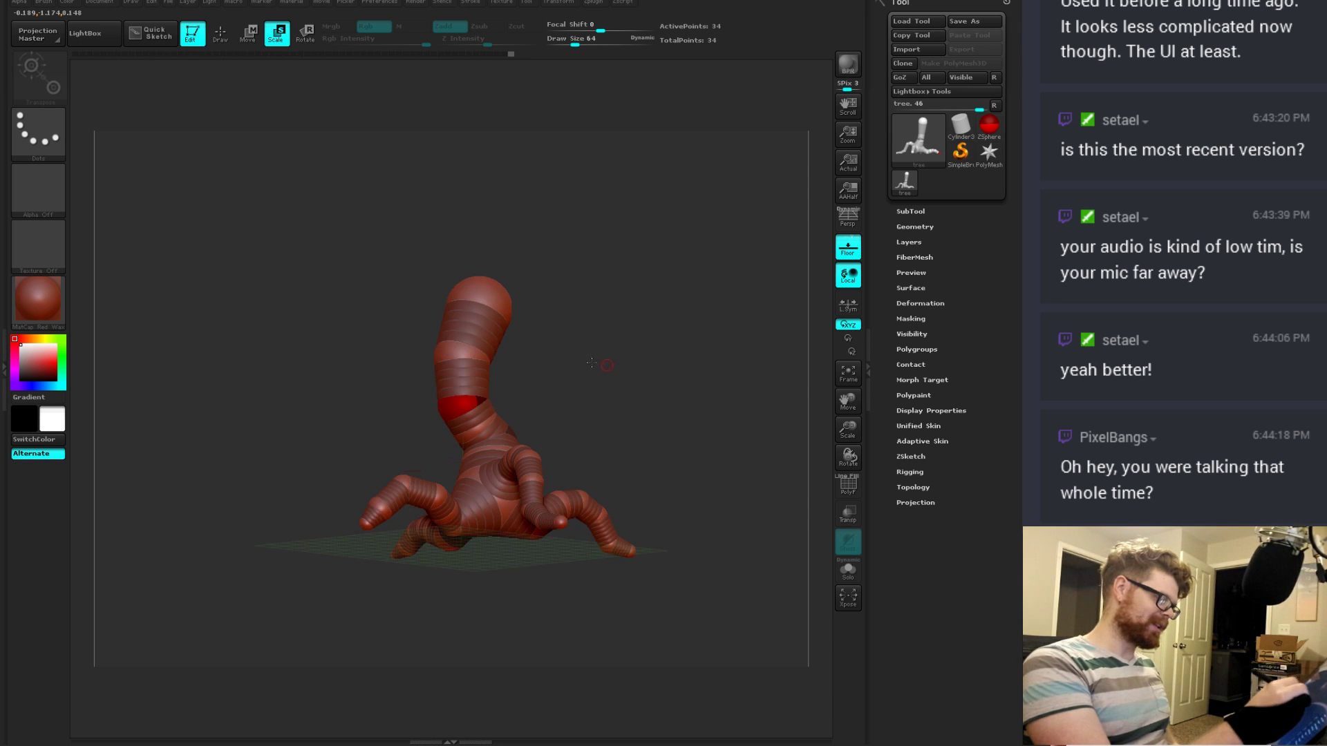
{"action": "mouse_move", "coordinate": [492, 295]}
{"action": "left_mouse_down"}
{"action": "mouse_move", "coordinate": [480, 353]}
{"action": "mouse_move", "coordinate": [501, 401]}
{"action": "mouse_move", "coordinate": [497, 438]}
{"action": "mouse_move", "coordinate": [593, 516]}
{"action": "mouse_move", "coordinate": [624, 508]}
{"action": "mouse_move", "coordinate": [637, 523]}
{"action": "mouse_move", "coordinate": [602, 537]}
{"action": "left_mouse_up"}
Step: Try to start a branch with a small ZSphere on the top of the trunk
{"action": "key", "text": "q"}
{"action": "left_click_drag", "start_coordinate": [518, 377], "coordinate": [526, 386]}
{"action": "mouse_move", "coordinate": [561, 364]}
{"action": "left_mouse_down"}
{"action": "mouse_move", "coordinate": [572, 364]}
{"action": "mouse_move", "coordinate": [504, 371]}
{"action": "left_mouse_up"}
{"action": "key", "text": "w"}
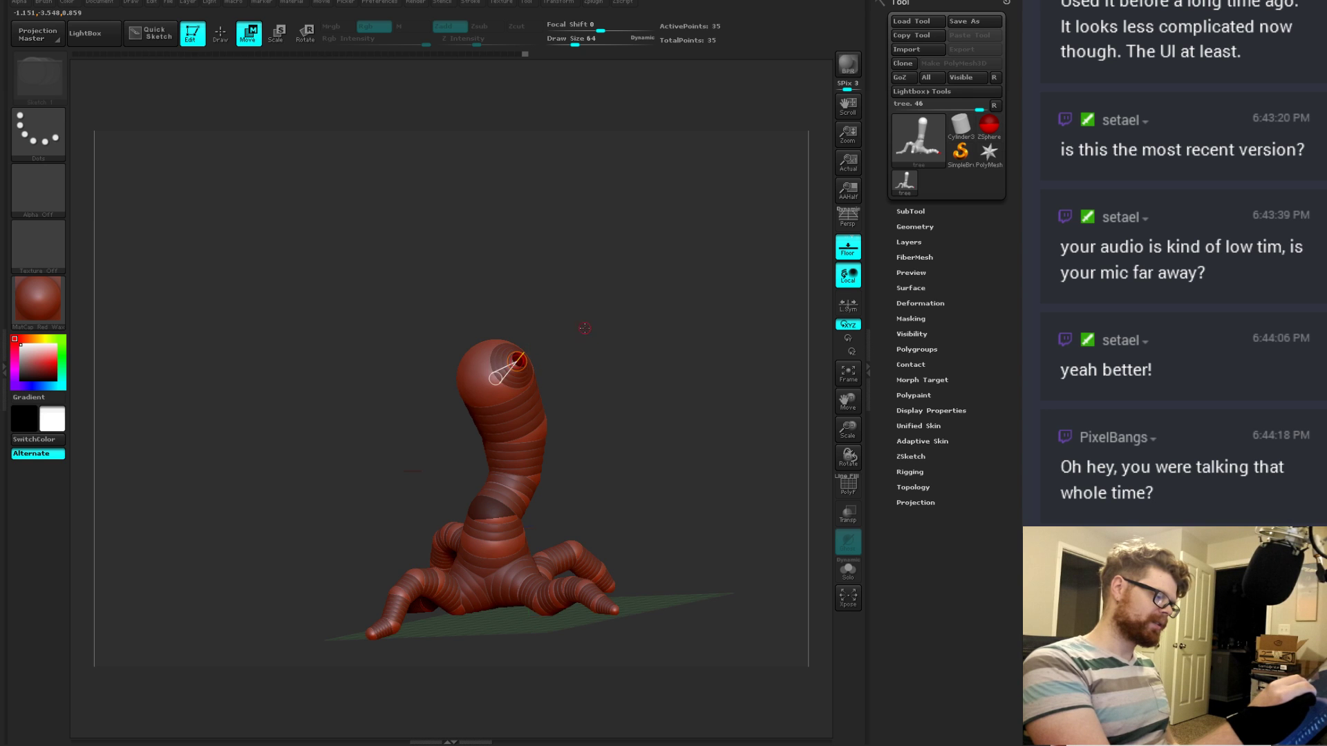
{"action": "left_click_drag", "start_coordinate": [585, 328], "coordinate": [673, 336]}
{"action": "key", "text": "ctrl+z"}
{"action": "key", "text": "ctrl+z"}
Step: Duplicate the tree subtool so that a spare copy of the ZSphere tree is kept
{"action": "left_click_drag", "start_coordinate": [632, 376], "coordinate": [627, 427]}
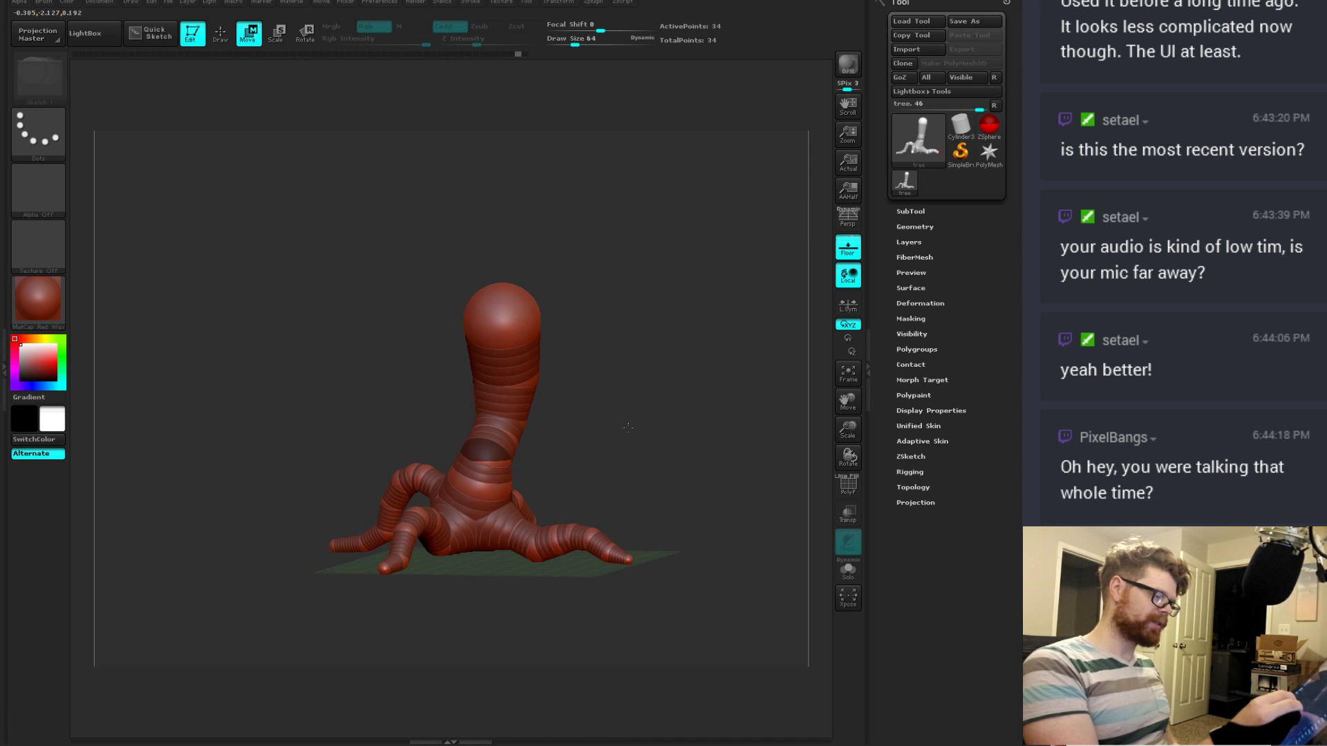
{"action": "left_click", "coordinate": [906, 212]}
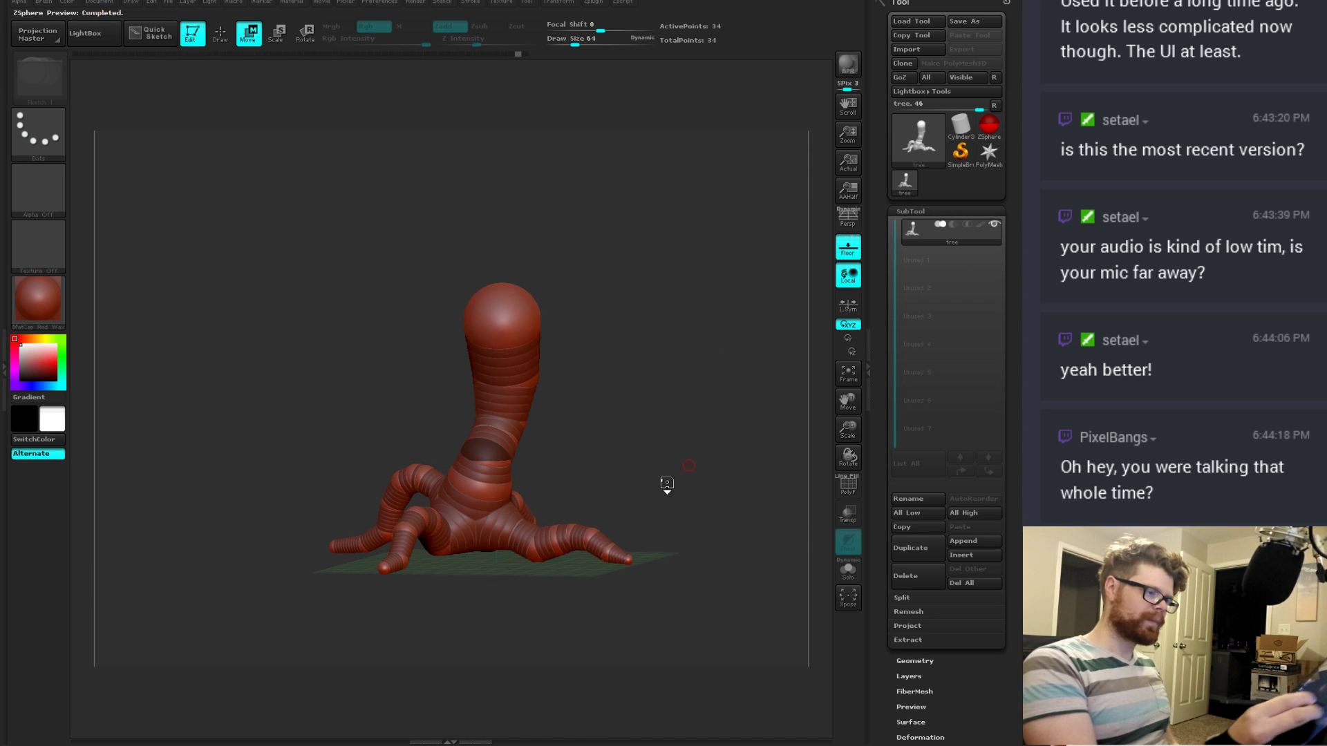
{"action": "key", "text": "a"}
{"action": "key", "text": "a"}
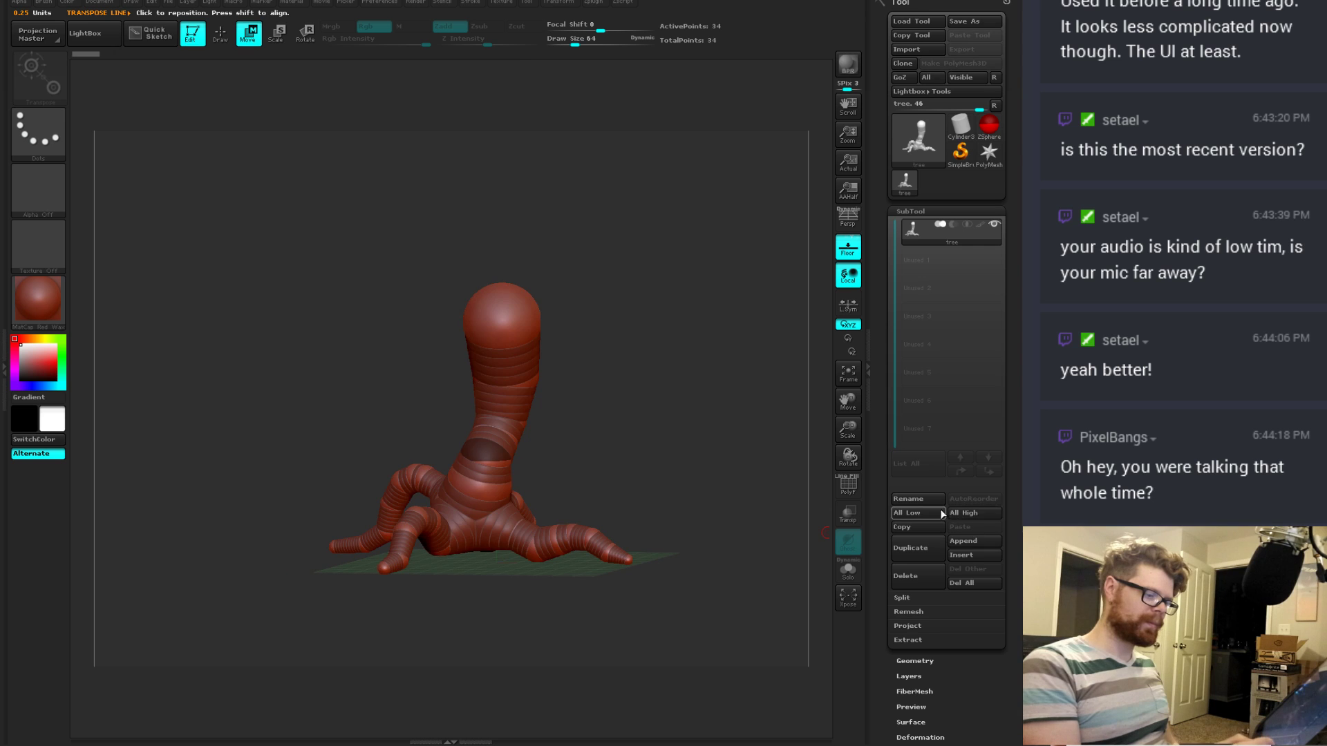
{"action": "left_click", "coordinate": [925, 554]}
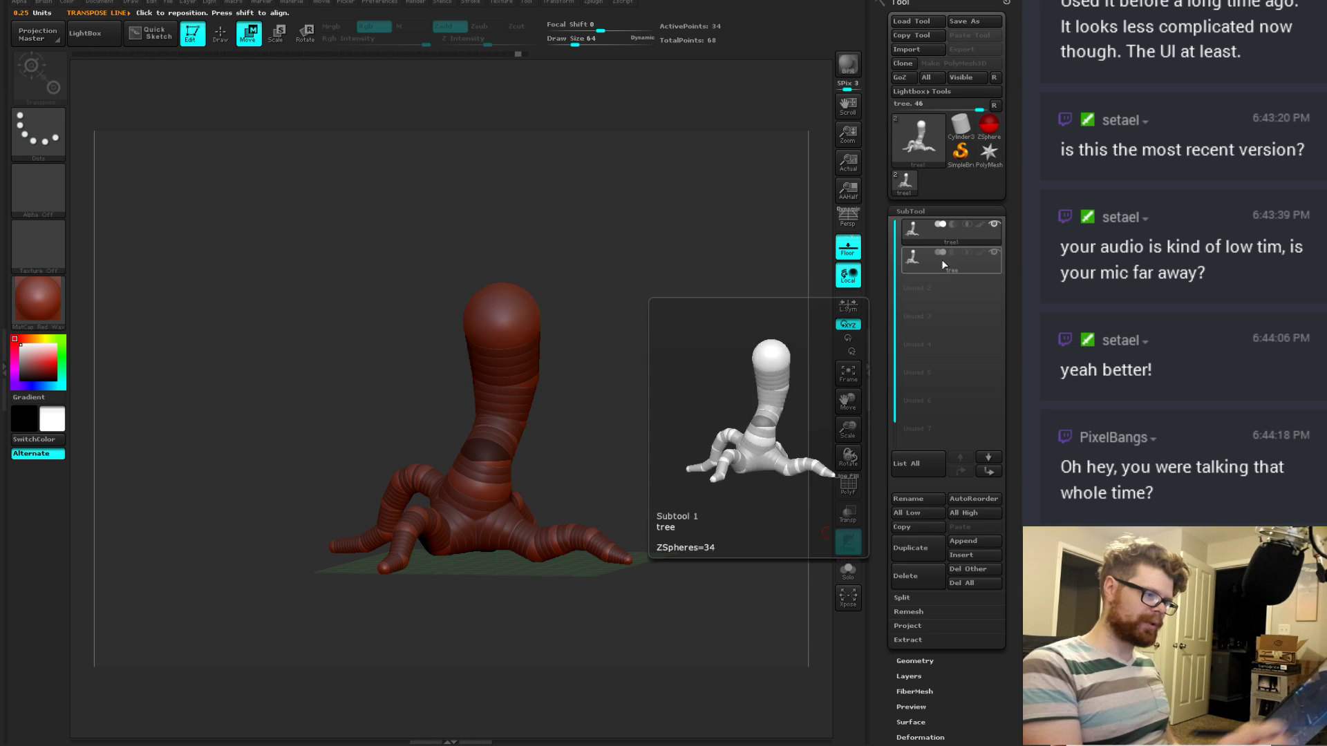
{"action": "left_click", "coordinate": [993, 250]}
{"action": "left_click", "coordinate": [993, 250]}
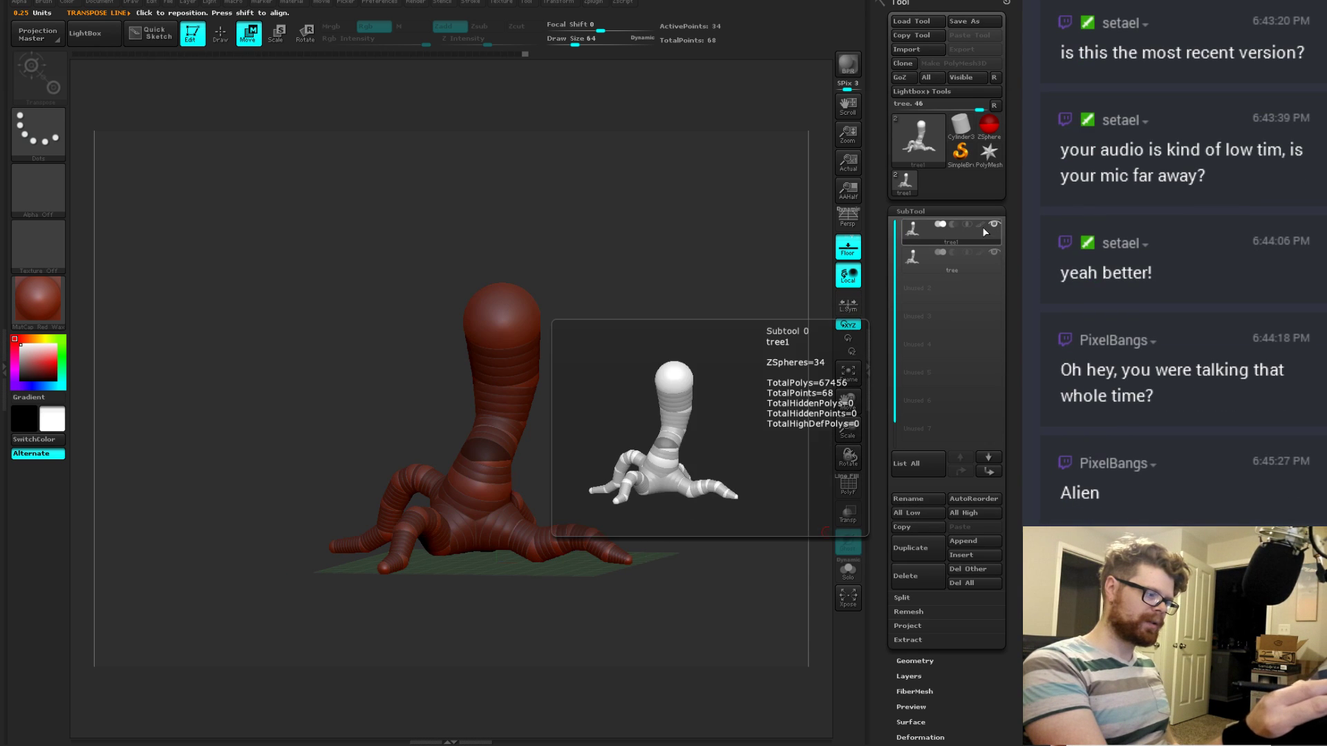
Step: Preview the copy's adaptive skin without the original ZSphere tree showing and convert it into a PolyMesh3D
{"action": "key", "text": "a"}
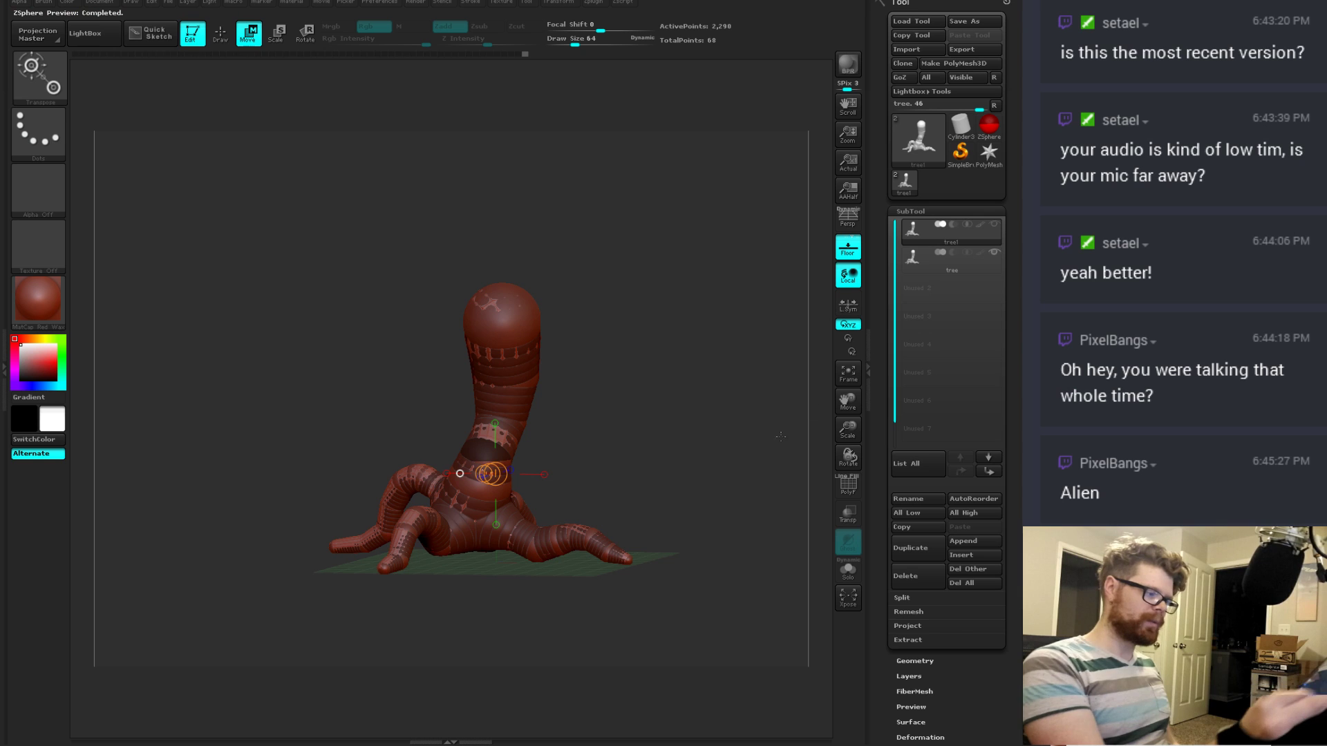
{"action": "left_click", "coordinate": [996, 252]}
{"action": "left_click_drag", "start_coordinate": [753, 408], "coordinate": [565, 379]}
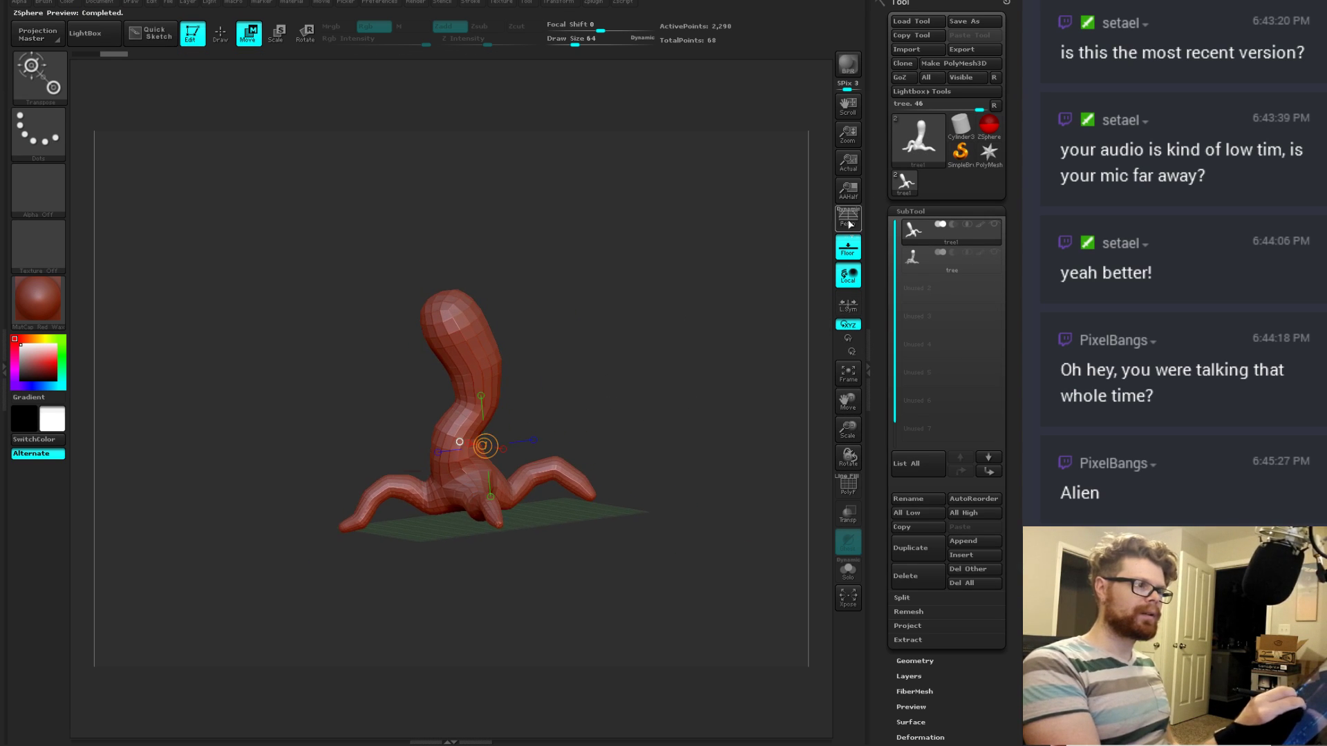
{"action": "left_click", "coordinate": [954, 63]}
{"action": "mouse_move", "coordinate": [615, 422]}
{"action": "left_mouse_down"}
{"action": "mouse_move", "coordinate": [731, 441]}
{"action": "mouse_move", "coordinate": [650, 454]}
{"action": "mouse_move", "coordinate": [610, 411]}
{"action": "mouse_move", "coordinate": [616, 449]}
{"action": "left_mouse_up"}
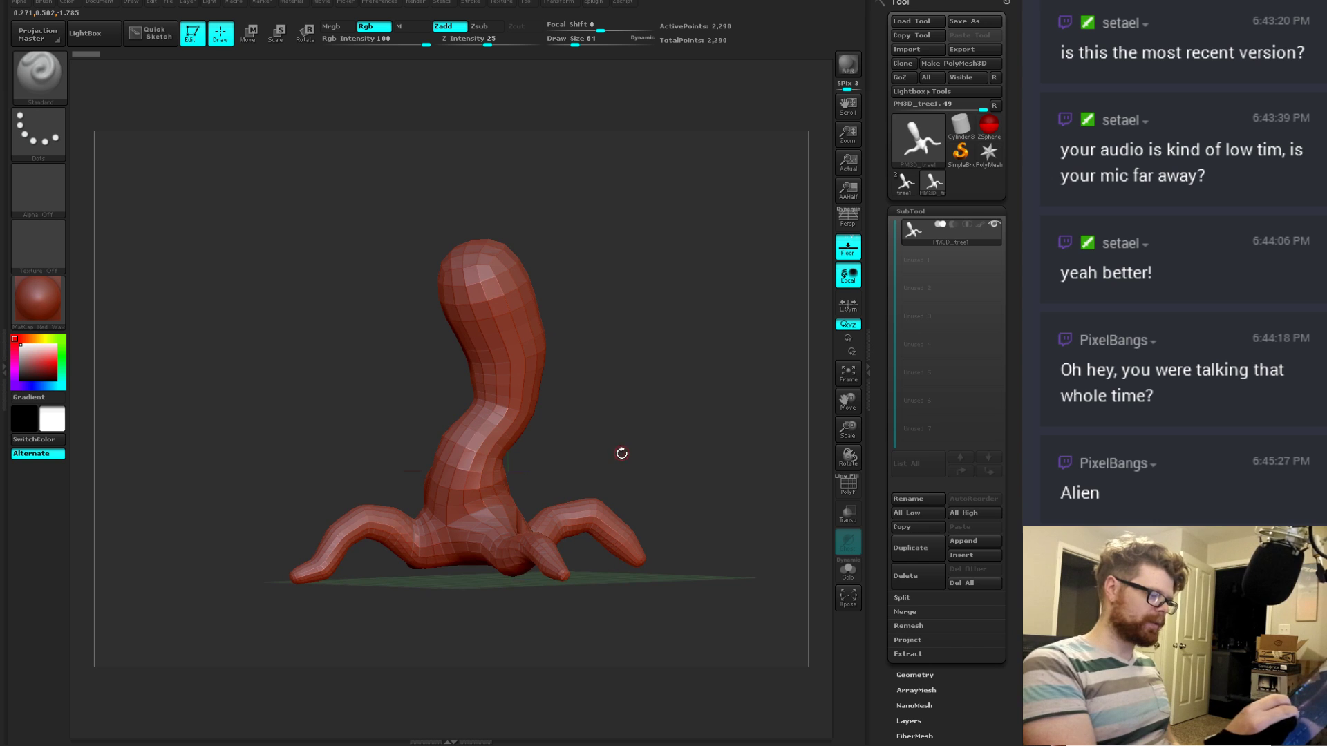
Step: Inspect the polygon wireframe and polygroups of the converted tree mesh
{"action": "left_click", "coordinate": [847, 485]}
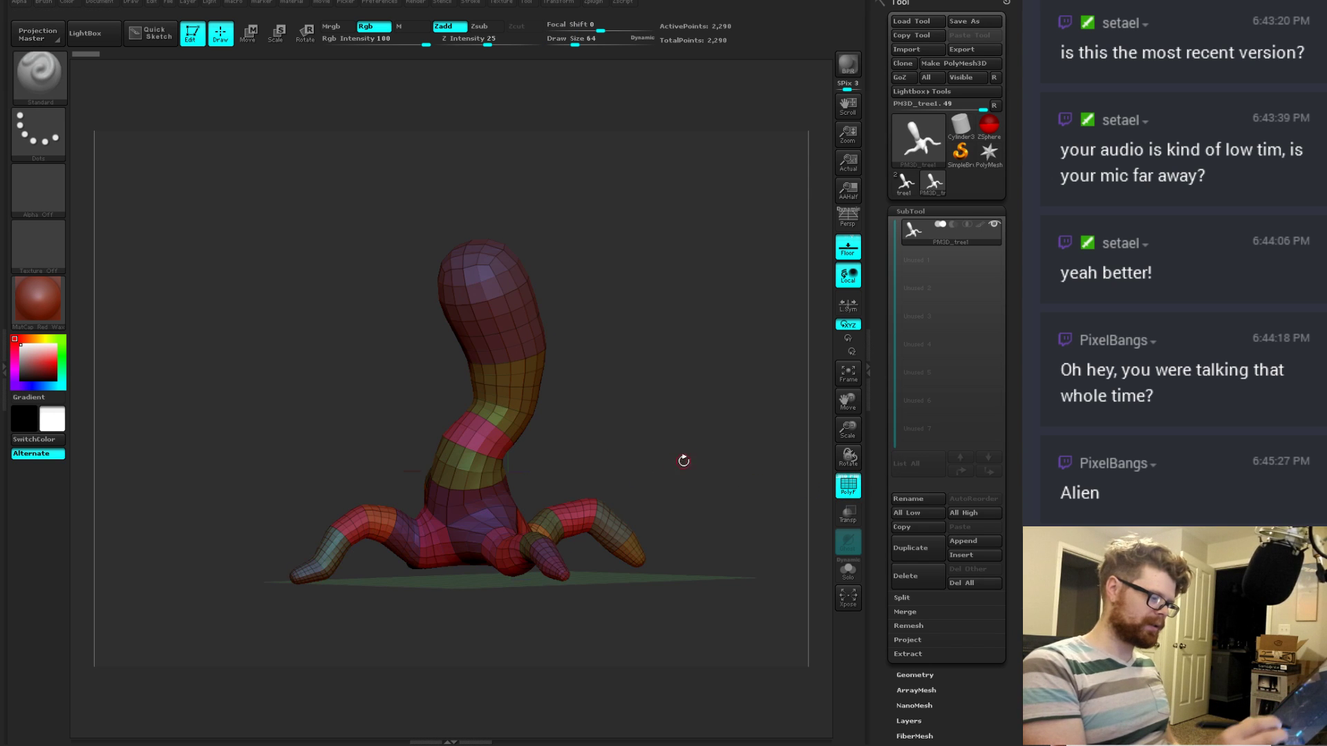
{"action": "left_click_drag", "start_coordinate": [683, 461], "coordinate": [648, 456]}
{"action": "key", "text": "shift+f"}
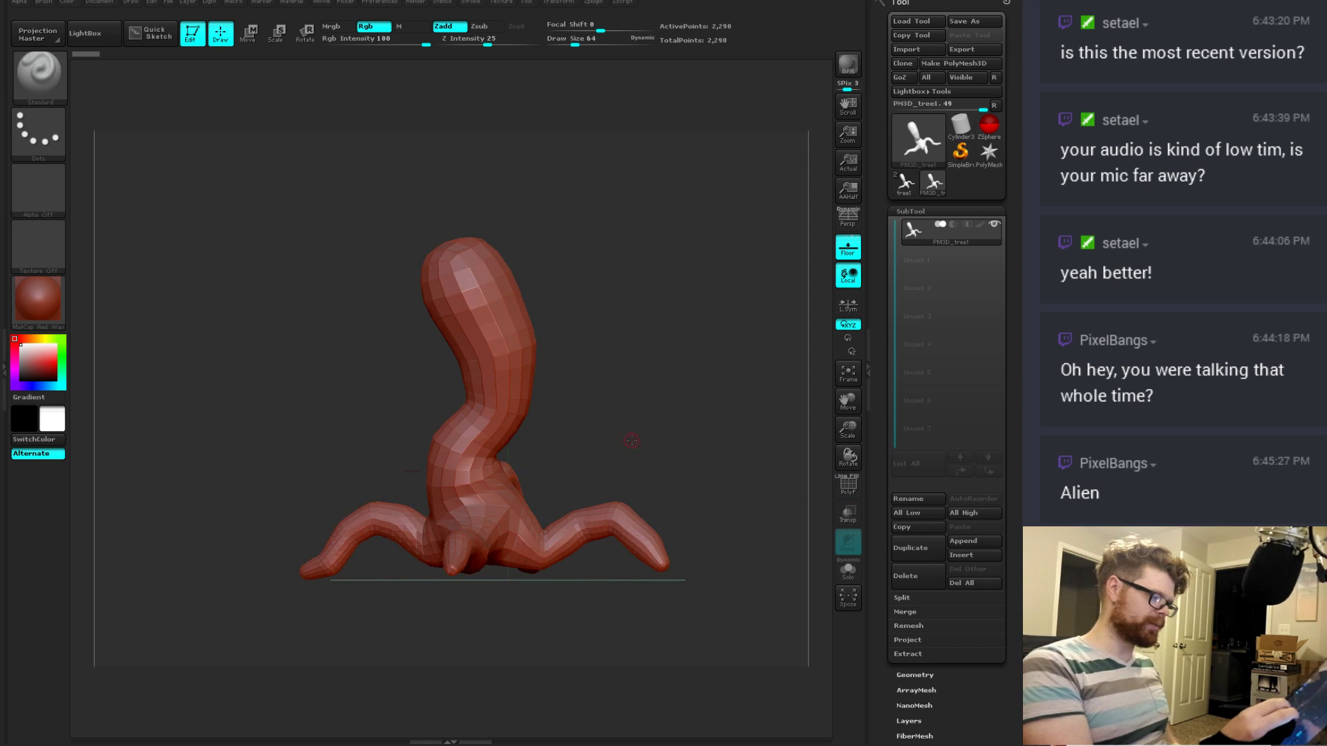
Step: Subdivide the tree mesh three times, stepping between subdivision levels to compare its smoothness
{"action": "key", "text": "ctrl+d"}
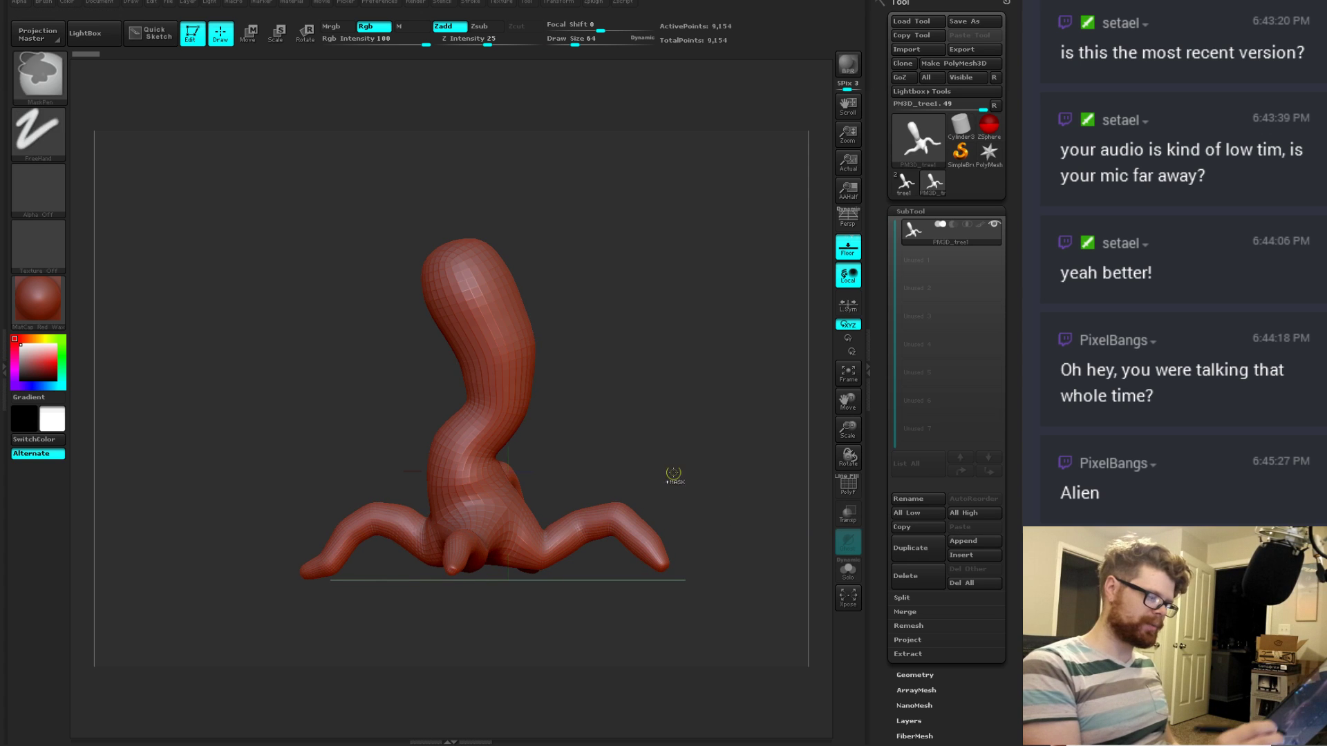
{"action": "key", "text": "ctrl+d"}
{"action": "left_click_drag", "start_coordinate": [587, 391], "coordinate": [631, 424], "text": "alt"}
{"action": "key", "text": "shift+d"}
{"action": "key", "text": "ctrl+d"}
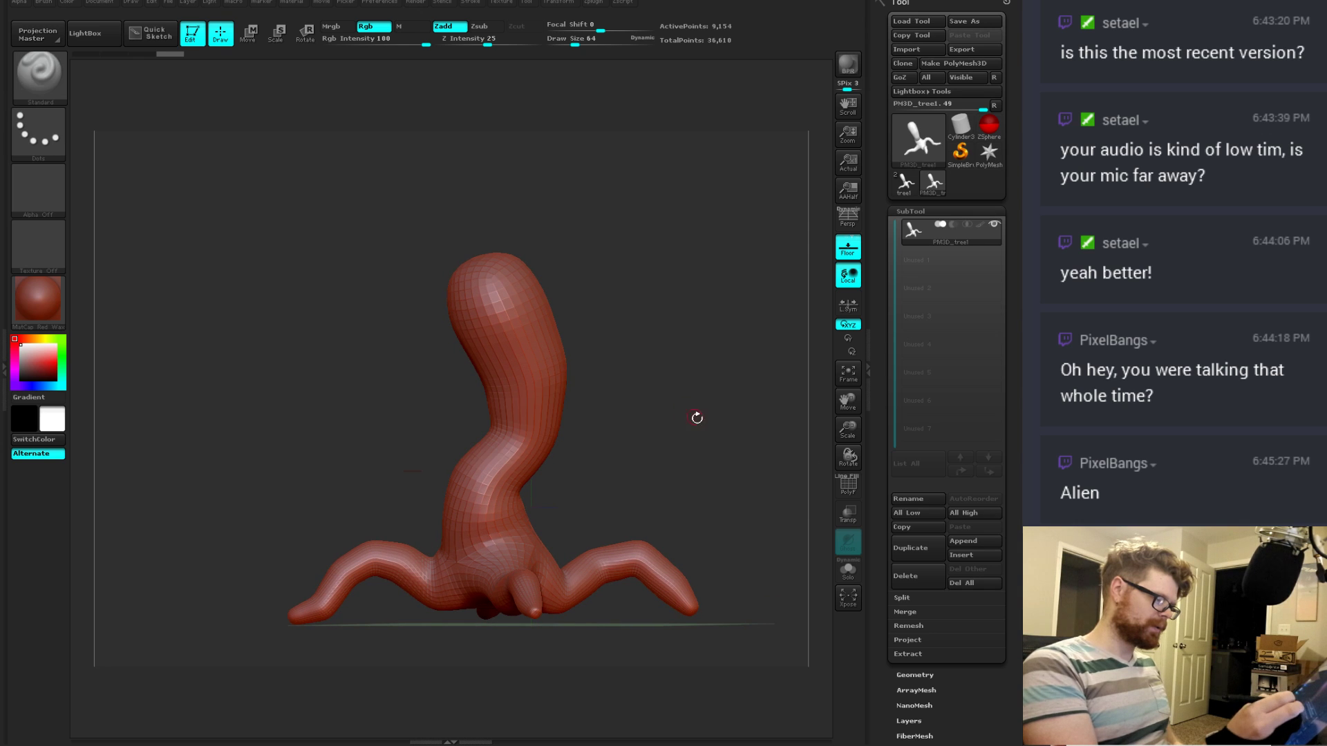
{"action": "key", "text": "shift+d"}
{"action": "key", "text": "d"}
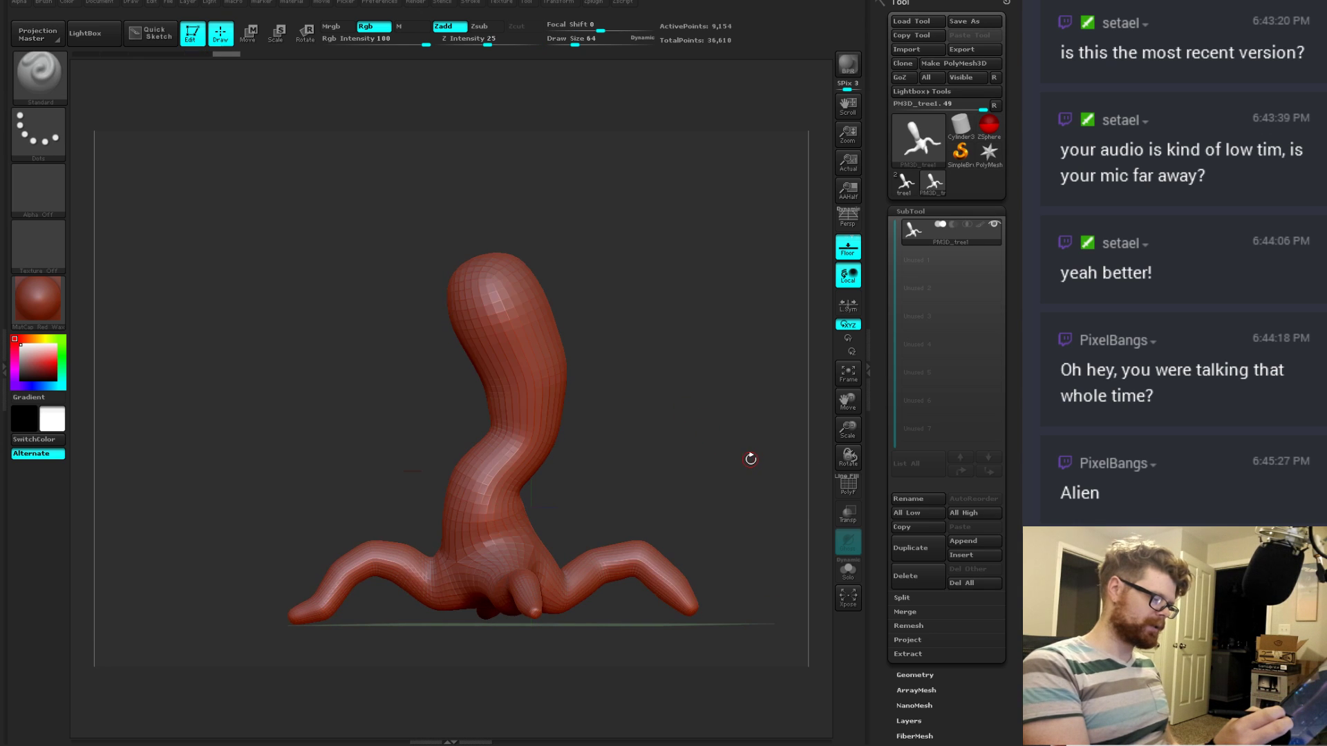
{"action": "key", "text": "shift+d"}
{"action": "key", "text": "d"}
{"action": "key", "text": "ctrl+d"}
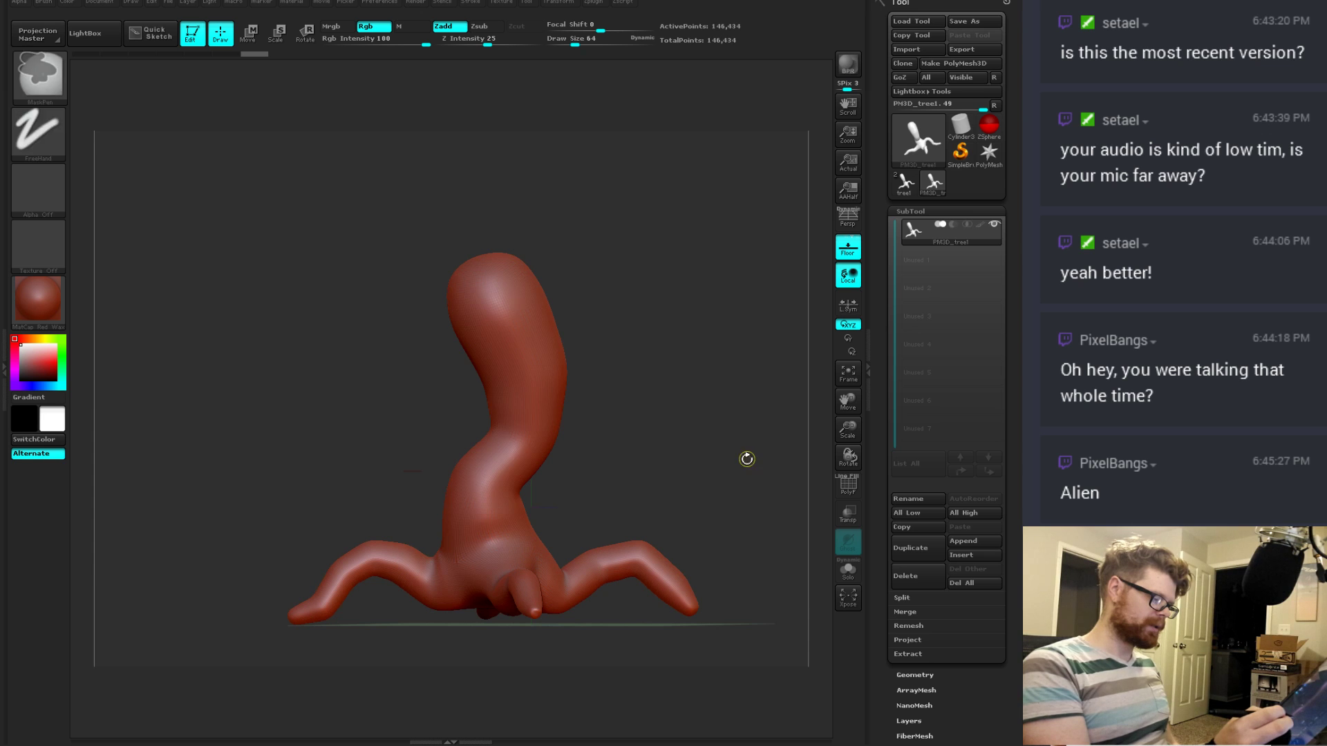
Step: Choose the ClayBuildup brush and sculpt long bark ridges down the front of the upper trunk
{"action": "left_click_drag", "start_coordinate": [660, 455], "coordinate": [649, 459]}
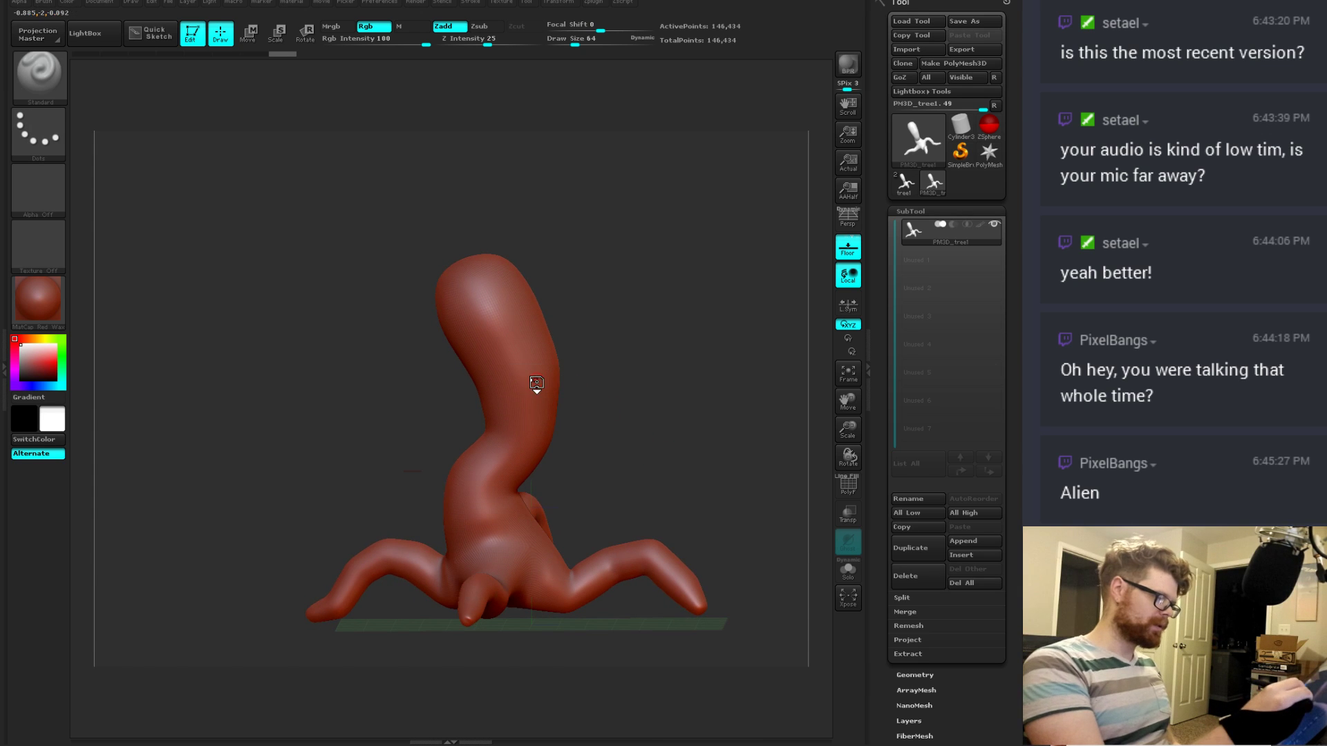
{"action": "key", "text": "b"}
{"action": "key", "text": "c"}
{"action": "key", "text": "b"}
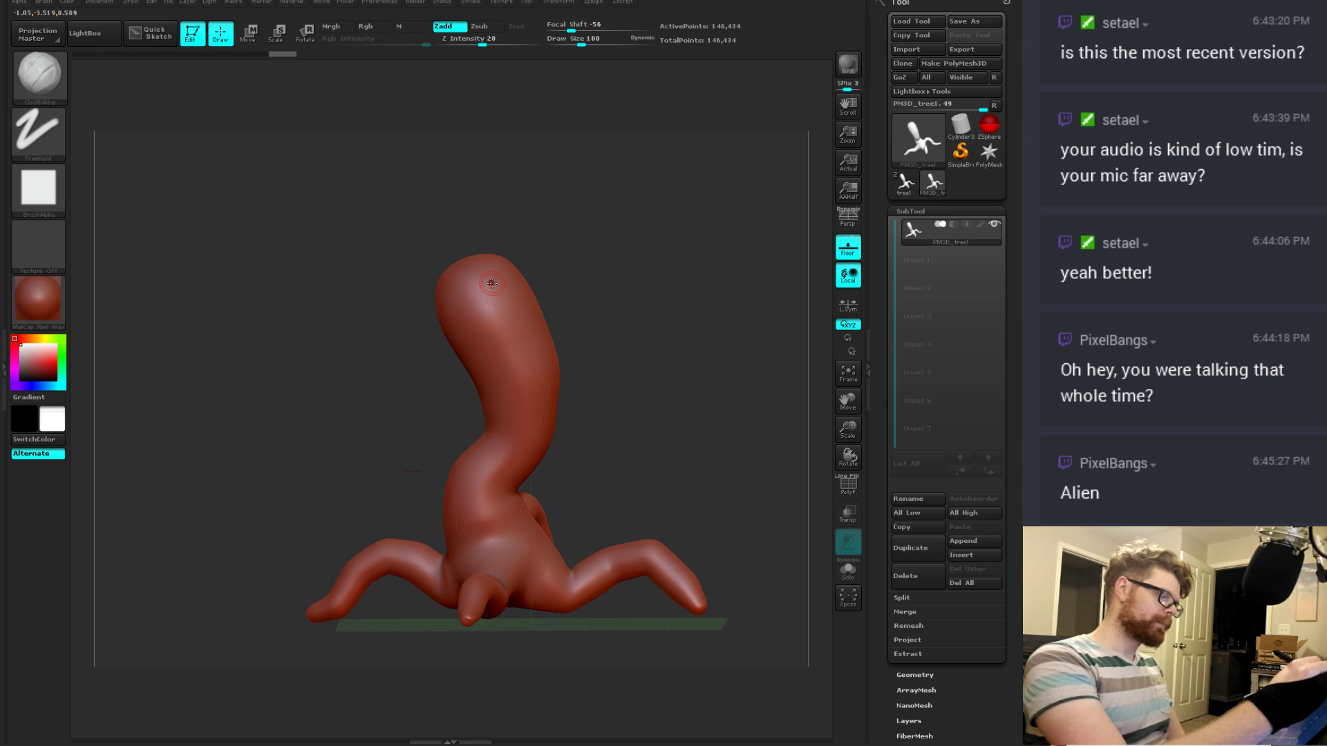
{"action": "left_click_drag", "start_coordinate": [508, 311], "coordinate": [495, 464]}
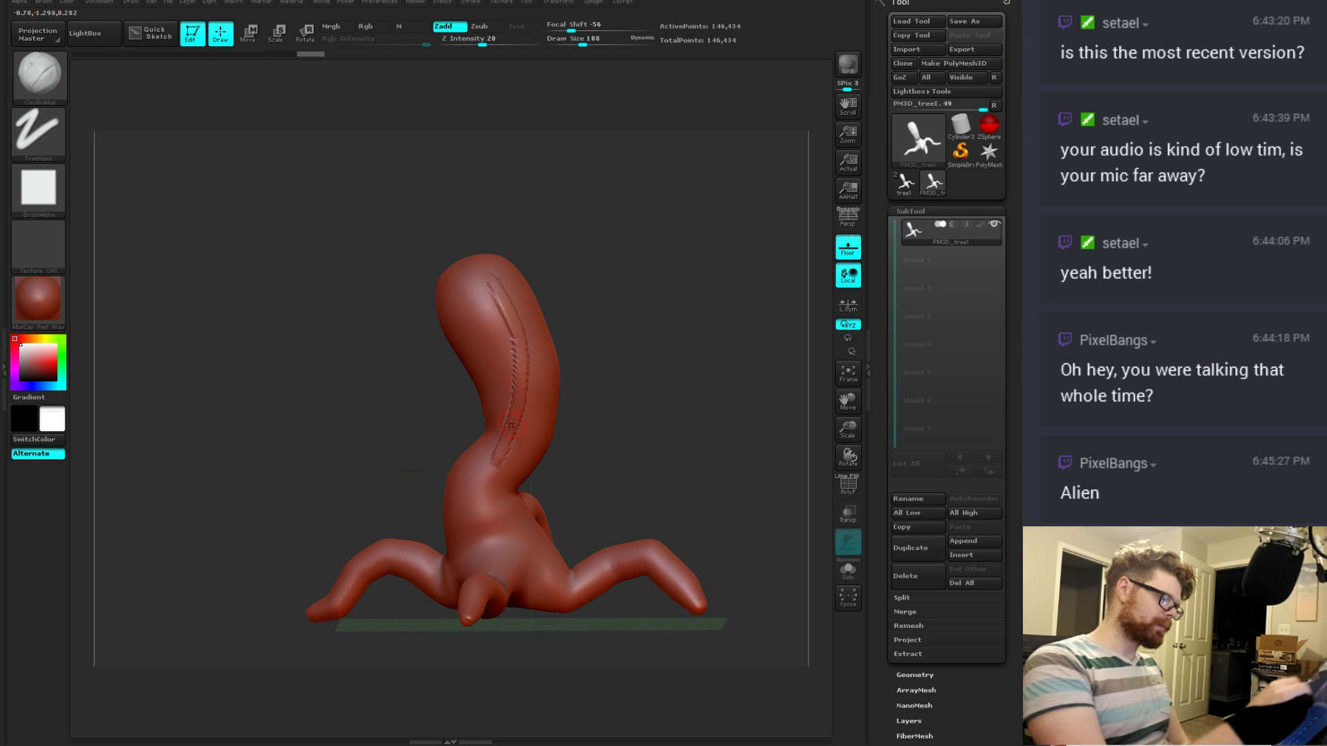
{"action": "mouse_move", "coordinate": [504, 308]}
{"action": "left_mouse_down"}
{"action": "mouse_move", "coordinate": [482, 282]}
{"action": "mouse_move", "coordinate": [510, 401]}
{"action": "mouse_move", "coordinate": [511, 388]}
{"action": "mouse_move", "coordinate": [468, 496]}
{"action": "left_mouse_up"}
Step: Continue the ClayBuildup bark ridges down the lower trunk, following its curve to where the roots begin
{"action": "left_click_drag", "start_coordinate": [595, 446], "coordinate": [698, 473]}
{"action": "left_click_drag", "start_coordinate": [501, 419], "coordinate": [449, 525]}
{"action": "left_click_drag", "start_coordinate": [487, 463], "coordinate": [464, 561]}
{"action": "left_click_drag", "start_coordinate": [581, 460], "coordinate": [517, 461]}
{"action": "left_click_drag", "start_coordinate": [493, 488], "coordinate": [483, 534]}
{"action": "left_click_drag", "start_coordinate": [495, 463], "coordinate": [473, 550]}
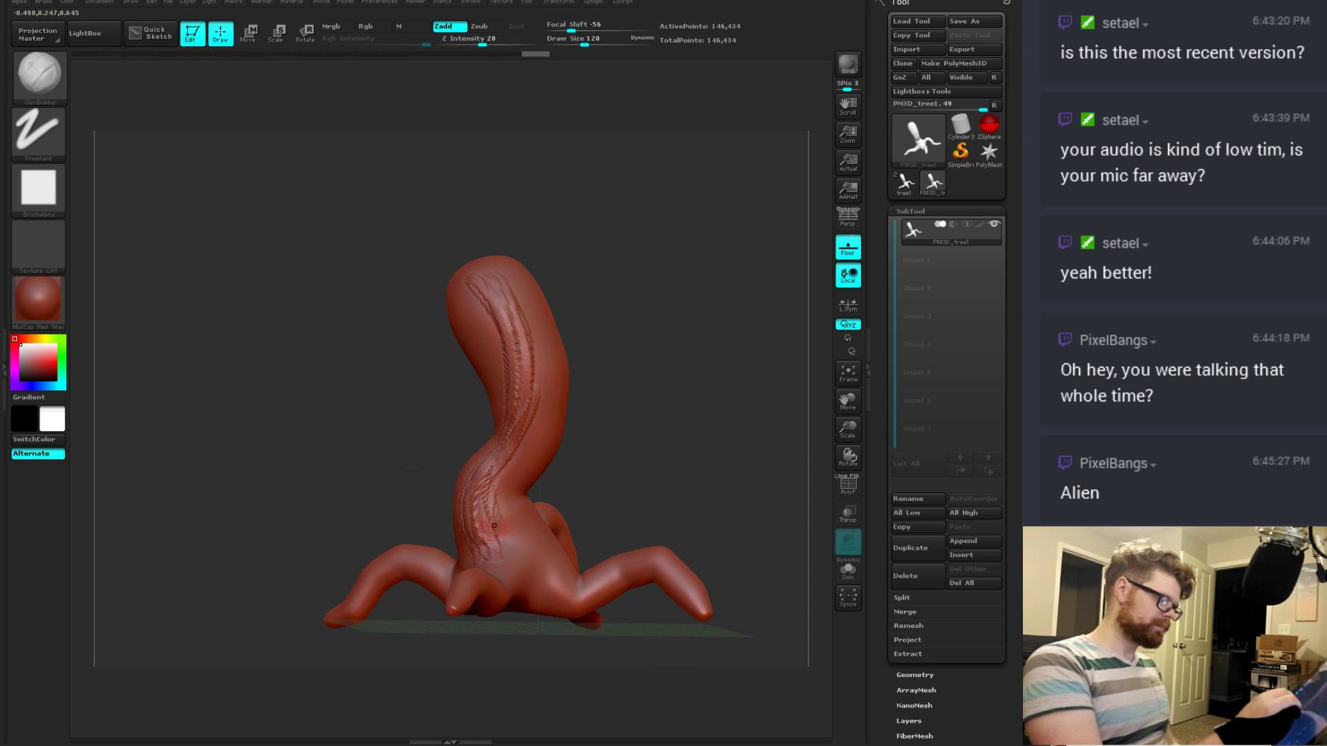
{"action": "left_click_drag", "start_coordinate": [563, 477], "coordinate": [625, 472]}
{"action": "left_click_drag", "start_coordinate": [458, 526], "coordinate": [481, 578]}
Step: Subdivide the mesh once more and add finer bark strokes around the trunk's base
{"action": "key", "text": "ctrl+d"}
{"action": "mouse_move", "coordinate": [463, 517]}
{"action": "left_mouse_down"}
{"action": "mouse_move", "coordinate": [472, 575]}
{"action": "mouse_move", "coordinate": [488, 579]}
{"action": "left_mouse_up"}
{"action": "left_click_drag", "start_coordinate": [469, 475], "coordinate": [455, 548]}
{"action": "left_click_drag", "start_coordinate": [561, 383], "coordinate": [492, 379]}
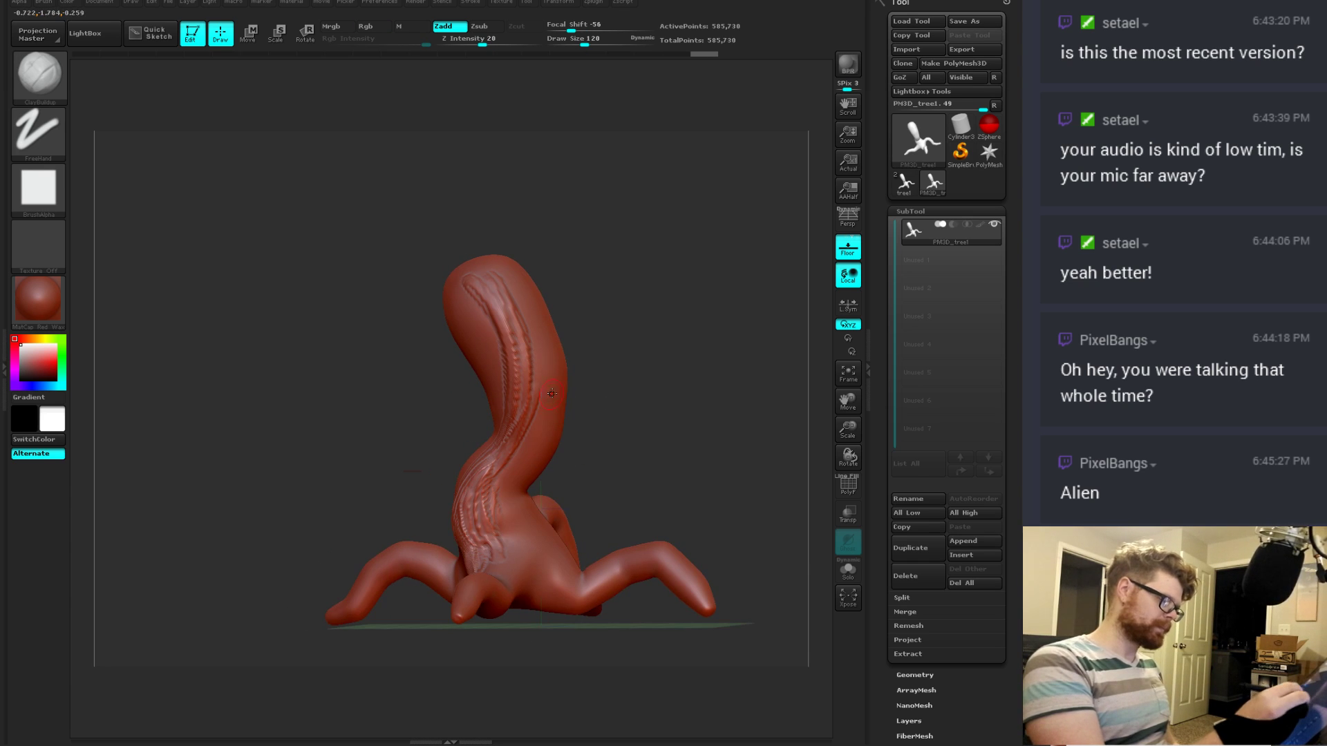
Step: Layer bark strokes over the upper trunk's front and adjoining side, using a draw size of 140
{"action": "mouse_move", "coordinate": [484, 284]}
{"action": "left_mouse_down"}
{"action": "mouse_move", "coordinate": [518, 380]}
{"action": "mouse_move", "coordinate": [523, 370]}
{"action": "left_mouse_up"}
{"action": "mouse_move", "coordinate": [485, 284]}
{"action": "left_mouse_down"}
{"action": "mouse_move", "coordinate": [511, 365]}
{"action": "mouse_move", "coordinate": [506, 444]}
{"action": "left_mouse_up"}
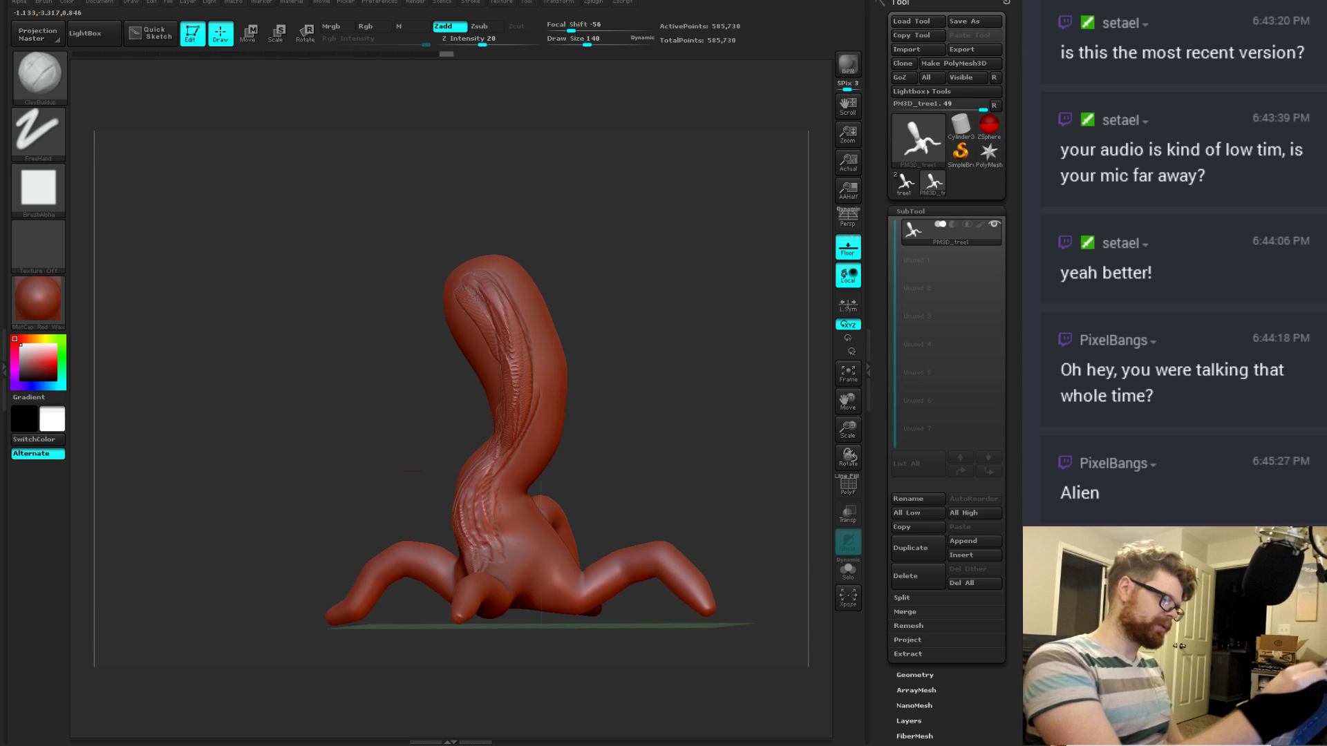
{"action": "left_click_drag", "start_coordinate": [473, 295], "coordinate": [501, 345]}
{"action": "left_click_drag", "start_coordinate": [563, 278], "coordinate": [628, 286]}
{"action": "left_click_drag", "start_coordinate": [391, 418], "coordinate": [470, 381]}
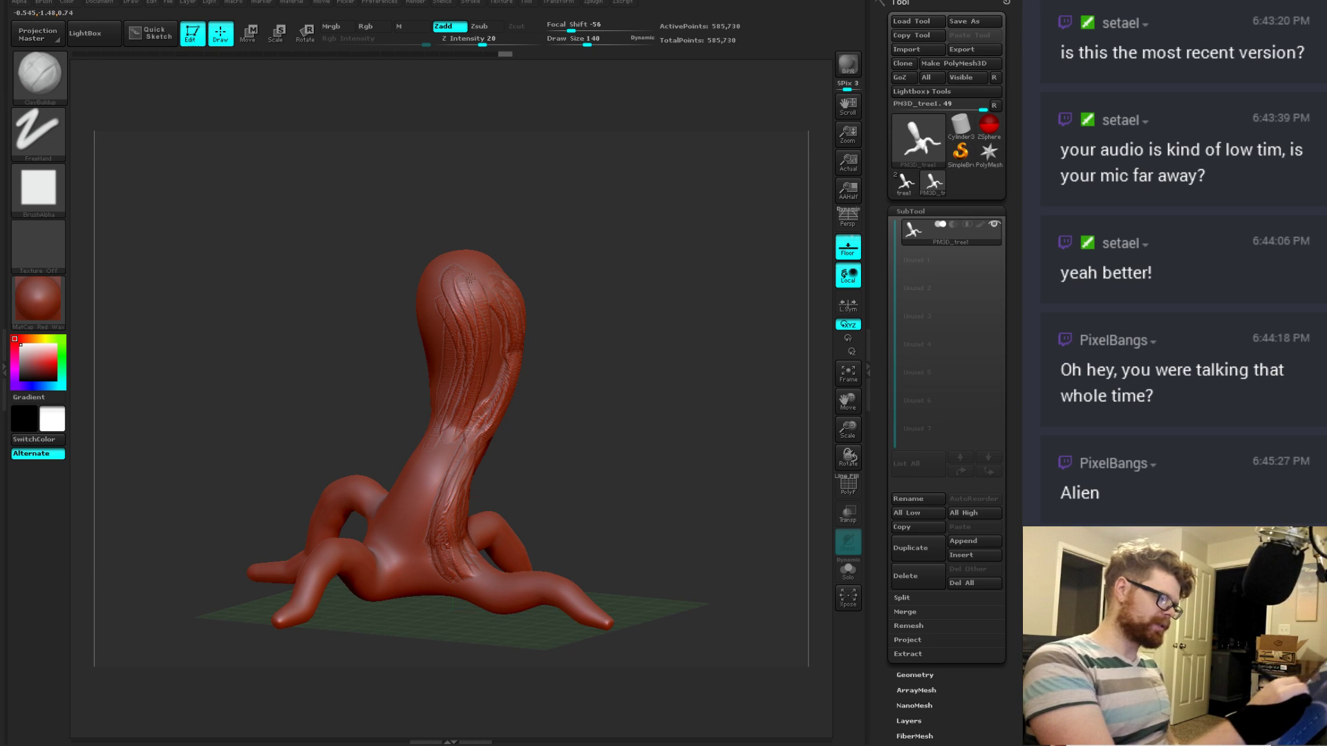
Step: Sculpt more lengthwise bark ridges from the trunk's rounded top down to its bend
{"action": "key", "text": "shift"}
{"action": "left_click_drag", "start_coordinate": [625, 415], "coordinate": [542, 415]}
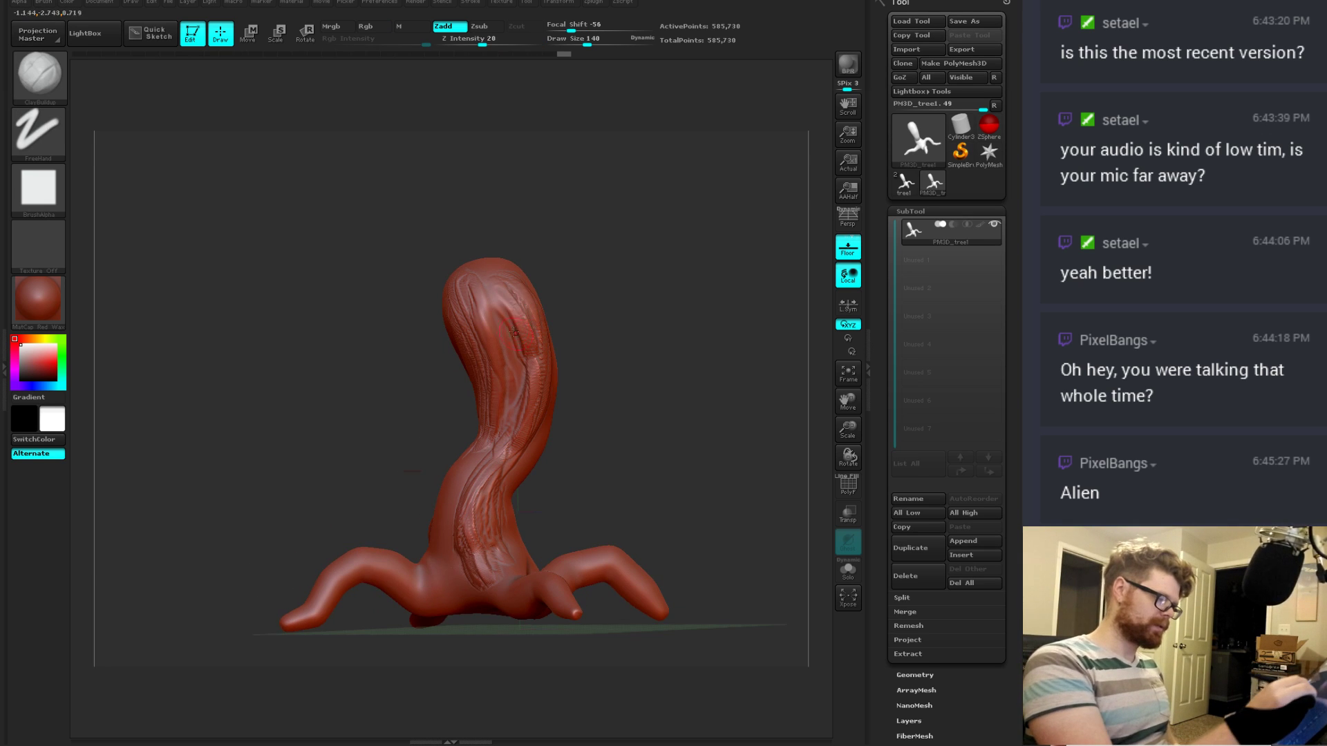
{"action": "left_click_drag", "start_coordinate": [515, 315], "coordinate": [515, 428]}
{"action": "mouse_move", "coordinate": [495, 281]}
{"action": "left_mouse_down"}
{"action": "mouse_move", "coordinate": [521, 399]}
{"action": "mouse_move", "coordinate": [510, 446]}
{"action": "left_mouse_up"}
Step: Sculpt long bark ridges down the smooth opposite side of the trunk, from its top to the lower bend
{"action": "left_click_drag", "start_coordinate": [594, 449], "coordinate": [414, 471]}
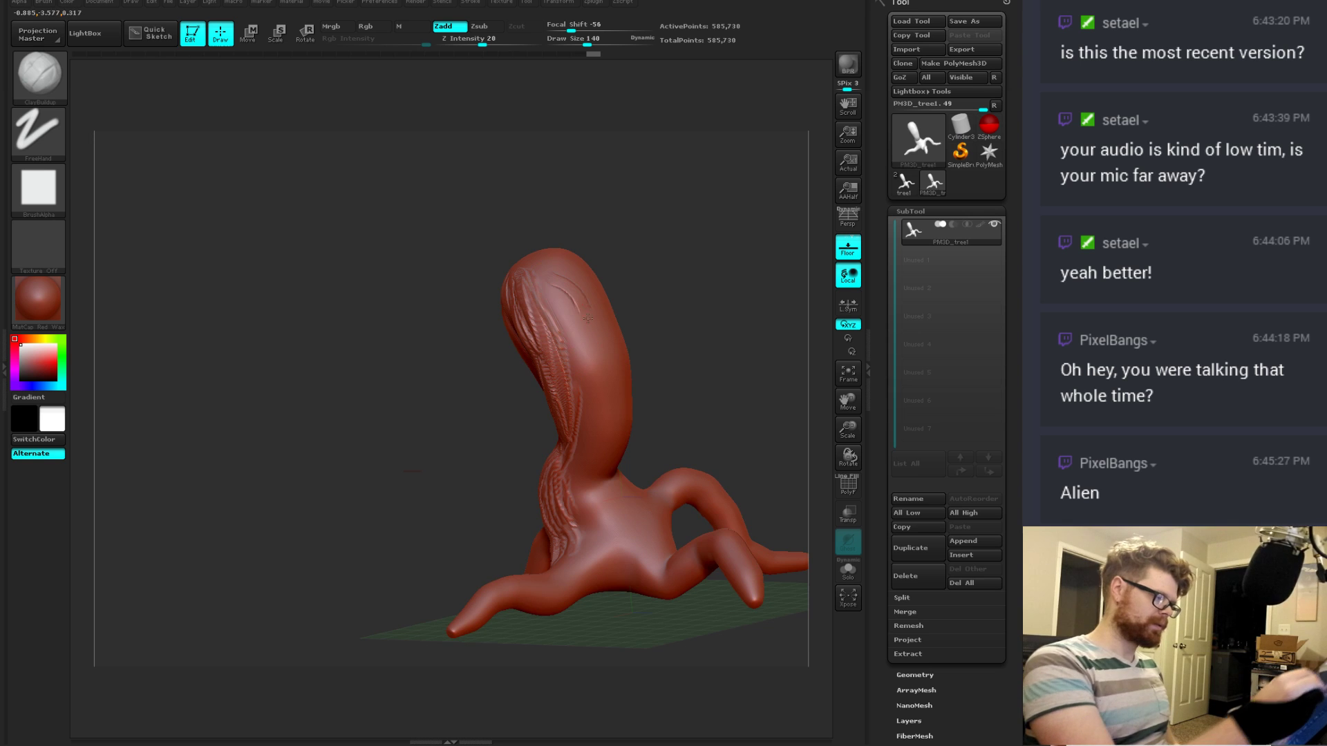
{"action": "left_click_drag", "start_coordinate": [587, 318], "coordinate": [594, 377]}
{"action": "left_click_drag", "start_coordinate": [497, 421], "coordinate": [478, 359]}
{"action": "left_click_drag", "start_coordinate": [595, 328], "coordinate": [570, 492]}
{"action": "left_click_drag", "start_coordinate": [598, 363], "coordinate": [582, 486]}
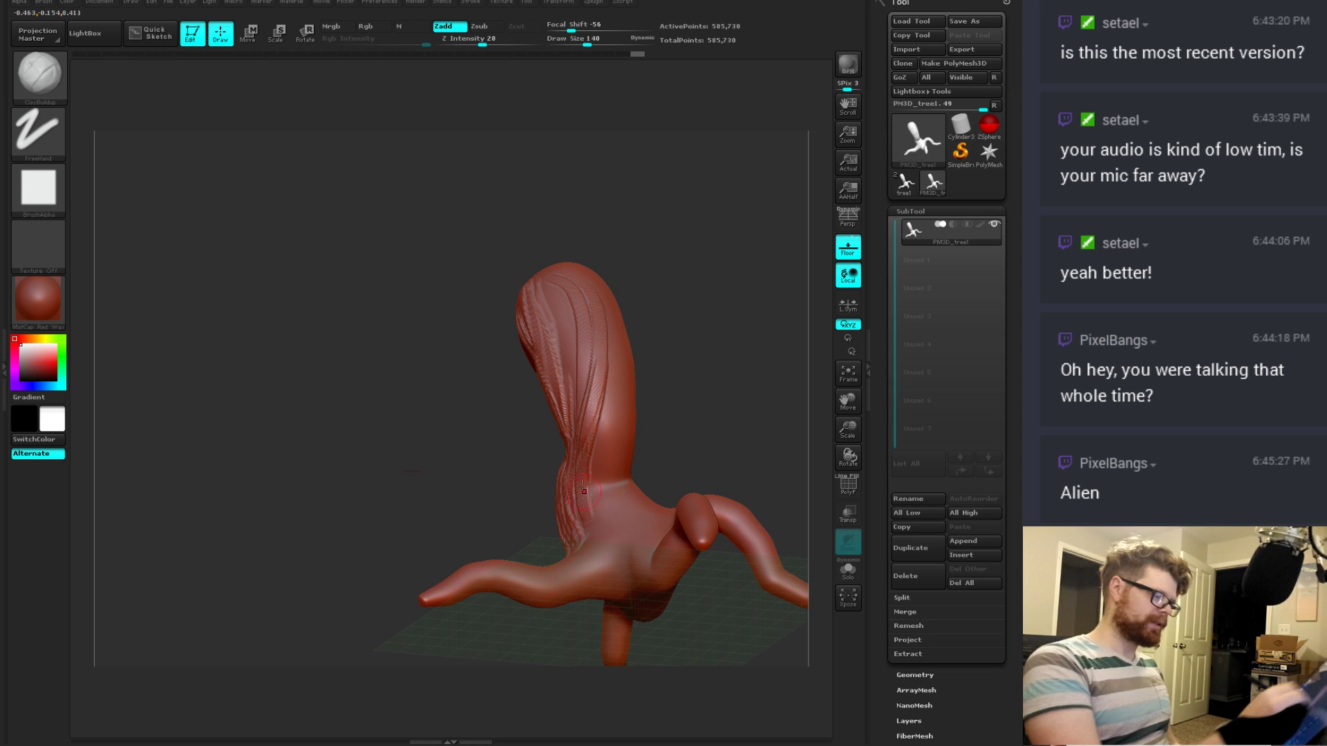
{"action": "left_click_drag", "start_coordinate": [694, 314], "coordinate": [648, 345]}
{"action": "mouse_move", "coordinate": [587, 273]}
{"action": "left_mouse_down"}
{"action": "mouse_move", "coordinate": [599, 419]}
{"action": "mouse_move", "coordinate": [583, 473]}
{"action": "left_mouse_up"}
{"action": "mouse_move", "coordinate": [575, 268]}
{"action": "left_mouse_down"}
{"action": "mouse_move", "coordinate": [587, 298]}
{"action": "mouse_move", "coordinate": [584, 499]}
{"action": "left_mouse_up"}
Step: Extend the bark ridges from the trunk's base onto the front root
{"action": "left_click_drag", "start_coordinate": [445, 452], "coordinate": [595, 473]}
{"action": "left_click_drag", "start_coordinate": [545, 491], "coordinate": [541, 501]}
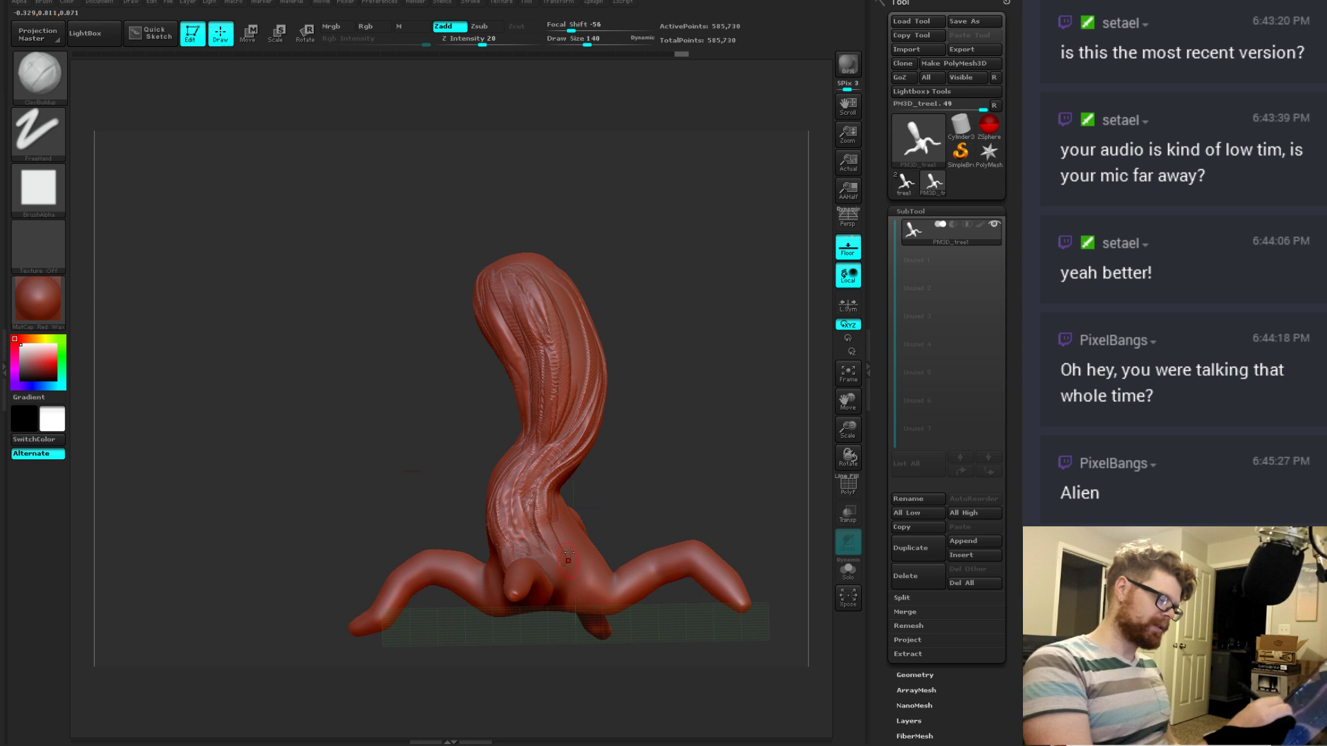
{"action": "left_click_drag", "start_coordinate": [568, 560], "coordinate": [586, 579]}
{"action": "mouse_move", "coordinate": [654, 459]}
{"action": "left_mouse_down"}
{"action": "mouse_move", "coordinate": [590, 484]}
{"action": "mouse_move", "coordinate": [607, 573]}
{"action": "left_mouse_up"}
{"action": "mouse_move", "coordinate": [568, 498]}
{"action": "left_mouse_down"}
{"action": "mouse_move", "coordinate": [611, 576]}
{"action": "mouse_move", "coordinate": [608, 500]}
{"action": "left_mouse_up"}
{"action": "left_click_drag", "start_coordinate": [530, 587], "coordinate": [527, 603]}
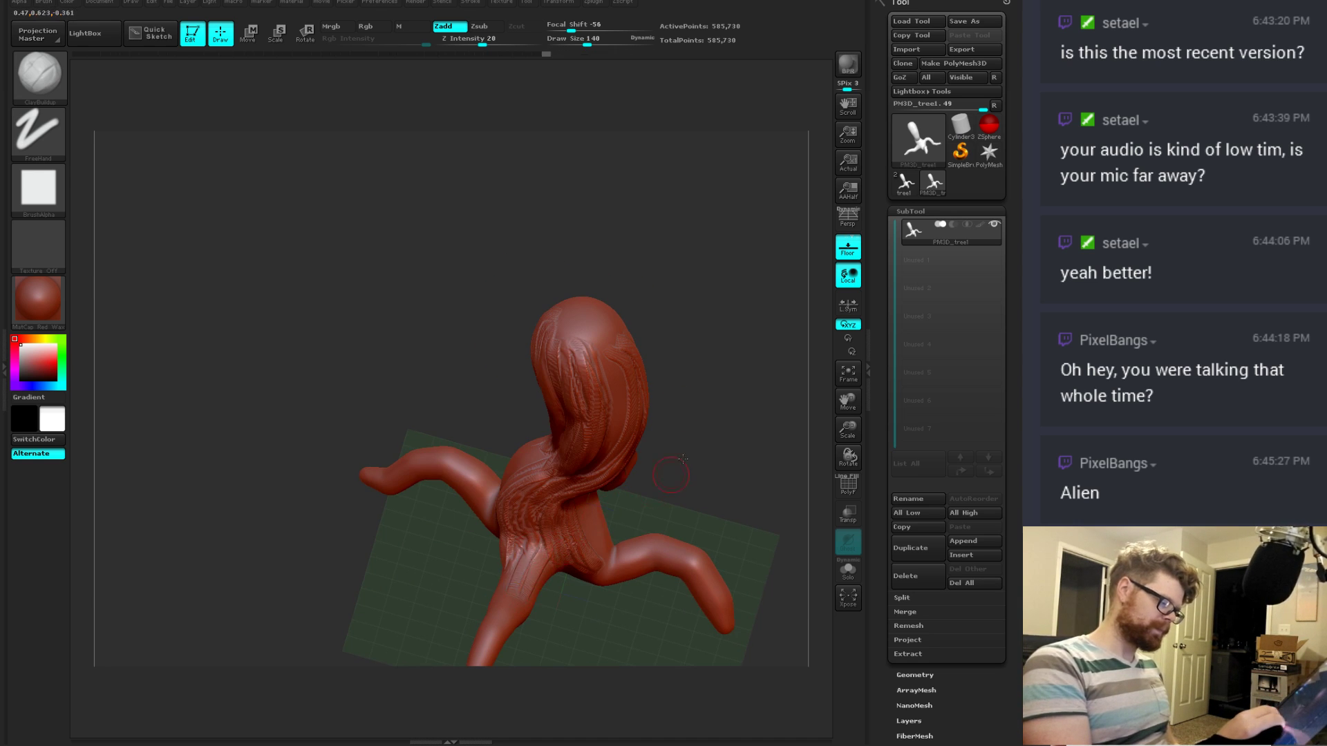
Step: Cover the remaining smooth side of the upper trunk with long vertical bark ridges
{"action": "left_click_drag", "start_coordinate": [664, 546], "coordinate": [681, 453]}
{"action": "mouse_move", "coordinate": [586, 429]}
{"action": "left_mouse_down"}
{"action": "mouse_move", "coordinate": [602, 370]}
{"action": "mouse_move", "coordinate": [594, 305]}
{"action": "left_mouse_up"}
{"action": "mouse_move", "coordinate": [697, 414]}
{"action": "left_mouse_down"}
{"action": "mouse_move", "coordinate": [676, 412]}
{"action": "mouse_move", "coordinate": [707, 416]}
{"action": "left_mouse_up"}
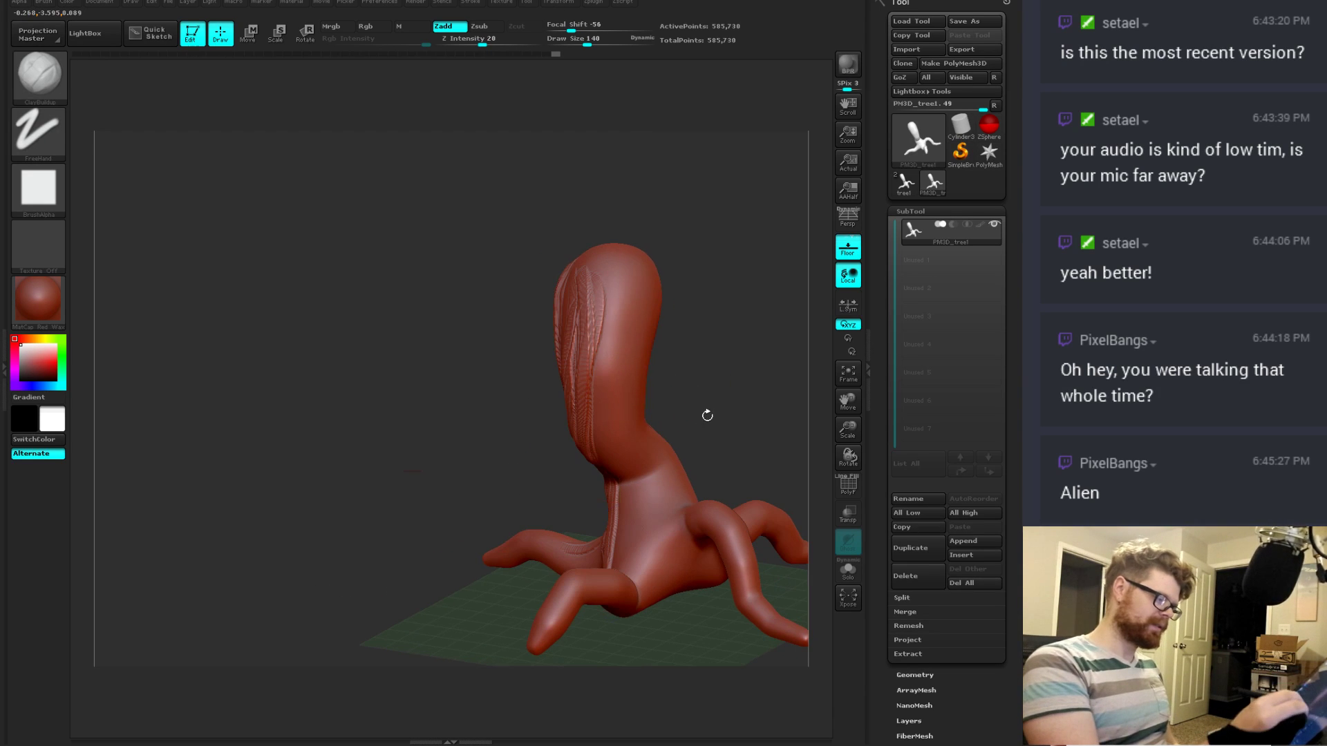
{"action": "left_click_drag", "start_coordinate": [619, 311], "coordinate": [596, 449]}
{"action": "left_click_drag", "start_coordinate": [622, 290], "coordinate": [601, 413]}
{"action": "left_click_drag", "start_coordinate": [697, 415], "coordinate": [750, 390]}
{"action": "mouse_move", "coordinate": [640, 296]}
{"action": "left_mouse_down"}
{"action": "mouse_move", "coordinate": [622, 344]}
{"action": "mouse_move", "coordinate": [631, 442]}
{"action": "left_mouse_up"}
{"action": "mouse_move", "coordinate": [651, 270]}
{"action": "left_mouse_down"}
{"action": "mouse_move", "coordinate": [616, 352]}
{"action": "mouse_move", "coordinate": [622, 431]}
{"action": "left_mouse_up"}
{"action": "left_click_drag", "start_coordinate": [630, 307], "coordinate": [633, 427]}
{"action": "left_click_drag", "start_coordinate": [698, 380], "coordinate": [748, 346]}
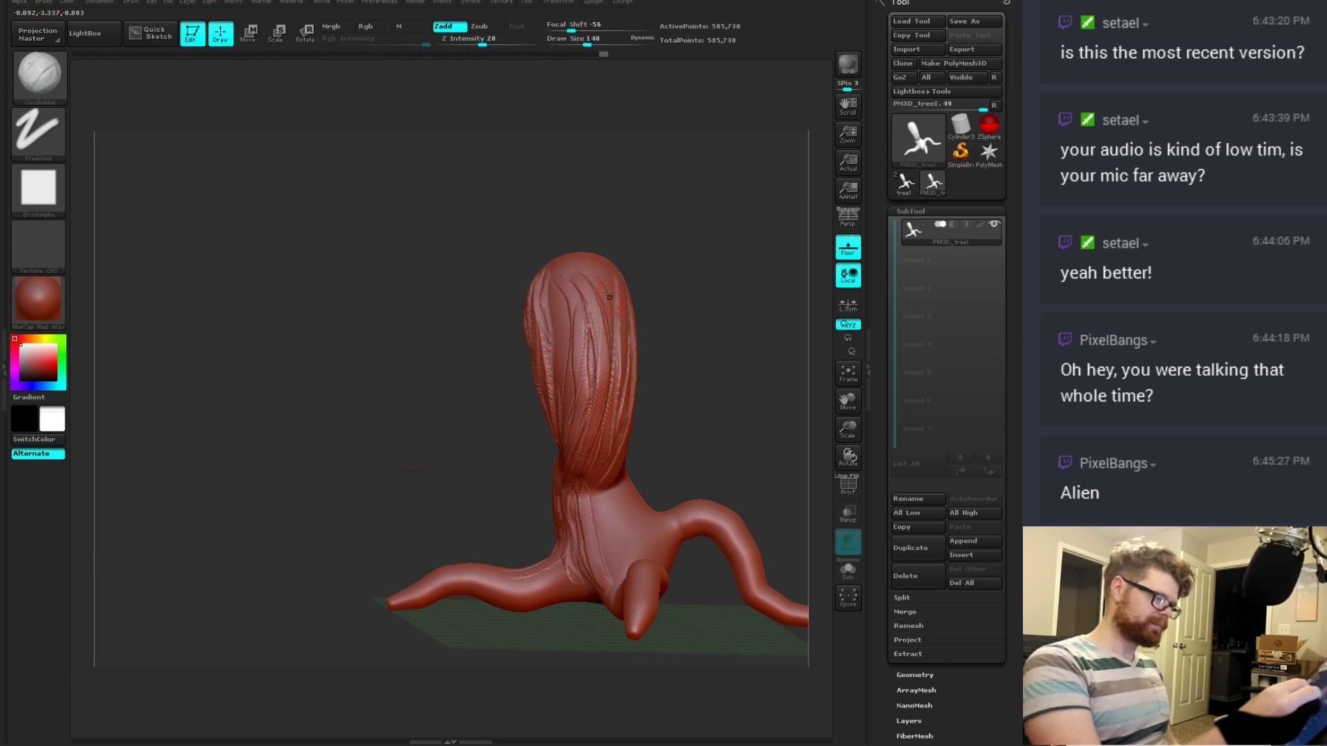
{"action": "left_click_drag", "start_coordinate": [615, 304], "coordinate": [610, 418]}
Step: Flatten some of the bark ridges on the upper trunk with the TrimDynamic brush
{"action": "key", "text": "b"}
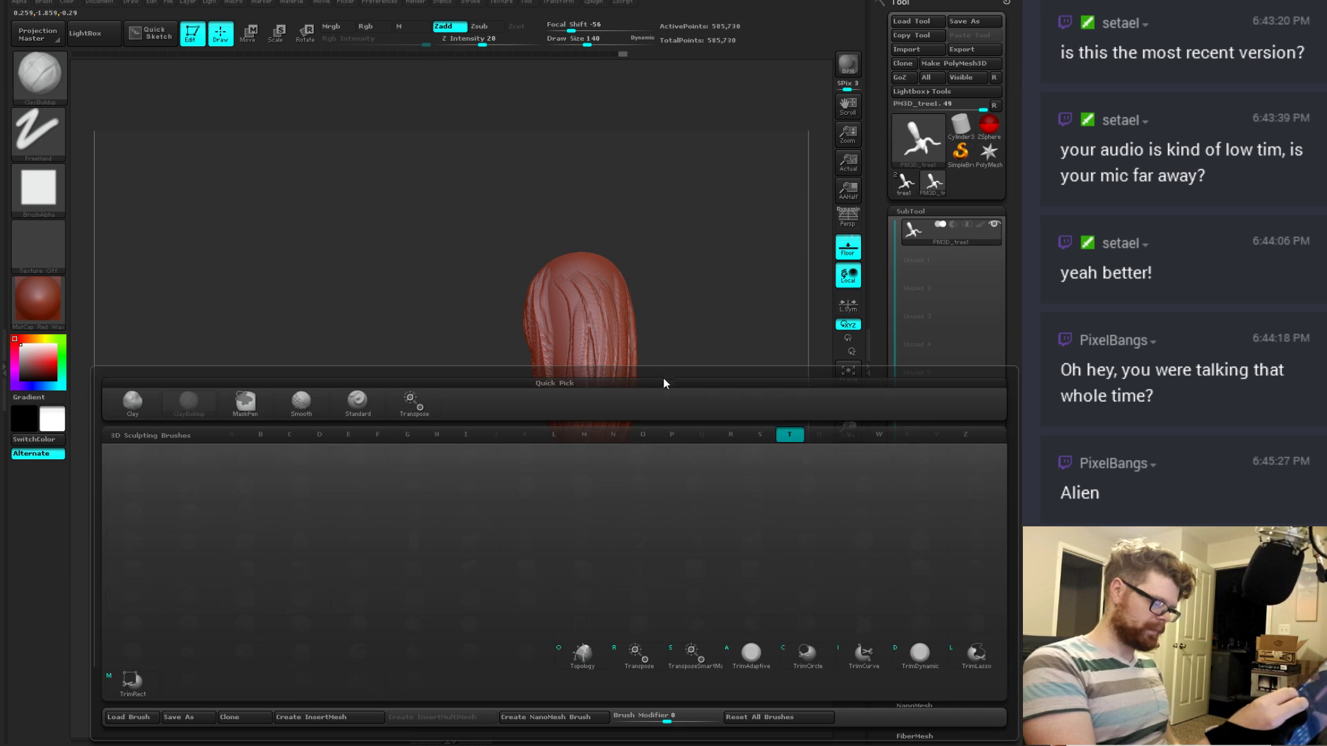
{"action": "key", "text": "t"}
{"action": "key", "text": "d"}
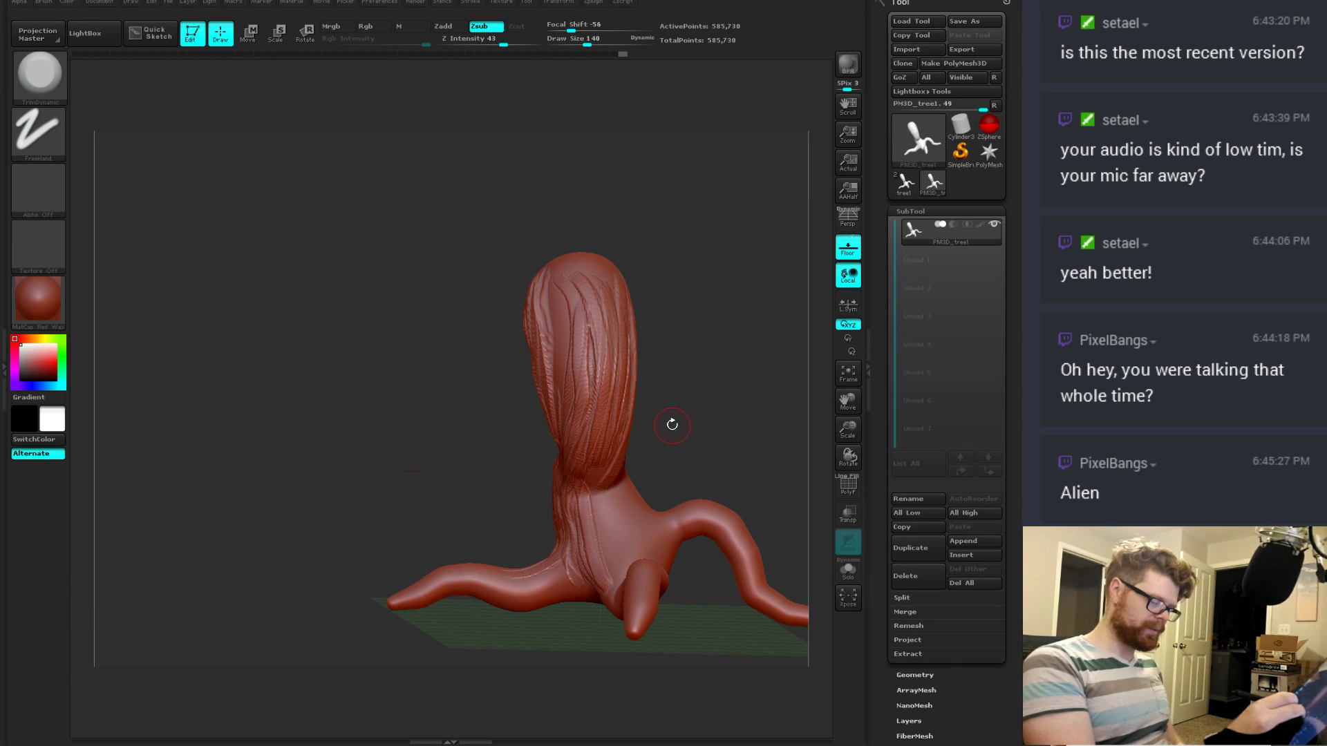
{"action": "mouse_move", "coordinate": [599, 340]}
{"action": "left_mouse_down"}
{"action": "mouse_move", "coordinate": [586, 400]}
{"action": "mouse_move", "coordinate": [671, 372]}
{"action": "mouse_move", "coordinate": [582, 409]}
{"action": "left_mouse_up"}
Step: Return to the ClayBuildup brush, enlarge its draw size to 244, and build up broader bark ridges on the upper trunk
{"action": "key", "text": "b"}
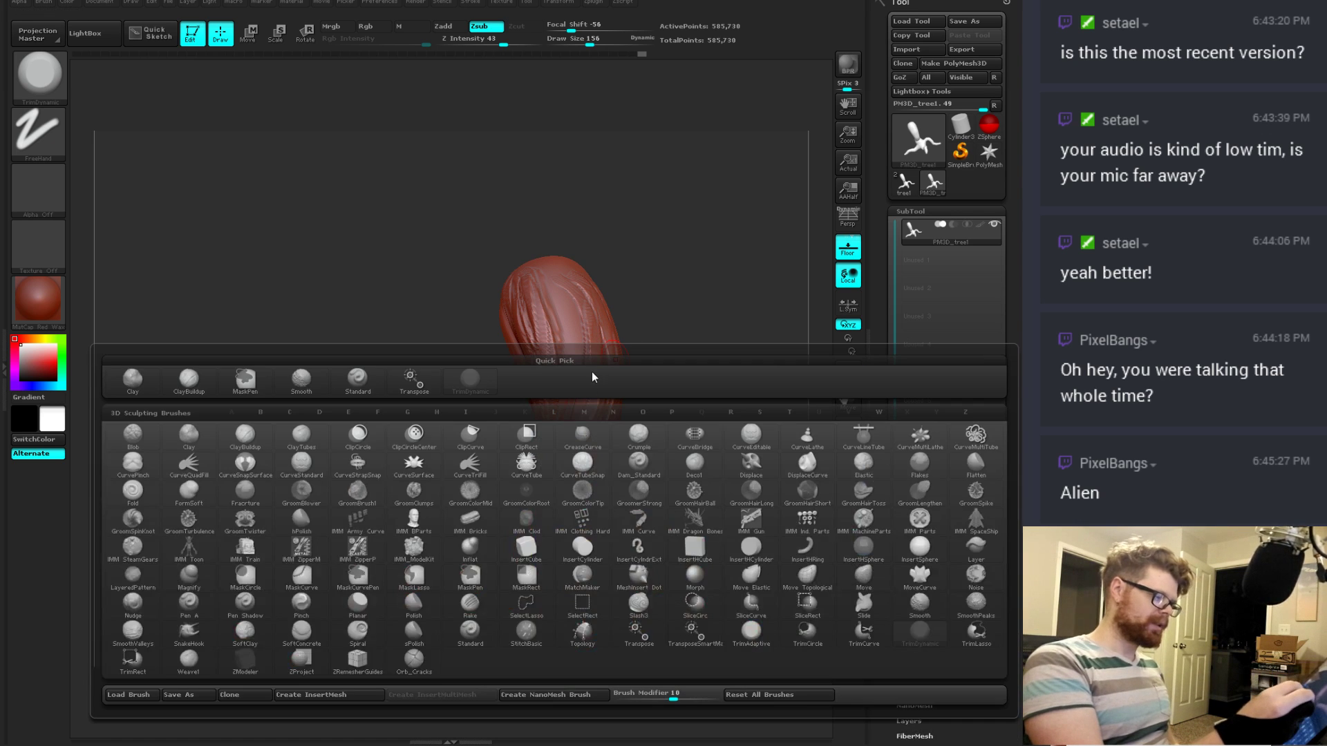
{"action": "key", "text": "b"}
{"action": "key", "text": "c"}
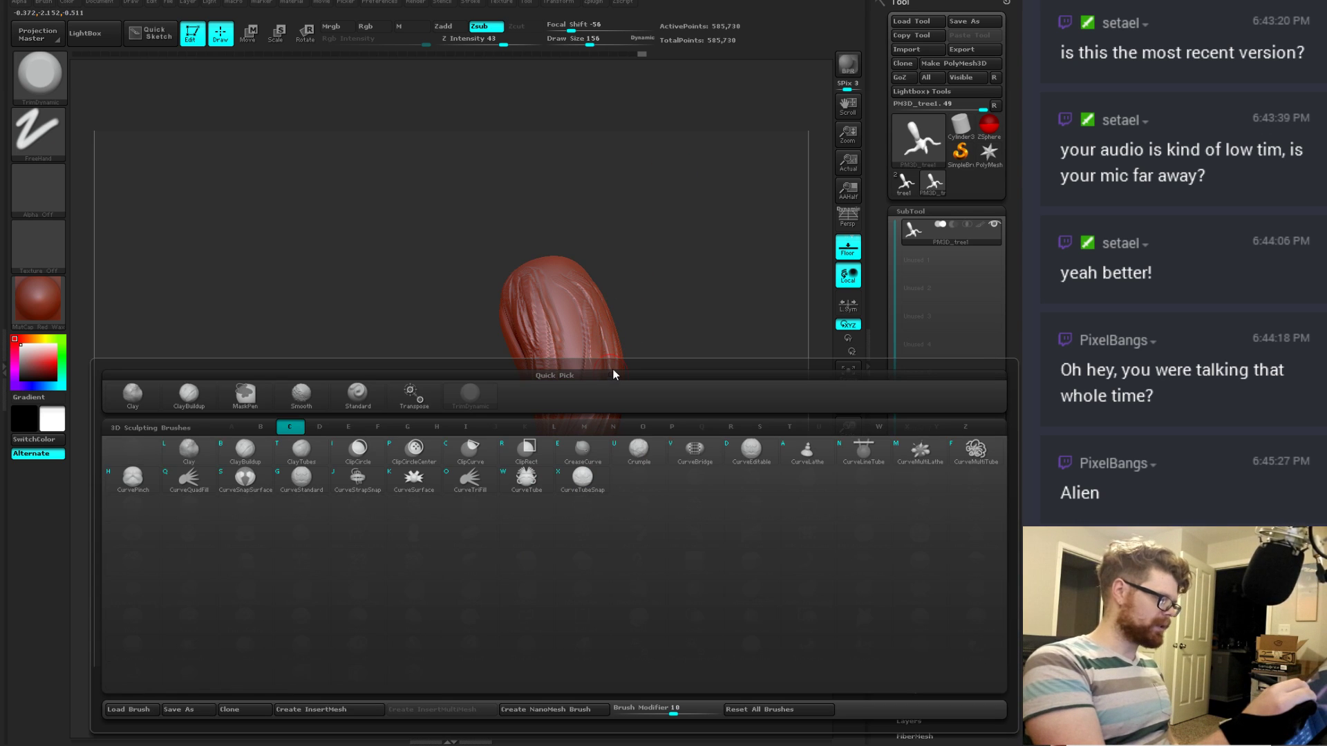
{"action": "key", "text": "b"}
{"action": "mouse_move", "coordinate": [591, 321]}
{"action": "left_mouse_down"}
{"action": "mouse_move", "coordinate": [590, 402]}
{"action": "mouse_move", "coordinate": [606, 398]}
{"action": "left_mouse_up"}
{"action": "key", "text": "space"}
{"action": "right_click_drag", "start_coordinate": [608, 351], "coordinate": [552, 362]}
{"action": "mouse_move", "coordinate": [600, 318]}
{"action": "left_mouse_down"}
{"action": "mouse_move", "coordinate": [600, 426]}
{"action": "mouse_move", "coordinate": [591, 293]}
{"action": "mouse_move", "coordinate": [593, 397]}
{"action": "left_mouse_up"}
Step: Add broad bark strokes around the upper trunk's other sides, running from its top to the bend
{"action": "right_click_drag", "start_coordinate": [608, 413], "coordinate": [694, 420]}
{"action": "left_click_drag", "start_coordinate": [586, 313], "coordinate": [568, 413]}
{"action": "left_click_drag", "start_coordinate": [549, 279], "coordinate": [562, 393]}
{"action": "right_click_drag", "start_coordinate": [637, 272], "coordinate": [610, 309]}
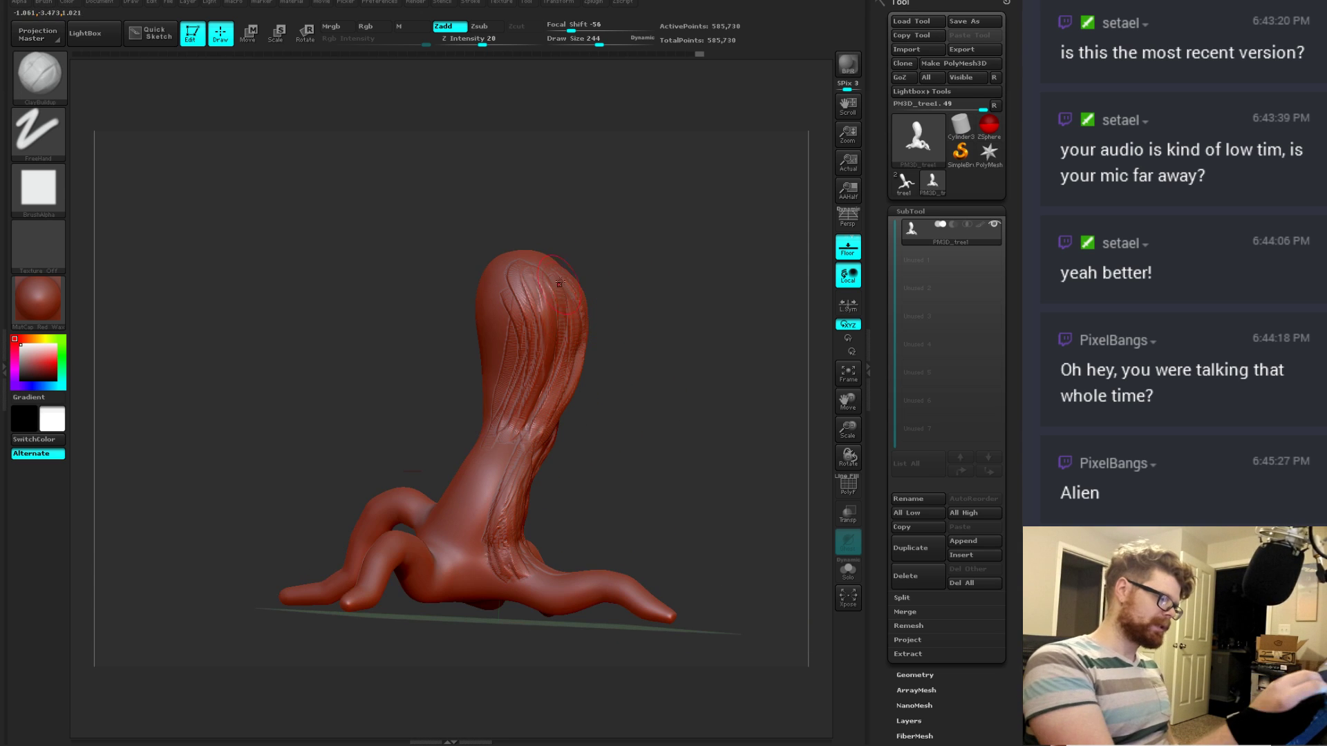
{"action": "left_click_drag", "start_coordinate": [559, 282], "coordinate": [510, 430]}
Step: Sculpt bark ridges down the back of the lower trunk toward the rear roots
{"action": "right_click_drag", "start_coordinate": [606, 399], "coordinate": [639, 416]}
{"action": "left_click_drag", "start_coordinate": [494, 417], "coordinate": [477, 524]}
{"action": "right_click_drag", "start_coordinate": [575, 453], "coordinate": [616, 491]}
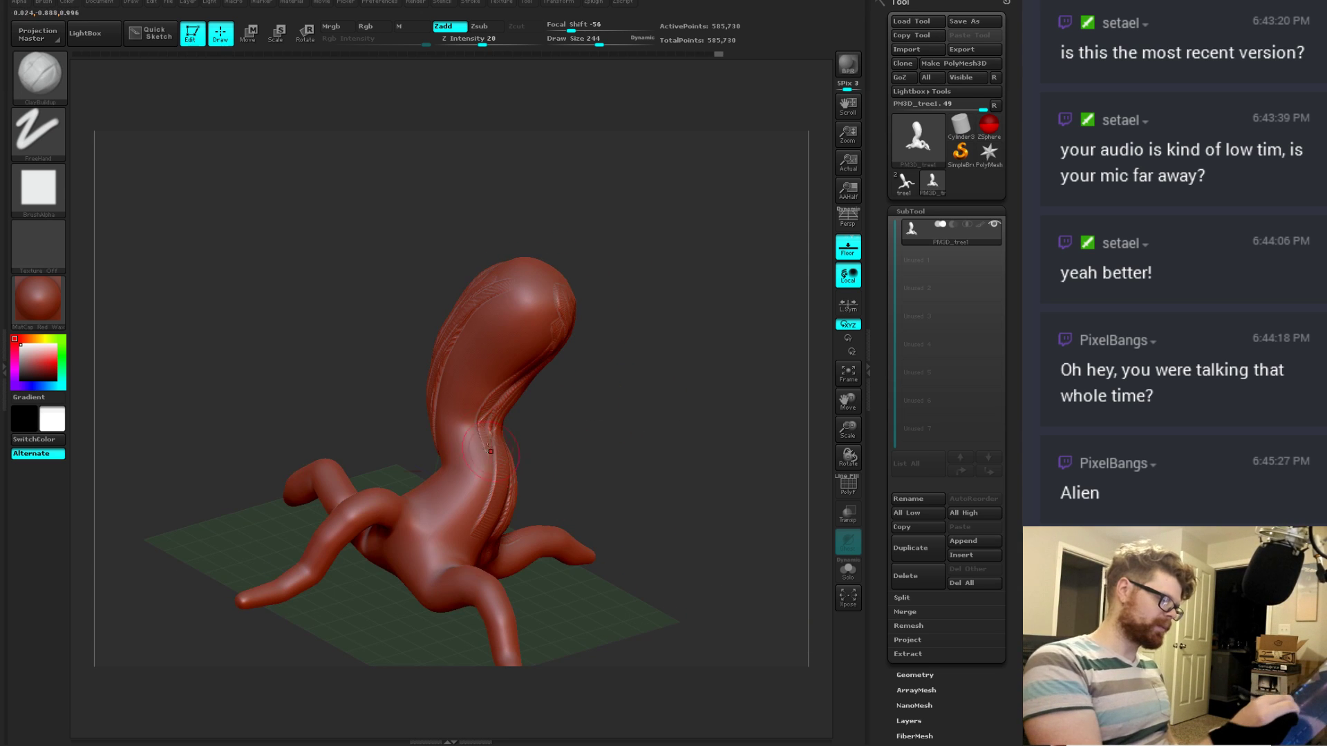
{"action": "left_click_drag", "start_coordinate": [489, 450], "coordinate": [445, 566]}
{"action": "right_click_drag", "start_coordinate": [511, 504], "coordinate": [554, 483]}
{"action": "right_click_drag", "start_coordinate": [480, 515], "coordinate": [508, 488]}
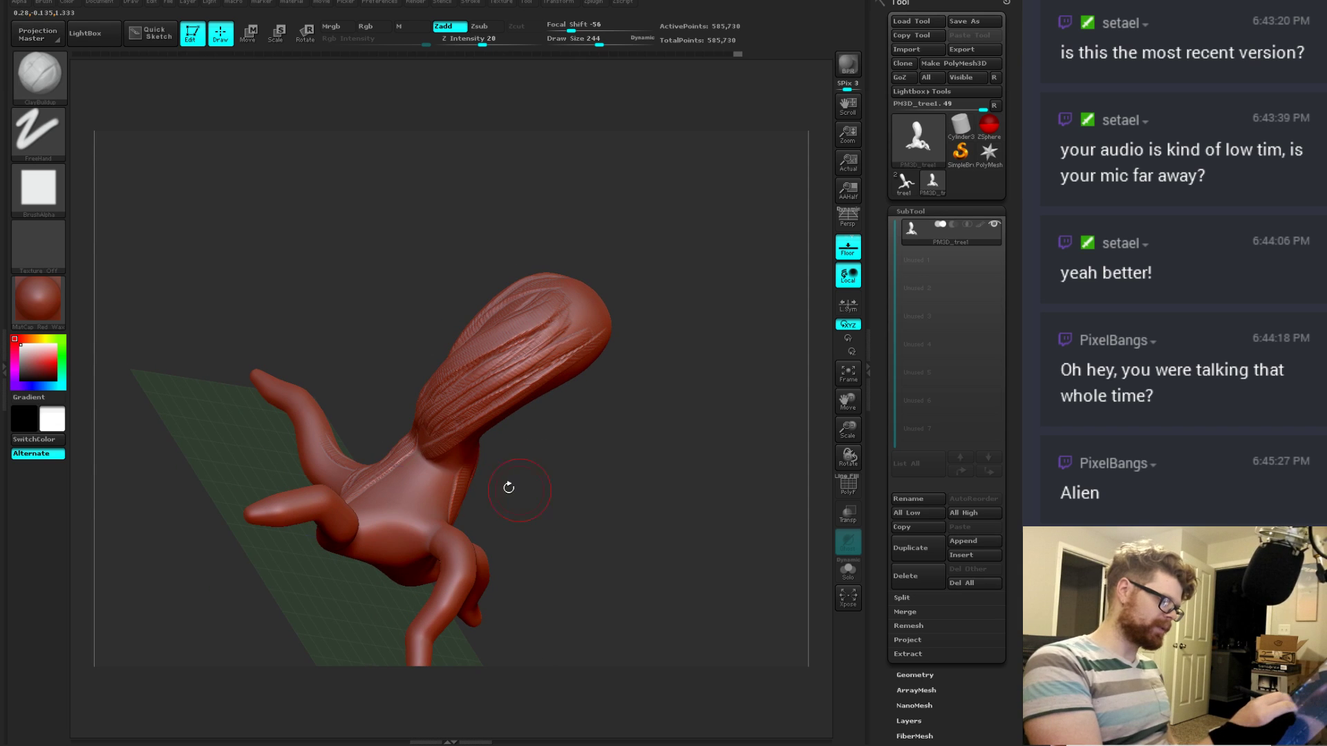
Step: Build up more bark ridges down the front and sides of the upper trunk with the ClayBuildup brush
{"action": "left_click_drag", "start_coordinate": [397, 491], "coordinate": [377, 513]}
{"action": "left_click_drag", "start_coordinate": [526, 549], "coordinate": [574, 515]}
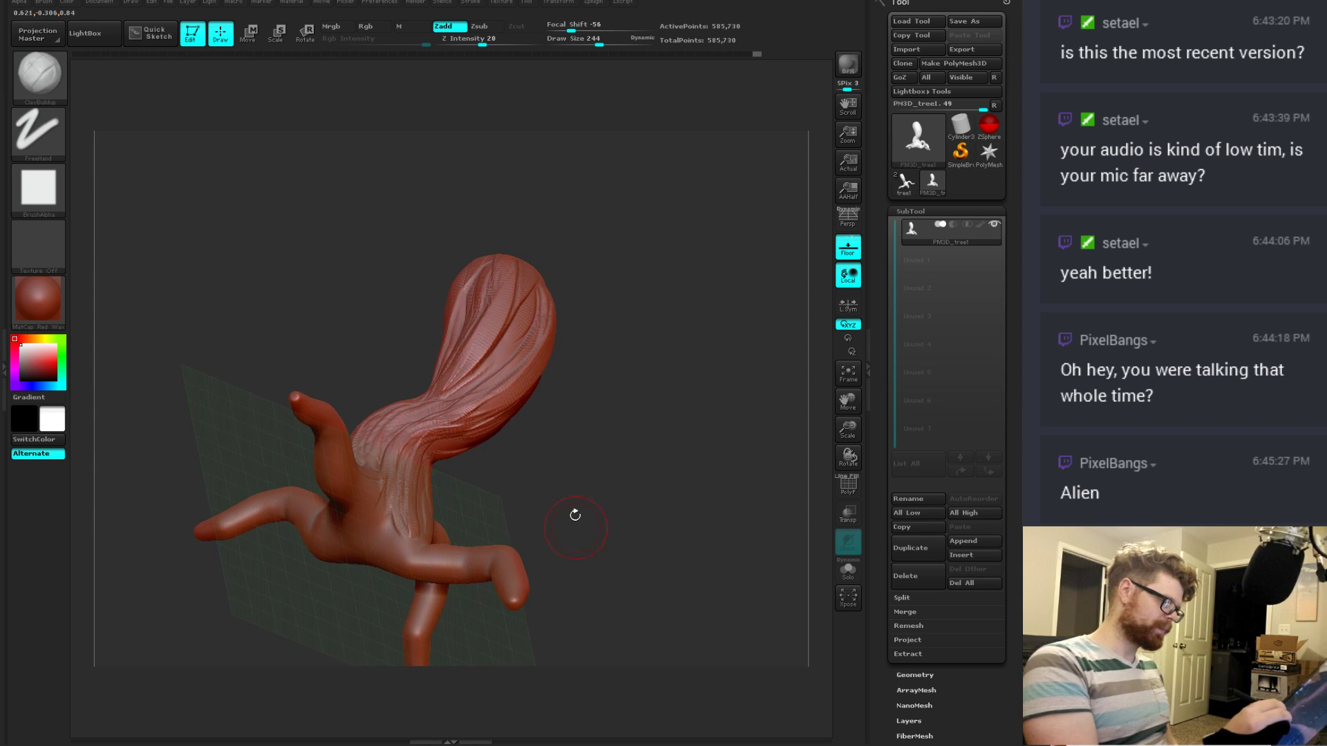
{"action": "left_click_drag", "start_coordinate": [559, 409], "coordinate": [555, 430]}
{"action": "left_click_drag", "start_coordinate": [512, 355], "coordinate": [446, 416]}
{"action": "mouse_move", "coordinate": [519, 296]}
{"action": "left_mouse_down"}
{"action": "mouse_move", "coordinate": [515, 344]}
{"action": "mouse_move", "coordinate": [463, 415]}
{"action": "mouse_move", "coordinate": [569, 400]}
{"action": "mouse_move", "coordinate": [457, 417]}
{"action": "mouse_move", "coordinate": [524, 331]}
{"action": "left_mouse_up"}
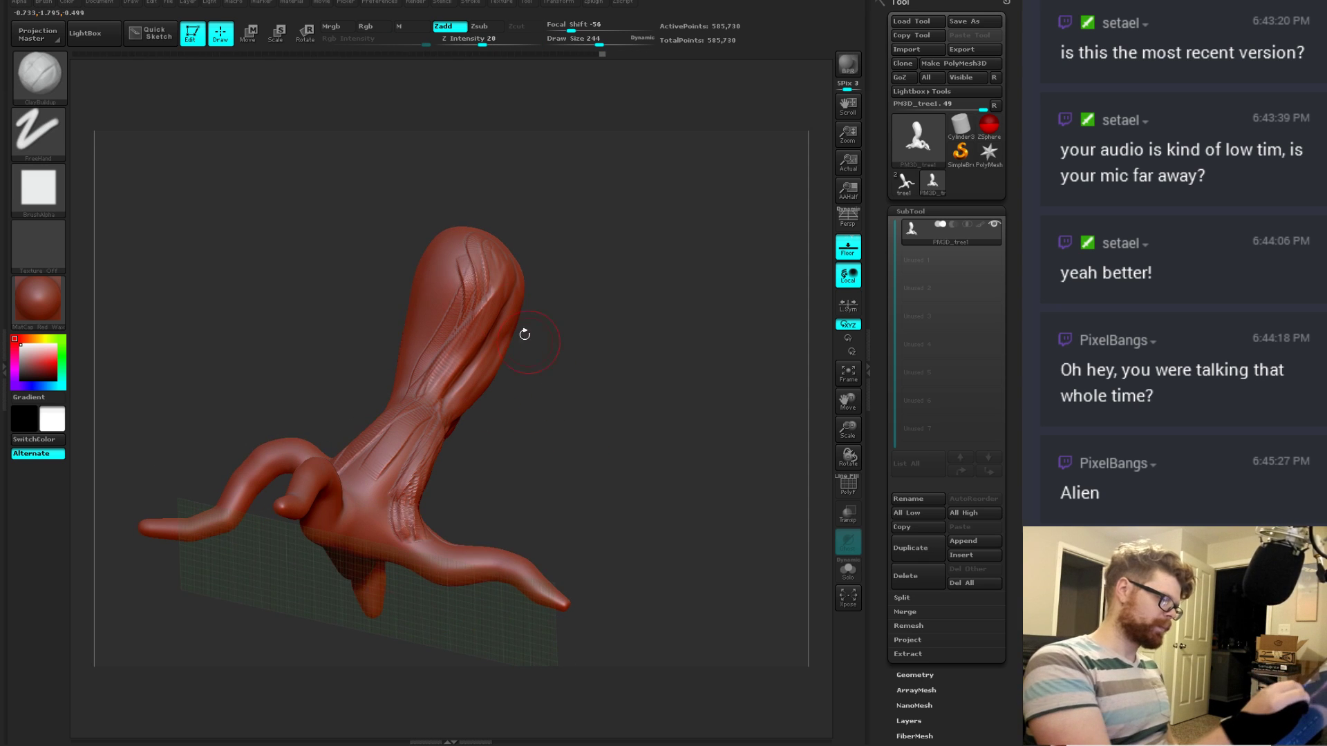
{"action": "left_click_drag", "start_coordinate": [492, 274], "coordinate": [426, 395]}
{"action": "key", "text": "ctrl+z"}
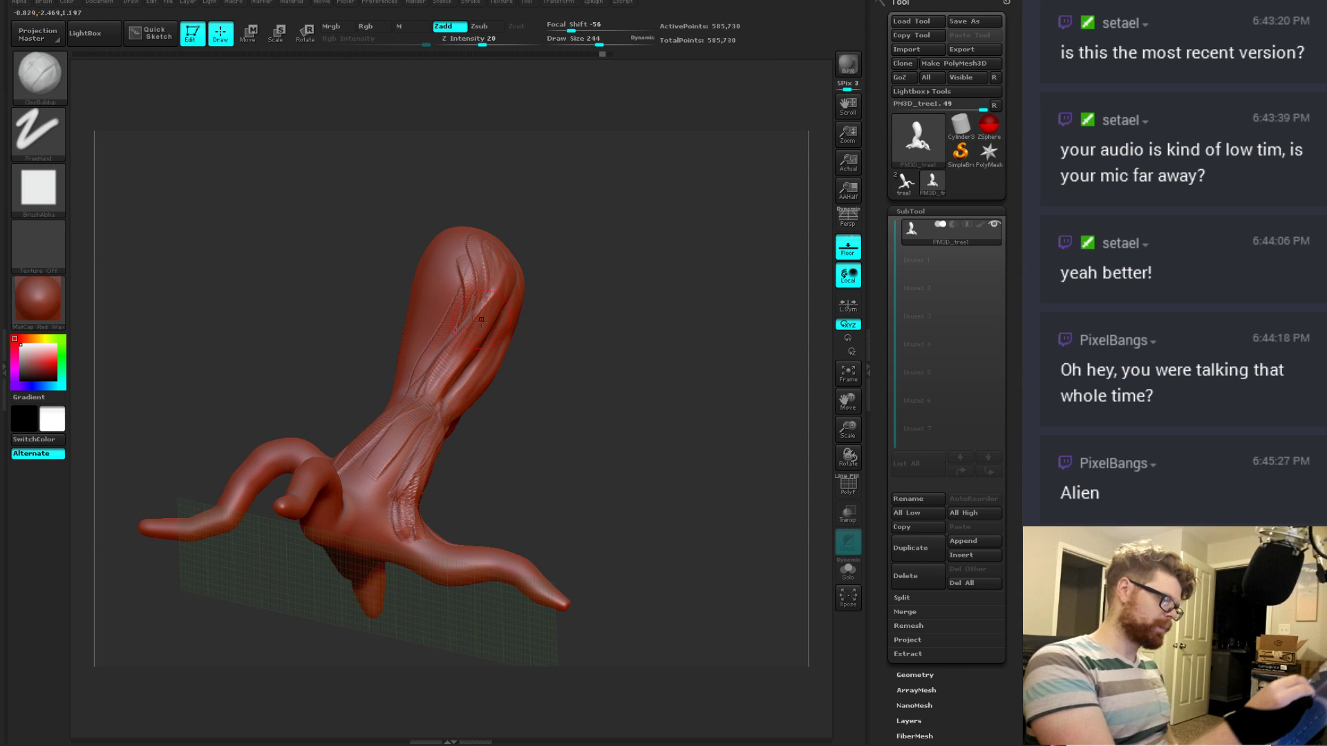
Step: Add bark ridges on the rear side of the upper trunk and smooth its top at a draw size of 97
{"action": "left_click_drag", "start_coordinate": [550, 344], "coordinate": [551, 338], "text": "shift"}
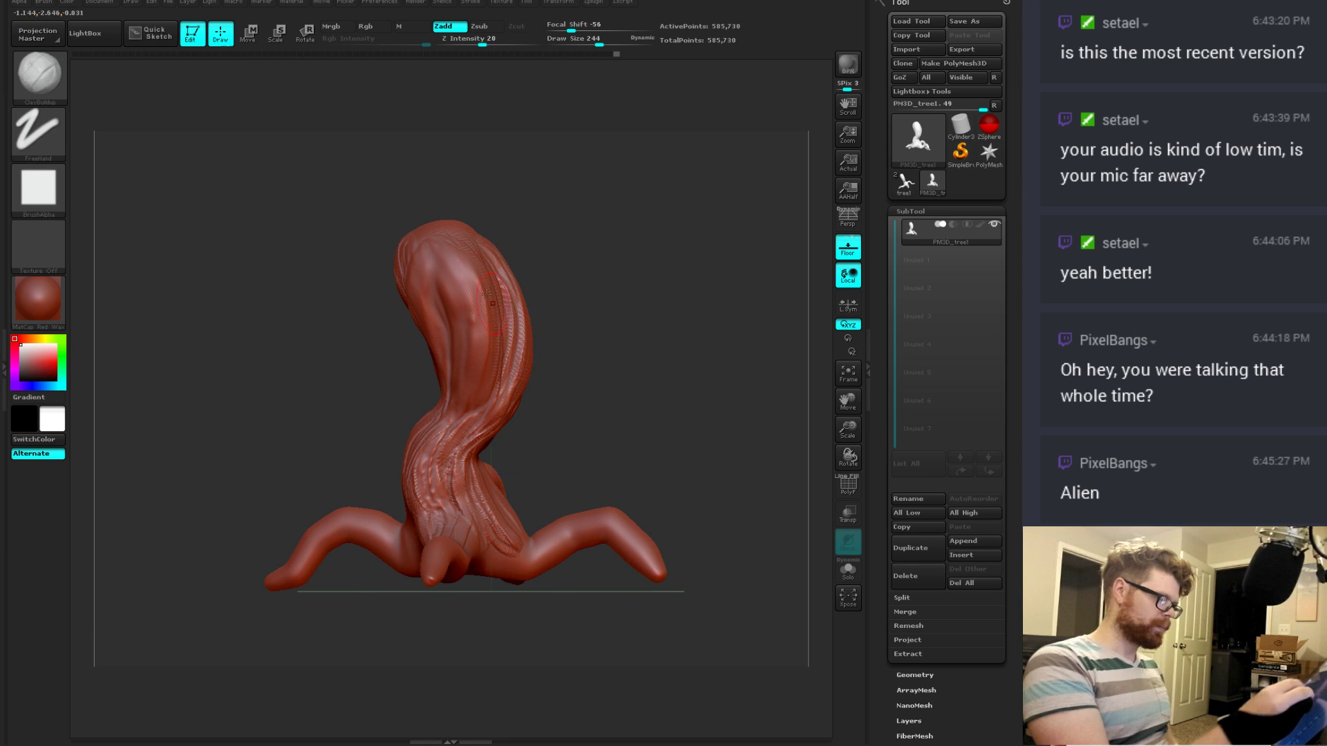
{"action": "mouse_move", "coordinate": [448, 242]}
{"action": "left_mouse_down"}
{"action": "mouse_move", "coordinate": [471, 387]}
{"action": "mouse_move", "coordinate": [448, 246]}
{"action": "left_mouse_up"}
{"action": "mouse_move", "coordinate": [580, 242]}
{"action": "left_mouse_down", "text": "alt"}
{"action": "mouse_move", "coordinate": [615, 339]}
{"action": "mouse_move", "coordinate": [500, 334]}
{"action": "left_mouse_up", "text": "alt"}
{"action": "key", "text": "space"}
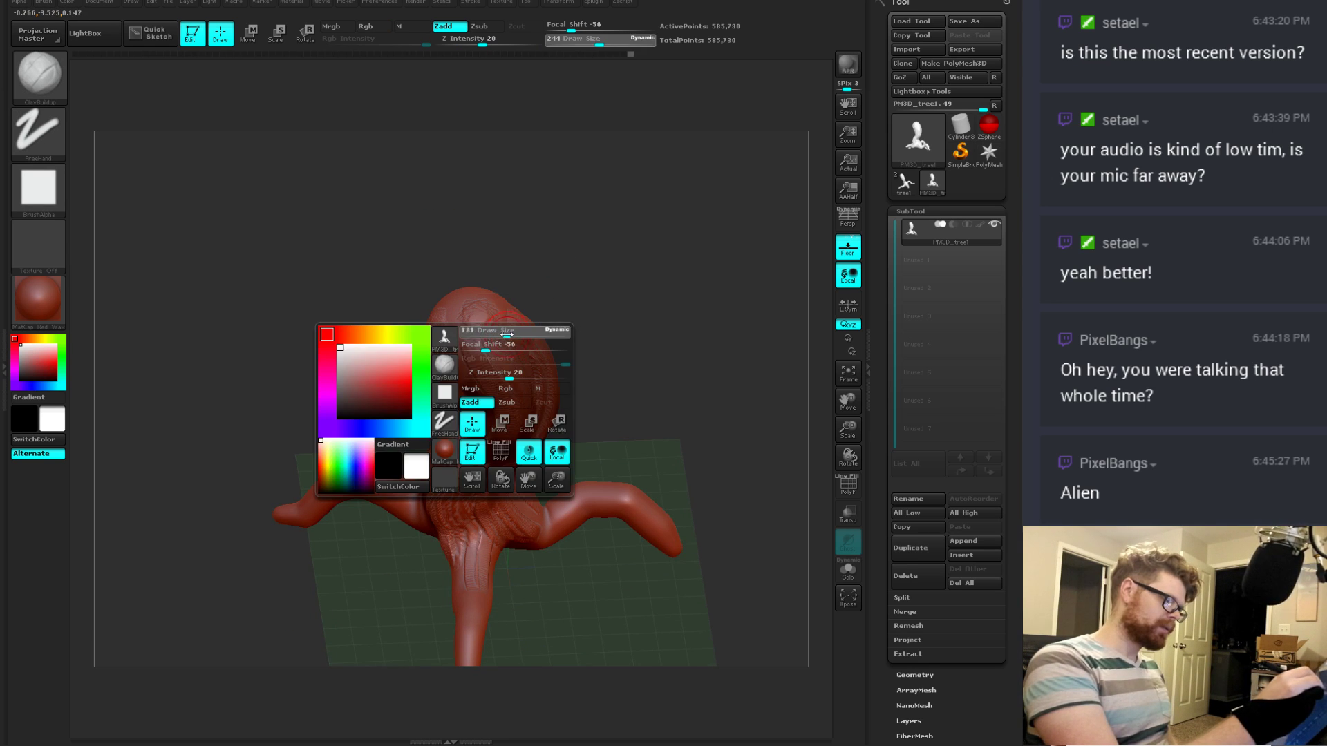
{"action": "key", "text": "shift"}
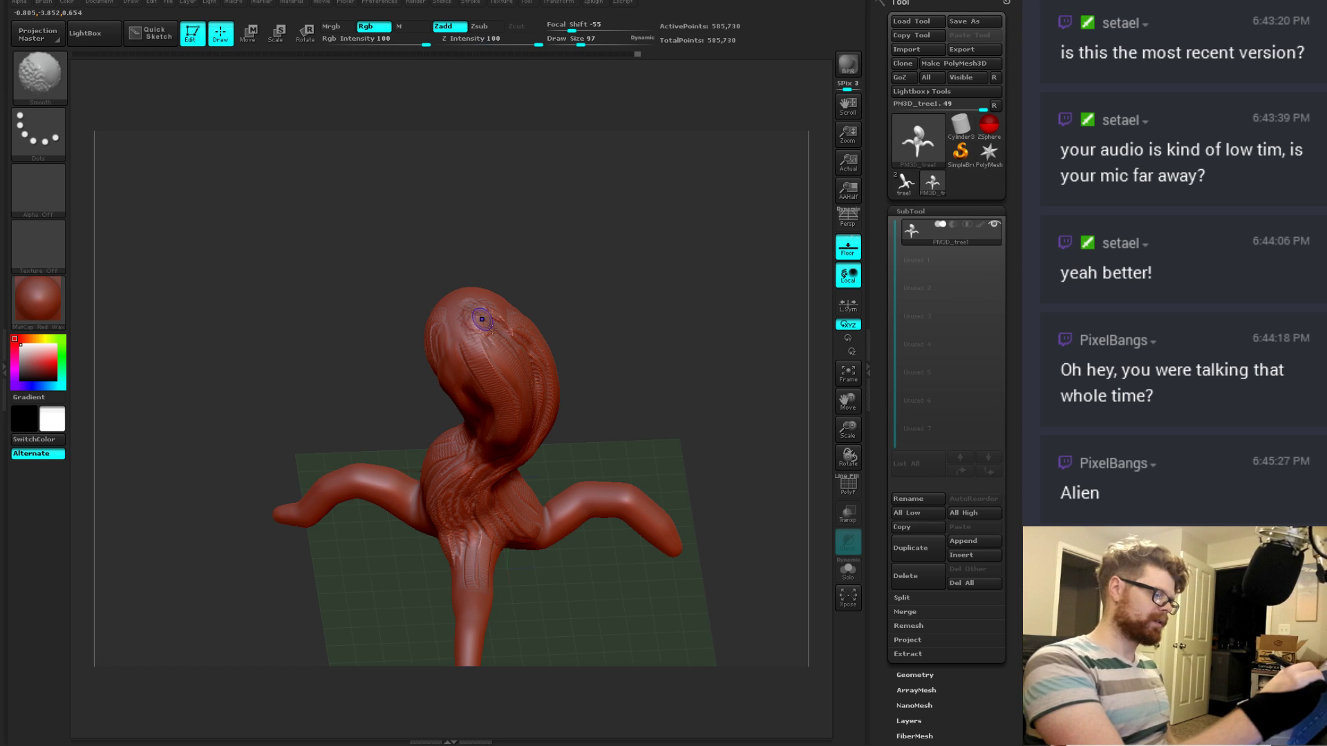
{"action": "left_click_drag", "start_coordinate": [585, 334], "coordinate": [532, 339]}
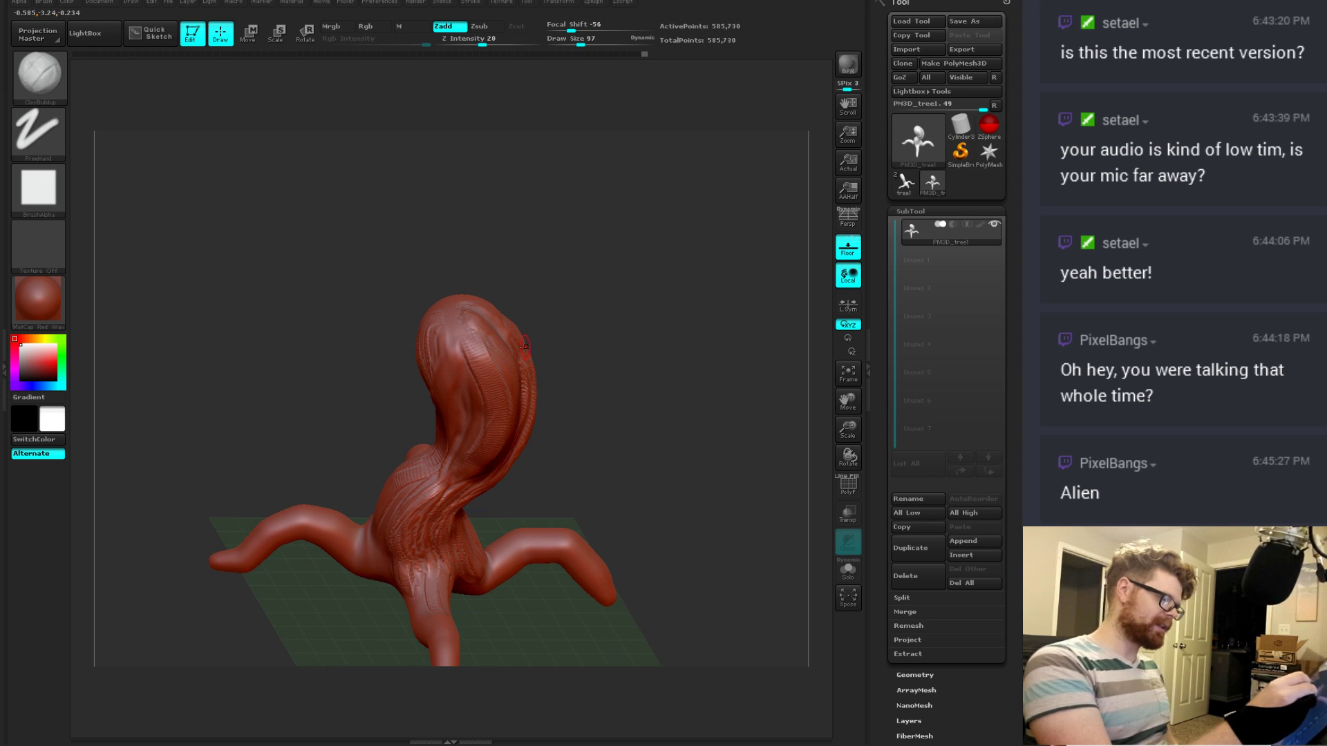
{"action": "key", "text": "shift"}
Step: Flatten the raised bark on the upper trunk with the TrimDynamic brush at a draw size of about 220
{"action": "key", "text": "b"}
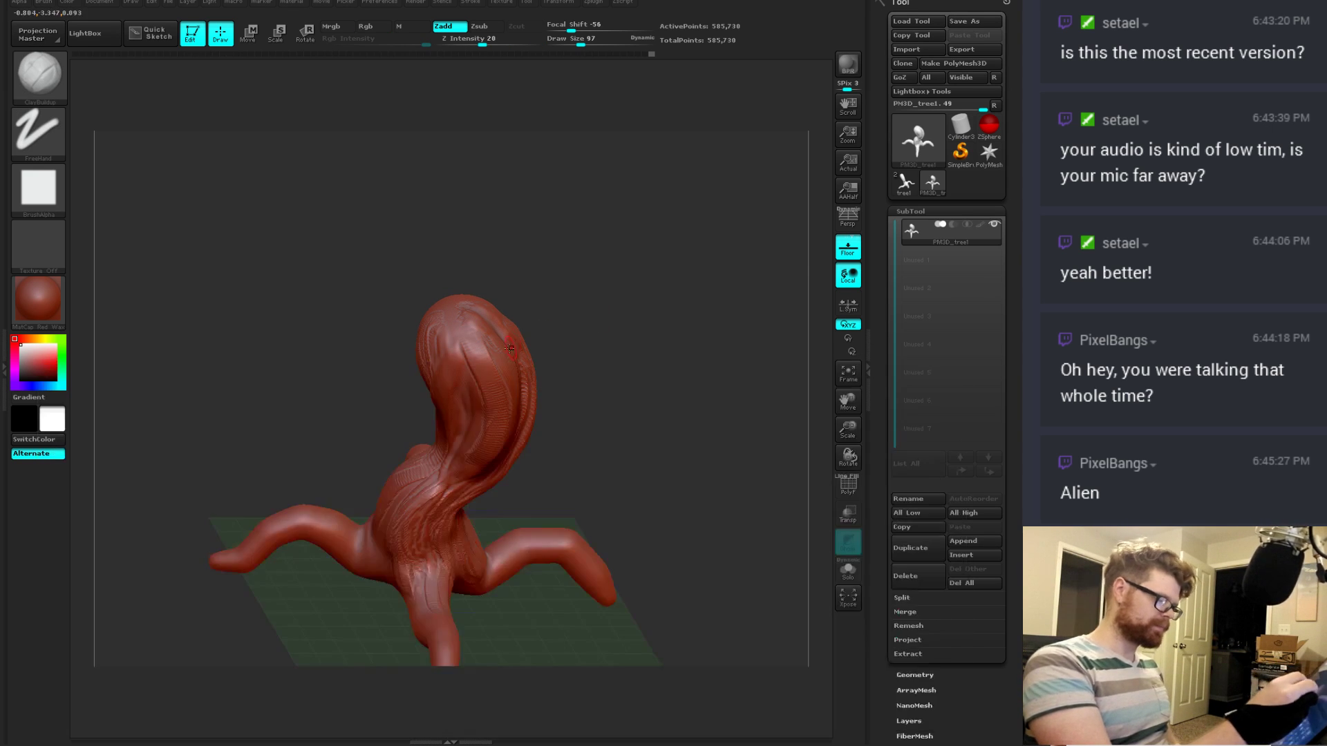
{"action": "key", "text": "b"}
{"action": "key", "text": "t"}
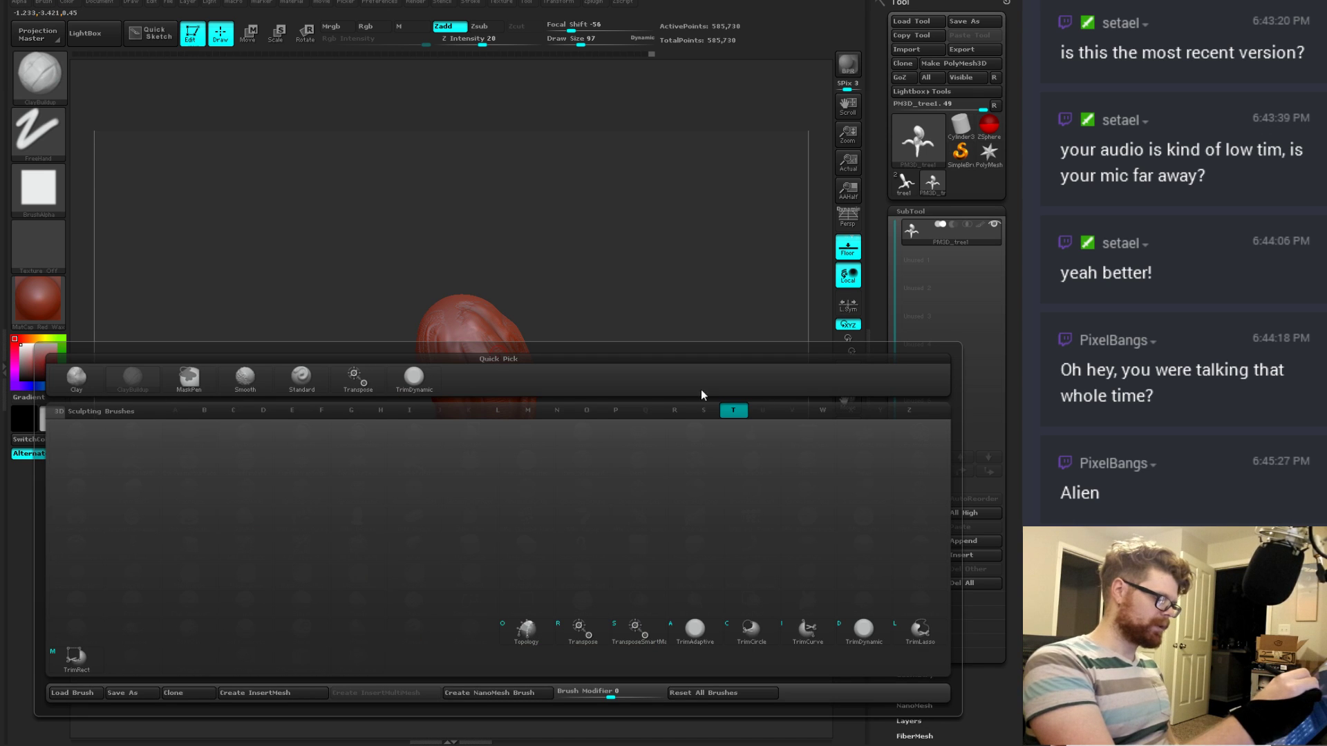
{"action": "key", "text": "d"}
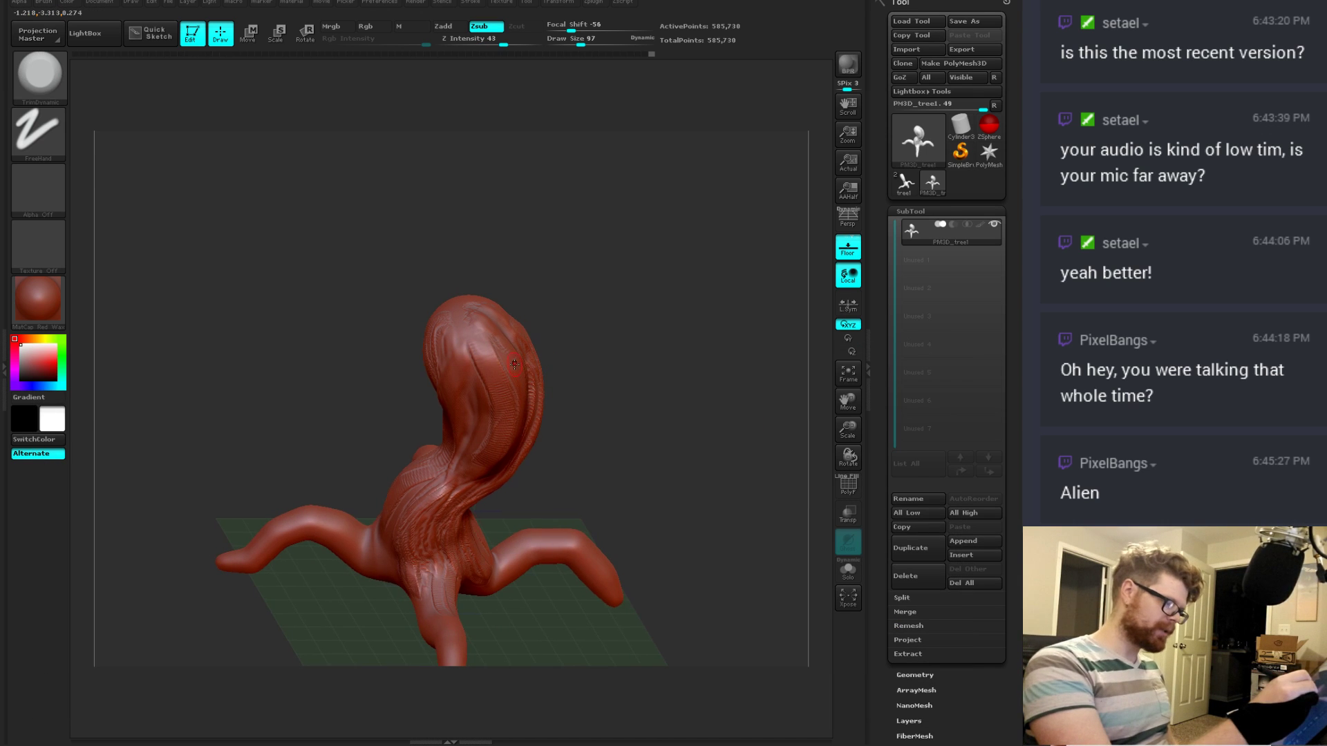
{"action": "key", "text": "space"}
{"action": "left_click_drag", "start_coordinate": [511, 365], "coordinate": [527, 366]}
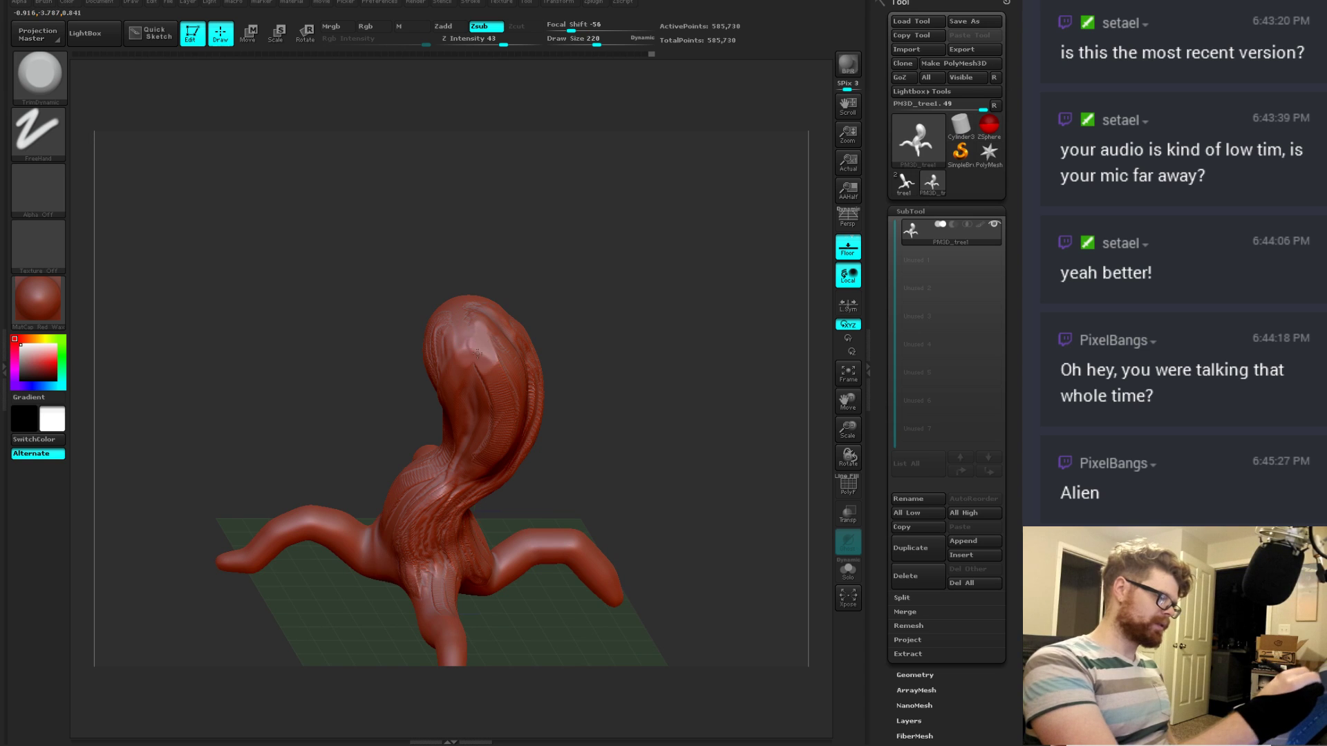
{"action": "left_click_drag", "start_coordinate": [408, 448], "coordinate": [315, 415]}
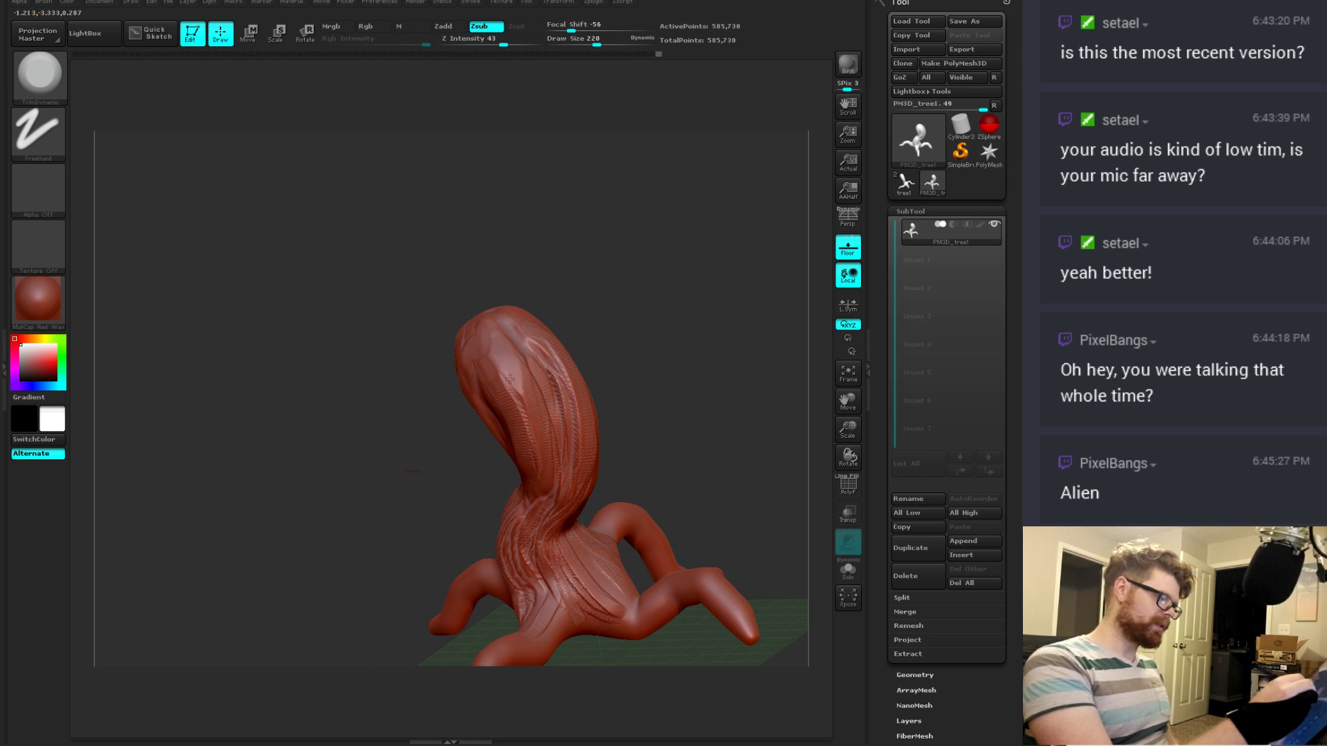
{"action": "right_click_drag", "start_coordinate": [526, 397], "coordinate": [499, 385]}
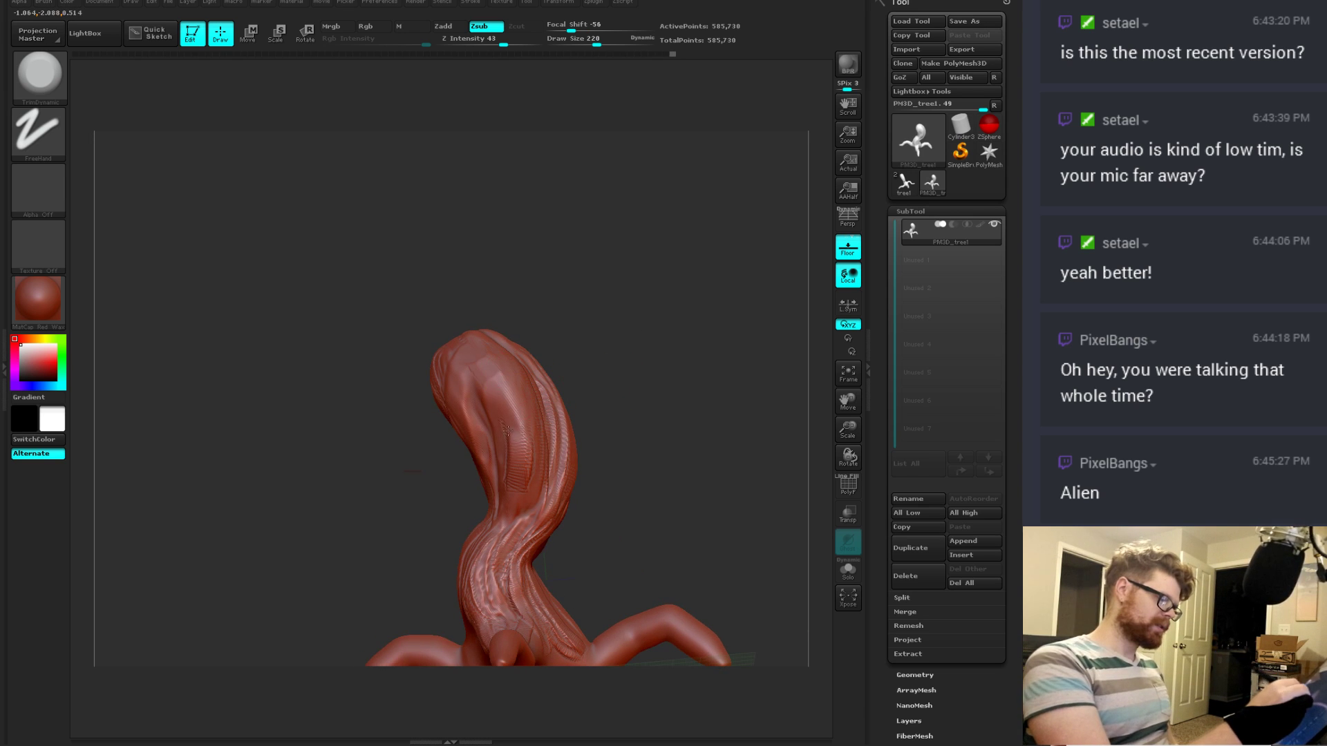
{"action": "right_click_drag", "start_coordinate": [540, 454], "coordinate": [629, 380]}
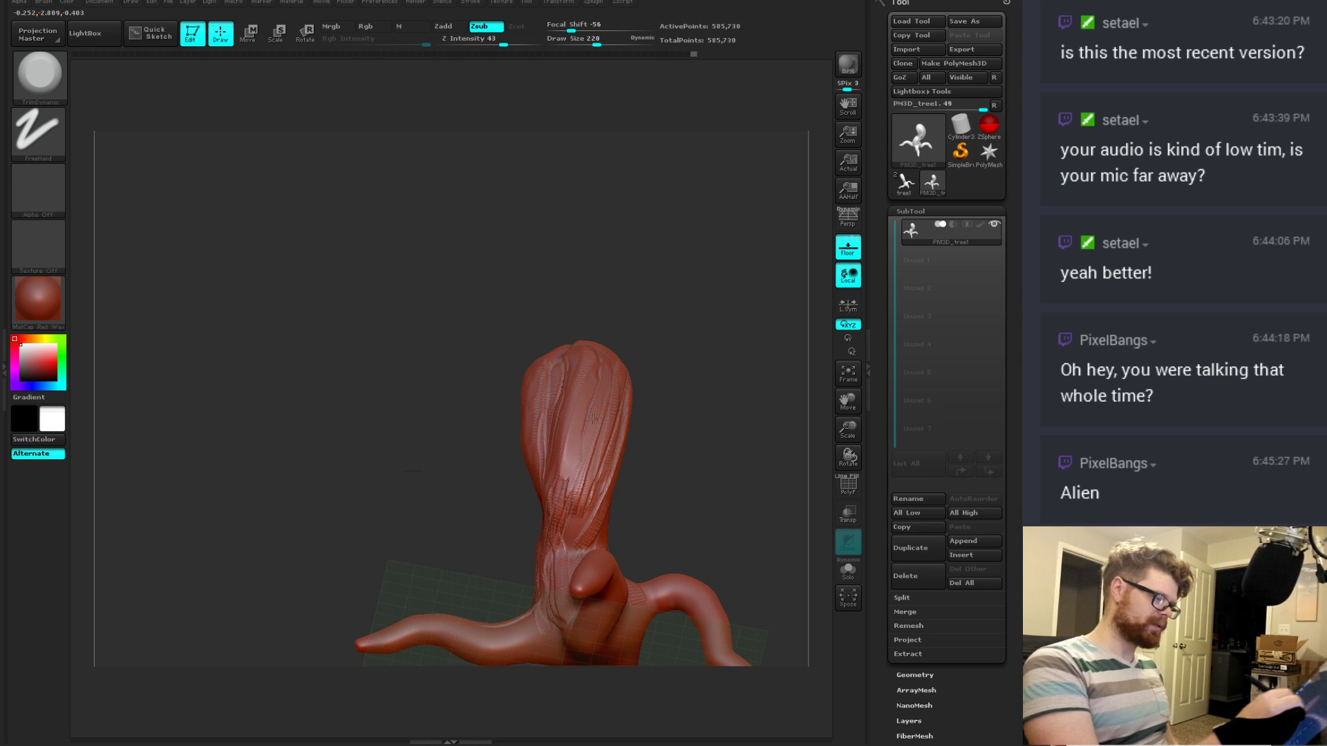
Step: Return to the ClayBuildup brush and sculpt long bark ridges down the smoother side of the upper trunk to the bend
{"action": "key", "text": "b"}
{"action": "key", "text": "c"}
{"action": "key", "text": "b"}
{"action": "mouse_move", "coordinate": [582, 438]}
{"action": "left_mouse_down"}
{"action": "mouse_move", "coordinate": [574, 426]}
{"action": "mouse_move", "coordinate": [600, 479]}
{"action": "left_mouse_up"}
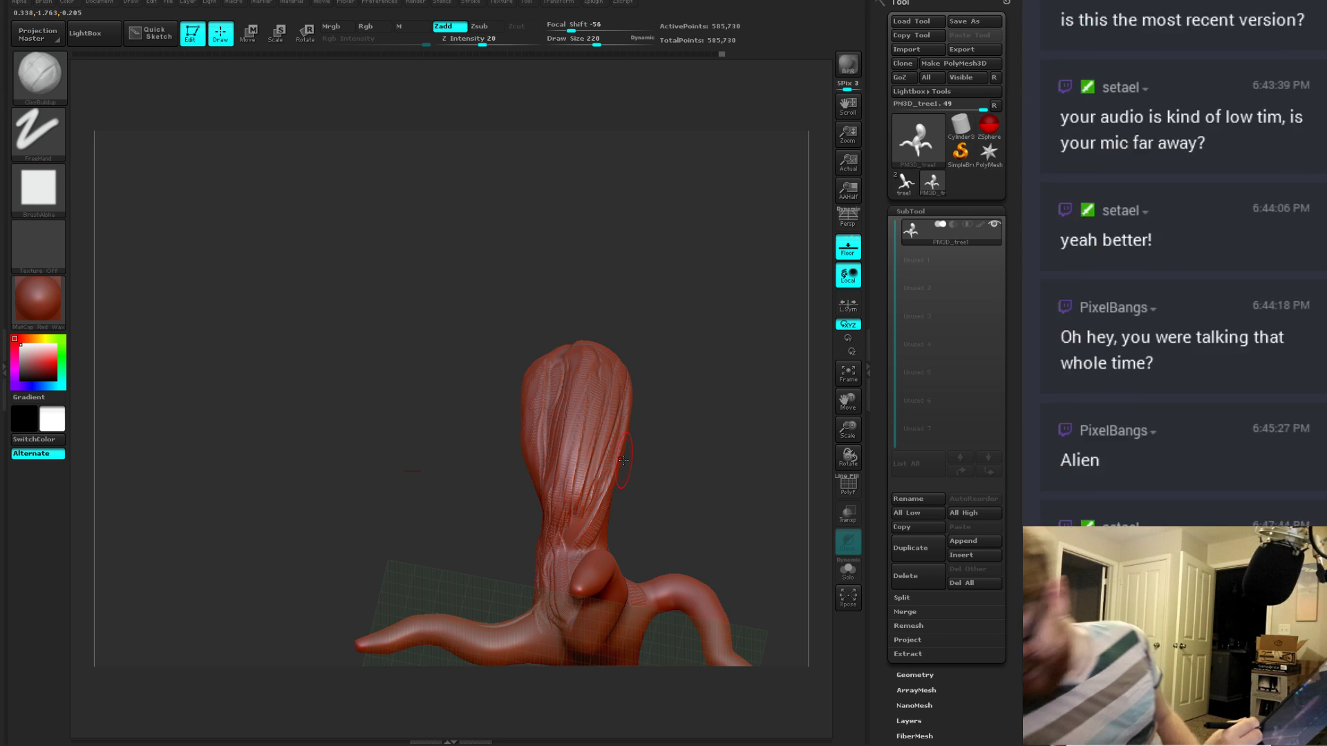
{"action": "left_click_drag", "start_coordinate": [661, 474], "coordinate": [680, 452]}
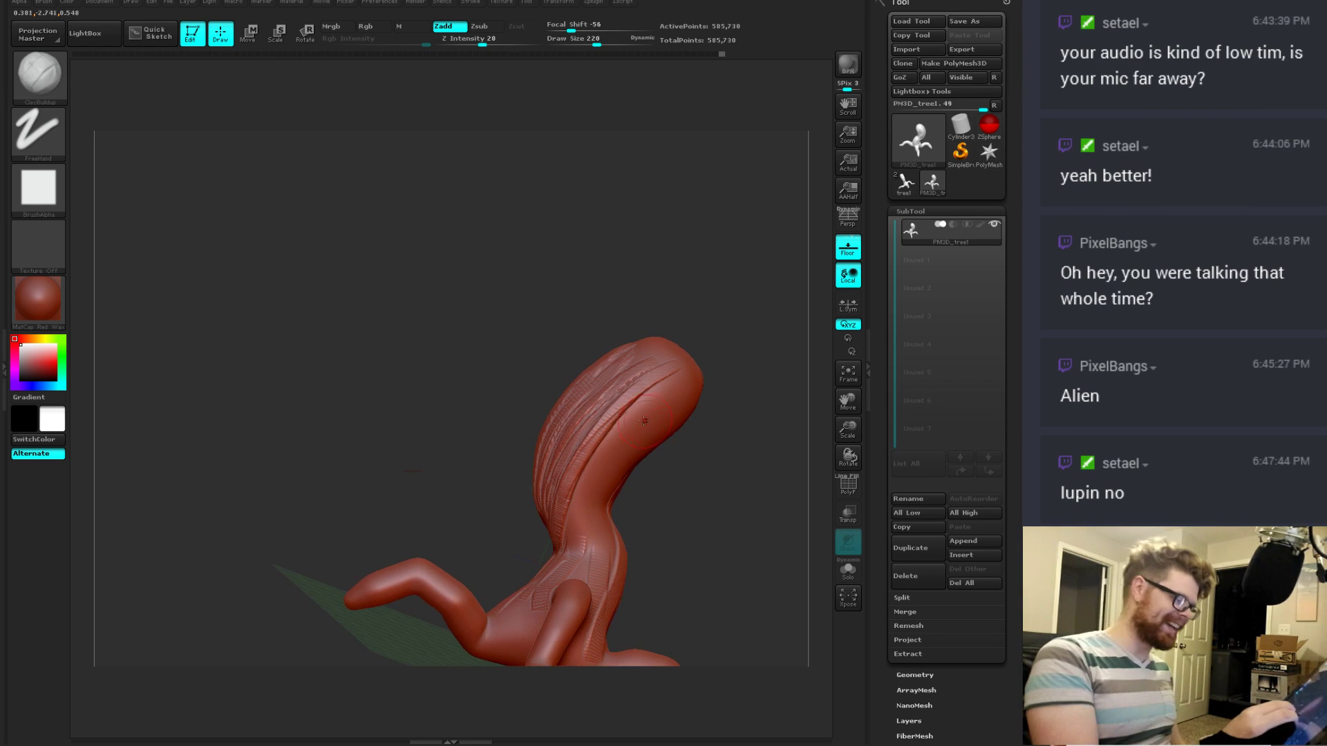
{"action": "left_click_drag", "start_coordinate": [650, 382], "coordinate": [575, 490]}
{"action": "left_click_drag", "start_coordinate": [705, 477], "coordinate": [674, 487]}
{"action": "mouse_move", "coordinate": [604, 511]}
{"action": "left_mouse_down"}
{"action": "mouse_move", "coordinate": [674, 380]}
{"action": "mouse_move", "coordinate": [593, 532]}
{"action": "left_mouse_up"}
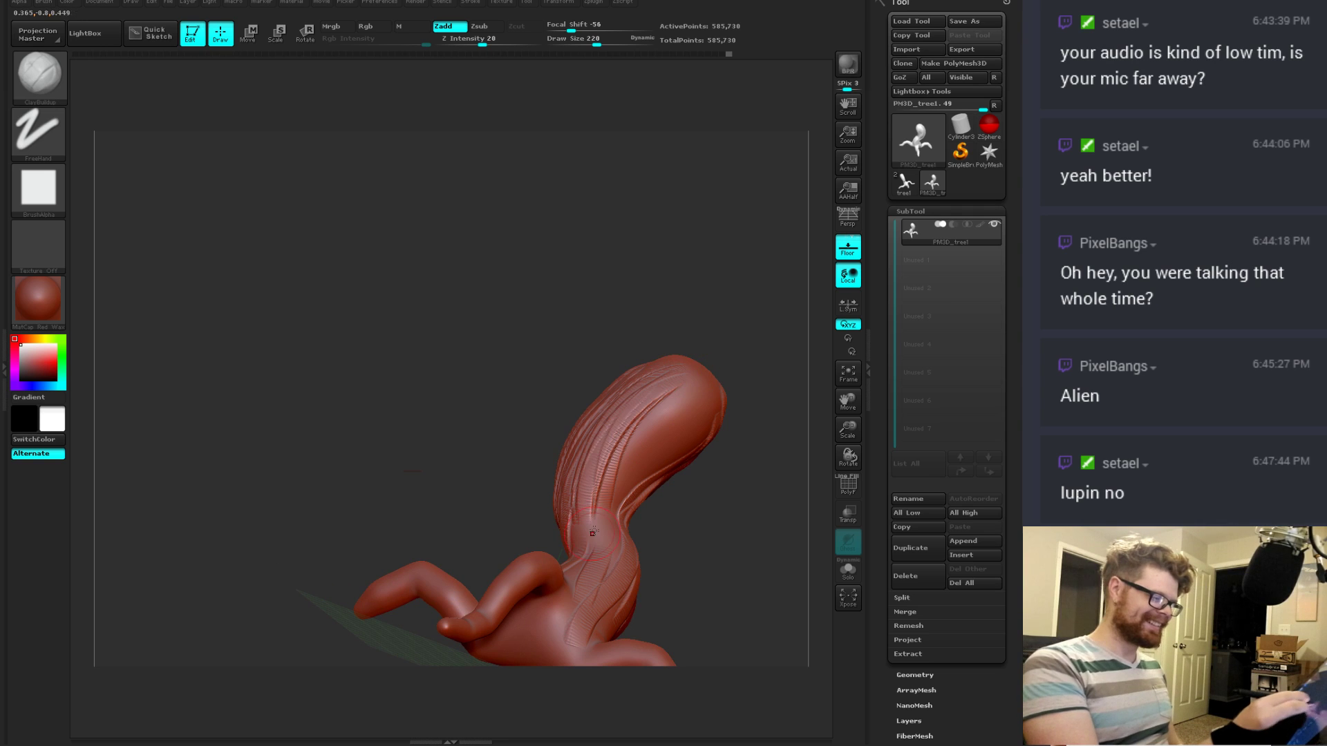
{"action": "left_click_drag", "start_coordinate": [722, 484], "coordinate": [669, 458]}
{"action": "left_click_drag", "start_coordinate": [618, 502], "coordinate": [704, 399]}
{"action": "mouse_move", "coordinate": [674, 427]}
{"action": "left_mouse_down"}
{"action": "mouse_move", "coordinate": [612, 517]}
{"action": "mouse_move", "coordinate": [716, 604]}
{"action": "mouse_move", "coordinate": [720, 574]}
{"action": "mouse_move", "coordinate": [634, 432]}
{"action": "mouse_move", "coordinate": [693, 464]}
{"action": "mouse_move", "coordinate": [739, 515]}
{"action": "mouse_move", "coordinate": [680, 513]}
{"action": "mouse_move", "coordinate": [698, 551]}
{"action": "mouse_move", "coordinate": [788, 535]}
{"action": "mouse_move", "coordinate": [713, 424]}
{"action": "mouse_move", "coordinate": [588, 483]}
{"action": "mouse_move", "coordinate": [570, 508]}
{"action": "left_mouse_up"}
Step: Extend the bark ridges from the lower trunk along one root to its tip, covering the root's top and sides
{"action": "key", "text": "ctrl+shift+z"}
{"action": "key", "text": "ctrl+shift+z"}
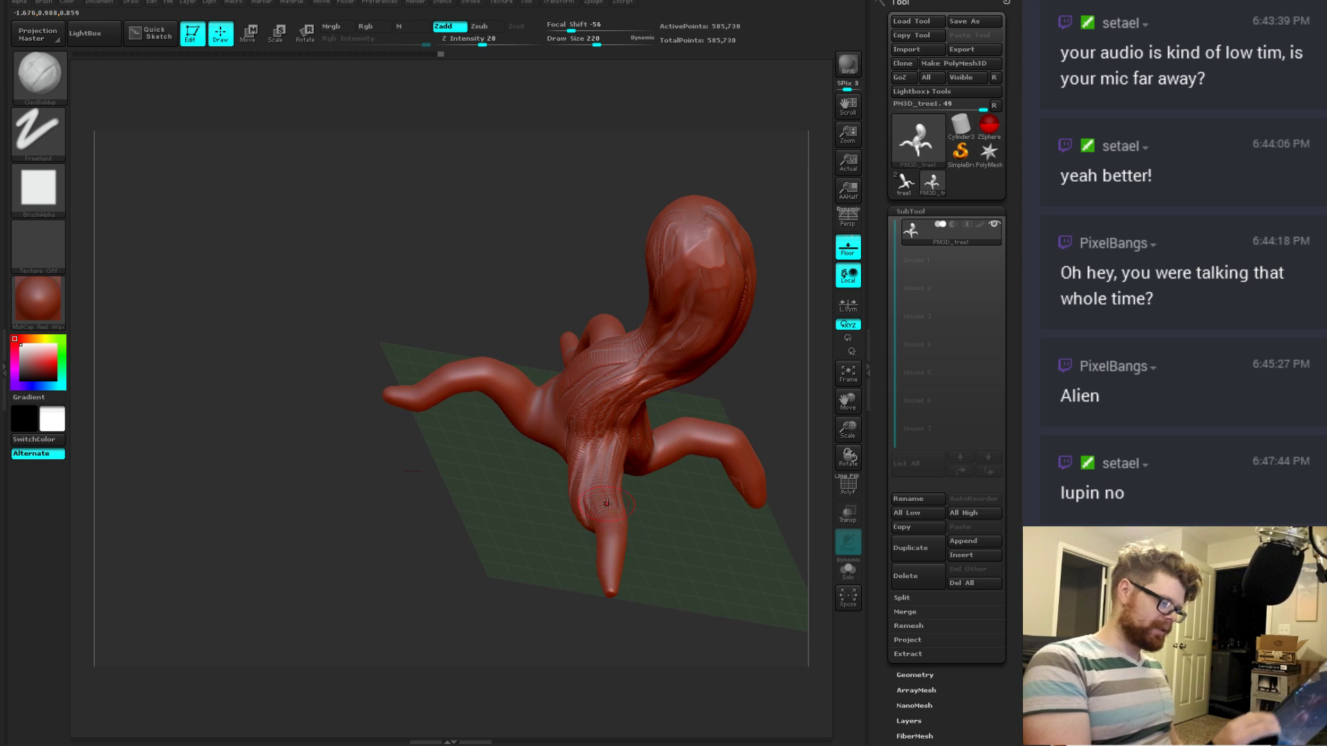
{"action": "key", "text": "ctrl+shift+z"}
{"action": "key", "text": "ctrl+shift+z"}
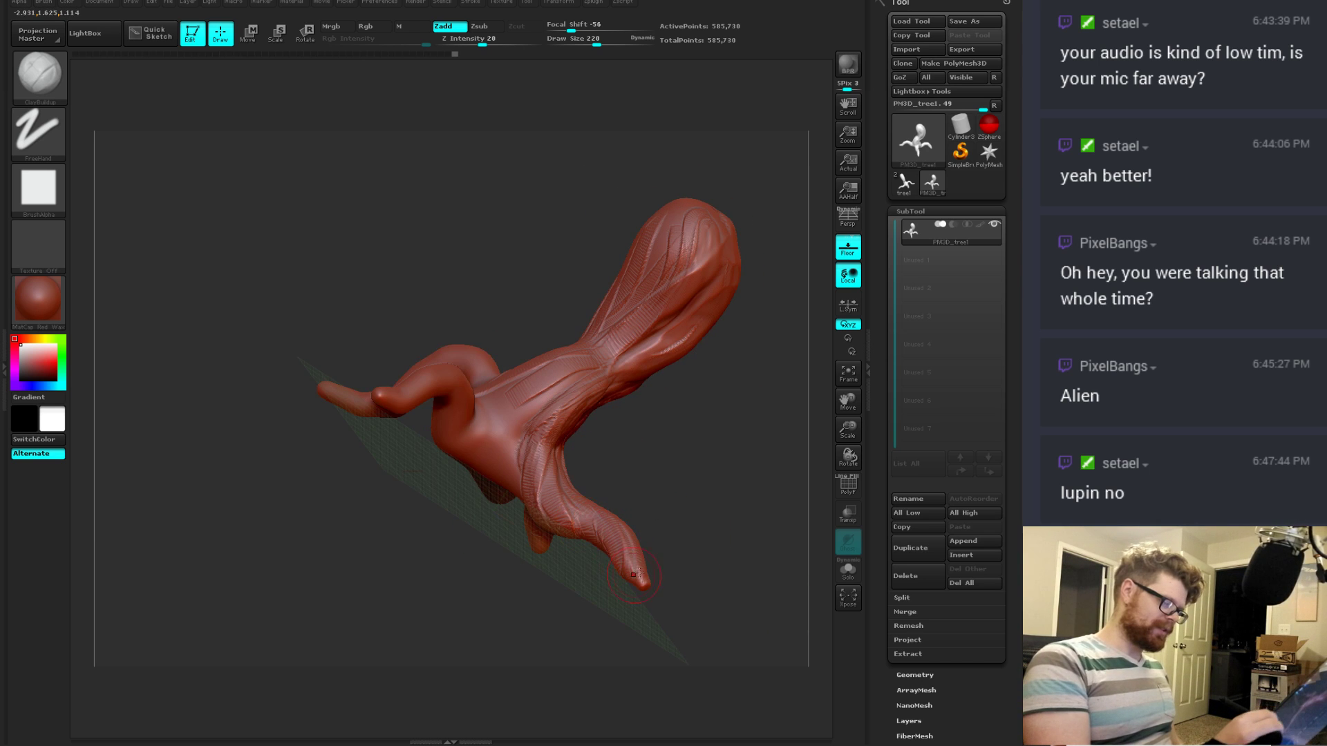
{"action": "left_click_drag", "start_coordinate": [650, 559], "coordinate": [645, 468]}
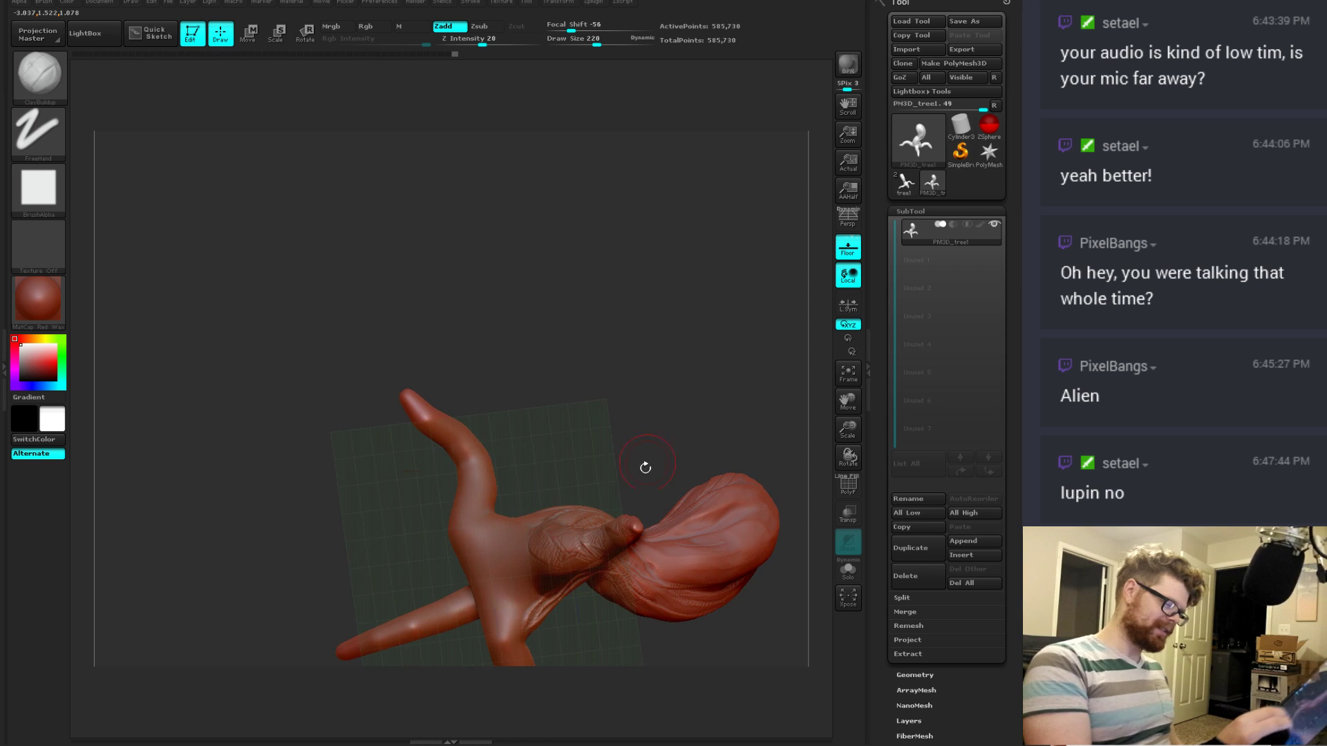
{"action": "key", "text": "ctrl+shift+z"}
{"action": "key", "text": "ctrl+shift+z"}
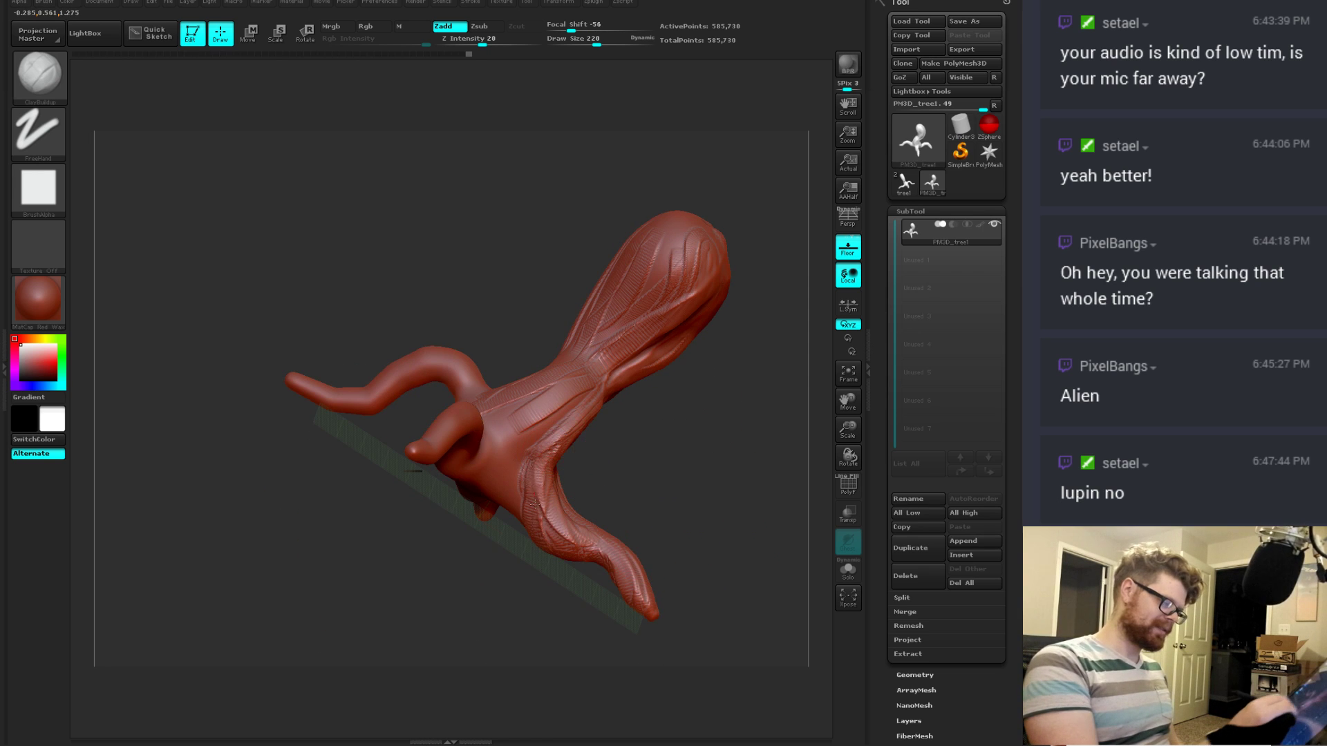
{"action": "key", "text": "ctrl+shift+z"}
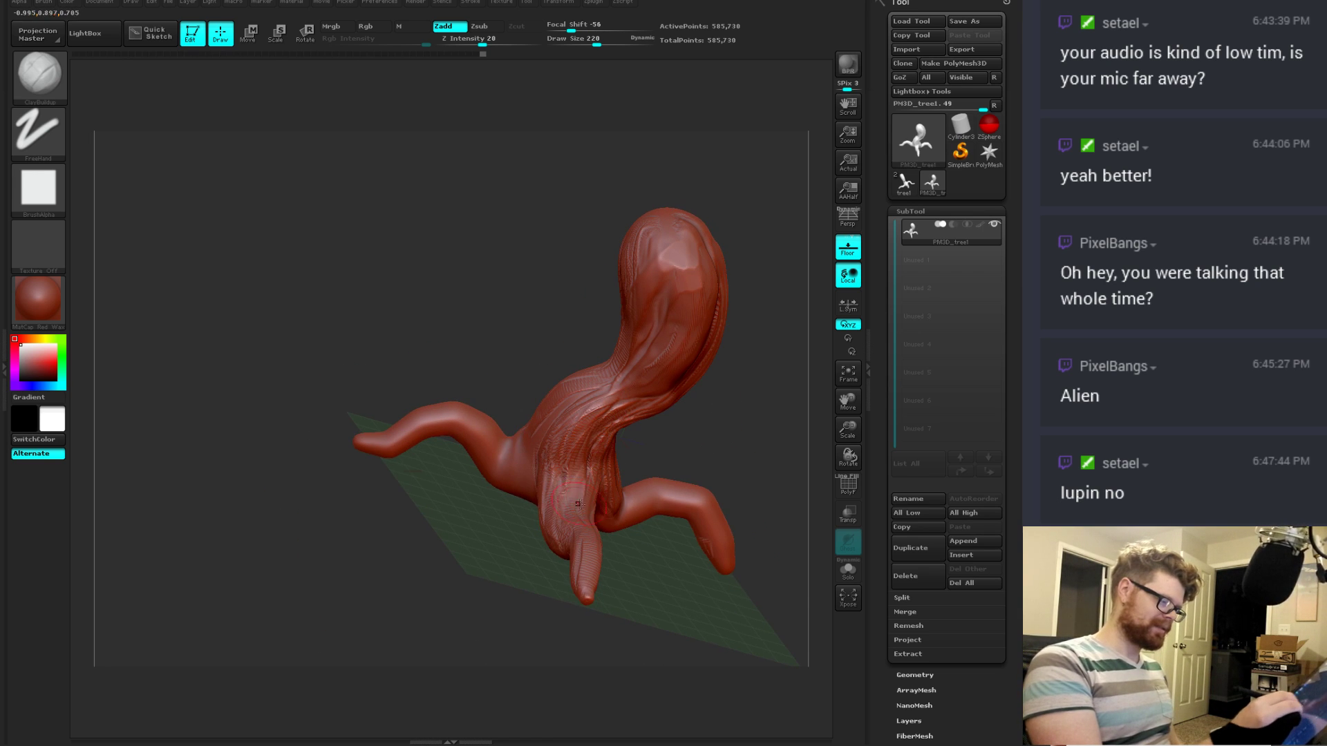
{"action": "key", "text": "ctrl+shift+z"}
{"action": "left_click_drag", "start_coordinate": [713, 388], "coordinate": [684, 354]}
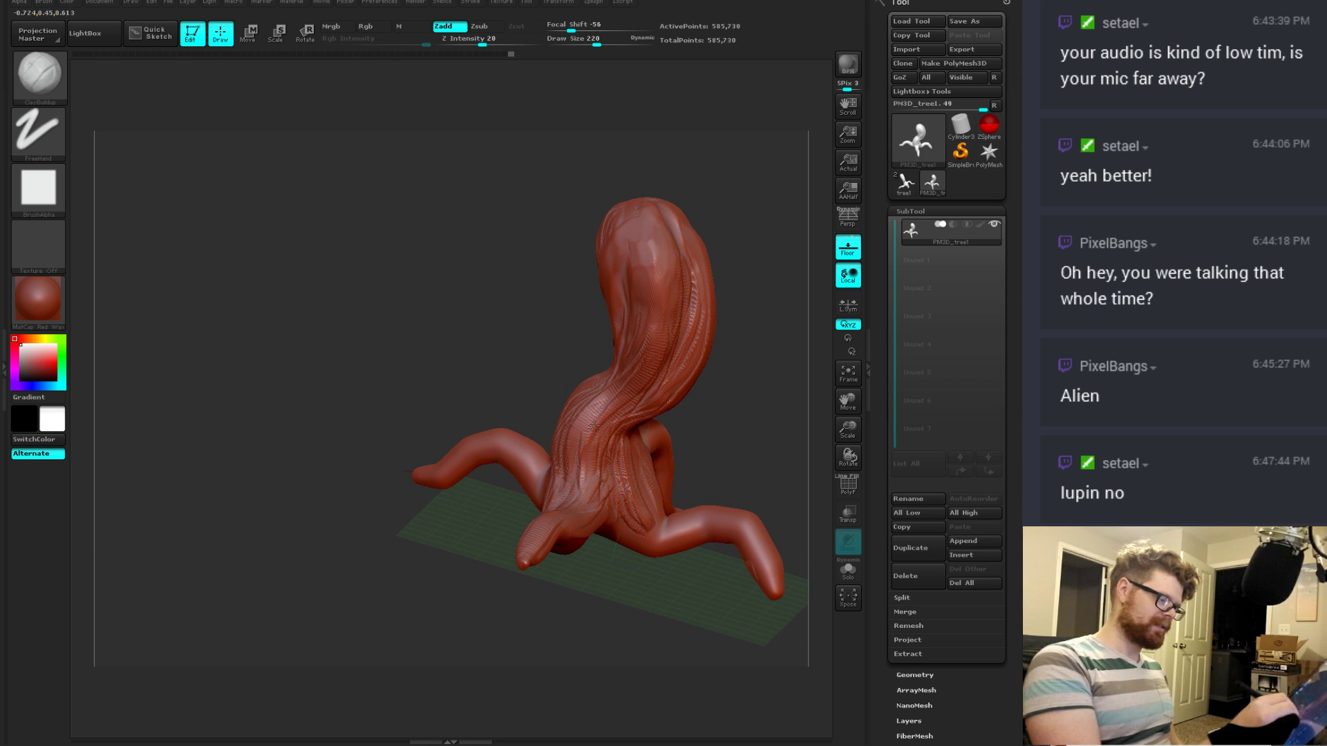
{"action": "key", "text": "ctrl+shift+z"}
Step: Carve creases between the trunk's bark ridges with the Dam_Standard brush at a draw size of about 110
{"action": "key", "text": "b"}
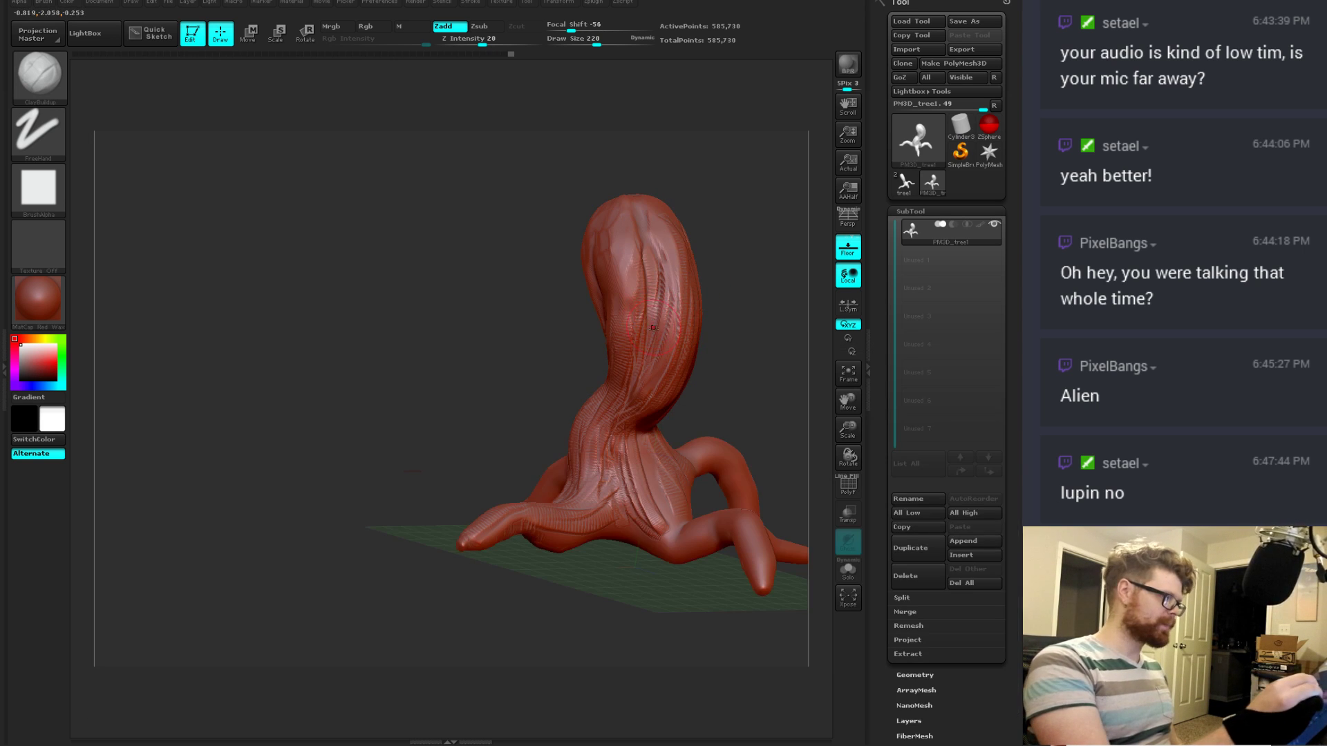
{"action": "key", "text": "space"}
{"action": "left_click_drag", "start_coordinate": [654, 335], "coordinate": [645, 338]}
{"action": "key", "text": "b"}
{"action": "key", "text": "d"}
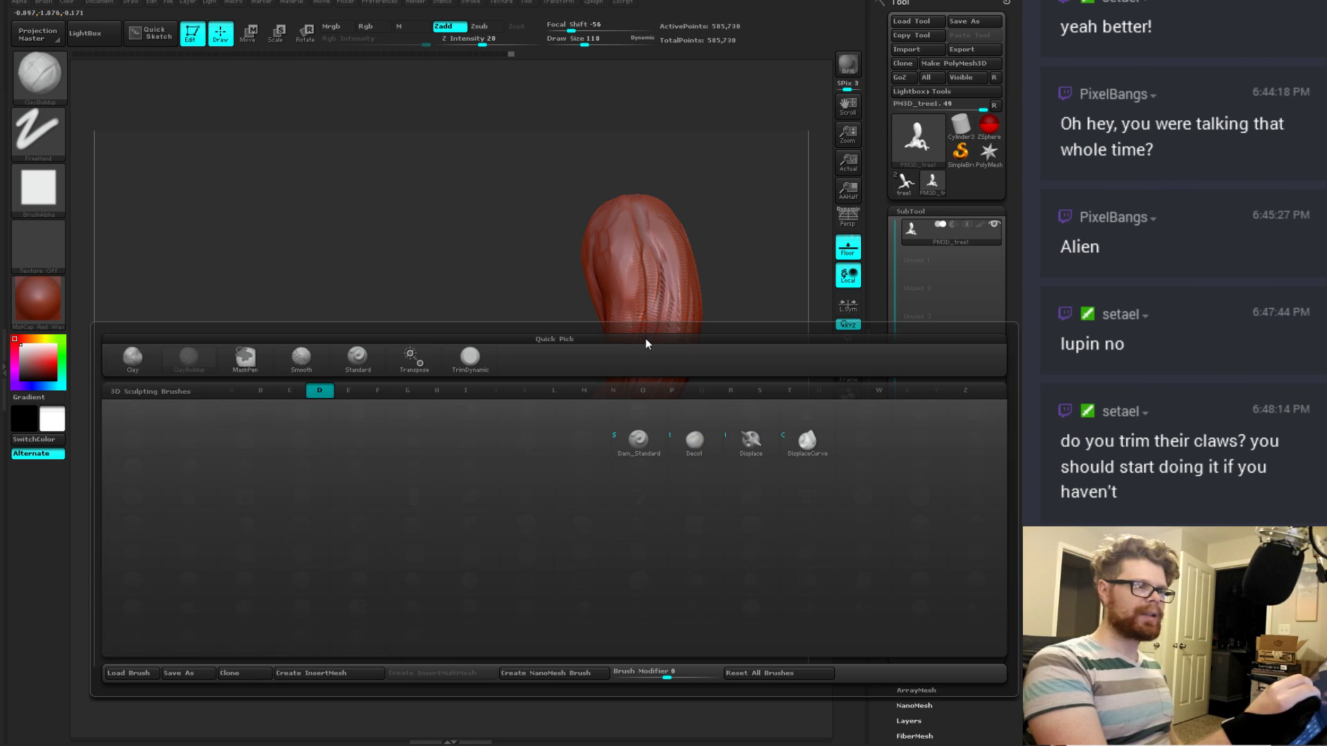
{"action": "key", "text": "s"}
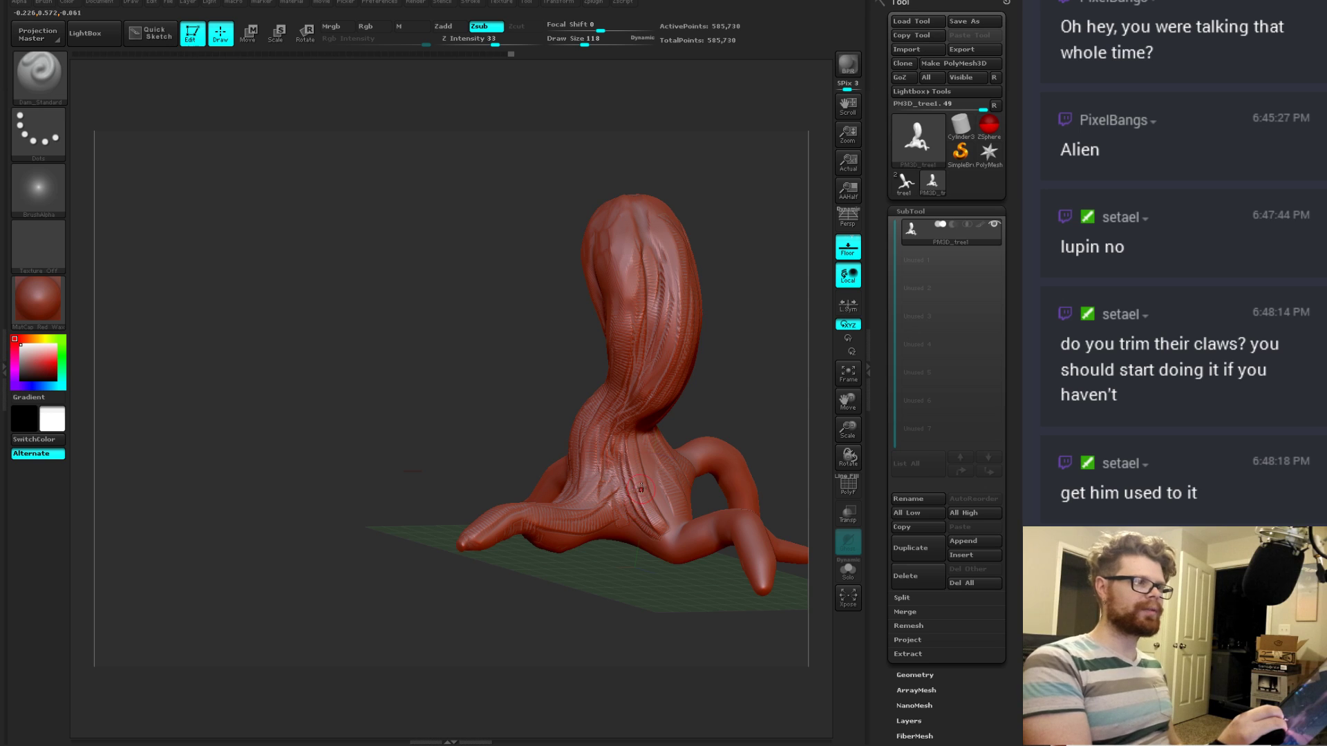
{"action": "mouse_move", "coordinate": [737, 302]}
{"action": "left_mouse_down"}
{"action": "mouse_move", "coordinate": [662, 244]}
{"action": "mouse_move", "coordinate": [670, 331]}
{"action": "mouse_move", "coordinate": [643, 391]}
{"action": "left_mouse_up"}
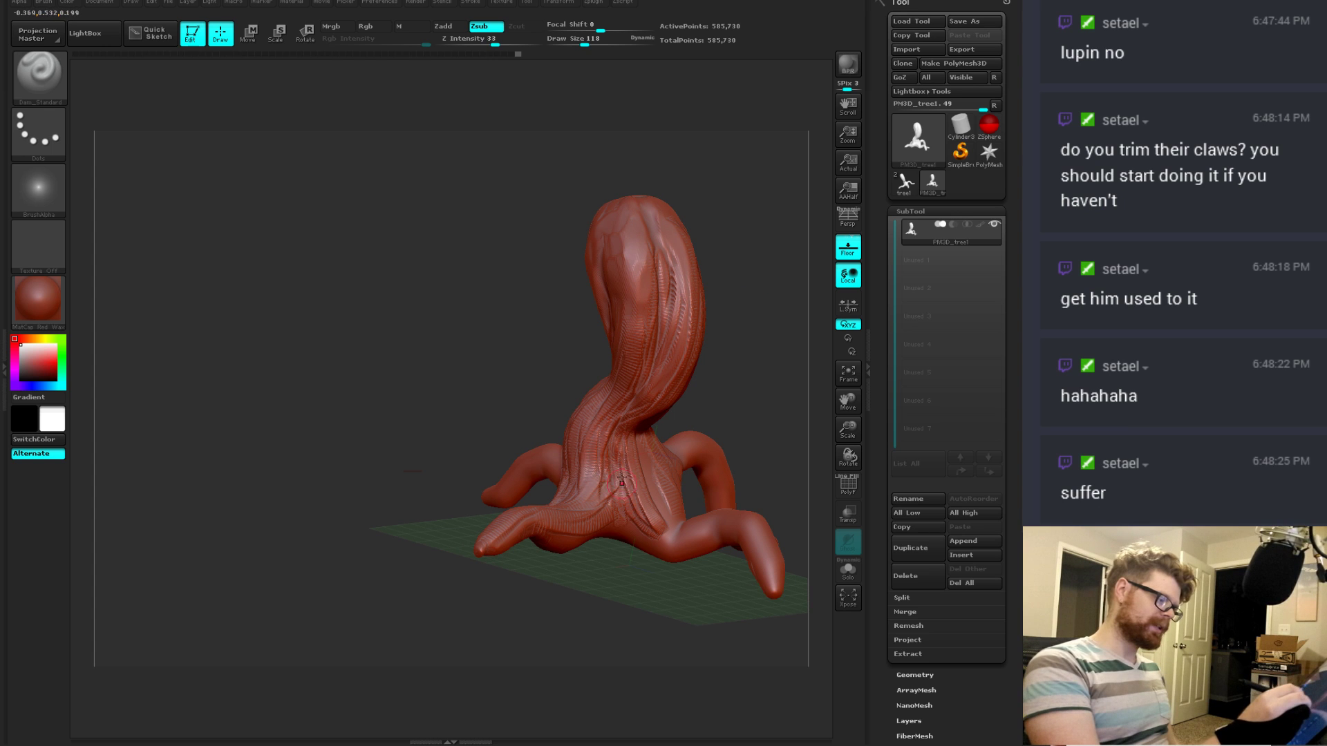
{"action": "left_click_drag", "start_coordinate": [614, 454], "coordinate": [622, 508]}
{"action": "mouse_move", "coordinate": [709, 389]}
{"action": "left_mouse_down"}
{"action": "mouse_move", "coordinate": [642, 275]}
{"action": "mouse_move", "coordinate": [611, 377]}
{"action": "left_mouse_up"}
{"action": "left_click_drag", "start_coordinate": [767, 388], "coordinate": [684, 376]}
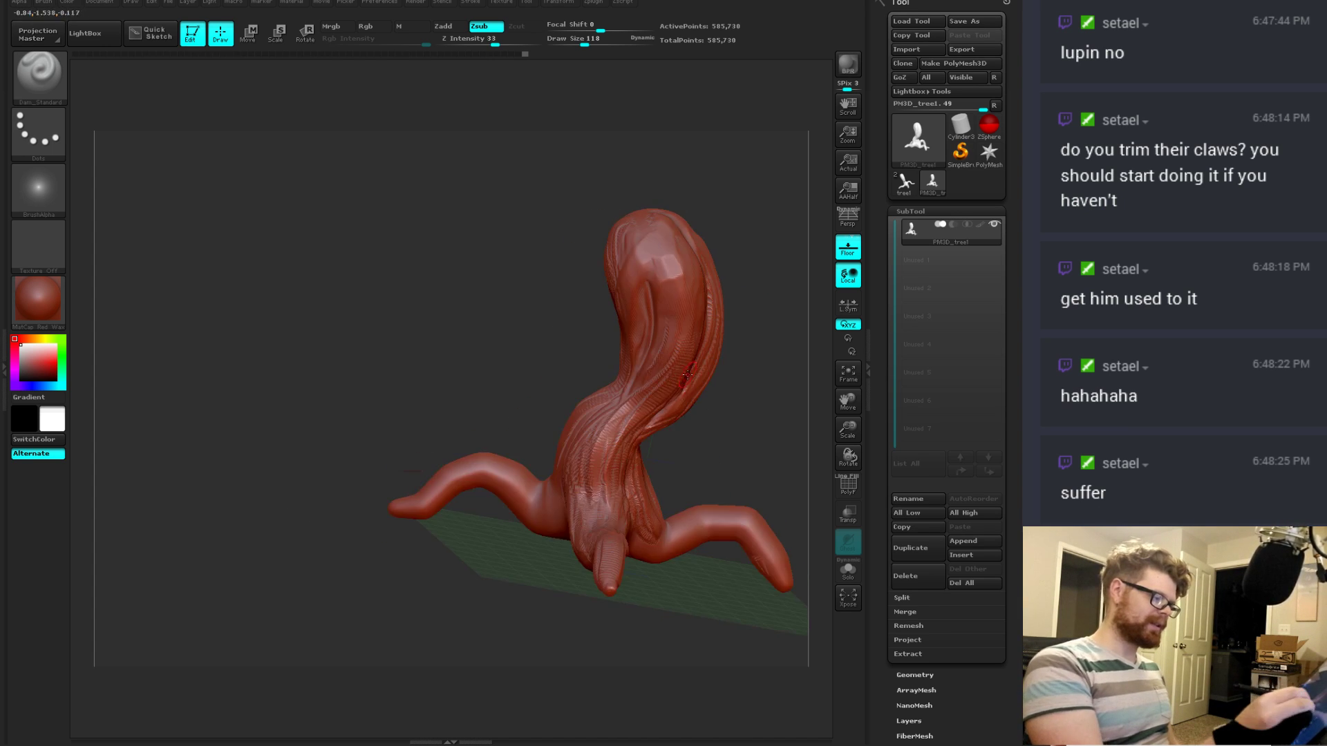
Step: Scratch fine bark grooves down the upper trunk and over the bend with the Rake brush
{"action": "key", "text": "b"}
{"action": "key", "text": "r"}
{"action": "key", "text": "a"}
{"action": "key", "text": "b"}
{"action": "key", "text": "Escape"}
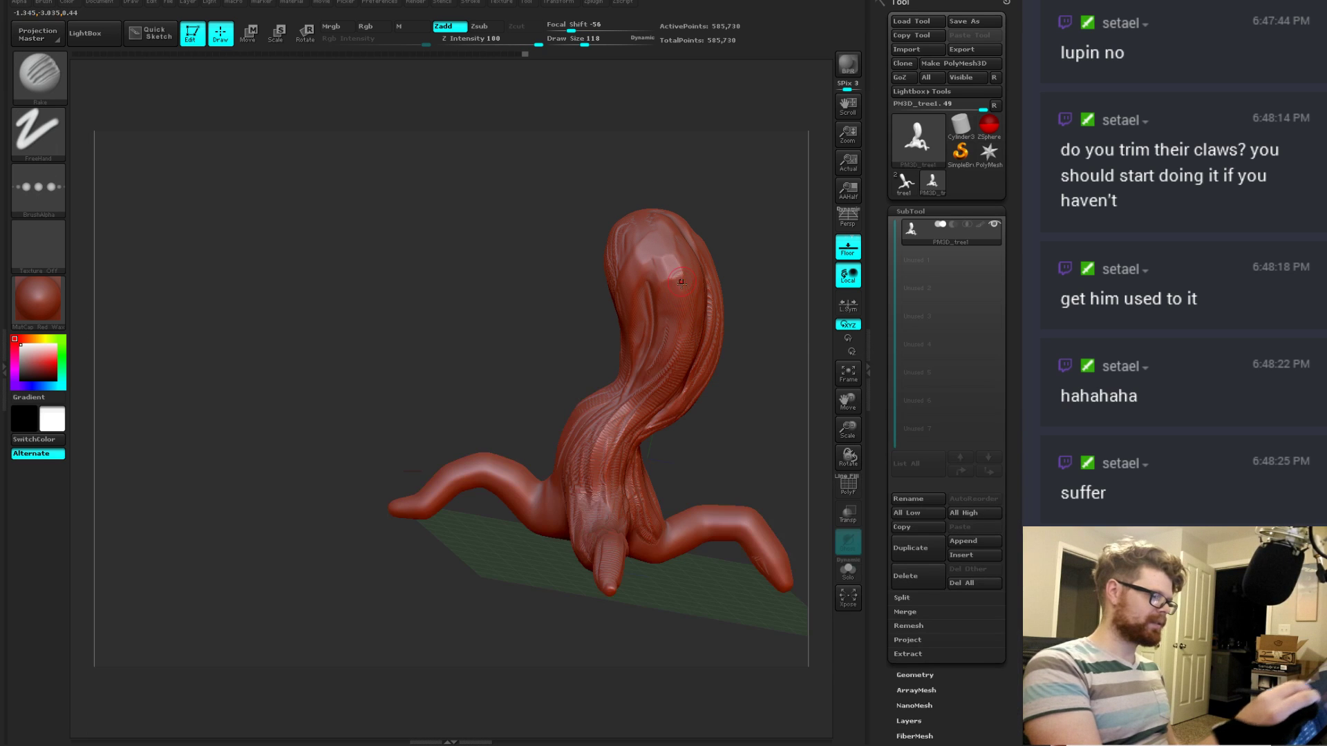
{"action": "left_click_drag", "start_coordinate": [650, 378], "coordinate": [607, 449]}
Step: Flatten the raked bark on the trunk with the TrimDynamic brush at a draw size of about 170
{"action": "key", "text": "b"}
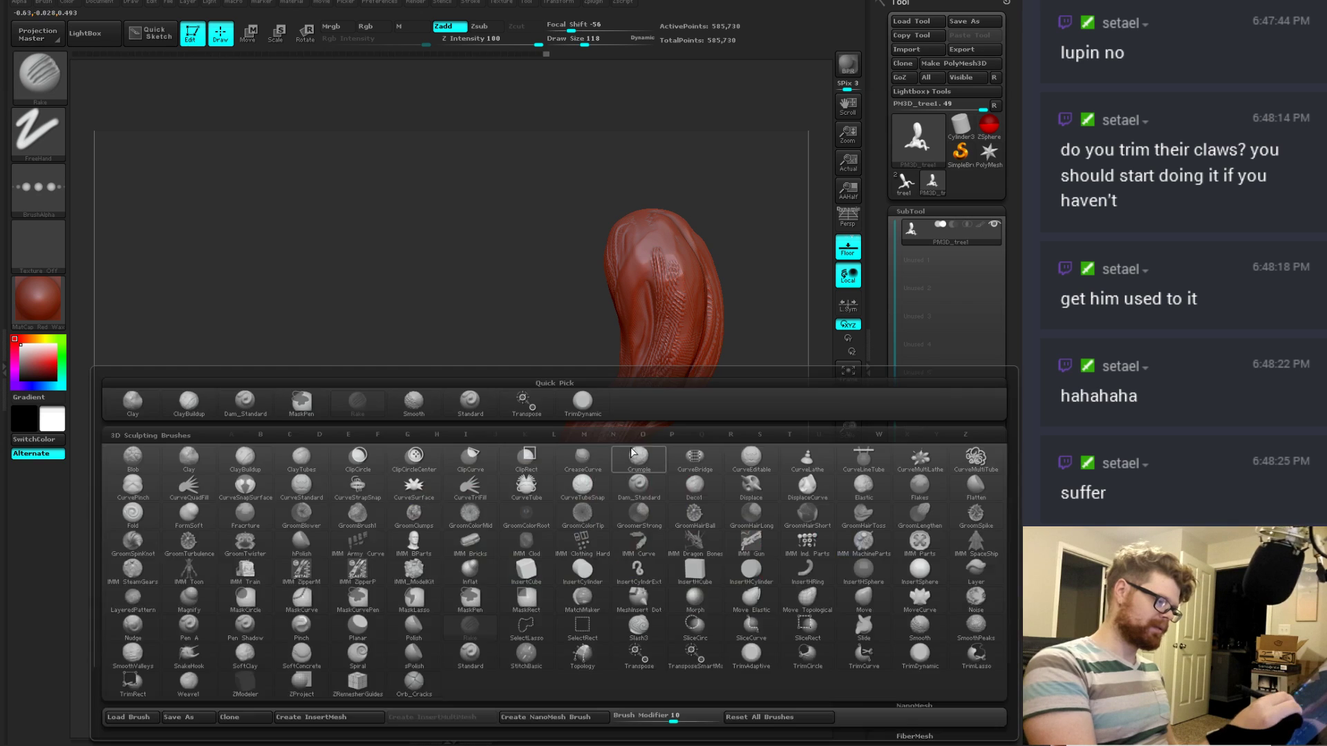
{"action": "key", "text": "Escape"}
{"action": "key", "text": "b"}
{"action": "key", "text": "t"}
{"action": "key", "text": "d"}
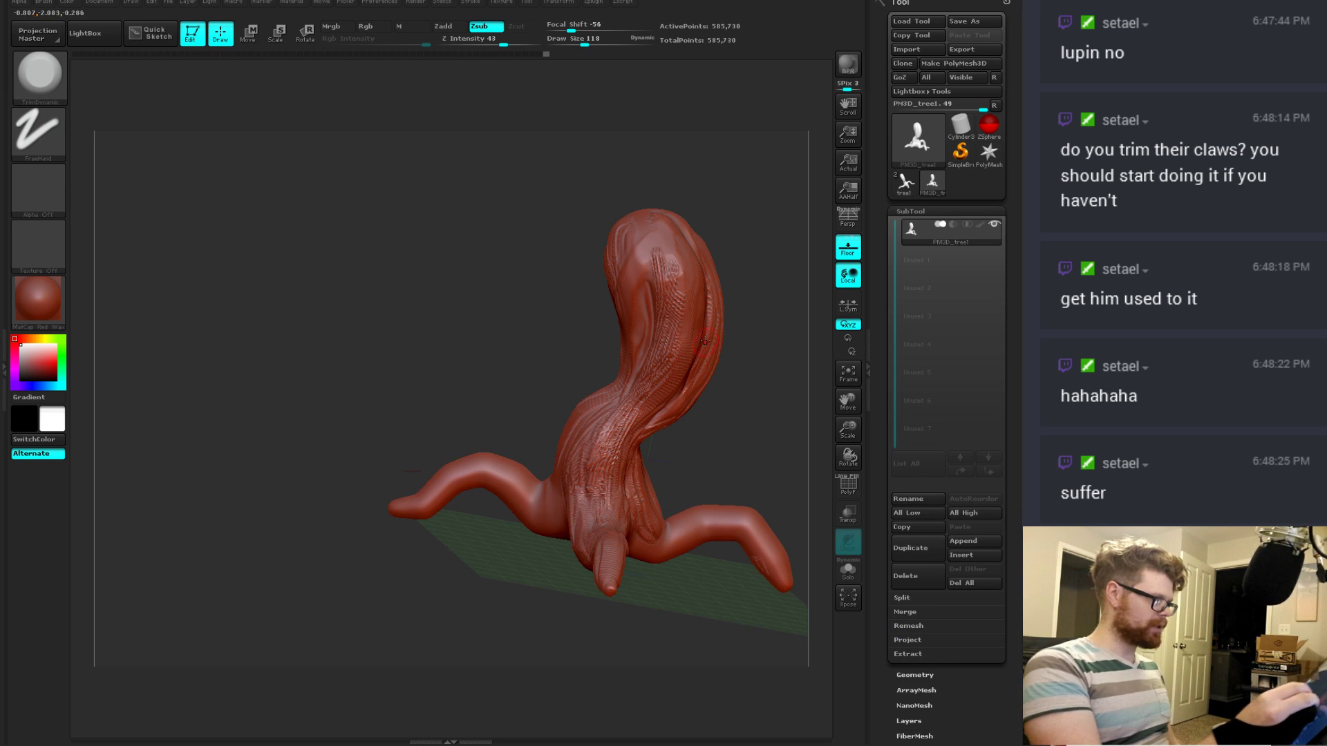
{"action": "key", "text": "space"}
{"action": "left_click_drag", "start_coordinate": [684, 318], "coordinate": [690, 317]}
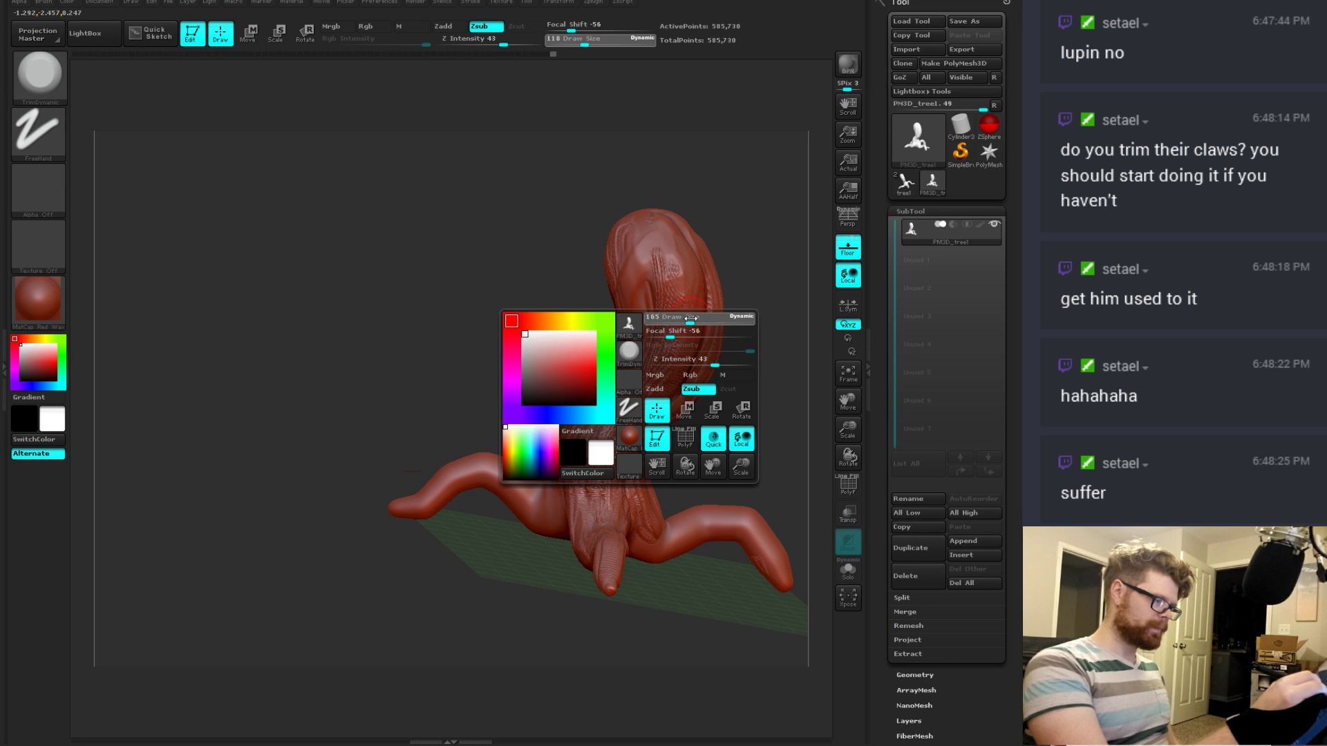
{"action": "left_click_drag", "start_coordinate": [665, 252], "coordinate": [668, 302]}
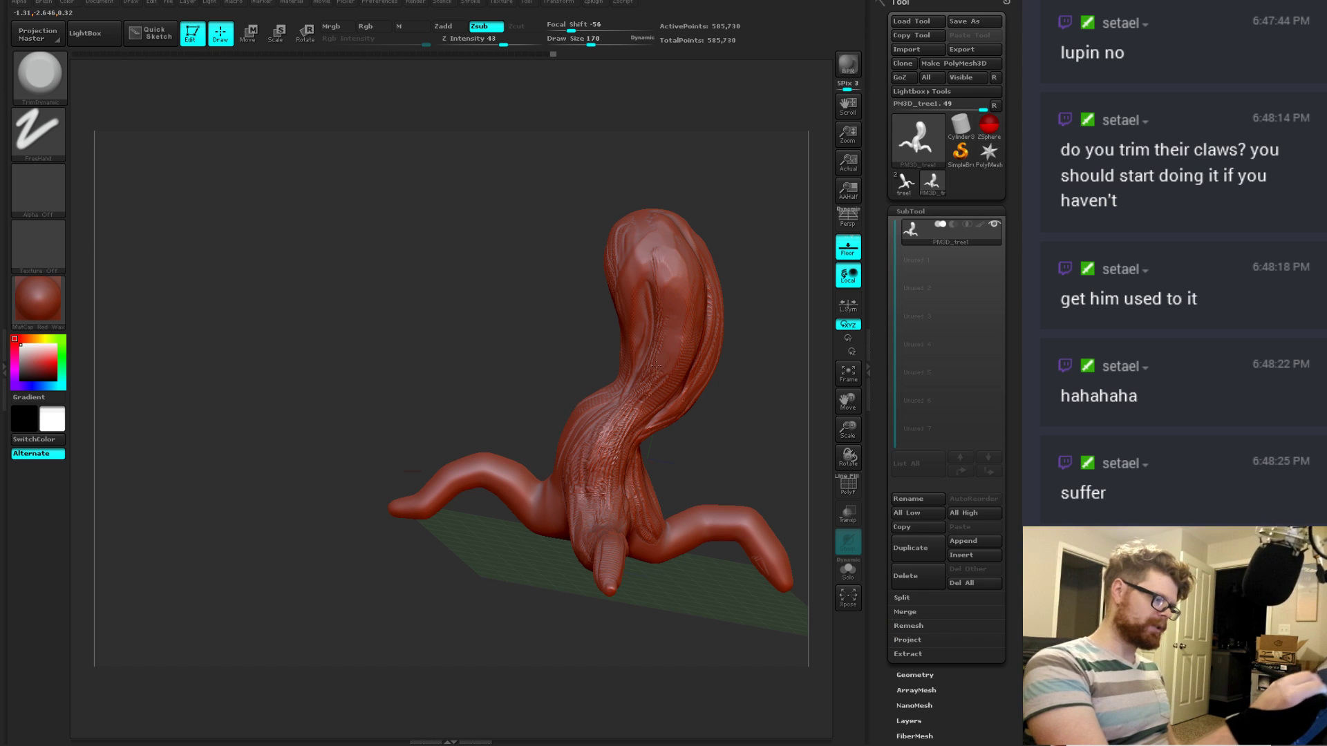
{"action": "right_click_drag", "start_coordinate": [634, 411], "coordinate": [704, 376]}
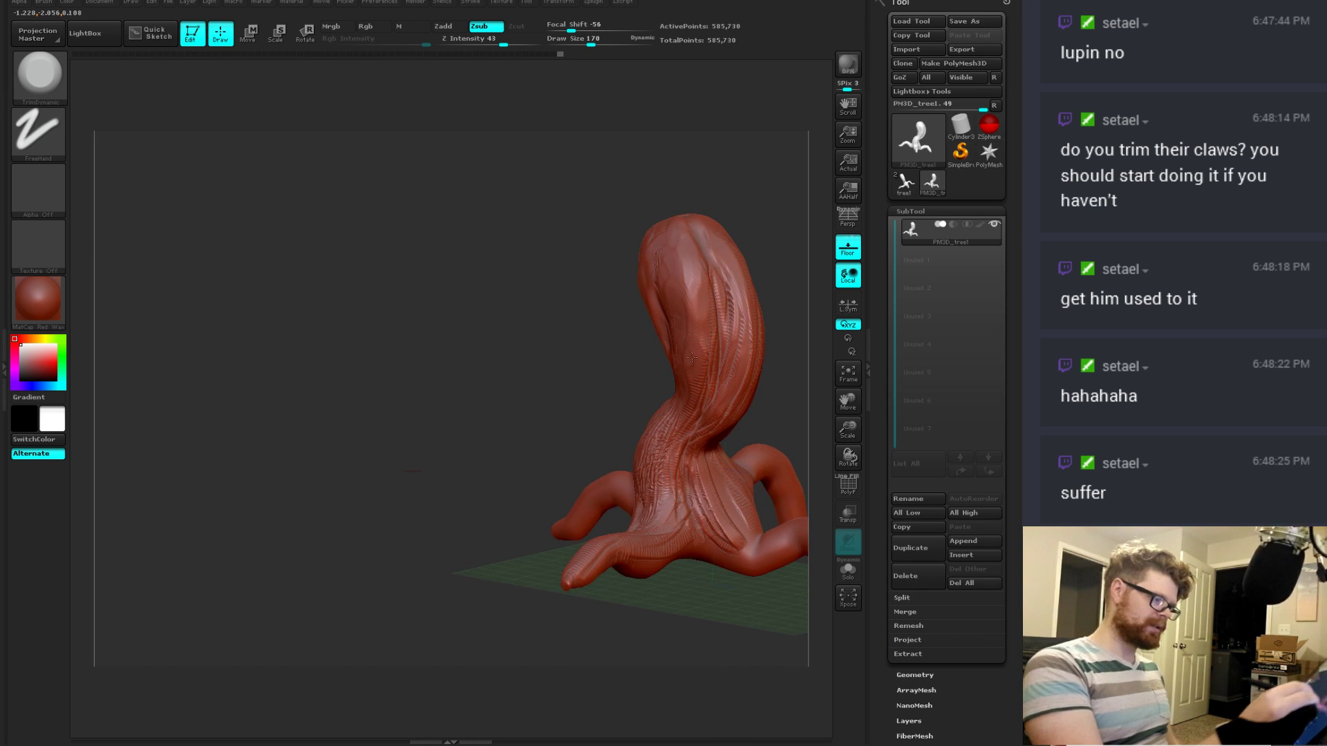
{"action": "right_click_drag", "start_coordinate": [578, 429], "coordinate": [584, 487]}
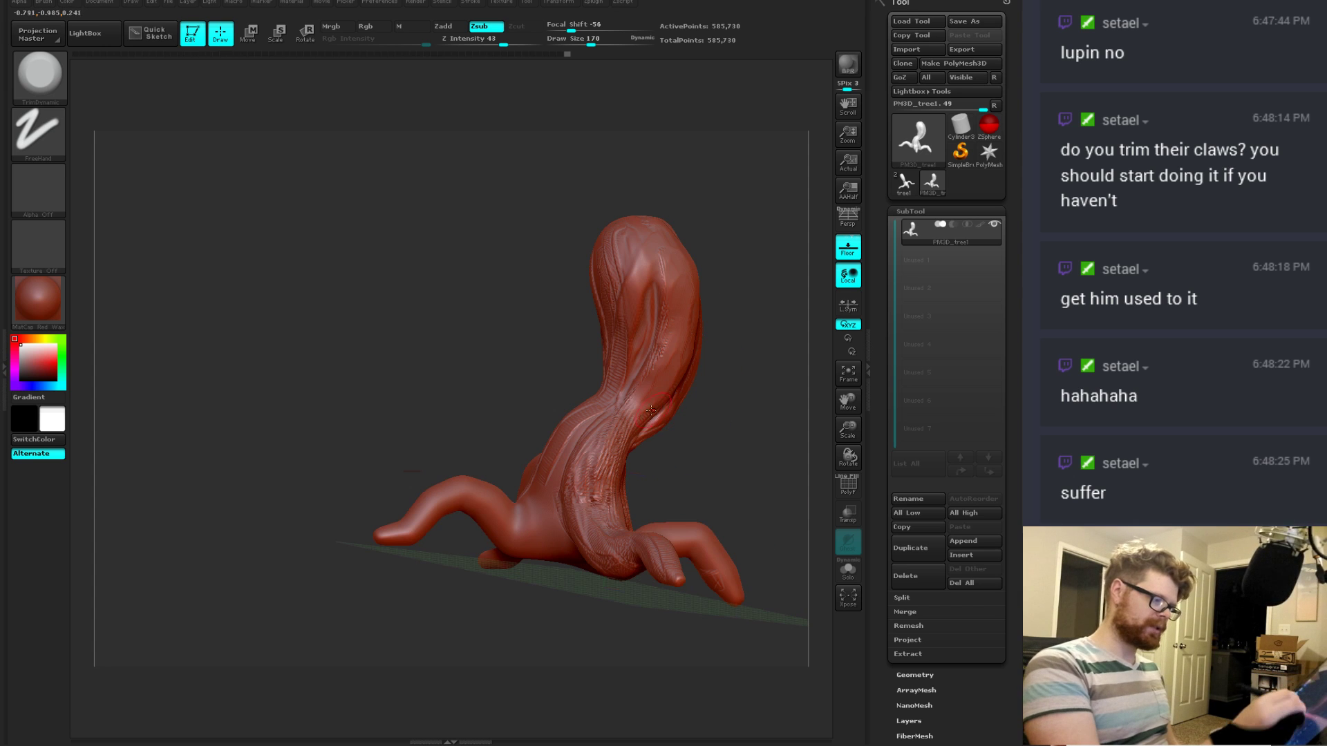
Step: Flatten the raked bark around the remaining sides of the upper and lower trunk with the TrimDynamic brush
{"action": "left_click_drag", "start_coordinate": [593, 508], "coordinate": [620, 429]}
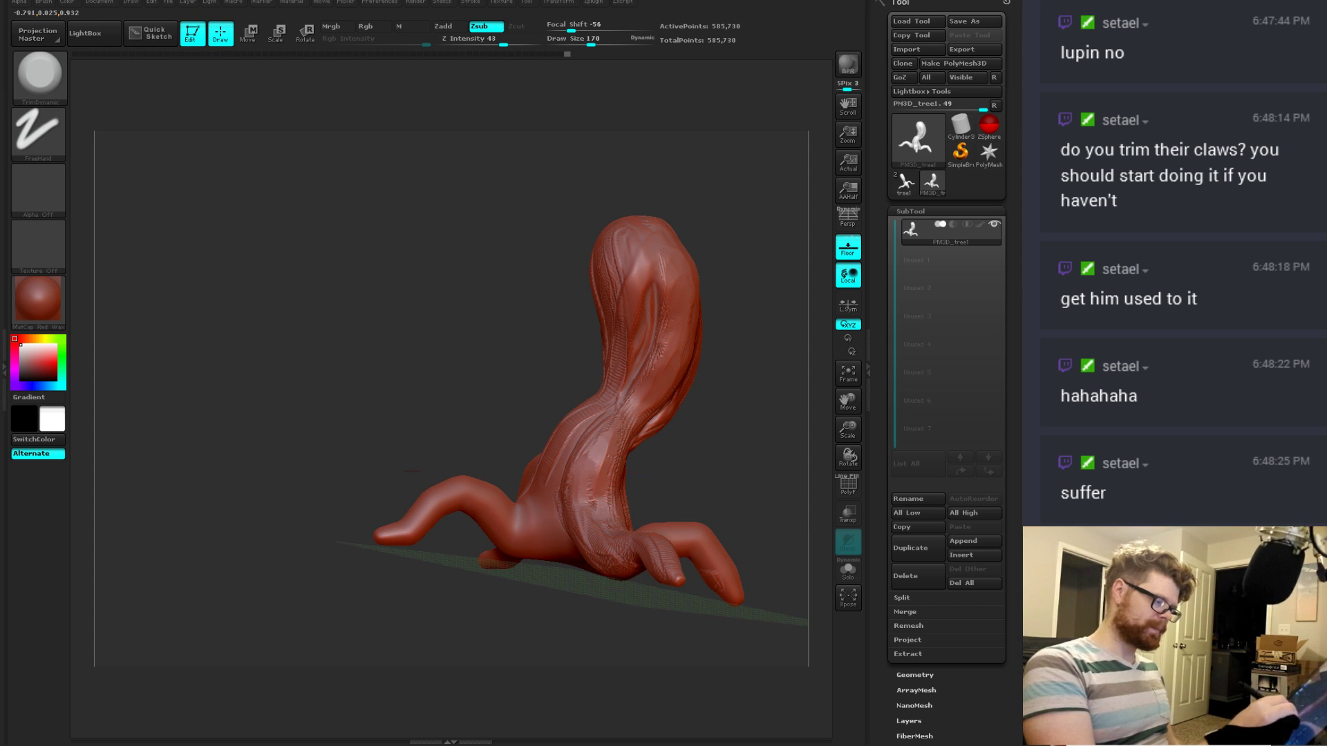
{"action": "right_click_drag", "start_coordinate": [650, 389], "coordinate": [681, 365]}
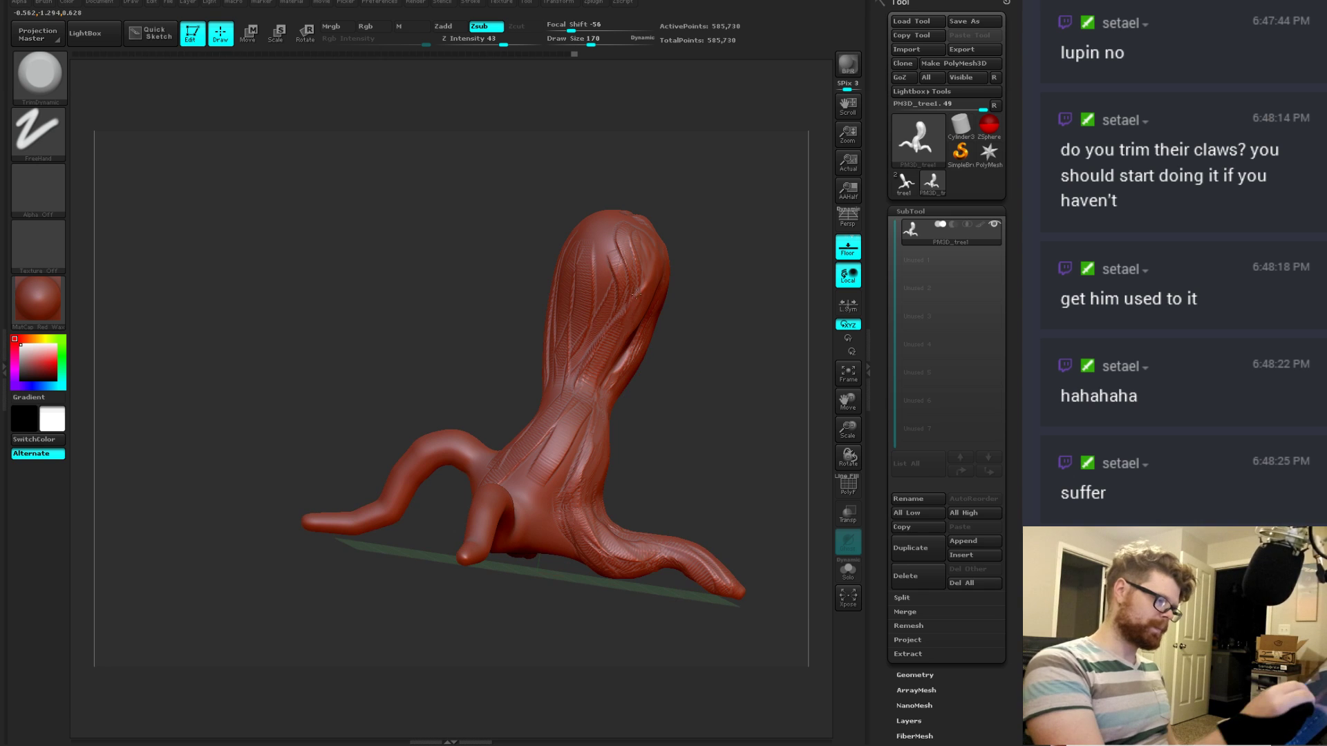
{"action": "mouse_move", "coordinate": [580, 366]}
{"action": "right_mouse_down"}
{"action": "mouse_move", "coordinate": [559, 349]}
{"action": "mouse_move", "coordinate": [635, 303]}
{"action": "mouse_move", "coordinate": [534, 305]}
{"action": "right_mouse_up"}
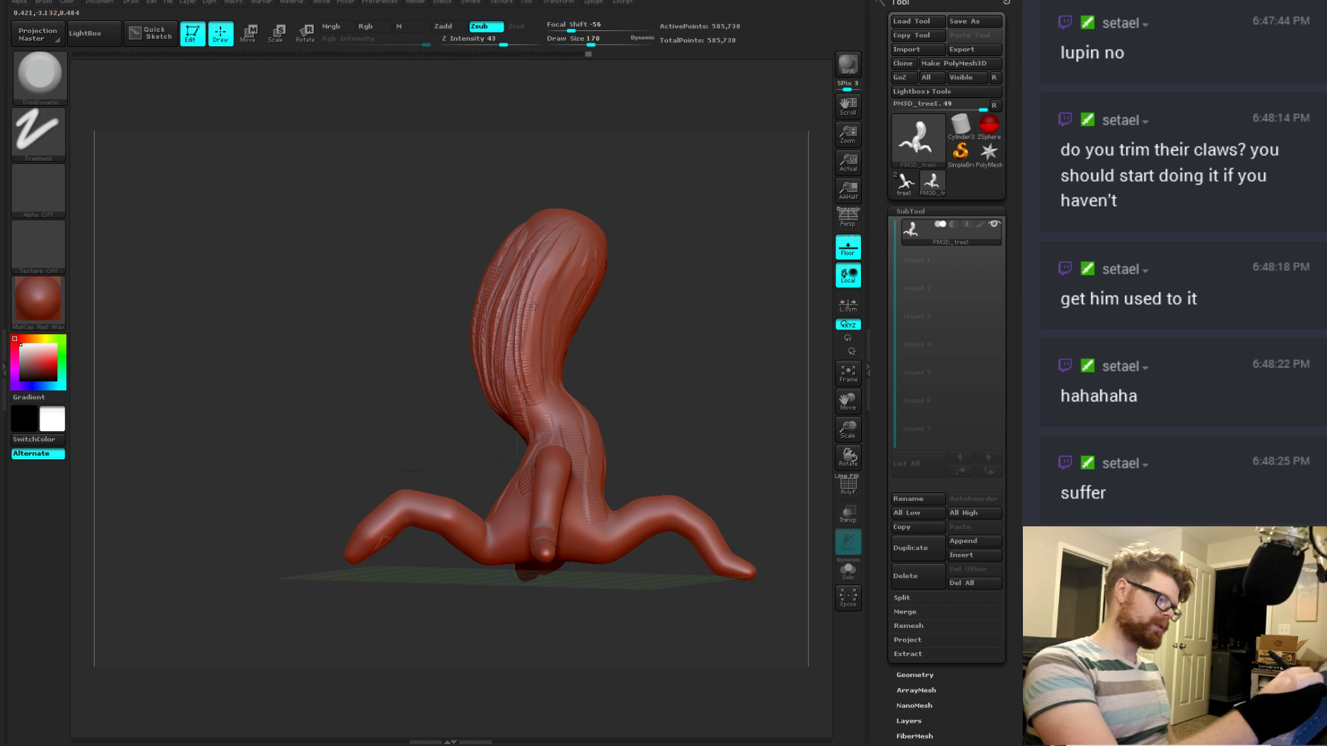
{"action": "mouse_move", "coordinate": [537, 362]}
{"action": "right_mouse_down"}
{"action": "mouse_move", "coordinate": [643, 373]}
{"action": "mouse_move", "coordinate": [528, 326]}
{"action": "mouse_move", "coordinate": [539, 261]}
{"action": "right_mouse_up"}
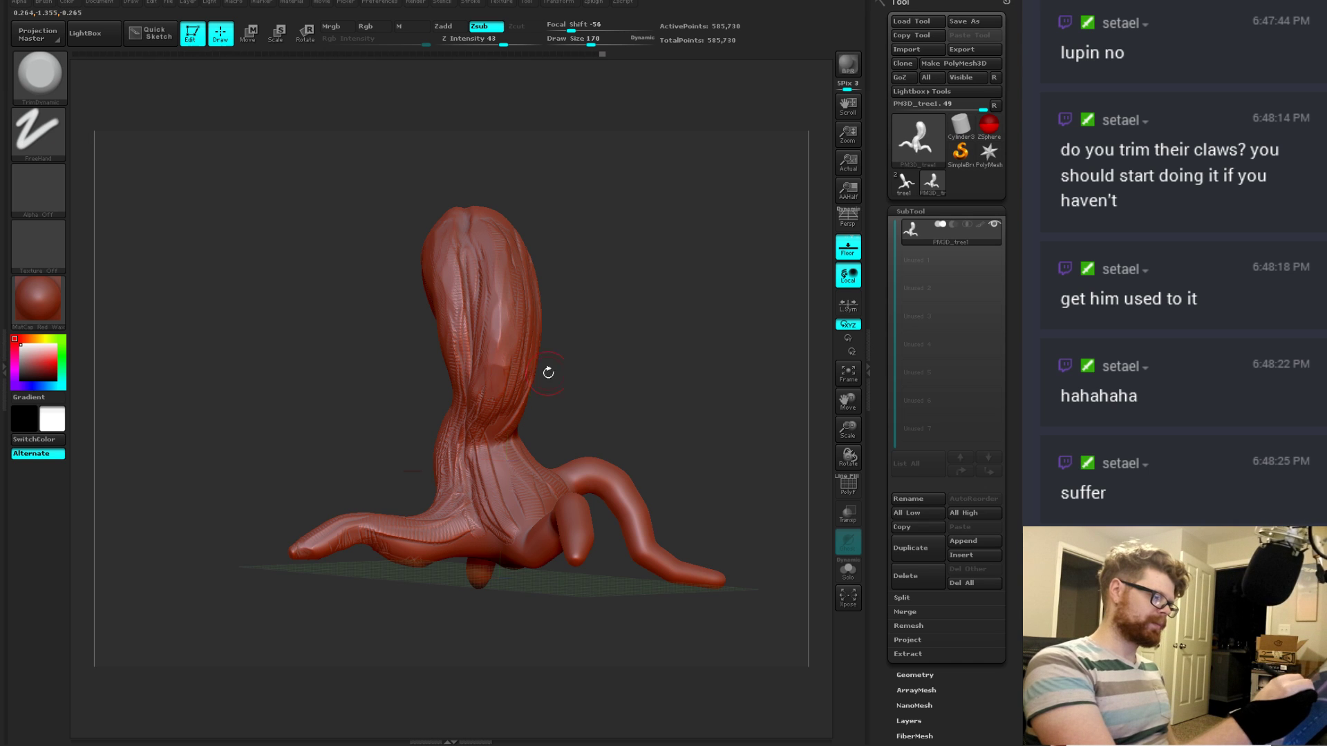
{"action": "mouse_move", "coordinate": [547, 371]}
{"action": "right_mouse_down"}
{"action": "mouse_move", "coordinate": [489, 377]}
{"action": "mouse_move", "coordinate": [502, 398]}
{"action": "mouse_move", "coordinate": [498, 352]}
{"action": "right_mouse_up"}
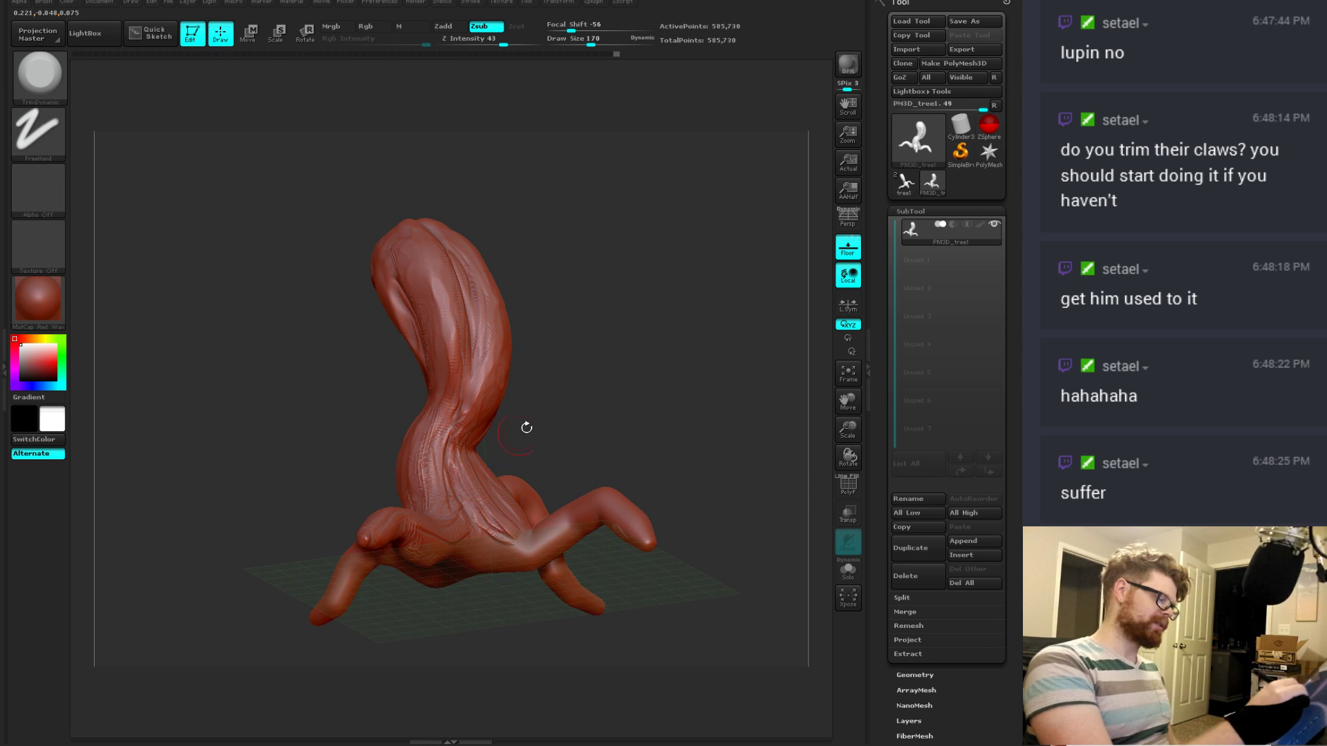
{"action": "right_click_drag", "start_coordinate": [525, 428], "coordinate": [482, 439]}
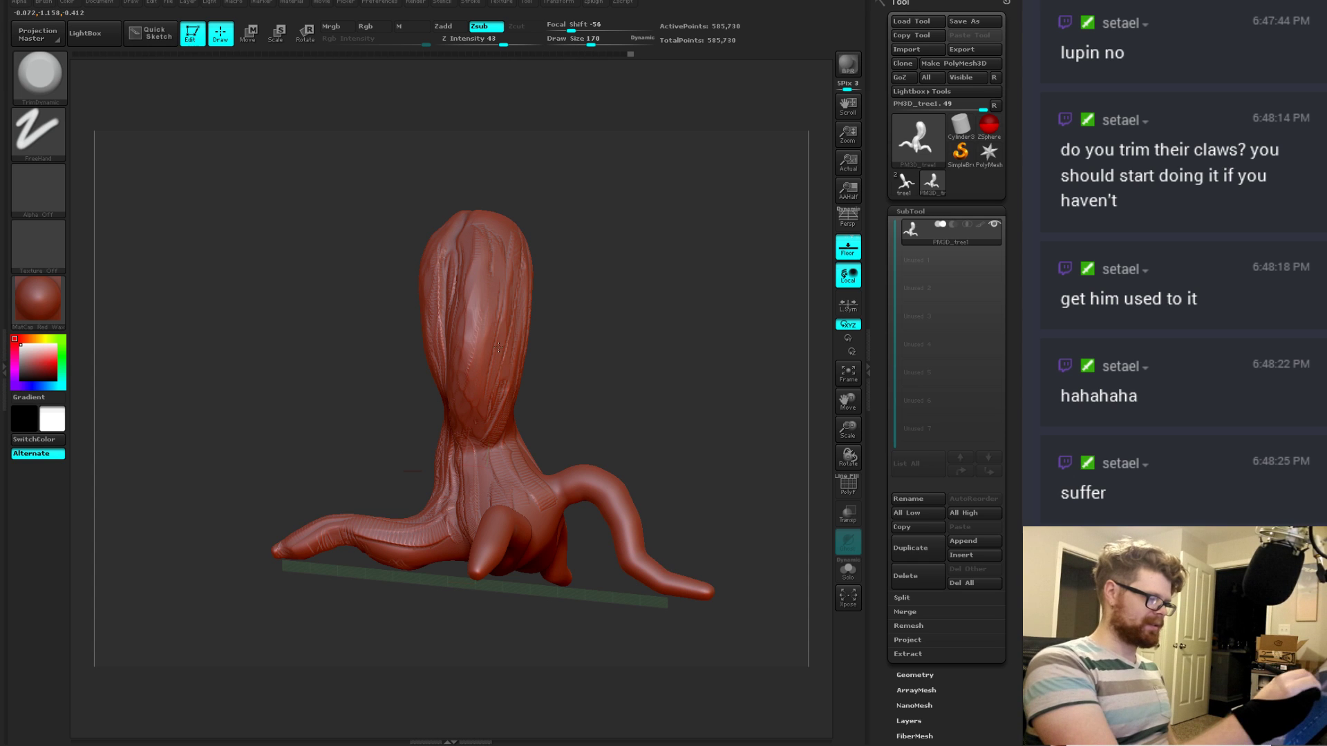
{"action": "right_click_drag", "start_coordinate": [498, 348], "coordinate": [601, 343]}
{"action": "mouse_move", "coordinate": [456, 486]}
{"action": "right_mouse_down"}
{"action": "mouse_move", "coordinate": [478, 326]}
{"action": "mouse_move", "coordinate": [572, 325]}
{"action": "right_mouse_up"}
Step: Try a Standard brush stroke on the upper trunk and lower the brush's Z Intensity to 0
{"action": "key", "text": "b"}
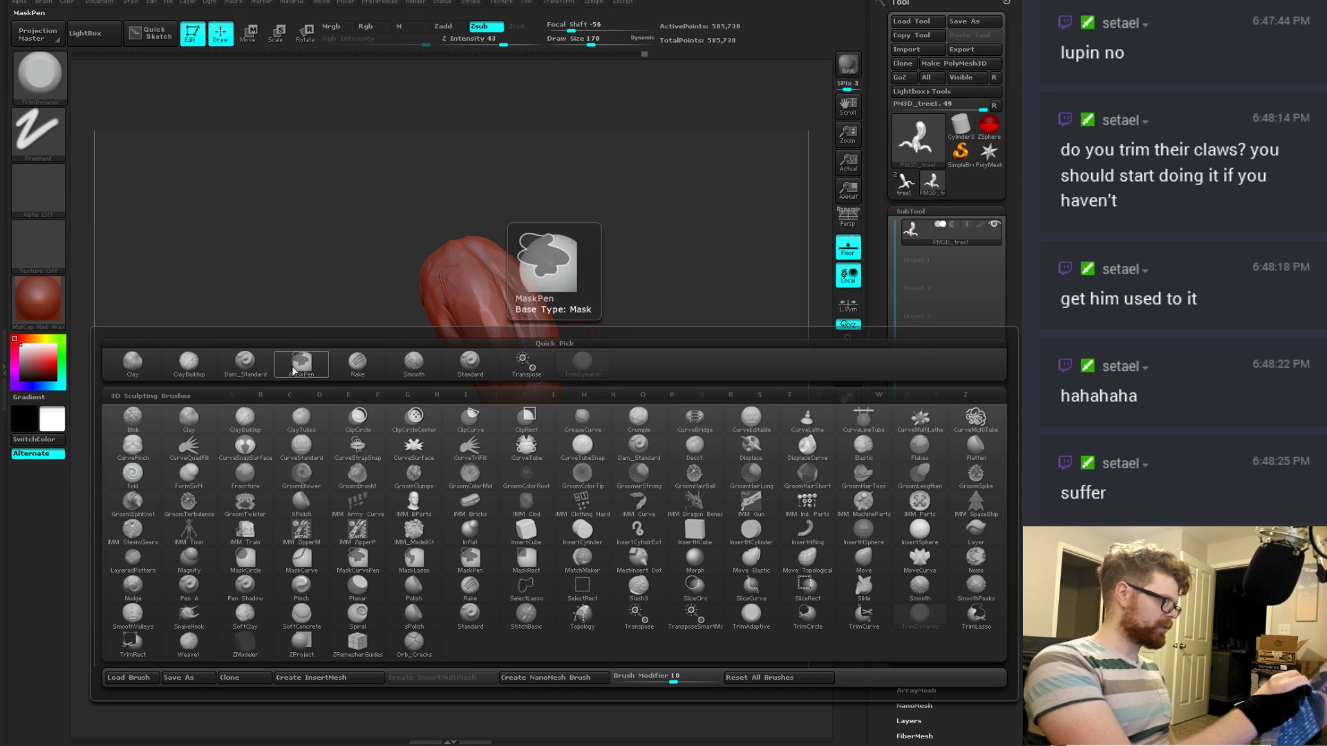
{"action": "key", "text": "s"}
{"action": "left_click", "coordinate": [469, 360]}
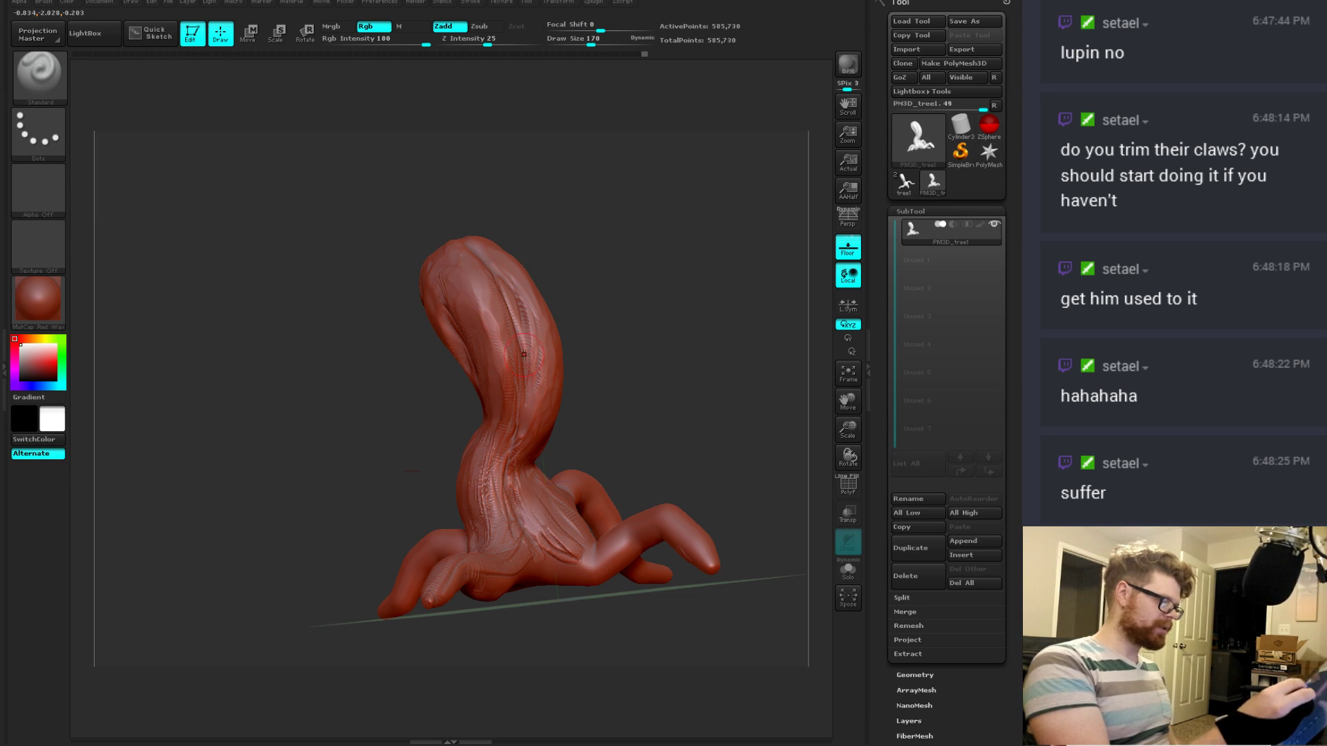
{"action": "left_click_drag", "start_coordinate": [512, 420], "coordinate": [479, 279]}
{"action": "key", "text": "ctrl+z"}
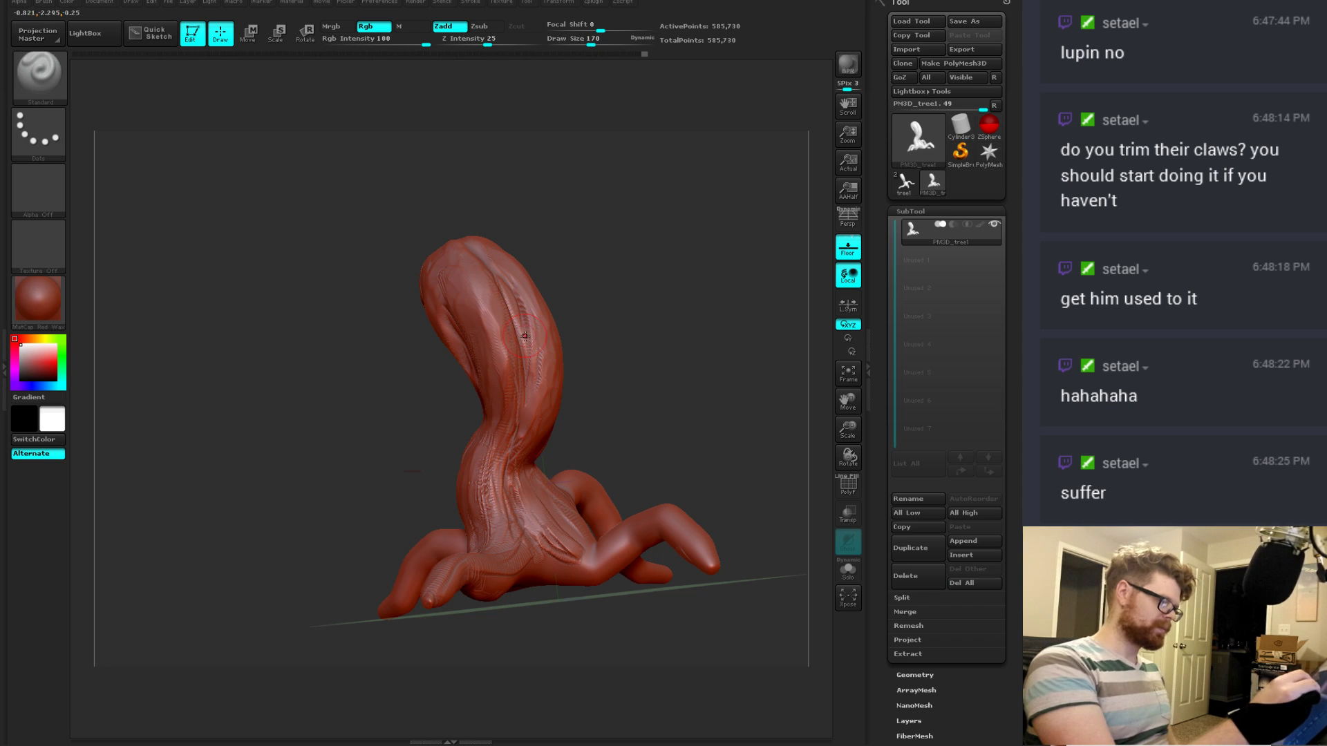
{"action": "left_click_drag", "start_coordinate": [487, 42], "coordinate": [465, 42]}
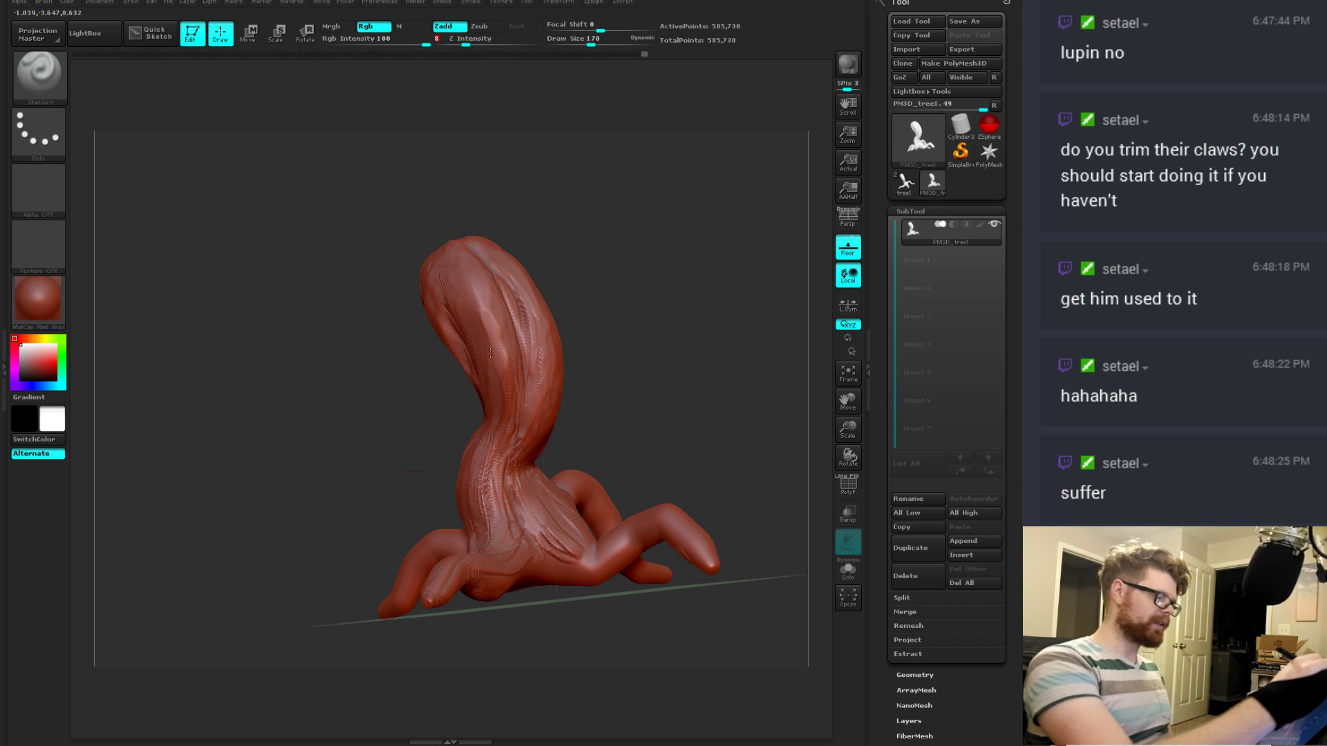
{"action": "right_click_drag", "start_coordinate": [489, 353], "coordinate": [611, 361]}
Step: Work on the trunk's bark with the ClayTubes brush at a draw size of 192
{"action": "key", "text": "space"}
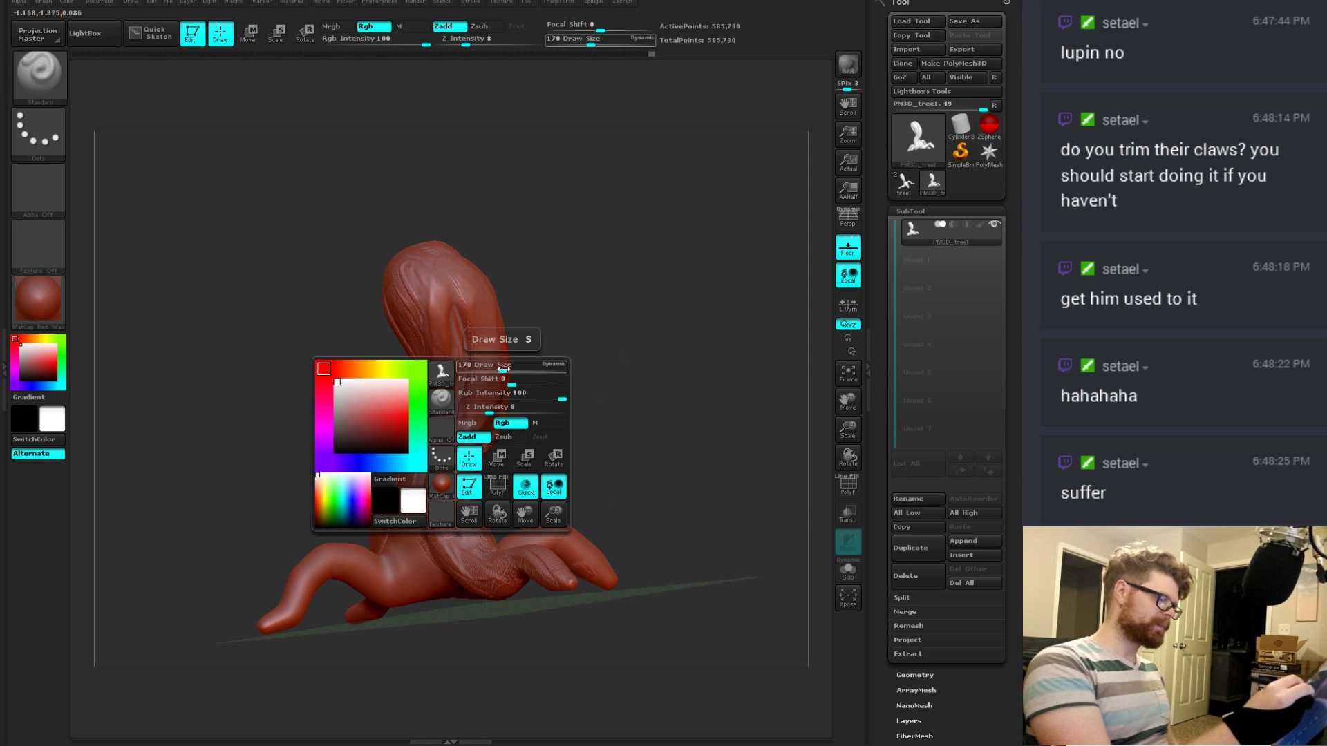
{"action": "key", "text": "b"}
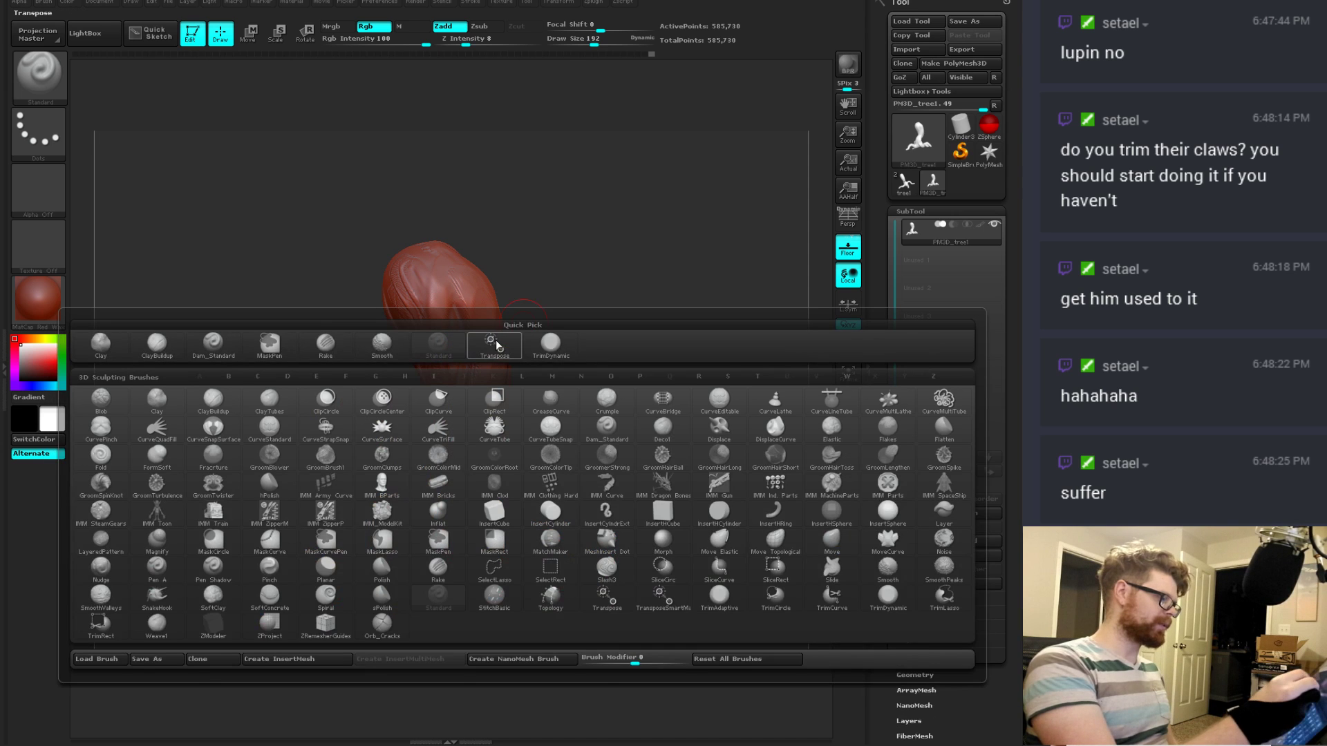
{"action": "left_click", "coordinate": [273, 400]}
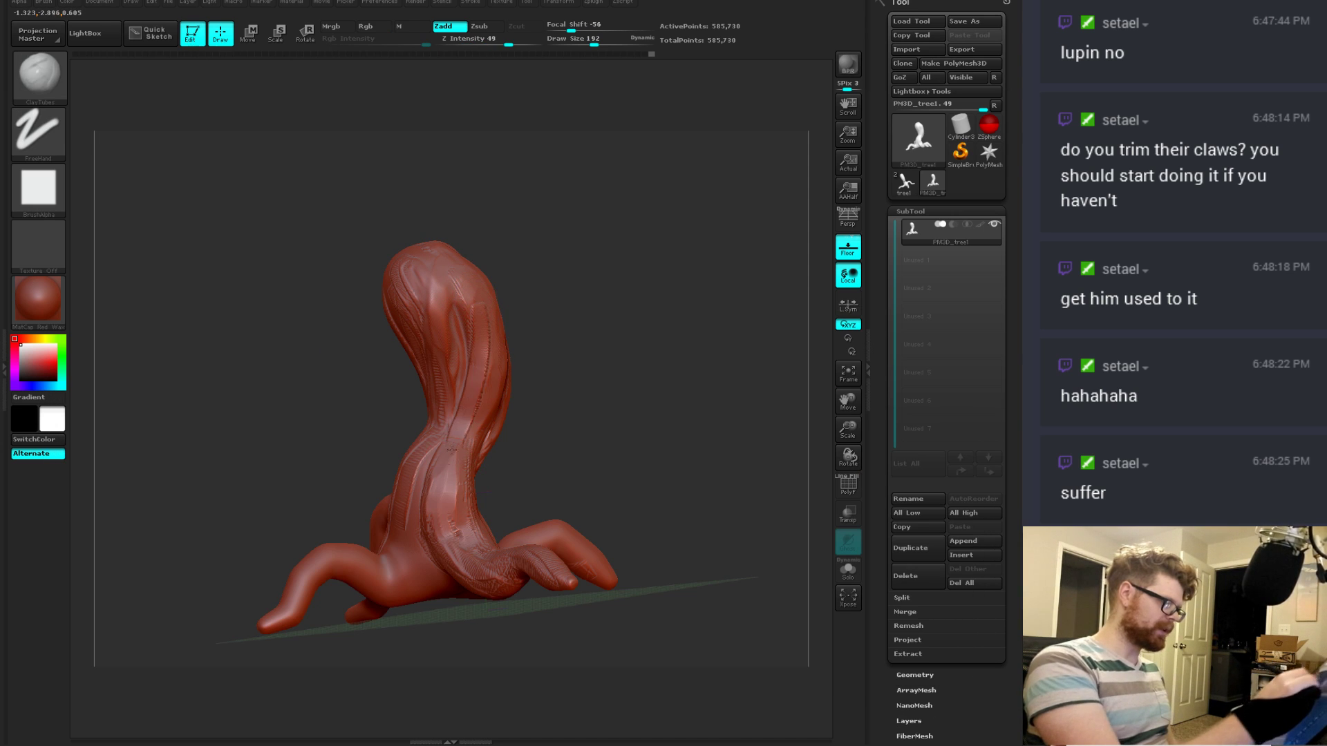
{"action": "left_click_drag", "start_coordinate": [533, 412], "coordinate": [556, 299]}
{"action": "left_click_drag", "start_coordinate": [556, 344], "coordinate": [536, 415]}
{"action": "mouse_move", "coordinate": [555, 317]}
{"action": "left_mouse_down", "text": "shift"}
{"action": "mouse_move", "coordinate": [567, 282]}
{"action": "mouse_move", "coordinate": [610, 317]}
{"action": "mouse_move", "coordinate": [595, 338]}
{"action": "left_mouse_up", "text": "shift"}
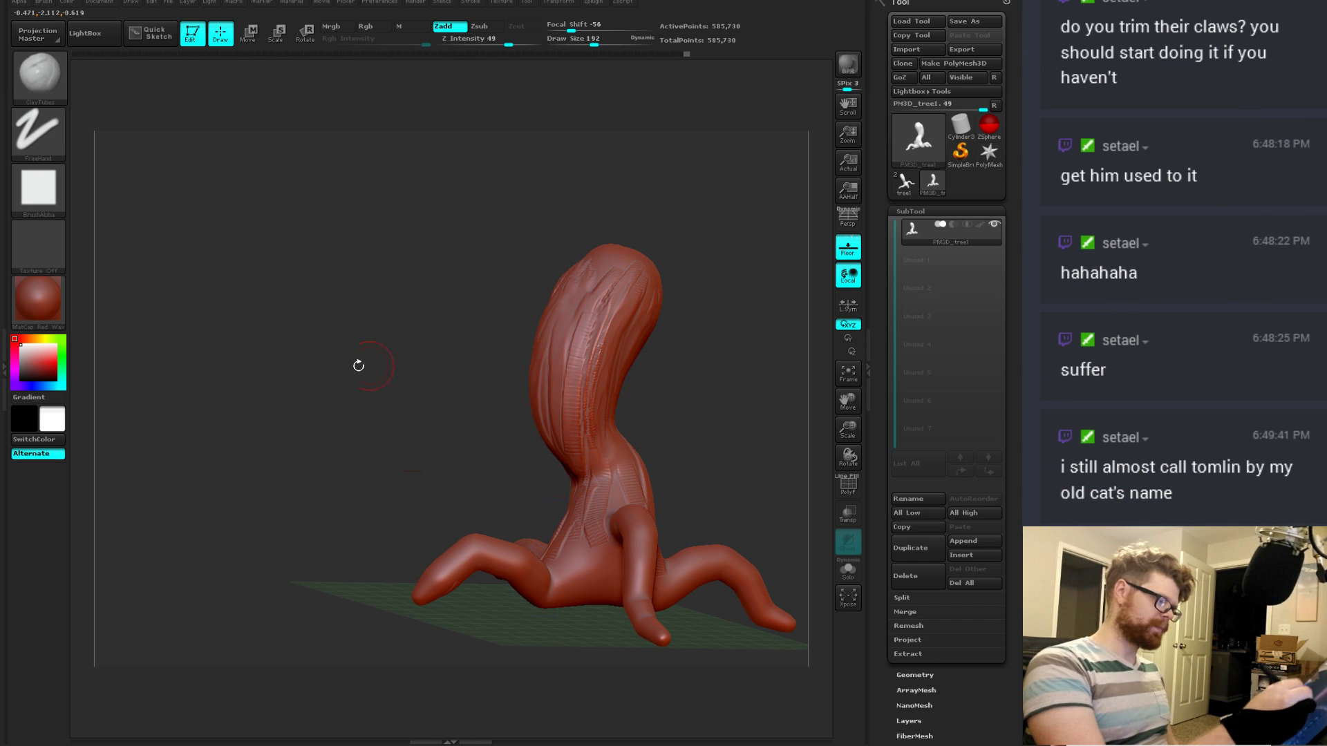
Step: Try the Chalk material on the tree and replace it with MatCap Gray
{"action": "left_click", "coordinate": [38, 298]}
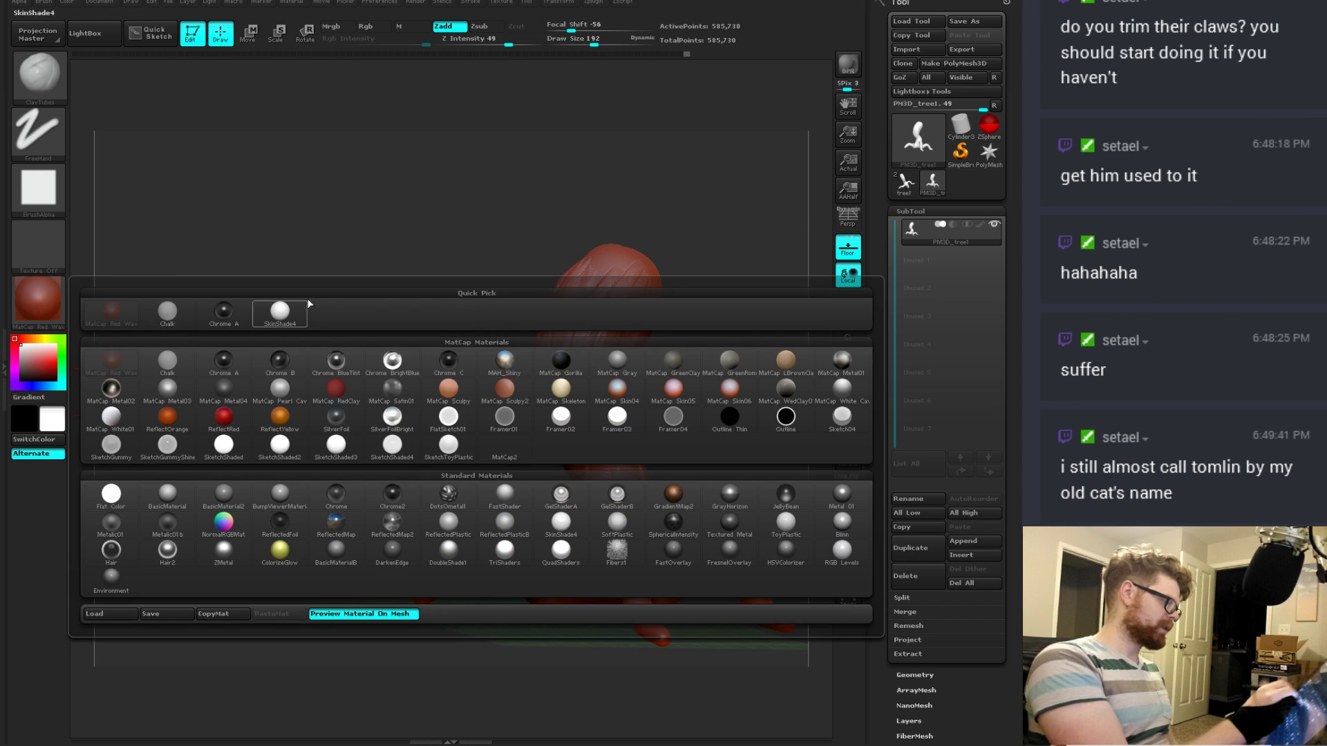
{"action": "left_click", "coordinate": [167, 311]}
{"action": "left_click_drag", "start_coordinate": [438, 500], "coordinate": [643, 398]}
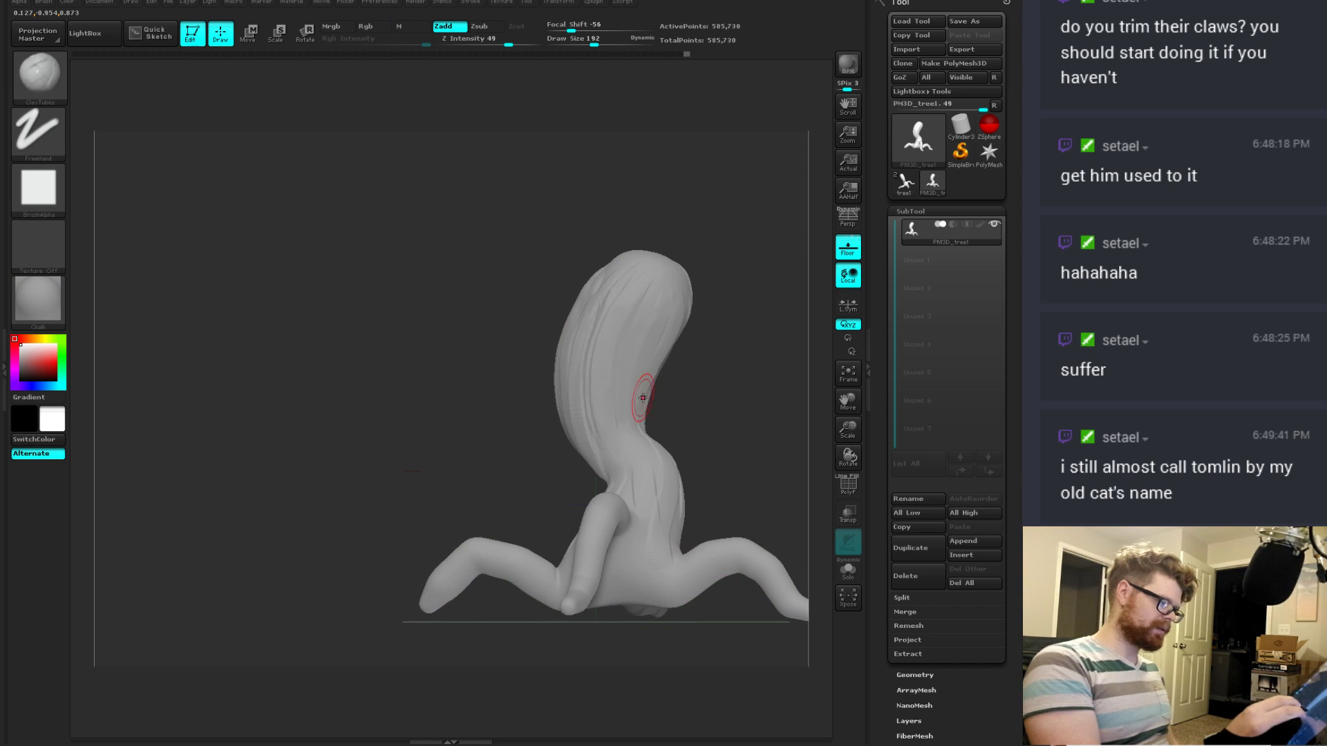
{"action": "left_click", "coordinate": [42, 304]}
{"action": "left_click", "coordinate": [50, 304]}
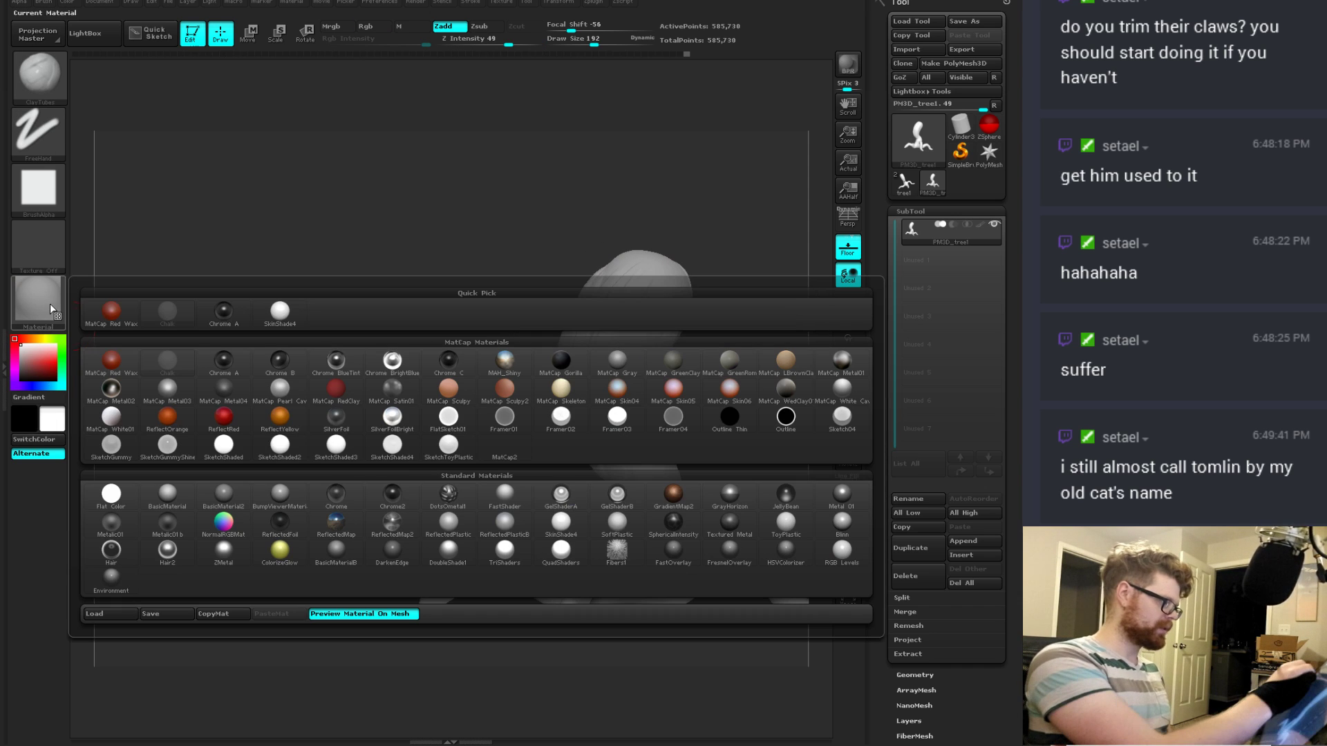
{"action": "left_click", "coordinate": [620, 367]}
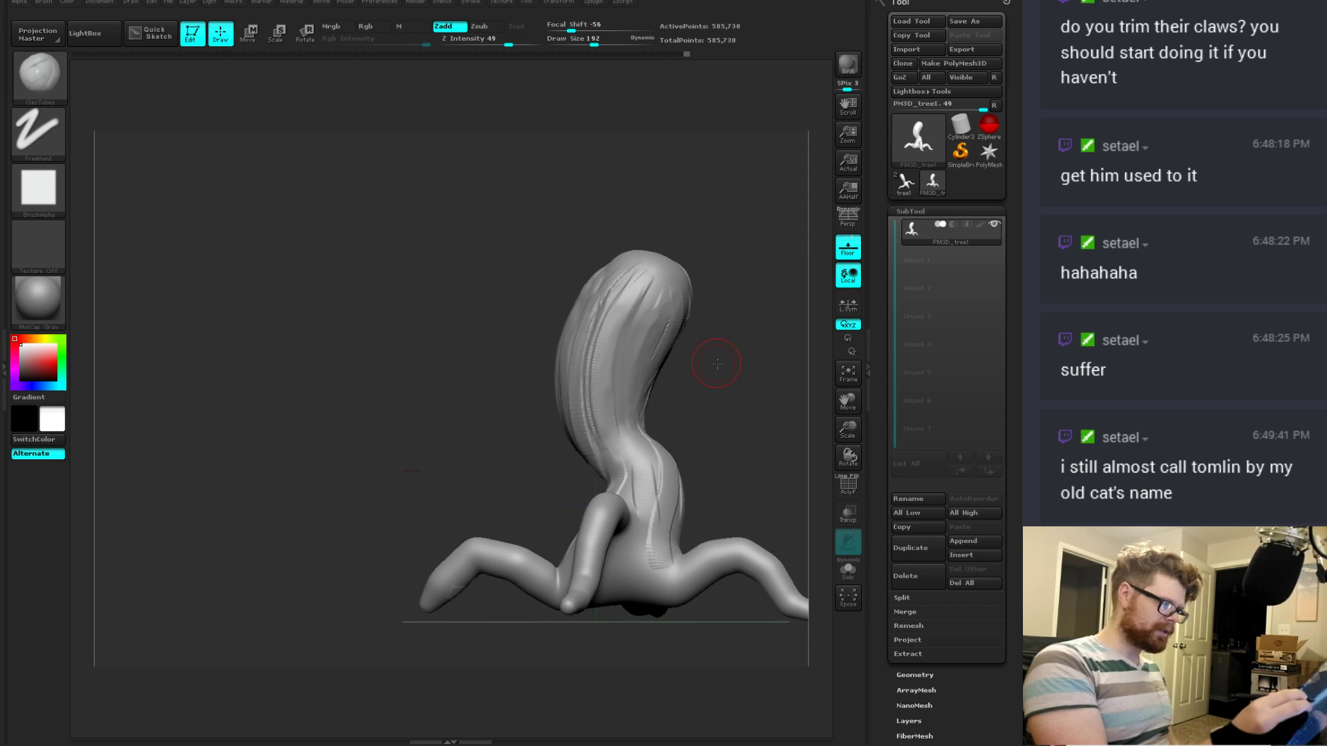
Step: Build up lengthwise bark ridges on the upper trunk, using the ClayBuildup brush at a draw size of 100
{"action": "mouse_move", "coordinate": [711, 361]}
{"action": "left_mouse_down"}
{"action": "mouse_move", "coordinate": [649, 379]}
{"action": "mouse_move", "coordinate": [628, 361]}
{"action": "mouse_move", "coordinate": [646, 352]}
{"action": "mouse_move", "coordinate": [612, 375]}
{"action": "left_mouse_up"}
{"action": "key", "text": "shift"}
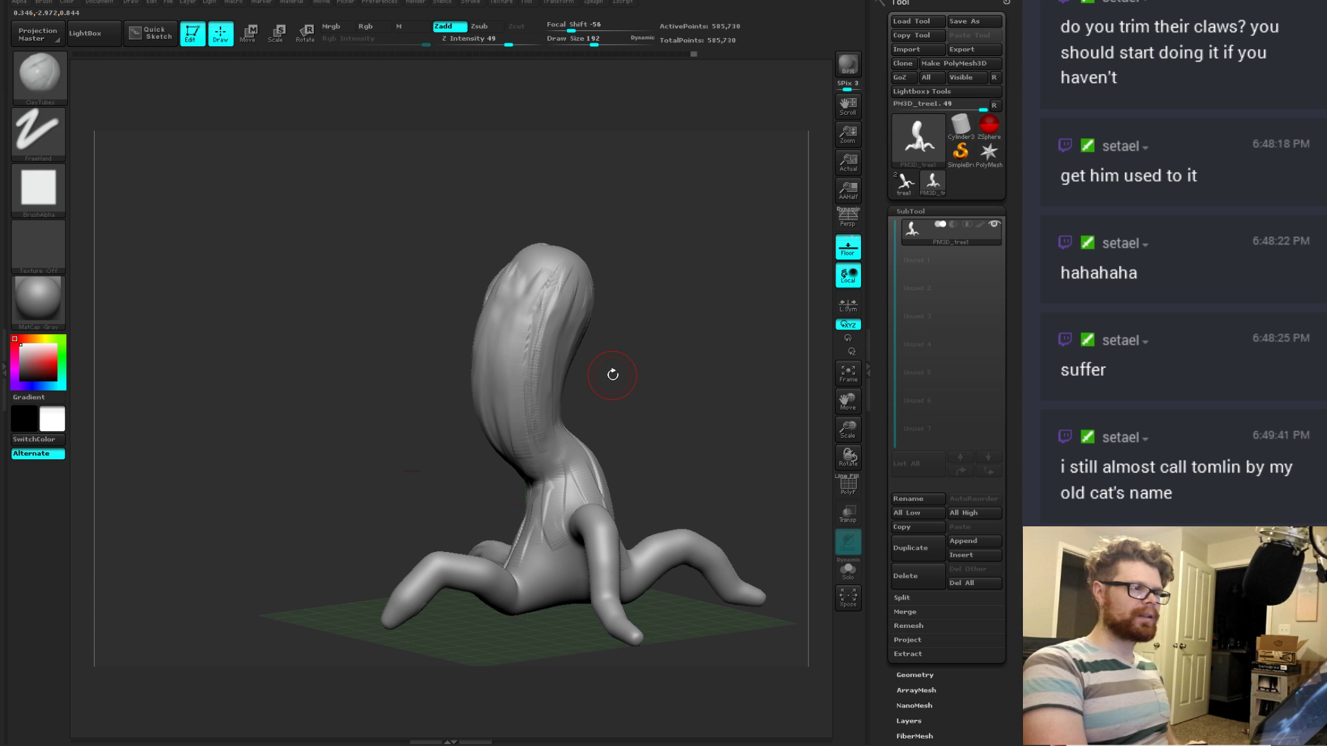
{"action": "left_click_drag", "start_coordinate": [641, 325], "coordinate": [579, 267]}
{"action": "left_click_drag", "start_coordinate": [496, 284], "coordinate": [486, 383]}
{"action": "mouse_move", "coordinate": [603, 360]}
{"action": "left_mouse_down"}
{"action": "mouse_move", "coordinate": [547, 295]}
{"action": "mouse_move", "coordinate": [488, 440]}
{"action": "left_mouse_up"}
{"action": "key", "text": "b"}
{"action": "key", "text": "c"}
{"action": "key", "text": "b"}
{"action": "mouse_move", "coordinate": [508, 319]}
{"action": "left_mouse_down"}
{"action": "mouse_move", "coordinate": [500, 402]}
{"action": "mouse_move", "coordinate": [508, 381]}
{"action": "left_mouse_up"}
{"action": "left_click_drag", "start_coordinate": [528, 297], "coordinate": [494, 417]}
{"action": "left_click_drag", "start_coordinate": [588, 391], "coordinate": [636, 409]}
Step: Build up bark ridges from the trunk's bend down to its flared base and smooth them
{"action": "mouse_move", "coordinate": [523, 459]}
{"action": "left_mouse_down"}
{"action": "mouse_move", "coordinate": [530, 501]}
{"action": "mouse_move", "coordinate": [558, 539]}
{"action": "left_mouse_up"}
{"action": "left_click_drag", "start_coordinate": [627, 443], "coordinate": [590, 417]}
{"action": "mouse_move", "coordinate": [523, 496]}
{"action": "left_mouse_down"}
{"action": "mouse_move", "coordinate": [522, 485]}
{"action": "mouse_move", "coordinate": [527, 539]}
{"action": "left_mouse_up"}
{"action": "mouse_move", "coordinate": [535, 503]}
{"action": "left_mouse_down"}
{"action": "mouse_move", "coordinate": [567, 561]}
{"action": "mouse_move", "coordinate": [569, 524]}
{"action": "mouse_move", "coordinate": [586, 548]}
{"action": "left_mouse_up"}
{"action": "left_click_drag", "start_coordinate": [666, 408], "coordinate": [644, 419]}
{"action": "left_click_drag", "start_coordinate": [545, 483], "coordinate": [566, 541]}
{"action": "left_click_drag", "start_coordinate": [627, 432], "coordinate": [692, 442]}
{"action": "key", "text": "shift"}
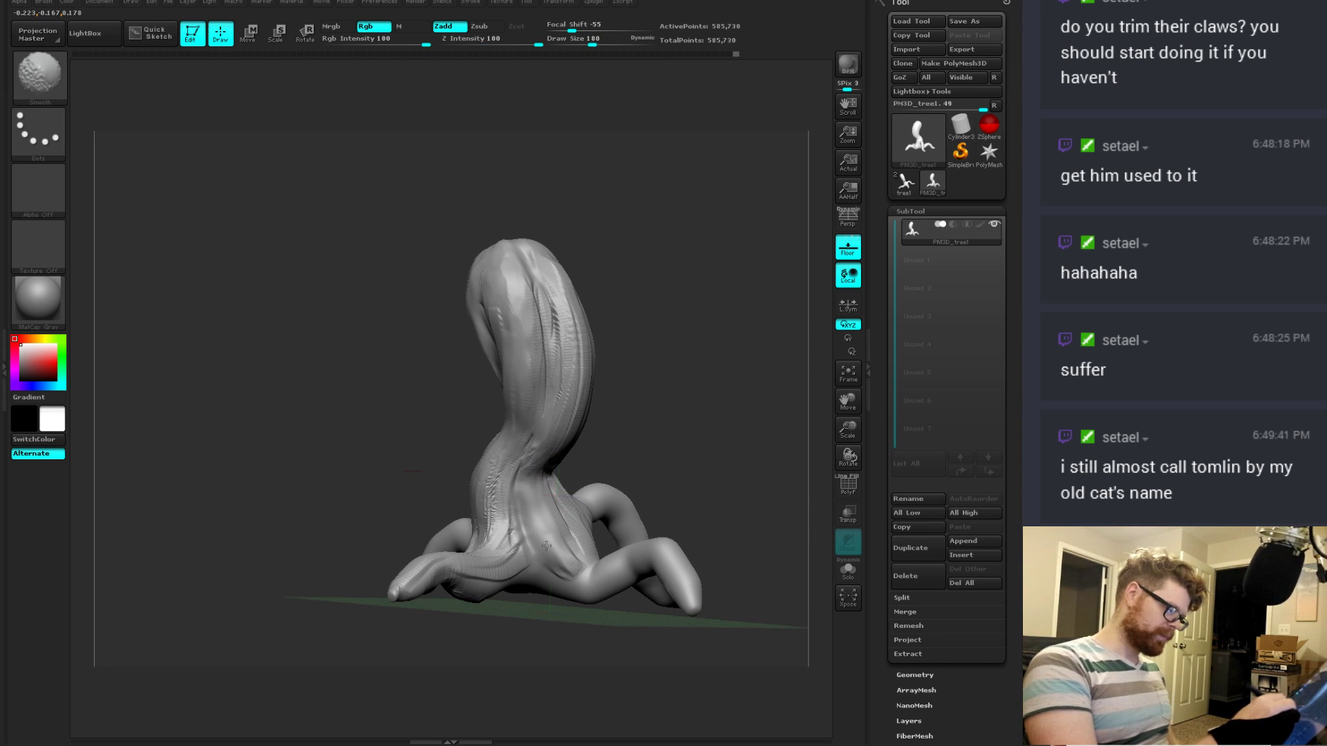
{"action": "left_click_drag", "start_coordinate": [545, 545], "coordinate": [495, 496], "text": "shift"}
Step: Add long bark ridges down the upper trunk and over the bend, working around the trunk's other sides
{"action": "left_click_drag", "start_coordinate": [548, 408], "coordinate": [534, 481], "text": "shift"}
{"action": "left_click_drag", "start_coordinate": [552, 297], "coordinate": [551, 391], "text": "shift"}
{"action": "left_click_drag", "start_coordinate": [639, 407], "coordinate": [753, 411]}
{"action": "left_click_drag", "start_coordinate": [571, 378], "coordinate": [546, 438], "text": "shift"}
{"action": "left_click_drag", "start_coordinate": [691, 421], "coordinate": [625, 420]}
{"action": "left_click_drag", "start_coordinate": [576, 304], "coordinate": [528, 436]}
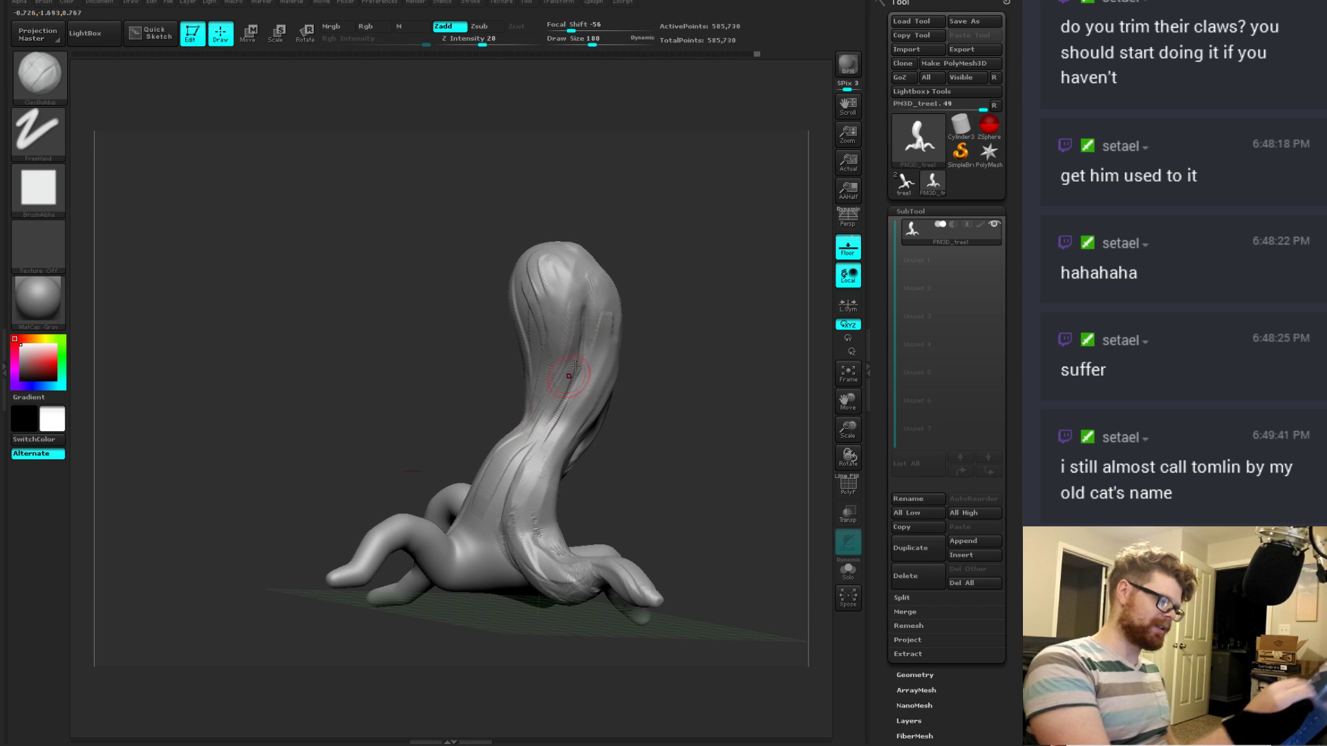
{"action": "key", "text": "shift"}
{"action": "left_click_drag", "start_coordinate": [639, 415], "coordinate": [681, 408]}
{"action": "left_click_drag", "start_coordinate": [579, 268], "coordinate": [523, 449]}
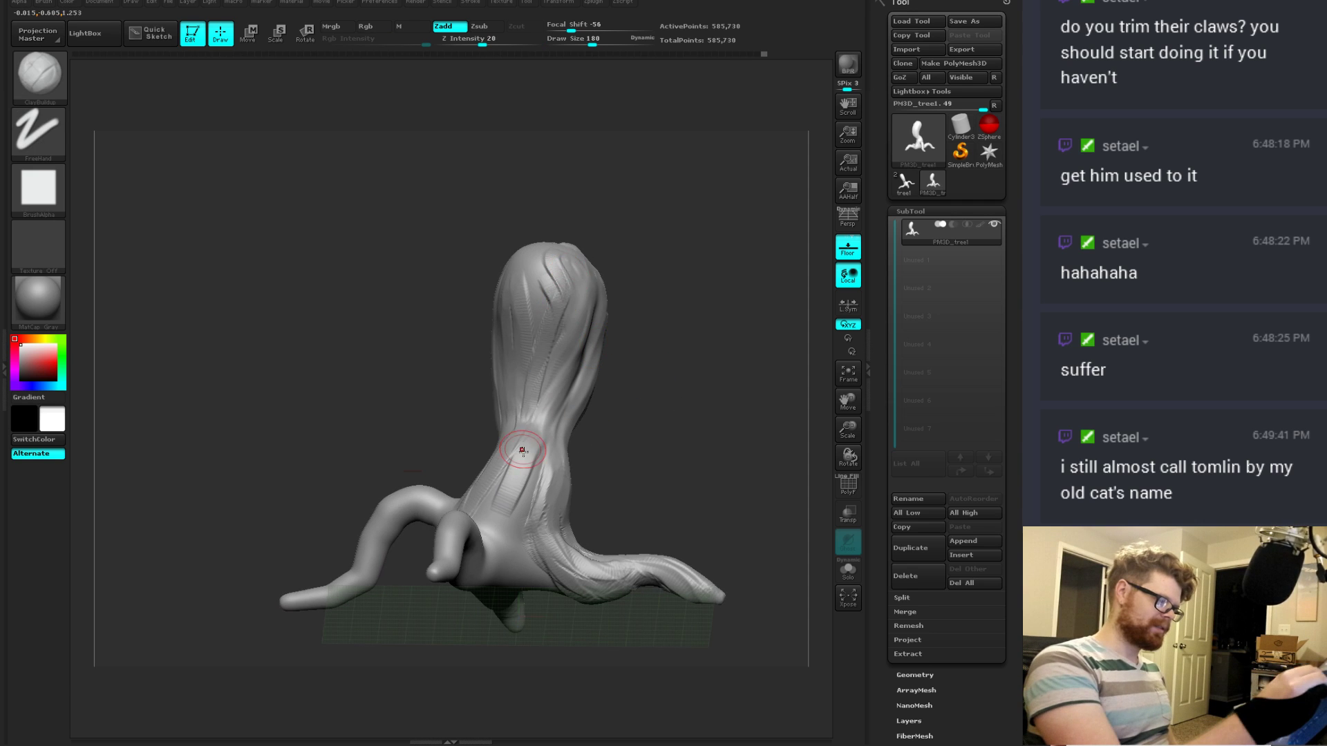
{"action": "mouse_move", "coordinate": [603, 398]}
{"action": "left_mouse_down"}
{"action": "mouse_move", "coordinate": [600, 456]}
{"action": "mouse_move", "coordinate": [450, 528]}
{"action": "left_mouse_up"}
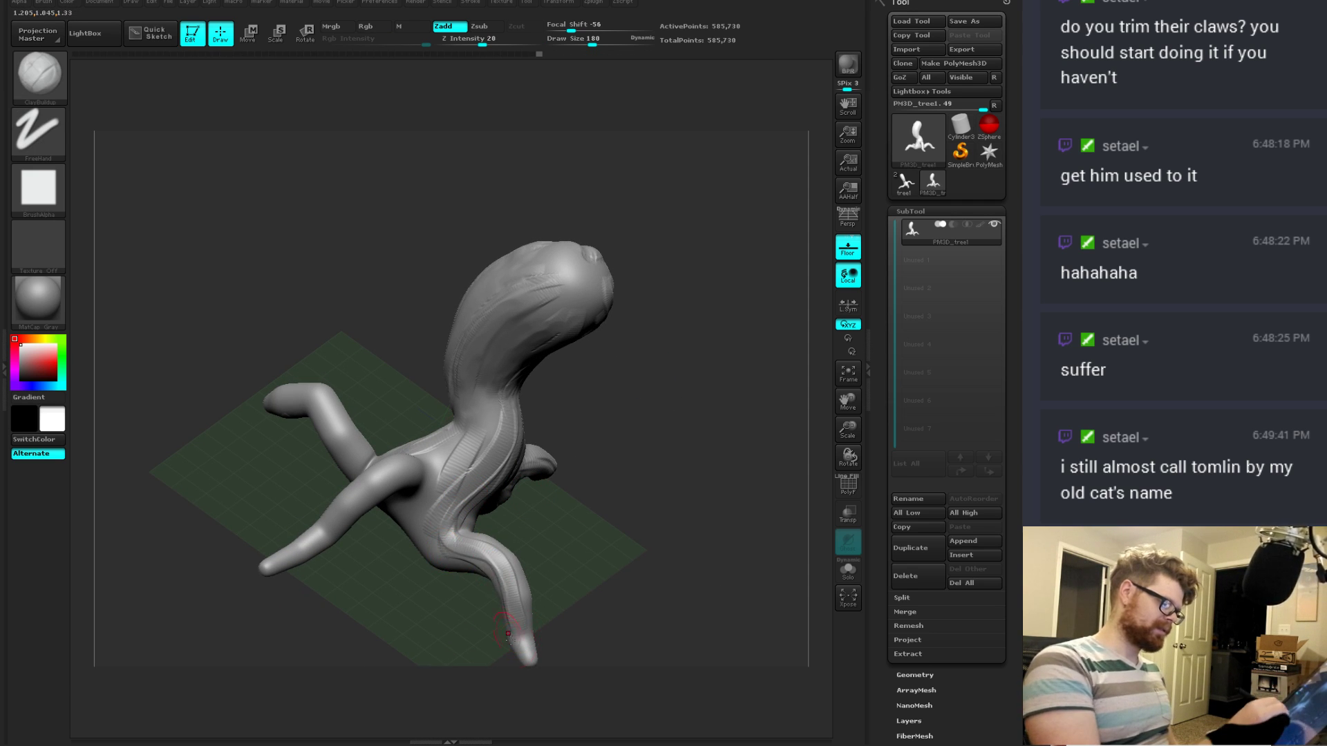
Step: Hide the floor grid so the underside of the roots can be seen
{"action": "left_click_drag", "start_coordinate": [552, 553], "coordinate": [504, 445]}
{"action": "left_click", "coordinate": [847, 248]}
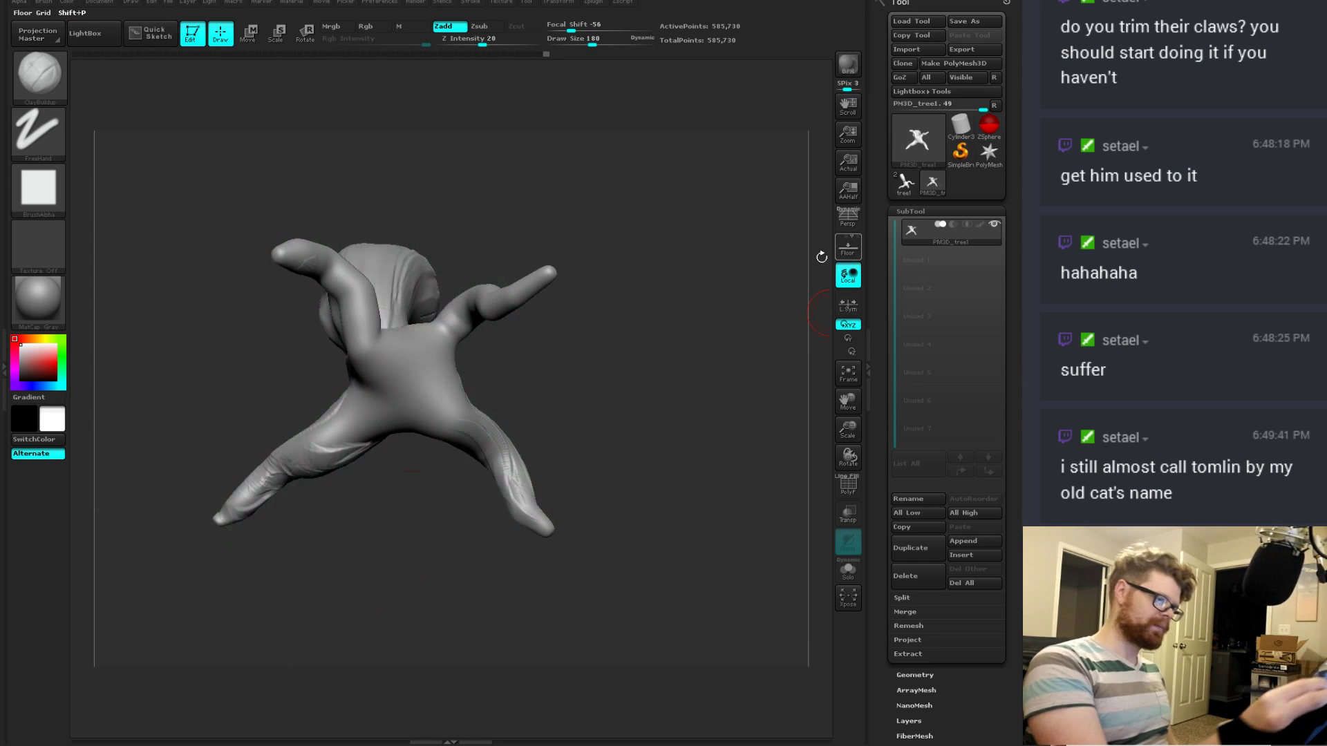
{"action": "mouse_move", "coordinate": [664, 408]}
{"action": "left_mouse_down"}
{"action": "mouse_move", "coordinate": [662, 470]}
{"action": "mouse_move", "coordinate": [635, 496]}
{"action": "mouse_move", "coordinate": [630, 529]}
{"action": "left_mouse_up"}
Step: Extend the bark ridges from the trunk's base onto the smooth roots, covering their tops and undersides
{"action": "left_click_drag", "start_coordinate": [396, 380], "coordinate": [409, 437]}
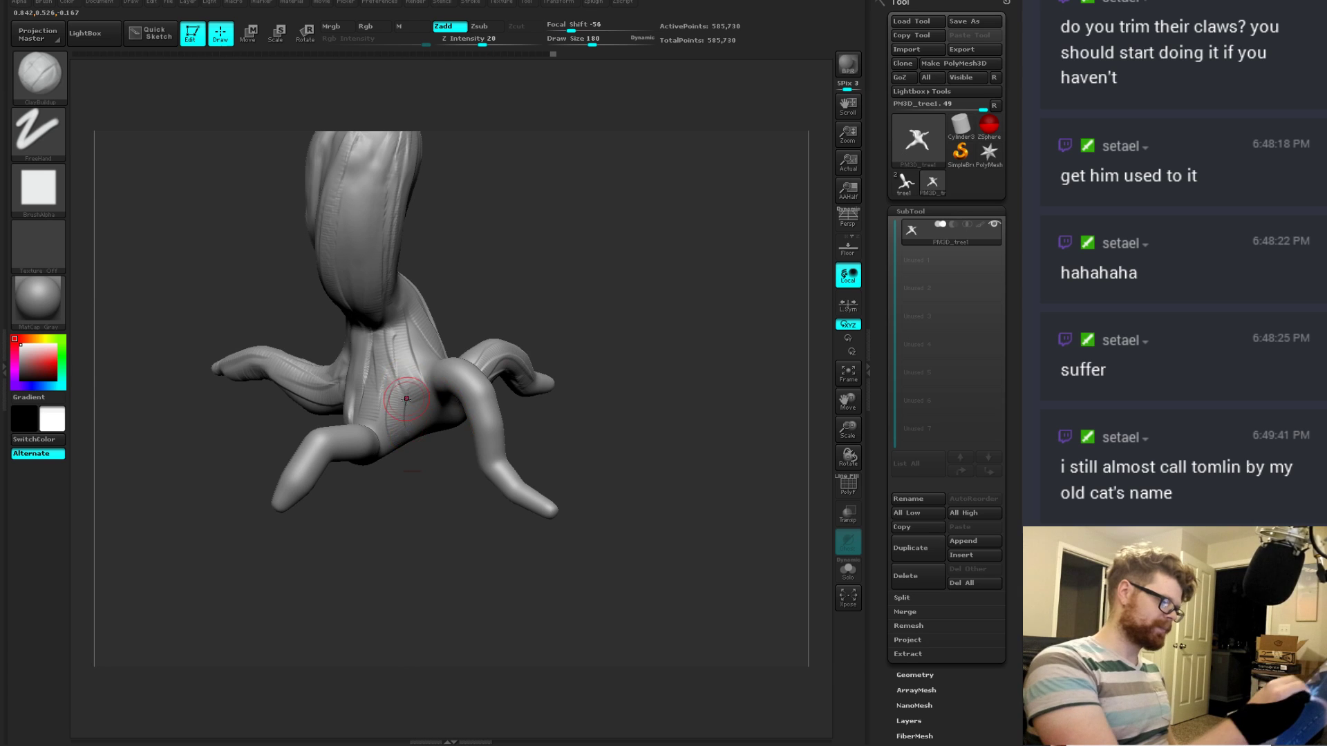
{"action": "mouse_move", "coordinate": [516, 440]}
{"action": "left_mouse_down"}
{"action": "mouse_move", "coordinate": [564, 449]}
{"action": "mouse_move", "coordinate": [546, 487]}
{"action": "left_mouse_up"}
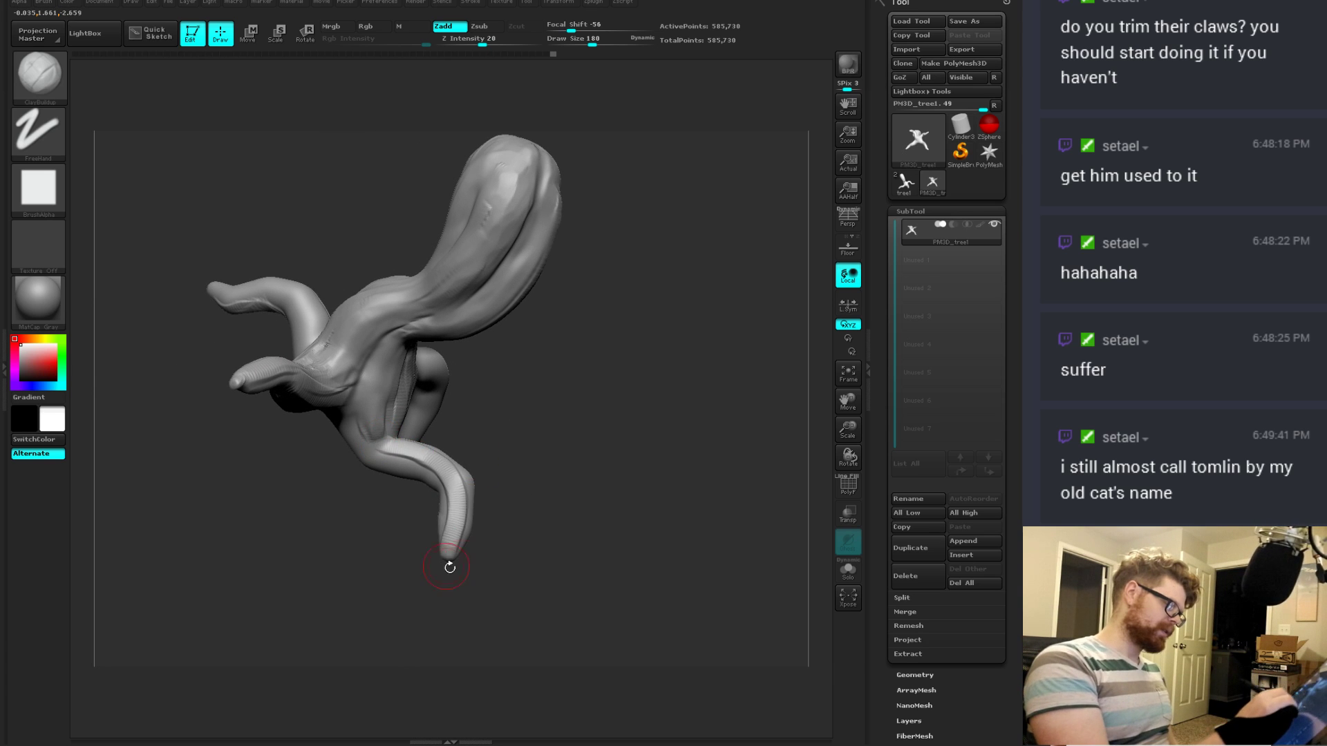
{"action": "left_click_drag", "start_coordinate": [449, 566], "coordinate": [434, 521]}
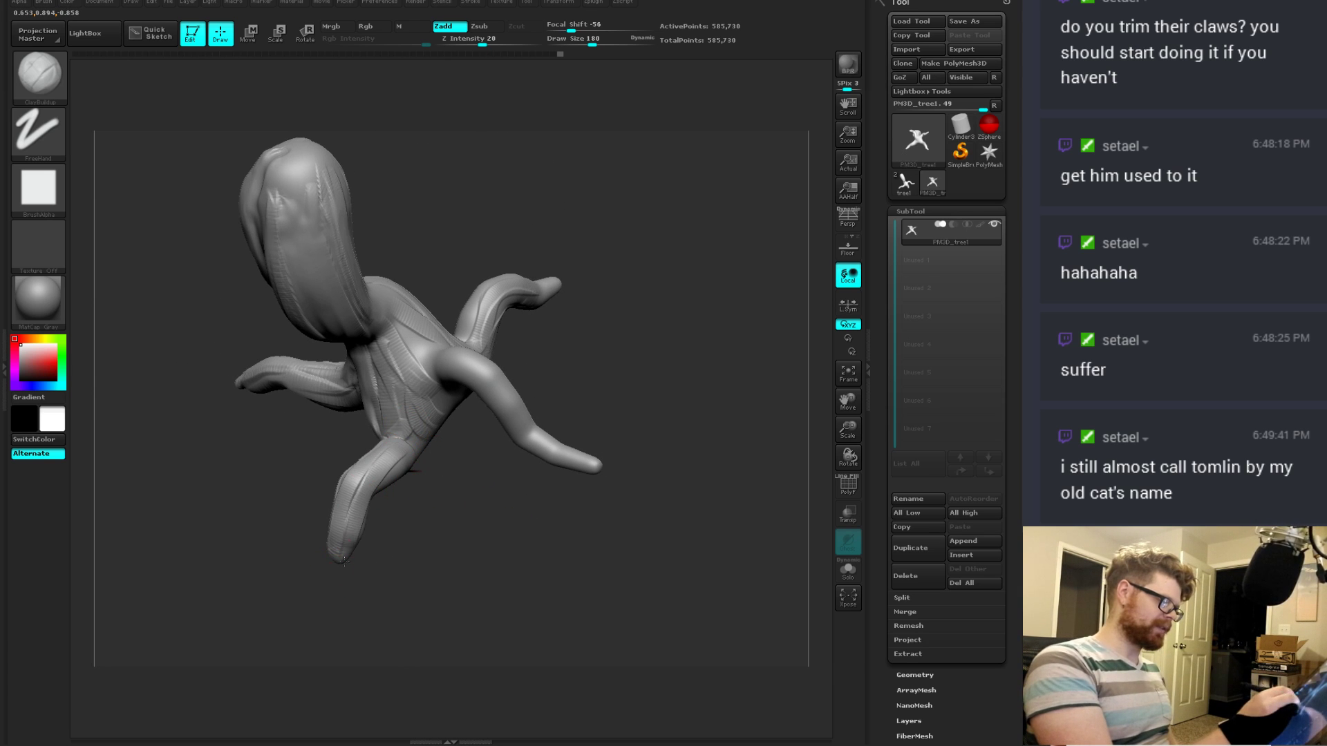
{"action": "mouse_move", "coordinate": [412, 571]}
{"action": "left_mouse_down"}
{"action": "mouse_move", "coordinate": [428, 461]}
{"action": "mouse_move", "coordinate": [346, 520]}
{"action": "mouse_move", "coordinate": [402, 547]}
{"action": "mouse_move", "coordinate": [388, 518]}
{"action": "left_mouse_up"}
{"action": "mouse_move", "coordinate": [432, 470]}
{"action": "left_mouse_down"}
{"action": "mouse_move", "coordinate": [397, 476]}
{"action": "mouse_move", "coordinate": [347, 519]}
{"action": "left_mouse_up"}
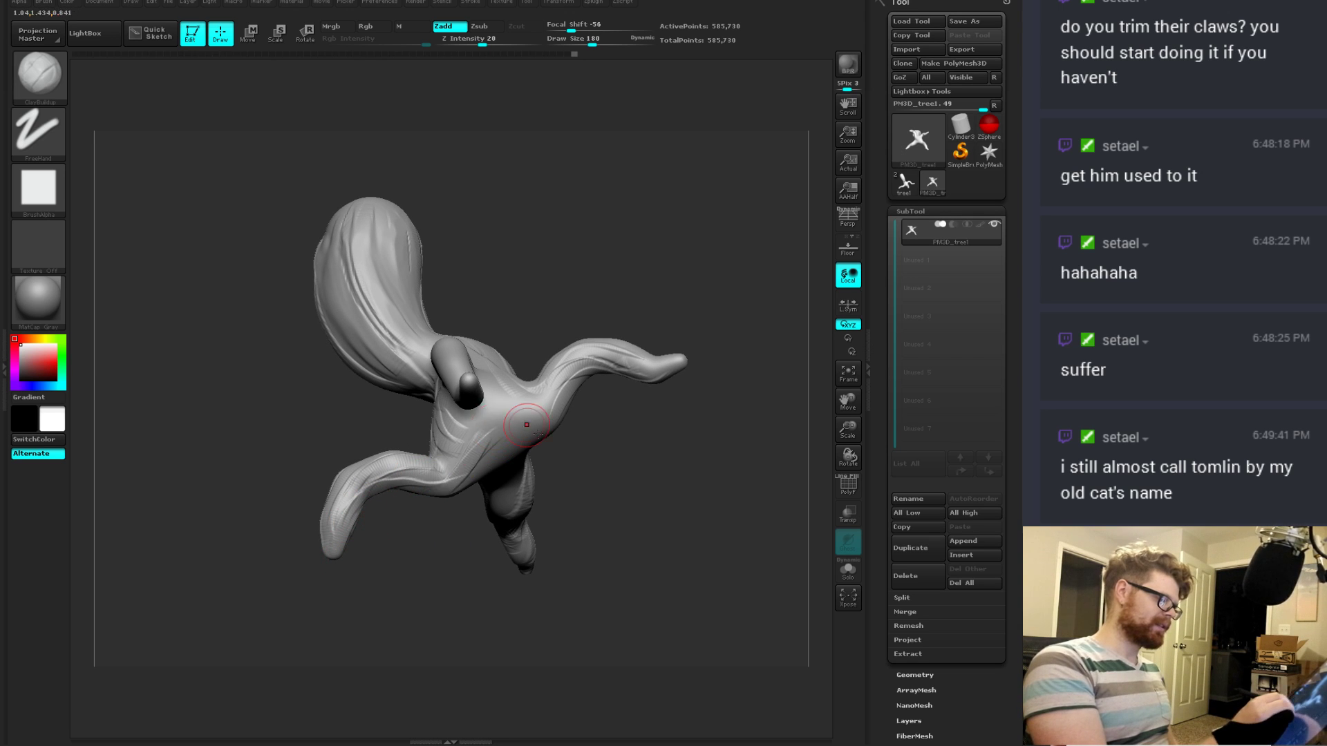
{"action": "mouse_move", "coordinate": [525, 413]}
{"action": "left_mouse_down"}
{"action": "mouse_move", "coordinate": [447, 396]}
{"action": "mouse_move", "coordinate": [496, 457]}
{"action": "left_mouse_up"}
{"action": "left_click_drag", "start_coordinate": [484, 553], "coordinate": [479, 477]}
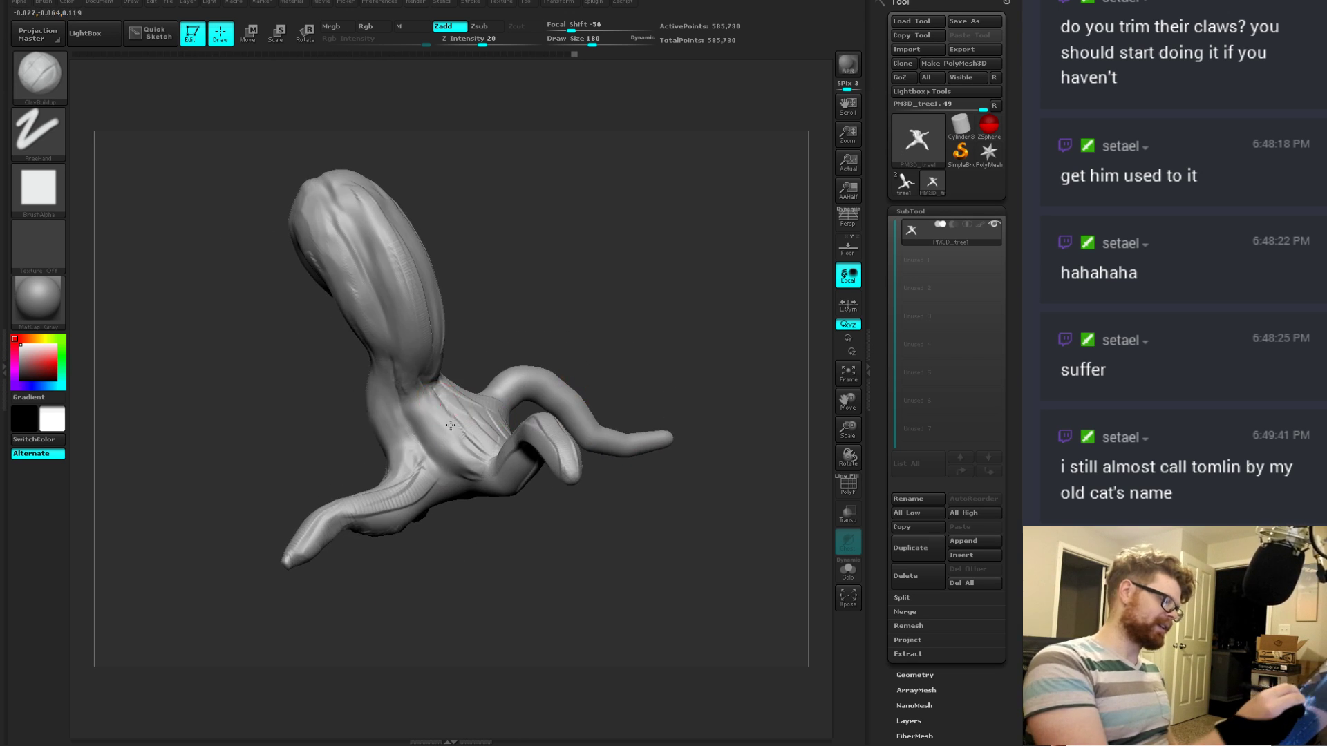
{"action": "left_click_drag", "start_coordinate": [445, 413], "coordinate": [468, 445]}
Step: Save the tool over the existing tree.ZTL file in the 22 - tree folder
{"action": "left_click", "coordinate": [967, 22]}
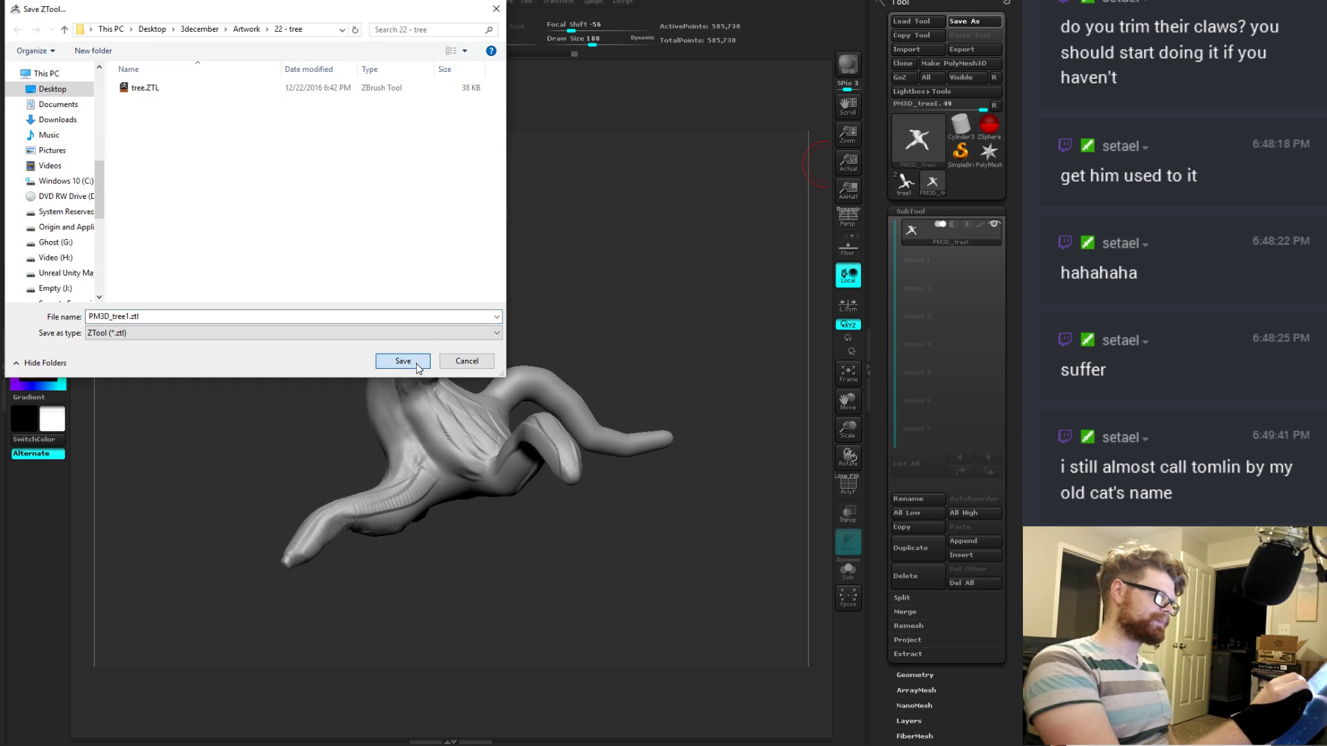
{"action": "left_click", "coordinate": [200, 88]}
{"action": "left_click", "coordinate": [406, 361]}
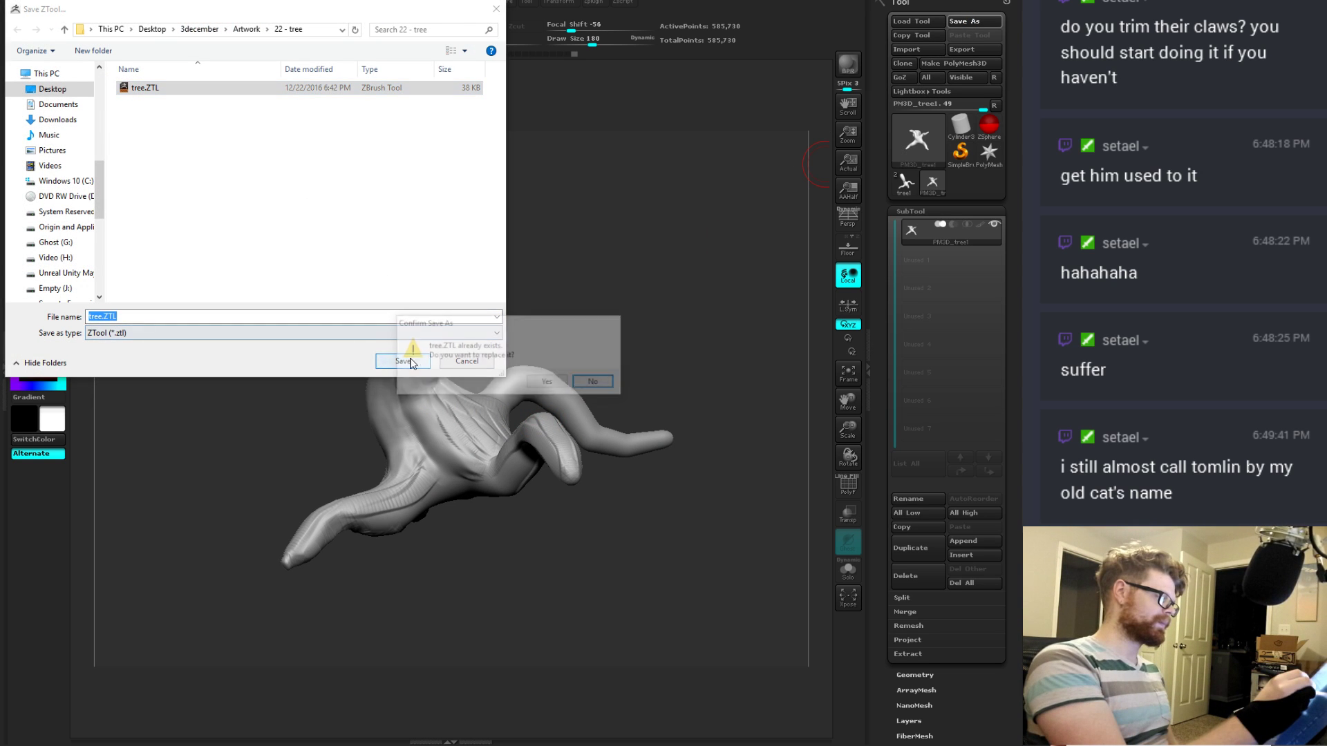
{"action": "left_click", "coordinate": [531, 378]}
Step: Build up clay on the ridged root and smooth the lower trunk above it
{"action": "left_click_drag", "start_coordinate": [656, 374], "coordinate": [634, 379]}
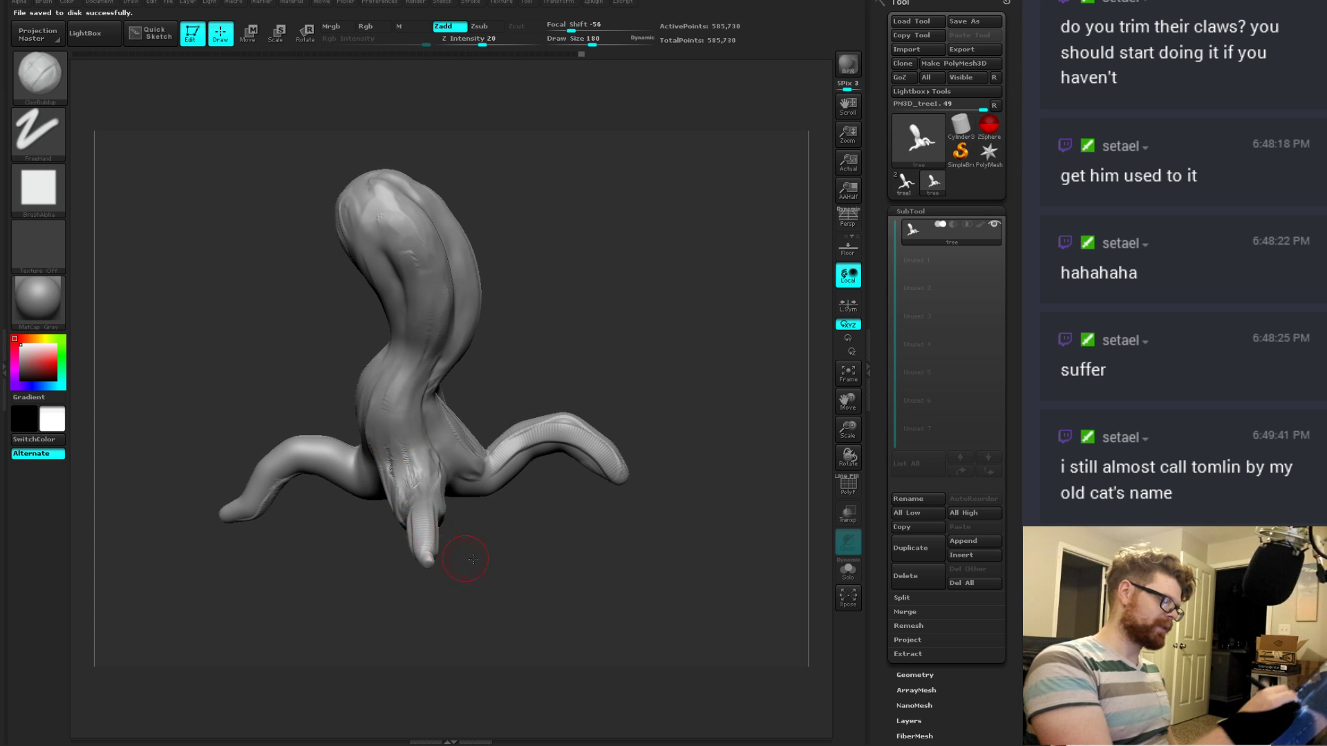
{"action": "left_click_drag", "start_coordinate": [459, 553], "coordinate": [413, 463]}
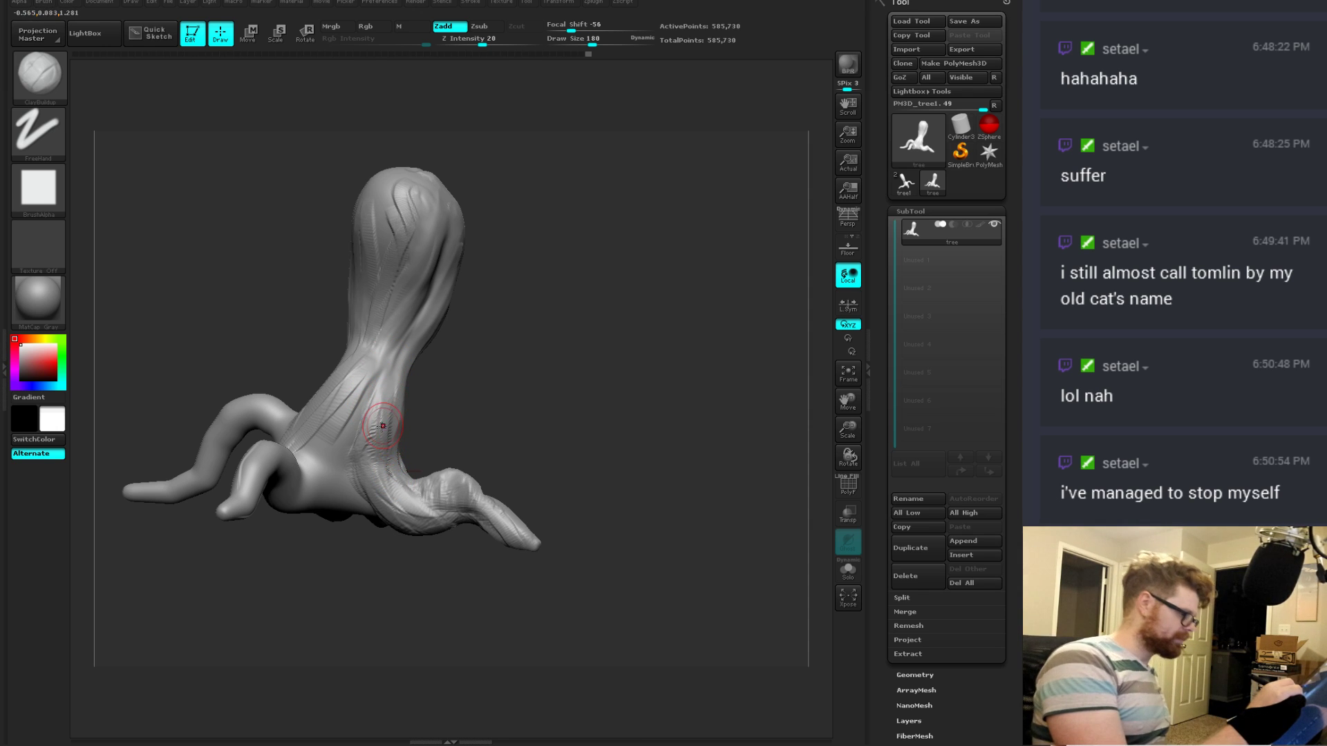
{"action": "key", "text": "shift"}
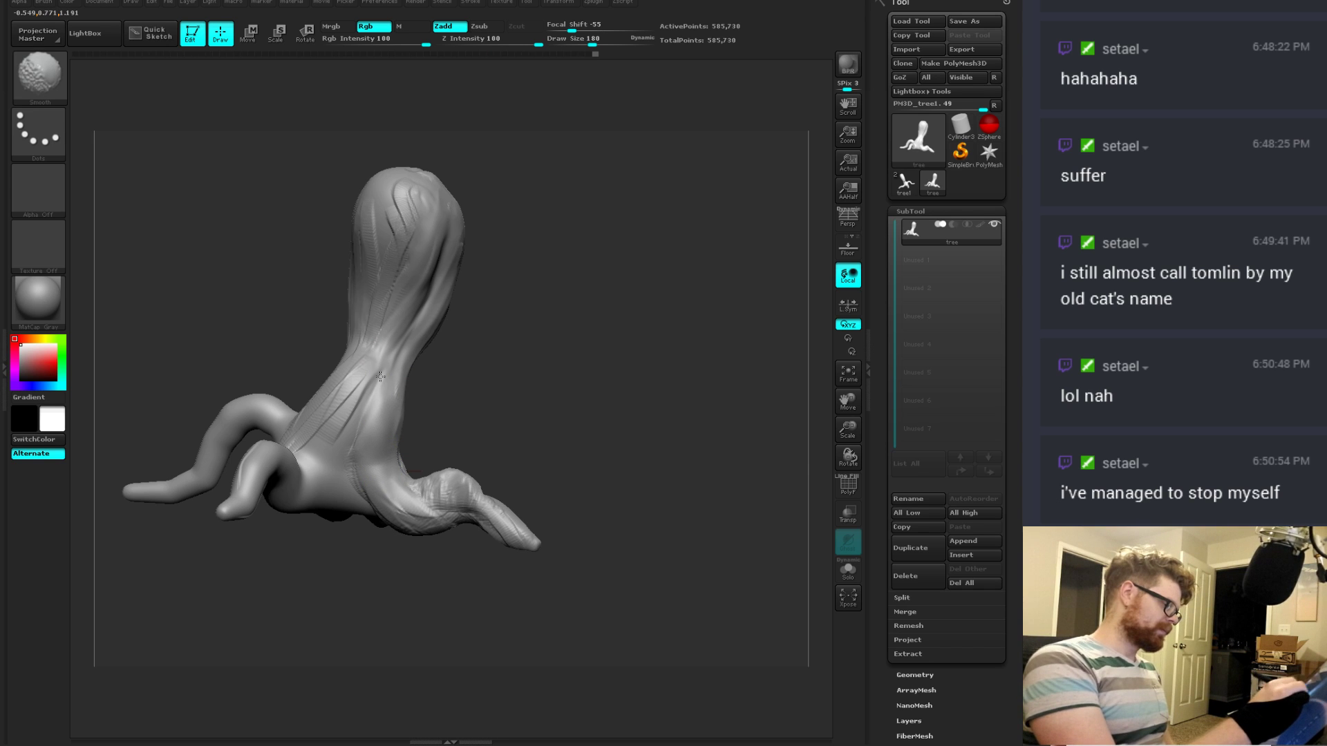
Step: Try a stroke down the lower trunk from the bend and undo it
{"action": "left_click_drag", "start_coordinate": [304, 276], "coordinate": [400, 256]}
{"action": "left_click_drag", "start_coordinate": [374, 377], "coordinate": [321, 450]}
{"action": "key", "text": "ctrl+z"}
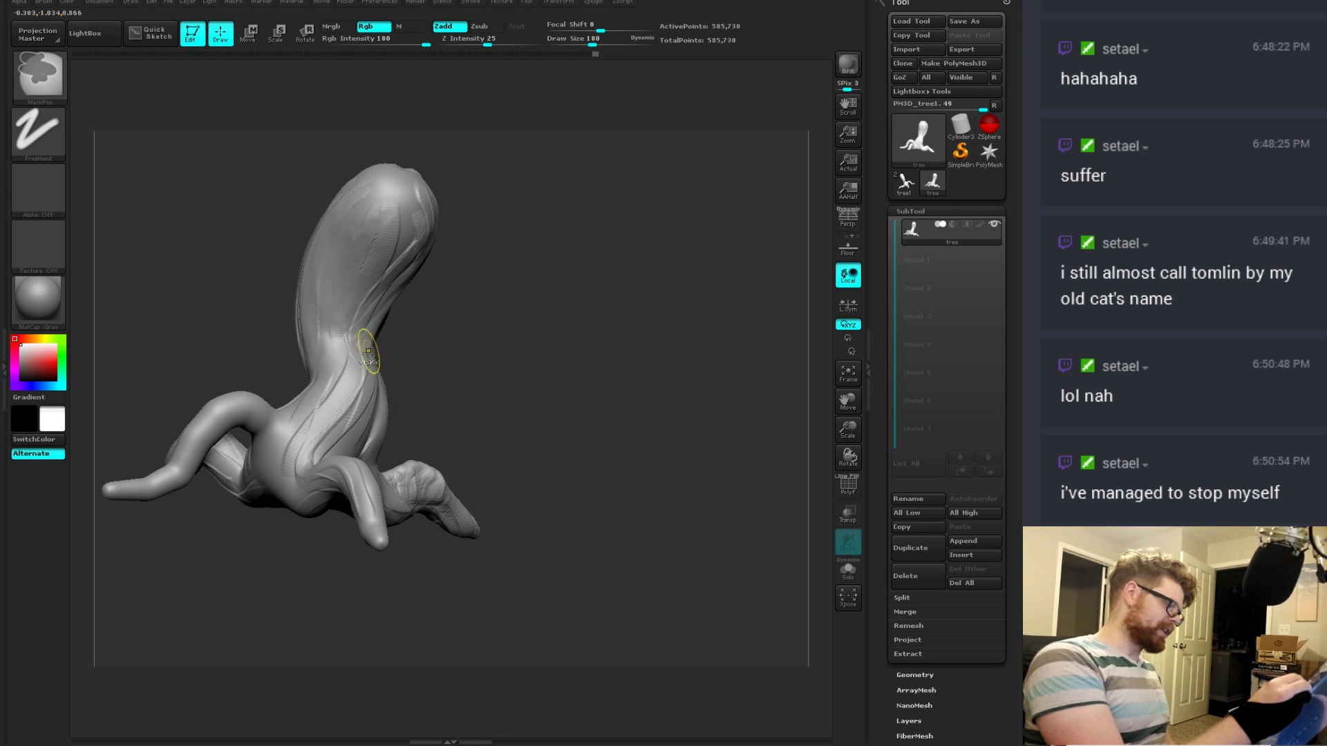
Step: Build up clay along the lower trunk and smooth it where it flows into the root
{"action": "left_click_drag", "start_coordinate": [368, 354], "coordinate": [320, 445]}
{"action": "mouse_move", "coordinate": [477, 415]}
{"action": "left_mouse_down"}
{"action": "mouse_move", "coordinate": [404, 398]}
{"action": "mouse_move", "coordinate": [331, 463]}
{"action": "left_mouse_up"}
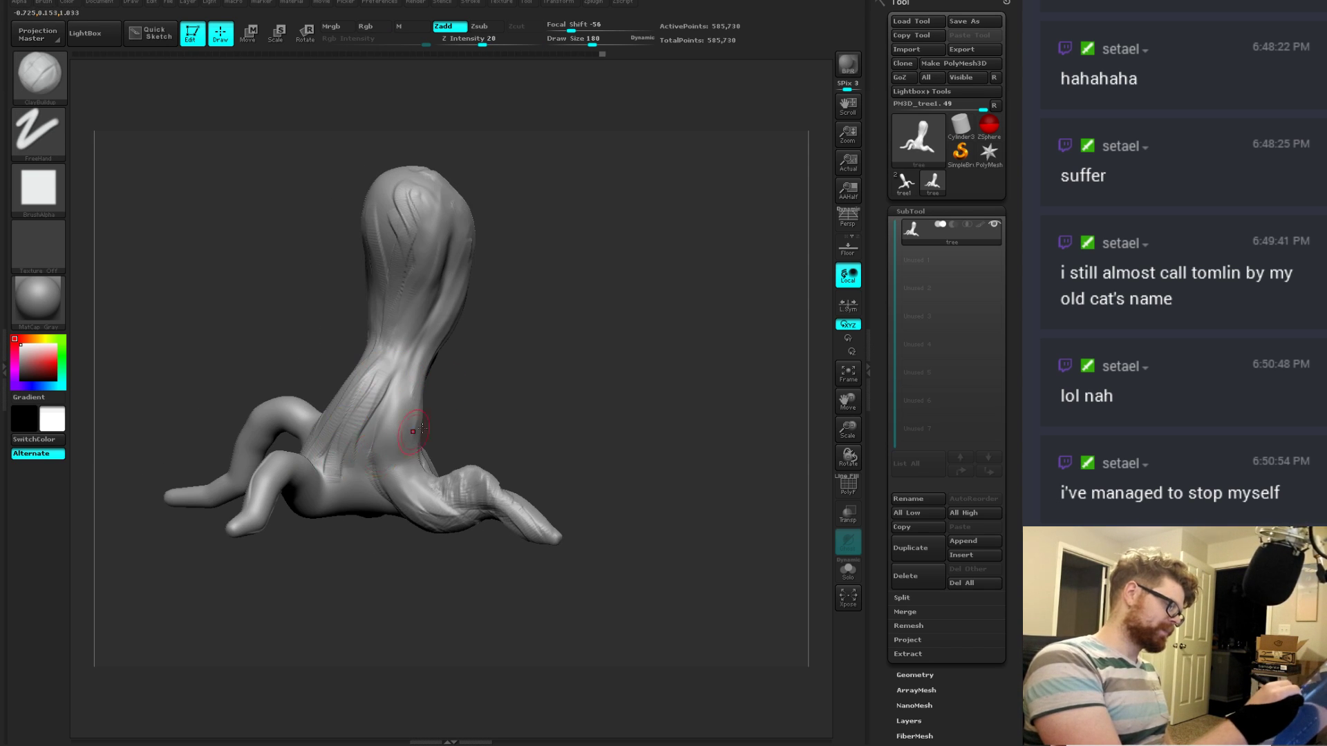
{"action": "left_click_drag", "start_coordinate": [422, 428], "coordinate": [370, 388]}
{"action": "key", "text": "shift"}
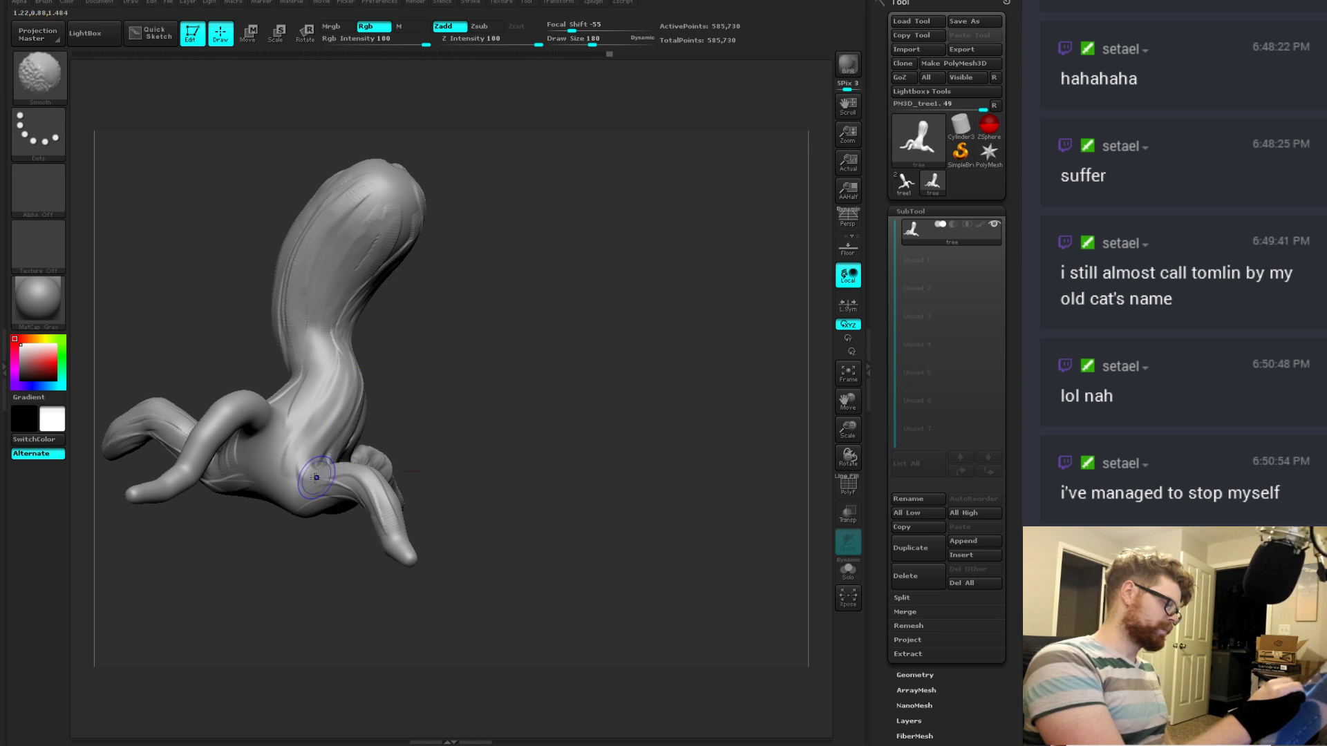
{"action": "mouse_move", "coordinate": [326, 476]}
{"action": "left_mouse_down"}
{"action": "mouse_move", "coordinate": [372, 488]}
{"action": "mouse_move", "coordinate": [405, 557]}
{"action": "mouse_move", "coordinate": [525, 539]}
{"action": "mouse_move", "coordinate": [539, 521]}
{"action": "mouse_move", "coordinate": [568, 553]}
{"action": "mouse_move", "coordinate": [655, 501]}
{"action": "mouse_move", "coordinate": [617, 406]}
{"action": "mouse_move", "coordinate": [622, 424]}
{"action": "mouse_move", "coordinate": [756, 417]}
{"action": "mouse_move", "coordinate": [573, 484]}
{"action": "mouse_move", "coordinate": [369, 496]}
{"action": "mouse_move", "coordinate": [459, 551]}
{"action": "mouse_move", "coordinate": [644, 548]}
{"action": "mouse_move", "coordinate": [767, 494]}
{"action": "mouse_move", "coordinate": [644, 475]}
{"action": "mouse_move", "coordinate": [646, 507]}
{"action": "left_mouse_up"}
Step: Pull the roots into shape with the SnakeHook brush at a draw size of 232
{"action": "key", "text": "b"}
{"action": "key", "text": "s"}
{"action": "key", "text": "h"}
{"action": "key", "text": "space"}
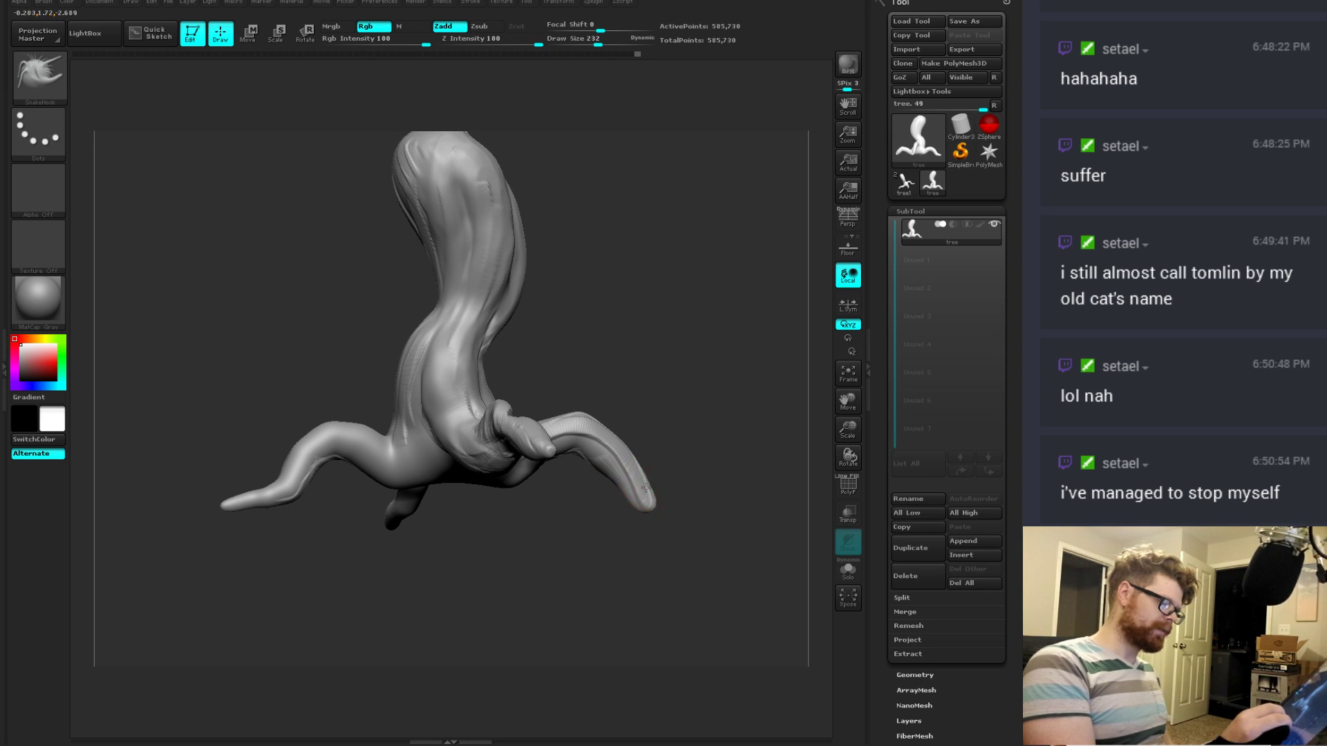
{"action": "mouse_move", "coordinate": [758, 504]}
{"action": "left_mouse_down"}
{"action": "mouse_move", "coordinate": [634, 488]}
{"action": "mouse_move", "coordinate": [516, 594]}
{"action": "mouse_move", "coordinate": [565, 617]}
{"action": "mouse_move", "coordinate": [590, 523]}
{"action": "mouse_move", "coordinate": [634, 487]}
{"action": "left_mouse_up"}
Step: Build up bark clay along one root with the ClayBuildup brush
{"action": "key", "text": "b"}
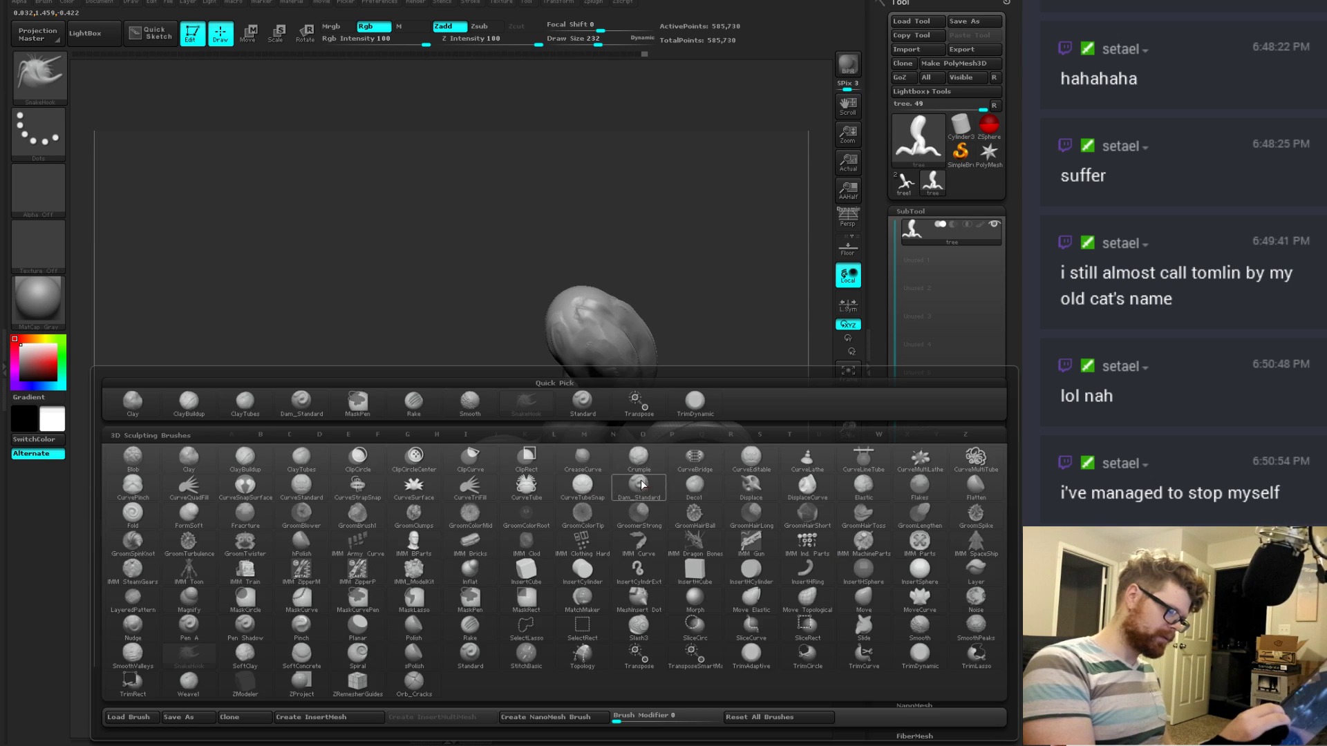
{"action": "key", "text": "c"}
{"action": "key", "text": "b"}
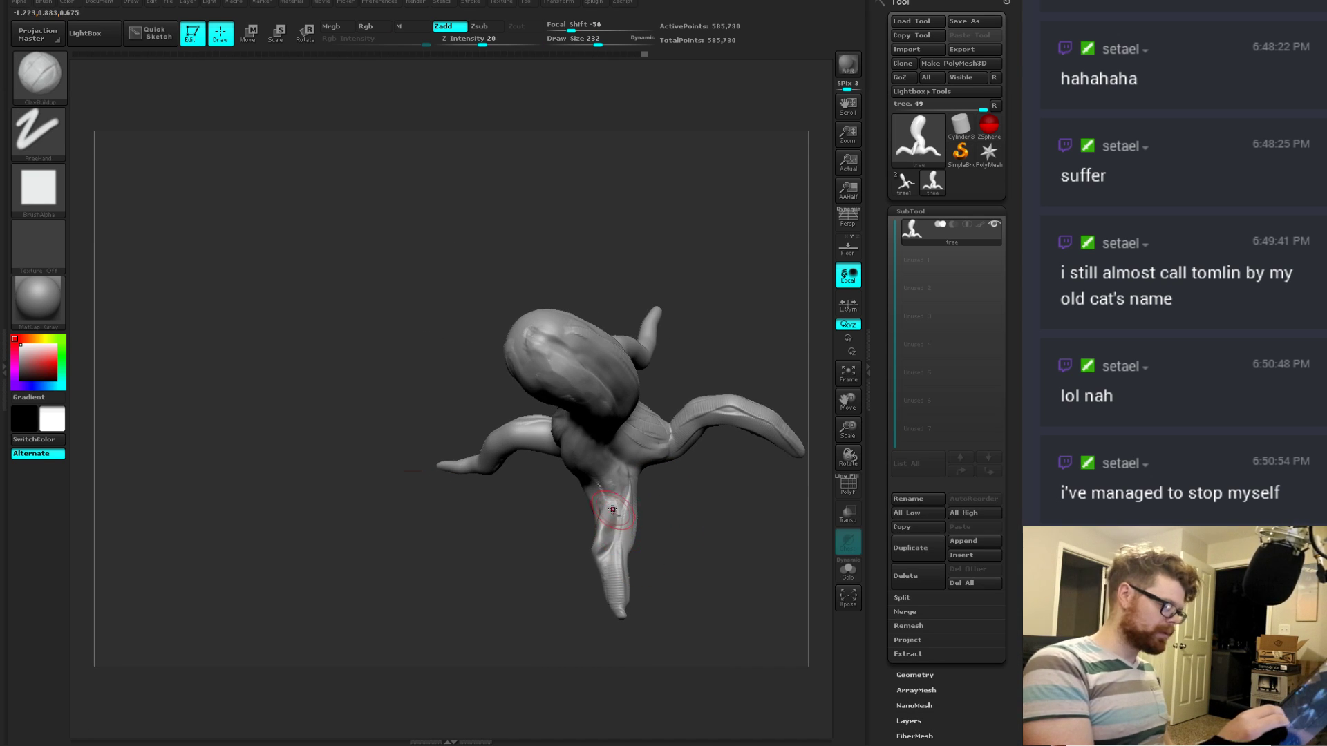
{"action": "mouse_move", "coordinate": [652, 551]}
{"action": "left_mouse_down"}
{"action": "mouse_move", "coordinate": [665, 531]}
{"action": "mouse_move", "coordinate": [611, 536]}
{"action": "mouse_move", "coordinate": [616, 553]}
{"action": "left_mouse_up"}
{"action": "mouse_move", "coordinate": [647, 546]}
{"action": "left_mouse_down"}
{"action": "mouse_move", "coordinate": [644, 515]}
{"action": "mouse_move", "coordinate": [605, 522]}
{"action": "mouse_move", "coordinate": [618, 546]}
{"action": "mouse_move", "coordinate": [602, 511]}
{"action": "mouse_move", "coordinate": [621, 588]}
{"action": "left_mouse_up"}
Step: Flatten the ridges on the root and its junction with the trunk using the TrimDynamic brush
{"action": "key", "text": "b"}
{"action": "key", "text": "d"}
{"action": "left_click_drag", "start_coordinate": [681, 546], "coordinate": [618, 535]}
{"action": "mouse_move", "coordinate": [619, 512]}
{"action": "left_mouse_down"}
{"action": "mouse_move", "coordinate": [613, 574]}
{"action": "mouse_move", "coordinate": [696, 516]}
{"action": "mouse_move", "coordinate": [648, 561]}
{"action": "mouse_move", "coordinate": [685, 502]}
{"action": "mouse_move", "coordinate": [615, 548]}
{"action": "mouse_move", "coordinate": [704, 494]}
{"action": "left_mouse_up"}
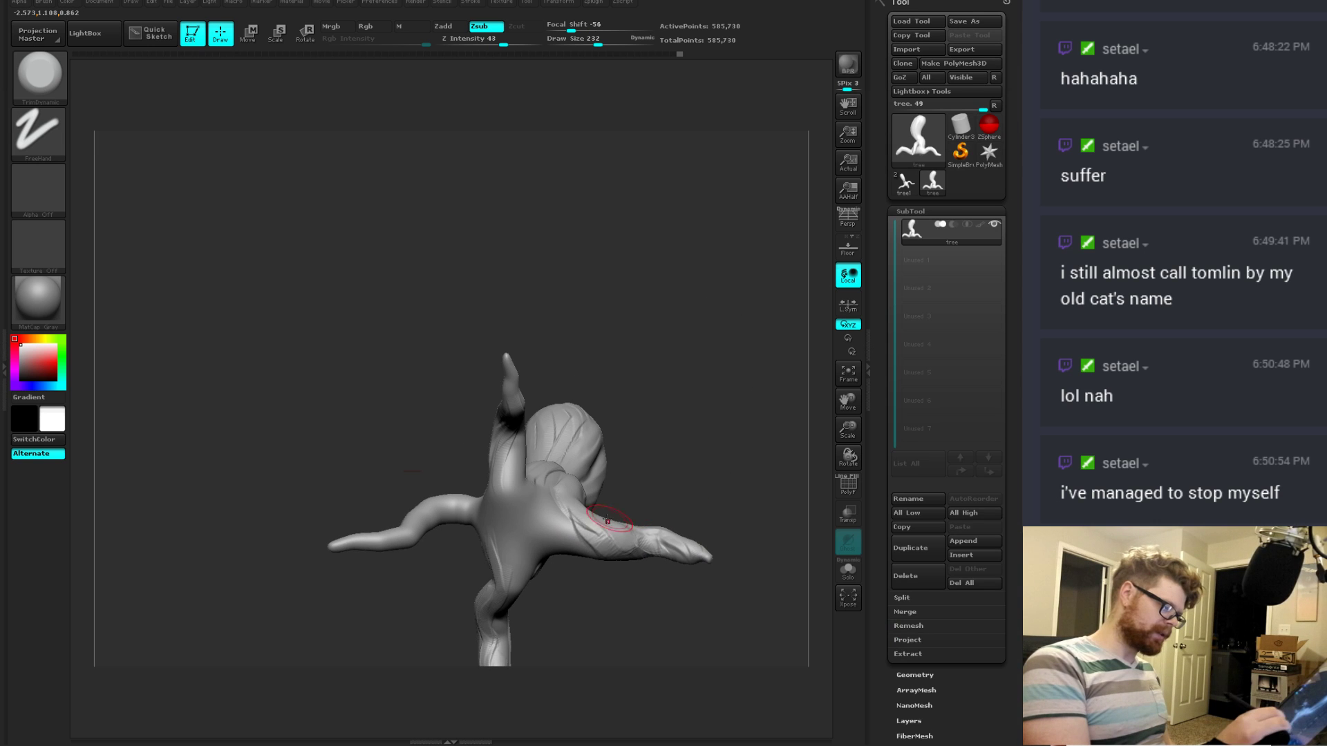
{"action": "left_click_drag", "start_coordinate": [662, 547], "coordinate": [691, 557]}
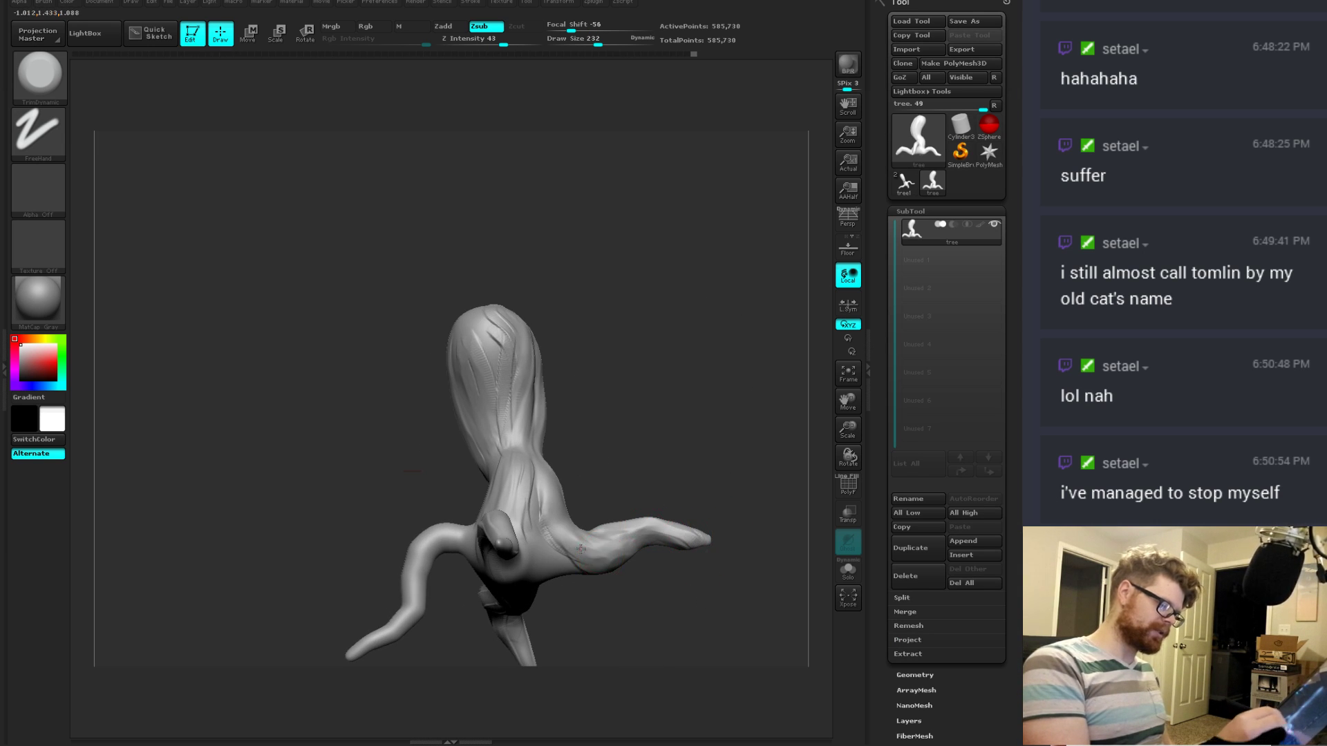
{"action": "left_click_drag", "start_coordinate": [580, 548], "coordinate": [598, 572]}
Step: Trim the lower trunk's surface between the bend and the roots with TrimDynamic
{"action": "key", "text": "b"}
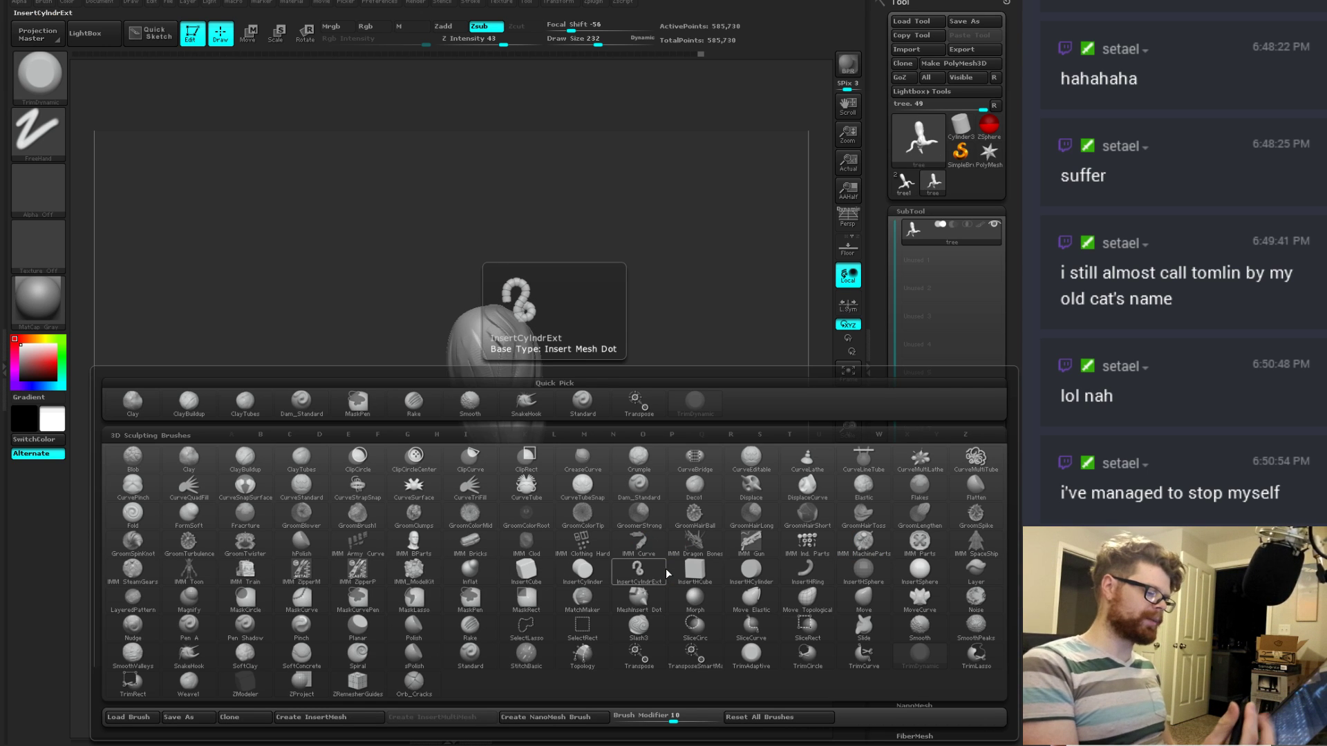
{"action": "key", "text": "t"}
{"action": "key", "text": "d"}
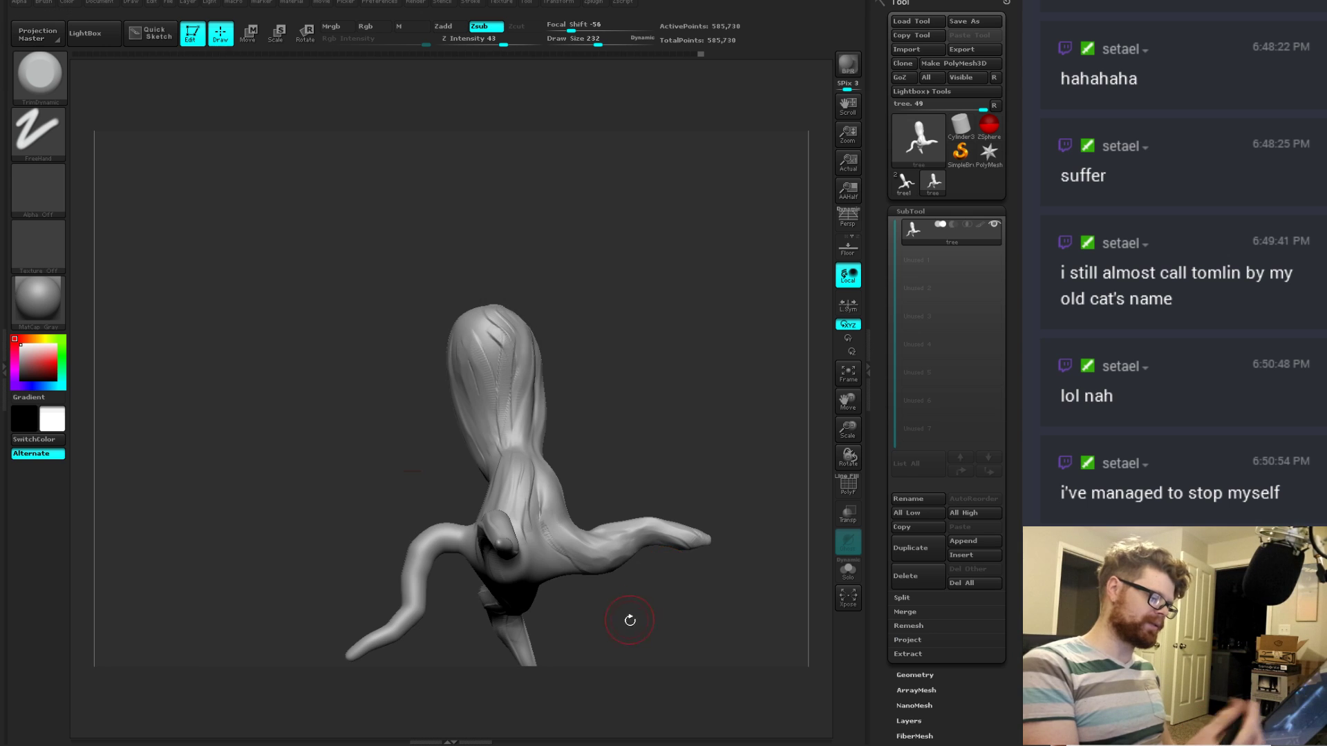
{"action": "left_click_drag", "start_coordinate": [630, 620], "coordinate": [415, 492]}
{"action": "left_click_drag", "start_coordinate": [494, 476], "coordinate": [496, 488]}
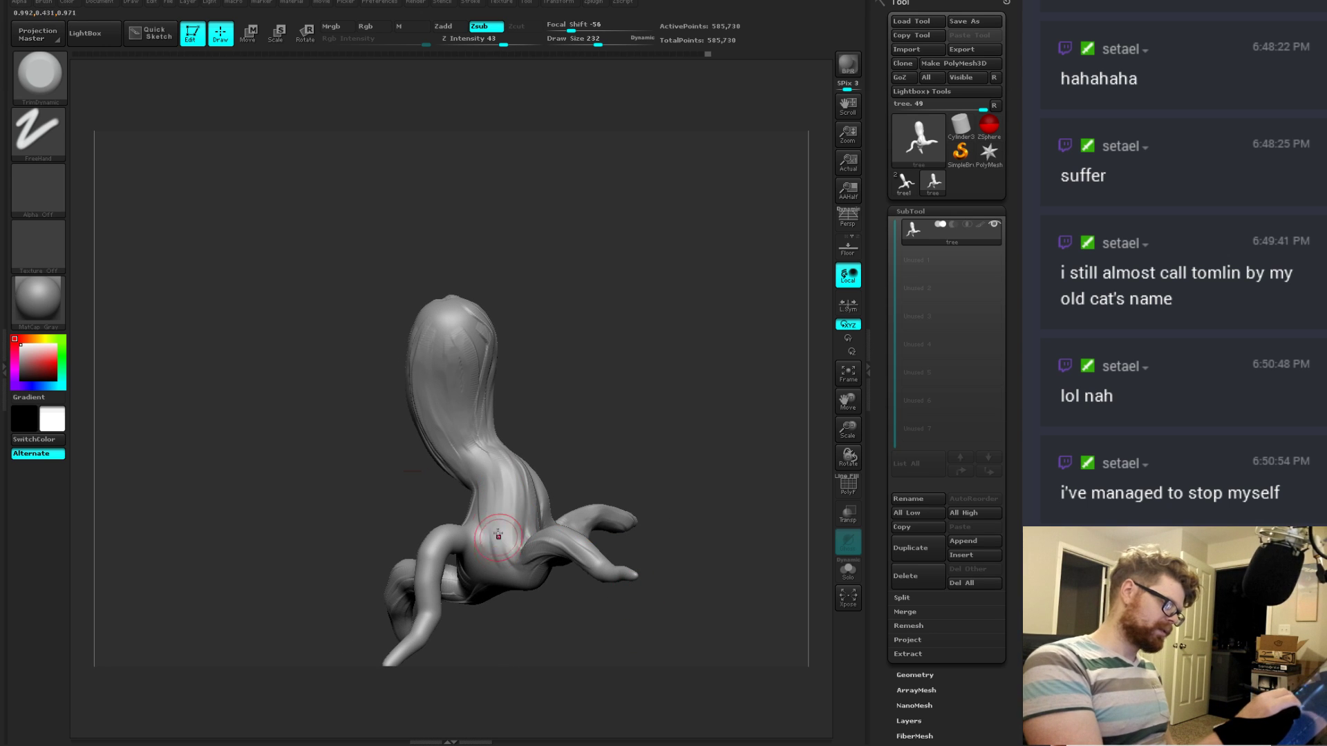
{"action": "mouse_move", "coordinate": [589, 455]}
{"action": "left_mouse_down"}
{"action": "mouse_move", "coordinate": [656, 466]}
{"action": "mouse_move", "coordinate": [645, 454]}
{"action": "left_mouse_up"}
Step: Sculpt long bark ridges down the smooth roots with ClayBuildup at a draw size of 145
{"action": "key", "text": "b"}
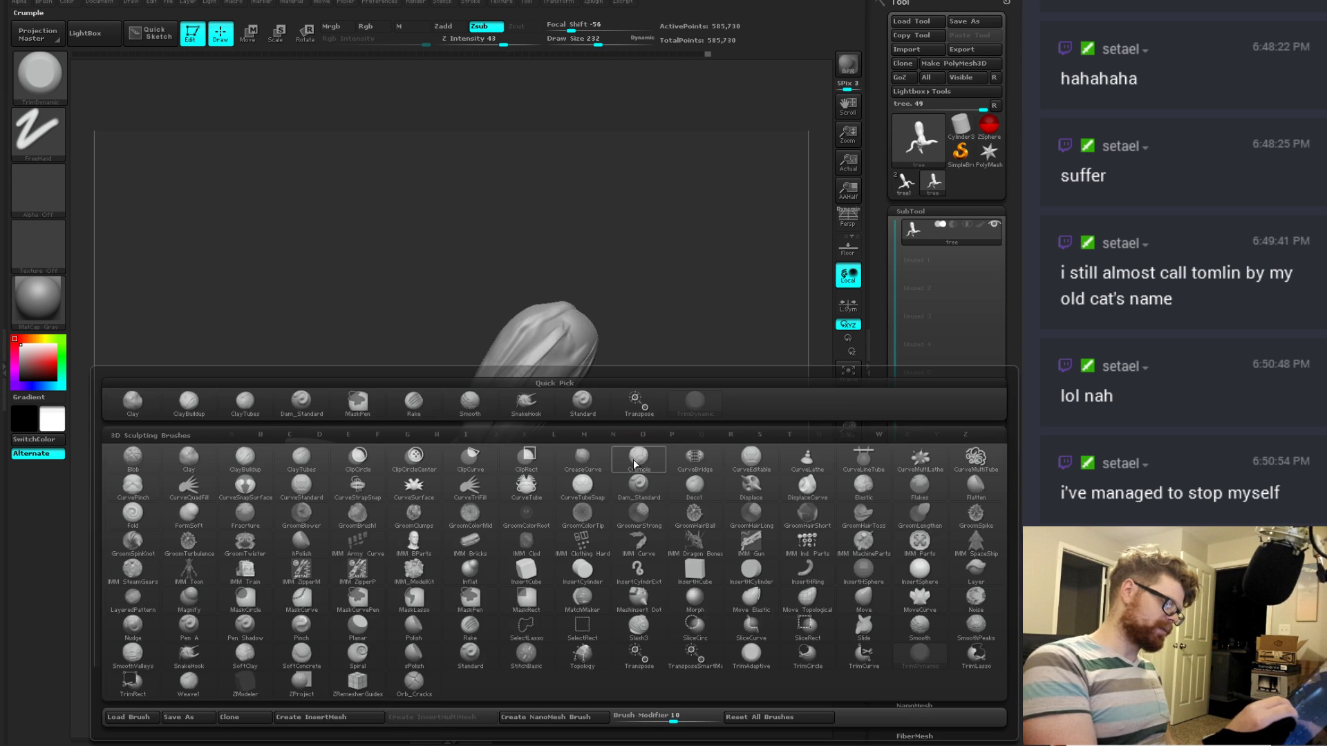
{"action": "key", "text": "c"}
{"action": "key", "text": "b"}
{"action": "mouse_move", "coordinate": [556, 559]}
{"action": "left_mouse_down"}
{"action": "mouse_move", "coordinate": [574, 554]}
{"action": "mouse_move", "coordinate": [544, 536]}
{"action": "left_mouse_up"}
{"action": "key", "text": "space"}
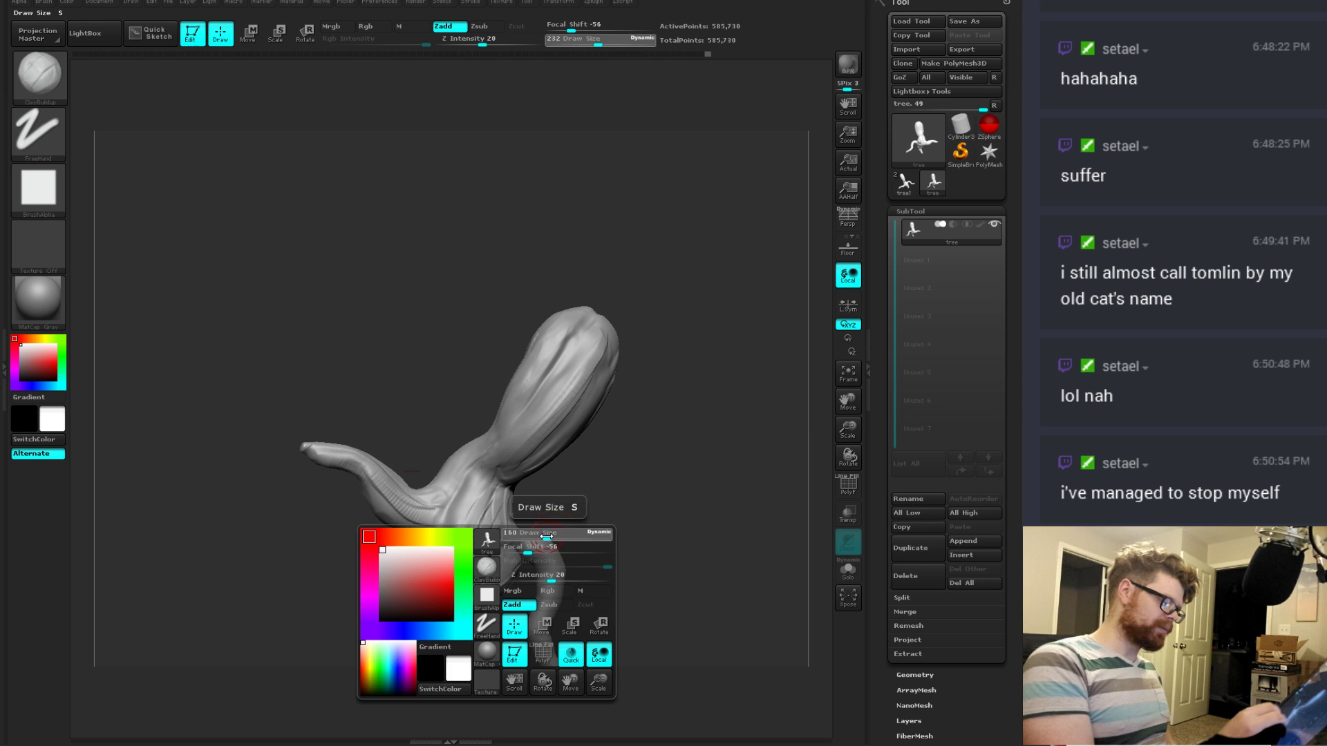
{"action": "left_click_drag", "start_coordinate": [603, 582], "coordinate": [538, 531]}
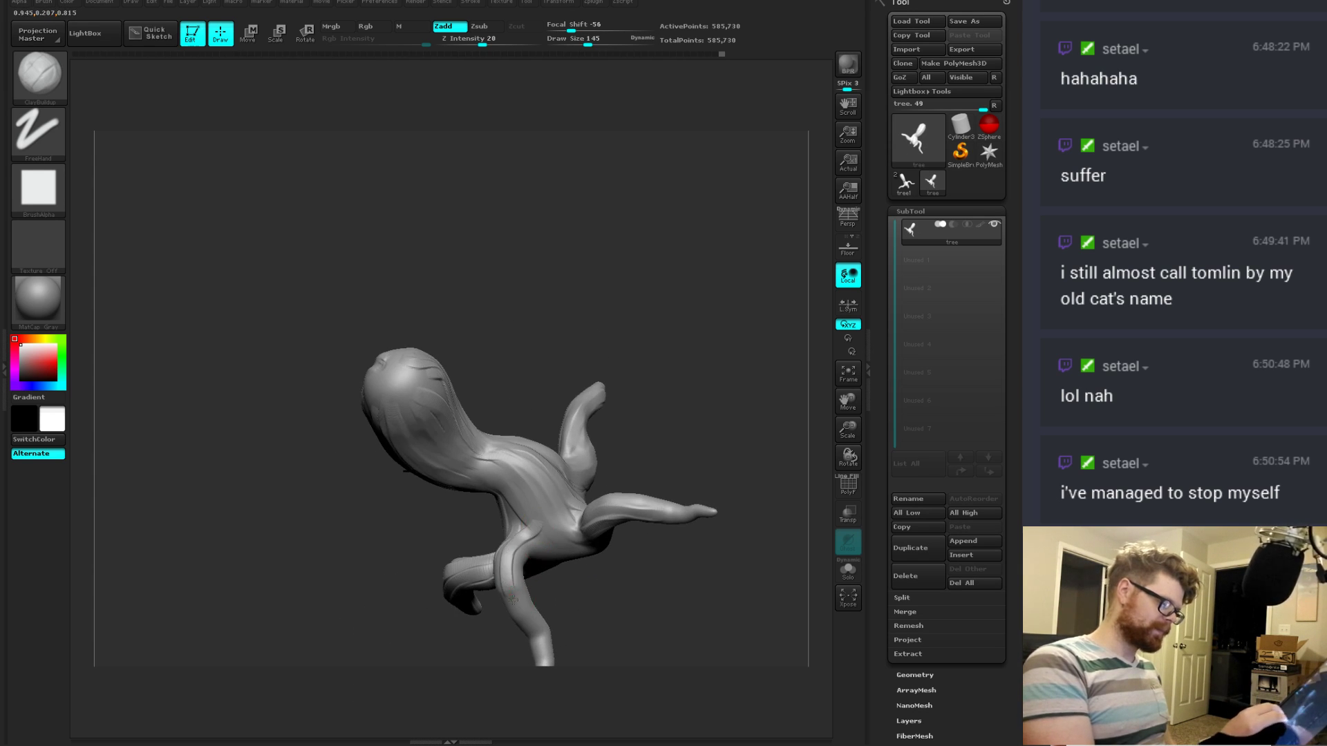
{"action": "left_click_drag", "start_coordinate": [542, 615], "coordinate": [544, 541]}
{"action": "left_click_drag", "start_coordinate": [510, 643], "coordinate": [545, 546]}
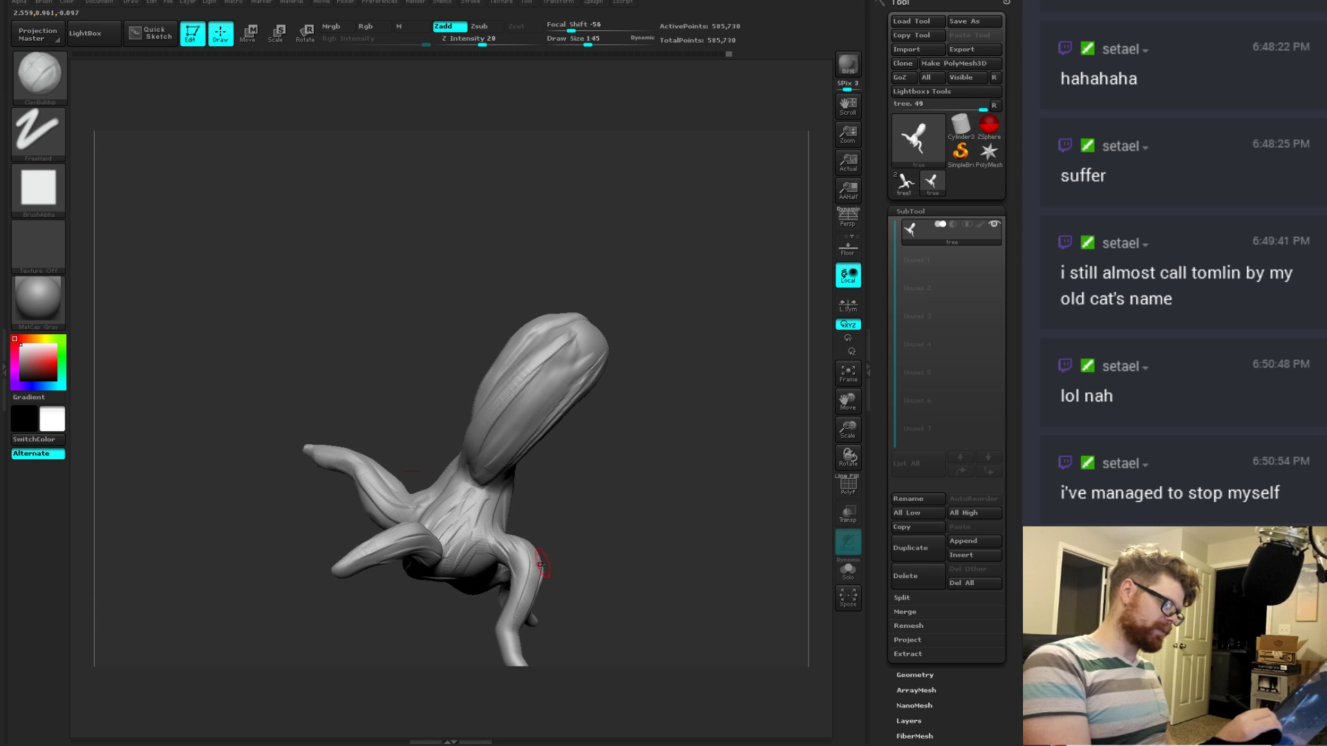
{"action": "left_click_drag", "start_coordinate": [511, 643], "coordinate": [532, 502]}
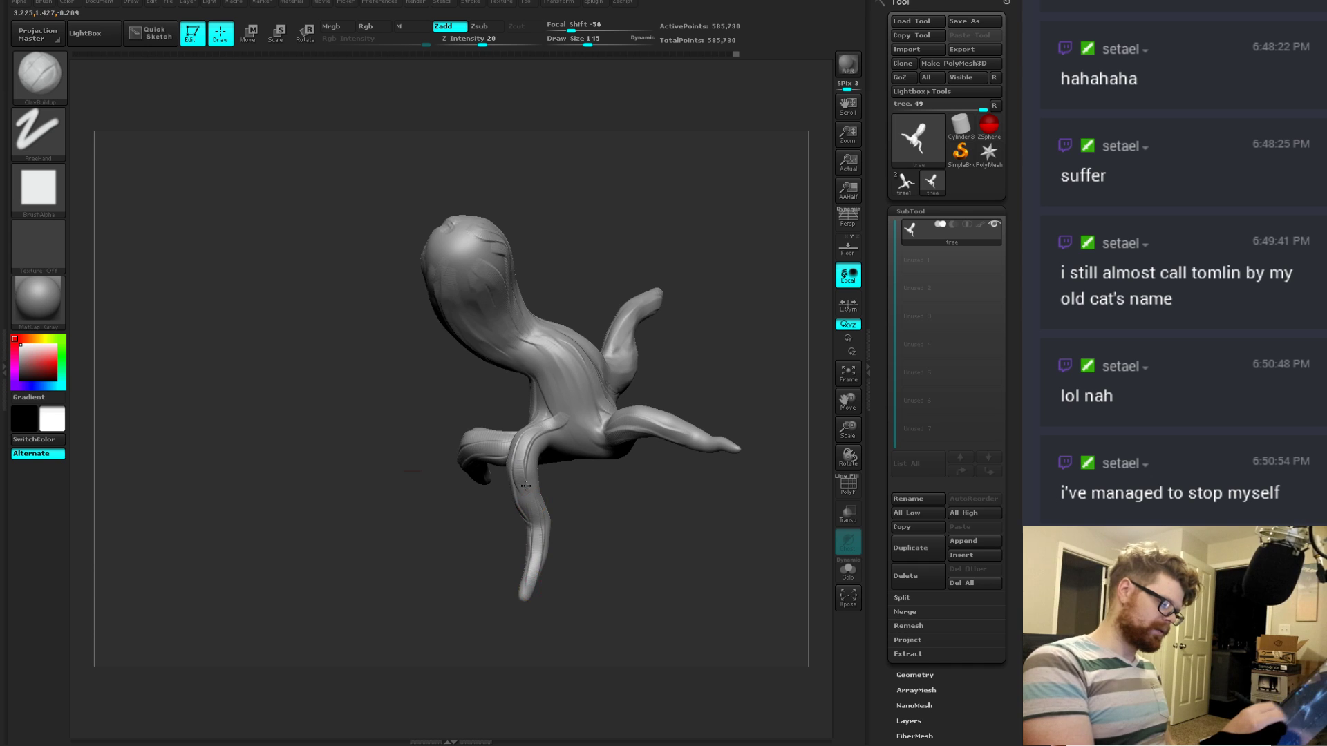
{"action": "left_click_drag", "start_coordinate": [579, 550], "coordinate": [548, 489]}
{"action": "mouse_move", "coordinate": [509, 628]}
{"action": "left_mouse_down"}
{"action": "mouse_move", "coordinate": [664, 588]}
{"action": "mouse_move", "coordinate": [675, 551]}
{"action": "mouse_move", "coordinate": [601, 511]}
{"action": "mouse_move", "coordinate": [546, 454]}
{"action": "mouse_move", "coordinate": [525, 401]}
{"action": "mouse_move", "coordinate": [539, 347]}
{"action": "mouse_move", "coordinate": [501, 370]}
{"action": "left_mouse_up"}
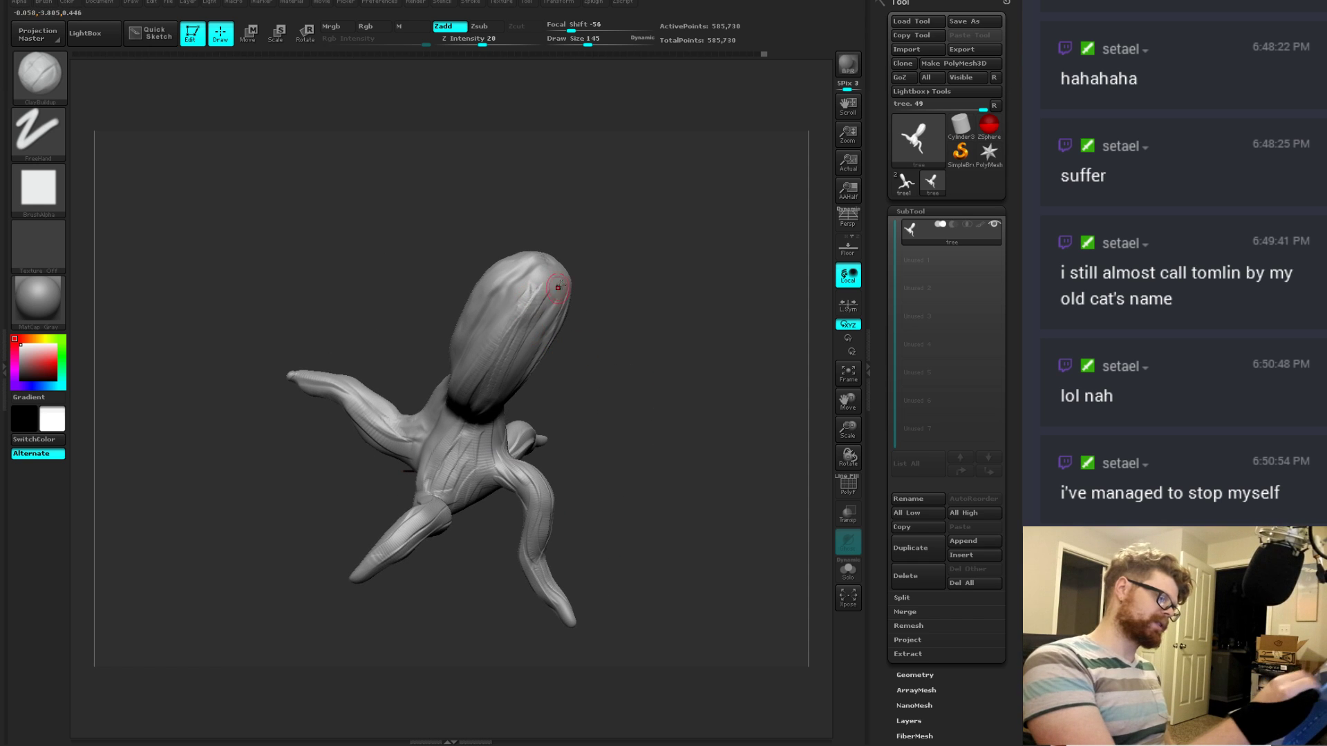
Step: Set the ClayBuildup draw size to 197, try a stroke on the upper trunk and undo it
{"action": "left_click_drag", "start_coordinate": [584, 387], "coordinate": [608, 335]}
{"action": "left_click_drag", "start_coordinate": [553, 297], "coordinate": [522, 367], "text": "shift"}
{"action": "key", "text": "b"}
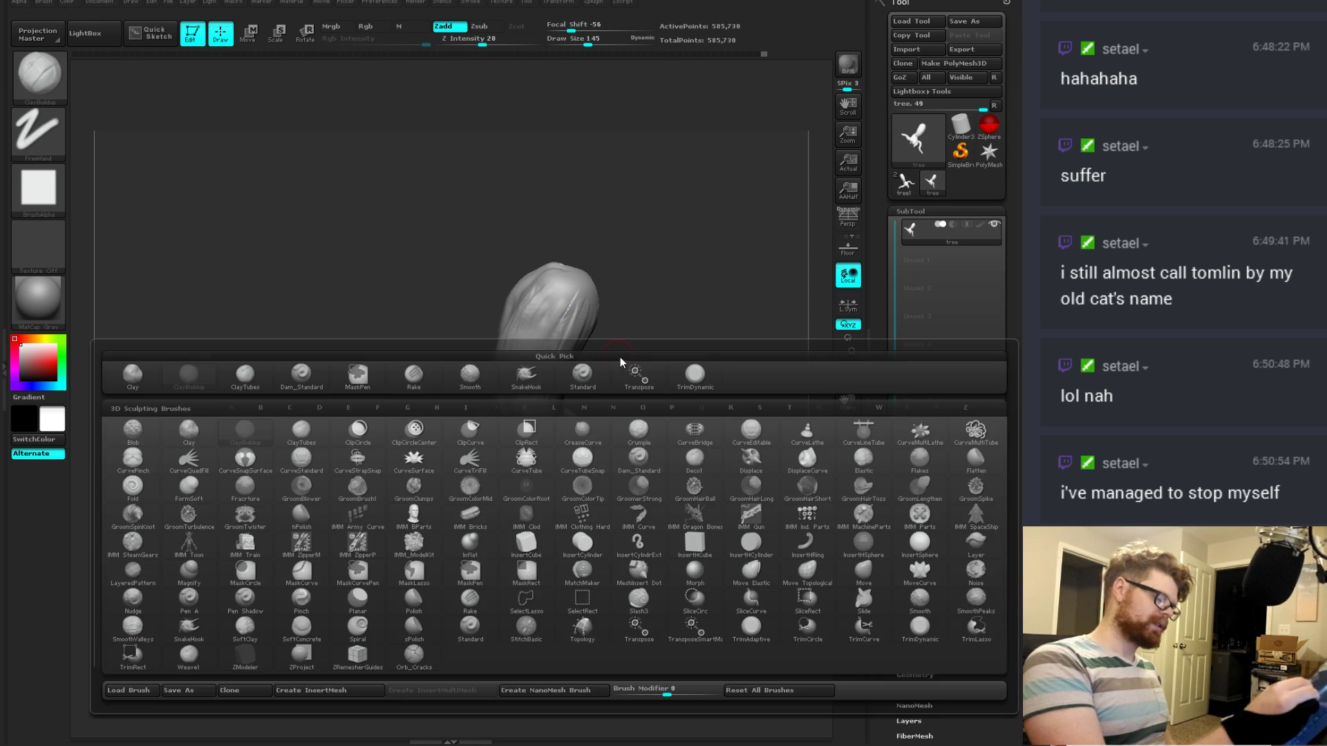
{"action": "key", "text": "c"}
{"action": "key", "text": "b"}
{"action": "key", "text": "space"}
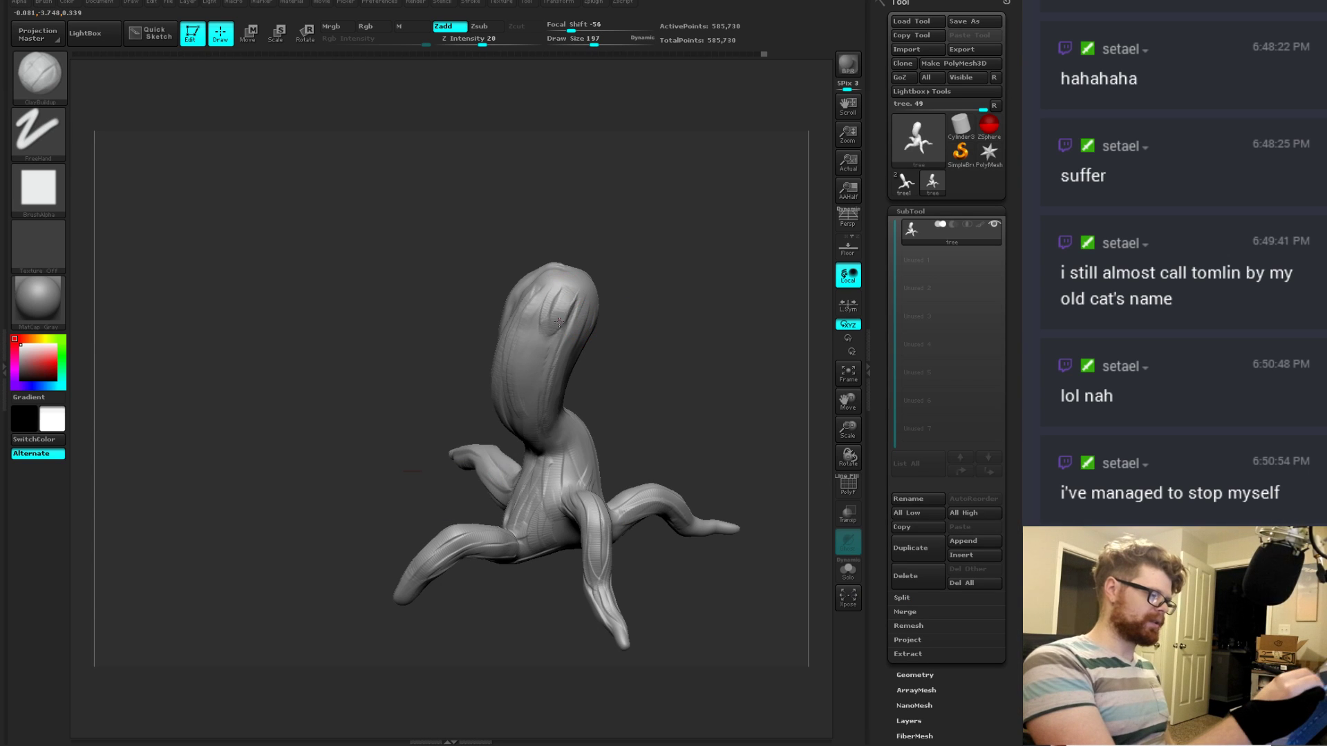
{"action": "left_click_drag", "start_coordinate": [558, 322], "coordinate": [574, 308]}
{"action": "key", "text": "ctrl+z"}
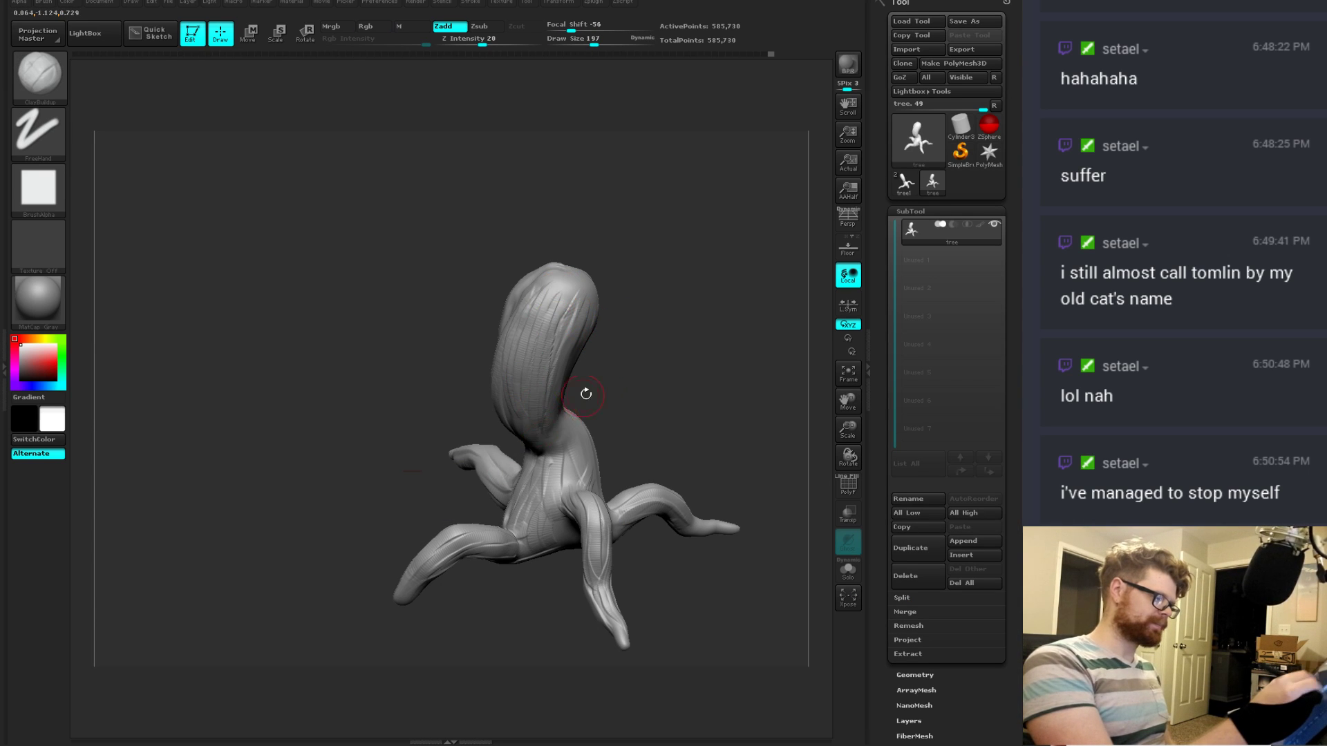
Step: Build up bark ridges running from the rounded trunk top down toward the bend
{"action": "left_click_drag", "start_coordinate": [585, 394], "coordinate": [533, 296]}
{"action": "mouse_move", "coordinate": [581, 370]}
{"action": "left_mouse_down"}
{"action": "mouse_move", "coordinate": [506, 298]}
{"action": "mouse_move", "coordinate": [527, 275]}
{"action": "mouse_move", "coordinate": [517, 326]}
{"action": "mouse_move", "coordinate": [541, 375]}
{"action": "mouse_move", "coordinate": [529, 296]}
{"action": "mouse_move", "coordinate": [523, 394]}
{"action": "left_mouse_up"}
{"action": "left_click_drag", "start_coordinate": [587, 387], "coordinate": [506, 357]}
{"action": "left_click_drag", "start_coordinate": [480, 268], "coordinate": [503, 345]}
{"action": "left_click_drag", "start_coordinate": [581, 359], "coordinate": [493, 342]}
{"action": "left_click_drag", "start_coordinate": [463, 269], "coordinate": [483, 358]}
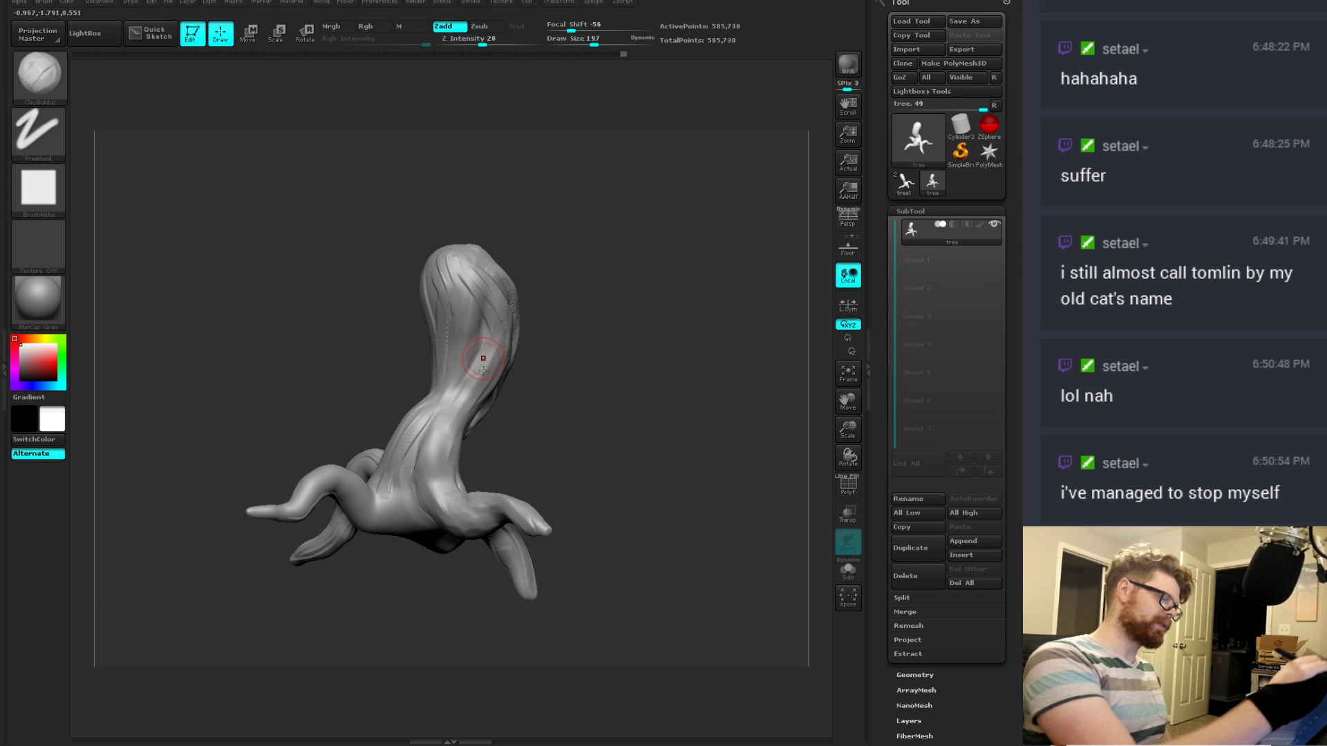
{"action": "mouse_move", "coordinate": [459, 284]}
{"action": "left_mouse_down"}
{"action": "mouse_move", "coordinate": [485, 351]}
{"action": "mouse_move", "coordinate": [477, 377]}
{"action": "left_mouse_up"}
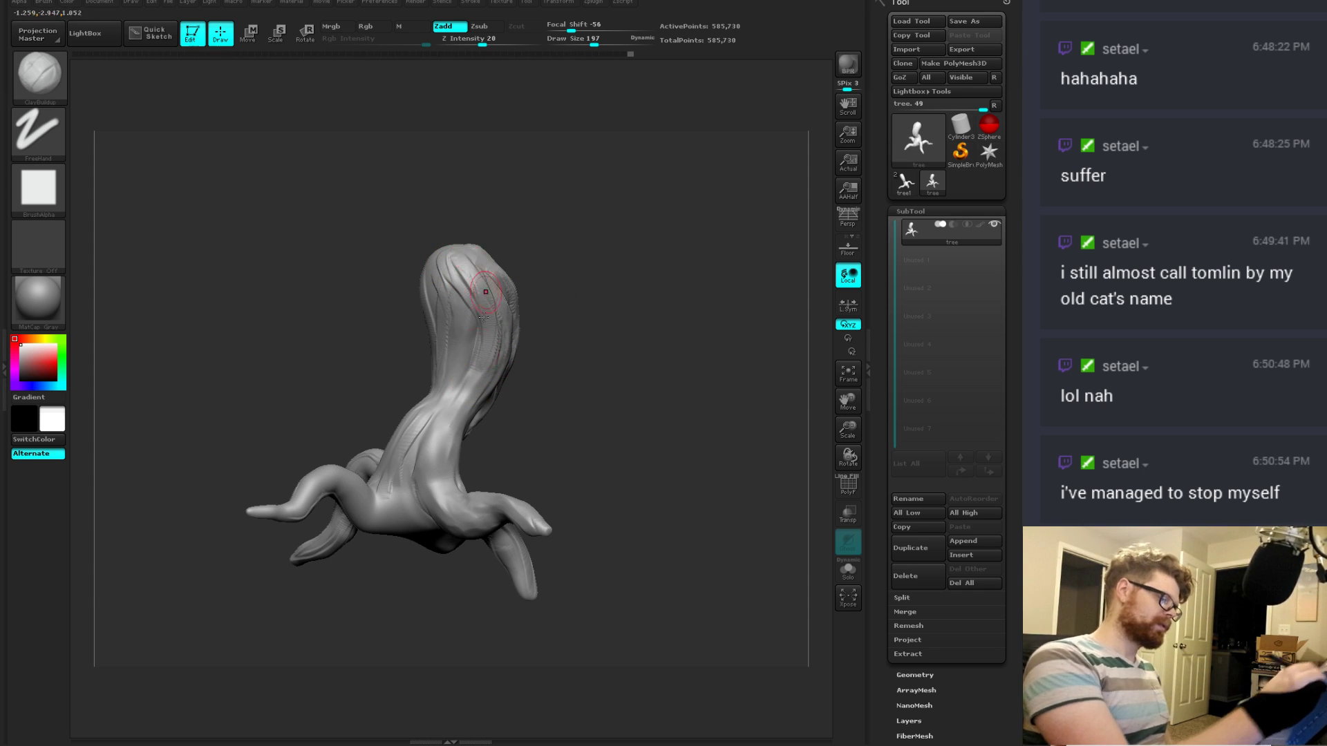
{"action": "left_click_drag", "start_coordinate": [484, 317], "coordinate": [487, 356]}
Step: Carry the clay ridges around the other sides of the upper trunk
{"action": "left_click_drag", "start_coordinate": [591, 297], "coordinate": [553, 297]}
{"action": "mouse_move", "coordinate": [477, 277]}
{"action": "left_mouse_down"}
{"action": "mouse_move", "coordinate": [510, 335]}
{"action": "mouse_move", "coordinate": [503, 366]}
{"action": "left_mouse_up"}
{"action": "left_click_drag", "start_coordinate": [606, 293], "coordinate": [528, 325]}
{"action": "left_click_drag", "start_coordinate": [508, 264], "coordinate": [549, 394]}
{"action": "left_click_drag", "start_coordinate": [626, 342], "coordinate": [524, 293]}
{"action": "mouse_move", "coordinate": [442, 297]}
{"action": "left_mouse_down"}
{"action": "mouse_move", "coordinate": [501, 277]}
{"action": "mouse_move", "coordinate": [530, 327]}
{"action": "left_mouse_up"}
{"action": "mouse_move", "coordinate": [510, 272]}
{"action": "left_mouse_down"}
{"action": "mouse_move", "coordinate": [538, 343]}
{"action": "mouse_move", "coordinate": [498, 269]}
{"action": "left_mouse_up"}
{"action": "left_click_drag", "start_coordinate": [600, 337], "coordinate": [546, 274]}
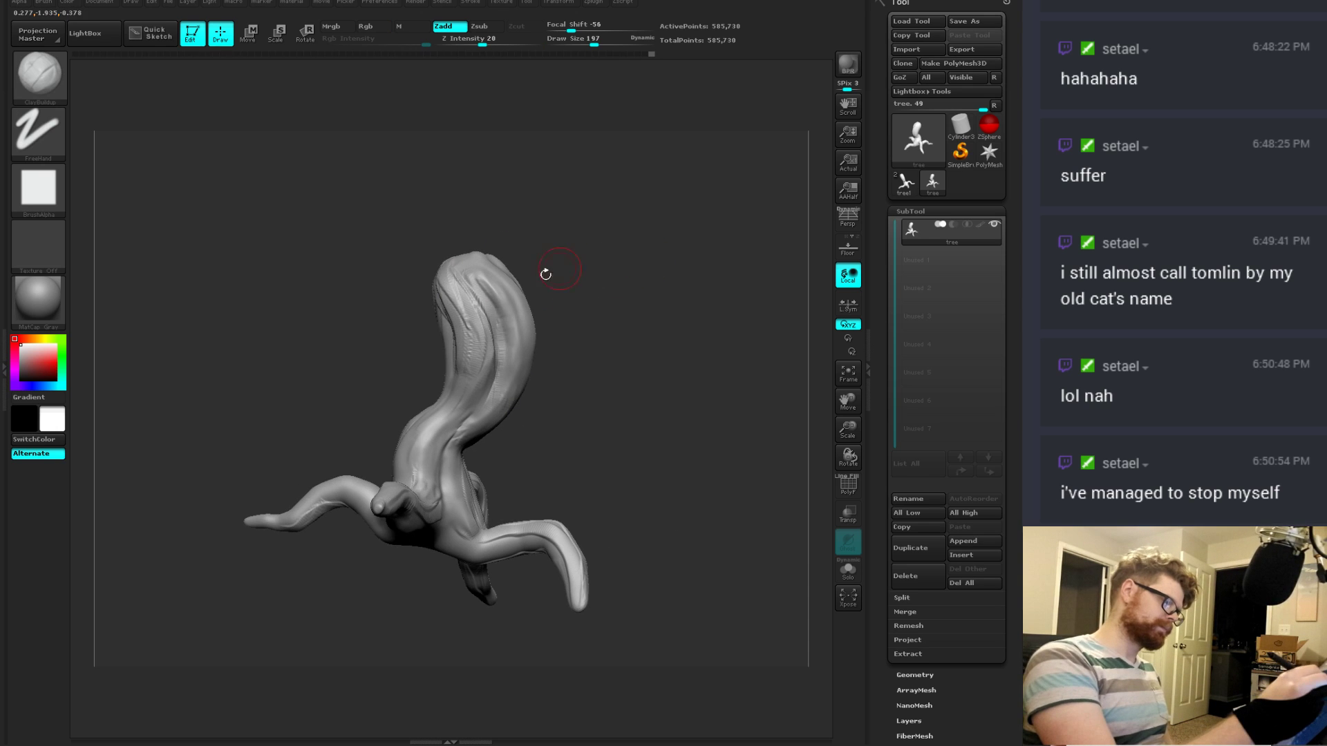
Step: Add more ridges from the crown down the upper trunk to fill the remaining smooth areas
{"action": "mouse_move", "coordinate": [485, 357]}
{"action": "left_mouse_down"}
{"action": "mouse_move", "coordinate": [449, 267]}
{"action": "mouse_move", "coordinate": [467, 279]}
{"action": "left_mouse_up"}
{"action": "left_click_drag", "start_coordinate": [556, 276], "coordinate": [601, 303]}
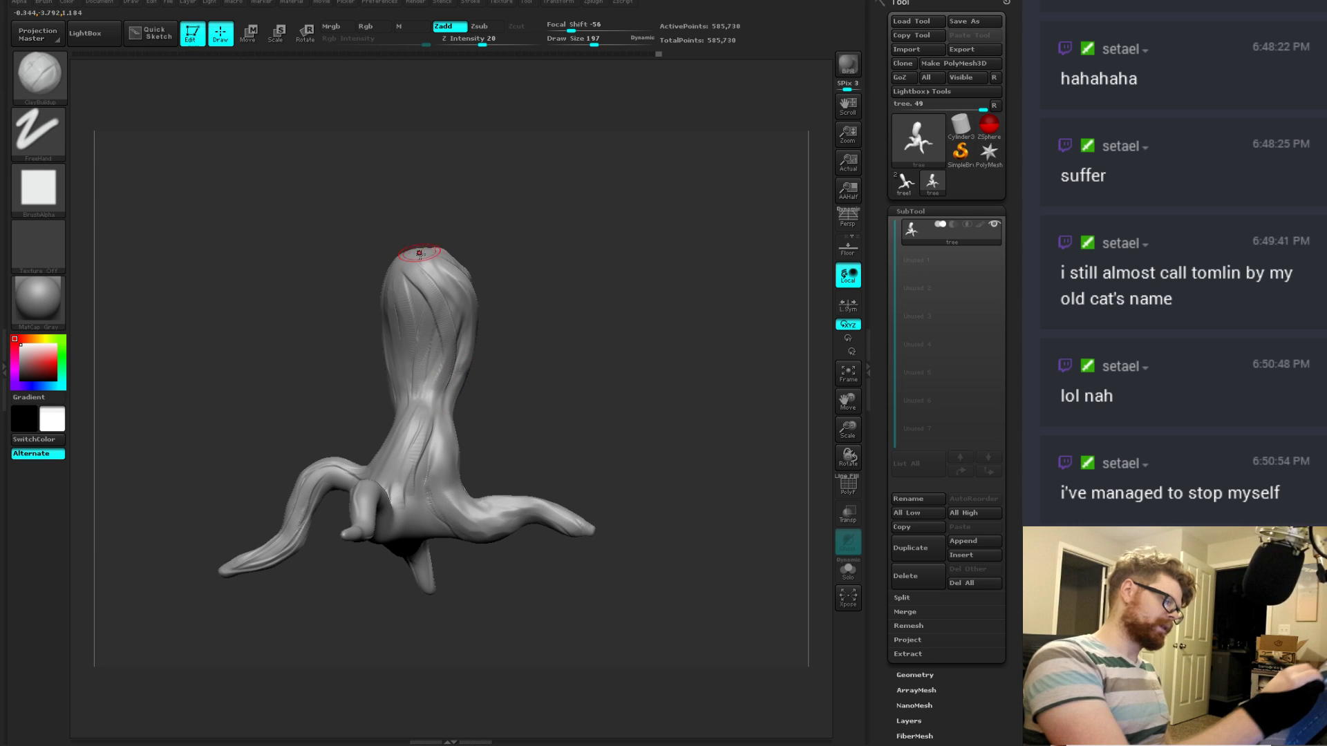
{"action": "mouse_move", "coordinate": [419, 257]}
{"action": "left_mouse_down"}
{"action": "mouse_move", "coordinate": [432, 380]}
{"action": "mouse_move", "coordinate": [418, 364]}
{"action": "left_mouse_up"}
{"action": "left_click_drag", "start_coordinate": [506, 342], "coordinate": [589, 344]}
{"action": "mouse_move", "coordinate": [467, 304]}
{"action": "left_mouse_down"}
{"action": "mouse_move", "coordinate": [525, 304]}
{"action": "mouse_move", "coordinate": [527, 320]}
{"action": "mouse_move", "coordinate": [587, 318]}
{"action": "mouse_move", "coordinate": [652, 341]}
{"action": "left_mouse_up"}
Step: Choose the Orb_Cracks brush with a draw size of 136 and carve a crack down the upper trunk
{"action": "key", "text": "b"}
{"action": "key", "text": "d"}
{"action": "key", "text": "s"}
{"action": "key", "text": "space"}
{"action": "key", "text": "b"}
{"action": "left_click", "coordinate": [633, 335]}
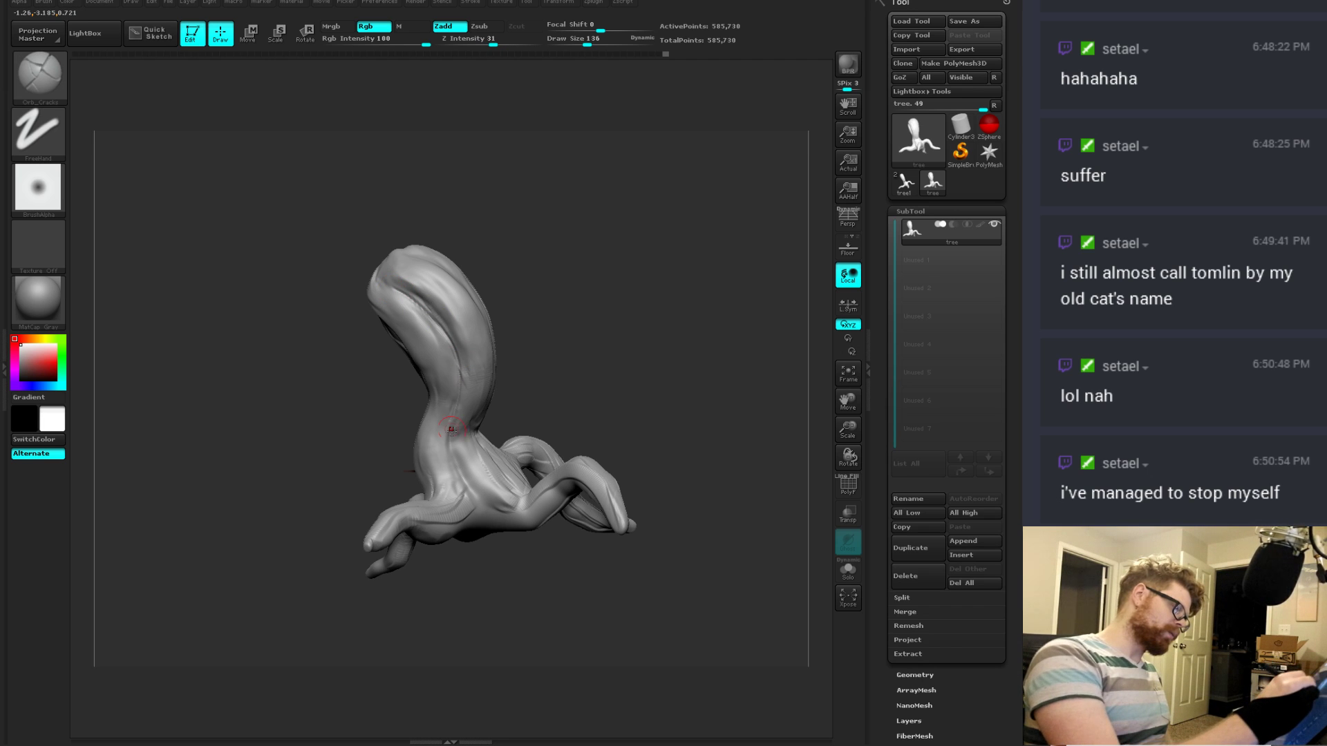
{"action": "mouse_move", "coordinate": [568, 350]}
{"action": "left_mouse_down"}
{"action": "mouse_move", "coordinate": [499, 349]}
{"action": "mouse_move", "coordinate": [511, 351]}
{"action": "left_mouse_up"}
{"action": "left_click_drag", "start_coordinate": [417, 256], "coordinate": [436, 351]}
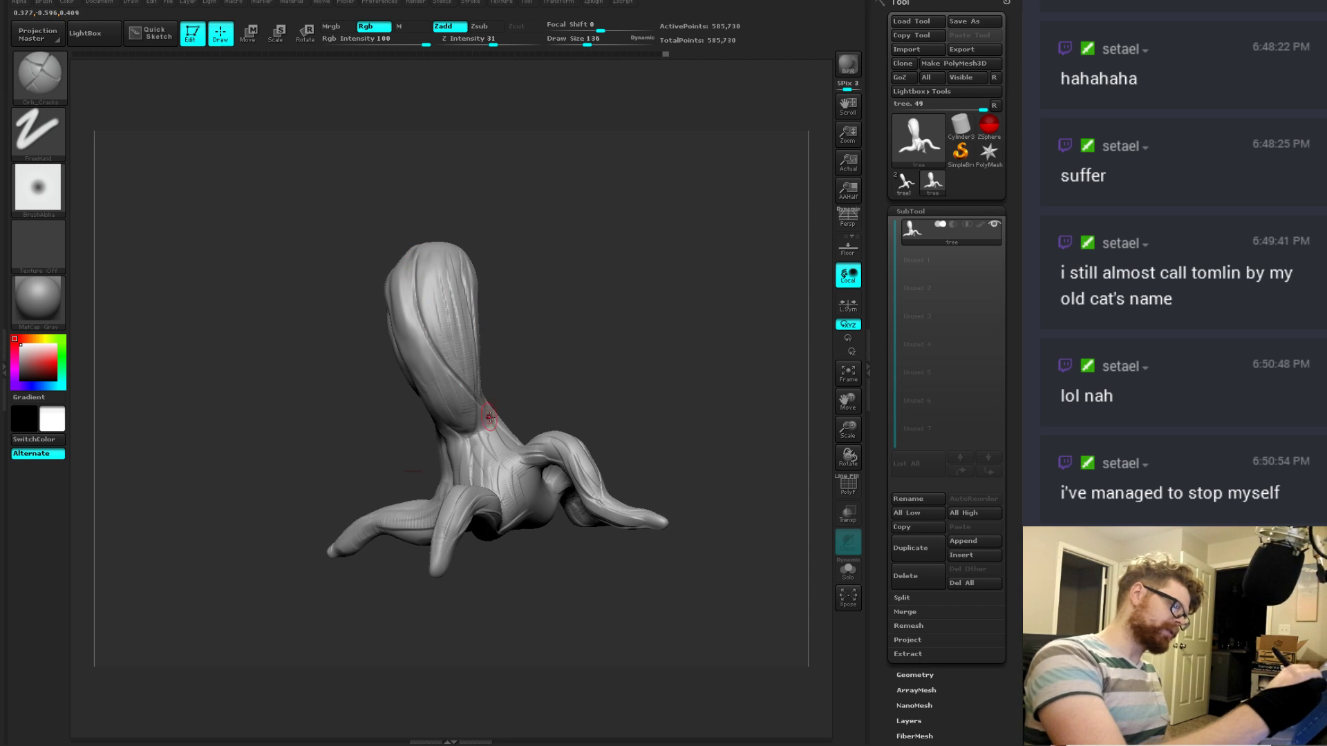
Step: Carve cracks between the bark ridges around the trunk's bend and down the lower trunk
{"action": "right_click_drag", "start_coordinate": [489, 417], "coordinate": [502, 354]}
{"action": "right_click_drag", "start_coordinate": [390, 353], "coordinate": [488, 320]}
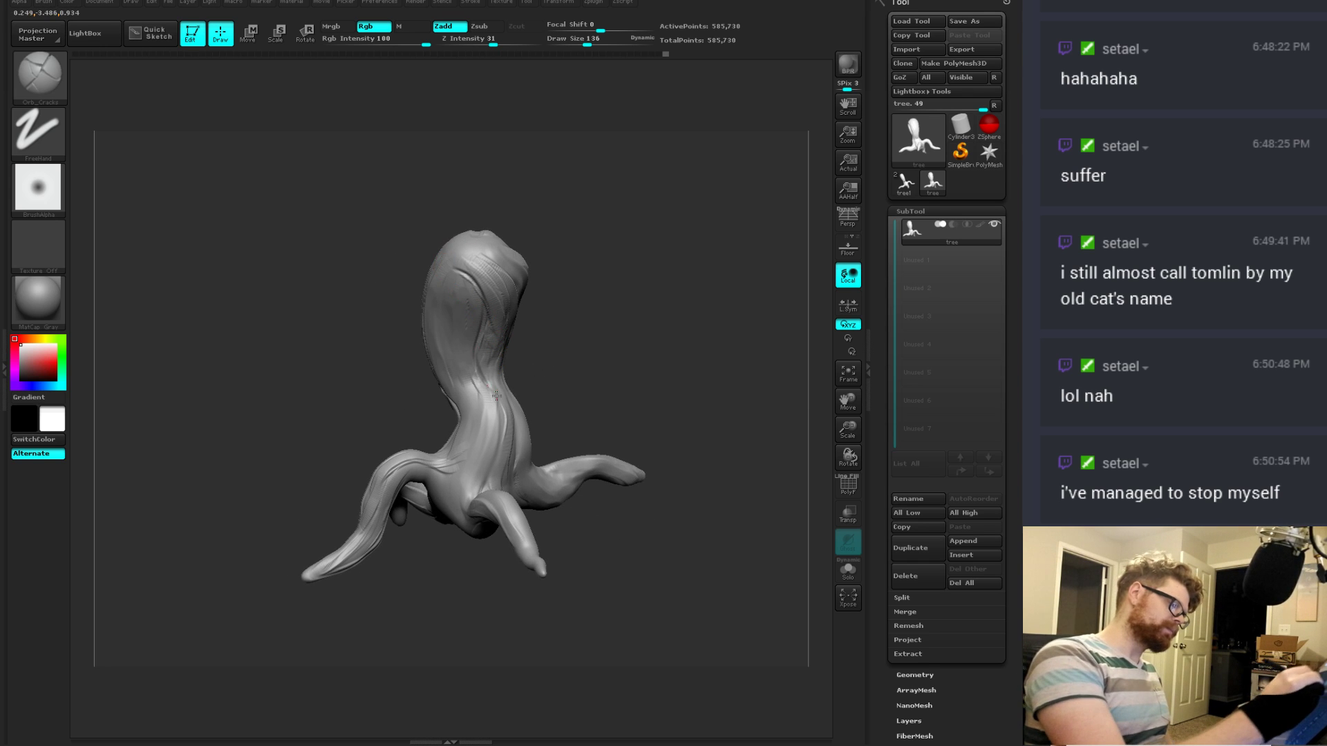
{"action": "right_click_drag", "start_coordinate": [496, 396], "coordinate": [522, 364]}
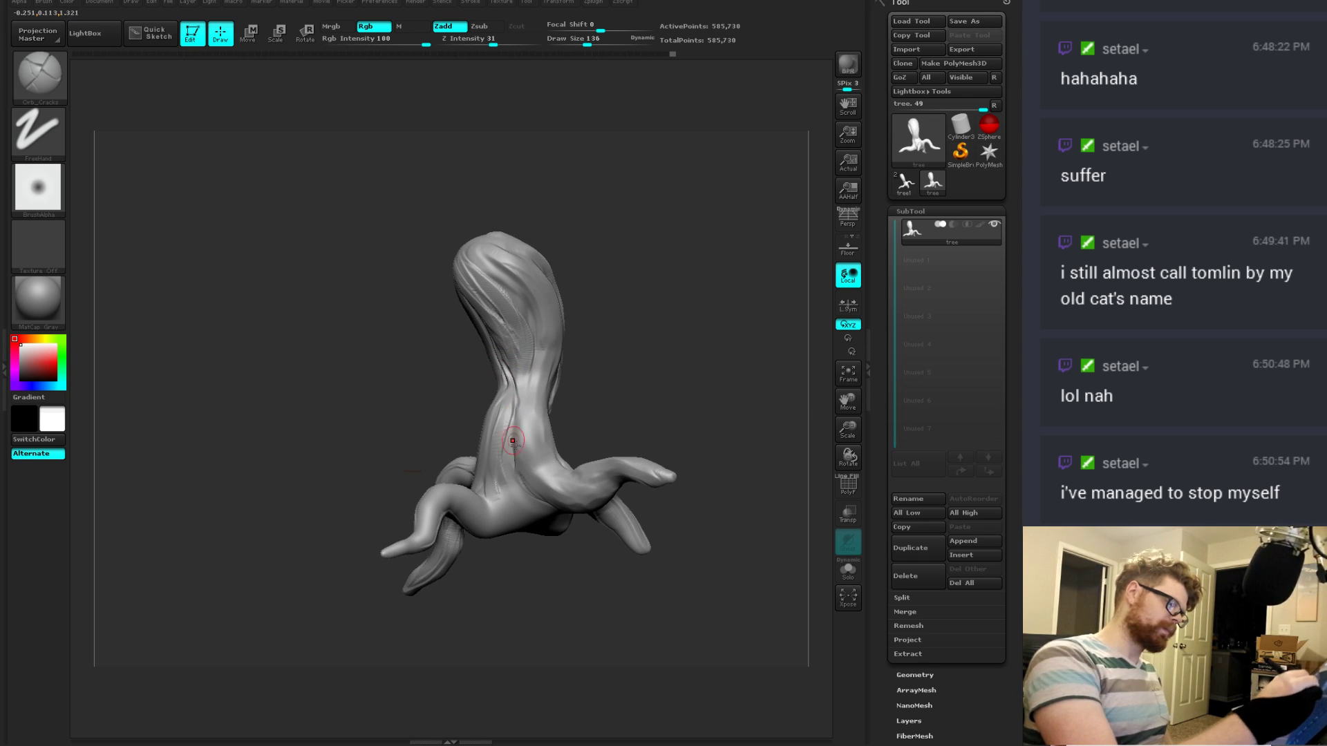
{"action": "mouse_move", "coordinate": [513, 442]}
{"action": "right_mouse_down"}
{"action": "mouse_move", "coordinate": [601, 388]}
{"action": "mouse_move", "coordinate": [546, 406]}
{"action": "mouse_move", "coordinate": [523, 431]}
{"action": "right_mouse_up"}
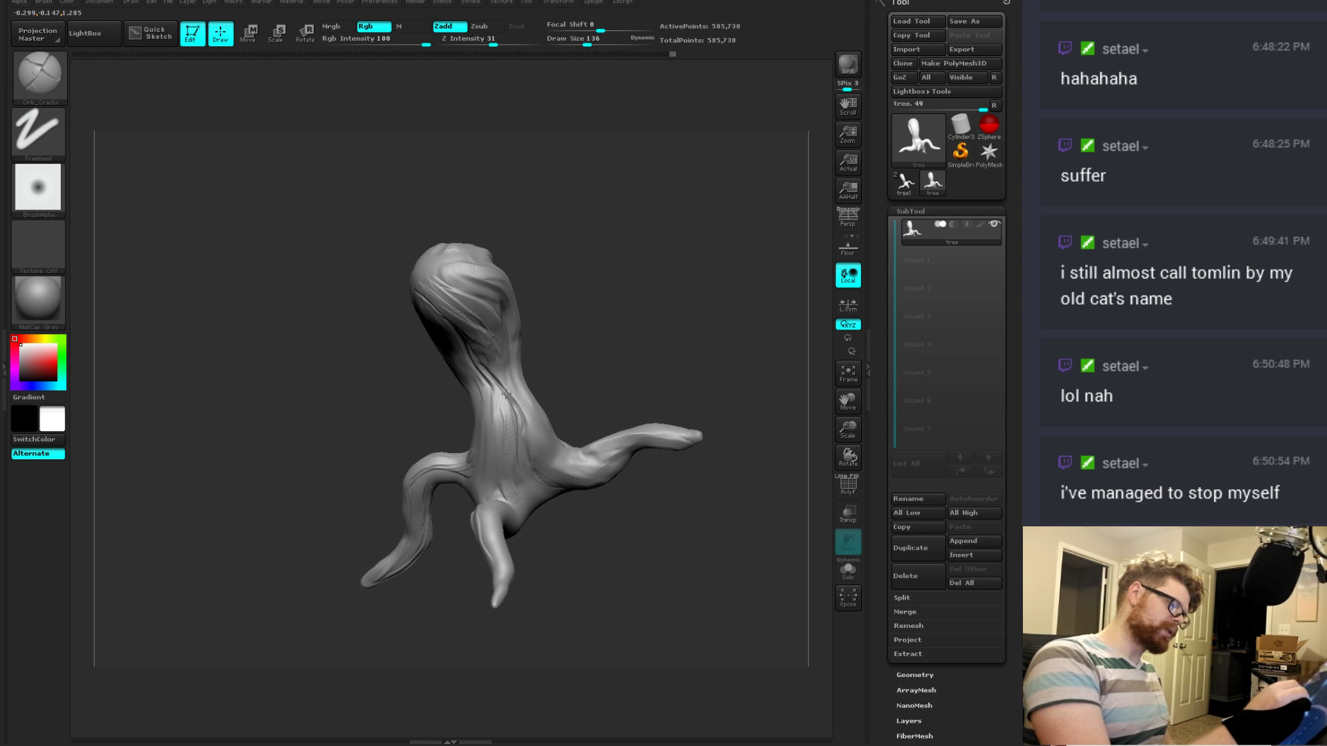
{"action": "right_click_drag", "start_coordinate": [487, 305], "coordinate": [512, 416]}
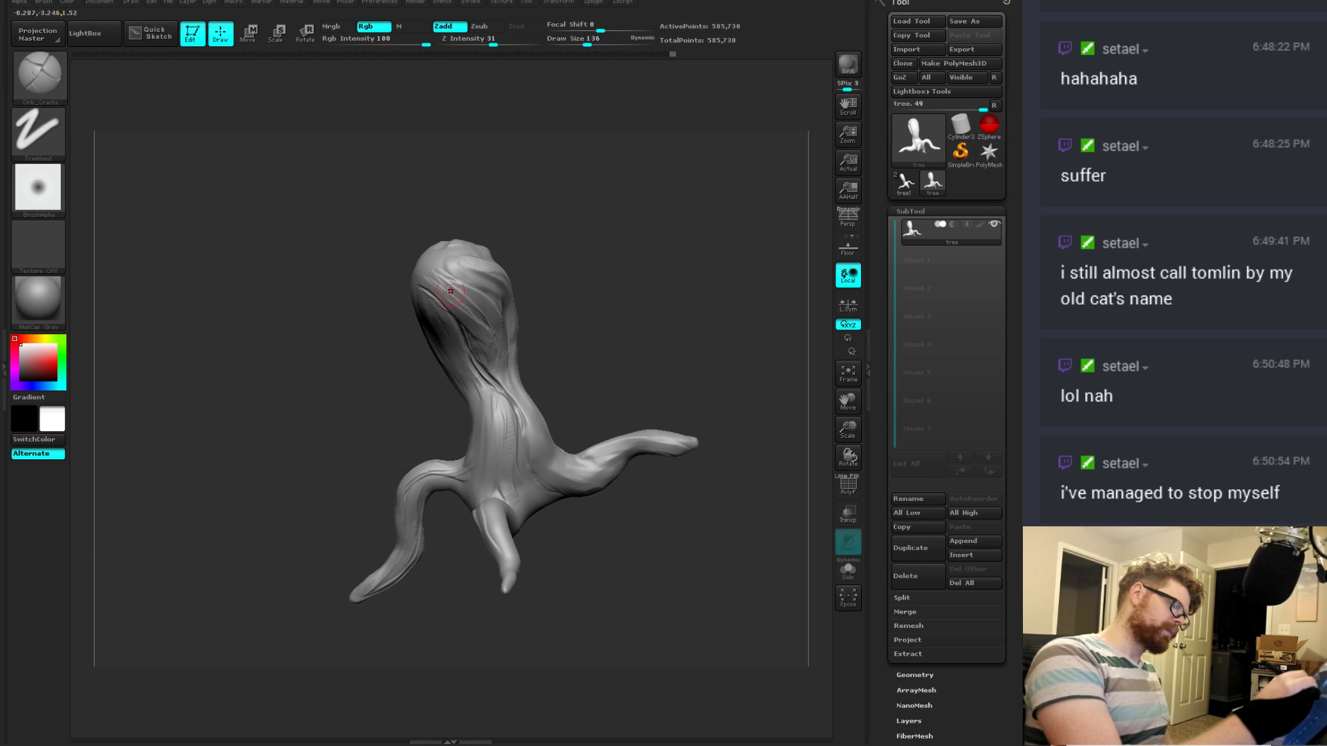
{"action": "right_click_drag", "start_coordinate": [551, 309], "coordinate": [577, 284]}
Step: Switch back to ClayBuildup and smooth the carved area on the trunk just above the bend
{"action": "key", "text": "b"}
{"action": "key", "text": "c"}
{"action": "key", "text": "b"}
{"action": "right_click_drag", "start_coordinate": [528, 341], "coordinate": [523, 320]}
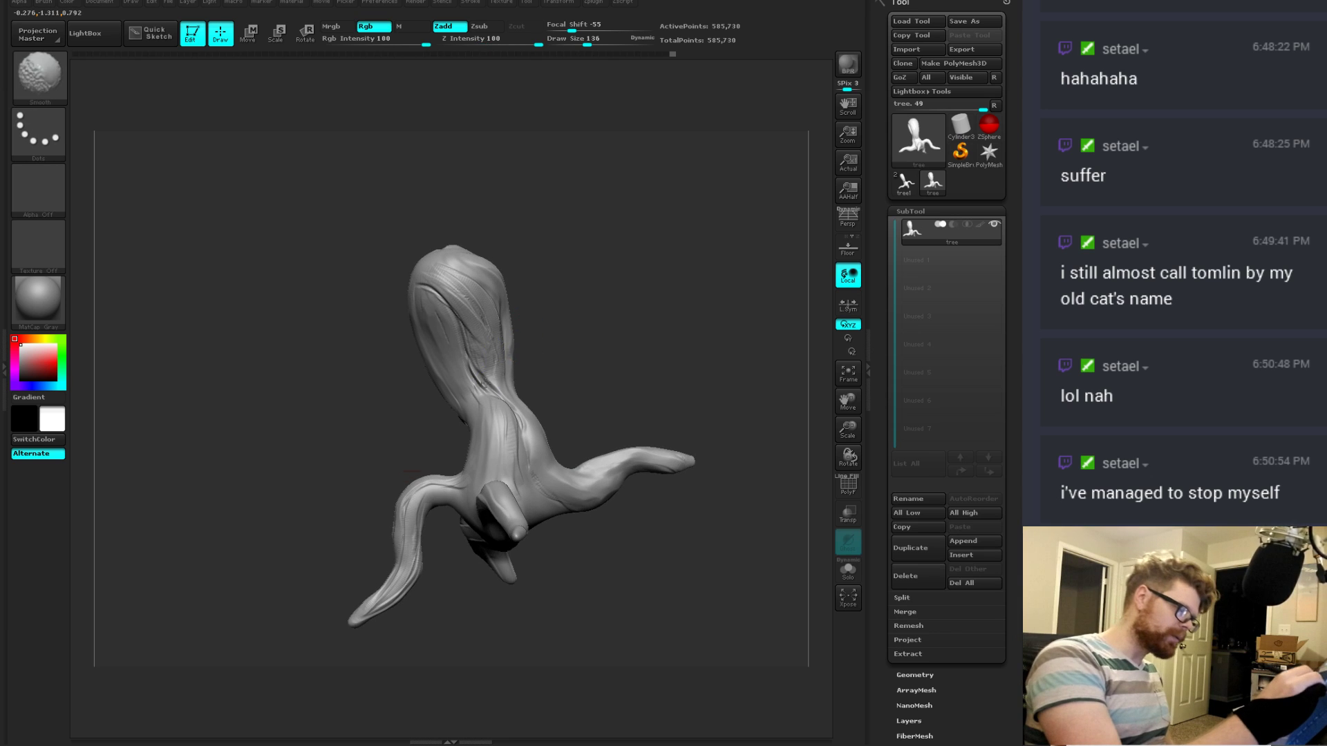
{"action": "mouse_move", "coordinate": [485, 384]}
{"action": "left_mouse_down", "text": "shift"}
{"action": "mouse_move", "coordinate": [463, 314]}
{"action": "mouse_move", "coordinate": [486, 370]}
{"action": "left_mouse_up", "text": "shift"}
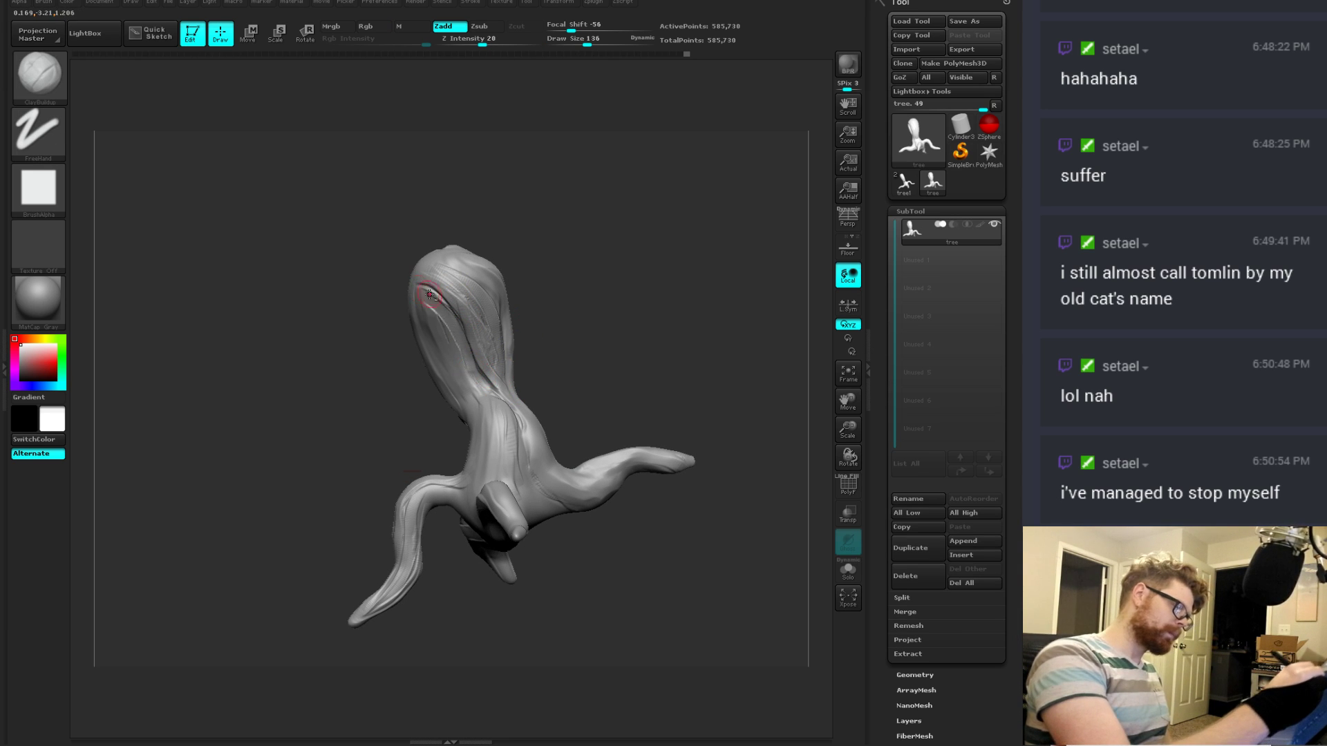
Step: Build up narrow bark ridges from the trunk's crown down to the bend at a draw size of 136
{"action": "left_click_drag", "start_coordinate": [429, 295], "coordinate": [488, 396], "text": "alt"}
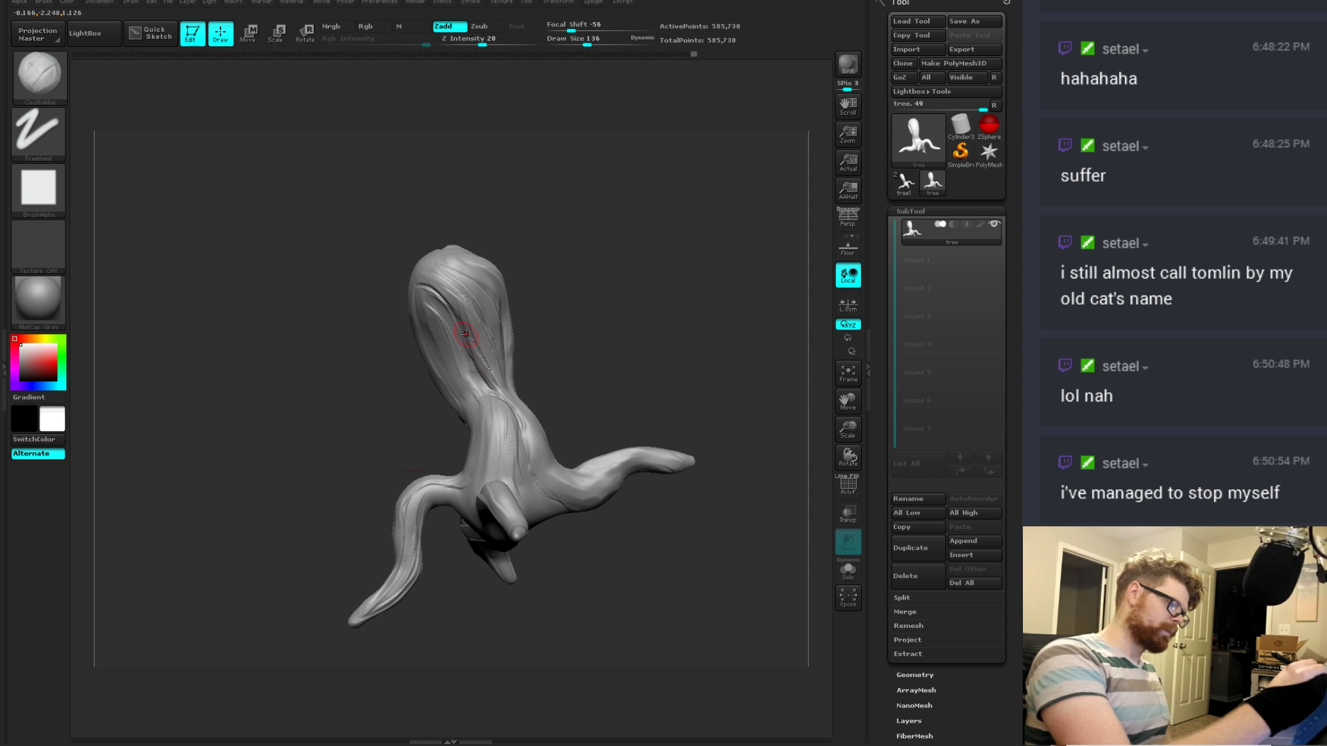
{"action": "mouse_move", "coordinate": [465, 334]}
{"action": "left_mouse_down"}
{"action": "mouse_move", "coordinate": [496, 392]}
{"action": "mouse_move", "coordinate": [488, 369]}
{"action": "left_mouse_up"}
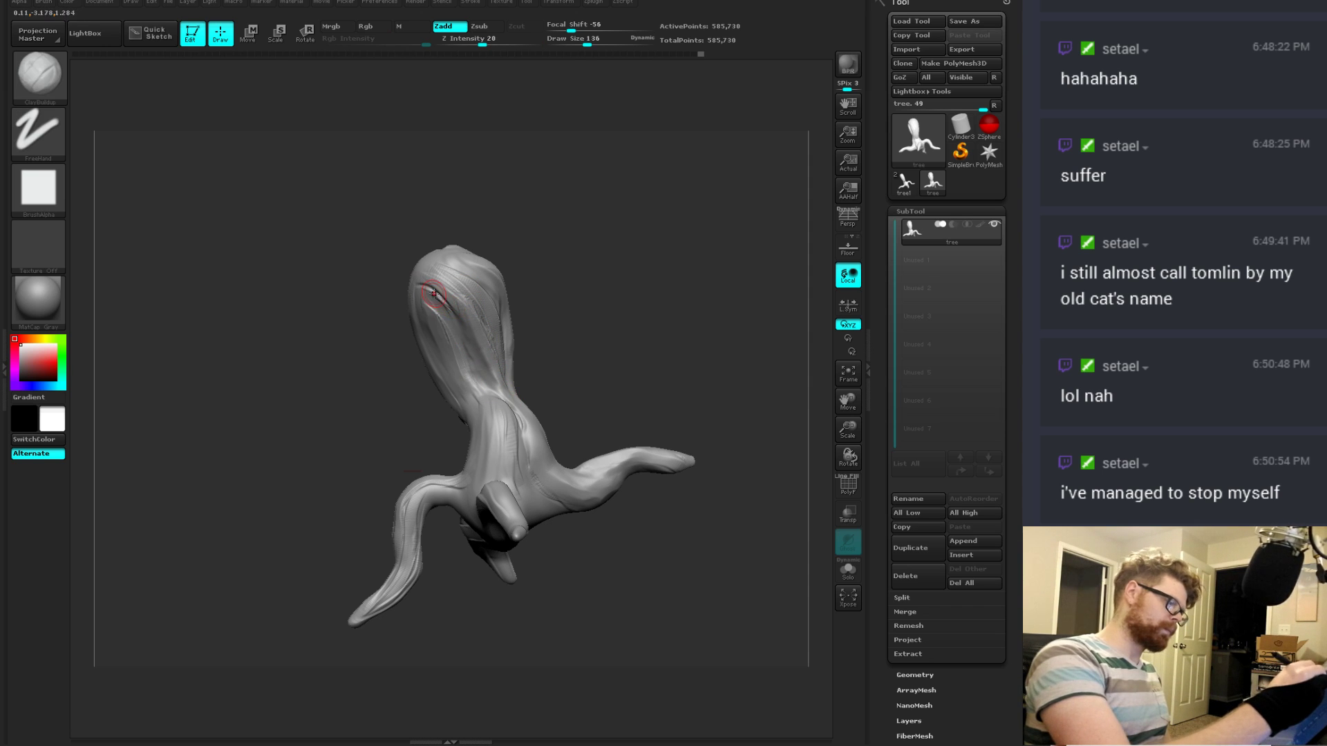
{"action": "left_click_drag", "start_coordinate": [434, 293], "coordinate": [523, 413]}
{"action": "mouse_move", "coordinate": [581, 380]}
{"action": "left_mouse_down"}
{"action": "mouse_move", "coordinate": [521, 369]}
{"action": "mouse_move", "coordinate": [522, 384]}
{"action": "mouse_move", "coordinate": [523, 360]}
{"action": "left_mouse_up"}
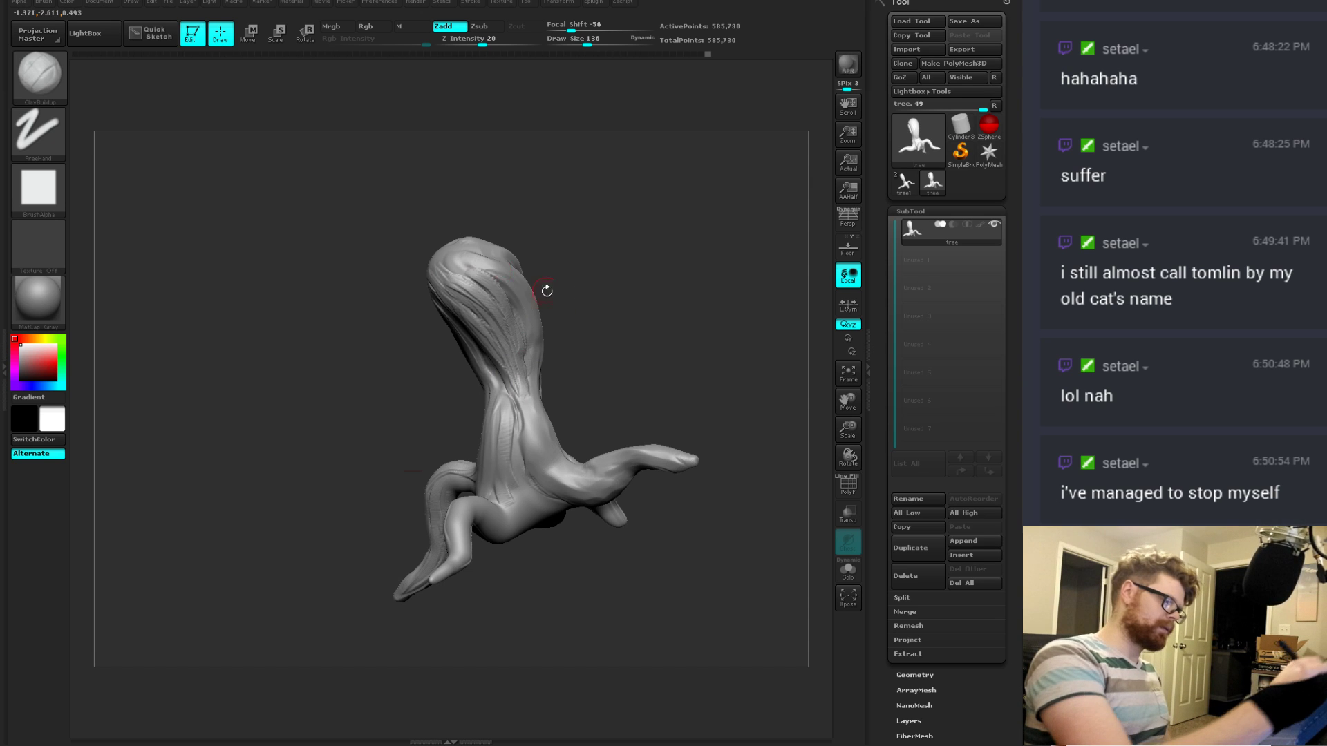
{"action": "mouse_move", "coordinate": [546, 290]}
{"action": "left_mouse_down"}
{"action": "mouse_move", "coordinate": [572, 311]}
{"action": "mouse_move", "coordinate": [550, 294]}
{"action": "left_mouse_up"}
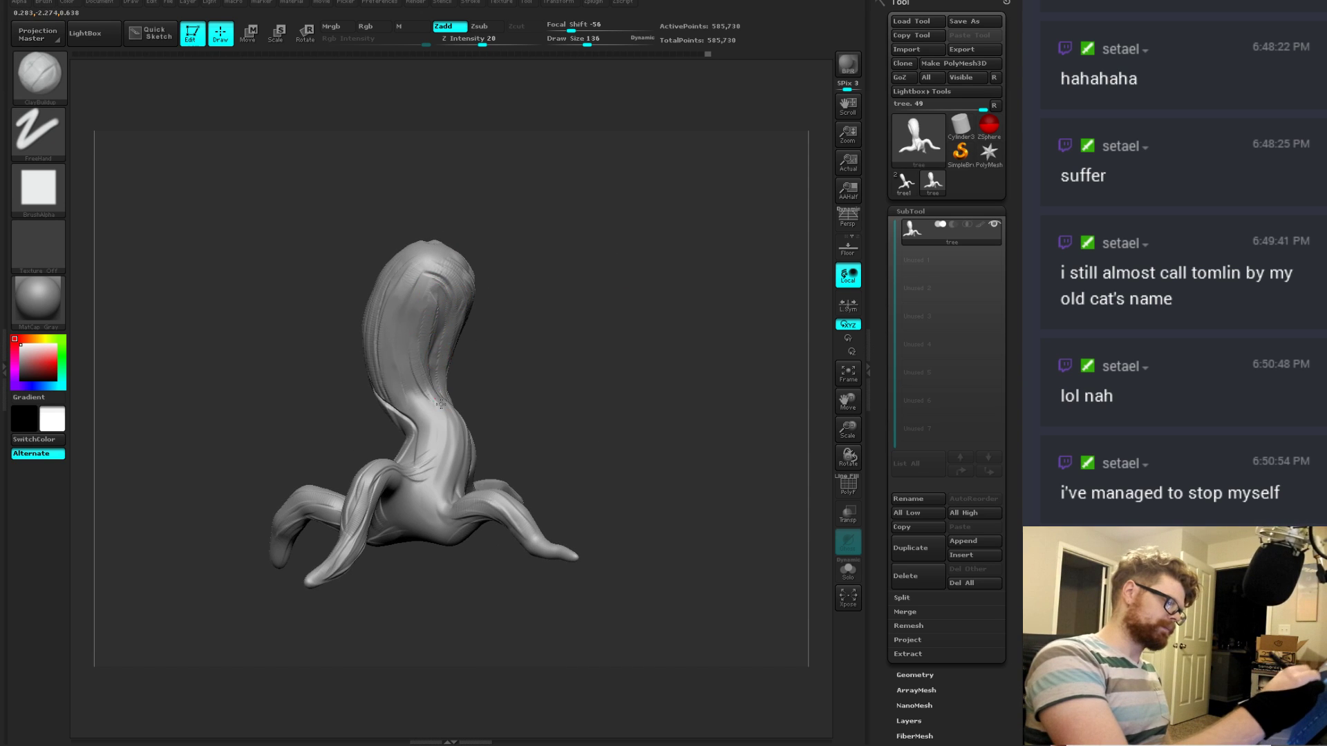
Step: Build up bark ridges around the upper trunk from the crown toward the bend with ClayBuildup
{"action": "right_click_drag", "start_coordinate": [440, 403], "coordinate": [492, 362]}
{"action": "right_click_drag", "start_coordinate": [425, 304], "coordinate": [465, 311]}
{"action": "right_click_drag", "start_coordinate": [397, 387], "coordinate": [414, 287]}
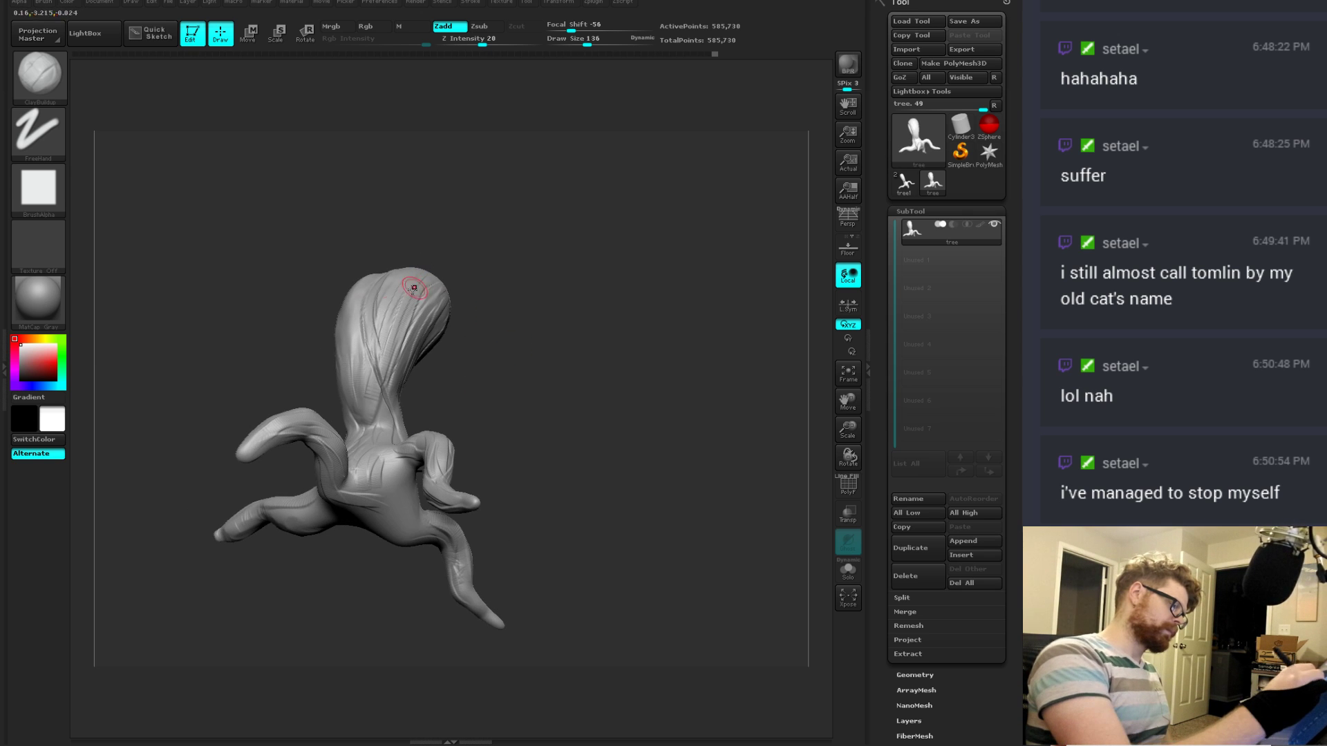
{"action": "mouse_move", "coordinate": [456, 399]}
{"action": "right_mouse_down"}
{"action": "mouse_move", "coordinate": [387, 402]}
{"action": "mouse_move", "coordinate": [384, 284]}
{"action": "right_mouse_up"}
{"action": "right_click_drag", "start_coordinate": [373, 386], "coordinate": [389, 367]}
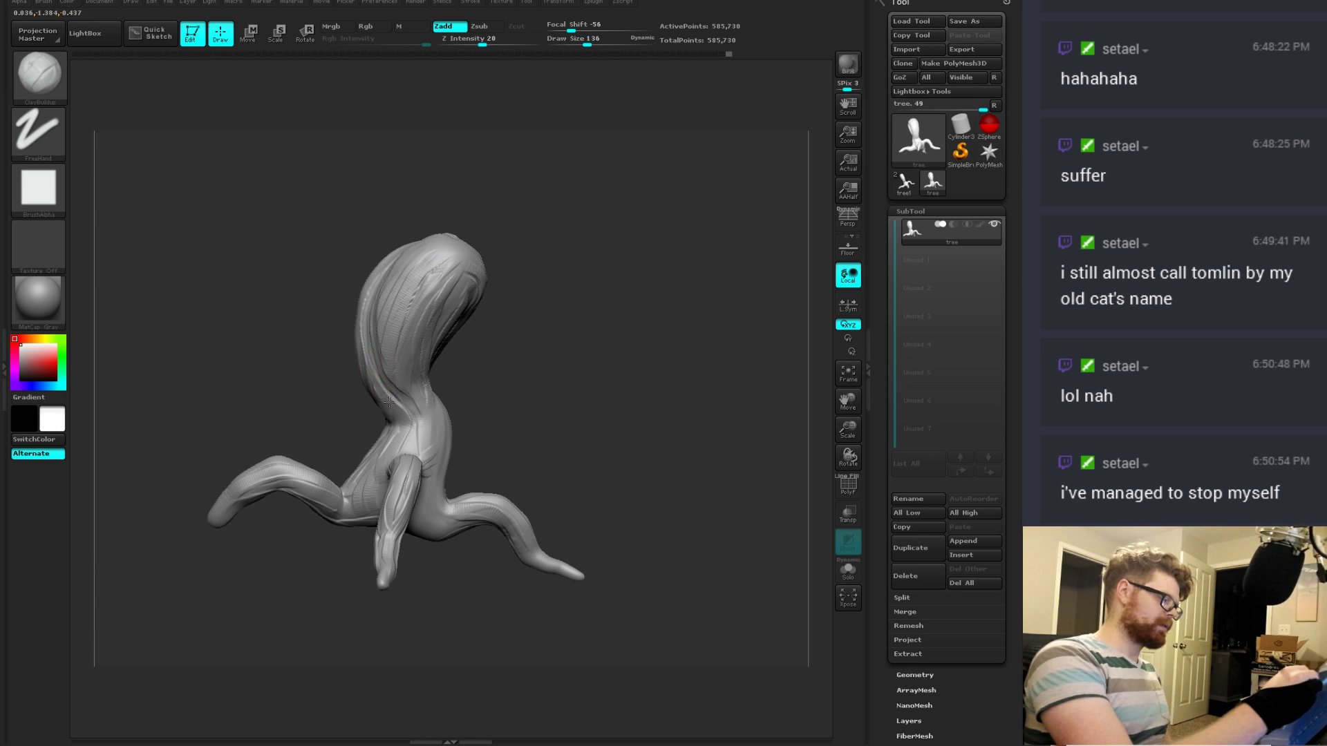
{"action": "right_click_drag", "start_coordinate": [455, 222], "coordinate": [394, 304]}
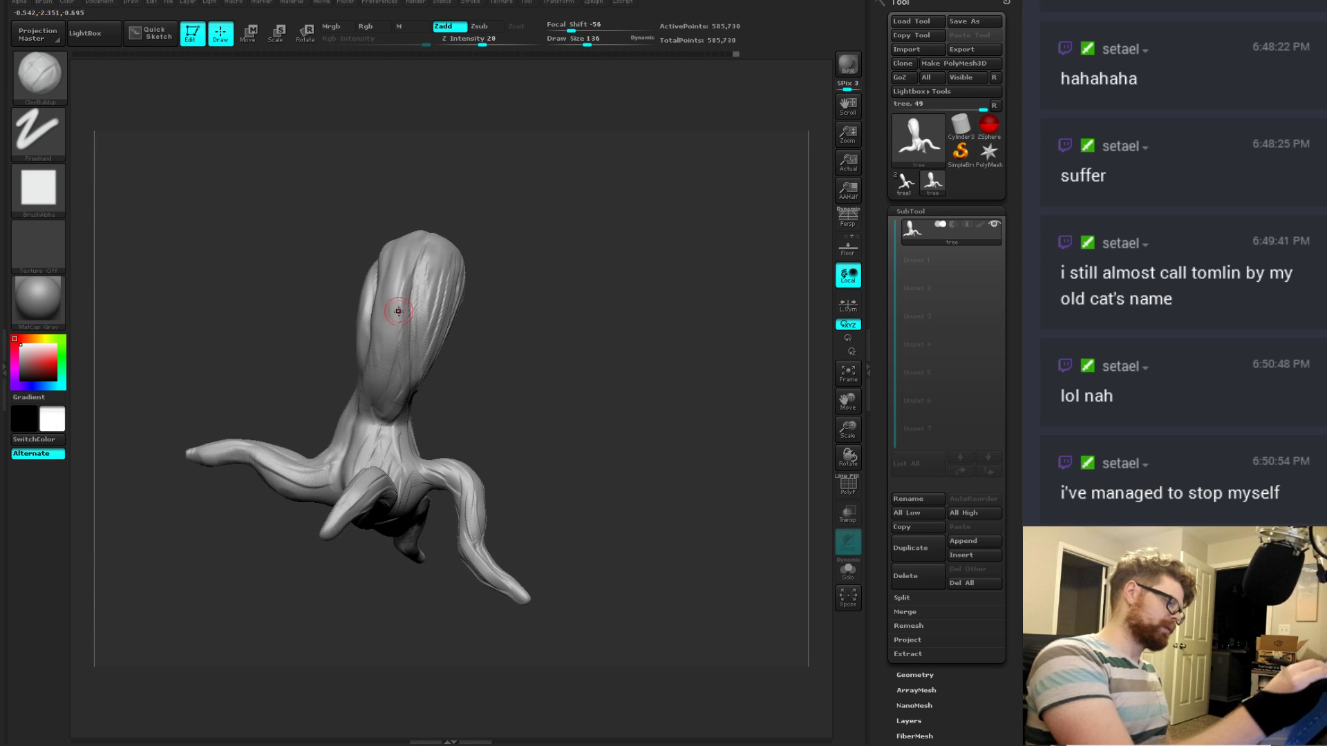
{"action": "right_click_drag", "start_coordinate": [463, 402], "coordinate": [418, 356]}
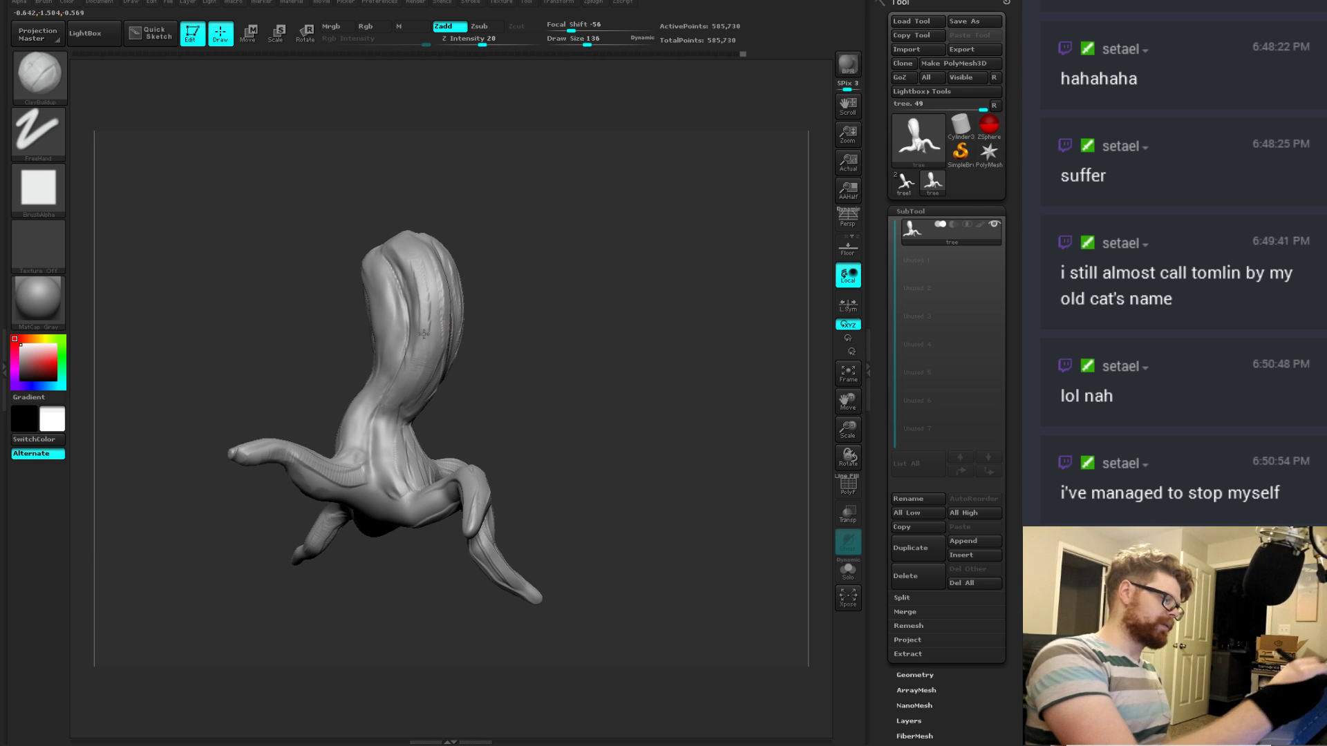
Step: Add long clay ridges down the inner side of the upper trunk from the crown to the bend
{"action": "right_click_drag", "start_coordinate": [424, 272], "coordinate": [491, 343]}
{"action": "left_click_drag", "start_coordinate": [429, 312], "coordinate": [417, 265]}
{"action": "mouse_move", "coordinate": [394, 249]}
{"action": "left_mouse_down"}
{"action": "mouse_move", "coordinate": [421, 293]}
{"action": "mouse_move", "coordinate": [423, 375]}
{"action": "mouse_move", "coordinate": [398, 255]}
{"action": "mouse_move", "coordinate": [440, 352]}
{"action": "left_mouse_up"}
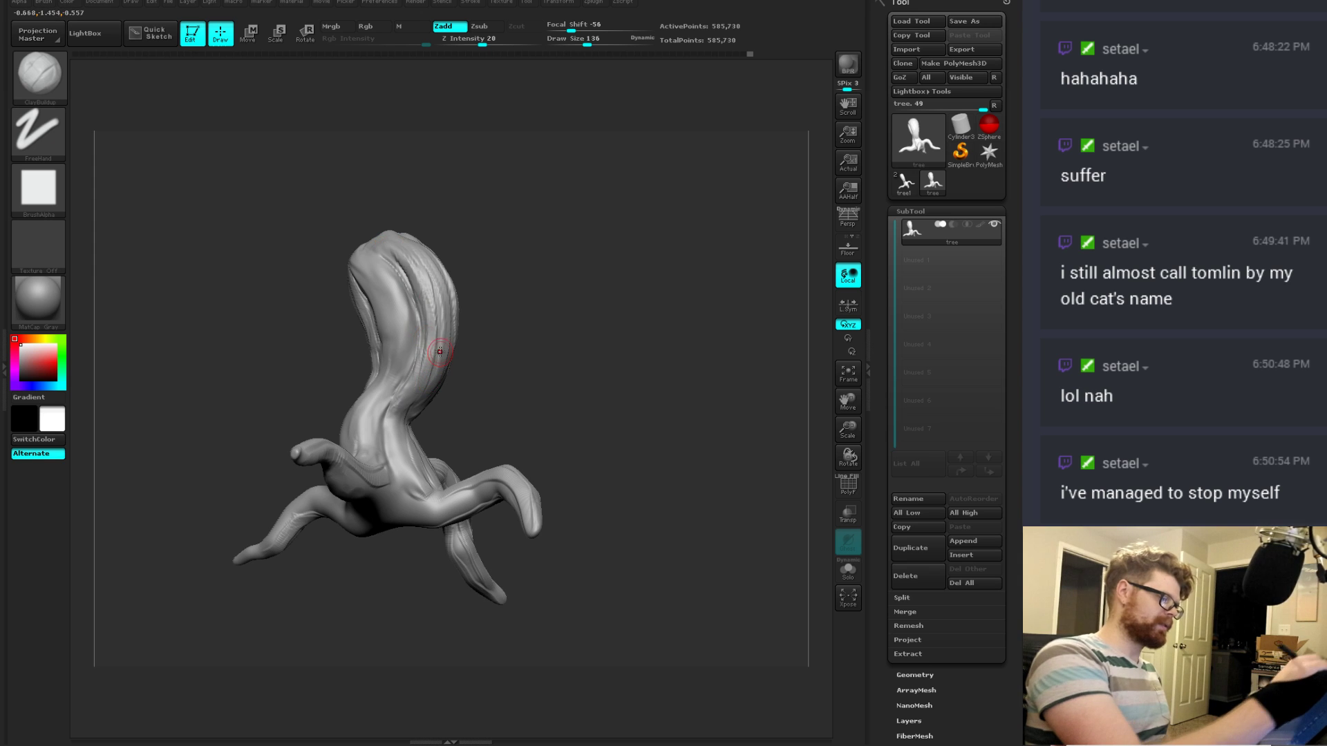
{"action": "right_click_drag", "start_coordinate": [474, 244], "coordinate": [427, 261]}
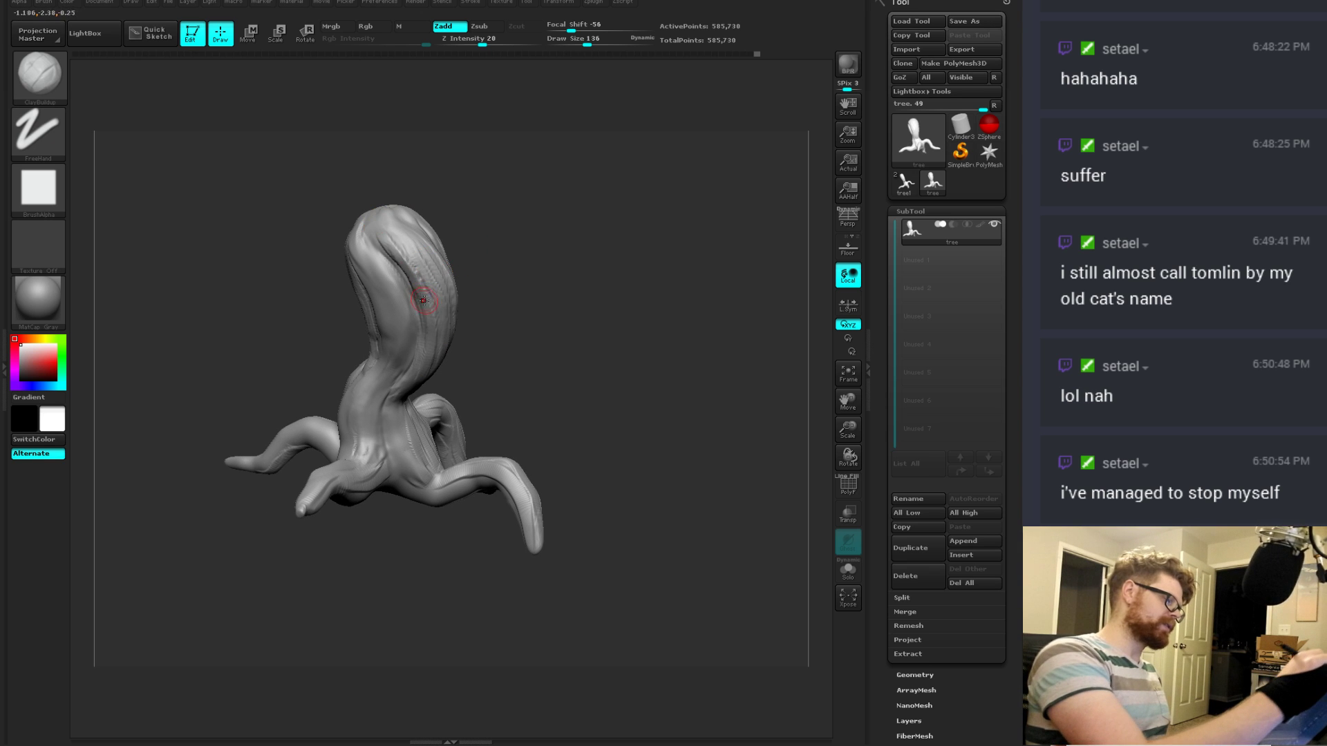
{"action": "left_click_drag", "start_coordinate": [419, 285], "coordinate": [382, 228], "text": "shift"}
{"action": "mouse_move", "coordinate": [442, 359]}
{"action": "left_mouse_down"}
{"action": "mouse_move", "coordinate": [502, 317]}
{"action": "mouse_move", "coordinate": [481, 264]}
{"action": "left_mouse_up"}
{"action": "left_click_drag", "start_coordinate": [402, 302], "coordinate": [387, 421]}
Step: Extend the bark ridges across the trunk's bend into the lower trunk and smooth the upper trunk surface
{"action": "left_click_drag", "start_coordinate": [461, 401], "coordinate": [413, 355]}
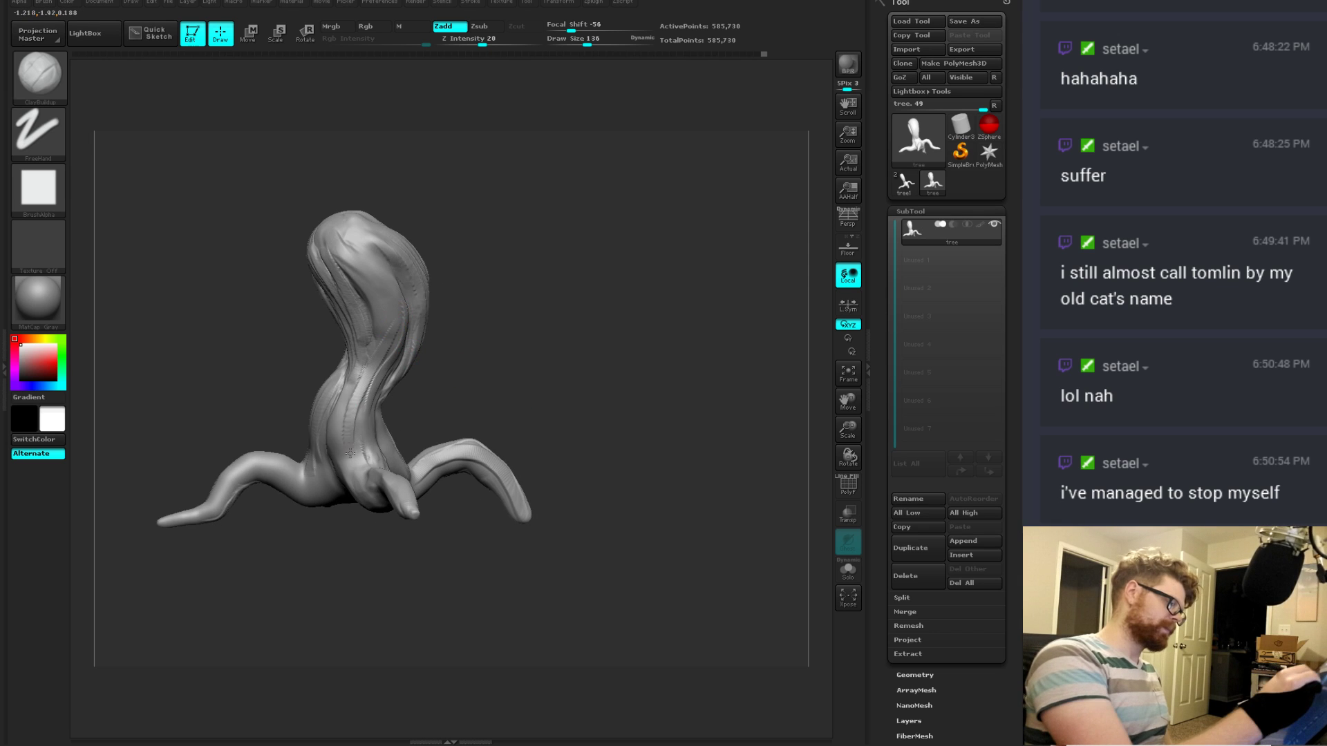
{"action": "right_click_drag", "start_coordinate": [422, 360], "coordinate": [470, 360]}
{"action": "left_click_drag", "start_coordinate": [361, 388], "coordinate": [361, 419]}
{"action": "left_click_drag", "start_coordinate": [375, 340], "coordinate": [368, 402]}
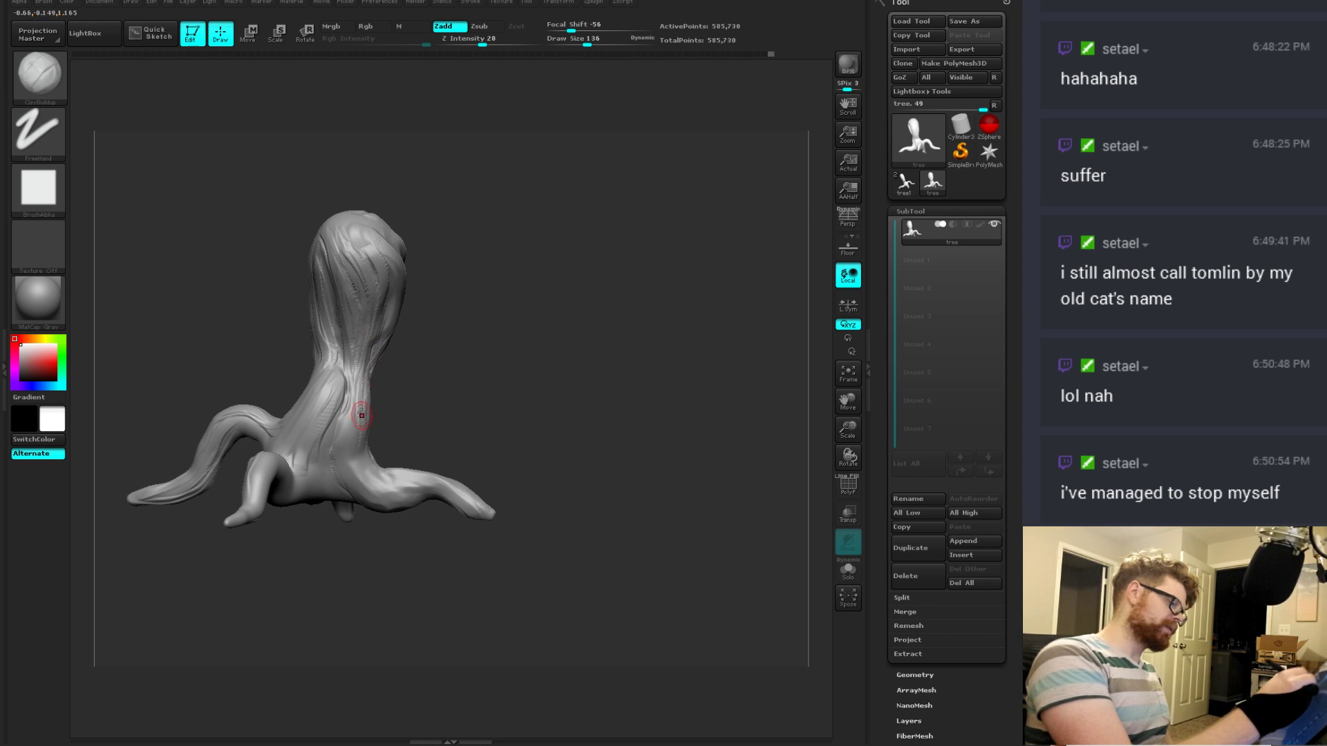
{"action": "key", "text": "shift"}
{"action": "right_click_drag", "start_coordinate": [391, 299], "coordinate": [418, 279]}
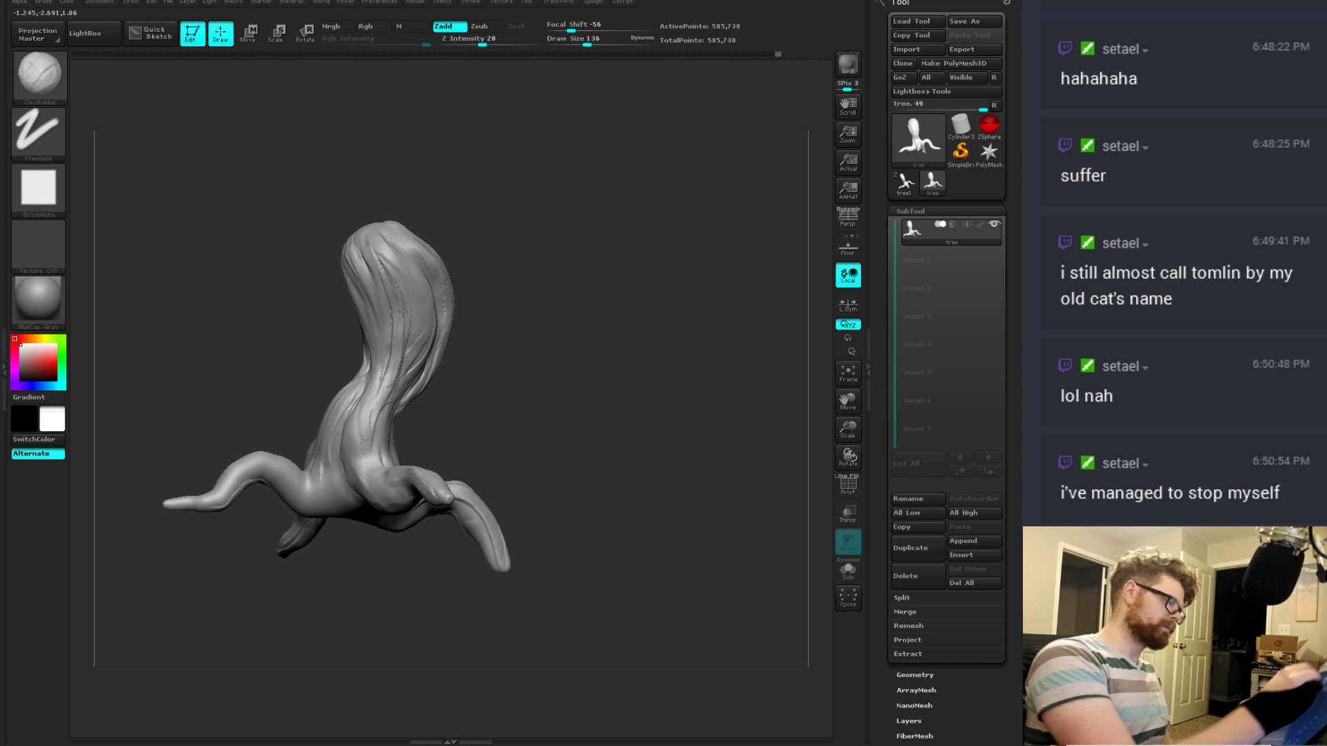
Step: Clear the canvas, redraw the tree at a larger size and make it editable again
{"action": "right_click_drag", "start_coordinate": [462, 390], "coordinate": [542, 400]}
{"action": "key", "text": "t"}
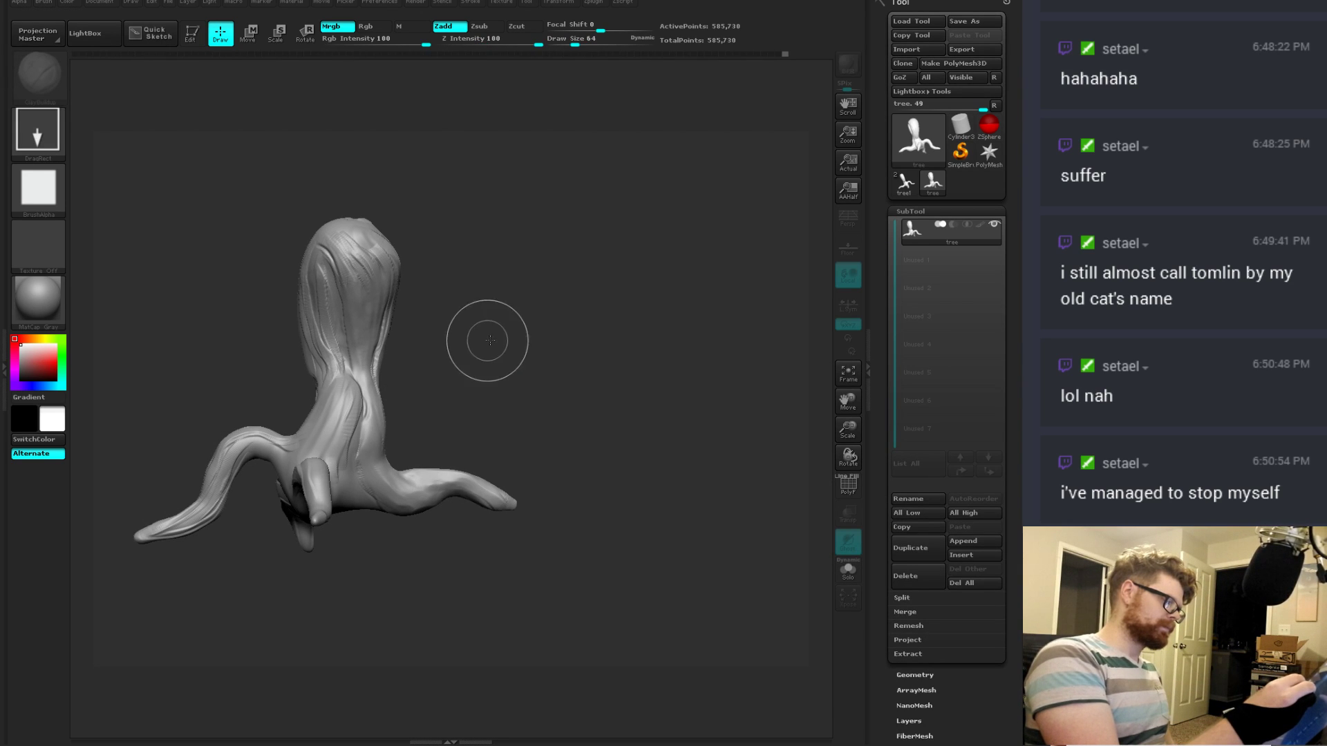
{"action": "left_click_drag", "start_coordinate": [496, 352], "coordinate": [499, 529]}
{"action": "key", "text": "ctrl+n"}
{"action": "left_click_drag", "start_coordinate": [416, 349], "coordinate": [442, 657]}
{"action": "key", "text": "t"}
{"action": "mouse_move", "coordinate": [576, 305]}
{"action": "left_mouse_down", "text": "alt"}
{"action": "mouse_move", "coordinate": [640, 284]}
{"action": "mouse_move", "coordinate": [559, 207]}
{"action": "mouse_move", "coordinate": [498, 172]}
{"action": "mouse_move", "coordinate": [638, 433]}
{"action": "mouse_move", "coordinate": [687, 414]}
{"action": "left_mouse_up", "text": "alt"}
Step: Smooth the rough clay strokes between the crown and the middle of the upper trunk
{"action": "key", "text": "shift"}
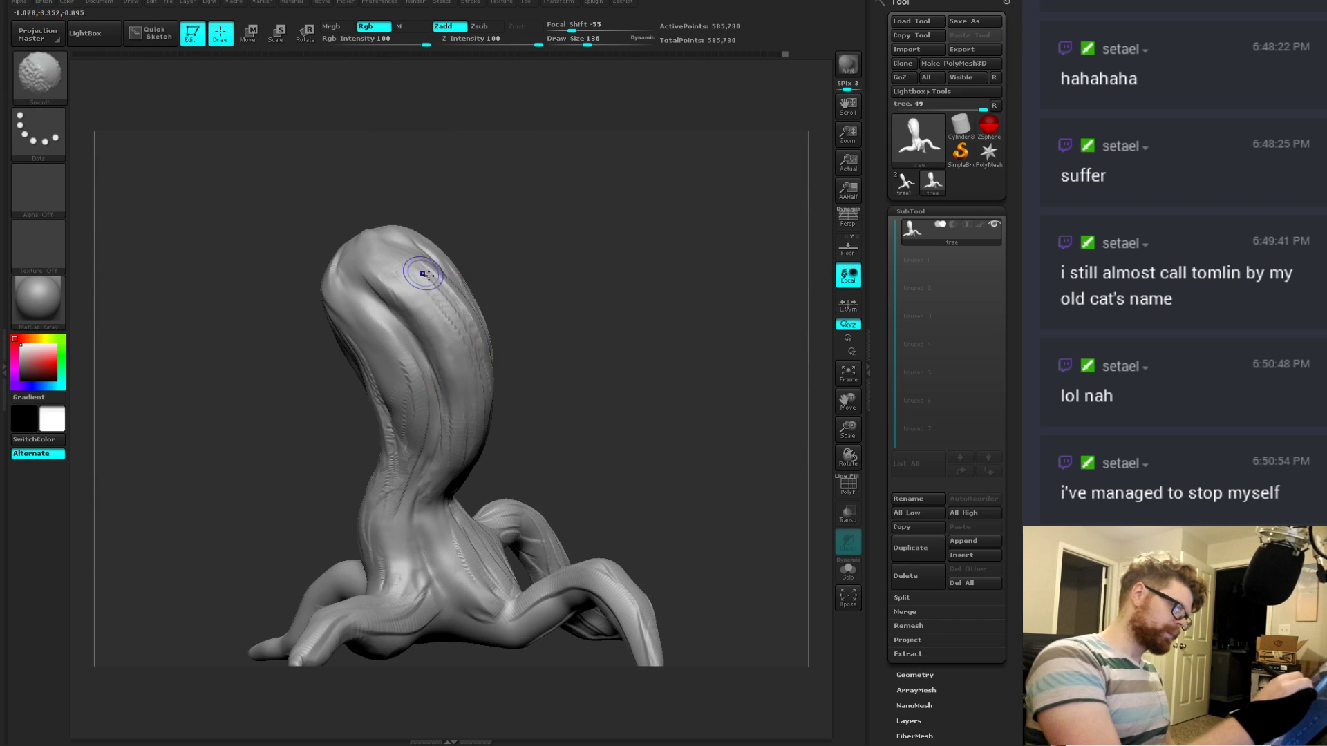
{"action": "key", "text": "shift"}
{"action": "mouse_move", "coordinate": [406, 268]}
{"action": "left_mouse_down", "text": "shift"}
{"action": "mouse_move", "coordinate": [405, 355]}
{"action": "mouse_move", "coordinate": [385, 331]}
{"action": "left_mouse_up", "text": "shift"}
{"action": "right_click_drag", "start_coordinate": [443, 359], "coordinate": [577, 365]}
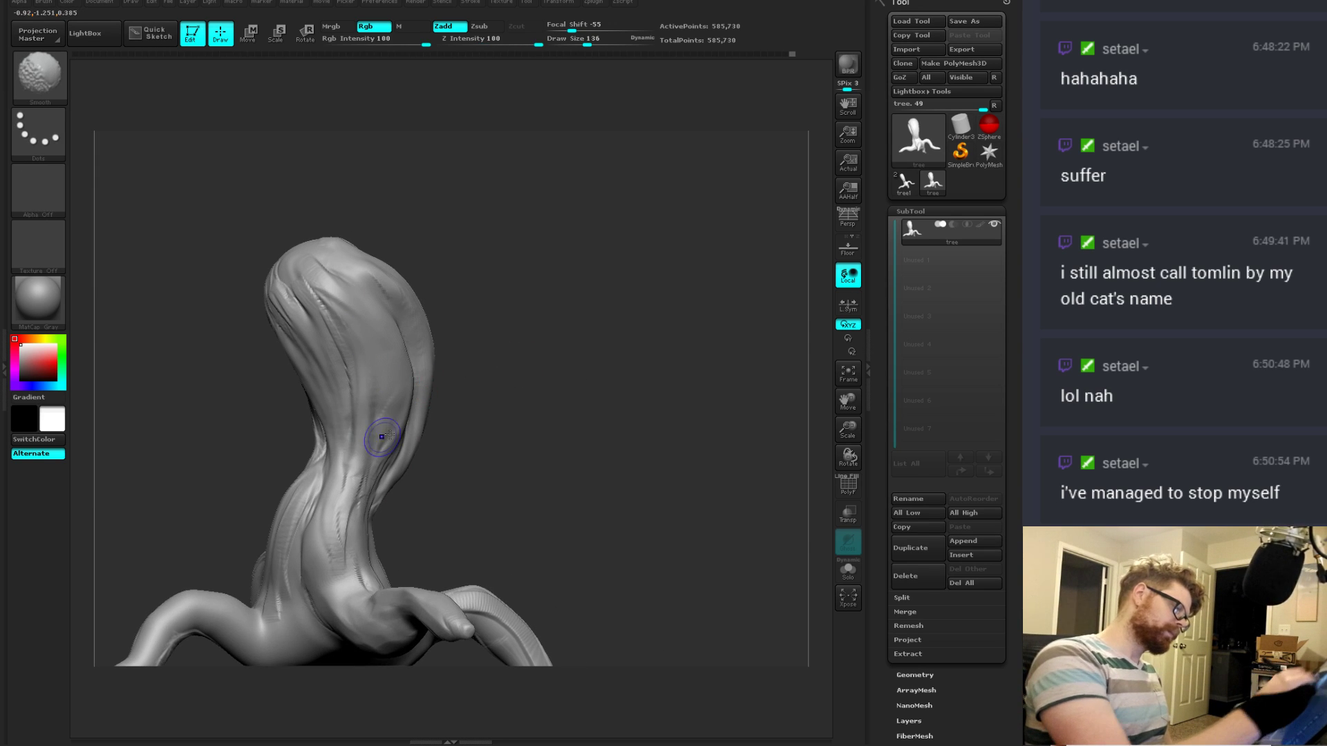
Step: Flatten the ridges on the upper trunk with the TrimDynamic brush and smooth the trimmed surface
{"action": "key", "text": "b"}
{"action": "left_click", "coordinate": [470, 403]}
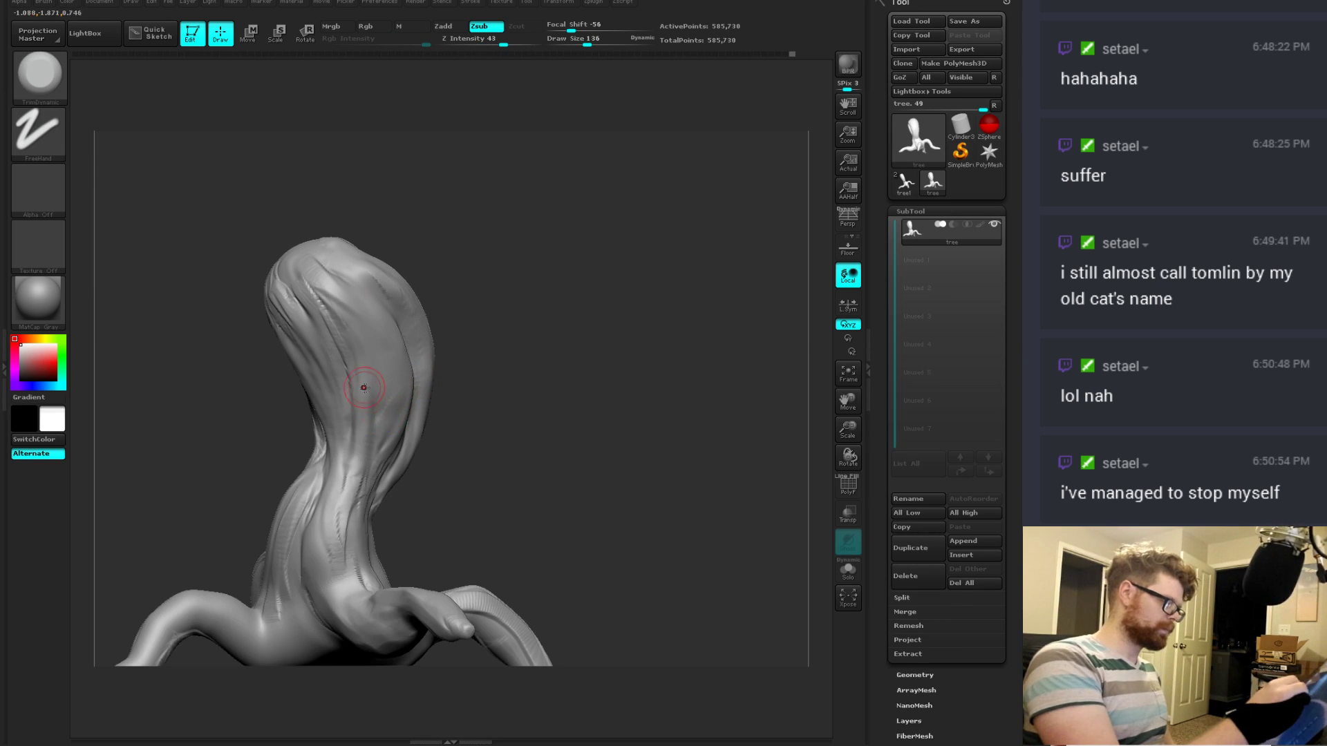
{"action": "mouse_move", "coordinate": [458, 432]}
{"action": "left_mouse_down"}
{"action": "mouse_move", "coordinate": [414, 305]}
{"action": "mouse_move", "coordinate": [379, 286]}
{"action": "left_mouse_up"}
{"action": "left_click_drag", "start_coordinate": [437, 254], "coordinate": [507, 311]}
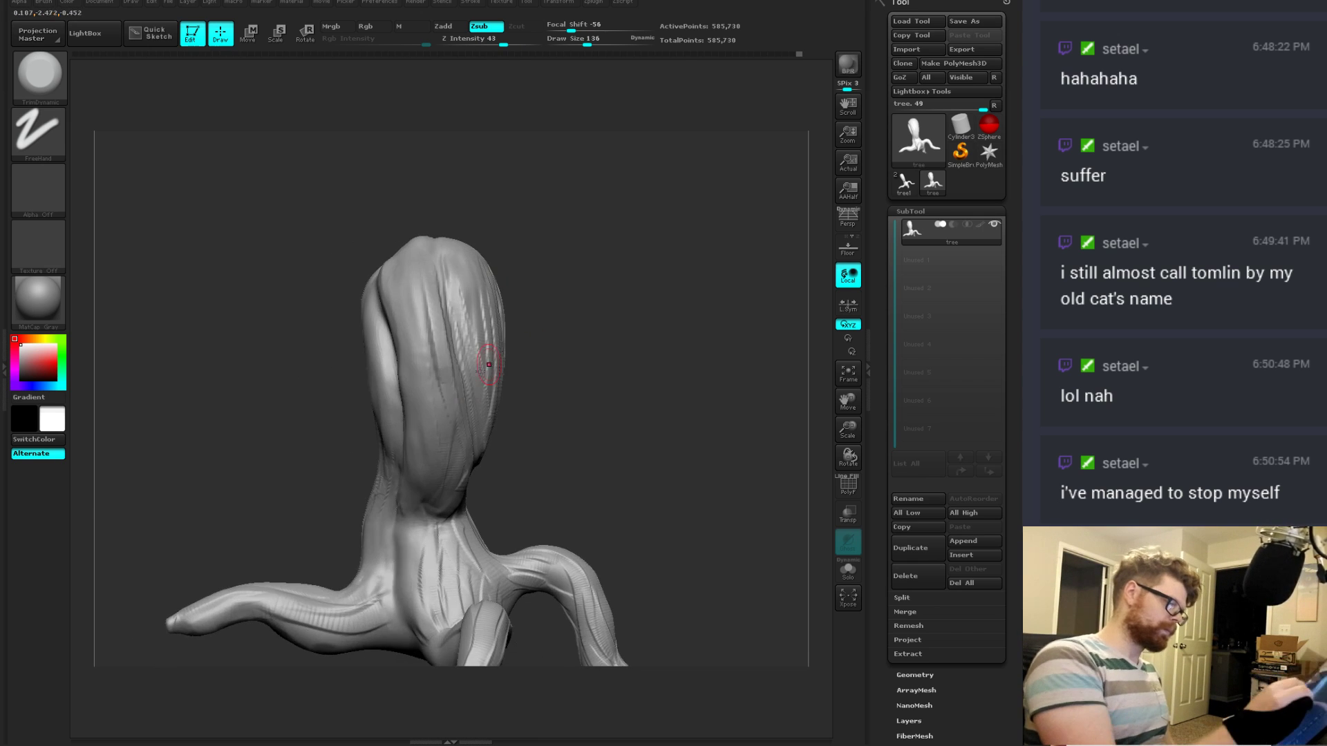
{"action": "left_click_drag", "start_coordinate": [511, 393], "coordinate": [570, 375]}
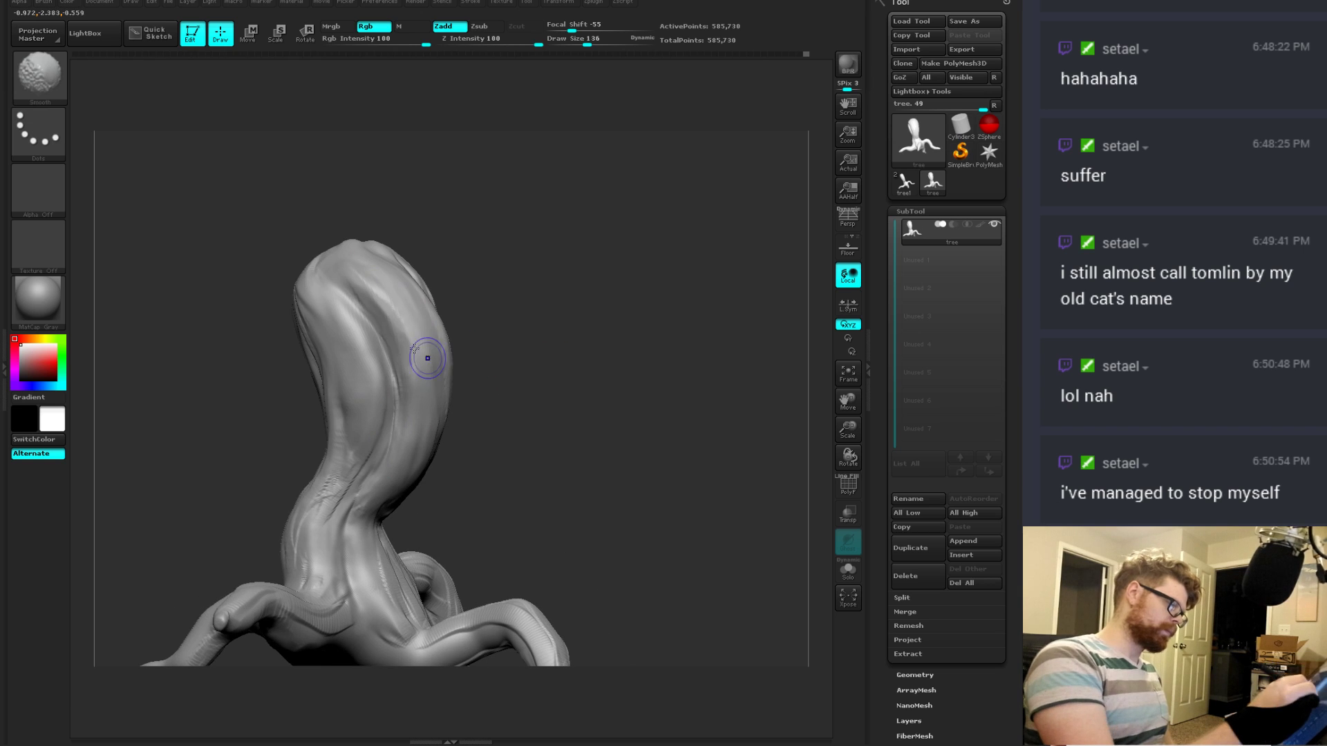
{"action": "mouse_move", "coordinate": [384, 286]}
{"action": "left_mouse_down", "text": "shift"}
{"action": "mouse_move", "coordinate": [409, 391]}
{"action": "mouse_move", "coordinate": [667, 385]}
{"action": "mouse_move", "coordinate": [585, 346]}
{"action": "left_mouse_up", "text": "shift"}
Step: Set TrimDynamic to draw size 165 and Z intensity 53 and flatten the broad ridges down the upper trunk
{"action": "key", "text": "space"}
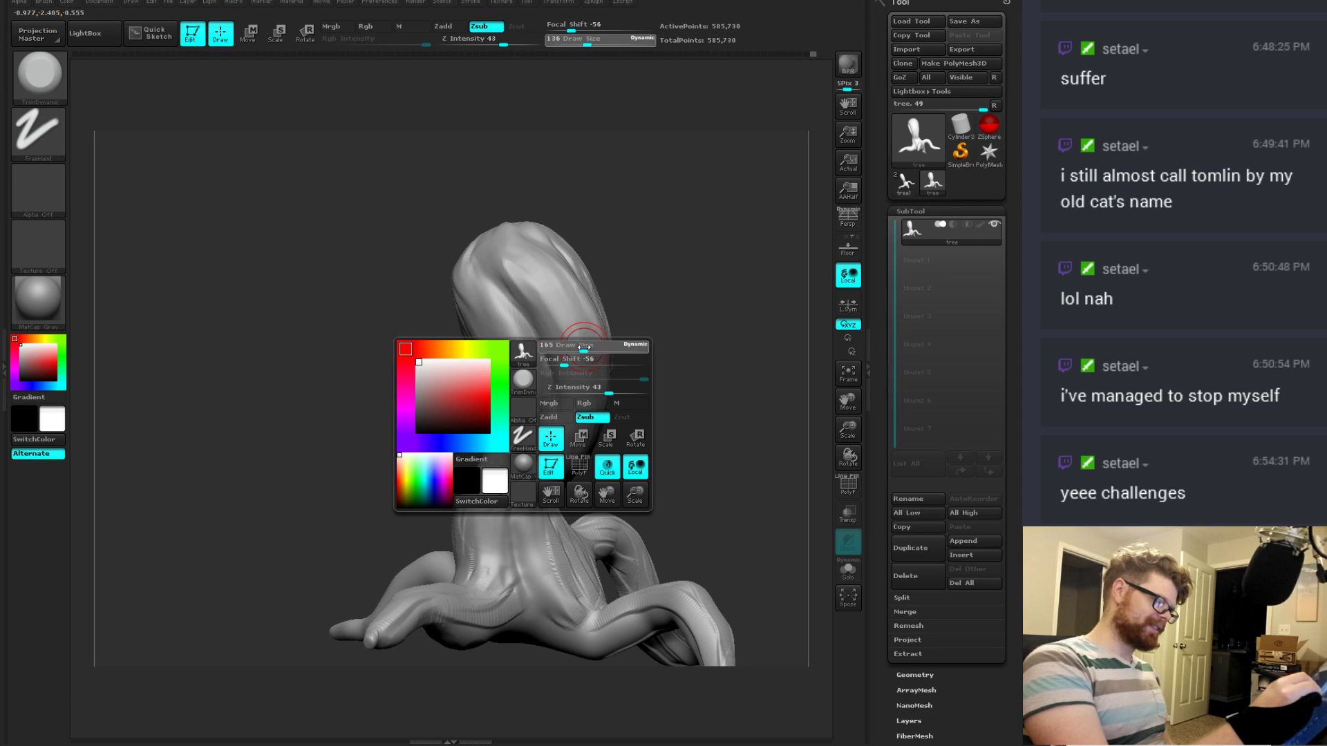
{"action": "key", "text": "space"}
{"action": "left_click", "coordinate": [630, 415]}
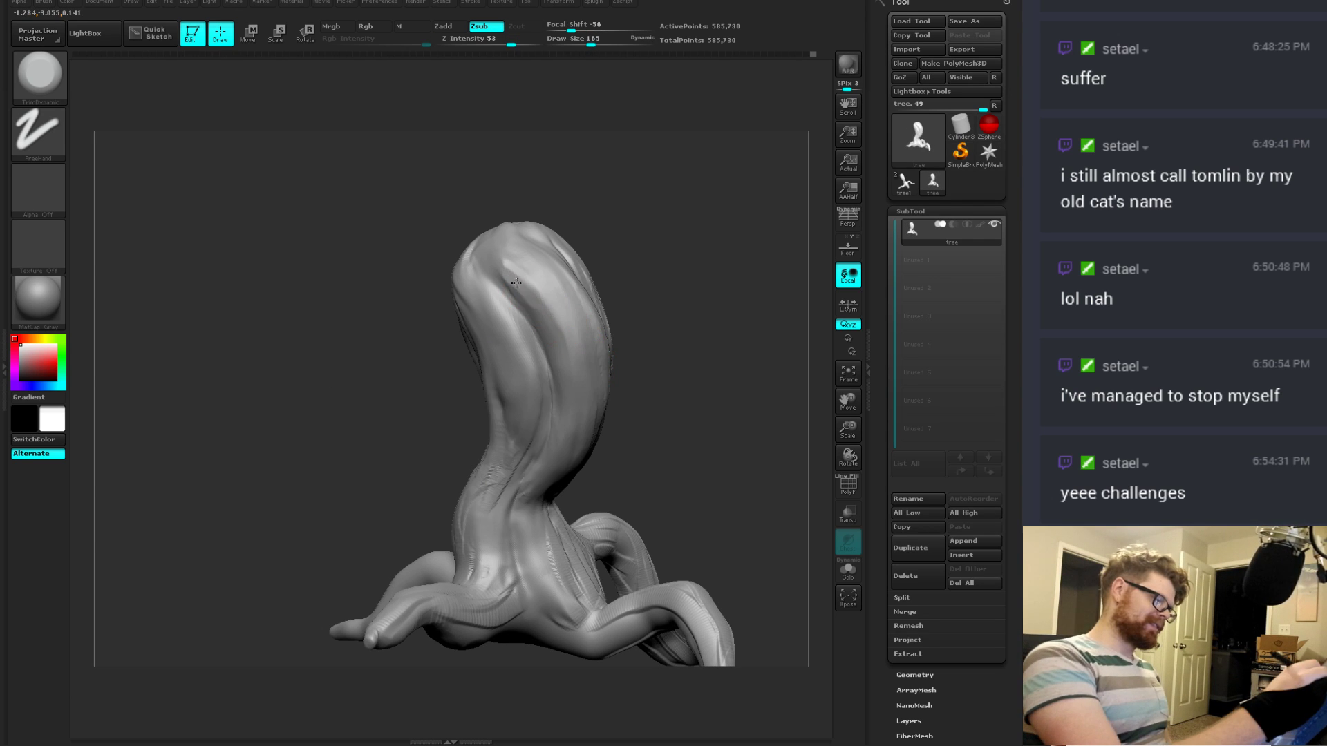
{"action": "left_click_drag", "start_coordinate": [571, 425], "coordinate": [574, 460]}
{"action": "left_click_drag", "start_coordinate": [656, 425], "coordinate": [622, 372]}
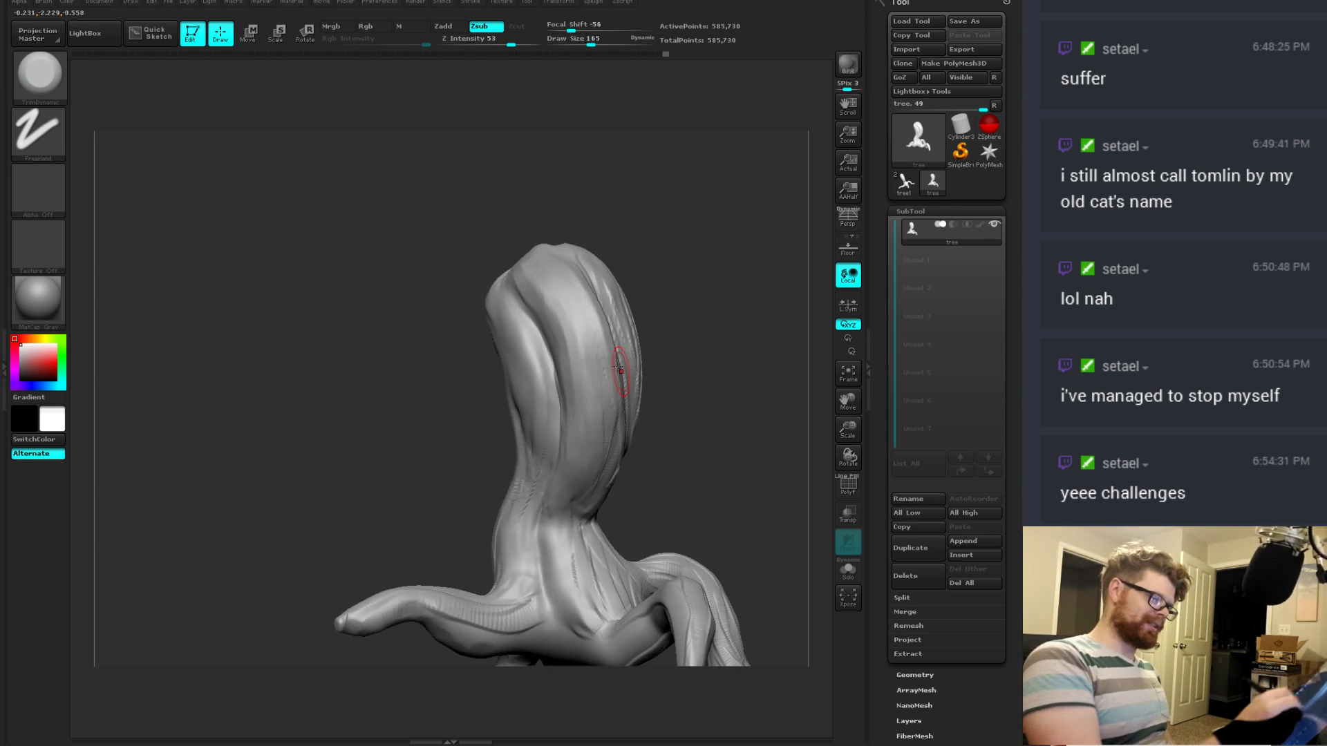
{"action": "left_click_drag", "start_coordinate": [564, 302], "coordinate": [572, 449]}
{"action": "left_click_drag", "start_coordinate": [684, 445], "coordinate": [649, 394]}
{"action": "left_click_drag", "start_coordinate": [587, 355], "coordinate": [586, 468]}
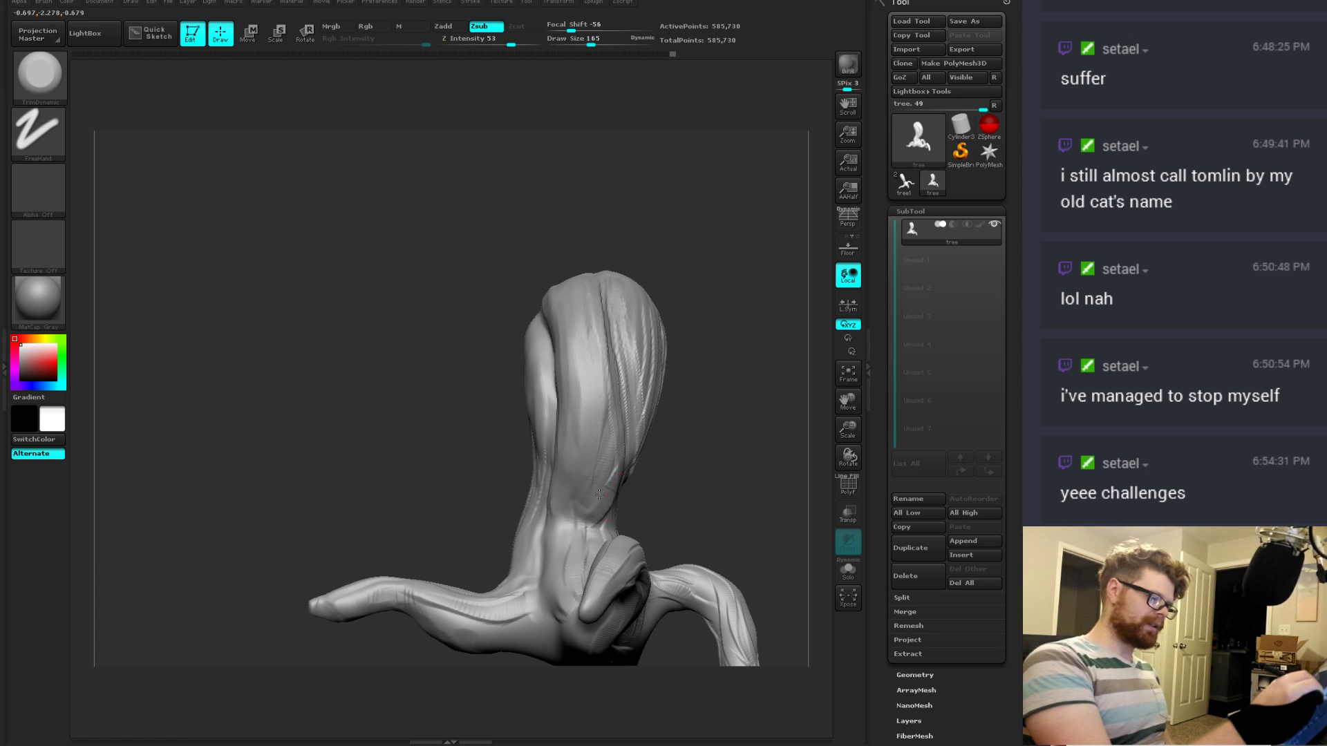
{"action": "mouse_move", "coordinate": [599, 495]}
{"action": "right_mouse_down"}
{"action": "mouse_move", "coordinate": [619, 439]}
{"action": "mouse_move", "coordinate": [601, 295]}
{"action": "right_mouse_up"}
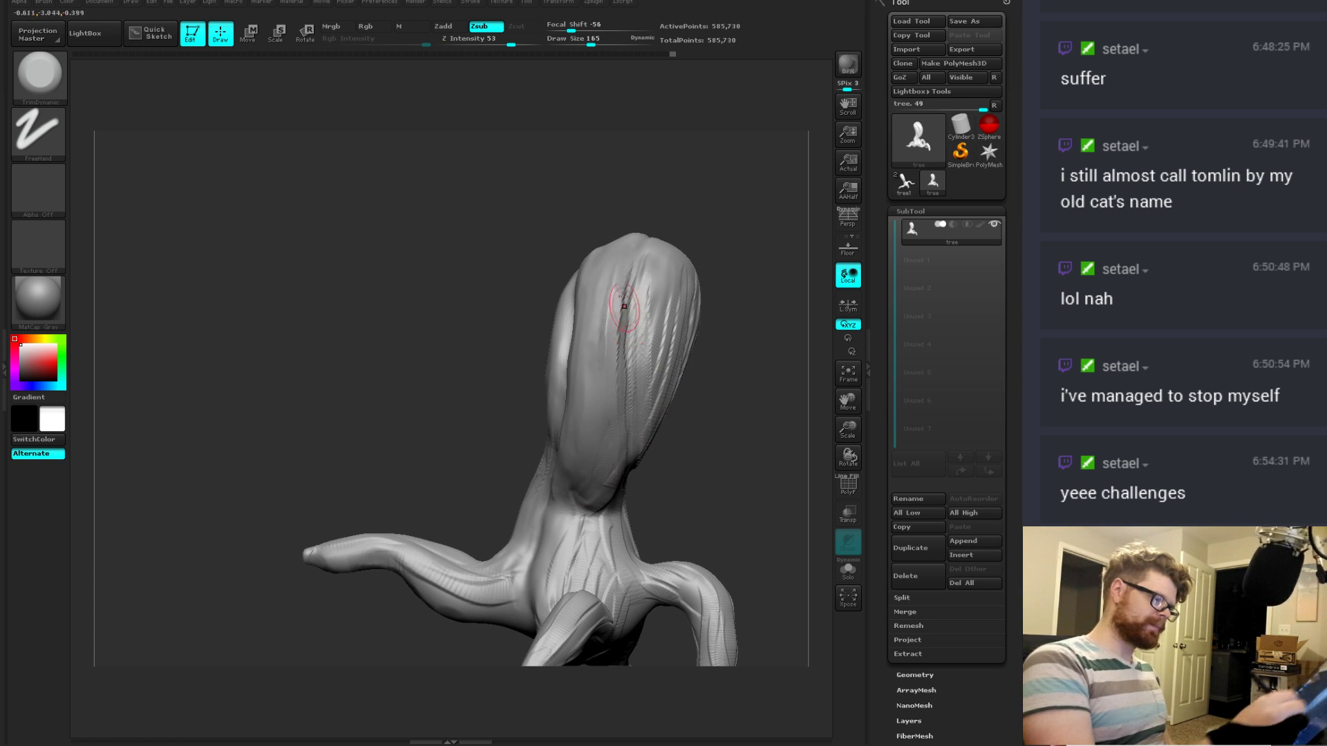
Step: Trim the remaining ridges around the crown and down the trunk toward the bend
{"action": "right_click_drag", "start_coordinate": [681, 454], "coordinate": [607, 273]}
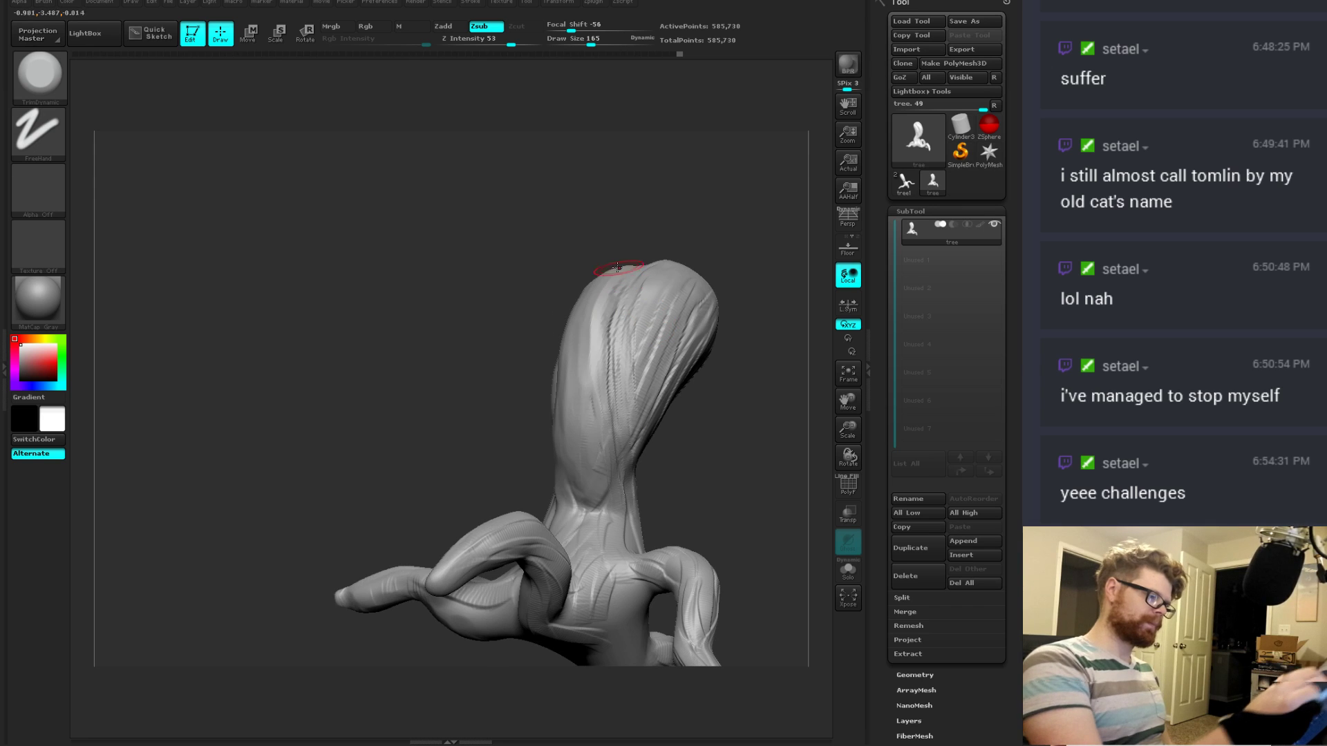
{"action": "right_click_drag", "start_coordinate": [601, 472], "coordinate": [586, 423]}
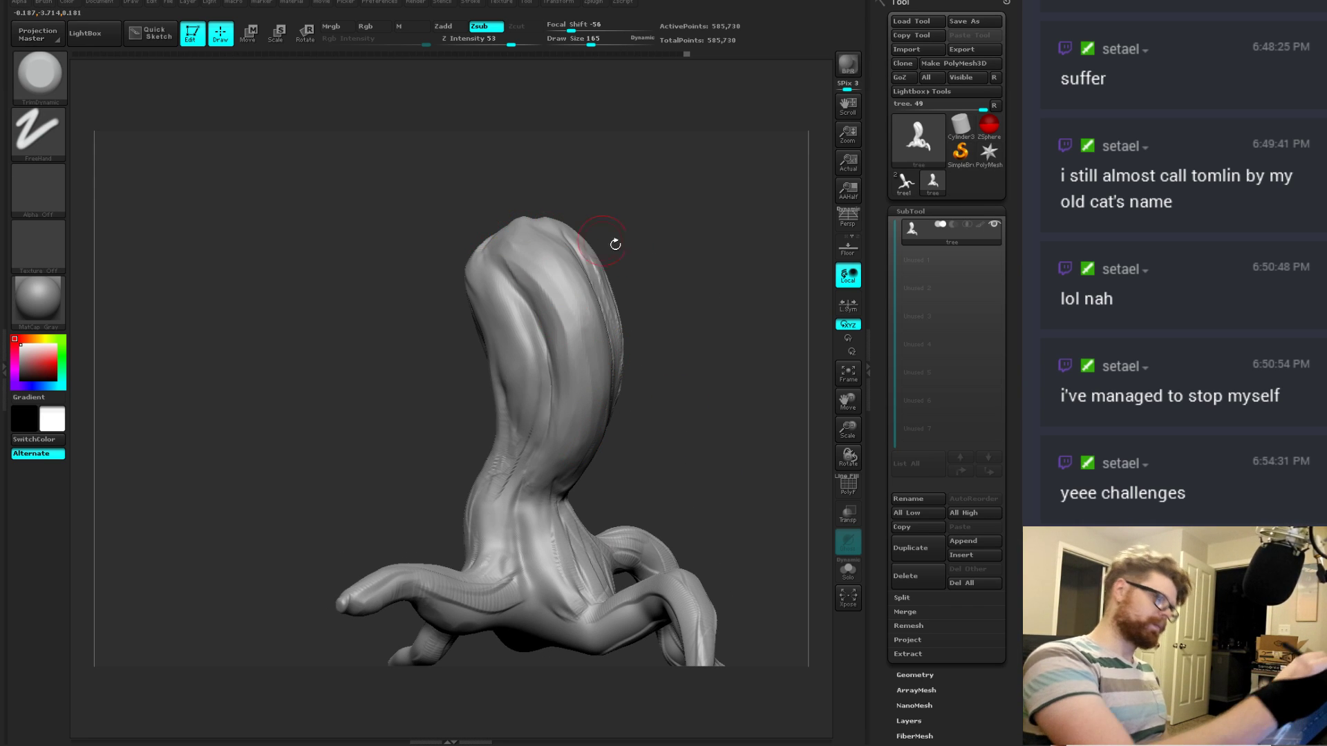
{"action": "mouse_move", "coordinate": [682, 277]}
{"action": "right_mouse_down"}
{"action": "mouse_move", "coordinate": [675, 349]}
{"action": "mouse_move", "coordinate": [641, 312]}
{"action": "right_mouse_up"}
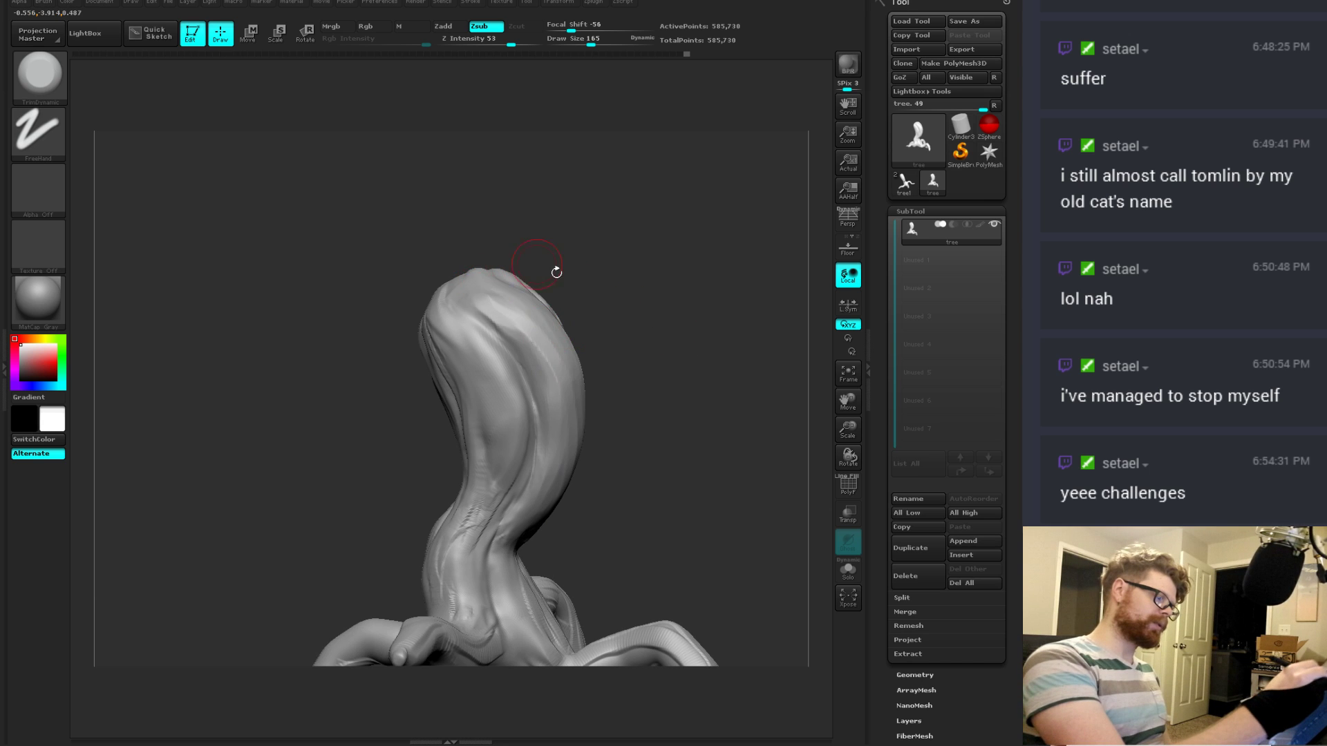
{"action": "right_click_drag", "start_coordinate": [553, 269], "coordinate": [563, 355]}
{"action": "right_click_drag", "start_coordinate": [498, 535], "coordinate": [607, 438]}
Step: Switch to ClayBuildup and build up and smooth ridges running from the mid trunk through the bend
{"action": "key", "text": "b"}
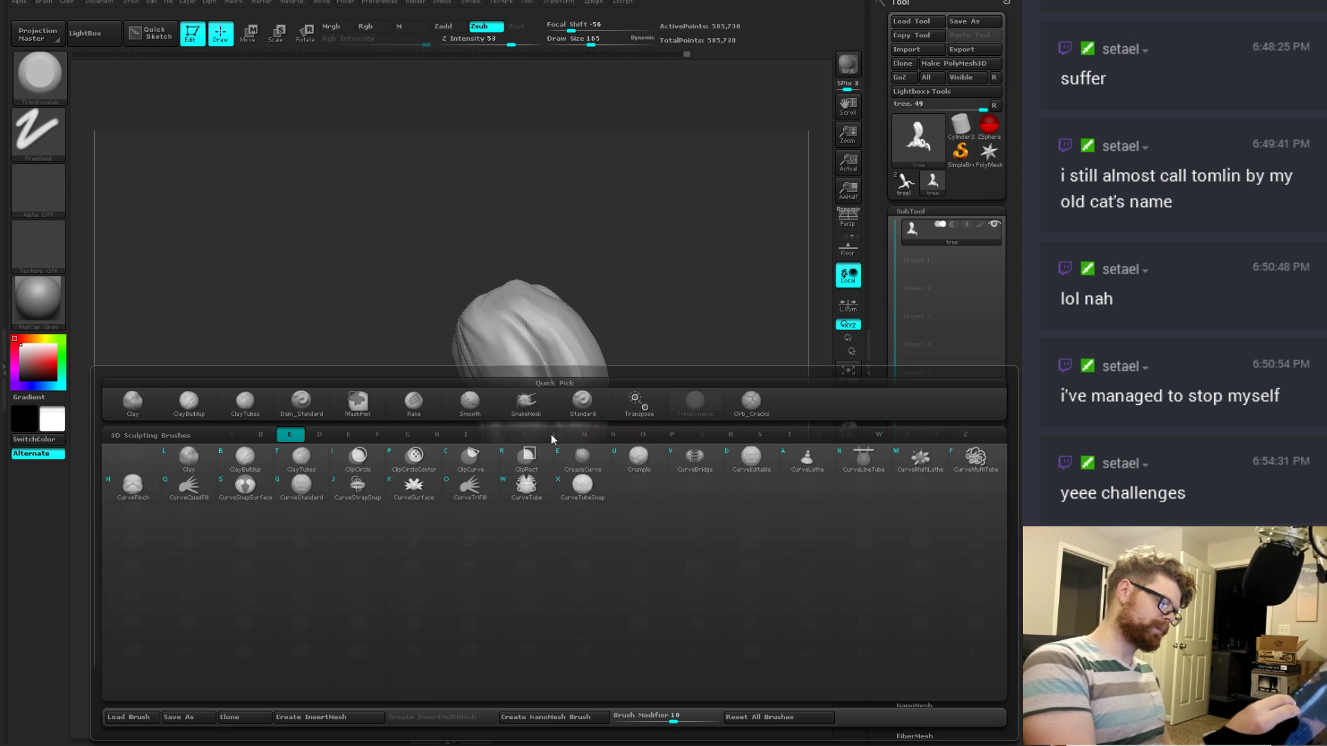
{"action": "key", "text": "c"}
{"action": "key", "text": "b"}
{"action": "left_click_drag", "start_coordinate": [515, 484], "coordinate": [483, 570]}
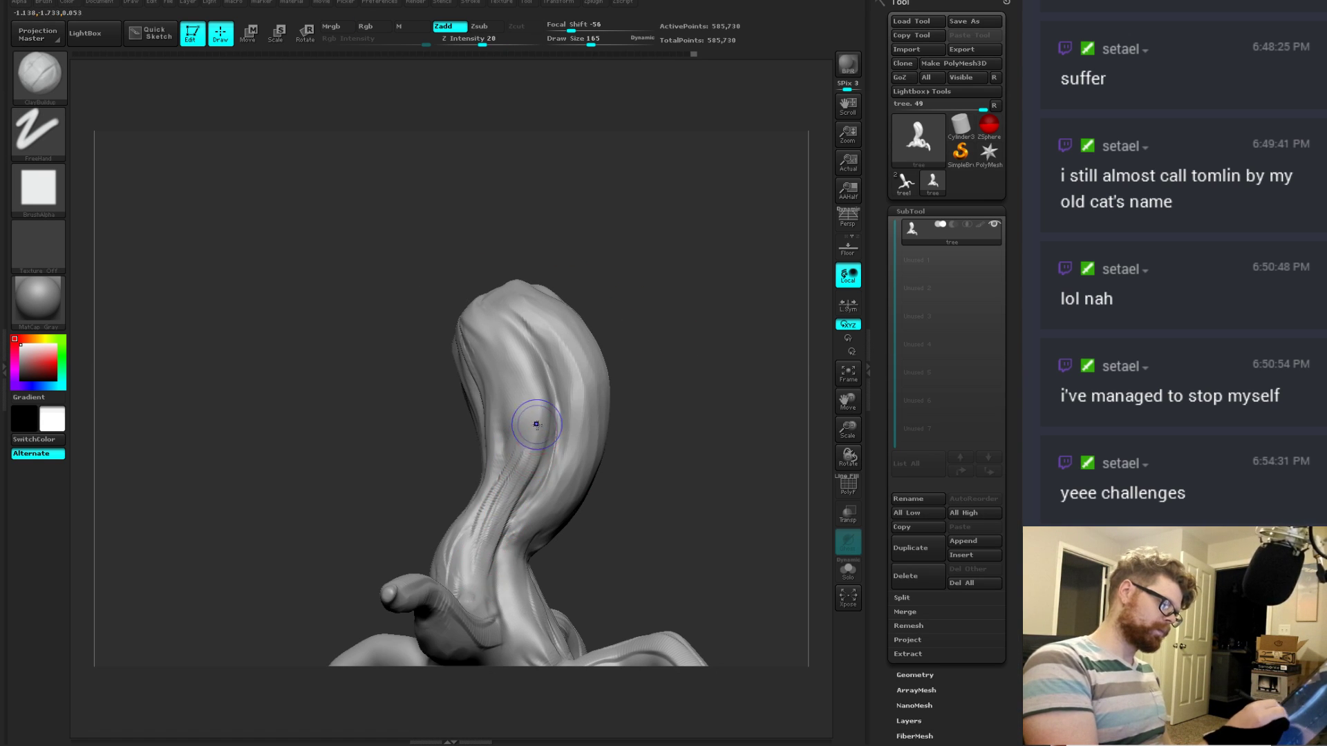
{"action": "mouse_move", "coordinate": [536, 423]}
{"action": "left_mouse_down", "text": "shift"}
{"action": "mouse_move", "coordinate": [489, 503]}
{"action": "mouse_move", "coordinate": [479, 556]}
{"action": "mouse_move", "coordinate": [476, 525]}
{"action": "left_mouse_up", "text": "shift"}
{"action": "right_click_drag", "start_coordinate": [579, 391], "coordinate": [654, 447]}
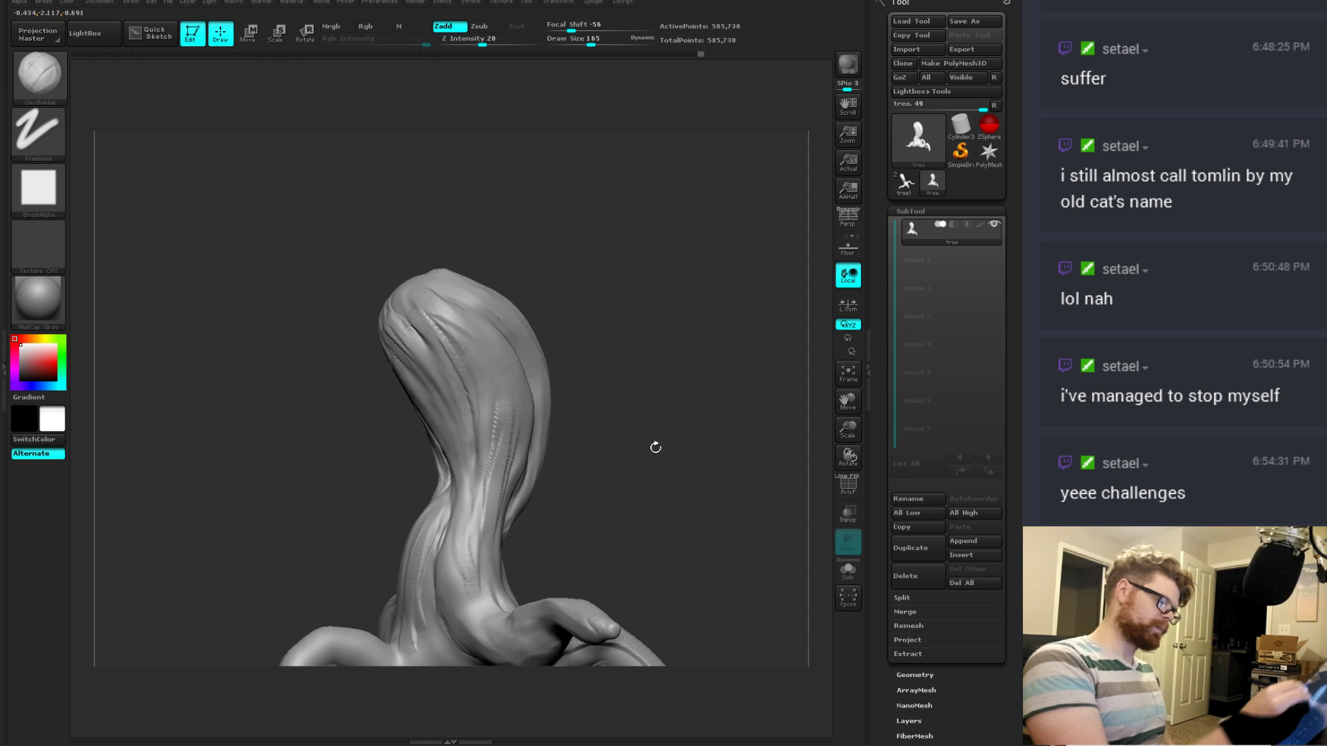
{"action": "left_click_drag", "start_coordinate": [503, 414], "coordinate": [484, 511], "text": "shift"}
{"action": "mouse_move", "coordinate": [518, 387]}
{"action": "right_mouse_down"}
{"action": "mouse_move", "coordinate": [607, 470]}
{"action": "mouse_move", "coordinate": [602, 438]}
{"action": "right_mouse_up"}
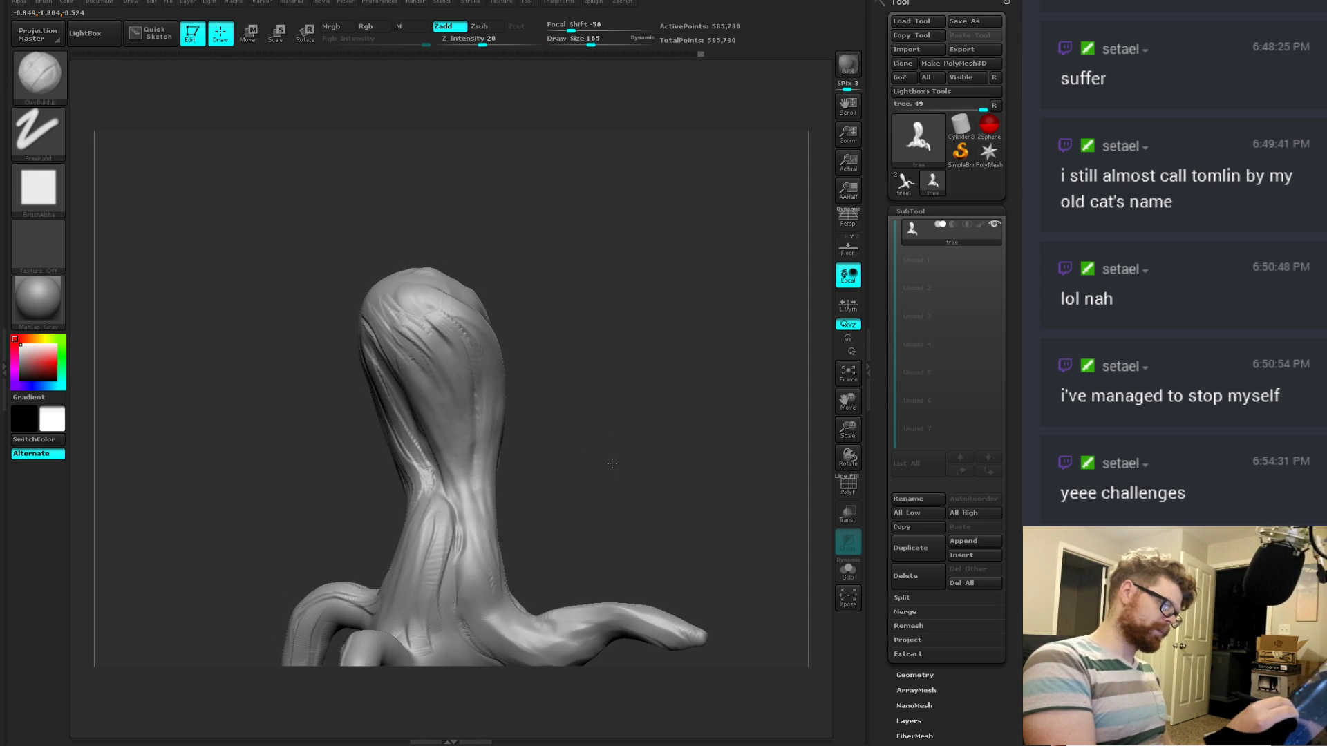
Step: Choose the Orb_Cracks brush at draw size 109 and carve cracks from the upper trunk through the bend to the root base
{"action": "key", "text": "b"}
{"action": "key", "text": "o"}
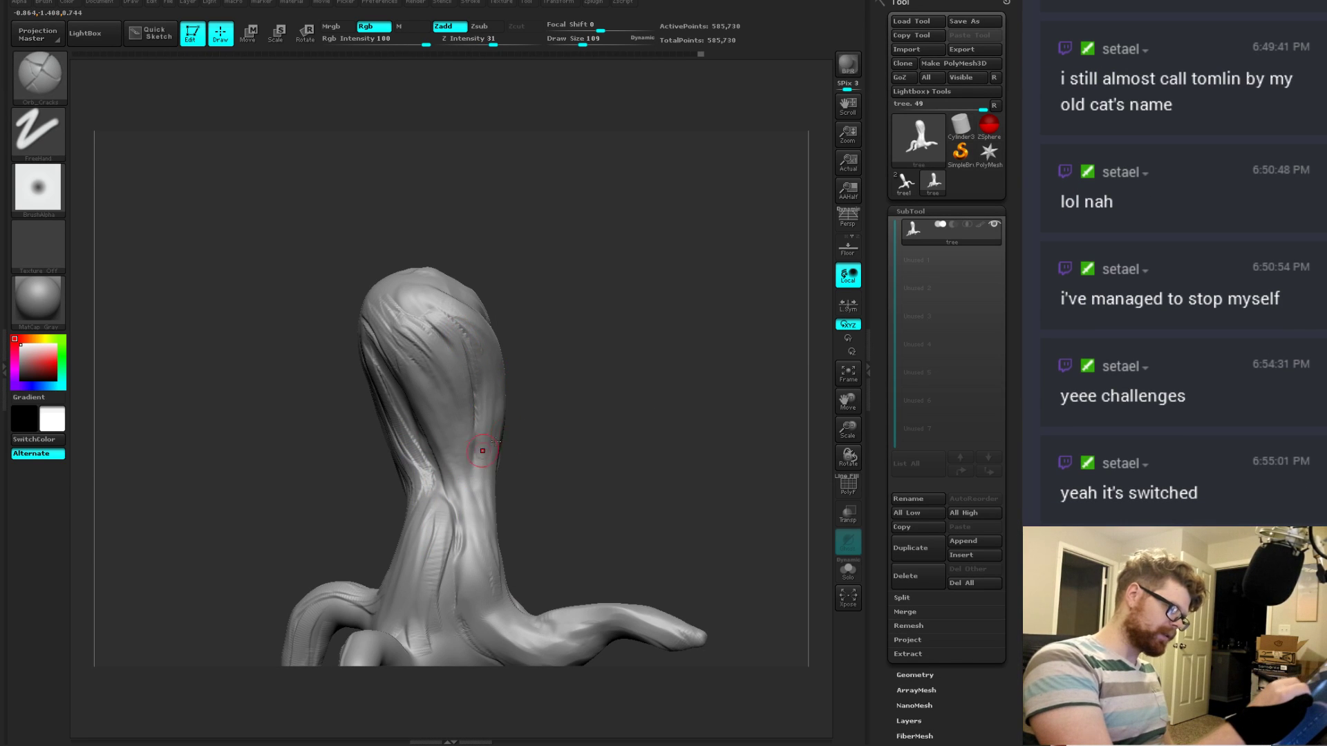
{"action": "right_click_drag", "start_coordinate": [482, 451], "coordinate": [498, 391]}
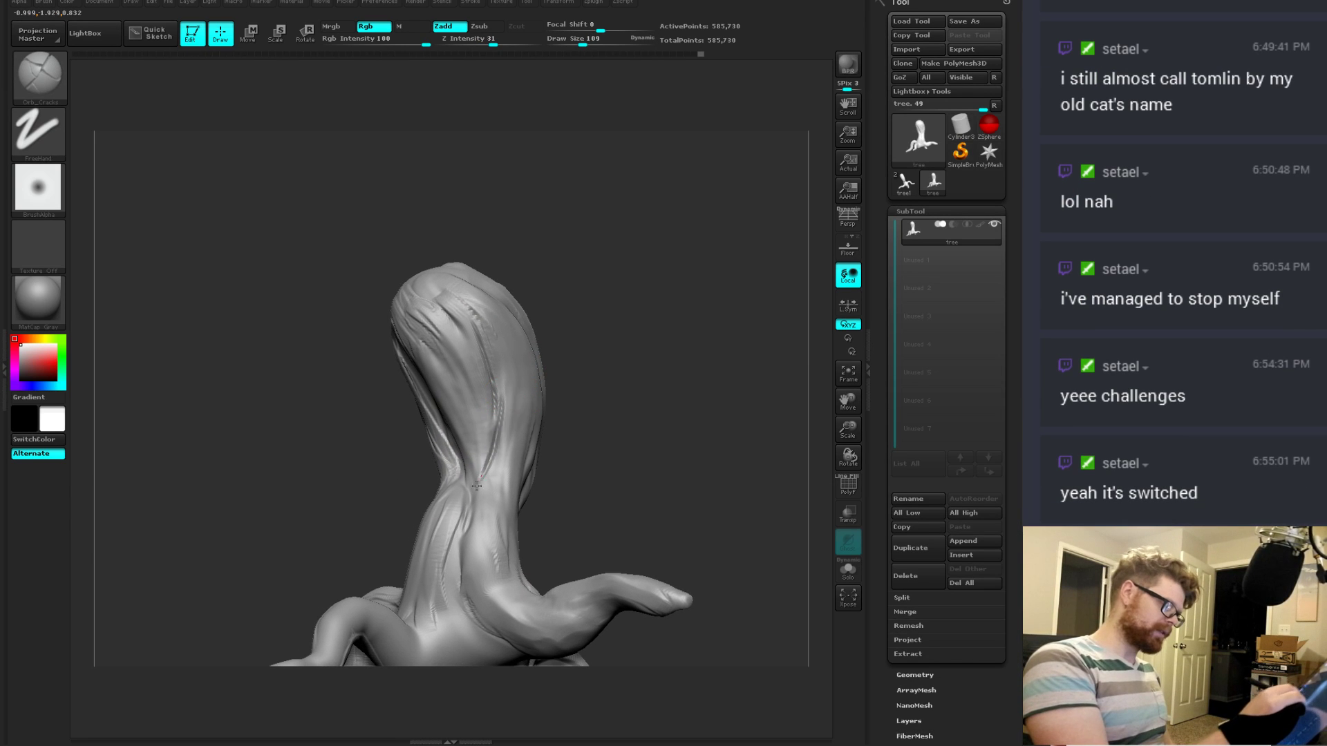
{"action": "mouse_move", "coordinate": [575, 469]}
{"action": "right_mouse_down"}
{"action": "mouse_move", "coordinate": [551, 382]}
{"action": "mouse_move", "coordinate": [470, 514]}
{"action": "right_mouse_up"}
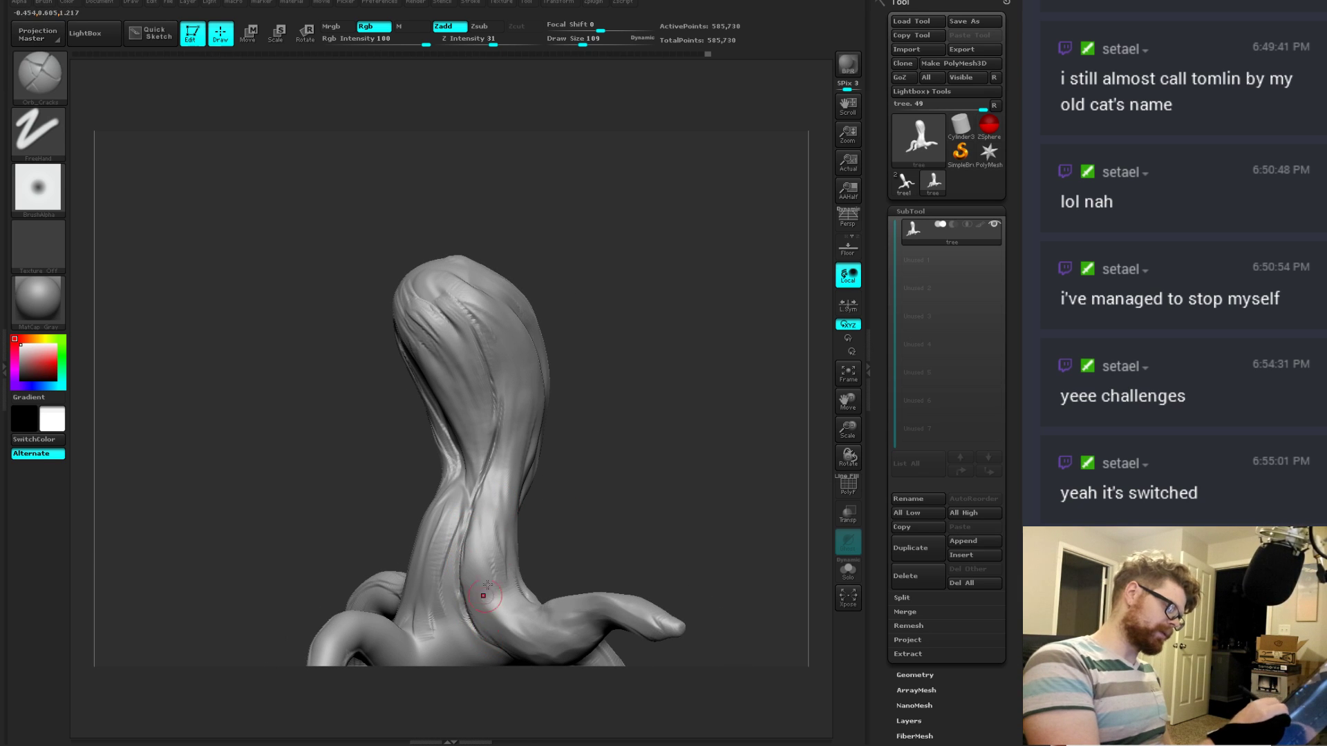
{"action": "right_click_drag", "start_coordinate": [467, 608], "coordinate": [592, 386]}
Step: Save the project over the existing tree.ZPR file
{"action": "key", "text": "ctrl+s"}
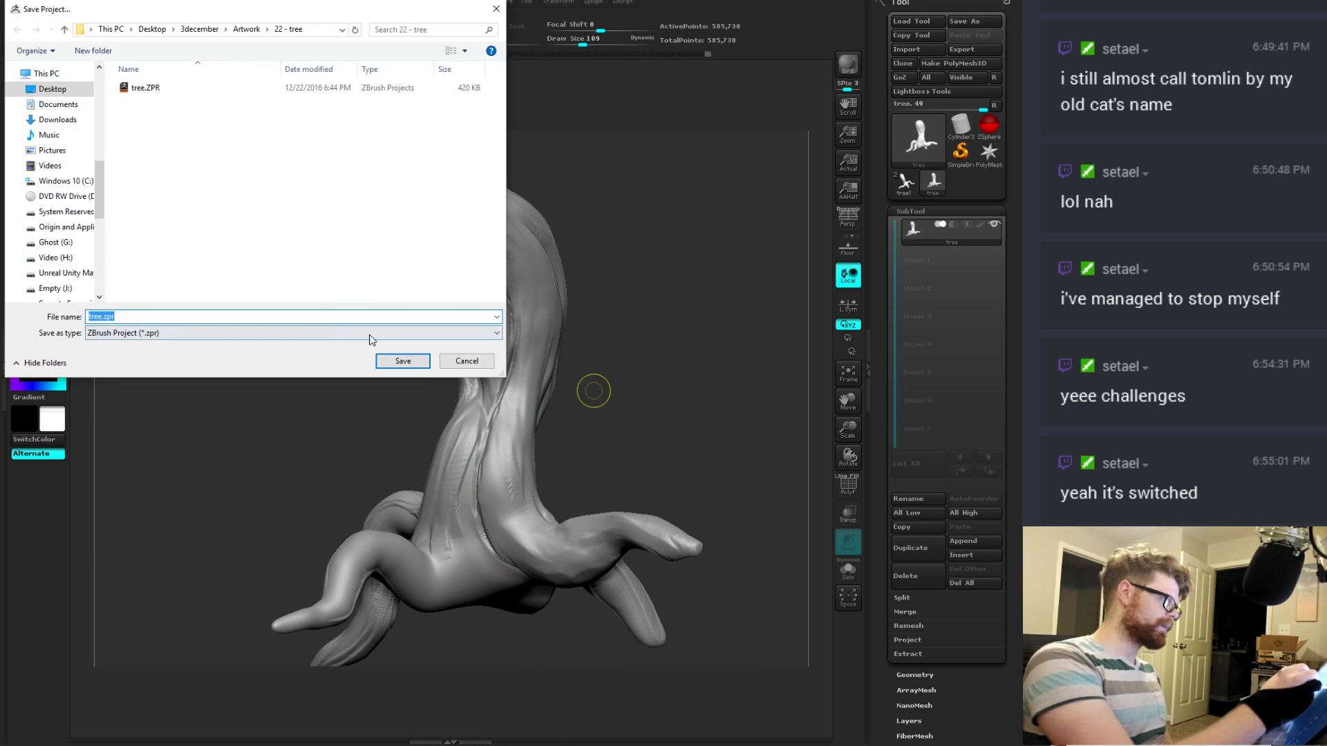
{"action": "left_click", "coordinate": [402, 360]}
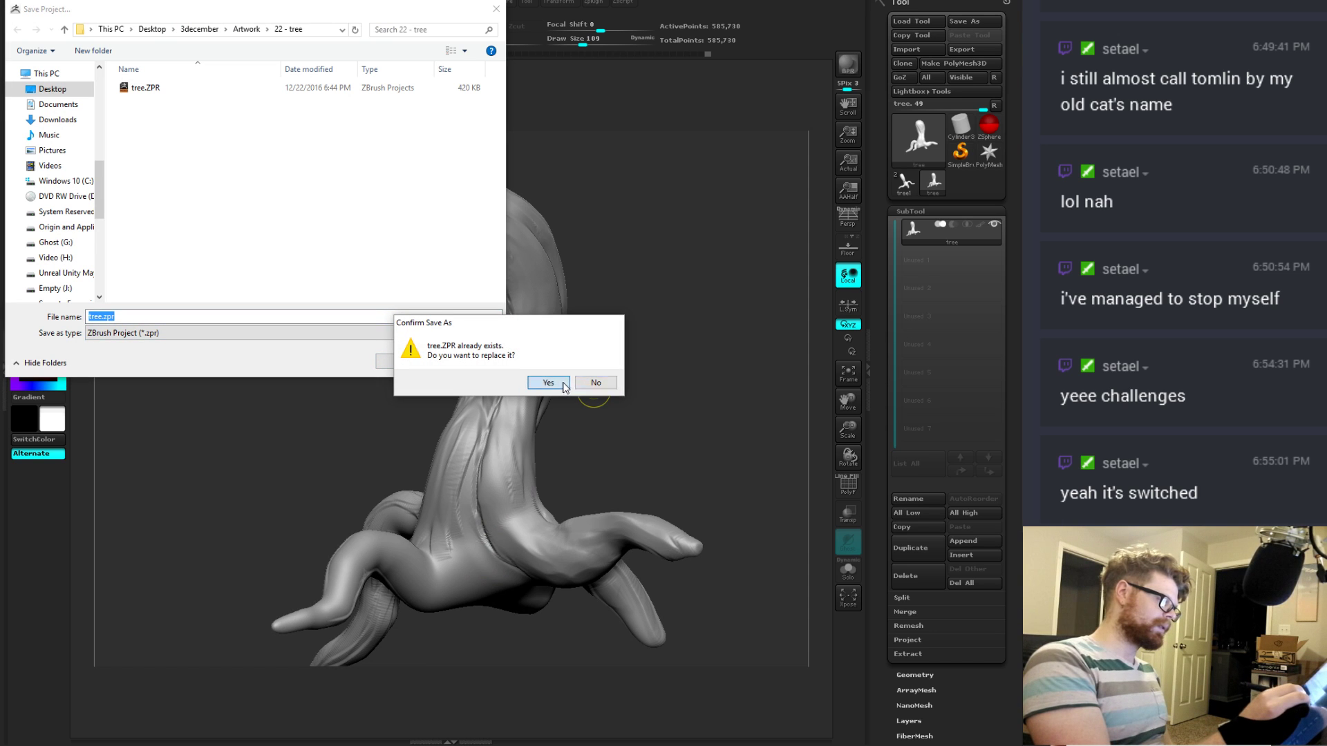
{"action": "left_click", "coordinate": [563, 385]}
Step: Carve more Orb_Cracks grooves around the upper trunk and down through the bend
{"action": "mouse_move", "coordinate": [622, 400]}
{"action": "right_mouse_down"}
{"action": "mouse_move", "coordinate": [456, 287]}
{"action": "mouse_move", "coordinate": [503, 450]}
{"action": "mouse_move", "coordinate": [482, 406]}
{"action": "right_mouse_up"}
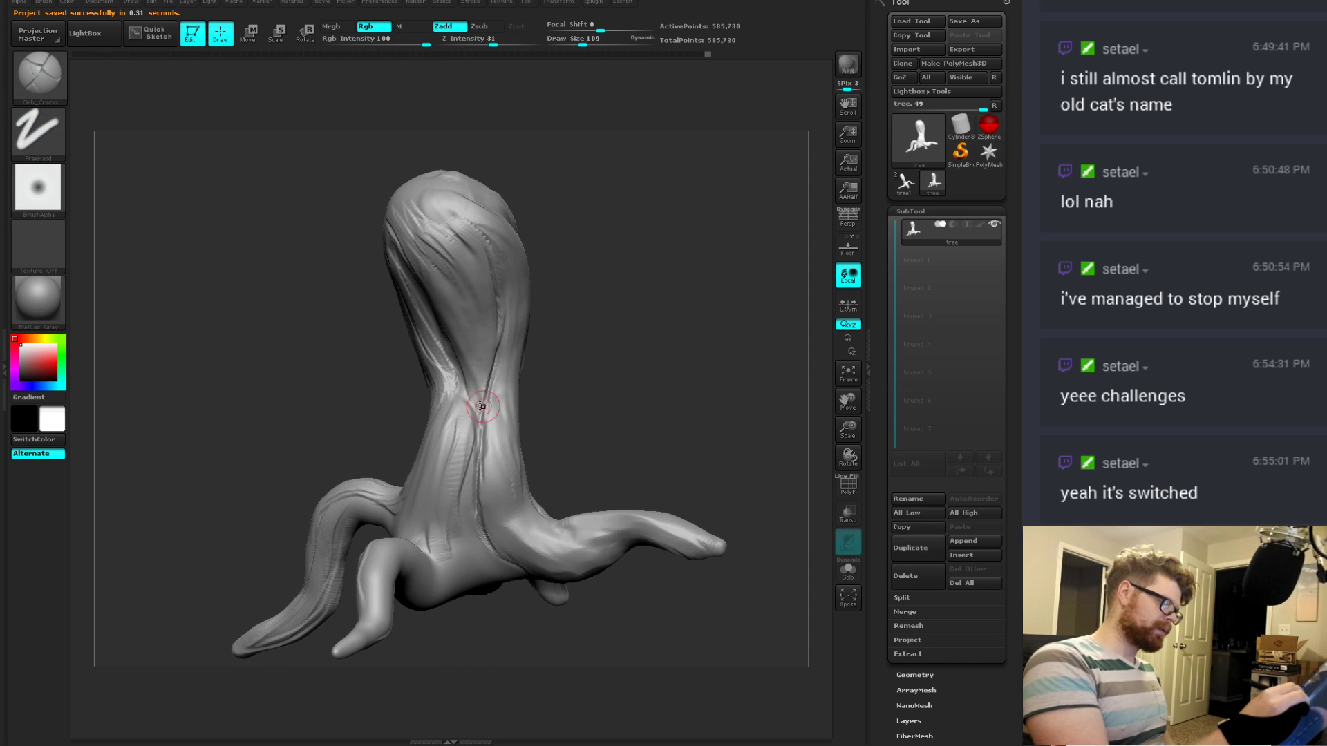
{"action": "right_click_drag", "start_coordinate": [499, 543], "coordinate": [477, 391]}
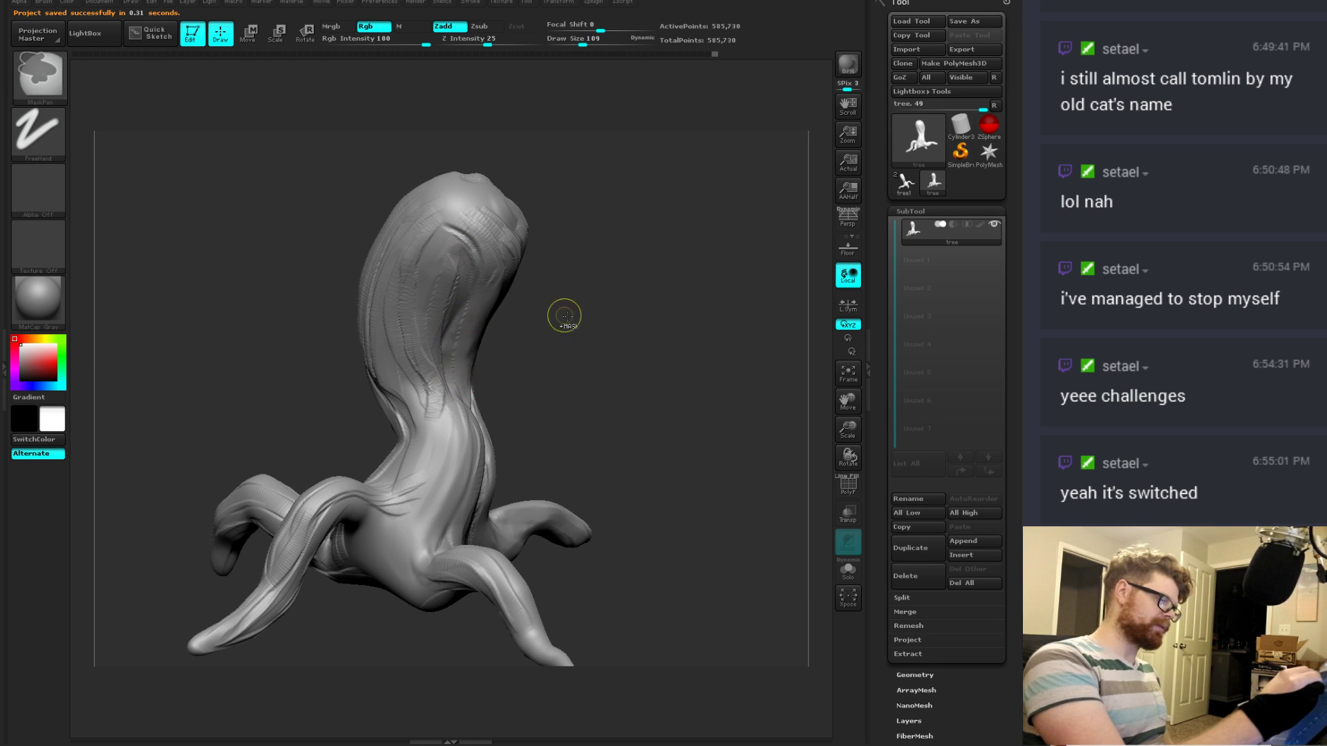
{"action": "right_click_drag", "start_coordinate": [563, 311], "coordinate": [527, 294]}
{"action": "left_click_drag", "start_coordinate": [430, 211], "coordinate": [441, 298]}
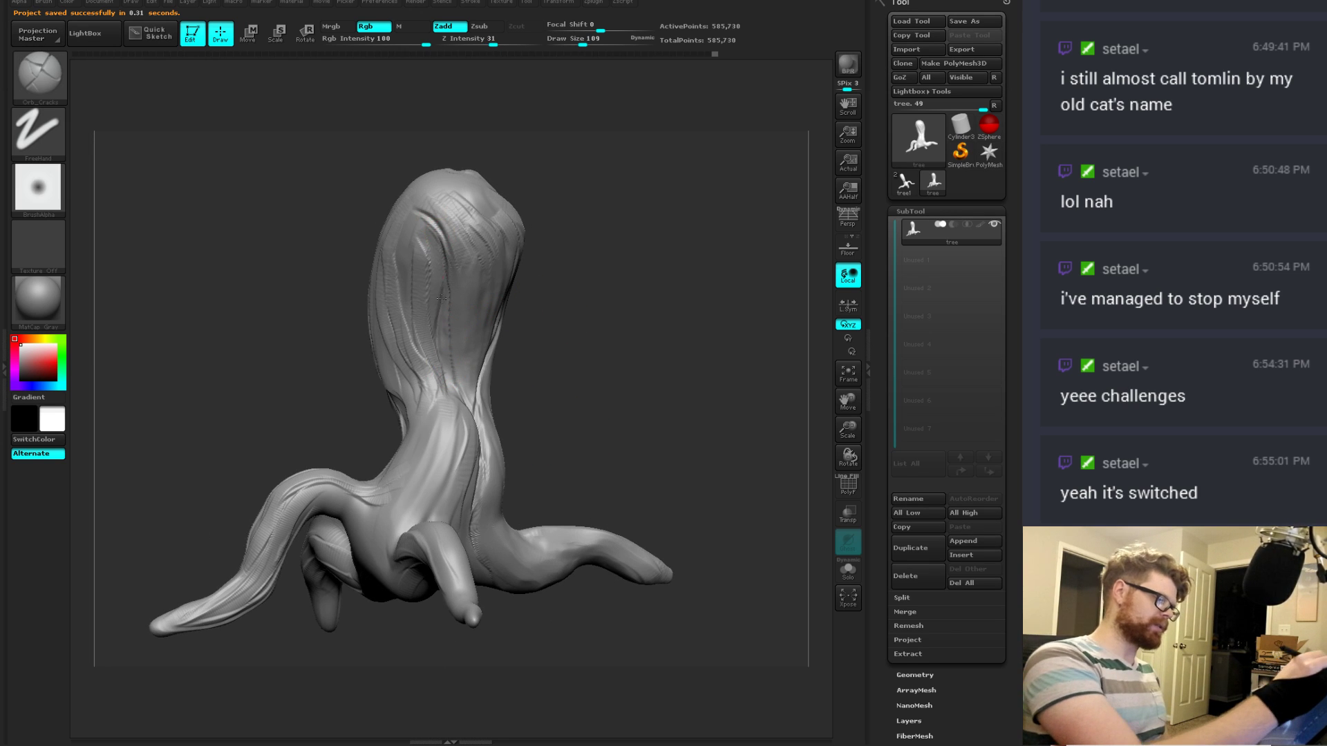
{"action": "mouse_move", "coordinate": [542, 373]}
{"action": "left_mouse_down"}
{"action": "mouse_move", "coordinate": [514, 363]}
{"action": "mouse_move", "coordinate": [487, 439]}
{"action": "left_mouse_up"}
{"action": "mouse_move", "coordinate": [463, 373]}
{"action": "left_mouse_down"}
{"action": "mouse_move", "coordinate": [481, 437]}
{"action": "mouse_move", "coordinate": [534, 411]}
{"action": "left_mouse_up"}
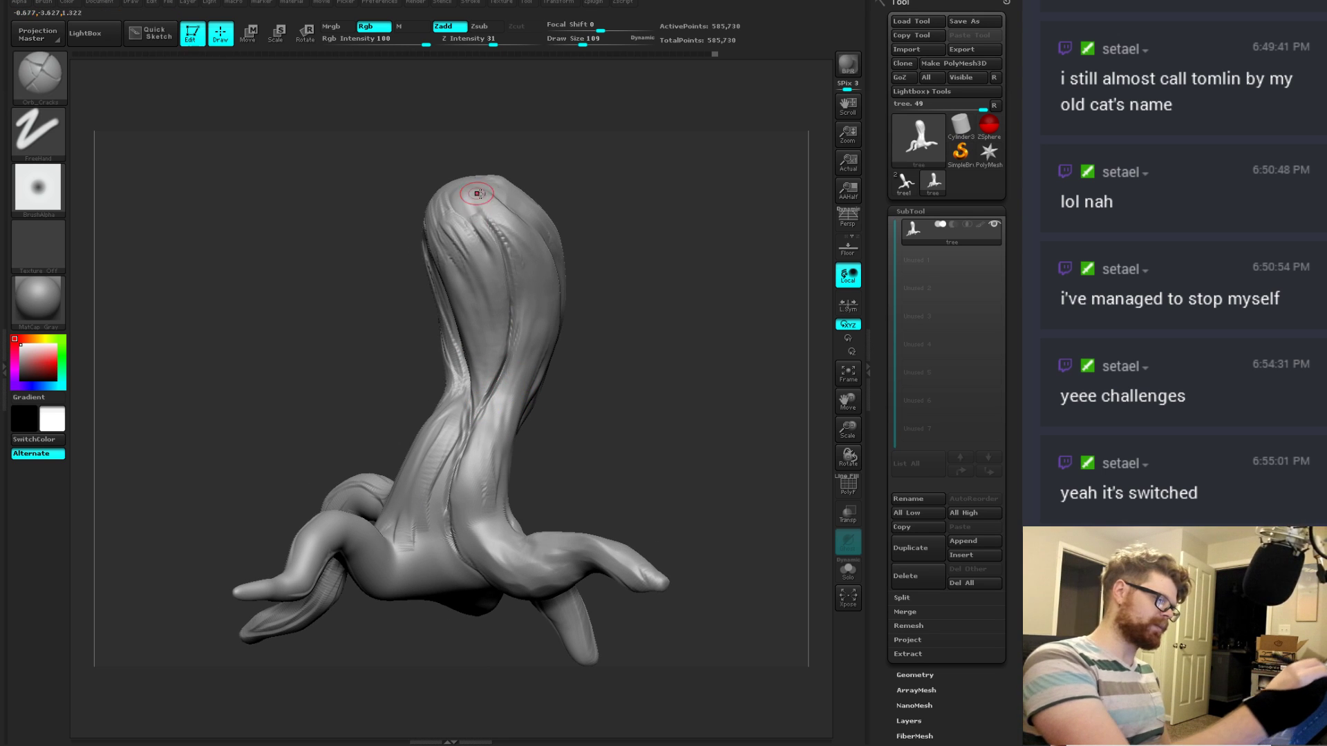
Step: Carve cracks from the crown down the remaining sides of the trunk with the Orb_Cracks brush
{"action": "mouse_move", "coordinate": [467, 190]}
{"action": "right_mouse_down"}
{"action": "mouse_move", "coordinate": [561, 330]}
{"action": "mouse_move", "coordinate": [487, 227]}
{"action": "right_mouse_up"}
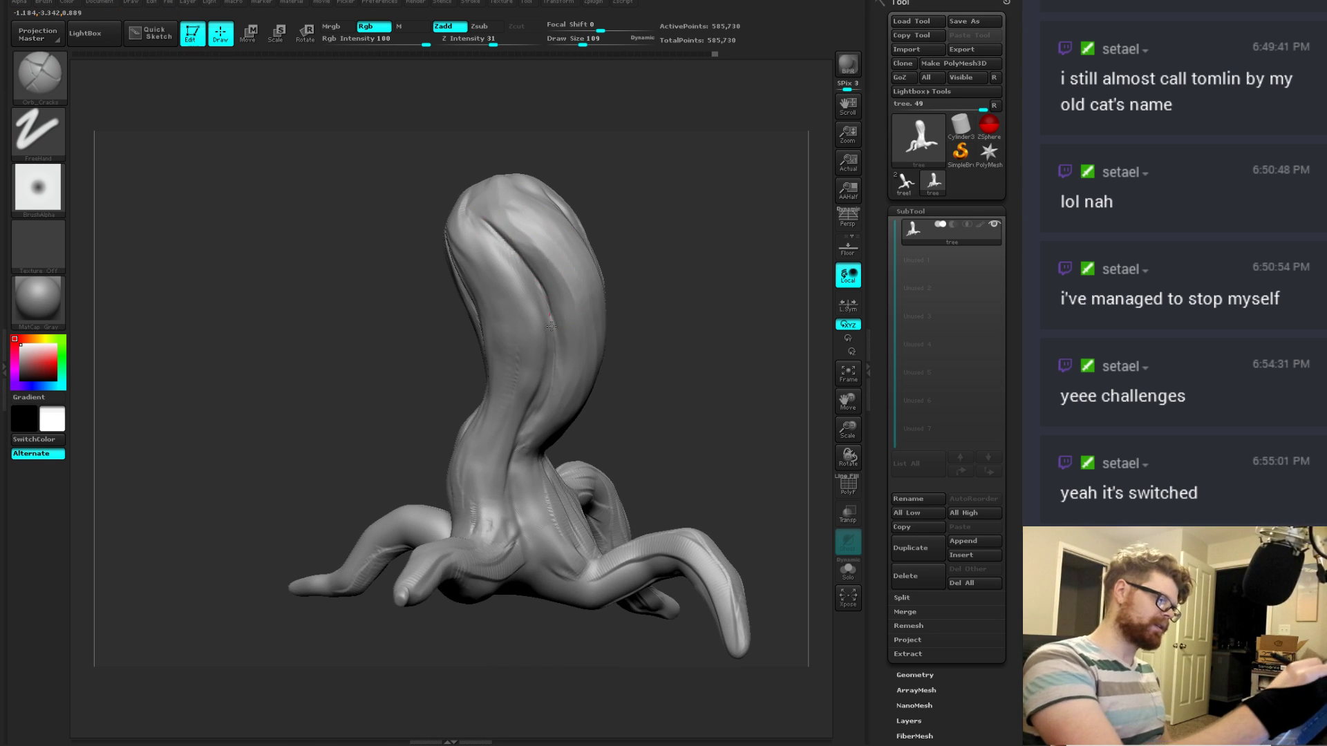
{"action": "right_click_drag", "start_coordinate": [631, 379], "coordinate": [553, 327]}
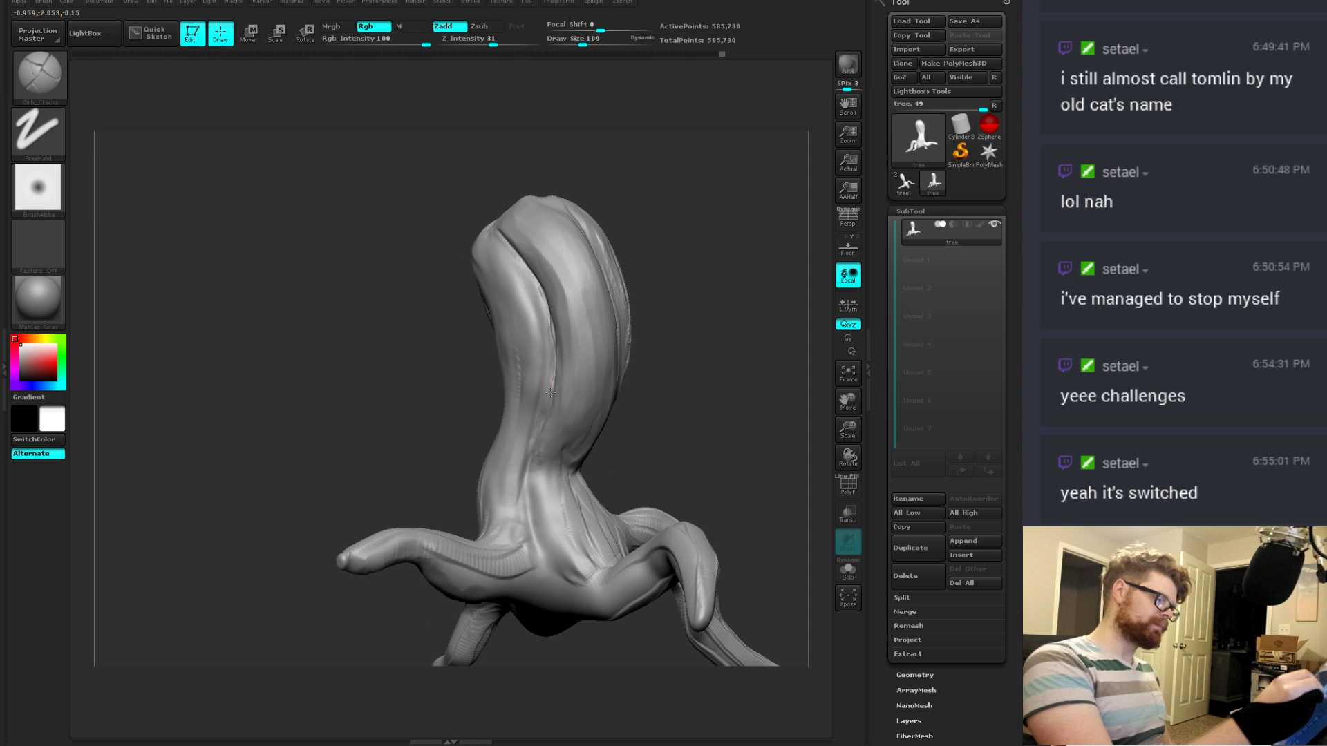
{"action": "right_click_drag", "start_coordinate": [526, 485], "coordinate": [579, 326]}
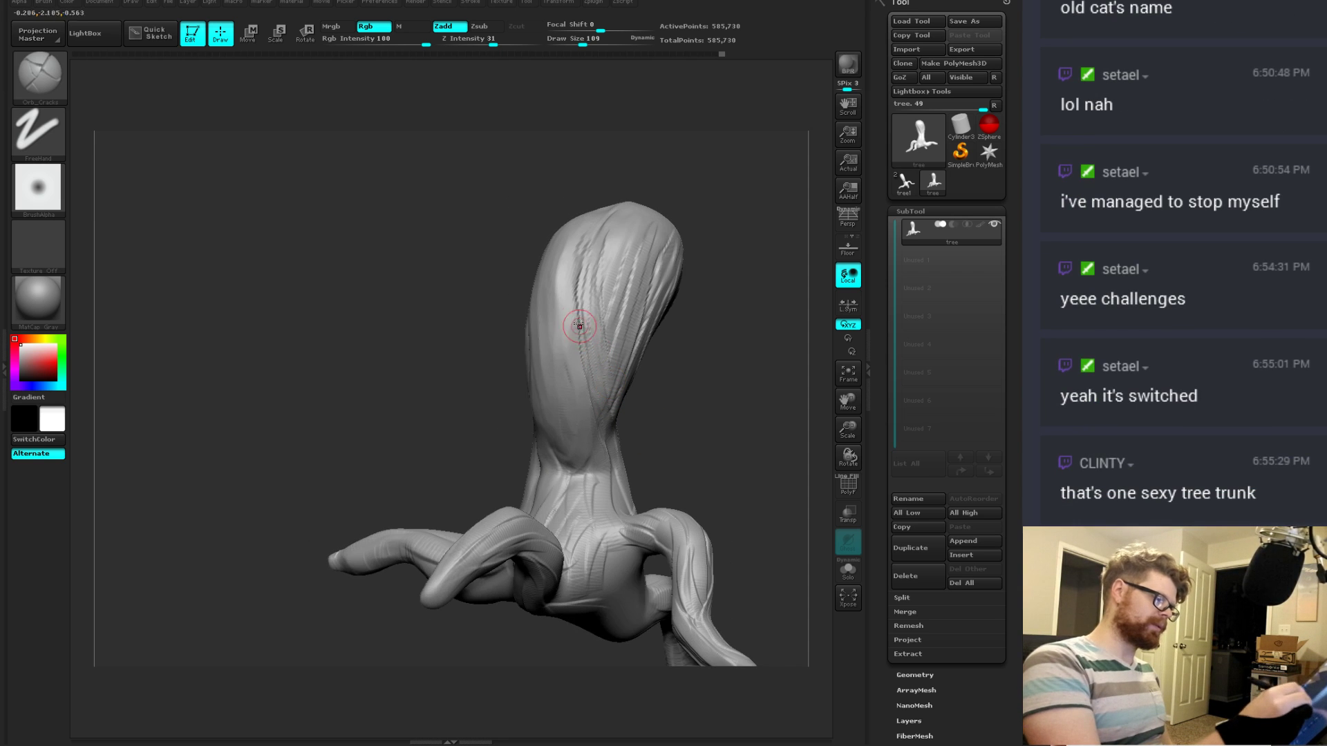
{"action": "mouse_move", "coordinate": [602, 426]}
{"action": "right_mouse_down"}
{"action": "mouse_move", "coordinate": [608, 391]}
{"action": "mouse_move", "coordinate": [591, 408]}
{"action": "mouse_move", "coordinate": [645, 385]}
{"action": "right_mouse_up"}
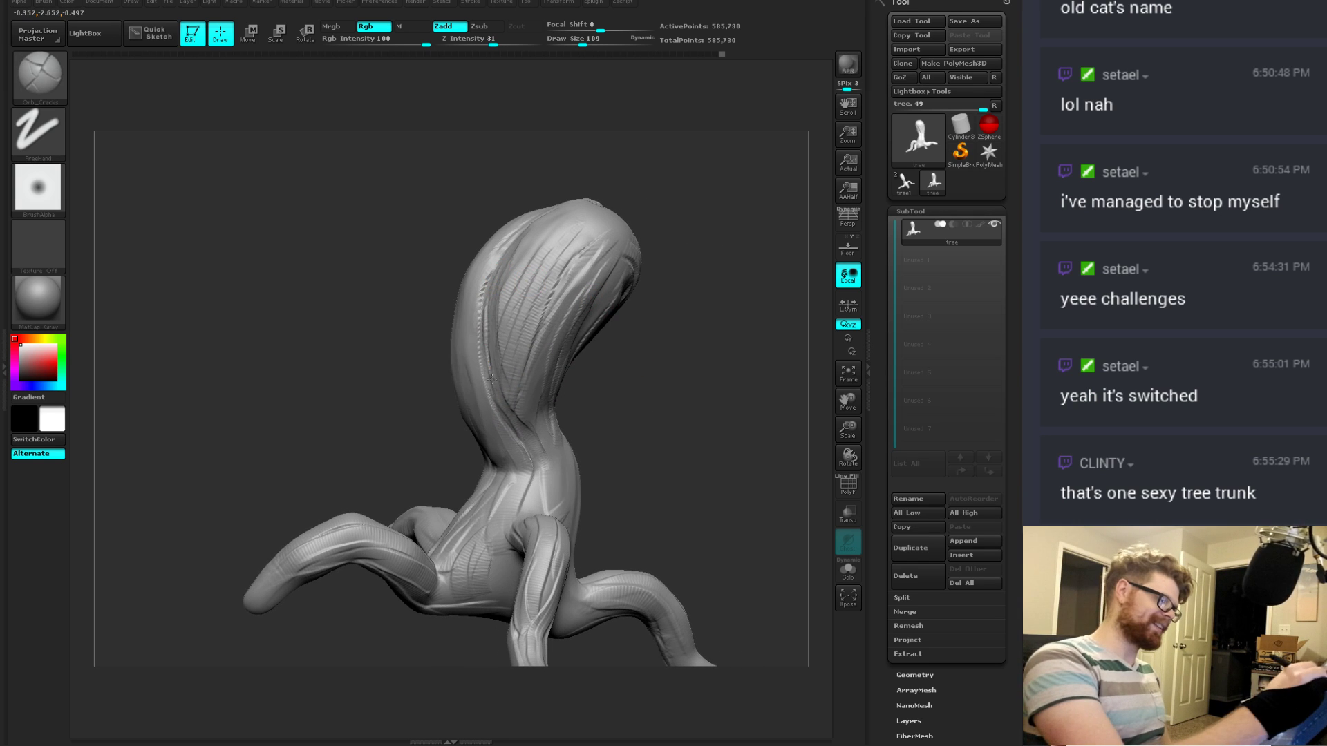
{"action": "left_click_drag", "start_coordinate": [522, 445], "coordinate": [541, 492]}
{"action": "right_click_drag", "start_coordinate": [586, 442], "coordinate": [622, 422]}
Step: Switch to TrimDynamic at draw size 140 and flatten the rough ridges on the crown and upper trunk
{"action": "key", "text": "b"}
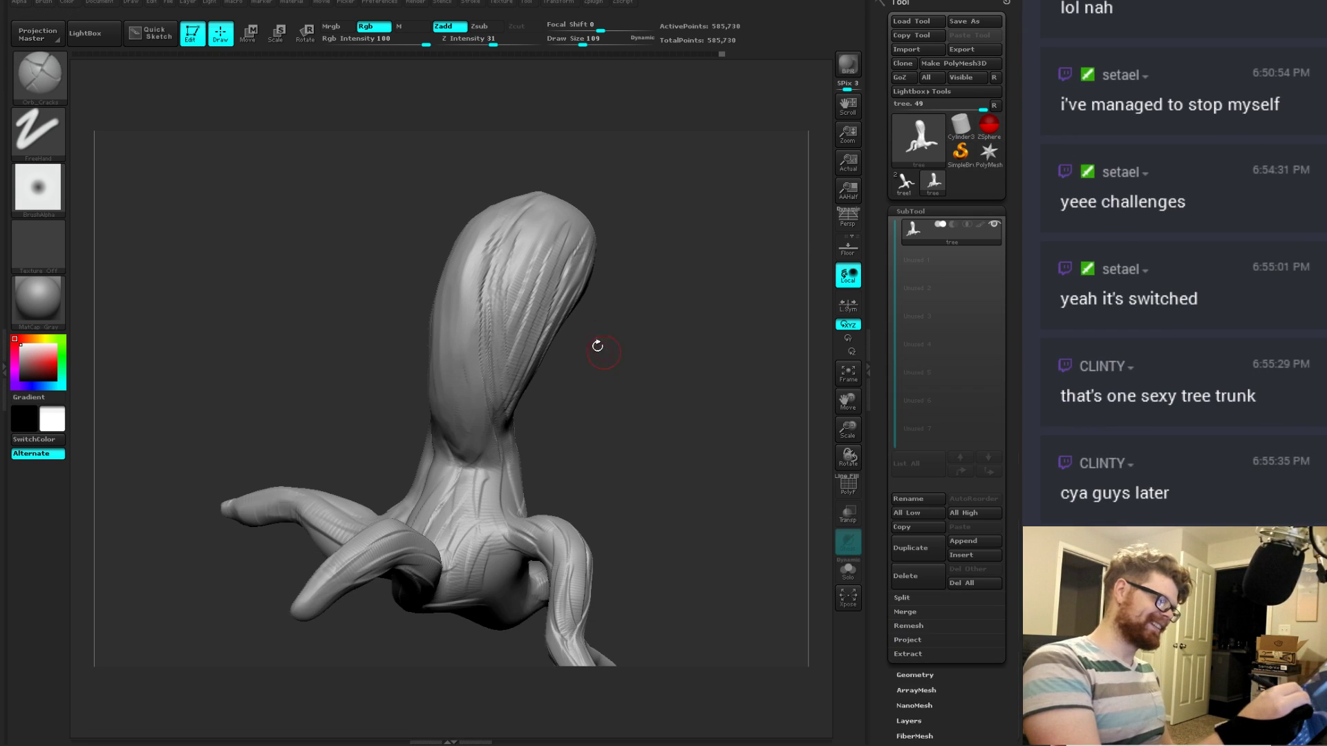
{"action": "key", "text": "b"}
{"action": "key", "text": "t"}
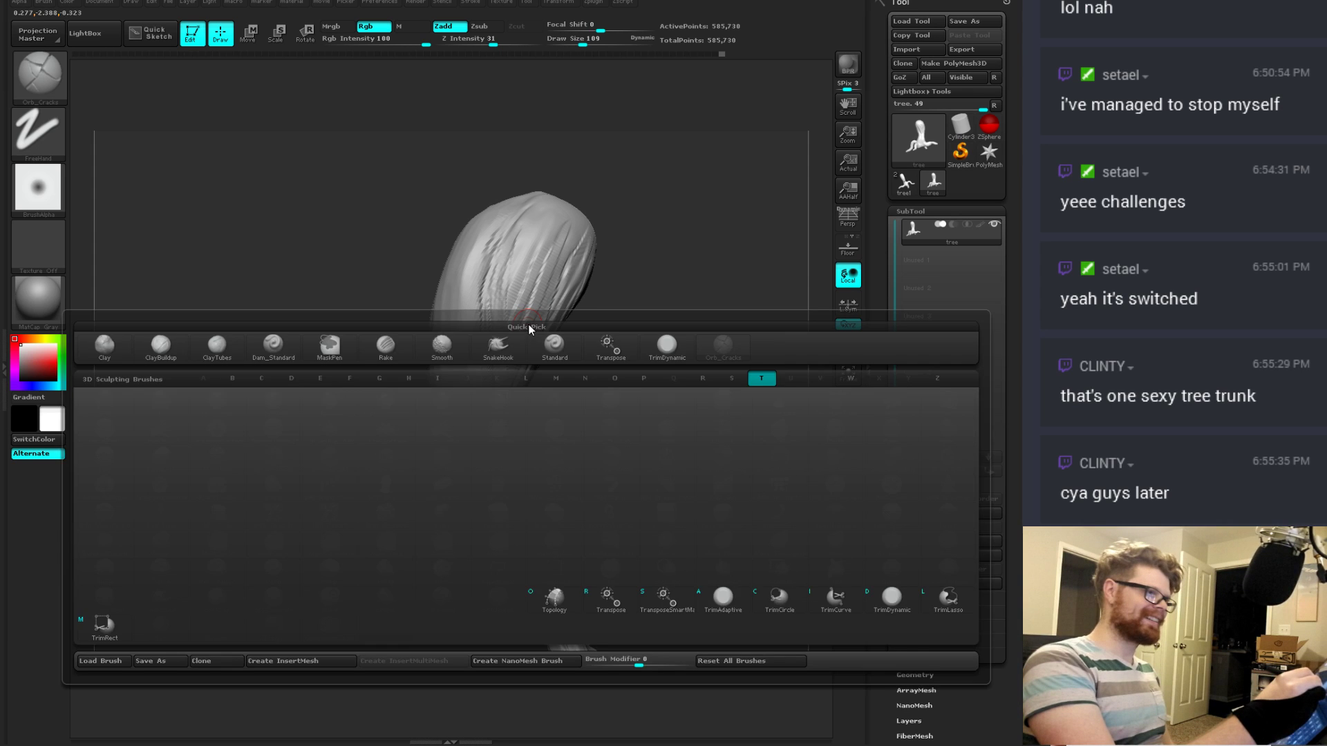
{"action": "key", "text": "d"}
{"action": "right_click_drag", "start_coordinate": [587, 317], "coordinate": [575, 275]}
{"action": "mouse_move", "coordinate": [574, 275]}
{"action": "left_mouse_down"}
{"action": "mouse_move", "coordinate": [506, 239]}
{"action": "mouse_move", "coordinate": [519, 287]}
{"action": "mouse_move", "coordinate": [536, 272]}
{"action": "mouse_move", "coordinate": [510, 303]}
{"action": "left_mouse_up"}
{"action": "key", "text": "space"}
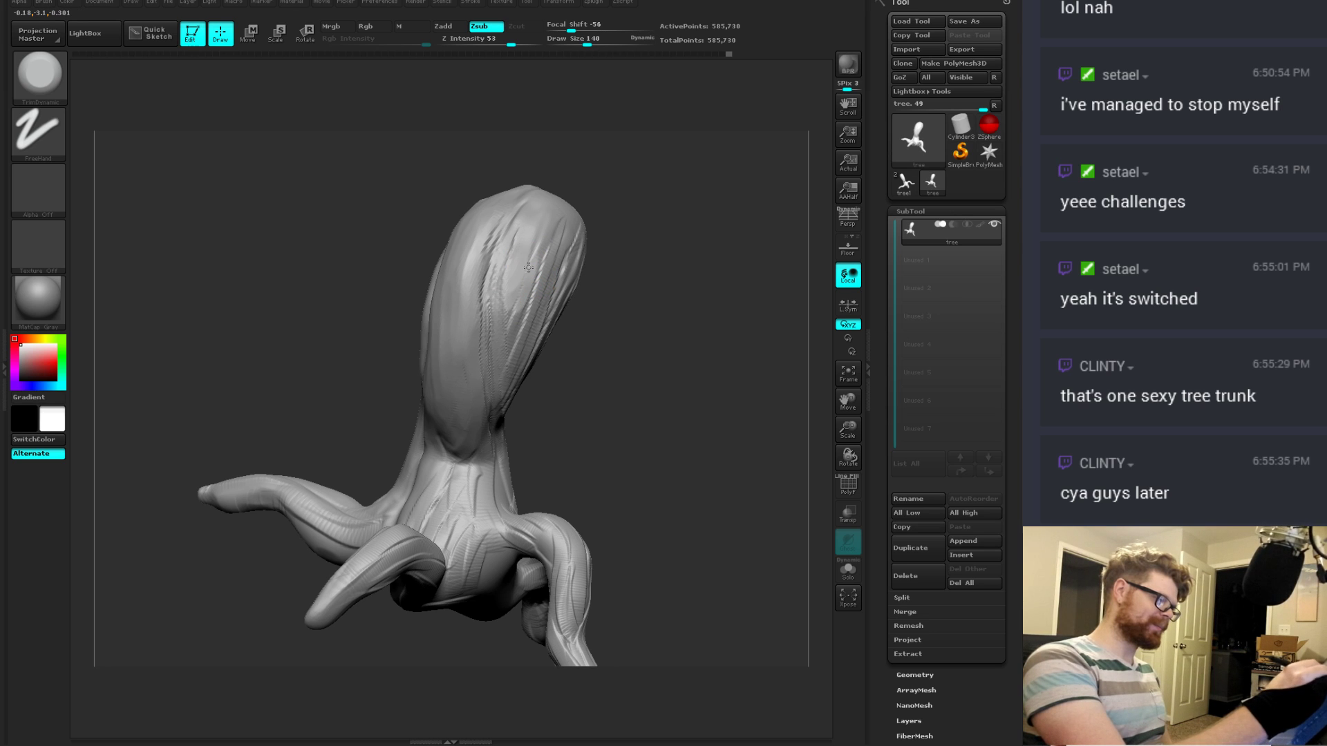
{"action": "left_click_drag", "start_coordinate": [489, 244], "coordinate": [479, 248]}
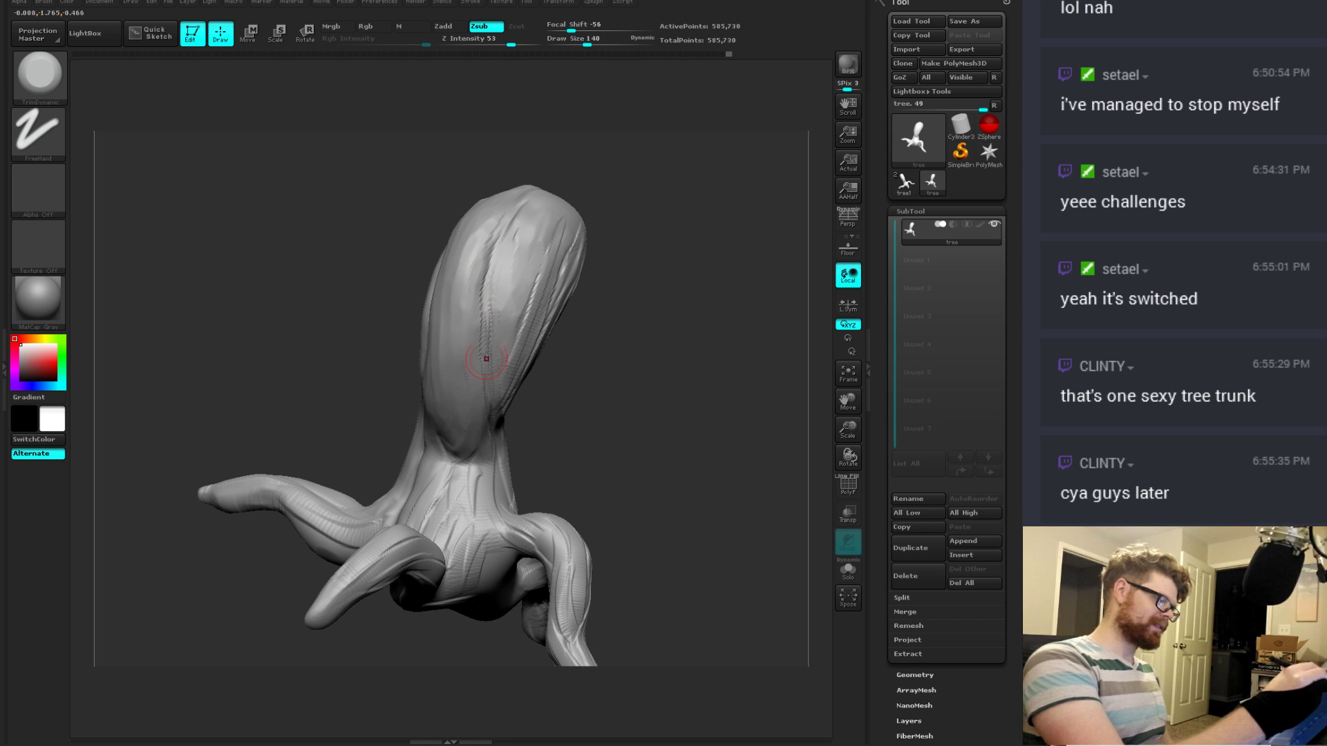
{"action": "key", "text": "shift"}
{"action": "mouse_move", "coordinate": [553, 415]}
{"action": "left_mouse_down"}
{"action": "mouse_move", "coordinate": [565, 332]}
{"action": "mouse_move", "coordinate": [598, 315]}
{"action": "left_mouse_up"}
{"action": "key", "text": "b"}
{"action": "key", "text": "t"}
{"action": "key", "text": "d"}
Step: Choose the Dam_Standard brush at draw size 97 and carve long creases from the crown down the trunk
{"action": "key", "text": "b"}
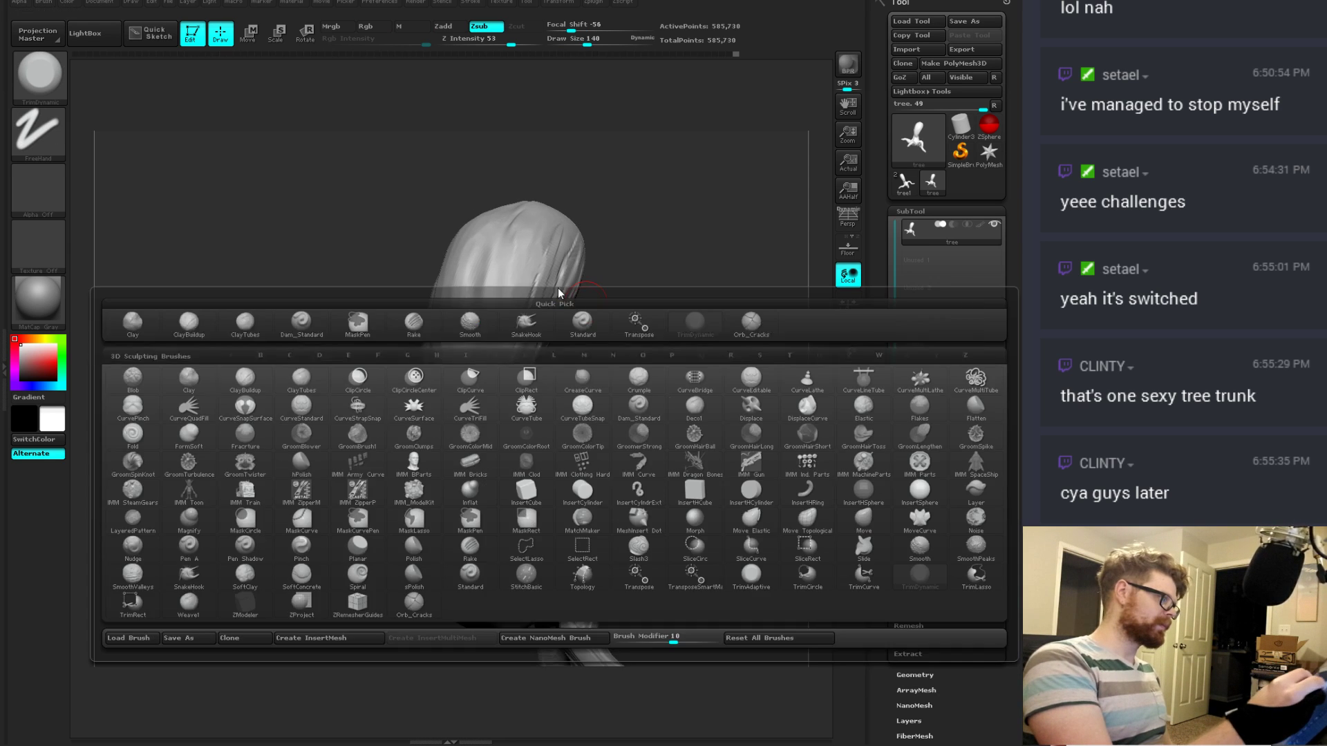
{"action": "key", "text": "Escape"}
{"action": "key", "text": "b"}
{"action": "key", "text": "d"}
{"action": "key", "text": "s"}
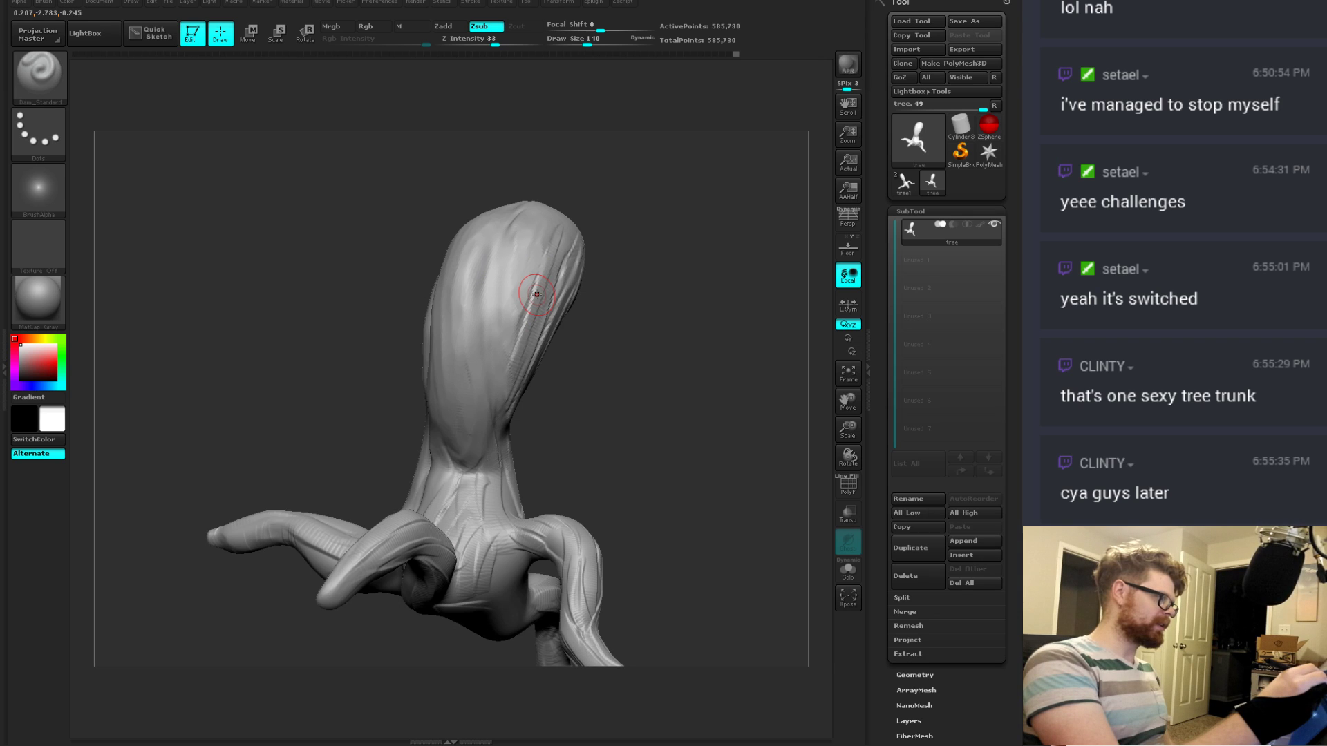
{"action": "key", "text": "space"}
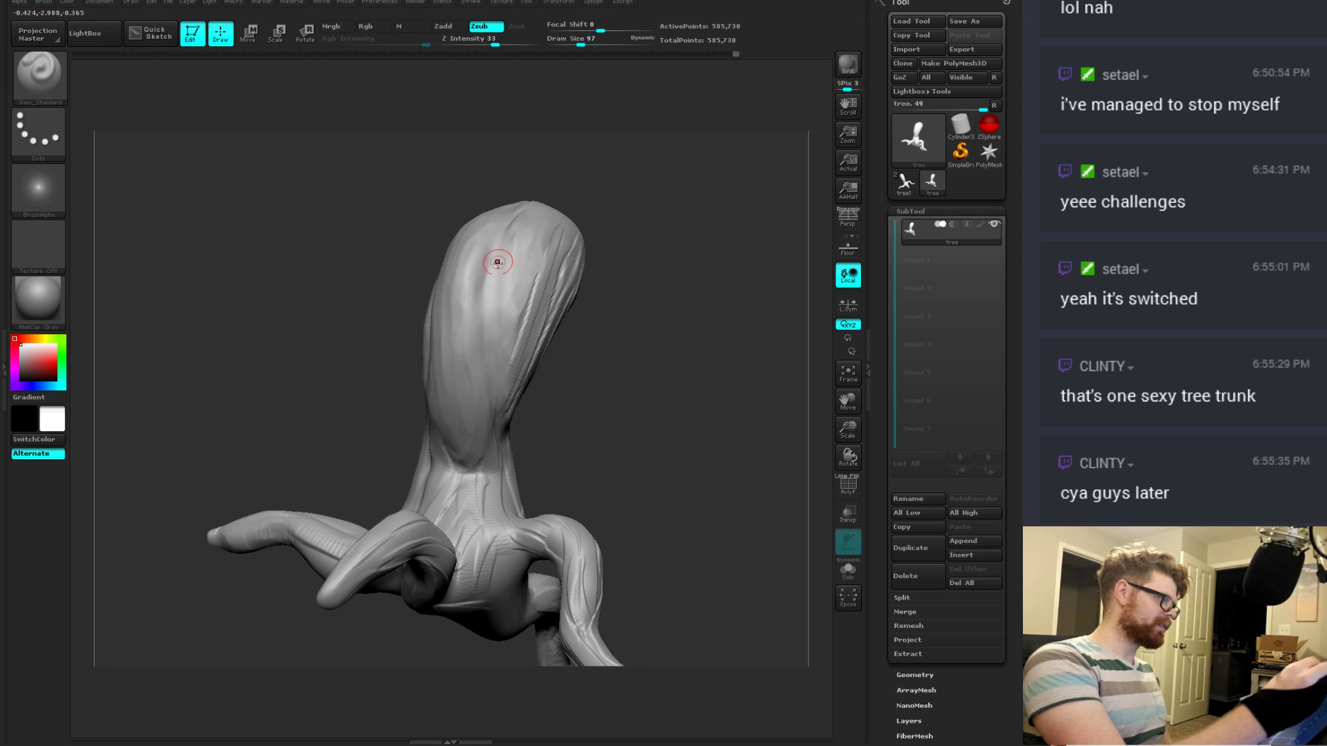
{"action": "key", "text": "ctrl"}
{"action": "mouse_move", "coordinate": [521, 216]}
{"action": "left_mouse_down"}
{"action": "mouse_move", "coordinate": [494, 255]}
{"action": "mouse_move", "coordinate": [488, 318]}
{"action": "left_mouse_up"}
{"action": "mouse_move", "coordinate": [573, 407]}
{"action": "left_mouse_down"}
{"action": "mouse_move", "coordinate": [527, 365]}
{"action": "mouse_move", "coordinate": [506, 459]}
{"action": "left_mouse_up"}
{"action": "left_click_drag", "start_coordinate": [486, 371], "coordinate": [510, 477]}
{"action": "left_click_drag", "start_coordinate": [605, 442], "coordinate": [654, 485]}
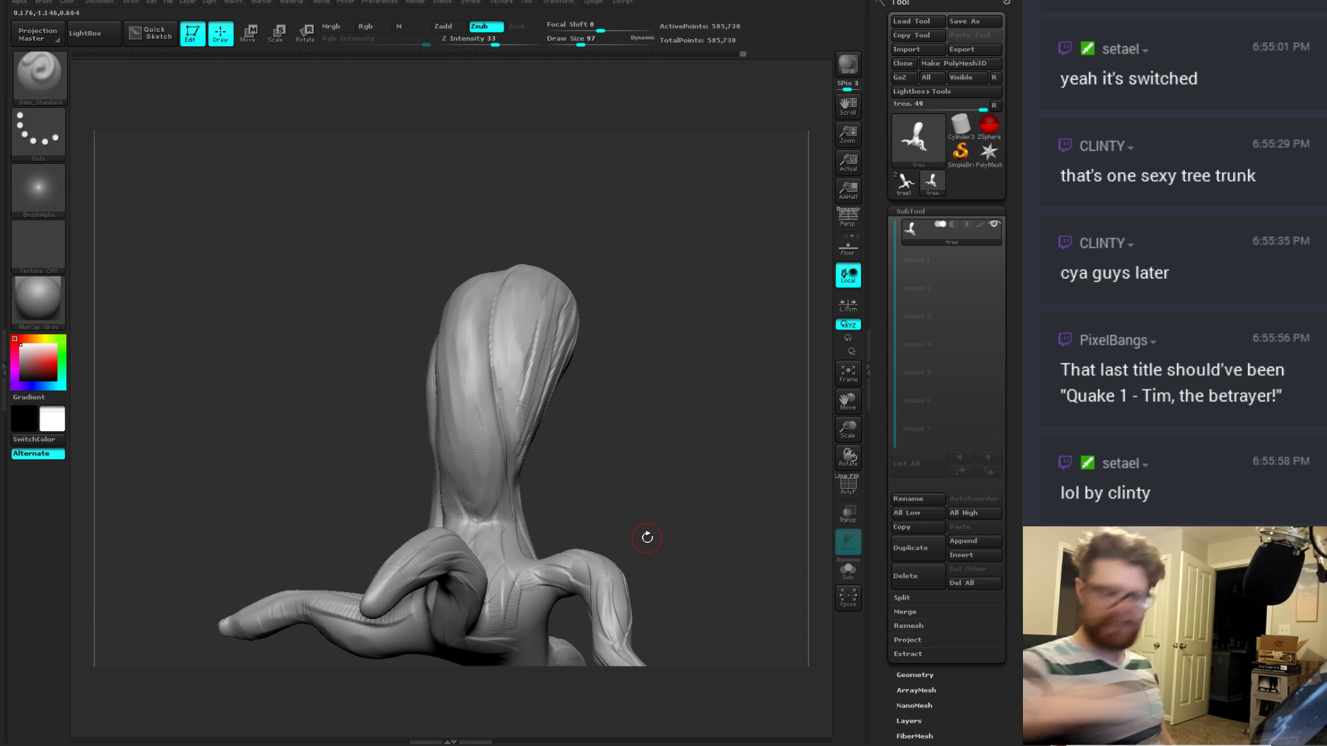
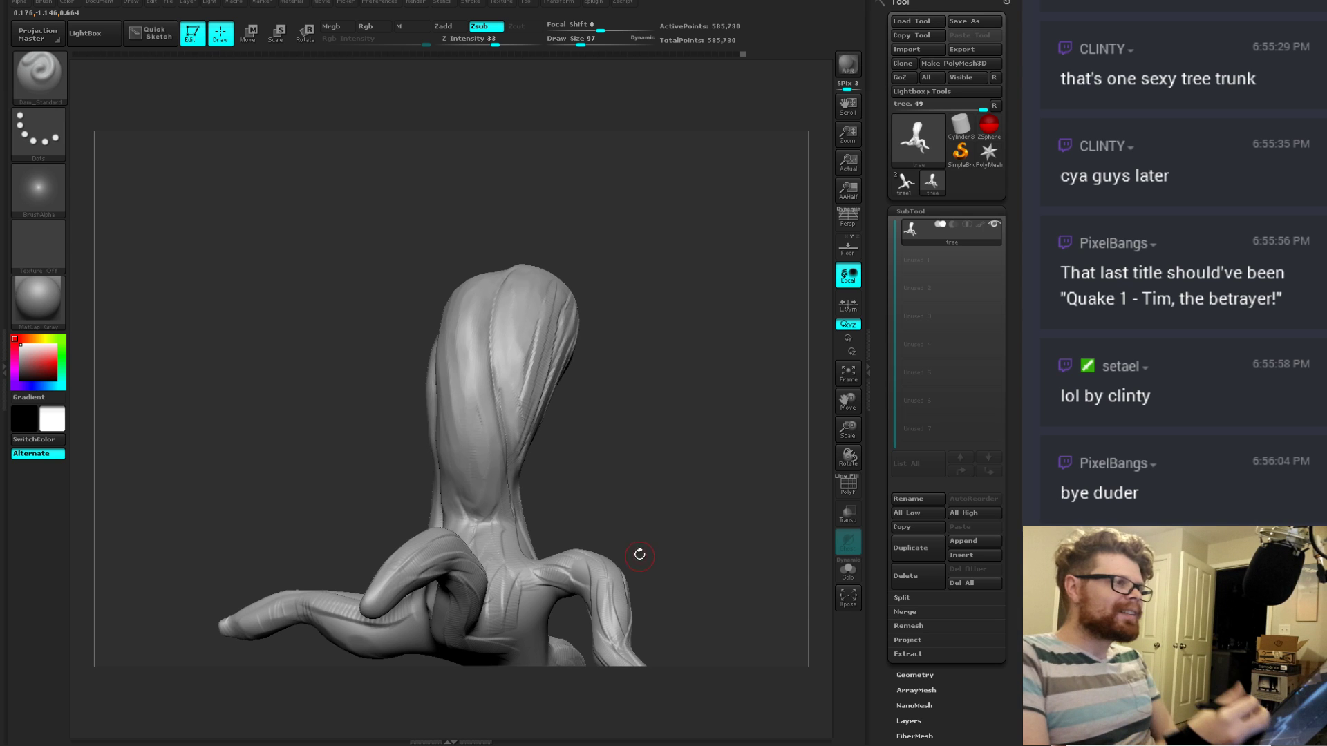
Step: Add one more subdivision level to the tree mesh
{"action": "mouse_move", "coordinate": [654, 495]}
{"action": "left_mouse_down"}
{"action": "mouse_move", "coordinate": [726, 494]}
{"action": "mouse_move", "coordinate": [531, 356]}
{"action": "left_mouse_up"}
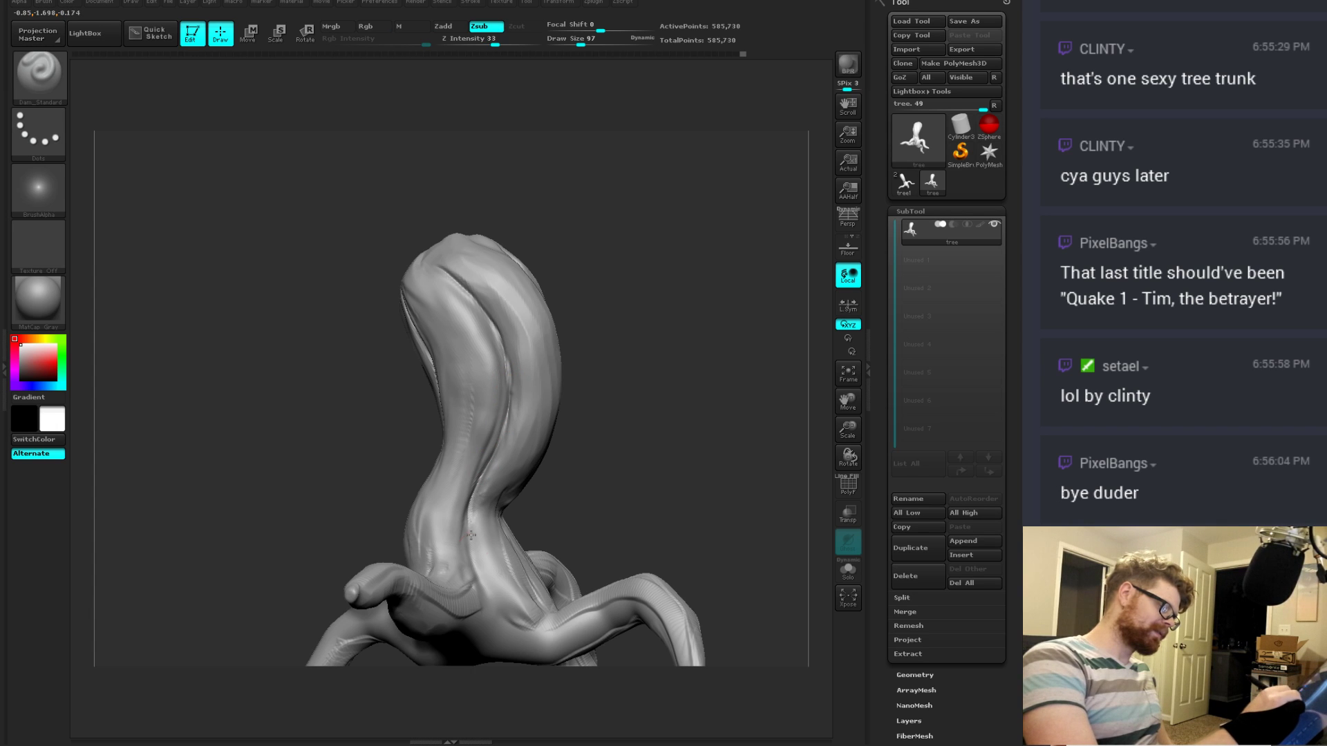
{"action": "key", "text": "shift"}
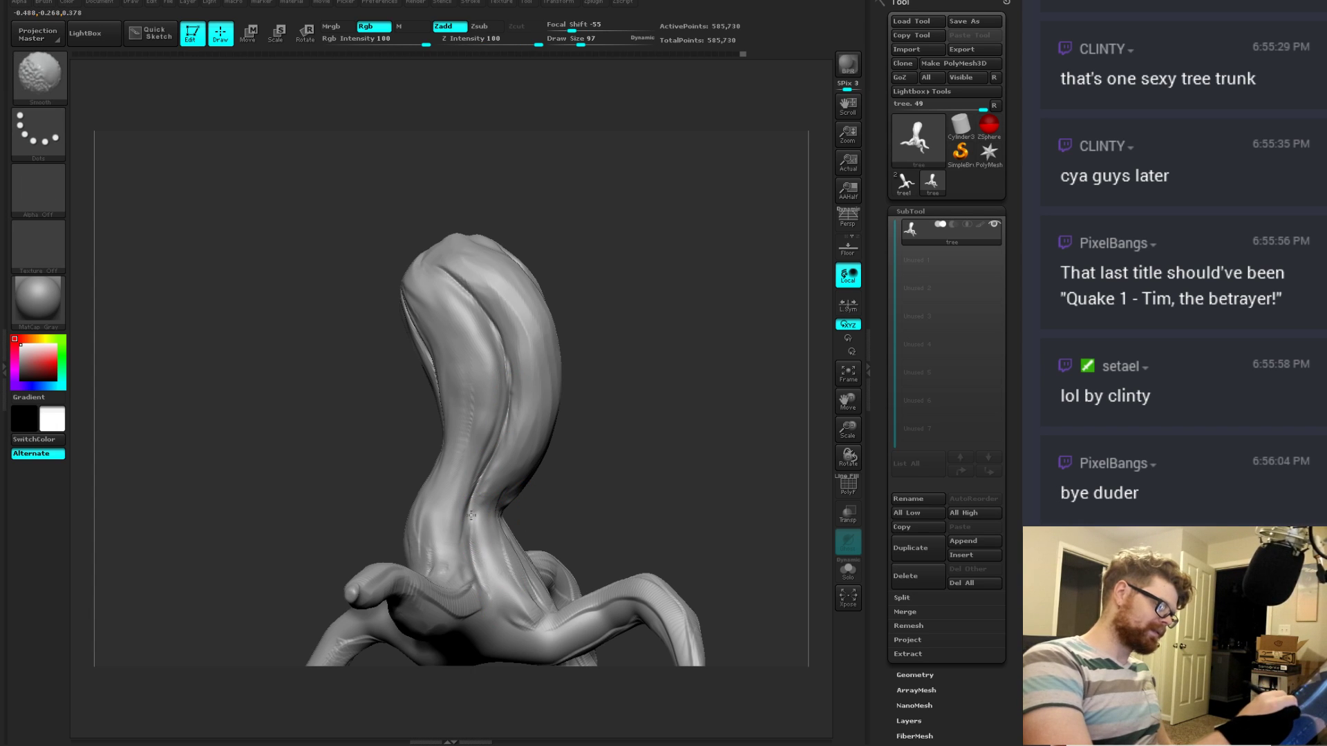
{"action": "key", "text": "ctrl+d"}
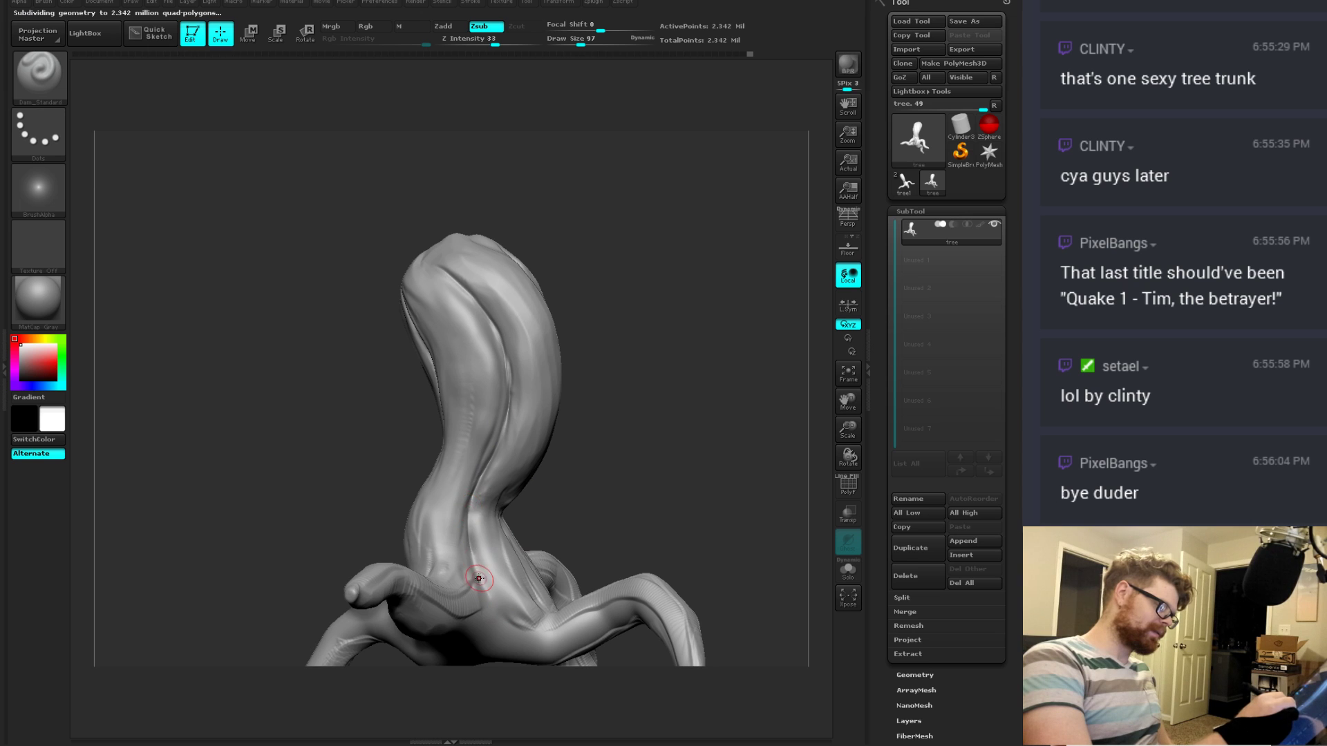
{"action": "left_click_drag", "start_coordinate": [525, 486], "coordinate": [620, 448]}
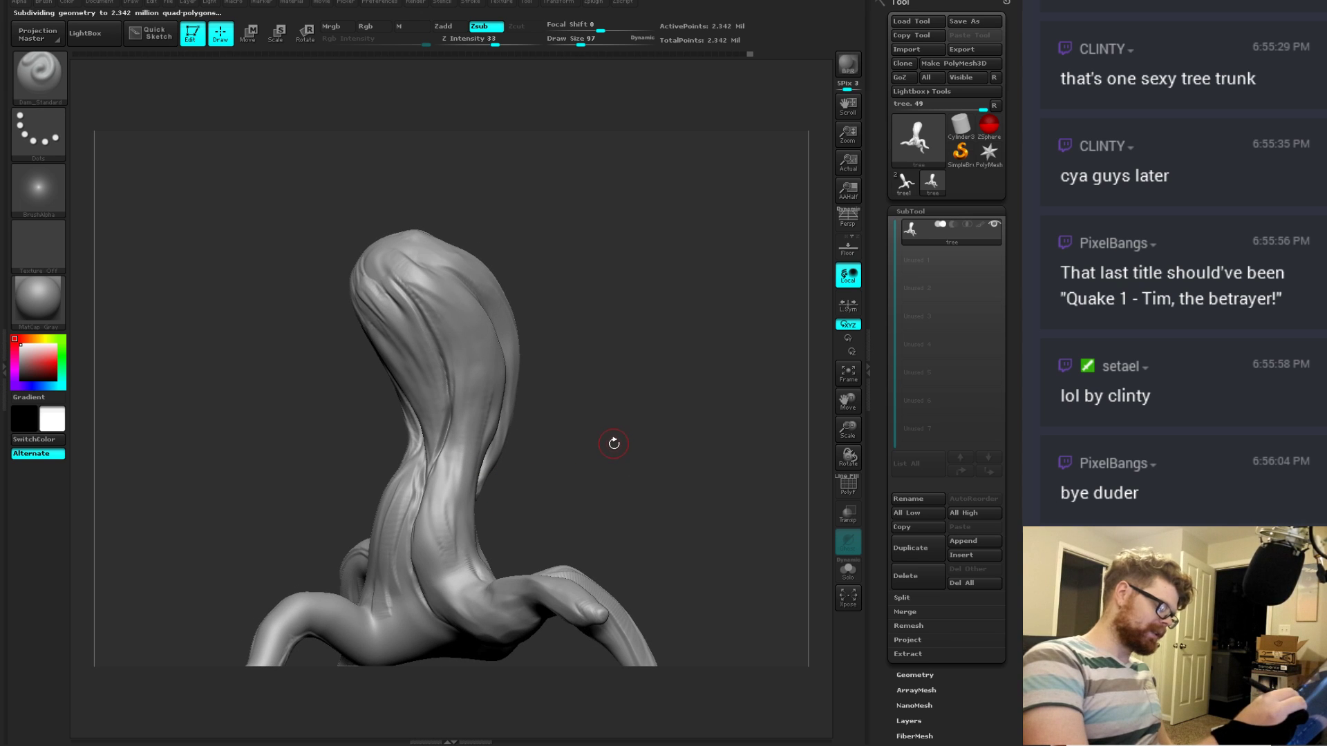
Step: Step the tree down to its lowest subdivision level
{"action": "key", "text": "s"}
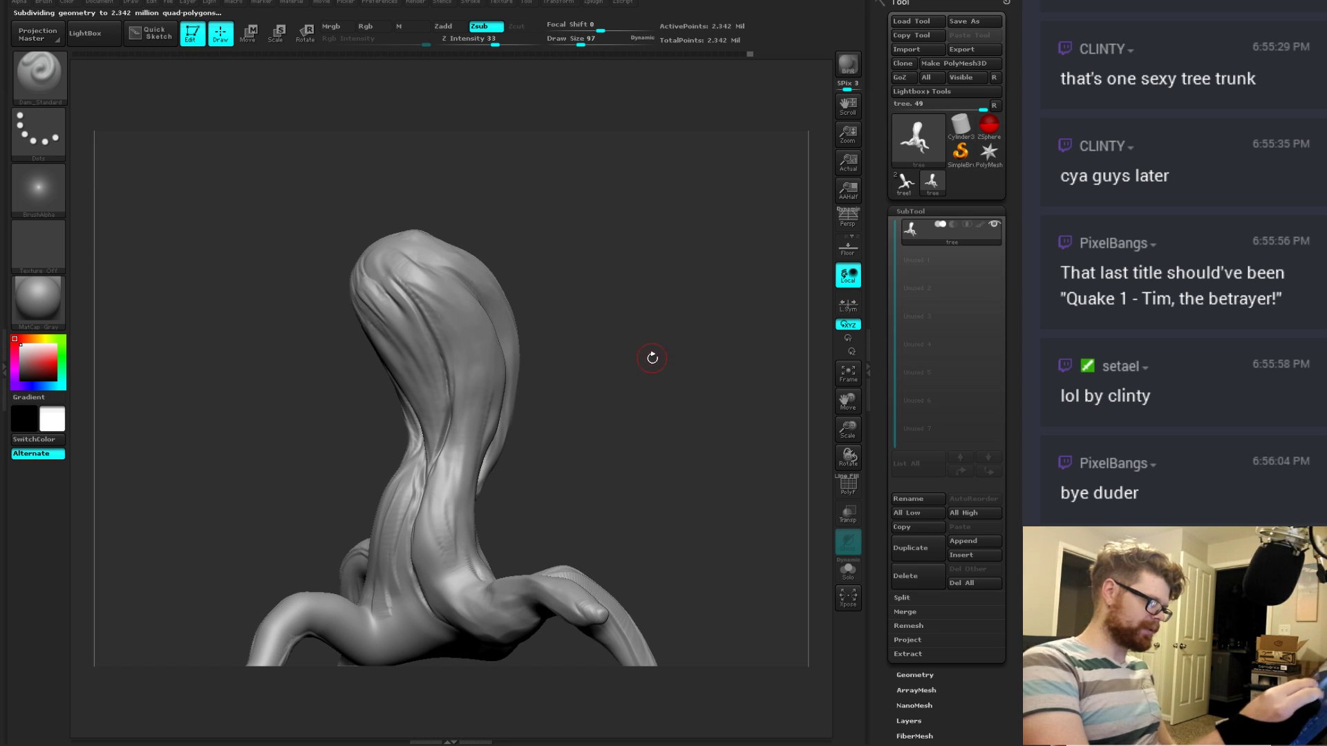
{"action": "key", "text": "s"}
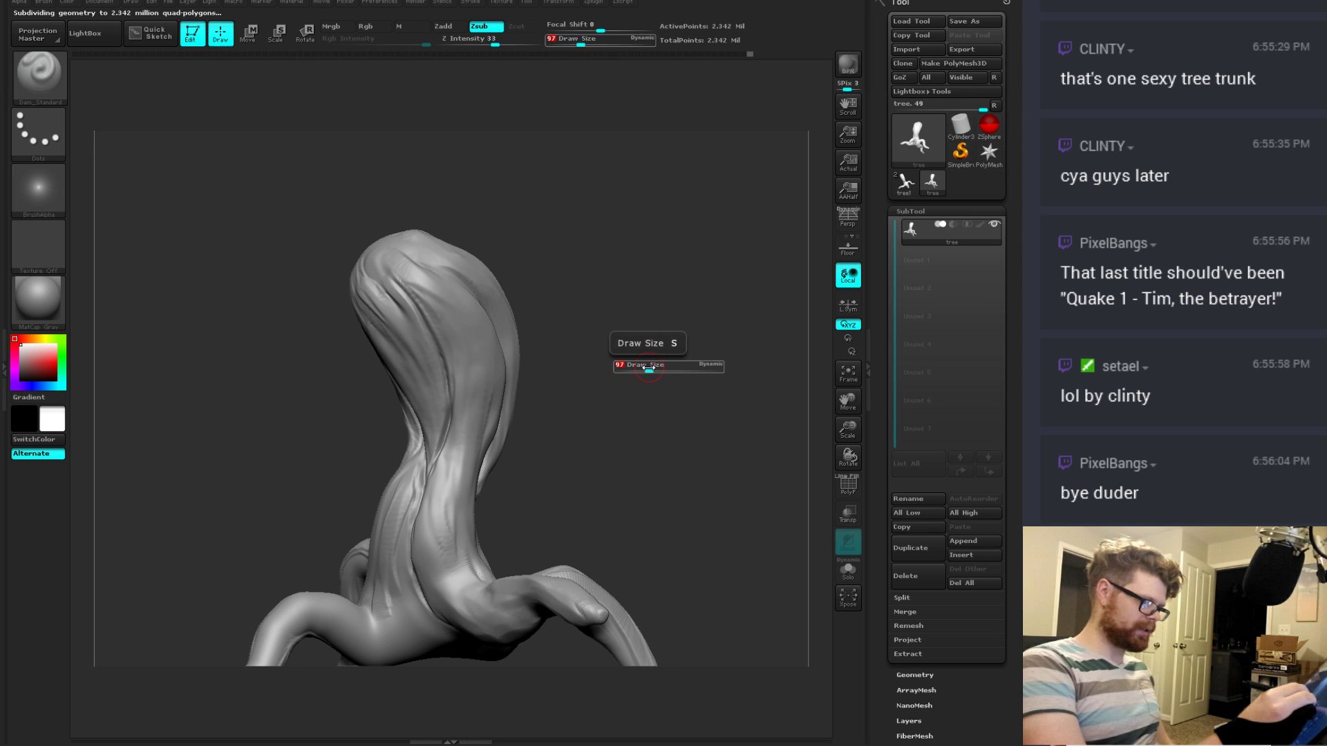
{"action": "key", "text": "shift+d"}
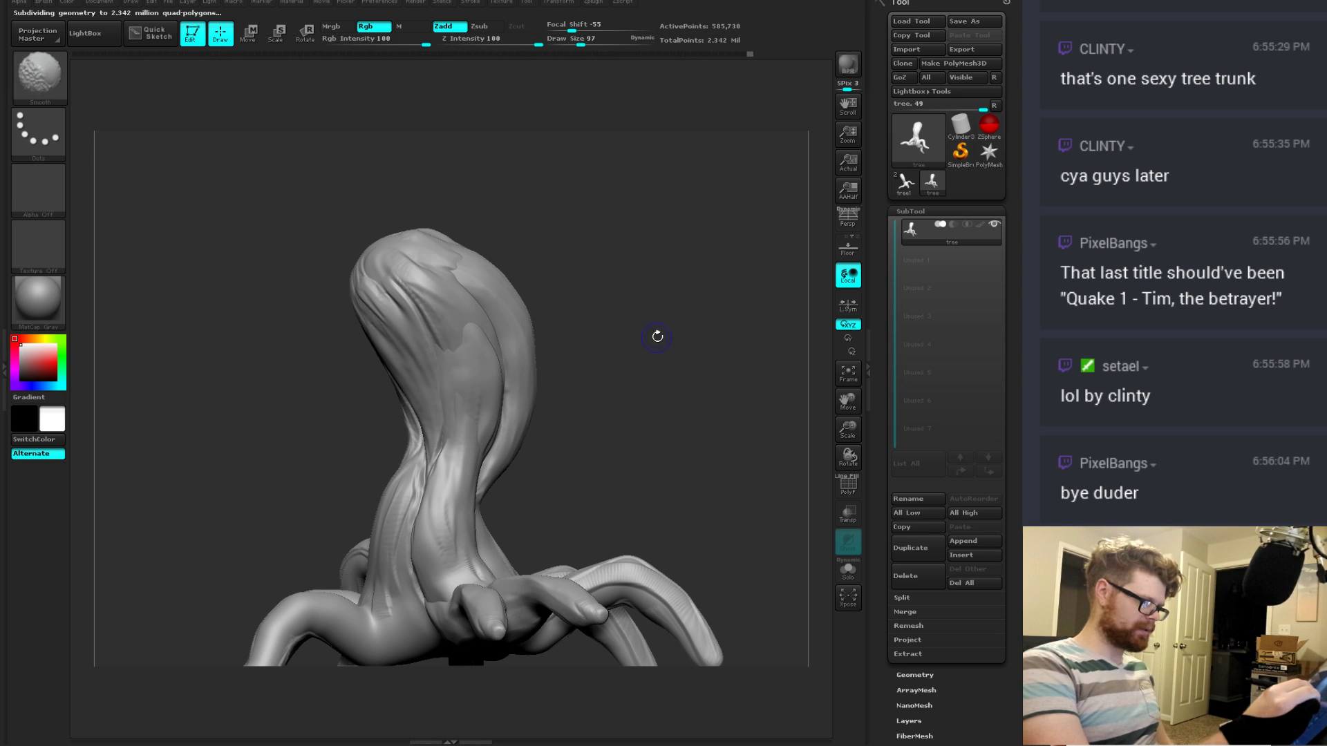
{"action": "key", "text": "ctrl+z"}
{"action": "mouse_move", "coordinate": [597, 400]}
{"action": "left_mouse_down"}
{"action": "mouse_move", "coordinate": [608, 463]}
{"action": "mouse_move", "coordinate": [590, 399]}
{"action": "mouse_move", "coordinate": [608, 394]}
{"action": "mouse_move", "coordinate": [591, 409]}
{"action": "left_mouse_up"}
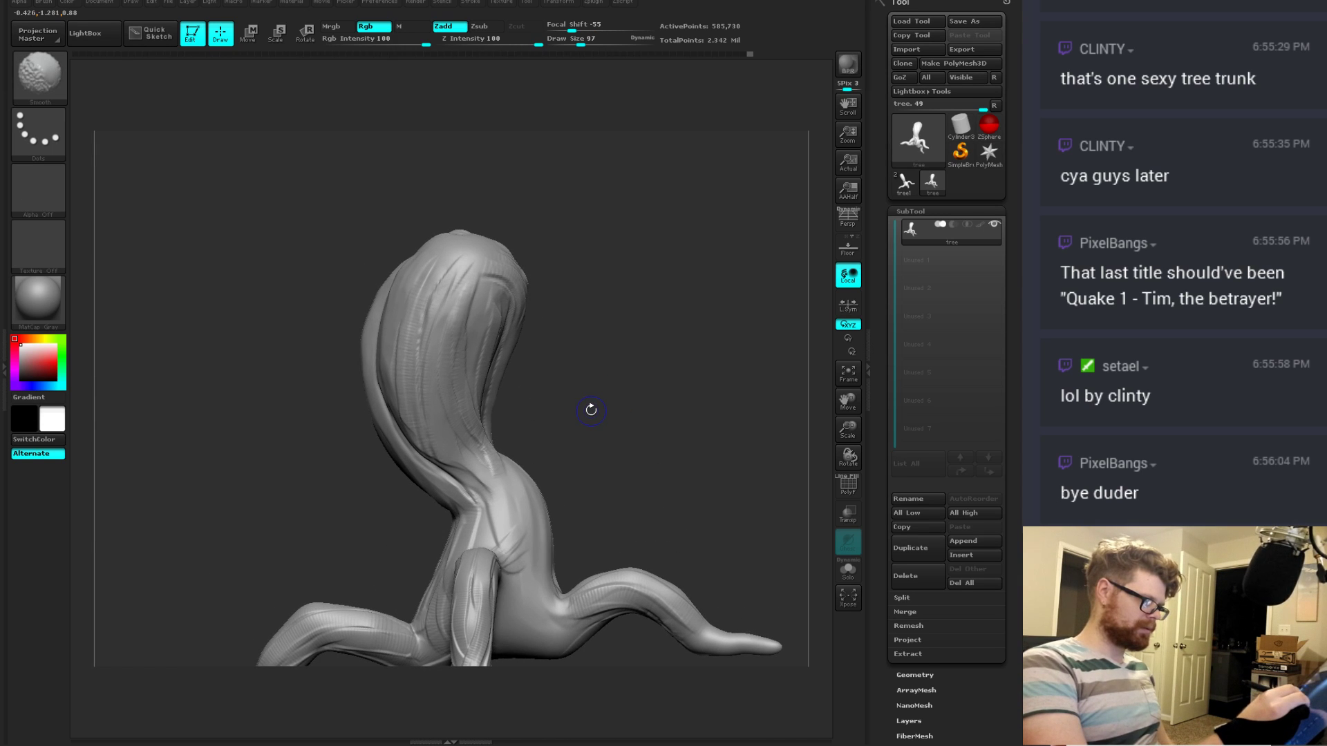
{"action": "key", "text": "shift+d"}
{"action": "key", "text": "shift+d"}
{"action": "key", "text": "shift+d"}
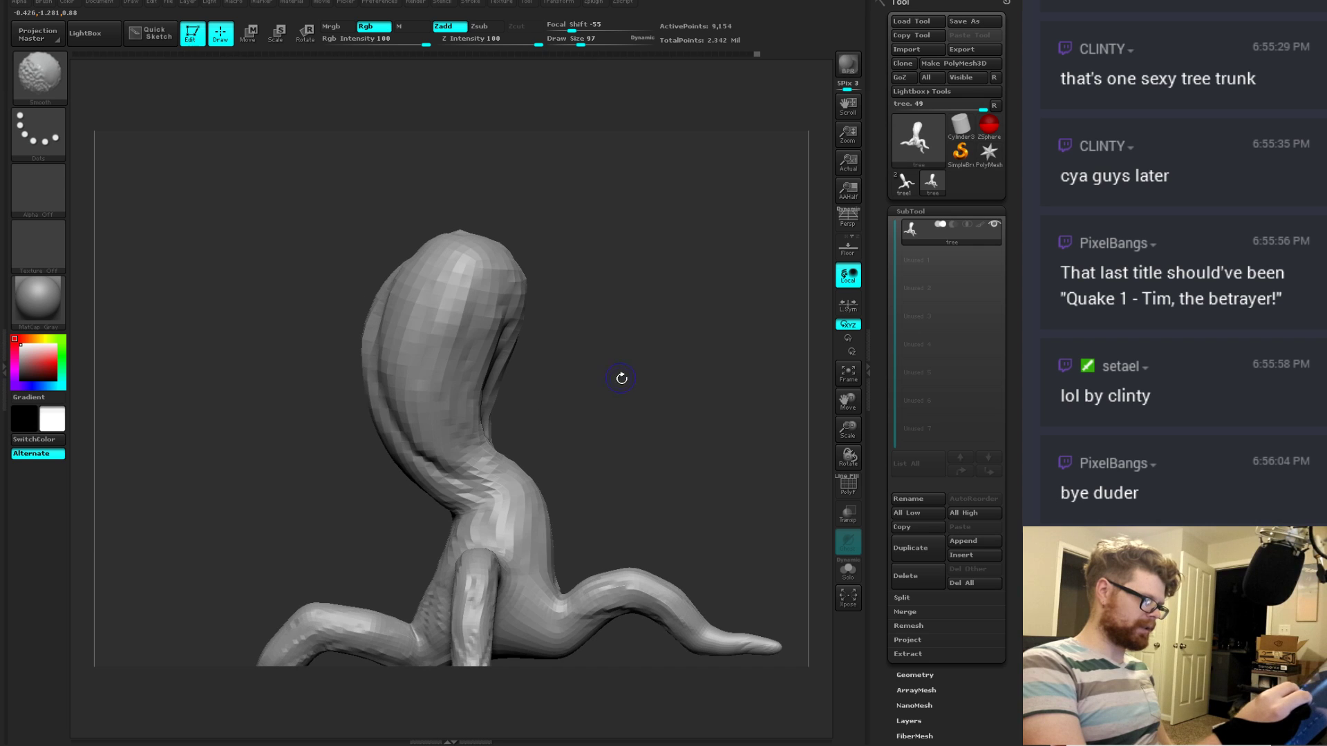
{"action": "mouse_move", "coordinate": [631, 415]}
{"action": "left_mouse_down"}
{"action": "mouse_move", "coordinate": [572, 427]}
{"action": "mouse_move", "coordinate": [718, 401]}
{"action": "mouse_move", "coordinate": [681, 346]}
{"action": "mouse_move", "coordinate": [701, 362]}
{"action": "left_mouse_up"}
Step: Adjust the roots around the trunk base with an enlarged Move brush, and return to the highest subdivision level
{"action": "key", "text": "b"}
{"action": "key", "text": "m"}
{"action": "key", "text": "v"}
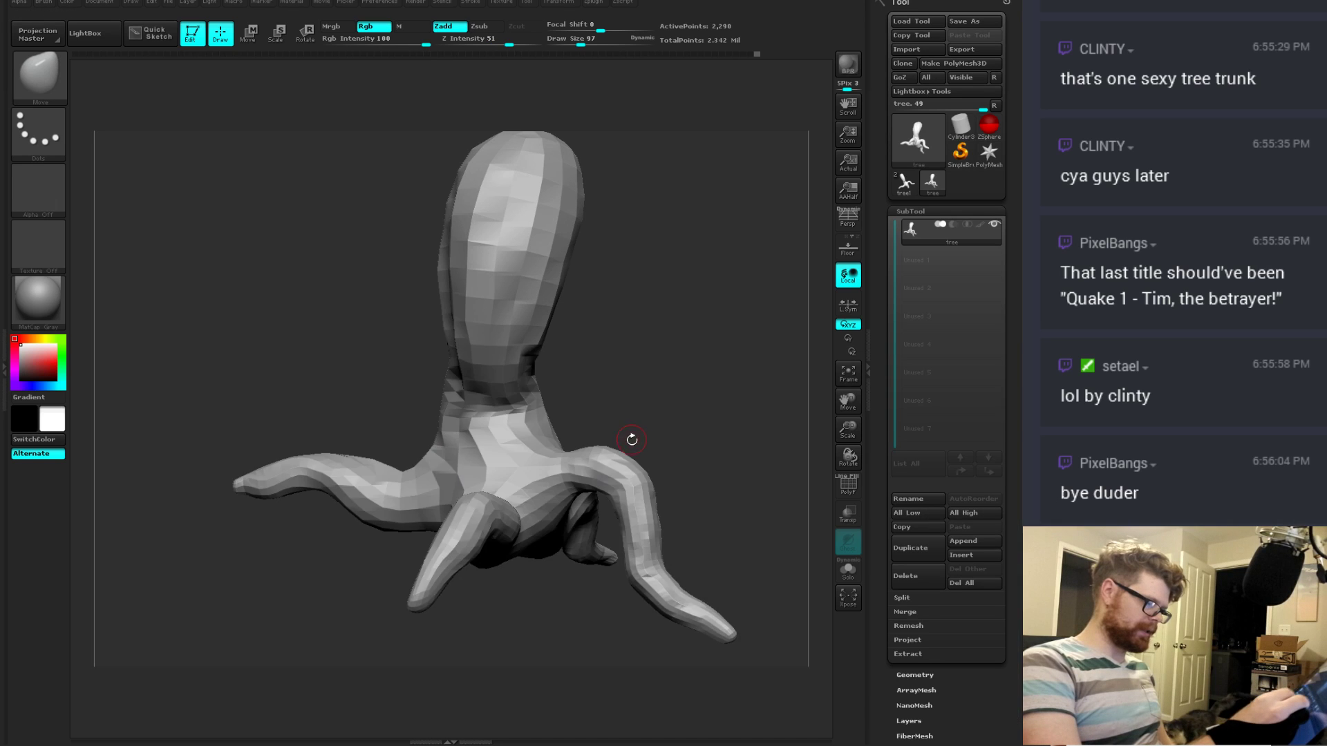
{"action": "mouse_move", "coordinate": [630, 438]}
{"action": "left_mouse_down"}
{"action": "mouse_move", "coordinate": [624, 474]}
{"action": "mouse_move", "coordinate": [571, 493]}
{"action": "left_mouse_up"}
{"action": "key", "text": "bracketright"}
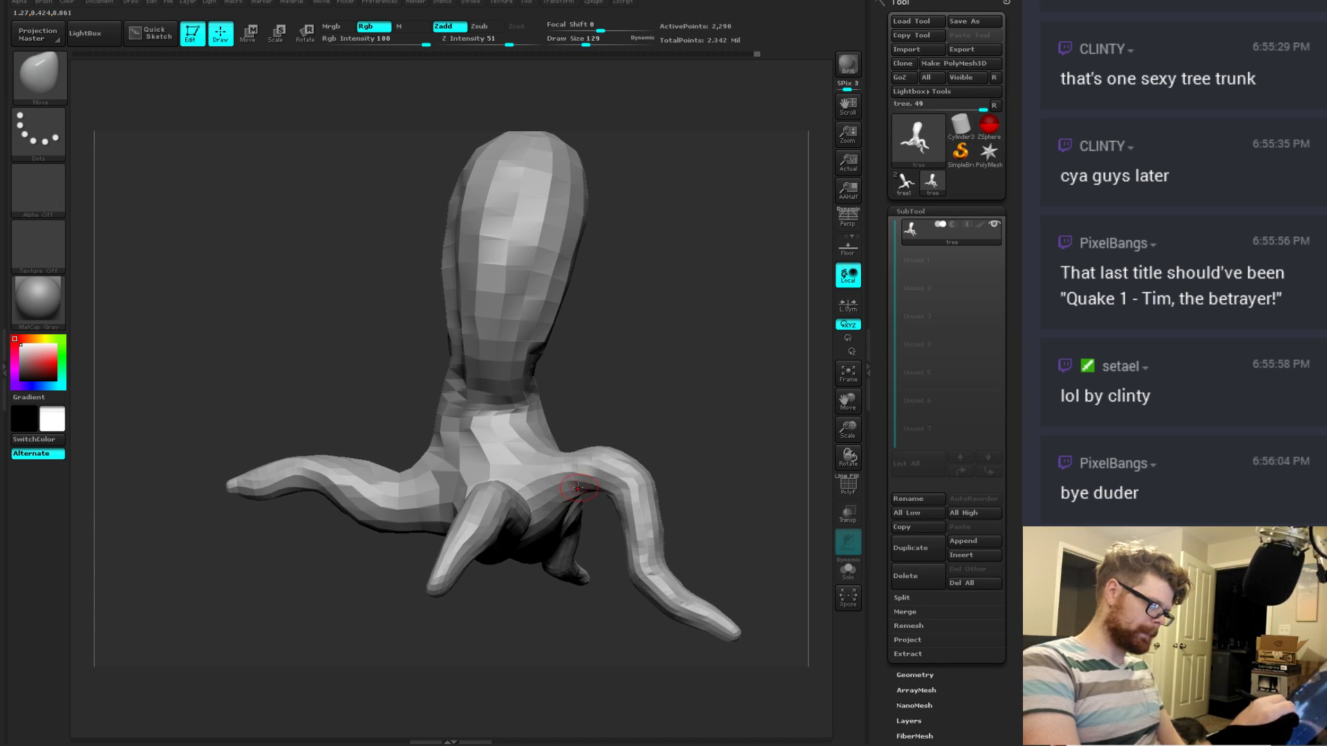
{"action": "mouse_move", "coordinate": [575, 488]}
{"action": "left_mouse_down"}
{"action": "mouse_move", "coordinate": [587, 467]}
{"action": "mouse_move", "coordinate": [696, 430]}
{"action": "mouse_move", "coordinate": [618, 474]}
{"action": "mouse_move", "coordinate": [628, 532]}
{"action": "mouse_move", "coordinate": [655, 447]}
{"action": "mouse_move", "coordinate": [691, 450]}
{"action": "mouse_move", "coordinate": [675, 440]}
{"action": "left_mouse_up"}
{"action": "key", "text": "d"}
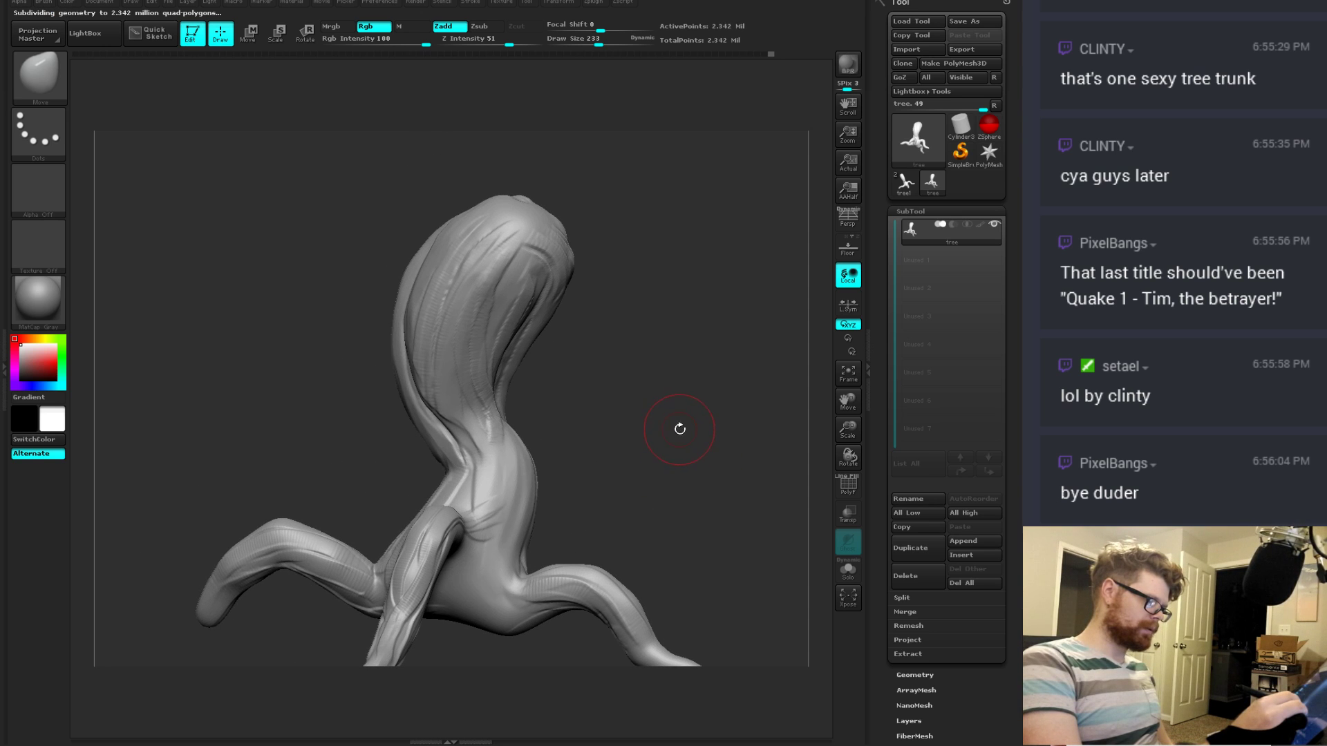
{"action": "mouse_move", "coordinate": [679, 429]}
{"action": "left_mouse_down"}
{"action": "mouse_move", "coordinate": [651, 415]}
{"action": "mouse_move", "coordinate": [663, 397]}
{"action": "mouse_move", "coordinate": [651, 412]}
{"action": "left_mouse_up"}
Step: Drop down one subdivision level and flatten the bark ridges along the trunk and its bend with TrimDynamic
{"action": "key", "text": "shift+d"}
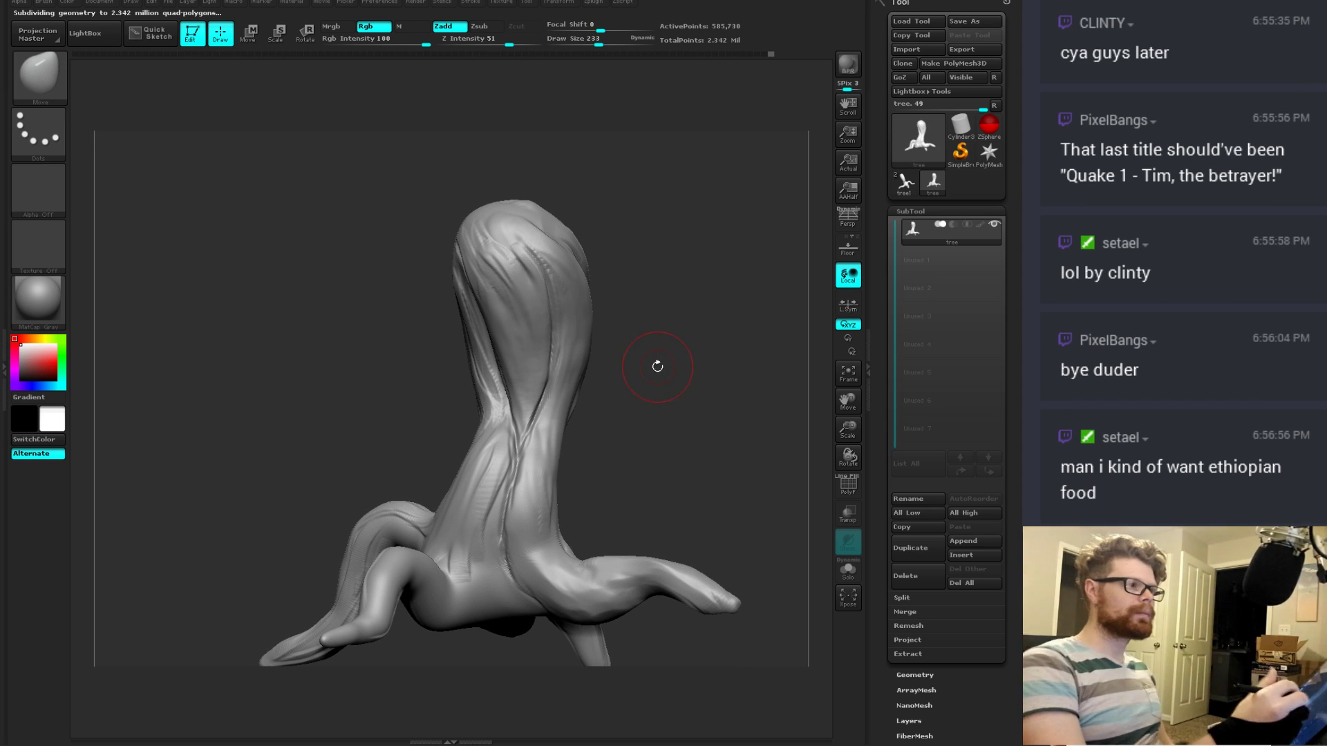
{"action": "key", "text": "b"}
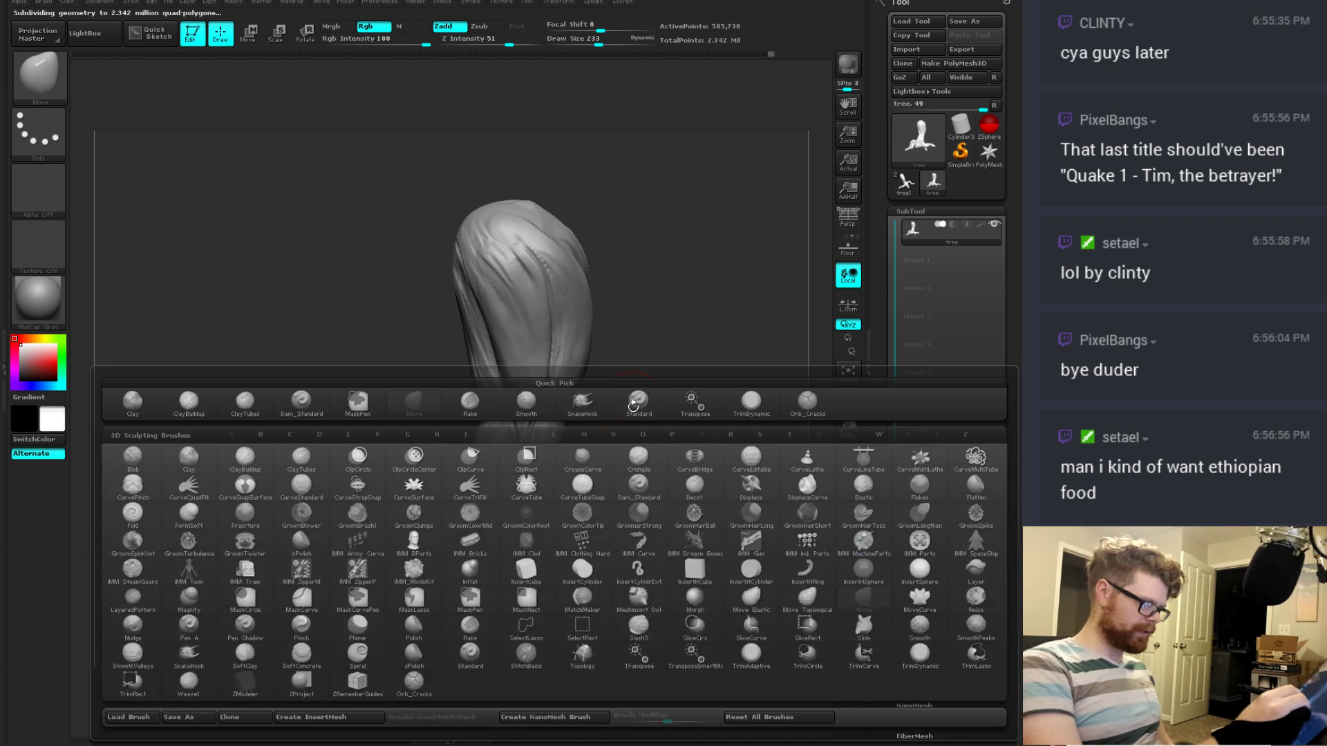
{"action": "key", "text": "t"}
{"action": "key", "text": "d"}
{"action": "key", "text": "space"}
{"action": "left_click_drag", "start_coordinate": [640, 400], "coordinate": [634, 400]}
{"action": "left_click_drag", "start_coordinate": [642, 393], "coordinate": [657, 341]}
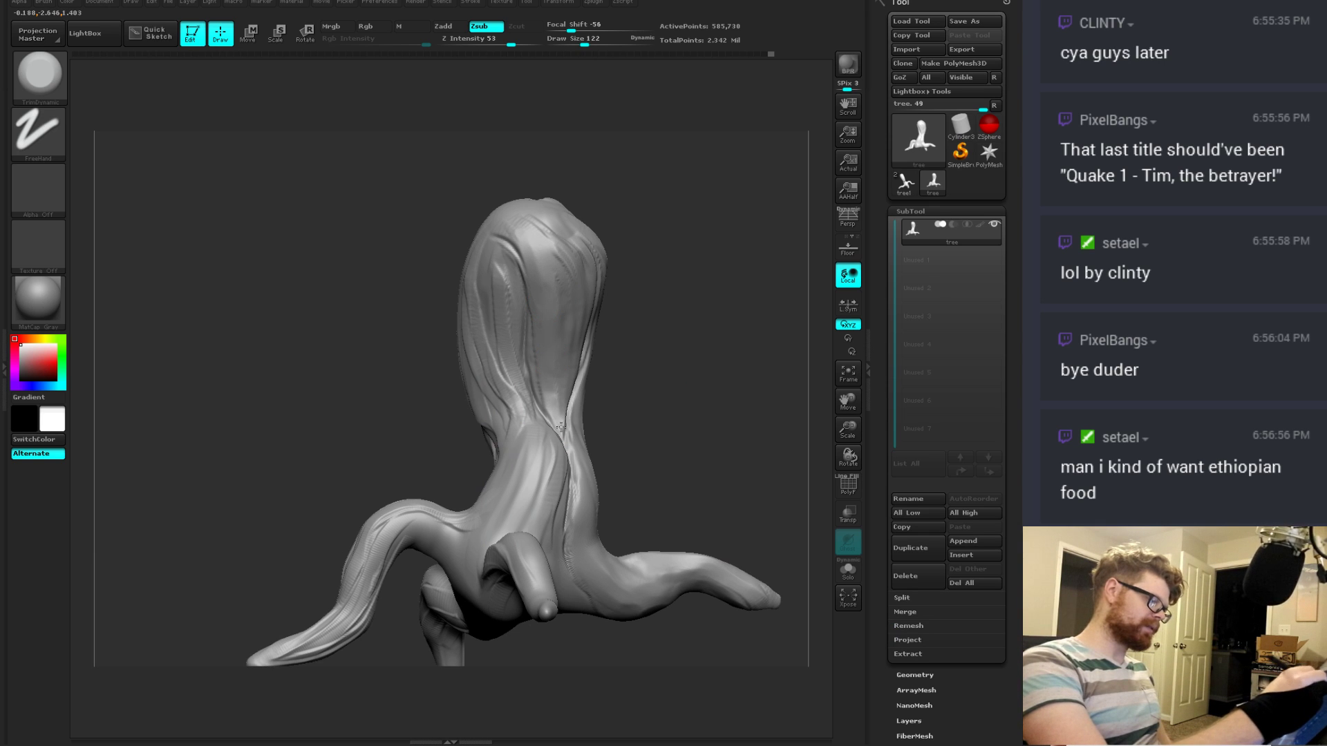
{"action": "mouse_move", "coordinate": [560, 426]}
{"action": "left_mouse_down"}
{"action": "mouse_move", "coordinate": [601, 345]}
{"action": "mouse_move", "coordinate": [575, 435]}
{"action": "mouse_move", "coordinate": [598, 379]}
{"action": "left_mouse_up"}
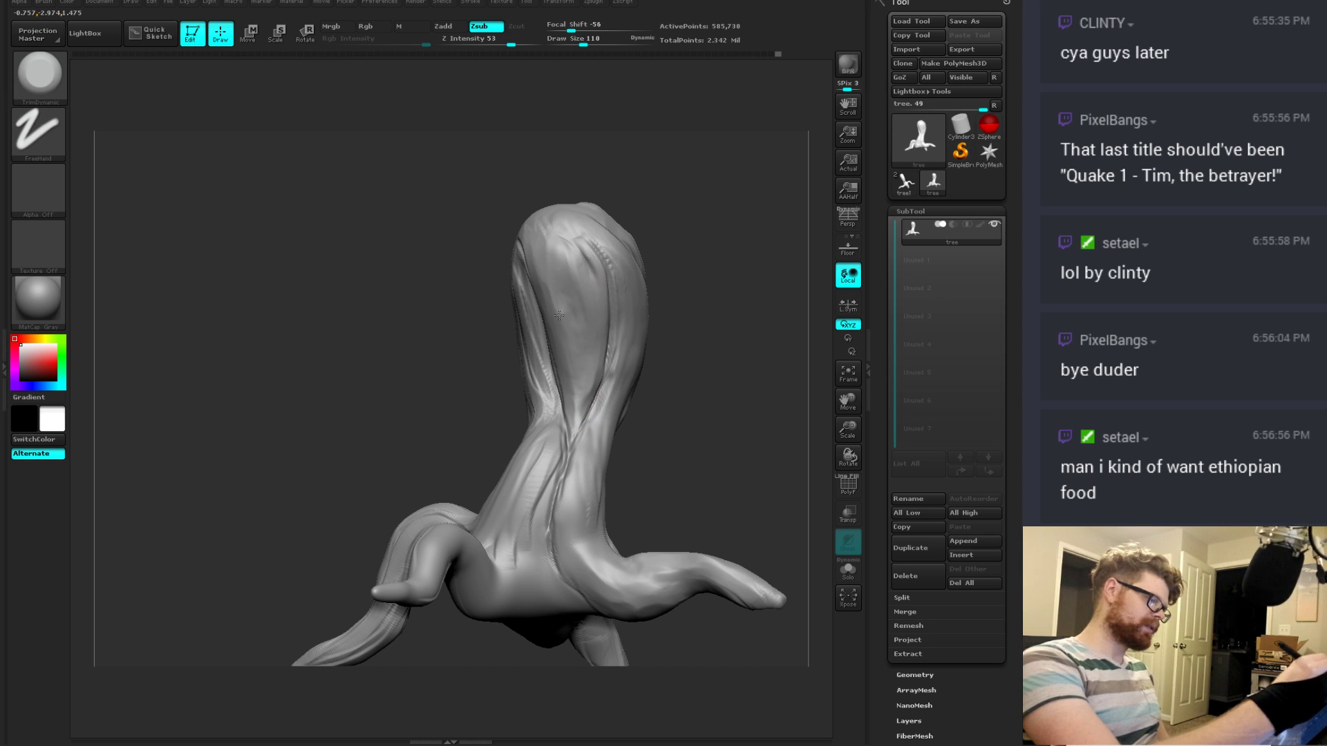
{"action": "left_click_drag", "start_coordinate": [688, 339], "coordinate": [594, 259]}
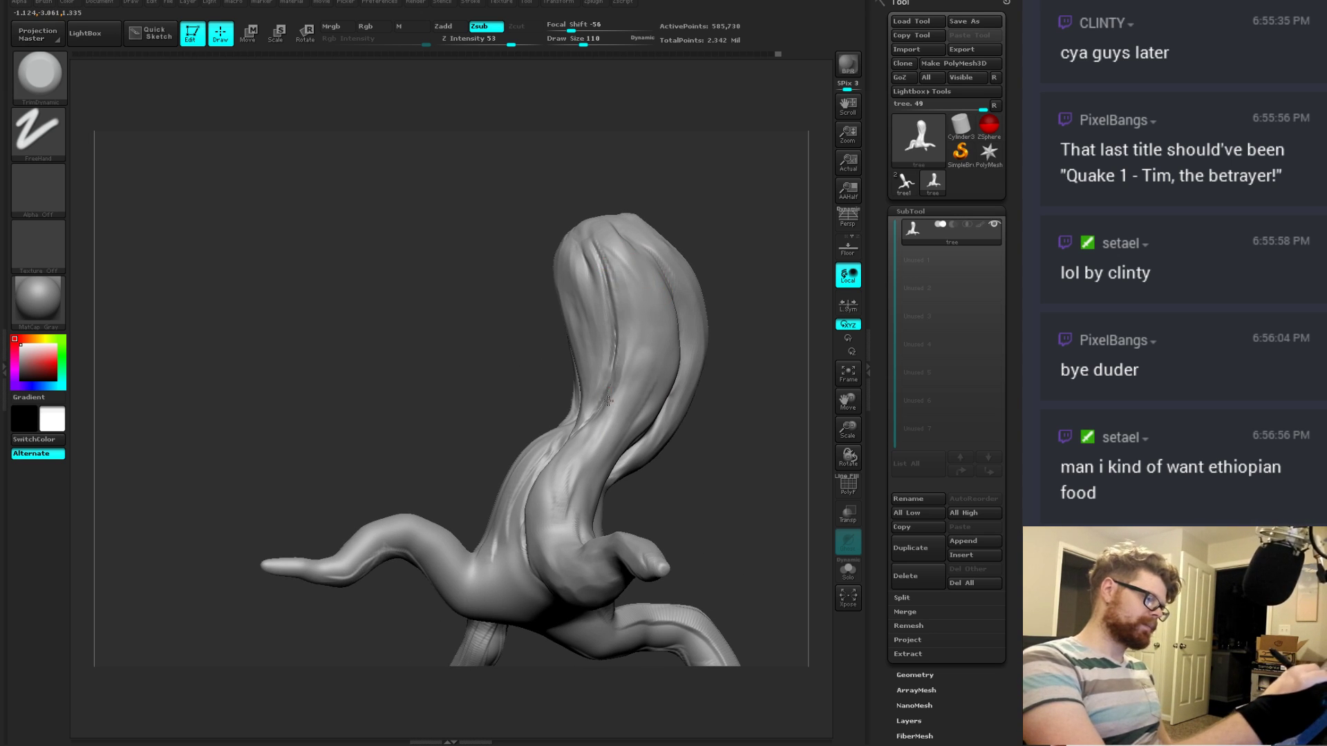
{"action": "right_click_drag", "start_coordinate": [608, 401], "coordinate": [684, 306]}
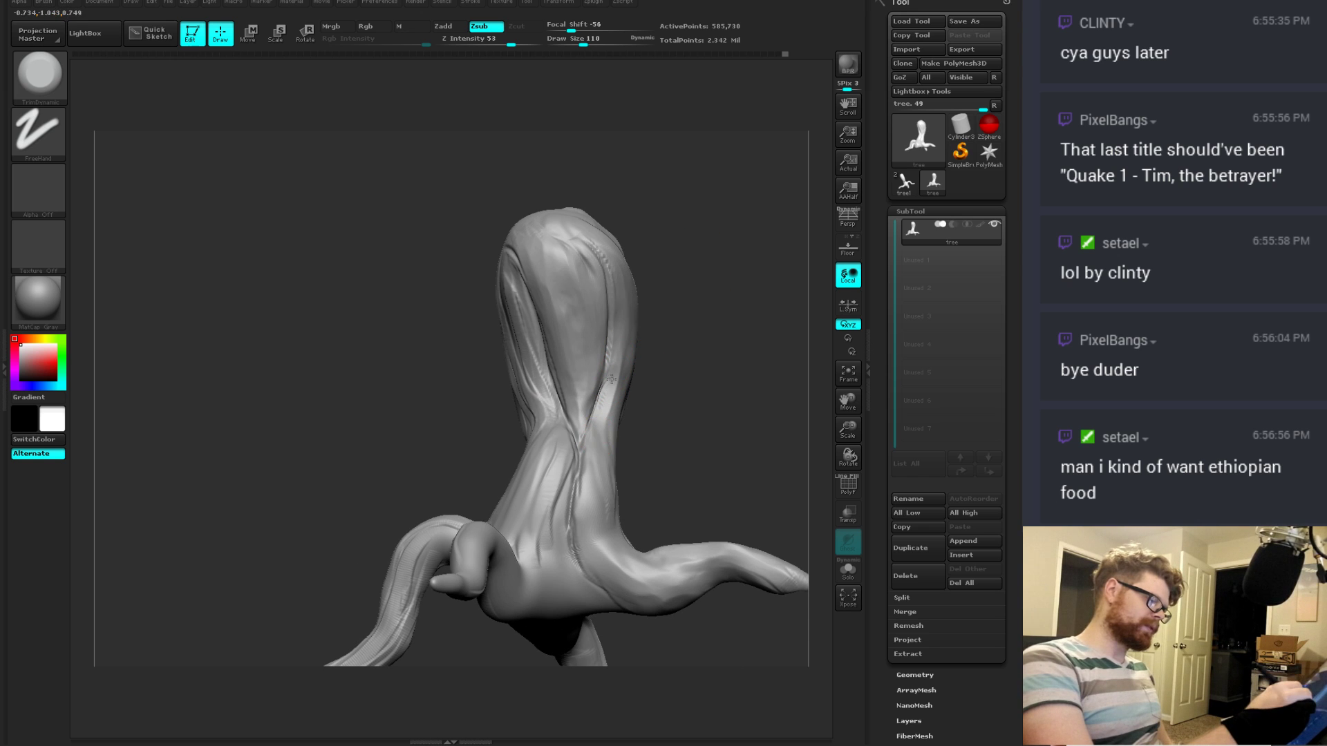
{"action": "right_click_drag", "start_coordinate": [597, 447], "coordinate": [654, 338]}
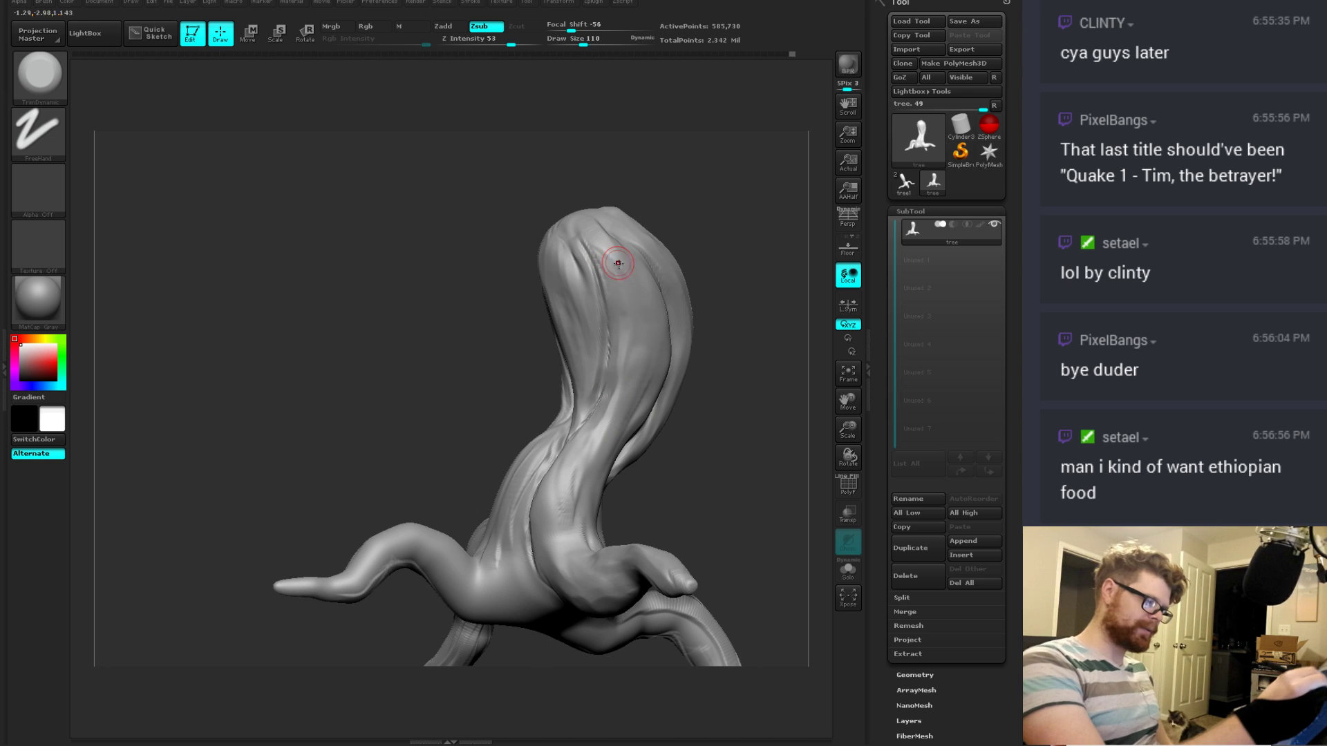
Step: Deepen the creases running from the crown down to the trunk's bend with the Dam_Standard brush
{"action": "key", "text": "b"}
{"action": "key", "text": "d"}
{"action": "key", "text": "s"}
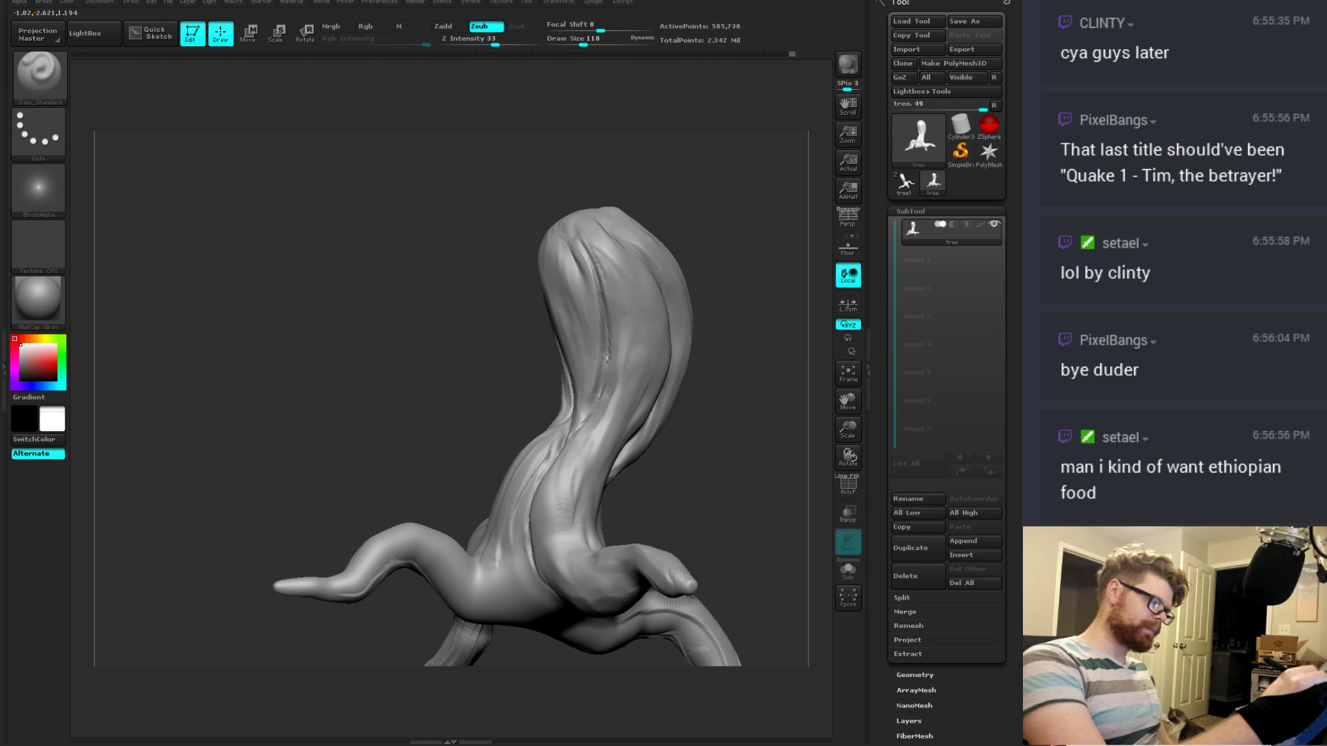
{"action": "left_click_drag", "start_coordinate": [719, 297], "coordinate": [708, 373]}
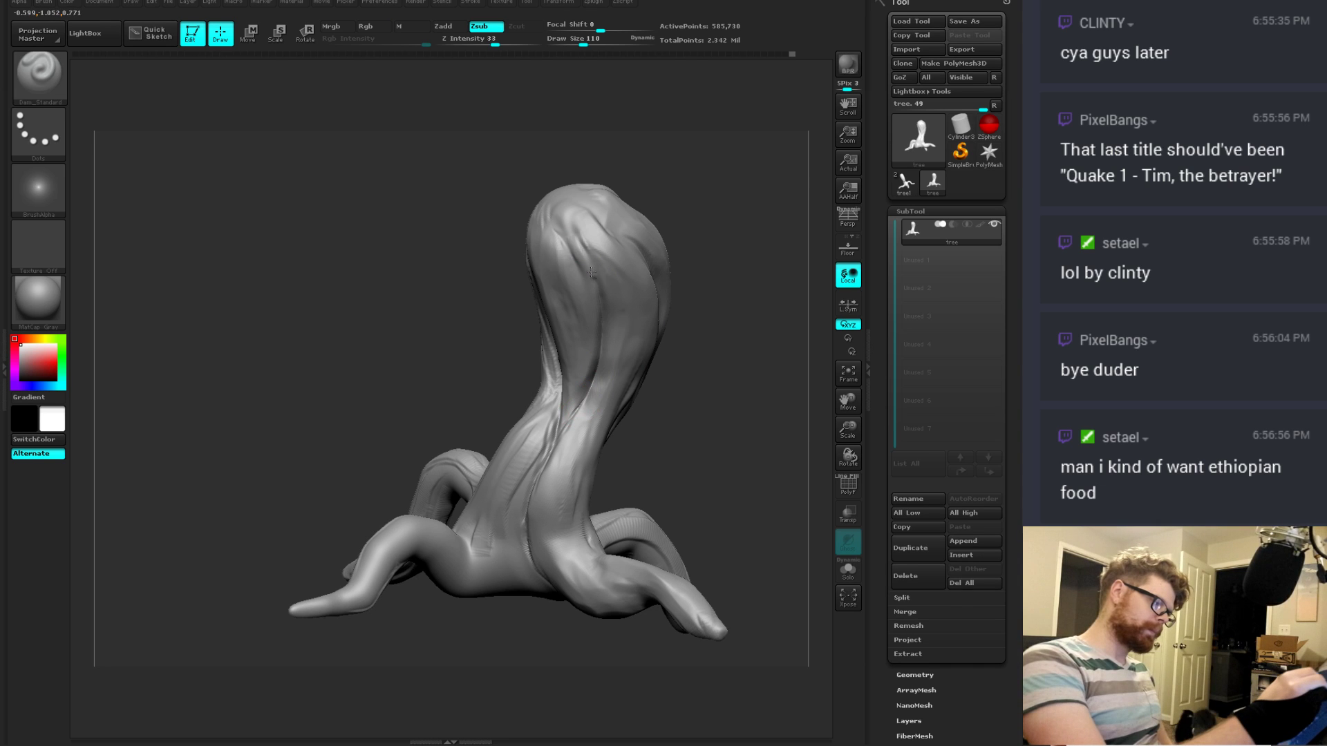
{"action": "left_click_drag", "start_coordinate": [681, 352], "coordinate": [767, 369]}
Step: Smooth the rough bark ridges and grooves on the upper trunk and around its bend
{"action": "left_click_drag", "start_coordinate": [563, 449], "coordinate": [552, 464], "text": "shift"}
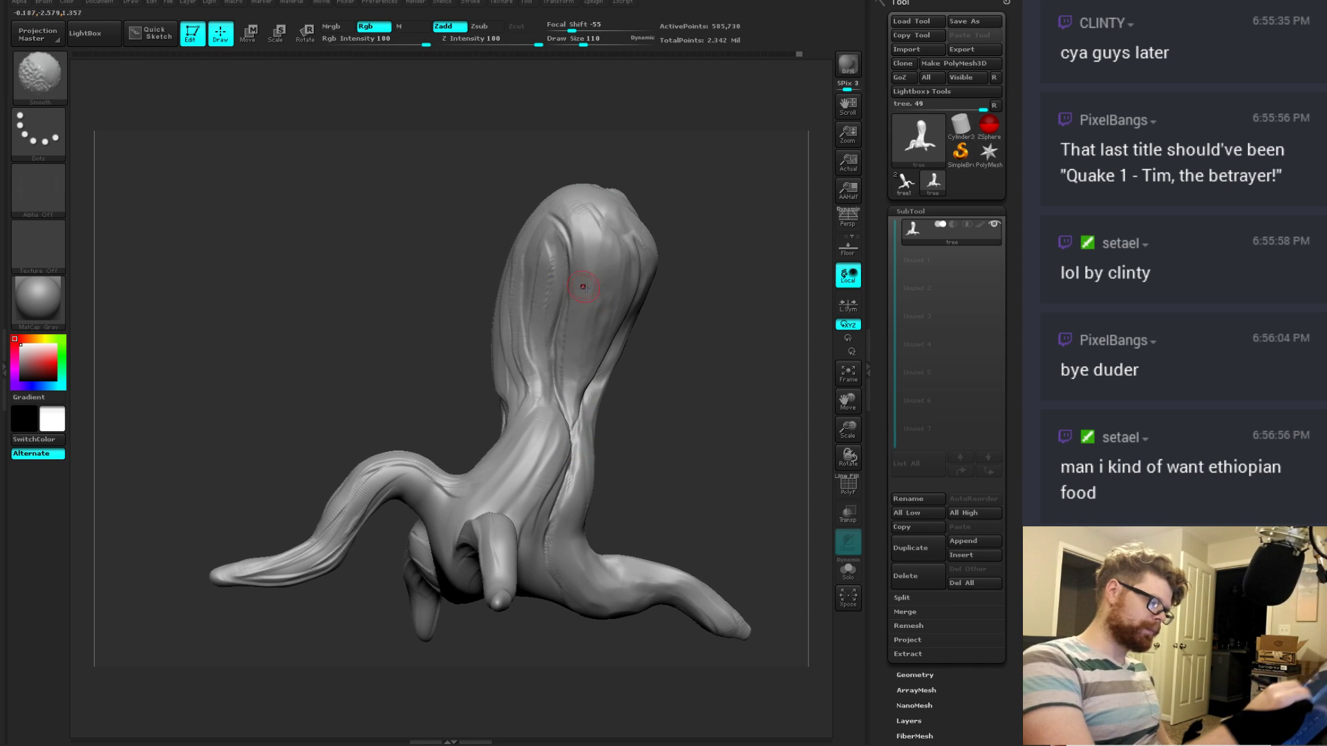
{"action": "left_click_drag", "start_coordinate": [664, 373], "coordinate": [646, 346]}
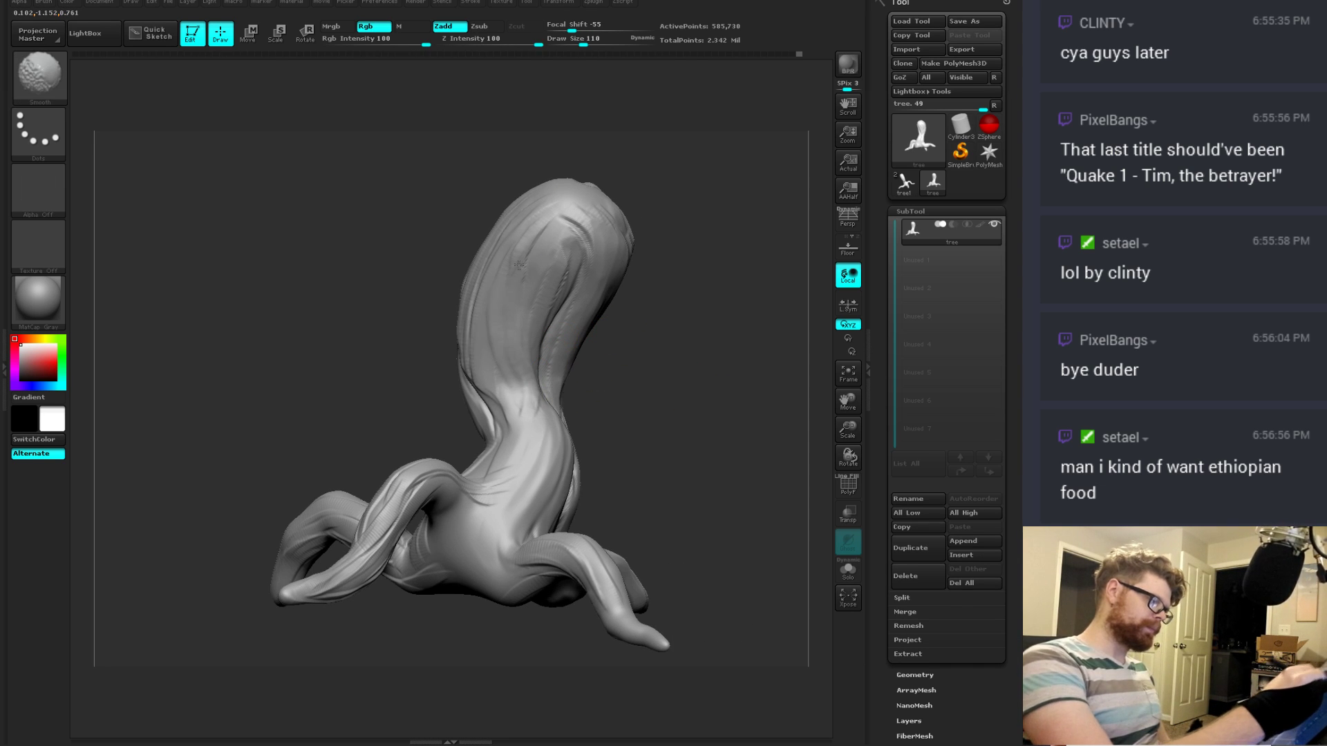
{"action": "left_click_drag", "start_coordinate": [536, 373], "coordinate": [585, 242], "text": "shift"}
{"action": "left_click_drag", "start_coordinate": [612, 337], "coordinate": [671, 331]}
{"action": "mouse_move", "coordinate": [530, 388]}
{"action": "left_mouse_down", "text": "shift"}
{"action": "mouse_move", "coordinate": [527, 414]}
{"action": "mouse_move", "coordinate": [519, 240]}
{"action": "left_mouse_up", "text": "shift"}
Step: Return to the highest subdivision level and start flattening the upper trunk with TrimDynamic at draw size 140
{"action": "key", "text": "b"}
{"action": "key", "text": "Escape"}
{"action": "key", "text": "d"}
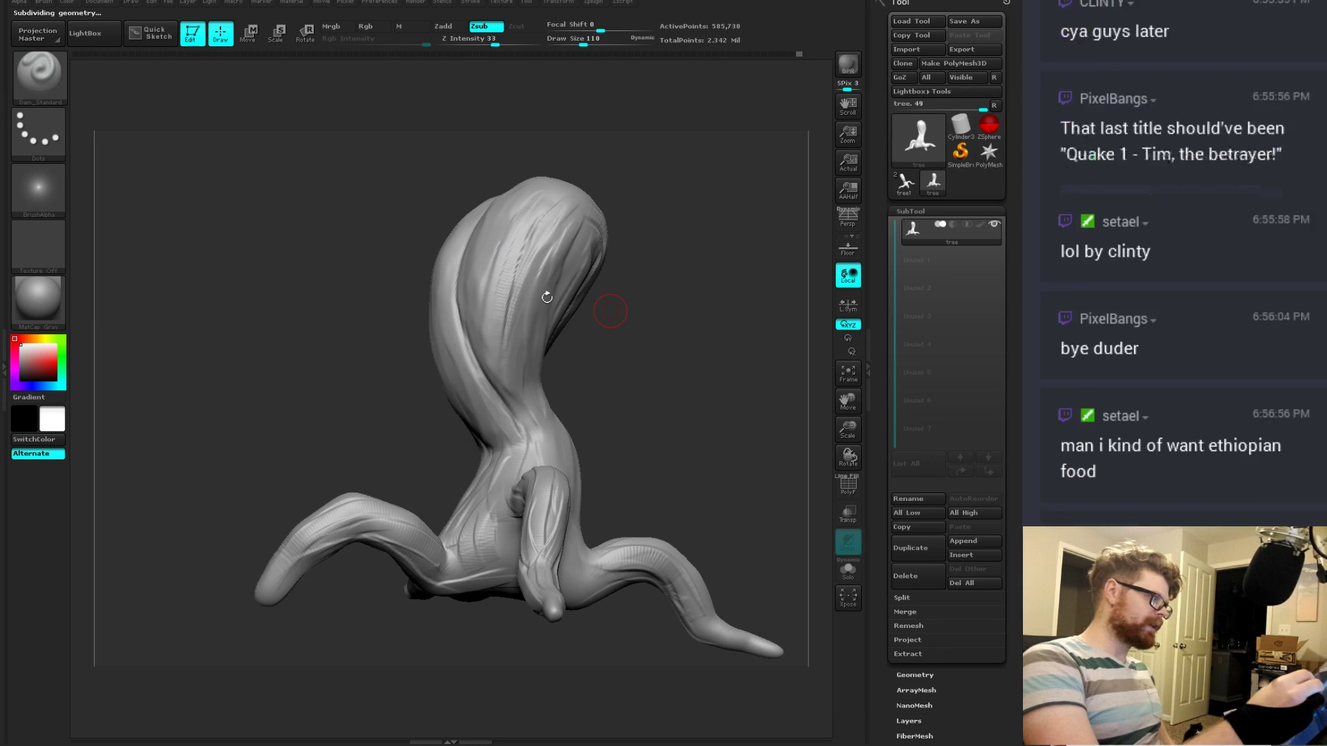
{"action": "key", "text": "b"}
{"action": "mouse_move", "coordinate": [604, 333]}
{"action": "left_mouse_down"}
{"action": "mouse_move", "coordinate": [601, 346]}
{"action": "mouse_move", "coordinate": [557, 330]}
{"action": "left_mouse_up"}
{"action": "key", "text": "space"}
{"action": "left_click_drag", "start_coordinate": [513, 289], "coordinate": [502, 333]}
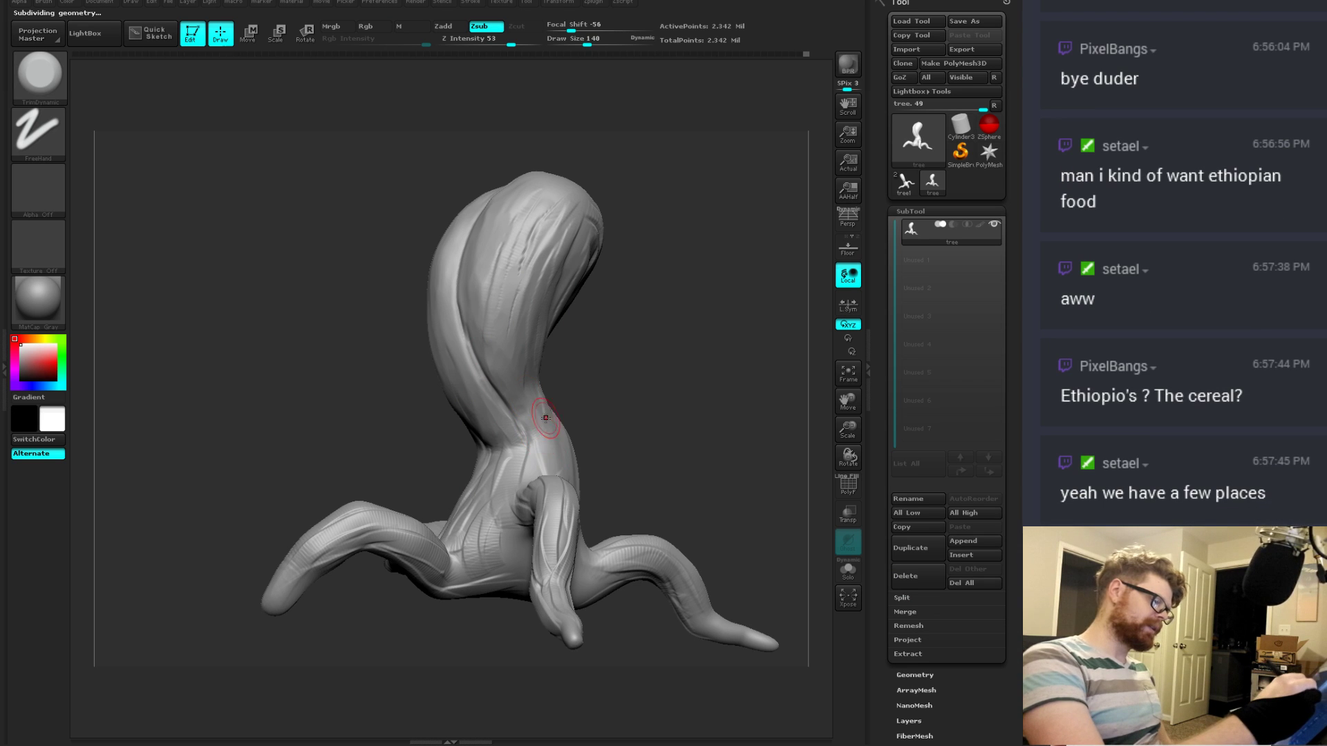
Step: Trim away the jagged cracks and rough ridges across the crown and the broad upper trunk strands
{"action": "mouse_move", "coordinate": [595, 393]}
{"action": "left_mouse_down", "text": "alt"}
{"action": "mouse_move", "coordinate": [611, 456]}
{"action": "mouse_move", "coordinate": [645, 413]}
{"action": "left_mouse_up", "text": "alt"}
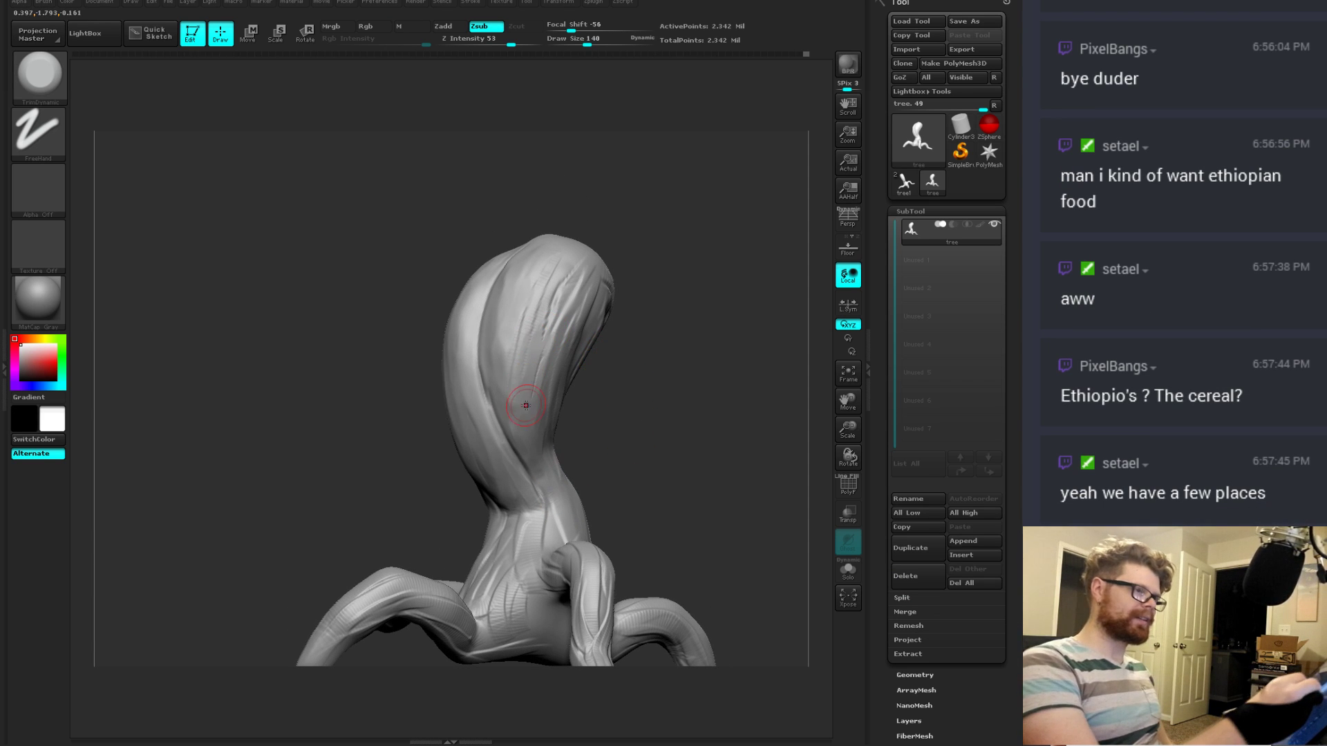
{"action": "mouse_move", "coordinate": [553, 385]}
{"action": "right_mouse_down"}
{"action": "mouse_move", "coordinate": [599, 335]}
{"action": "mouse_move", "coordinate": [645, 379]}
{"action": "right_mouse_up"}
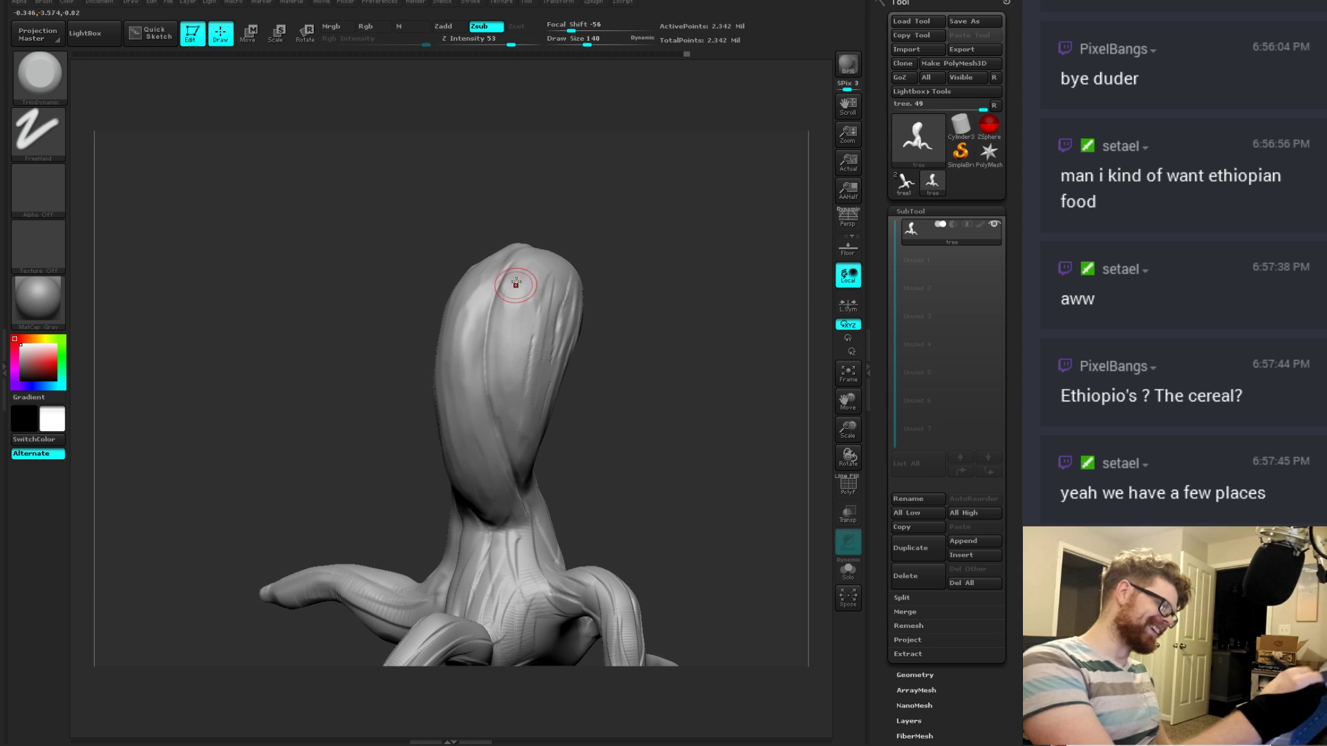
{"action": "left_click_drag", "start_coordinate": [603, 408], "coordinate": [518, 394]}
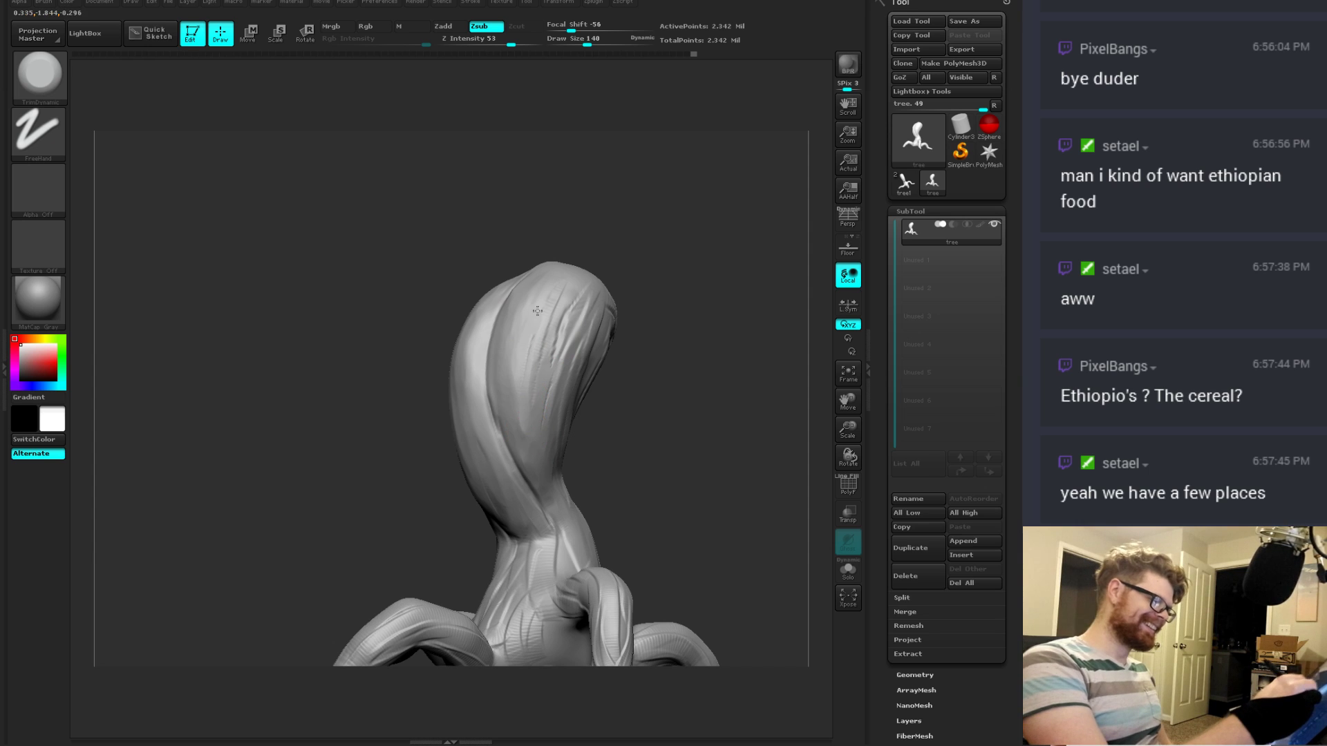
{"action": "left_click_drag", "start_coordinate": [625, 388], "coordinate": [578, 366]}
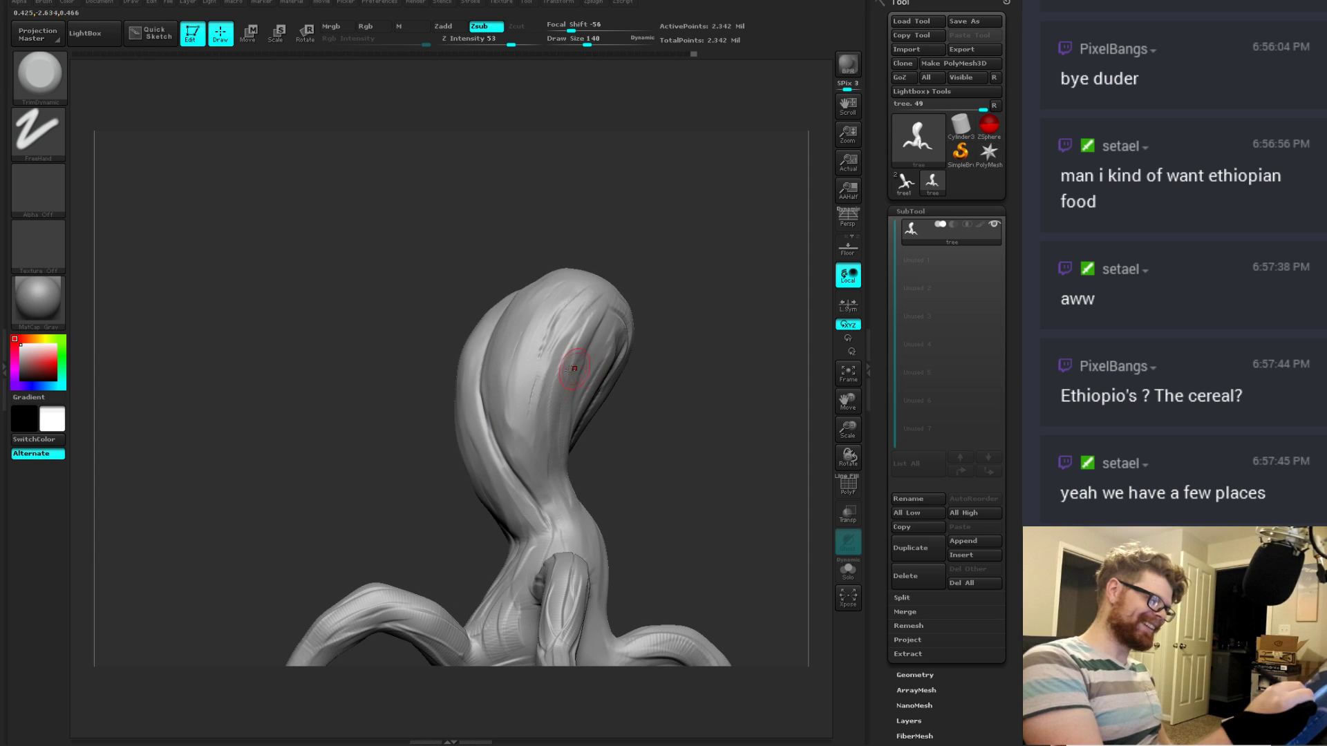
{"action": "mouse_move", "coordinate": [529, 423]}
{"action": "left_mouse_down"}
{"action": "mouse_move", "coordinate": [563, 311]}
{"action": "mouse_move", "coordinate": [600, 287]}
{"action": "mouse_move", "coordinate": [555, 425]}
{"action": "left_mouse_up"}
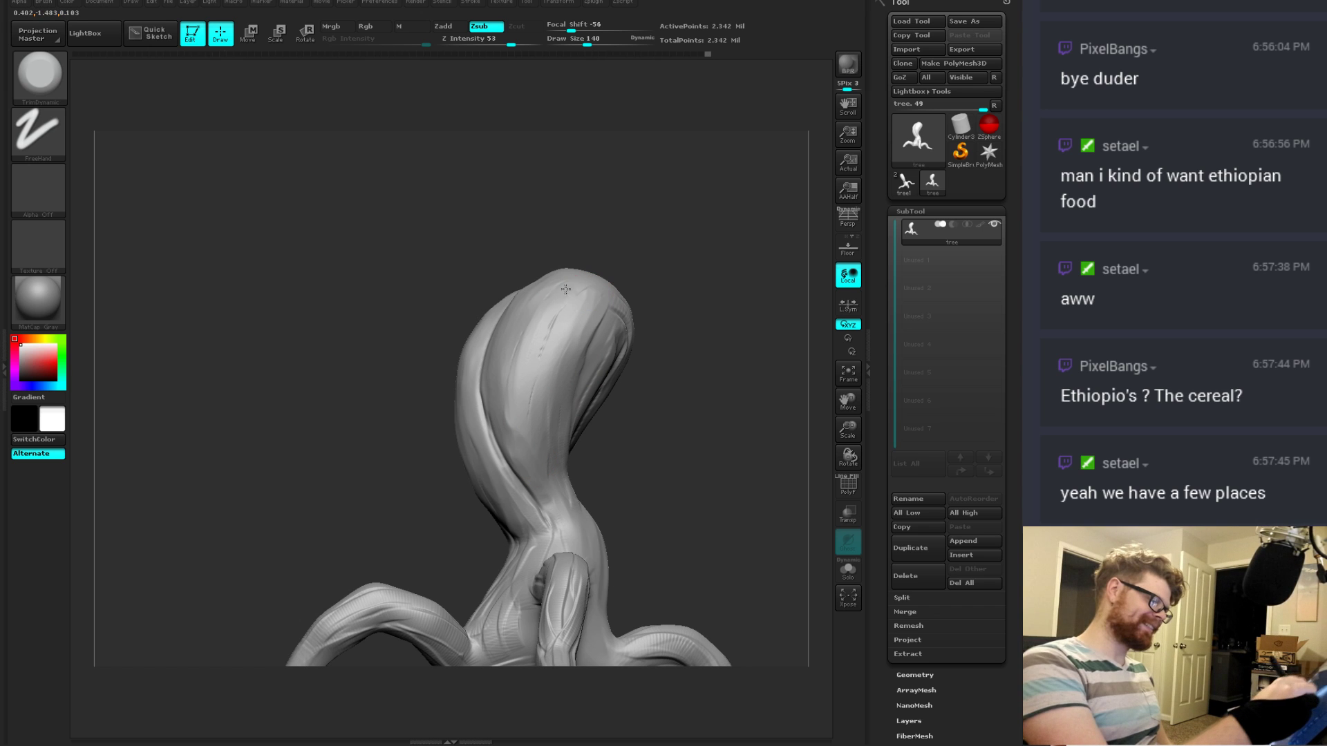
{"action": "left_click_drag", "start_coordinate": [506, 354], "coordinate": [500, 379]}
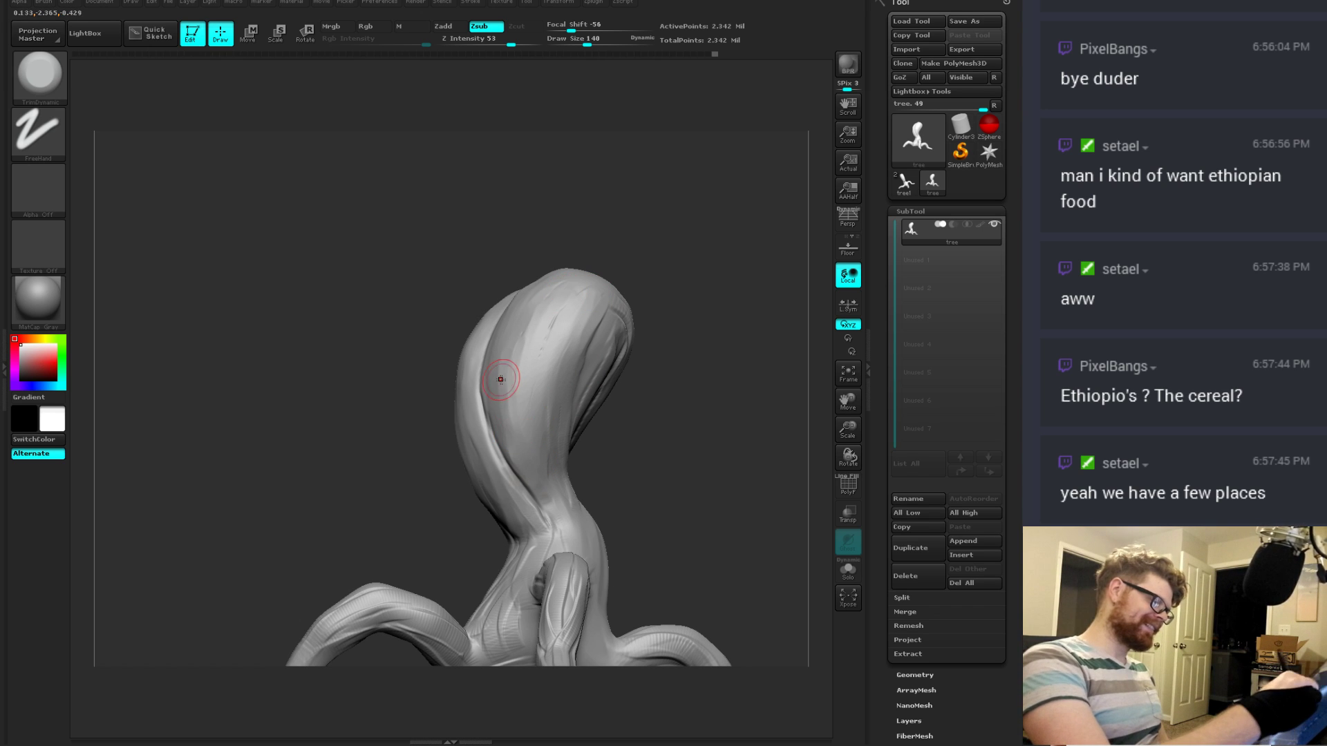
Step: Save the project as tree.ZPR, replacing the existing file
{"action": "left_click_drag", "start_coordinate": [625, 402], "coordinate": [671, 389]}
{"action": "key", "text": "ctrl+s"}
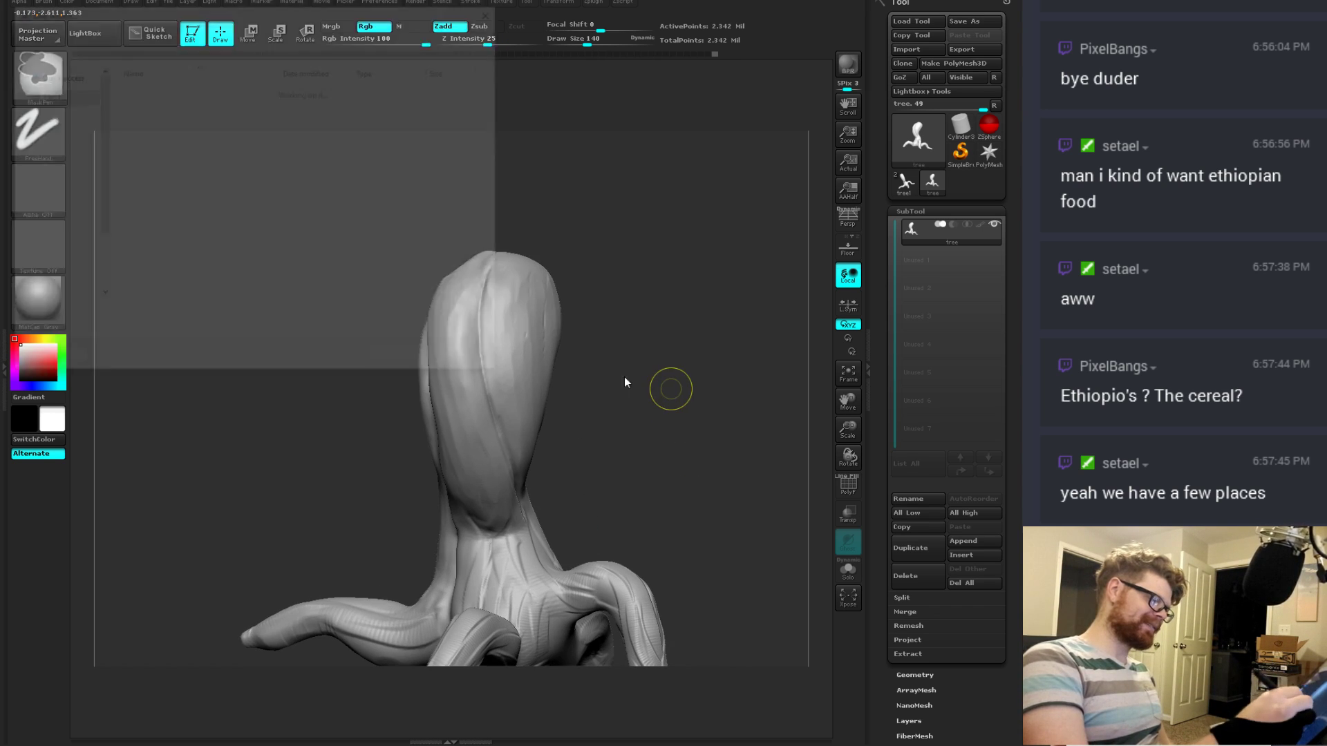
{"action": "key", "text": "Return"}
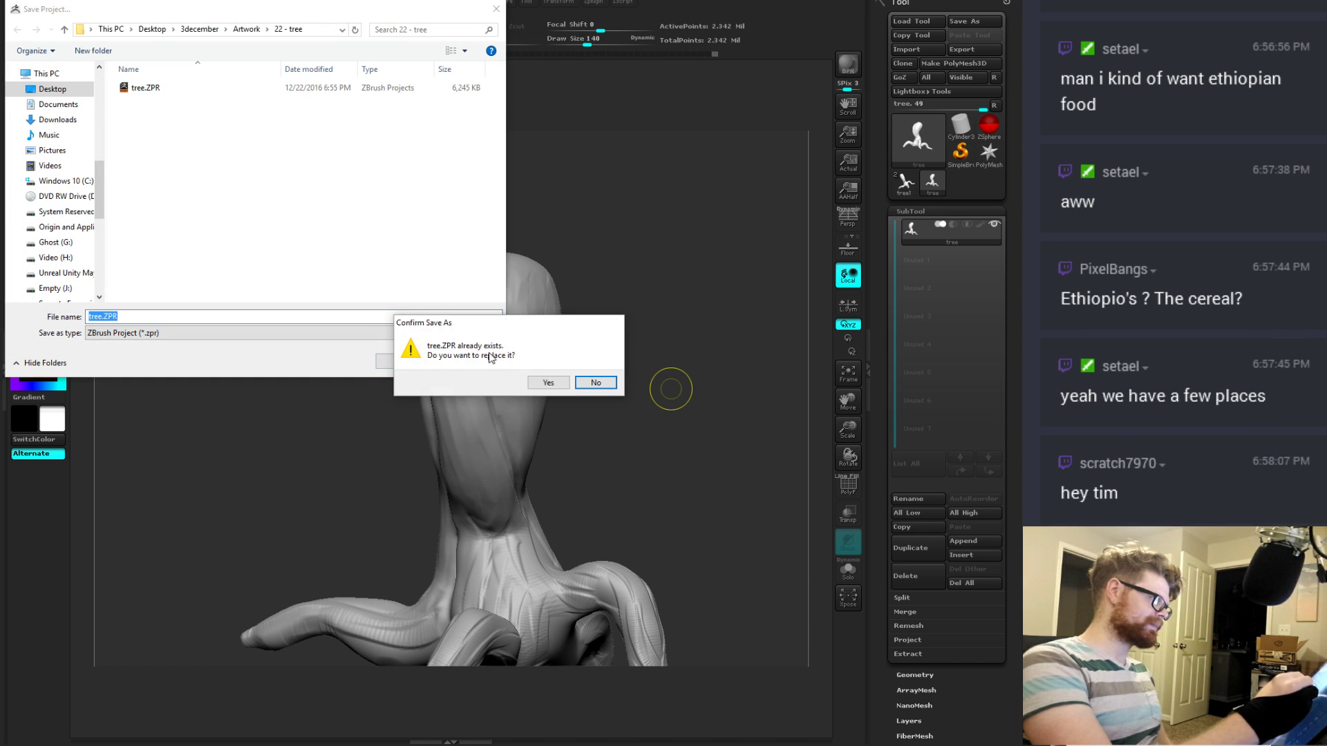
{"action": "left_click", "coordinate": [546, 384]}
Step: Trim the remaining creases and ridges on the upper trunk strands and around its narrow waist with TrimDynamic
{"action": "left_click_drag", "start_coordinate": [572, 368], "coordinate": [511, 364]}
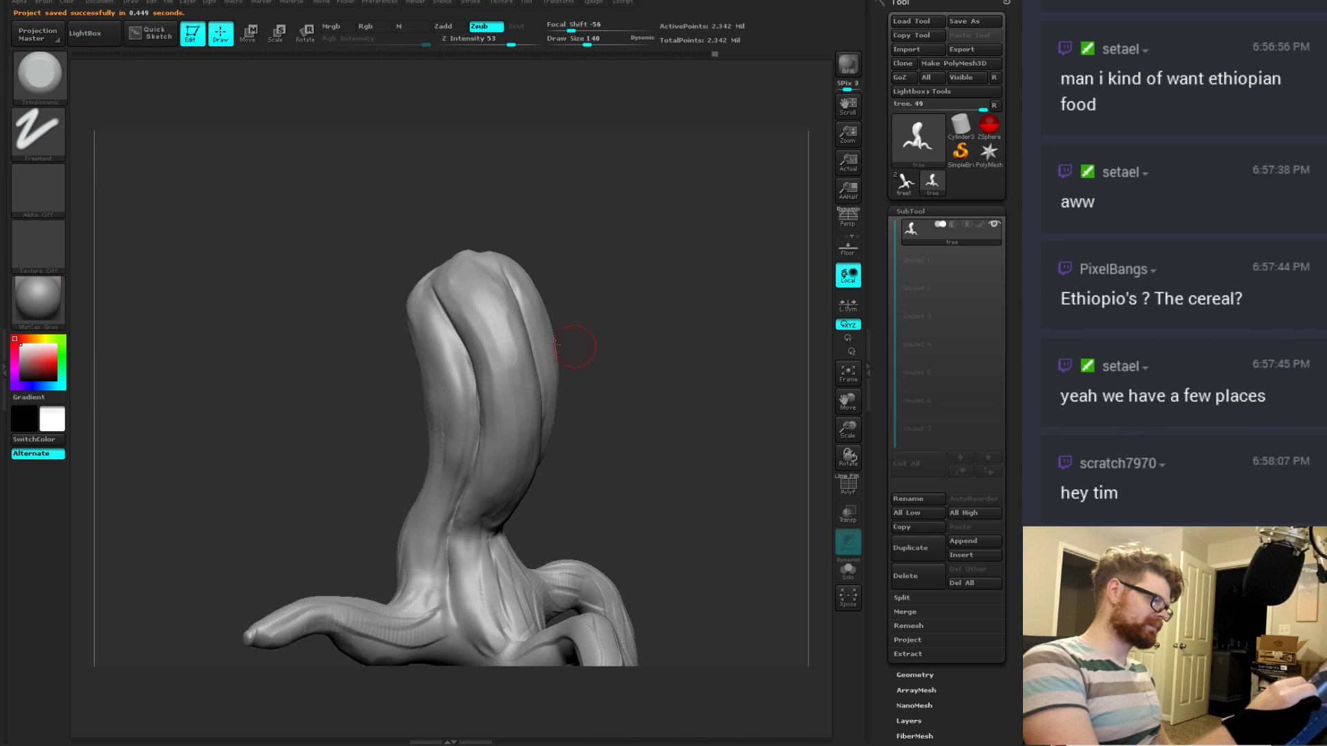
{"action": "left_click_drag", "start_coordinate": [452, 288], "coordinate": [491, 393]}
{"action": "left_click_drag", "start_coordinate": [461, 279], "coordinate": [493, 358]}
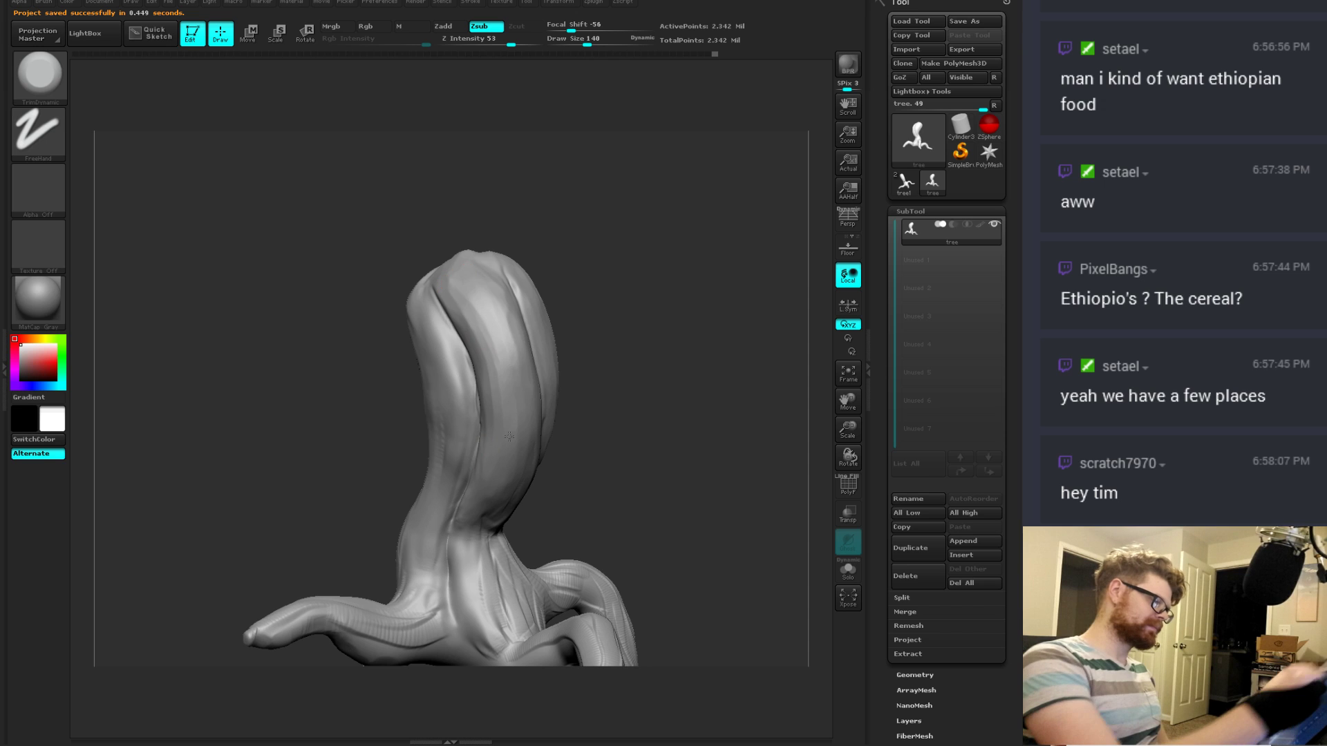
{"action": "left_click_drag", "start_coordinate": [597, 460], "coordinate": [654, 383]}
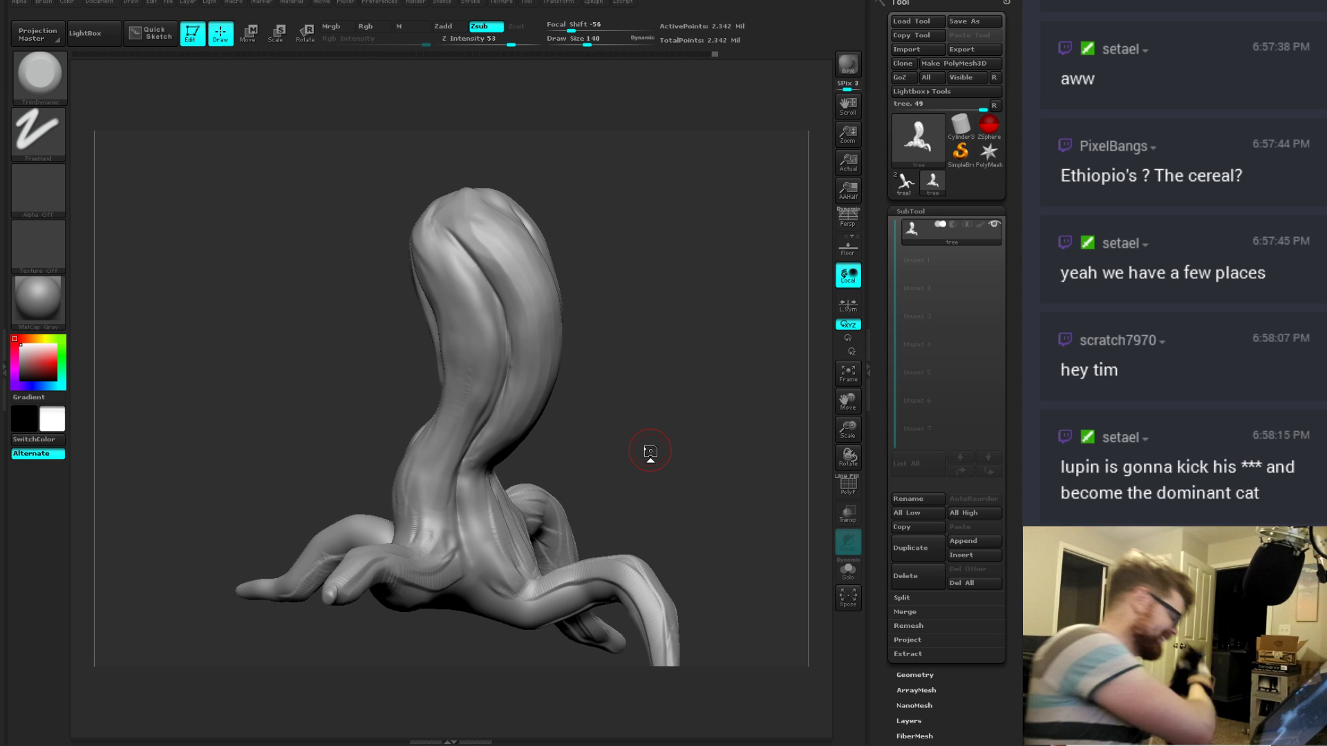
{"action": "left_click_drag", "start_coordinate": [647, 378], "coordinate": [684, 383]}
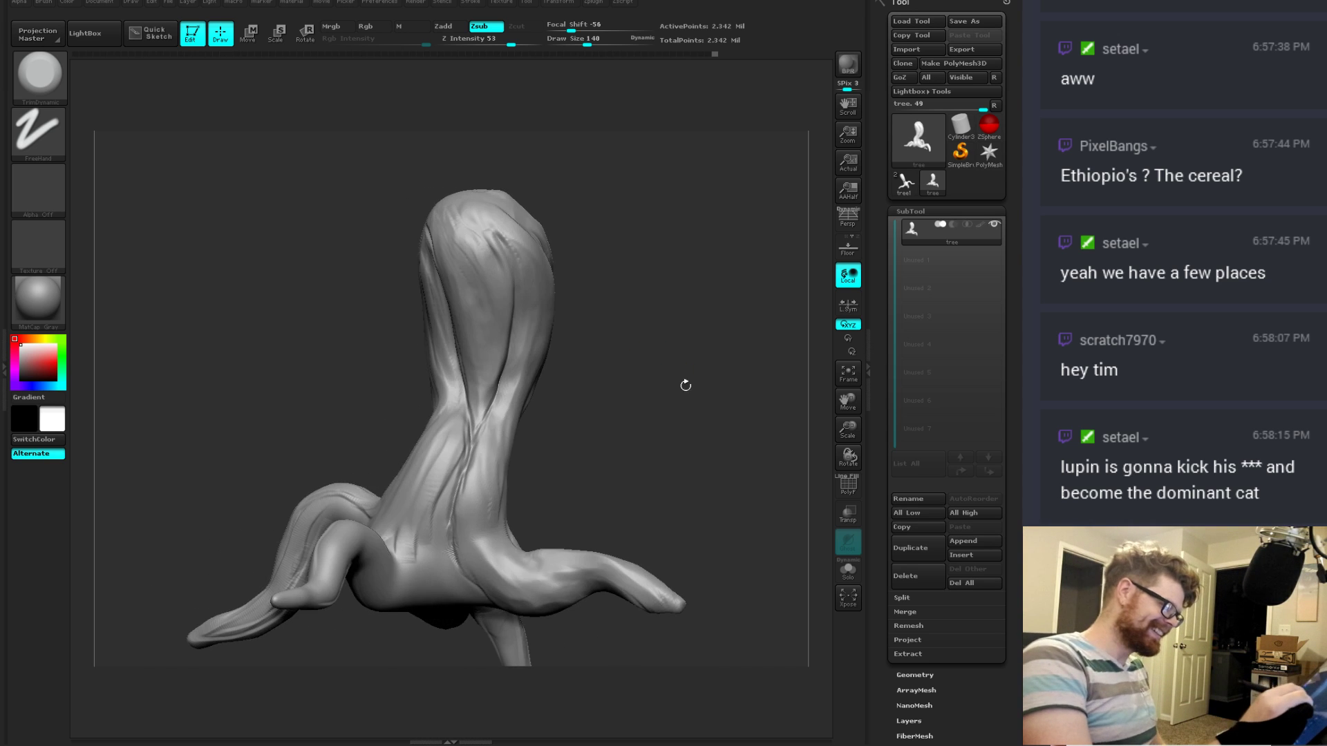
{"action": "left_click_drag", "start_coordinate": [547, 480], "coordinate": [551, 481]}
{"action": "left_click_drag", "start_coordinate": [588, 415], "coordinate": [566, 376]}
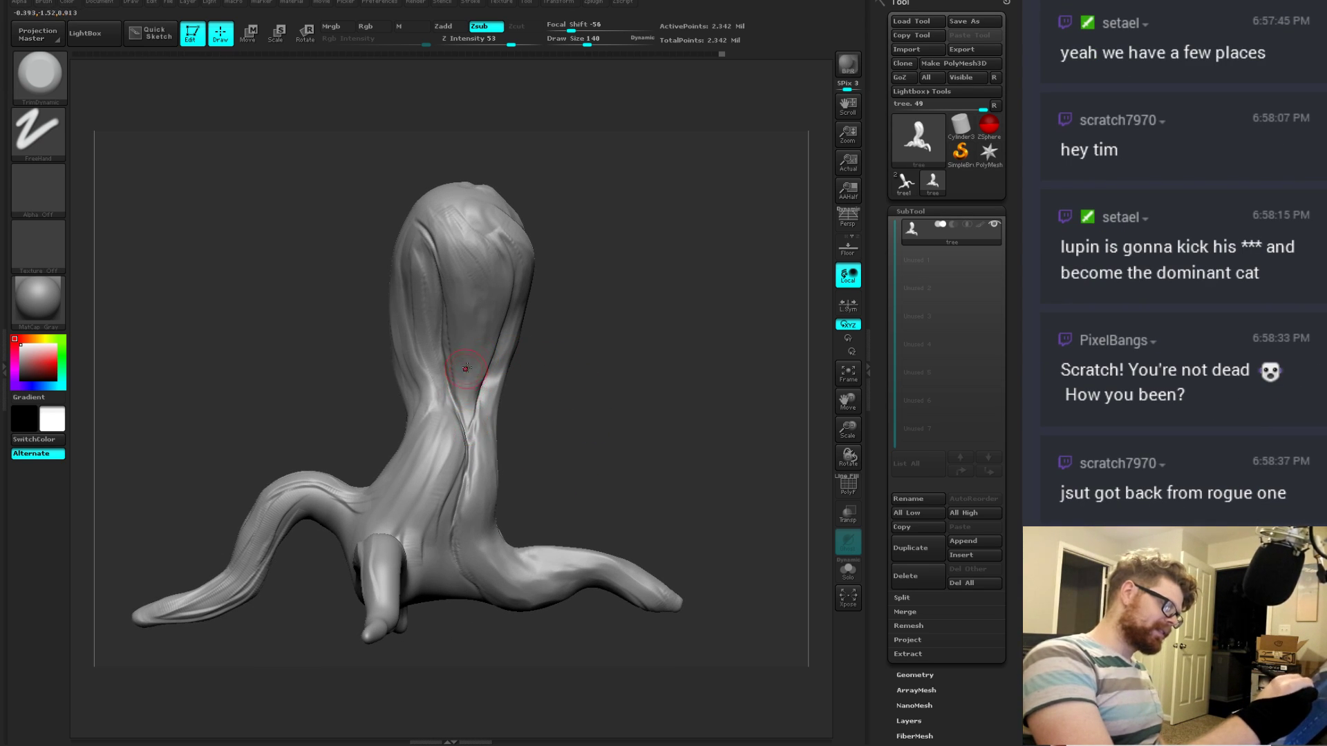
Step: Set TrimDynamic to draw size 100 and focal shift -11 and trim where the strands converge at the trunk's narrow waist
{"action": "left_click", "coordinate": [583, 40]}
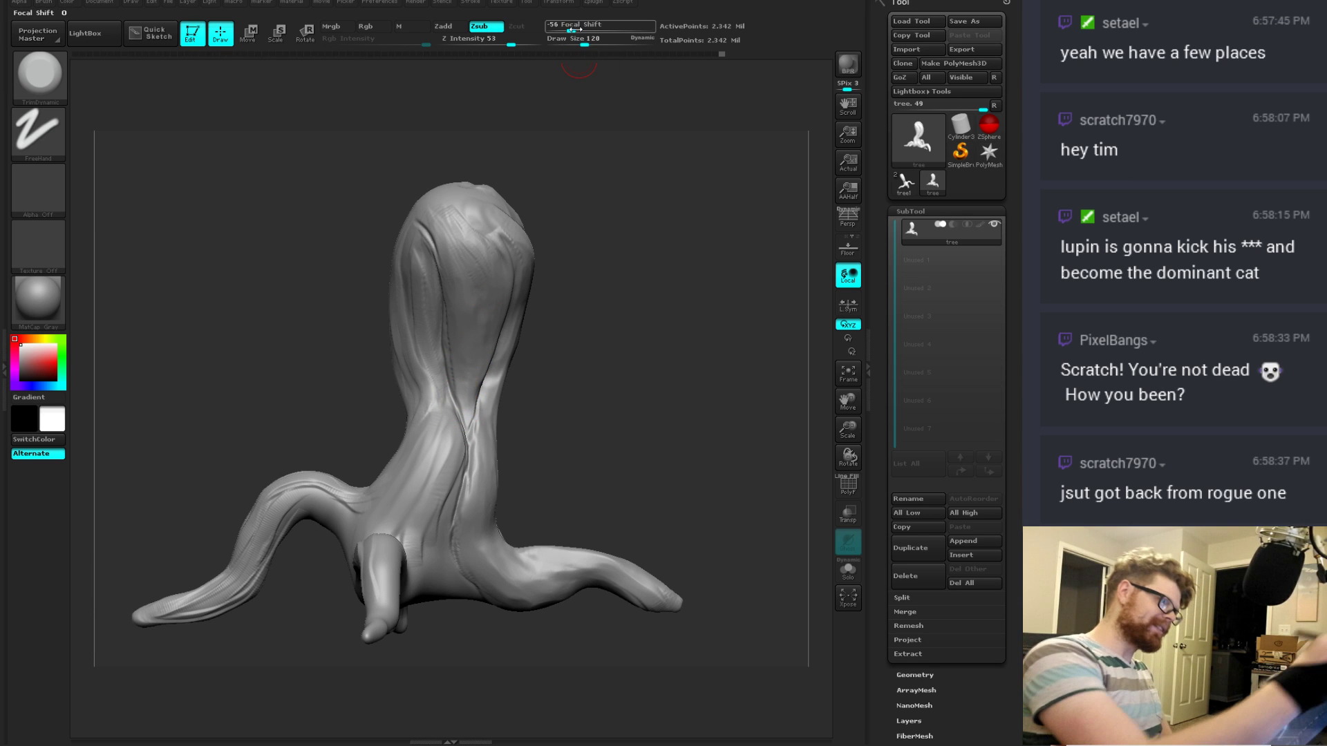
{"action": "left_click_drag", "start_coordinate": [571, 27], "coordinate": [593, 28]}
{"action": "key", "text": "bracketleft"}
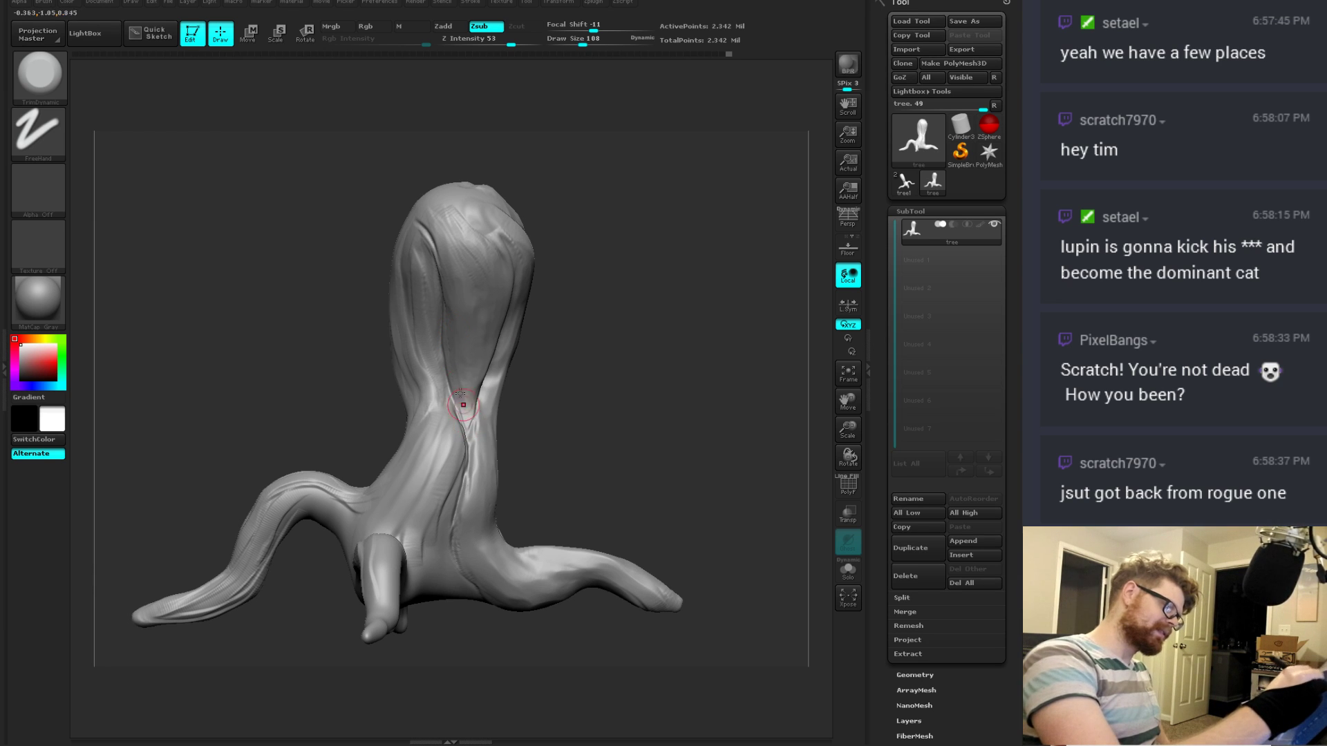
{"action": "left_click_drag", "start_coordinate": [555, 396], "coordinate": [476, 407]}
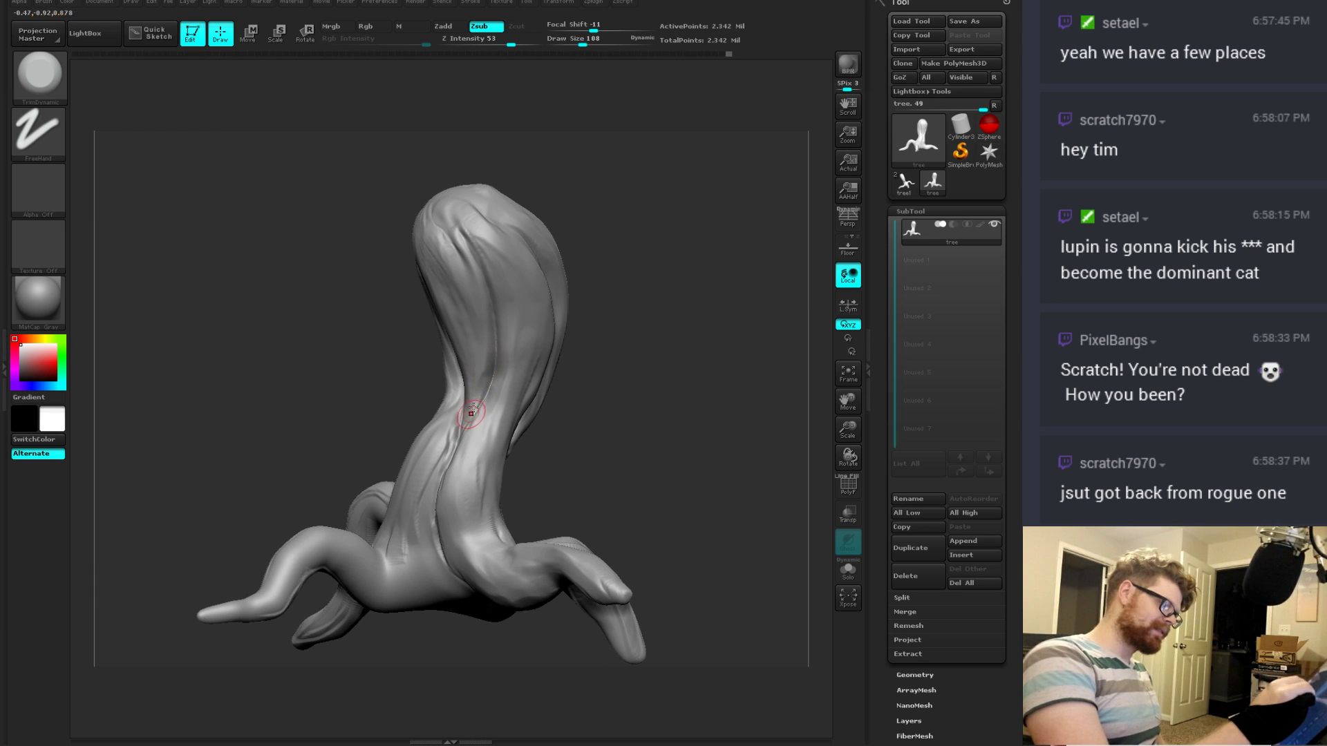
{"action": "left_click_drag", "start_coordinate": [547, 429], "coordinate": [483, 404]}
Step: Switch to the Dam_Standard brush and sharpen the groove where the strands meet at mid-trunk
{"action": "key", "text": "b"}
{"action": "key", "text": "d"}
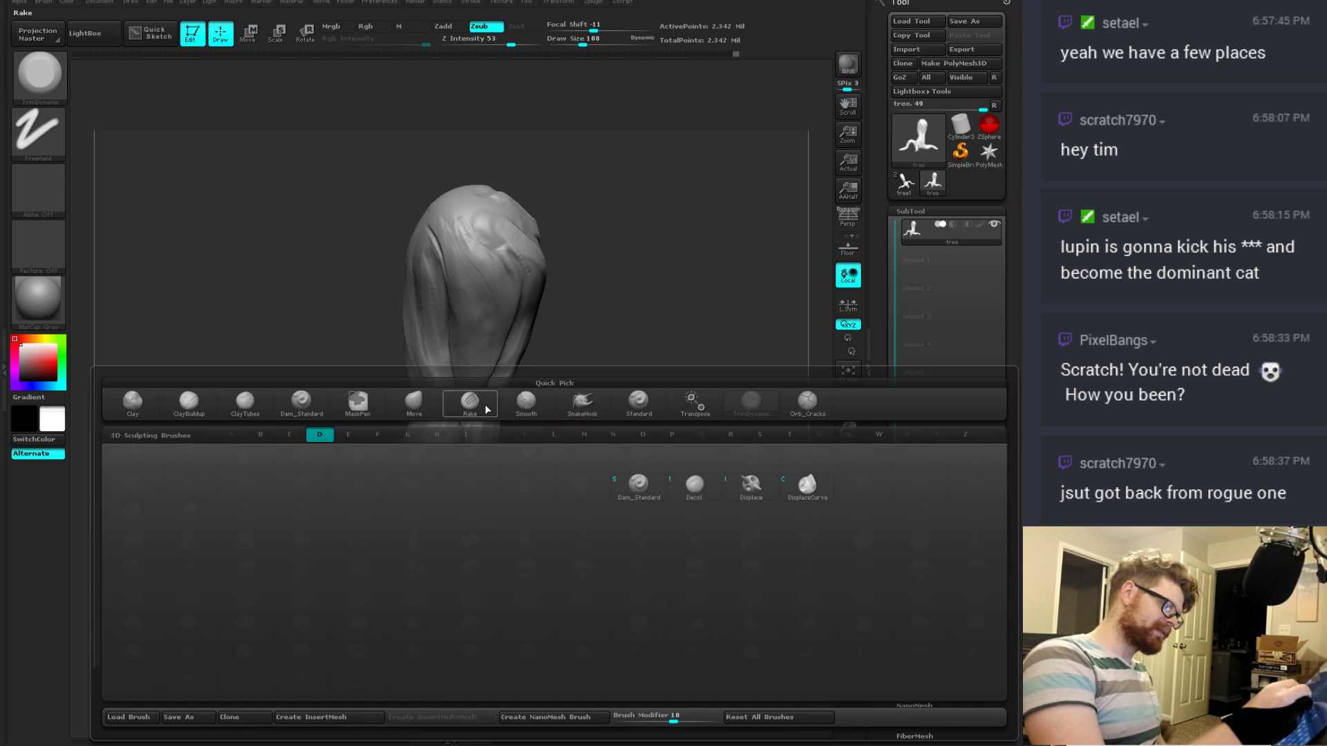
{"action": "key", "text": "s"}
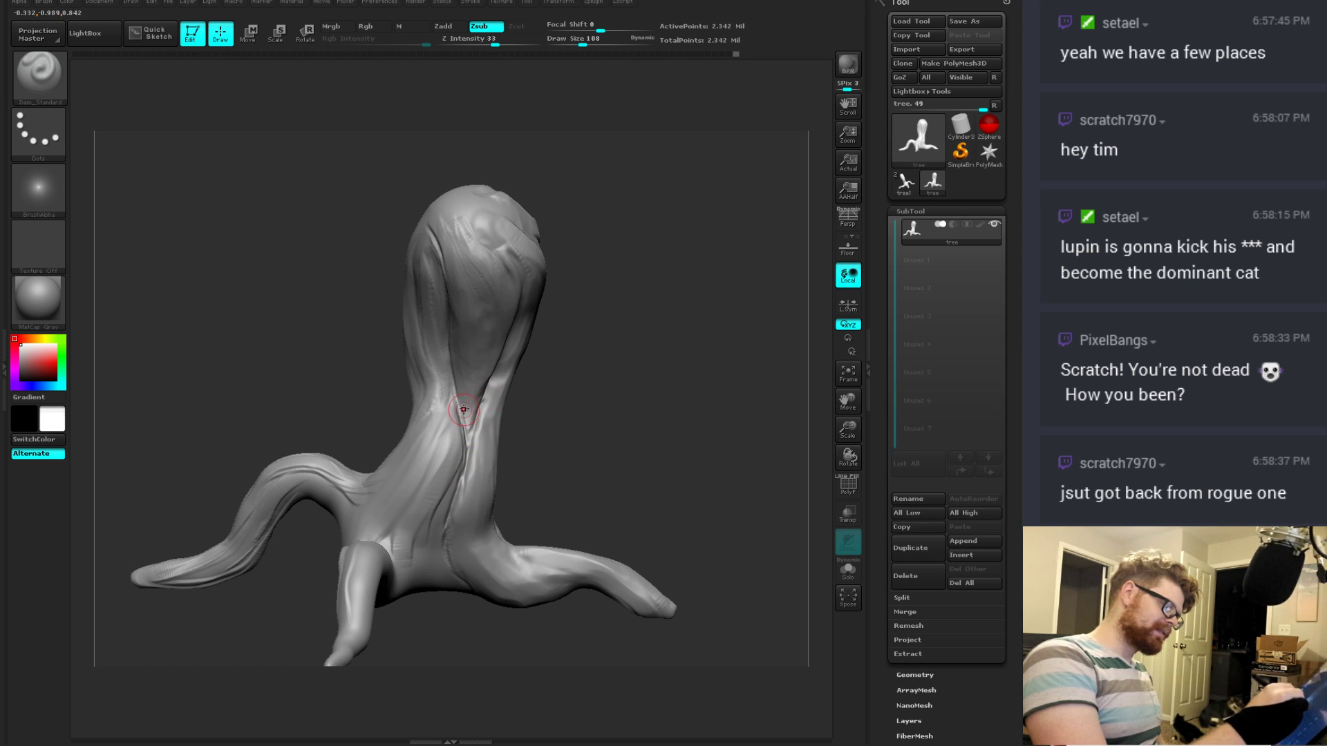
{"action": "mouse_move", "coordinate": [550, 430]}
{"action": "left_mouse_down"}
{"action": "mouse_move", "coordinate": [506, 397]}
{"action": "mouse_move", "coordinate": [477, 449]}
{"action": "left_mouse_up"}
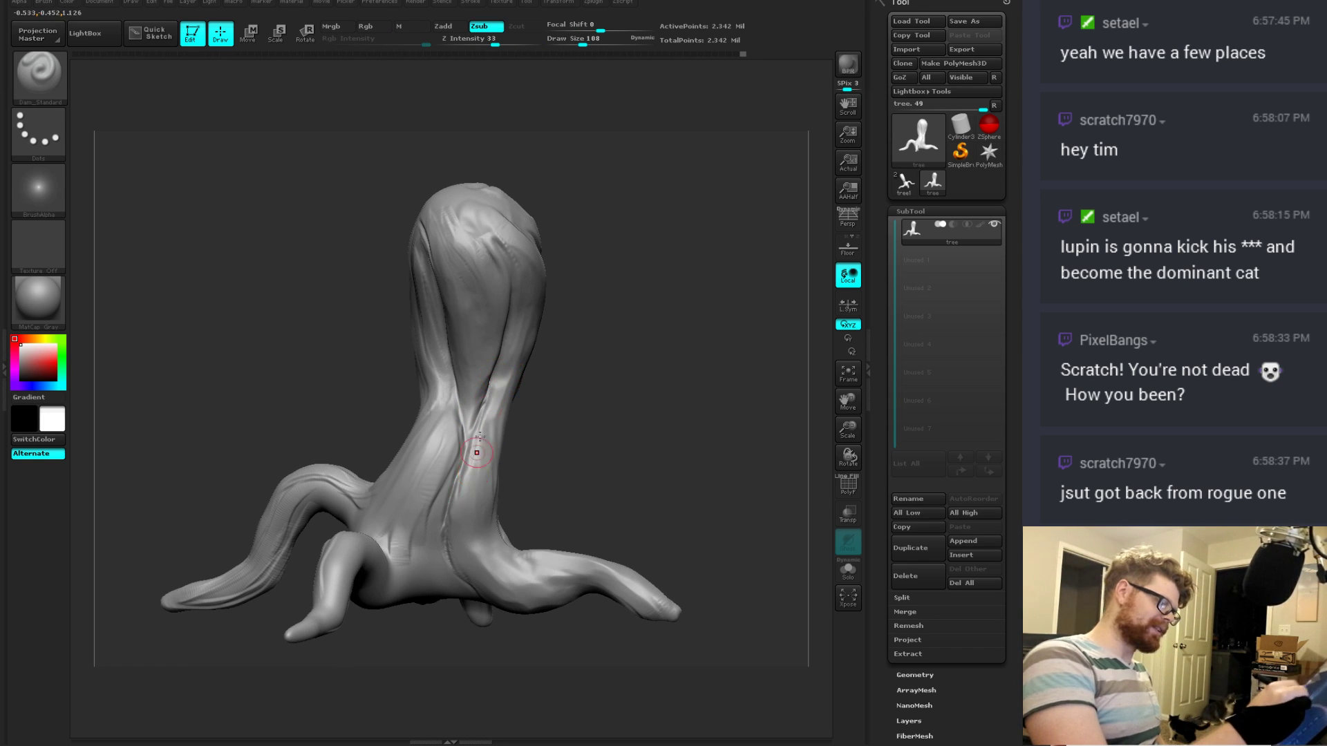
{"action": "key", "text": "b"}
{"action": "key", "text": "Escape"}
{"action": "key", "text": "b"}
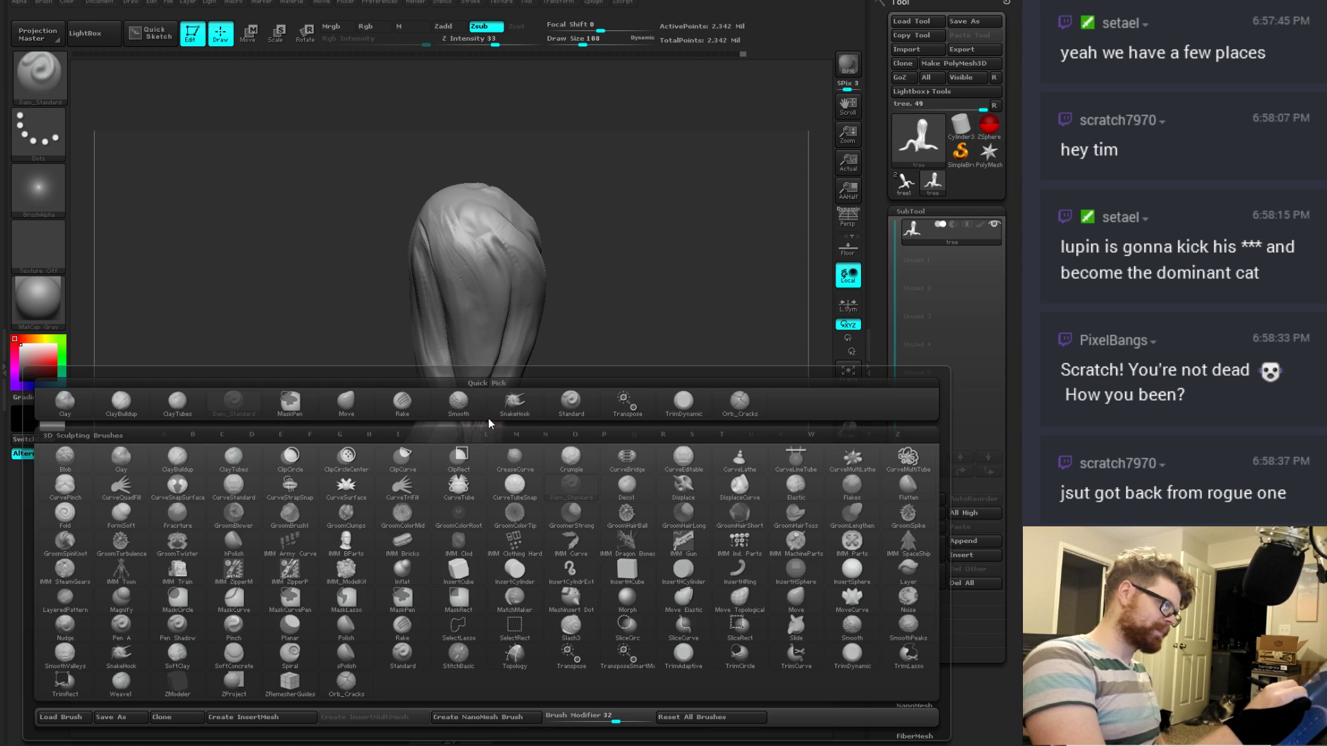
{"action": "key", "text": "r"}
{"action": "key", "text": "k"}
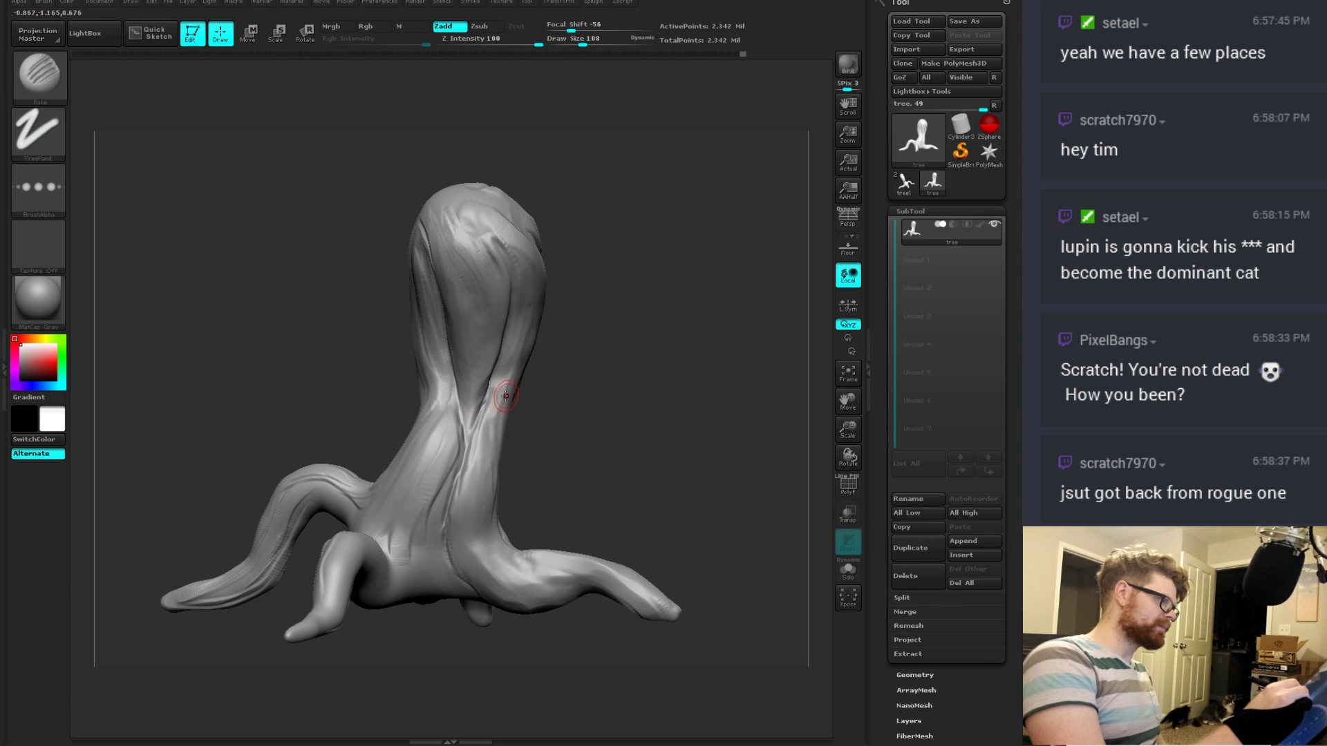
Step: Switch to TrimDynamic and flatten the strands around the fork at the trunk's waist and bend
{"action": "key", "text": "b"}
{"action": "key", "text": "t"}
{"action": "key", "text": "d"}
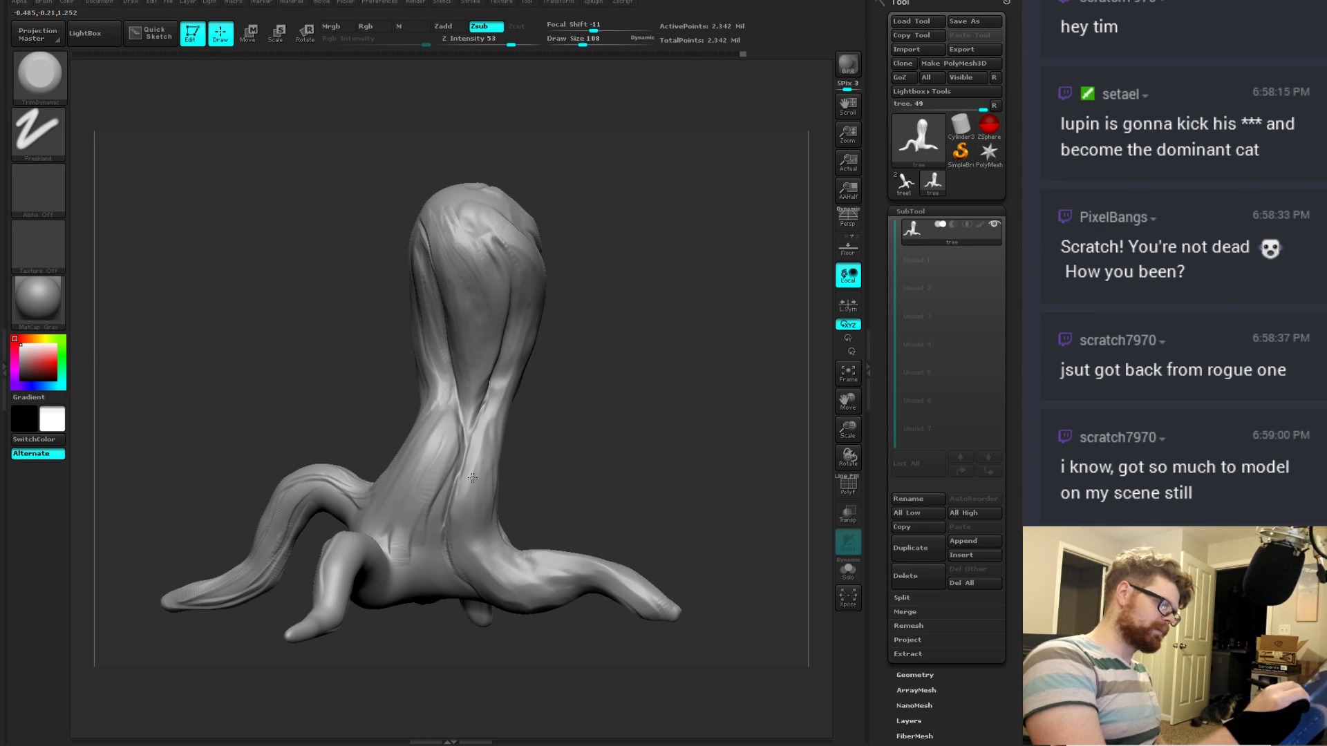
{"action": "mouse_move", "coordinate": [552, 396]}
{"action": "left_mouse_down"}
{"action": "mouse_move", "coordinate": [546, 406]}
{"action": "mouse_move", "coordinate": [537, 376]}
{"action": "mouse_move", "coordinate": [475, 407]}
{"action": "mouse_move", "coordinate": [505, 411]}
{"action": "mouse_move", "coordinate": [498, 436]}
{"action": "left_mouse_up"}
{"action": "left_click_drag", "start_coordinate": [550, 422], "coordinate": [598, 418]}
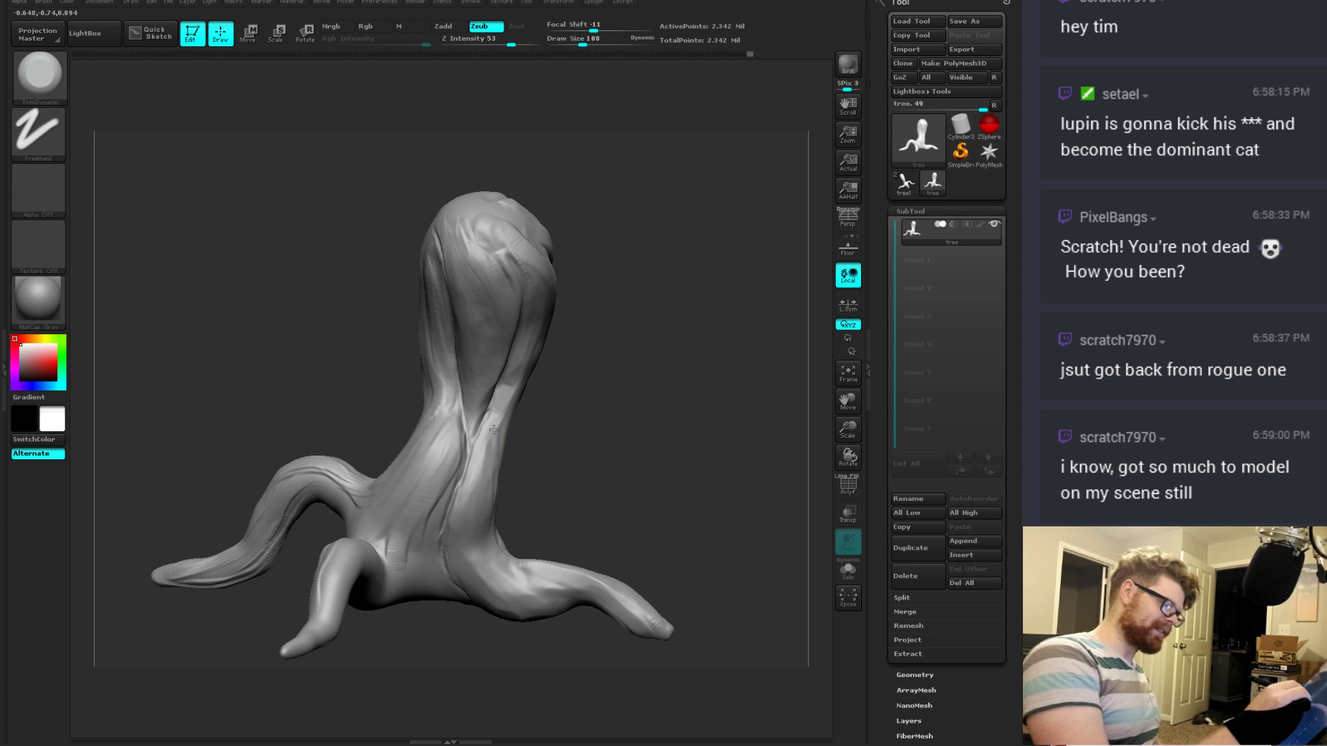
{"action": "left_click_drag", "start_coordinate": [498, 408], "coordinate": [533, 388]}
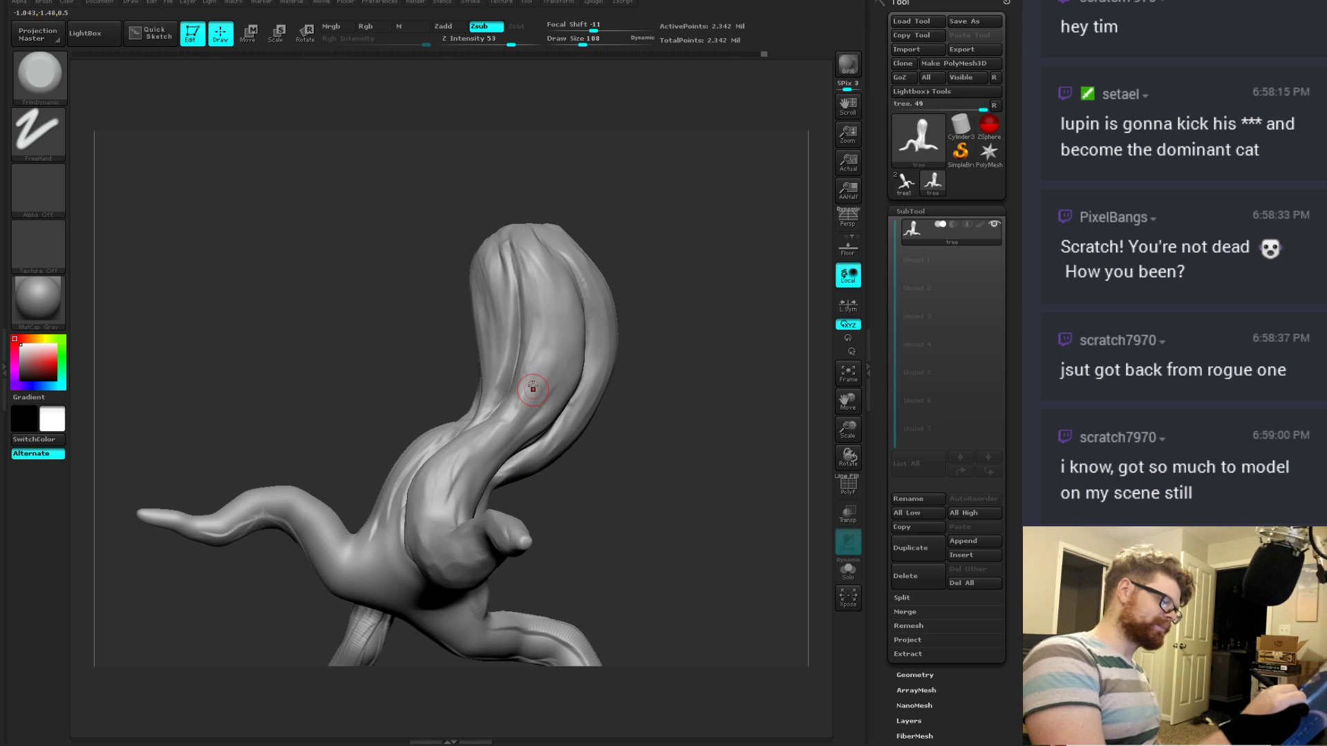
{"action": "mouse_move", "coordinate": [561, 476]}
{"action": "left_mouse_down"}
{"action": "mouse_move", "coordinate": [599, 415]}
{"action": "mouse_move", "coordinate": [536, 421]}
{"action": "left_mouse_up"}
Step: Set the draw size to 160 and trim the lower trunk and the broad strands on the outer side of the bend
{"action": "key", "text": "s"}
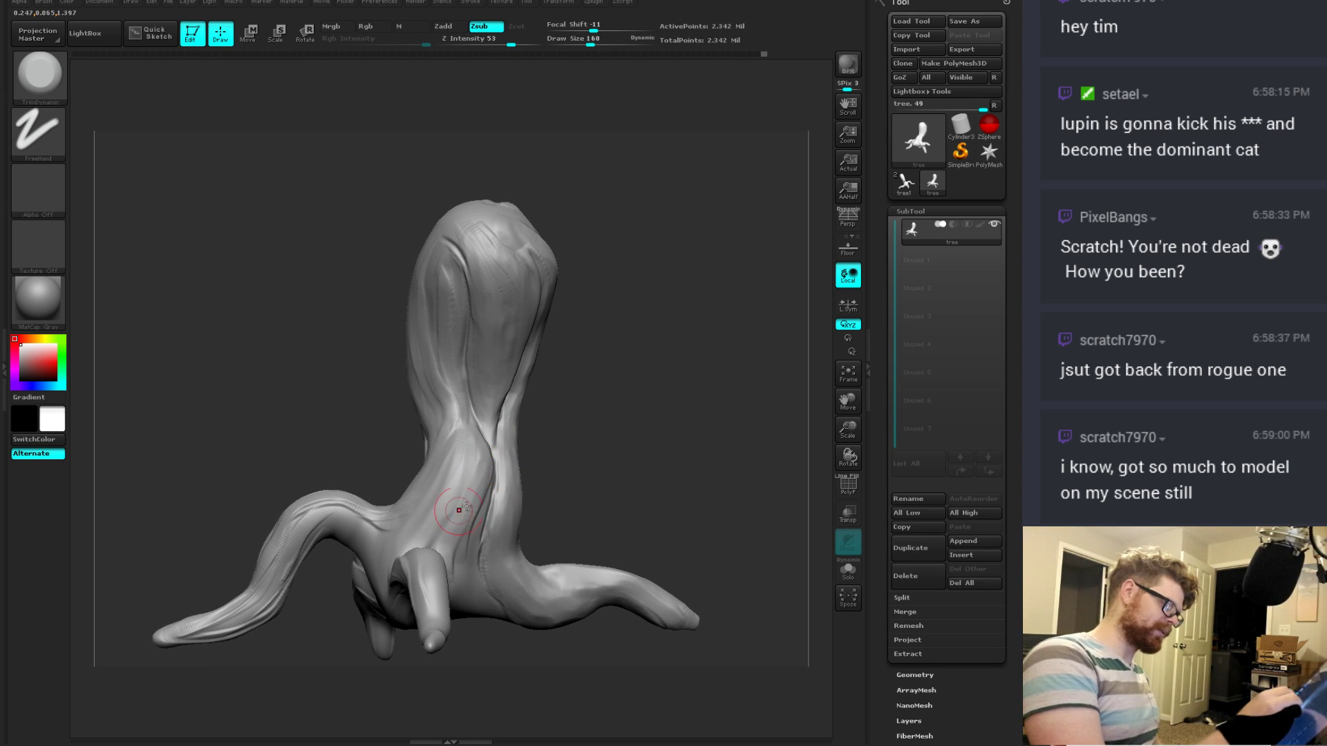
{"action": "right_click_drag", "start_coordinate": [450, 436], "coordinate": [491, 454]}
{"action": "right_click_drag", "start_coordinate": [409, 486], "coordinate": [471, 465]}
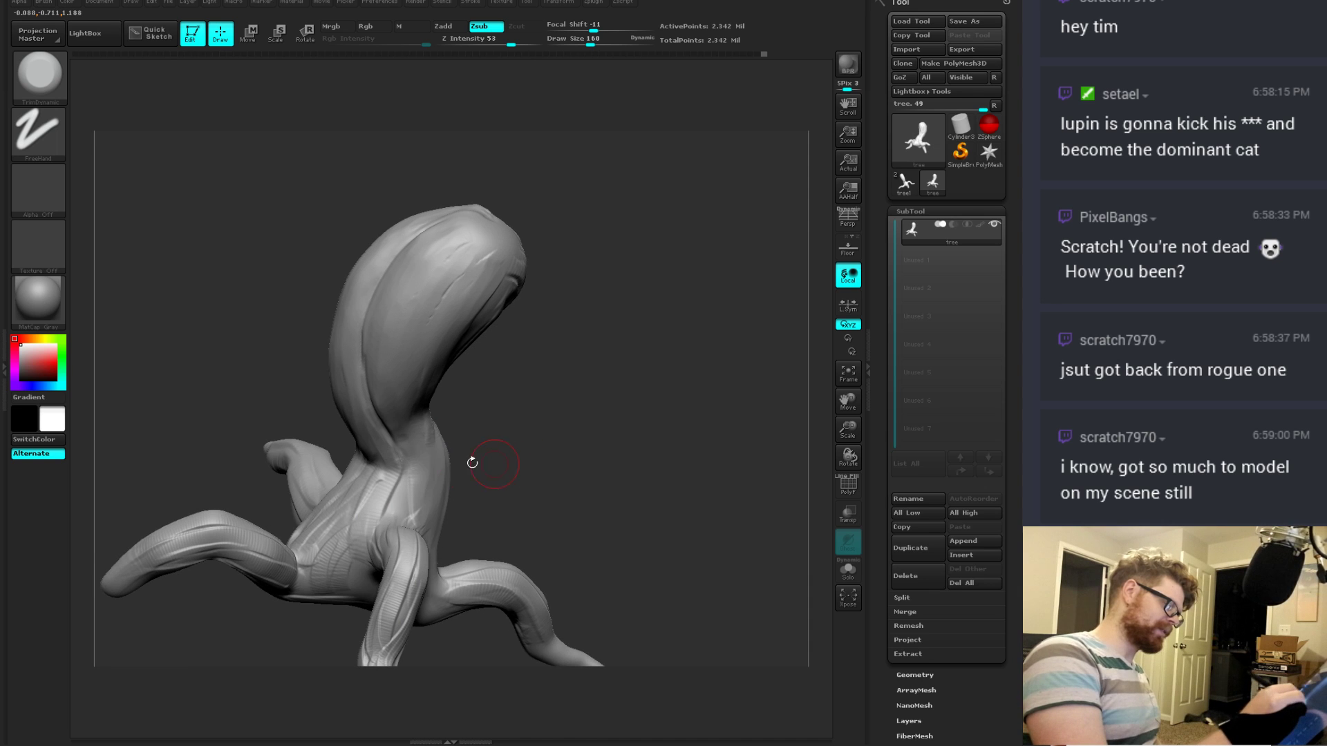
{"action": "right_click_drag", "start_coordinate": [478, 409], "coordinate": [425, 351]}
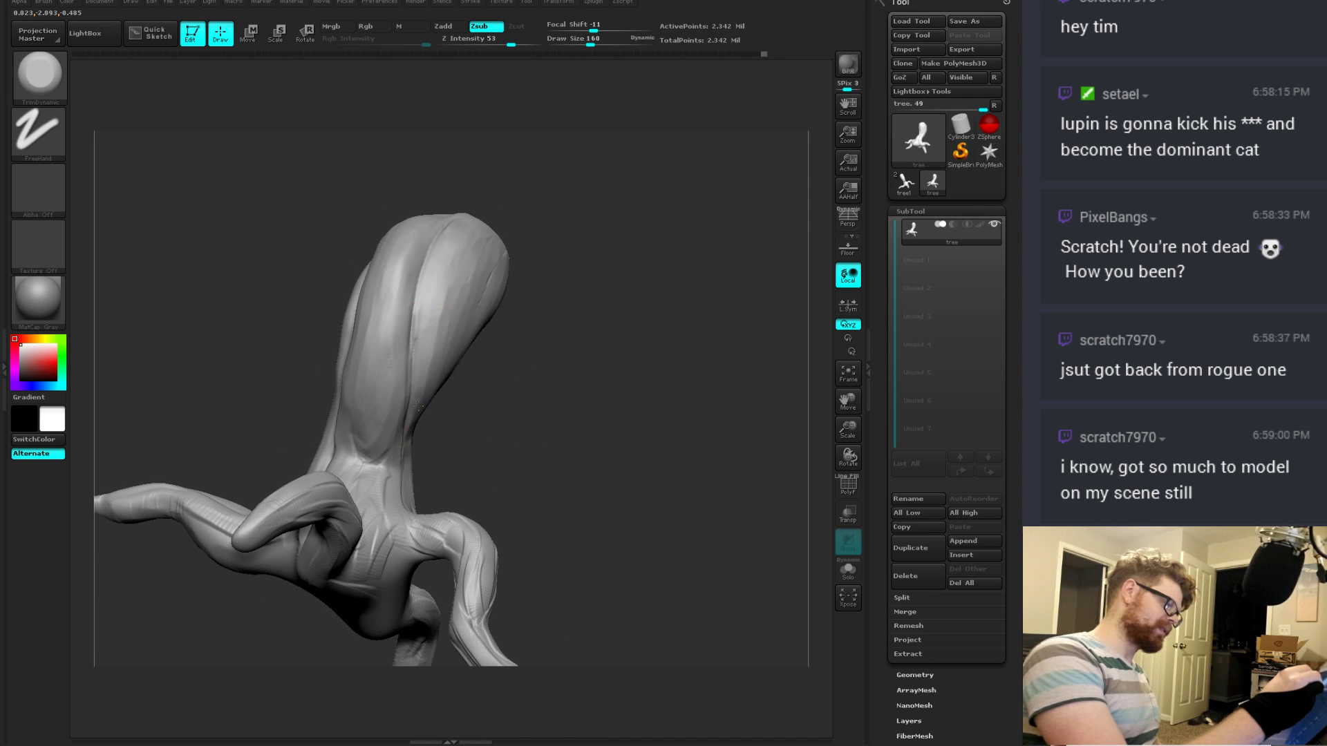
{"action": "mouse_move", "coordinate": [418, 405]}
{"action": "right_mouse_down"}
{"action": "mouse_move", "coordinate": [456, 445]}
{"action": "mouse_move", "coordinate": [424, 444]}
{"action": "right_mouse_up"}
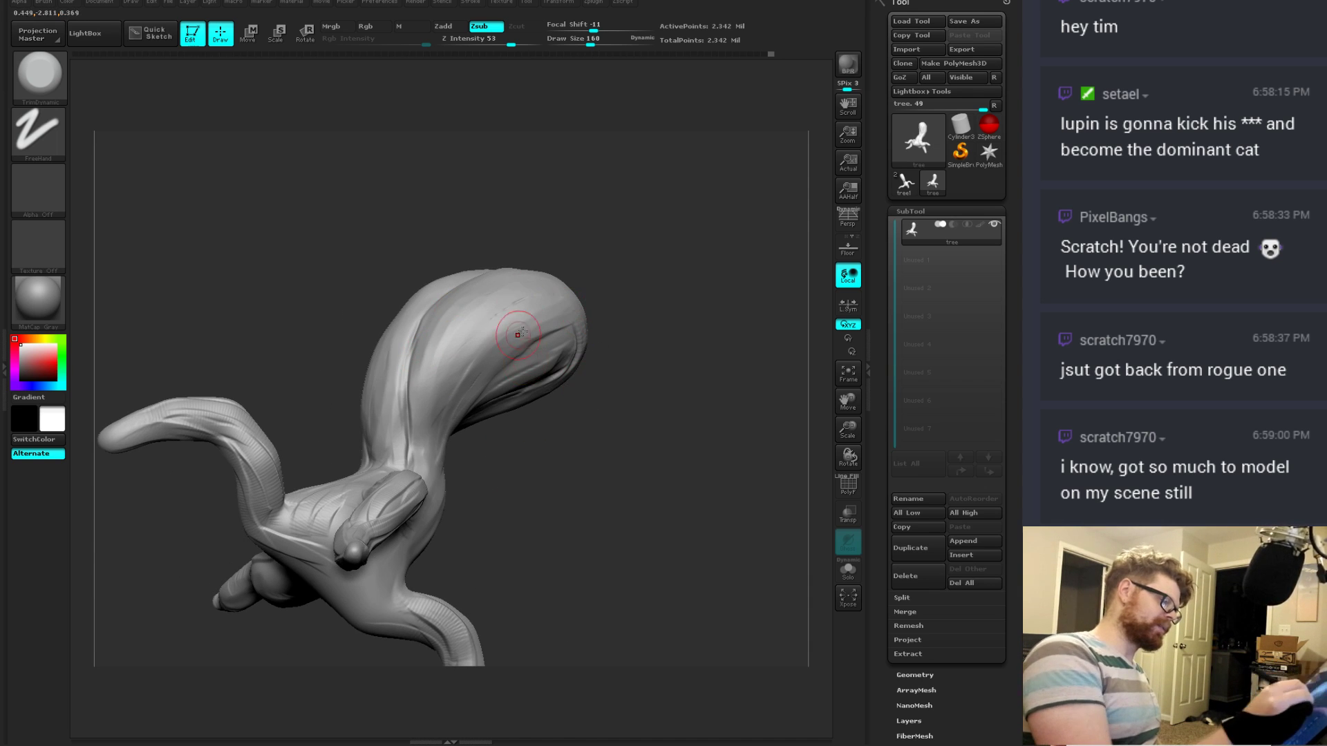
{"action": "right_click_drag", "start_coordinate": [518, 331], "coordinate": [624, 373]}
{"action": "right_click_drag", "start_coordinate": [671, 454], "coordinate": [557, 371], "text": "alt"}
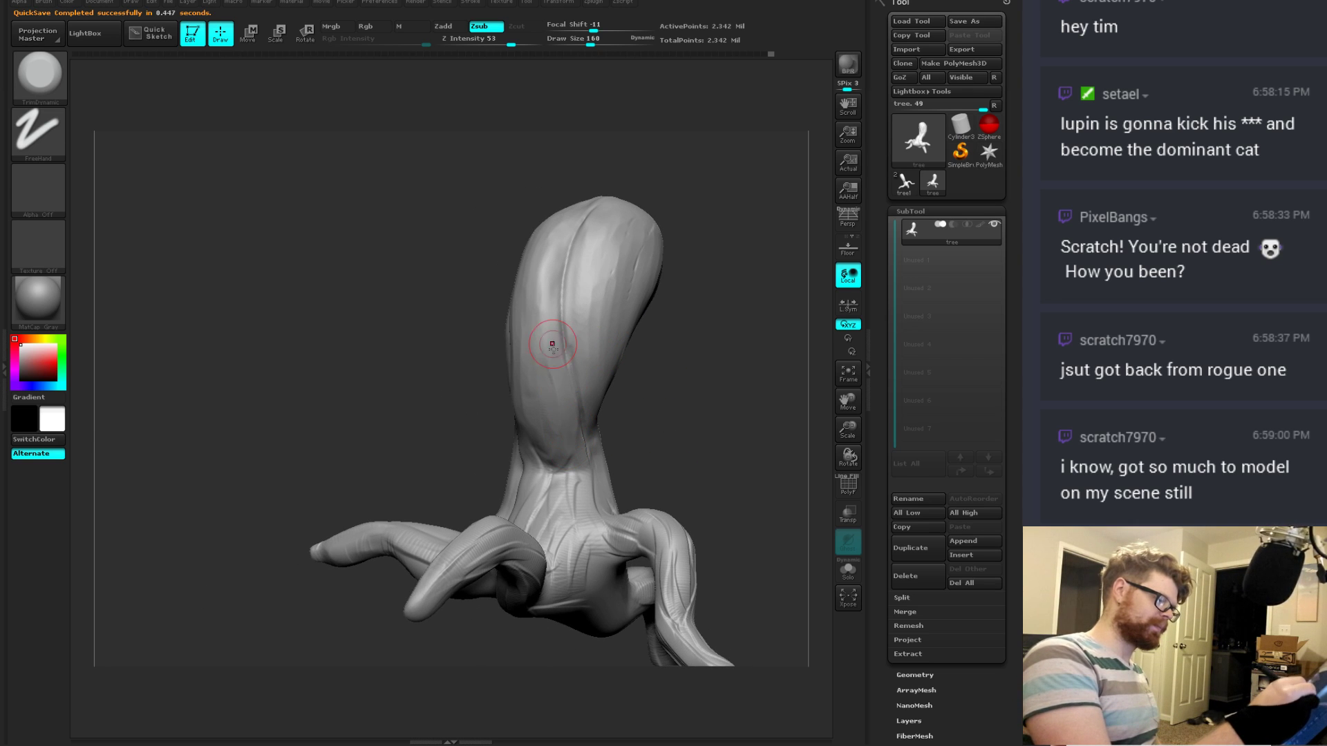
Step: Add volume along the strand at the middle of the trunk with the ClayBuildup brush
{"action": "mouse_move", "coordinate": [642, 459]}
{"action": "right_mouse_down"}
{"action": "mouse_move", "coordinate": [631, 400]}
{"action": "mouse_move", "coordinate": [684, 435]}
{"action": "mouse_move", "coordinate": [675, 389]}
{"action": "mouse_move", "coordinate": [528, 414]}
{"action": "right_mouse_up"}
{"action": "key", "text": "b"}
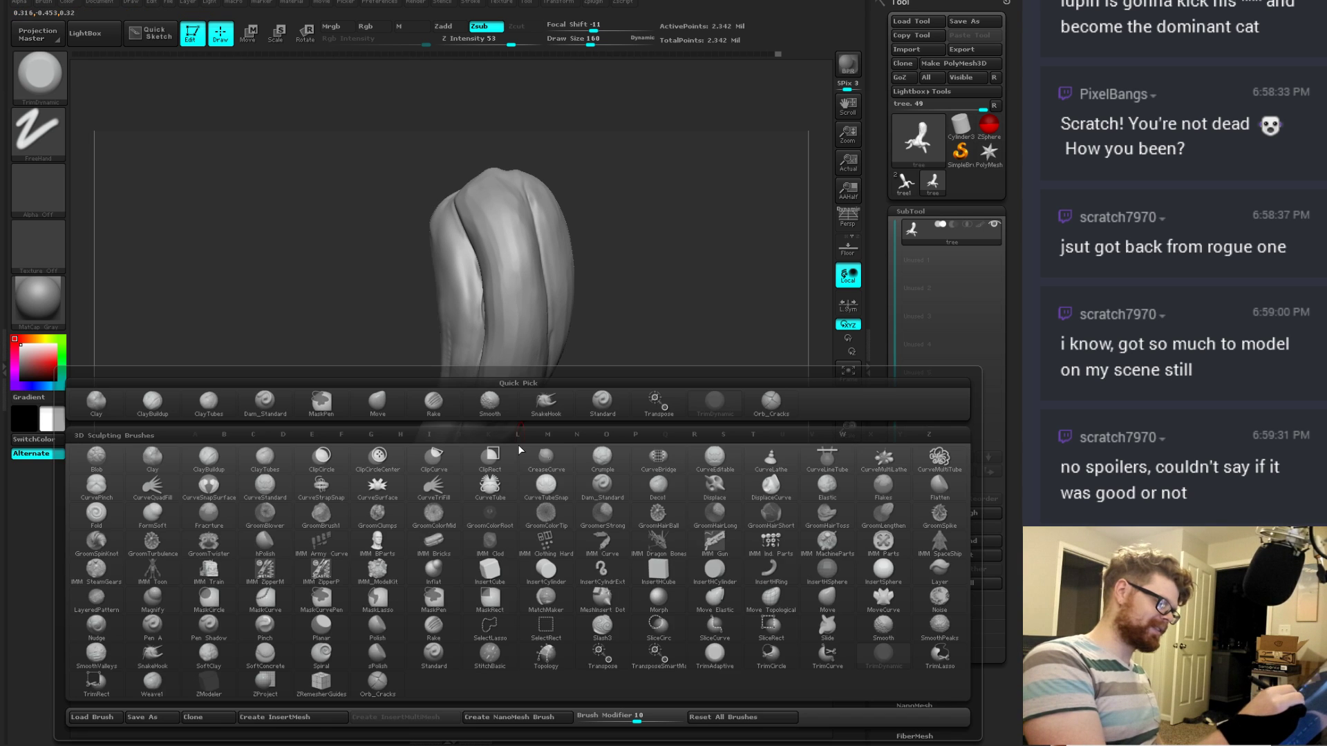
{"action": "key", "text": "c"}
{"action": "key", "text": "b"}
{"action": "mouse_move", "coordinate": [519, 428]}
{"action": "right_mouse_down"}
{"action": "mouse_move", "coordinate": [539, 421]}
{"action": "mouse_move", "coordinate": [518, 460]}
{"action": "mouse_move", "coordinate": [532, 456]}
{"action": "right_mouse_up"}
Step: Return to TrimDynamic and flatten the built-up strand and the rough ridges on the trunk base above the roots
{"action": "key", "text": "b"}
{"action": "key", "text": "t"}
{"action": "key", "text": "d"}
{"action": "right_click_drag", "start_coordinate": [592, 385], "coordinate": [570, 391]}
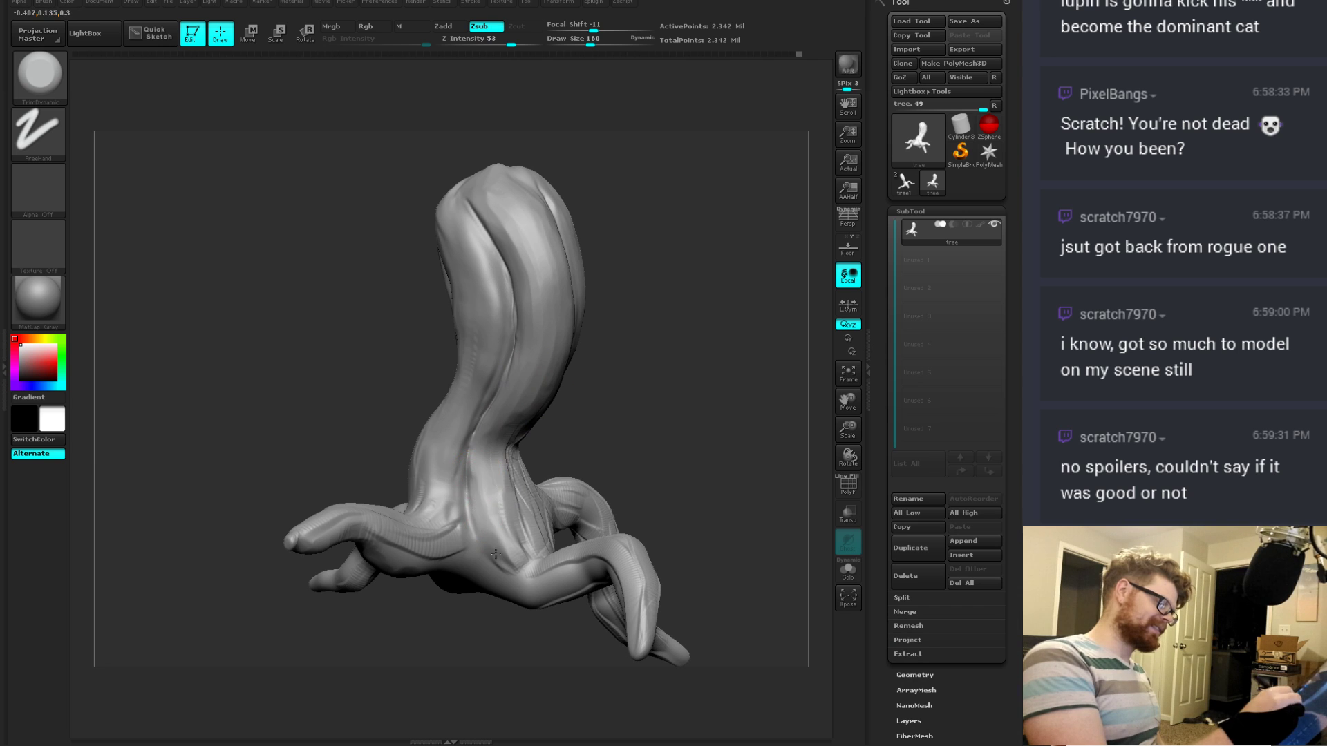
{"action": "left_click_drag", "start_coordinate": [583, 465], "coordinate": [656, 375]}
{"action": "left_click_drag", "start_coordinate": [508, 454], "coordinate": [496, 470]}
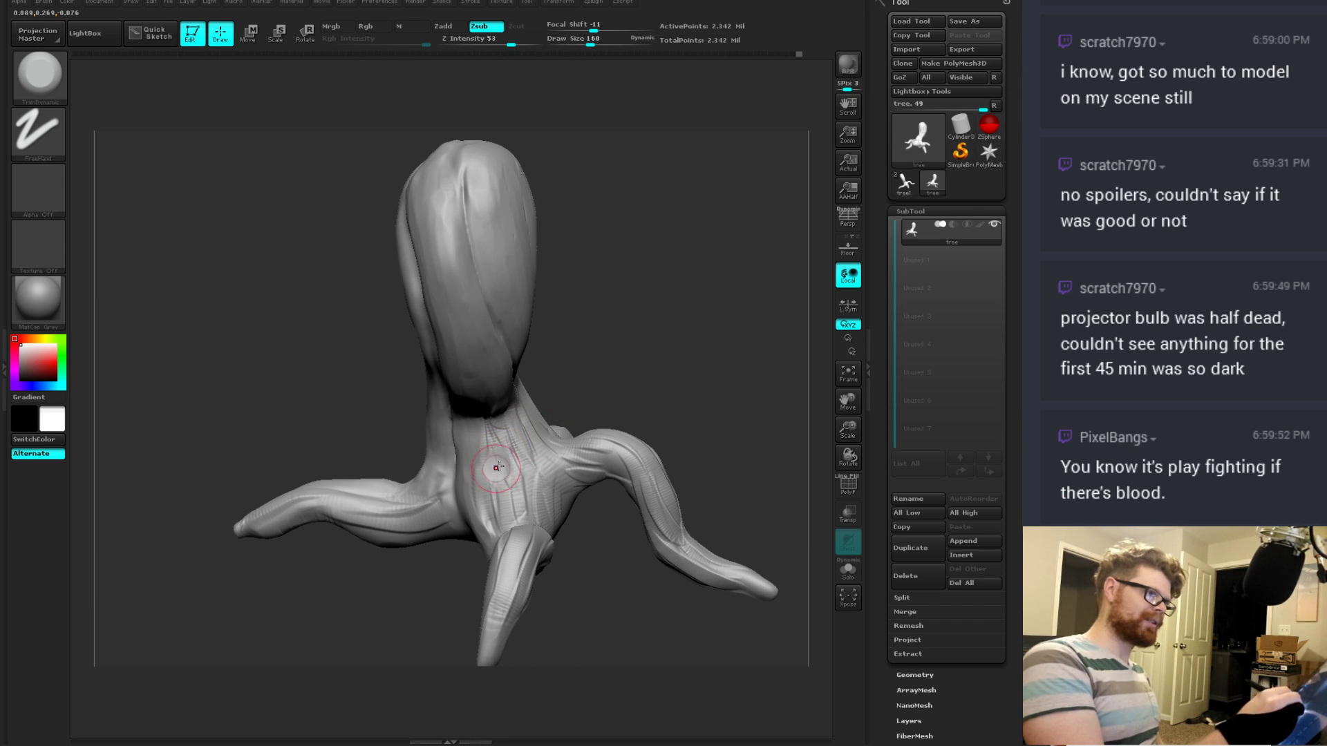
{"action": "left_click_drag", "start_coordinate": [575, 397], "coordinate": [636, 379]}
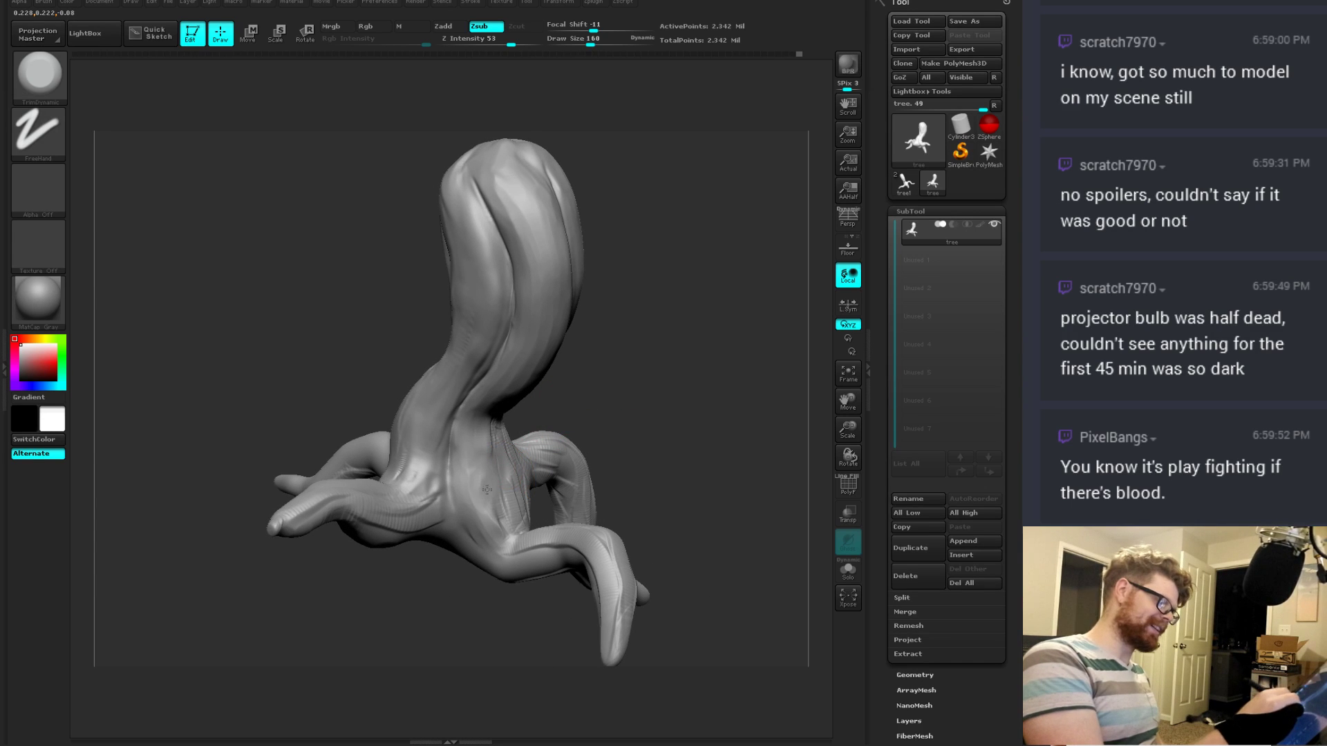
{"action": "left_click_drag", "start_coordinate": [497, 528], "coordinate": [617, 471]}
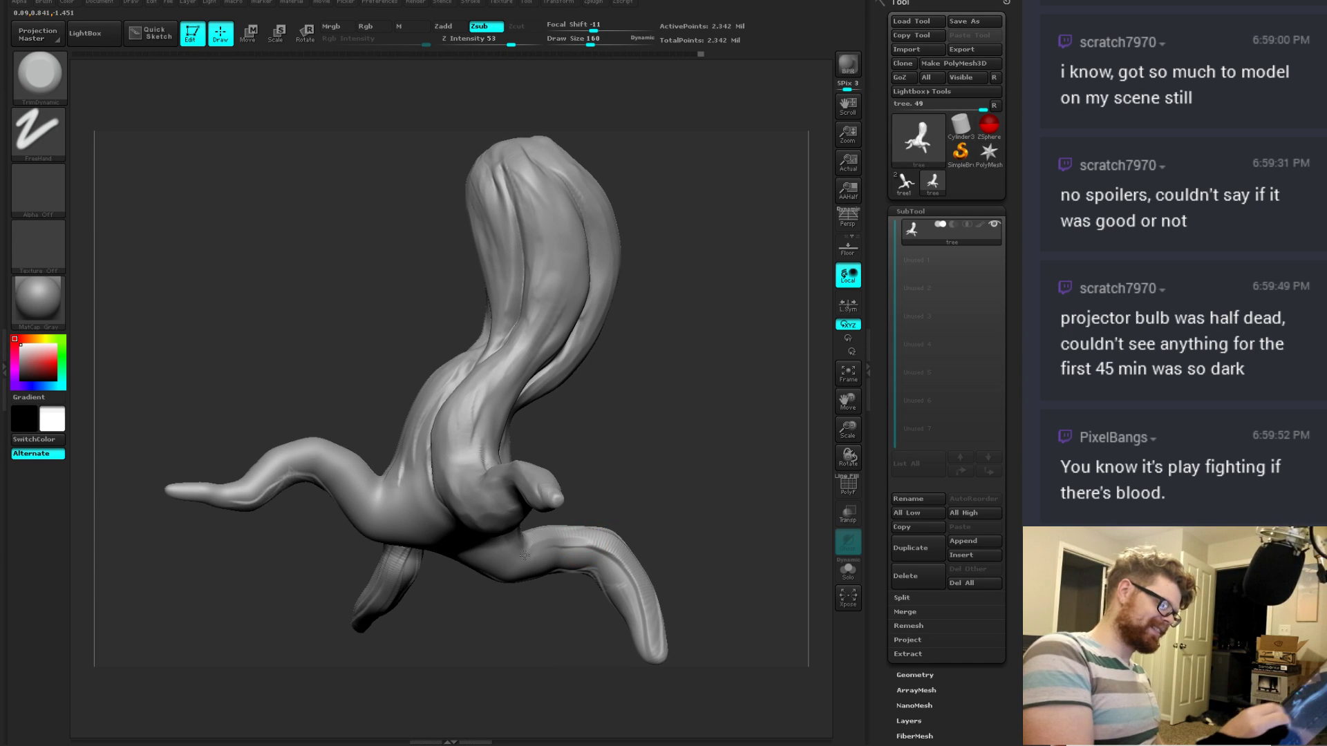
Step: Trim the striped upper surface and underside of the long arched root beside the trunk into flatter planes
{"action": "left_click_drag", "start_coordinate": [636, 626], "coordinate": [675, 516]}
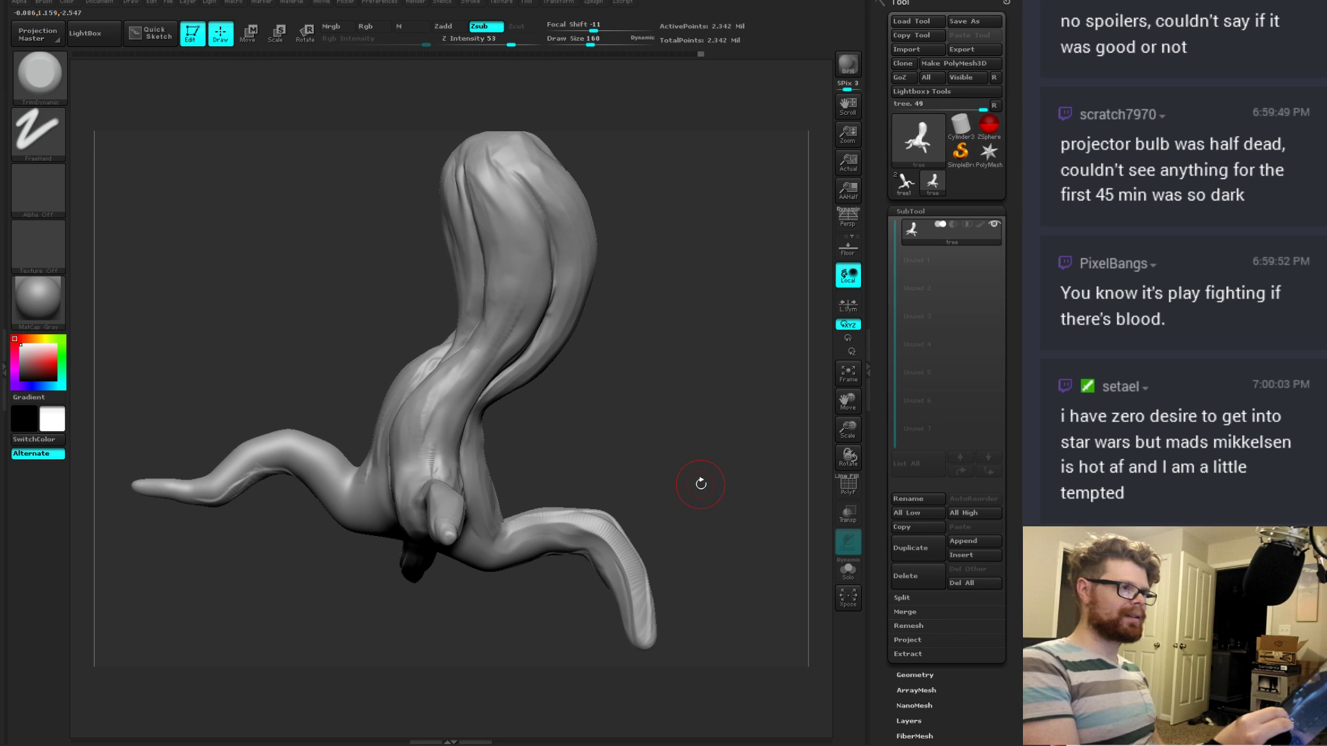
{"action": "mouse_move", "coordinate": [700, 484]}
{"action": "left_mouse_down"}
{"action": "mouse_move", "coordinate": [710, 496]}
{"action": "mouse_move", "coordinate": [687, 462]}
{"action": "left_mouse_up"}
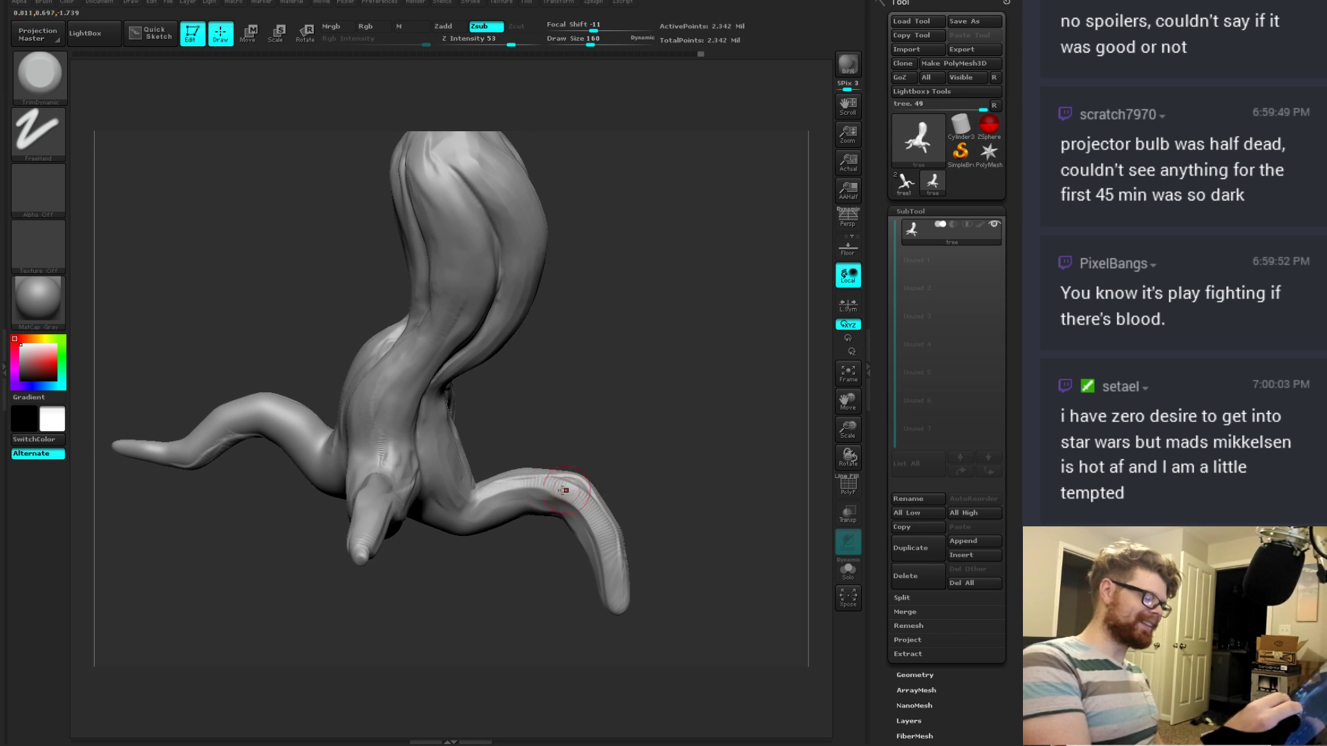
{"action": "left_click_drag", "start_coordinate": [590, 468], "coordinate": [577, 446]}
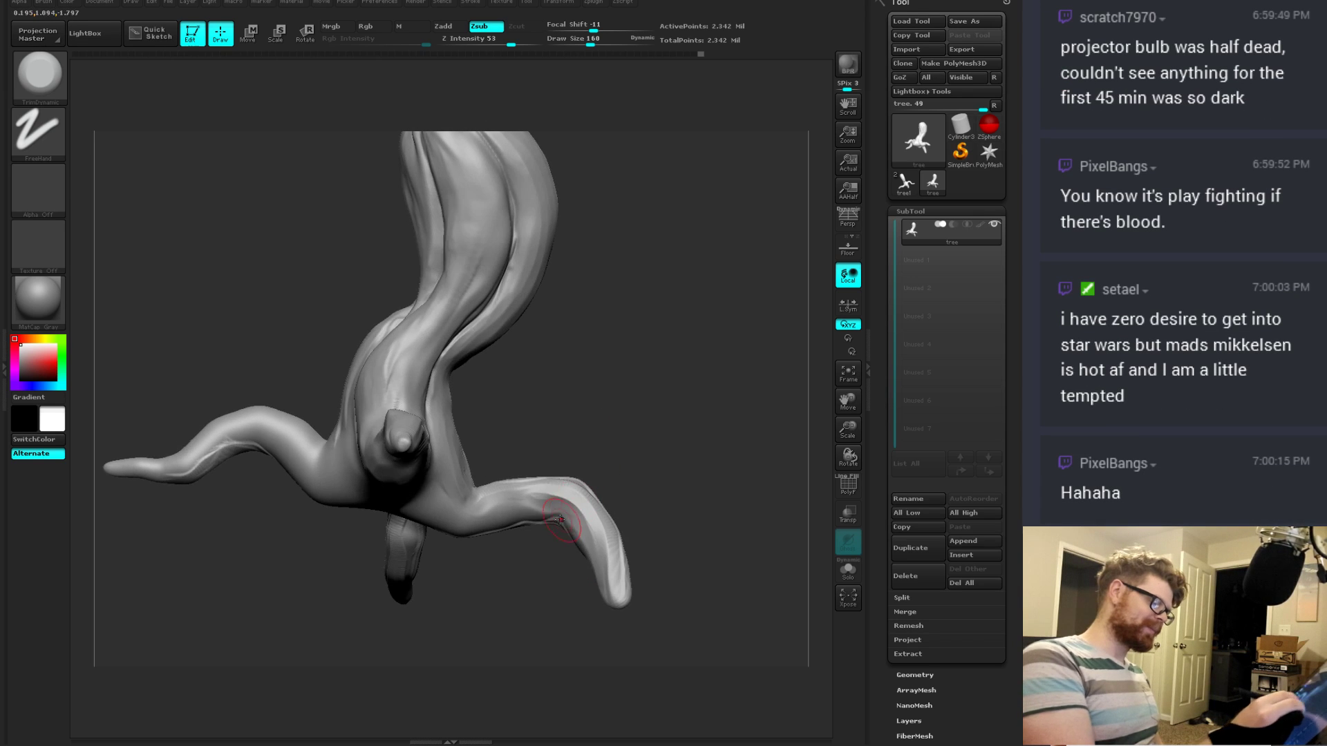
{"action": "mouse_move", "coordinate": [616, 548]}
{"action": "left_mouse_down"}
{"action": "mouse_move", "coordinate": [584, 498]}
{"action": "mouse_move", "coordinate": [545, 520]}
{"action": "mouse_move", "coordinate": [596, 533]}
{"action": "left_mouse_up"}
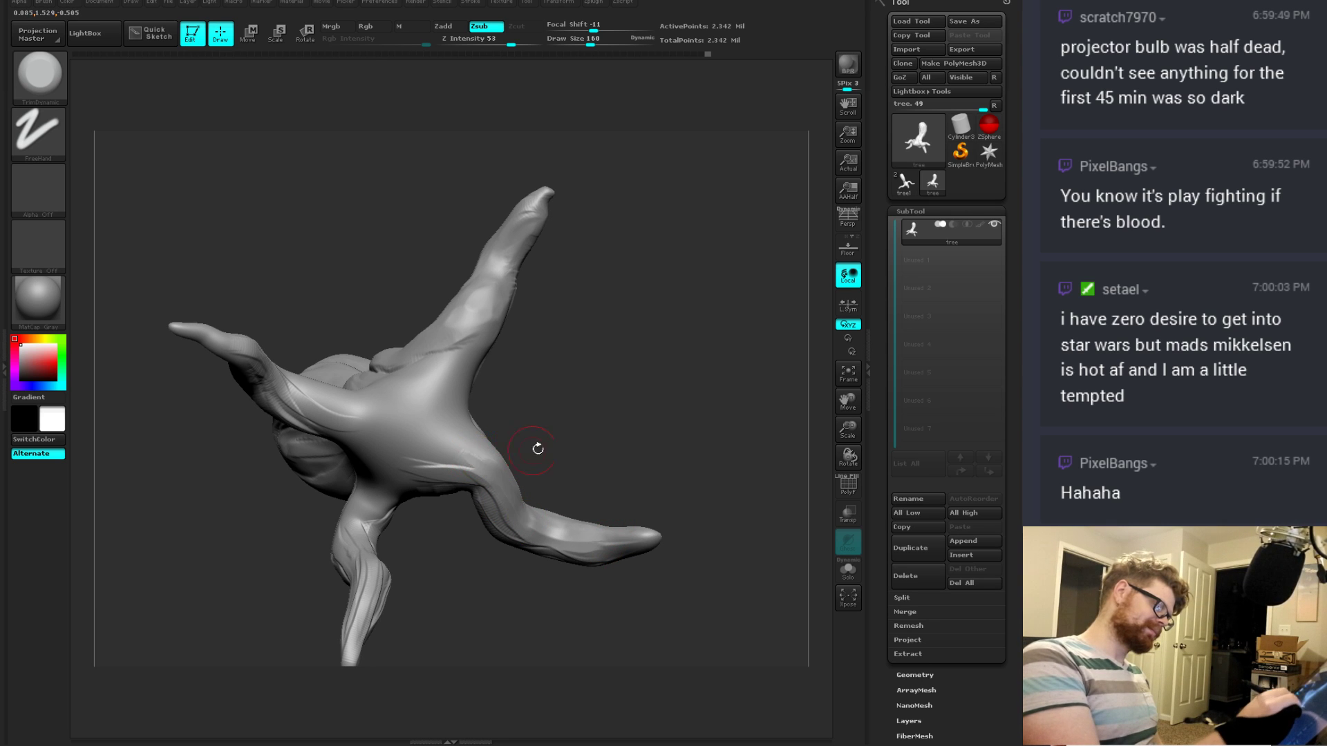
{"action": "mouse_move", "coordinate": [538, 450]}
{"action": "left_mouse_down"}
{"action": "mouse_move", "coordinate": [504, 459]}
{"action": "mouse_move", "coordinate": [603, 409]}
{"action": "mouse_move", "coordinate": [632, 408]}
{"action": "mouse_move", "coordinate": [647, 437]}
{"action": "mouse_move", "coordinate": [501, 480]}
{"action": "left_mouse_up"}
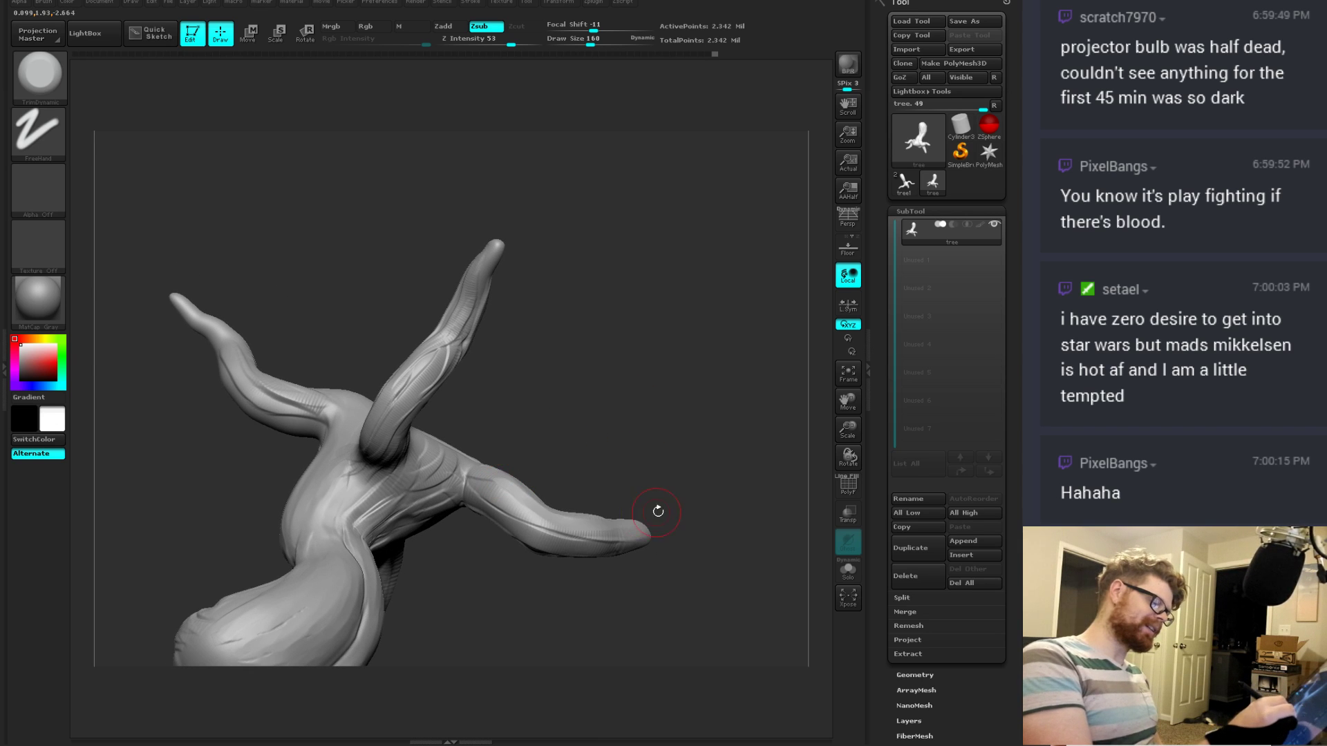
Step: Trim the sides and tip of the same arched root into broad, clean planes
{"action": "left_click_drag", "start_coordinate": [658, 512], "coordinate": [589, 480]}
{"action": "left_click_drag", "start_coordinate": [608, 526], "coordinate": [628, 482]}
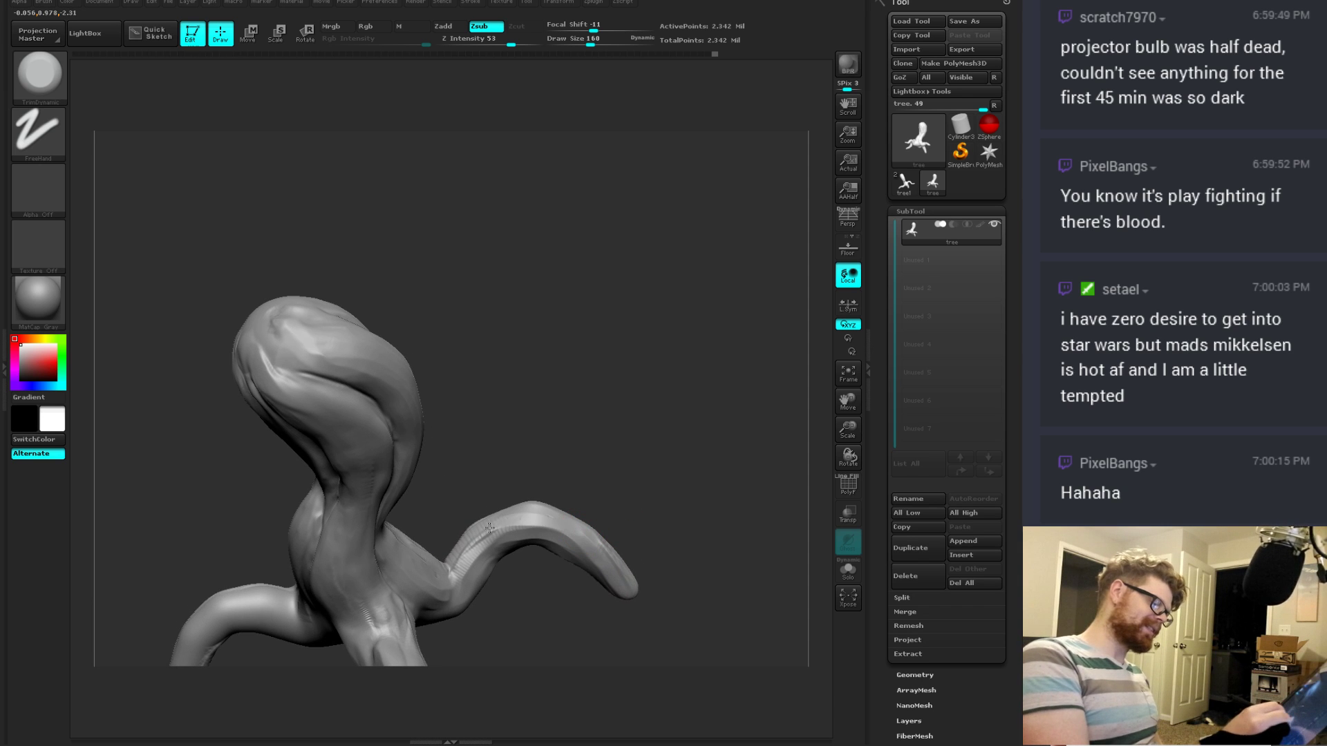
{"action": "mouse_move", "coordinate": [489, 528]}
{"action": "left_mouse_down"}
{"action": "mouse_move", "coordinate": [533, 520]}
{"action": "mouse_move", "coordinate": [477, 557]}
{"action": "mouse_move", "coordinate": [584, 528]}
{"action": "mouse_move", "coordinate": [484, 536]}
{"action": "mouse_move", "coordinate": [494, 525]}
{"action": "mouse_move", "coordinate": [470, 483]}
{"action": "left_mouse_up"}
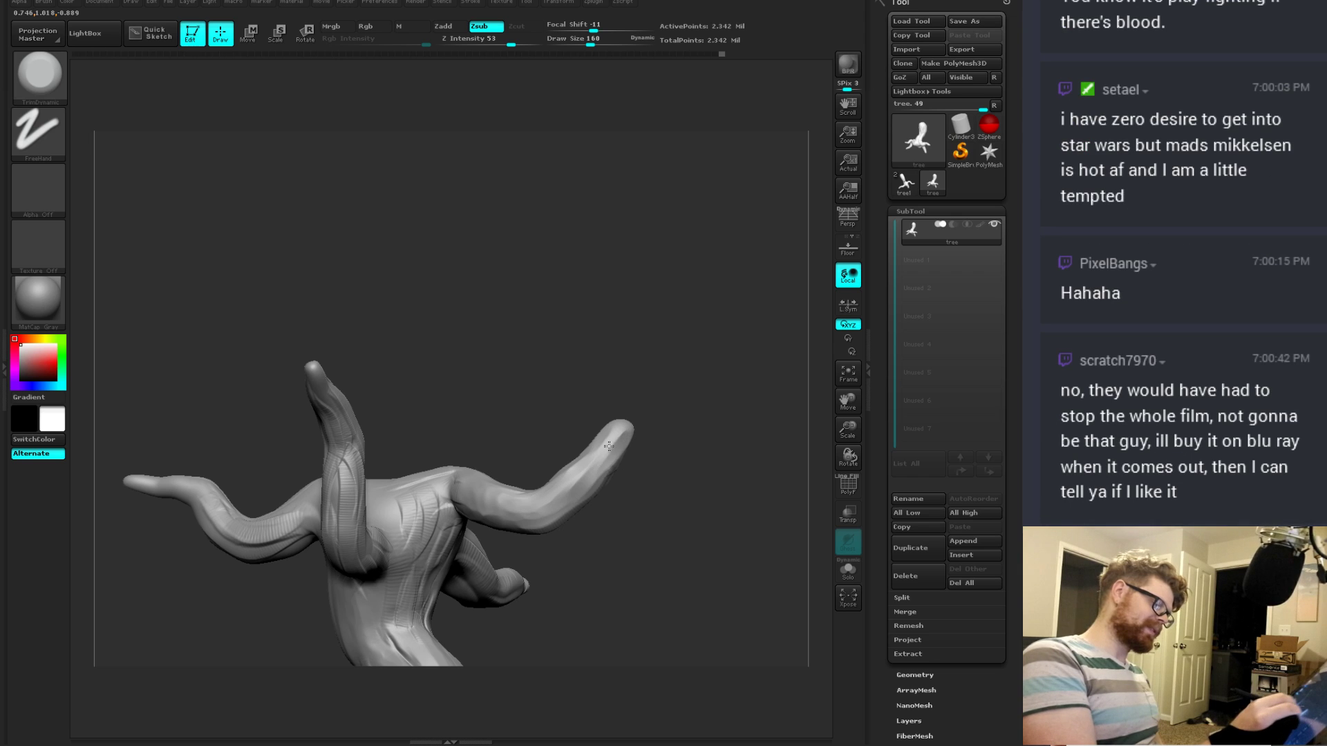
{"action": "mouse_move", "coordinate": [657, 444]}
{"action": "left_mouse_down"}
{"action": "mouse_move", "coordinate": [651, 461]}
{"action": "mouse_move", "coordinate": [662, 454]}
{"action": "left_mouse_up"}
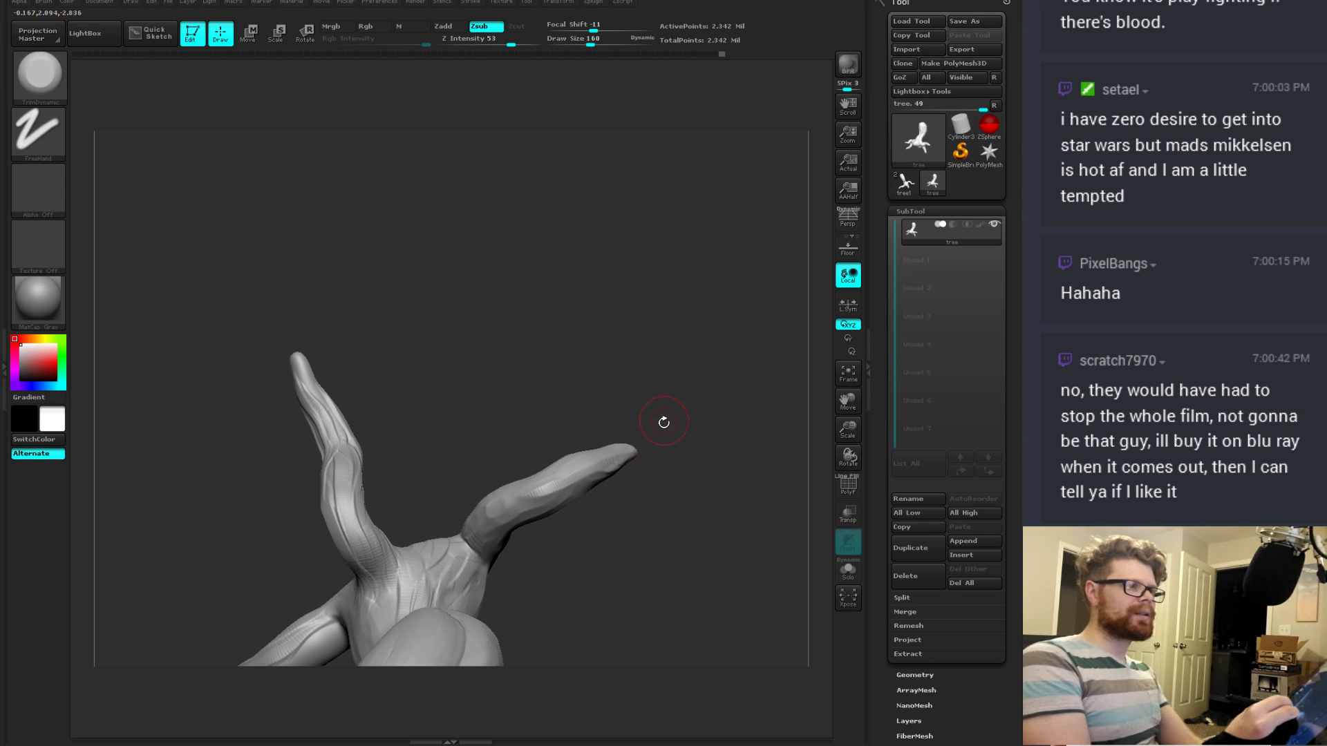
{"action": "mouse_move", "coordinate": [664, 421]}
{"action": "left_mouse_down"}
{"action": "mouse_move", "coordinate": [654, 524]}
{"action": "mouse_move", "coordinate": [663, 391]}
{"action": "left_mouse_up"}
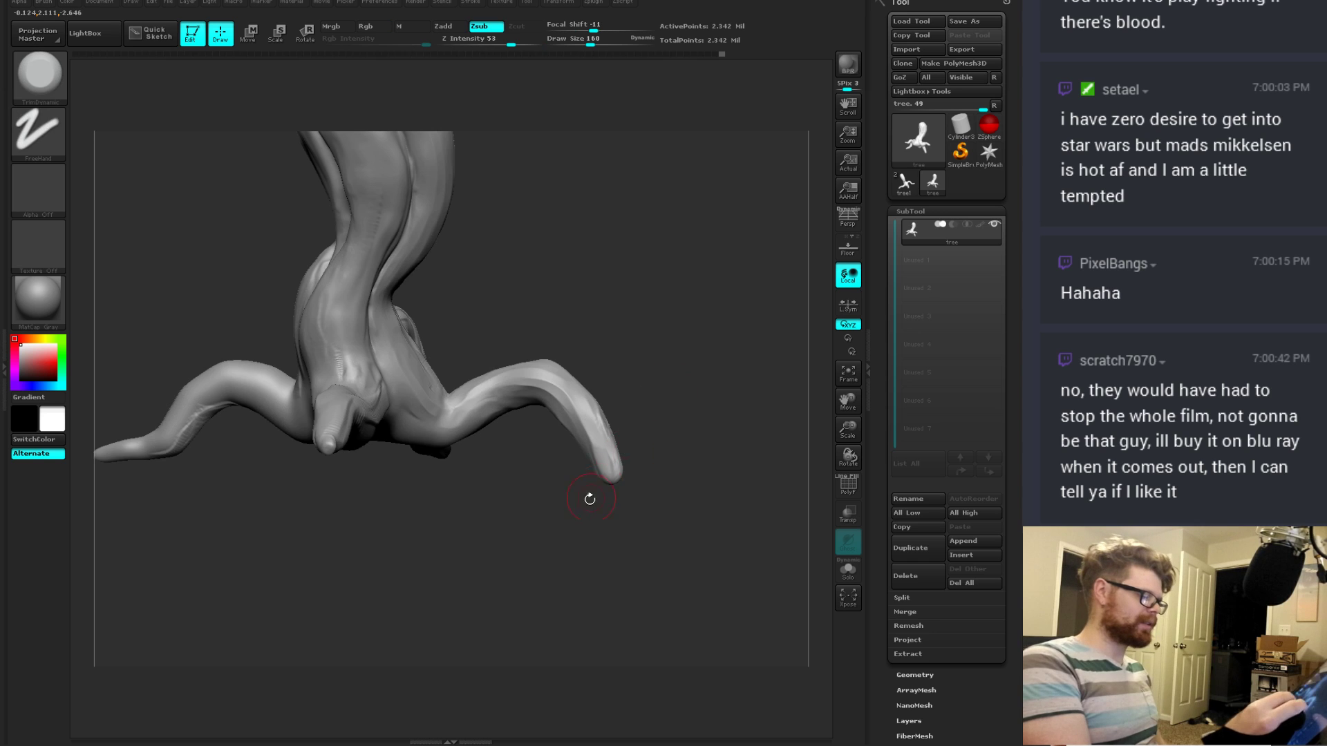
Step: Save the tree tool over the existing tree.ztl file in the 22 - tree folder
{"action": "left_click_drag", "start_coordinate": [589, 498], "coordinate": [529, 403]}
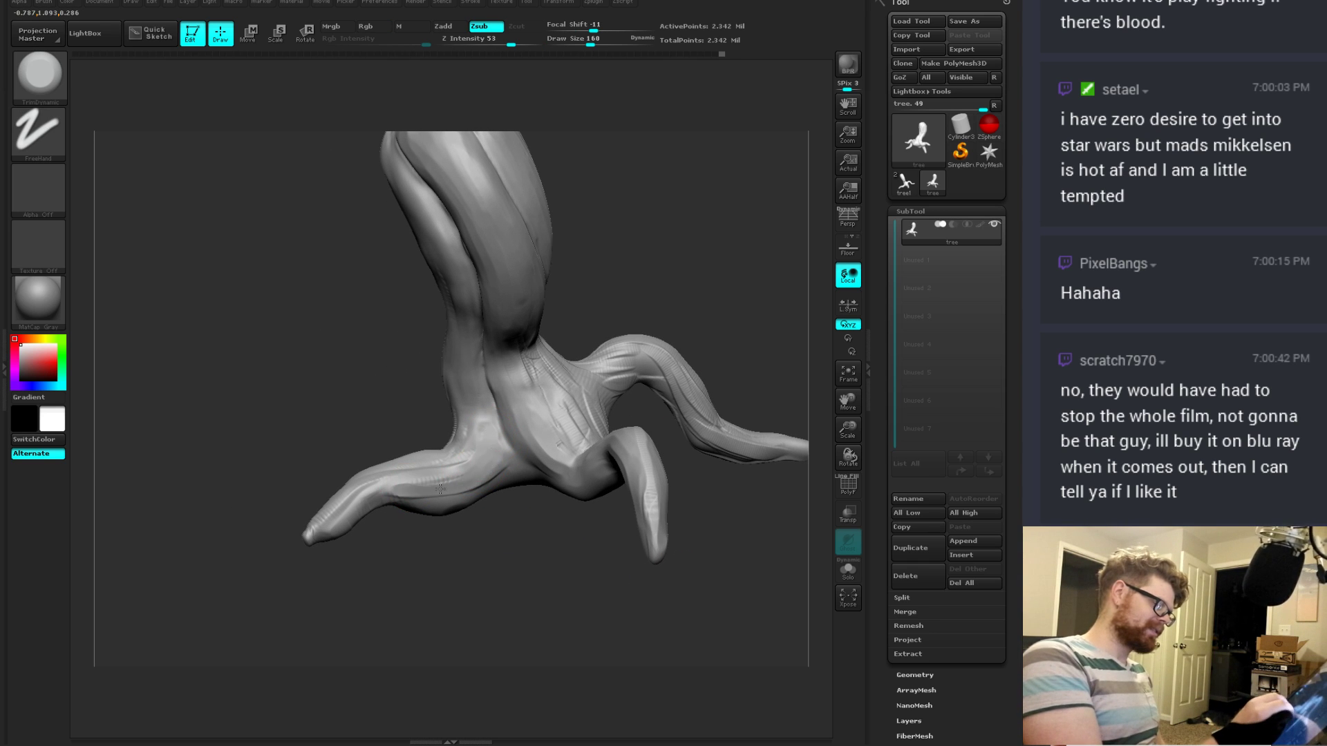
{"action": "left_click_drag", "start_coordinate": [417, 485], "coordinate": [493, 606]}
{"action": "left_click_drag", "start_coordinate": [428, 518], "coordinate": [505, 536]}
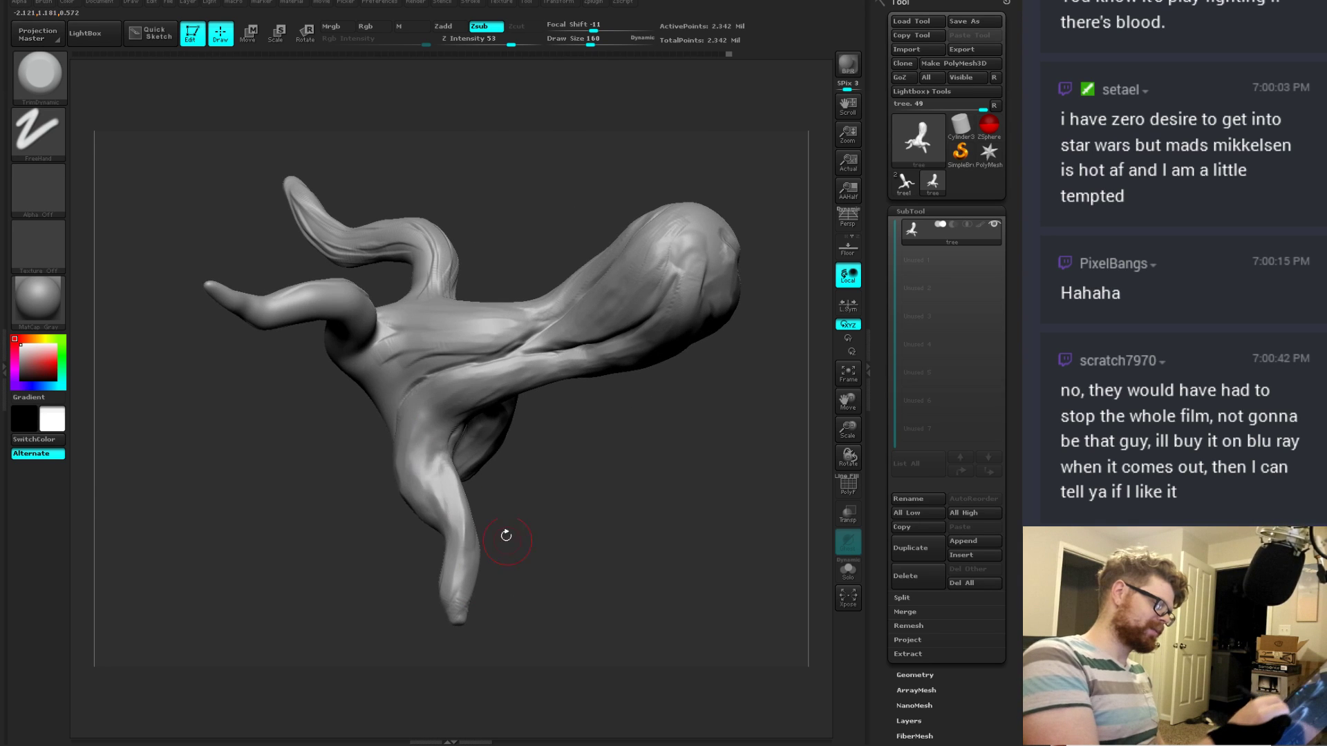
{"action": "left_click_drag", "start_coordinate": [488, 456], "coordinate": [503, 427]}
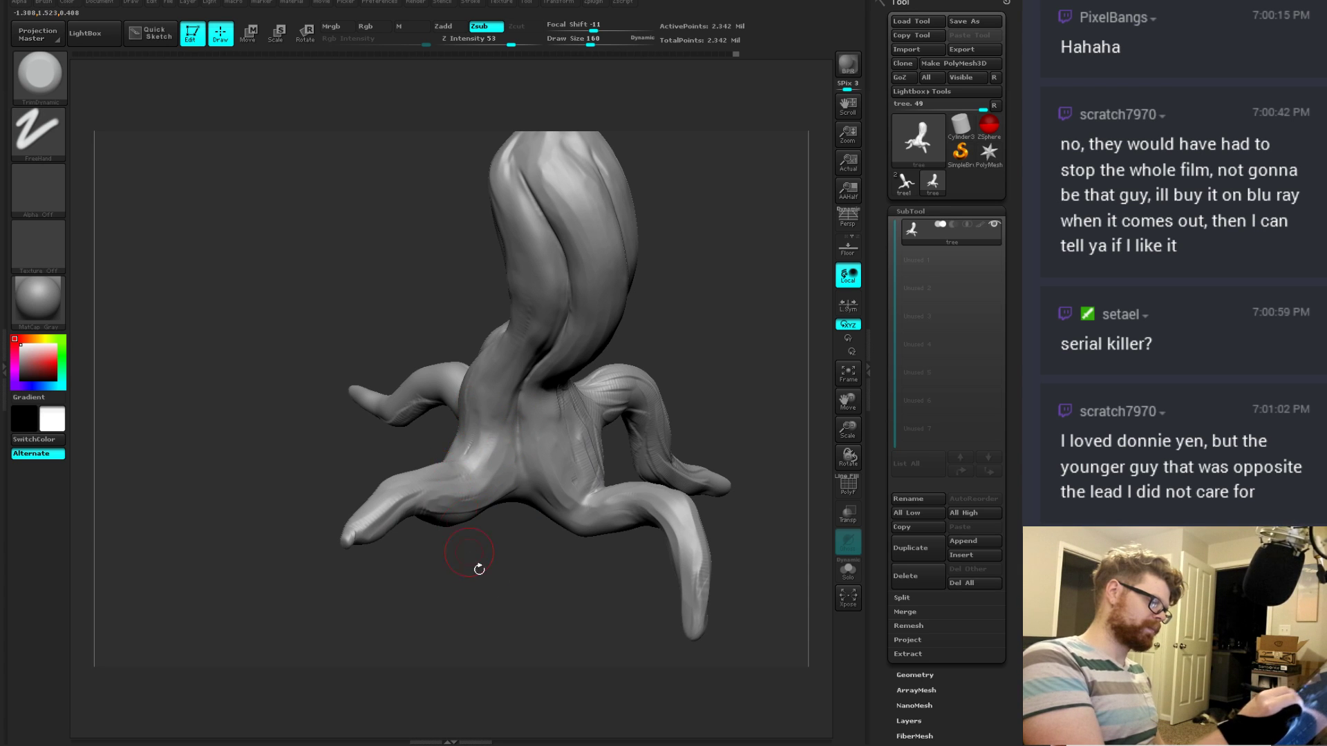
{"action": "left_click_drag", "start_coordinate": [479, 569], "coordinate": [676, 484]}
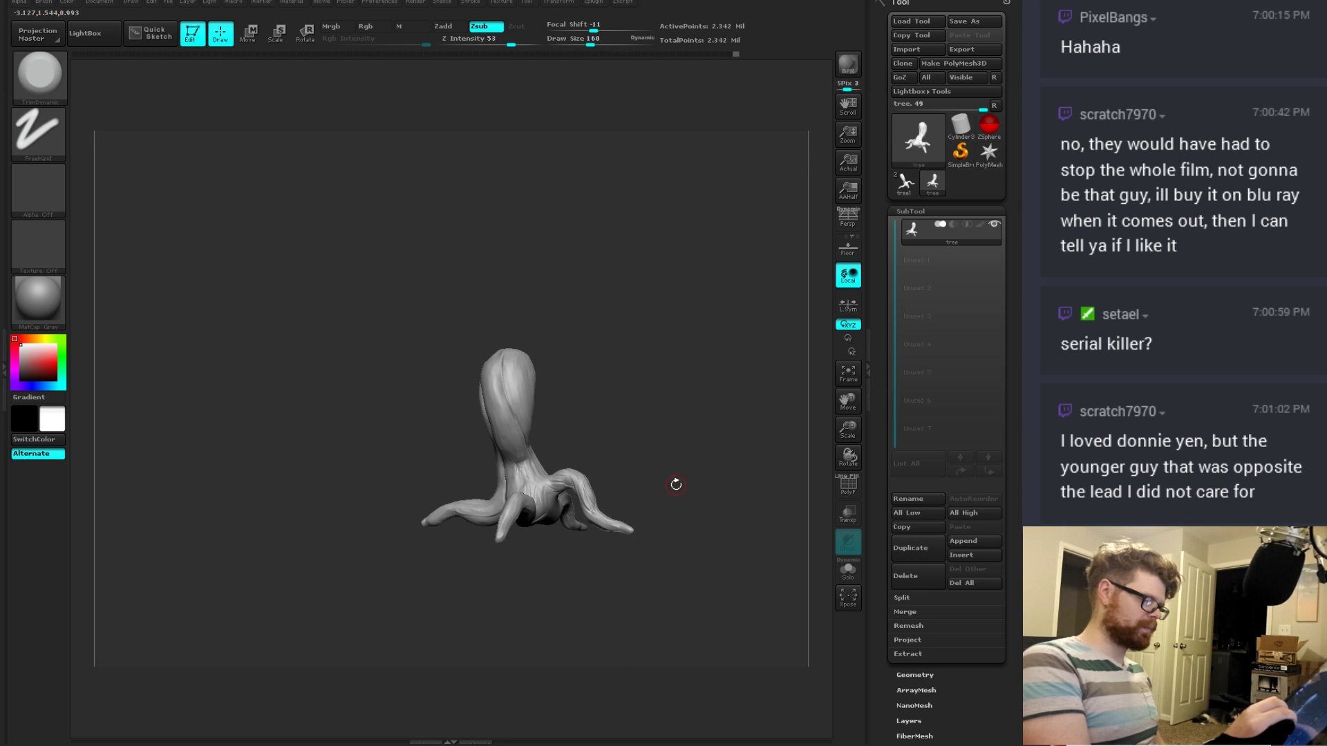
{"action": "left_click", "coordinate": [974, 21]}
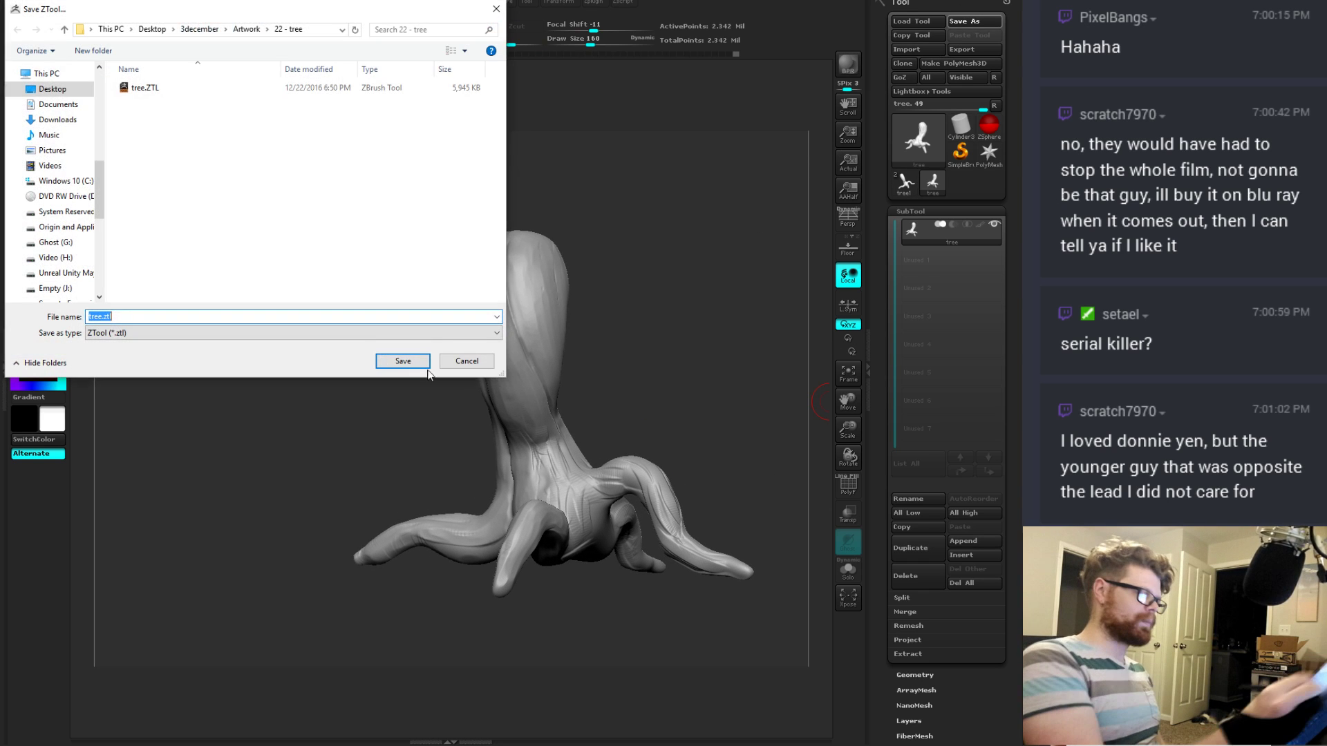
{"action": "left_click", "coordinate": [420, 364]}
{"action": "left_click", "coordinate": [517, 381]}
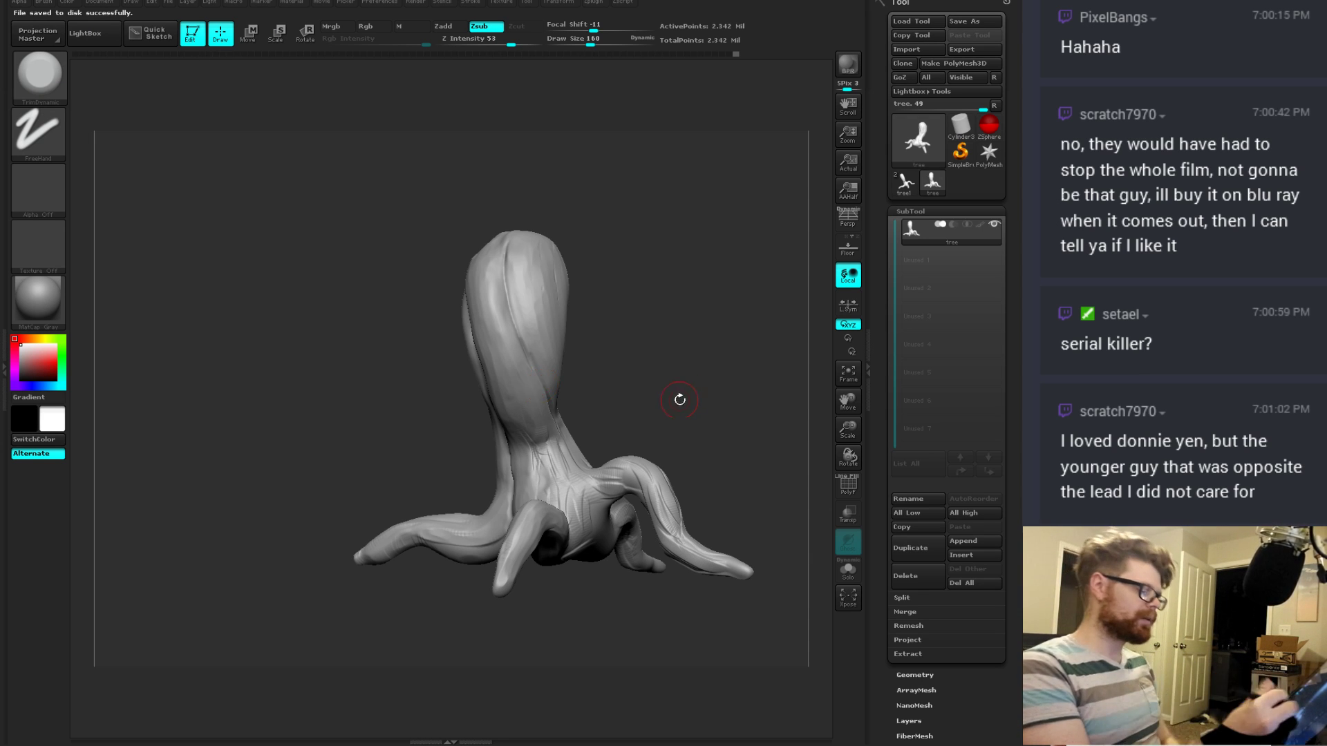
Step: Switch to the Dam_Standard brush and carve creases into the trunk base above the roots
{"action": "mouse_move", "coordinate": [679, 399]}
{"action": "left_mouse_down"}
{"action": "mouse_move", "coordinate": [544, 419]}
{"action": "mouse_move", "coordinate": [580, 398]}
{"action": "mouse_move", "coordinate": [586, 450]}
{"action": "left_mouse_up"}
{"action": "left_click_drag", "start_coordinate": [668, 400], "coordinate": [594, 367]}
{"action": "left_click_drag", "start_coordinate": [583, 435], "coordinate": [572, 415]}
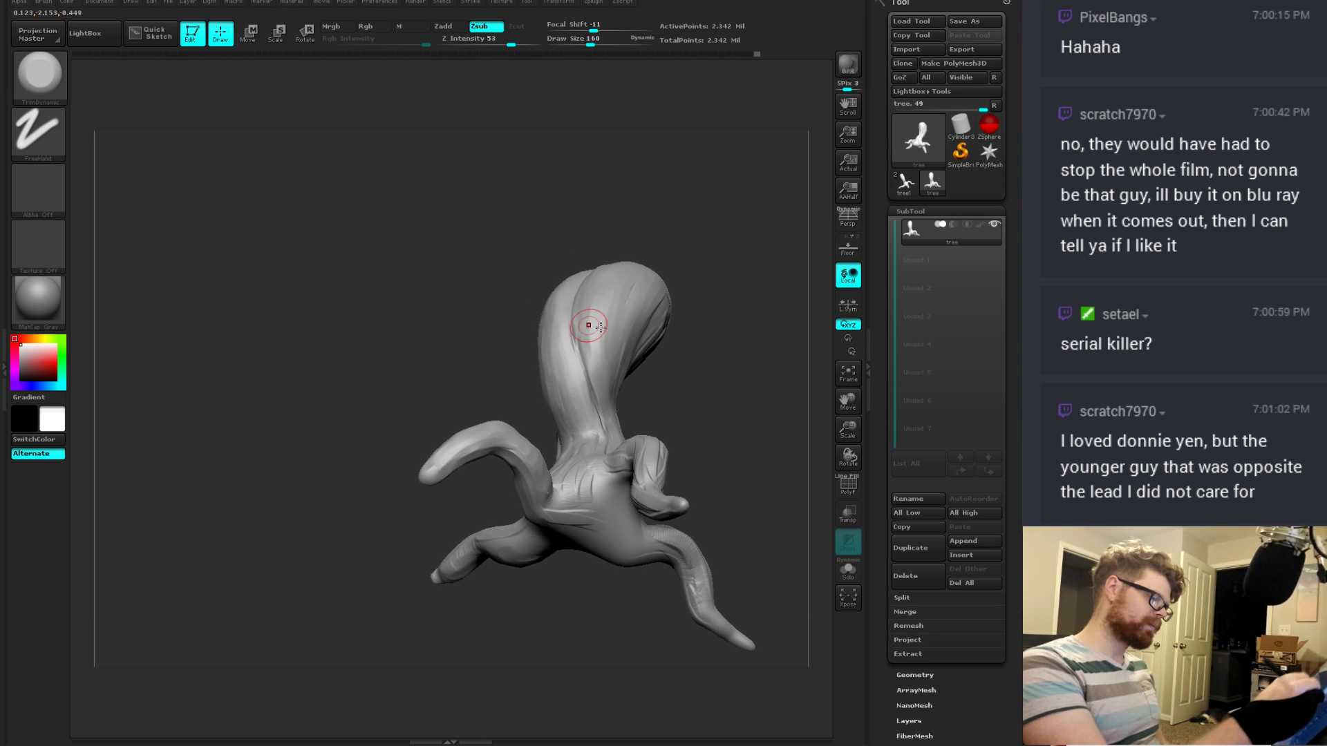
{"action": "left_click_drag", "start_coordinate": [675, 406], "coordinate": [674, 425]}
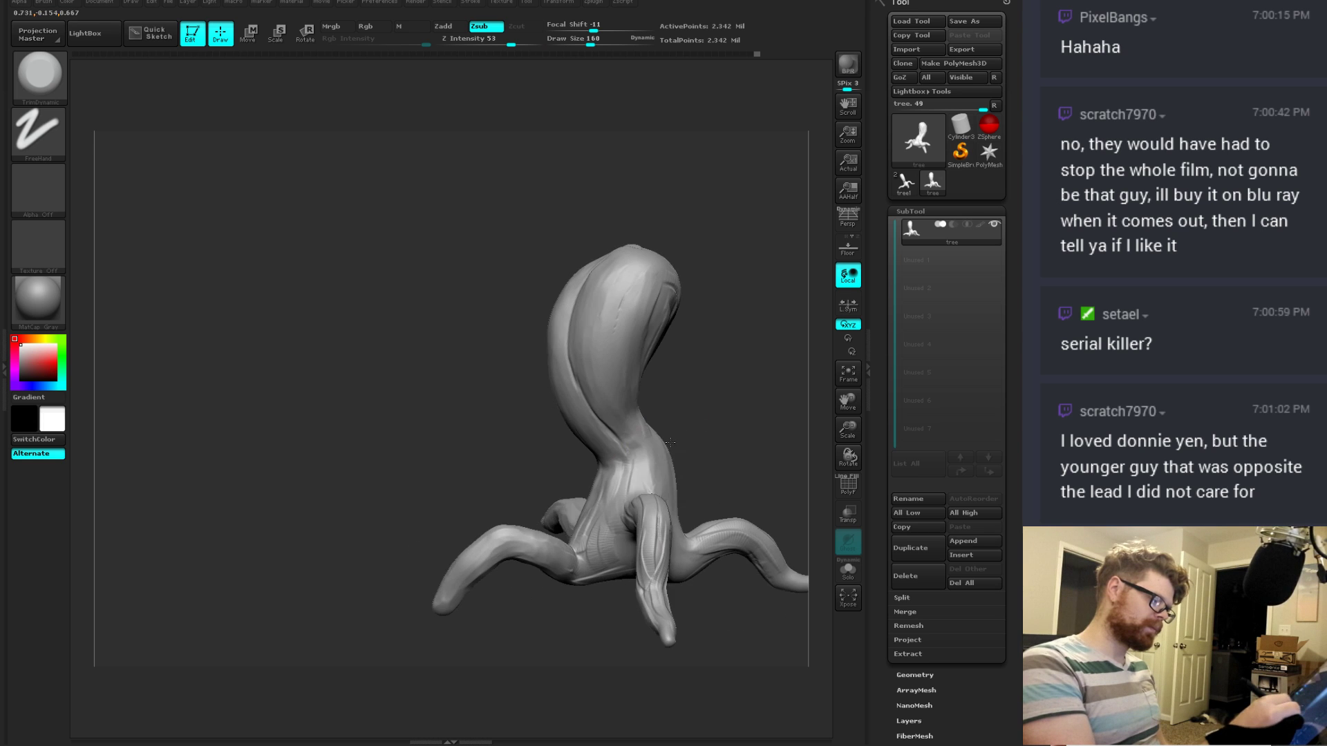
{"action": "key", "text": "b"}
{"action": "key", "text": "d"}
{"action": "key", "text": "s"}
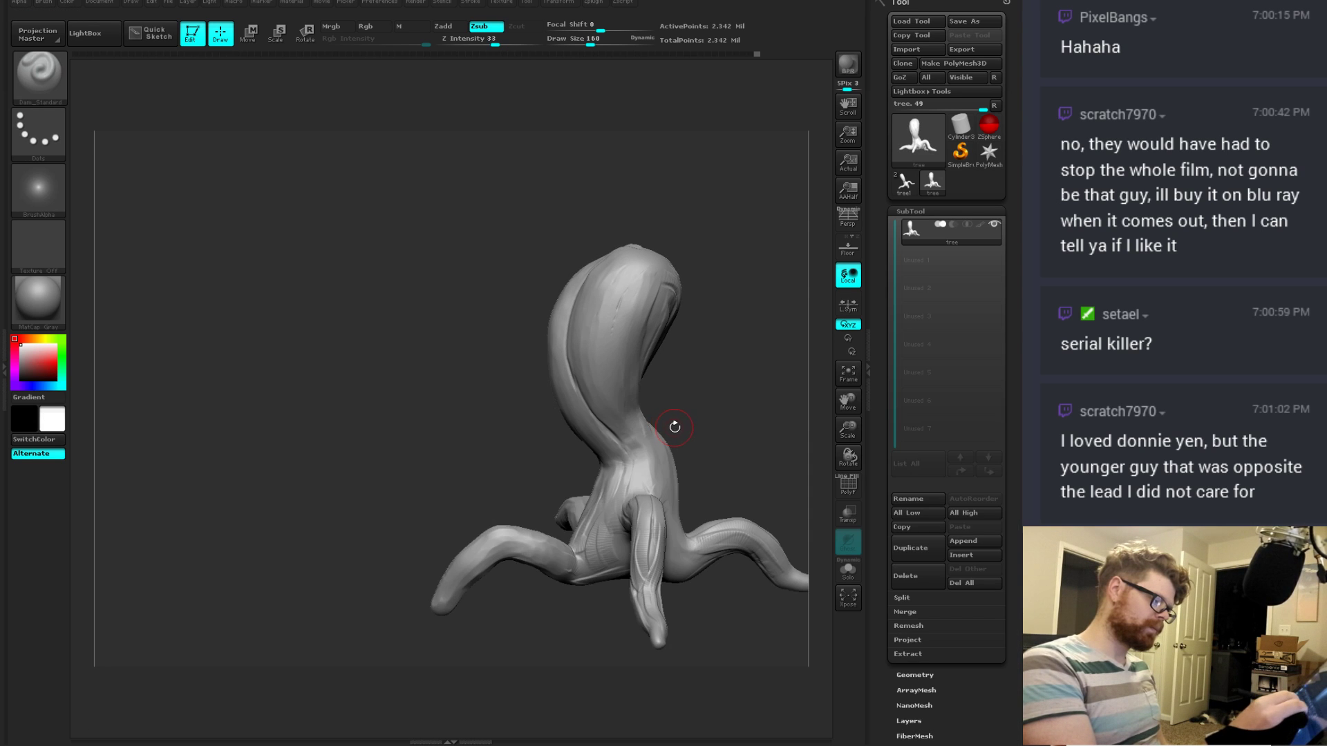
{"action": "mouse_move", "coordinate": [675, 424]}
{"action": "left_mouse_down"}
{"action": "mouse_move", "coordinate": [630, 449]}
{"action": "mouse_move", "coordinate": [643, 465]}
{"action": "left_mouse_up"}
{"action": "mouse_move", "coordinate": [681, 404]}
{"action": "left_mouse_down"}
{"action": "mouse_move", "coordinate": [680, 465]}
{"action": "mouse_move", "coordinate": [705, 406]}
{"action": "mouse_move", "coordinate": [632, 466]}
{"action": "mouse_move", "coordinate": [677, 454]}
{"action": "mouse_move", "coordinate": [645, 486]}
{"action": "mouse_move", "coordinate": [668, 386]}
{"action": "mouse_move", "coordinate": [683, 388]}
{"action": "mouse_move", "coordinate": [677, 409]}
{"action": "mouse_move", "coordinate": [675, 394]}
{"action": "mouse_move", "coordinate": [614, 439]}
{"action": "left_mouse_up"}
{"action": "mouse_move", "coordinate": [615, 487]}
{"action": "left_mouse_down"}
{"action": "mouse_move", "coordinate": [619, 457]}
{"action": "mouse_move", "coordinate": [667, 432]}
{"action": "mouse_move", "coordinate": [670, 449]}
{"action": "mouse_move", "coordinate": [698, 442]}
{"action": "mouse_move", "coordinate": [745, 395]}
{"action": "mouse_move", "coordinate": [630, 400]}
{"action": "left_mouse_up"}
Step: Build up strands with ClayBuildup at draw size 101 from the trunk base onto the adjoining long root
{"action": "key", "text": "b"}
{"action": "key", "text": "c"}
{"action": "key", "text": "b"}
{"action": "key", "text": "space"}
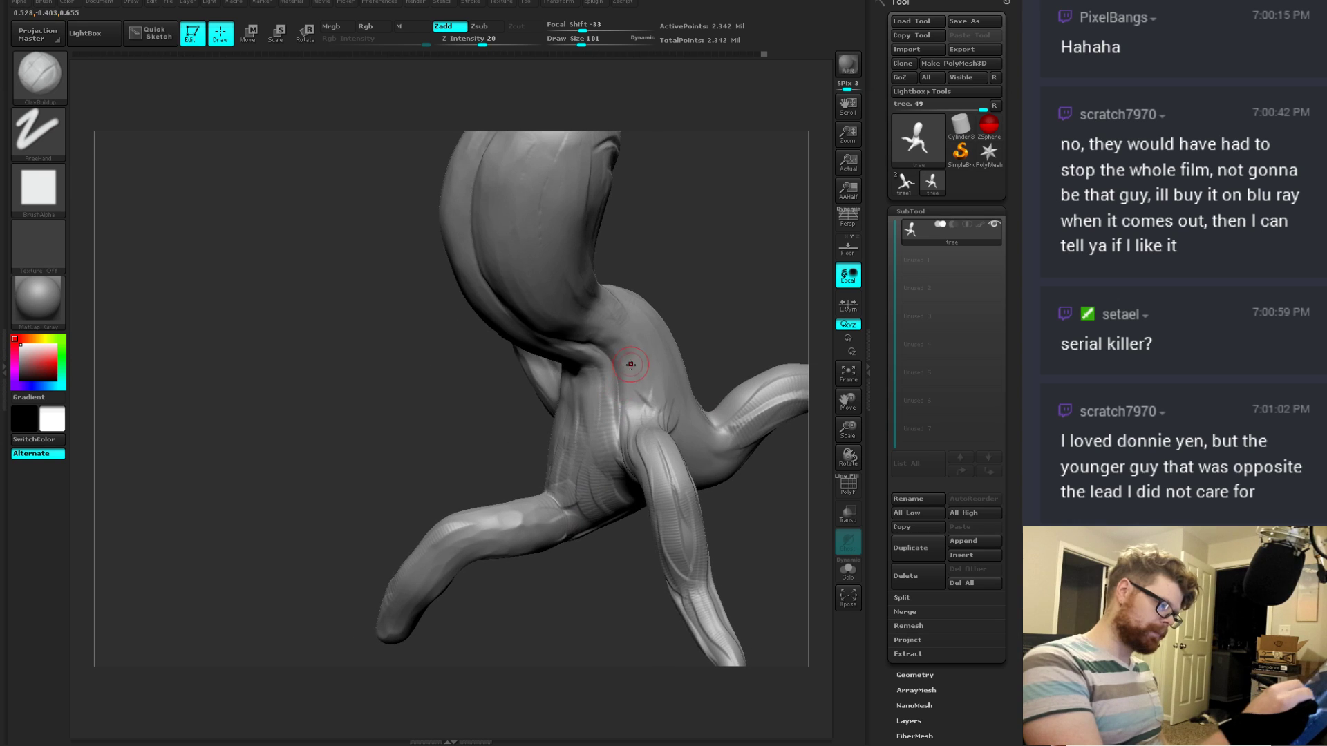
{"action": "mouse_move", "coordinate": [693, 350]}
{"action": "left_mouse_down"}
{"action": "mouse_move", "coordinate": [635, 361]}
{"action": "mouse_move", "coordinate": [646, 419]}
{"action": "left_mouse_up"}
{"action": "key", "text": "shift"}
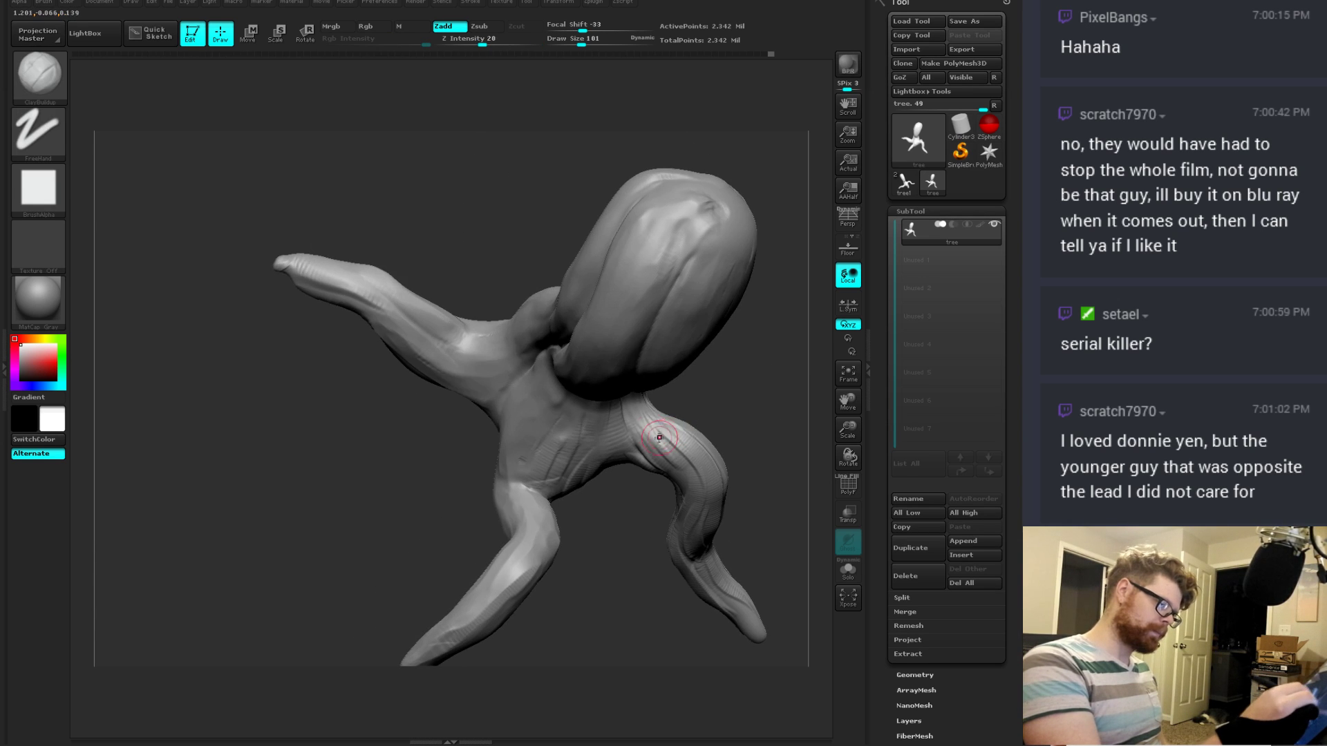
{"action": "left_click_drag", "start_coordinate": [748, 459], "coordinate": [722, 394]}
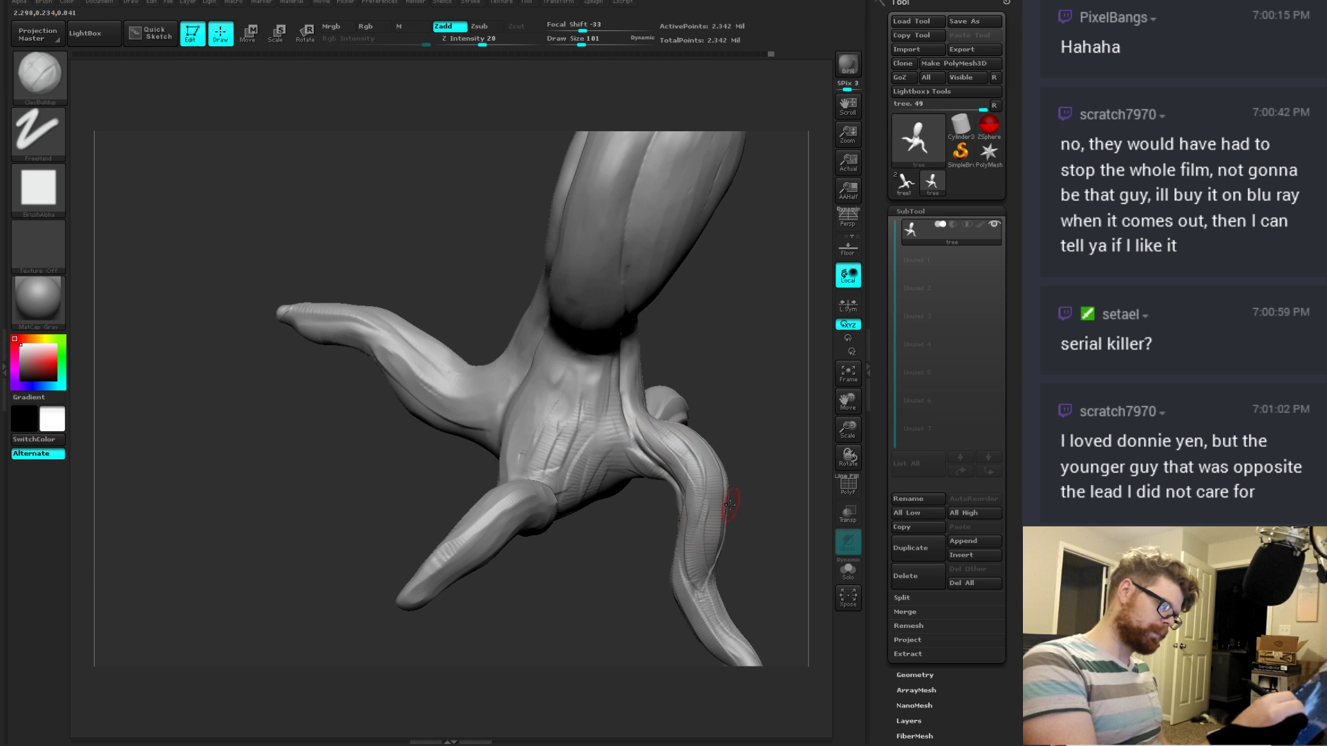
{"action": "mouse_move", "coordinate": [729, 504]}
{"action": "left_mouse_down"}
{"action": "mouse_move", "coordinate": [665, 440]}
{"action": "mouse_move", "coordinate": [707, 380]}
{"action": "left_mouse_up"}
{"action": "left_click_drag", "start_coordinate": [656, 440], "coordinate": [695, 465]}
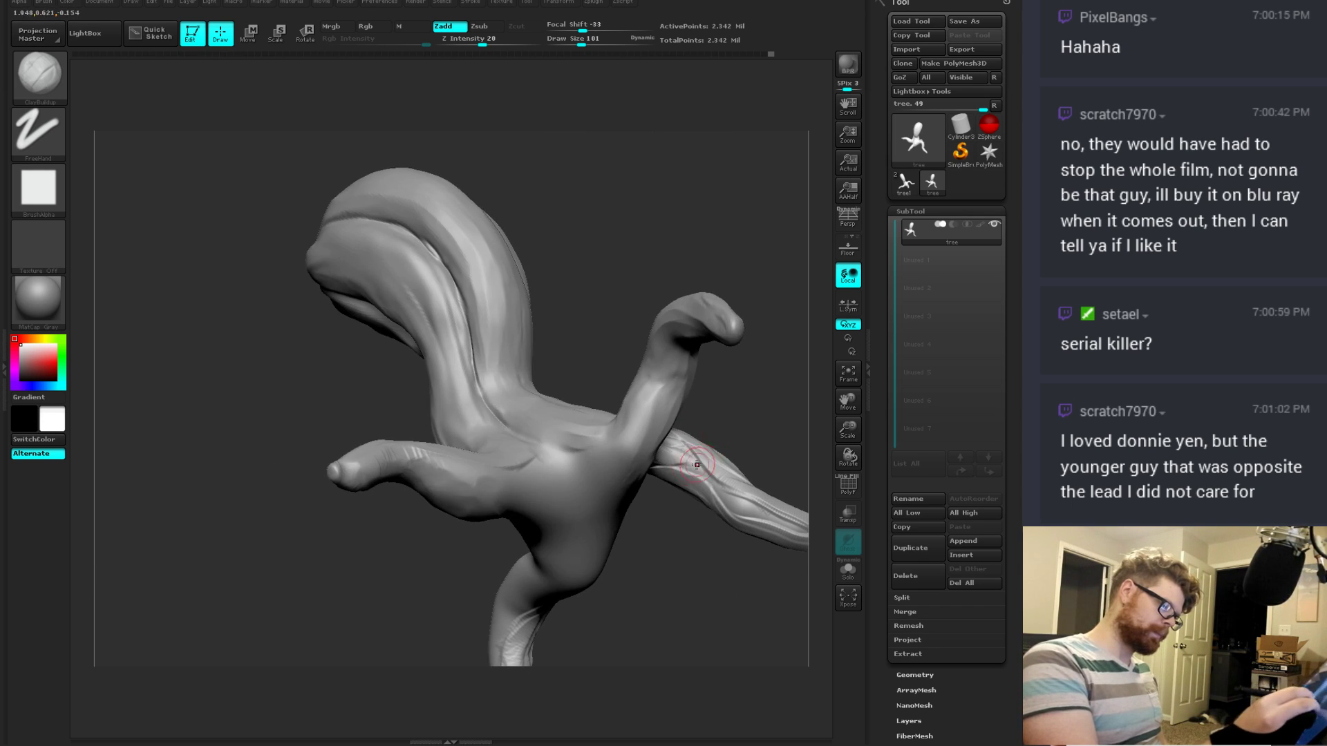
{"action": "mouse_move", "coordinate": [727, 415]}
{"action": "left_mouse_down"}
{"action": "mouse_move", "coordinate": [710, 444]}
{"action": "mouse_move", "coordinate": [680, 452]}
{"action": "mouse_move", "coordinate": [653, 431]}
{"action": "mouse_move", "coordinate": [658, 456]}
{"action": "left_mouse_up"}
Step: Switch to Dam_Standard and crease the built-up strands where the long root leaves the trunk
{"action": "key", "text": "b"}
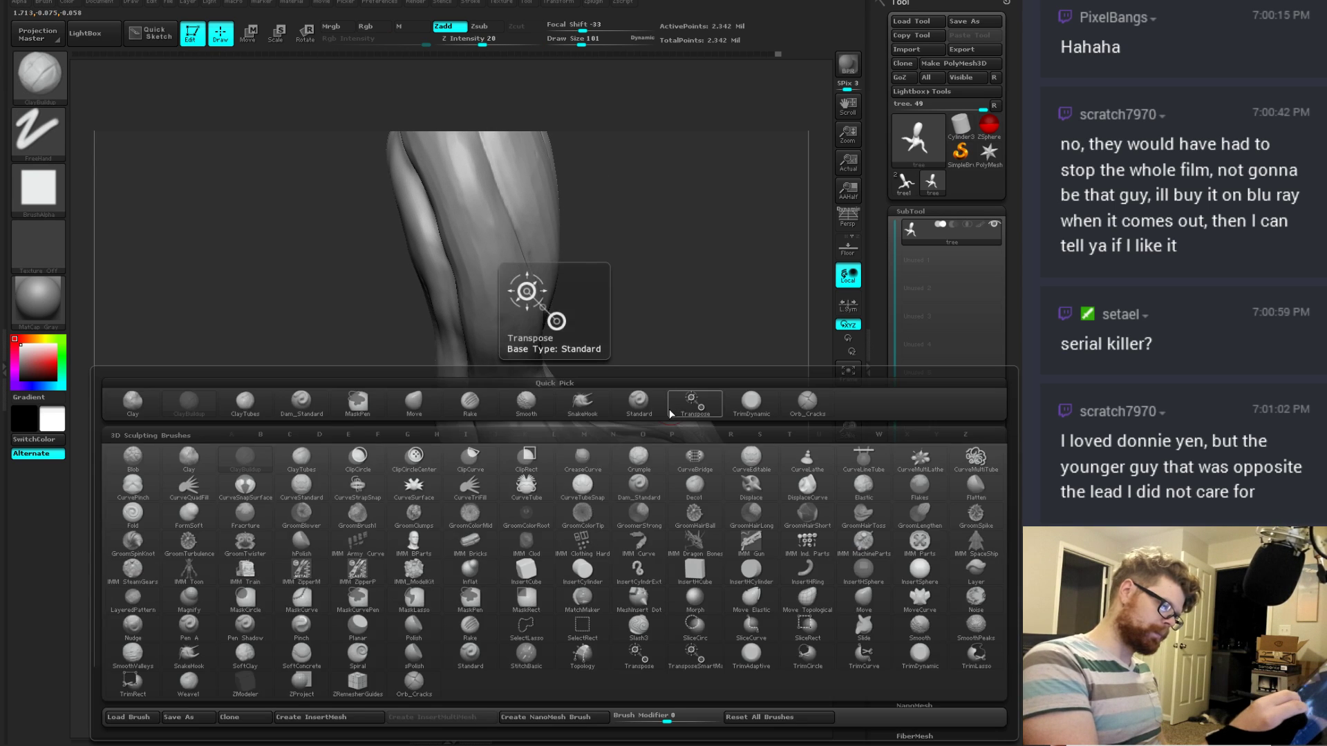
{"action": "key", "text": "d"}
{"action": "key", "text": "s"}
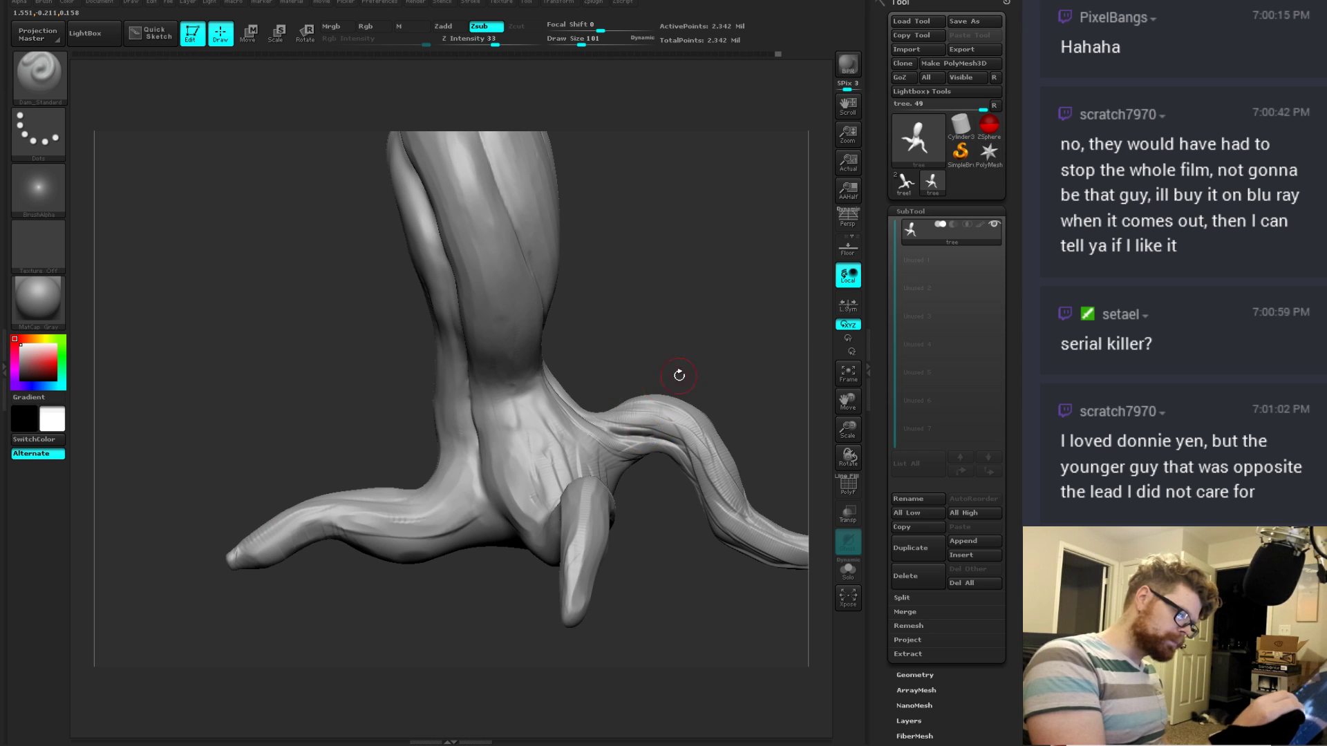
{"action": "left_click_drag", "start_coordinate": [678, 375], "coordinate": [695, 410]}
Step: Switch to TrimDynamic and flatten the built-up strands on the shoulder of the long root
{"action": "key", "text": "b"}
{"action": "key", "text": "t"}
{"action": "key", "text": "d"}
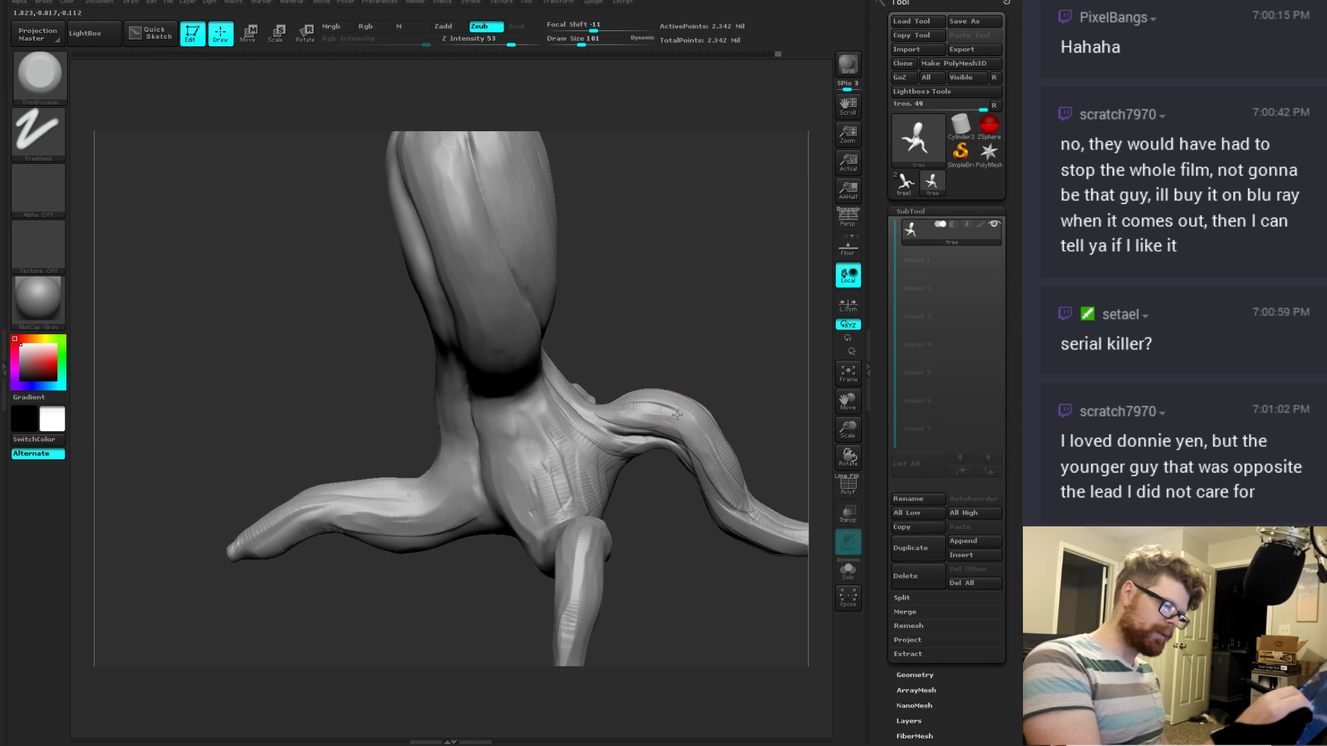
{"action": "left_click_drag", "start_coordinate": [719, 346], "coordinate": [653, 392]}
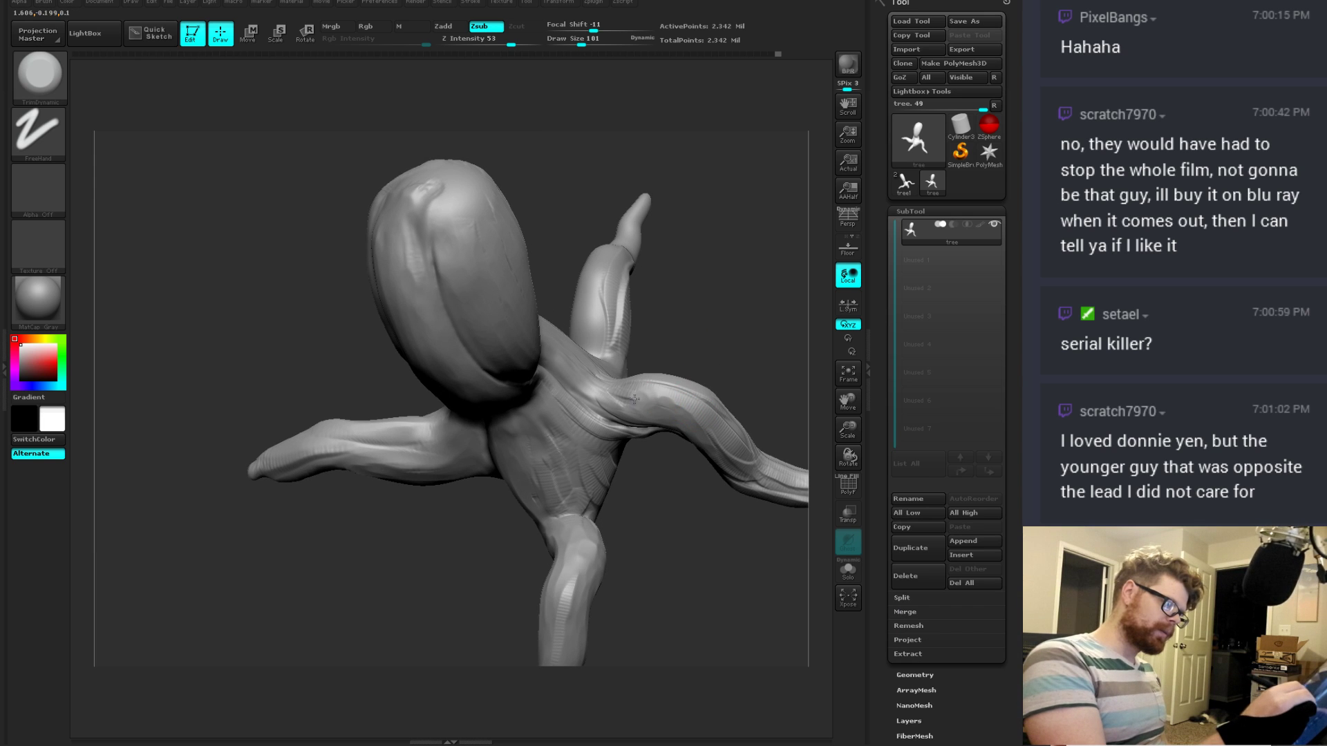
{"action": "mouse_move", "coordinate": [691, 515]}
{"action": "left_mouse_down"}
{"action": "mouse_move", "coordinate": [680, 455]}
{"action": "mouse_move", "coordinate": [643, 428]}
{"action": "left_mouse_up"}
{"action": "mouse_move", "coordinate": [643, 428]}
{"action": "left_mouse_down", "text": "alt"}
{"action": "mouse_move", "coordinate": [506, 388]}
{"action": "mouse_move", "coordinate": [506, 348]}
{"action": "mouse_move", "coordinate": [541, 336]}
{"action": "left_mouse_up", "text": "alt"}
Step: Trim the narrow ridges on the long root's upper bend with TrimDynamic at draw sizes 56 and 97
{"action": "key", "text": "space"}
{"action": "left_click_drag", "start_coordinate": [601, 287], "coordinate": [617, 285]}
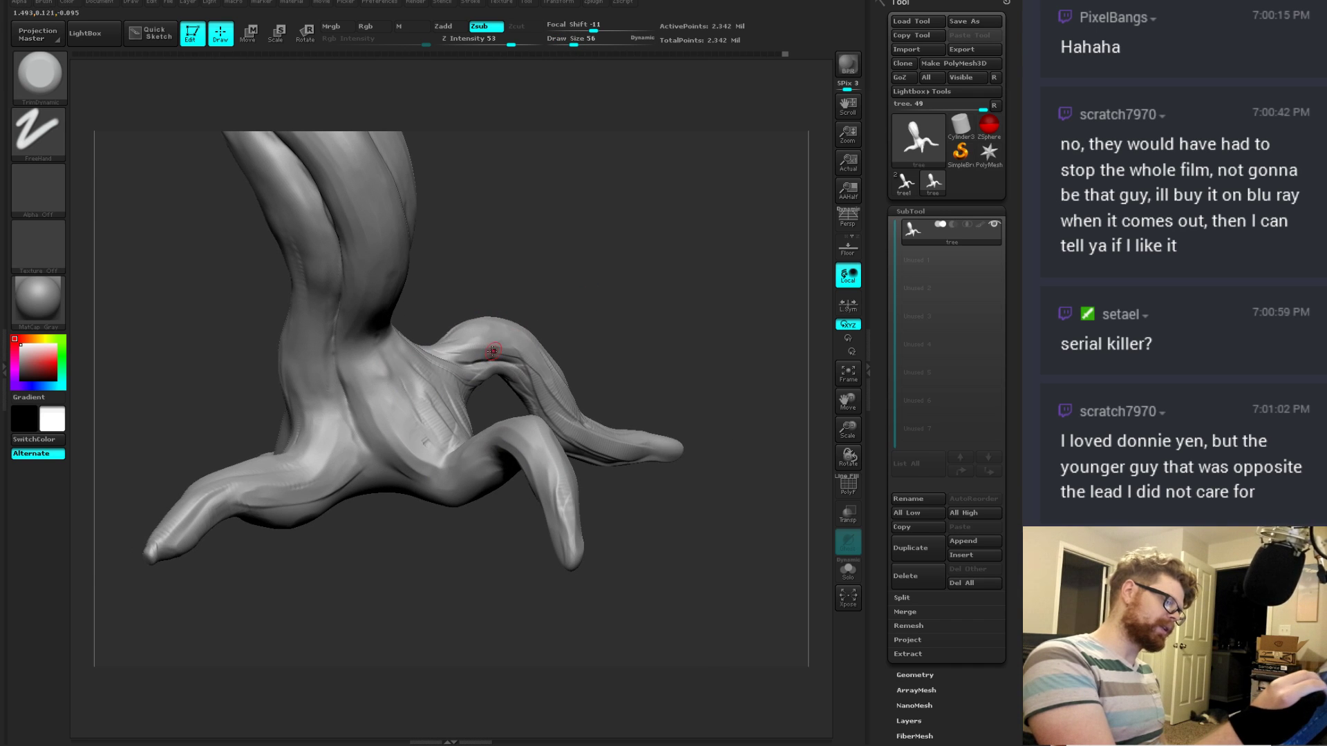
{"action": "key", "text": "space"}
{"action": "mouse_move", "coordinate": [541, 337]}
{"action": "left_mouse_down"}
{"action": "mouse_move", "coordinate": [568, 339]}
{"action": "mouse_move", "coordinate": [492, 355]}
{"action": "left_mouse_up"}
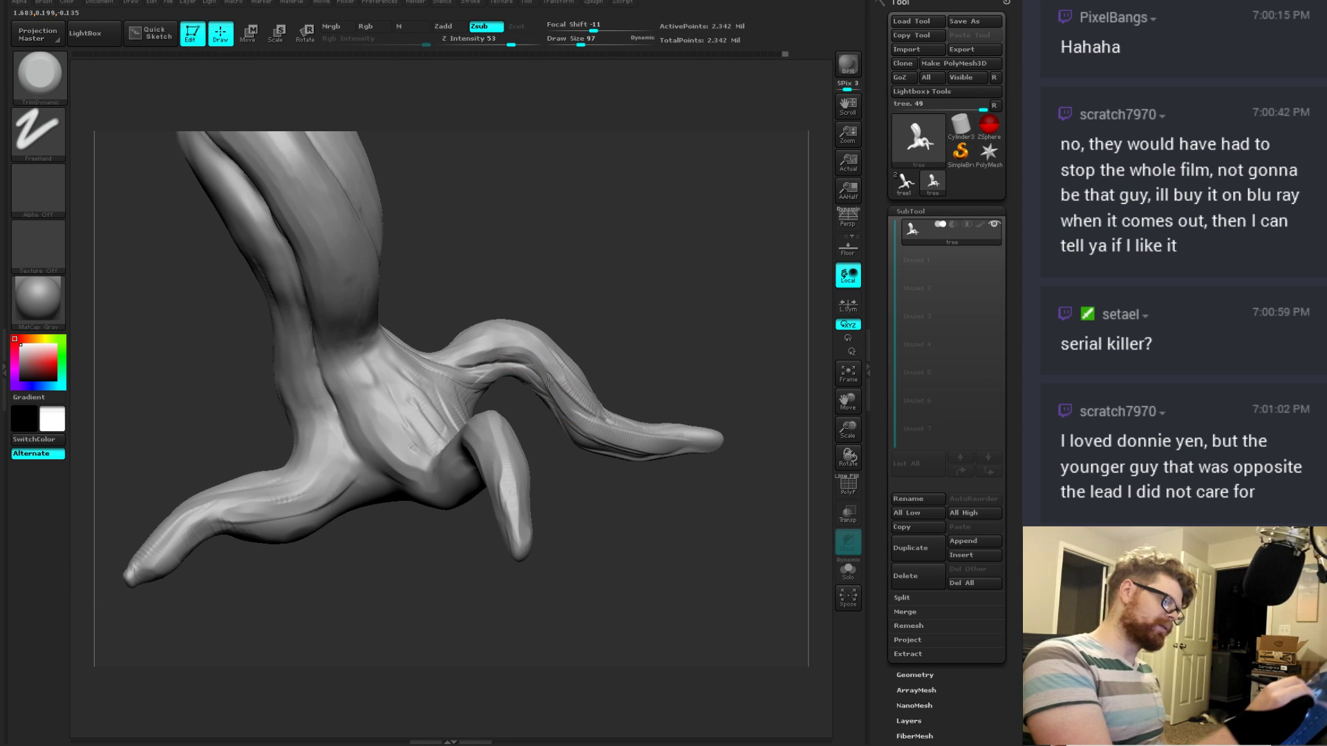
{"action": "left_click_drag", "start_coordinate": [556, 384], "coordinate": [560, 378]}
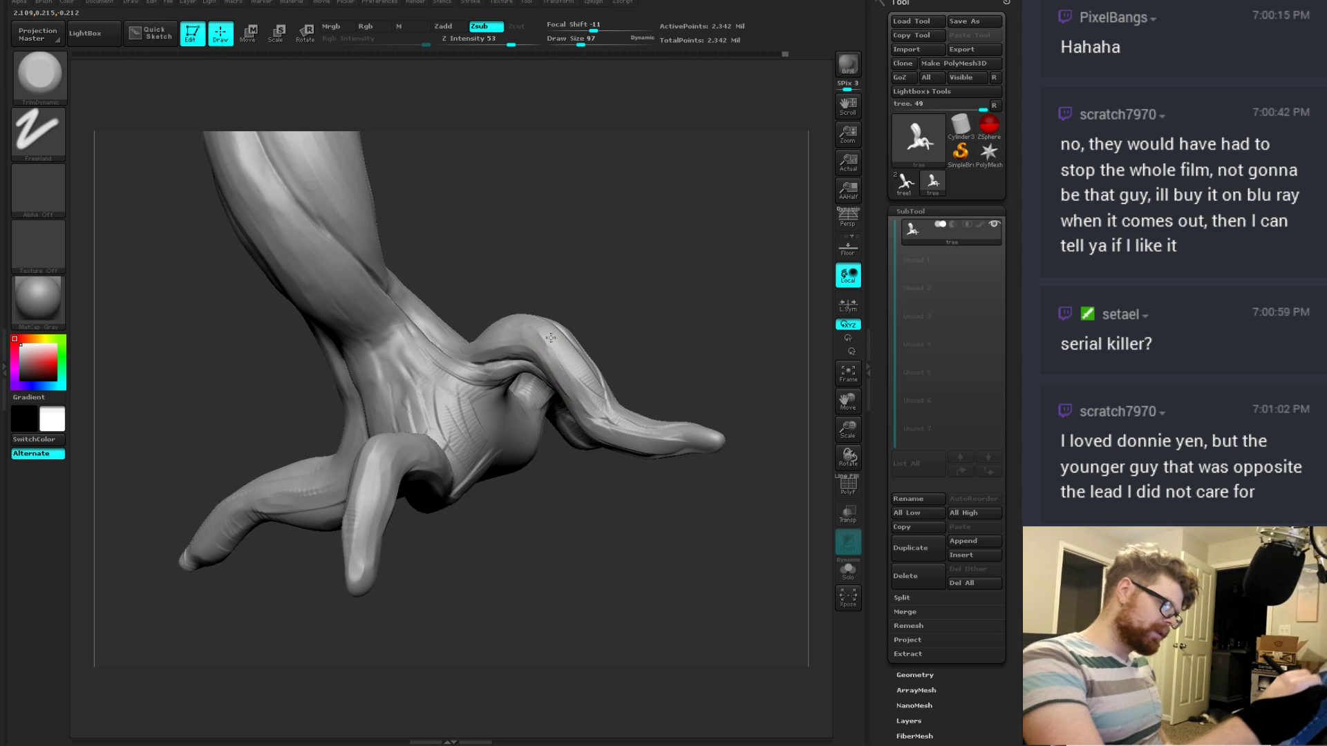
{"action": "mouse_move", "coordinate": [630, 398]}
{"action": "left_mouse_down"}
{"action": "mouse_move", "coordinate": [539, 350]}
{"action": "mouse_move", "coordinate": [572, 334]}
{"action": "left_mouse_up"}
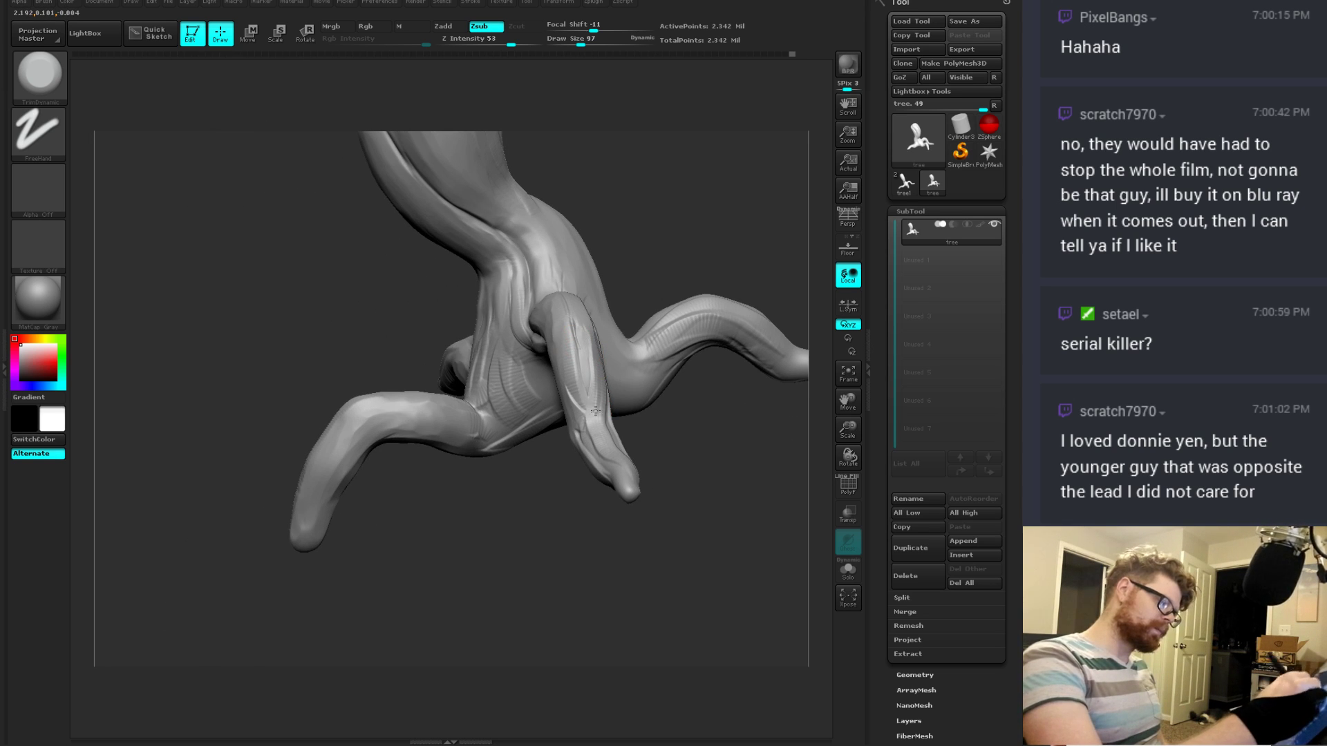
Step: Set the TrimDynamic draw size to 140 and trim the long root's top and outer side down its length
{"action": "key", "text": "space"}
{"action": "mouse_move", "coordinate": [595, 412]}
{"action": "left_mouse_down"}
{"action": "mouse_move", "coordinate": [588, 345]}
{"action": "mouse_move", "coordinate": [611, 381]}
{"action": "mouse_move", "coordinate": [578, 330]}
{"action": "left_mouse_up"}
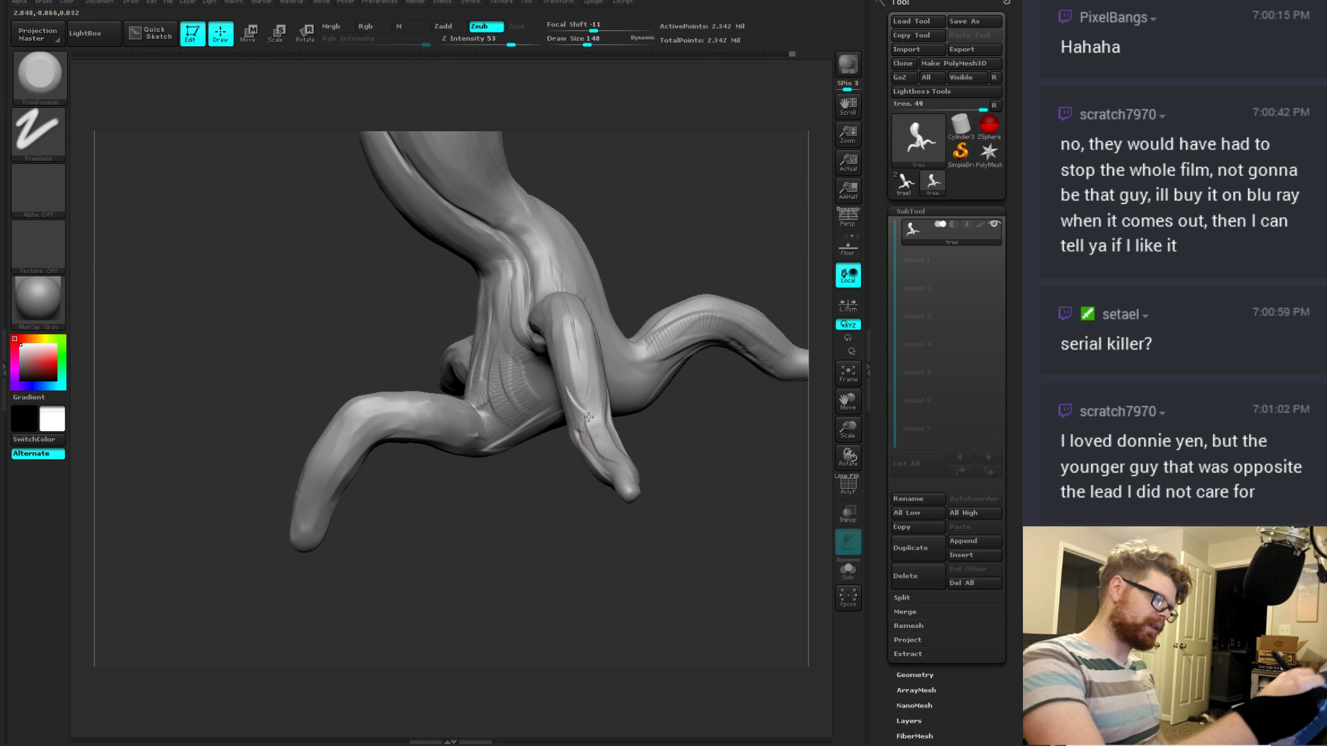
{"action": "left_click_drag", "start_coordinate": [653, 446], "coordinate": [650, 378]}
{"action": "left_click_drag", "start_coordinate": [563, 328], "coordinate": [600, 427]}
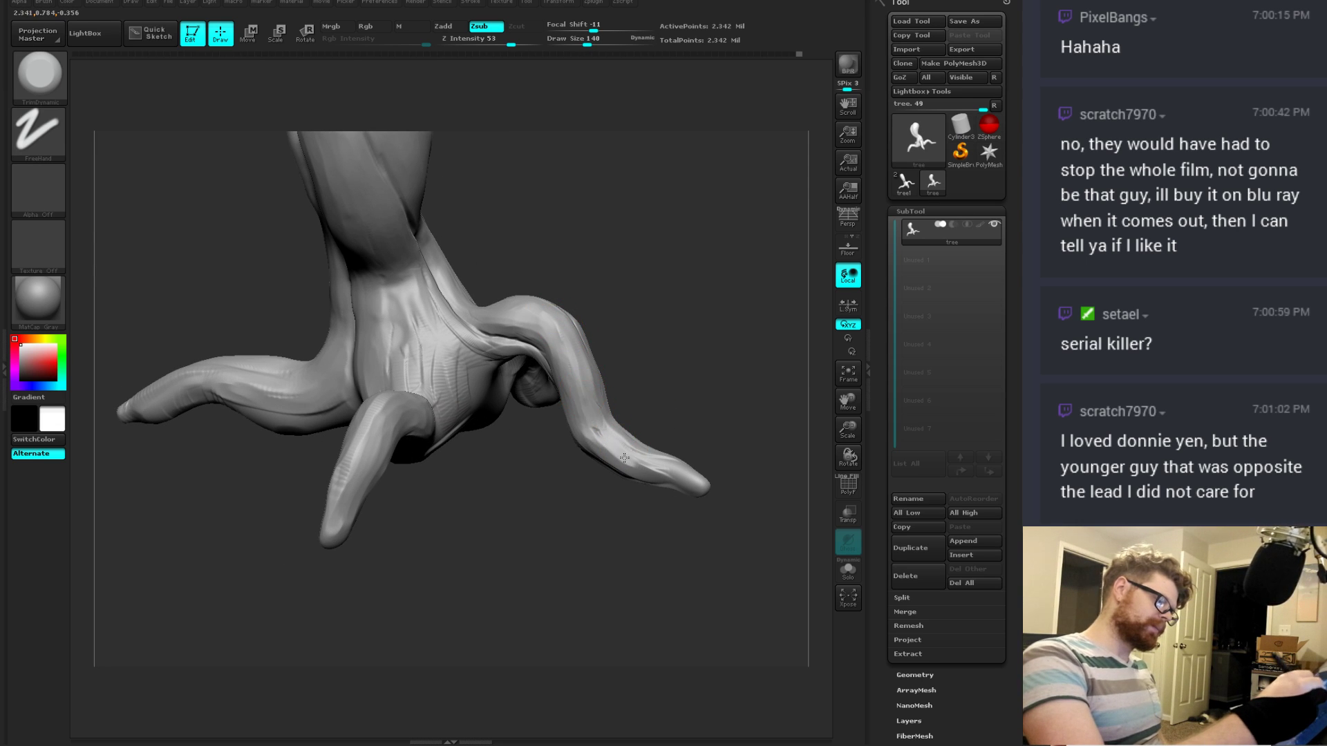
{"action": "left_click_drag", "start_coordinate": [582, 358], "coordinate": [637, 452]}
{"action": "left_click_drag", "start_coordinate": [660, 419], "coordinate": [698, 353]}
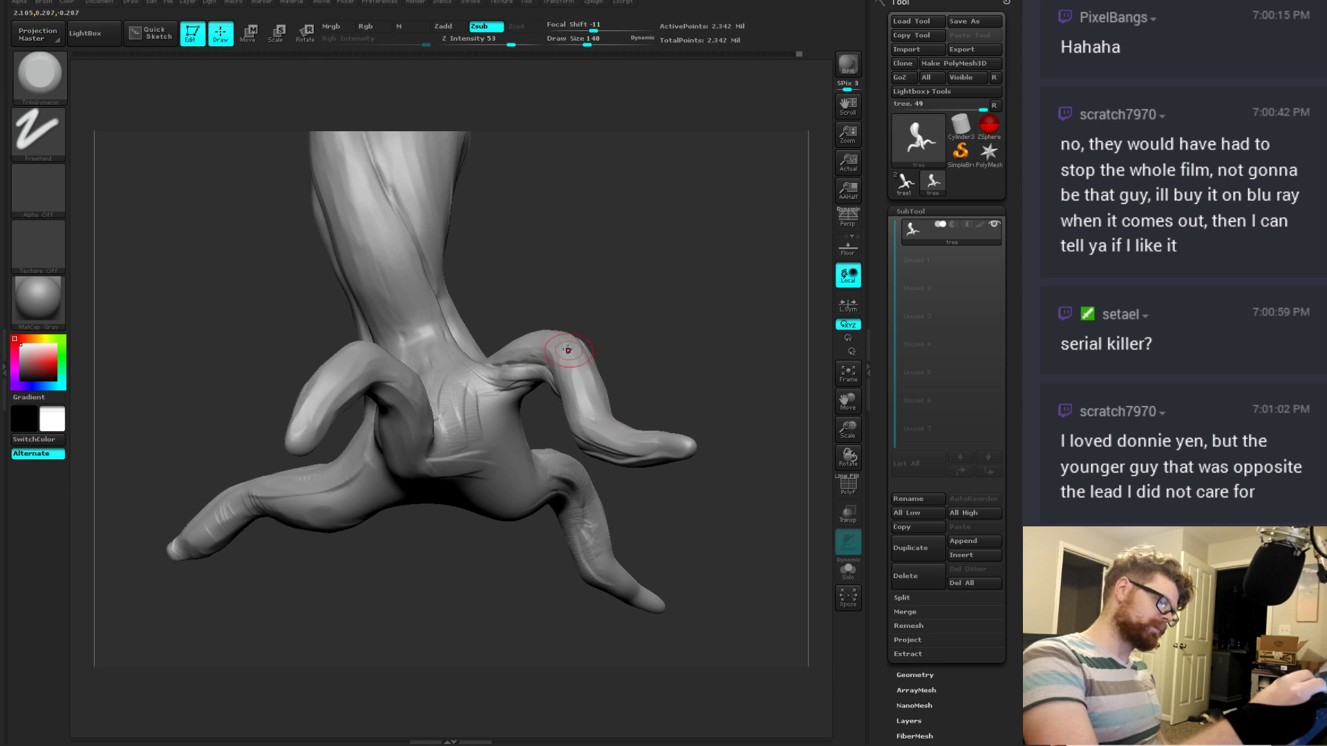
{"action": "left_click_drag", "start_coordinate": [568, 350], "coordinate": [599, 435]}
{"action": "left_click_drag", "start_coordinate": [654, 394], "coordinate": [642, 335]}
{"action": "left_click_drag", "start_coordinate": [599, 388], "coordinate": [705, 397]}
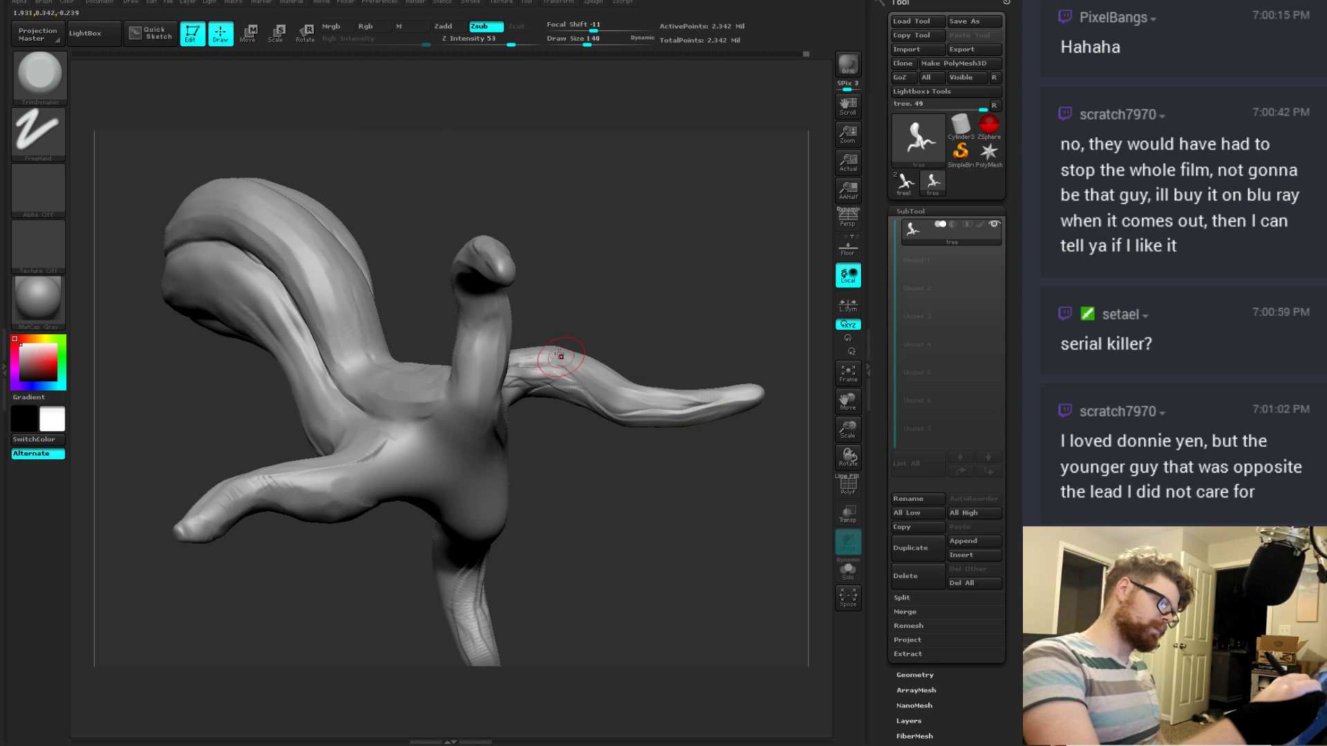
Step: Flatten the underside and tip of the long root into smoother planes with TrimDynamic
{"action": "mouse_move", "coordinate": [605, 390]}
{"action": "left_mouse_down"}
{"action": "mouse_move", "coordinate": [711, 417]}
{"action": "mouse_move", "coordinate": [640, 366]}
{"action": "mouse_move", "coordinate": [634, 335]}
{"action": "left_mouse_up"}
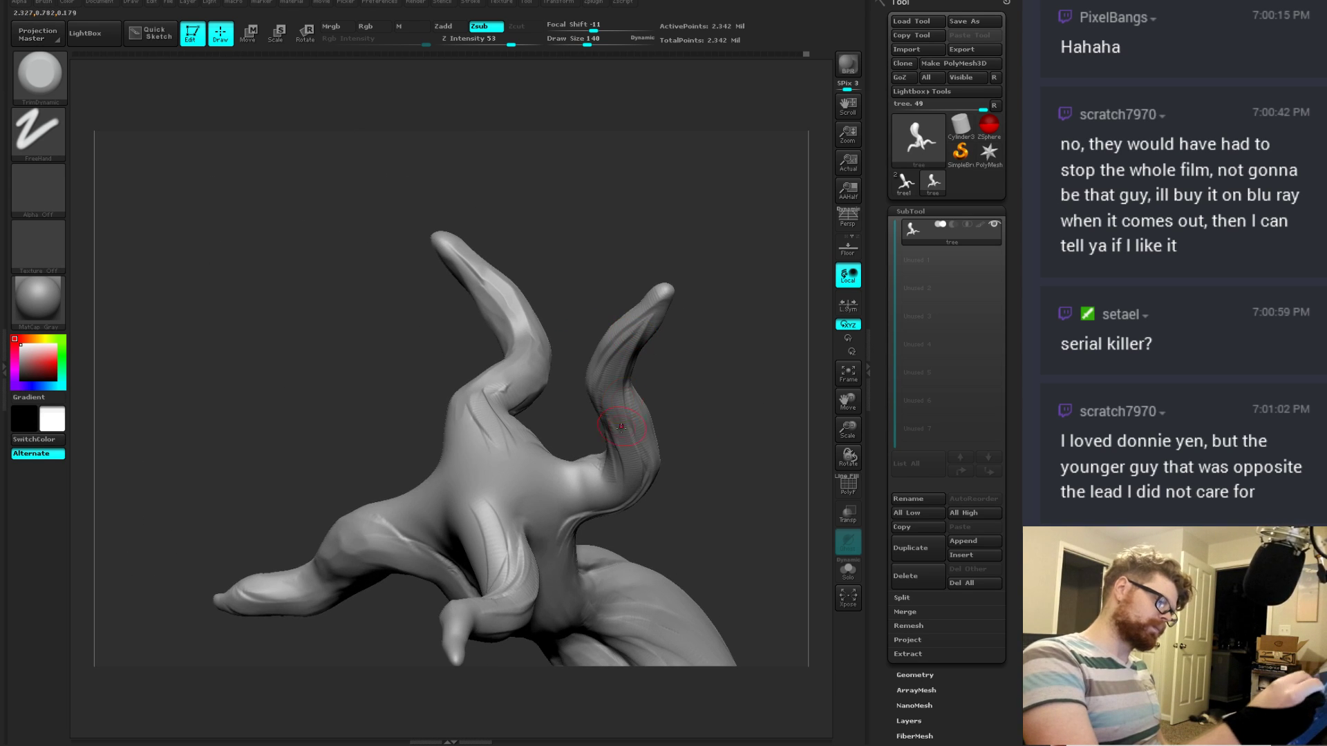
{"action": "left_click_drag", "start_coordinate": [718, 414], "coordinate": [658, 388]}
{"action": "left_click_drag", "start_coordinate": [656, 486], "coordinate": [628, 346]}
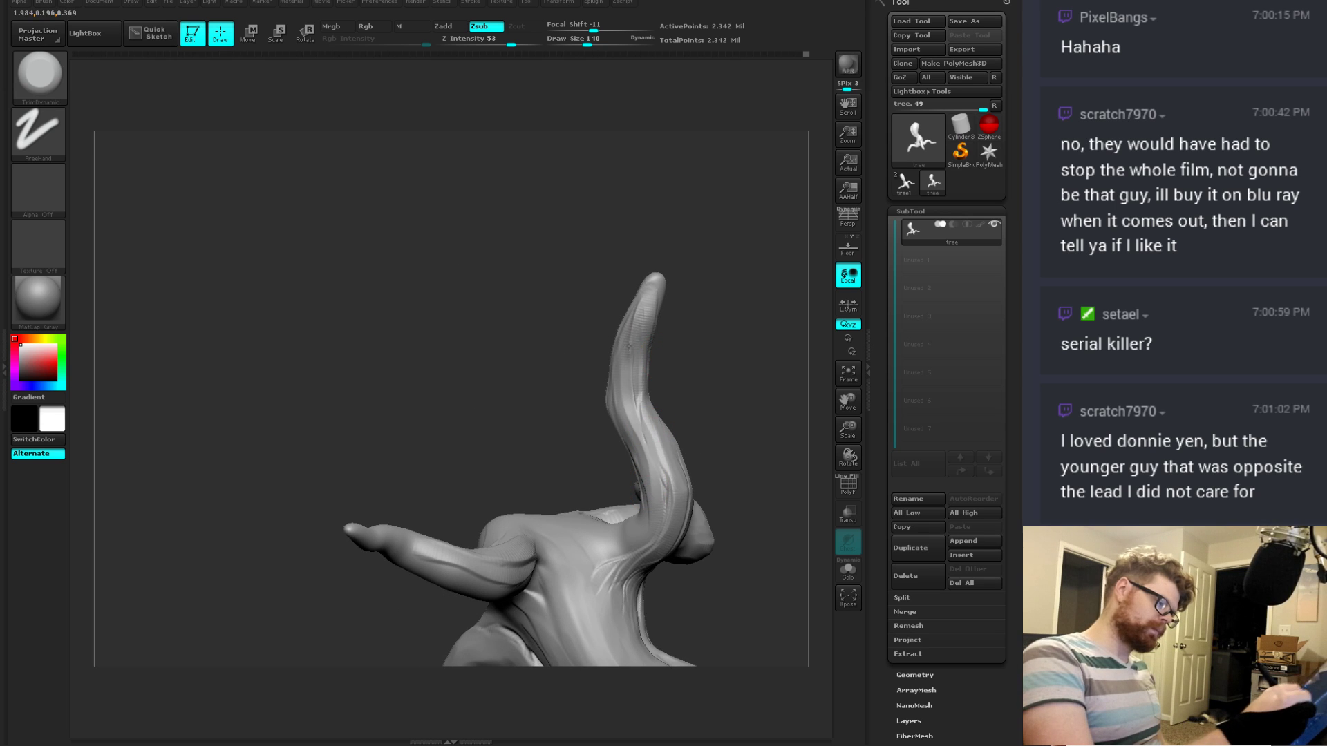
{"action": "left_click_drag", "start_coordinate": [661, 486], "coordinate": [651, 298]}
{"action": "mouse_move", "coordinate": [692, 427]}
{"action": "left_mouse_down"}
{"action": "mouse_move", "coordinate": [628, 371]}
{"action": "mouse_move", "coordinate": [632, 432]}
{"action": "mouse_move", "coordinate": [608, 291]}
{"action": "left_mouse_up"}
{"action": "left_click_drag", "start_coordinate": [600, 373], "coordinate": [608, 293]}
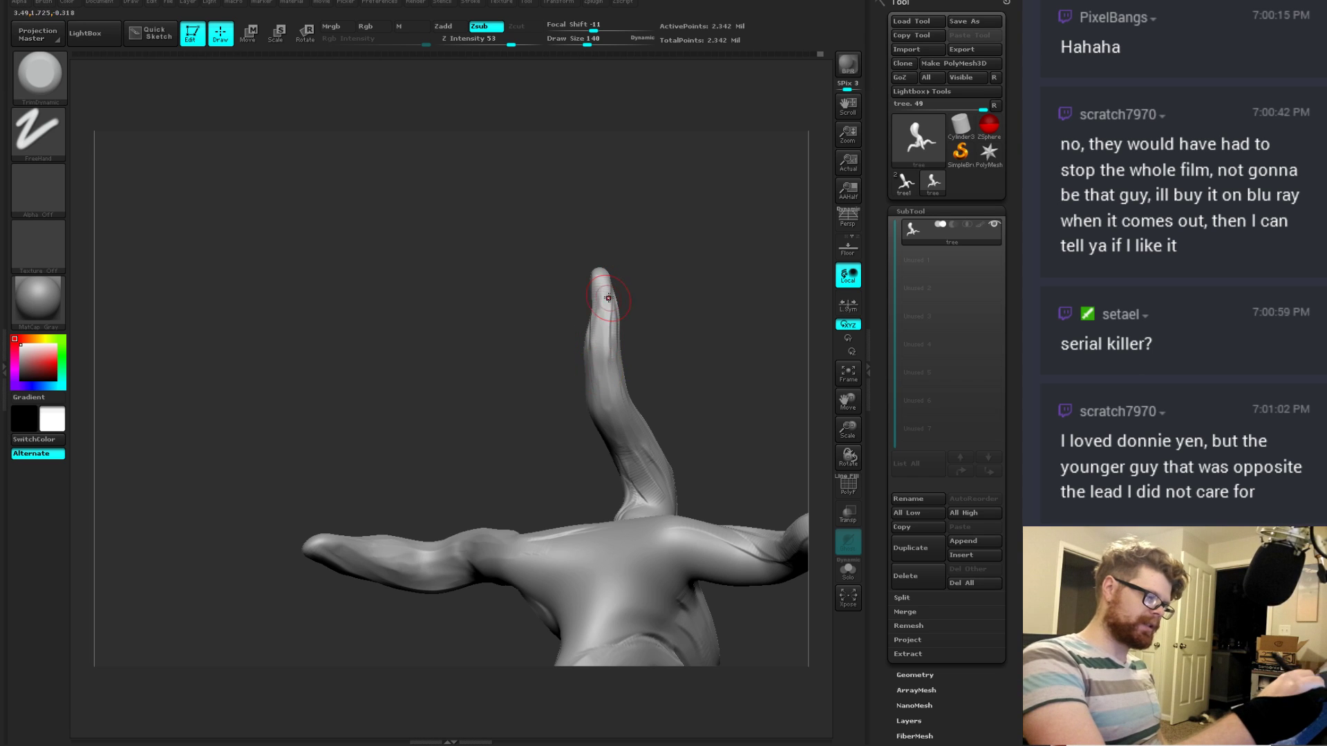
{"action": "left_click_drag", "start_coordinate": [684, 346], "coordinate": [601, 349]}
{"action": "left_click_drag", "start_coordinate": [610, 383], "coordinate": [615, 297]}
Step: Trim the remaining side of the long root from its base to its tip into broad planes
{"action": "mouse_move", "coordinate": [693, 382]}
{"action": "left_mouse_down"}
{"action": "mouse_move", "coordinate": [653, 377]}
{"action": "mouse_move", "coordinate": [668, 478]}
{"action": "left_mouse_up"}
{"action": "mouse_move", "coordinate": [635, 423]}
{"action": "left_mouse_down"}
{"action": "mouse_move", "coordinate": [664, 463]}
{"action": "mouse_move", "coordinate": [716, 391]}
{"action": "left_mouse_up"}
{"action": "mouse_move", "coordinate": [678, 457]}
{"action": "left_mouse_down"}
{"action": "mouse_move", "coordinate": [685, 494]}
{"action": "mouse_move", "coordinate": [650, 555]}
{"action": "left_mouse_up"}
{"action": "left_click_drag", "start_coordinate": [782, 430], "coordinate": [724, 421]}
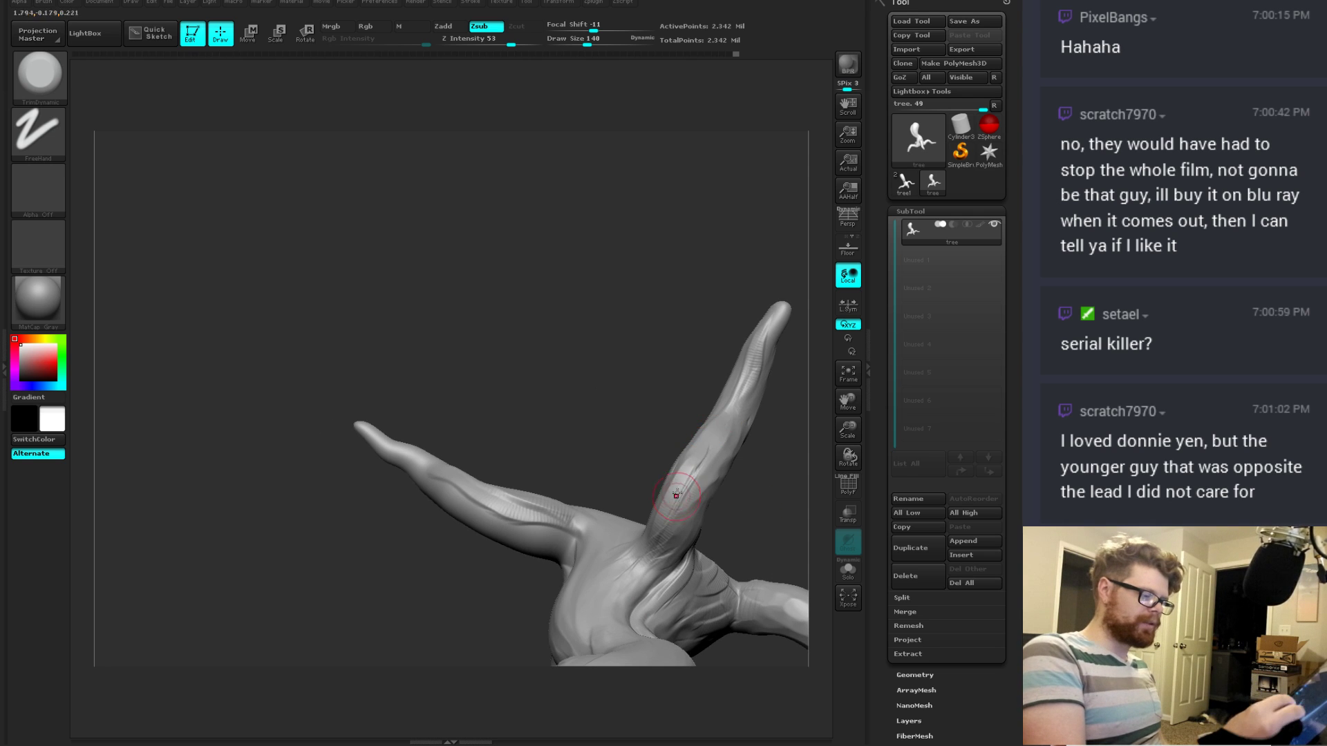
{"action": "mouse_move", "coordinate": [678, 506]}
{"action": "left_mouse_down"}
{"action": "mouse_move", "coordinate": [722, 446]}
{"action": "mouse_move", "coordinate": [766, 328]}
{"action": "left_mouse_up"}
{"action": "left_click_drag", "start_coordinate": [728, 408], "coordinate": [780, 317]}
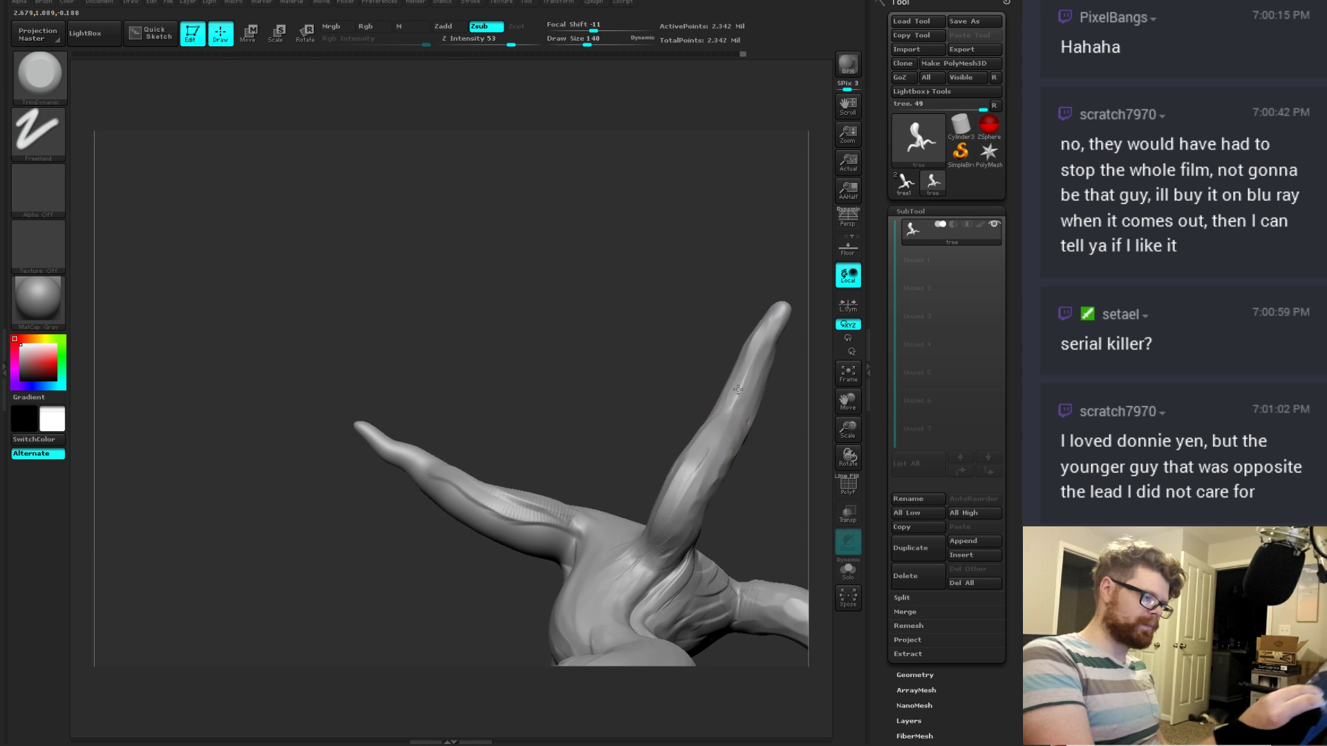
{"action": "left_click_drag", "start_coordinate": [738, 390], "coordinate": [778, 314]}
{"action": "left_click_drag", "start_coordinate": [719, 332], "coordinate": [796, 329]}
{"action": "left_click_drag", "start_coordinate": [717, 402], "coordinate": [716, 318]}
{"action": "mouse_move", "coordinate": [769, 367]}
{"action": "left_mouse_down"}
{"action": "mouse_move", "coordinate": [700, 304]}
{"action": "mouse_move", "coordinate": [719, 427]}
{"action": "mouse_move", "coordinate": [723, 391]}
{"action": "mouse_move", "coordinate": [686, 473]}
{"action": "mouse_move", "coordinate": [555, 531]}
{"action": "left_mouse_up"}
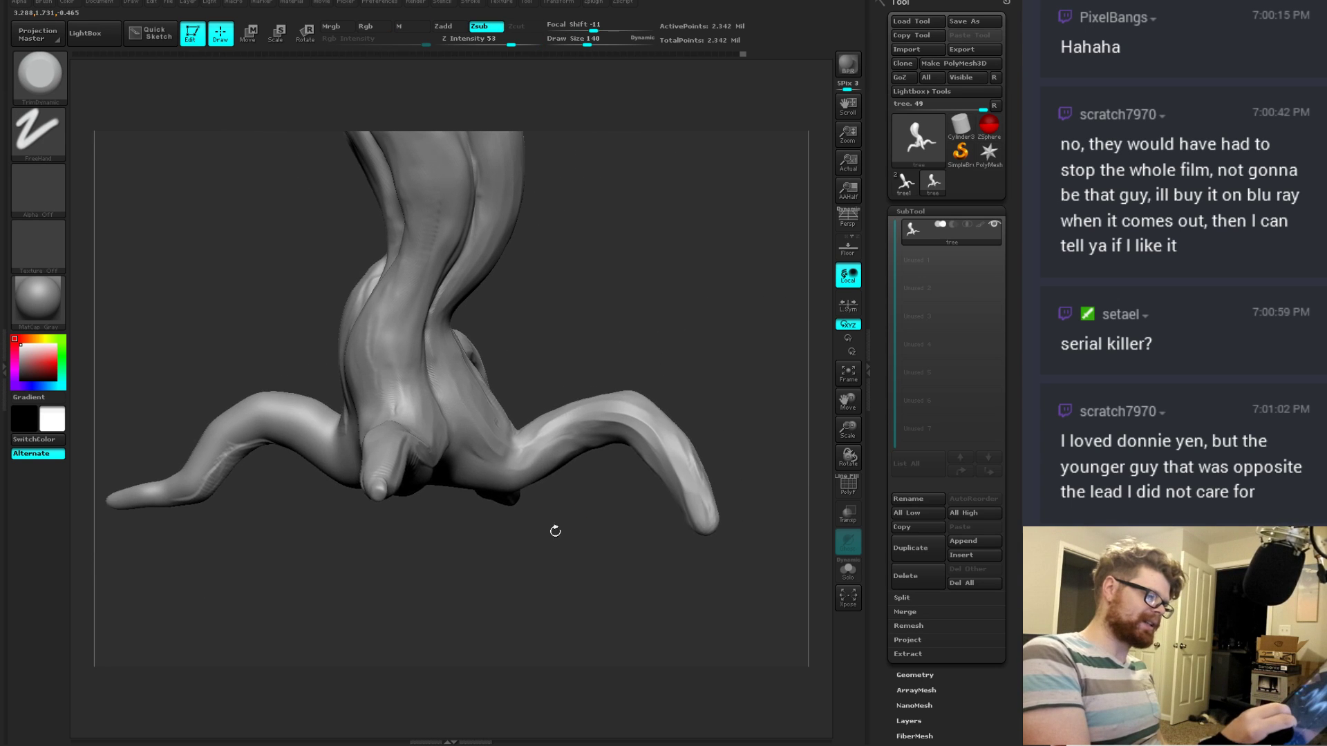
Step: Switch to the Move brush at draw size 270 and reshape the arch of the shorter, already trimmed root
{"action": "key", "text": "b"}
{"action": "key", "text": "m"}
{"action": "key", "text": "v"}
{"action": "key", "text": "space"}
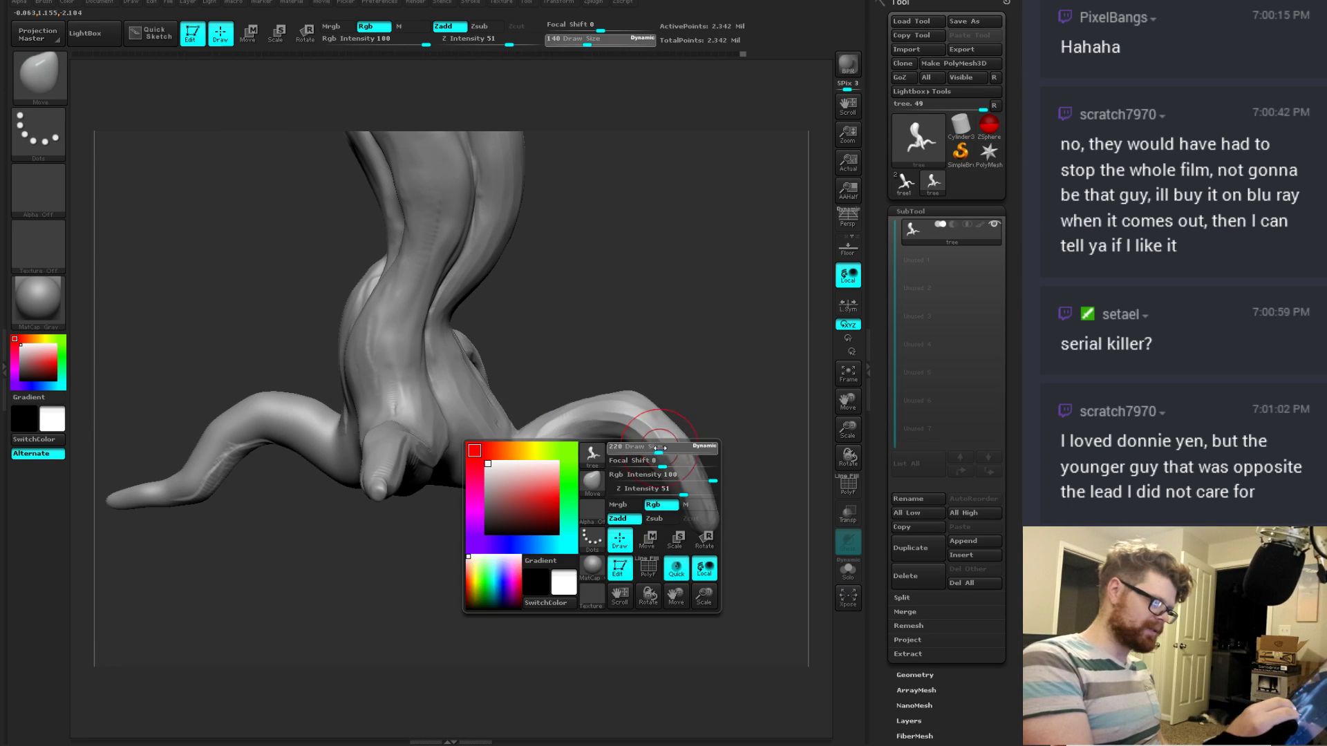
{"action": "left_click_drag", "start_coordinate": [660, 449], "coordinate": [666, 448]}
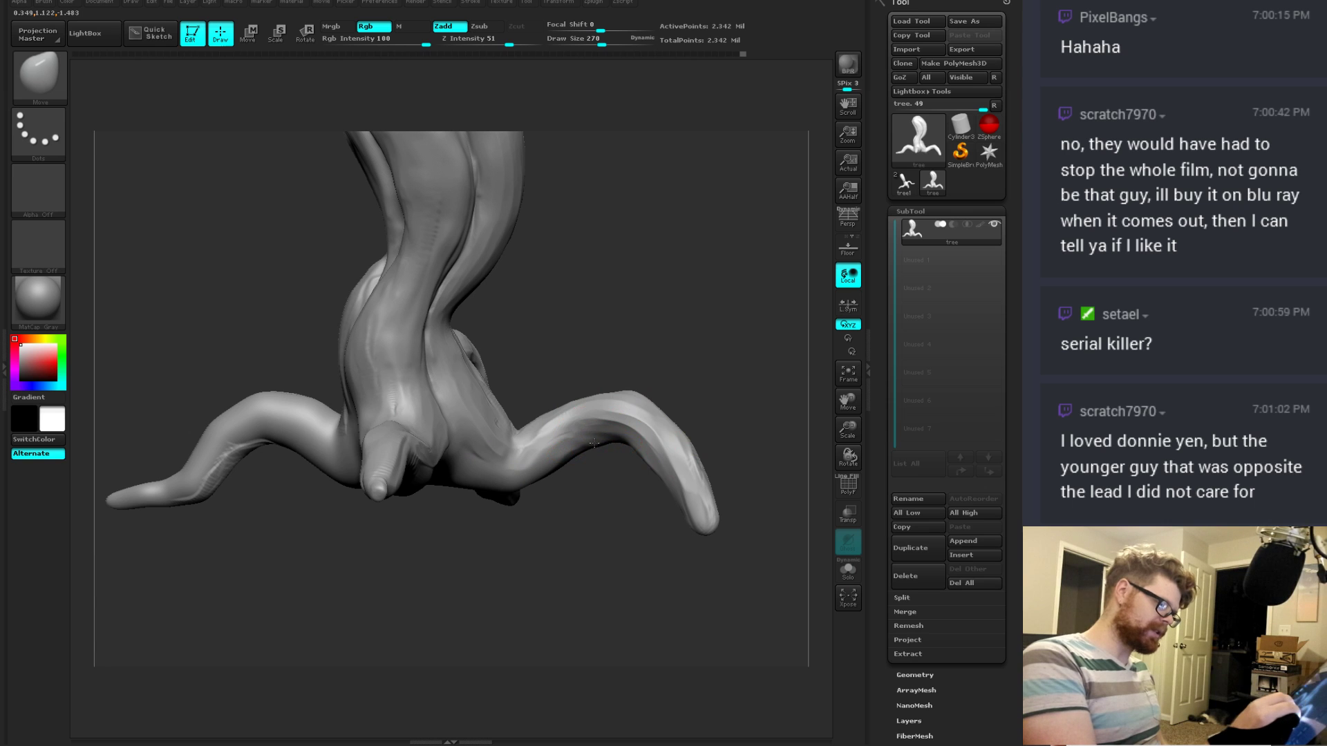
{"action": "left_click_drag", "start_coordinate": [680, 370], "coordinate": [698, 414]}
{"action": "left_click_drag", "start_coordinate": [611, 417], "coordinate": [608, 398]}
{"action": "left_click_drag", "start_coordinate": [732, 363], "coordinate": [598, 382]}
{"action": "left_click_drag", "start_coordinate": [639, 549], "coordinate": [602, 533]}
{"action": "mouse_move", "coordinate": [633, 407]}
{"action": "left_mouse_down"}
{"action": "mouse_move", "coordinate": [607, 431]}
{"action": "mouse_move", "coordinate": [587, 400]}
{"action": "left_mouse_up"}
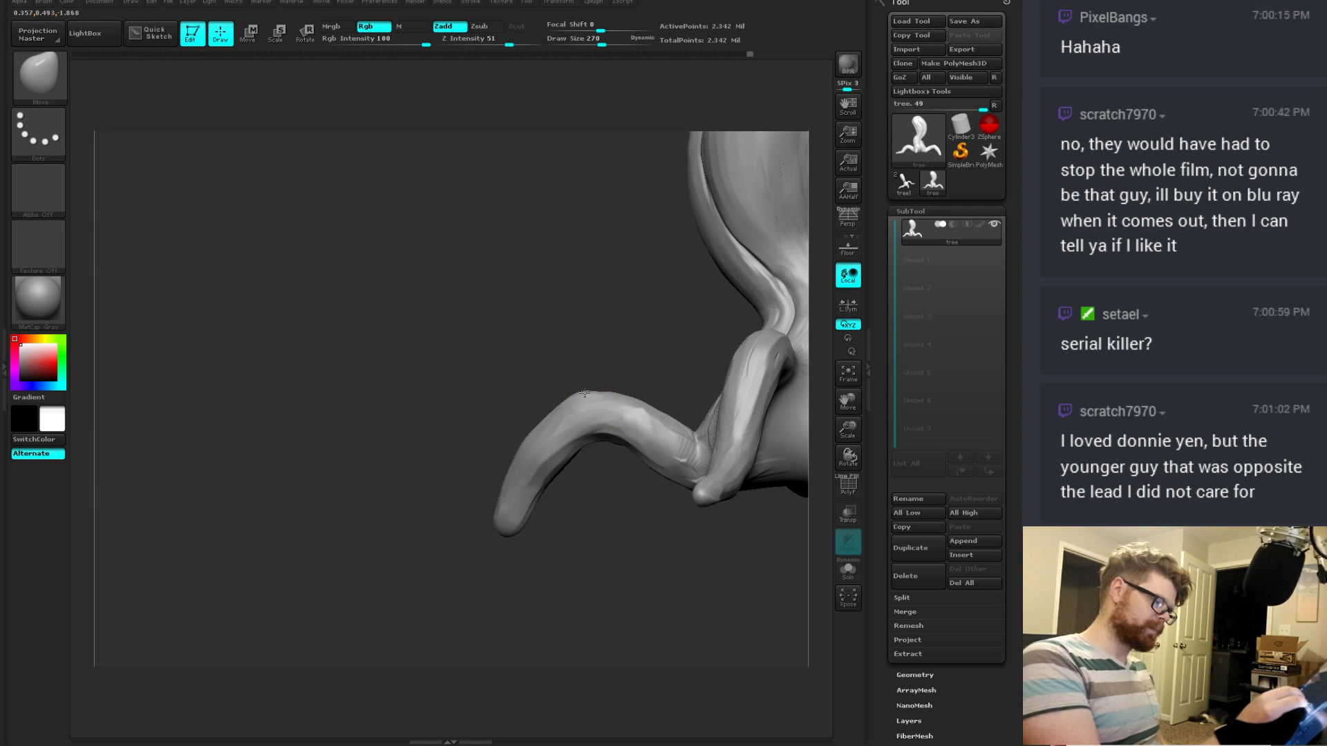
{"action": "mouse_move", "coordinate": [608, 509]}
{"action": "left_mouse_down"}
{"action": "mouse_move", "coordinate": [562, 563]}
{"action": "mouse_move", "coordinate": [595, 545]}
{"action": "mouse_move", "coordinate": [483, 565]}
{"action": "mouse_move", "coordinate": [641, 588]}
{"action": "mouse_move", "coordinate": [654, 542]}
{"action": "left_mouse_up"}
Step: Use the Move brush at draw size 346 to reshape the bend and tip of the short root below the trunk's deep crease
{"action": "key", "text": "b"}
{"action": "key", "text": "t"}
{"action": "key", "text": "d"}
{"action": "key", "text": "b"}
{"action": "key", "text": "m"}
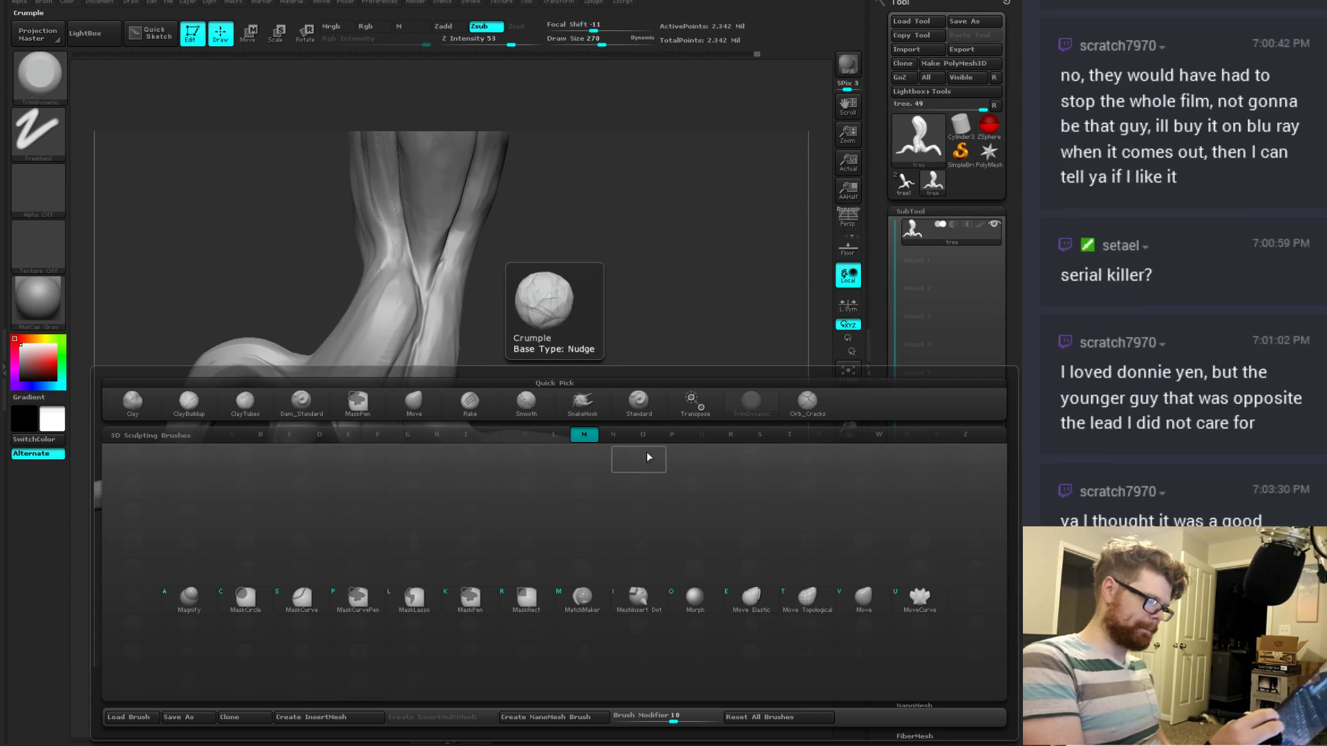
{"action": "key", "text": "v"}
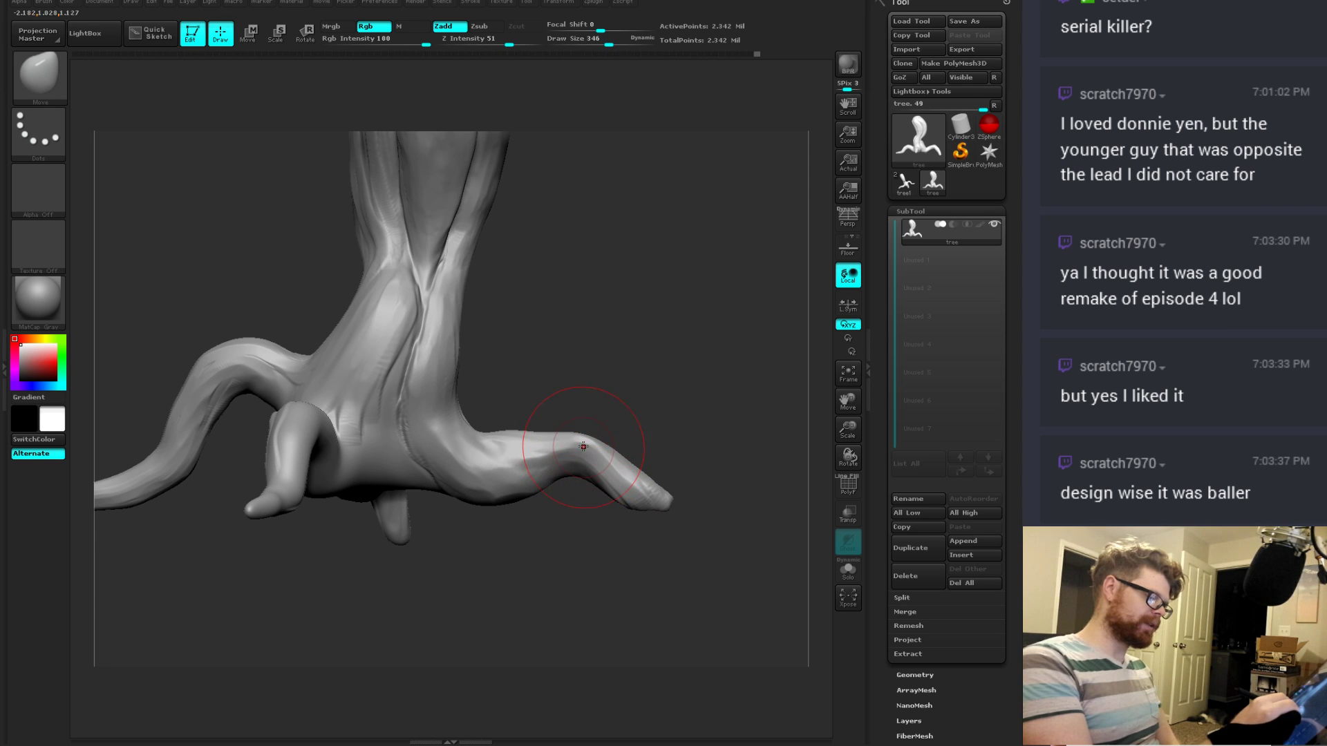
{"action": "mouse_move", "coordinate": [601, 382]}
{"action": "left_mouse_down"}
{"action": "mouse_move", "coordinate": [538, 387]}
{"action": "mouse_move", "coordinate": [601, 382]}
{"action": "left_mouse_up"}
{"action": "mouse_move", "coordinate": [516, 444]}
{"action": "left_mouse_down"}
{"action": "mouse_move", "coordinate": [566, 435]}
{"action": "mouse_move", "coordinate": [545, 443]}
{"action": "left_mouse_up"}
{"action": "mouse_move", "coordinate": [613, 408]}
{"action": "left_mouse_down"}
{"action": "mouse_move", "coordinate": [462, 411]}
{"action": "mouse_move", "coordinate": [481, 412]}
{"action": "left_mouse_up"}
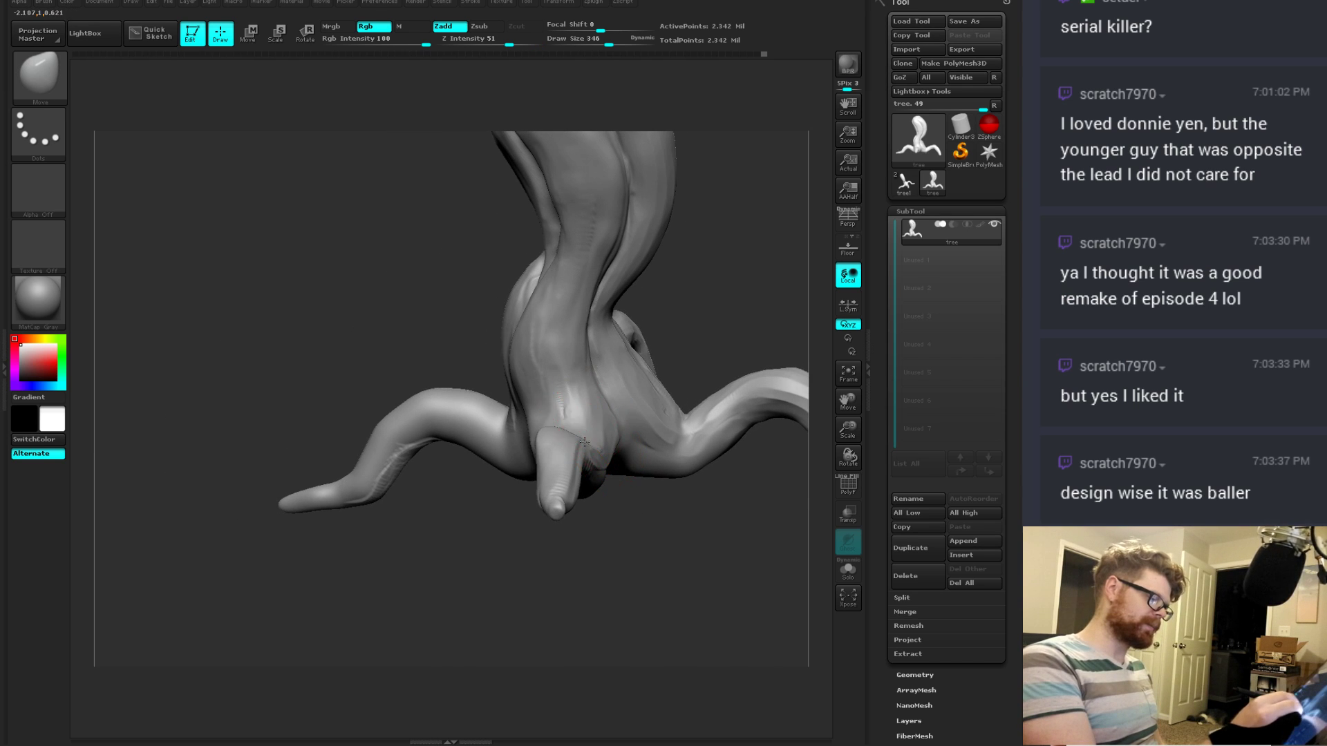
{"action": "left_click_drag", "start_coordinate": [507, 549], "coordinate": [584, 542]}
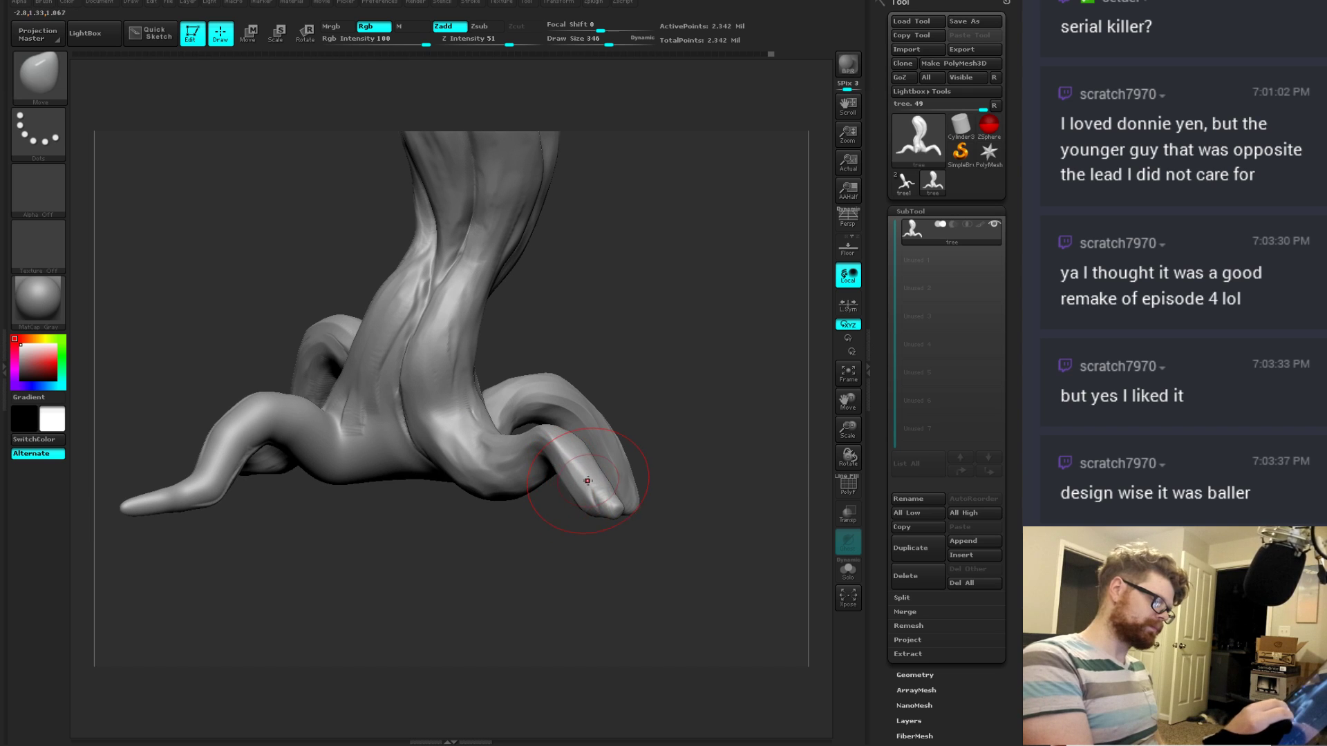
Step: Reduce the Move brush draw size to 232 and lower the tree to a coarse subdivision level
{"action": "key", "text": "space"}
{"action": "left_click_drag", "start_coordinate": [586, 482], "coordinate": [561, 546]}
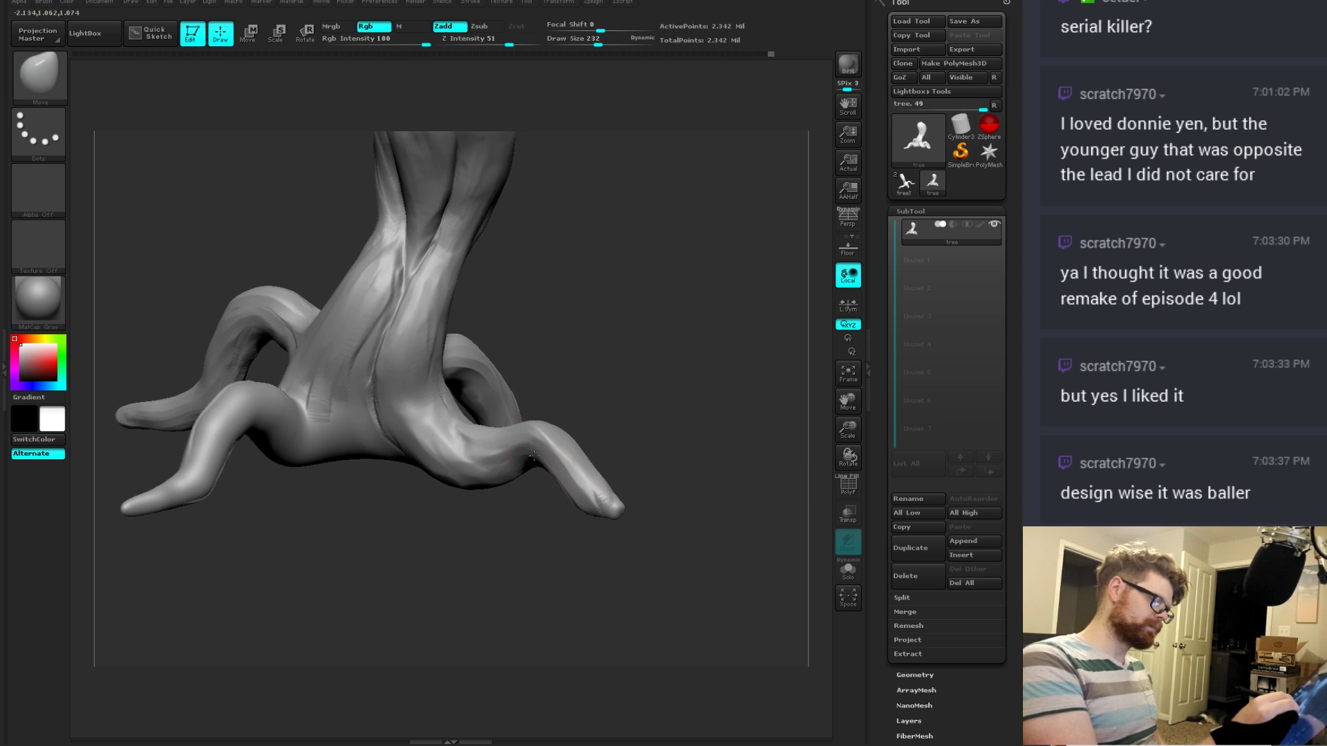
{"action": "mouse_move", "coordinate": [624, 442]}
{"action": "left_mouse_down"}
{"action": "mouse_move", "coordinate": [627, 475]}
{"action": "mouse_move", "coordinate": [554, 428]}
{"action": "mouse_move", "coordinate": [663, 359]}
{"action": "left_mouse_up"}
{"action": "key", "text": "s"}
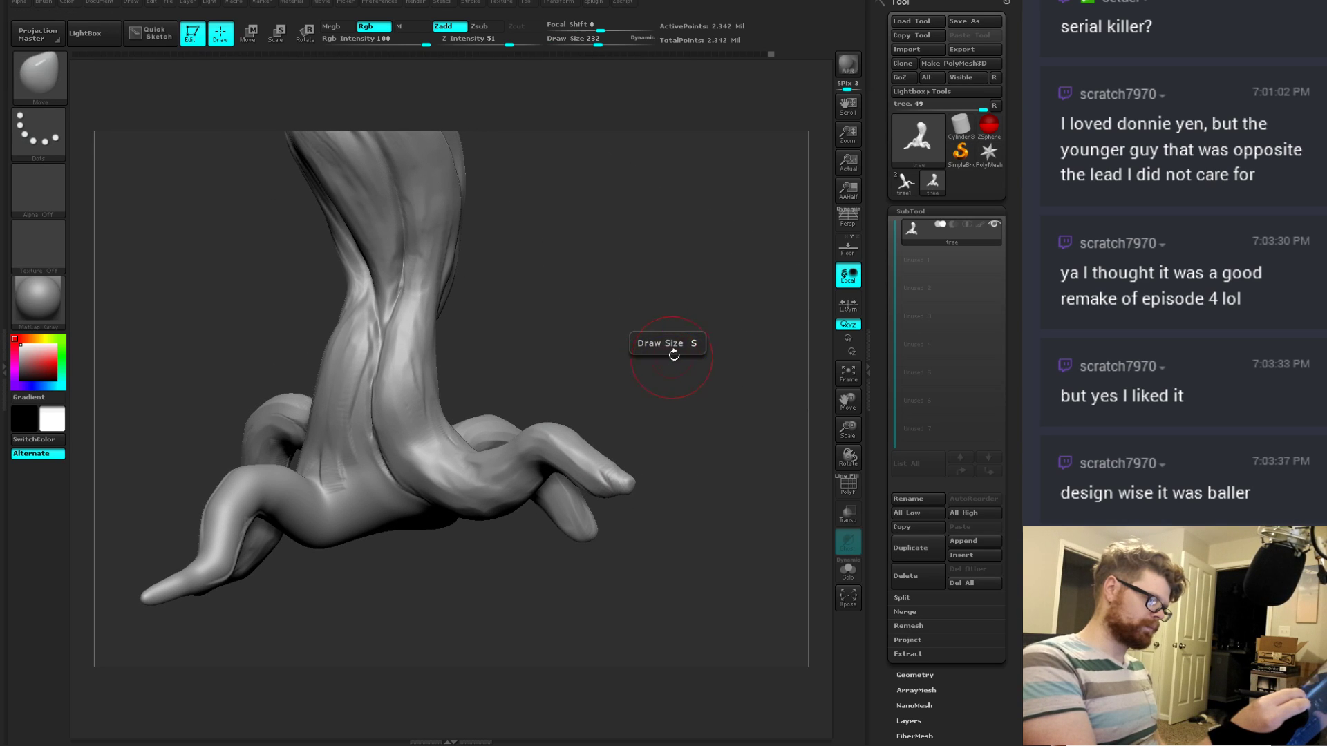
{"action": "key", "text": "shift+d"}
{"action": "key", "text": "shift"}
{"action": "key", "text": "shift"}
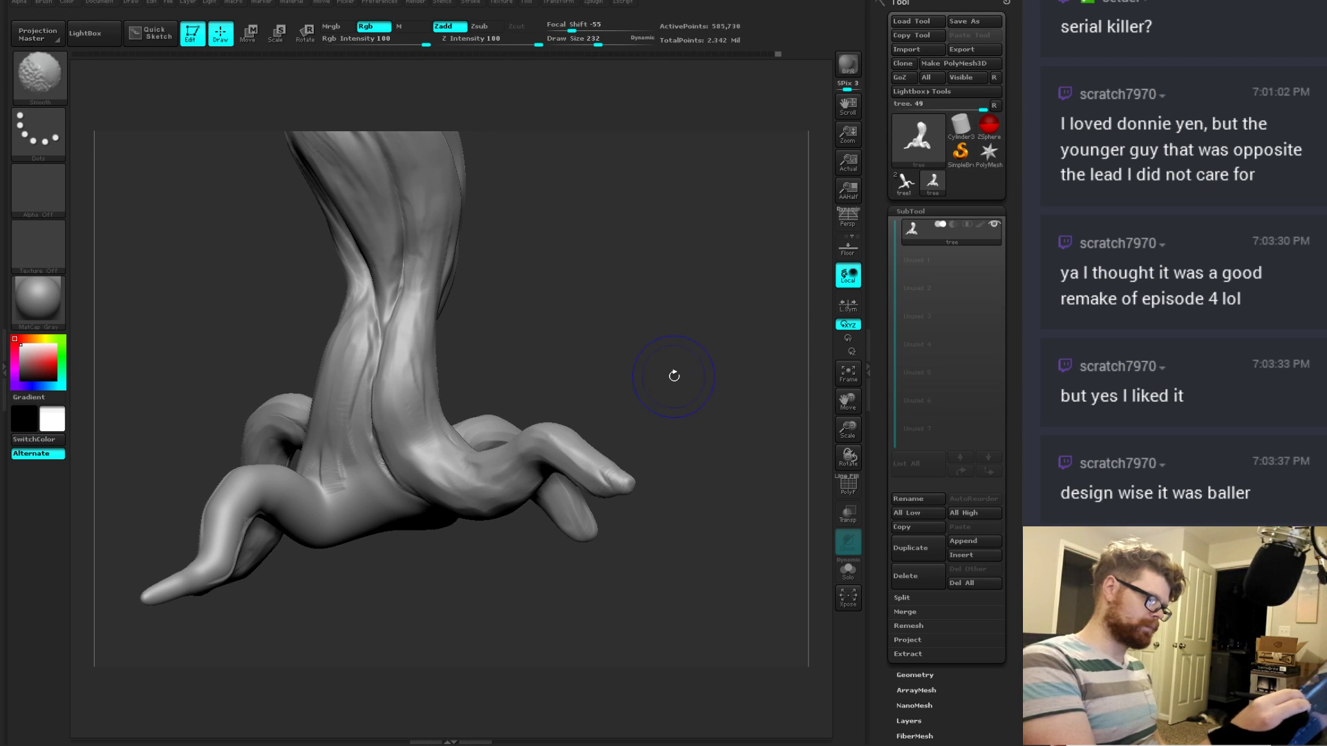
{"action": "key", "text": "shift"}
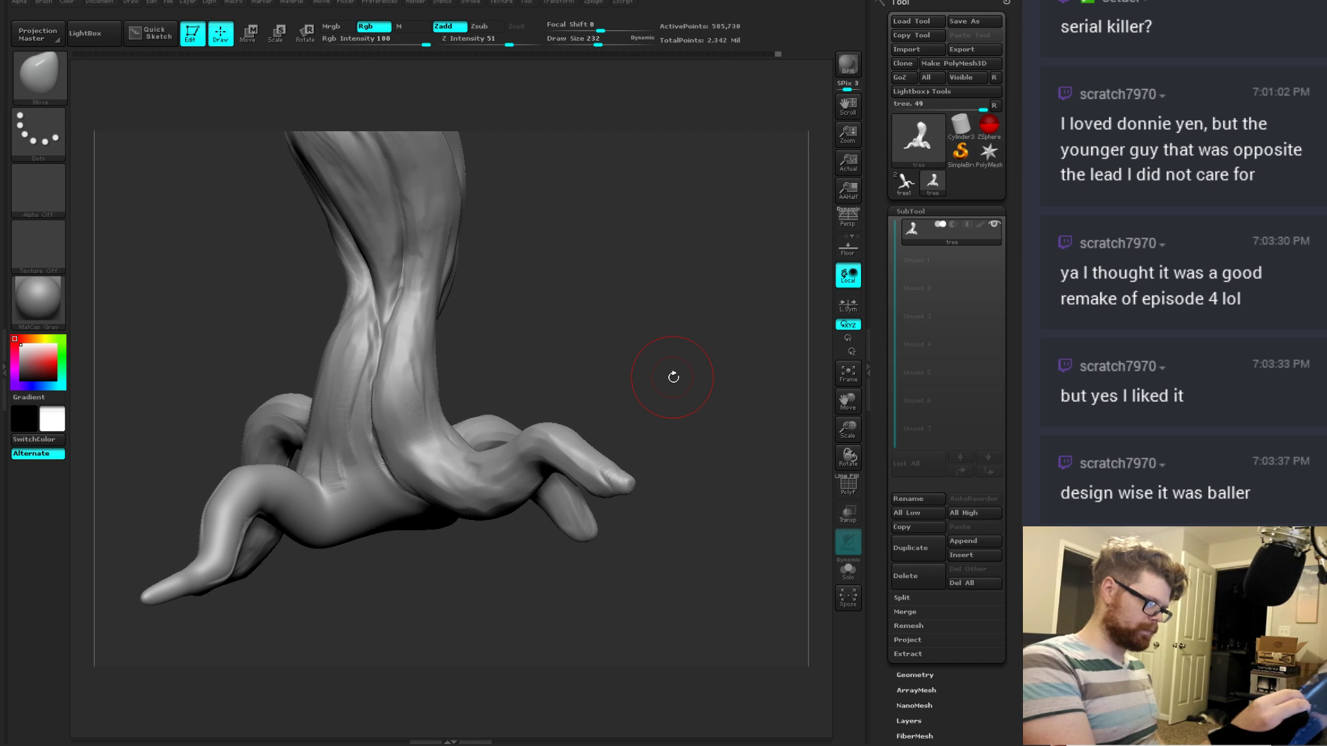
{"action": "key", "text": "shift"}
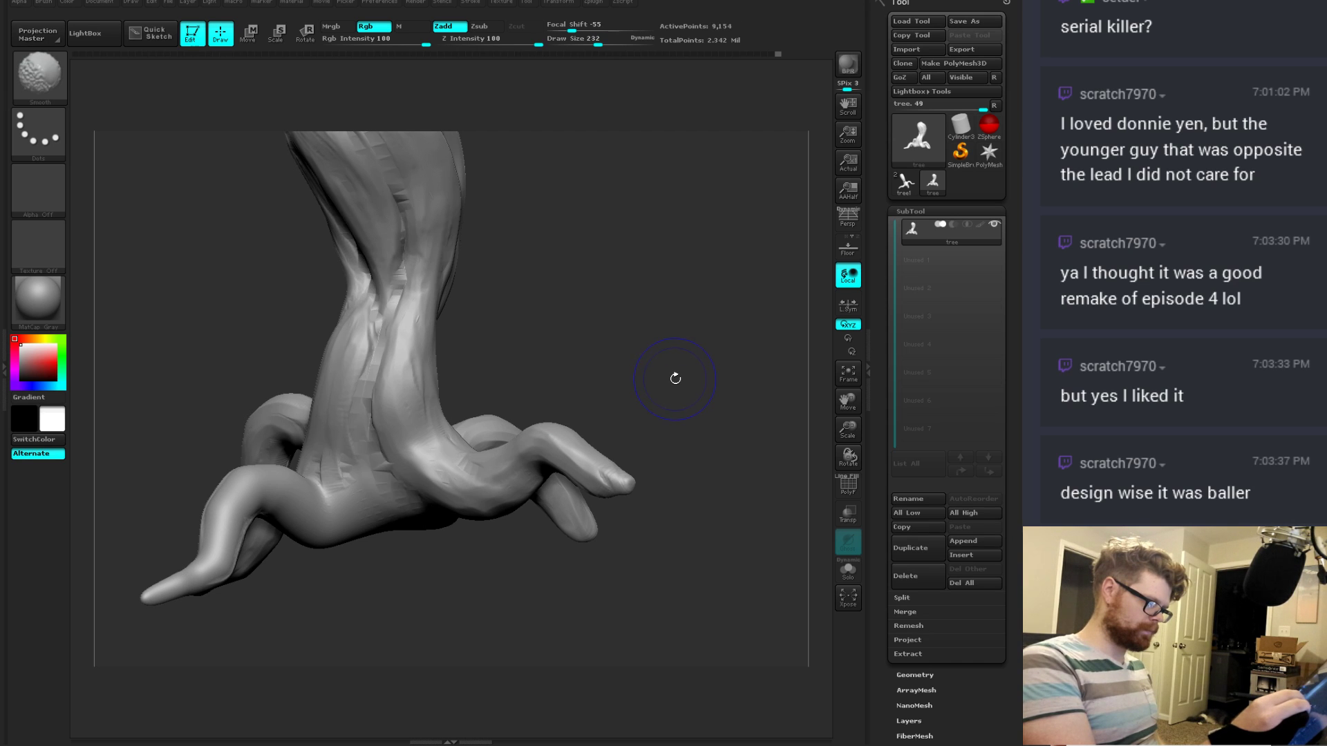
Step: Reshape the short root's arch and underside on the coarse mesh with the Move brush, and return to the highest subdivision level
{"action": "mouse_move", "coordinate": [737, 421]}
{"action": "left_mouse_down"}
{"action": "mouse_move", "coordinate": [690, 458]}
{"action": "mouse_move", "coordinate": [641, 455]}
{"action": "mouse_move", "coordinate": [719, 412]}
{"action": "mouse_move", "coordinate": [677, 493]}
{"action": "mouse_move", "coordinate": [622, 411]}
{"action": "left_mouse_up"}
{"action": "key", "text": "ctrl"}
{"action": "key", "text": "b"}
{"action": "key", "text": "m"}
{"action": "key", "text": "v"}
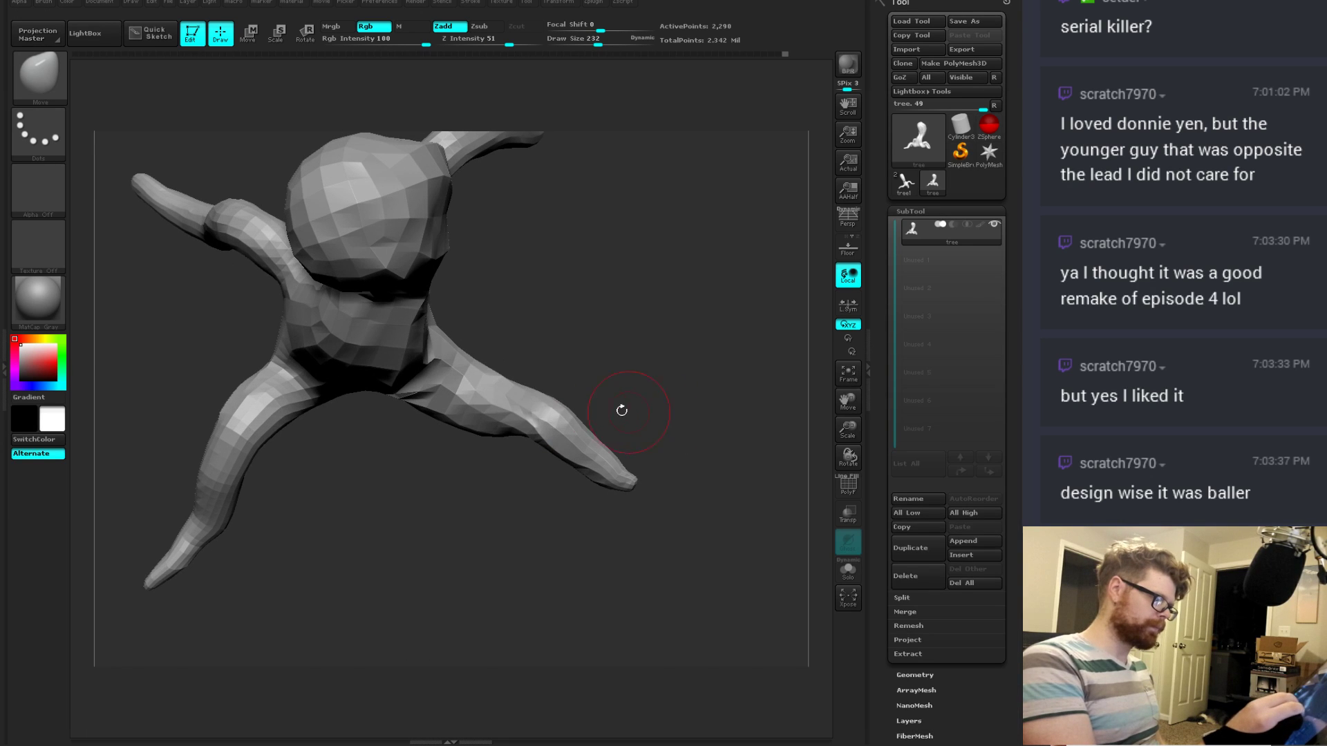
{"action": "mouse_move", "coordinate": [570, 370]}
{"action": "left_mouse_down"}
{"action": "mouse_move", "coordinate": [557, 364]}
{"action": "mouse_move", "coordinate": [604, 442]}
{"action": "mouse_move", "coordinate": [593, 506]}
{"action": "mouse_move", "coordinate": [594, 451]}
{"action": "mouse_move", "coordinate": [487, 478]}
{"action": "left_mouse_up"}
{"action": "left_click", "coordinate": [568, 406]}
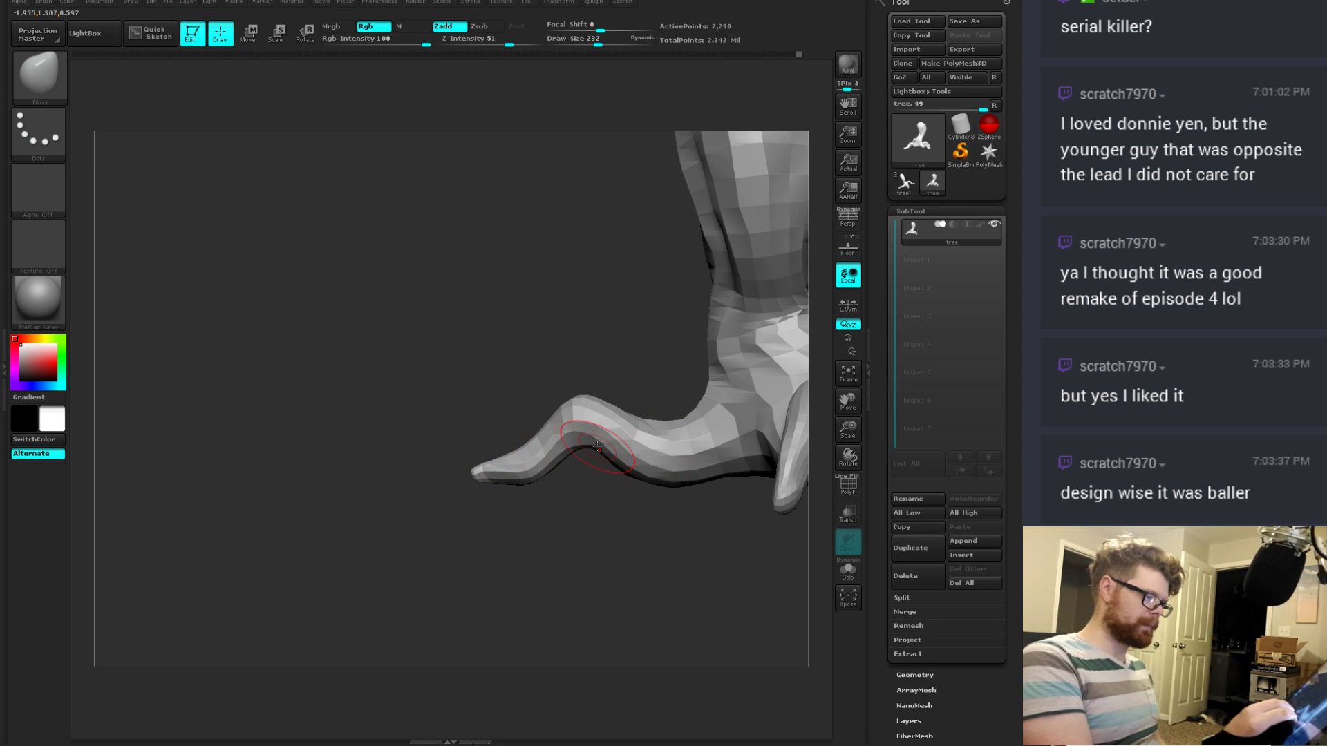
{"action": "left_click_drag", "start_coordinate": [636, 458], "coordinate": [658, 448]}
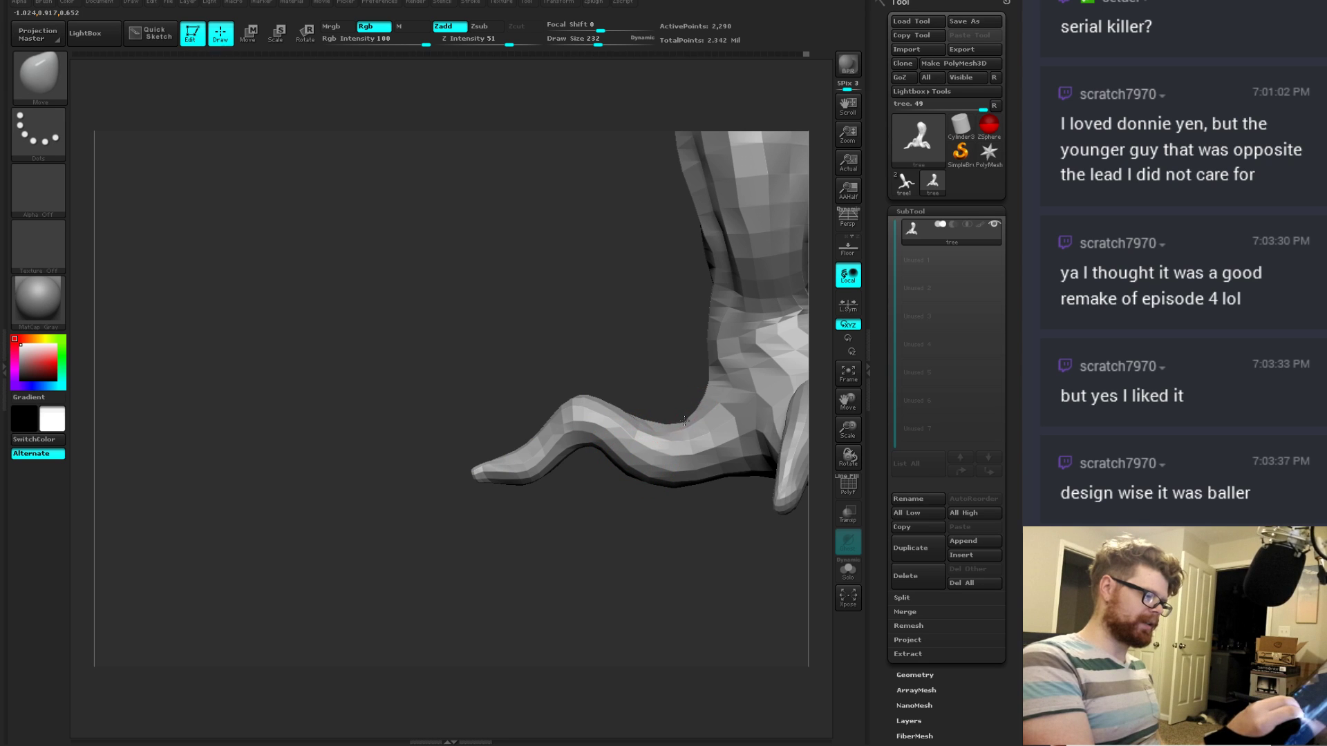
{"action": "mouse_move", "coordinate": [648, 536]}
{"action": "left_mouse_down"}
{"action": "mouse_move", "coordinate": [590, 542]}
{"action": "mouse_move", "coordinate": [750, 507]}
{"action": "mouse_move", "coordinate": [627, 518]}
{"action": "left_mouse_up"}
{"action": "key", "text": "d"}
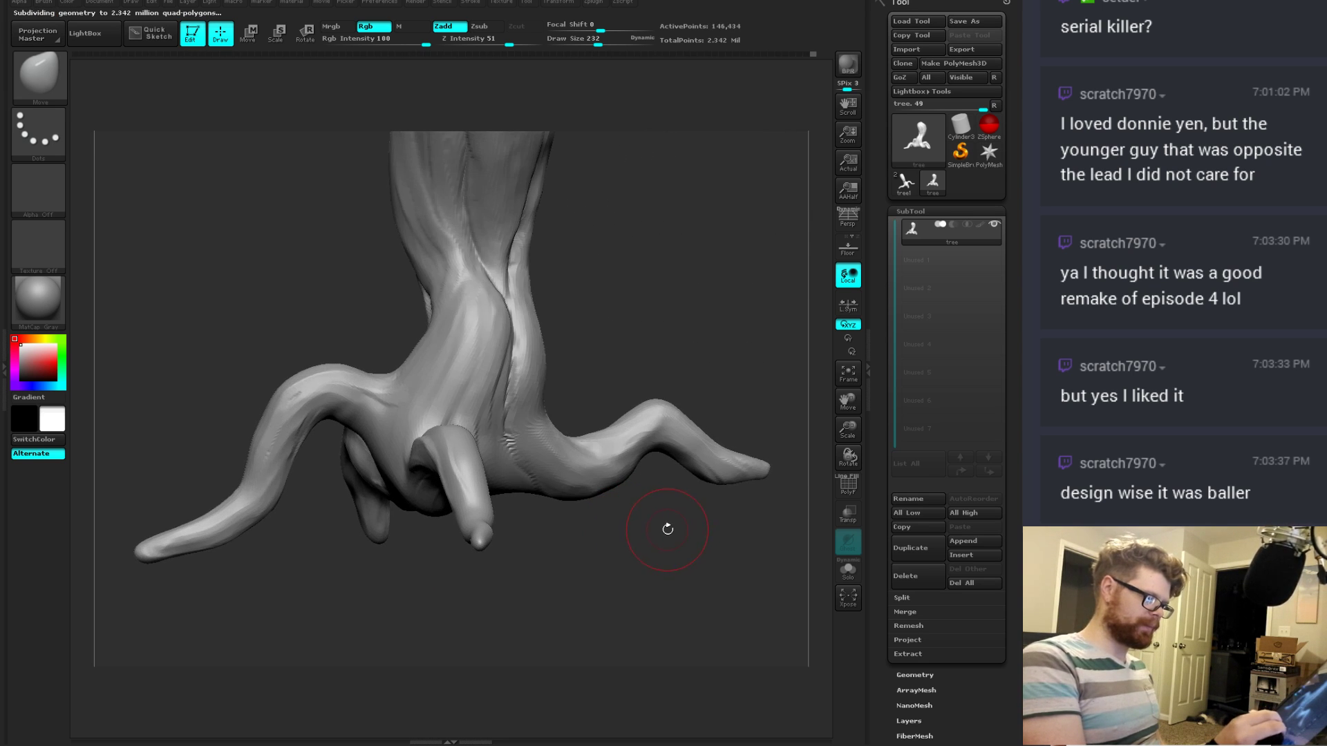
Step: Switch to TrimDynamic at draw size 101 and flatten the ridged surface of the trunk base between the roots
{"action": "left_click_drag", "start_coordinate": [666, 530], "coordinate": [401, 553]}
{"action": "left_click_drag", "start_coordinate": [657, 444], "coordinate": [730, 399]}
{"action": "key", "text": "b"}
{"action": "key", "text": "t"}
{"action": "key", "text": "d"}
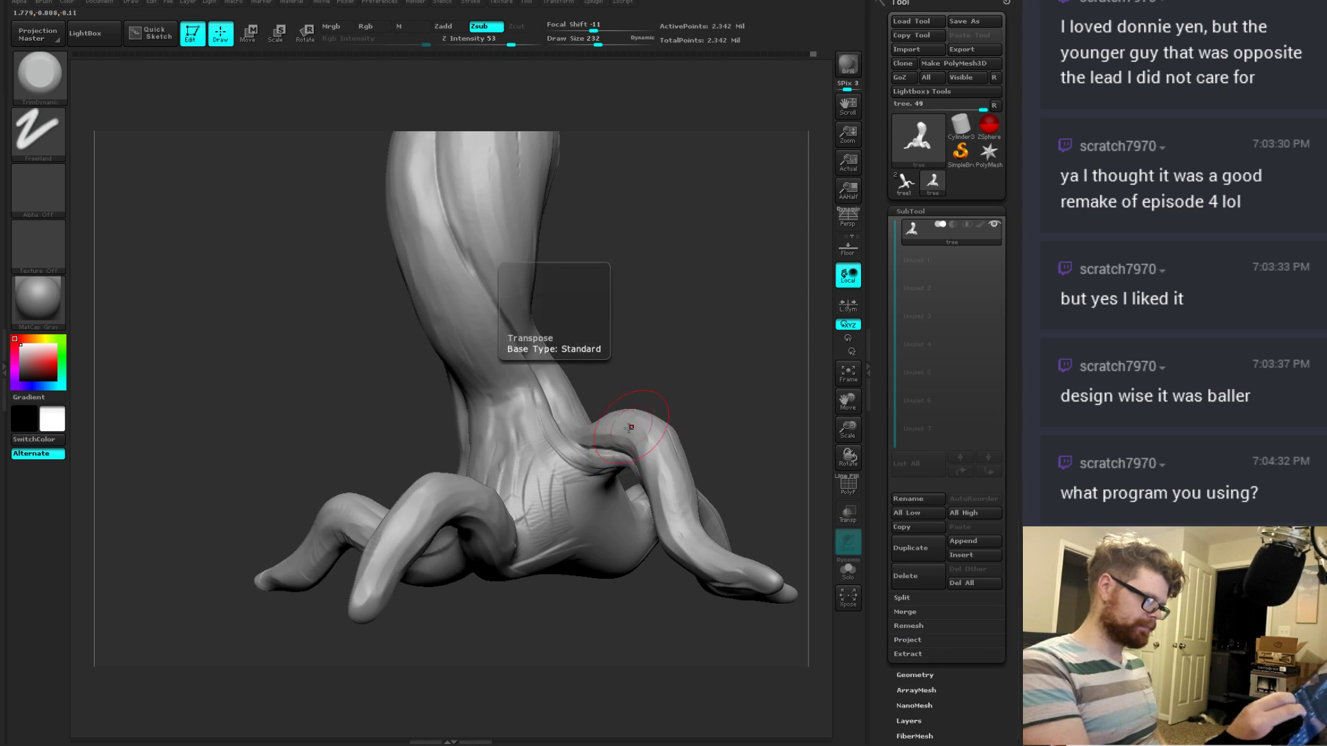
{"action": "key", "text": "space"}
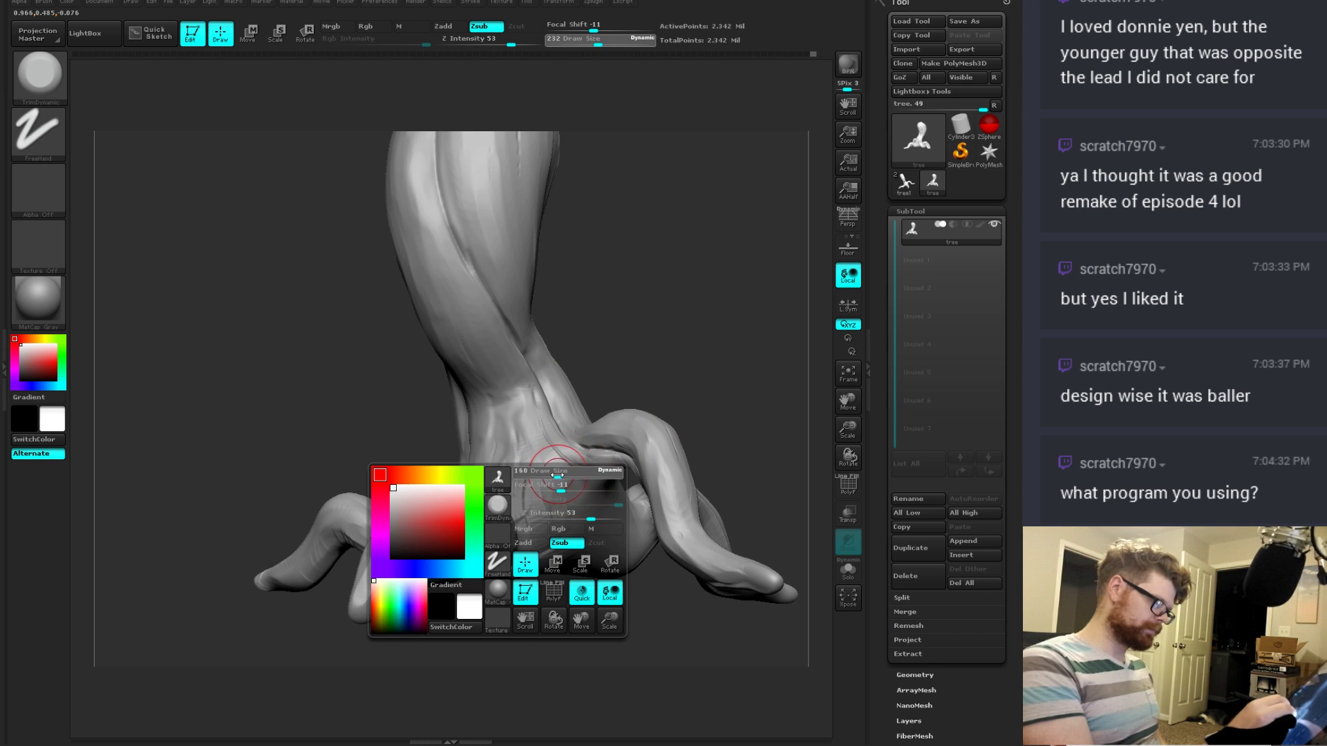
{"action": "left_click_drag", "start_coordinate": [564, 474], "coordinate": [548, 474]}
{"action": "left_click_drag", "start_coordinate": [636, 385], "coordinate": [649, 412]}
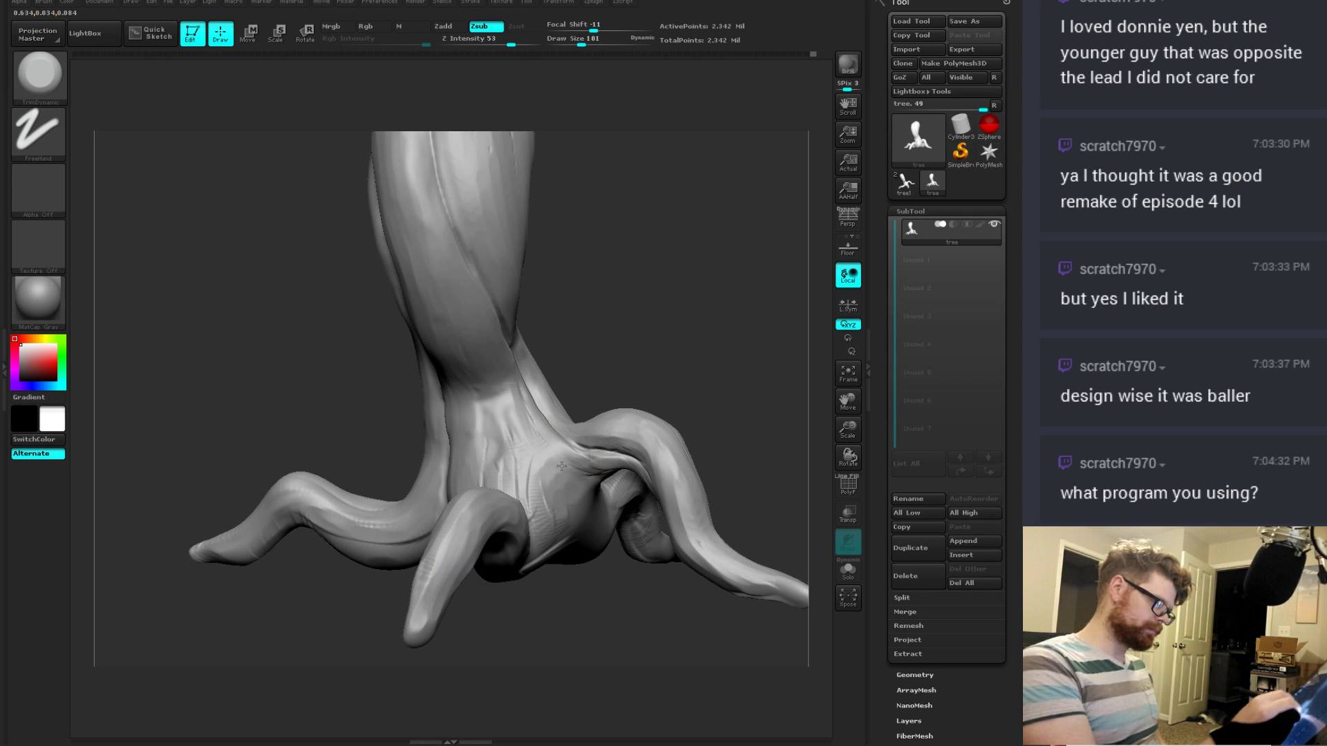
{"action": "right_click_drag", "start_coordinate": [533, 447], "coordinate": [509, 428]}
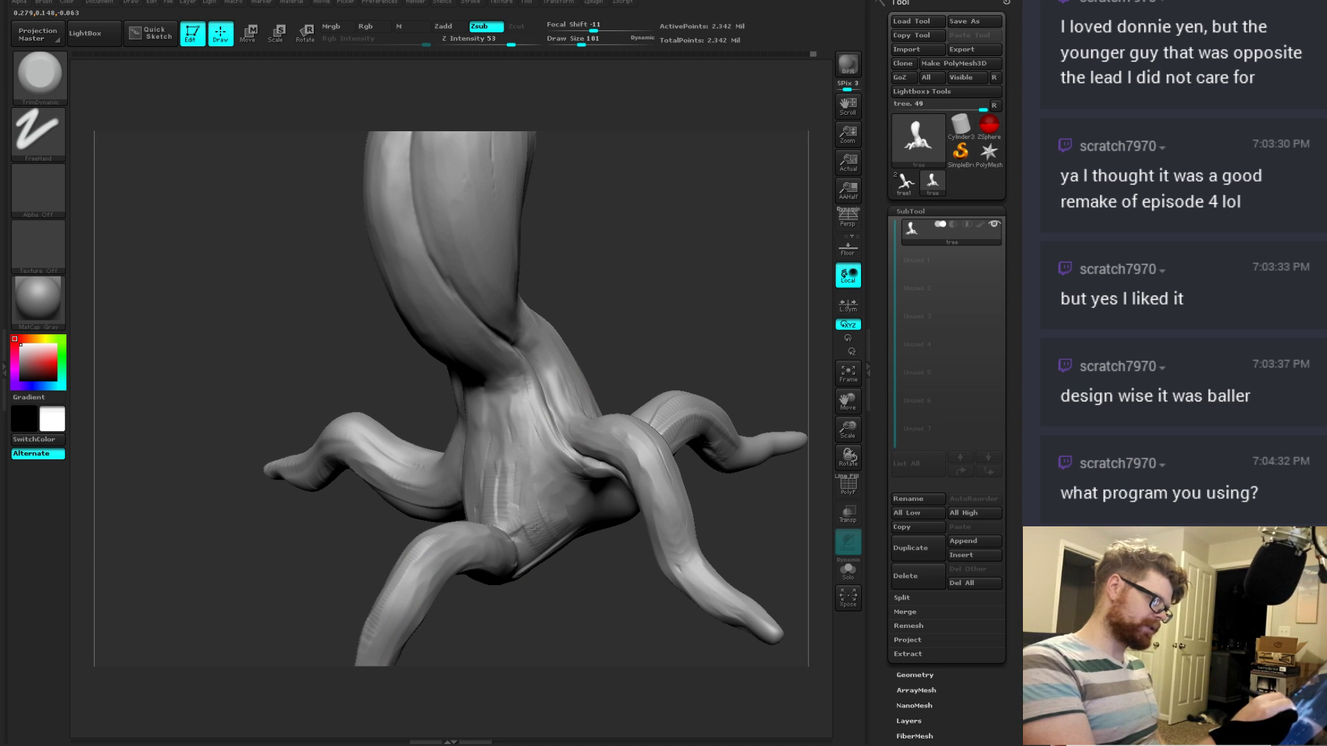
{"action": "mouse_move", "coordinate": [532, 503]}
{"action": "right_mouse_down"}
{"action": "mouse_move", "coordinate": [512, 497]}
{"action": "mouse_move", "coordinate": [615, 530]}
{"action": "right_mouse_up"}
Step: Switch to the Move brush at draw size 165 and adjust the contour where the trunk base flares into the roots
{"action": "key", "text": "b"}
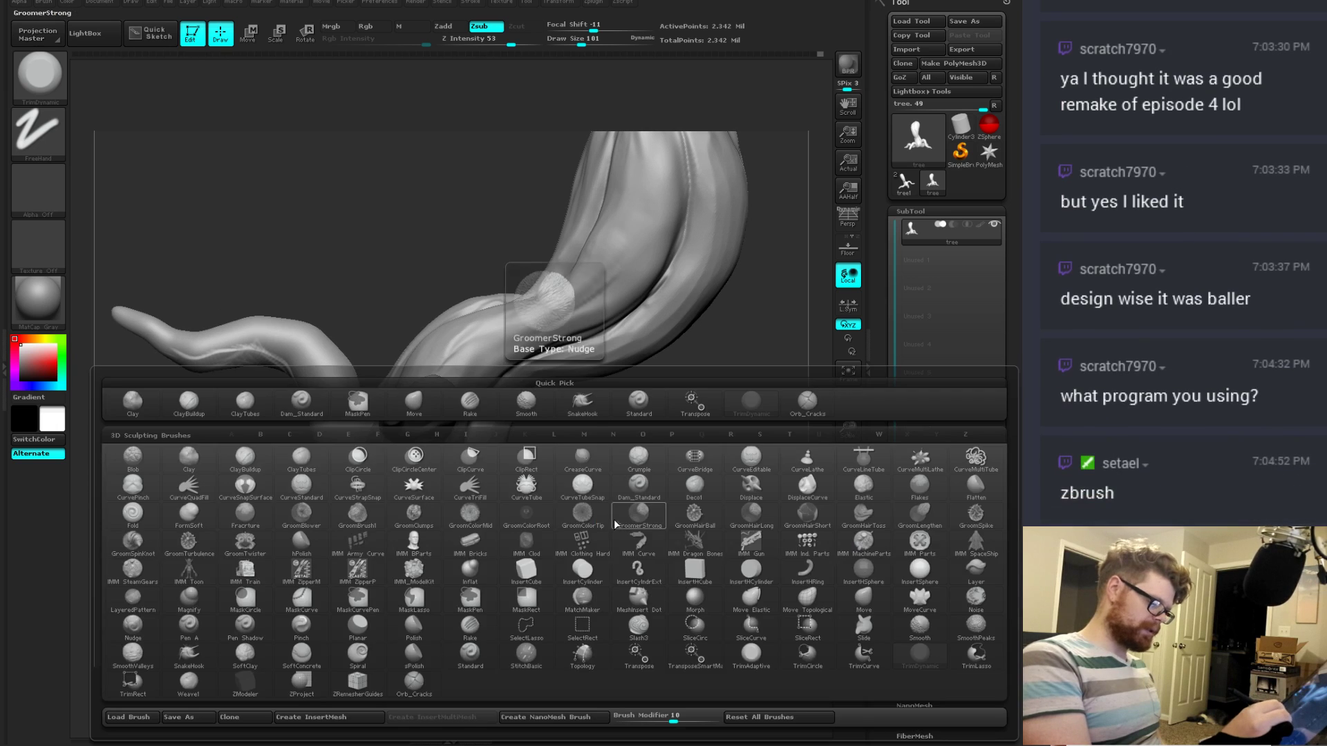
{"action": "key", "text": "m"}
{"action": "key", "text": "v"}
{"action": "right_click_drag", "start_coordinate": [524, 495], "coordinate": [532, 494], "text": "alt"}
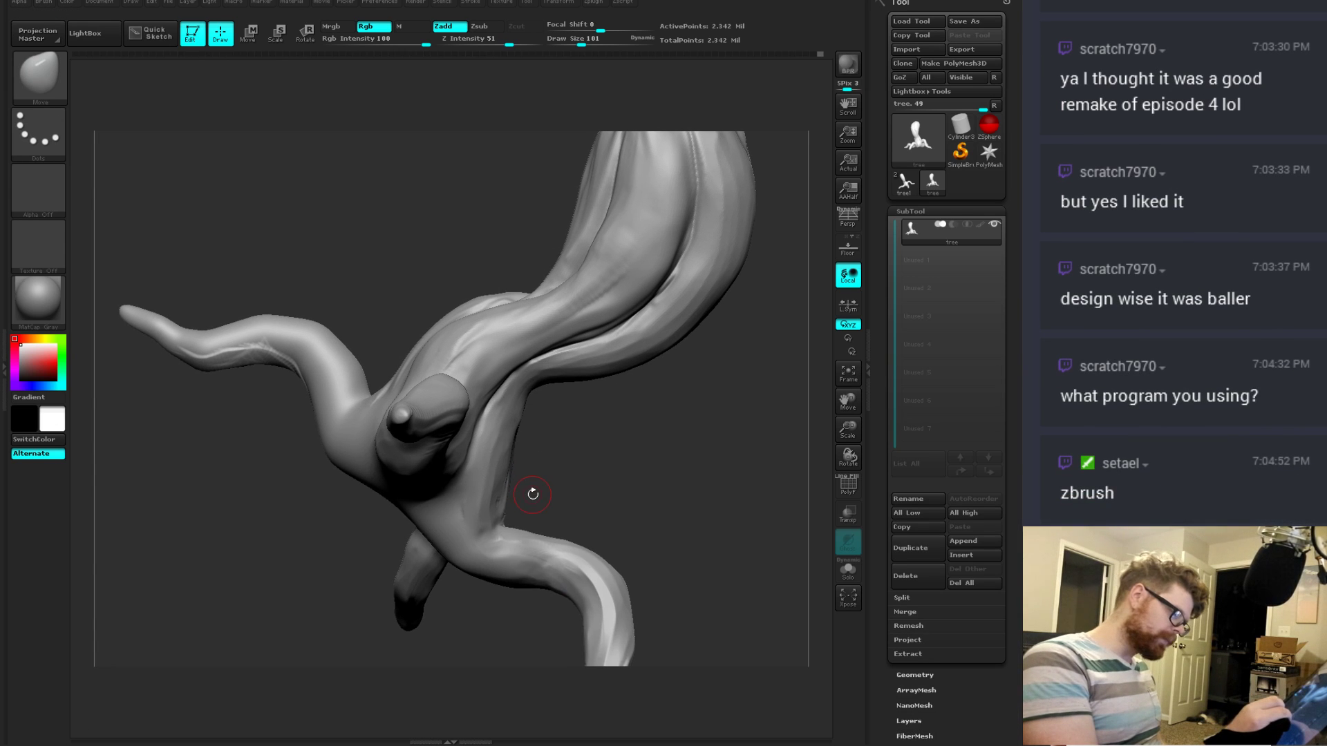
{"action": "key", "text": "space"}
{"action": "left_click_drag", "start_coordinate": [532, 495], "coordinate": [540, 495]}
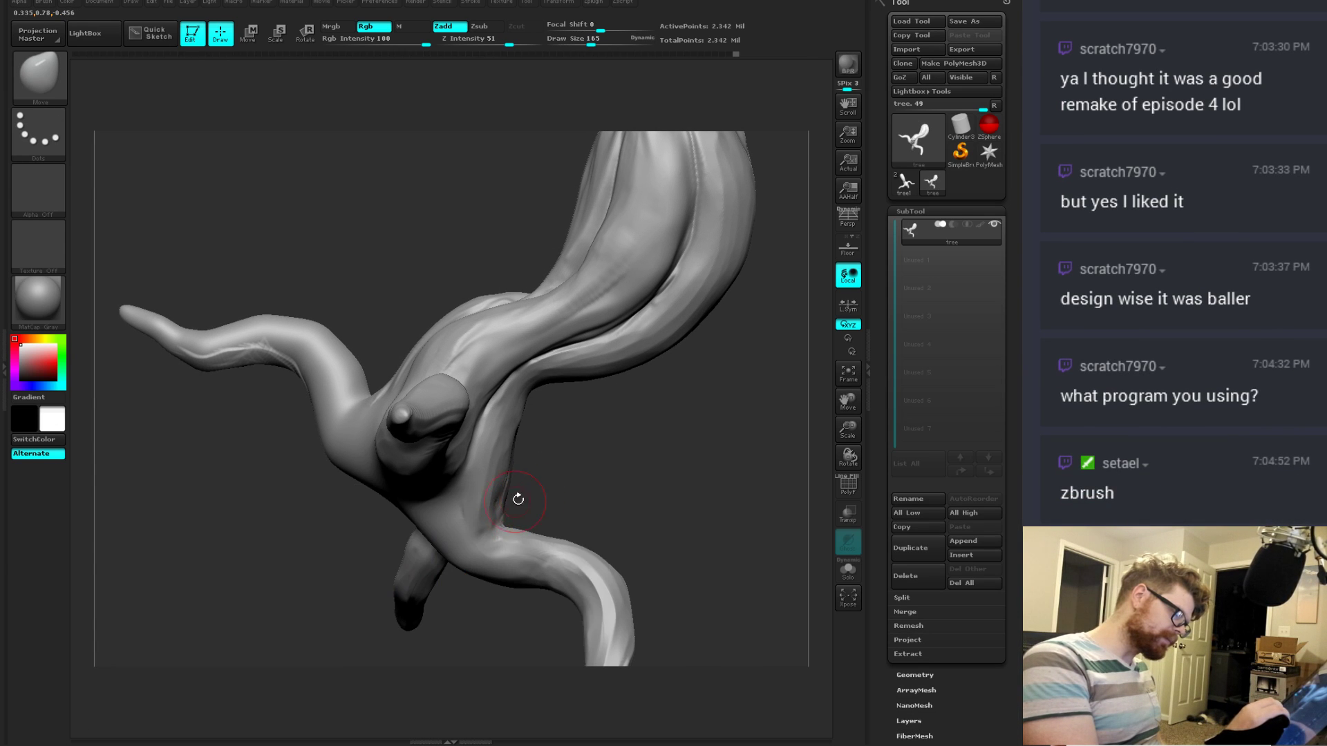
{"action": "right_click_drag", "start_coordinate": [518, 499], "coordinate": [439, 508]}
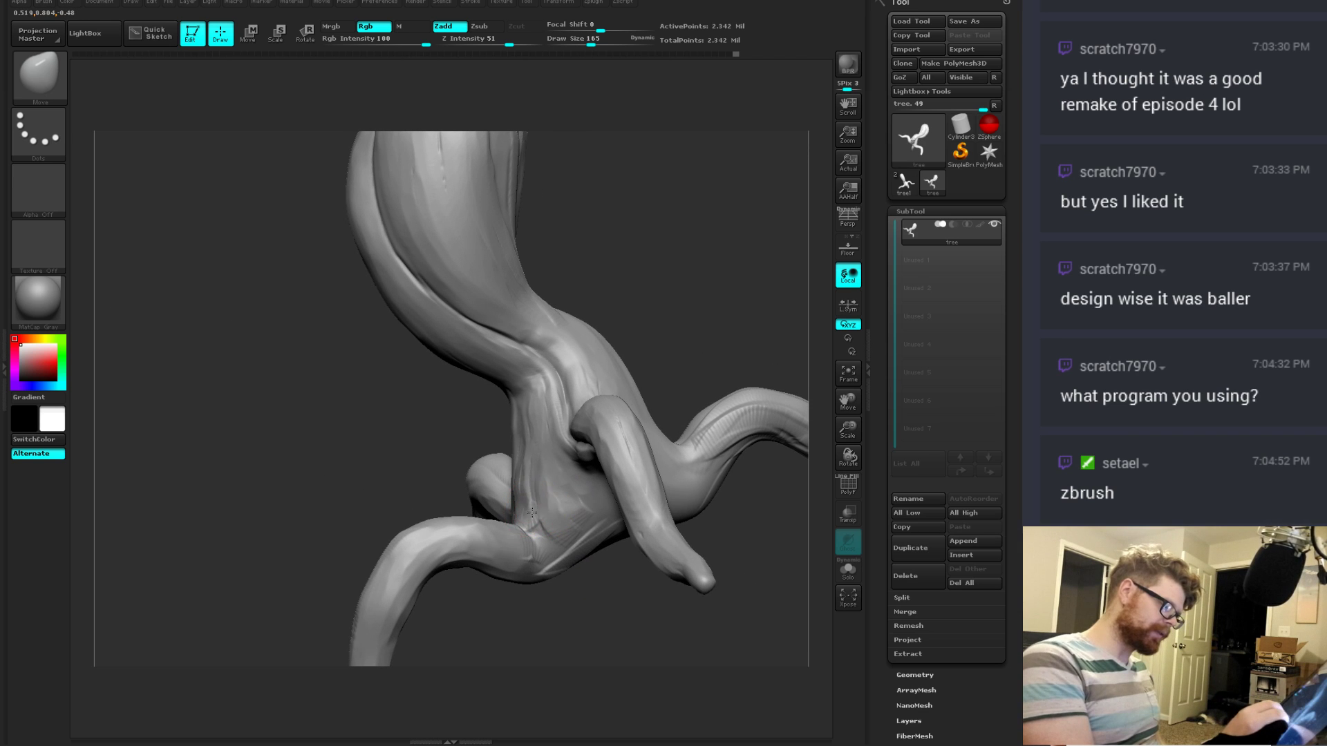
{"action": "right_click_drag", "start_coordinate": [571, 608], "coordinate": [618, 546]}
{"action": "right_click_drag", "start_coordinate": [675, 462], "coordinate": [640, 479]}
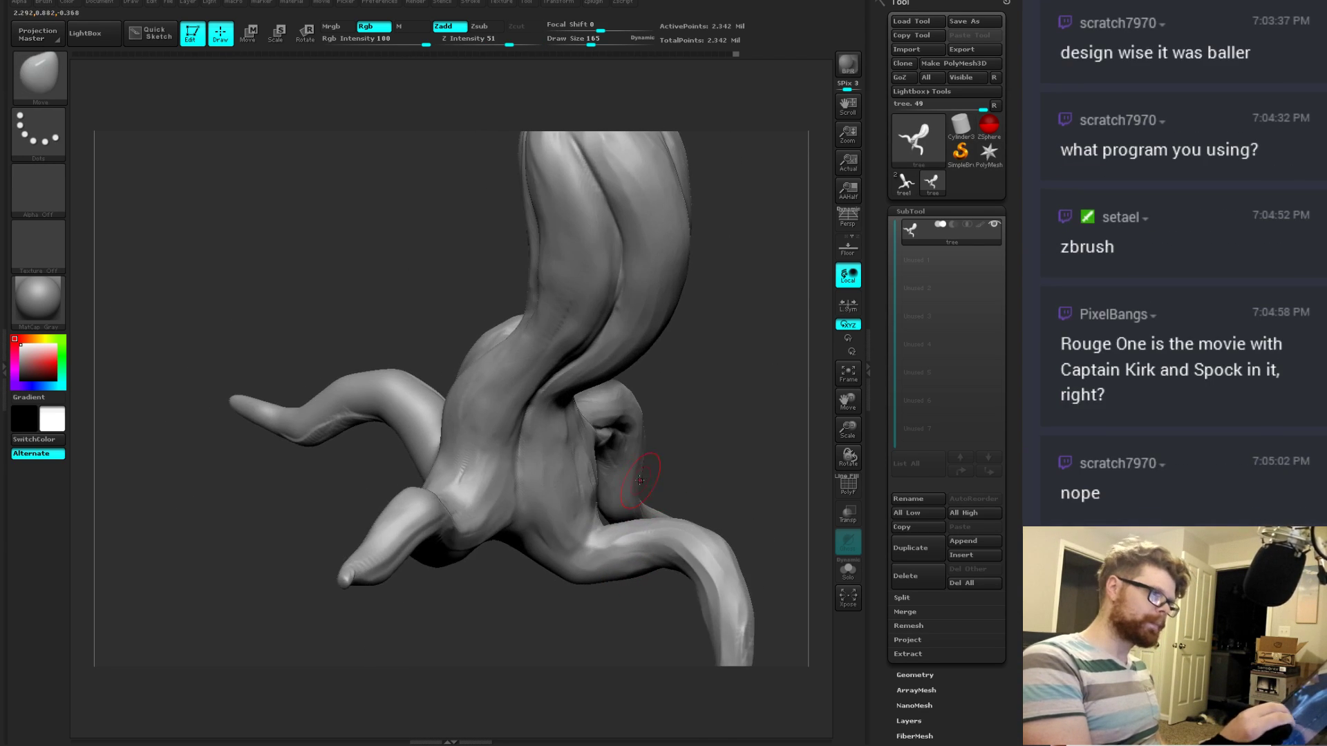
{"action": "right_click_drag", "start_coordinate": [573, 593], "coordinate": [578, 609]}
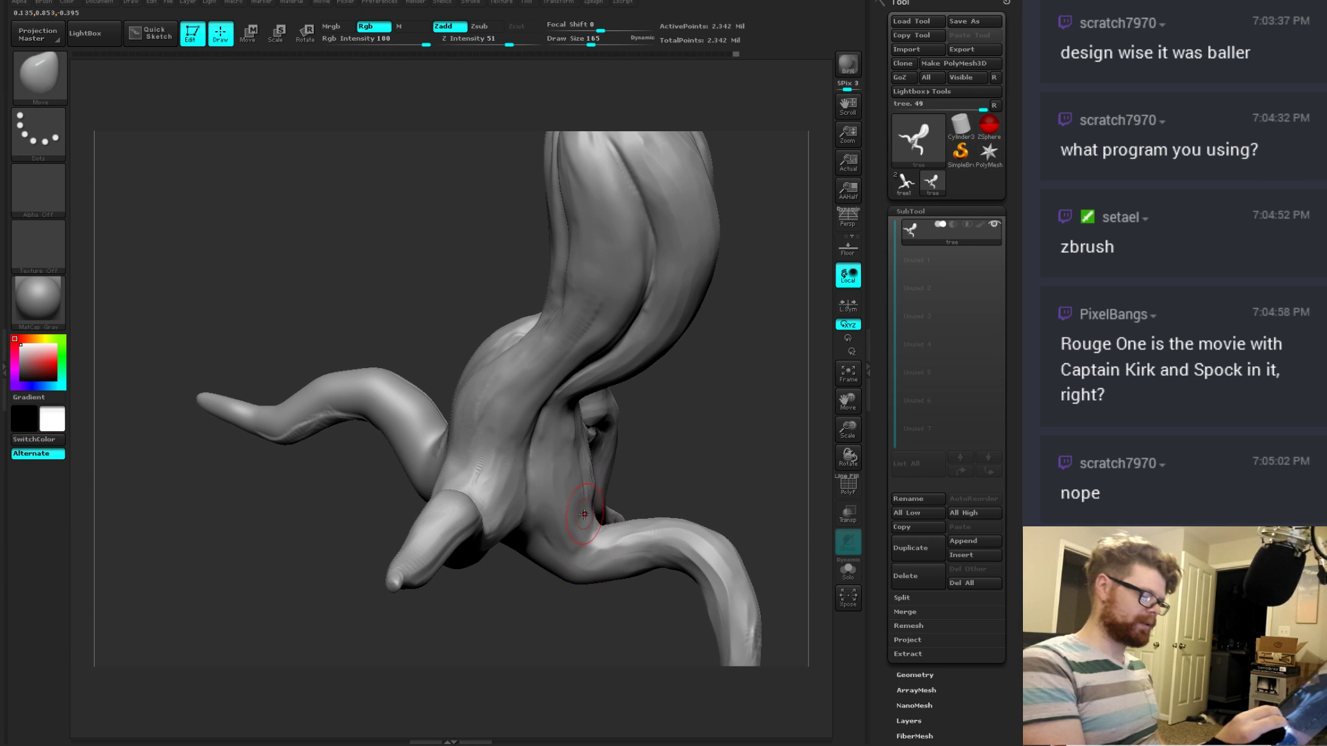
{"action": "mouse_move", "coordinate": [582, 523]}
{"action": "right_mouse_down"}
{"action": "mouse_move", "coordinate": [553, 551]}
{"action": "mouse_move", "coordinate": [688, 513]}
{"action": "mouse_move", "coordinate": [680, 468]}
{"action": "right_mouse_up"}
Step: Switch to ClayBuildup at draw size 109 and build up bark strands running down the trunk base towards the root
{"action": "key", "text": "b"}
{"action": "key", "text": "c"}
{"action": "key", "text": "b"}
{"action": "key", "text": "space"}
{"action": "left_click_drag", "start_coordinate": [680, 468], "coordinate": [671, 469]}
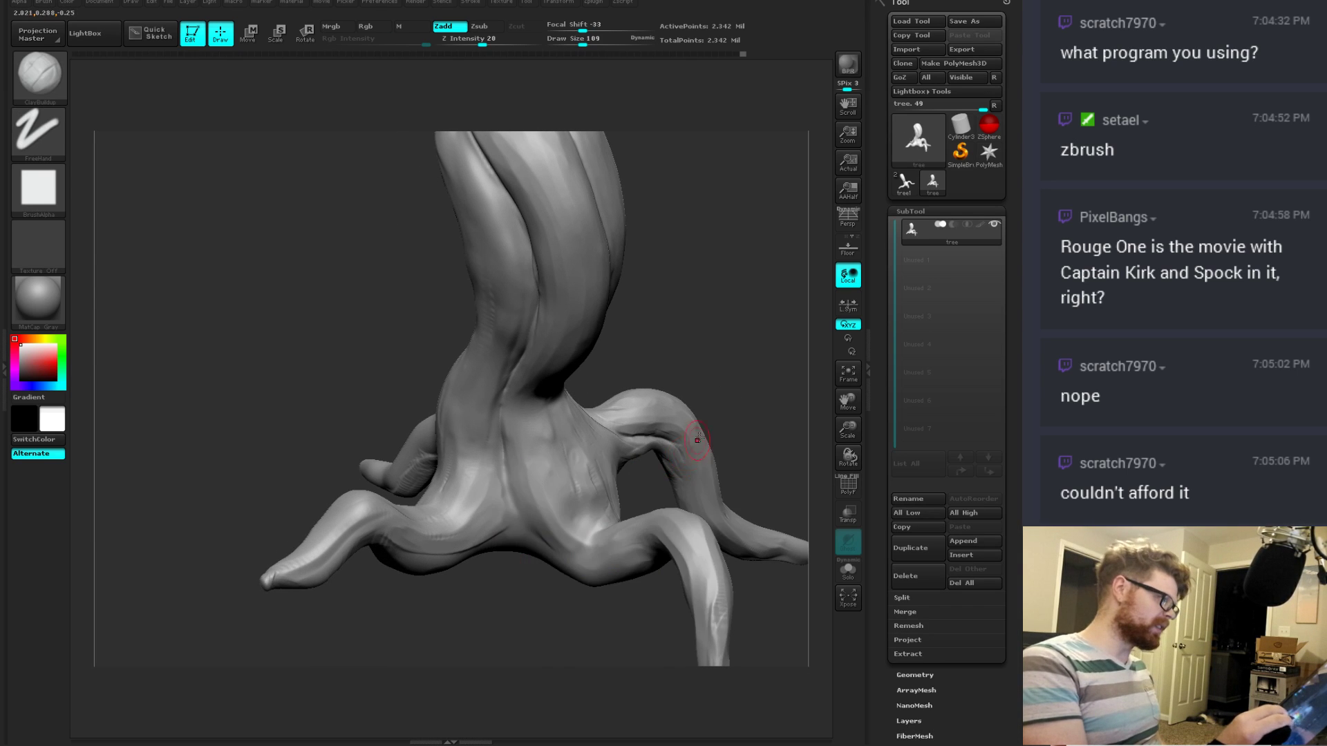
{"action": "mouse_move", "coordinate": [698, 438]}
{"action": "right_mouse_down"}
{"action": "mouse_move", "coordinate": [729, 383]}
{"action": "mouse_move", "coordinate": [718, 390]}
{"action": "right_mouse_up"}
{"action": "left_click_drag", "start_coordinate": [514, 411], "coordinate": [531, 514], "text": "alt"}
{"action": "left_click_drag", "start_coordinate": [518, 454], "coordinate": [549, 551], "text": "alt"}
{"action": "mouse_move", "coordinate": [536, 500]}
{"action": "left_mouse_down", "text": "alt"}
{"action": "mouse_move", "coordinate": [563, 555]}
{"action": "mouse_move", "coordinate": [536, 469]}
{"action": "mouse_move", "coordinate": [557, 495]}
{"action": "left_mouse_up", "text": "alt"}
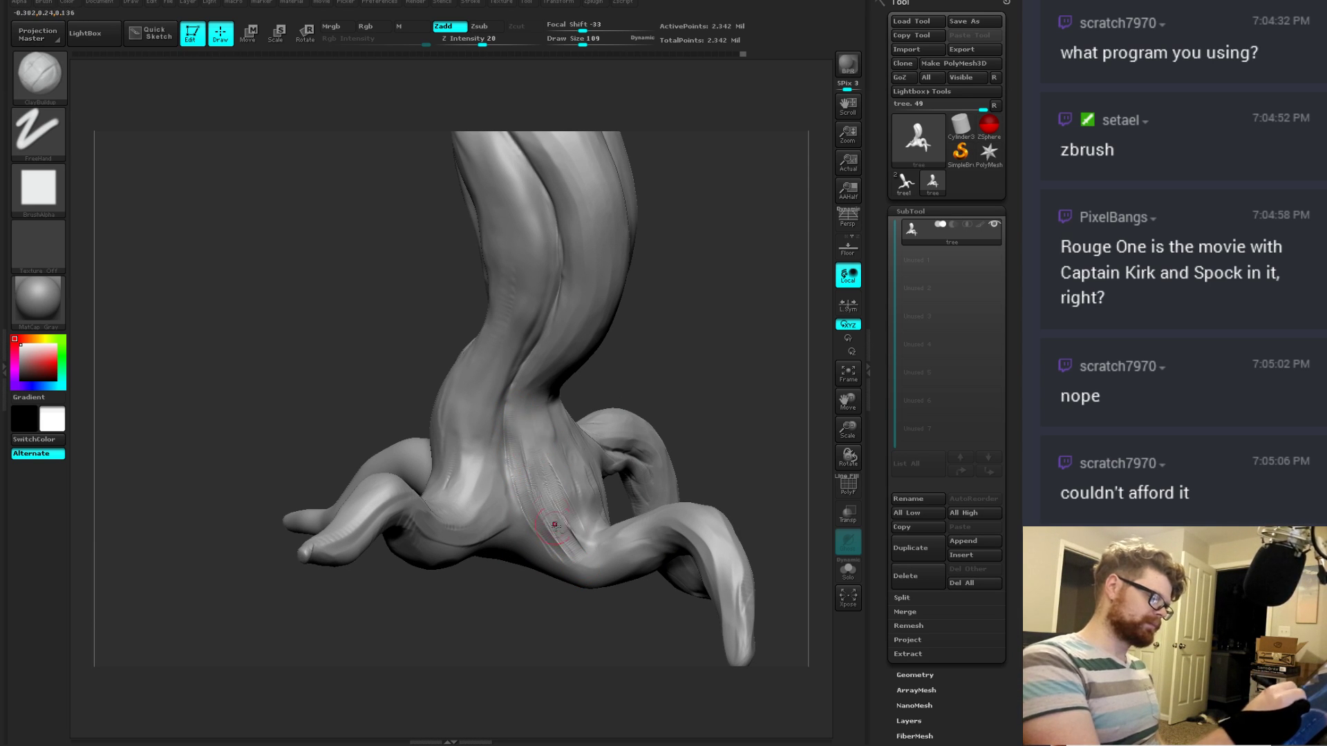
{"action": "right_click_drag", "start_coordinate": [587, 539], "coordinate": [709, 451]}
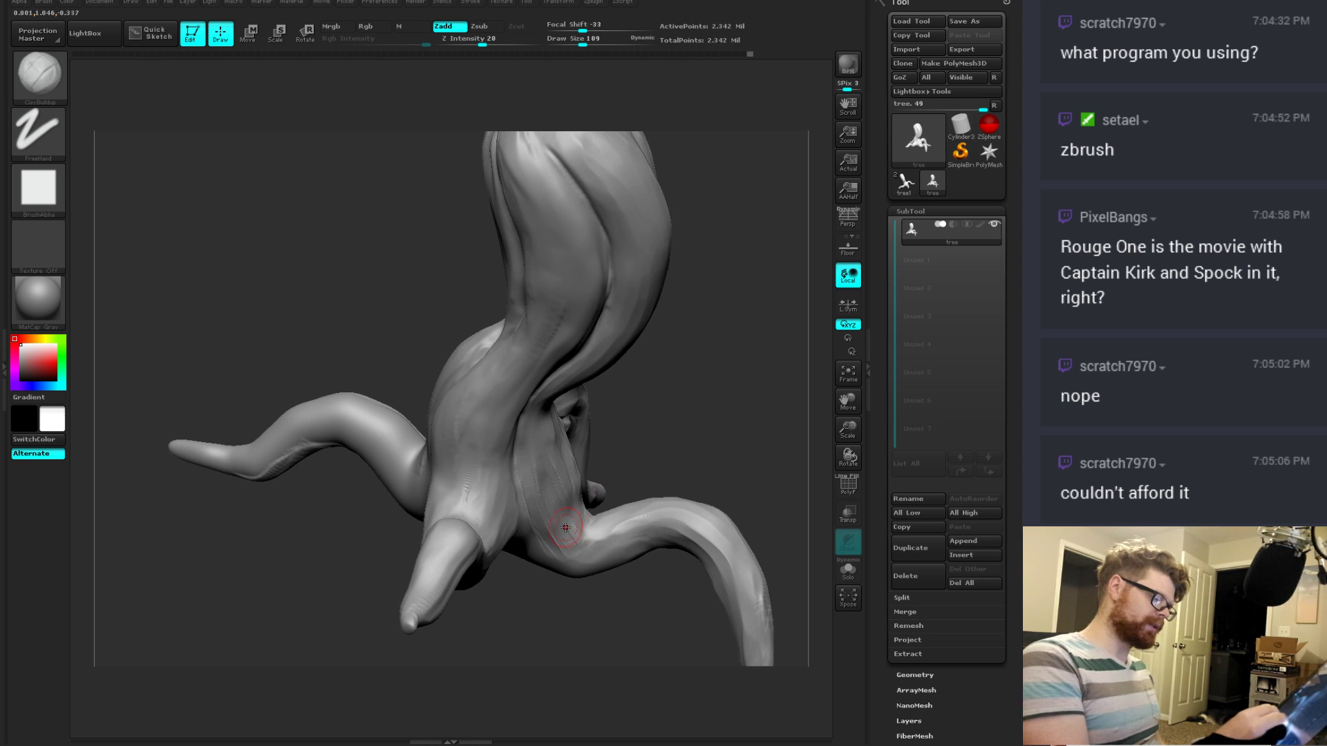
Step: Build up the junction between the trunk base and the curved root with ClayBuildup strokes along the root's start
{"action": "mouse_move", "coordinate": [567, 529]}
{"action": "left_mouse_down"}
{"action": "mouse_move", "coordinate": [613, 539]}
{"action": "mouse_move", "coordinate": [627, 517]}
{"action": "left_mouse_up"}
{"action": "left_click_drag", "start_coordinate": [591, 530], "coordinate": [603, 529]}
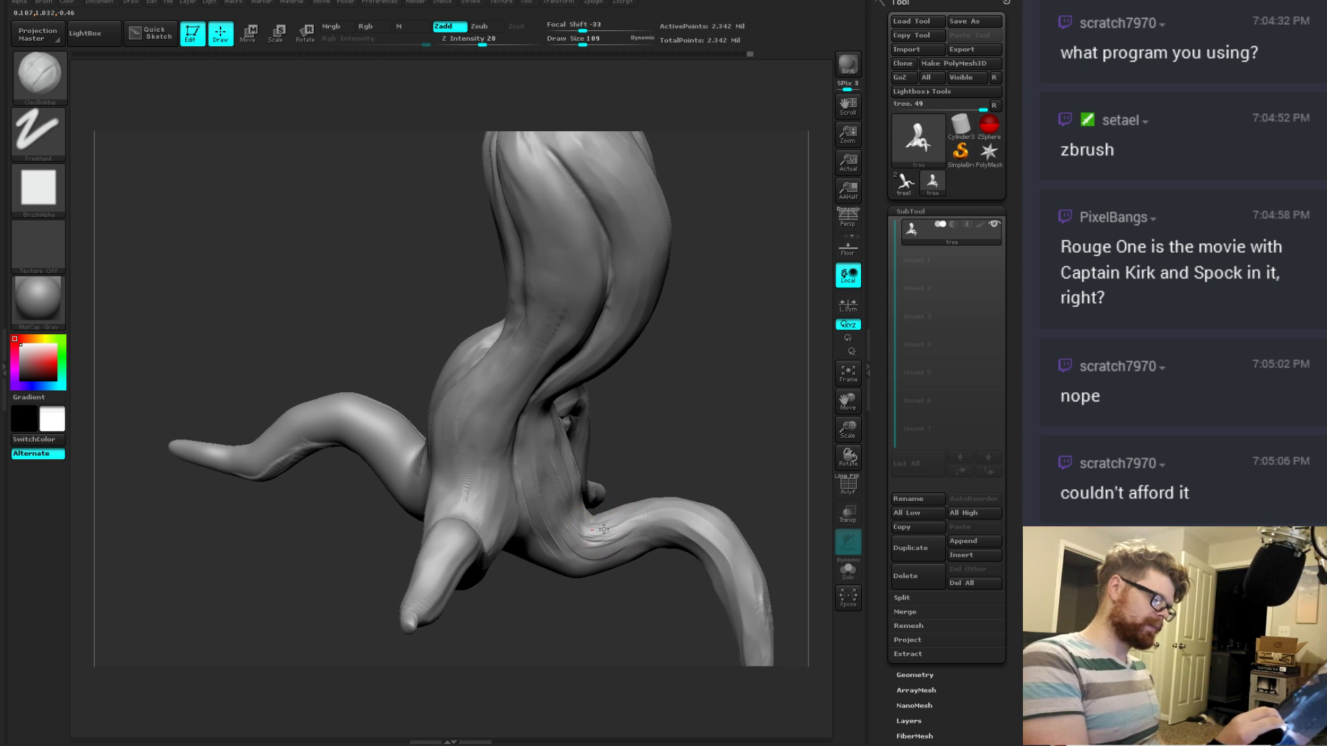
{"action": "mouse_move", "coordinate": [589, 516]}
{"action": "right_mouse_down"}
{"action": "mouse_move", "coordinate": [696, 465]}
{"action": "mouse_move", "coordinate": [591, 510]}
{"action": "right_mouse_up"}
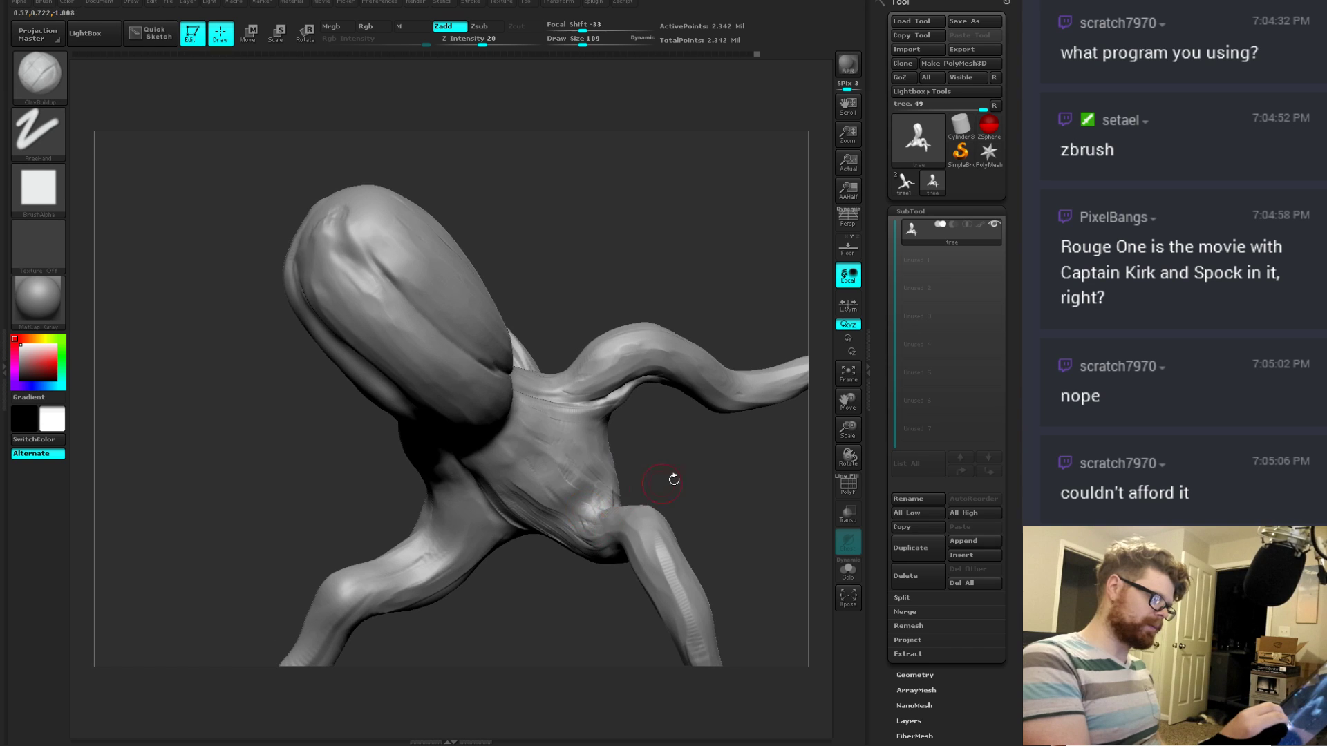
{"action": "right_click_drag", "start_coordinate": [674, 479], "coordinate": [626, 422]}
{"action": "right_click_drag", "start_coordinate": [675, 459], "coordinate": [697, 380]}
{"action": "left_click_drag", "start_coordinate": [585, 411], "coordinate": [584, 392]}
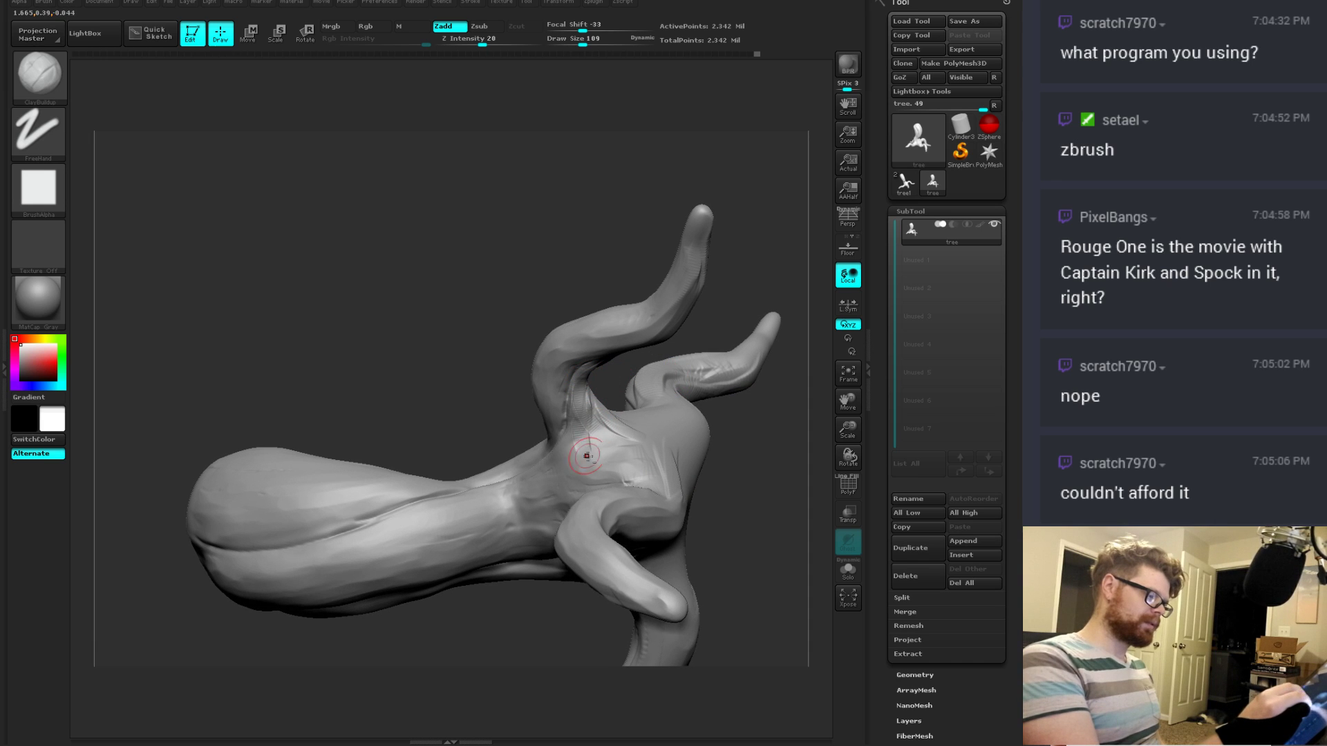
Step: Undo the last clay stroke and build up the area where the neighbouring long root joins the trunk base
{"action": "key", "text": "ctrl+z"}
{"action": "right_click_drag", "start_coordinate": [699, 309], "coordinate": [592, 346]}
{"action": "mouse_move", "coordinate": [584, 346]}
{"action": "left_mouse_down"}
{"action": "mouse_move", "coordinate": [607, 356]}
{"action": "mouse_move", "coordinate": [574, 376]}
{"action": "left_mouse_up"}
{"action": "left_click_drag", "start_coordinate": [648, 307], "coordinate": [681, 306]}
{"action": "mouse_move", "coordinate": [563, 344]}
{"action": "left_mouse_down"}
{"action": "mouse_move", "coordinate": [572, 361]}
{"action": "mouse_move", "coordinate": [558, 329]}
{"action": "left_mouse_up"}
{"action": "right_click_drag", "start_coordinate": [633, 324], "coordinate": [727, 337]}
Step: Switch to Dam_Standard at draw size 82 and carve a curved crease down the trunk base and around the long root's junction
{"action": "key", "text": "b"}
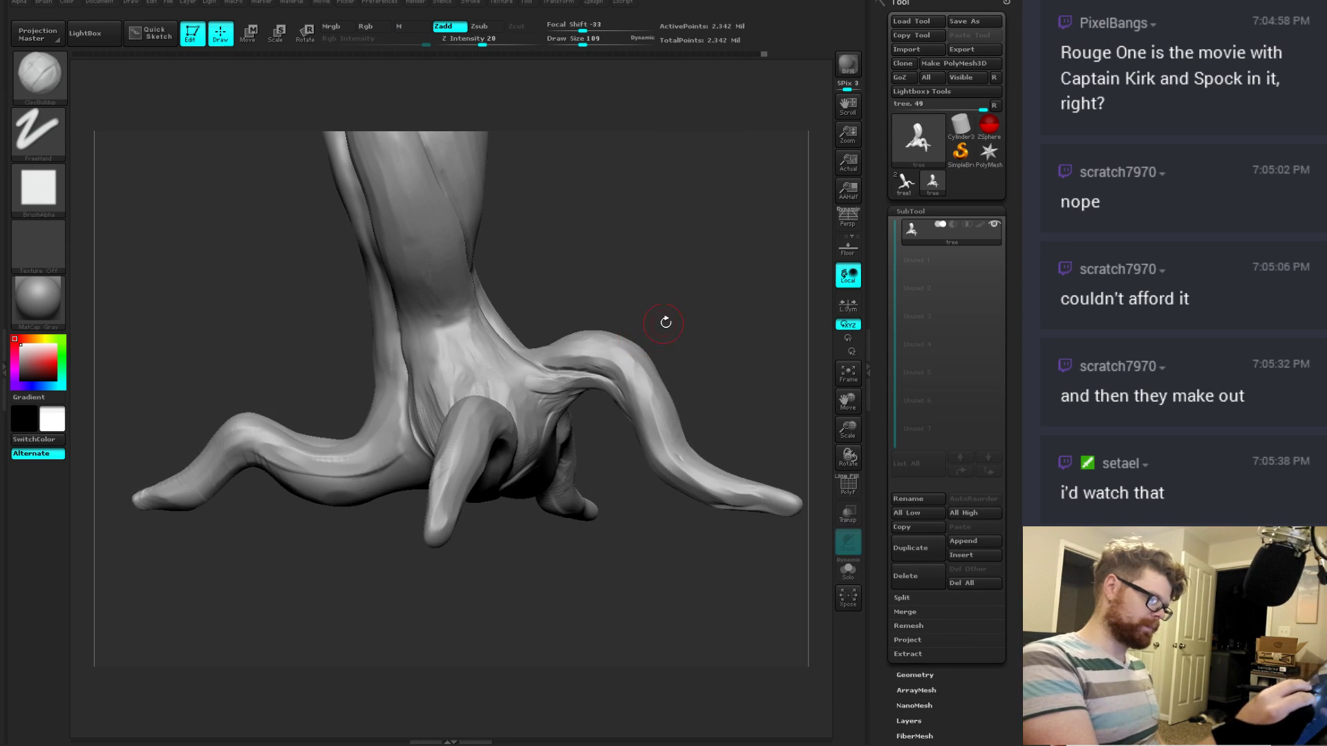
{"action": "left_click_drag", "start_coordinate": [666, 322], "coordinate": [670, 336]}
{"action": "key", "text": "b"}
{"action": "key", "text": "d"}
{"action": "key", "text": "s"}
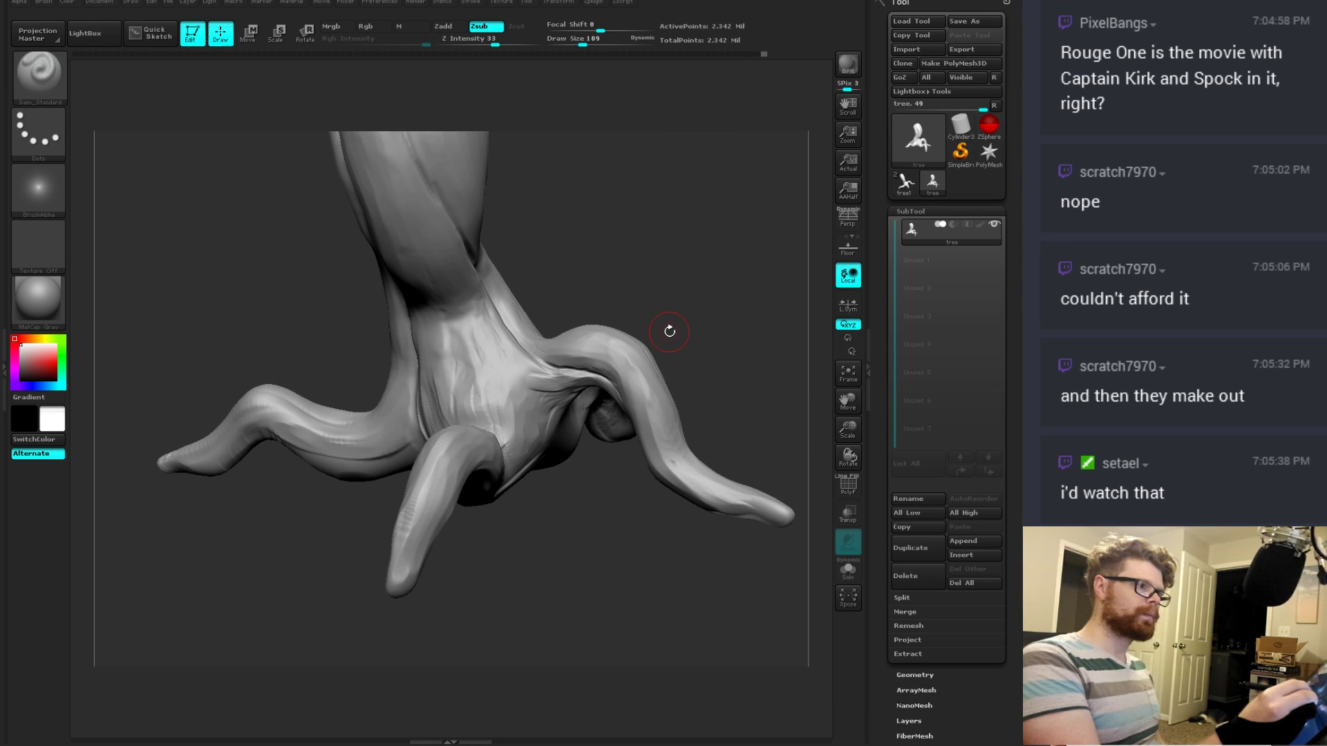
{"action": "key", "text": "space"}
{"action": "right_click_drag", "start_coordinate": [664, 308], "coordinate": [669, 320]}
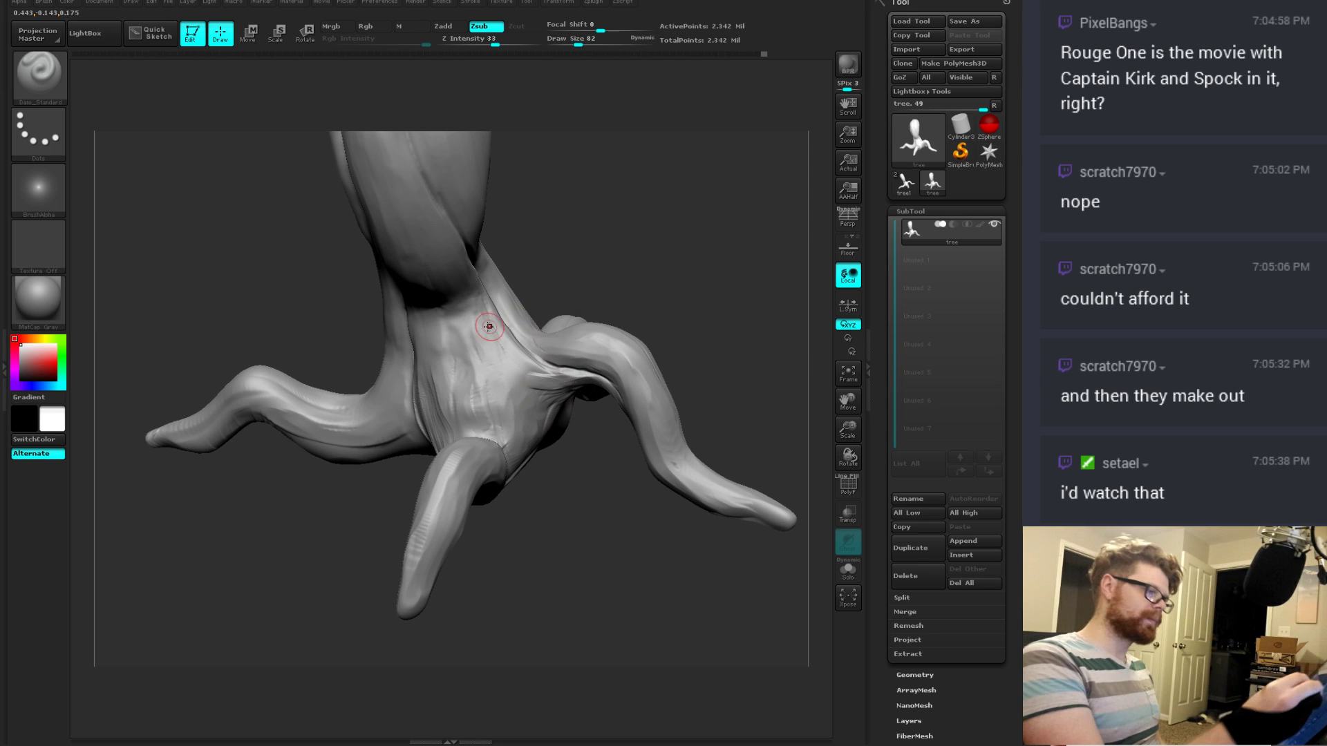
{"action": "left_click_drag", "start_coordinate": [560, 474], "coordinate": [536, 422]}
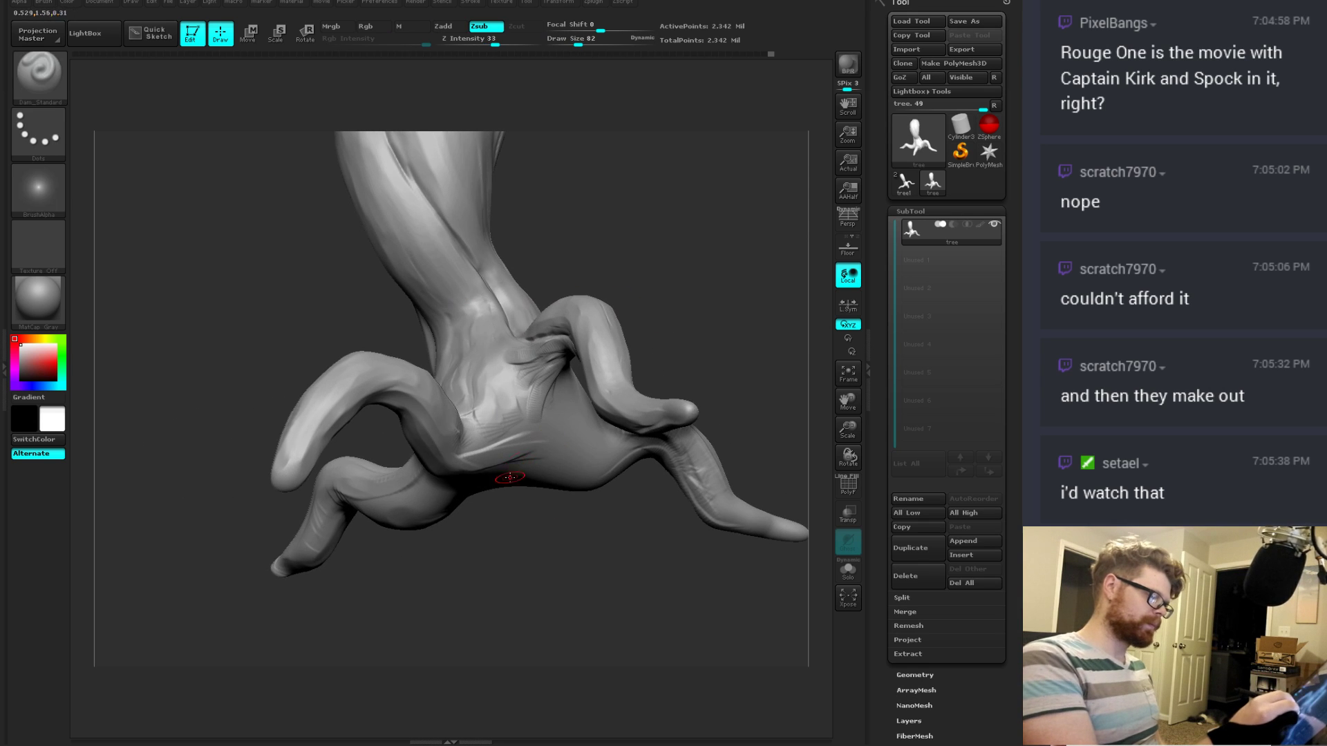
{"action": "left_click_drag", "start_coordinate": [516, 508], "coordinate": [523, 565]}
{"action": "right_click_drag", "start_coordinate": [480, 353], "coordinate": [478, 336]}
{"action": "mouse_move", "coordinate": [498, 392]}
{"action": "left_mouse_down"}
{"action": "mouse_move", "coordinate": [548, 387]}
{"action": "mouse_move", "coordinate": [490, 387]}
{"action": "left_mouse_up"}
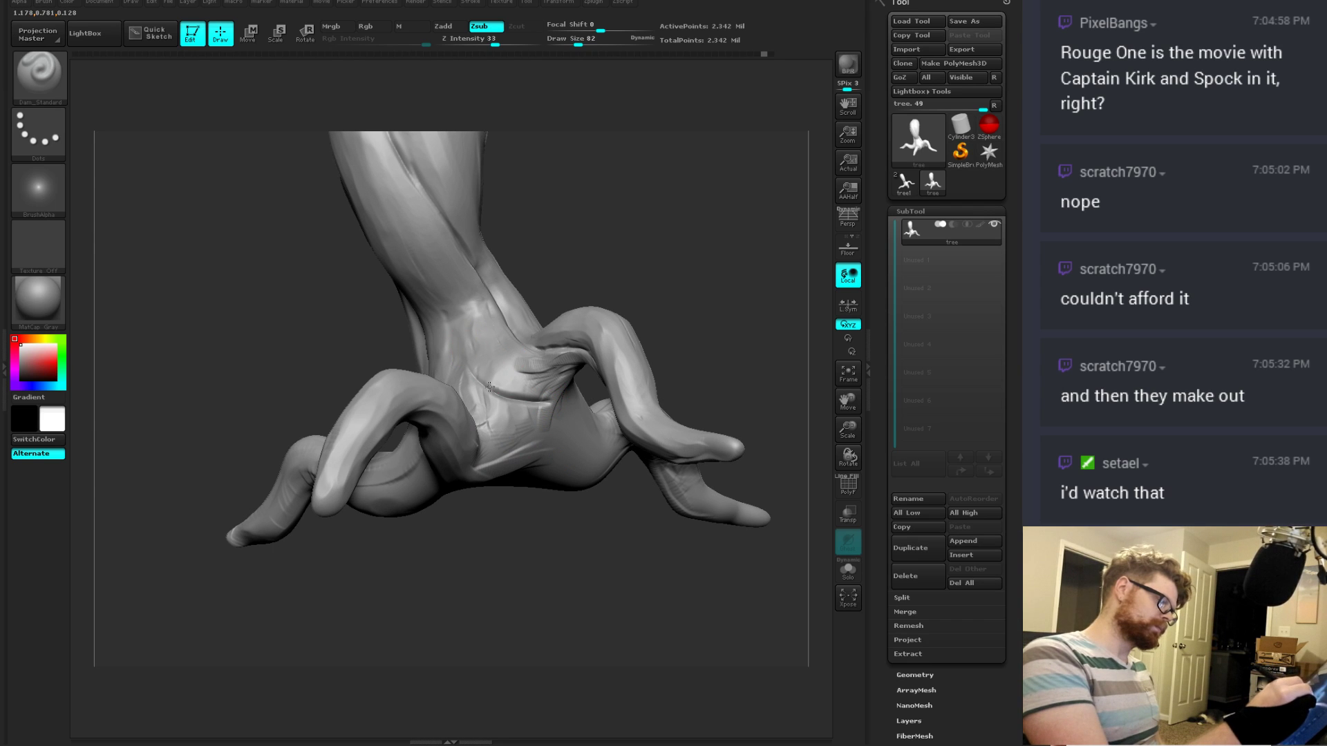
{"action": "right_click_drag", "start_coordinate": [525, 438], "coordinate": [479, 260]}
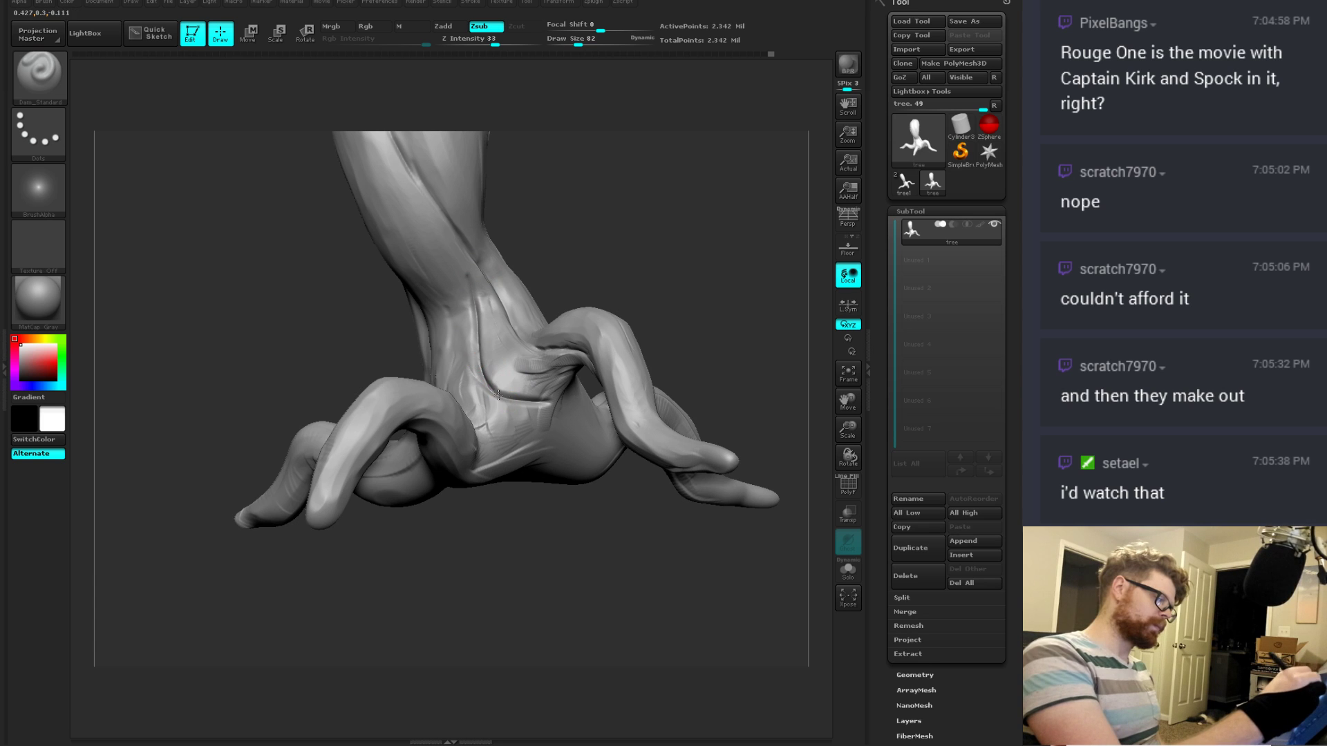
Step: Switch to ClayBuildup at draw size 82 and build up the bark ridge beside the curved crease on the trunk base
{"action": "mouse_move", "coordinate": [584, 499]}
{"action": "right_mouse_down"}
{"action": "mouse_move", "coordinate": [574, 551]}
{"action": "mouse_move", "coordinate": [501, 360]}
{"action": "right_mouse_up"}
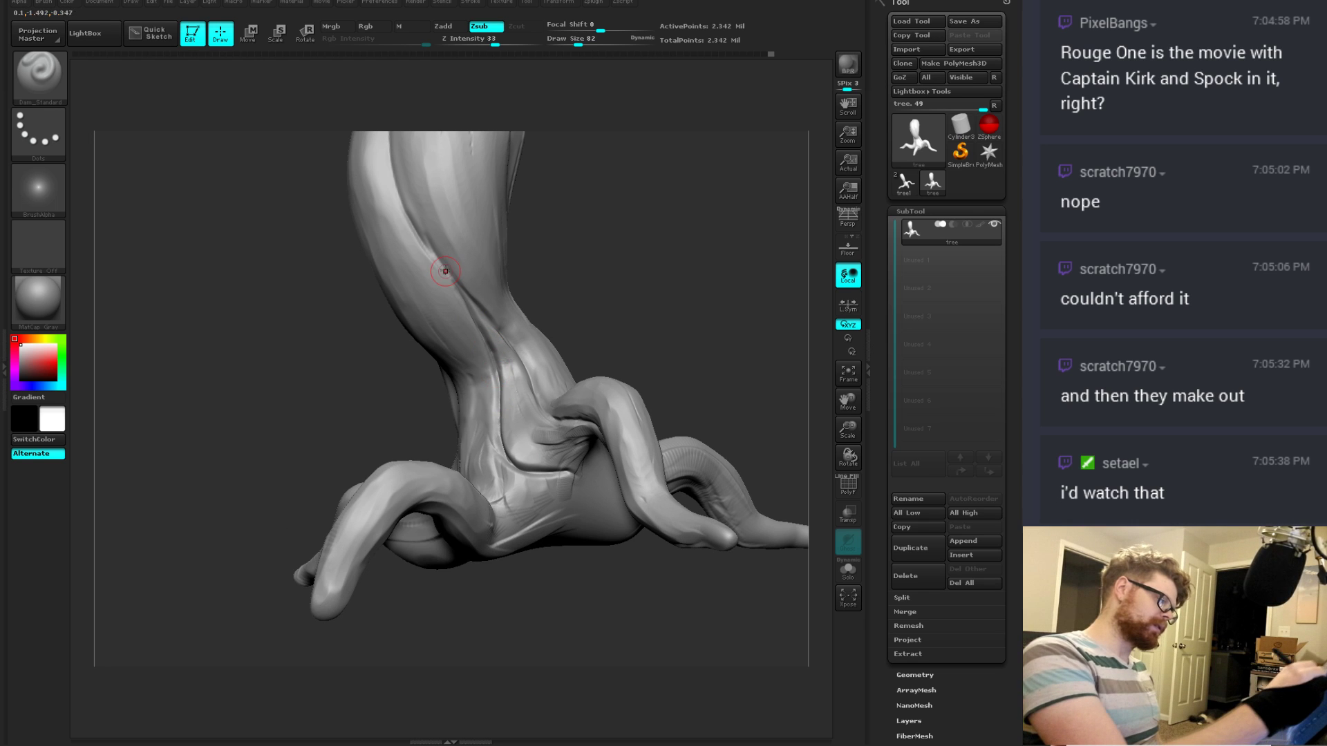
{"action": "mouse_move", "coordinate": [570, 593]}
{"action": "left_mouse_down"}
{"action": "mouse_move", "coordinate": [578, 625]}
{"action": "mouse_move", "coordinate": [572, 589]}
{"action": "left_mouse_up"}
{"action": "key", "text": "b"}
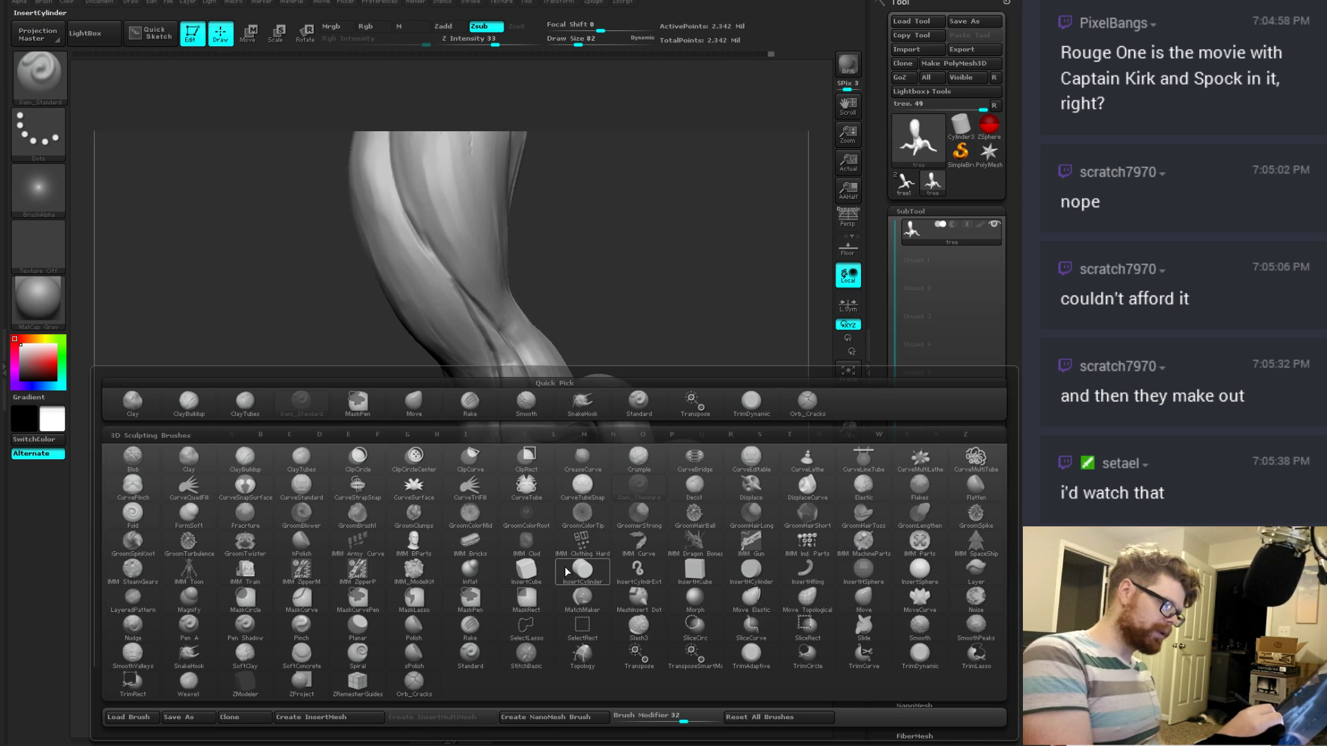
{"action": "key", "text": "c"}
{"action": "key", "text": "b"}
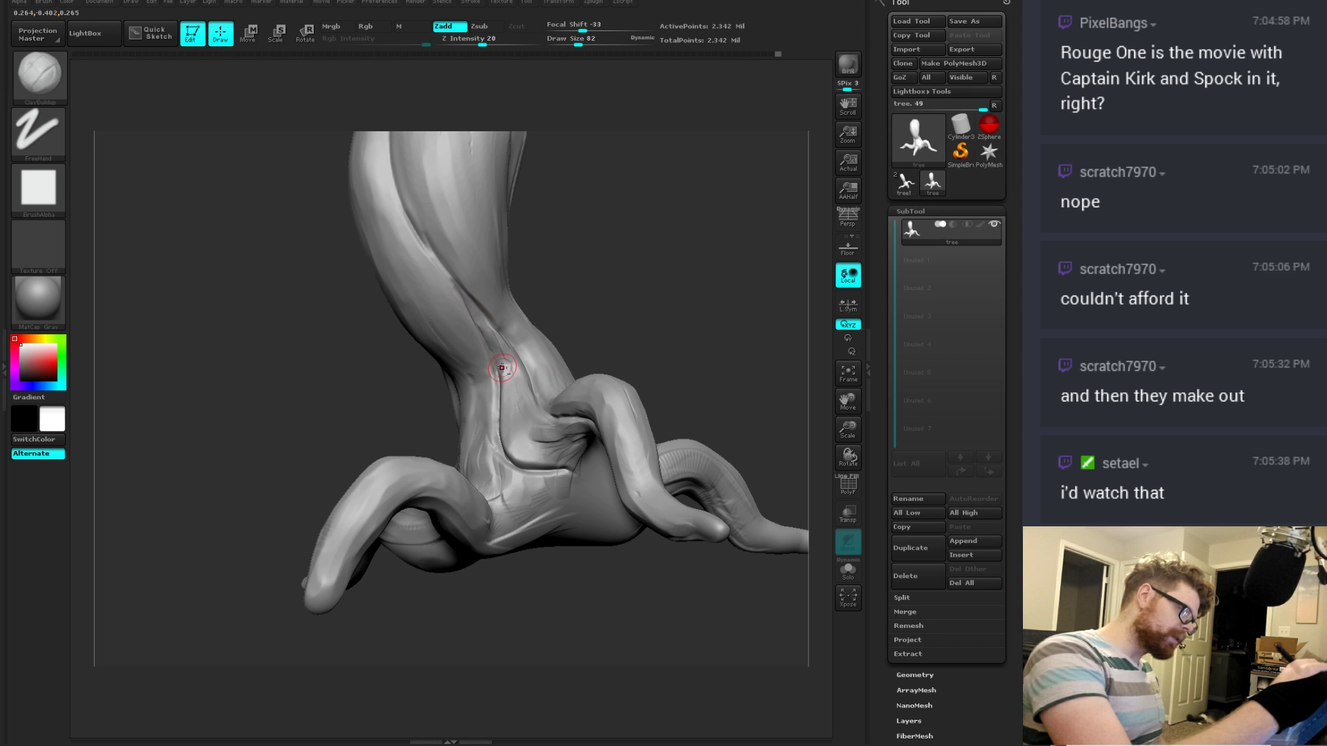
{"action": "right_click_drag", "start_coordinate": [514, 387], "coordinate": [520, 332]}
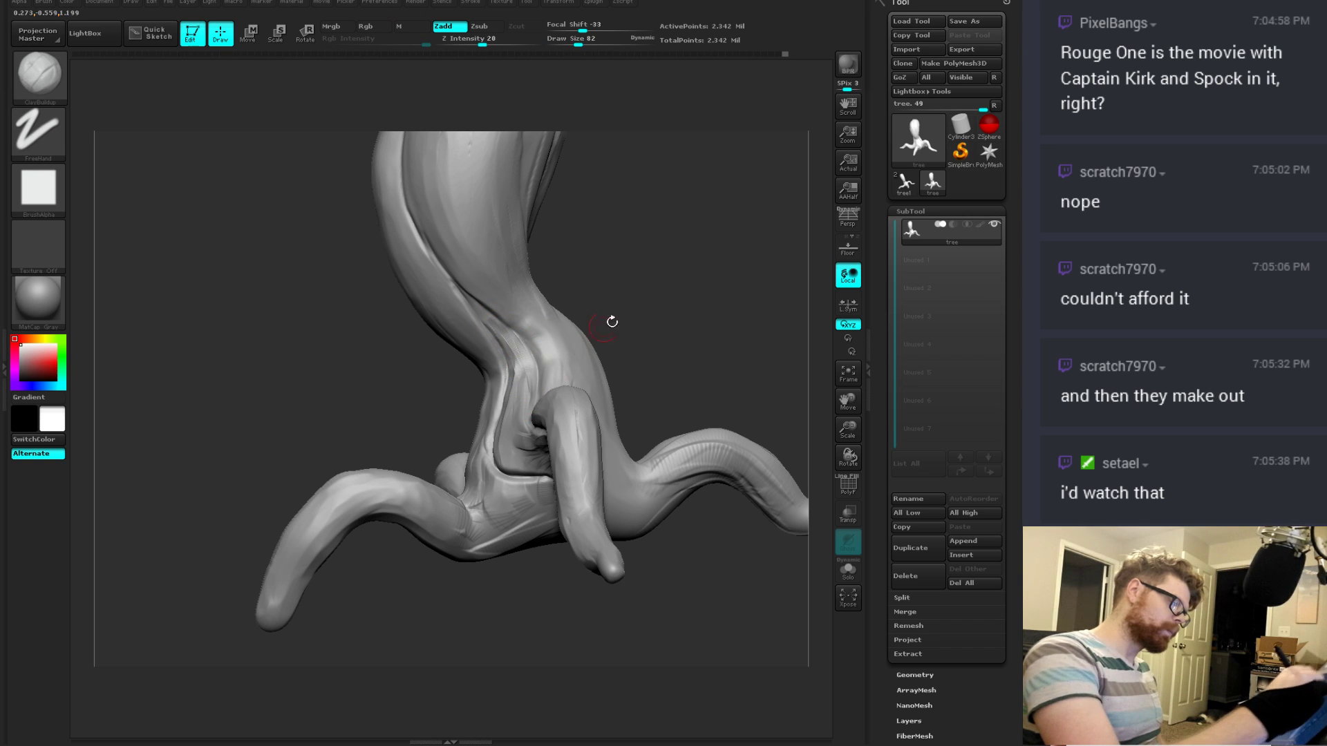
{"action": "mouse_move", "coordinate": [612, 321]}
{"action": "right_mouse_down"}
{"action": "mouse_move", "coordinate": [529, 355]}
{"action": "mouse_move", "coordinate": [523, 376]}
{"action": "mouse_move", "coordinate": [631, 302]}
{"action": "mouse_move", "coordinate": [640, 314]}
{"action": "mouse_move", "coordinate": [620, 349]}
{"action": "right_mouse_up"}
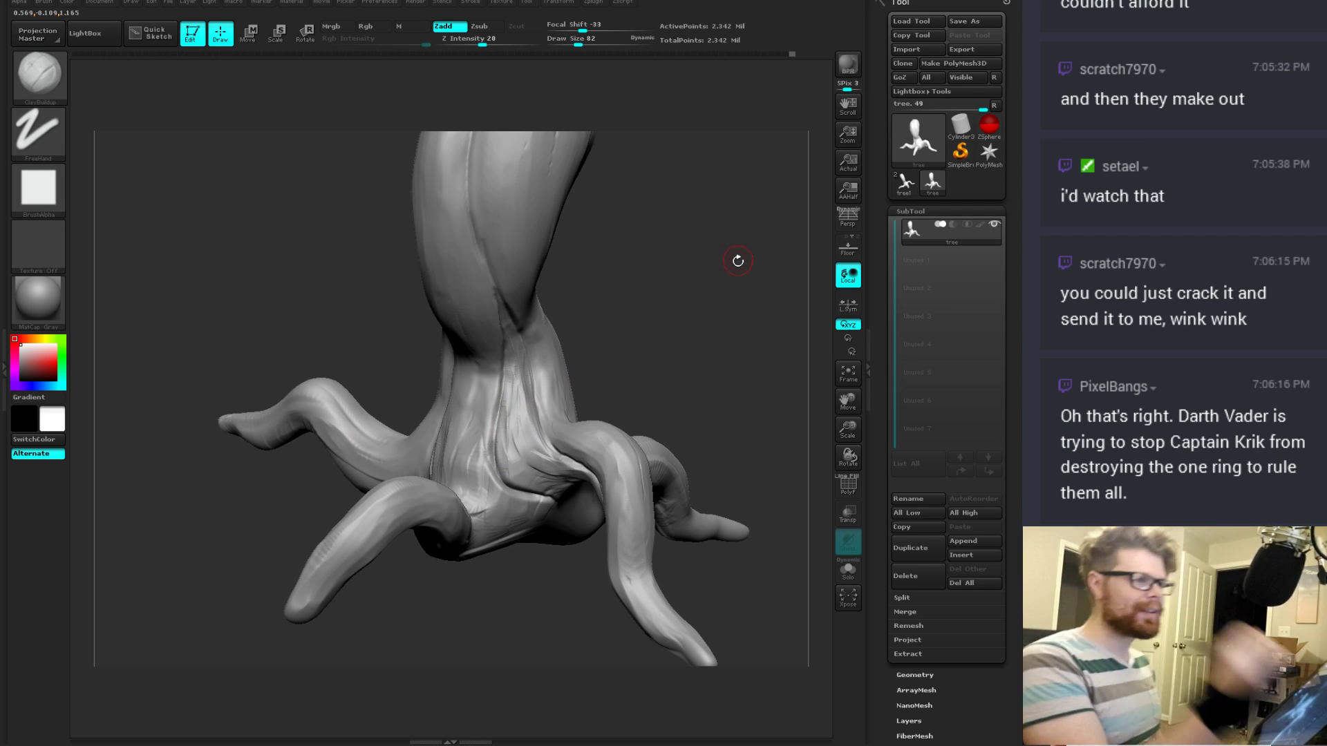
Step: Fill in the curved crease around the long root's junction with ClayBuildup strokes flowing from the trunk base into the root
{"action": "right_click_drag", "start_coordinate": [737, 261], "coordinate": [590, 348]}
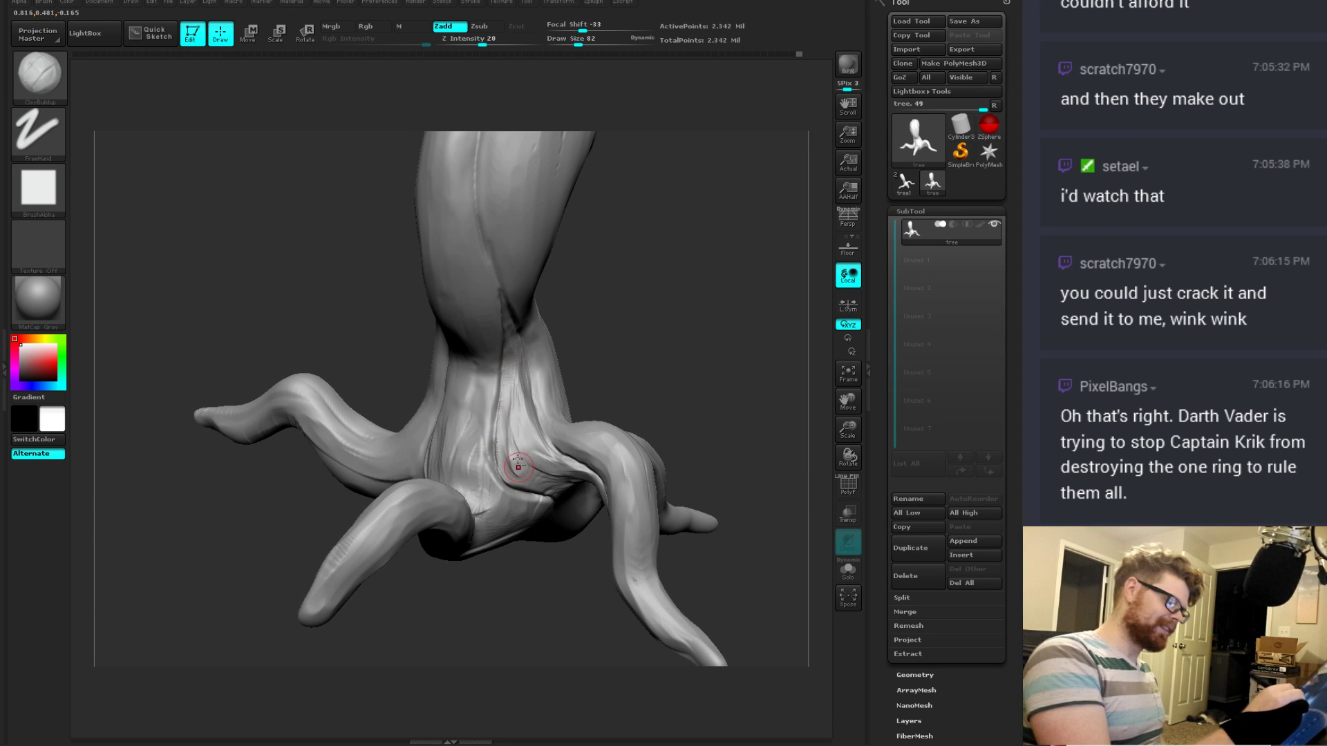
{"action": "right_click_drag", "start_coordinate": [612, 370], "coordinate": [532, 458]}
{"action": "right_click_drag", "start_coordinate": [592, 408], "coordinate": [583, 401]}
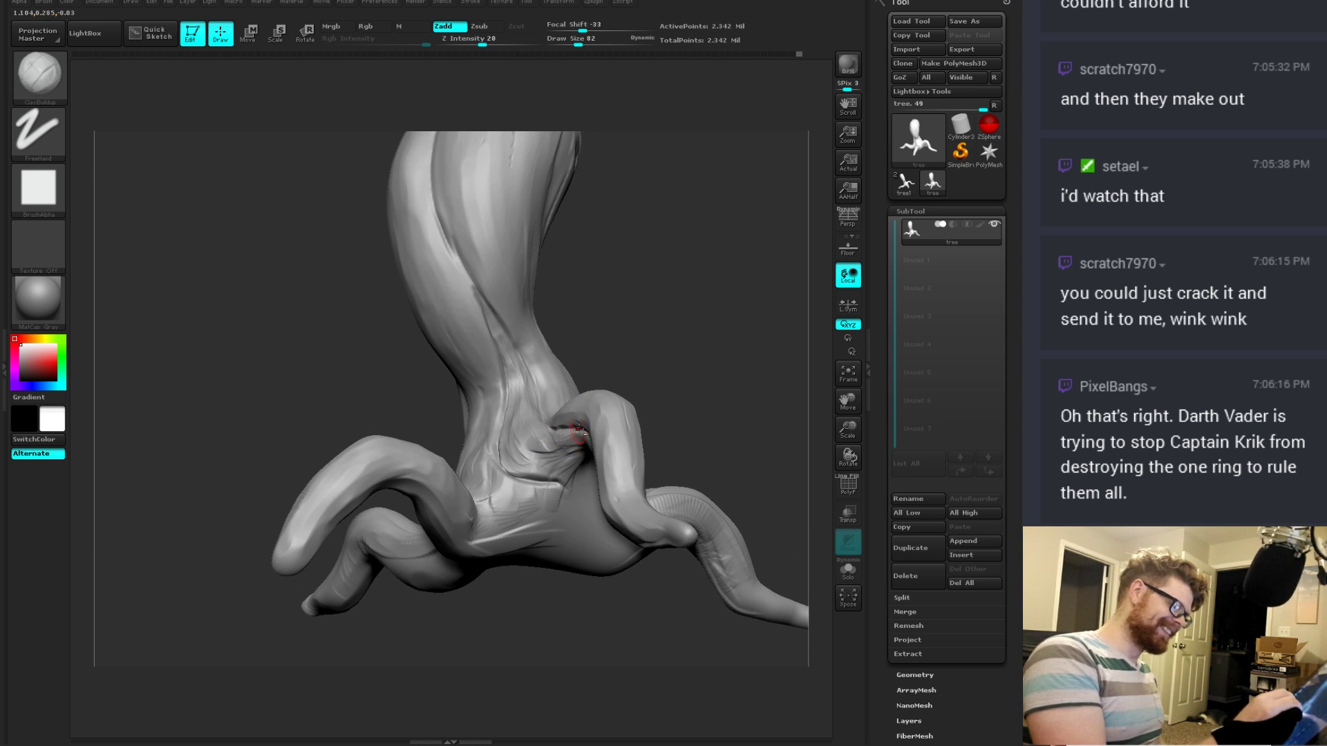
{"action": "right_click_drag", "start_coordinate": [573, 496], "coordinate": [599, 457]}
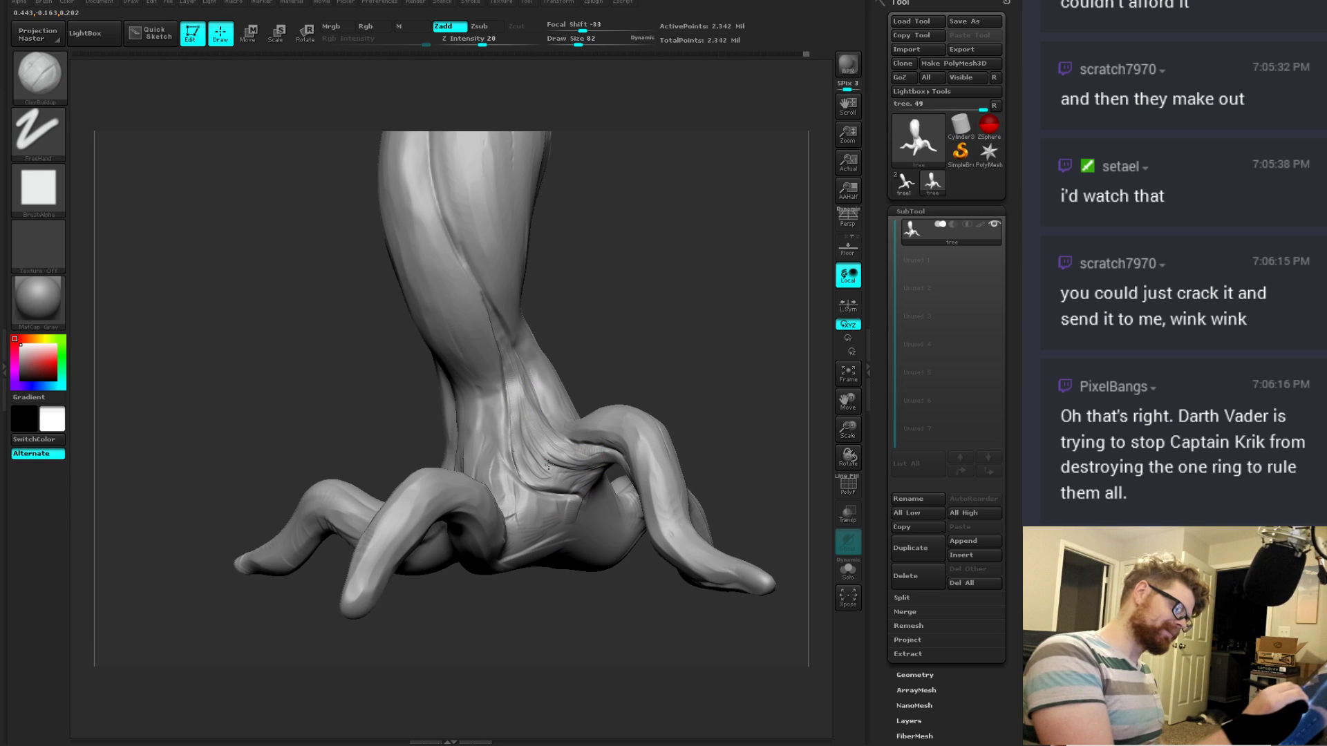
{"action": "mouse_move", "coordinate": [587, 456]}
{"action": "right_mouse_down"}
{"action": "mouse_move", "coordinate": [628, 496]}
{"action": "mouse_move", "coordinate": [586, 474]}
{"action": "mouse_move", "coordinate": [594, 465]}
{"action": "right_mouse_up"}
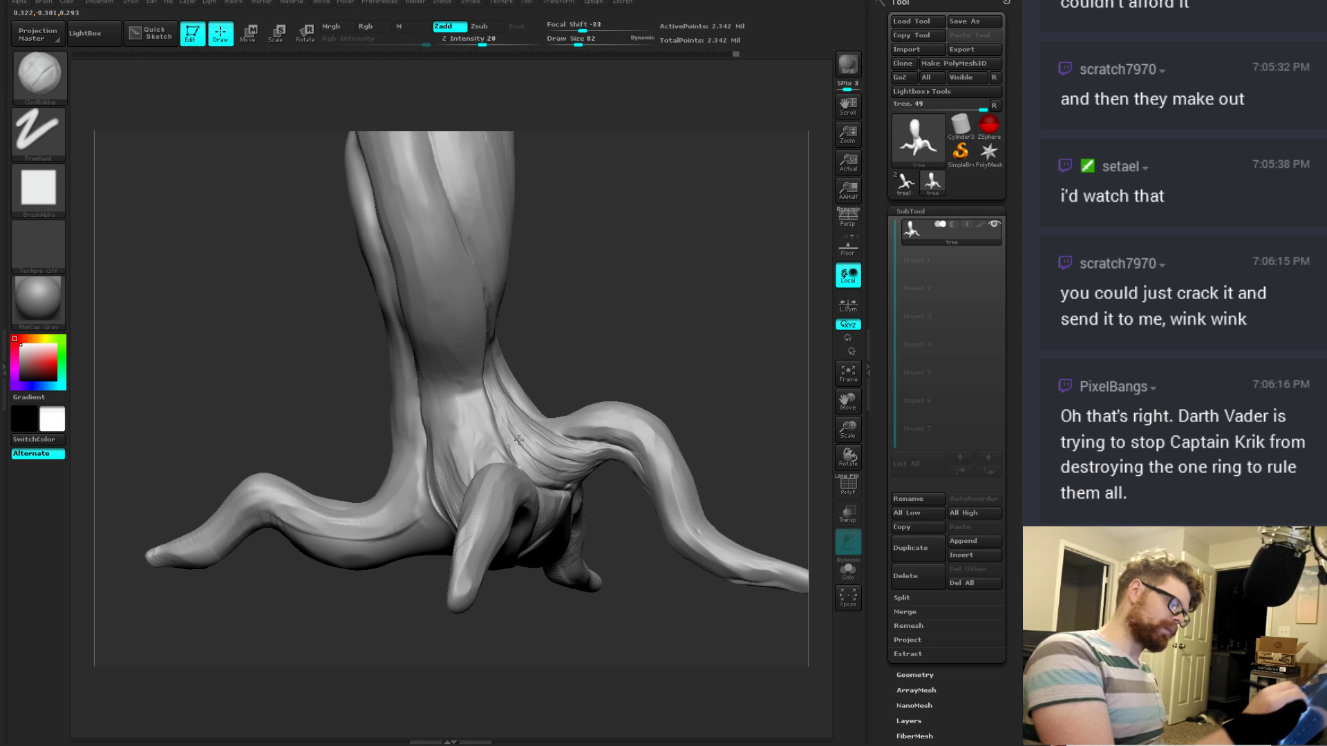
{"action": "mouse_move", "coordinate": [615, 513]}
{"action": "right_mouse_down"}
{"action": "mouse_move", "coordinate": [604, 562]}
{"action": "mouse_move", "coordinate": [496, 489]}
{"action": "right_mouse_up"}
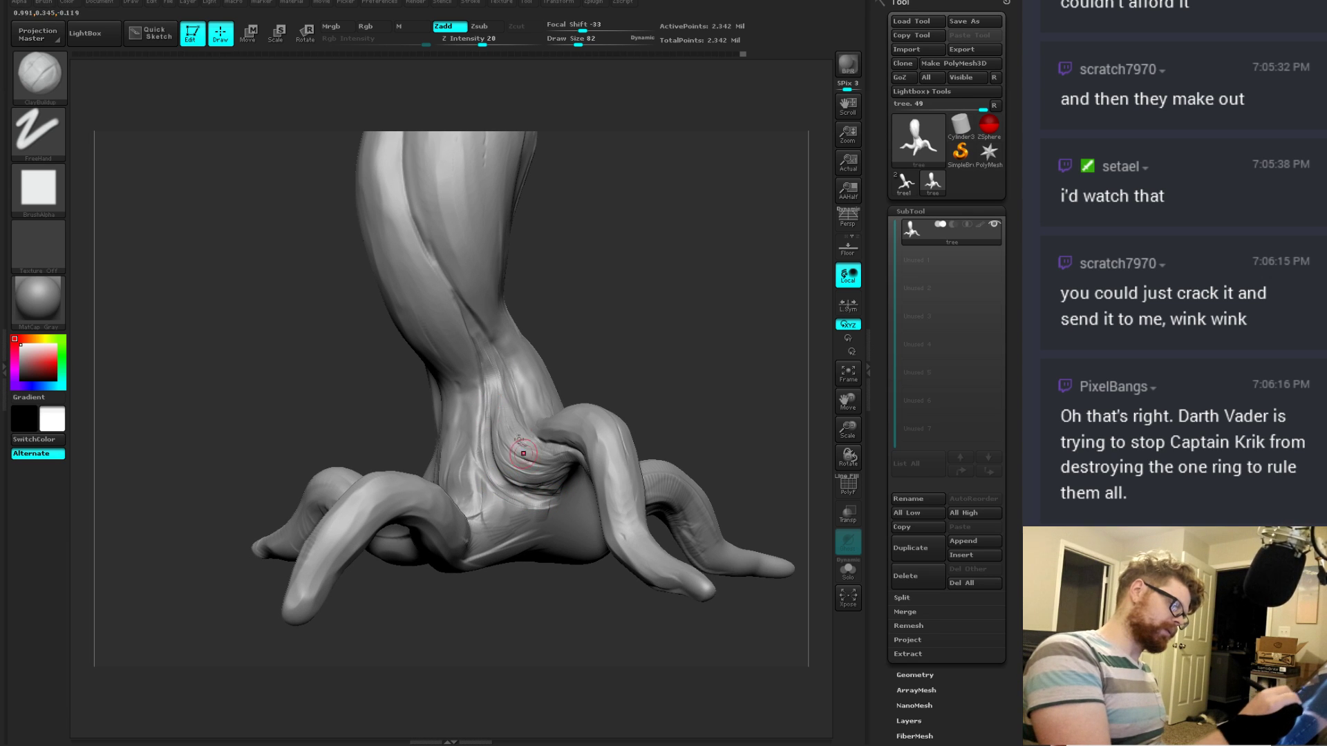
Step: Smooth the trunk surface above the long root's junction and layer more curved bark ridges into the root's start
{"action": "key", "text": "shift"}
{"action": "left_click_drag", "start_coordinate": [493, 405], "coordinate": [492, 440]}
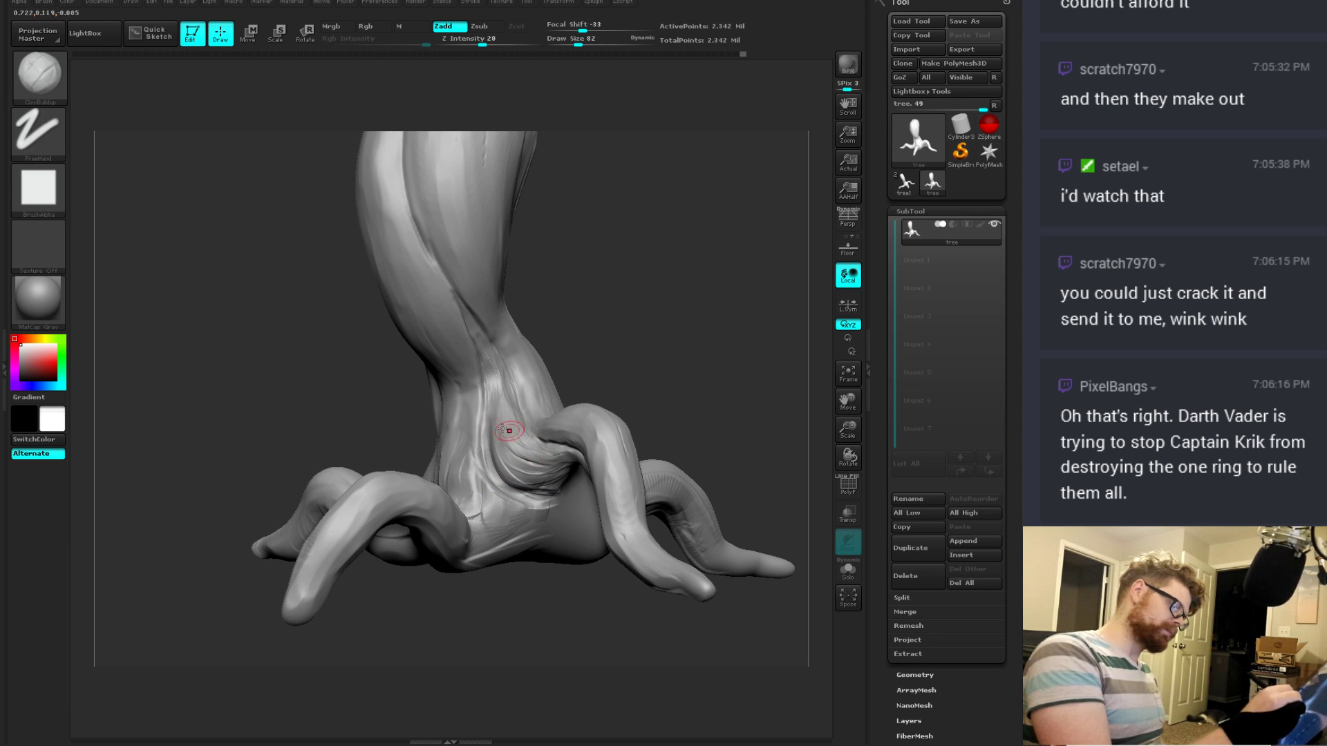
{"action": "right_click_drag", "start_coordinate": [544, 492], "coordinate": [545, 451]}
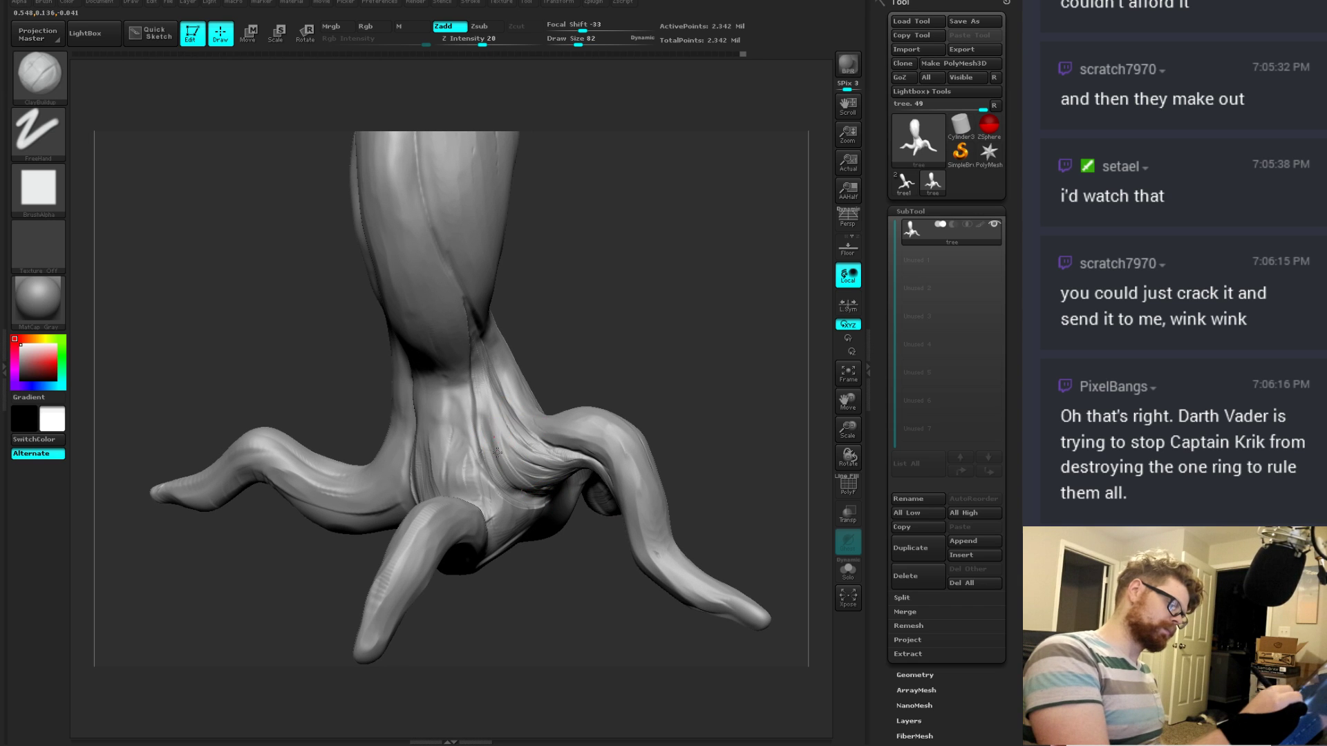
{"action": "left_click_drag", "start_coordinate": [496, 452], "coordinate": [561, 476]}
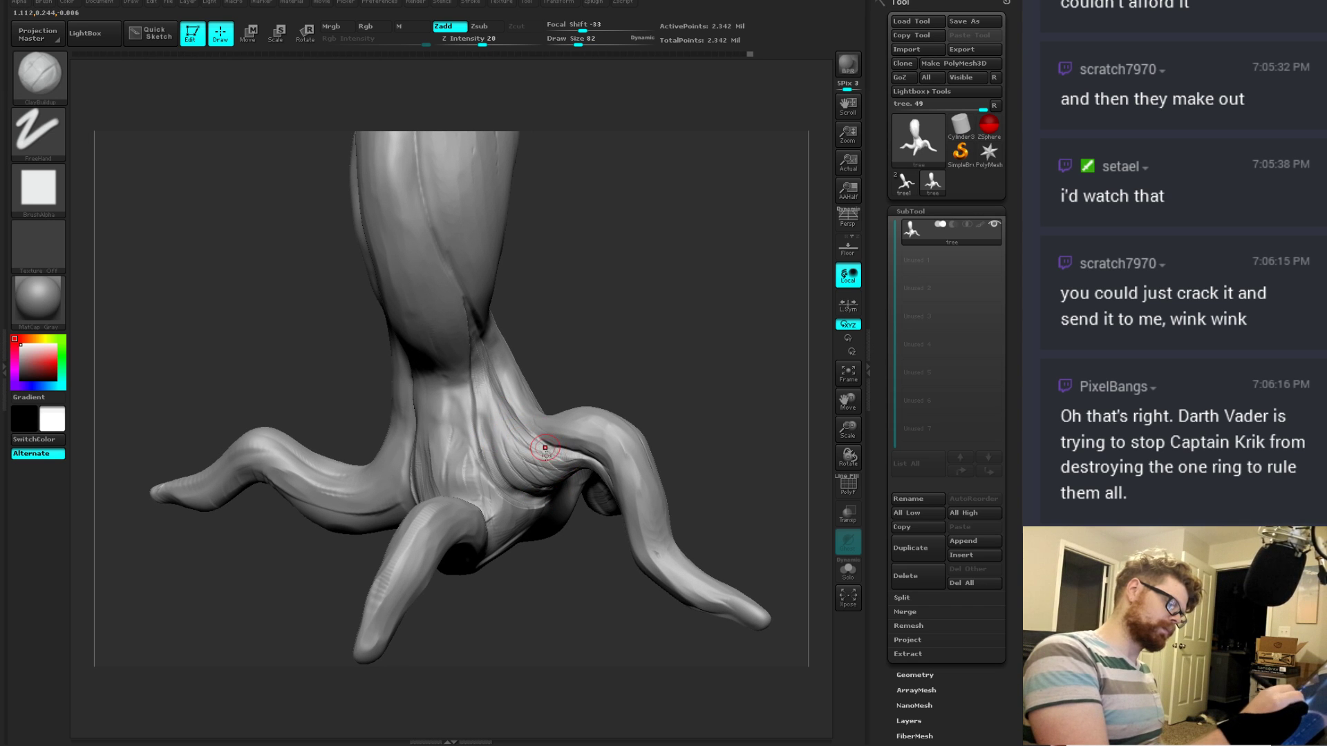
{"action": "right_click_drag", "start_coordinate": [546, 448], "coordinate": [519, 462]}
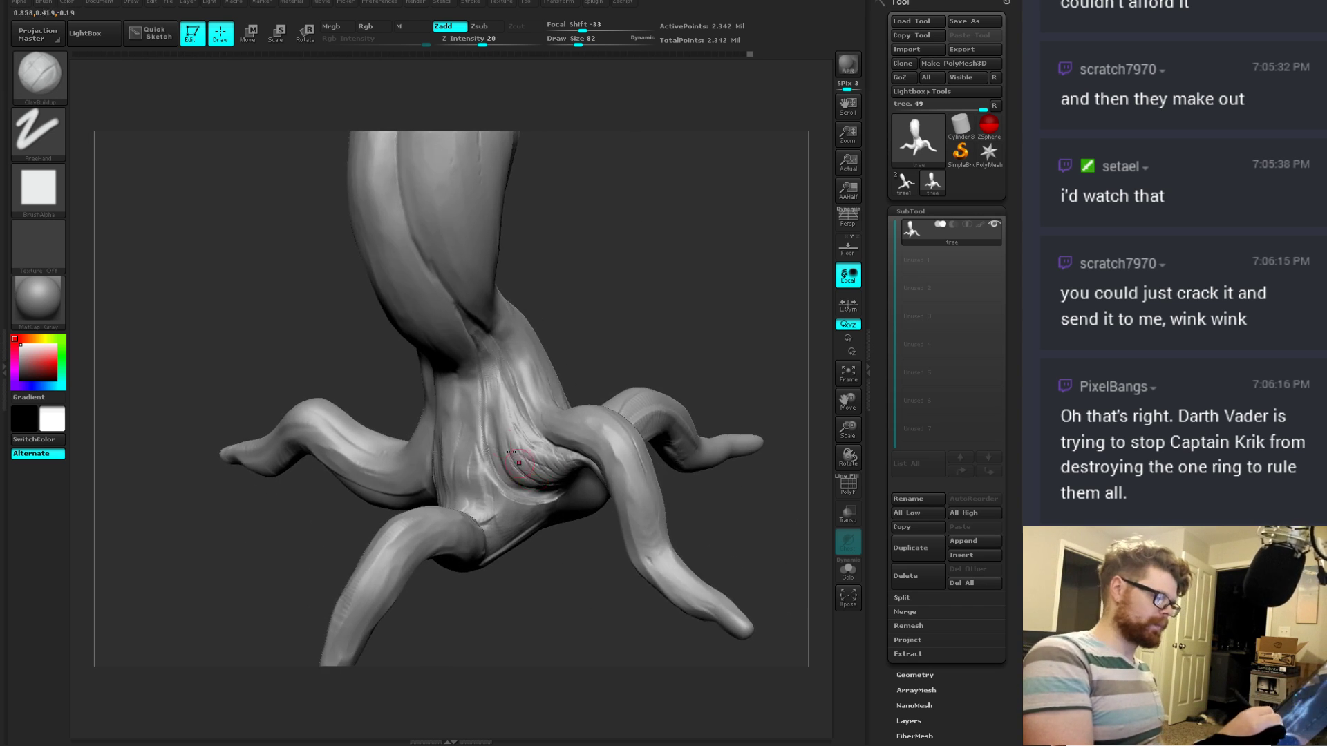
Step: Build up long vertical bark strands with ClayBuildup from the trunk's narrow neck down between the two front roots
{"action": "left_click_drag", "start_coordinate": [479, 413], "coordinate": [488, 478], "text": "shift"}
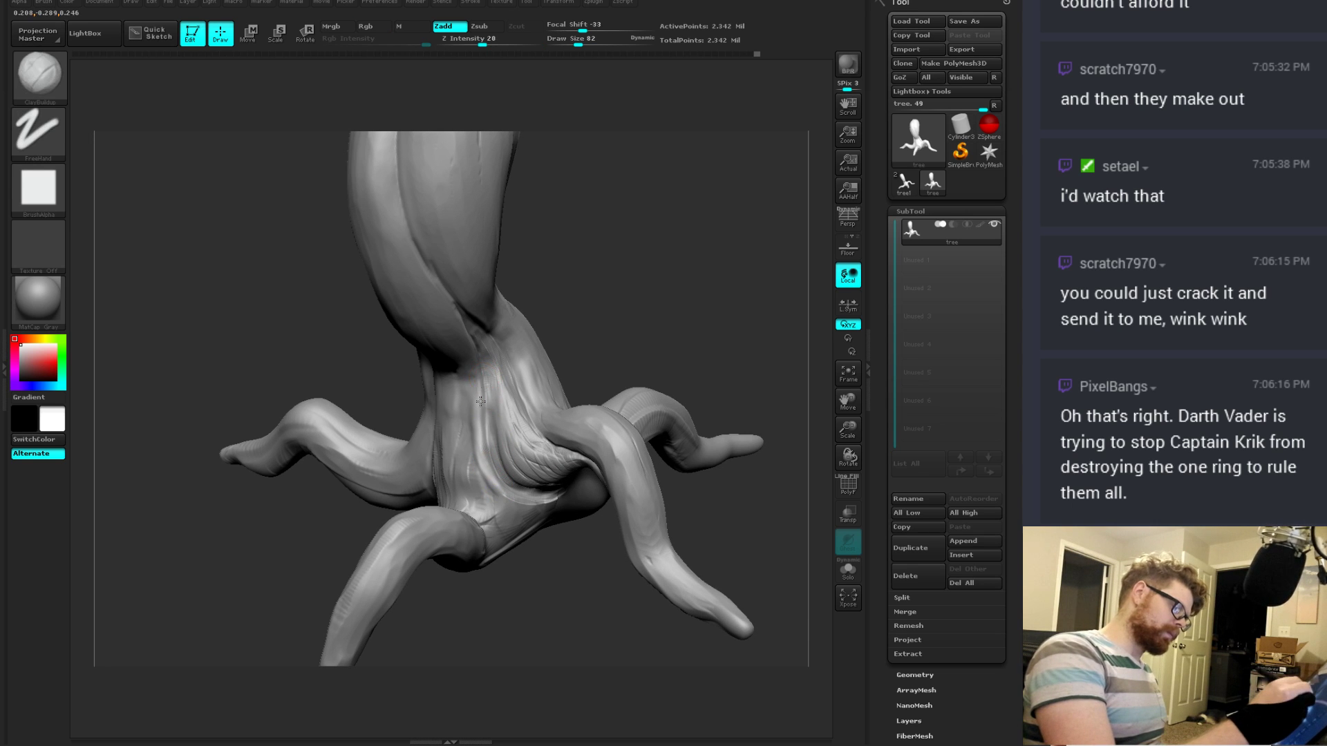
{"action": "left_click_drag", "start_coordinate": [477, 377], "coordinate": [485, 481]}
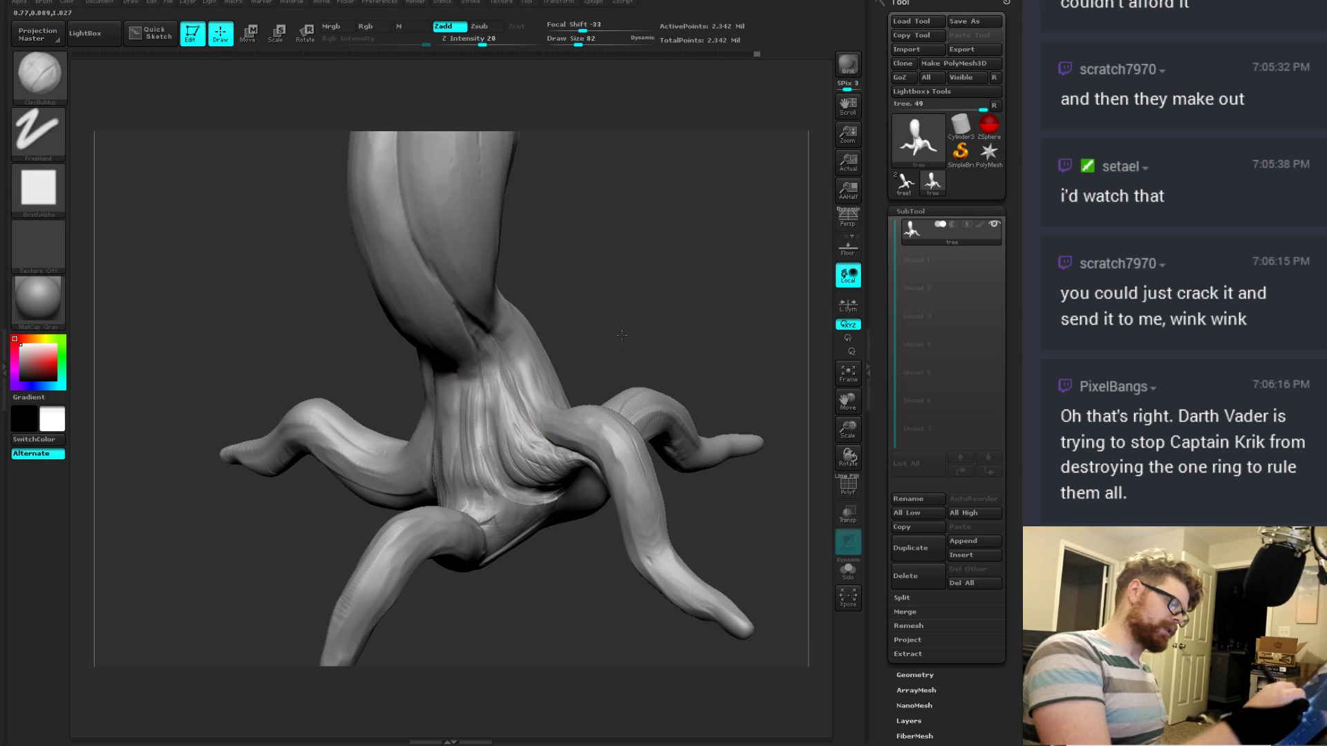
{"action": "right_click_drag", "start_coordinate": [467, 382], "coordinate": [599, 325]}
{"action": "left_click_drag", "start_coordinate": [477, 350], "coordinate": [480, 453]}
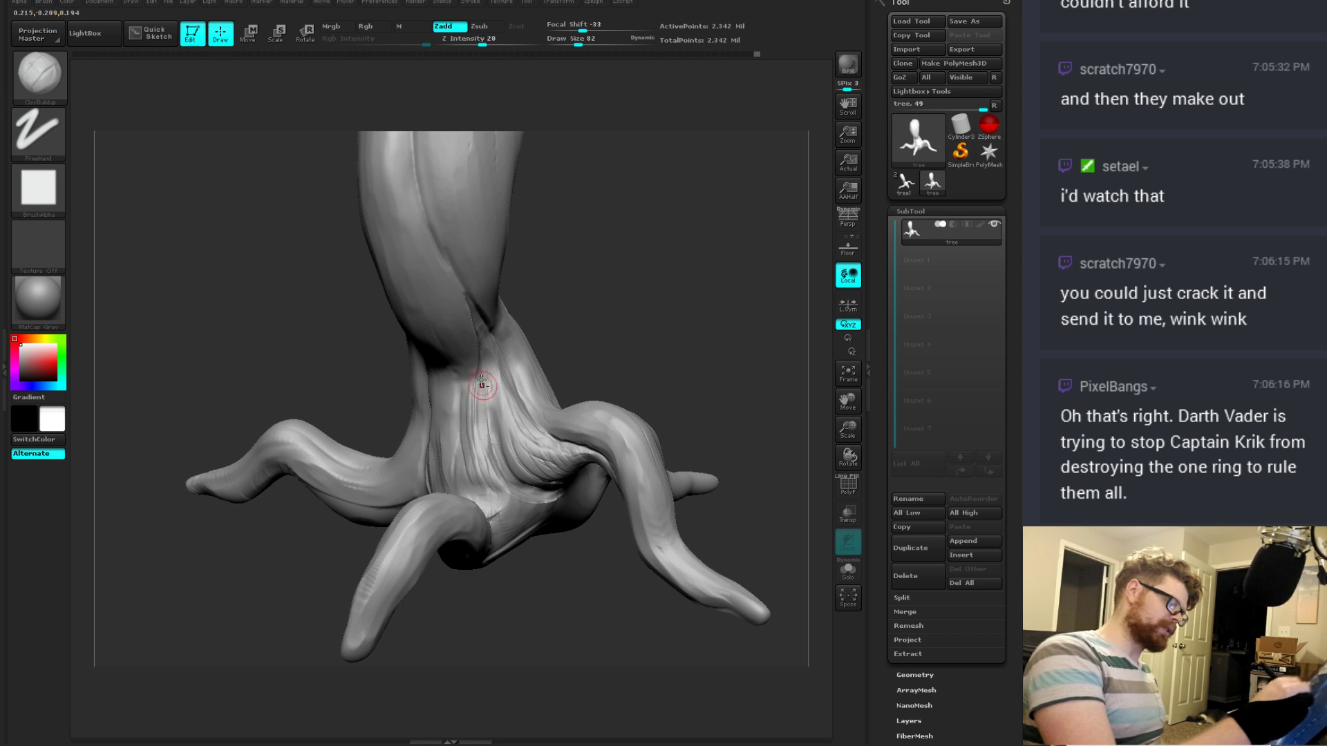
{"action": "left_click_drag", "start_coordinate": [483, 379], "coordinate": [505, 494]}
{"action": "left_click_drag", "start_coordinate": [483, 418], "coordinate": [511, 490]}
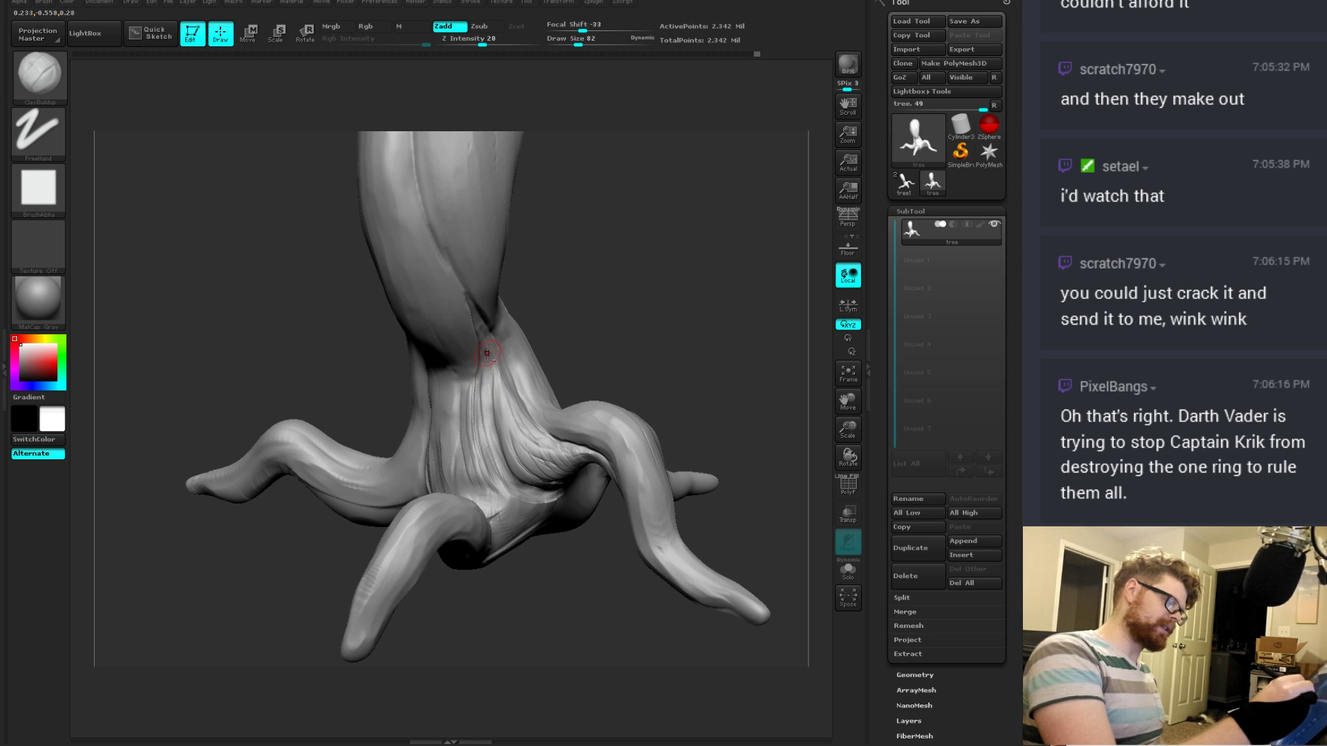
{"action": "left_click_drag", "start_coordinate": [487, 354], "coordinate": [484, 387]}
Step: Continue the ClayBuildup bark strands around the side of the trunk base down towards the neighbouring root
{"action": "left_click_drag", "start_coordinate": [561, 368], "coordinate": [608, 359]}
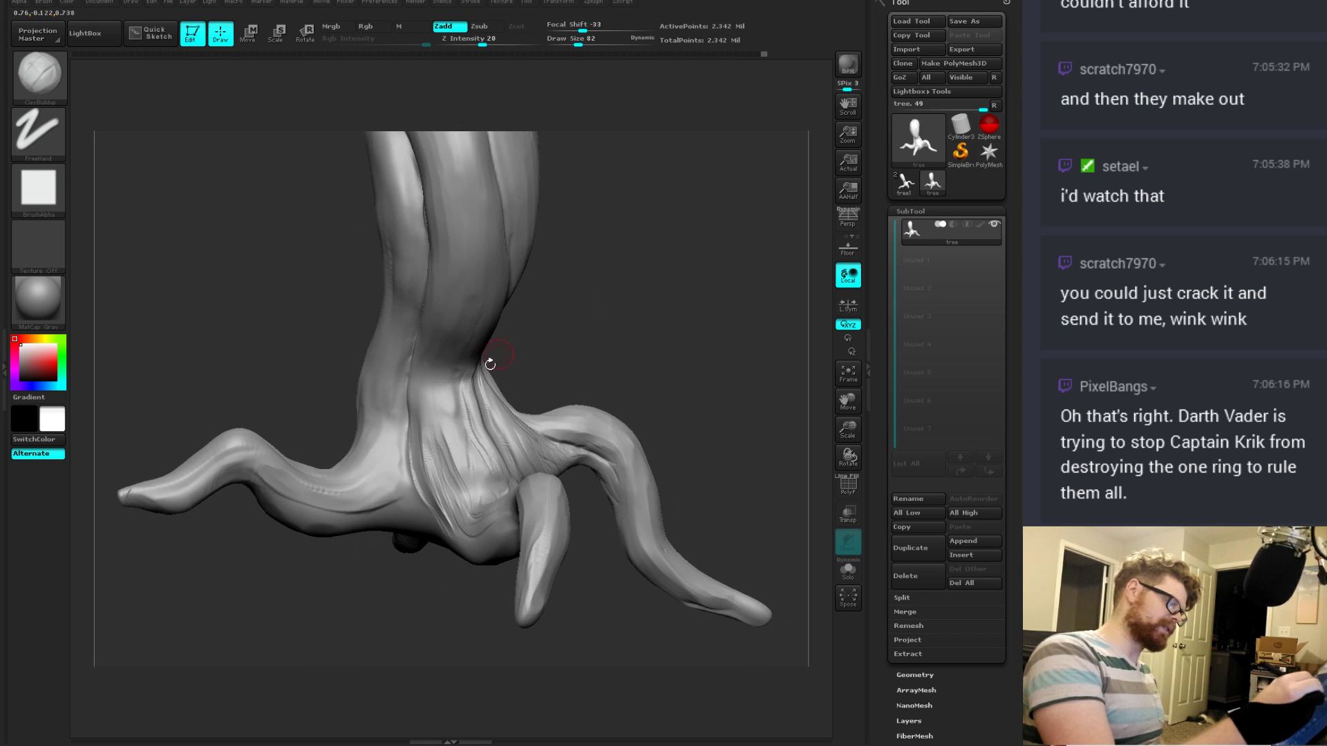
{"action": "mouse_move", "coordinate": [484, 366]}
{"action": "left_mouse_down"}
{"action": "mouse_move", "coordinate": [478, 459]}
{"action": "mouse_move", "coordinate": [479, 445]}
{"action": "left_mouse_up"}
{"action": "mouse_move", "coordinate": [557, 369]}
{"action": "left_mouse_down"}
{"action": "mouse_move", "coordinate": [610, 319]}
{"action": "mouse_move", "coordinate": [626, 344]}
{"action": "left_mouse_up"}
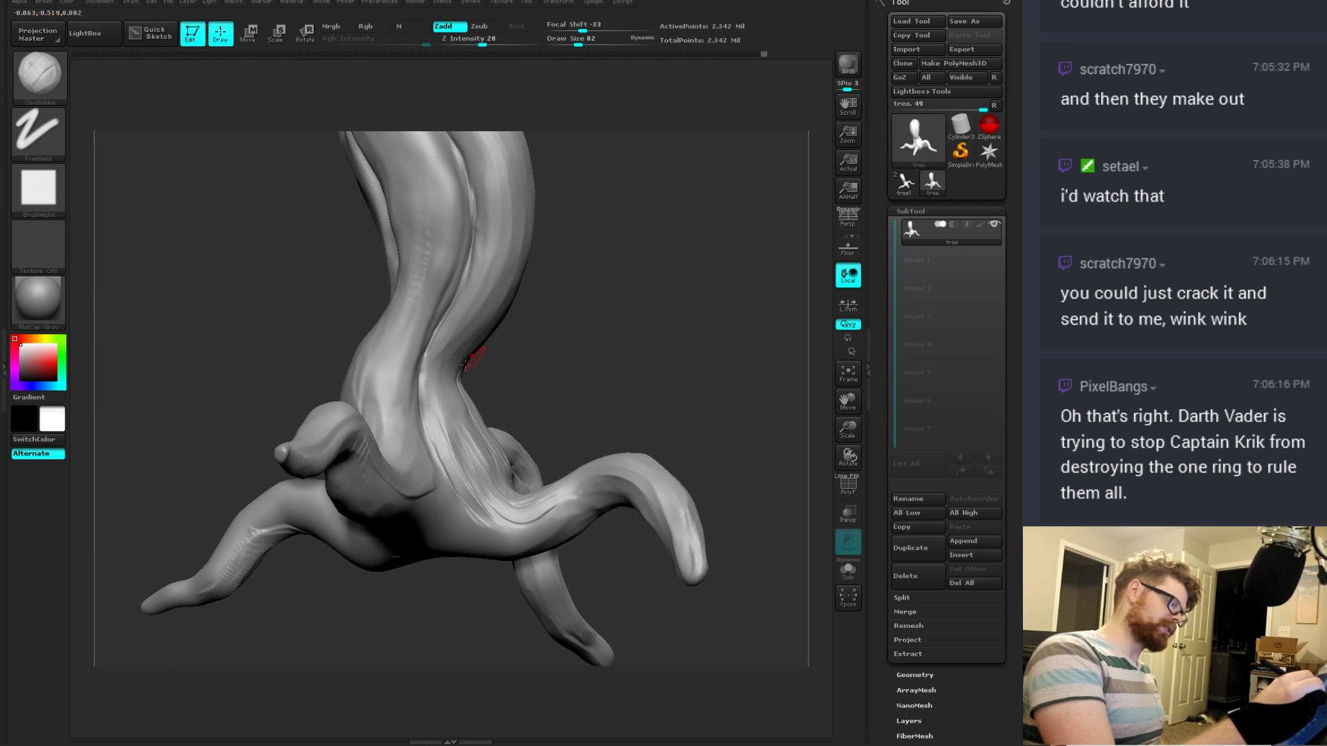
{"action": "mouse_move", "coordinate": [429, 404]}
{"action": "left_mouse_down"}
{"action": "mouse_move", "coordinate": [445, 472]}
{"action": "mouse_move", "coordinate": [483, 512]}
{"action": "left_mouse_up"}
{"action": "left_click_drag", "start_coordinate": [584, 369], "coordinate": [535, 371]}
{"action": "mouse_move", "coordinate": [443, 408]}
{"action": "left_mouse_down", "text": "shift"}
{"action": "mouse_move", "coordinate": [458, 494]}
{"action": "mouse_move", "coordinate": [483, 523]}
{"action": "left_mouse_up", "text": "shift"}
Step: Smooth the new bark strands along the trunk base to soften them between the neck and the roots
{"action": "key", "text": "shift"}
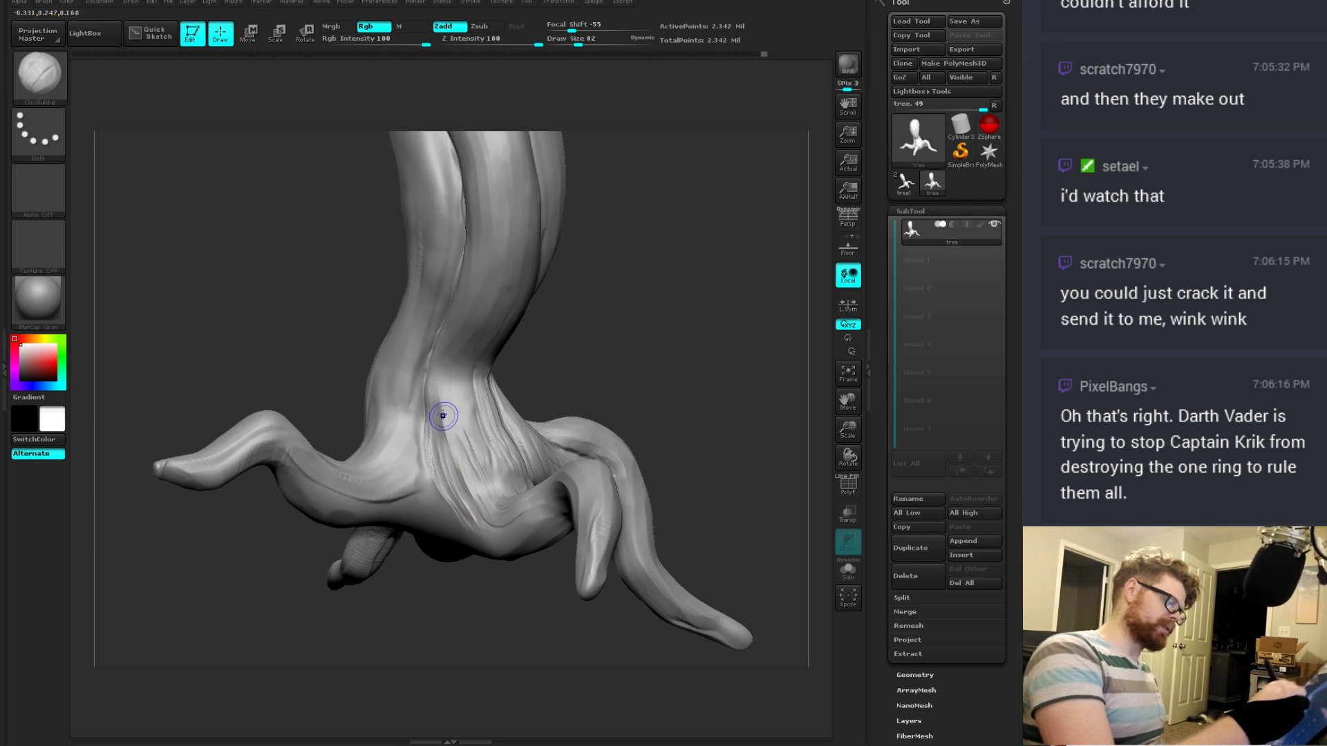
{"action": "left_click_drag", "start_coordinate": [441, 390], "coordinate": [478, 508]}
{"action": "key", "text": "shift"}
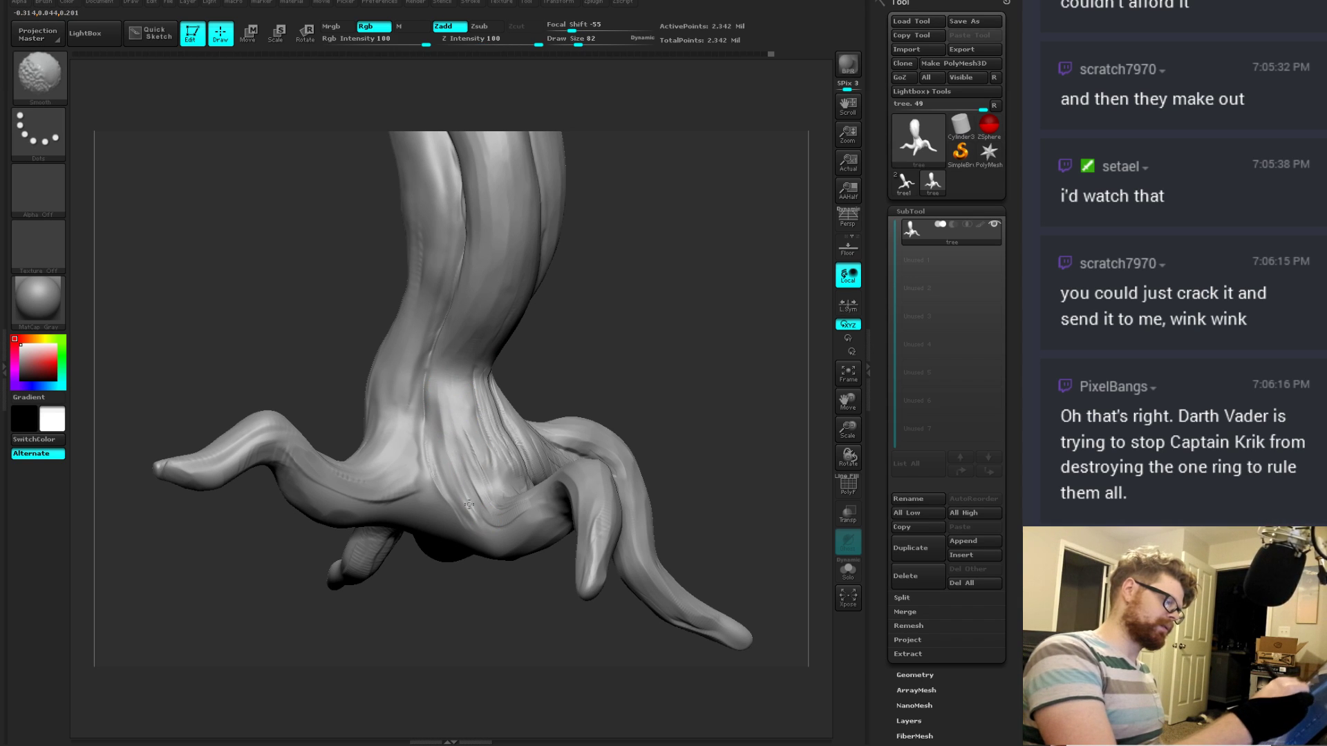
{"action": "left_click_drag", "start_coordinate": [543, 383], "coordinate": [460, 388]}
{"action": "key", "text": "shift"}
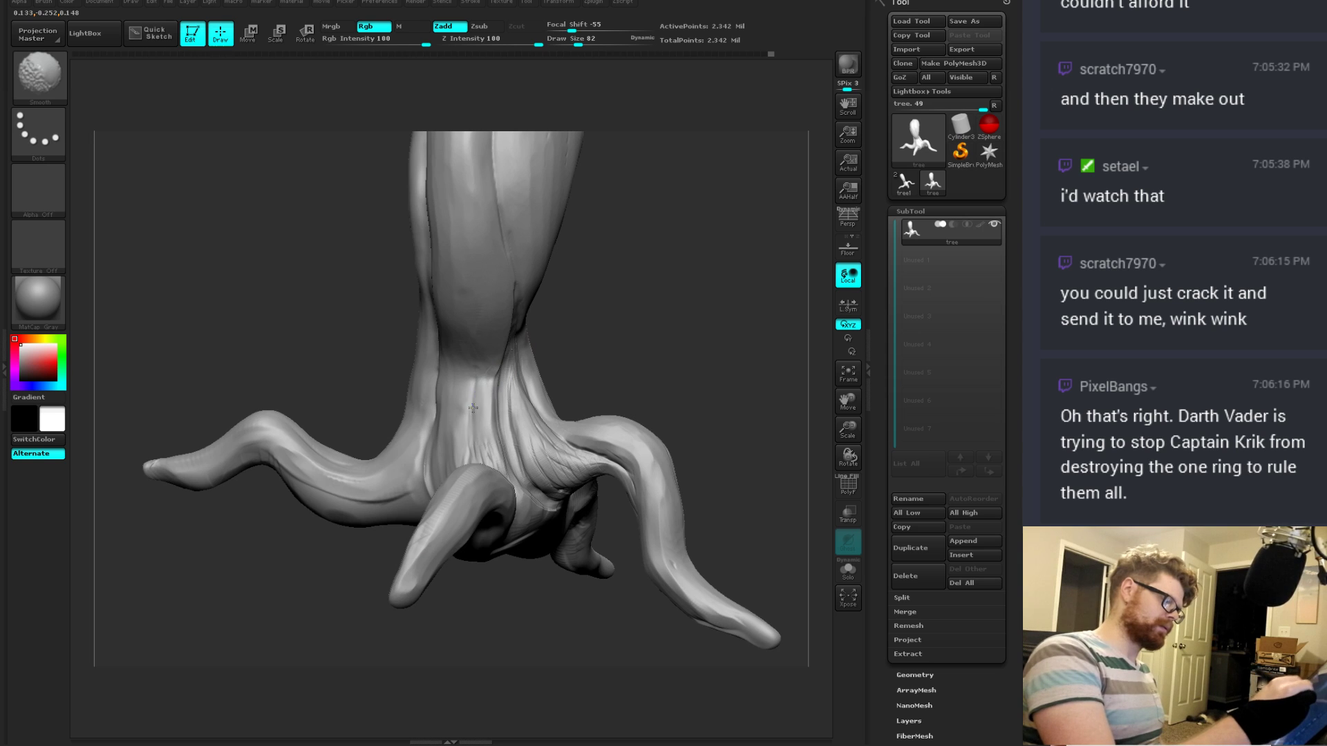
{"action": "right_click_drag", "start_coordinate": [472, 409], "coordinate": [497, 353]}
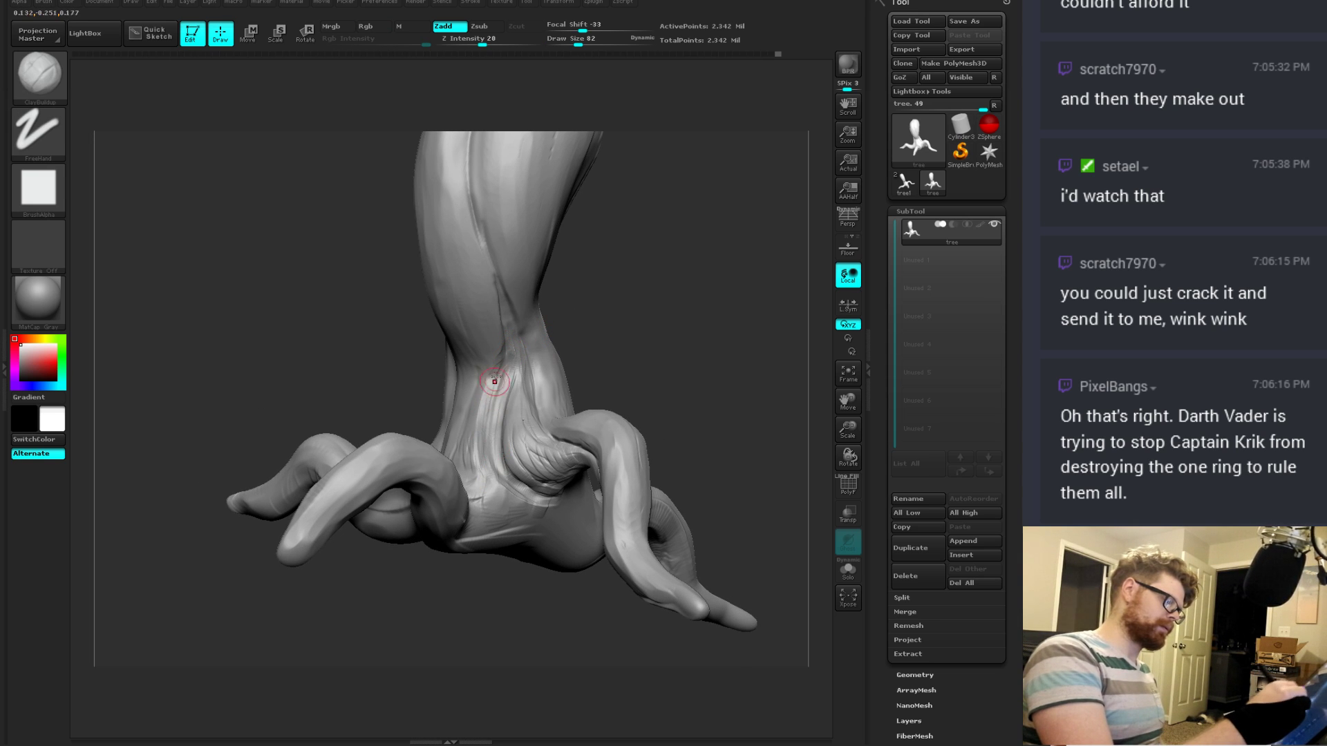
{"action": "key", "text": "shift"}
{"action": "mouse_move", "coordinate": [500, 364]}
{"action": "left_mouse_down", "text": "shift"}
{"action": "mouse_move", "coordinate": [498, 392]}
{"action": "mouse_move", "coordinate": [504, 353]}
{"action": "left_mouse_up", "text": "shift"}
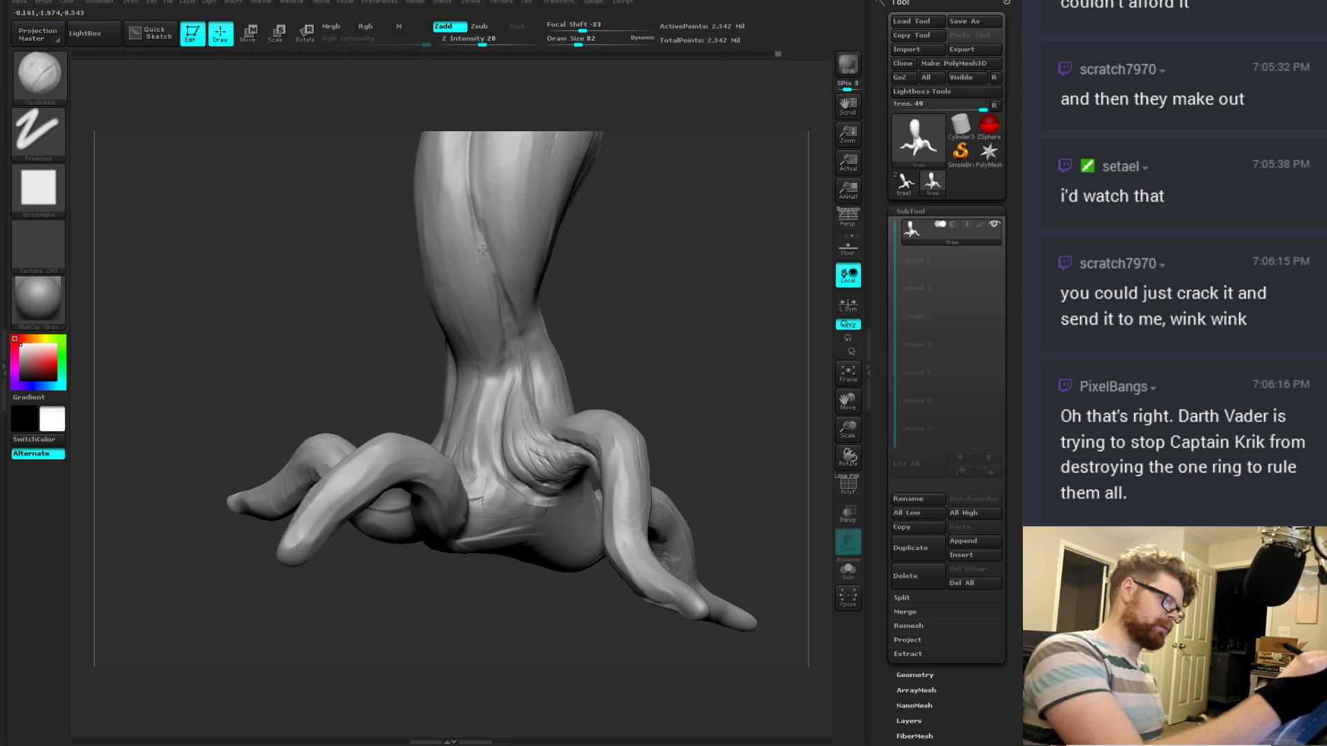
Step: Switch to Dam_Standard and deepen the long crease running up the trunk from above its narrow neck
{"action": "key", "text": "shift"}
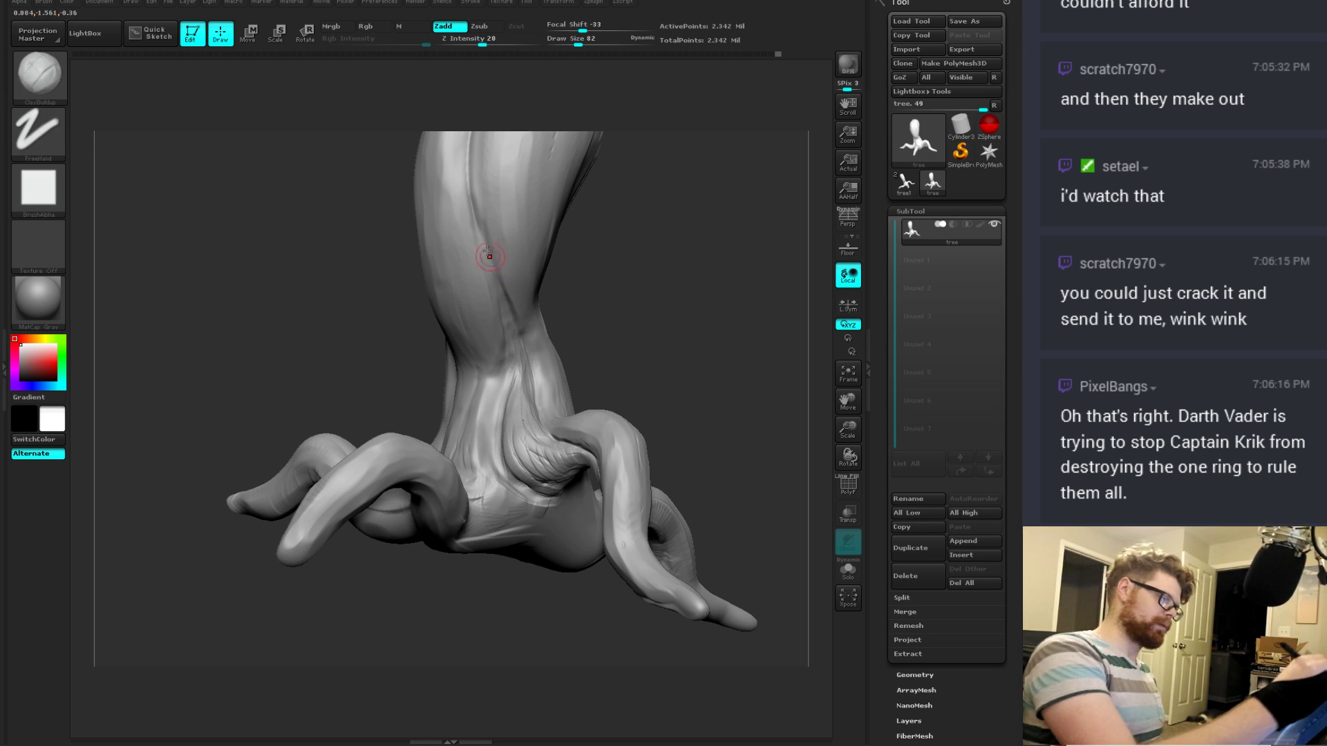
{"action": "key", "text": "b"}
{"action": "key", "text": "d"}
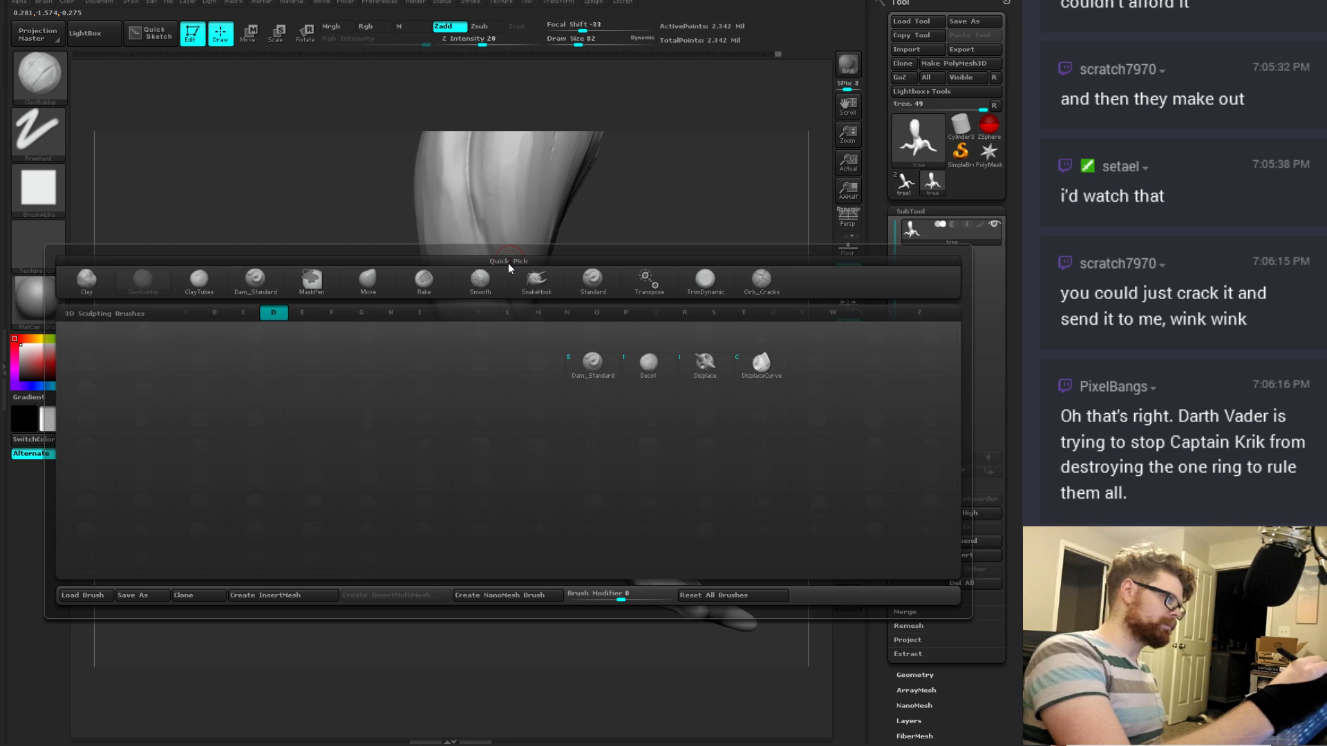
{"action": "key", "text": "s"}
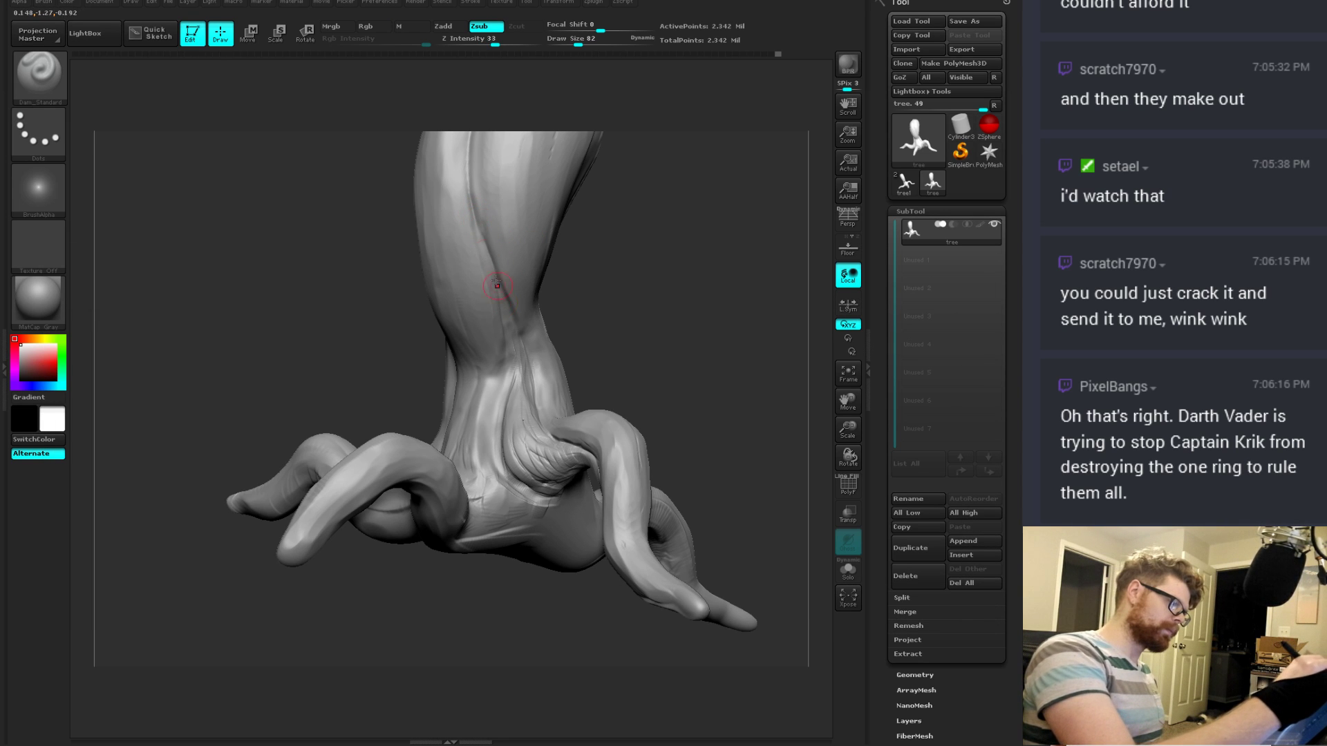
{"action": "key", "text": "shift"}
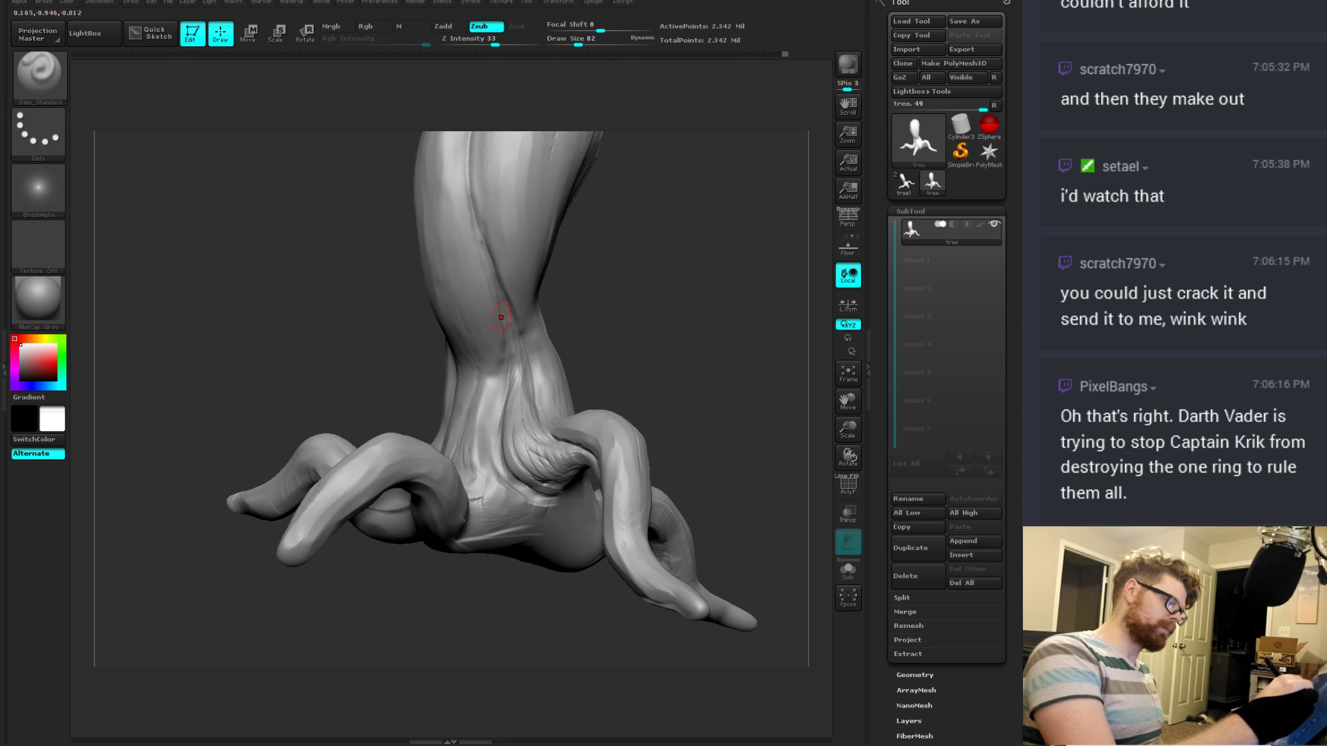
{"action": "left_click_drag", "start_coordinate": [490, 266], "coordinate": [470, 157]}
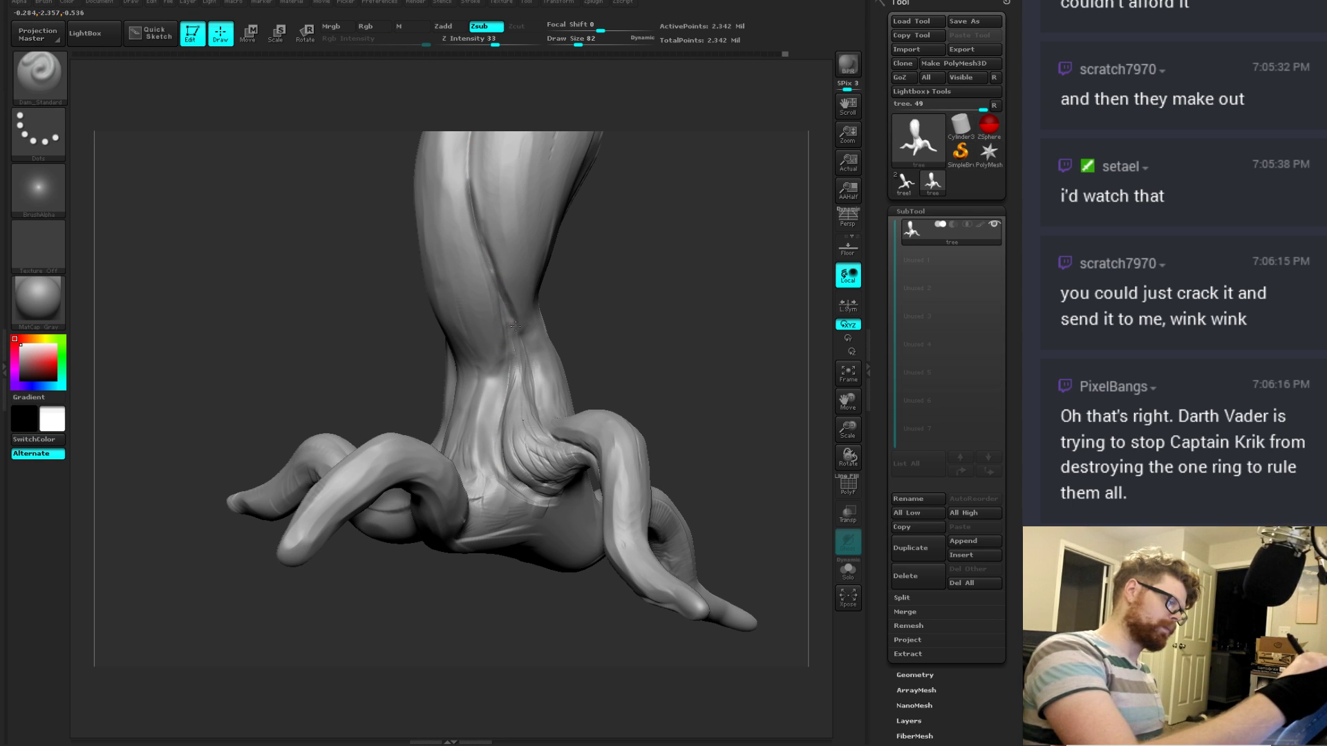
Step: Switch to TrimDynamic at draw size 101 and flatten the bark strands on the front of the trunk base
{"action": "left_click_drag", "start_coordinate": [591, 355], "coordinate": [621, 340]}
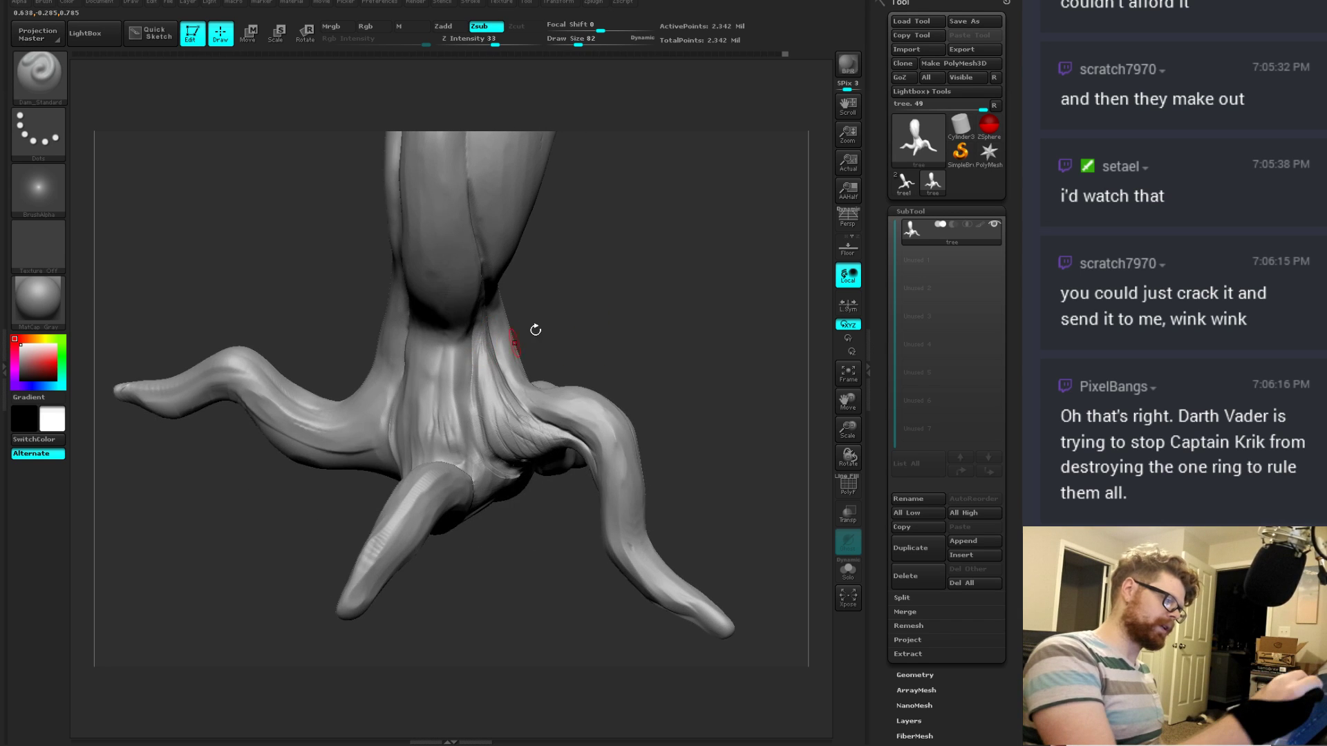
{"action": "left_click_drag", "start_coordinate": [536, 329], "coordinate": [595, 284]}
{"action": "key", "text": "d"}
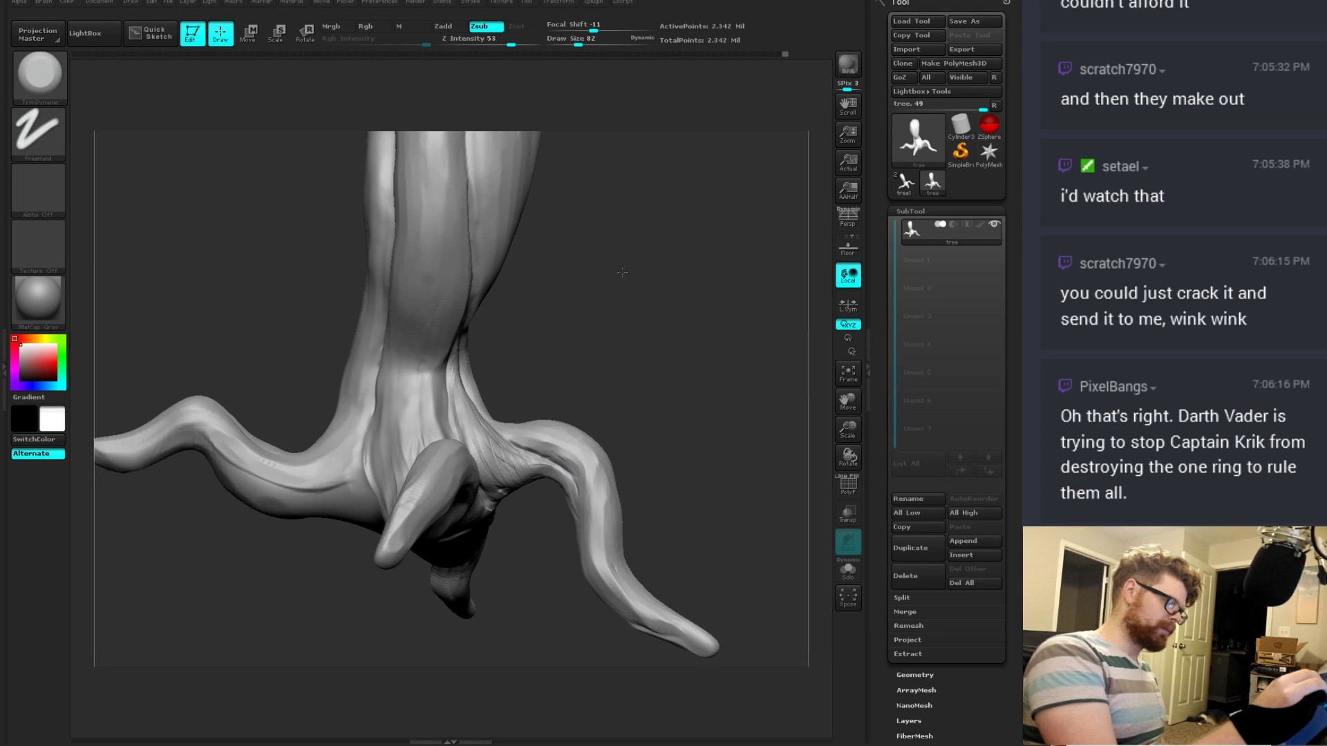
{"action": "left_click_drag", "start_coordinate": [622, 284], "coordinate": [529, 242]}
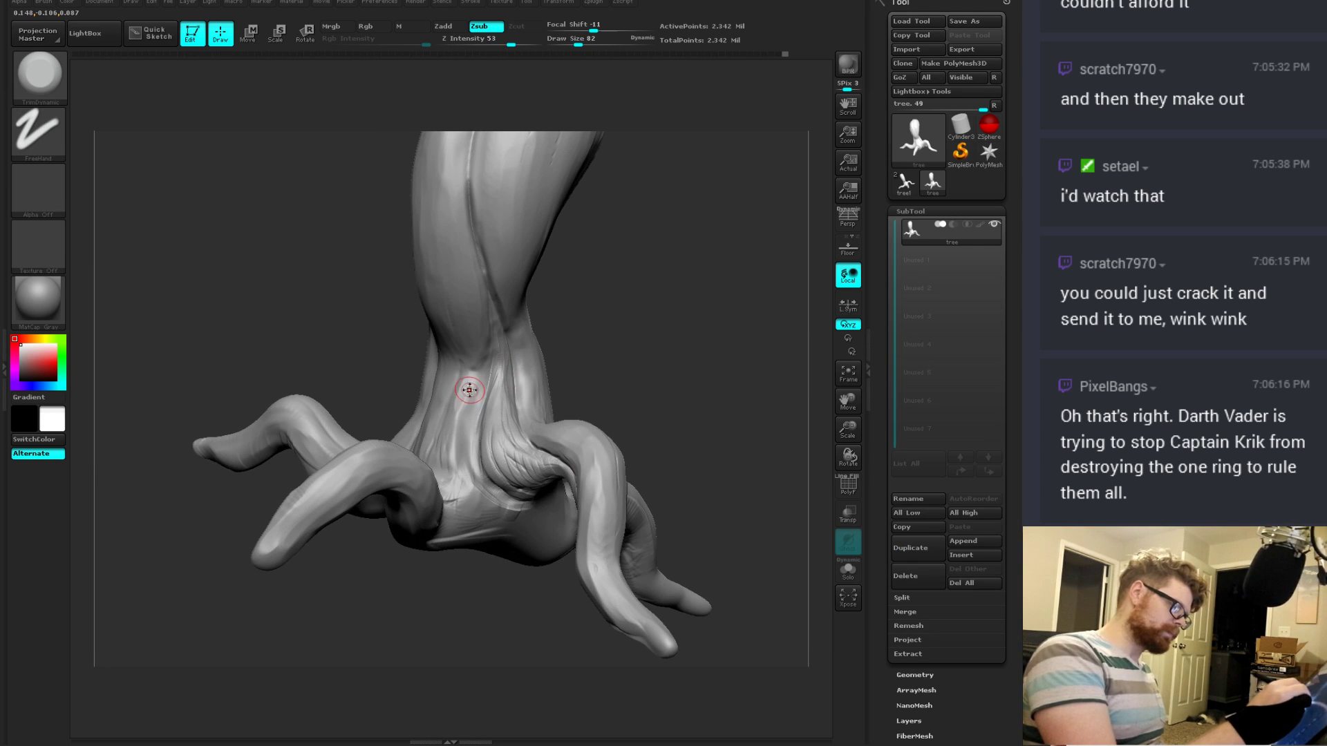
{"action": "key", "text": "space"}
{"action": "left_click_drag", "start_coordinate": [470, 391], "coordinate": [472, 381]}
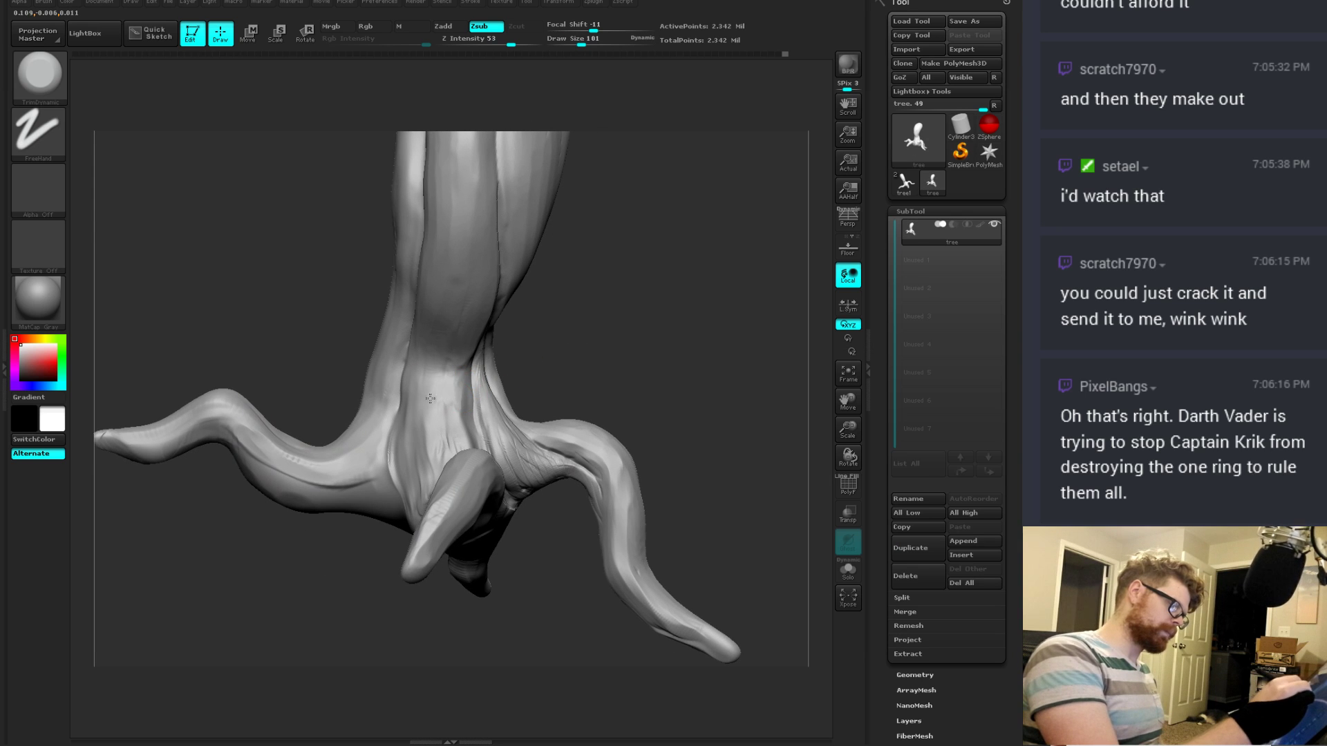
{"action": "left_click_drag", "start_coordinate": [568, 343], "coordinate": [465, 391]}
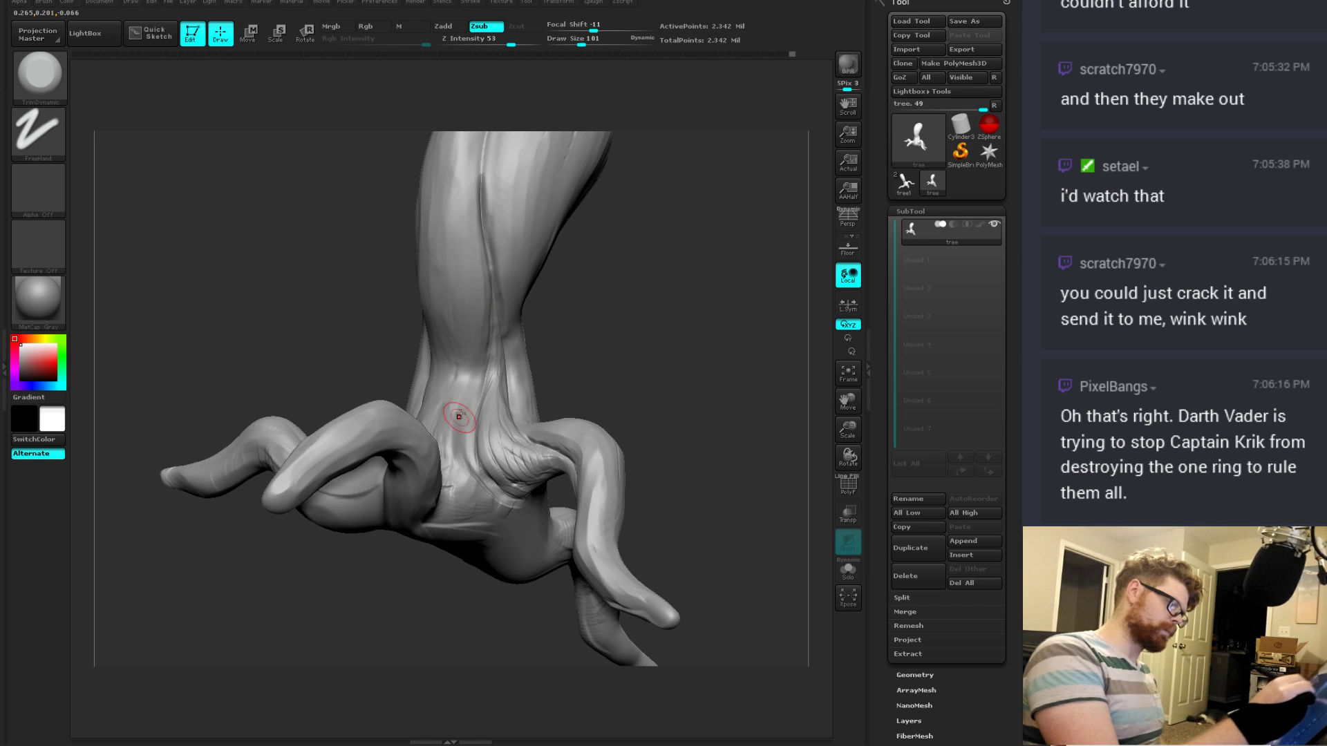
Step: Continue flattening the bark strands and uneven surfaces around the trunk base and its root junctions with TrimDynamic
{"action": "left_click_drag", "start_coordinate": [584, 355], "coordinate": [529, 415]}
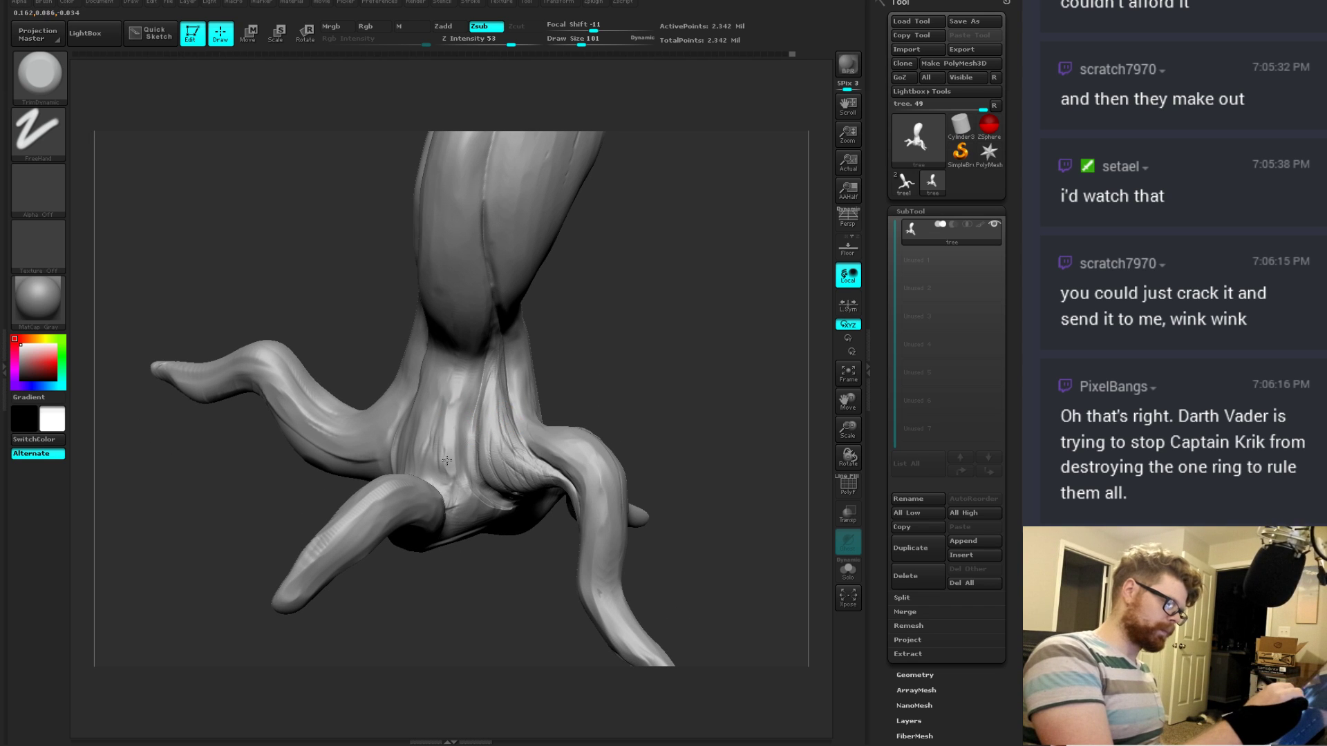
{"action": "left_click_drag", "start_coordinate": [630, 370], "coordinate": [453, 412]}
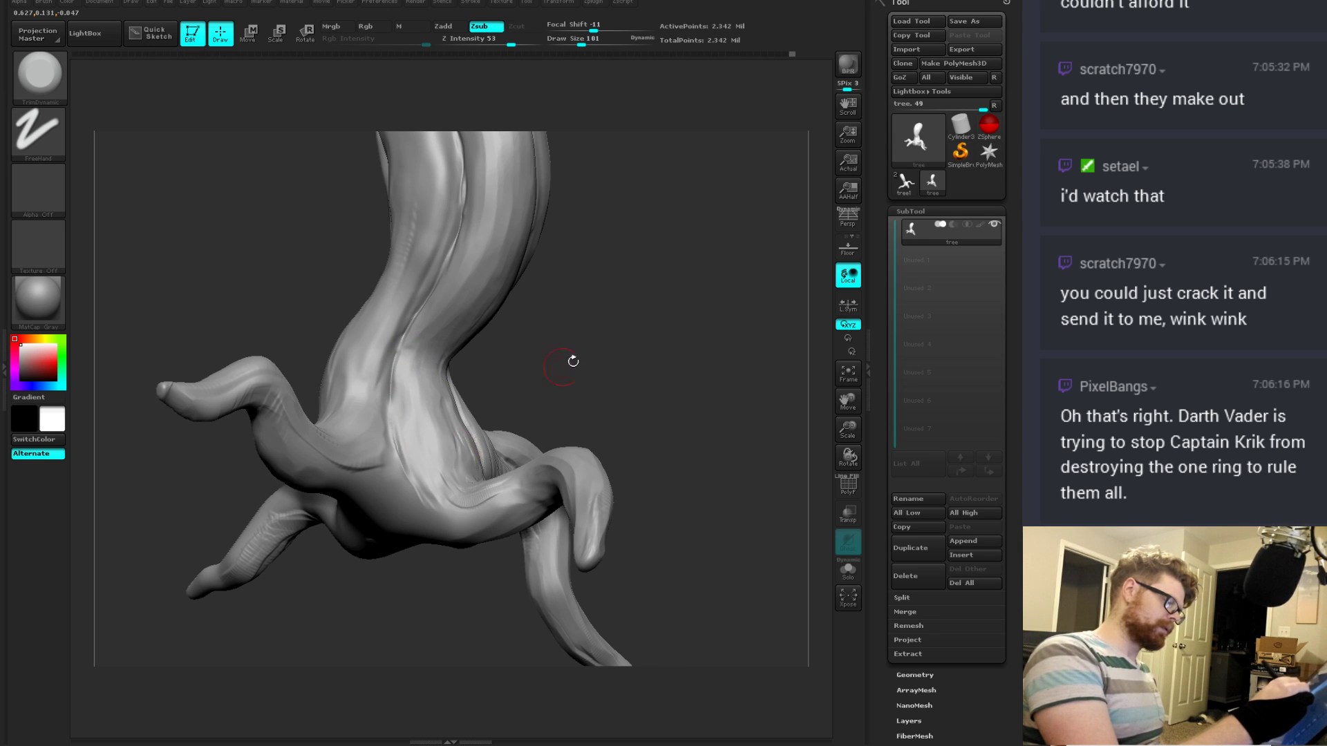
{"action": "left_click_drag", "start_coordinate": [572, 361], "coordinate": [542, 384]}
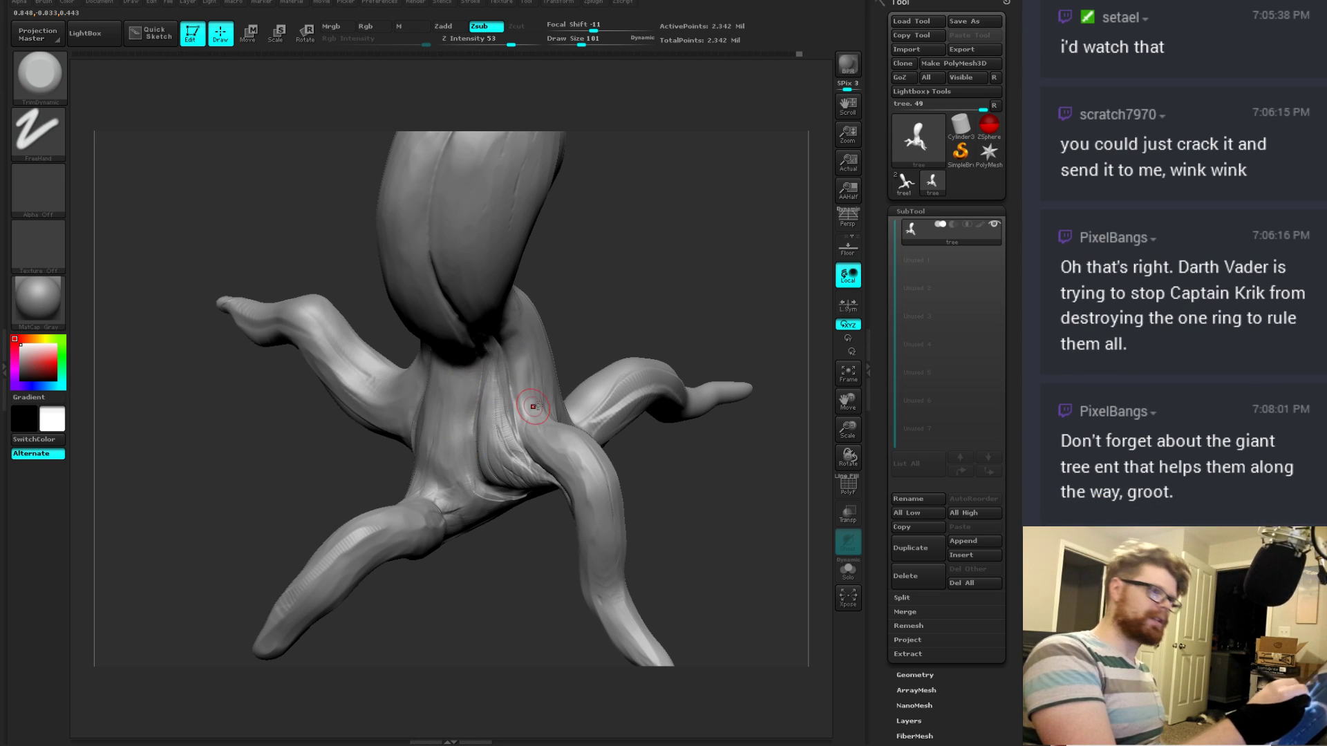
{"action": "left_click_drag", "start_coordinate": [653, 404], "coordinate": [689, 378]}
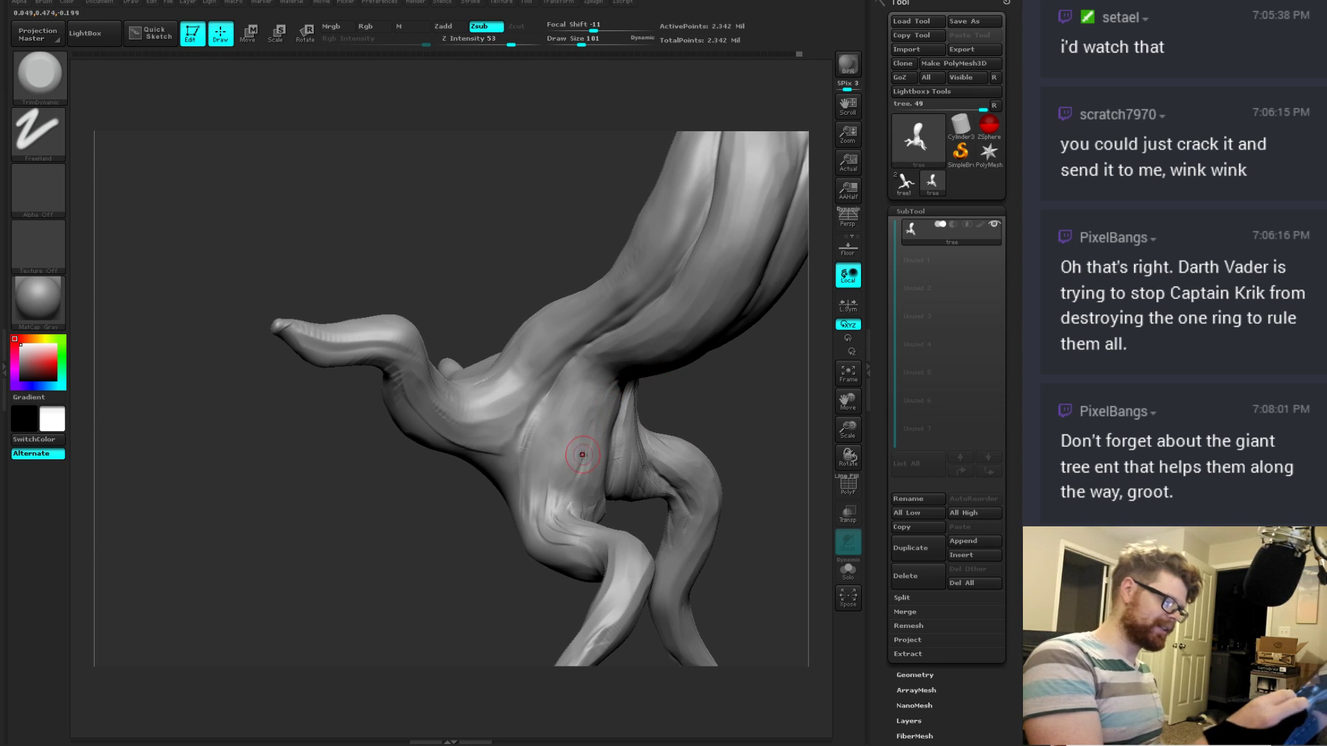
{"action": "left_click_drag", "start_coordinate": [577, 468], "coordinate": [595, 415]}
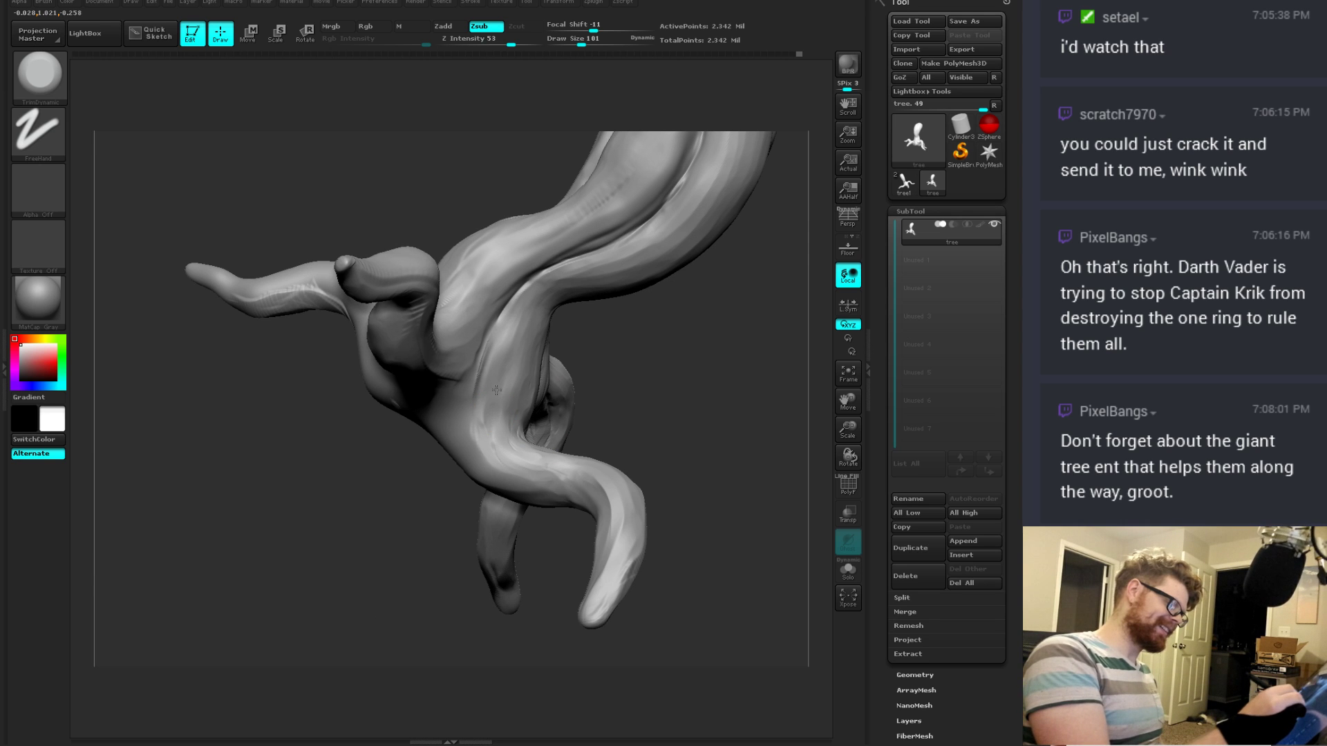
{"action": "left_click_drag", "start_coordinate": [475, 405], "coordinate": [523, 250]}
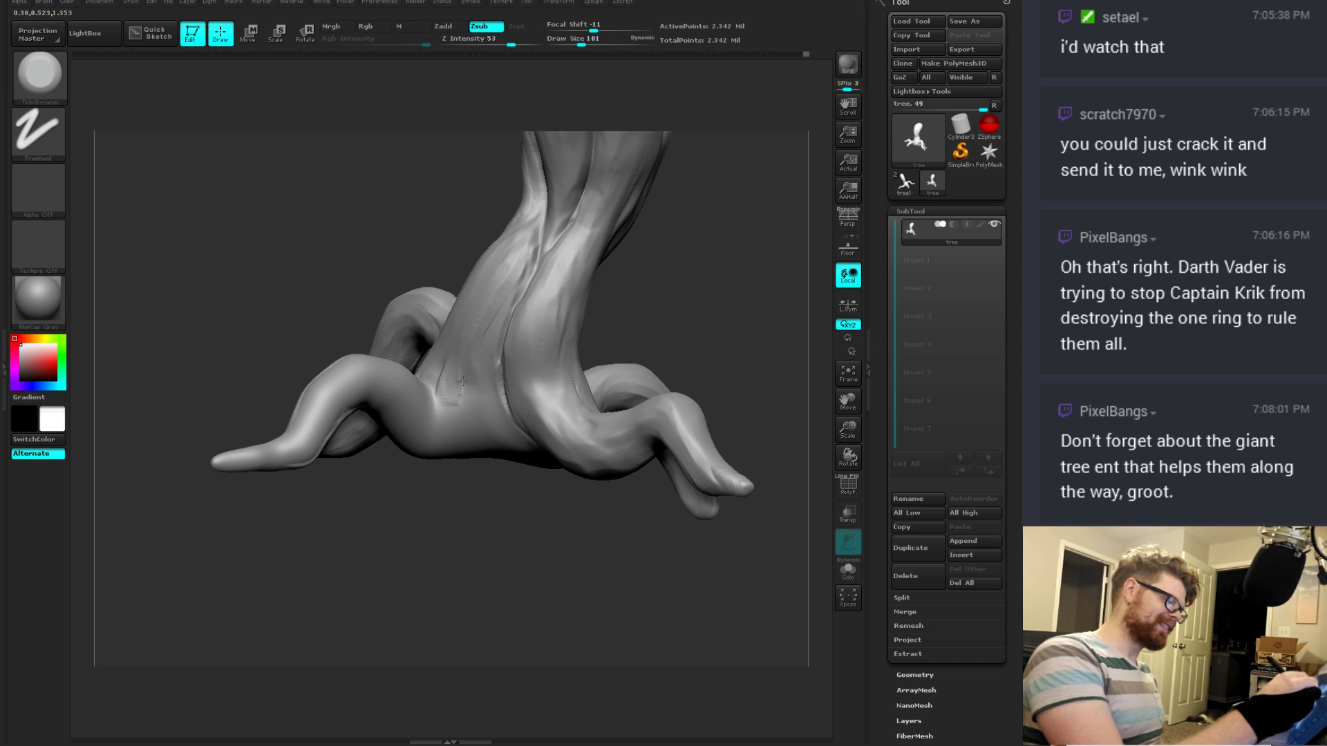
Step: Trim and smooth the trunk base beside the long crease, where it flares into the neighbouring roots
{"action": "left_click_drag", "start_coordinate": [512, 359], "coordinate": [635, 331]}
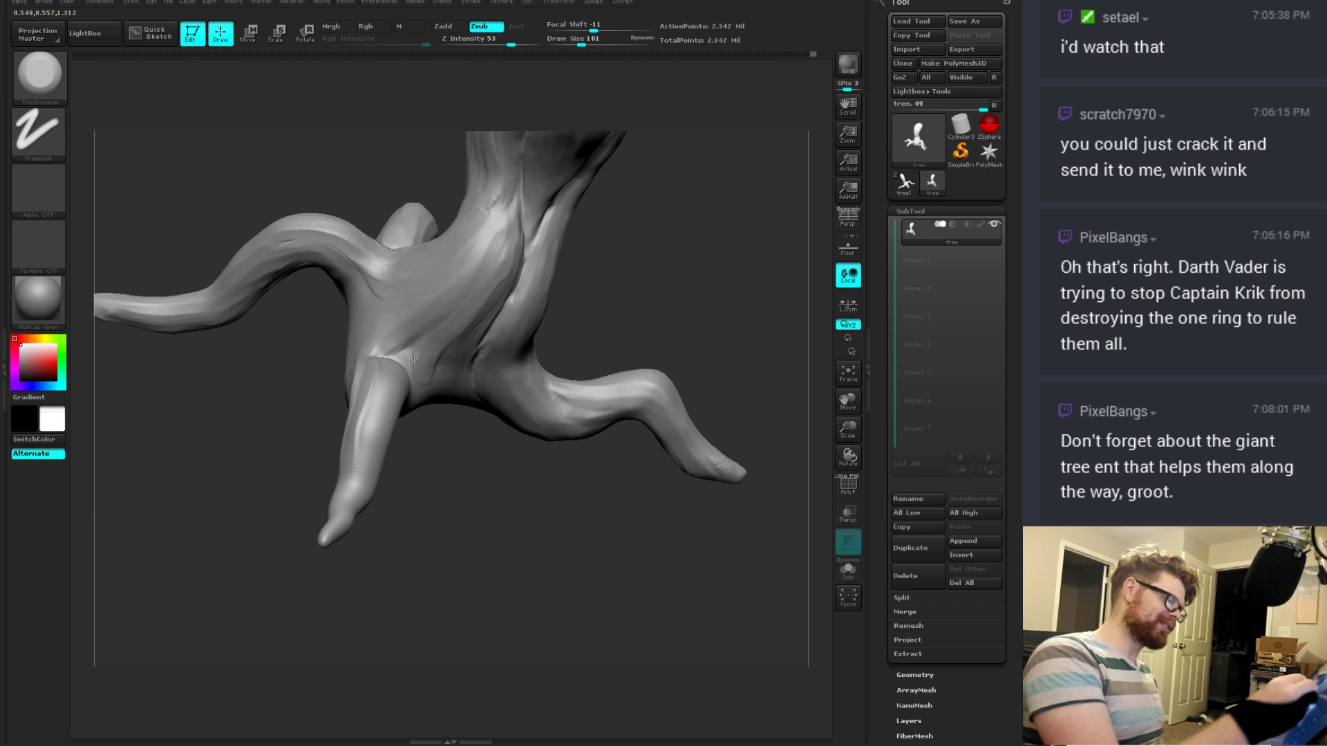
{"action": "right_click_drag", "start_coordinate": [468, 298], "coordinate": [419, 255]}
{"action": "key", "text": "shift"}
{"action": "left_click_drag", "start_coordinate": [483, 284], "coordinate": [503, 237]}
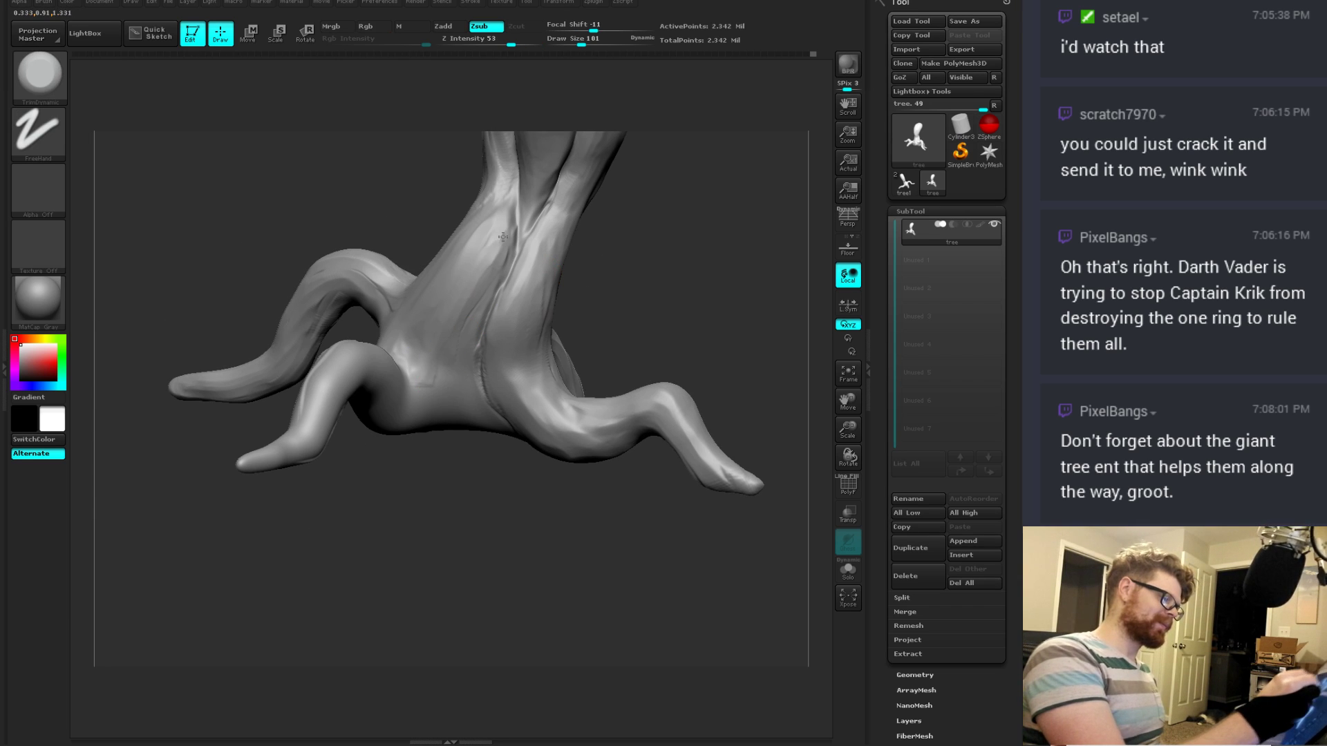
Step: Flatten the upper surface of the bent root and the trunk base beside its junction with TrimDynamic
{"action": "mouse_move", "coordinate": [440, 469]}
{"action": "left_mouse_down"}
{"action": "mouse_move", "coordinate": [491, 515]}
{"action": "mouse_move", "coordinate": [552, 530]}
{"action": "left_mouse_up"}
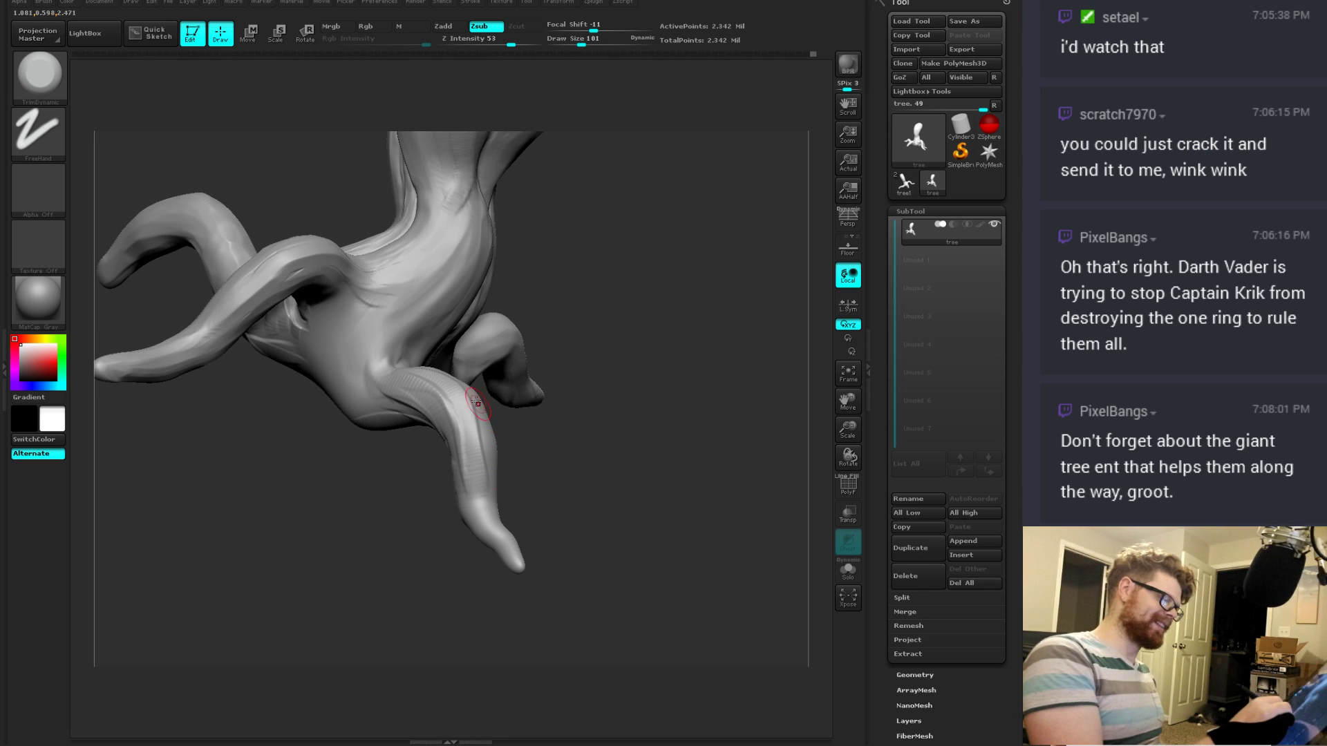
{"action": "mouse_move", "coordinate": [464, 388]}
{"action": "left_mouse_down"}
{"action": "mouse_move", "coordinate": [485, 470]}
{"action": "mouse_move", "coordinate": [403, 400]}
{"action": "mouse_move", "coordinate": [434, 458]}
{"action": "left_mouse_up"}
{"action": "left_click_drag", "start_coordinate": [348, 404], "coordinate": [420, 433]}
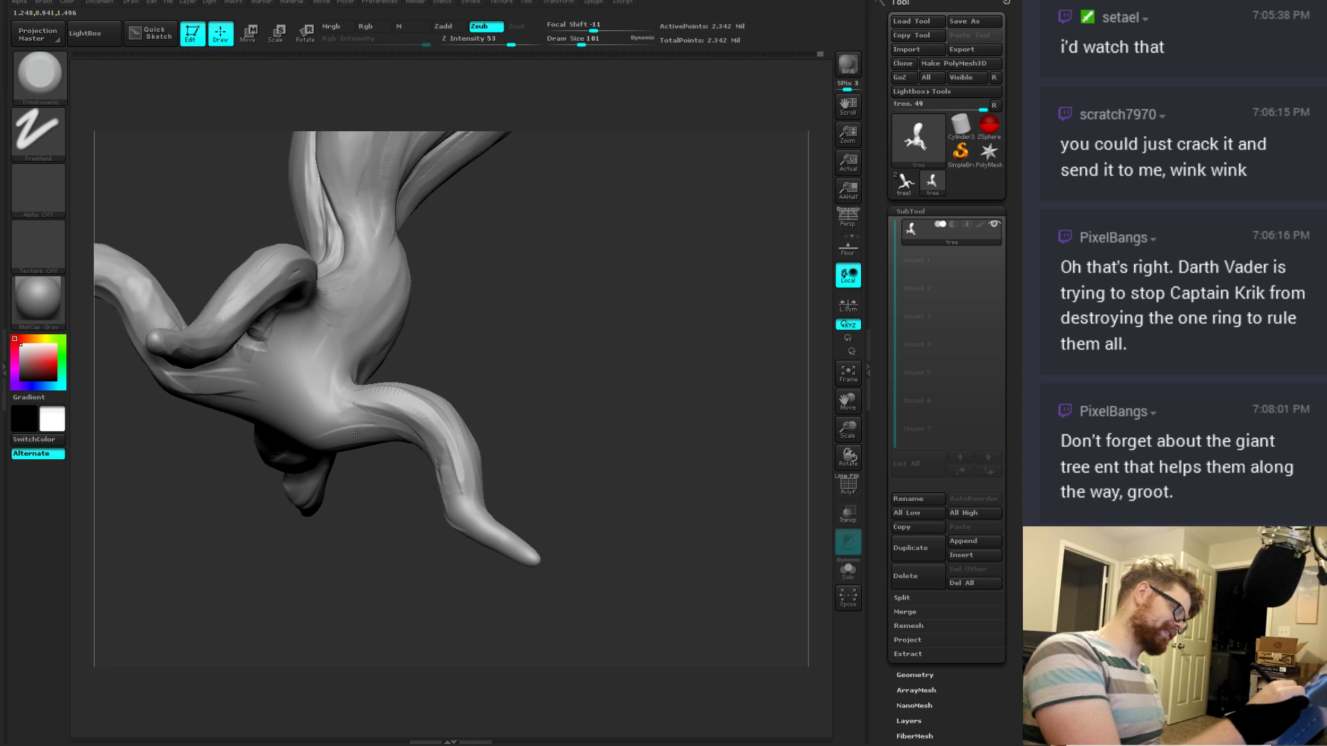
{"action": "mouse_move", "coordinate": [288, 391]}
{"action": "left_mouse_down"}
{"action": "mouse_move", "coordinate": [327, 417]}
{"action": "mouse_move", "coordinate": [347, 408]}
{"action": "mouse_move", "coordinate": [315, 411]}
{"action": "left_mouse_up"}
Step: Enlarge TrimDynamic to draw size 175 and flatten the broad lower area of the trunk base between the roots
{"action": "key", "text": "space"}
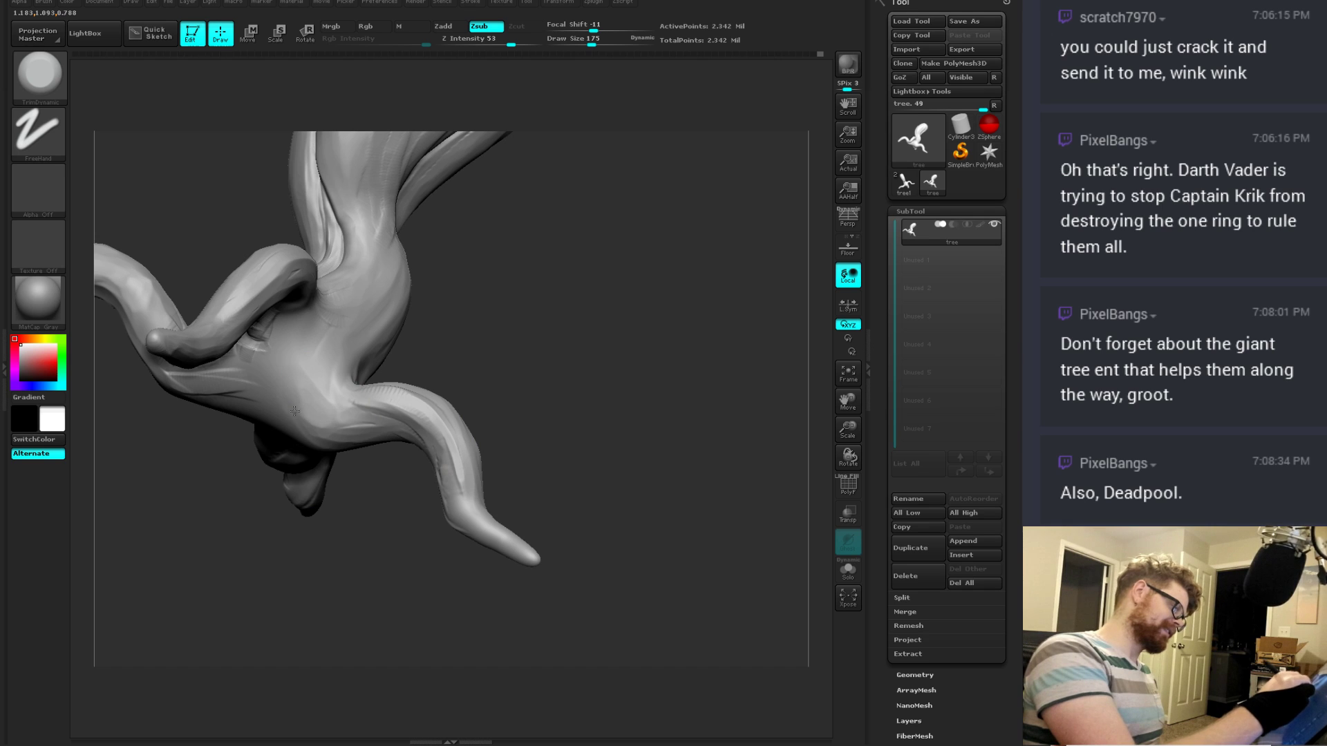
{"action": "right_click_drag", "start_coordinate": [306, 378], "coordinate": [311, 304]}
{"action": "mouse_move", "coordinate": [312, 358]}
{"action": "left_mouse_down"}
{"action": "mouse_move", "coordinate": [264, 399]}
{"action": "mouse_move", "coordinate": [229, 380]}
{"action": "mouse_move", "coordinate": [276, 376]}
{"action": "left_mouse_up"}
{"action": "mouse_move", "coordinate": [276, 376]}
{"action": "right_mouse_down"}
{"action": "mouse_move", "coordinate": [290, 421]}
{"action": "mouse_move", "coordinate": [275, 491]}
{"action": "right_mouse_up"}
Step: Reduce TrimDynamic to draw size 93 and flatten the front of the trunk base above the front root's junction
{"action": "key", "text": "space"}
{"action": "mouse_move", "coordinate": [269, 335]}
{"action": "left_mouse_down"}
{"action": "mouse_move", "coordinate": [197, 340]}
{"action": "mouse_move", "coordinate": [210, 346]}
{"action": "left_mouse_up"}
{"action": "key", "text": "space"}
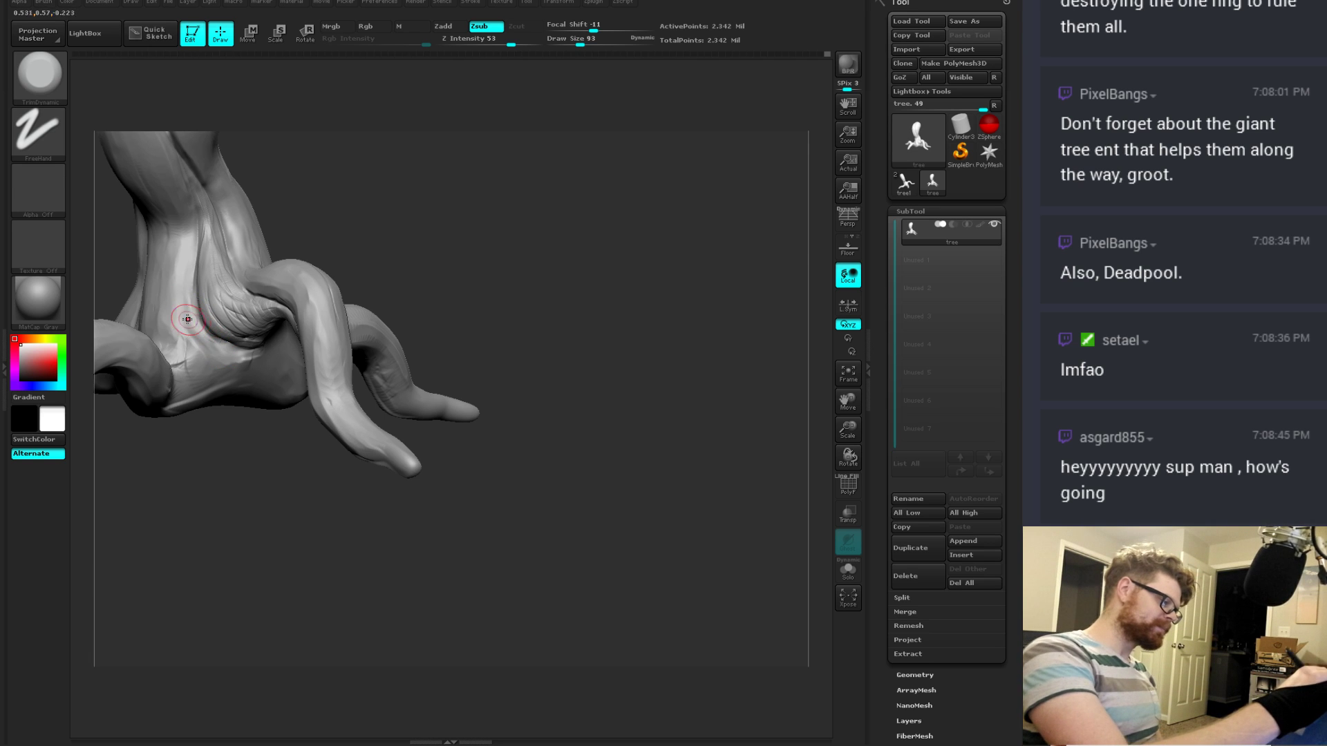
{"action": "left_click_drag", "start_coordinate": [187, 321], "coordinate": [183, 331], "text": "shift"}
{"action": "right_click_drag", "start_coordinate": [188, 314], "coordinate": [178, 336]}
{"action": "right_click_drag", "start_coordinate": [253, 426], "coordinate": [268, 473]}
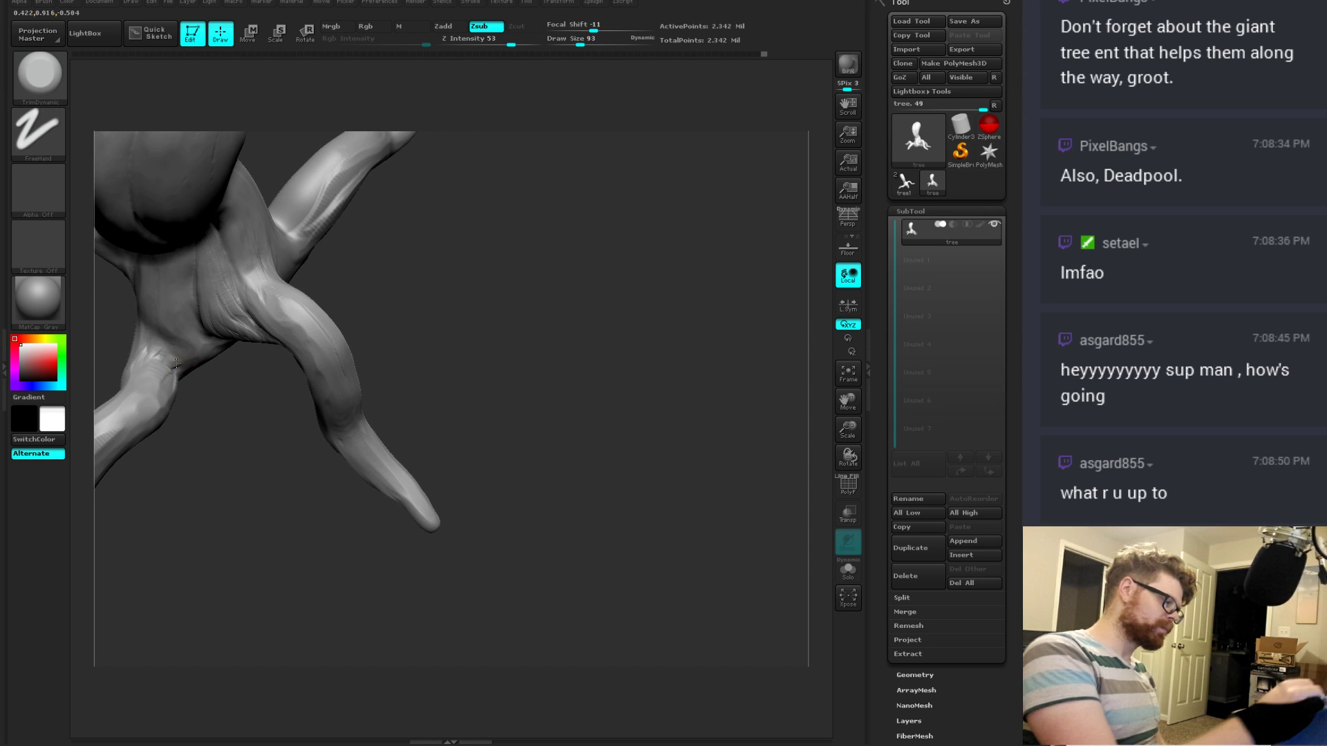
Step: Trim and smooth the junction between the front root and the trunk base, including the start of the root
{"action": "right_click_drag", "start_coordinate": [143, 349], "coordinate": [190, 355]}
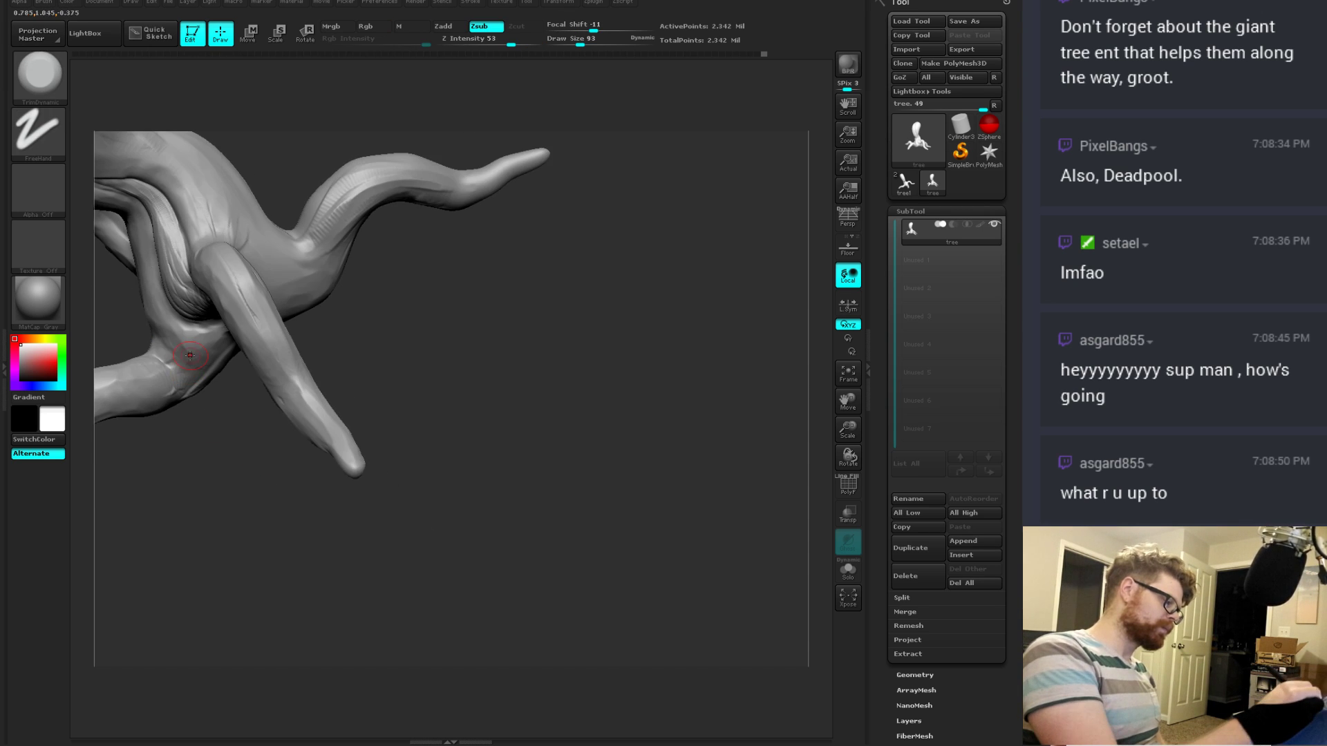
{"action": "key", "text": "shift"}
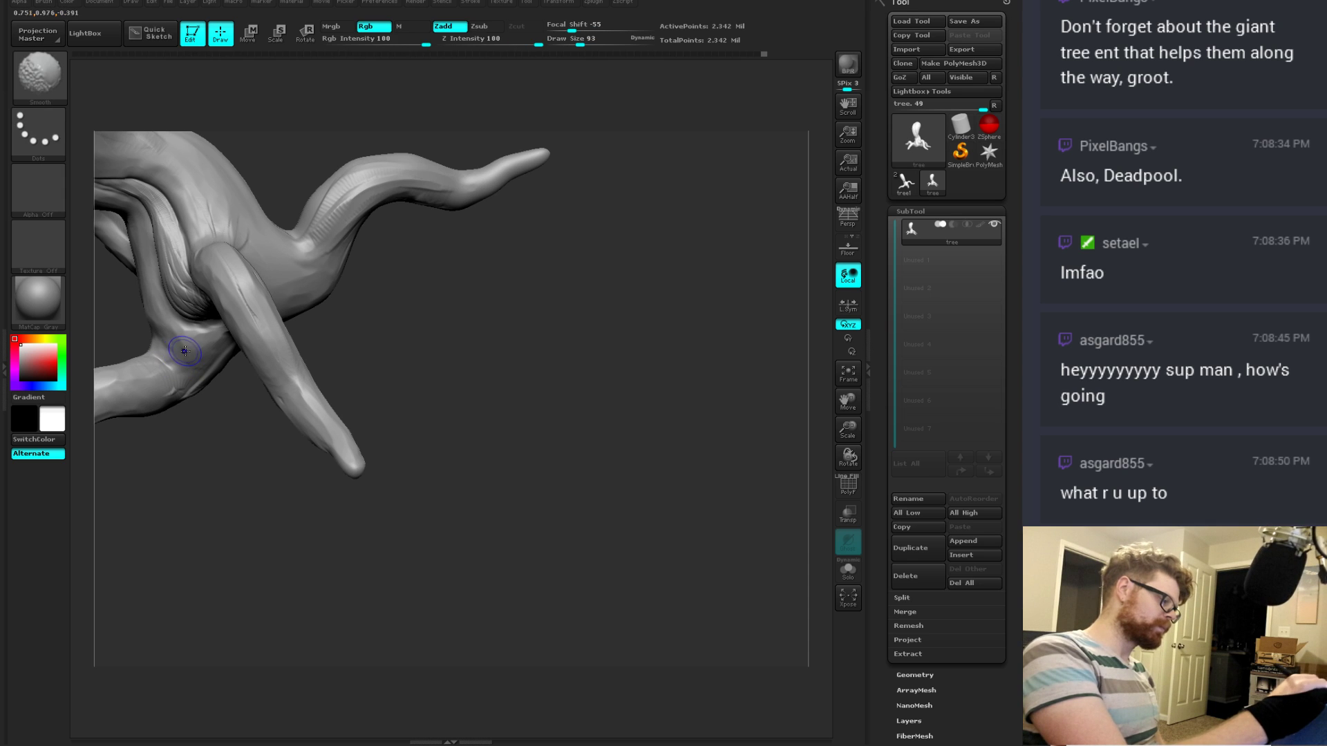
{"action": "left_click_drag", "start_coordinate": [153, 364], "coordinate": [158, 364]}
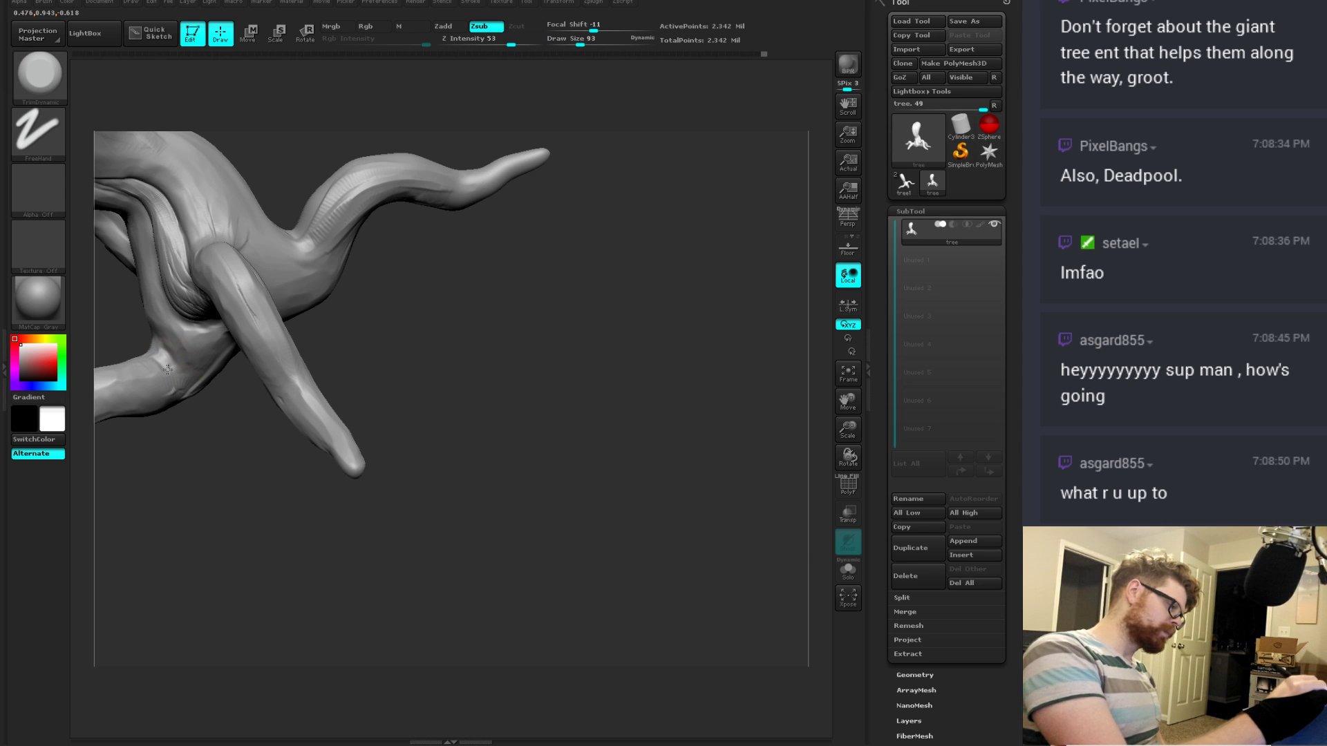
{"action": "left_click_drag", "start_coordinate": [223, 432], "coordinate": [267, 465]}
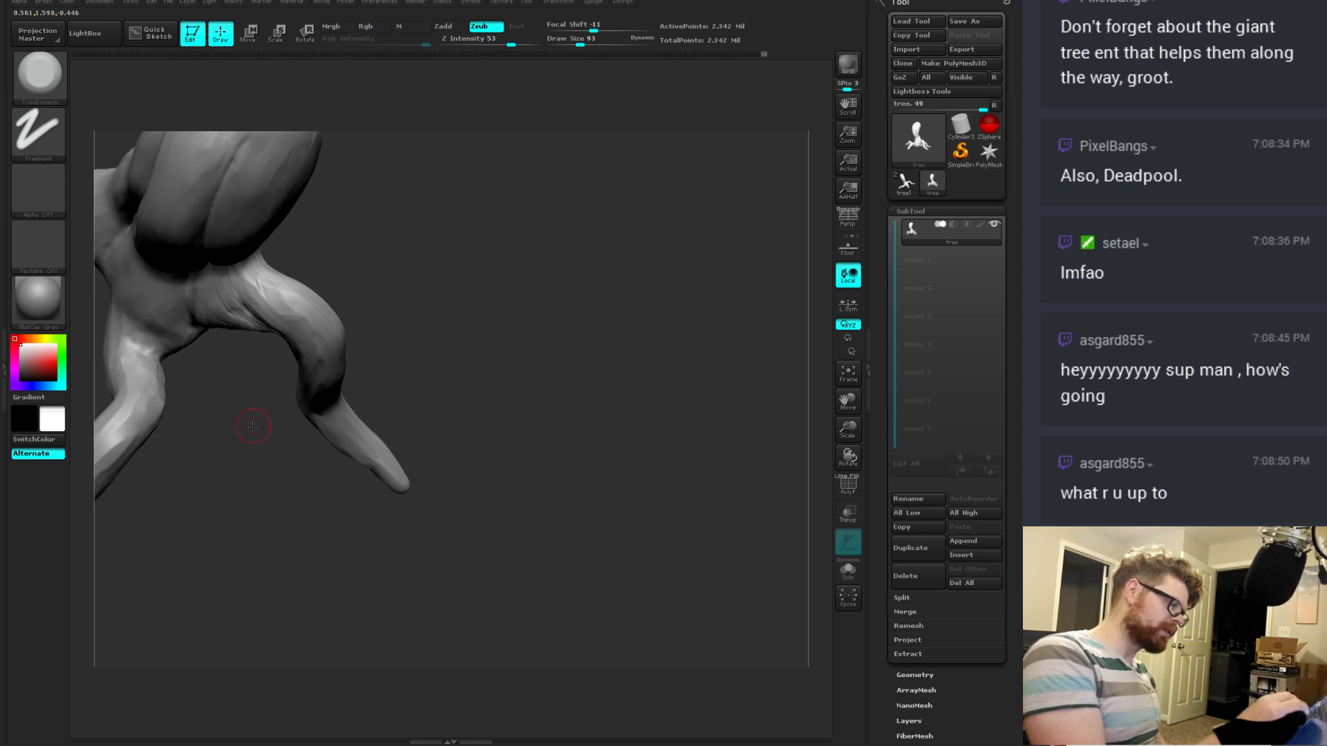
{"action": "left_click_drag", "start_coordinate": [255, 417], "coordinate": [256, 460], "text": "alt"}
{"action": "mouse_move", "coordinate": [196, 467]}
{"action": "right_mouse_down"}
{"action": "mouse_move", "coordinate": [235, 477]}
{"action": "mouse_move", "coordinate": [218, 482]}
{"action": "right_mouse_up"}
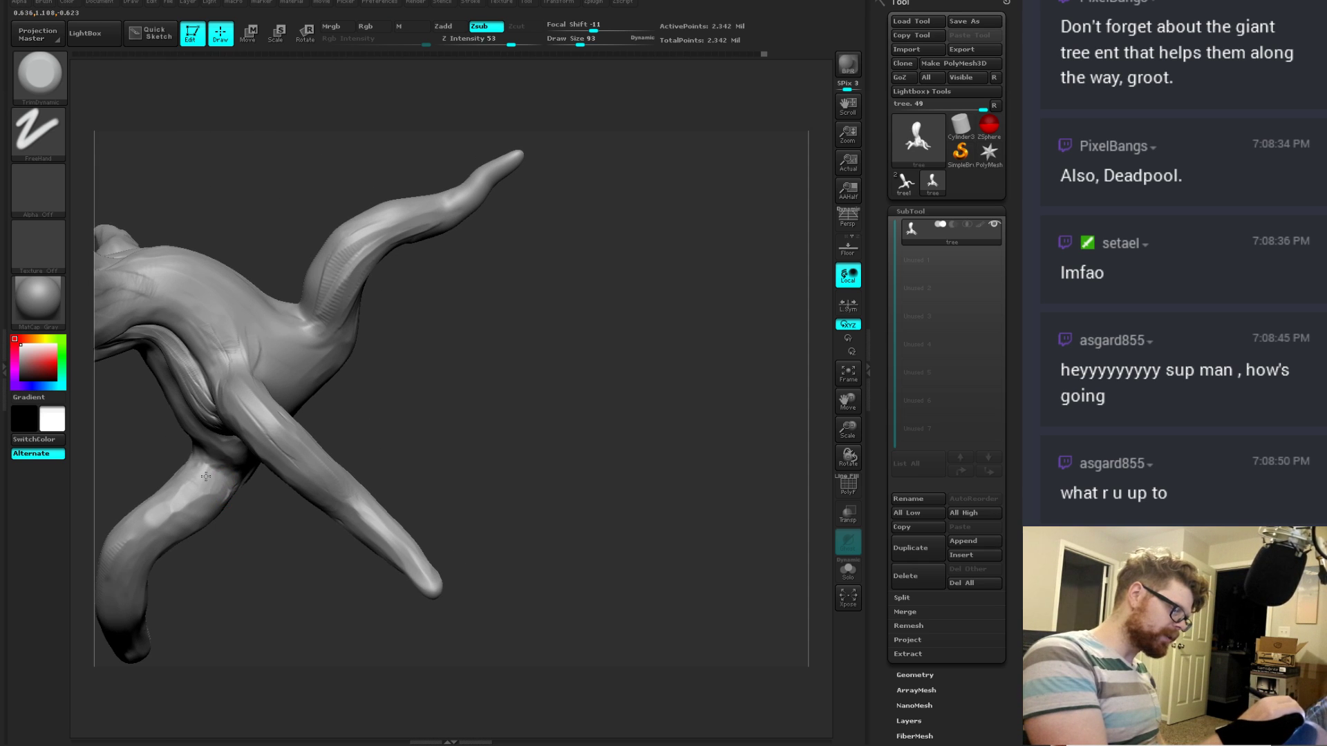
{"action": "right_click_drag", "start_coordinate": [257, 558], "coordinate": [283, 476]}
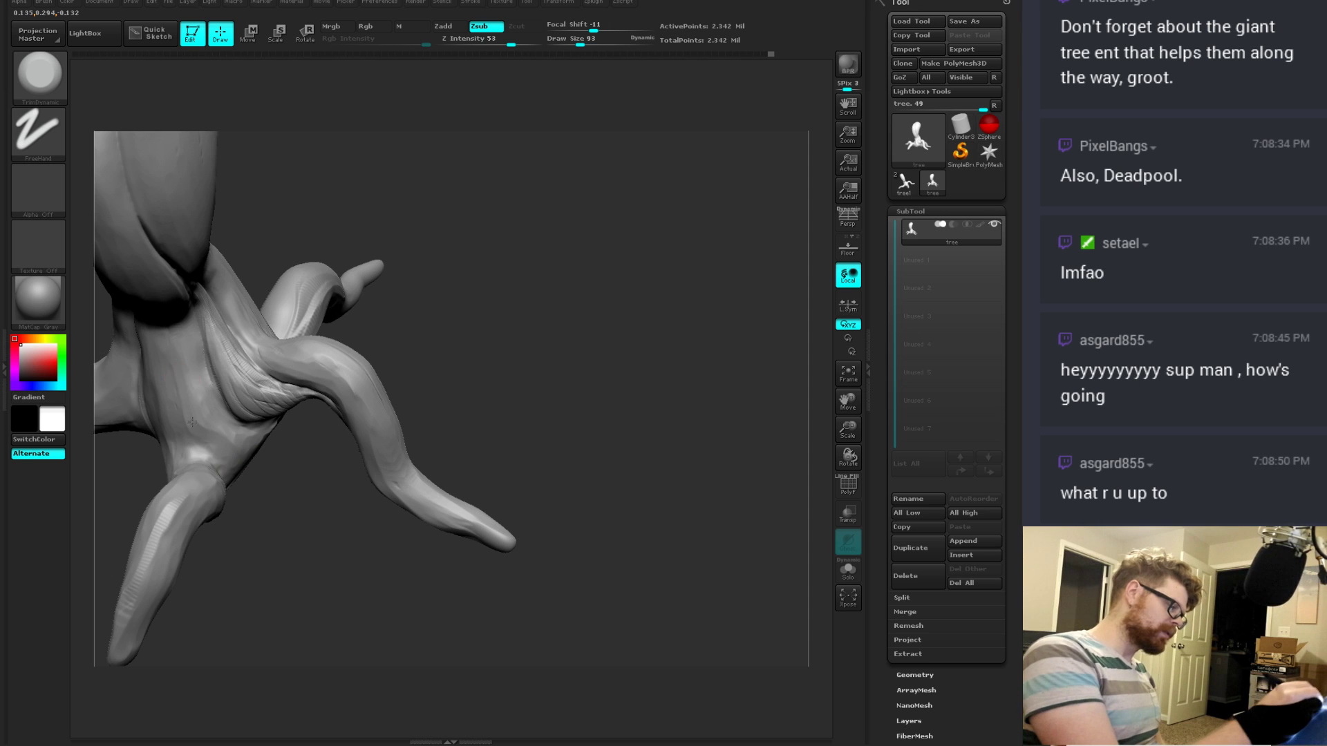
Step: Flatten the wrinkled bark strands running from the trunk's neck down into the side root with TrimDynamic
{"action": "right_click_drag", "start_coordinate": [192, 421], "coordinate": [453, 379]}
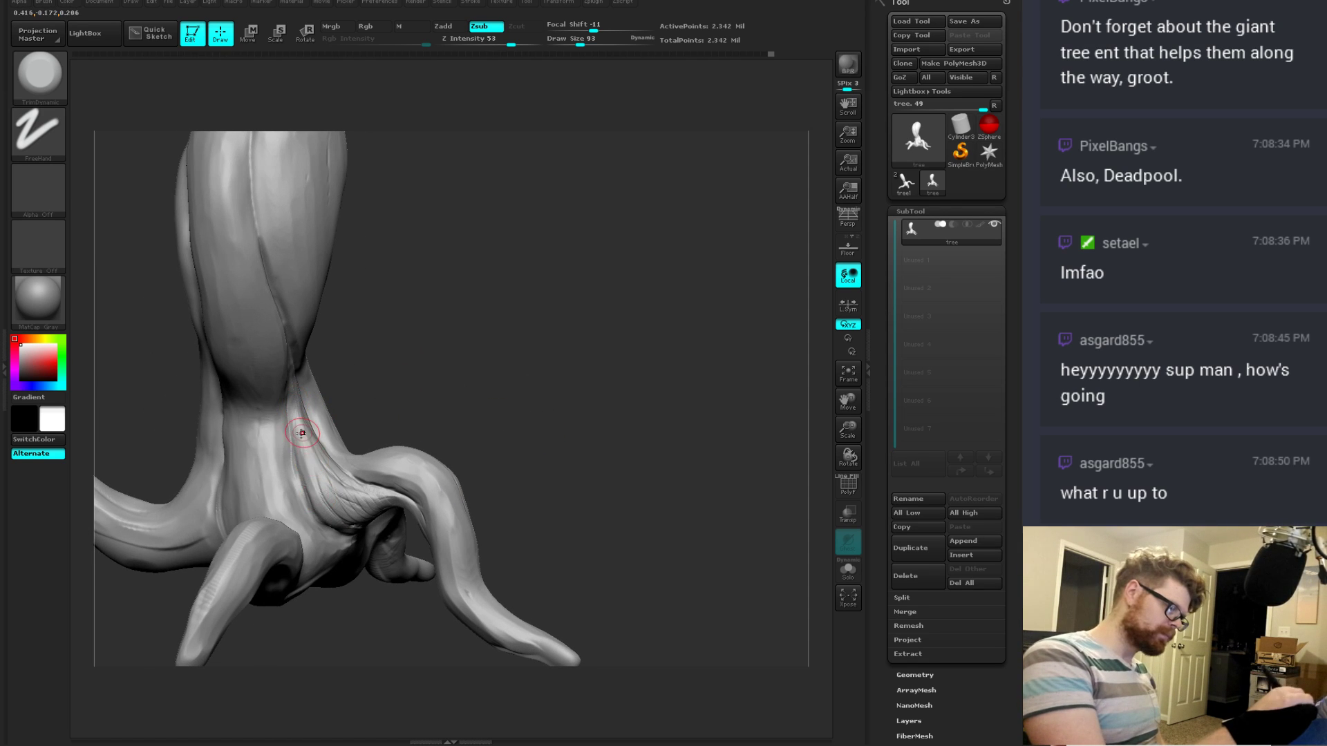
{"action": "right_click_drag", "start_coordinate": [385, 510], "coordinate": [315, 480]}
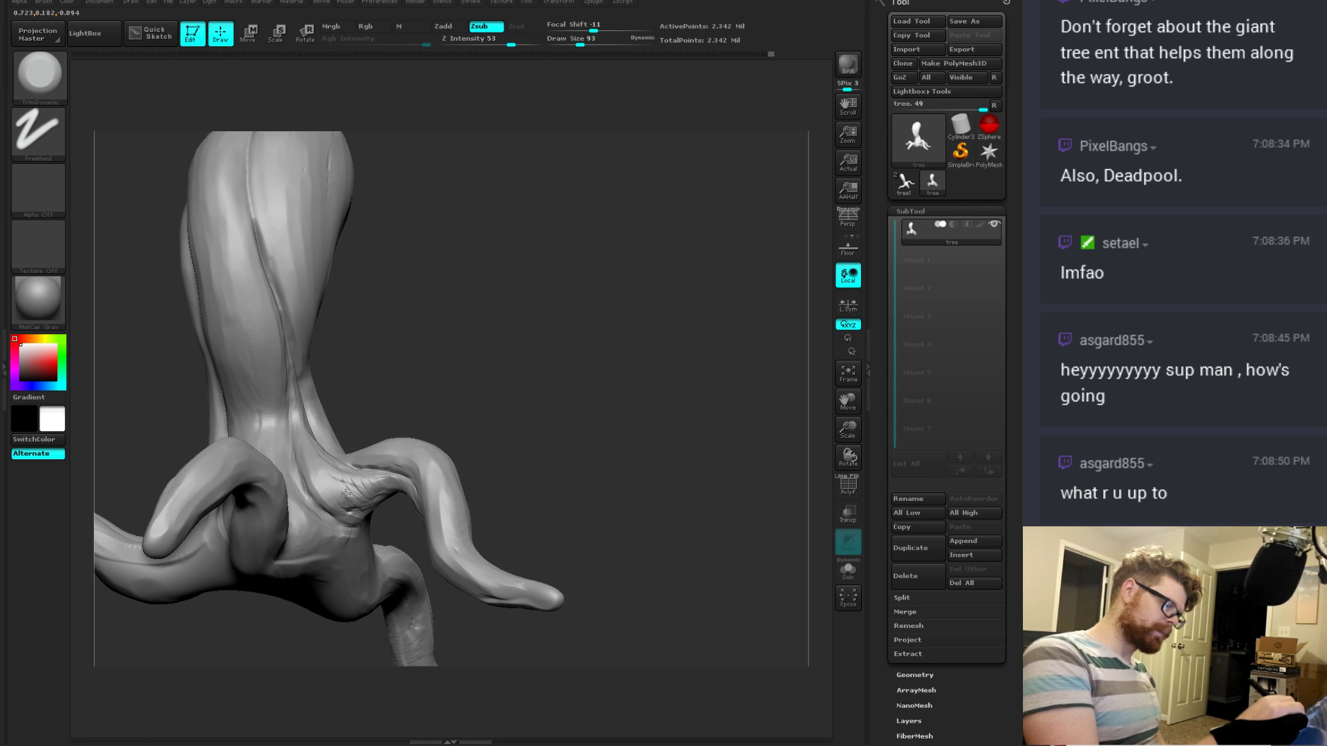
{"action": "right_click_drag", "start_coordinate": [411, 416], "coordinate": [546, 449]}
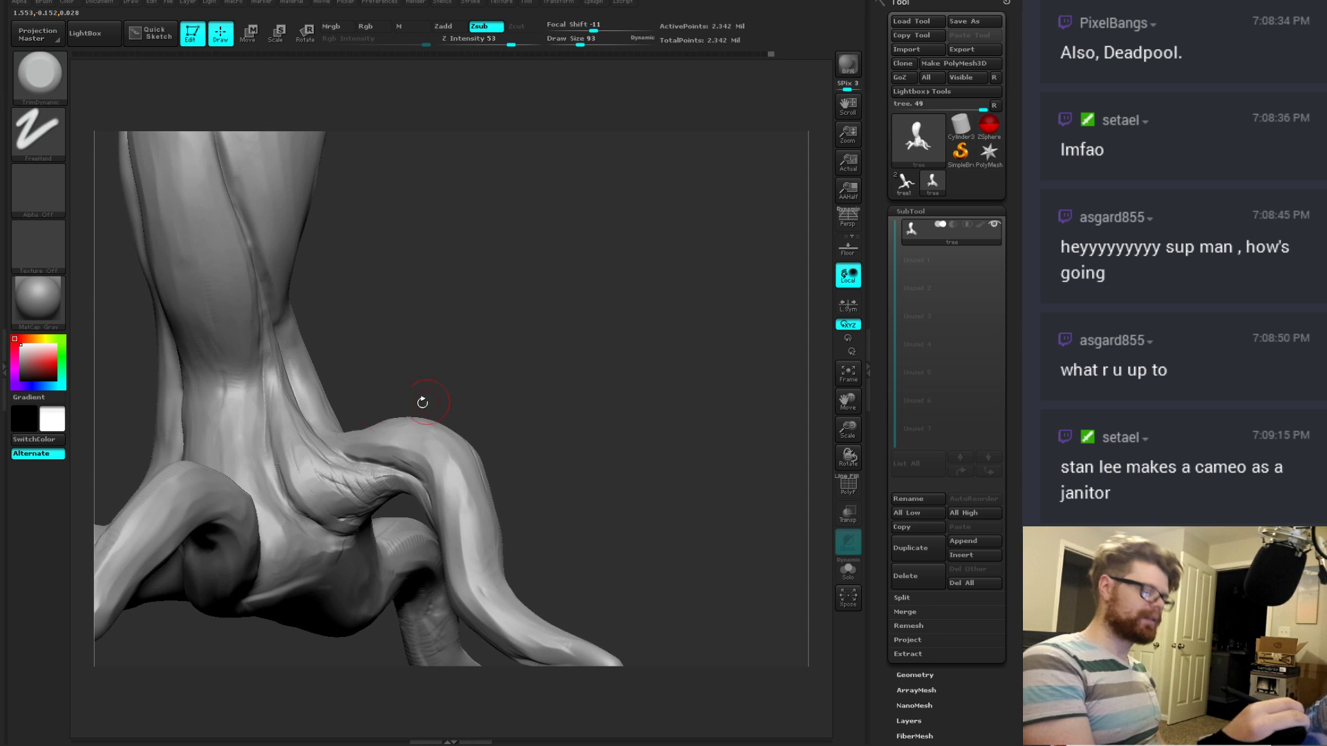
{"action": "right_click_drag", "start_coordinate": [296, 414], "coordinate": [316, 444]}
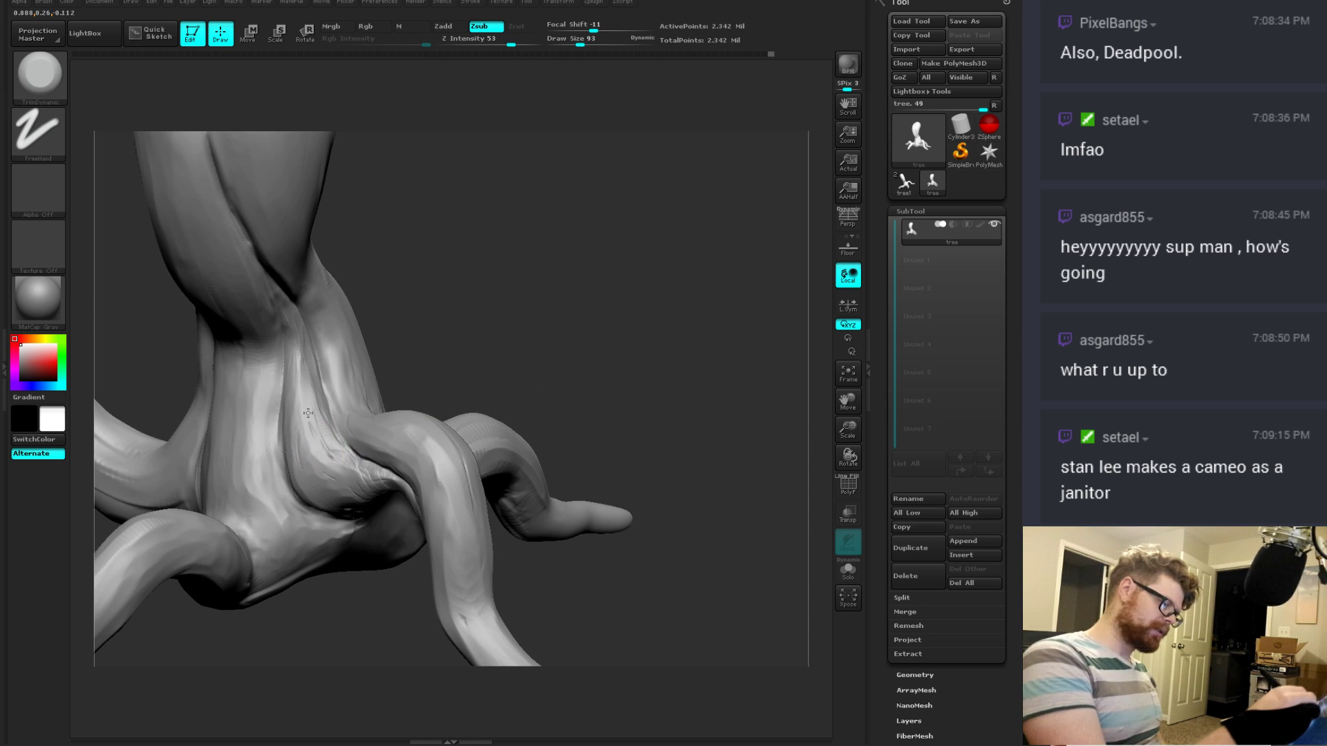
{"action": "mouse_move", "coordinate": [302, 336]}
{"action": "left_mouse_down"}
{"action": "mouse_move", "coordinate": [326, 427]}
{"action": "mouse_move", "coordinate": [304, 387]}
{"action": "mouse_move", "coordinate": [333, 440]}
{"action": "left_mouse_up"}
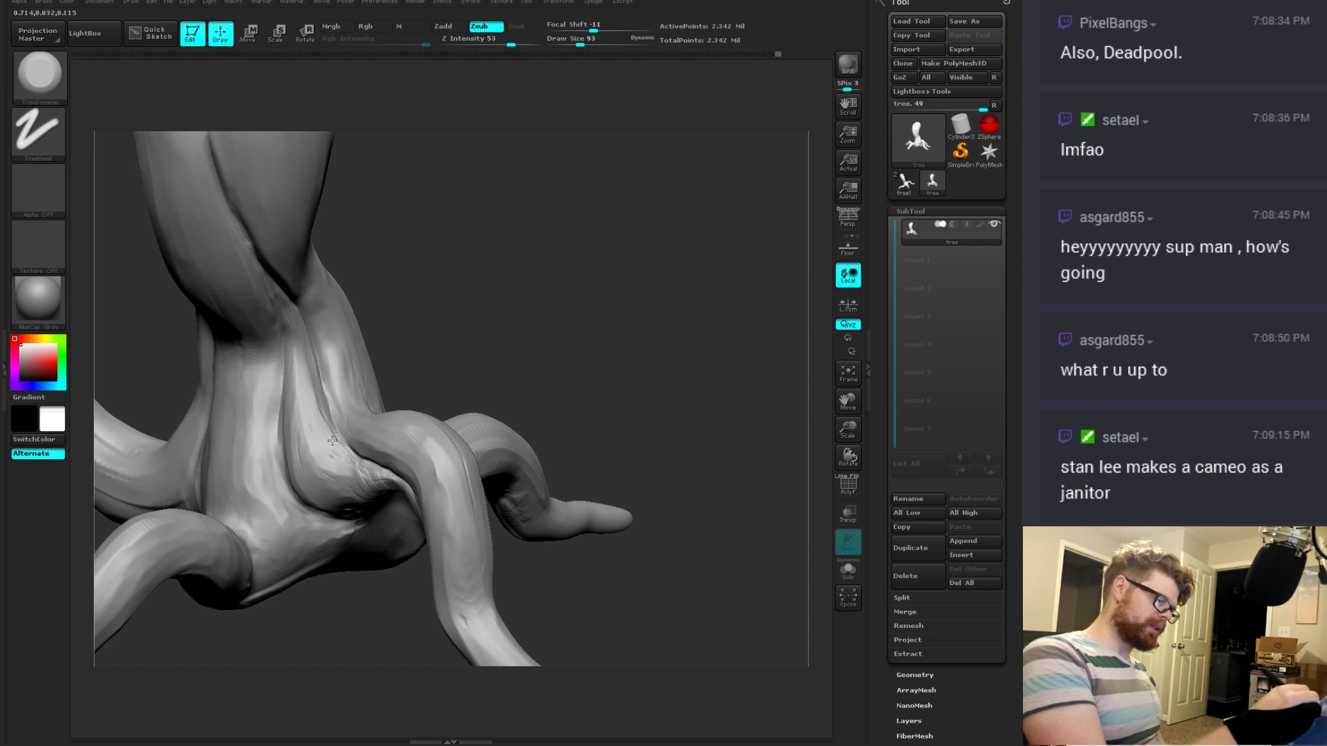
{"action": "right_click_drag", "start_coordinate": [457, 390], "coordinate": [447, 362]}
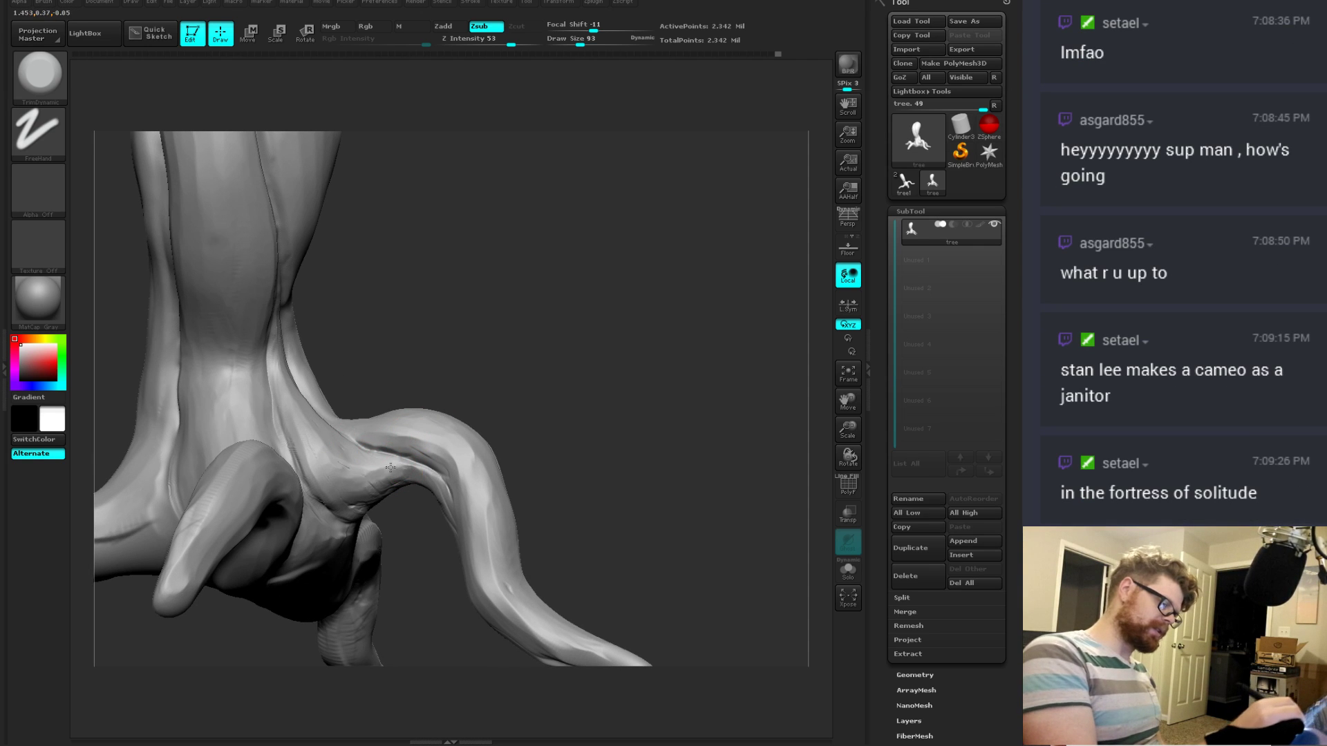
{"action": "right_click_drag", "start_coordinate": [433, 438], "coordinate": [415, 444]}
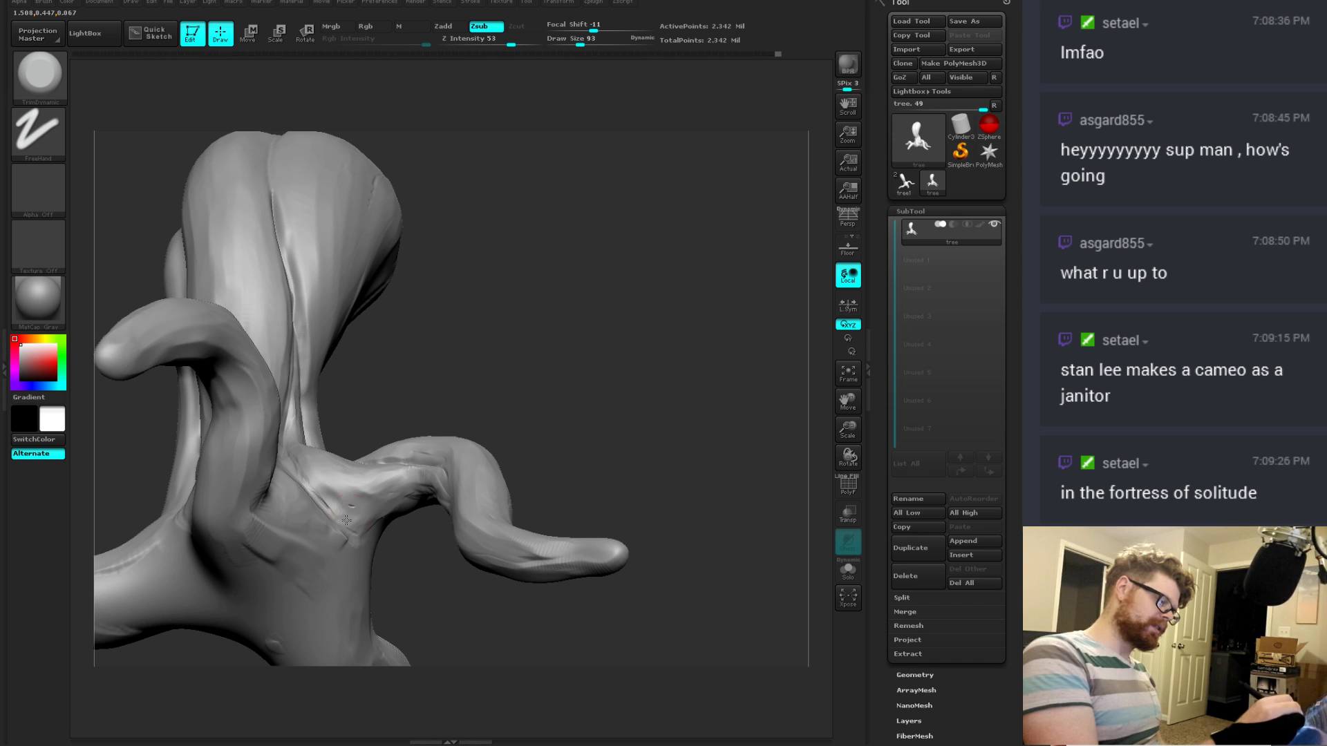
Step: Smooth the ridge below the side root, where the trimmed strands meet the underside of the trunk base
{"action": "key", "text": "ctrl"}
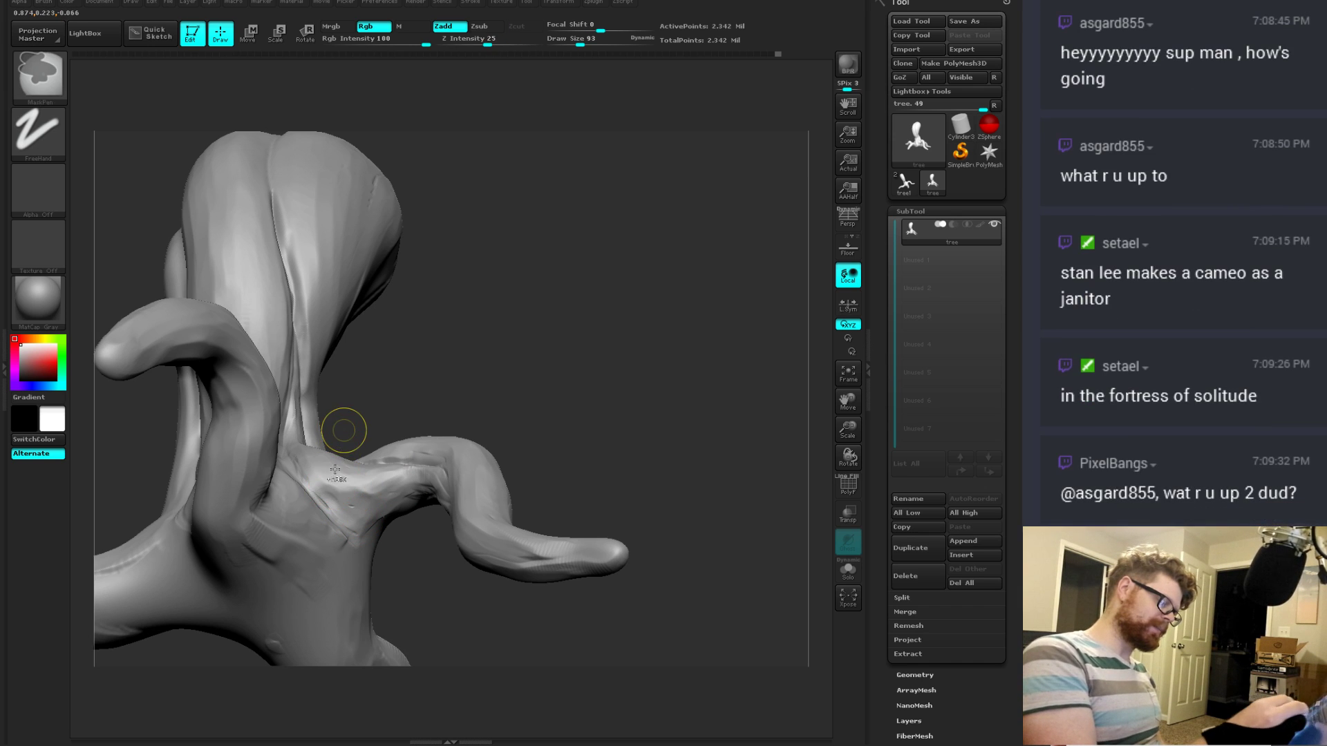
{"action": "key", "text": "shift"}
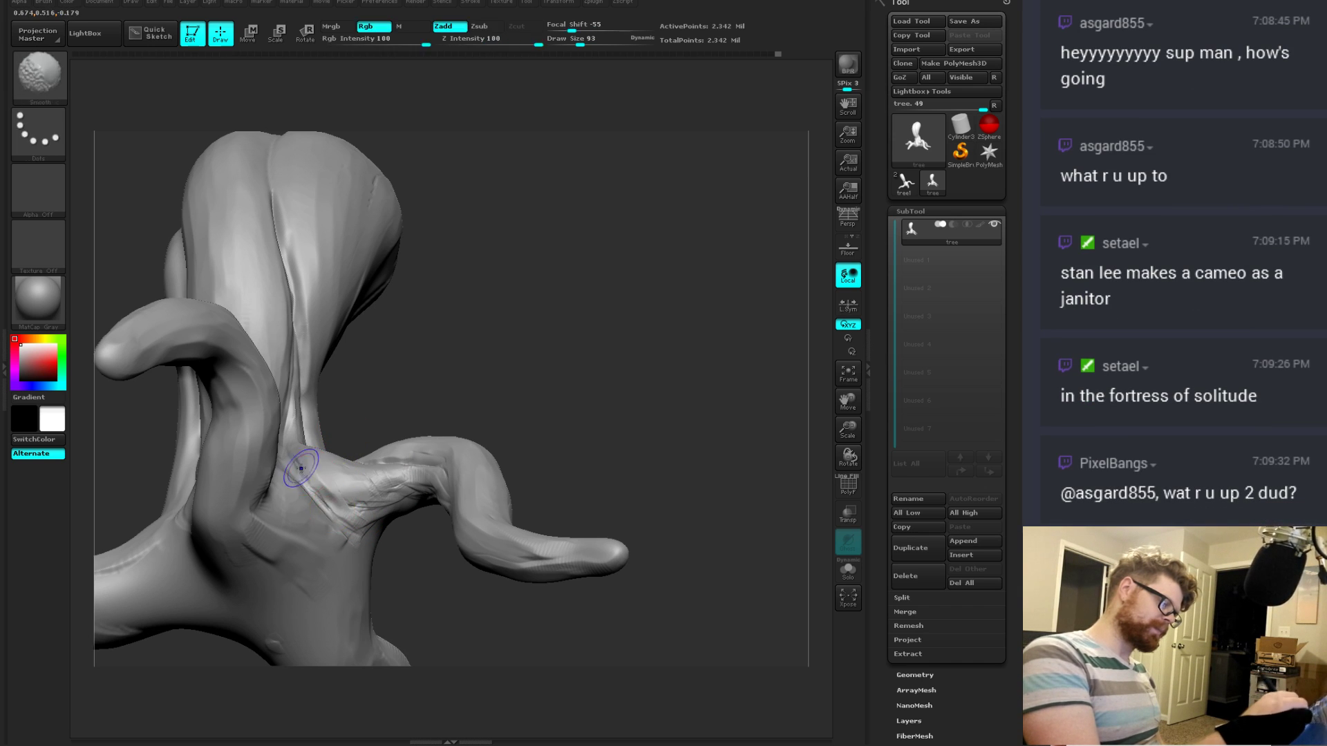
{"action": "left_click_drag", "start_coordinate": [301, 468], "coordinate": [338, 539], "text": "shift"}
{"action": "right_click_drag", "start_coordinate": [473, 390], "coordinate": [289, 527]}
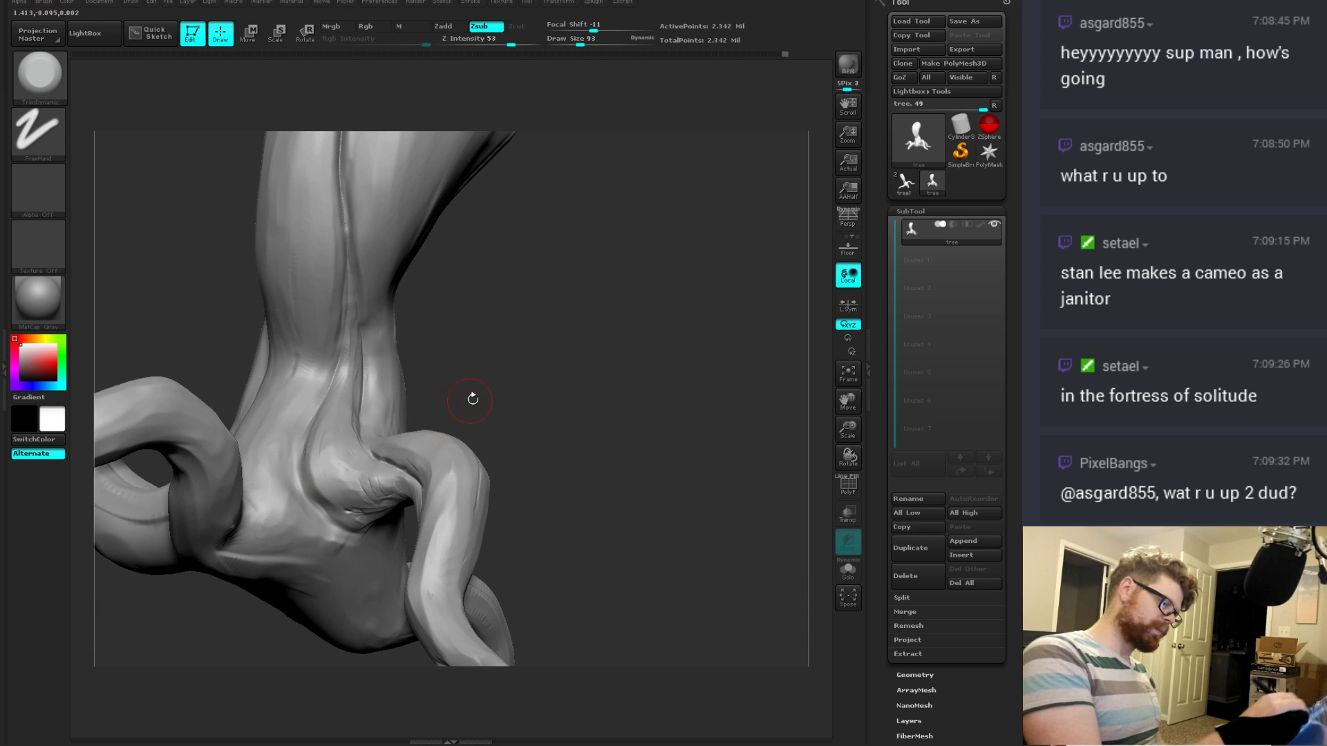
Step: Switch to ClayBuildup and fill out the underside of the side root near the trunk, smoothing the added clay
{"action": "mouse_move", "coordinate": [473, 399]}
{"action": "right_mouse_down"}
{"action": "mouse_move", "coordinate": [417, 413]}
{"action": "mouse_move", "coordinate": [491, 377]}
{"action": "right_mouse_up"}
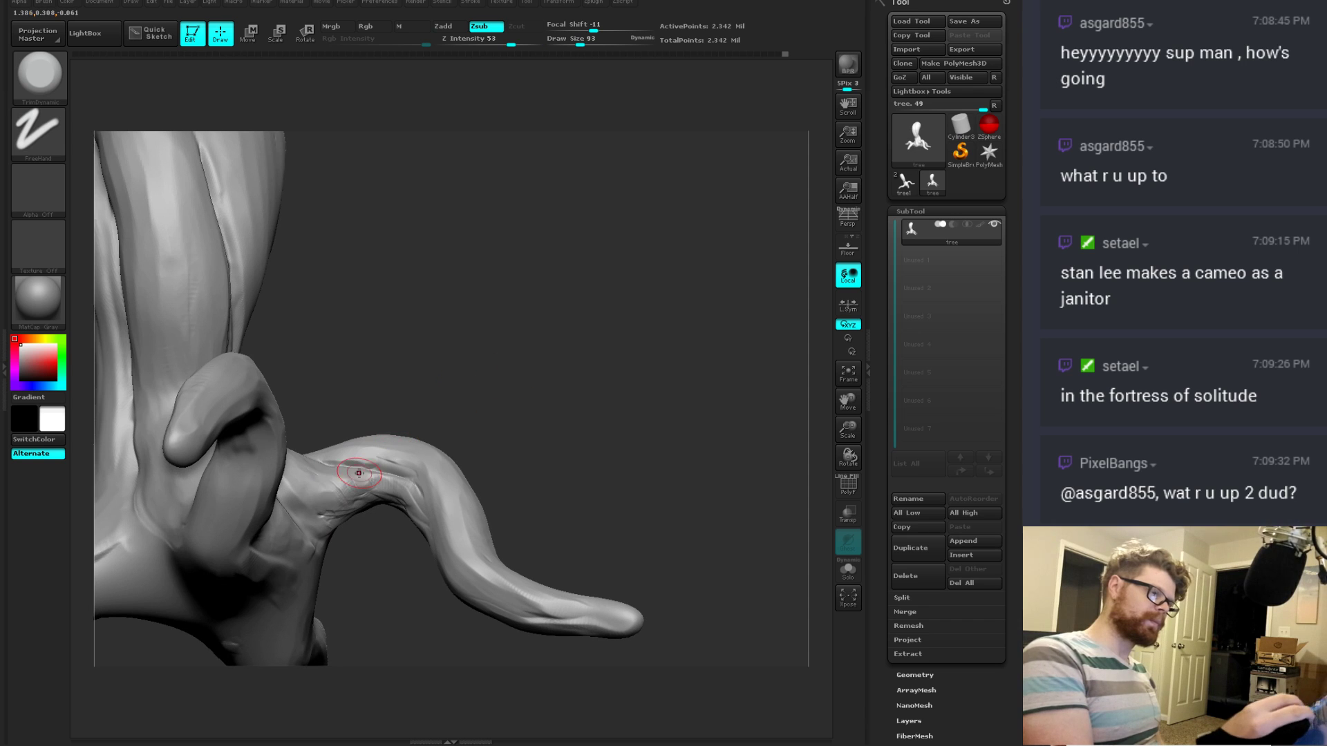
{"action": "key", "text": "b"}
{"action": "key", "text": "c"}
{"action": "key", "text": "b"}
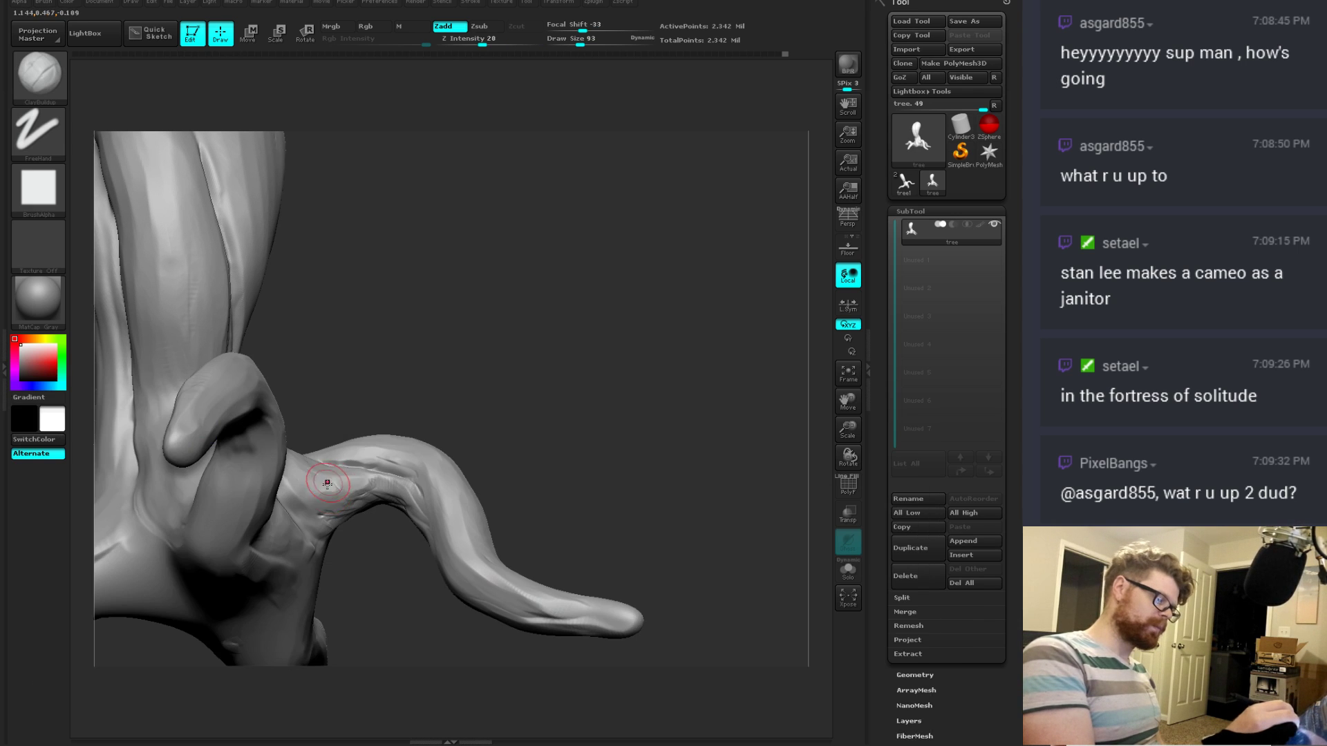
{"action": "mouse_move", "coordinate": [344, 503]}
{"action": "left_mouse_down"}
{"action": "mouse_move", "coordinate": [326, 508]}
{"action": "mouse_move", "coordinate": [358, 506]}
{"action": "left_mouse_up"}
{"action": "mouse_move", "coordinate": [385, 518]}
{"action": "left_mouse_down"}
{"action": "mouse_move", "coordinate": [409, 492]}
{"action": "mouse_move", "coordinate": [359, 525]}
{"action": "left_mouse_up"}
{"action": "right_click_drag", "start_coordinate": [442, 454], "coordinate": [377, 511]}
{"action": "key", "text": "shift"}
Step: Flatten the built-up clay on the side root near the trunk and along its underside with TrimDynamic
{"action": "key", "text": "b"}
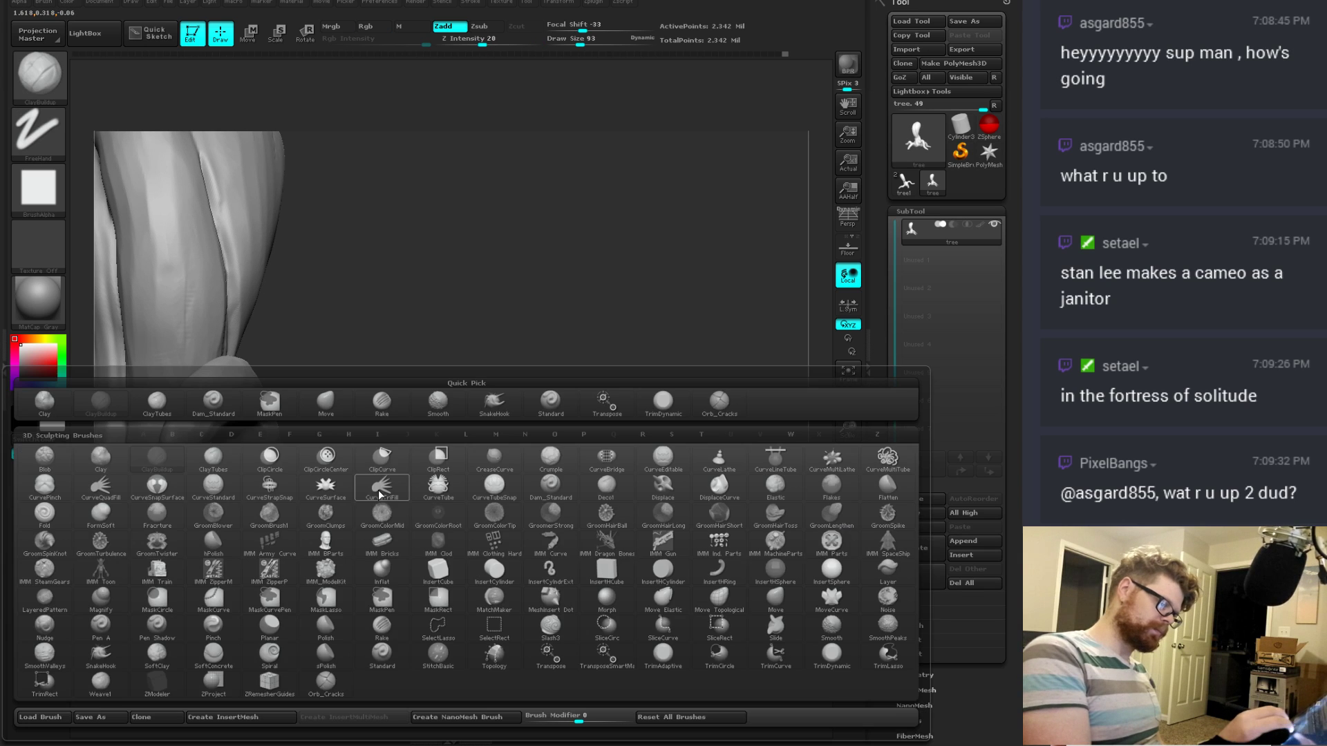
{"action": "key", "text": "t"}
{"action": "key", "text": "d"}
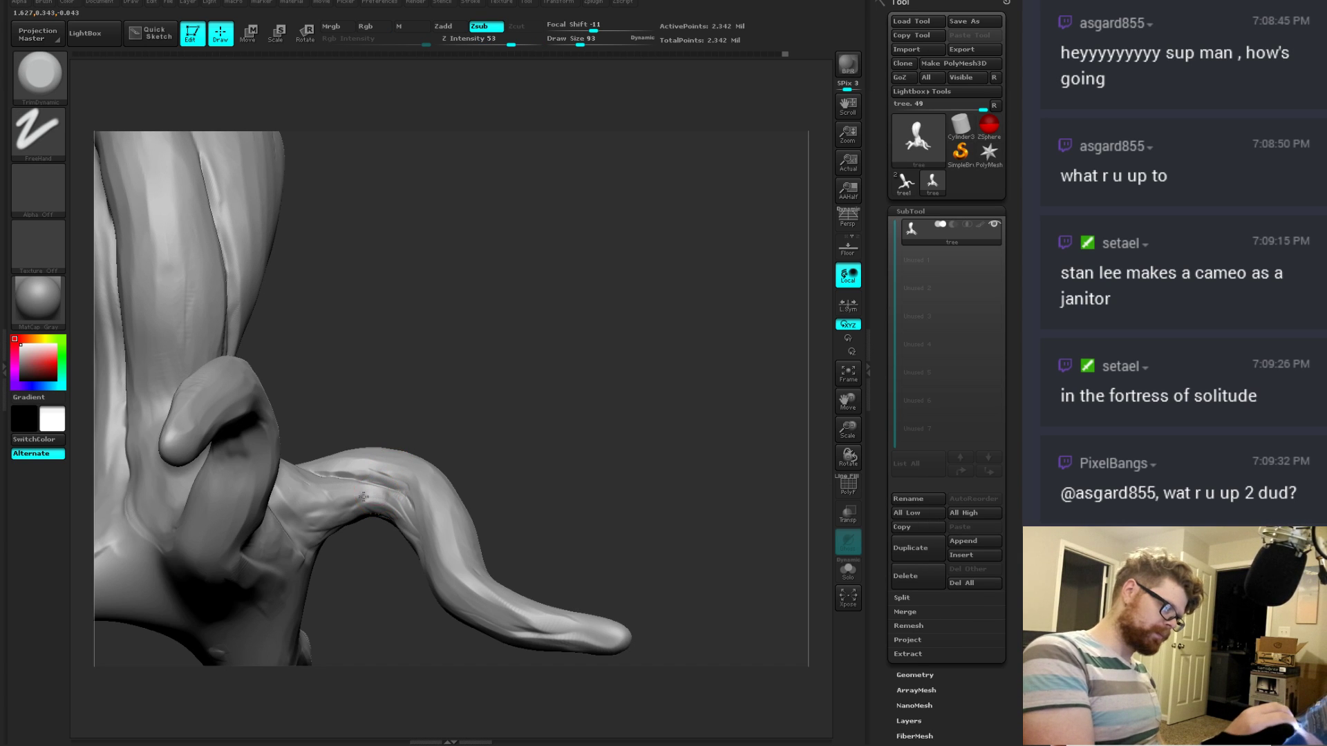
{"action": "mouse_move", "coordinate": [364, 497]}
{"action": "left_mouse_down"}
{"action": "mouse_move", "coordinate": [385, 504]}
{"action": "mouse_move", "coordinate": [345, 518]}
{"action": "left_mouse_up"}
{"action": "right_click_drag", "start_coordinate": [380, 497], "coordinate": [404, 462]}
{"action": "left_click_drag", "start_coordinate": [385, 511], "coordinate": [369, 516]}
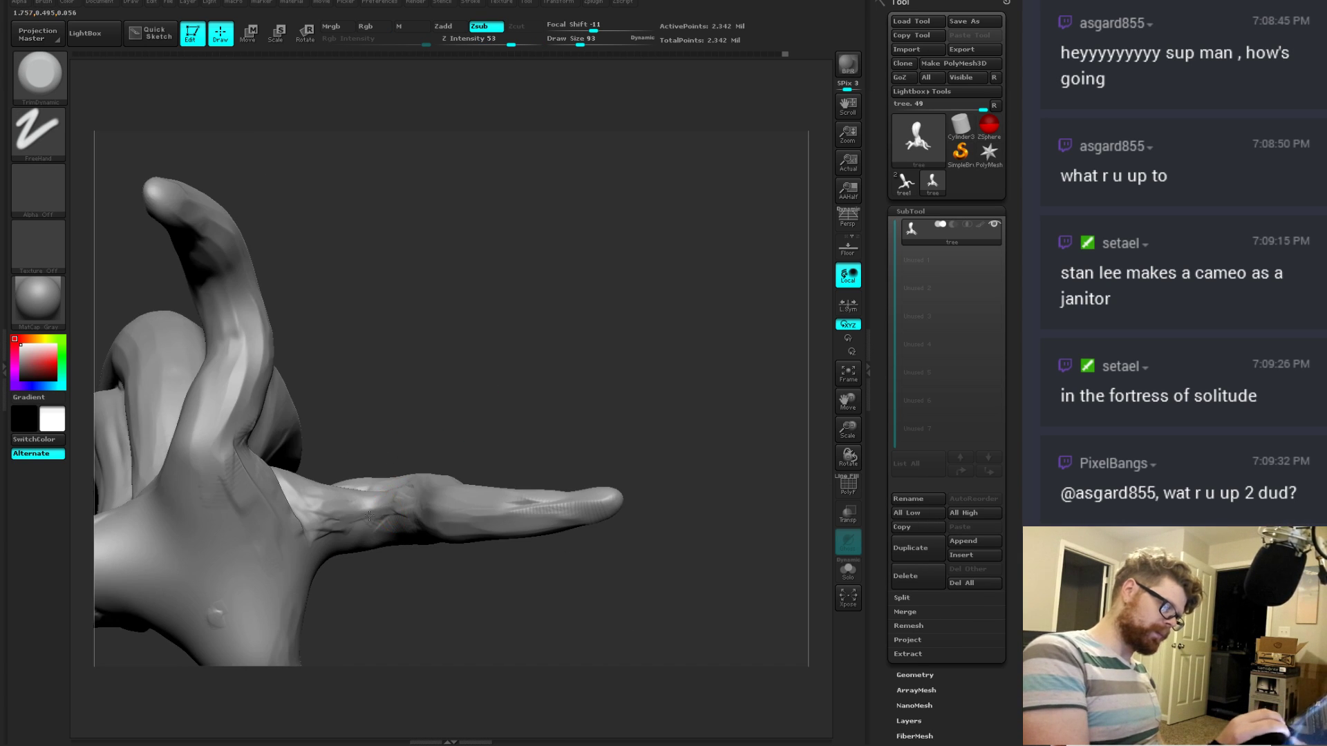
{"action": "right_click_drag", "start_coordinate": [315, 528], "coordinate": [325, 530]}
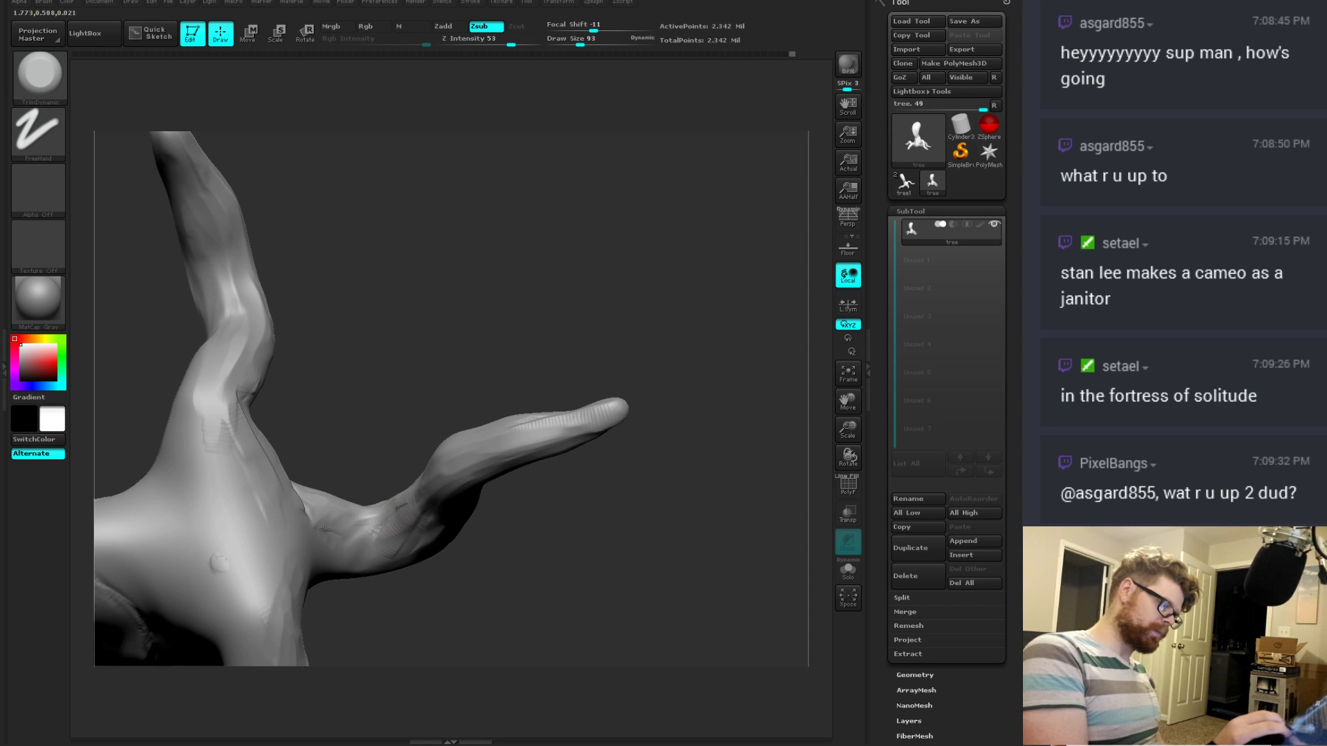
{"action": "right_click_drag", "start_coordinate": [402, 553], "coordinate": [245, 438]}
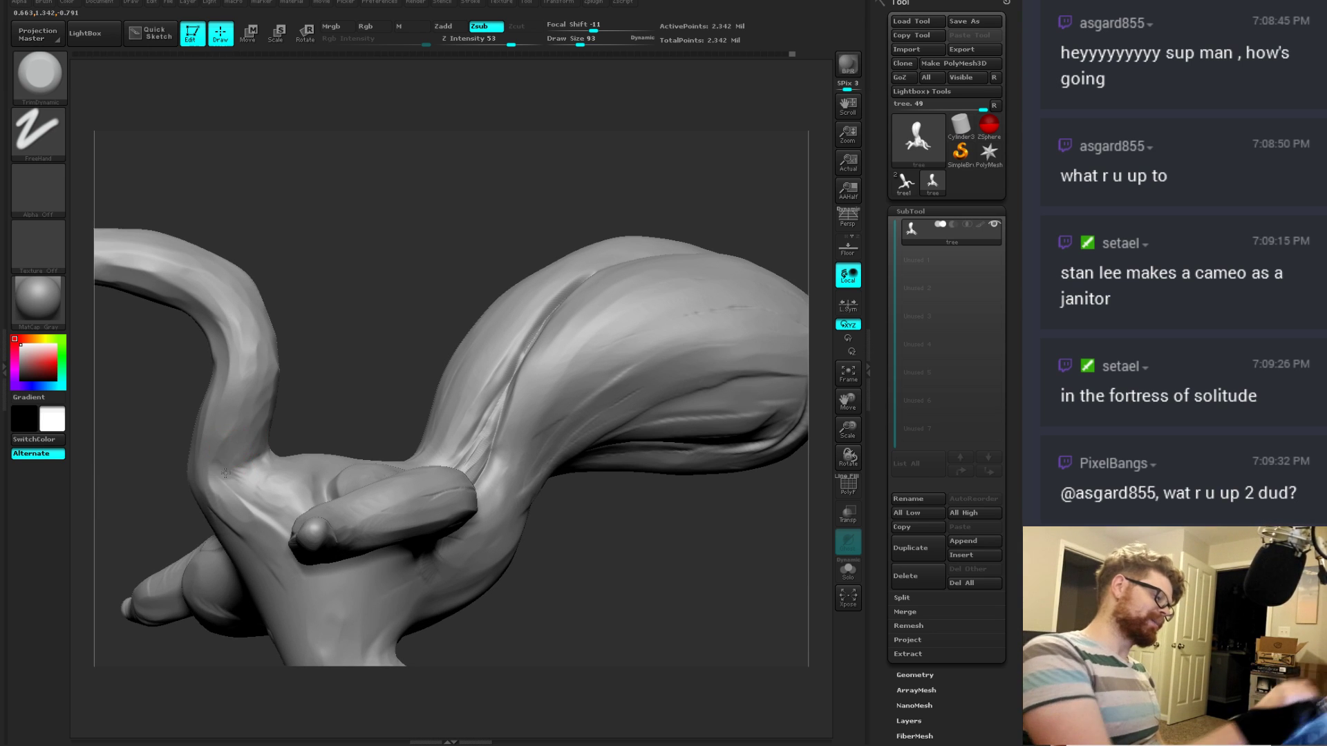
Step: Build up clay with ClayBuildup in the bend where the upper root joins the trunk base
{"action": "mouse_move", "coordinate": [470, 546]}
{"action": "right_mouse_down"}
{"action": "mouse_move", "coordinate": [595, 571]}
{"action": "mouse_move", "coordinate": [367, 433]}
{"action": "right_mouse_up"}
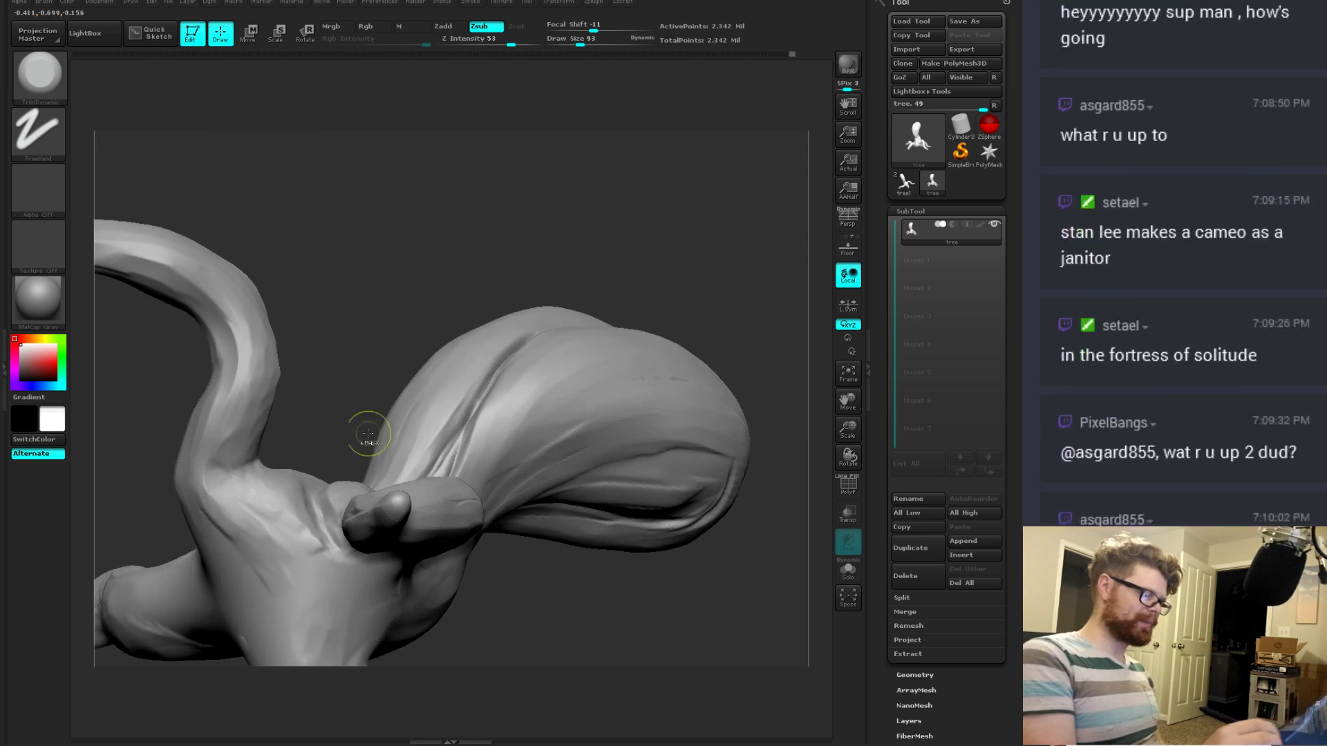
{"action": "key", "text": "b"}
{"action": "key", "text": "c"}
{"action": "key", "text": "b"}
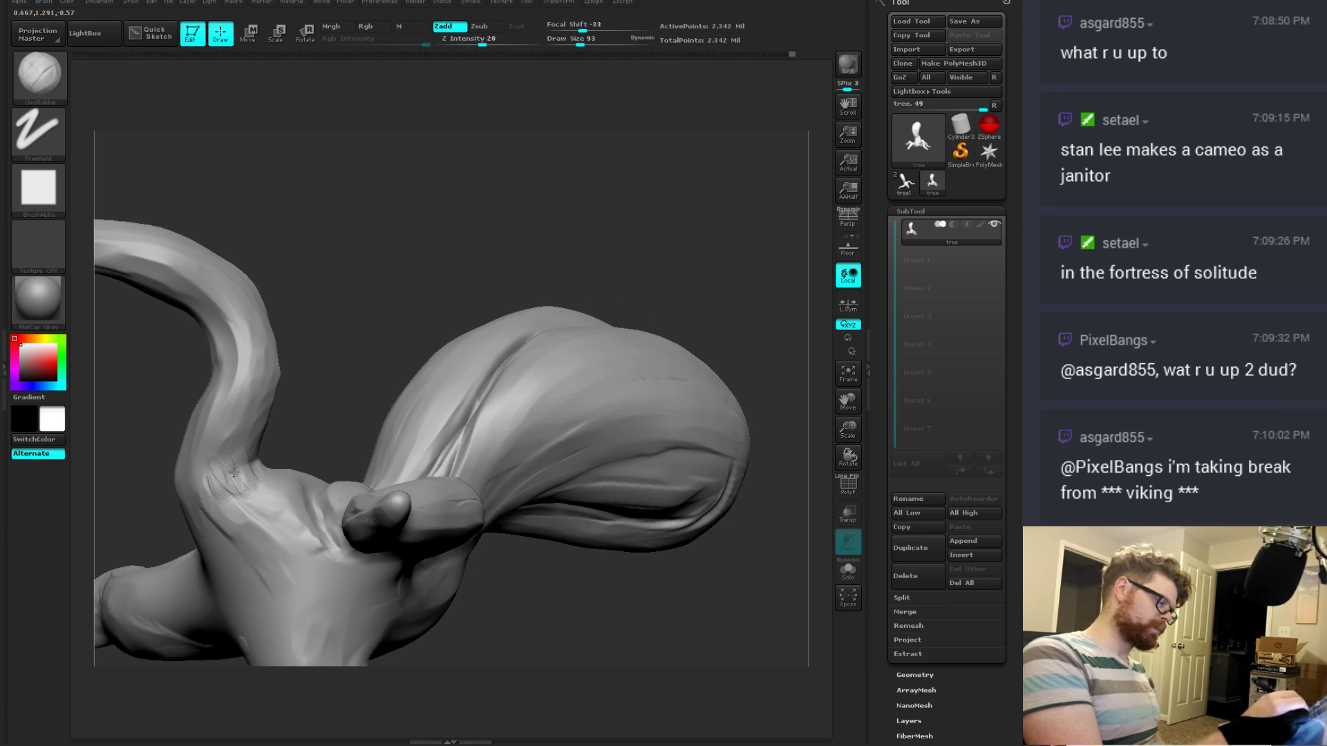
{"action": "key", "text": "b"}
{"action": "key", "text": "t"}
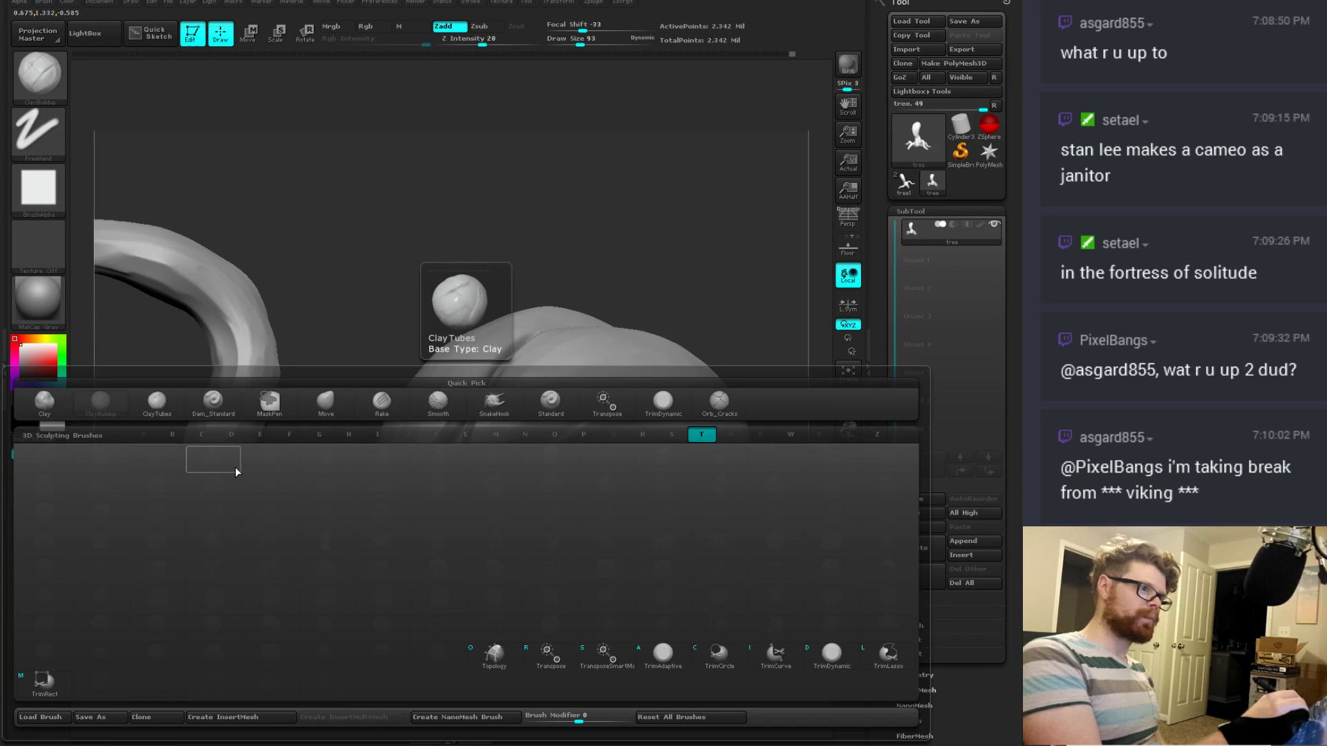
{"action": "key", "text": "c"}
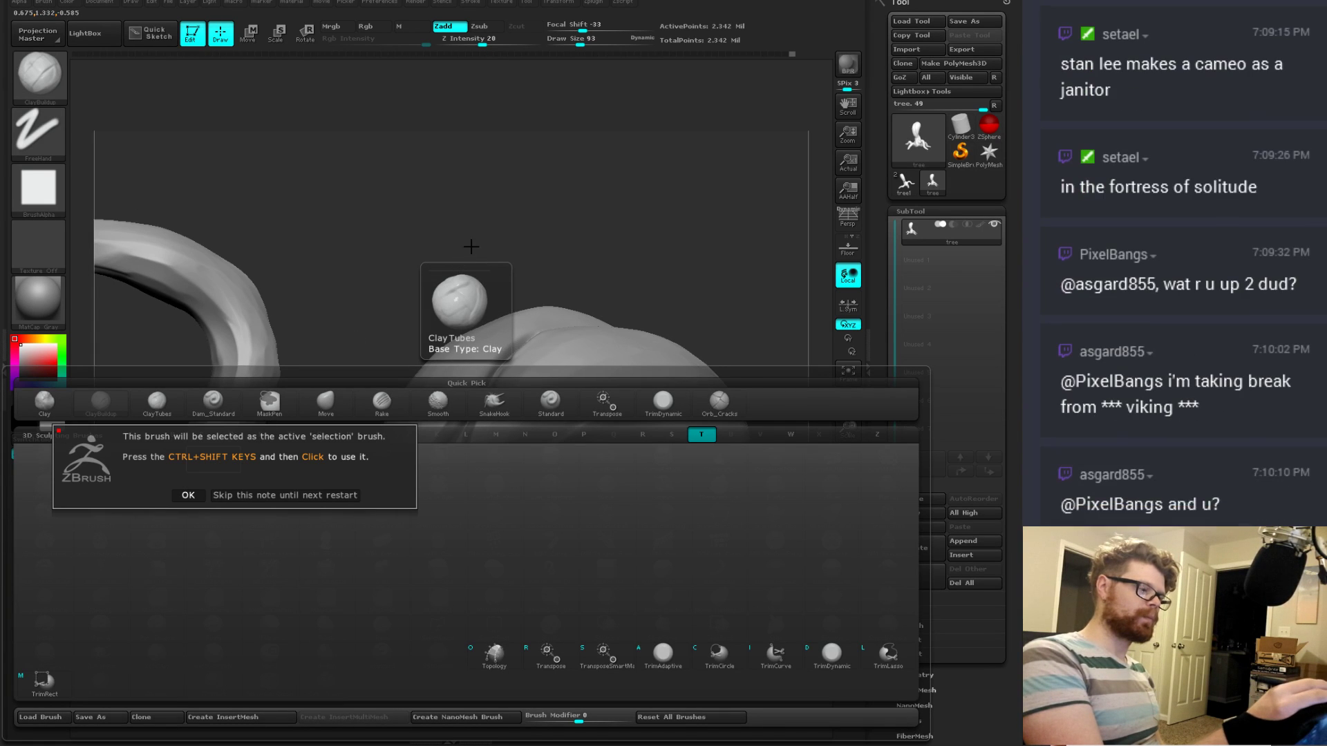
{"action": "key", "text": "Escape"}
Step: Trim the added clay in the root's bend with TrimDynamic and smooth it into the trunk base
{"action": "key", "text": "b"}
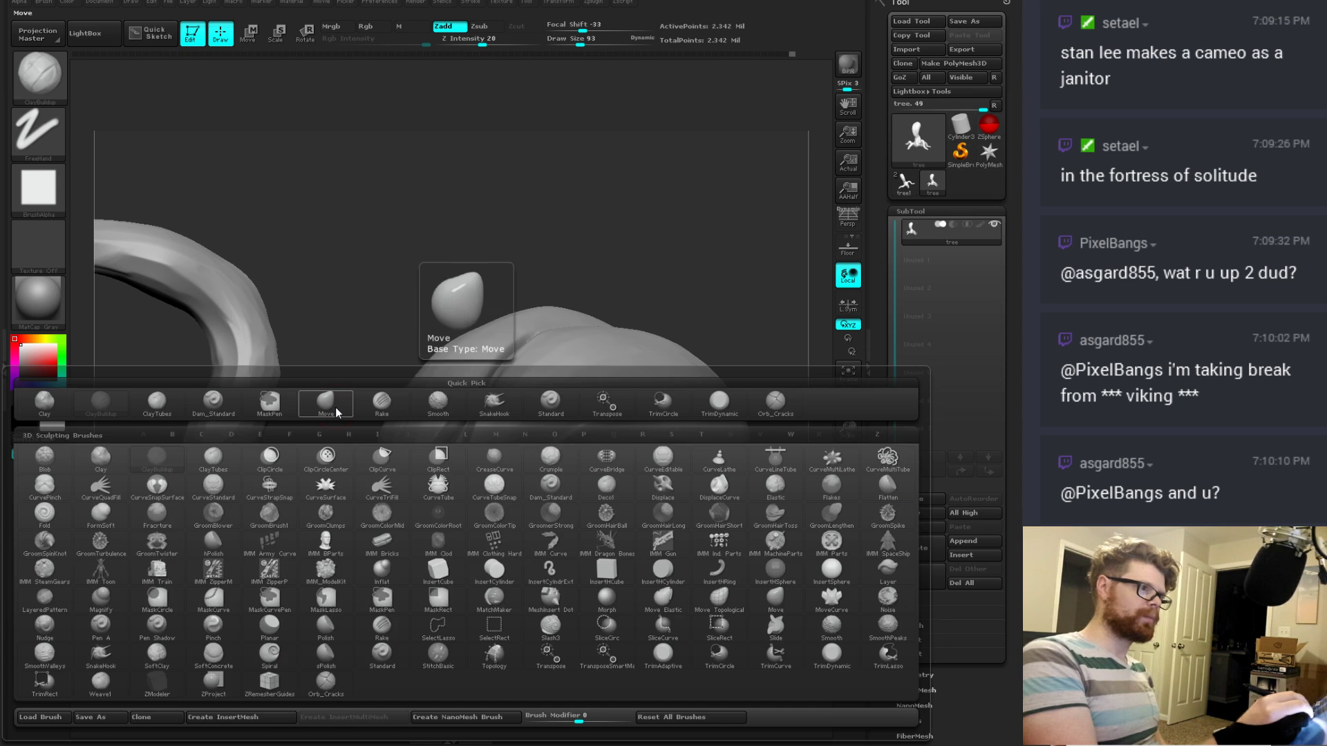
{"action": "key", "text": "t"}
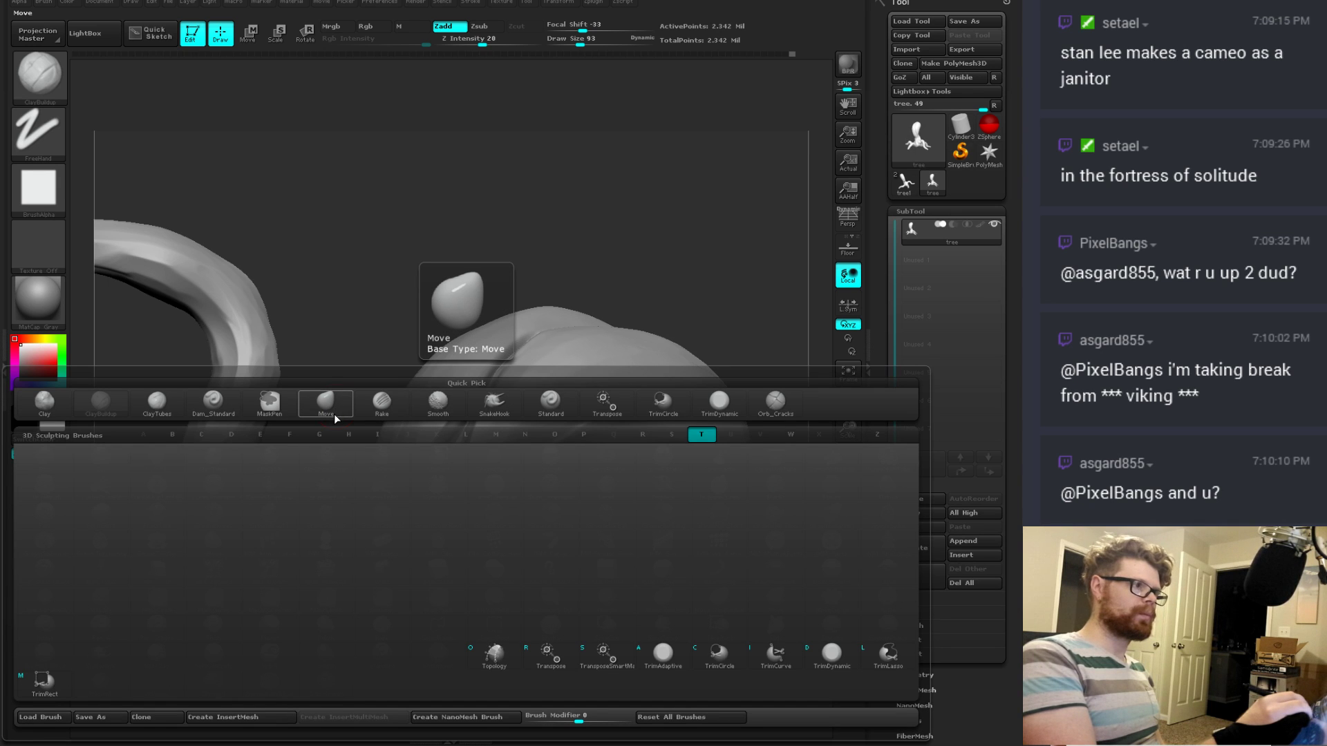
{"action": "key", "text": "d"}
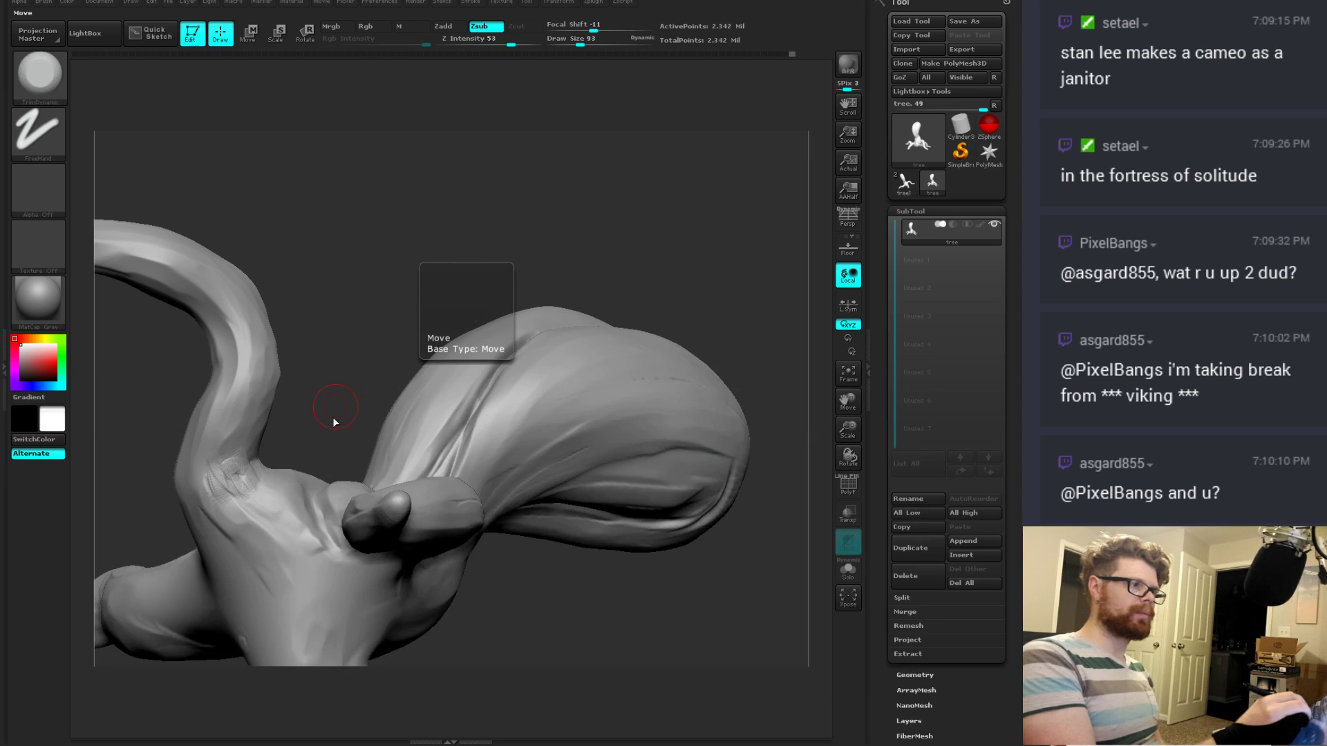
{"action": "left_click_drag", "start_coordinate": [220, 457], "coordinate": [235, 498]}
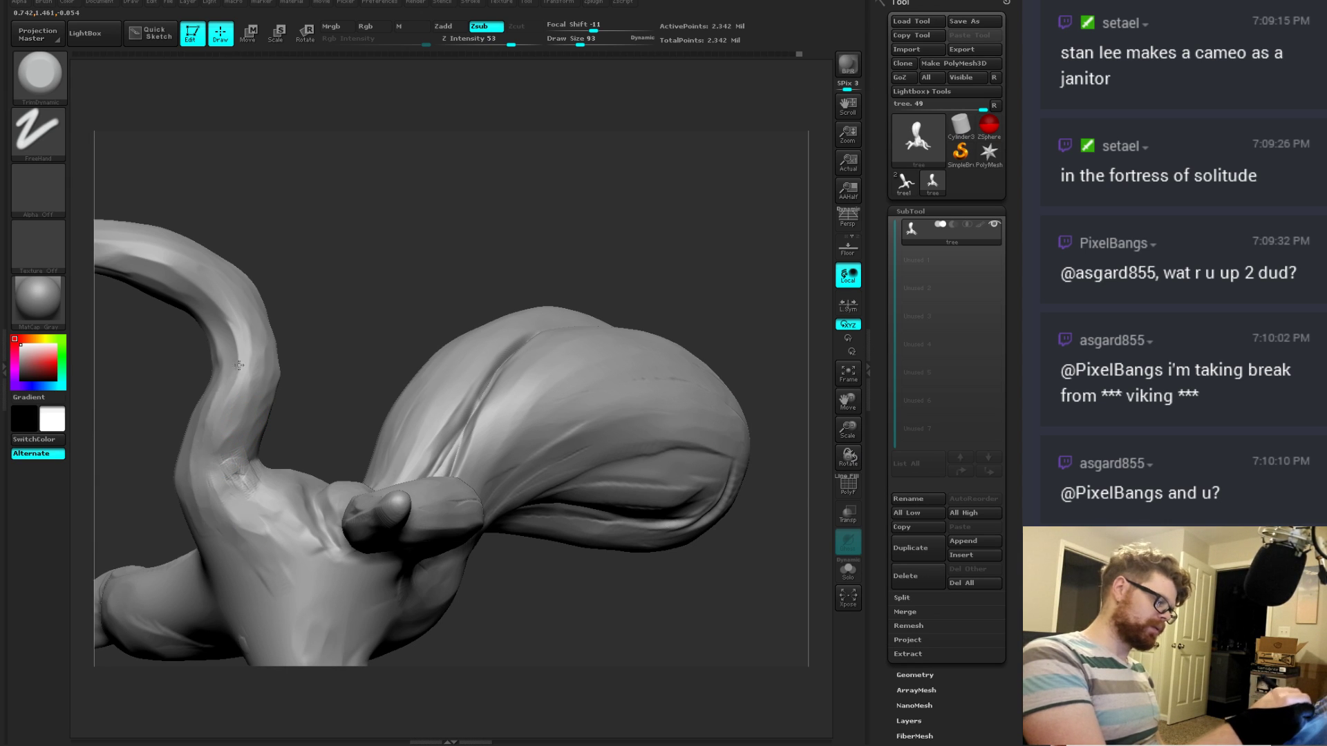
{"action": "key", "text": "shift"}
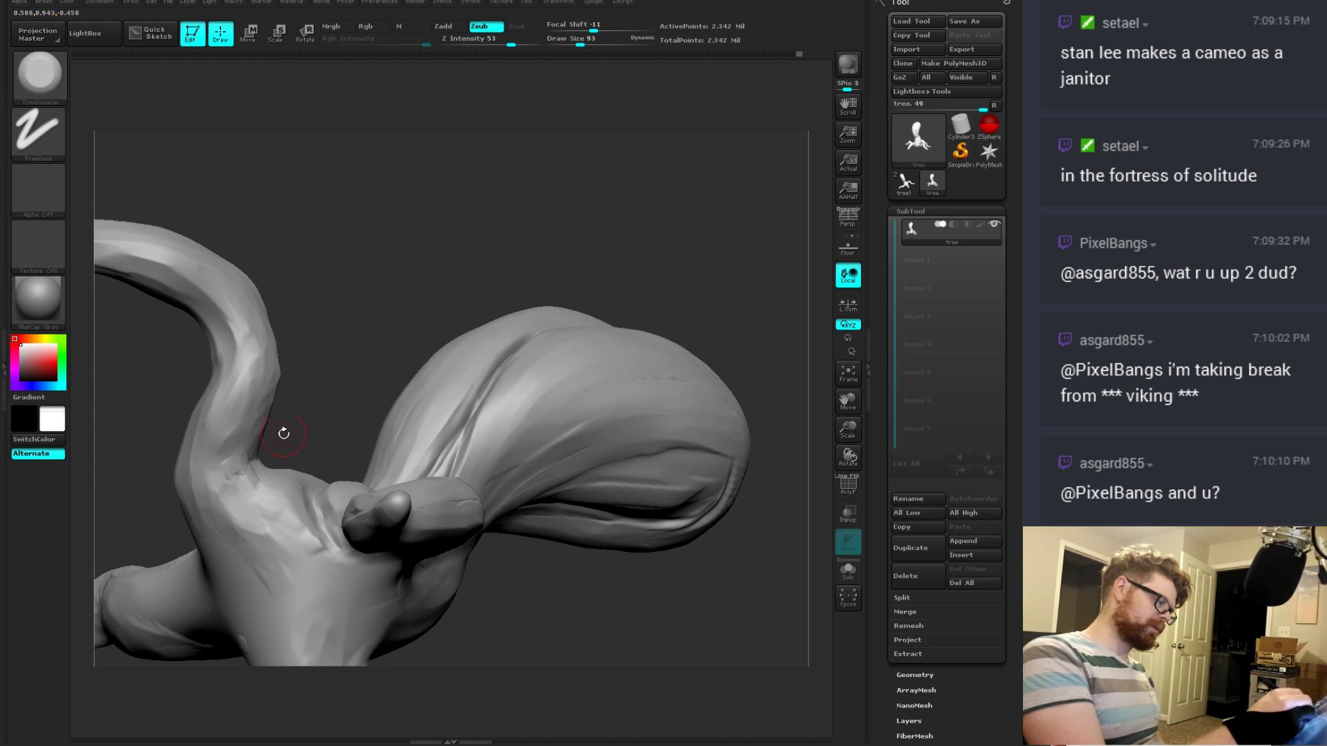
{"action": "mouse_move", "coordinate": [281, 436]}
{"action": "right_mouse_down"}
{"action": "mouse_move", "coordinate": [261, 459]}
{"action": "mouse_move", "coordinate": [268, 446]}
{"action": "right_mouse_up"}
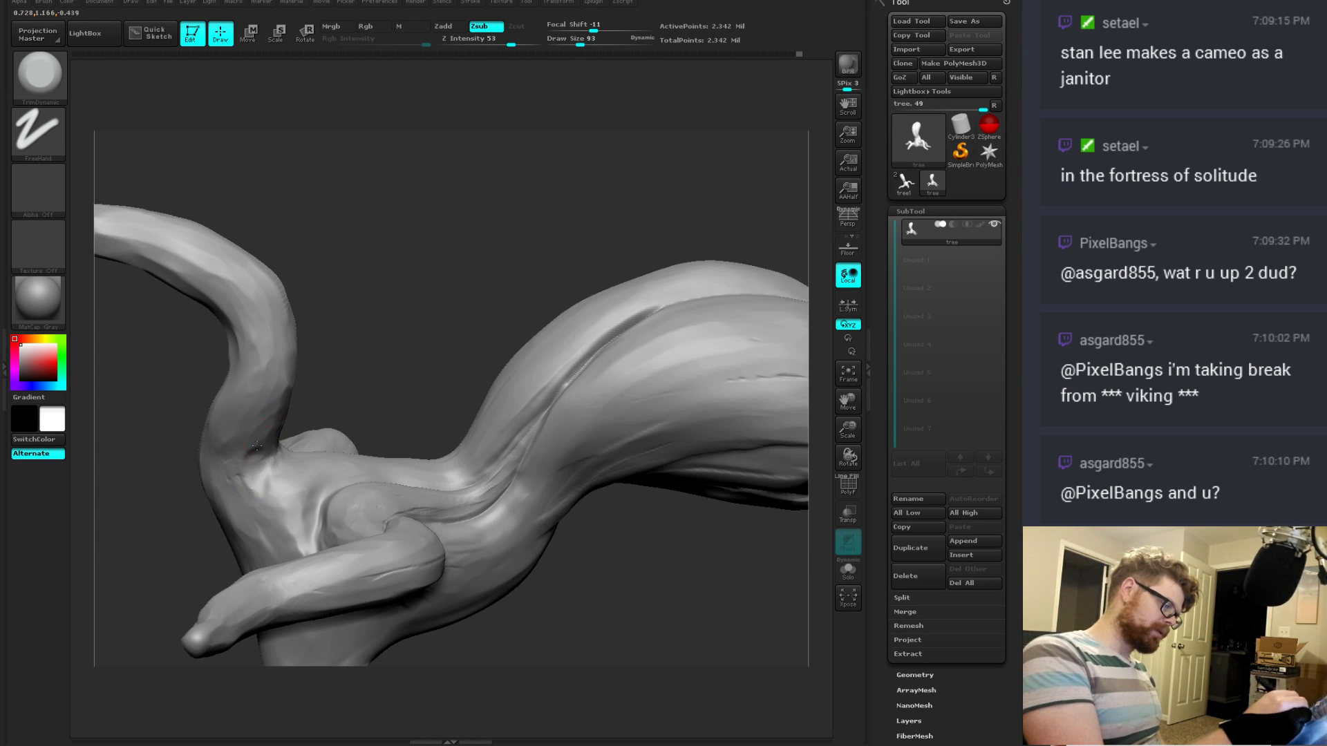
Step: Flatten the side of the raised root from the trunk junction up towards its outer bend
{"action": "mouse_move", "coordinate": [292, 373]}
{"action": "right_mouse_down"}
{"action": "mouse_move", "coordinate": [270, 429]}
{"action": "mouse_move", "coordinate": [308, 455]}
{"action": "right_mouse_up"}
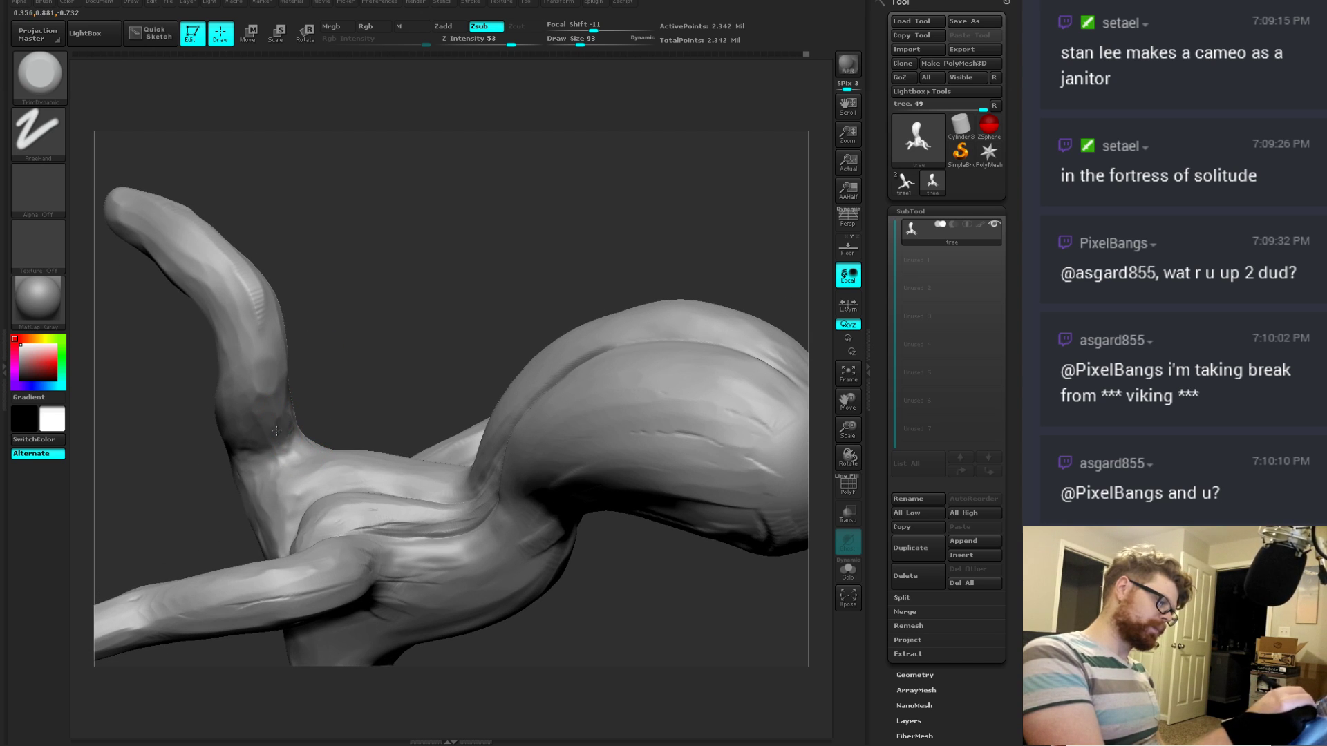
{"action": "left_click_drag", "start_coordinate": [276, 430], "coordinate": [242, 262]}
{"action": "left_click_drag", "start_coordinate": [260, 314], "coordinate": [240, 256]}
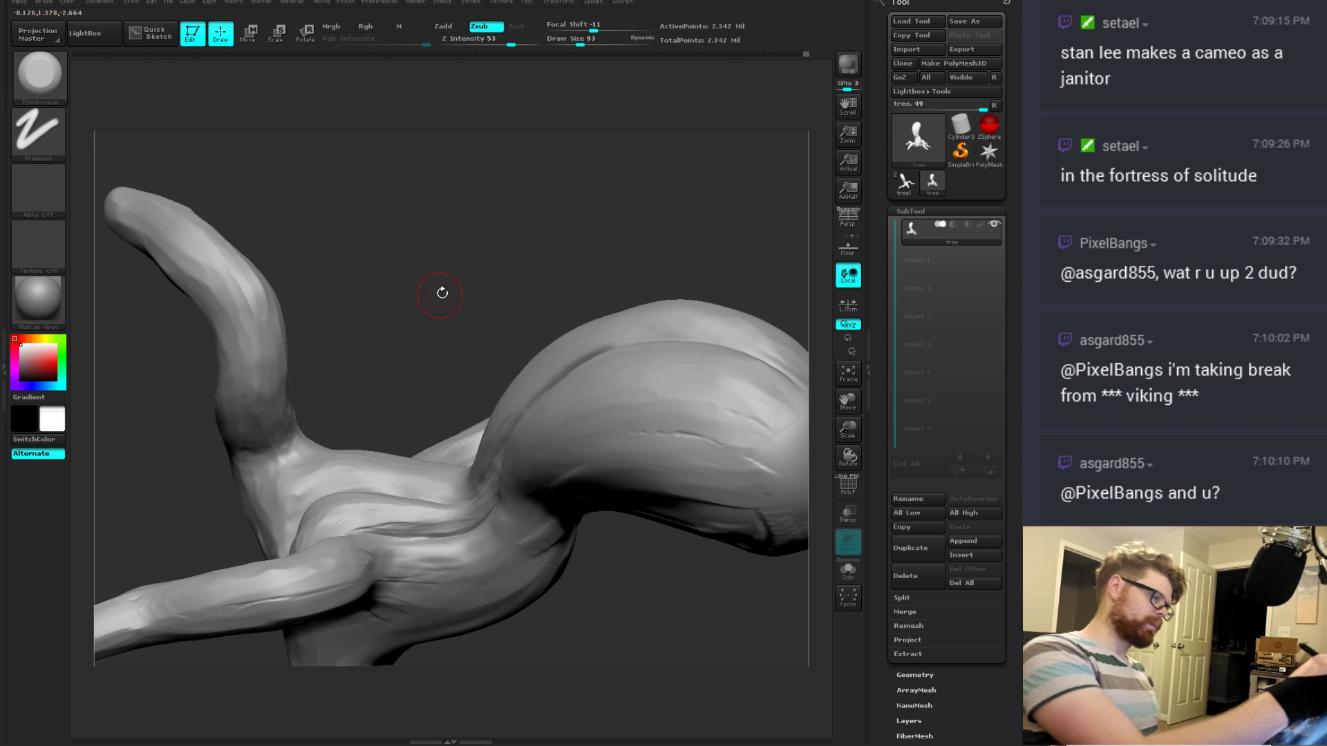
Step: Switch to the Move brush at a draw size of 289 and reposition the ends of the roots
{"action": "mouse_move", "coordinate": [442, 293]}
{"action": "left_mouse_down"}
{"action": "mouse_move", "coordinate": [551, 548]}
{"action": "mouse_move", "coordinate": [538, 464]}
{"action": "mouse_move", "coordinate": [595, 469]}
{"action": "mouse_move", "coordinate": [622, 435]}
{"action": "mouse_move", "coordinate": [583, 432]}
{"action": "mouse_move", "coordinate": [591, 425]}
{"action": "left_mouse_up"}
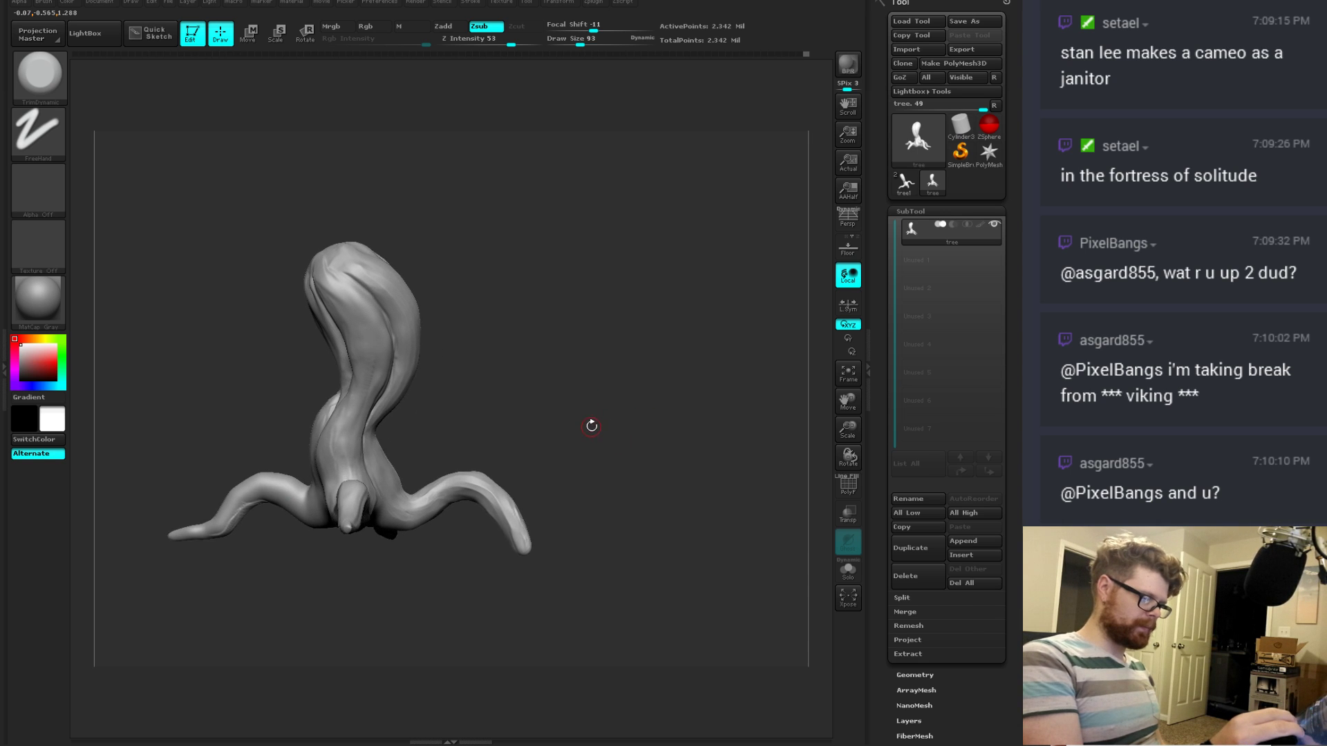
{"action": "key", "text": "b"}
{"action": "key", "text": "m"}
{"action": "key", "text": "v"}
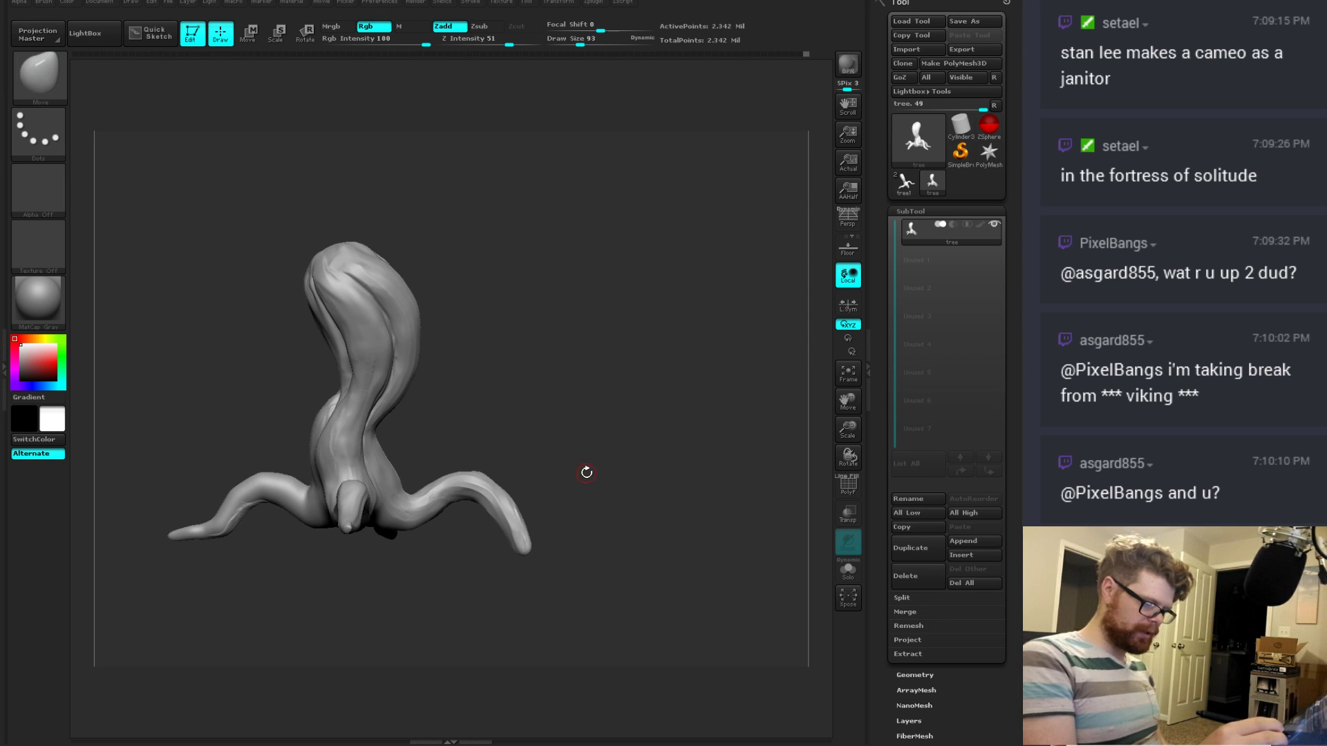
{"action": "key", "text": "]"}
{"action": "key", "text": "]"}
{"action": "key", "text": "]"}
{"action": "key", "text": "]"}
{"action": "key", "text": "]"}
{"action": "key", "text": "]"}
{"action": "key", "text": "]"}
{"action": "key", "text": "]"}
{"action": "key", "text": "]"}
{"action": "key", "text": "]"}
{"action": "key", "text": "]"}
{"action": "key", "text": "]"}
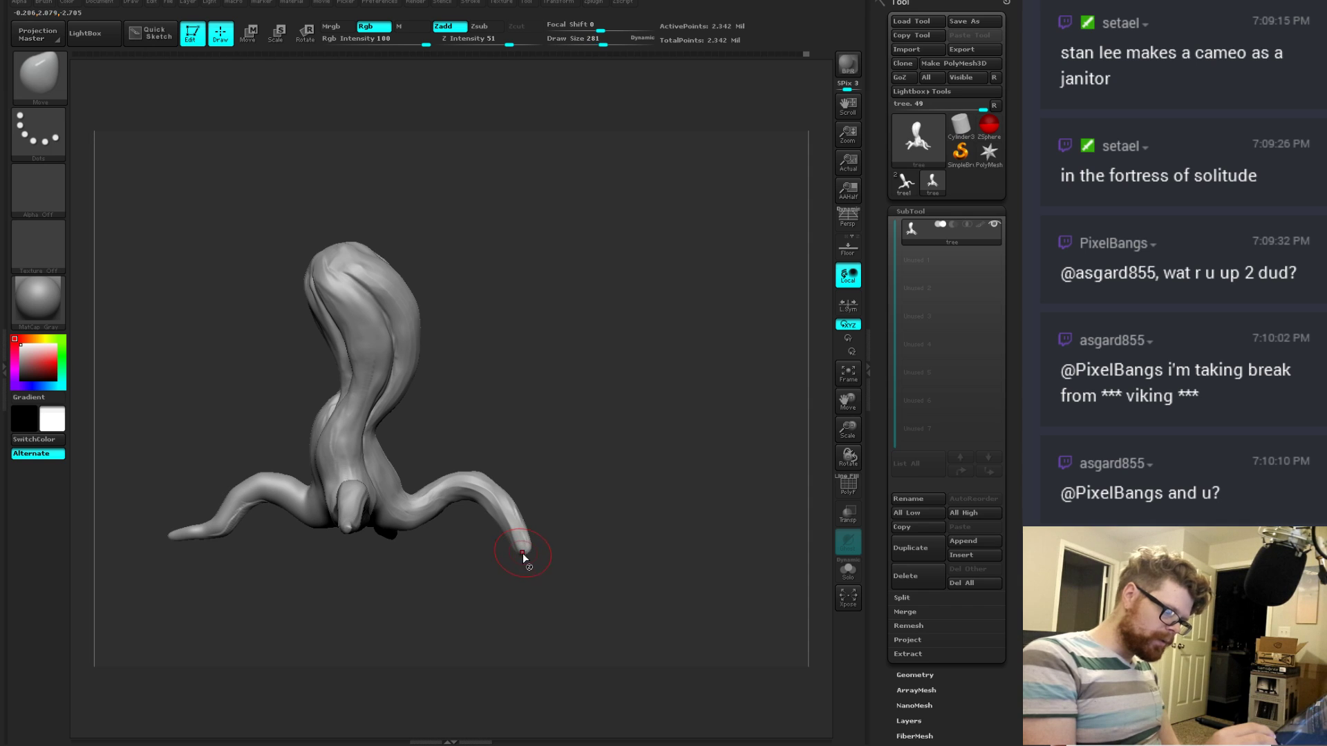
{"action": "key", "text": "]"}
{"action": "left_click_drag", "start_coordinate": [528, 530], "coordinate": [526, 527]}
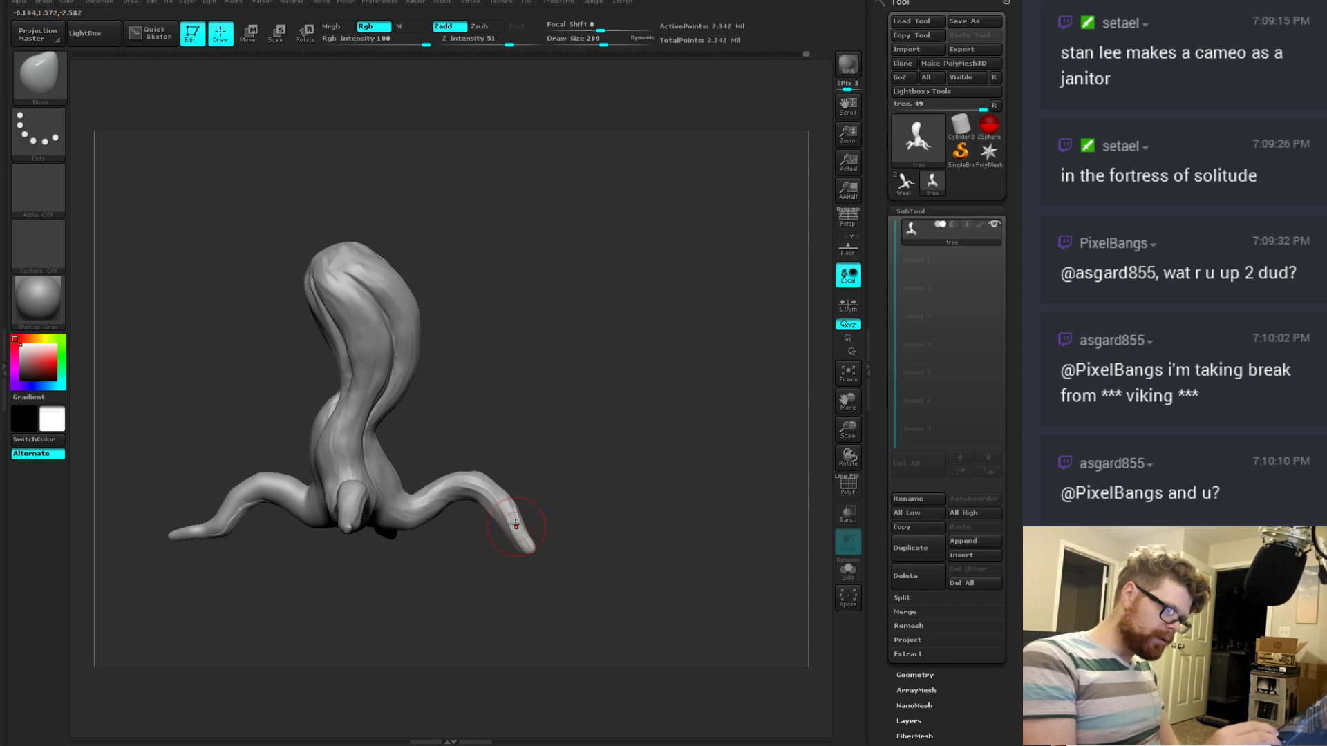
{"action": "mouse_move", "coordinate": [441, 563]}
{"action": "left_mouse_down"}
{"action": "mouse_move", "coordinate": [512, 582]}
{"action": "mouse_move", "coordinate": [536, 563]}
{"action": "mouse_move", "coordinate": [321, 532]}
{"action": "left_mouse_up"}
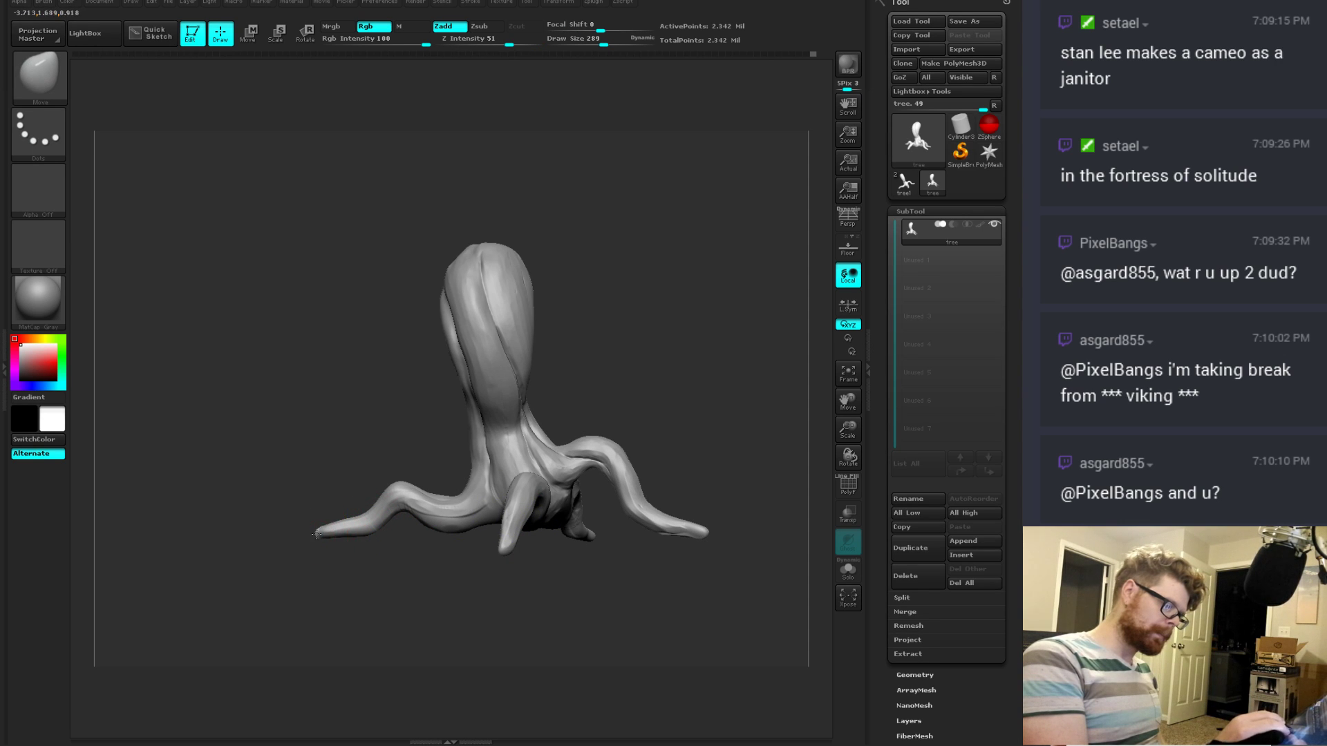
Step: Enlarge the Move brush to a draw size of 481 and adjust the overall pose of the trunk and roots
{"action": "key", "text": "e"}
{"action": "key", "text": "b"}
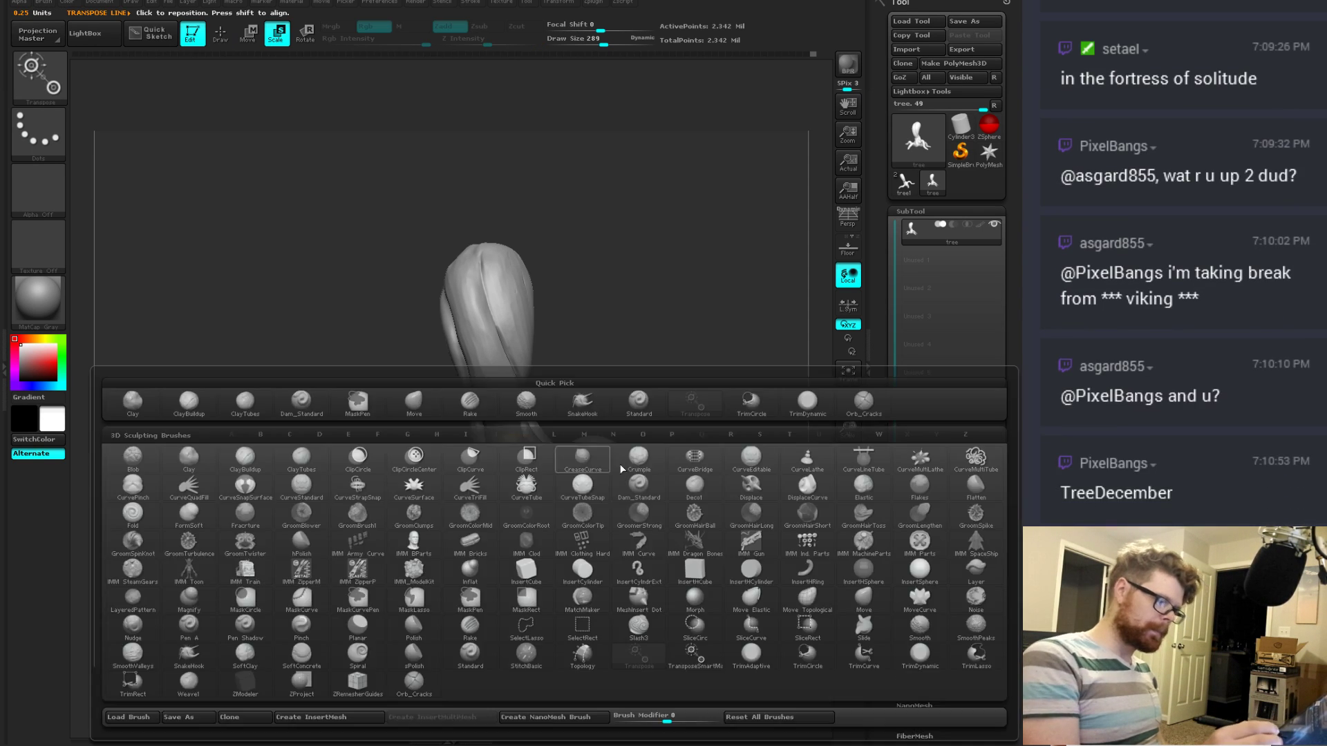
{"action": "left_click", "coordinate": [220, 34]}
{"action": "mouse_move", "coordinate": [664, 341]}
{"action": "left_mouse_down", "text": "alt"}
{"action": "mouse_move", "coordinate": [589, 359]}
{"action": "mouse_move", "coordinate": [605, 388]}
{"action": "mouse_move", "coordinate": [628, 387]}
{"action": "mouse_move", "coordinate": [603, 397]}
{"action": "mouse_move", "coordinate": [660, 404]}
{"action": "mouse_move", "coordinate": [630, 414]}
{"action": "left_mouse_up", "text": "alt"}
{"action": "left_click_drag", "start_coordinate": [630, 415], "coordinate": [639, 415]}
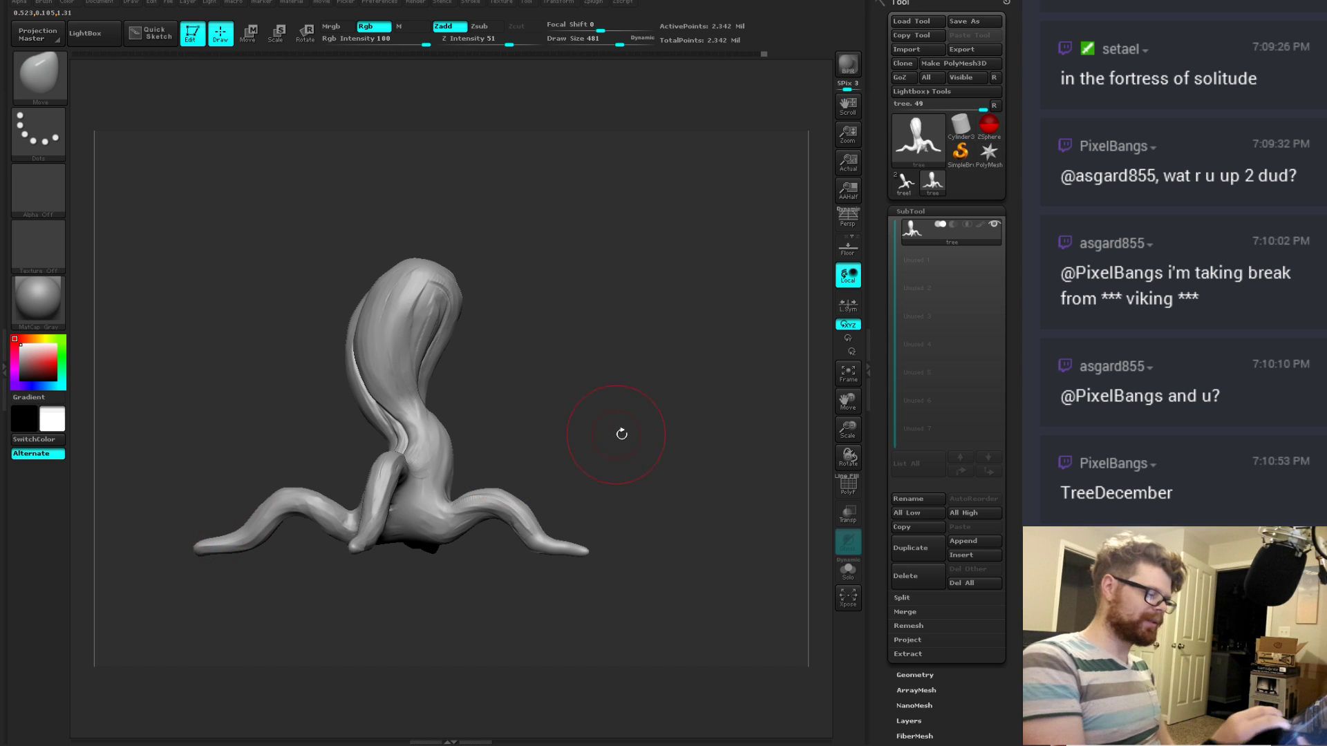
{"action": "left_click_drag", "start_coordinate": [621, 433], "coordinate": [732, 423]}
{"action": "left_click_drag", "start_coordinate": [444, 384], "coordinate": [512, 380], "text": "alt"}
{"action": "left_click_drag", "start_coordinate": [459, 228], "coordinate": [564, 510], "text": "alt"}
Step: Flatten the wrinkled bark on the rounded top of the trunk with TrimDynamic at a draw size of 155
{"action": "key", "text": "b"}
{"action": "key", "text": "t"}
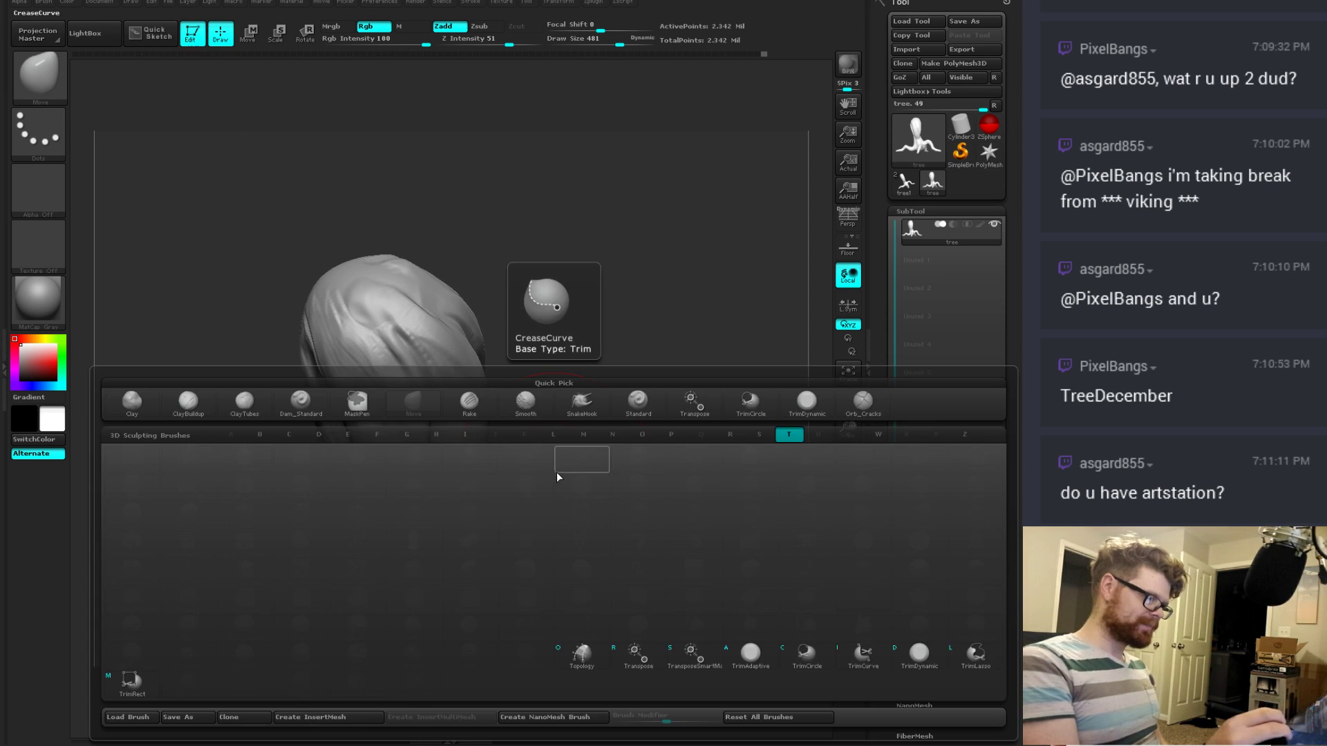
{"action": "key", "text": "d"}
{"action": "key", "text": "space"}
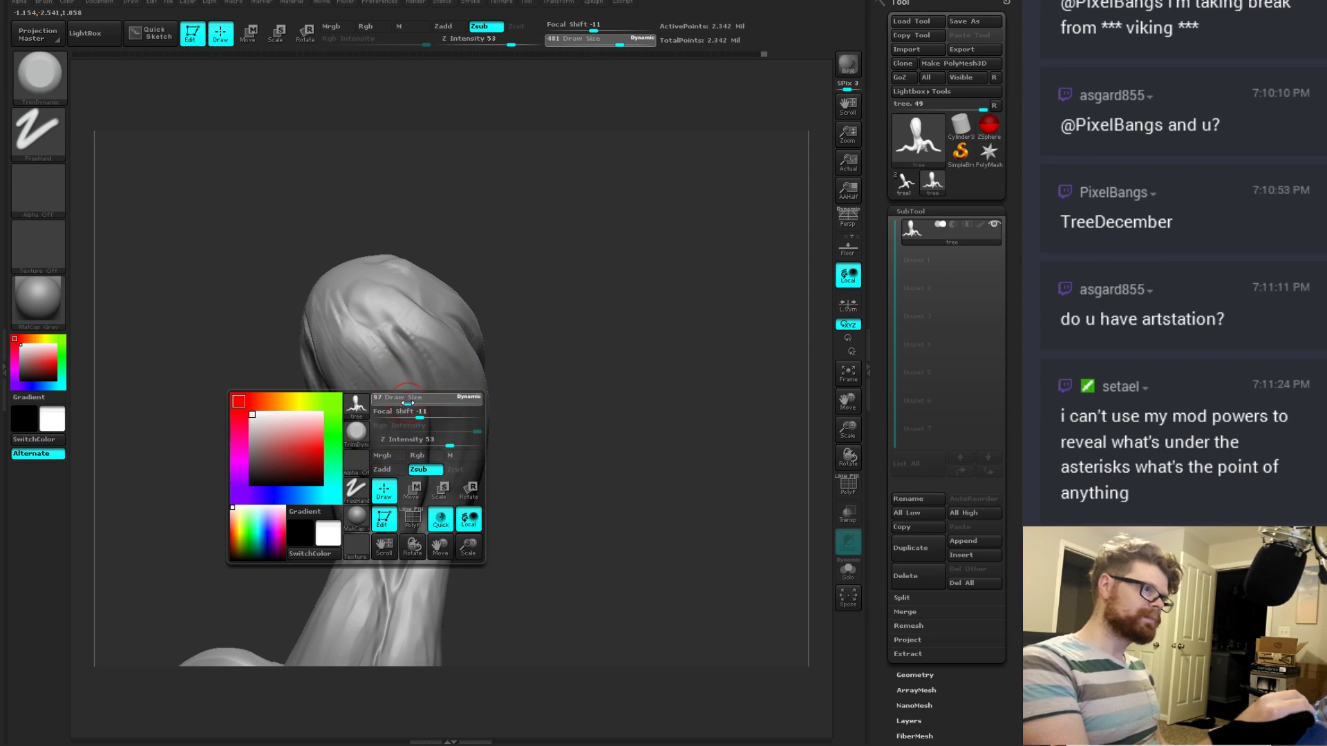
{"action": "mouse_move", "coordinate": [544, 427]}
{"action": "left_mouse_down"}
{"action": "mouse_move", "coordinate": [581, 426]}
{"action": "mouse_move", "coordinate": [560, 443]}
{"action": "mouse_move", "coordinate": [597, 446]}
{"action": "left_mouse_up"}
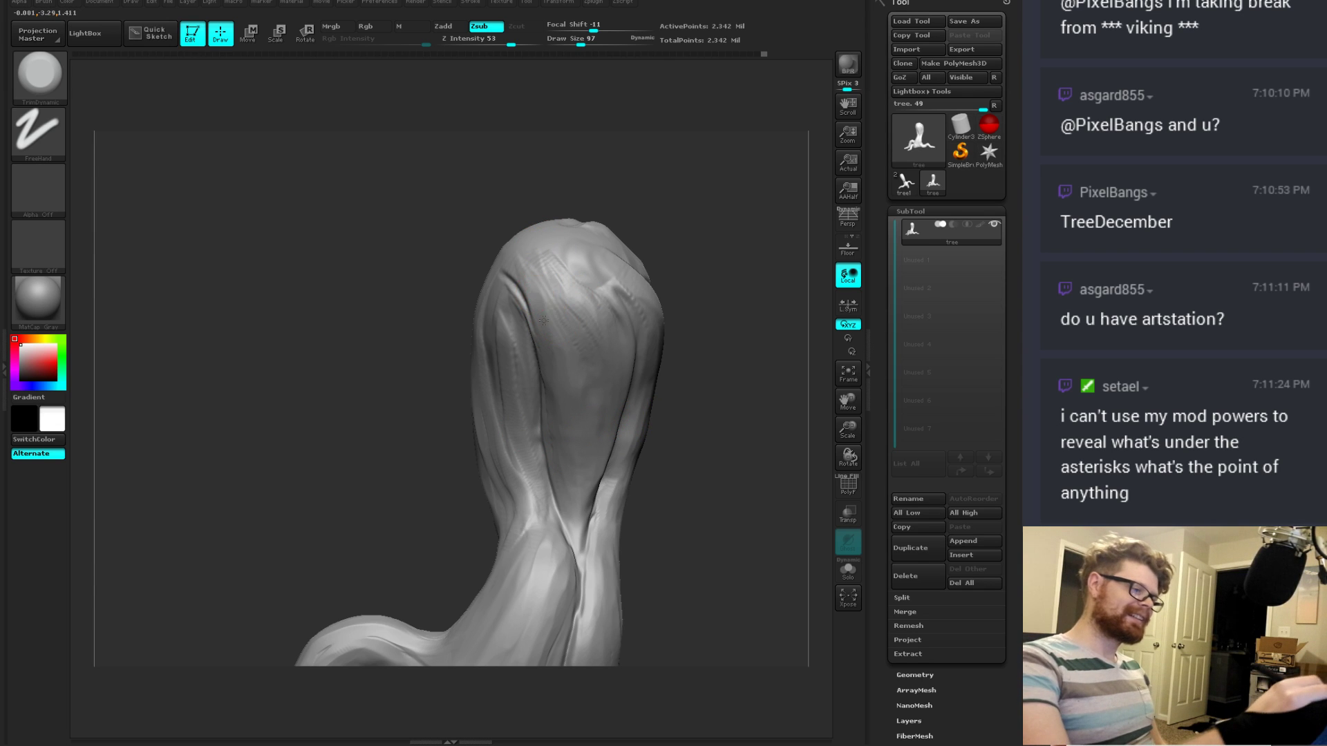
{"action": "key", "text": "space"}
{"action": "left_click_drag", "start_coordinate": [574, 368], "coordinate": [584, 367]}
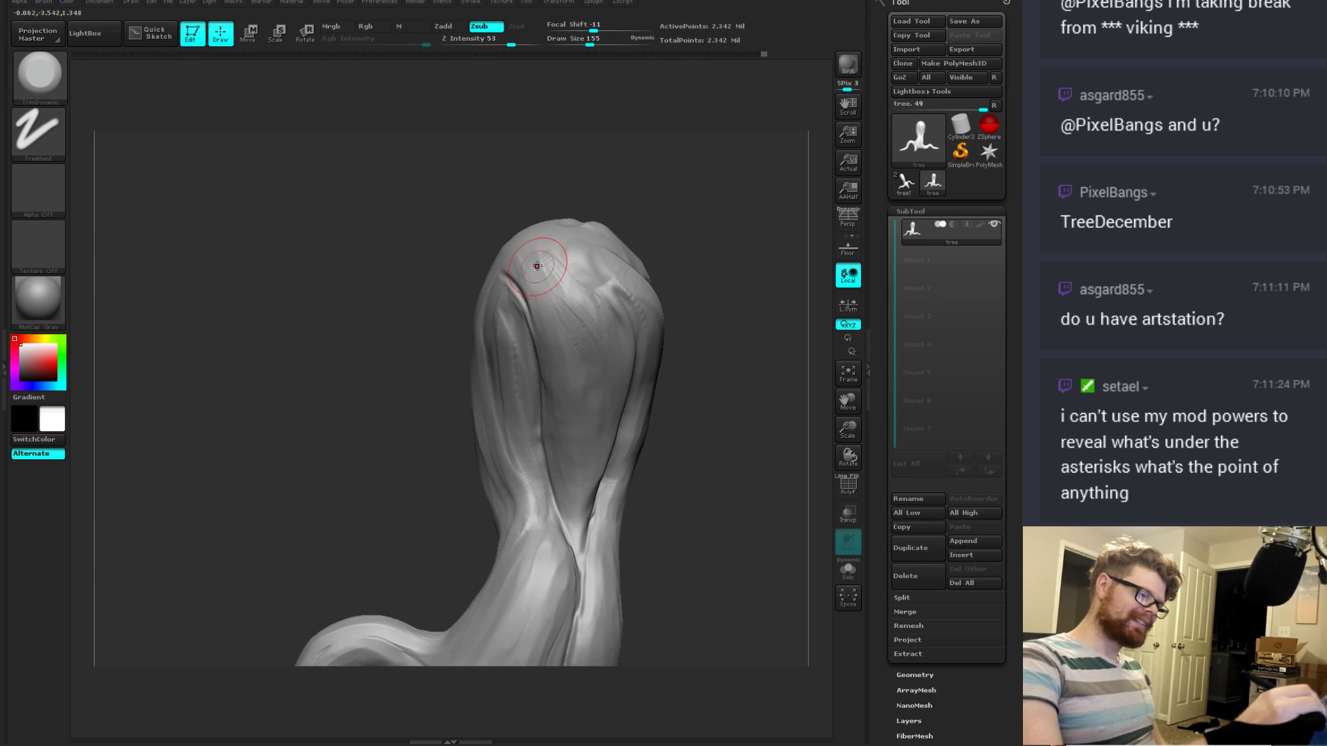
{"action": "left_click_drag", "start_coordinate": [543, 268], "coordinate": [574, 458]}
{"action": "mouse_move", "coordinate": [568, 268]}
{"action": "left_mouse_down"}
{"action": "mouse_move", "coordinate": [587, 300]}
{"action": "mouse_move", "coordinate": [616, 308]}
{"action": "left_mouse_up"}
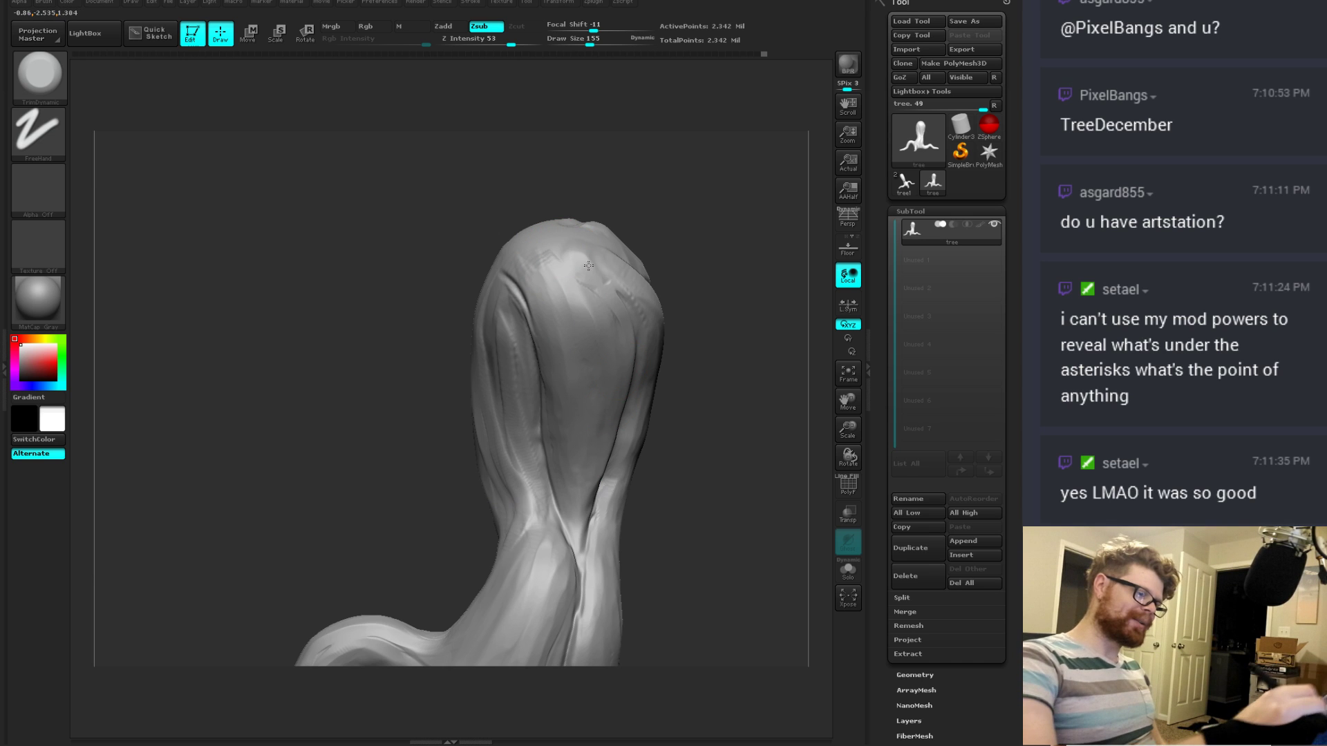
Step: Trim and smooth the creases and ridges around the side of the trunk's rounded top
{"action": "mouse_move", "coordinate": [675, 370]}
{"action": "left_mouse_down"}
{"action": "mouse_move", "coordinate": [695, 354]}
{"action": "mouse_move", "coordinate": [740, 367]}
{"action": "mouse_move", "coordinate": [604, 272]}
{"action": "mouse_move", "coordinate": [592, 280]}
{"action": "mouse_move", "coordinate": [609, 334]}
{"action": "mouse_move", "coordinate": [507, 317]}
{"action": "left_mouse_up"}
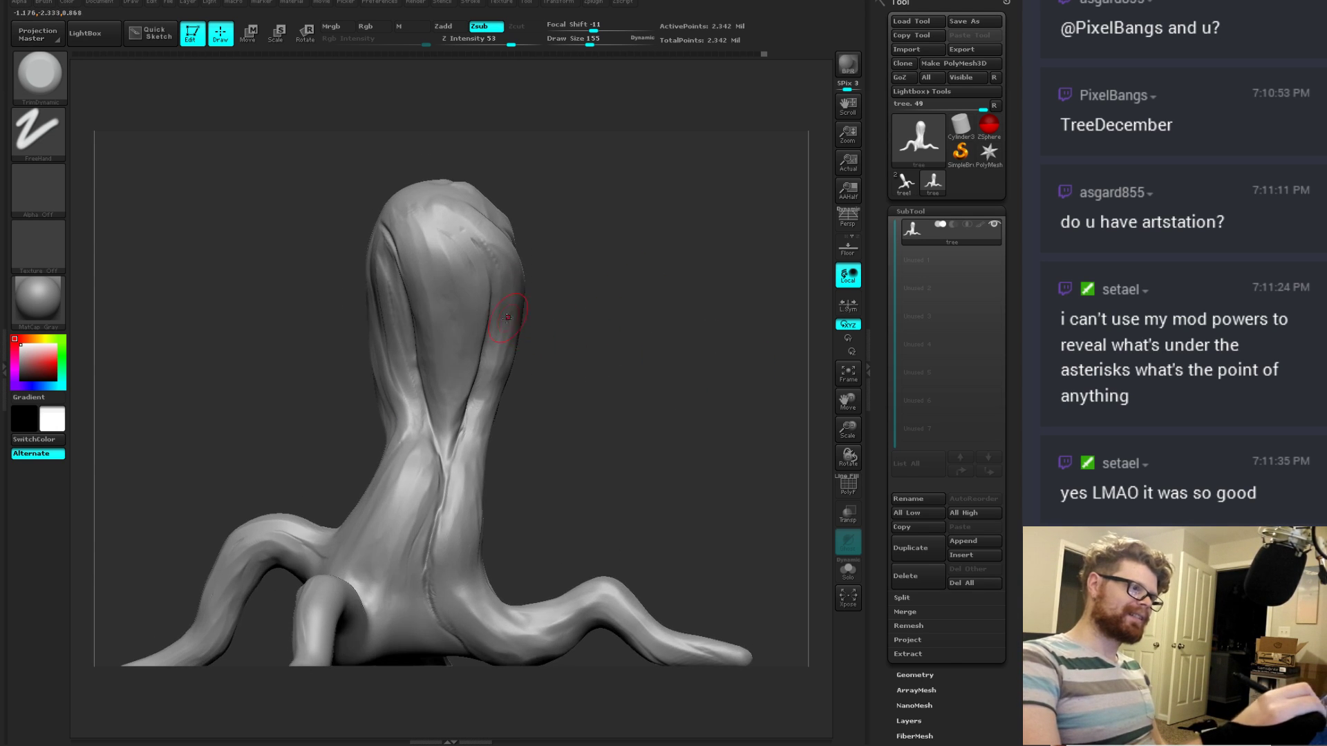
{"action": "left_click_drag", "start_coordinate": [545, 253], "coordinate": [498, 334]}
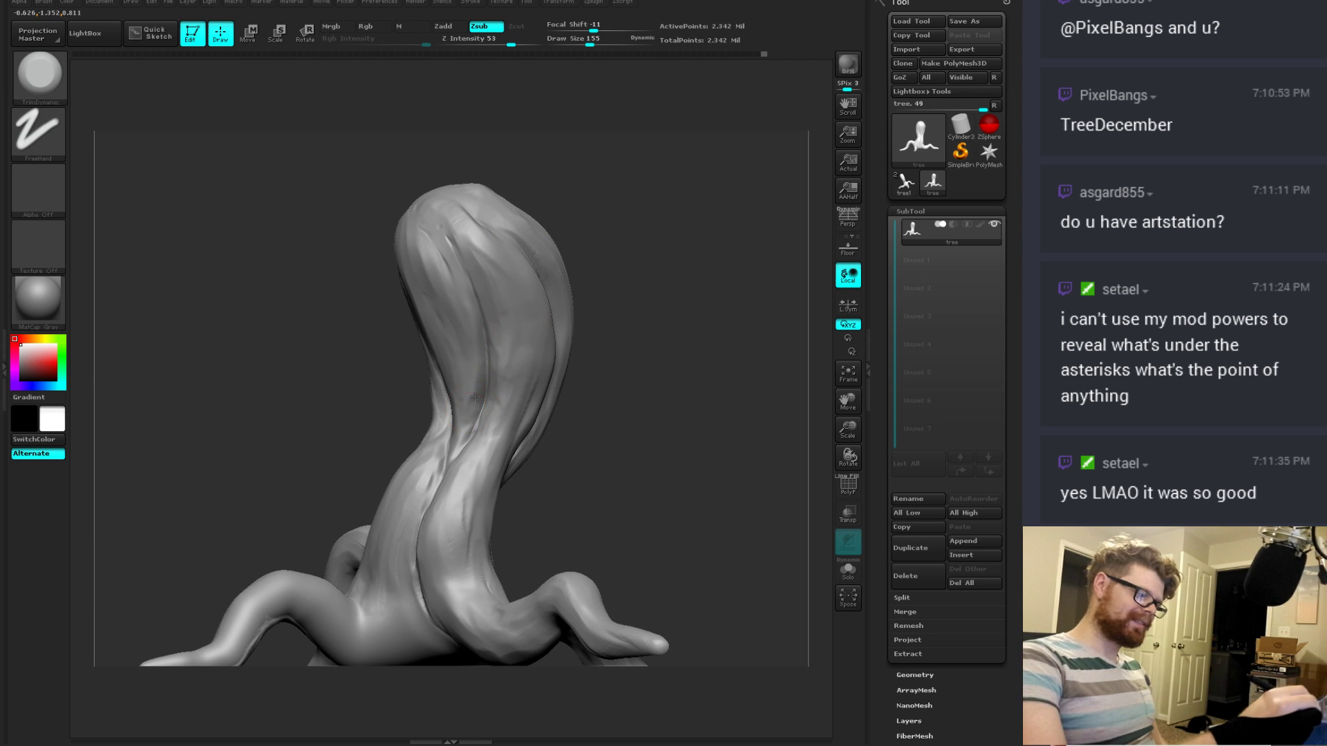
{"action": "left_click_drag", "start_coordinate": [445, 252], "coordinate": [444, 276], "text": "shift"}
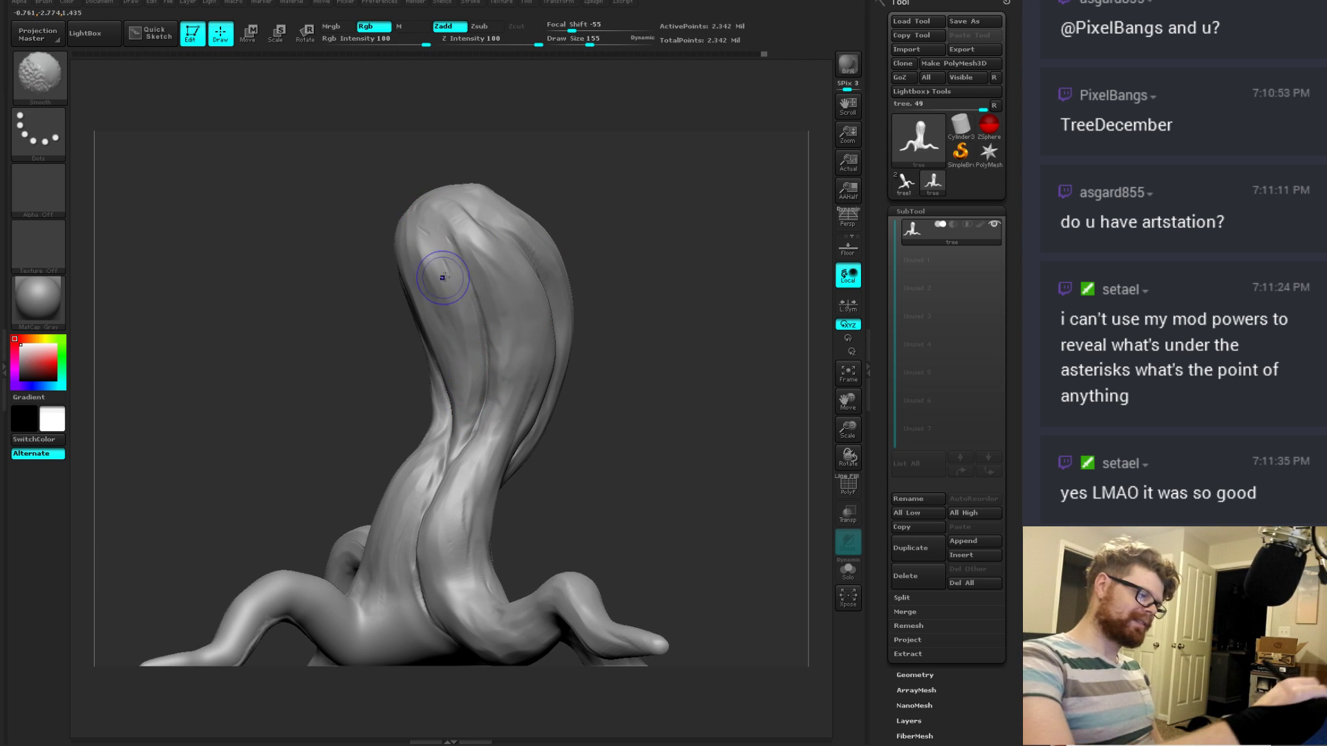
{"action": "mouse_move", "coordinate": [577, 286]}
{"action": "left_mouse_down"}
{"action": "mouse_move", "coordinate": [604, 283]}
{"action": "mouse_move", "coordinate": [605, 326]}
{"action": "left_mouse_up"}
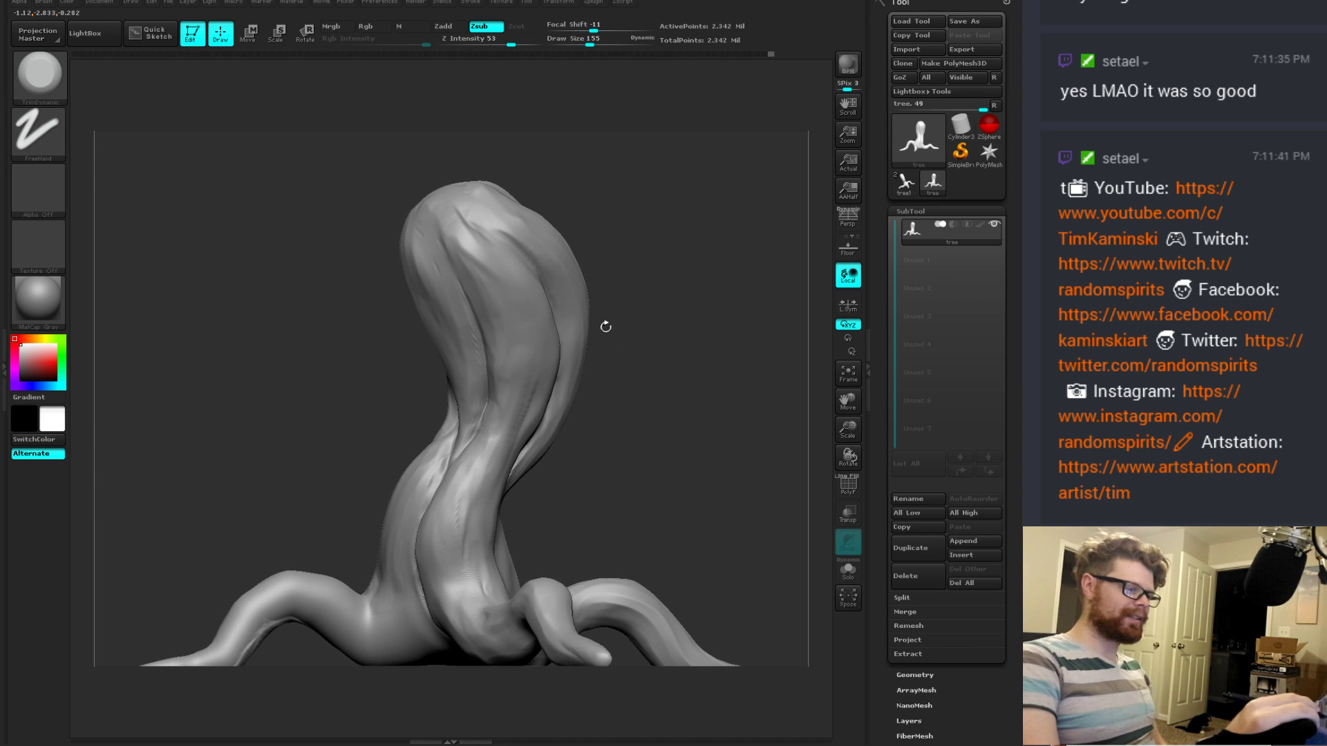
{"action": "left_click_drag", "start_coordinate": [452, 197], "coordinate": [465, 256]}
{"action": "left_click_drag", "start_coordinate": [616, 274], "coordinate": [602, 321]}
{"action": "mouse_move", "coordinate": [643, 246]}
{"action": "left_mouse_down"}
{"action": "mouse_move", "coordinate": [672, 248]}
{"action": "mouse_move", "coordinate": [608, 273]}
{"action": "mouse_move", "coordinate": [655, 342]}
{"action": "left_mouse_up"}
{"action": "left_click_drag", "start_coordinate": [598, 380], "coordinate": [653, 344]}
Step: Switch to the SnakeHook brush at a draw size of 131 and try pulling a branch from the trunk's rounded top
{"action": "key", "text": "space"}
{"action": "key", "text": "b"}
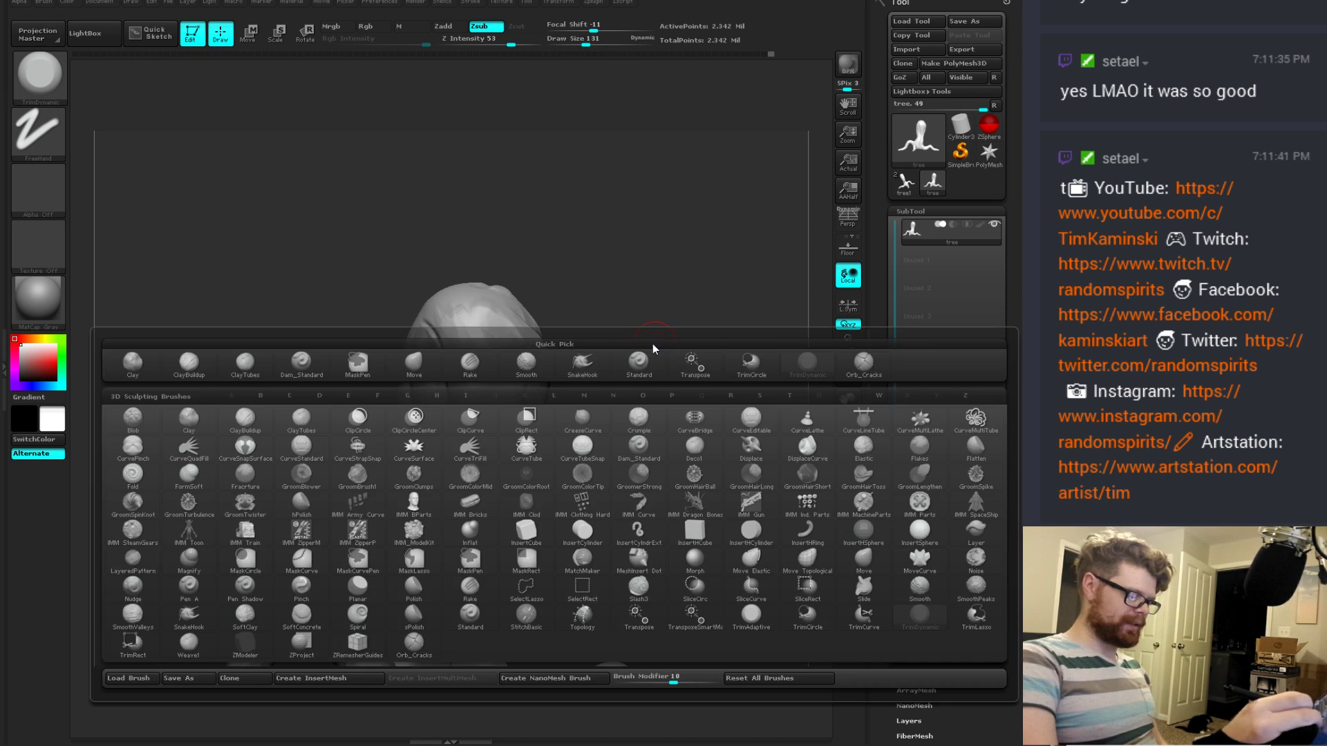
{"action": "key", "text": "s"}
{"action": "key", "text": "h"}
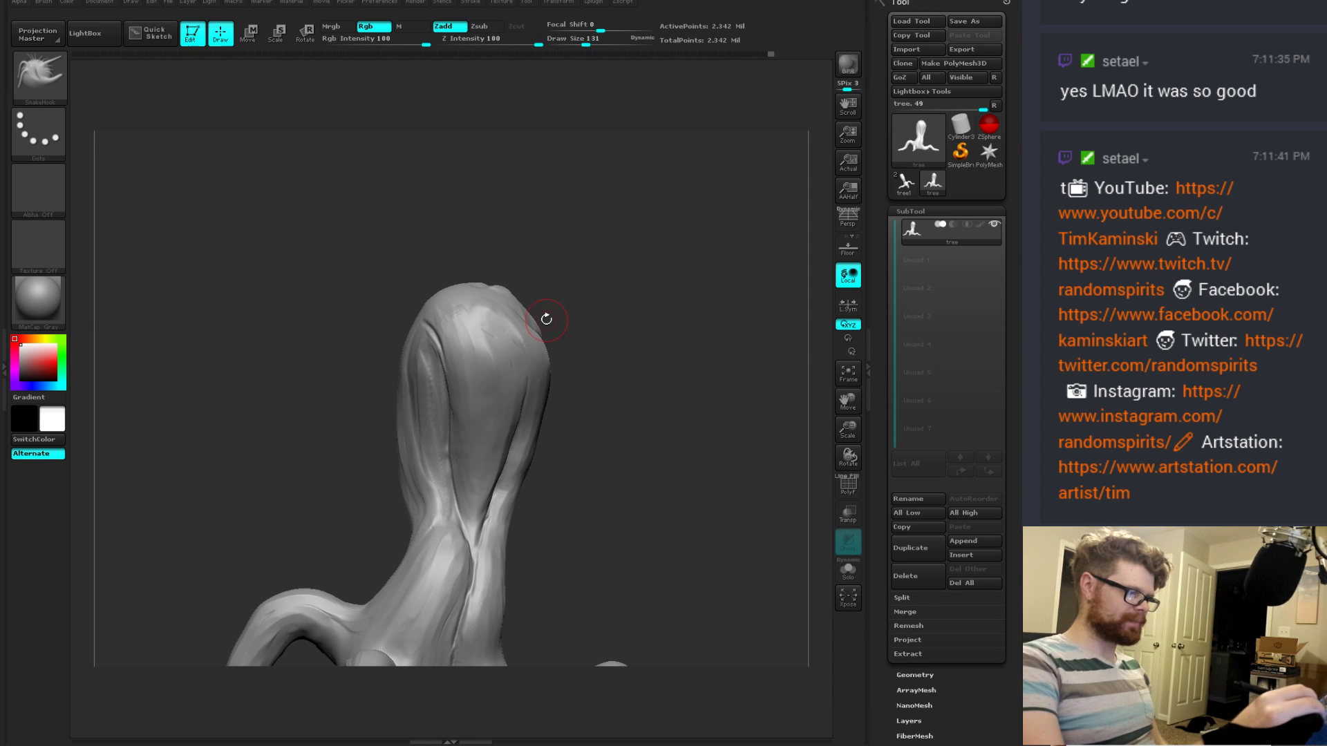
{"action": "mouse_move", "coordinate": [580, 309]}
{"action": "left_mouse_down", "text": "alt"}
{"action": "mouse_move", "coordinate": [574, 342]}
{"action": "mouse_move", "coordinate": [537, 338]}
{"action": "mouse_move", "coordinate": [587, 291]}
{"action": "left_mouse_up", "text": "alt"}
{"action": "key", "text": "ctrl+z"}
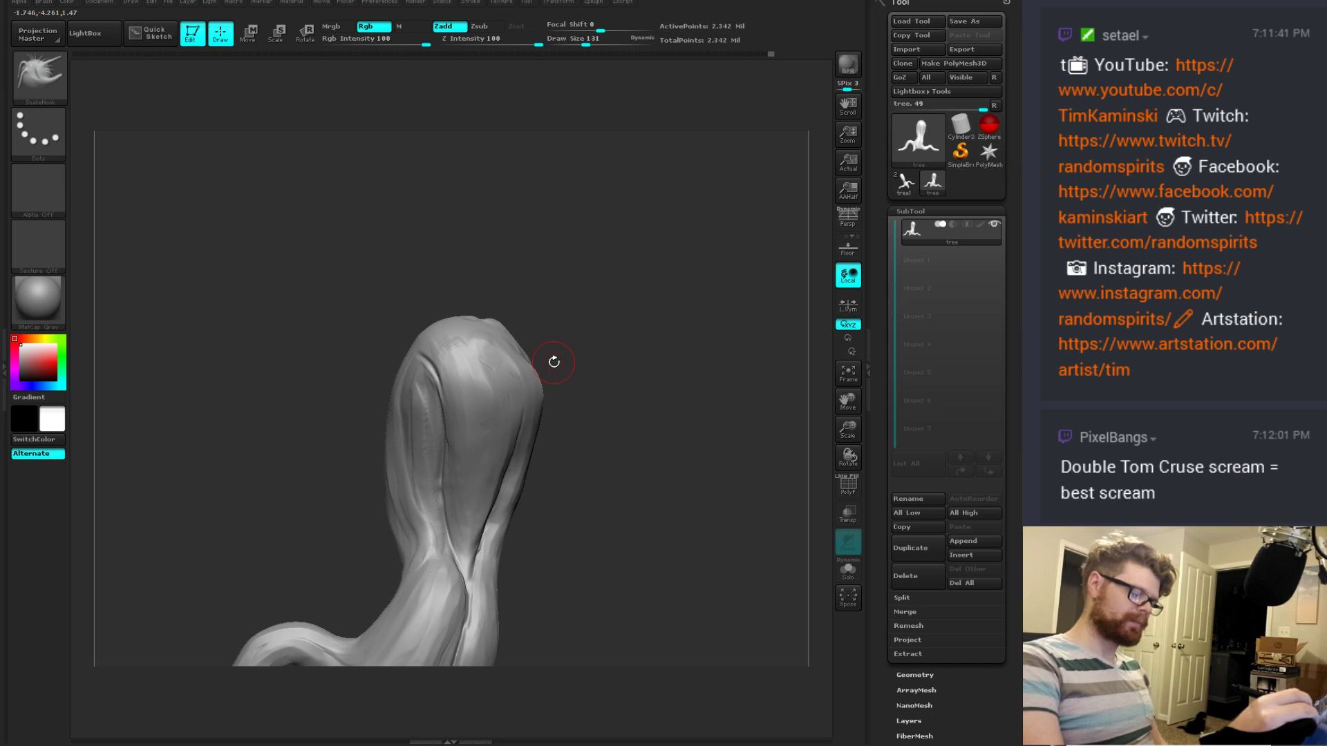
Step: Try pulling a branch out of the trunk's upper side with a draw size of 199 and a focal shift of -96
{"action": "left_click_drag", "start_coordinate": [553, 378], "coordinate": [621, 349]}
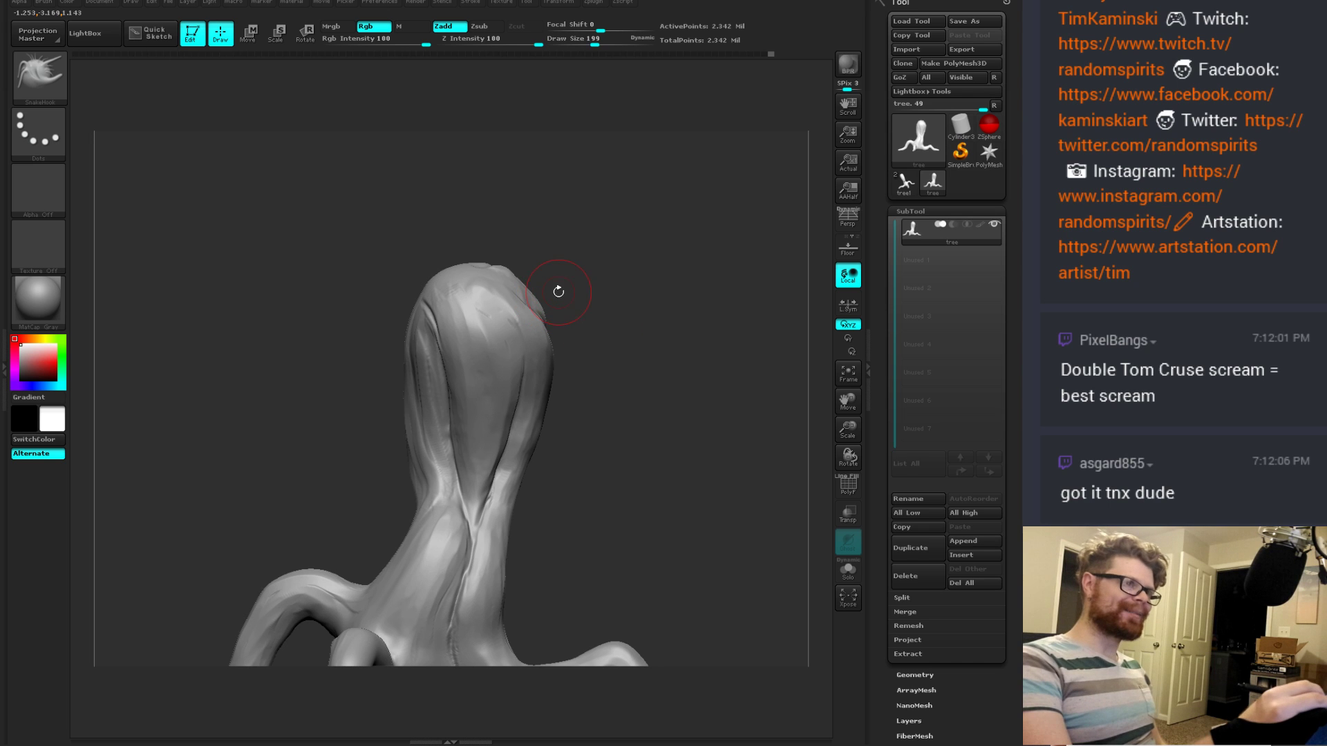
{"action": "mouse_move", "coordinate": [641, 338]}
{"action": "left_mouse_down", "text": "alt"}
{"action": "mouse_move", "coordinate": [637, 237]}
{"action": "mouse_move", "coordinate": [660, 277]}
{"action": "mouse_move", "coordinate": [743, 277]}
{"action": "left_mouse_up", "text": "alt"}
{"action": "left_click_drag", "start_coordinate": [650, 302], "coordinate": [632, 377], "text": "alt"}
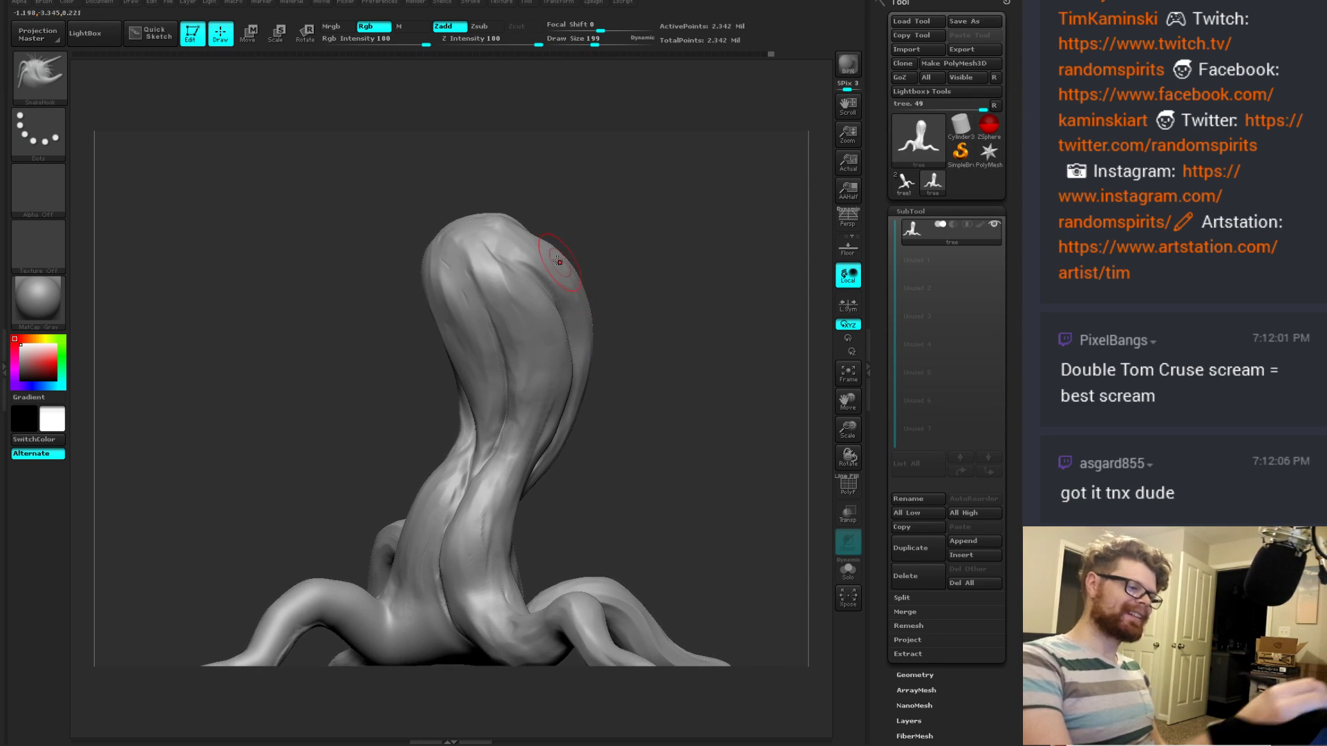
{"action": "mouse_move", "coordinate": [557, 261]}
{"action": "left_mouse_down"}
{"action": "mouse_move", "coordinate": [585, 257]}
{"action": "mouse_move", "coordinate": [599, 215]}
{"action": "mouse_move", "coordinate": [599, 247]}
{"action": "mouse_move", "coordinate": [616, 208]}
{"action": "mouse_move", "coordinate": [583, 255]}
{"action": "left_mouse_up"}
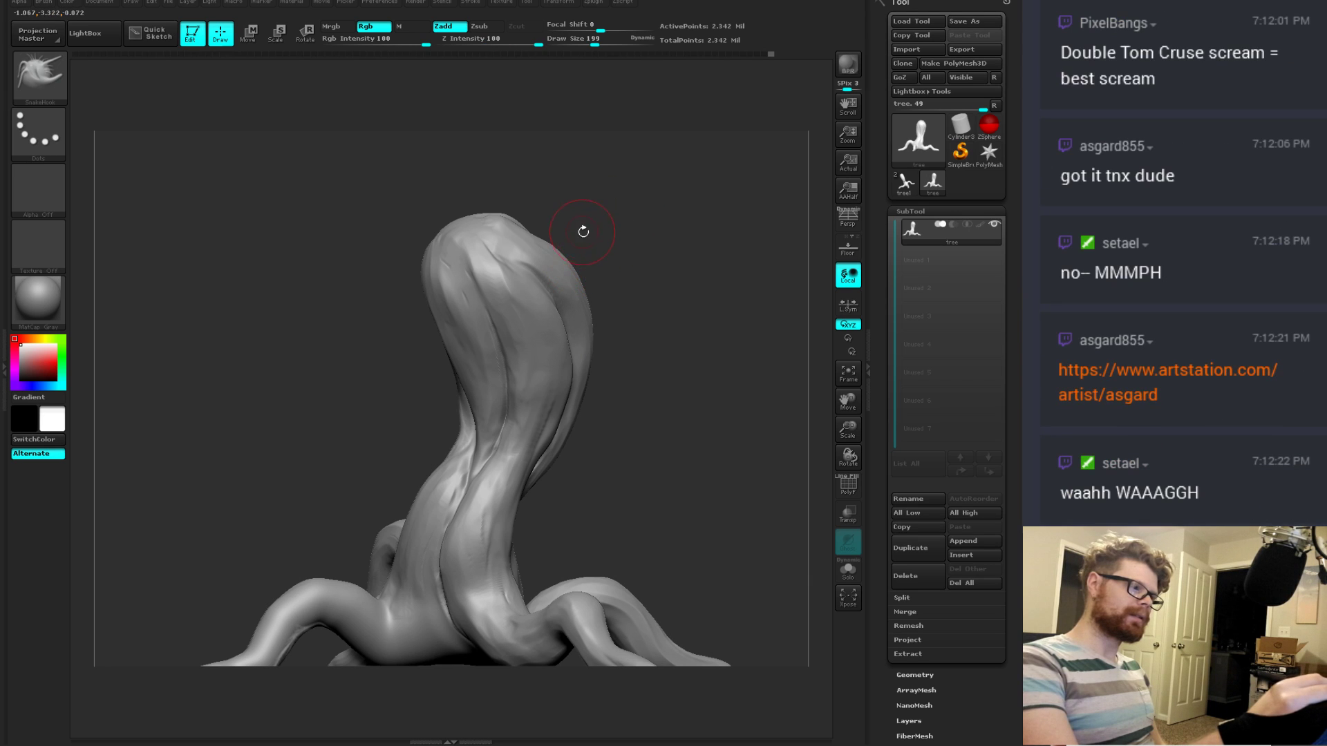
{"action": "mouse_move", "coordinate": [600, 27]}
{"action": "left_mouse_down"}
{"action": "mouse_move", "coordinate": [626, 28]}
{"action": "mouse_move", "coordinate": [551, 26]}
{"action": "left_mouse_up"}
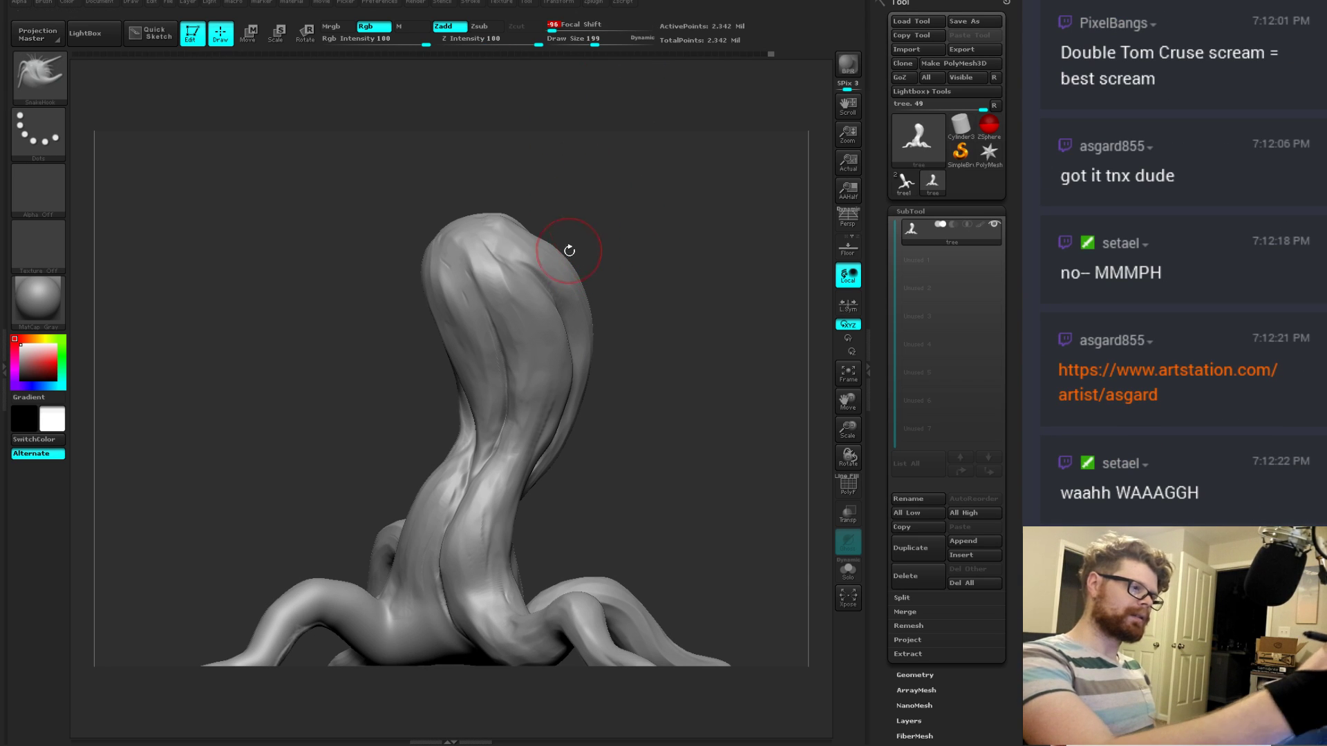
{"action": "mouse_move", "coordinate": [560, 254]}
{"action": "left_mouse_down"}
{"action": "mouse_move", "coordinate": [594, 219]}
{"action": "mouse_move", "coordinate": [639, 201]}
{"action": "left_mouse_up"}
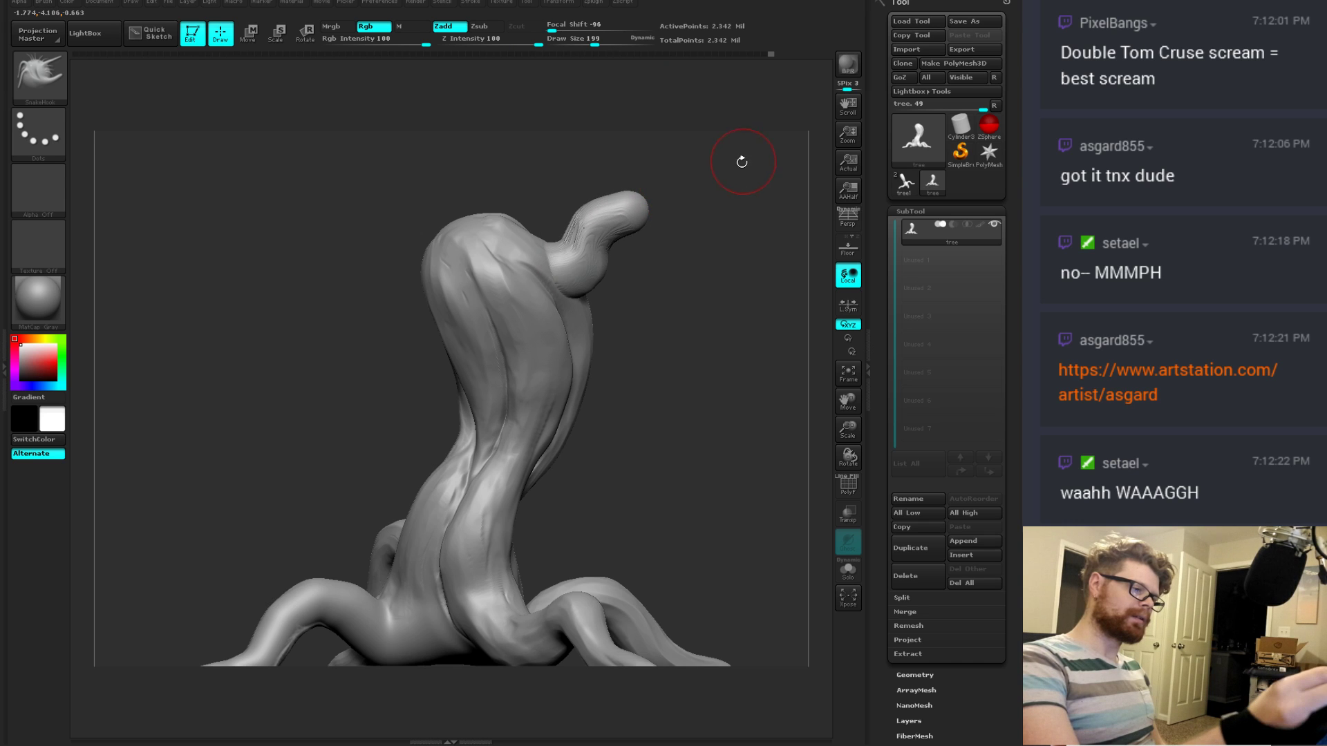
{"action": "key", "text": "ctrl+z"}
Step: Set the SnakeHook focal shift to -61, reduce the draw size to 171 and test a branch pull on the trunk
{"action": "left_click_drag", "start_coordinate": [552, 28], "coordinate": [568, 28]}
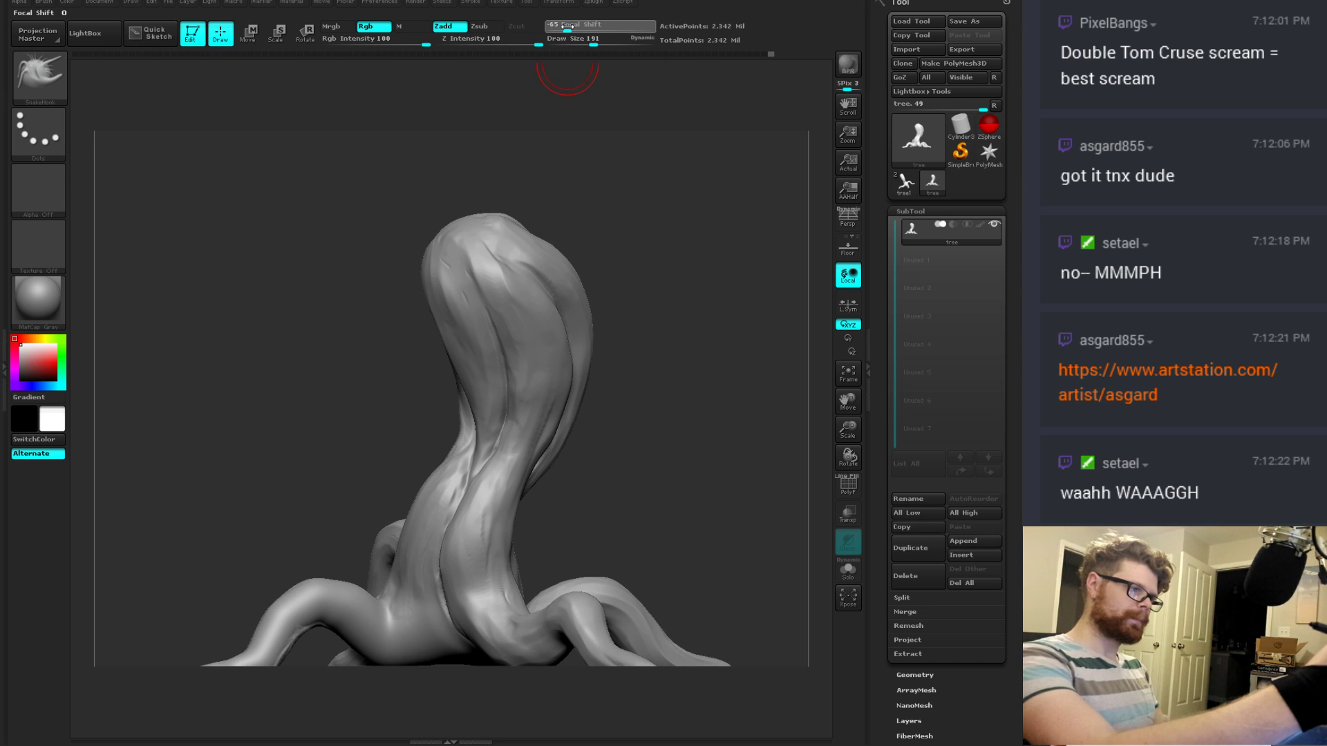
{"action": "key", "text": "["}
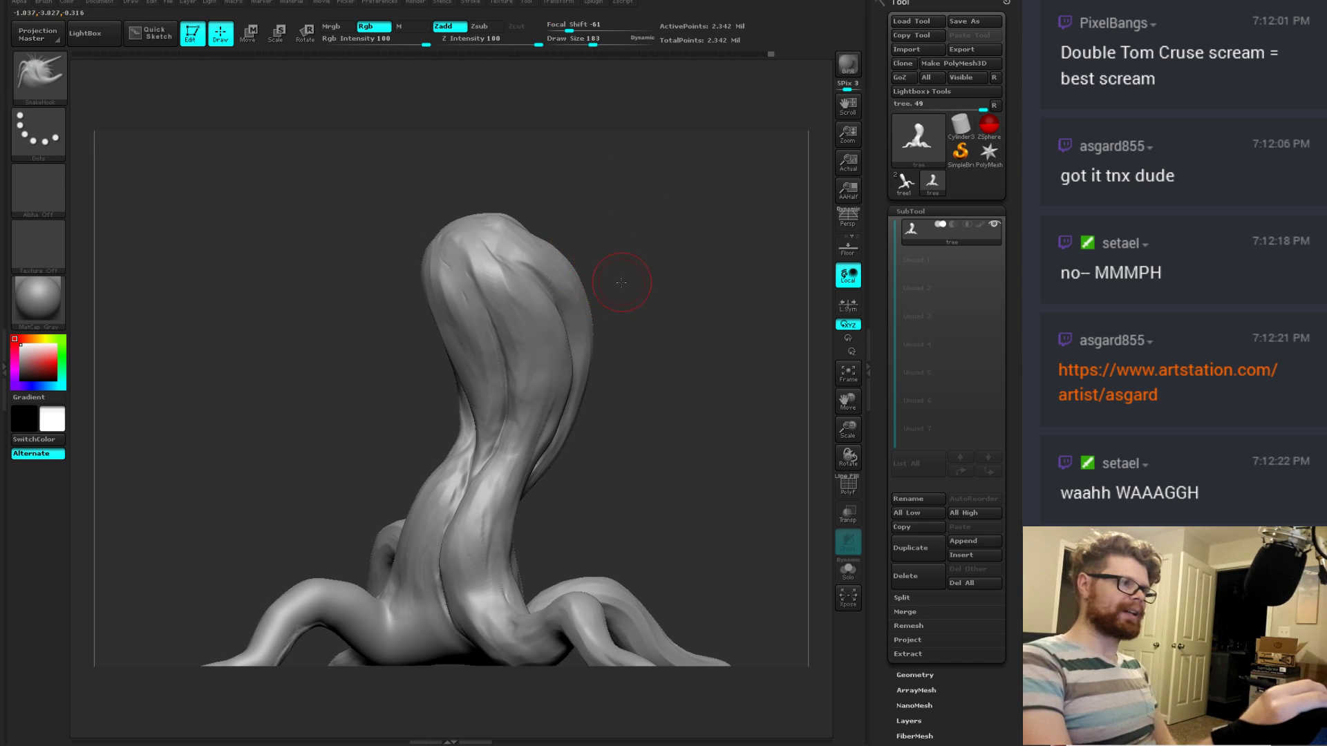
{"action": "mouse_move", "coordinate": [621, 283]}
{"action": "left_mouse_down"}
{"action": "mouse_move", "coordinate": [626, 256]}
{"action": "mouse_move", "coordinate": [577, 246]}
{"action": "mouse_move", "coordinate": [629, 198]}
{"action": "mouse_move", "coordinate": [639, 167]}
{"action": "left_mouse_up"}
{"action": "key", "text": "["}
{"action": "key", "text": "ctrl+z"}
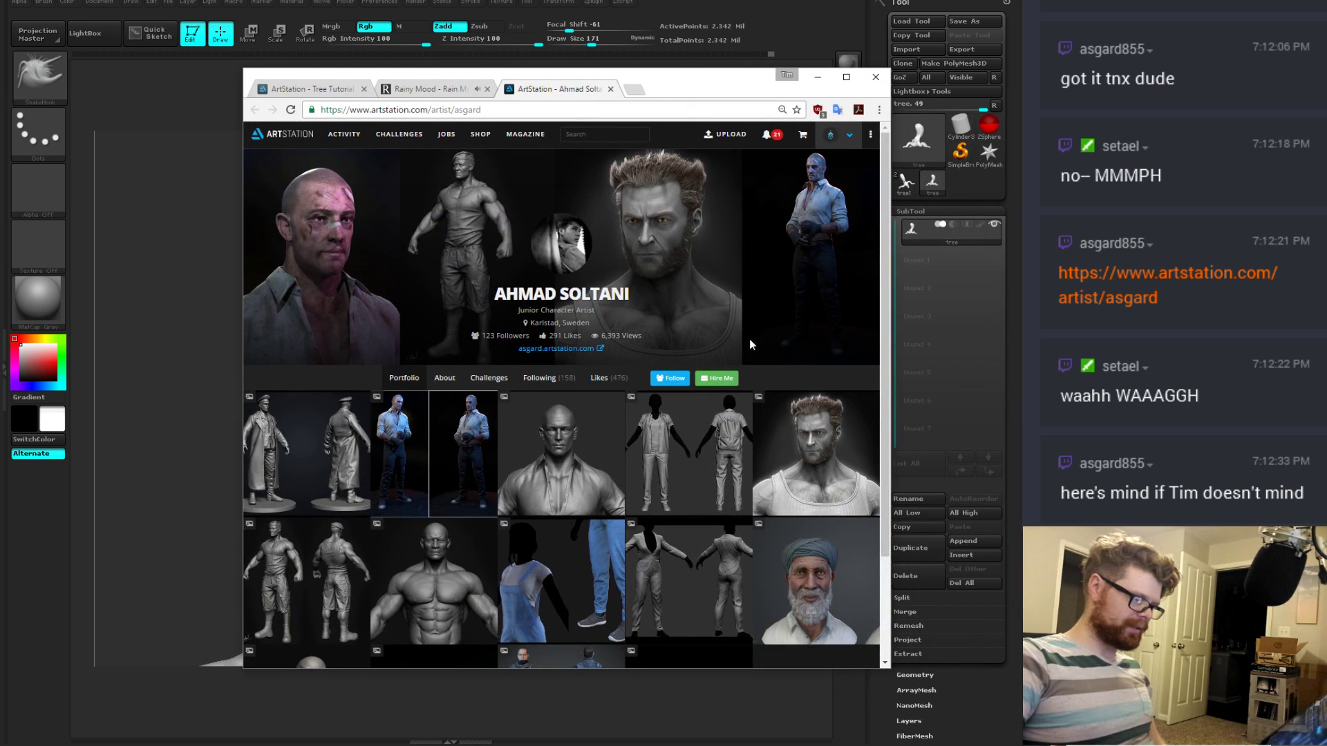
Step: Look through the artist's ArtStation portfolio in the browser, view the body builder anatomy study and Desert Fox, and return to ZBrush
{"action": "scroll", "coordinate": [750, 343], "scroll_direction": "down", "scroll_amount": 2}
{"action": "scroll", "coordinate": [653, 366], "scroll_direction": "up", "scroll_amount": 2}
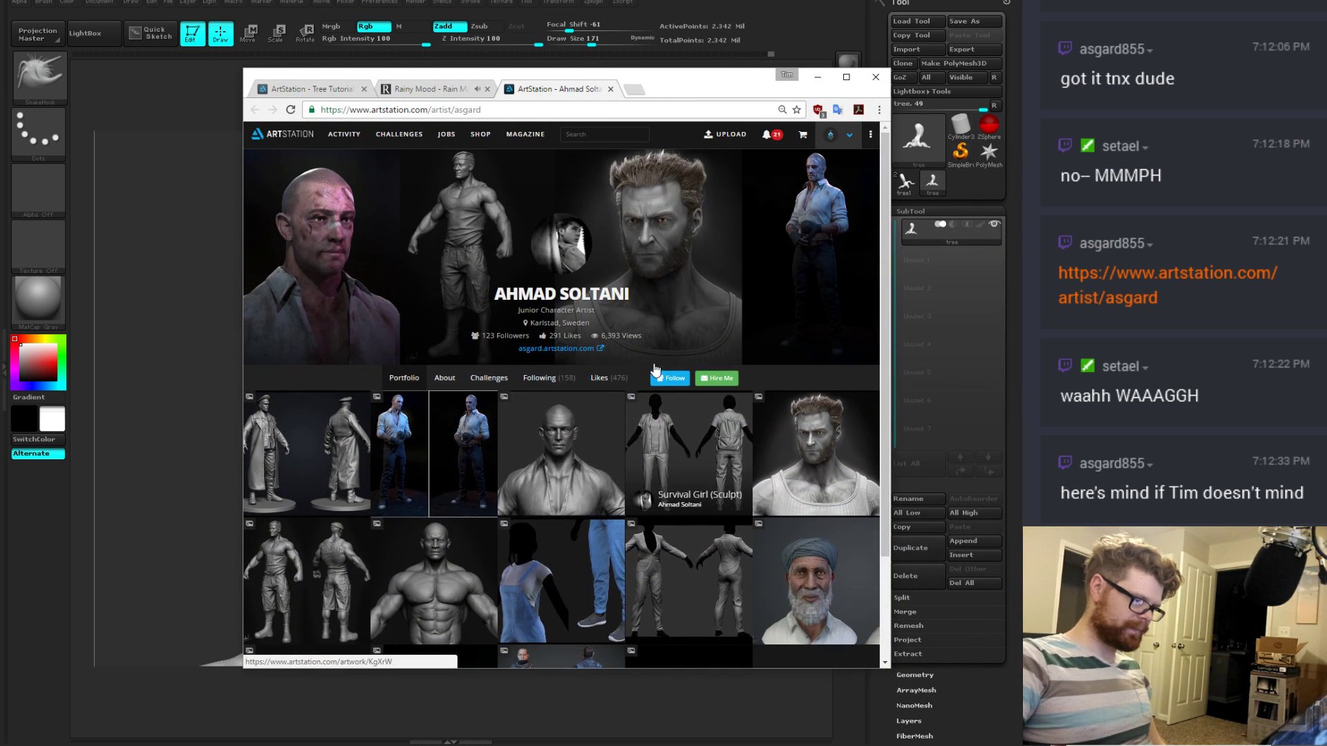
{"action": "left_click", "coordinate": [463, 550]}
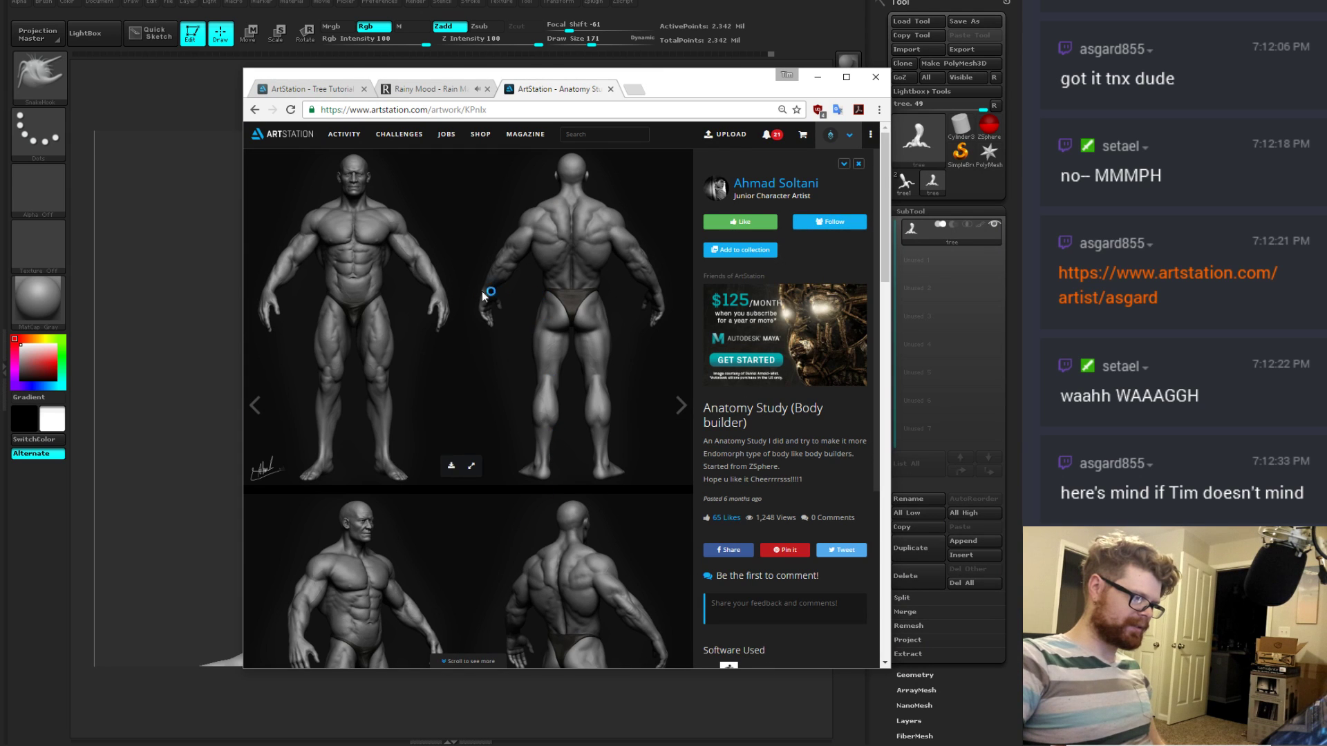
{"action": "left_click", "coordinate": [256, 109]}
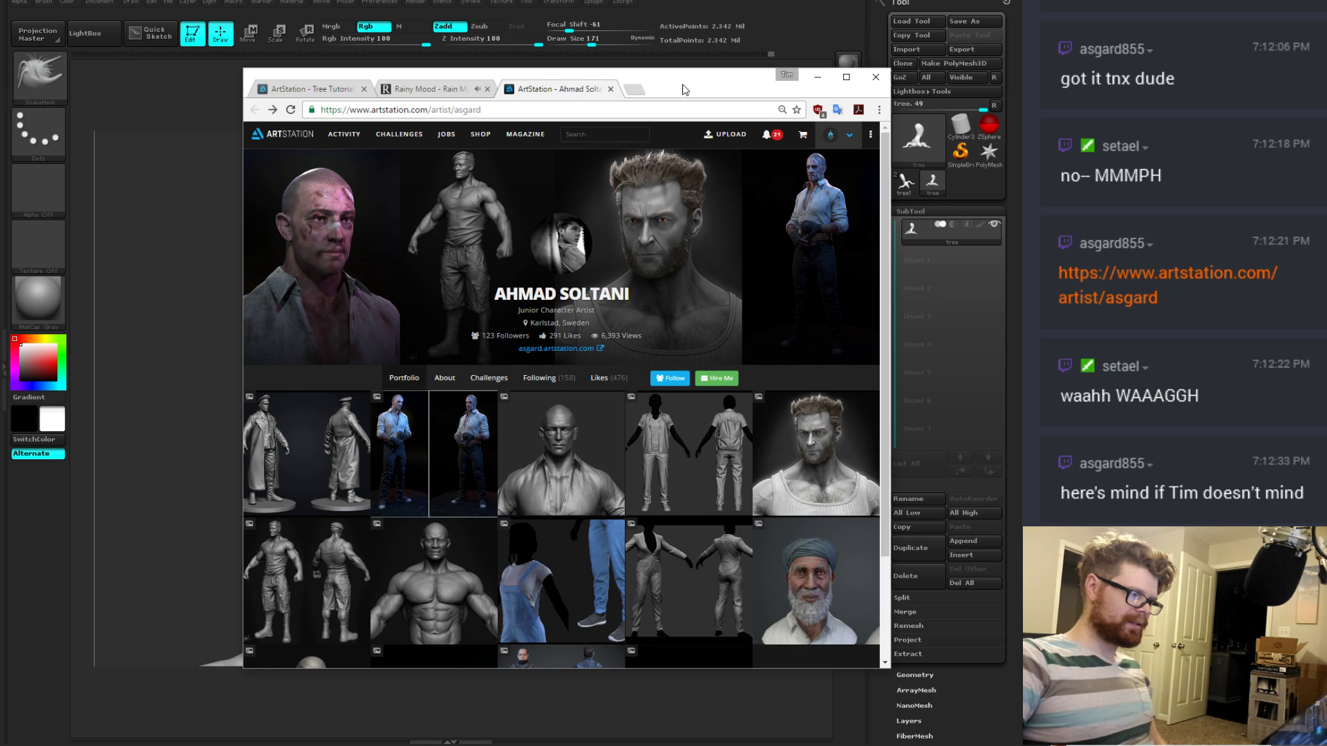
{"action": "left_click", "coordinate": [302, 405]}
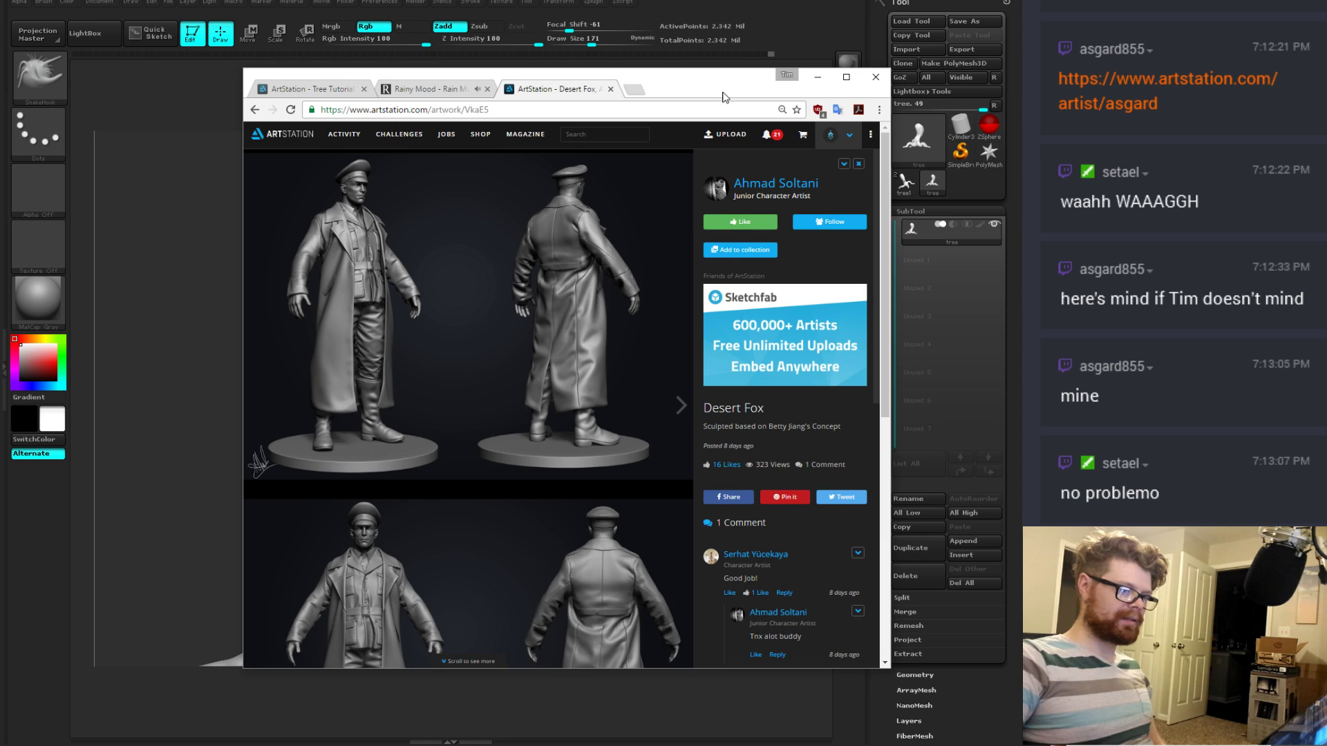
{"action": "left_click", "coordinate": [817, 76]}
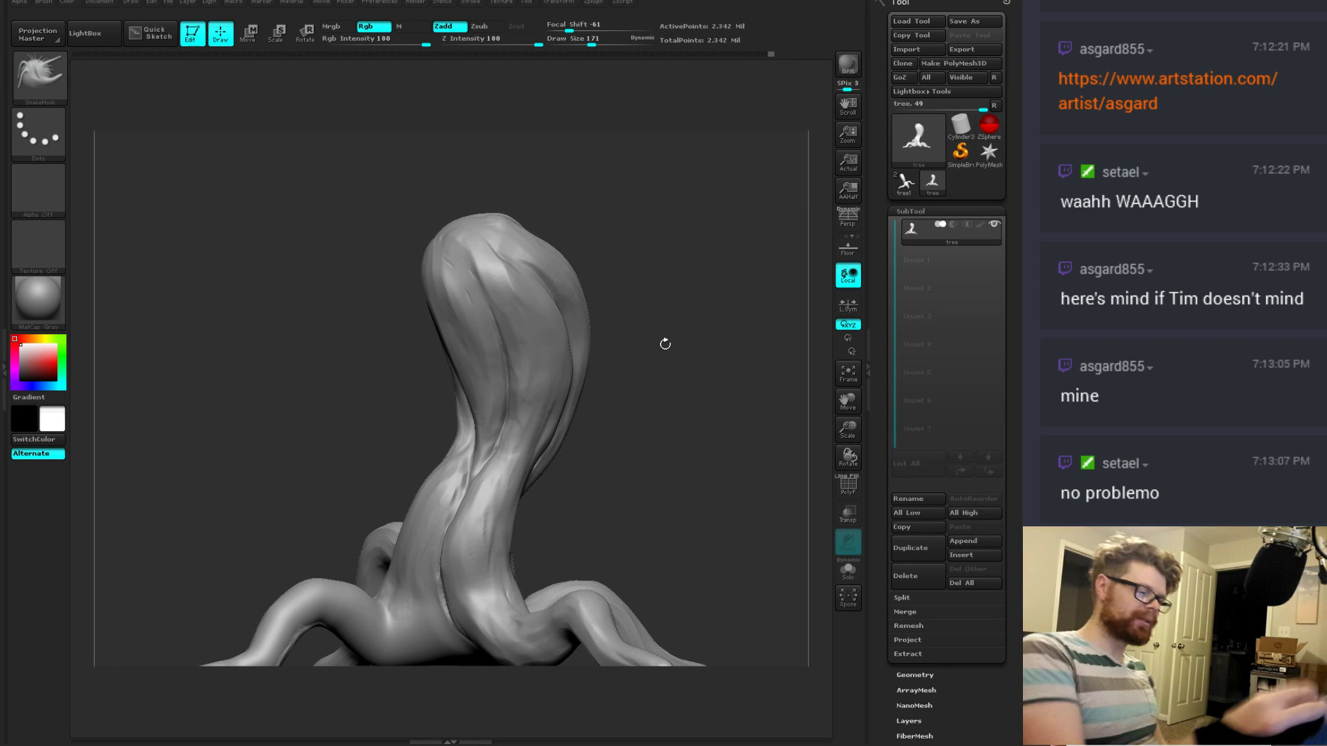
Step: Try pulling a branch from the trunk's rounded top with SnakeHook at a focal shift of -61, and undo the strokes
{"action": "left_click_drag", "start_coordinate": [663, 340], "coordinate": [620, 343]}
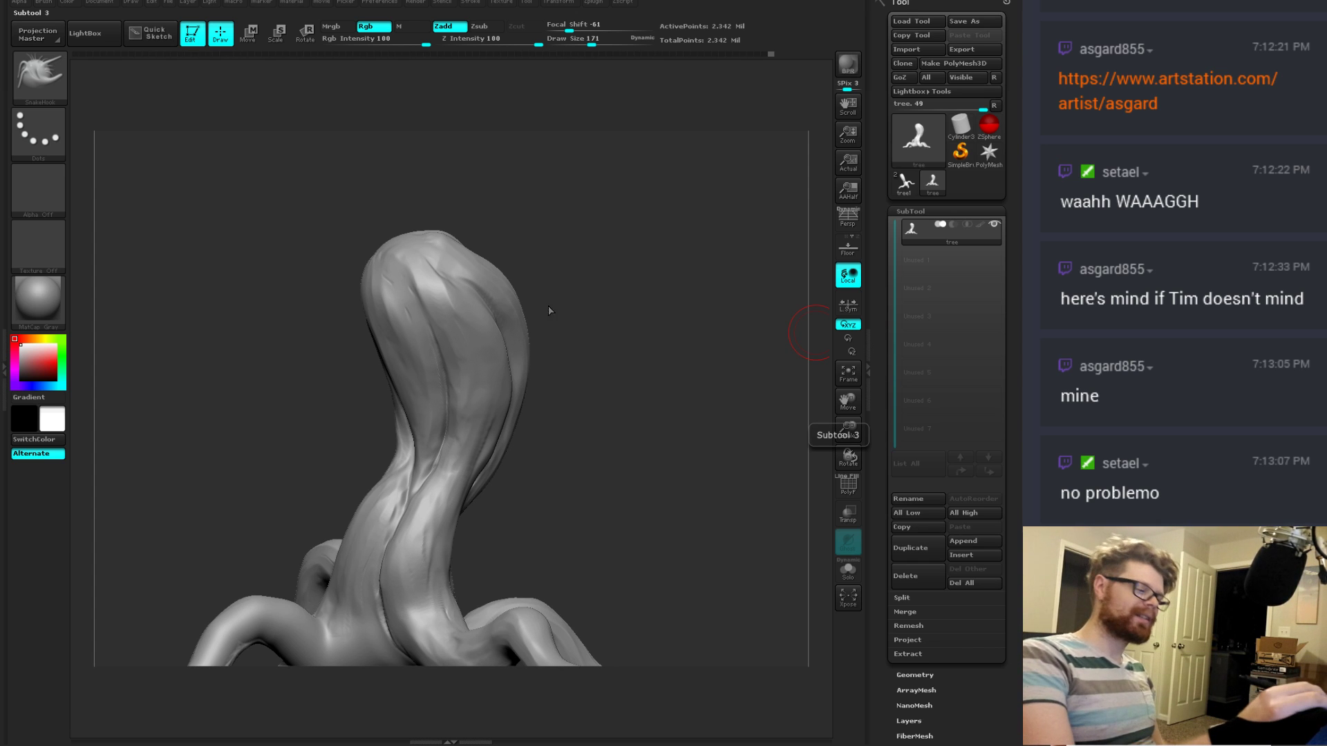
{"action": "mouse_move", "coordinate": [548, 309]}
{"action": "left_mouse_down"}
{"action": "mouse_move", "coordinate": [596, 346]}
{"action": "mouse_move", "coordinate": [616, 334]}
{"action": "mouse_move", "coordinate": [523, 332]}
{"action": "mouse_move", "coordinate": [532, 342]}
{"action": "mouse_move", "coordinate": [602, 319]}
{"action": "mouse_move", "coordinate": [646, 273]}
{"action": "left_mouse_up"}
{"action": "mouse_move", "coordinate": [686, 345]}
{"action": "left_mouse_down"}
{"action": "mouse_move", "coordinate": [720, 352]}
{"action": "mouse_move", "coordinate": [681, 377]}
{"action": "left_mouse_up"}
{"action": "key", "text": "ctrl+z"}
{"action": "key", "text": "ctrl+z"}
{"action": "key", "text": "ctrl+z"}
{"action": "key", "text": "ctrl+z"}
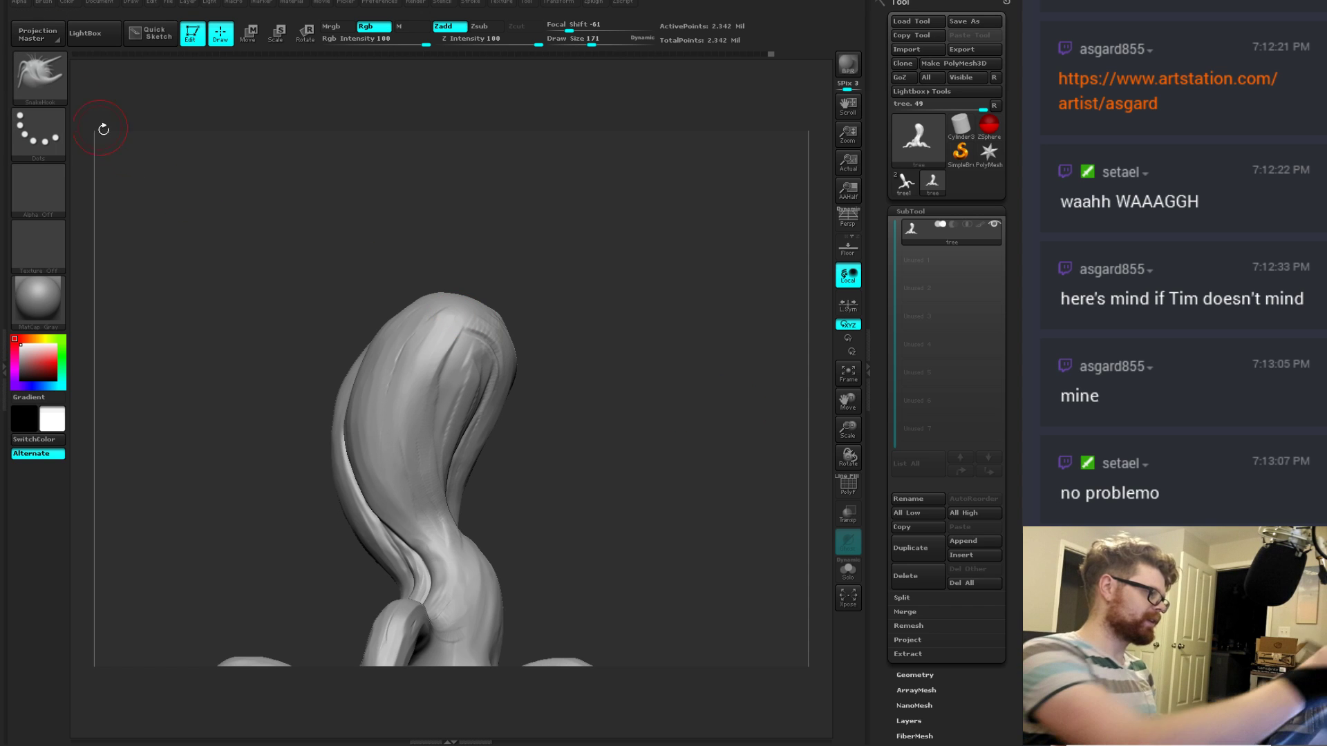
Step: Open the selection of sculpting brushes
{"action": "key", "text": "b"}
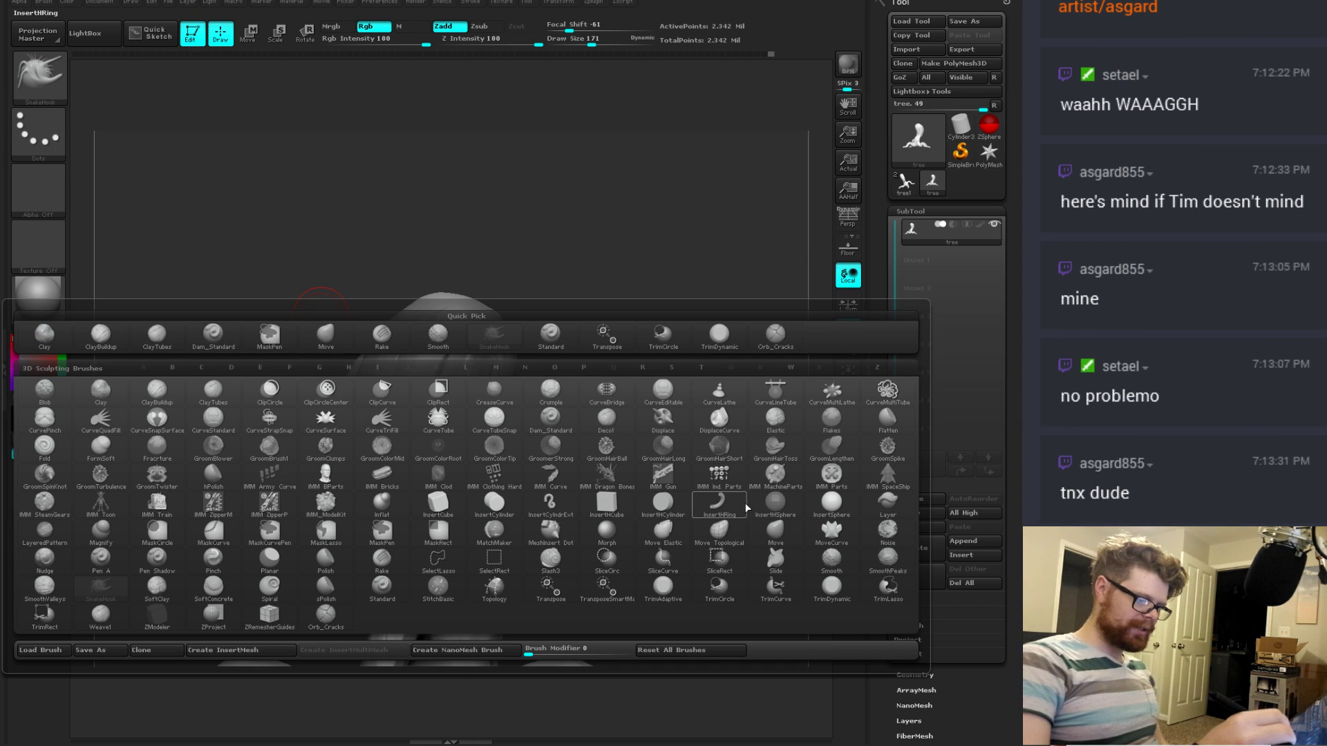
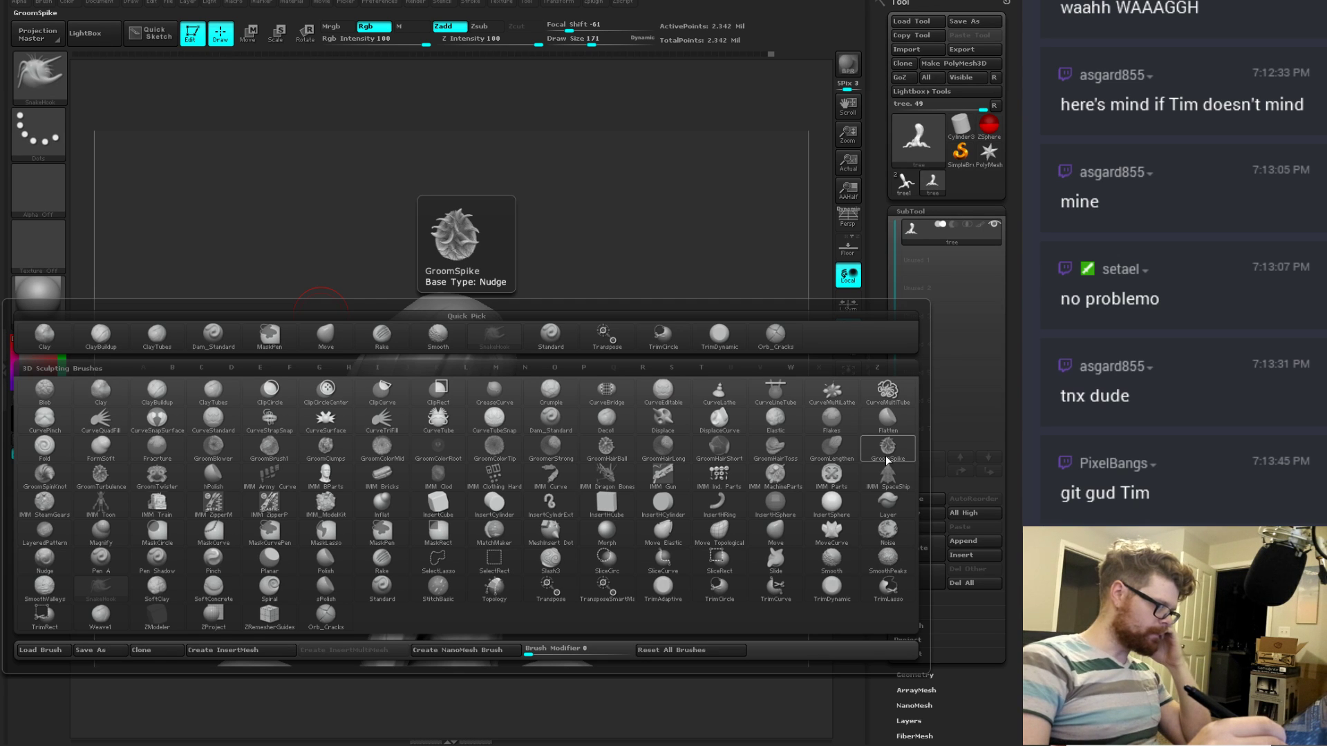
Step: Try inserting a ring mesh on the trunk's top with the InsertHRing brush
{"action": "key", "text": "i"}
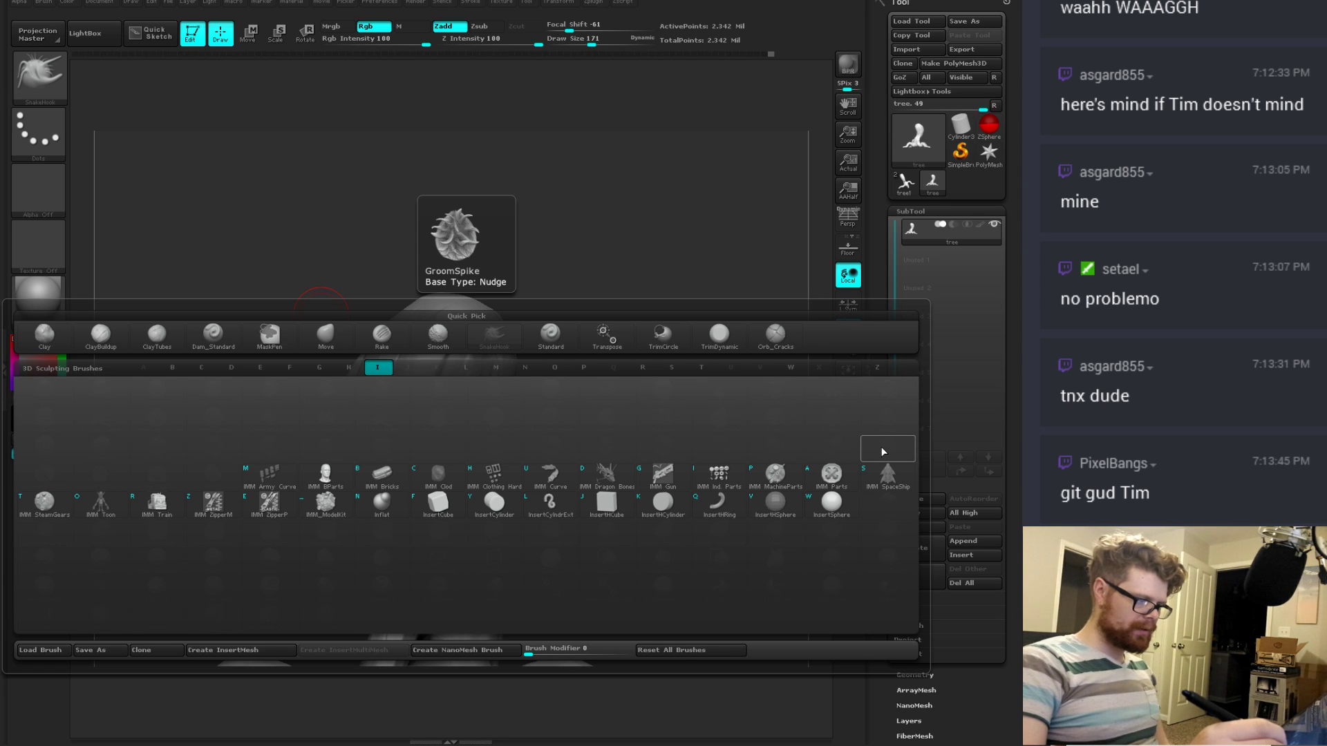
{"action": "left_click", "coordinate": [719, 504]}
{"action": "left_click", "coordinate": [499, 339]}
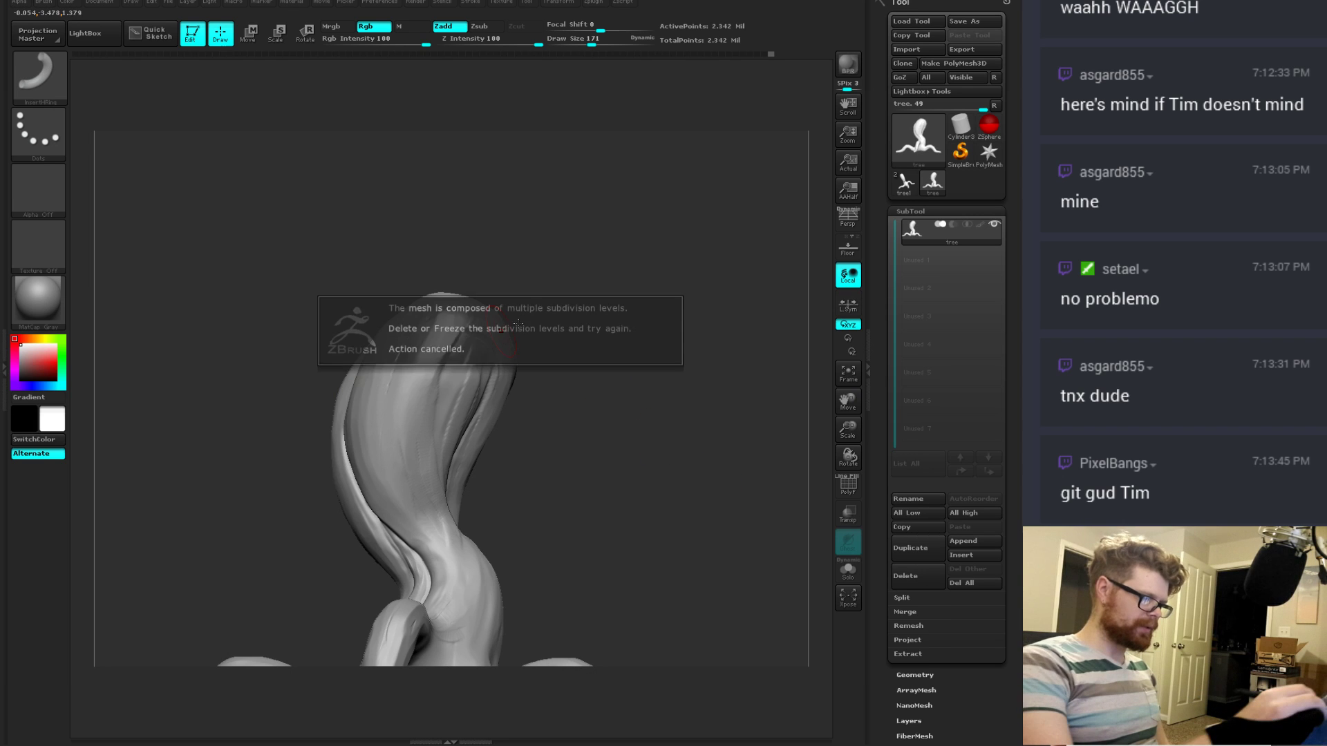
{"action": "left_click", "coordinate": [752, 299]}
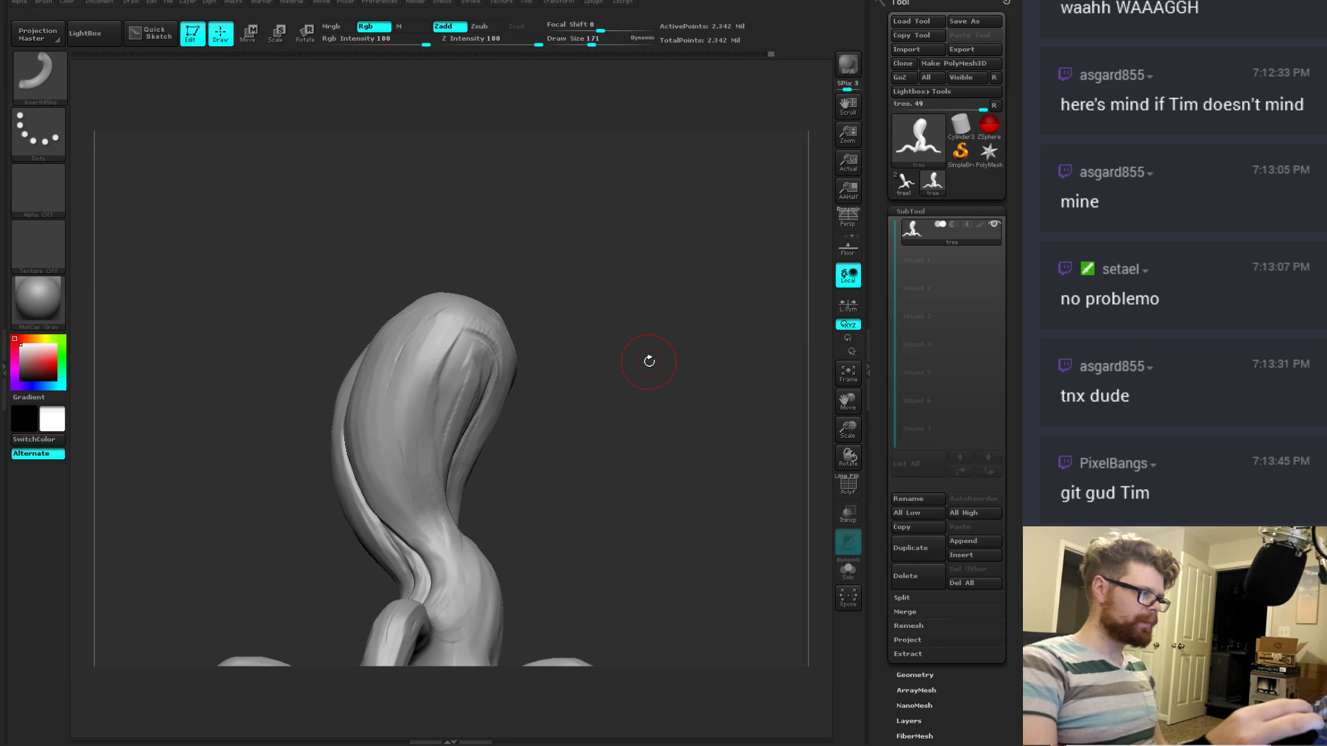
Step: Try pulling a branch out of the trunk's rounded top with the Move brush, and undo the strokes
{"action": "key", "text": "b"}
{"action": "key", "text": "m"}
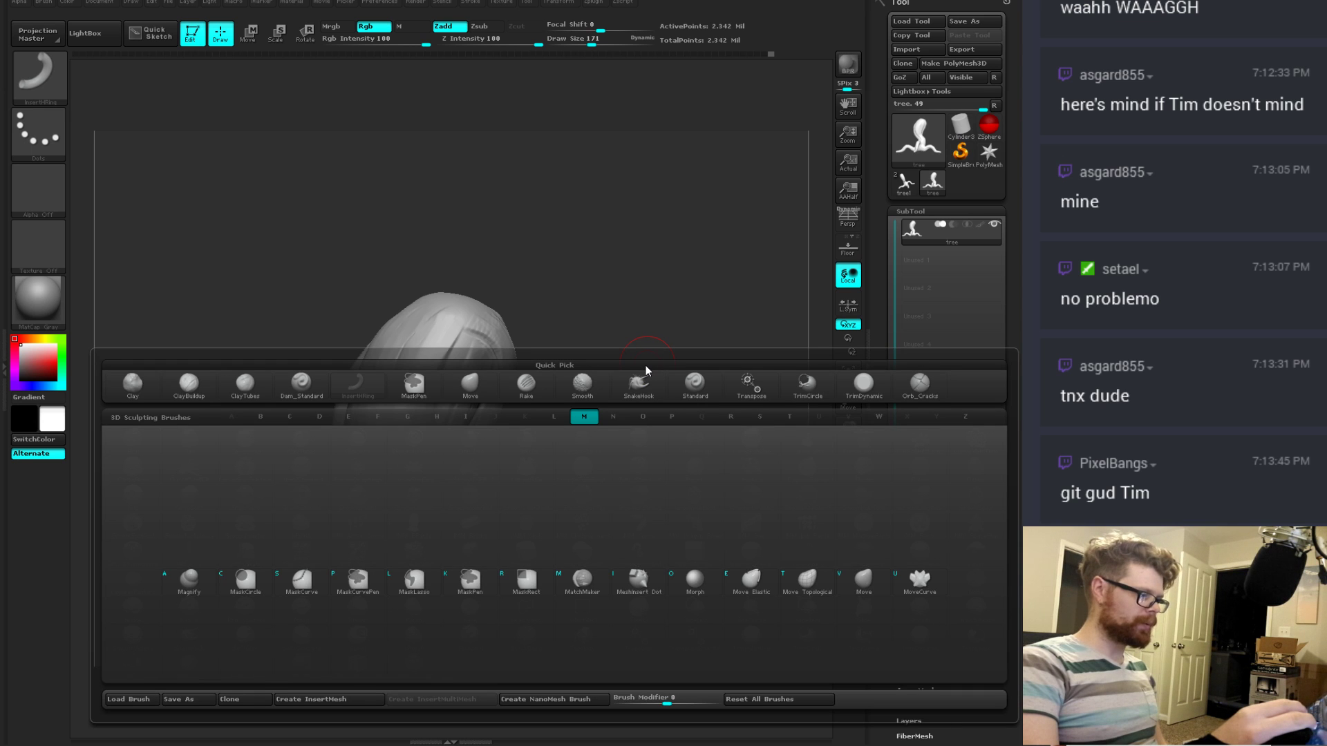
{"action": "key", "text": "v"}
{"action": "mouse_move", "coordinate": [495, 333]}
{"action": "left_mouse_down"}
{"action": "mouse_move", "coordinate": [541, 315]}
{"action": "mouse_move", "coordinate": [592, 363]}
{"action": "left_mouse_up"}
{"action": "left_click_drag", "start_coordinate": [520, 334], "coordinate": [591, 332]}
{"action": "left_click_drag", "start_coordinate": [591, 331], "coordinate": [610, 341]}
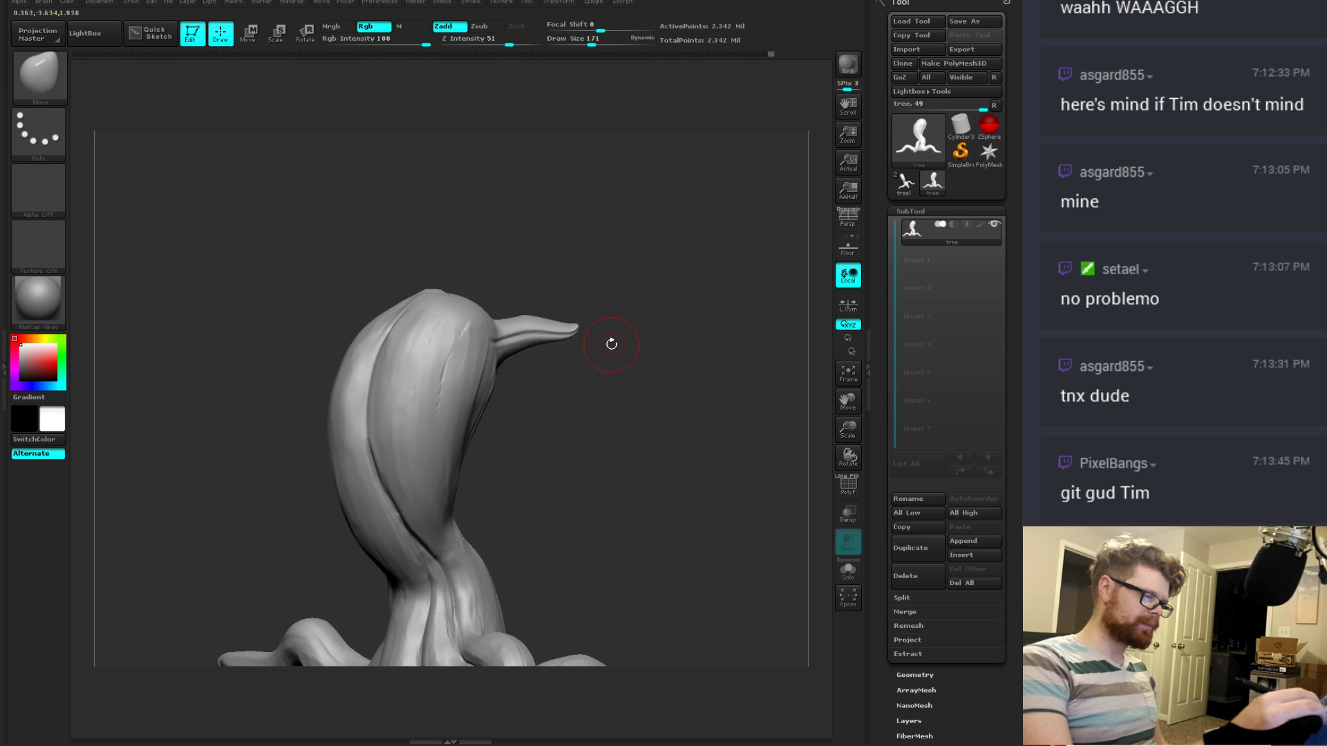
{"action": "key", "text": "ctrl+z"}
{"action": "key", "text": "ctrl+z"}
{"action": "key", "text": "ctrl+z"}
{"action": "mouse_move", "coordinate": [686, 359]}
{"action": "left_mouse_down"}
{"action": "mouse_move", "coordinate": [651, 365]}
{"action": "mouse_move", "coordinate": [651, 351]}
{"action": "left_mouse_up"}
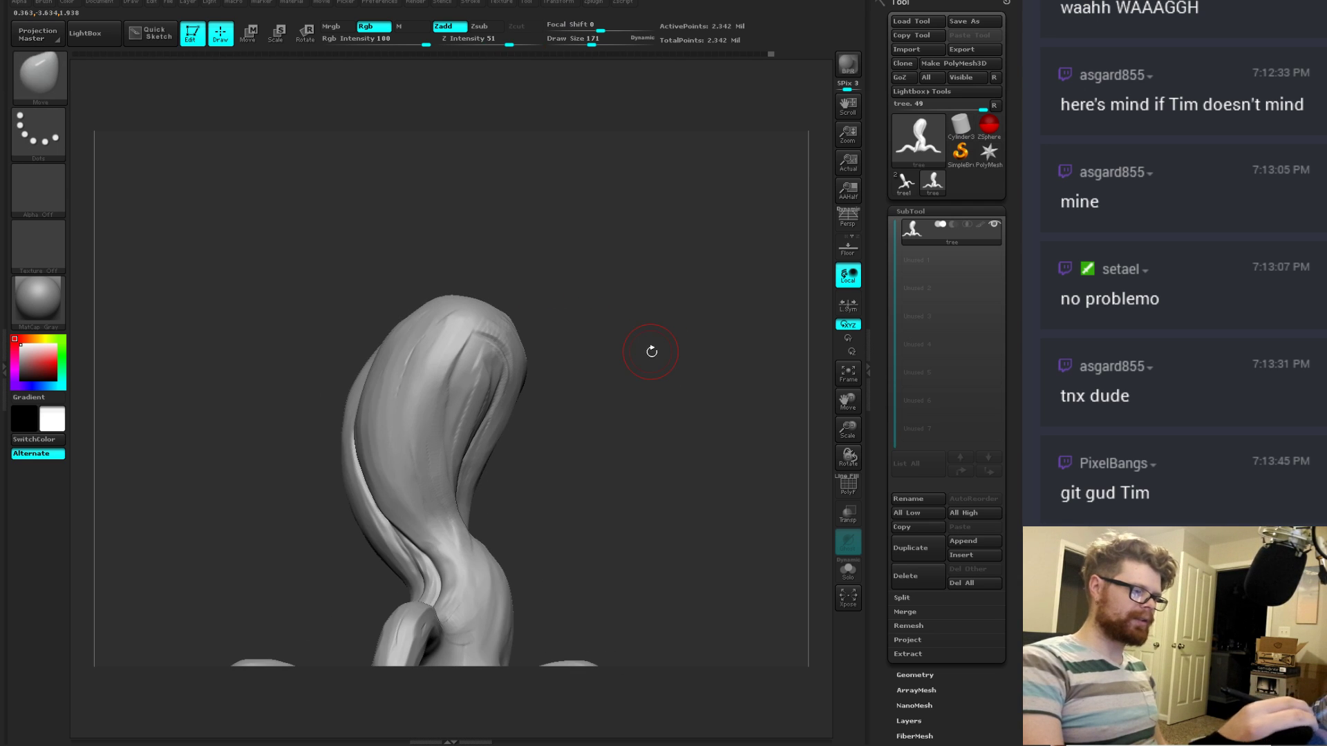
Step: Save the project over tree.ZPR and save the tree tool to disk
{"action": "key", "text": "ctrl+s"}
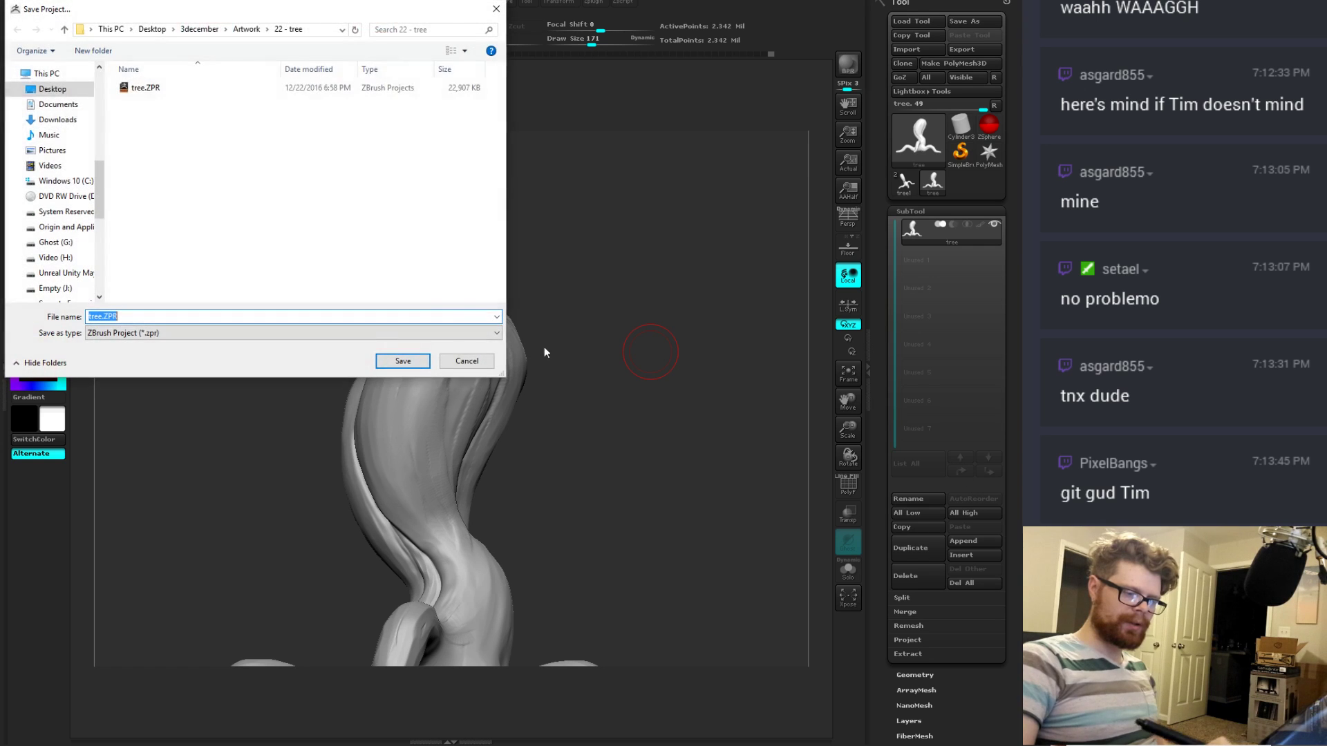
{"action": "left_click", "coordinate": [423, 360]}
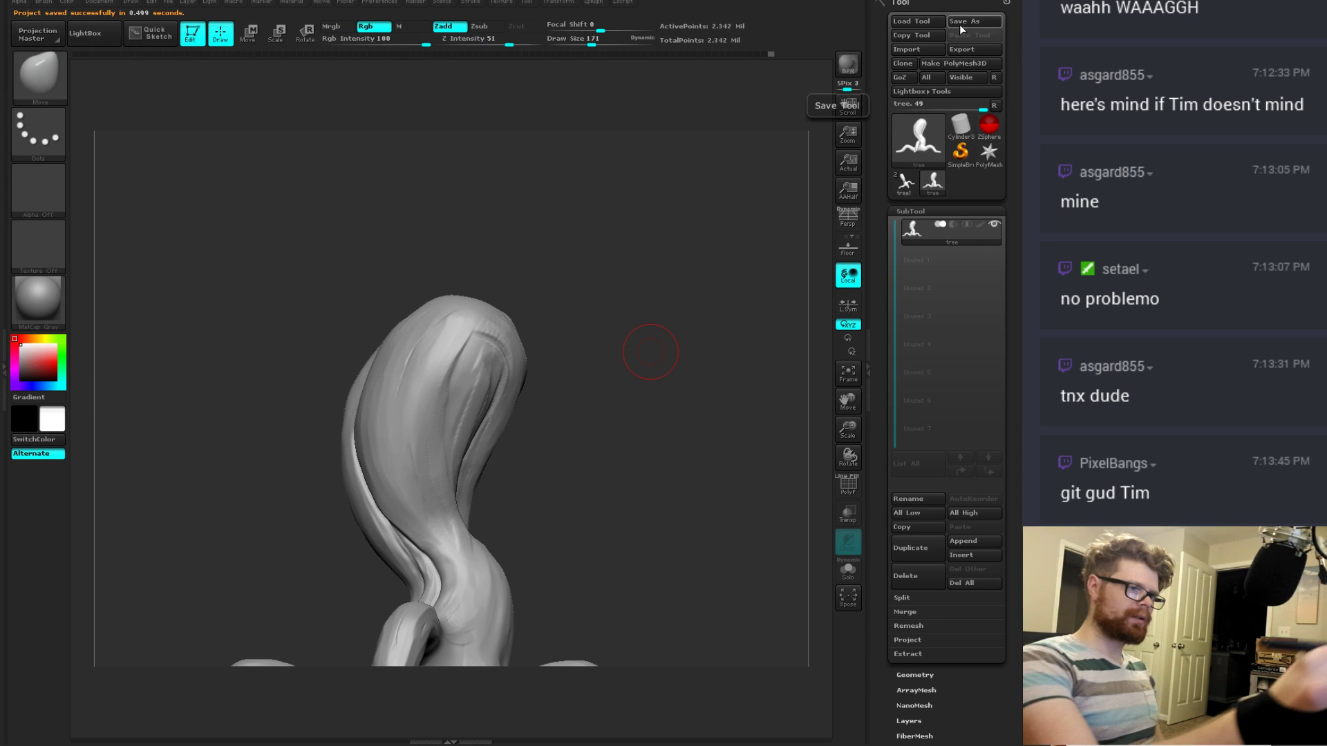
{"action": "left_click", "coordinate": [973, 20]}
{"action": "key", "text": "Return"}
{"action": "left_click", "coordinate": [561, 382]}
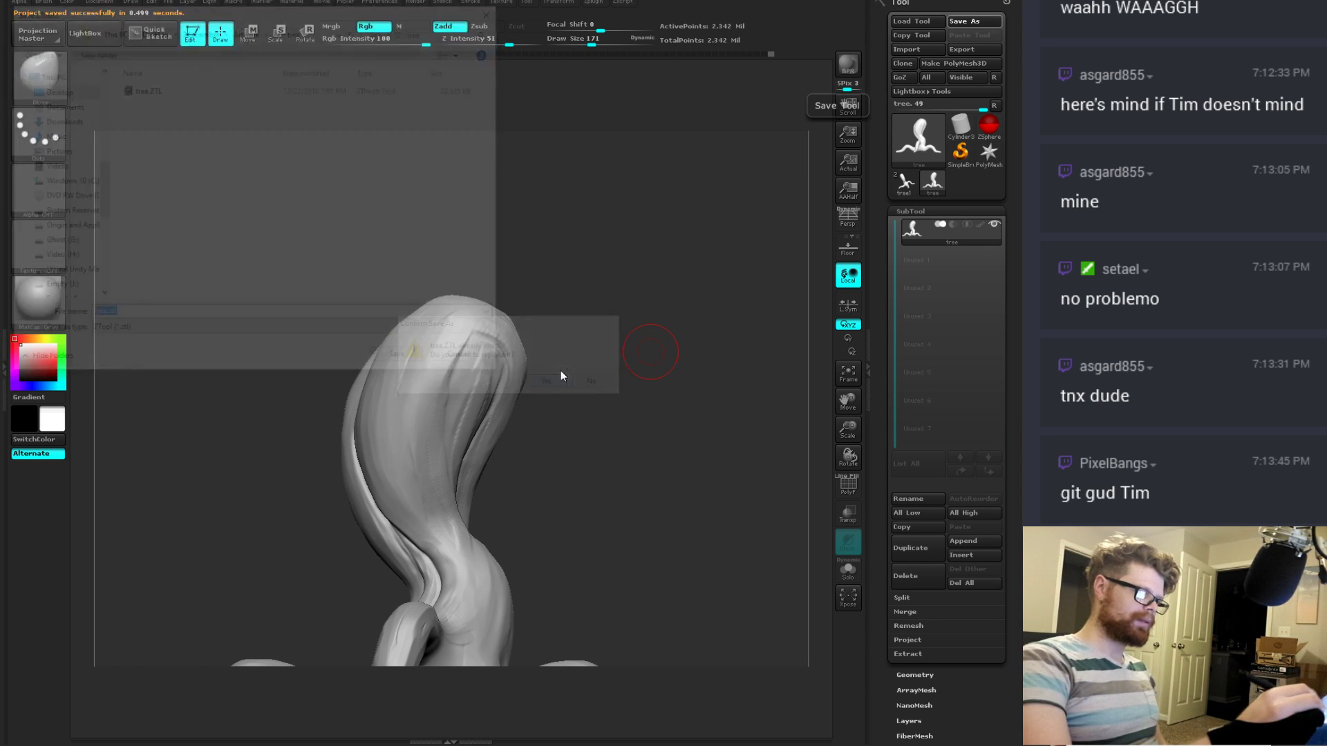
Step: Append a ZSphere to the tree as a new subtool
{"action": "left_click", "coordinate": [970, 543]}
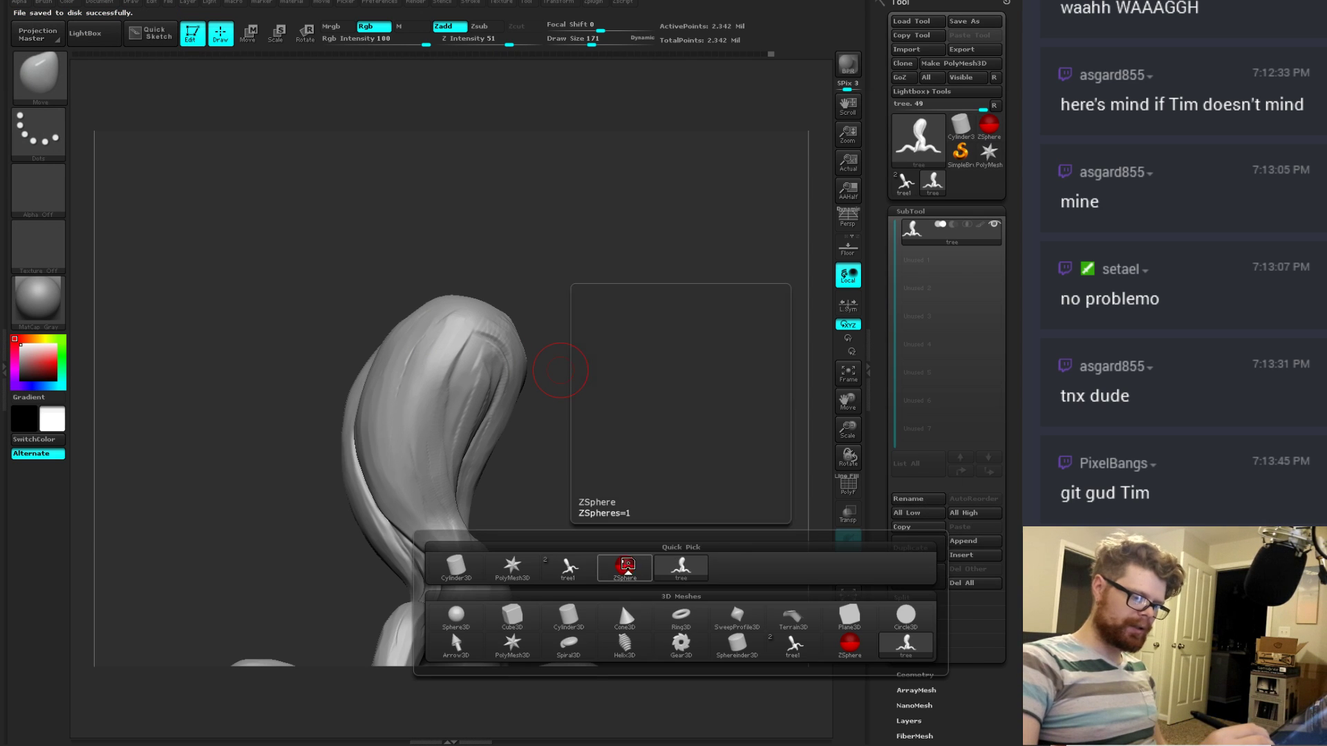
{"action": "left_click", "coordinate": [631, 567]}
{"action": "left_click_drag", "start_coordinate": [663, 459], "coordinate": [712, 459]}
Step: Try moving the ZSphere up the trunk with the transpose line while the tree subtool is active
{"action": "key", "text": "w"}
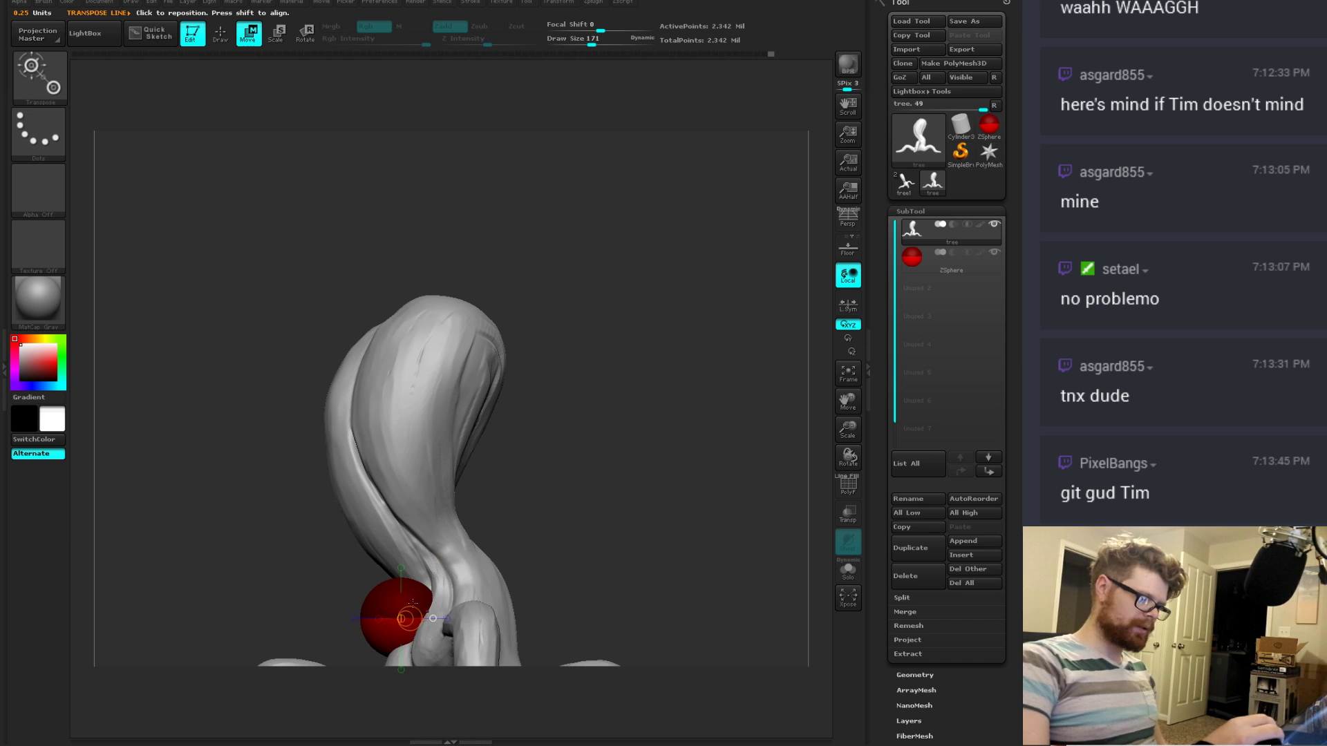
{"action": "left_click_drag", "start_coordinate": [393, 601], "coordinate": [392, 503], "text": "shift"}
{"action": "mouse_move", "coordinate": [391, 552]}
{"action": "left_mouse_down"}
{"action": "mouse_move", "coordinate": [402, 413]}
{"action": "mouse_move", "coordinate": [404, 489]}
{"action": "mouse_move", "coordinate": [407, 466]}
{"action": "left_mouse_up"}
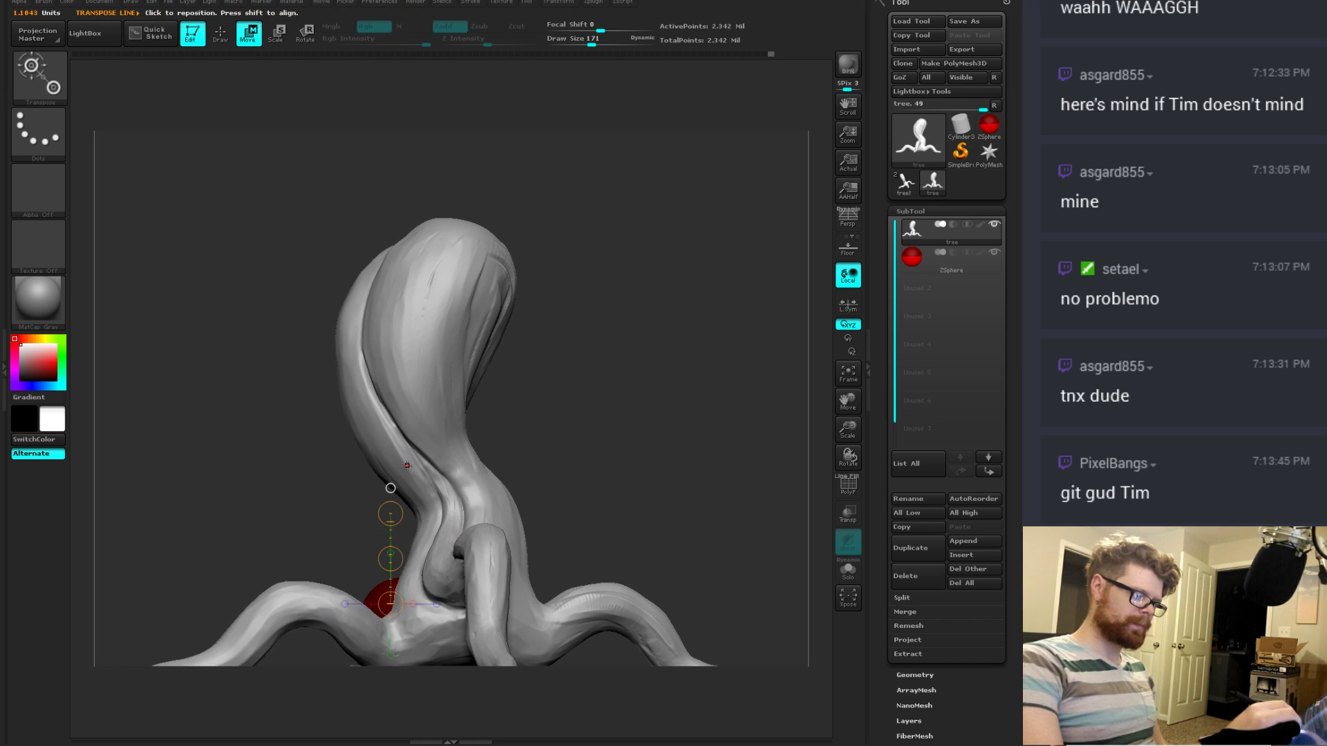
{"action": "key", "text": "ctrl+z"}
Step: Select the ZSphere subtool, move the sphere to the side of the trunk's rounded top and scale it down
{"action": "left_click", "coordinate": [915, 260]}
{"action": "left_click_drag", "start_coordinate": [391, 607], "coordinate": [608, 299]}
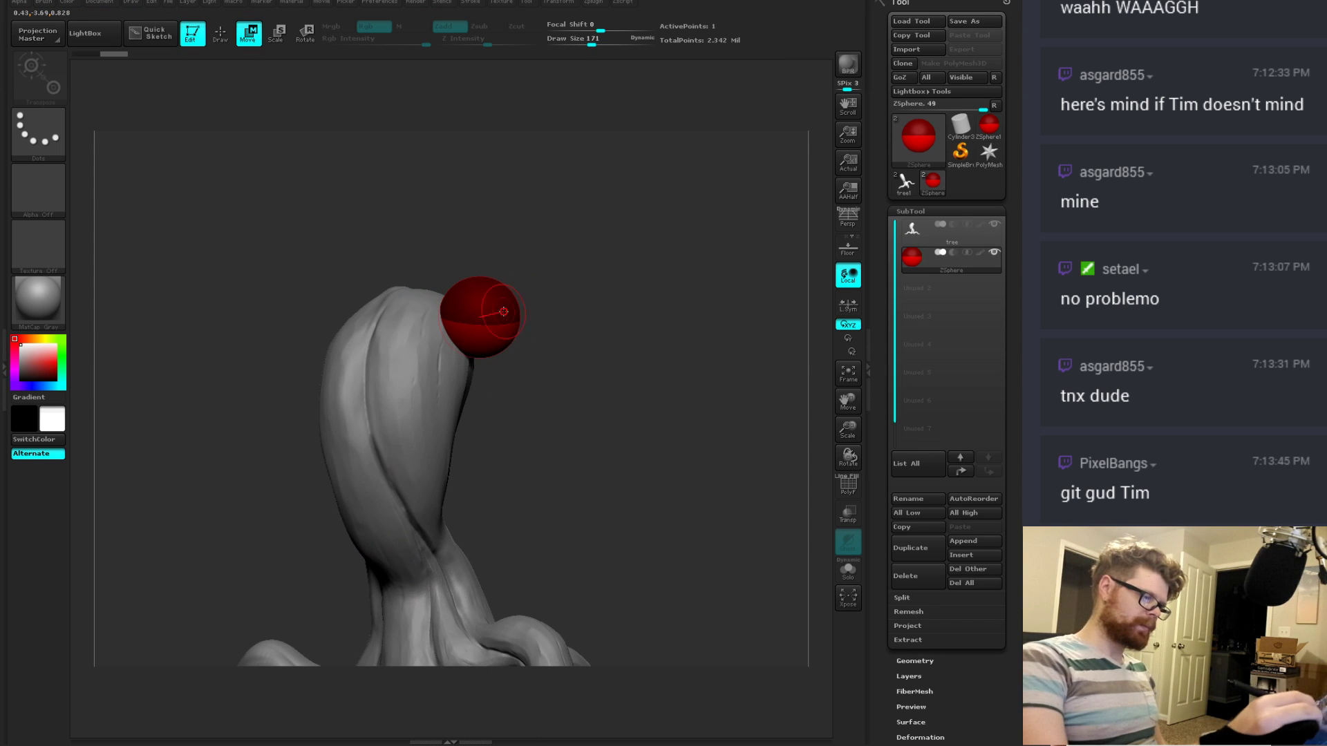
{"action": "key", "text": "r"}
{"action": "key", "text": "e"}
{"action": "left_click_drag", "start_coordinate": [487, 317], "coordinate": [499, 157]}
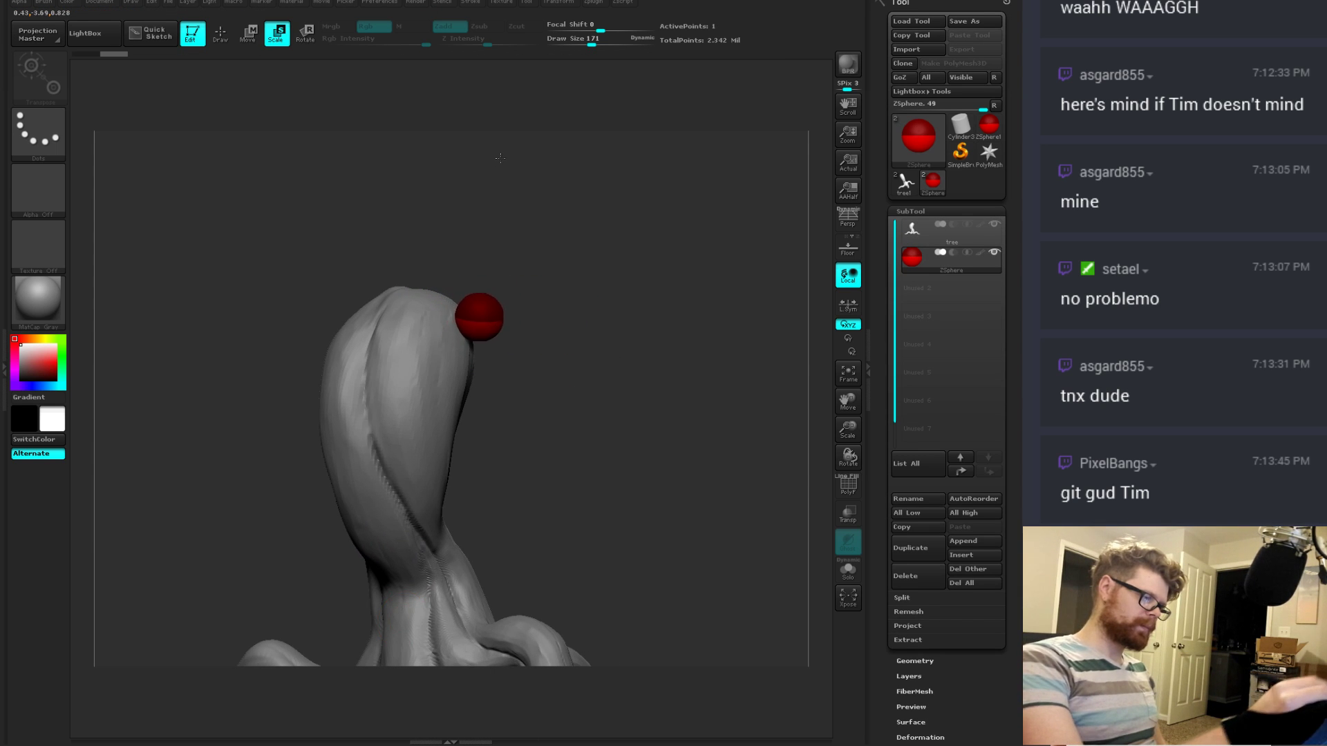
{"action": "mouse_move", "coordinate": [515, 302]}
{"action": "left_mouse_down"}
{"action": "mouse_move", "coordinate": [481, 323]}
{"action": "mouse_move", "coordinate": [515, 317]}
{"action": "left_mouse_up"}
Step: Add two smaller ZSpheres in a chain and pull them outward to start a branch from the trunk's top
{"action": "key", "text": "w"}
{"action": "key", "text": "q"}
{"action": "key", "text": "e"}
{"action": "key", "text": "w"}
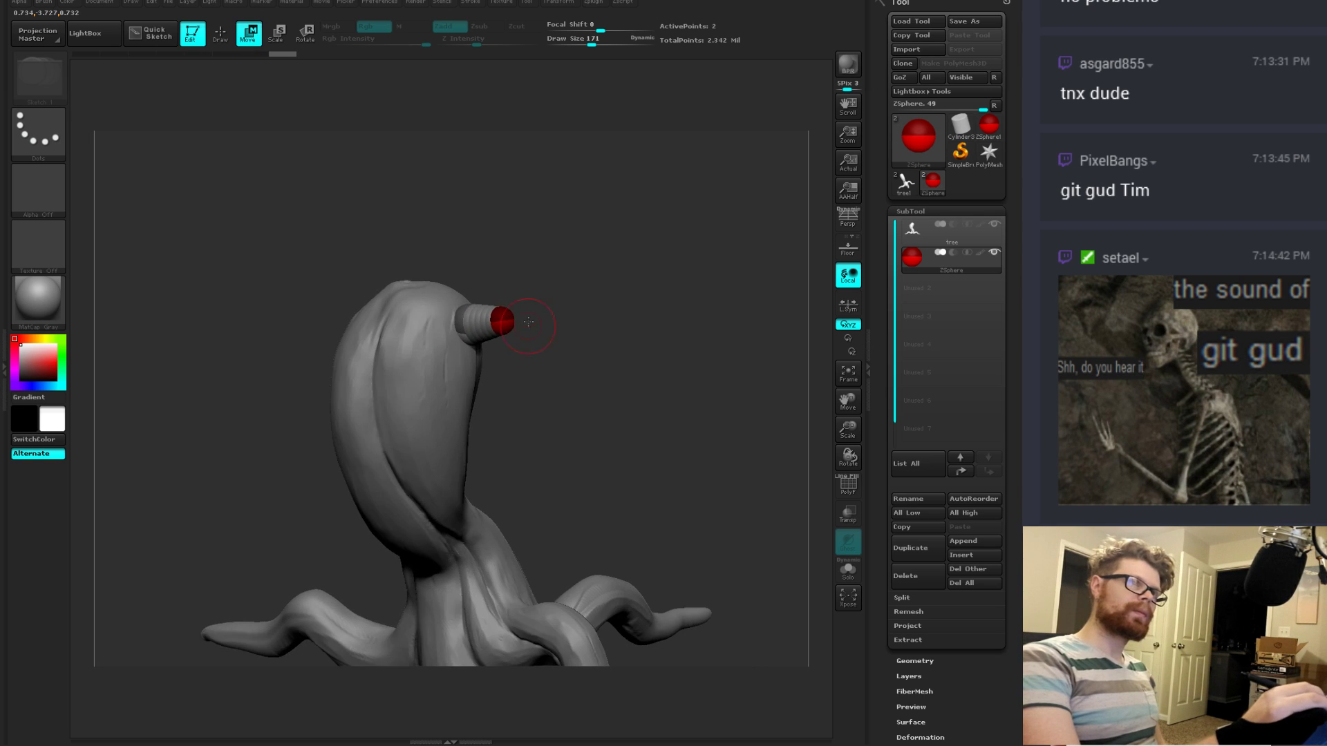
{"action": "key", "text": "q"}
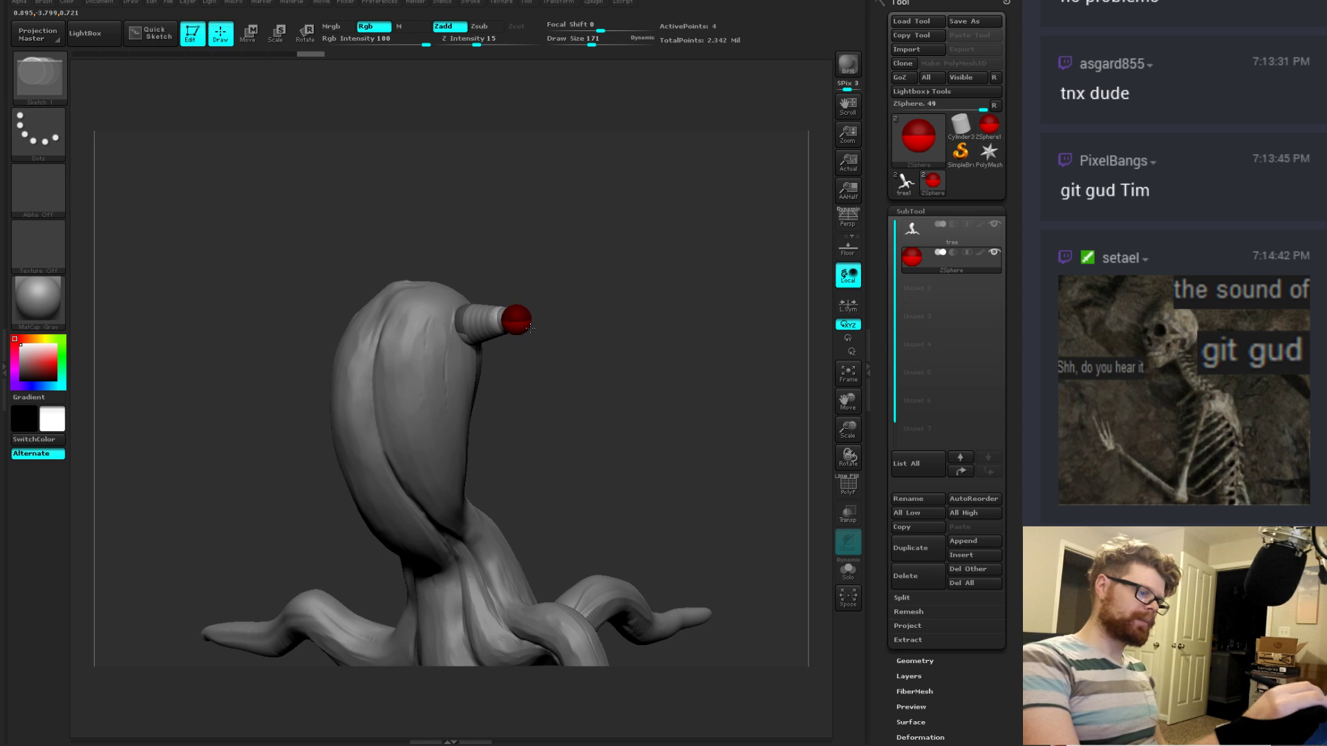
{"action": "left_click", "coordinate": [532, 326], "text": "alt"}
{"action": "key", "text": "w"}
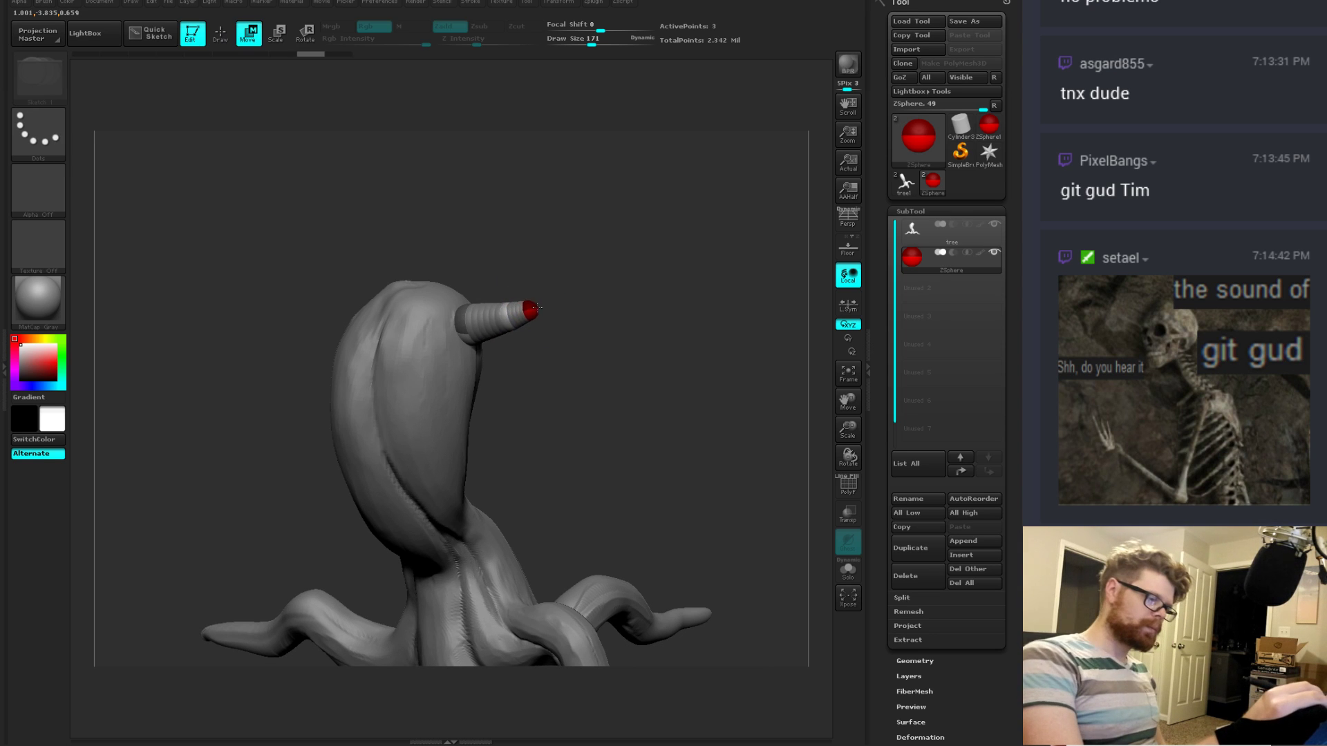
Step: Extend the ZSphere branch with another segment and bend its joints upward, away from the trunk
{"action": "key", "text": "a"}
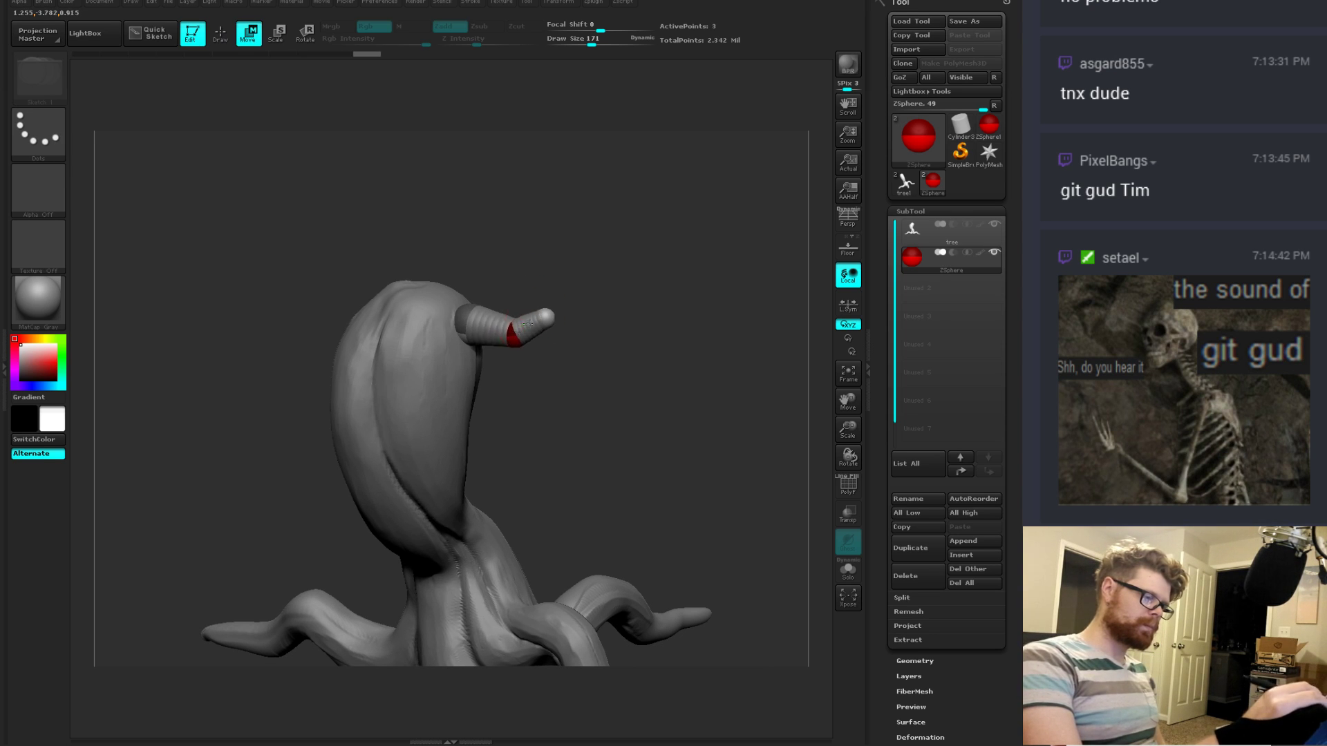
{"action": "mouse_move", "coordinate": [556, 297]}
{"action": "left_mouse_down"}
{"action": "mouse_move", "coordinate": [564, 282]}
{"action": "mouse_move", "coordinate": [487, 276]}
{"action": "mouse_move", "coordinate": [523, 292]}
{"action": "mouse_move", "coordinate": [453, 265]}
{"action": "mouse_move", "coordinate": [510, 274]}
{"action": "left_mouse_up"}
{"action": "key", "text": "q"}
{"action": "key", "text": "w"}
{"action": "left_click_drag", "start_coordinate": [501, 389], "coordinate": [694, 340]}
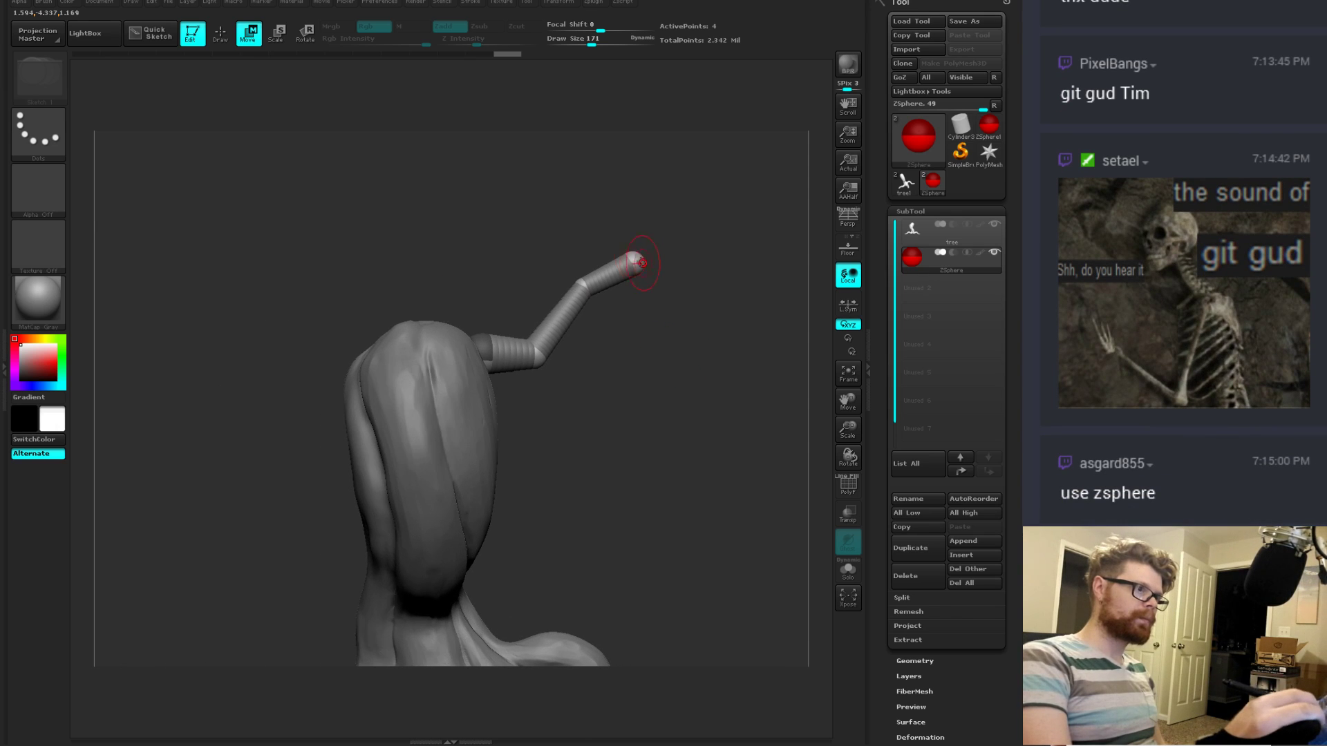
Step: Adjust the branch's tip and base ZSpheres and check how the branch meets the trunk
{"action": "key", "text": "e"}
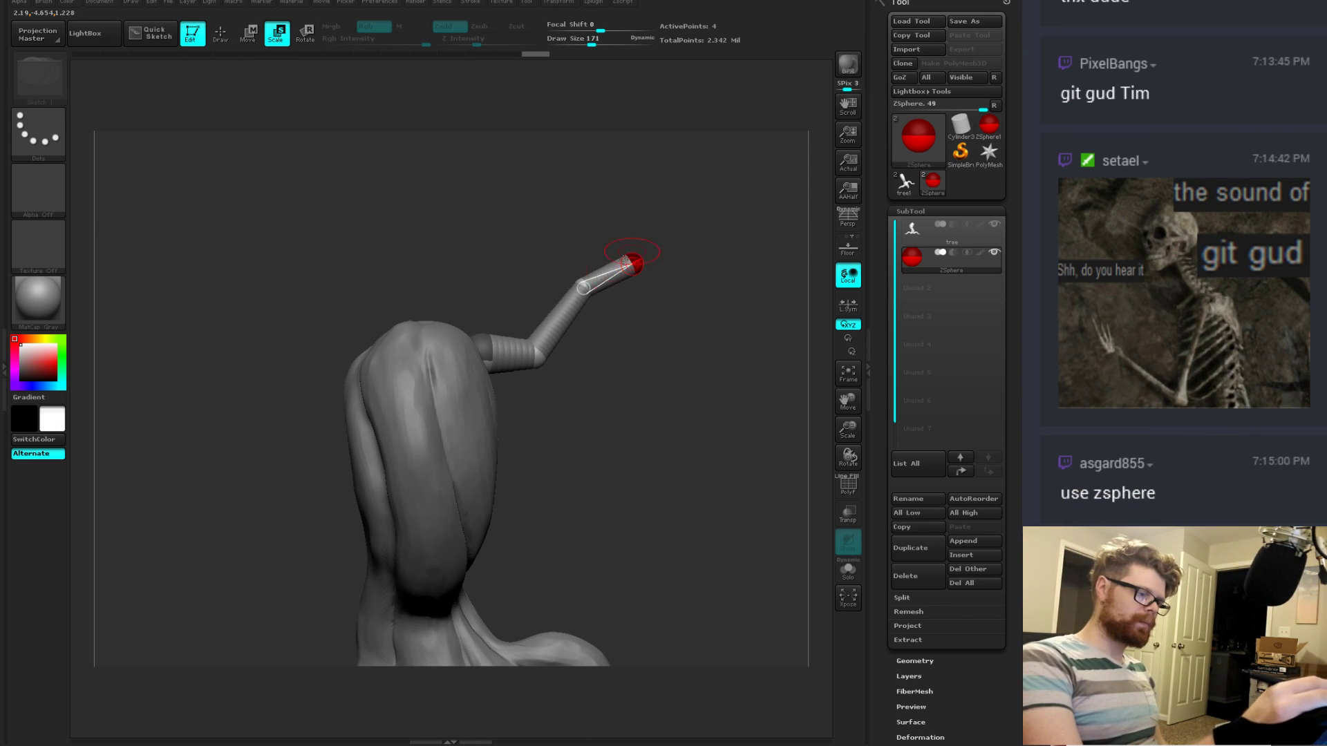
{"action": "key", "text": "w"}
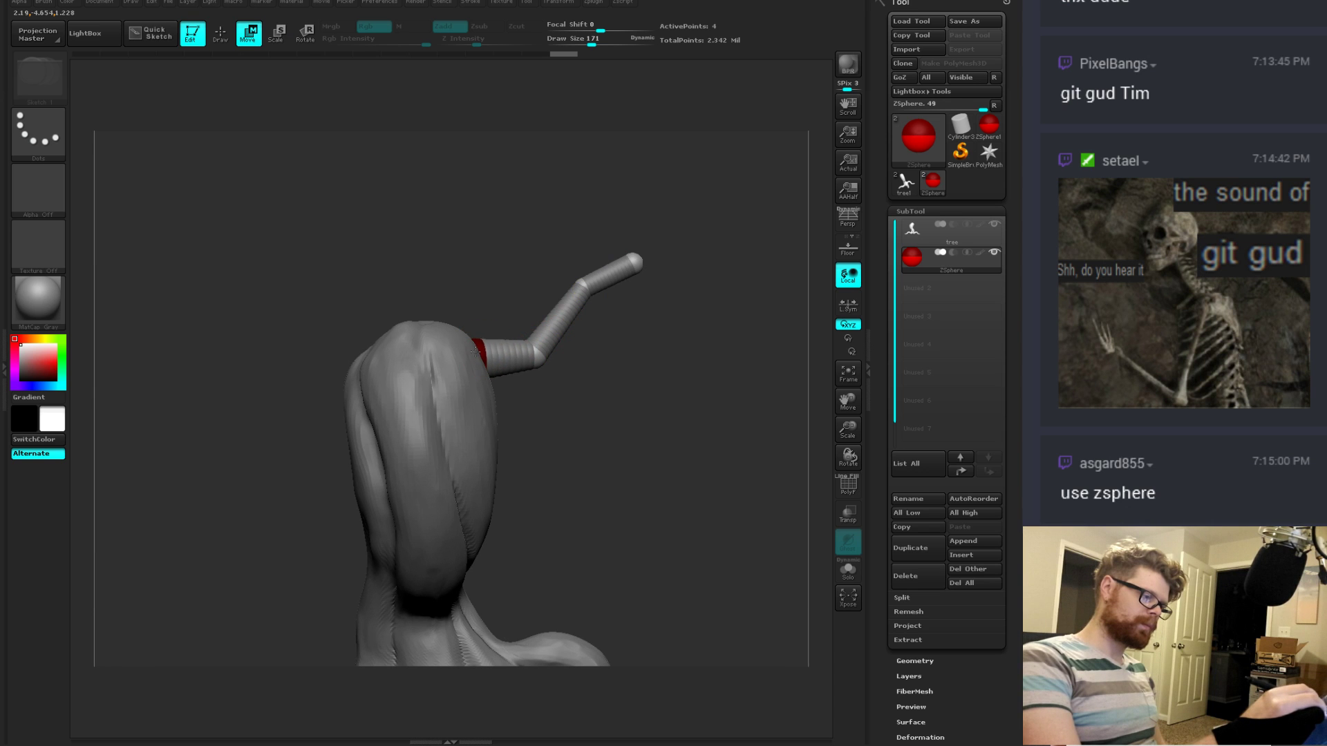
{"action": "left_click_drag", "start_coordinate": [784, 339], "coordinate": [601, 330]}
{"action": "key", "text": "q"}
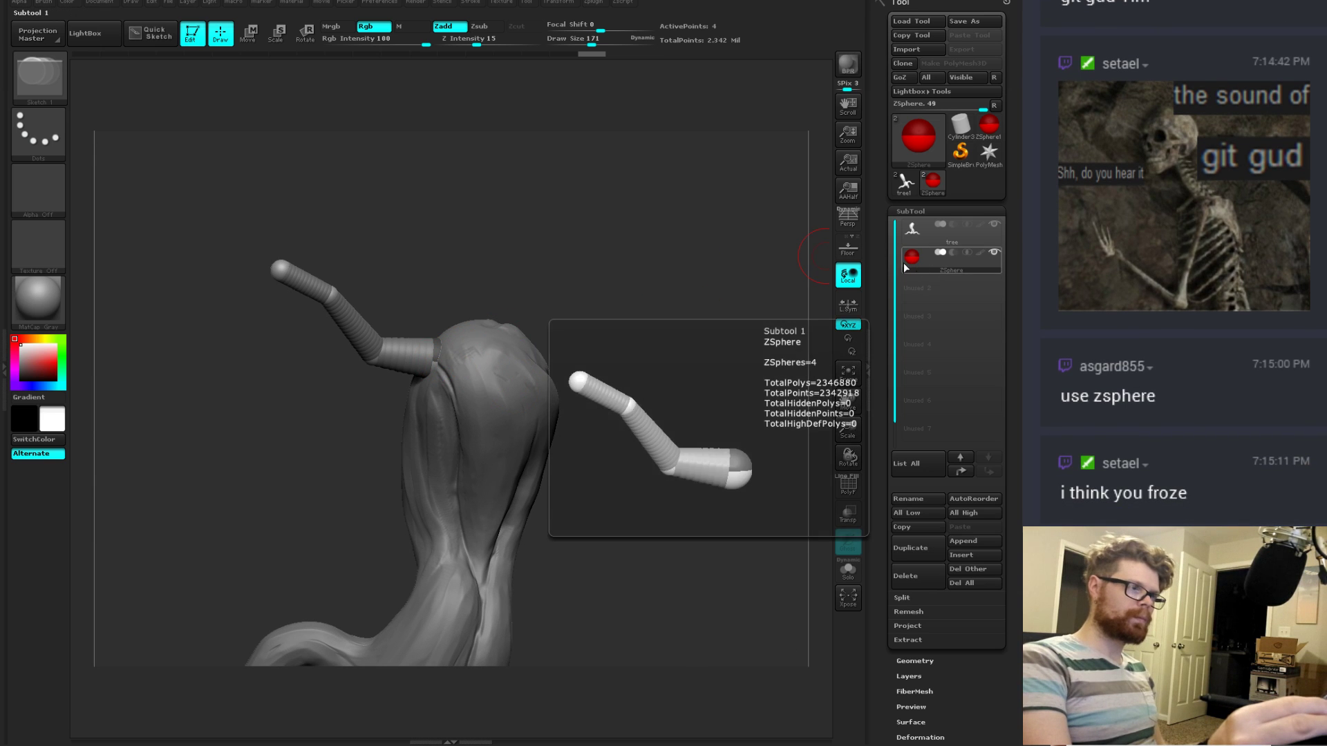
{"action": "left_click_drag", "start_coordinate": [661, 317], "coordinate": [722, 257]}
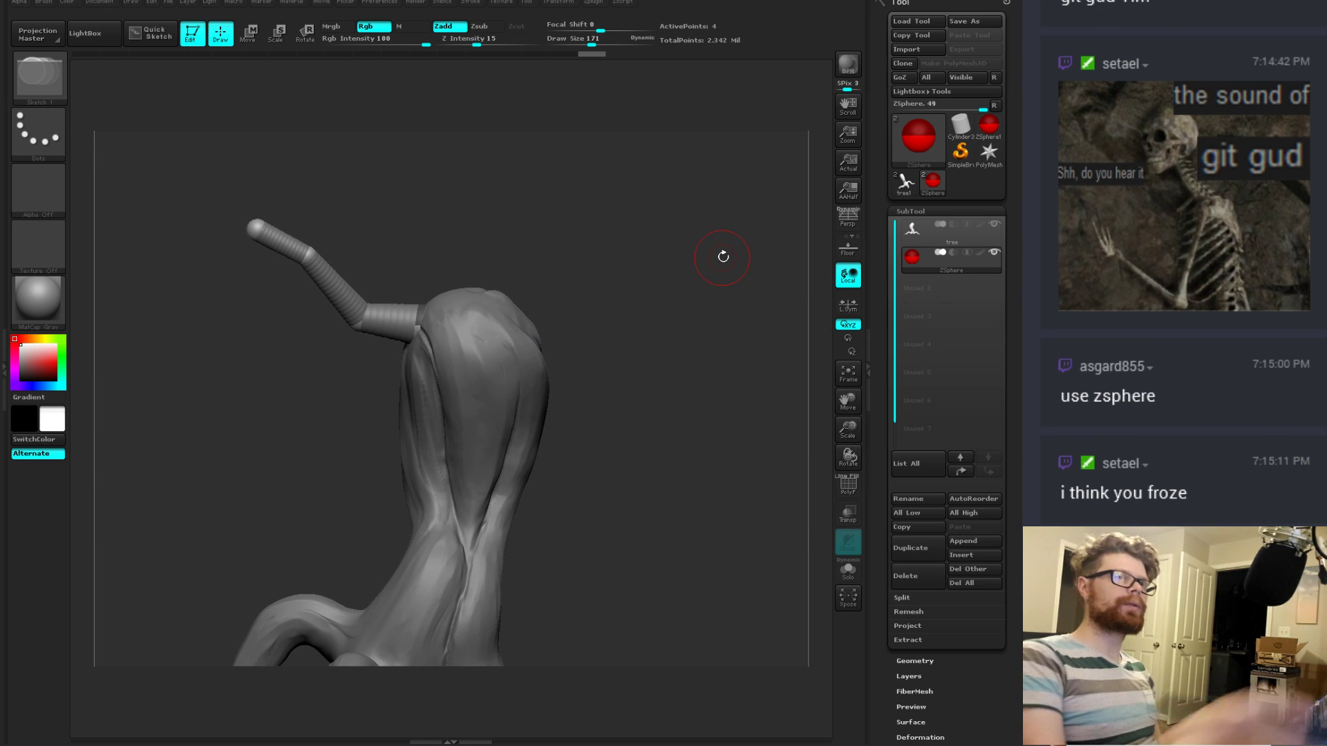
Step: Duplicate the ZSphere branch subtool
{"action": "mouse_move", "coordinate": [989, 154]}
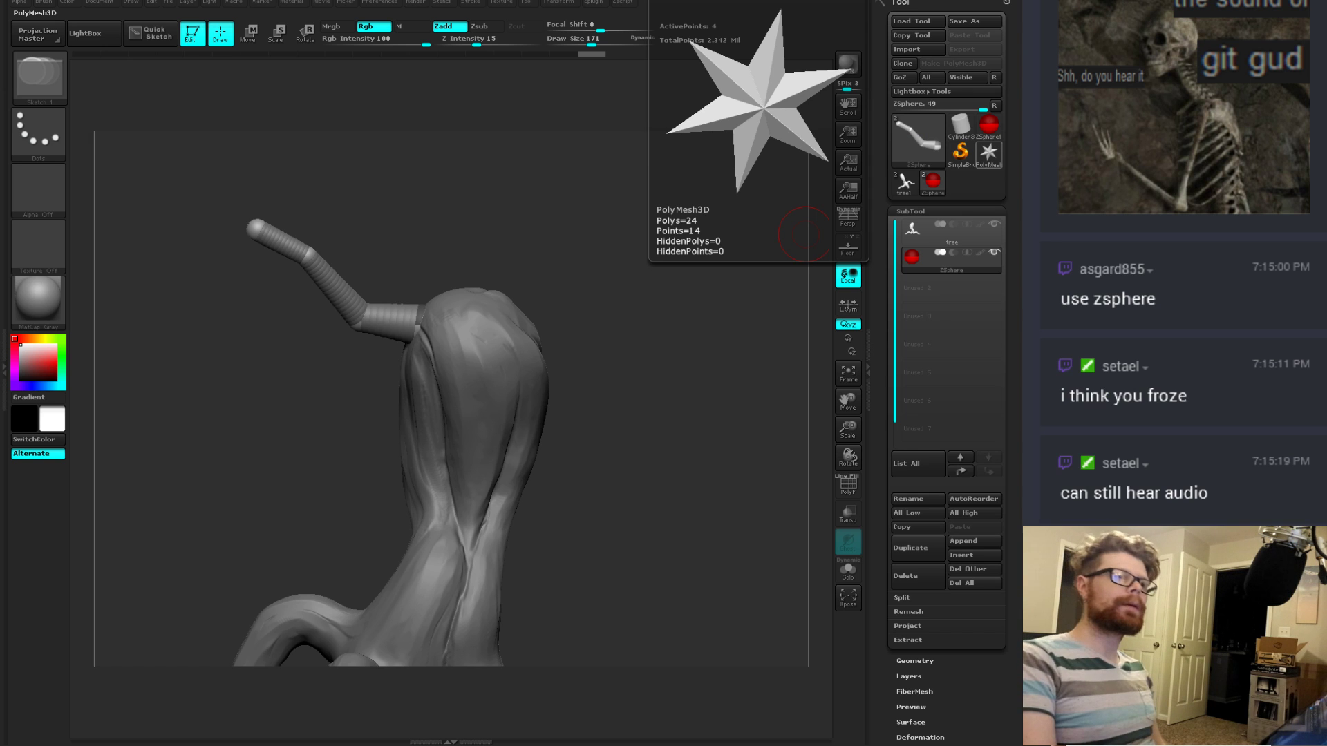
{"action": "left_click_drag", "start_coordinate": [583, 390], "coordinate": [600, 393]}
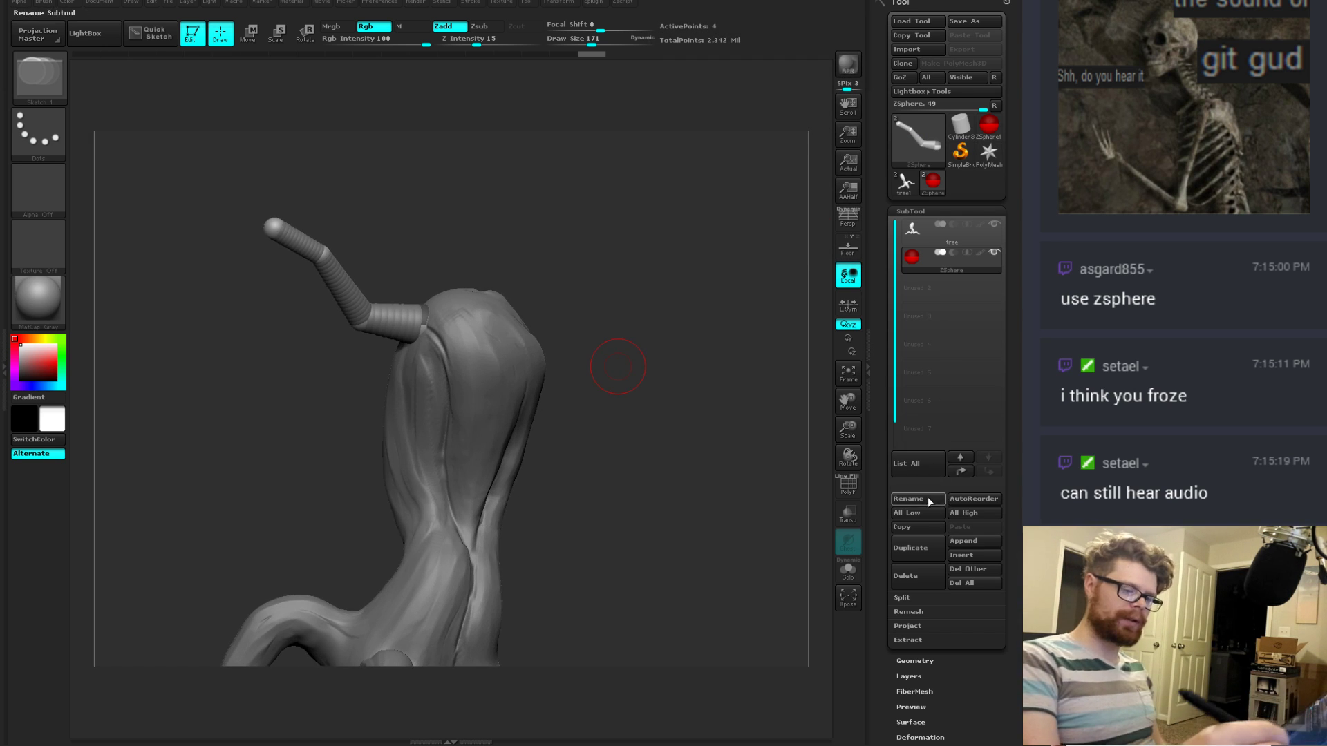
{"action": "left_click", "coordinate": [925, 549]}
Step: Leave edit mode, clear the canvas, redraw the tree at a smaller size and return to edit mode
{"action": "mouse_move", "coordinate": [663, 423]}
{"action": "left_mouse_down"}
{"action": "mouse_move", "coordinate": [681, 428]}
{"action": "mouse_move", "coordinate": [632, 392]}
{"action": "left_mouse_up"}
{"action": "key", "text": "w"}
{"action": "key", "text": "t"}
{"action": "key", "text": "ctrl+n"}
{"action": "left_click_drag", "start_coordinate": [522, 433], "coordinate": [512, 607]}
{"action": "left_click_drag", "start_coordinate": [615, 385], "coordinate": [550, 487]}
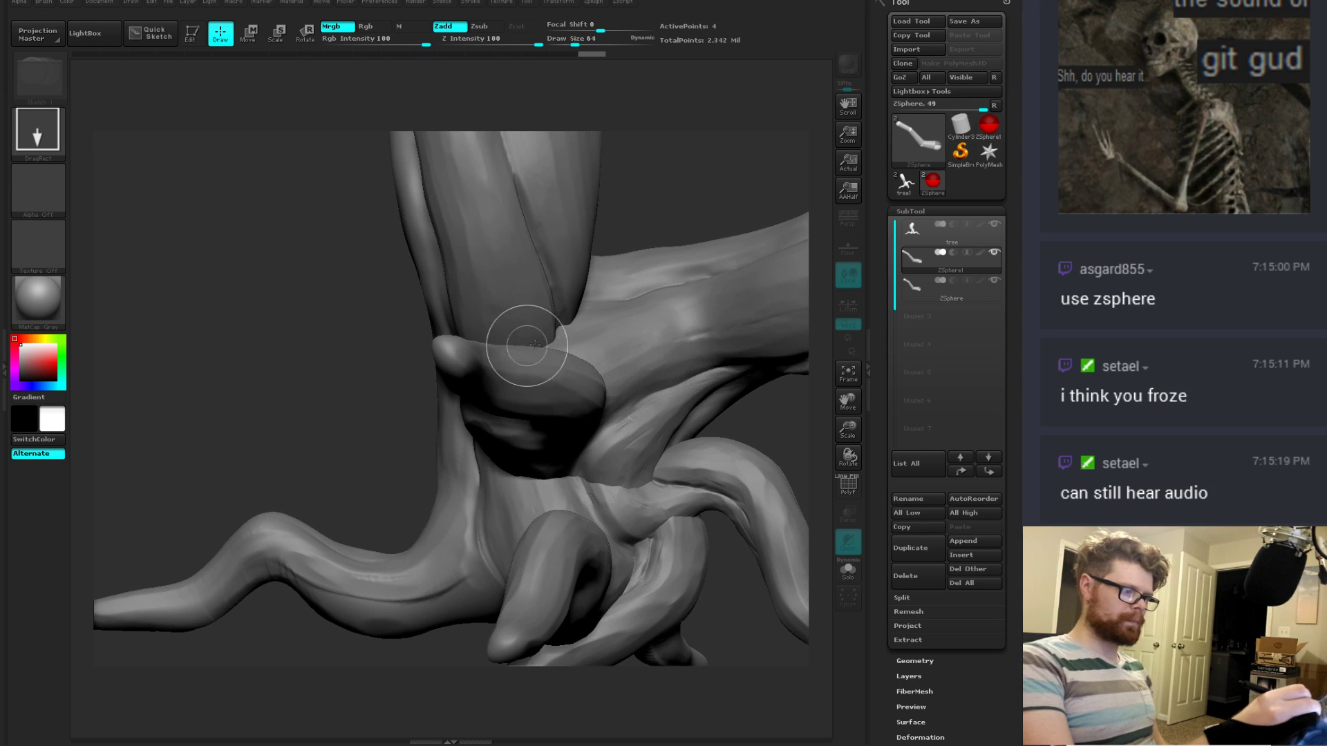
{"action": "key", "text": "ctrl+n"}
{"action": "left_click_drag", "start_coordinate": [503, 391], "coordinate": [465, 532]}
{"action": "key", "text": "t"}
{"action": "left_click_drag", "start_coordinate": [622, 346], "coordinate": [649, 373], "text": "alt"}
Step: Move the duplicated ZSphere branch to the opposite side of the trunk's top and seat its base in the trunk
{"action": "key", "text": "w"}
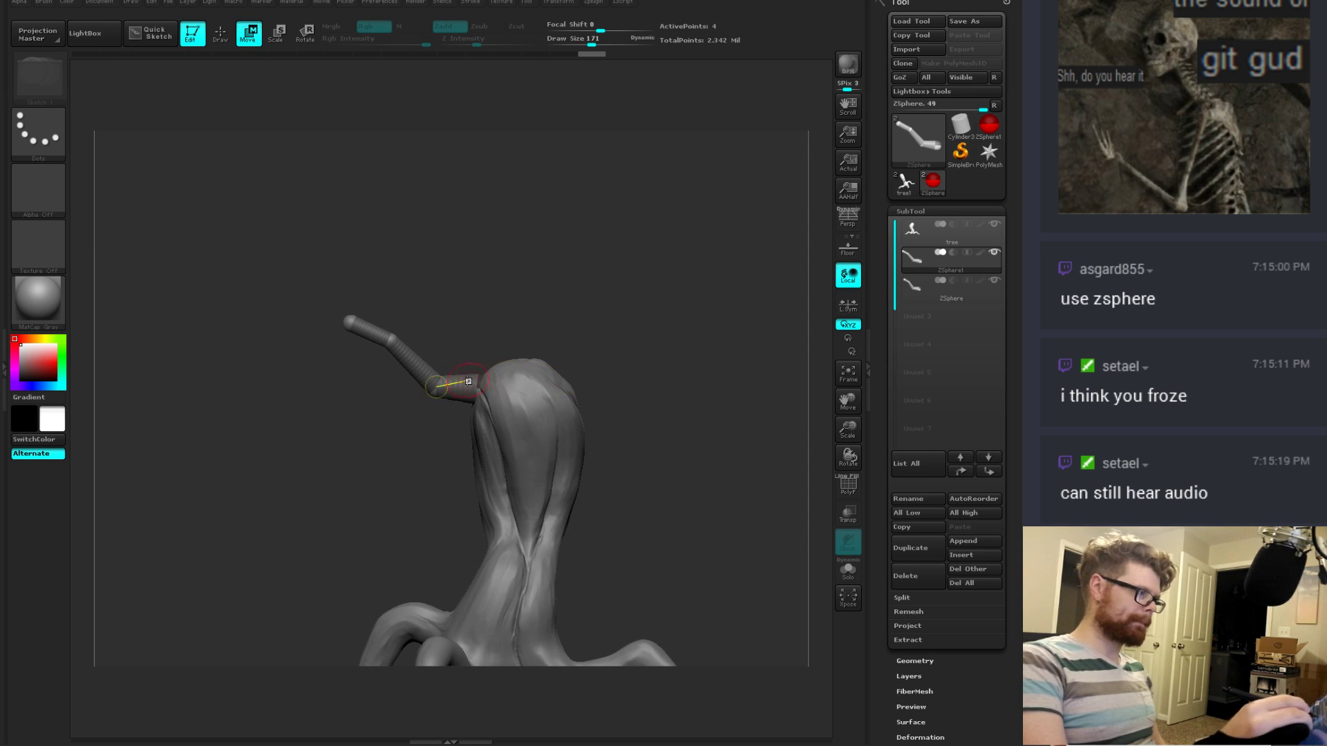
{"action": "left_click_drag", "start_coordinate": [468, 381], "coordinate": [624, 395]}
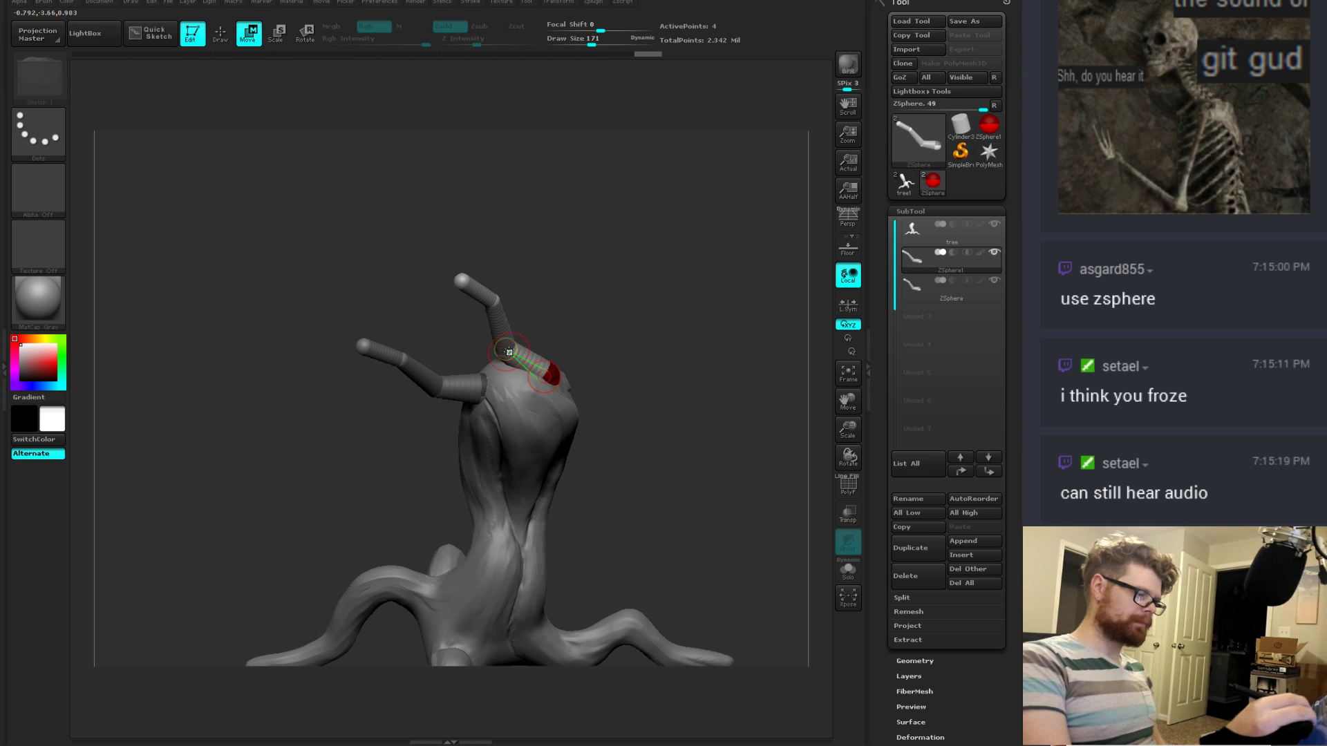
{"action": "left_click_drag", "start_coordinate": [508, 352], "coordinate": [619, 334]}
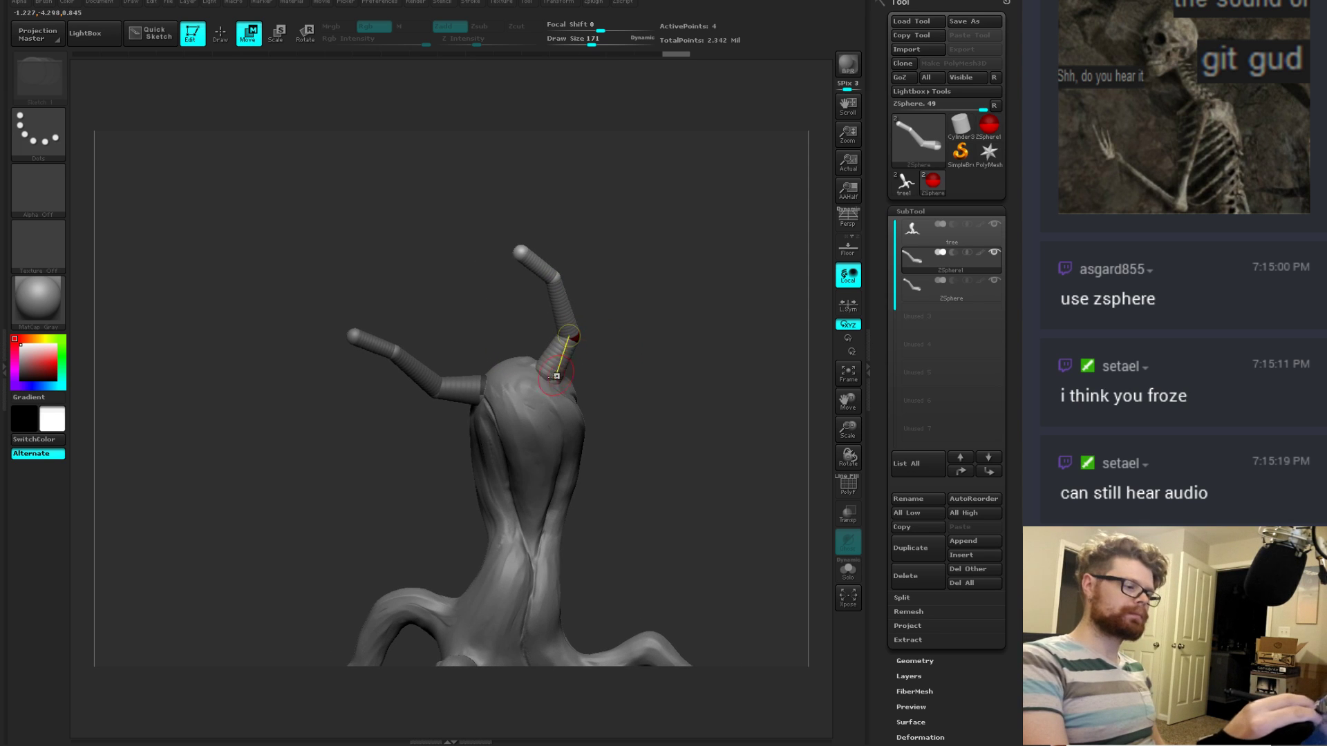
{"action": "left_click_drag", "start_coordinate": [557, 376], "coordinate": [565, 383]}
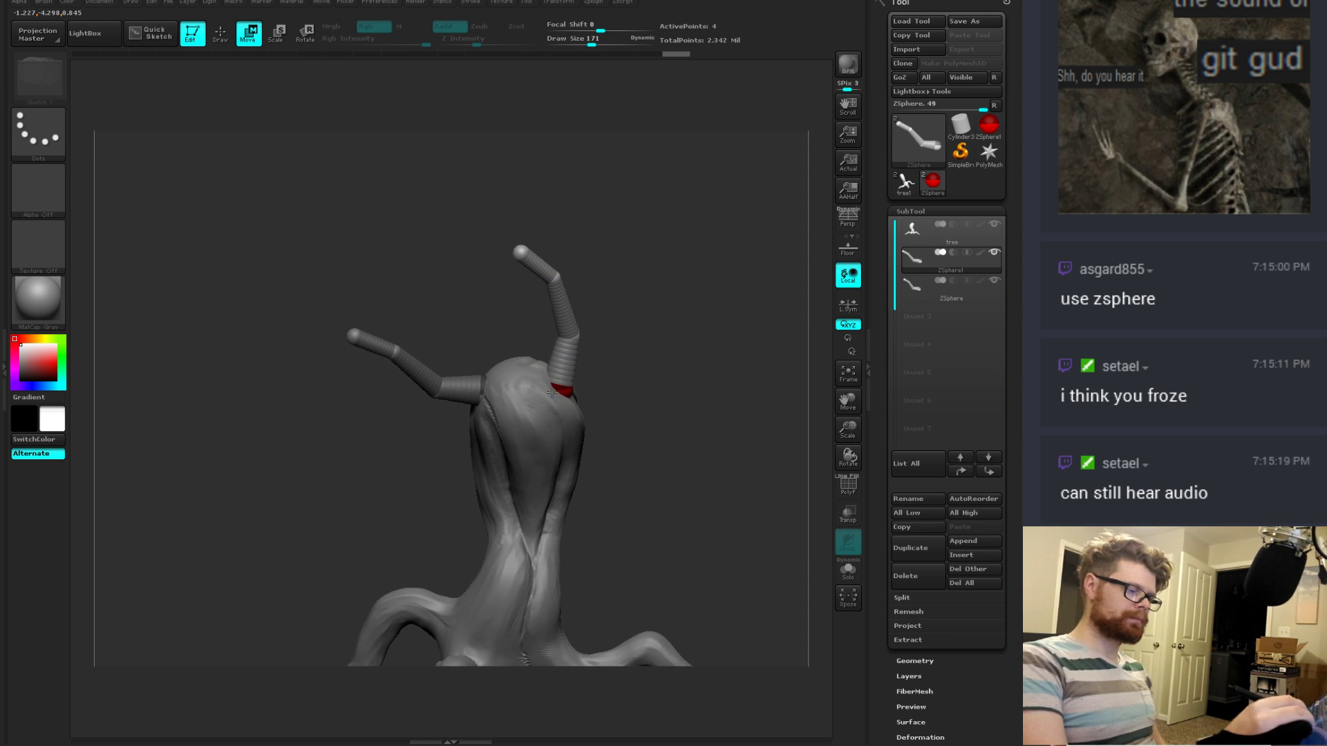
Step: Bend the duplicated branch outward by repositioning its joints, with the end segment pointing steeply upward
{"action": "left_click_drag", "start_coordinate": [557, 280], "coordinate": [586, 277]}
{"action": "left_click_drag", "start_coordinate": [611, 313], "coordinate": [667, 373]}
{"action": "mouse_move", "coordinate": [610, 279]}
{"action": "left_mouse_down"}
{"action": "mouse_move", "coordinate": [612, 262]}
{"action": "mouse_move", "coordinate": [650, 258]}
{"action": "mouse_move", "coordinate": [628, 299]}
{"action": "left_mouse_up"}
{"action": "left_click_drag", "start_coordinate": [657, 344], "coordinate": [633, 305]}
{"action": "left_click_drag", "start_coordinate": [594, 355], "coordinate": [605, 367]}
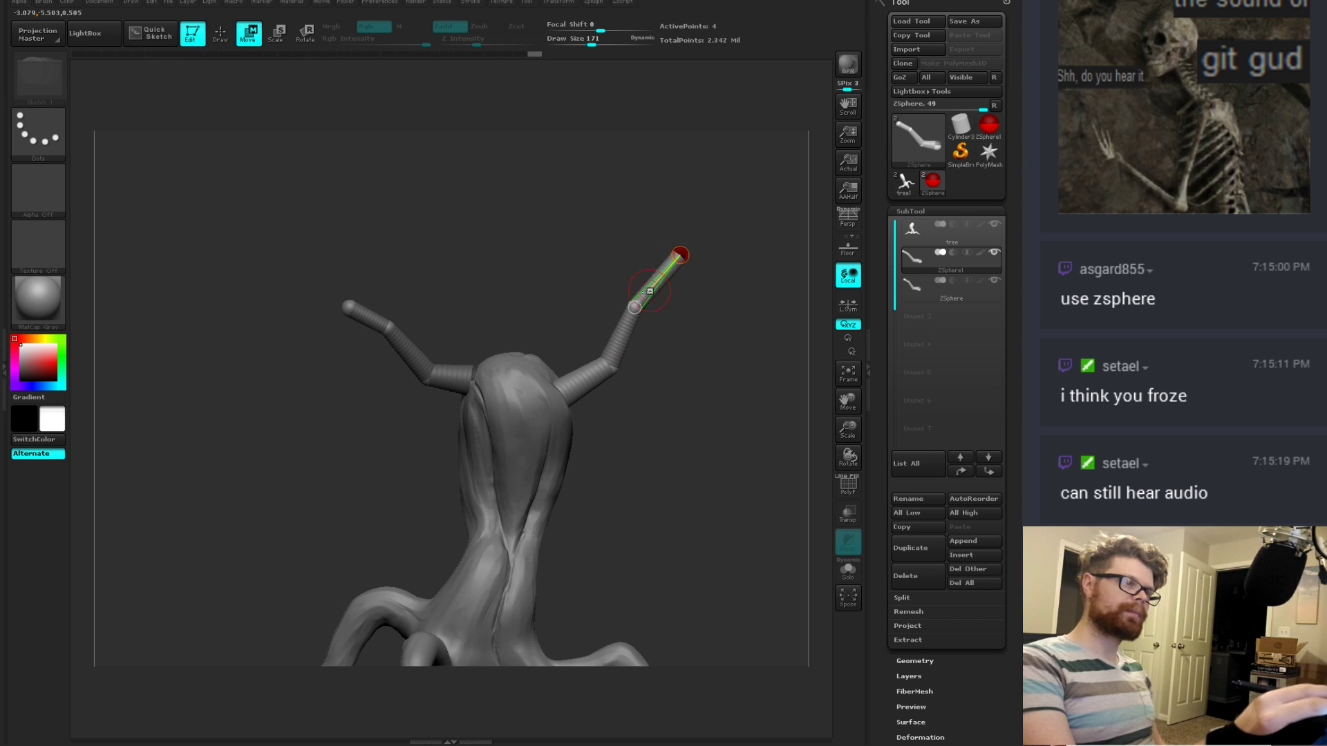
{"action": "left_click_drag", "start_coordinate": [632, 304], "coordinate": [669, 337]}
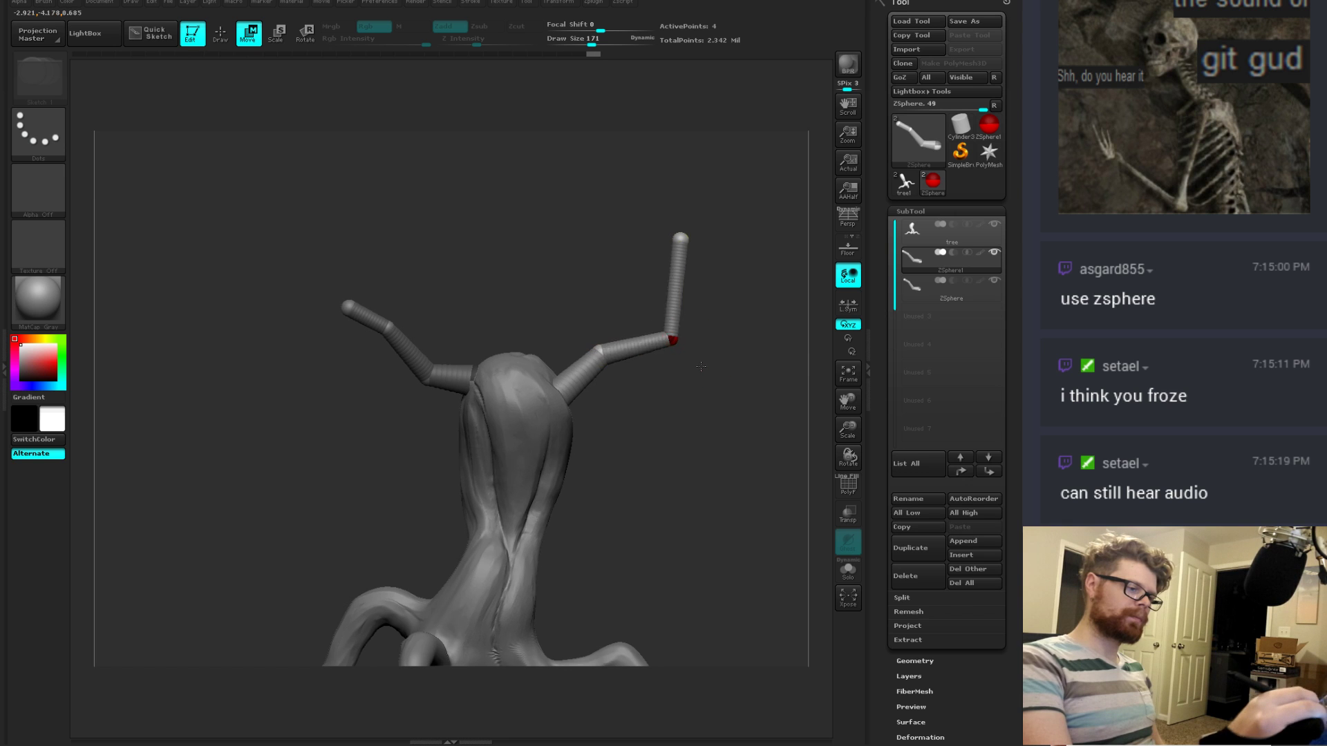
Step: Preview the duplicated branch's skin, switch back to ZSpheres and view both branches against the whole tree
{"action": "left_click_drag", "start_coordinate": [791, 311], "coordinate": [463, 285]}
{"action": "left_click_drag", "start_coordinate": [649, 318], "coordinate": [320, 461]}
{"action": "key", "text": "a"}
{"action": "key", "text": "a"}
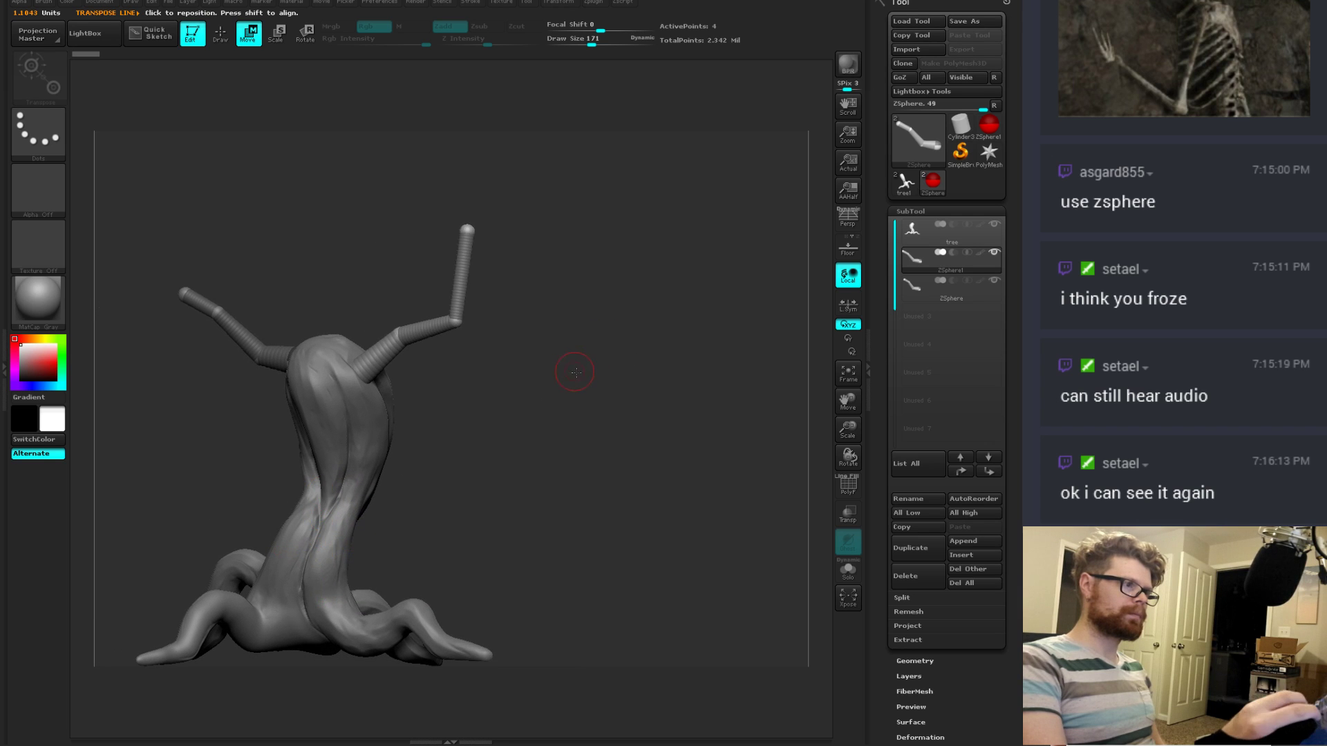
{"action": "left_click_drag", "start_coordinate": [577, 371], "coordinate": [784, 325], "text": "alt"}
Step: Insert a ZSphere in each of the duplicated branch's two lower segments and shift the joints to soften the bends
{"action": "key", "text": "q"}
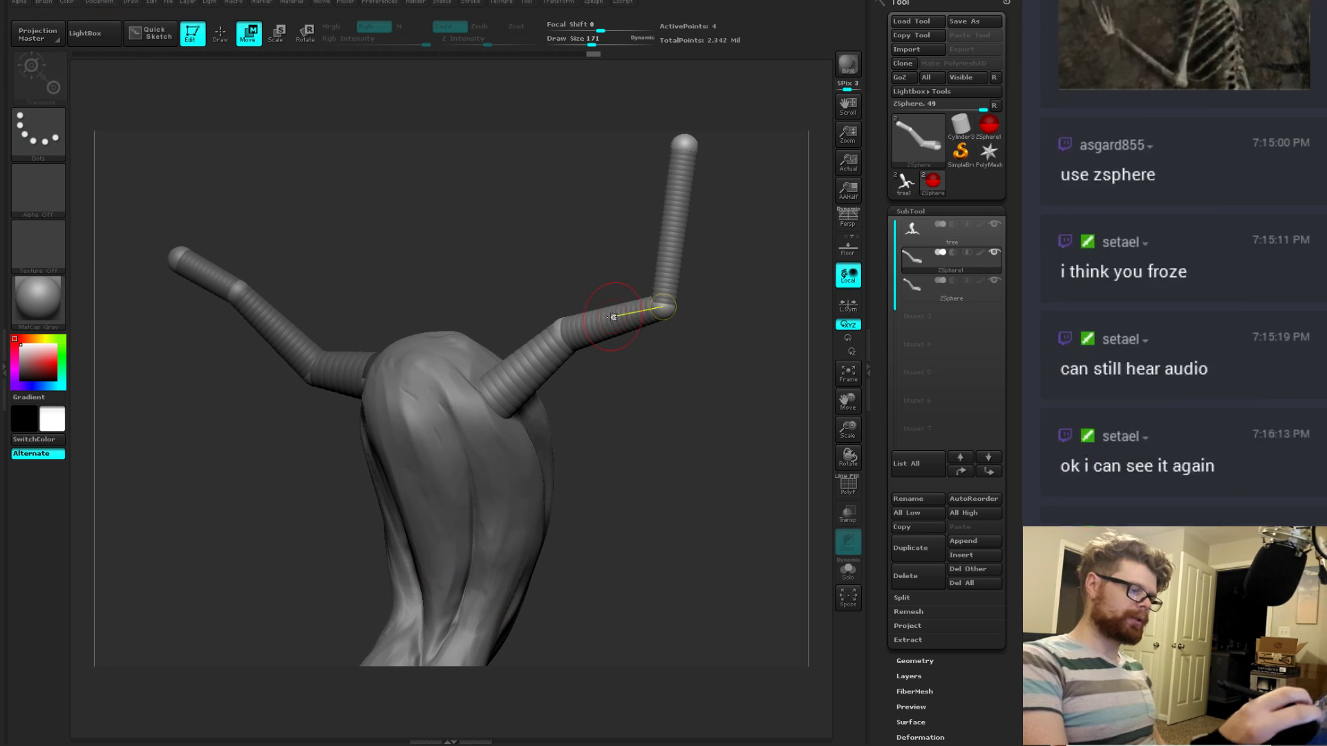
{"action": "left_click", "coordinate": [612, 319]}
{"action": "key", "text": "w"}
{"action": "left_click_drag", "start_coordinate": [609, 318], "coordinate": [610, 304]}
{"action": "left_click_drag", "start_coordinate": [619, 387], "coordinate": [645, 387]}
{"action": "key", "text": "q"}
{"action": "left_click", "coordinate": [522, 361]}
{"action": "key", "text": "w"}
{"action": "left_click_drag", "start_coordinate": [558, 331], "coordinate": [553, 328]}
Step: Insert ZSpheres in the duplicated branch's steep end segment and beside its elbow, shifting them outward to round the bend
{"action": "key", "text": "q"}
{"action": "left_click", "coordinate": [675, 217]}
{"action": "key", "text": "w"}
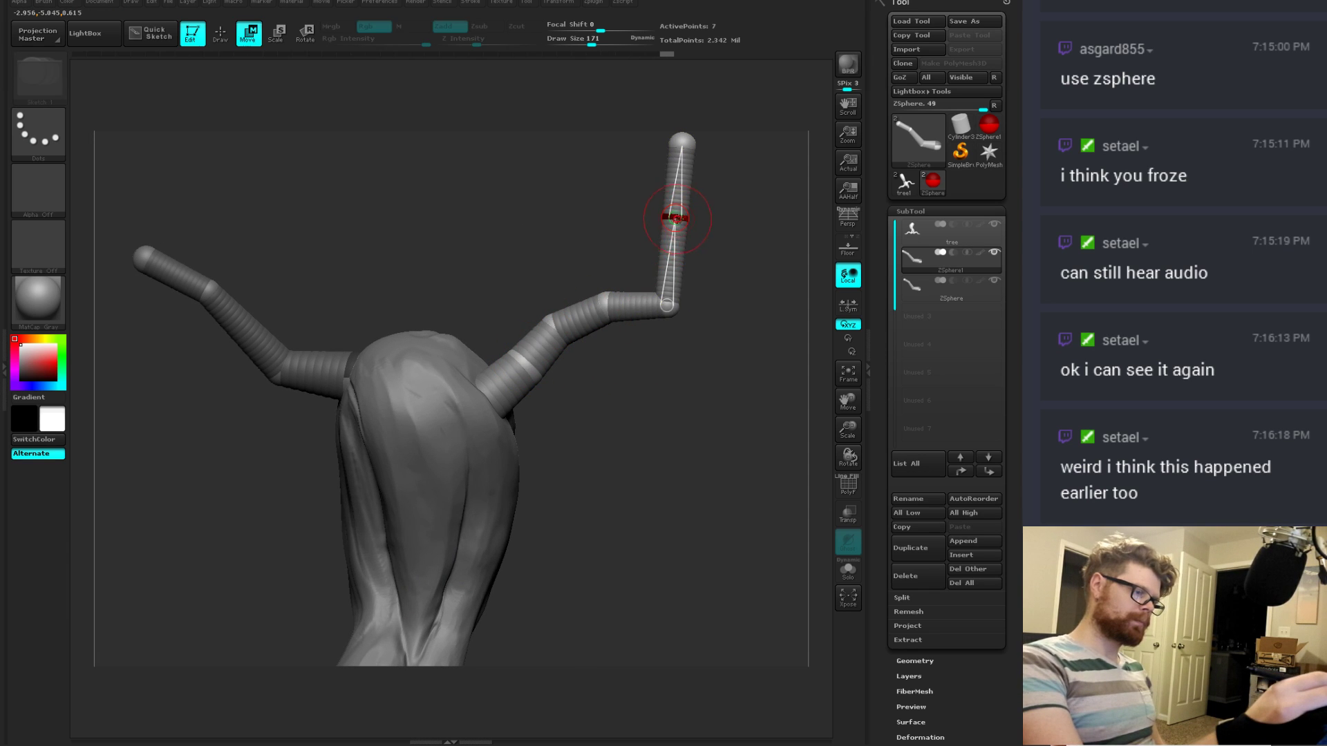
{"action": "left_click_drag", "start_coordinate": [677, 217], "coordinate": [705, 274]}
{"action": "left_click", "coordinate": [671, 300]}
{"action": "key", "text": "q"}
{"action": "key", "text": "w"}
Step: Lean the duplicated branch's tip inward and scale down its end ZSphere so the branch tapers
{"action": "left_click_drag", "start_coordinate": [684, 429], "coordinate": [646, 414], "text": "alt"}
{"action": "left_click", "coordinate": [679, 245]}
{"action": "key", "text": "e"}
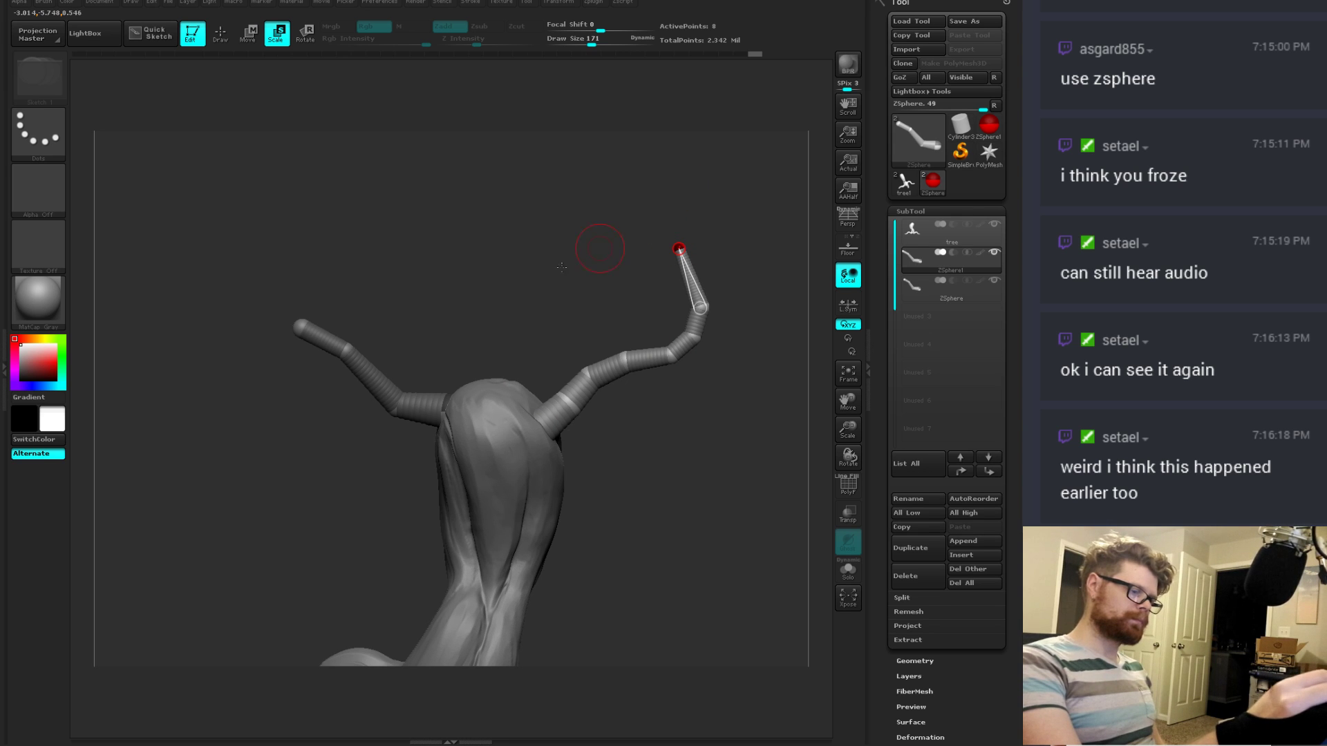
{"action": "key", "text": "q"}
{"action": "left_click_drag", "start_coordinate": [380, 374], "coordinate": [388, 367]}
{"action": "key", "text": "ctrl+z"}
Step: Select the first branch's subtool, insert ZSpheres in its middle and base segments and shift them to soften the bends
{"action": "left_click", "coordinate": [926, 287]}
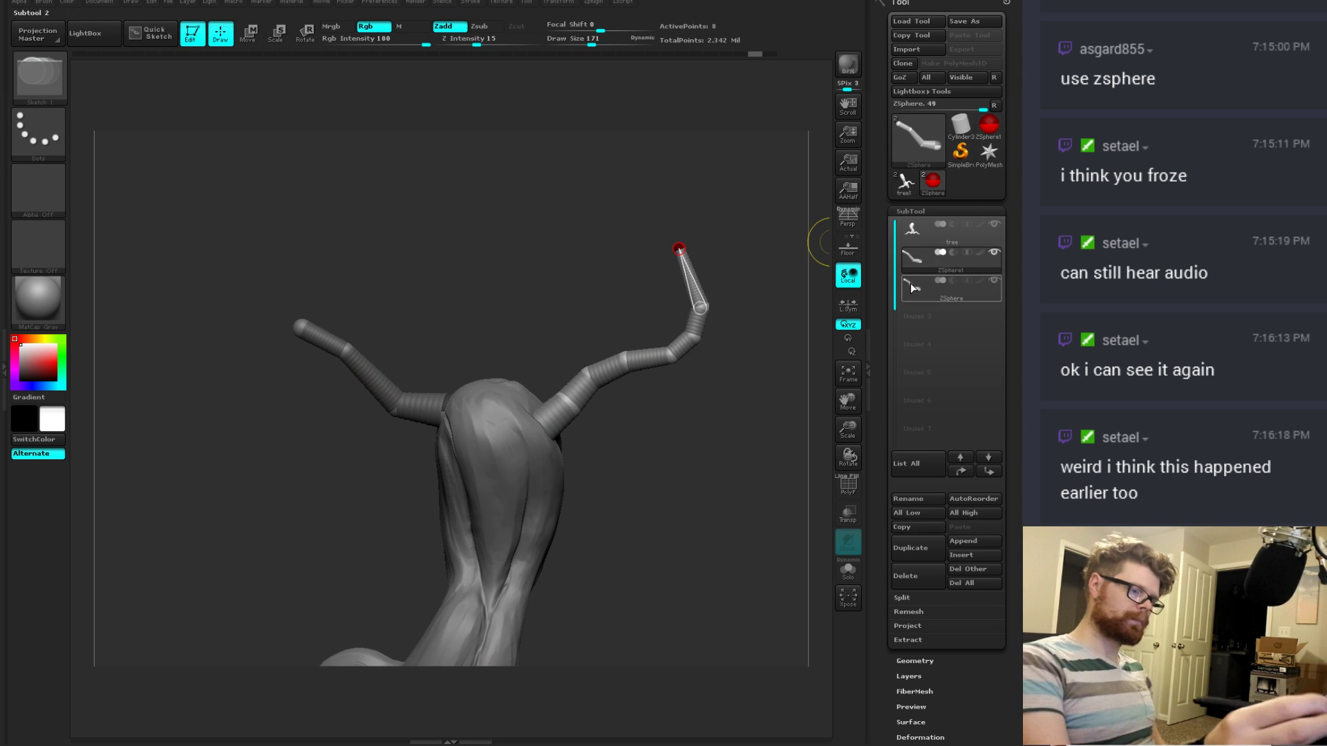
{"action": "key", "text": "w"}
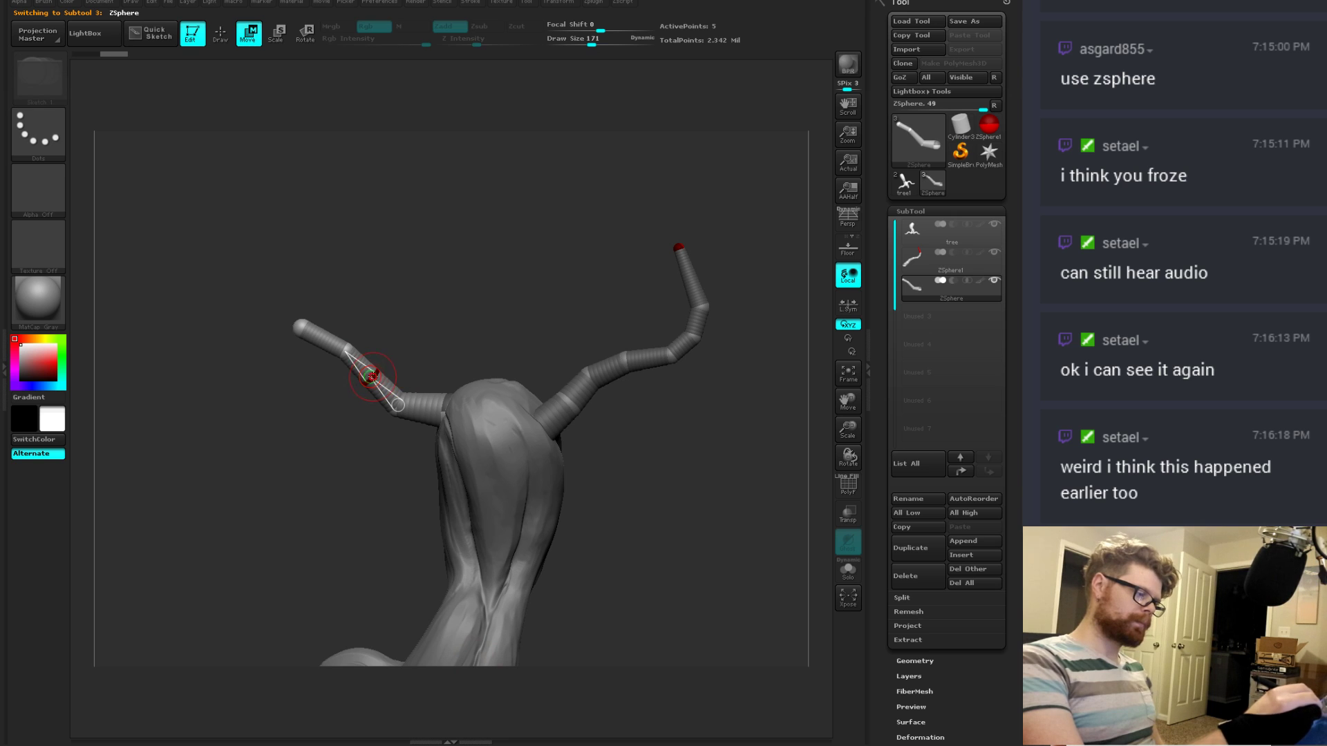
{"action": "key", "text": "q"}
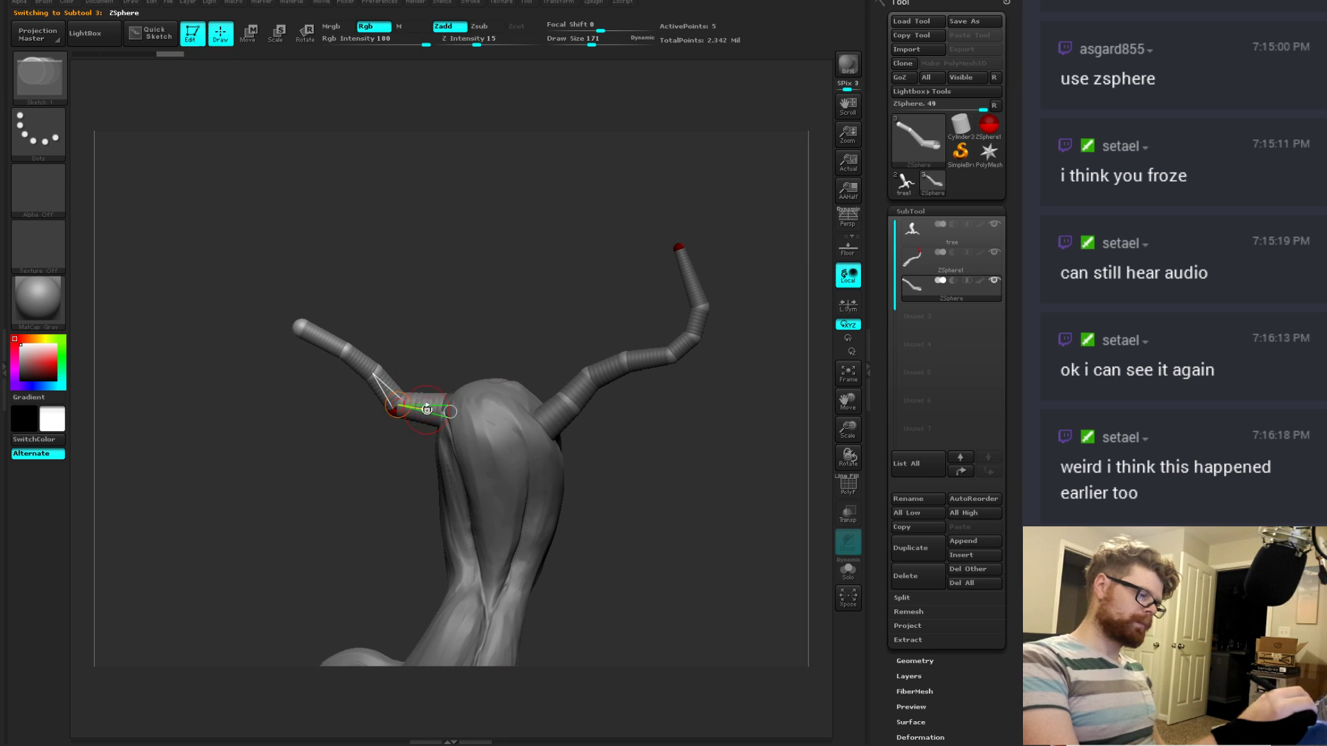
{"action": "key", "text": "w"}
{"action": "left_click_drag", "start_coordinate": [476, 307], "coordinate": [620, 301]}
Step: Insert a ZSphere in the first branch's end segment, shrink the tip and move it slightly outward
{"action": "key", "text": "q"}
{"action": "left_click_drag", "start_coordinate": [527, 331], "coordinate": [543, 312]}
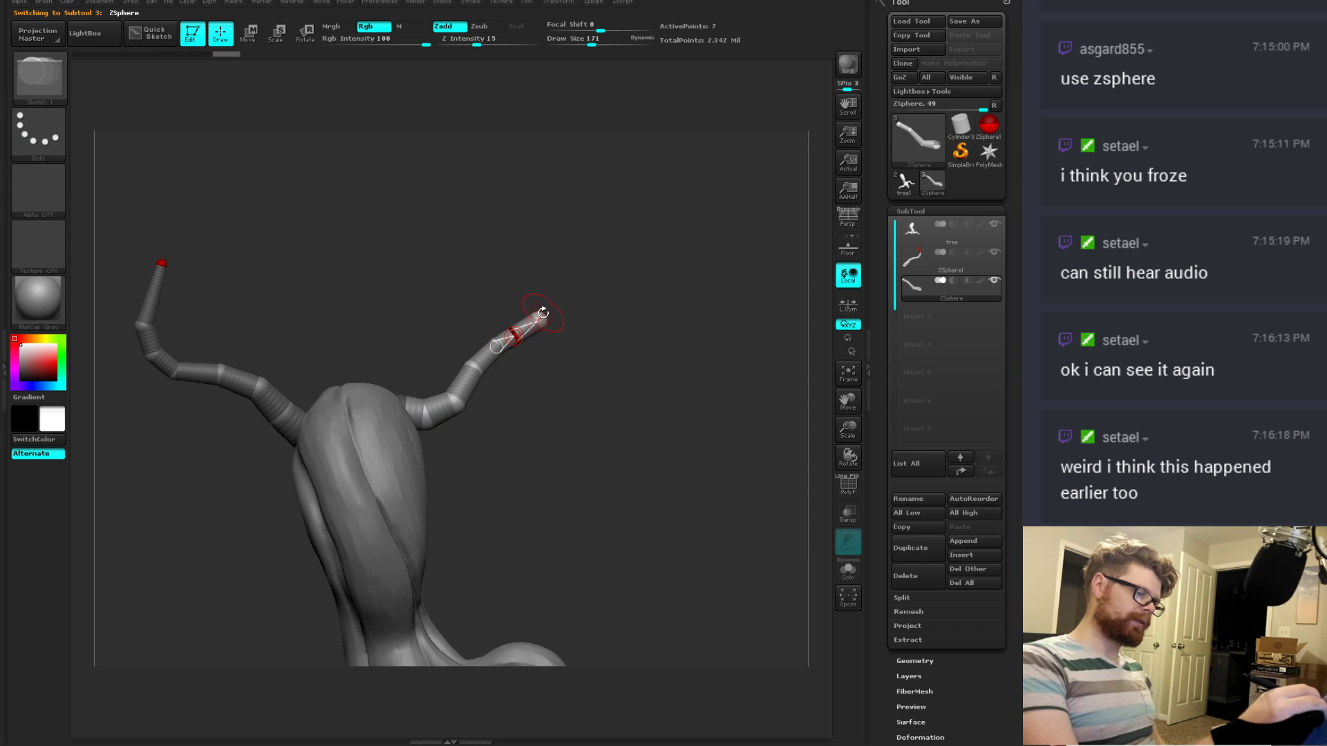
{"action": "key", "text": "e"}
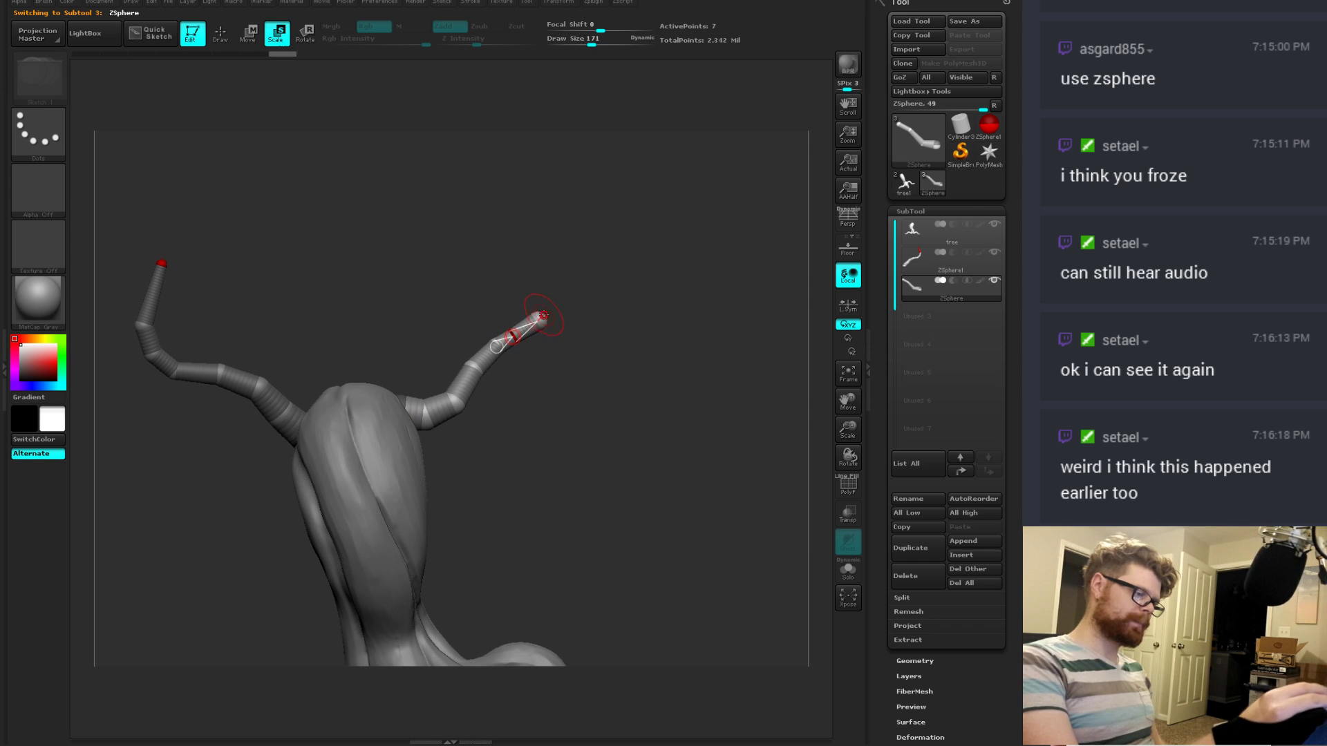
{"action": "key", "text": "w"}
{"action": "left_click_drag", "start_coordinate": [537, 321], "coordinate": [550, 323]}
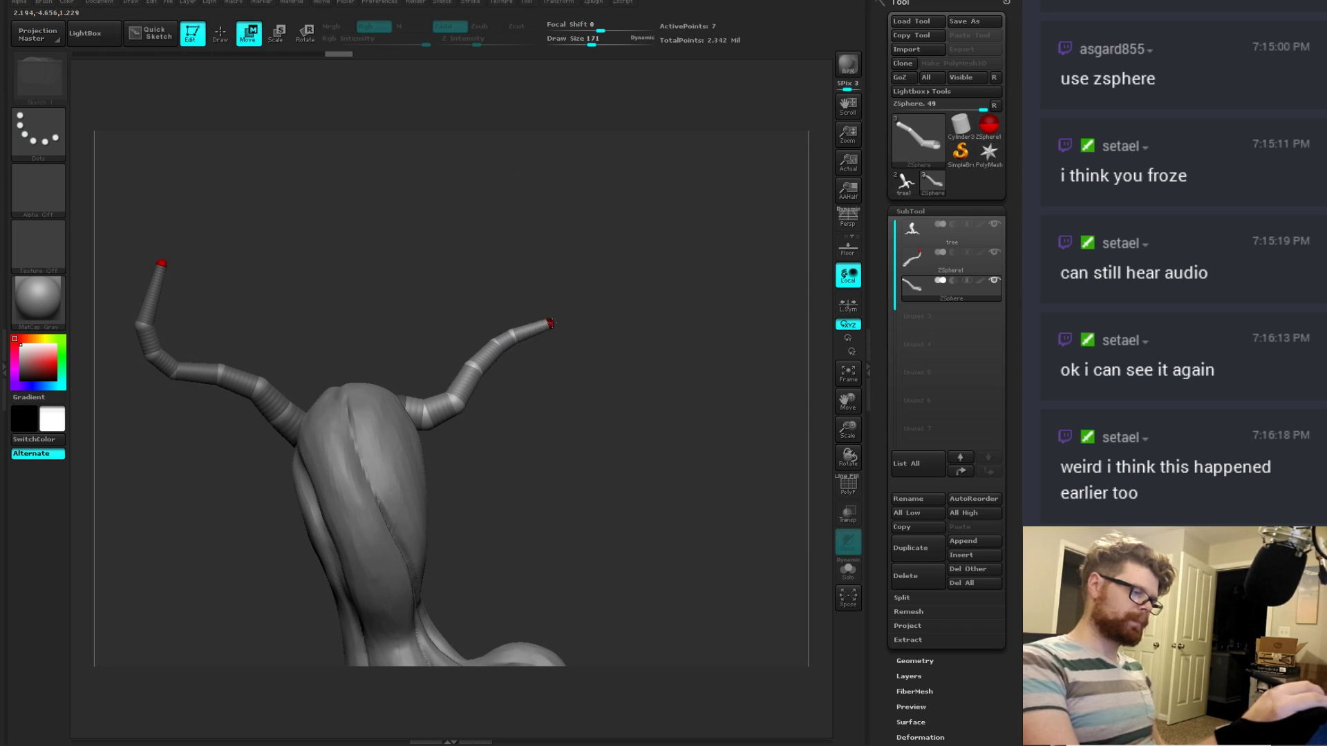
Step: Preview the skins of both branches, raising the duplicated branch's preview to a smoother subdivision
{"action": "left_click_drag", "start_coordinate": [666, 334], "coordinate": [351, 260]}
{"action": "key", "text": "a"}
{"action": "left_click_drag", "start_coordinate": [760, 311], "coordinate": [626, 344]}
{"action": "left_click", "coordinate": [921, 255]}
{"action": "key", "text": "a"}
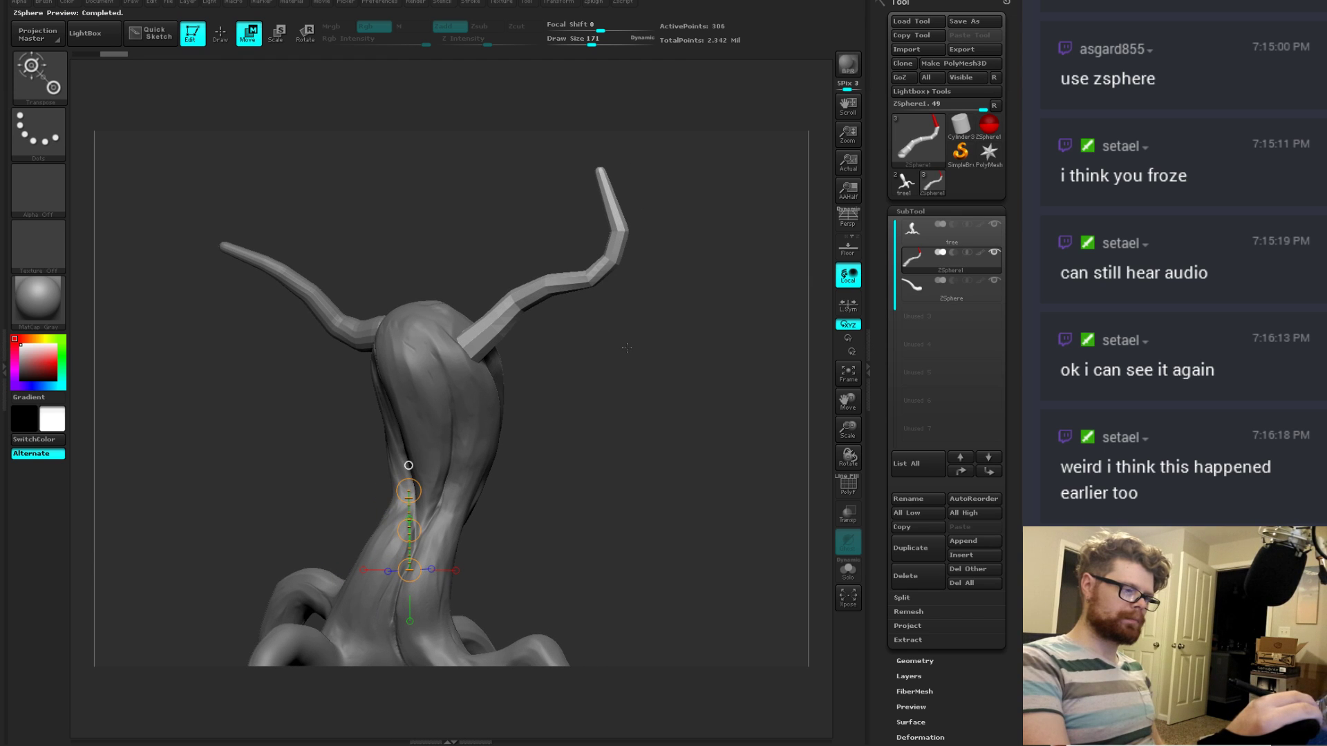
{"action": "key", "text": "d"}
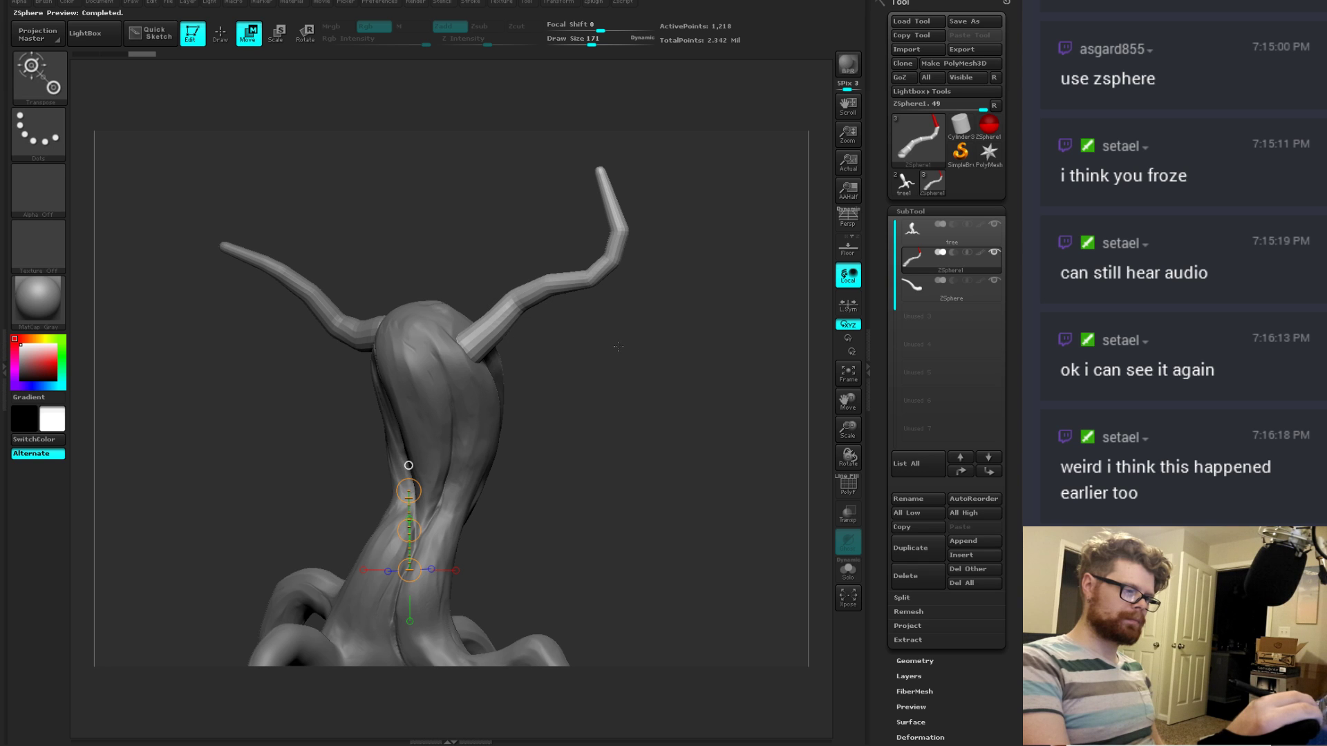
{"action": "left_click_drag", "start_coordinate": [618, 346], "coordinate": [634, 345]}
{"action": "left_click", "coordinate": [910, 258]}
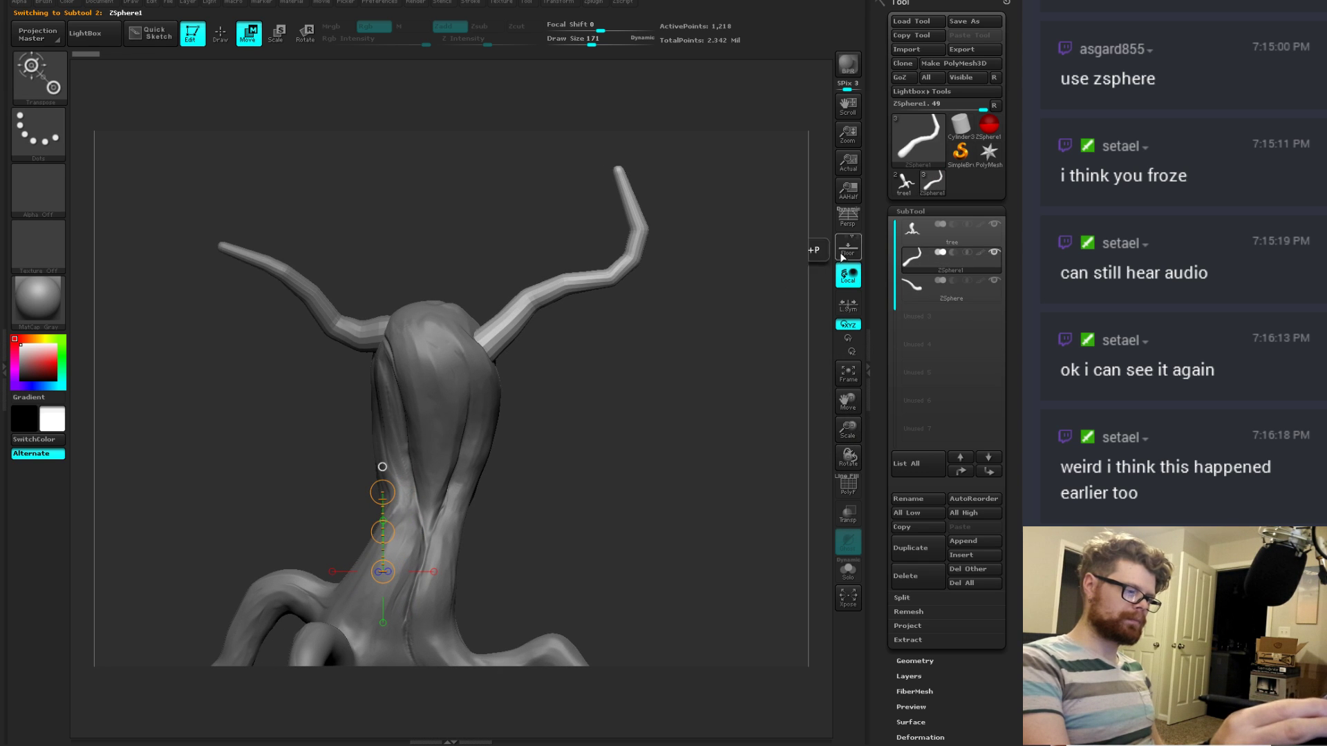
Step: Return to drawing mode on the duplicated branch's skin and choose the Move brush
{"action": "key", "text": "q"}
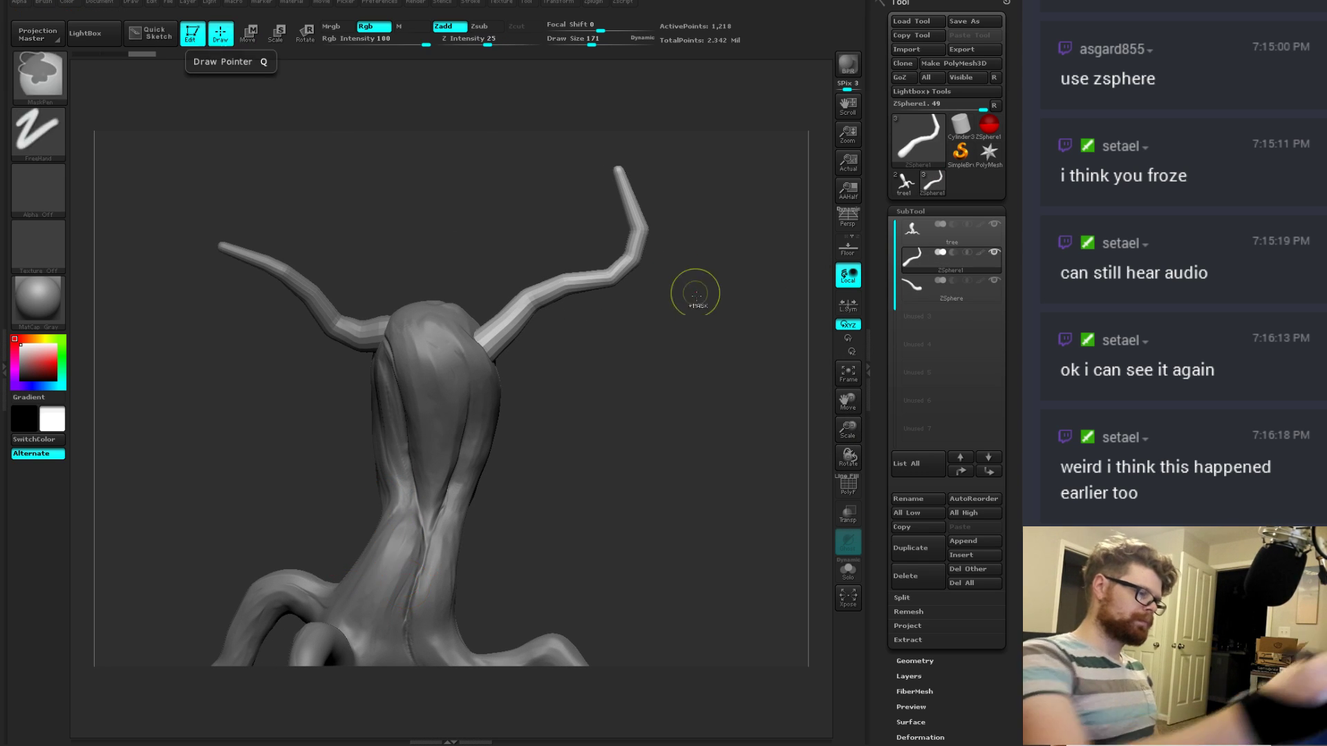
{"action": "left_click_drag", "start_coordinate": [670, 341], "coordinate": [618, 343]}
{"action": "left_click_drag", "start_coordinate": [496, 406], "coordinate": [523, 349]}
{"action": "key", "text": "b"}
{"action": "key", "text": "m"}
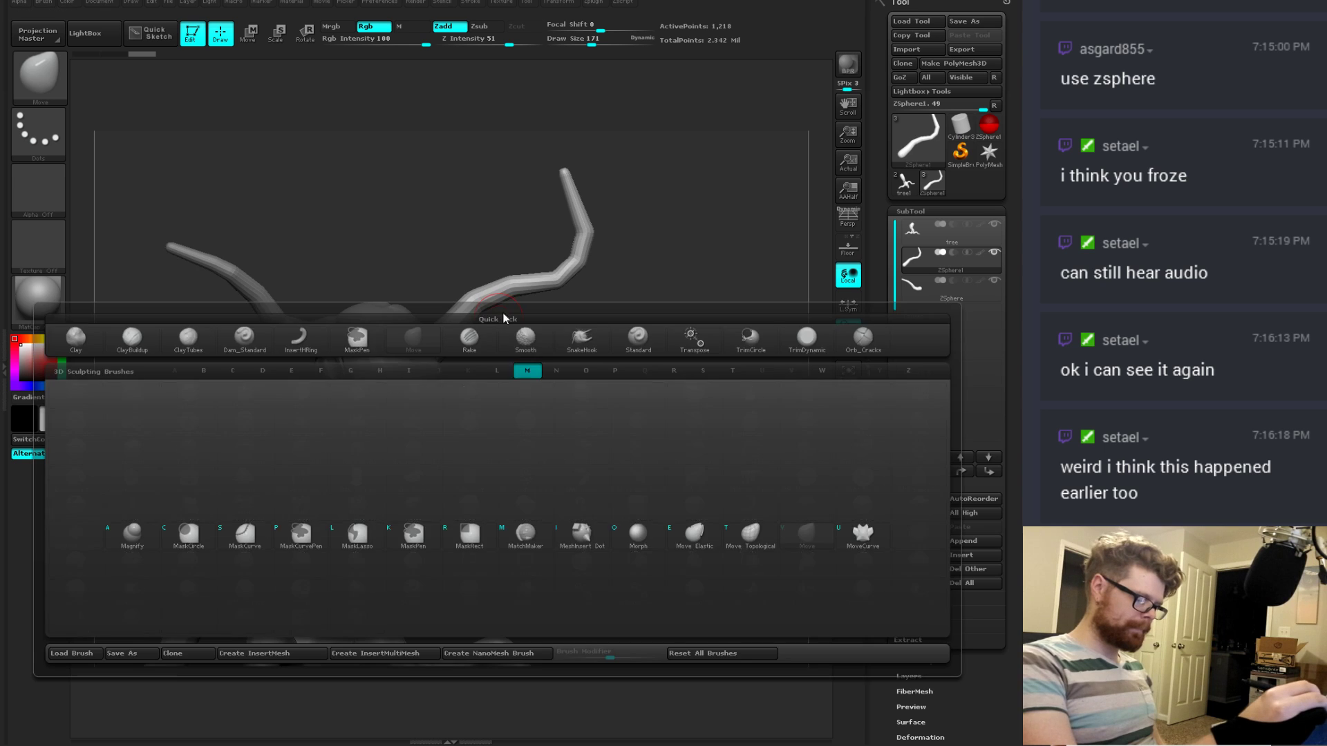
{"action": "key", "text": "v"}
{"action": "key", "text": "v"}
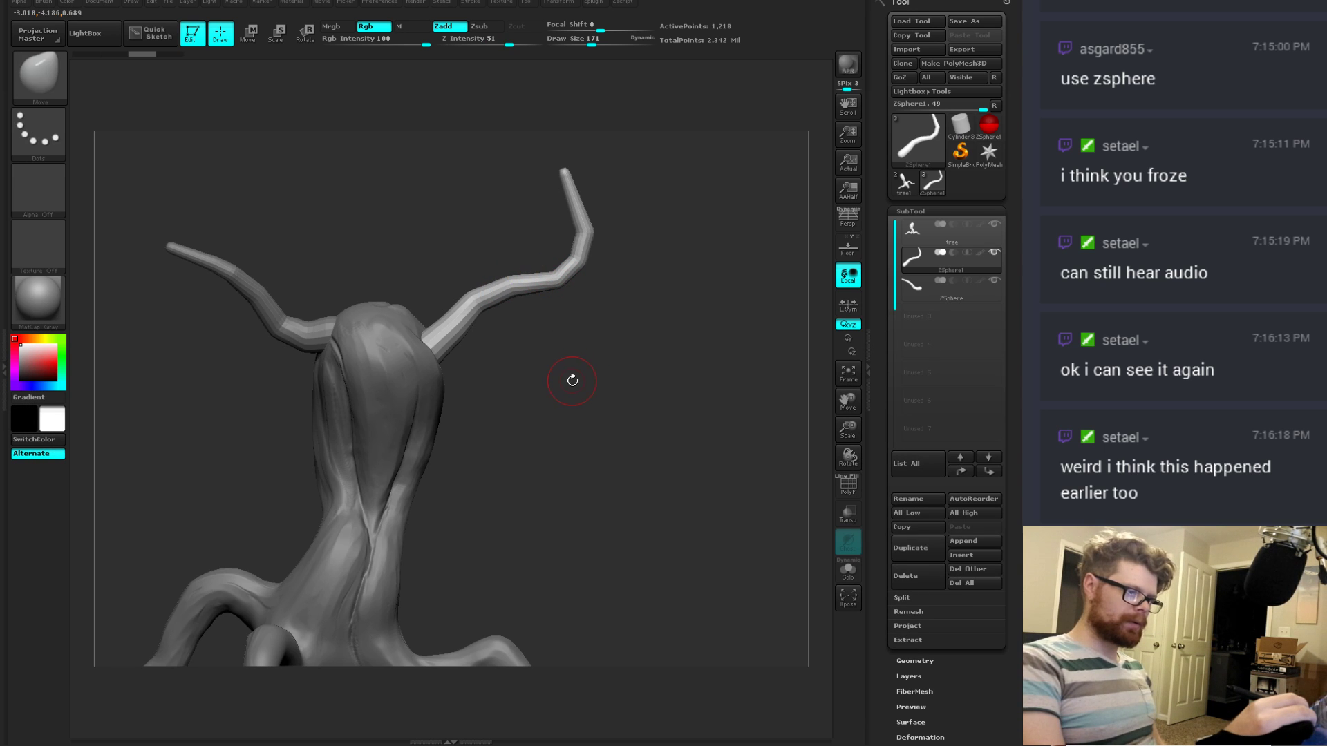
Step: Select the first branch's subtool and examine both branches against the whole tree
{"action": "left_click", "coordinate": [906, 286]}
{"action": "left_click_drag", "start_coordinate": [750, 374], "coordinate": [673, 329]}
{"action": "left_click_drag", "start_coordinate": [587, 346], "coordinate": [592, 388]}
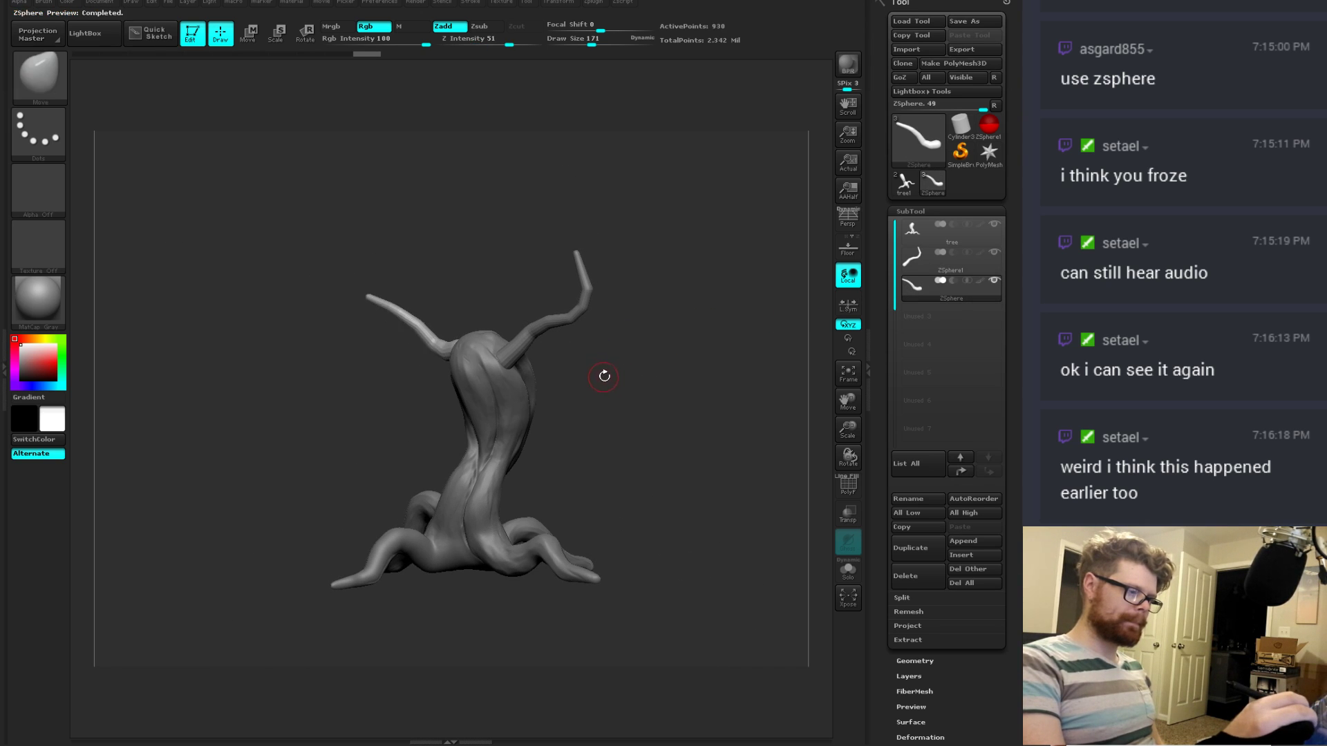
Step: Switch the duplicated branch back to ZSpheres and reposition its lower joints nearer the trunk
{"action": "left_click", "coordinate": [919, 264]}
{"action": "left_click_drag", "start_coordinate": [678, 316], "coordinate": [466, 355]}
{"action": "key", "text": "w"}
{"action": "left_click_drag", "start_coordinate": [555, 323], "coordinate": [518, 322]}
{"action": "left_click_drag", "start_coordinate": [656, 380], "coordinate": [639, 297]}
{"action": "left_click_drag", "start_coordinate": [551, 311], "coordinate": [542, 311]}
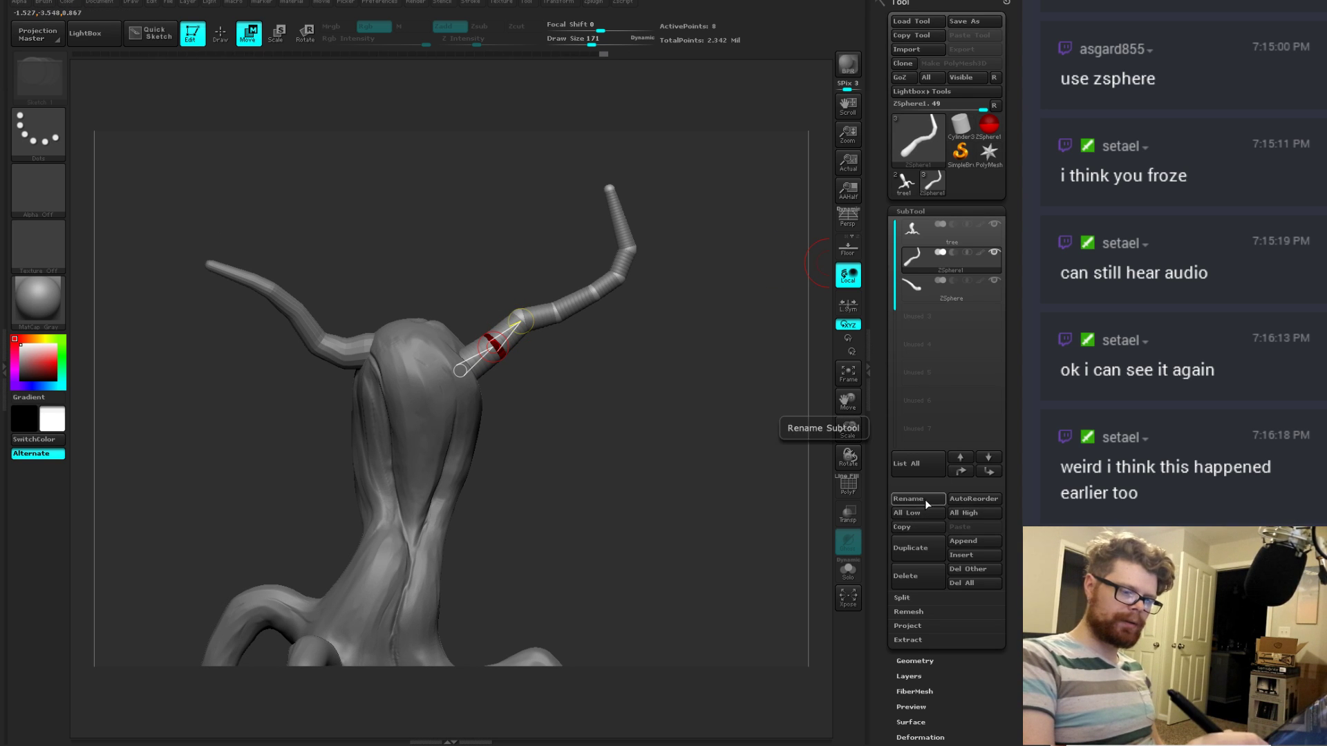
Step: Append a new ZSphere subtool and move it up to the side of the trunk's top, between the two branches
{"action": "left_click", "coordinate": [974, 541]}
{"action": "left_click", "coordinate": [619, 600]}
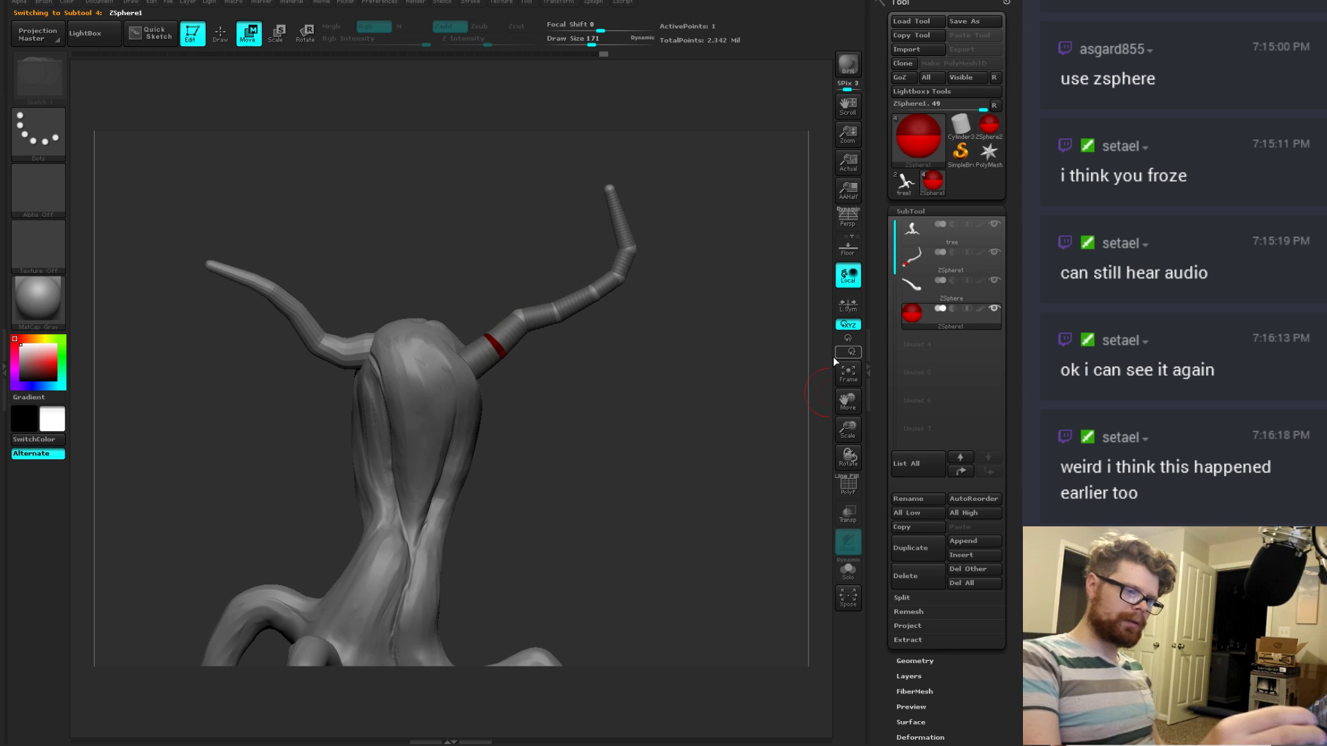
{"action": "left_click_drag", "start_coordinate": [458, 421], "coordinate": [611, 464]}
{"action": "left_click_drag", "start_coordinate": [564, 586], "coordinate": [549, 350]}
{"action": "left_click_drag", "start_coordinate": [461, 387], "coordinate": [380, 387]}
{"action": "left_click_drag", "start_coordinate": [550, 351], "coordinate": [675, 201]}
Step: Shrink the new ZSphere, seat it in the trunk and pull a child ZSphere out of it to form a stub
{"action": "key", "text": "e"}
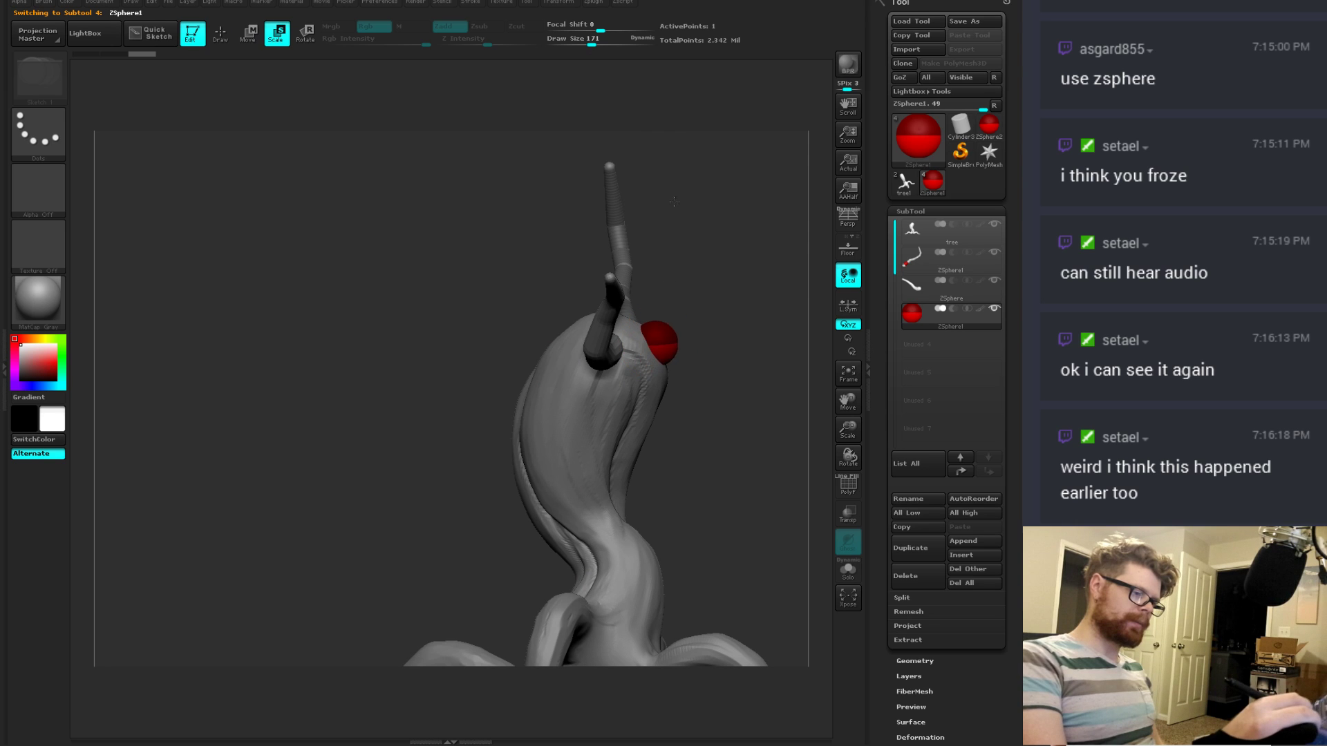
{"action": "key", "text": "w"}
{"action": "key", "text": "q"}
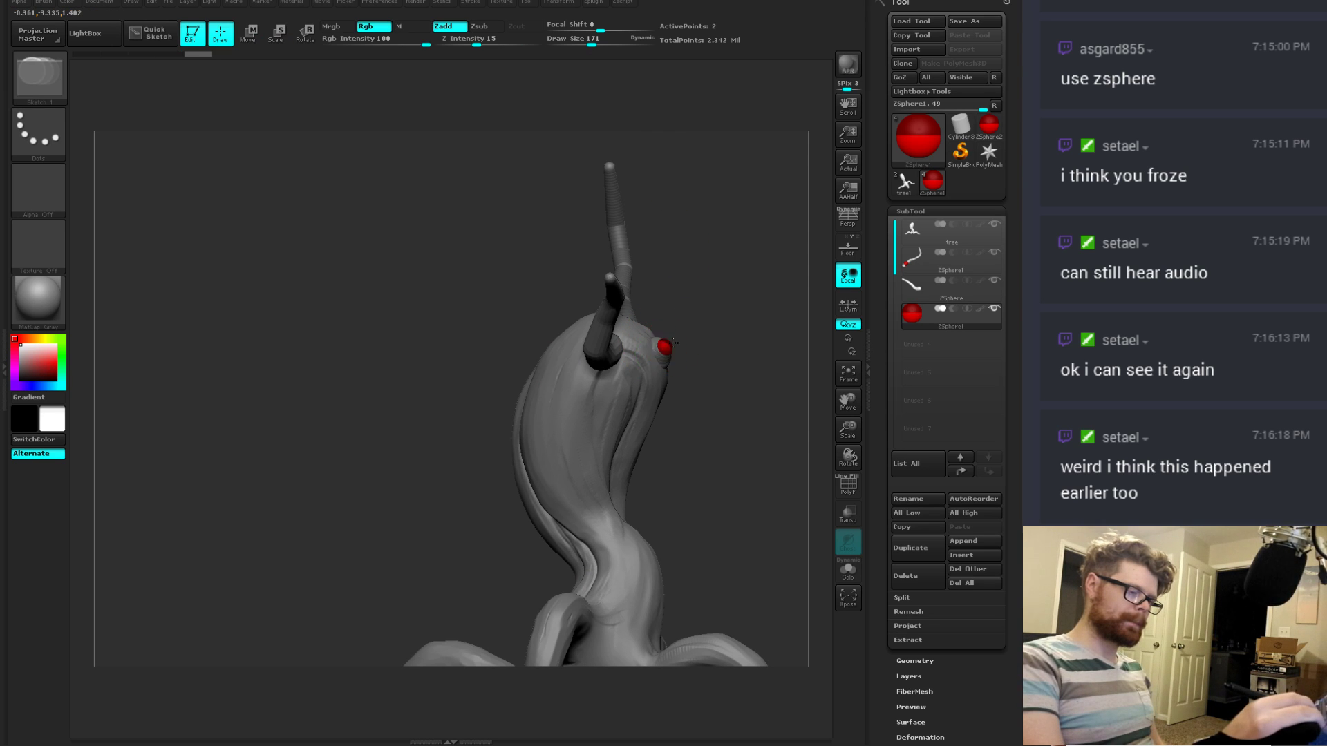
{"action": "key", "text": "w"}
{"action": "mouse_move", "coordinate": [664, 349]}
{"action": "left_mouse_down"}
{"action": "mouse_move", "coordinate": [703, 330]}
{"action": "mouse_move", "coordinate": [701, 260]}
{"action": "left_mouse_up"}
{"action": "key", "text": "e"}
{"action": "mouse_move", "coordinate": [743, 329]}
{"action": "left_mouse_down", "text": "alt"}
{"action": "mouse_move", "coordinate": [625, 323]}
{"action": "mouse_move", "coordinate": [578, 375]}
{"action": "mouse_move", "coordinate": [560, 437]}
{"action": "mouse_move", "coordinate": [553, 423]}
{"action": "mouse_move", "coordinate": [601, 376]}
{"action": "left_mouse_up", "text": "alt"}
Step: Move the stub lower on the trunk, embedding its base and angling its end upward and outward
{"action": "key", "text": "w"}
{"action": "key", "text": "q"}
{"action": "key", "text": "w"}
{"action": "left_click_drag", "start_coordinate": [601, 303], "coordinate": [619, 400]}
{"action": "left_click_drag", "start_coordinate": [648, 448], "coordinate": [442, 442]}
{"action": "left_click_drag", "start_coordinate": [662, 379], "coordinate": [676, 396]}
{"action": "left_click_drag", "start_coordinate": [593, 456], "coordinate": [657, 435]}
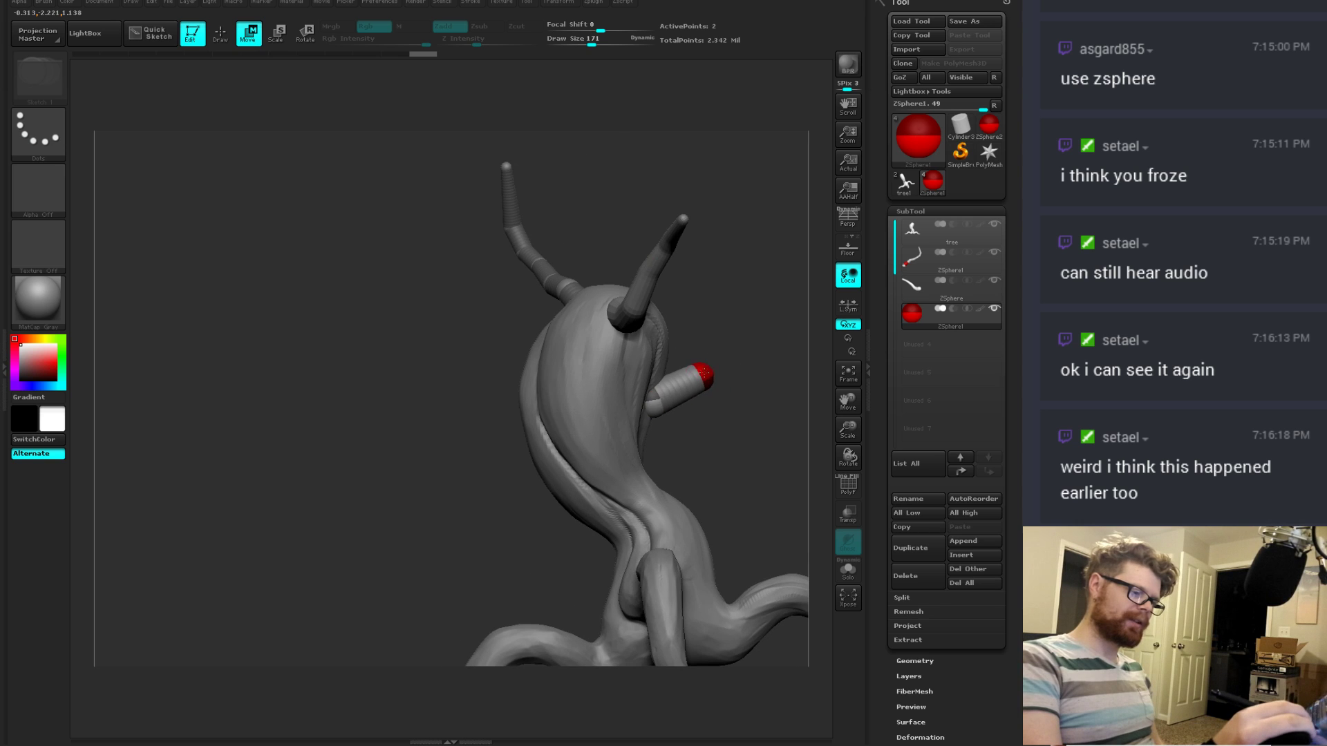
{"action": "left_click_drag", "start_coordinate": [747, 401], "coordinate": [722, 401]}
Step: Insert a ZSphere in the stub's middle, bend the stub upward and preview its skin
{"action": "key", "text": "q"}
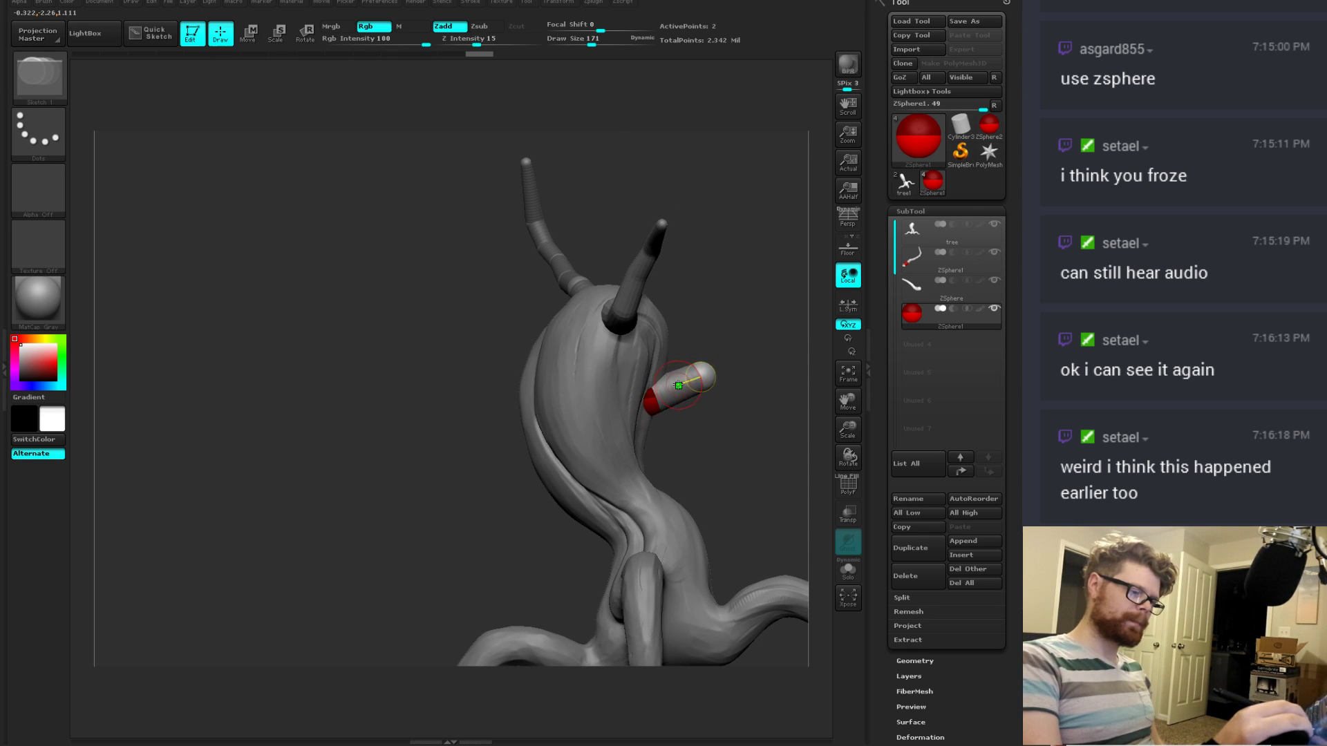
{"action": "left_click", "coordinate": [680, 384]}
{"action": "key", "text": "e"}
{"action": "left_click", "coordinate": [707, 360]}
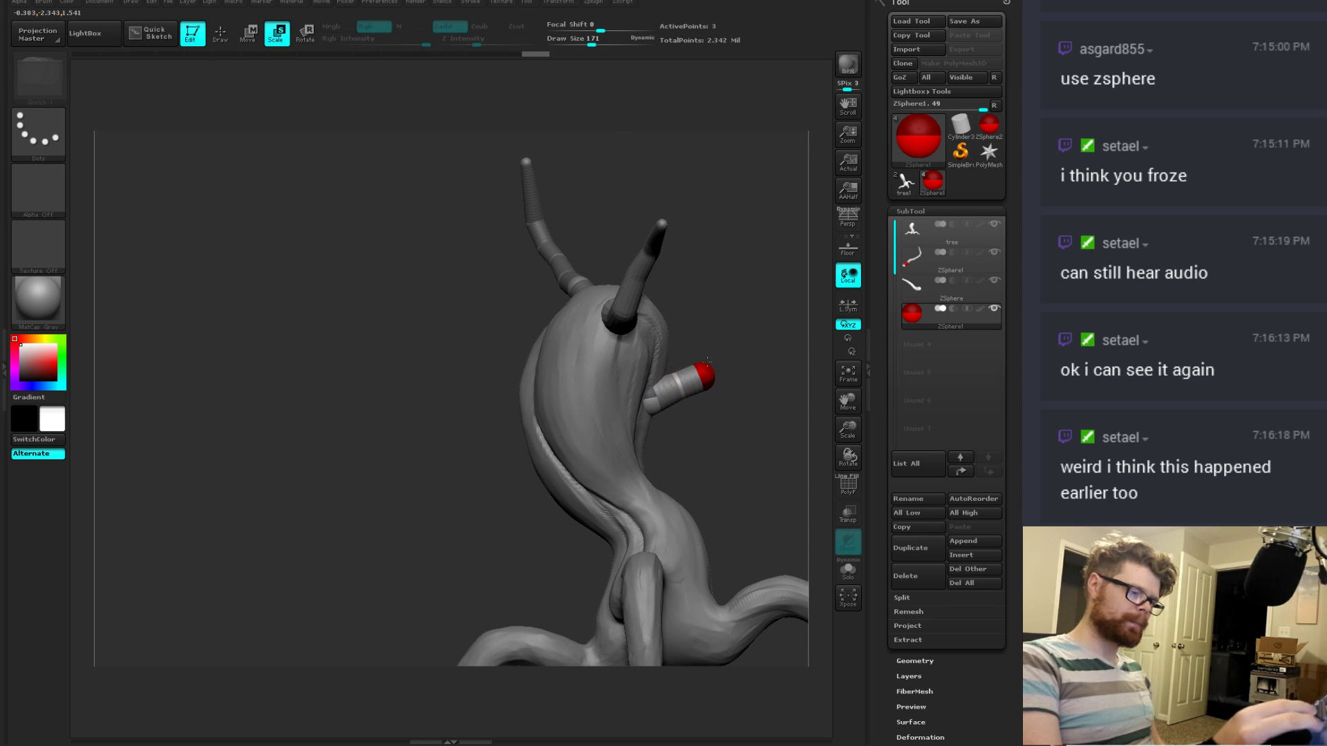
{"action": "key", "text": "w"}
{"action": "mouse_move", "coordinate": [702, 376]}
{"action": "left_mouse_down"}
{"action": "mouse_move", "coordinate": [699, 366]}
{"action": "mouse_move", "coordinate": [679, 391]}
{"action": "left_mouse_up"}
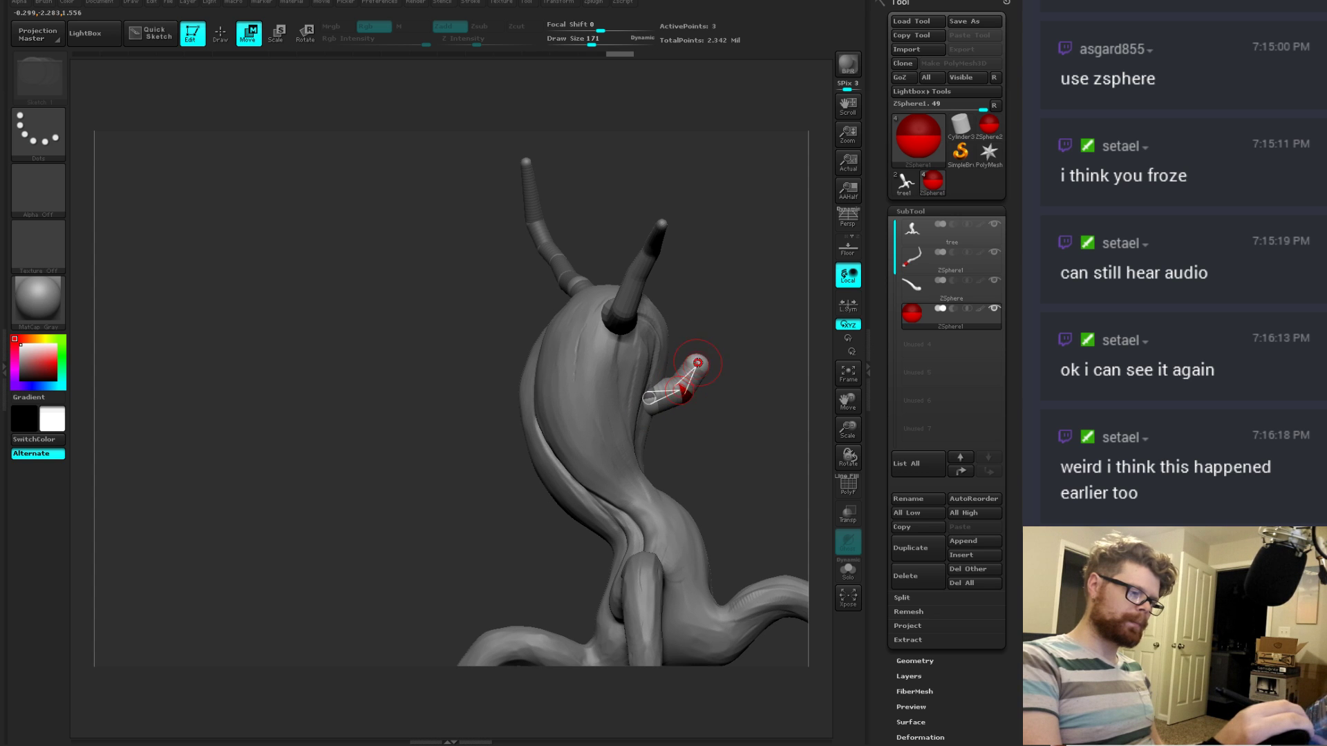
{"action": "left_click", "coordinate": [699, 366]}
{"action": "mouse_move", "coordinate": [789, 368]}
{"action": "left_mouse_down"}
{"action": "mouse_move", "coordinate": [743, 341]}
{"action": "mouse_move", "coordinate": [635, 398]}
{"action": "mouse_move", "coordinate": [456, 398]}
{"action": "left_mouse_up"}
{"action": "key", "text": "a"}
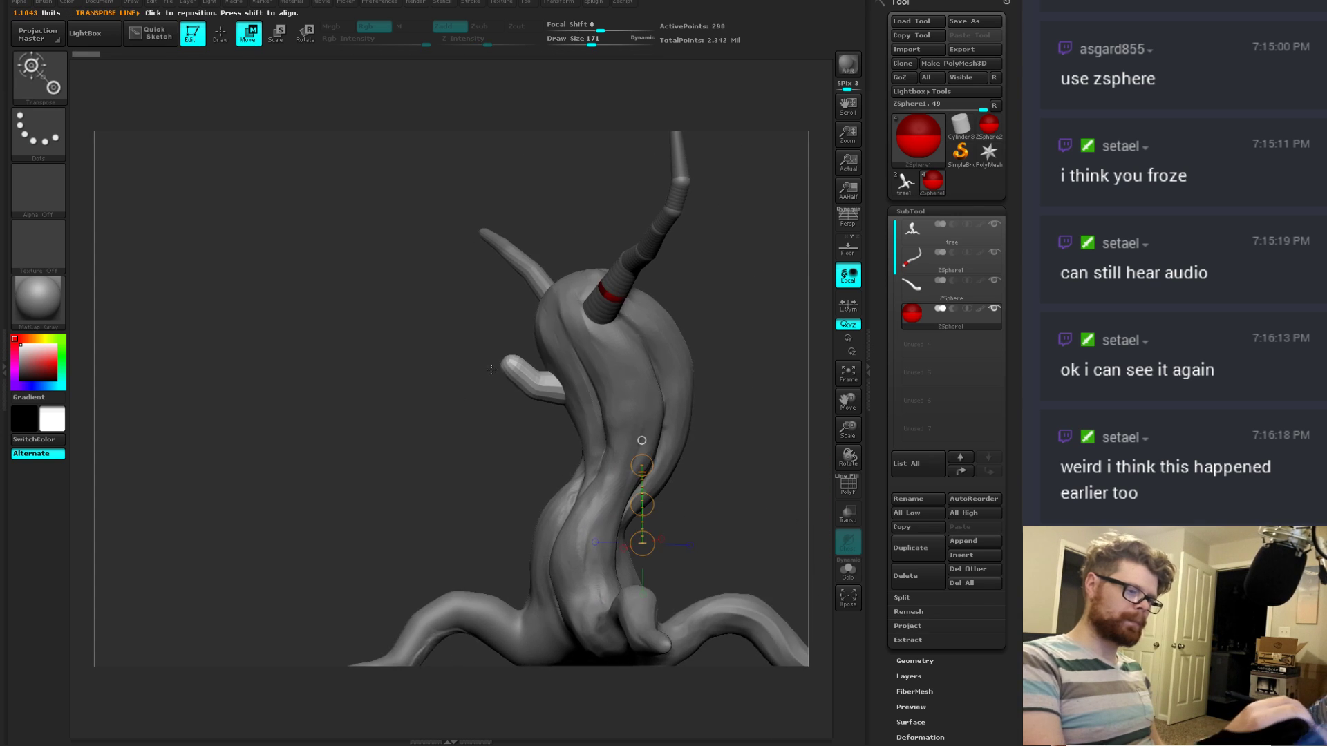
Step: Append another ZSphere subtool and move it to the trunk's top, on the side opposite the stub
{"action": "left_click", "coordinate": [975, 537]}
{"action": "left_click", "coordinate": [967, 540]}
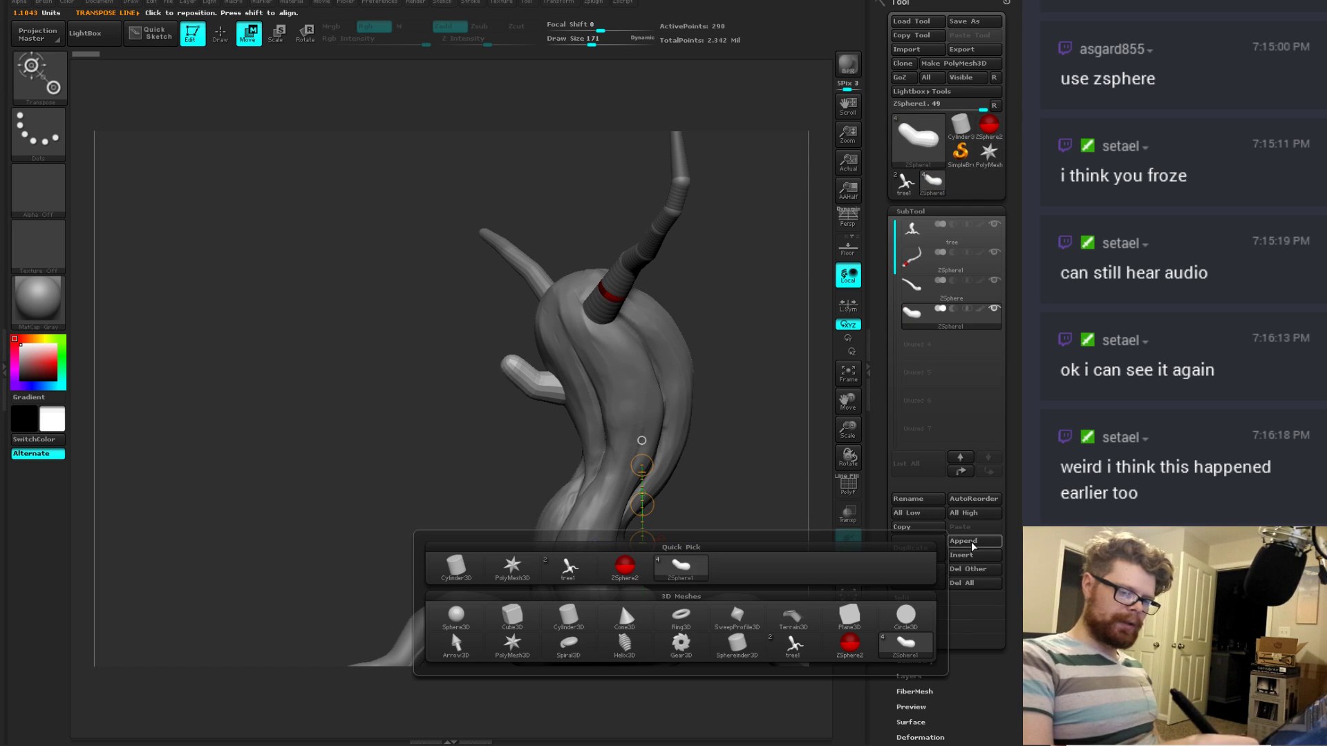
{"action": "left_click", "coordinate": [625, 561]}
{"action": "left_click_drag", "start_coordinate": [709, 445], "coordinate": [608, 430]}
{"action": "left_click", "coordinate": [917, 349]}
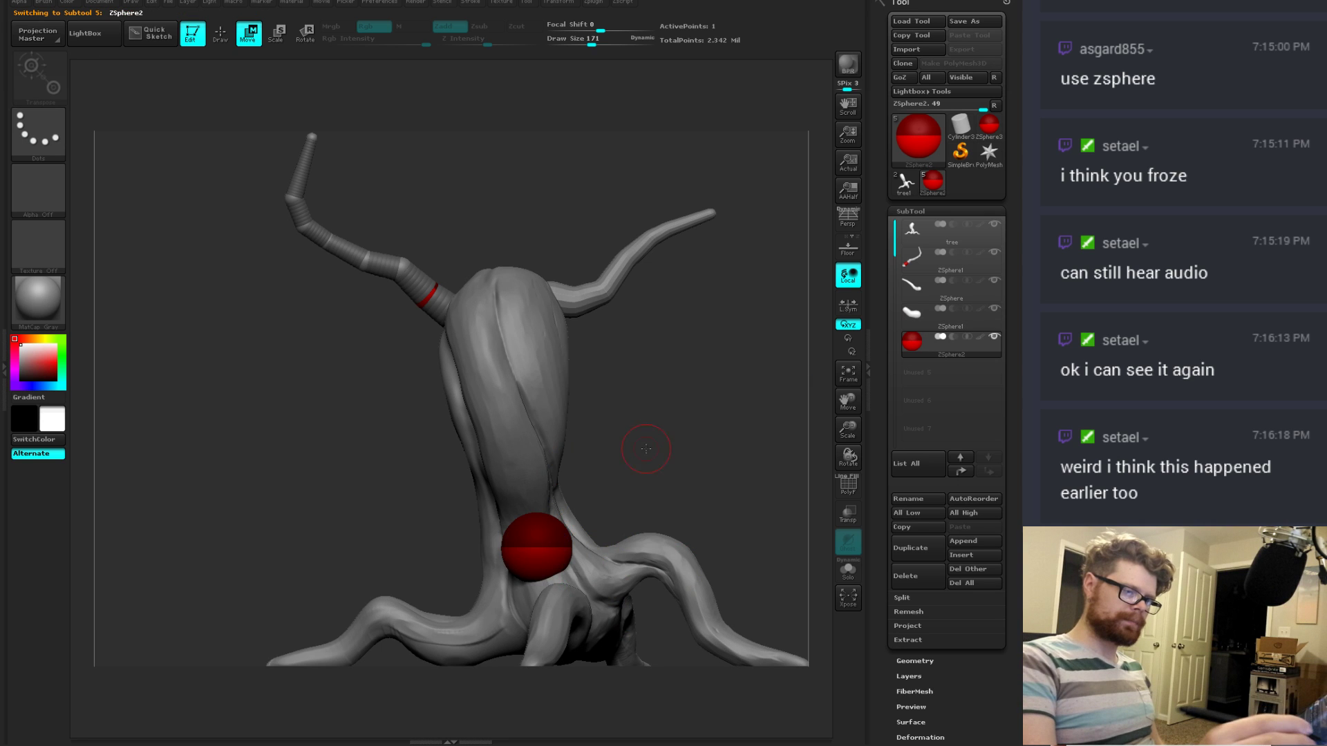
{"action": "left_click_drag", "start_coordinate": [553, 542], "coordinate": [680, 367]}
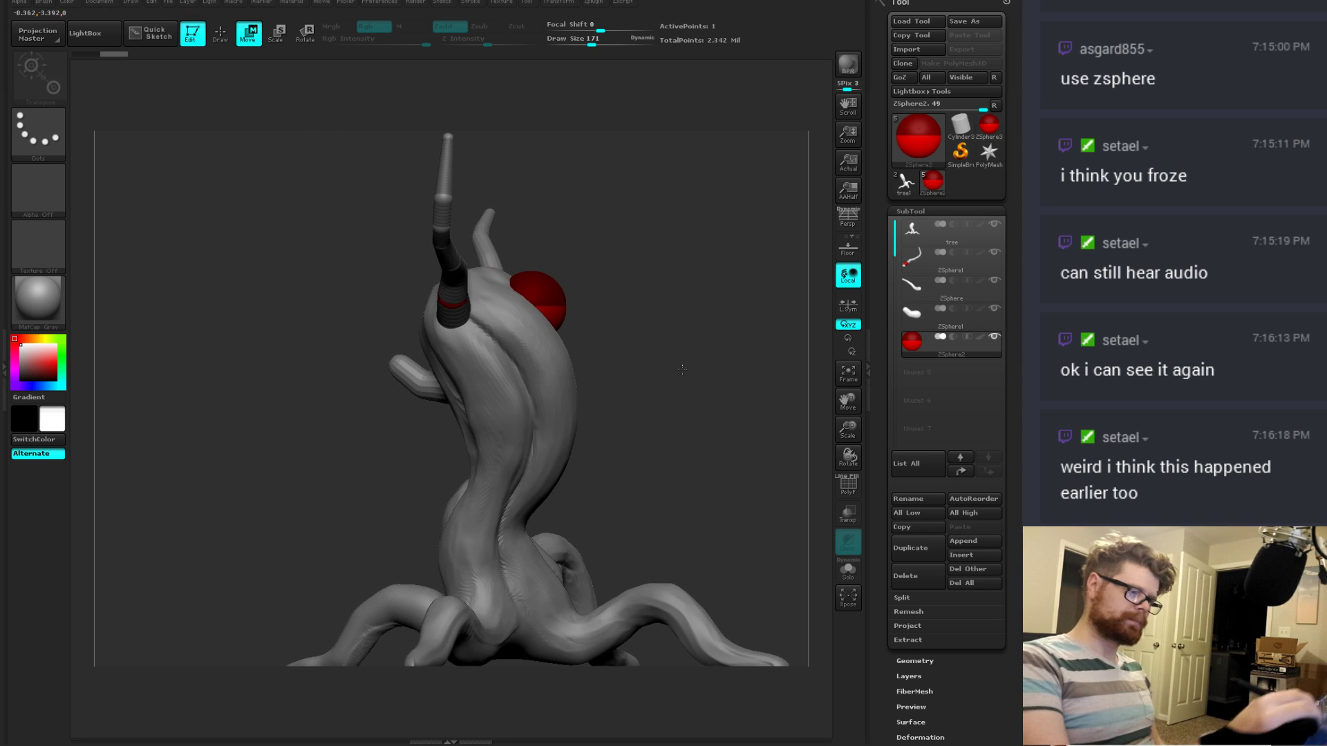
{"action": "left_click_drag", "start_coordinate": [541, 299], "coordinate": [545, 282]}
{"action": "mouse_move", "coordinate": [596, 335]}
{"action": "left_mouse_down"}
{"action": "mouse_move", "coordinate": [628, 351]}
{"action": "mouse_move", "coordinate": [580, 324]}
{"action": "left_mouse_up"}
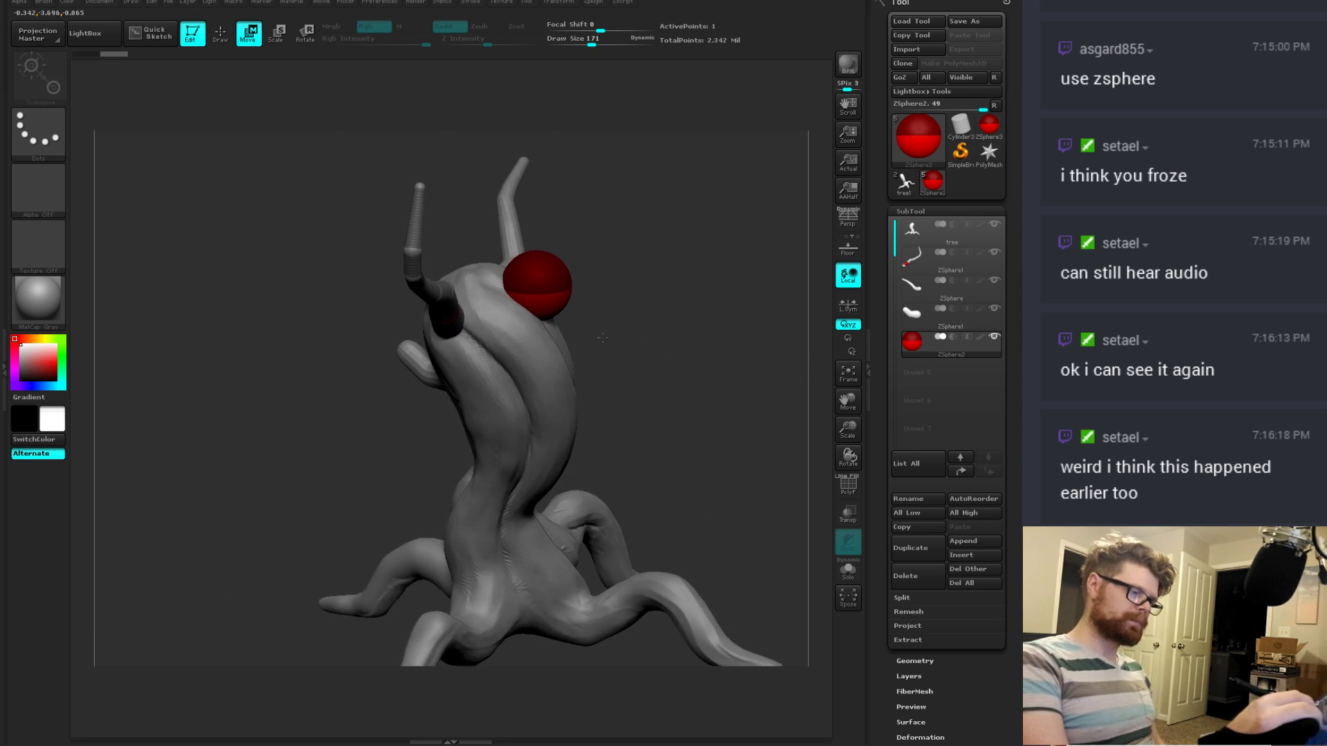
Step: Scale down the newly appended ZSphere and seat it in the top of the trunk
{"action": "key", "text": "e"}
{"action": "left_click_drag", "start_coordinate": [539, 275], "coordinate": [538, 285]}
{"action": "mouse_move", "coordinate": [615, 321]}
{"action": "left_mouse_down"}
{"action": "mouse_move", "coordinate": [595, 298]}
{"action": "mouse_move", "coordinate": [587, 342]}
{"action": "mouse_move", "coordinate": [605, 319]}
{"action": "left_mouse_up"}
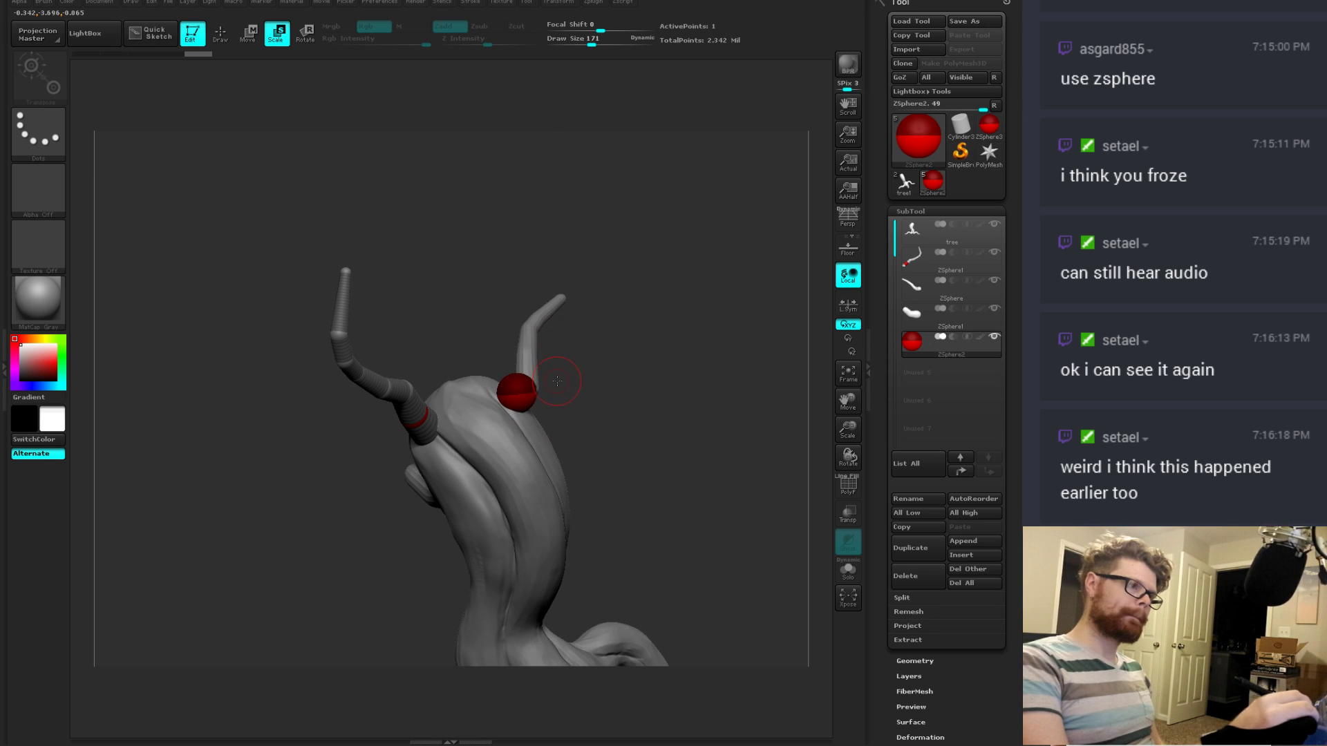
{"action": "key", "text": "w"}
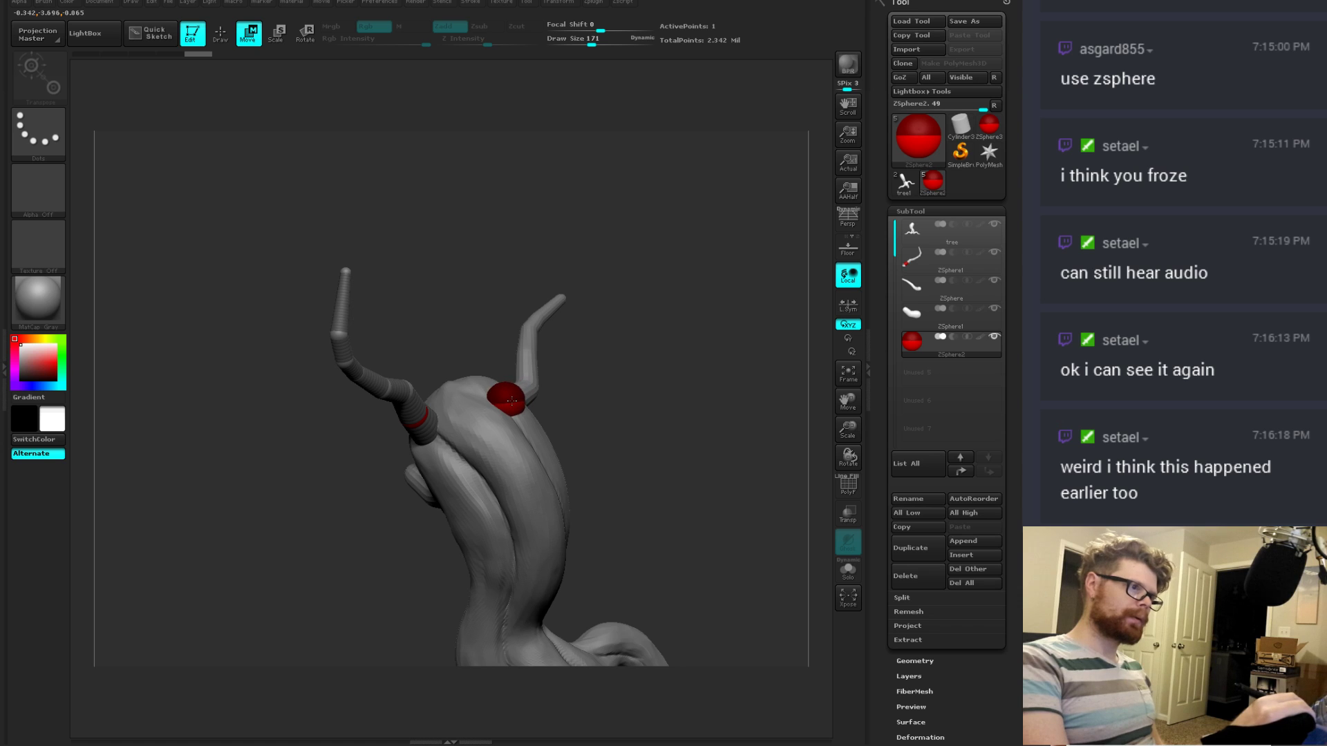
{"action": "left_click_drag", "start_coordinate": [510, 393], "coordinate": [508, 396]}
{"action": "mouse_move", "coordinate": [614, 335]}
{"action": "left_mouse_down"}
{"action": "mouse_move", "coordinate": [535, 338]}
{"action": "mouse_move", "coordinate": [584, 342]}
{"action": "left_mouse_up"}
Step: Draw a child on the seated ZSphere, resize it, pull it upward into a short branch and sink its base into the trunk
{"action": "key", "text": "q"}
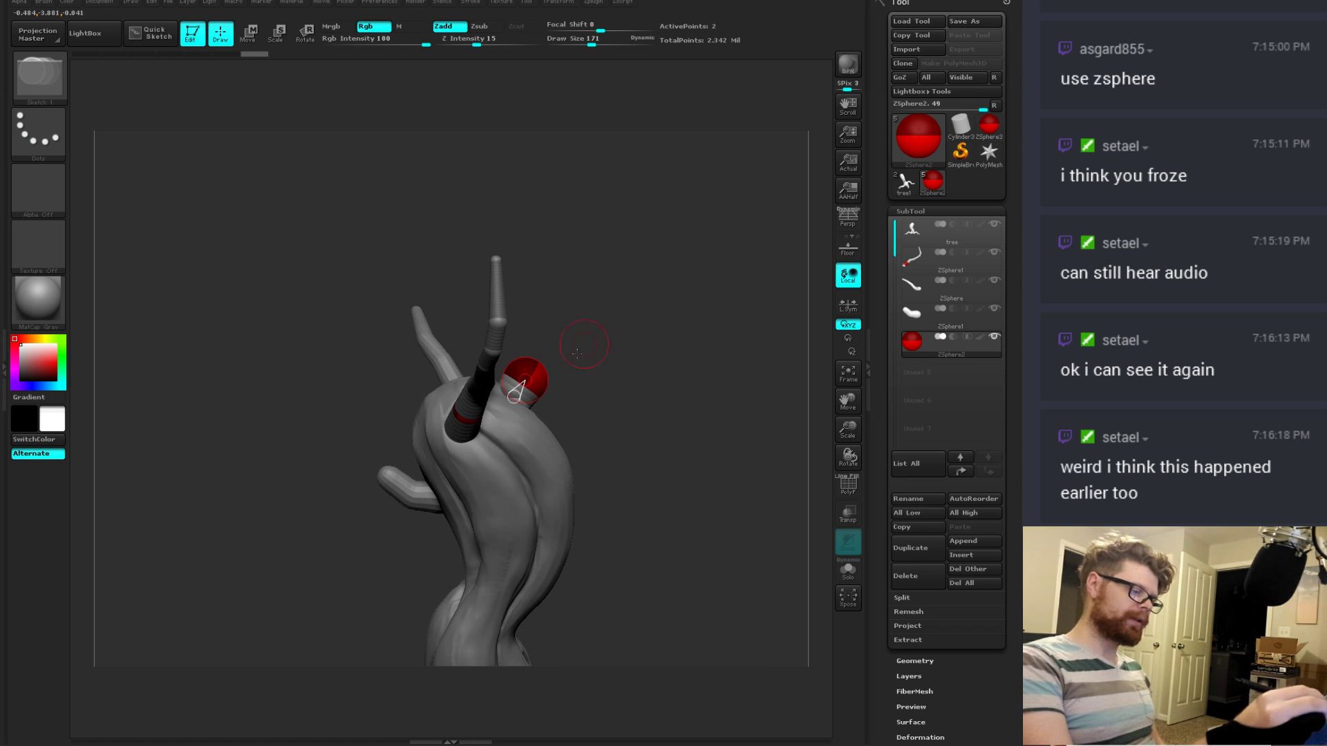
{"action": "key", "text": "w"}
{"action": "key", "text": "e"}
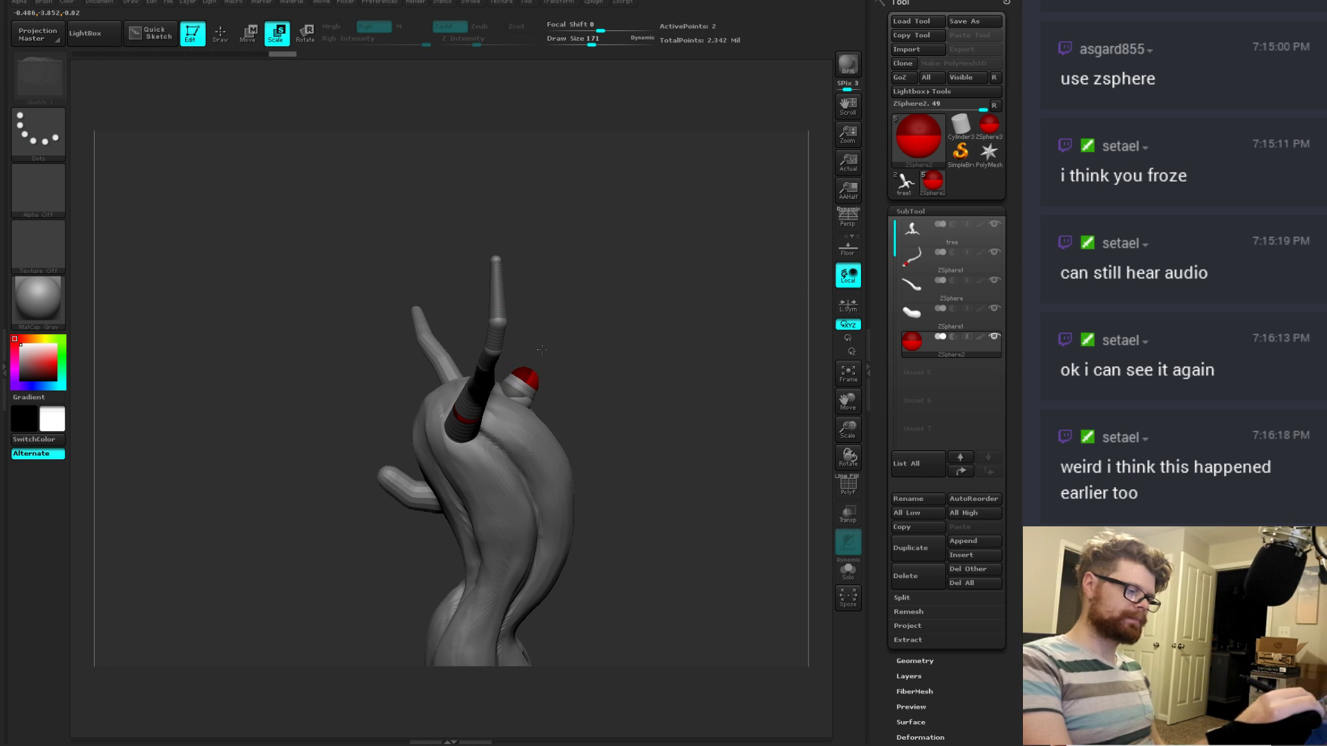
{"action": "key", "text": "w"}
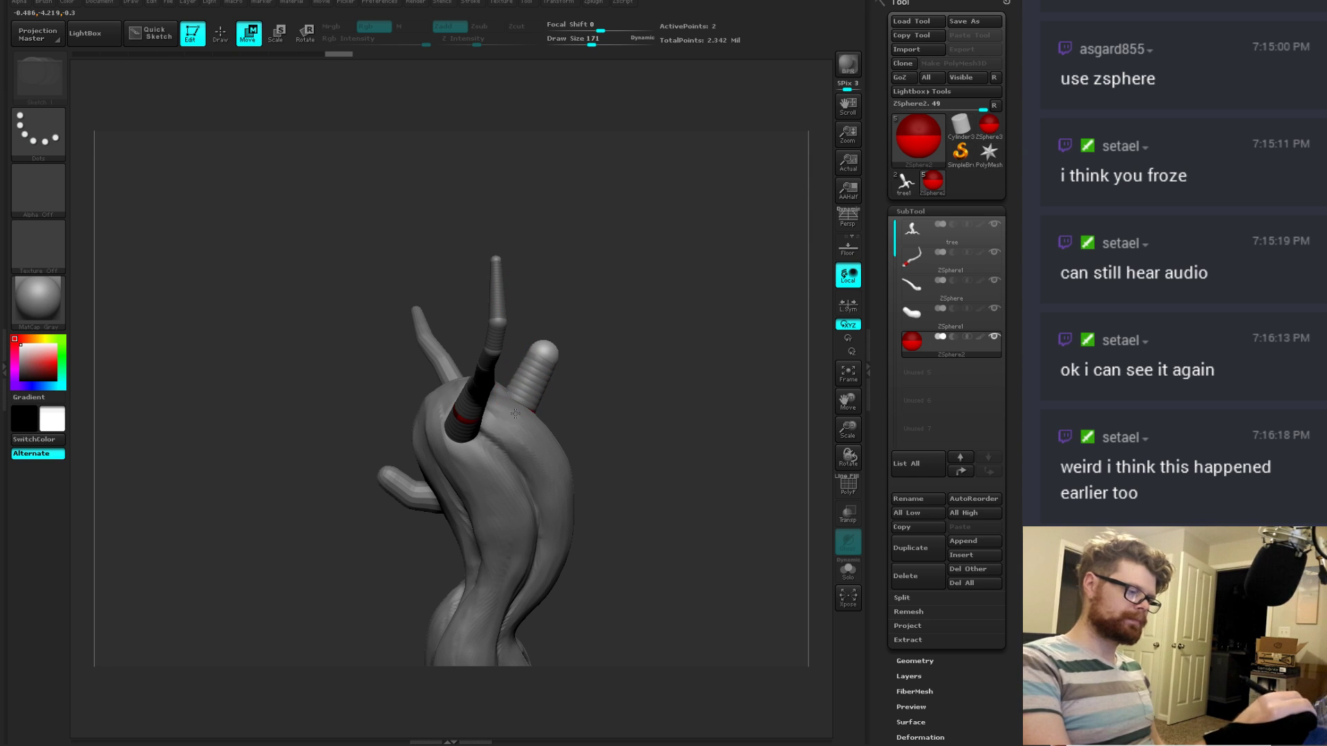
{"action": "left_click_drag", "start_coordinate": [593, 329], "coordinate": [524, 401]}
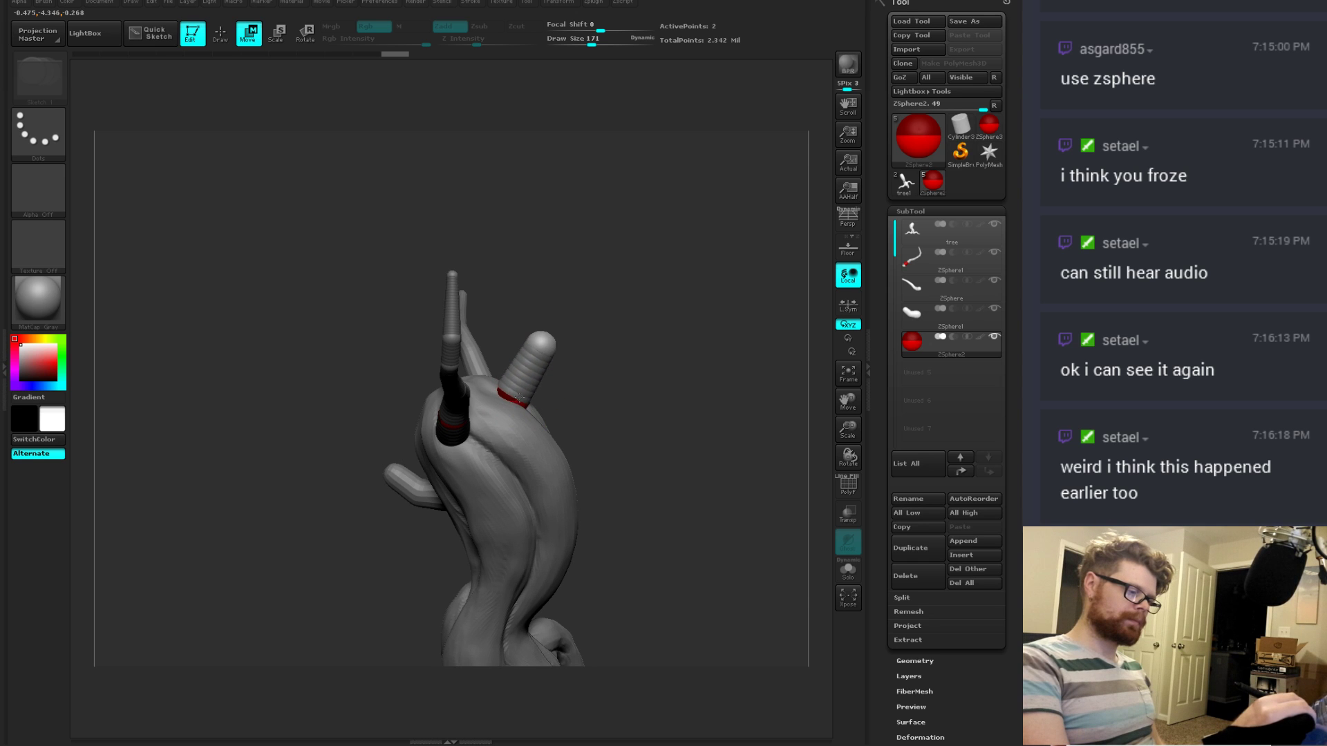
Step: Add a ZSphere at the short top branch's end, pull it up into a longer segment and bend the branch's lower joint
{"action": "mouse_move", "coordinate": [639, 323]}
{"action": "left_mouse_down"}
{"action": "mouse_move", "coordinate": [563, 342]}
{"action": "mouse_move", "coordinate": [539, 307]}
{"action": "mouse_move", "coordinate": [574, 293]}
{"action": "mouse_move", "coordinate": [592, 315]}
{"action": "mouse_move", "coordinate": [512, 308]}
{"action": "left_mouse_up"}
{"action": "key", "text": "q"}
{"action": "left_click", "coordinate": [512, 308]}
{"action": "right_click_drag", "start_coordinate": [514, 307], "coordinate": [549, 298]}
{"action": "key", "text": "w"}
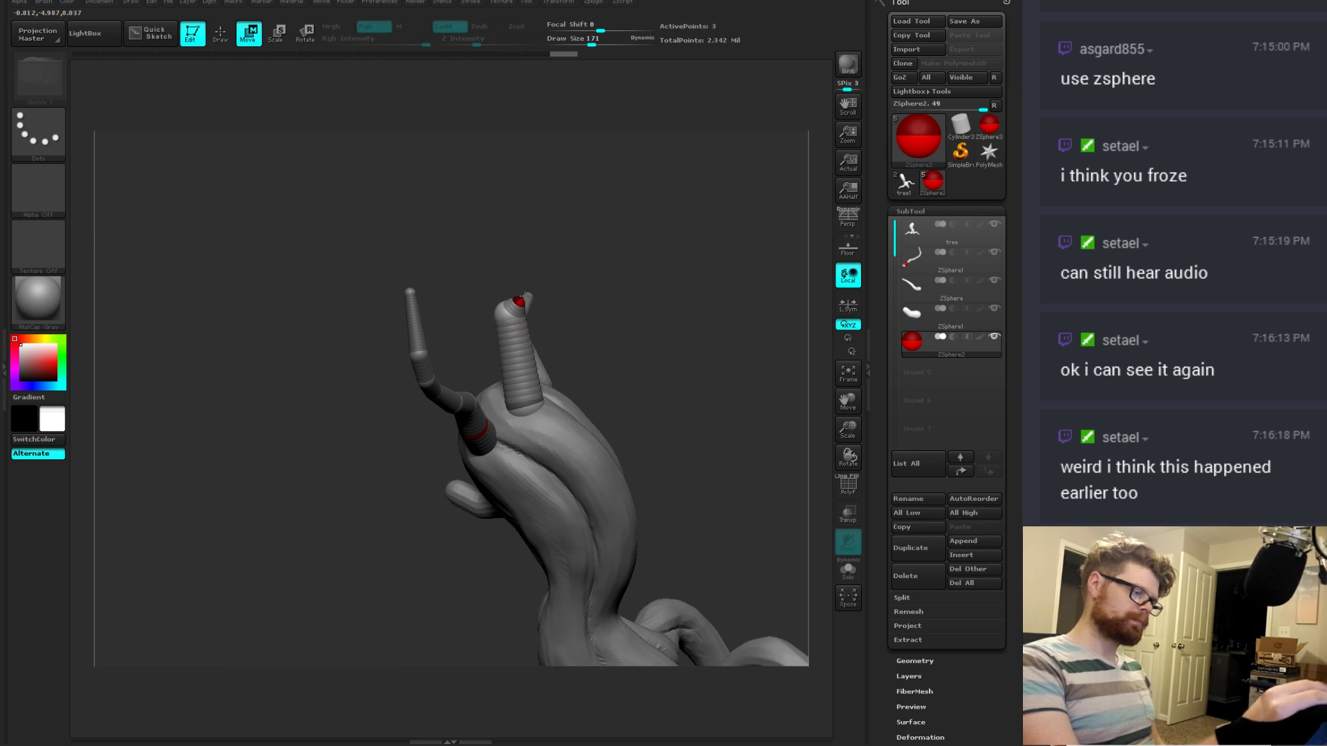
{"action": "left_click_drag", "start_coordinate": [513, 316], "coordinate": [524, 358]}
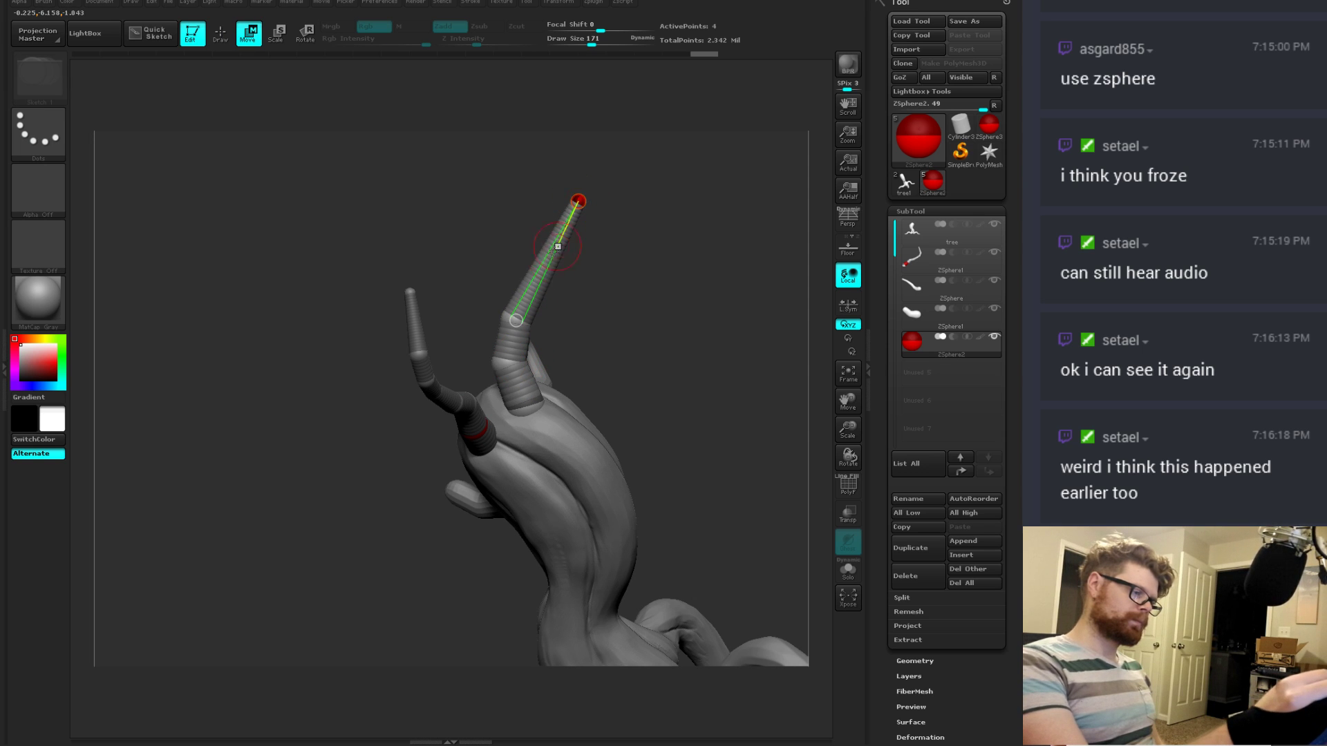
Step: Insert a ZSphere in the middle of the branch's upper segment and reposition it and the tip to curve the branch
{"action": "key", "text": "q"}
{"action": "left_click", "coordinate": [540, 263]}
{"action": "key", "text": "w"}
{"action": "key", "text": "e"}
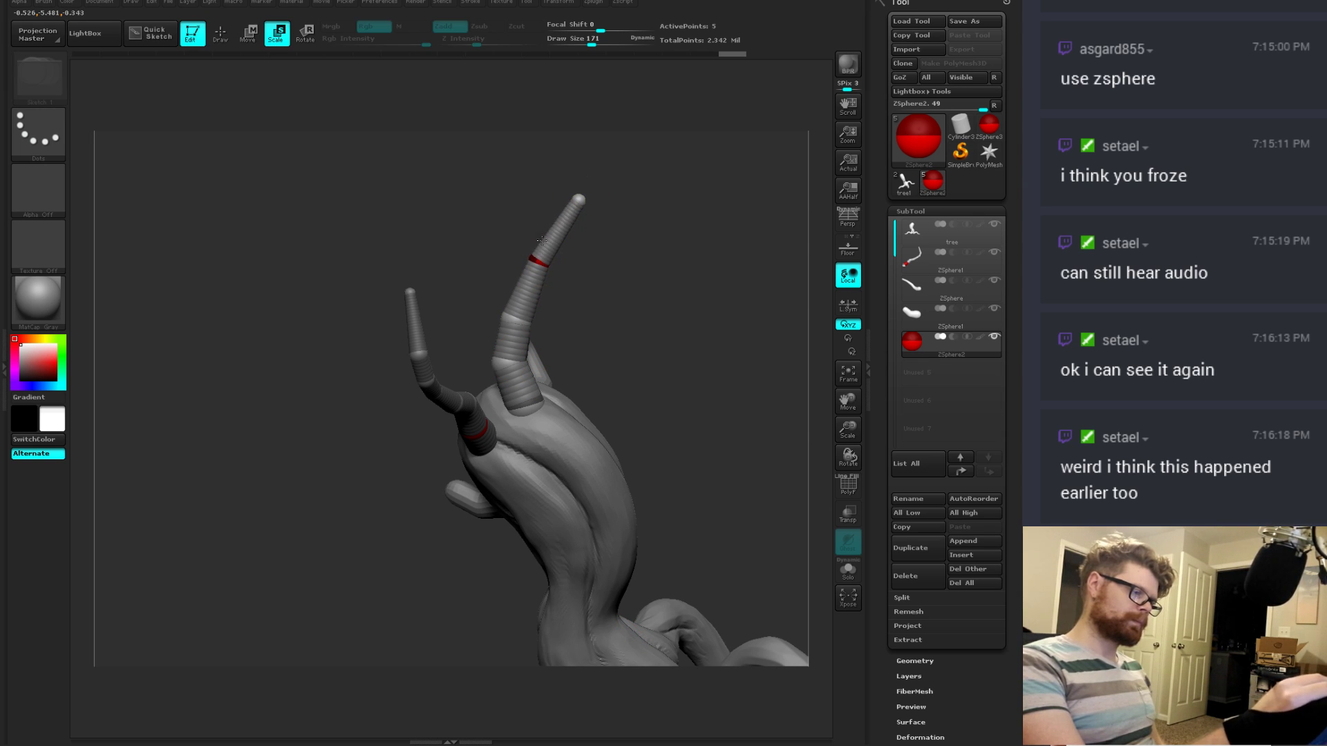
{"action": "left_click_drag", "start_coordinate": [625, 367], "coordinate": [576, 317]}
{"action": "key", "text": "w"}
{"action": "left_click_drag", "start_coordinate": [539, 260], "coordinate": [546, 256]}
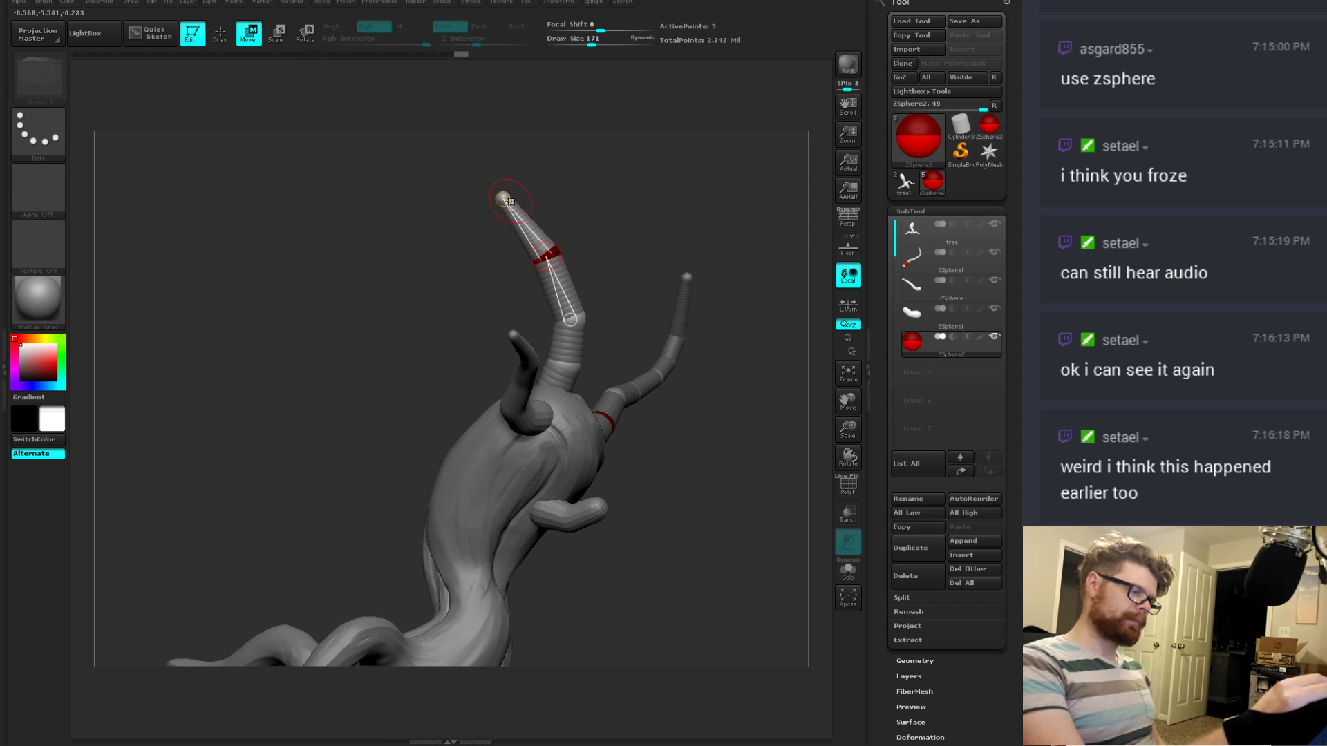
{"action": "left_click_drag", "start_coordinate": [503, 198], "coordinate": [495, 206]}
Step: Select the small stub low on the trunk's side, adjust its end and preview its skin
{"action": "left_click_drag", "start_coordinate": [603, 271], "coordinate": [699, 304]}
{"action": "left_click_drag", "start_coordinate": [691, 428], "coordinate": [656, 369], "text": "alt"}
{"action": "left_click_drag", "start_coordinate": [626, 373], "coordinate": [649, 396]}
{"action": "left_click", "coordinate": [632, 388], "text": "alt"}
{"action": "key", "text": "a"}
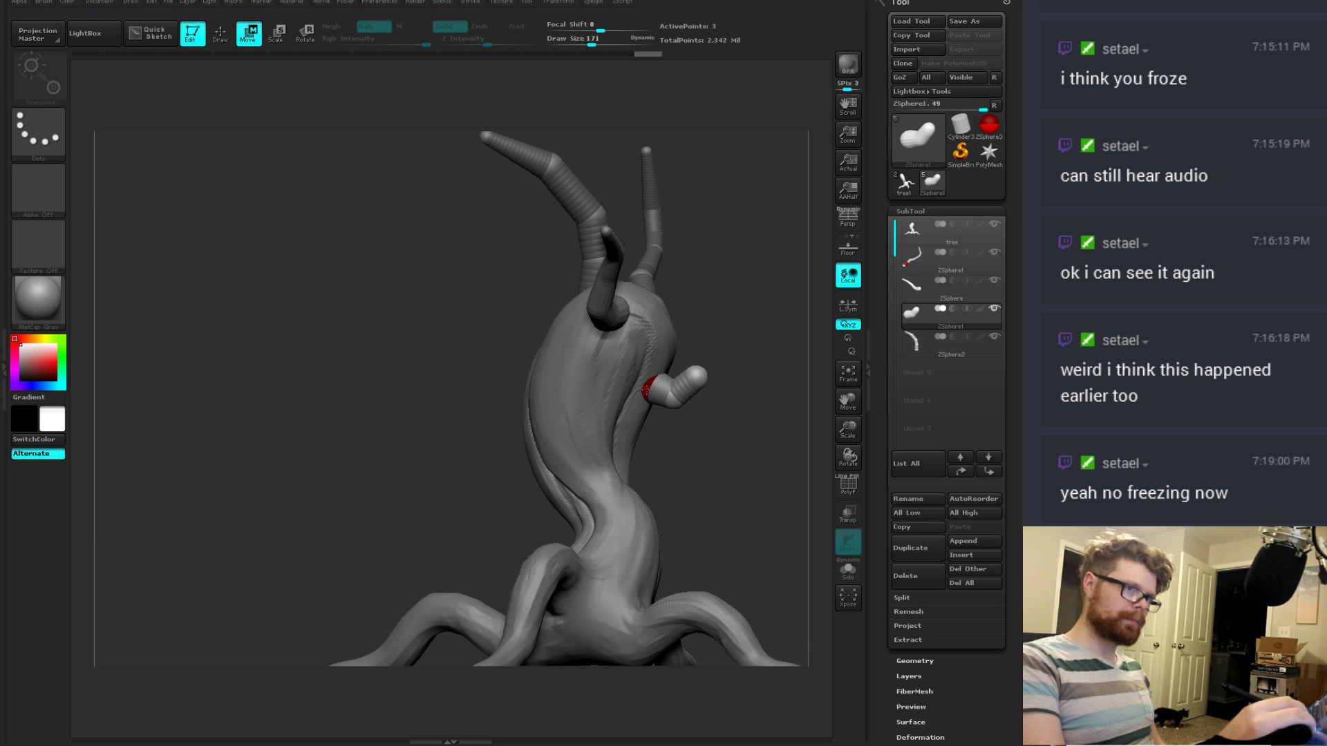
{"action": "mouse_move", "coordinate": [739, 415]}
{"action": "left_mouse_down"}
{"action": "mouse_move", "coordinate": [708, 418]}
{"action": "mouse_move", "coordinate": [741, 413]}
{"action": "left_mouse_up"}
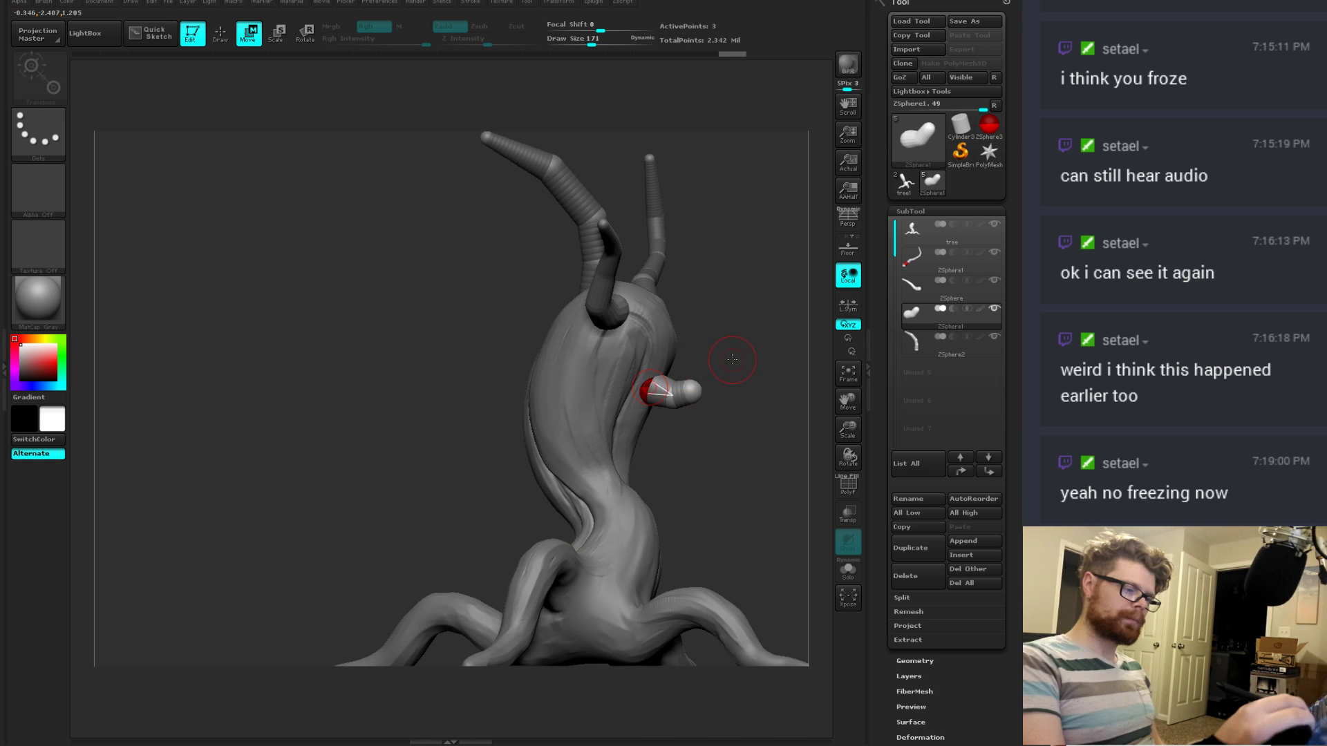
{"action": "key", "text": "a"}
{"action": "mouse_move", "coordinate": [753, 355]}
{"action": "left_mouse_down"}
{"action": "mouse_move", "coordinate": [674, 349]}
{"action": "mouse_move", "coordinate": [745, 342]}
{"action": "left_mouse_up"}
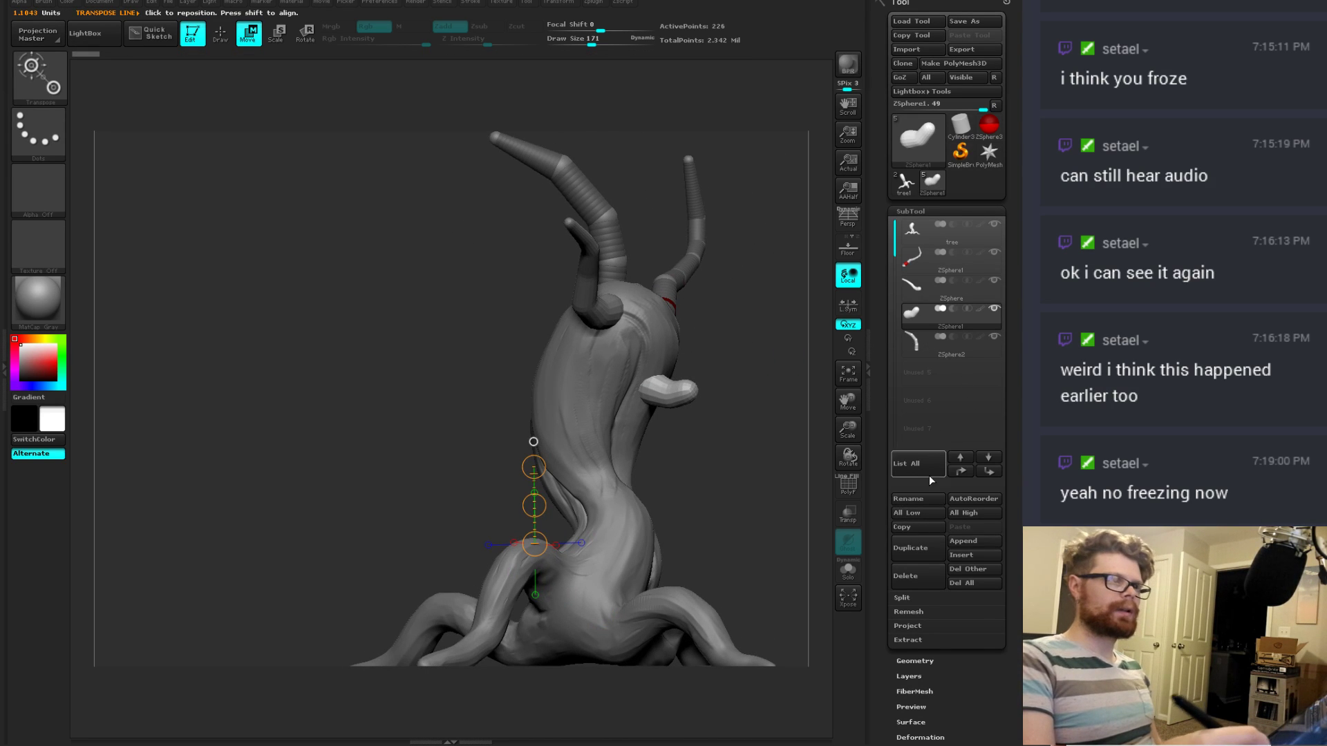
Step: Append another ZSphere subtool, select it and move it to the bare side of the upper trunk
{"action": "left_click", "coordinate": [970, 543]}
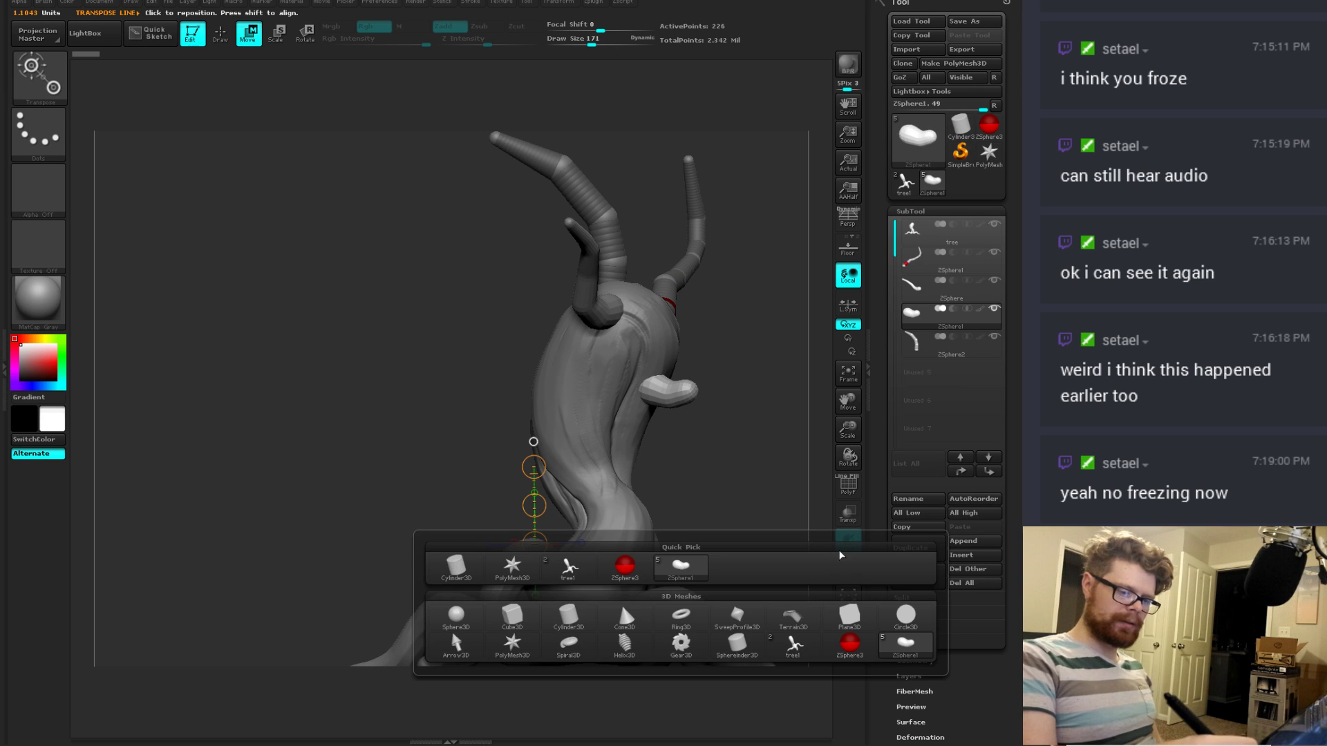
{"action": "left_click", "coordinate": [625, 568]}
{"action": "left_click_drag", "start_coordinate": [746, 483], "coordinate": [769, 469]}
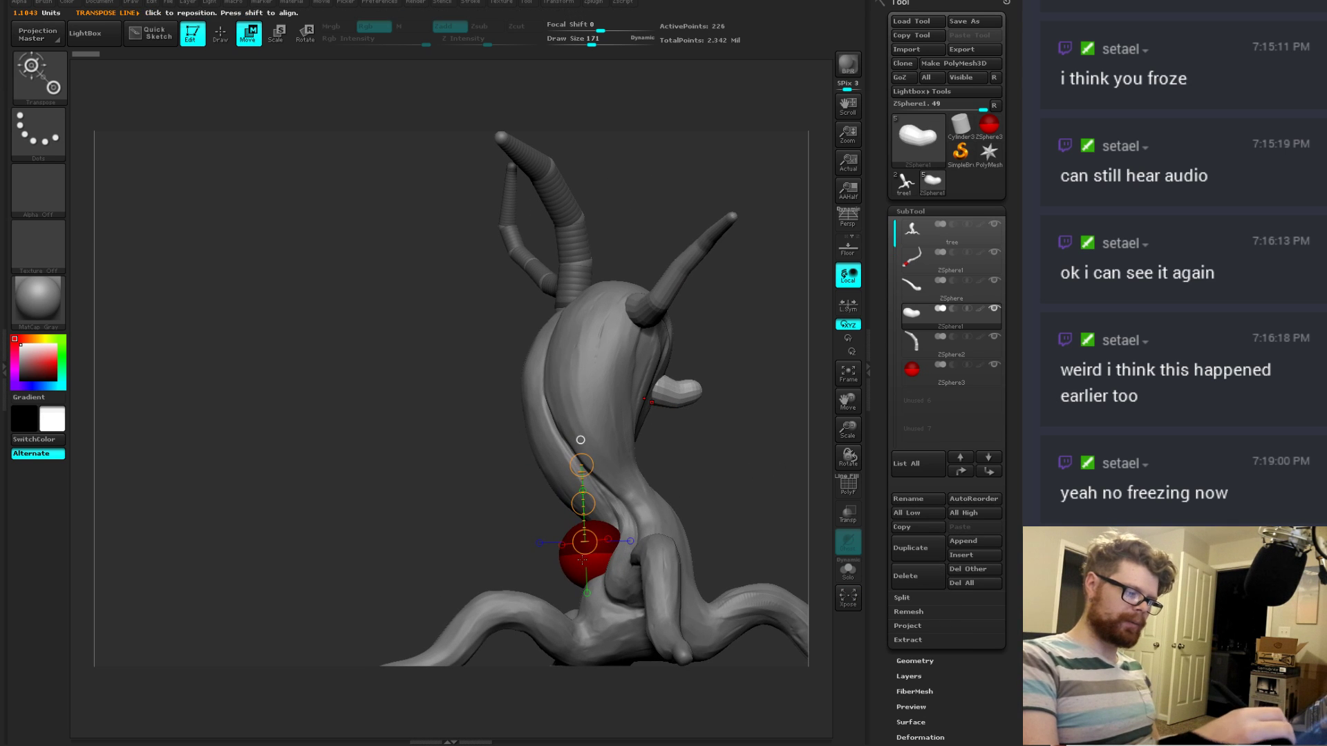
{"action": "left_click", "coordinate": [920, 379]}
{"action": "left_click_drag", "start_coordinate": [591, 550], "coordinate": [521, 369]}
{"action": "left_click_drag", "start_coordinate": [684, 421], "coordinate": [749, 394]}
{"action": "mouse_move", "coordinate": [636, 375]}
{"action": "left_mouse_down"}
{"action": "mouse_move", "coordinate": [616, 404]}
{"action": "mouse_move", "coordinate": [598, 331]}
{"action": "left_mouse_up"}
{"action": "left_click_drag", "start_coordinate": [691, 343], "coordinate": [751, 247]}
{"action": "left_click_drag", "start_coordinate": [802, 207], "coordinate": [598, 343]}
{"action": "left_click_drag", "start_coordinate": [524, 385], "coordinate": [565, 338]}
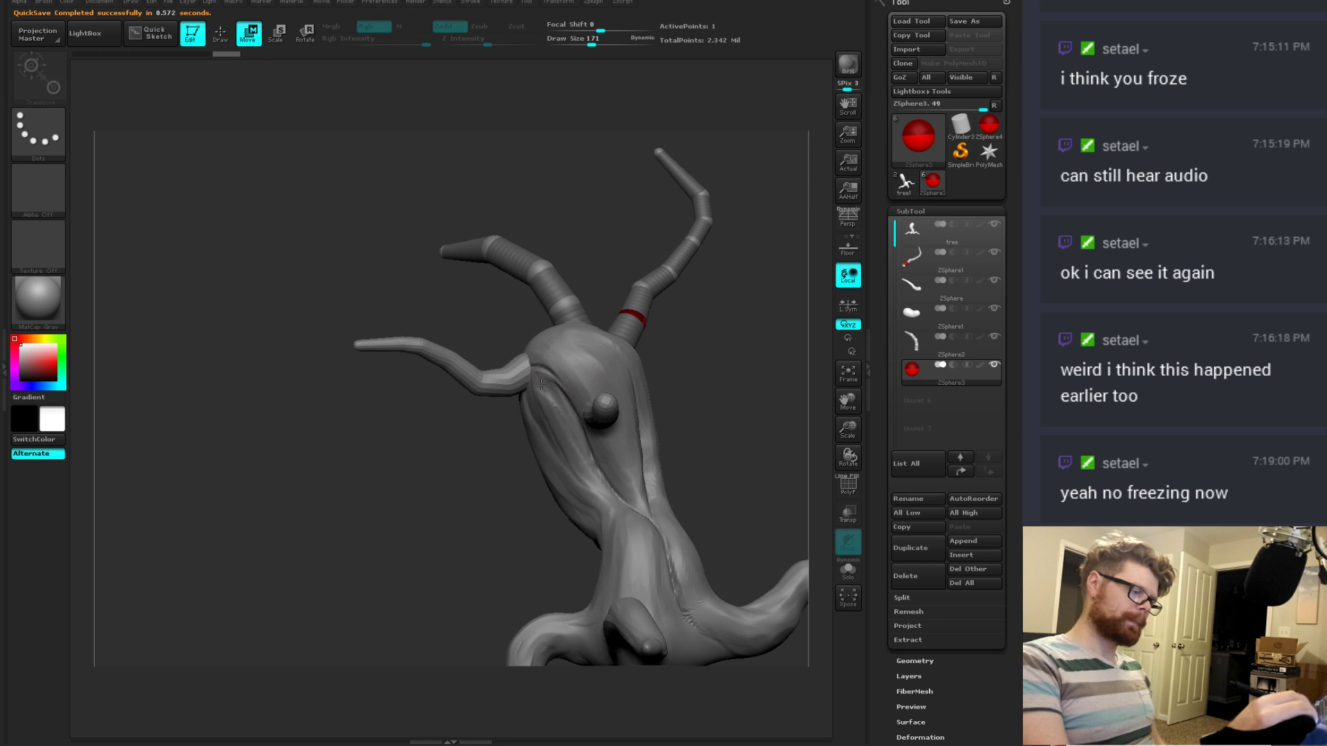
Step: Scale down the appended ZSphere and seat it partly inside the side of the upper trunk
{"action": "key", "text": "e"}
{"action": "left_click_drag", "start_coordinate": [541, 385], "coordinate": [621, 366]}
{"action": "key", "text": "w"}
{"action": "mouse_move", "coordinate": [655, 308]}
{"action": "left_mouse_down"}
{"action": "mouse_move", "coordinate": [691, 299]}
{"action": "mouse_move", "coordinate": [722, 338]}
{"action": "mouse_move", "coordinate": [734, 331]}
{"action": "mouse_move", "coordinate": [680, 342]}
{"action": "mouse_move", "coordinate": [649, 367]}
{"action": "left_mouse_up"}
{"action": "key", "text": "q"}
{"action": "key", "text": "w"}
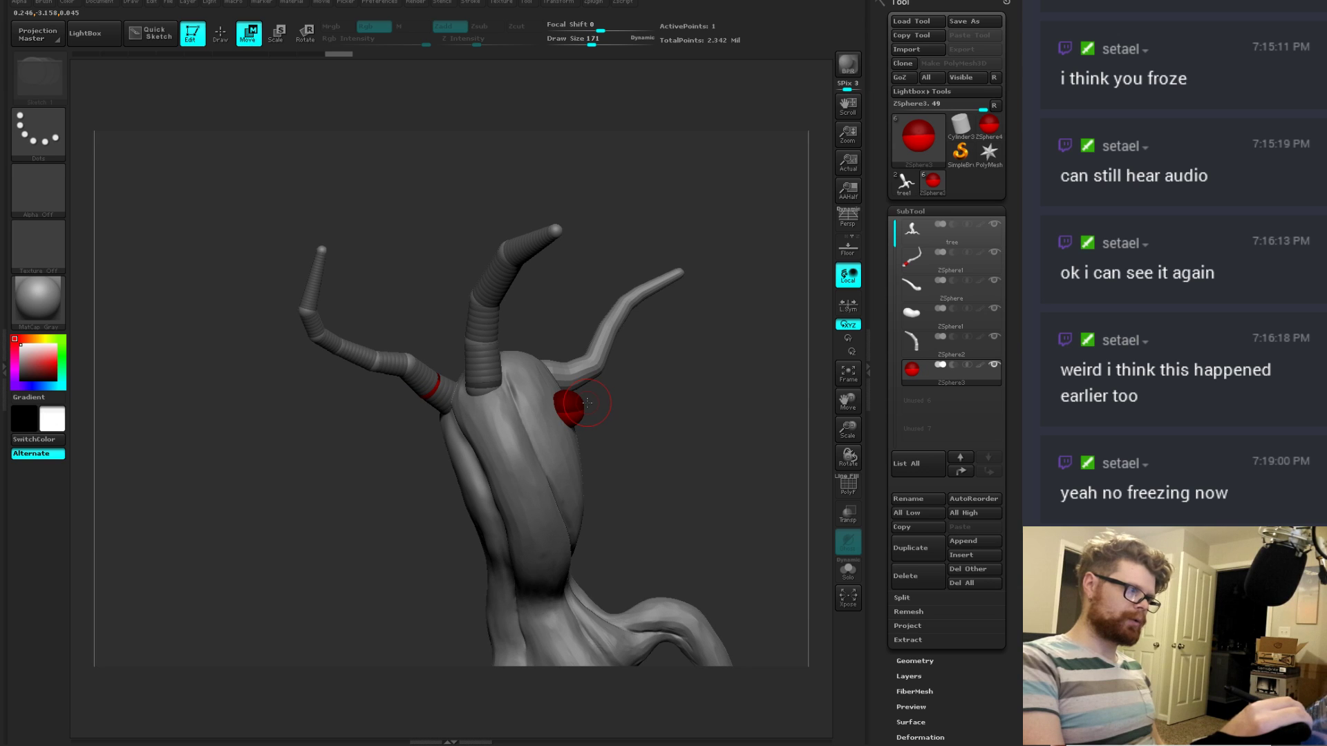
Step: Draw child ZSpheres on the seated one and pull them outward and upward into a two-segment branch
{"action": "key", "text": "q"}
{"action": "key", "text": "w"}
{"action": "left_click_drag", "start_coordinate": [586, 394], "coordinate": [608, 355]}
{"action": "key", "text": "e"}
{"action": "key", "text": "w"}
{"action": "mouse_move", "coordinate": [655, 311]}
{"action": "left_mouse_down"}
{"action": "mouse_move", "coordinate": [672, 335]}
{"action": "mouse_move", "coordinate": [609, 360]}
{"action": "left_mouse_up"}
{"action": "left_click_drag", "start_coordinate": [645, 385], "coordinate": [636, 359]}
{"action": "key", "text": "q"}
{"action": "left_click", "coordinate": [610, 358]}
{"action": "key", "text": "w"}
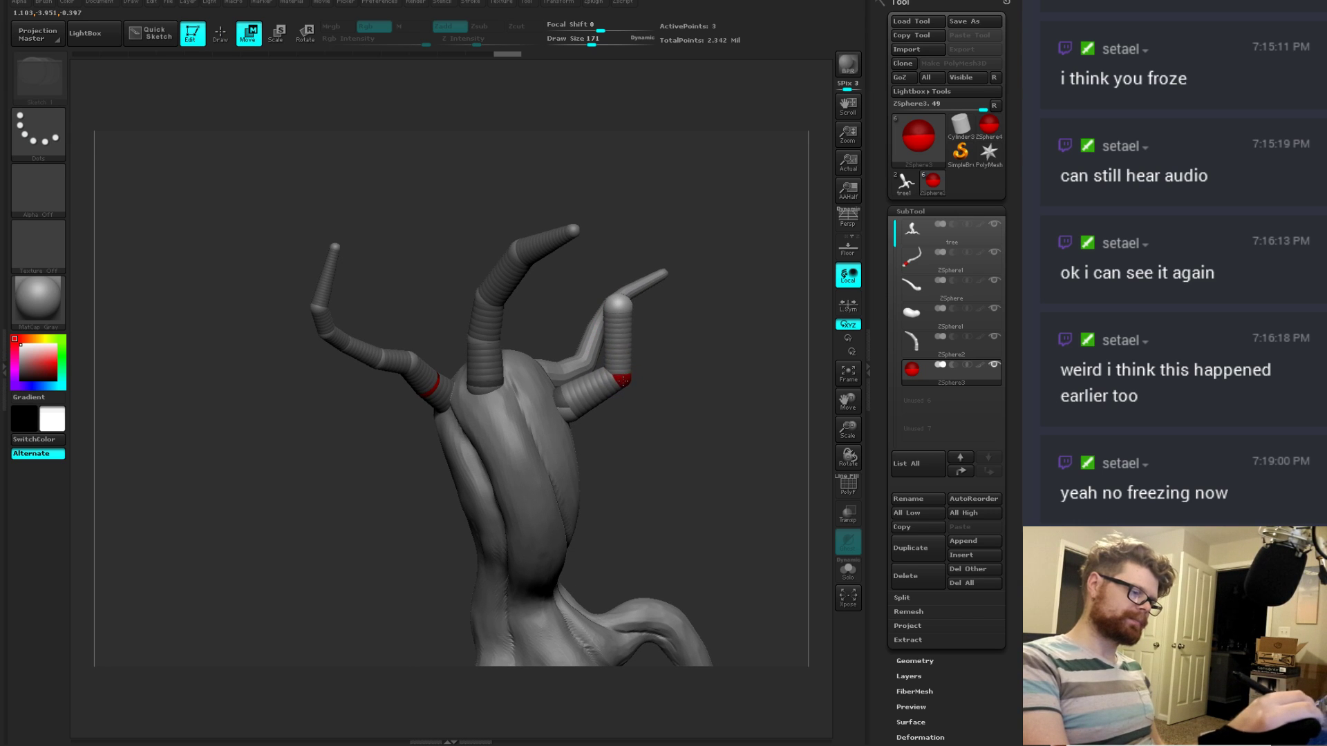
Step: Add a ZSphere at the new branch's tip, extend the branch upward and reposition its joints from several sides
{"action": "key", "text": "q"}
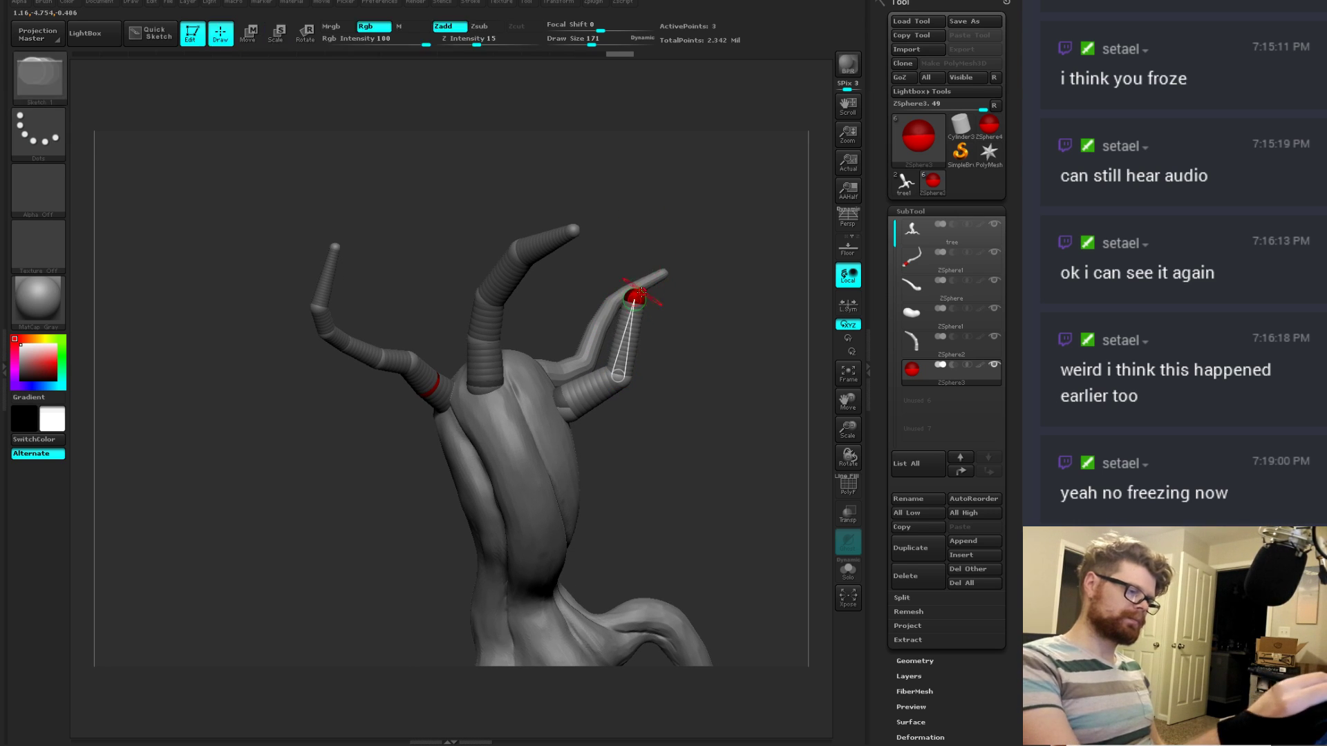
{"action": "key", "text": "w"}
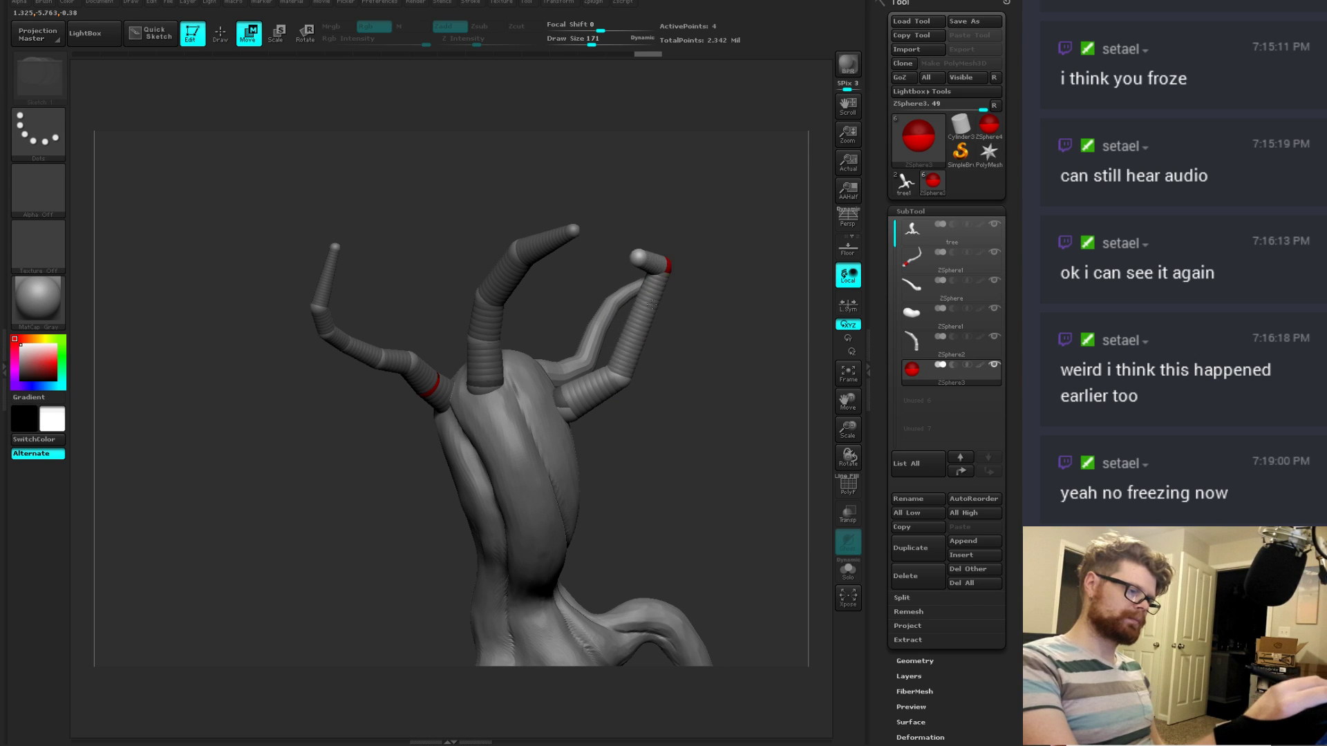
{"action": "left_click_drag", "start_coordinate": [698, 442], "coordinate": [815, 334]}
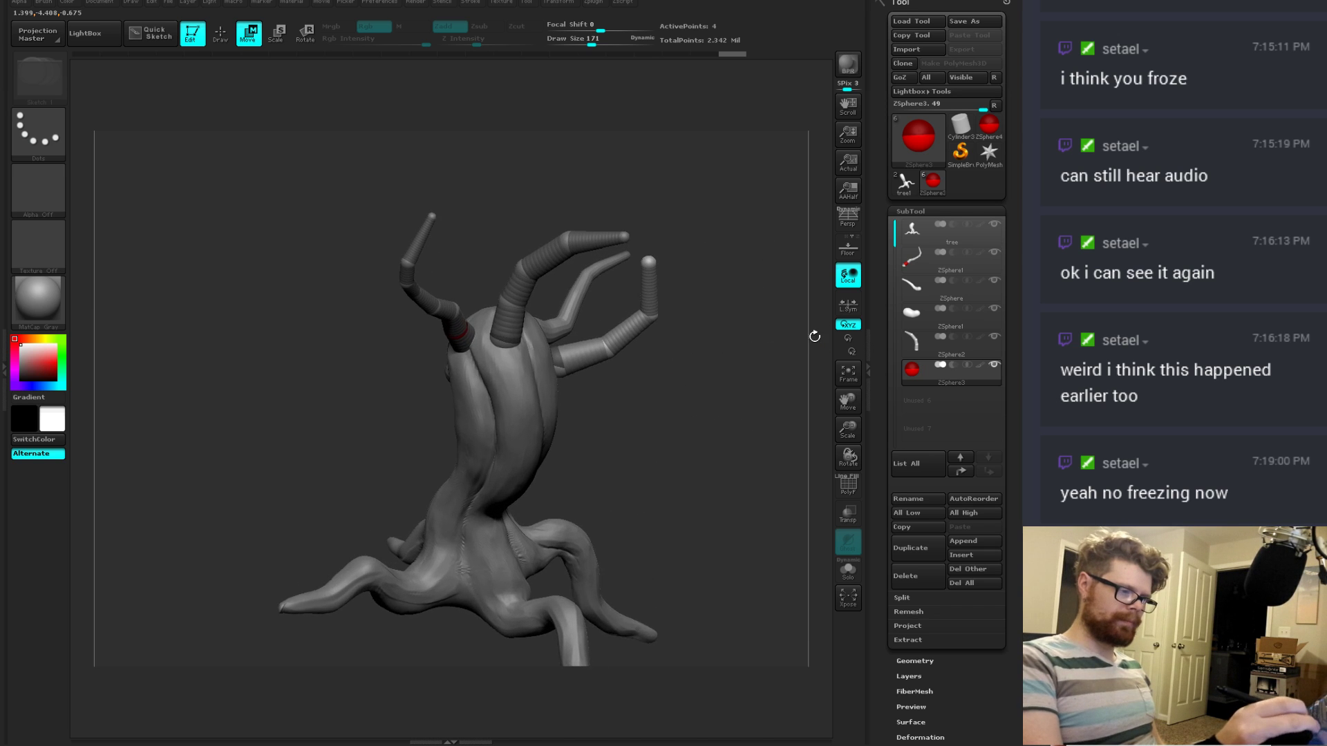
{"action": "left_click_drag", "start_coordinate": [698, 380], "coordinate": [580, 319]}
{"action": "left_click_drag", "start_coordinate": [691, 331], "coordinate": [613, 376]}
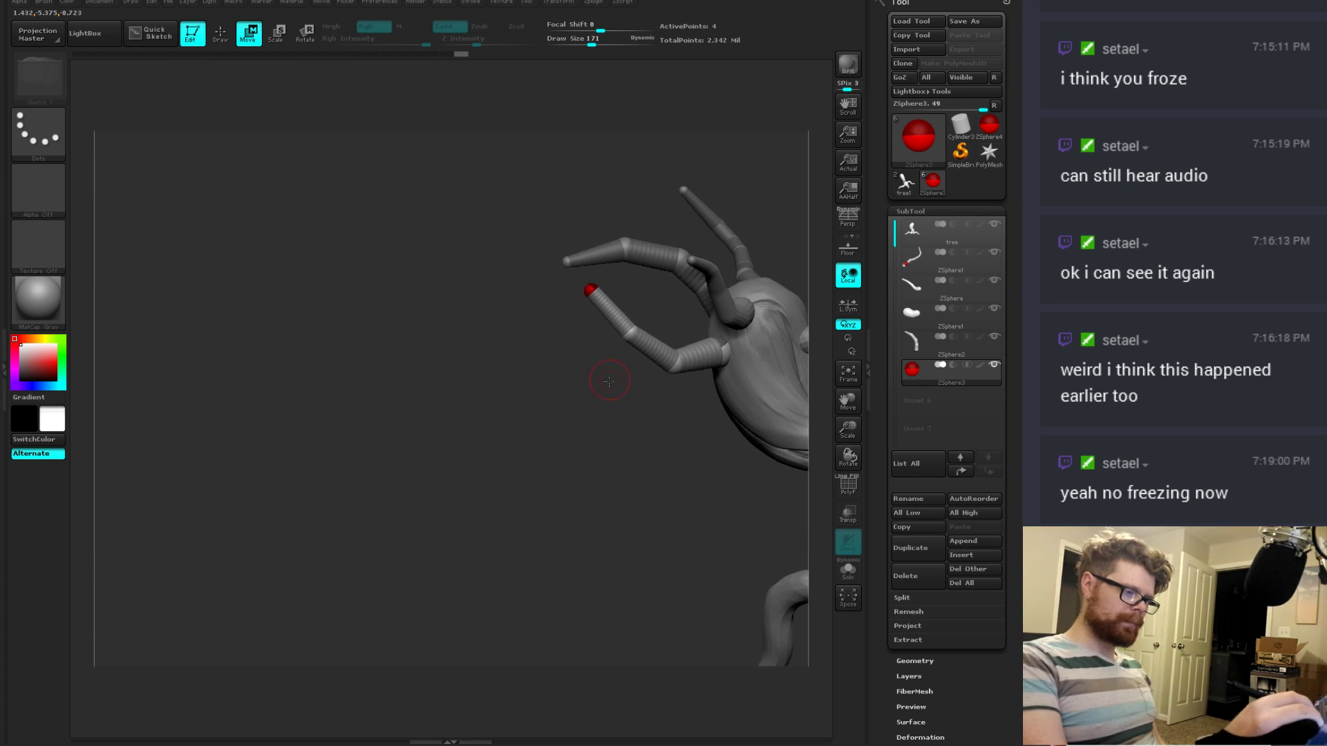
{"action": "left_click_drag", "start_coordinate": [554, 417], "coordinate": [341, 438], "text": "alt"}
{"action": "left_click_drag", "start_coordinate": [726, 297], "coordinate": [601, 315]}
{"action": "mouse_move", "coordinate": [621, 353]}
{"action": "left_mouse_down"}
{"action": "mouse_move", "coordinate": [507, 372]}
{"action": "mouse_move", "coordinate": [631, 376]}
{"action": "mouse_move", "coordinate": [614, 360]}
{"action": "left_mouse_up"}
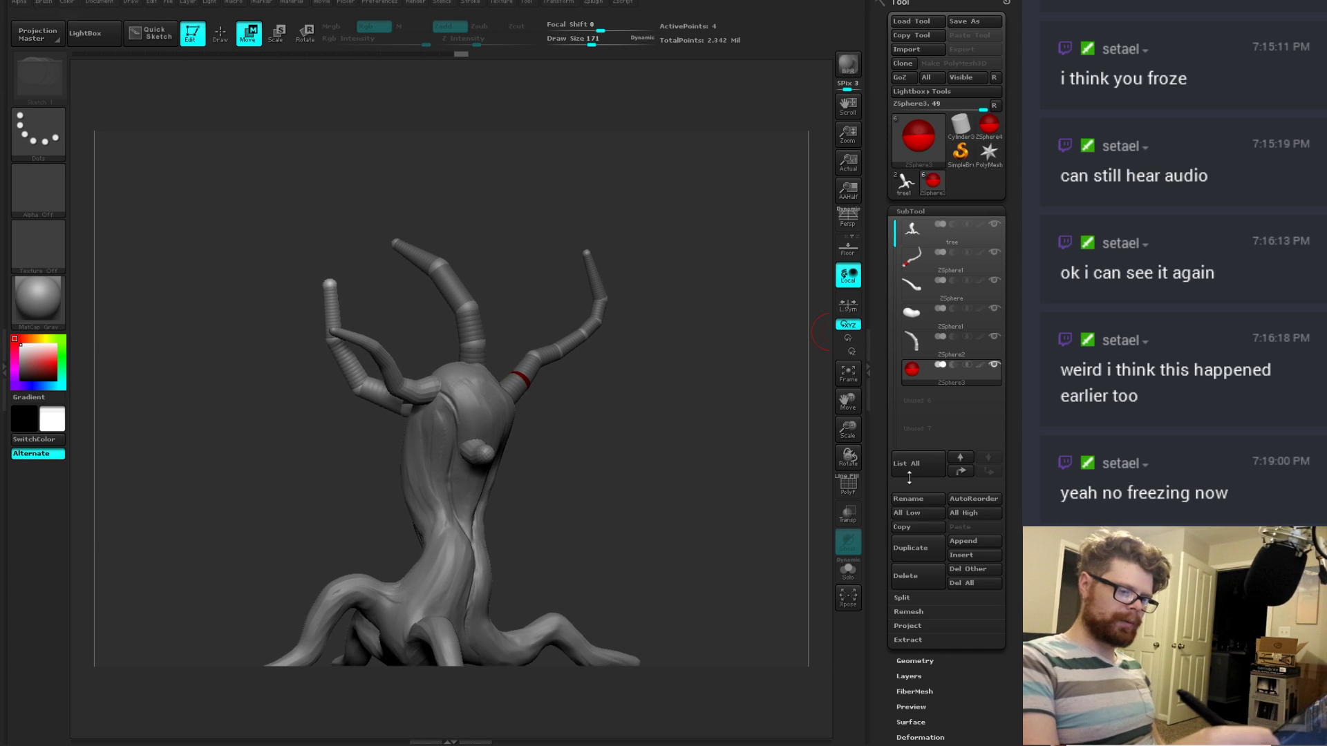
Step: Preview the new branch's skin, return to its ZSpheres and insert one in its middle segment
{"action": "left_click_drag", "start_coordinate": [617, 446], "coordinate": [711, 440]}
{"action": "key", "text": "a"}
{"action": "key", "text": "a"}
{"action": "key", "text": "q"}
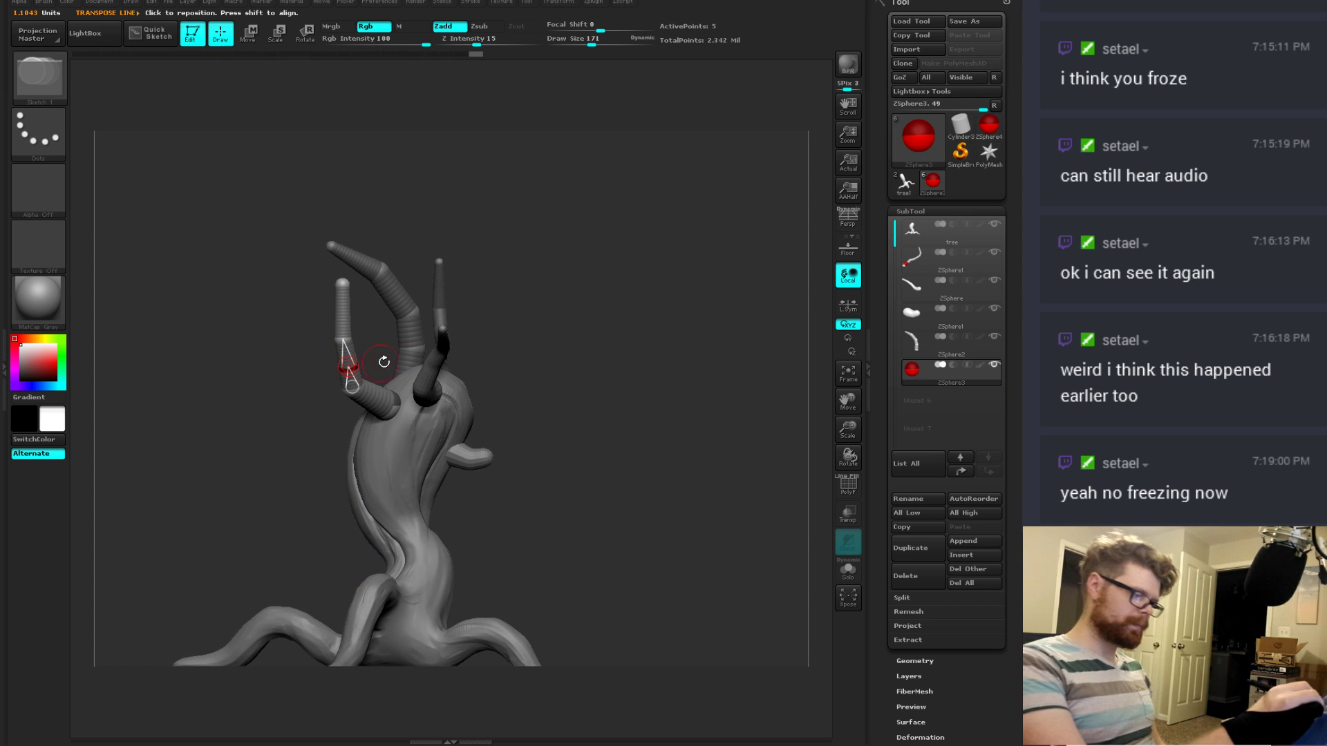
{"action": "left_click_drag", "start_coordinate": [384, 361], "coordinate": [310, 363]}
{"action": "key", "text": "w"}
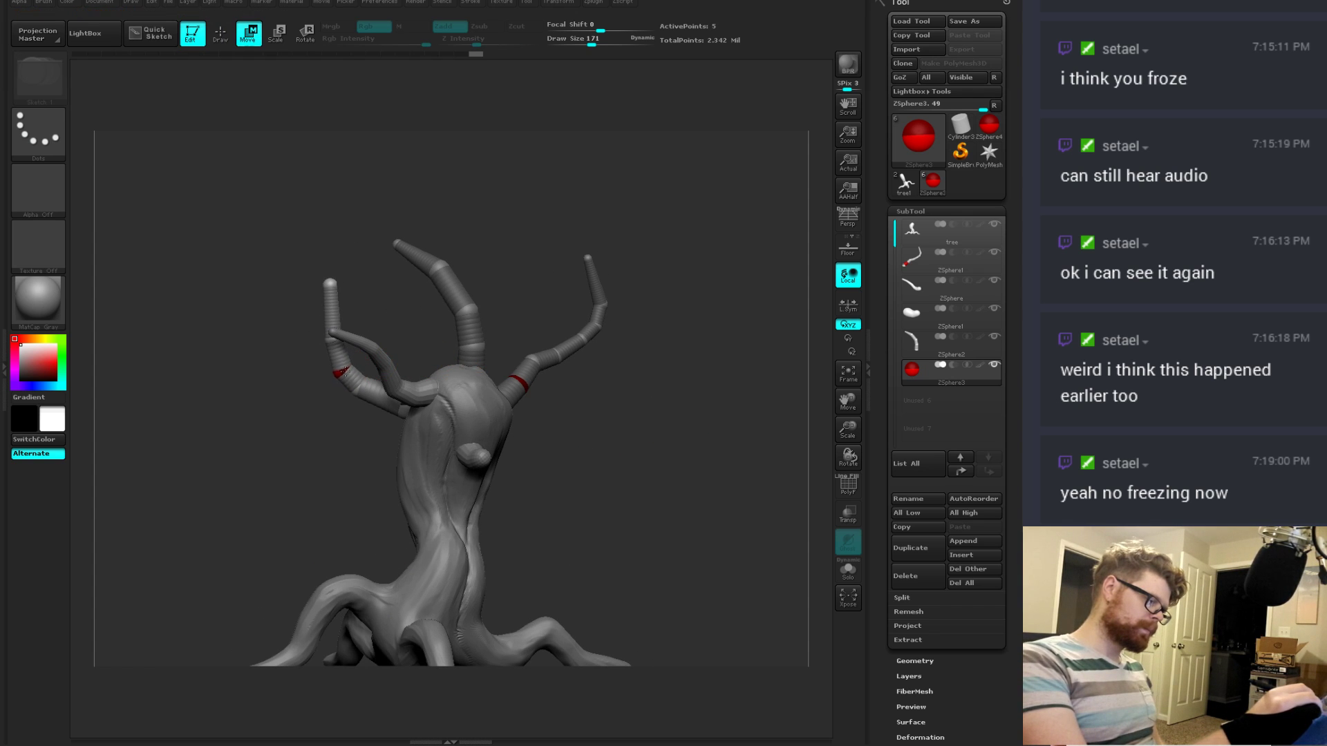
Step: Insert ZSpheres in the branch's base and tip segments, bend the branch there and preview its skin
{"action": "key", "text": "q"}
{"action": "left_click", "coordinate": [384, 397]}
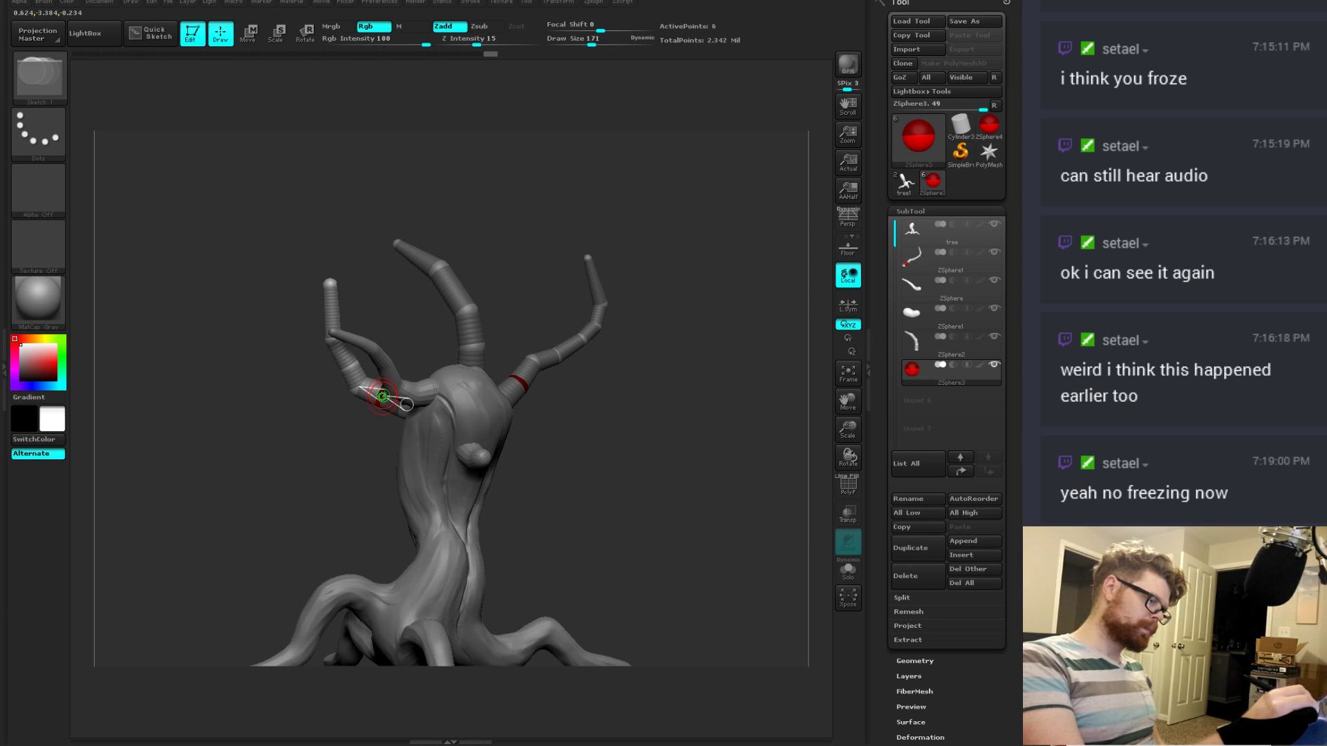
{"action": "key", "text": "w"}
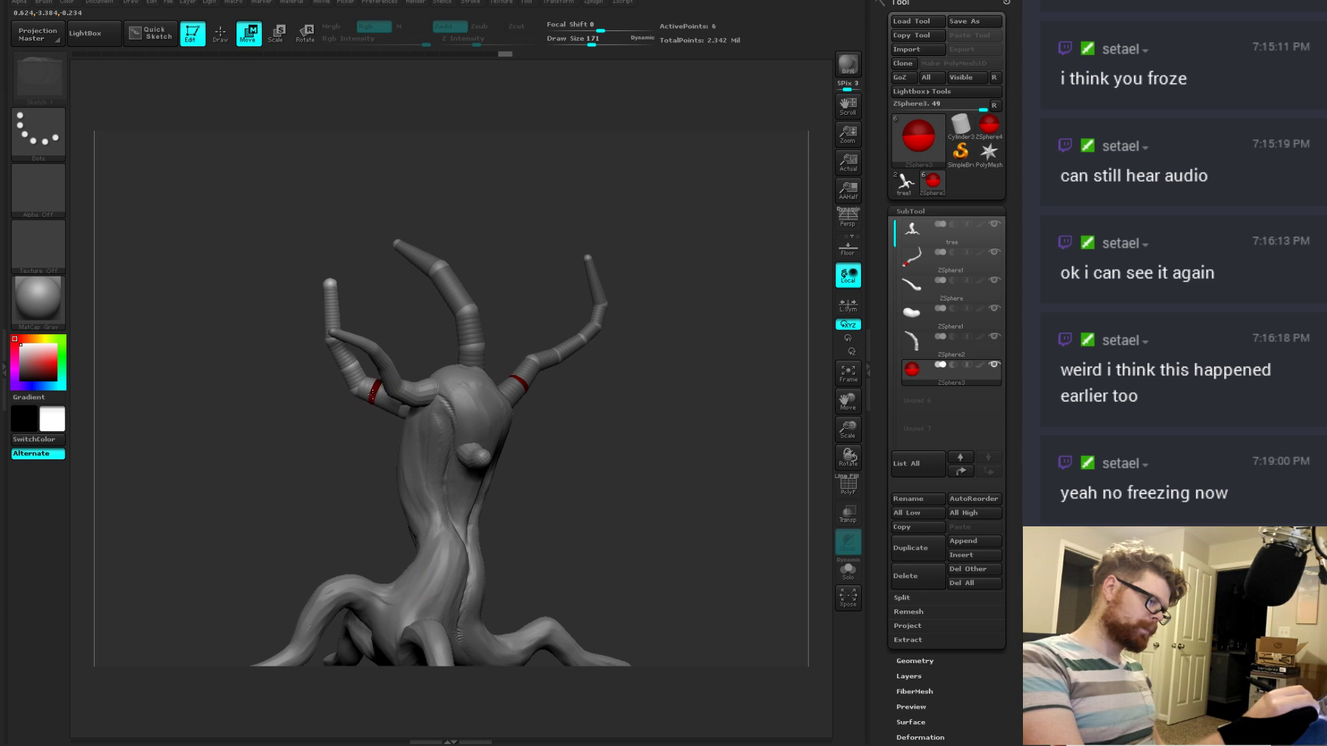
{"action": "key", "text": "q"}
{"action": "left_click", "coordinate": [332, 311]}
{"action": "key", "text": "w"}
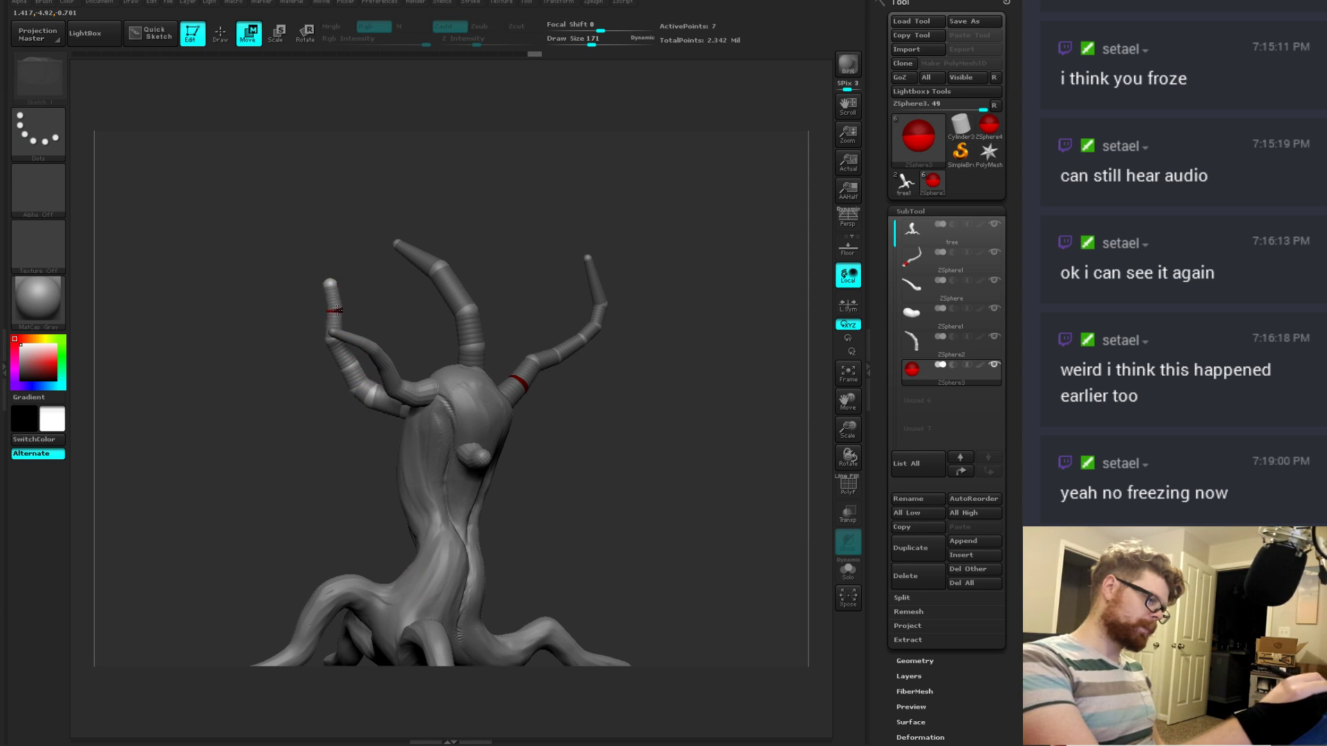
{"action": "key", "text": "a"}
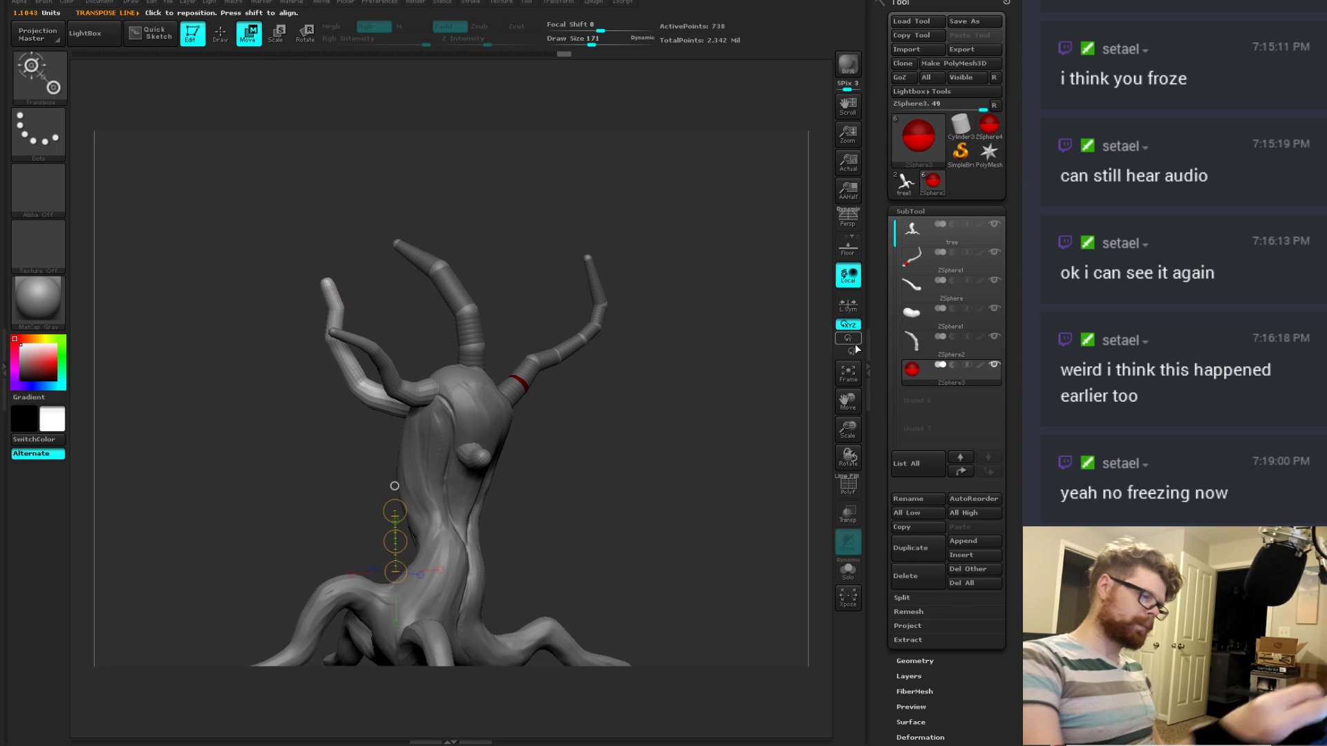
Step: Switch to the ZSphere1 branch on the opposite side of the trunk and preview its skin
{"action": "left_click", "coordinate": [910, 312]}
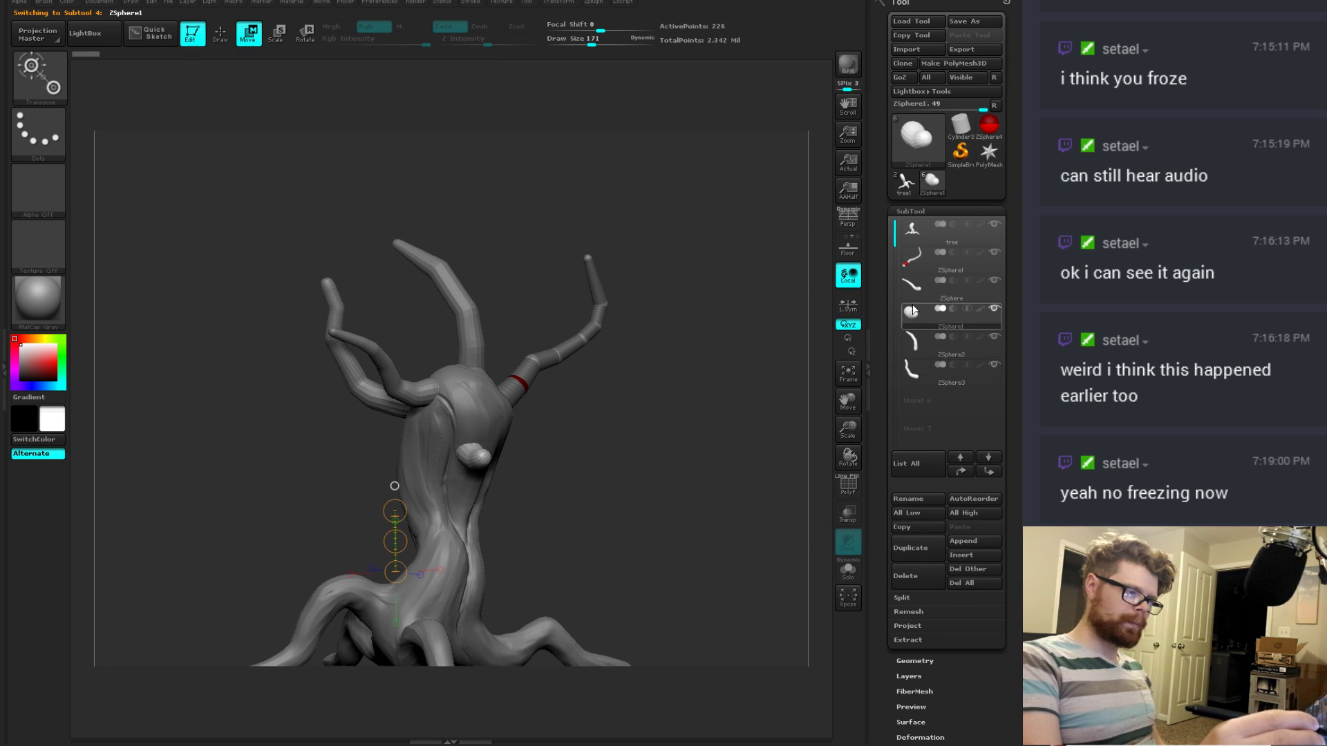
{"action": "left_click", "coordinate": [912, 266]}
{"action": "key", "text": "a"}
{"action": "mouse_move", "coordinate": [658, 395]}
{"action": "left_mouse_down"}
{"action": "mouse_move", "coordinate": [693, 399]}
{"action": "mouse_move", "coordinate": [642, 375]}
{"action": "left_mouse_up"}
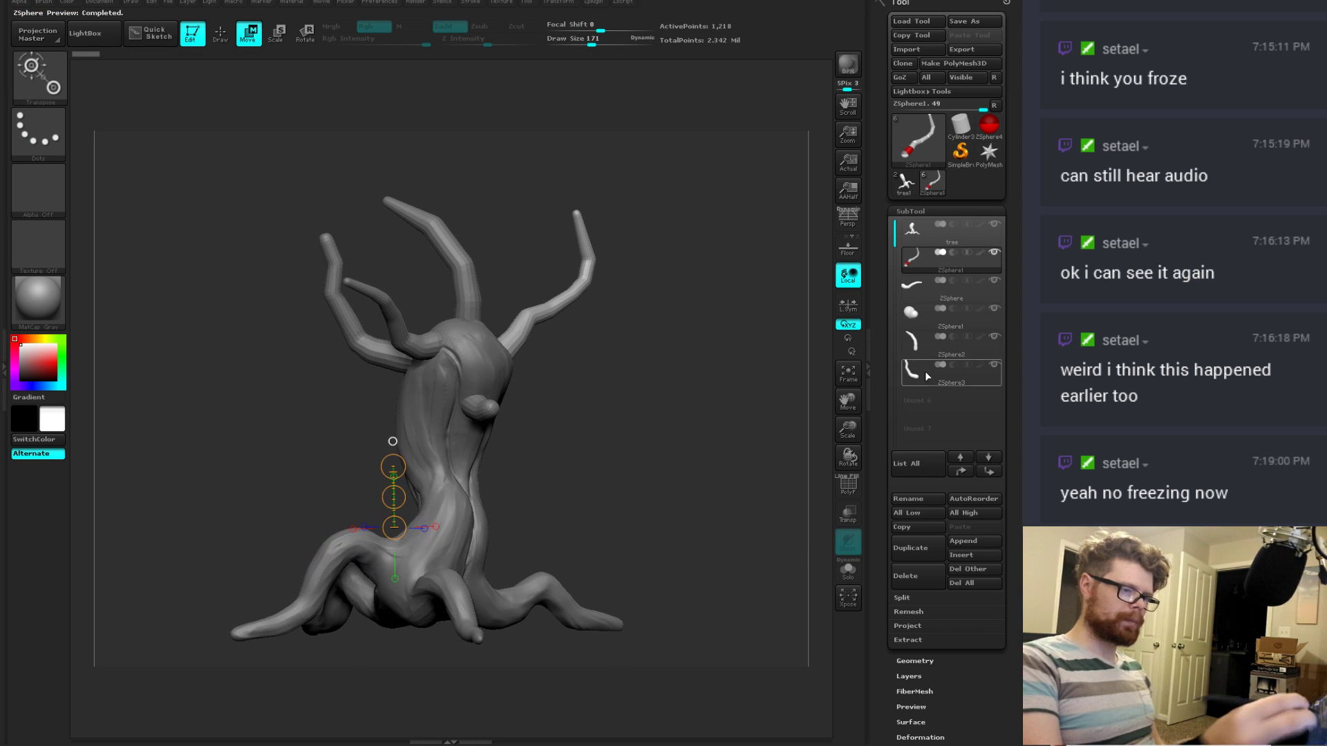
Step: Append another ZSphere subtool, select it and move it to the upper trunk above the small side stub
{"action": "left_click", "coordinate": [974, 541]}
{"action": "left_click", "coordinate": [626, 563]}
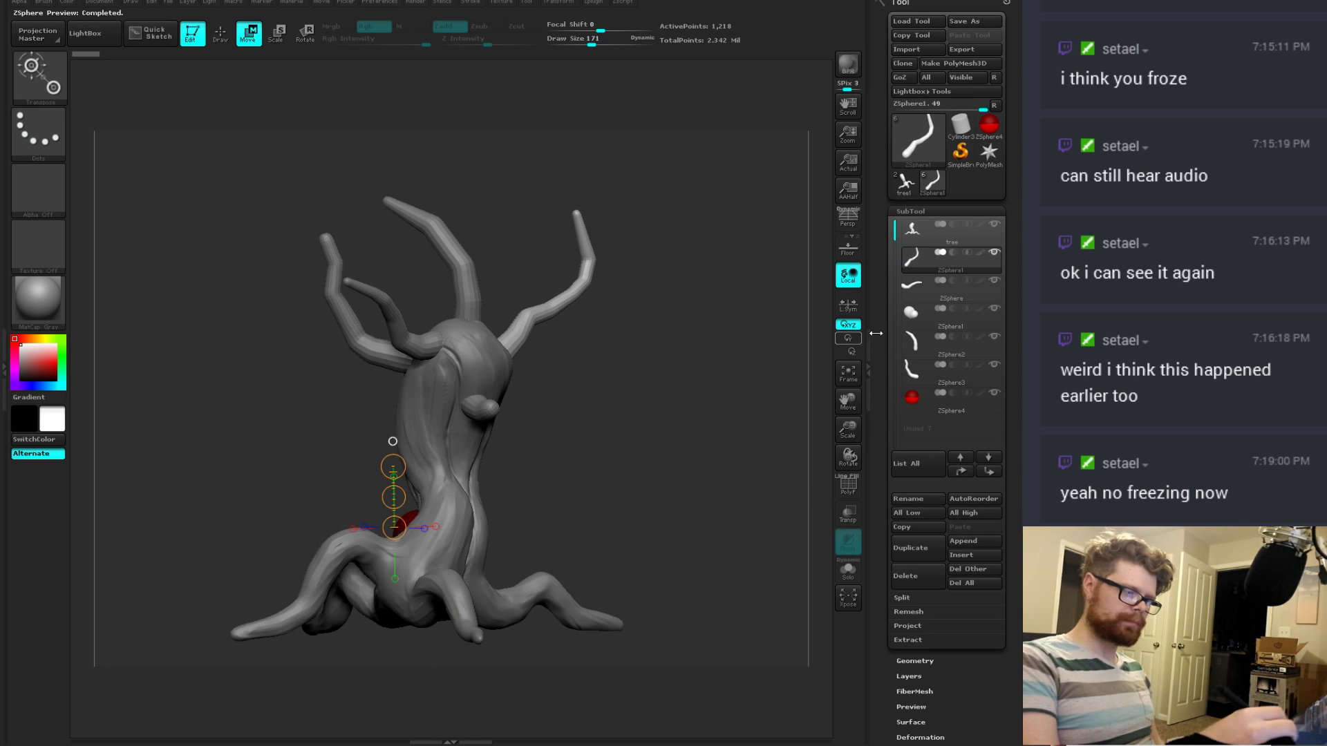
{"action": "left_click", "coordinate": [915, 401]}
{"action": "left_click_drag", "start_coordinate": [553, 434], "coordinate": [594, 443]}
{"action": "left_click_drag", "start_coordinate": [352, 535], "coordinate": [409, 373]}
{"action": "left_click_drag", "start_coordinate": [494, 351], "coordinate": [468, 371]}
{"action": "left_click_drag", "start_coordinate": [376, 378], "coordinate": [383, 409]}
Step: Scale down the ZSphere above the side stub to match a branch's base thickness
{"action": "key", "text": "e"}
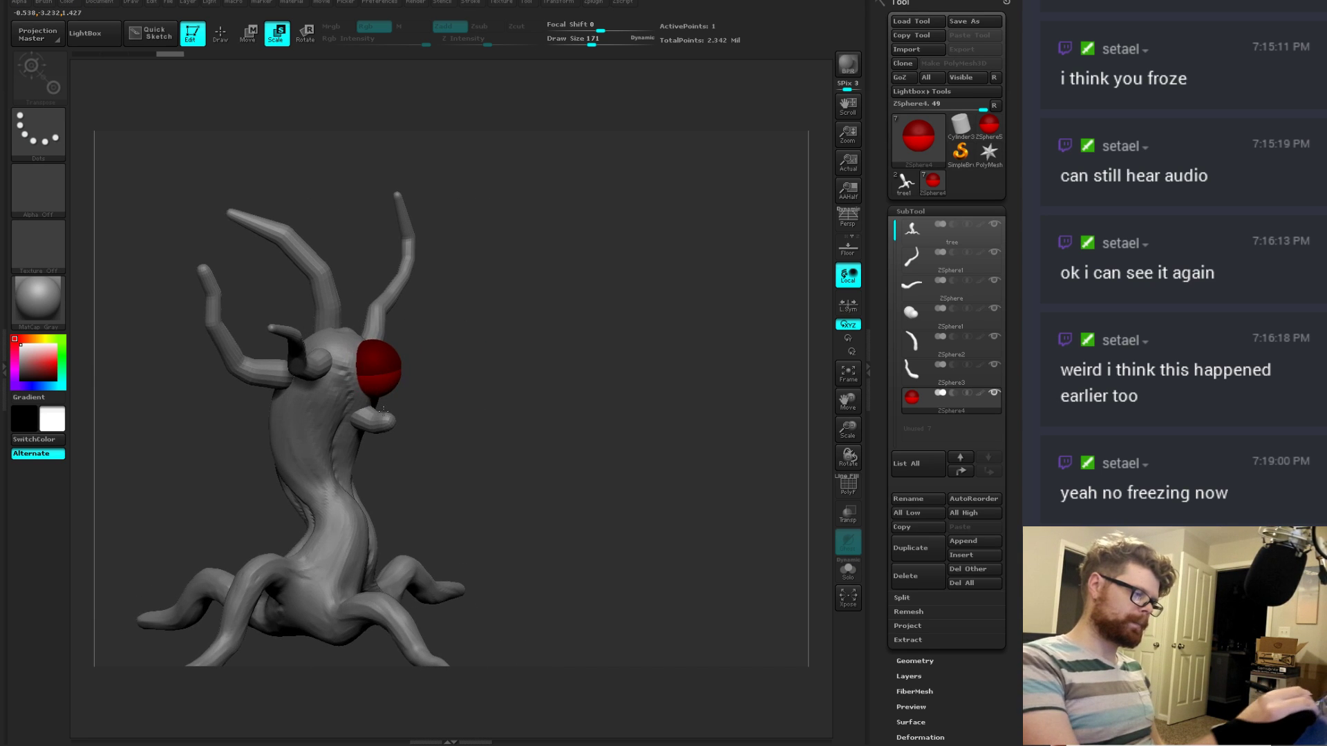
{"action": "left_click_drag", "start_coordinate": [412, 326], "coordinate": [362, 360]}
{"action": "key", "text": "w"}
Step: Draw successive child ZSpheres on the scaled base and pull them outward and upward into a bent, tapering branch
{"action": "mouse_move", "coordinate": [429, 356]}
{"action": "left_mouse_down"}
{"action": "mouse_move", "coordinate": [477, 358]}
{"action": "mouse_move", "coordinate": [392, 348]}
{"action": "mouse_move", "coordinate": [487, 308]}
{"action": "mouse_move", "coordinate": [418, 332]}
{"action": "mouse_move", "coordinate": [458, 316]}
{"action": "left_mouse_up"}
{"action": "key", "text": "q"}
{"action": "key", "text": "w"}
{"action": "key", "text": "q"}
{"action": "key", "text": "w"}
{"action": "key", "text": "q"}
{"action": "mouse_move", "coordinate": [485, 307]}
{"action": "left_mouse_down"}
{"action": "mouse_move", "coordinate": [459, 316]}
{"action": "mouse_move", "coordinate": [474, 283]}
{"action": "left_mouse_up"}
{"action": "key", "text": "w"}
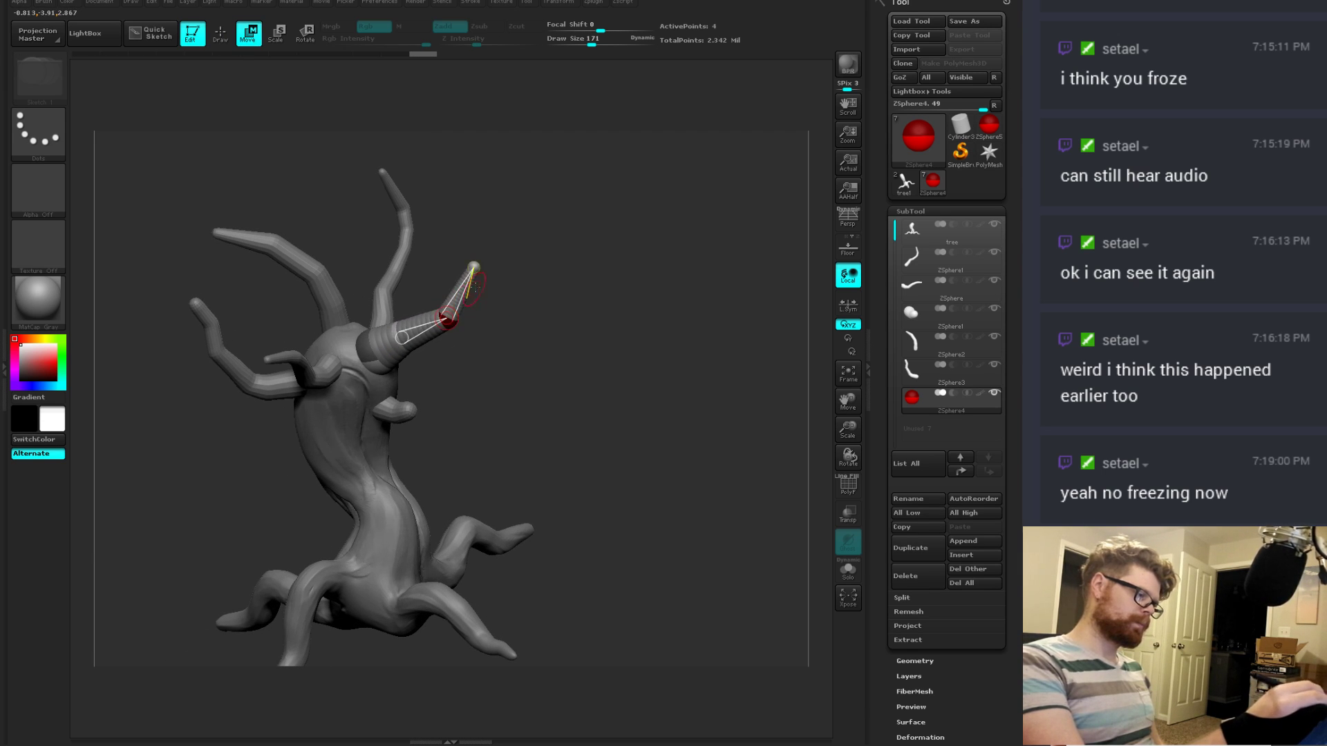
{"action": "key", "text": "e"}
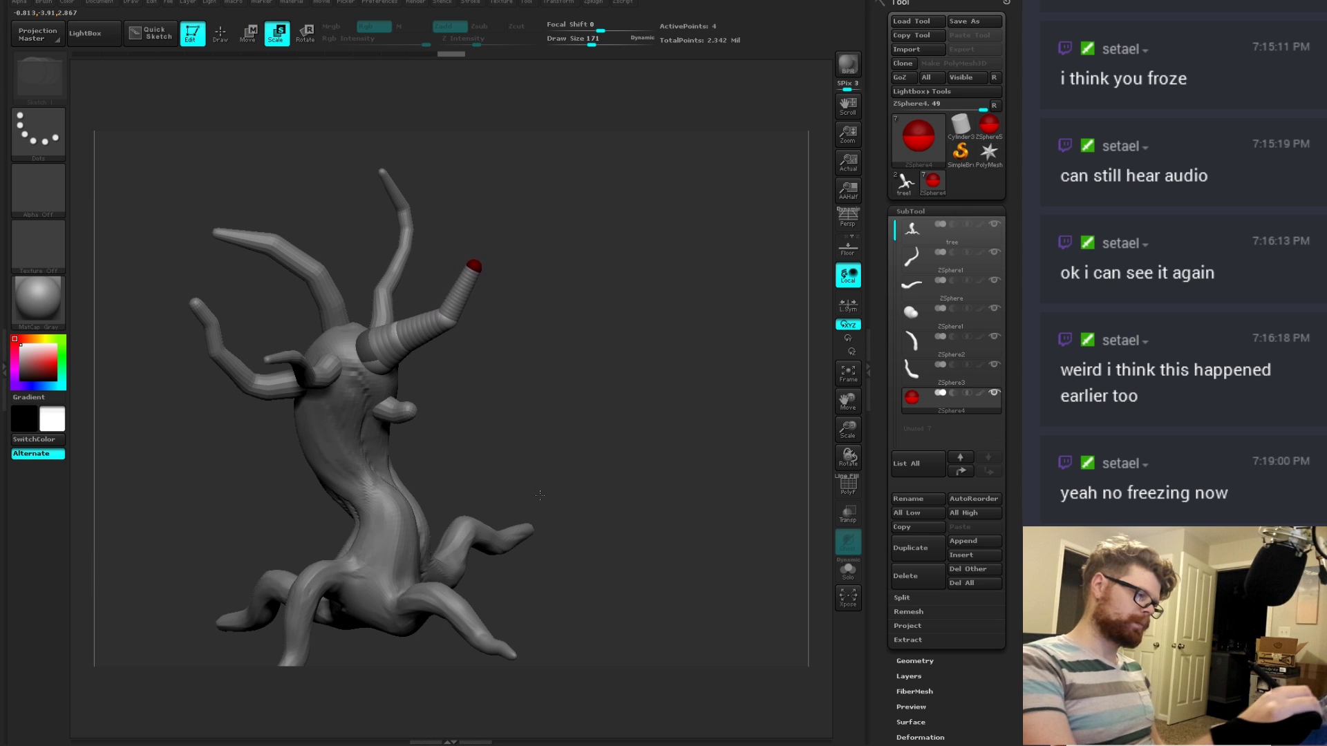
Step: Add another ZSphere at the branch's tip, pull it upward and adjust the joint below it
{"action": "left_click_drag", "start_coordinate": [544, 352], "coordinate": [525, 539]}
{"action": "key", "text": "q"}
{"action": "key", "text": "w"}
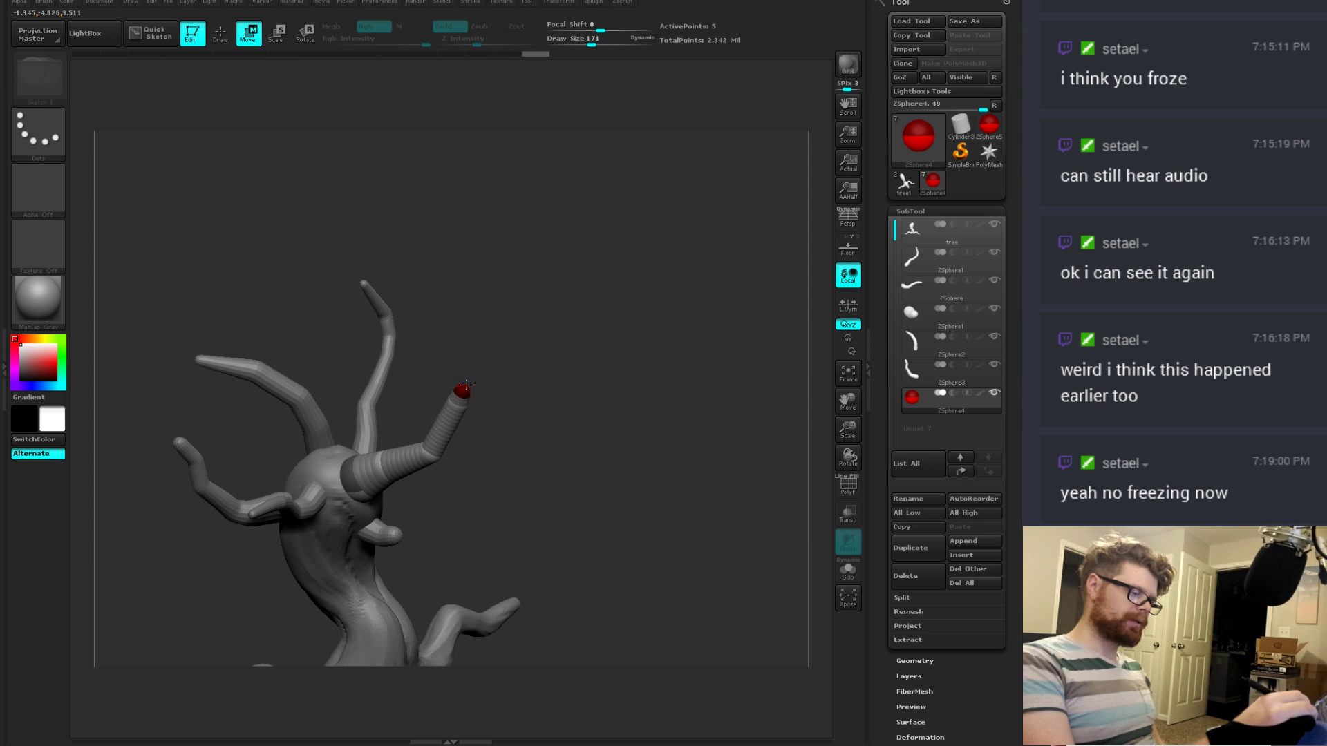
{"action": "key", "text": "e"}
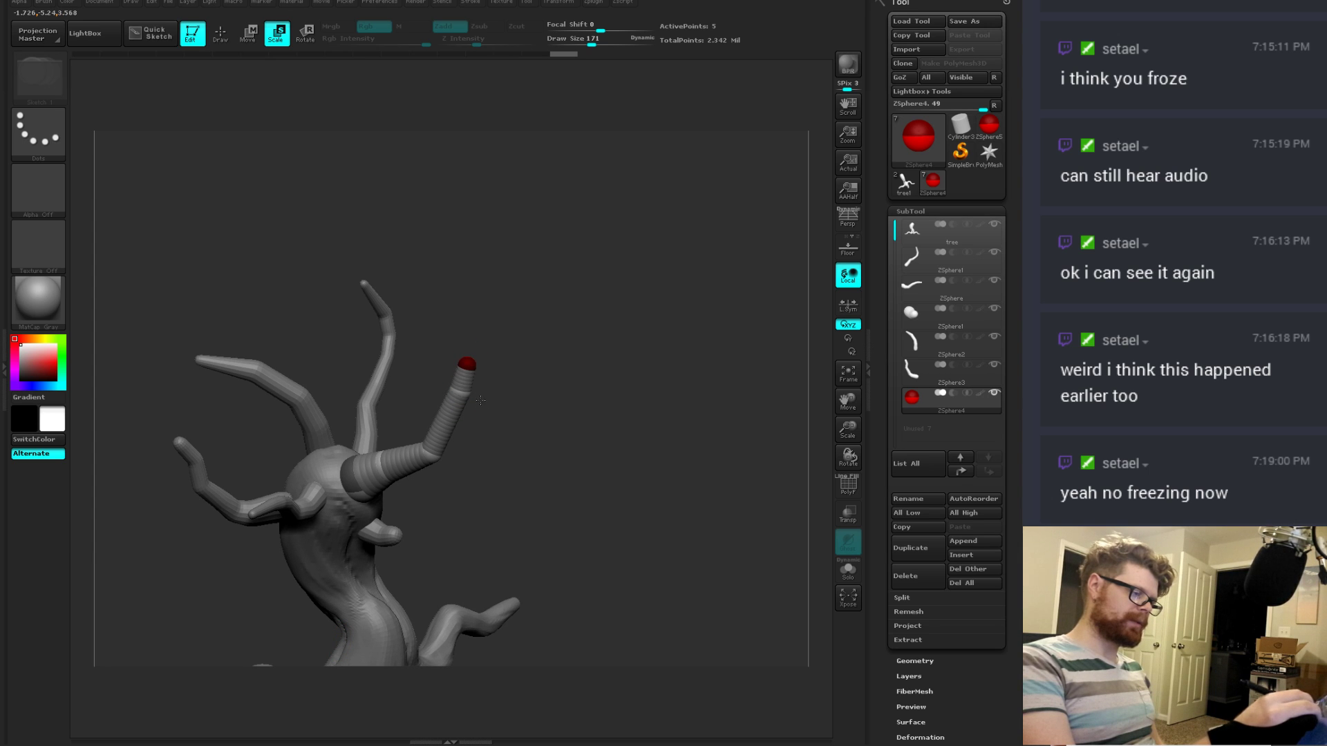
{"action": "left_click_drag", "start_coordinate": [451, 288], "coordinate": [479, 325]}
{"action": "key", "text": "w"}
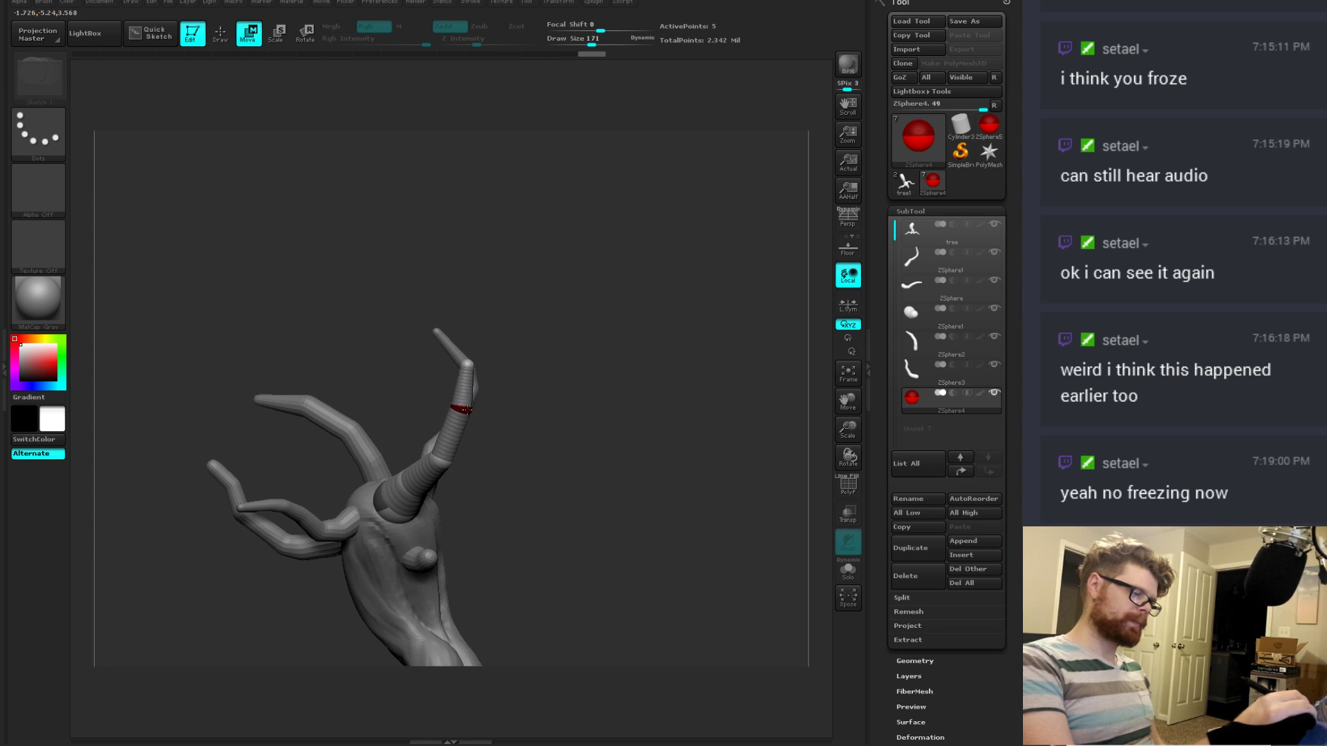
Step: Insert a ZSphere joint in the branch's upper segment and move it to smooth the bend
{"action": "left_click_drag", "start_coordinate": [497, 415], "coordinate": [550, 397]}
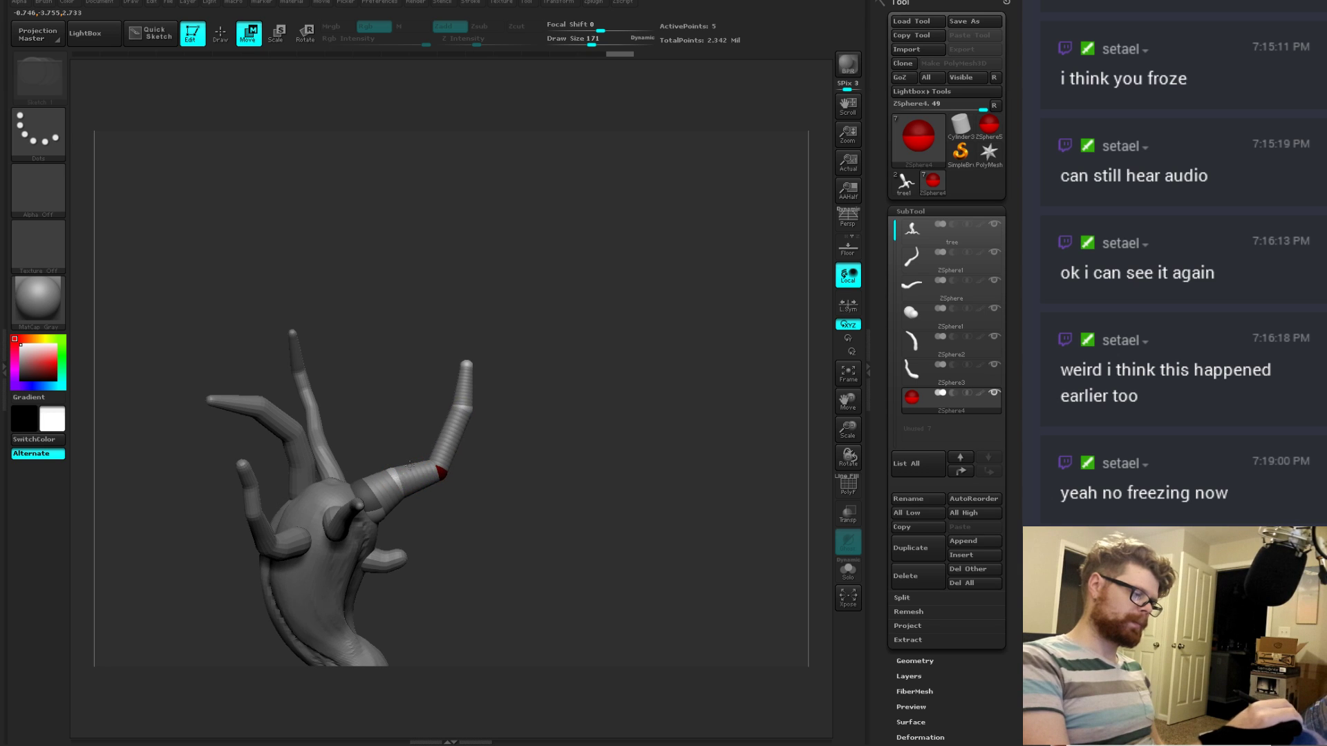
{"action": "key", "text": "e"}
{"action": "key", "text": "q"}
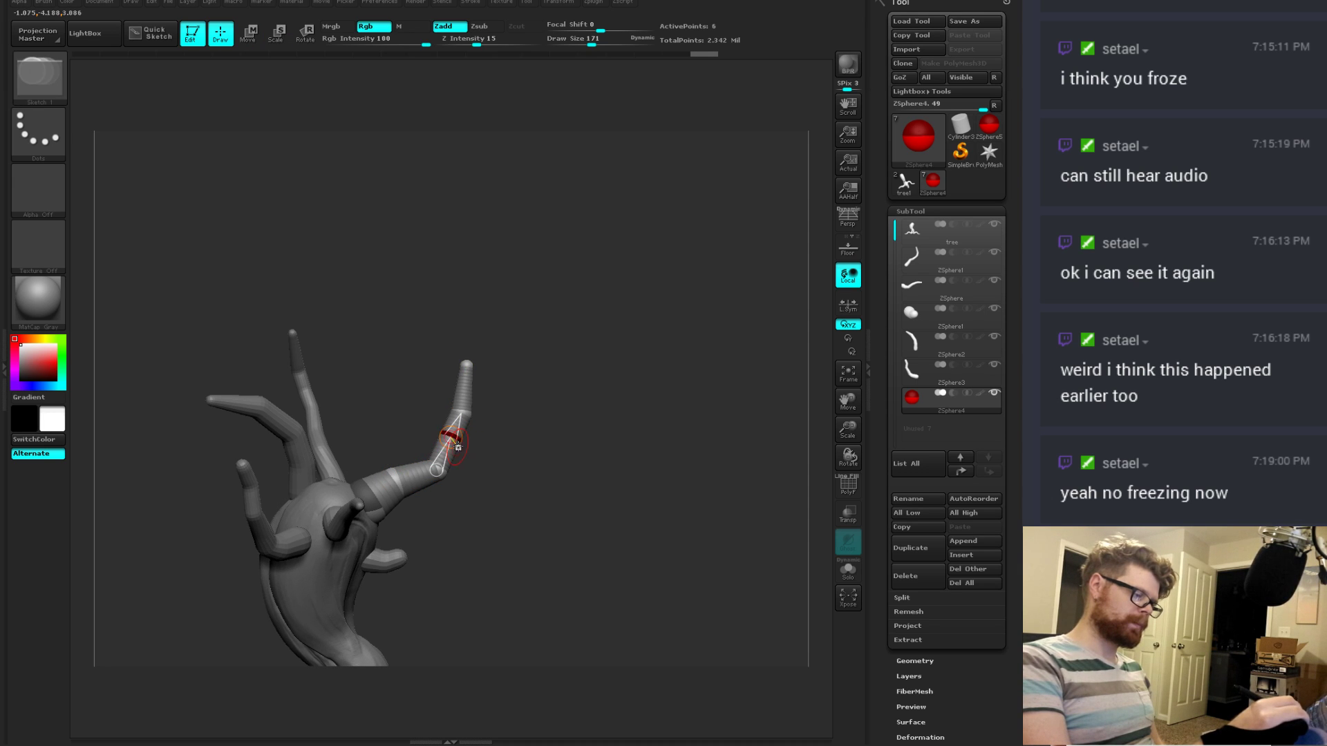
{"action": "key", "text": "w"}
{"action": "key", "text": "e"}
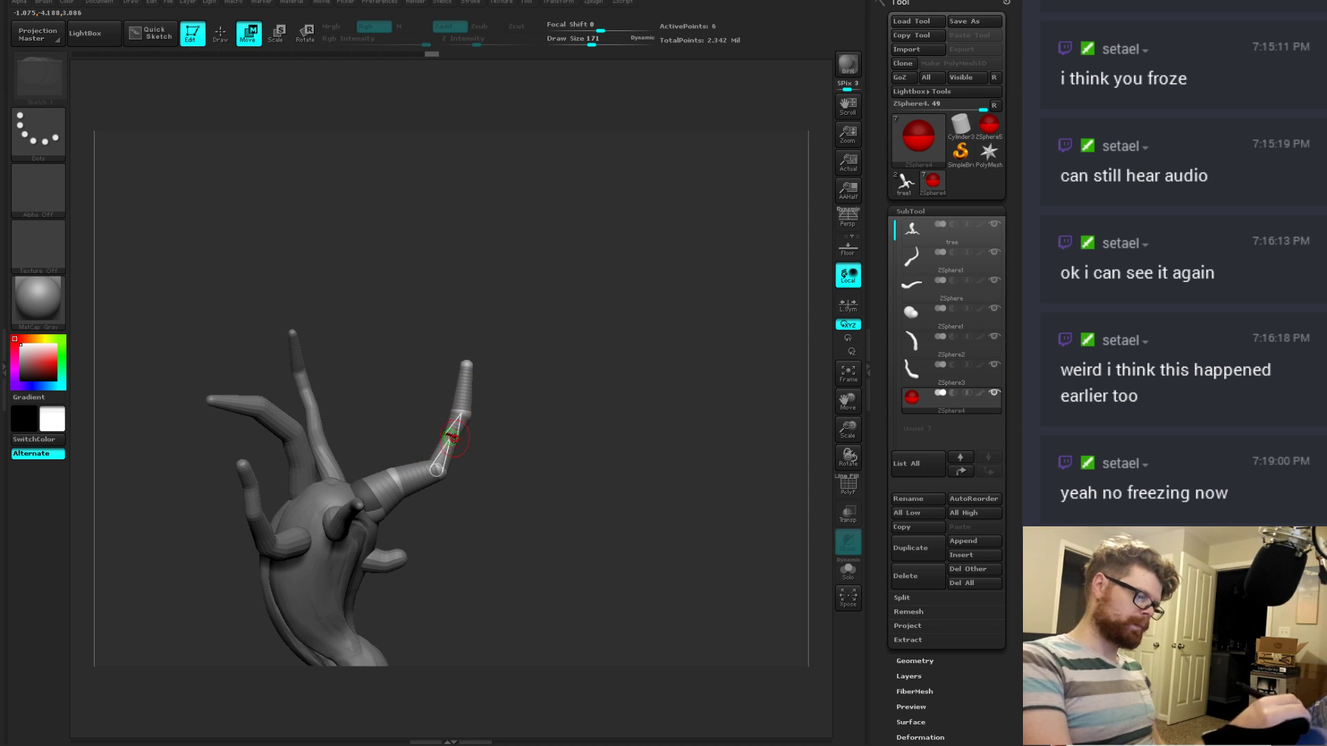
{"action": "key", "text": "e"}
{"action": "key", "text": "w"}
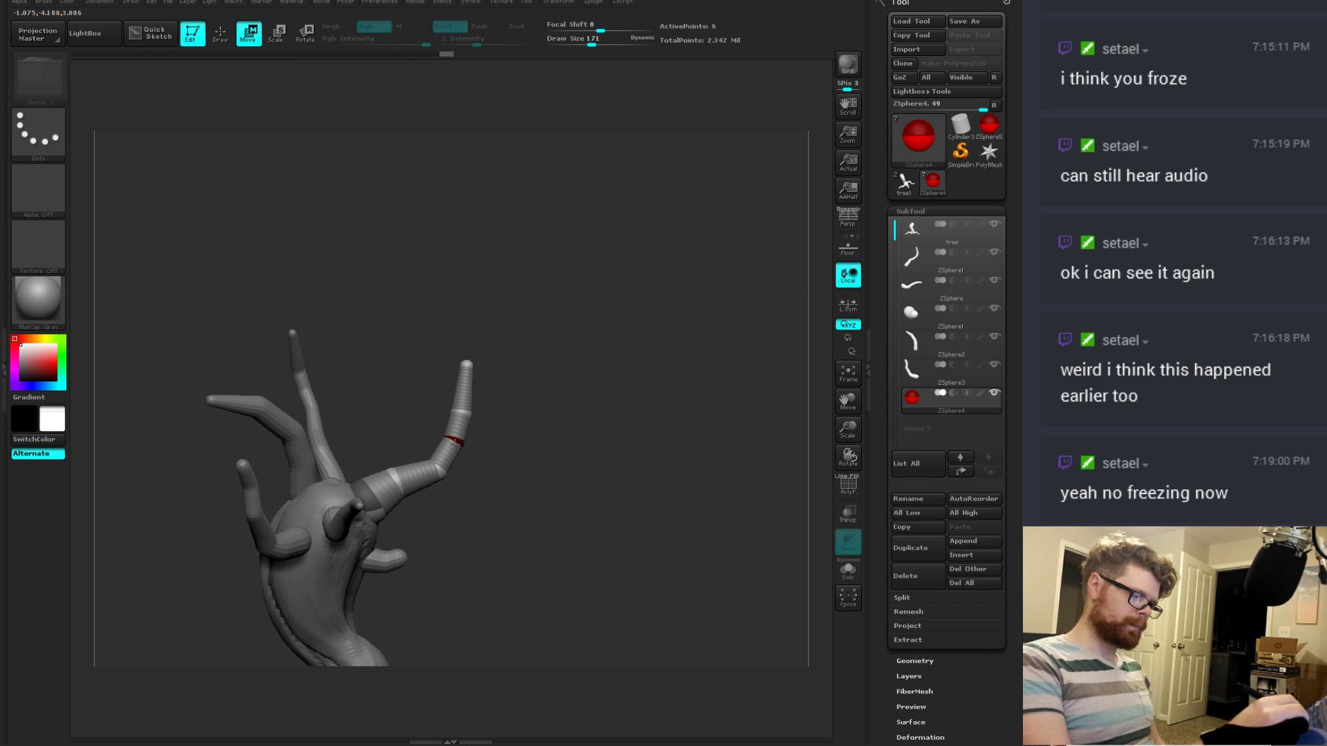
{"action": "left_click_drag", "start_coordinate": [536, 415], "coordinate": [483, 404]}
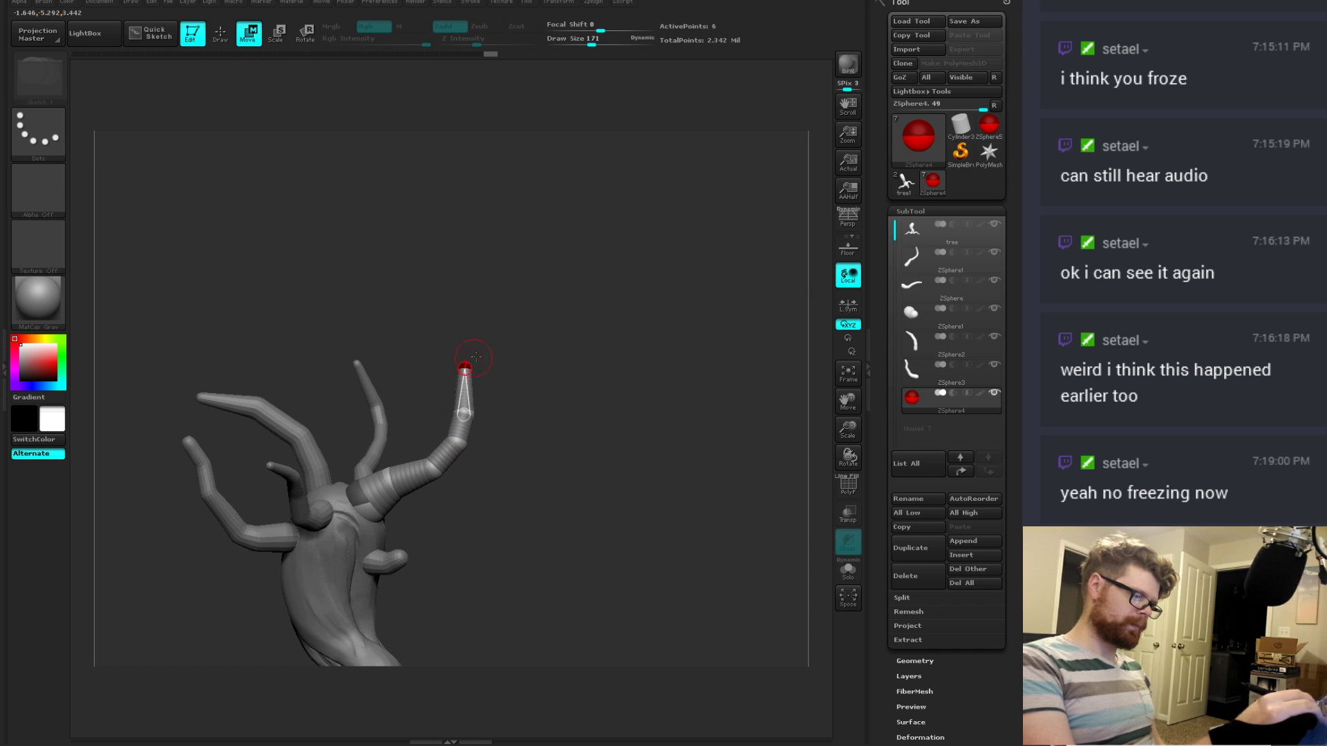
Step: Draw a side fork from the branch's middle joint, pull it outward and scale down its tip
{"action": "mouse_move", "coordinate": [476, 357]}
{"action": "left_mouse_down"}
{"action": "mouse_move", "coordinate": [465, 366]}
{"action": "mouse_move", "coordinate": [477, 503]}
{"action": "mouse_move", "coordinate": [451, 452]}
{"action": "mouse_move", "coordinate": [527, 477]}
{"action": "mouse_move", "coordinate": [583, 469]}
{"action": "mouse_move", "coordinate": [473, 451]}
{"action": "mouse_move", "coordinate": [465, 423]}
{"action": "mouse_move", "coordinate": [528, 437]}
{"action": "mouse_move", "coordinate": [483, 373]}
{"action": "mouse_move", "coordinate": [456, 410]}
{"action": "left_mouse_up"}
{"action": "key", "text": "q"}
{"action": "key", "text": "w"}
{"action": "key", "text": "q"}
{"action": "left_click", "coordinate": [451, 439]}
{"action": "key", "text": "w"}
{"action": "key", "text": "e"}
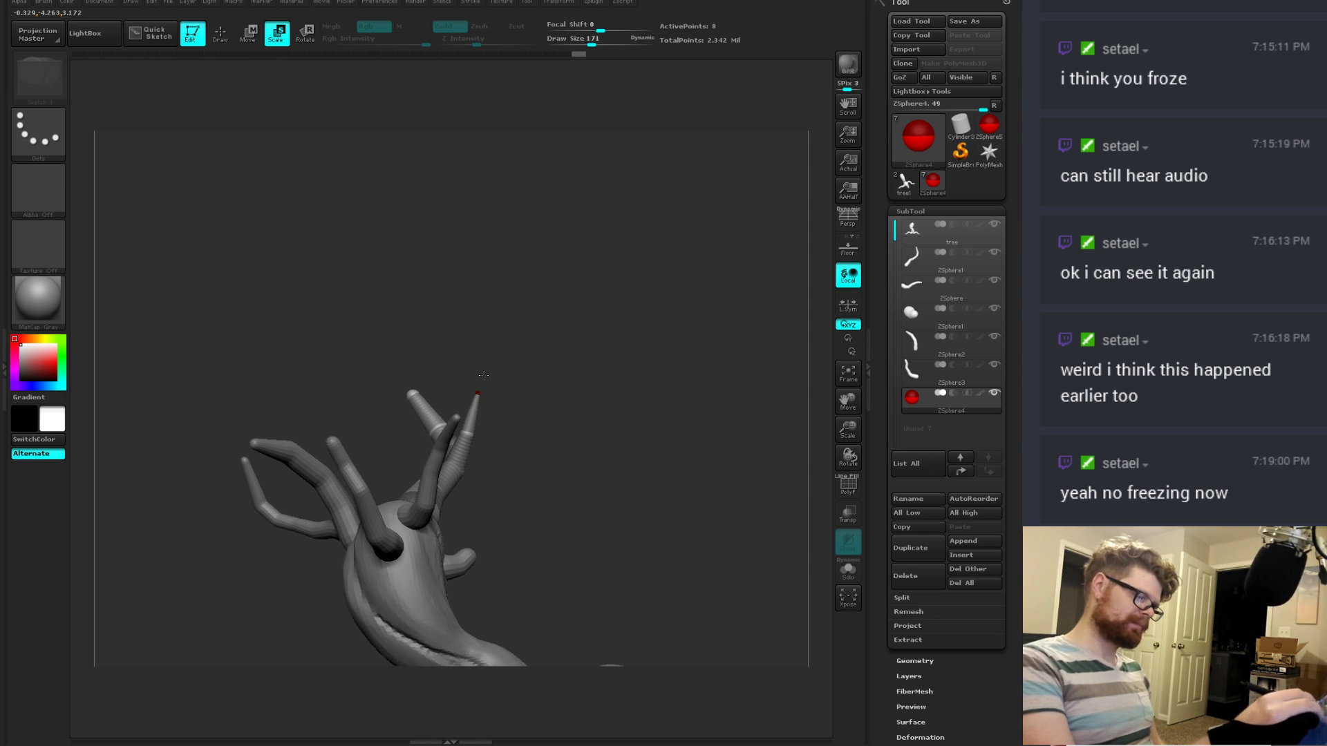
Step: Add another ZSphere at the side fork's tip, scale it down and pull it upward to lengthen the fork
{"action": "mouse_move", "coordinate": [555, 425]}
{"action": "left_mouse_down"}
{"action": "mouse_move", "coordinate": [478, 395]}
{"action": "mouse_move", "coordinate": [234, 359]}
{"action": "mouse_move", "coordinate": [435, 411]}
{"action": "mouse_move", "coordinate": [484, 395]}
{"action": "mouse_move", "coordinate": [465, 362]}
{"action": "left_mouse_up"}
{"action": "key", "text": "q"}
{"action": "left_click", "coordinate": [480, 392]}
{"action": "key", "text": "w"}
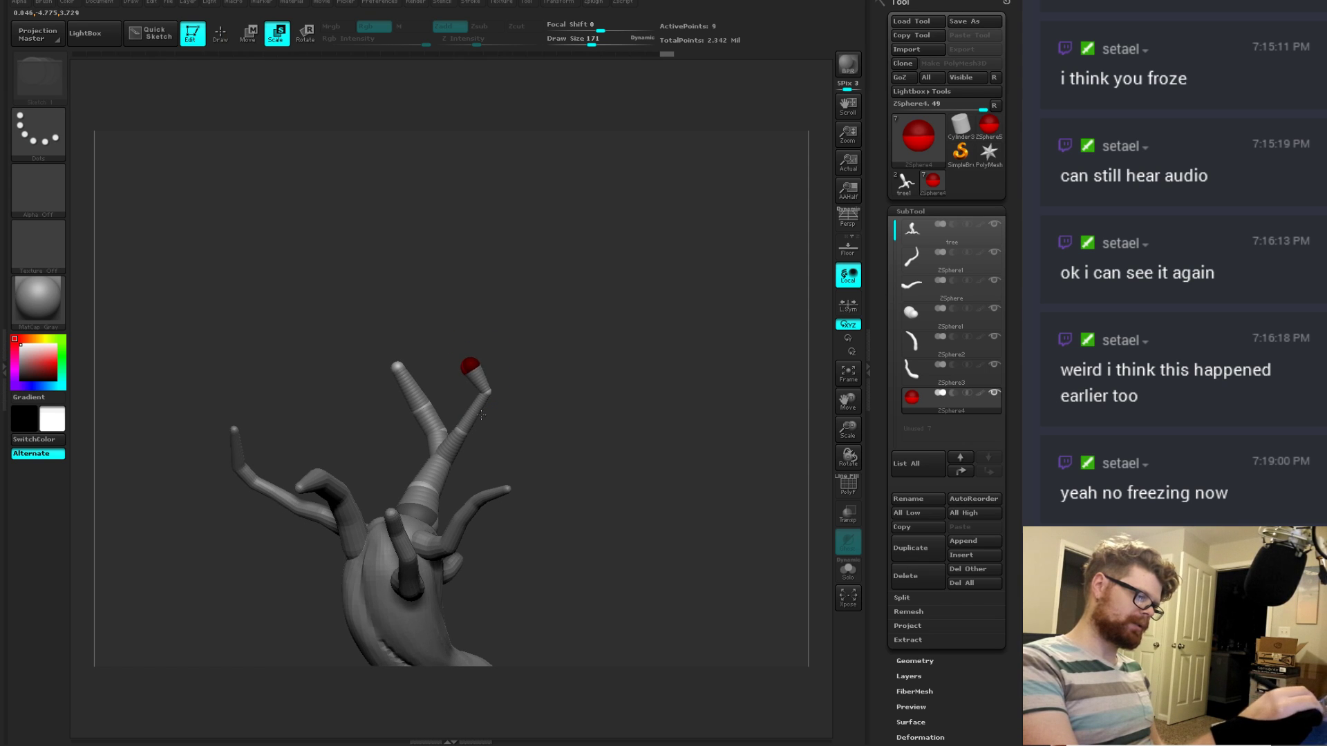
{"action": "mouse_move", "coordinate": [499, 375]}
{"action": "left_mouse_down", "text": "alt"}
{"action": "mouse_move", "coordinate": [508, 420]}
{"action": "mouse_move", "coordinate": [523, 384]}
{"action": "left_mouse_up", "text": "alt"}
{"action": "key", "text": "w"}
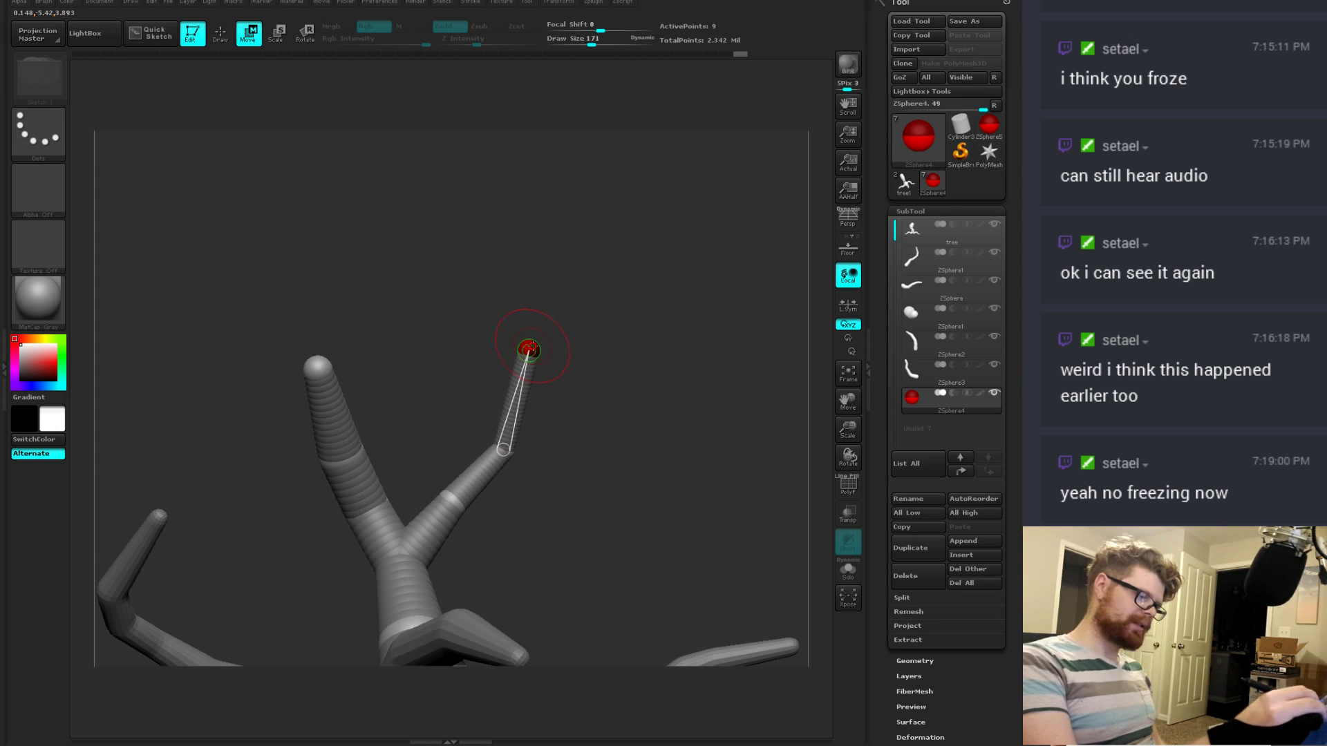
{"action": "right_click_drag", "start_coordinate": [525, 384], "coordinate": [526, 381]}
{"action": "left_click_drag", "start_coordinate": [526, 381], "coordinate": [534, 305]}
Step: Insert a joint midway along the fork's last segment, move it to bend the fork and briefly preview the skin
{"action": "key", "text": "q"}
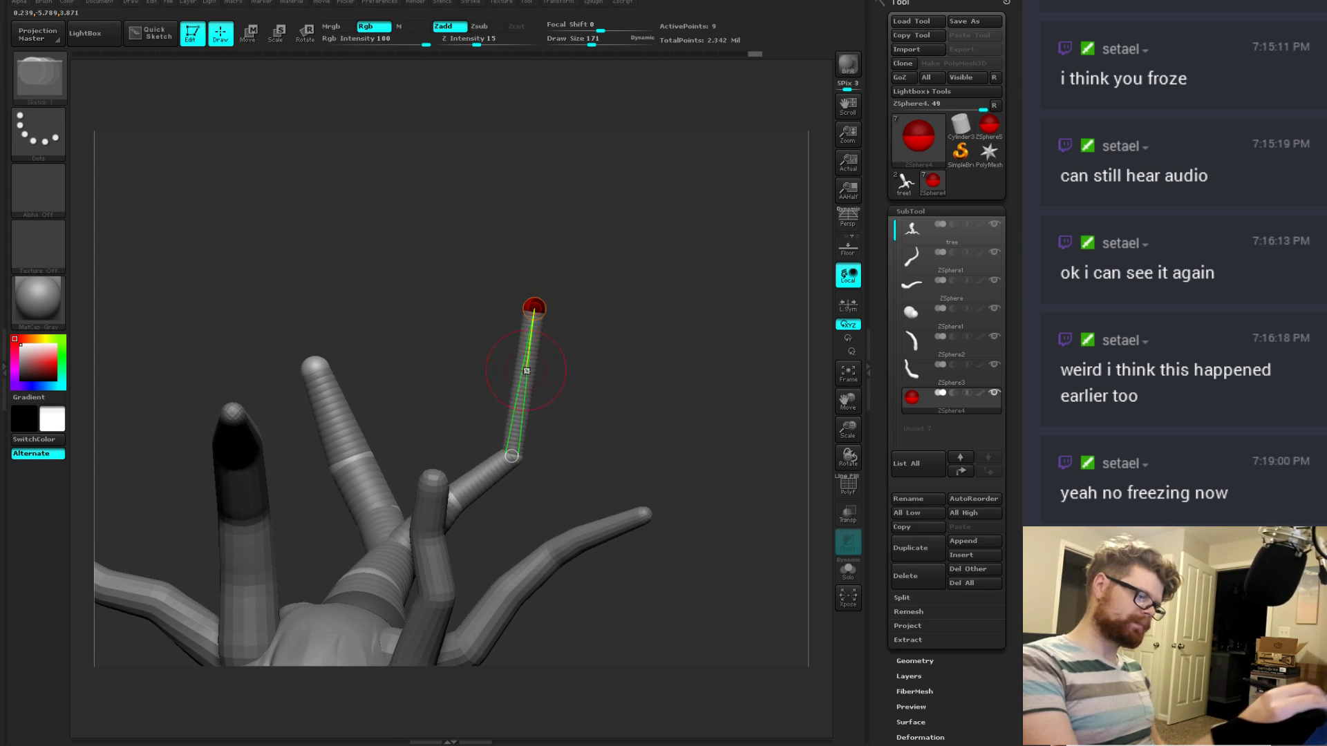
{"action": "left_click", "coordinate": [525, 375]}
{"action": "key", "text": "w"}
{"action": "left_click_drag", "start_coordinate": [528, 377], "coordinate": [544, 400]}
{"action": "mouse_move", "coordinate": [534, 306]}
{"action": "left_mouse_down"}
{"action": "mouse_move", "coordinate": [540, 323]}
{"action": "mouse_move", "coordinate": [523, 307]}
{"action": "mouse_move", "coordinate": [349, 394]}
{"action": "mouse_move", "coordinate": [610, 338]}
{"action": "mouse_move", "coordinate": [681, 344]}
{"action": "mouse_move", "coordinate": [482, 423]}
{"action": "left_mouse_up"}
{"action": "key", "text": "e"}
{"action": "key", "text": "a"}
{"action": "key", "text": "a"}
{"action": "key", "text": "w"}
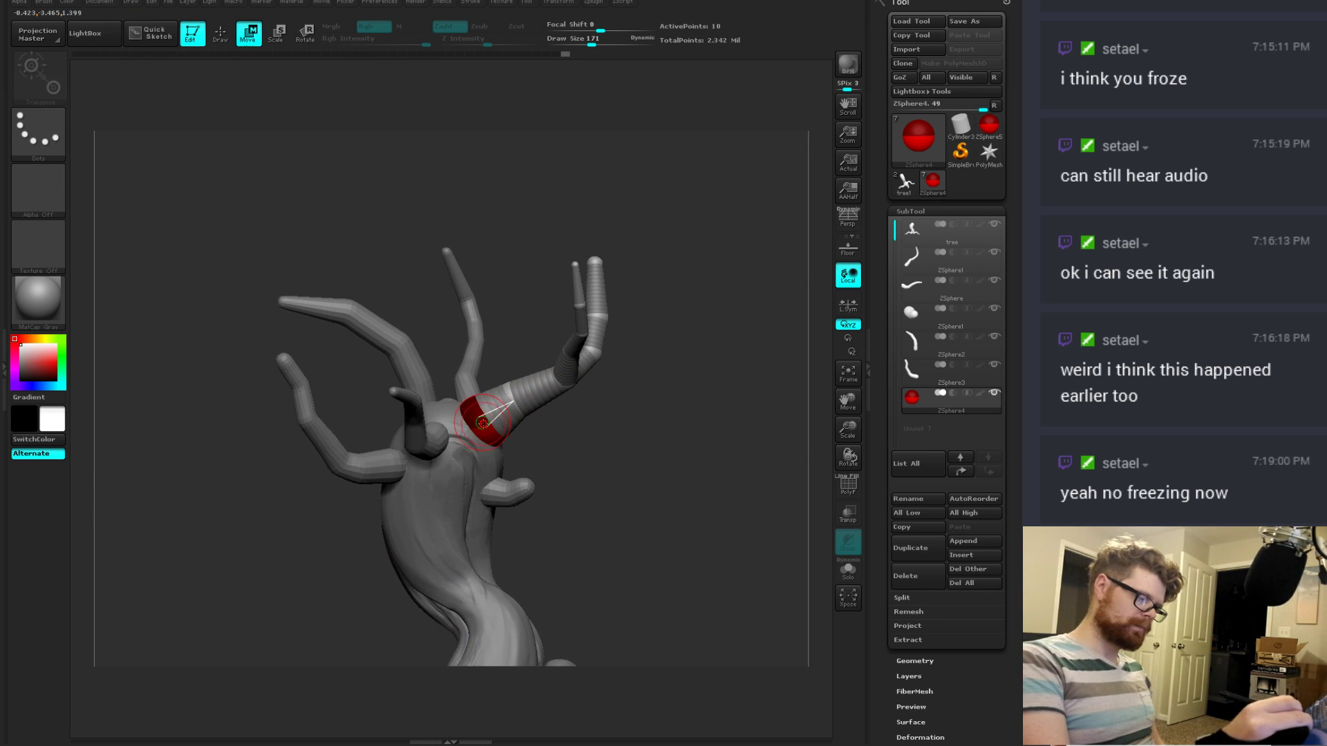
Step: Move the branch's base ZSphere deeper into the upper trunk
{"action": "key", "text": "e"}
{"action": "key", "text": "w"}
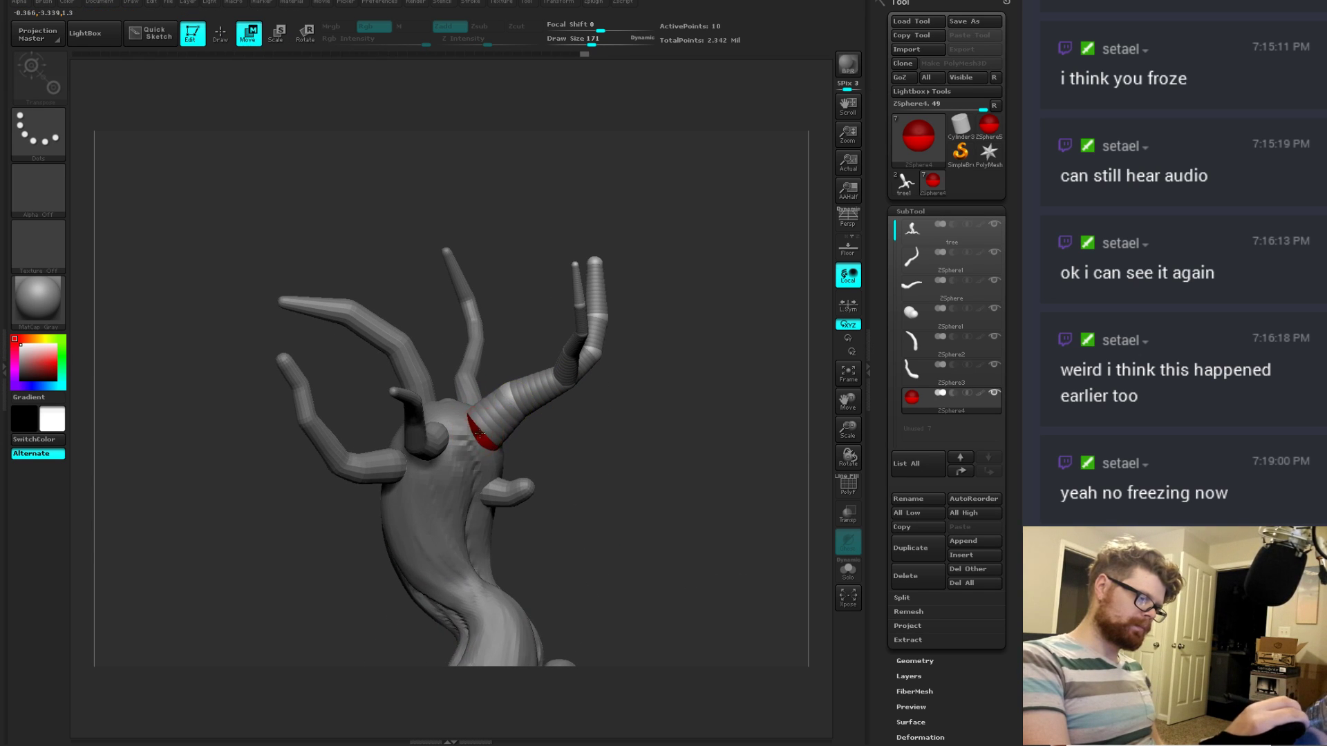
{"action": "left_click_drag", "start_coordinate": [480, 436], "coordinate": [473, 437]}
{"action": "right_click_drag", "start_coordinate": [475, 437], "coordinate": [510, 413]}
{"action": "left_click_drag", "start_coordinate": [489, 433], "coordinate": [468, 447]}
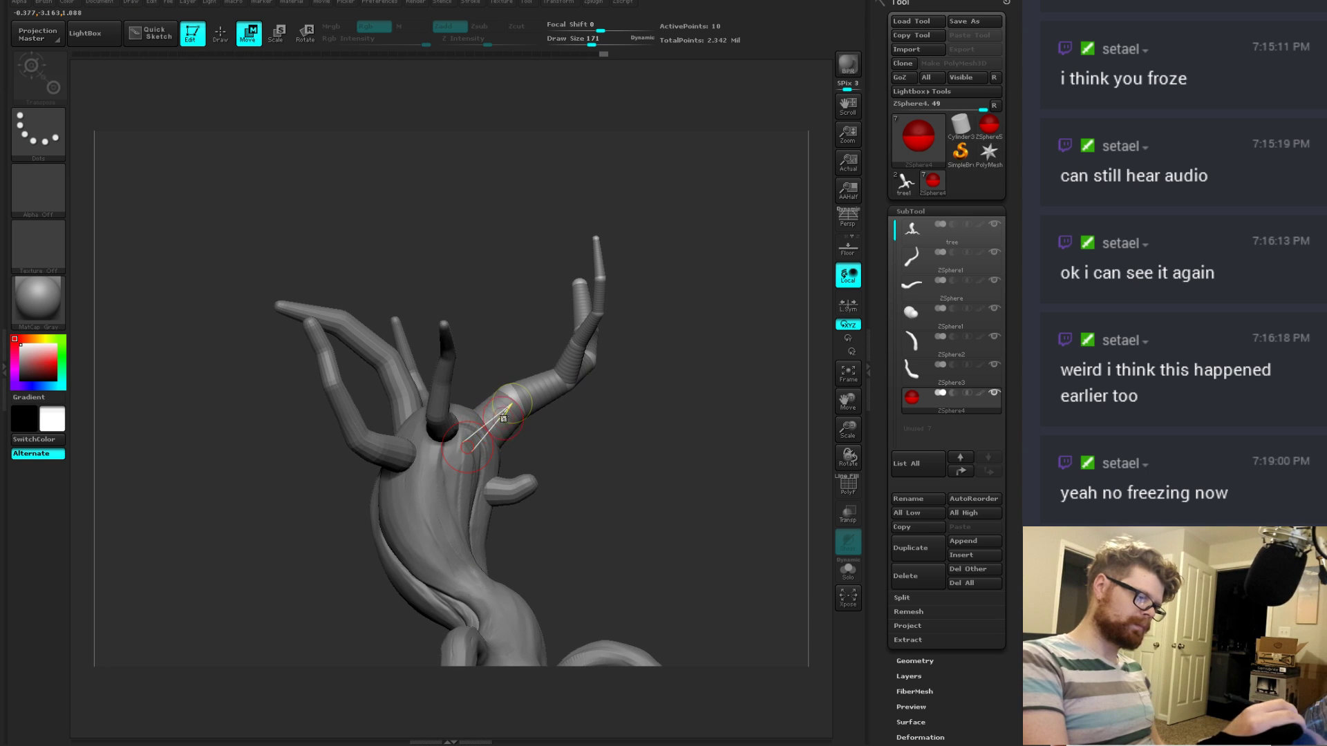
Step: Insert extra joints along the branch's lower section and adjust their position and thickness
{"action": "key", "text": "q"}
{"action": "left_click", "coordinate": [496, 420]}
{"action": "mouse_move", "coordinate": [508, 416]}
{"action": "right_mouse_down"}
{"action": "mouse_move", "coordinate": [492, 421]}
{"action": "mouse_move", "coordinate": [528, 446]}
{"action": "right_mouse_up"}
{"action": "key", "text": "w"}
{"action": "key", "text": "q"}
{"action": "left_click", "coordinate": [540, 390]}
{"action": "key", "text": "w"}
{"action": "key", "text": "e"}
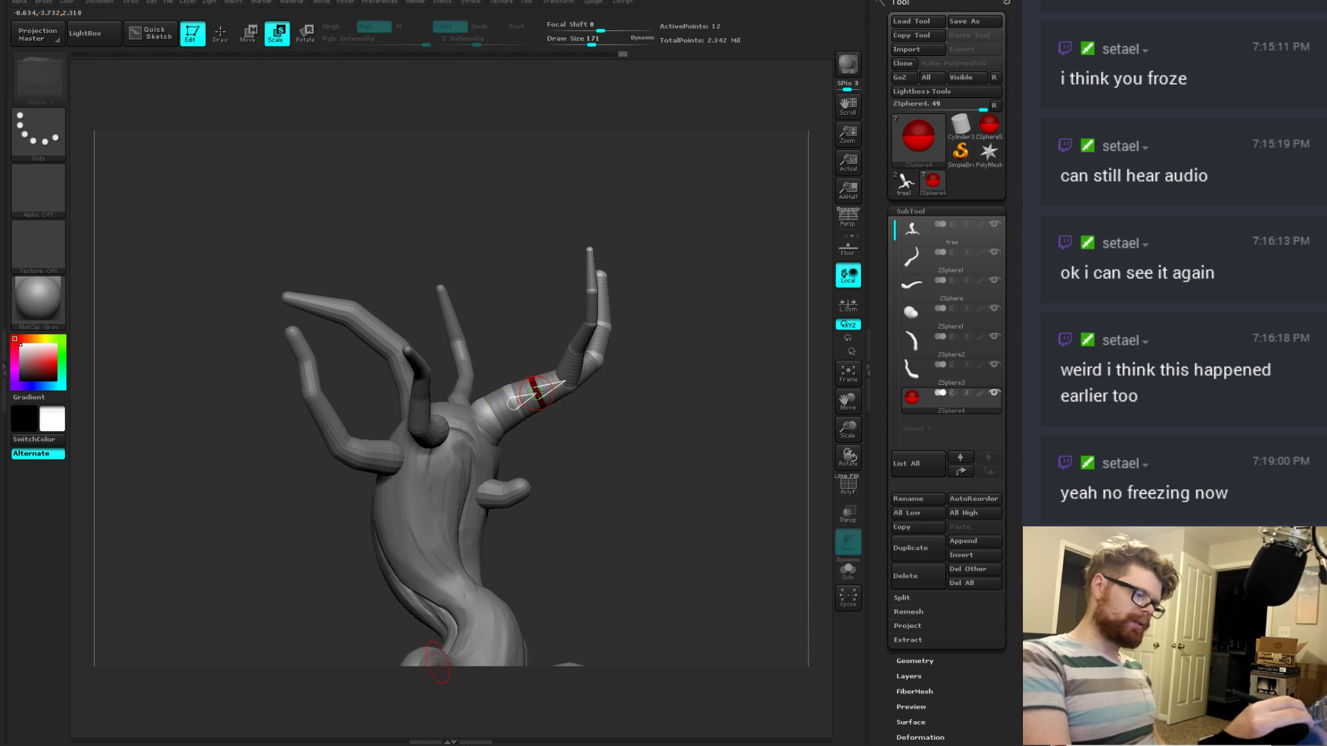
{"action": "left_click_drag", "start_coordinate": [538, 393], "coordinate": [539, 393]}
{"action": "right_click_drag", "start_coordinate": [617, 409], "coordinate": [579, 364]}
Step: Show the finished branch as an adaptive skin and save the tool over tree.ZTL
{"action": "key", "text": "a"}
{"action": "right_click_drag", "start_coordinate": [599, 449], "coordinate": [700, 417]}
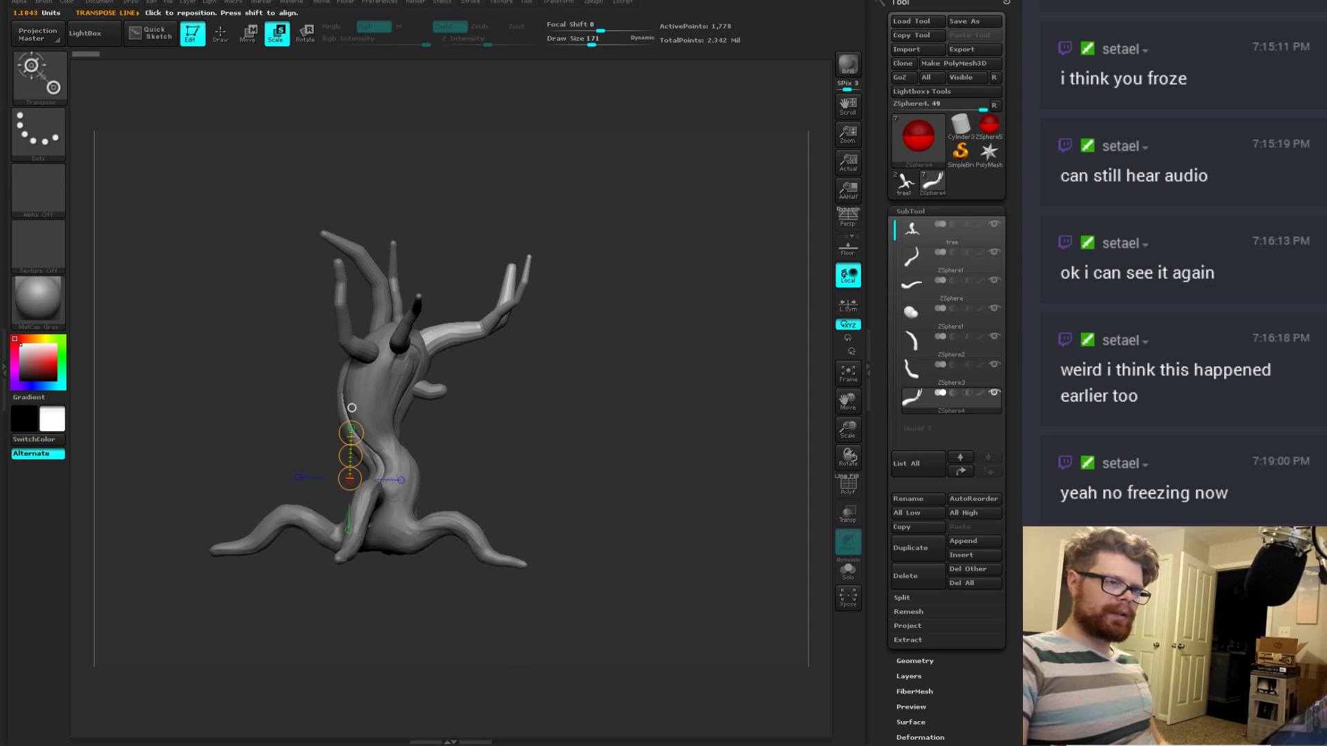
{"action": "left_click", "coordinate": [964, 25]}
{"action": "left_click", "coordinate": [404, 361]}
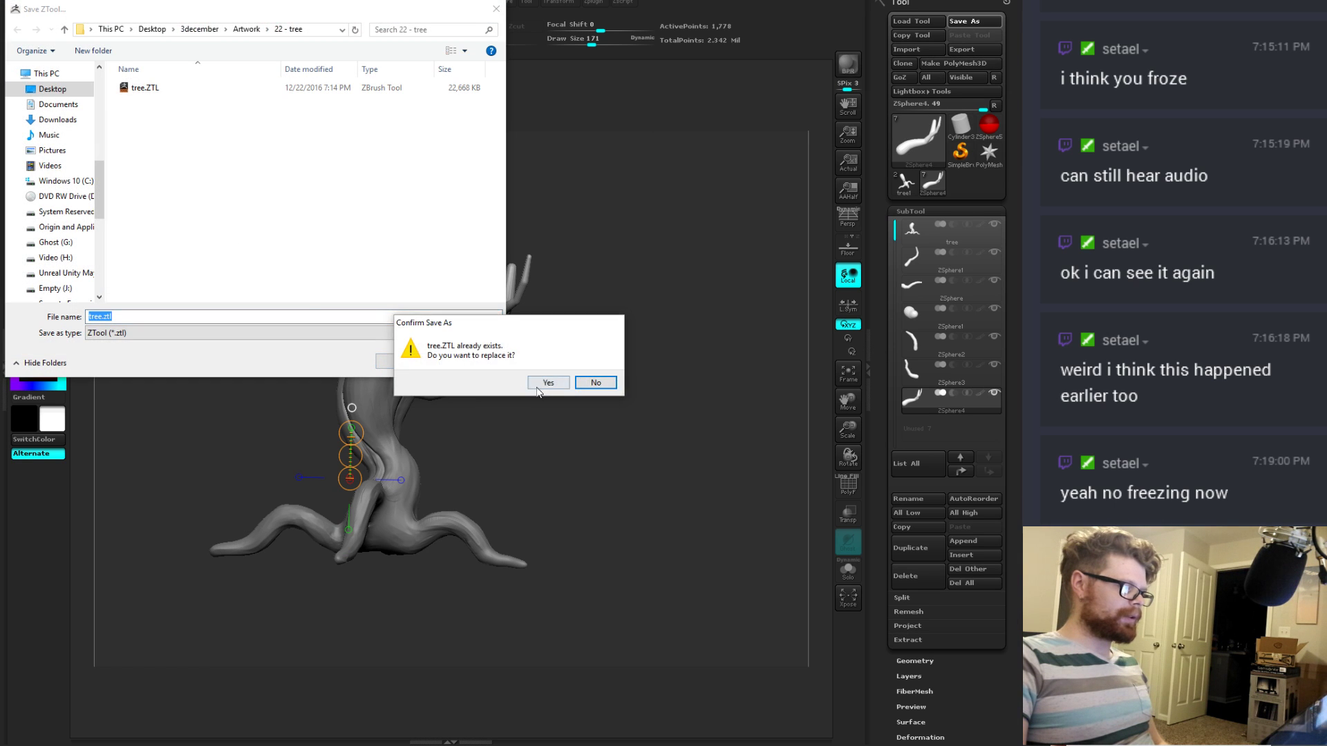
{"action": "left_click", "coordinate": [539, 385]}
Step: Select the small side stub subtool, followed by the branch subtool listed directly below the trunk
{"action": "left_click", "coordinate": [929, 254]}
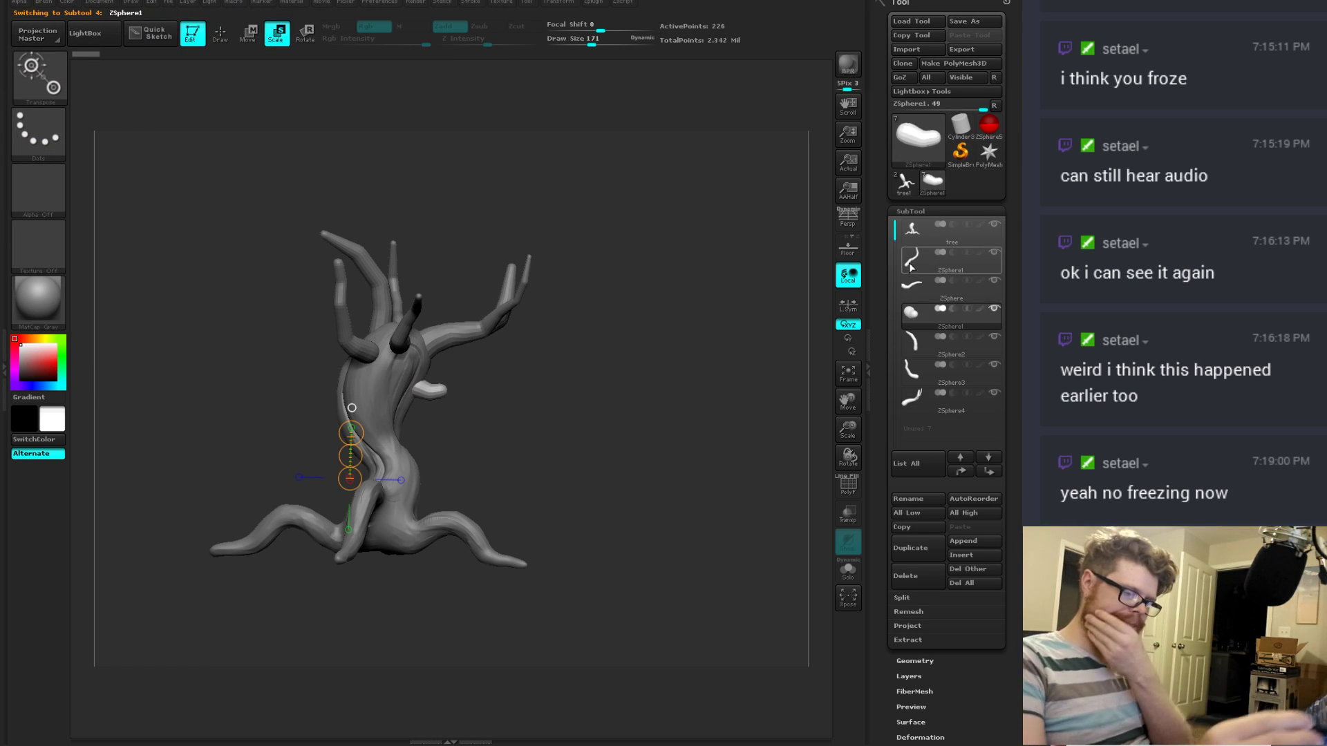
{"action": "left_click_drag", "start_coordinate": [755, 310], "coordinate": [656, 414]}
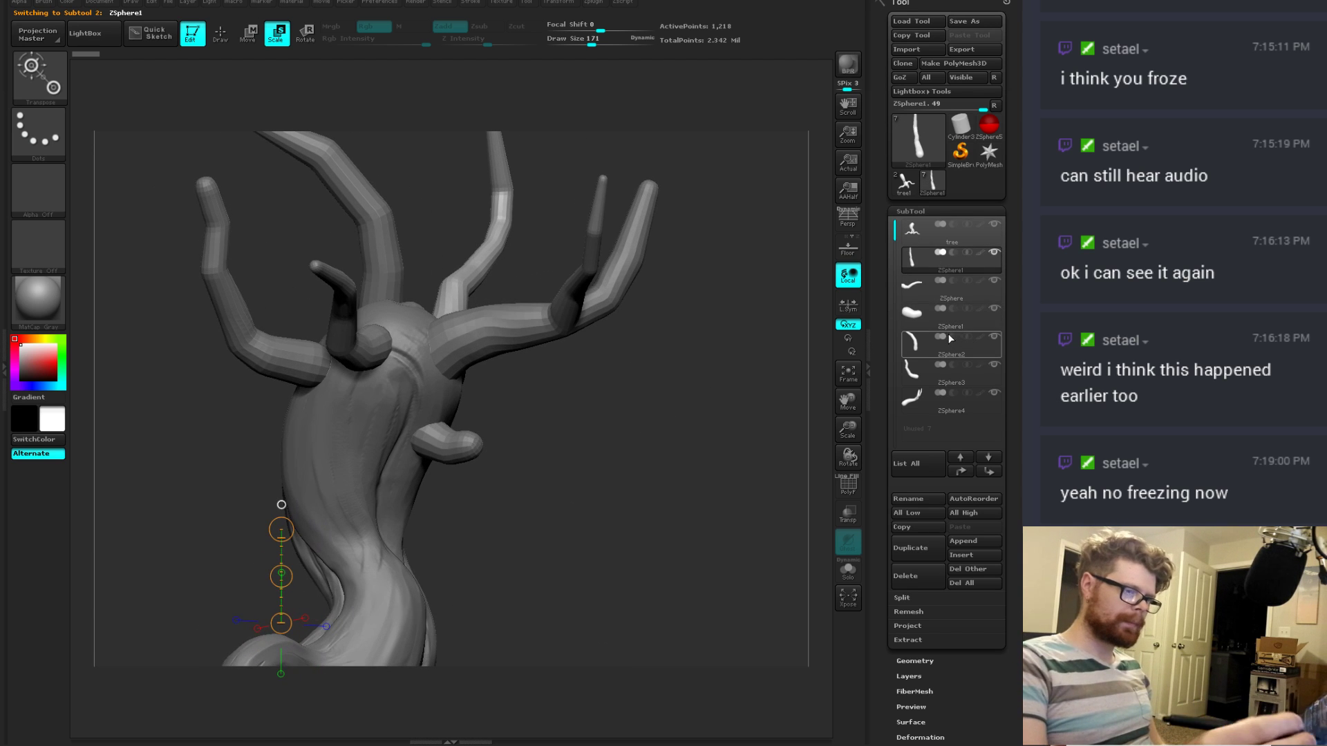
{"action": "scroll", "coordinate": [653, 378], "scroll_direction": "up", "scroll_amount": 3}
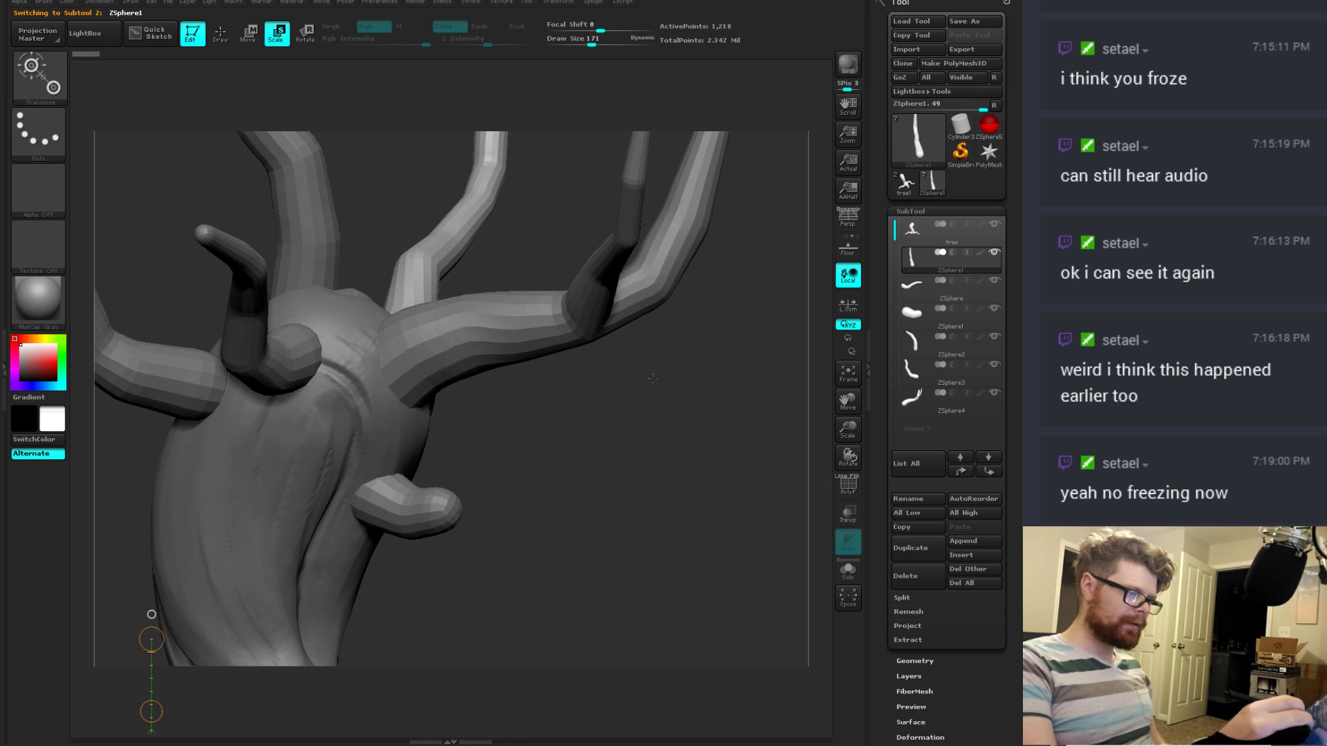
{"action": "mouse_move", "coordinate": [652, 379]}
{"action": "left_mouse_down"}
{"action": "mouse_move", "coordinate": [553, 387]}
{"action": "mouse_move", "coordinate": [543, 401]}
{"action": "left_mouse_up"}
{"action": "left_click_drag", "start_coordinate": [719, 405], "coordinate": [607, 369], "text": "alt"}
Step: Clear the canvas and redraw the tree in edit mode
{"action": "key", "text": "t"}
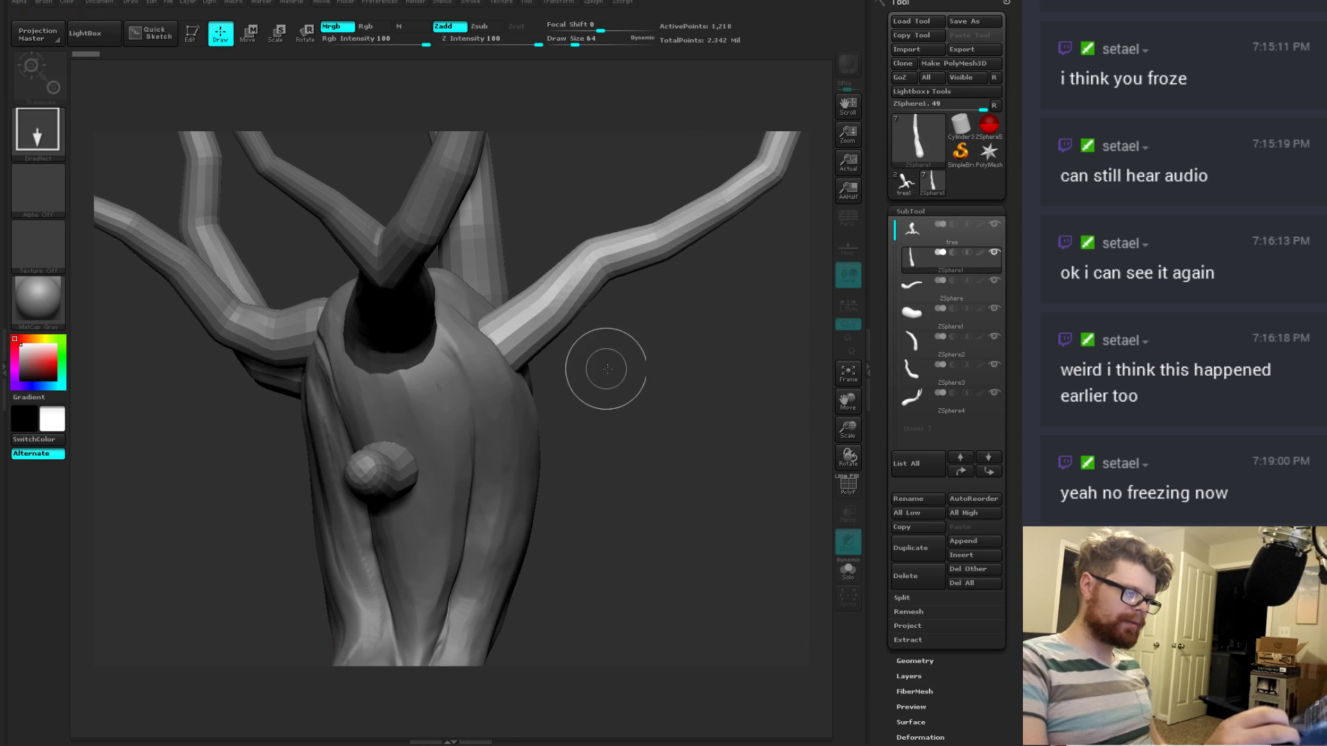
{"action": "key", "text": "ctrl+n"}
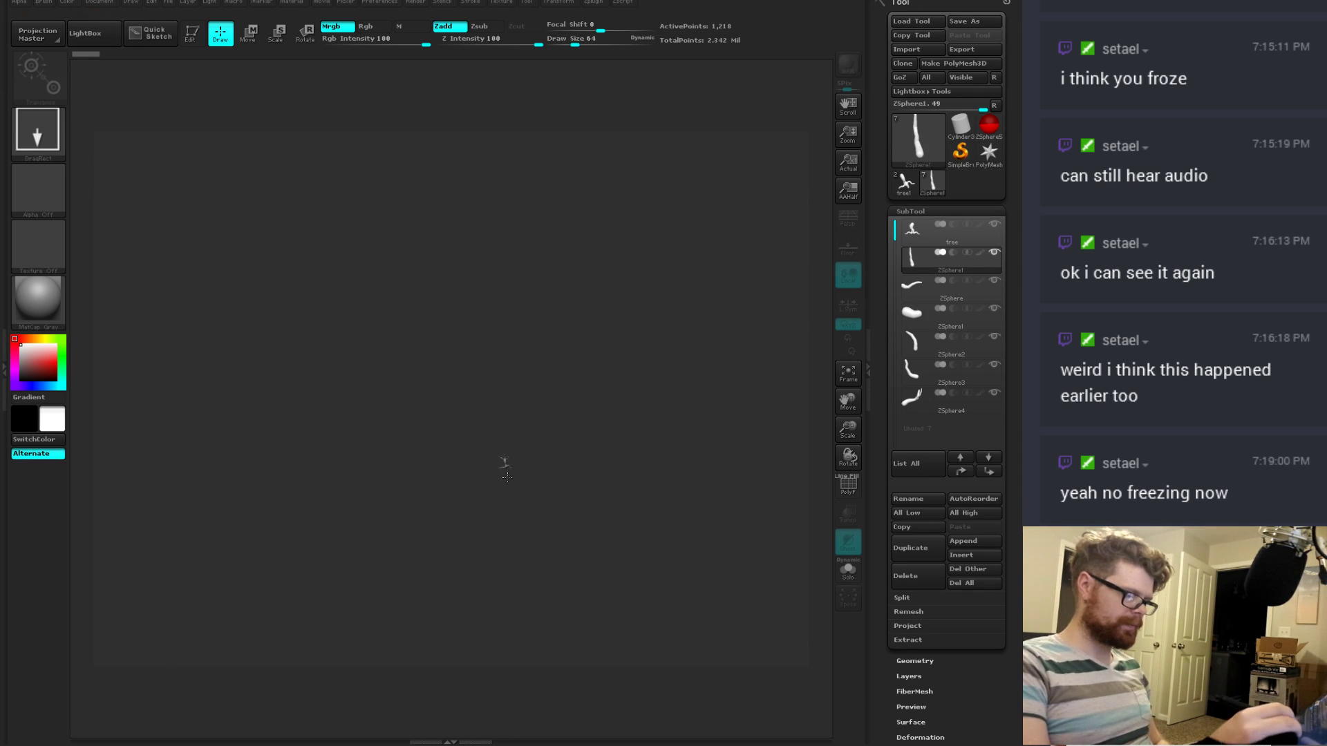
{"action": "left_click_drag", "start_coordinate": [507, 476], "coordinate": [502, 594]}
{"action": "key", "text": "t"}
{"action": "left_click_drag", "start_coordinate": [657, 364], "coordinate": [587, 382]}
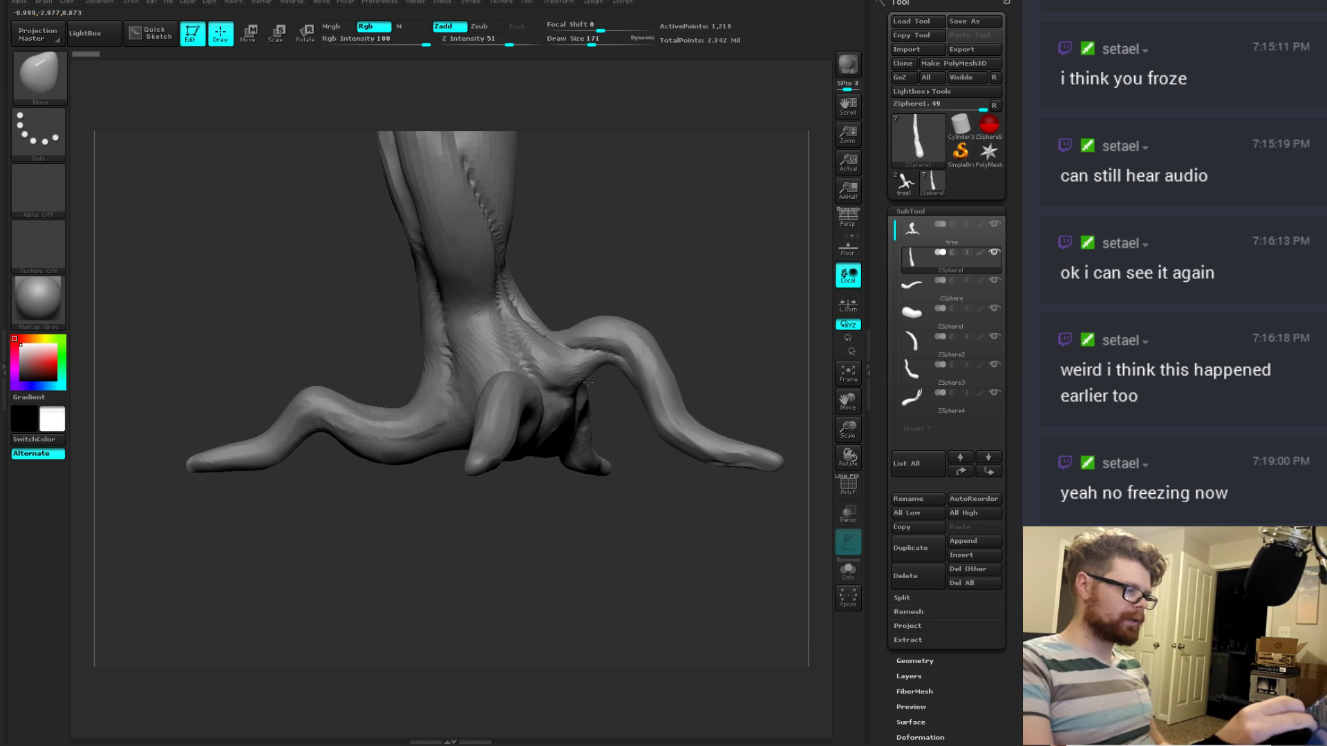
Step: Toggle the first branch subtool's visibility off and on to identify it on the tree
{"action": "left_click_drag", "start_coordinate": [628, 166], "coordinate": [674, 449], "text": "alt"}
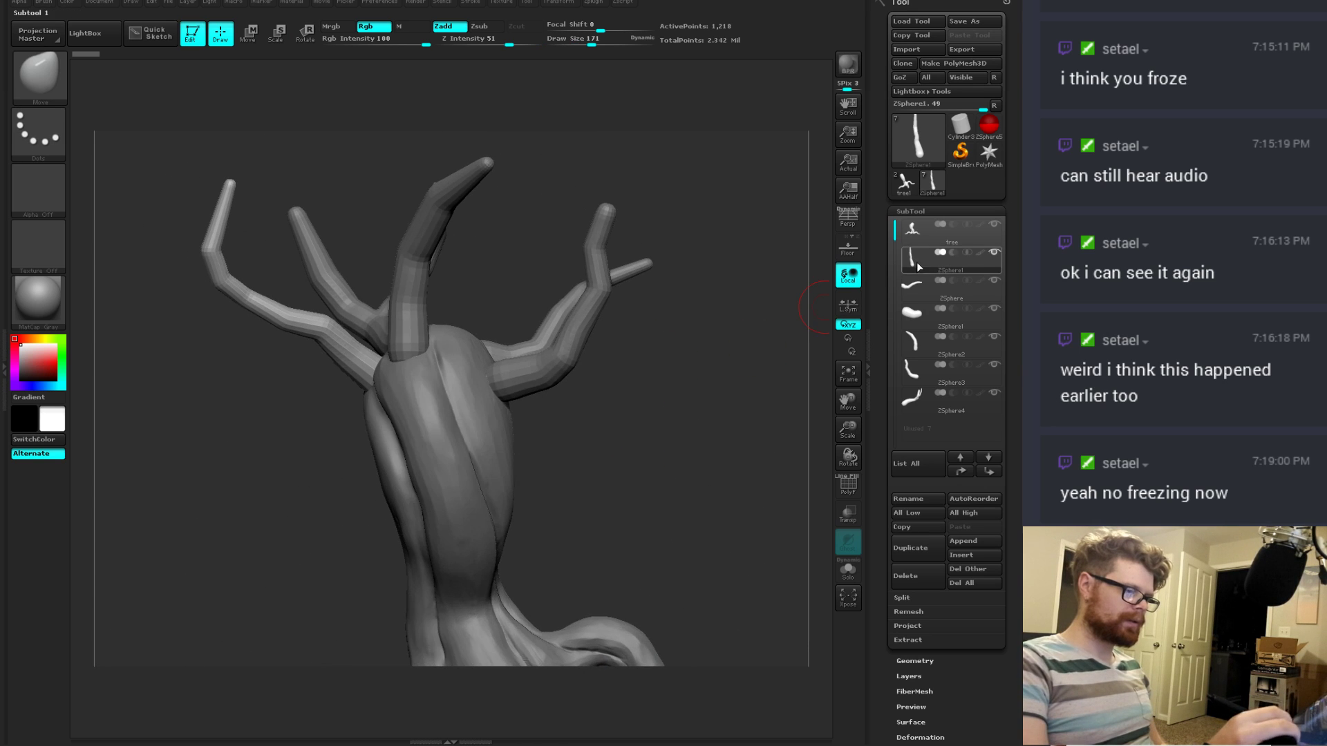
{"action": "left_click", "coordinate": [997, 252]}
{"action": "left_click", "coordinate": [997, 255]}
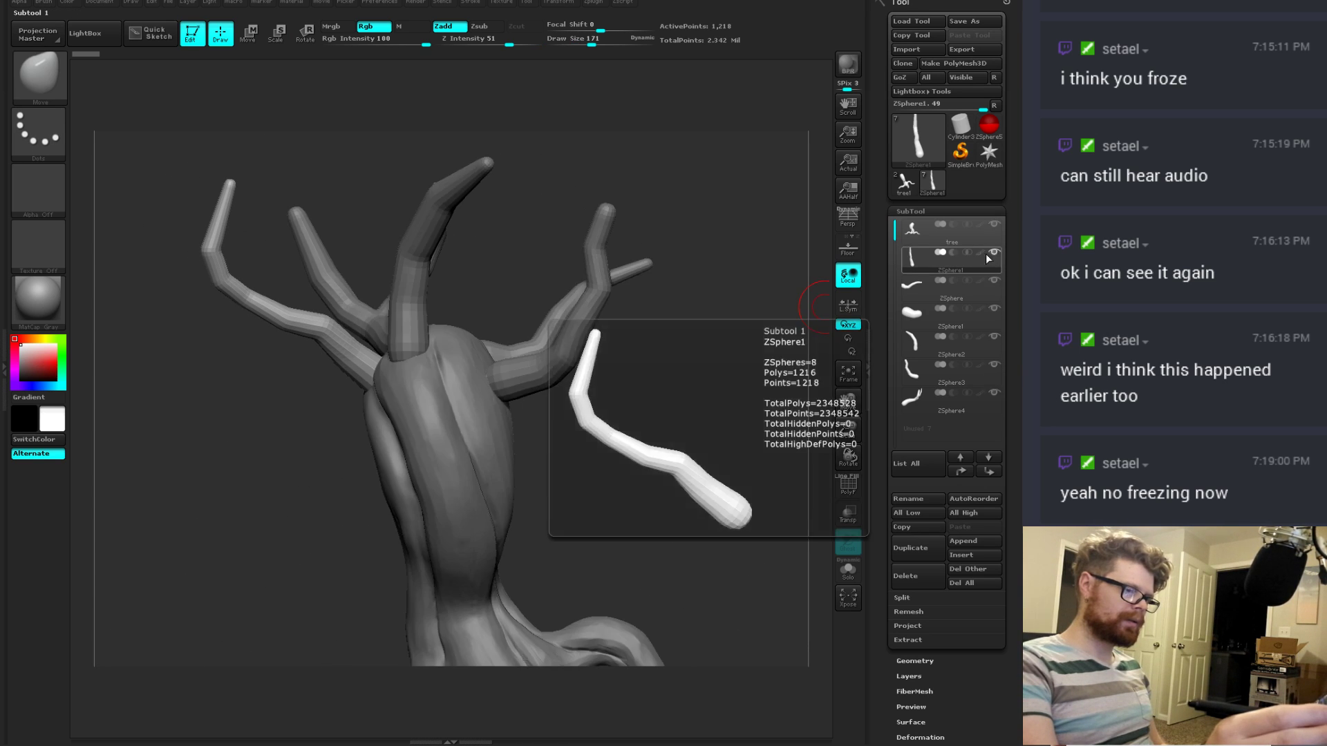
{"action": "left_click_drag", "start_coordinate": [616, 410], "coordinate": [684, 400]}
{"action": "key", "text": "ctrl"}
{"action": "key", "text": "ctrl"}
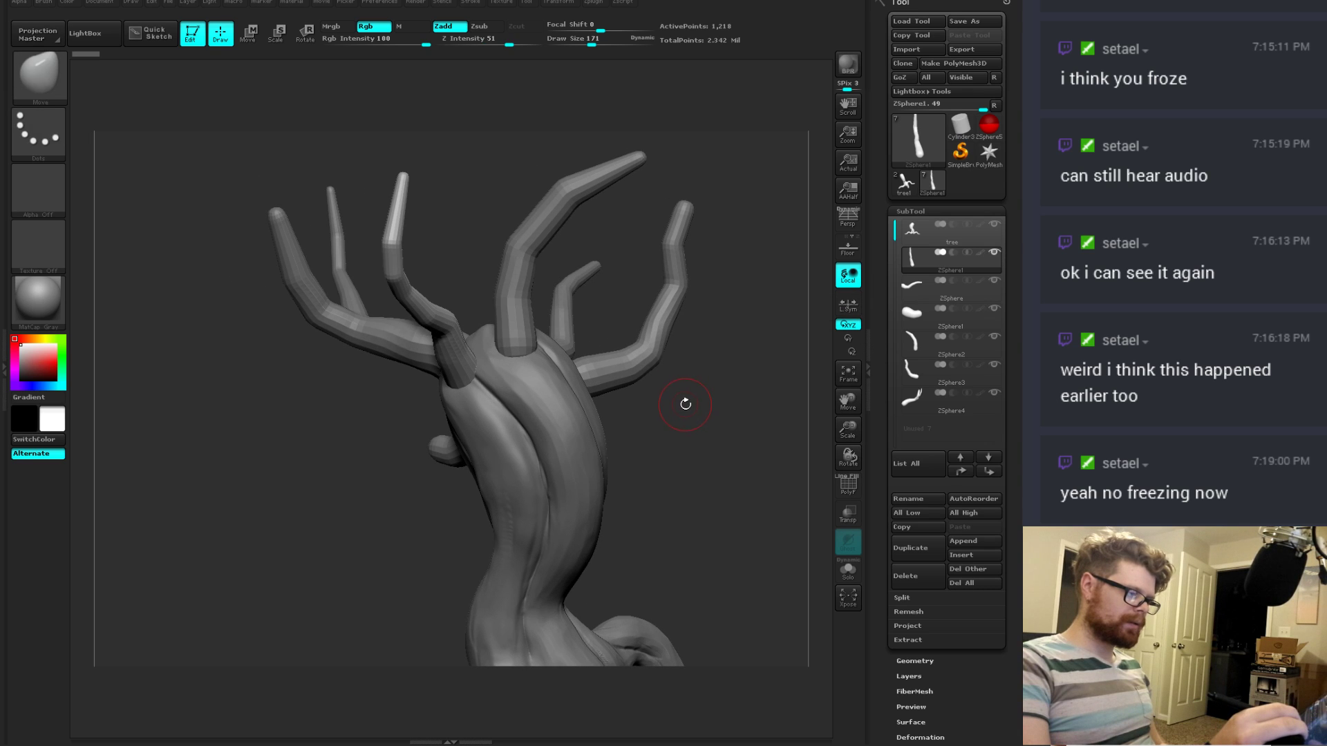
{"action": "mouse_move", "coordinate": [681, 409]}
{"action": "left_mouse_down"}
{"action": "mouse_move", "coordinate": [712, 414]}
{"action": "mouse_move", "coordinate": [674, 386]}
{"action": "left_mouse_up"}
Step: Try converting the first branch with Make PolyMesh3D and switch back to the full tree tool
{"action": "left_click", "coordinate": [955, 63]}
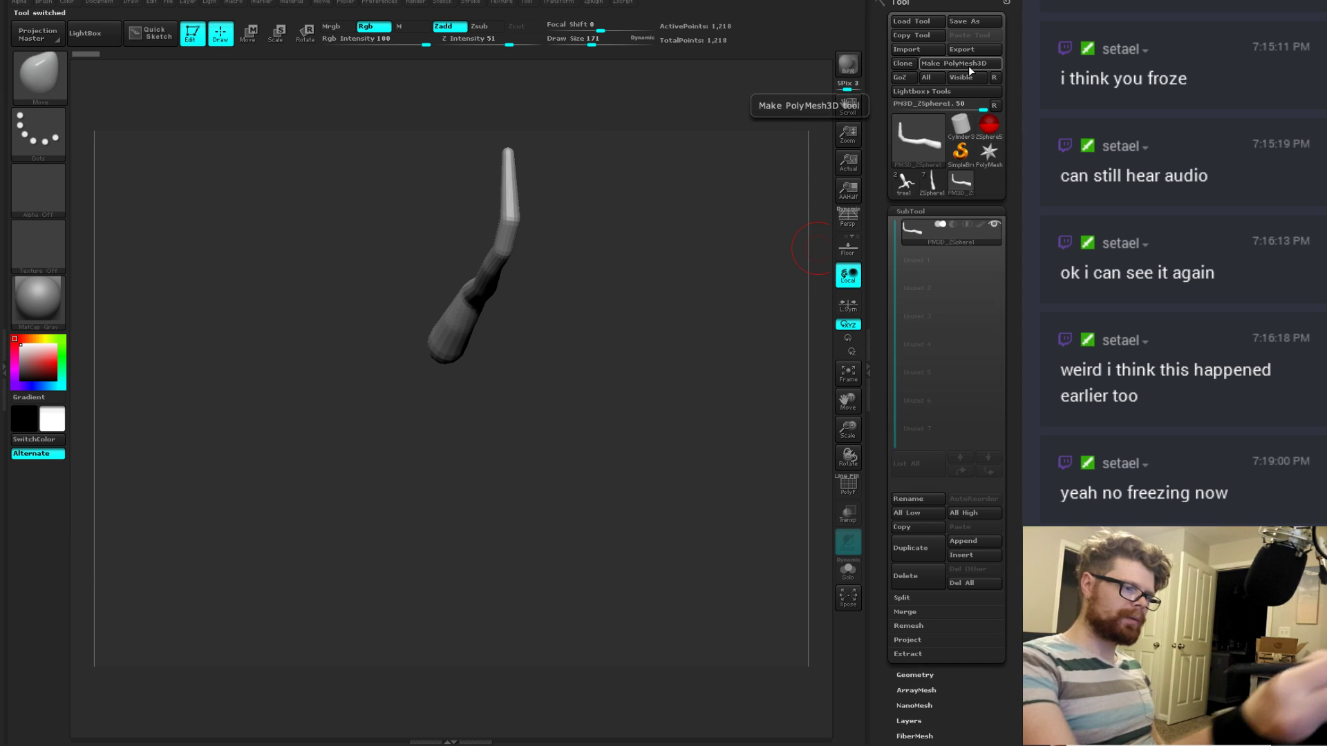
{"action": "left_click_drag", "start_coordinate": [659, 375], "coordinate": [661, 345]}
{"action": "left_click", "coordinate": [905, 184]}
{"action": "left_click", "coordinate": [941, 184]}
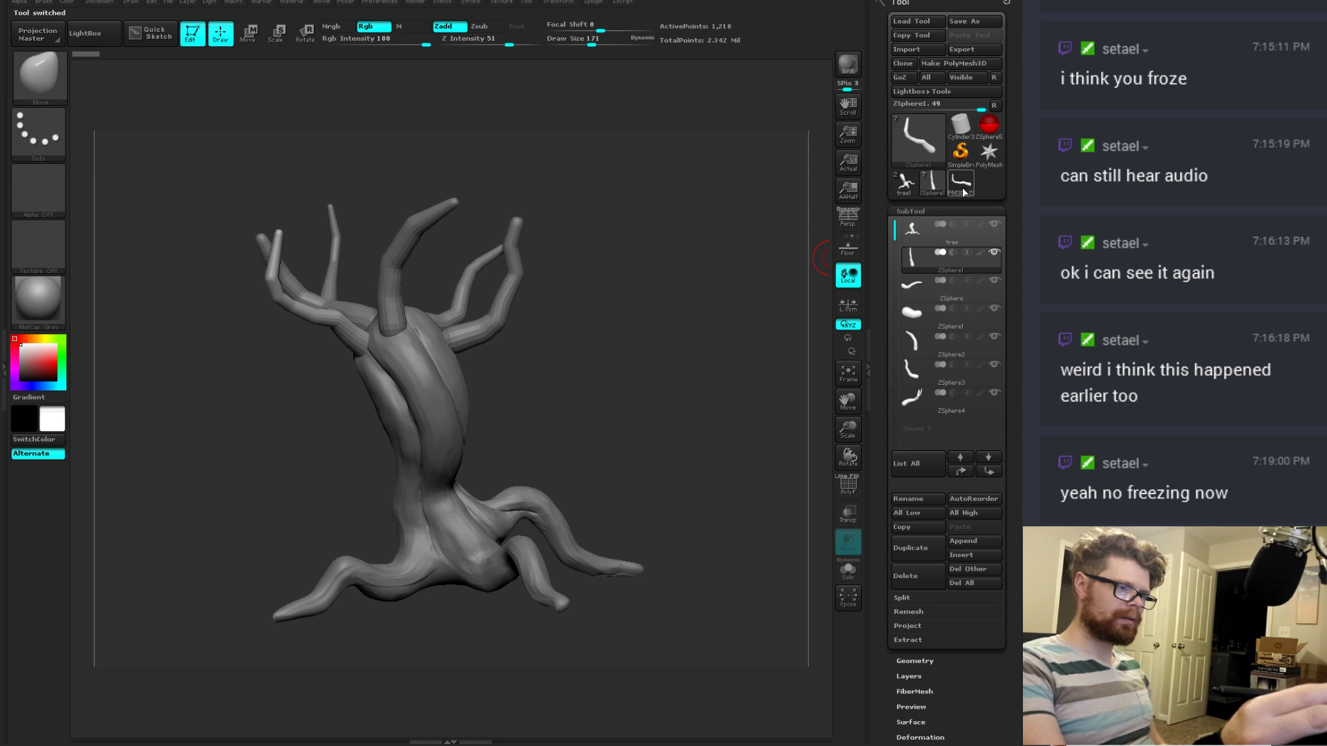
Step: Select the trunk subtool and merge it down with the branch subtool below it, accepting the non-undoable operation
{"action": "mouse_move", "coordinate": [751, 355]}
{"action": "left_mouse_down"}
{"action": "mouse_move", "coordinate": [667, 370]}
{"action": "mouse_move", "coordinate": [731, 358]}
{"action": "left_mouse_up"}
{"action": "mouse_move", "coordinate": [584, 396]}
{"action": "left_mouse_down", "text": "alt"}
{"action": "mouse_move", "coordinate": [602, 399]}
{"action": "mouse_move", "coordinate": [598, 416]}
{"action": "left_mouse_up", "text": "alt"}
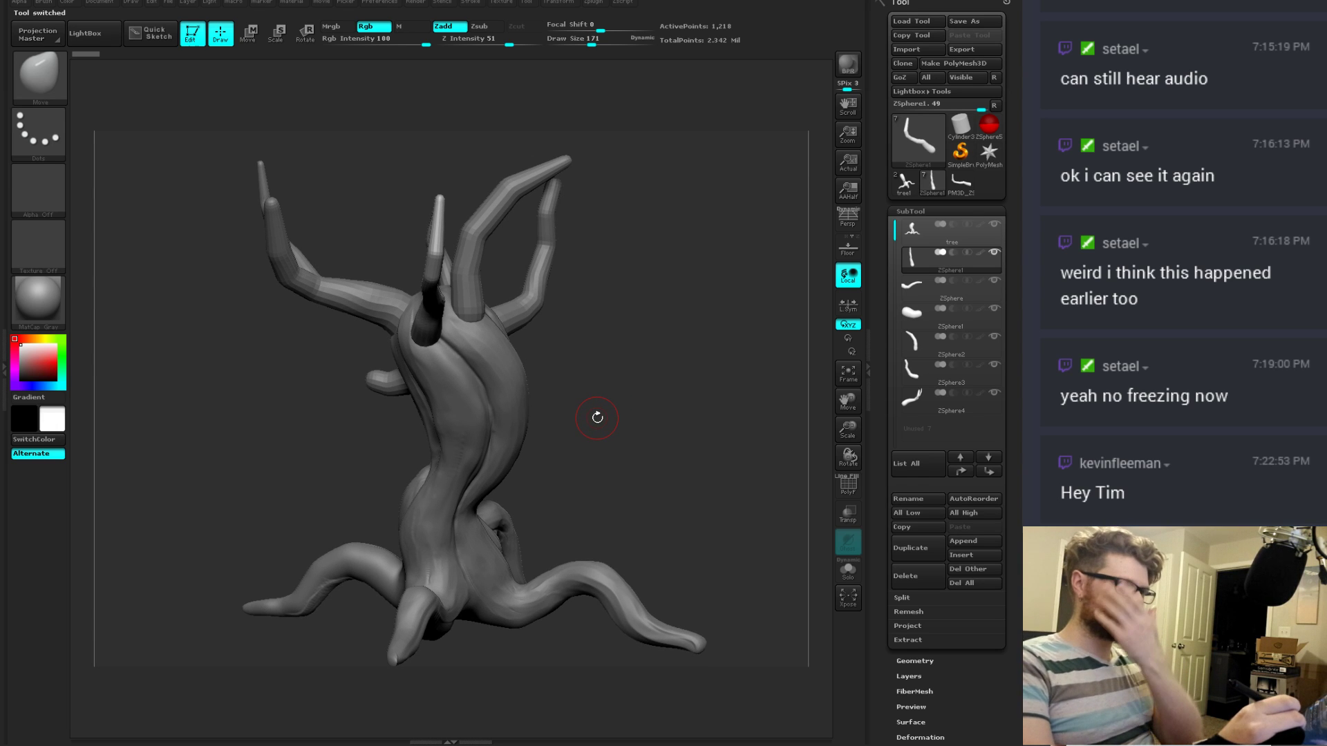
{"action": "left_click_drag", "start_coordinate": [678, 437], "coordinate": [675, 471]}
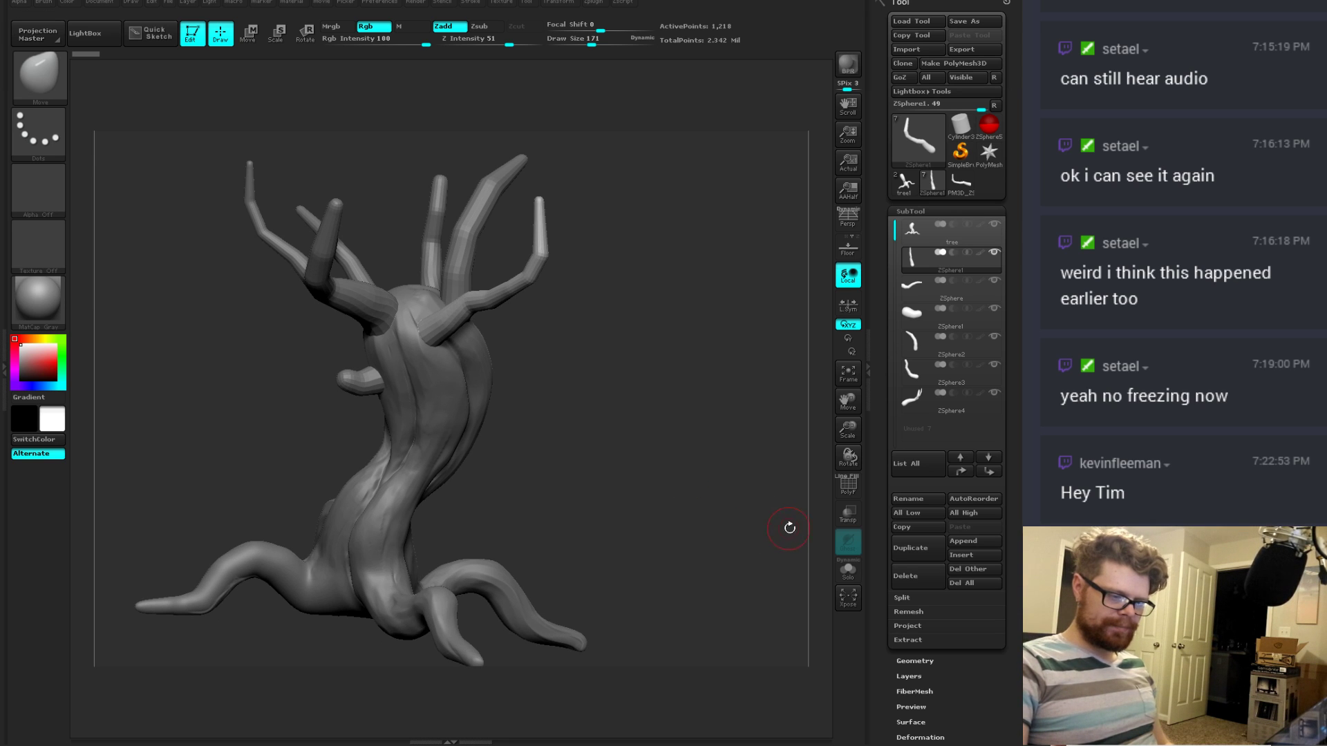
{"action": "left_click", "coordinate": [916, 236]}
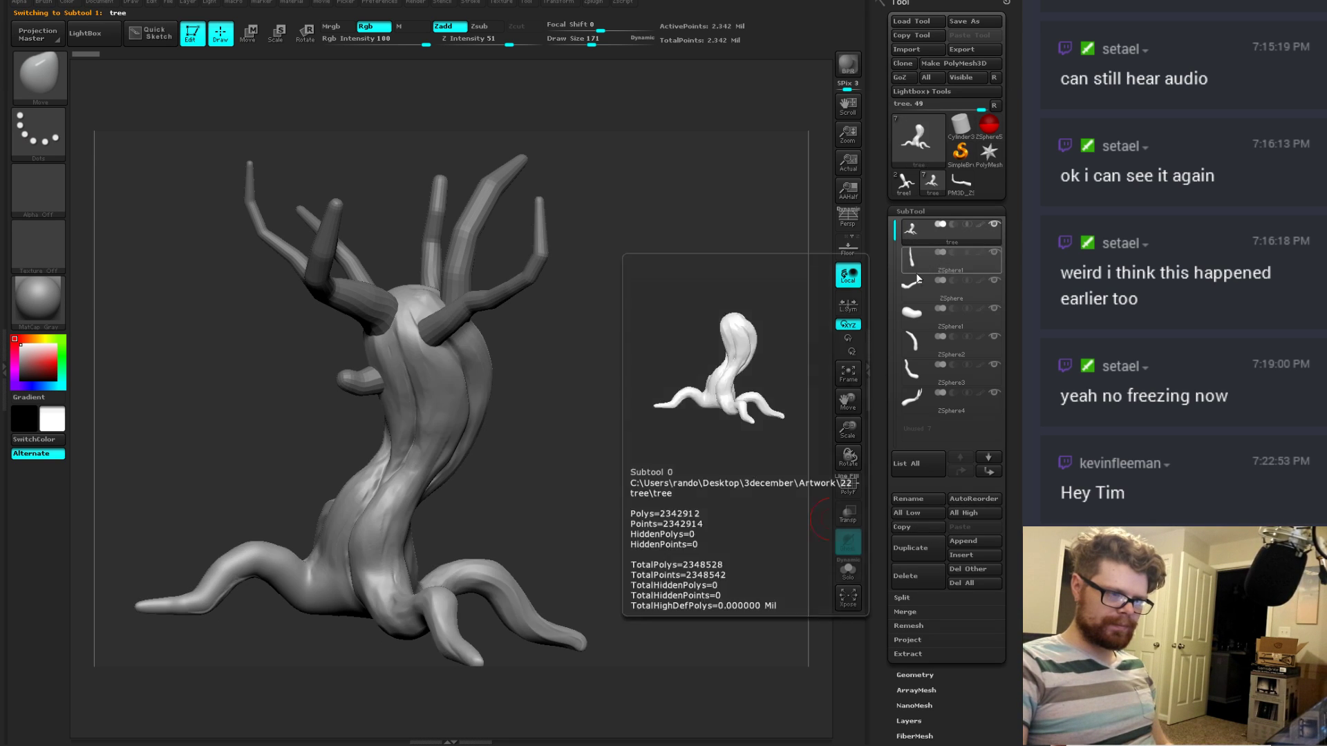
{"action": "left_click", "coordinate": [935, 607]}
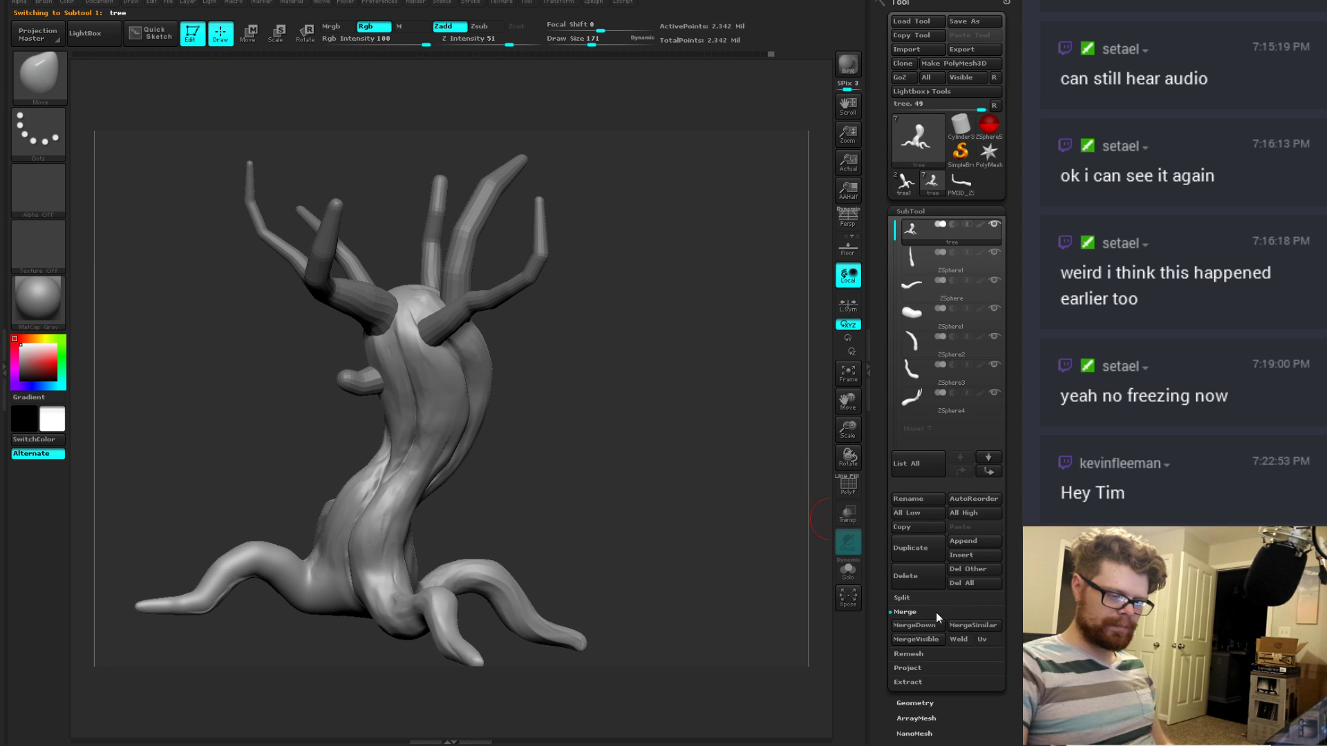
{"action": "left_click", "coordinate": [924, 625]}
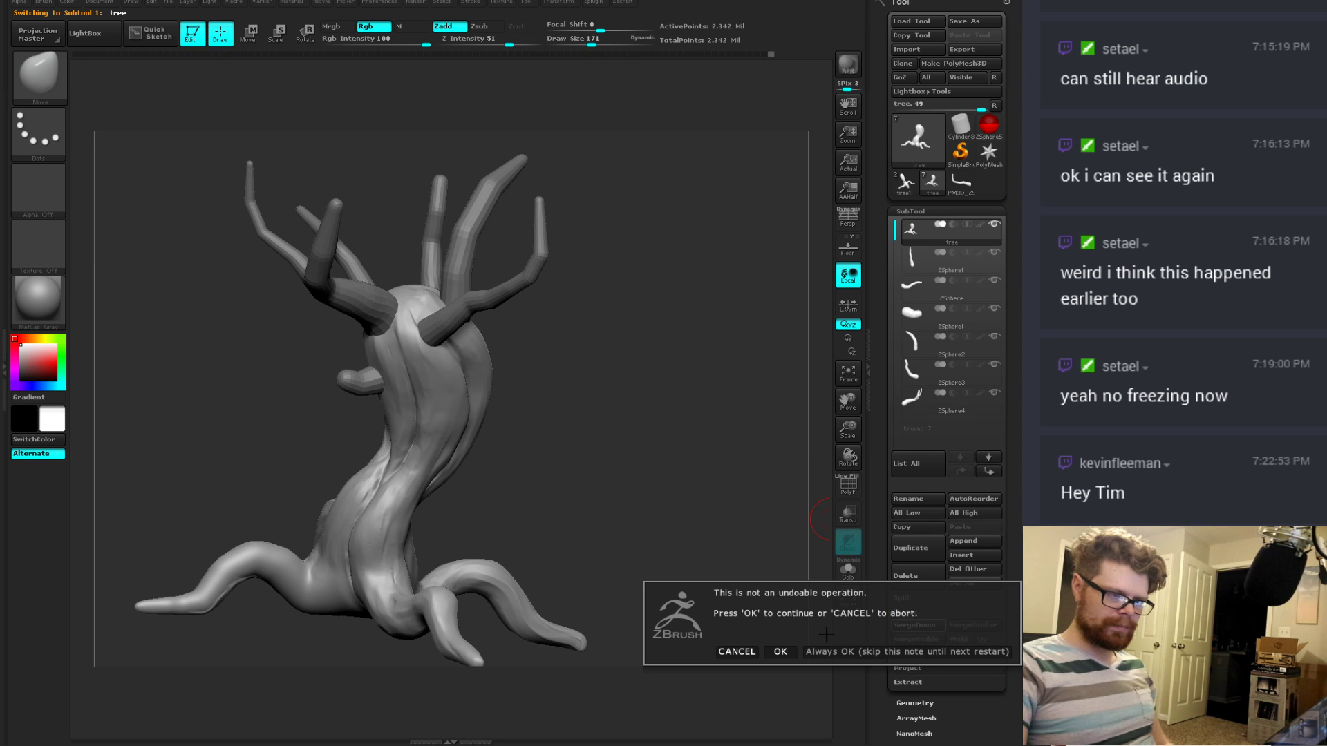
{"action": "left_click", "coordinate": [778, 653]}
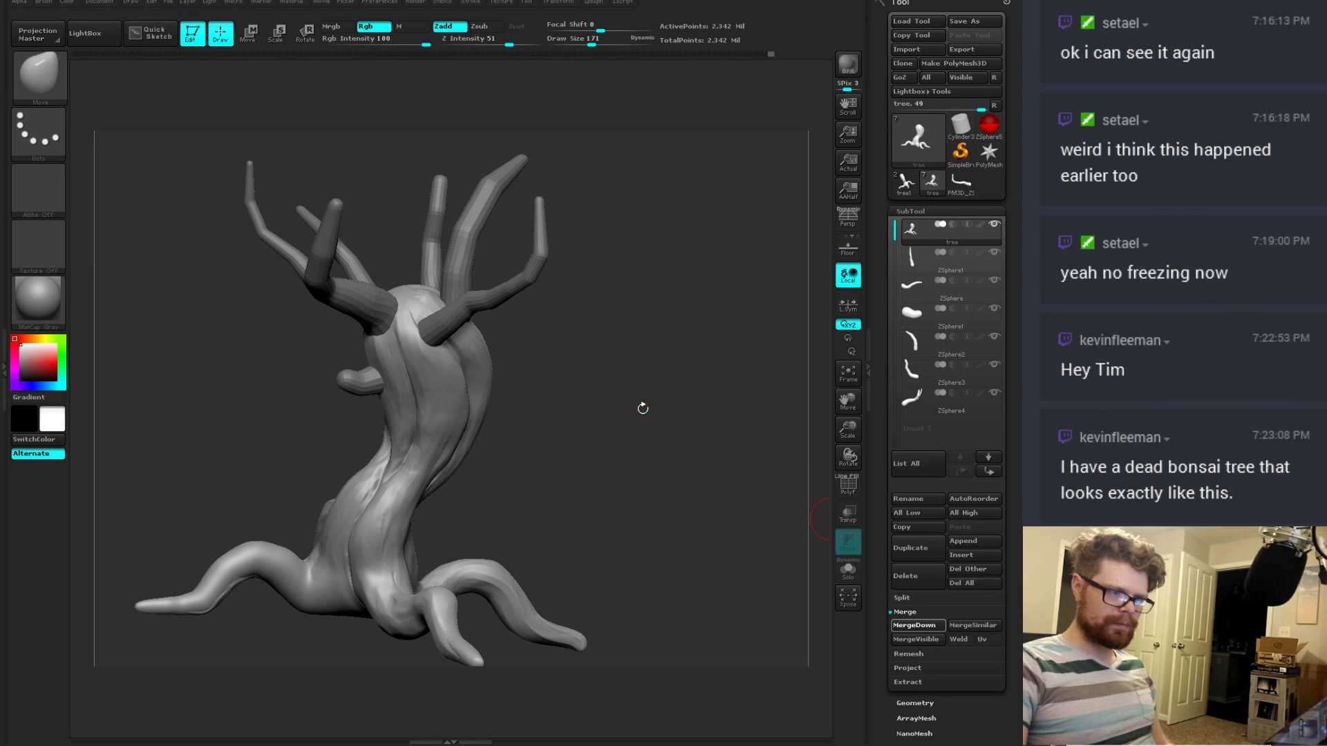
Step: Isolate the merged trunk subtool to inspect it and show all the other branches again
{"action": "left_click_drag", "start_coordinate": [622, 369], "coordinate": [816, 292]}
{"action": "left_click", "coordinate": [993, 225]}
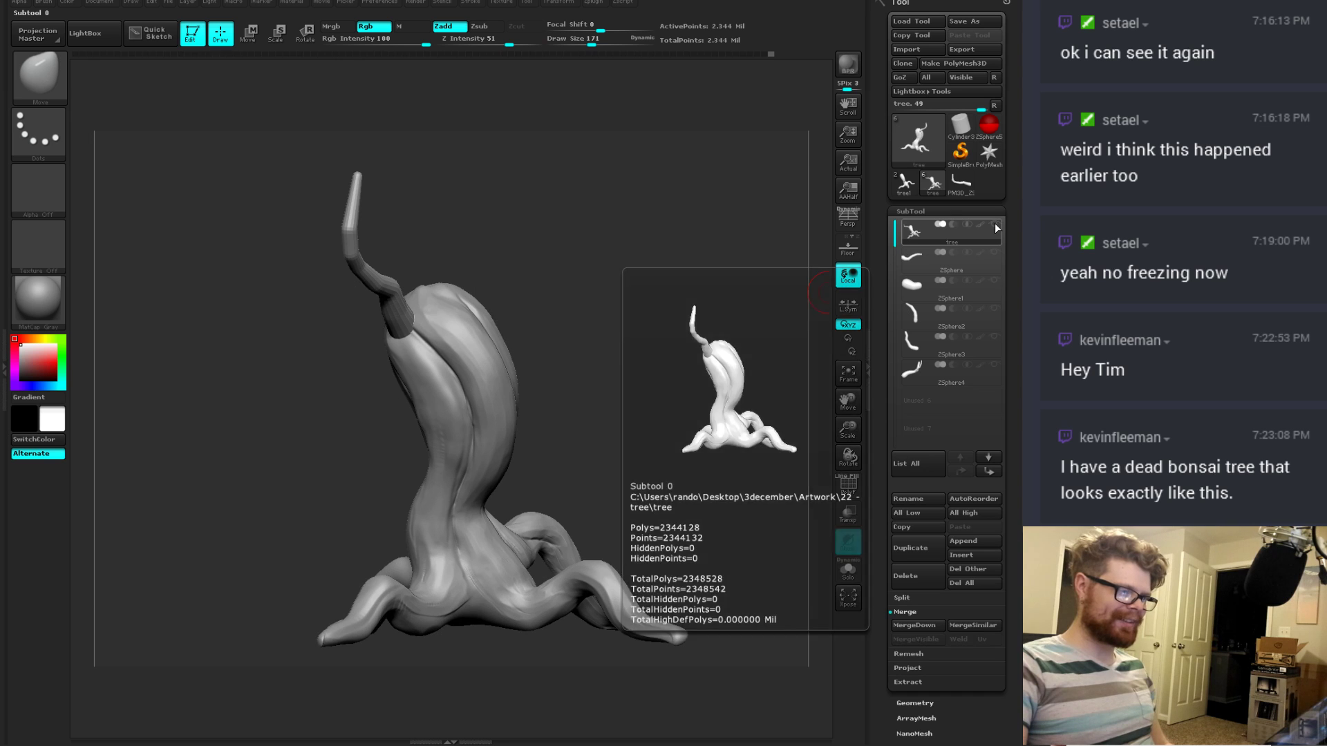
{"action": "left_click", "coordinate": [993, 226]}
Step: Pick the Move brush and try to isolate the merged branch at its joint with the trunk
{"action": "mouse_move", "coordinate": [737, 321]}
{"action": "left_mouse_down"}
{"action": "mouse_move", "coordinate": [611, 361]}
{"action": "mouse_move", "coordinate": [668, 409]}
{"action": "mouse_move", "coordinate": [664, 396]}
{"action": "left_mouse_up"}
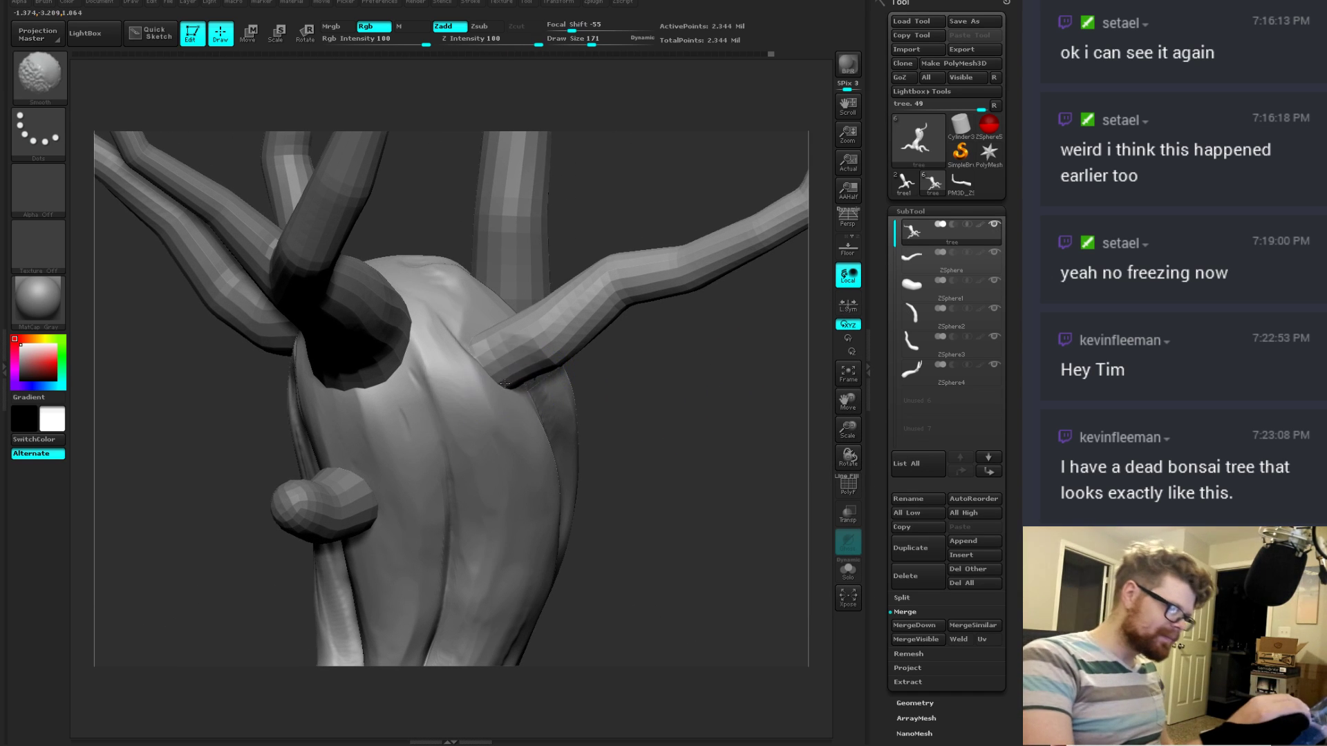
{"action": "key", "text": "b"}
{"action": "key", "text": "m"}
{"action": "key", "text": "v"}
{"action": "key", "text": "ctrl+shift"}
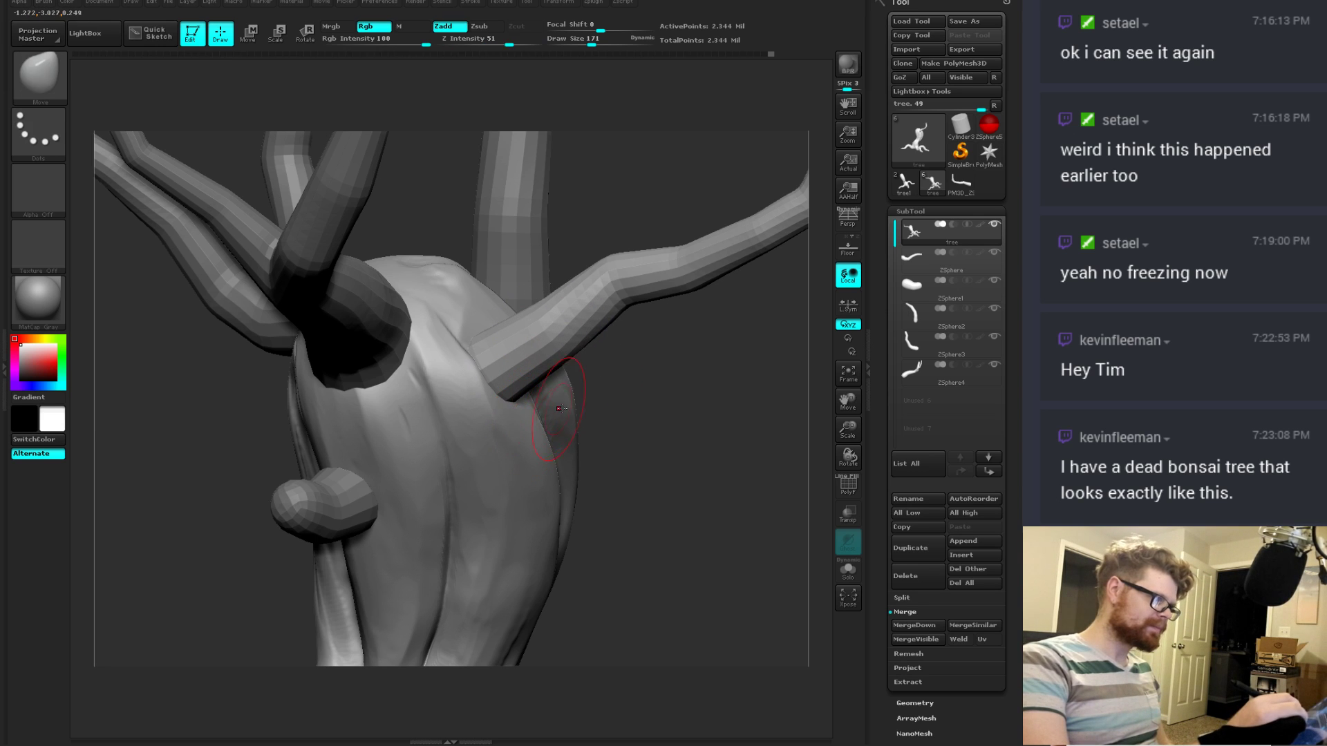
{"action": "key", "text": "ctrl+shift"}
{"action": "key", "text": "ctrl"}
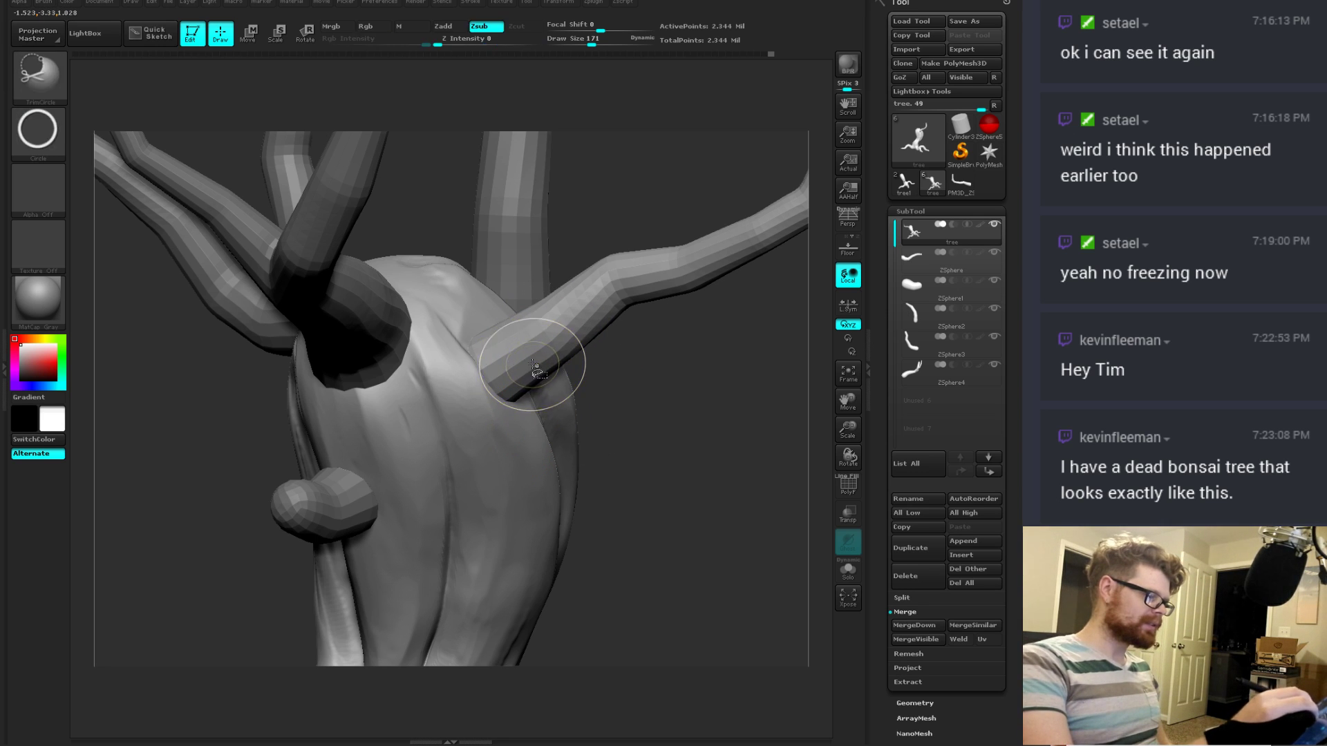
{"action": "left_click", "coordinate": [531, 363], "text": "ctrl+shift"}
{"action": "left_click", "coordinate": [544, 422], "text": "ctrl+shift"}
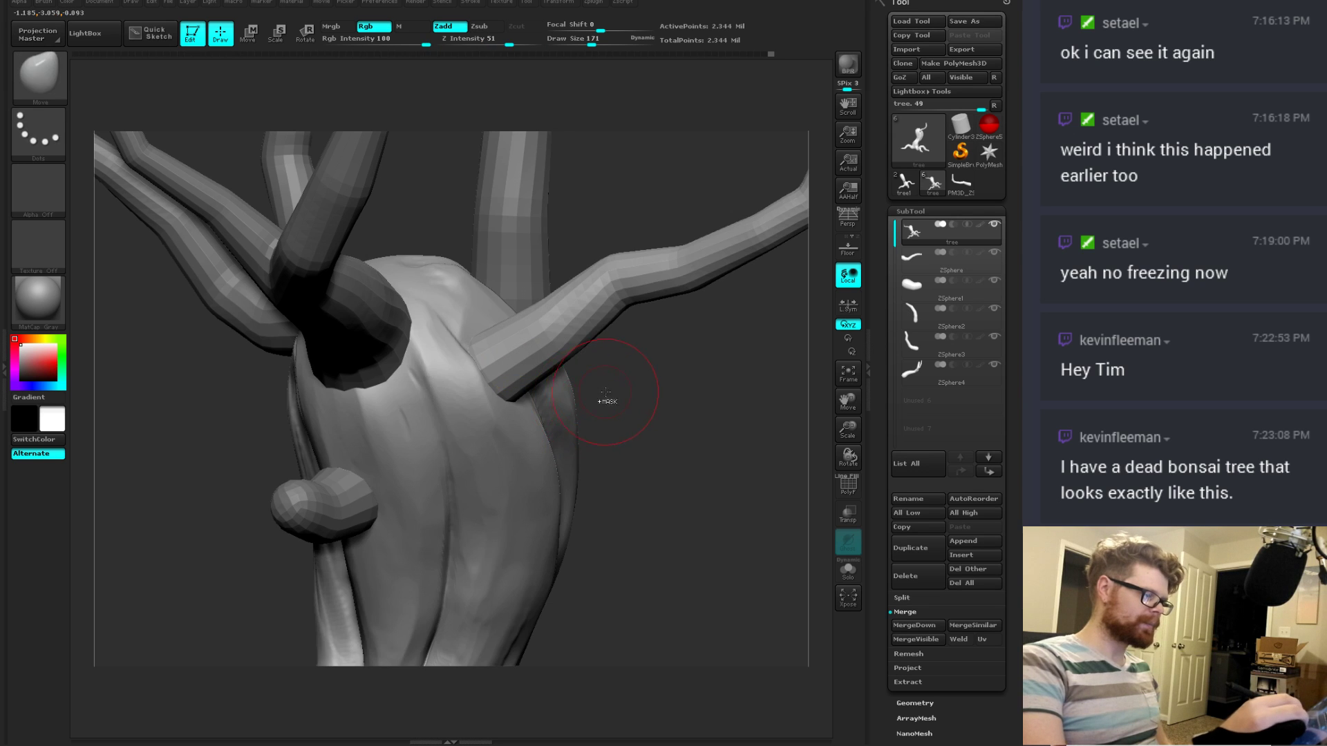
{"action": "left_click", "coordinate": [601, 370], "text": "ctrl+shift"}
{"action": "left_click", "coordinate": [603, 374], "text": "ctrl+shift"}
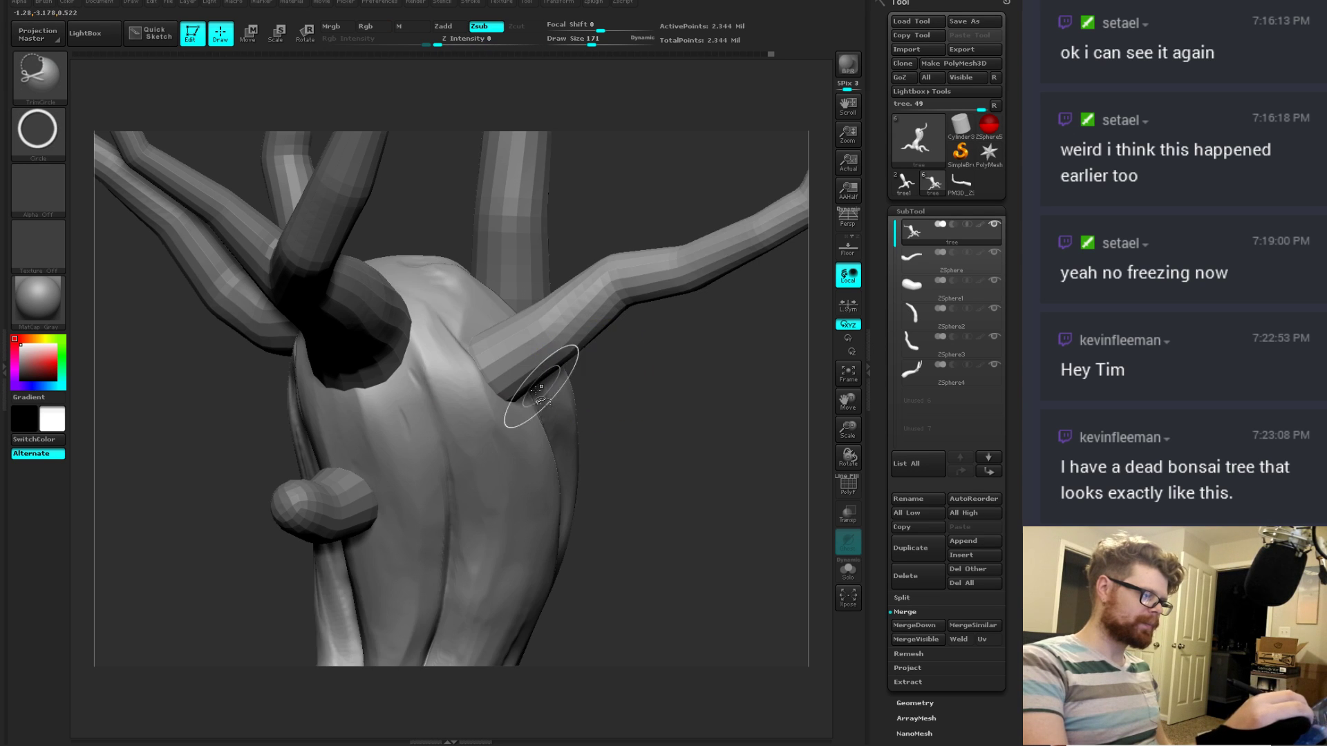
{"action": "left_click", "coordinate": [512, 437], "text": "ctrl+shift"}
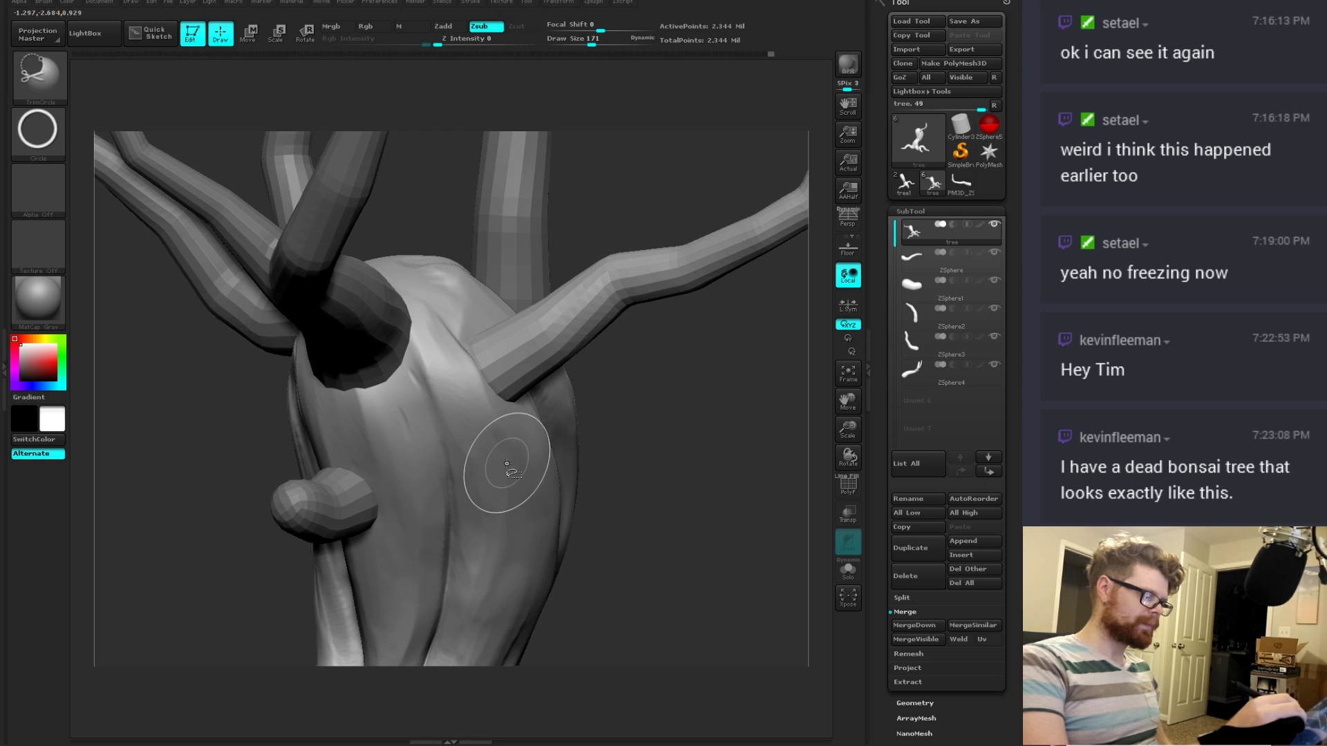
Step: Try subdividing the trunk mesh one level and step down a subdivision level
{"action": "mouse_move", "coordinate": [639, 397]}
{"action": "left_mouse_down"}
{"action": "mouse_move", "coordinate": [630, 406]}
{"action": "mouse_move", "coordinate": [671, 385]}
{"action": "left_mouse_up"}
{"action": "key", "text": "ctrl+d"}
{"action": "key", "text": "shift+d"}
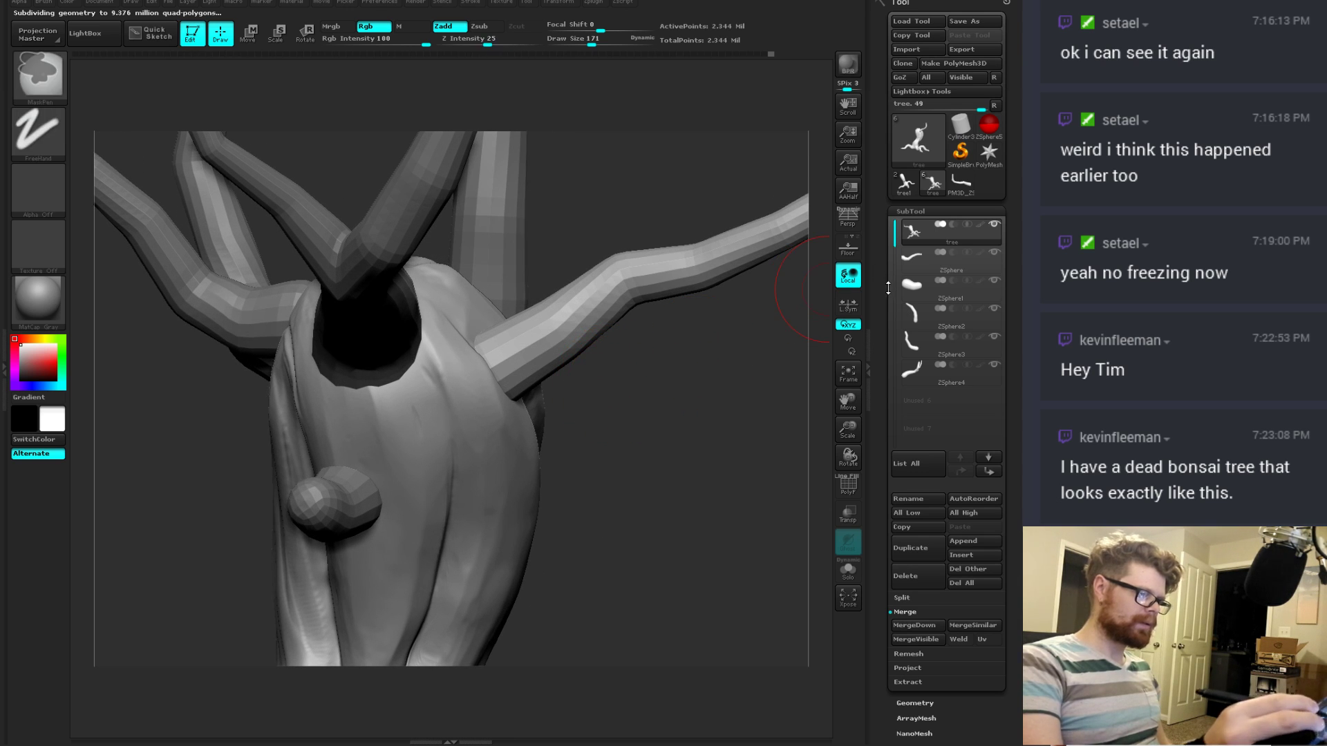
Step: Load the saved tree tool with its separate branches and select the ZSphere1 branch directly below the trunk subtool
{"action": "left_click", "coordinate": [919, 22]}
{"action": "double_click", "coordinate": [163, 90]}
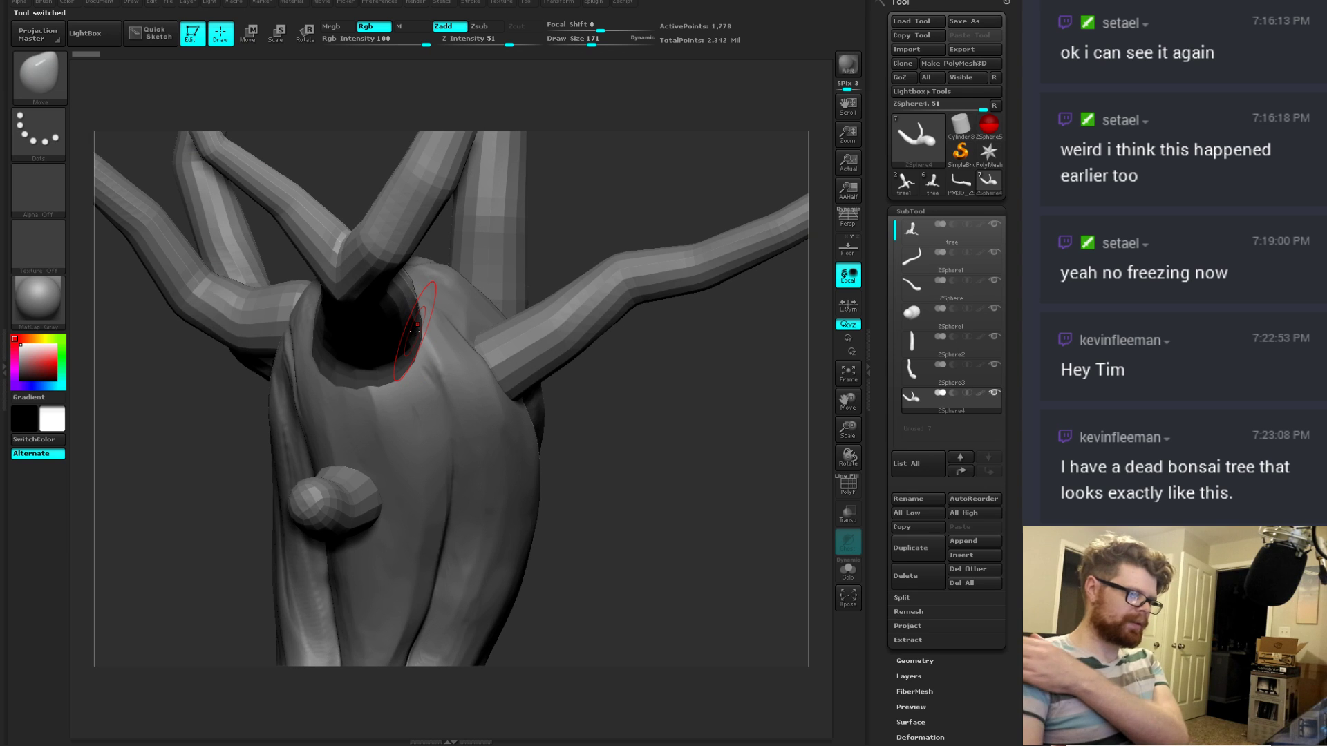
{"action": "mouse_move", "coordinate": [962, 368]}
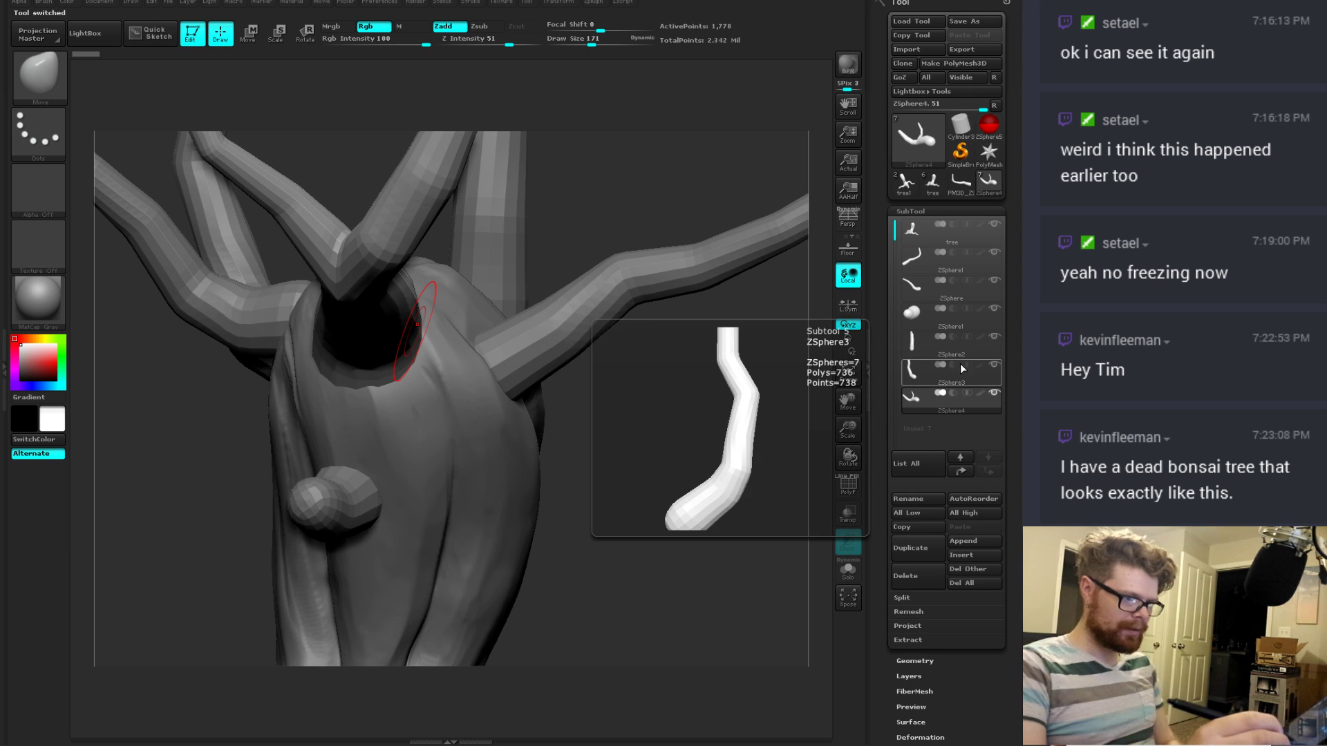
{"action": "left_click_drag", "start_coordinate": [714, 468], "coordinate": [651, 379]}
{"action": "left_click", "coordinate": [917, 263]}
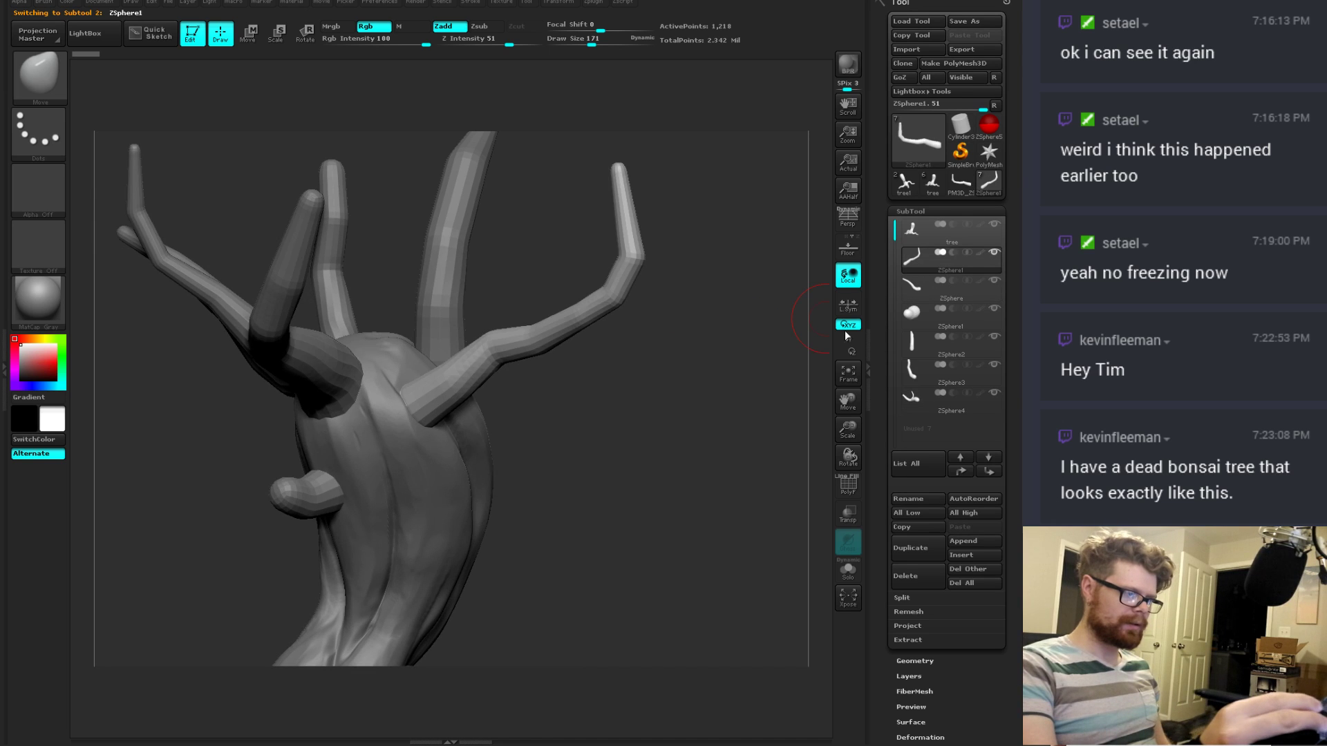
{"action": "left_click_drag", "start_coordinate": [774, 345], "coordinate": [660, 435]}
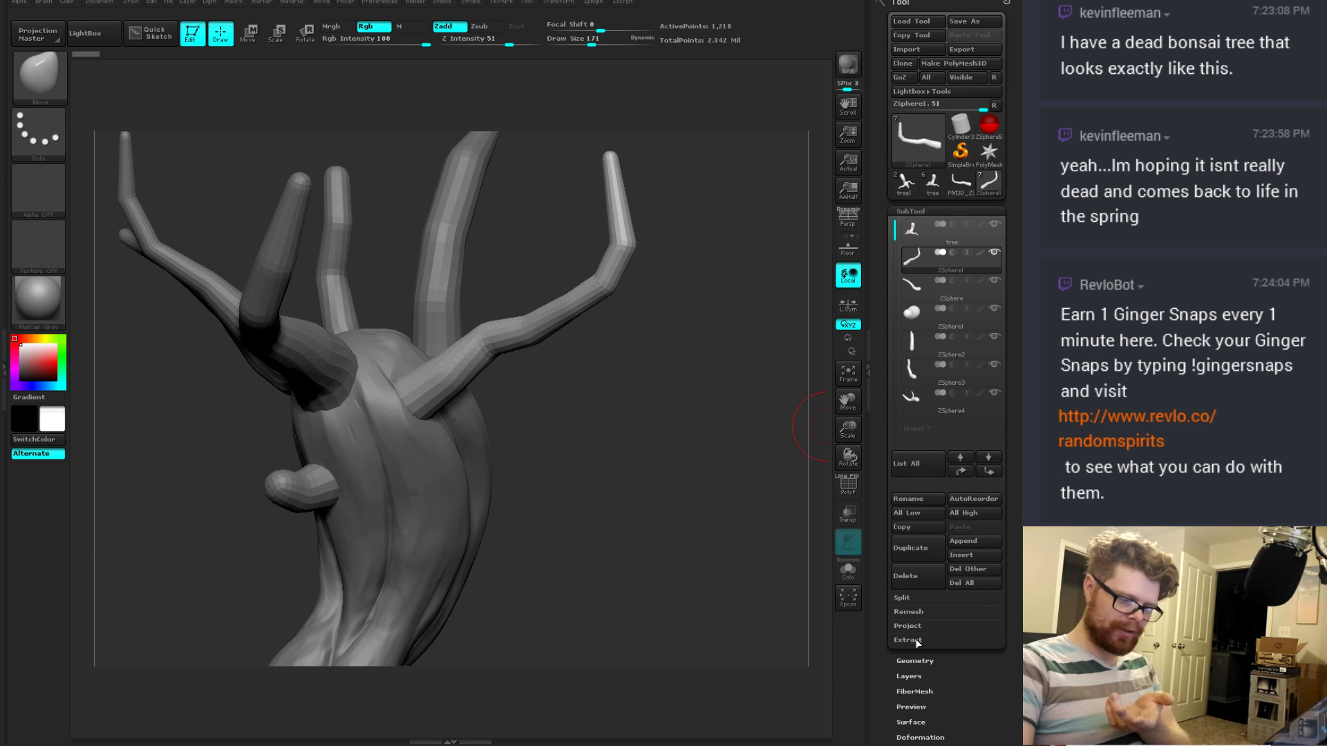
Step: Check the ZSphere1 branch's geometry options and toggle its visibility off and on to identify it on the tree
{"action": "left_click", "coordinate": [915, 660]}
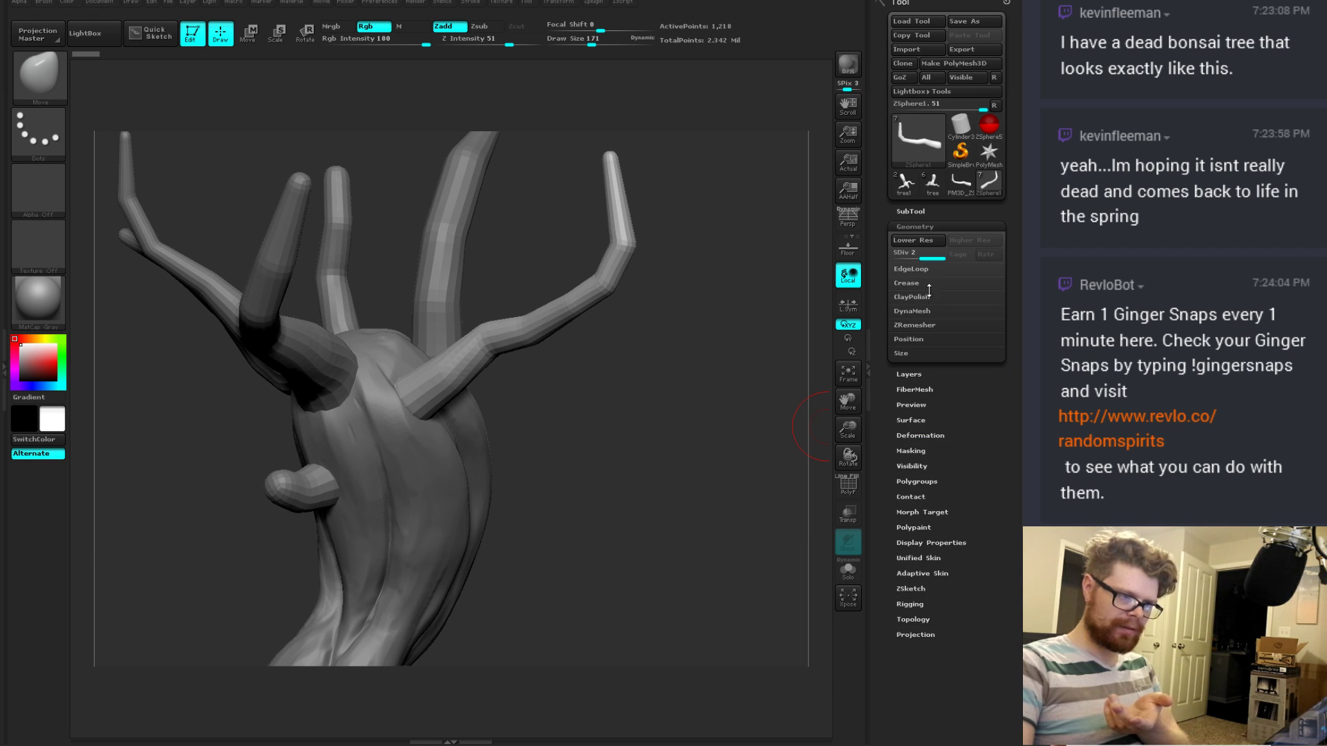
{"action": "left_click", "coordinate": [921, 212]}
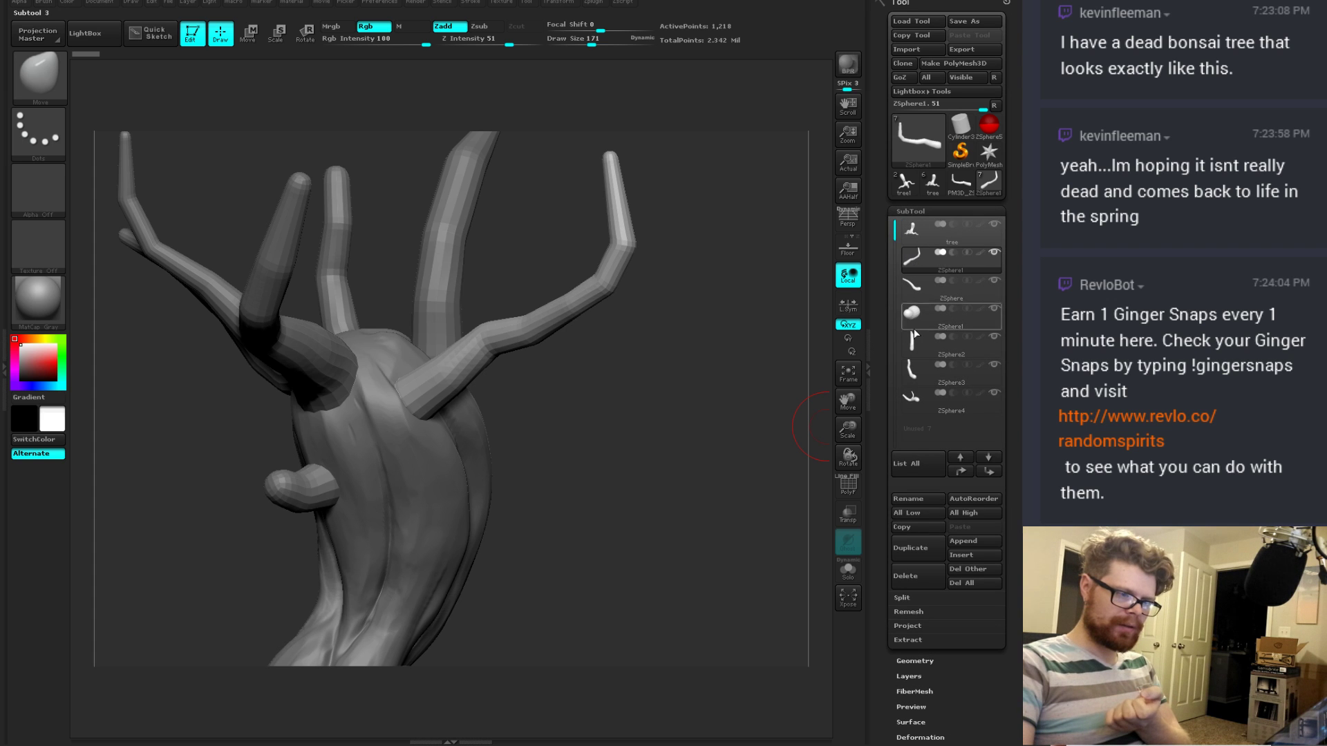
{"action": "left_click", "coordinate": [911, 231]}
{"action": "mouse_move", "coordinate": [912, 261]}
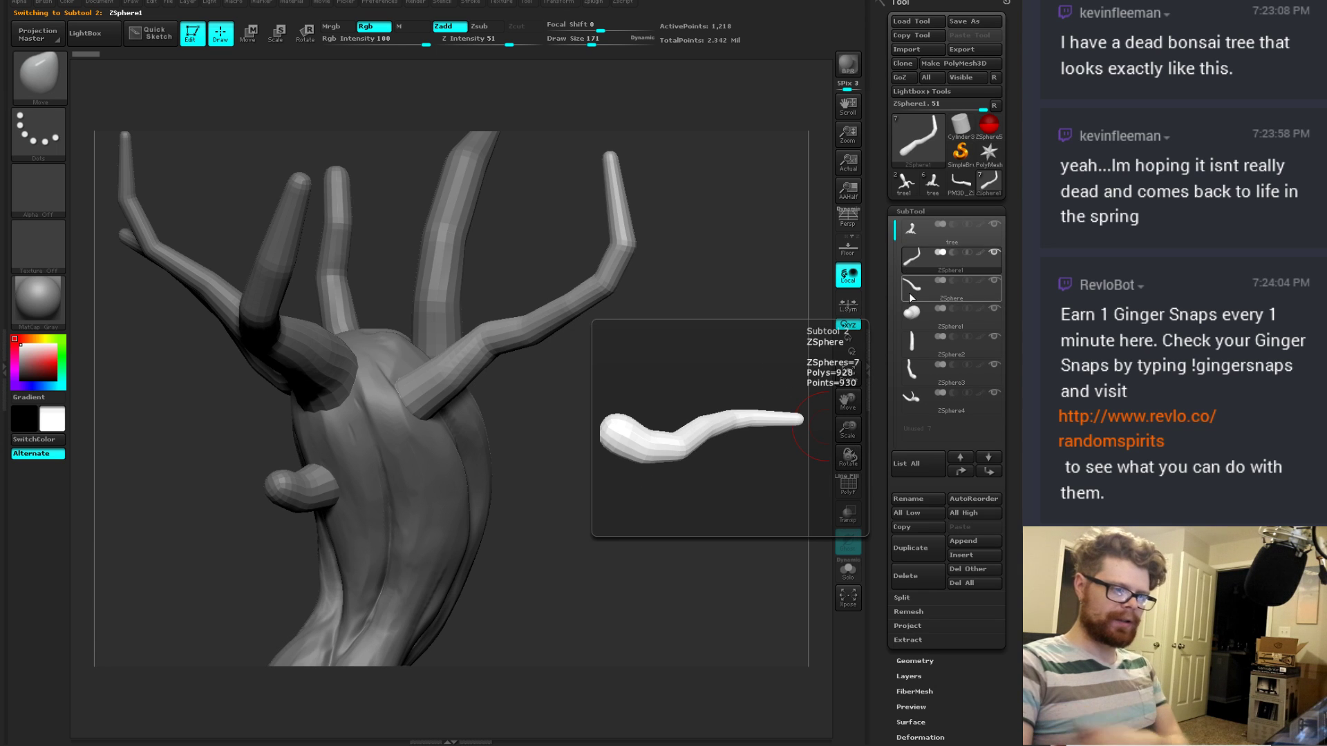
{"action": "left_click", "coordinate": [909, 292]}
{"action": "left_click", "coordinate": [997, 253]}
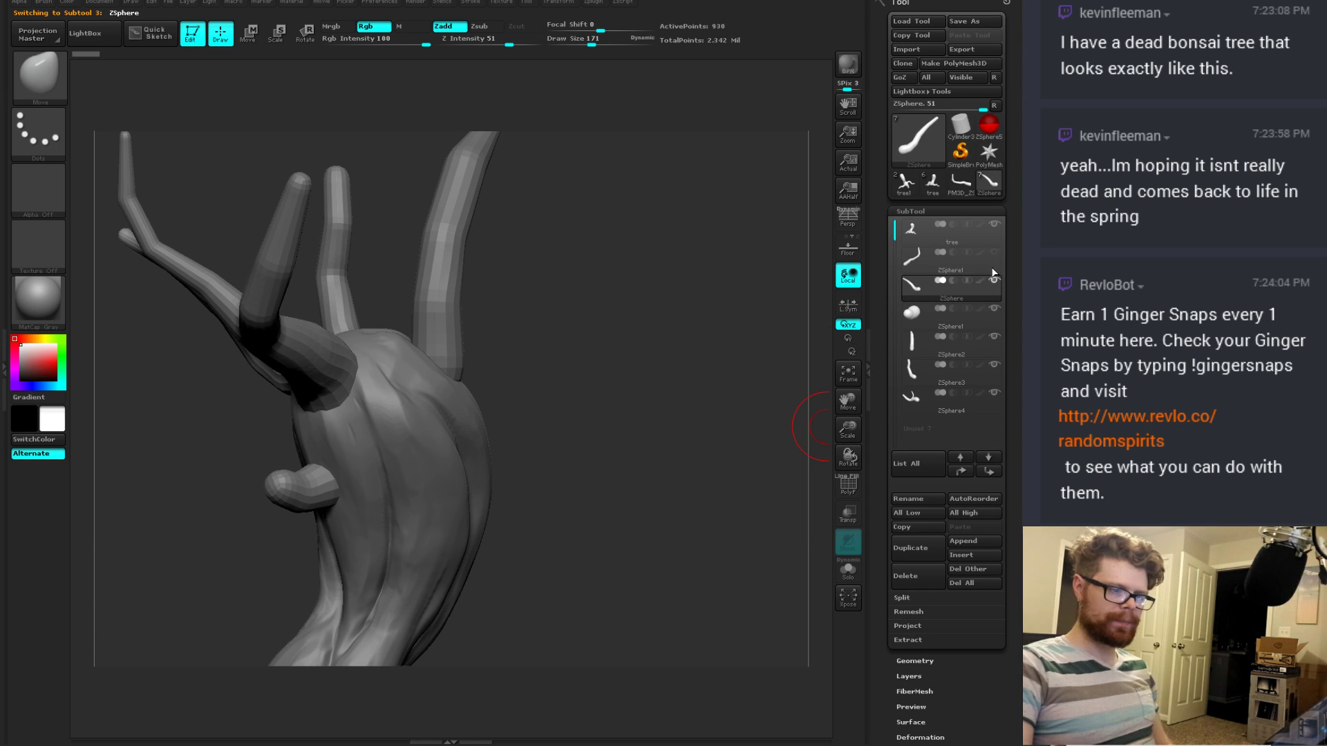
{"action": "left_click", "coordinate": [992, 252]}
{"action": "mouse_move", "coordinate": [991, 251]}
{"action": "left_click", "coordinate": [912, 261]}
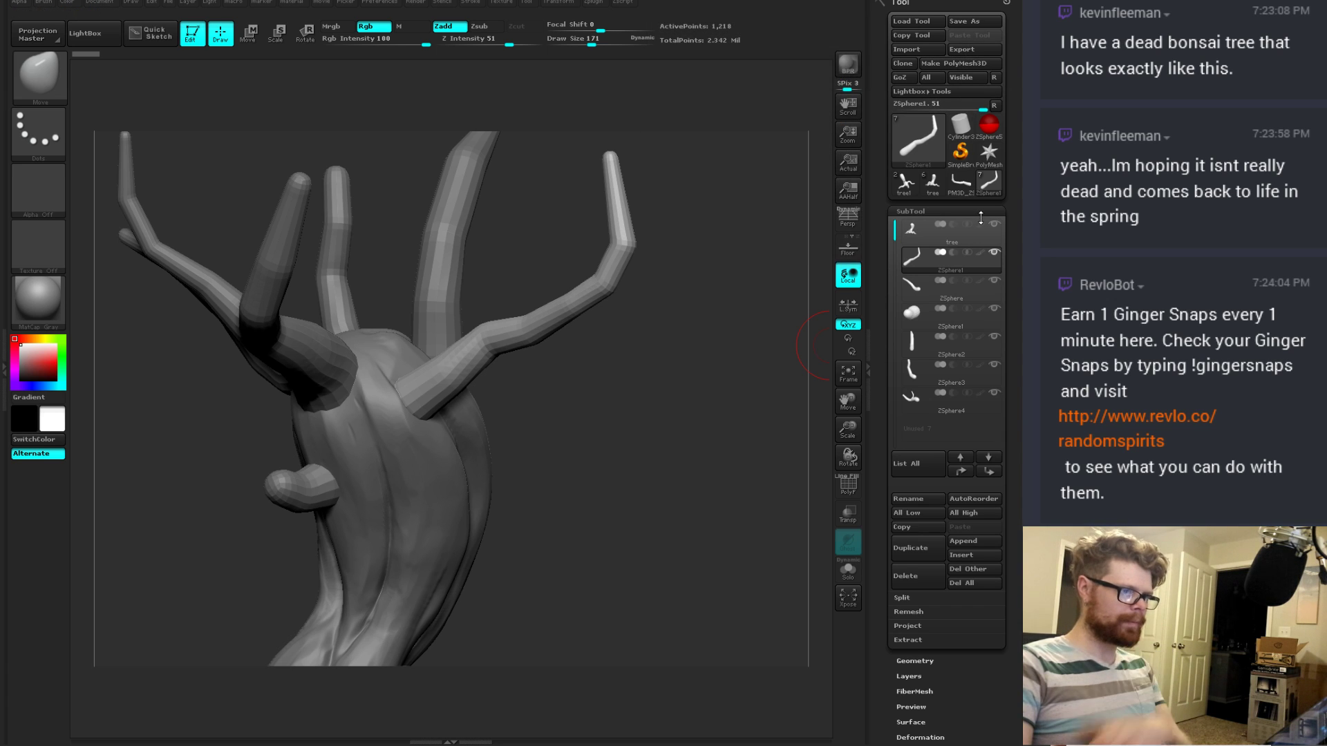
Step: Convert the ZSphere1 branch with Make PolyMesh3D and try appending a subtool after the ZSphere branch in the merged tree tool
{"action": "left_click", "coordinate": [960, 62]}
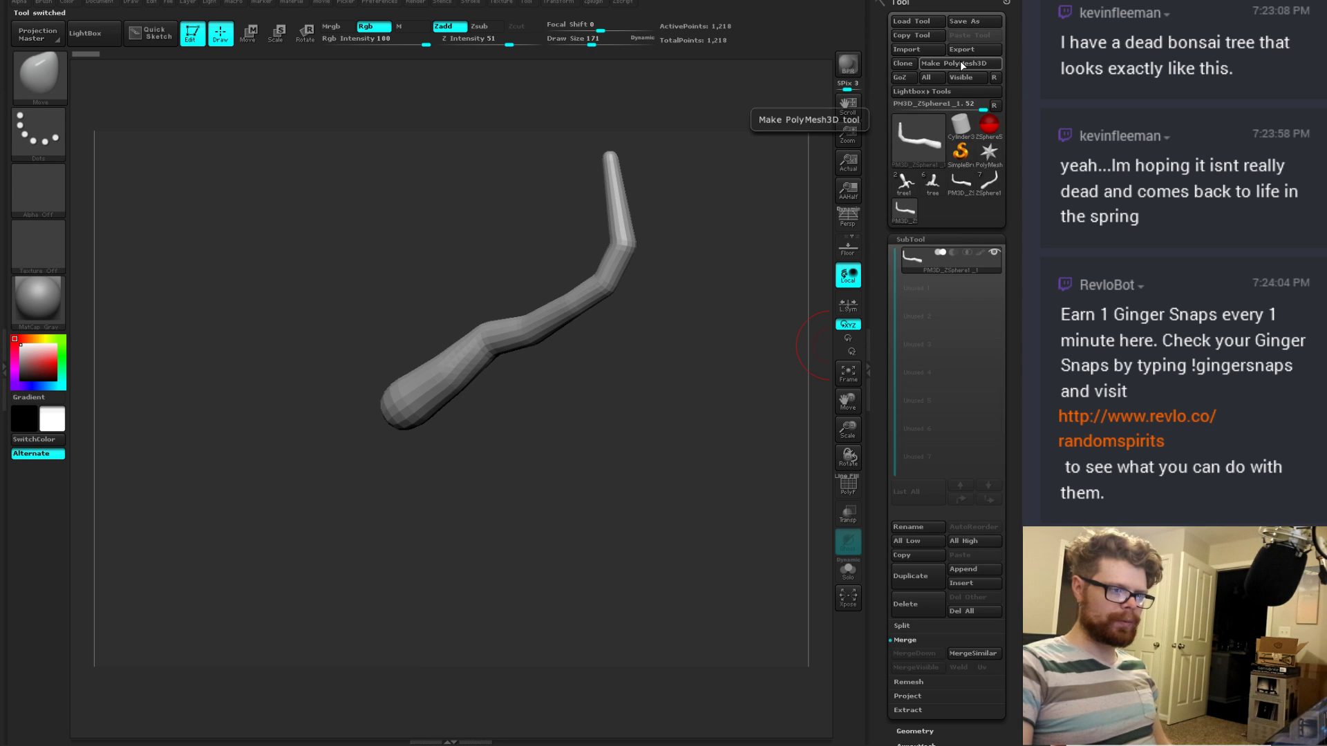
{"action": "left_click", "coordinate": [939, 188]}
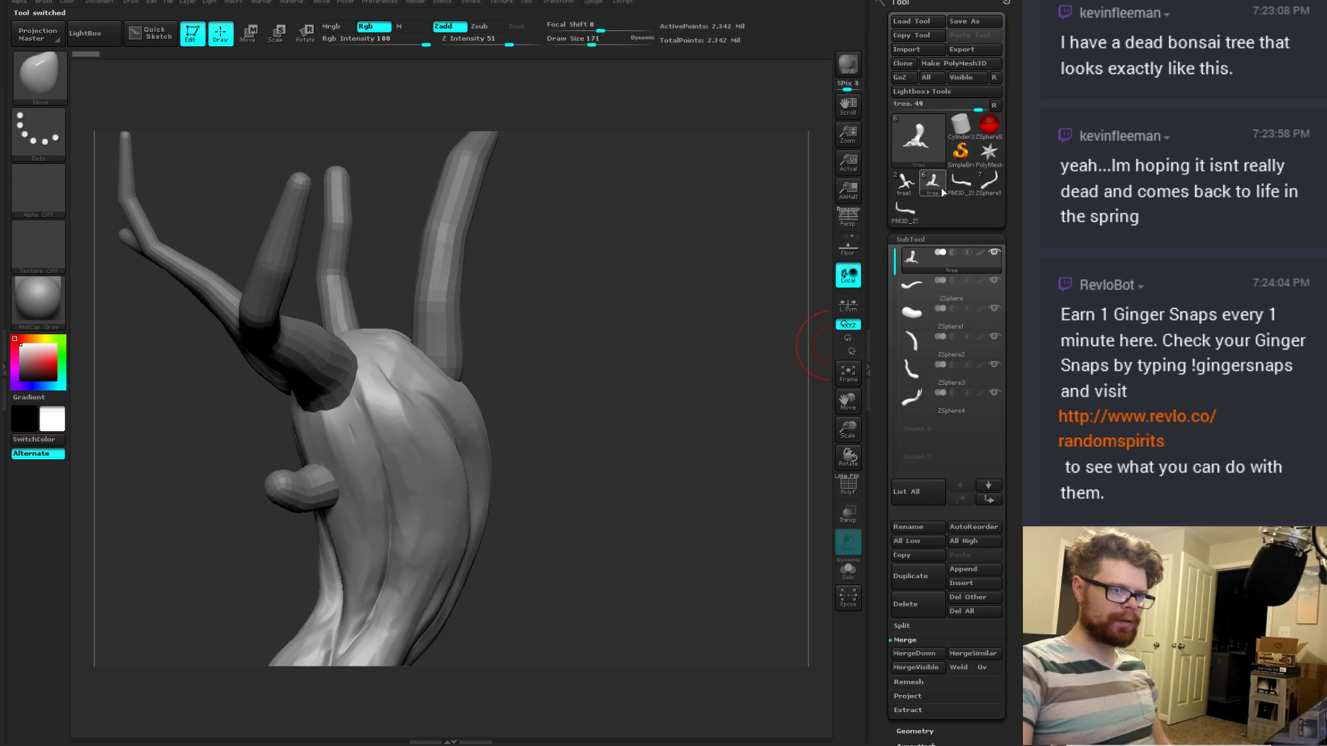
{"action": "left_click", "coordinate": [916, 287]}
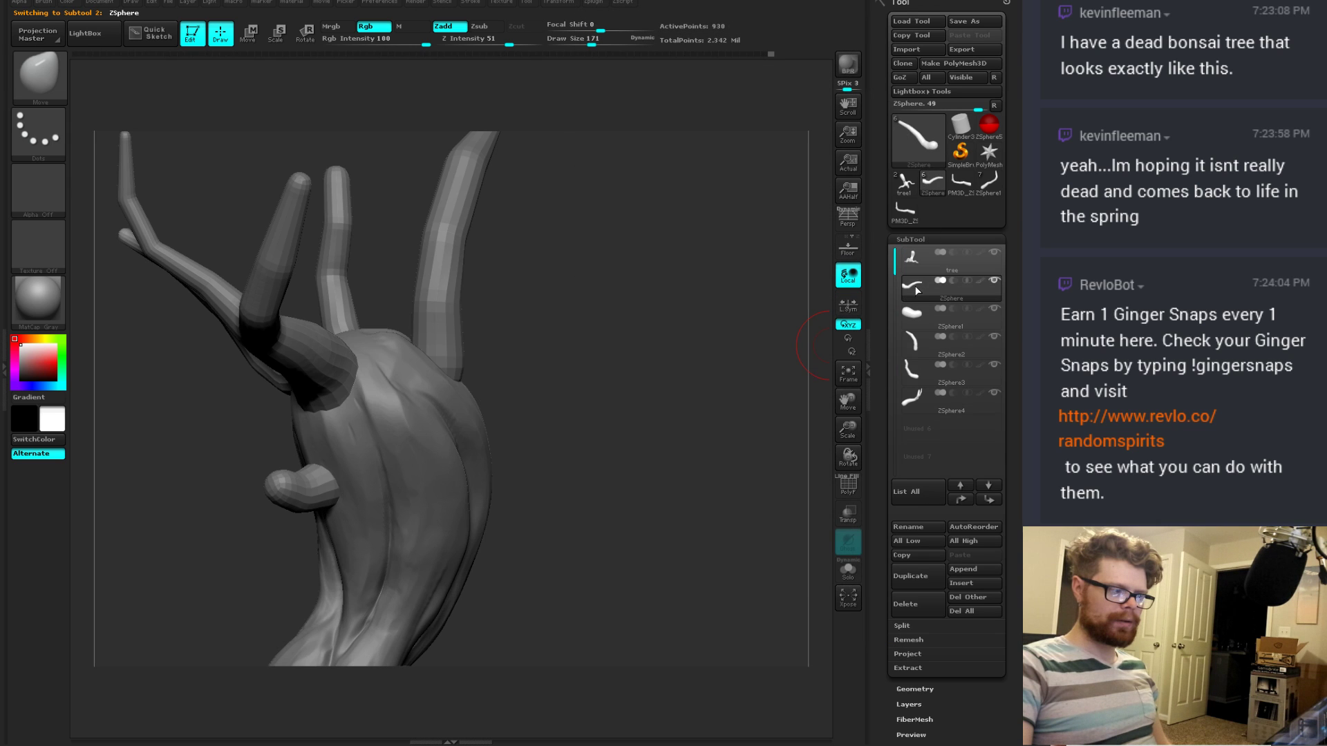
{"action": "left_click", "coordinate": [962, 568]}
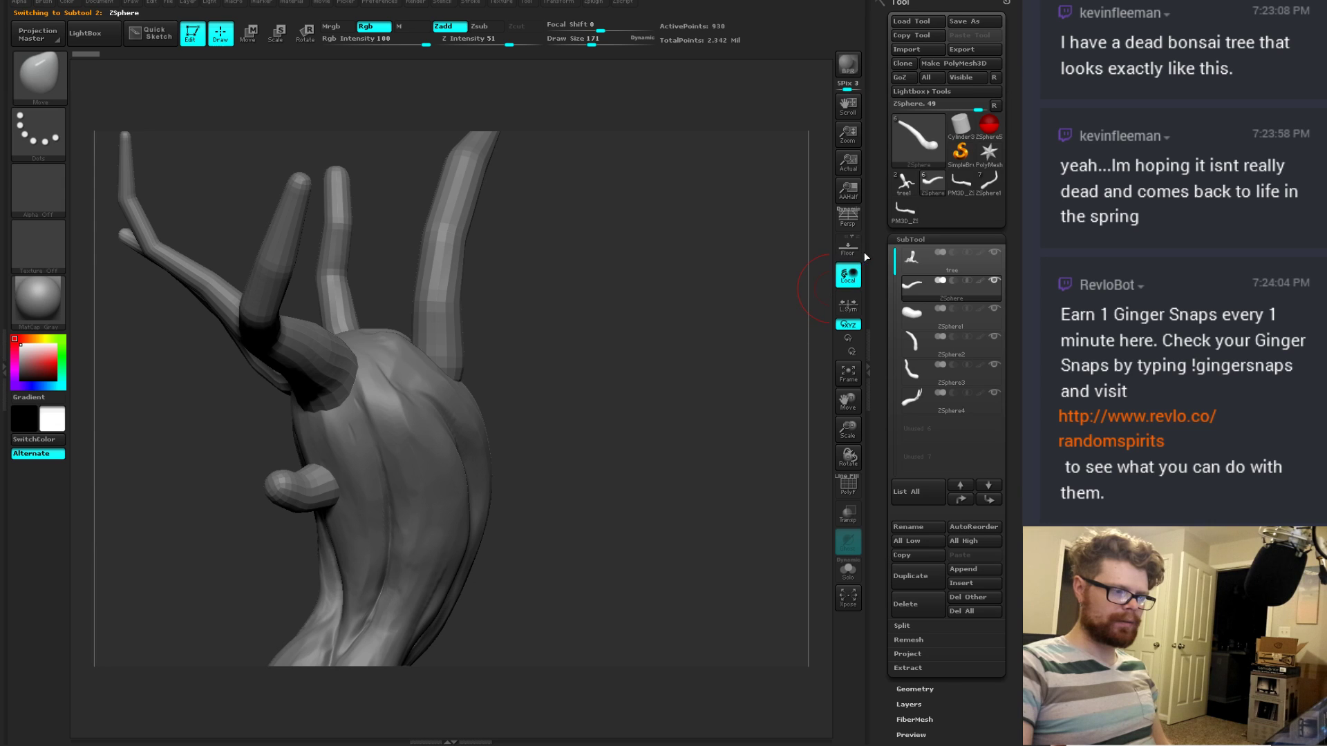
Step: Set the draw size to 426 and toggle the ZSphere branch's visibility off and on to locate it
{"action": "mouse_move", "coordinate": [530, 331]}
{"action": "left_mouse_down", "text": "alt"}
{"action": "mouse_move", "coordinate": [661, 329]}
{"action": "mouse_move", "coordinate": [691, 373]}
{"action": "mouse_move", "coordinate": [669, 318]}
{"action": "mouse_move", "coordinate": [615, 343]}
{"action": "mouse_move", "coordinate": [754, 370]}
{"action": "left_mouse_up", "text": "alt"}
{"action": "key", "text": "space"}
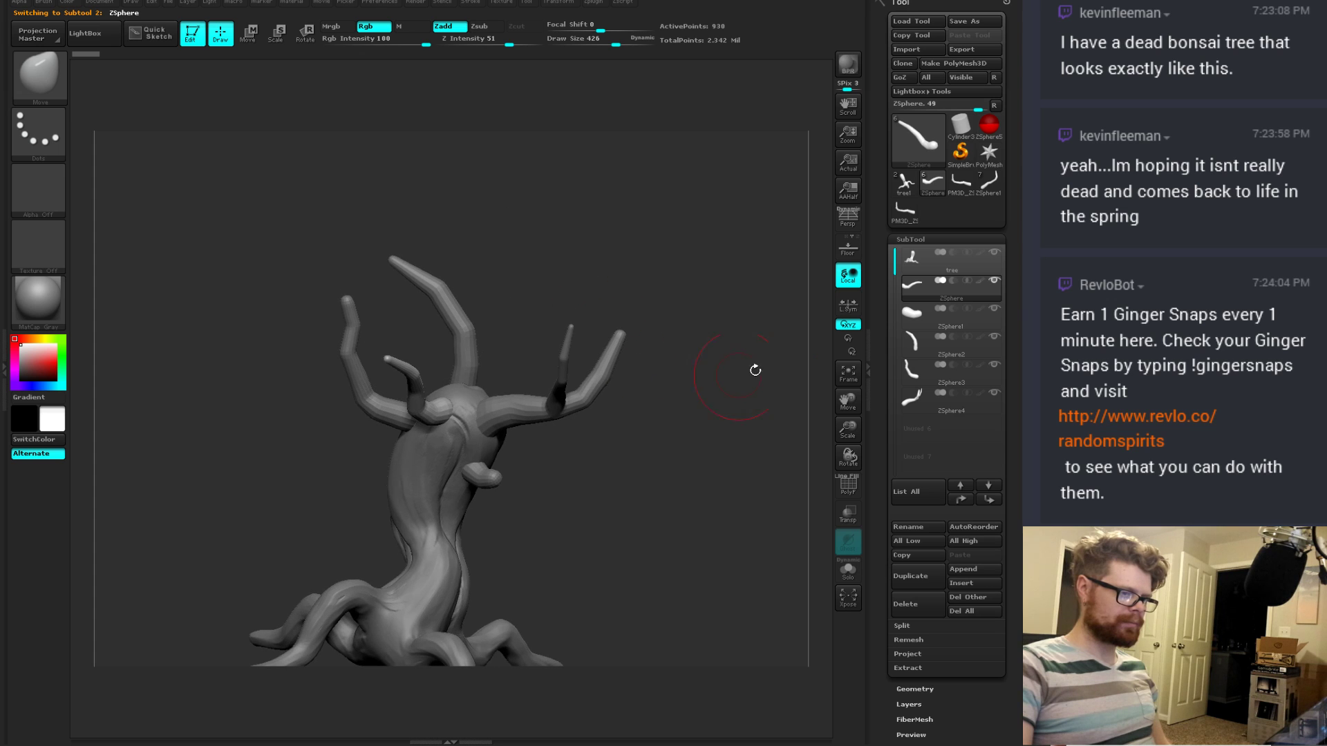
{"action": "left_click", "coordinate": [993, 279], "text": "shift"}
{"action": "left_click", "coordinate": [993, 280], "text": "shift"}
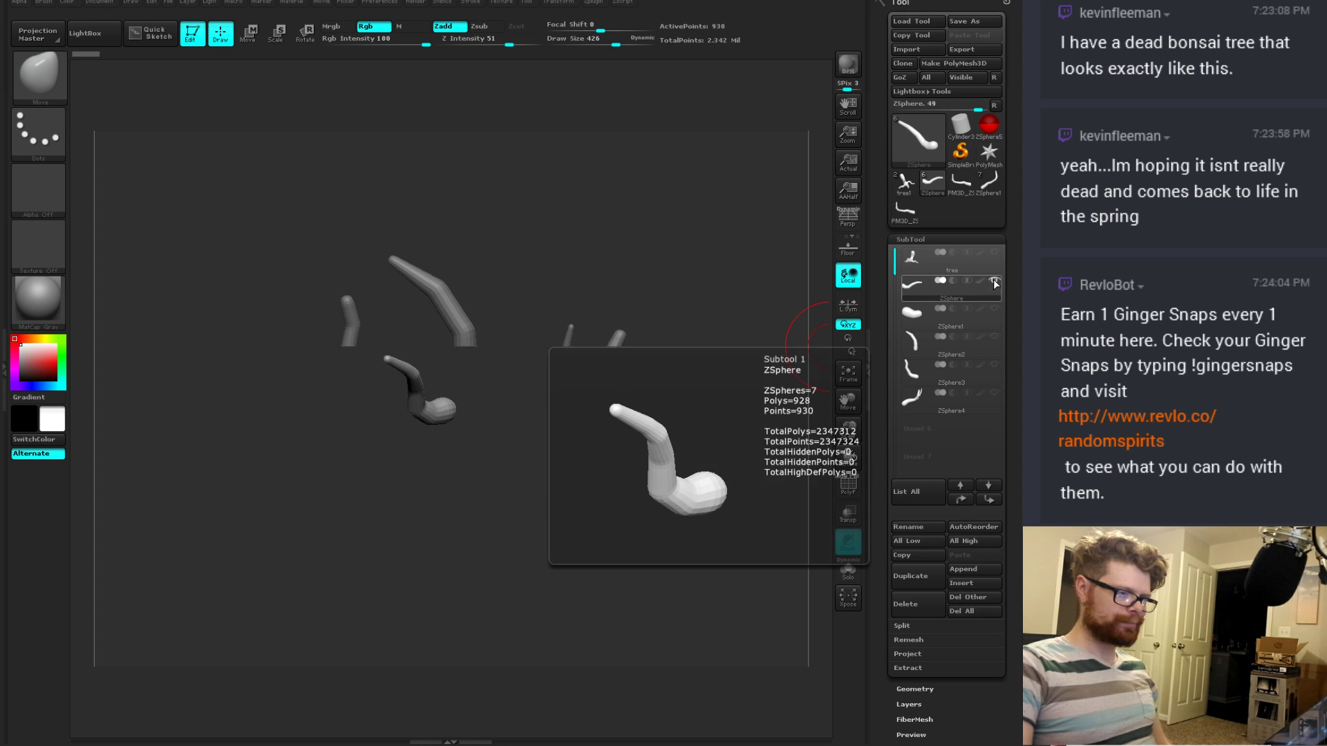
{"action": "mouse_move", "coordinate": [710, 462]}
{"action": "left_mouse_down"}
{"action": "mouse_move", "coordinate": [622, 459]}
{"action": "mouse_move", "coordinate": [685, 445]}
{"action": "left_mouse_up"}
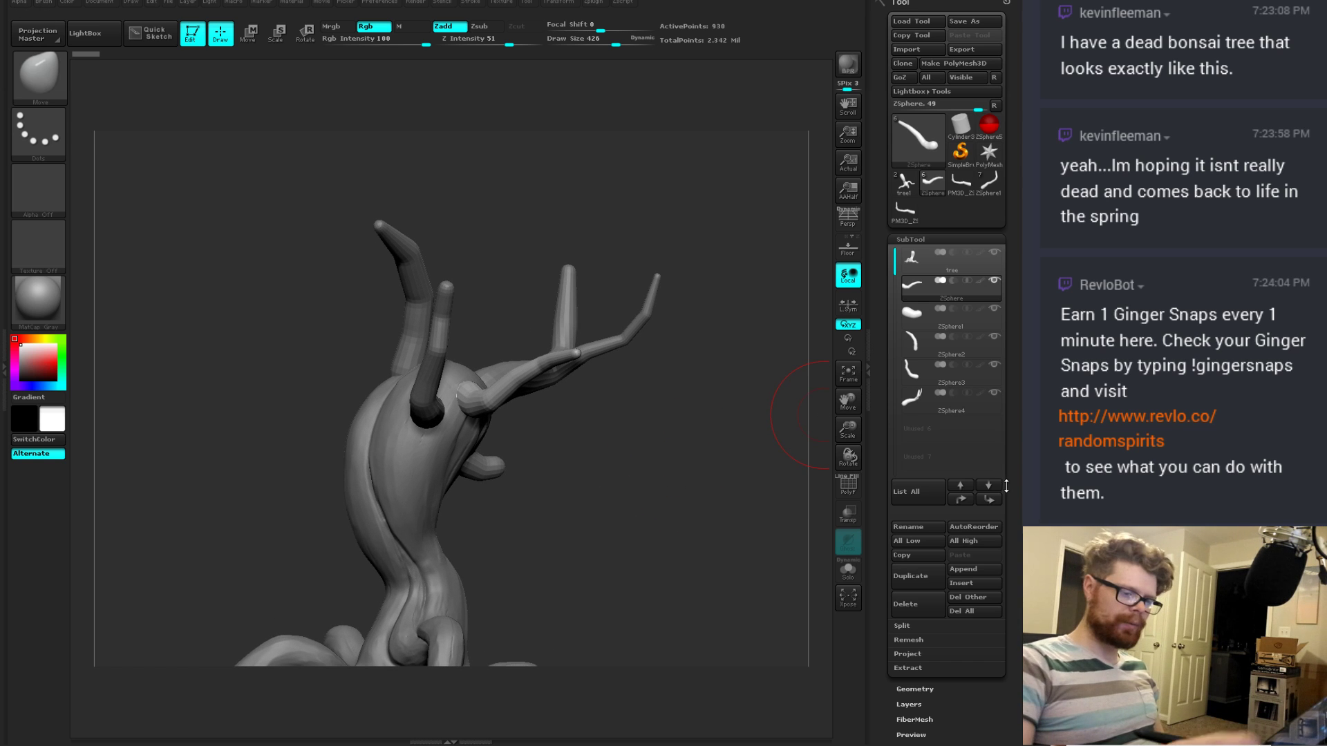
Step: Convert the ZSphere branch to DynaMesh at resolution 128, declining to freeze its subdivision levels
{"action": "scroll", "coordinate": [917, 510], "scroll_direction": "down", "scroll_amount": 5}
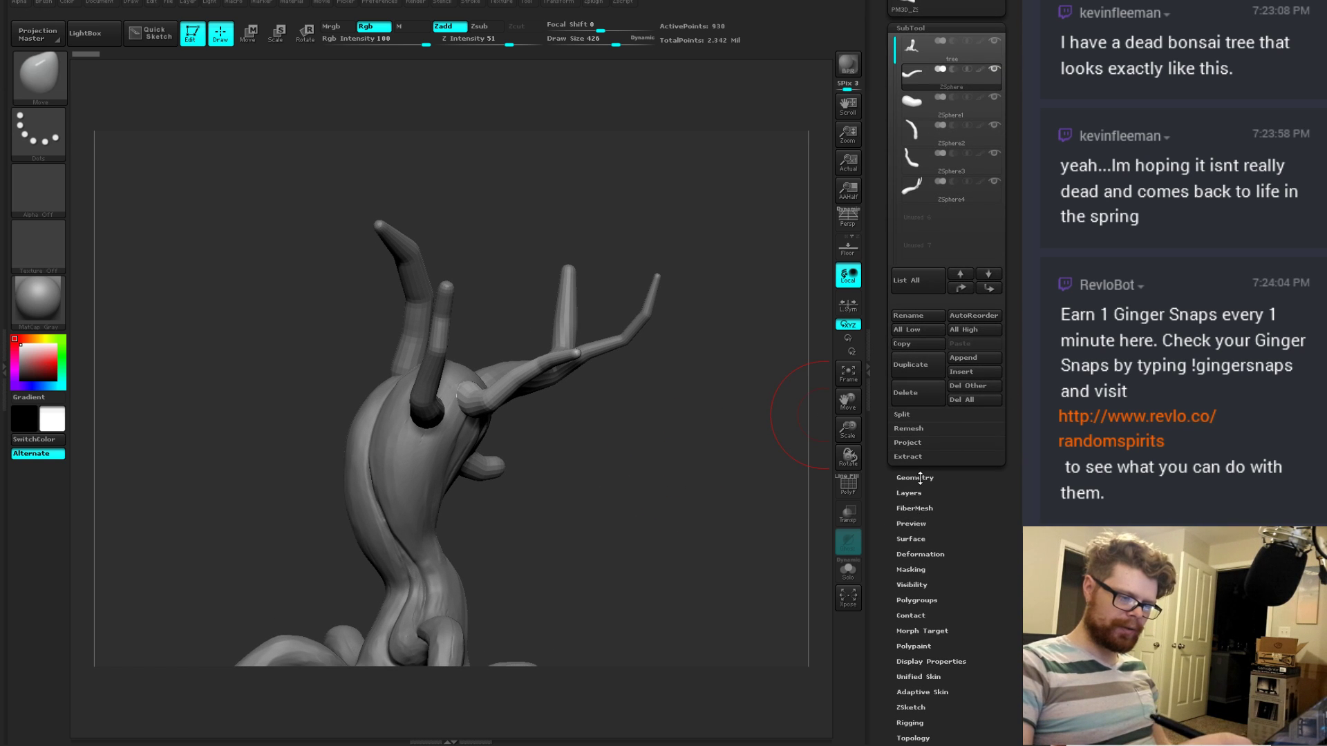
{"action": "left_click", "coordinate": [920, 477]}
{"action": "scroll", "coordinate": [925, 359], "scroll_direction": "up", "scroll_amount": 5}
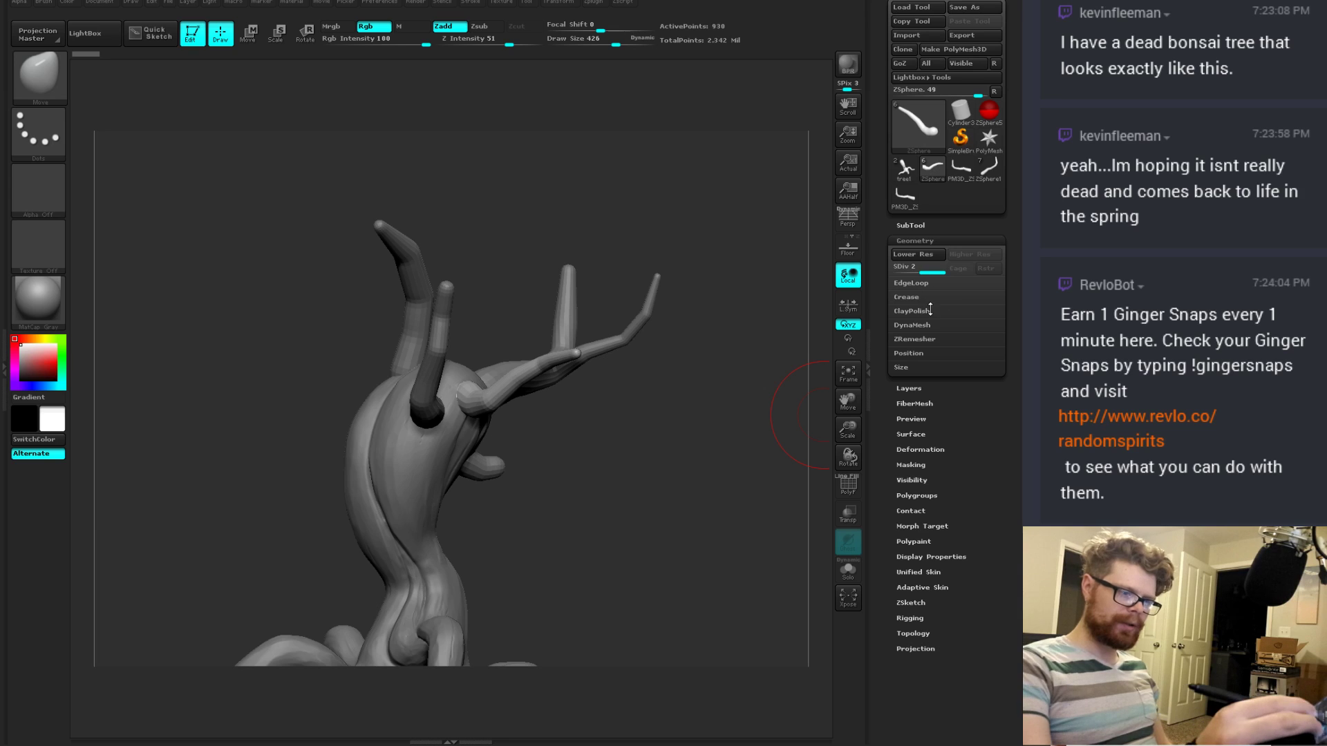
{"action": "left_click", "coordinate": [912, 324]}
{"action": "left_click", "coordinate": [924, 347]}
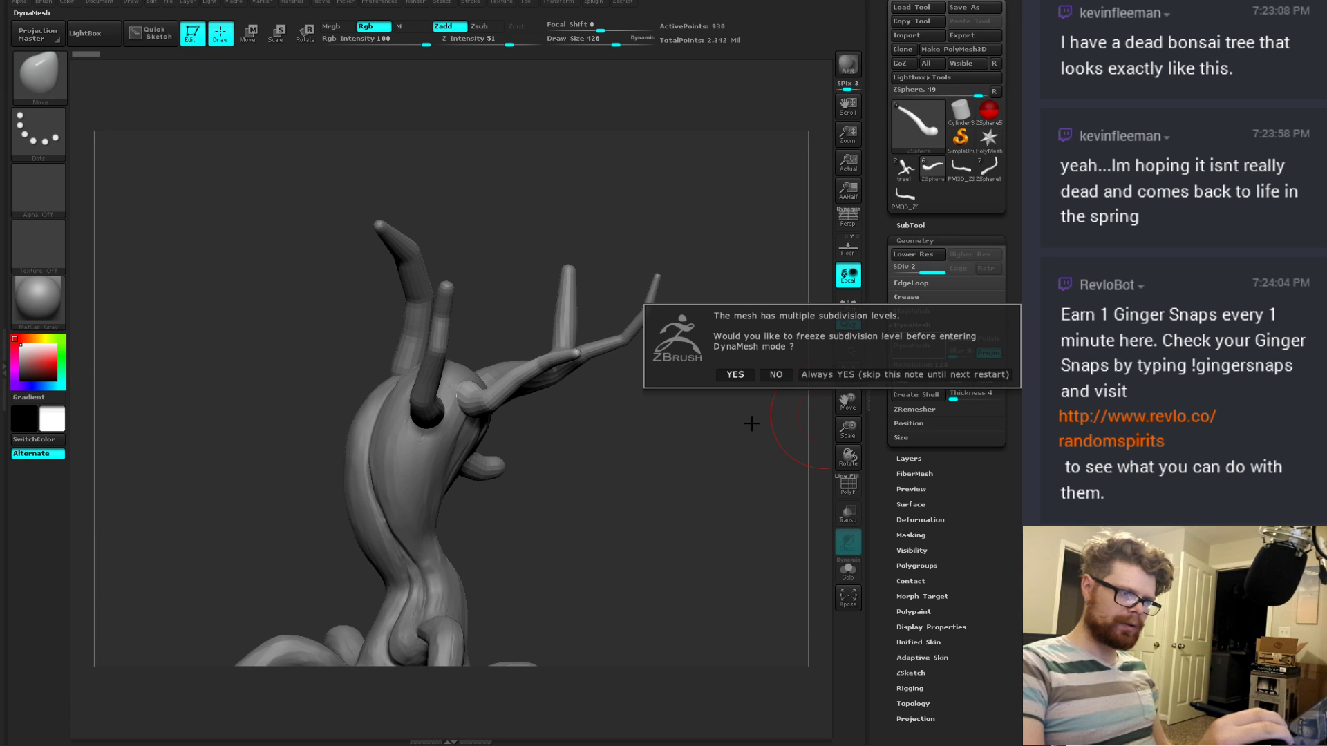
{"action": "left_click", "coordinate": [776, 375]}
{"action": "left_click", "coordinate": [914, 225]}
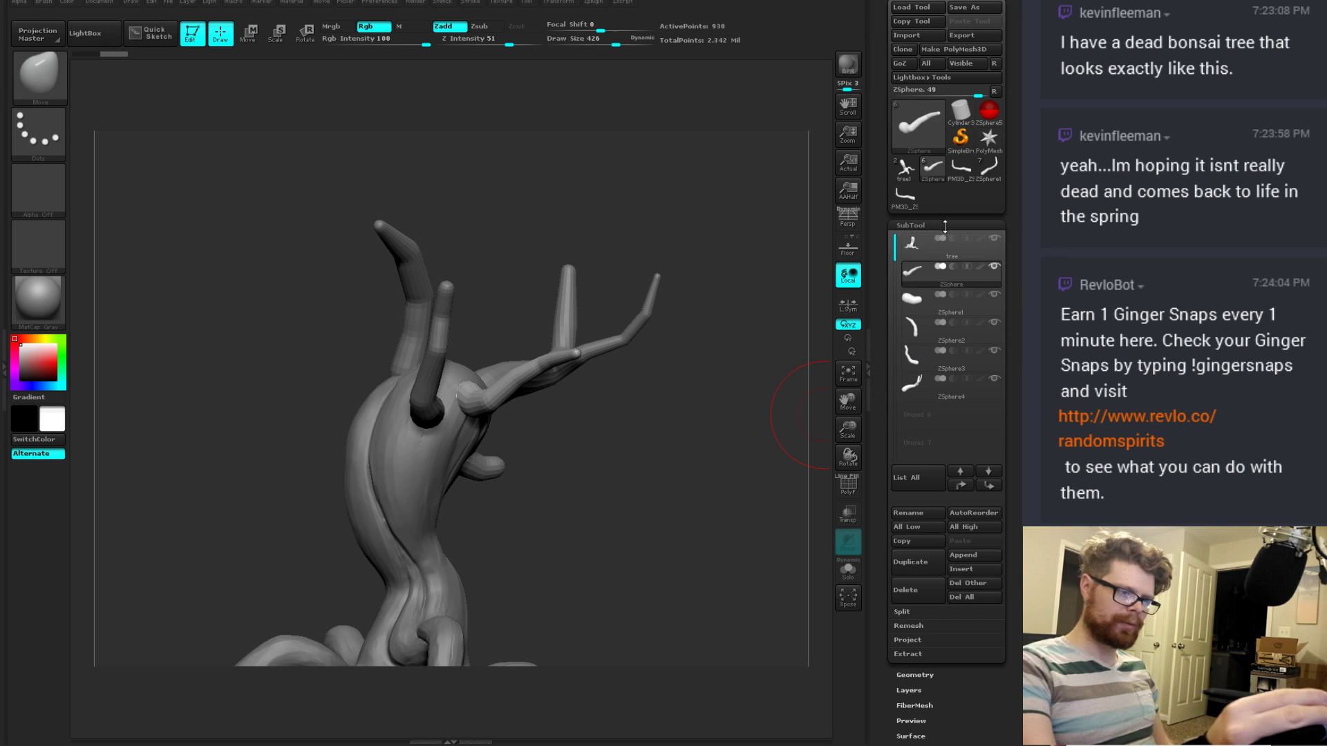
{"action": "left_click", "coordinate": [919, 675]}
{"action": "left_click", "coordinate": [919, 343]}
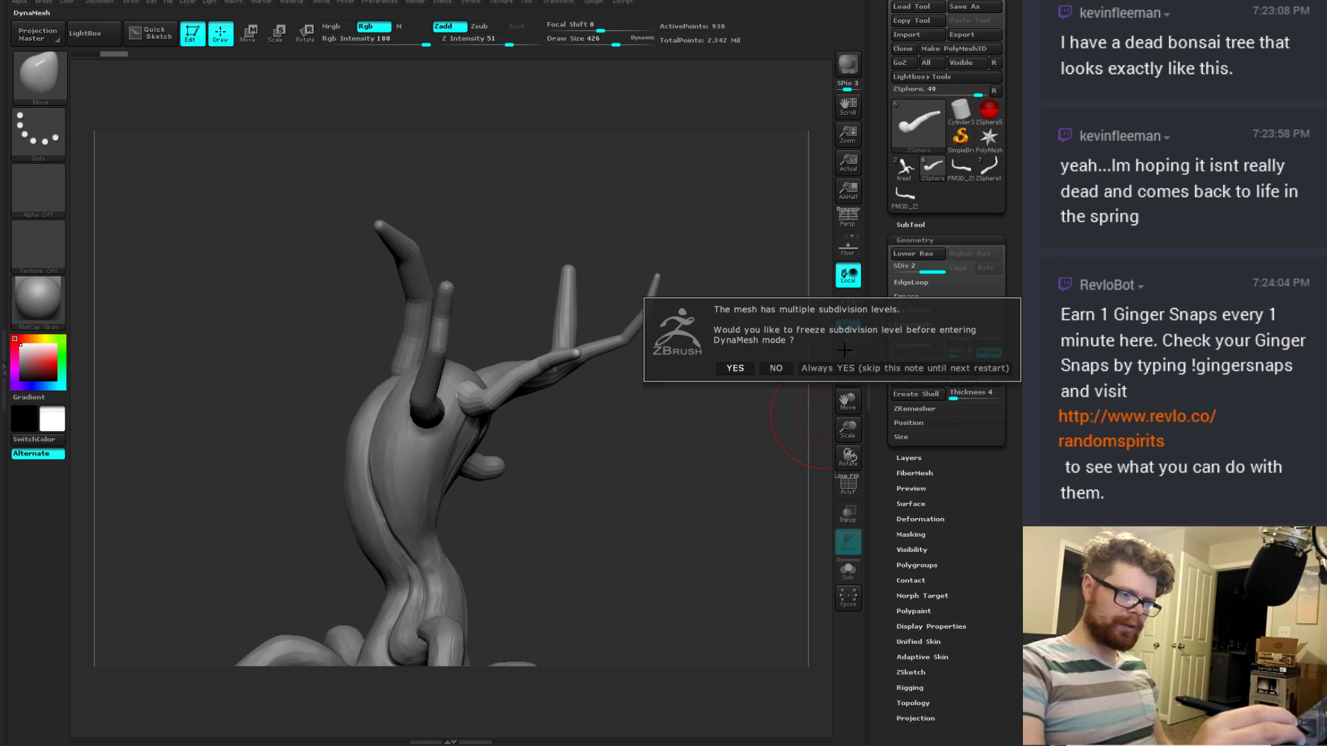
{"action": "left_click", "coordinate": [769, 369]}
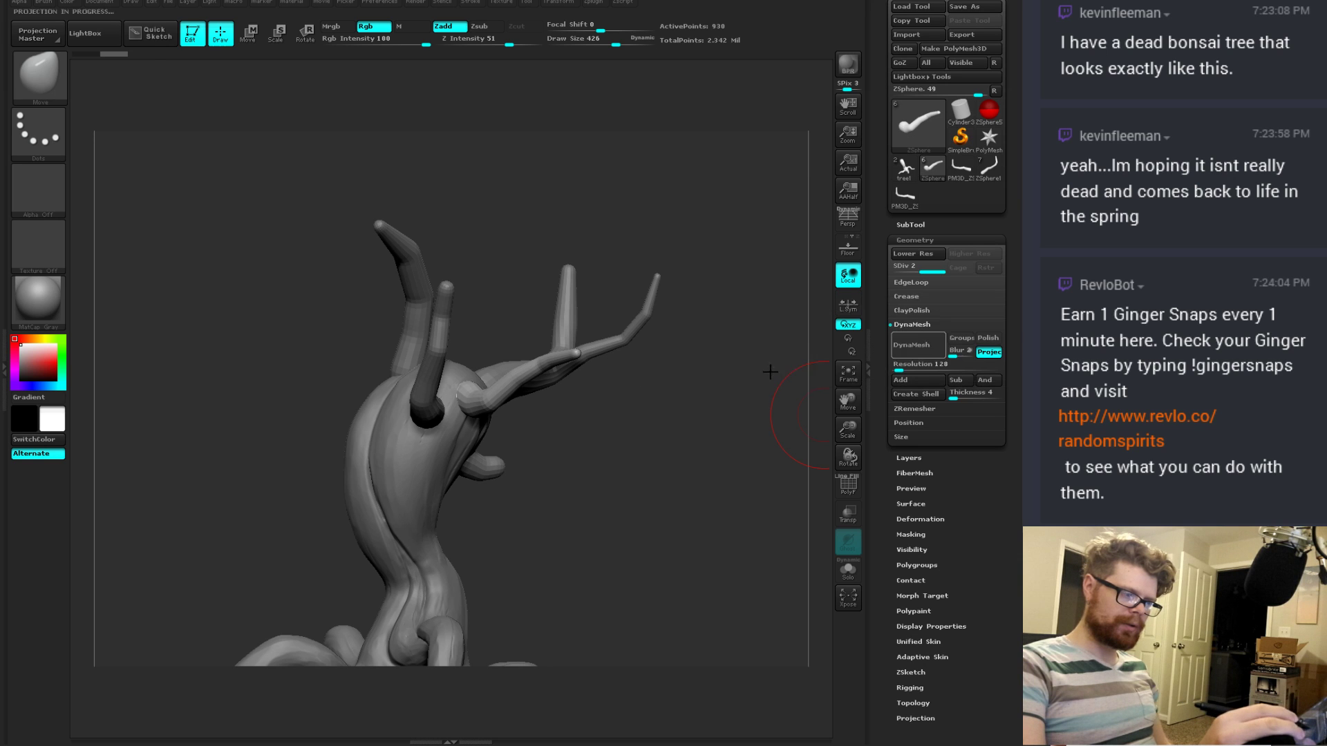
Step: Raise the DynaMesh resolution to 344 and examine the branch up close where it joins the trunk
{"action": "left_click_drag", "start_coordinate": [719, 418], "coordinate": [660, 435]}
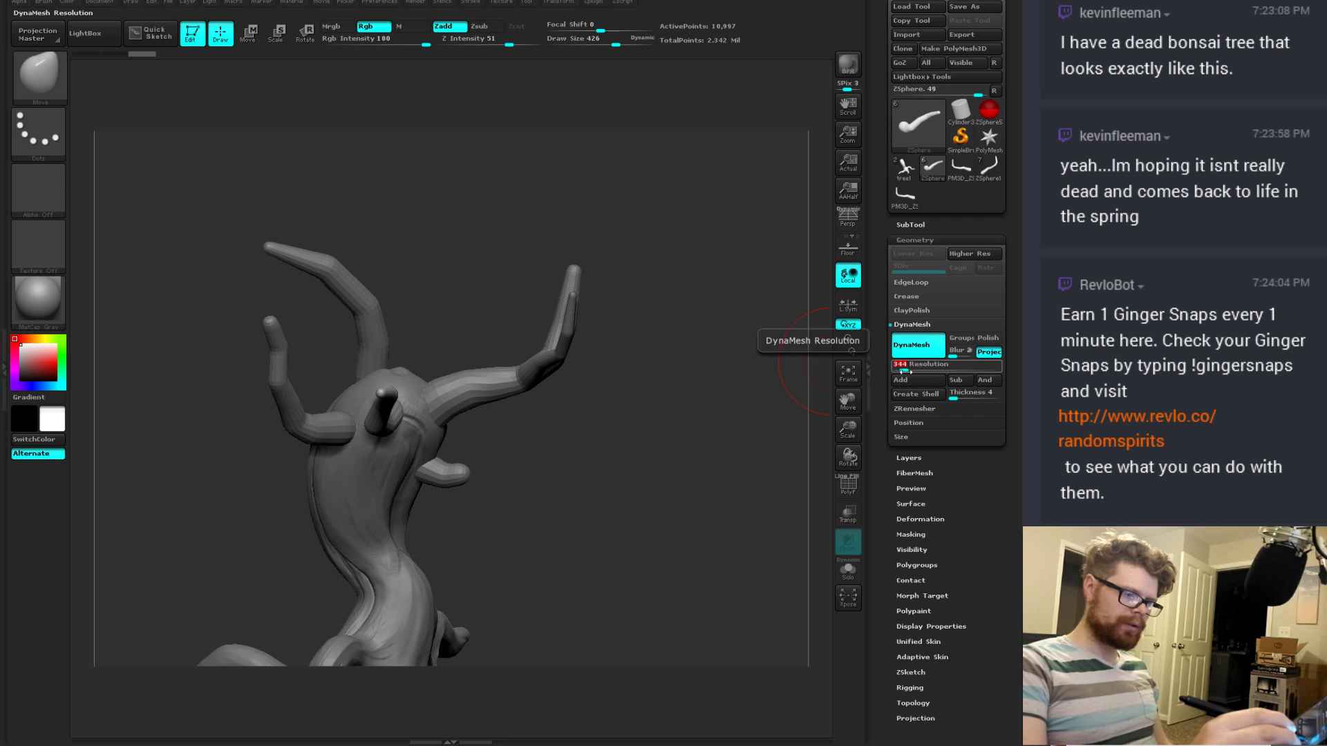
{"action": "left_click_drag", "start_coordinate": [896, 366], "coordinate": [900, 380]}
{"action": "left_click_drag", "start_coordinate": [653, 460], "coordinate": [645, 471]}
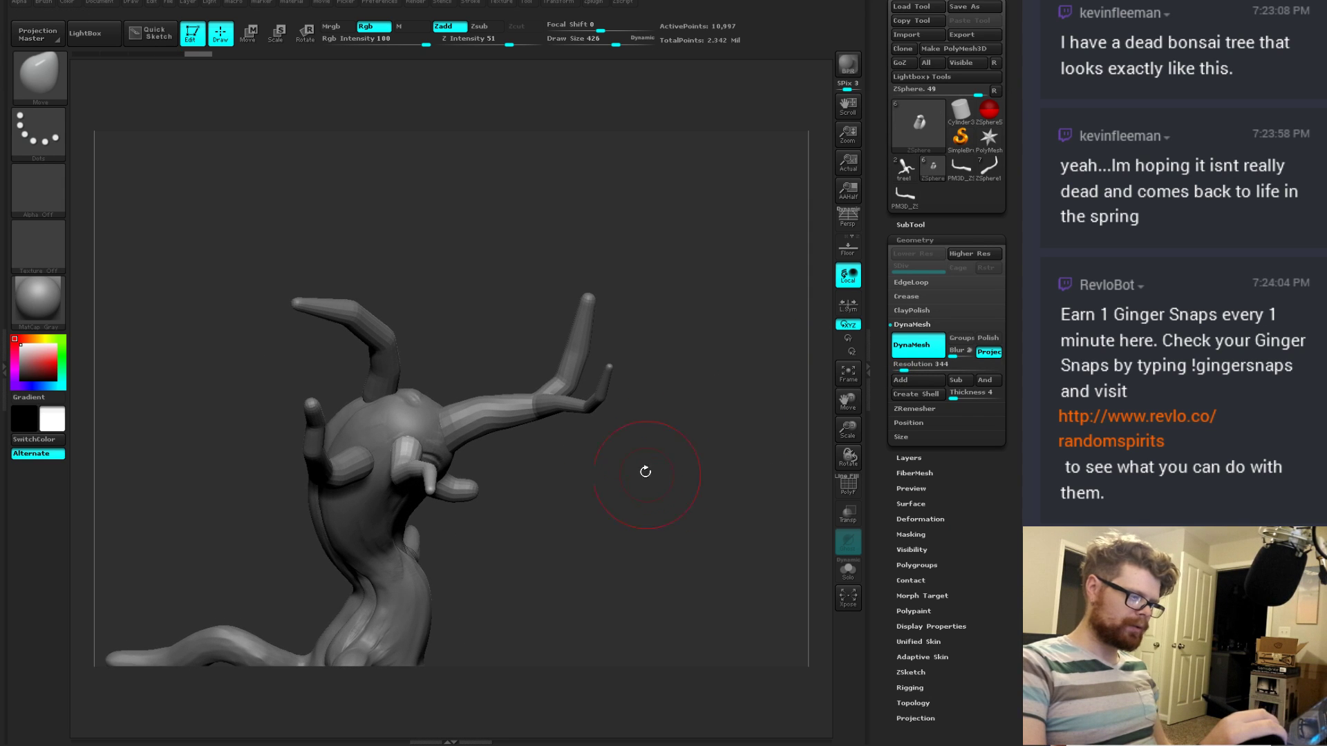
{"action": "left_click_drag", "start_coordinate": [577, 501], "coordinate": [477, 477]}
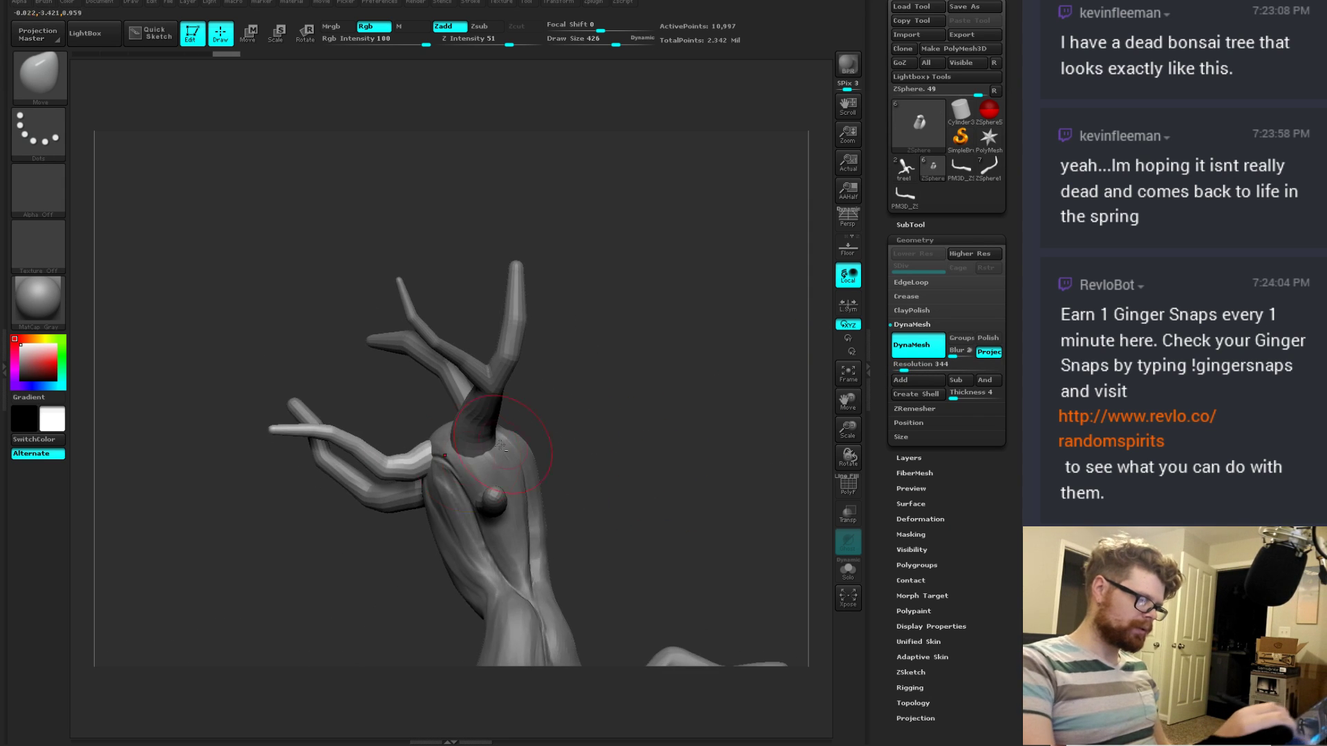
{"action": "left_click_drag", "start_coordinate": [587, 360], "coordinate": [567, 443], "text": "alt"}
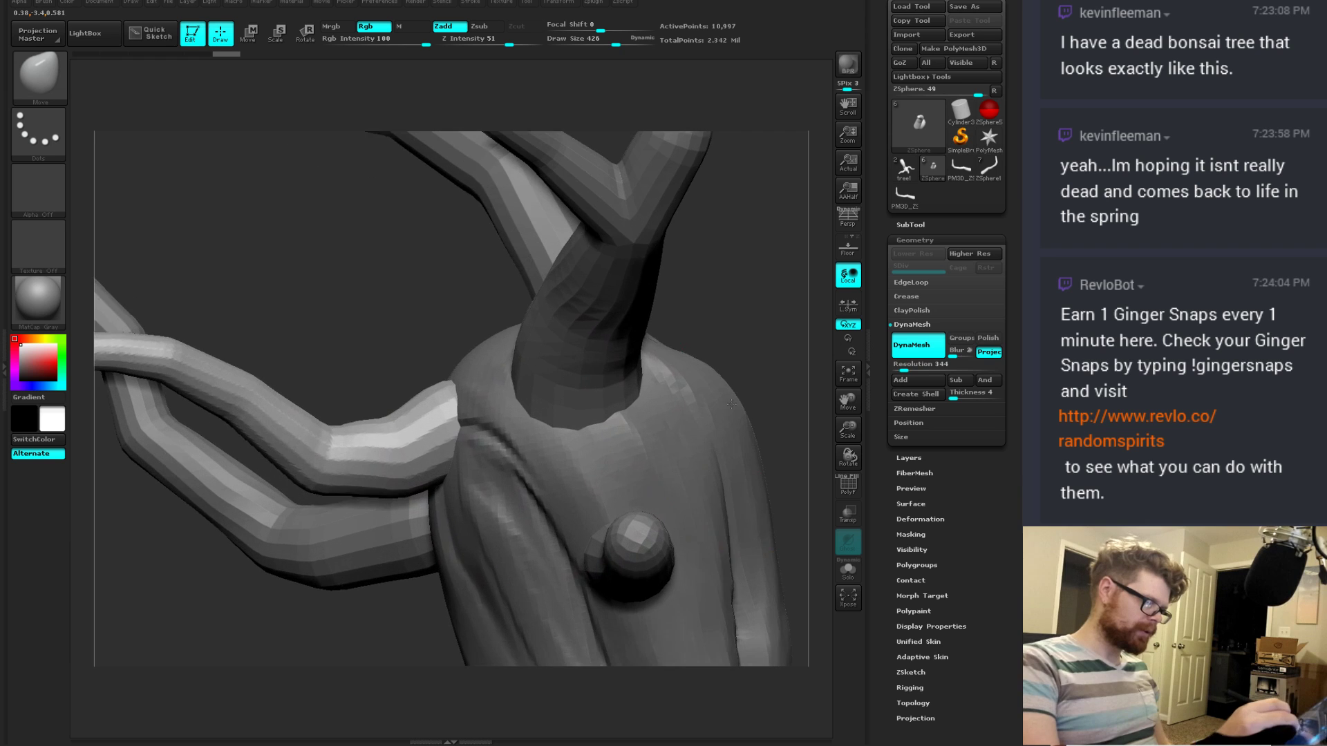
Step: Remesh the ZSphere branch at DynaMesh resolution 784, followed by reducing the resolution setting to 368
{"action": "left_click_drag", "start_coordinate": [903, 369], "coordinate": [915, 371]}
{"action": "left_click", "coordinate": [918, 349]}
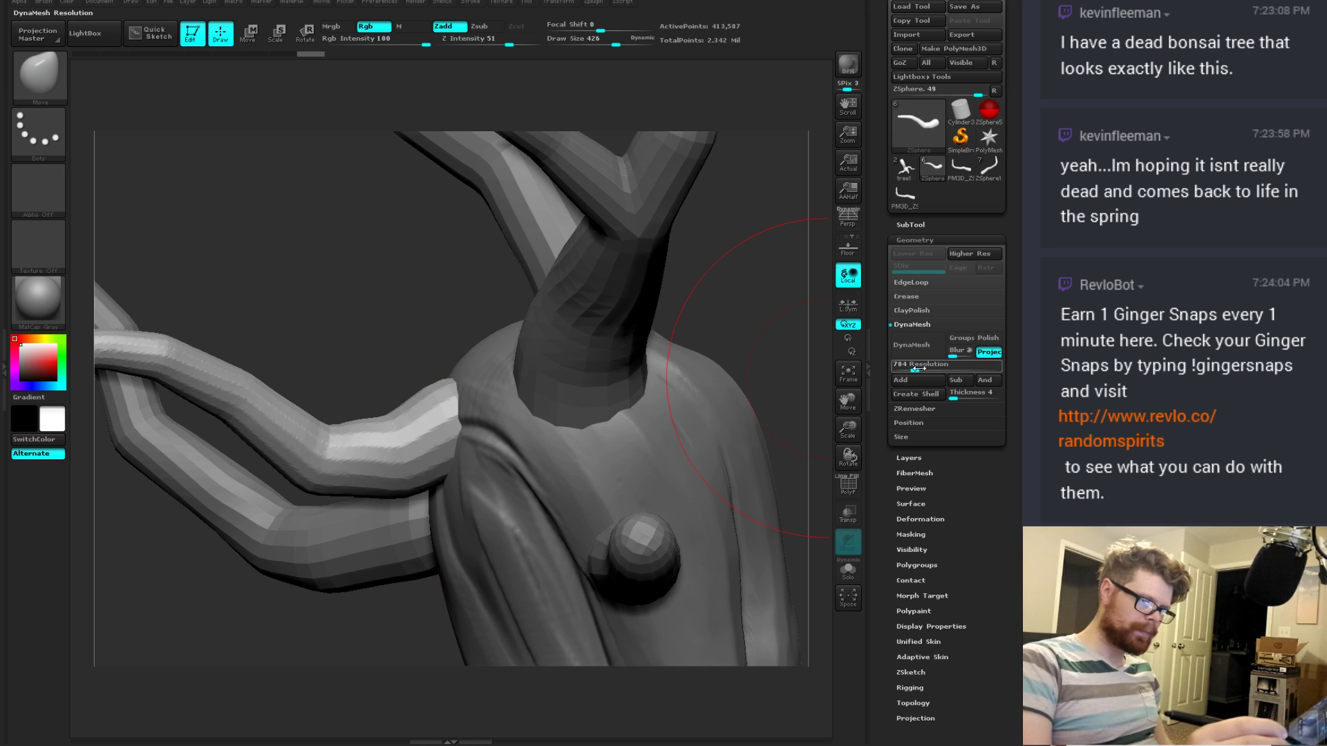
{"action": "left_click_drag", "start_coordinate": [918, 368], "coordinate": [906, 368]}
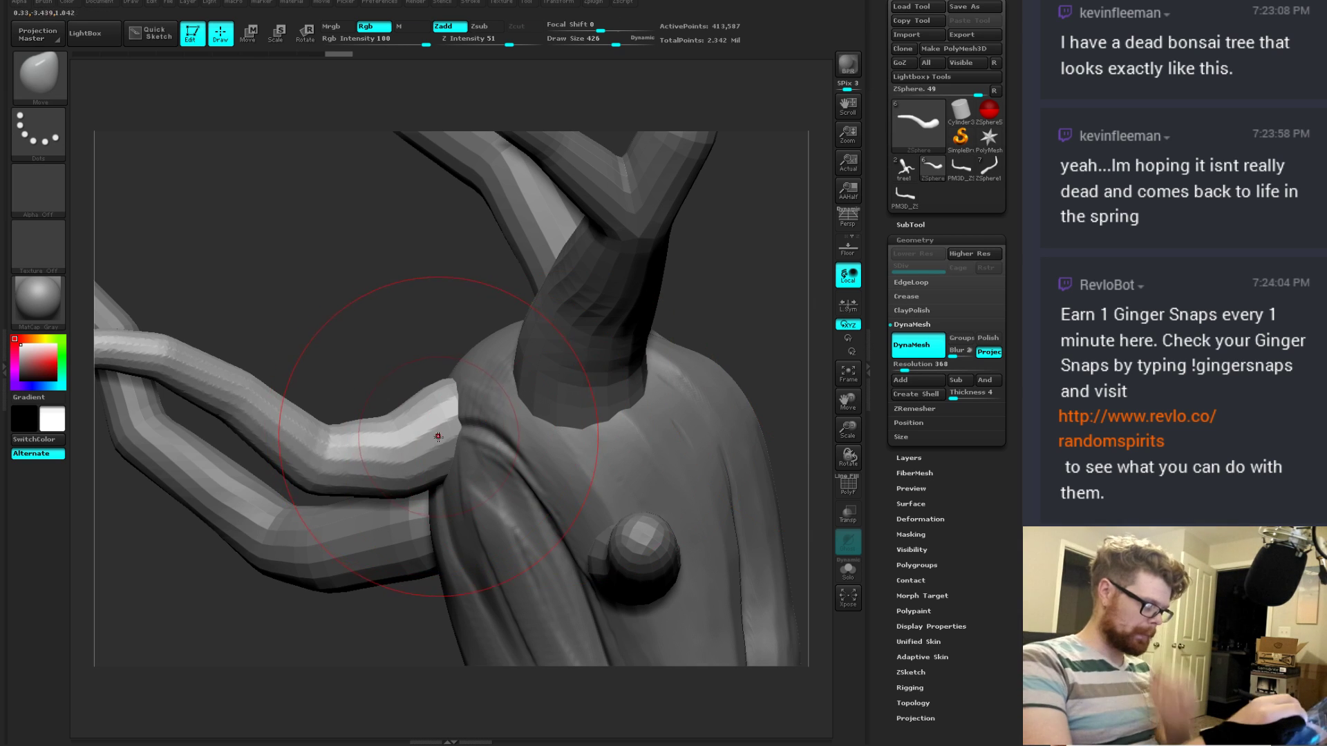
Step: With the Move brush at draw size 89, pull the base of the branch up against the trunk
{"action": "key", "text": "space"}
{"action": "left_click_drag", "start_coordinate": [474, 458], "coordinate": [438, 457]}
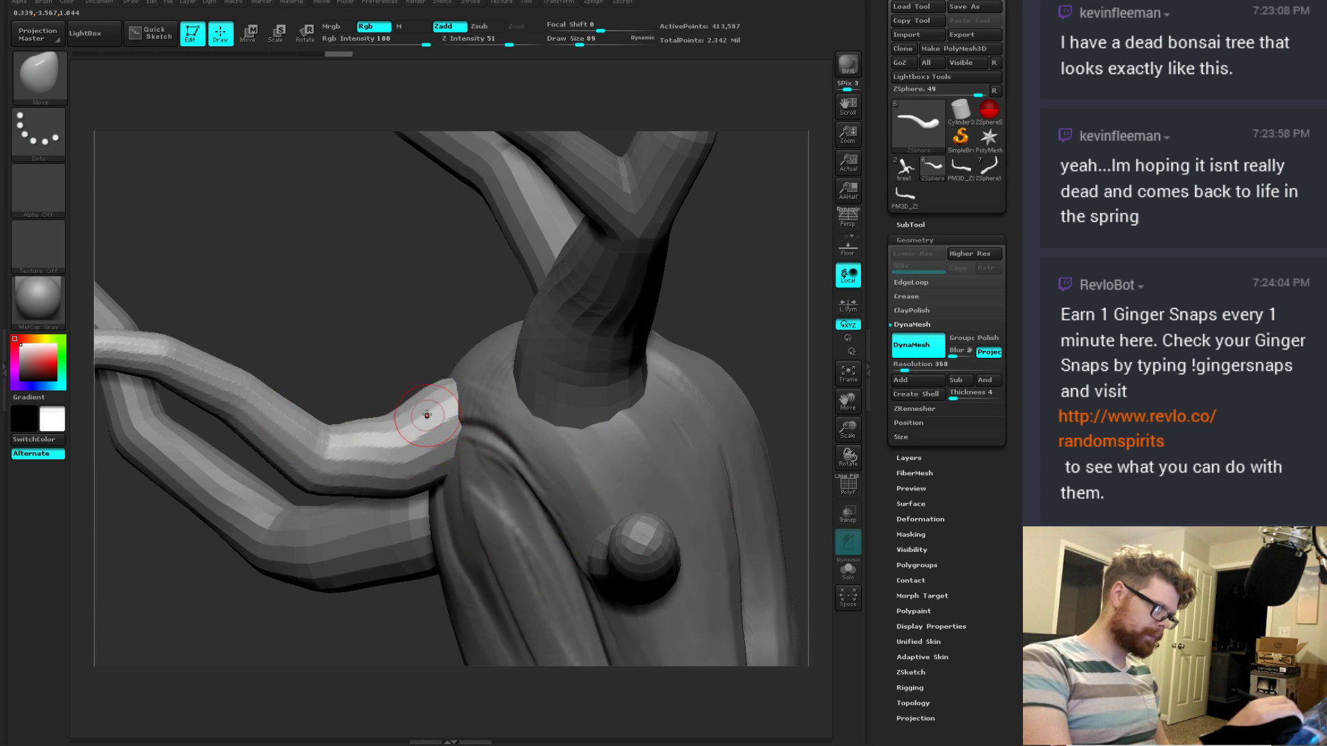
{"action": "mouse_move", "coordinate": [399, 336]}
{"action": "left_mouse_down"}
{"action": "mouse_move", "coordinate": [425, 335]}
{"action": "mouse_move", "coordinate": [467, 389]}
{"action": "mouse_move", "coordinate": [478, 357]}
{"action": "mouse_move", "coordinate": [464, 319]}
{"action": "left_mouse_up"}
{"action": "left_click_drag", "start_coordinate": [486, 396], "coordinate": [489, 378]}
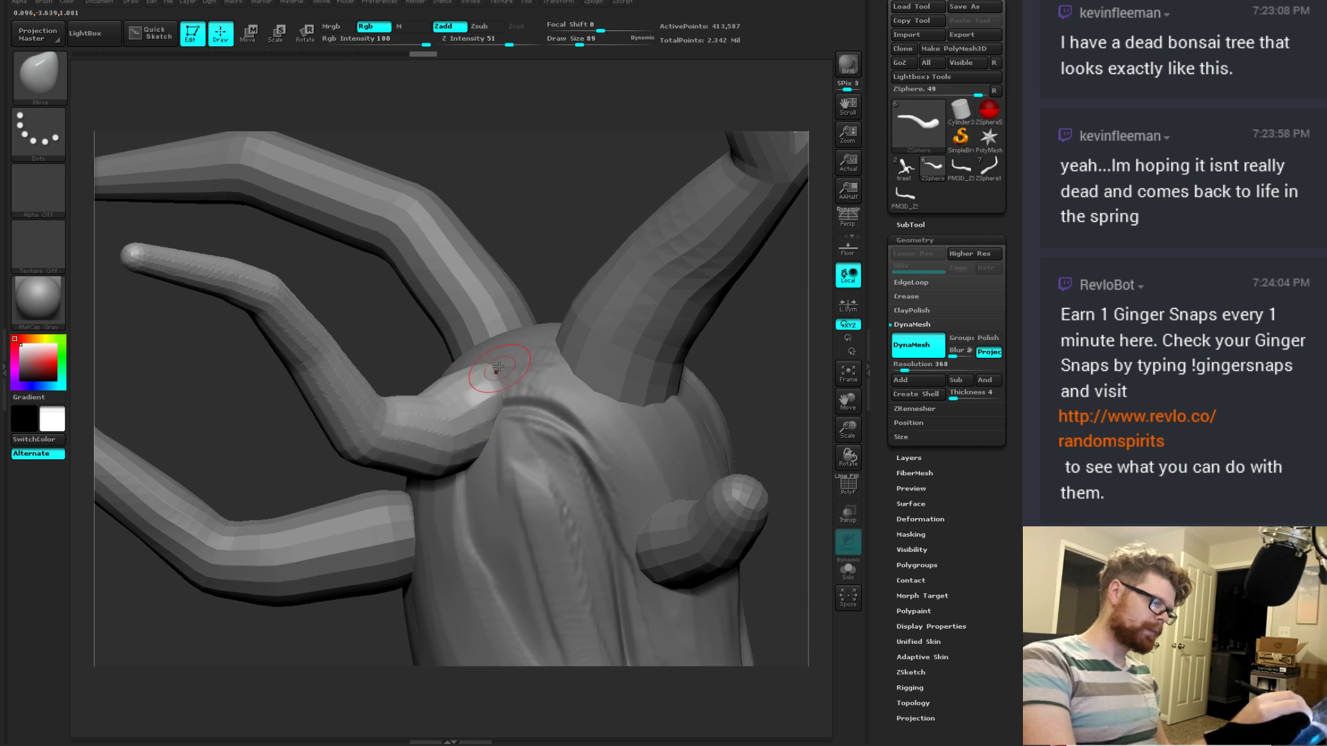
{"action": "left_click_drag", "start_coordinate": [524, 261], "coordinate": [533, 316]}
{"action": "left_click_drag", "start_coordinate": [453, 417], "coordinate": [437, 407], "text": "shift"}
{"action": "left_click_drag", "start_coordinate": [348, 425], "coordinate": [304, 380], "text": "shift"}
{"action": "mouse_move", "coordinate": [294, 290]}
{"action": "left_mouse_down"}
{"action": "mouse_move", "coordinate": [512, 341]}
{"action": "mouse_move", "coordinate": [456, 473]}
{"action": "left_mouse_up"}
Step: Switch to the TrimDynamic brush and flatten the branch surface near where it joins the trunk
{"action": "key", "text": "b"}
{"action": "key", "text": "t"}
{"action": "key", "text": "d"}
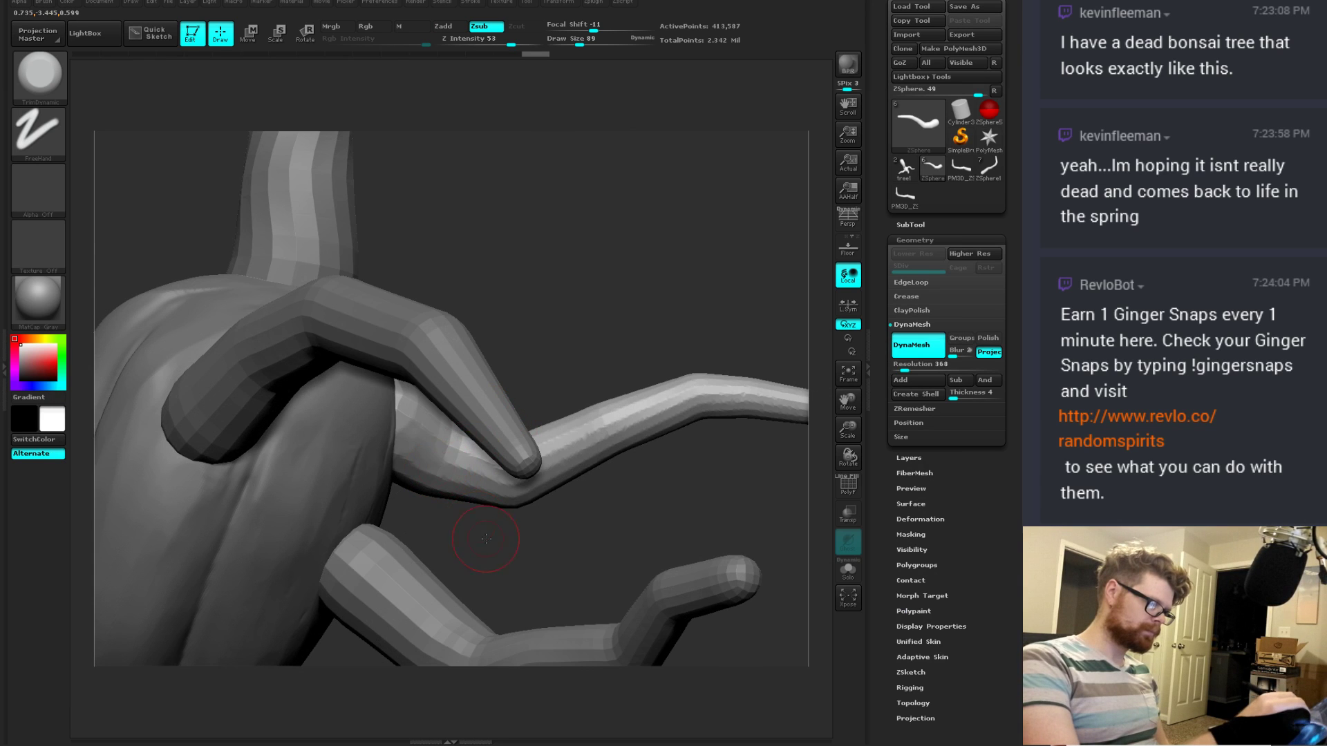
{"action": "left_click_drag", "start_coordinate": [486, 539], "coordinate": [492, 488]}
{"action": "mouse_move", "coordinate": [461, 466]}
{"action": "left_mouse_down"}
{"action": "mouse_move", "coordinate": [435, 459]}
{"action": "mouse_move", "coordinate": [414, 425]}
{"action": "left_mouse_up"}
{"action": "mouse_move", "coordinate": [491, 362]}
{"action": "left_mouse_down"}
{"action": "mouse_move", "coordinate": [462, 387]}
{"action": "mouse_move", "coordinate": [438, 352]}
{"action": "left_mouse_up"}
{"action": "mouse_move", "coordinate": [615, 398]}
{"action": "left_mouse_down"}
{"action": "mouse_move", "coordinate": [447, 400]}
{"action": "mouse_move", "coordinate": [446, 387]}
{"action": "left_mouse_up"}
Step: Switch back to the Move brush and stretch the branch's base into a tapered point running up onto the trunk
{"action": "key", "text": "b"}
{"action": "key", "text": "m"}
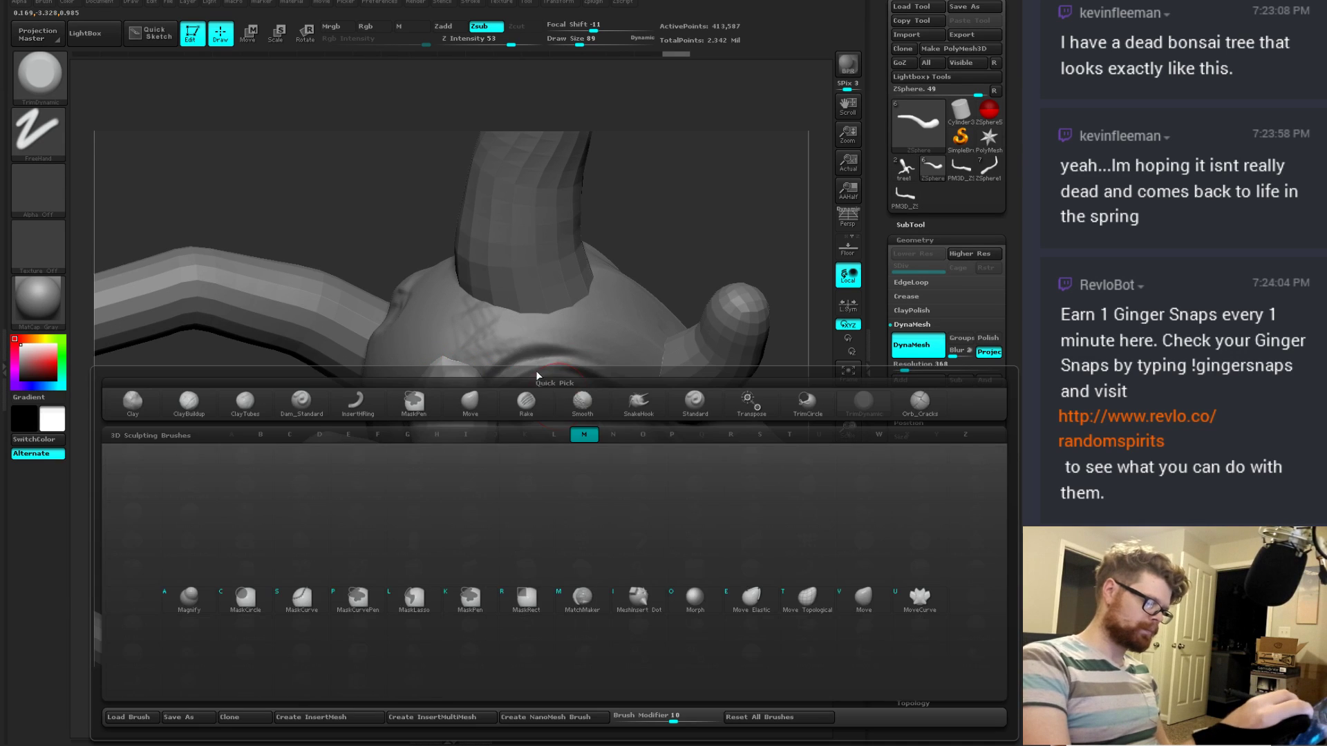
{"action": "key", "text": "v"}
{"action": "key", "text": "v"}
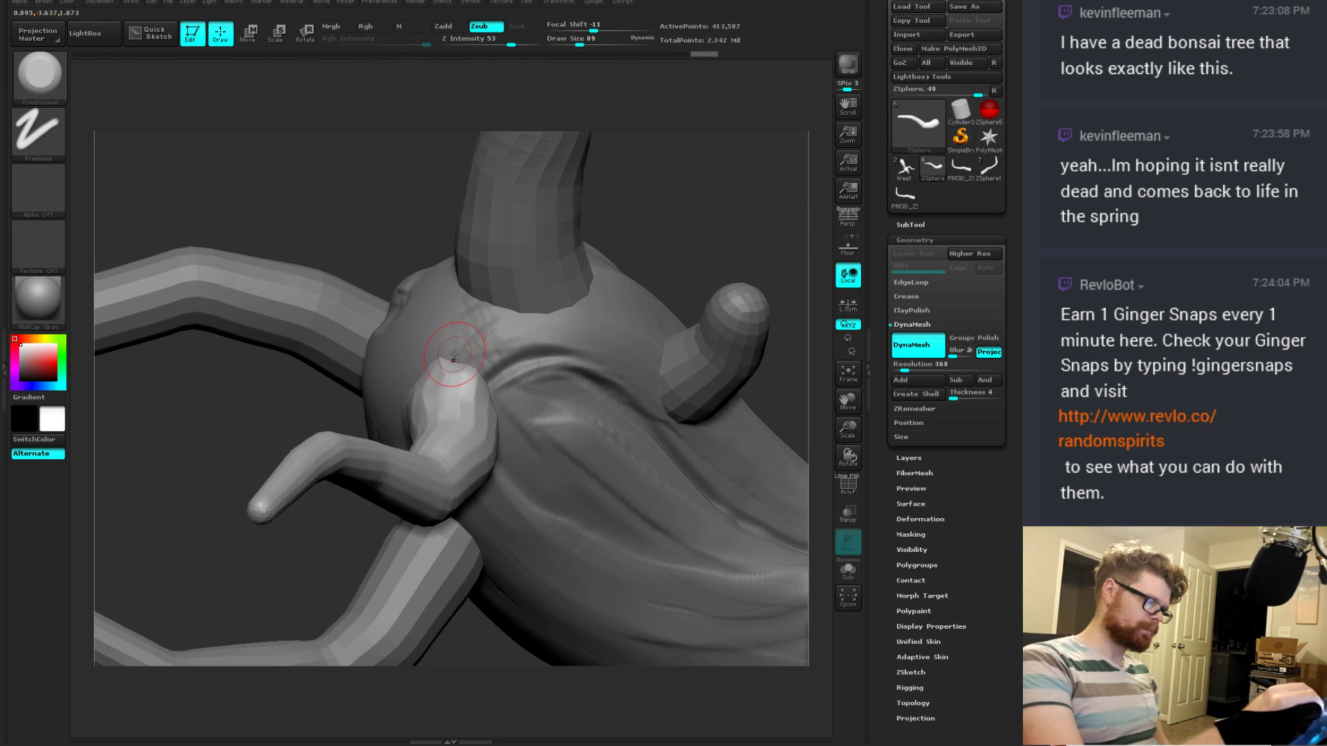
{"action": "key", "text": "b"}
{"action": "key", "text": "m"}
{"action": "key", "text": "v"}
{"action": "left_click_drag", "start_coordinate": [646, 237], "coordinate": [640, 293]}
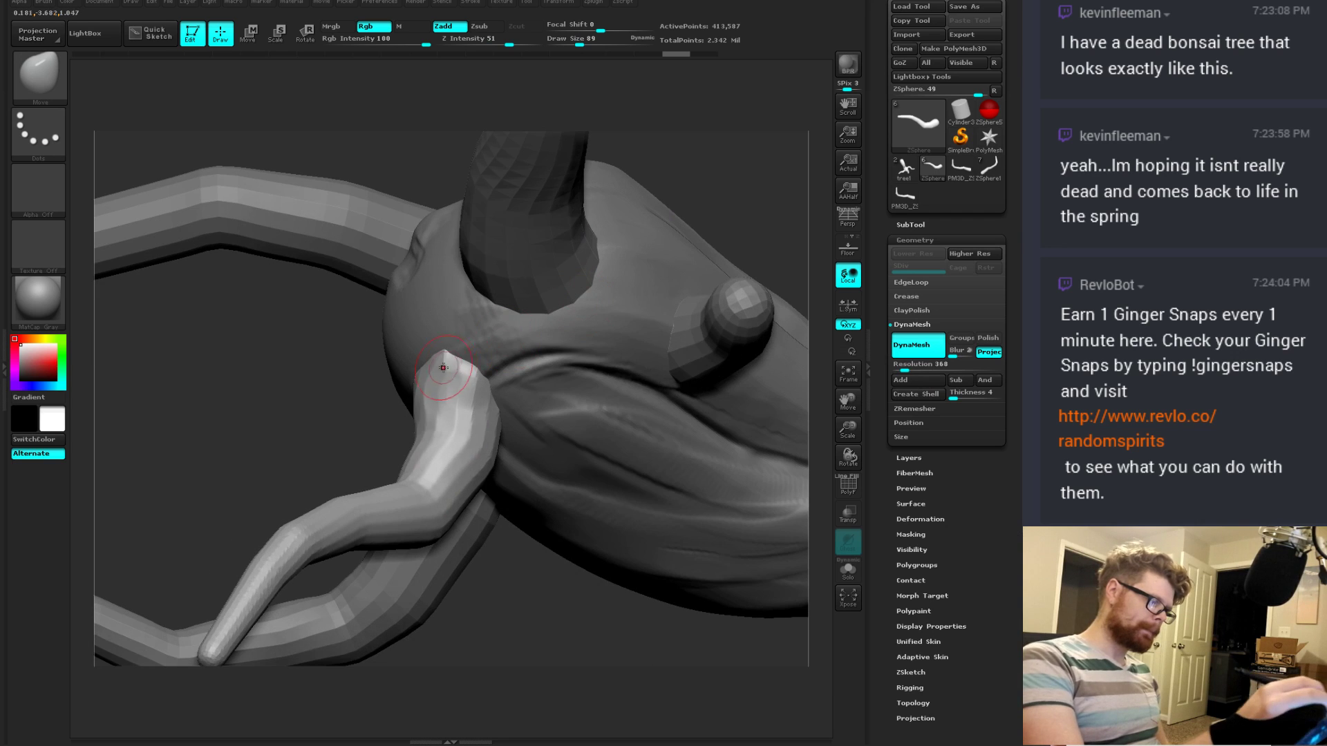
{"action": "mouse_move", "coordinate": [443, 367]}
{"action": "left_mouse_down"}
{"action": "mouse_move", "coordinate": [463, 324]}
{"action": "mouse_move", "coordinate": [476, 351]}
{"action": "left_mouse_up"}
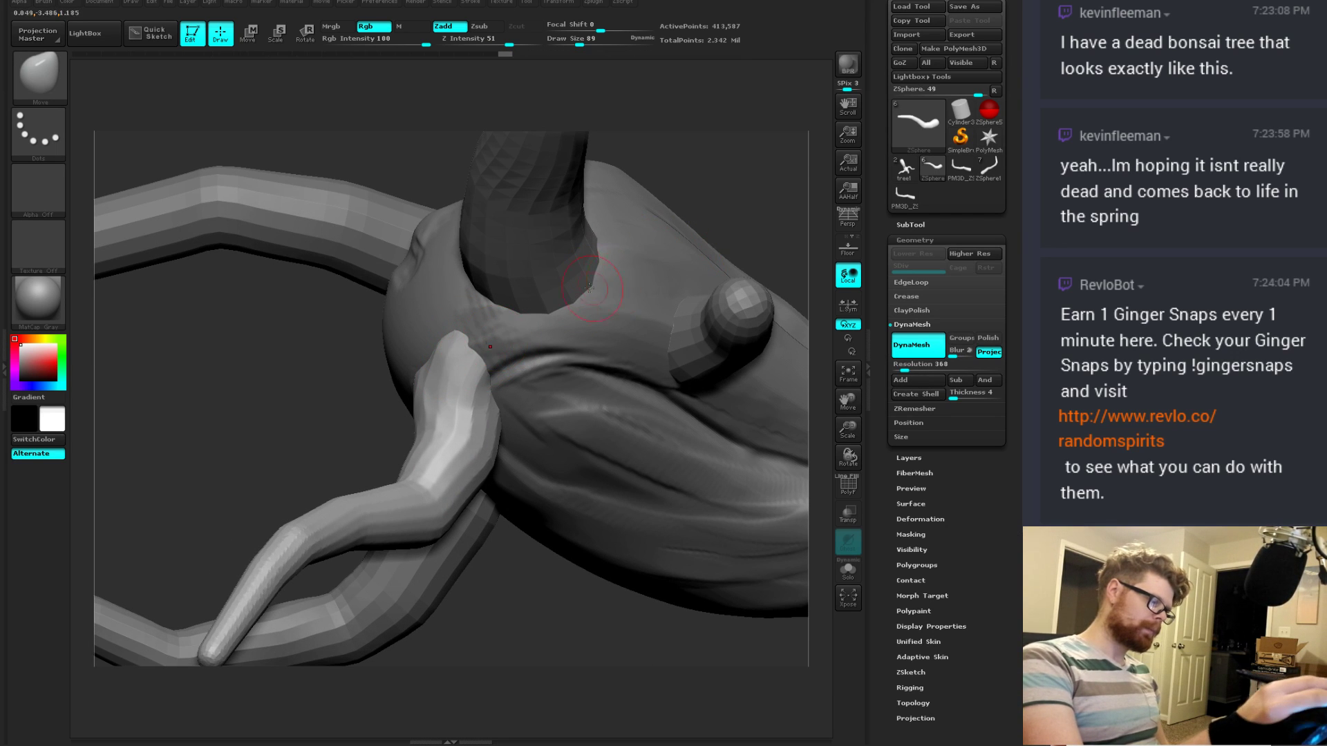
{"action": "right_click_drag", "start_coordinate": [589, 287], "coordinate": [513, 396]}
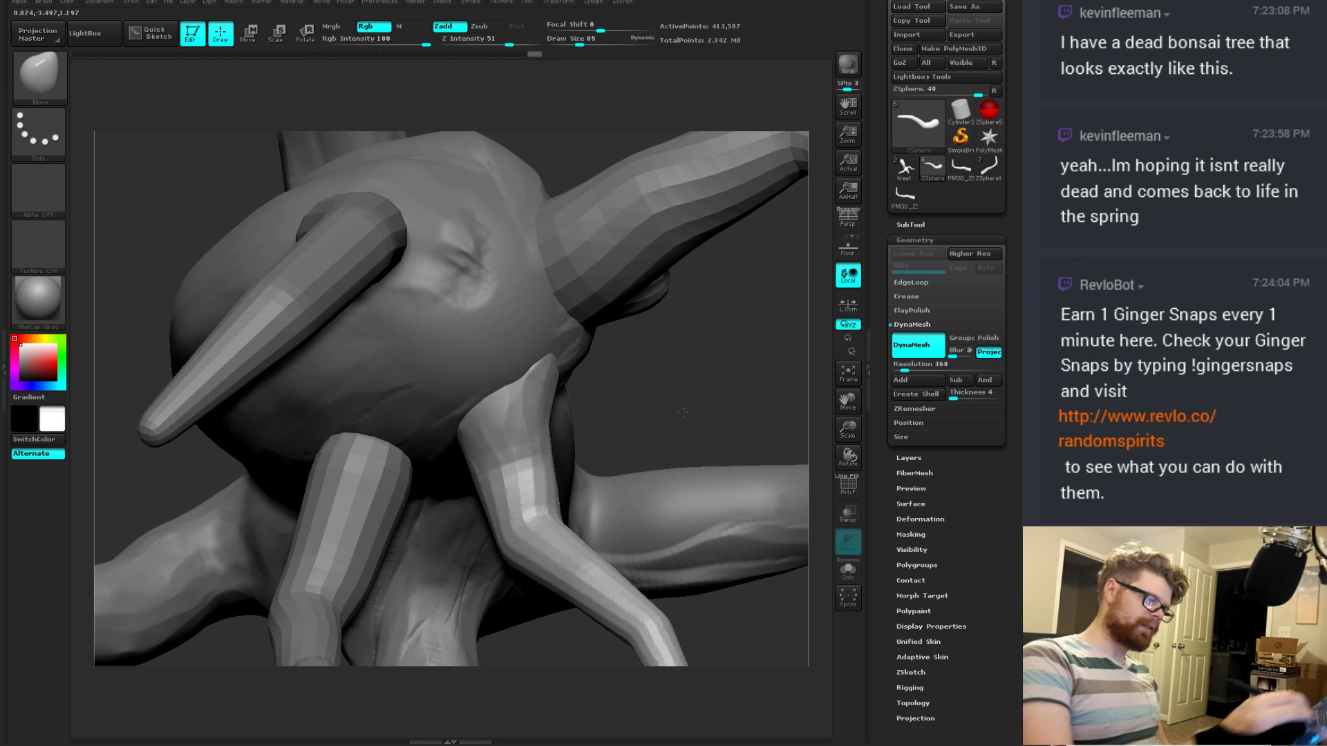
{"action": "right_click_drag", "start_coordinate": [683, 412], "coordinate": [614, 395]}
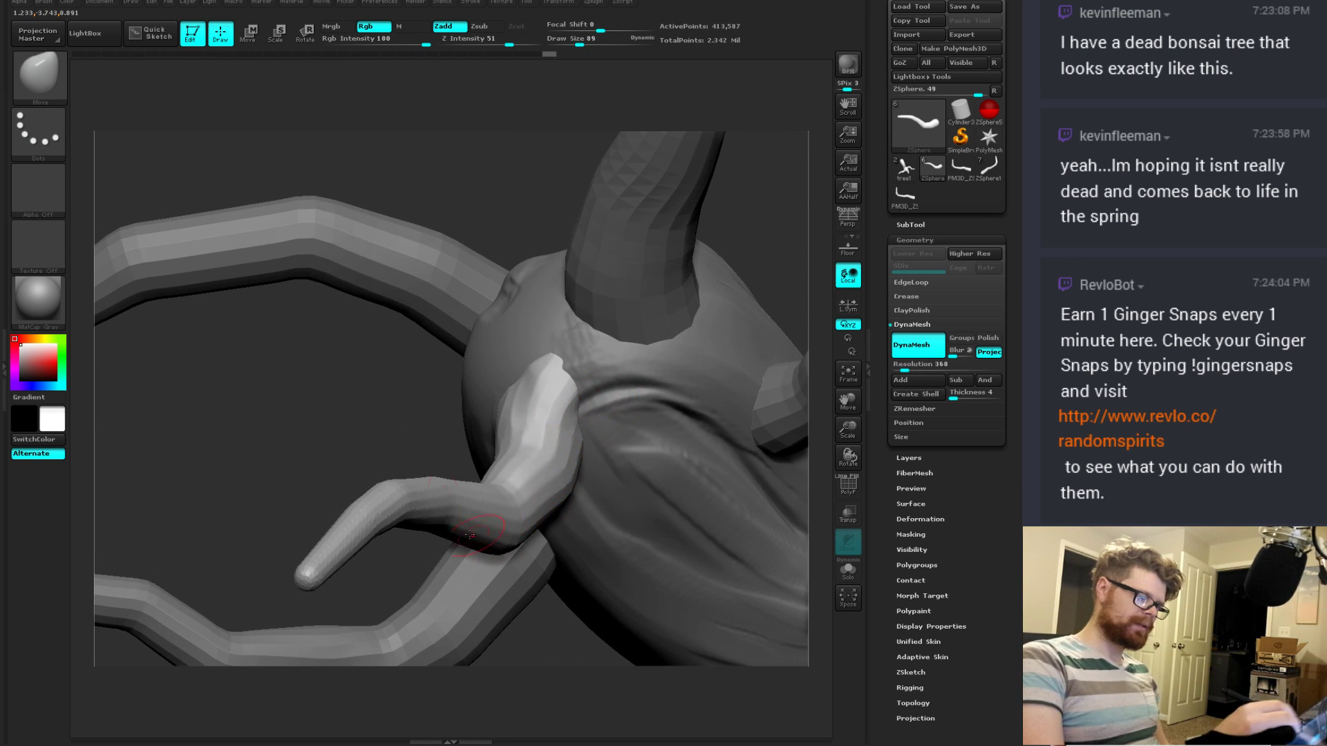
{"action": "right_click_drag", "start_coordinate": [470, 534], "coordinate": [457, 430]}
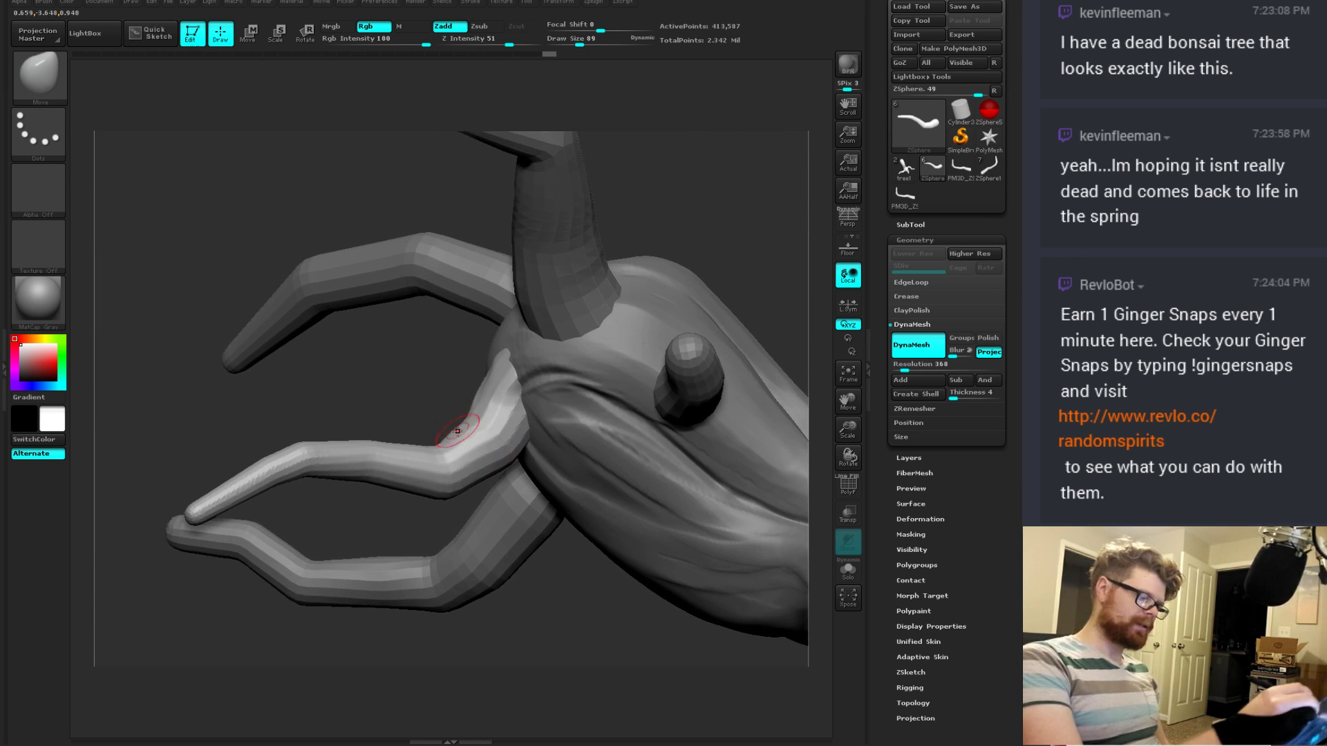
{"action": "right_click_drag", "start_coordinate": [444, 385], "coordinate": [483, 379]}
Step: Switch to TrimDynamic and flatten the faceted sides along the middle of the branch
{"action": "key", "text": "b"}
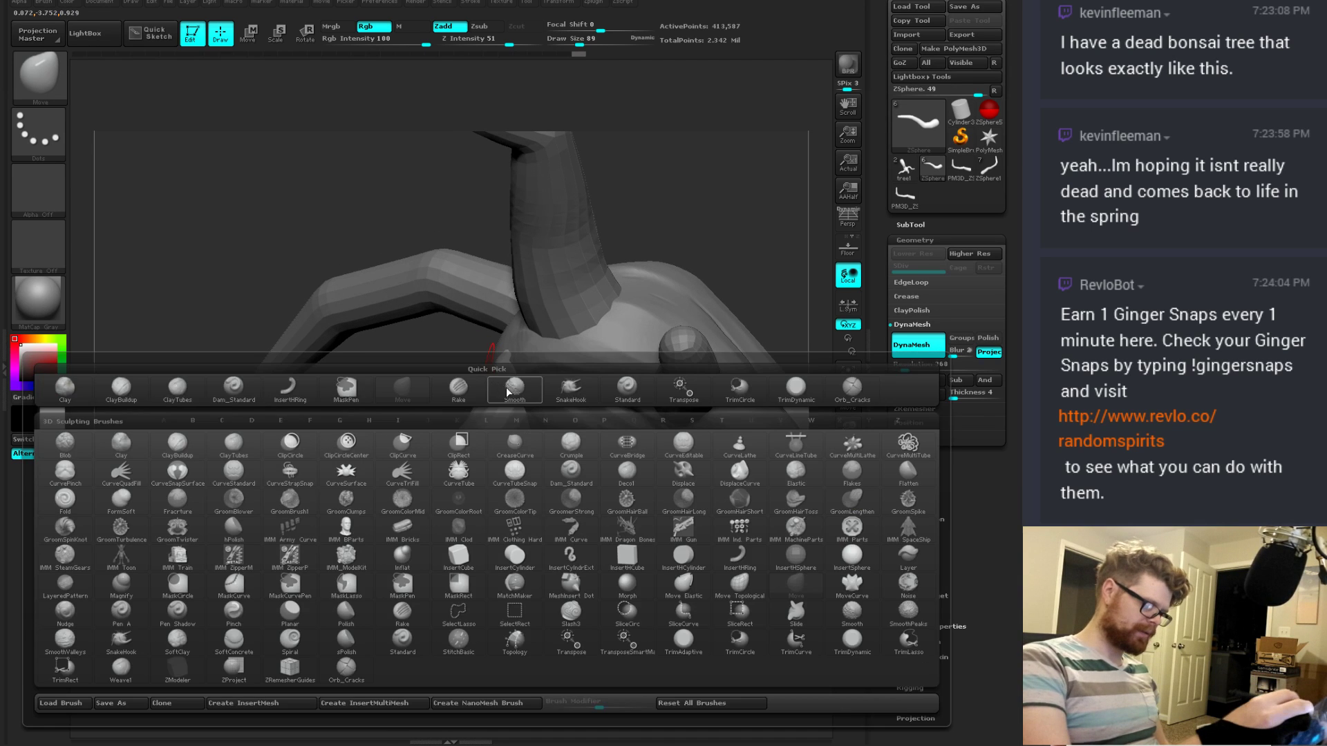
{"action": "key", "text": "b"}
{"action": "key", "text": "t"}
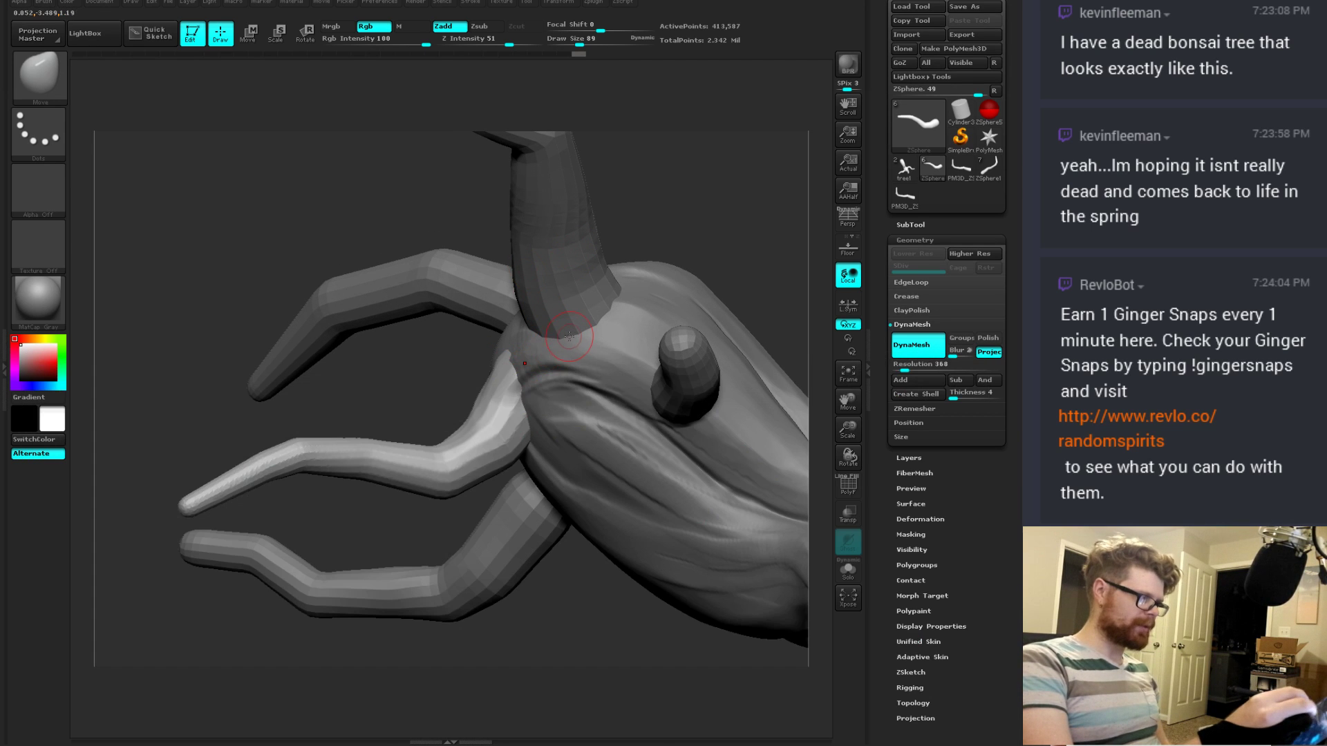
{"action": "key", "text": "b"}
{"action": "key", "text": "b"}
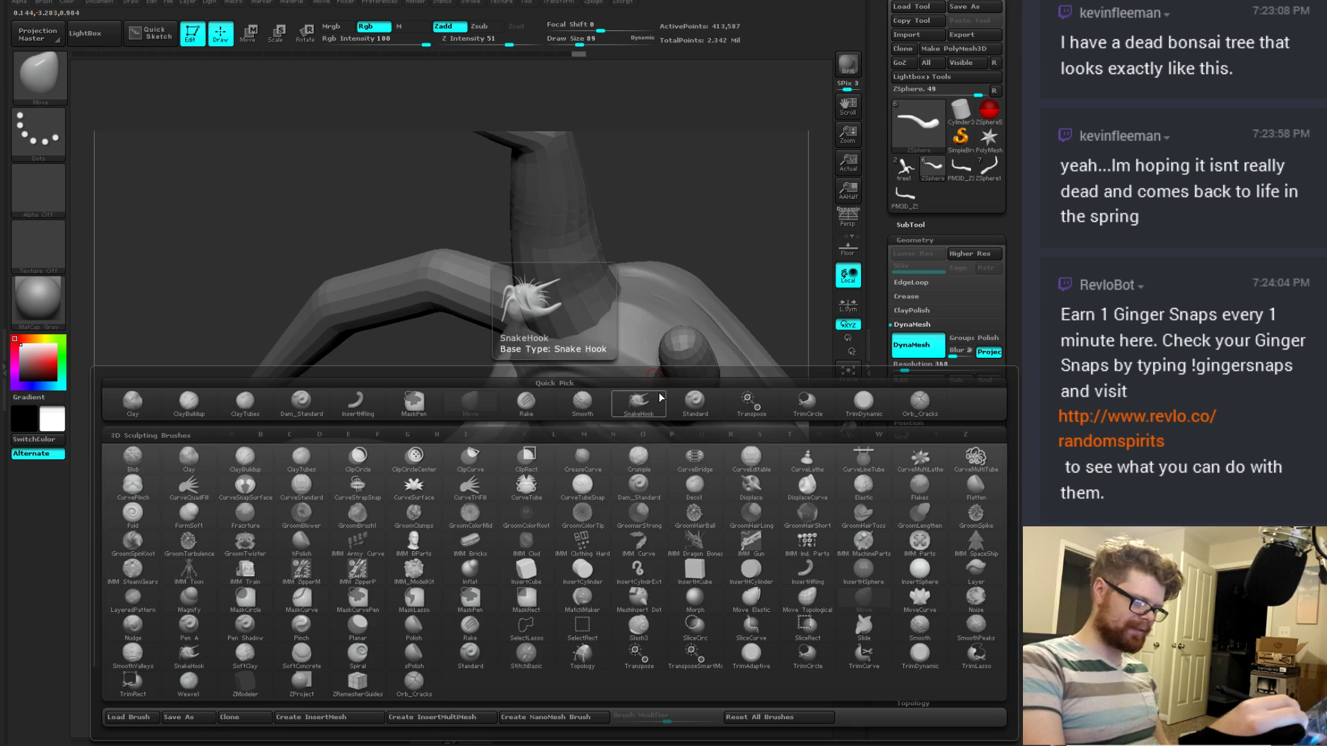
{"action": "key", "text": "t"}
{"action": "key", "text": "d"}
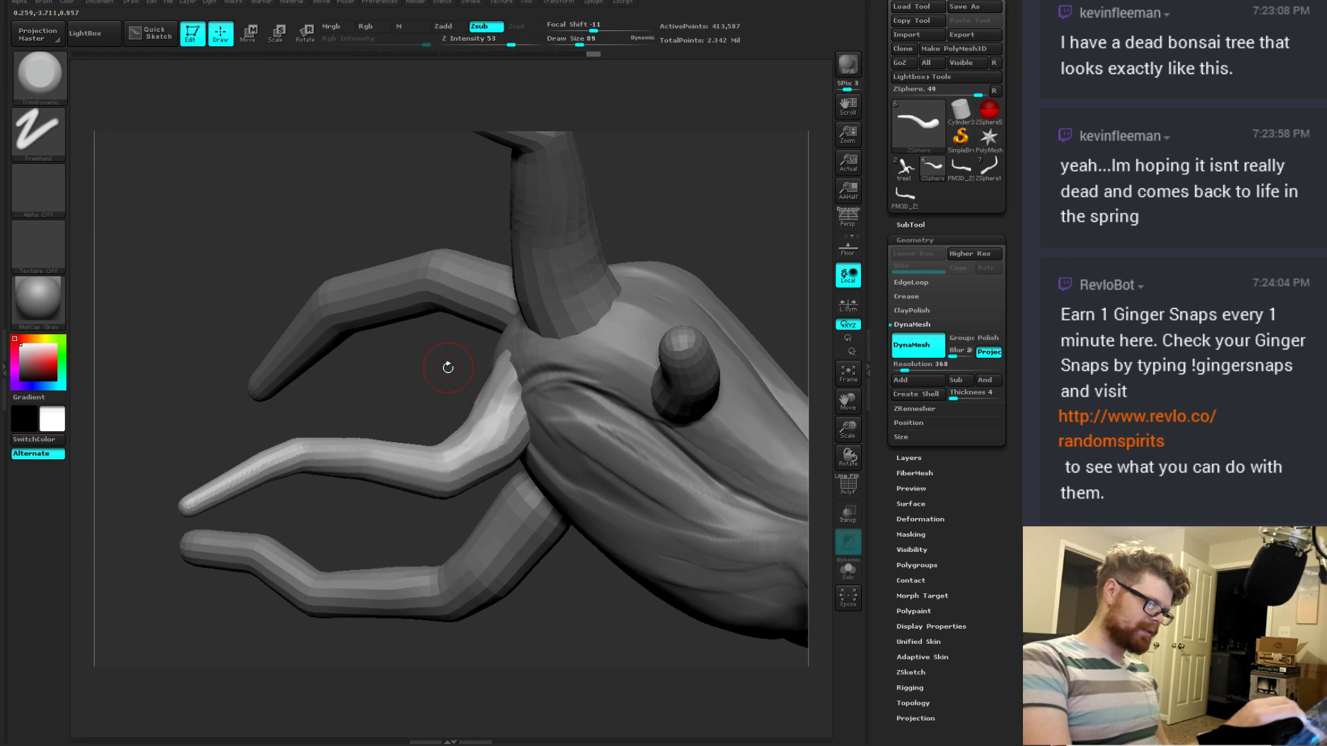
{"action": "right_click_drag", "start_coordinate": [448, 368], "coordinate": [513, 415]}
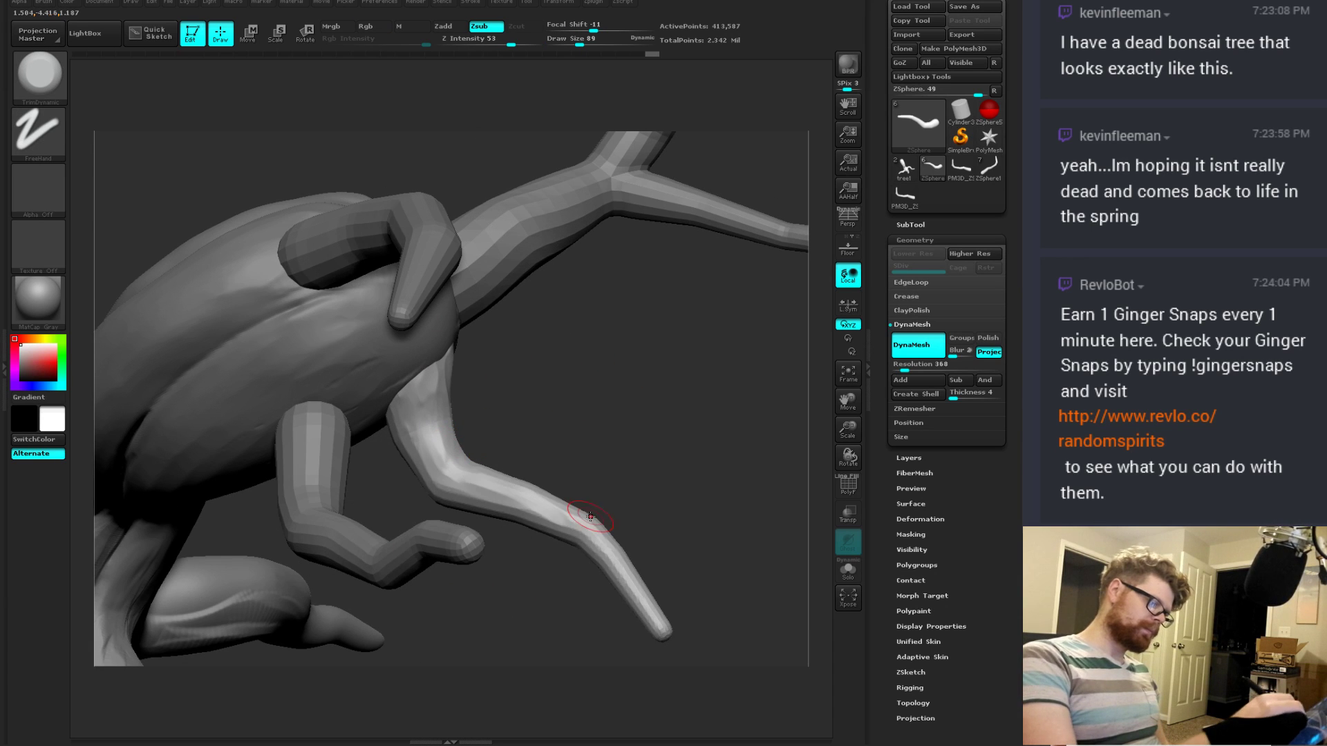
{"action": "right_click_drag", "start_coordinate": [508, 490], "coordinate": [520, 475]}
{"action": "right_click_drag", "start_coordinate": [631, 557], "coordinate": [562, 521]}
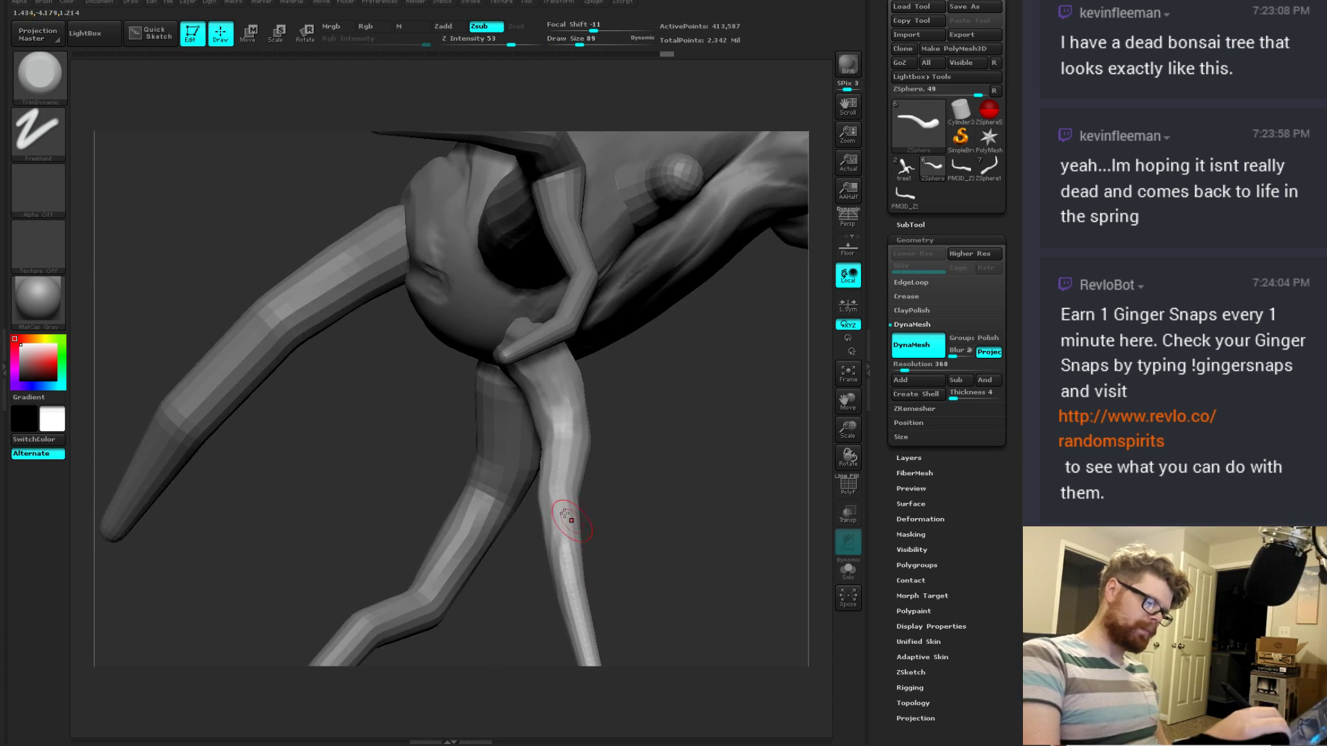
{"action": "right_click_drag", "start_coordinate": [648, 491], "coordinate": [520, 325]}
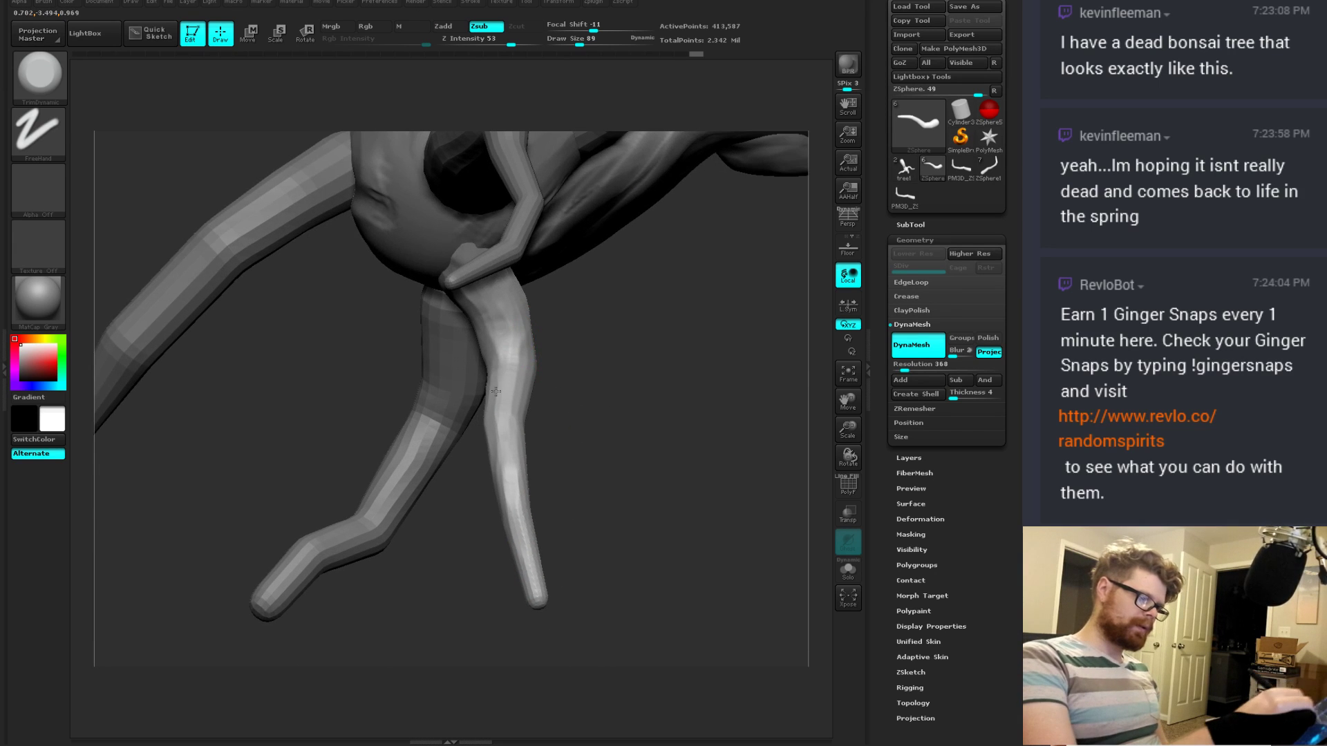
{"action": "right_click_drag", "start_coordinate": [600, 433], "coordinate": [523, 351]}
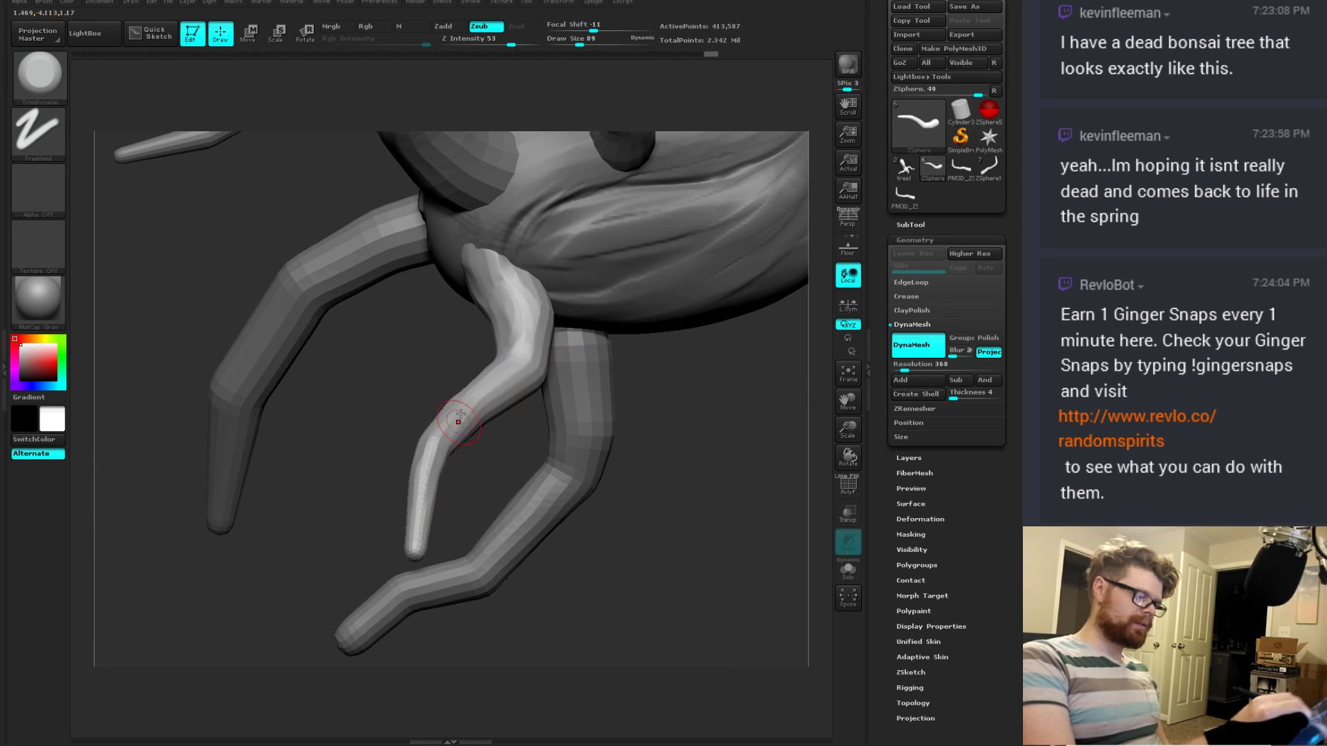
Step: Trim flat planes along the branch's outer end and around its bend near the trunk
{"action": "left_click_drag", "start_coordinate": [458, 421], "coordinate": [414, 545]}
{"action": "left_click_drag", "start_coordinate": [430, 450], "coordinate": [416, 550]}
{"action": "left_click_drag", "start_coordinate": [495, 474], "coordinate": [436, 456]}
{"action": "left_click_drag", "start_coordinate": [571, 323], "coordinate": [554, 363]}
{"action": "right_click_drag", "start_coordinate": [554, 428], "coordinate": [465, 413]}
{"action": "left_click_drag", "start_coordinate": [611, 298], "coordinate": [564, 374]}
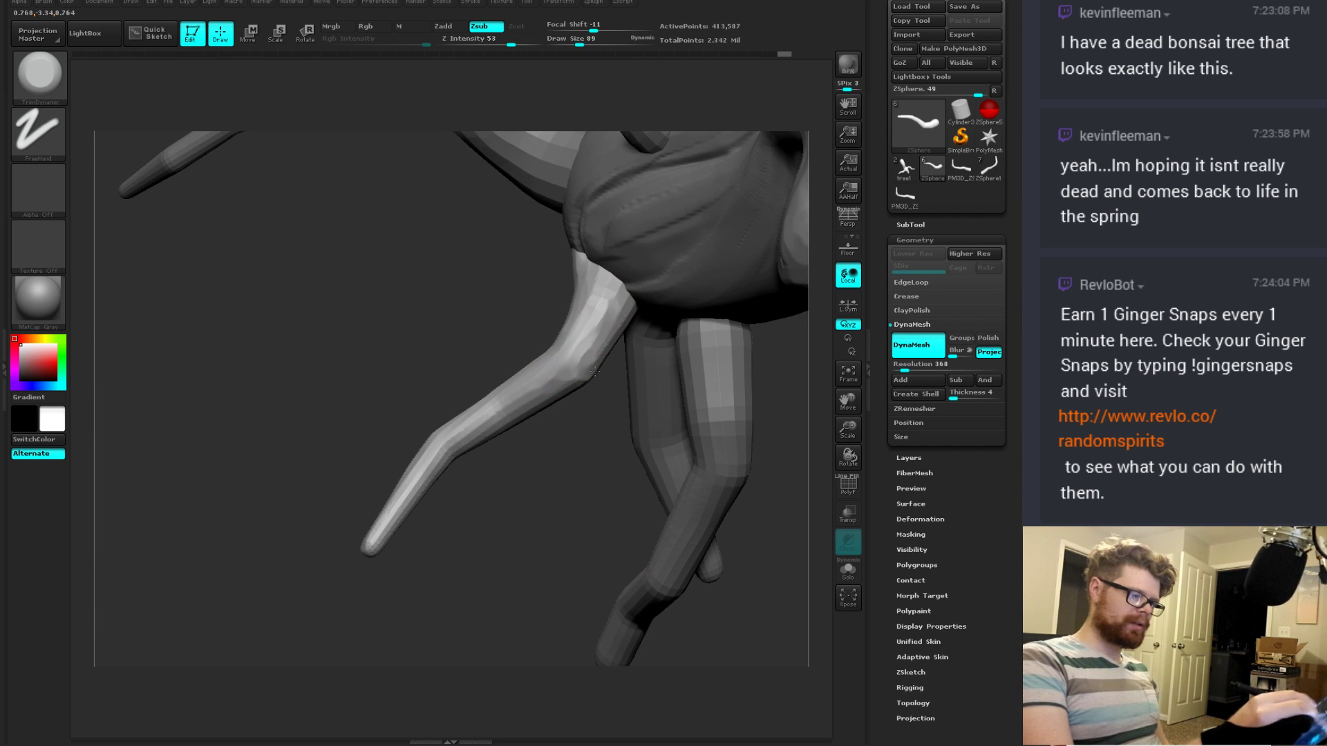
{"action": "right_click_drag", "start_coordinate": [595, 379], "coordinate": [601, 331]}
{"action": "mouse_move", "coordinate": [601, 329]}
{"action": "left_mouse_down"}
{"action": "mouse_move", "coordinate": [577, 365]}
{"action": "mouse_move", "coordinate": [558, 352]}
{"action": "mouse_move", "coordinate": [589, 330]}
{"action": "left_mouse_up"}
Step: Set the draw size to 155 and trim broader planes along the outer half of the branch
{"action": "key", "text": "space"}
{"action": "mouse_move", "coordinate": [526, 404]}
{"action": "left_mouse_down"}
{"action": "mouse_move", "coordinate": [569, 345]}
{"action": "mouse_move", "coordinate": [476, 441]}
{"action": "left_mouse_up"}
{"action": "right_click_drag", "start_coordinate": [462, 452], "coordinate": [479, 391]}
{"action": "mouse_move", "coordinate": [605, 359]}
{"action": "left_mouse_down"}
{"action": "mouse_move", "coordinate": [489, 414]}
{"action": "mouse_move", "coordinate": [442, 416]}
{"action": "left_mouse_up"}
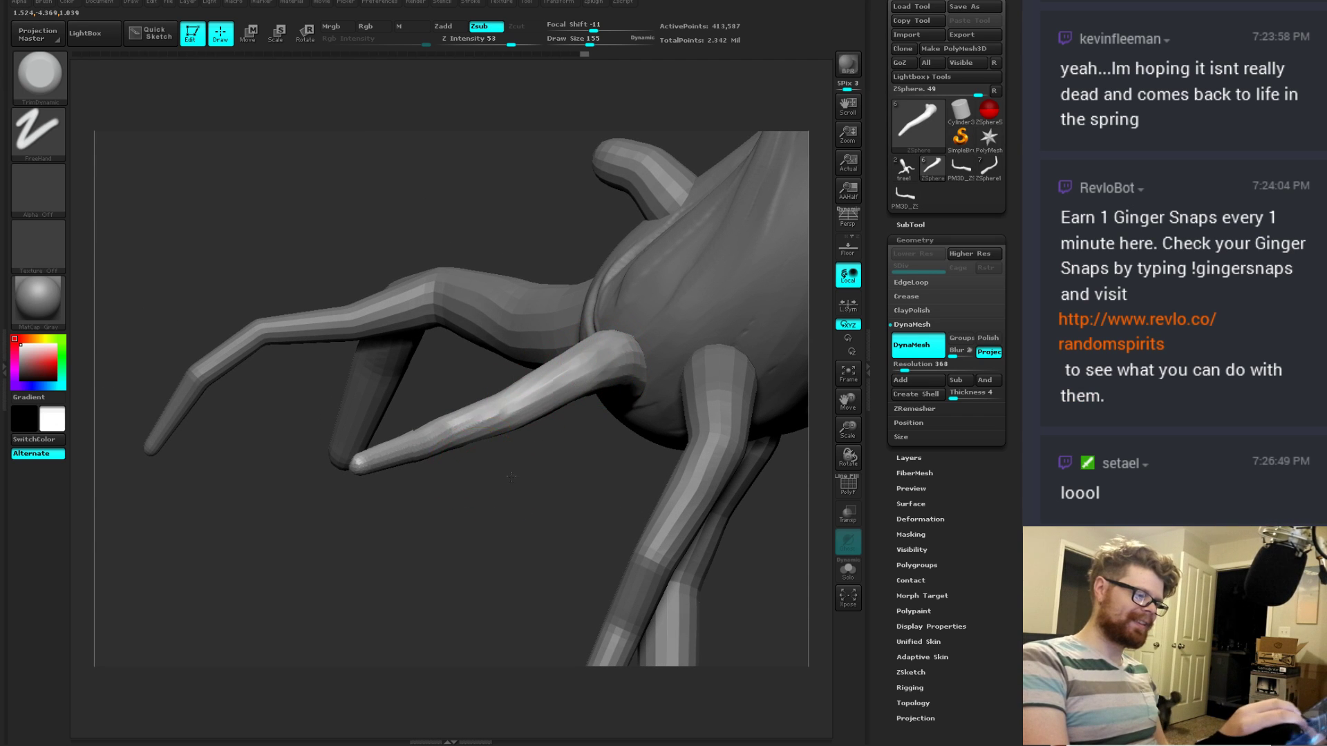
{"action": "right_click_drag", "start_coordinate": [428, 432], "coordinate": [404, 376]}
{"action": "mouse_move", "coordinate": [536, 388]}
{"action": "left_mouse_down"}
{"action": "mouse_move", "coordinate": [411, 417]}
{"action": "mouse_move", "coordinate": [430, 407]}
{"action": "left_mouse_up"}
{"action": "right_click_drag", "start_coordinate": [439, 371], "coordinate": [532, 330]}
Step: Flatten the branch from its bend near the trunk down to the tip on the opposite side
{"action": "mouse_move", "coordinate": [512, 340]}
{"action": "left_mouse_down"}
{"action": "mouse_move", "coordinate": [473, 484]}
{"action": "mouse_move", "coordinate": [474, 536]}
{"action": "left_mouse_up"}
{"action": "right_click_drag", "start_coordinate": [491, 500], "coordinate": [561, 441]}
{"action": "left_click_drag", "start_coordinate": [561, 440], "coordinate": [580, 432]}
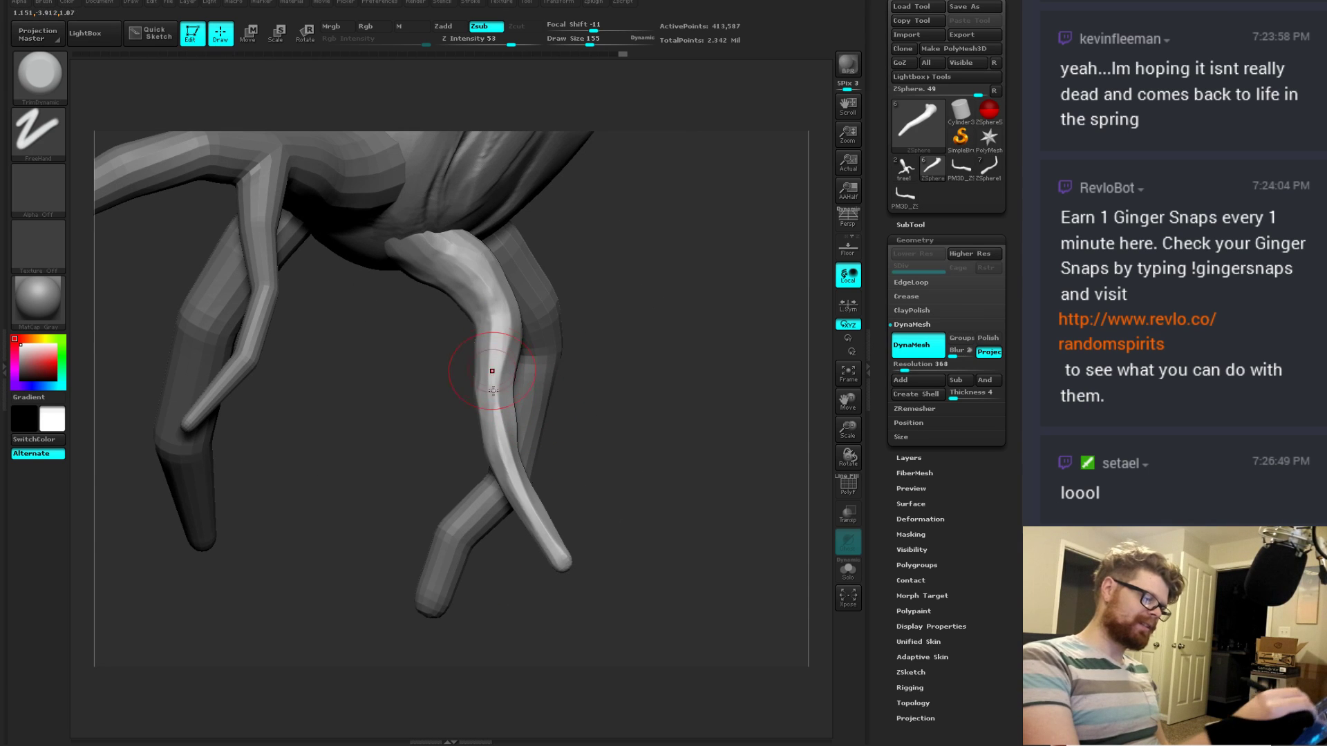
{"action": "left_click_drag", "start_coordinate": [496, 373], "coordinate": [553, 554]}
{"action": "left_click_drag", "start_coordinate": [577, 484], "coordinate": [653, 453]}
{"action": "left_click_drag", "start_coordinate": [466, 387], "coordinate": [578, 518]}
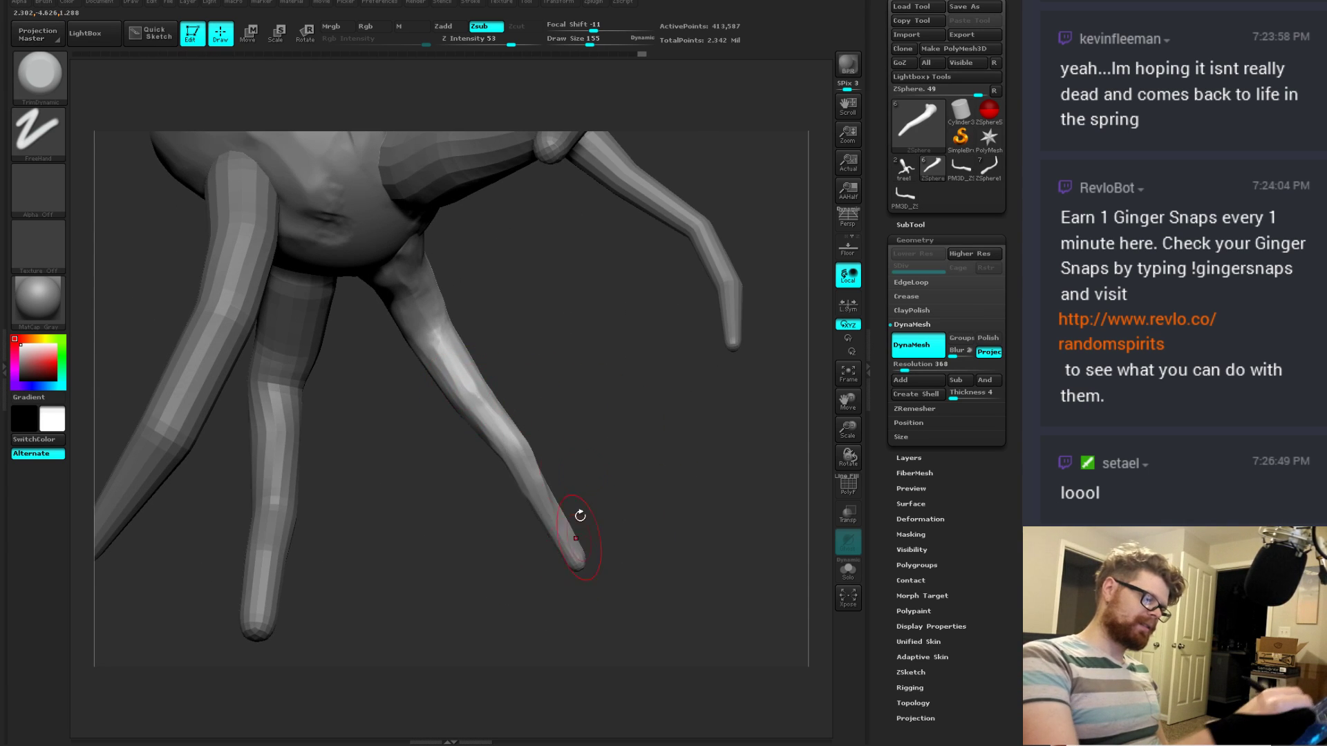
{"action": "right_click_drag", "start_coordinate": [577, 518], "coordinate": [453, 328]}
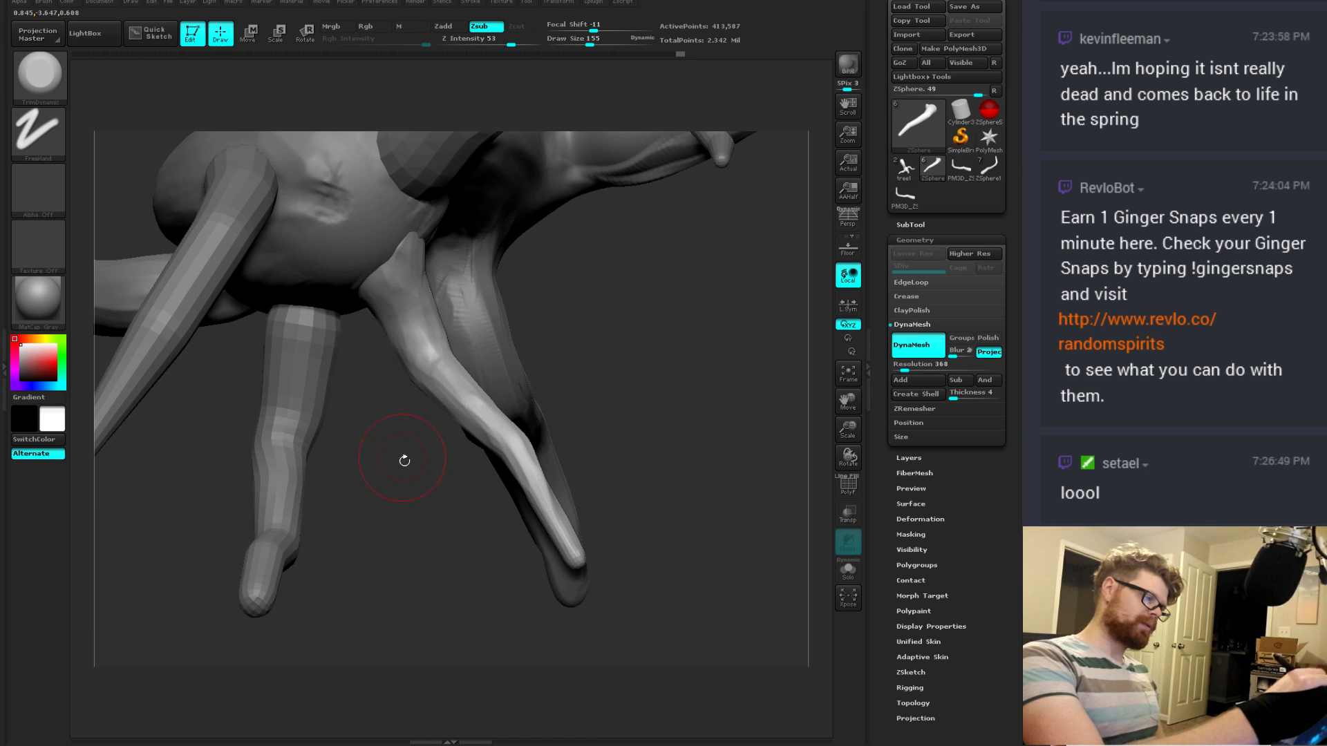
Step: Plane down the remaining rounded sides of the branch's lower section so it narrows towards the tip
{"action": "left_click_drag", "start_coordinate": [404, 460], "coordinate": [405, 325]}
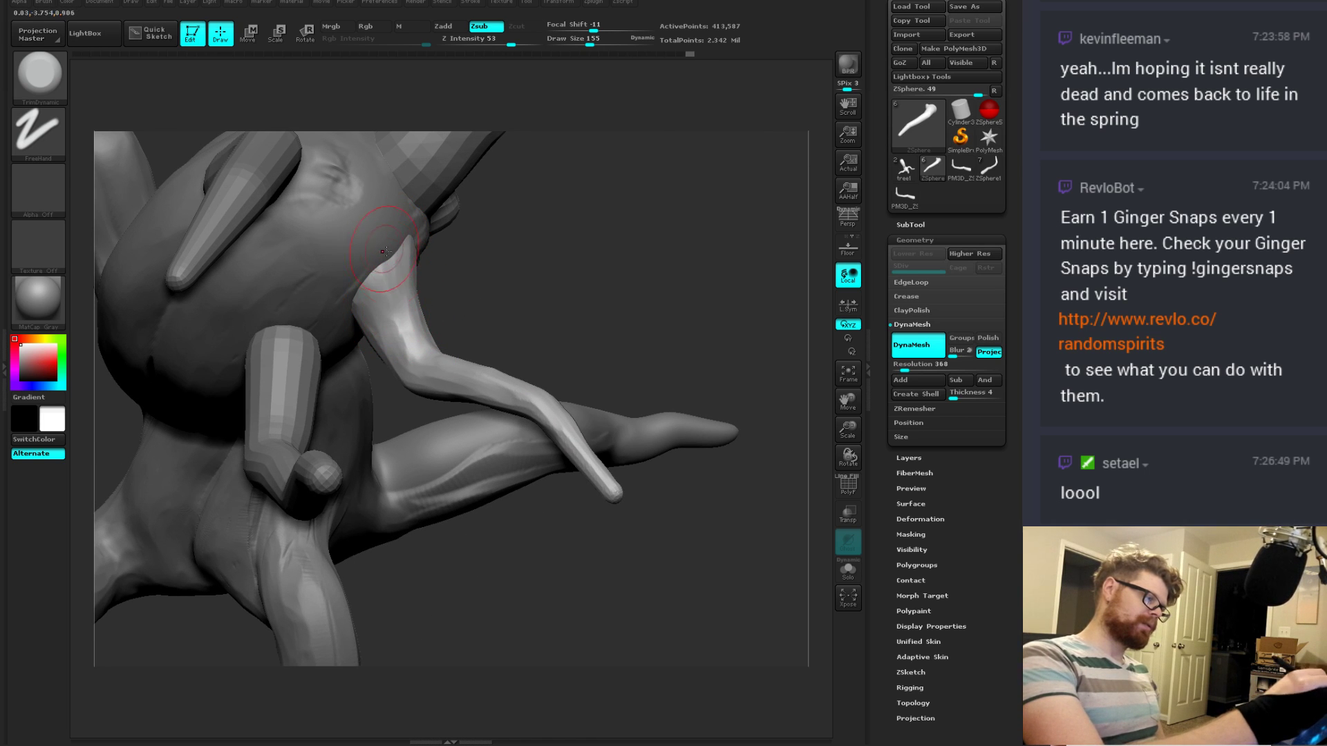
{"action": "mouse_move", "coordinate": [444, 375]}
{"action": "left_mouse_down"}
{"action": "mouse_move", "coordinate": [554, 422]}
{"action": "mouse_move", "coordinate": [591, 480]}
{"action": "left_mouse_up"}
{"action": "left_click_drag", "start_coordinate": [596, 528], "coordinate": [691, 428]}
{"action": "left_click_drag", "start_coordinate": [598, 396], "coordinate": [680, 464]}
{"action": "left_click_drag", "start_coordinate": [702, 513], "coordinate": [566, 484]}
{"action": "left_click_drag", "start_coordinate": [627, 438], "coordinate": [628, 412]}
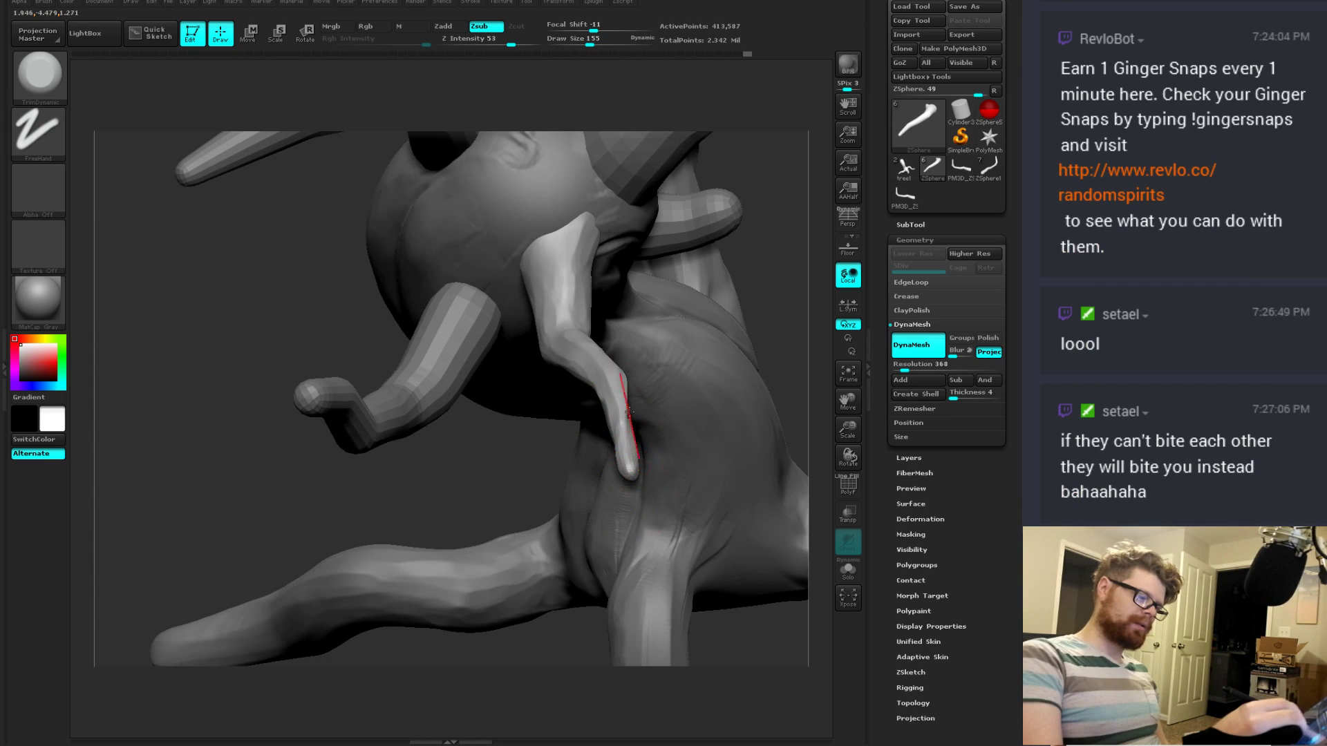
{"action": "left_click_drag", "start_coordinate": [535, 462], "coordinate": [553, 432]}
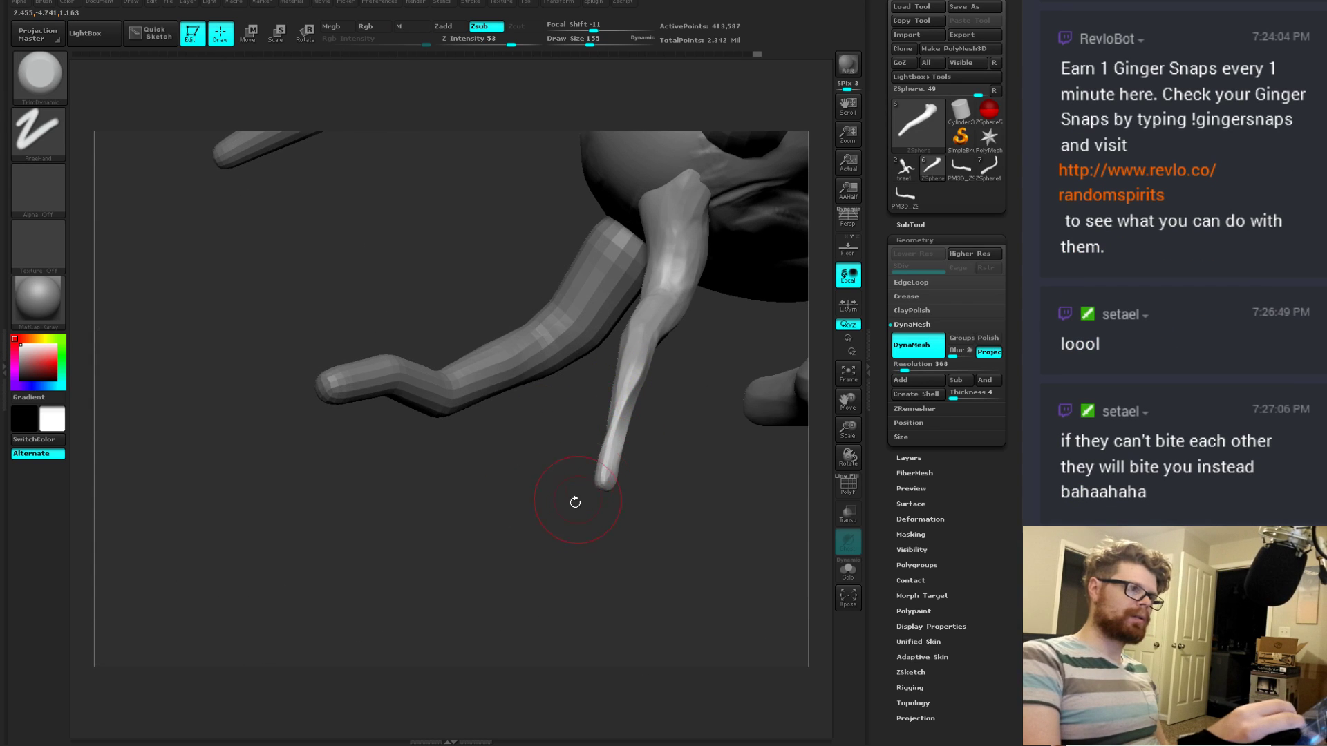
{"action": "left_click_drag", "start_coordinate": [574, 500], "coordinate": [447, 550], "text": "alt"}
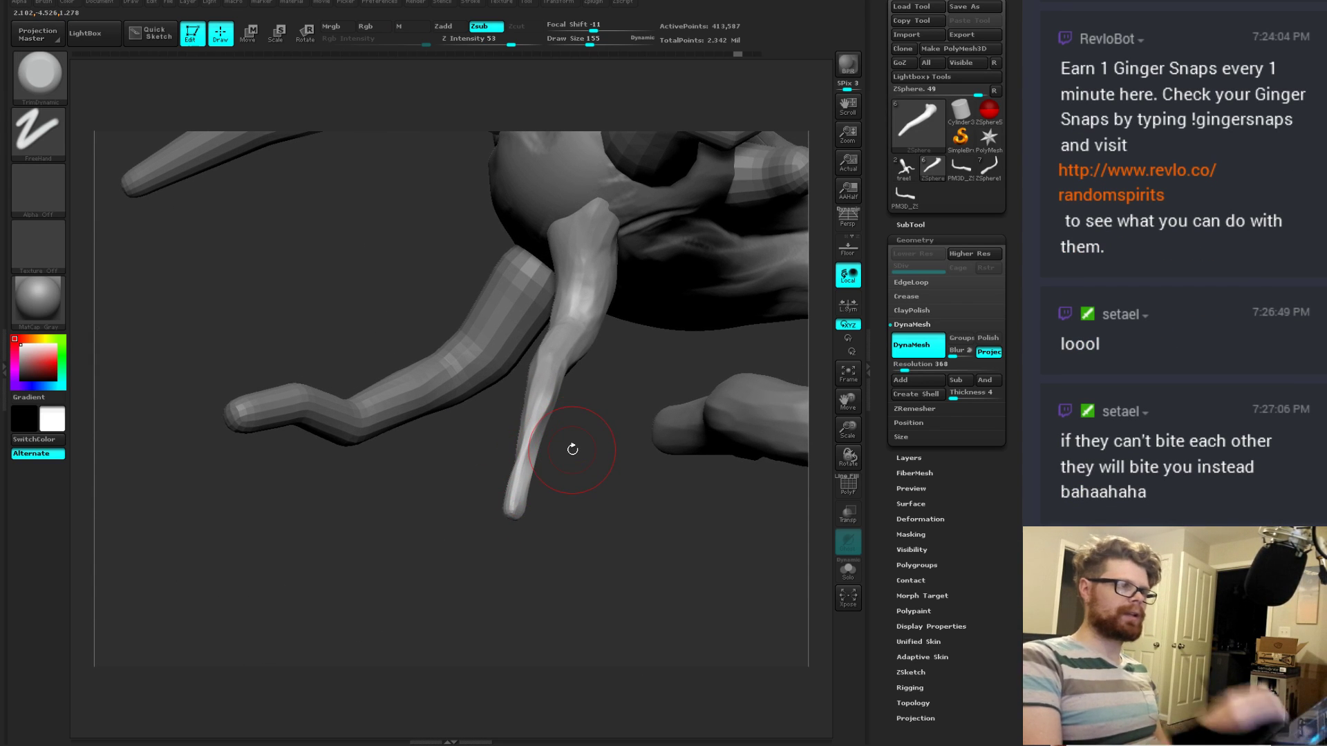
Step: Set the draw size to 93, undo the last trim strokes and flatten the thin outer end of the branch
{"action": "key", "text": "space"}
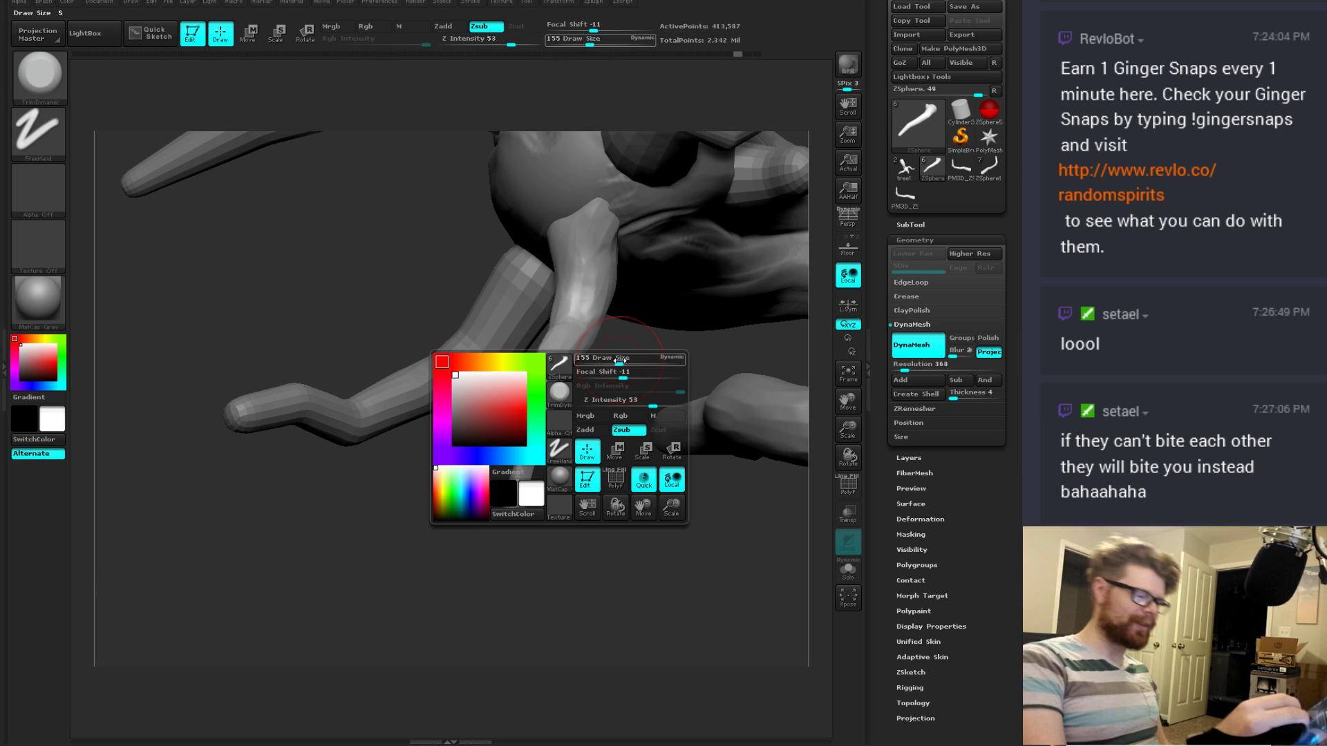
{"action": "left_click_drag", "start_coordinate": [624, 363], "coordinate": [611, 365]}
{"action": "left_click_drag", "start_coordinate": [586, 414], "coordinate": [562, 429]}
{"action": "key", "text": "ctrl+z"}
{"action": "key", "text": "ctrl+z"}
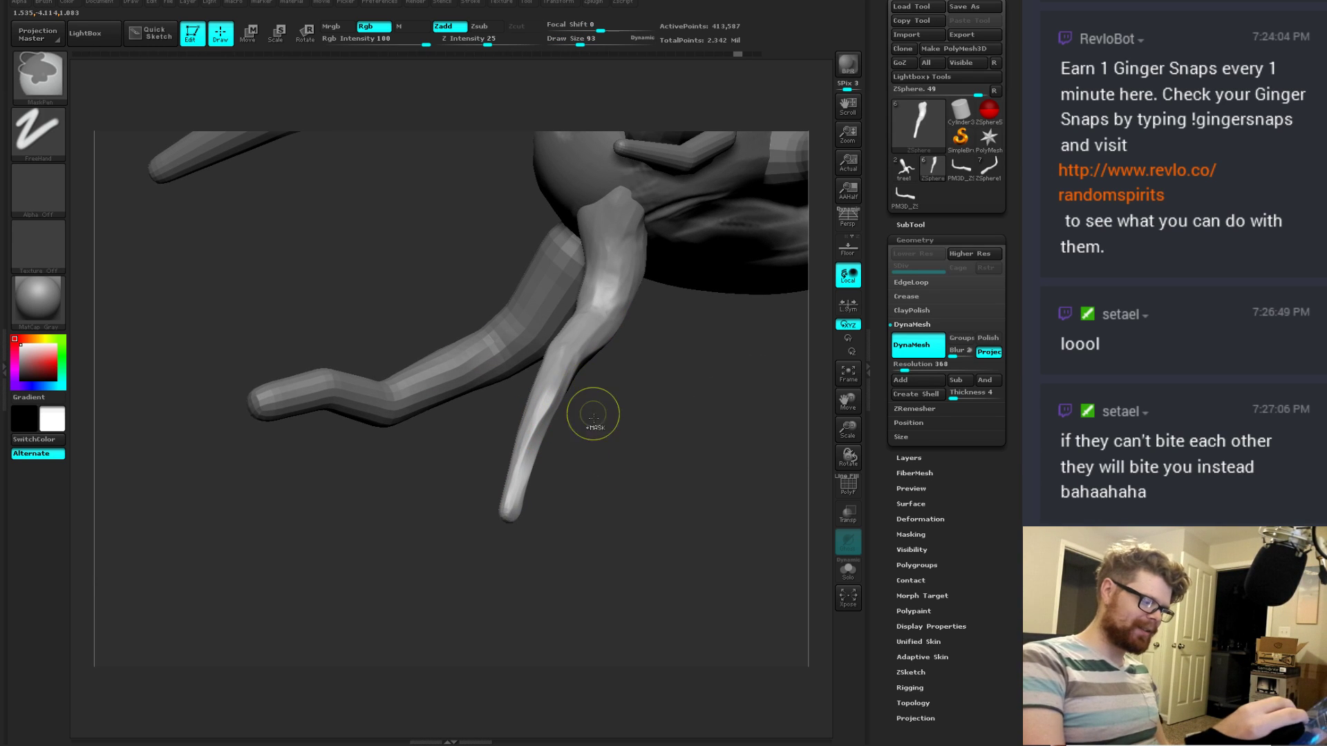
{"action": "mouse_move", "coordinate": [554, 389]}
{"action": "left_mouse_down"}
{"action": "mouse_move", "coordinate": [511, 515]}
{"action": "mouse_move", "coordinate": [567, 539]}
{"action": "mouse_move", "coordinate": [532, 514]}
{"action": "left_mouse_up"}
{"action": "left_click_drag", "start_coordinate": [484, 552], "coordinate": [642, 539]}
{"action": "left_click_drag", "start_coordinate": [553, 409], "coordinate": [579, 511]}
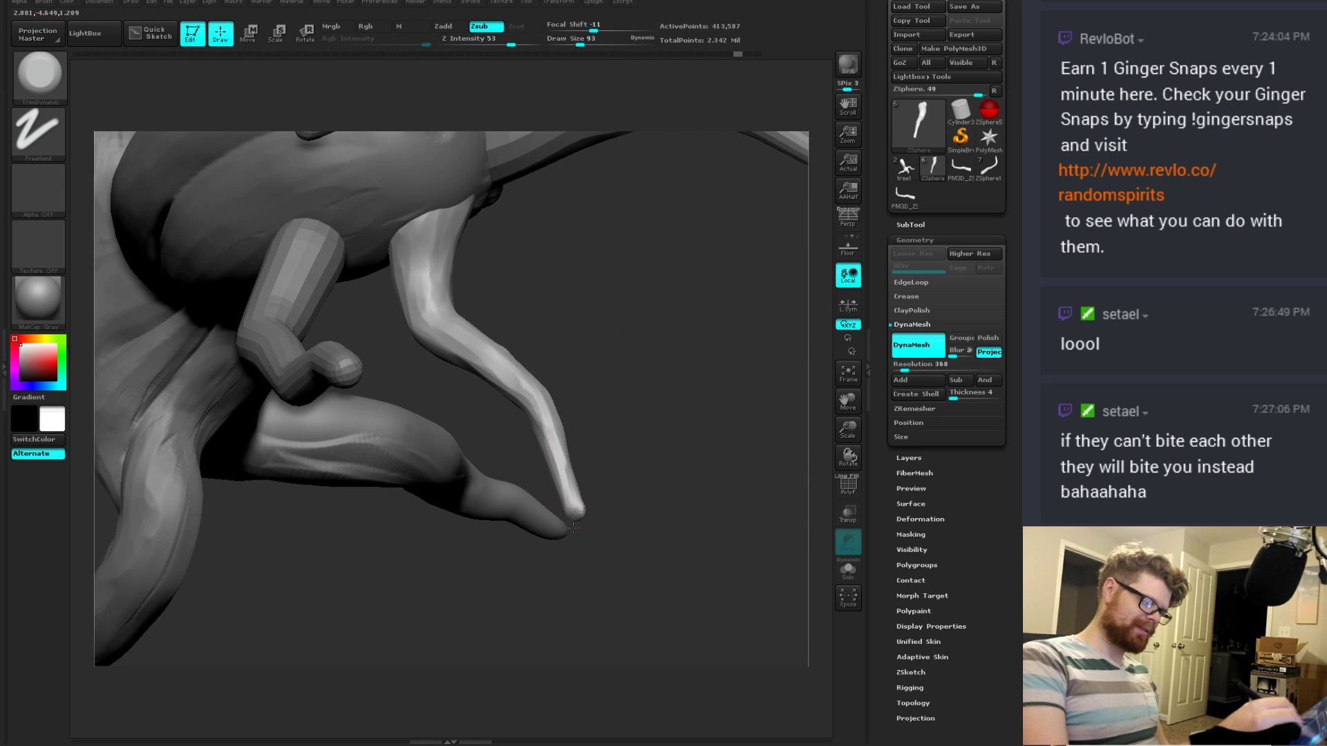
{"action": "left_click_drag", "start_coordinate": [610, 464], "coordinate": [622, 459]}
Step: Switch to the Move brush at draw size 192 and bend the tip of the branch
{"action": "key", "text": "b"}
{"action": "key", "text": "m"}
{"action": "key", "text": "v"}
{"action": "key", "text": "space"}
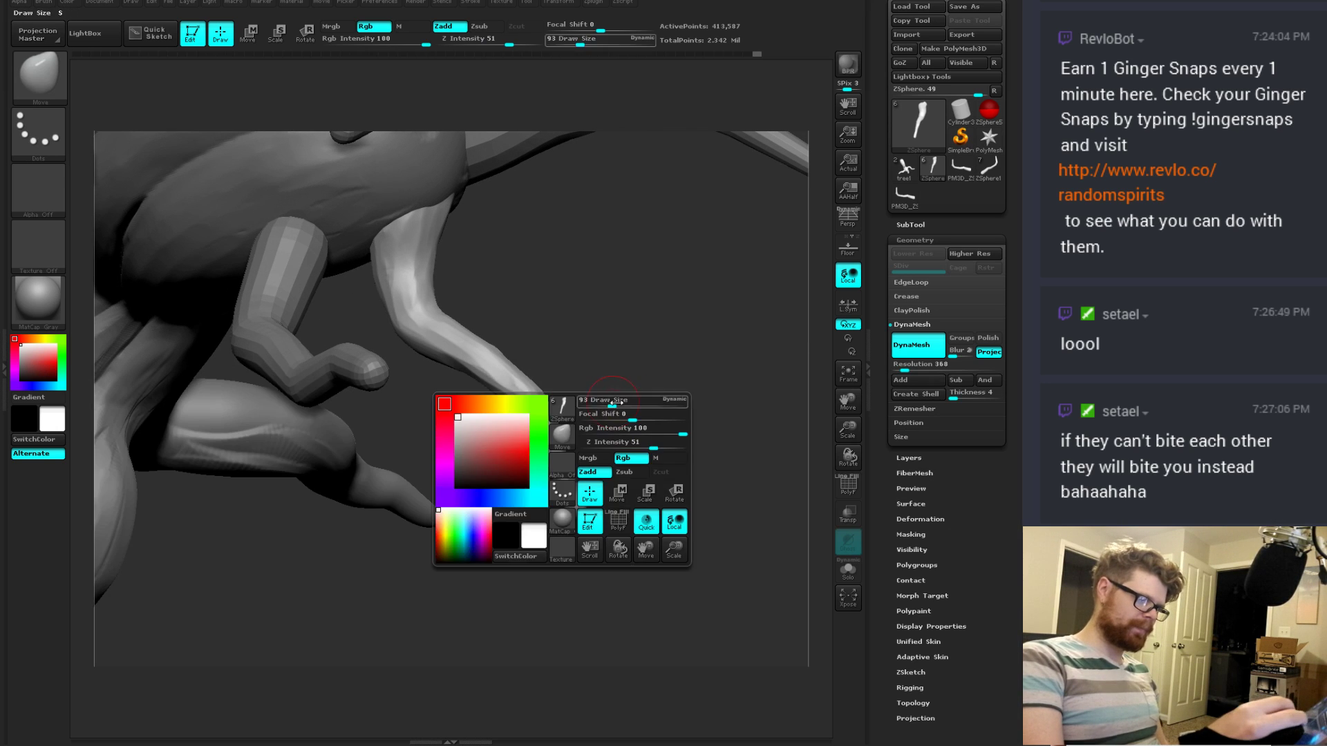
{"action": "mouse_move", "coordinate": [615, 402]}
{"action": "left_mouse_down"}
{"action": "mouse_move", "coordinate": [627, 403]}
{"action": "mouse_move", "coordinate": [602, 421]}
{"action": "left_mouse_up"}
{"action": "mouse_move", "coordinate": [574, 503]}
{"action": "left_mouse_down"}
{"action": "mouse_move", "coordinate": [561, 516]}
{"action": "mouse_move", "coordinate": [586, 504]}
{"action": "mouse_move", "coordinate": [546, 503]}
{"action": "mouse_move", "coordinate": [590, 528]}
{"action": "mouse_move", "coordinate": [572, 509]}
{"action": "mouse_move", "coordinate": [614, 504]}
{"action": "left_mouse_up"}
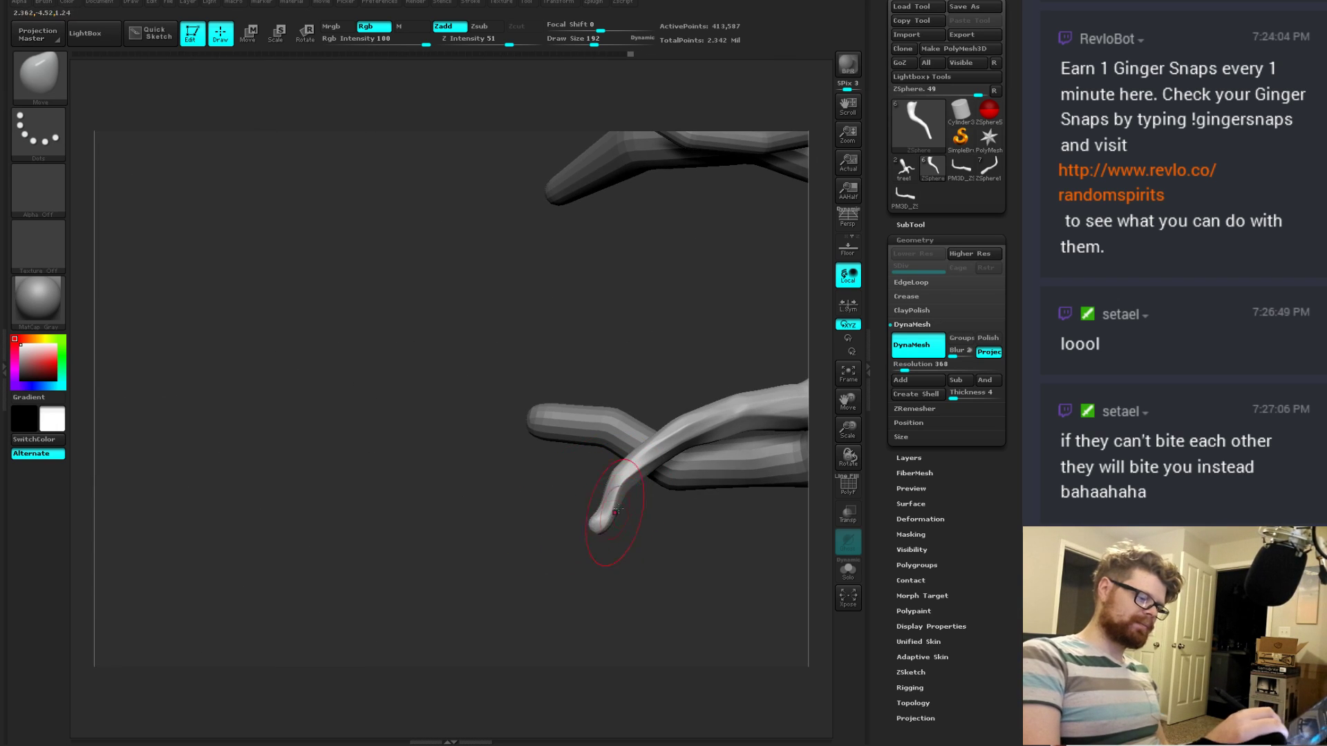
Step: Switch to the TrimDynamic brush and undo the trial strokes on the bent tip
{"action": "key", "text": "b"}
{"action": "key", "text": "t"}
{"action": "key", "text": "d"}
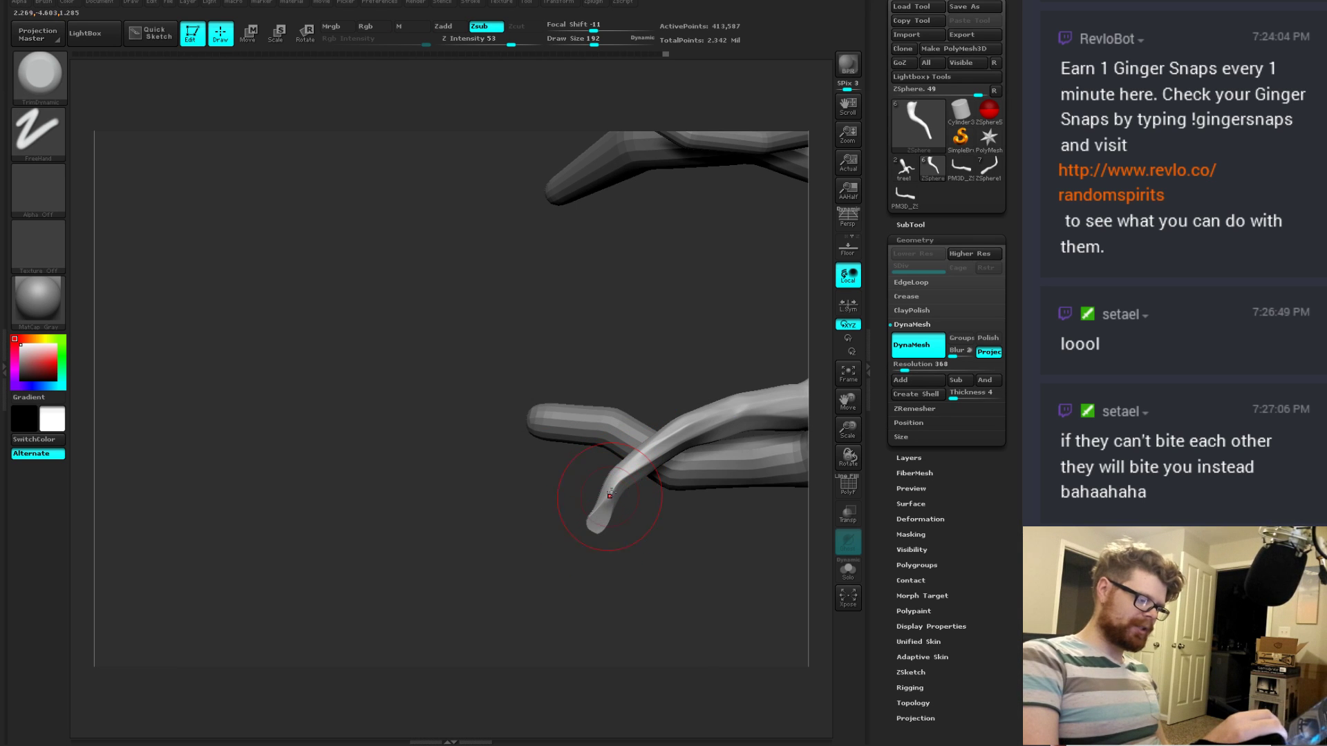
{"action": "key", "text": "ctrl+z"}
{"action": "key", "text": "ctrl+z"}
Step: Set the draw size to 122 and trim the bent tip of the branch into a flattened, tapered end
{"action": "key", "text": "space"}
{"action": "left_click_drag", "start_coordinate": [616, 489], "coordinate": [602, 512]}
{"action": "left_click_drag", "start_coordinate": [546, 515], "coordinate": [678, 508]}
{"action": "left_click_drag", "start_coordinate": [609, 490], "coordinate": [610, 527]}
{"action": "right_click_drag", "start_coordinate": [611, 526], "coordinate": [687, 420]}
{"action": "mouse_move", "coordinate": [600, 495]}
{"action": "left_mouse_down"}
{"action": "mouse_move", "coordinate": [606, 529]}
{"action": "mouse_move", "coordinate": [694, 492]}
{"action": "left_mouse_up"}
{"action": "left_click_drag", "start_coordinate": [594, 494], "coordinate": [601, 510]}
{"action": "mouse_move", "coordinate": [657, 489]}
{"action": "right_mouse_down"}
{"action": "mouse_move", "coordinate": [681, 495]}
{"action": "mouse_move", "coordinate": [766, 381]}
{"action": "right_mouse_up"}
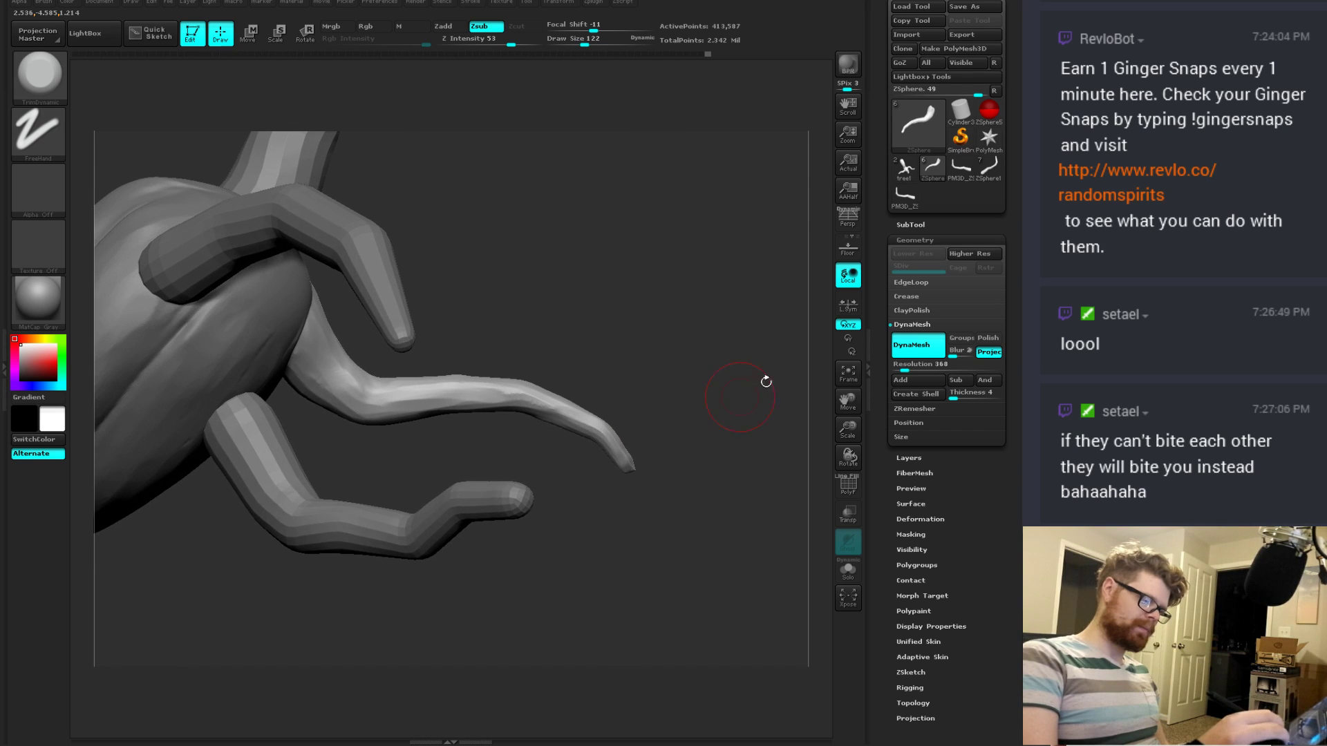
Step: Switch to the Dam_Standard brush at draw size 56 and carve creases into the branch's base where it meets the trunk, smoothing the result
{"action": "left_click", "coordinate": [912, 226]}
{"action": "left_click_drag", "start_coordinate": [703, 363], "coordinate": [601, 376]}
{"action": "mouse_move", "coordinate": [505, 333]}
{"action": "left_mouse_down"}
{"action": "mouse_move", "coordinate": [472, 293]}
{"action": "mouse_move", "coordinate": [442, 318]}
{"action": "mouse_move", "coordinate": [459, 304]}
{"action": "mouse_move", "coordinate": [487, 349]}
{"action": "left_mouse_up"}
{"action": "key", "text": "b"}
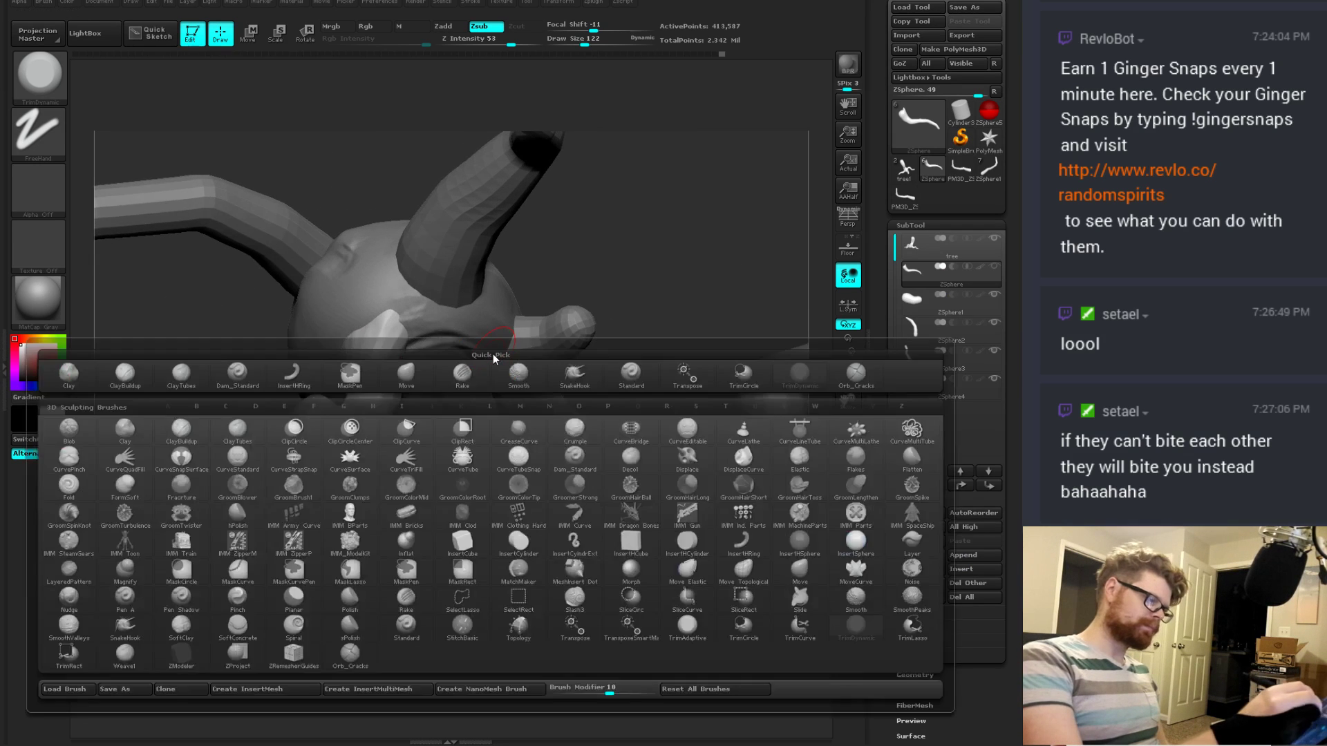
{"action": "key", "text": "s"}
{"action": "key", "text": "space"}
{"action": "left_click_drag", "start_coordinate": [547, 318], "coordinate": [542, 319]}
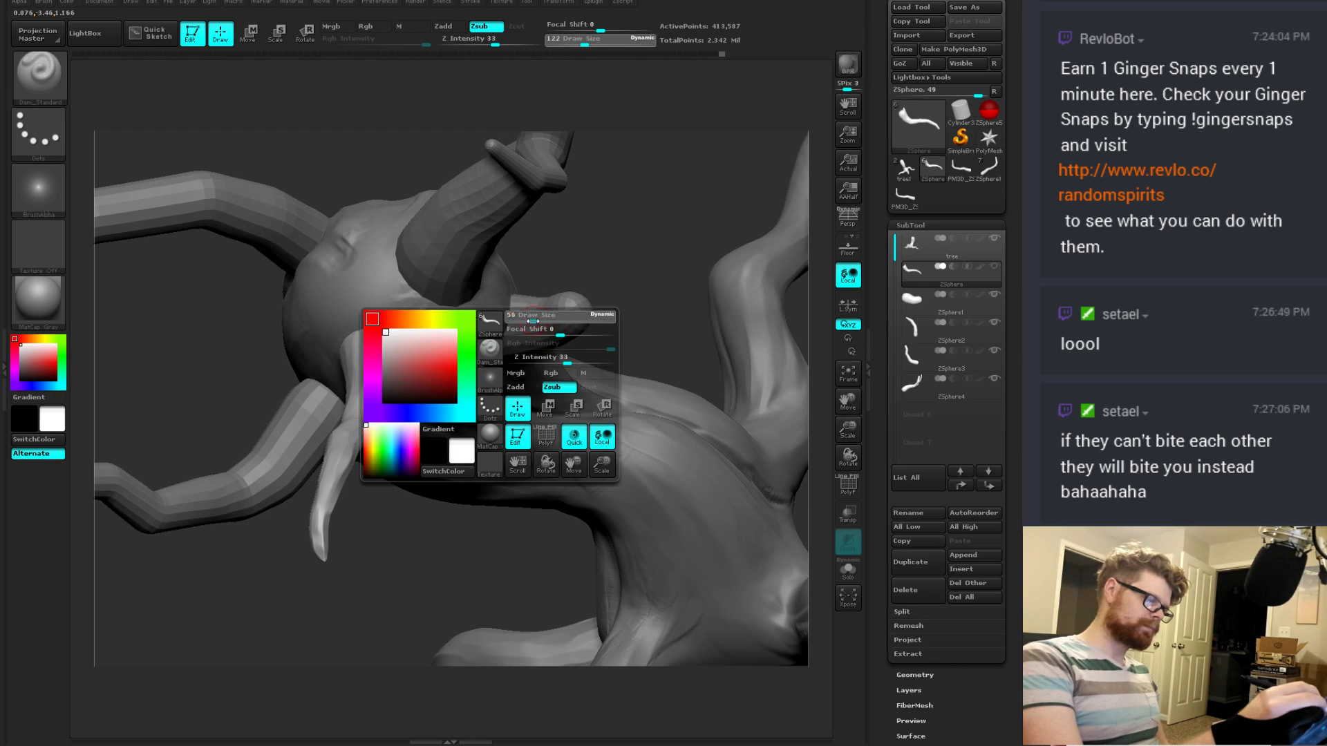
{"action": "left_click_drag", "start_coordinate": [409, 510], "coordinate": [413, 341]}
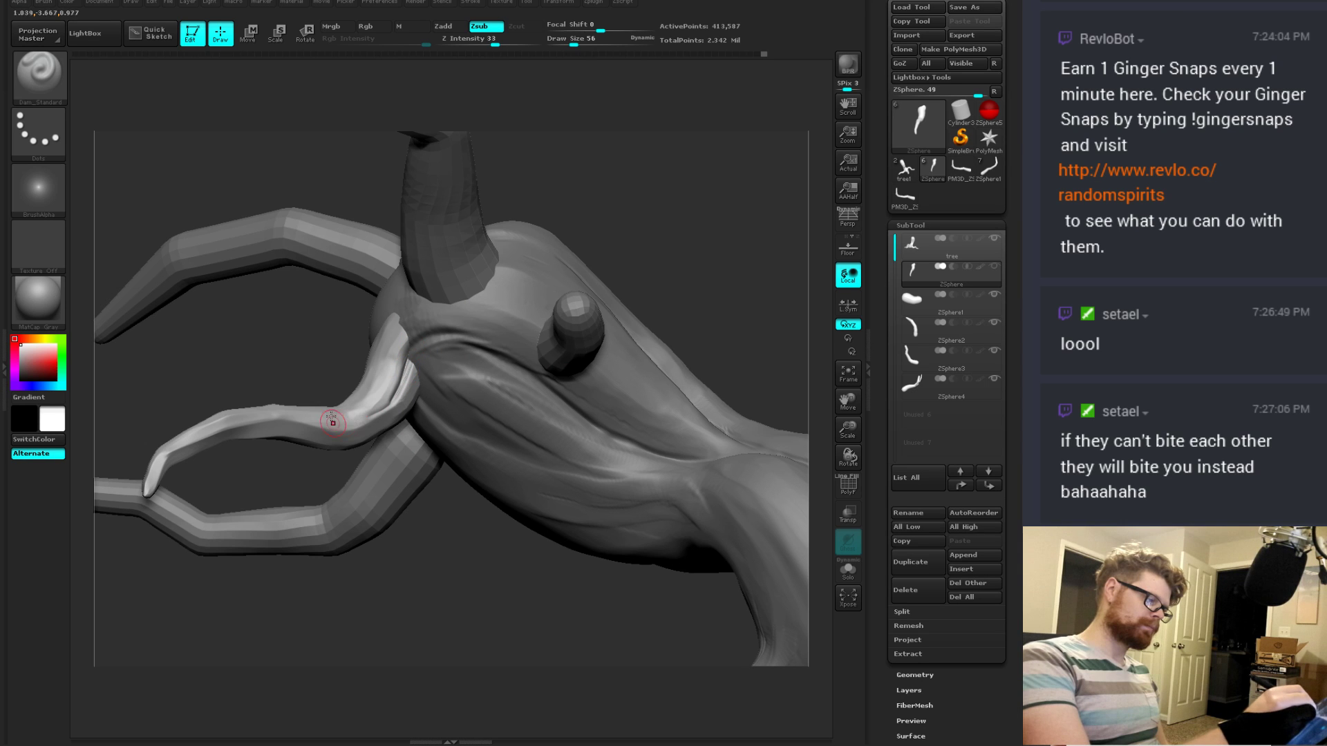
{"action": "left_click_drag", "start_coordinate": [415, 536], "coordinate": [438, 420]}
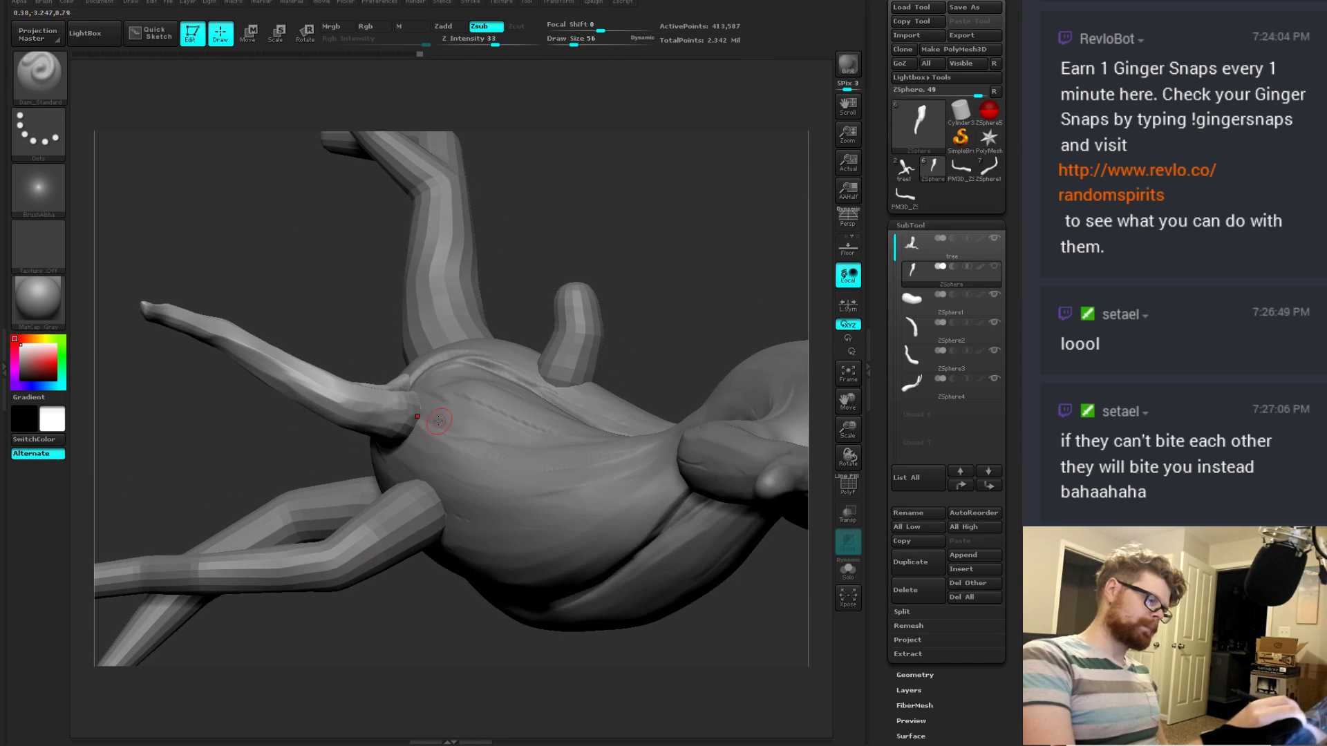
{"action": "key", "text": "shift"}
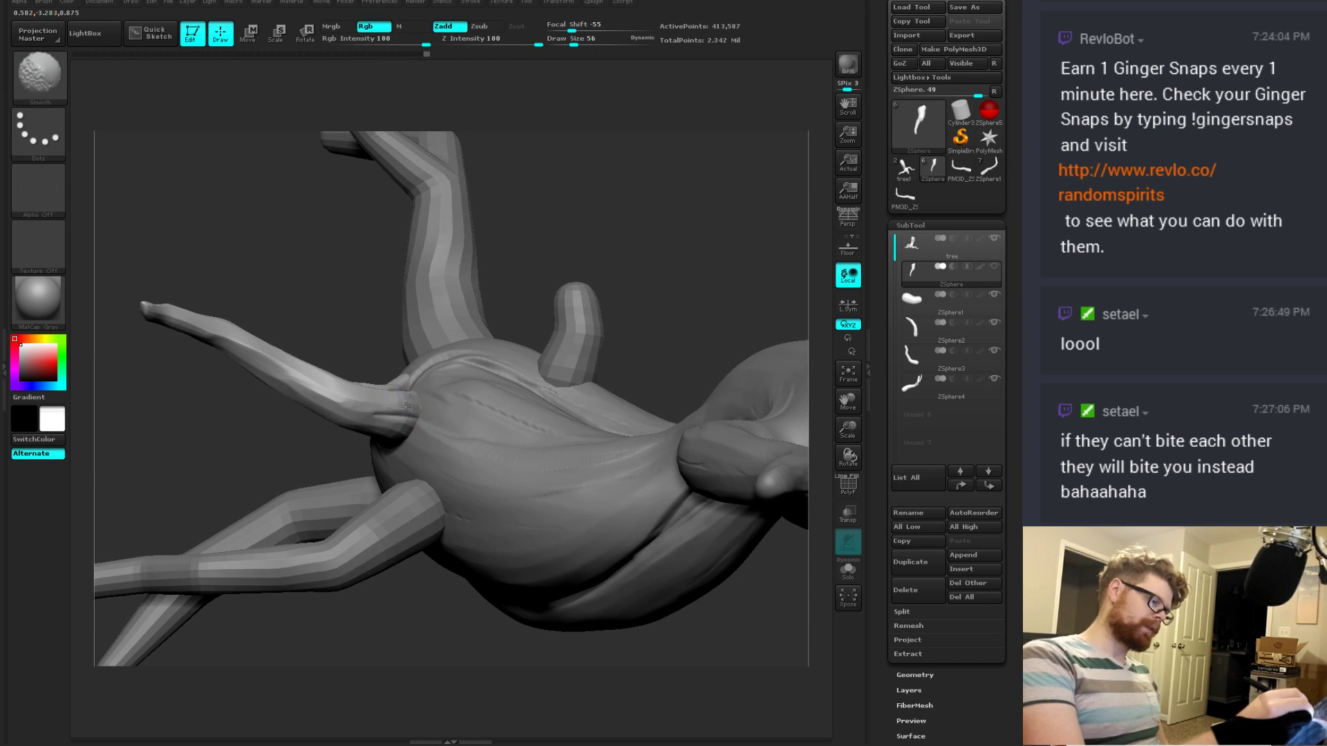
Step: Switch to the TrimDynamic brush and trim the base of the branch around its junction with the trunk
{"action": "left_click_drag", "start_coordinate": [667, 260], "coordinate": [612, 306]}
{"action": "key", "text": "b"}
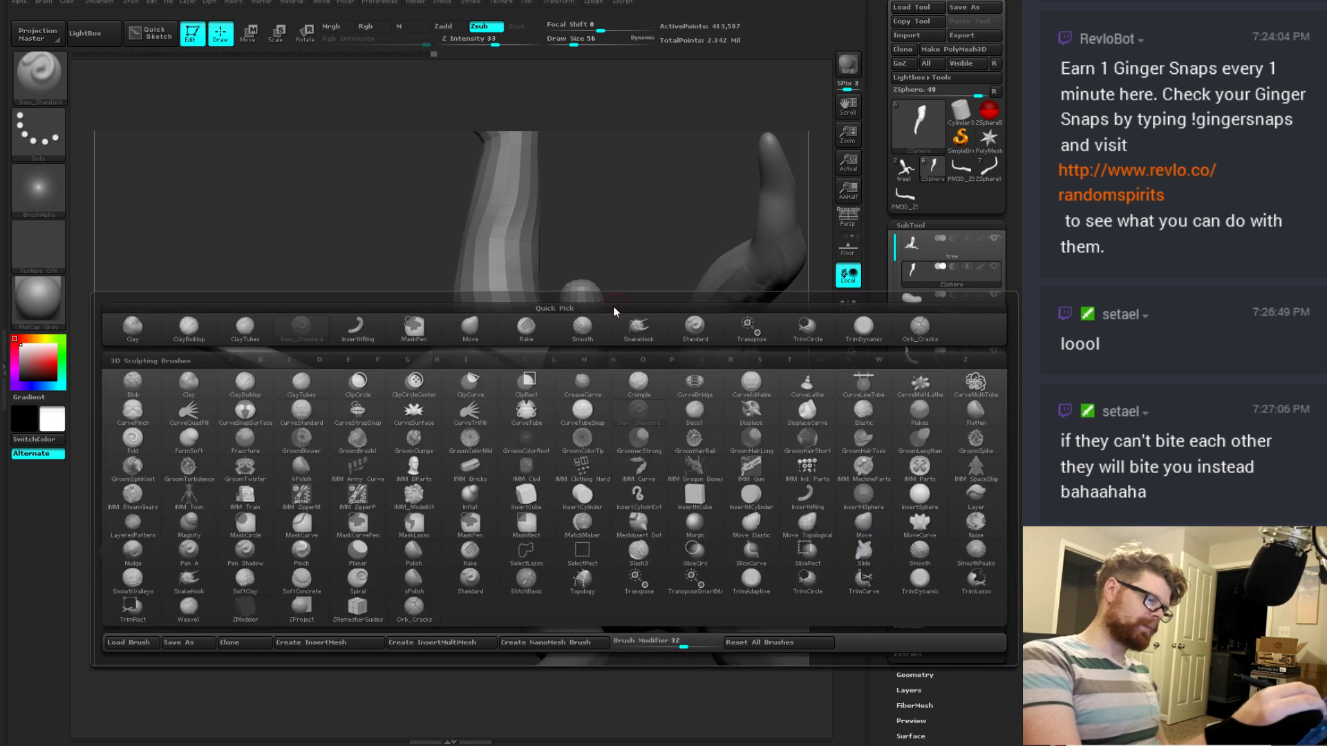
{"action": "key", "text": "t"}
{"action": "key", "text": "d"}
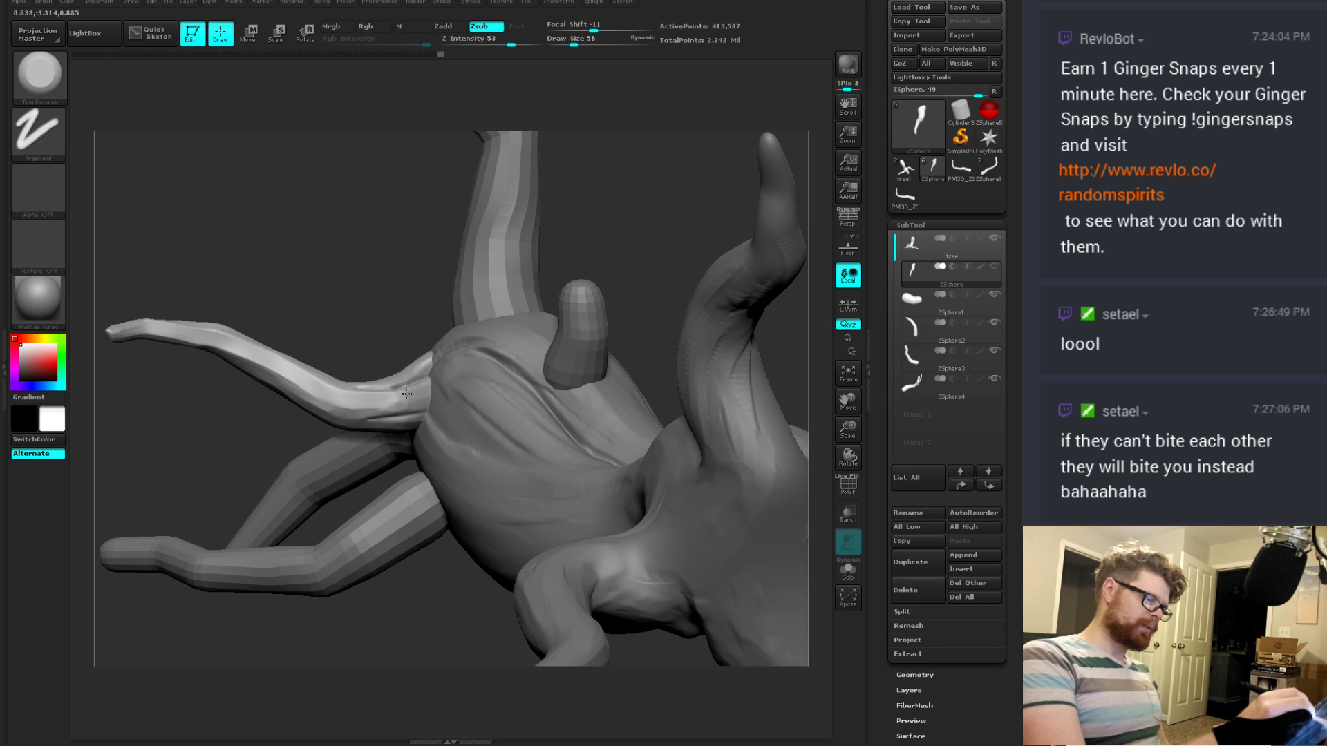
{"action": "left_click_drag", "start_coordinate": [602, 247], "coordinate": [477, 331]}
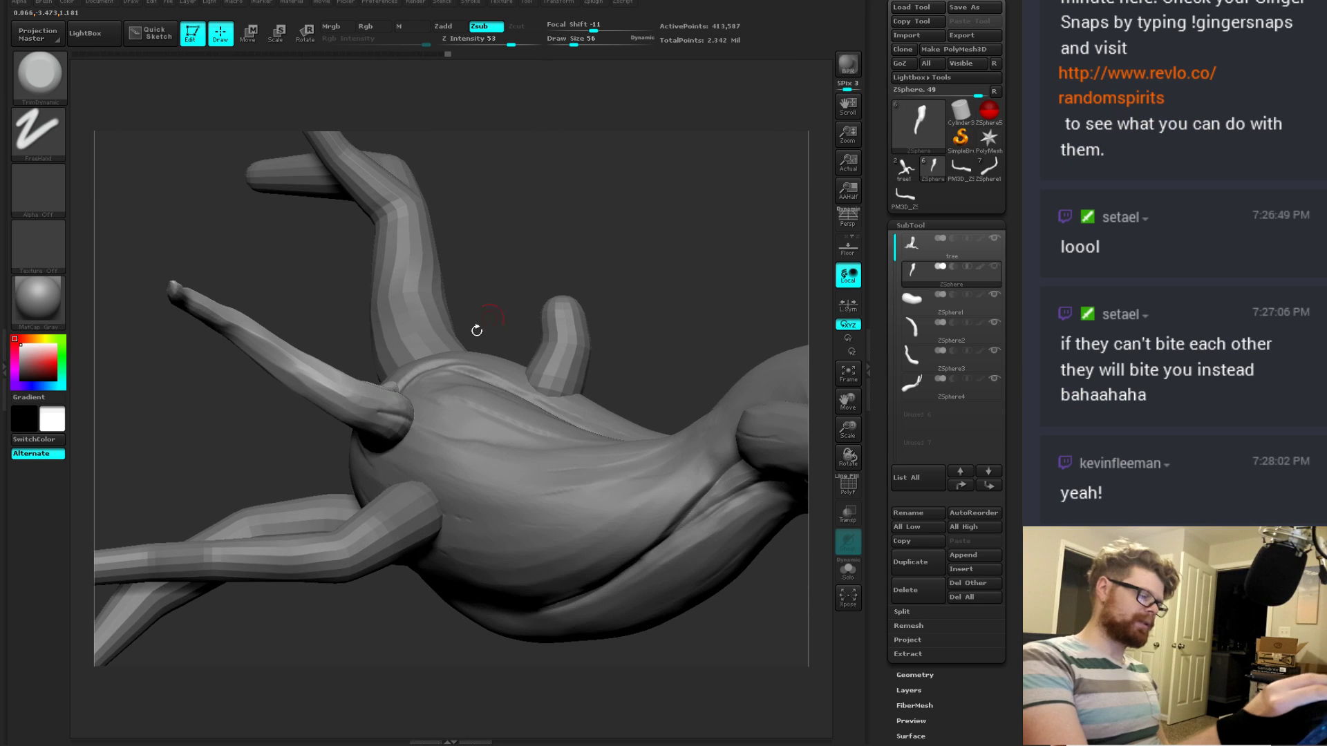
{"action": "left_click_drag", "start_coordinate": [364, 402], "coordinate": [394, 446]}
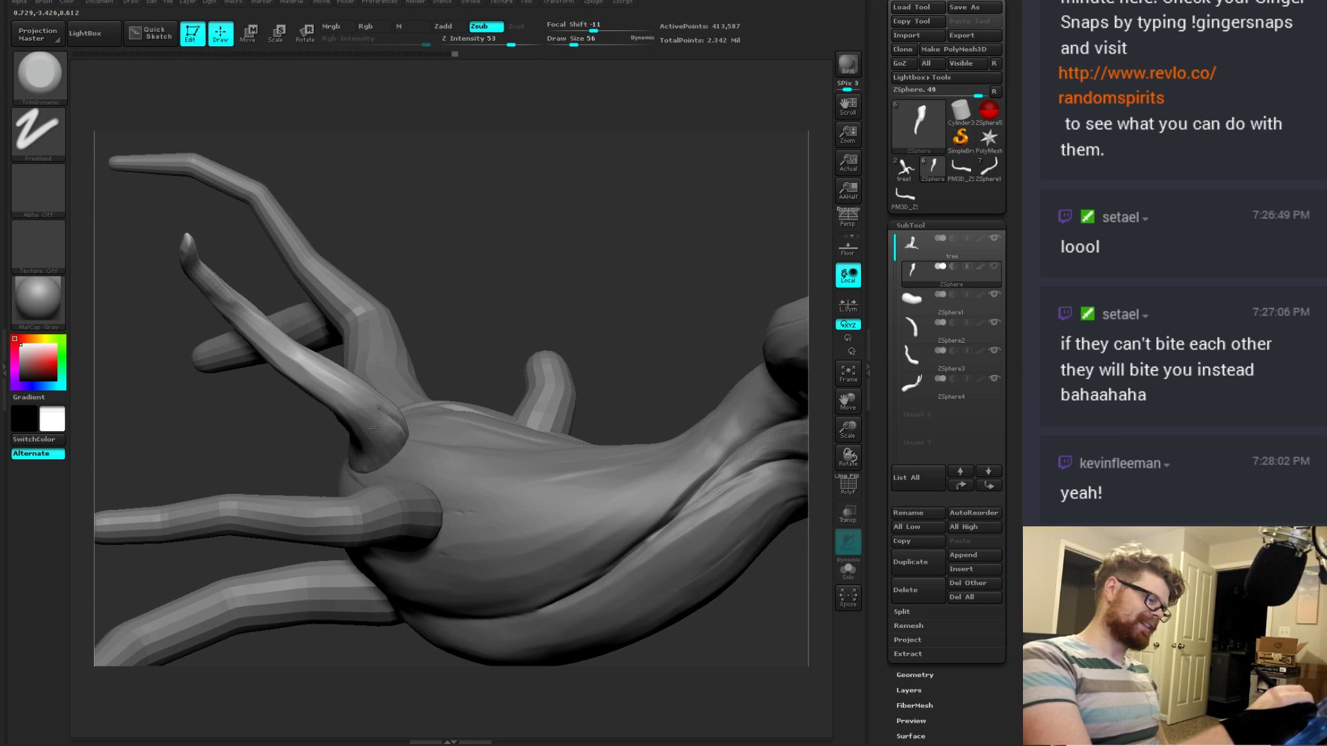
{"action": "left_click_drag", "start_coordinate": [467, 317], "coordinate": [484, 304]}
{"action": "key", "text": "b"}
{"action": "key", "text": "t"}
{"action": "key", "text": "d"}
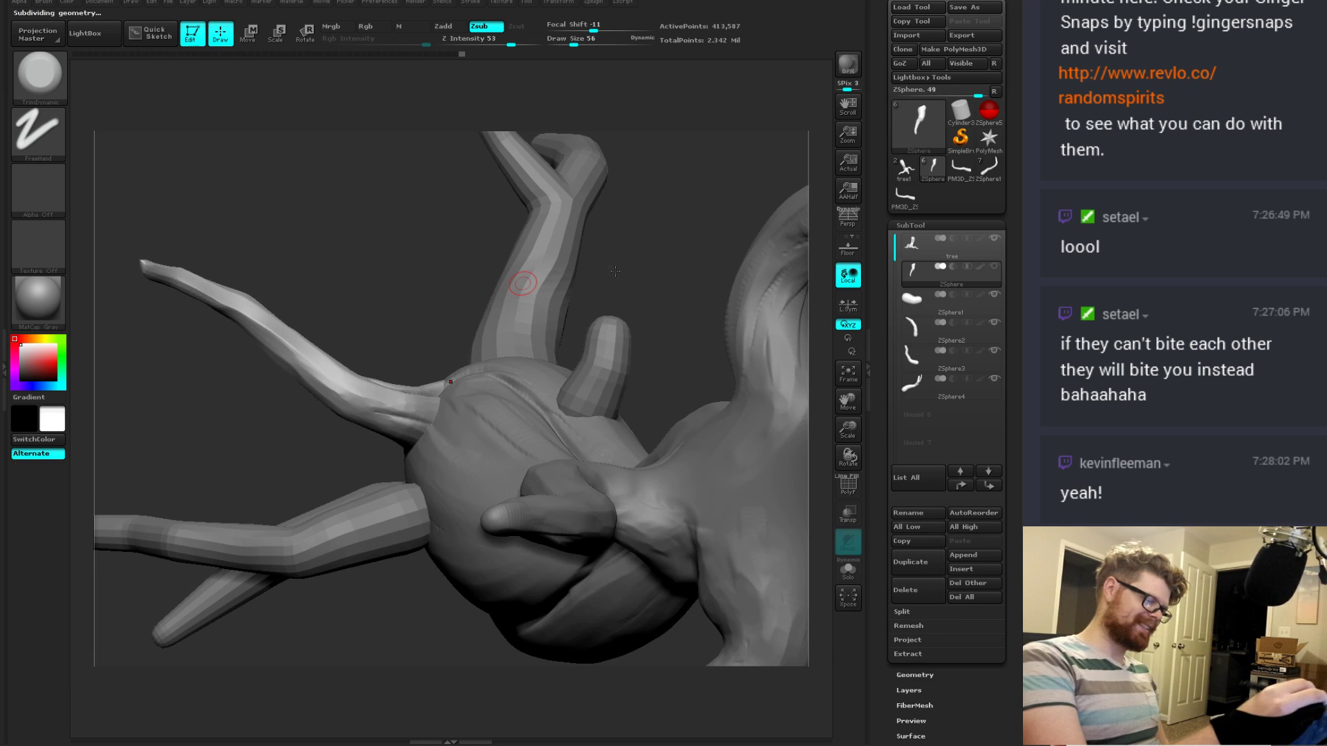
{"action": "mouse_move", "coordinate": [623, 302]}
{"action": "left_mouse_down"}
{"action": "mouse_move", "coordinate": [622, 288]}
{"action": "mouse_move", "coordinate": [600, 311]}
{"action": "left_mouse_up"}
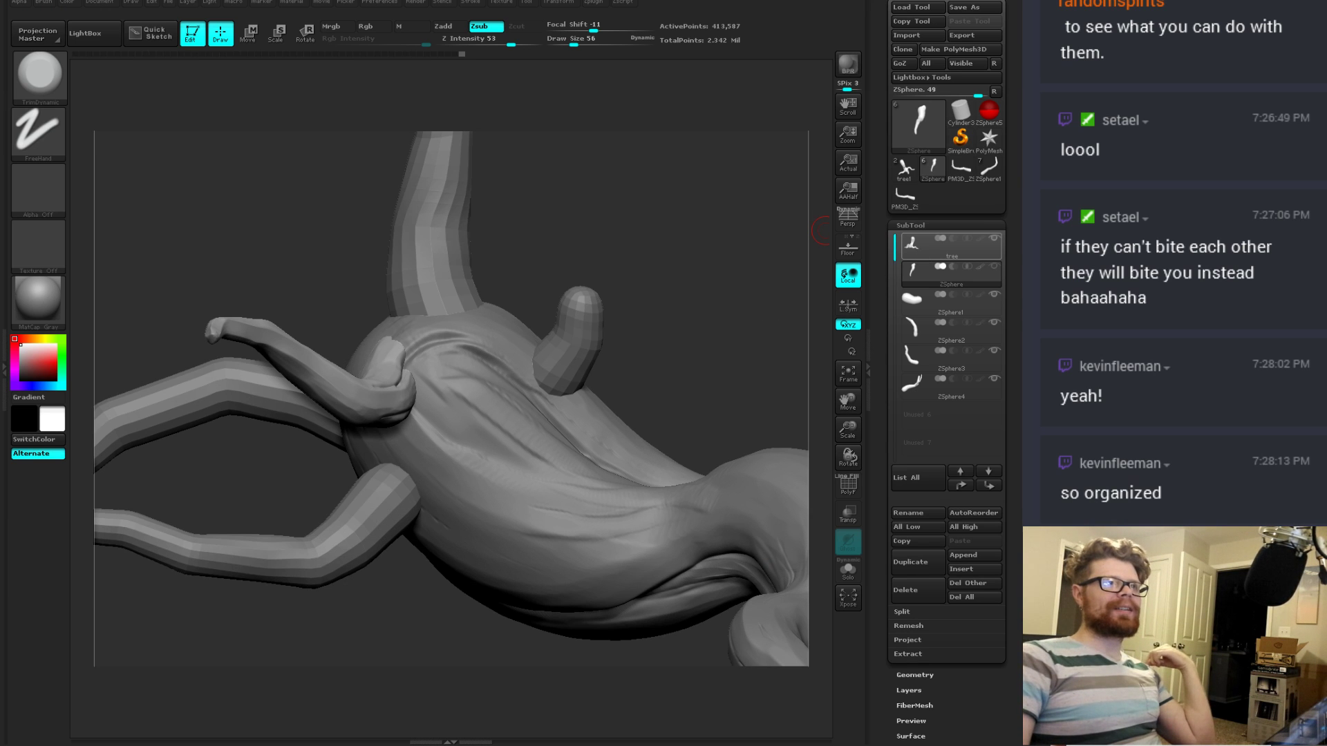
Step: Close the 3D-Coat and network settings windows and maximize the barrel thumbnail image in ImageGlass
{"action": "key", "text": "alt+Tab"}
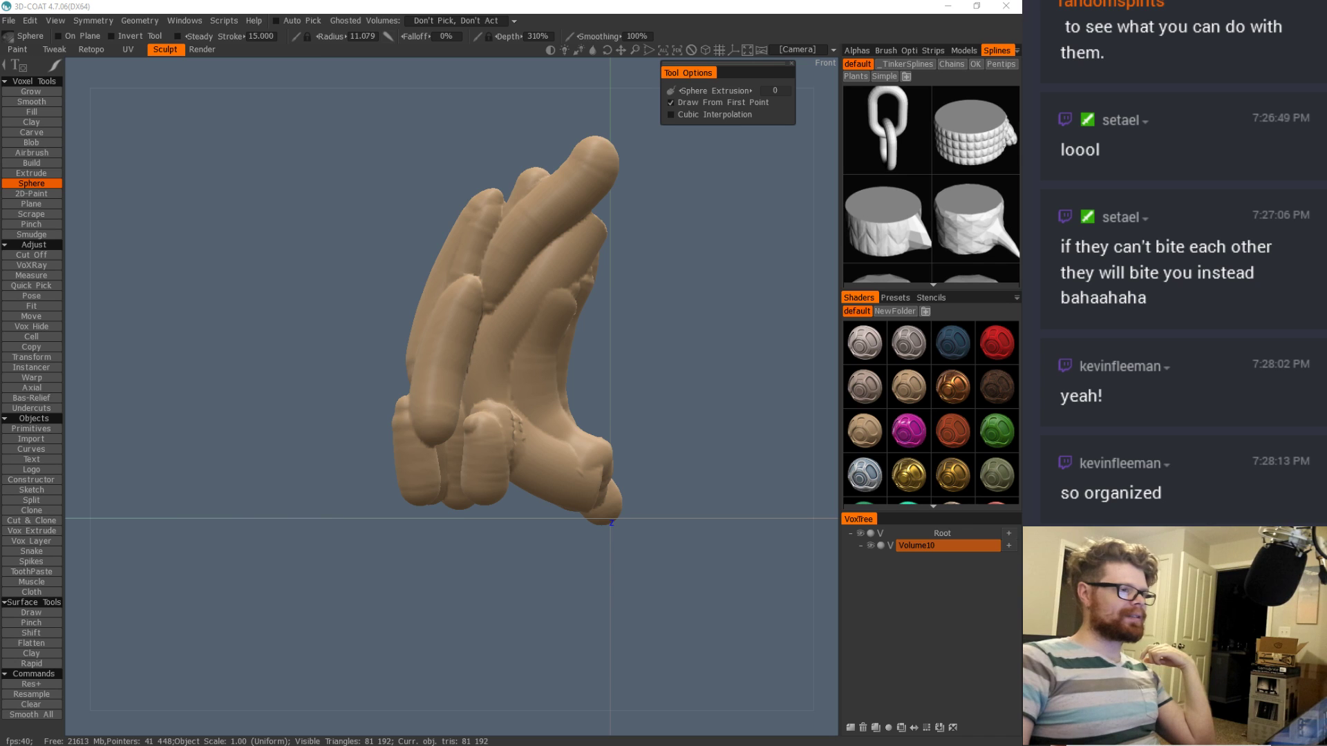
{"action": "left_click", "coordinate": [1006, 6]}
{"action": "left_click", "coordinate": [463, 412]}
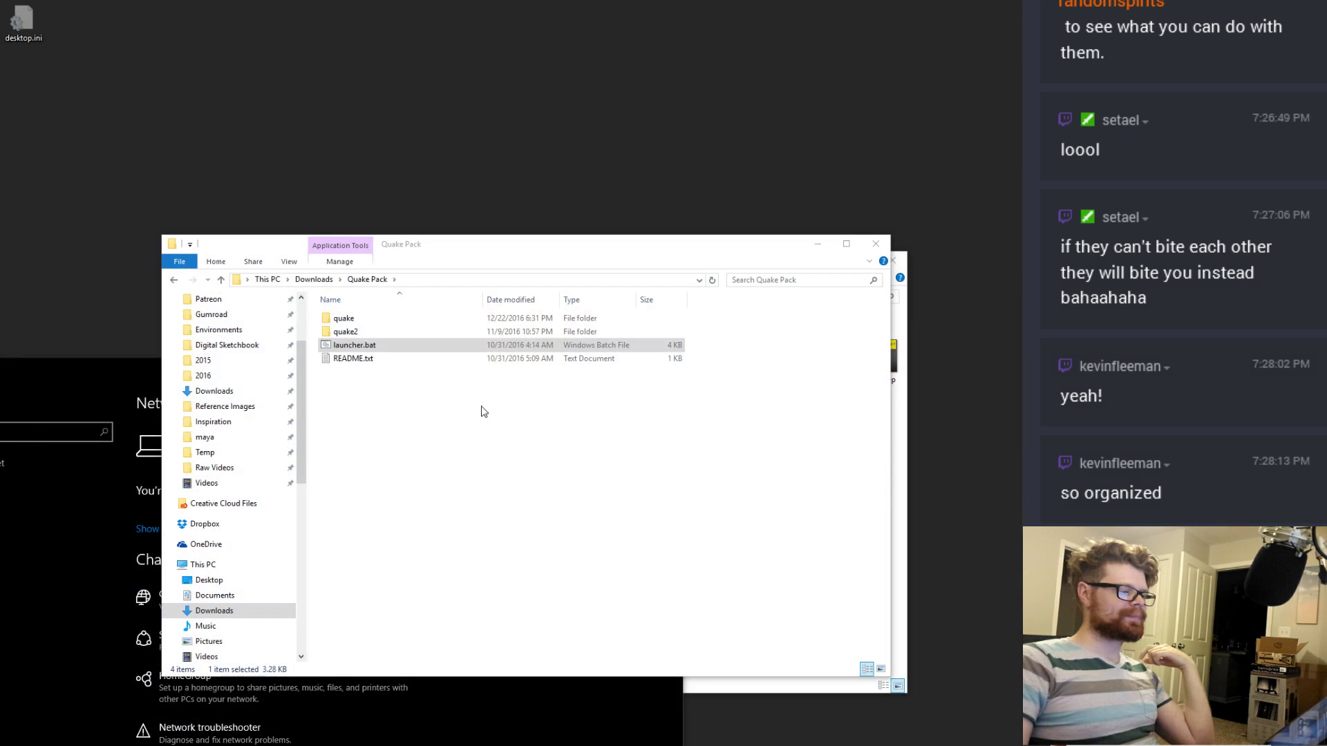
{"action": "left_click_drag", "start_coordinate": [487, 262], "coordinate": [636, 653]}
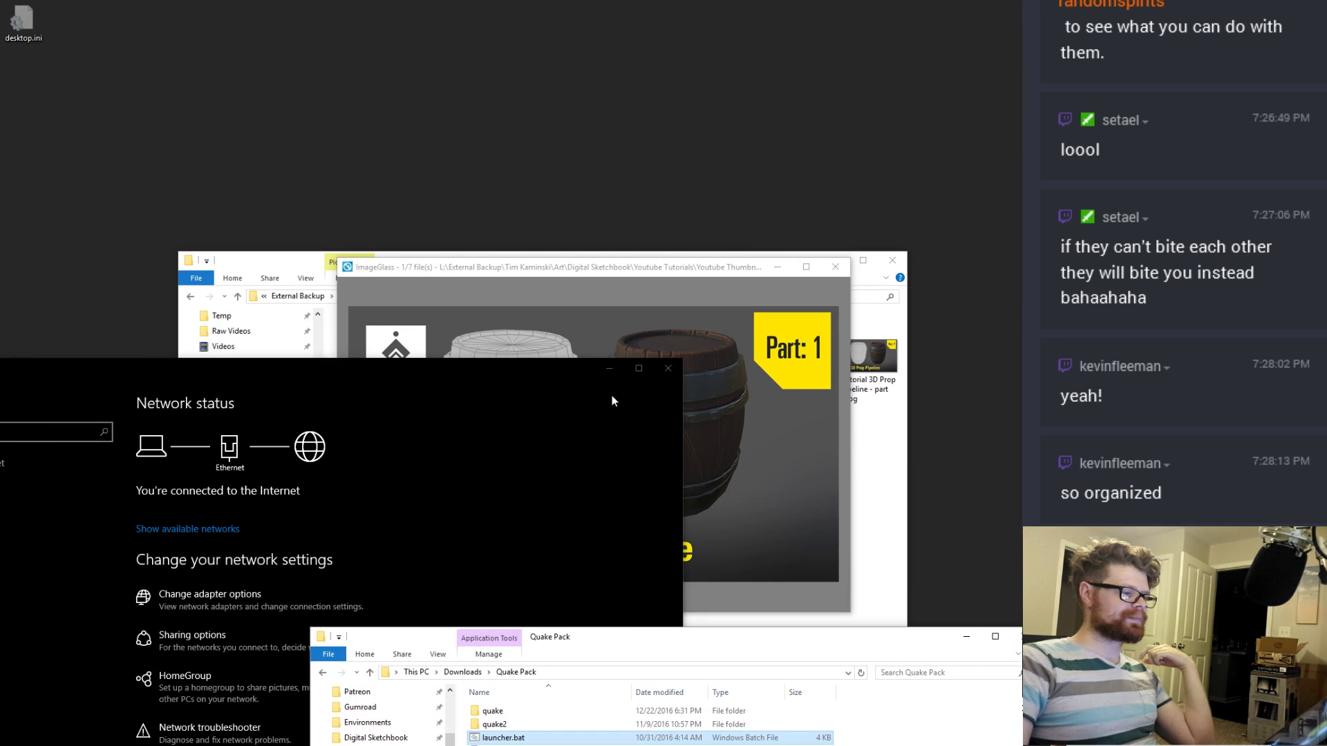
{"action": "left_click", "coordinate": [667, 368]}
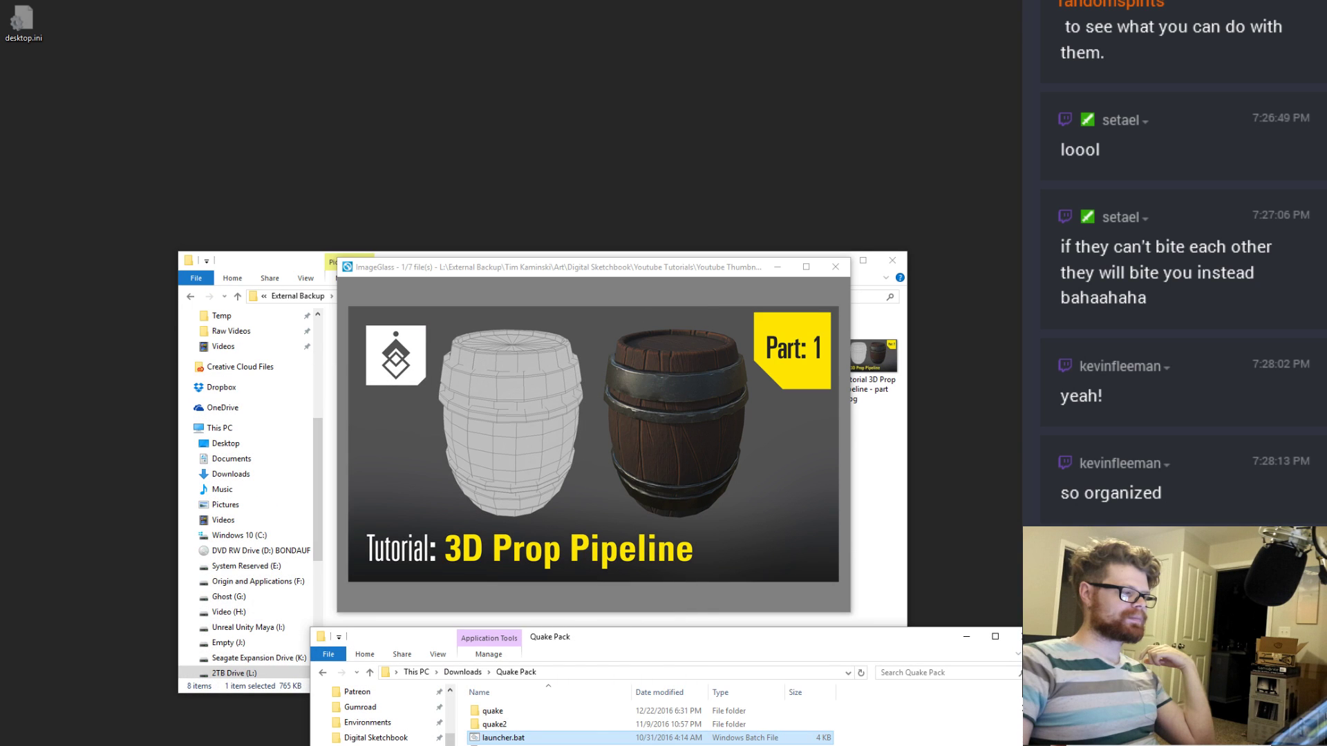
{"action": "left_click", "coordinate": [364, 61]}
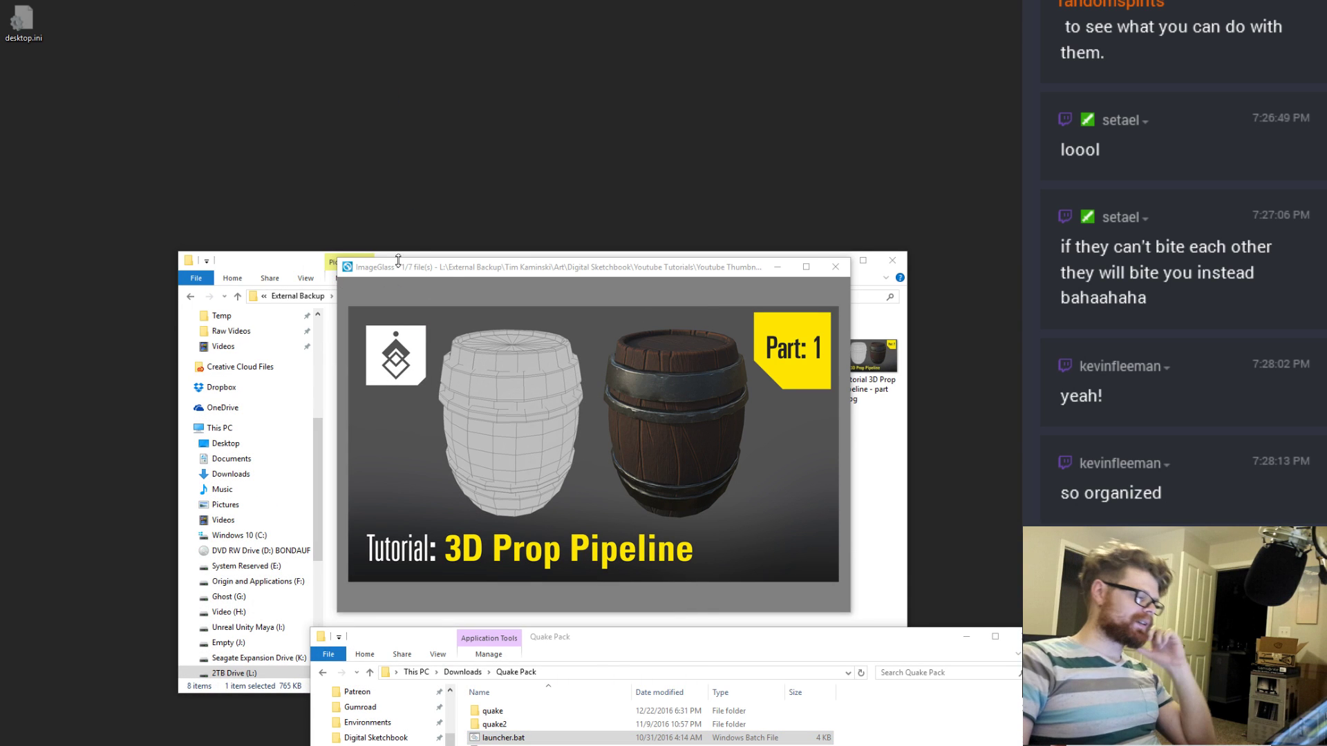
{"action": "left_click", "coordinate": [805, 266]}
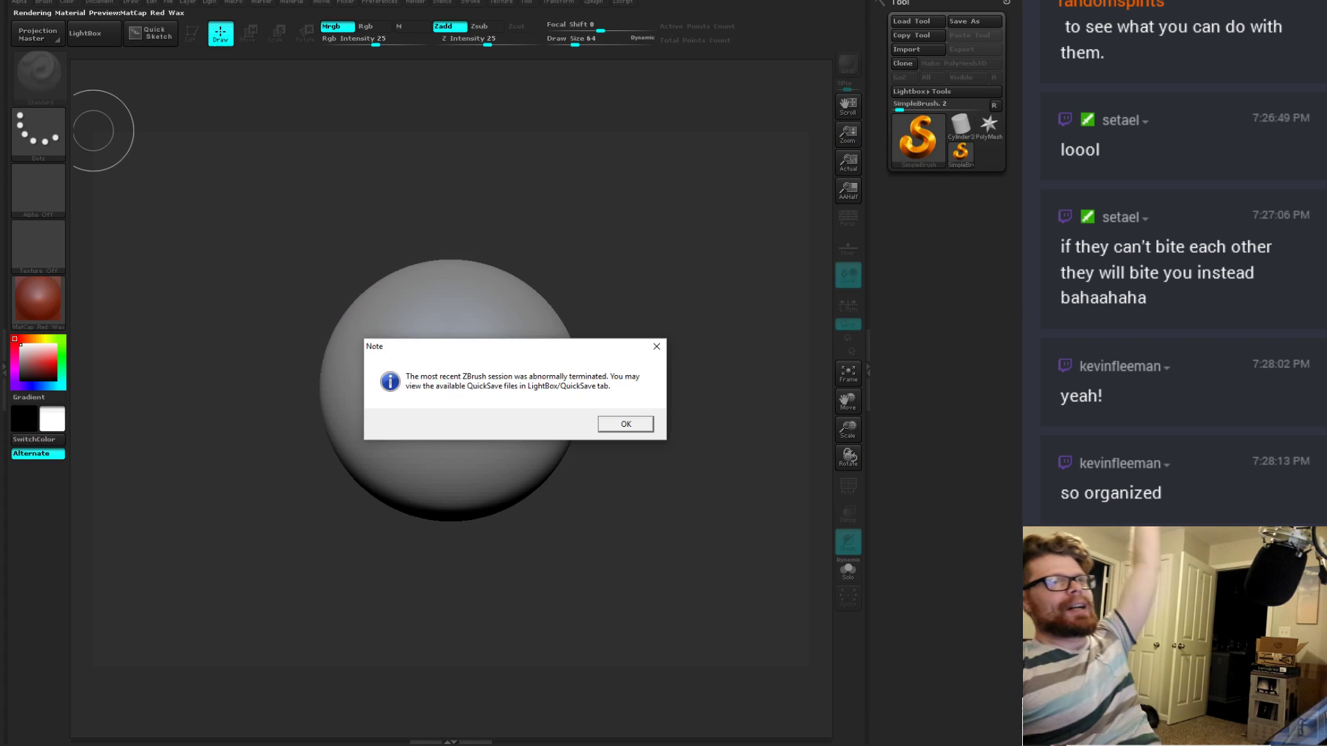
Step: Switch to ZBrush and restore the QuickSave project QS_3250.ZPR
{"action": "left_click", "coordinate": [625, 424]}
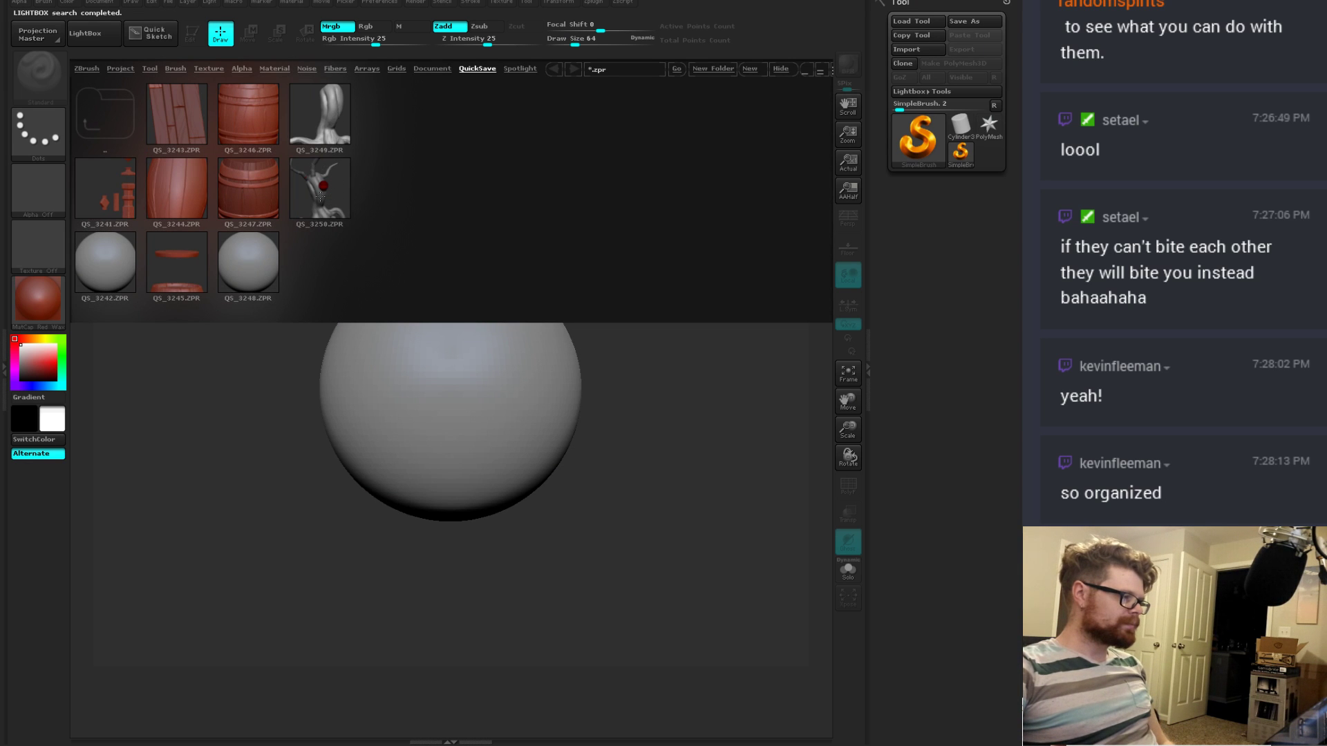
{"action": "double_click", "coordinate": [320, 197]}
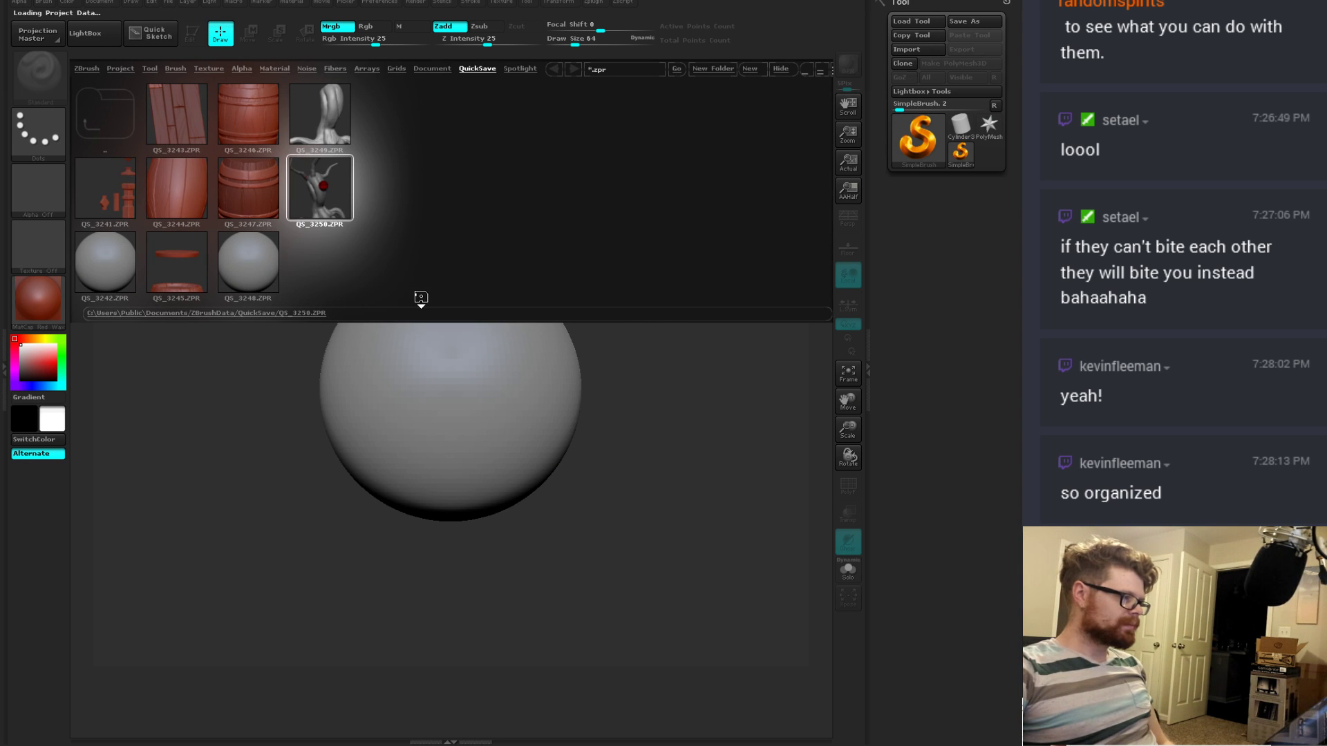
{"action": "left_click_drag", "start_coordinate": [423, 298], "coordinate": [691, 256]}
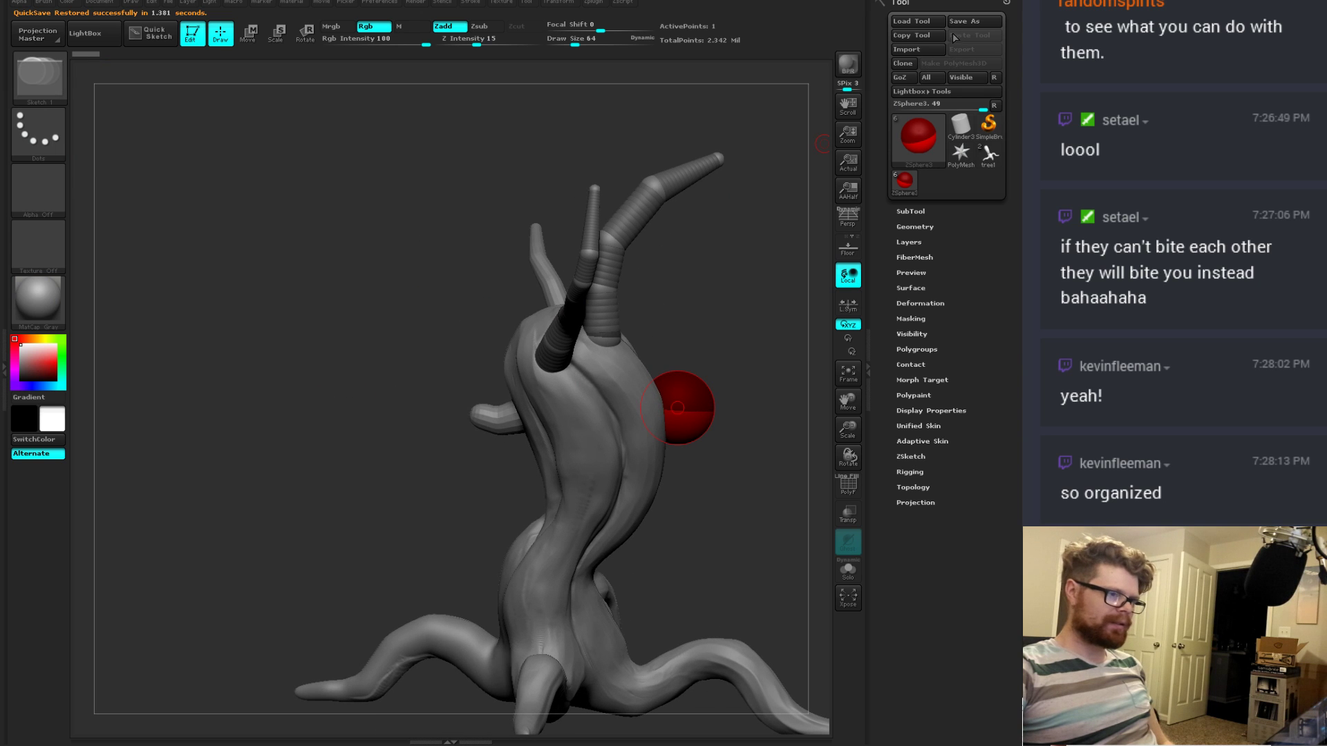
Step: Load the tool file tree.ZTL from the Desktop folder 3december > Artwork > 22 - tree
{"action": "left_click", "coordinate": [913, 21]}
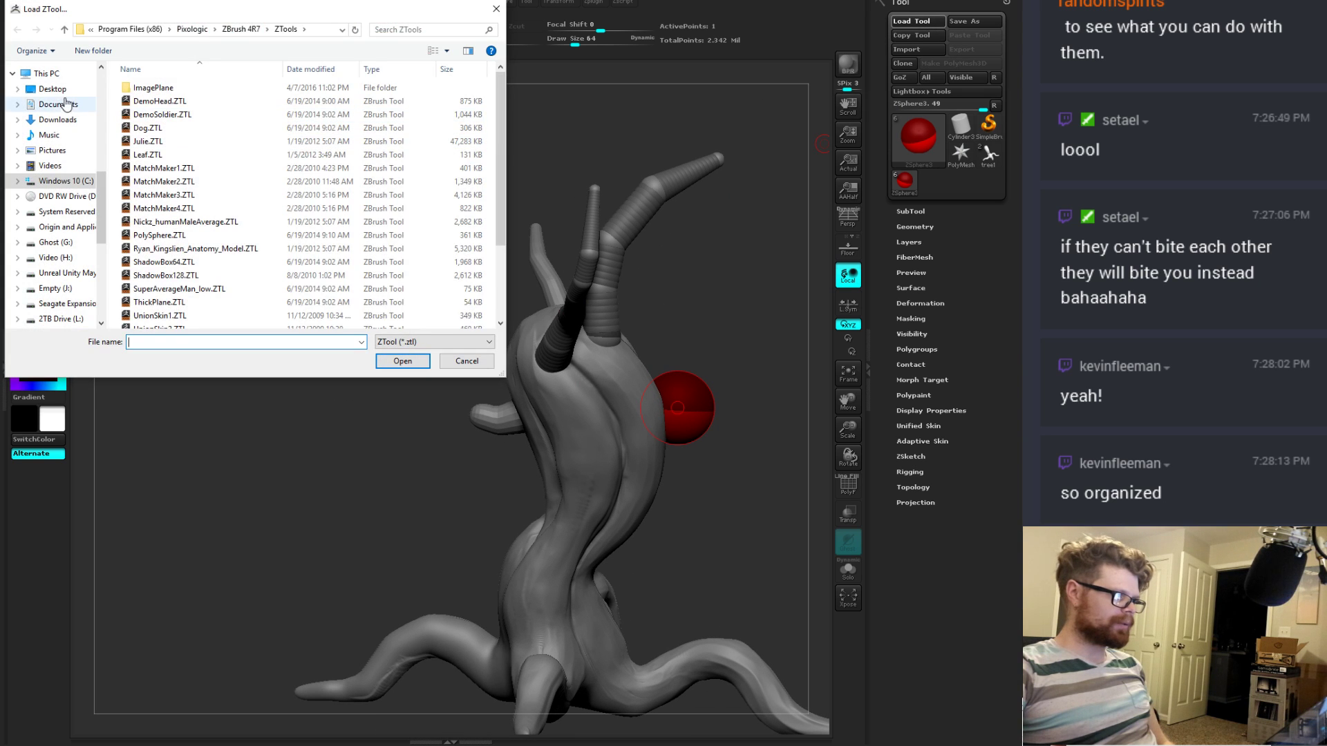
{"action": "left_click", "coordinate": [54, 89]}
{"action": "double_click", "coordinate": [241, 103]}
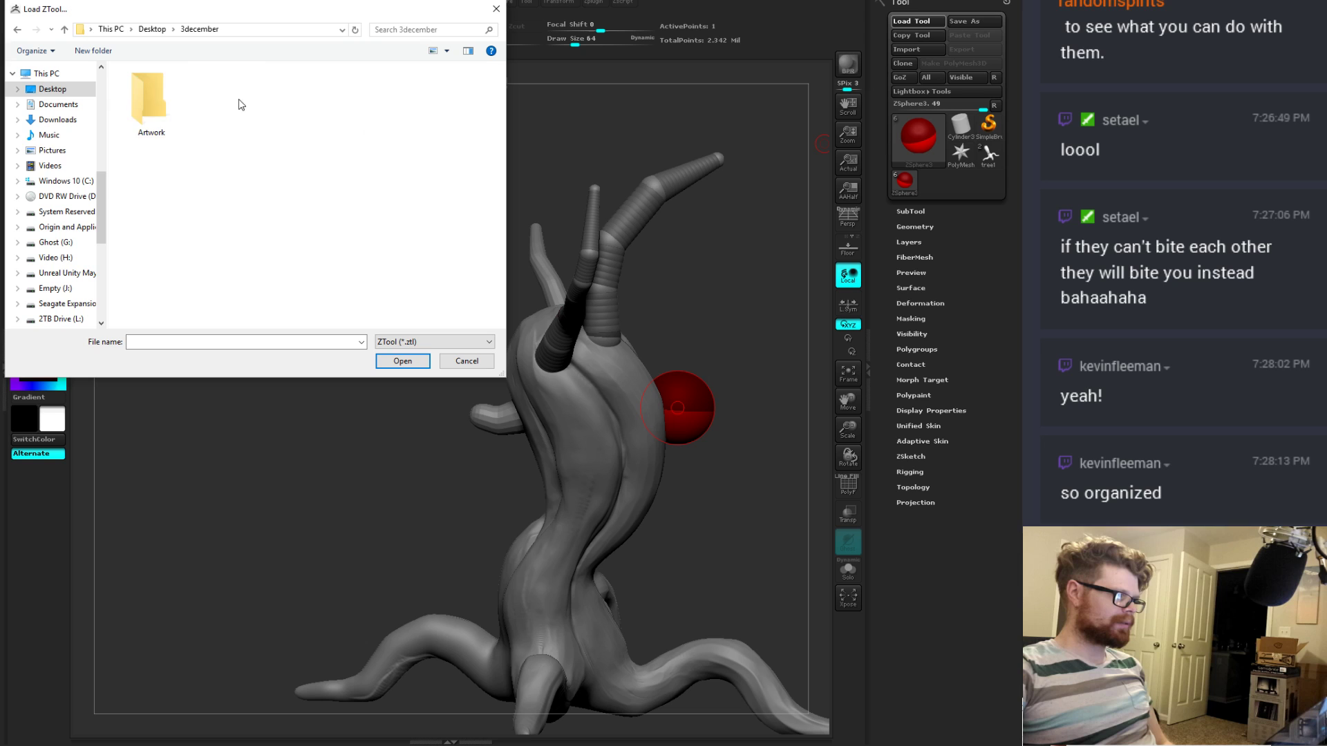
{"action": "double_click", "coordinate": [166, 112]}
{"action": "scroll", "coordinate": [178, 168], "scroll_direction": "down", "scroll_amount": 1}
{"action": "double_click", "coordinate": [183, 320]}
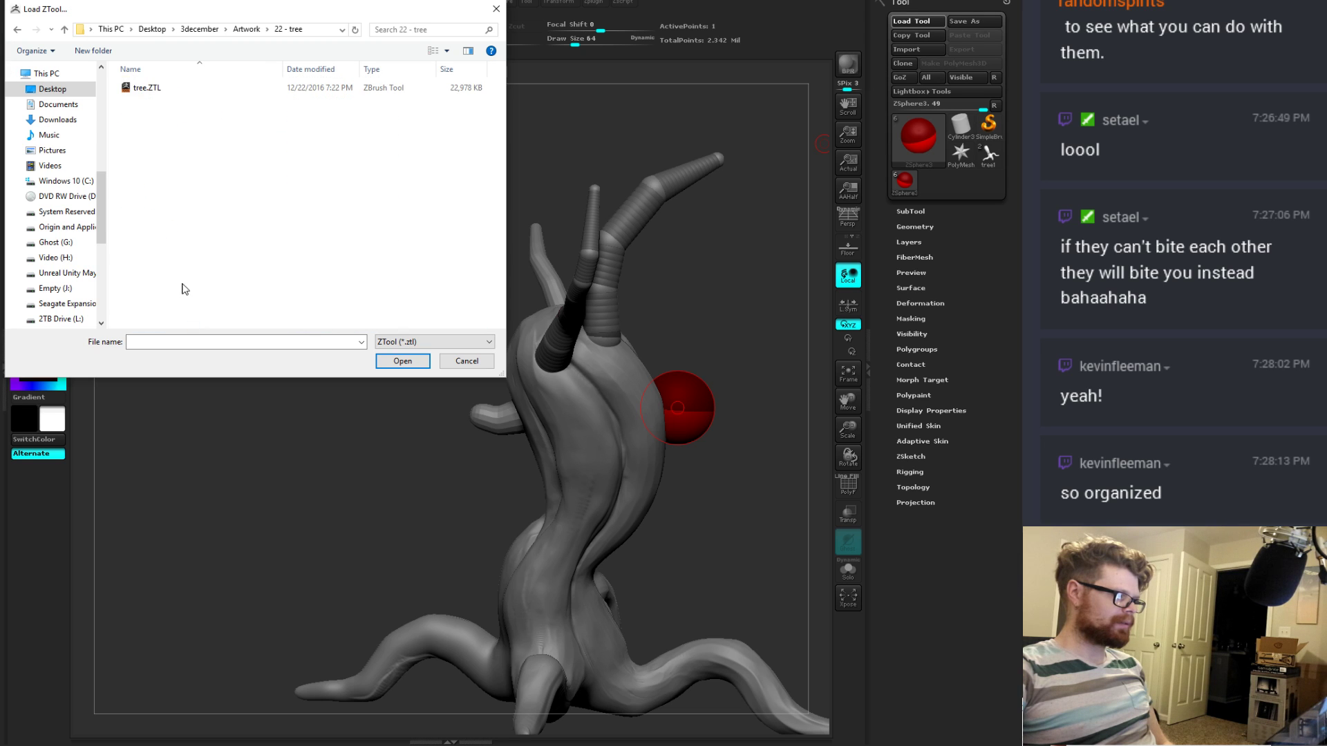
{"action": "double_click", "coordinate": [149, 88]}
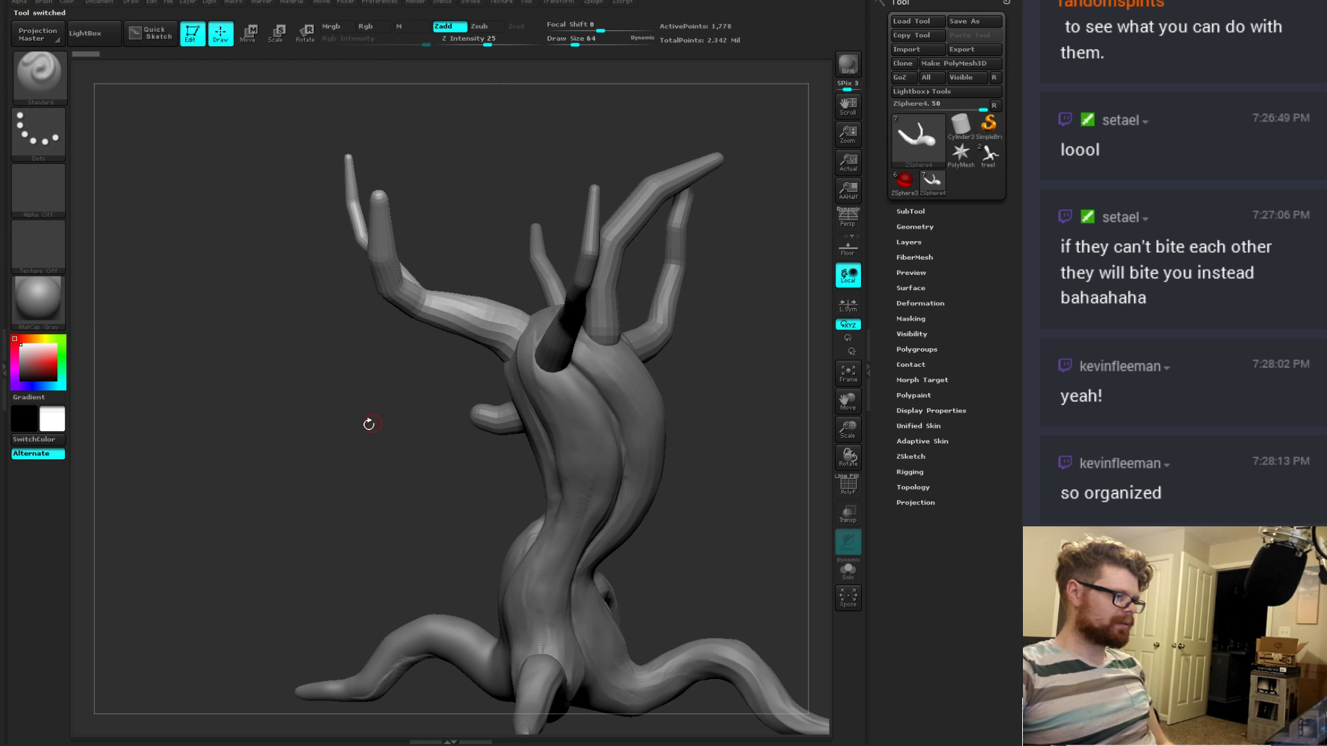
Step: Select the thin ZSphere1 branch directly below the tree in the subtool list
{"action": "left_click_drag", "start_coordinate": [368, 423], "coordinate": [827, 346]}
{"action": "left_click", "coordinate": [911, 211]}
{"action": "mouse_move", "coordinate": [918, 237]}
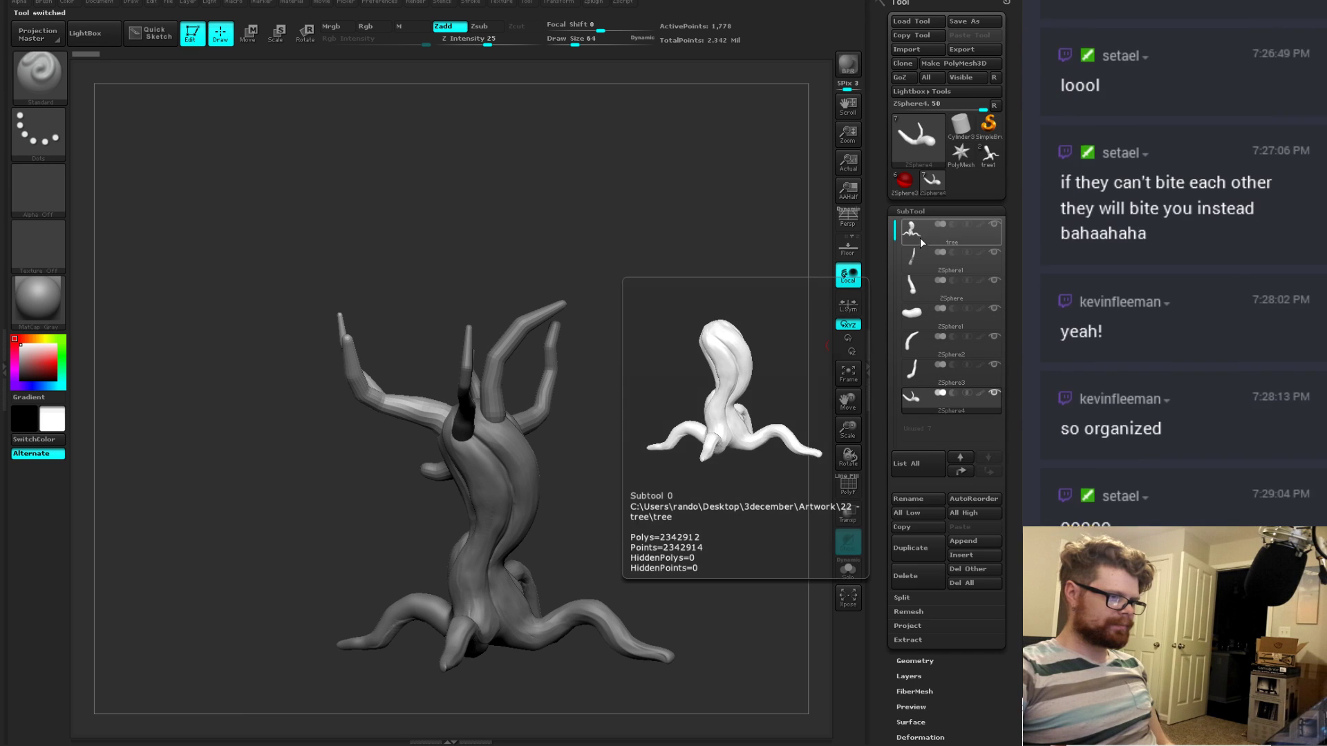
{"action": "left_click", "coordinate": [912, 258]}
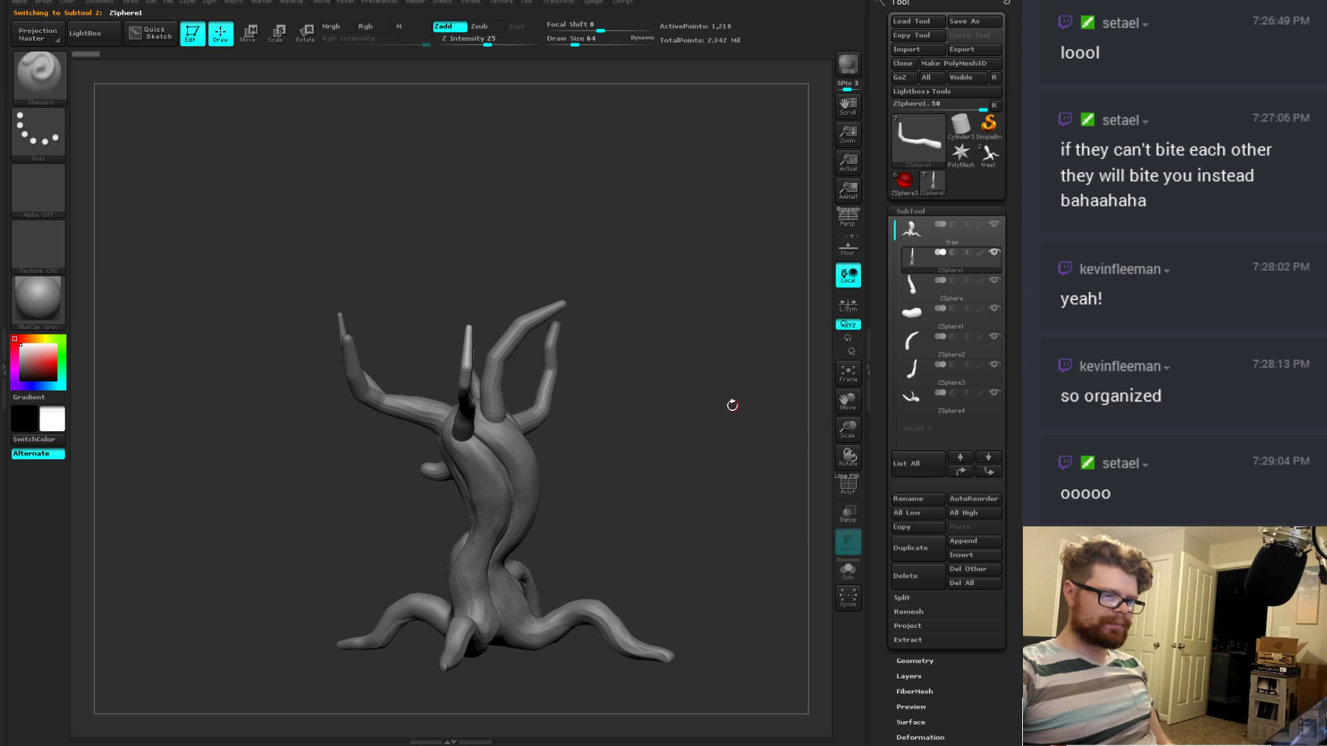
{"action": "left_click_drag", "start_coordinate": [731, 403], "coordinate": [821, 527]}
Step: Convert the selected branch to DynaMesh at resolution 264 without freezing its subdivision levels
{"action": "left_click", "coordinate": [924, 660]}
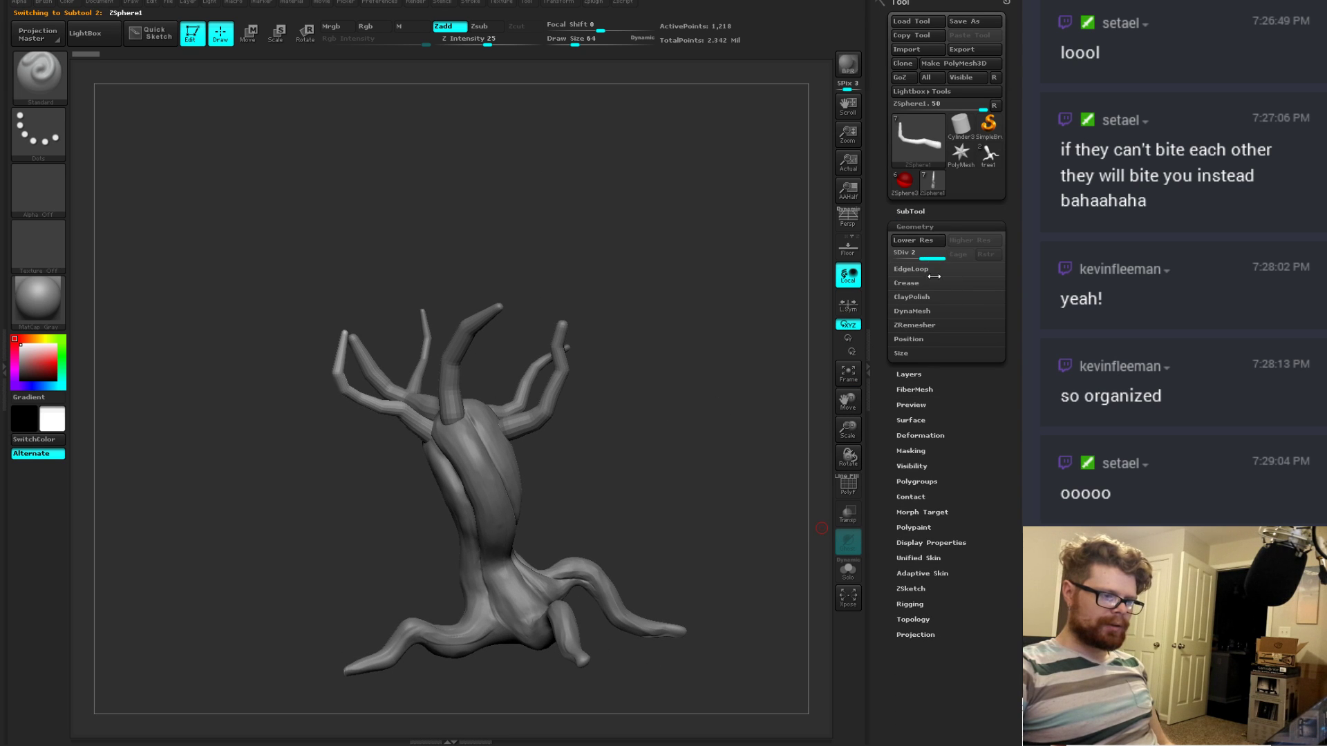
{"action": "left_click", "coordinate": [912, 310]}
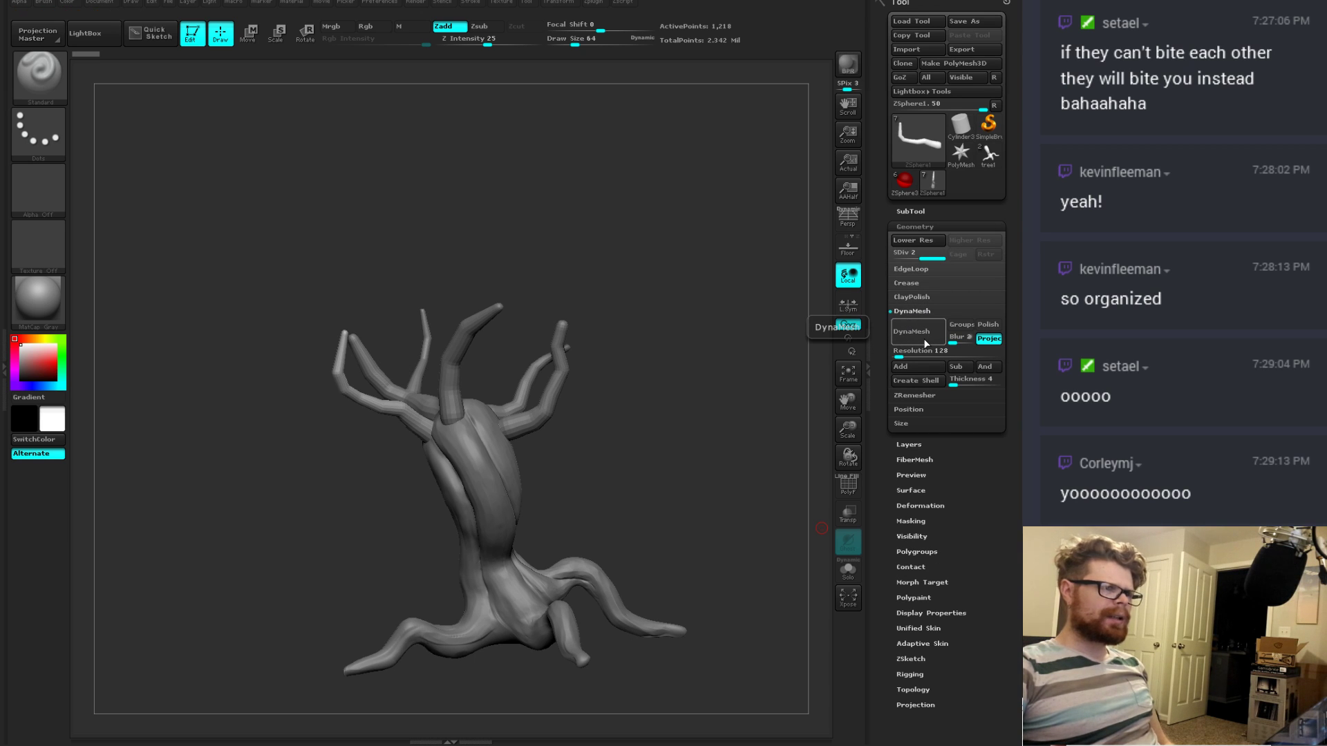
{"action": "left_click_drag", "start_coordinate": [899, 354], "coordinate": [905, 354]}
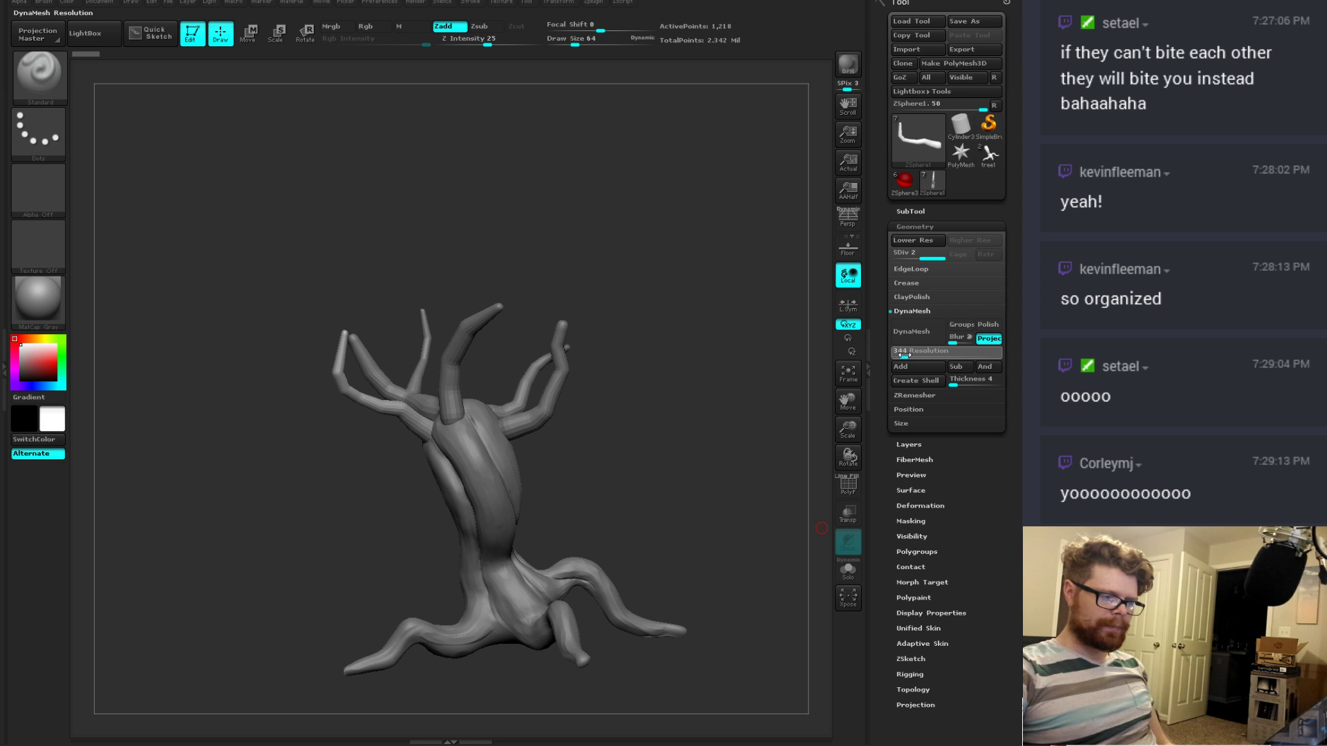
{"action": "left_click", "coordinate": [911, 340]}
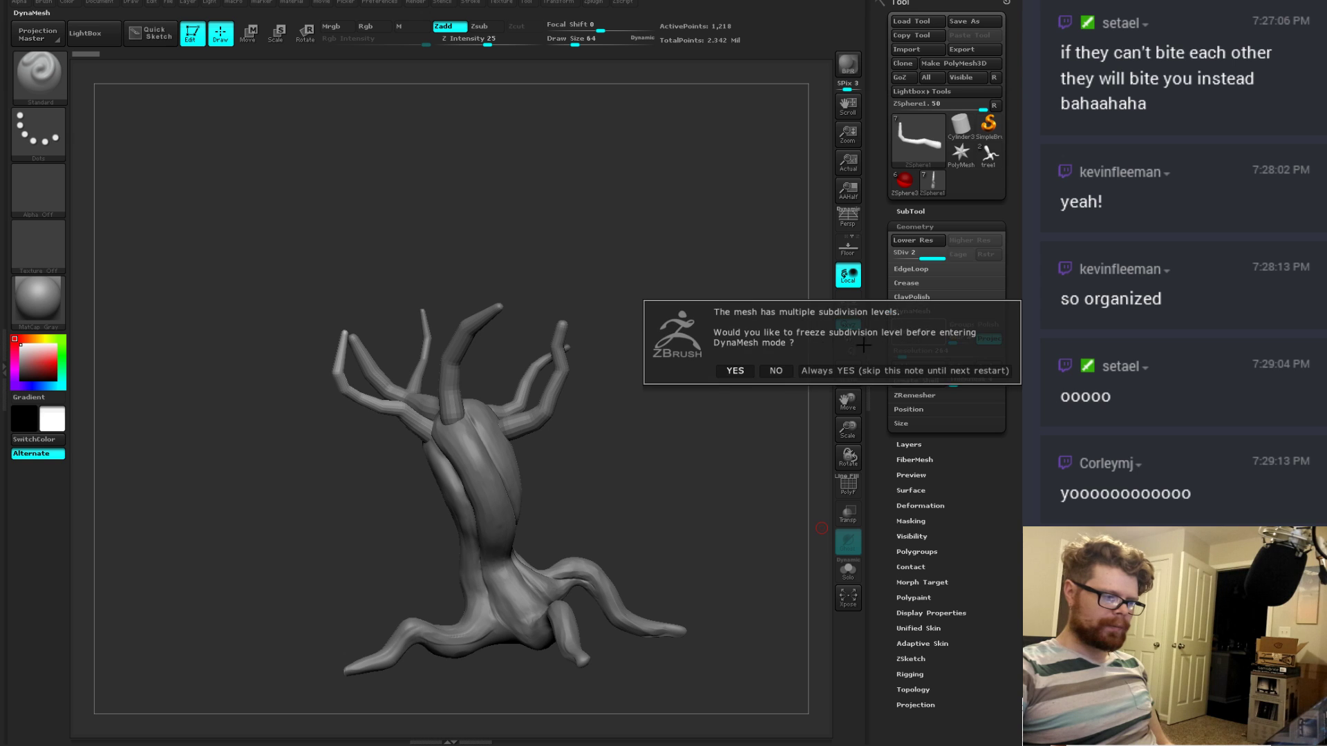
{"action": "left_click", "coordinate": [783, 366]}
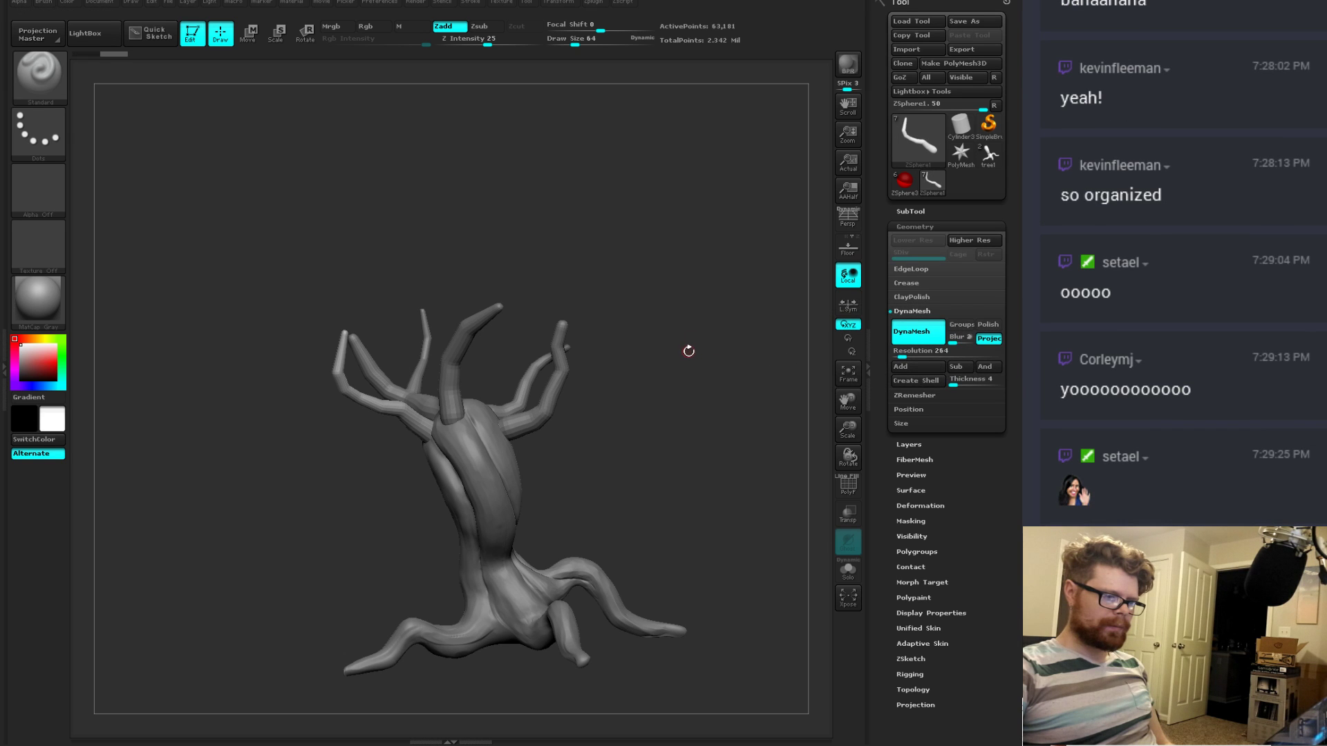
Step: Convert the ZSphere branch, third in the subtool list, to DynaMesh at resolution 344 without freezing its subdivision levels
{"action": "left_click_drag", "start_coordinate": [518, 235], "coordinate": [608, 257]}
{"action": "left_click", "coordinate": [910, 211]}
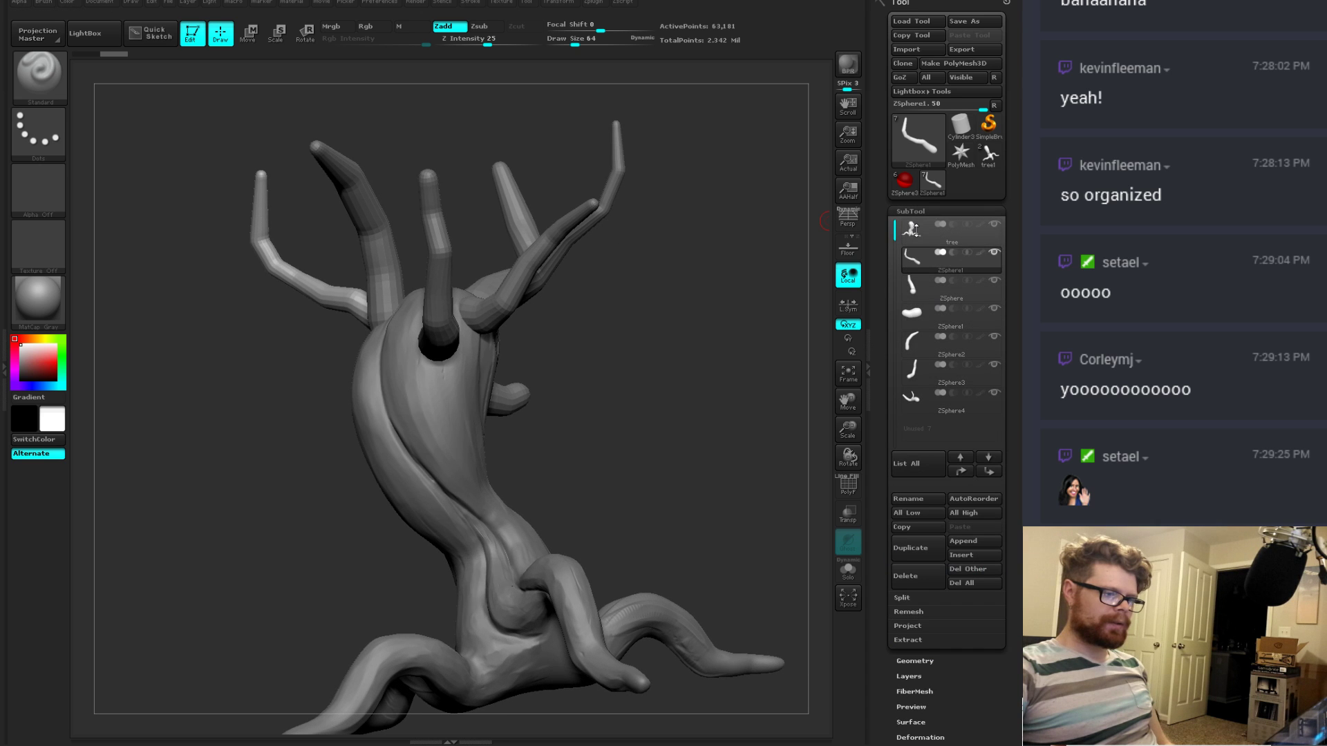
{"action": "left_click", "coordinate": [994, 253]}
{"action": "left_click", "coordinate": [993, 254]}
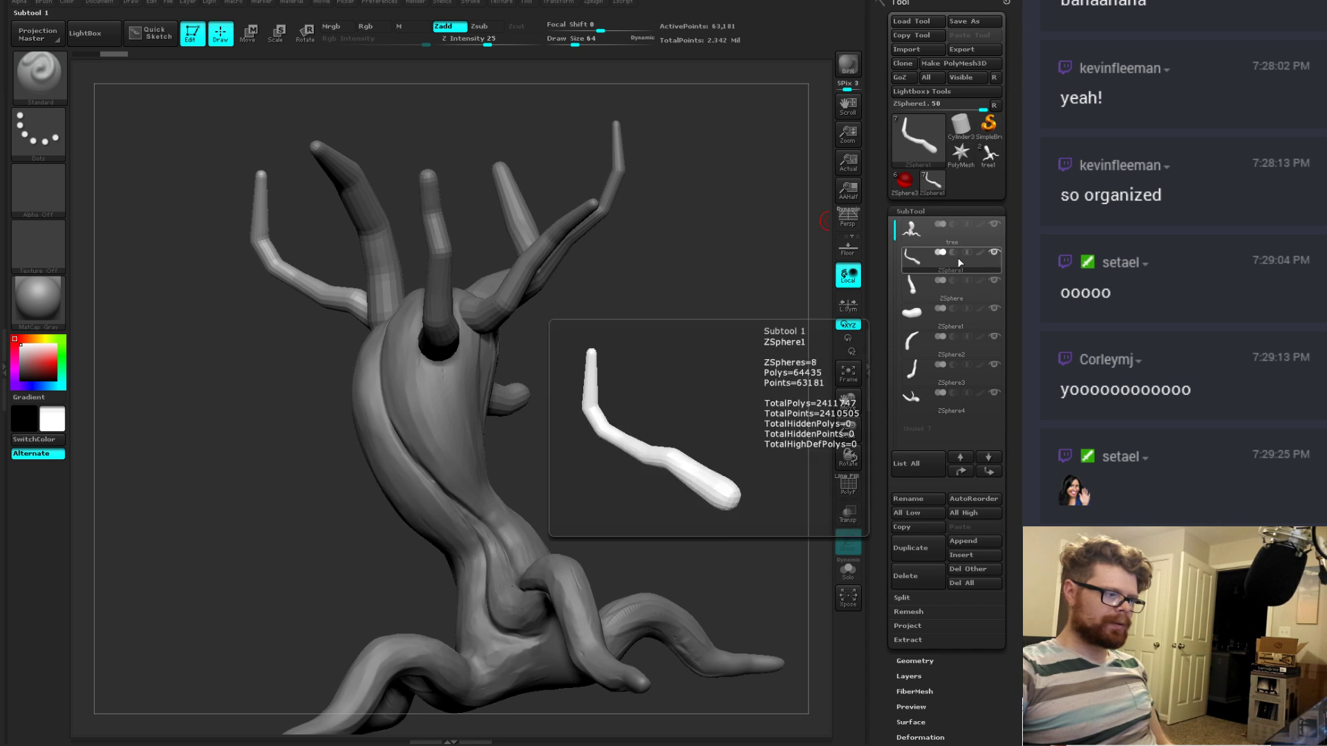
{"action": "left_click_drag", "start_coordinate": [573, 280], "coordinate": [733, 366]}
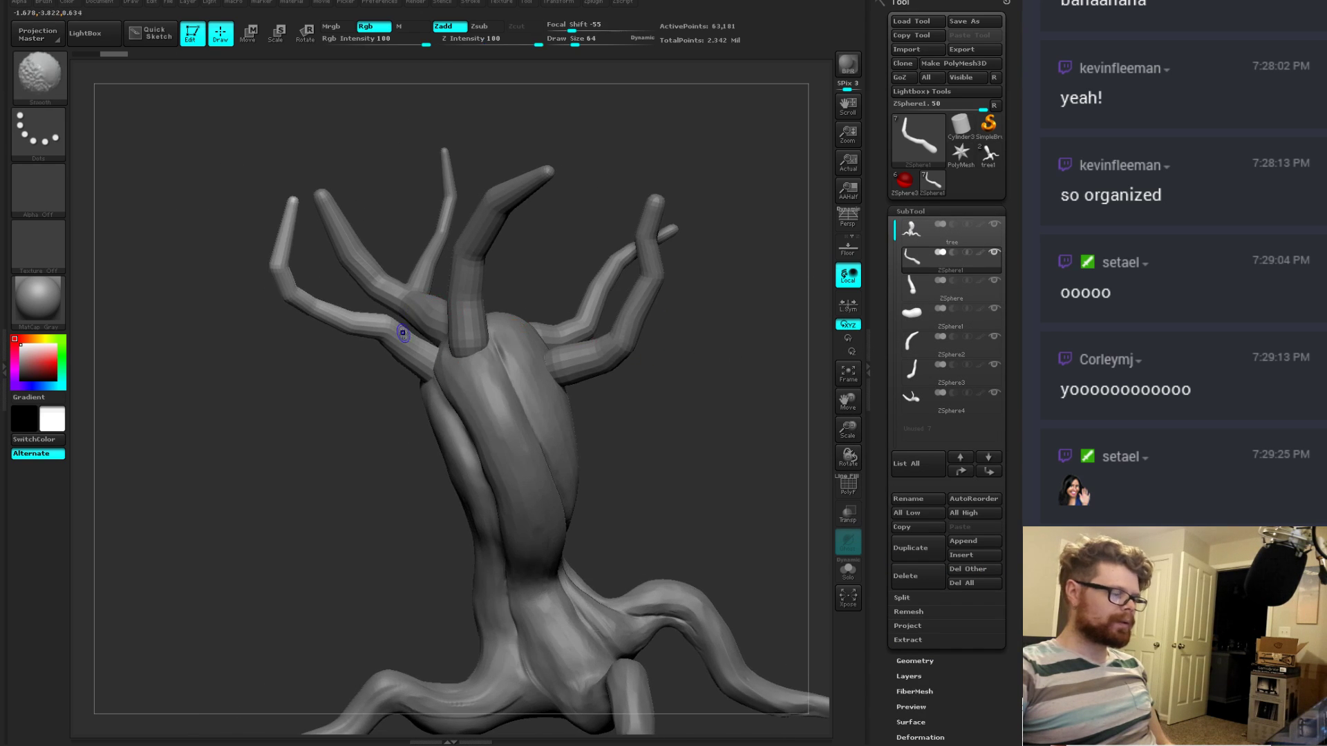
{"action": "left_click_drag", "start_coordinate": [634, 424], "coordinate": [699, 470], "text": "alt"}
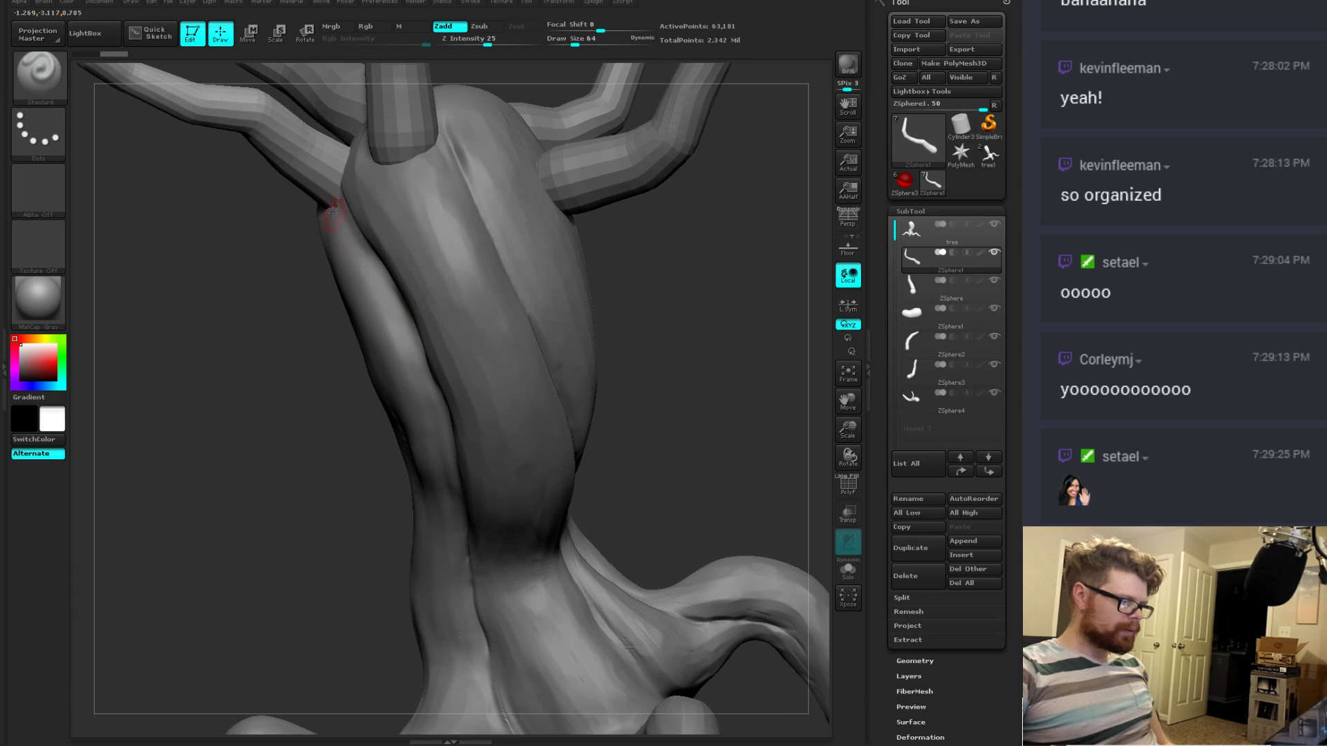
{"action": "left_click", "coordinate": [919, 285]}
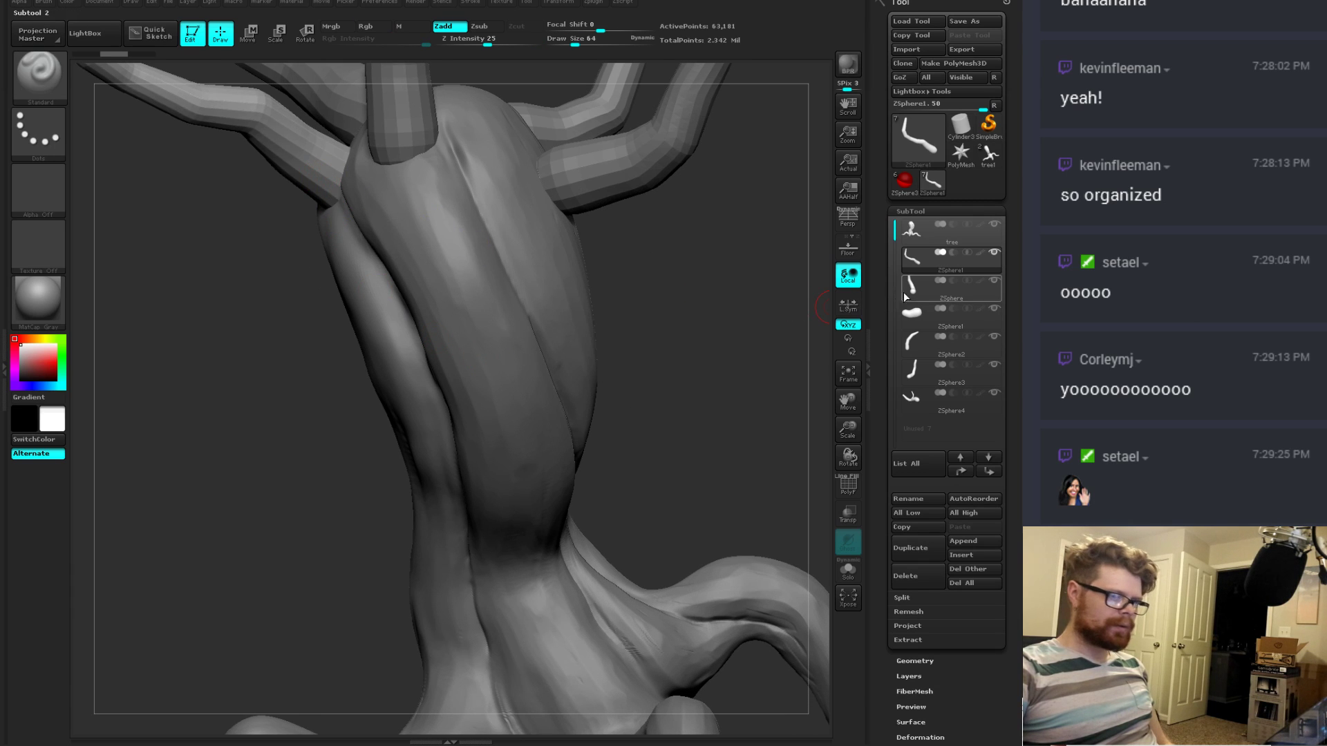
{"action": "scroll", "coordinate": [882, 602], "scroll_direction": "down", "scroll_amount": 3}
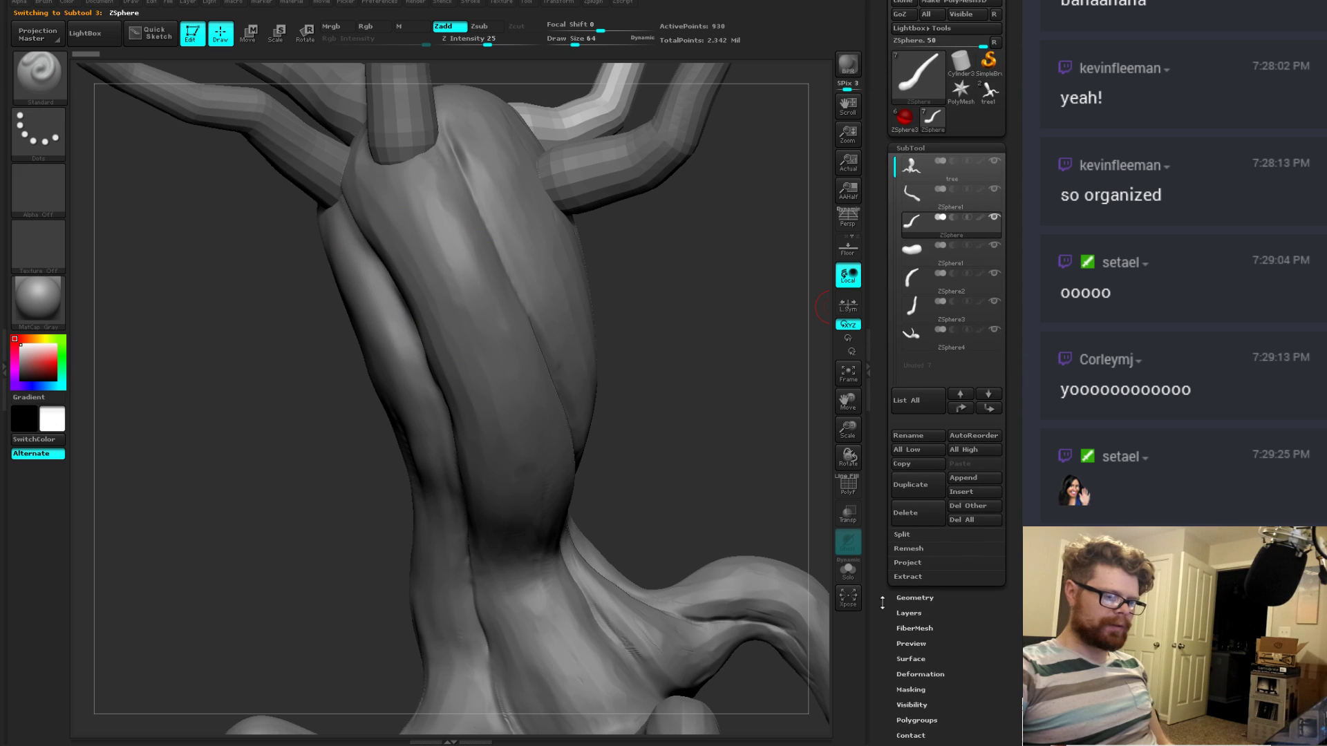
{"action": "left_click", "coordinate": [915, 596]}
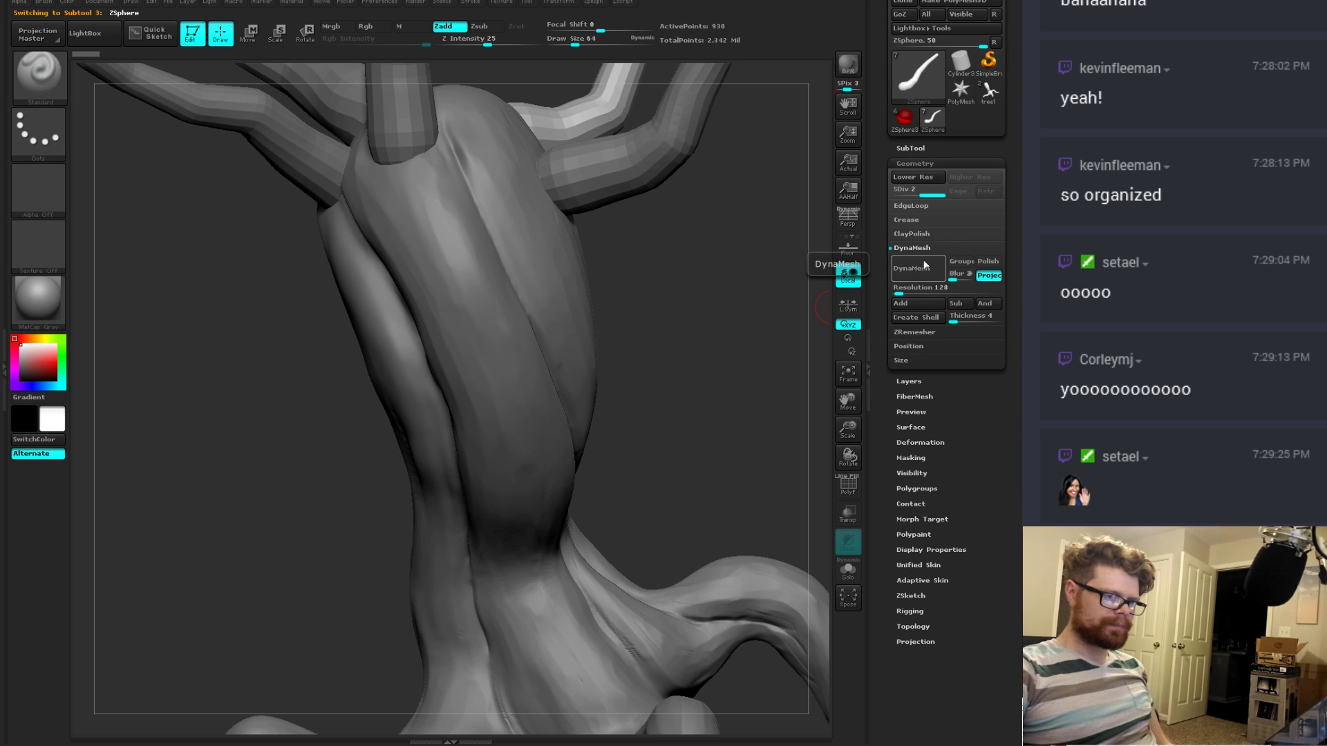
{"action": "left_click_drag", "start_coordinate": [898, 288], "coordinate": [903, 290]}
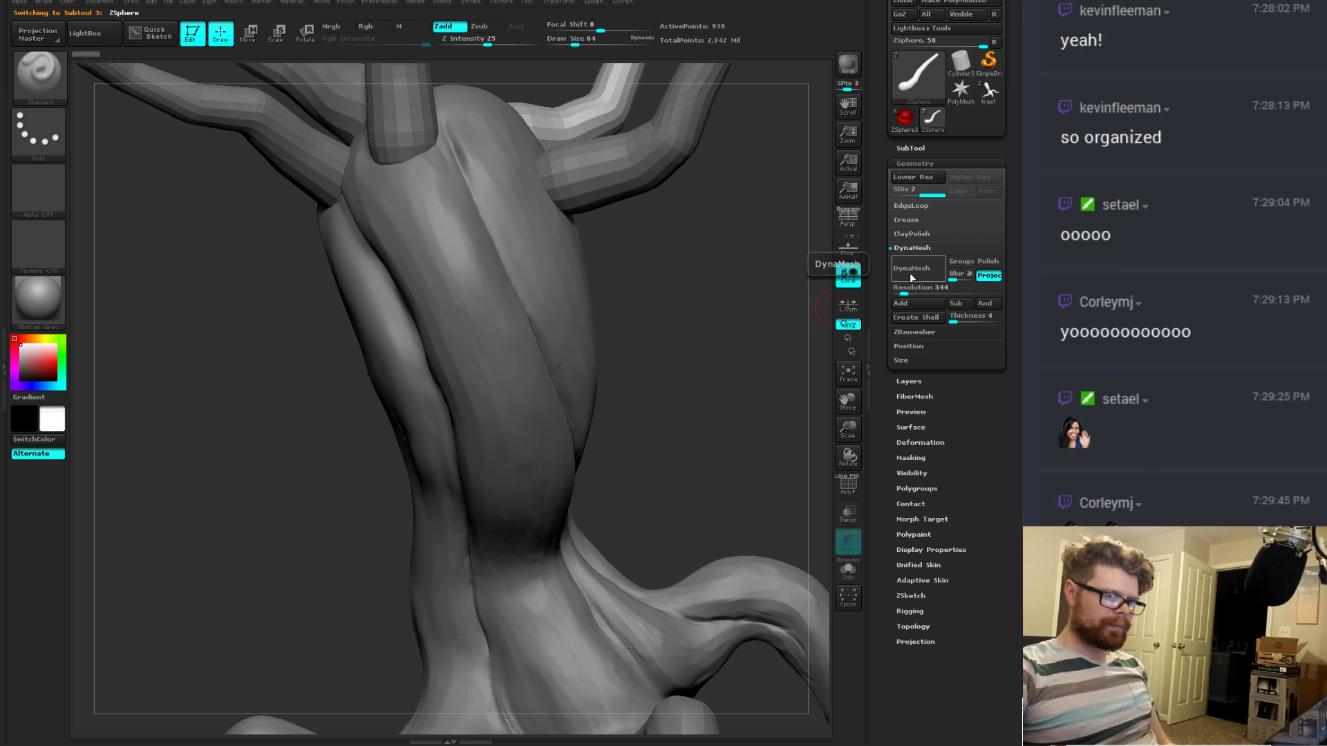
{"action": "left_click", "coordinate": [910, 270]}
{"action": "left_click", "coordinate": [786, 304]}
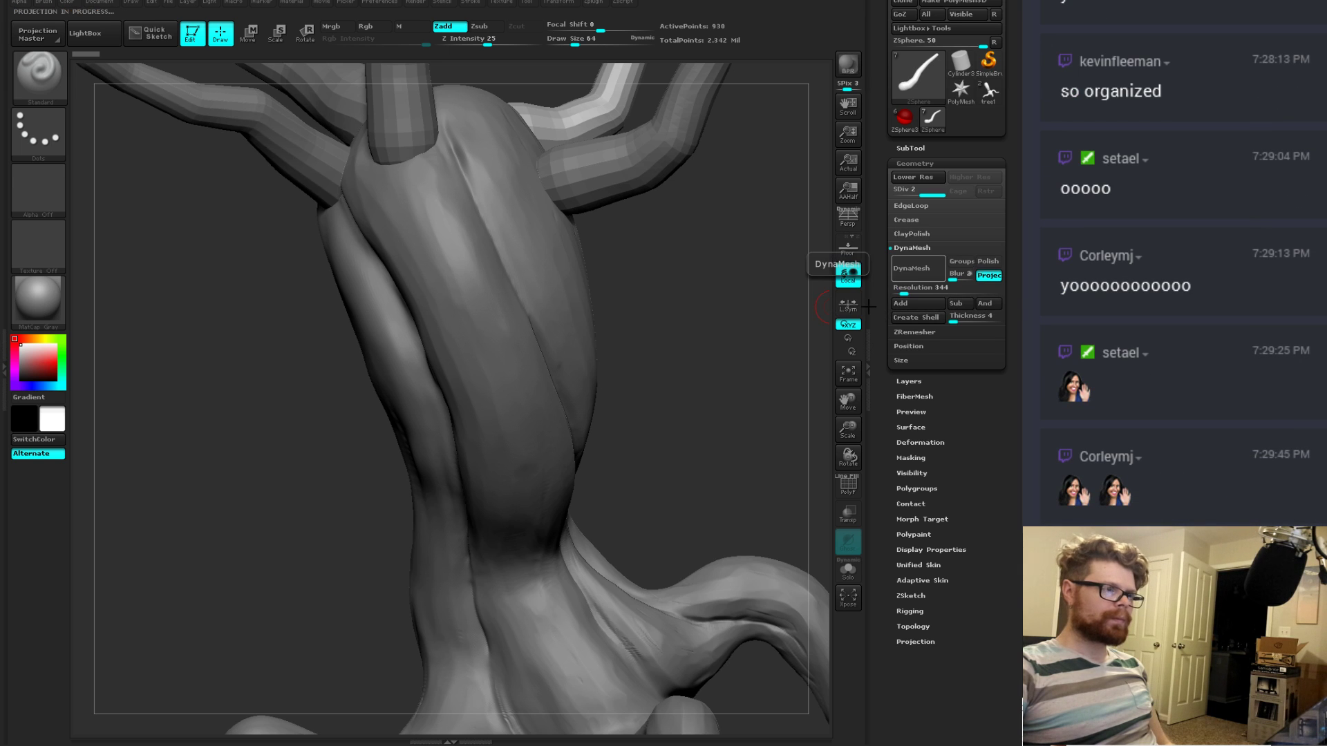
Step: Convert the short rounded ZSphere1 stub, fourth in the subtool list, to DynaMesh at resolution 296 without freezing its subdivision levels
{"action": "left_click", "coordinate": [910, 148]}
{"action": "left_click", "coordinate": [913, 252]}
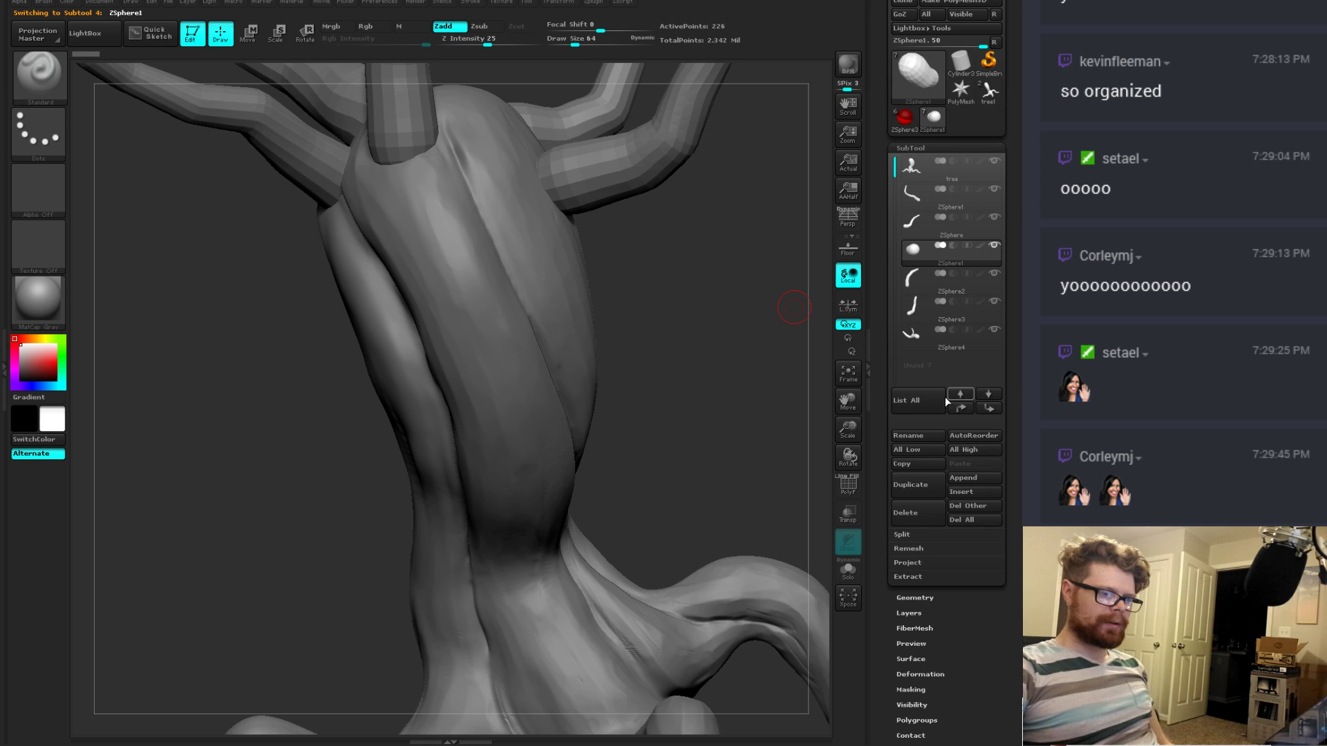
{"action": "left_click", "coordinate": [910, 599]}
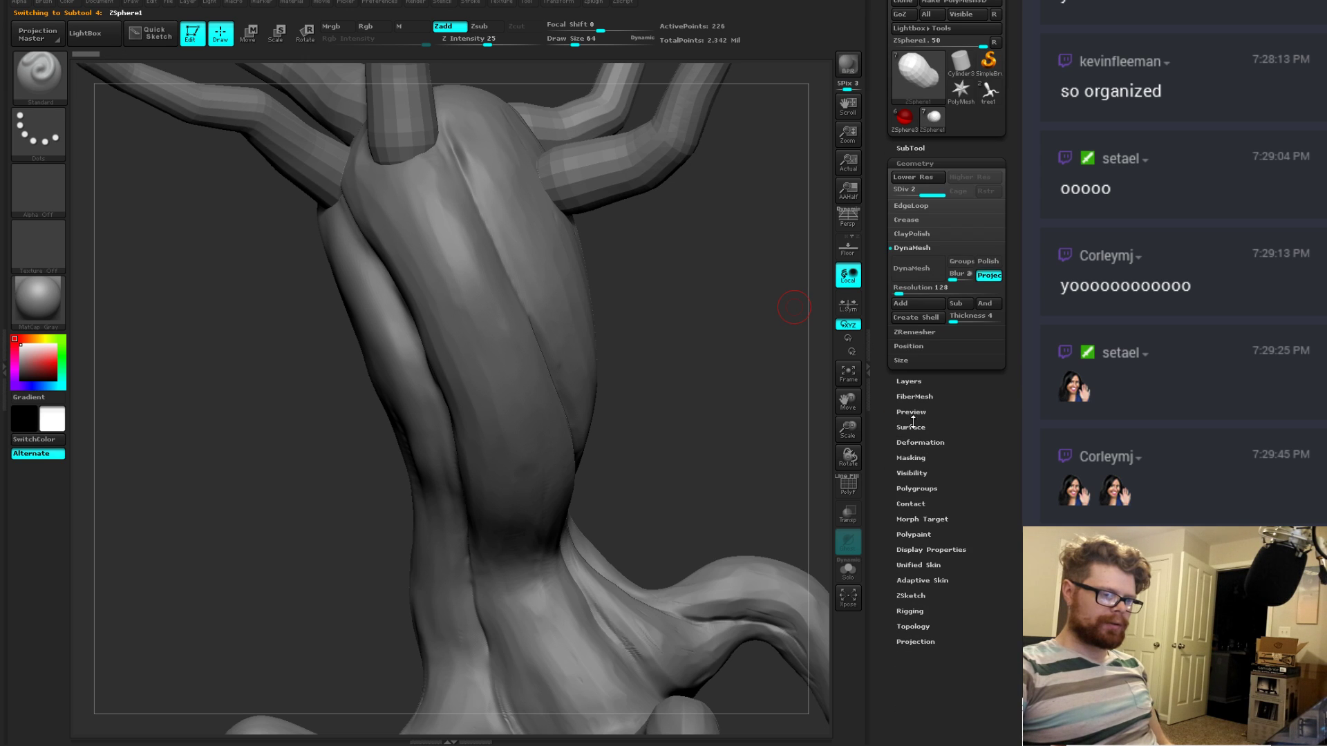
{"action": "left_click_drag", "start_coordinate": [900, 292], "coordinate": [906, 293]}
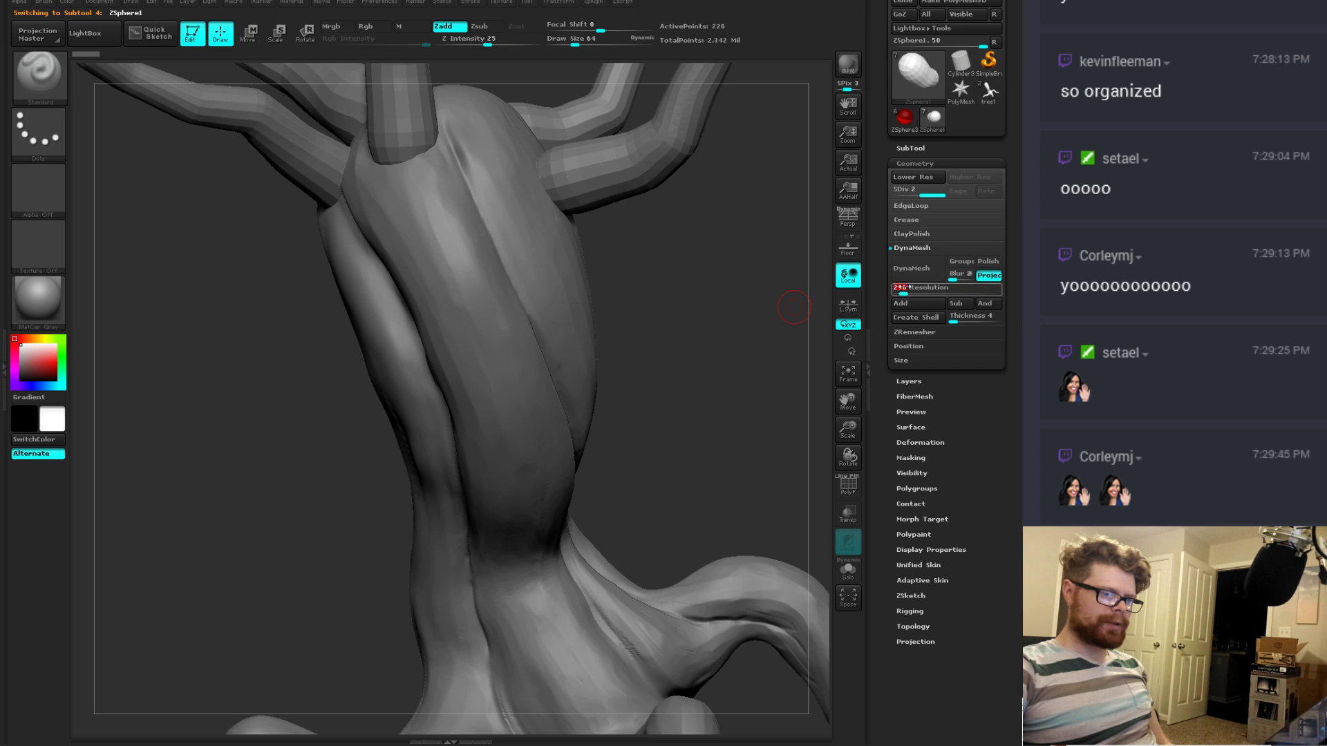
{"action": "left_click", "coordinate": [911, 268]}
{"action": "left_click", "coordinate": [775, 300]}
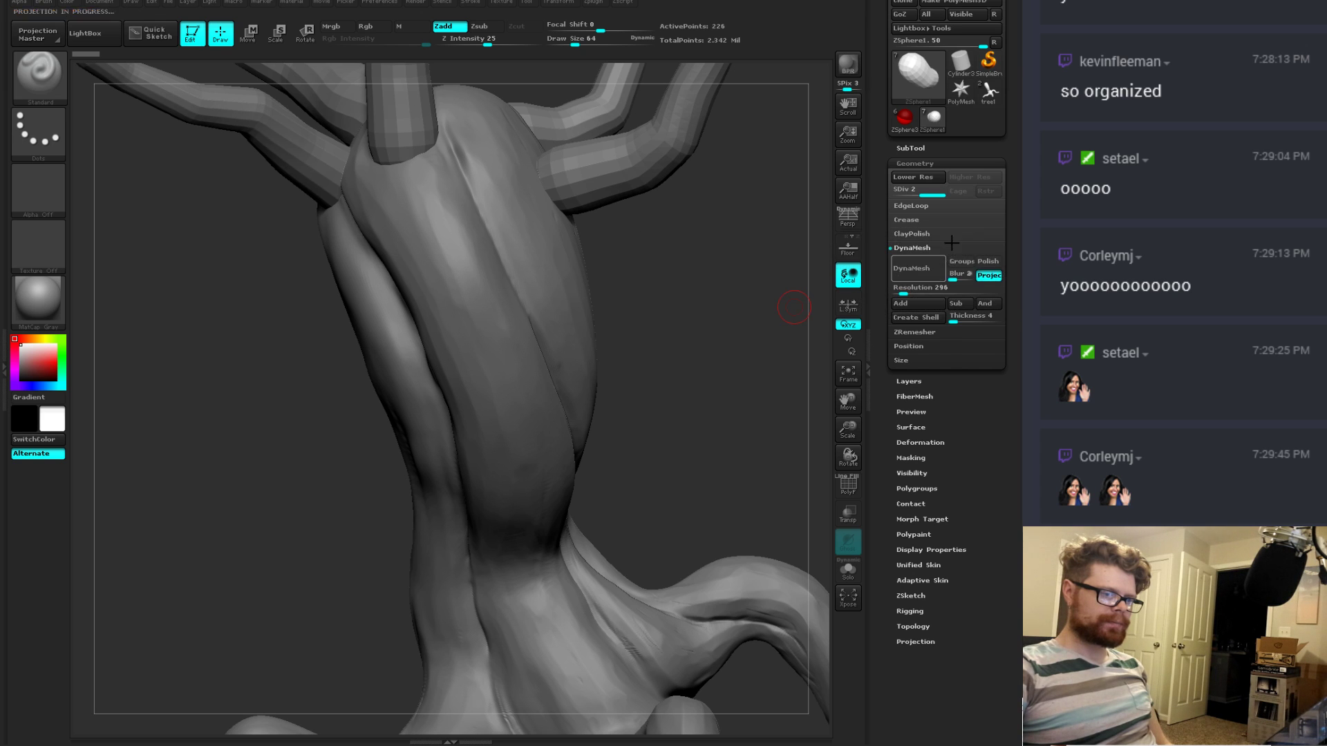
Step: Select the curved ZSphere2 branch and open its geometry settings
{"action": "left_click", "coordinate": [910, 148]}
{"action": "left_click", "coordinate": [926, 275]}
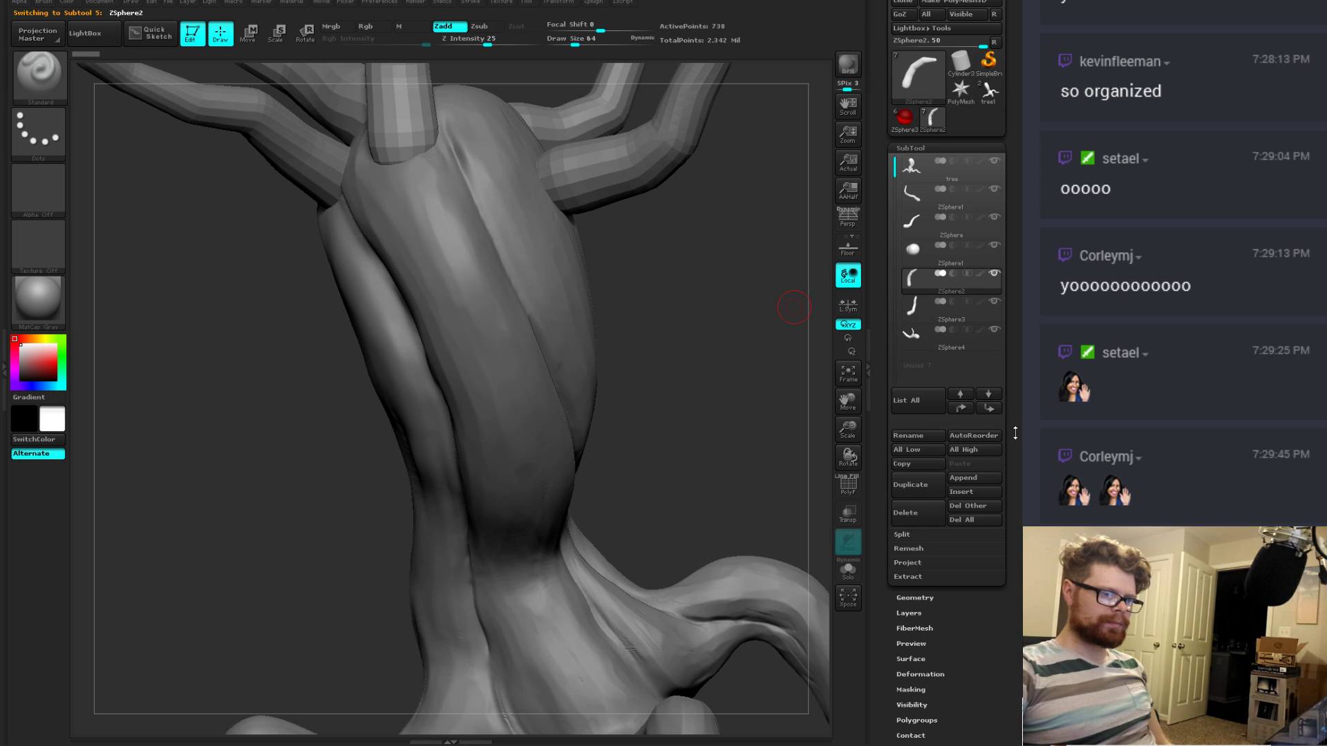
{"action": "scroll", "coordinate": [1013, 415], "scroll_direction": "down", "scroll_amount": 1}
{"action": "left_click", "coordinate": [911, 555]}
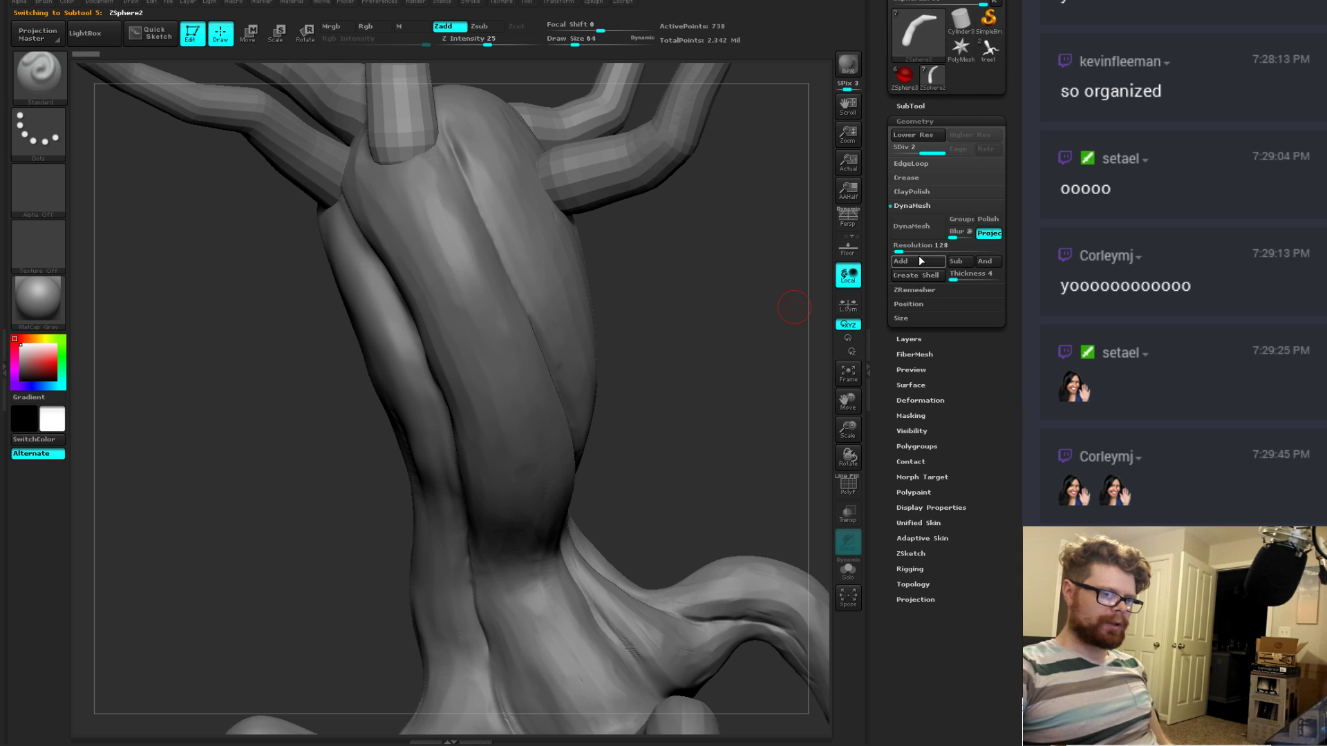
{"action": "left_click", "coordinate": [910, 226]}
{"action": "left_click", "coordinate": [791, 257]}
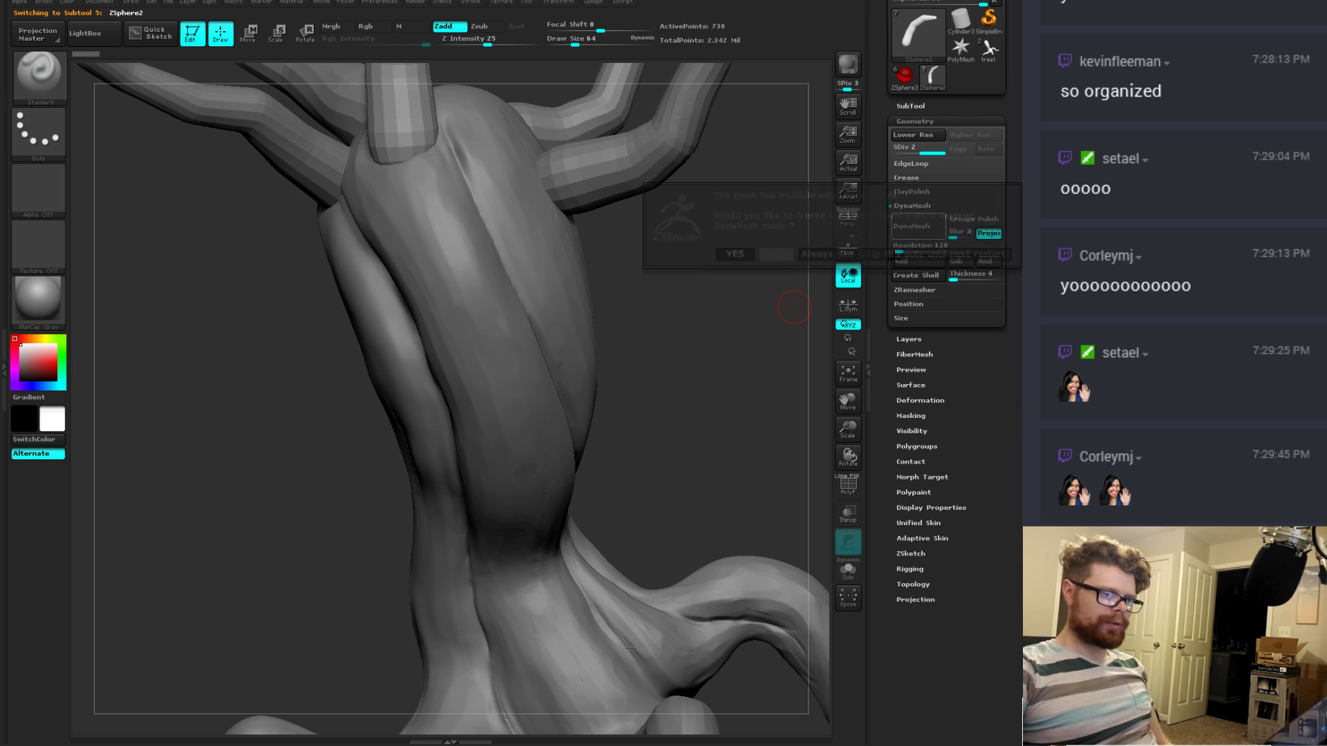
{"action": "left_click", "coordinate": [901, 246]}
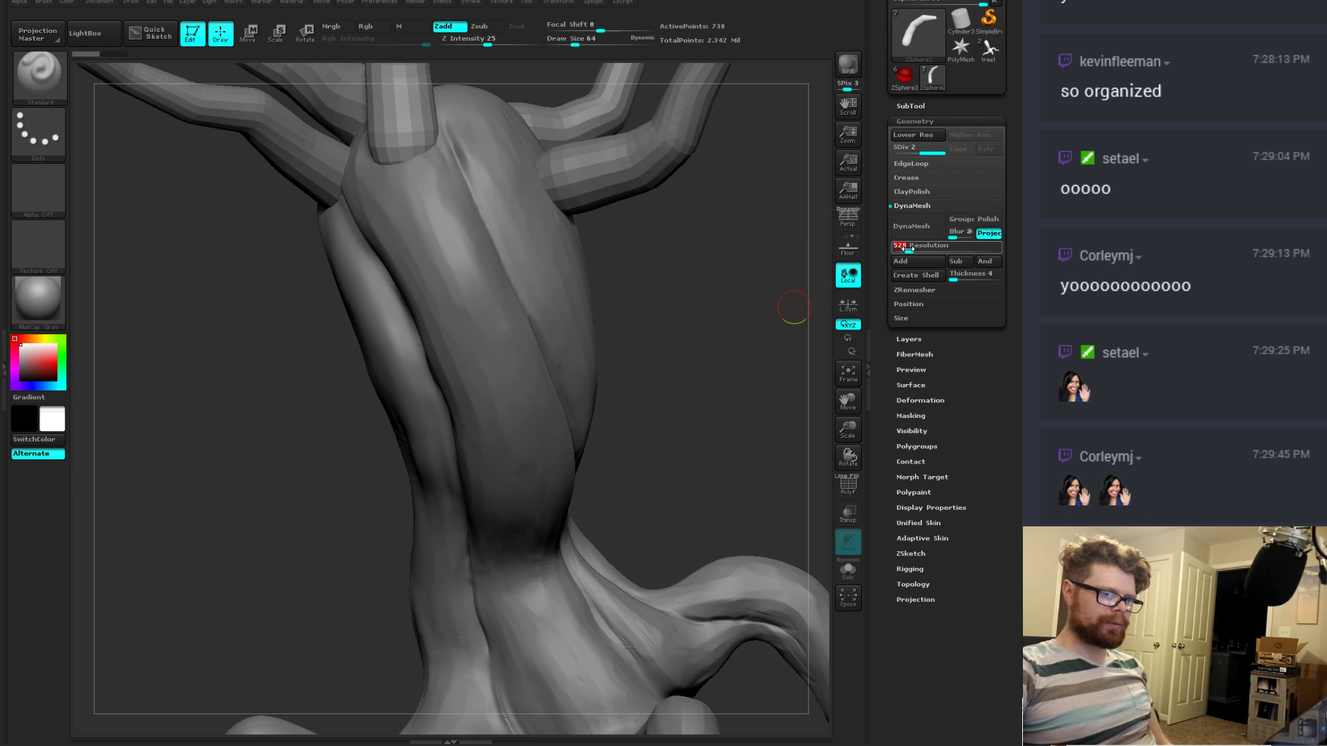
{"action": "left_click_drag", "start_coordinate": [901, 247], "coordinate": [906, 247]}
{"action": "left_click", "coordinate": [907, 233]}
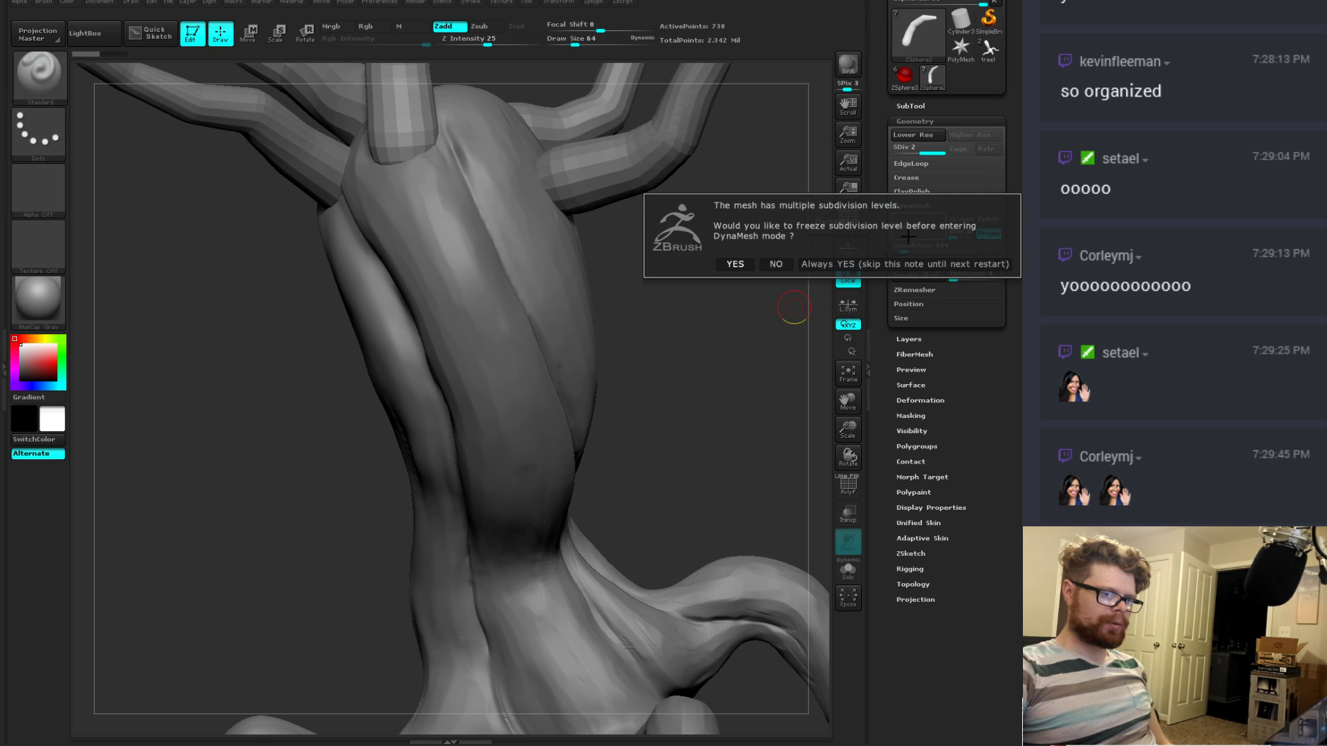
{"action": "left_click", "coordinate": [735, 264]}
{"action": "key", "text": "ctrl+z"}
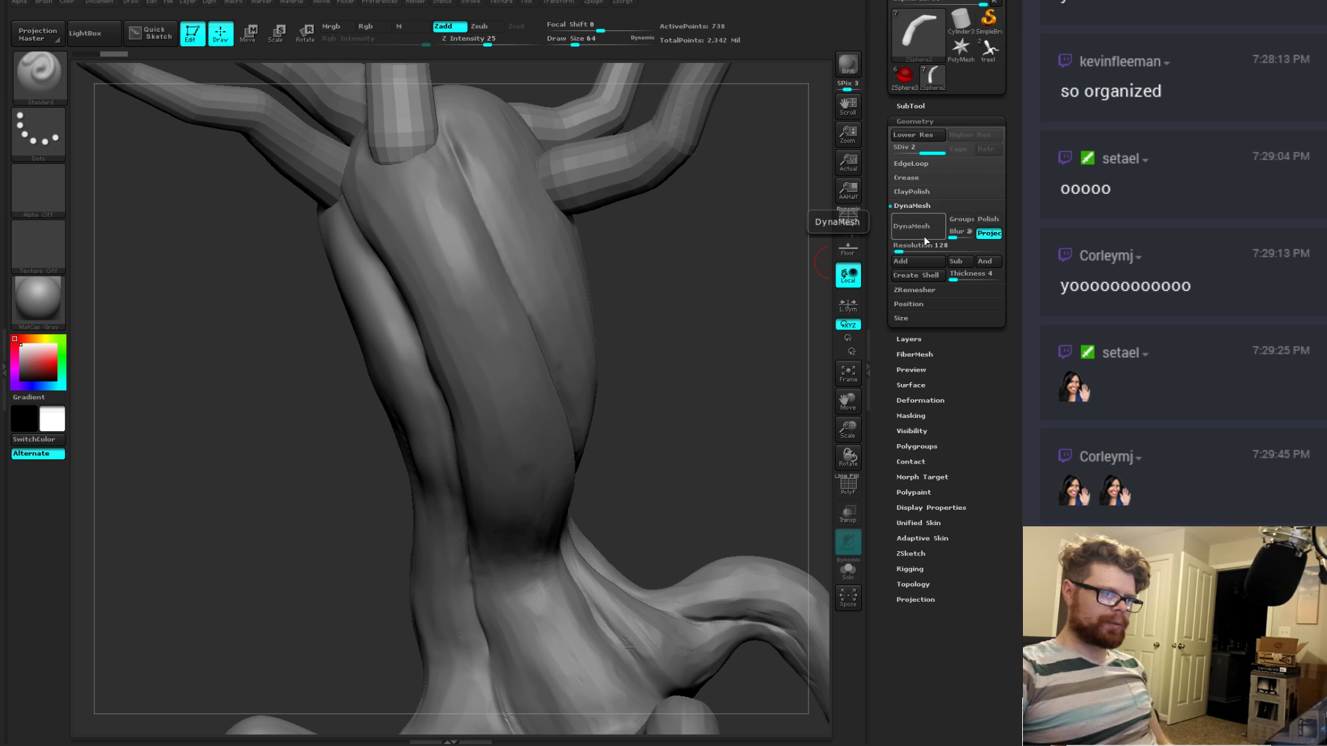
{"action": "left_click", "coordinate": [923, 239]}
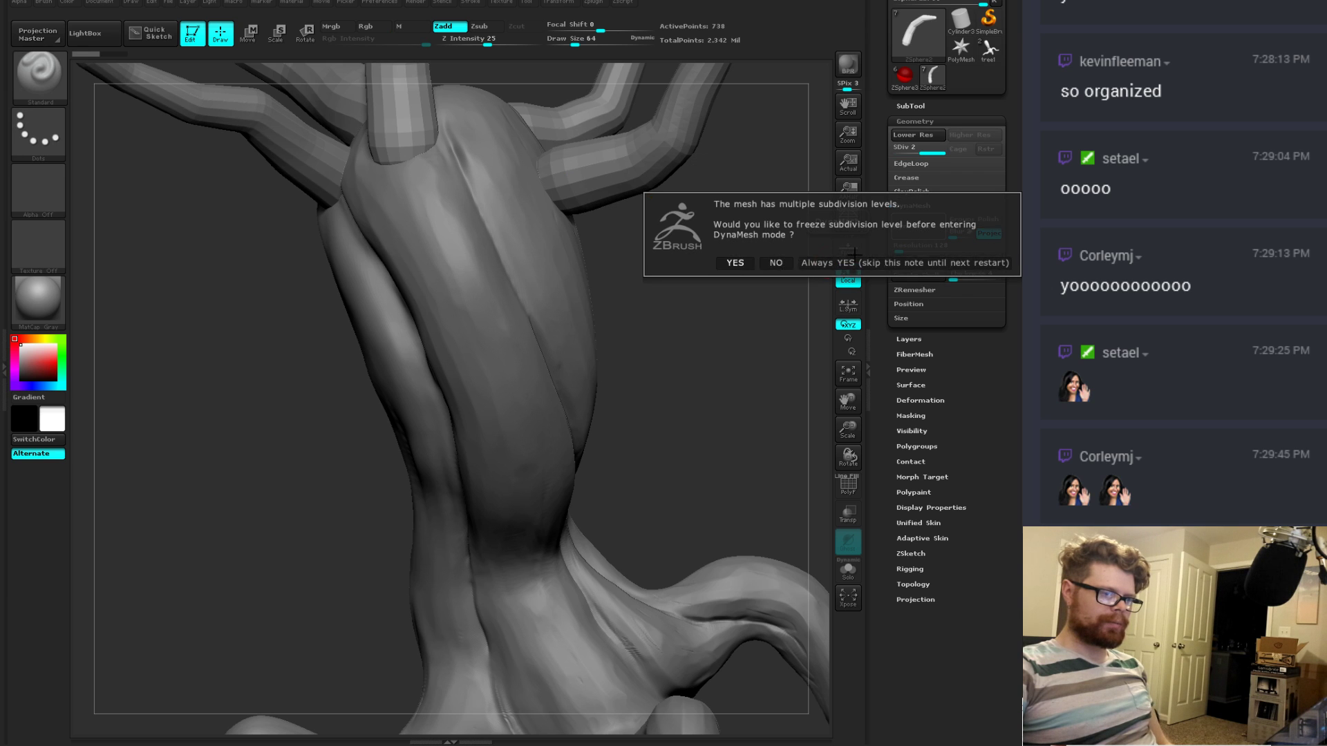
{"action": "key", "text": "Escape"}
Step: Convert the ZSphere2 branch to DynaMesh at resolution 344 without freezing its subdivision levels
{"action": "left_click_drag", "start_coordinate": [900, 247], "coordinate": [906, 244]}
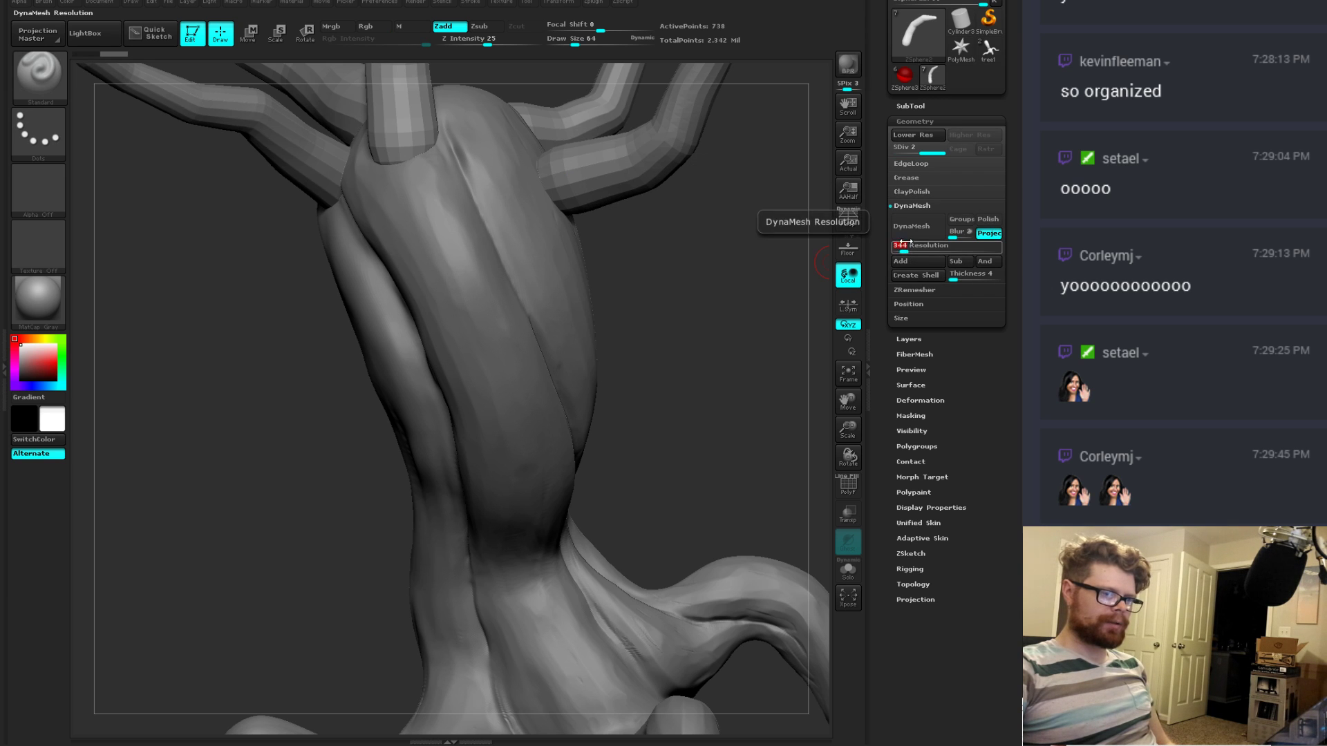
{"action": "left_click", "coordinate": [911, 226]}
{"action": "left_click", "coordinate": [774, 256]}
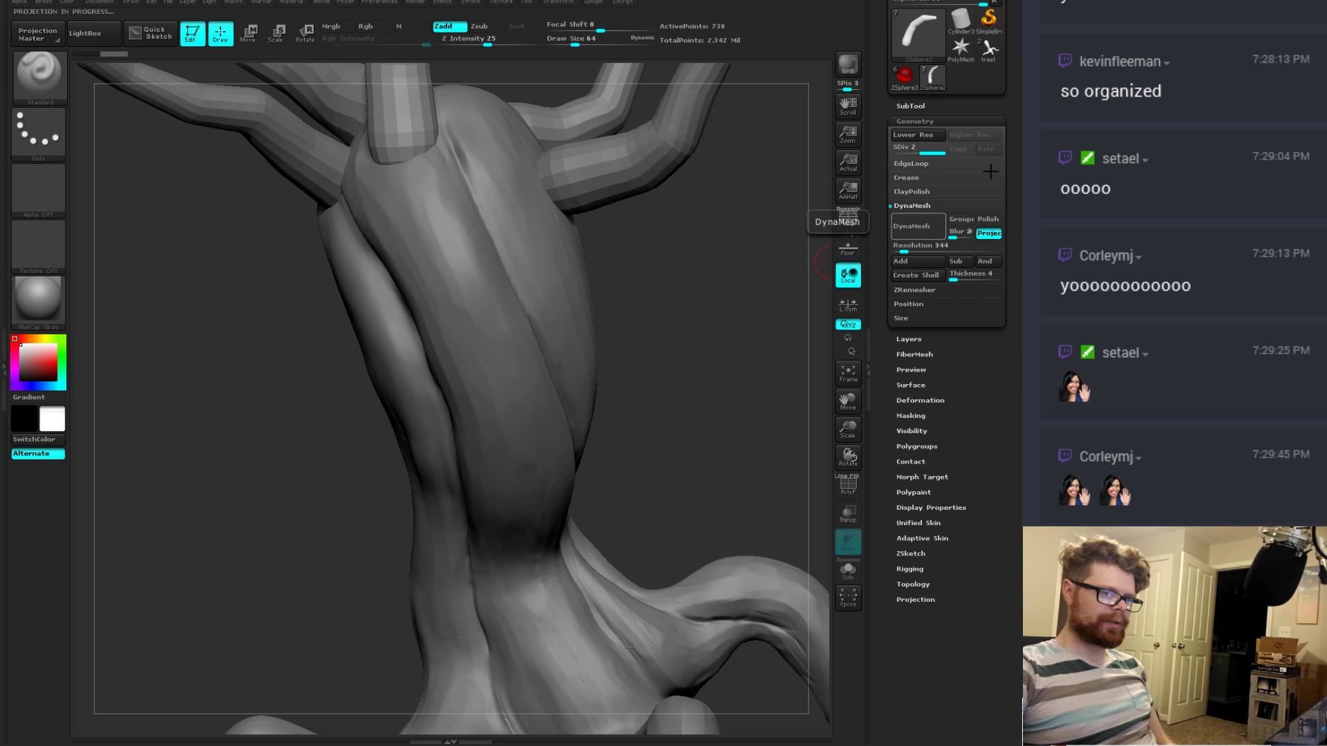
Step: Convert the ZSphere3 branch to DynaMesh at resolution 368
{"action": "left_click", "coordinate": [911, 105]}
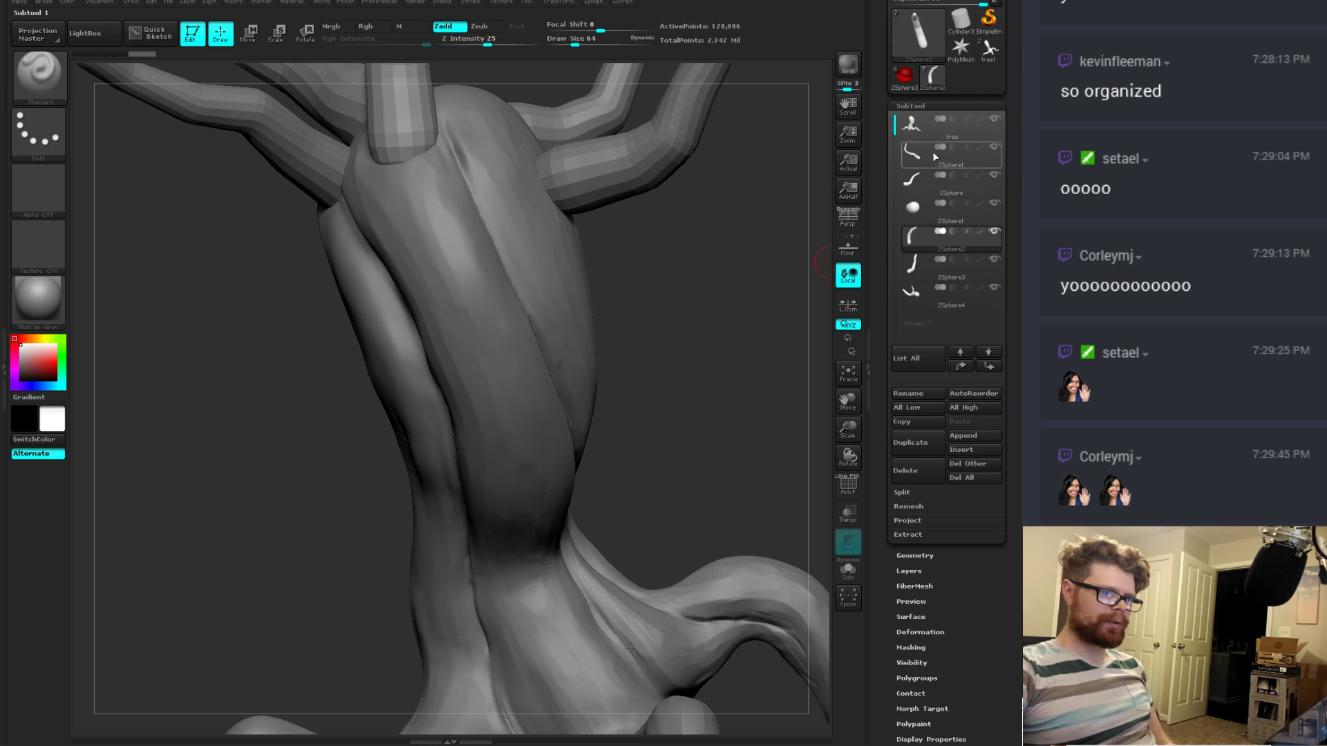
{"action": "left_click", "coordinate": [921, 261]}
{"action": "scroll", "coordinate": [967, 387], "scroll_direction": "down", "scroll_amount": 1}
{"action": "left_click", "coordinate": [916, 537]}
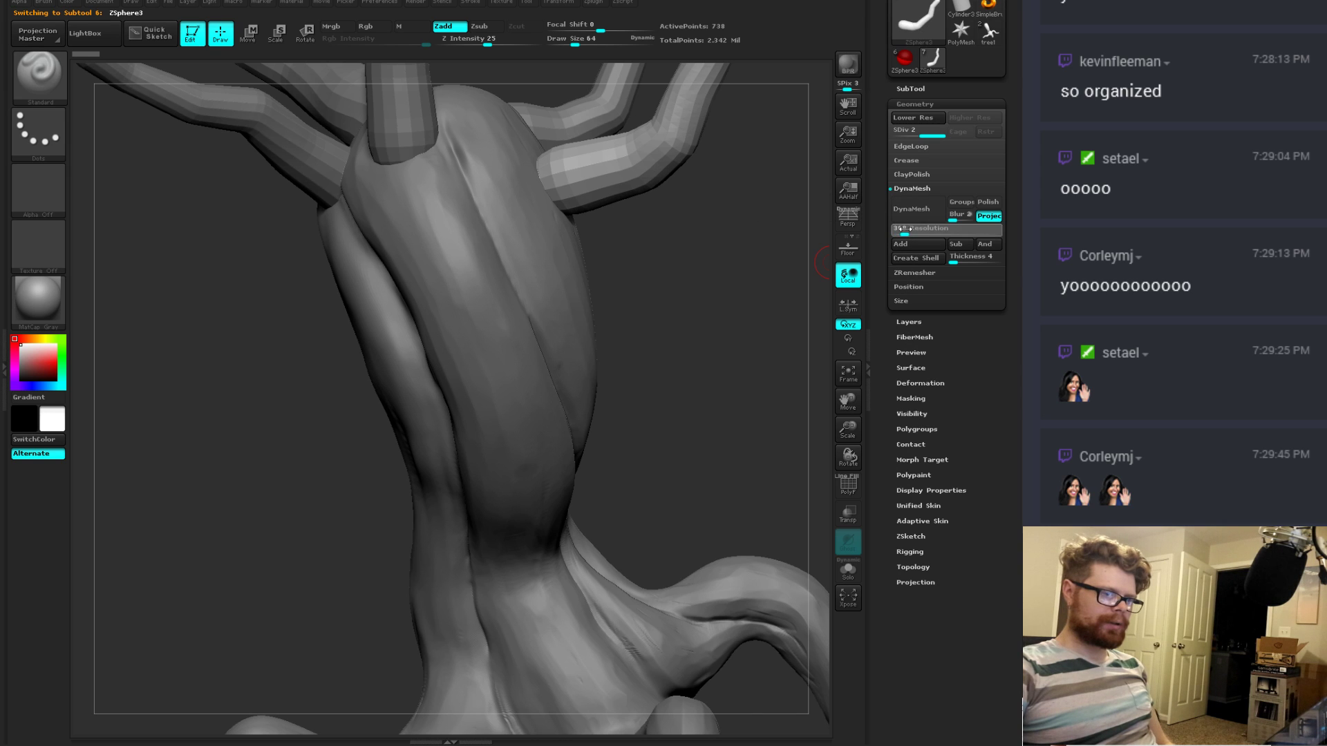
{"action": "left_click", "coordinate": [913, 211]}
{"action": "left_click", "coordinate": [909, 241]}
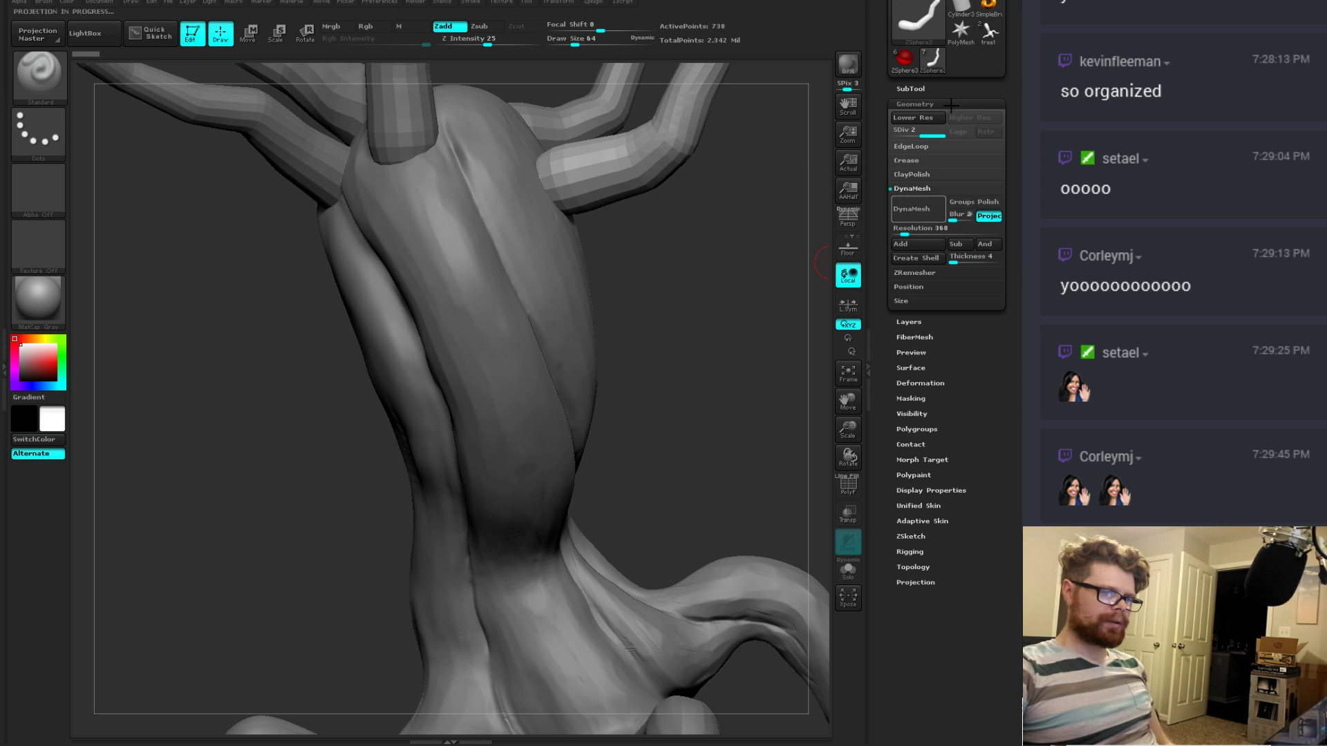
Step: Convert the forked ZSphere4 branch to DynaMesh at resolution 424 without freezing its subdivision levels
{"action": "left_click", "coordinate": [924, 88]}
{"action": "left_click", "coordinate": [922, 276]}
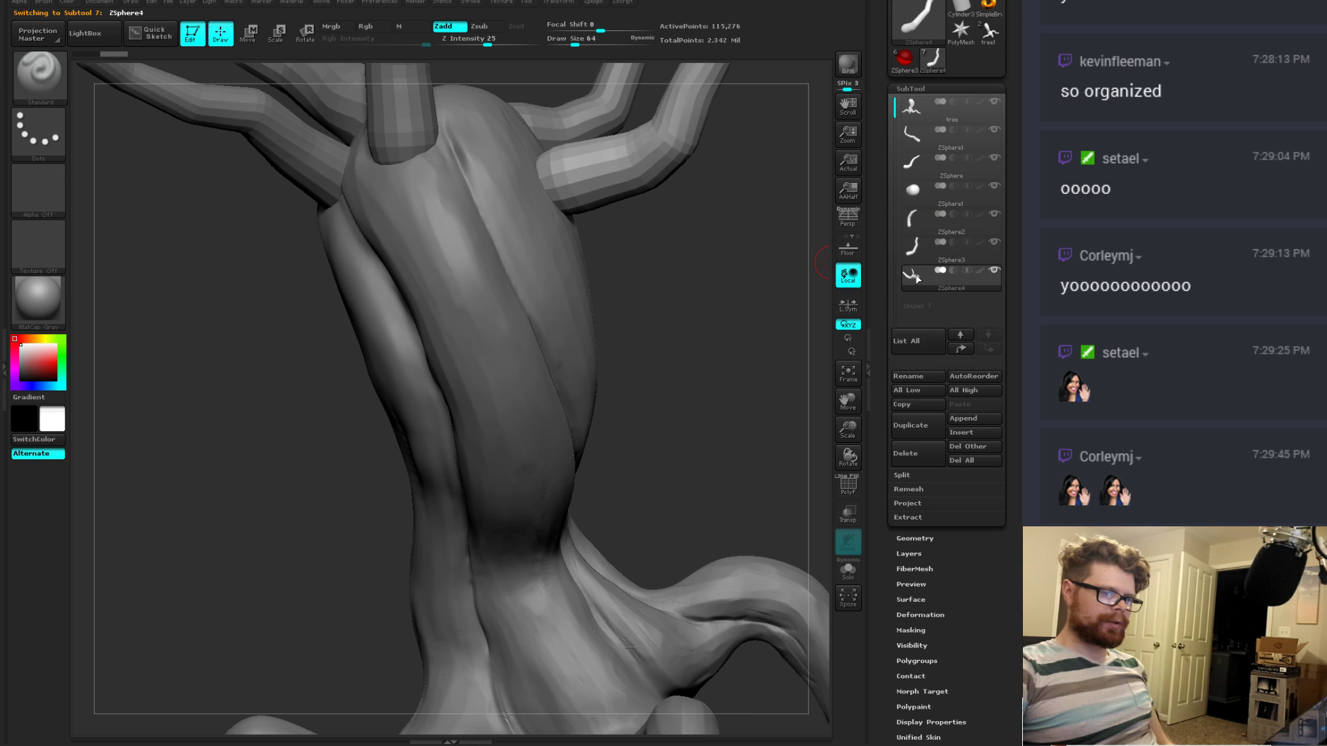
{"action": "left_click", "coordinate": [926, 538]}
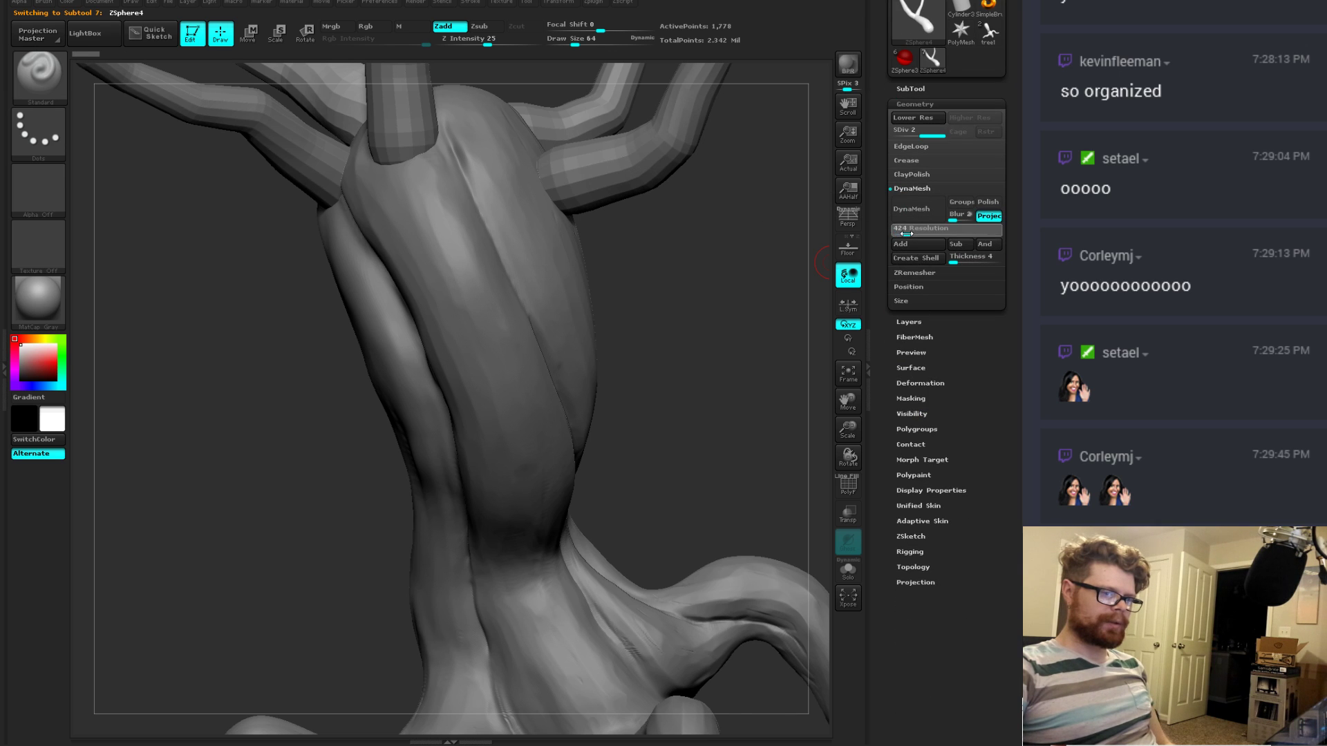
{"action": "left_click_drag", "start_coordinate": [910, 236], "coordinate": [913, 236]}
{"action": "left_click", "coordinate": [911, 209]}
{"action": "left_click", "coordinate": [775, 238]}
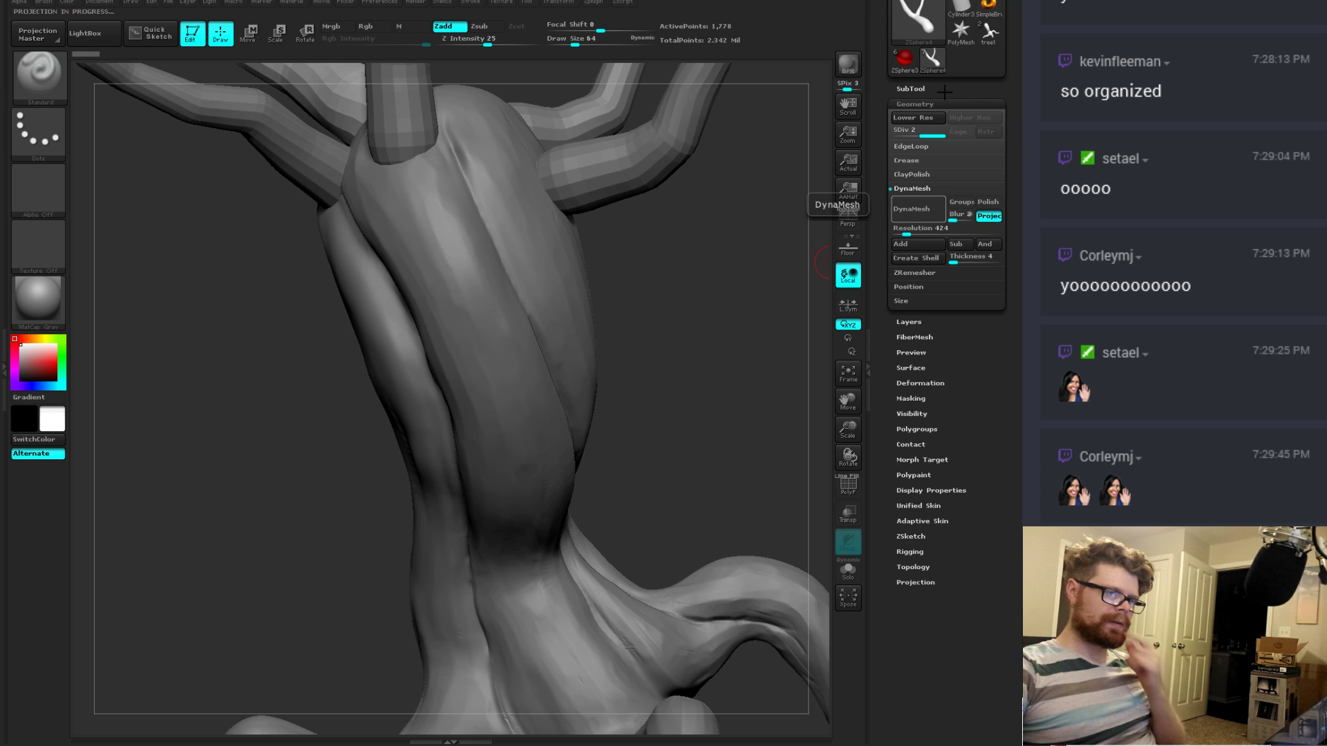
Step: Try to take the ZSphere1 branch directly below the tree out of preview mode, discarding the modified preview mesh
{"action": "left_click", "coordinate": [903, 88]}
{"action": "left_click", "coordinate": [910, 142]}
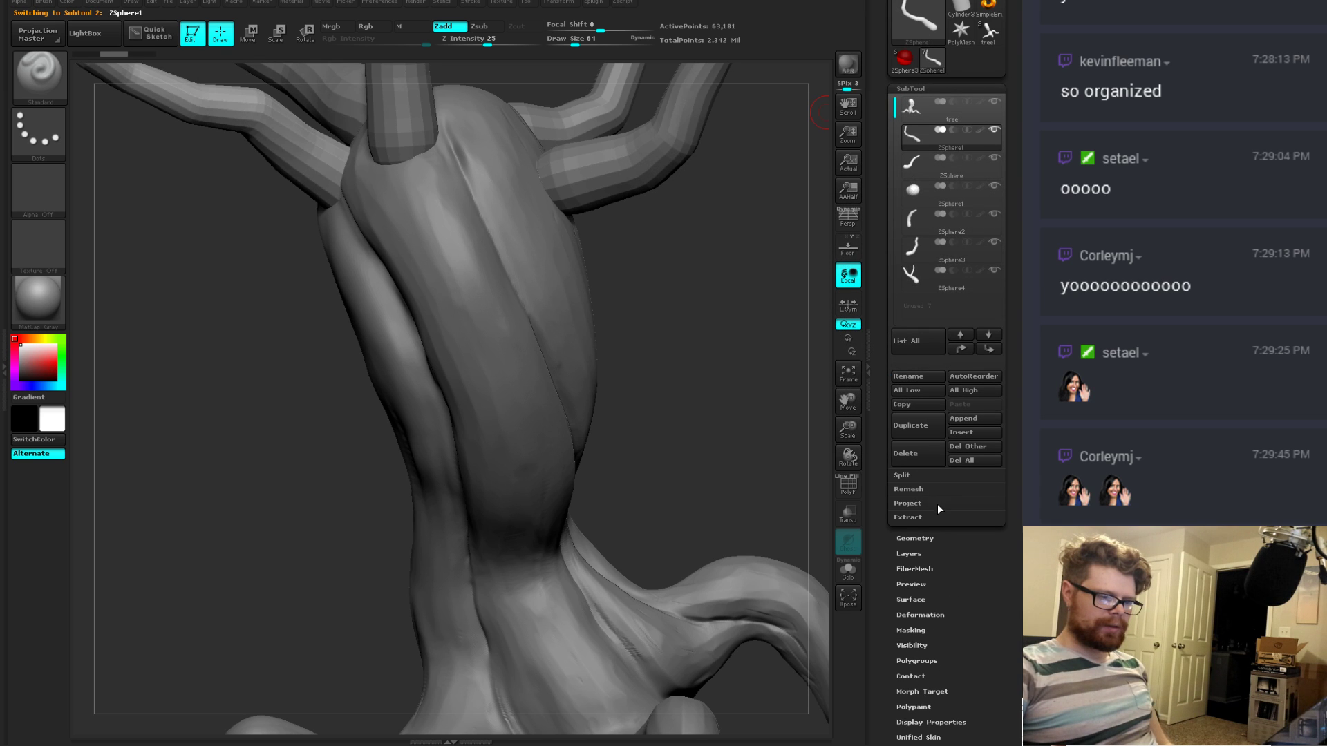
{"action": "left_click", "coordinate": [909, 110]}
{"action": "left_click", "coordinate": [909, 138]}
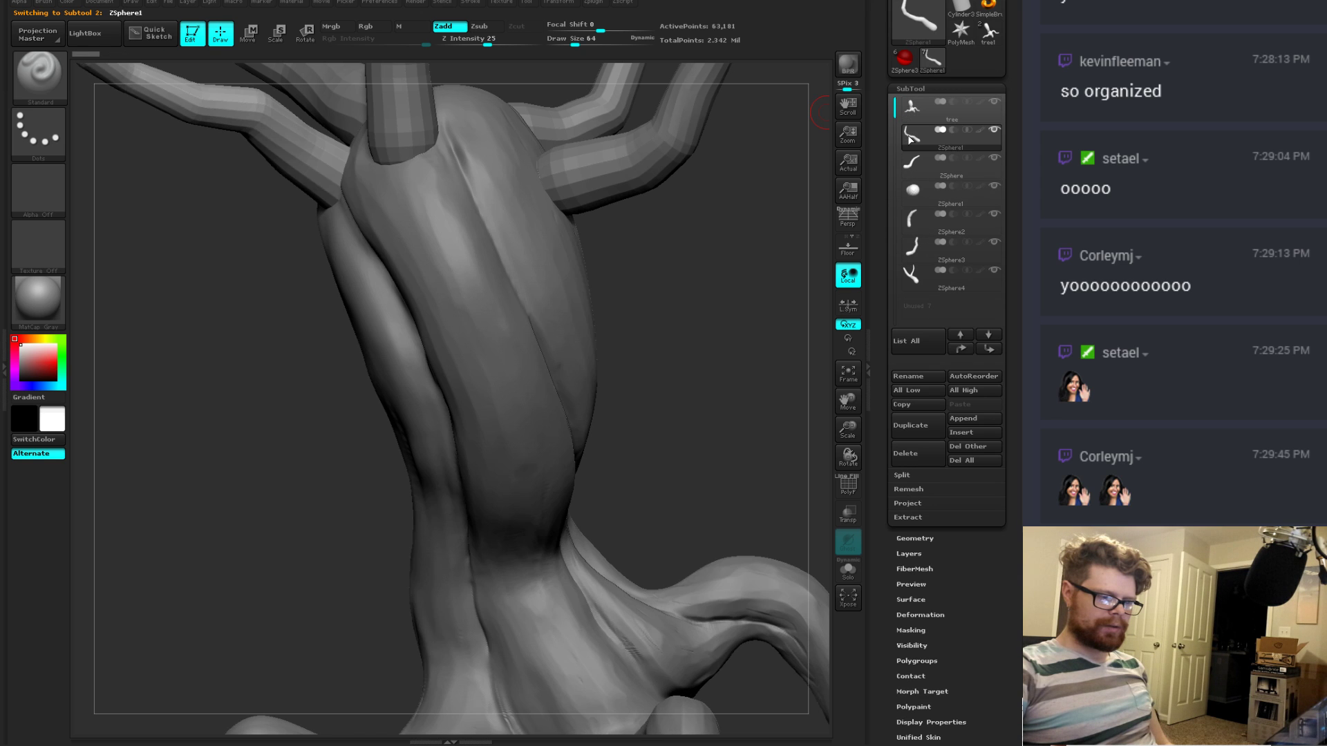
{"action": "left_click", "coordinate": [910, 164]}
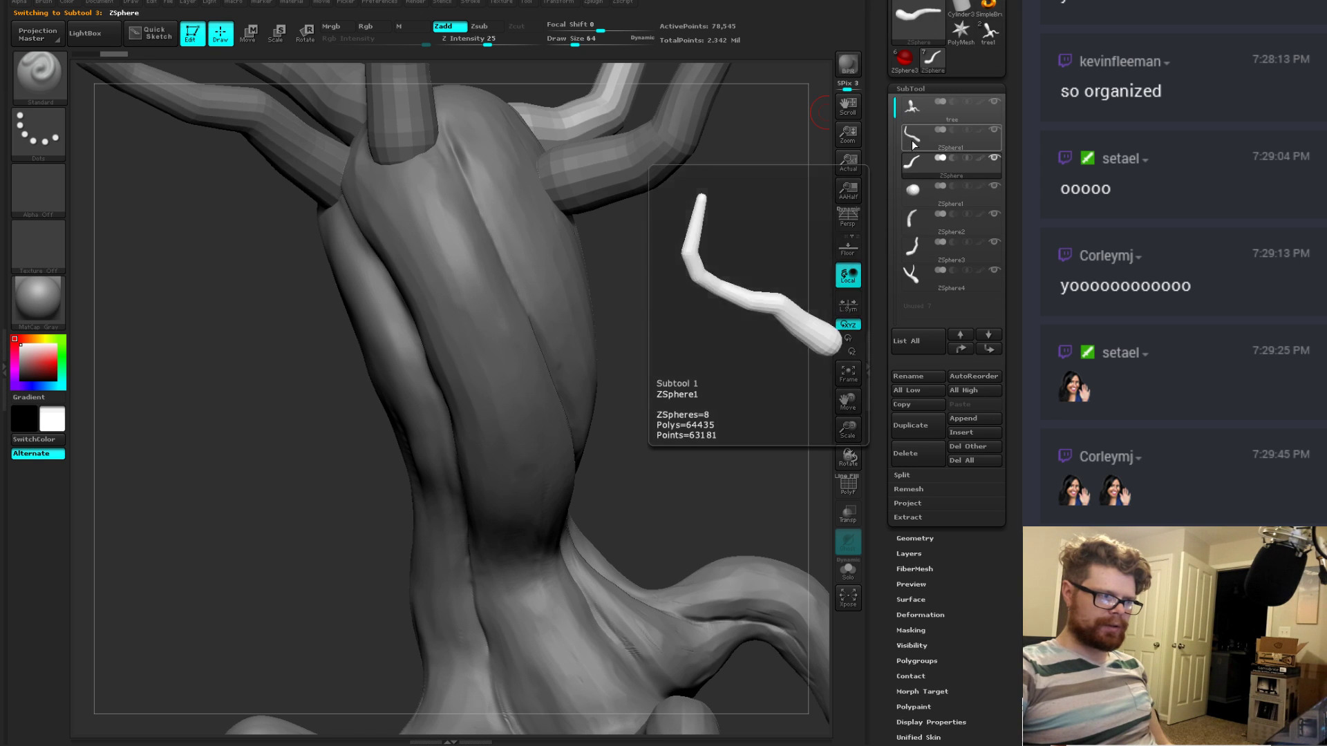
{"action": "left_click", "coordinate": [911, 140]}
{"action": "key", "text": "a"}
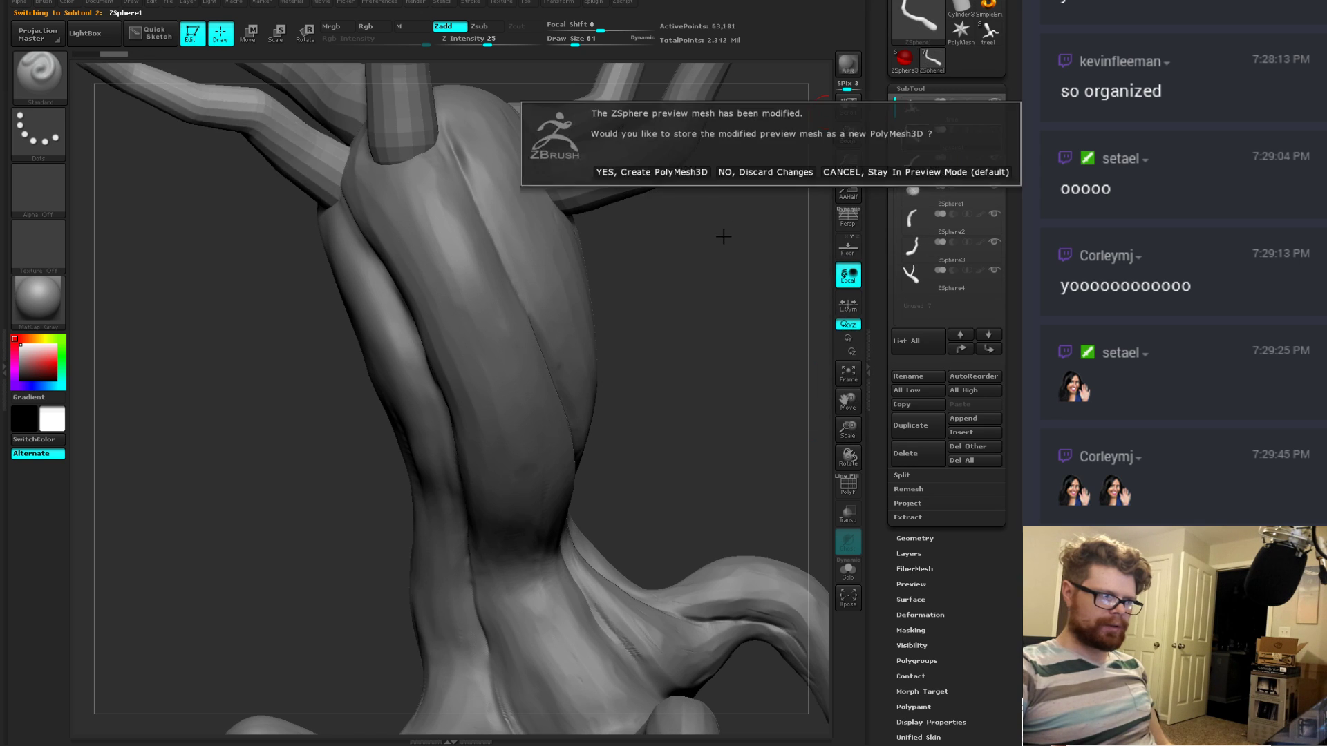
{"action": "left_click", "coordinate": [756, 175]}
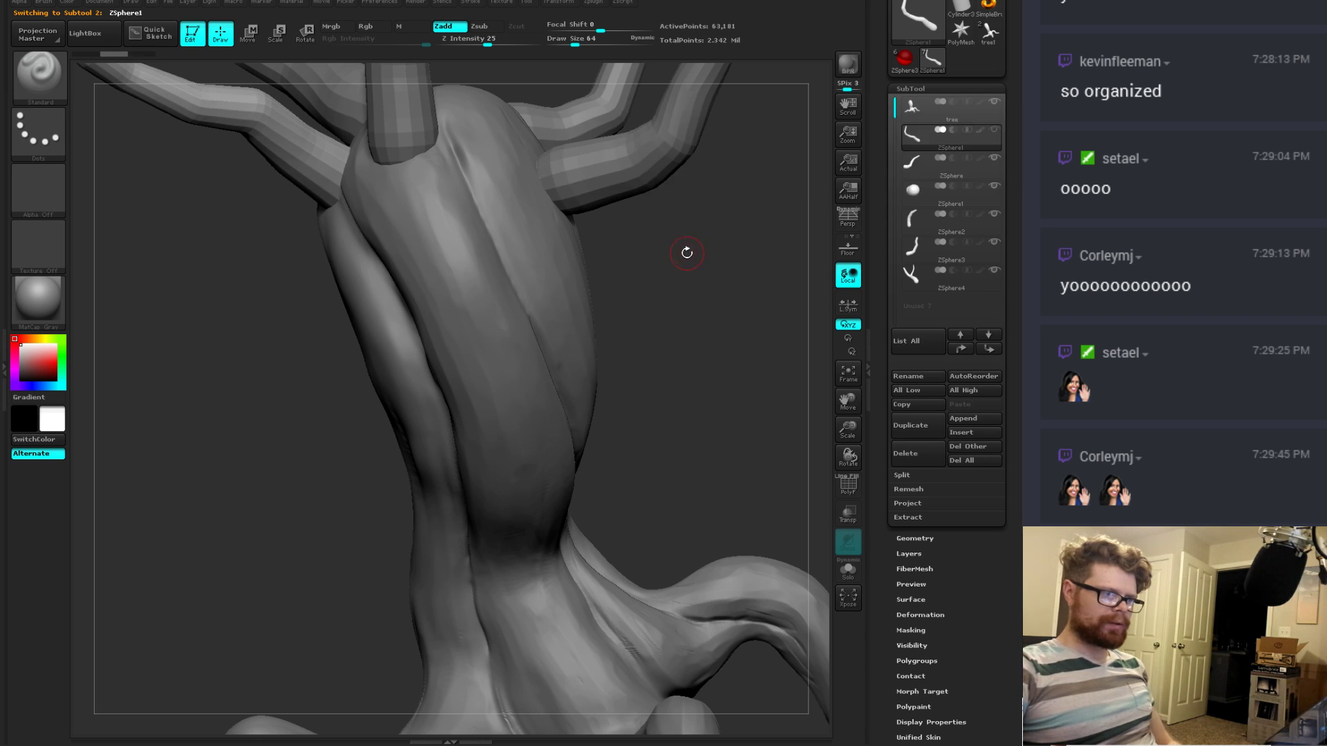
Step: Examine the two thin branches directly below the tree in the subtool list by switching between them
{"action": "left_click_drag", "start_coordinate": [687, 252], "coordinate": [680, 471], "text": "alt"}
{"action": "left_click", "coordinate": [911, 160]}
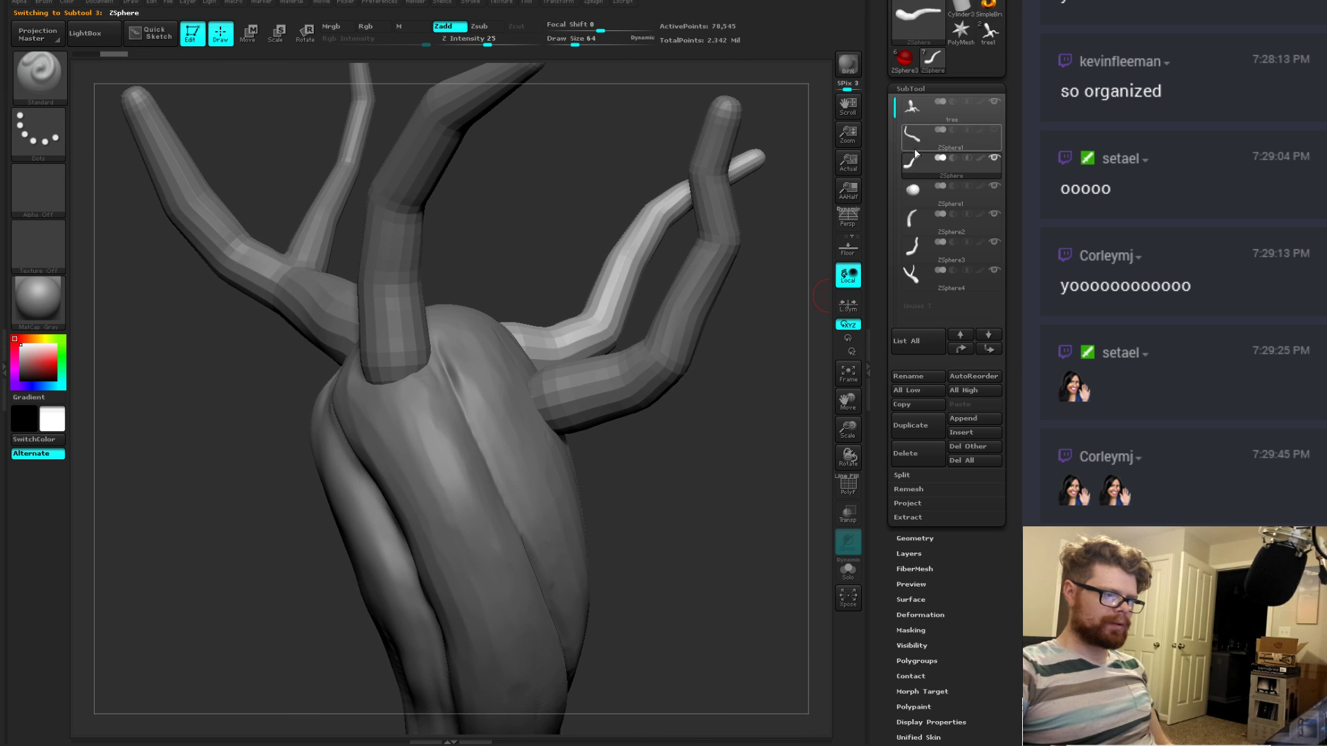
{"action": "left_click", "coordinate": [915, 538]}
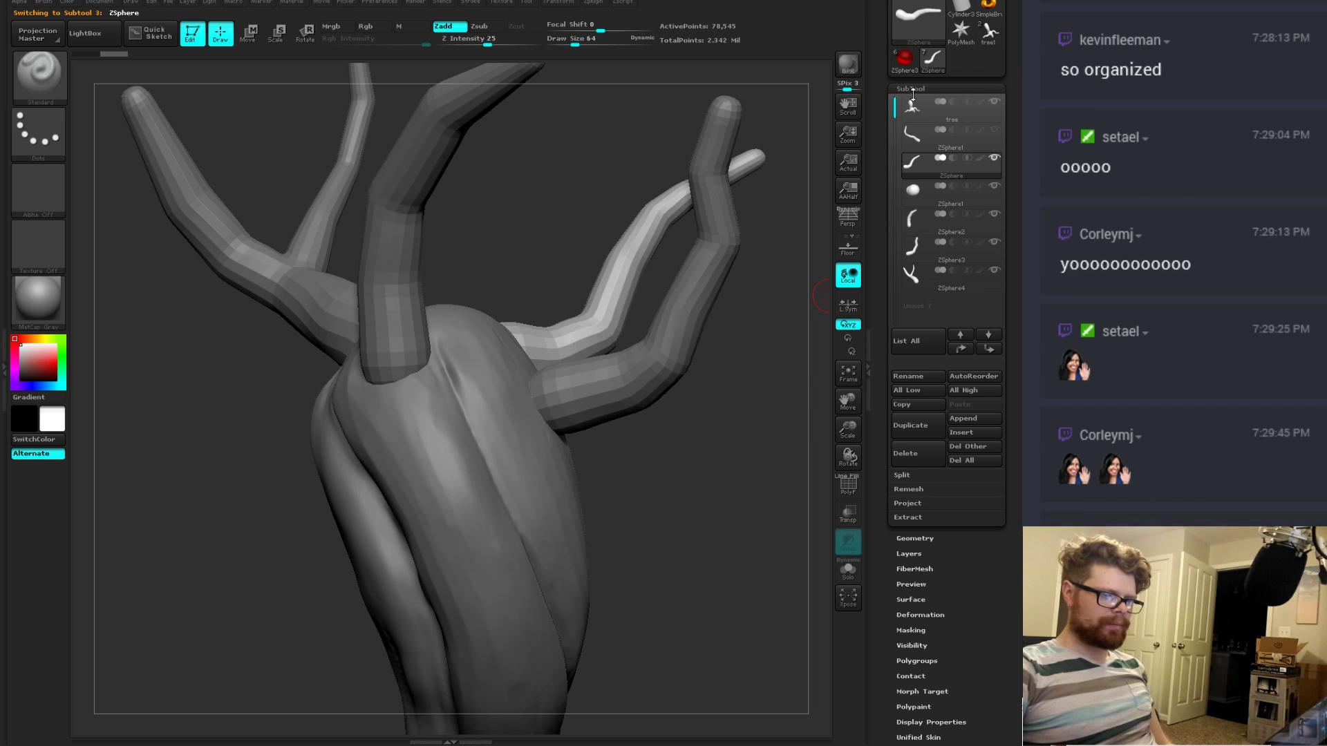
Step: Select the thin ZSphere1 branch directly below the tree in the subtool list and turn on its visibility
{"action": "left_click", "coordinate": [911, 144]}
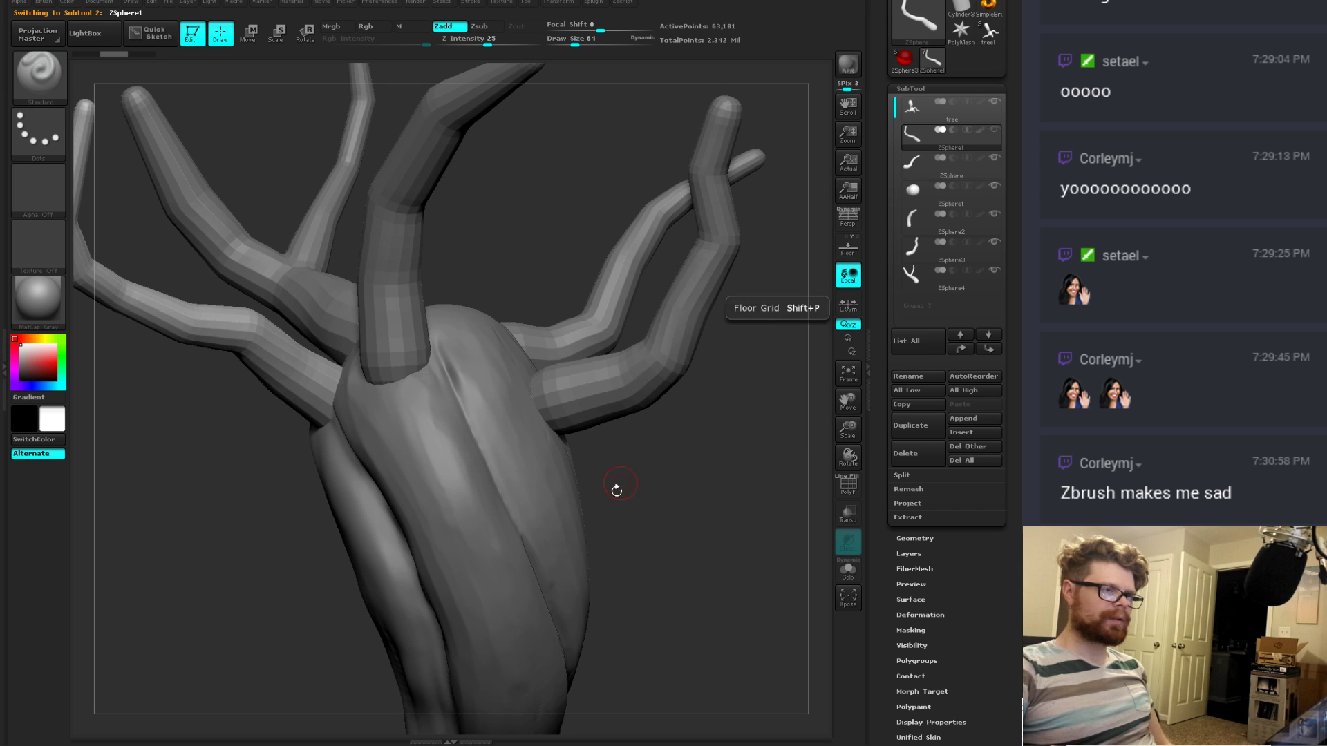
{"action": "left_click_drag", "start_coordinate": [614, 489], "coordinate": [726, 388]}
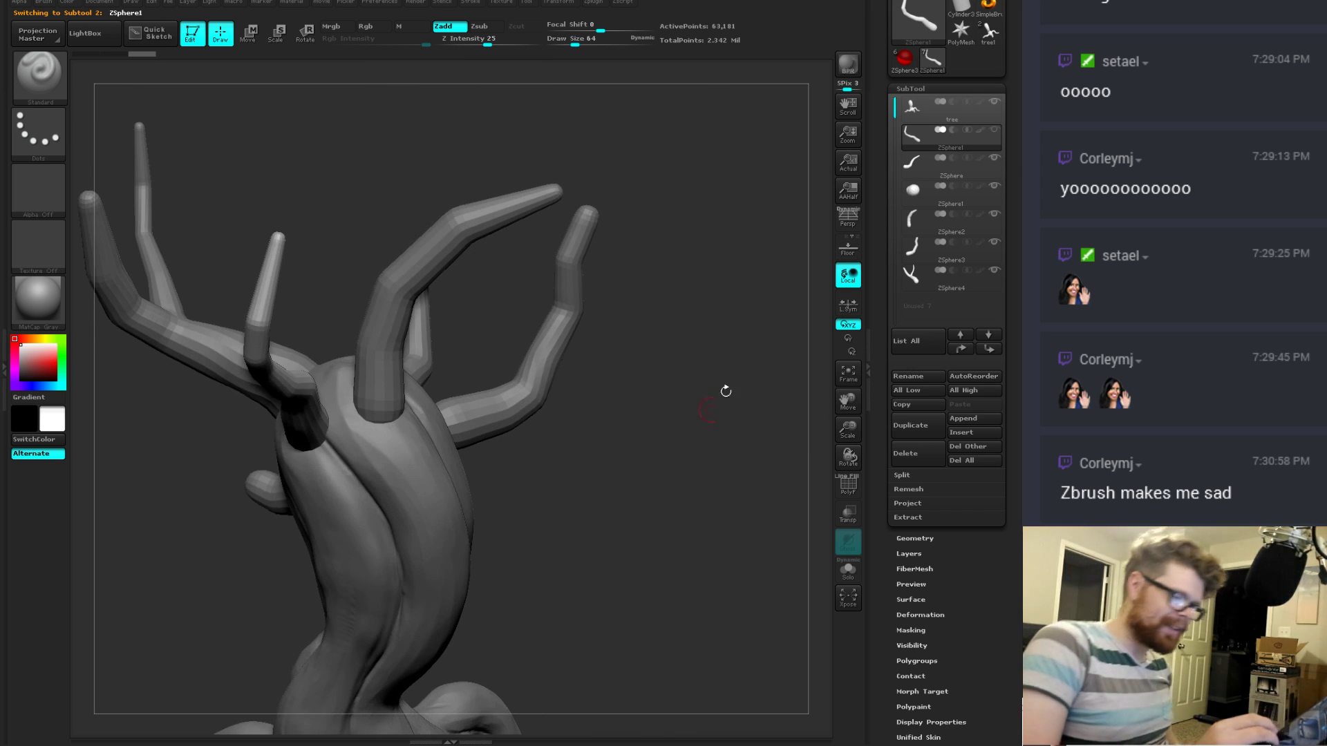
{"action": "left_click", "coordinate": [993, 132]}
{"action": "left_click", "coordinate": [993, 131]}
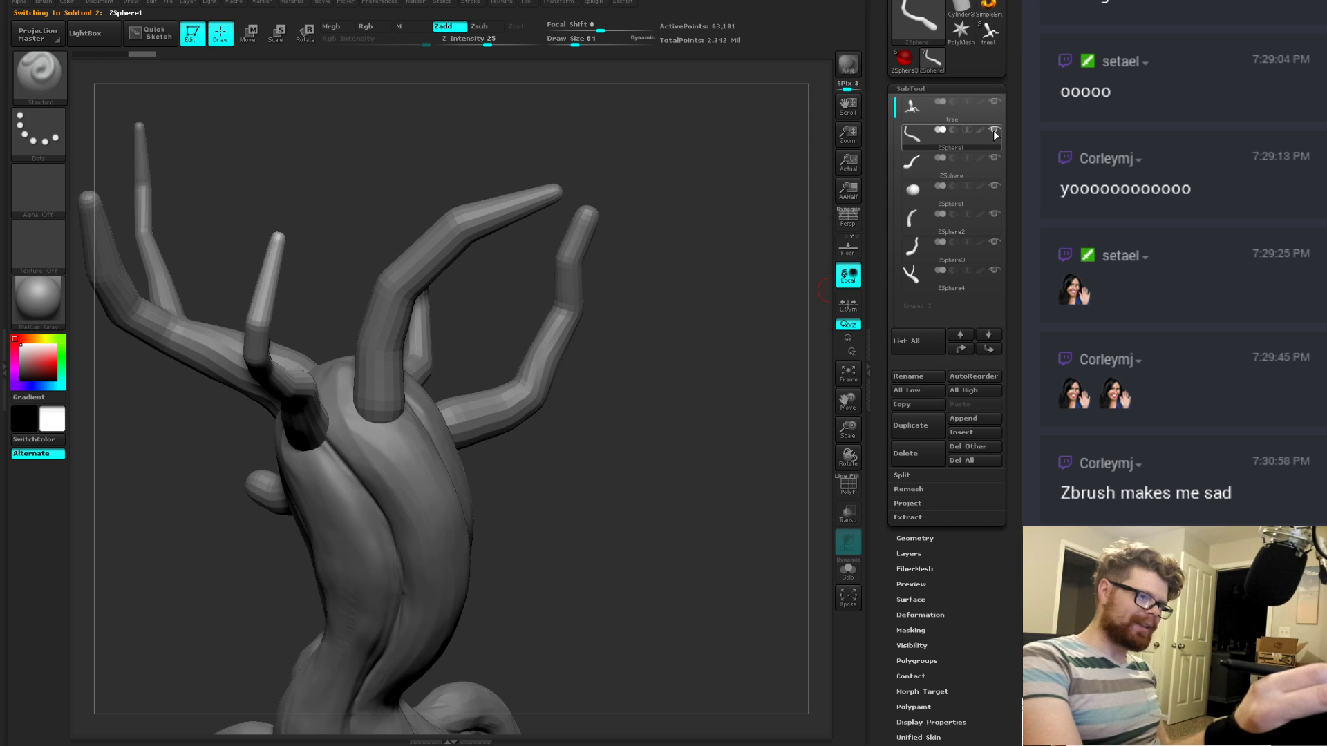
{"action": "left_click_drag", "start_coordinate": [611, 429], "coordinate": [583, 465]}
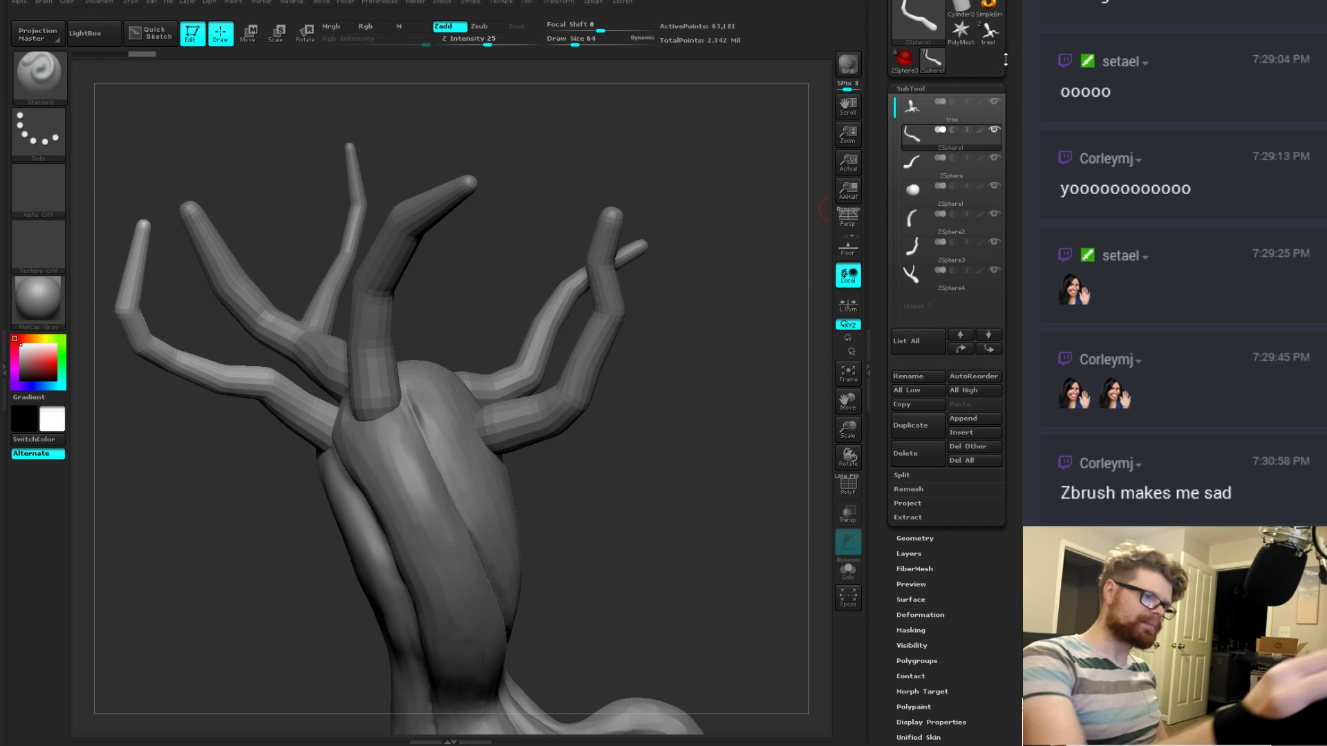
Step: Save the tool as tree.ztl in the 22 - tree folder, overwriting the existing file
{"action": "scroll", "coordinate": [1006, 179], "scroll_direction": "up", "scroll_amount": 3}
{"action": "left_click", "coordinate": [974, 22]}
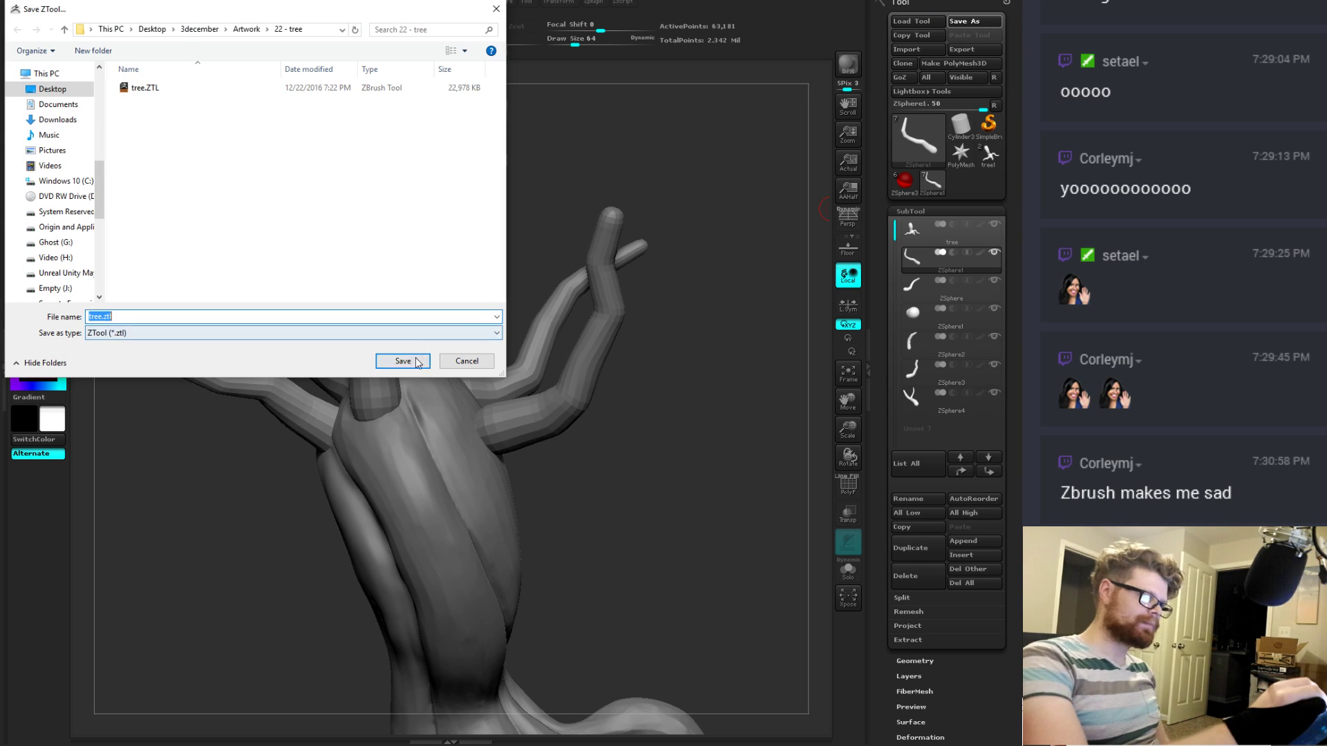
{"action": "key", "text": "Return"}
{"action": "key", "text": "y"}
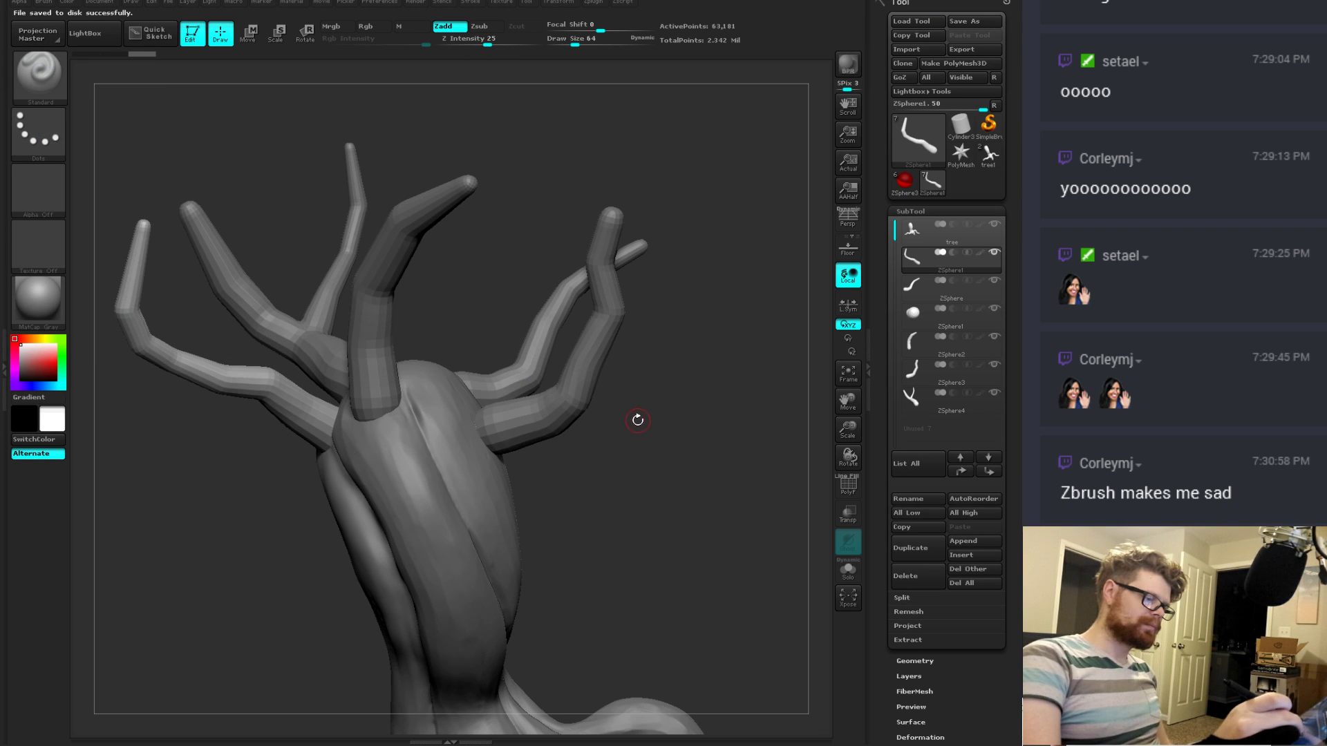
Step: Turn on surface noise for the selected ZSphere1 branch, accepting the NoiseMaker settings with a noise scale of 1
{"action": "left_click_drag", "start_coordinate": [317, 540], "coordinate": [486, 517], "text": "alt"}
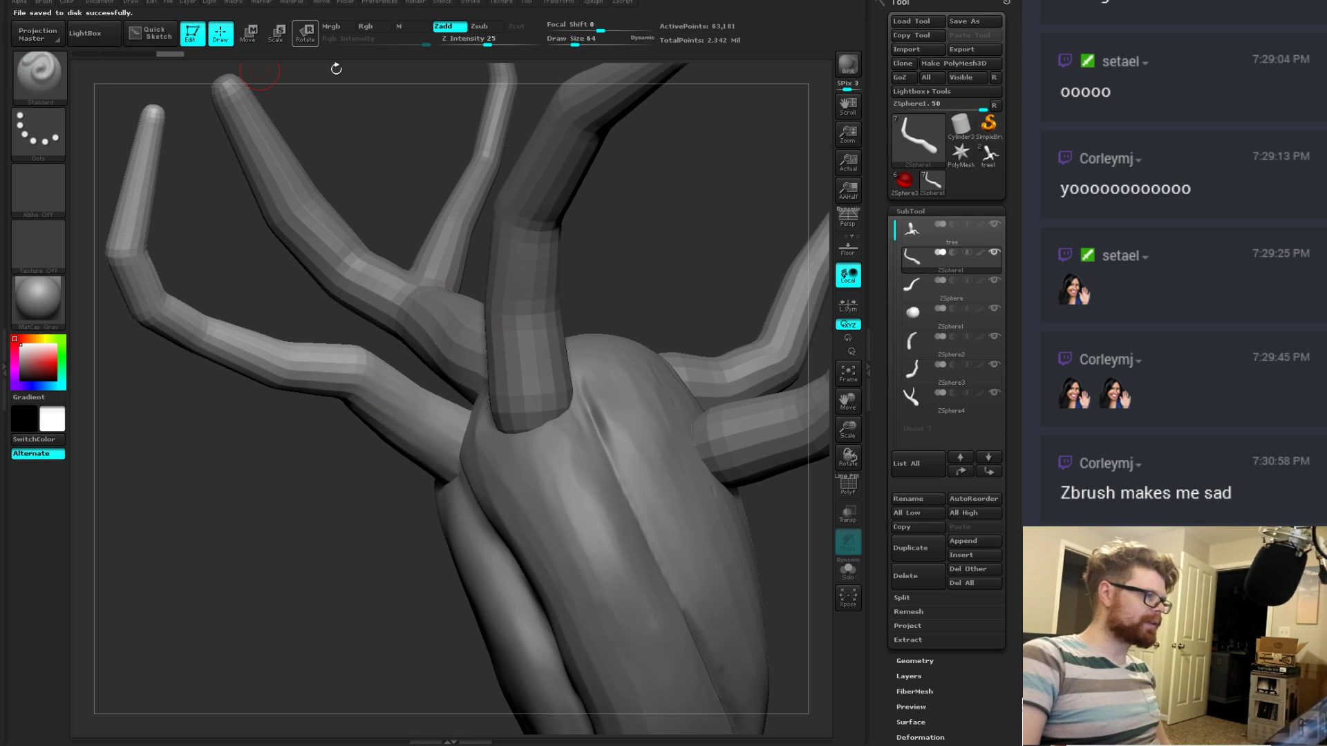
{"action": "scroll", "coordinate": [983, 567], "scroll_direction": "down", "scroll_amount": 5}
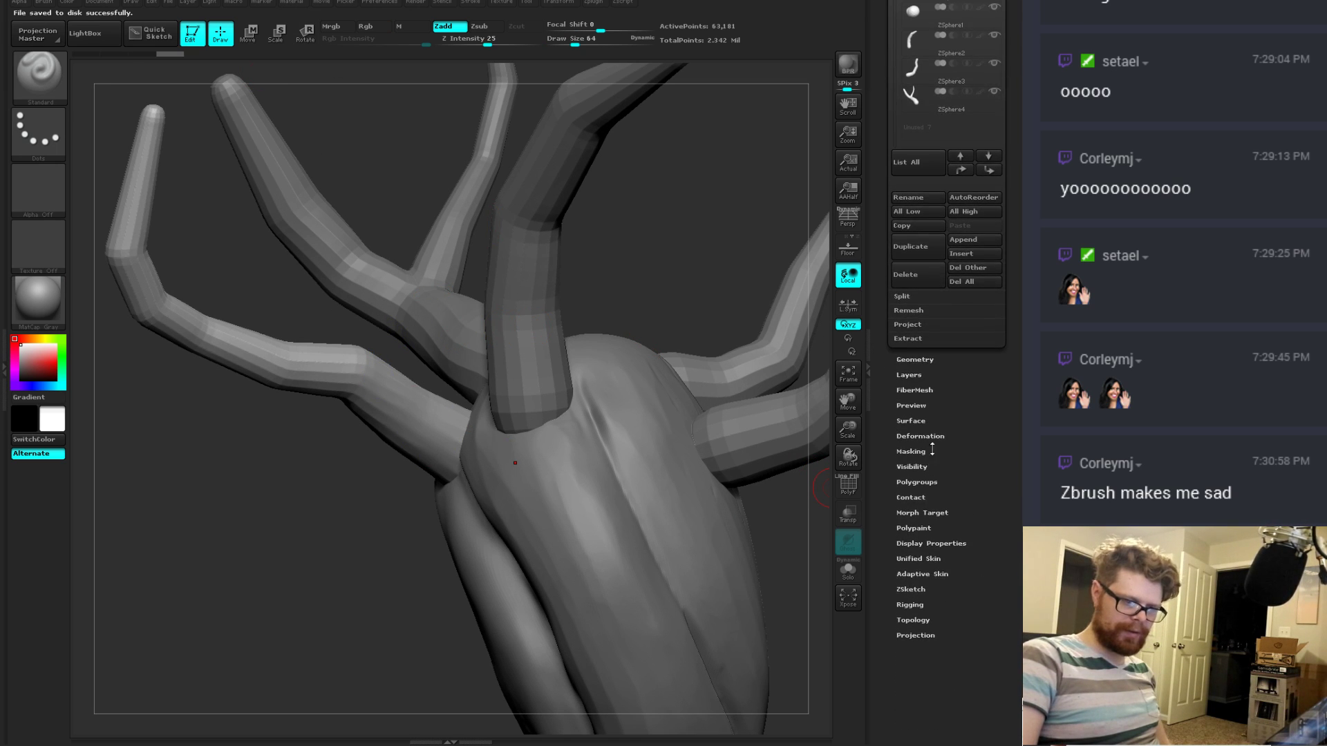
{"action": "left_click", "coordinate": [912, 422]}
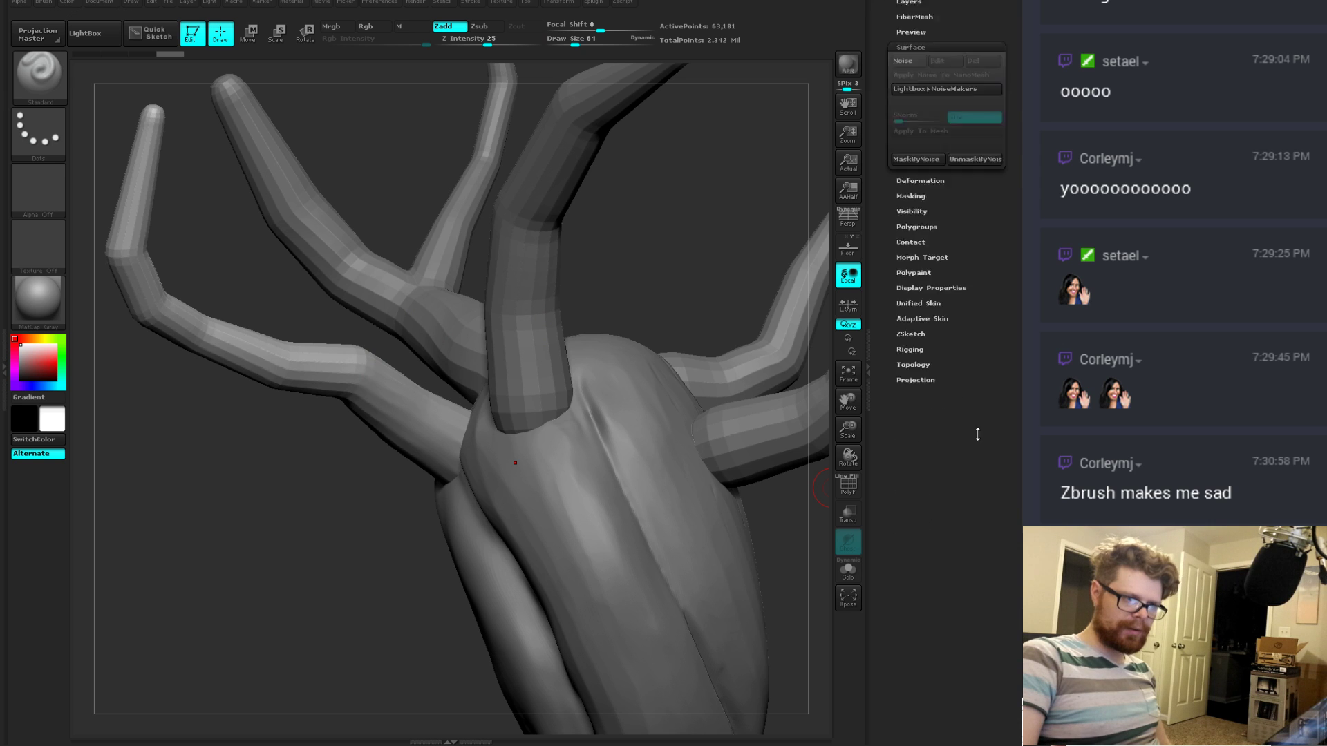
{"action": "left_click", "coordinate": [908, 302]}
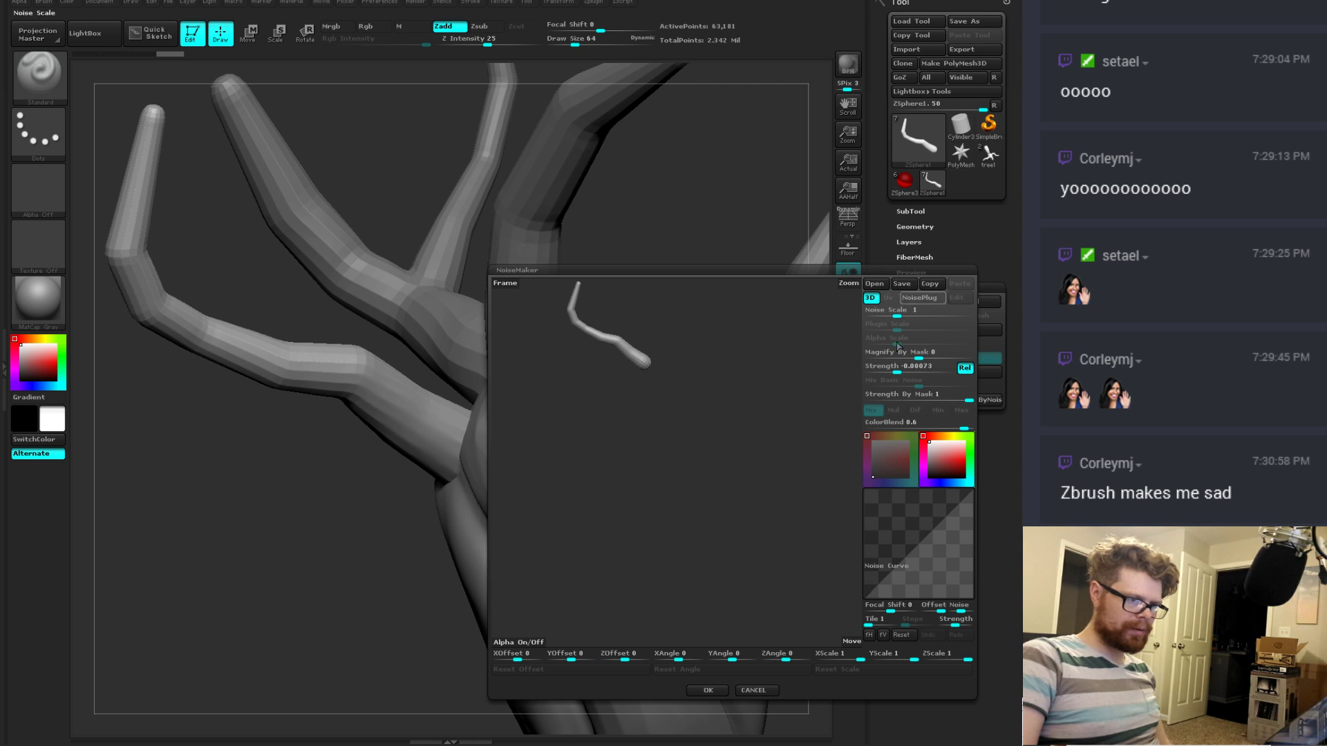
{"action": "left_click", "coordinate": [707, 690]}
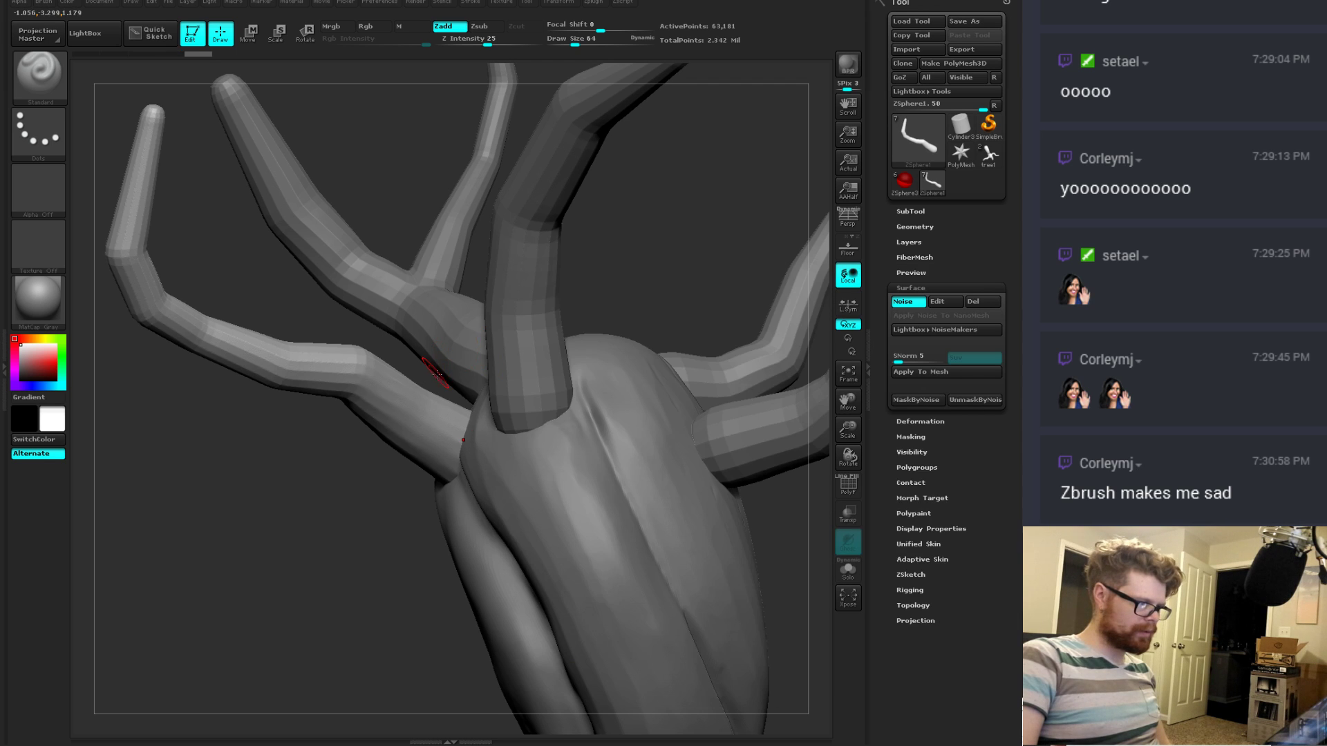
Step: Apply the Smooth deformation to the whole ZSphere1 branch
{"action": "left_click", "coordinate": [921, 421]}
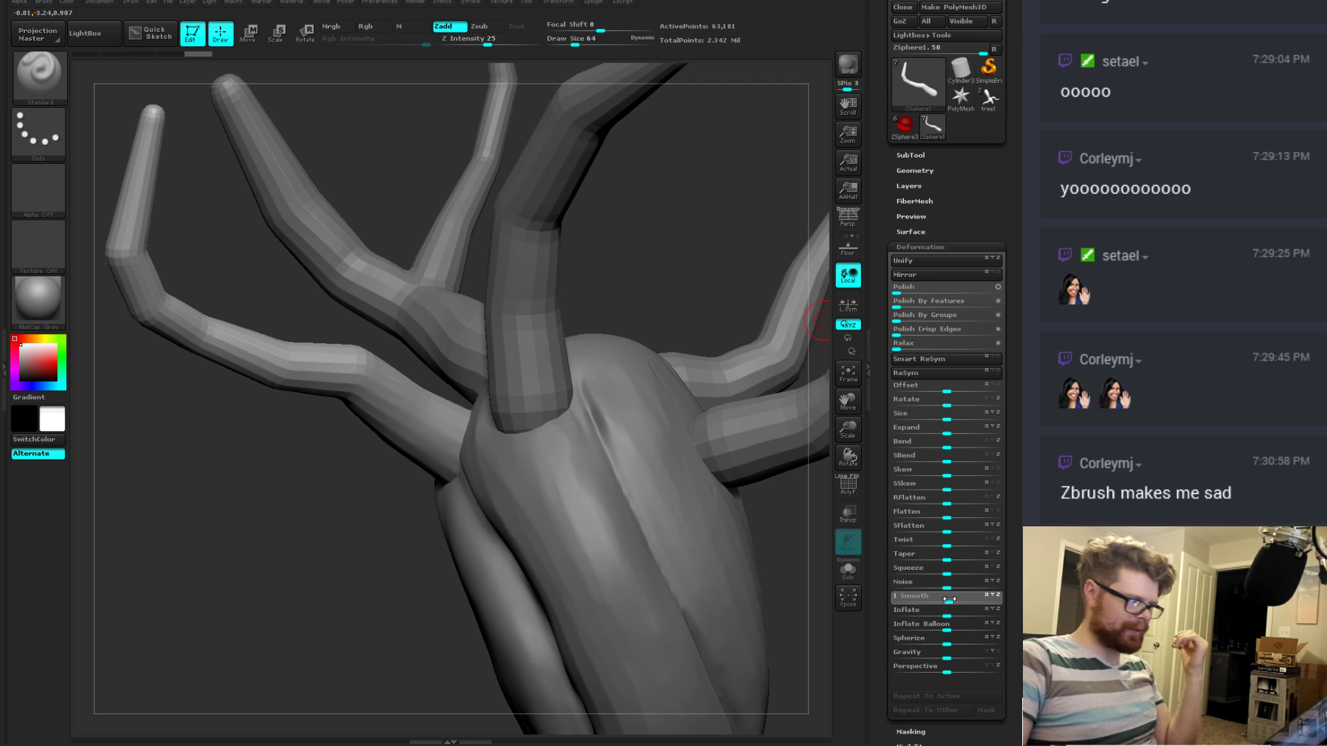
{"action": "left_click_drag", "start_coordinate": [950, 598], "coordinate": [957, 597]}
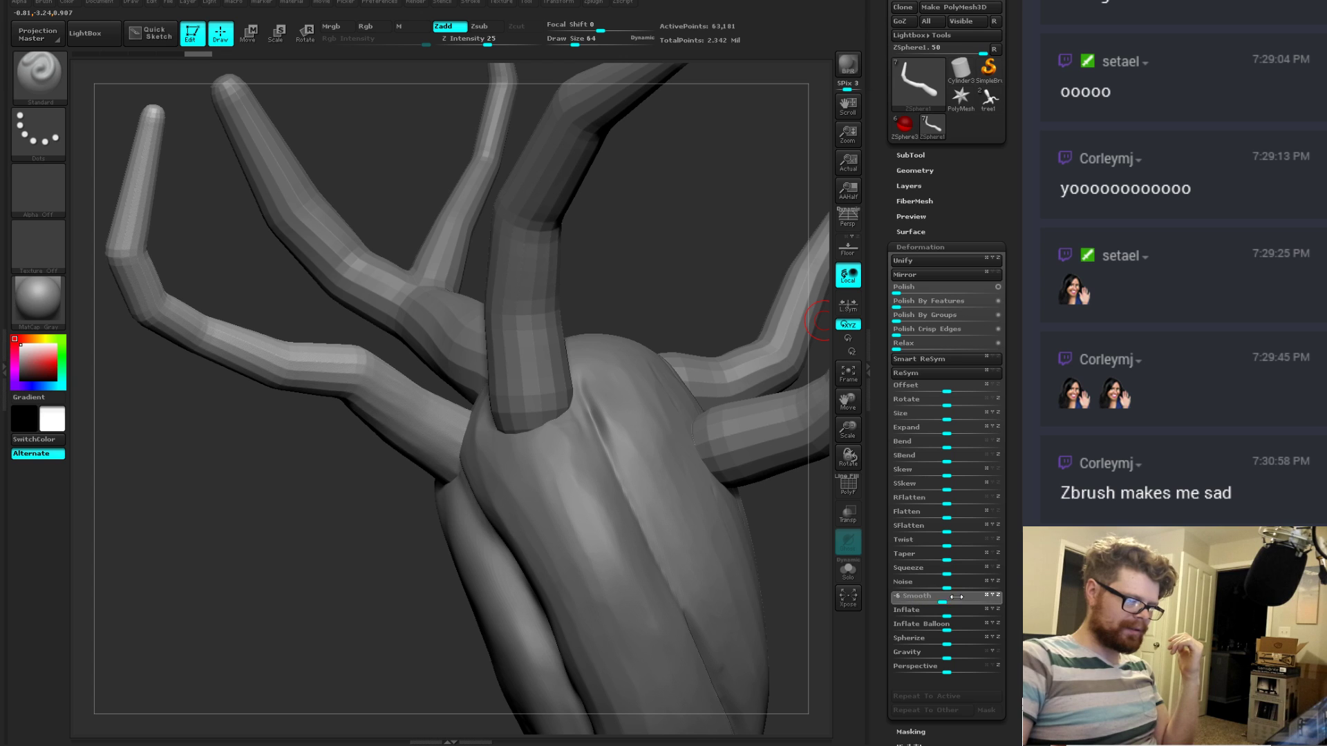
{"action": "left_click_drag", "start_coordinate": [971, 598], "coordinate": [971, 598]}
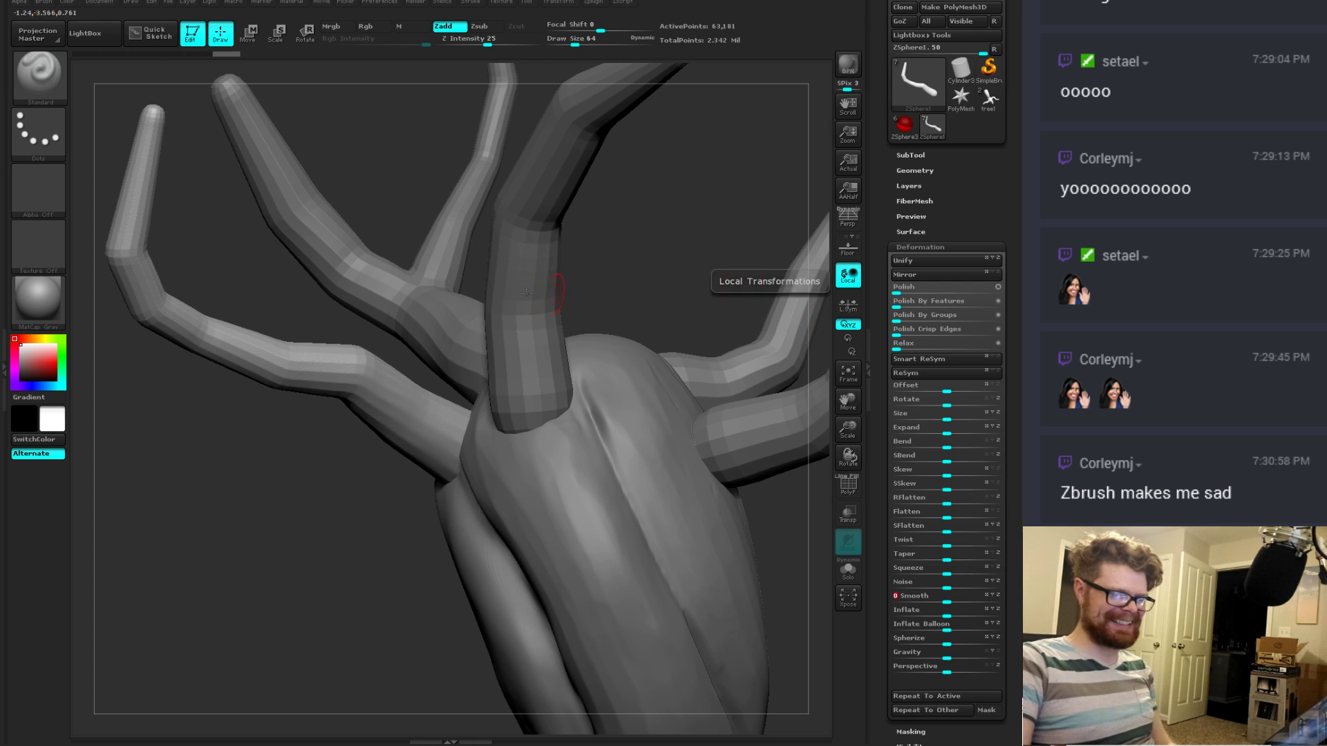
Step: Smooth the faceted surface of the ZSphere1 branch along its bends with the Smooth brush, working from several sides
{"action": "left_click_drag", "start_coordinate": [621, 282], "coordinate": [361, 373], "text": "alt"}
{"action": "key", "text": "shift"}
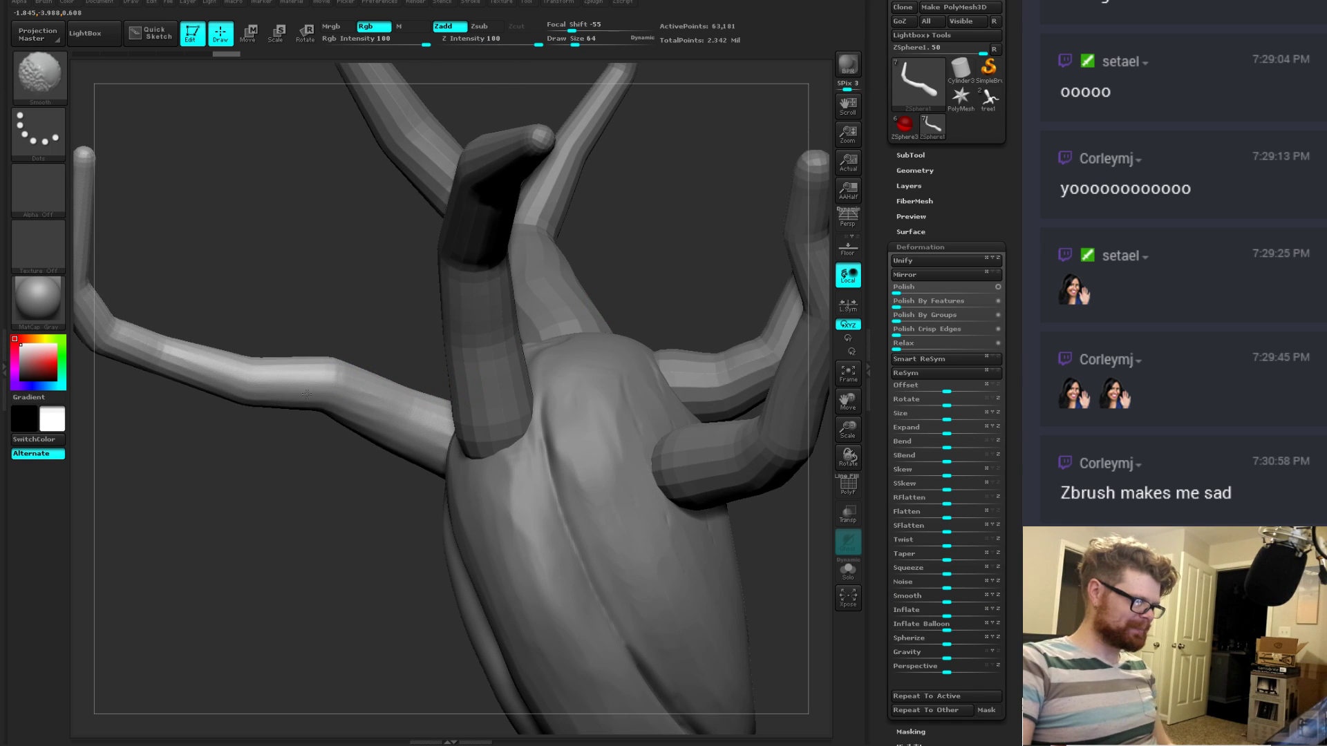
{"action": "mouse_move", "coordinate": [305, 521]}
{"action": "left_mouse_down"}
{"action": "mouse_move", "coordinate": [284, 507]}
{"action": "mouse_move", "coordinate": [346, 536]}
{"action": "mouse_move", "coordinate": [366, 435]}
{"action": "left_mouse_up"}
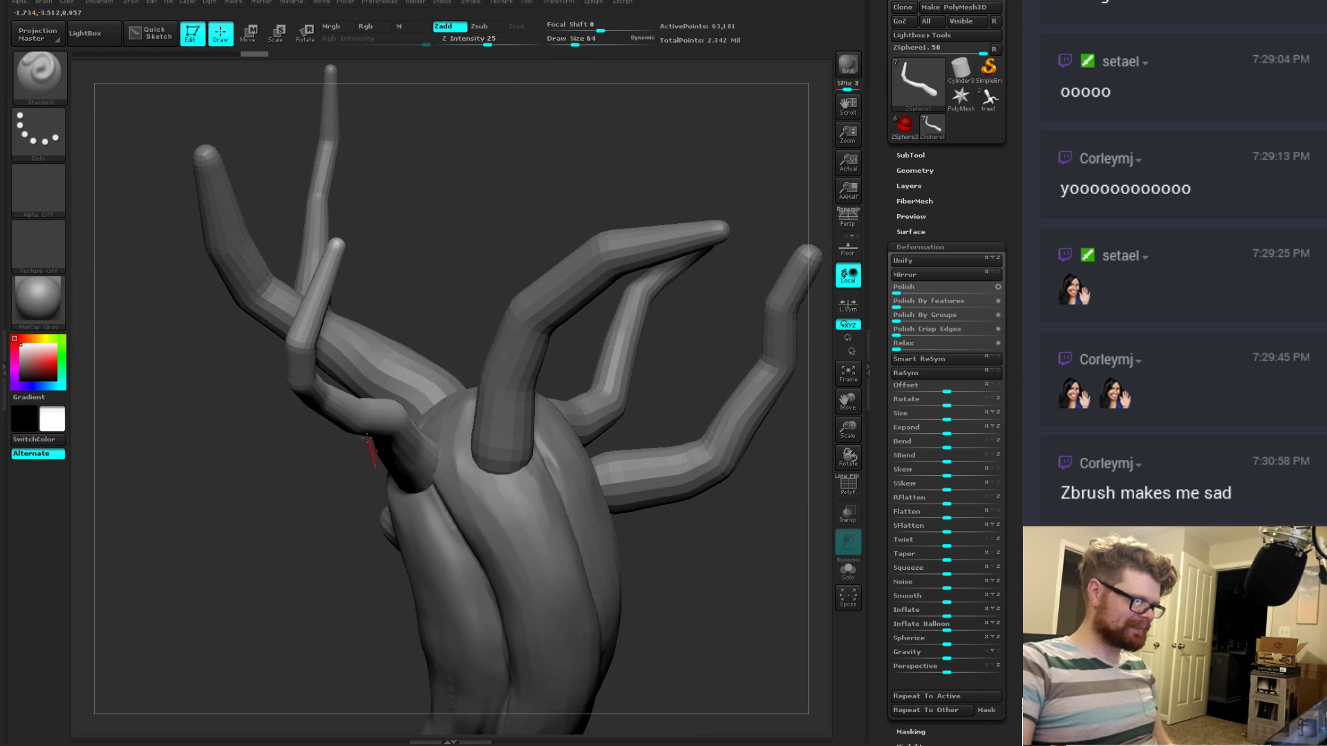
{"action": "key", "text": "shift"}
{"action": "left_click_drag", "start_coordinate": [310, 299], "coordinate": [303, 337], "text": "shift"}
{"action": "left_click_drag", "start_coordinate": [382, 249], "coordinate": [479, 244]}
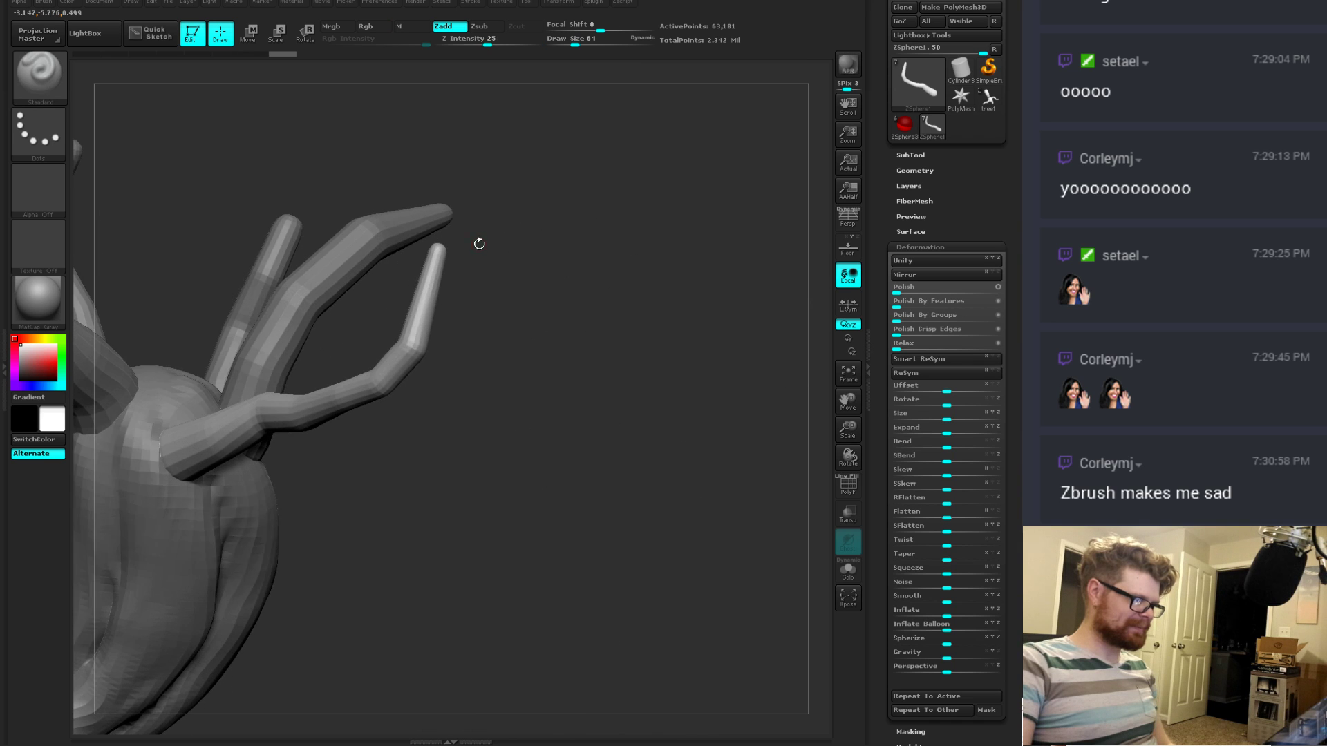
{"action": "key", "text": "shift"}
{"action": "left_click_drag", "start_coordinate": [414, 411], "coordinate": [456, 408]}
Step: Smooth the ZSphere1 branch from its base through its middle toward the outer bend, using a draw size of 84
{"action": "left_click_drag", "start_coordinate": [332, 407], "coordinate": [450, 376], "text": "shift"}
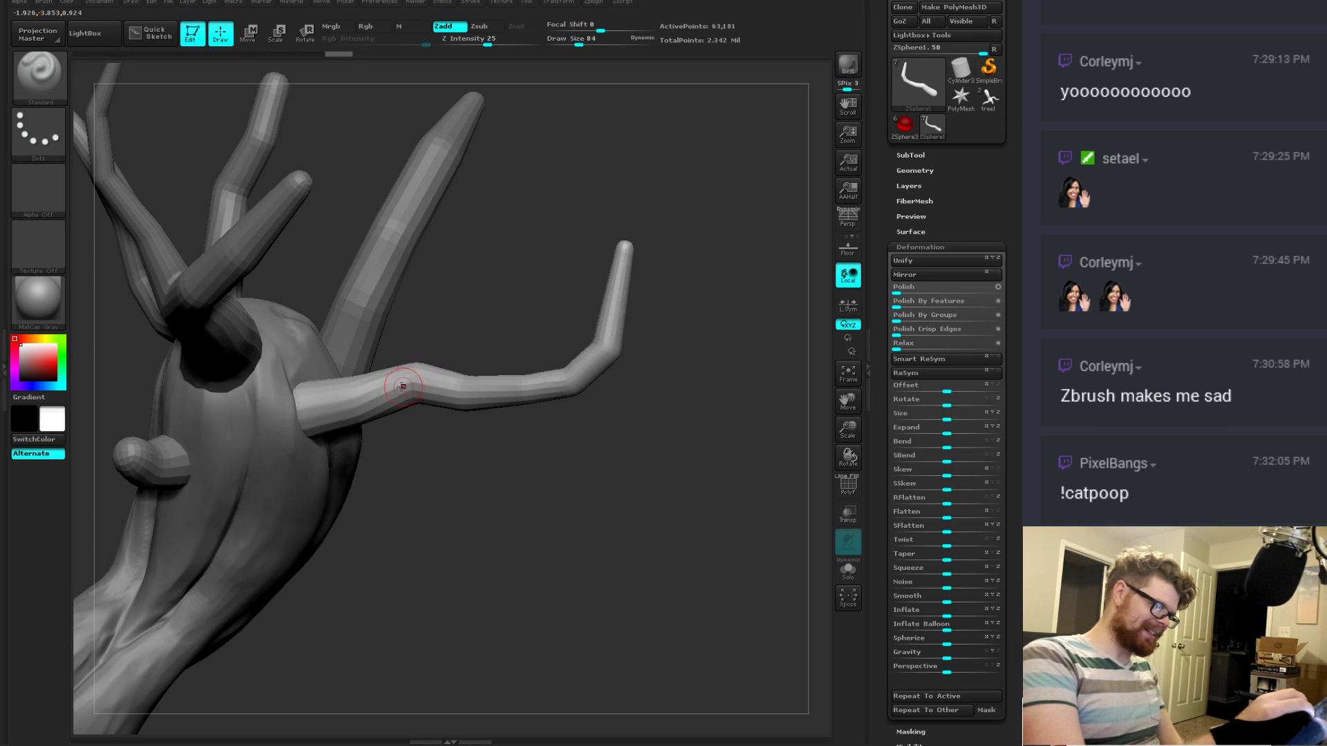
{"action": "key", "text": "shift"}
{"action": "left_click_drag", "start_coordinate": [318, 417], "coordinate": [359, 404], "text": "shift"}
{"action": "left_click_drag", "start_coordinate": [422, 449], "coordinate": [430, 546]}
{"action": "key", "text": "shift"}
{"action": "left_click_drag", "start_coordinate": [434, 371], "coordinate": [517, 421], "text": "shift"}
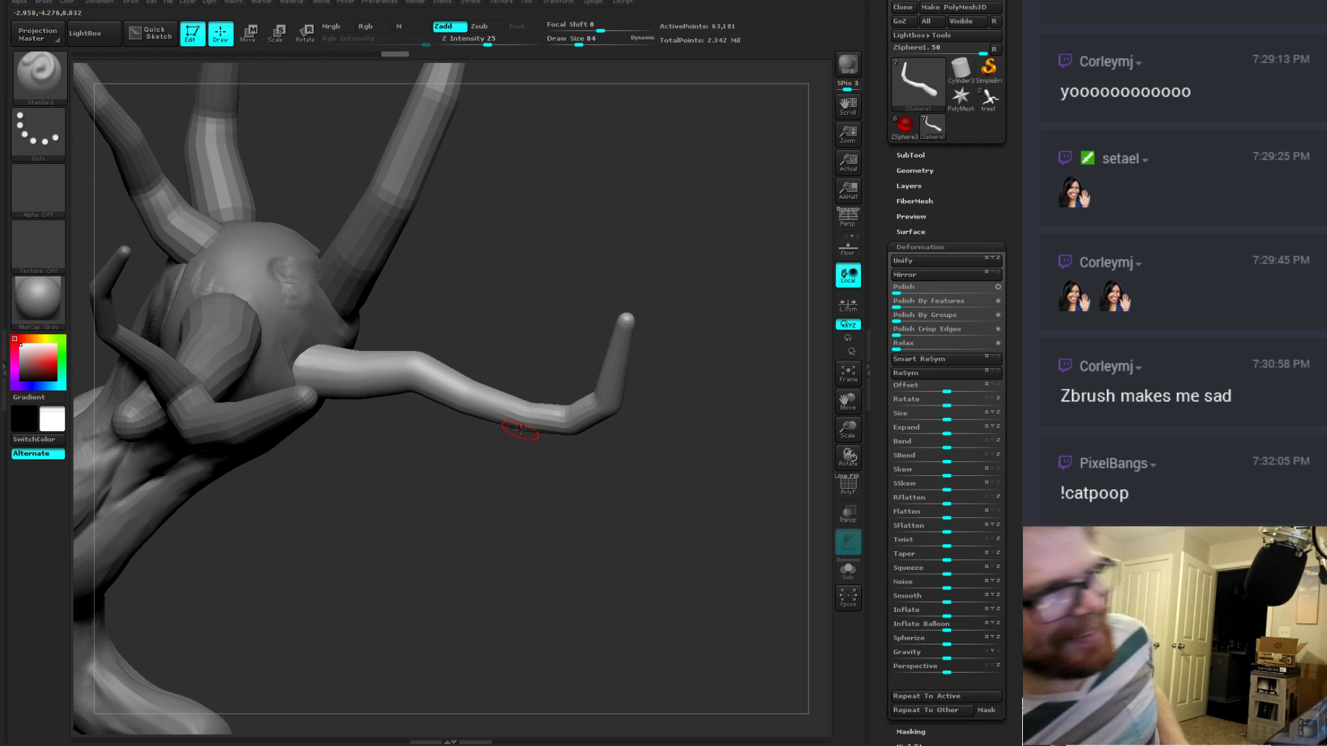
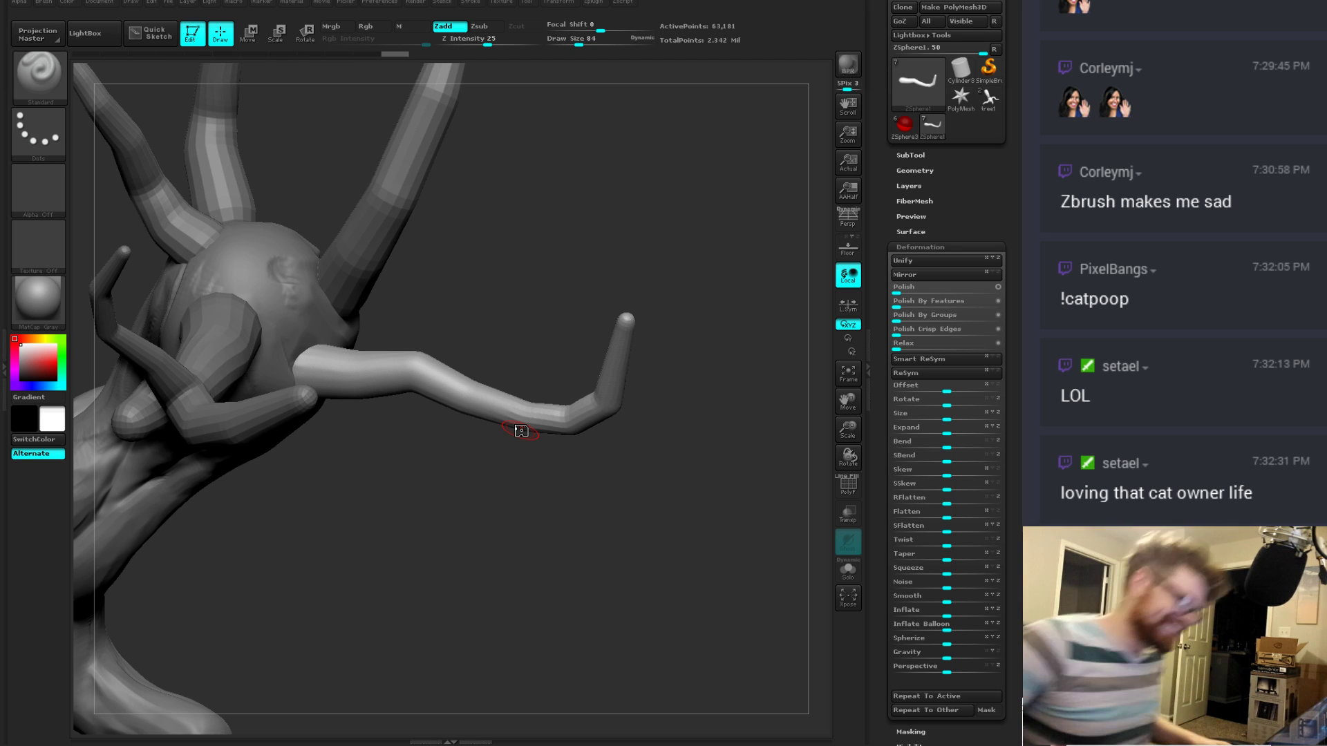
{"action": "left_click", "coordinate": [911, 231]}
{"action": "left_click", "coordinate": [908, 246]}
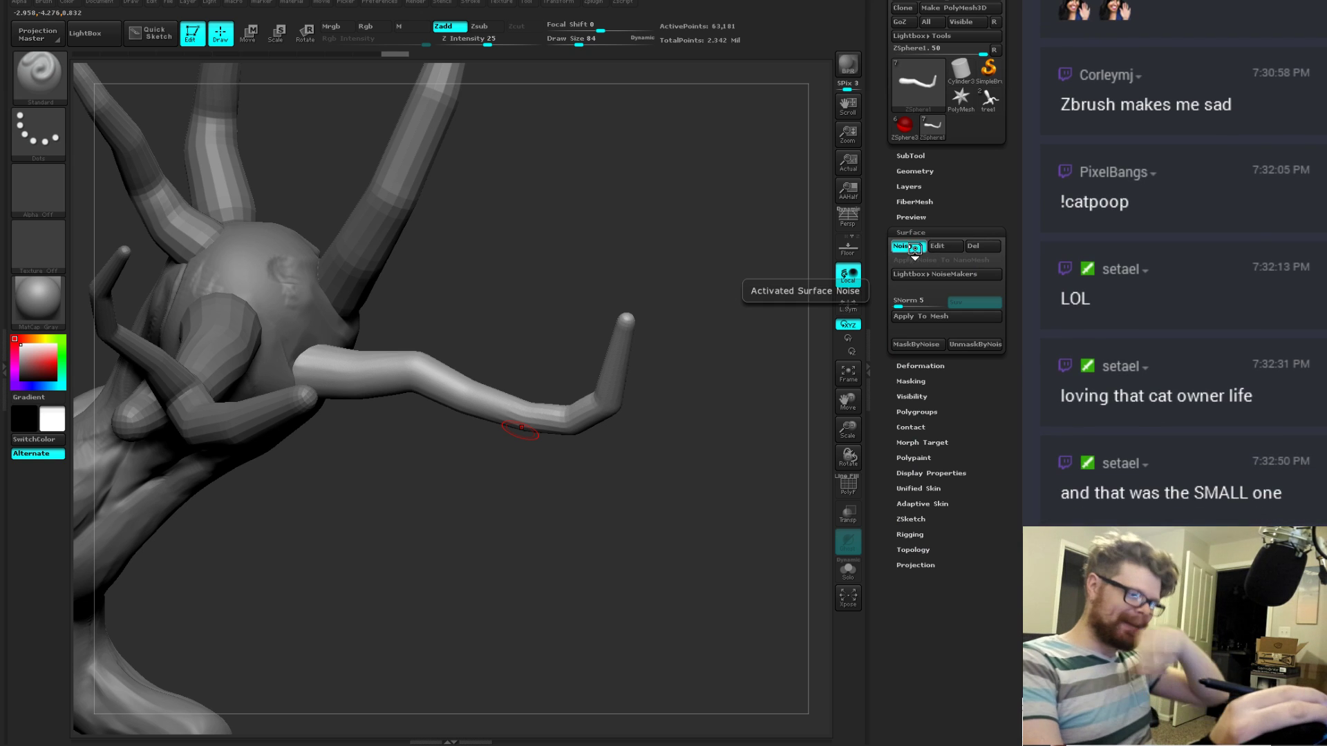
{"action": "left_click", "coordinate": [913, 247]}
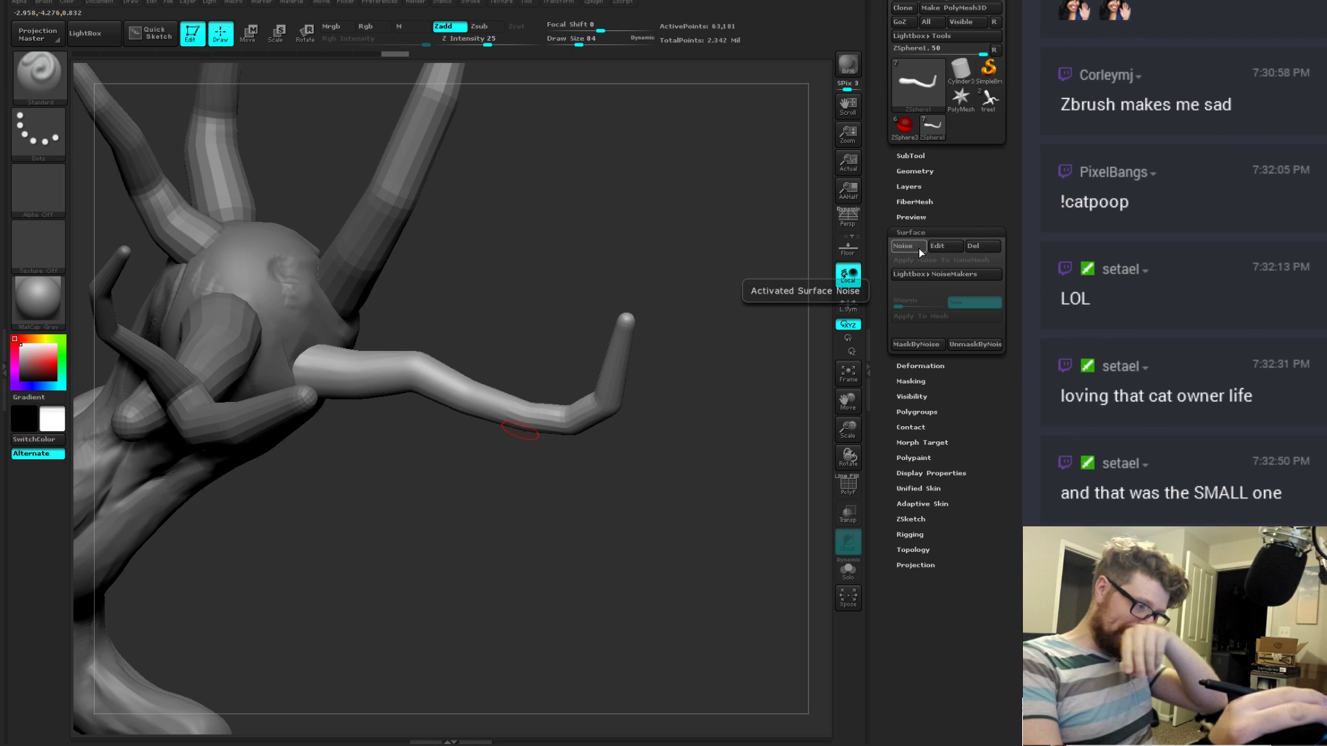
{"action": "left_click", "coordinate": [918, 365]}
Step: Smooth the bend below the tip of the active branch
{"action": "left_click_drag", "start_coordinate": [587, 520], "coordinate": [562, 449]}
{"action": "key", "text": "shift"}
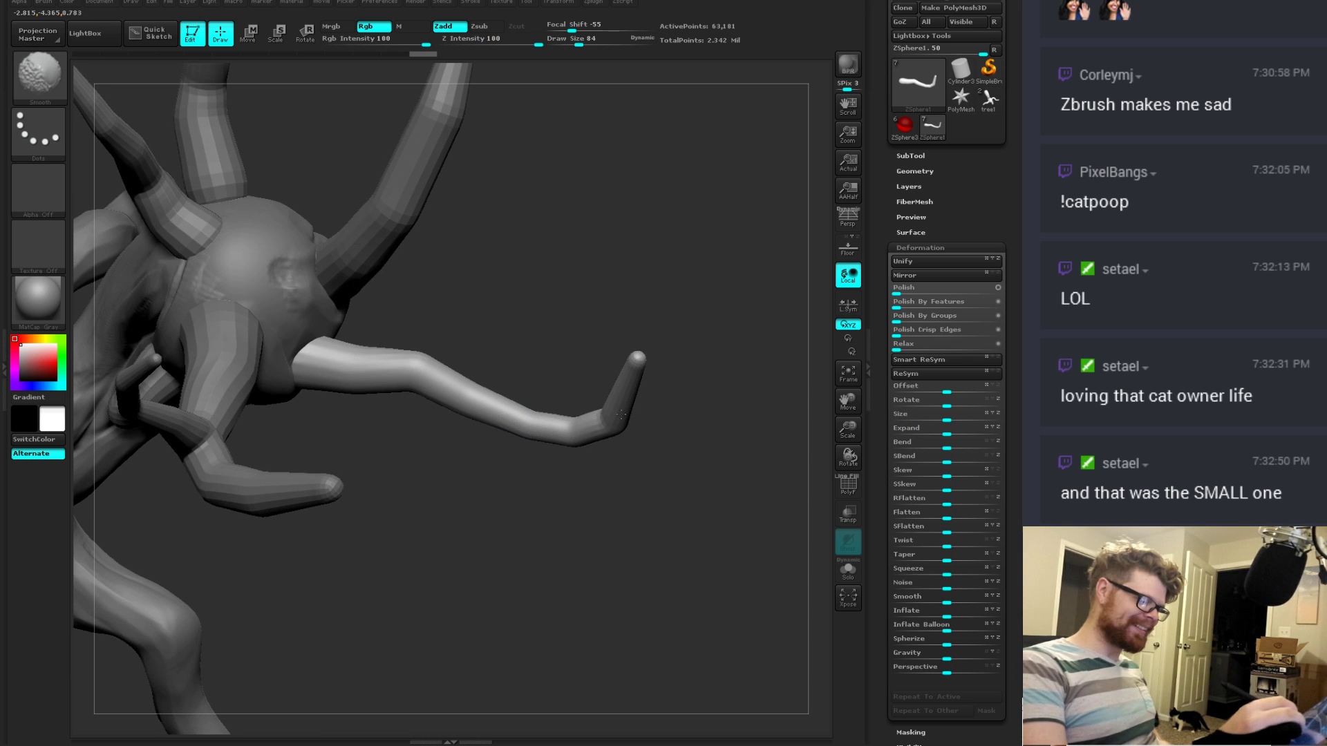
{"action": "mouse_move", "coordinate": [620, 415]}
{"action": "left_mouse_down"}
{"action": "mouse_move", "coordinate": [580, 428]}
{"action": "mouse_move", "coordinate": [650, 416]}
{"action": "mouse_move", "coordinate": [617, 400]}
{"action": "mouse_move", "coordinate": [612, 427]}
{"action": "mouse_move", "coordinate": [580, 426]}
{"action": "left_mouse_up"}
Step: Pull the active branch's tip up and outward into a thin curved point with the Move brush
{"action": "key", "text": "b"}
{"action": "key", "text": "m"}
{"action": "key", "text": "v"}
{"action": "key", "text": "space"}
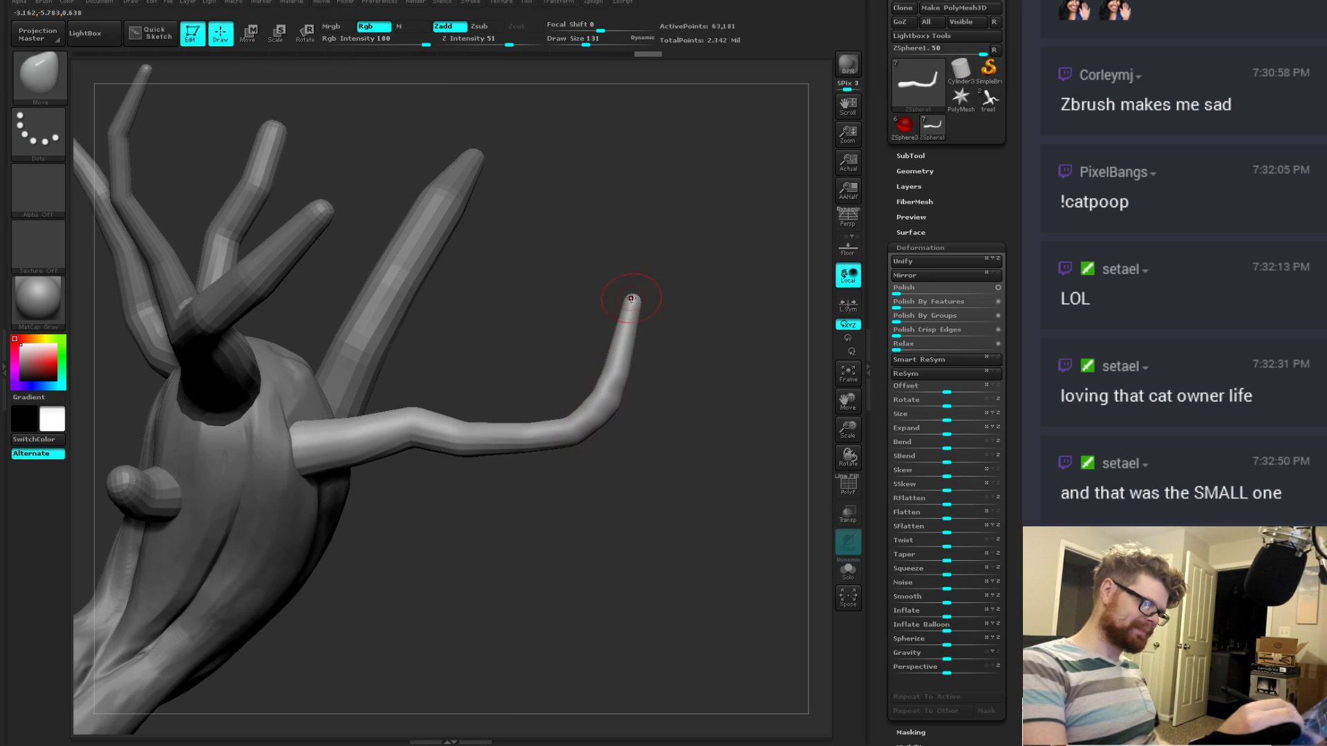
{"action": "left_click_drag", "start_coordinate": [632, 298], "coordinate": [671, 268]}
{"action": "left_click_drag", "start_coordinate": [593, 471], "coordinate": [608, 479]}
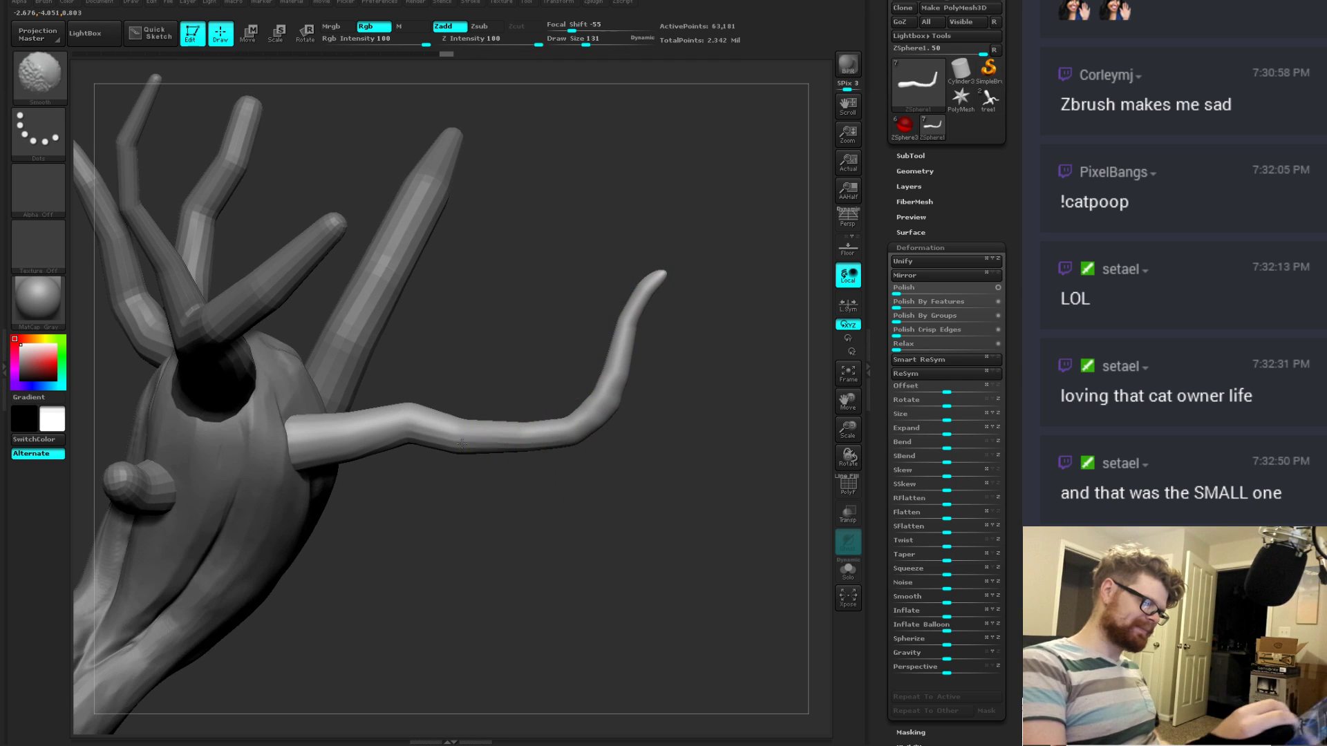
Step: Smooth the middle of the branch and reshape the section near its base into a softer curve
{"action": "left_click_drag", "start_coordinate": [393, 443], "coordinate": [373, 500]}
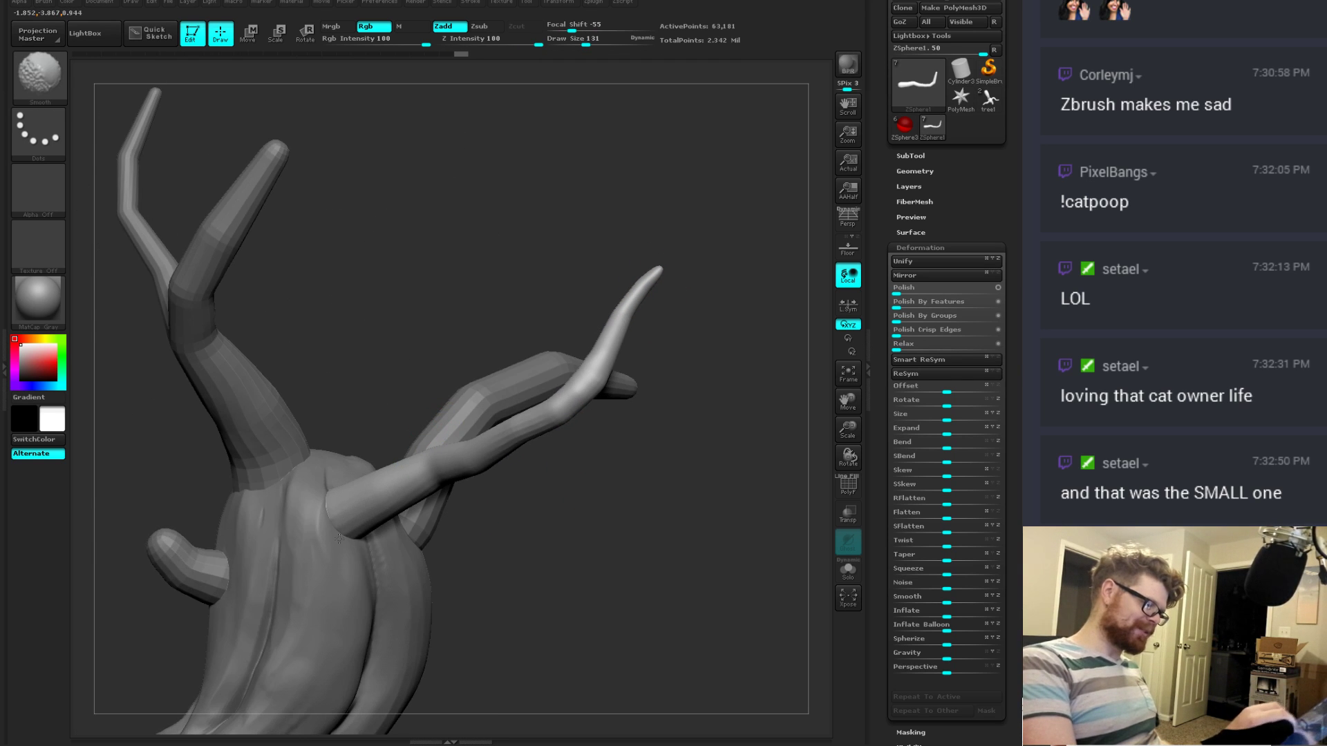
{"action": "left_click_drag", "start_coordinate": [512, 447], "coordinate": [470, 462], "text": "shift"}
{"action": "left_click_drag", "start_coordinate": [497, 532], "coordinate": [456, 594]}
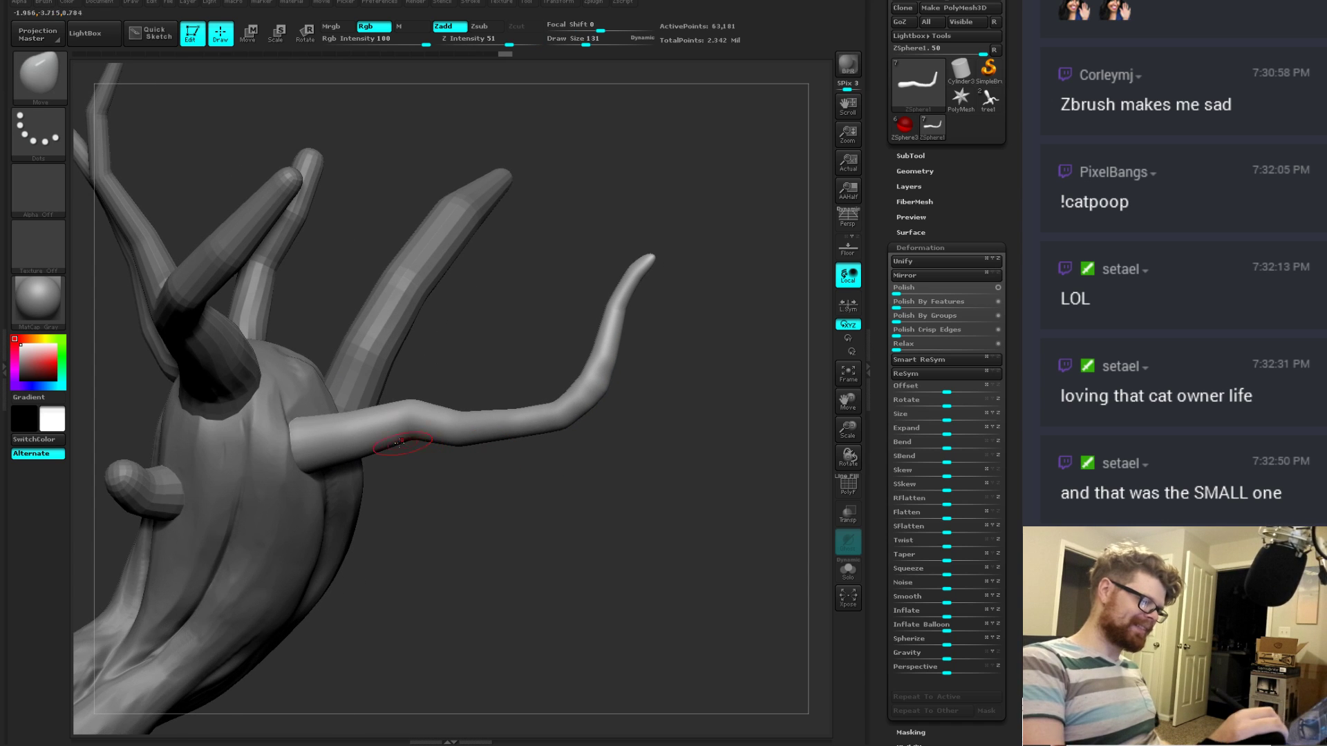
{"action": "mouse_move", "coordinate": [399, 409]}
{"action": "left_mouse_down"}
{"action": "mouse_move", "coordinate": [419, 409]}
{"action": "mouse_move", "coordinate": [409, 433]}
{"action": "mouse_move", "coordinate": [432, 446]}
{"action": "mouse_move", "coordinate": [428, 423]}
{"action": "left_mouse_up"}
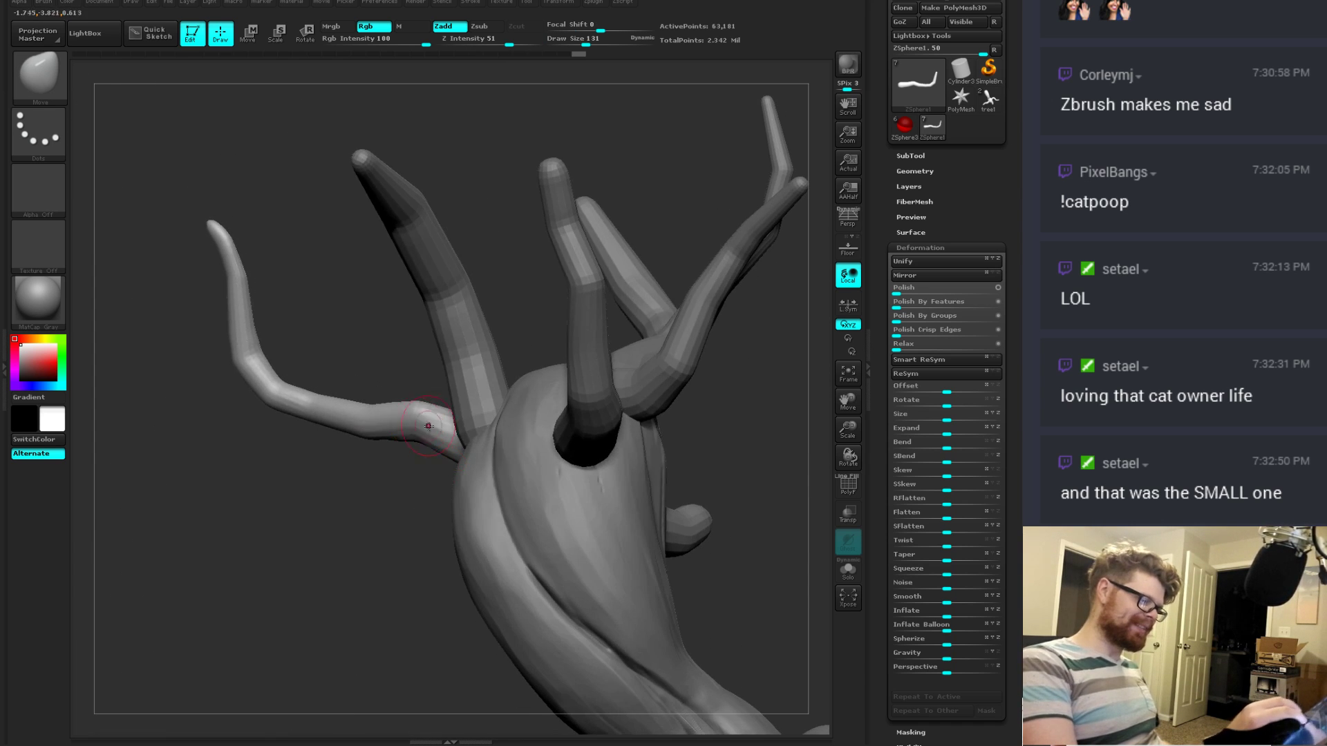
{"action": "key", "text": "ctrl"}
{"action": "key", "text": "shift"}
{"action": "left_click_drag", "start_coordinate": [394, 487], "coordinate": [433, 435]}
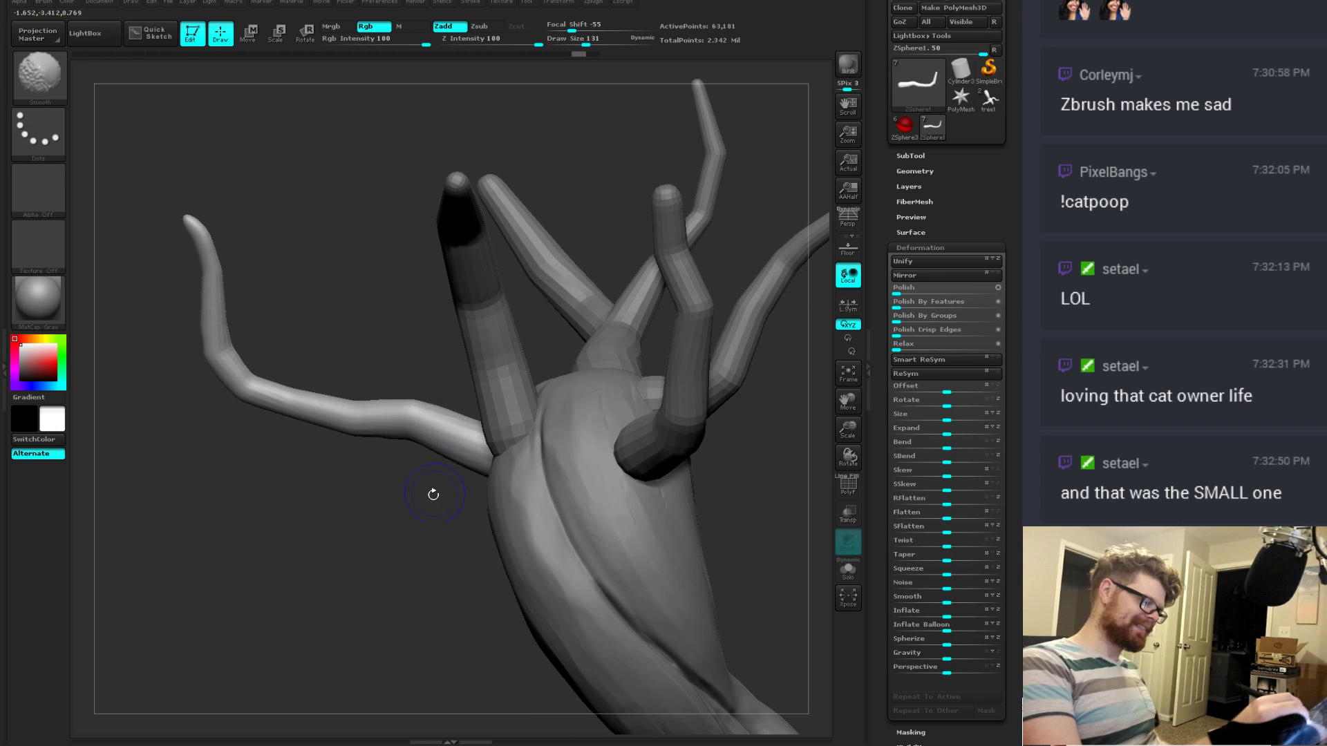
{"action": "left_click_drag", "start_coordinate": [433, 494], "coordinate": [438, 495]}
Step: Flatten the thick base of the branch with the TrimDynamic brush
{"action": "key", "text": "b"}
{"action": "key", "text": "t"}
{"action": "key", "text": "d"}
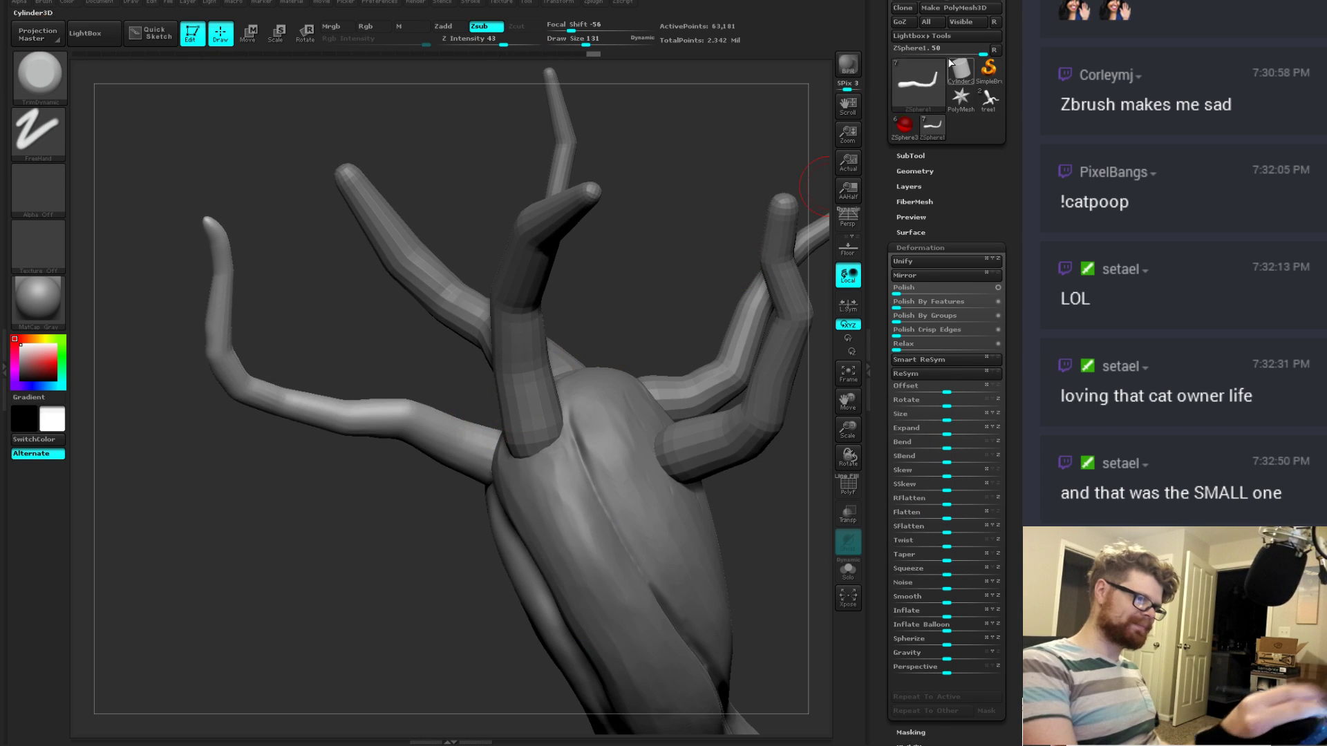
{"action": "left_click_drag", "start_coordinate": [398, 341], "coordinate": [400, 391]}
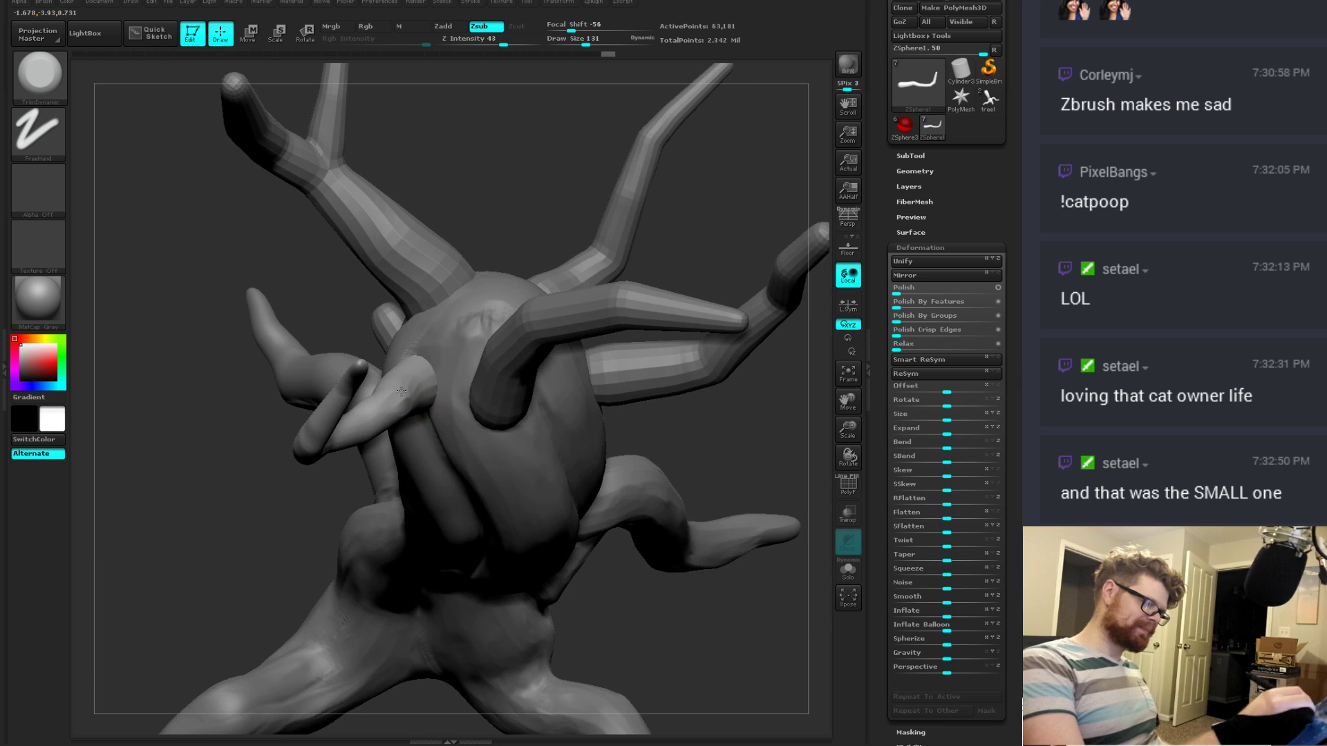
{"action": "left_click_drag", "start_coordinate": [389, 458], "coordinate": [379, 480]}
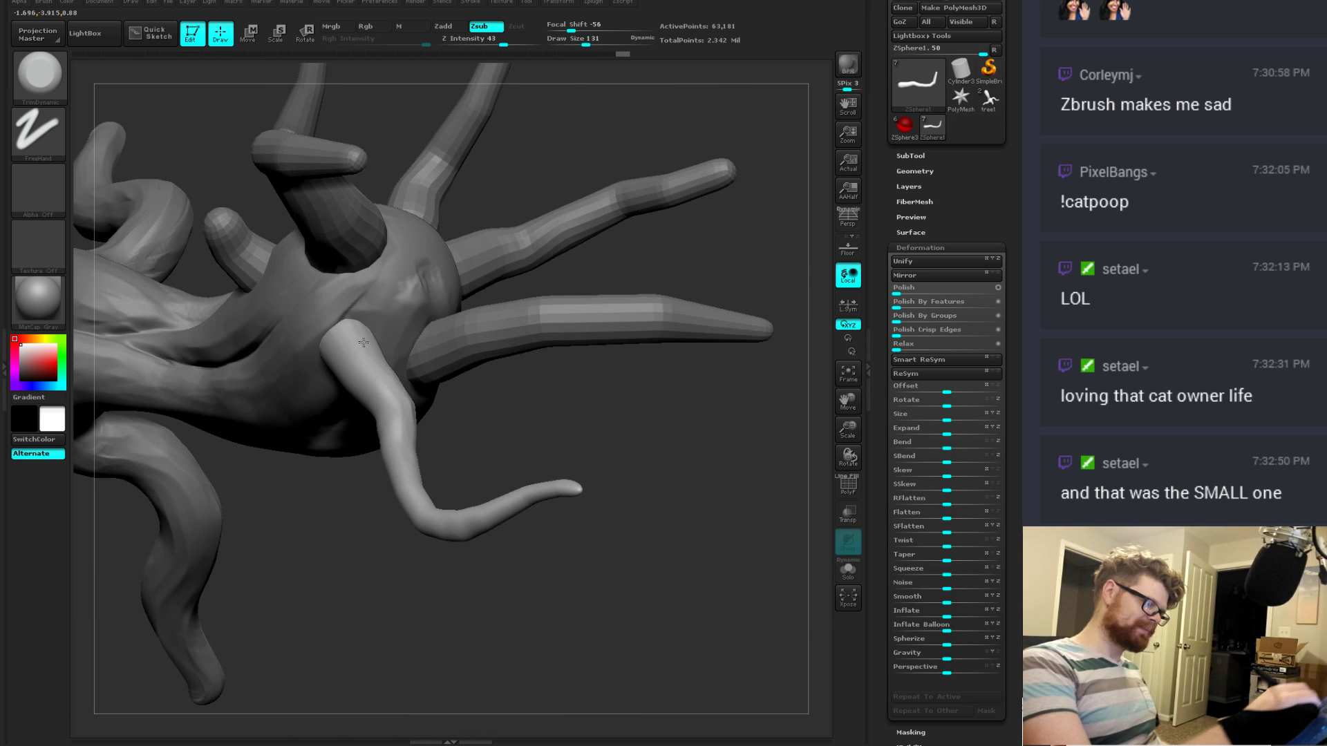
{"action": "right_click_drag", "start_coordinate": [363, 342], "coordinate": [308, 356]}
{"action": "right_click_drag", "start_coordinate": [324, 442], "coordinate": [374, 443]}
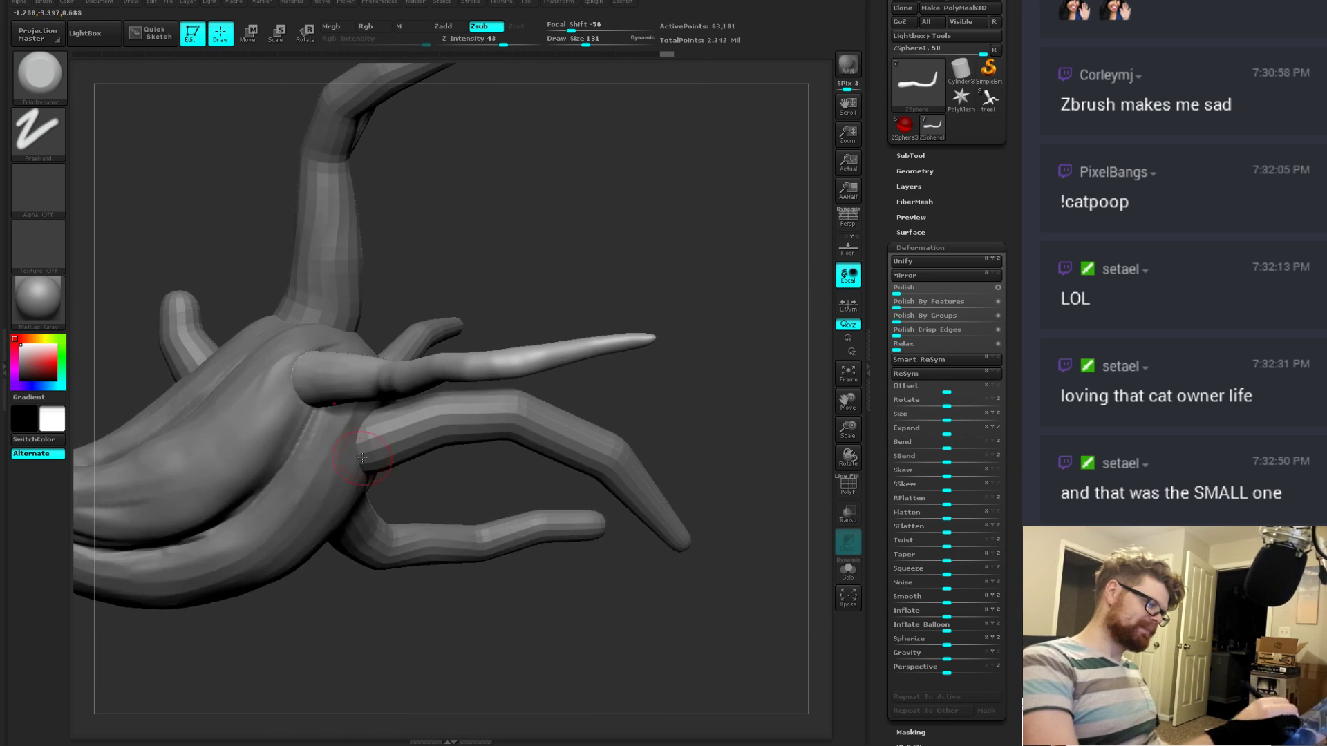
Step: Reshape the branch's base with the Move brush so it flares into the top of the trunk
{"action": "key", "text": "b"}
{"action": "key", "text": "Escape"}
{"action": "key", "text": "b"}
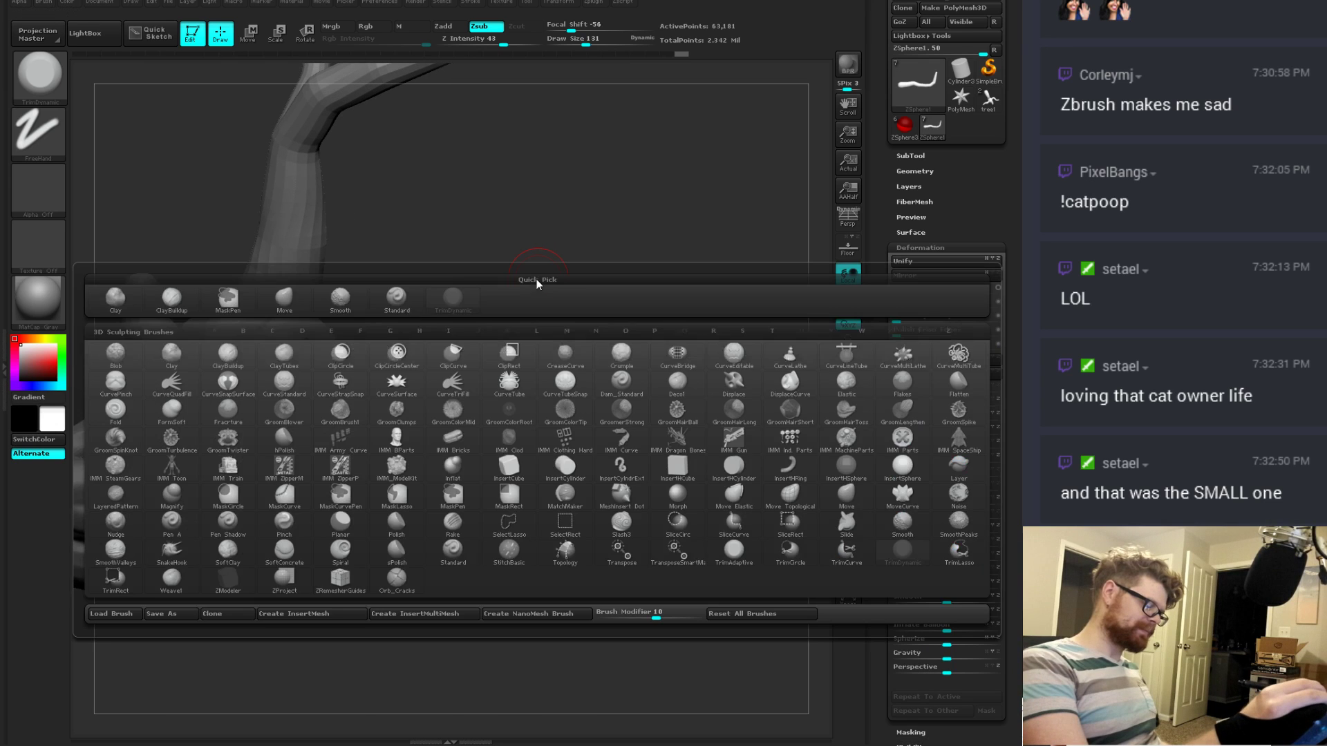
{"action": "key", "text": "m"}
{"action": "key", "text": "v"}
{"action": "right_click_drag", "start_coordinate": [499, 295], "coordinate": [512, 301]}
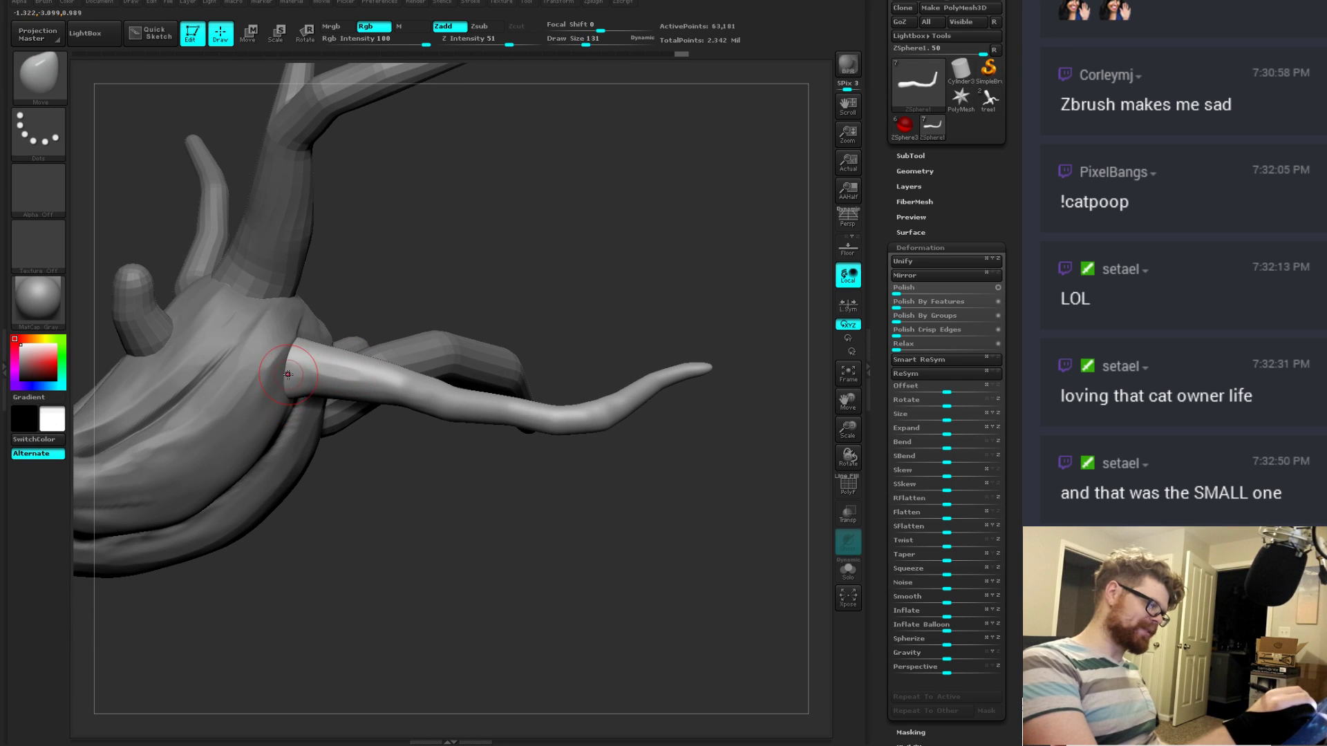
{"action": "right_click_drag", "start_coordinate": [305, 350], "coordinate": [351, 304]}
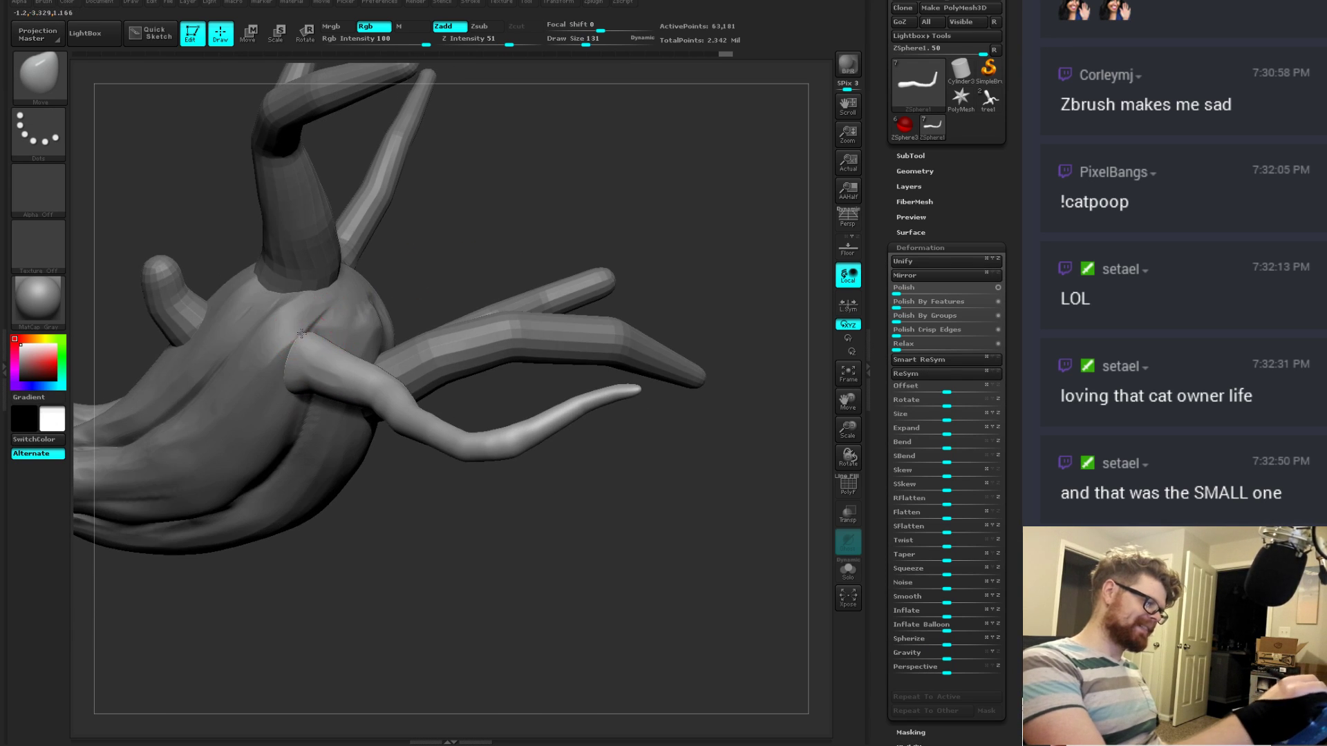
{"action": "right_click_drag", "start_coordinate": [430, 257], "coordinate": [322, 333]}
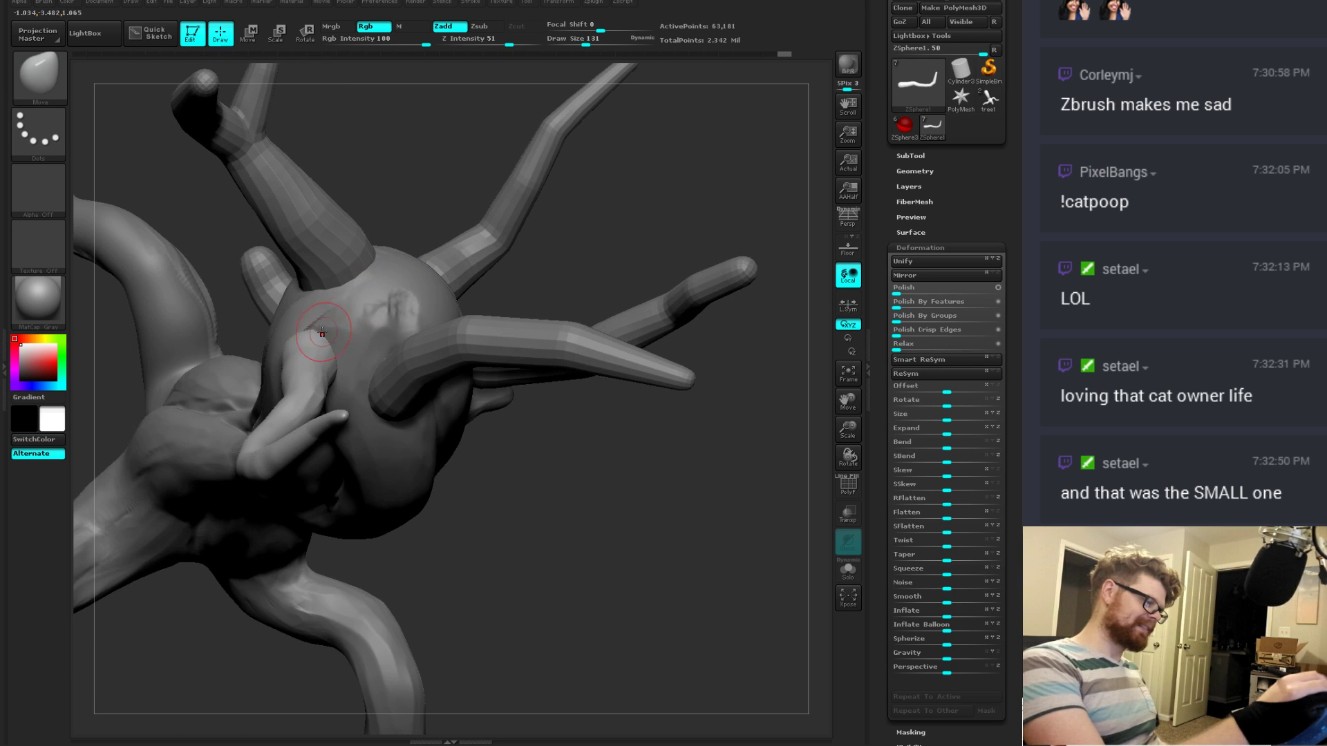
{"action": "right_click_drag", "start_coordinate": [389, 410], "coordinate": [324, 343]}
{"action": "mouse_move", "coordinate": [407, 319]}
{"action": "right_mouse_down"}
{"action": "mouse_move", "coordinate": [314, 401]}
{"action": "mouse_move", "coordinate": [478, 414]}
{"action": "right_mouse_up"}
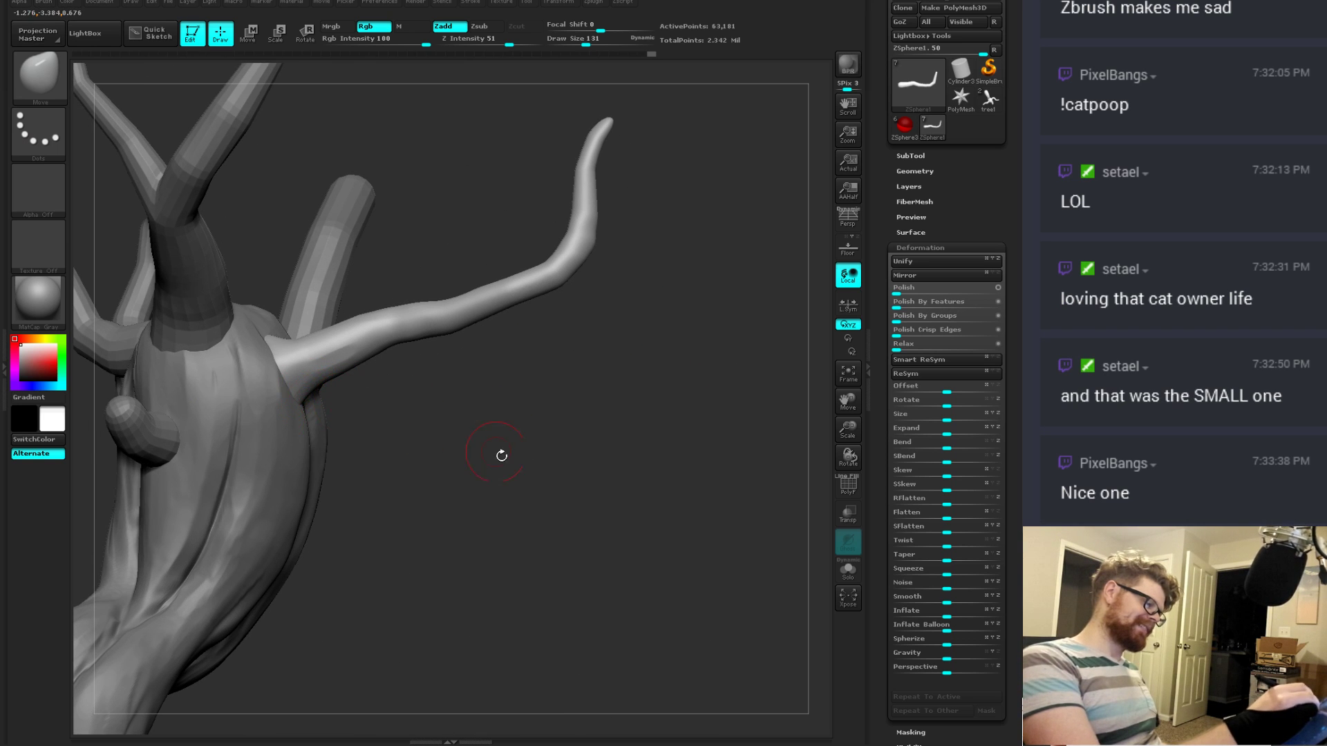
{"action": "mouse_move", "coordinate": [501, 455]}
{"action": "right_mouse_down"}
{"action": "mouse_move", "coordinate": [551, 474]}
{"action": "mouse_move", "coordinate": [391, 393]}
{"action": "right_mouse_up"}
Step: Carve a crease at the branch's base with the Dam_Standard brush, undoing an unwanted stroke
{"action": "key", "text": "b"}
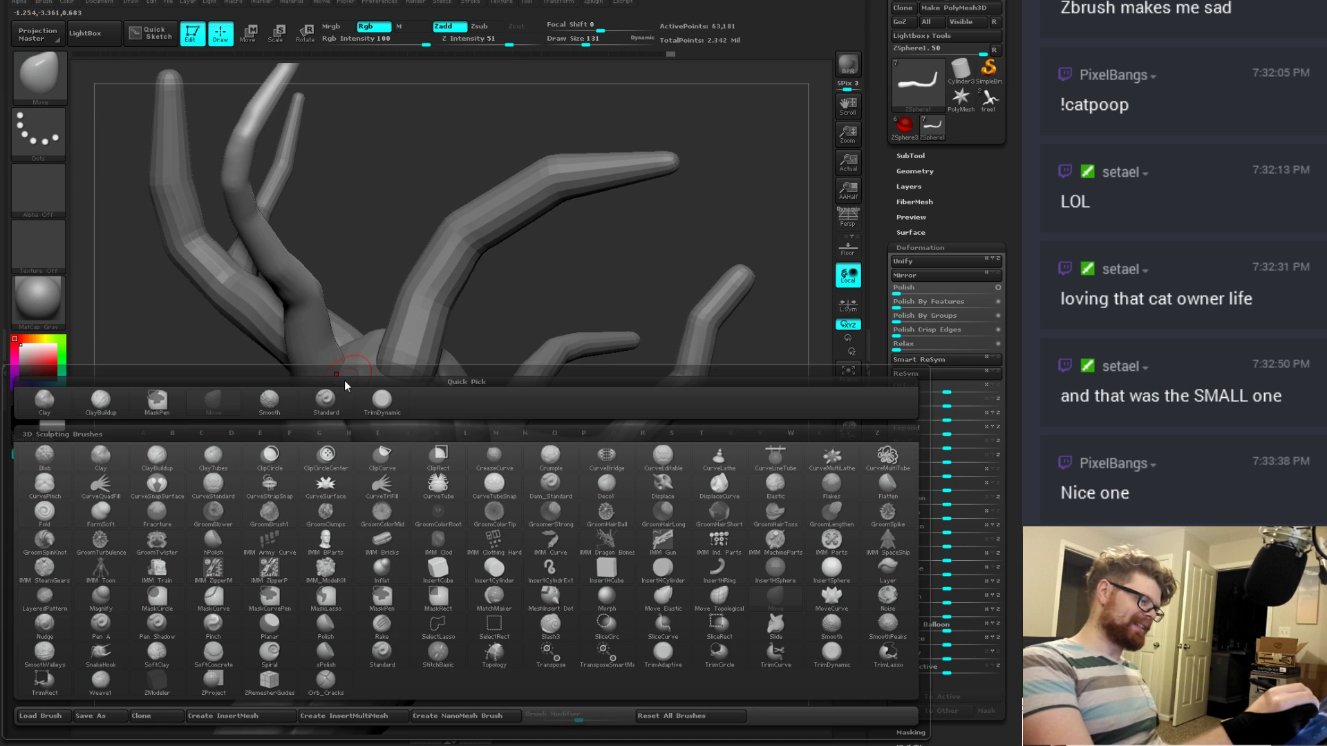
{"action": "key", "text": "d"}
{"action": "key", "text": "s"}
{"action": "key", "text": "space"}
{"action": "left_click_drag", "start_coordinate": [328, 367], "coordinate": [324, 363]}
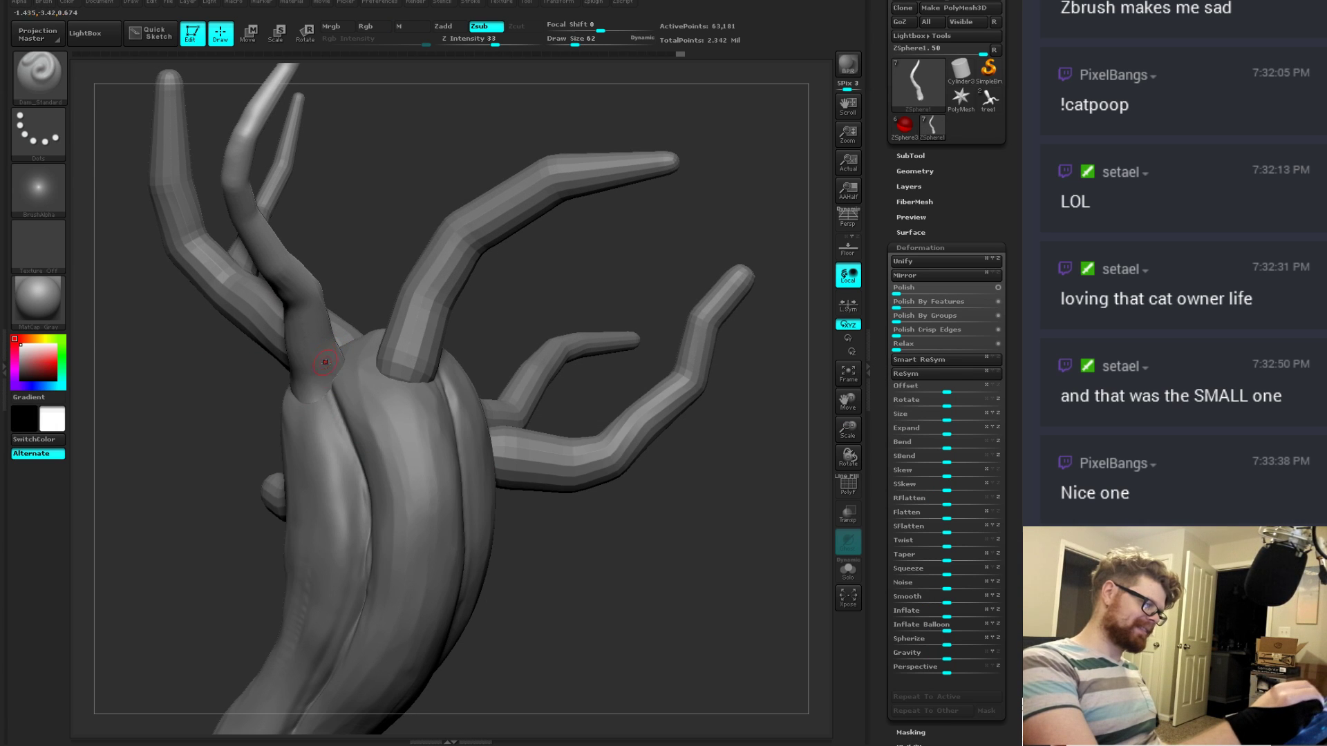
{"action": "key", "text": "ctrl+z"}
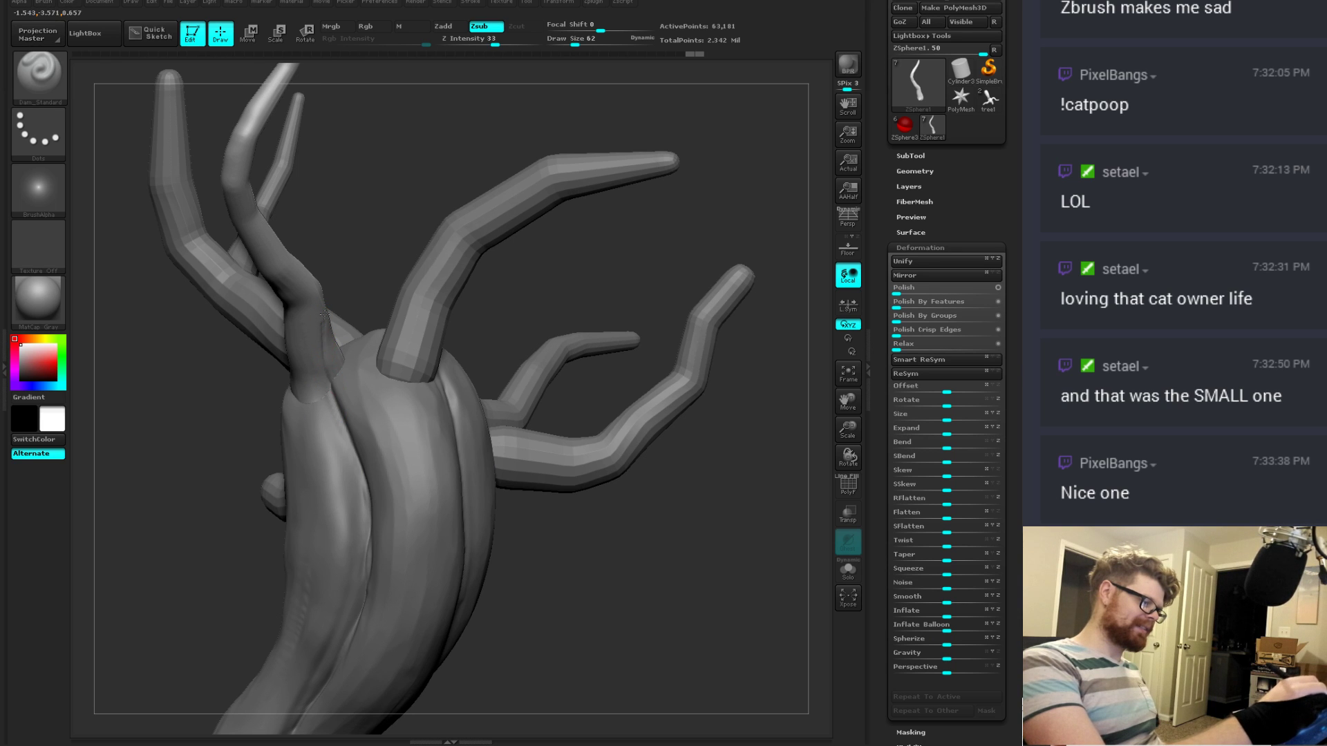
Step: Smooth the carved base and add more Dam_Standard creases where the branch meets the trunk
{"action": "mouse_move", "coordinate": [350, 229]}
{"action": "left_mouse_down"}
{"action": "mouse_move", "coordinate": [325, 250]}
{"action": "mouse_move", "coordinate": [334, 300]}
{"action": "left_mouse_up"}
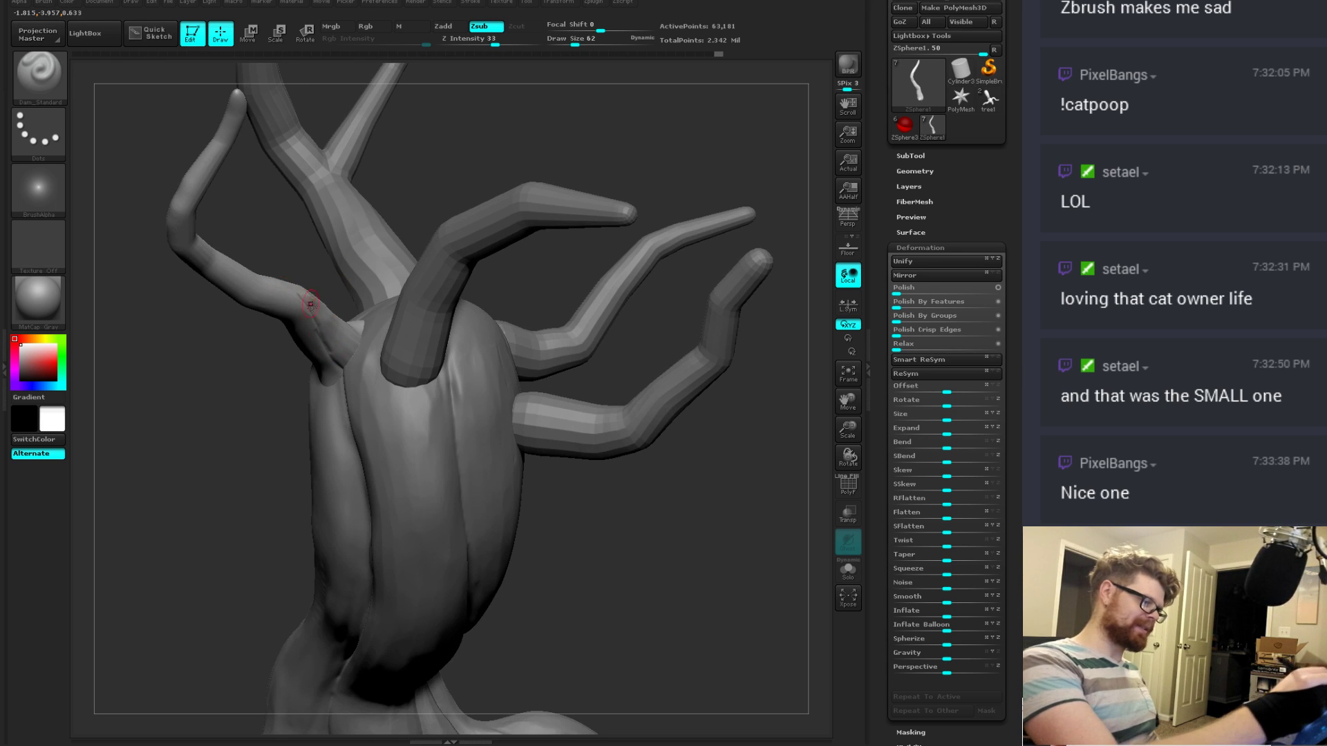
{"action": "key", "text": "shift"}
{"action": "right_click_drag", "start_coordinate": [312, 311], "coordinate": [311, 296]}
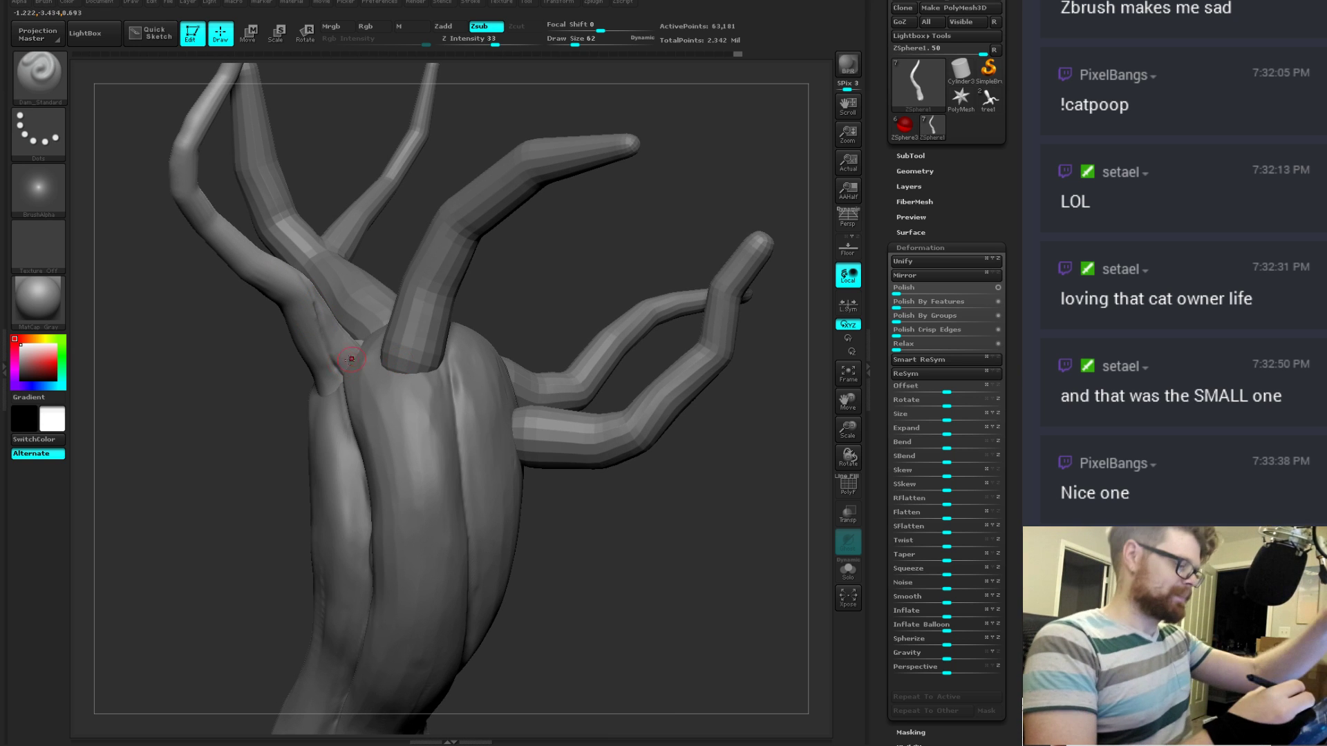
{"action": "right_click_drag", "start_coordinate": [625, 545], "coordinate": [431, 403]}
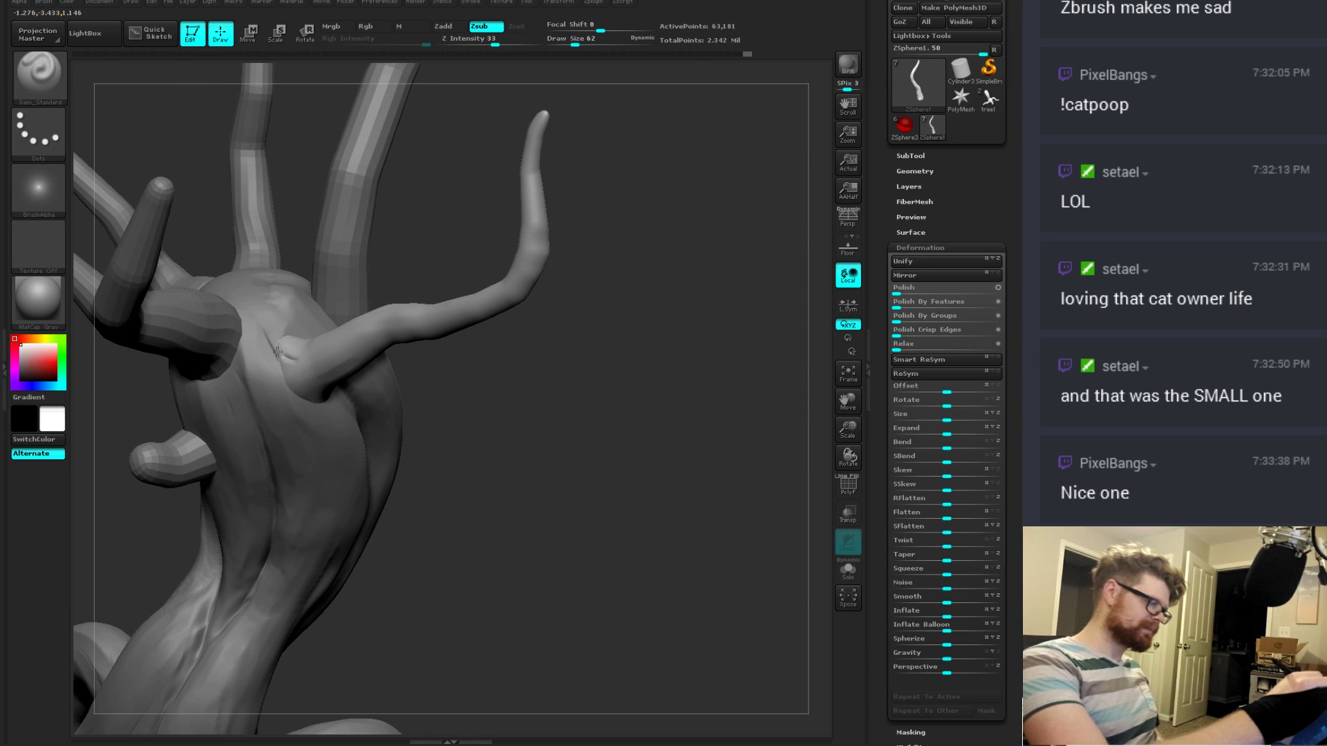
{"action": "mouse_move", "coordinate": [304, 356]}
{"action": "left_mouse_down", "text": "shift"}
{"action": "mouse_move", "coordinate": [285, 343]}
{"action": "mouse_move", "coordinate": [285, 362]}
{"action": "left_mouse_up", "text": "shift"}
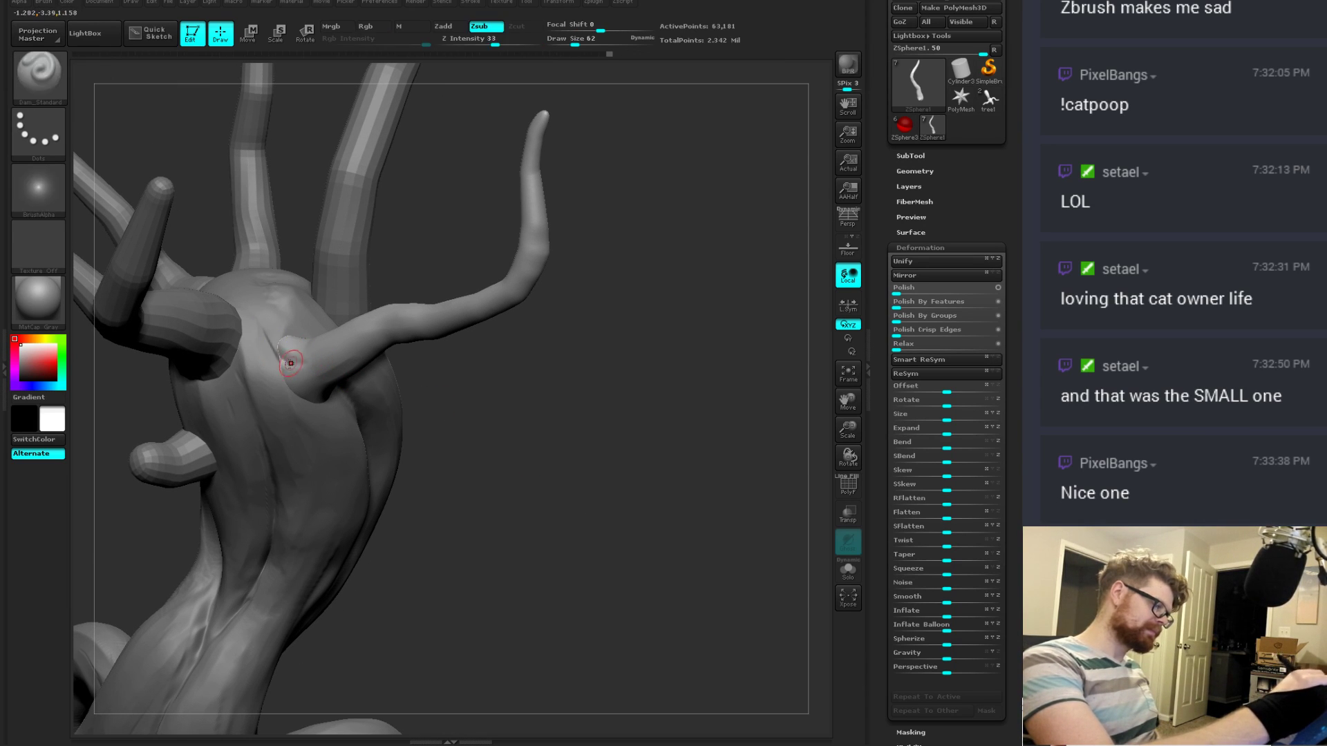
{"action": "mouse_move", "coordinate": [475, 434]}
{"action": "left_mouse_down"}
{"action": "mouse_move", "coordinate": [503, 415]}
{"action": "mouse_move", "coordinate": [467, 419]}
{"action": "left_mouse_up"}
{"action": "key", "text": "b"}
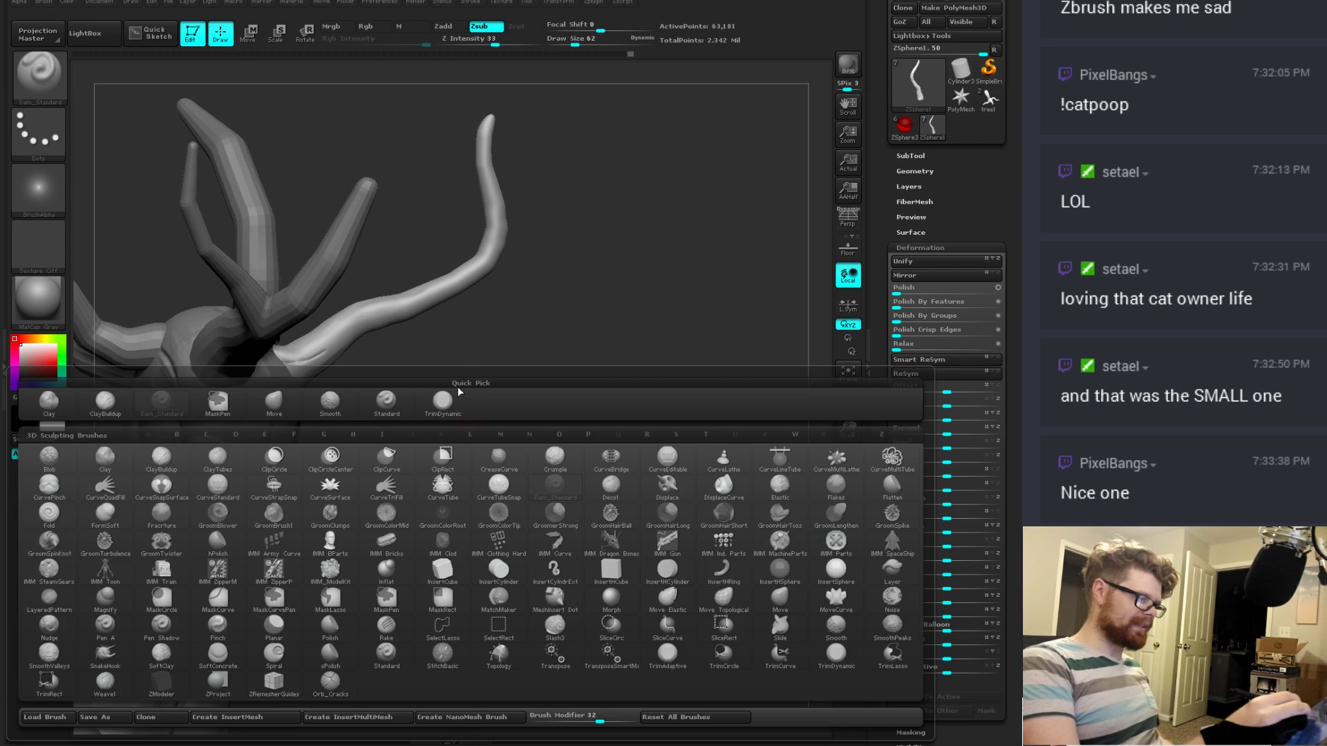
{"action": "key", "text": "d"}
{"action": "key", "text": "s"}
{"action": "left_click_drag", "start_coordinate": [478, 347], "coordinate": [448, 369]}
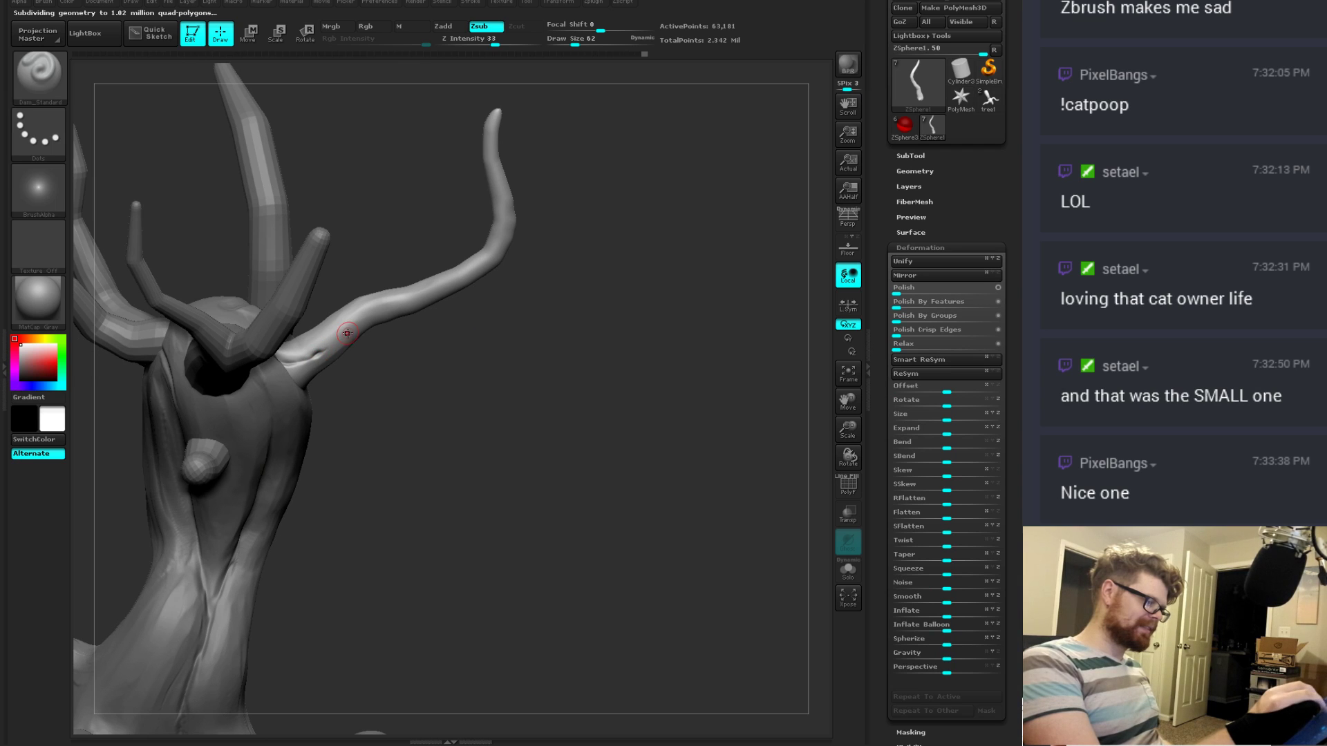
Step: Flatten the creased base and the lower length of the branch with the TrimDynamic brush
{"action": "key", "text": "b"}
{"action": "key", "text": "t"}
{"action": "key", "text": "d"}
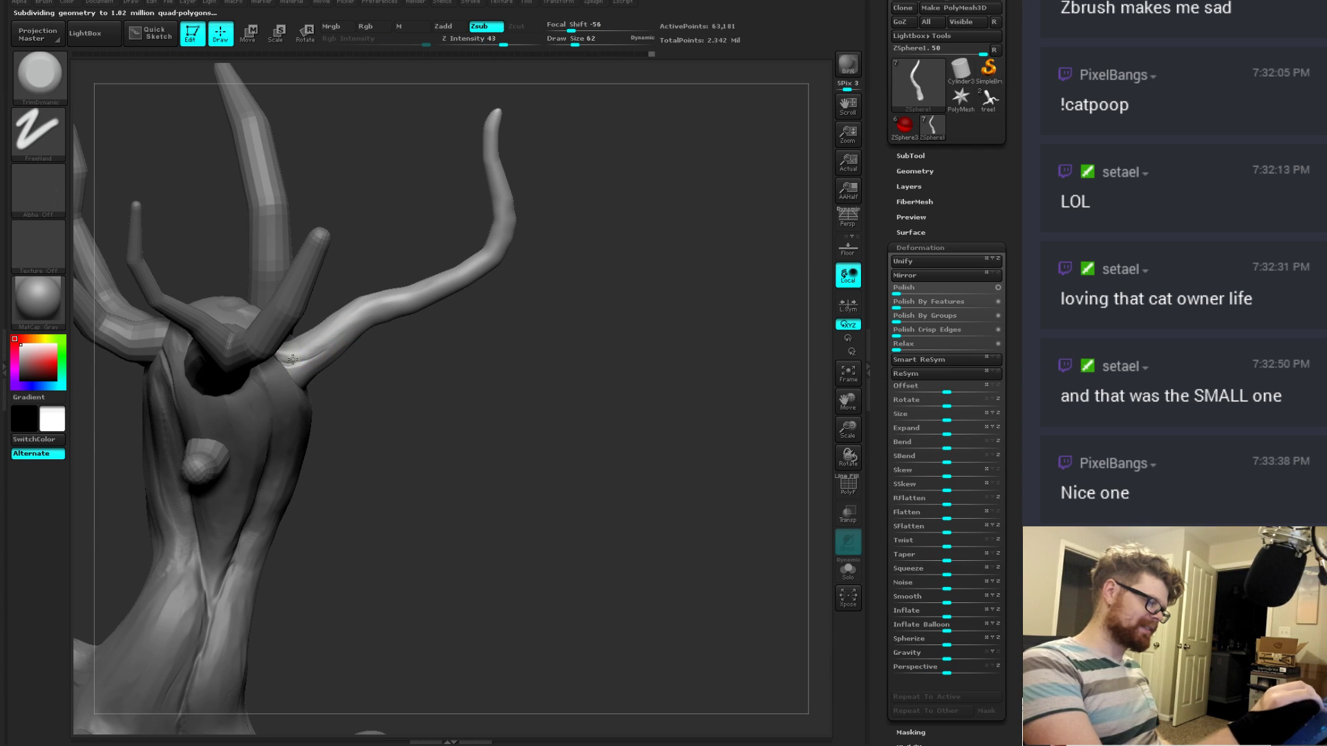
{"action": "mouse_move", "coordinate": [386, 397]}
{"action": "left_mouse_down"}
{"action": "mouse_move", "coordinate": [414, 404]}
{"action": "mouse_move", "coordinate": [373, 399]}
{"action": "left_mouse_up"}
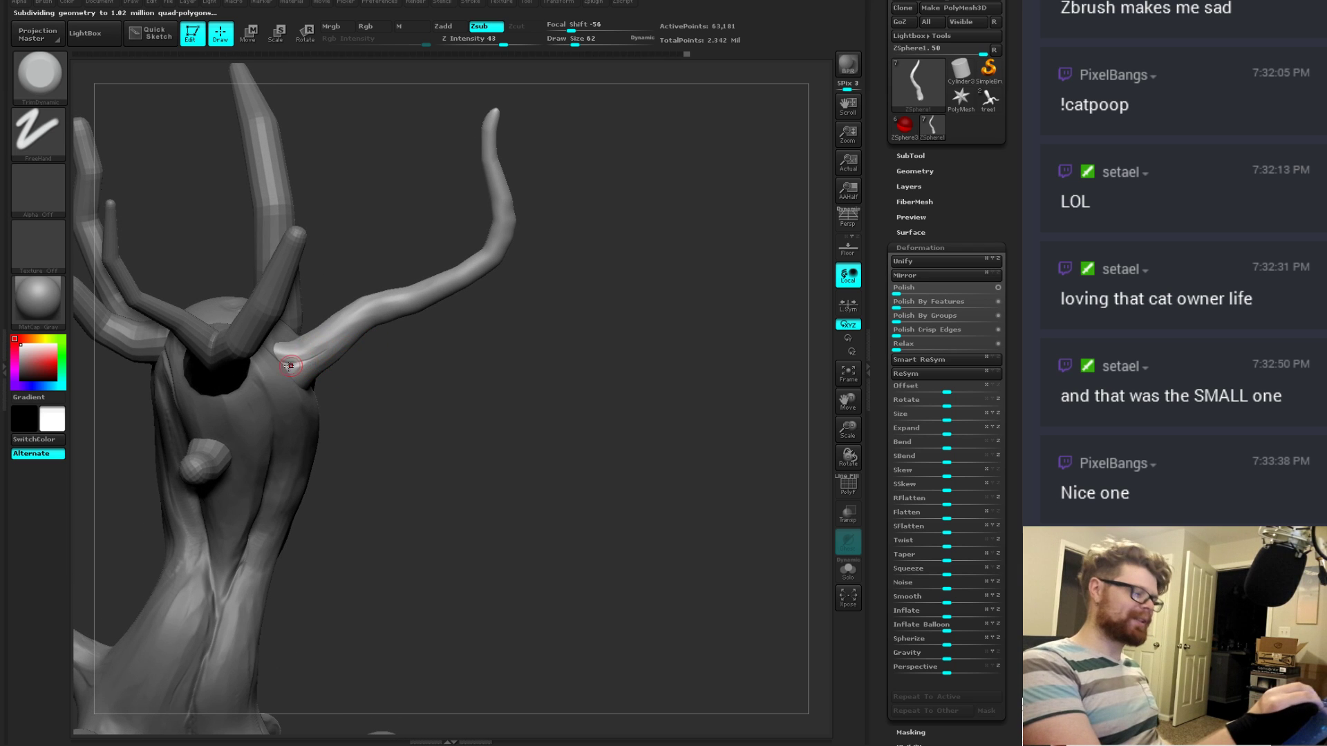
{"action": "left_click_drag", "start_coordinate": [373, 342], "coordinate": [411, 434]}
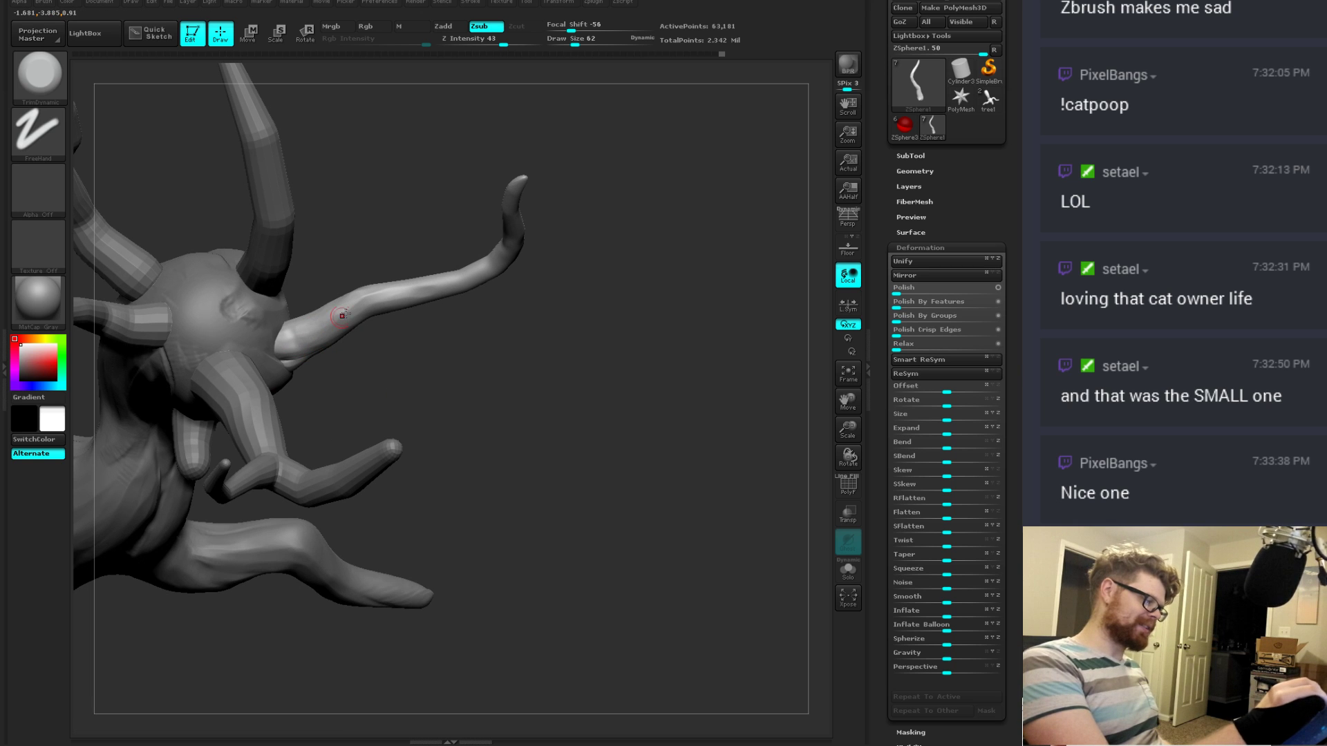
{"action": "mouse_move", "coordinate": [421, 338]}
{"action": "left_mouse_down"}
{"action": "mouse_move", "coordinate": [537, 252]}
{"action": "mouse_move", "coordinate": [519, 166]}
{"action": "mouse_move", "coordinate": [555, 201]}
{"action": "mouse_move", "coordinate": [561, 376]}
{"action": "mouse_move", "coordinate": [536, 382]}
{"action": "mouse_move", "coordinate": [536, 297]}
{"action": "left_mouse_up"}
Step: Select the ZSphere branch subtool below the finished branch and apply a Smooth deformation to its whole mesh
{"action": "left_click_drag", "start_coordinate": [718, 376], "coordinate": [626, 401]}
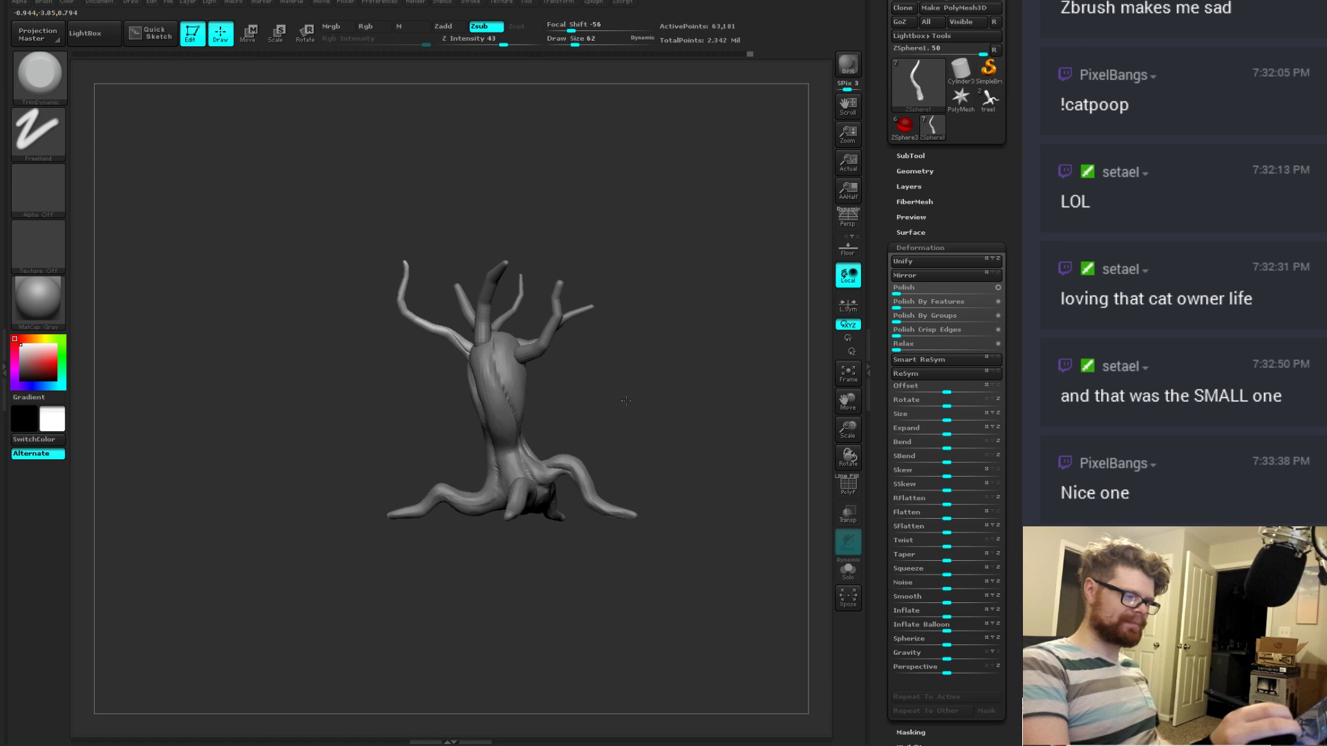
{"action": "left_click", "coordinate": [907, 156]}
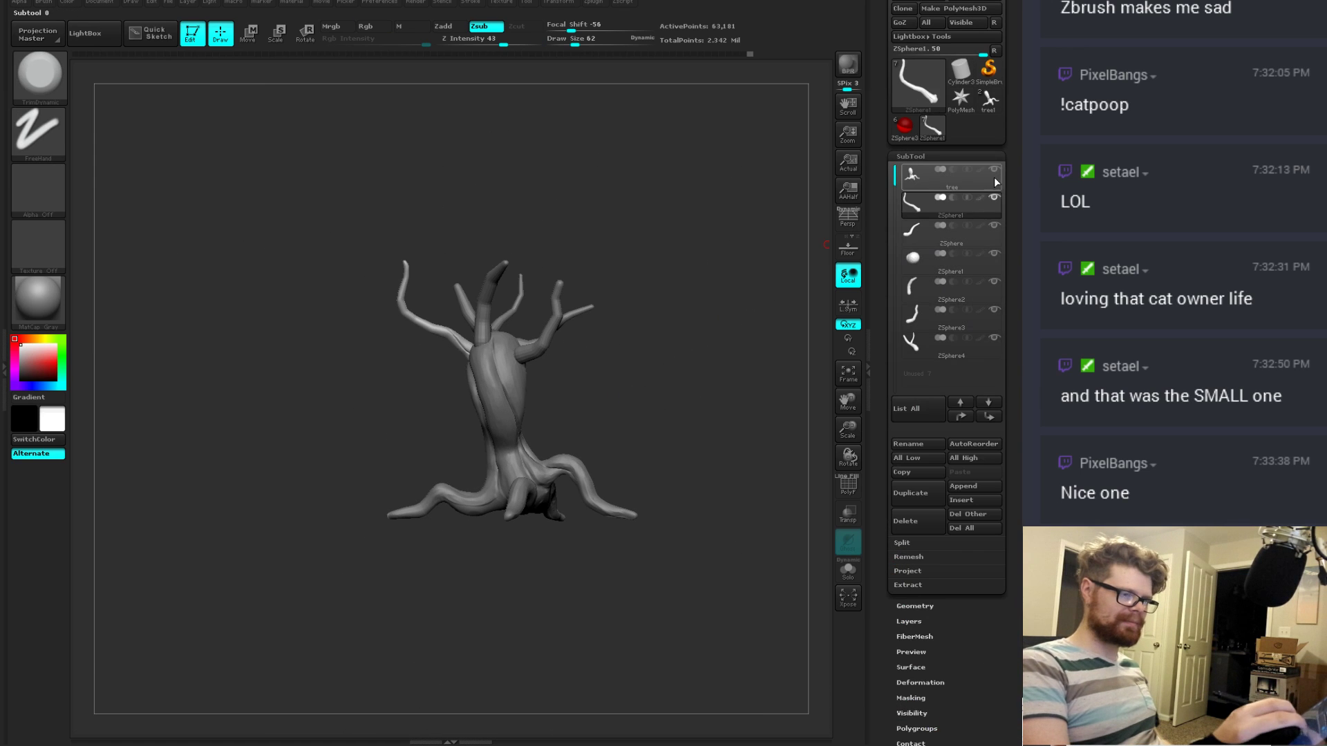
{"action": "left_click", "coordinate": [913, 238]}
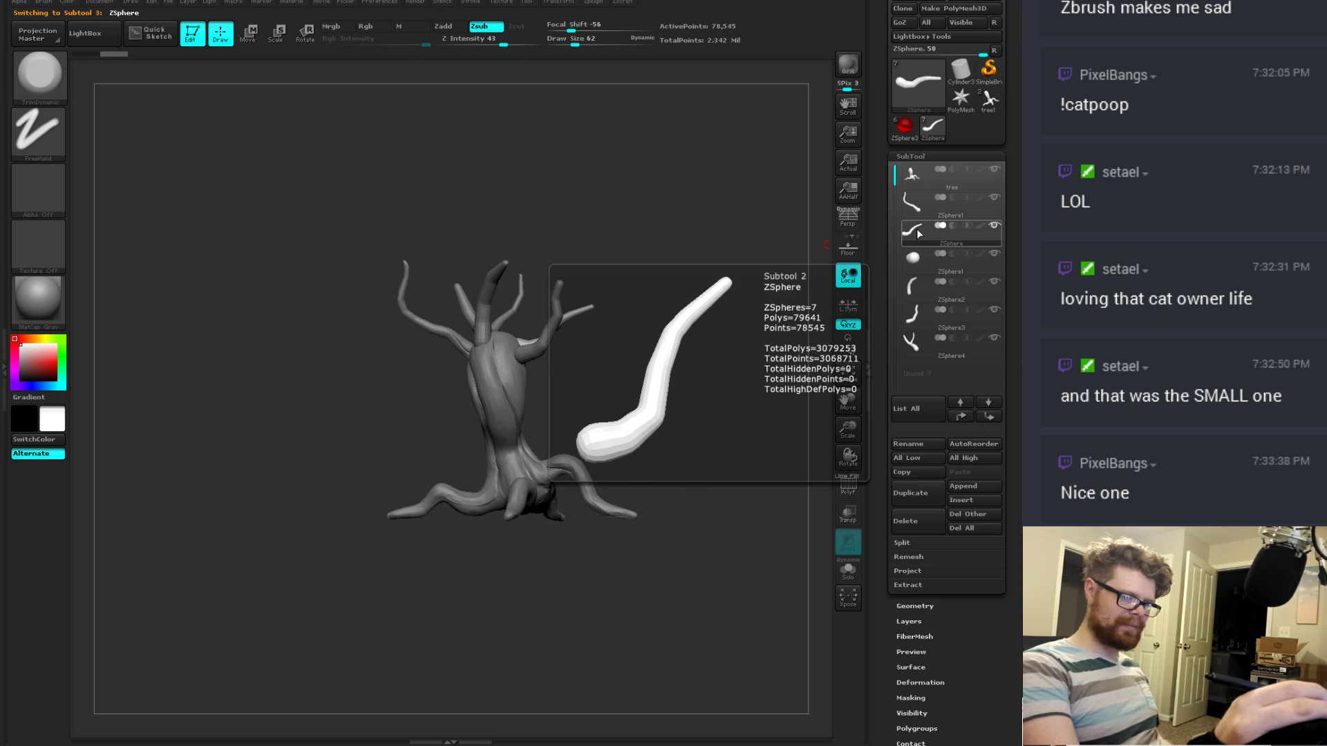
{"action": "left_click_drag", "start_coordinate": [675, 335], "coordinate": [726, 365]}
{"action": "left_click", "coordinate": [915, 606]}
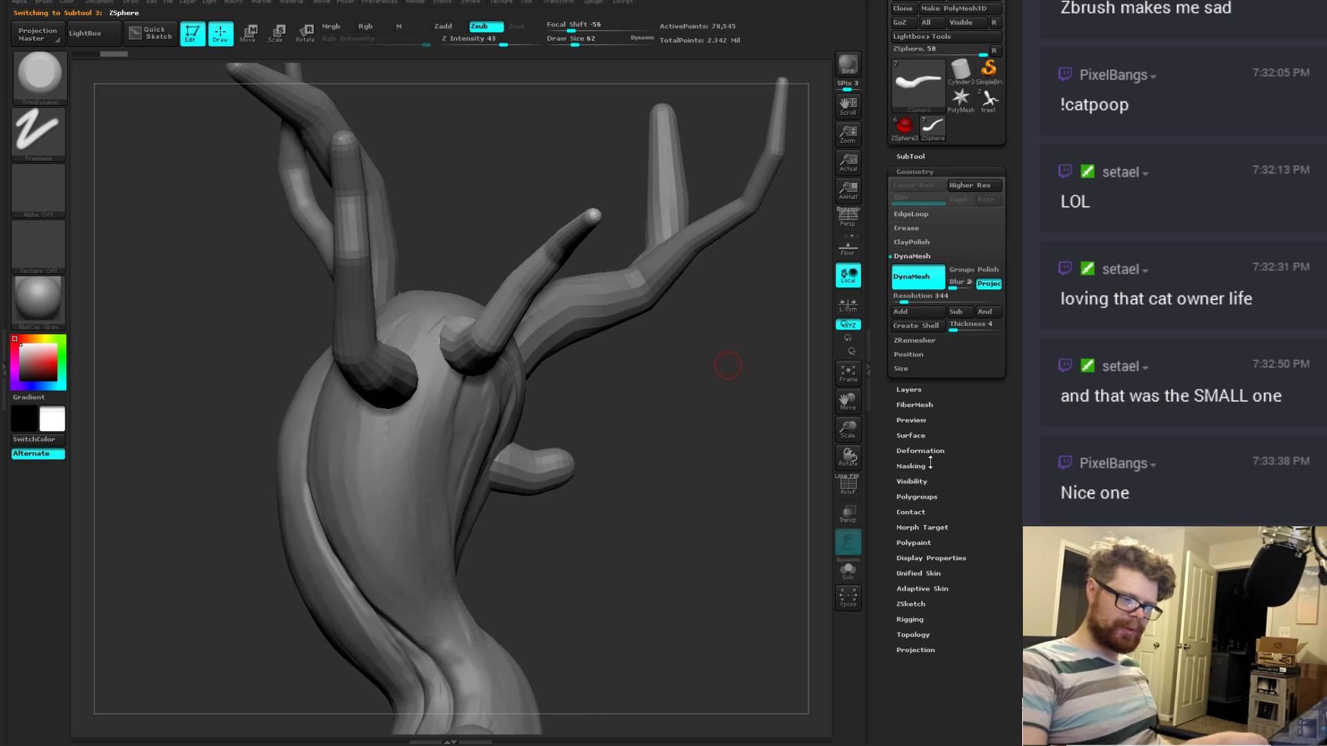
{"action": "left_click", "coordinate": [926, 436]}
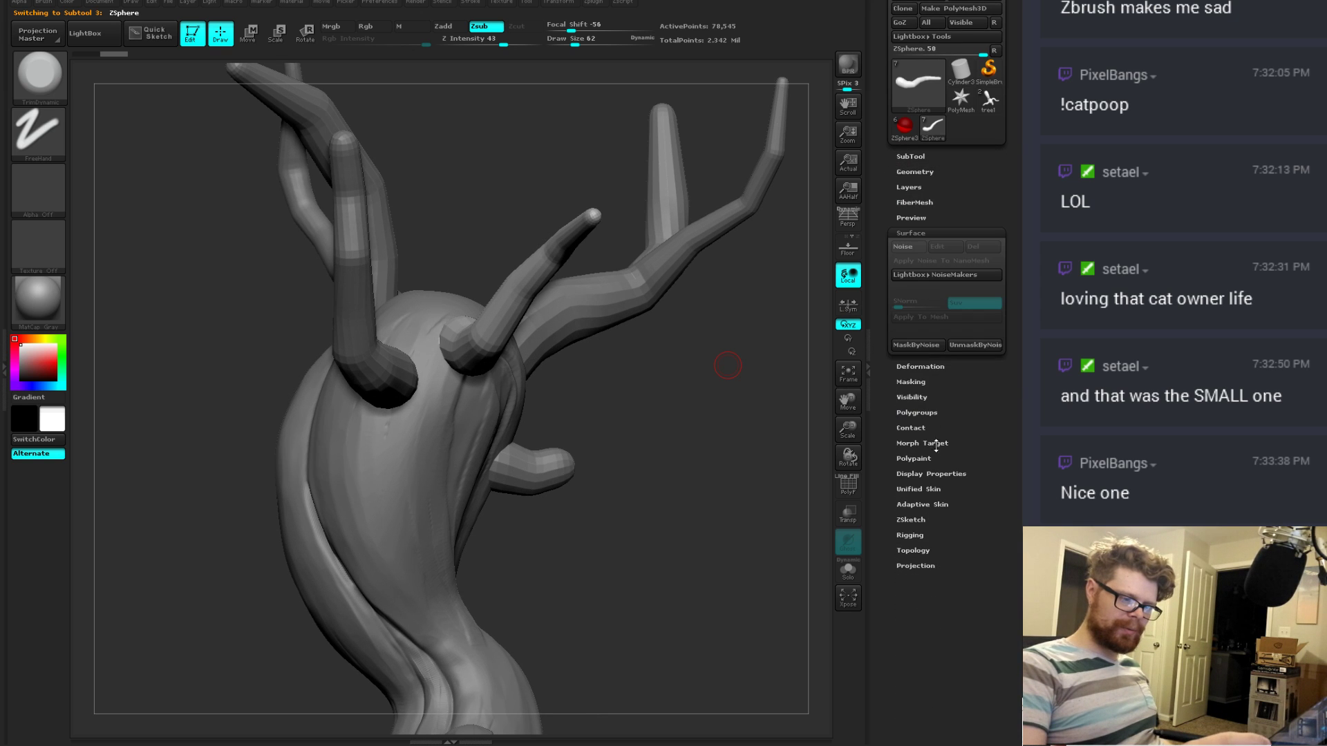
{"action": "left_click", "coordinate": [920, 366]}
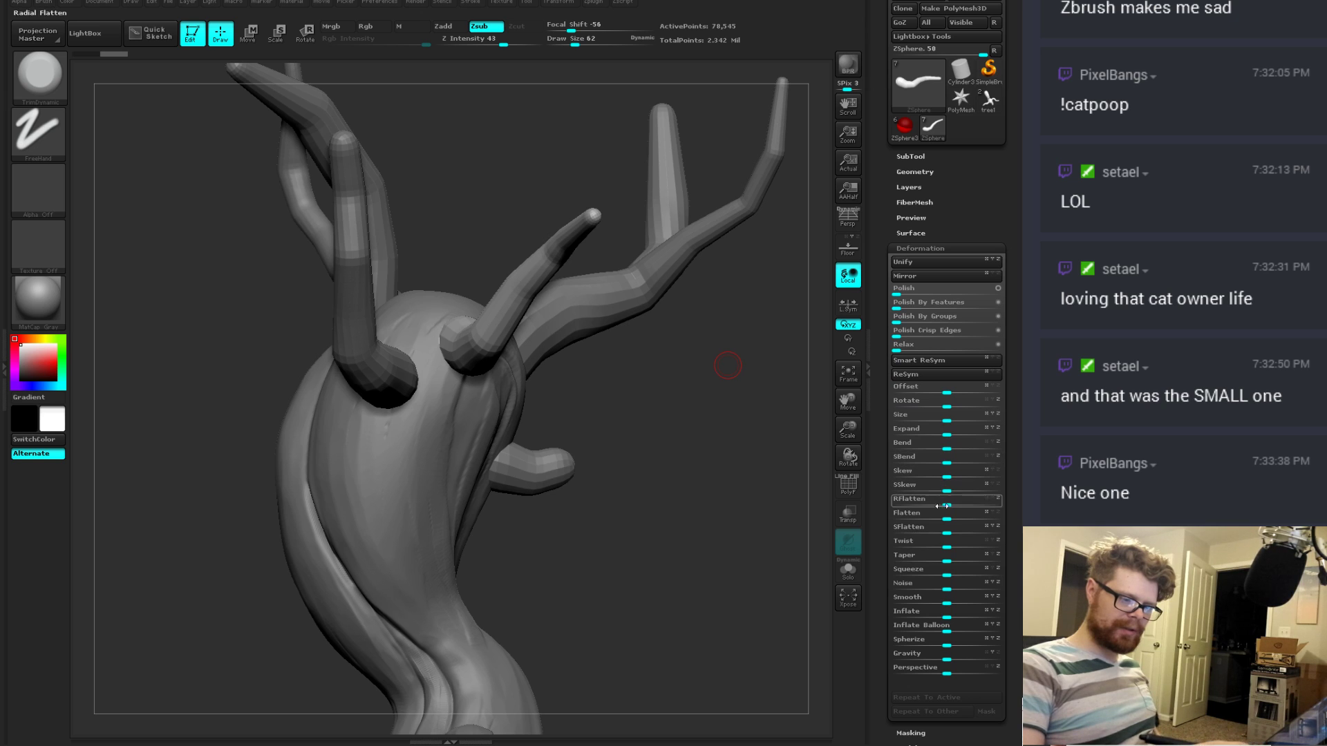
{"action": "mouse_move", "coordinate": [947, 588]}
{"action": "left_mouse_down"}
{"action": "mouse_move", "coordinate": [951, 601]}
{"action": "mouse_move", "coordinate": [1006, 602]}
{"action": "mouse_move", "coordinate": [951, 603]}
{"action": "mouse_move", "coordinate": [1005, 603]}
{"action": "mouse_move", "coordinate": [942, 588]}
{"action": "mouse_move", "coordinate": [956, 603]}
{"action": "left_mouse_up"}
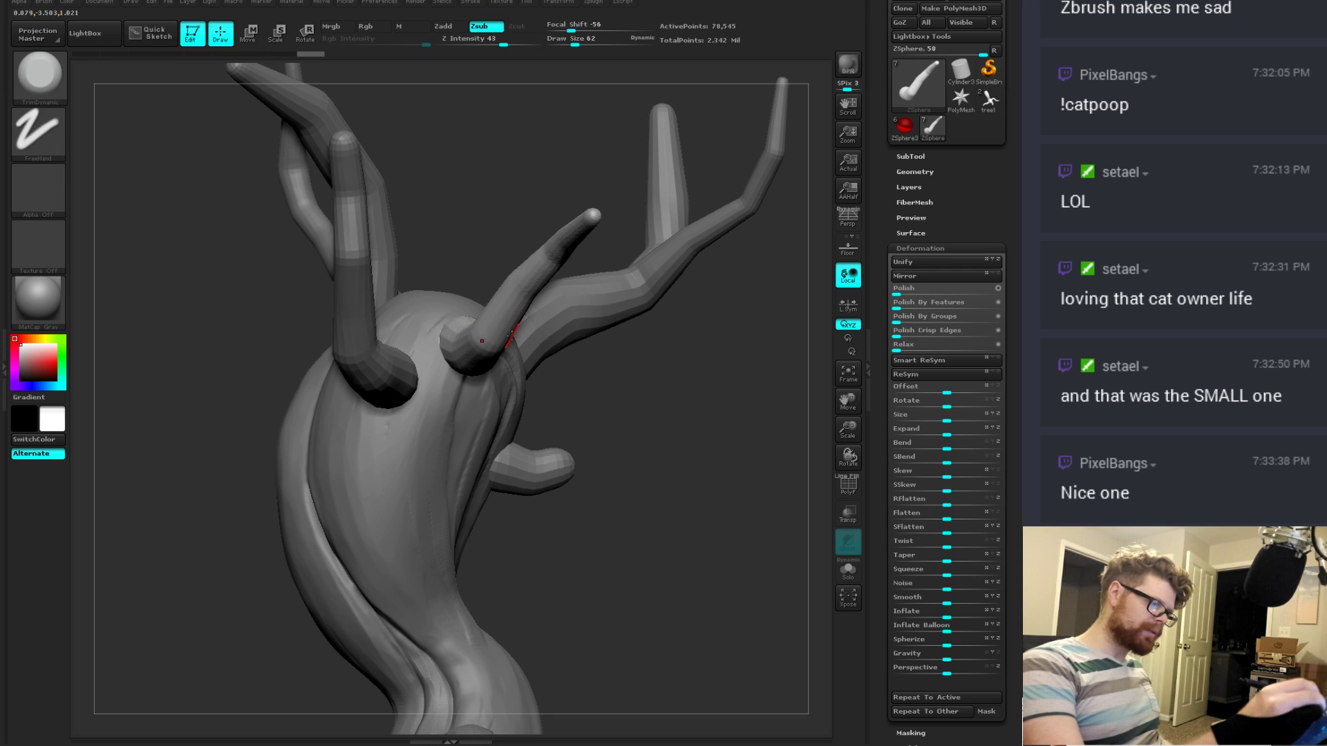
Step: Set the TrimDynamic brush's draw size to 118 and flatten the lower bend of the selected branch
{"action": "left_click_drag", "start_coordinate": [554, 374], "coordinate": [603, 371]}
{"action": "key", "text": "b"}
{"action": "key", "text": "t"}
{"action": "key", "text": "d"}
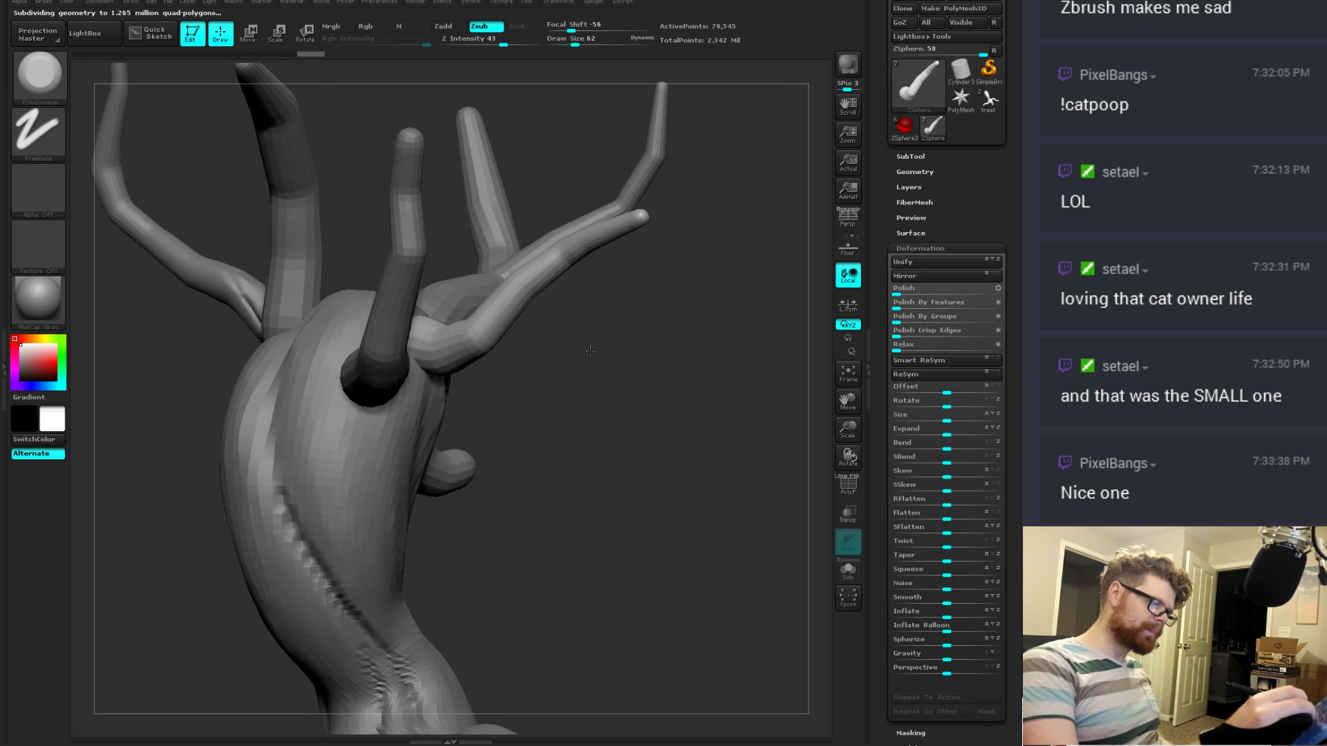
{"action": "key", "text": "space"}
{"action": "left_click_drag", "start_coordinate": [498, 342], "coordinate": [510, 343]}
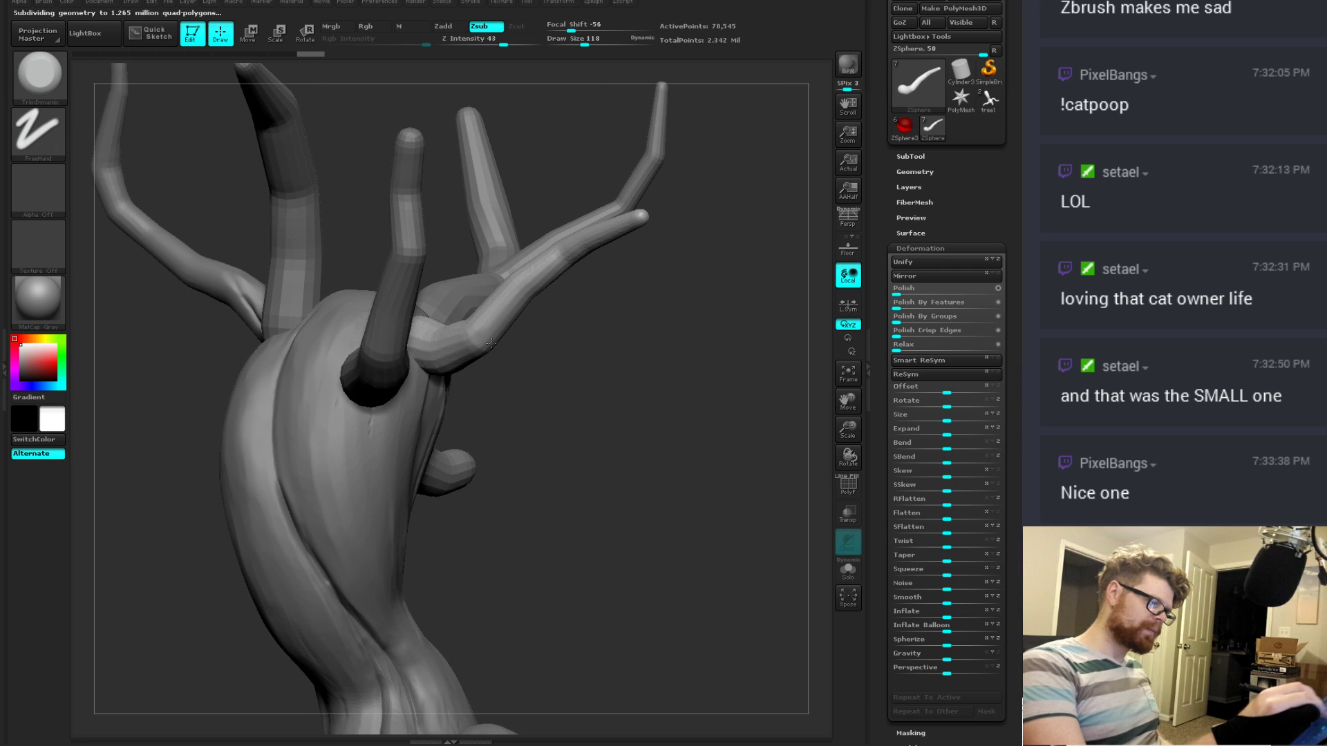
{"action": "mouse_move", "coordinate": [490, 342]}
{"action": "right_mouse_down"}
{"action": "mouse_move", "coordinate": [529, 339]}
{"action": "mouse_move", "coordinate": [453, 335]}
{"action": "right_mouse_up"}
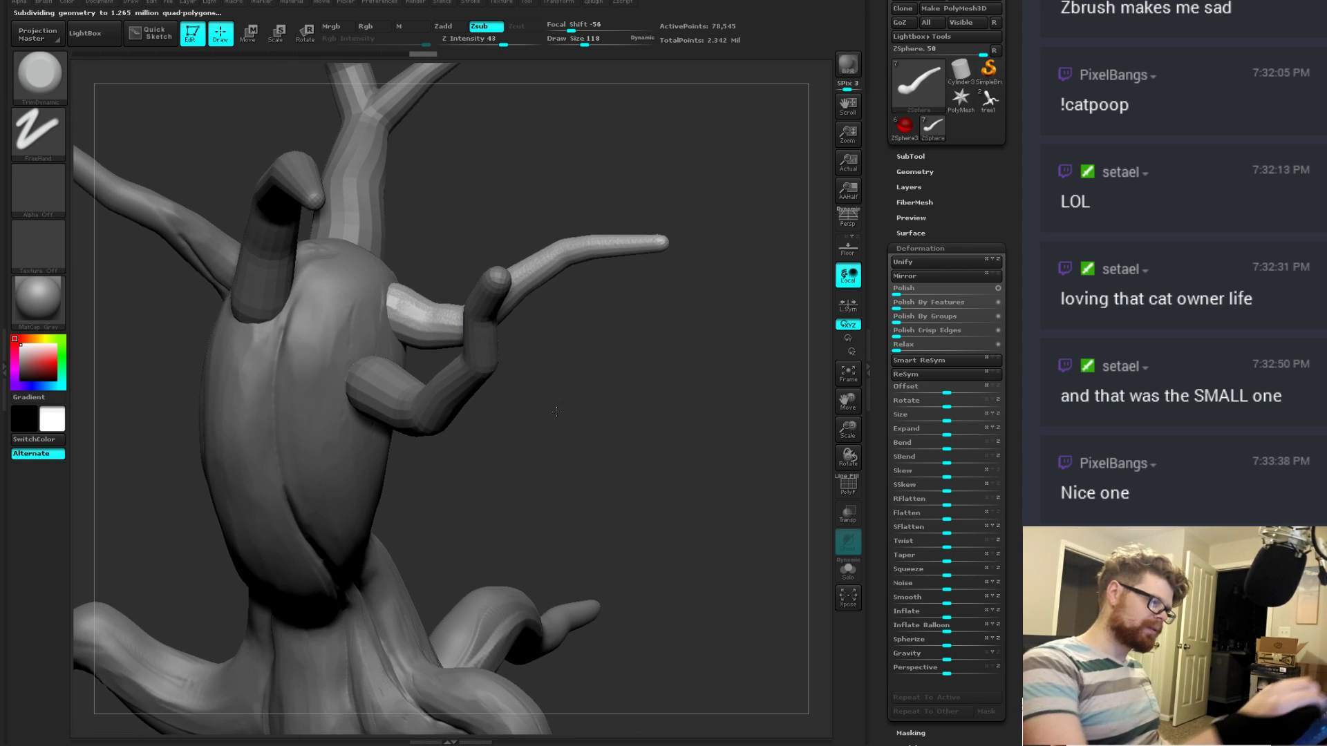
{"action": "right_click_drag", "start_coordinate": [532, 366], "coordinate": [613, 316]}
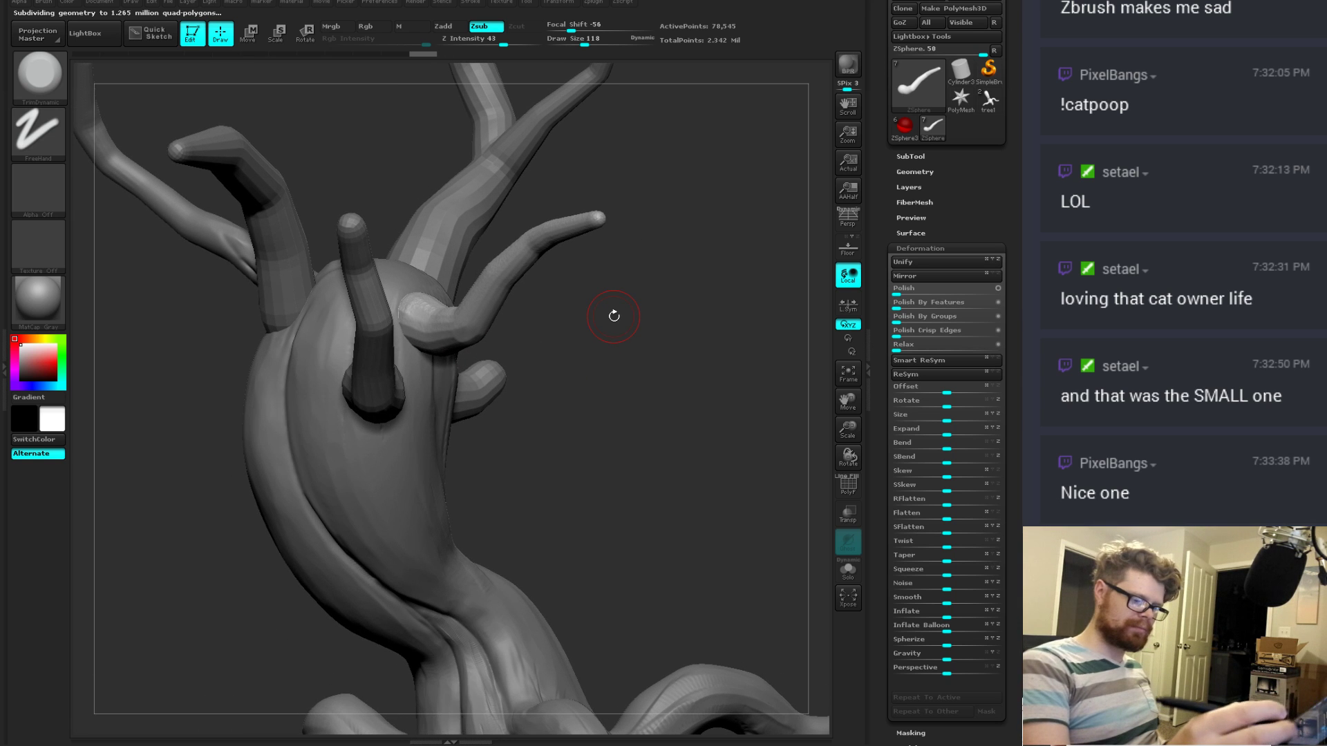
Step: Remesh the branch with DynaMesh at a resolution of 240
{"action": "left_click", "coordinate": [914, 250]}
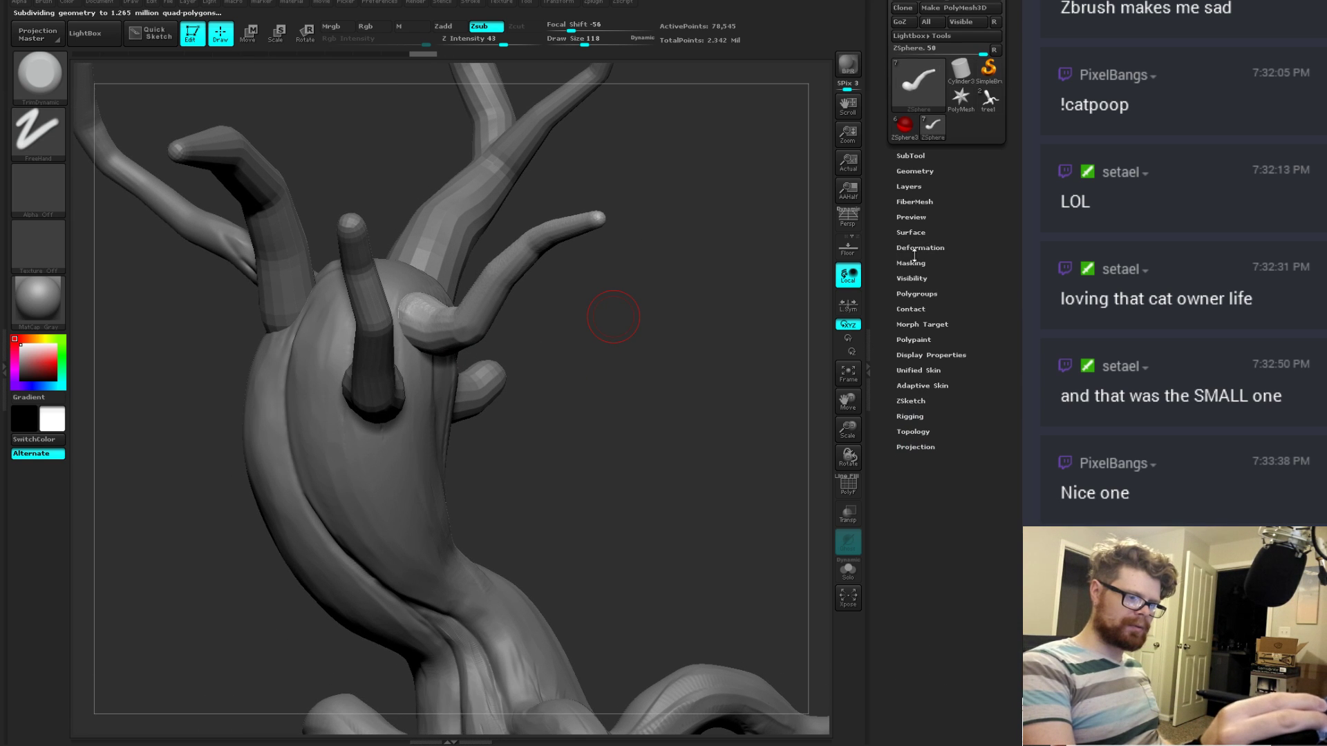
{"action": "right_click_drag", "start_coordinate": [597, 391], "coordinate": [467, 313]}
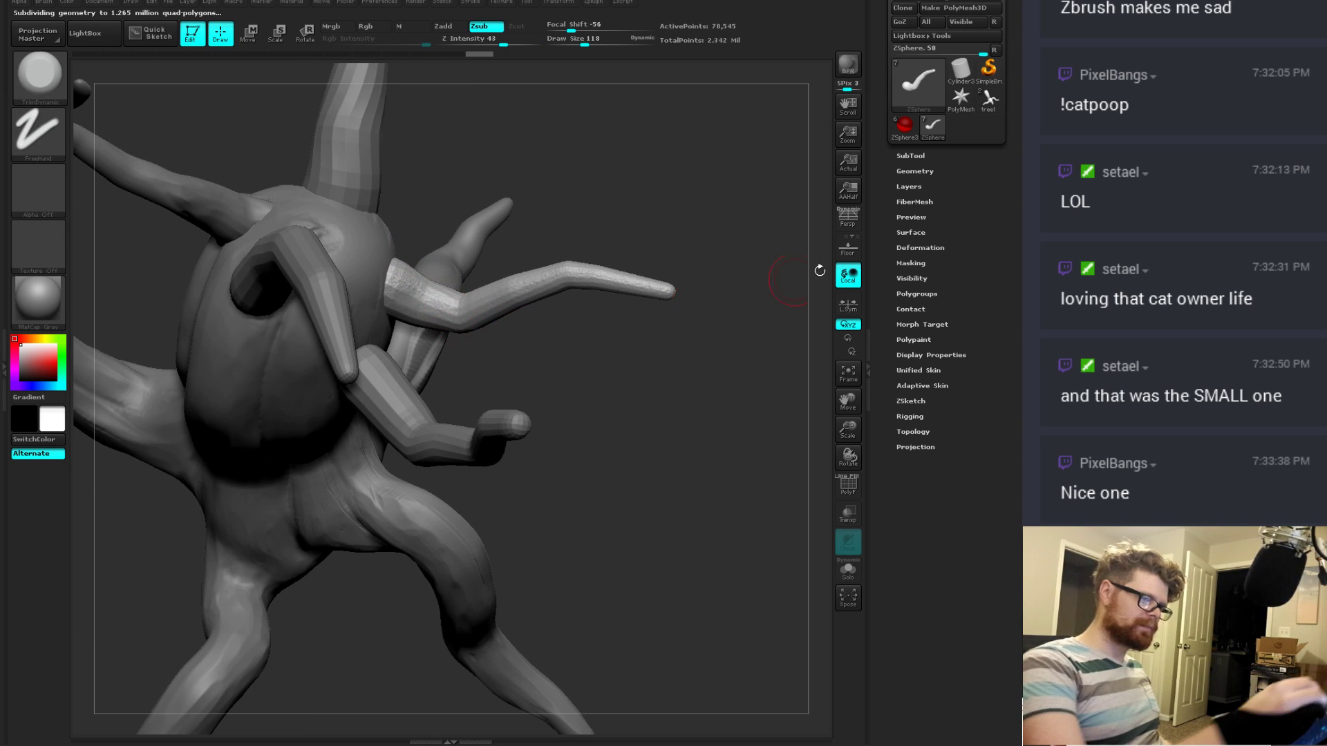
{"action": "left_click", "coordinate": [914, 170]}
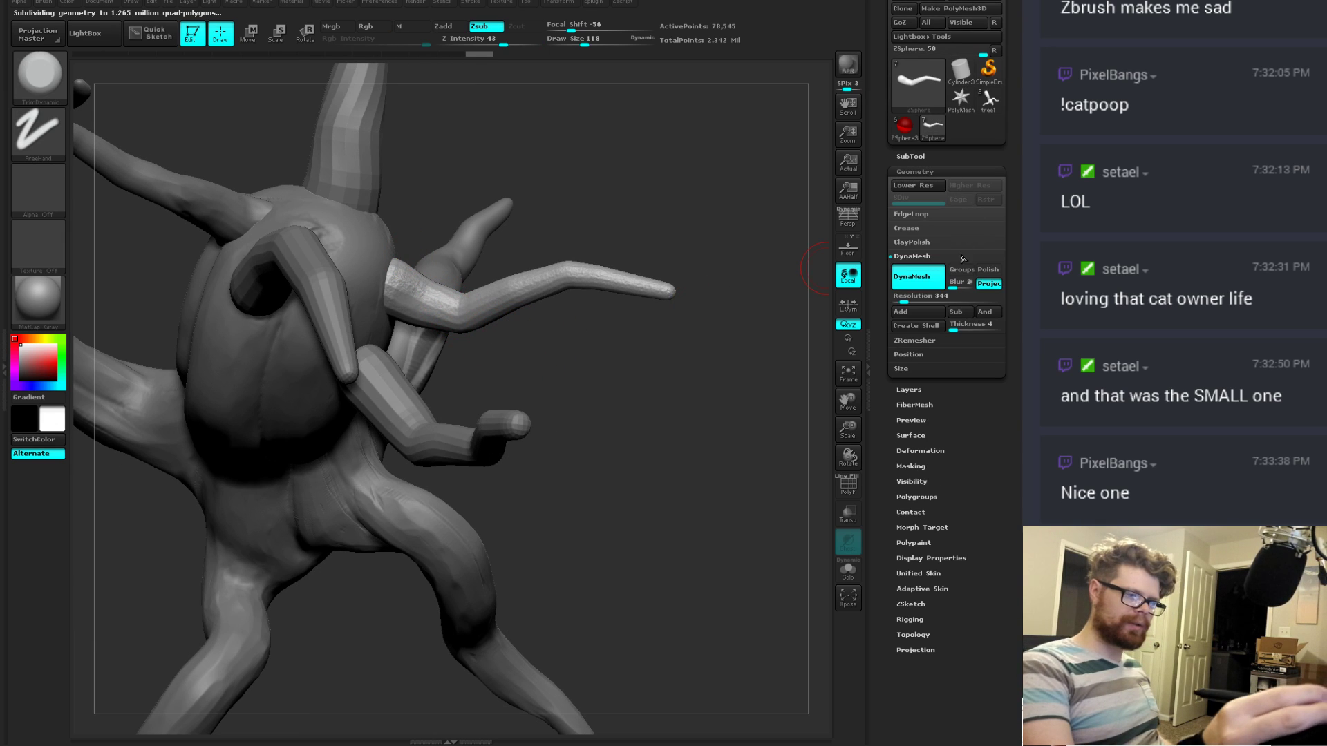
{"action": "left_click_drag", "start_coordinate": [903, 299], "coordinate": [900, 299]}
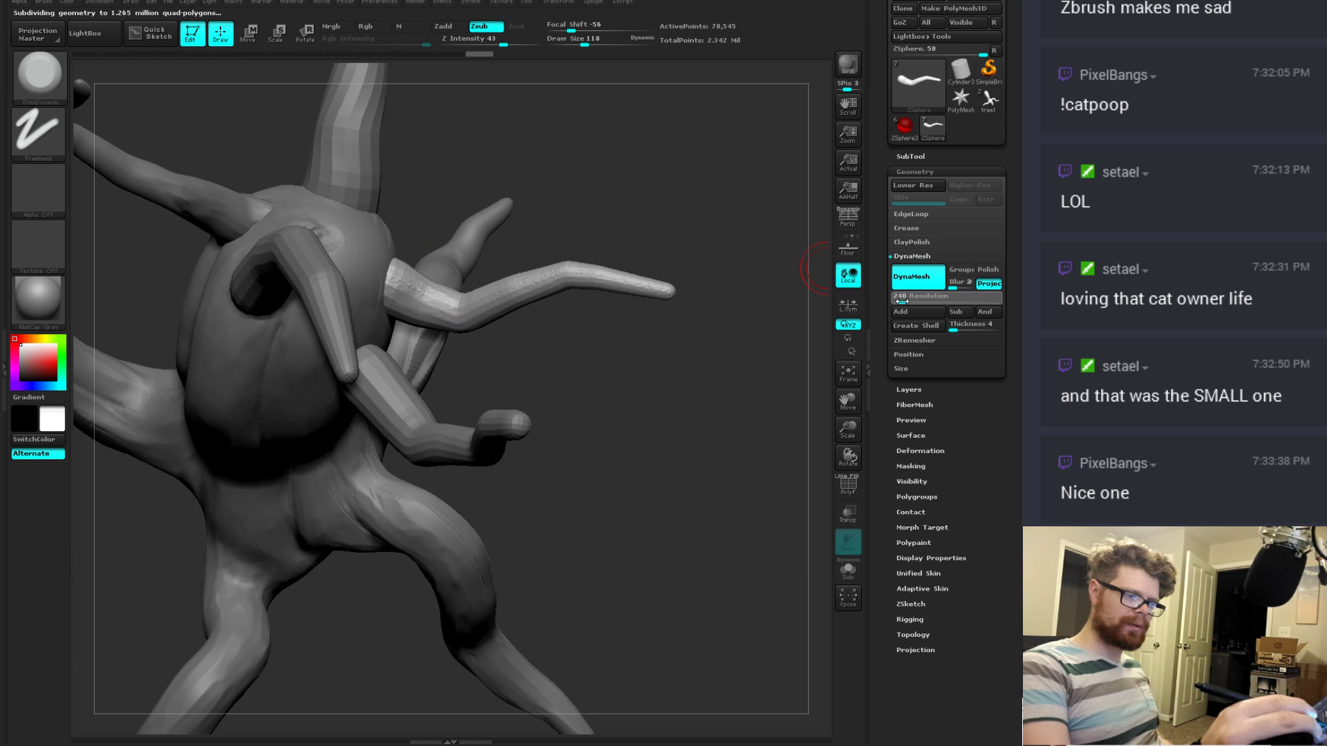
{"action": "left_click", "coordinate": [919, 283]}
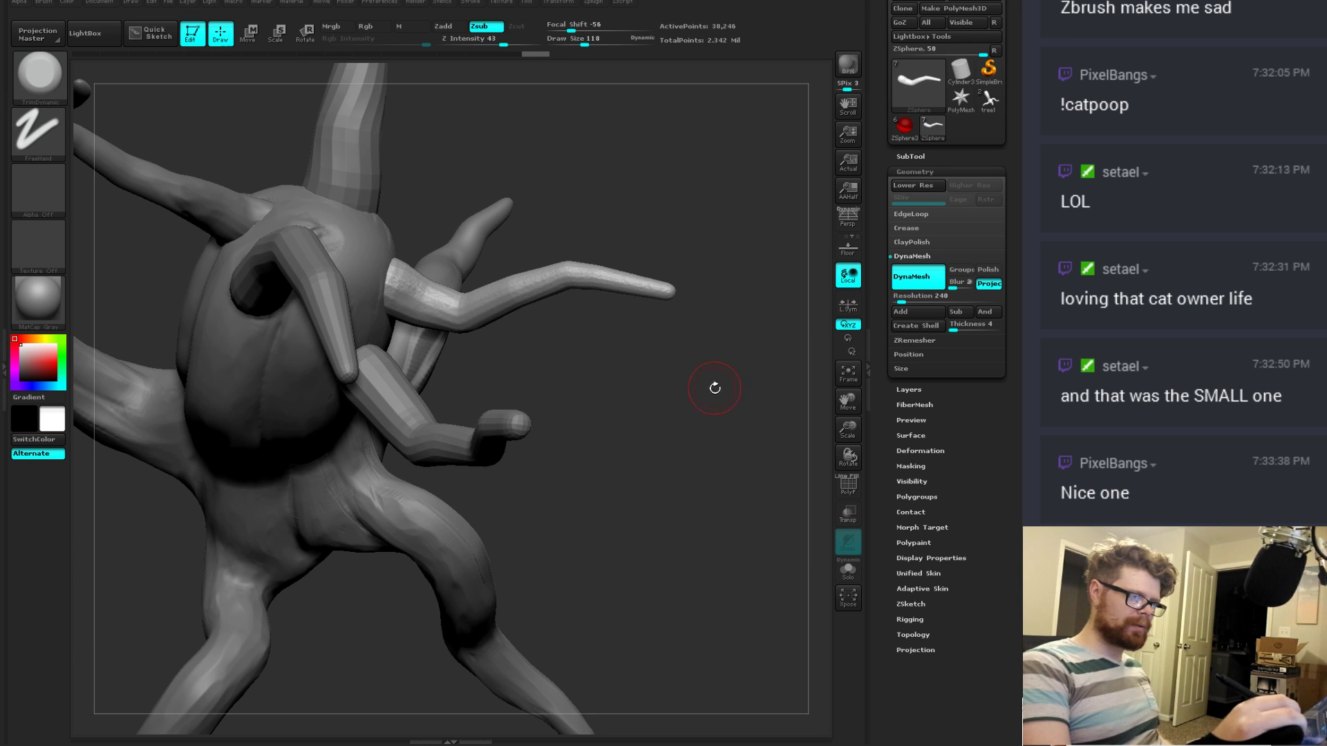
Step: Isolate the branch in Solo mode and trim the surface between its first bend and its rounded base
{"action": "left_click_drag", "start_coordinate": [714, 388], "coordinate": [404, 284]}
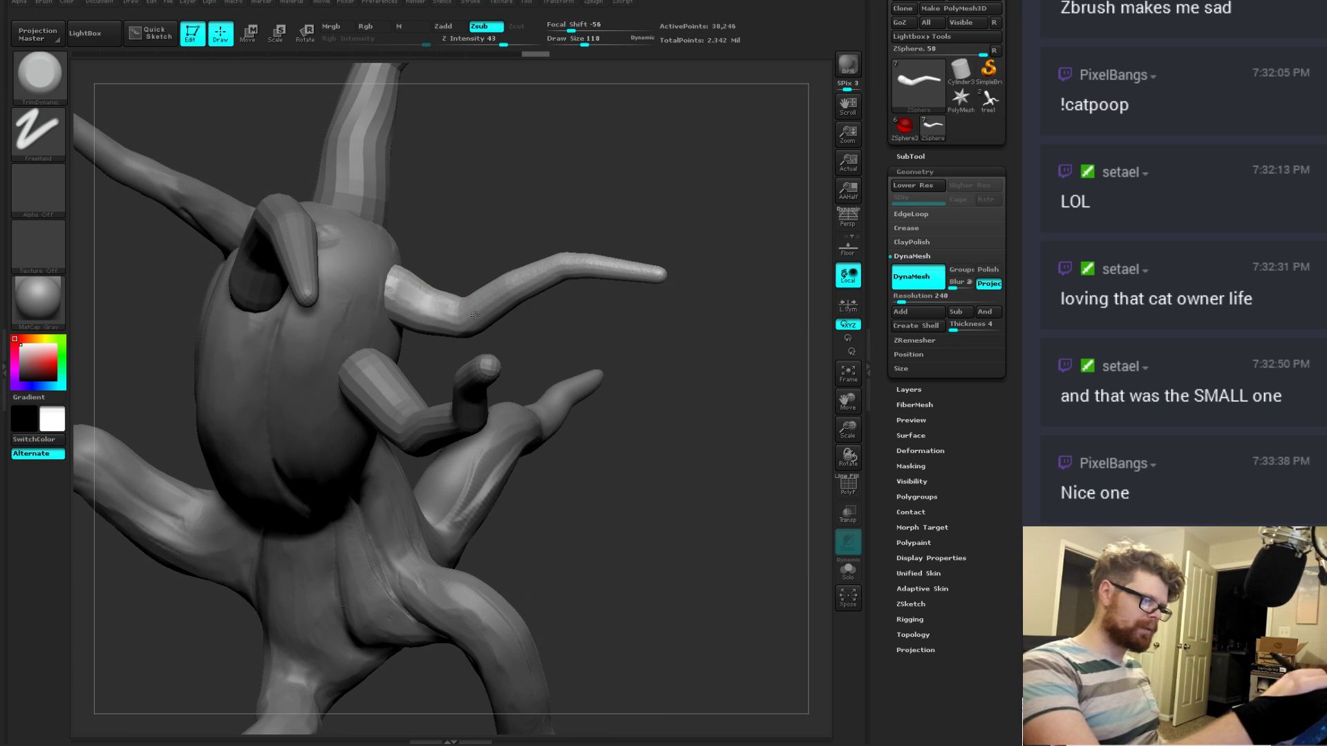
{"action": "left_click_drag", "start_coordinate": [636, 385], "coordinate": [514, 271]}
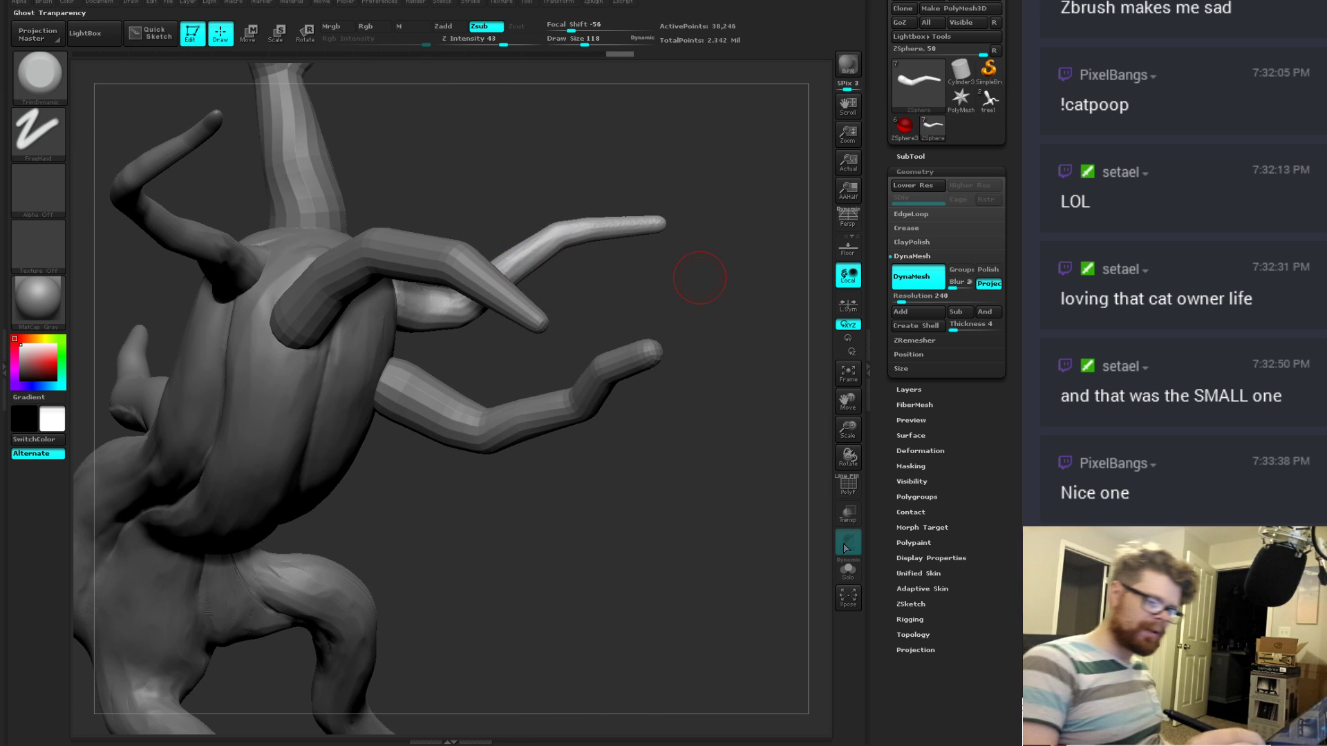
{"action": "left_click", "coordinate": [847, 569]}
{"action": "mouse_move", "coordinate": [711, 414]}
{"action": "left_mouse_down"}
{"action": "mouse_move", "coordinate": [657, 417]}
{"action": "mouse_move", "coordinate": [629, 453]}
{"action": "mouse_move", "coordinate": [498, 382]}
{"action": "mouse_move", "coordinate": [418, 415]}
{"action": "mouse_move", "coordinate": [449, 404]}
{"action": "left_mouse_up"}
{"action": "left_click_drag", "start_coordinate": [436, 387], "coordinate": [416, 420]}
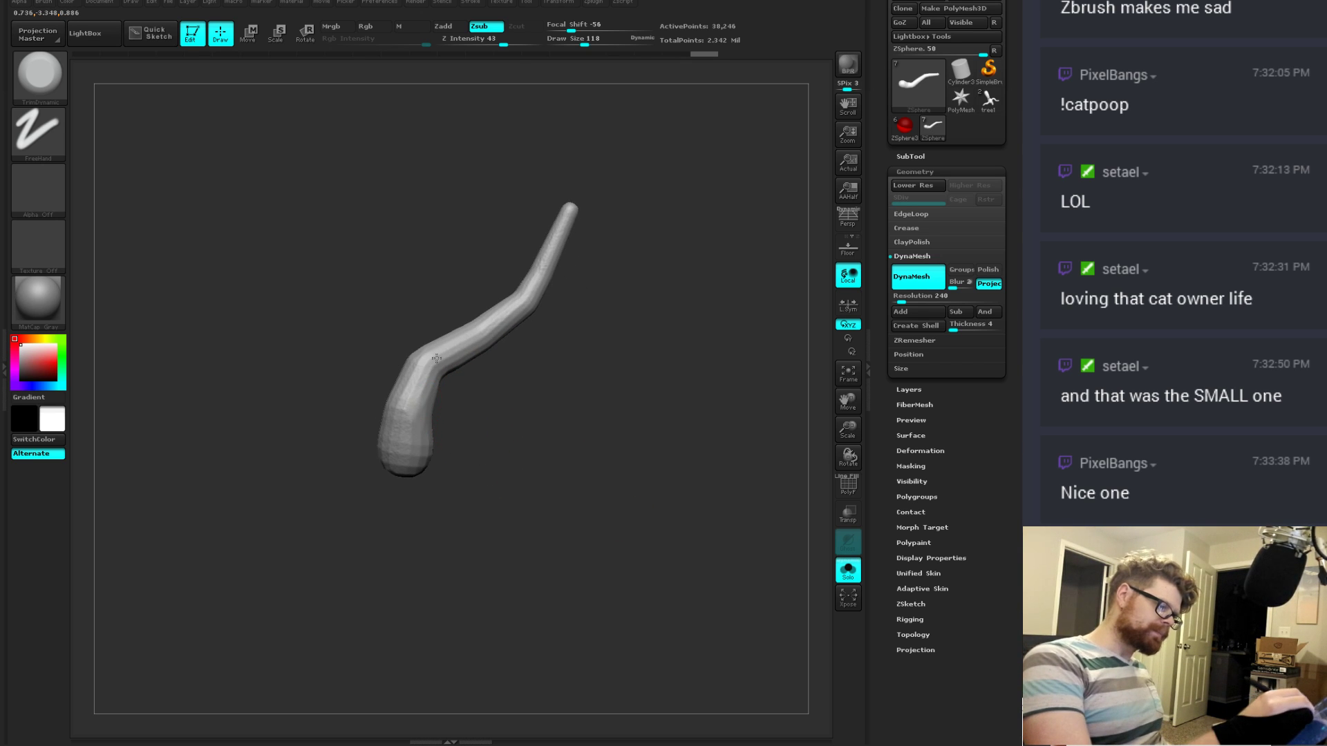
{"action": "left_click_drag", "start_coordinate": [435, 359], "coordinate": [424, 449]}
{"action": "mouse_move", "coordinate": [476, 408]}
{"action": "left_mouse_down"}
{"action": "mouse_move", "coordinate": [446, 382]}
{"action": "mouse_move", "coordinate": [408, 387]}
{"action": "mouse_move", "coordinate": [405, 427]}
{"action": "left_mouse_up"}
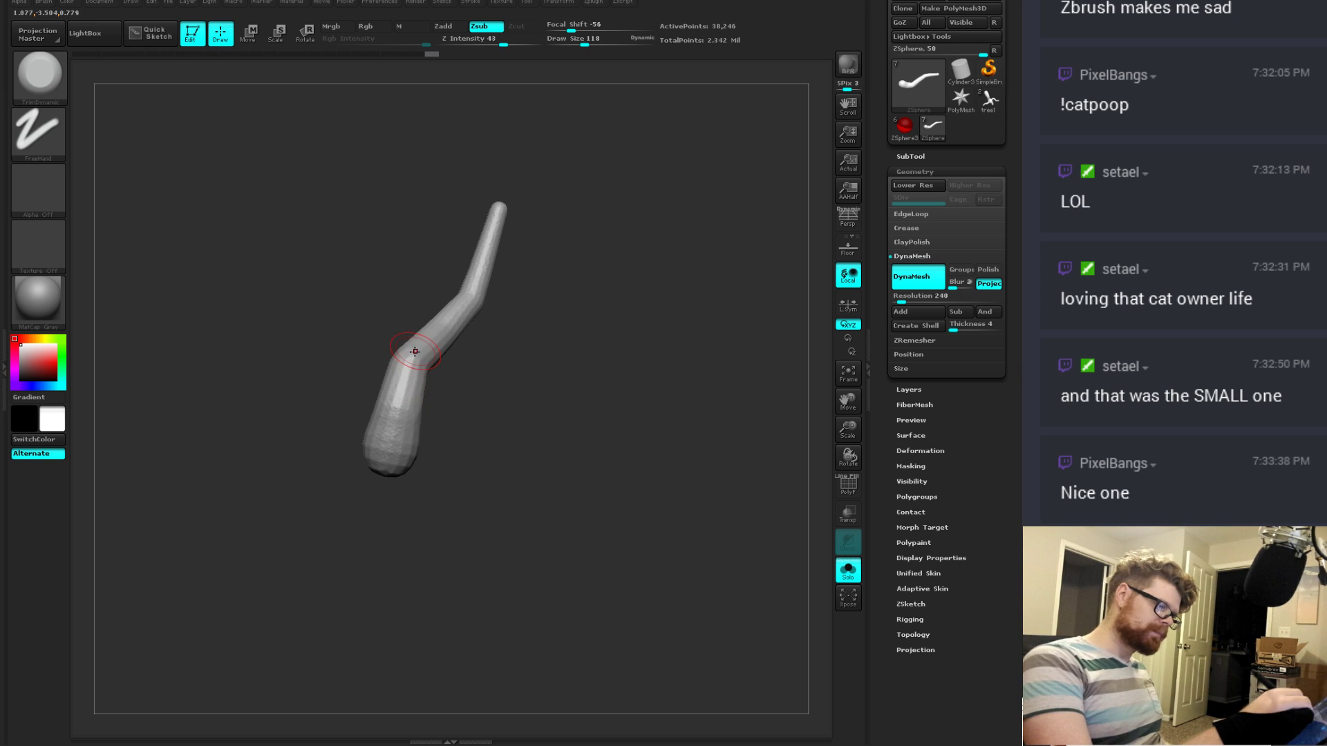
{"action": "left_click_drag", "start_coordinate": [409, 351], "coordinate": [399, 425]}
Step: Flatten the branch's lower bend and middle section from several sides with the TrimDynamic brush
{"action": "key", "text": "b"}
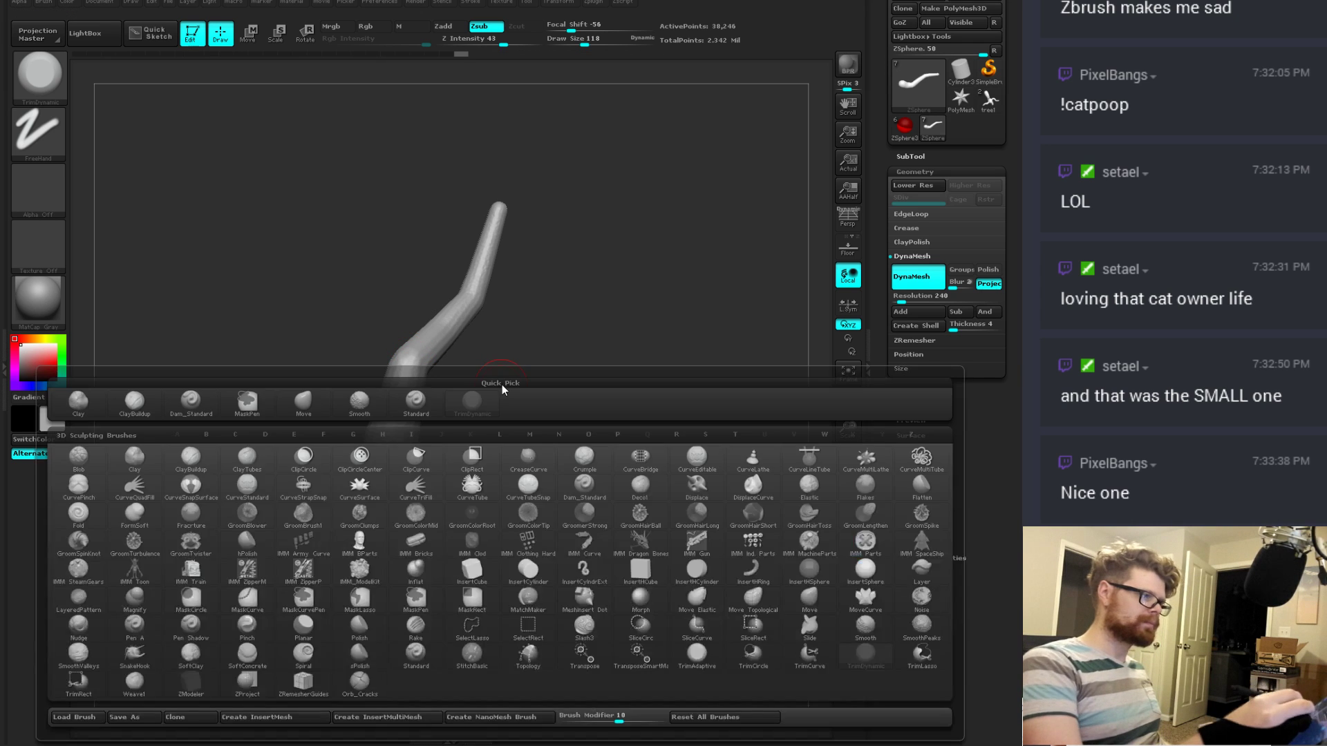
{"action": "key", "text": "t"}
{"action": "key", "text": "d"}
{"action": "left_click_drag", "start_coordinate": [463, 380], "coordinate": [447, 407]}
{"action": "left_click_drag", "start_coordinate": [406, 351], "coordinate": [395, 442]}
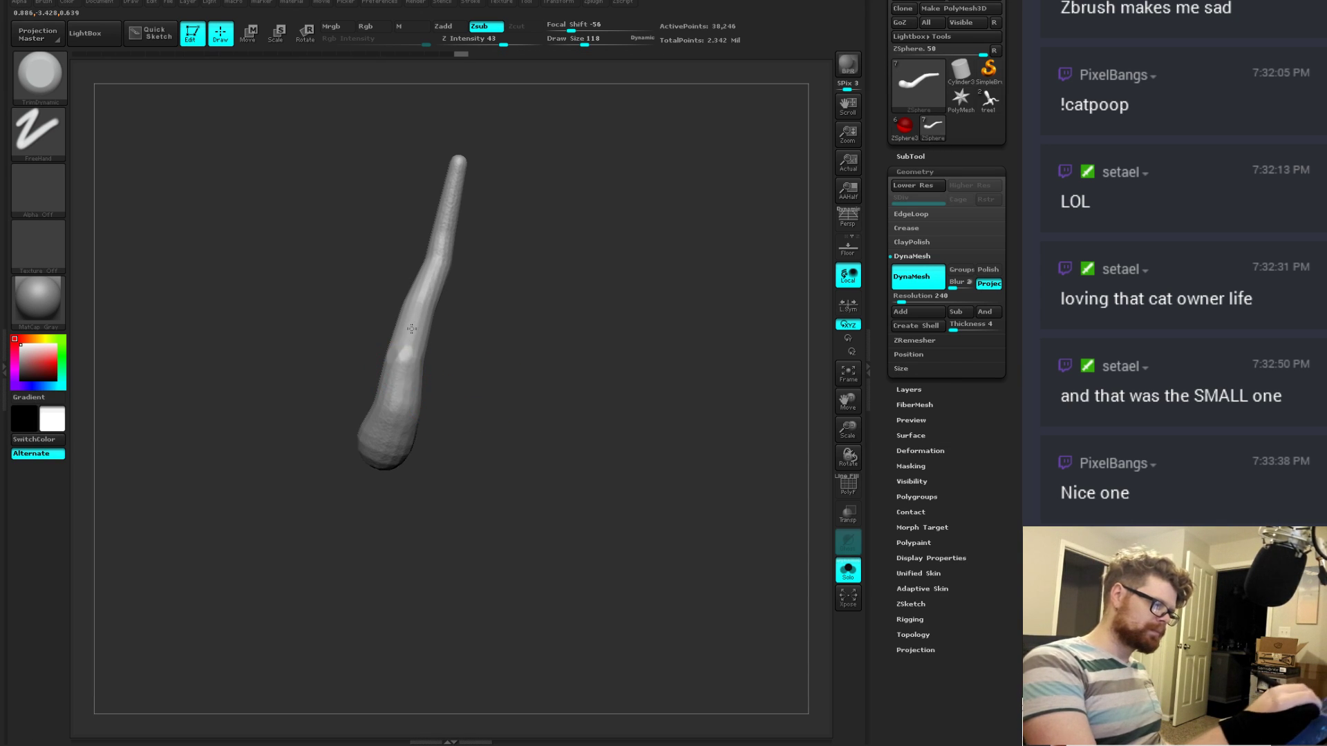
{"action": "left_click_drag", "start_coordinate": [411, 329], "coordinate": [394, 381]}
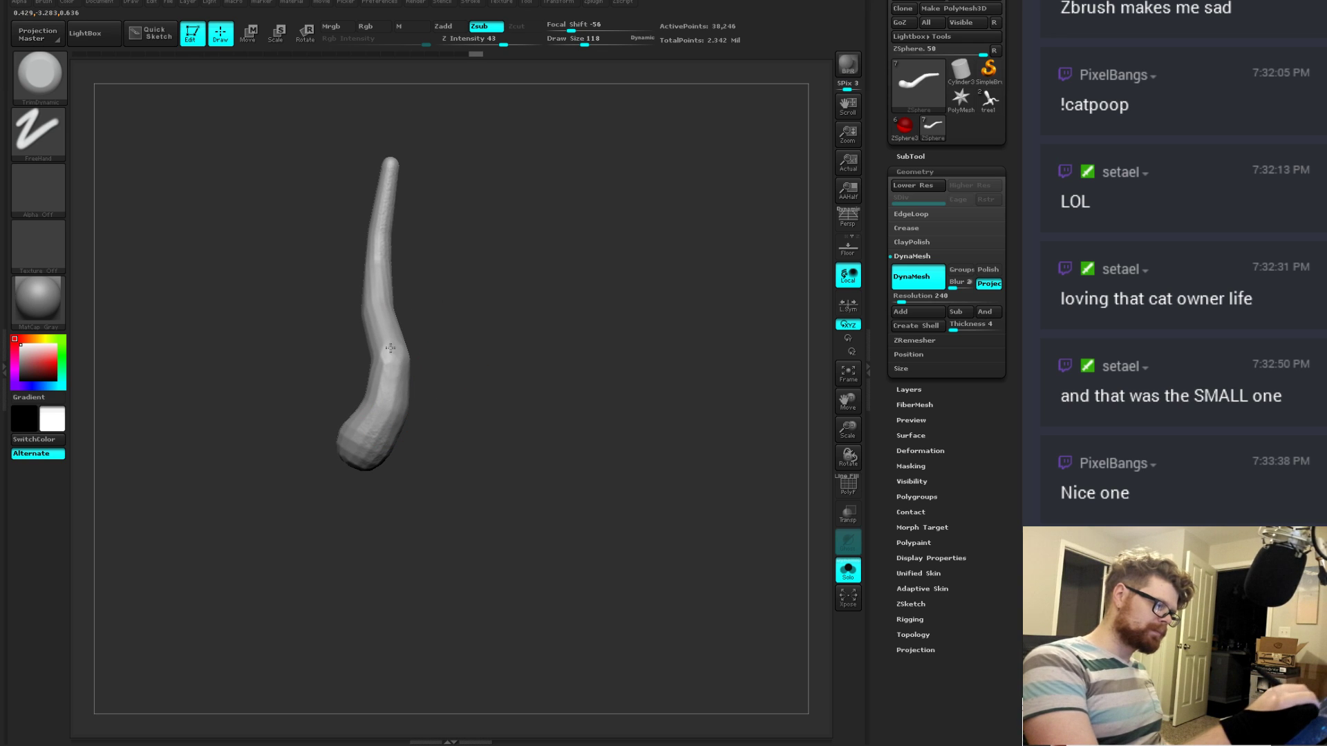
{"action": "left_click_drag", "start_coordinate": [394, 256], "coordinate": [346, 313]}
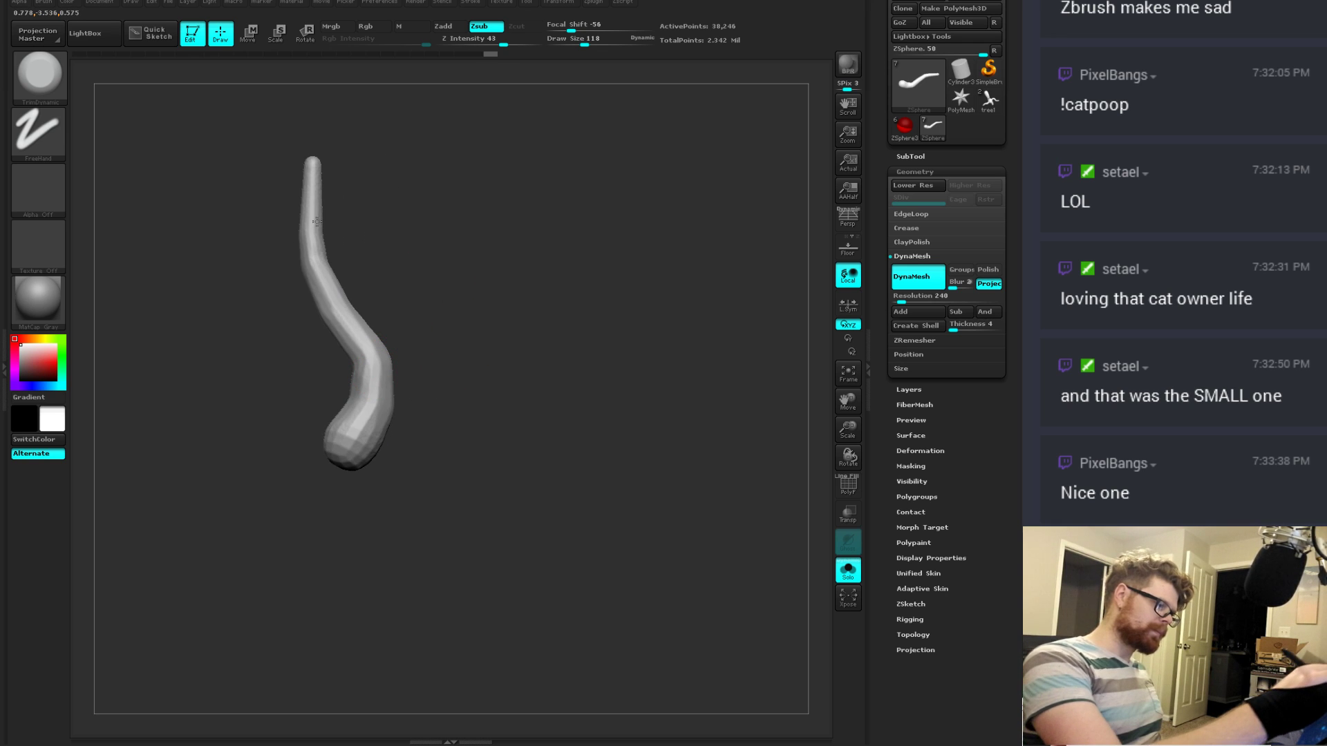
Step: Flatten the upper length of the branch up to its tip with TrimDynamic strokes
{"action": "left_click_drag", "start_coordinate": [316, 221], "coordinate": [376, 296]}
{"action": "left_click_drag", "start_coordinate": [291, 276], "coordinate": [351, 337]}
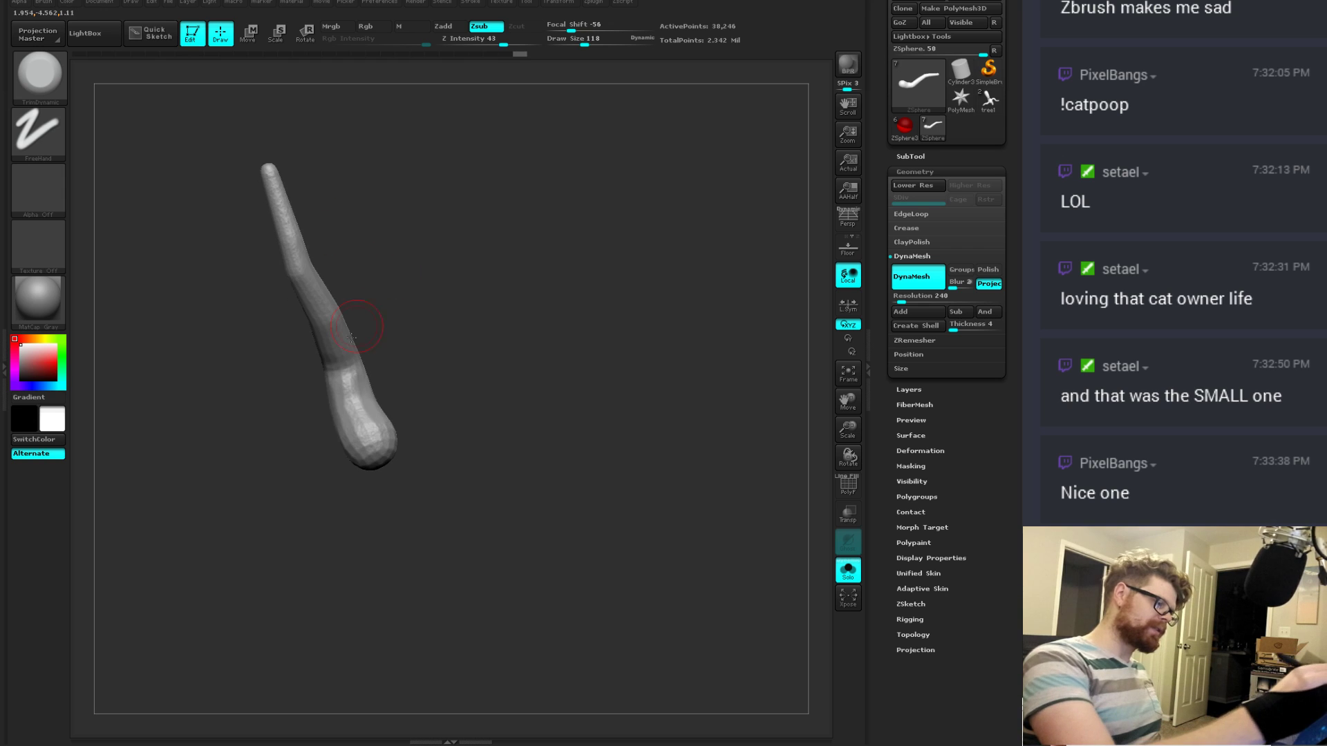
{"action": "left_click_drag", "start_coordinate": [323, 201], "coordinate": [336, 336]}
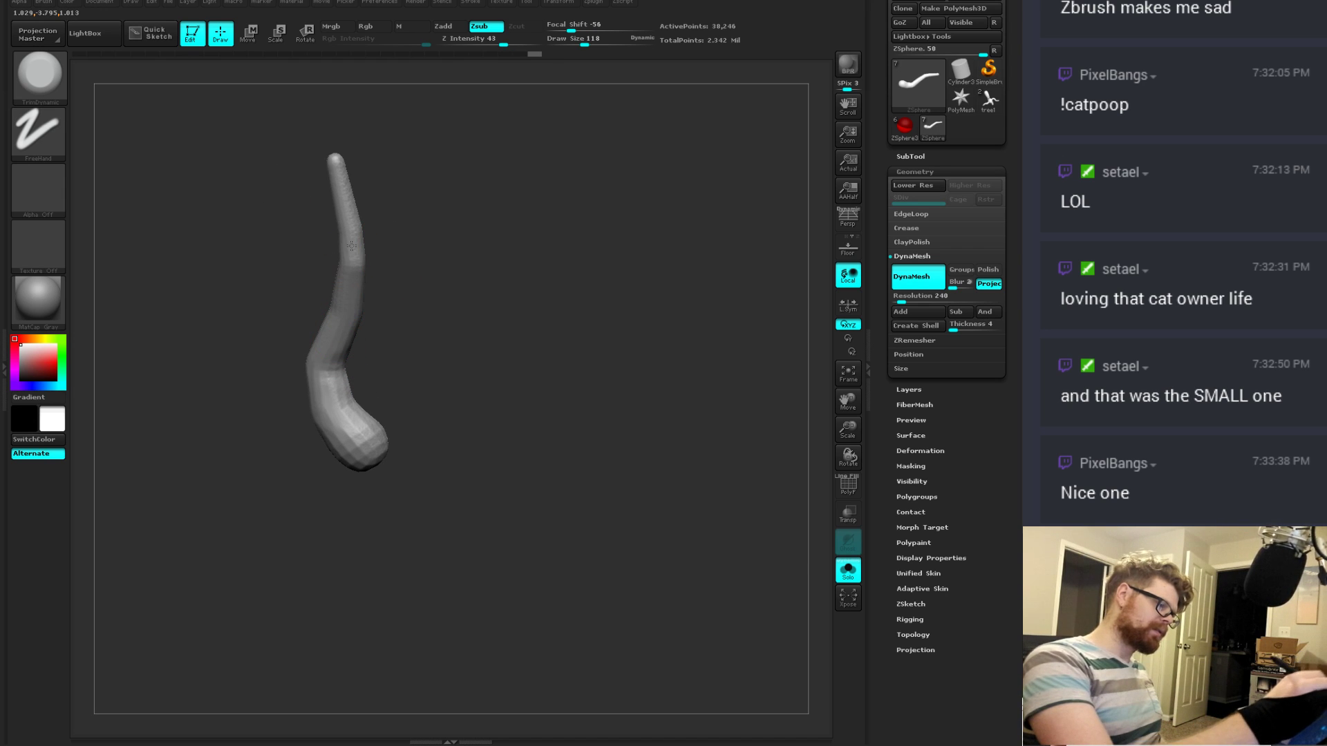
{"action": "left_click_drag", "start_coordinate": [351, 246], "coordinate": [335, 163]}
{"action": "mouse_move", "coordinate": [312, 244]}
{"action": "left_mouse_down"}
{"action": "mouse_move", "coordinate": [377, 254]}
{"action": "mouse_move", "coordinate": [344, 164]}
{"action": "left_mouse_up"}
{"action": "left_click_drag", "start_coordinate": [372, 408], "coordinate": [377, 373]}
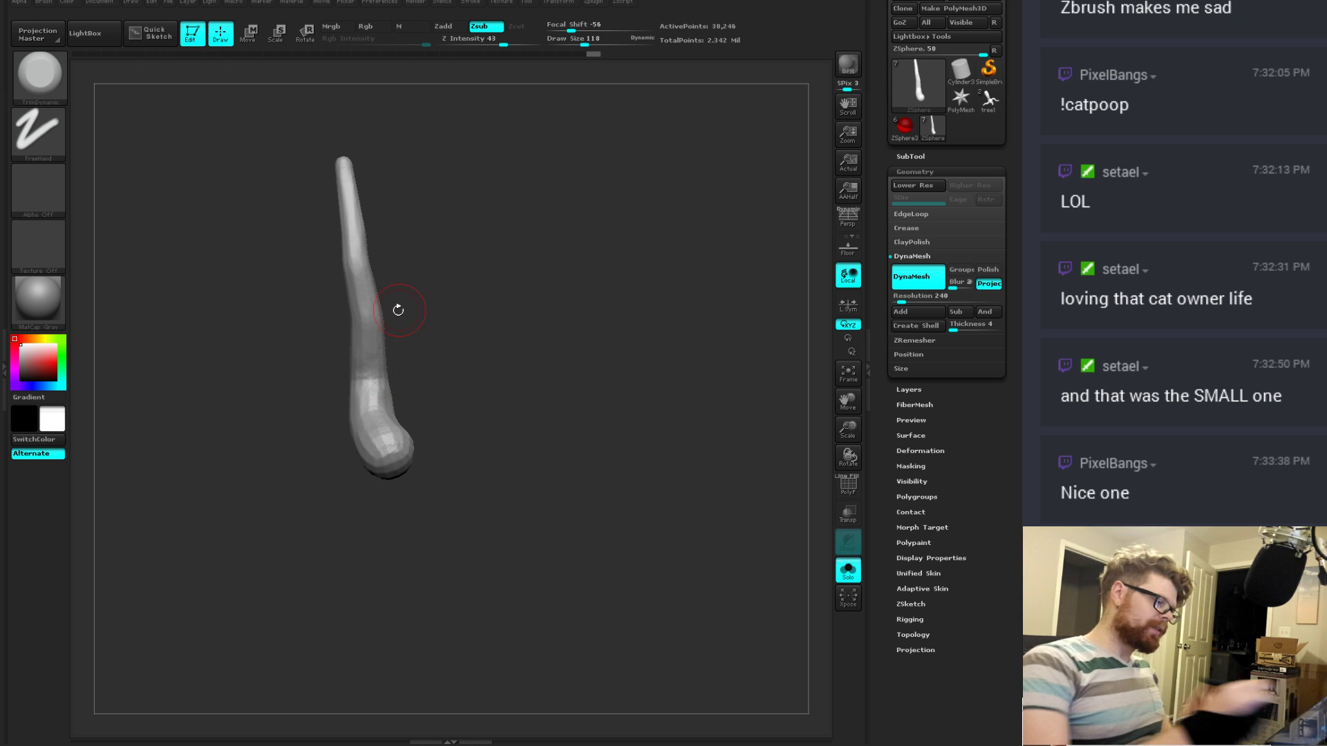
Step: Refine the planes along the branch's middle and around its bulbous base with further TrimDynamic strokes
{"action": "left_click_drag", "start_coordinate": [362, 313], "coordinate": [357, 238]}
{"action": "mouse_move", "coordinate": [408, 290]}
{"action": "left_mouse_down"}
{"action": "mouse_move", "coordinate": [356, 292]}
{"action": "mouse_move", "coordinate": [353, 250]}
{"action": "mouse_move", "coordinate": [338, 253]}
{"action": "left_mouse_up"}
{"action": "key", "text": "ctrl+shift+z"}
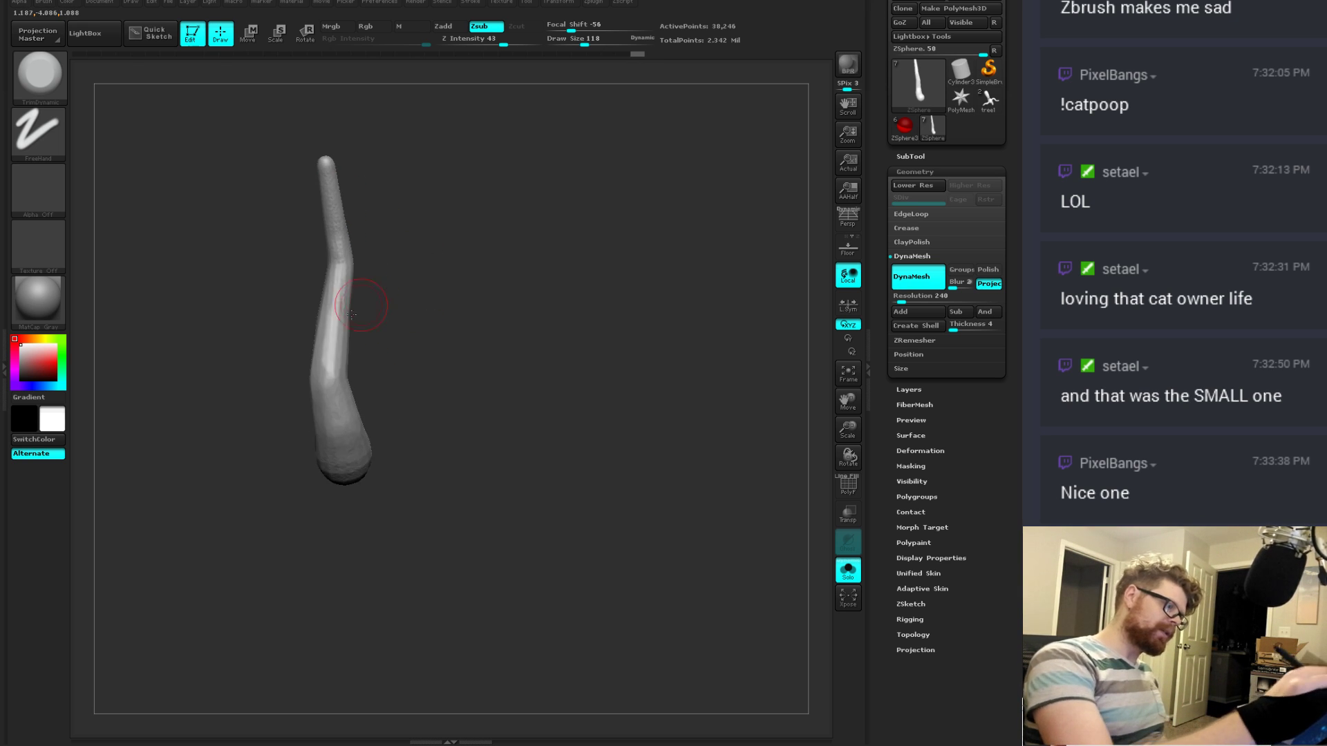
{"action": "key", "text": "ctrl+shift+z"}
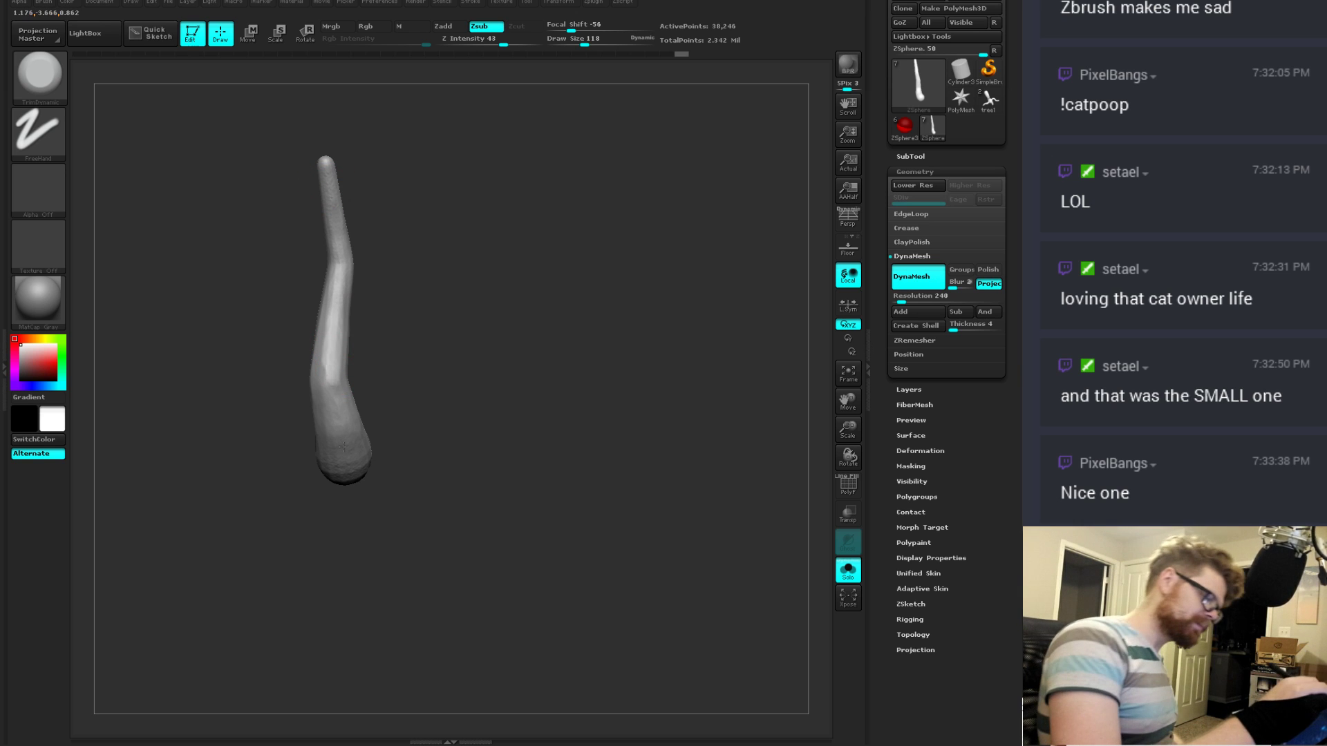
{"action": "key", "text": "ctrl+shift+z"}
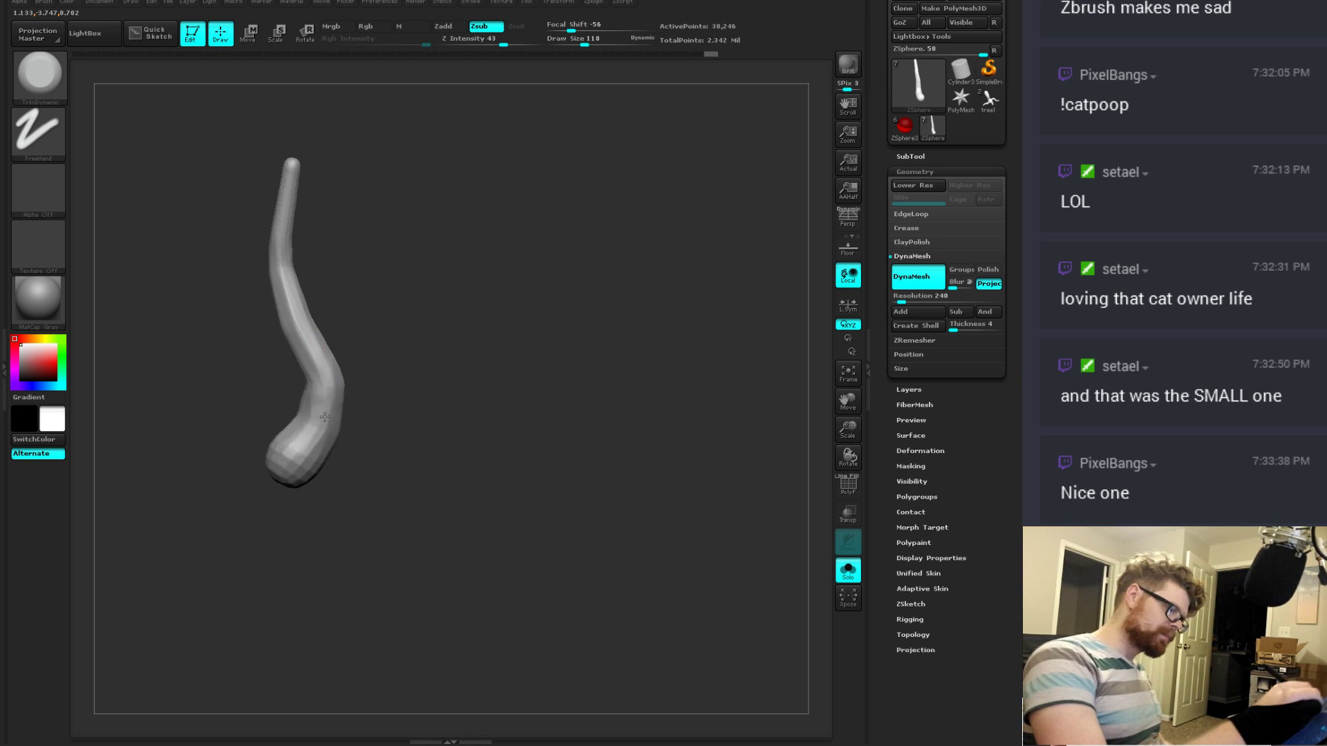
{"action": "key", "text": "ctrl+shift+z"}
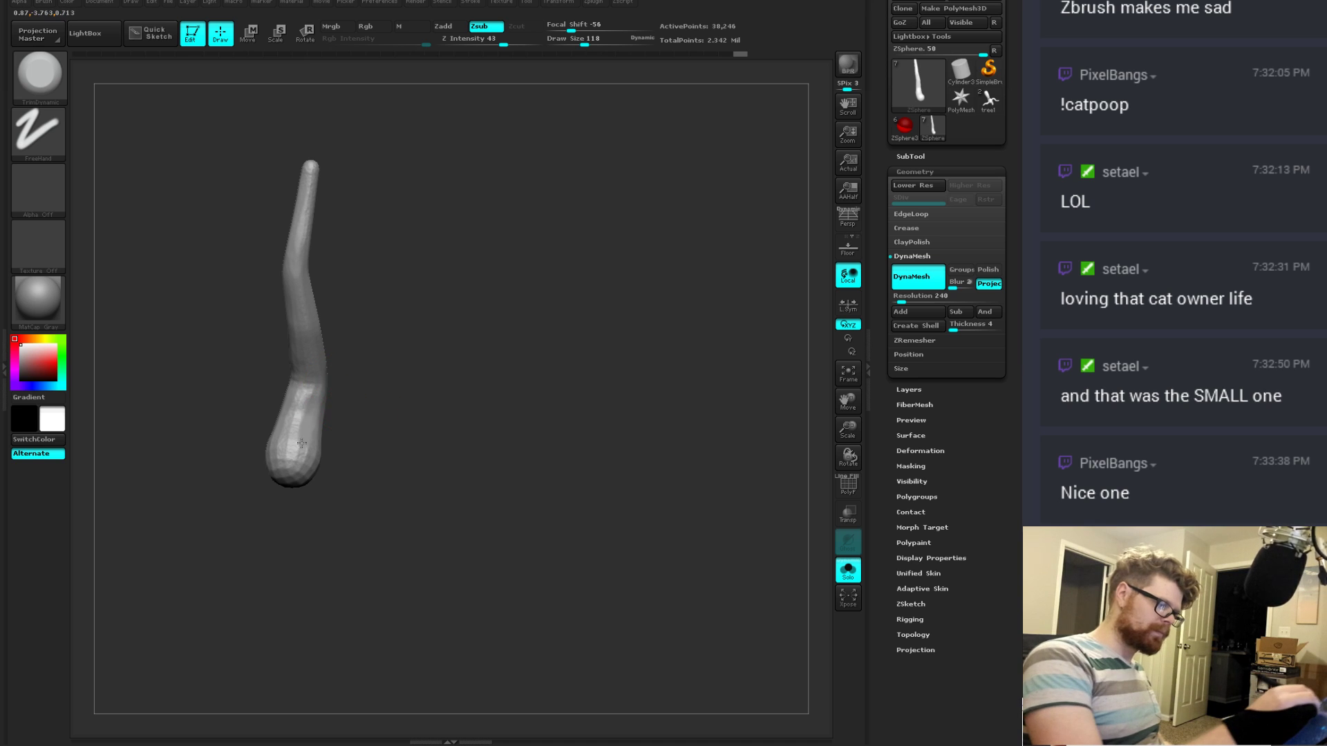
{"action": "key", "text": "ctrl+shift+z"}
{"action": "left_click", "coordinate": [919, 450]}
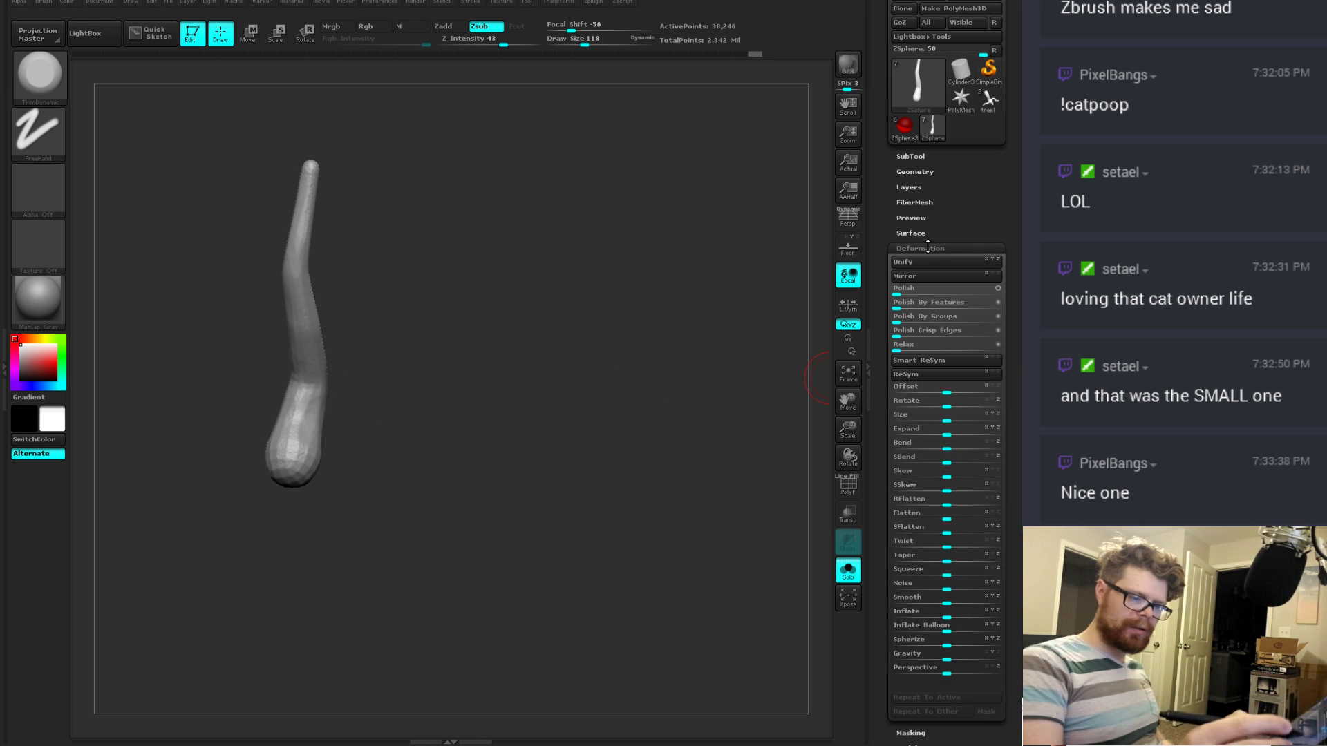
{"action": "left_click", "coordinate": [915, 216]}
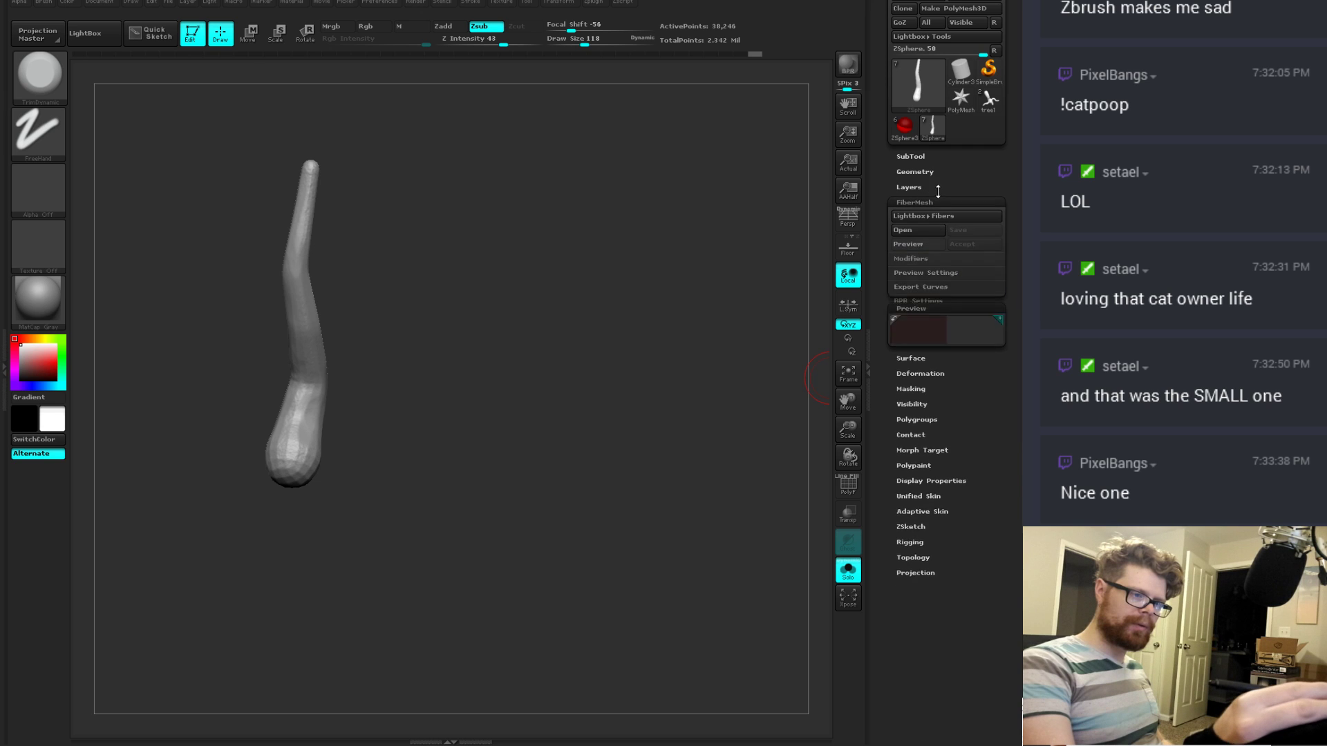
{"action": "left_click", "coordinate": [933, 184]}
{"action": "left_click", "coordinate": [933, 171]}
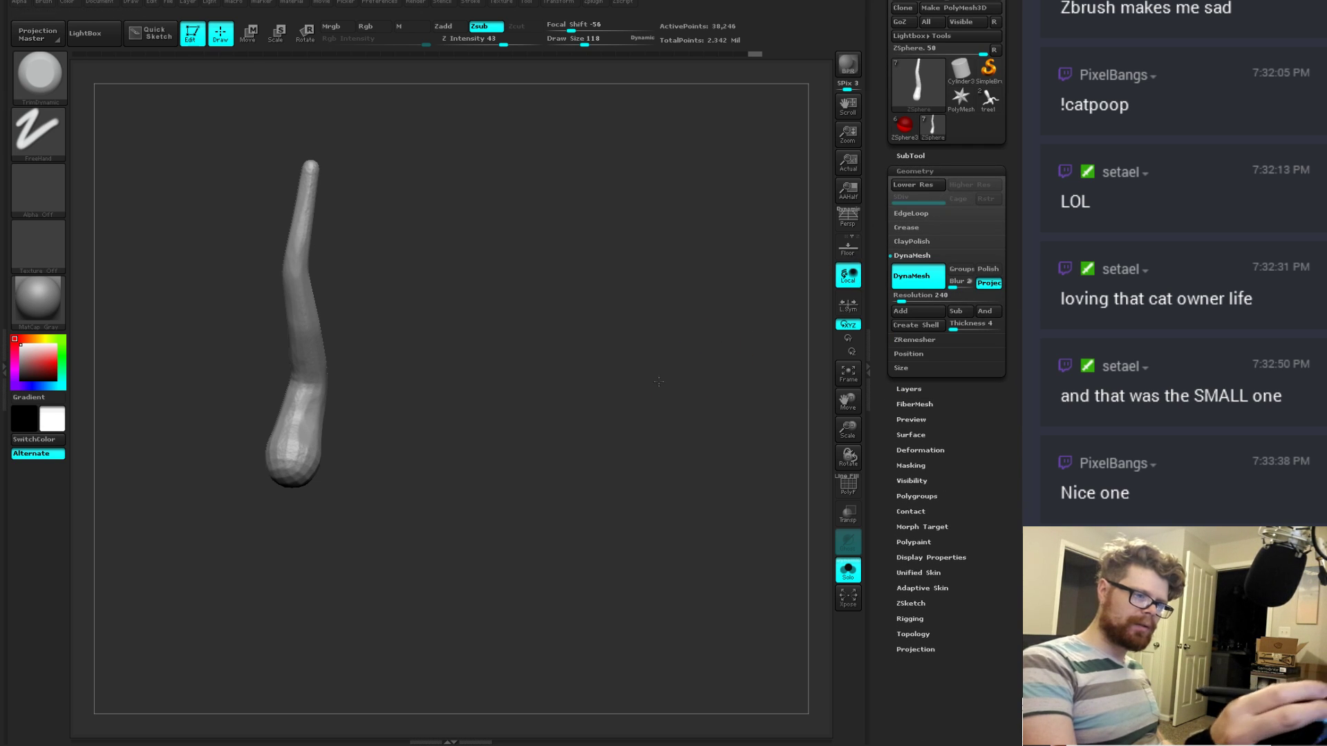
{"action": "left_click_drag", "start_coordinate": [622, 402], "coordinate": [781, 318]}
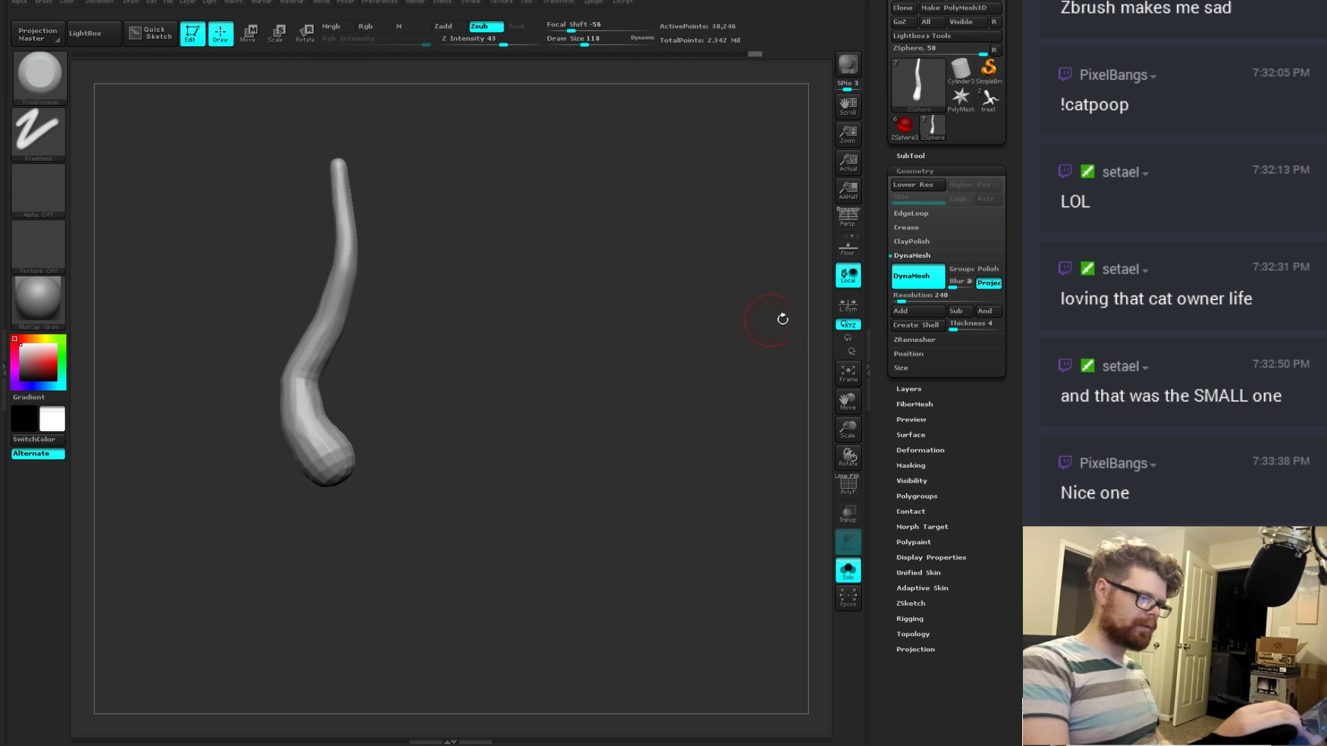
Step: Bring the whole tree back into view and carve a crease up the branch's base with the Dam_Standard brush
{"action": "left_click", "coordinate": [847, 569]}
{"action": "mouse_move", "coordinate": [703, 479]}
{"action": "left_mouse_down"}
{"action": "mouse_move", "coordinate": [743, 560]}
{"action": "mouse_move", "coordinate": [692, 463]}
{"action": "left_mouse_up"}
{"action": "left_click_drag", "start_coordinate": [598, 377], "coordinate": [474, 376]}
{"action": "key", "text": "b"}
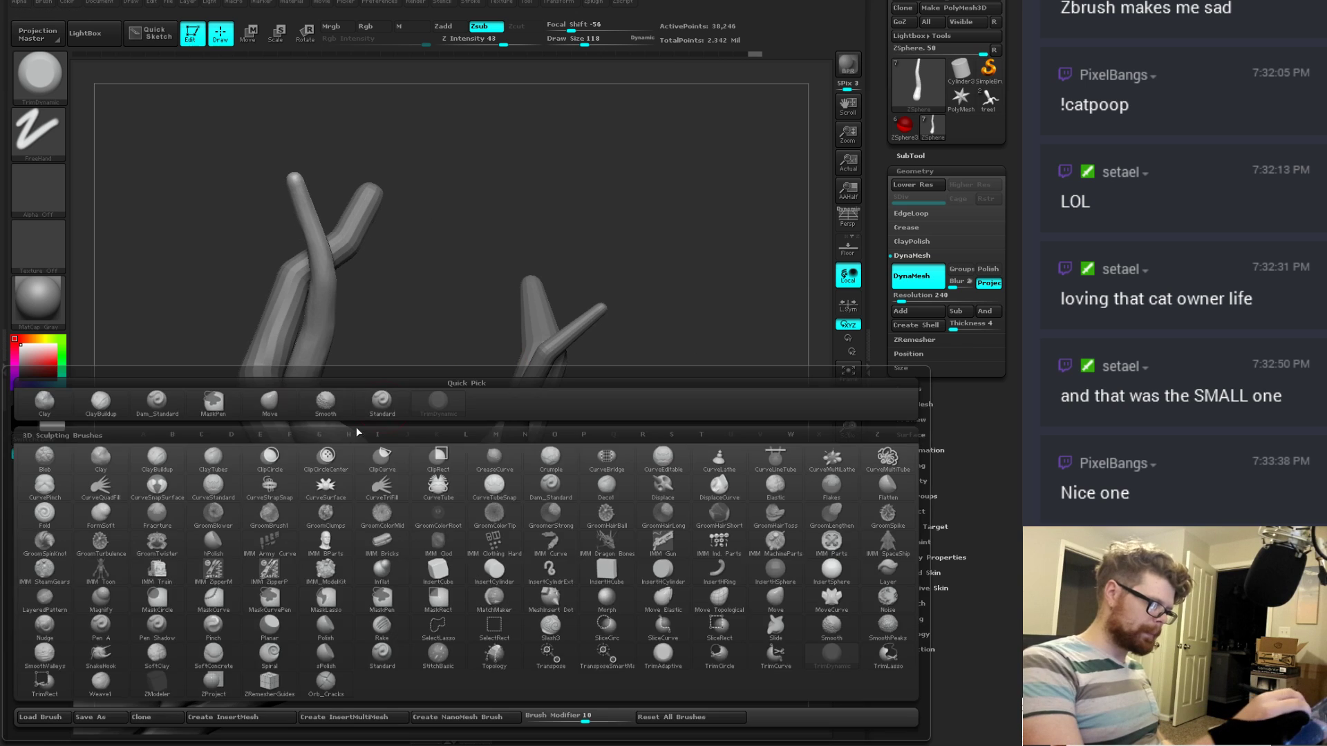
{"action": "key", "text": "d"}
{"action": "key", "text": "s"}
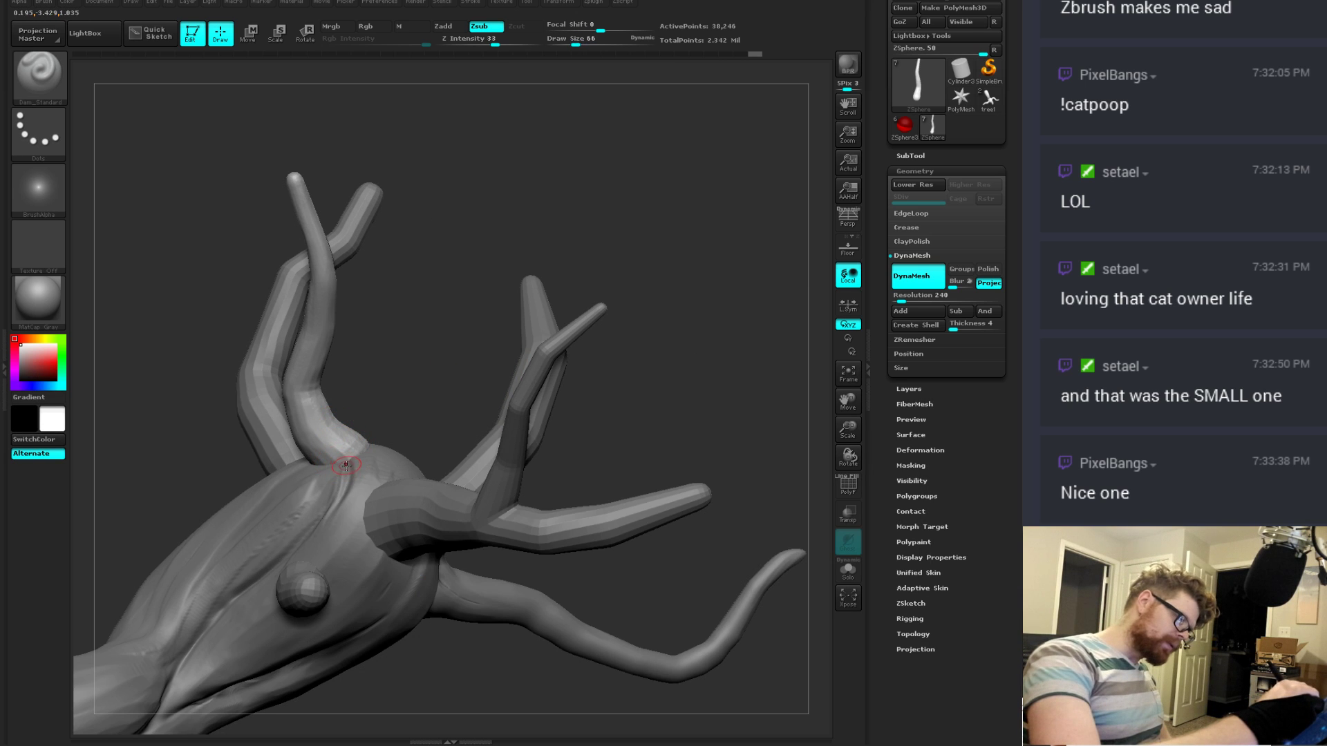
{"action": "left_click_drag", "start_coordinate": [346, 466], "coordinate": [304, 402]}
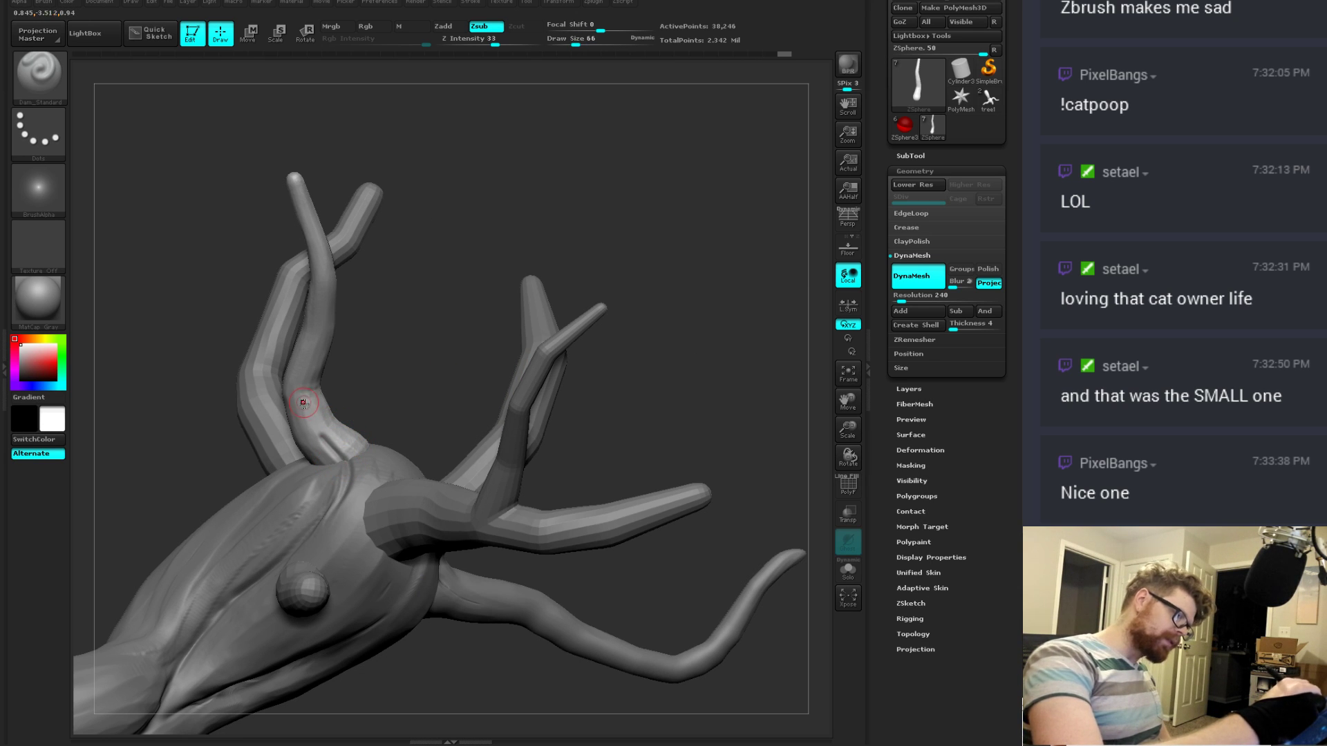
Step: Turn LazyMouse off for the Dam_Standard brush and switch it back on
{"action": "left_click", "coordinate": [527, 2]}
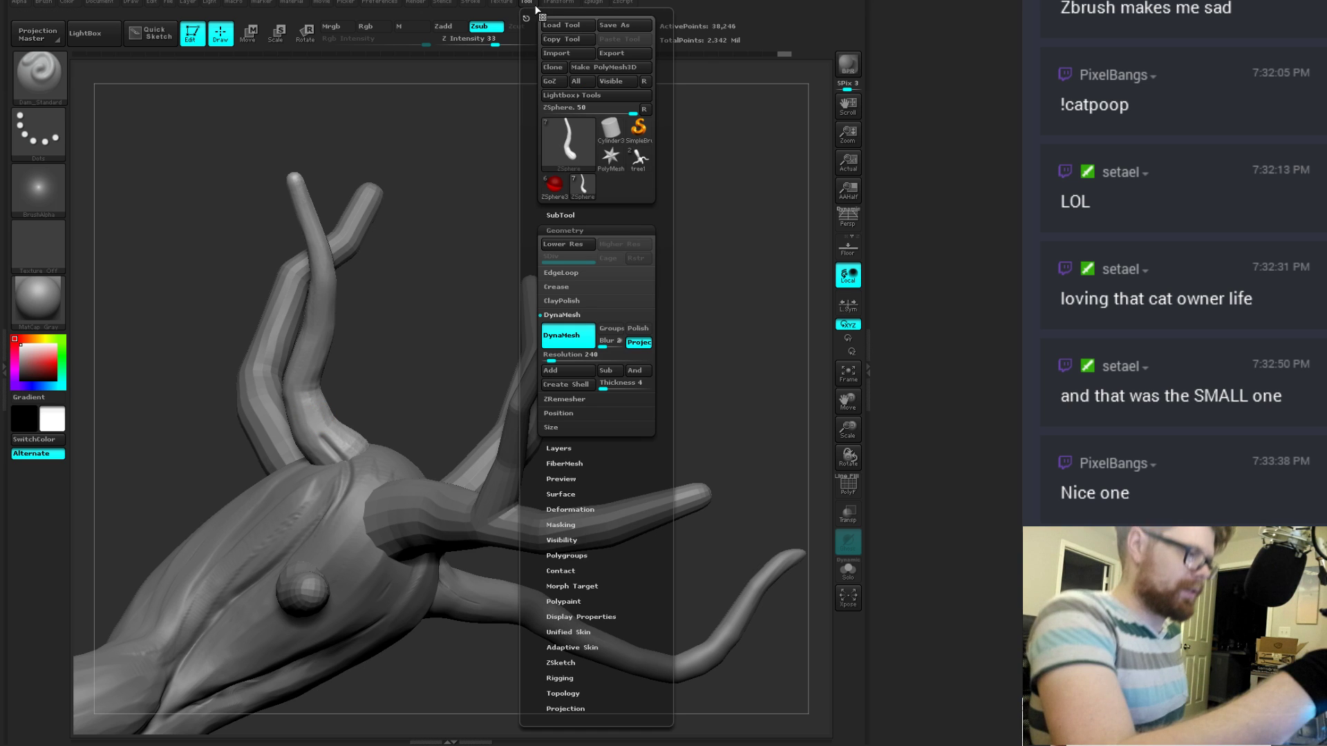
{"action": "mouse_move", "coordinate": [474, 4]}
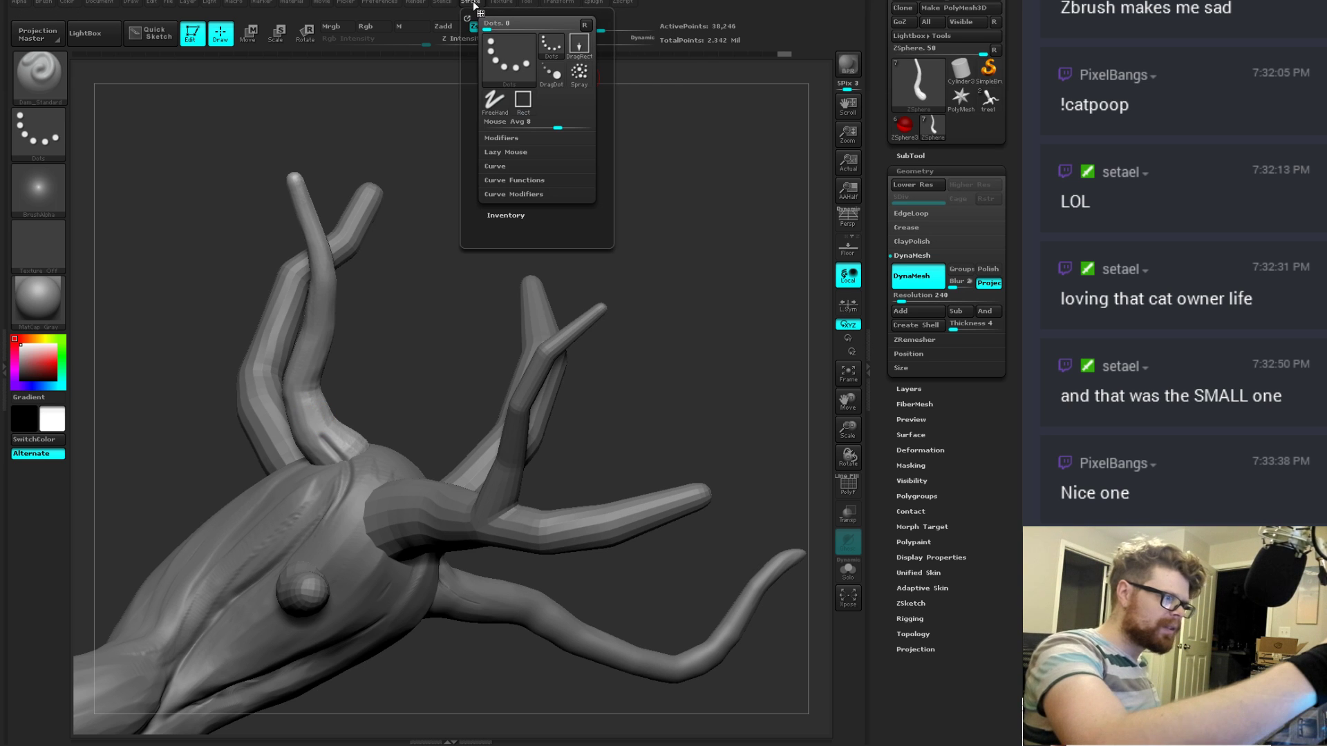
{"action": "left_click", "coordinate": [506, 152]}
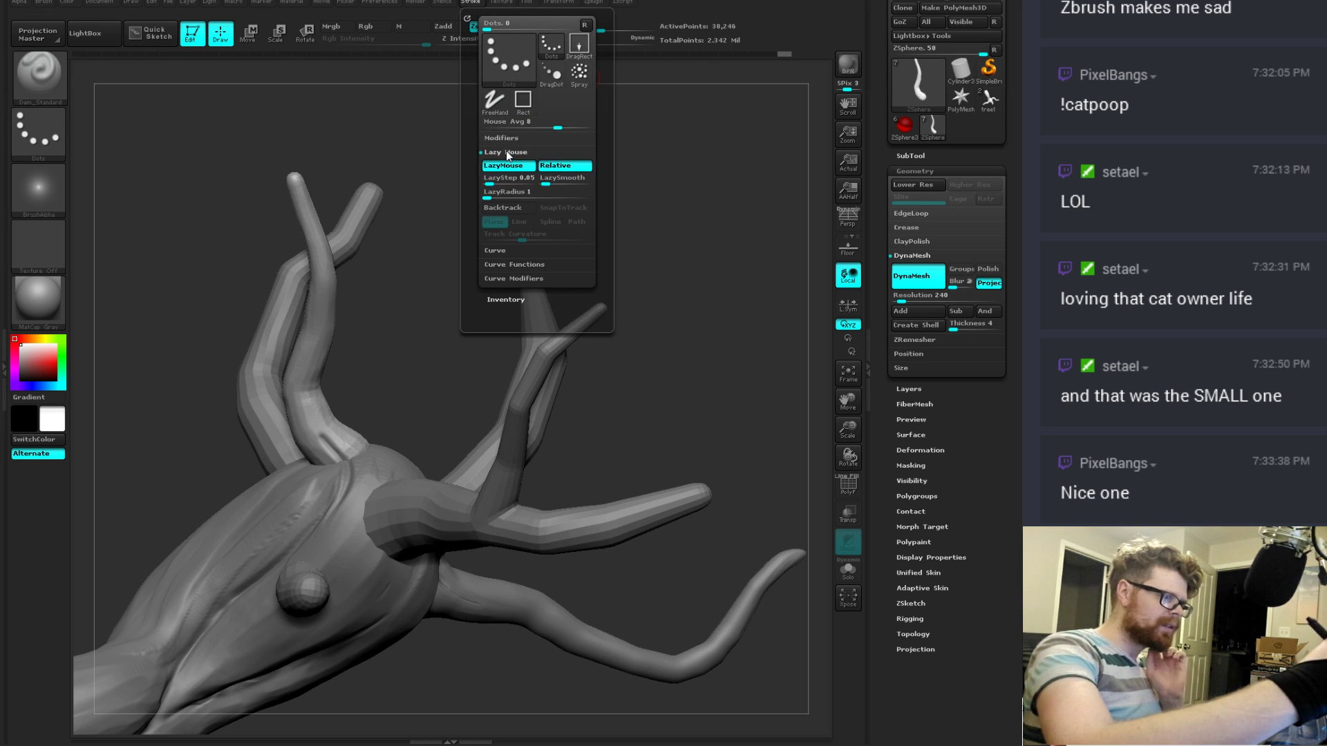
{"action": "left_click", "coordinate": [509, 165]}
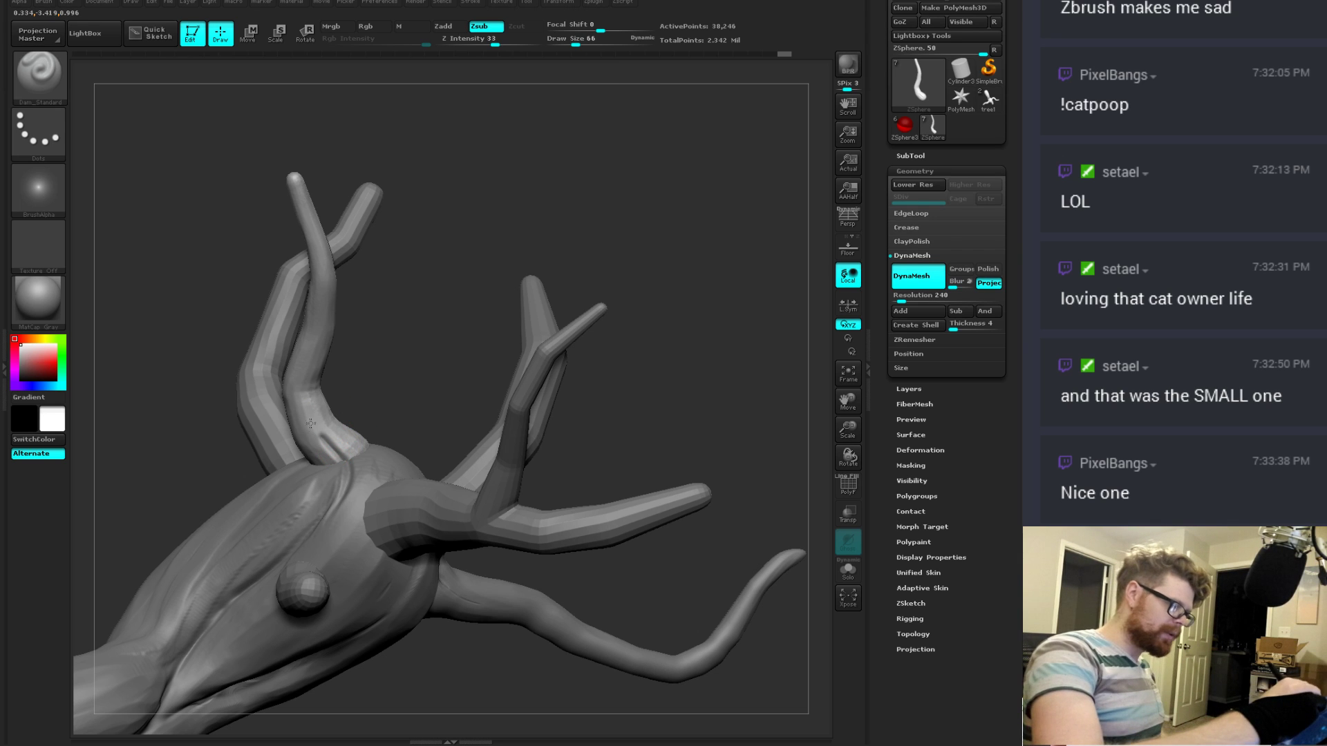
{"action": "key", "text": "ctrl"}
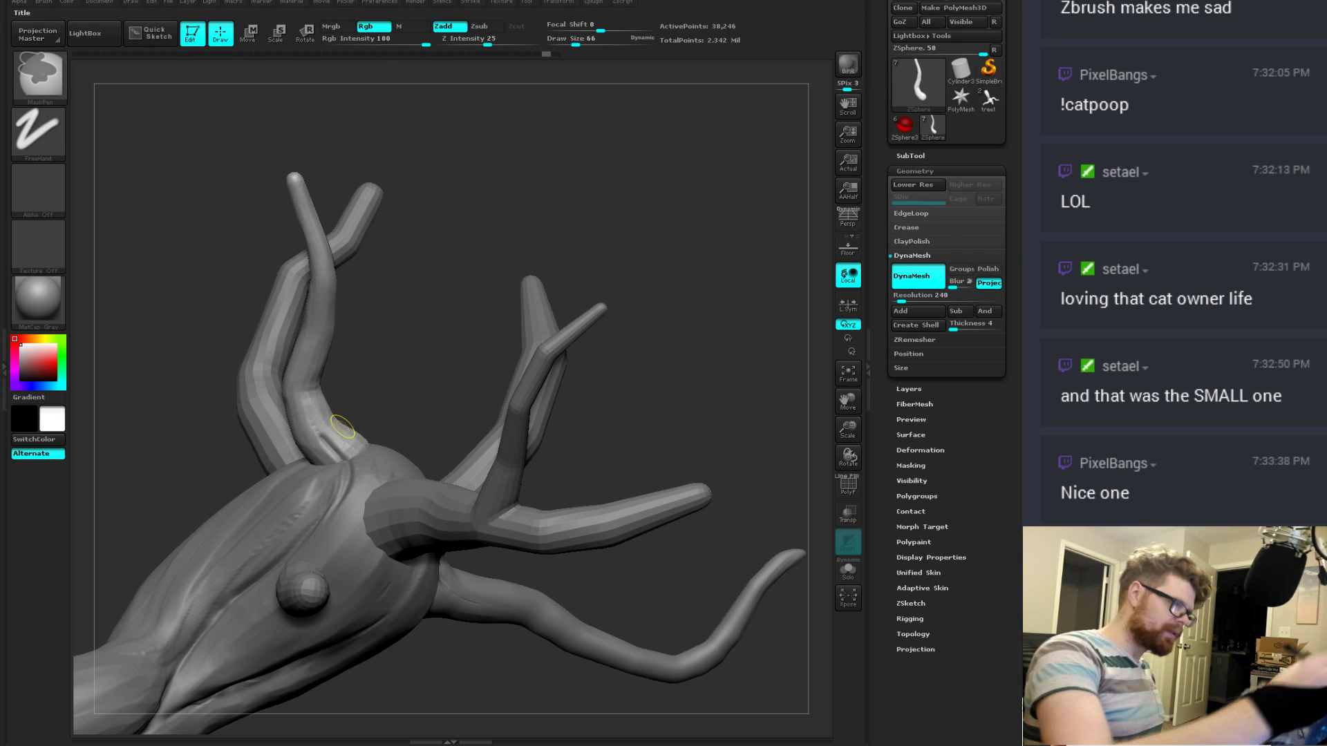
{"action": "left_click", "coordinate": [475, 3]}
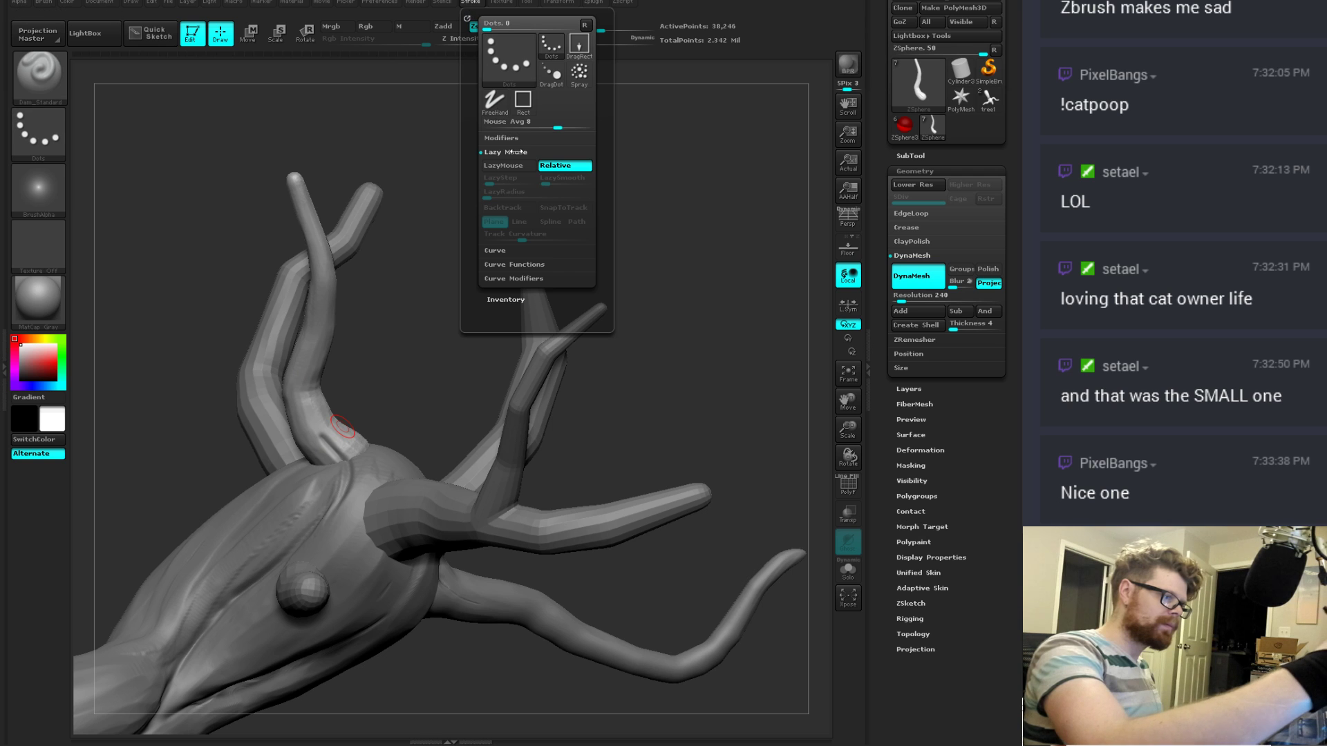
{"action": "left_click", "coordinate": [503, 165]}
{"action": "key", "text": "bracketleft"}
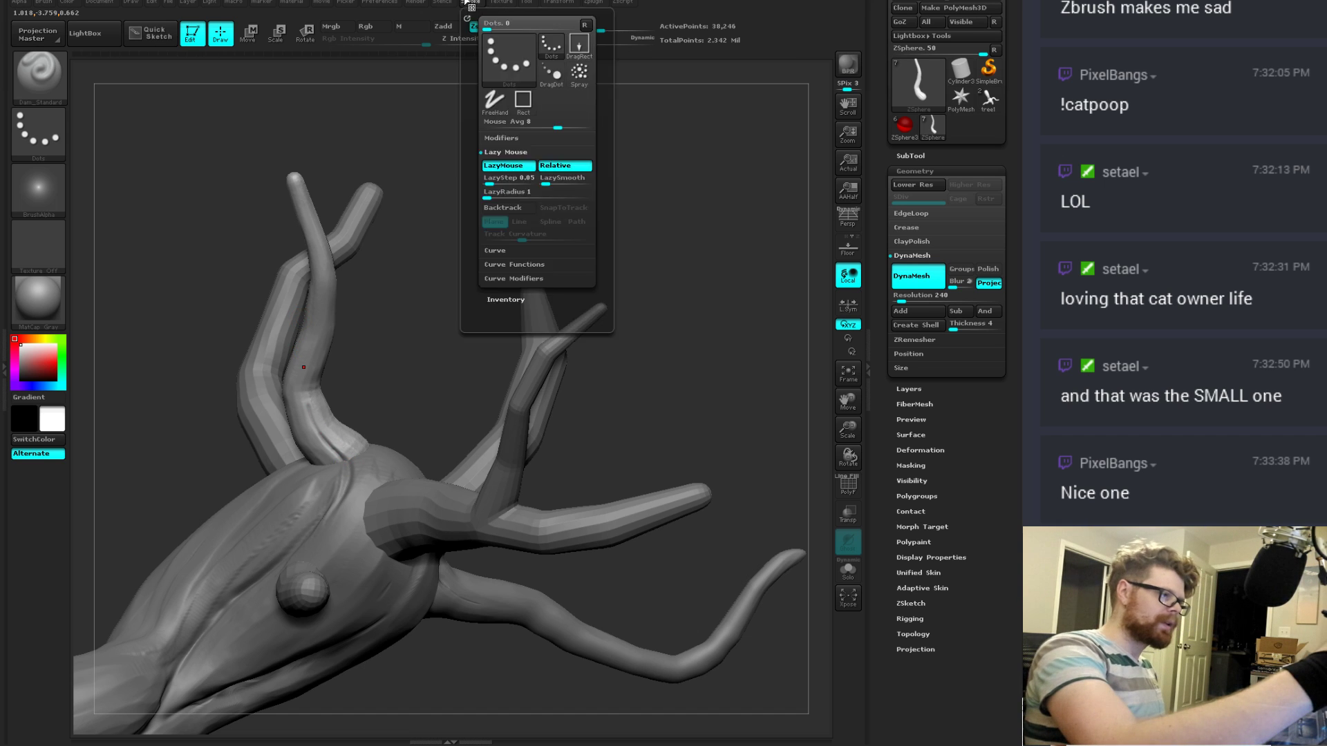
Step: Try a LazyStep of 0 on the Dam_Standard brush and change its stroke type to Freehand
{"action": "mouse_move", "coordinate": [498, 4]}
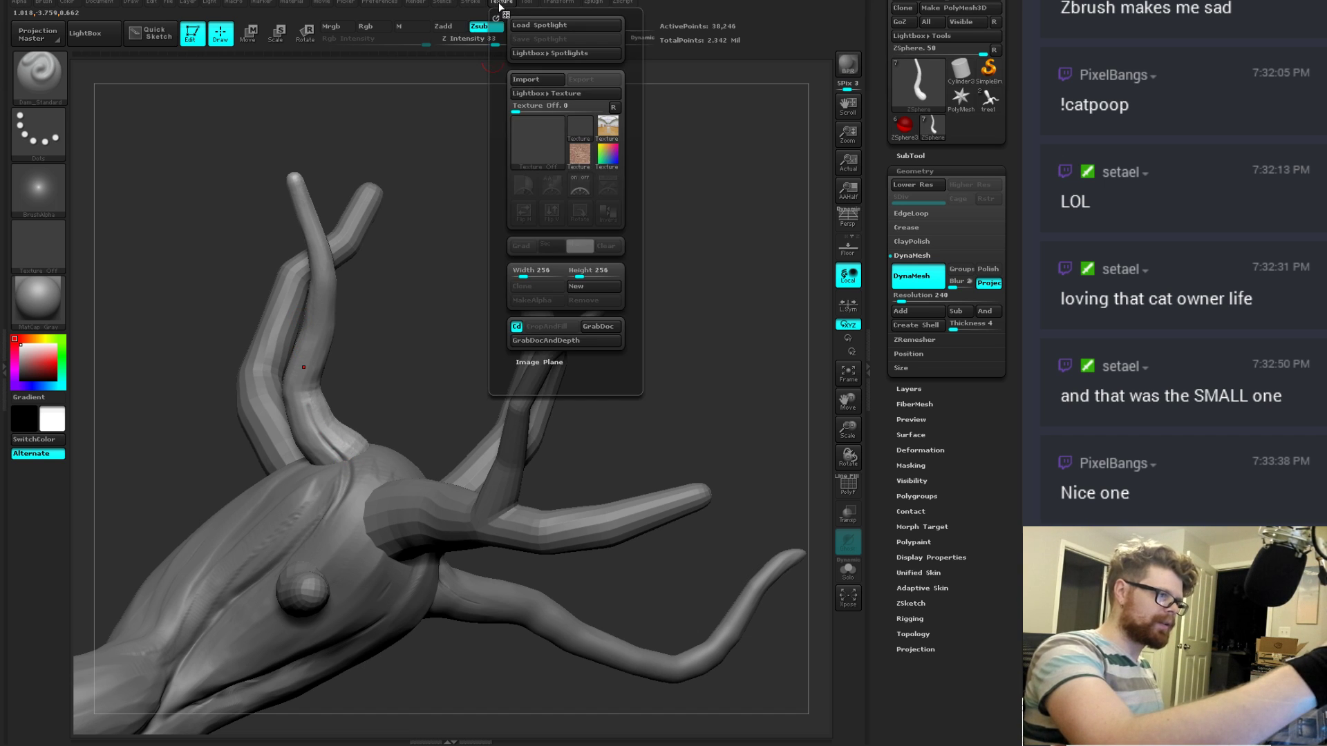
{"action": "left_click", "coordinate": [527, 2]}
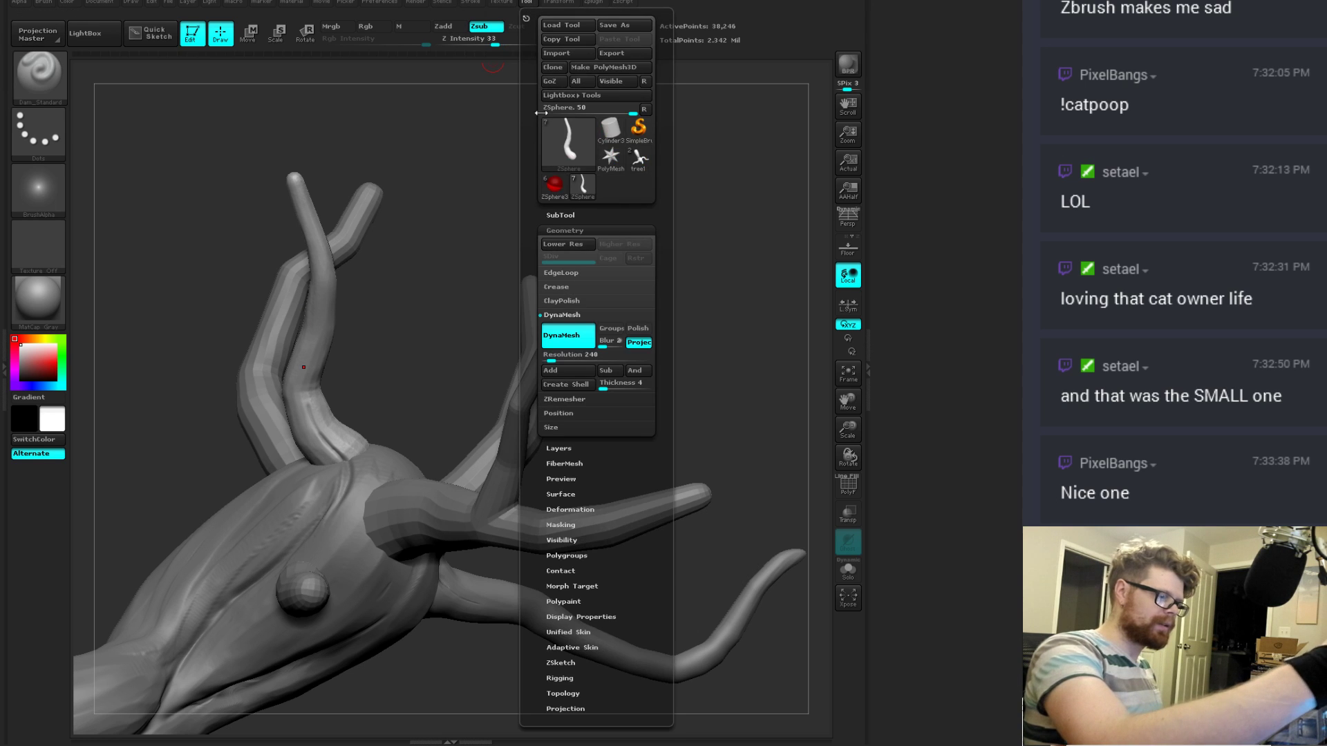
{"action": "mouse_move", "coordinate": [470, 8]}
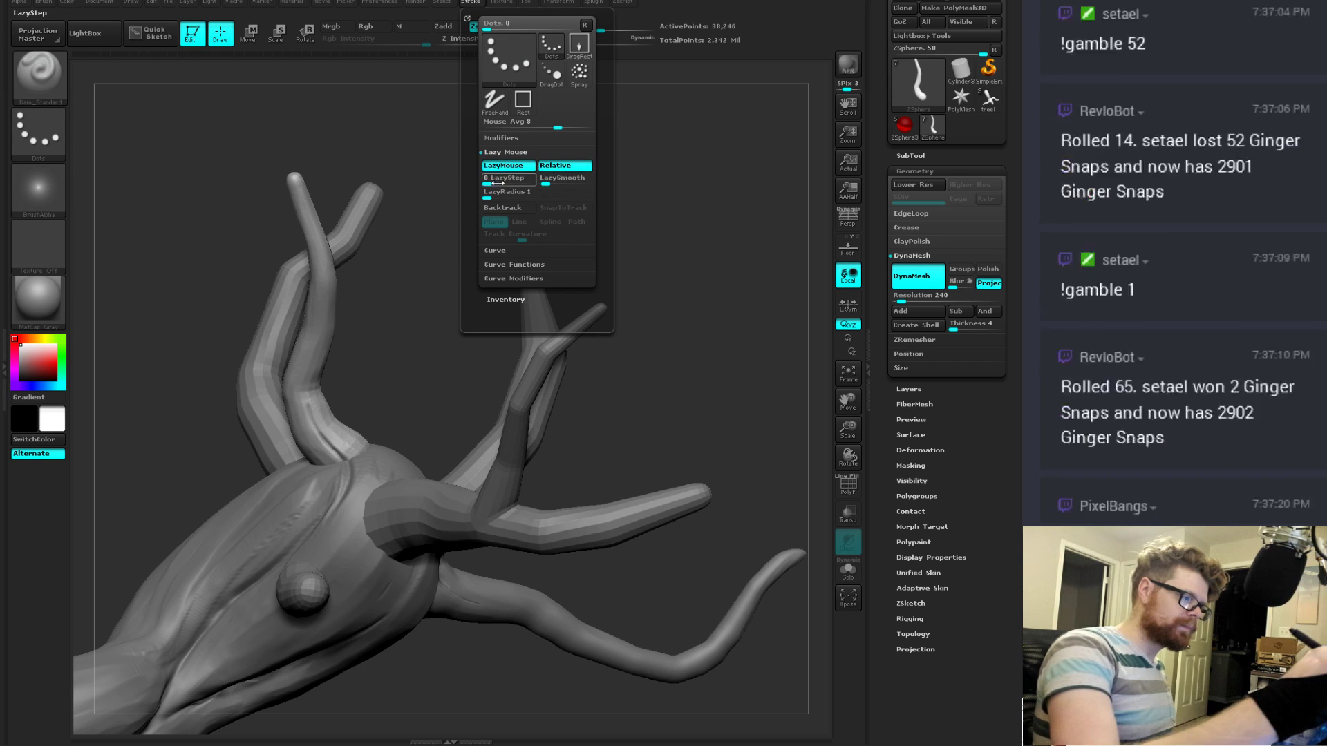
{"action": "left_click_drag", "start_coordinate": [490, 182], "coordinate": [494, 183]}
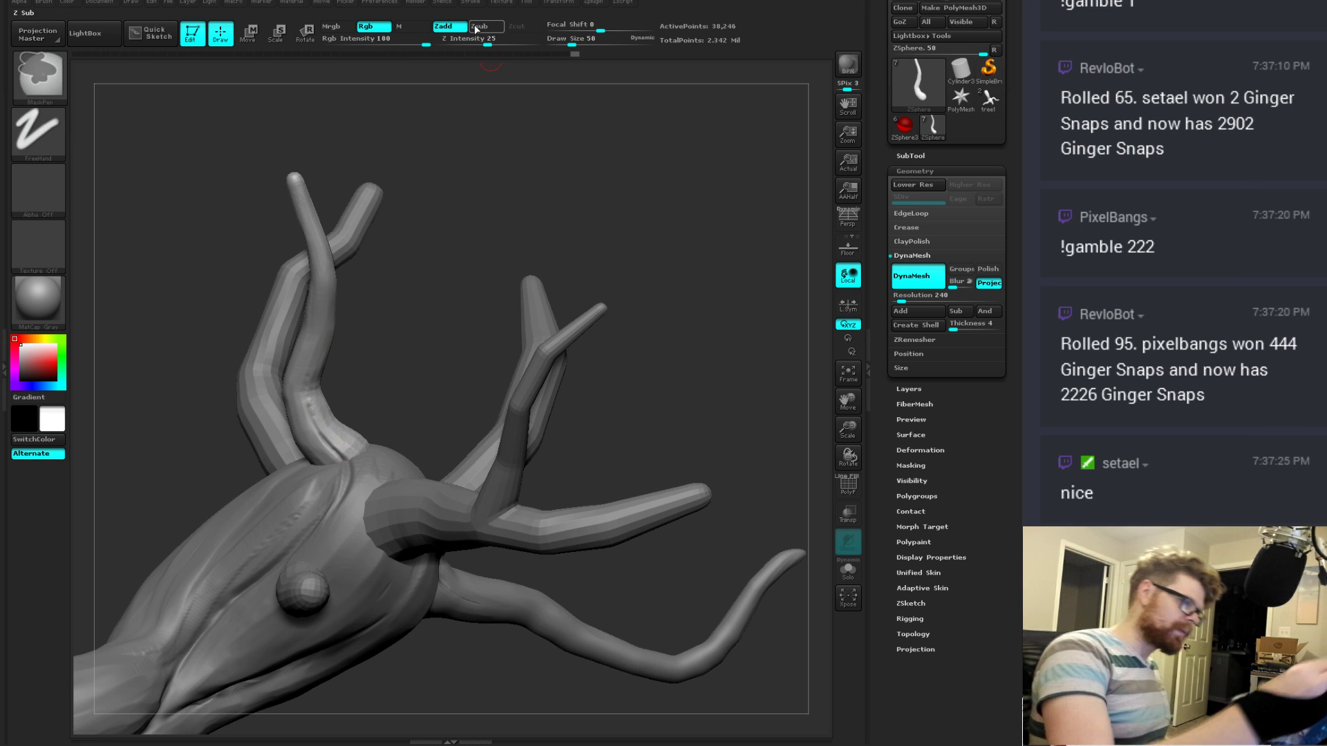
{"action": "left_click", "coordinate": [482, 4]}
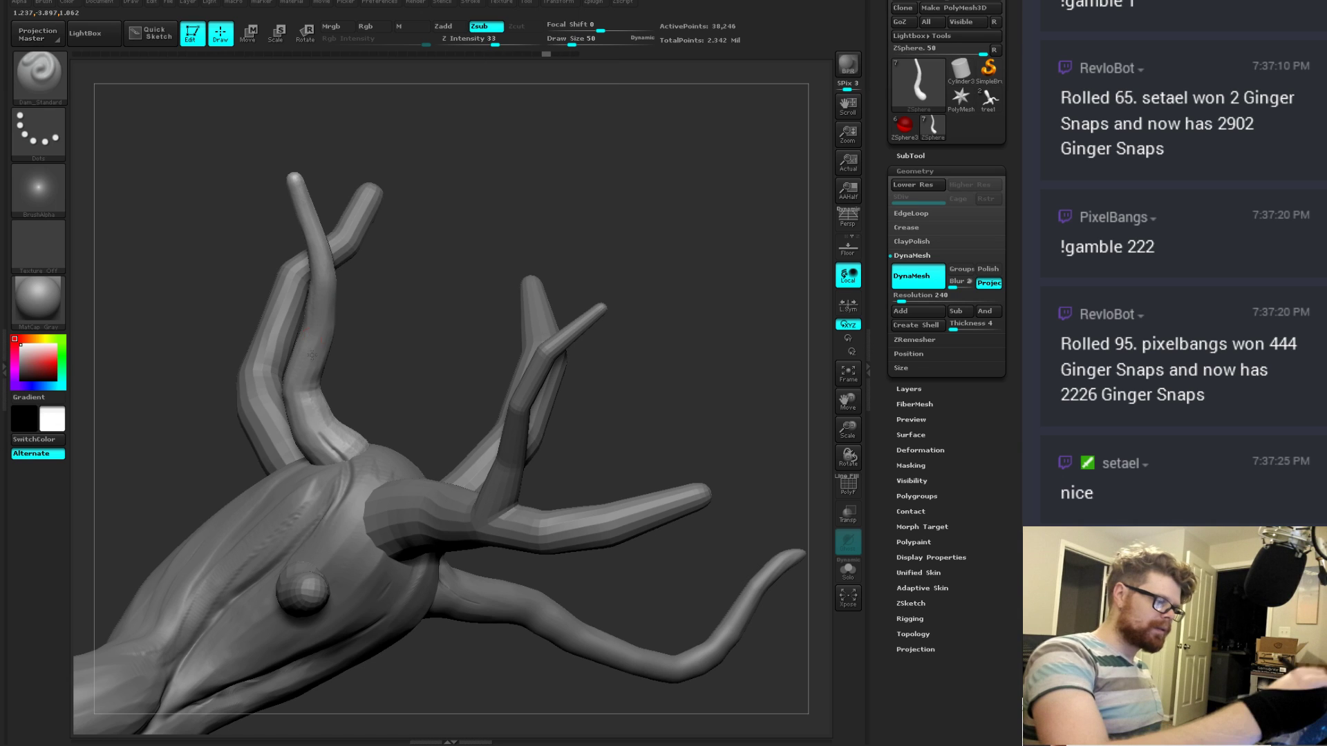
{"action": "left_click", "coordinate": [482, 3]}
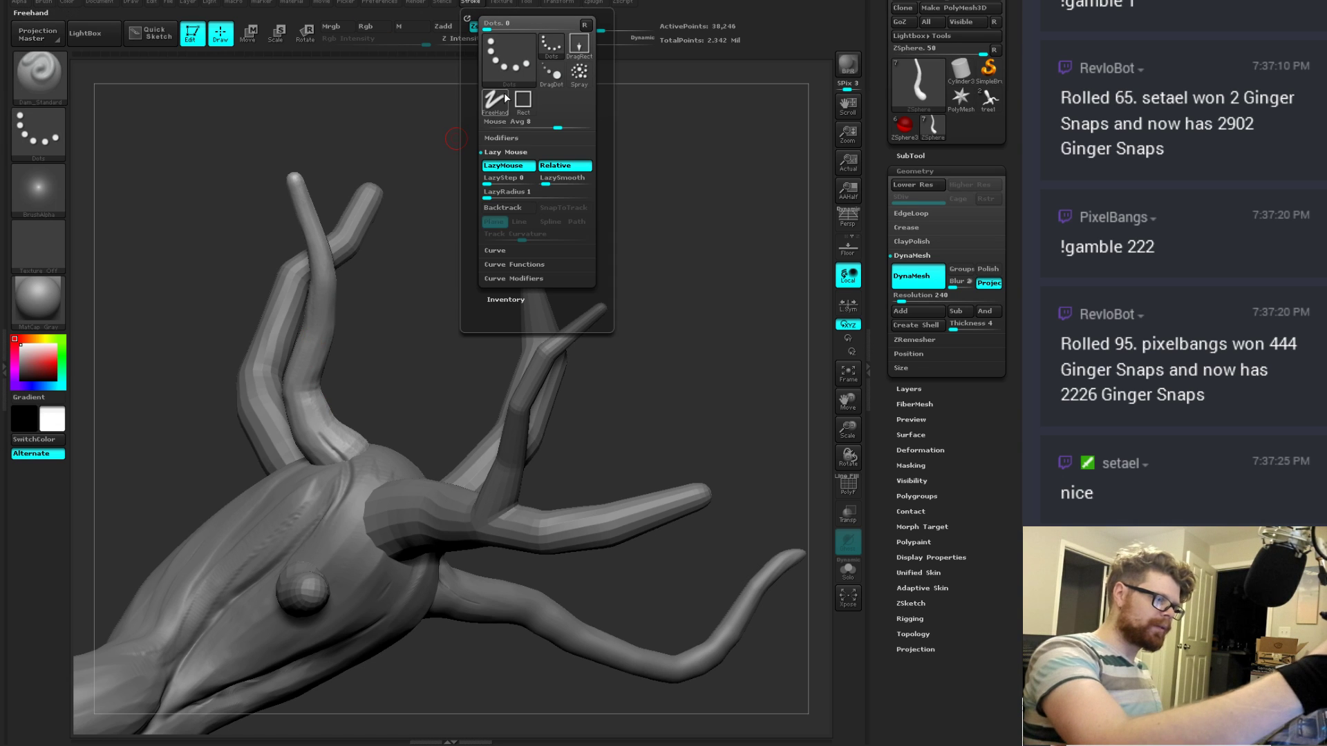
{"action": "left_click_drag", "start_coordinate": [490, 180], "coordinate": [494, 181]}
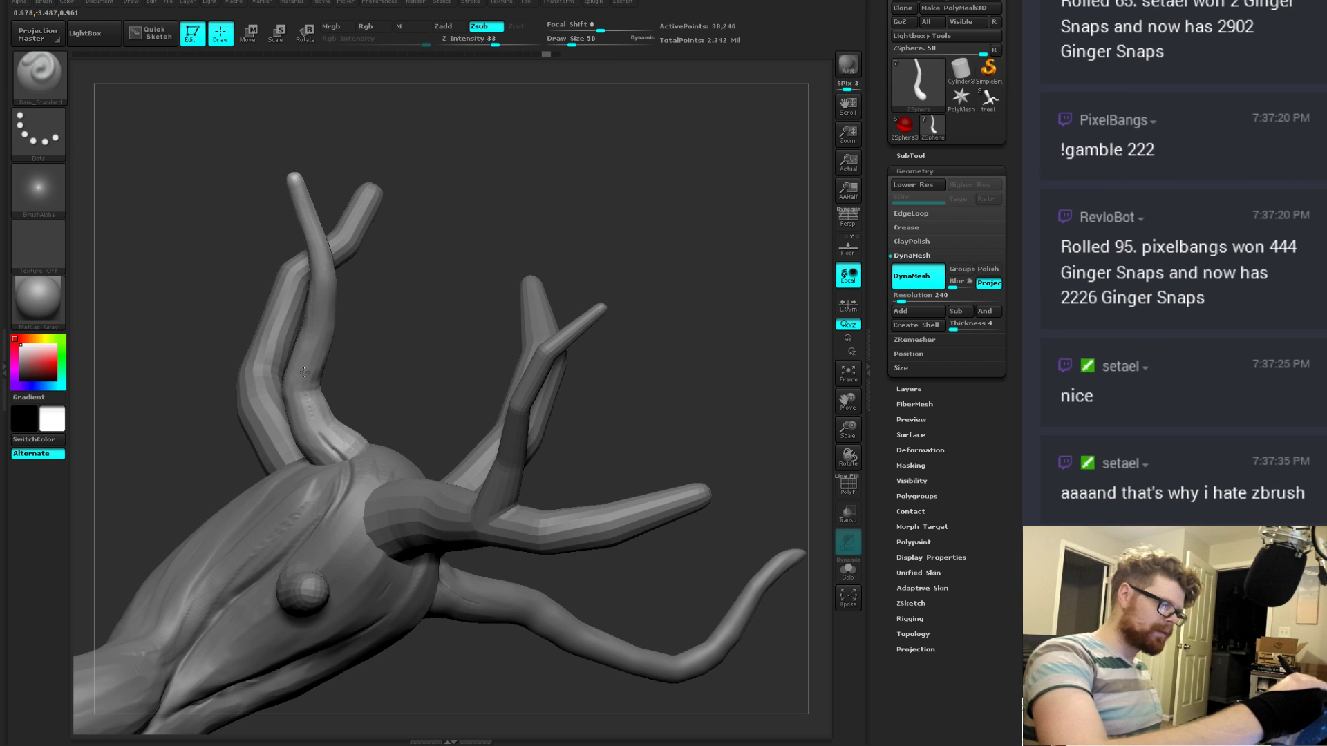
{"action": "left_click", "coordinate": [38, 130]}
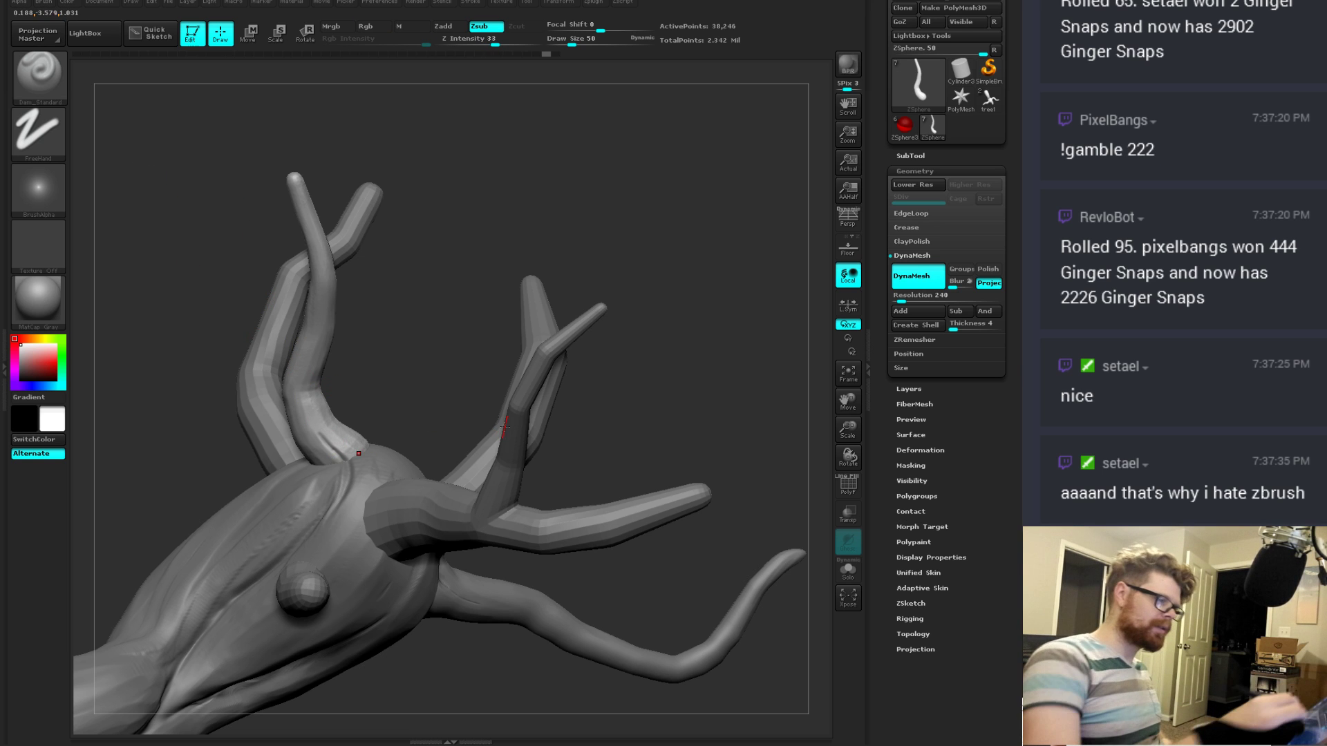
{"action": "key", "text": "b"}
{"action": "left_click", "coordinate": [537, 469]}
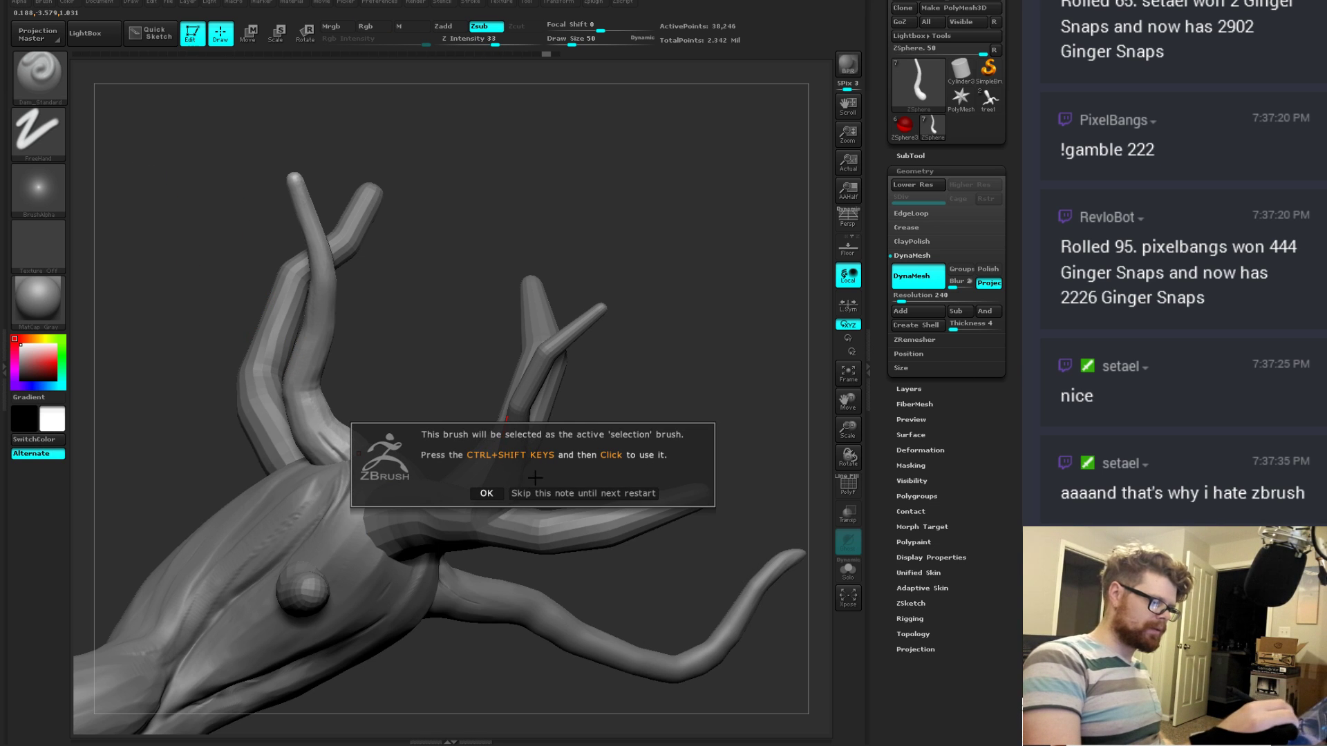
{"action": "key", "text": "Return"}
Step: Build up the surface where the branch's base meets the trunk with the ClayBuildup brush
{"action": "key", "text": "b"}
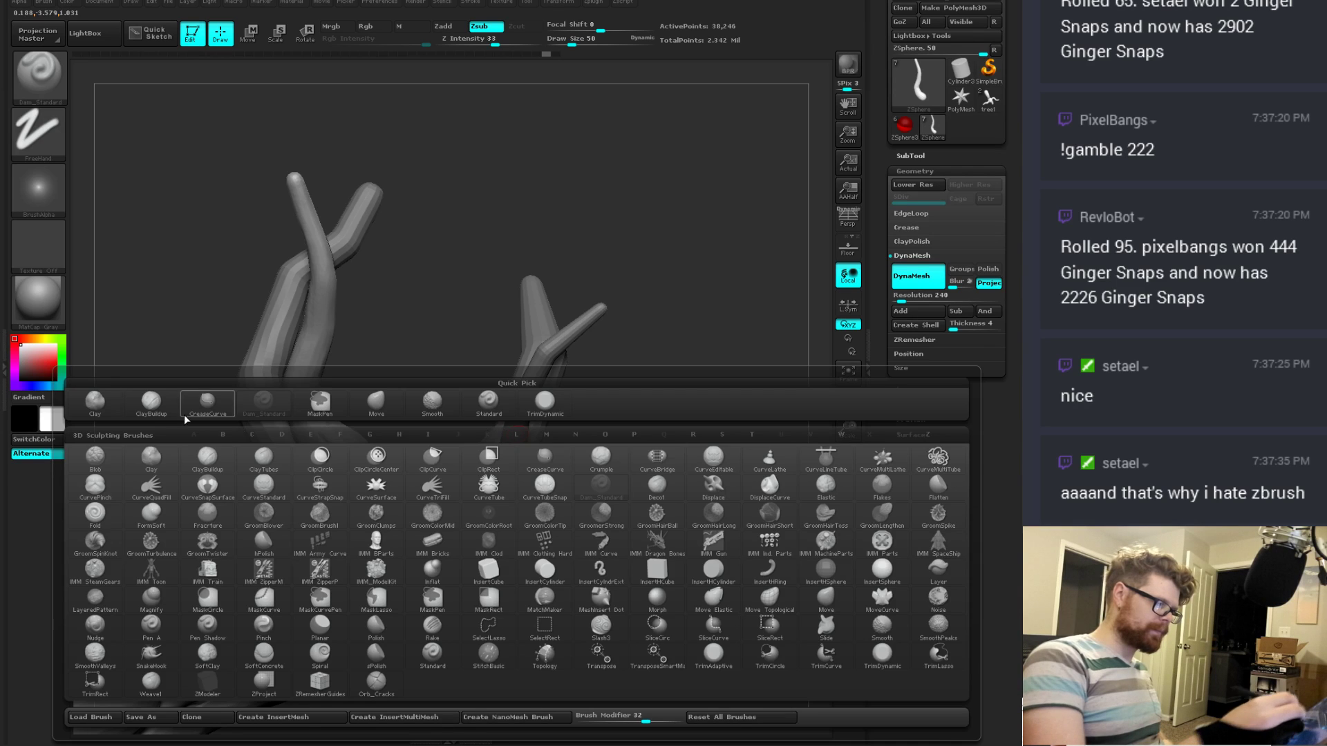
{"action": "left_click", "coordinate": [151, 401]}
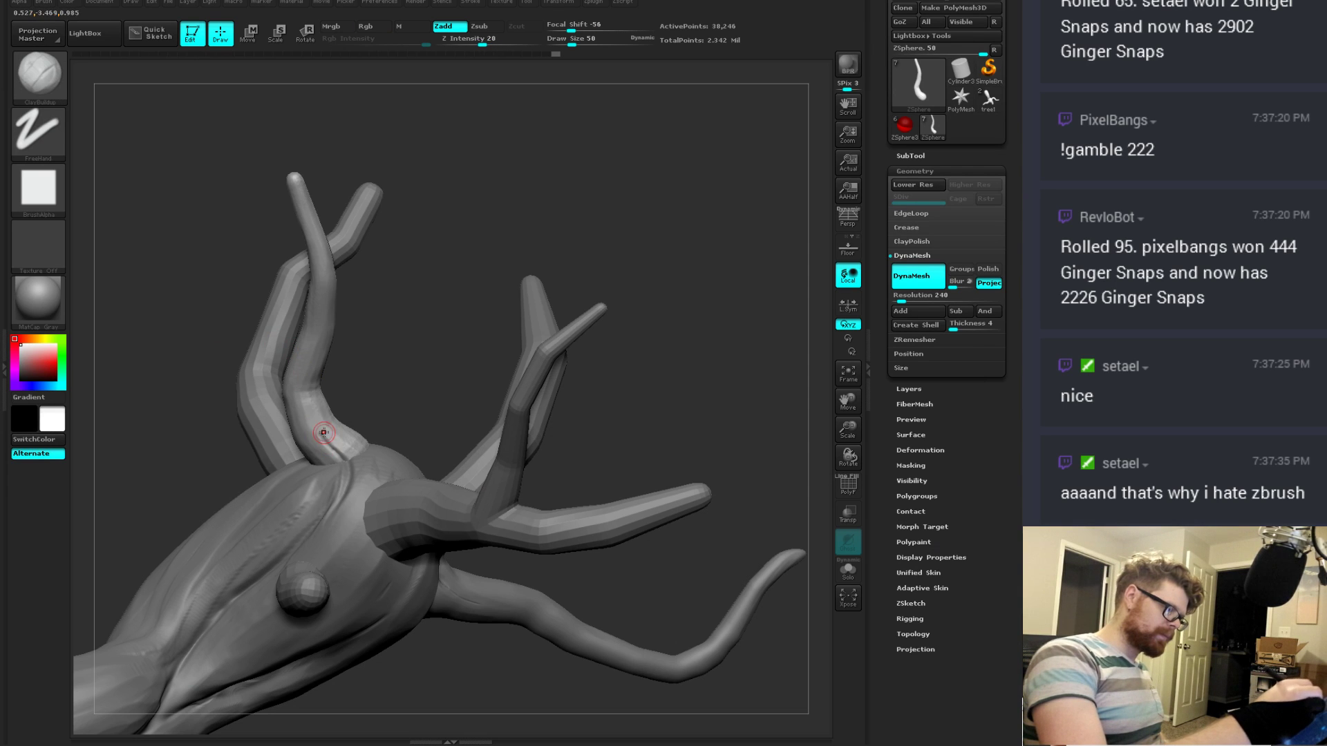
{"action": "left_click_drag", "start_coordinate": [391, 380], "coordinate": [346, 452]}
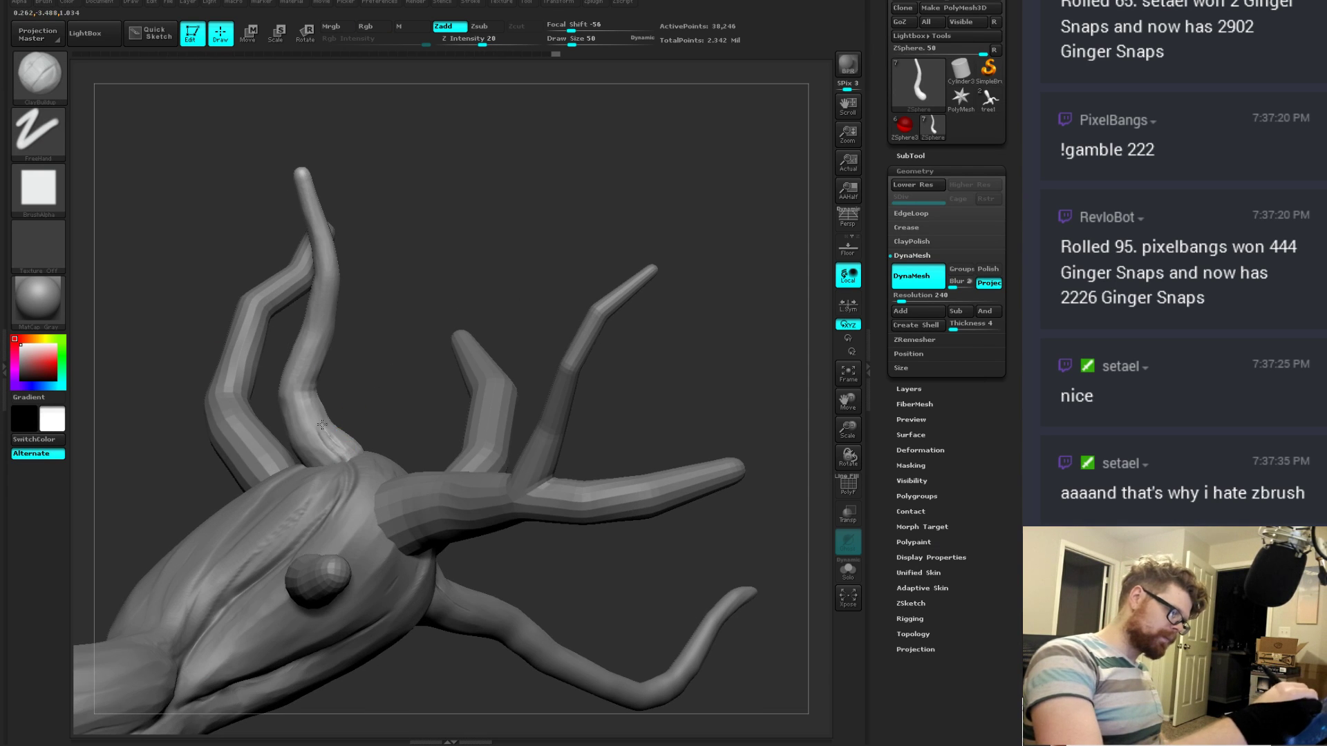
{"action": "key", "text": "shift"}
{"action": "mouse_move", "coordinate": [385, 362]}
{"action": "left_mouse_down"}
{"action": "mouse_move", "coordinate": [367, 380]}
{"action": "mouse_move", "coordinate": [405, 346]}
{"action": "mouse_move", "coordinate": [393, 371]}
{"action": "mouse_move", "coordinate": [408, 367]}
{"action": "mouse_move", "coordinate": [337, 374]}
{"action": "mouse_move", "coordinate": [357, 389]}
{"action": "left_mouse_up"}
{"action": "key", "text": "ctrl"}
Step: Carve bark-like grooves from the branch's base up along its lower bend with the Orb_Cracks brush
{"action": "key", "text": "b"}
{"action": "key", "text": "o"}
{"action": "key", "text": "c"}
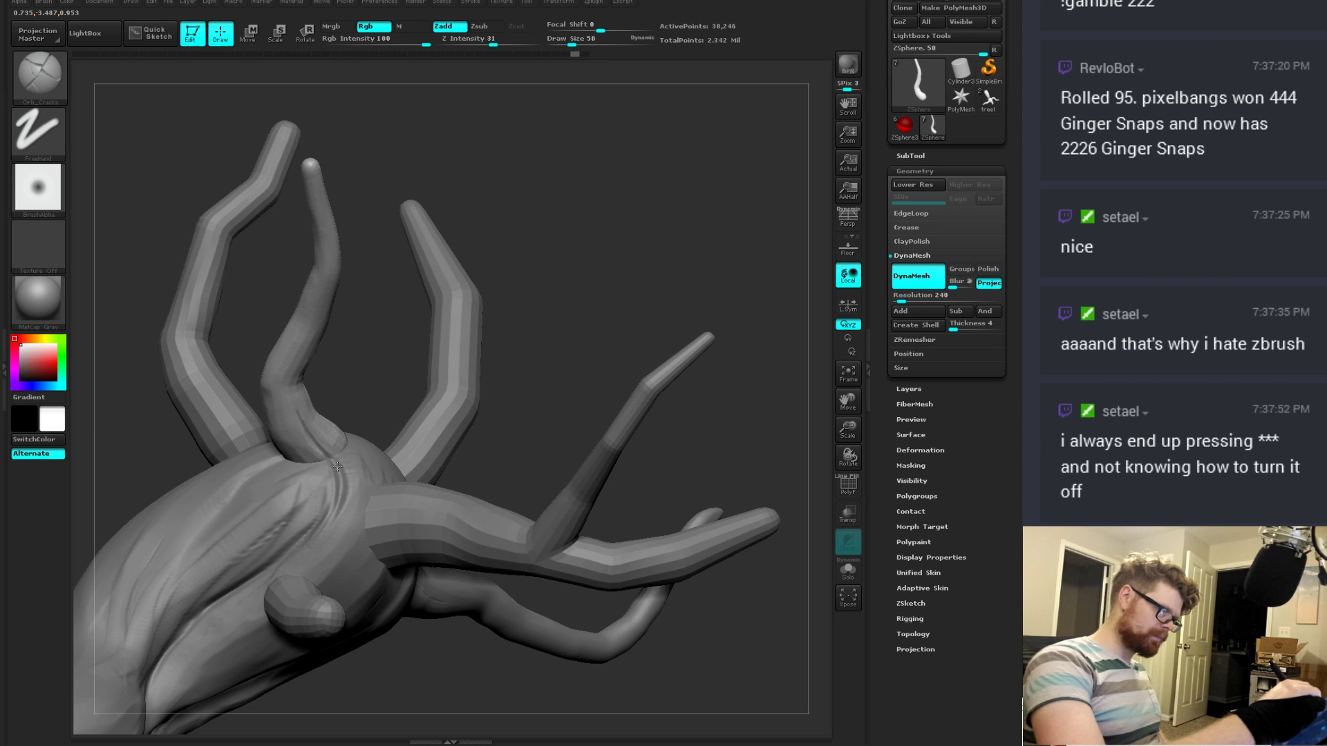
{"action": "right_click_drag", "start_coordinate": [337, 467], "coordinate": [303, 417]}
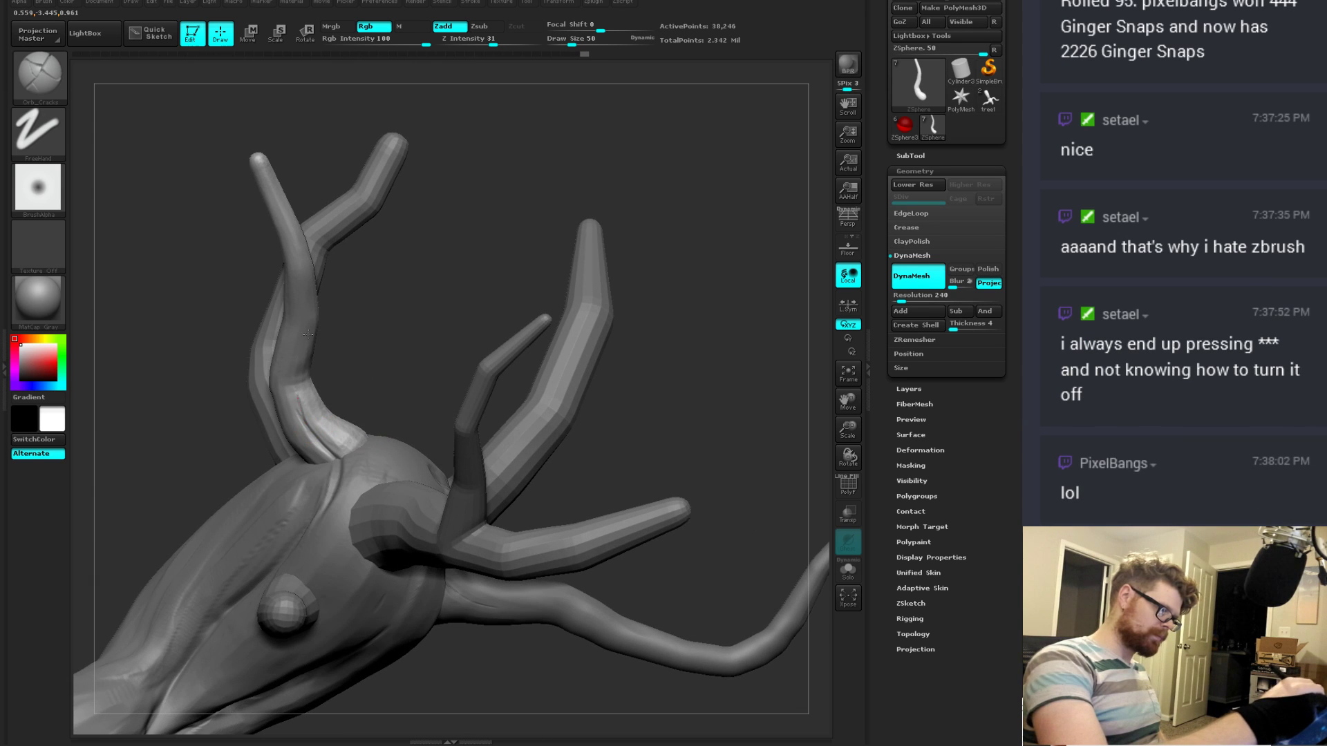
{"action": "right_click_drag", "start_coordinate": [308, 333], "coordinate": [391, 286]}
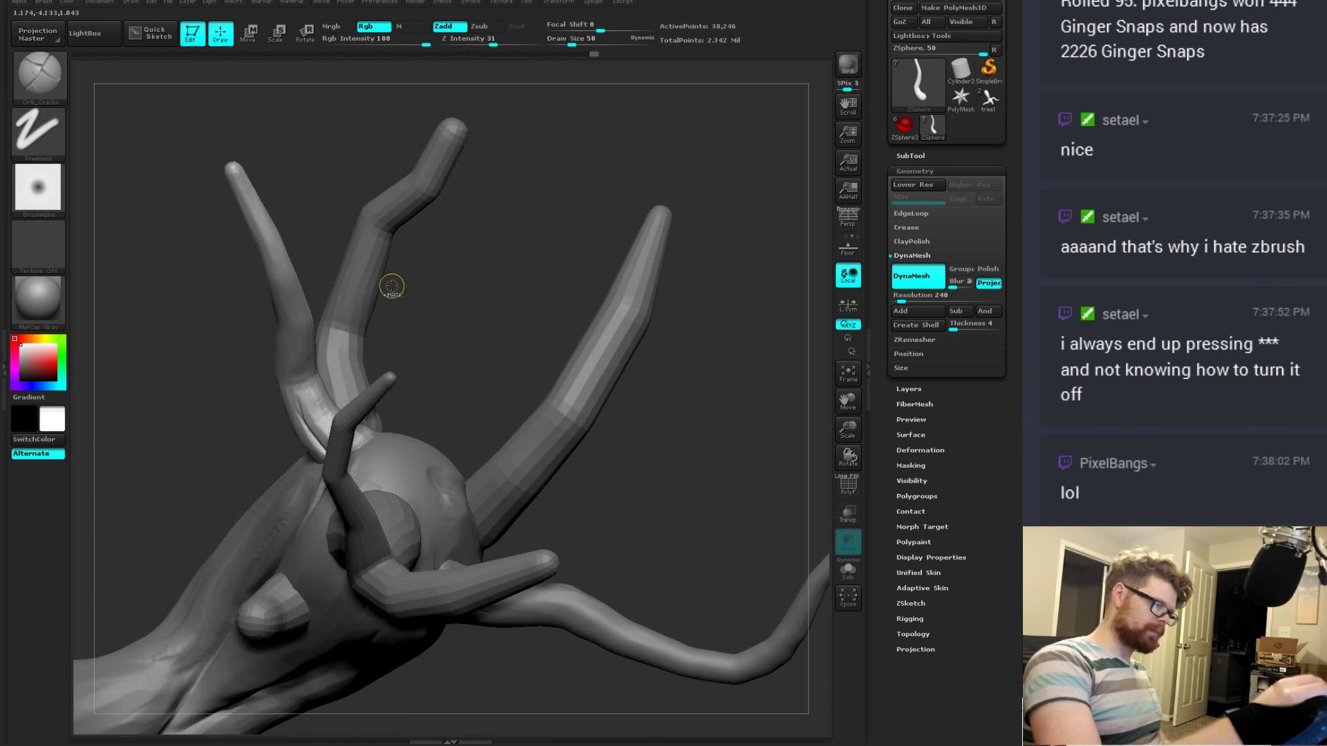
Step: Save the tool over the existing tree.ZTL file and quit the program
{"action": "key", "text": "ctrl+s"}
{"action": "left_click", "coordinate": [457, 361]}
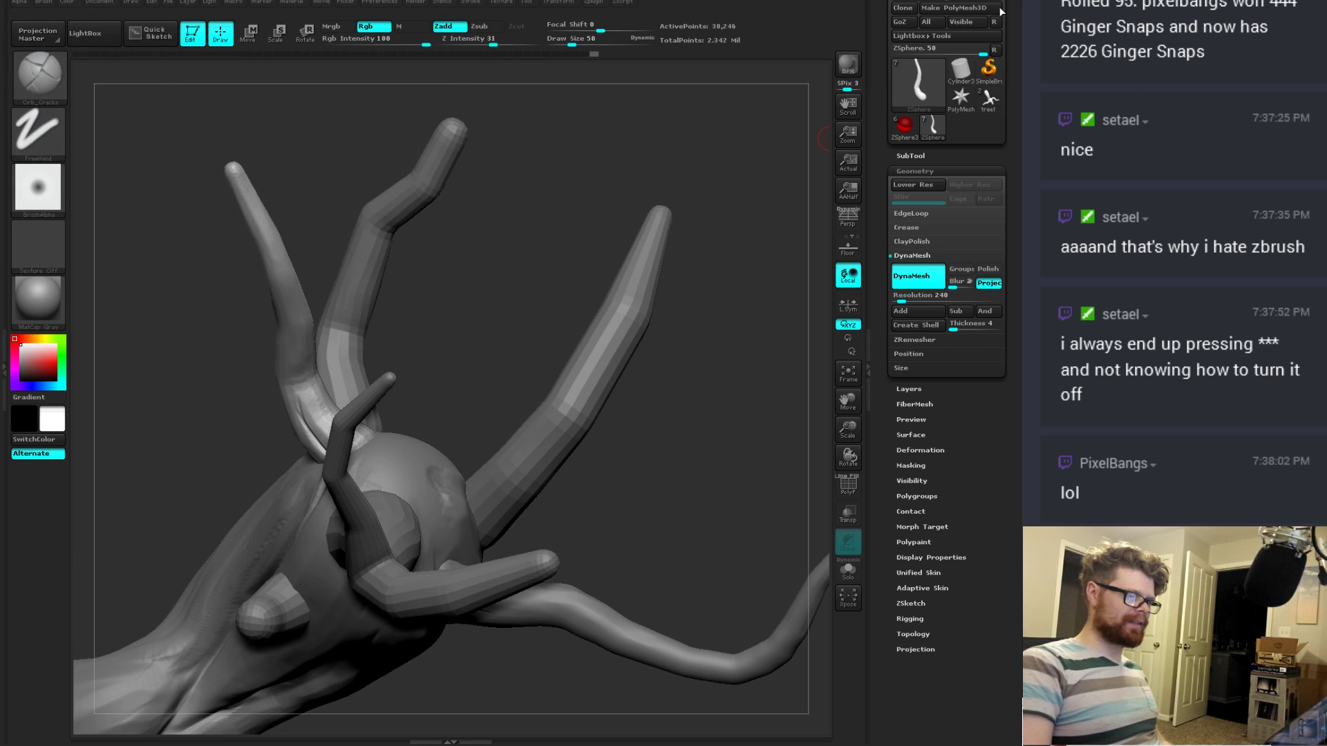
{"action": "scroll", "coordinate": [968, 27], "scroll_direction": "up", "scroll_amount": 2}
{"action": "left_click", "coordinate": [974, 21]}
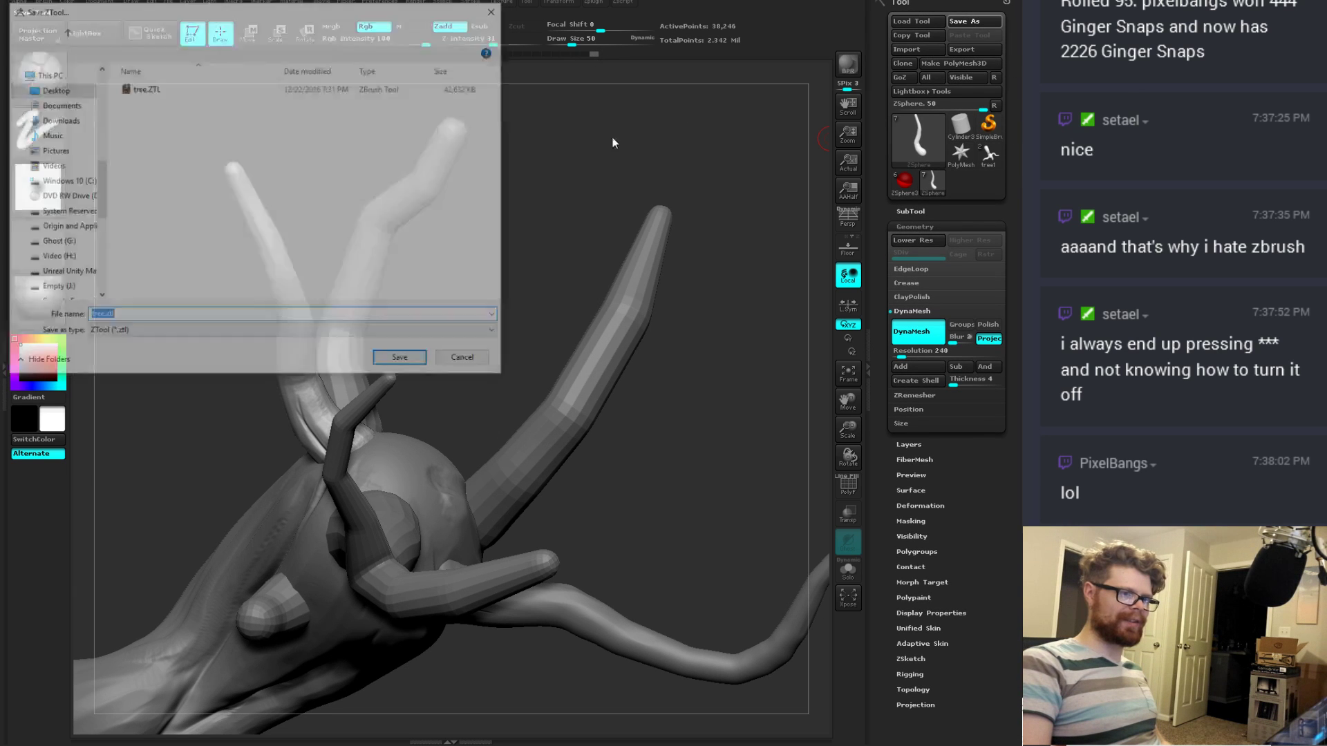
{"action": "left_click", "coordinate": [400, 356]}
{"action": "left_click", "coordinate": [564, 380]}
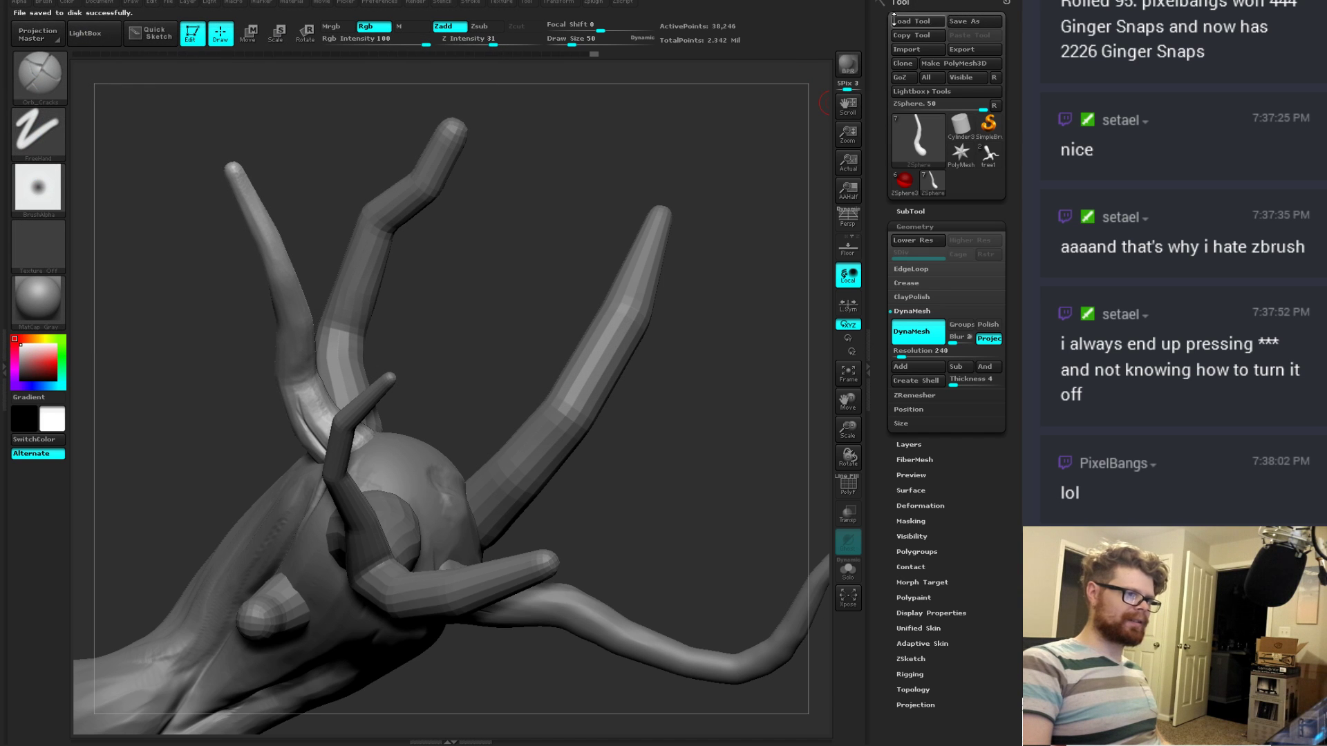
{"action": "key", "text": "alt+F4"}
{"action": "left_click", "coordinate": [526, 425]}
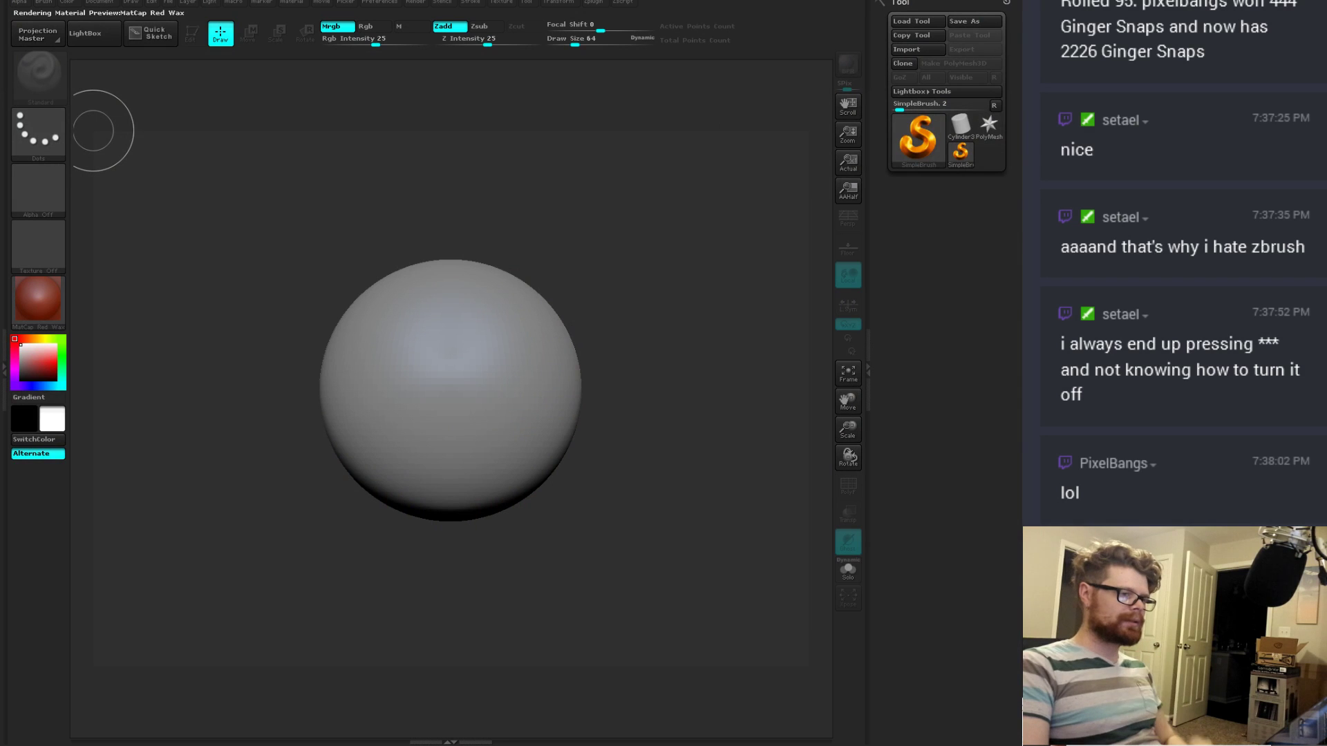
Step: Load the saved tree tool from the 22 - tree folder inside 3december\Artwork on the Desktop
{"action": "left_click", "coordinate": [913, 21]}
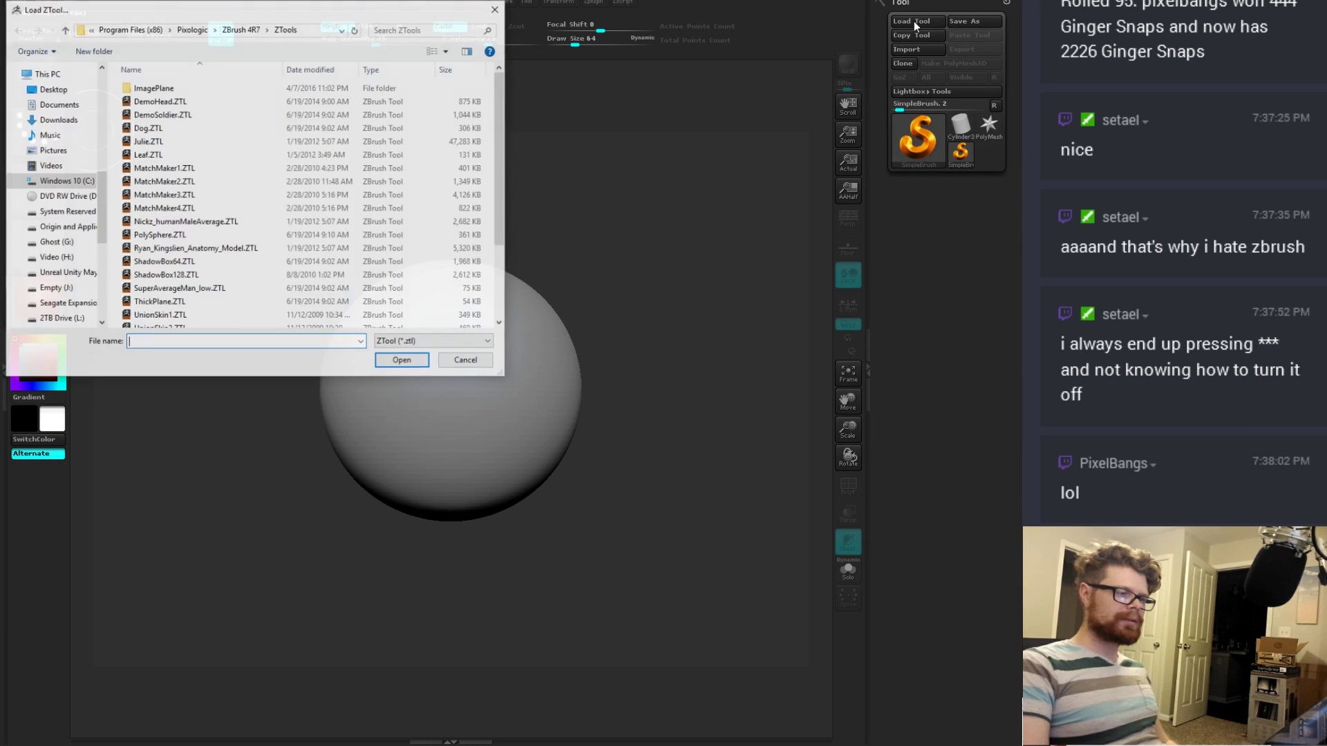
{"action": "scroll", "coordinate": [69, 176], "scroll_direction": "up", "scroll_amount": 8}
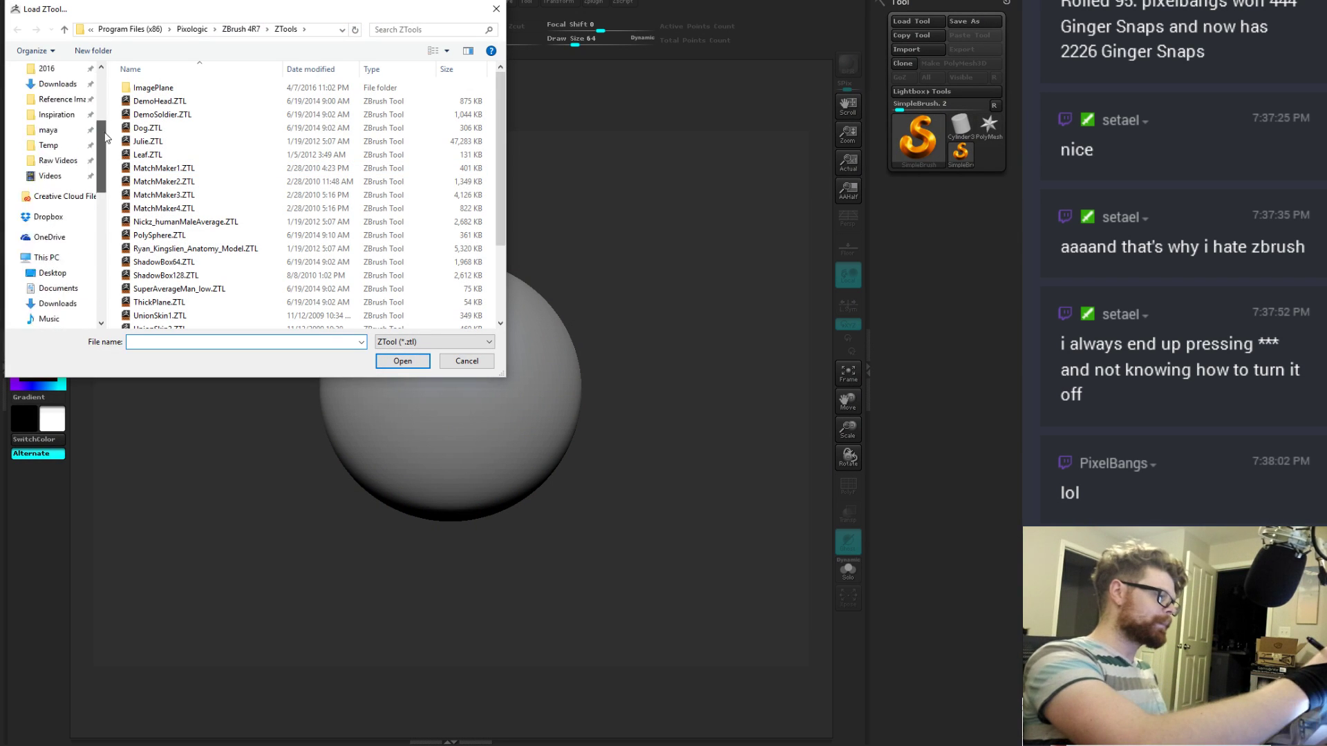
{"action": "left_click", "coordinate": [53, 94]}
{"action": "double_click", "coordinate": [218, 111]}
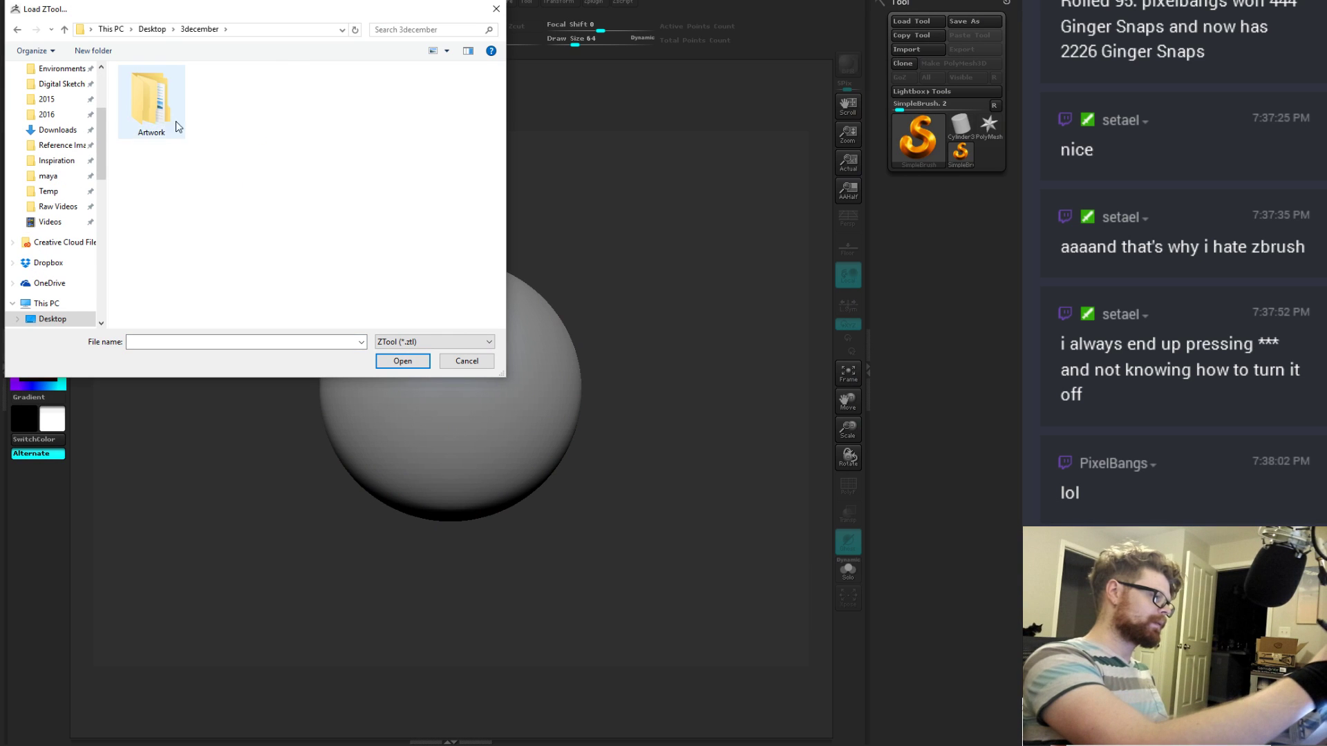
{"action": "double_click", "coordinate": [171, 111]}
{"action": "left_click_drag", "start_coordinate": [178, 284], "coordinate": [197, 219]}
{"action": "left_click_drag", "start_coordinate": [500, 232], "coordinate": [495, 314]}
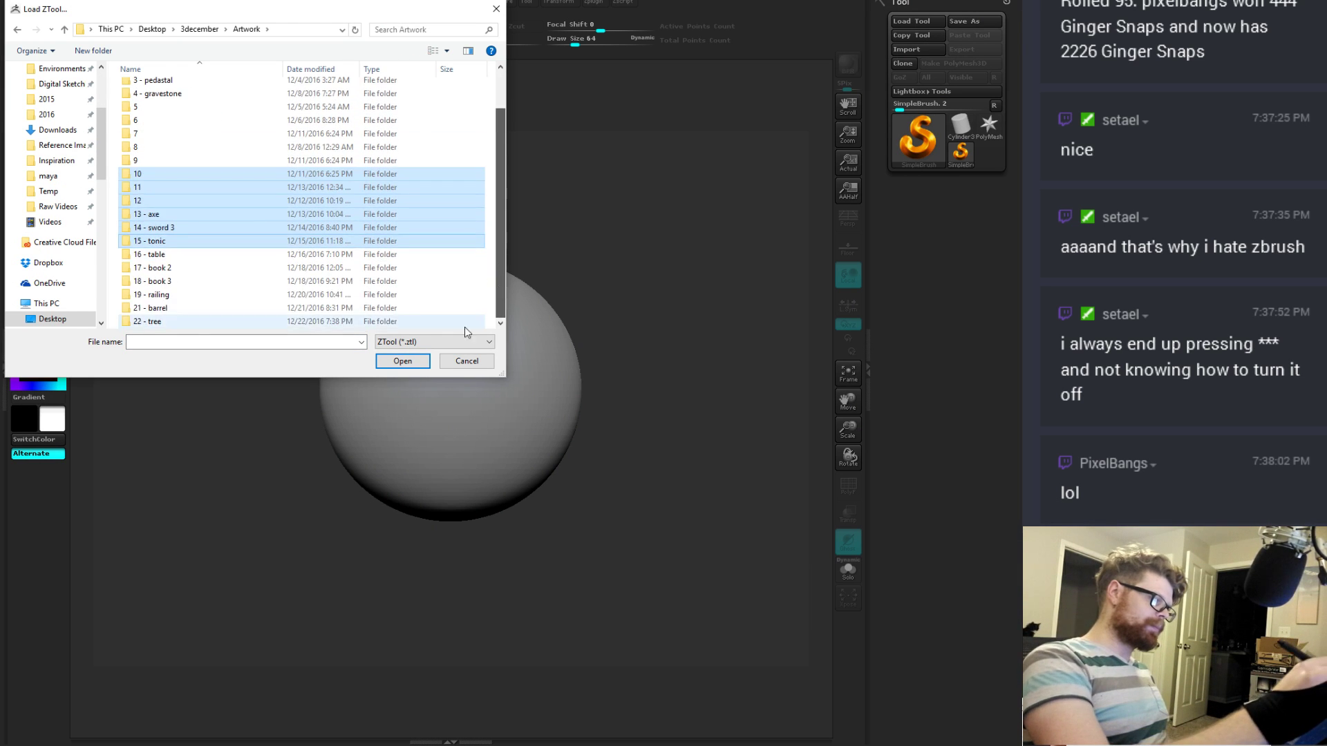
{"action": "double_click", "coordinate": [193, 322]}
{"action": "double_click", "coordinate": [152, 90]}
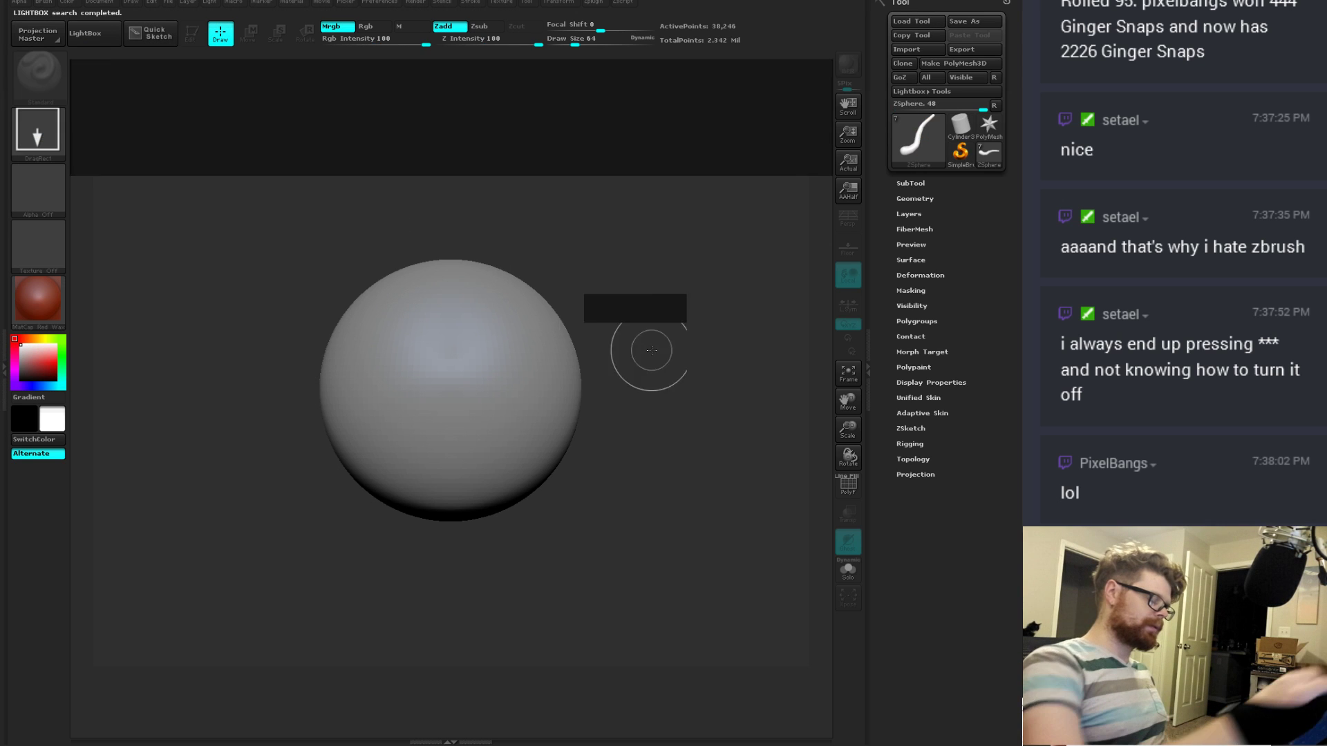
Step: Clear the canvas, place the loaded tree on it and enter Edit mode
{"action": "key", "text": "ctrl+n"}
{"action": "mouse_move", "coordinate": [536, 512]}
{"action": "left_mouse_down"}
{"action": "mouse_move", "coordinate": [681, 370]}
{"action": "mouse_move", "coordinate": [633, 387]}
{"action": "mouse_move", "coordinate": [622, 447]}
{"action": "left_mouse_up"}
{"action": "key", "text": "t"}
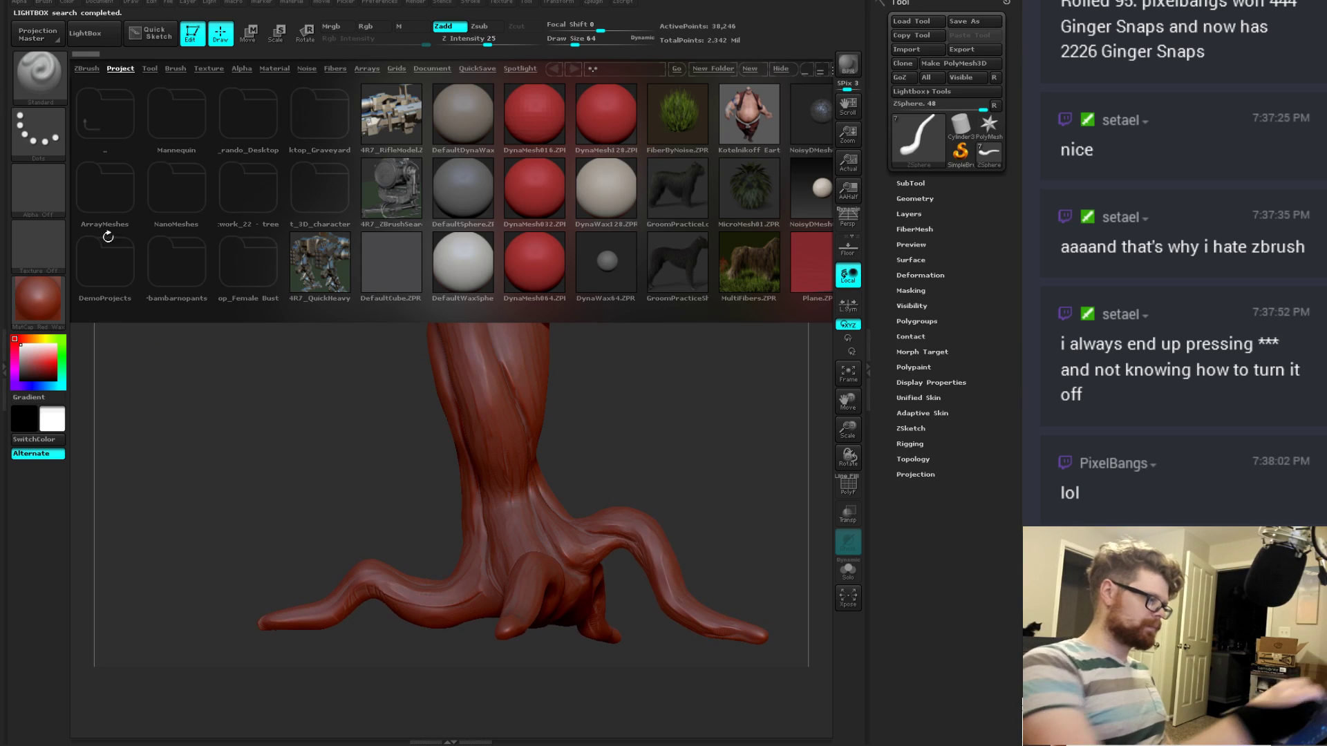
Step: Close the LightBox browser and apply the MatCap GreenClay material to the tree
{"action": "left_click", "coordinate": [110, 33]}
{"action": "left_click", "coordinate": [38, 299]}
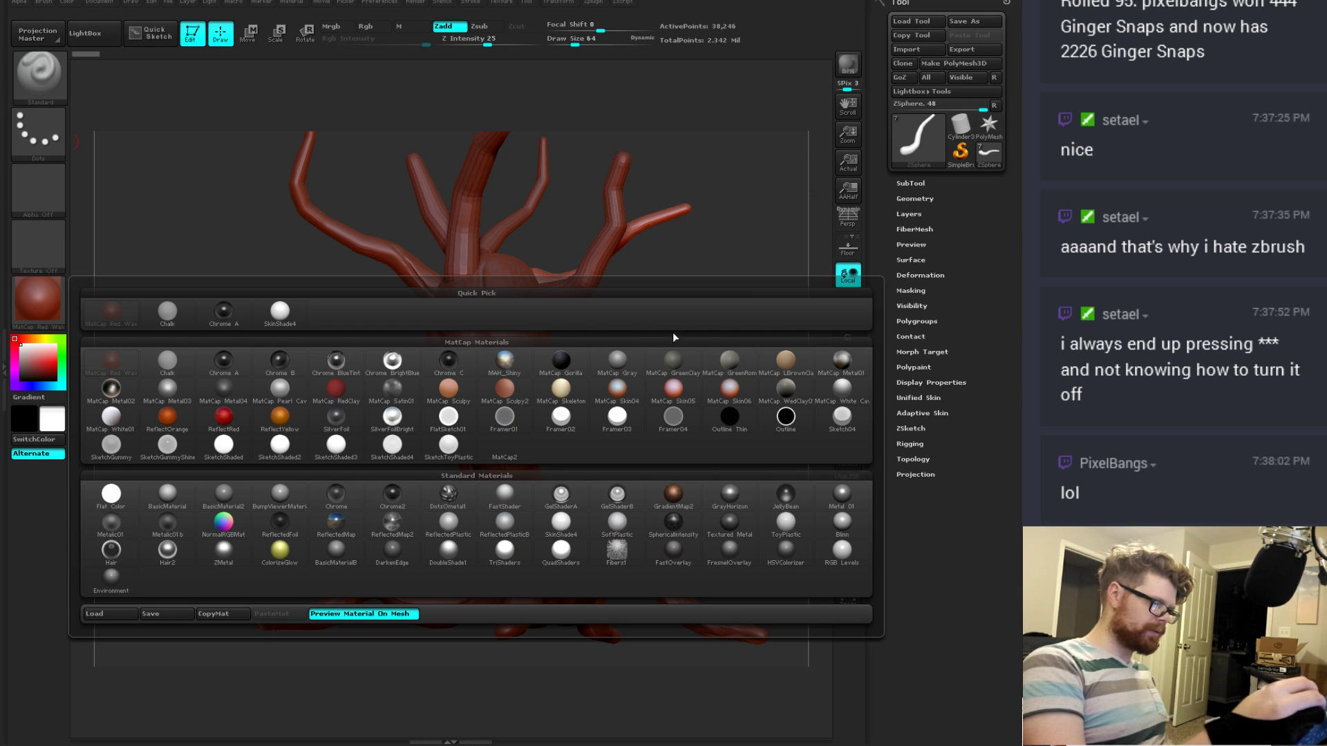
{"action": "left_click", "coordinate": [673, 359]}
{"action": "left_click_drag", "start_coordinate": [720, 291], "coordinate": [655, 427]}
Step: Select the short branch stub's ZSphere1 subtool and smooth away its faceting with the Smooth brush at draw size 136
{"action": "left_click", "coordinate": [914, 198]}
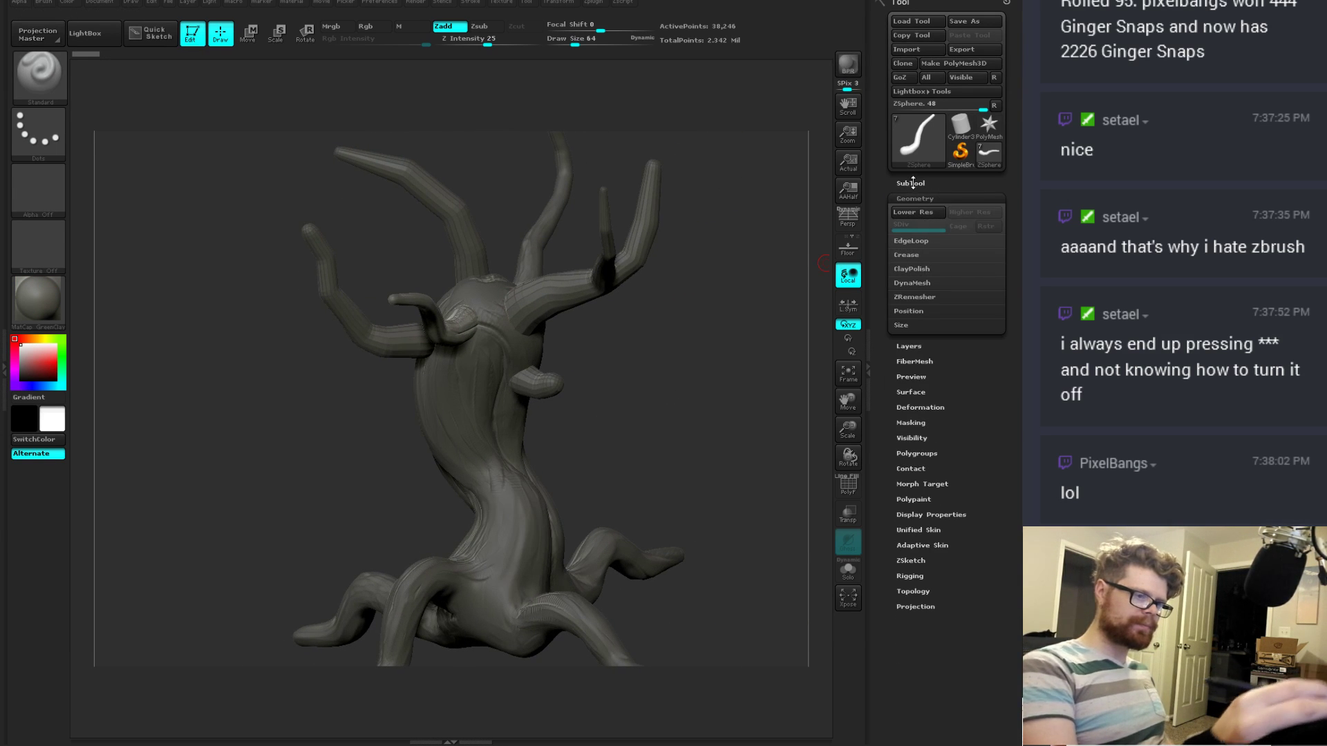
{"action": "left_click", "coordinate": [912, 182]}
{"action": "left_click", "coordinate": [914, 284]}
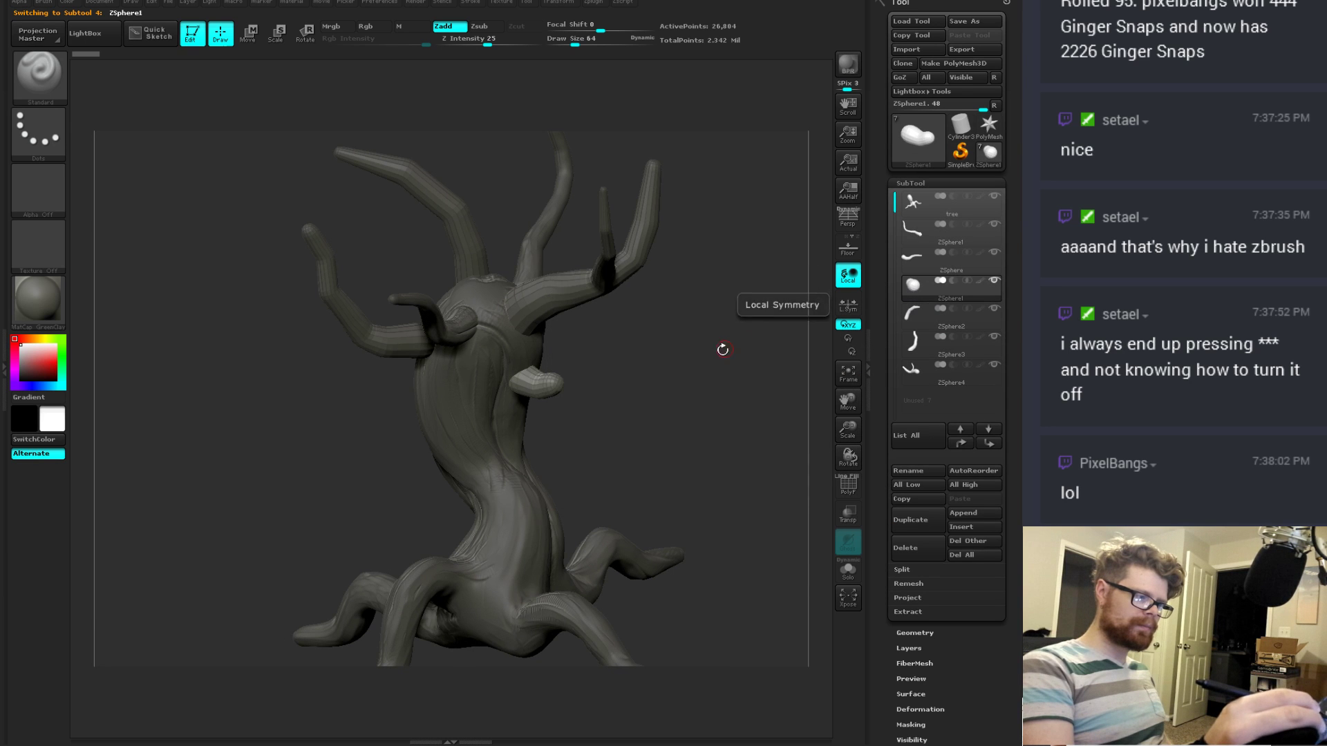
{"action": "mouse_move", "coordinate": [723, 350]}
{"action": "left_mouse_down"}
{"action": "mouse_move", "coordinate": [718, 376]}
{"action": "mouse_move", "coordinate": [637, 462]}
{"action": "mouse_move", "coordinate": [583, 579]}
{"action": "left_mouse_up"}
{"action": "left_click_drag", "start_coordinate": [511, 376], "coordinate": [490, 405], "text": "shift"}
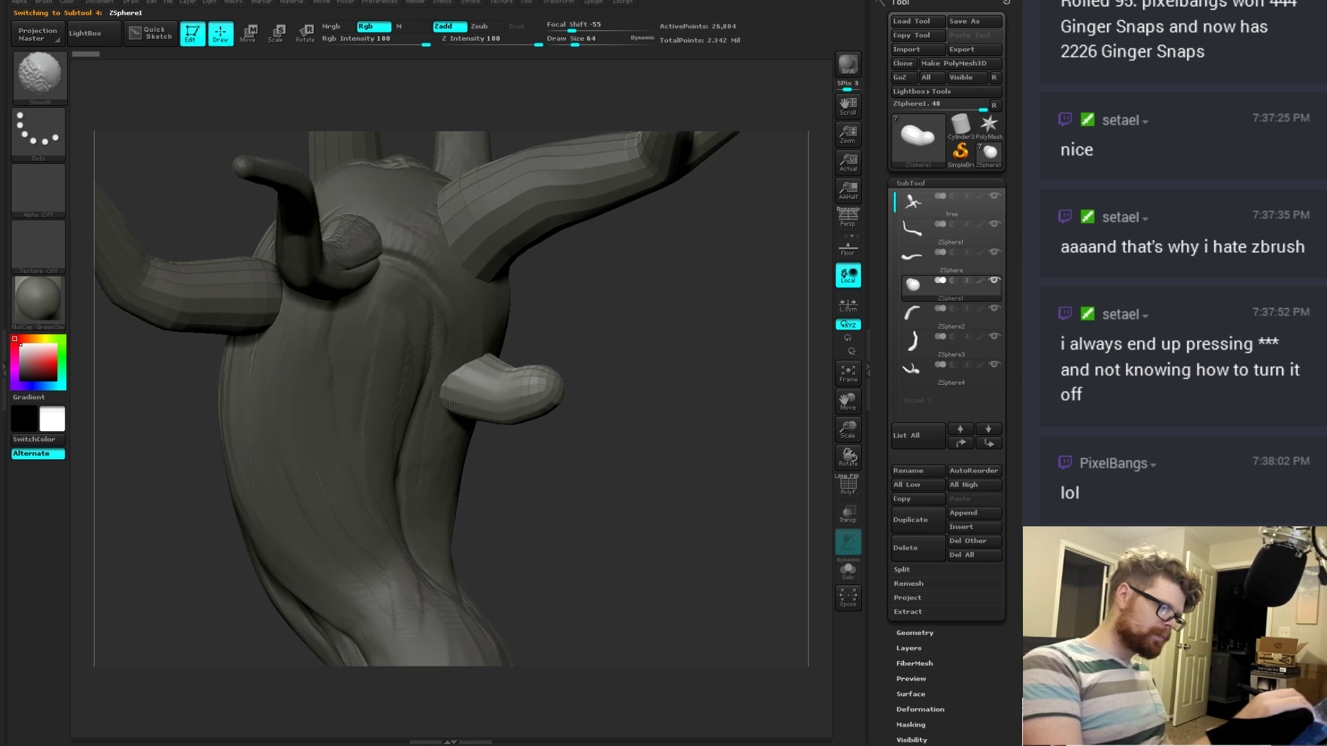
{"action": "left_click_drag", "start_coordinate": [571, 423], "coordinate": [552, 376]}
{"action": "mouse_move", "coordinate": [593, 395]}
{"action": "left_mouse_down"}
{"action": "mouse_move", "coordinate": [565, 367]}
{"action": "mouse_move", "coordinate": [575, 364]}
{"action": "mouse_move", "coordinate": [549, 398]}
{"action": "left_mouse_up"}
{"action": "key", "text": "space"}
{"action": "mouse_move", "coordinate": [502, 481]}
{"action": "left_mouse_down"}
{"action": "mouse_move", "coordinate": [533, 377]}
{"action": "mouse_move", "coordinate": [548, 412]}
{"action": "mouse_move", "coordinate": [577, 390]}
{"action": "left_mouse_up"}
{"action": "left_click_drag", "start_coordinate": [338, 449], "coordinate": [414, 417]}
{"action": "left_click_drag", "start_coordinate": [561, 413], "coordinate": [554, 396], "text": "shift"}
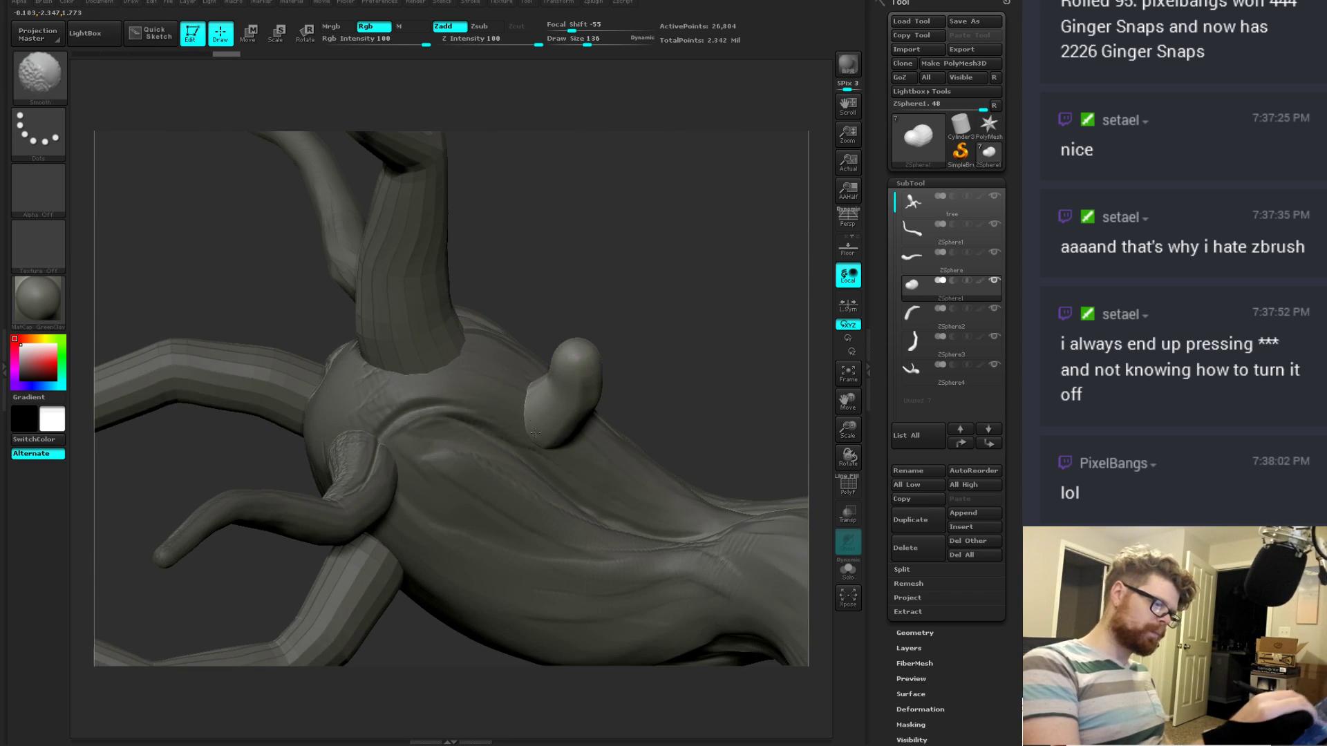
Step: Flatten the stub's rounded tip into a cut end with the TrimDynamic brush
{"action": "left_click_drag", "start_coordinate": [656, 298], "coordinate": [650, 359]}
{"action": "key", "text": "b"}
{"action": "key", "text": "s"}
{"action": "key", "text": "t"}
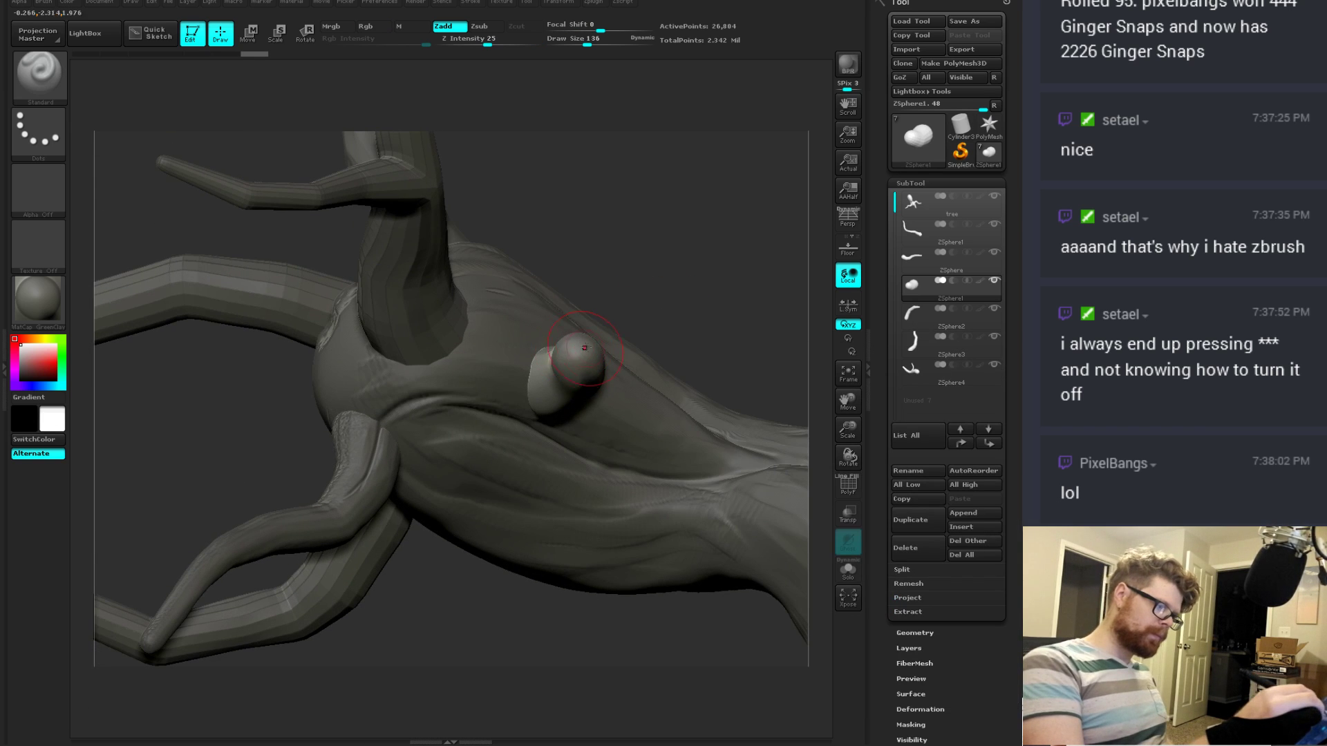
{"action": "key", "text": "b"}
{"action": "key", "text": "t"}
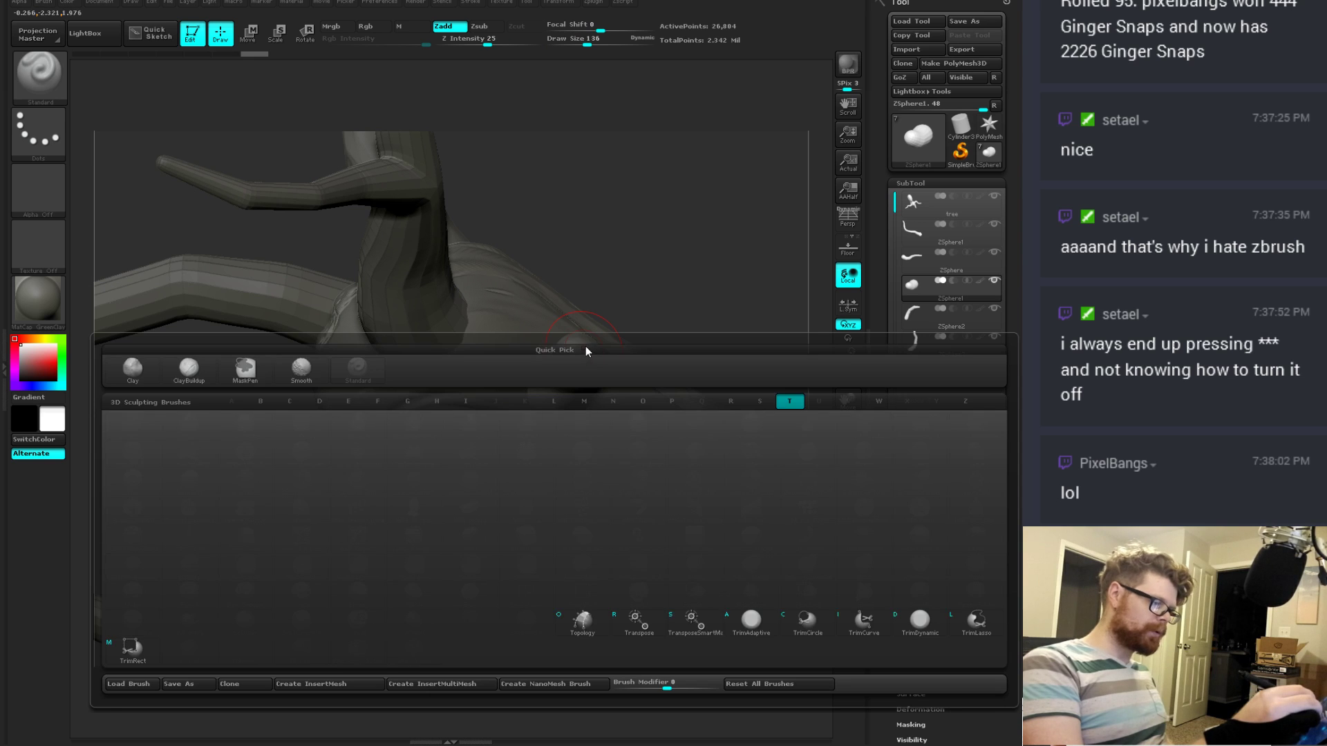
{"action": "key", "text": "d"}
{"action": "left_click_drag", "start_coordinate": [632, 304], "coordinate": [650, 299]}
{"action": "left_click_drag", "start_coordinate": [577, 365], "coordinate": [581, 370]}
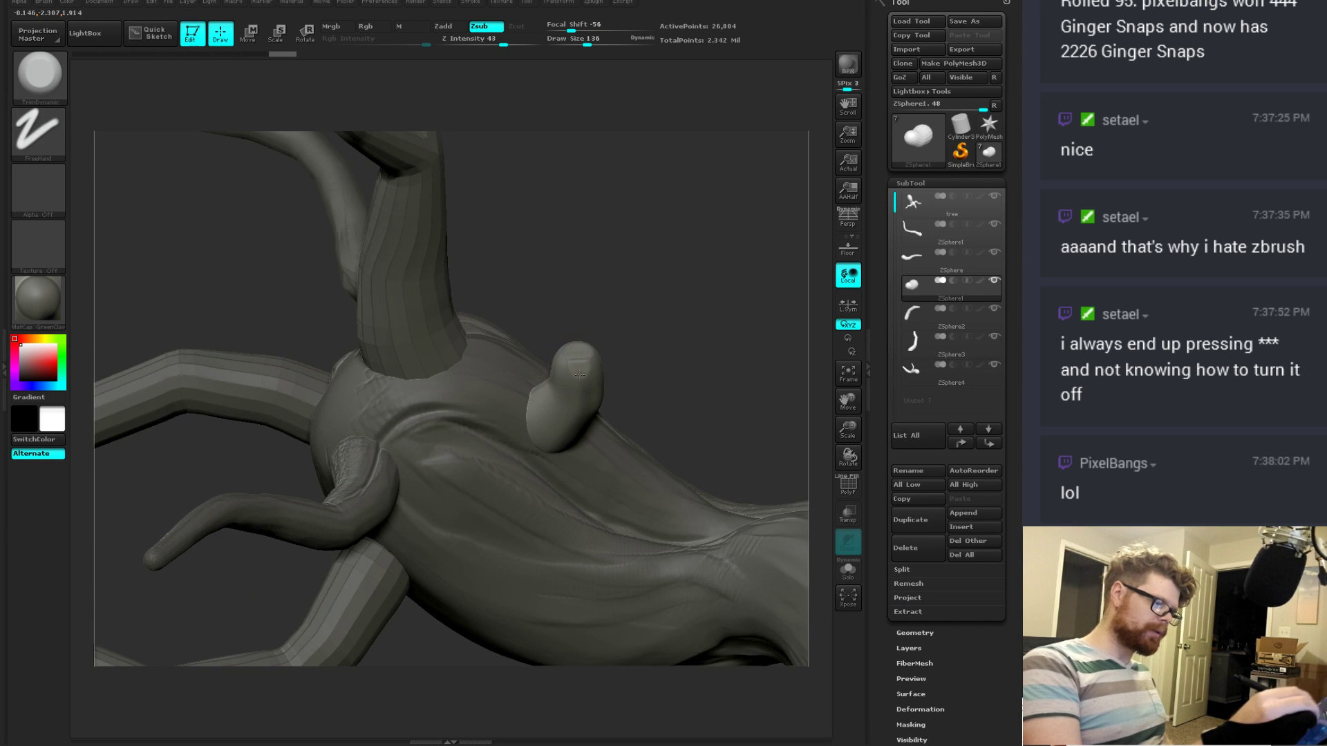
{"action": "left_click_drag", "start_coordinate": [636, 315], "coordinate": [663, 351]}
{"action": "left_click_drag", "start_coordinate": [563, 341], "coordinate": [566, 344]}
{"action": "left_click_drag", "start_coordinate": [635, 295], "coordinate": [580, 341]}
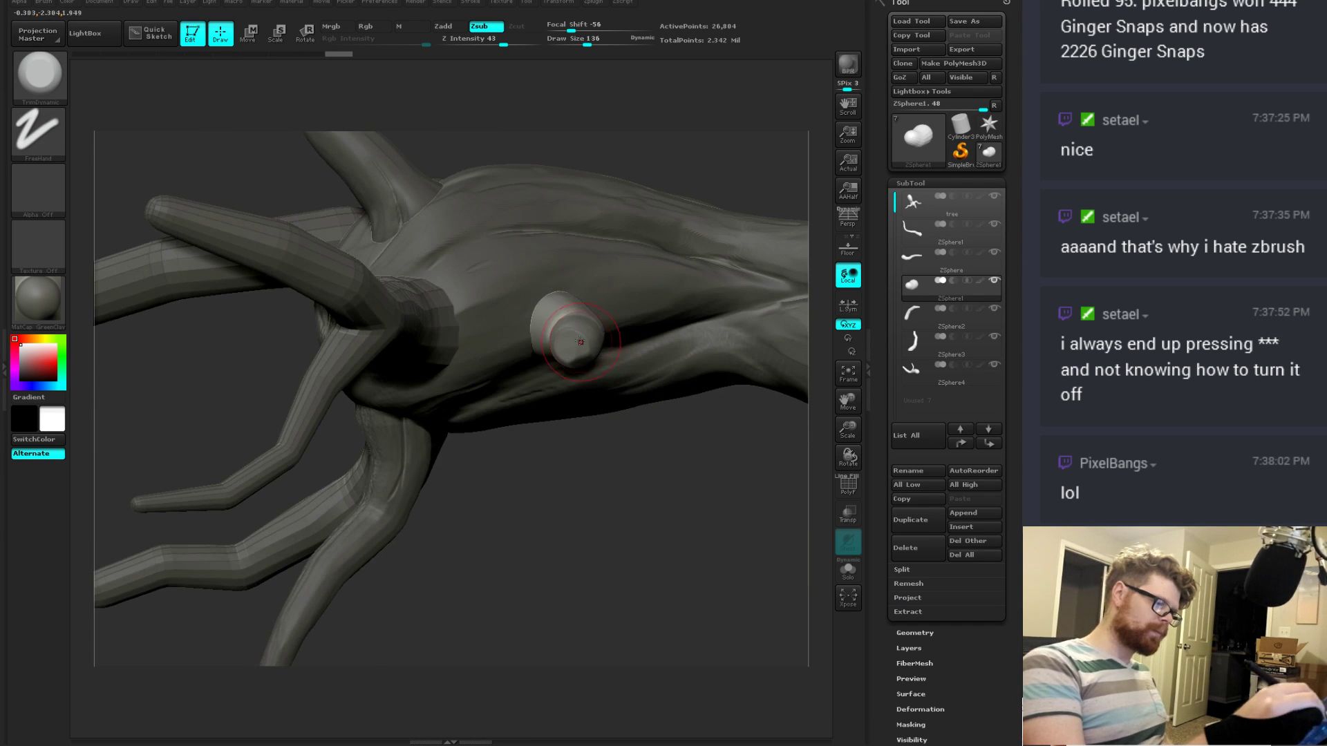
Step: Plane flat facets along the sides of the stub, from its base toward the cut tip, with TrimDynamic
{"action": "left_click_drag", "start_coordinate": [608, 474], "coordinate": [598, 334]}
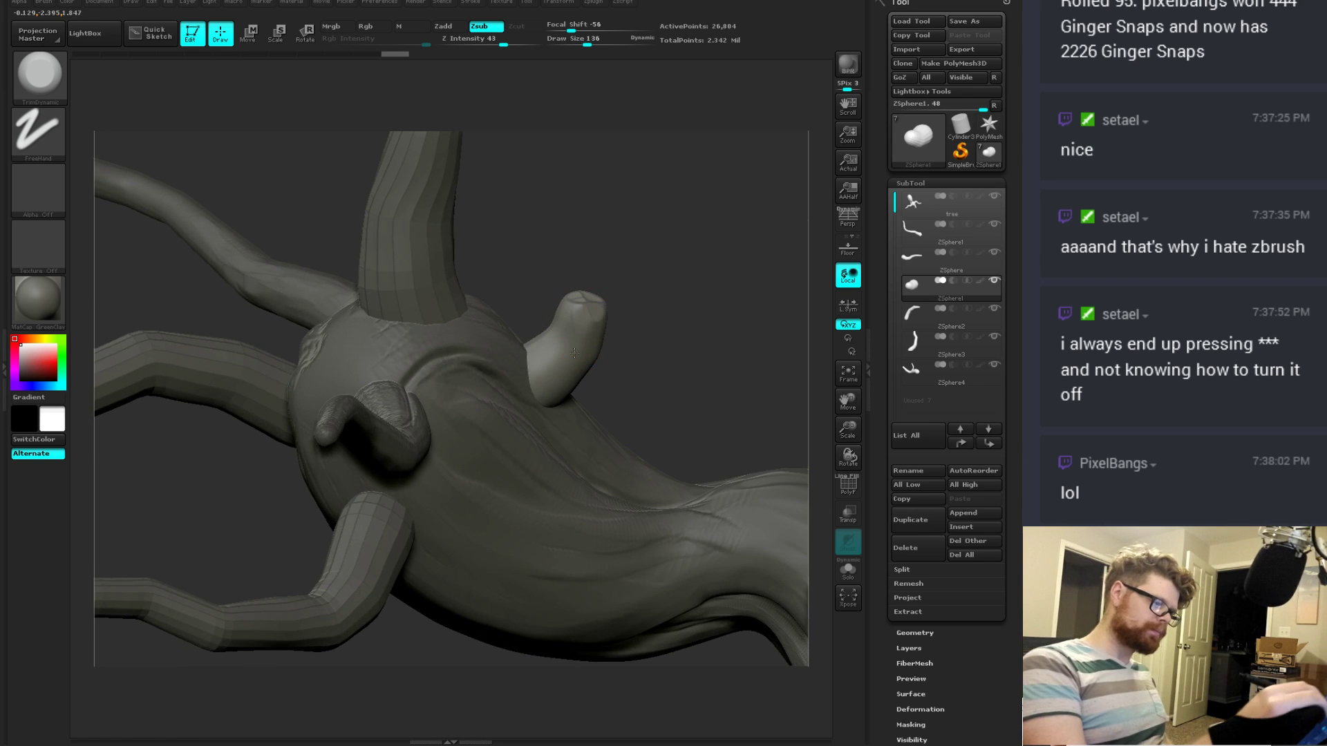
{"action": "left_click_drag", "start_coordinate": [532, 392], "coordinate": [535, 397]}
{"action": "left_click_drag", "start_coordinate": [642, 335], "coordinate": [657, 405]}
{"action": "left_click_drag", "start_coordinate": [535, 343], "coordinate": [539, 357]}
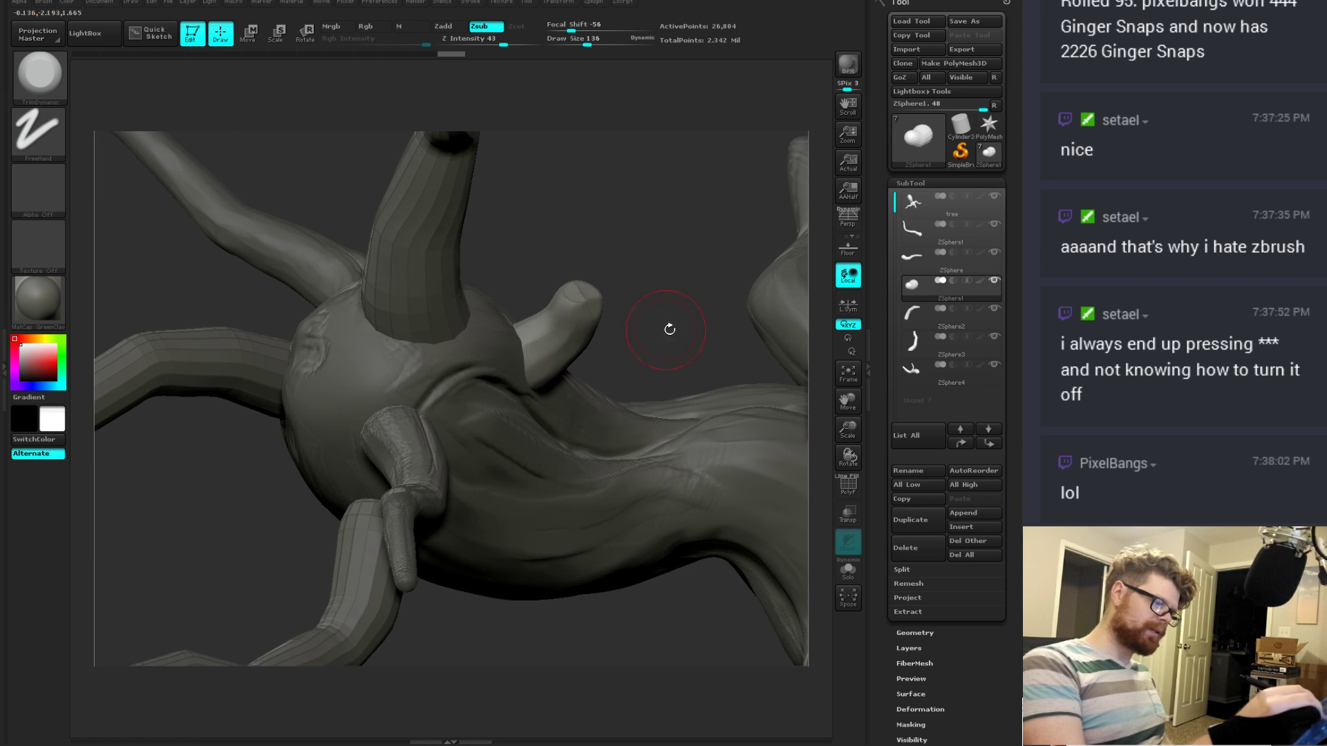
{"action": "left_click_drag", "start_coordinate": [669, 328], "coordinate": [600, 342]}
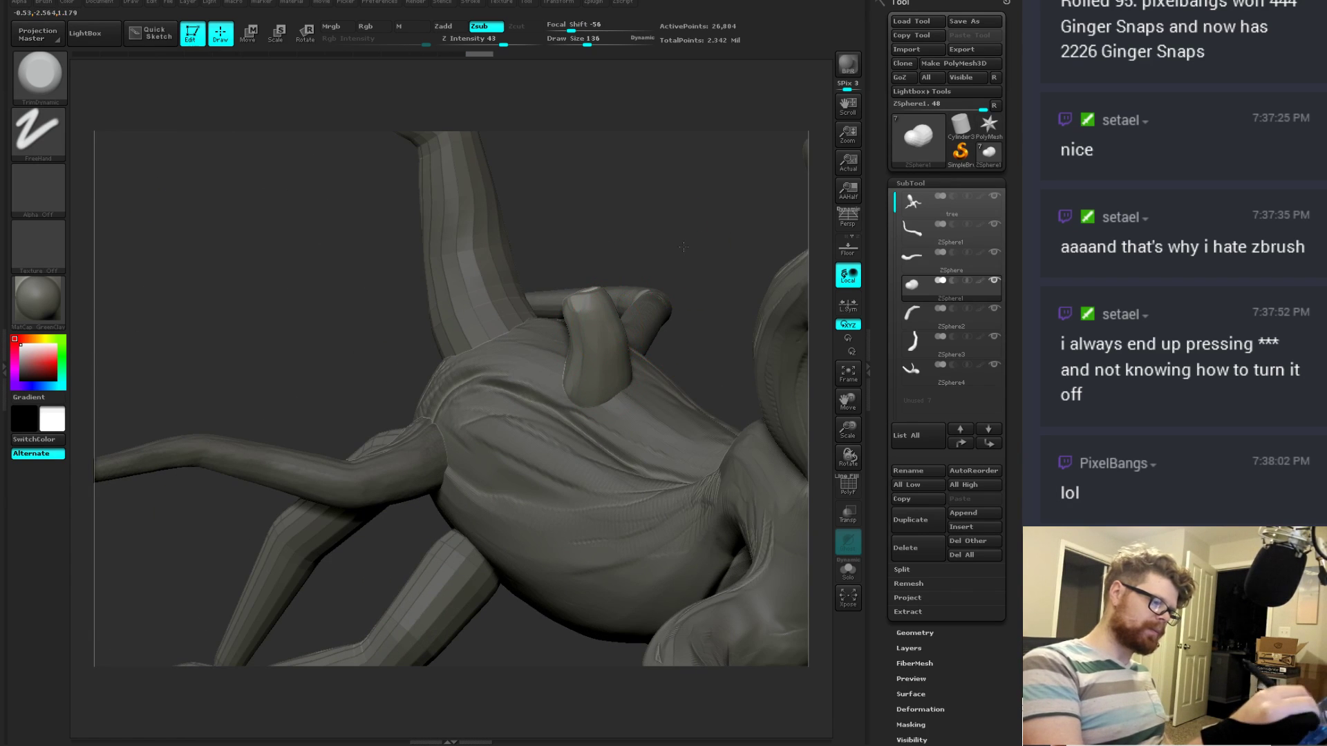
{"action": "left_click_drag", "start_coordinate": [682, 247], "coordinate": [608, 311]}
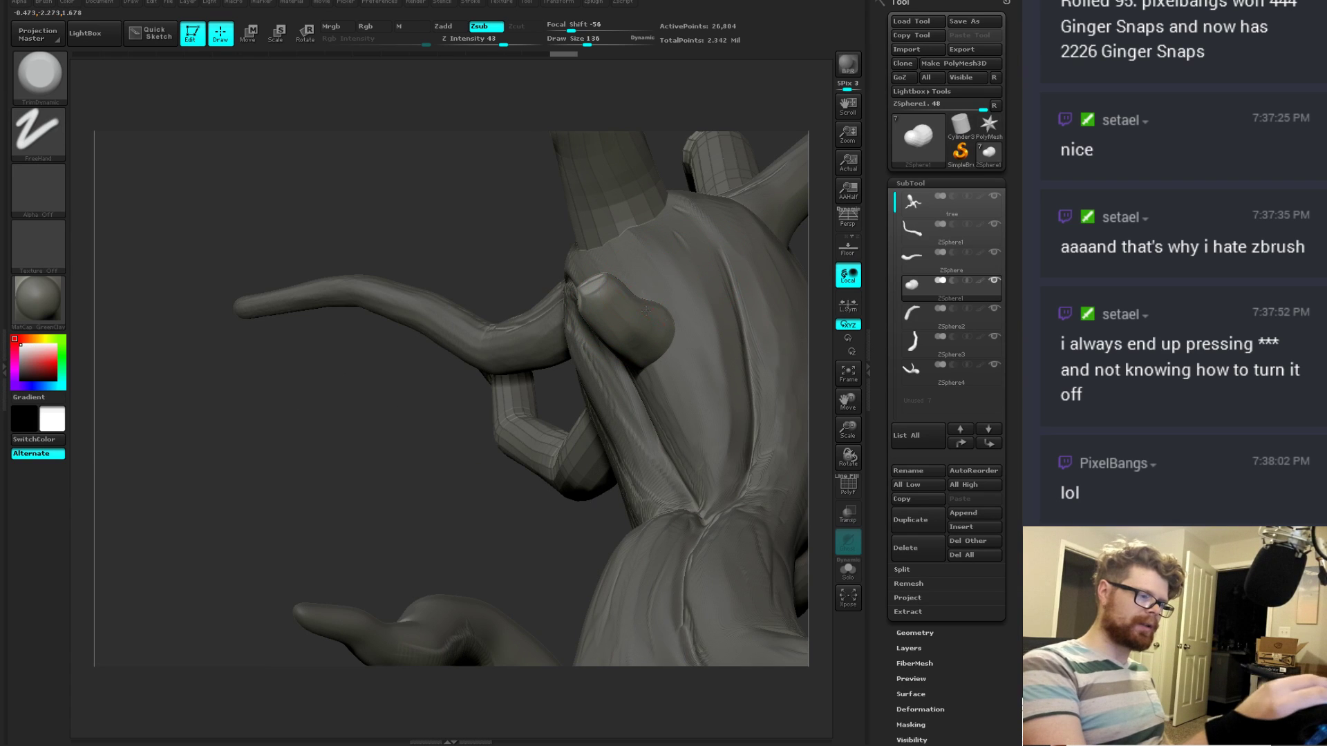
{"action": "left_click_drag", "start_coordinate": [496, 237], "coordinate": [677, 220]}
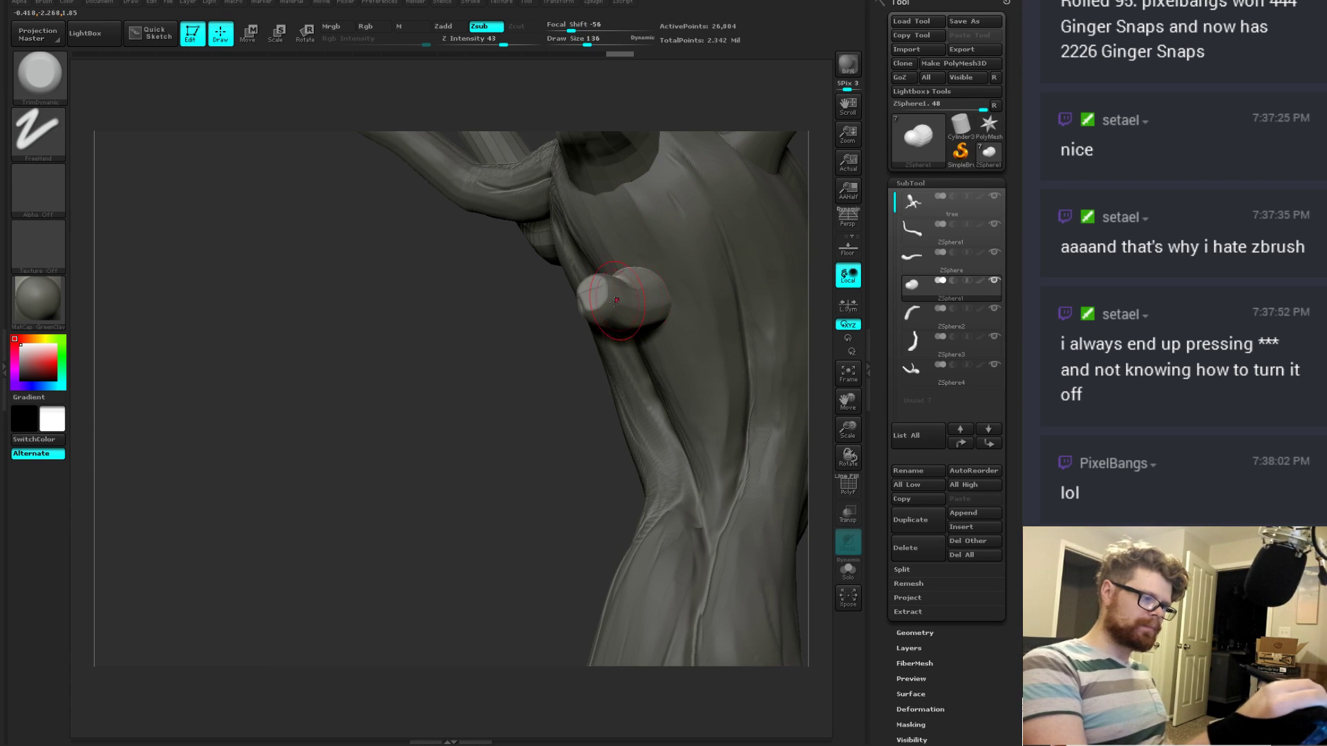
{"action": "left_click_drag", "start_coordinate": [642, 335], "coordinate": [621, 312]}
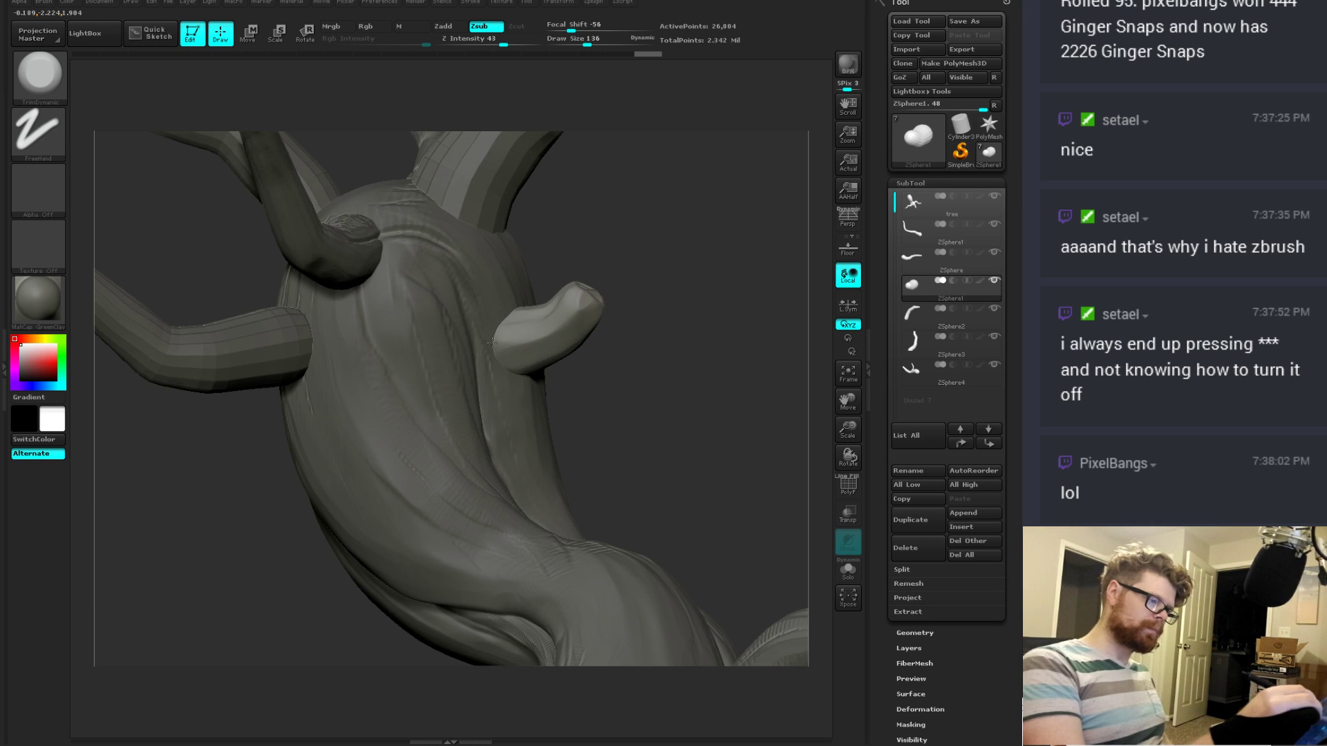
{"action": "mouse_move", "coordinate": [656, 387]}
{"action": "left_mouse_down"}
{"action": "mouse_move", "coordinate": [490, 470]}
{"action": "mouse_move", "coordinate": [488, 409]}
{"action": "mouse_move", "coordinate": [726, 343]}
{"action": "mouse_move", "coordinate": [702, 340]}
{"action": "mouse_move", "coordinate": [642, 391]}
{"action": "mouse_move", "coordinate": [681, 366]}
{"action": "mouse_move", "coordinate": [773, 485]}
{"action": "mouse_move", "coordinate": [721, 411]}
{"action": "mouse_move", "coordinate": [621, 400]}
{"action": "left_mouse_up"}
Step: Select the long arching branch's ZSphere2 subtool and smooth its faceted surface with an enlarged Smooth brush
{"action": "left_click", "coordinate": [924, 315]}
{"action": "mouse_move", "coordinate": [311, 270]}
{"action": "left_mouse_down", "text": "shift"}
{"action": "mouse_move", "coordinate": [283, 254]}
{"action": "mouse_move", "coordinate": [311, 262]}
{"action": "left_mouse_up", "text": "shift"}
{"action": "mouse_move", "coordinate": [253, 332]}
{"action": "left_mouse_down", "text": "alt"}
{"action": "mouse_move", "coordinate": [242, 342]}
{"action": "mouse_move", "coordinate": [224, 284]}
{"action": "left_mouse_up", "text": "alt"}
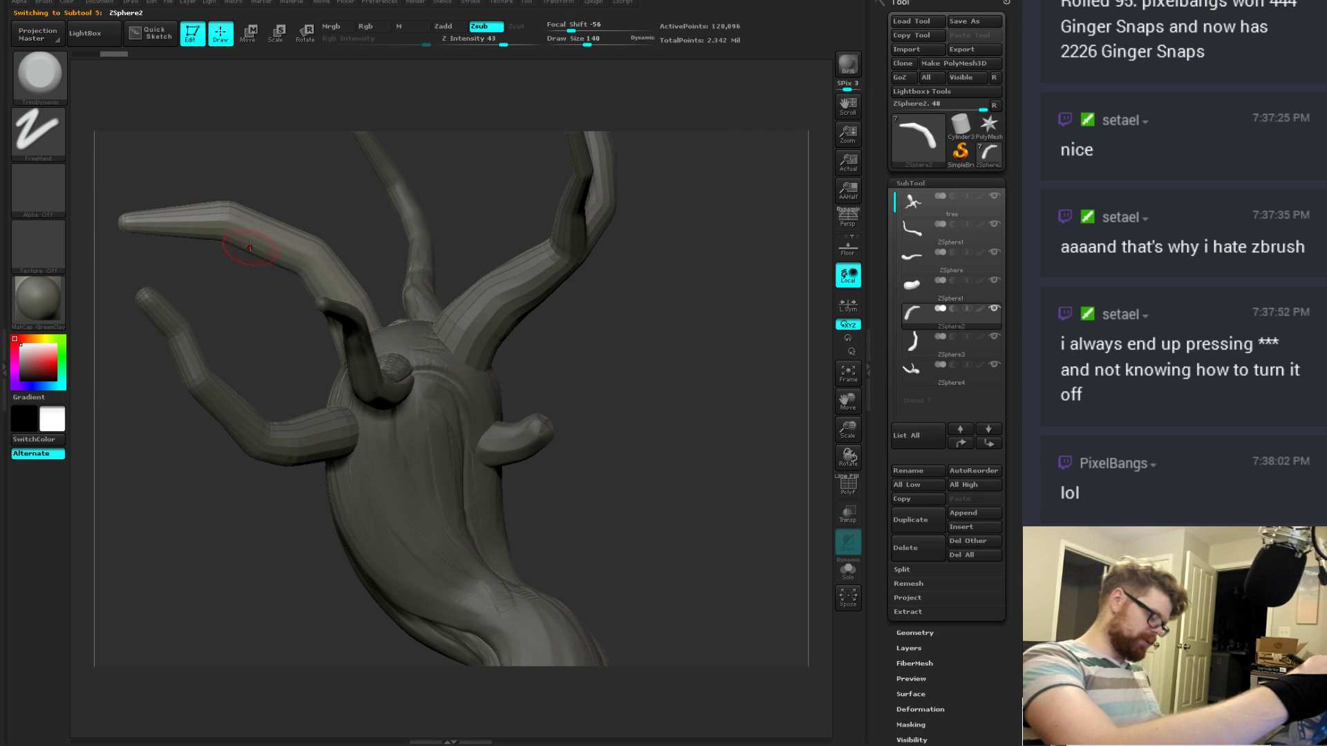
{"action": "key", "text": "shift"}
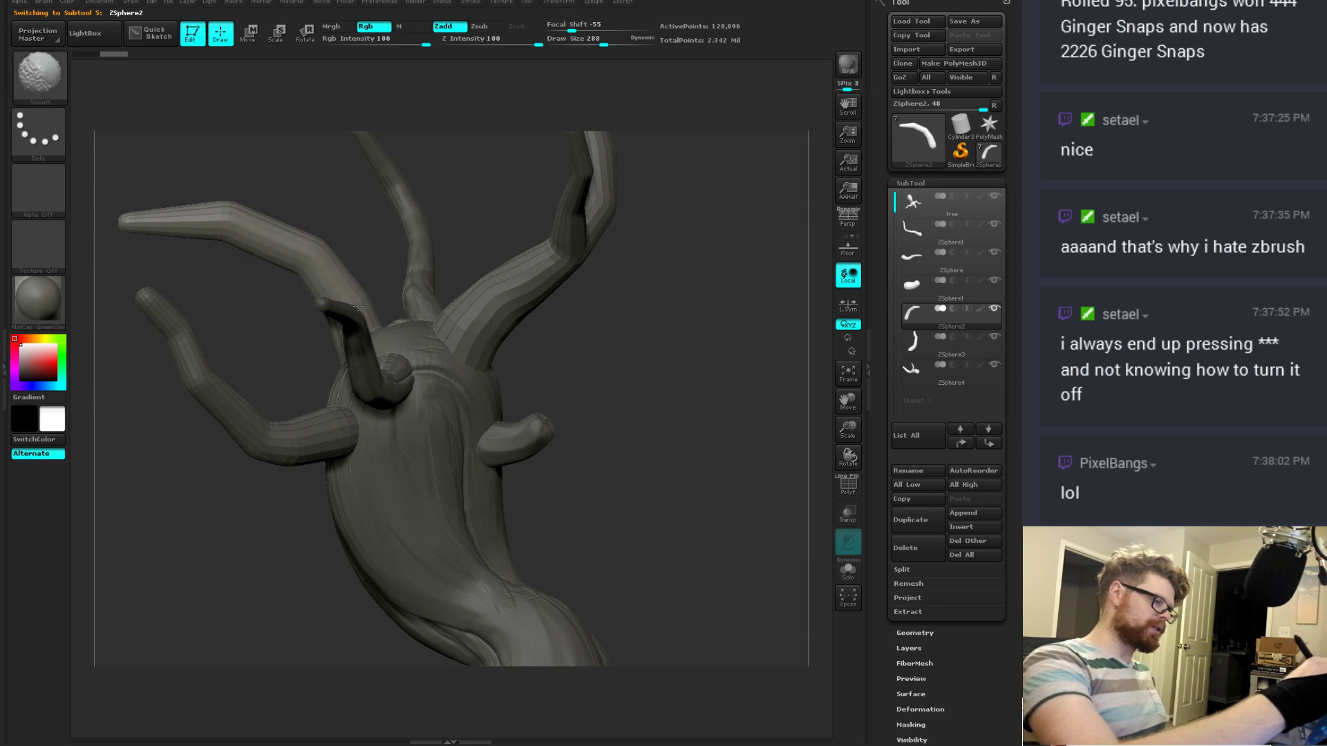
{"action": "left_click_drag", "start_coordinate": [235, 311], "coordinate": [484, 304]}
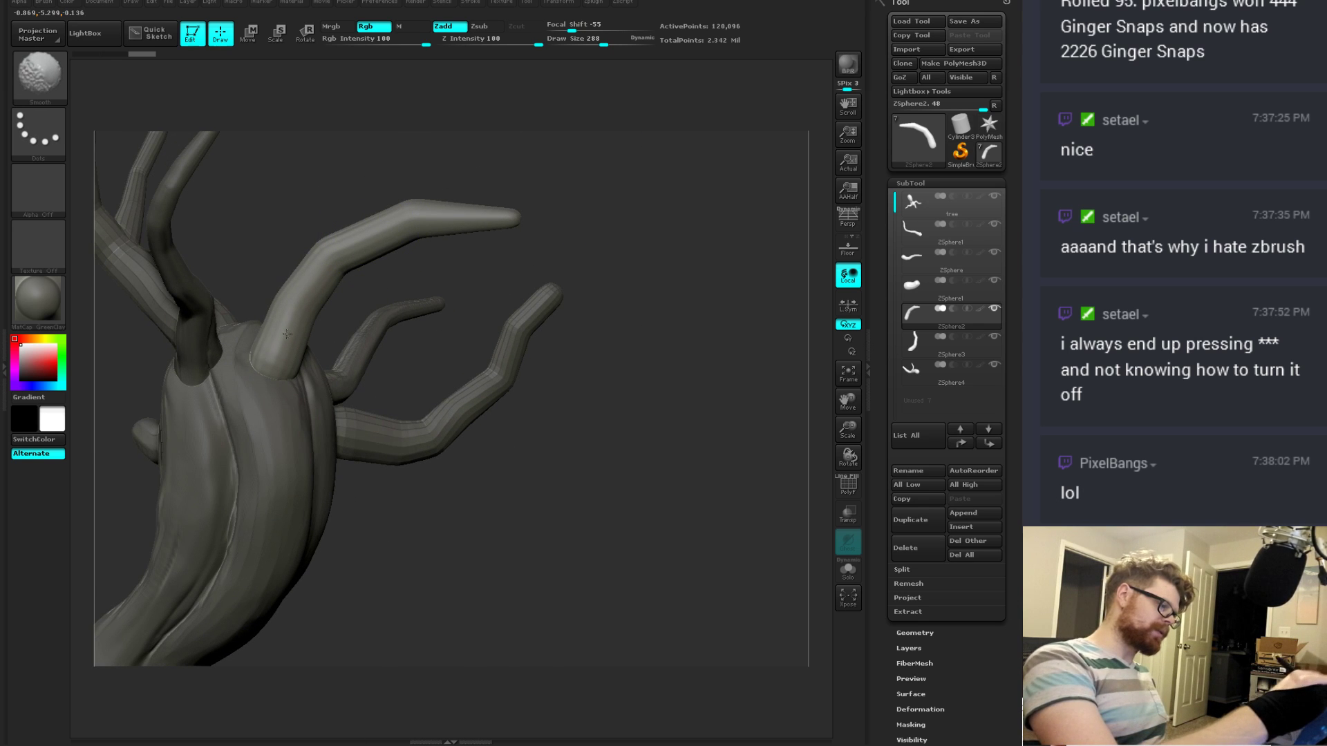
{"action": "right_click_drag", "start_coordinate": [435, 165], "coordinate": [474, 195]}
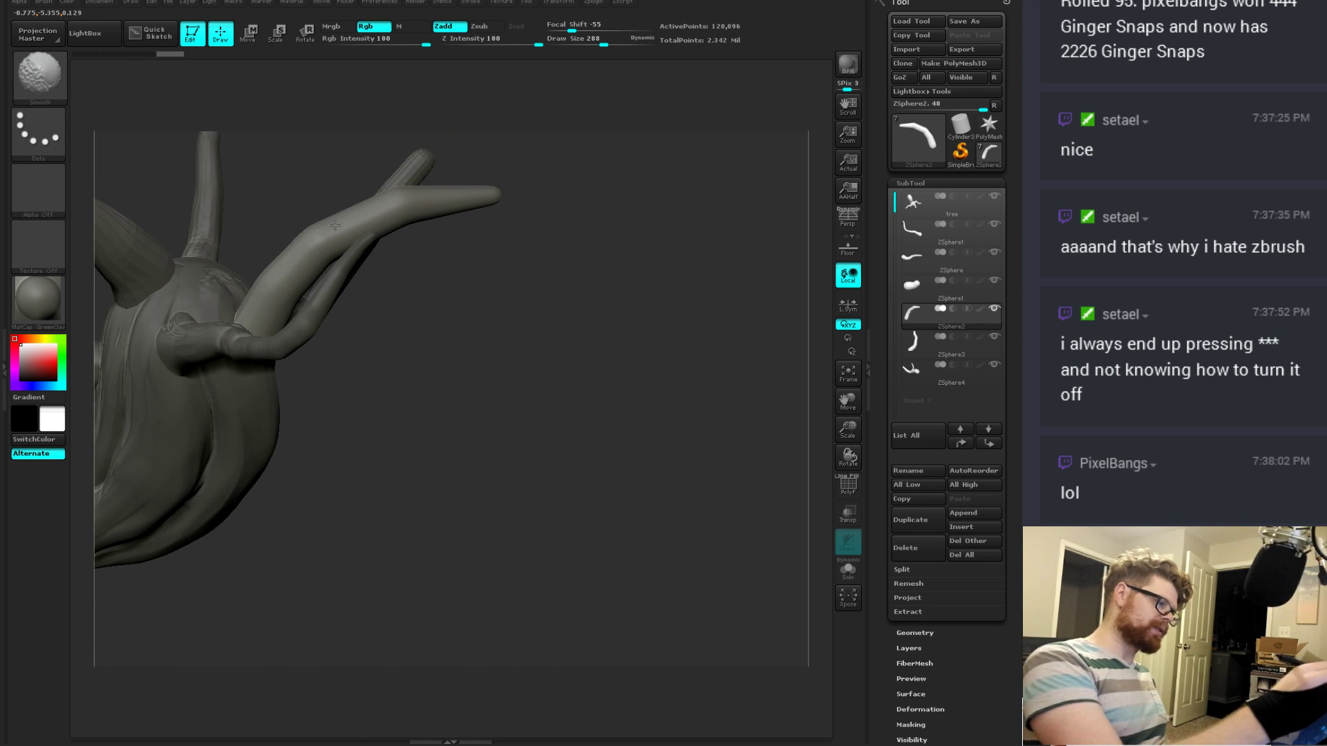
Step: Reshape the arching branch's bend and tip into a more flowing curve with the Move brush
{"action": "right_click_drag", "start_coordinate": [375, 350], "coordinate": [429, 326]}
{"action": "key", "text": "b"}
{"action": "key", "text": "m"}
{"action": "key", "text": "v"}
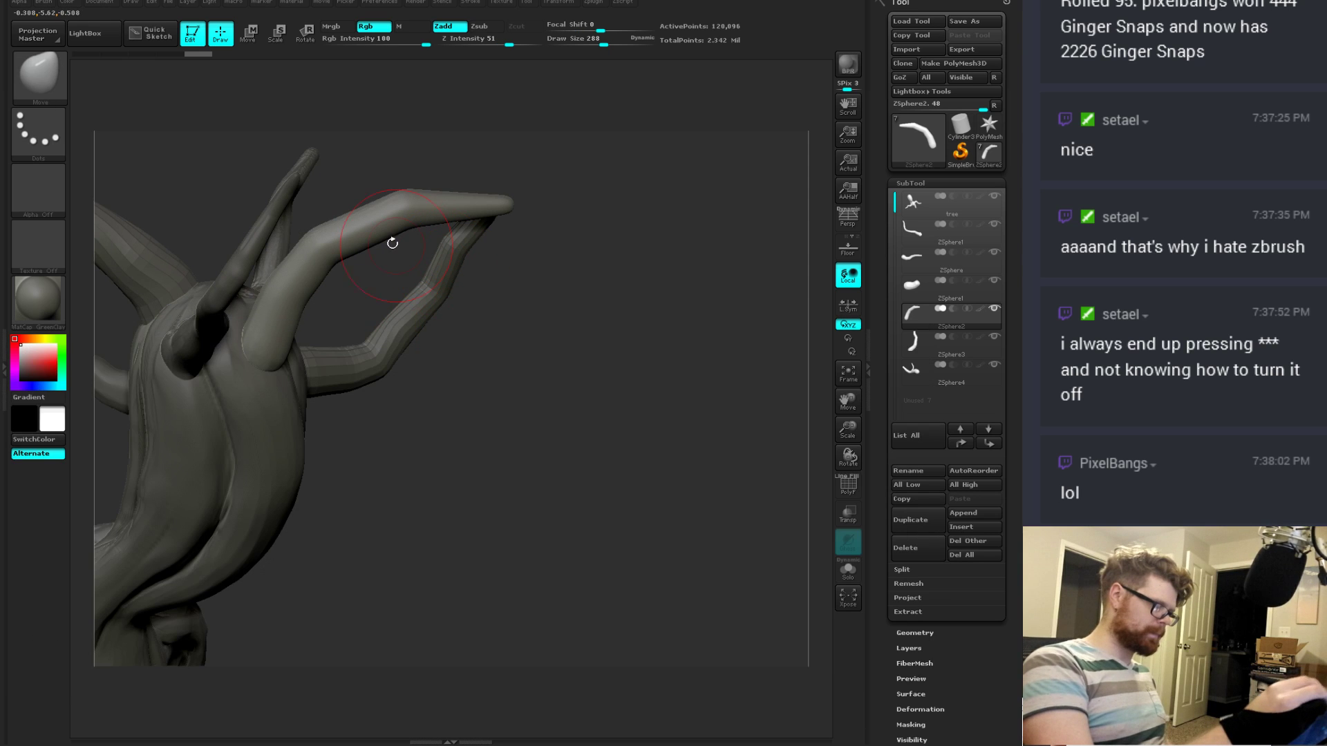
{"action": "right_click_drag", "start_coordinate": [360, 220], "coordinate": [389, 234]}
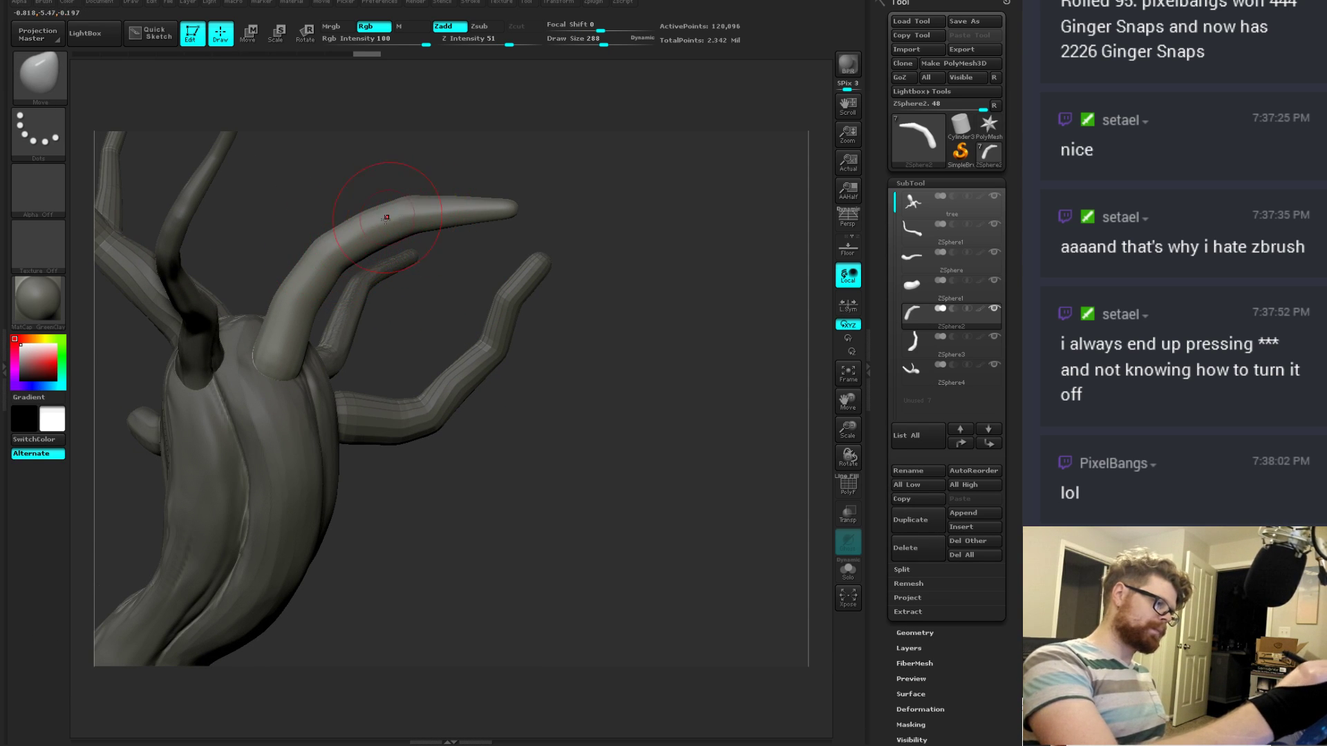
{"action": "left_click_drag", "start_coordinate": [508, 206], "coordinate": [538, 220]}
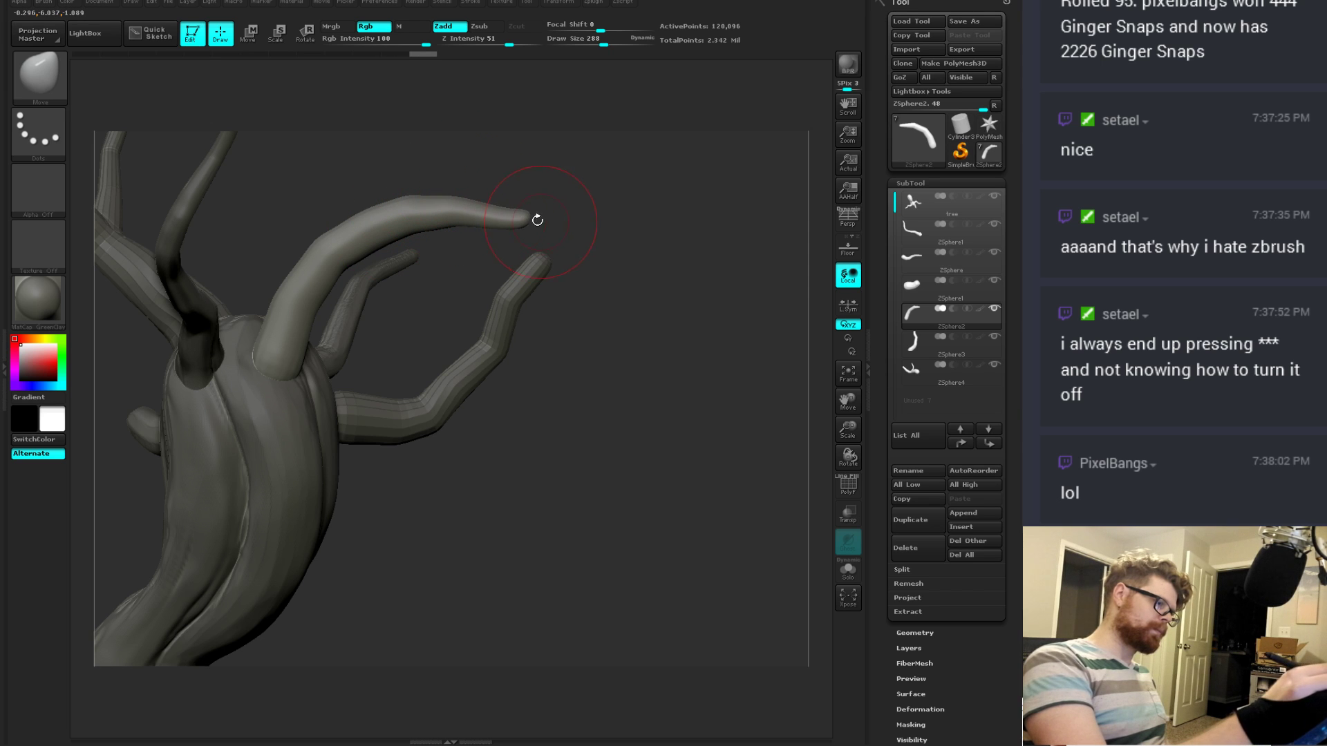
Step: Plane facets along the lower stretch of the arching branch with TrimDynamic at draw size 140
{"action": "key", "text": "b"}
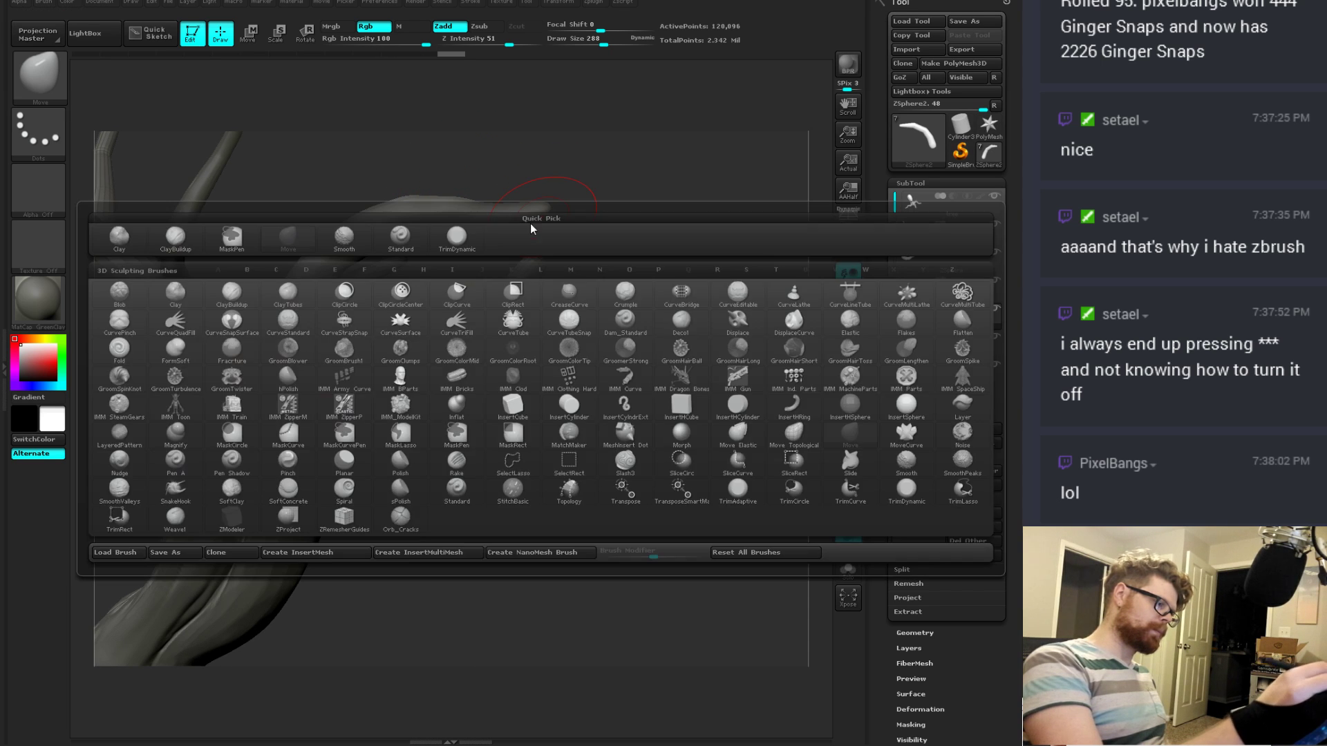
{"action": "key", "text": "d"}
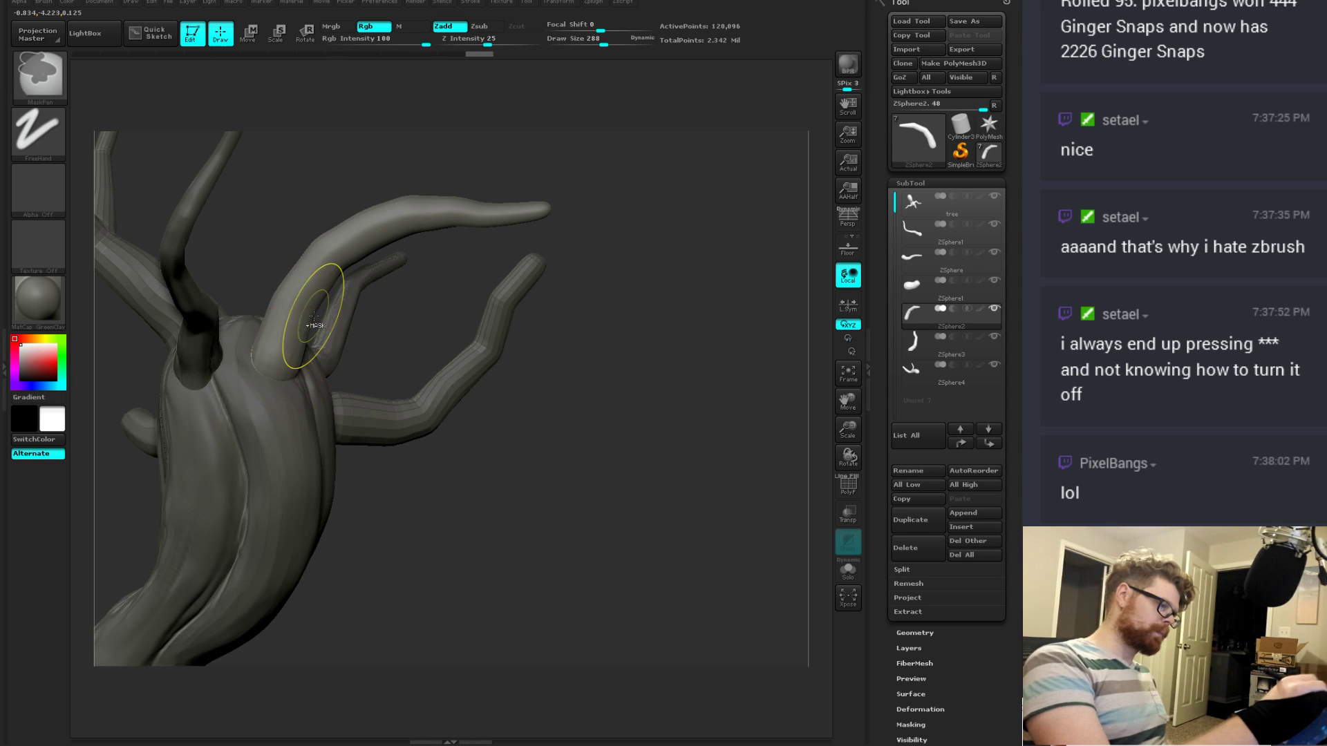
{"action": "key", "text": "space"}
{"action": "left_click_drag", "start_coordinate": [311, 317], "coordinate": [295, 316]}
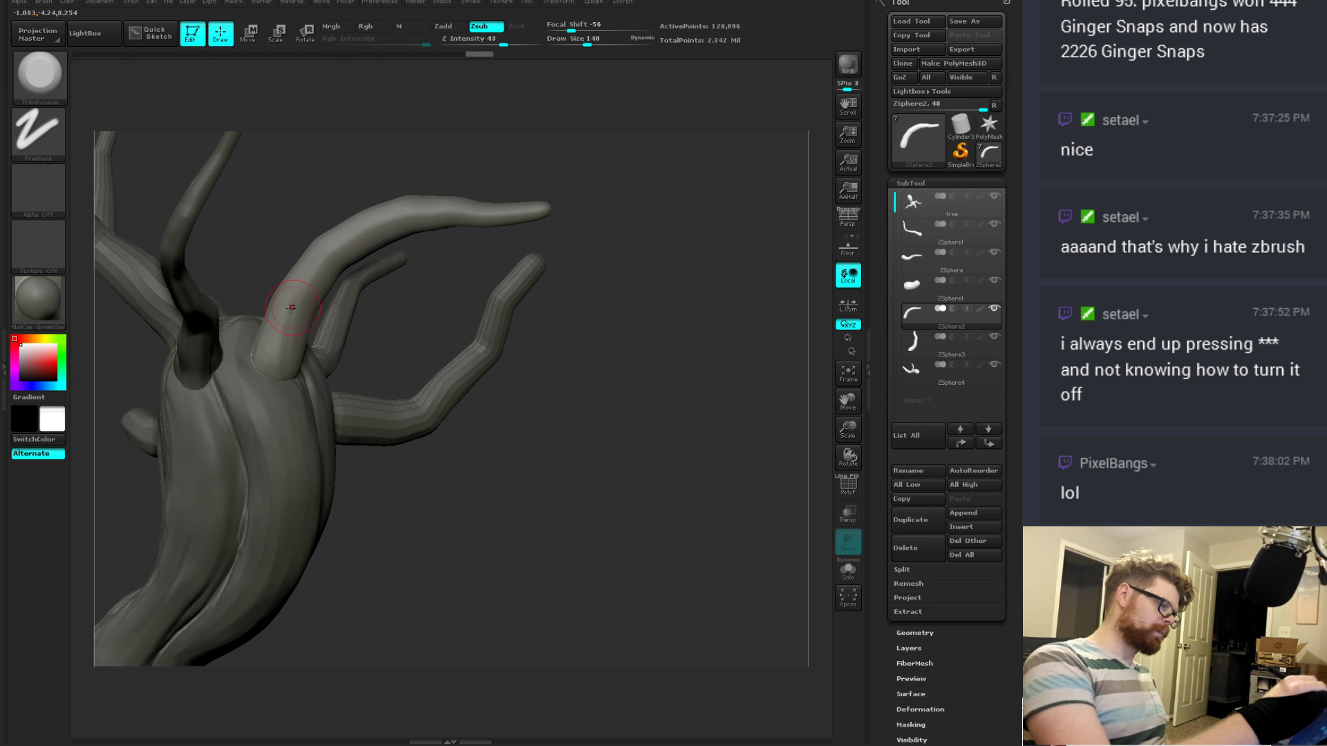
{"action": "left_click_drag", "start_coordinate": [564, 204], "coordinate": [622, 287]}
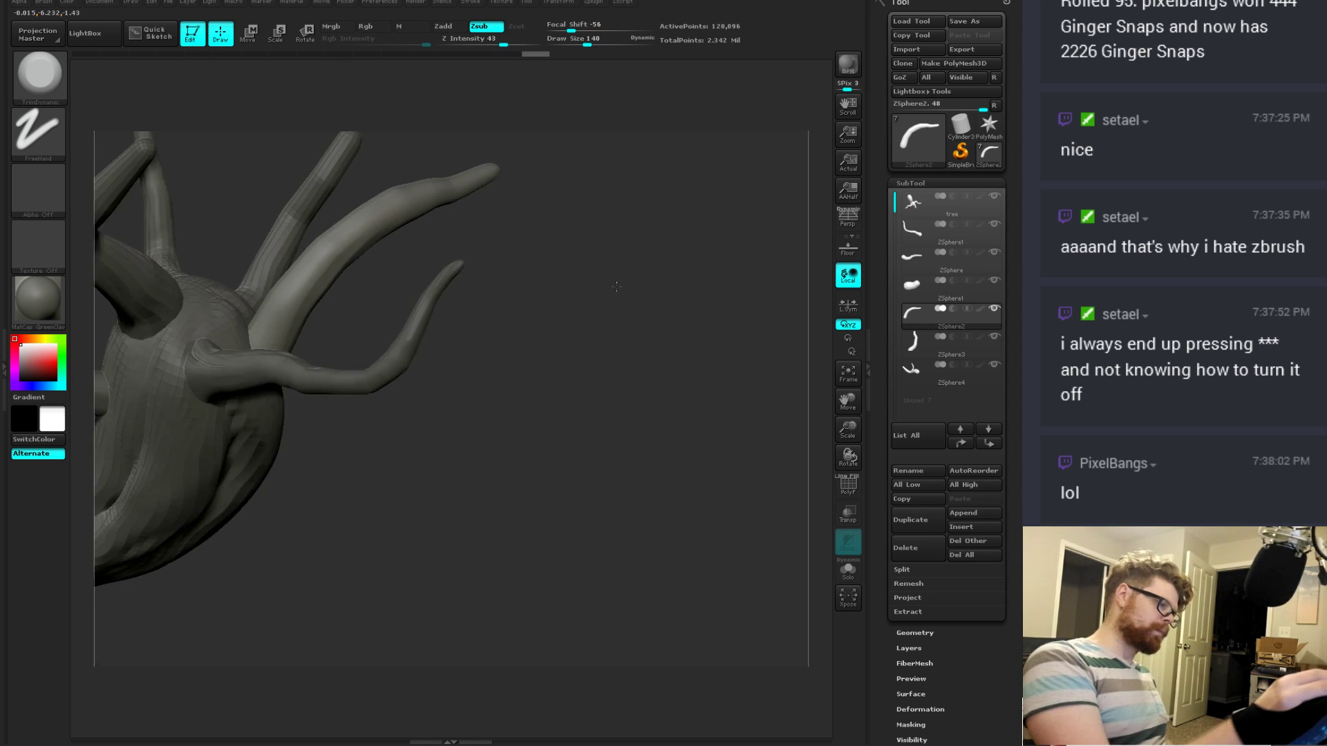
{"action": "left_click_drag", "start_coordinate": [512, 302], "coordinate": [382, 174]}
{"action": "left_click_drag", "start_coordinate": [451, 291], "coordinate": [292, 290]}
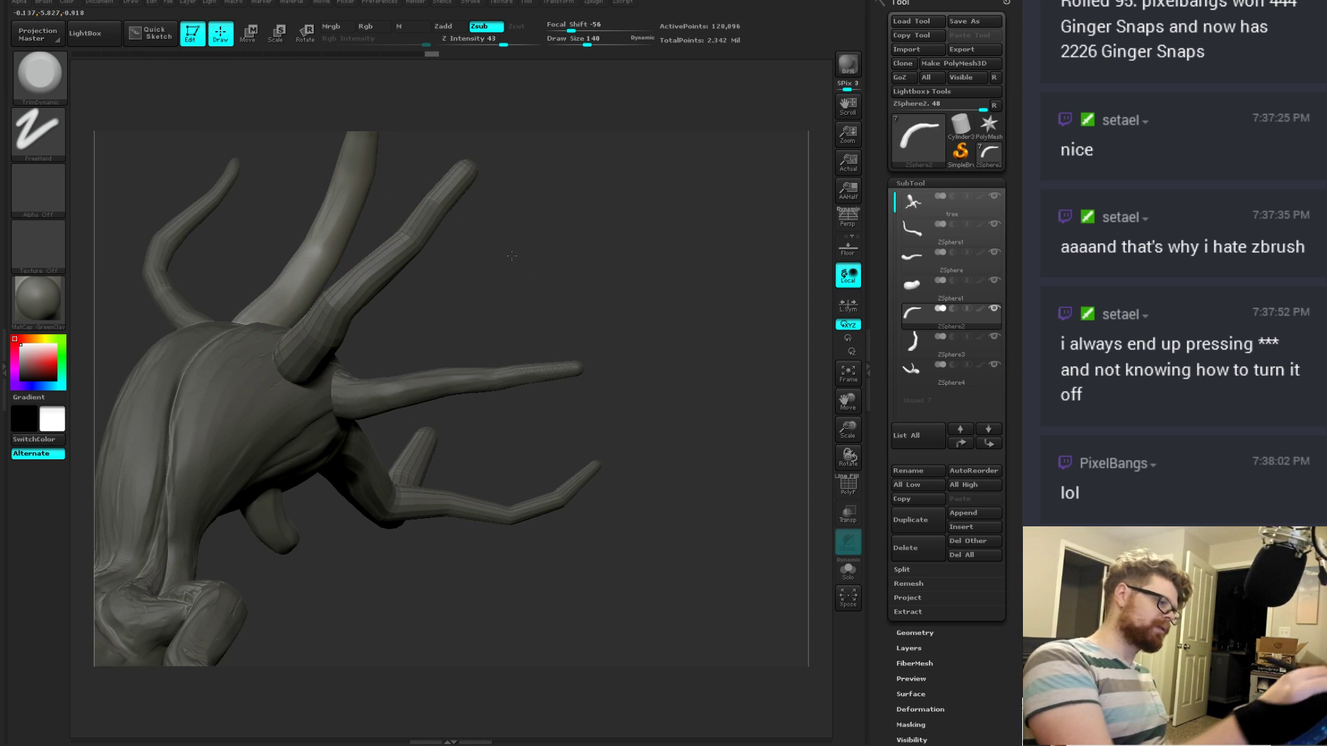
{"action": "left_click_drag", "start_coordinate": [393, 166], "coordinate": [332, 237]}
{"action": "mouse_move", "coordinate": [367, 289]}
{"action": "left_mouse_down"}
{"action": "mouse_move", "coordinate": [316, 313]}
{"action": "mouse_move", "coordinate": [351, 294]}
{"action": "left_mouse_up"}
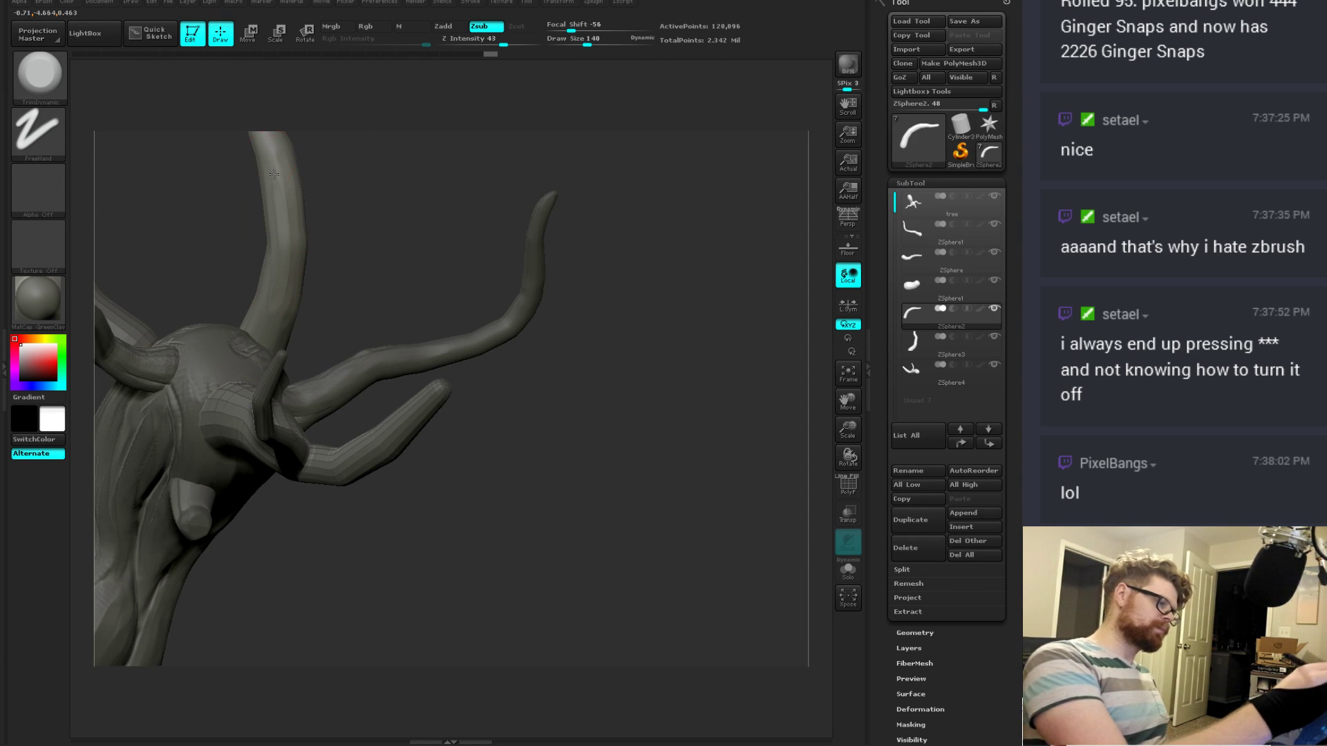
Step: Extend the TrimDynamic planes over the arching branch's upper half up to its tip
{"action": "left_click_drag", "start_coordinate": [380, 205], "coordinate": [384, 335]}
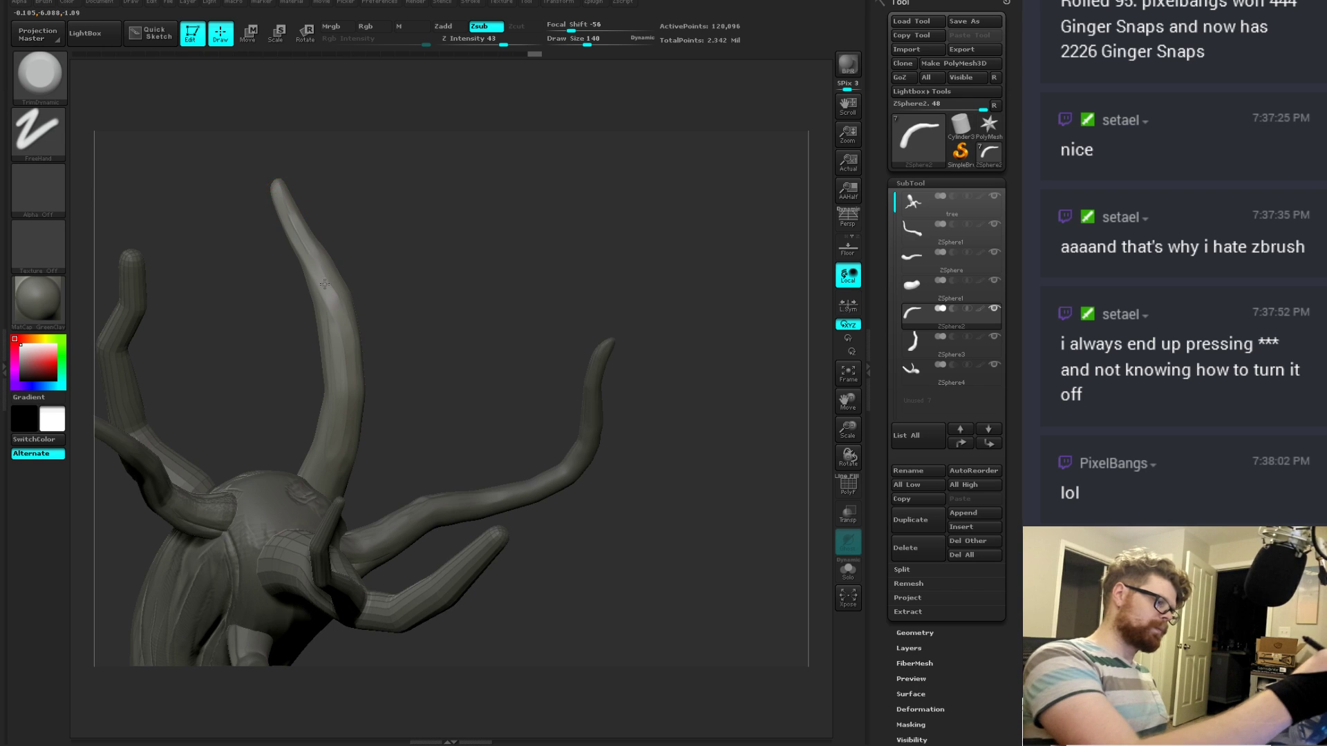
{"action": "left_click_drag", "start_coordinate": [321, 276], "coordinate": [274, 317]}
{"action": "left_click_drag", "start_coordinate": [291, 228], "coordinate": [393, 267]}
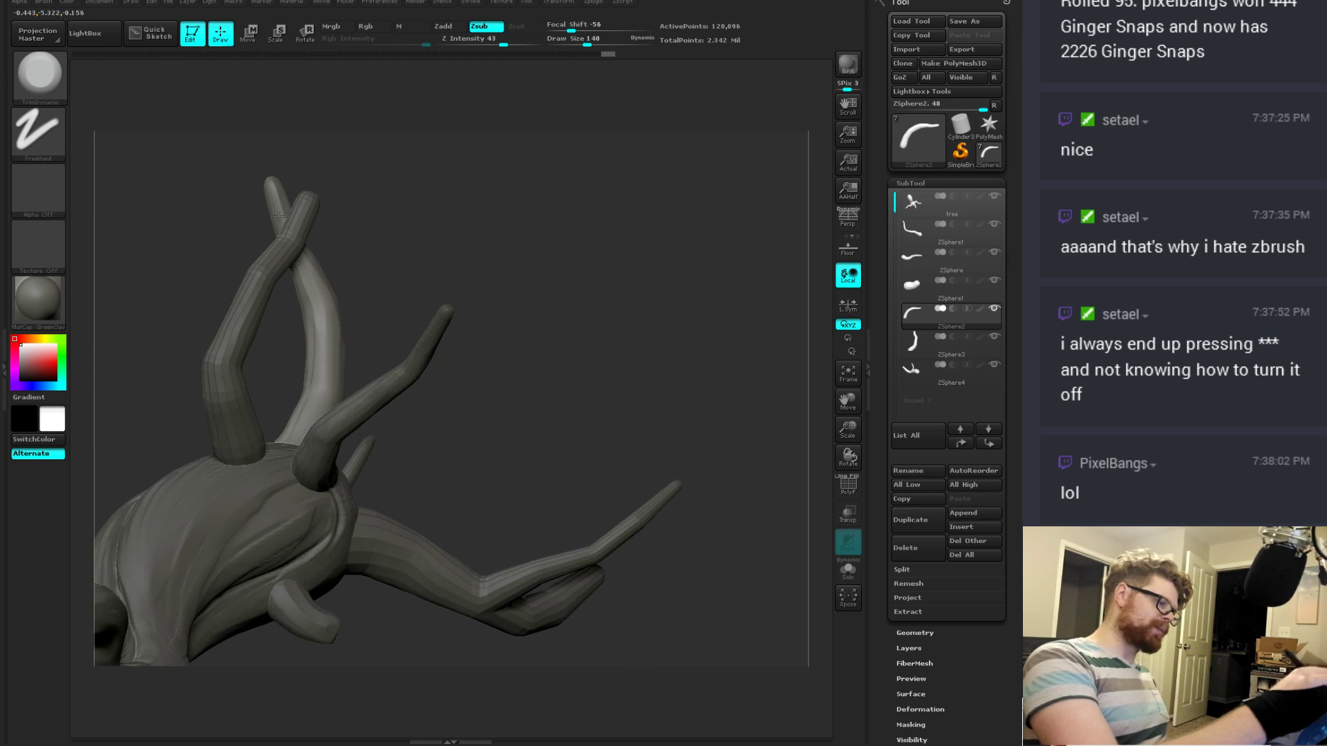
{"action": "left_click_drag", "start_coordinate": [279, 216], "coordinate": [274, 237]}
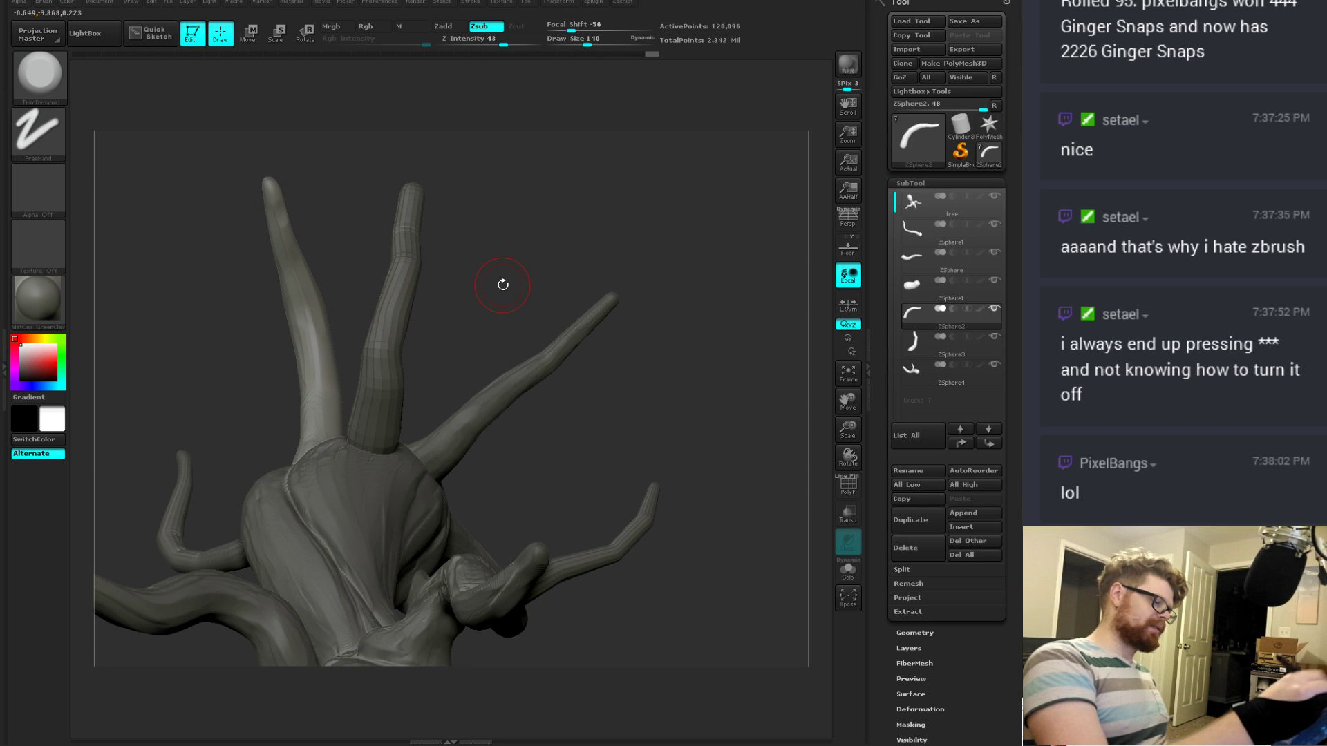
Step: Select the kinked upper branch's ZSphere3 subtool and smooth out its faceting from the base upward
{"action": "left_click", "coordinate": [918, 345]}
{"action": "left_click_drag", "start_coordinate": [638, 275], "coordinate": [488, 400]}
{"action": "key", "text": "shift"}
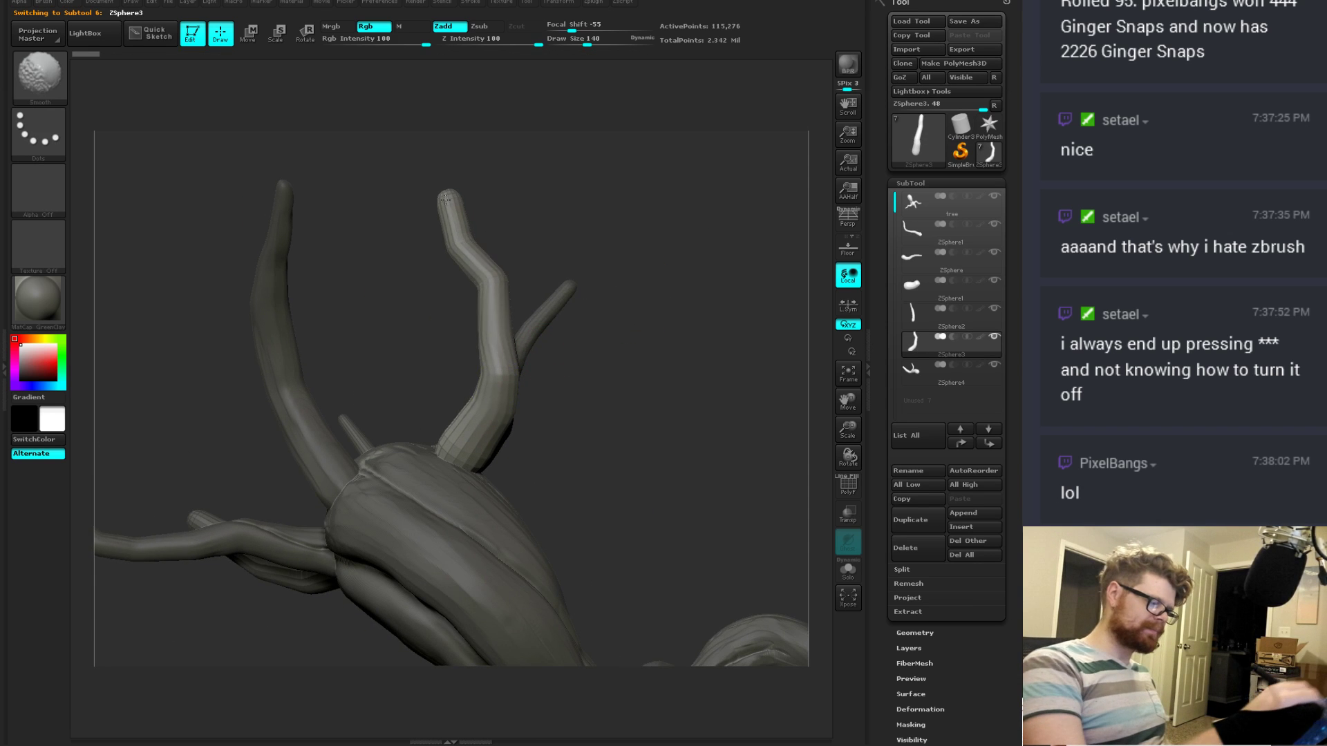
{"action": "left_click_drag", "start_coordinate": [489, 459], "coordinate": [546, 352]}
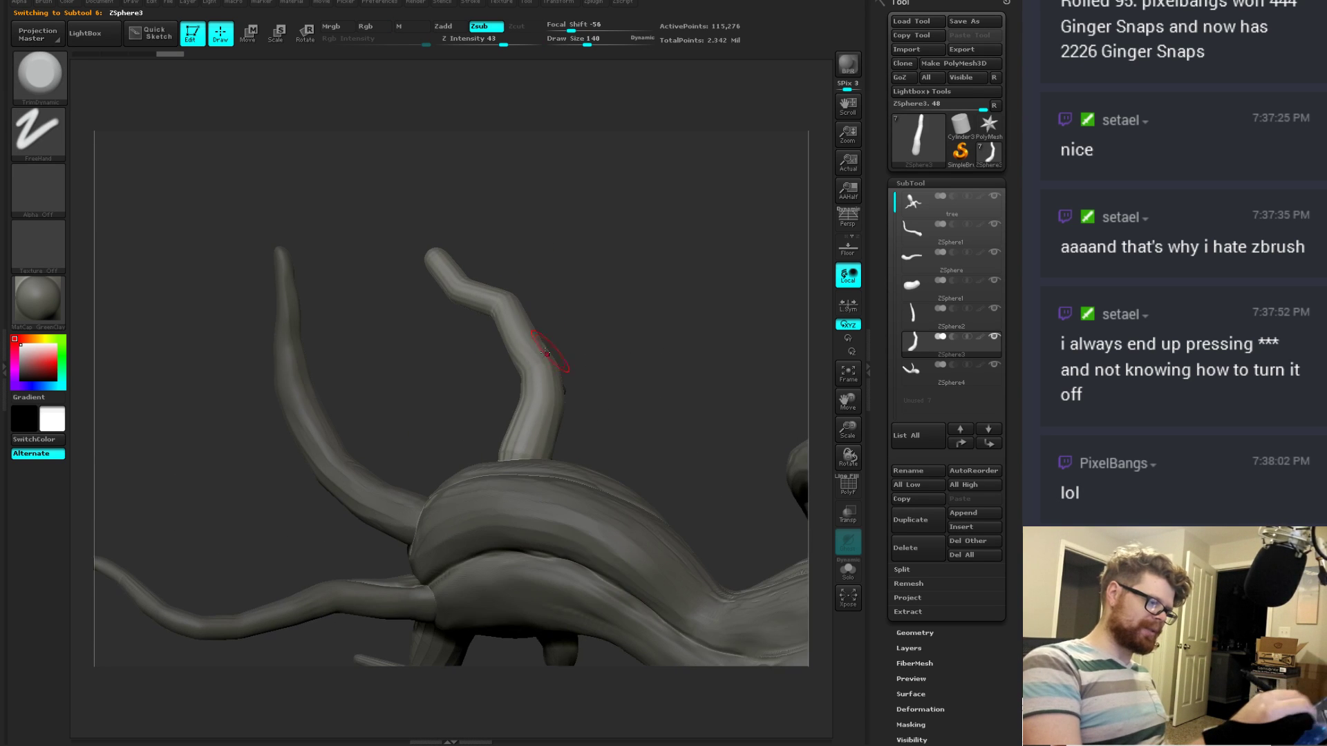
{"action": "left_click_drag", "start_coordinate": [622, 394], "coordinate": [543, 361]}
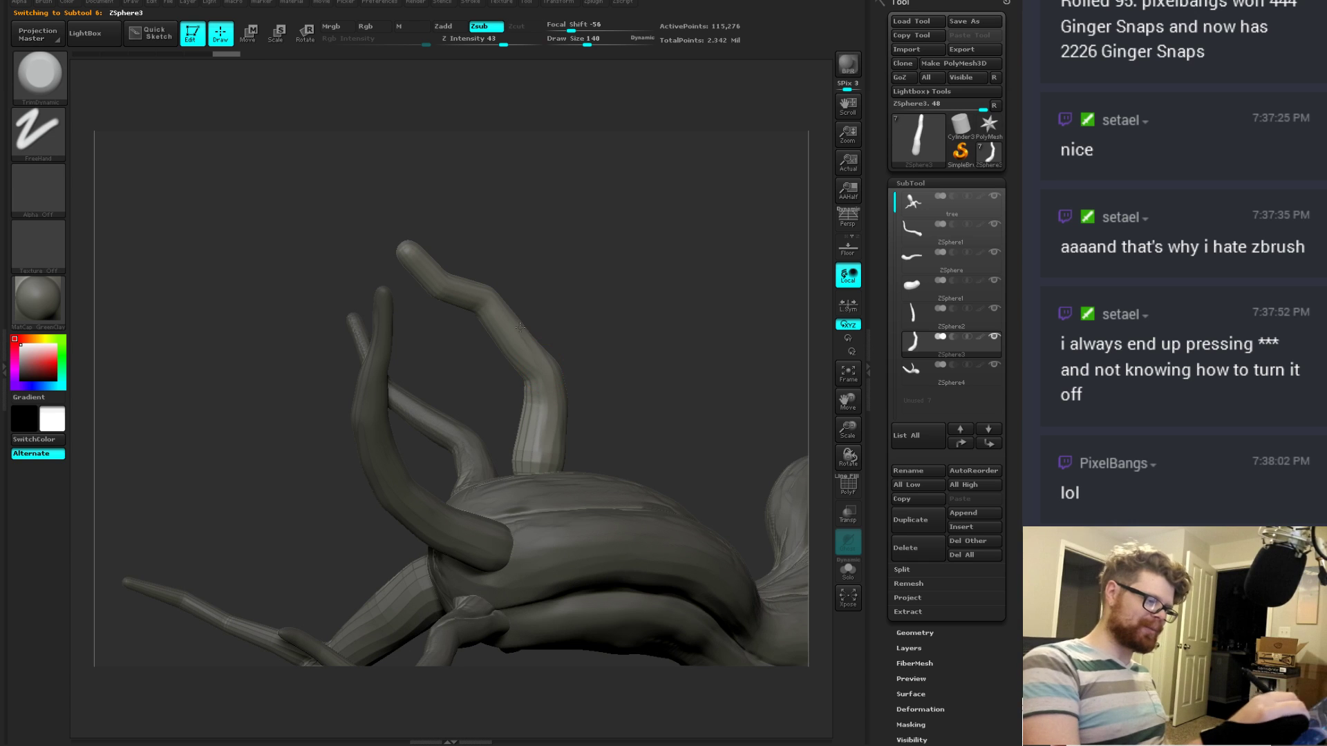
{"action": "mouse_move", "coordinate": [528, 458]}
{"action": "left_mouse_down"}
{"action": "mouse_move", "coordinate": [563, 407]}
{"action": "mouse_move", "coordinate": [547, 407]}
{"action": "left_mouse_up"}
{"action": "left_click_drag", "start_coordinate": [622, 346], "coordinate": [577, 291]}
Step: Reposition the base of the kinked upper branch against the trunk with the Move brush, working around it from several angles
{"action": "key", "text": "b"}
{"action": "key", "text": "m"}
{"action": "key", "text": "v"}
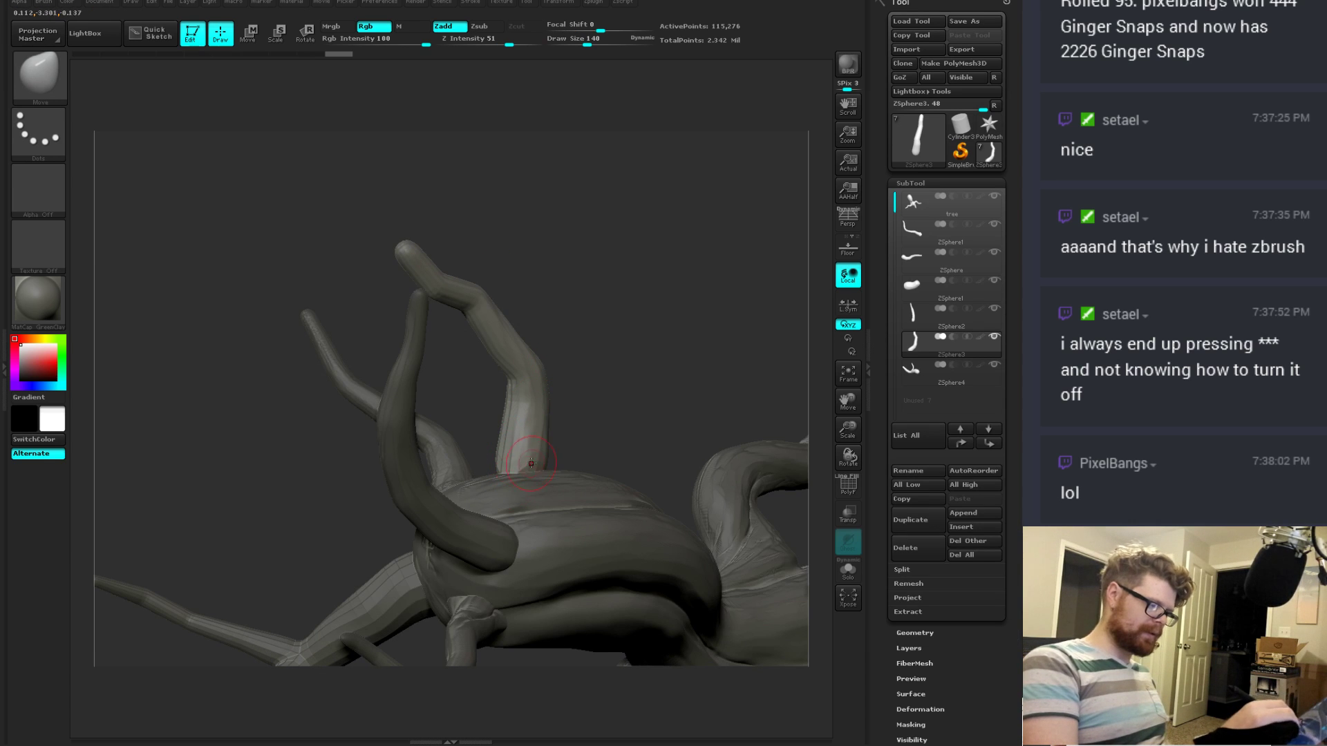
{"action": "left_click_drag", "start_coordinate": [532, 463], "coordinate": [539, 462]}
{"action": "left_click_drag", "start_coordinate": [622, 394], "coordinate": [563, 397]}
{"action": "left_click_drag", "start_coordinate": [558, 460], "coordinate": [580, 459]}
{"action": "left_click_drag", "start_coordinate": [608, 414], "coordinate": [576, 397]}
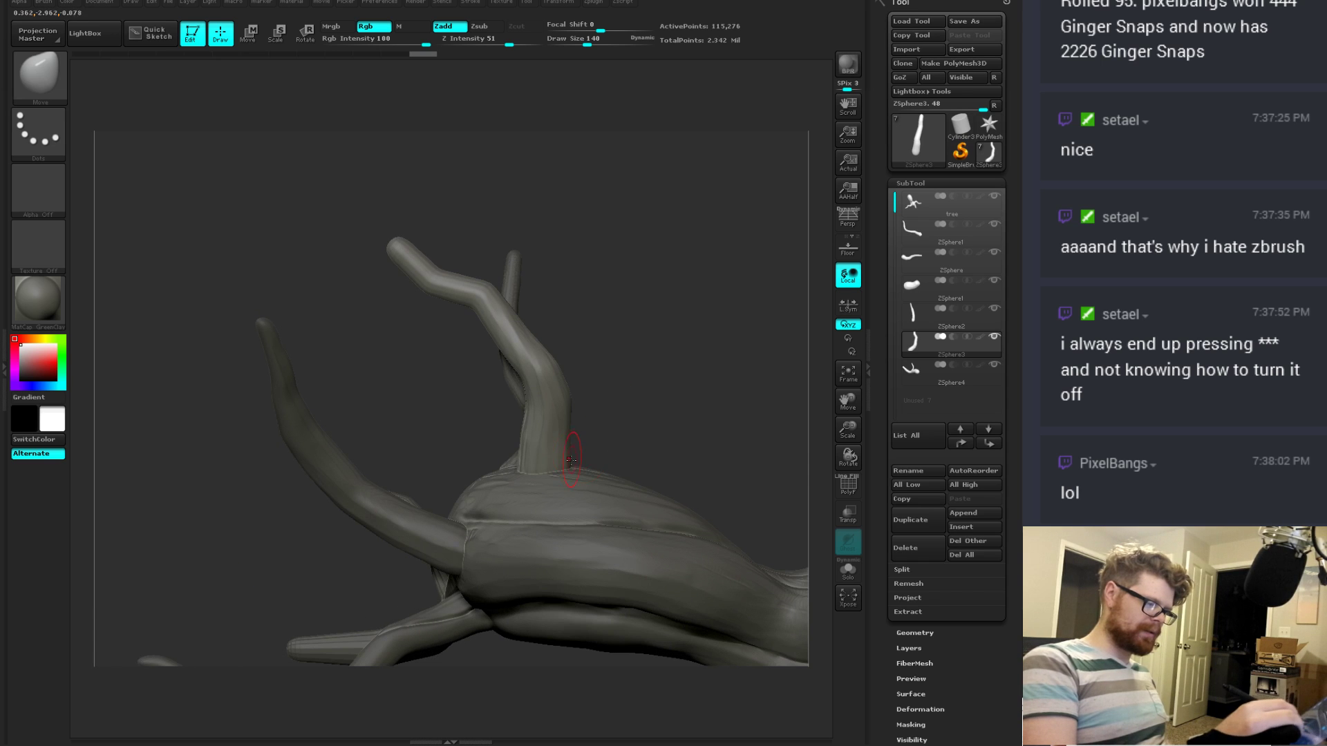
{"action": "left_click_drag", "start_coordinate": [570, 459], "coordinate": [578, 457]}
{"action": "left_click_drag", "start_coordinate": [622, 401], "coordinate": [578, 349]}
{"action": "left_click_drag", "start_coordinate": [565, 462], "coordinate": [571, 460]}
{"action": "mouse_move", "coordinate": [615, 415]}
{"action": "left_mouse_down"}
{"action": "mouse_move", "coordinate": [578, 403]}
{"action": "mouse_move", "coordinate": [553, 425]}
{"action": "left_mouse_up"}
{"action": "left_click_drag", "start_coordinate": [585, 461], "coordinate": [600, 430]}
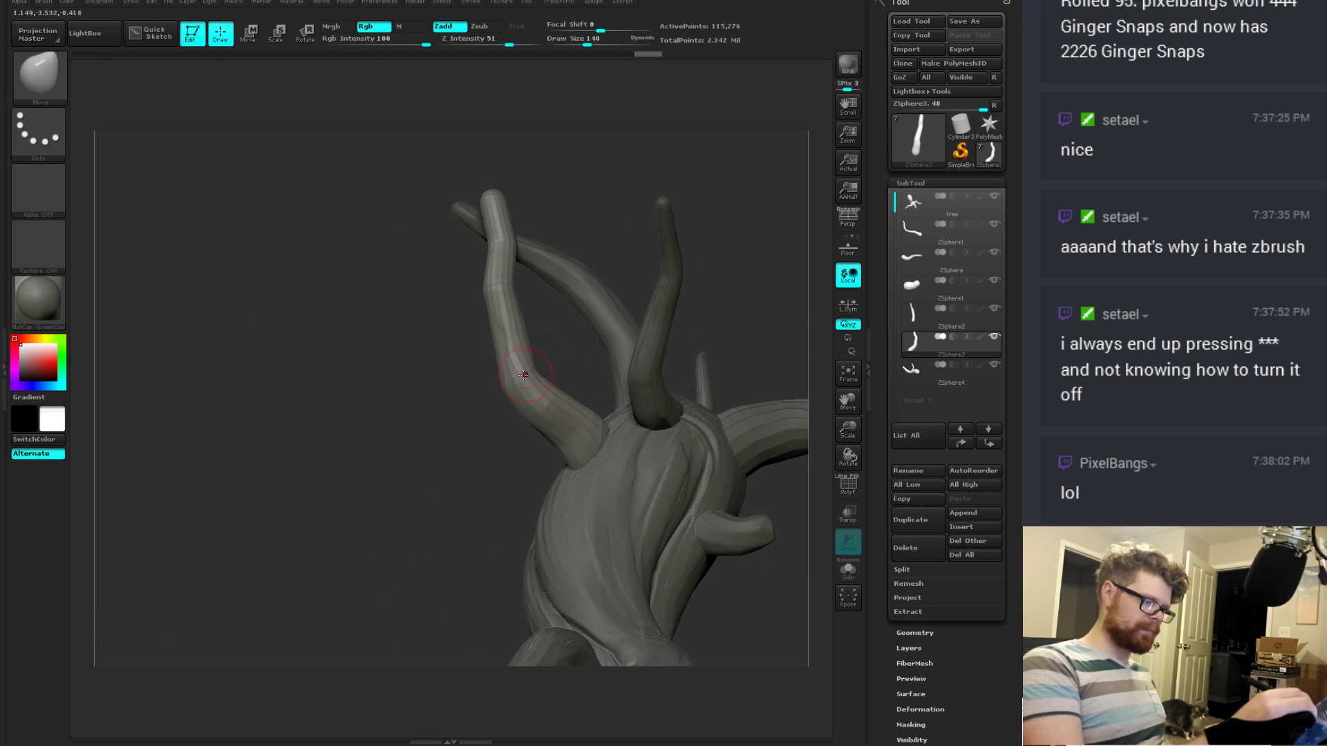
Step: Reshape the kinked branch's middle bend and tip into a softer curve with the Move brush
{"action": "mouse_move", "coordinate": [524, 375]}
{"action": "left_mouse_down"}
{"action": "mouse_move", "coordinate": [509, 296]}
{"action": "mouse_move", "coordinate": [530, 281]}
{"action": "mouse_move", "coordinate": [442, 219]}
{"action": "left_mouse_up"}
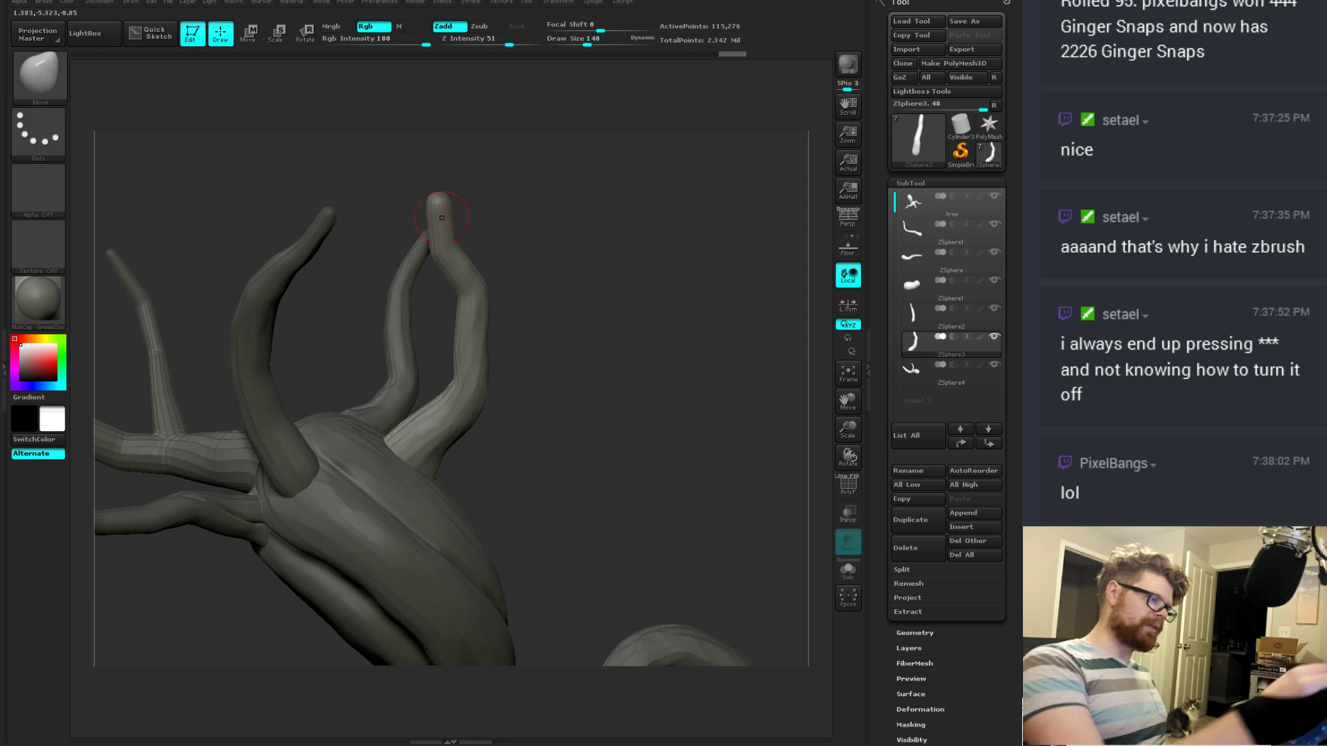
{"action": "left_click_drag", "start_coordinate": [462, 268], "coordinate": [476, 288], "text": "shift"}
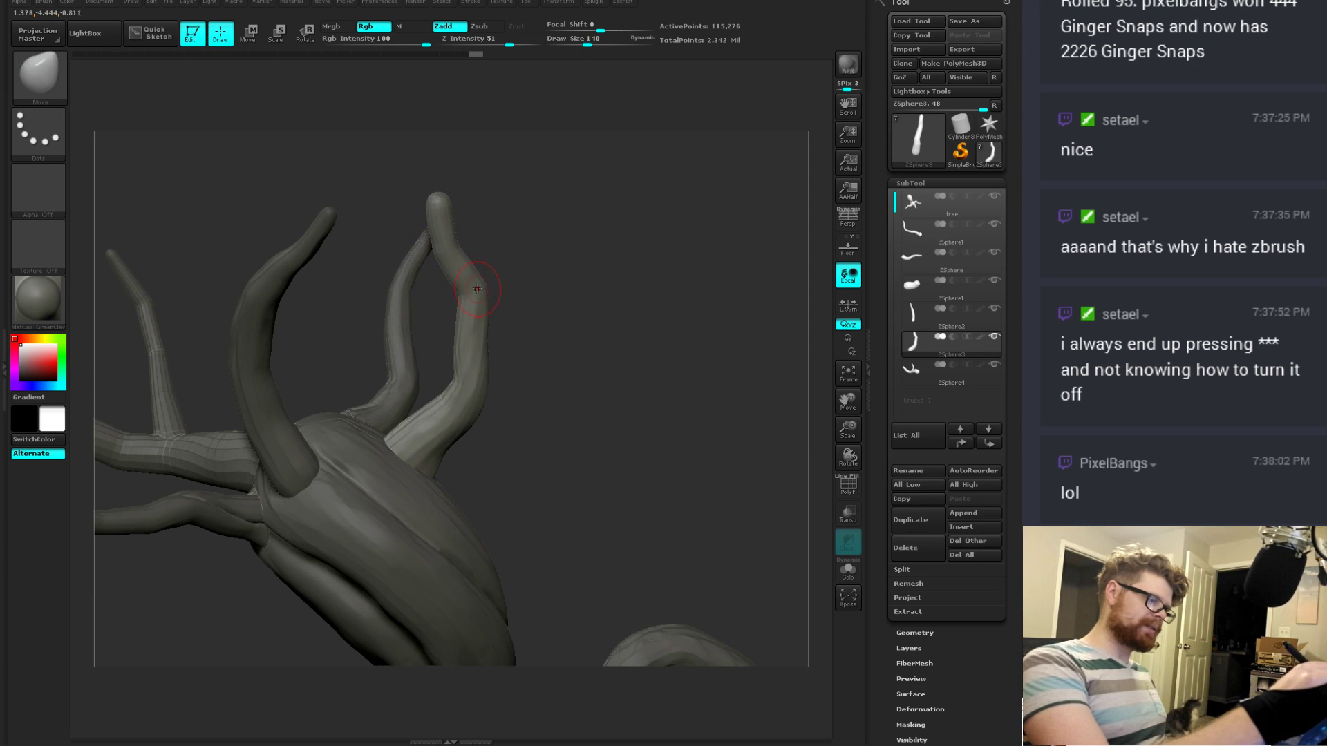
{"action": "left_click_drag", "start_coordinate": [504, 370], "coordinate": [489, 305]}
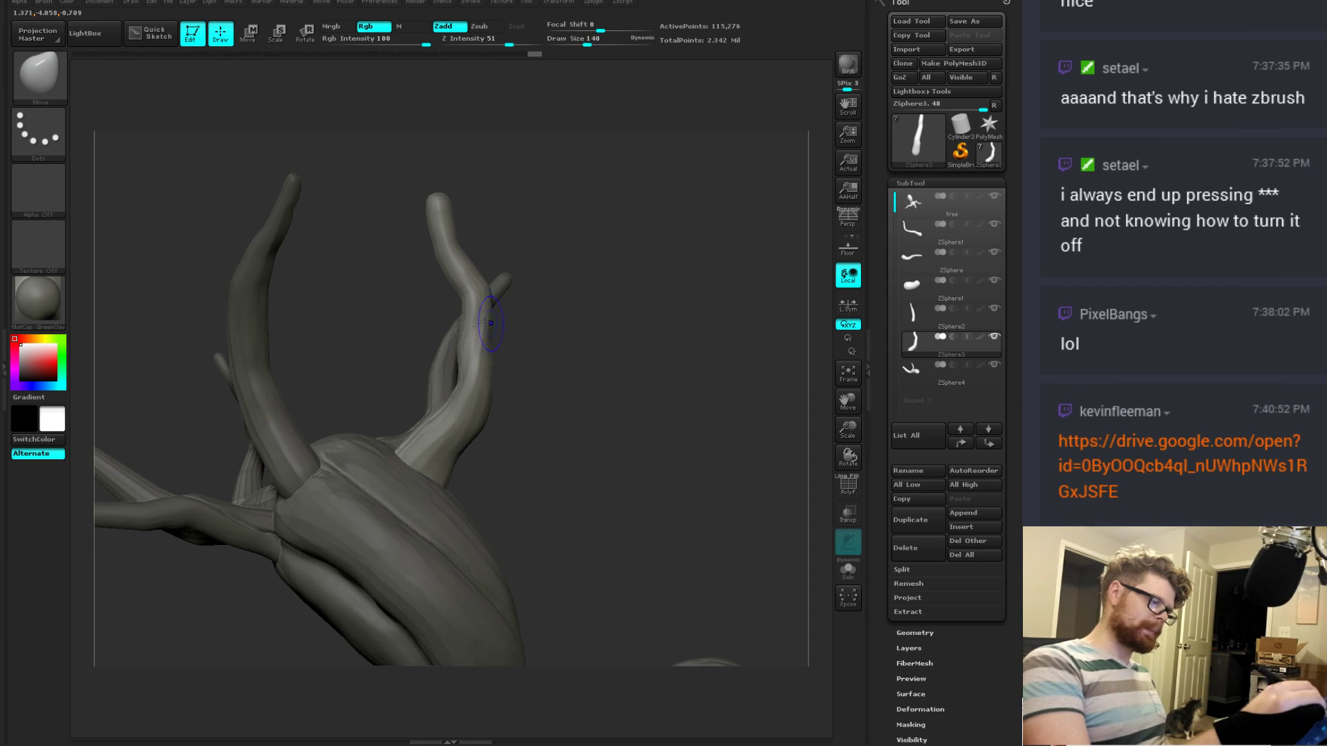
{"action": "key", "text": "b"}
{"action": "key", "text": "m"}
{"action": "key", "text": "v"}
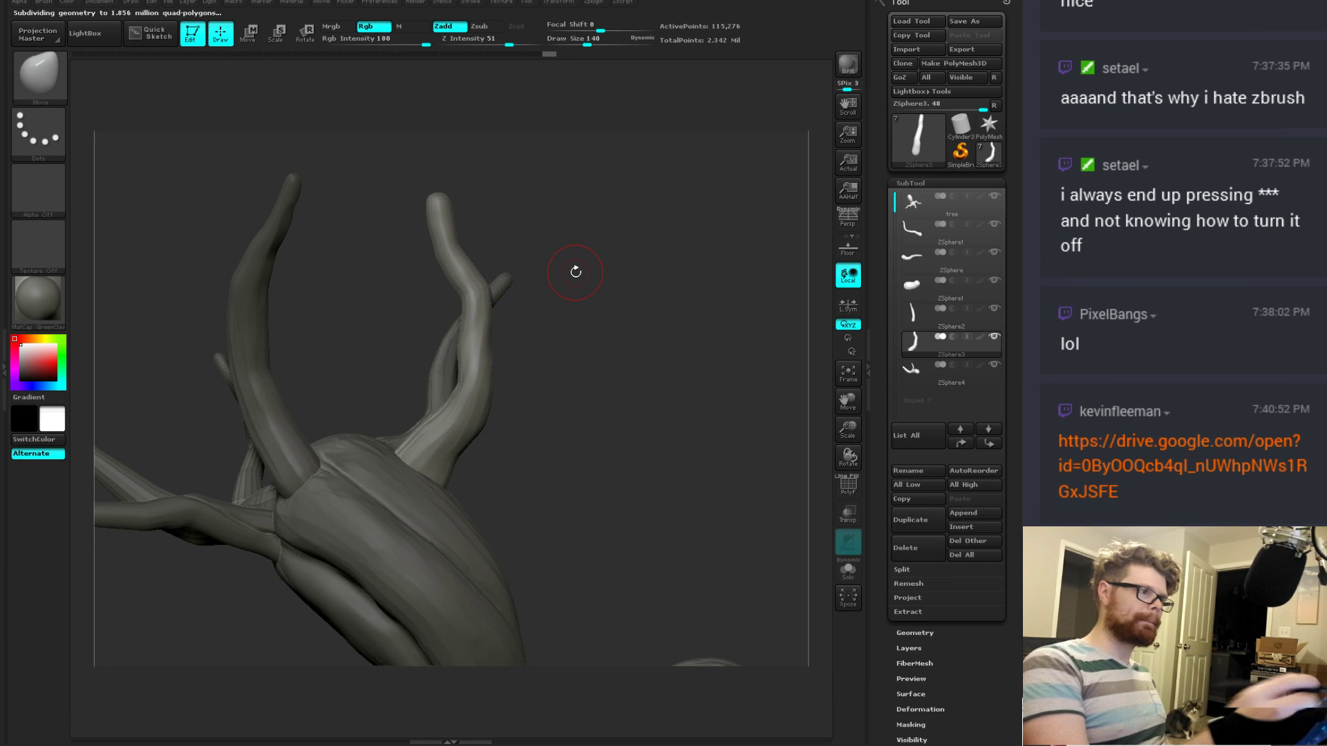
{"action": "left_click_drag", "start_coordinate": [625, 222], "coordinate": [691, 228]}
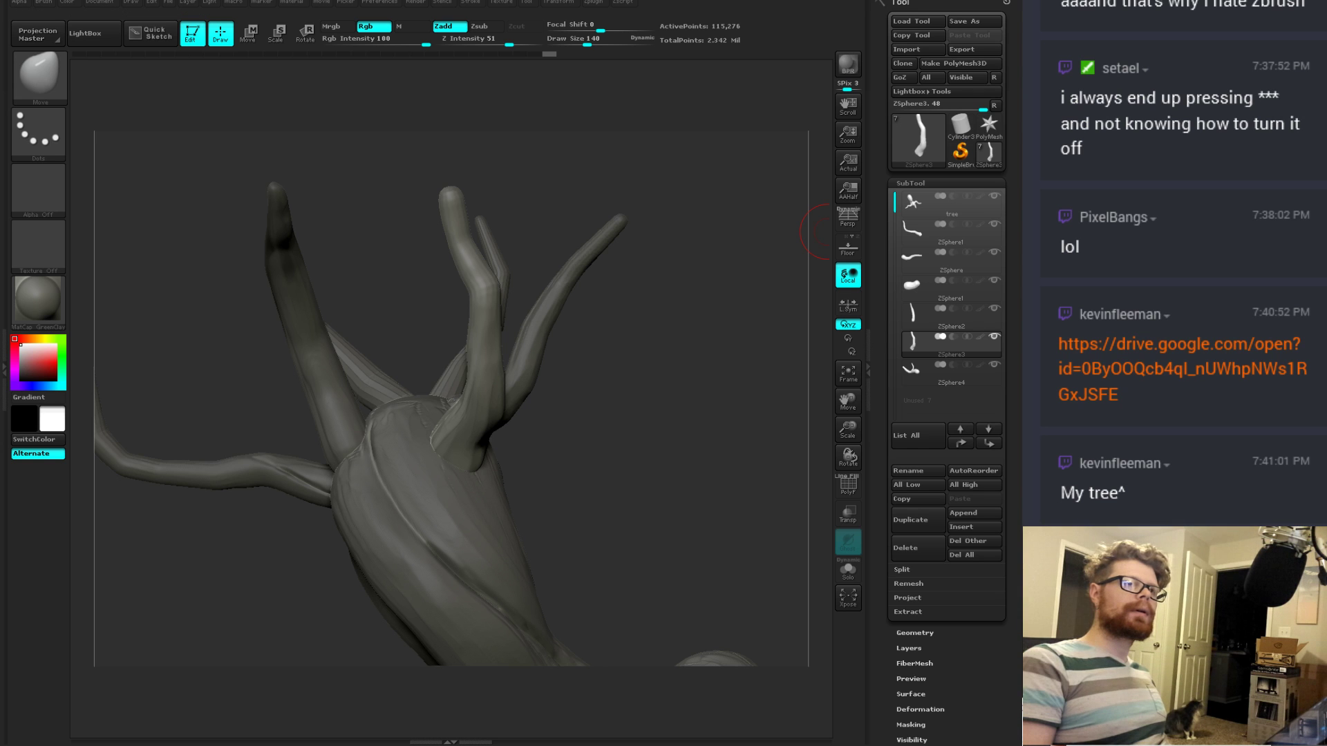
Step: Refine the outer contour of the same branch with small Move and Smooth strokes around its bend
{"action": "left_click_drag", "start_coordinate": [604, 396], "coordinate": [568, 336]}
{"action": "mouse_move", "coordinate": [541, 401]}
{"action": "left_mouse_down"}
{"action": "mouse_move", "coordinate": [580, 420]}
{"action": "mouse_move", "coordinate": [619, 402]}
{"action": "mouse_move", "coordinate": [489, 375]}
{"action": "left_mouse_up"}
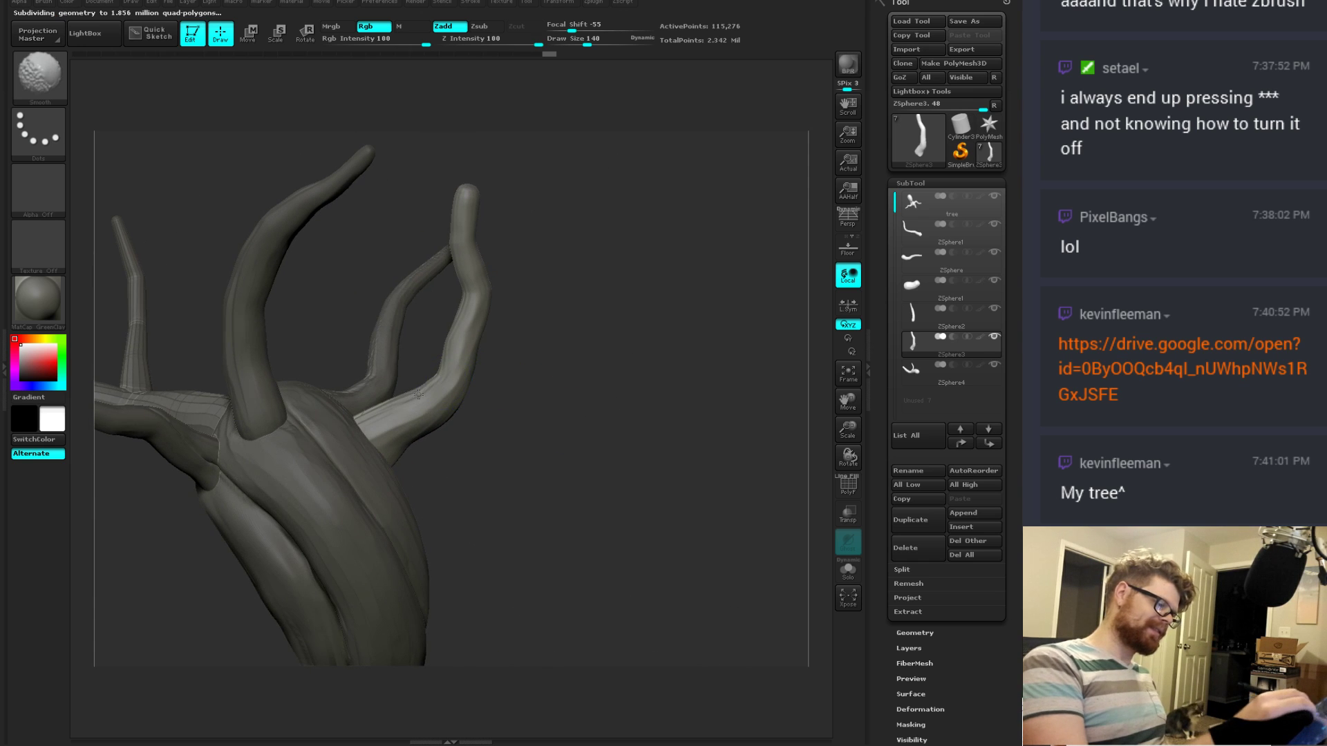
{"action": "mouse_move", "coordinate": [527, 484]}
{"action": "left_mouse_down"}
{"action": "mouse_move", "coordinate": [529, 440]}
{"action": "mouse_move", "coordinate": [511, 442]}
{"action": "mouse_move", "coordinate": [517, 484]}
{"action": "left_mouse_up"}
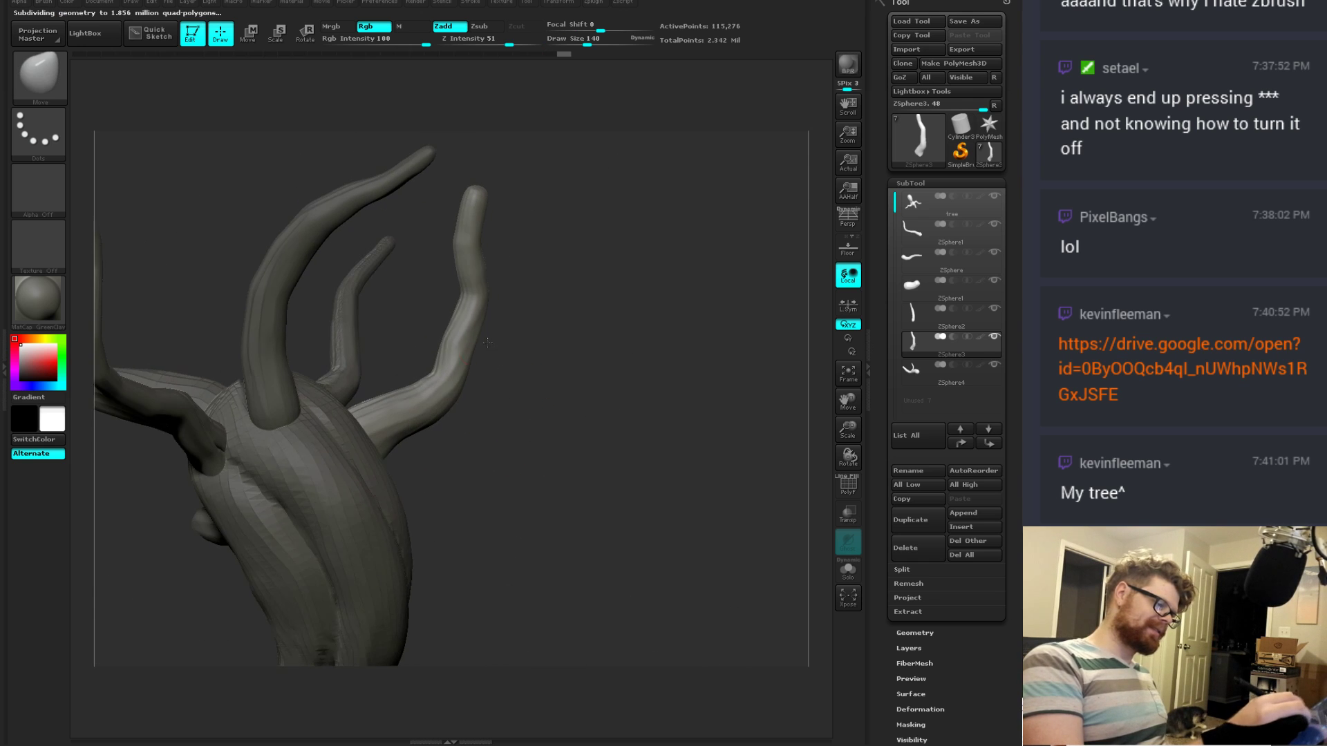
{"action": "left_click_drag", "start_coordinate": [532, 336], "coordinate": [530, 330]}
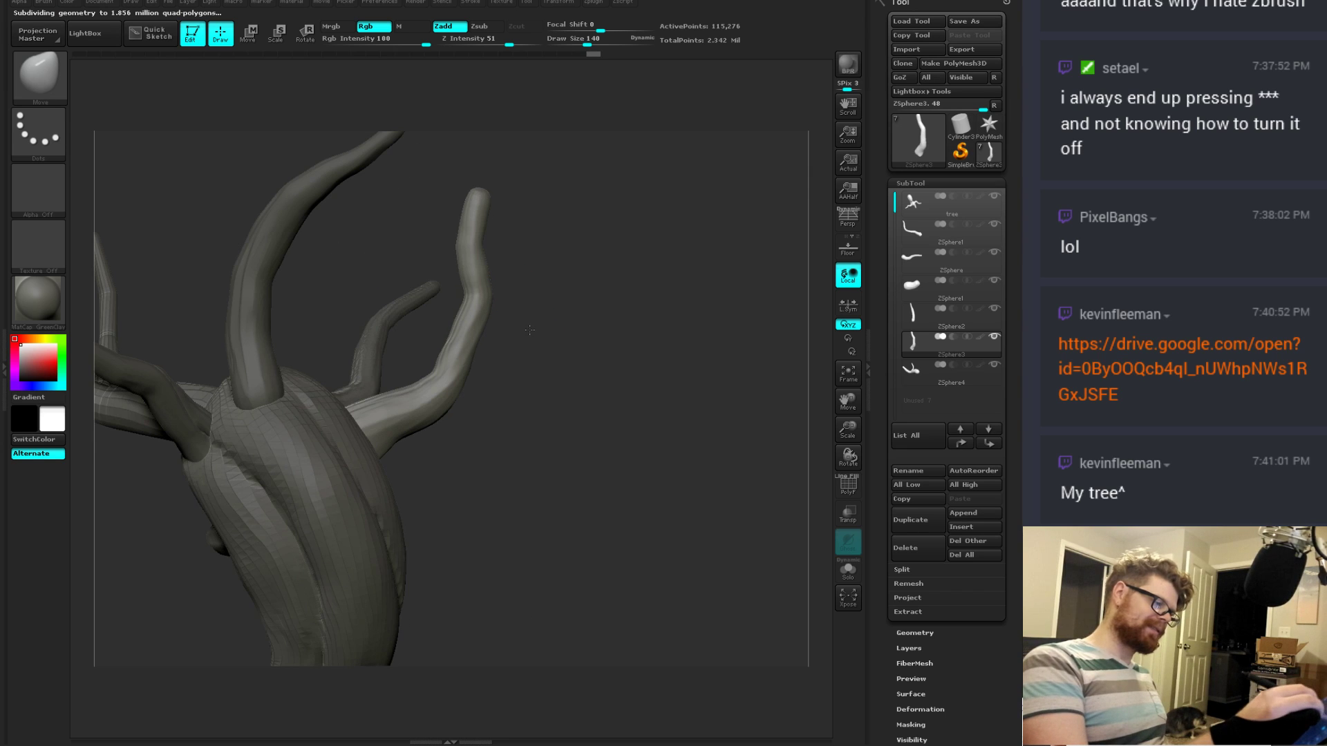
{"action": "key", "text": "ctrl"}
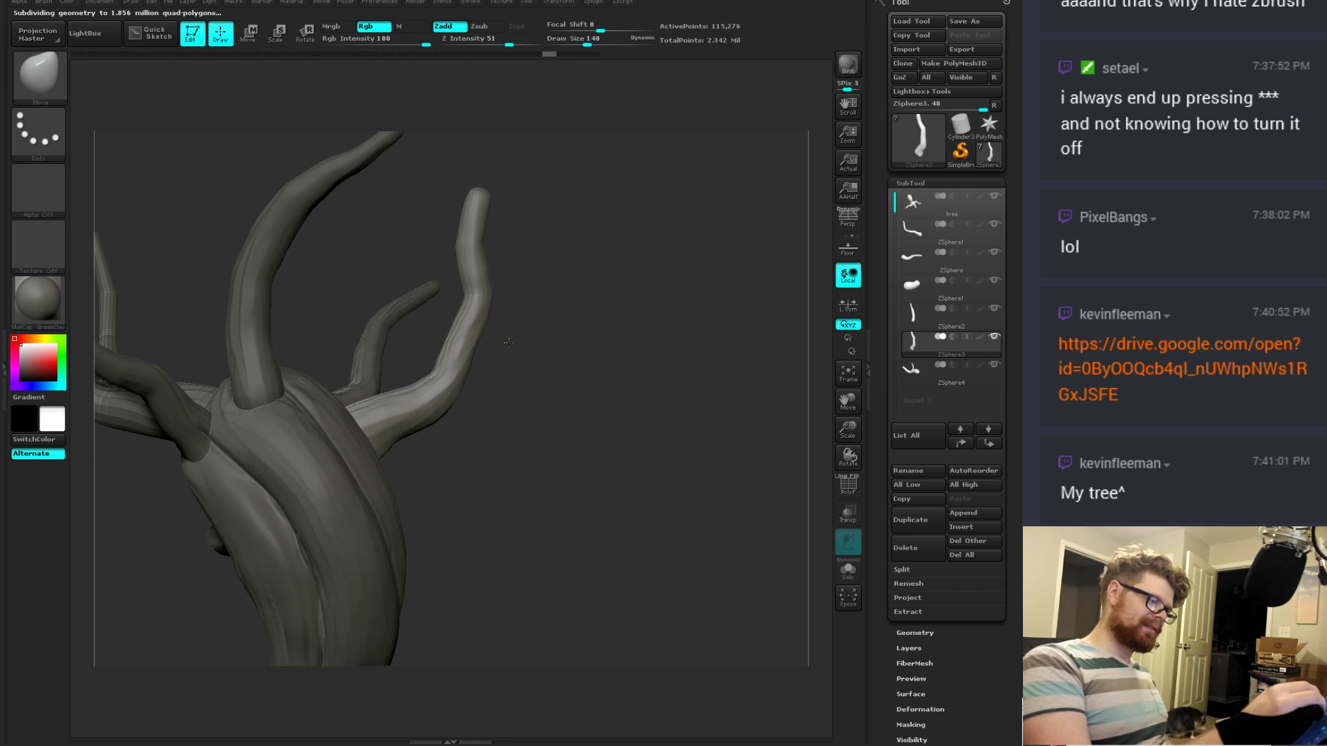
{"action": "mouse_move", "coordinate": [508, 342]}
{"action": "left_mouse_down"}
{"action": "mouse_move", "coordinate": [497, 291]}
{"action": "mouse_move", "coordinate": [519, 279]}
{"action": "mouse_move", "coordinate": [473, 315]}
{"action": "left_mouse_up"}
Step: Plane facets along the tip and middle of the kinked branch with the TrimDynamic brush
{"action": "key", "text": "b"}
{"action": "key", "text": "t"}
{"action": "key", "text": "d"}
{"action": "mouse_move", "coordinate": [540, 251]}
{"action": "left_mouse_down"}
{"action": "mouse_move", "coordinate": [487, 310]}
{"action": "mouse_move", "coordinate": [514, 261]}
{"action": "left_mouse_up"}
{"action": "left_click_drag", "start_coordinate": [586, 201], "coordinate": [479, 326]}
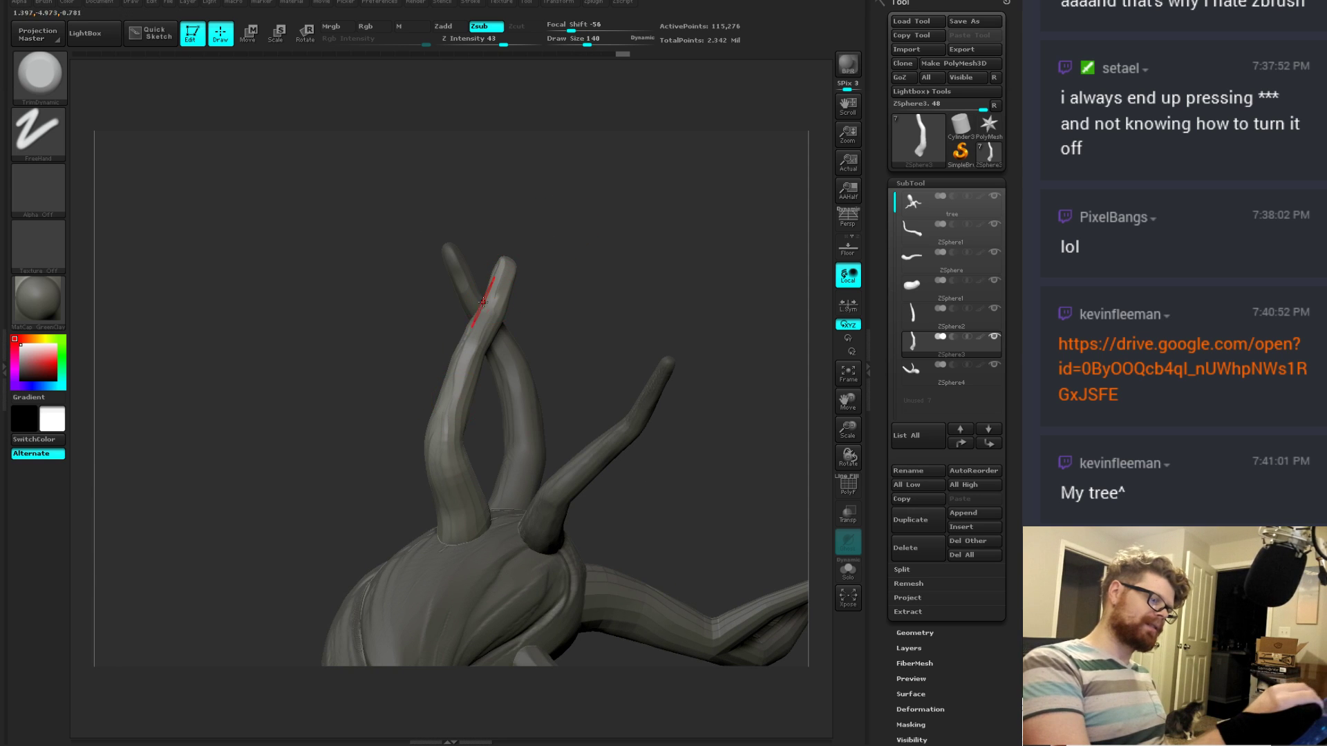
{"action": "left_click_drag", "start_coordinate": [578, 301], "coordinate": [474, 322]}
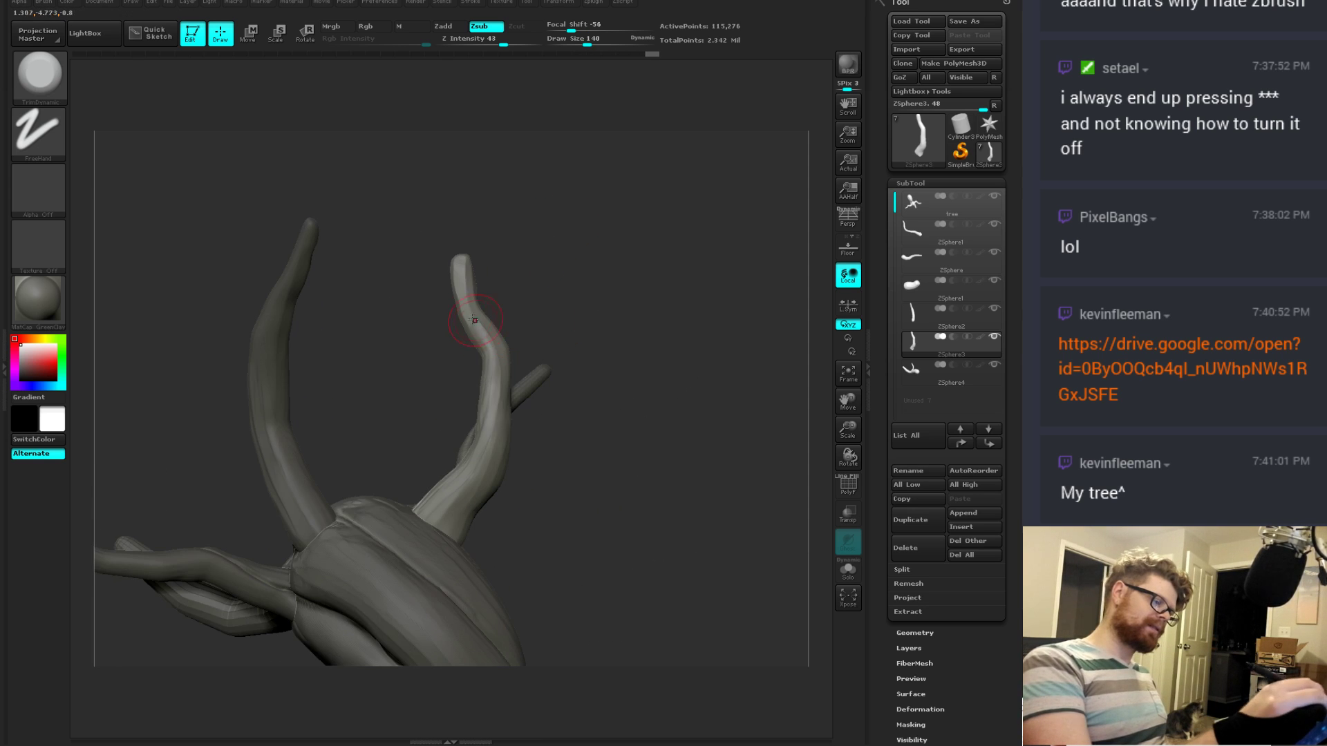
{"action": "left_click_drag", "start_coordinate": [489, 366], "coordinate": [472, 334]}
{"action": "right_click_drag", "start_coordinate": [489, 386], "coordinate": [470, 354]}
{"action": "right_click_drag", "start_coordinate": [502, 409], "coordinate": [489, 375]}
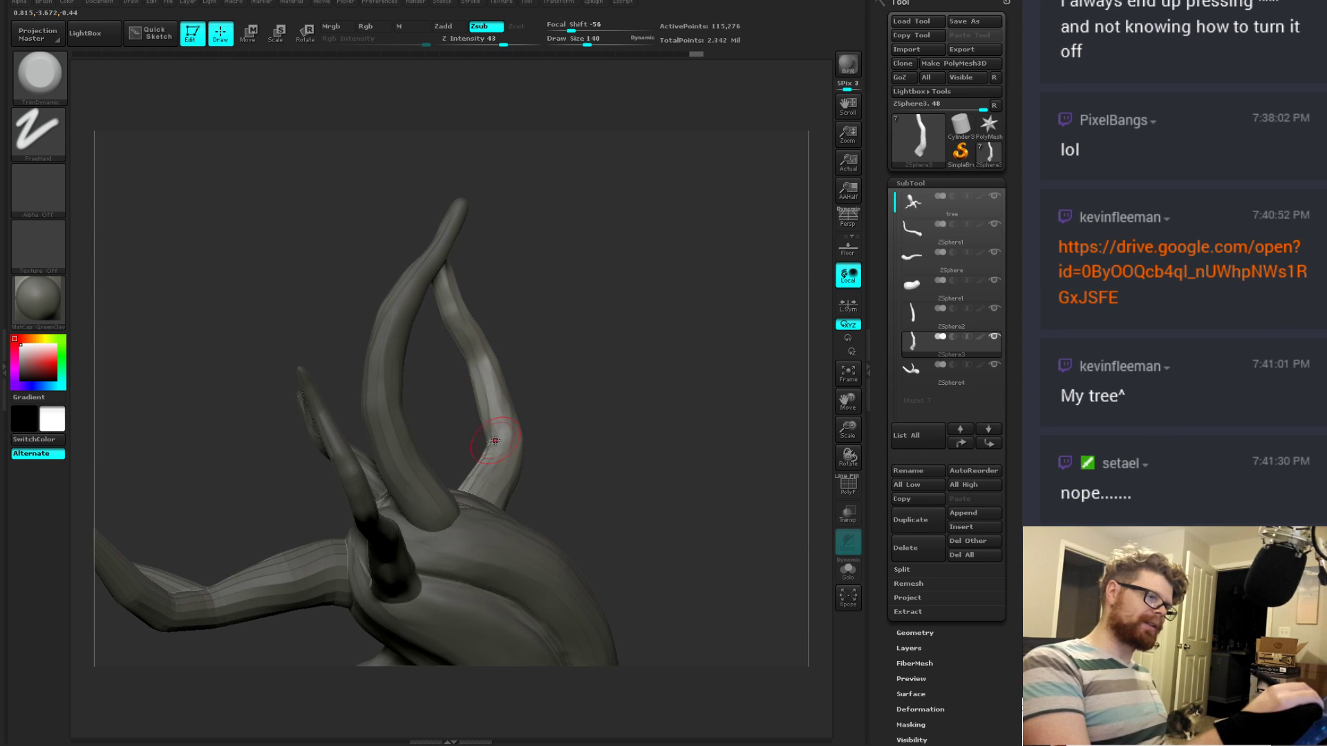
{"action": "right_click_drag", "start_coordinate": [497, 442], "coordinate": [528, 324]}
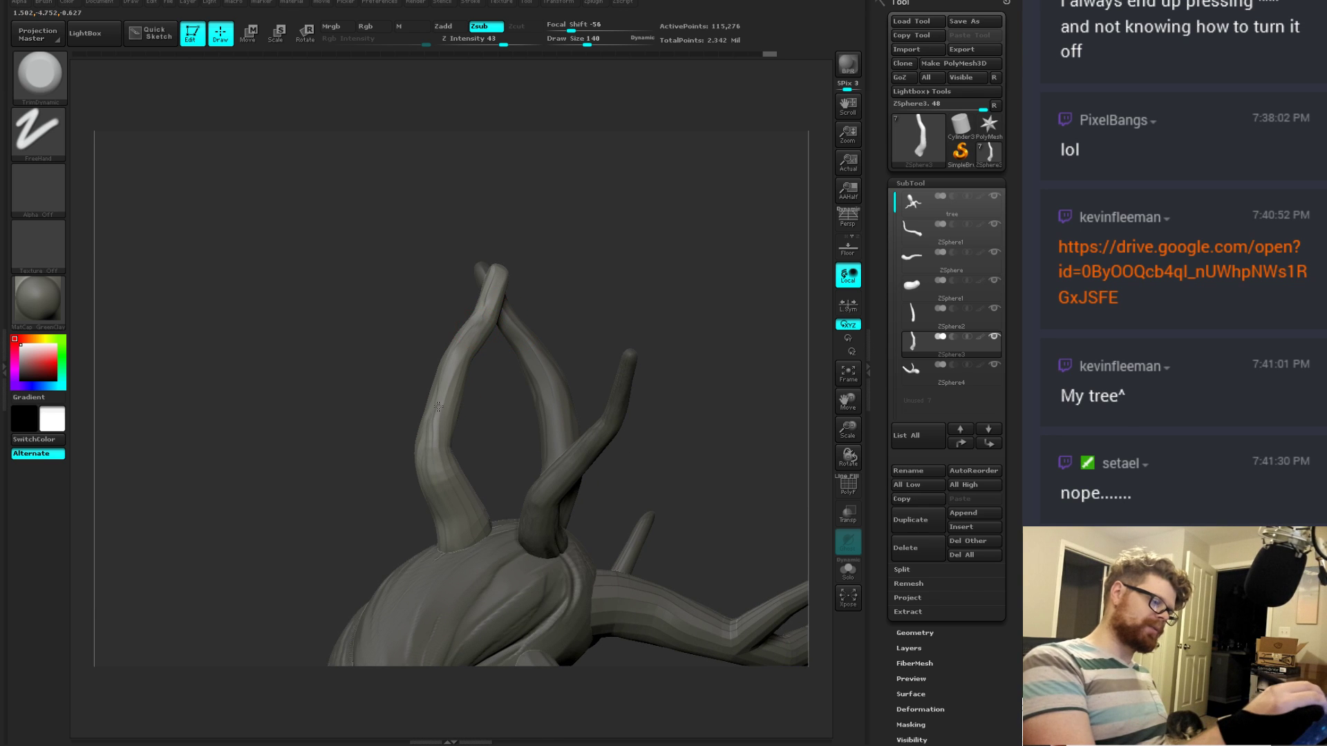
Step: Extend the TrimDynamic planes down the kinked branch's lower half to its base
{"action": "right_click_drag", "start_coordinate": [486, 427], "coordinate": [456, 470]}
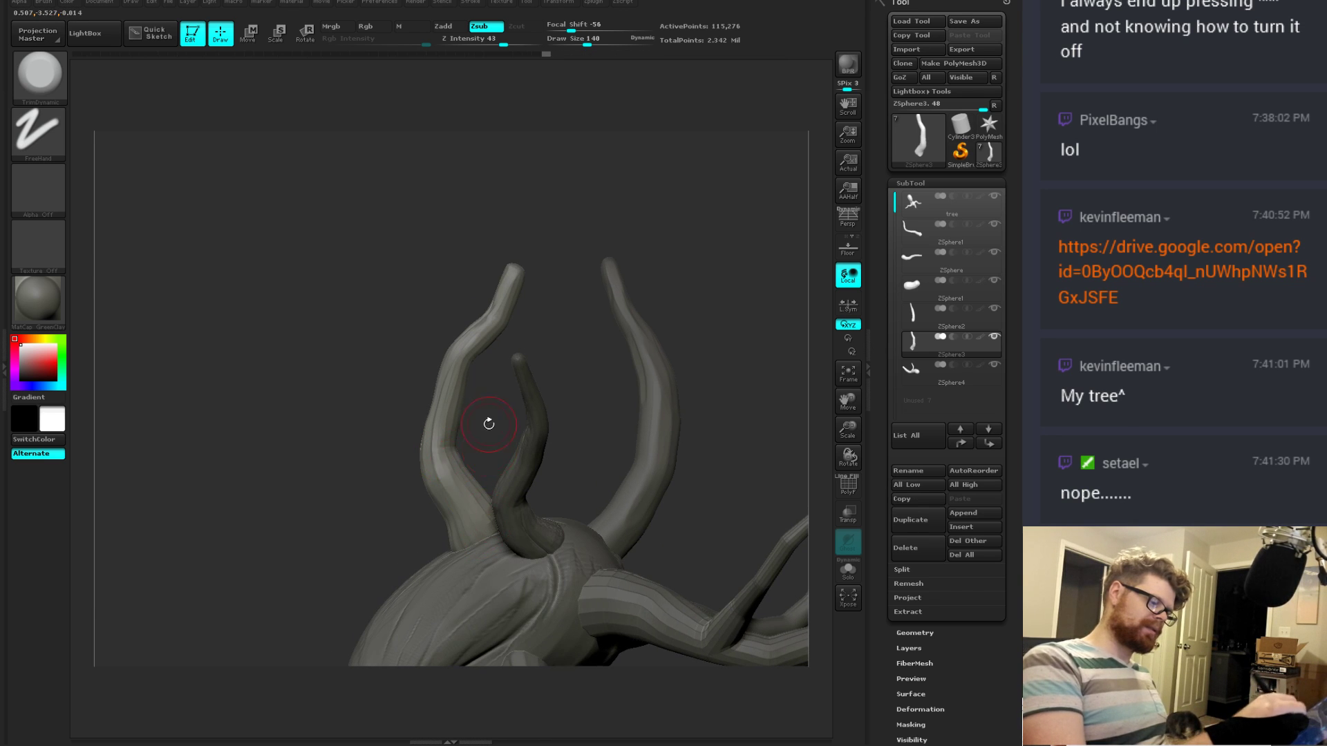
{"action": "right_click_drag", "start_coordinate": [488, 423], "coordinate": [486, 399]}
{"action": "right_click_drag", "start_coordinate": [506, 468], "coordinate": [471, 453]}
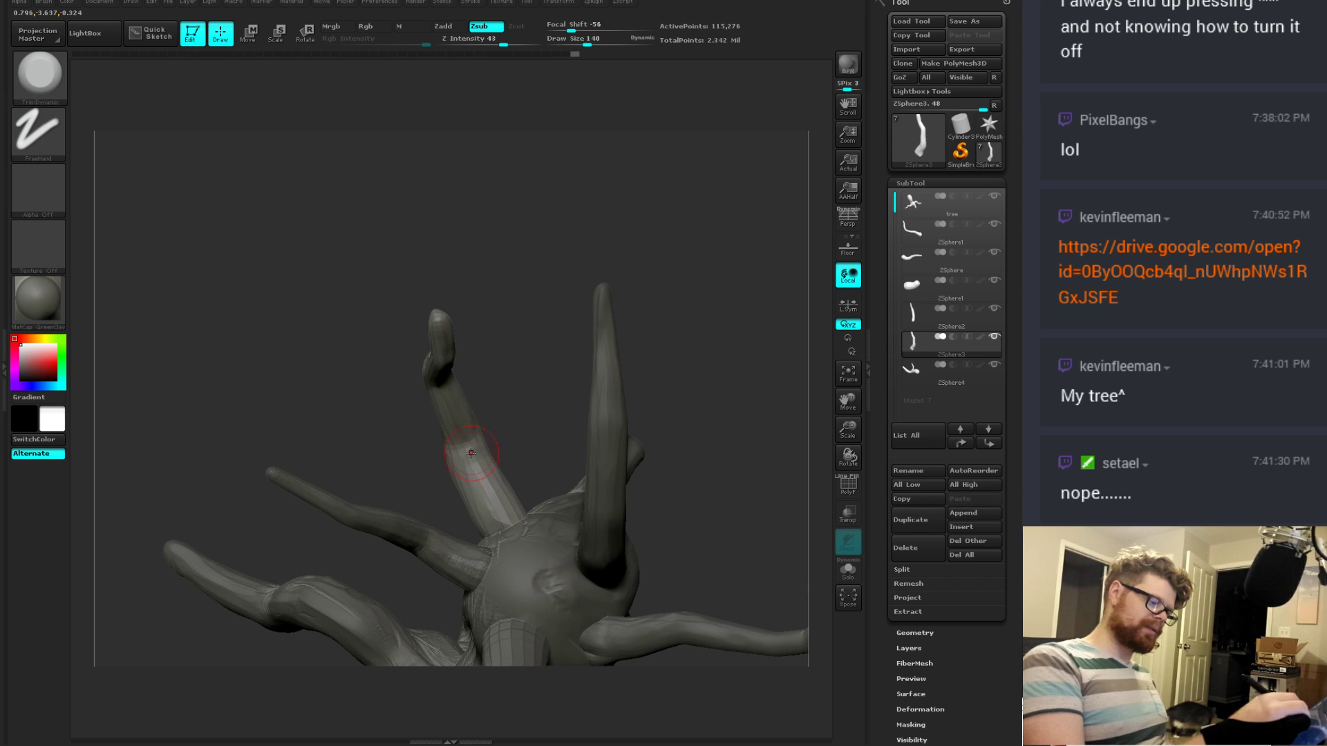
{"action": "right_click_drag", "start_coordinate": [513, 525], "coordinate": [527, 453]}
Step: Adjust the planed branch's lower section and its junction with the trunk using the Move brush
{"action": "key", "text": "b"}
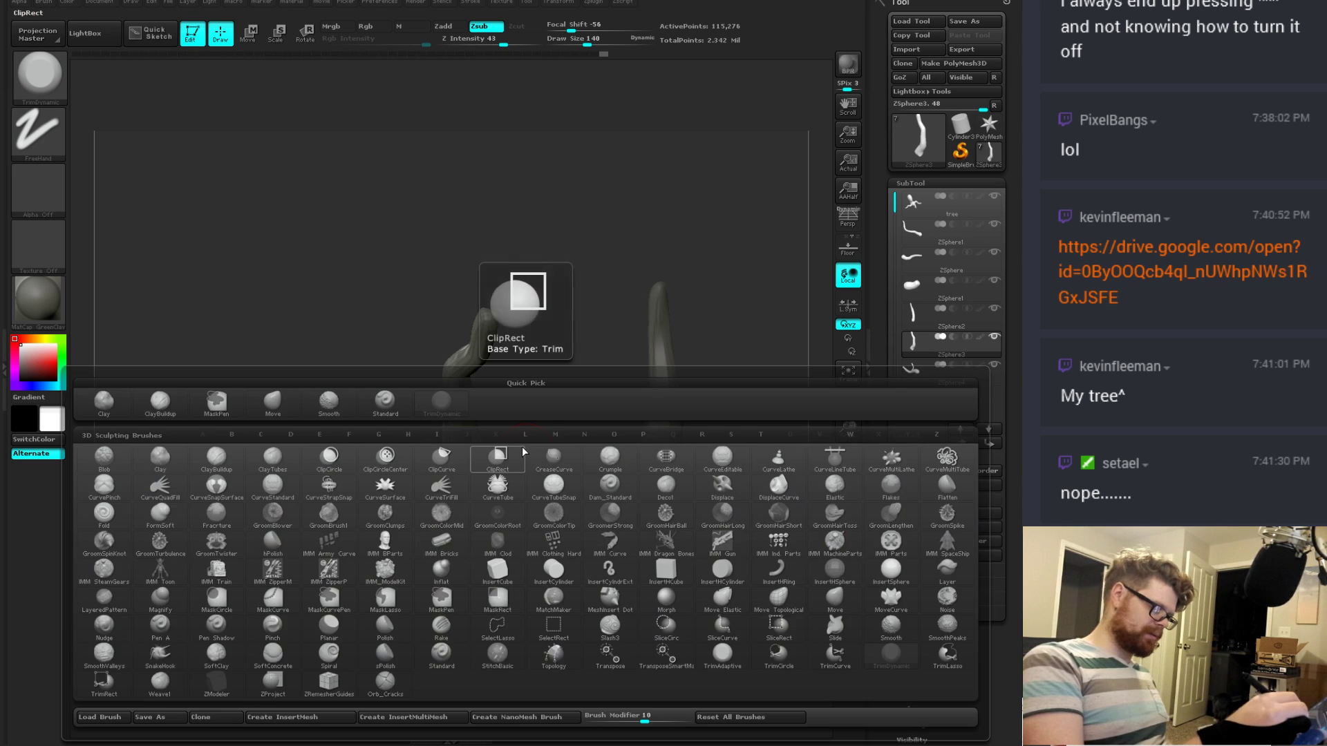
{"action": "key", "text": "m"}
{"action": "key", "text": "v"}
{"action": "mouse_move", "coordinate": [533, 364]}
{"action": "right_mouse_down"}
{"action": "mouse_move", "coordinate": [540, 426]}
{"action": "mouse_move", "coordinate": [535, 410]}
{"action": "right_mouse_up"}
{"action": "key", "text": "v"}
{"action": "mouse_move", "coordinate": [522, 457]}
{"action": "right_mouse_down"}
{"action": "mouse_move", "coordinate": [528, 423]}
{"action": "mouse_move", "coordinate": [566, 448]}
{"action": "right_mouse_up"}
{"action": "key", "text": "b"}
{"action": "key", "text": "m"}
{"action": "key", "text": "v"}
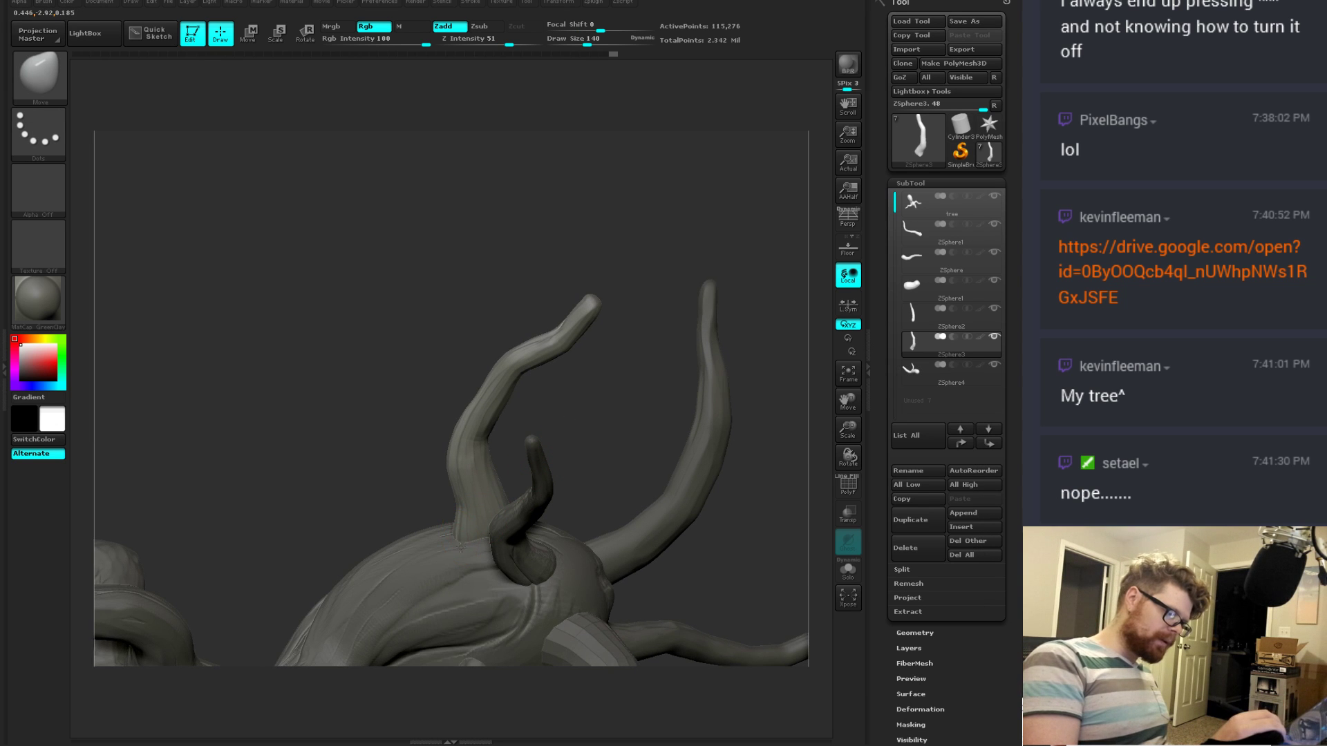
{"action": "right_click_drag", "start_coordinate": [479, 515], "coordinate": [558, 467]}
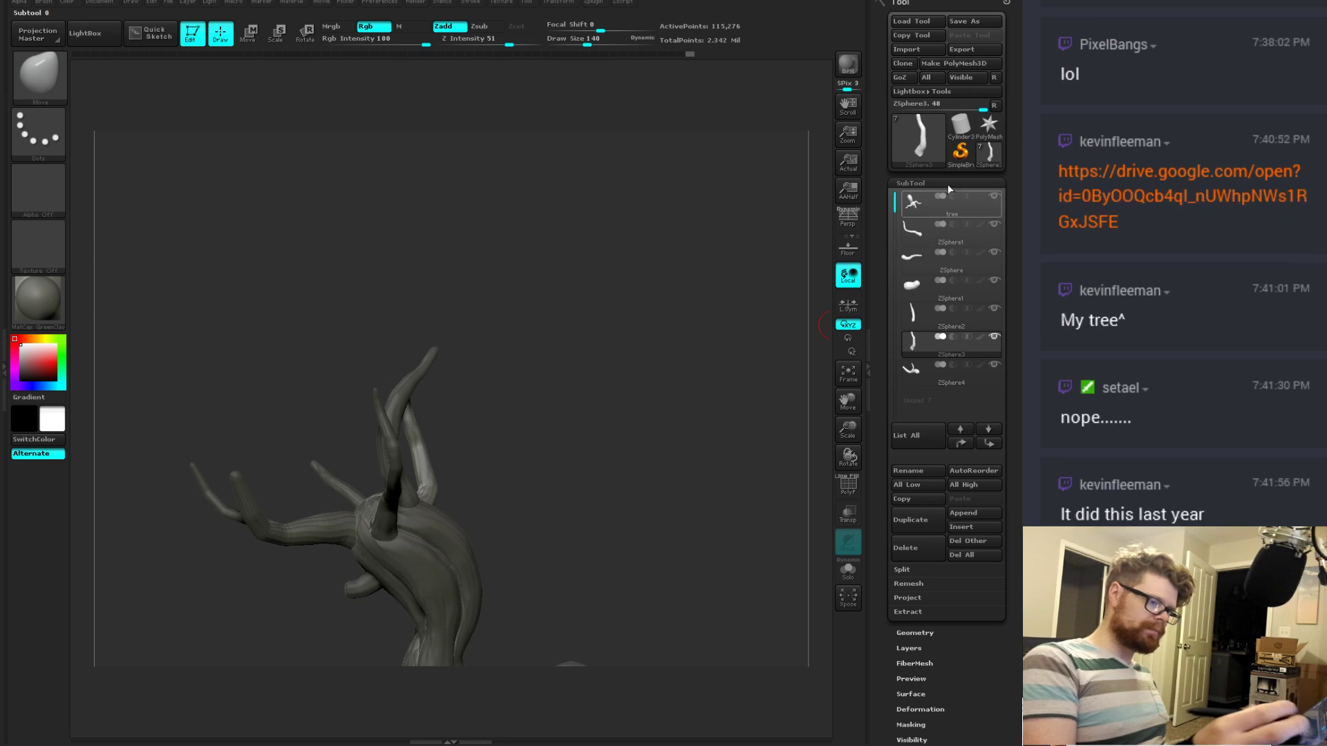
Step: Save the tool as tree.ztl in the 22 - tree folder, replacing the existing file
{"action": "left_click", "coordinate": [975, 21]}
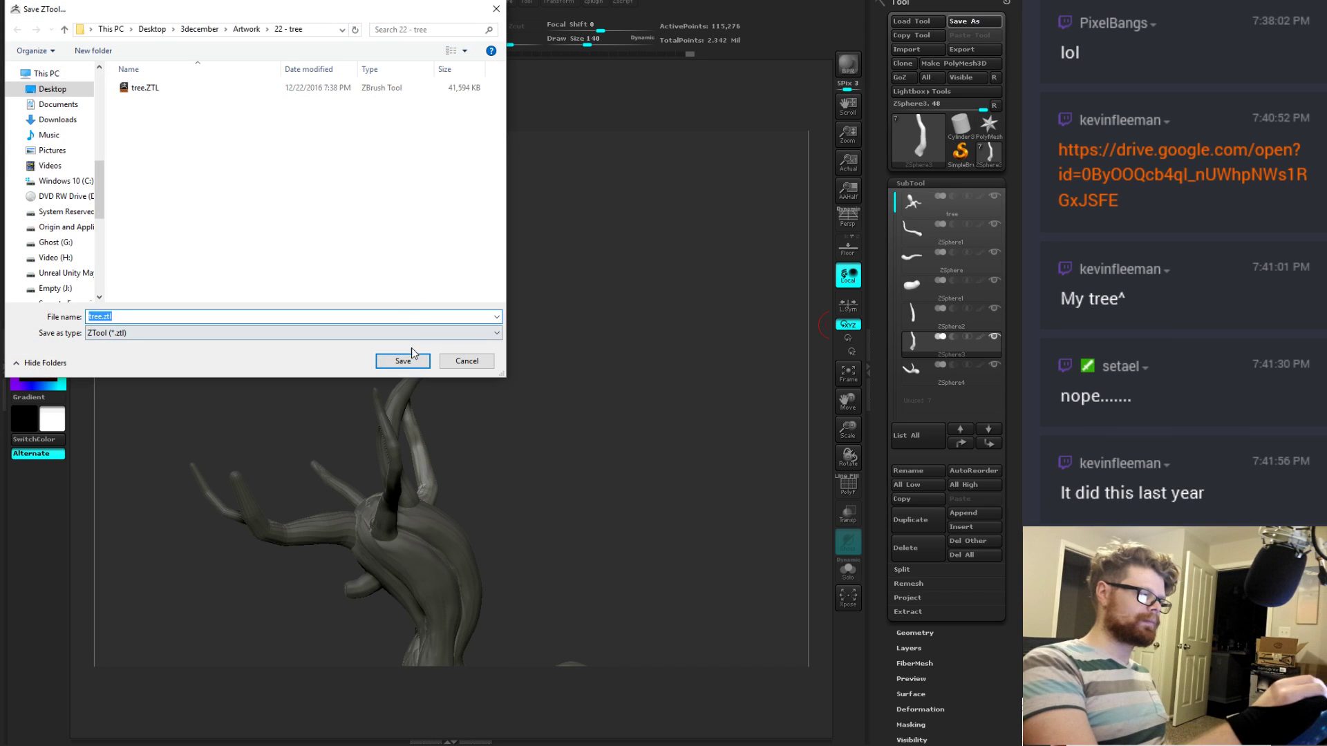
{"action": "left_click", "coordinate": [404, 361]}
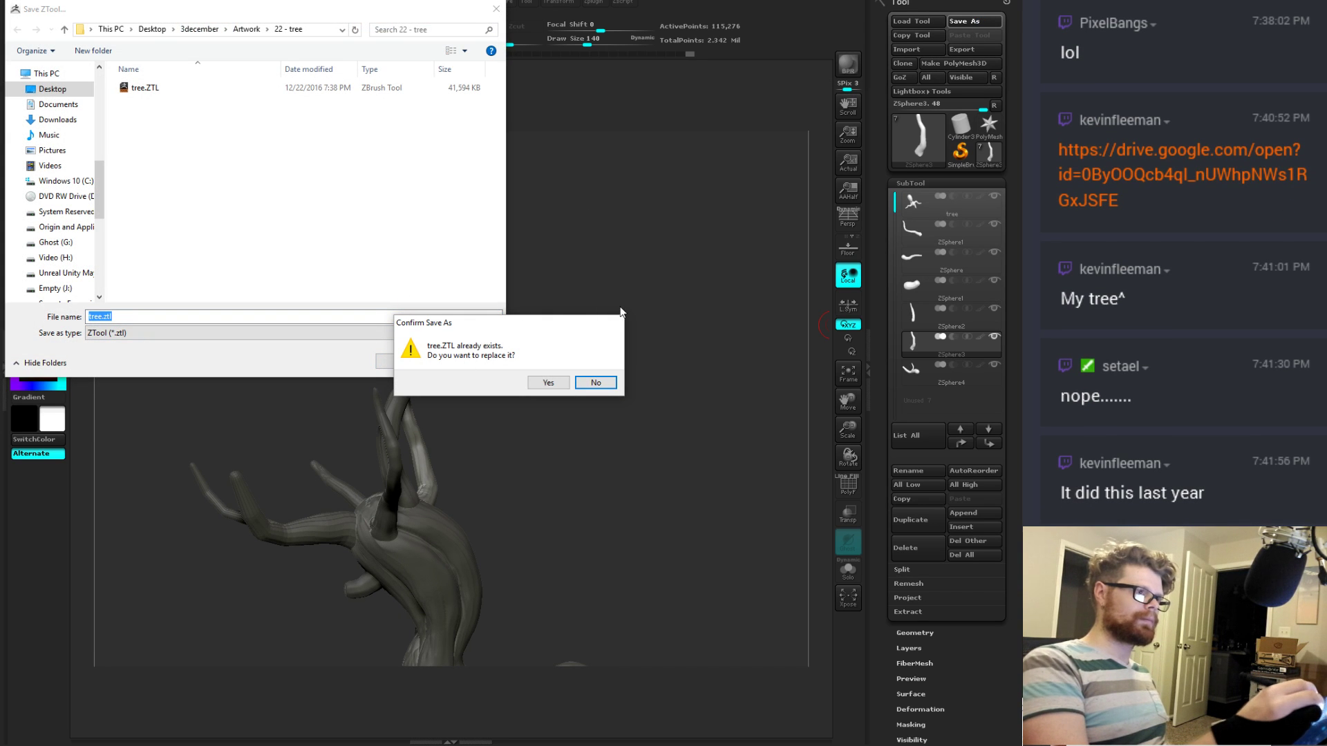
{"action": "left_click", "coordinate": [548, 382]}
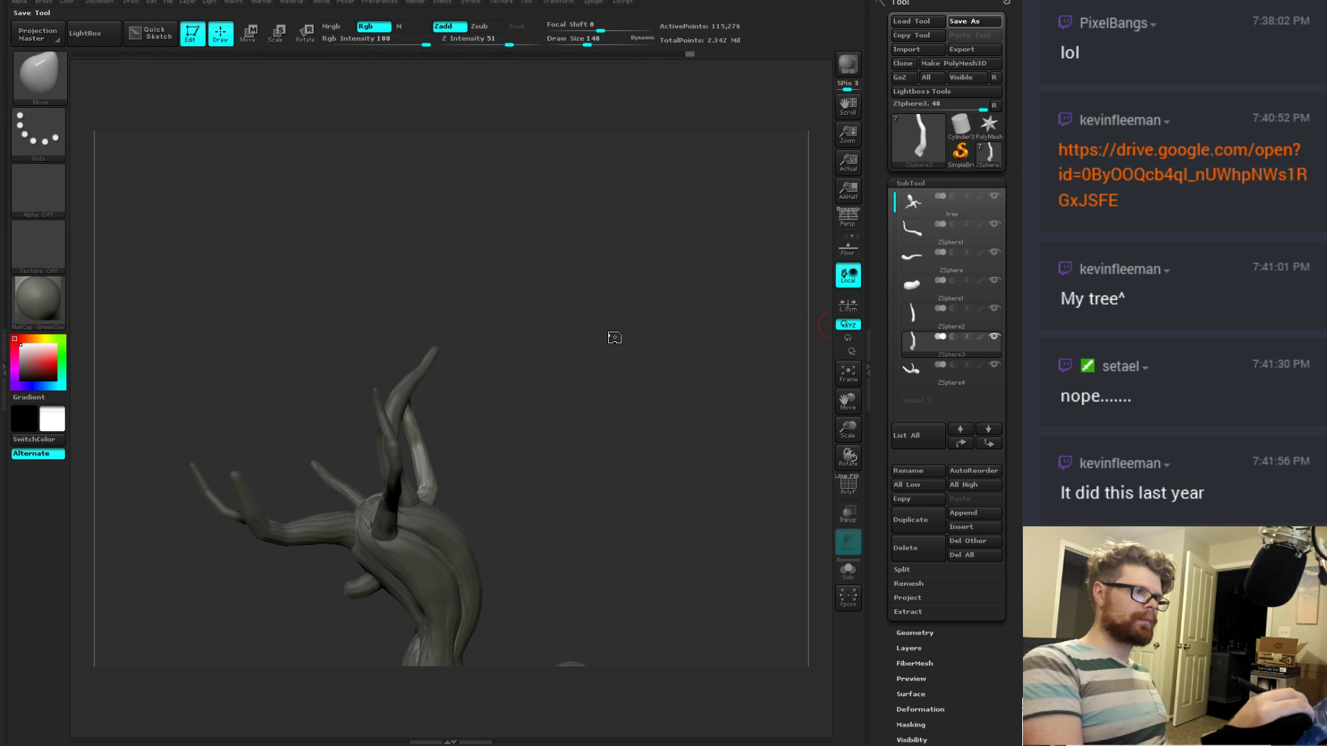
Step: Select the forked branch's ZSphere4 subtool and smooth out its faceting at draw size 297
{"action": "right_click_drag", "start_coordinate": [613, 334], "coordinate": [679, 347]}
{"action": "right_click_drag", "start_coordinate": [733, 391], "coordinate": [669, 506]}
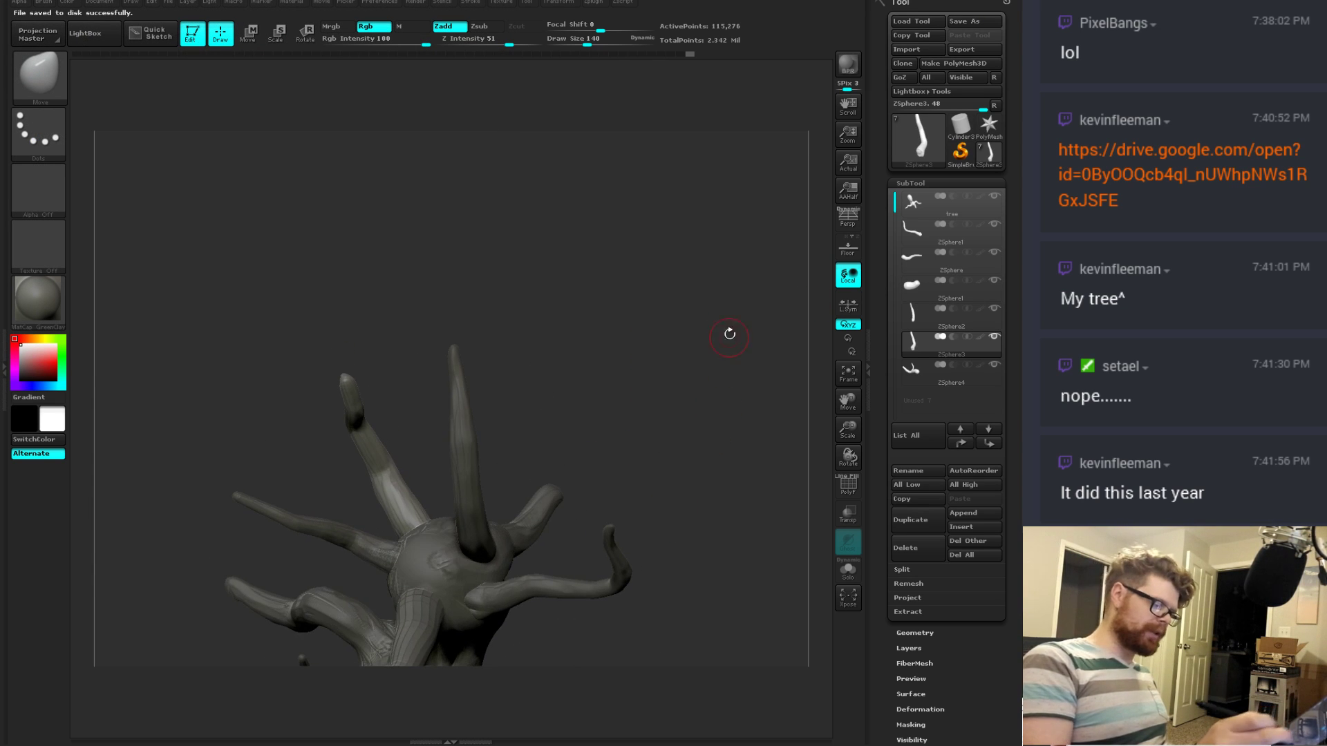
{"action": "mouse_move", "coordinate": [689, 382]}
{"action": "right_mouse_down"}
{"action": "mouse_move", "coordinate": [704, 287]}
{"action": "mouse_move", "coordinate": [484, 435]}
{"action": "right_mouse_up"}
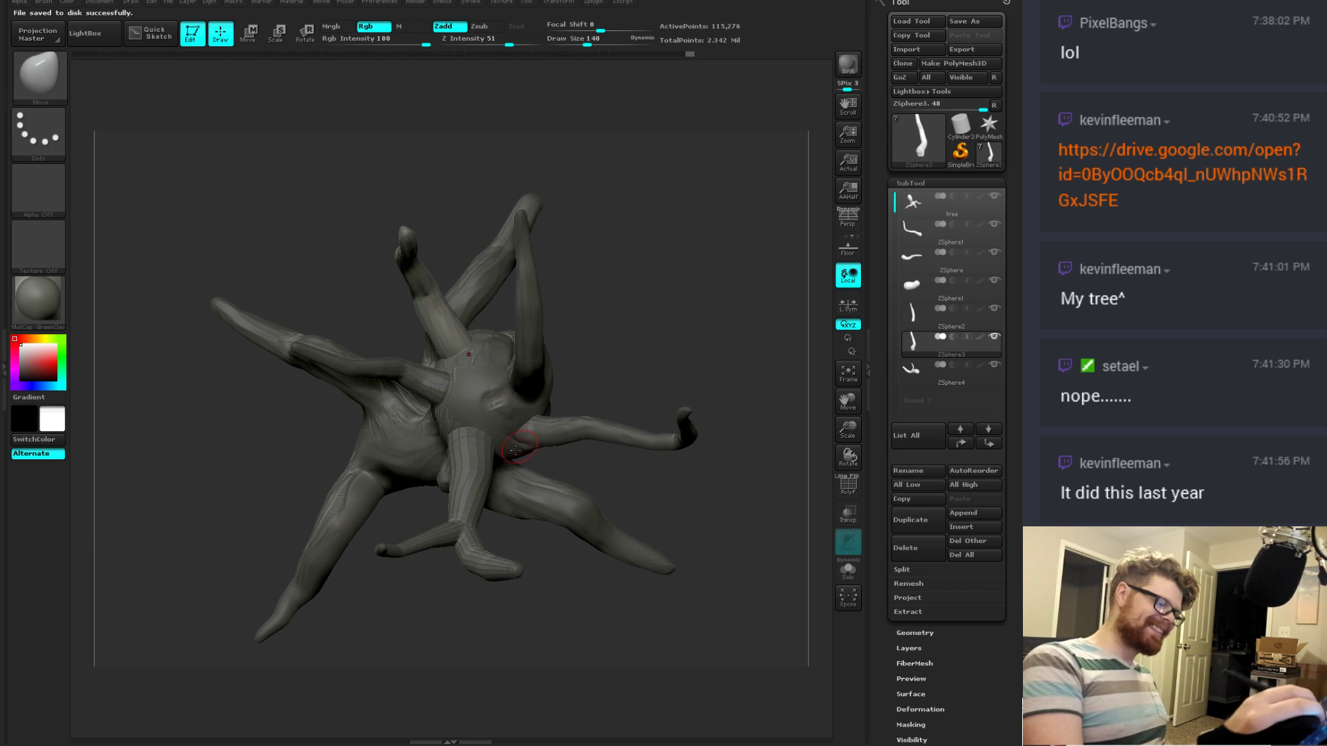
{"action": "key", "text": "shift"}
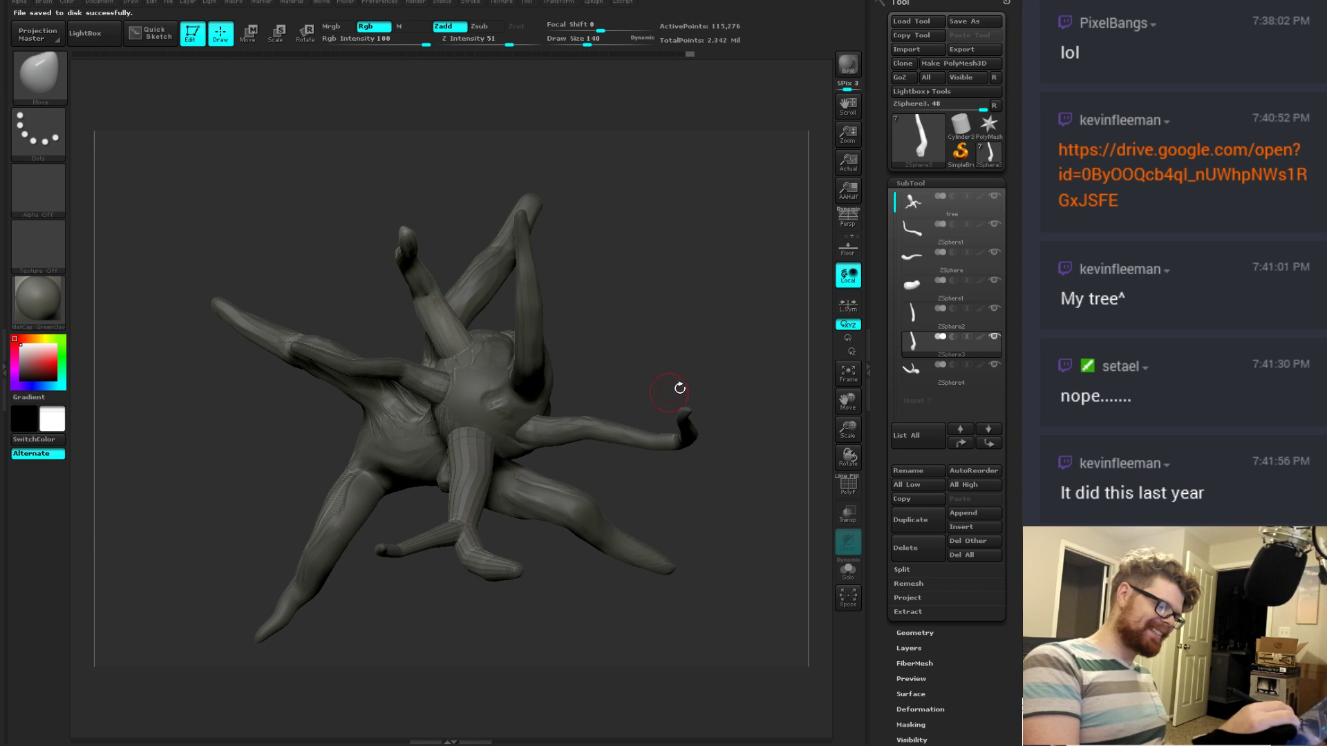
{"action": "left_click", "coordinate": [911, 372]}
{"action": "key", "text": "shift"}
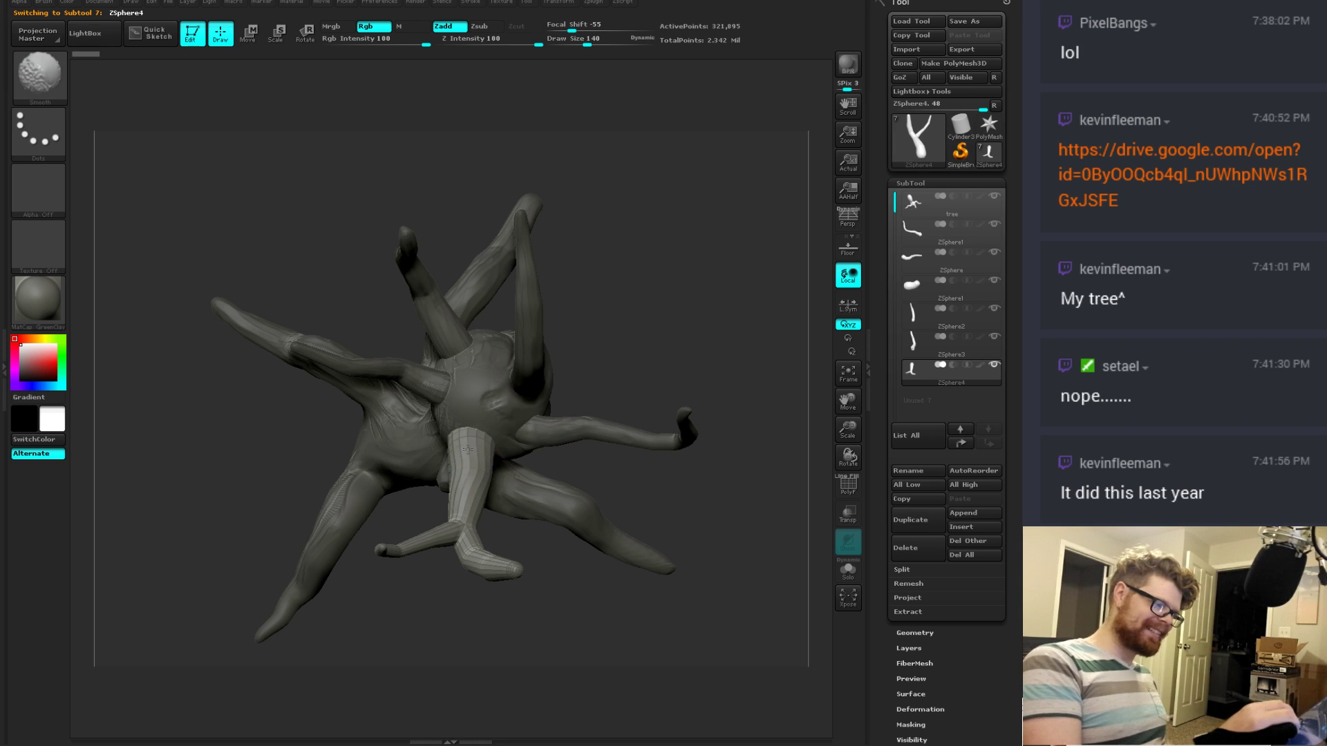
{"action": "mouse_move", "coordinate": [464, 428]}
{"action": "left_mouse_down", "text": "shift"}
{"action": "mouse_move", "coordinate": [474, 447]}
{"action": "mouse_move", "coordinate": [516, 456]}
{"action": "mouse_move", "coordinate": [469, 453]}
{"action": "left_mouse_up", "text": "shift"}
{"action": "key", "text": "space"}
{"action": "left_click_drag", "start_coordinate": [519, 610], "coordinate": [705, 539]}
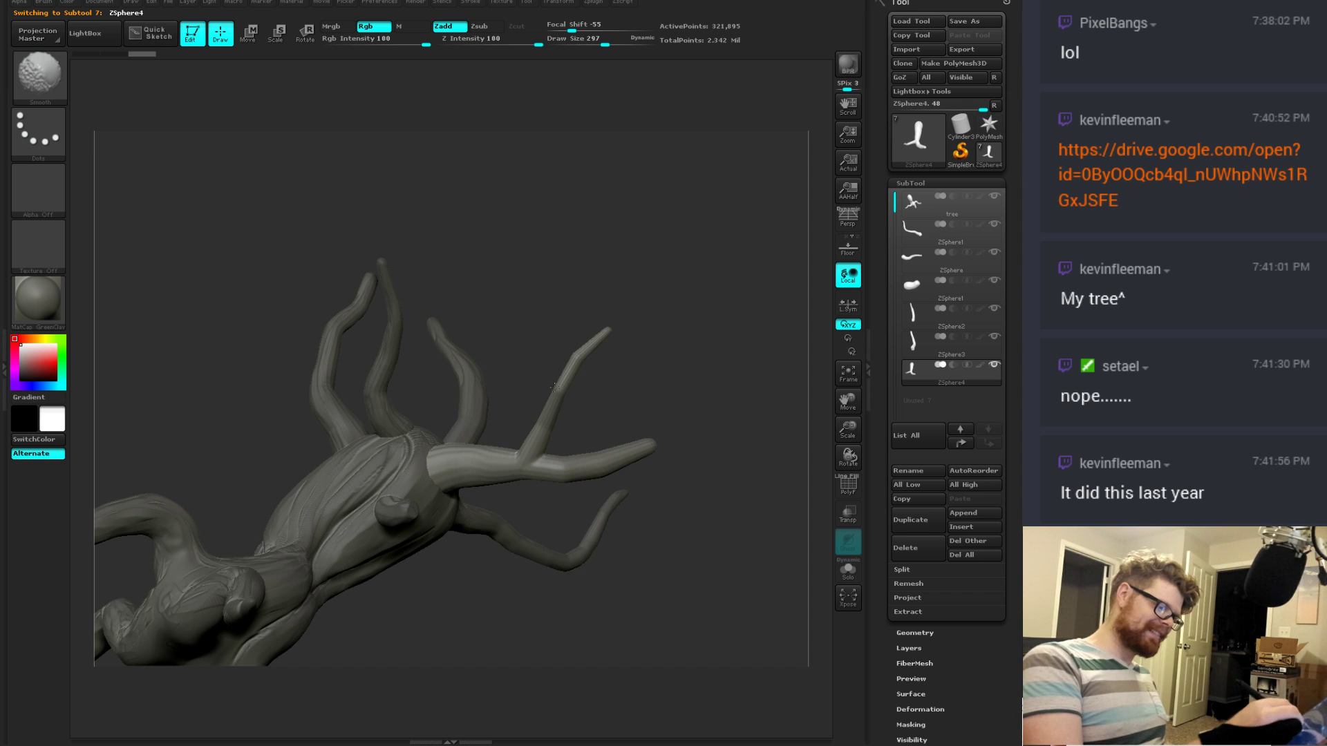
Step: Bend the forked branch's limbs into a more flowing shape with the Move brush, smoothing the fork
{"action": "left_click_drag", "start_coordinate": [603, 467], "coordinate": [663, 456]}
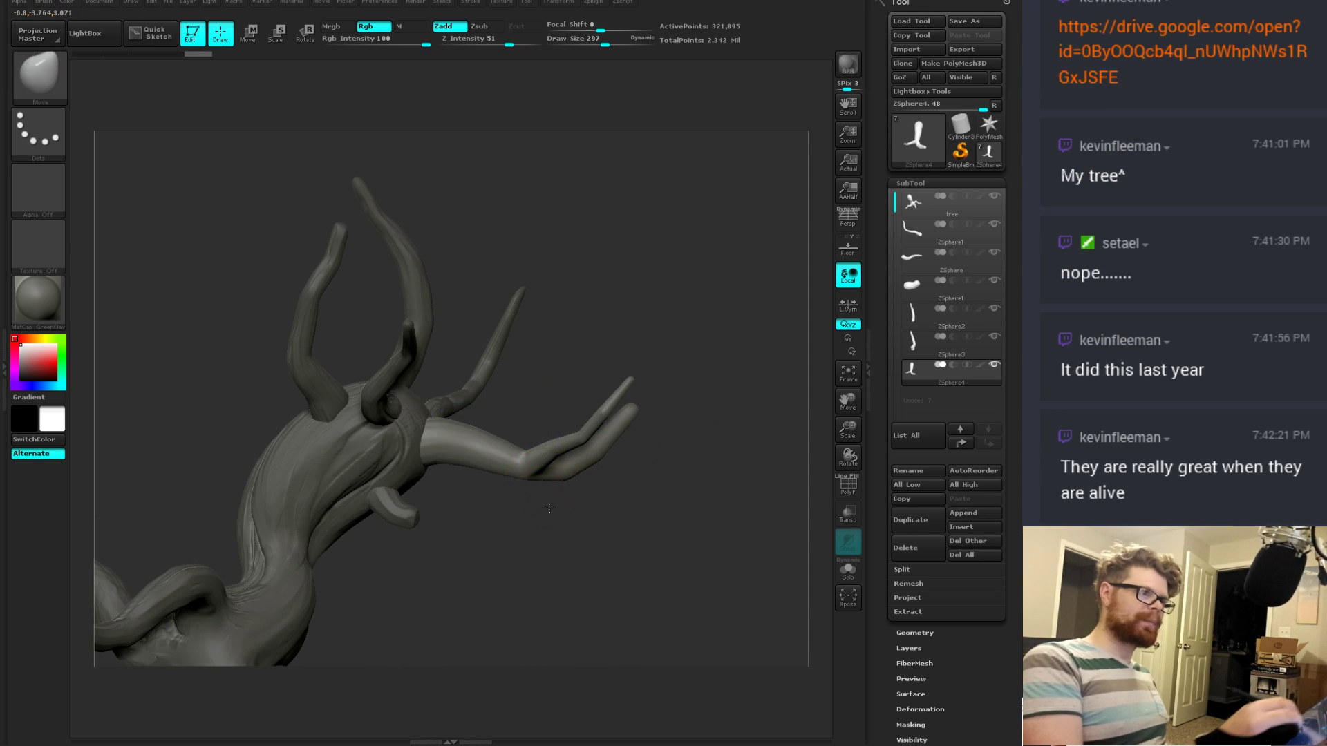
{"action": "left_click_drag", "start_coordinate": [525, 446], "coordinate": [621, 408]}
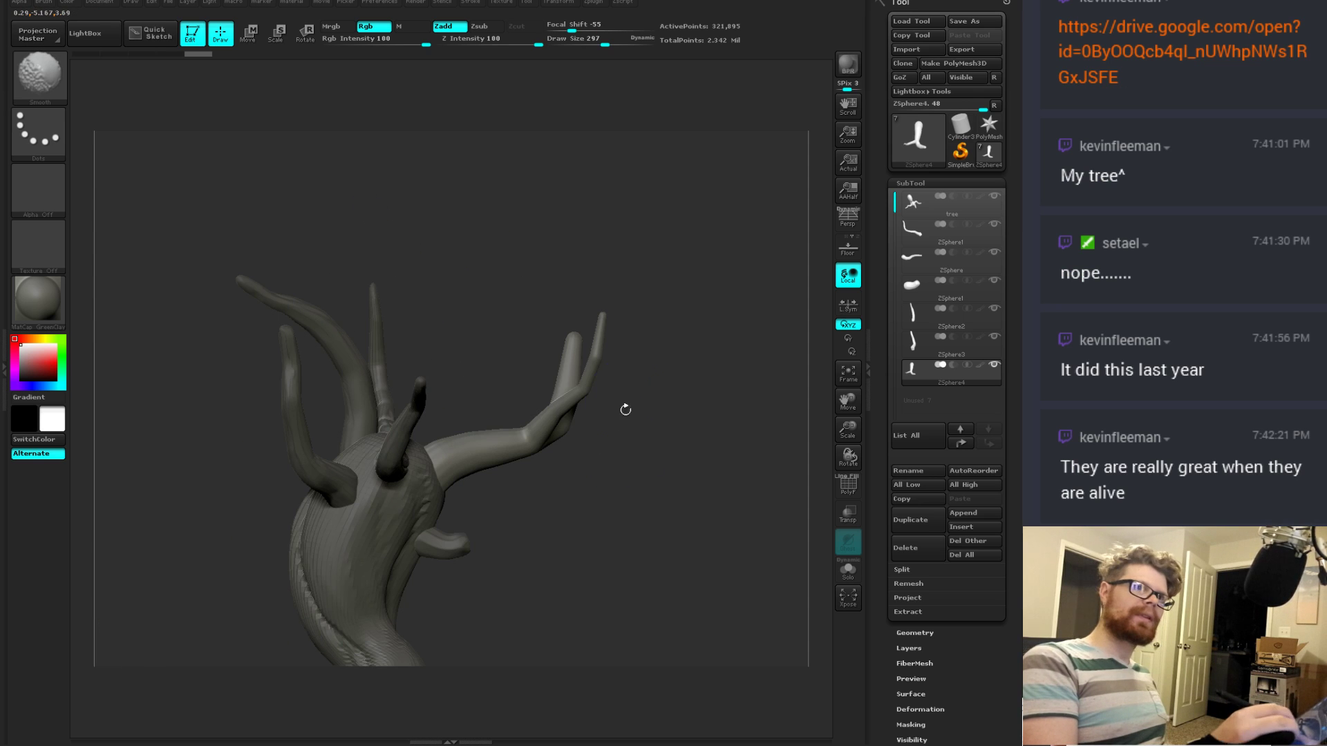
{"action": "left_click_drag", "start_coordinate": [479, 439], "coordinate": [456, 396]}
{"action": "left_click_drag", "start_coordinate": [494, 314], "coordinate": [465, 363]}
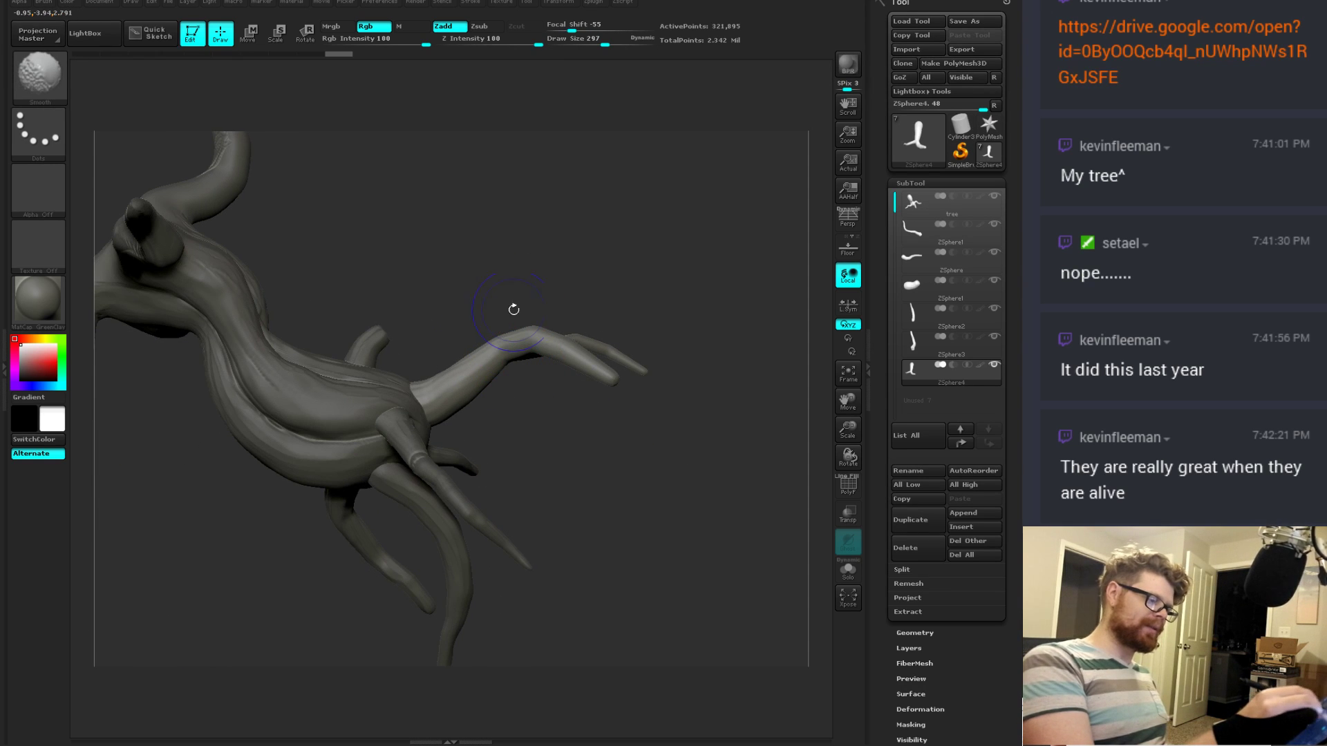
Step: Plane facets along the forked branch's main limb with TrimDynamic at draw size 140
{"action": "mouse_move", "coordinate": [513, 309]}
{"action": "left_mouse_down"}
{"action": "mouse_move", "coordinate": [619, 361]}
{"action": "mouse_move", "coordinate": [455, 289]}
{"action": "mouse_move", "coordinate": [615, 345]}
{"action": "mouse_move", "coordinate": [525, 321]}
{"action": "mouse_move", "coordinate": [536, 255]}
{"action": "mouse_move", "coordinate": [514, 321]}
{"action": "mouse_move", "coordinate": [506, 263]}
{"action": "left_mouse_up"}
{"action": "key", "text": "b"}
{"action": "key", "text": "t"}
{"action": "key", "text": "d"}
{"action": "key", "text": "space"}
{"action": "mouse_move", "coordinate": [510, 311]}
{"action": "left_mouse_down"}
{"action": "mouse_move", "coordinate": [512, 327]}
{"action": "mouse_move", "coordinate": [606, 257]}
{"action": "left_mouse_up"}
{"action": "left_click_drag", "start_coordinate": [481, 310], "coordinate": [485, 326]}
{"action": "left_click_drag", "start_coordinate": [587, 297], "coordinate": [718, 300]}
{"action": "left_click_drag", "start_coordinate": [470, 301], "coordinate": [555, 229]}
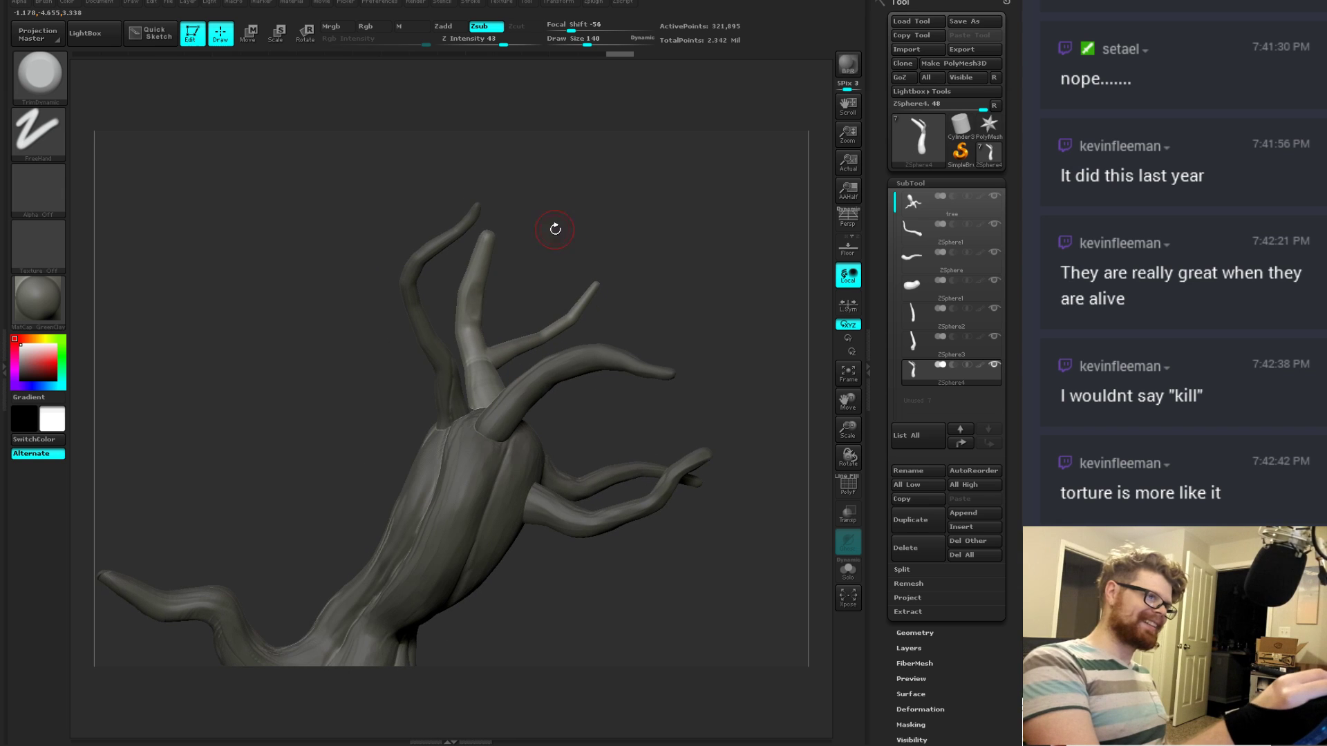
Step: Continue the TrimDynamic planes around the forked branch's fork and out to the limb tips
{"action": "left_click_drag", "start_coordinate": [478, 313], "coordinate": [481, 324]}
{"action": "left_click_drag", "start_coordinate": [587, 304], "coordinate": [511, 307]}
{"action": "mouse_move", "coordinate": [484, 315]}
{"action": "left_mouse_down"}
{"action": "mouse_move", "coordinate": [482, 332]}
{"action": "mouse_move", "coordinate": [476, 310]}
{"action": "mouse_move", "coordinate": [512, 285]}
{"action": "left_mouse_up"}
{"action": "mouse_move", "coordinate": [522, 231]}
{"action": "left_mouse_down"}
{"action": "mouse_move", "coordinate": [488, 255]}
{"action": "mouse_move", "coordinate": [536, 225]}
{"action": "mouse_move", "coordinate": [455, 238]}
{"action": "left_mouse_up"}
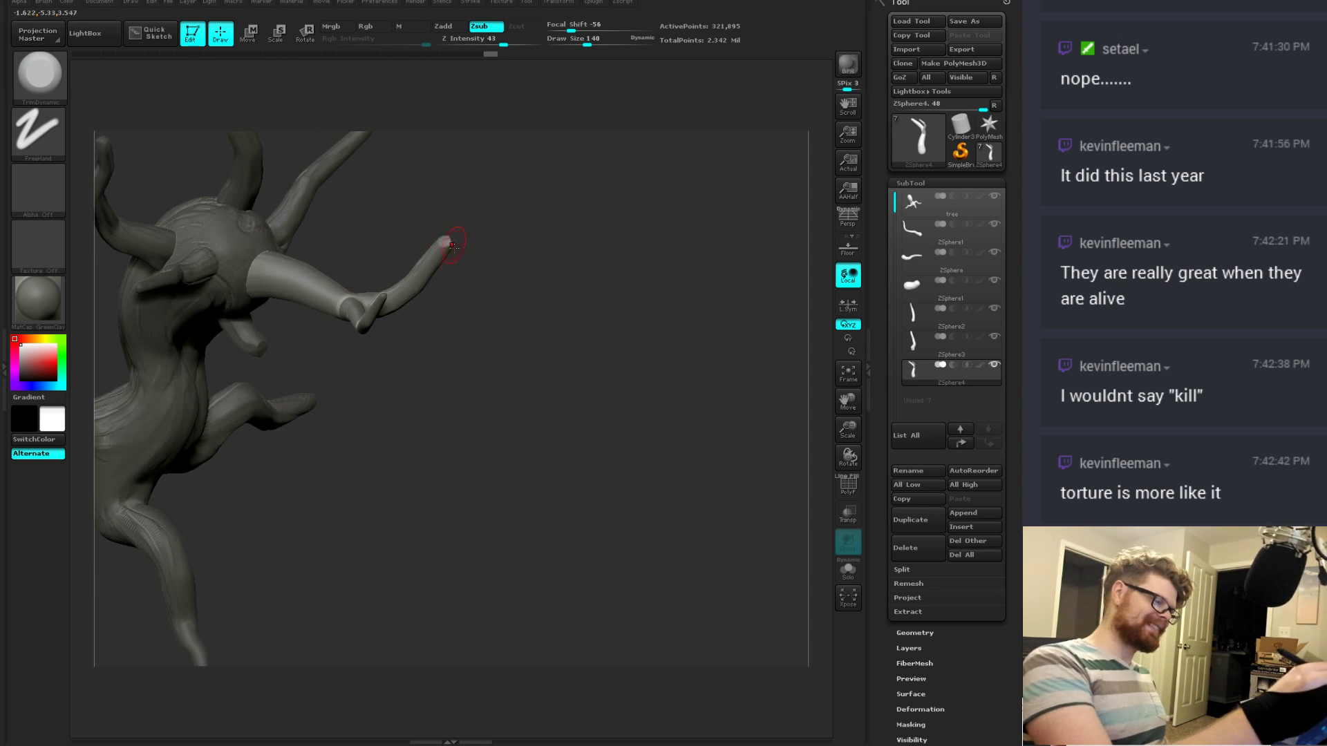
{"action": "left_click_drag", "start_coordinate": [497, 285], "coordinate": [364, 401]}
Step: Pull a small twig out of the forked branch's shorter limb with the SnakeHook brush at draw size 71 and smooth it
{"action": "mouse_move", "coordinate": [437, 350]}
{"action": "left_mouse_down"}
{"action": "mouse_move", "coordinate": [588, 346]}
{"action": "mouse_move", "coordinate": [489, 356]}
{"action": "left_mouse_up"}
{"action": "key", "text": "b"}
{"action": "key", "text": "s"}
{"action": "key", "text": "h"}
{"action": "key", "text": "s"}
{"action": "left_click_drag", "start_coordinate": [271, 370], "coordinate": [261, 368]}
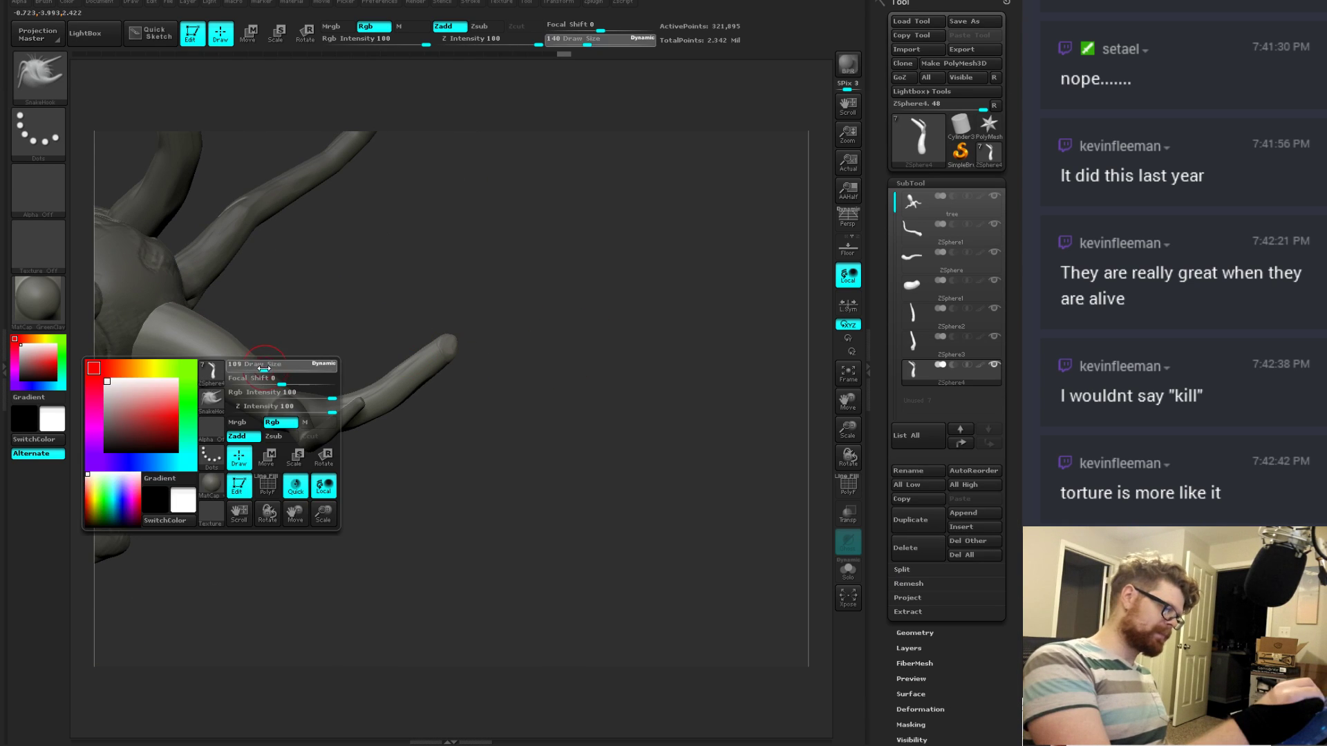
{"action": "left_click_drag", "start_coordinate": [349, 302], "coordinate": [524, 358]}
{"action": "key", "text": "ctrl+z"}
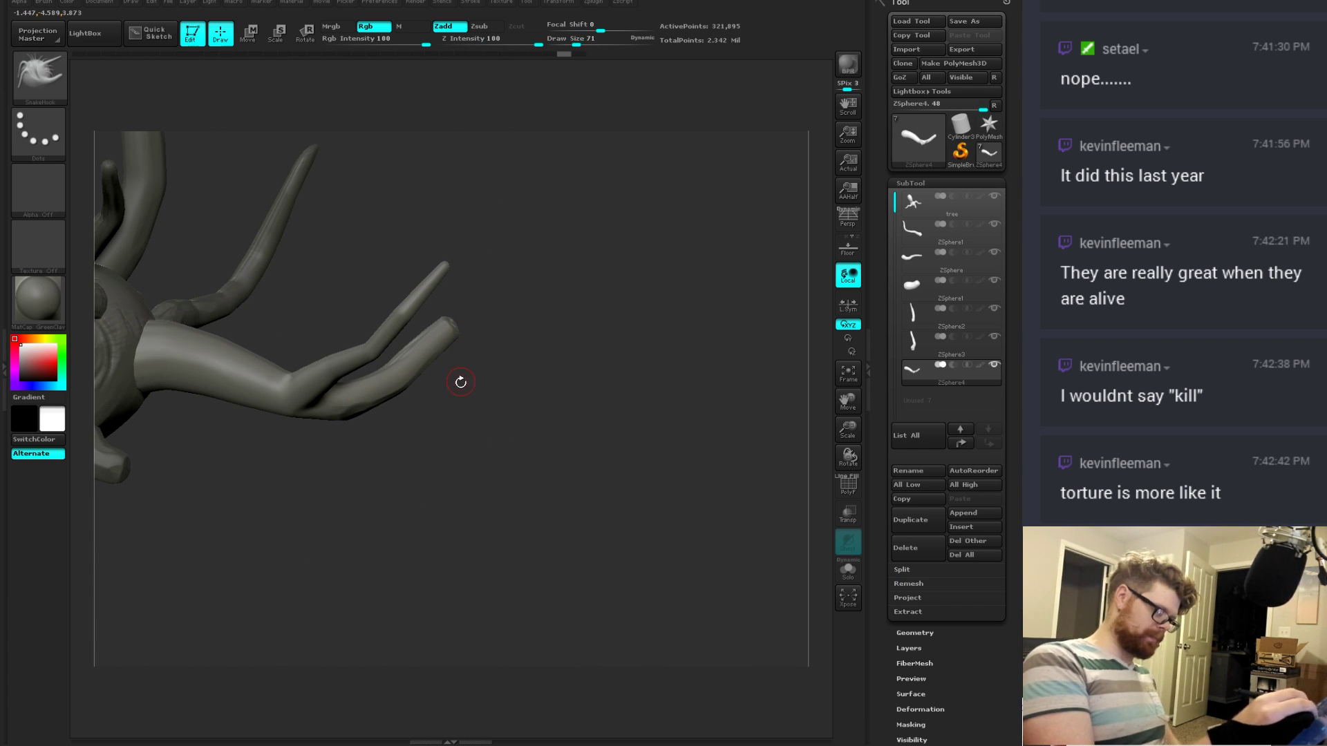
{"action": "left_click_drag", "start_coordinate": [460, 382], "coordinate": [422, 359]}
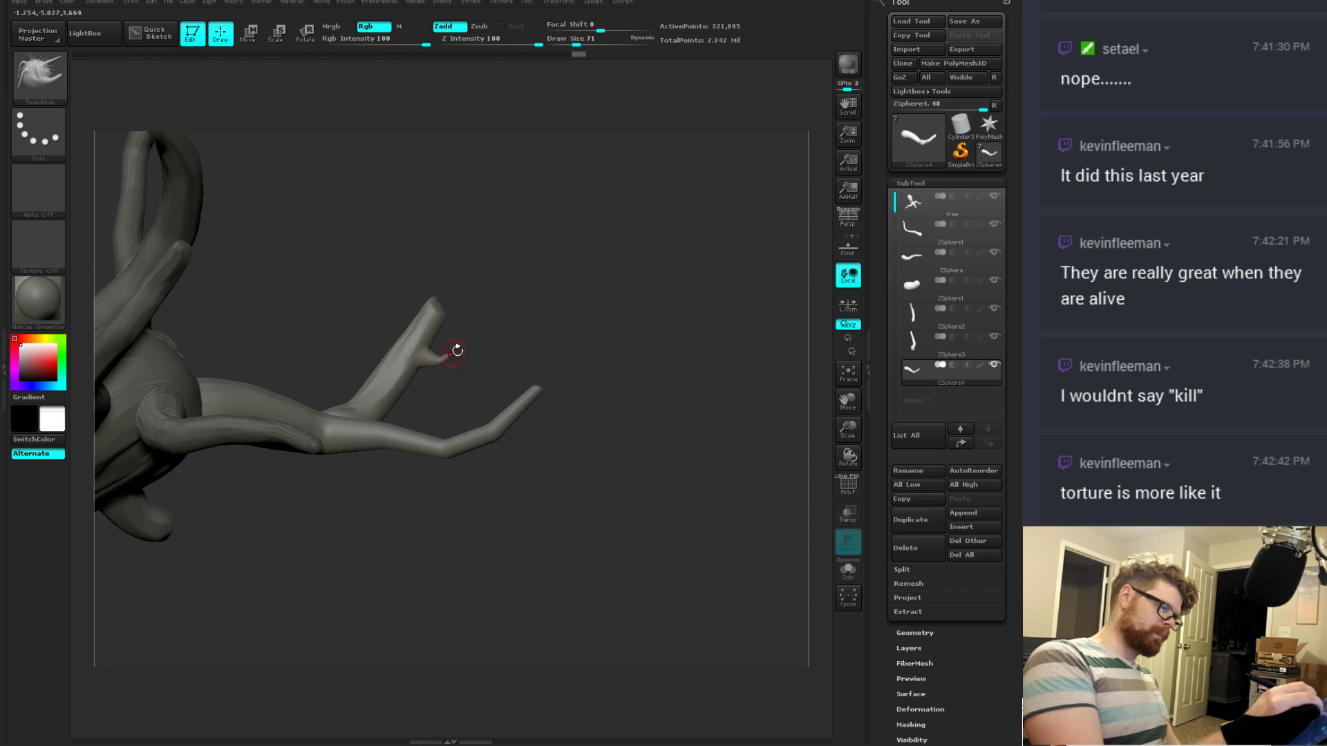
{"action": "left_click_drag", "start_coordinate": [437, 357], "coordinate": [449, 359], "text": "shift"}
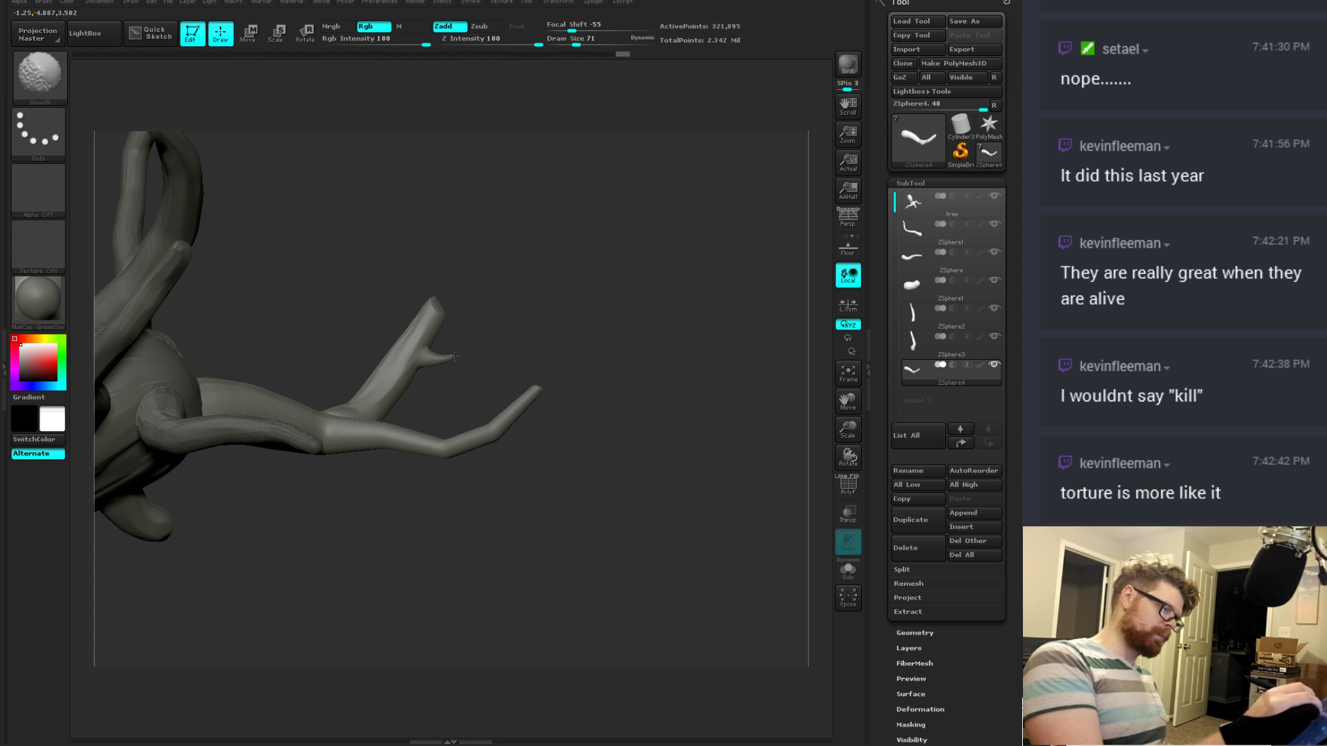
Step: Curve the new twig on the forked branch upward with the Move brush at draw size 126
{"action": "mouse_move", "coordinate": [602, 346]}
{"action": "left_mouse_down"}
{"action": "mouse_move", "coordinate": [527, 329]}
{"action": "mouse_move", "coordinate": [488, 290]}
{"action": "left_mouse_up"}
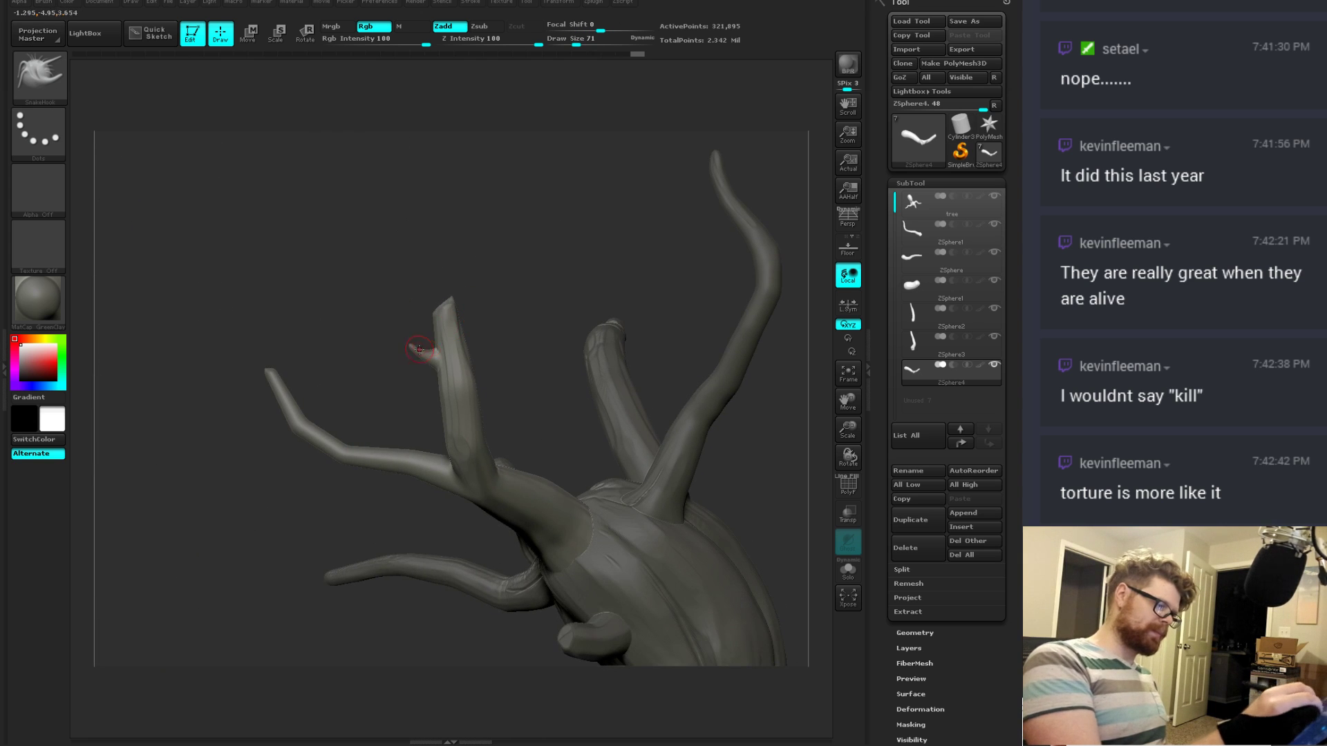
{"action": "key", "text": "b"}
{"action": "key", "text": "m"}
{"action": "key", "text": "v"}
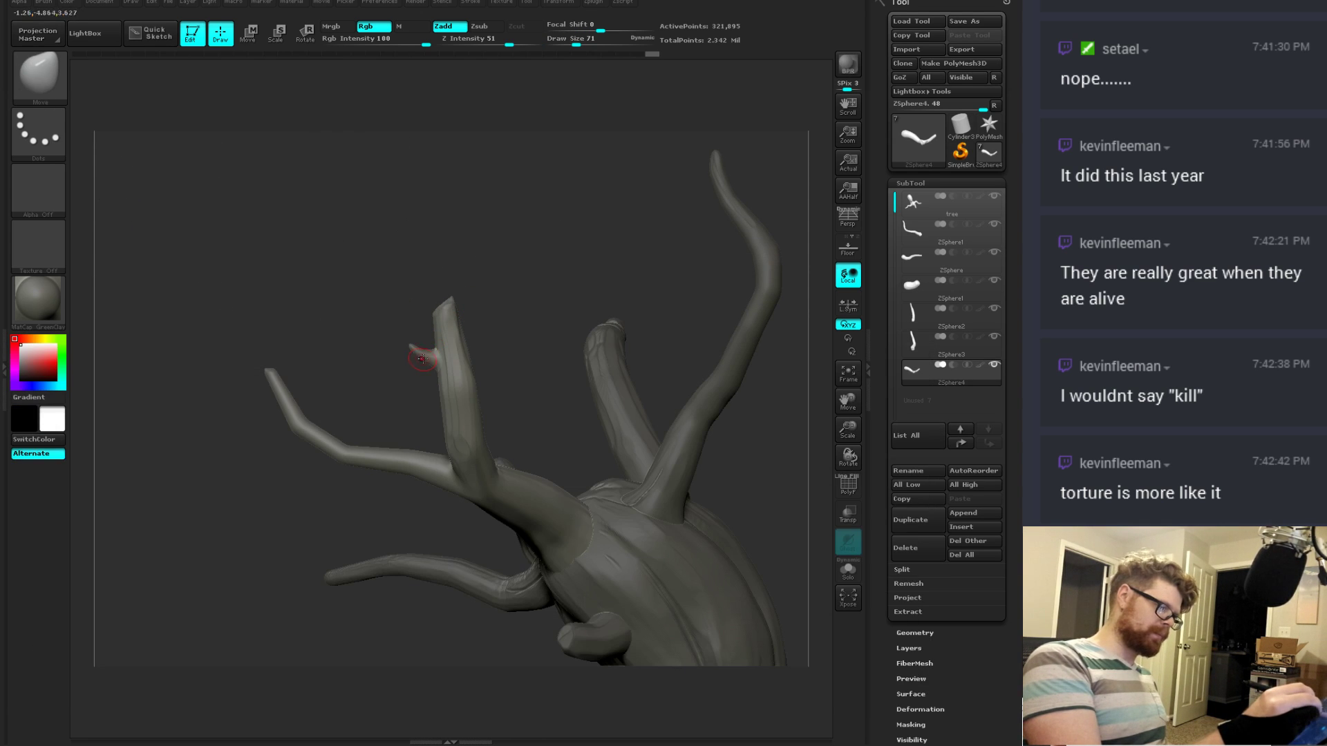
{"action": "key", "text": "ctrl+z"}
{"action": "left_click_drag", "start_coordinate": [429, 351], "coordinate": [419, 351]}
{"action": "key", "text": "space"}
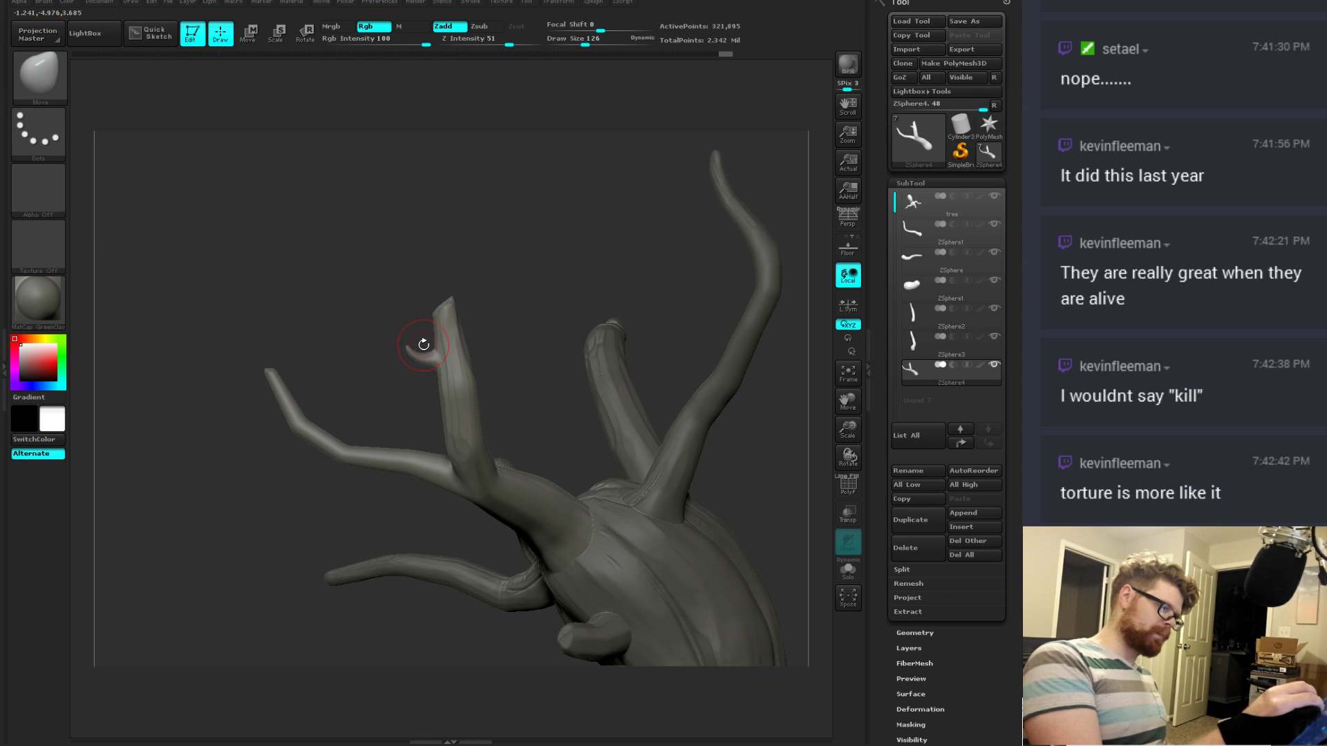
Step: Thicken the forked branch's new twig with the Inflat brush at draw size 126
{"action": "key", "text": "b"}
{"action": "key", "text": "i"}
{"action": "key", "text": "n"}
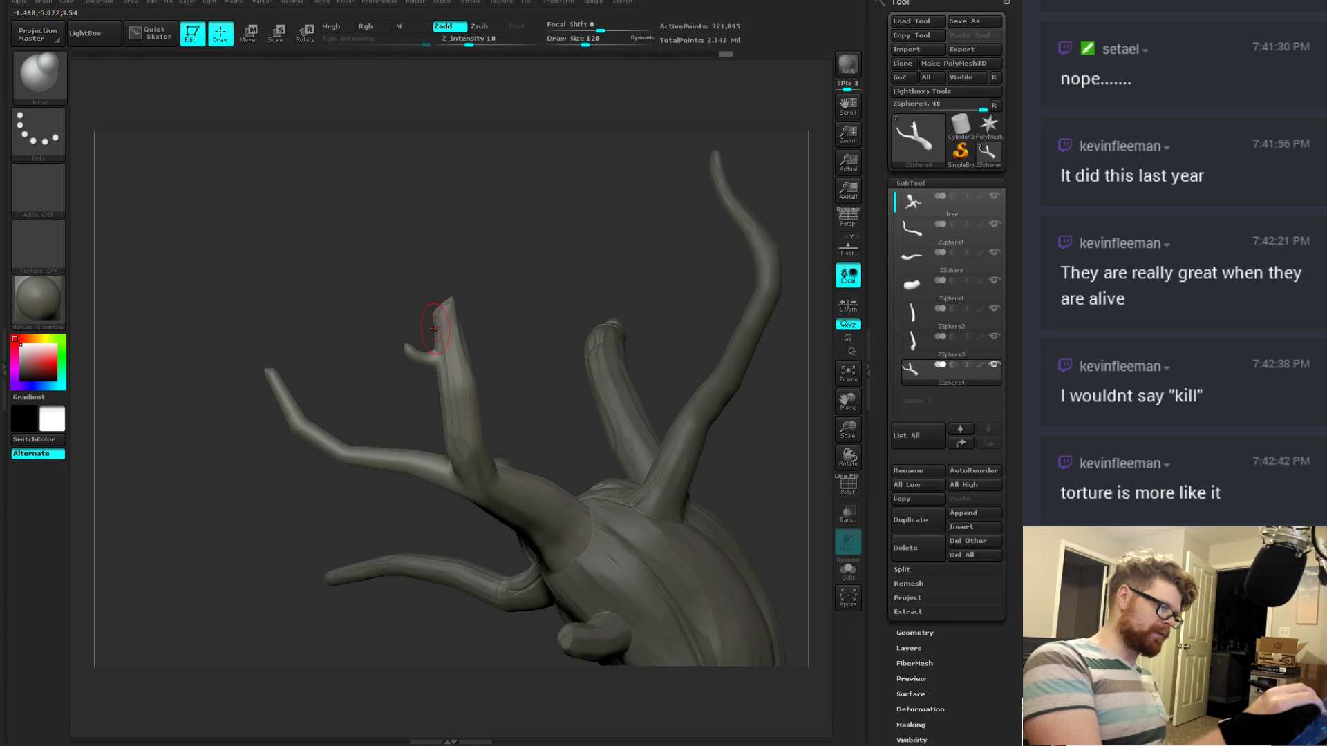
{"action": "left_click_drag", "start_coordinate": [432, 354], "coordinate": [422, 351], "text": "shift"}
{"action": "left_click_drag", "start_coordinate": [528, 305], "coordinate": [613, 399]}
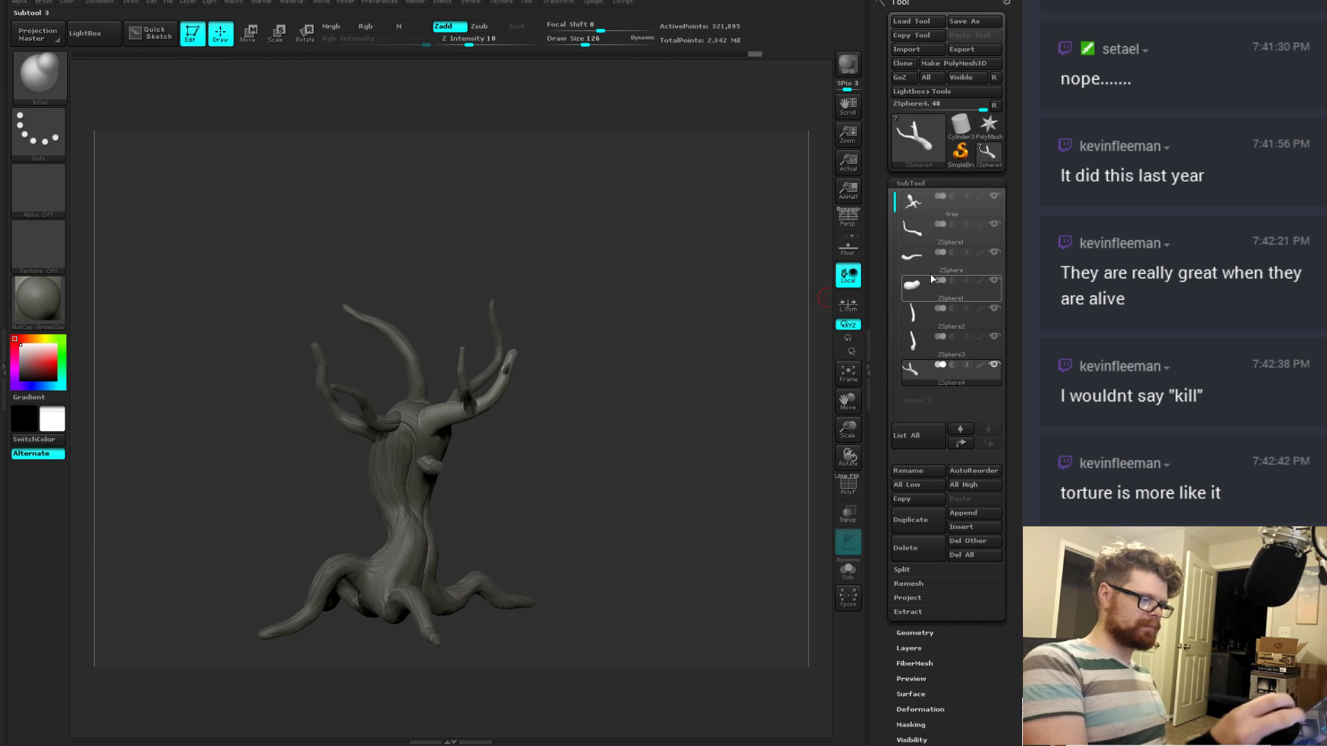
Step: Select the long ZSphere1 branch and pull a twig from its middle bend using SnakeHook at draw size 72 and focal shift -39
{"action": "left_click", "coordinate": [912, 237]}
{"action": "mouse_move", "coordinate": [680, 361]}
{"action": "left_mouse_down"}
{"action": "mouse_move", "coordinate": [623, 362]}
{"action": "mouse_move", "coordinate": [720, 367]}
{"action": "mouse_move", "coordinate": [600, 353]}
{"action": "left_mouse_up"}
{"action": "key", "text": "b"}
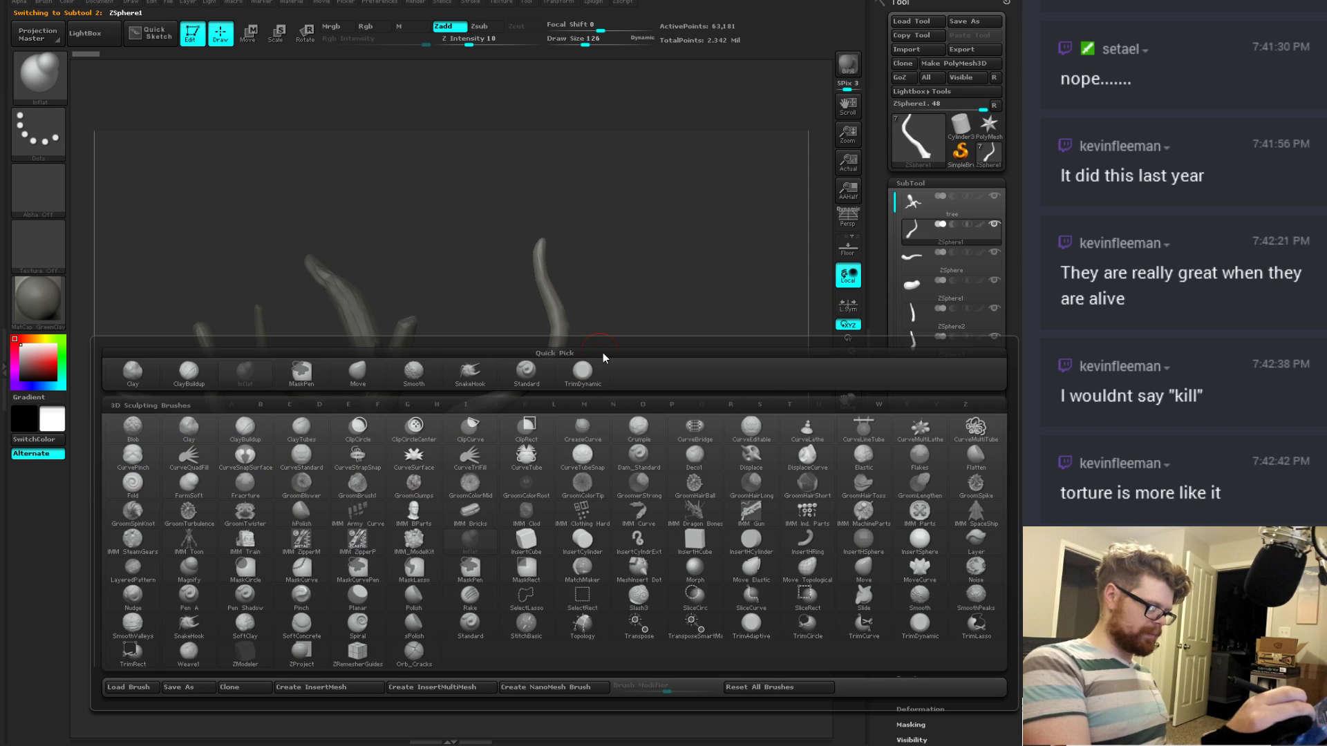
{"action": "key", "text": "s"}
{"action": "key", "text": "b"}
{"action": "key", "text": "s"}
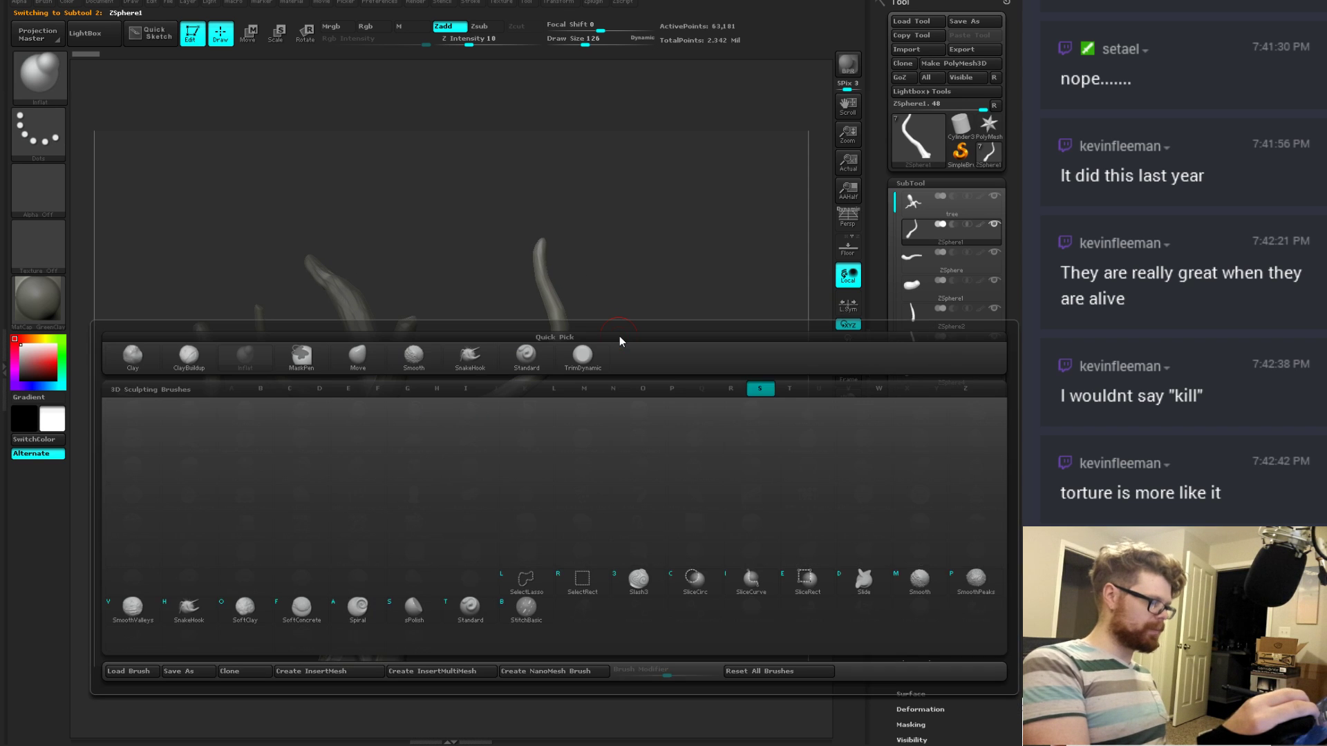
{"action": "key", "text": "h"}
{"action": "key", "text": "space"}
{"action": "left_click_drag", "start_coordinate": [605, 347], "coordinate": [608, 418]}
{"action": "left_click_drag", "start_coordinate": [544, 358], "coordinate": [580, 440]}
{"action": "key", "text": "space"}
{"action": "left_click_drag", "start_coordinate": [525, 407], "coordinate": [479, 378]}
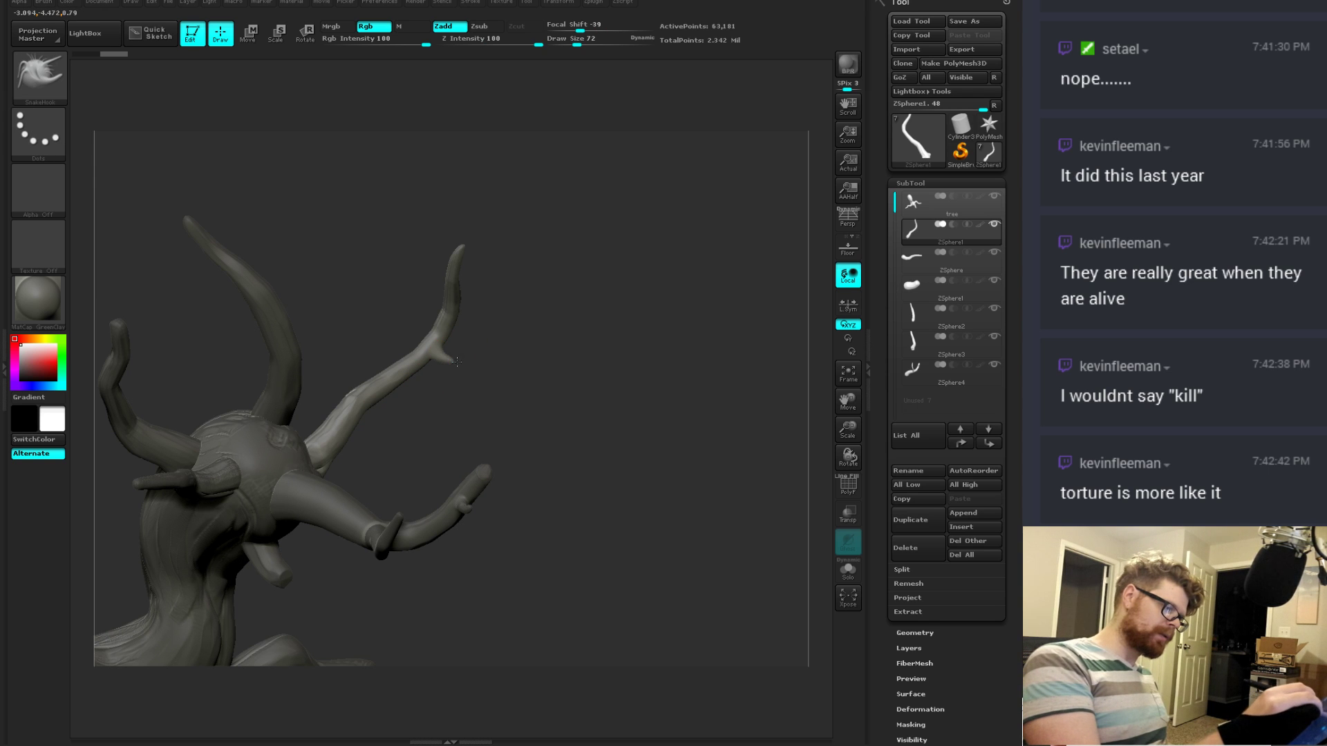
Step: Pull further twigs out of the ZSphere1 branch with SnakeHook, including one near its tip, and remesh the branch
{"action": "mouse_move", "coordinate": [481, 349]}
{"action": "left_mouse_down"}
{"action": "mouse_move", "coordinate": [527, 317]}
{"action": "mouse_move", "coordinate": [447, 302]}
{"action": "mouse_move", "coordinate": [483, 269]}
{"action": "mouse_move", "coordinate": [440, 255]}
{"action": "mouse_move", "coordinate": [458, 200]}
{"action": "left_mouse_up"}
{"action": "key", "text": "ctrl+z"}
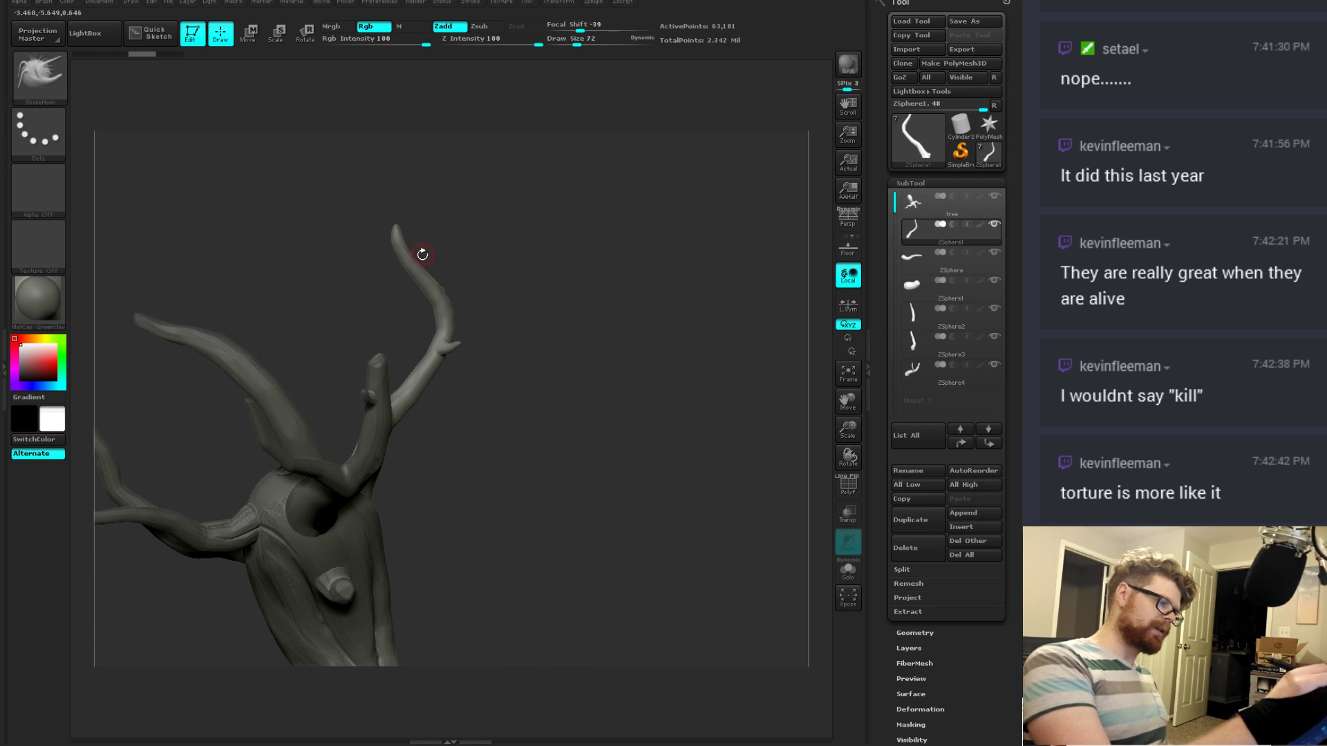
{"action": "left_click_drag", "start_coordinate": [422, 254], "coordinate": [416, 258], "text": "shift"}
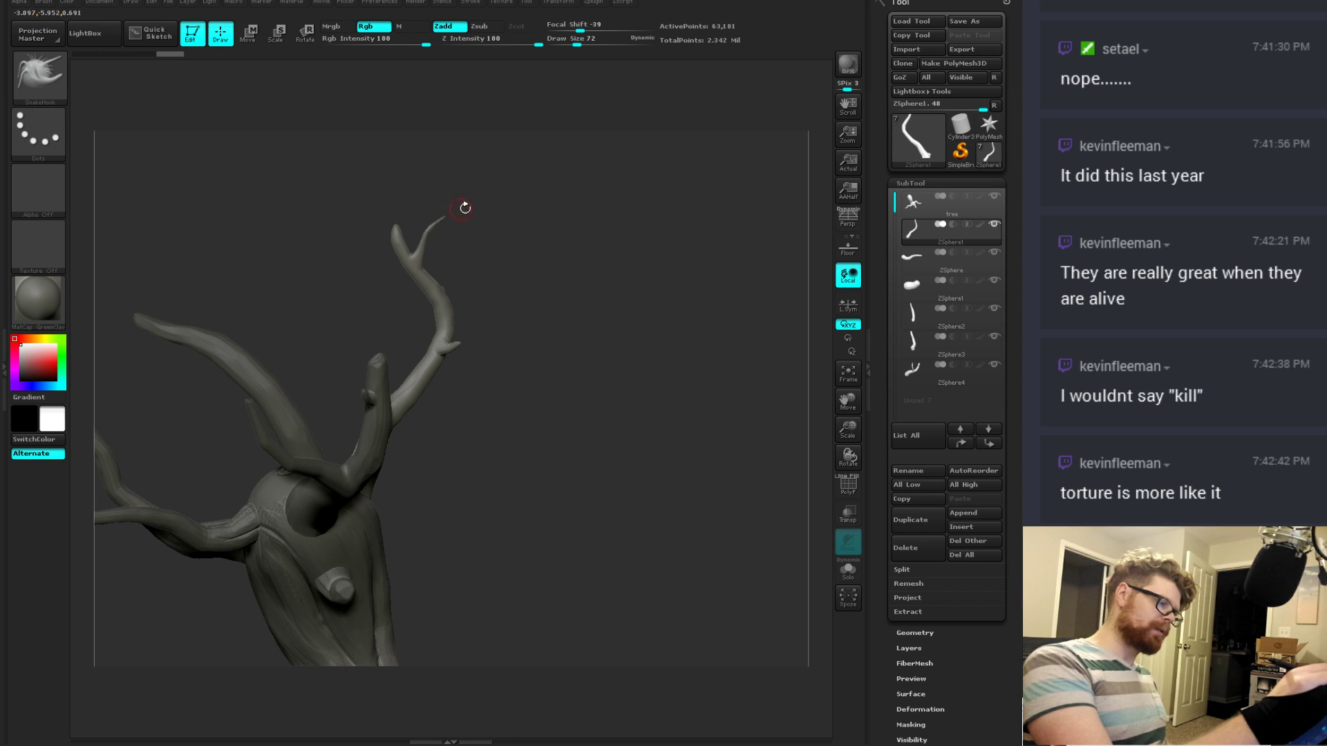
{"action": "left_click_drag", "start_coordinate": [510, 235], "coordinate": [637, 214]}
{"action": "key", "text": "ctrl+z"}
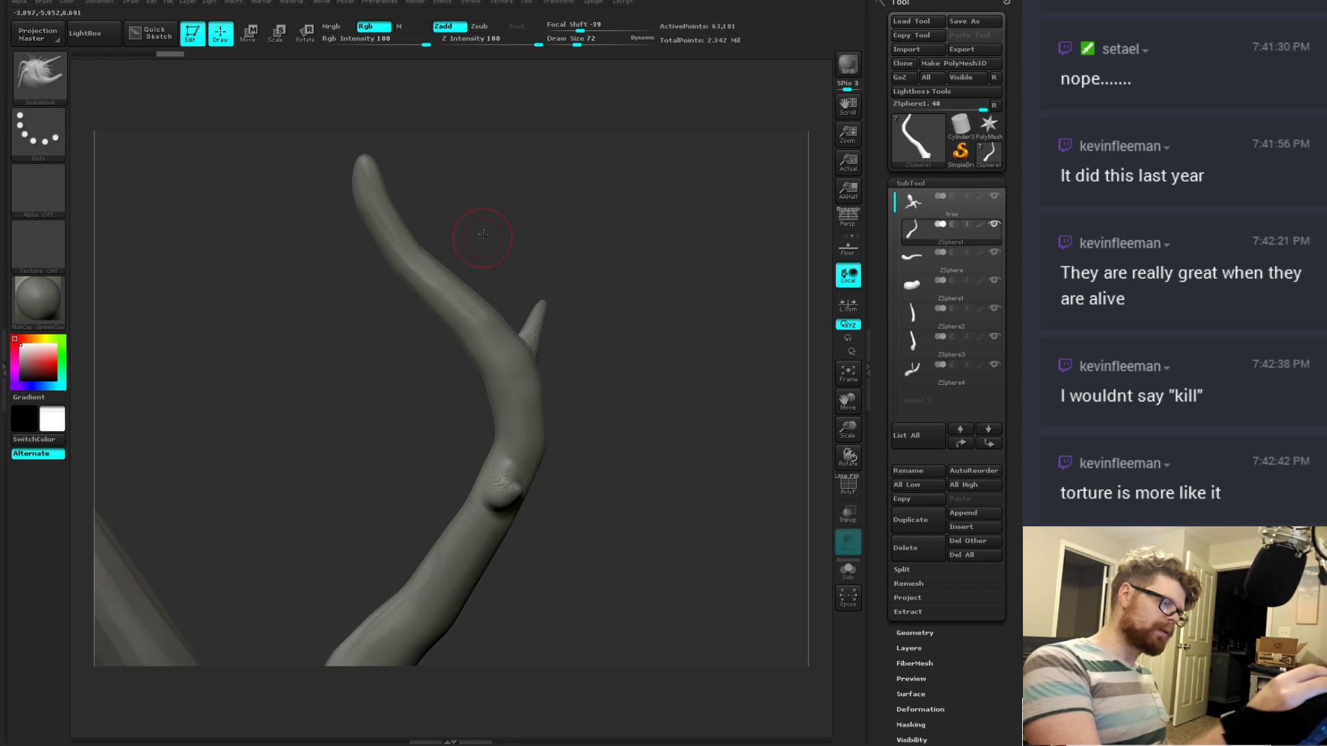
{"action": "mouse_move", "coordinate": [483, 235]}
{"action": "left_mouse_down"}
{"action": "mouse_move", "coordinate": [460, 237]}
{"action": "mouse_move", "coordinate": [451, 220]}
{"action": "mouse_move", "coordinate": [476, 210]}
{"action": "left_mouse_up"}
{"action": "key", "text": "ctrl+z"}
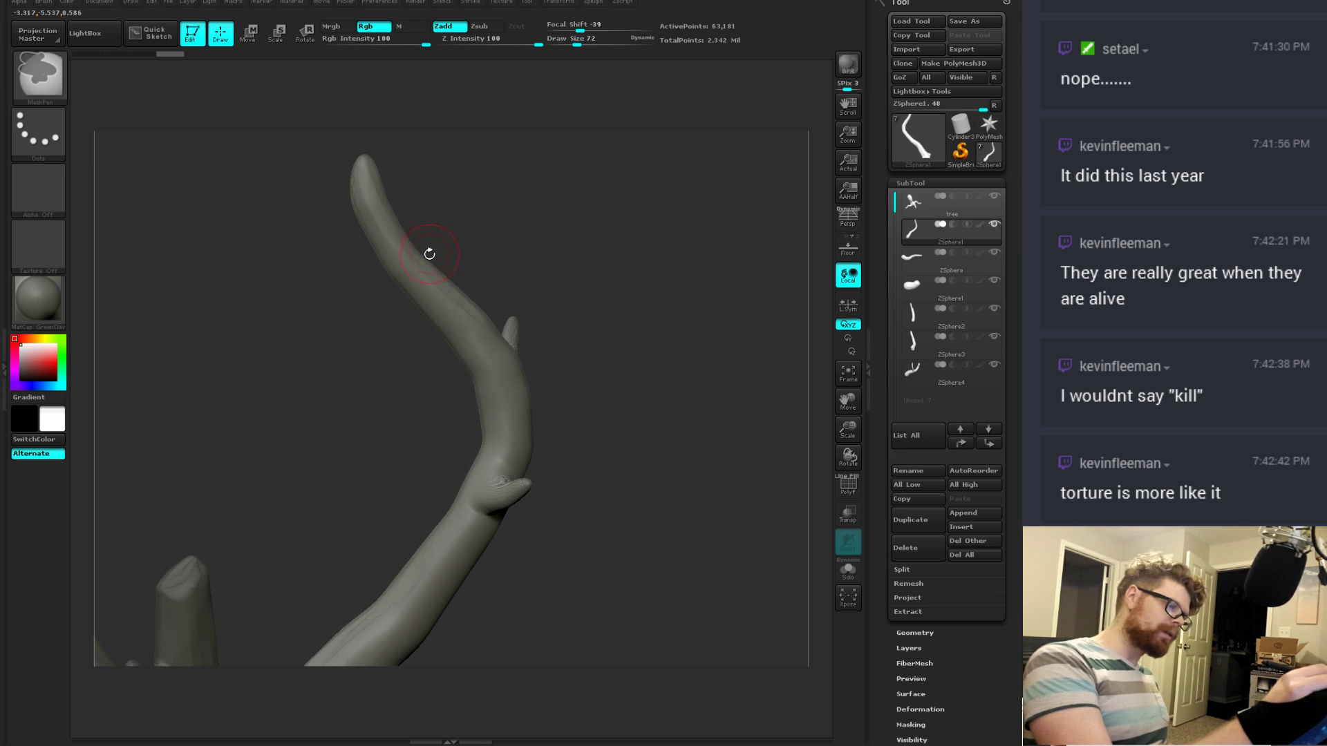
{"action": "mouse_move", "coordinate": [429, 254]}
{"action": "left_mouse_down"}
{"action": "mouse_move", "coordinate": [491, 187]}
{"action": "mouse_move", "coordinate": [579, 247]}
{"action": "left_mouse_up"}
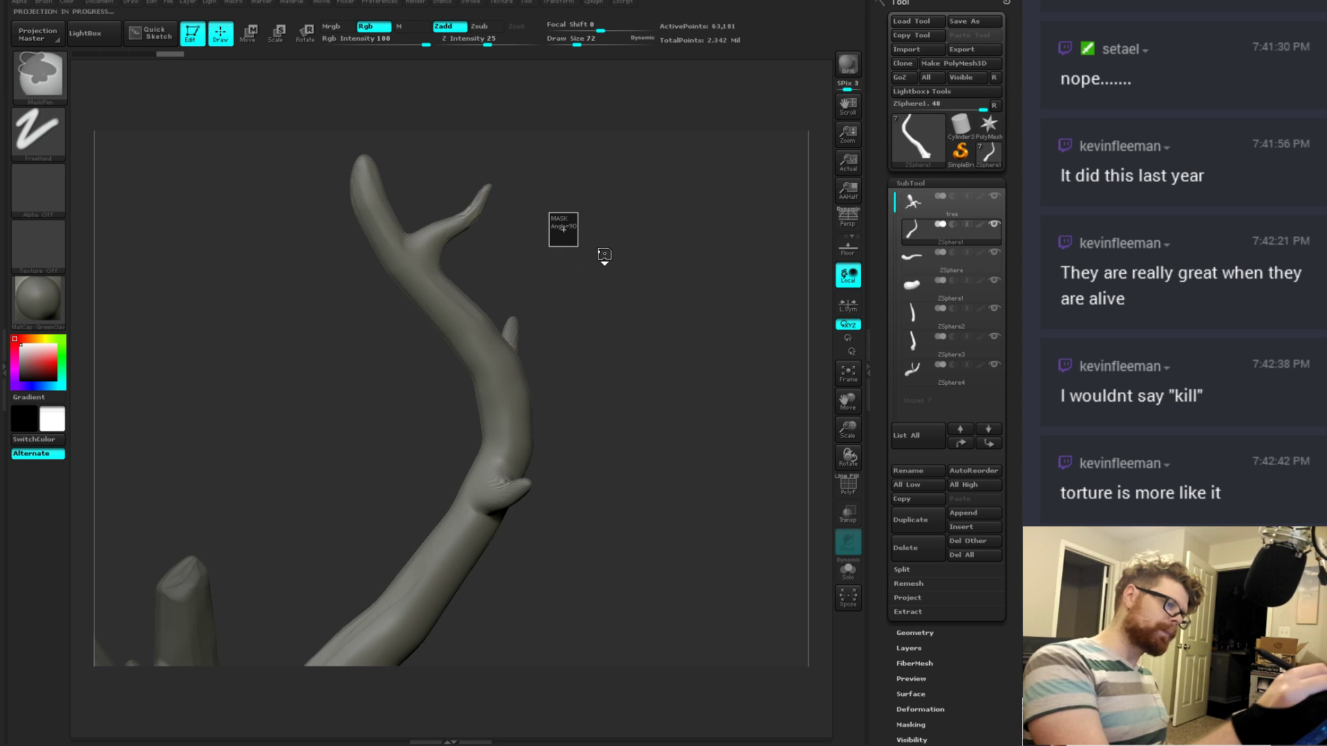
{"action": "left_click_drag", "start_coordinate": [601, 200], "coordinate": [561, 201]}
Step: Thicken the twig near the ZSphere1 branch's tip with the Inflat brush at draw size 72
{"action": "mouse_move", "coordinate": [482, 218]}
{"action": "left_mouse_down", "text": "shift"}
{"action": "mouse_move", "coordinate": [484, 202]}
{"action": "mouse_move", "coordinate": [446, 227]}
{"action": "mouse_move", "coordinate": [474, 215]}
{"action": "left_mouse_up", "text": "shift"}
{"action": "key", "text": "b"}
{"action": "key", "text": "i"}
{"action": "key", "text": "n"}
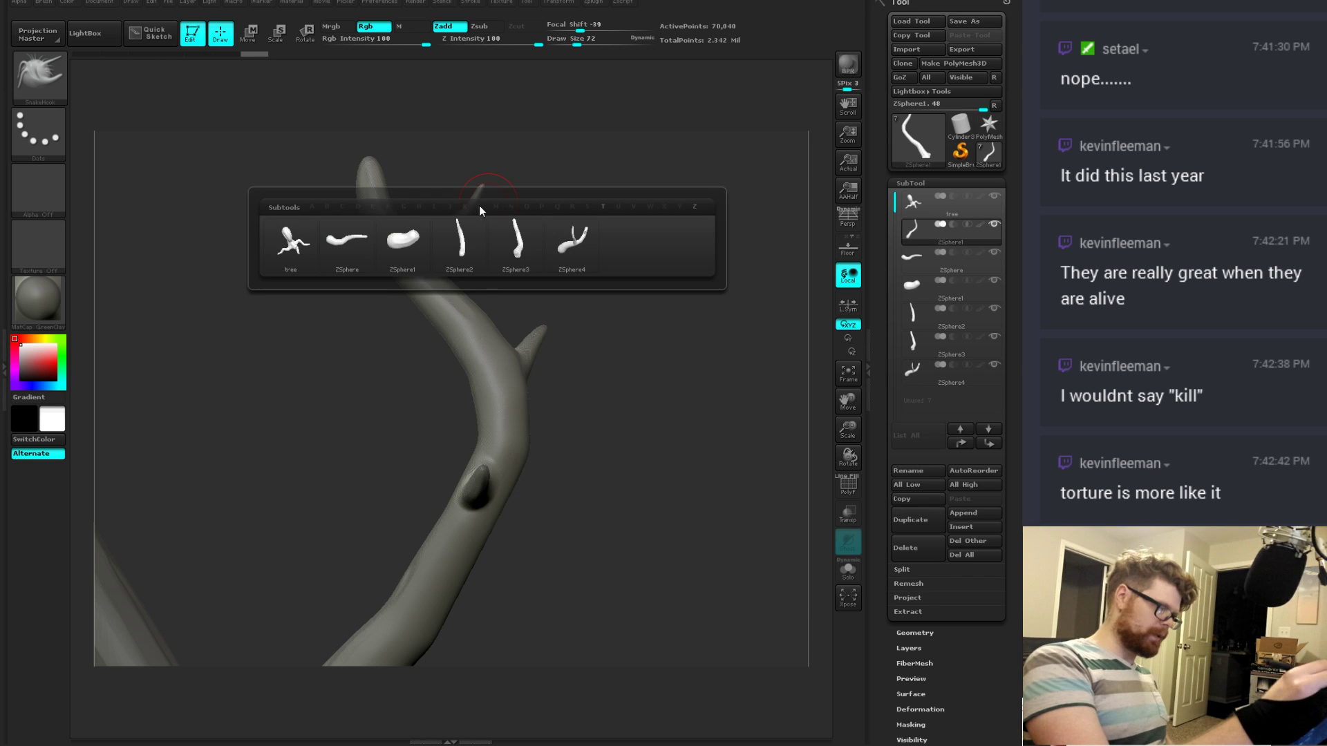
{"action": "key", "text": "b"}
{"action": "key", "text": "i"}
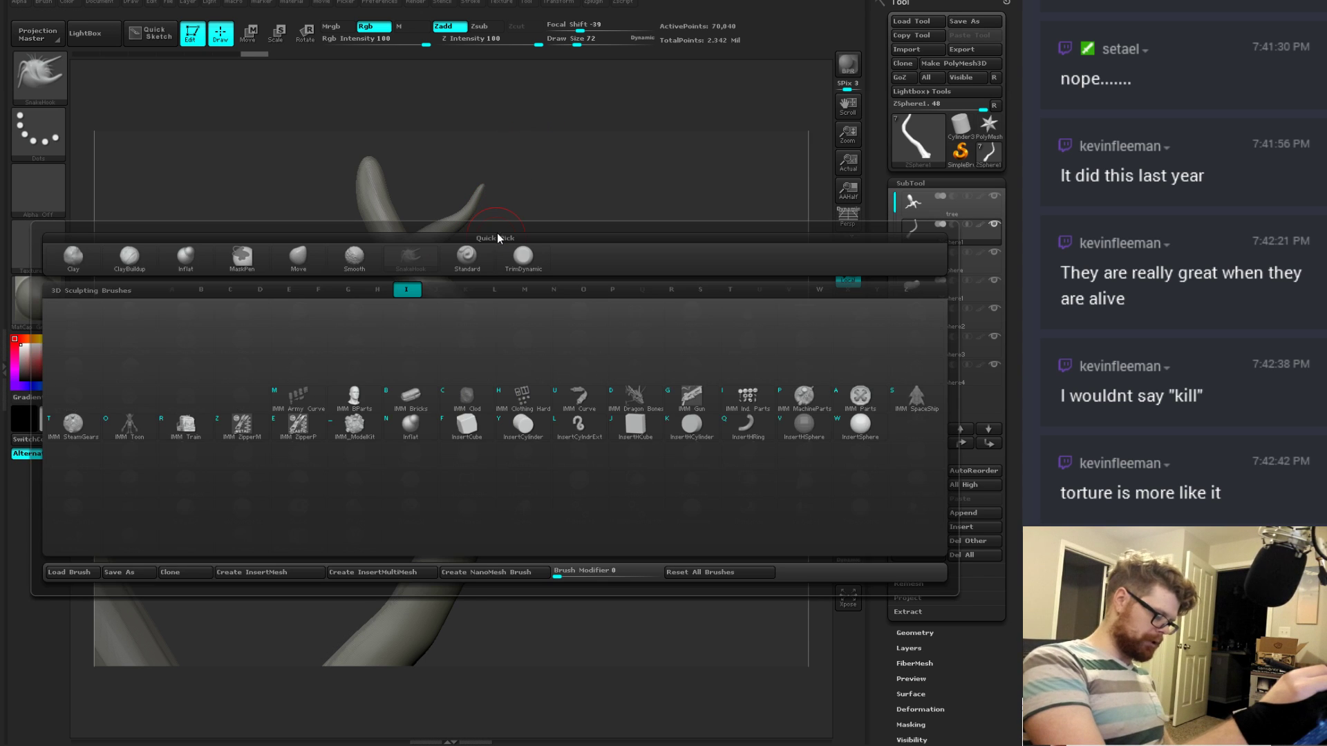
{"action": "key", "text": "n"}
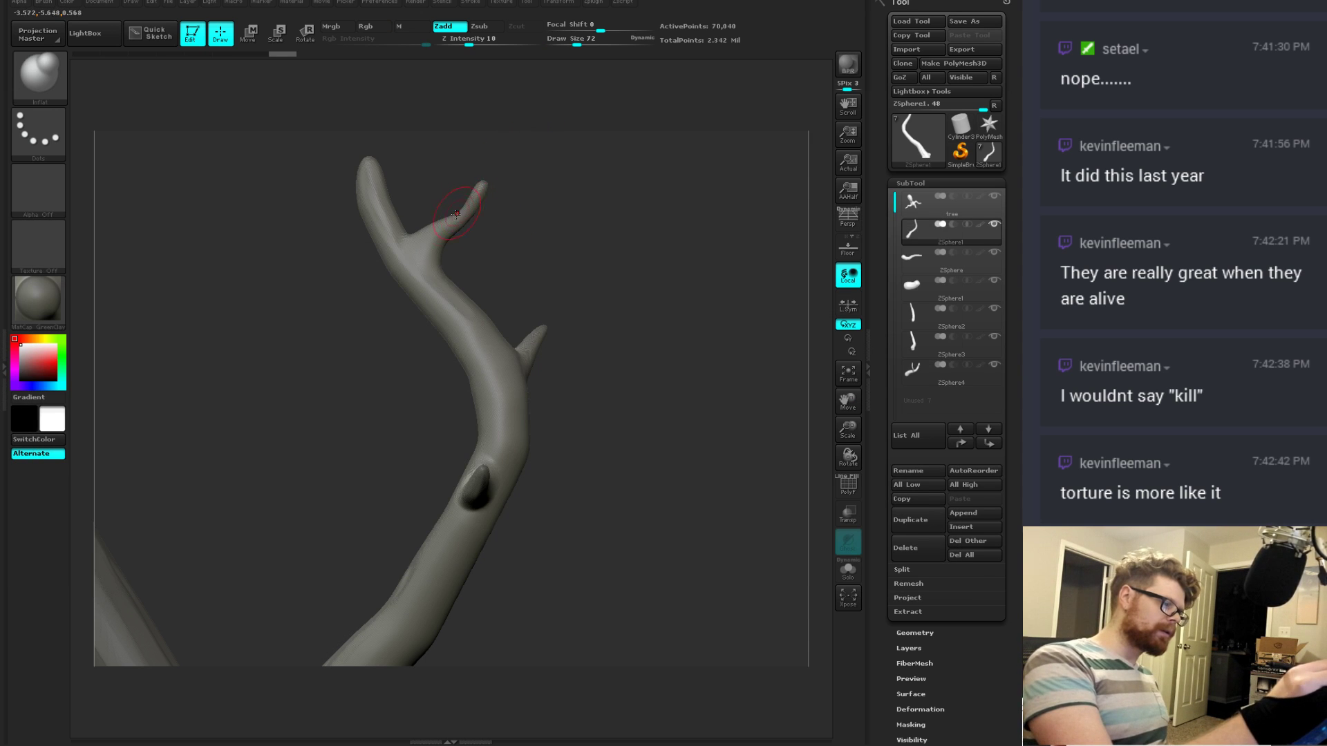
{"action": "left_click_drag", "start_coordinate": [445, 234], "coordinate": [431, 246], "text": "shift"}
{"action": "left_click_drag", "start_coordinate": [492, 212], "coordinate": [481, 252]}
{"action": "mouse_move", "coordinate": [577, 257]}
{"action": "left_mouse_down"}
{"action": "mouse_move", "coordinate": [526, 264]}
{"action": "mouse_move", "coordinate": [538, 245]}
{"action": "mouse_move", "coordinate": [572, 257]}
{"action": "mouse_move", "coordinate": [576, 274]}
{"action": "left_mouse_up"}
Step: Inflate the two lower twigs on the ZSphere1 branch into fuller, rounded stubs
{"action": "key", "text": "b"}
{"action": "key", "text": "i"}
{"action": "key", "text": "n"}
{"action": "key", "text": "v"}
{"action": "key", "text": "v"}
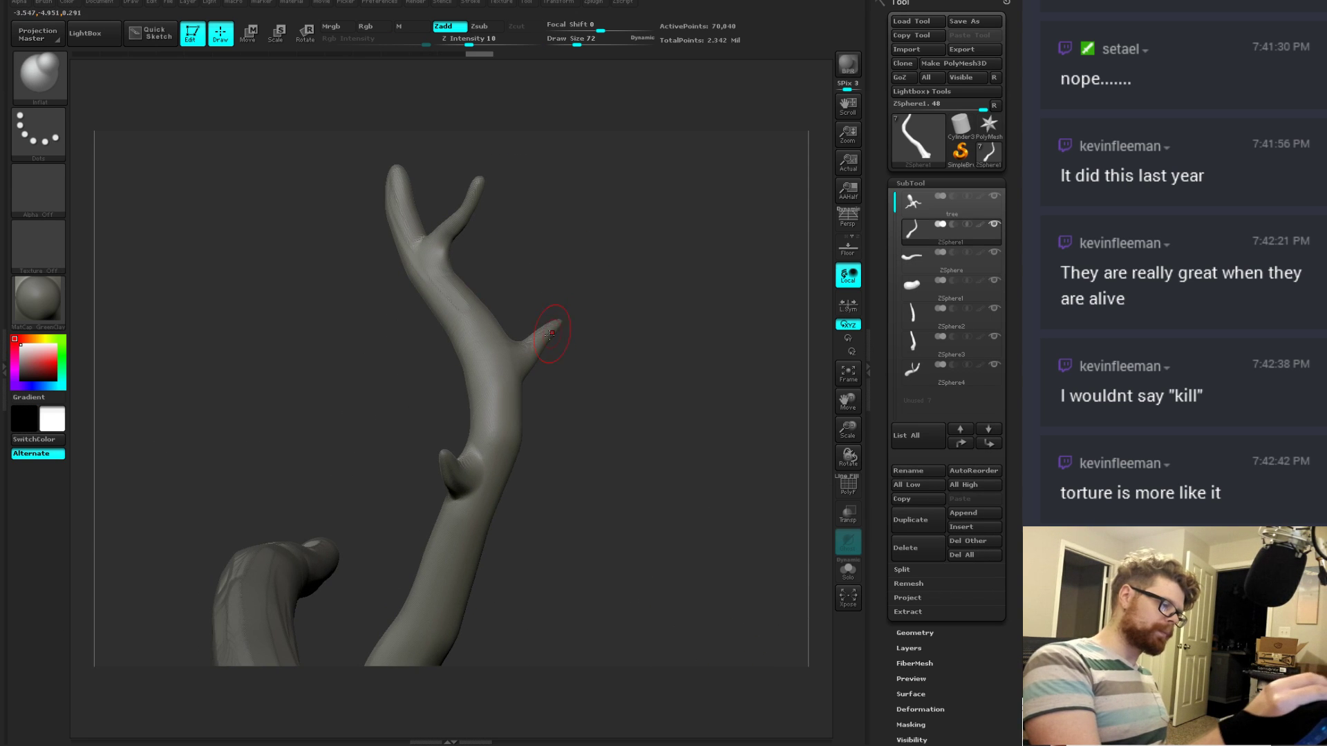
{"action": "left_click_drag", "start_coordinate": [611, 343], "coordinate": [511, 355]}
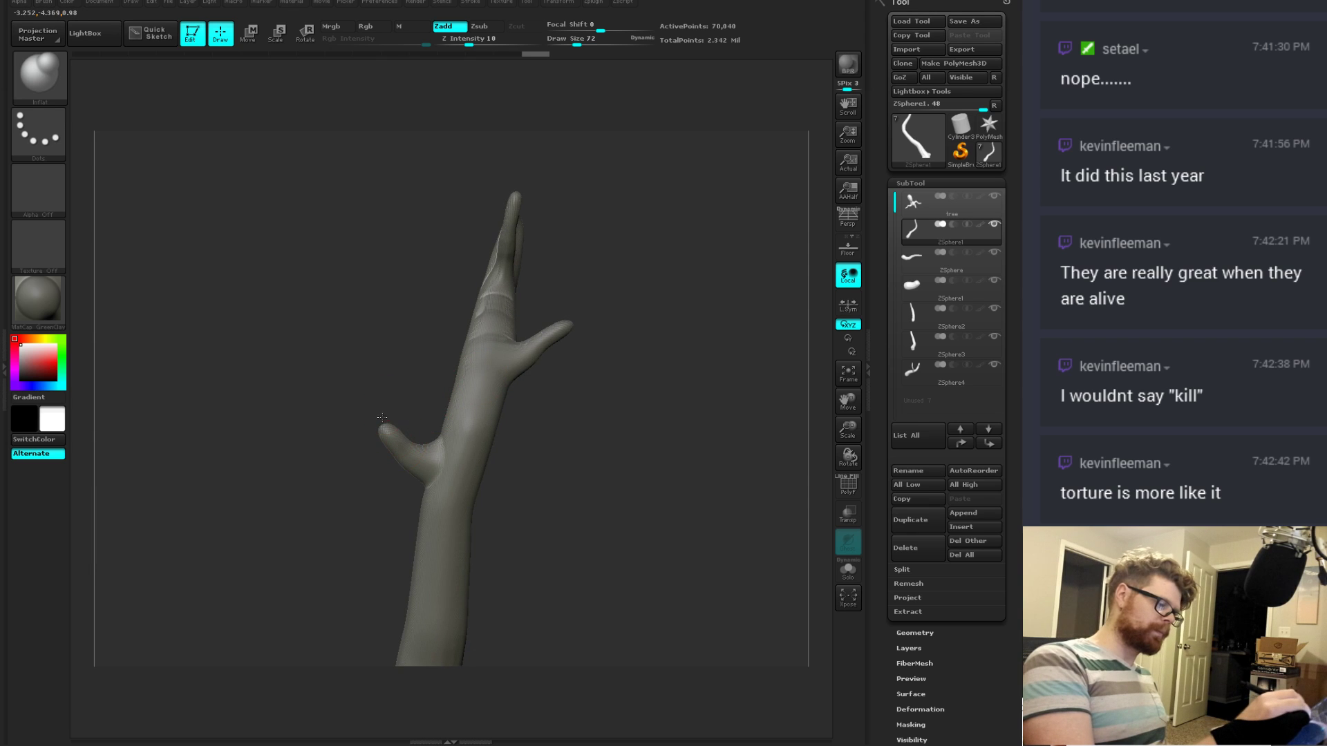
Step: Stretch the lowest twig of the ZSphere1 branch slightly outward with the Move brush at draw size 72
{"action": "key", "text": "b"}
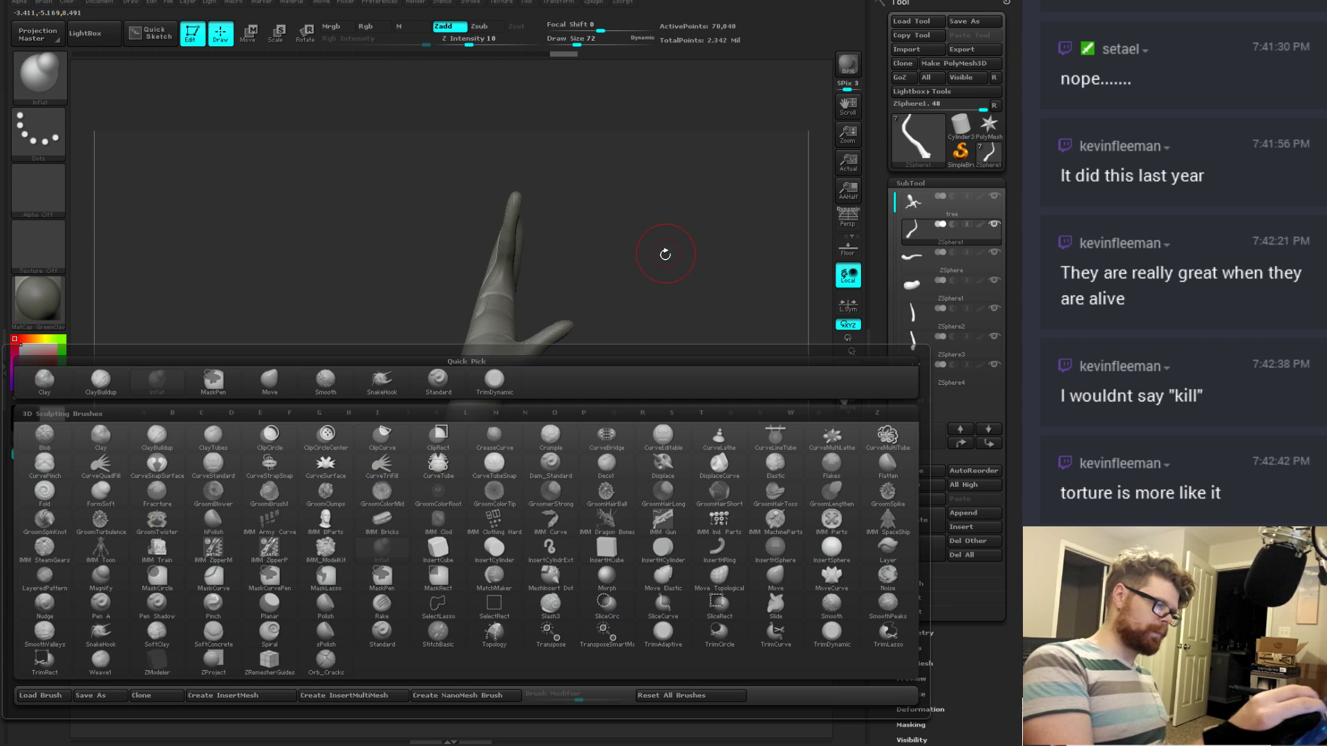
{"action": "key", "text": "c"}
{"action": "key", "text": "l"}
{"action": "key", "text": "b"}
{"action": "key", "text": "m"}
{"action": "key", "text": "v"}
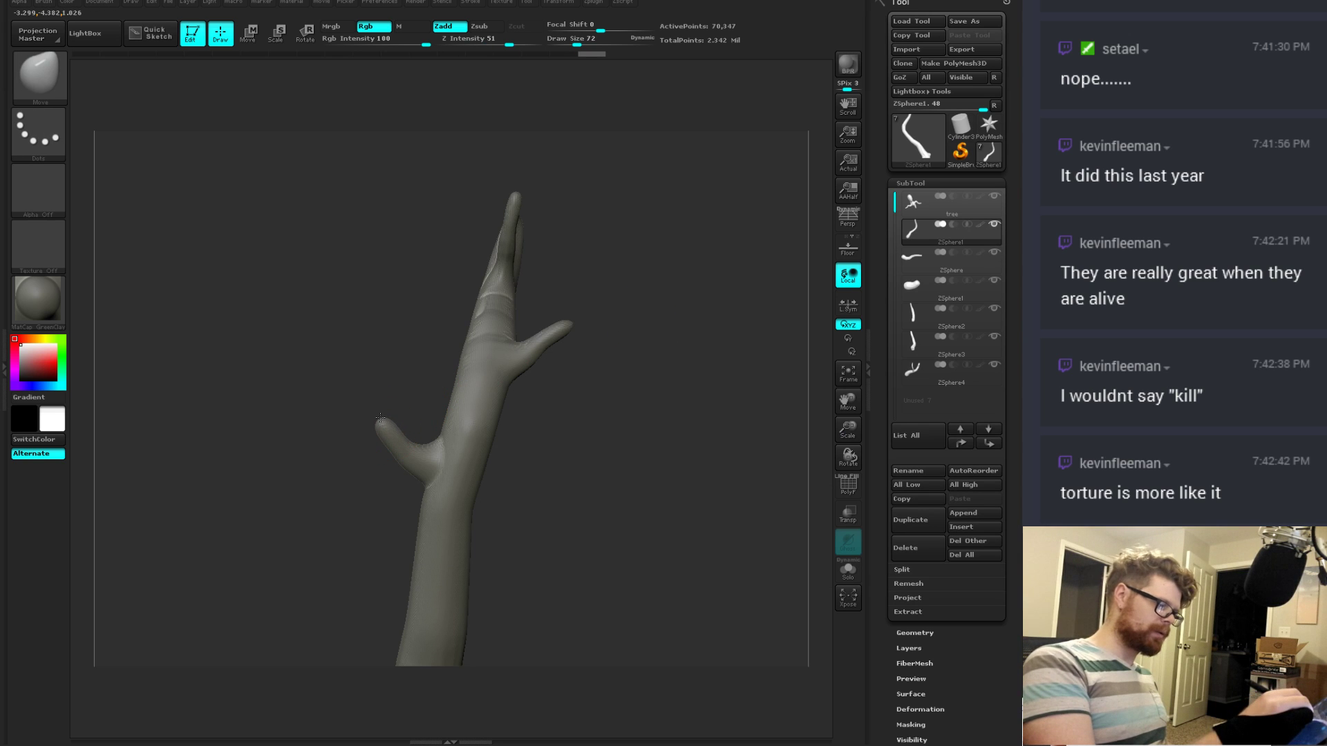
{"action": "left_click_drag", "start_coordinate": [624, 341], "coordinate": [581, 441], "text": "alt"}
Step: Select the ZSphere branch, pull a curved upright twig from it with SnakeHook at draw size 72, and remesh
{"action": "left_click", "coordinate": [914, 262]}
{"action": "left_click_drag", "start_coordinate": [446, 311], "coordinate": [582, 303], "text": "alt"}
{"action": "key", "text": "b"}
{"action": "key", "text": "s"}
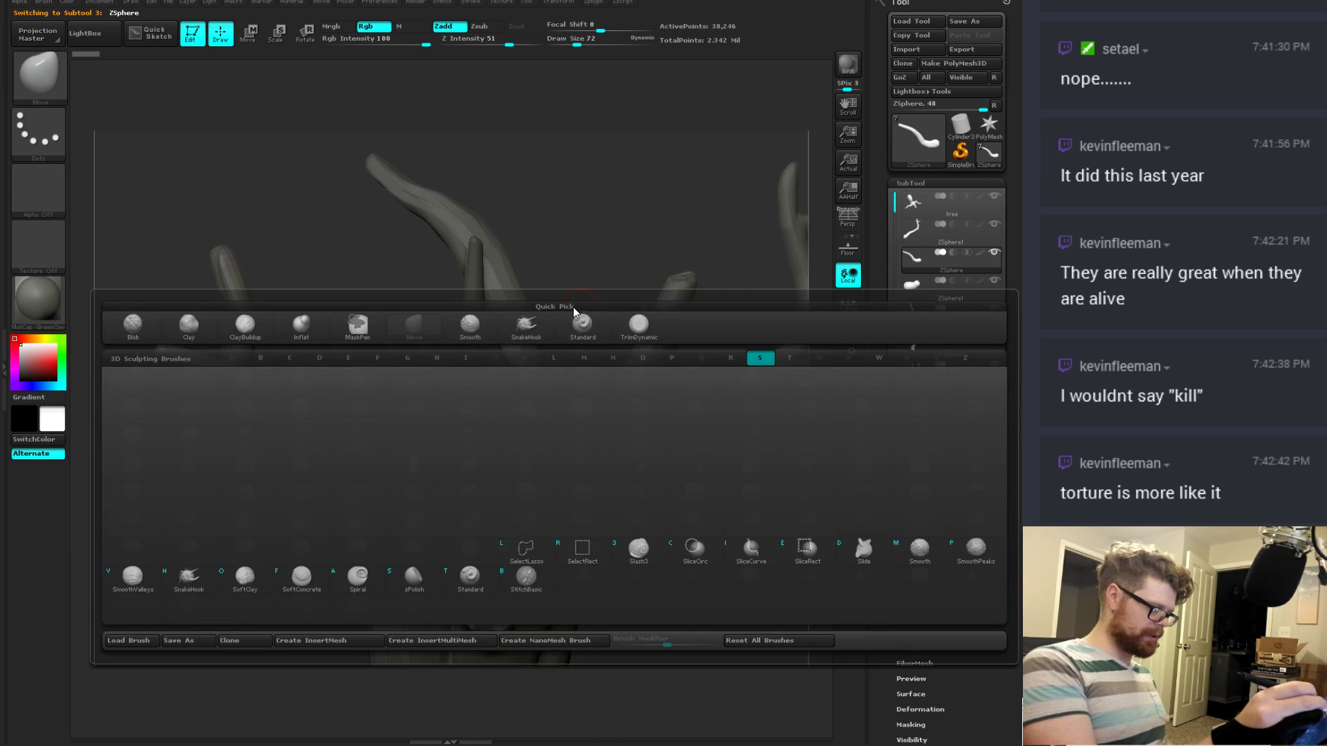
{"action": "key", "text": "h"}
{"action": "mouse_move", "coordinate": [400, 317]}
{"action": "left_mouse_down"}
{"action": "mouse_move", "coordinate": [394, 413]}
{"action": "mouse_move", "coordinate": [364, 459]}
{"action": "mouse_move", "coordinate": [337, 455]}
{"action": "left_mouse_up"}
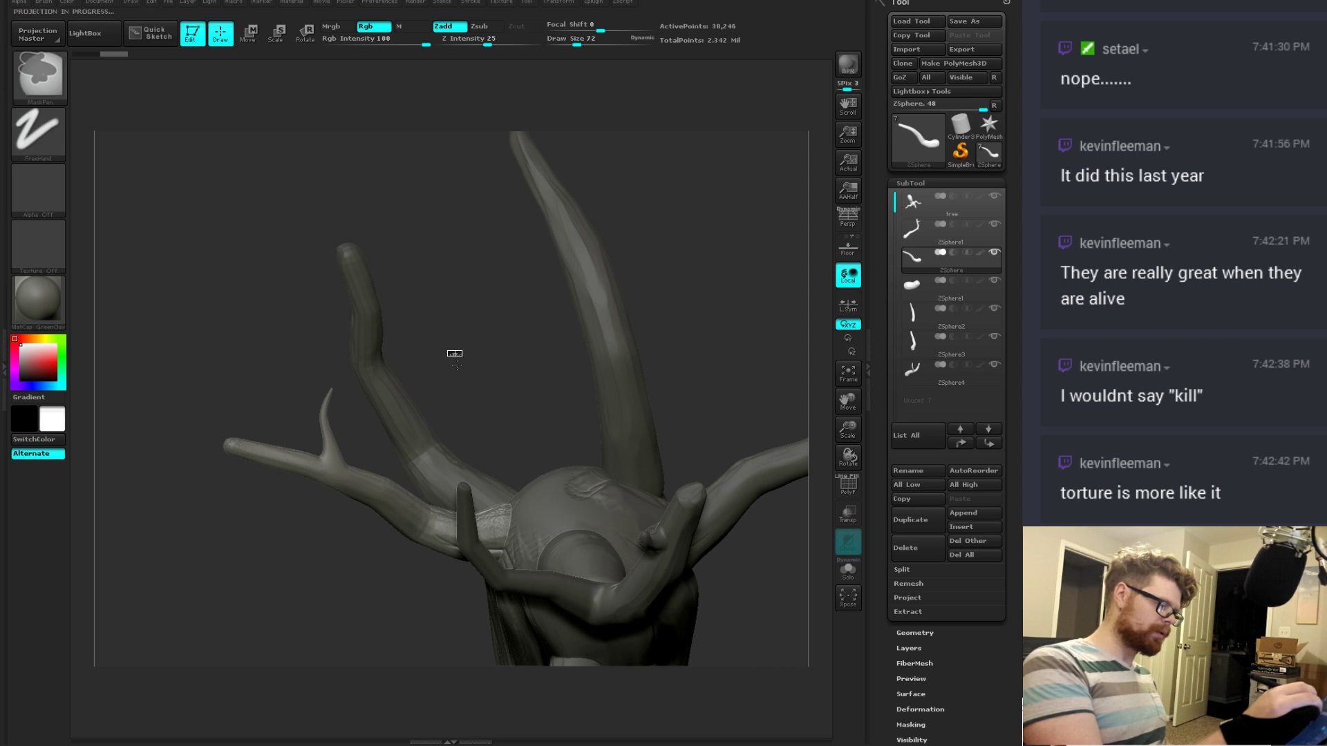
Step: Thicken the ZSphere branch's new twig with the Inflat brush at draw size 101 and remesh the branch
{"action": "key", "text": "b"}
{"action": "key", "text": "i"}
{"action": "key", "text": "n"}
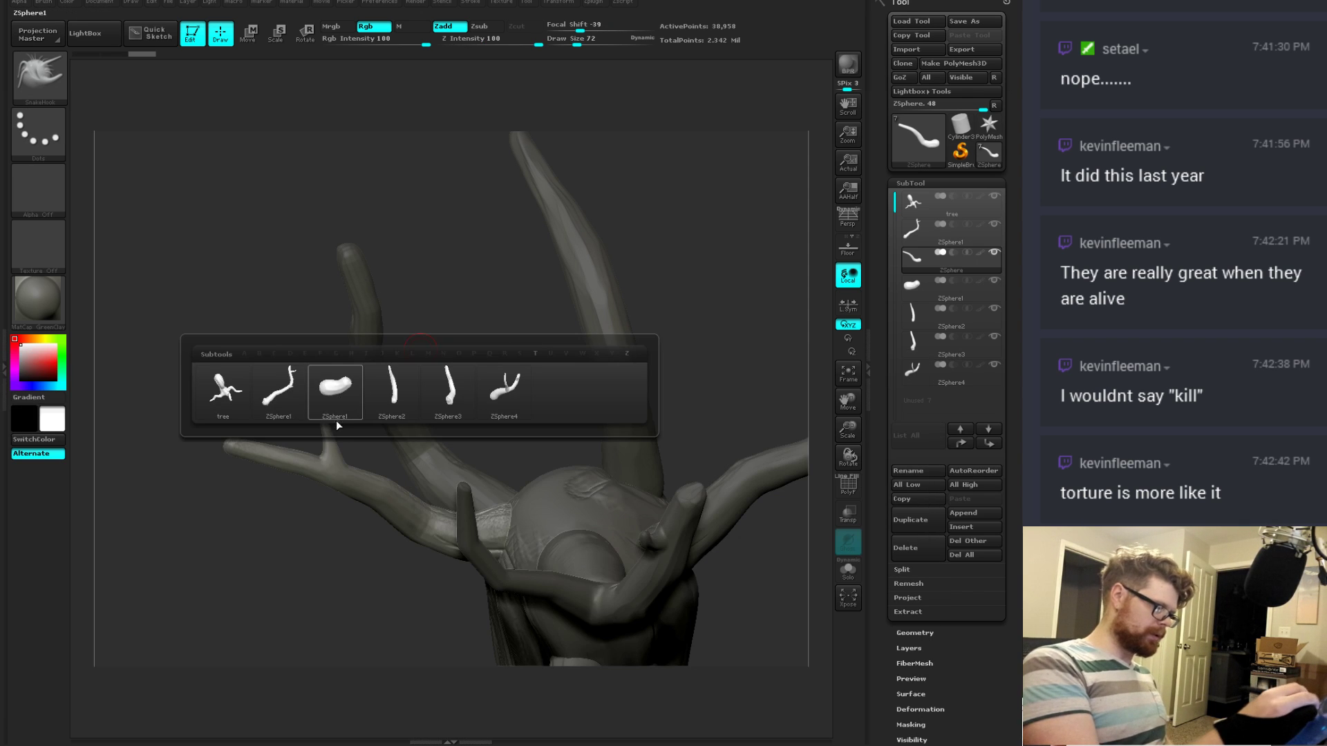
{"action": "key", "text": "b"}
{"action": "key", "text": "i"}
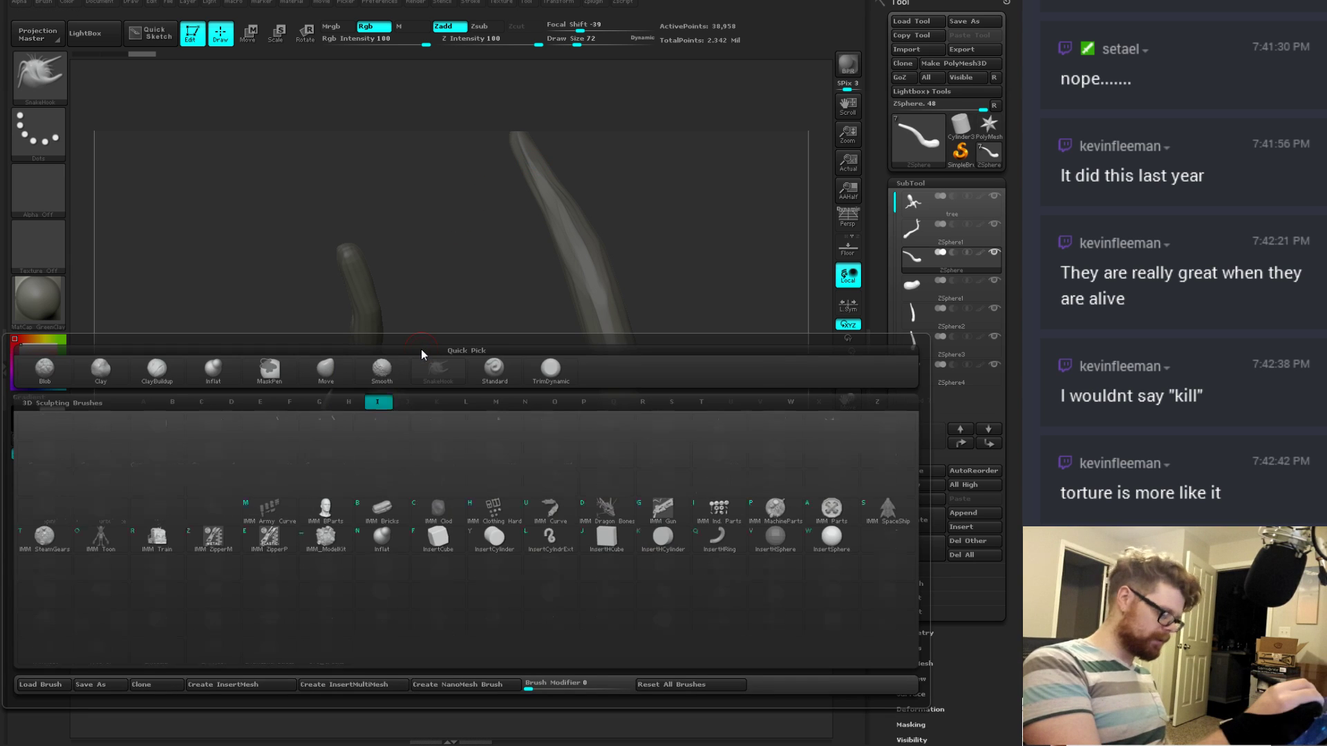
{"action": "key", "text": "n"}
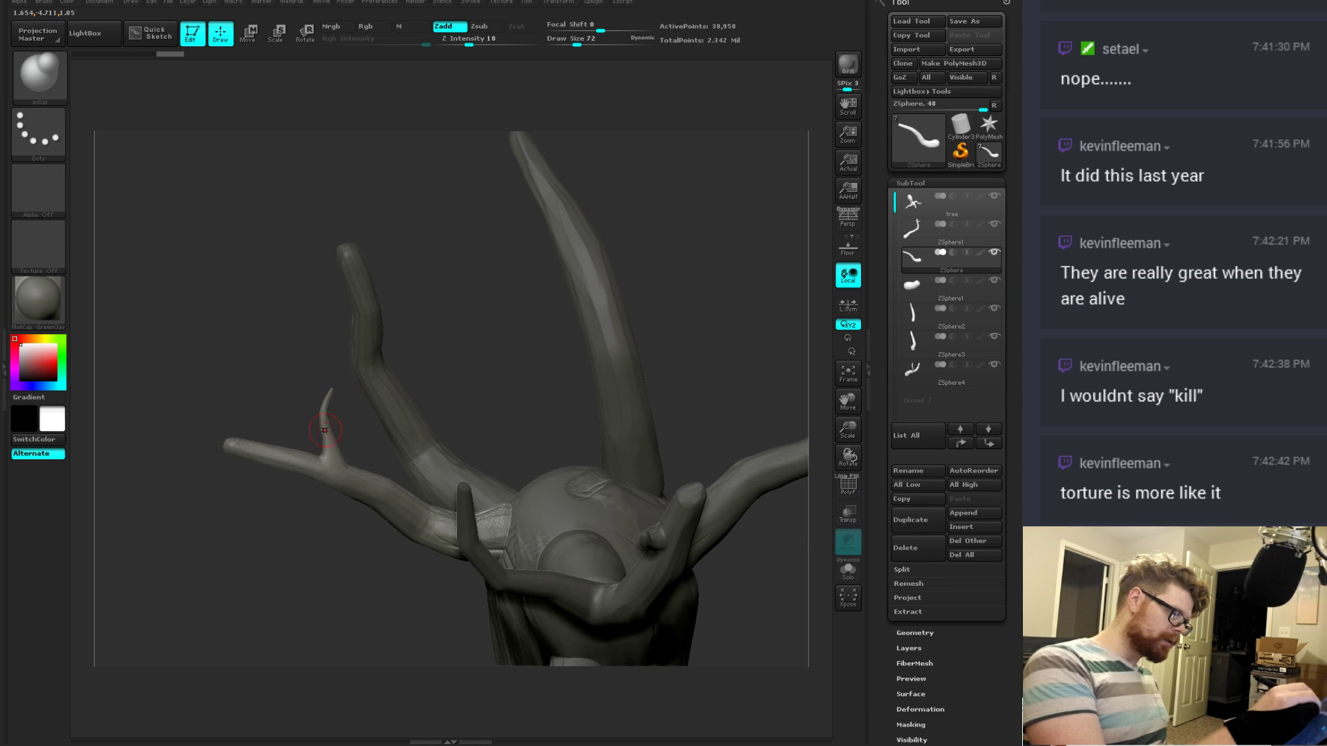
{"action": "key", "text": "space"}
{"action": "left_click_drag", "start_coordinate": [336, 388], "coordinate": [340, 389]}
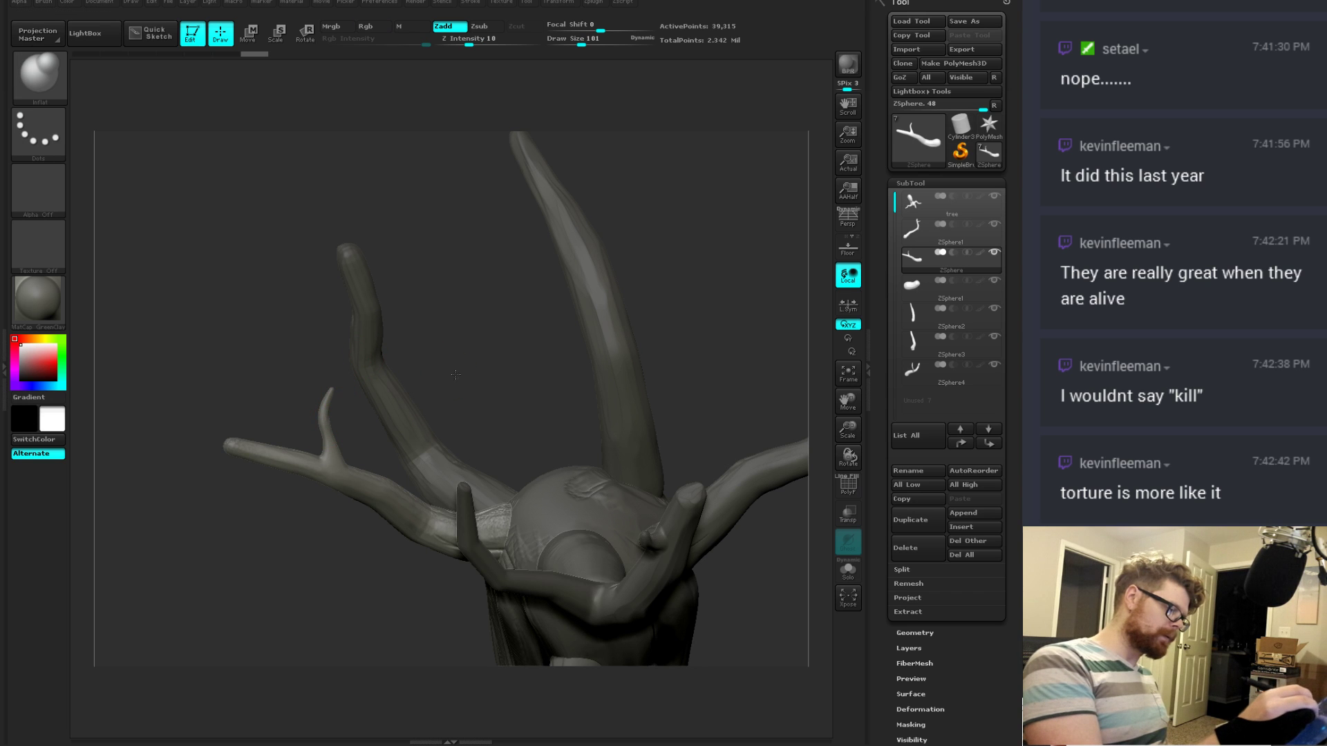
Step: Inflate the ZSphere branch's twig from other sides and smooth it into the limb
{"action": "left_click_drag", "start_coordinate": [441, 366], "coordinate": [566, 373]}
{"action": "left_click_drag", "start_coordinate": [345, 355], "coordinate": [333, 392]}
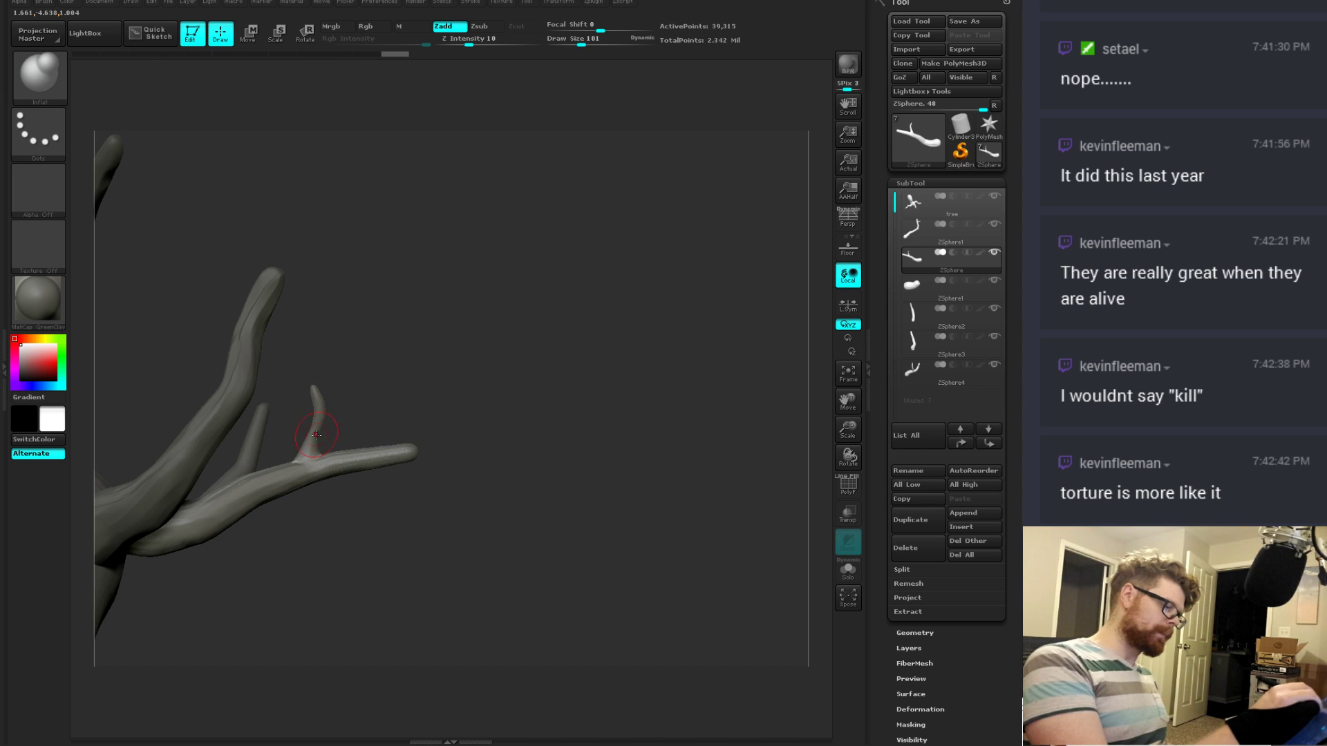
{"action": "left_click_drag", "start_coordinate": [414, 396], "coordinate": [383, 417]}
{"action": "left_click_drag", "start_coordinate": [245, 508], "coordinate": [224, 546], "text": "shift"}
{"action": "left_click_drag", "start_coordinate": [404, 373], "coordinate": [407, 449]}
{"action": "left_click_drag", "start_coordinate": [260, 532], "coordinate": [242, 580], "text": "shift"}
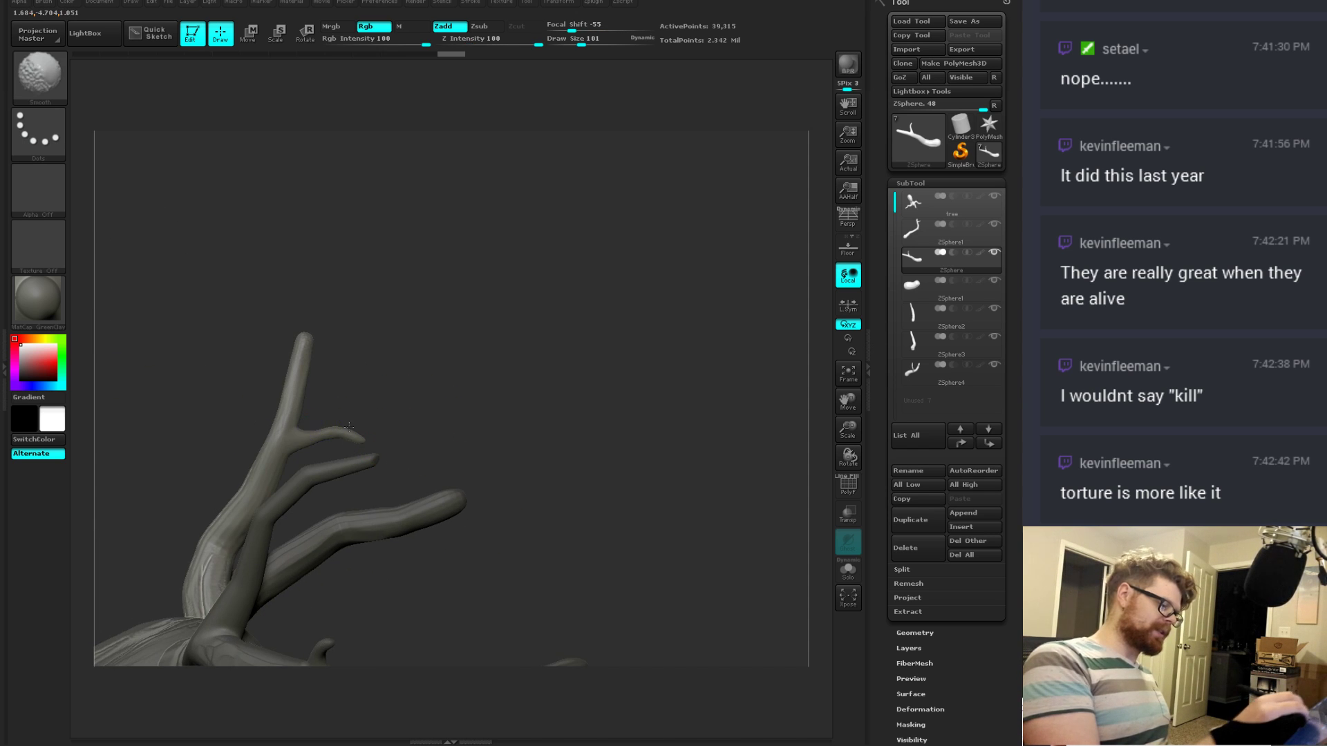
Step: Adjust the shape of the ZSphere branch from several sides with the Move brush, using draw sizes between 62 and 118
{"action": "left_click_drag", "start_coordinate": [411, 422], "coordinate": [388, 273]}
{"action": "key", "text": "b"}
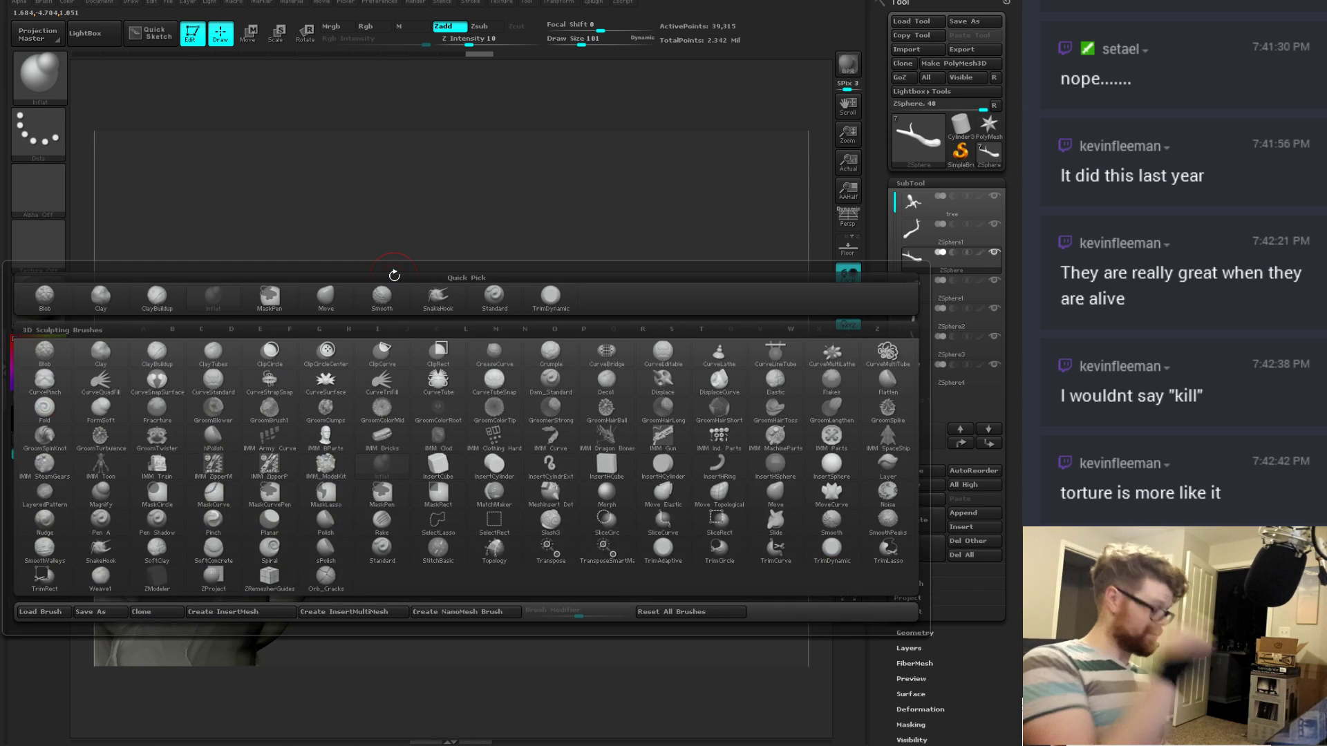
{"action": "key", "text": "m"}
{"action": "key", "text": "v"}
{"action": "key", "text": "space"}
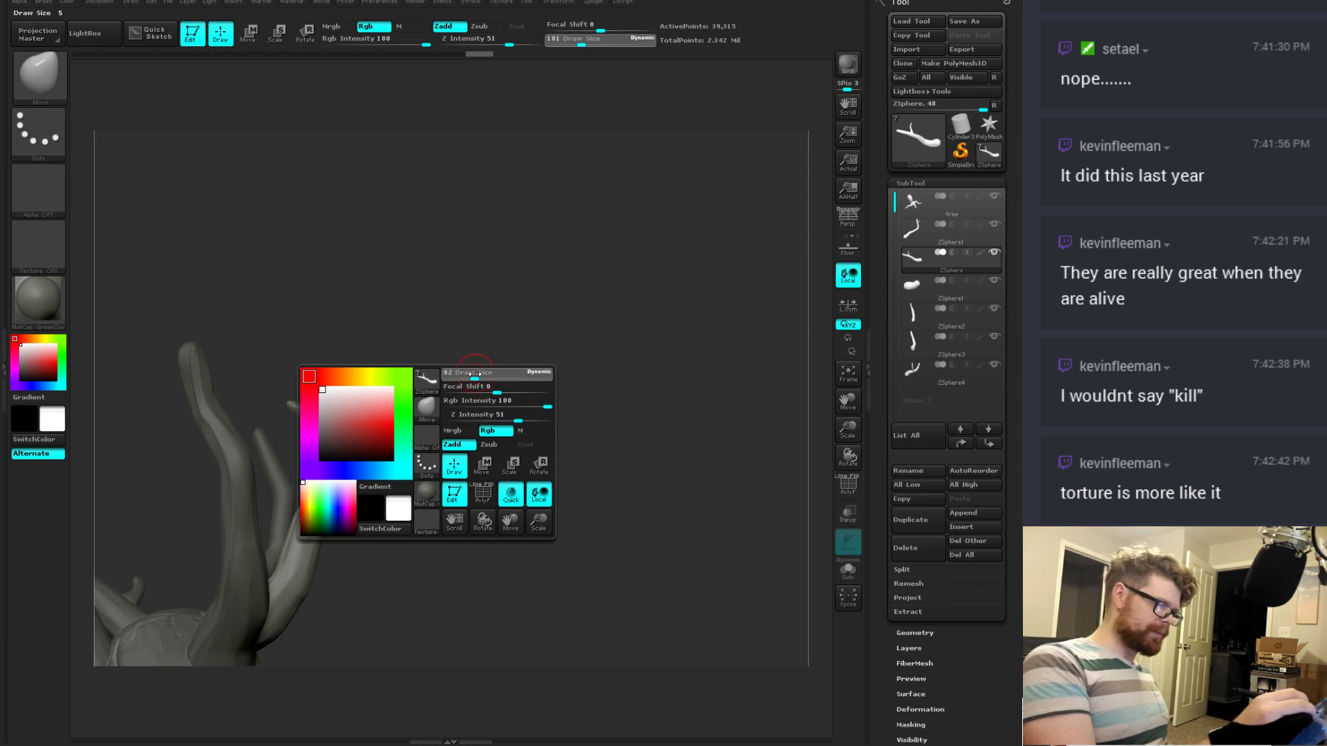
{"action": "key", "text": "space"}
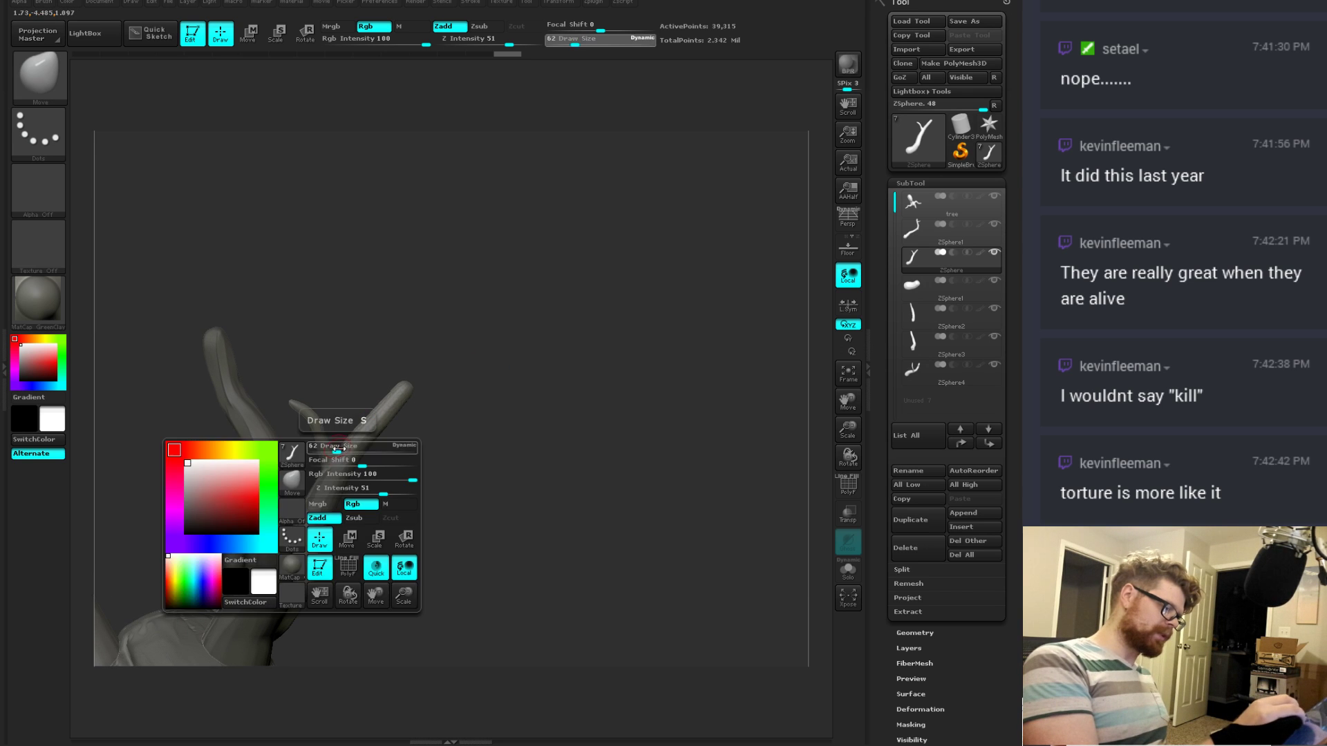
{"action": "left_click_drag", "start_coordinate": [326, 453], "coordinate": [337, 453]}
{"action": "mouse_move", "coordinate": [496, 397]}
{"action": "left_mouse_down"}
{"action": "mouse_move", "coordinate": [453, 394]}
{"action": "mouse_move", "coordinate": [417, 368]}
{"action": "mouse_move", "coordinate": [429, 367]}
{"action": "left_mouse_up"}
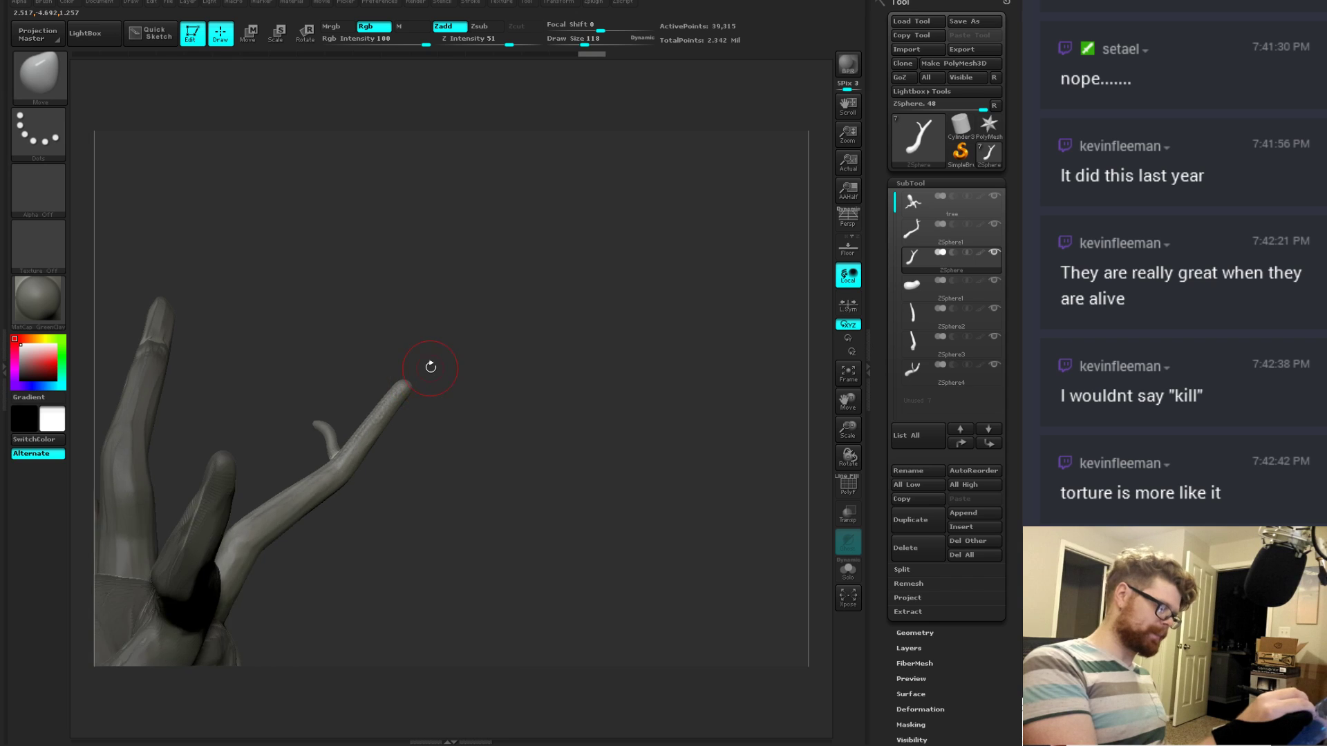
Step: Pull the tip of the ZSphere branch outward into a slight bend with SnakeHook at draw size 118
{"action": "key", "text": "b"}
{"action": "key", "text": "b"}
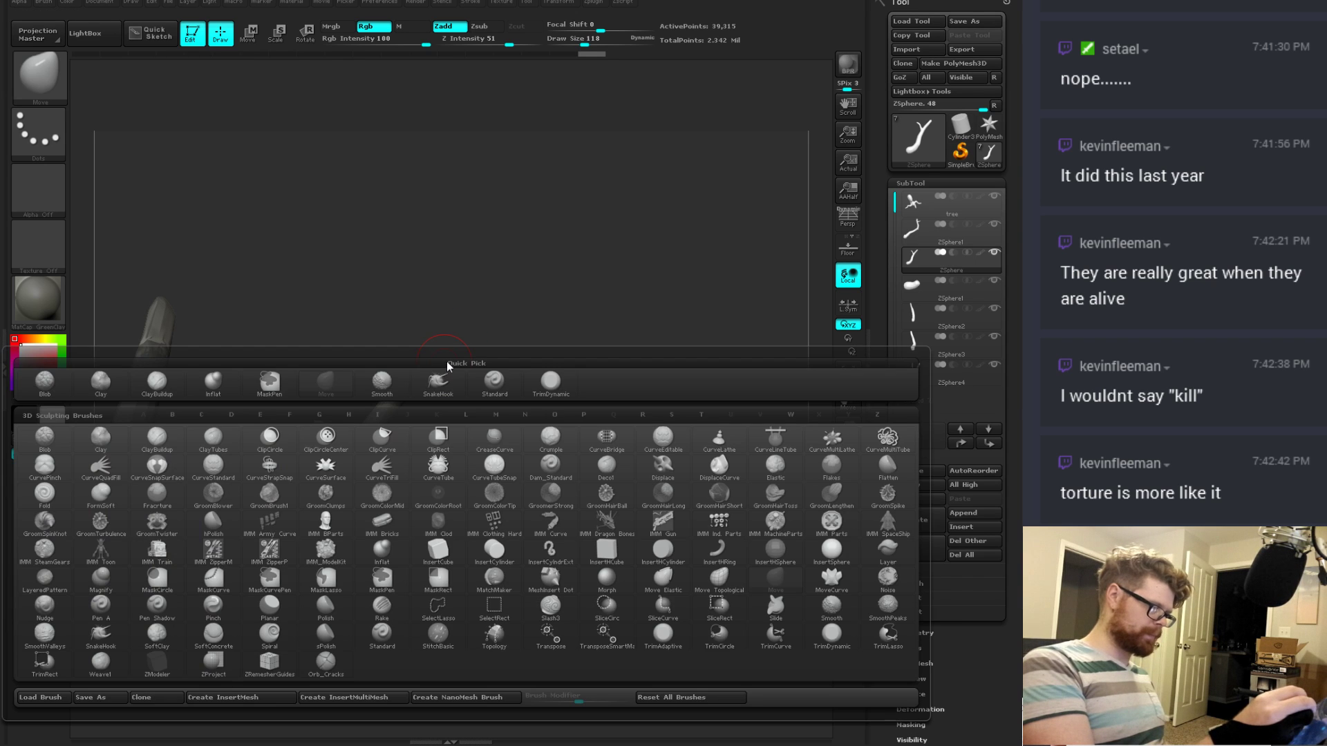
{"action": "key", "text": "s"}
{"action": "key", "text": "h"}
{"action": "left_click_drag", "start_coordinate": [450, 349], "coordinate": [422, 376]}
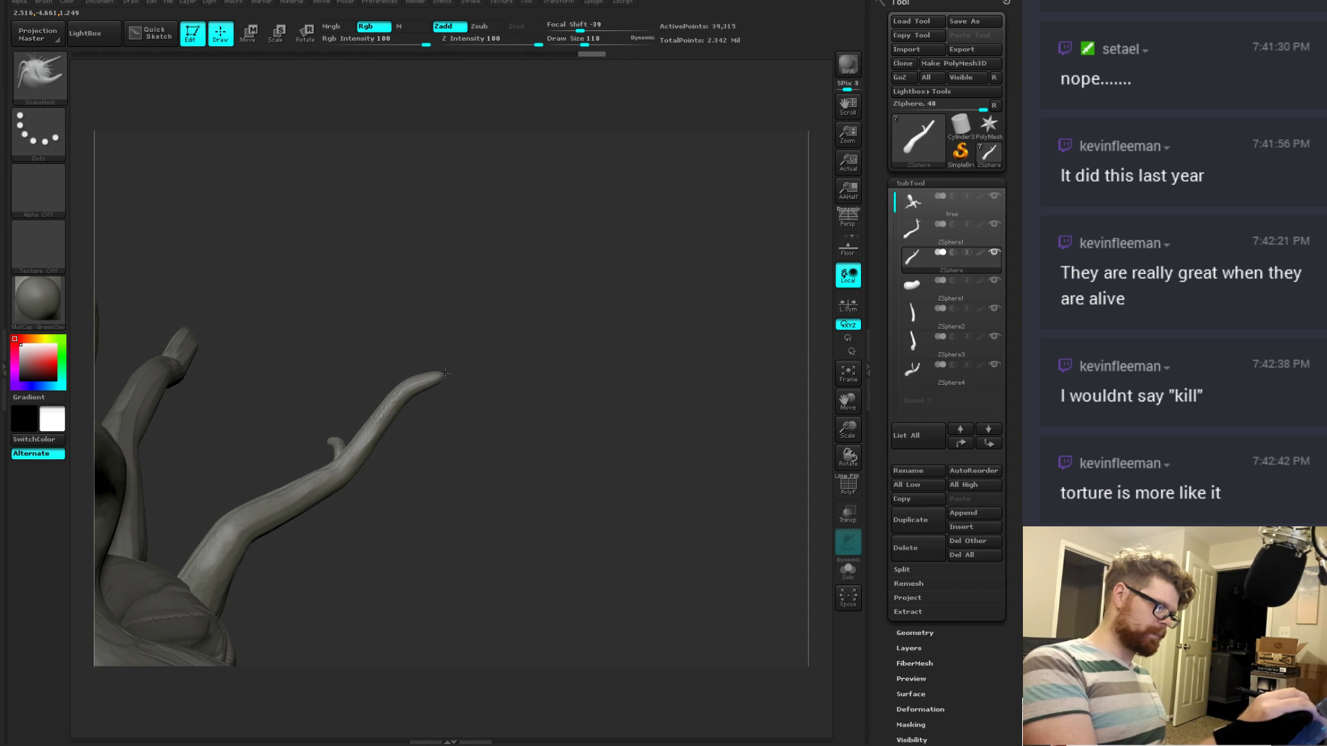
{"action": "mouse_move", "coordinate": [492, 422]}
{"action": "left_mouse_down"}
{"action": "mouse_move", "coordinate": [474, 435]}
{"action": "mouse_move", "coordinate": [494, 340]}
{"action": "mouse_move", "coordinate": [560, 331]}
{"action": "left_mouse_up"}
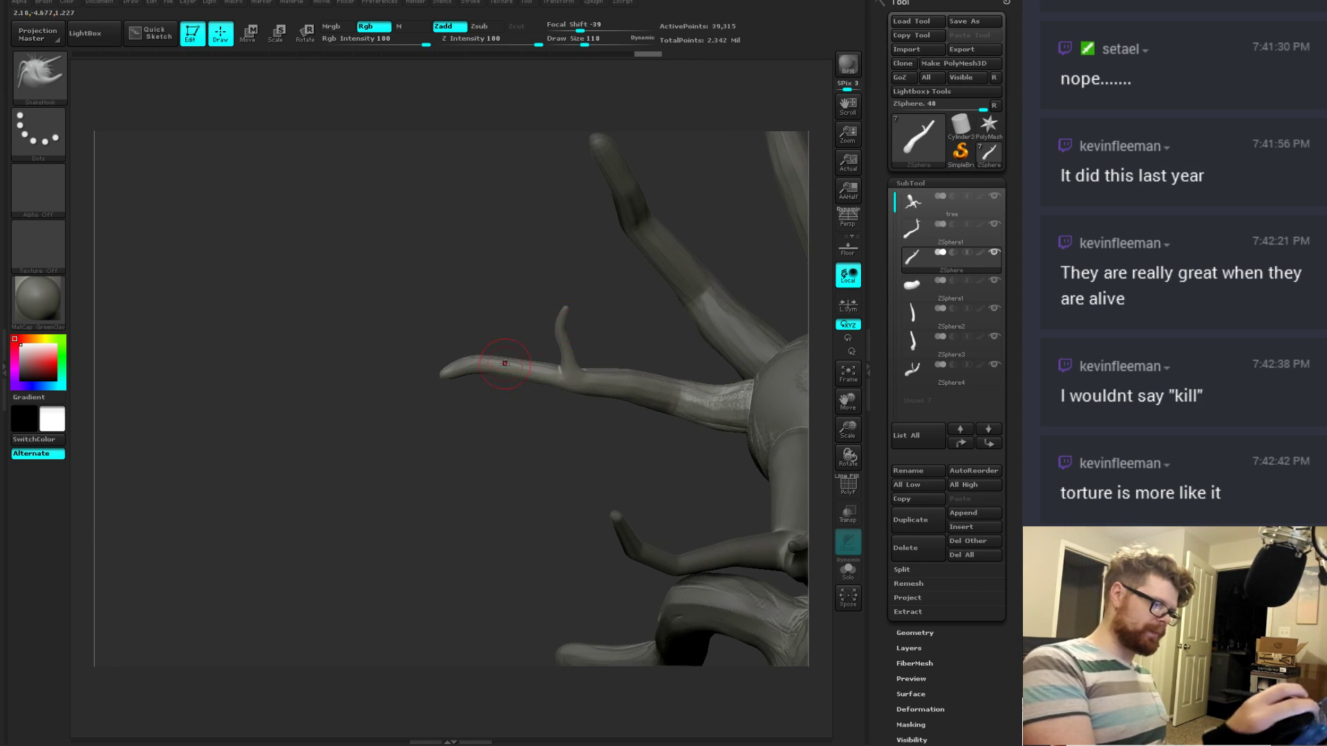
Step: Pull a short curved twig from the underside of the ZSphere branch with SnakeHook at draw size 65 and remesh
{"action": "key", "text": "space"}
{"action": "left_click_drag", "start_coordinate": [506, 367], "coordinate": [487, 346]}
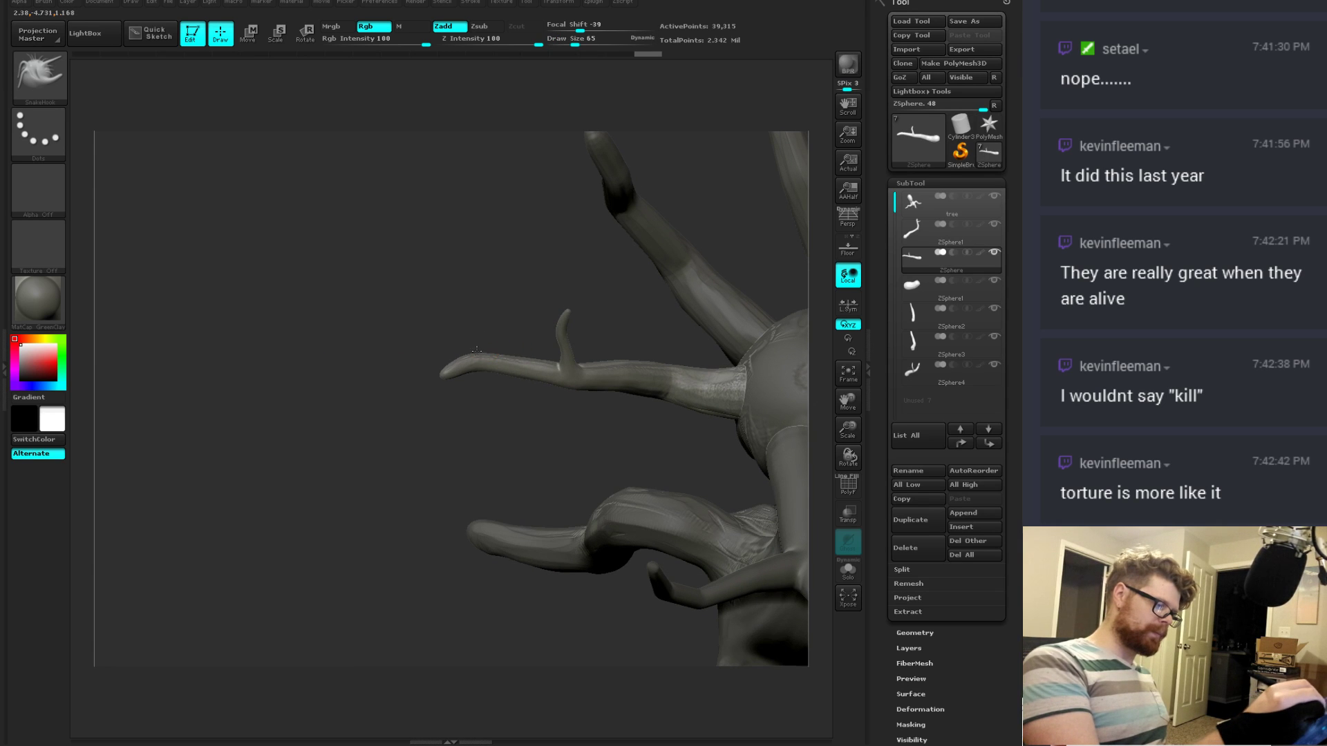
{"action": "key", "text": "ctrl+z"}
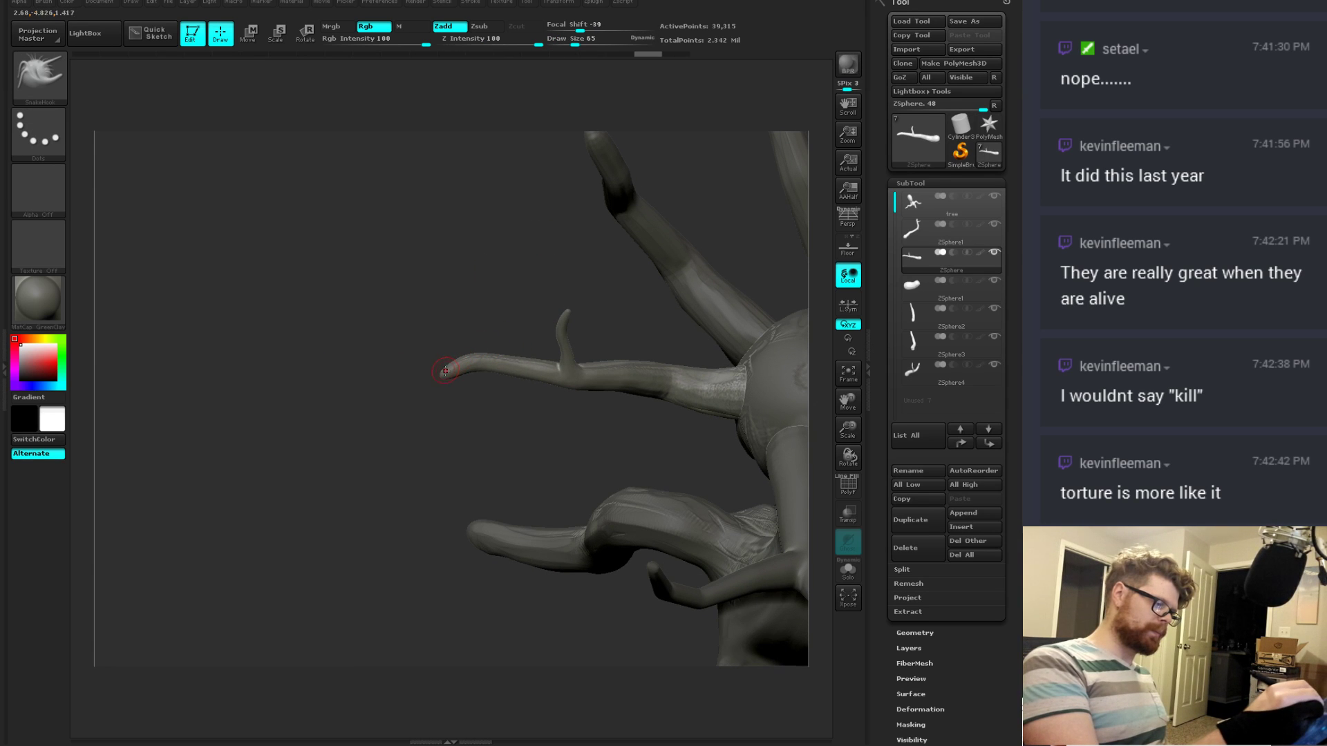
{"action": "left_click_drag", "start_coordinate": [577, 324], "coordinate": [605, 301]}
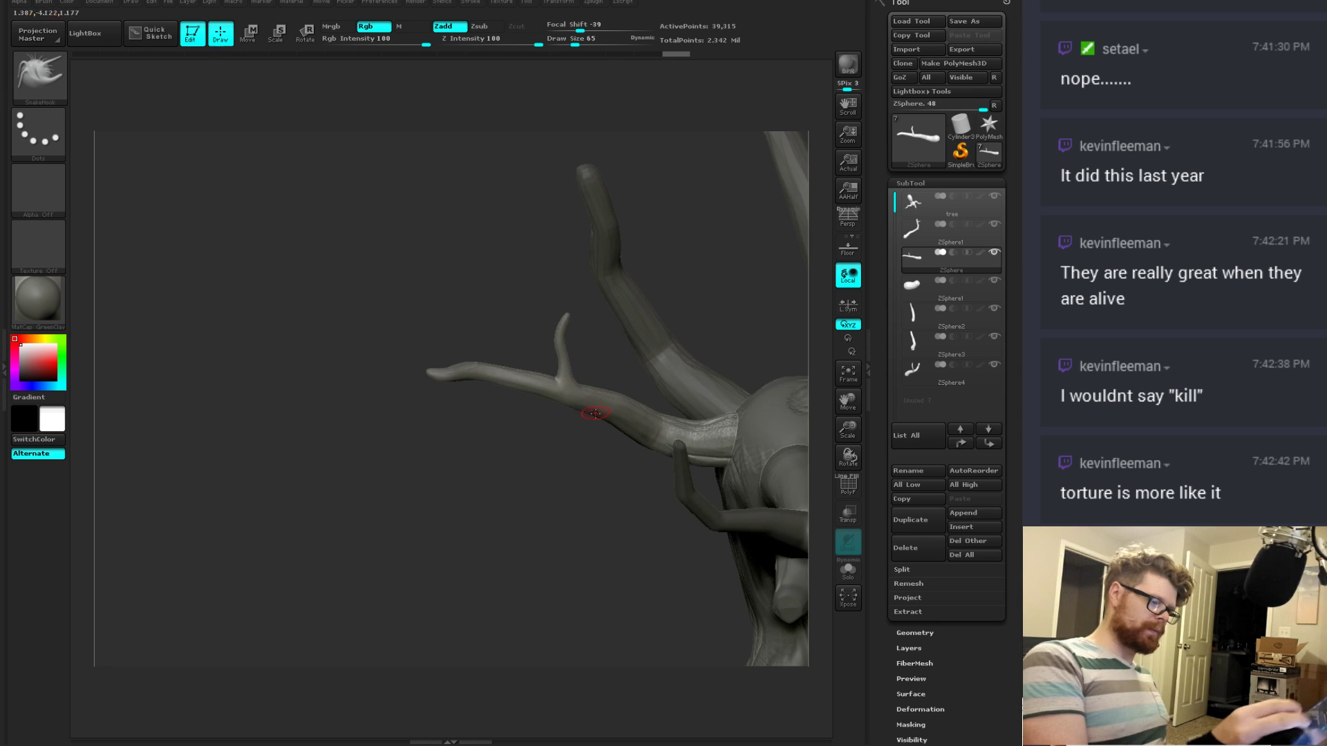
{"action": "left_click_drag", "start_coordinate": [590, 456], "coordinate": [604, 449]}
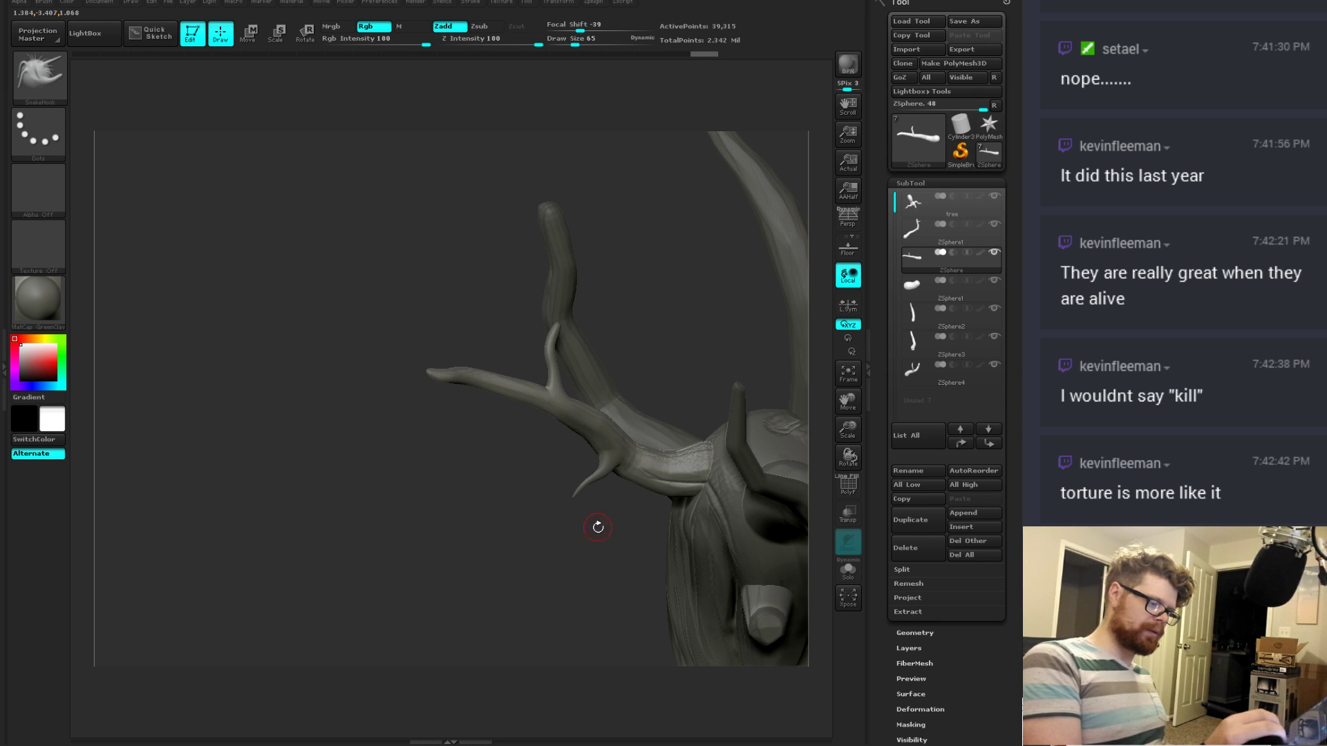
Step: Thicken the ZSphere branch's new lower twig with the Inflat brush at draw size 65 and remesh the branch
{"action": "key", "text": "b"}
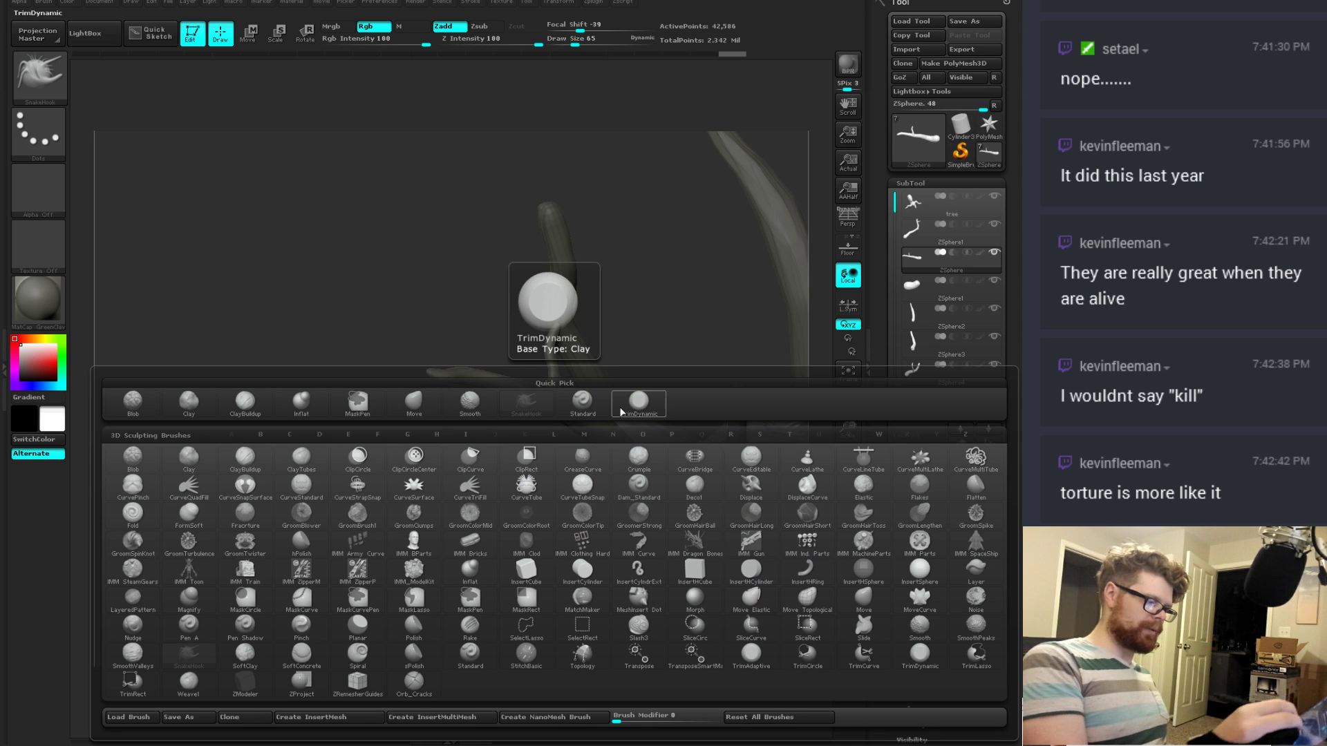
{"action": "key", "text": "i"}
{"action": "key", "text": "n"}
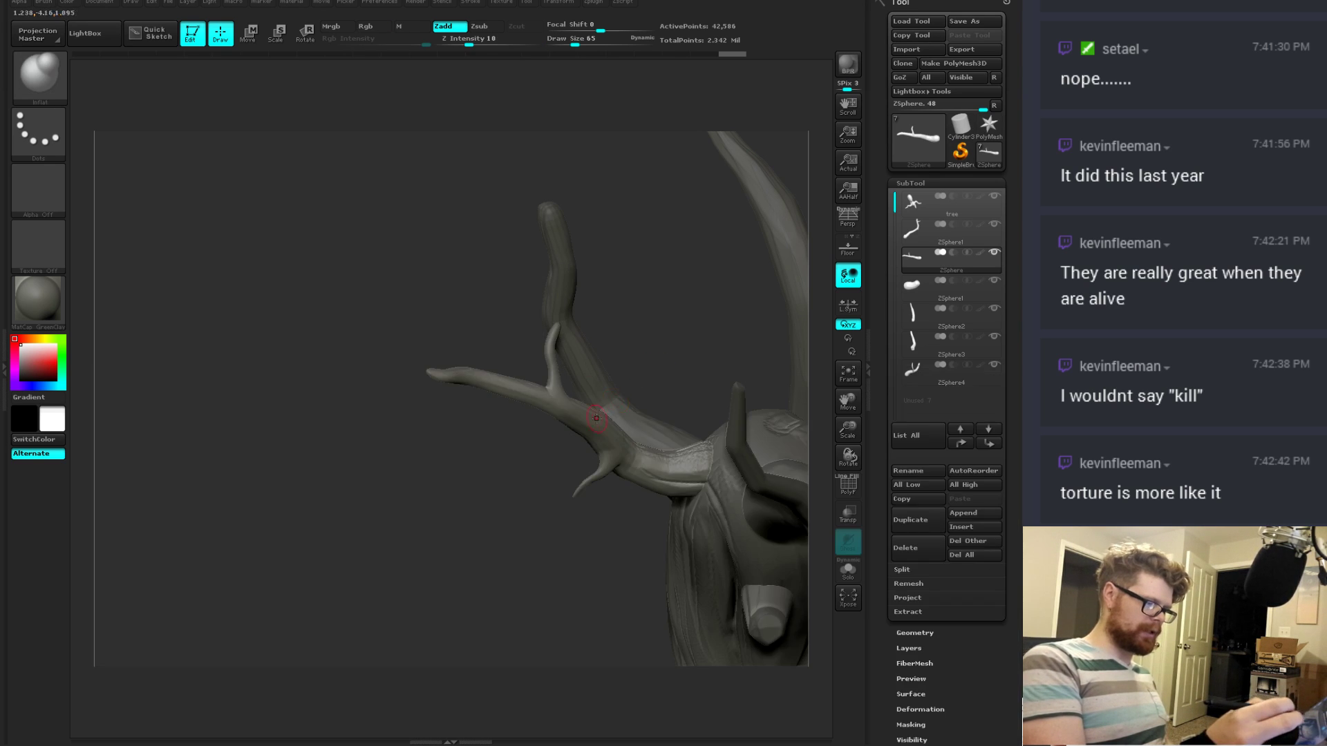
{"action": "right_click_drag", "start_coordinate": [596, 417], "coordinate": [661, 449], "text": "ctrl"}
{"action": "left_click_drag", "start_coordinate": [577, 550], "coordinate": [595, 574], "text": "ctrl"}
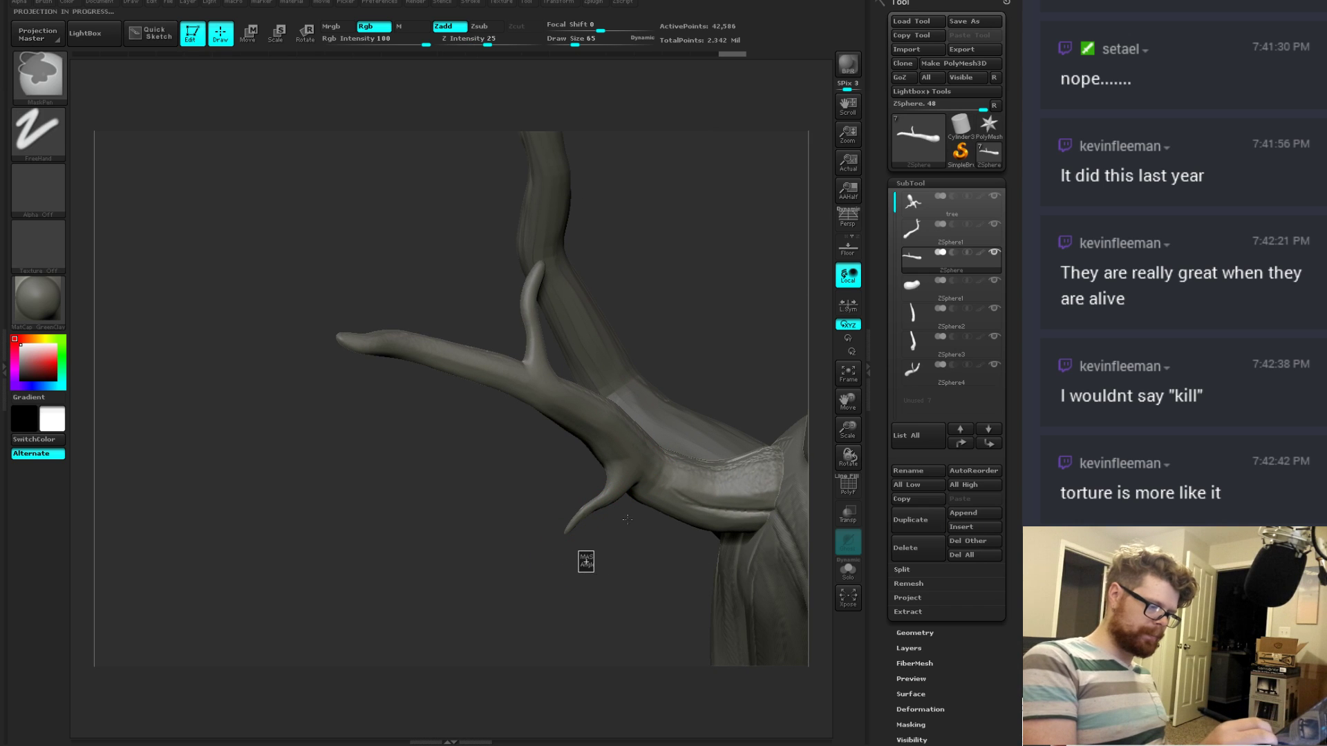
Step: Inflate the lower twig further down to its tip, remesh while checking the wireframe, and hide the wireframe again
{"action": "right_click_drag", "start_coordinate": [530, 477], "coordinate": [526, 433], "text": "alt"}
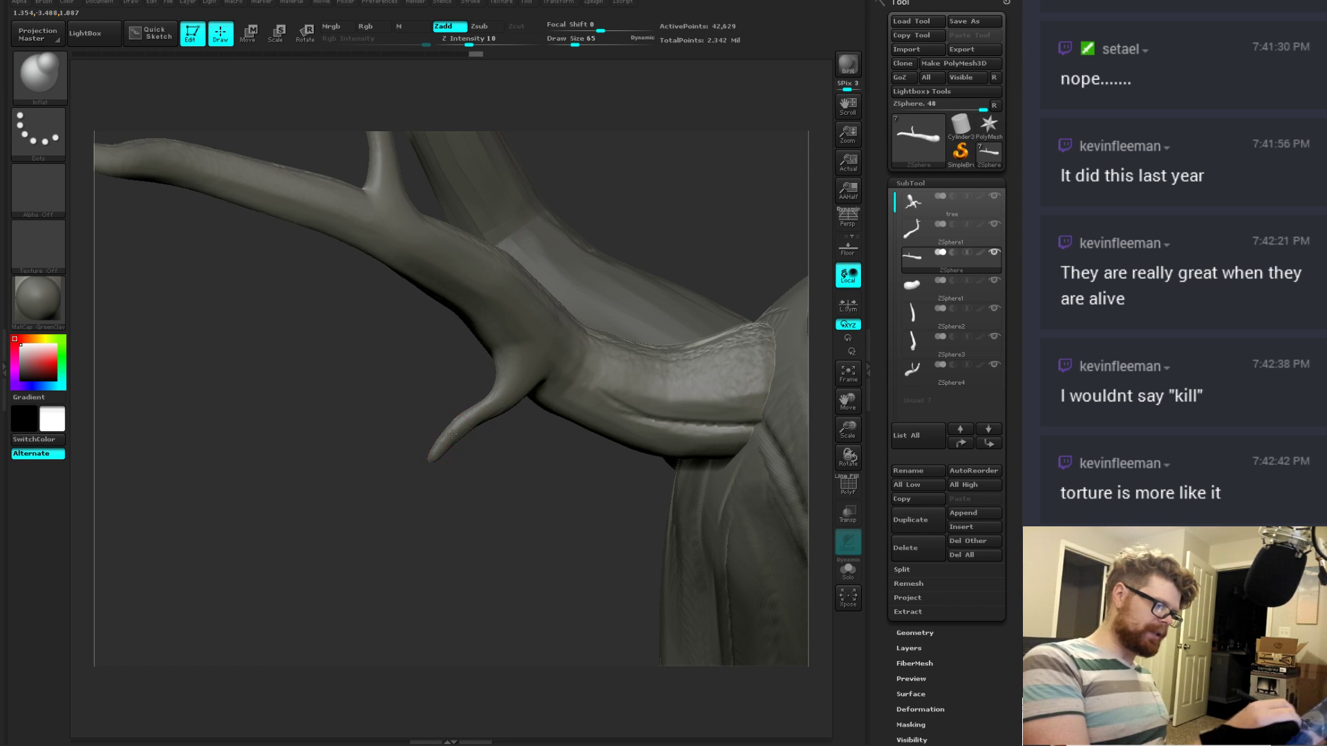
{"action": "right_click_drag", "start_coordinate": [482, 456], "coordinate": [583, 436]}
{"action": "key", "text": "shift+f"}
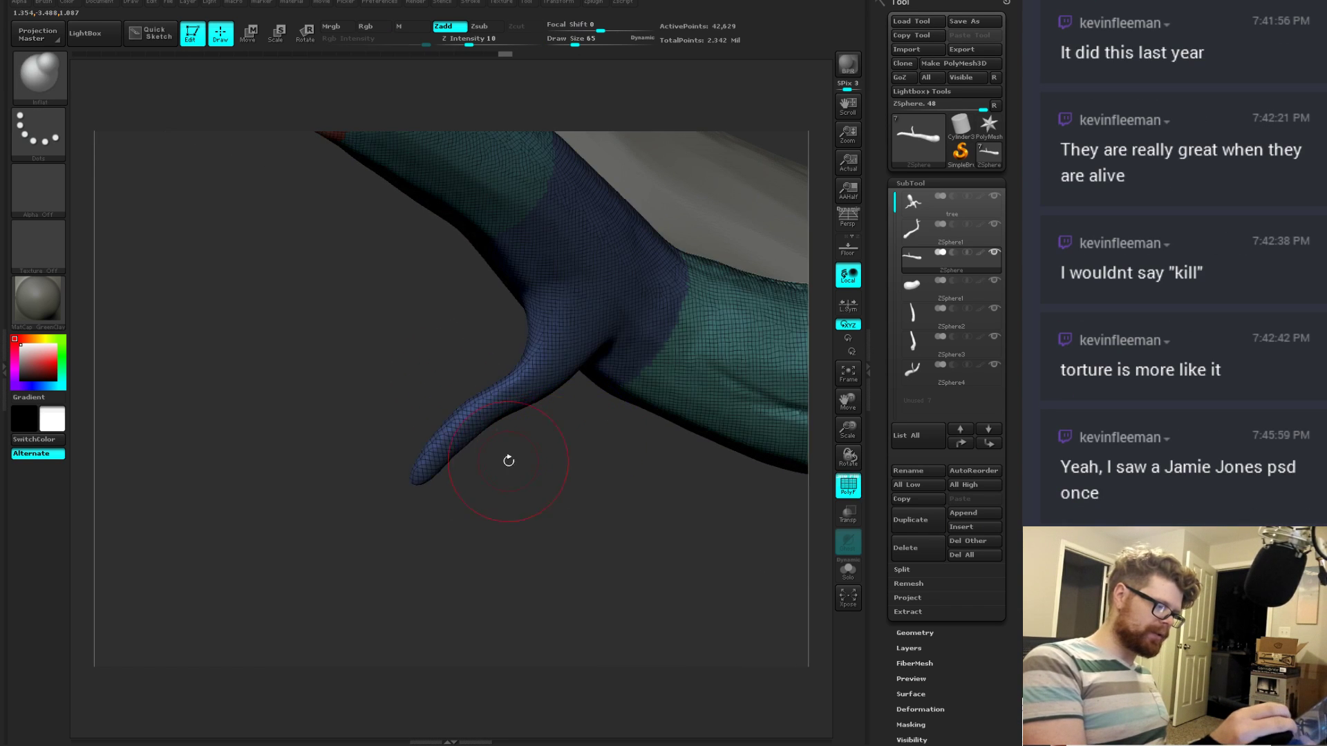
{"action": "right_click_drag", "start_coordinate": [506, 462], "coordinate": [557, 470]}
{"action": "key", "text": "b"}
{"action": "key", "text": "i"}
{"action": "key", "text": "n"}
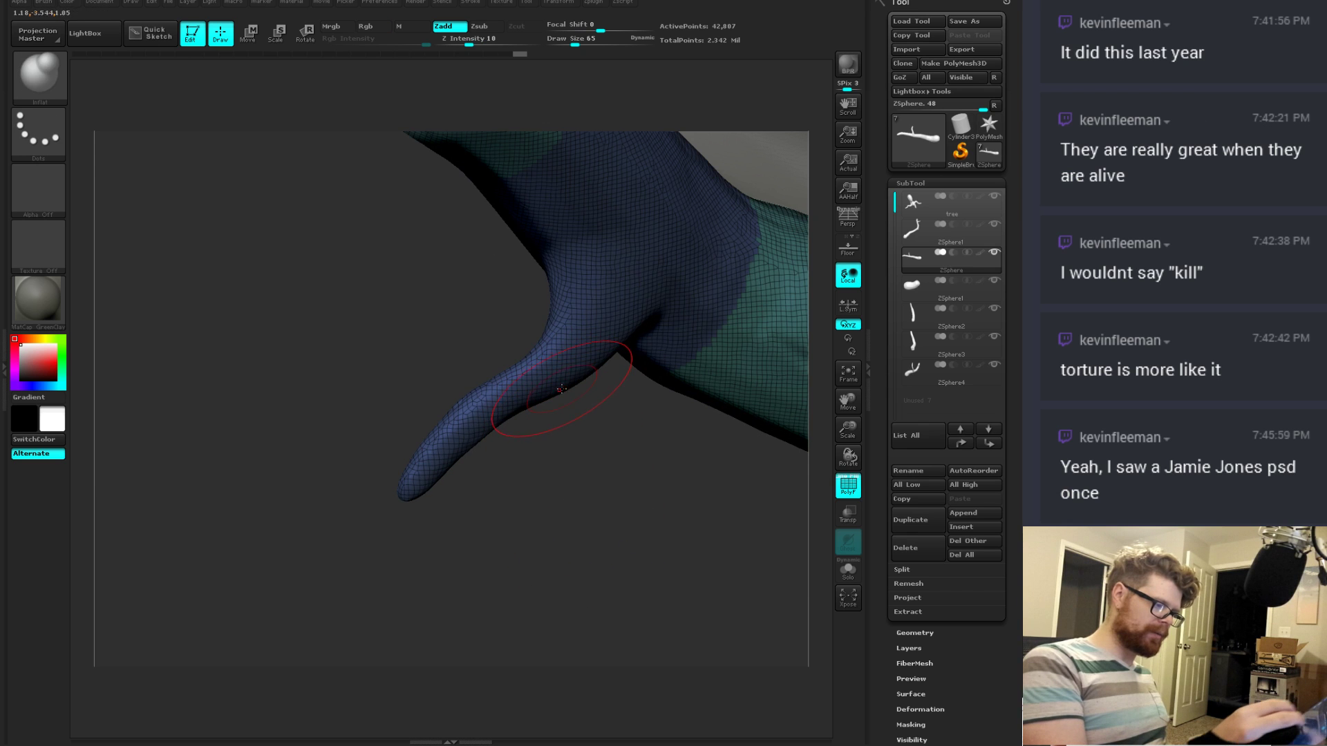
{"action": "key", "text": "shift+f"}
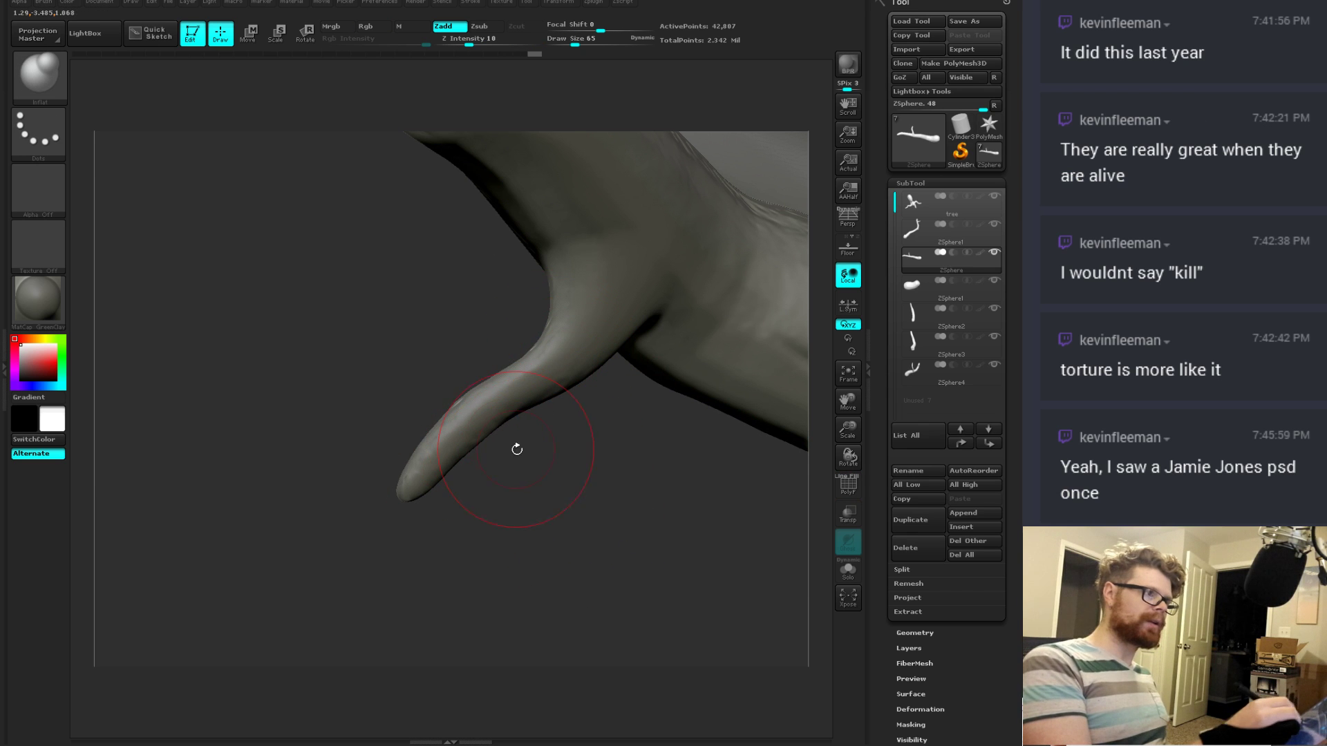
{"action": "right_click_drag", "start_coordinate": [517, 449], "coordinate": [546, 492]}
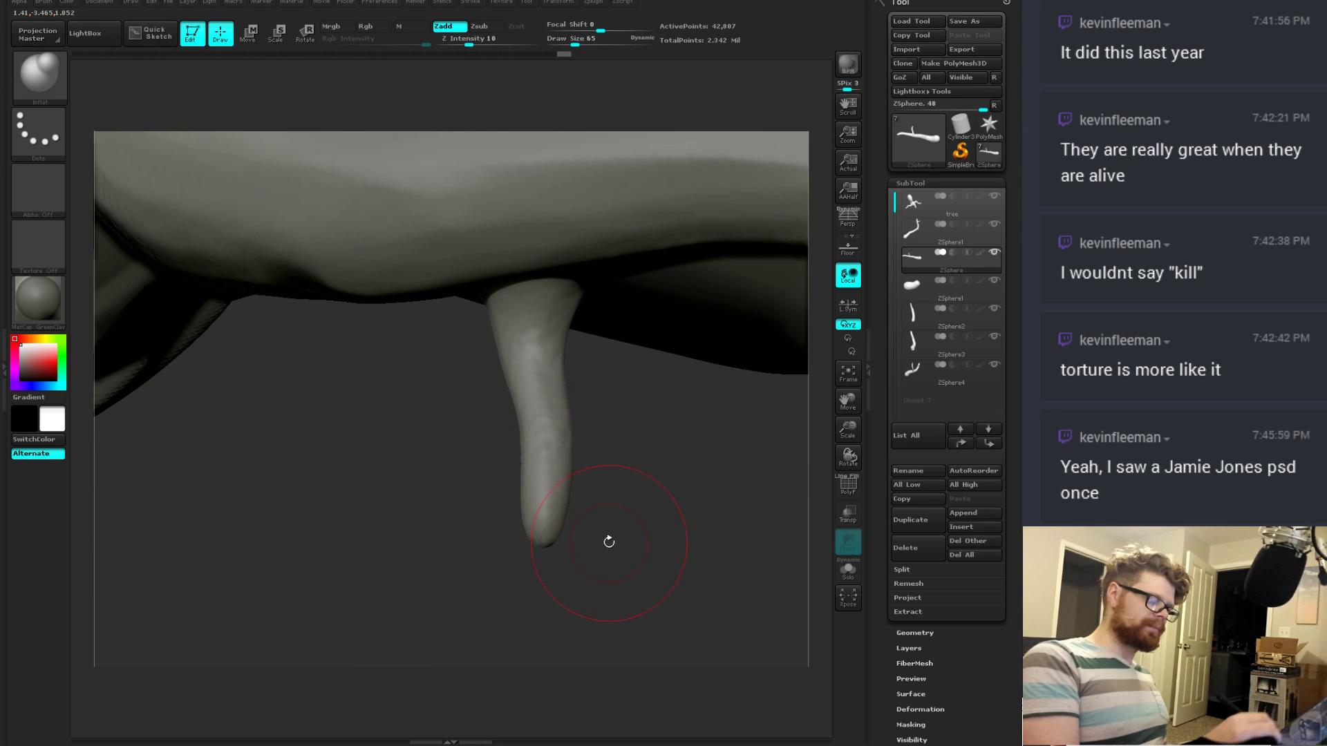
{"action": "right_click_drag", "start_coordinate": [587, 549], "coordinate": [558, 423]}
Step: Plane the surface of the ZSphere branch's lower twig with TrimDynamic at draw size 65
{"action": "key", "text": "b"}
{"action": "key", "text": "t"}
{"action": "key", "text": "d"}
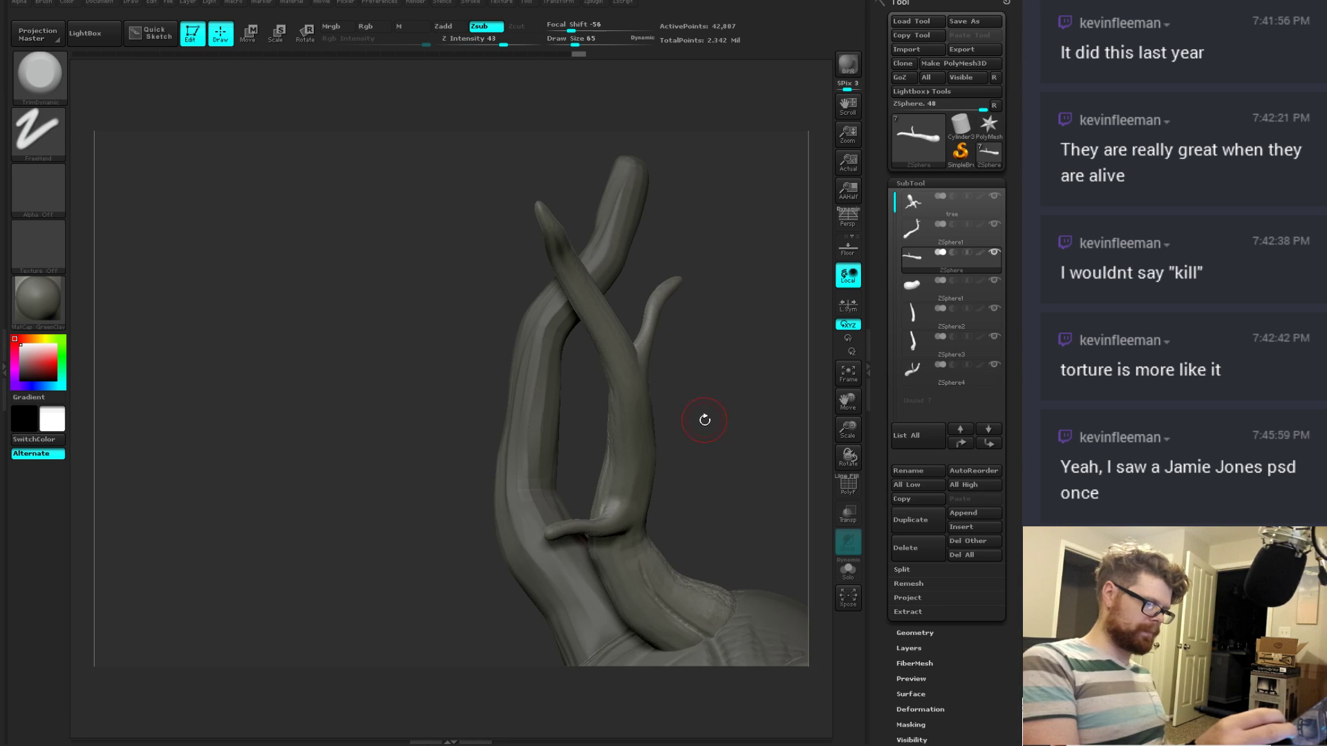
{"action": "right_click_drag", "start_coordinate": [701, 418], "coordinate": [546, 523]}
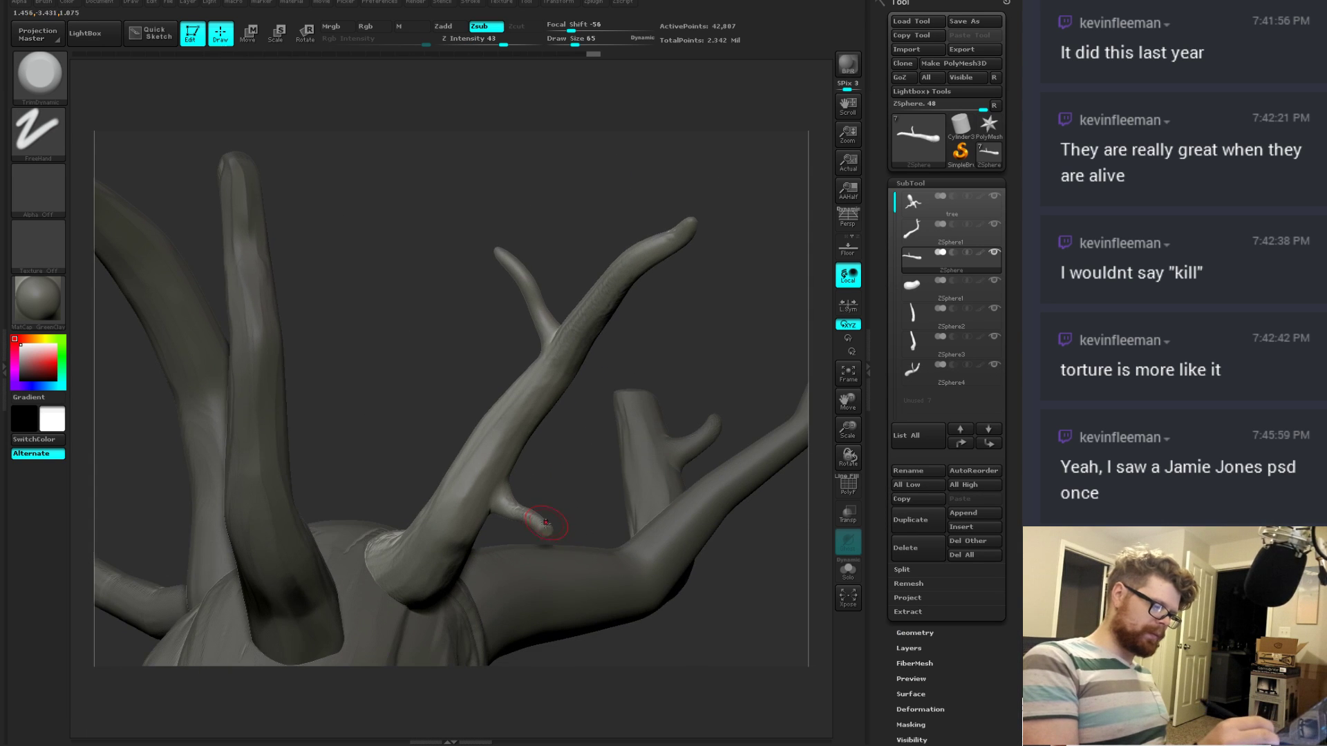
{"action": "mouse_move", "coordinate": [603, 461]}
{"action": "right_mouse_down"}
{"action": "mouse_move", "coordinate": [613, 432]}
{"action": "mouse_move", "coordinate": [525, 228]}
{"action": "mouse_move", "coordinate": [674, 364]}
{"action": "mouse_move", "coordinate": [715, 356]}
{"action": "mouse_move", "coordinate": [698, 388]}
{"action": "mouse_move", "coordinate": [735, 527]}
{"action": "mouse_move", "coordinate": [668, 486]}
{"action": "mouse_move", "coordinate": [629, 513]}
{"action": "mouse_move", "coordinate": [637, 482]}
{"action": "mouse_move", "coordinate": [608, 500]}
{"action": "mouse_move", "coordinate": [767, 456]}
{"action": "mouse_move", "coordinate": [677, 515]}
{"action": "mouse_move", "coordinate": [678, 486]}
{"action": "mouse_move", "coordinate": [740, 468]}
{"action": "right_mouse_up"}
Step: Select the short ZSphere1 branch with the Move brush, and make the curved ZSphere2 limb the active subtool
{"action": "left_click", "coordinate": [904, 290]}
{"action": "key", "text": "b"}
{"action": "key", "text": "m"}
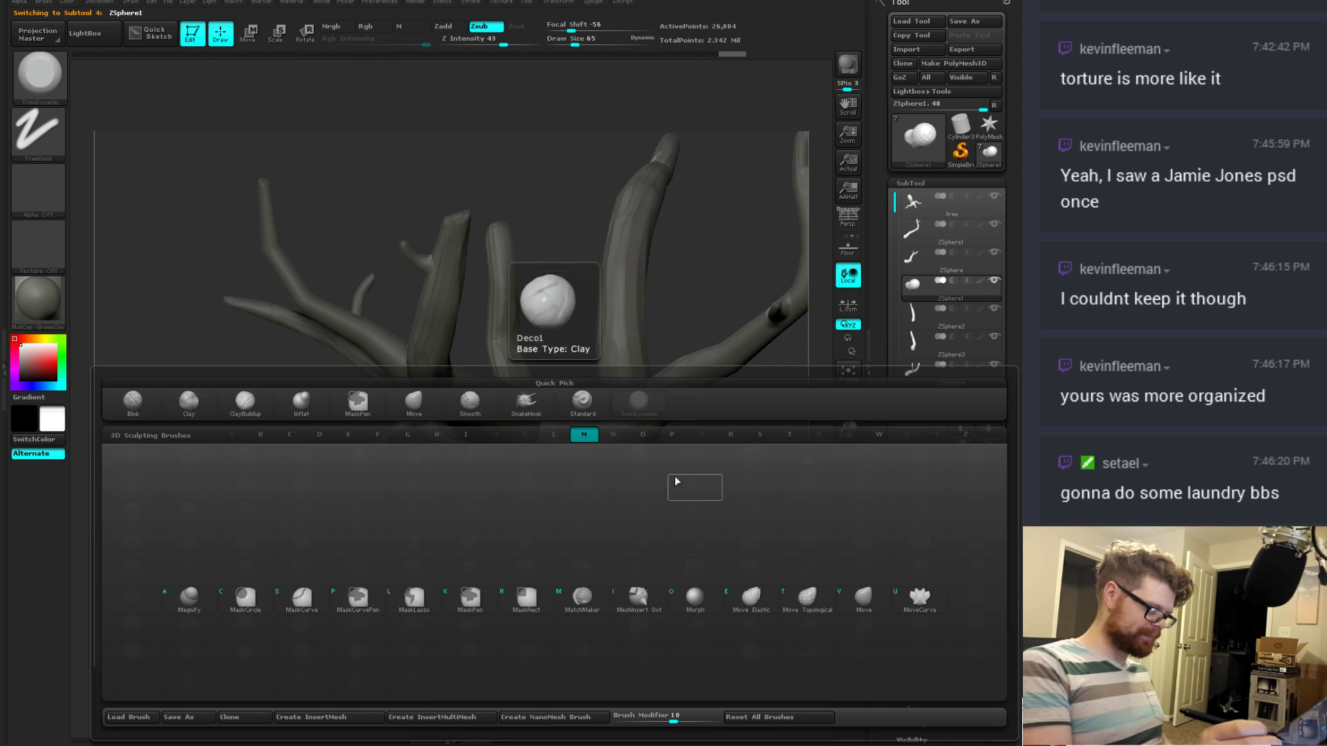
{"action": "key", "text": "v"}
{"action": "mouse_move", "coordinate": [499, 555]}
{"action": "right_mouse_down"}
{"action": "mouse_move", "coordinate": [395, 520]}
{"action": "mouse_move", "coordinate": [431, 511]}
{"action": "mouse_move", "coordinate": [391, 554]}
{"action": "right_mouse_up"}
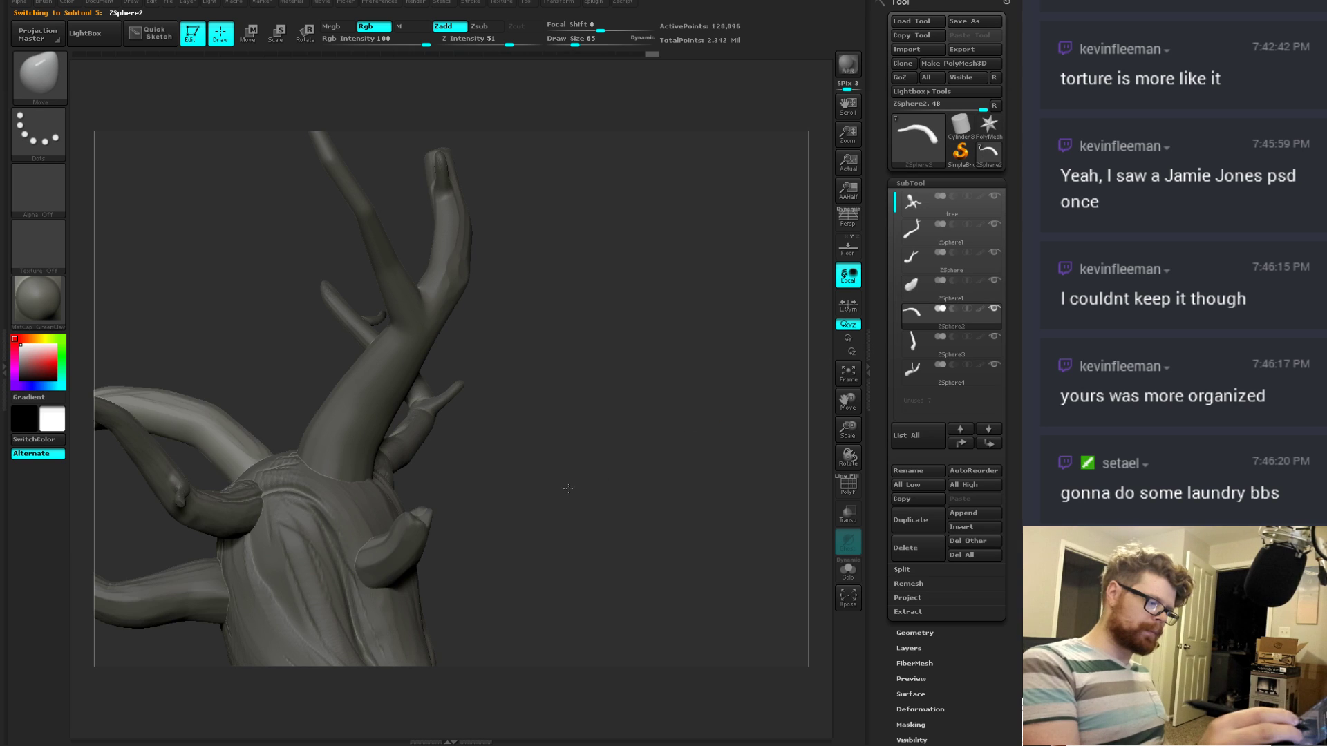
{"action": "mouse_move", "coordinate": [484, 494]}
{"action": "right_mouse_down"}
{"action": "mouse_move", "coordinate": [542, 489]}
{"action": "mouse_move", "coordinate": [552, 470]}
{"action": "mouse_move", "coordinate": [573, 508]}
{"action": "mouse_move", "coordinate": [548, 509]}
{"action": "right_mouse_up"}
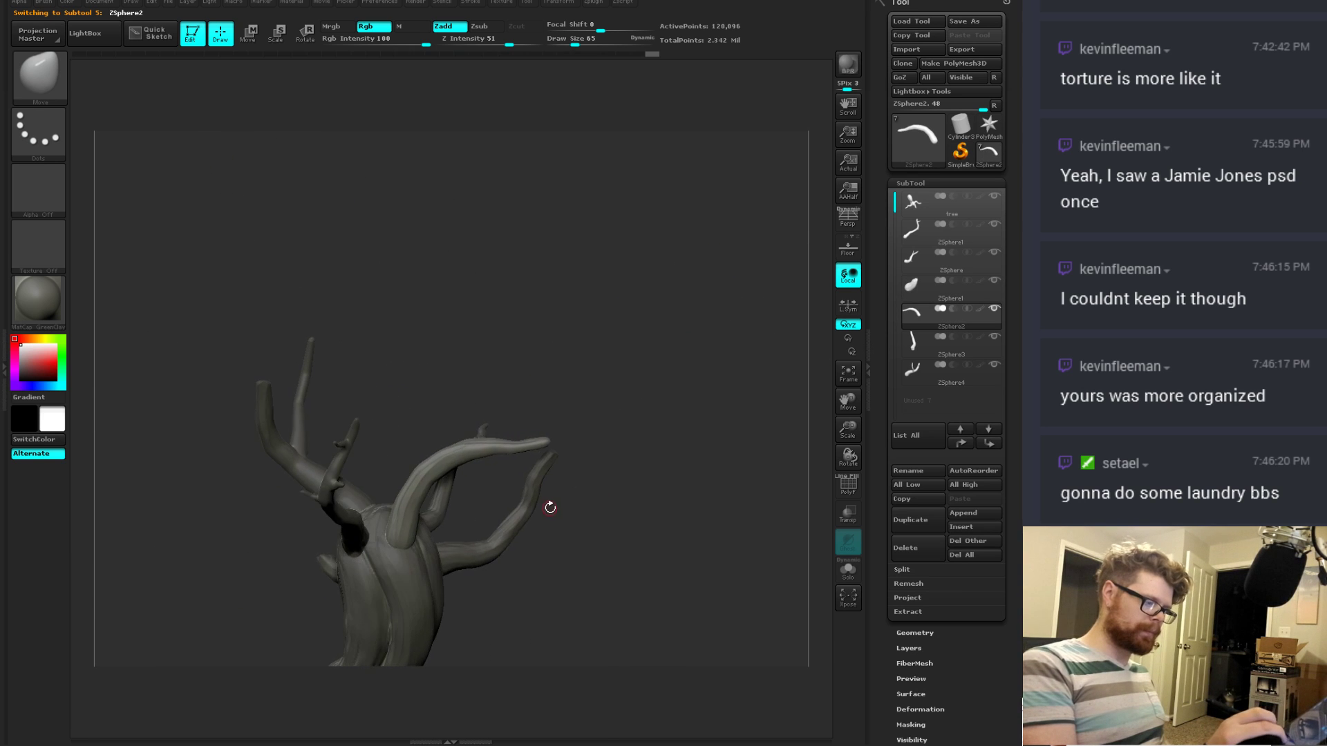
Step: Pull a wavy upright twig from the top of the ZSphere2 limb with SnakeHook at draw size 136 and remesh
{"action": "key", "text": "b"}
{"action": "key", "text": "s"}
{"action": "key", "text": "h"}
{"action": "key", "text": "space"}
{"action": "left_click_drag", "start_coordinate": [545, 496], "coordinate": [550, 495]}
{"action": "right_click_drag", "start_coordinate": [574, 415], "coordinate": [488, 364]}
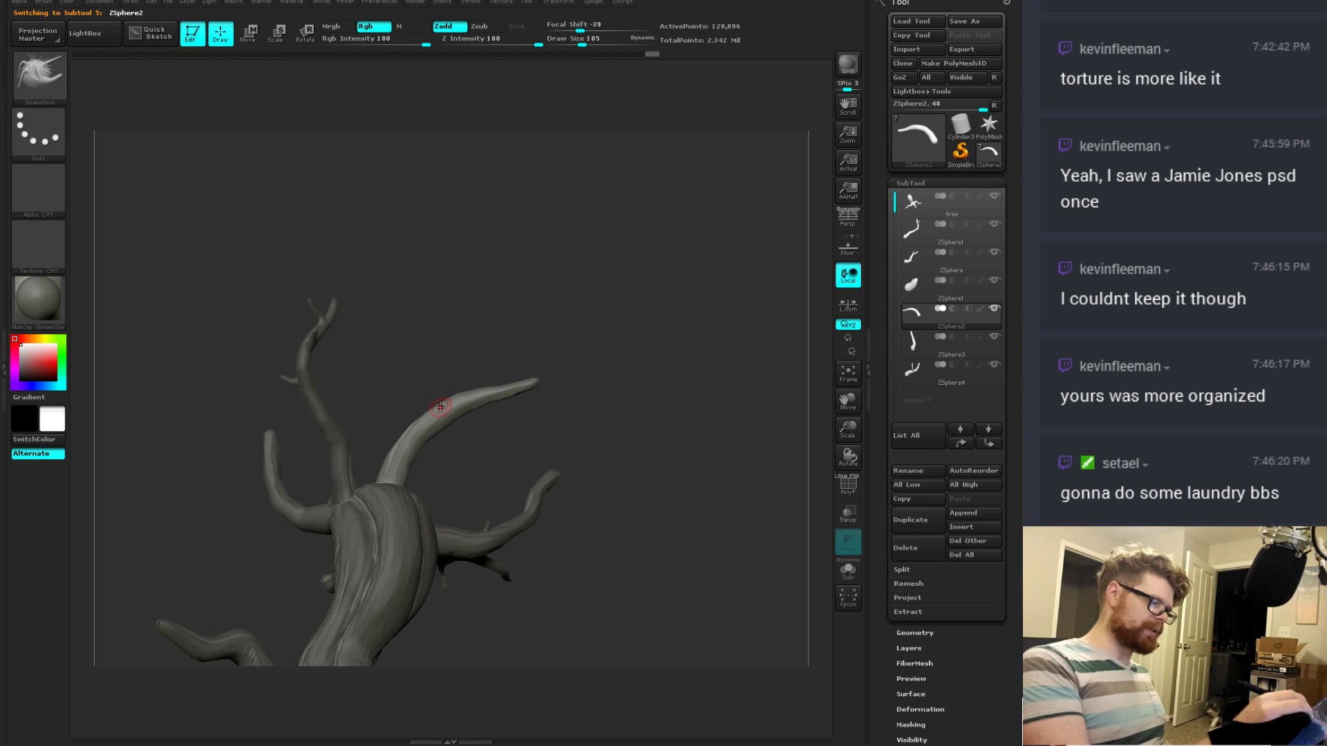
{"action": "left_click_drag", "start_coordinate": [451, 355], "coordinate": [456, 339]}
{"action": "key", "text": "ctrl+z"}
{"action": "key", "text": "space"}
{"action": "left_click_drag", "start_coordinate": [437, 406], "coordinate": [441, 405]}
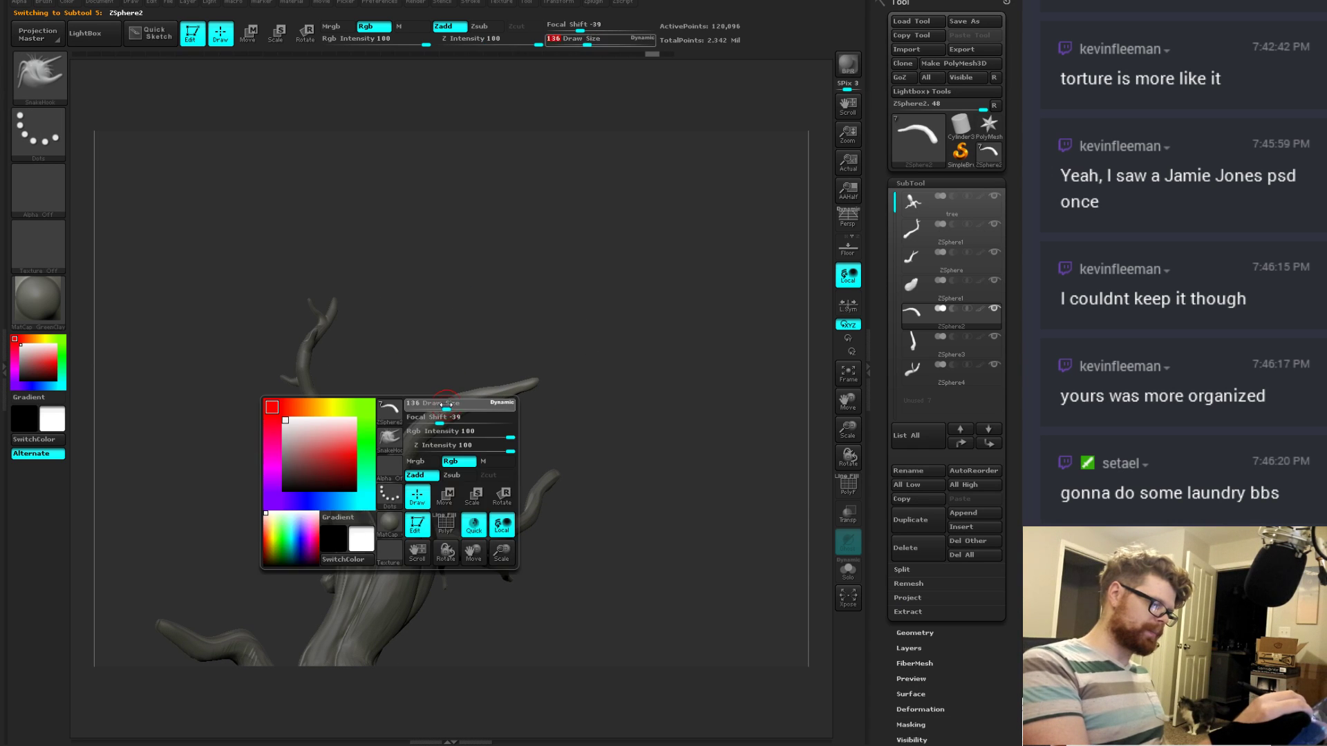
{"action": "right_click_drag", "start_coordinate": [560, 324], "coordinate": [614, 319]}
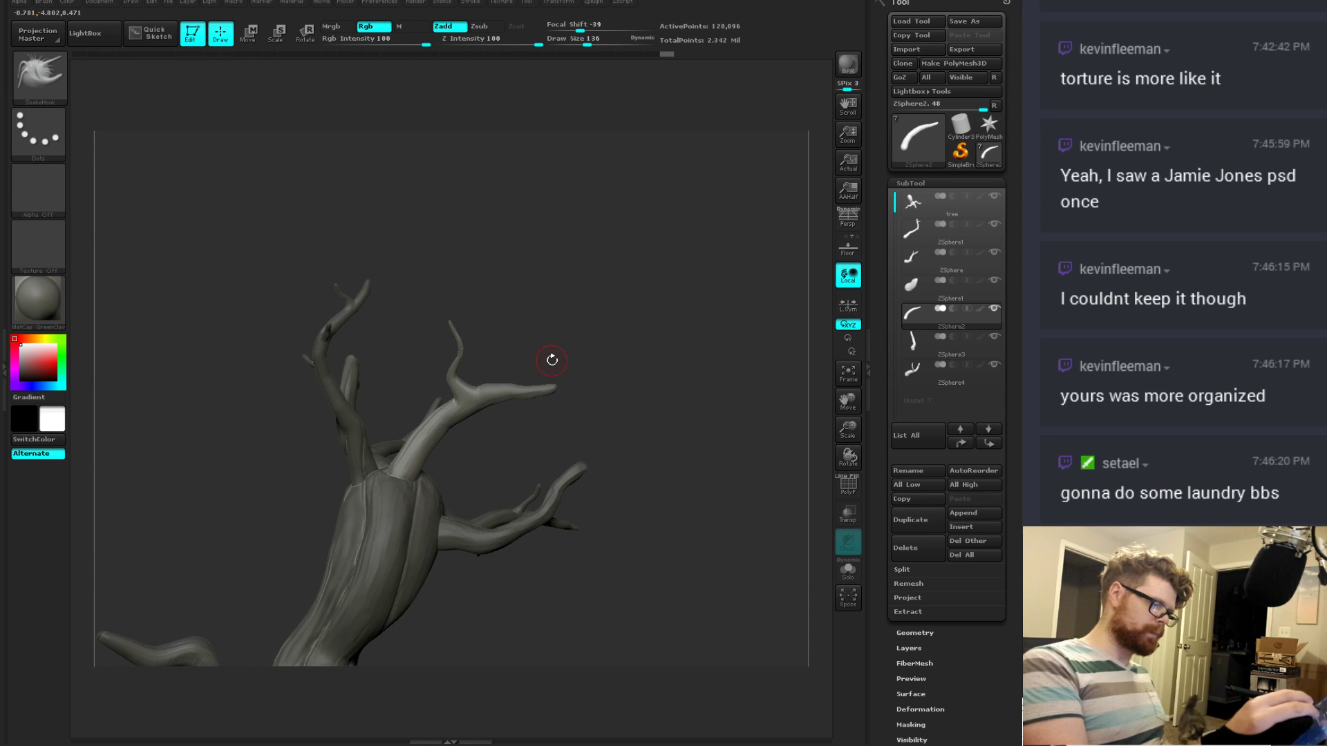
{"action": "key", "text": "ctrl"}
{"action": "right_click_drag", "start_coordinate": [518, 334], "coordinate": [626, 319]}
Step: Thicken the ZSphere2 limb's new twig up to its tip with the Inflat brush at draw size 136 and remesh
{"action": "key", "text": "b"}
{"action": "key", "text": "i"}
{"action": "key", "text": "n"}
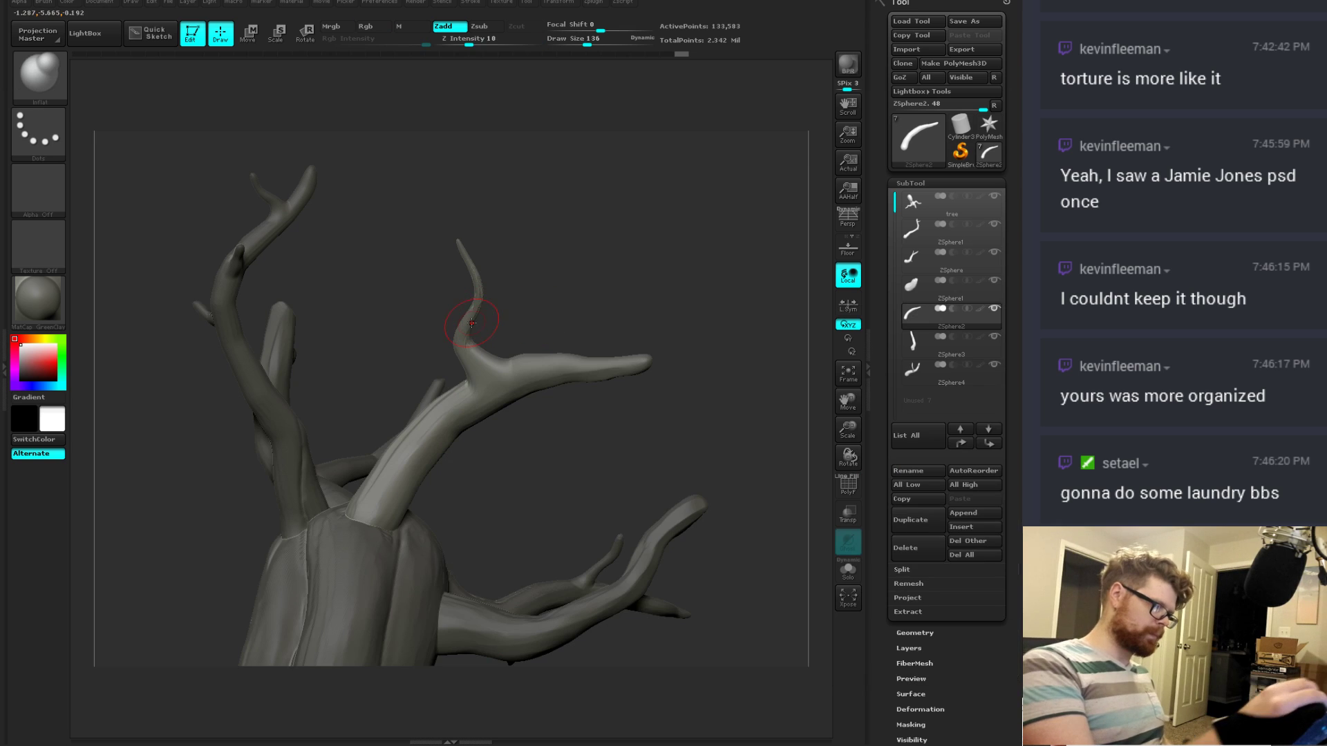
{"action": "mouse_move", "coordinate": [472, 260]}
{"action": "left_mouse_down", "text": "shift"}
{"action": "mouse_move", "coordinate": [461, 276]}
{"action": "mouse_move", "coordinate": [467, 246]}
{"action": "left_mouse_up", "text": "shift"}
{"action": "key", "text": "ctrl+z"}
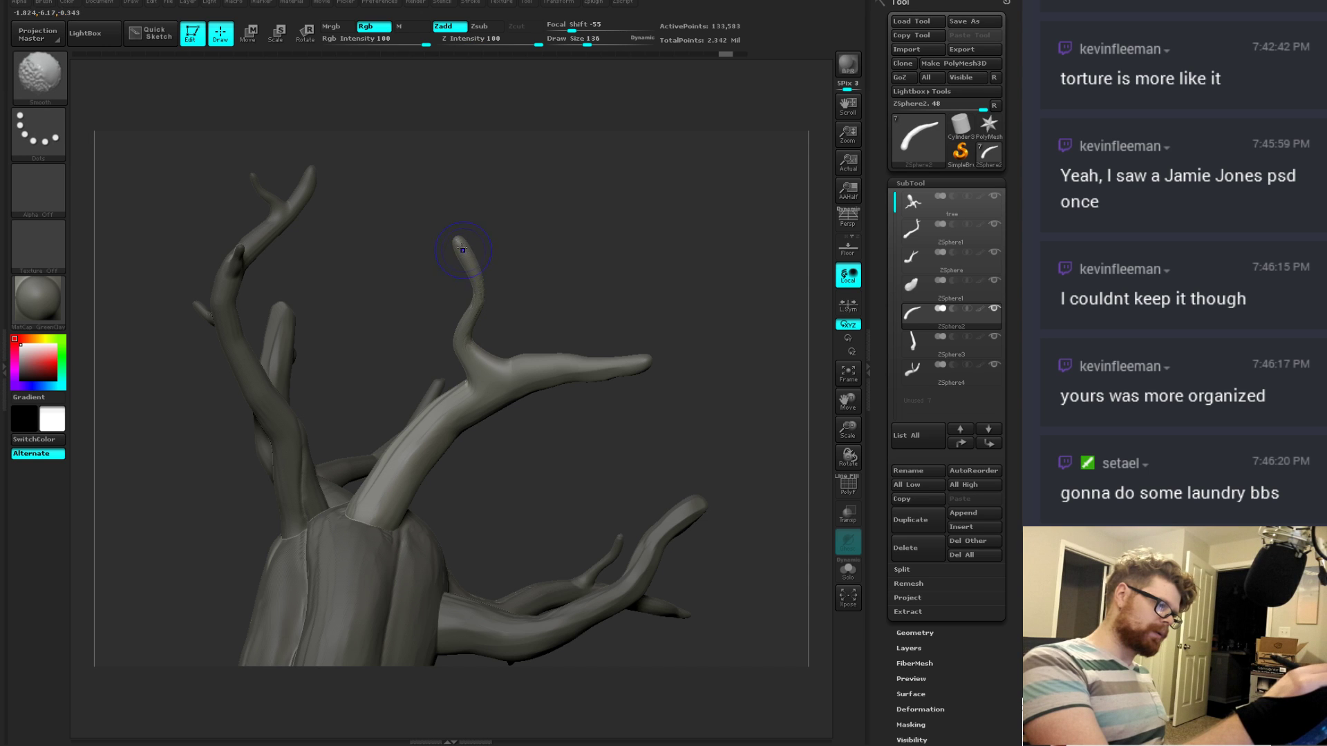
{"action": "left_click_drag", "start_coordinate": [491, 341], "coordinate": [663, 373]}
{"action": "mouse_move", "coordinate": [525, 325]}
{"action": "left_mouse_down", "text": "shift"}
{"action": "mouse_move", "coordinate": [486, 250]}
{"action": "mouse_move", "coordinate": [556, 268]}
{"action": "mouse_move", "coordinate": [553, 349]}
{"action": "left_mouse_up", "text": "shift"}
{"action": "left_click_drag", "start_coordinate": [495, 261], "coordinate": [483, 239], "text": "shift"}
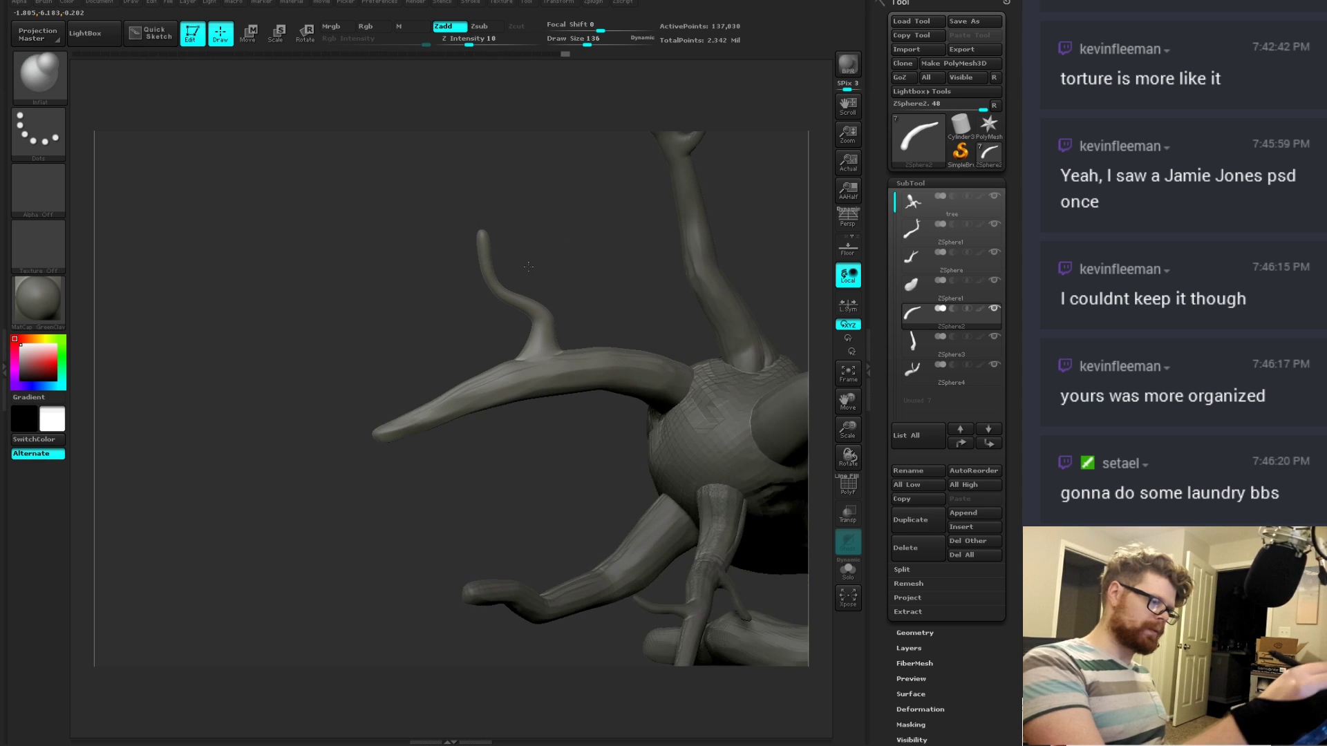
{"action": "key", "text": "b"}
{"action": "key", "text": "h"}
{"action": "key", "text": "p"}
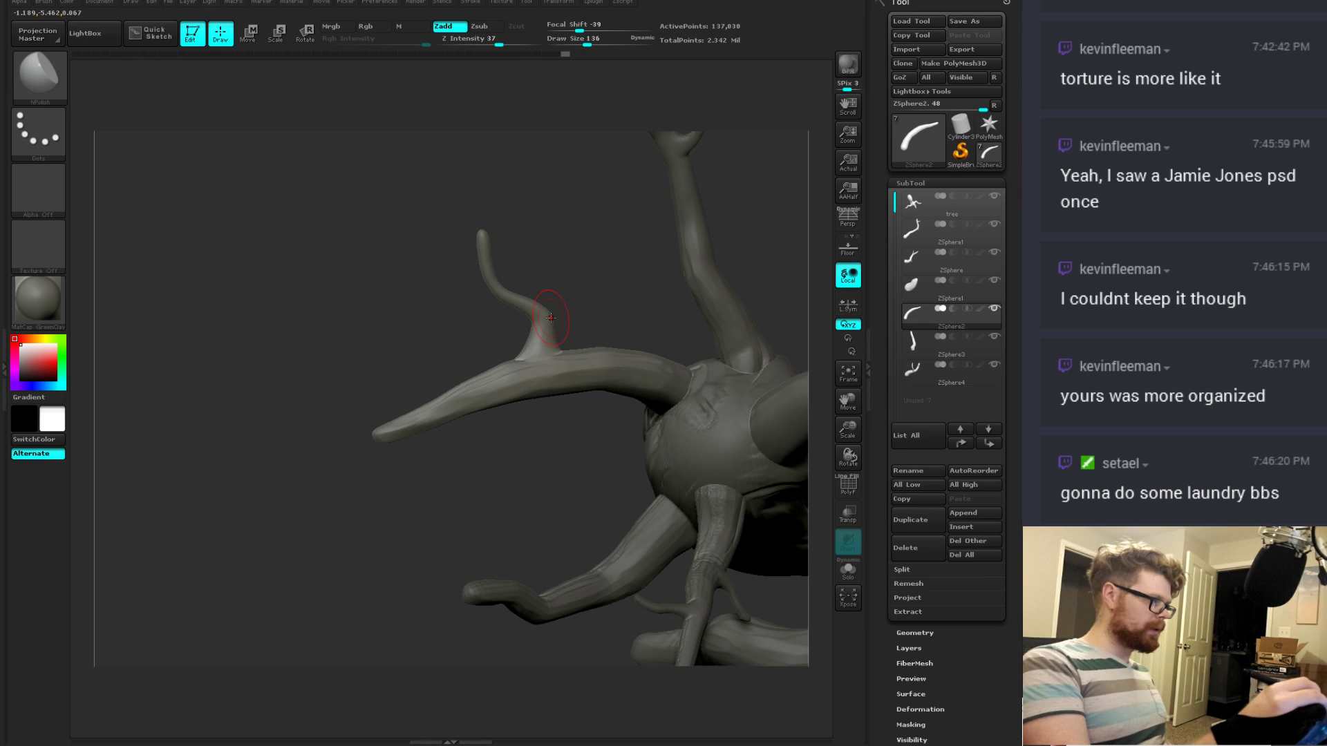
Step: Reshape the lower bend of the ZSphere2 limb's twig with the Move brush at draw size 109
{"action": "key", "text": "b"}
{"action": "key", "text": "m"}
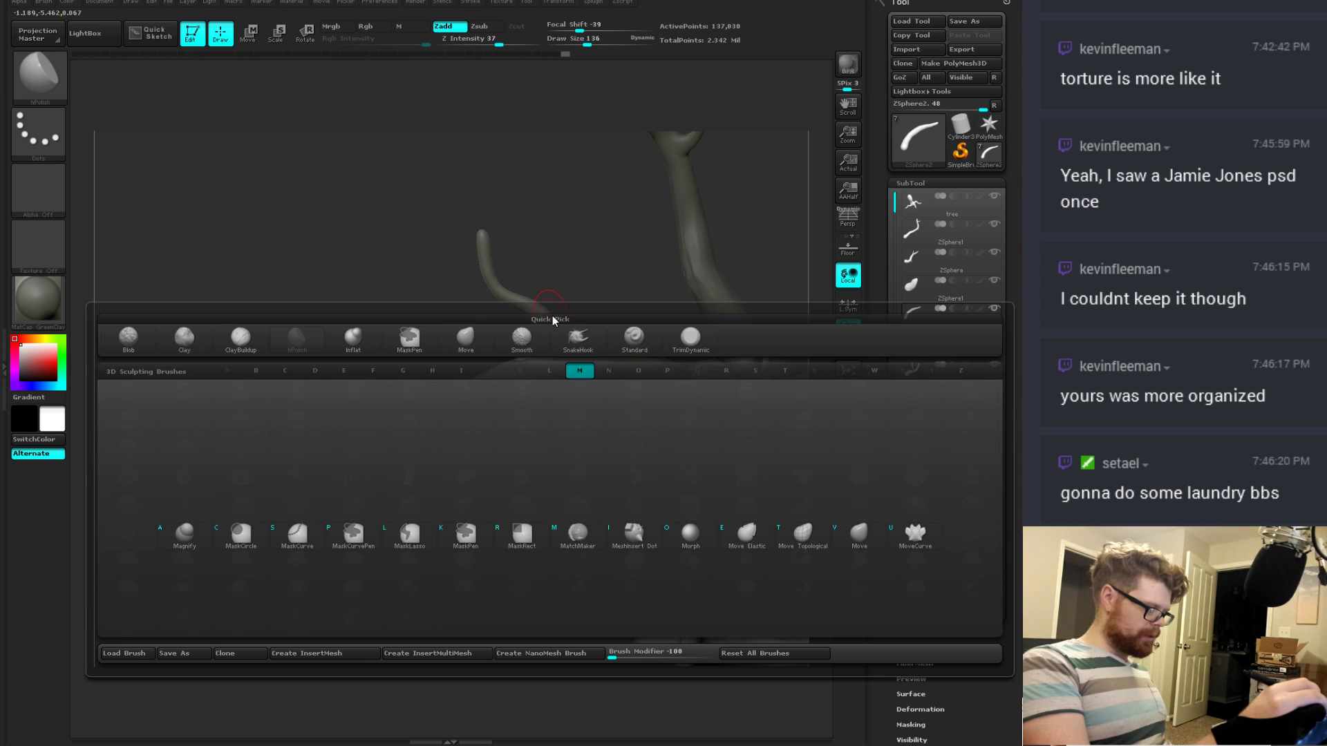
{"action": "key", "text": "v"}
{"action": "key", "text": "space"}
{"action": "left_click_drag", "start_coordinate": [552, 355], "coordinate": [547, 354]}
{"action": "left_click_drag", "start_coordinate": [518, 332], "coordinate": [483, 330]}
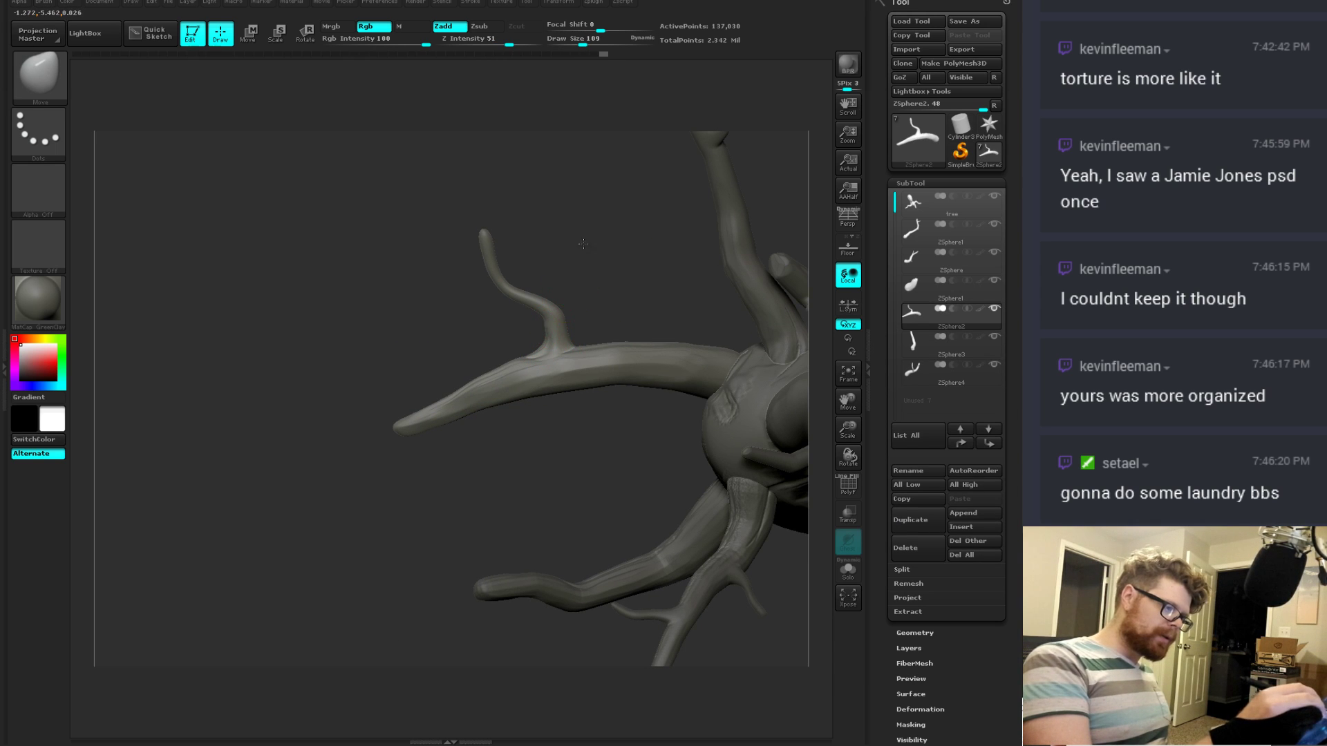
{"action": "mouse_move", "coordinate": [583, 243]}
{"action": "left_mouse_down"}
{"action": "mouse_move", "coordinate": [572, 230]}
{"action": "mouse_move", "coordinate": [510, 234]}
{"action": "left_mouse_up"}
Step: Refine the tip of the ZSphere2 limb's twig from another side with the Move brush at draw size 109
{"action": "key", "text": "b"}
{"action": "key", "text": "m"}
{"action": "key", "text": "v"}
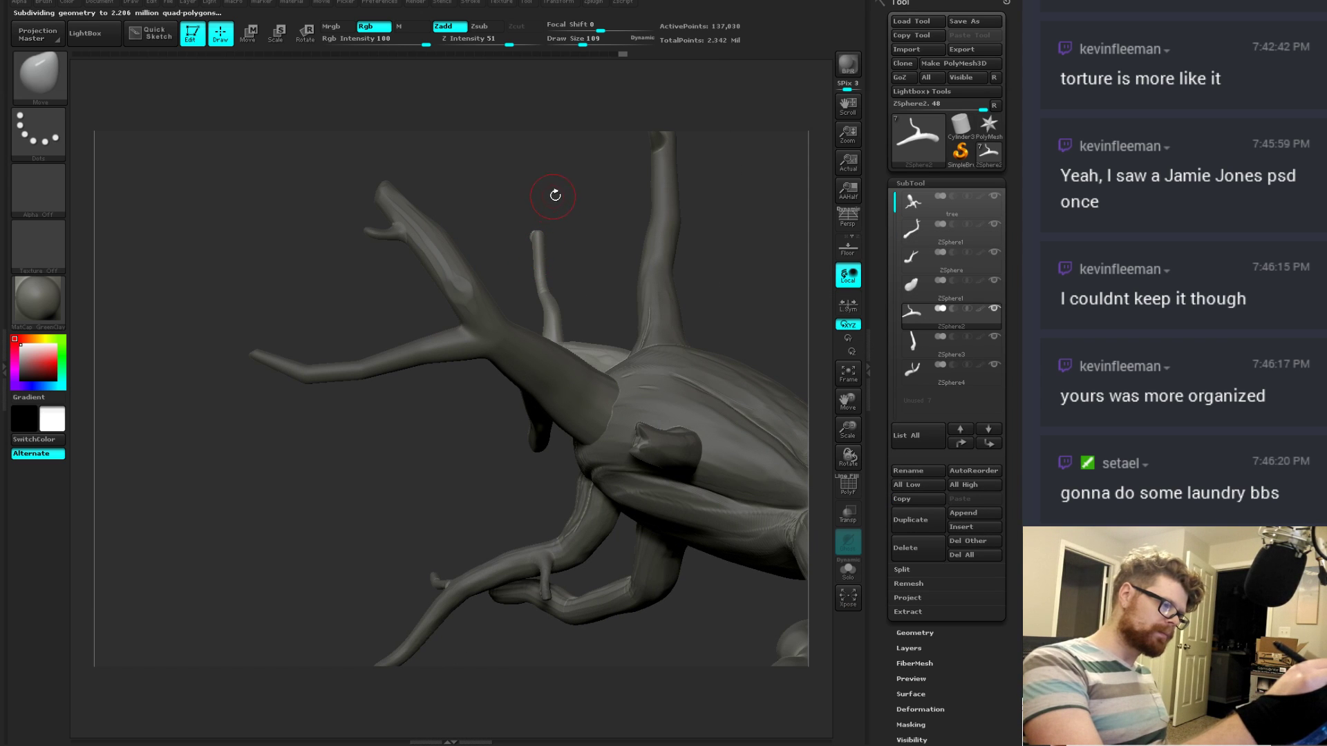
{"action": "left_click_drag", "start_coordinate": [555, 196], "coordinate": [606, 176]}
{"action": "key", "text": "ctrl"}
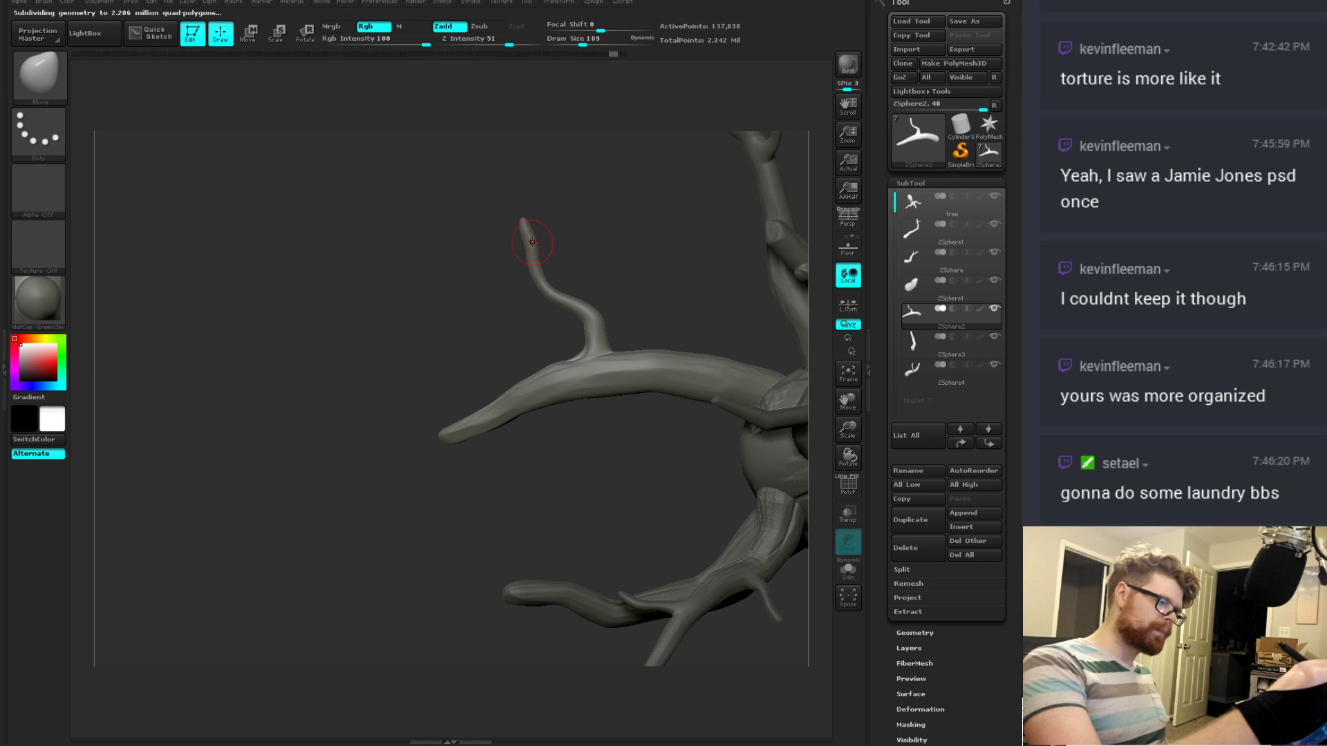
Step: Plane the ZSphere2 limb's wavy twig from several sides with the TrimDynamic brush at draw size 109
{"action": "key", "text": "b"}
{"action": "key", "text": "t"}
{"action": "key", "text": "d"}
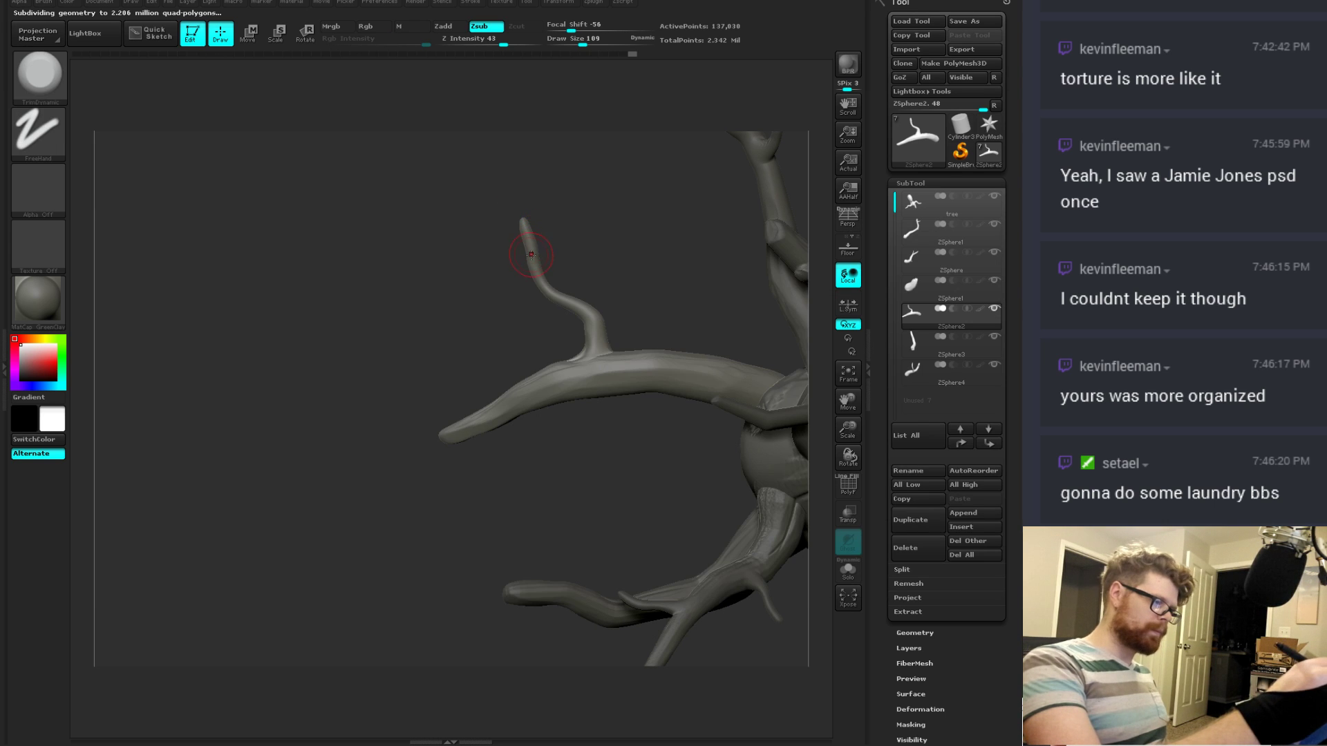
{"action": "left_click_drag", "start_coordinate": [528, 209], "coordinate": [517, 256]}
{"action": "left_click_drag", "start_coordinate": [622, 210], "coordinate": [657, 242]}
{"action": "left_click_drag", "start_coordinate": [387, 428], "coordinate": [373, 317], "text": "alt"}
{"action": "left_click_drag", "start_coordinate": [675, 465], "coordinate": [649, 307]}
{"action": "mouse_move", "coordinate": [507, 218]}
{"action": "left_mouse_down", "text": "alt"}
{"action": "mouse_move", "coordinate": [583, 178]}
{"action": "mouse_move", "coordinate": [633, 261]}
{"action": "mouse_move", "coordinate": [631, 283]}
{"action": "left_mouse_up", "text": "alt"}
Step: Pull a second twig from near the end of the ZSphere2 limb with SnakeHook at draw size 109 and remesh
{"action": "key", "text": "b"}
{"action": "key", "text": "h"}
{"action": "key", "text": "p"}
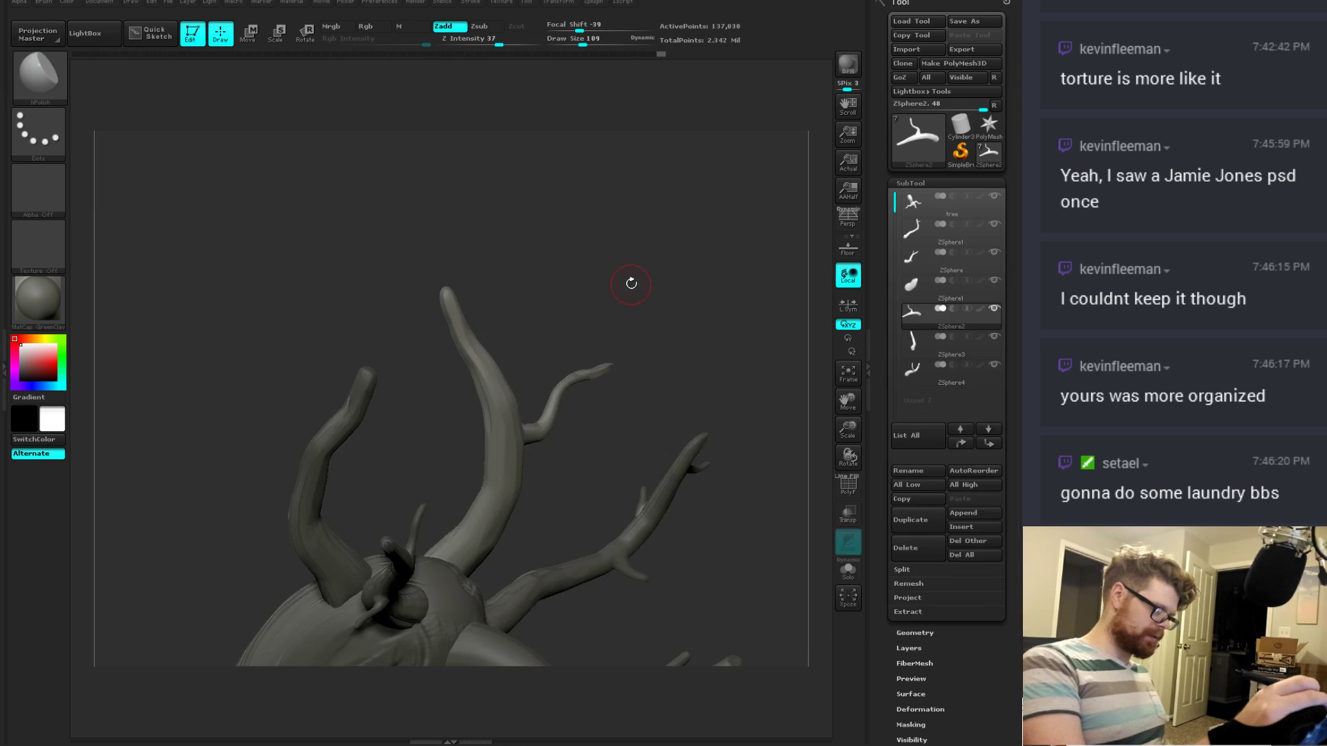
{"action": "key", "text": "b"}
{"action": "key", "text": "s"}
{"action": "key", "text": "h"}
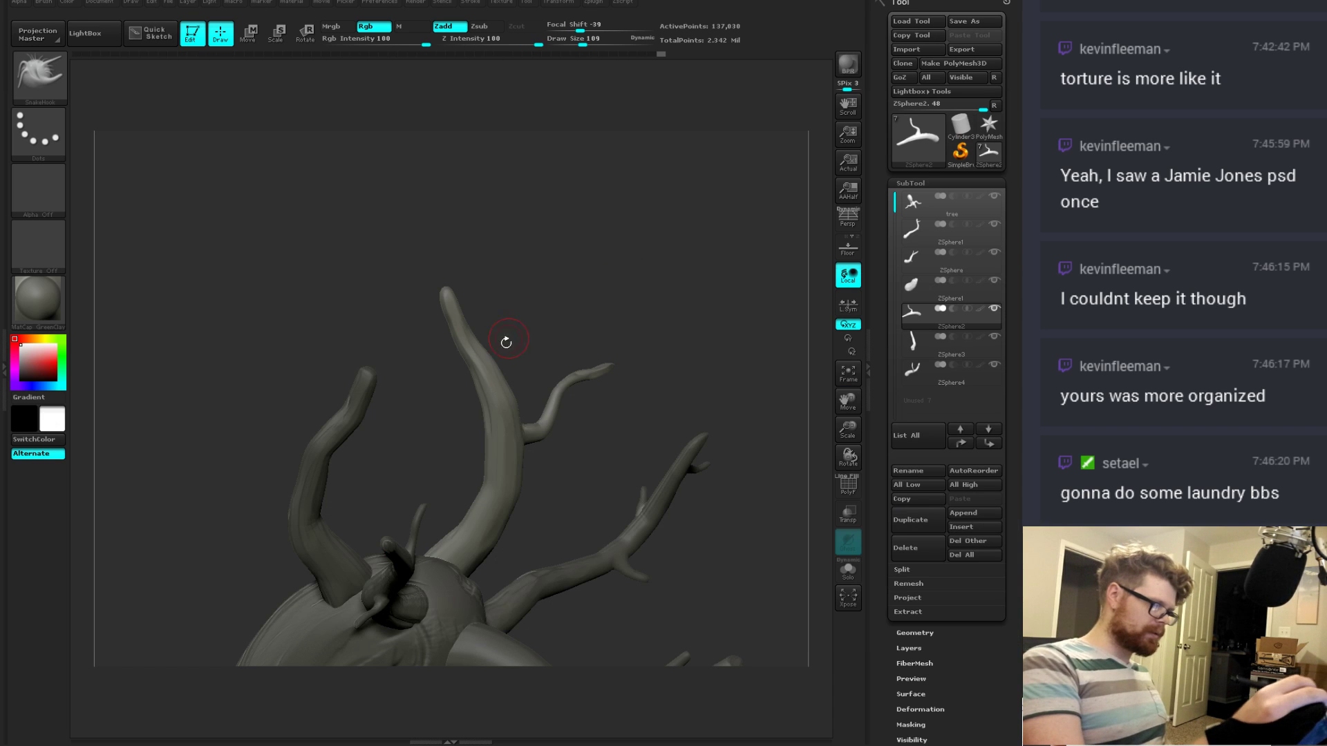
{"action": "left_click_drag", "start_coordinate": [496, 349], "coordinate": [512, 276]}
{"action": "mouse_move", "coordinate": [624, 253]}
{"action": "left_mouse_down"}
{"action": "mouse_move", "coordinate": [549, 318]}
{"action": "mouse_move", "coordinate": [521, 324]}
{"action": "mouse_move", "coordinate": [508, 265]}
{"action": "left_mouse_up"}
{"action": "key", "text": "ctrl+z"}
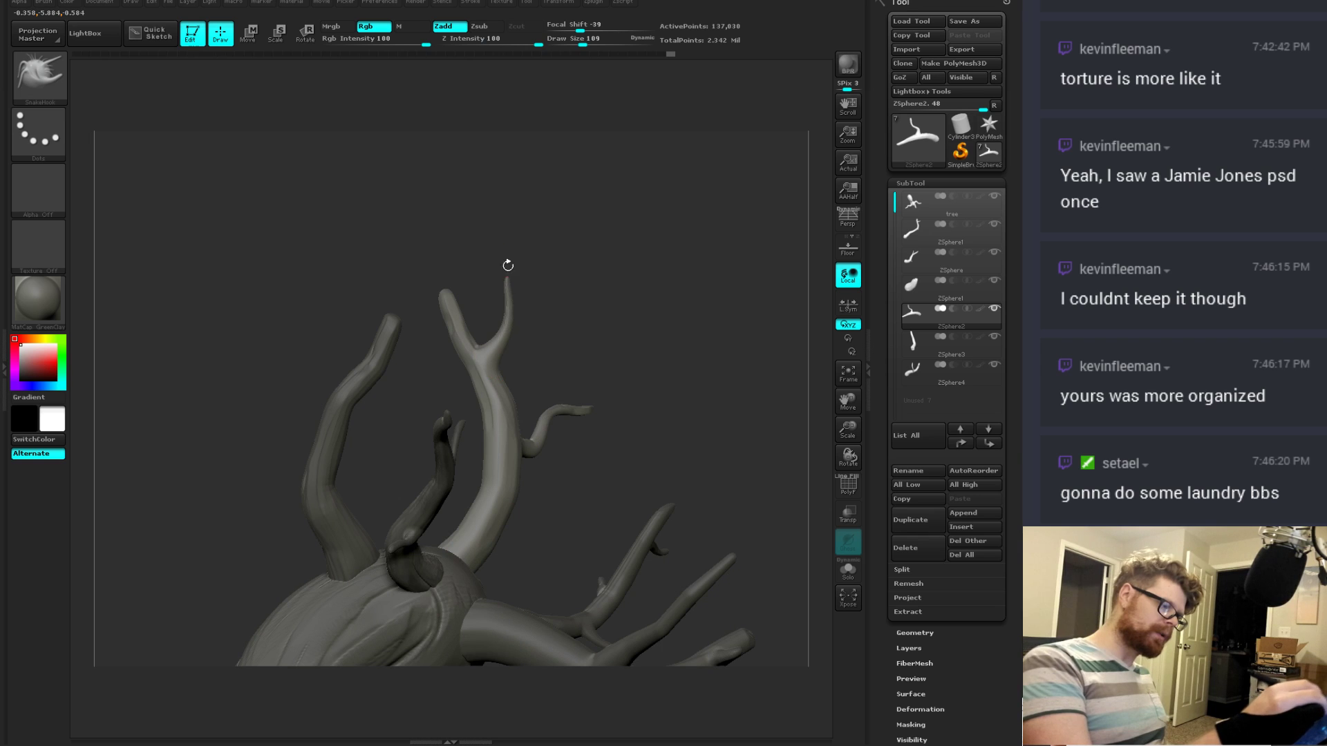
{"action": "left_click_drag", "start_coordinate": [564, 297], "coordinate": [548, 291]}
{"action": "key", "text": "ctrl"}
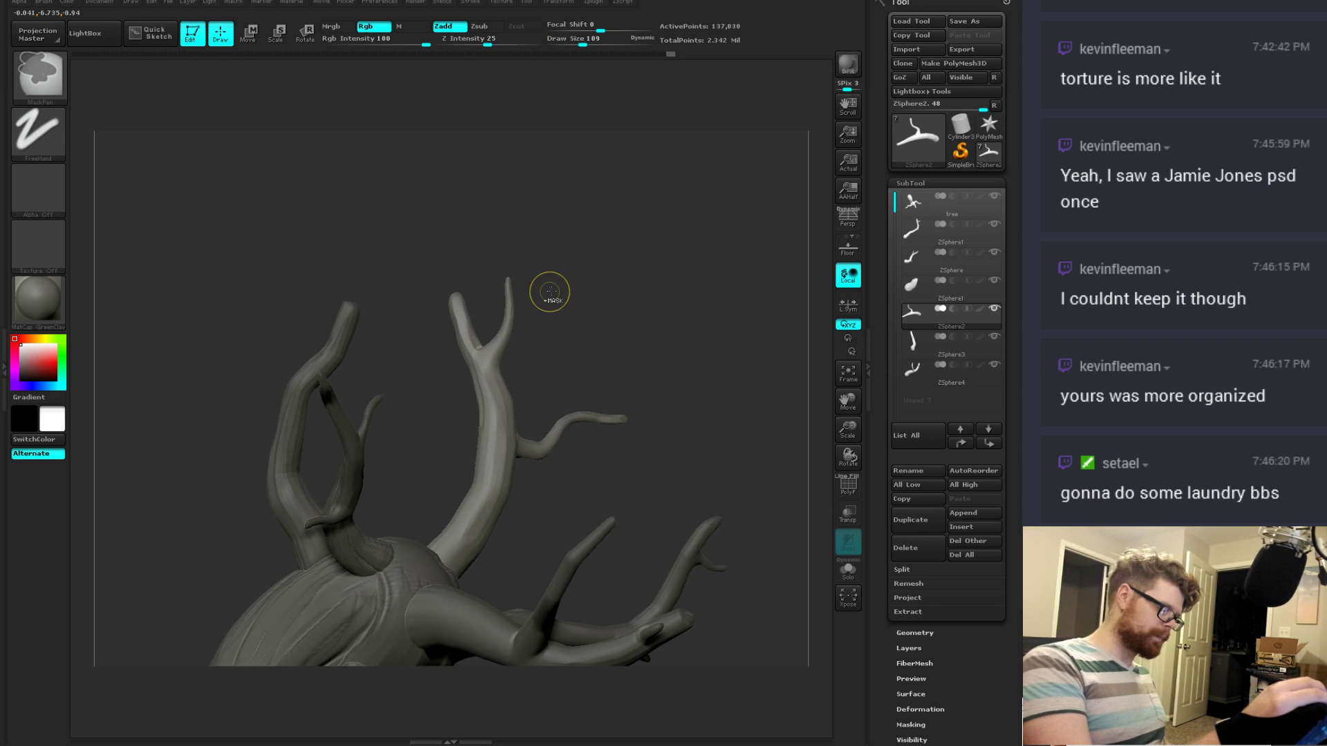
Step: Save the tool over the existing tree.ztl in the 22 - tree folder
{"action": "key", "text": "ctrl+s"}
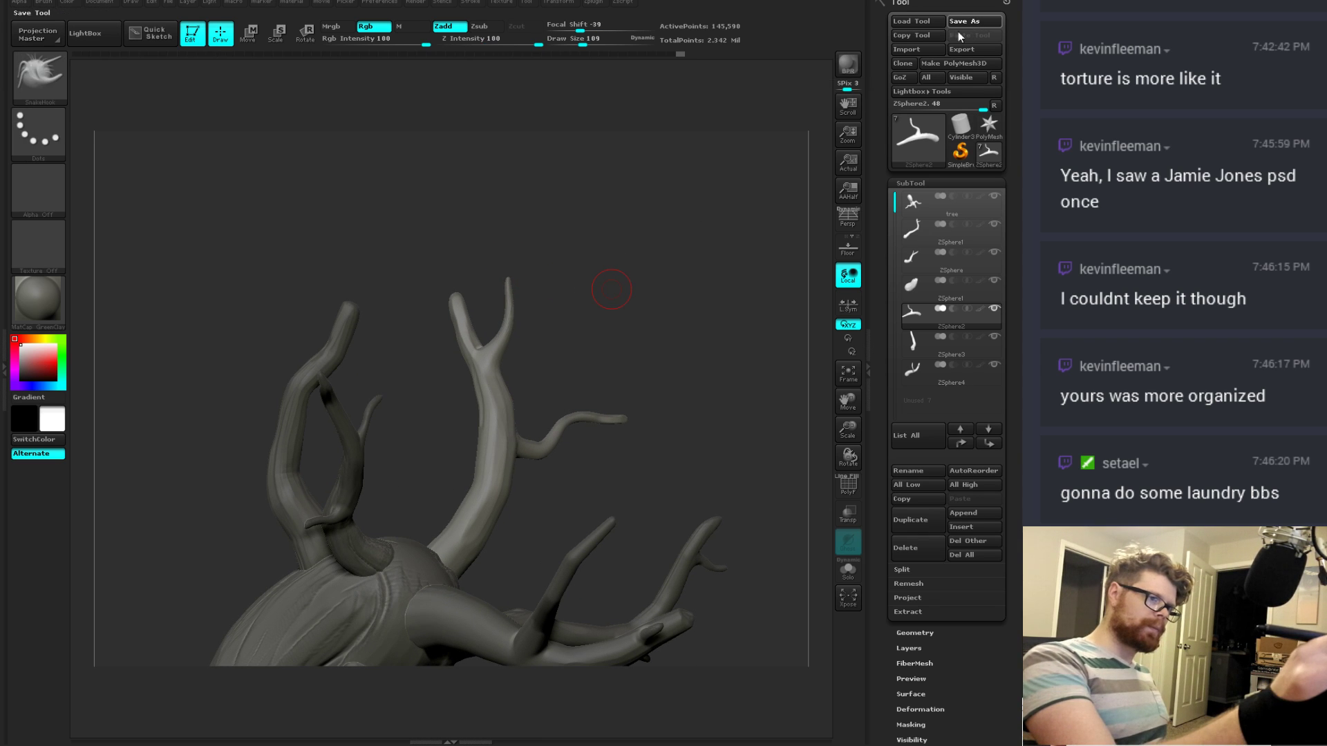
{"action": "left_click", "coordinate": [403, 361]}
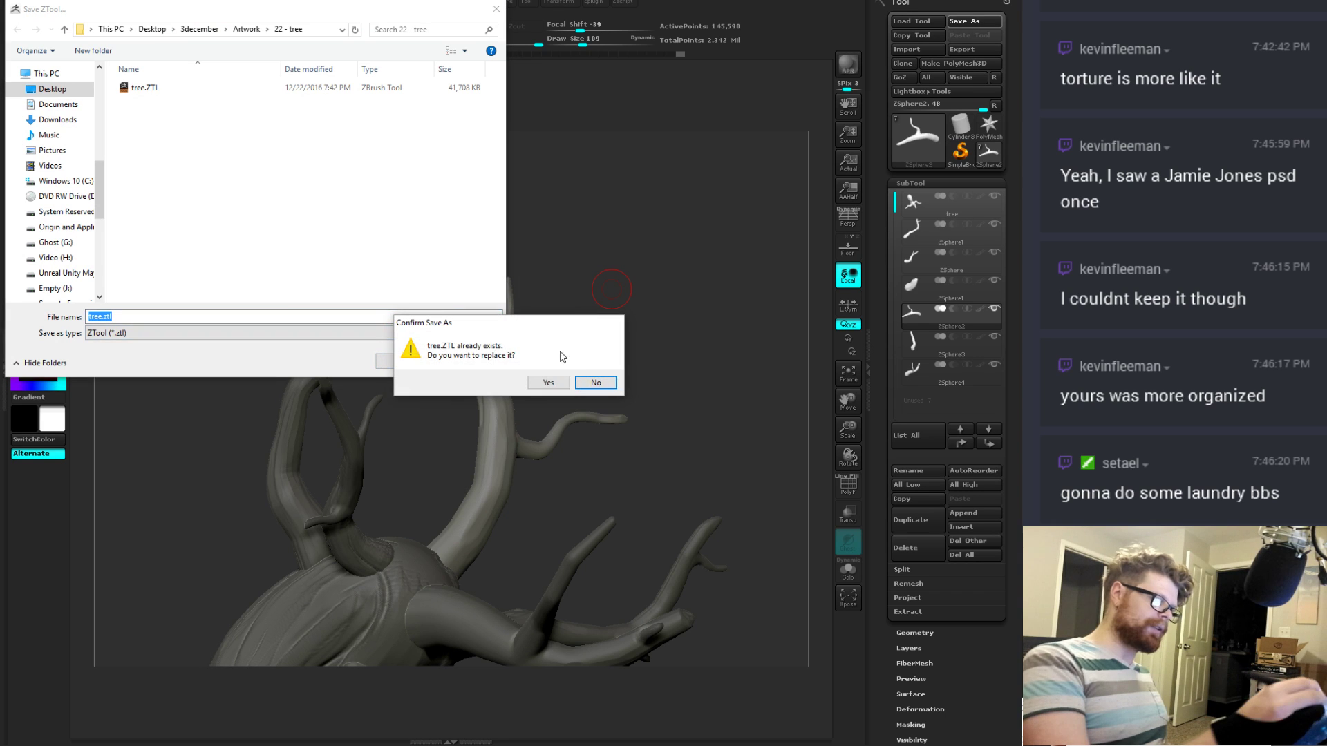
{"action": "left_click", "coordinate": [565, 381]}
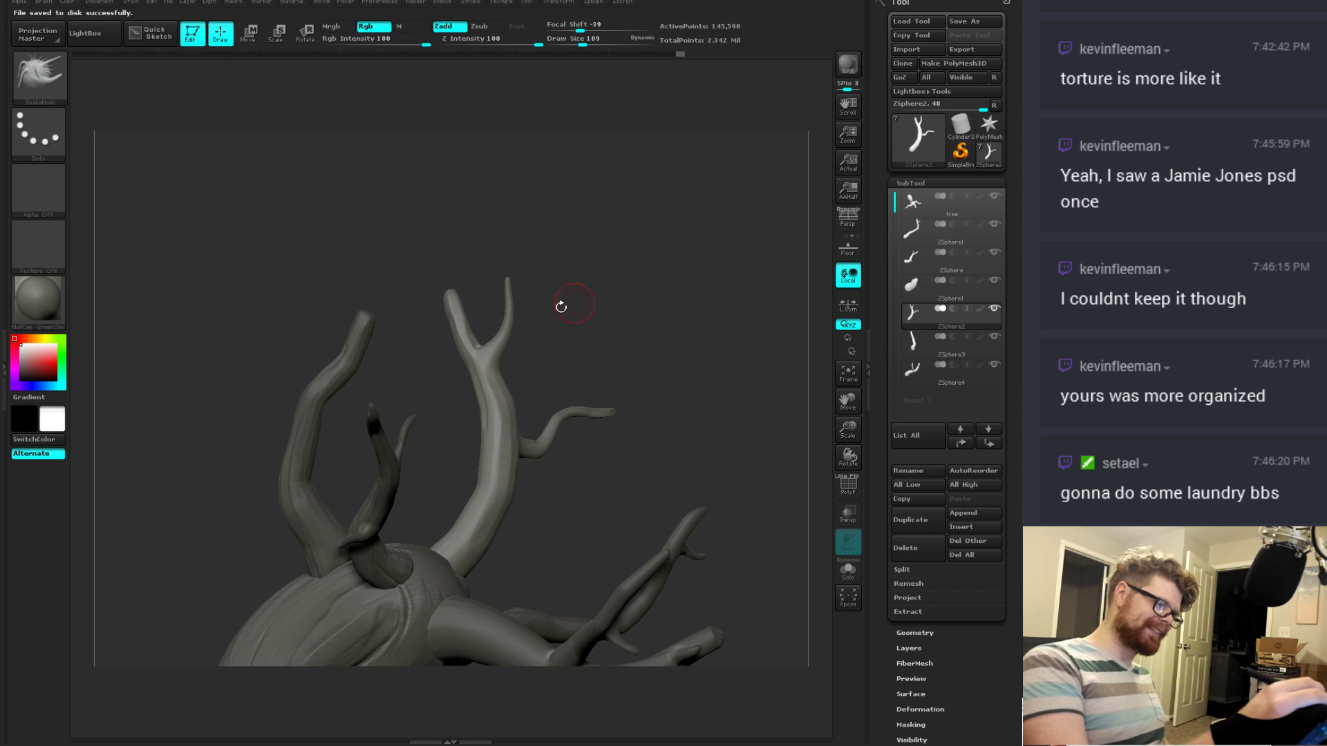
Step: Thicken the second twig near the ZSphere2 limb's end with the Inflat brush at draw size 109 and remesh
{"action": "key", "text": "ctrl"}
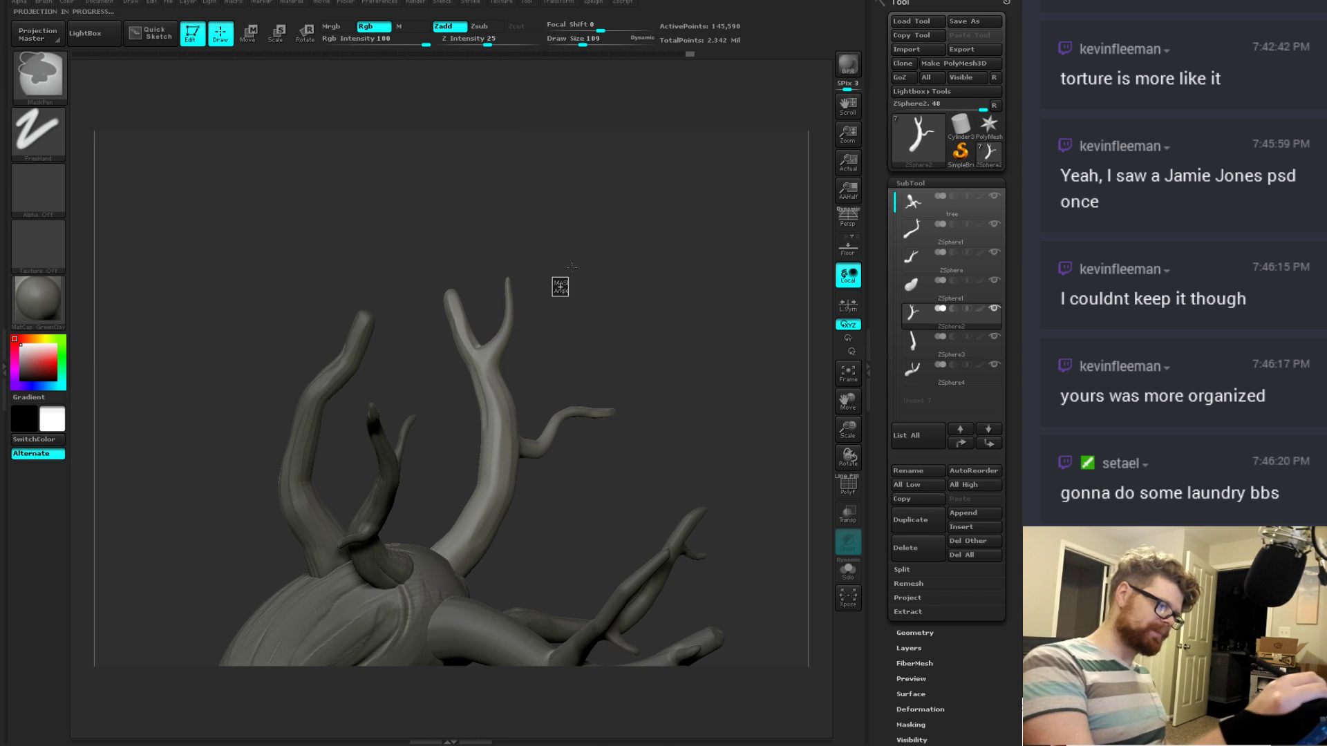
{"action": "key", "text": "b"}
{"action": "key", "text": "i"}
{"action": "key", "text": "n"}
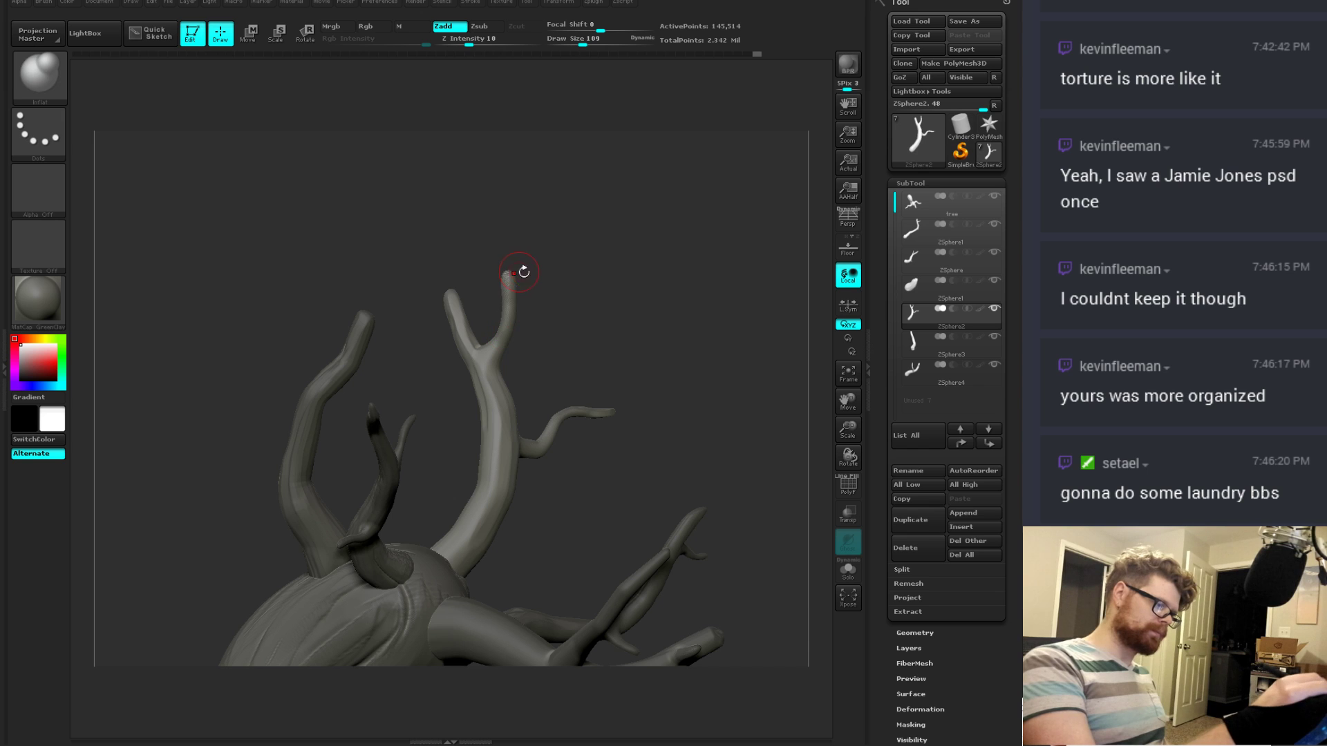
{"action": "key", "text": "ctrl"}
Step: Lengthen and bend the ZSphere2 limb's second twig with the Move brush at draw size 109
{"action": "key", "text": "b"}
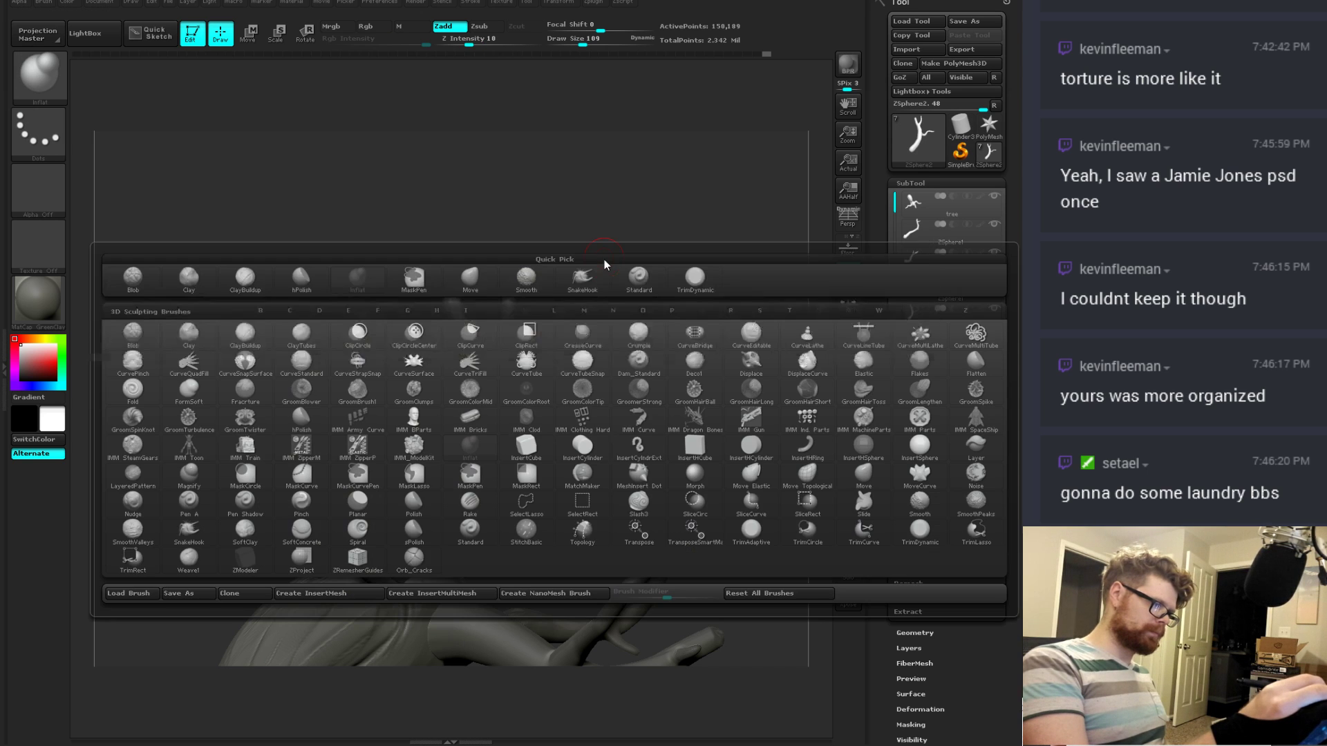
{"action": "key", "text": "m"}
{"action": "key", "text": "v"}
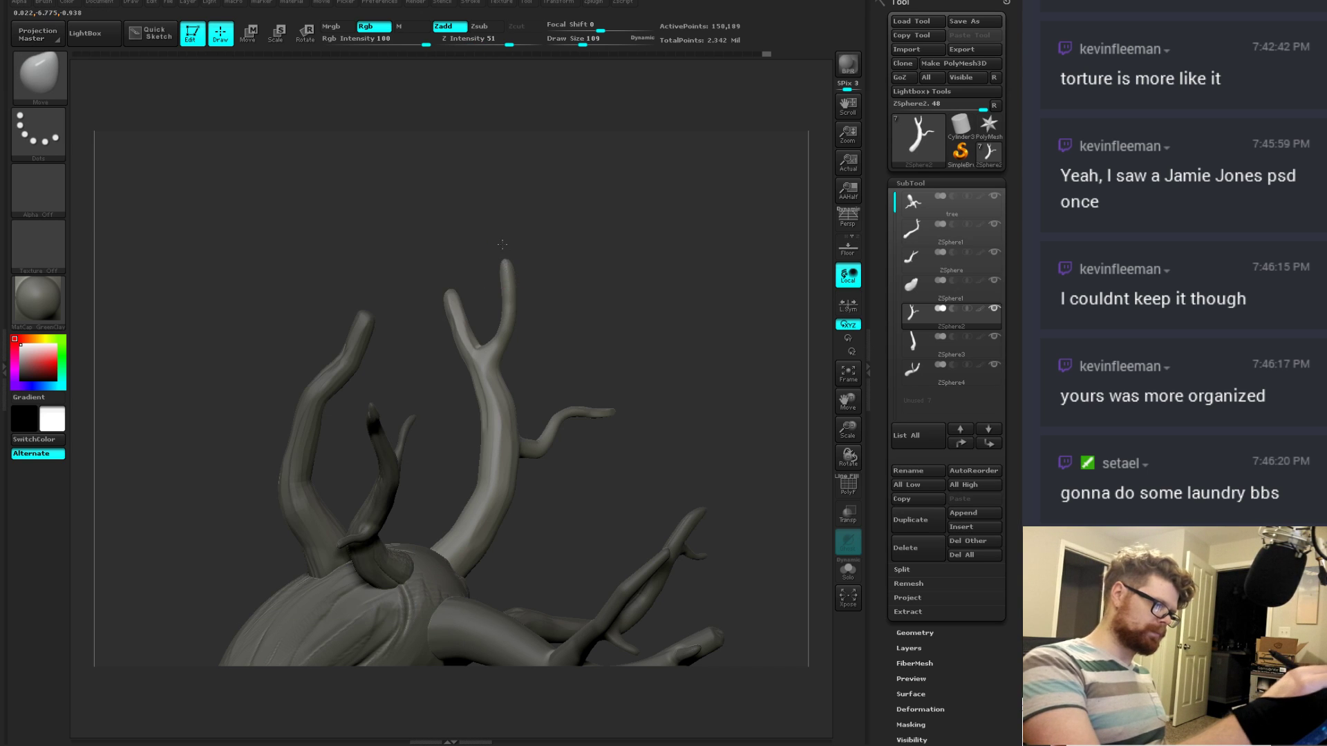
{"action": "mouse_move", "coordinate": [546, 218]}
{"action": "left_mouse_down"}
{"action": "mouse_move", "coordinate": [519, 246]}
{"action": "mouse_move", "coordinate": [518, 233]}
{"action": "mouse_move", "coordinate": [660, 282]}
{"action": "mouse_move", "coordinate": [487, 270]}
{"action": "left_mouse_up"}
{"action": "key", "text": "shift"}
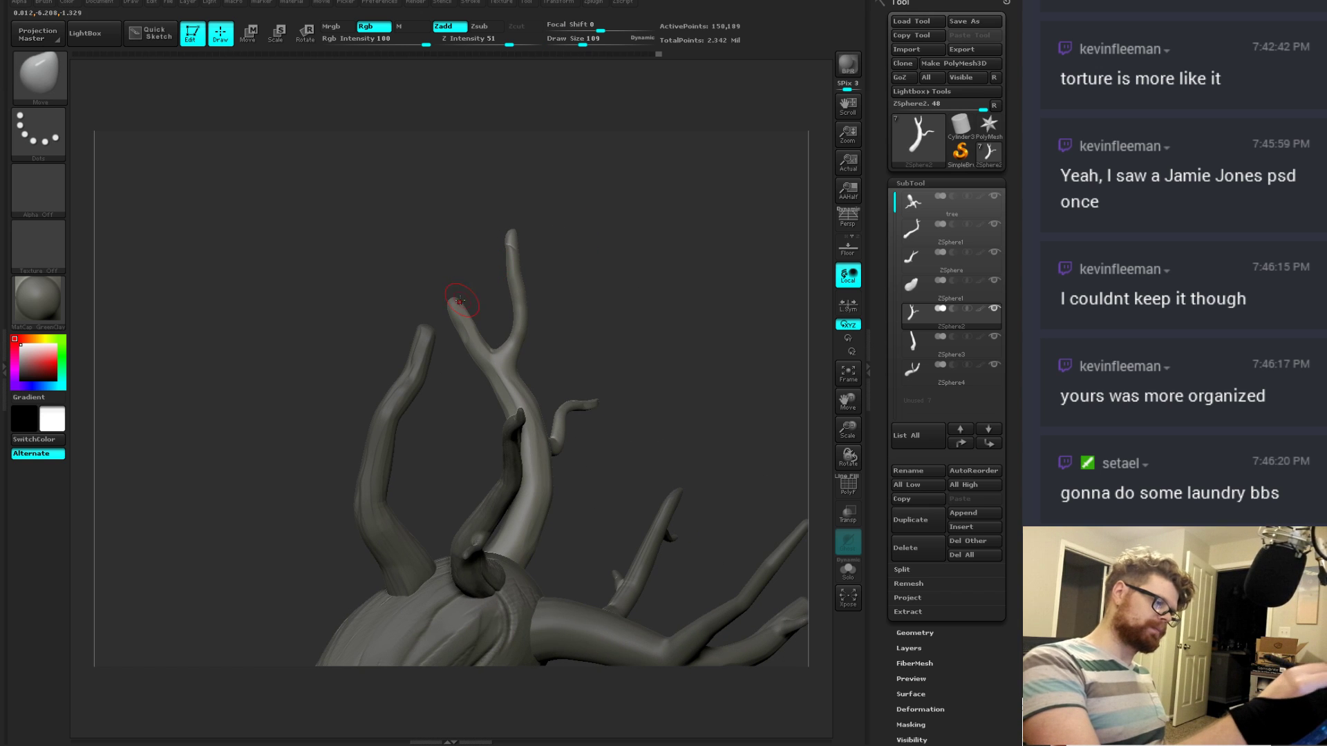
{"action": "mouse_move", "coordinate": [657, 280]}
{"action": "left_mouse_down", "text": "alt"}
{"action": "mouse_move", "coordinate": [642, 215]}
{"action": "mouse_move", "coordinate": [653, 256]}
{"action": "mouse_move", "coordinate": [639, 225]}
{"action": "mouse_move", "coordinate": [610, 214]}
{"action": "left_mouse_up", "text": "alt"}
{"action": "mouse_move", "coordinate": [518, 266]}
{"action": "left_mouse_down"}
{"action": "mouse_move", "coordinate": [661, 292]}
{"action": "mouse_move", "coordinate": [560, 282]}
{"action": "left_mouse_up"}
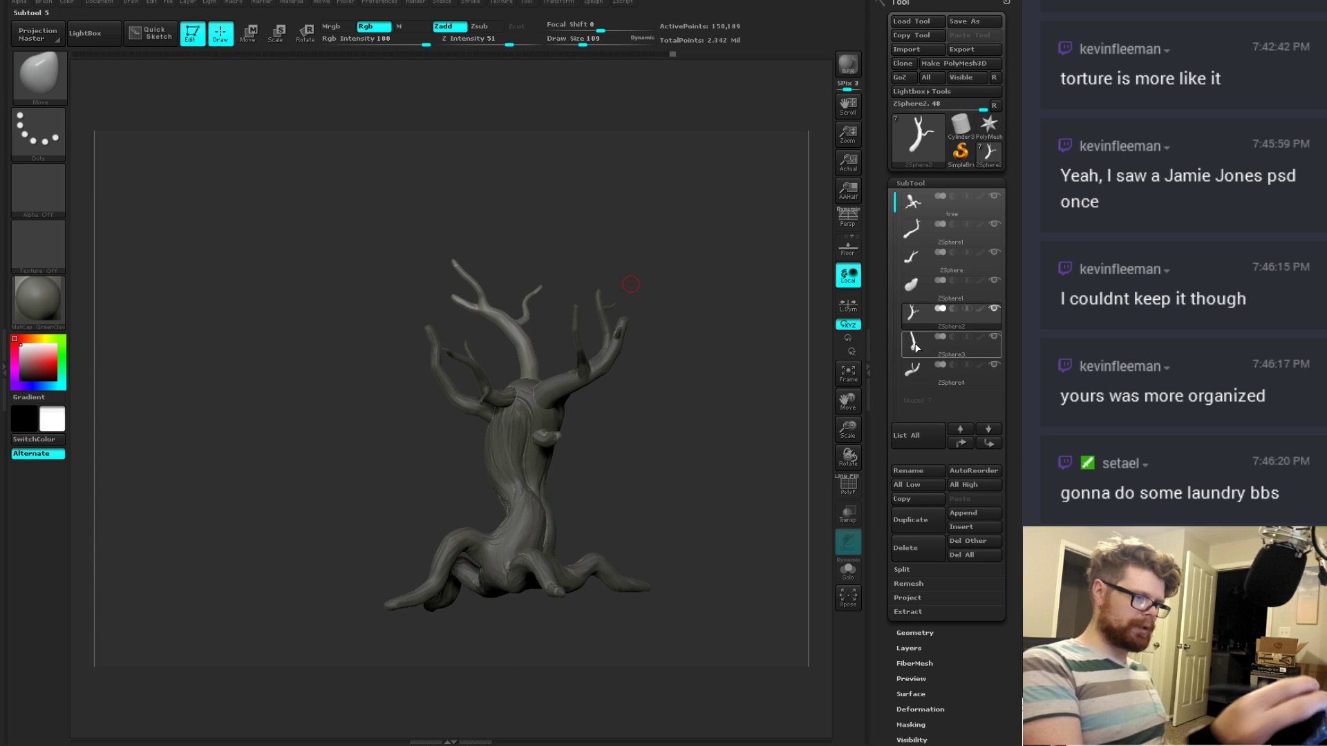
Step: Make ZSphere3 the active subtool and switch to the SnakeHook brush at draw size 109
{"action": "left_click", "coordinate": [919, 344]}
{"action": "mouse_move", "coordinate": [625, 395]}
{"action": "left_mouse_down"}
{"action": "mouse_move", "coordinate": [689, 402]}
{"action": "mouse_move", "coordinate": [698, 379]}
{"action": "mouse_move", "coordinate": [675, 373]}
{"action": "left_mouse_up"}
{"action": "key", "text": "b"}
{"action": "key", "text": "s"}
{"action": "key", "text": "h"}
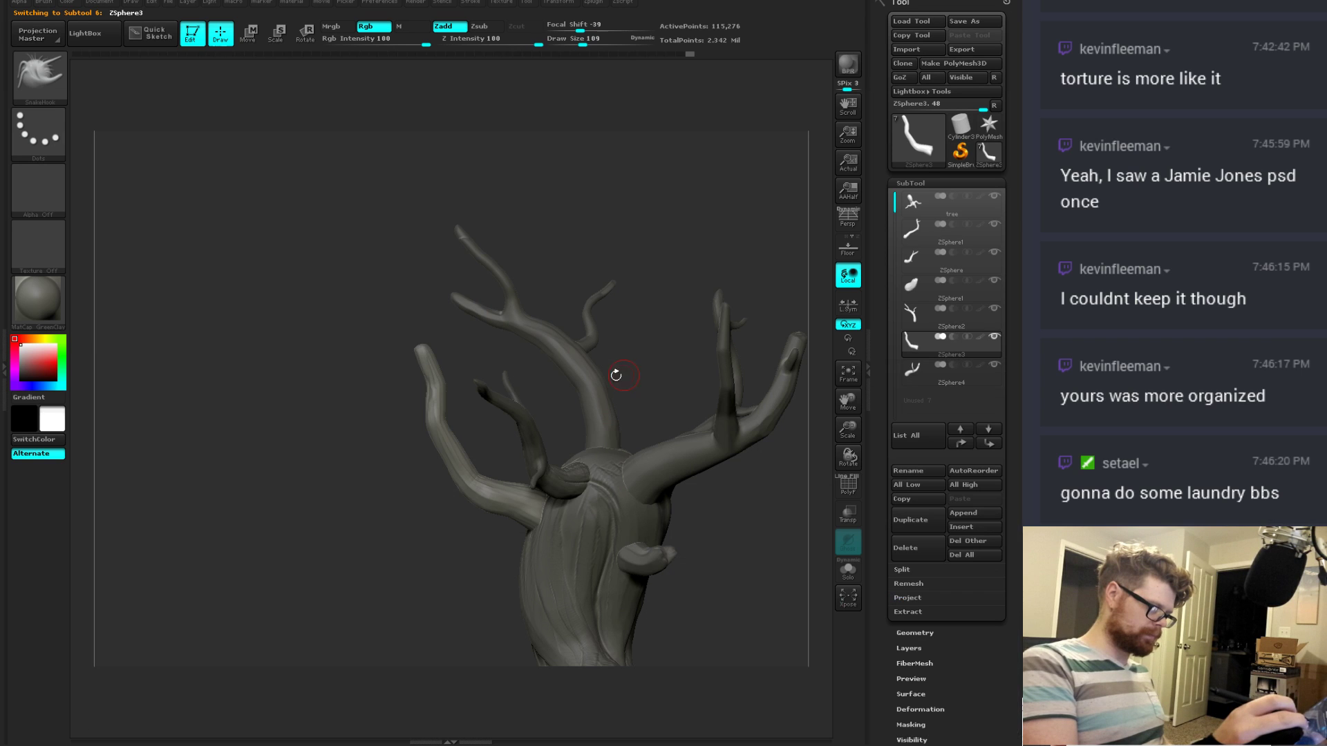
Step: Try pulling a side twig from the outer bend of the ZSphere3 limb with SnakeHook, undoing each attempt
{"action": "left_click_drag", "start_coordinate": [396, 456], "coordinate": [377, 459]}
{"action": "key", "text": "ctrl+z"}
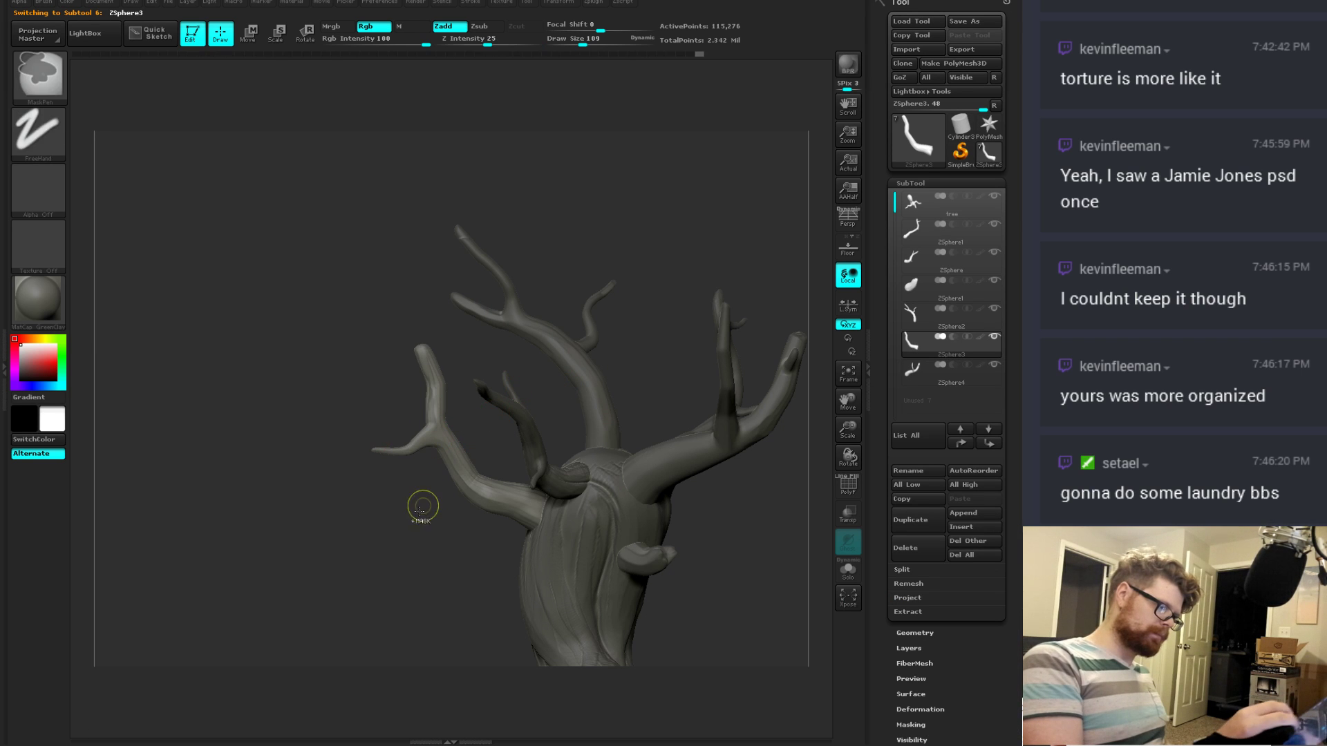
{"action": "left_click_drag", "start_coordinate": [423, 507], "coordinate": [424, 546]}
{"action": "left_click_drag", "start_coordinate": [437, 440], "coordinate": [351, 410]}
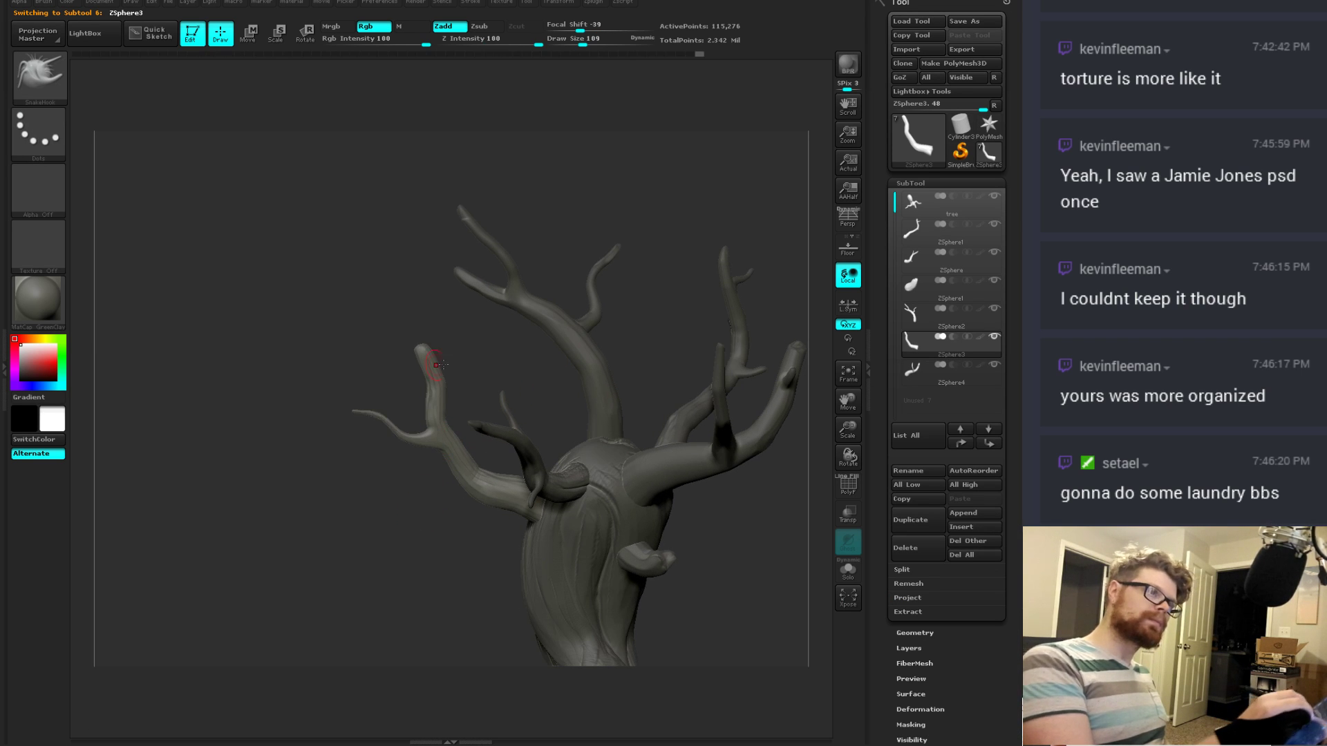
{"action": "key", "text": "ctrl+z"}
{"action": "left_click_drag", "start_coordinate": [440, 427], "coordinate": [344, 405]}
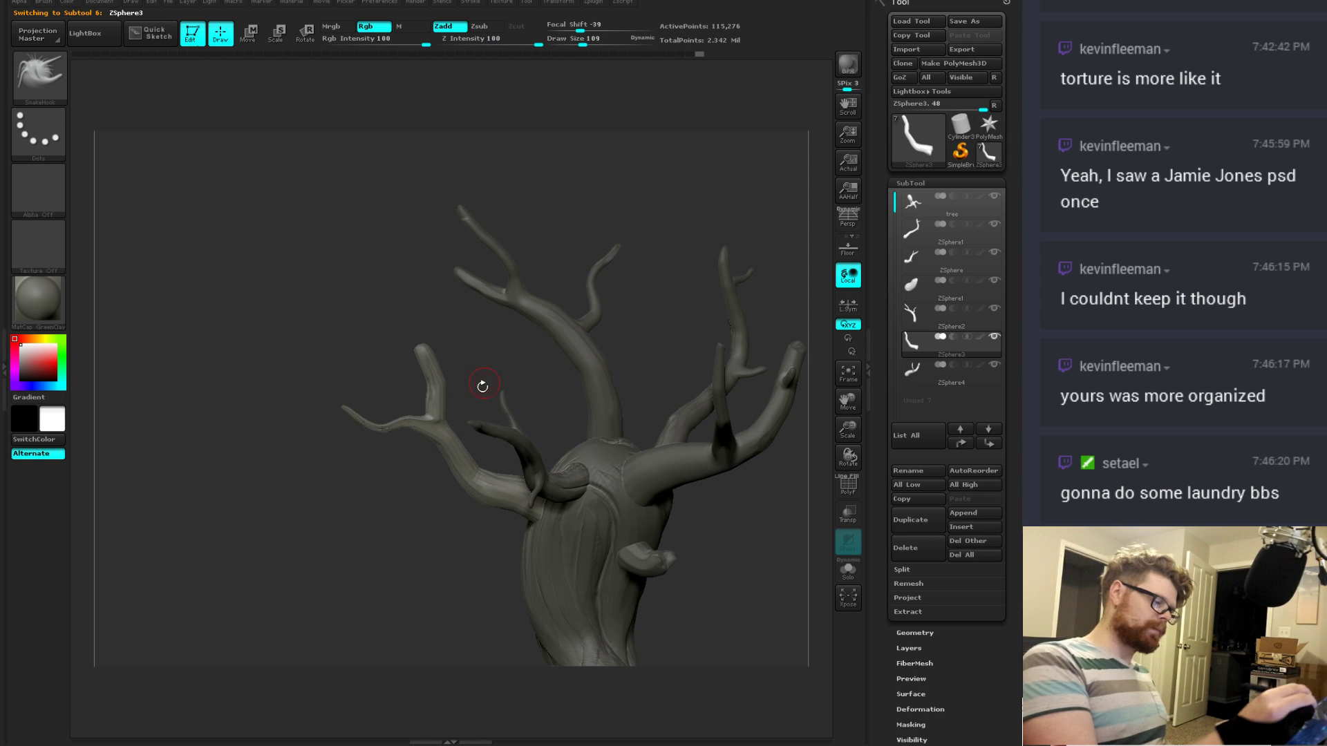
{"action": "mouse_move", "coordinate": [388, 508]}
{"action": "left_mouse_down"}
{"action": "mouse_move", "coordinate": [418, 474]}
{"action": "mouse_move", "coordinate": [445, 490]}
{"action": "mouse_move", "coordinate": [545, 437]}
{"action": "left_mouse_up"}
{"action": "key", "text": "ctrl+z"}
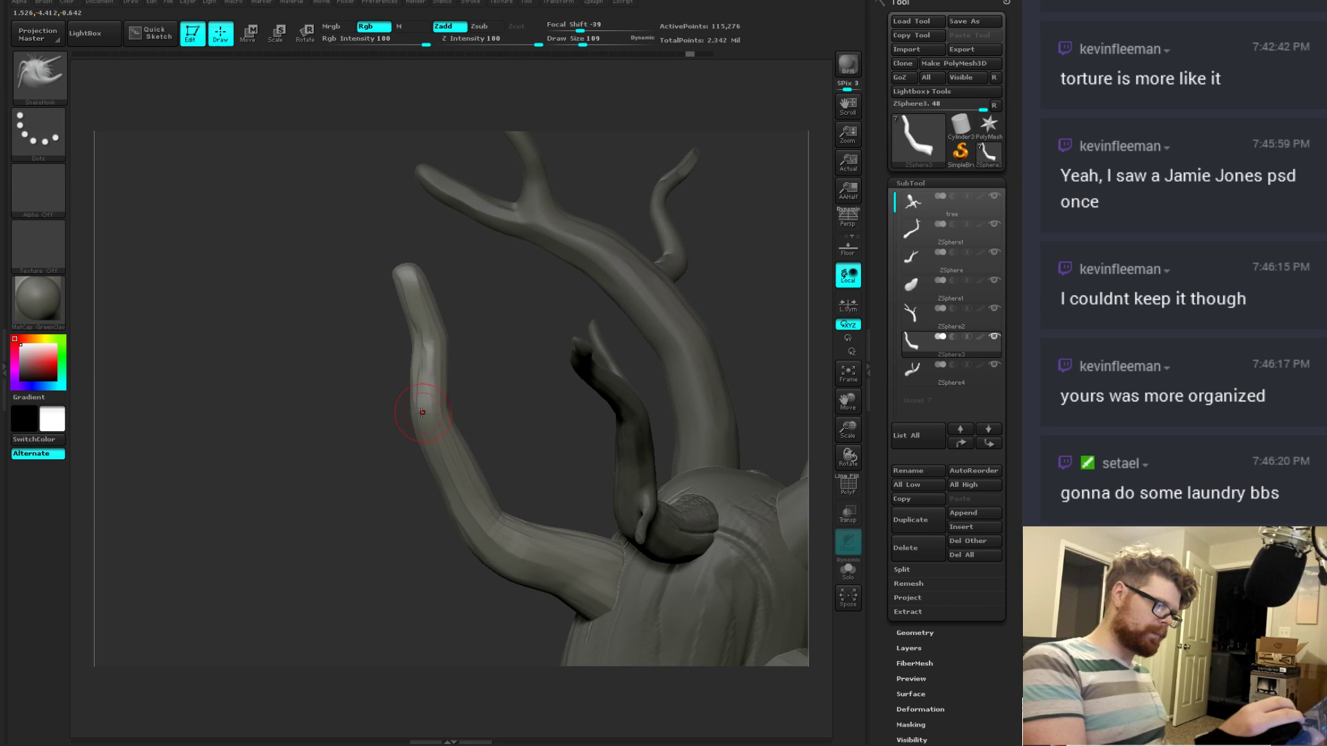
Step: Pull an upward-curving side twig from the outer bend of the ZSphere3 limb with SnakeHook at draw size 109 and remesh
{"action": "mouse_move", "coordinate": [425, 413]}
{"action": "left_mouse_down"}
{"action": "mouse_move", "coordinate": [324, 385]}
{"action": "mouse_move", "coordinate": [315, 356]}
{"action": "left_mouse_up"}
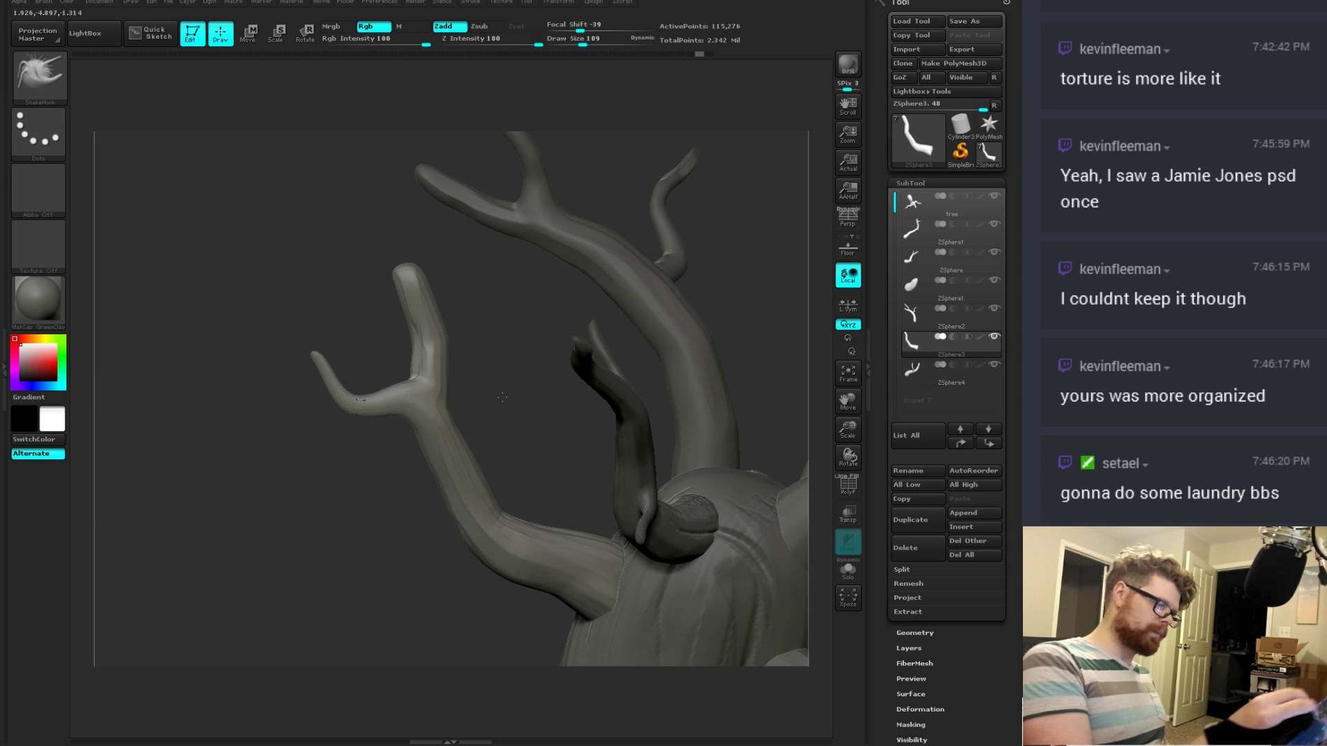
{"action": "mouse_move", "coordinate": [503, 397]}
{"action": "left_mouse_down"}
{"action": "mouse_move", "coordinate": [461, 409]}
{"action": "mouse_move", "coordinate": [487, 391]}
{"action": "mouse_move", "coordinate": [416, 387]}
{"action": "mouse_move", "coordinate": [462, 362]}
{"action": "mouse_move", "coordinate": [369, 340]}
{"action": "left_mouse_up"}
{"action": "key", "text": "ctrl"}
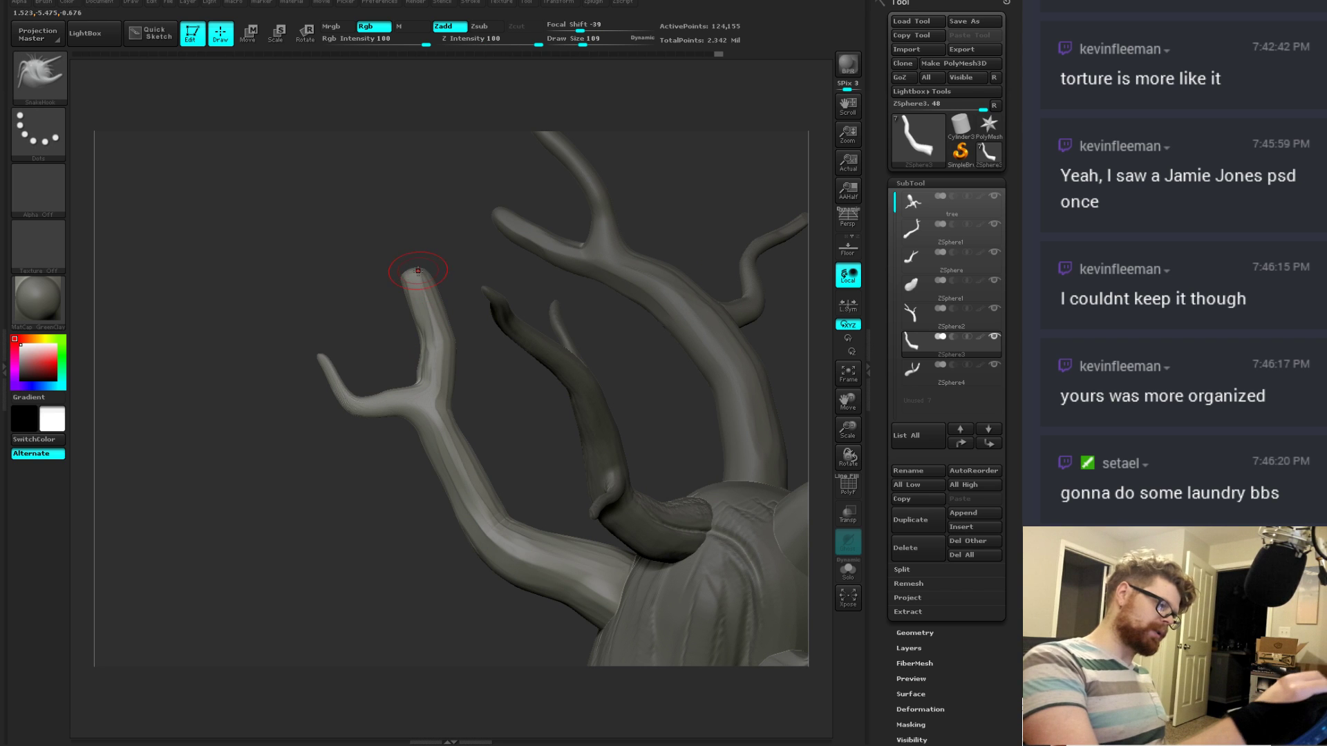
Step: Thicken the ZSphere3 limb's new twig along to its tip with the Inflat brush at draw size 109
{"action": "left_click_drag", "start_coordinate": [468, 379], "coordinate": [616, 376]}
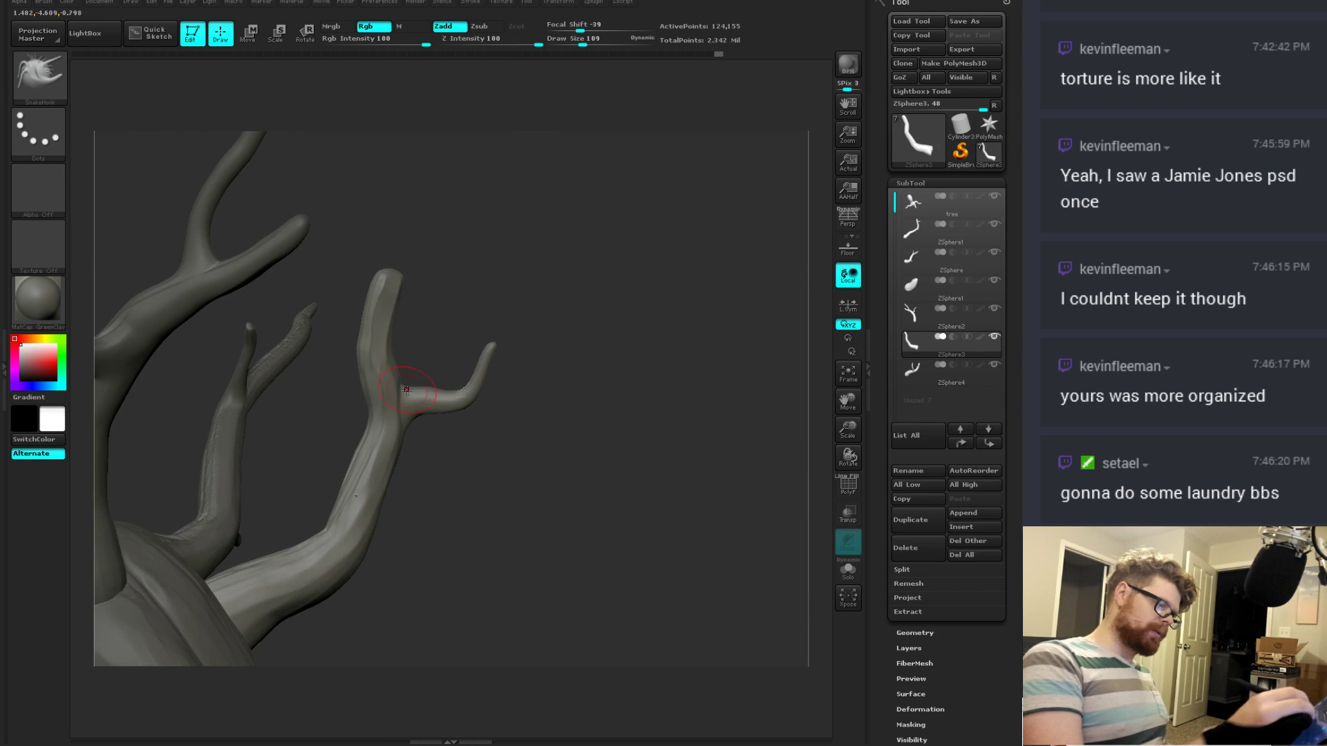
{"action": "key", "text": "b"}
{"action": "key", "text": "i"}
{"action": "key", "text": "n"}
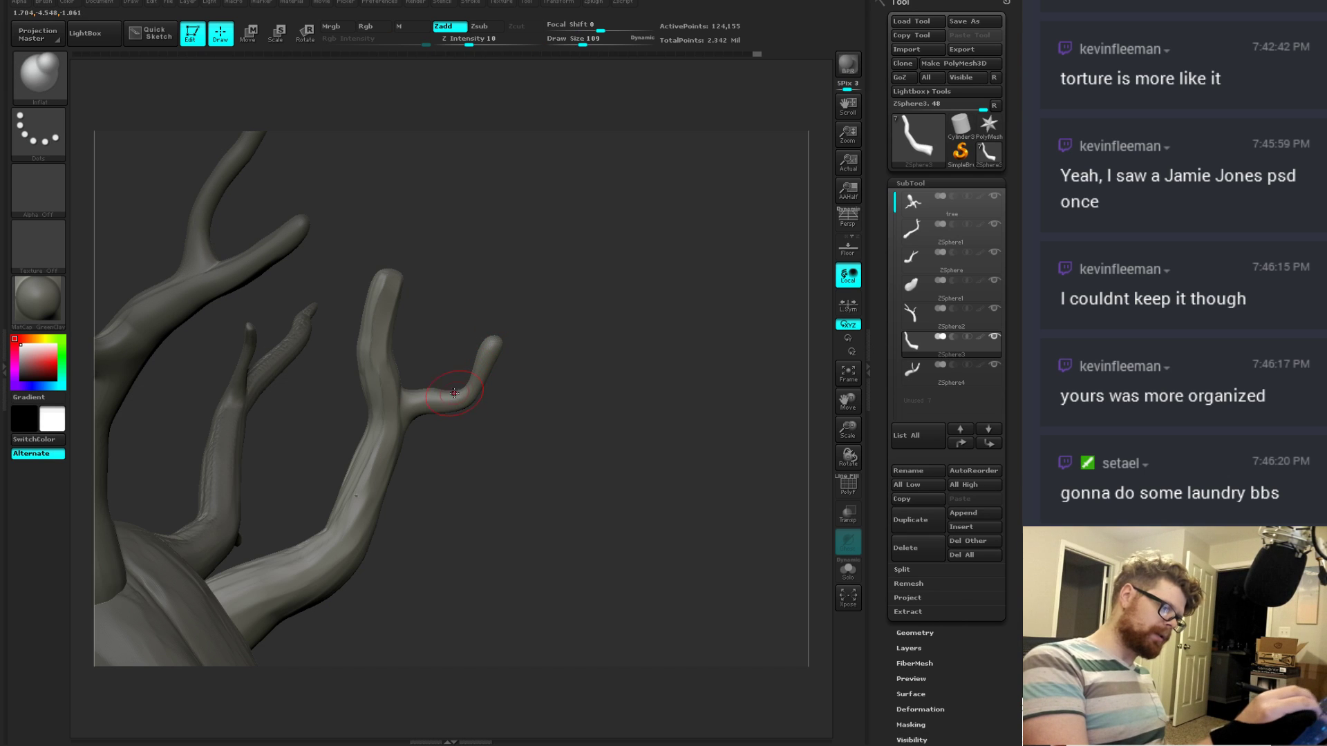
{"action": "mouse_move", "coordinate": [454, 392]}
{"action": "left_mouse_down"}
{"action": "mouse_move", "coordinate": [501, 335]}
{"action": "mouse_move", "coordinate": [493, 345]}
{"action": "mouse_move", "coordinate": [539, 322]}
{"action": "mouse_move", "coordinate": [506, 312]}
{"action": "left_mouse_up"}
Step: Plane the ZSphere3 limb's upper end and its twig from several sides with the TrimDynamic brush at draw size 109
{"action": "key", "text": "b"}
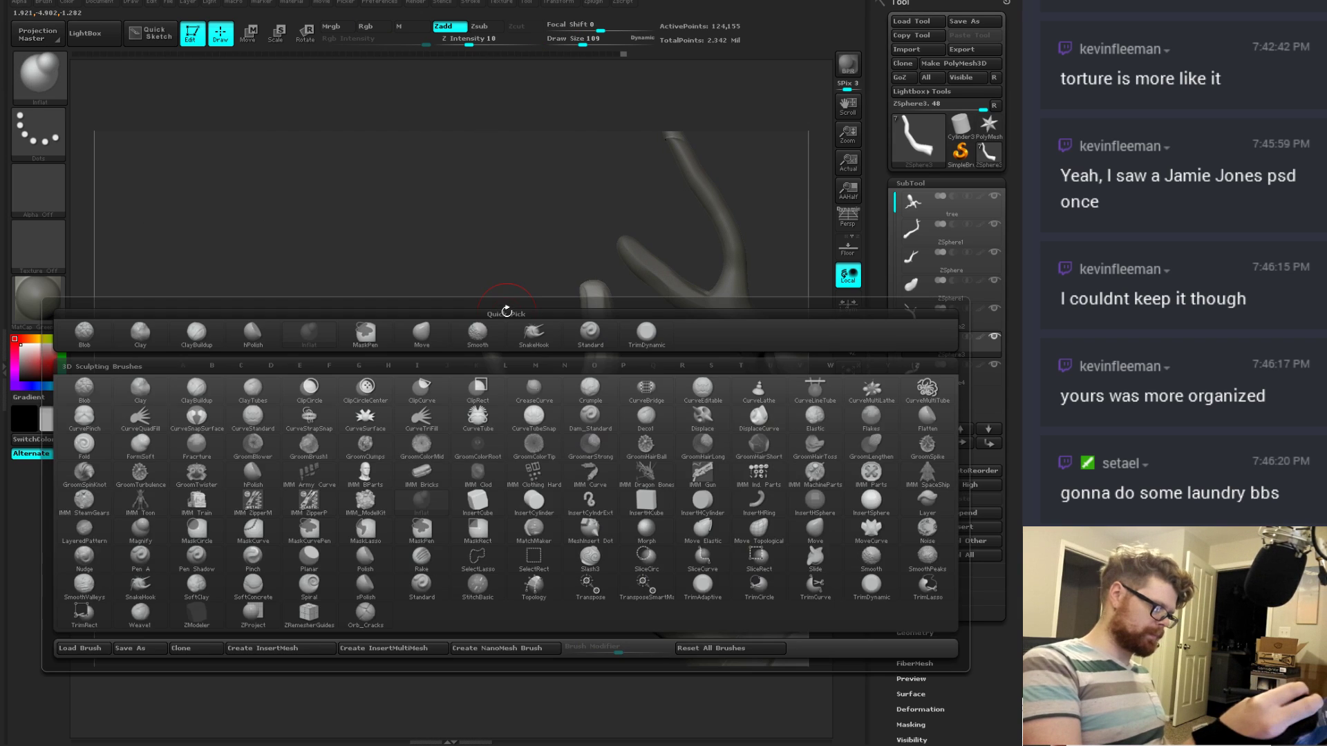
{"action": "key", "text": "t"}
{"action": "key", "text": "d"}
{"action": "mouse_move", "coordinate": [526, 323]}
{"action": "left_mouse_down", "text": "ctrl"}
{"action": "mouse_move", "coordinate": [633, 391]}
{"action": "mouse_move", "coordinate": [608, 388]}
{"action": "left_mouse_up", "text": "ctrl"}
{"action": "left_click_drag", "start_coordinate": [603, 336], "coordinate": [591, 378]}
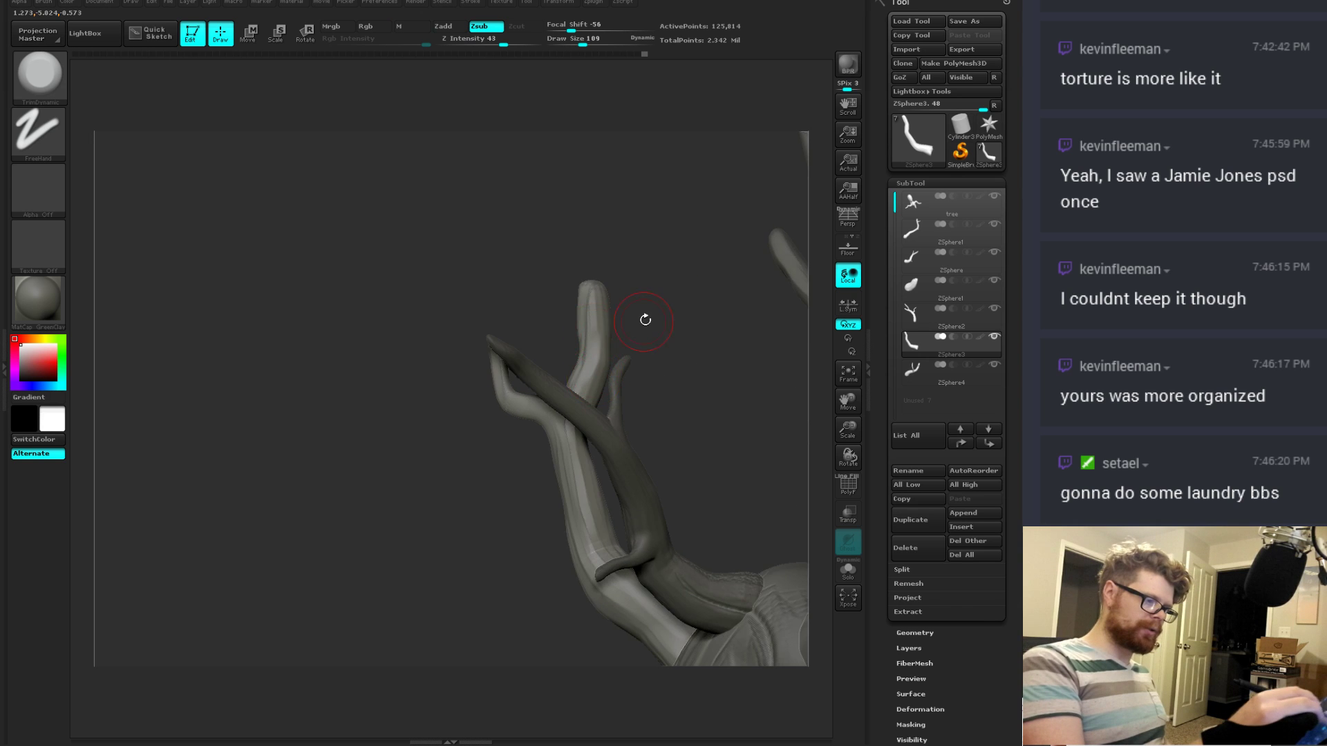
{"action": "left_click_drag", "start_coordinate": [645, 318], "coordinate": [701, 331]}
{"action": "mouse_move", "coordinate": [585, 356]}
{"action": "left_mouse_down"}
{"action": "mouse_move", "coordinate": [576, 287]}
{"action": "mouse_move", "coordinate": [705, 301]}
{"action": "mouse_move", "coordinate": [563, 291]}
{"action": "mouse_move", "coordinate": [655, 282]}
{"action": "left_mouse_up"}
{"action": "left_click_drag", "start_coordinate": [562, 316], "coordinate": [557, 352]}
{"action": "mouse_move", "coordinate": [604, 255]}
{"action": "left_mouse_down"}
{"action": "mouse_move", "coordinate": [552, 287]}
{"action": "mouse_move", "coordinate": [510, 292]}
{"action": "left_mouse_up"}
{"action": "mouse_move", "coordinate": [553, 293]}
{"action": "left_mouse_down"}
{"action": "mouse_move", "coordinate": [569, 293]}
{"action": "mouse_move", "coordinate": [558, 287]}
{"action": "left_mouse_up"}
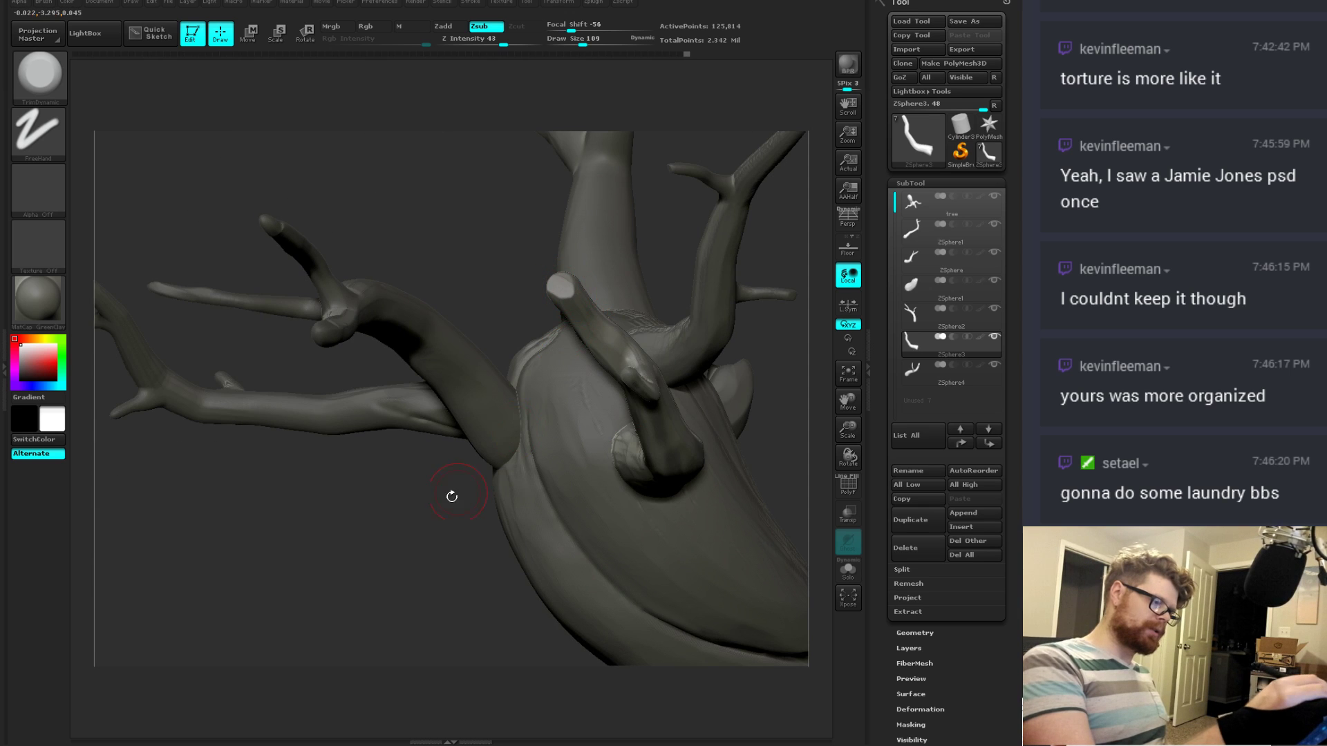
Step: Overwrite tree.ztl with the current version of the tool, including the ZSphere3 twig
{"action": "left_click_drag", "start_coordinate": [444, 525], "coordinate": [373, 442]}
{"action": "left_click_drag", "start_coordinate": [705, 442], "coordinate": [649, 409]}
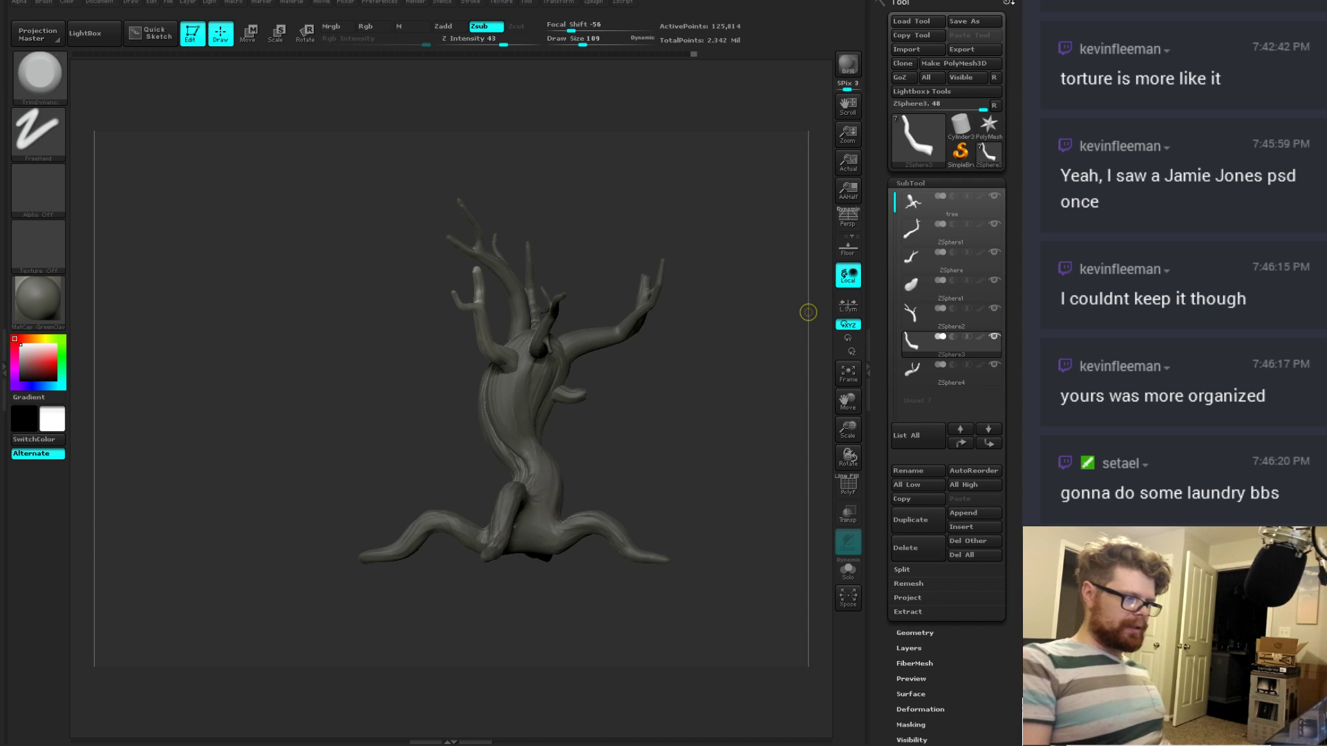
{"action": "left_click", "coordinate": [985, 27]}
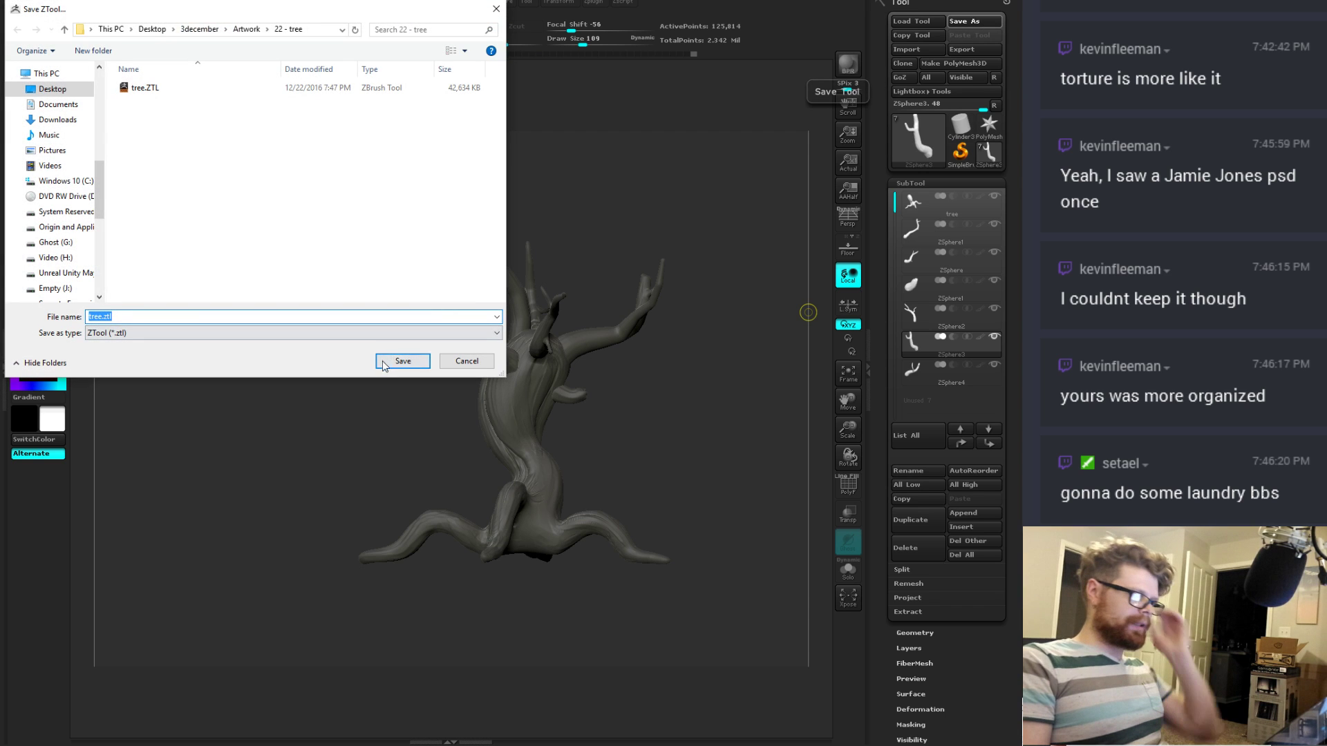
{"action": "left_click", "coordinate": [403, 361]}
{"action": "left_click", "coordinate": [544, 380]}
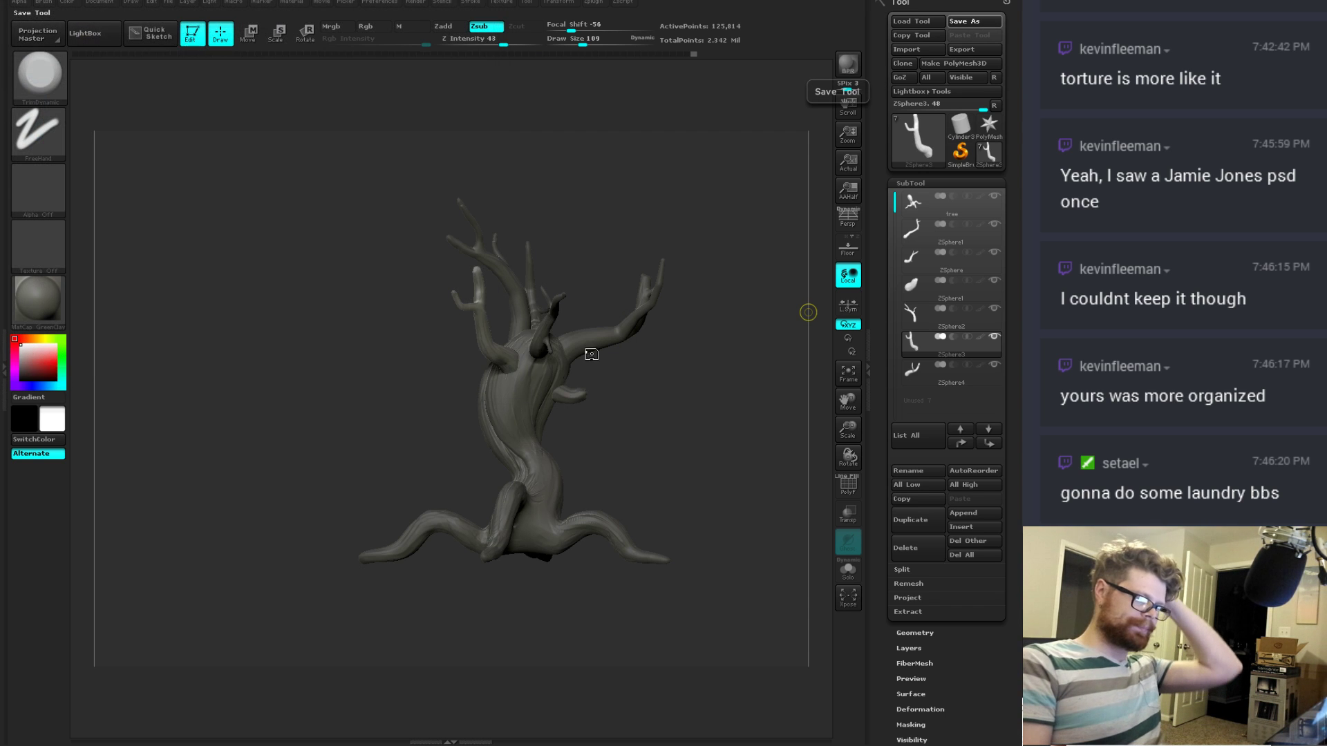
Step: Starting from the tree subtool, merge all subtools into one mesh with SubTool Master's Merge only option, without preserving existing polygroups
{"action": "left_click", "coordinate": [921, 207]}
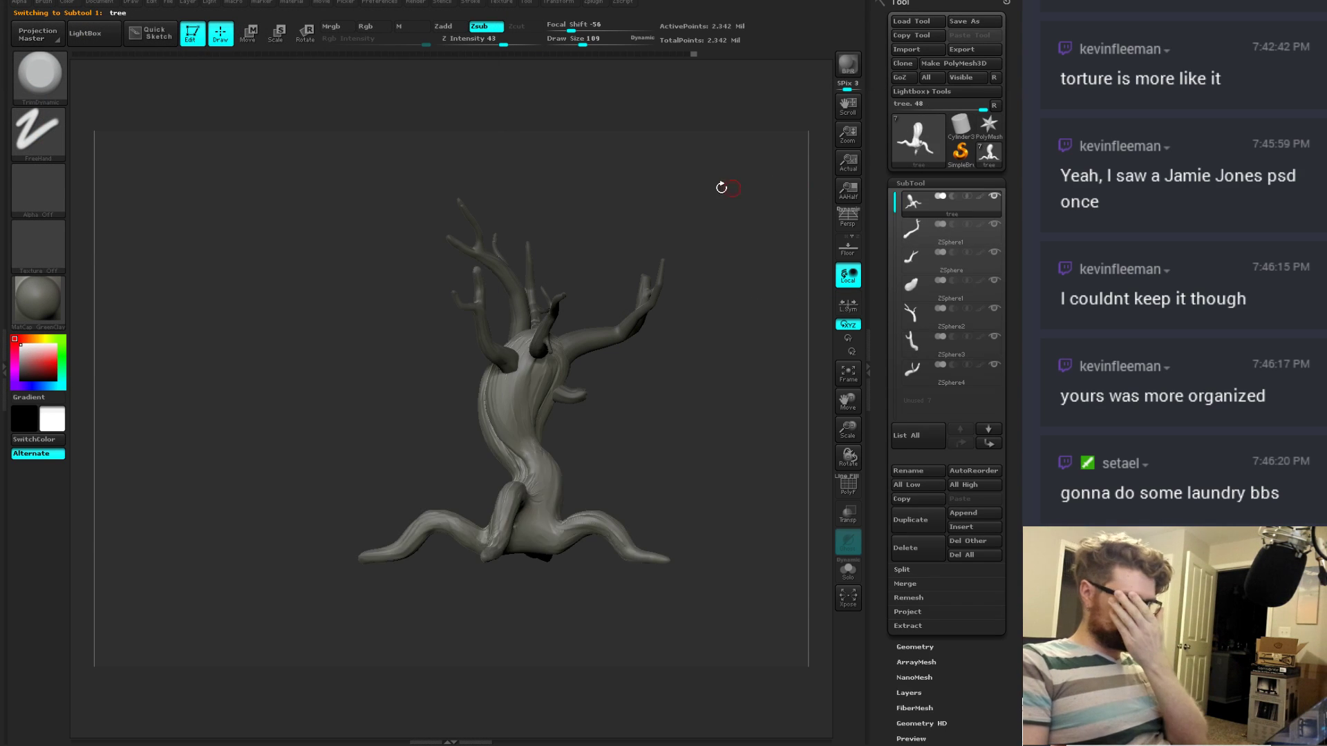
{"action": "left_click_drag", "start_coordinate": [618, 175], "coordinate": [552, 71]}
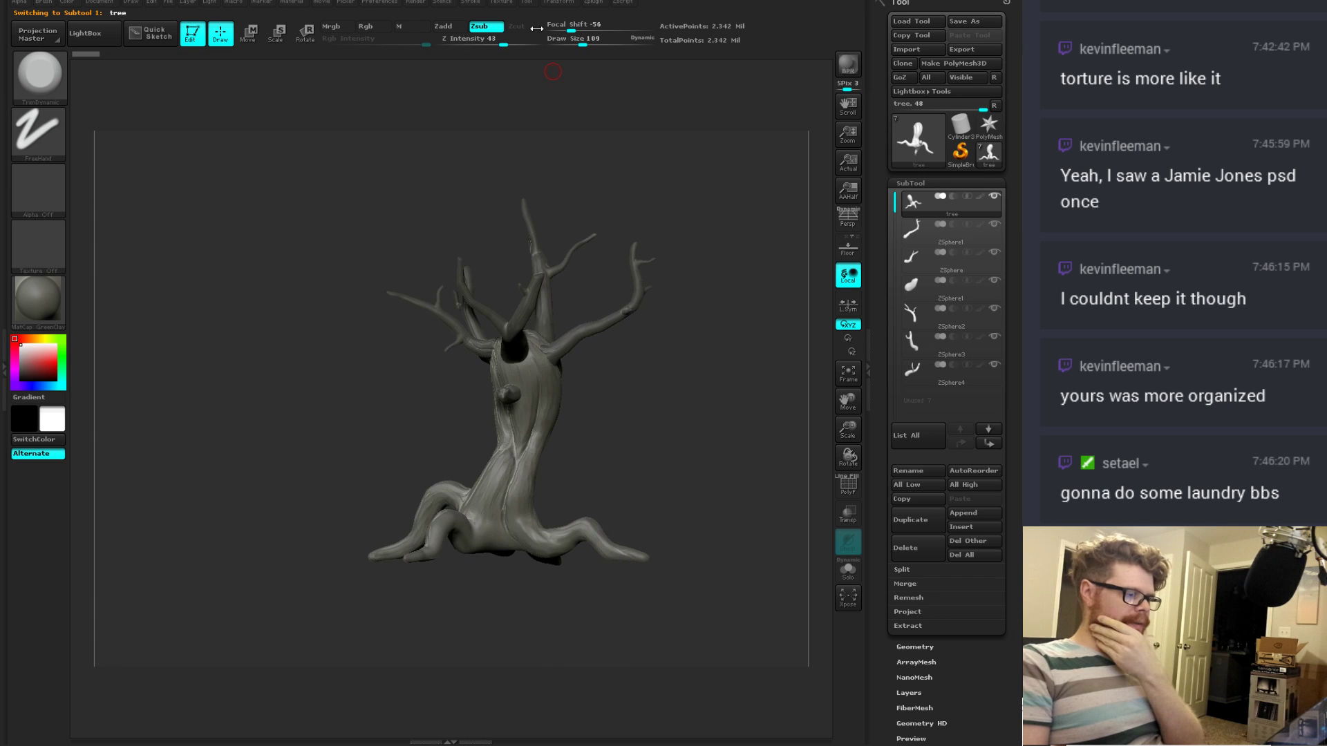
{"action": "left_click", "coordinate": [563, 3]}
{"action": "mouse_move", "coordinate": [593, 3]}
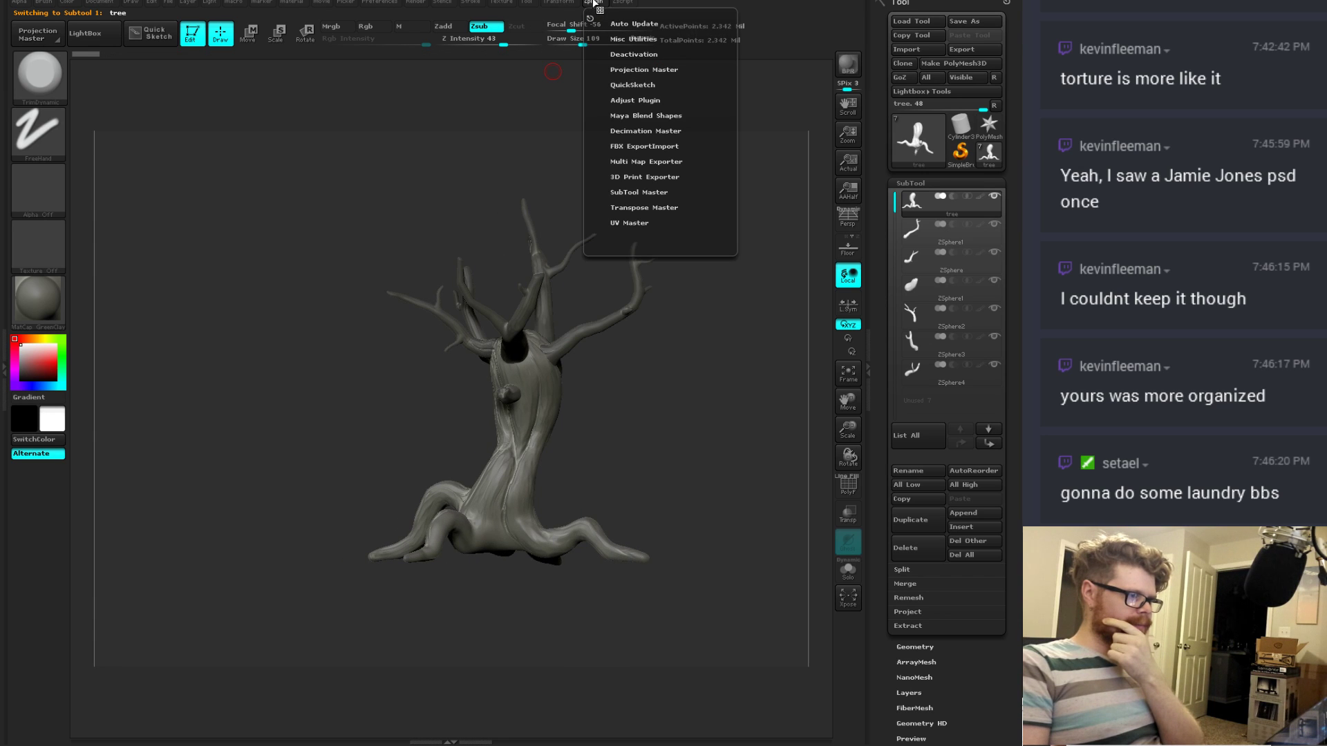
{"action": "left_click", "coordinate": [636, 192]}
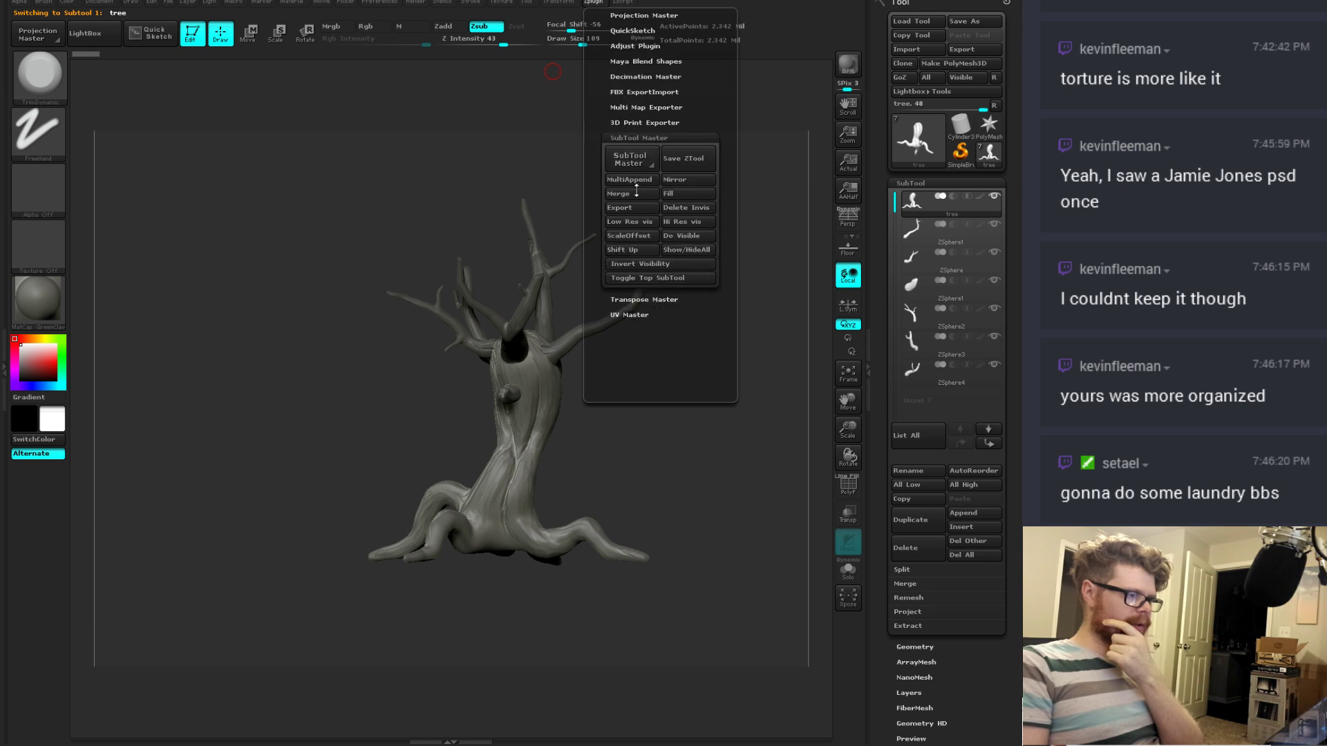
{"action": "left_click", "coordinate": [633, 135]}
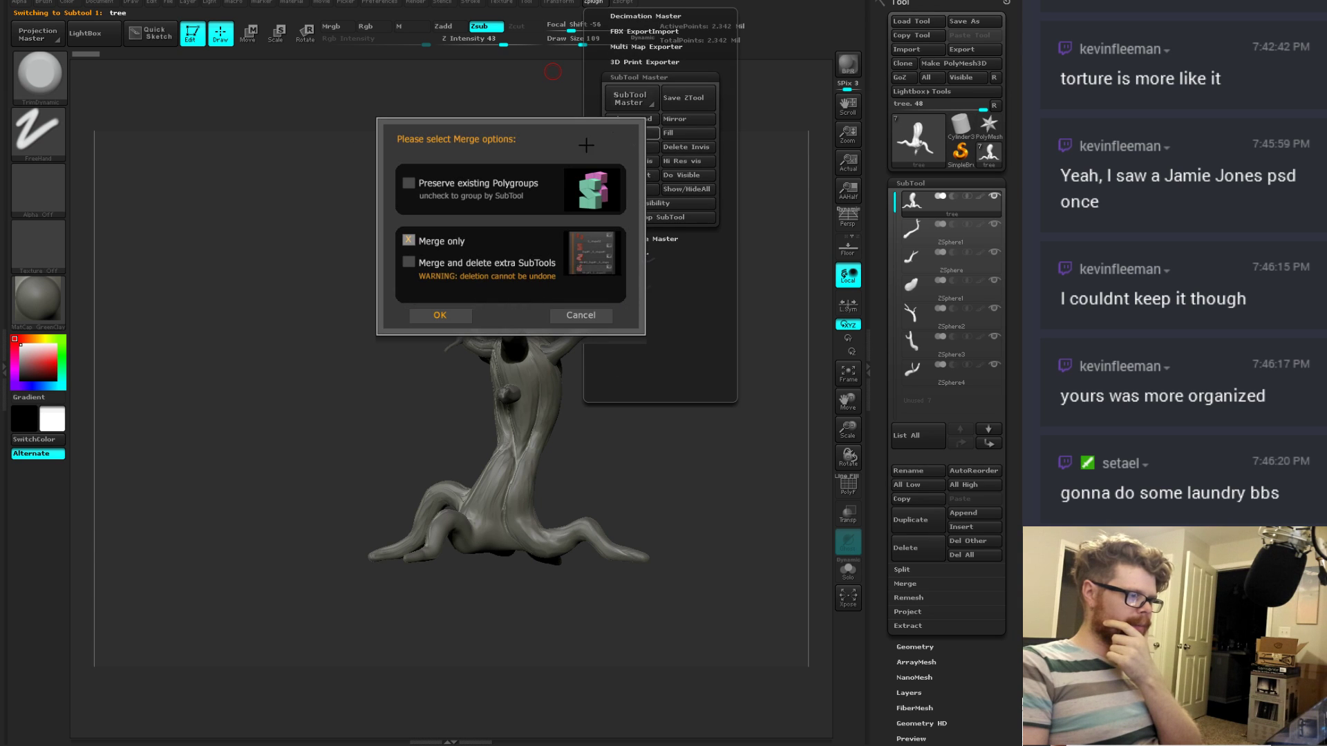
{"action": "left_click", "coordinate": [440, 315]}
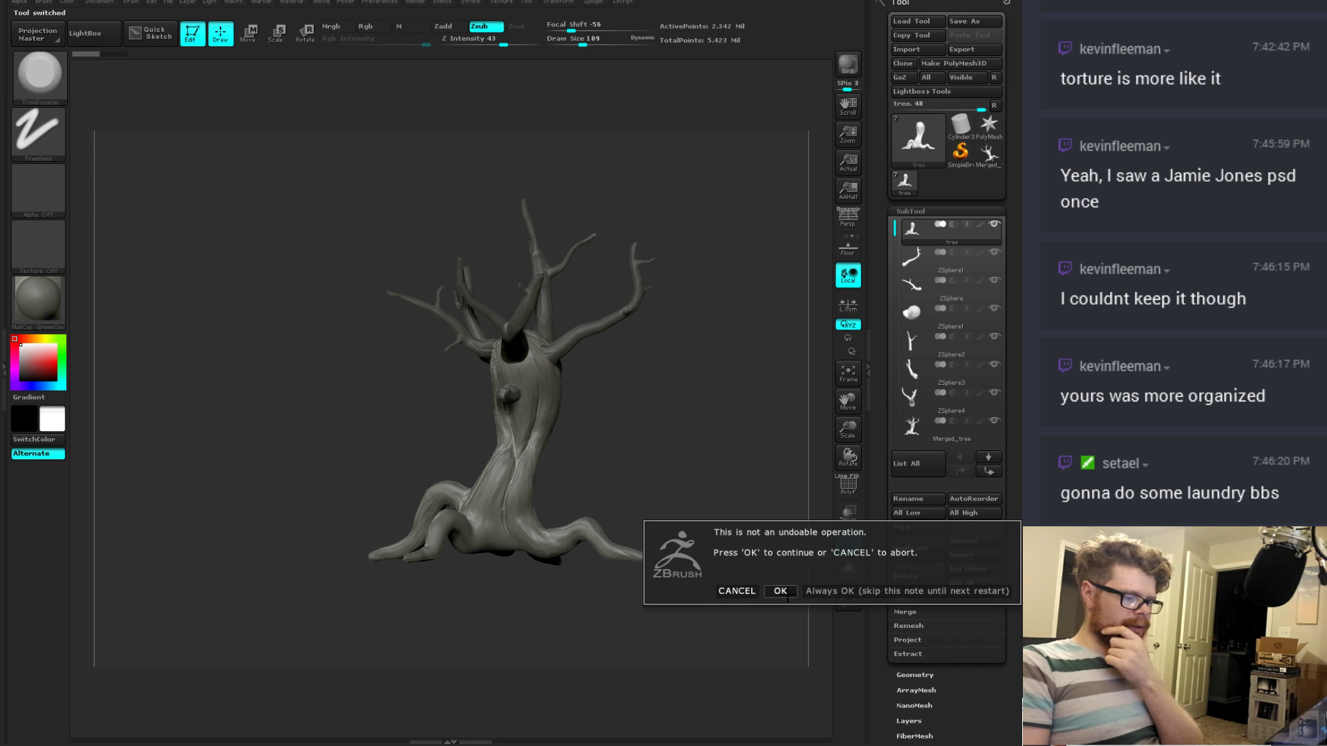
{"action": "left_click", "coordinate": [791, 591]}
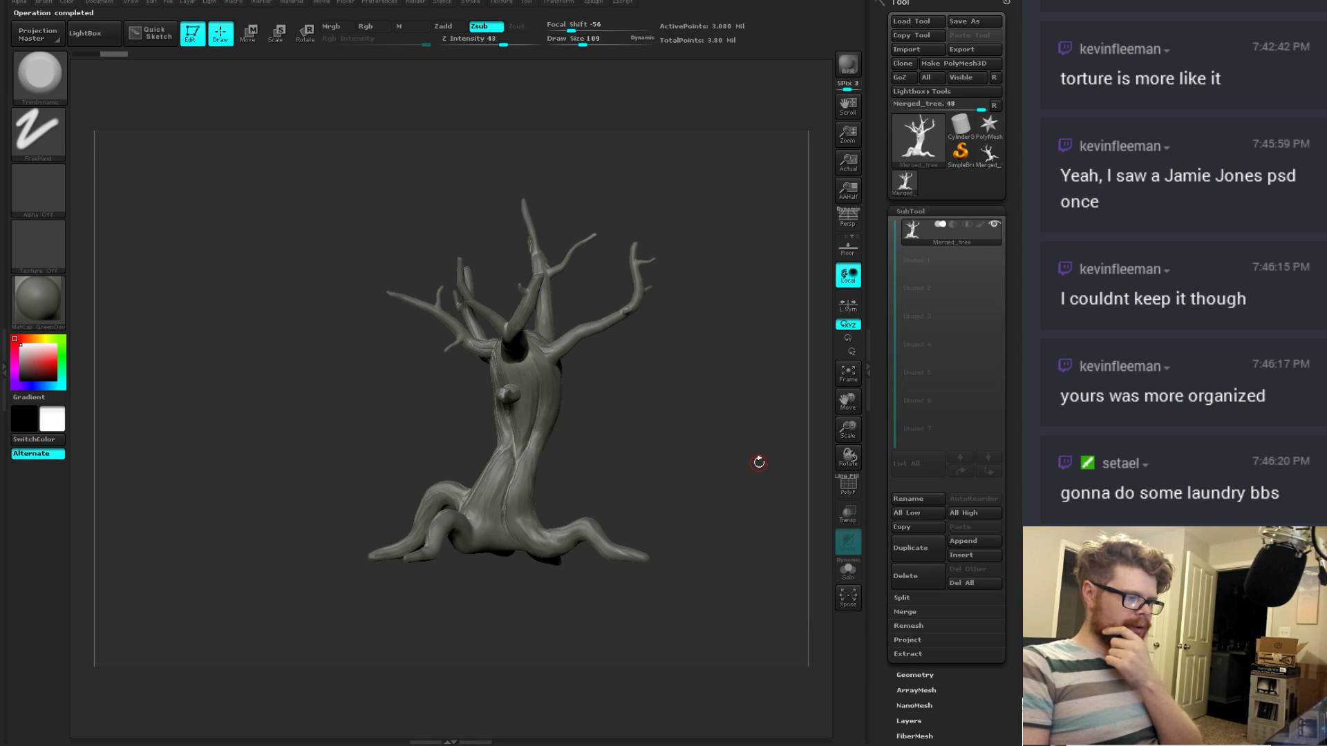
Step: Save the merged tool as tree_merged.ztl in the 22 - tree folder
{"action": "left_click_drag", "start_coordinate": [744, 449], "coordinate": [653, 449]}
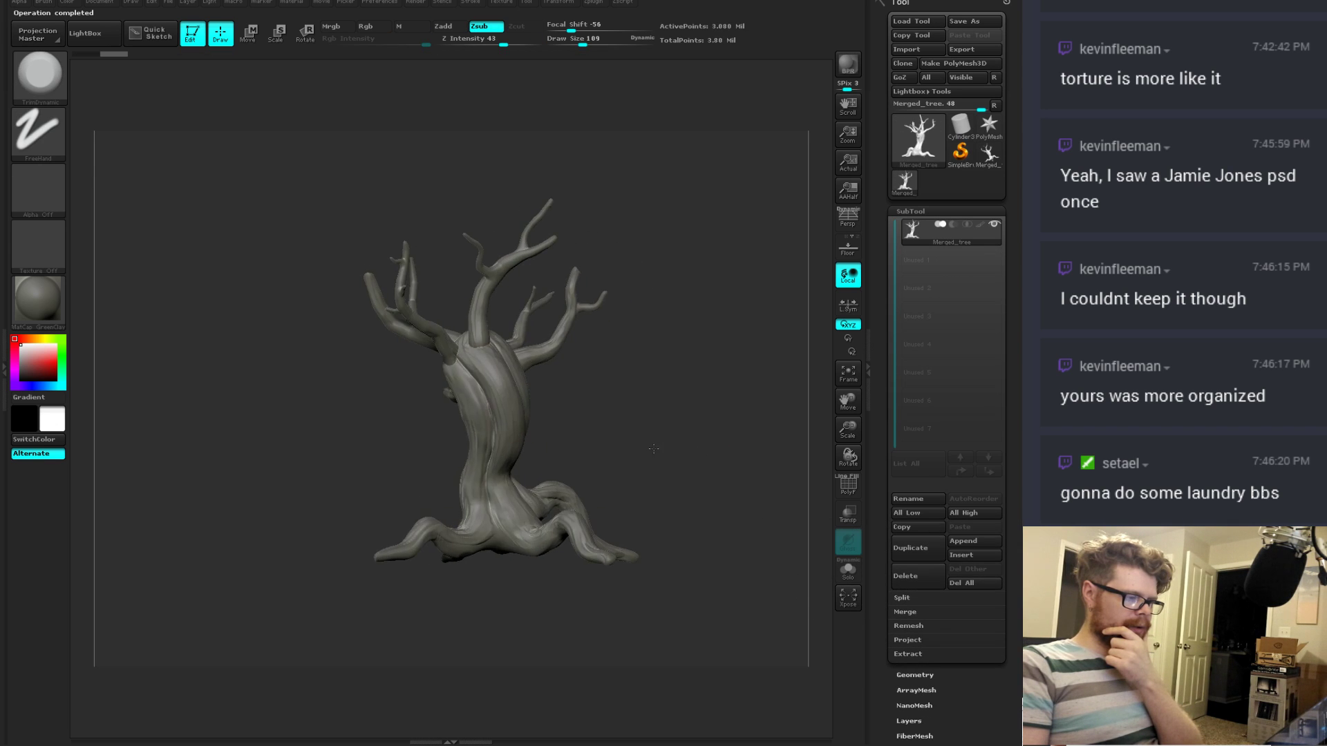
{"action": "left_click", "coordinate": [970, 23]}
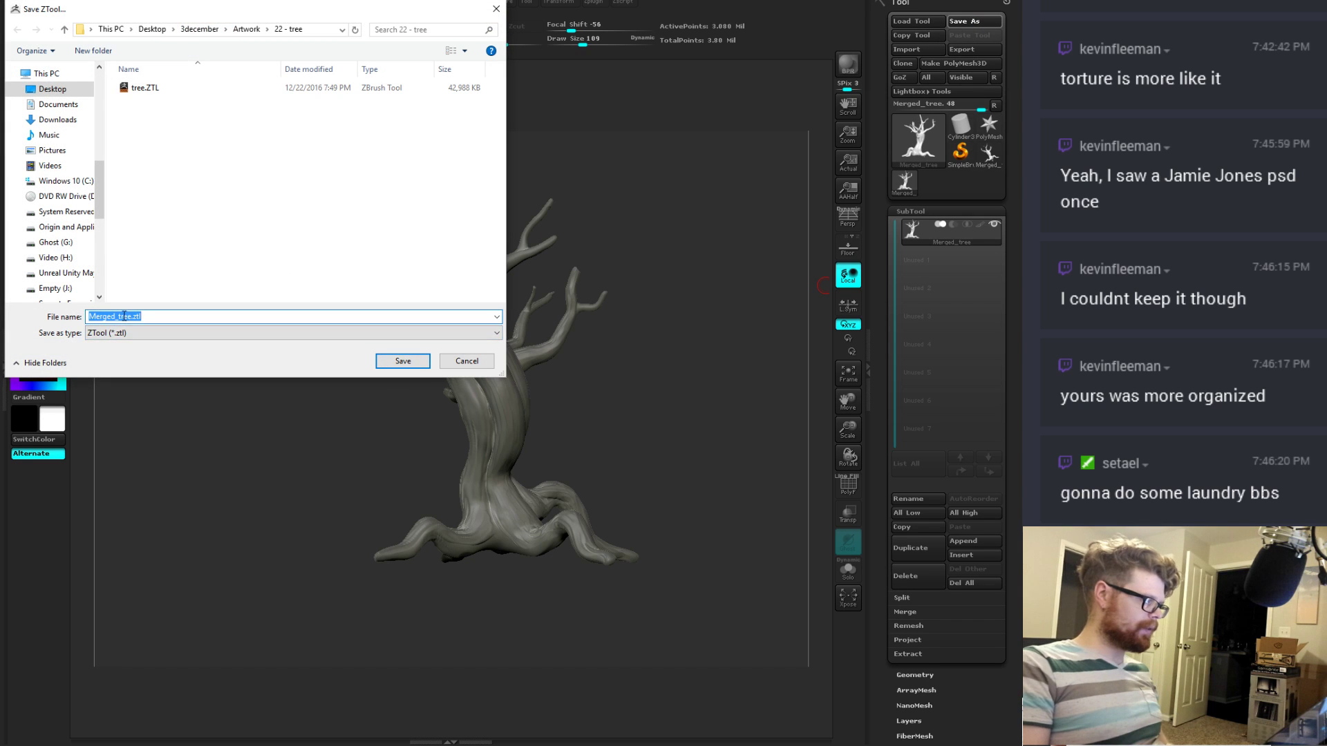
{"action": "left_click", "coordinate": [131, 317]}
{"action": "double_click", "coordinate": [132, 317]}
{"action": "type", "text": "tree"}
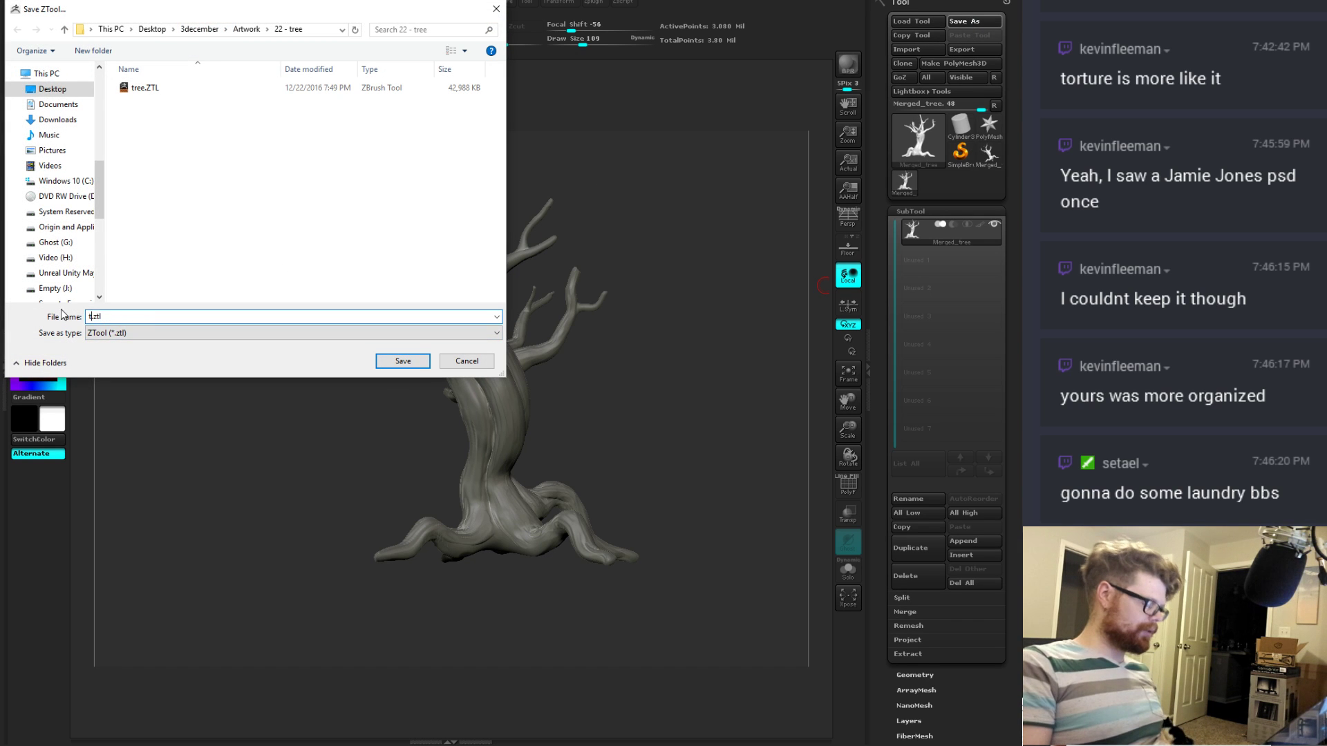
{"action": "type", "text": "_merged"}
{"action": "key", "text": "Return"}
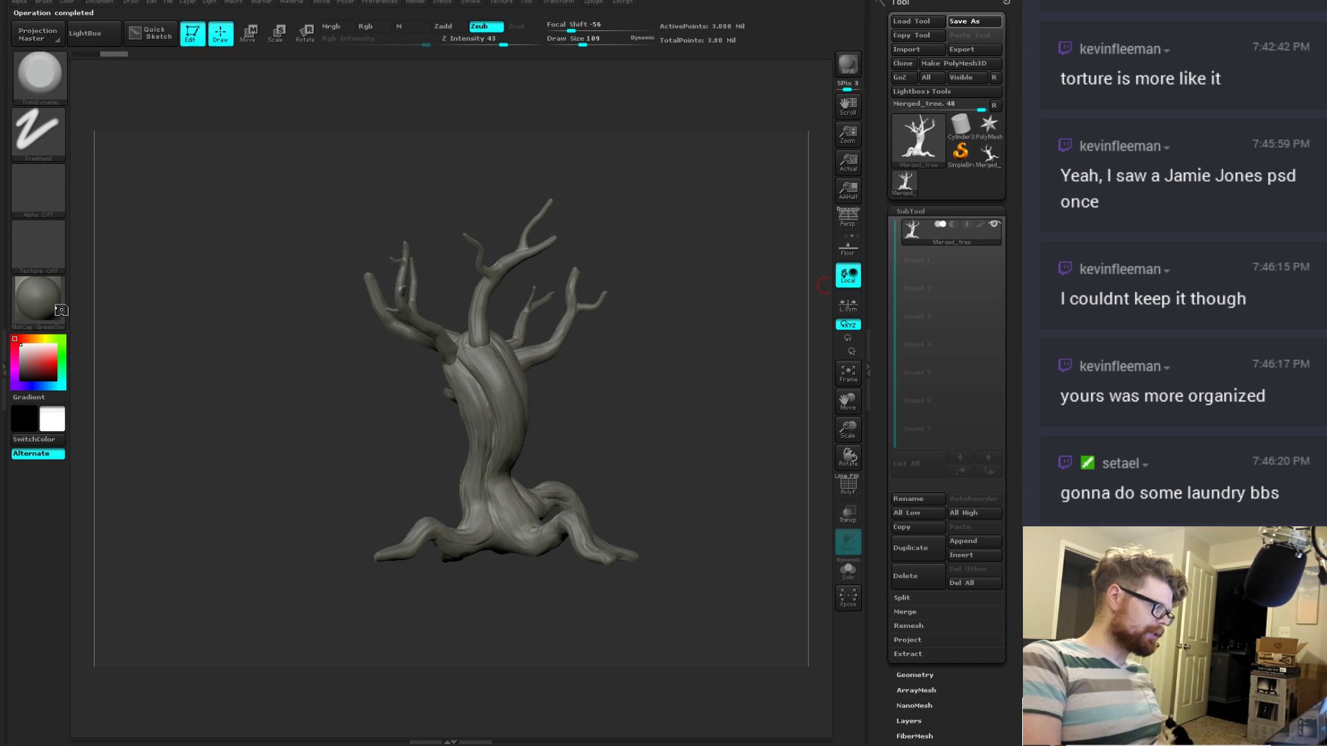
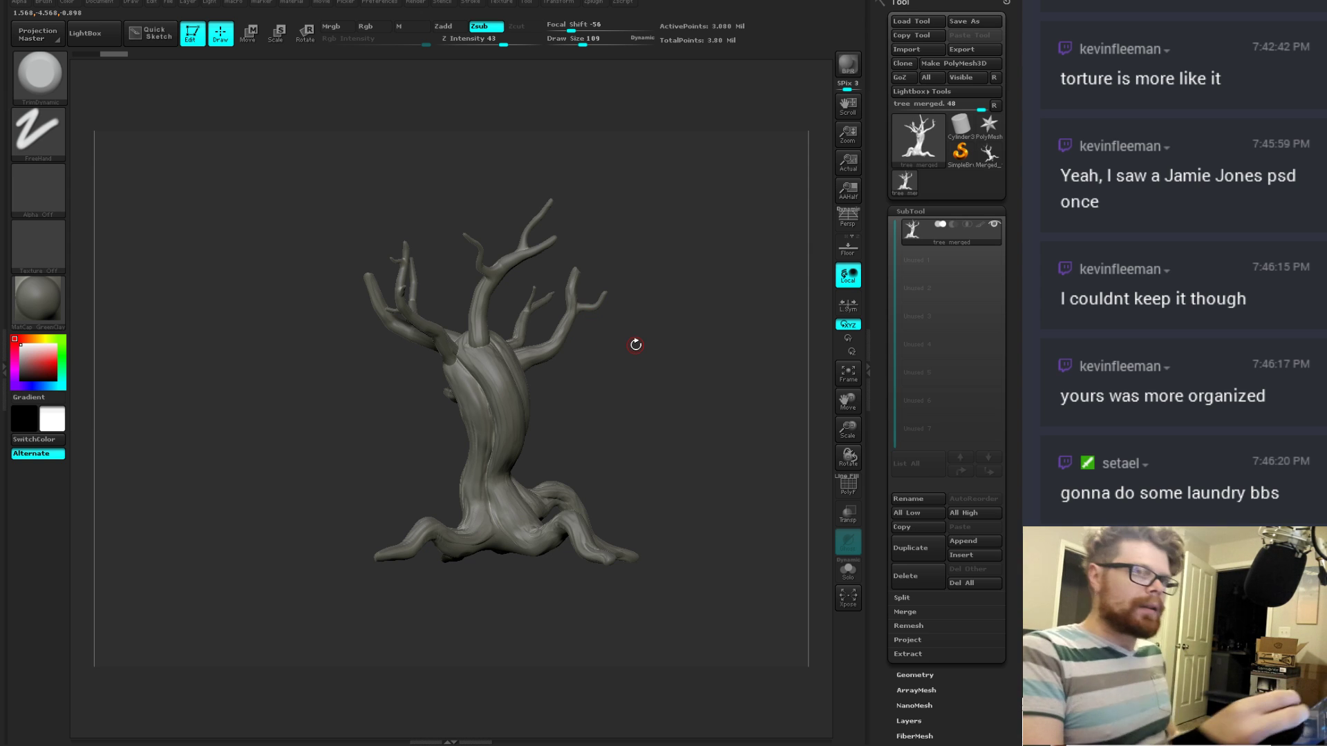
Step: Build up clay around the base of the right-hand branch where it meets the trunk, using ClayBuildup at draw size 47
{"action": "left_click_drag", "start_coordinate": [692, 378], "coordinate": [739, 425]}
{"action": "left_click_drag", "start_coordinate": [680, 314], "coordinate": [709, 498], "text": "alt"}
{"action": "key", "text": "b"}
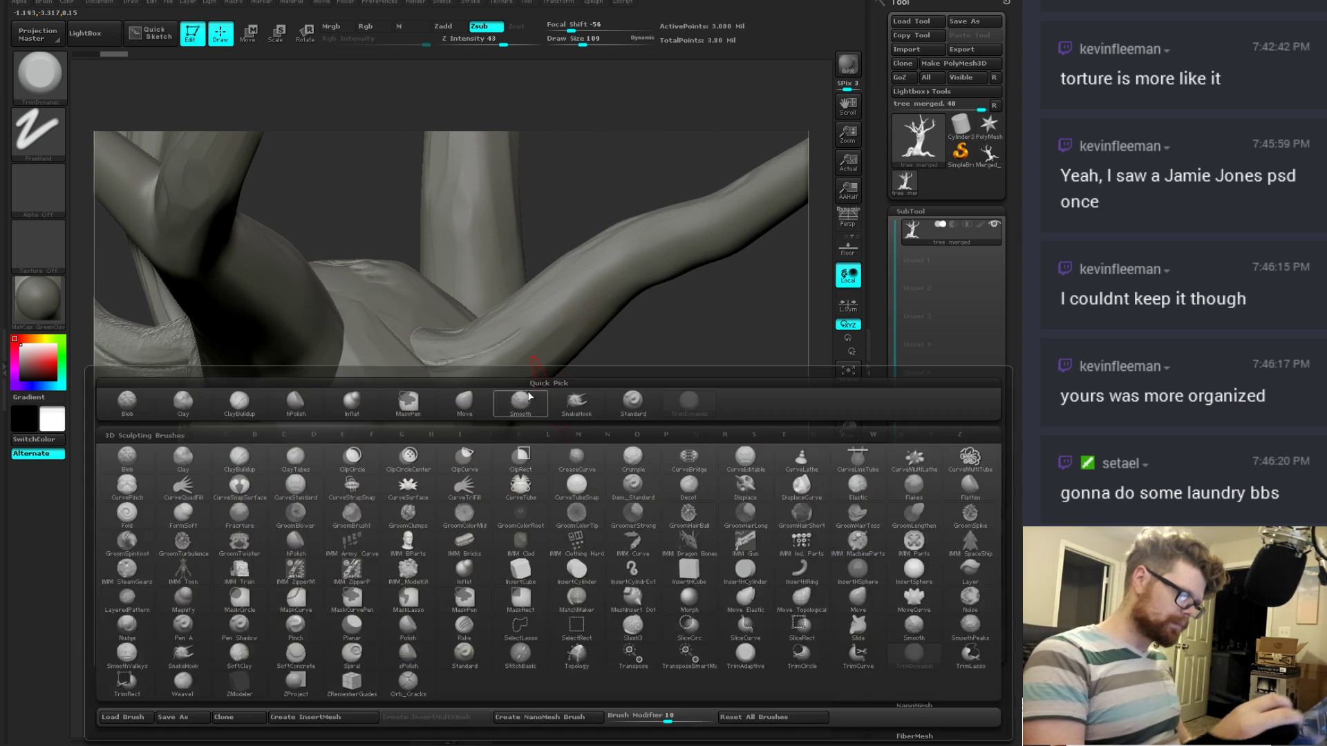
{"action": "key", "text": "c"}
{"action": "key", "text": "b"}
{"action": "key", "text": "space"}
{"action": "mouse_move", "coordinate": [514, 391]}
{"action": "left_mouse_down"}
{"action": "mouse_move", "coordinate": [472, 415]}
{"action": "mouse_move", "coordinate": [493, 430]}
{"action": "left_mouse_up"}
{"action": "mouse_move", "coordinate": [485, 418]}
{"action": "left_mouse_down"}
{"action": "mouse_move", "coordinate": [452, 398]}
{"action": "mouse_move", "coordinate": [460, 412]}
{"action": "left_mouse_up"}
{"action": "mouse_move", "coordinate": [604, 413]}
{"action": "left_mouse_down"}
{"action": "mouse_move", "coordinate": [471, 425]}
{"action": "mouse_move", "coordinate": [528, 461]}
{"action": "left_mouse_up"}
{"action": "mouse_move", "coordinate": [697, 349]}
{"action": "left_mouse_down"}
{"action": "mouse_move", "coordinate": [435, 370]}
{"action": "mouse_move", "coordinate": [464, 411]}
{"action": "left_mouse_up"}
{"action": "left_click_drag", "start_coordinate": [686, 398], "coordinate": [683, 494]}
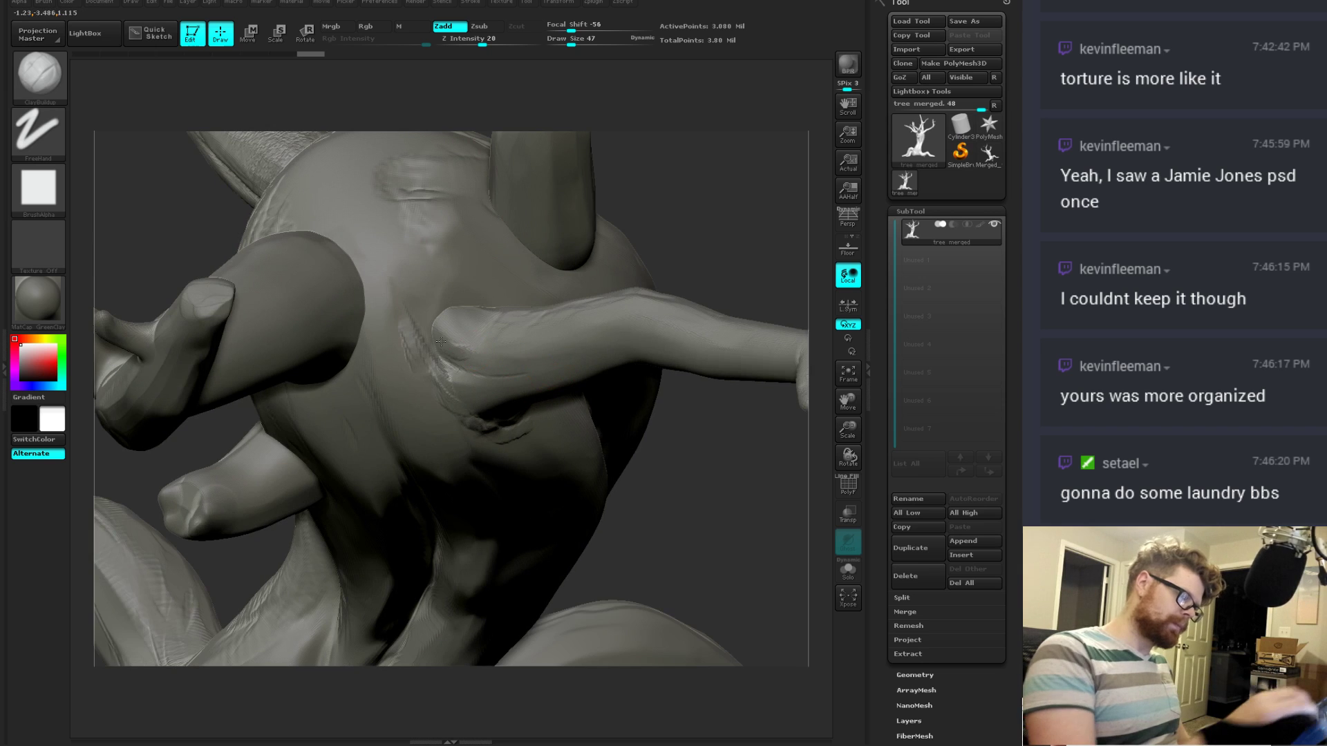
Step: Add ClayBuildup strokes running from the trunk's crown over and below the right-hand branch joint to blend the two forms
{"action": "mouse_move", "coordinate": [430, 325]}
{"action": "left_mouse_down"}
{"action": "mouse_move", "coordinate": [428, 297]}
{"action": "mouse_move", "coordinate": [453, 324]}
{"action": "left_mouse_up"}
{"action": "mouse_move", "coordinate": [432, 276]}
{"action": "left_mouse_down"}
{"action": "mouse_move", "coordinate": [479, 313]}
{"action": "mouse_move", "coordinate": [464, 314]}
{"action": "mouse_move", "coordinate": [484, 340]}
{"action": "left_mouse_up"}
{"action": "left_click_drag", "start_coordinate": [656, 470], "coordinate": [731, 416]}
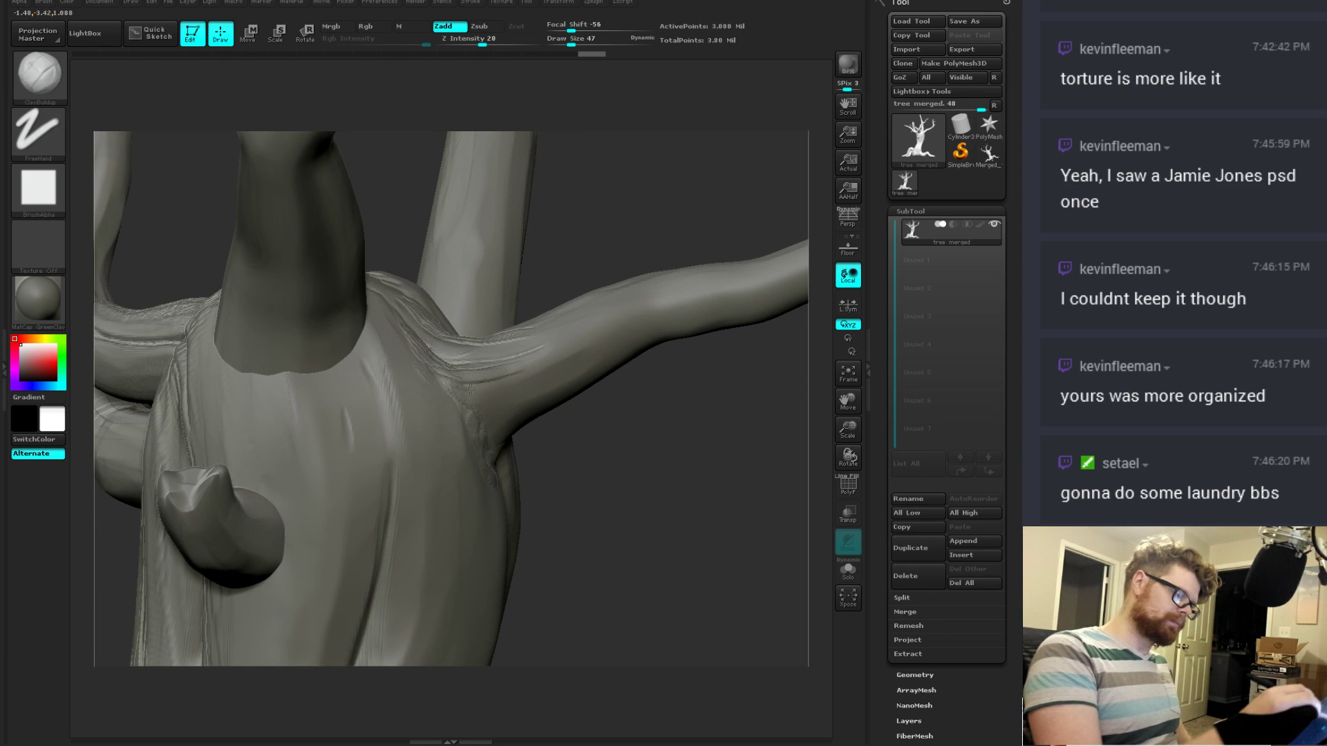
{"action": "mouse_move", "coordinate": [503, 394]}
{"action": "left_mouse_down"}
{"action": "mouse_move", "coordinate": [459, 399]}
{"action": "mouse_move", "coordinate": [467, 420]}
{"action": "left_mouse_up"}
{"action": "left_click_drag", "start_coordinate": [490, 400], "coordinate": [467, 447]}
{"action": "mouse_move", "coordinate": [485, 410]}
{"action": "left_mouse_down"}
{"action": "mouse_move", "coordinate": [479, 439]}
{"action": "mouse_move", "coordinate": [489, 431]}
{"action": "left_mouse_up"}
{"action": "left_click_drag", "start_coordinate": [626, 442], "coordinate": [579, 486]}
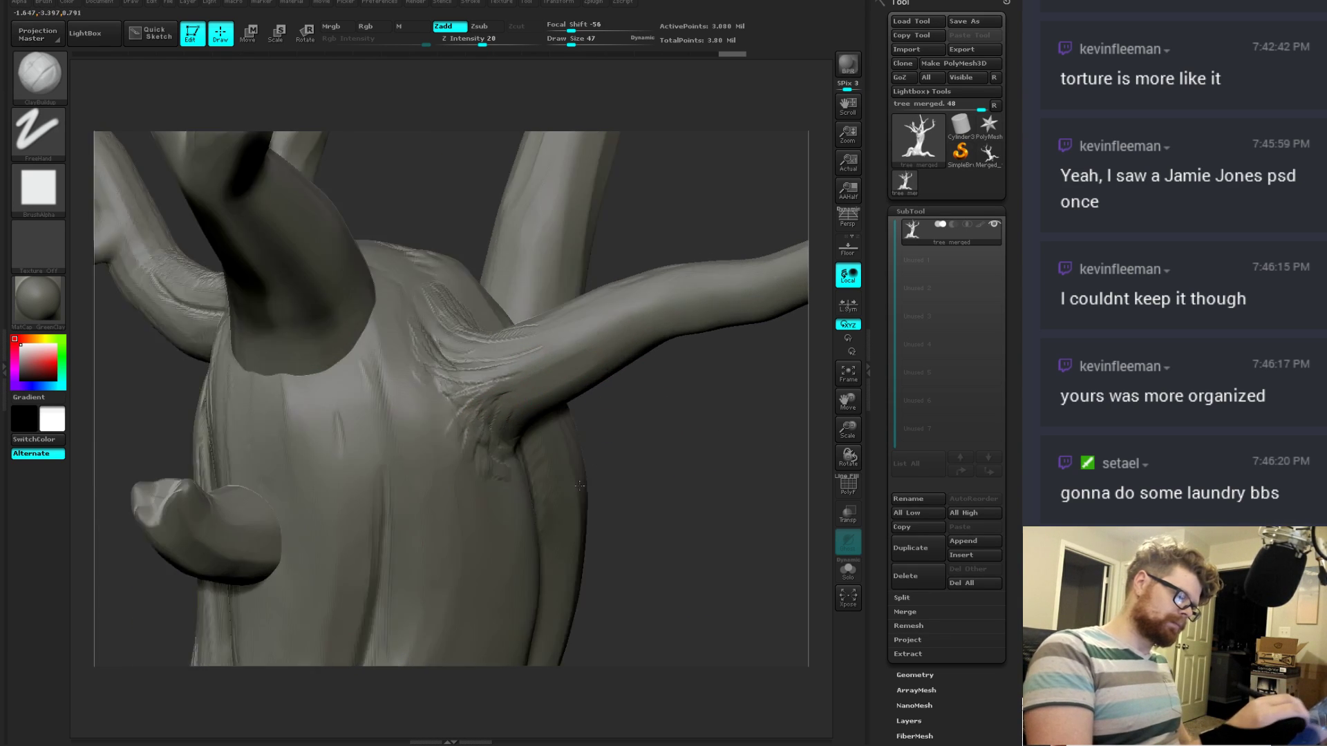
{"action": "right_click_drag", "start_coordinate": [579, 485], "coordinate": [517, 440]}
{"action": "left_click_drag", "start_coordinate": [529, 458], "coordinate": [471, 440]}
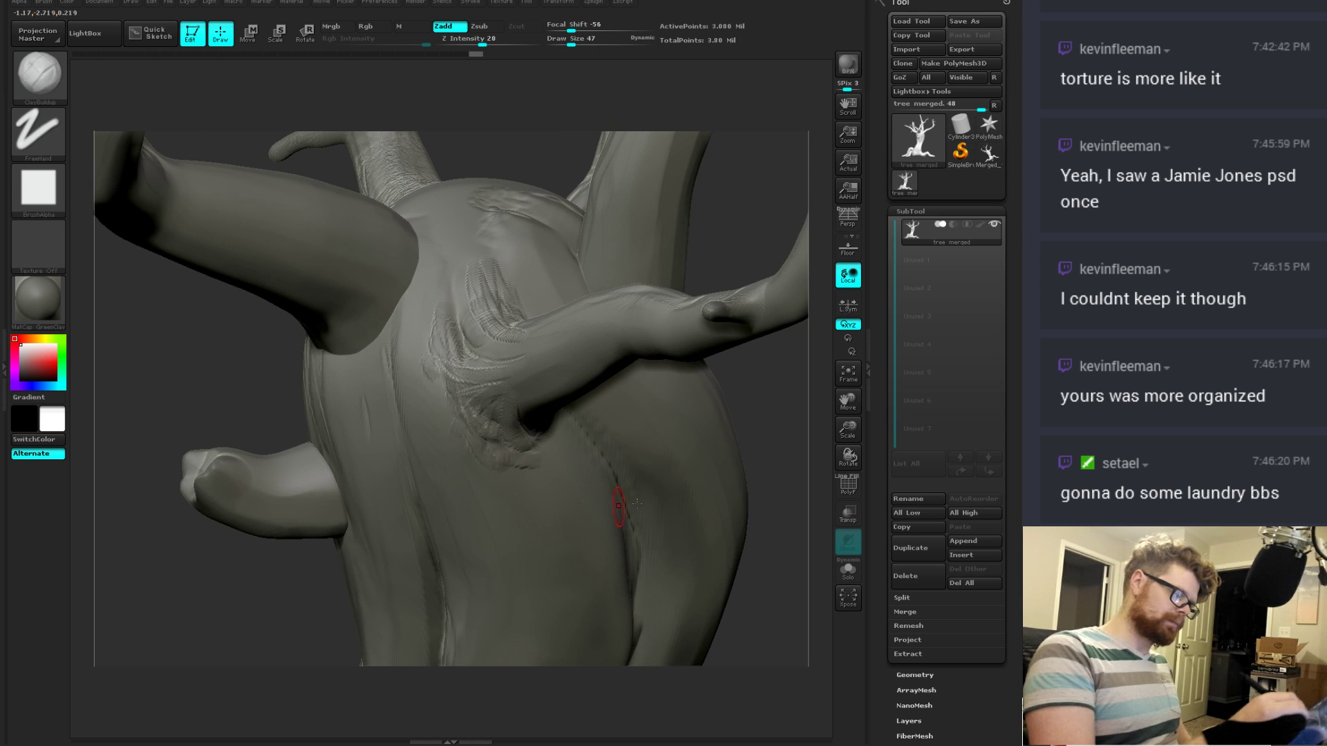
Step: Add clay below the right-hand branch joint and smooth the rough strokes into the trunk
{"action": "right_click_drag", "start_coordinate": [637, 502], "coordinate": [492, 434]}
{"action": "key", "text": "shift"}
{"action": "left_click_drag", "start_coordinate": [501, 471], "coordinate": [485, 472], "text": "shift"}
{"action": "key", "text": "t"}
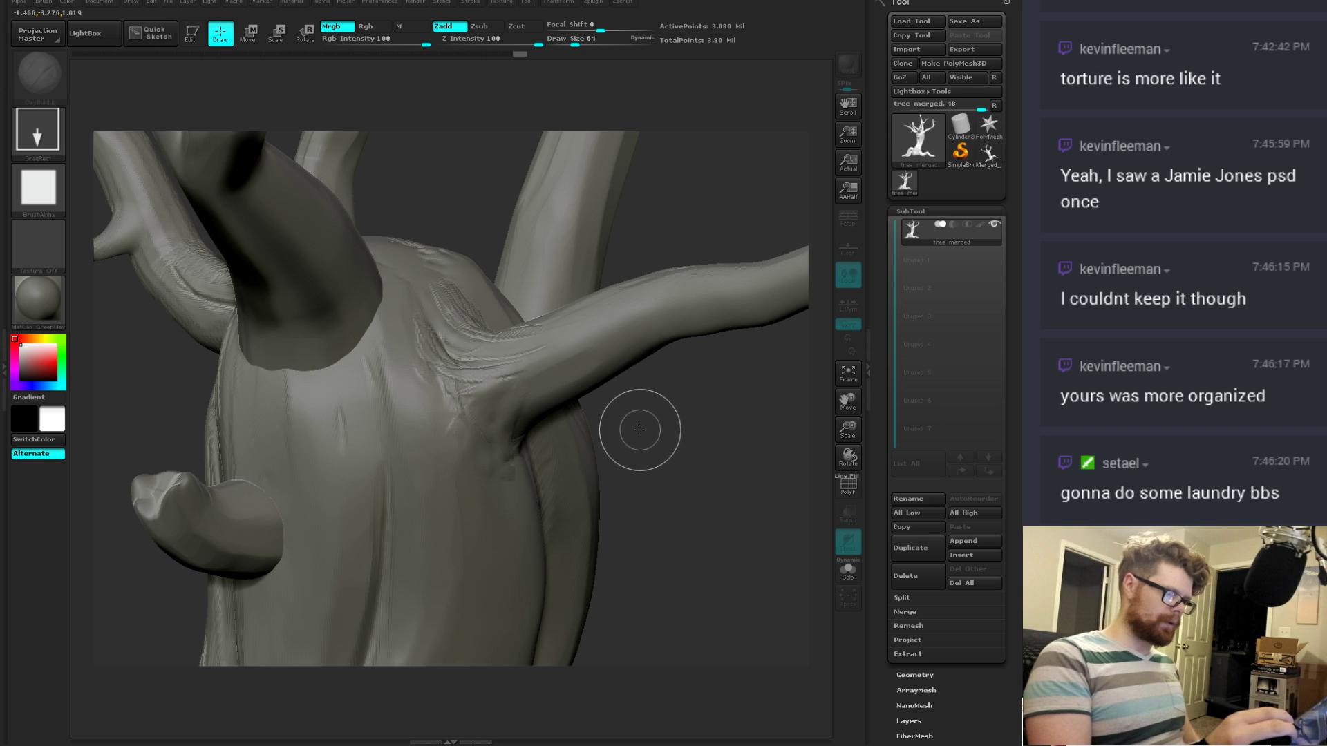
{"action": "key", "text": "t"}
{"action": "right_click_drag", "start_coordinate": [598, 410], "coordinate": [573, 387]}
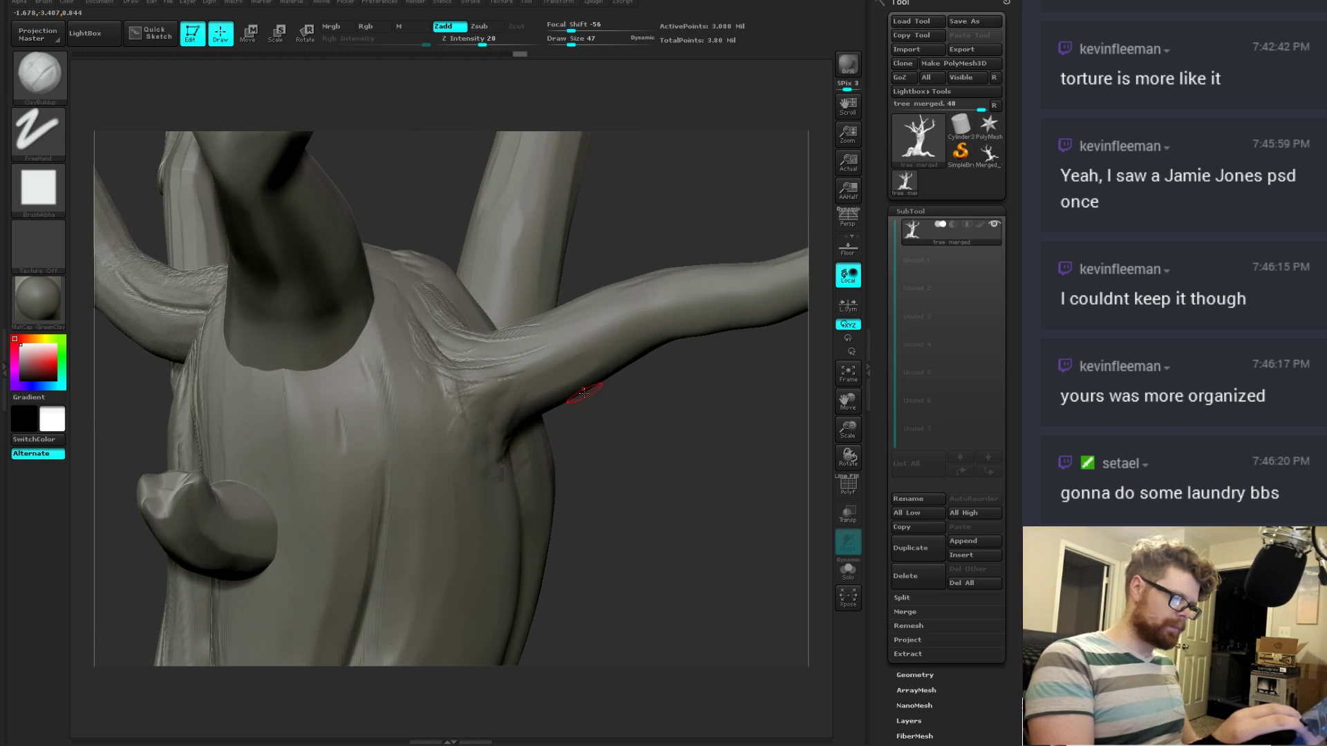
Step: Plane the clay around the right-hand branch joint with the TrimDynamic brush at draw size 47
{"action": "key", "text": "b"}
{"action": "key", "text": "t"}
{"action": "key", "text": "d"}
{"action": "mouse_move", "coordinate": [502, 378]}
{"action": "left_mouse_down"}
{"action": "mouse_move", "coordinate": [454, 430]}
{"action": "mouse_move", "coordinate": [471, 444]}
{"action": "left_mouse_up"}
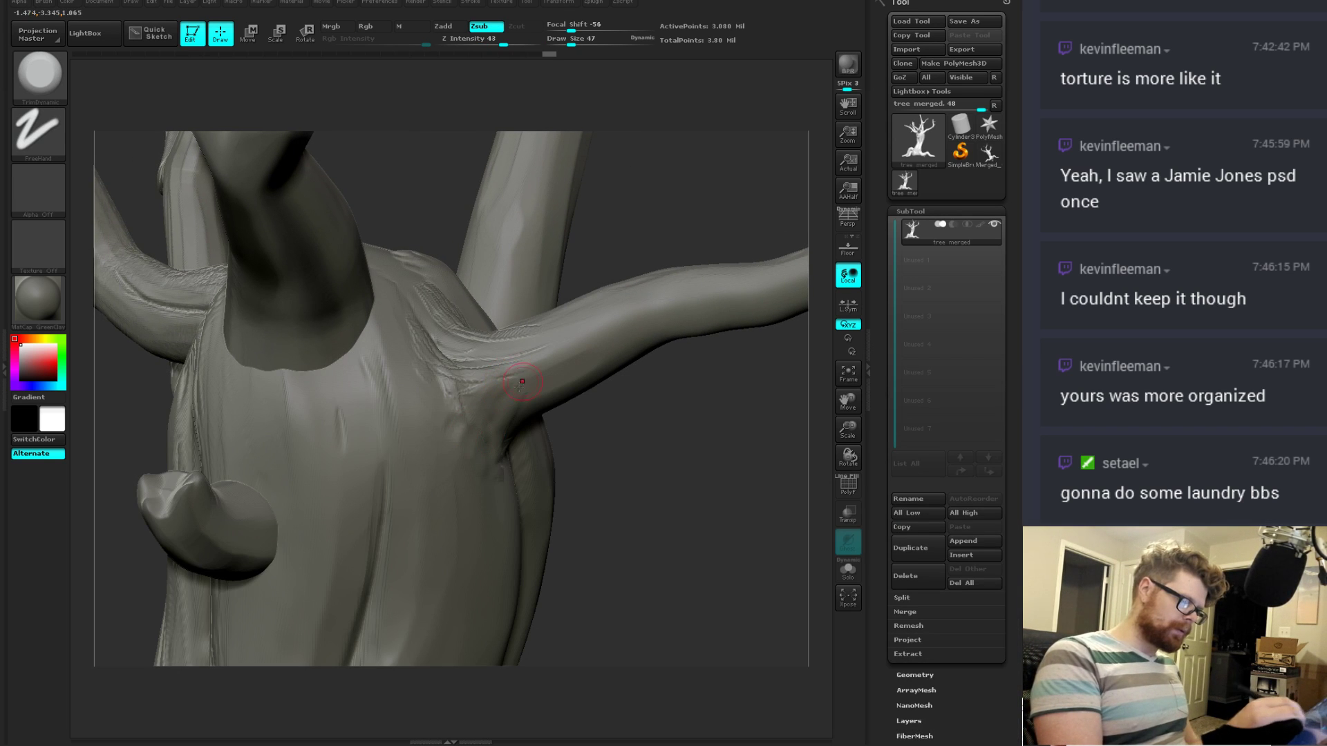
{"action": "right_click_drag", "start_coordinate": [621, 422], "coordinate": [518, 400]}
{"action": "right_click_drag", "start_coordinate": [687, 448], "coordinate": [528, 436]}
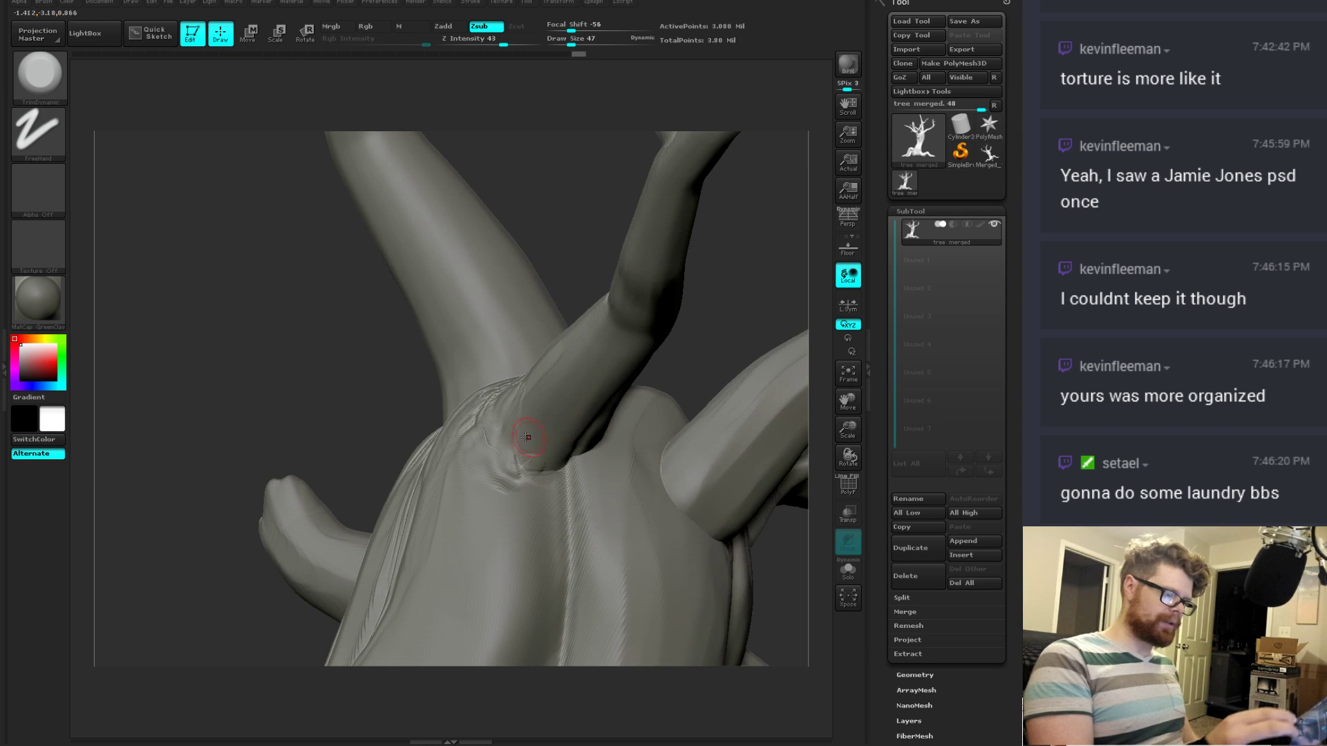
Step: Build up the far side of the right-hand branch joint with ClayBuildup at draw size 47, smoothing between strokes
{"action": "key", "text": "b"}
{"action": "key", "text": "c"}
{"action": "key", "text": "b"}
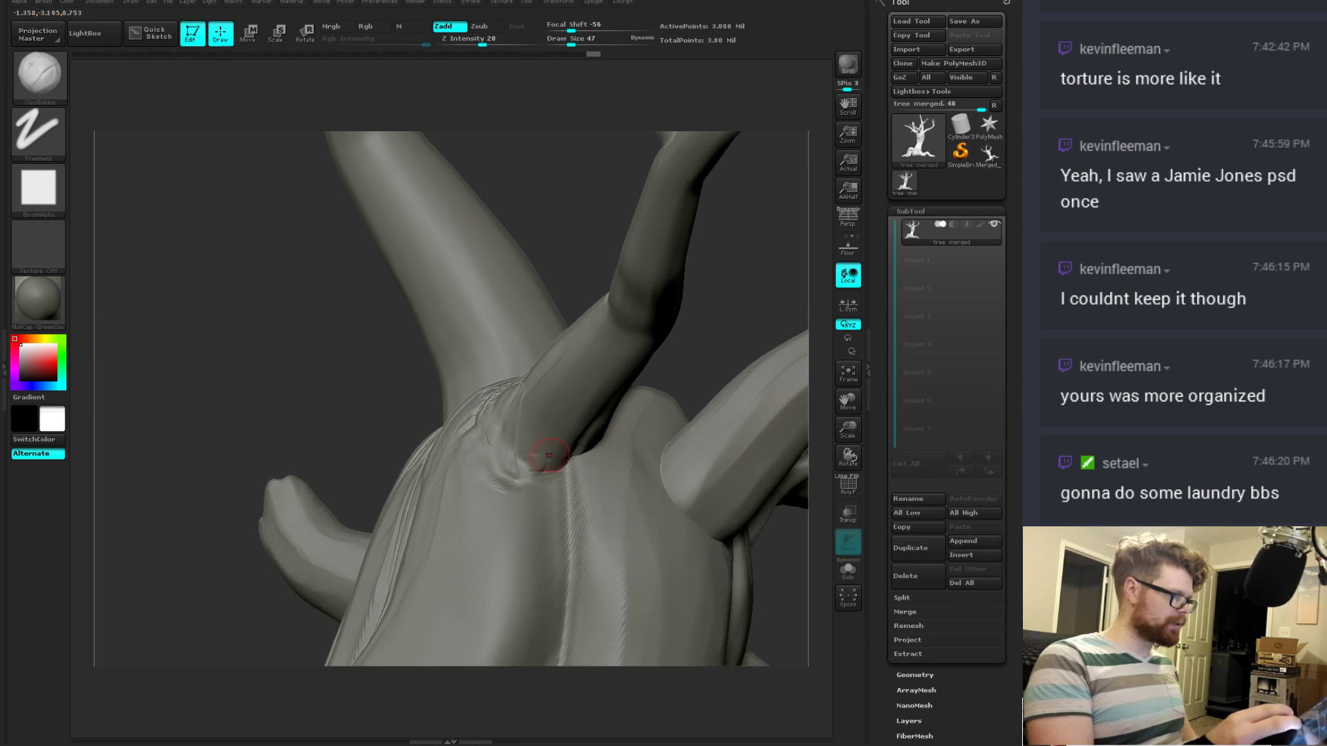
{"action": "right_click_drag", "start_coordinate": [684, 367], "coordinate": [599, 422]}
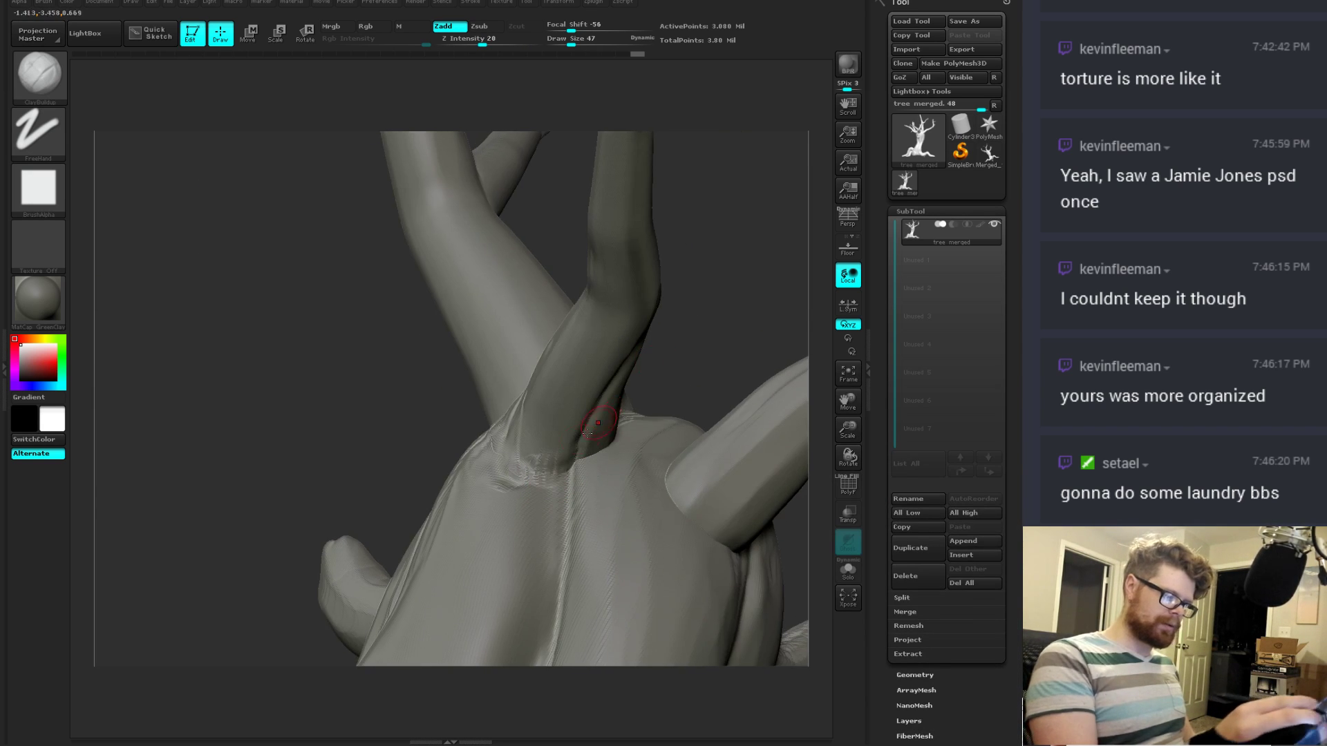
{"action": "mouse_move", "coordinate": [566, 442]}
{"action": "left_mouse_down"}
{"action": "mouse_move", "coordinate": [558, 489]}
{"action": "mouse_move", "coordinate": [545, 496]}
{"action": "mouse_move", "coordinate": [522, 477]}
{"action": "left_mouse_up"}
{"action": "right_click_drag", "start_coordinate": [545, 443], "coordinate": [622, 428]}
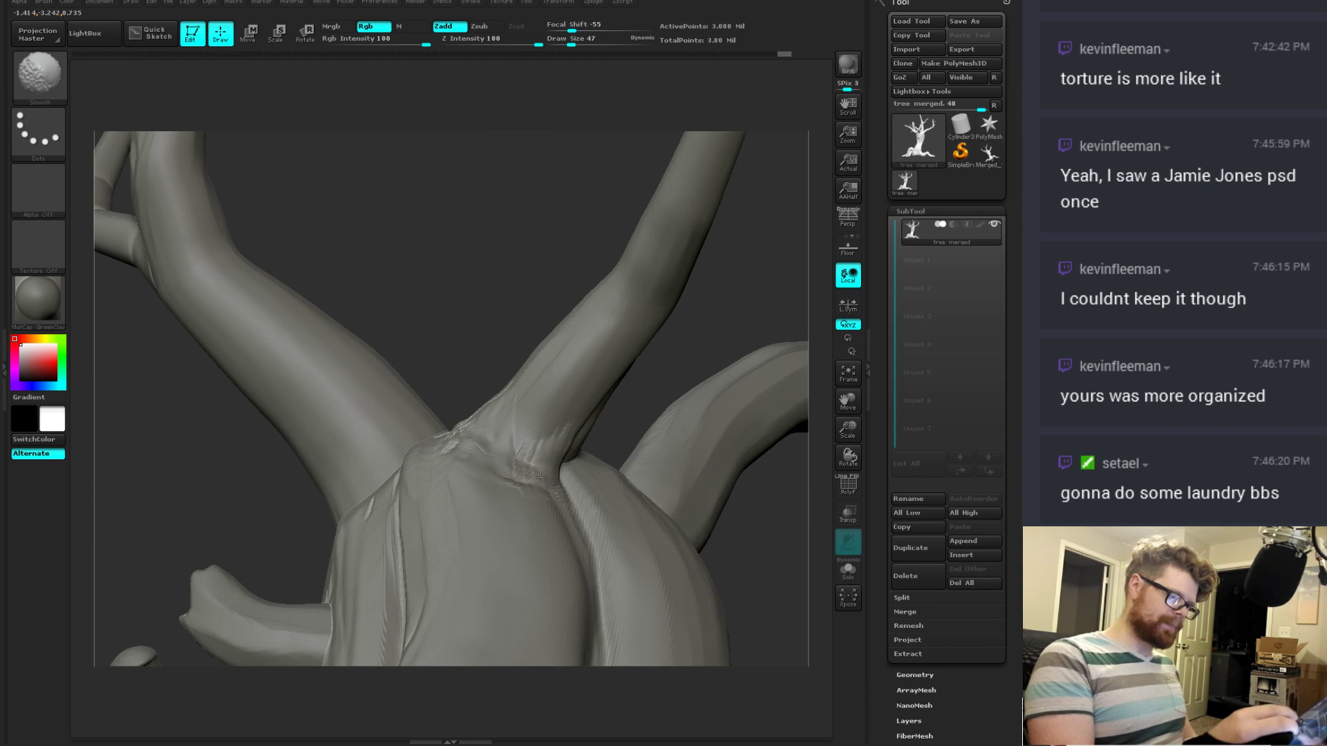
{"action": "left_click_drag", "start_coordinate": [534, 452], "coordinate": [563, 417], "text": "shift"}
{"action": "right_click_drag", "start_coordinate": [601, 423], "coordinate": [555, 441]}
{"action": "mouse_move", "coordinate": [543, 418]}
{"action": "left_mouse_down"}
{"action": "mouse_move", "coordinate": [526, 483]}
{"action": "mouse_move", "coordinate": [500, 512]}
{"action": "left_mouse_up"}
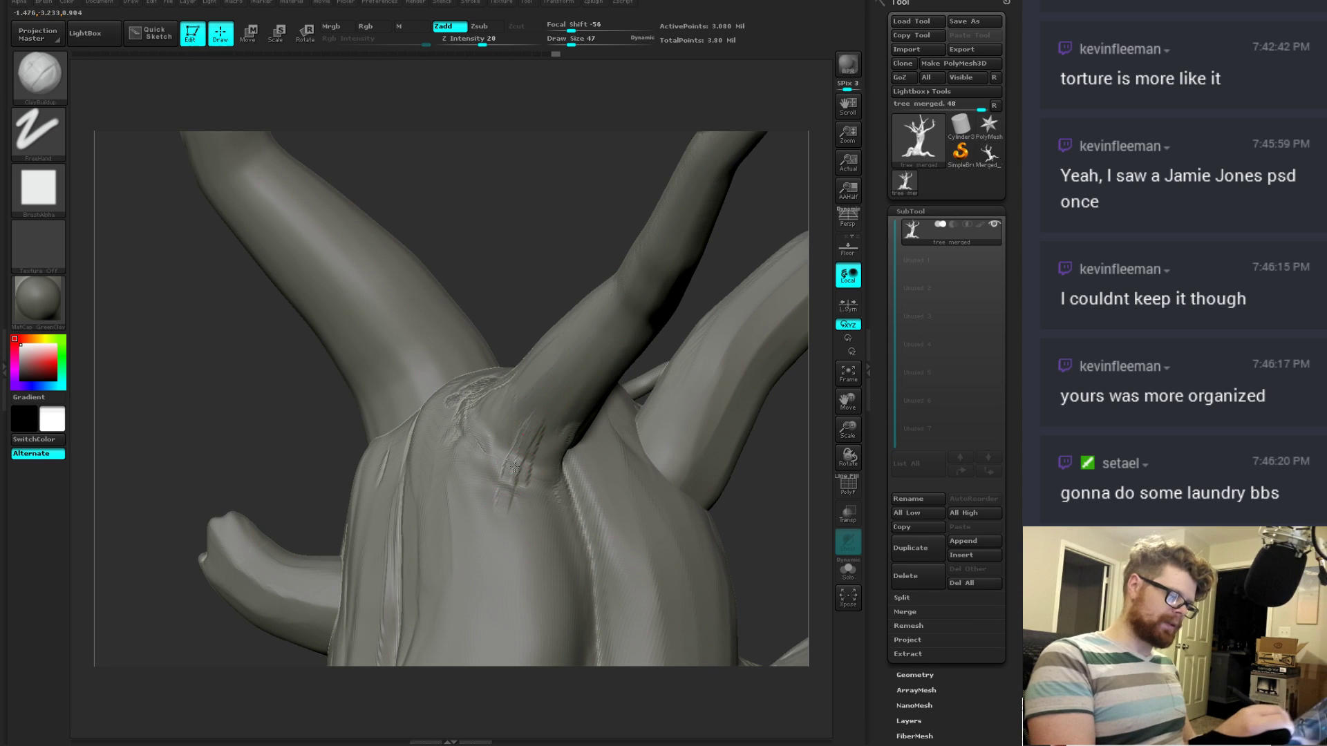
{"action": "left_click_drag", "start_coordinate": [528, 446], "coordinate": [510, 510]}
Step: Fill the seam under the right-hand branch with clay strokes and smooth the joint into the trunk
{"action": "left_click_drag", "start_coordinate": [646, 340], "coordinate": [683, 289]}
{"action": "right_click_drag", "start_coordinate": [712, 268], "coordinate": [594, 304]}
{"action": "left_click_drag", "start_coordinate": [662, 459], "coordinate": [663, 509]}
{"action": "mouse_move", "coordinate": [680, 505]}
{"action": "left_mouse_down"}
{"action": "mouse_move", "coordinate": [687, 461]}
{"action": "mouse_move", "coordinate": [717, 458]}
{"action": "mouse_move", "coordinate": [691, 488]}
{"action": "left_mouse_up"}
{"action": "mouse_move", "coordinate": [739, 407]}
{"action": "right_mouse_down"}
{"action": "mouse_move", "coordinate": [781, 382]}
{"action": "mouse_move", "coordinate": [766, 436]}
{"action": "right_mouse_up"}
{"action": "mouse_move", "coordinate": [743, 435]}
{"action": "left_mouse_down"}
{"action": "mouse_move", "coordinate": [697, 483]}
{"action": "mouse_move", "coordinate": [671, 443]}
{"action": "left_mouse_up"}
{"action": "left_click_drag", "start_coordinate": [673, 445], "coordinate": [683, 488]}
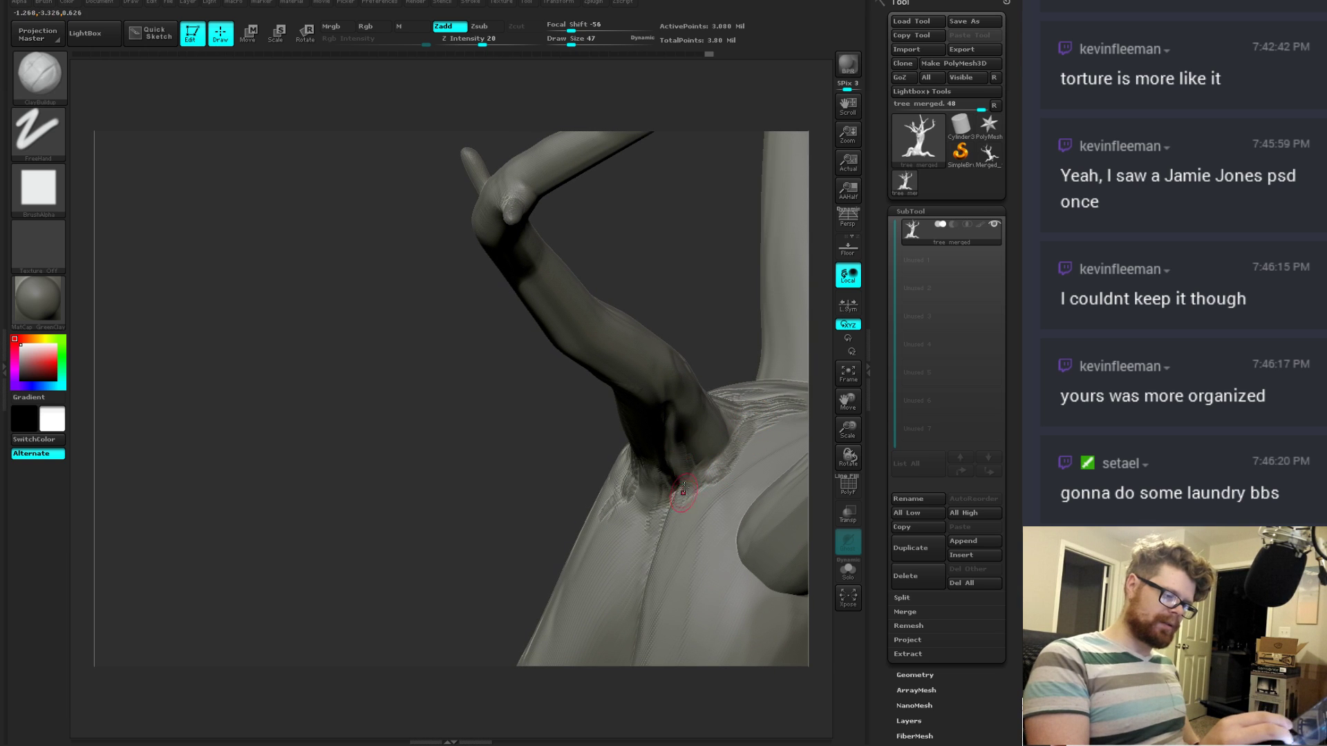
{"action": "left_click_drag", "start_coordinate": [693, 440], "coordinate": [718, 464]}
{"action": "mouse_move", "coordinate": [711, 325]}
{"action": "left_mouse_down"}
{"action": "mouse_move", "coordinate": [758, 370]}
{"action": "mouse_move", "coordinate": [733, 451]}
{"action": "mouse_move", "coordinate": [798, 313]}
{"action": "mouse_move", "coordinate": [719, 415]}
{"action": "left_mouse_up"}
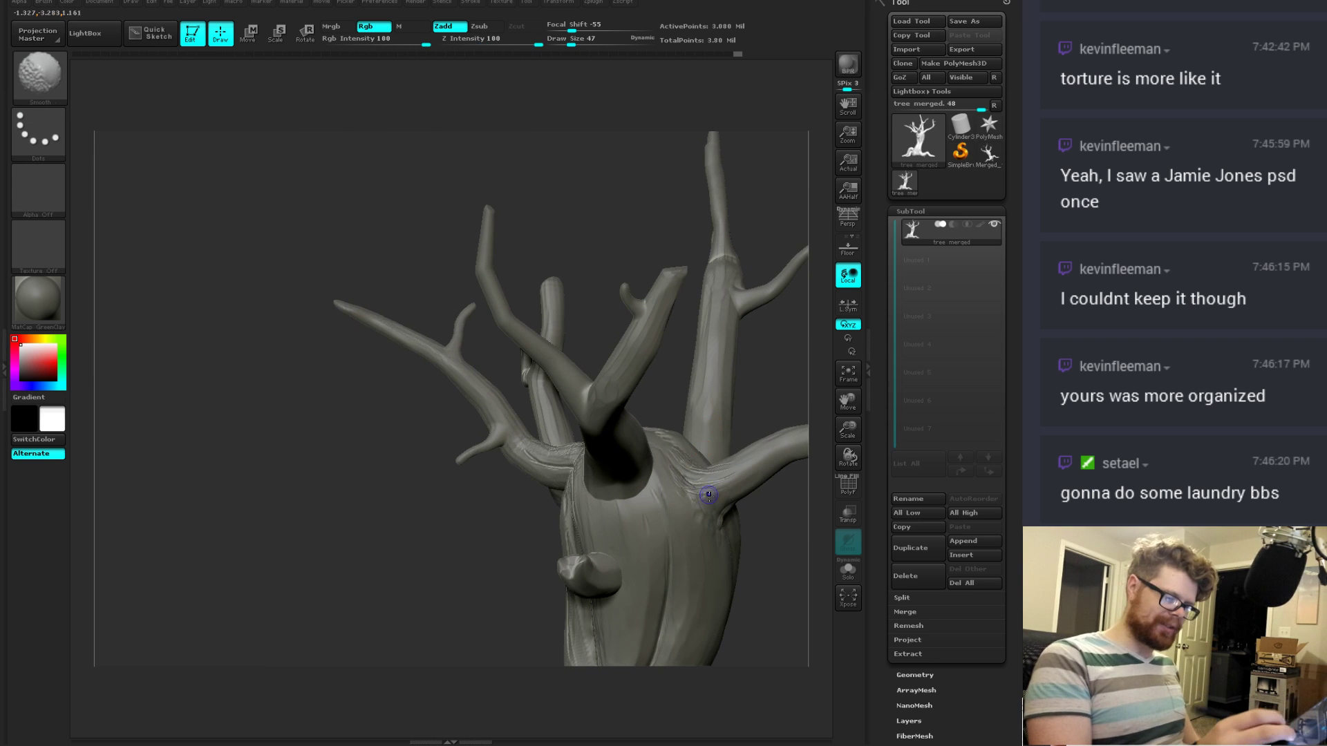
{"action": "left_click_drag", "start_coordinate": [714, 461], "coordinate": [698, 449], "text": "shift"}
{"action": "mouse_move", "coordinate": [772, 359]}
{"action": "left_mouse_down"}
{"action": "mouse_move", "coordinate": [684, 387]}
{"action": "mouse_move", "coordinate": [657, 416]}
{"action": "mouse_move", "coordinate": [664, 441]}
{"action": "left_mouse_up"}
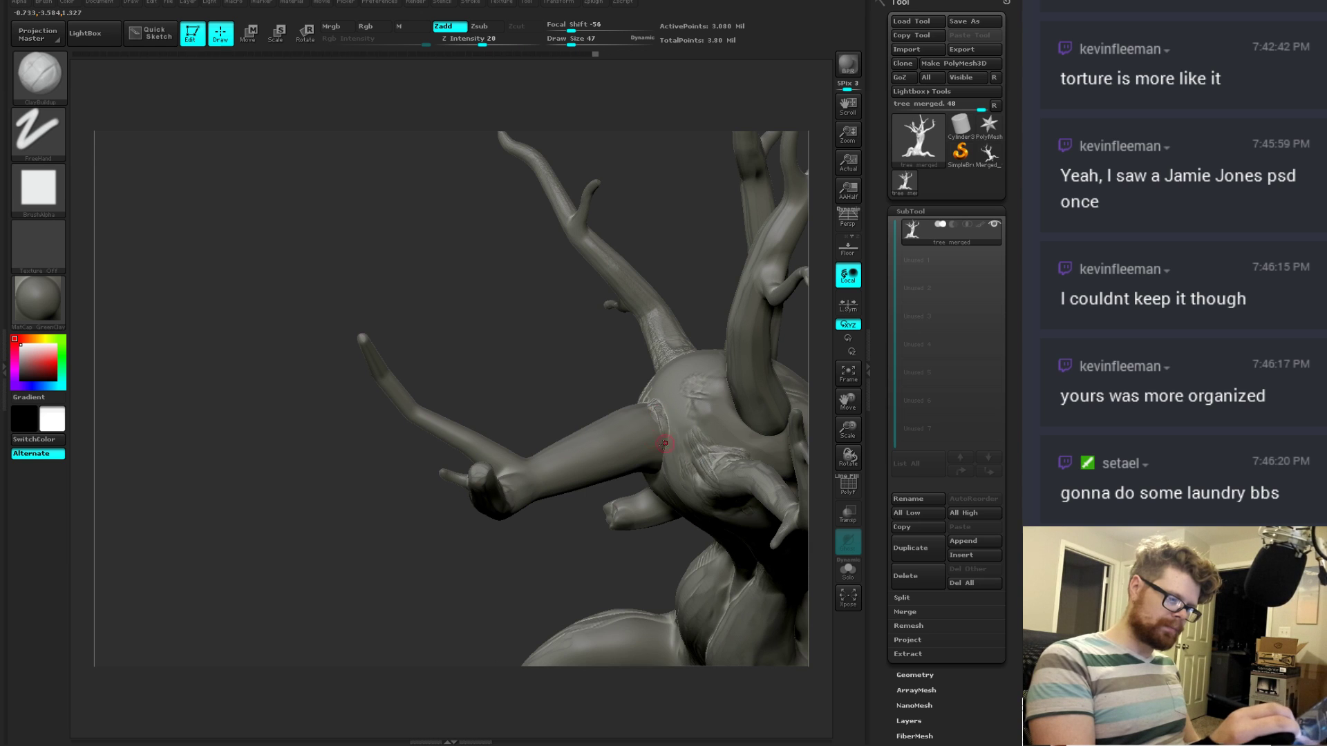
Step: Build up and smooth clay around the base of the neighbouring thick forked branch at draw size 93
{"action": "left_click_drag", "start_coordinate": [603, 374], "coordinate": [626, 485]}
{"action": "key", "text": "space"}
{"action": "left_click_drag", "start_coordinate": [672, 409], "coordinate": [637, 397]}
{"action": "left_click_drag", "start_coordinate": [655, 415], "coordinate": [648, 399]}
{"action": "left_click_drag", "start_coordinate": [750, 415], "coordinate": [643, 407]}
{"action": "left_click_drag", "start_coordinate": [655, 415], "coordinate": [666, 383]}
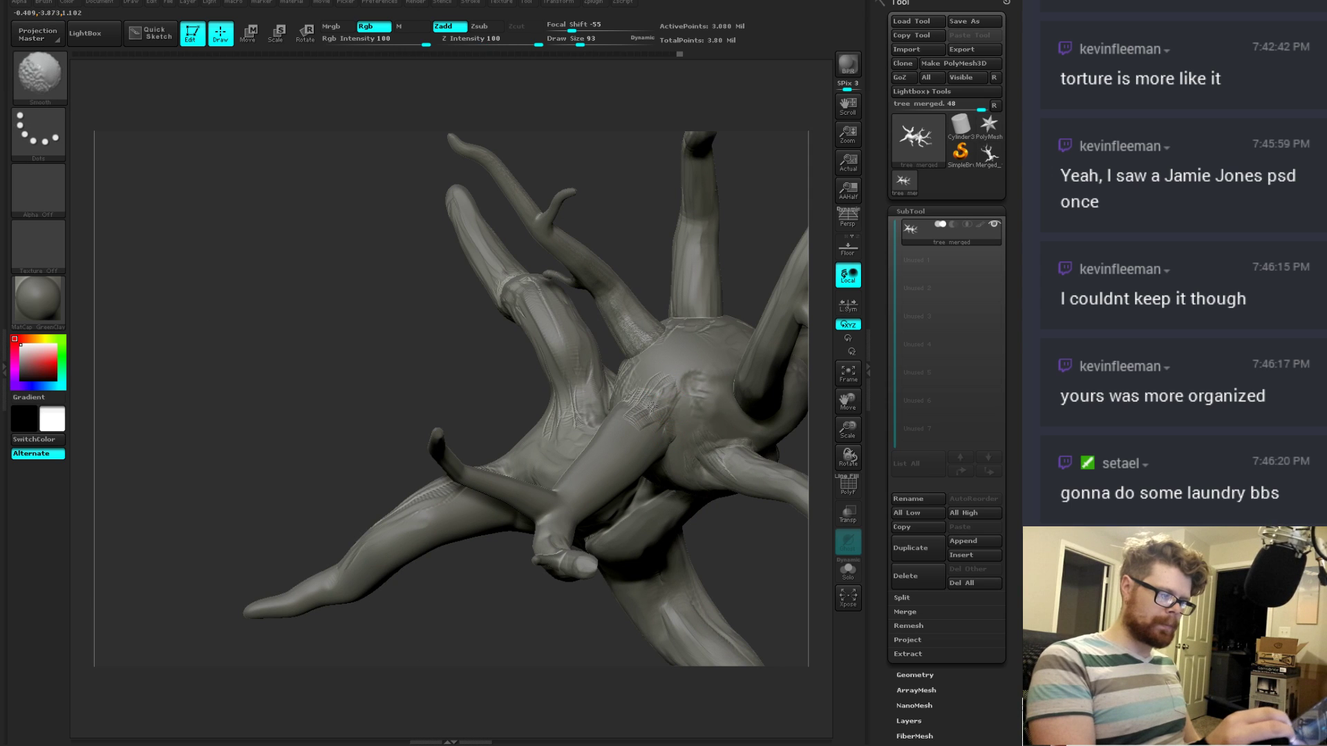
Step: Plane the clay at the thick forked branch's base from several sides with TrimDynamic at draw size 93
{"action": "key", "text": "b"}
{"action": "key", "text": "t"}
{"action": "key", "text": "d"}
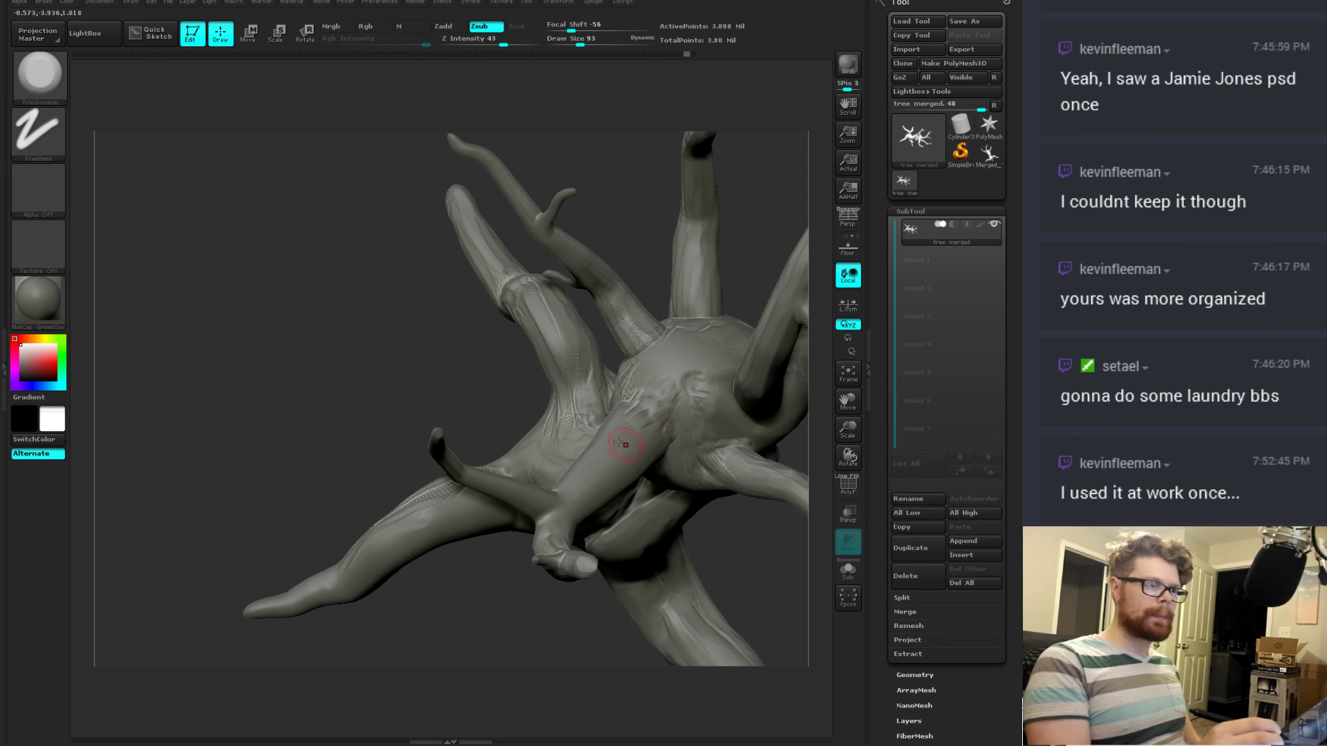
{"action": "left_click_drag", "start_coordinate": [460, 404], "coordinate": [477, 427]}
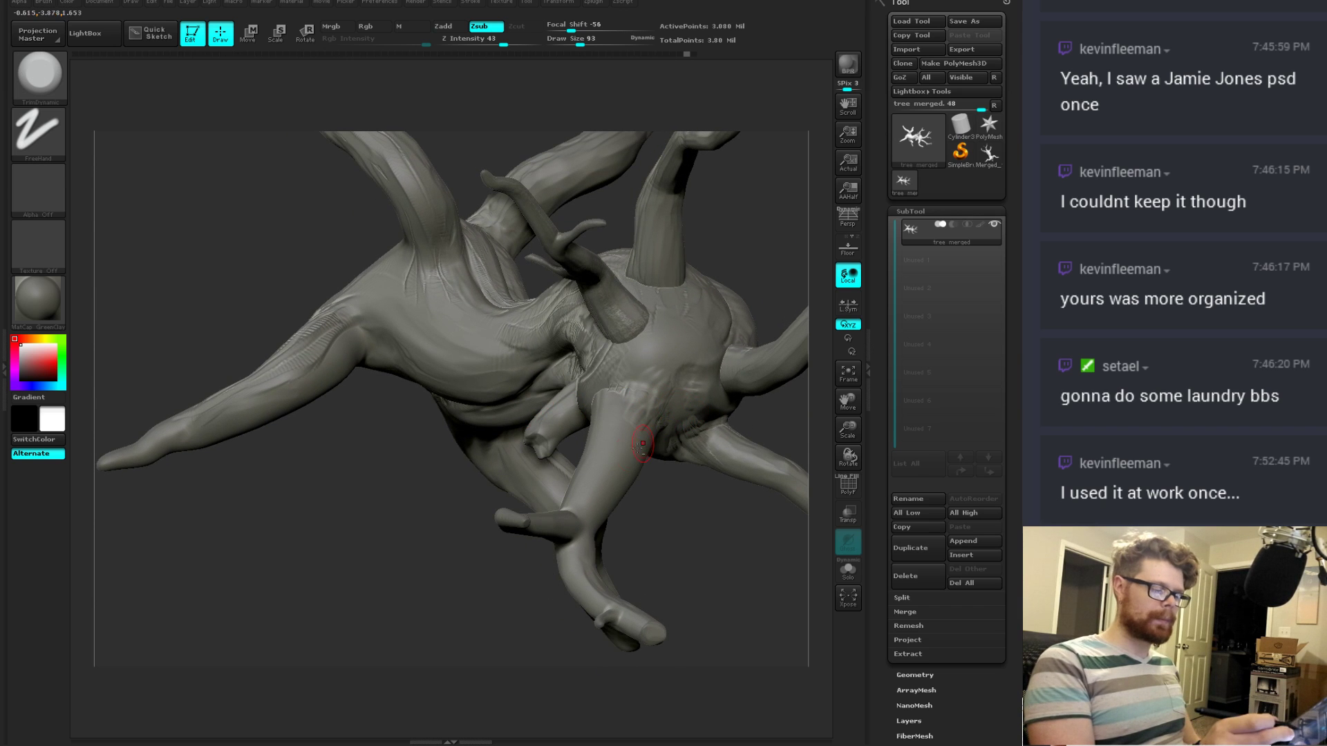
{"action": "left_click_drag", "start_coordinate": [495, 552], "coordinate": [612, 528]}
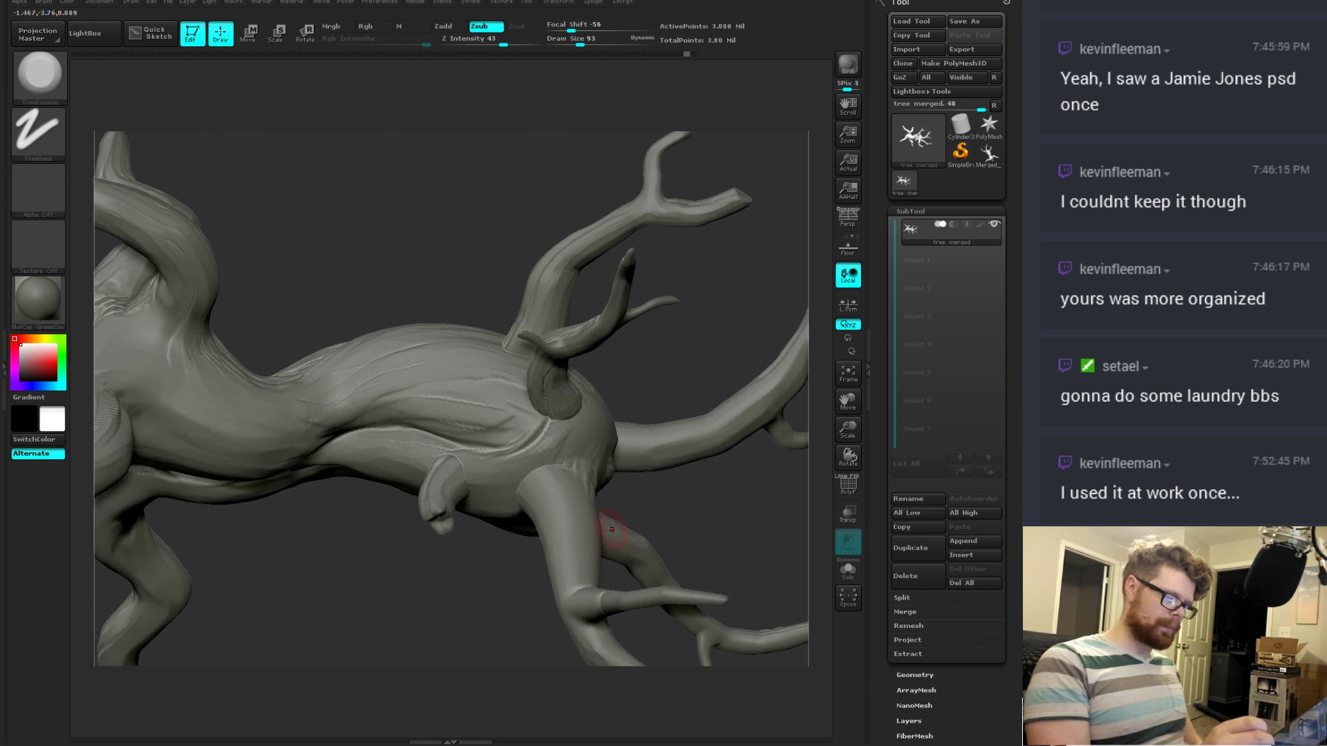
Step: Build up the remaining sides of the thick forked branch's base with ClayBuildup at draw size 65
{"action": "key", "text": "b"}
{"action": "key", "text": "c"}
{"action": "key", "text": "b"}
{"action": "mouse_move", "coordinate": [675, 459]}
{"action": "left_mouse_down"}
{"action": "mouse_move", "coordinate": [690, 465]}
{"action": "mouse_move", "coordinate": [636, 455]}
{"action": "left_mouse_up"}
{"action": "key", "text": "space"}
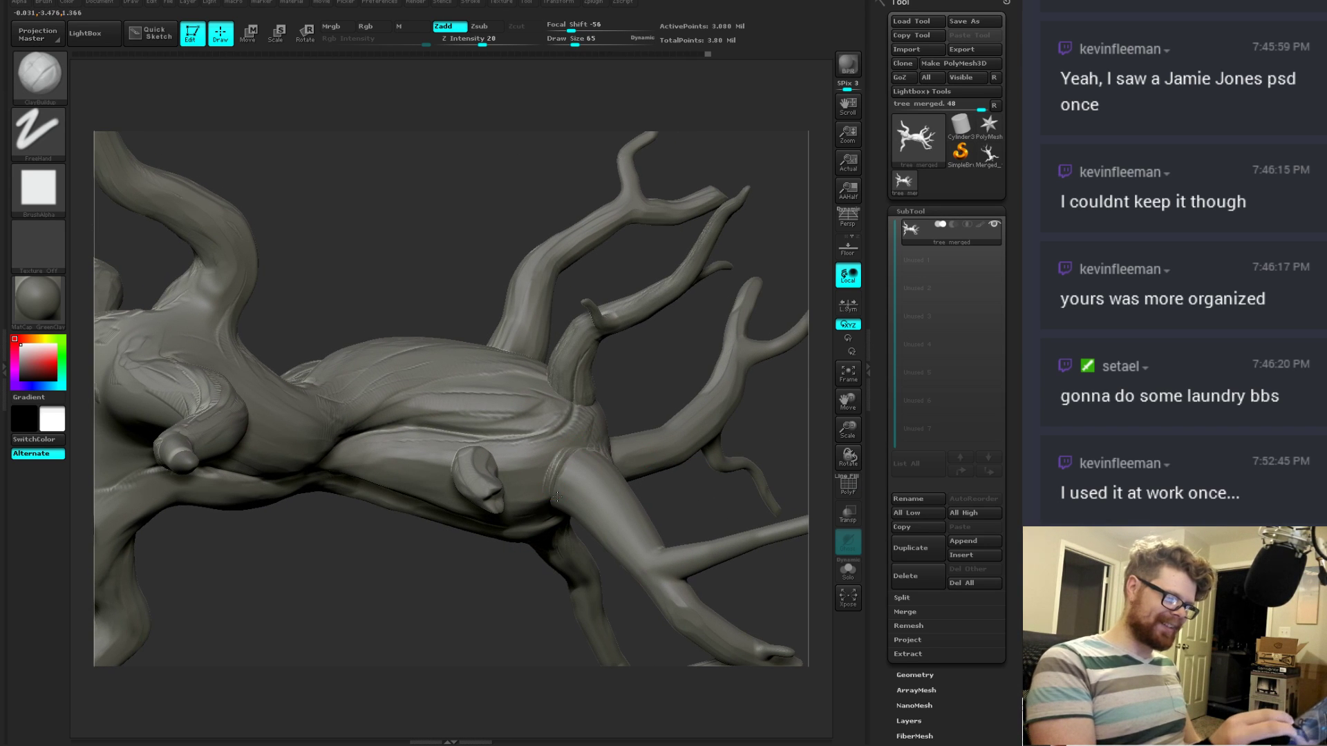
{"action": "mouse_move", "coordinate": [646, 492]}
{"action": "left_mouse_down"}
{"action": "mouse_move", "coordinate": [625, 443]}
{"action": "mouse_move", "coordinate": [556, 494]}
{"action": "left_mouse_up"}
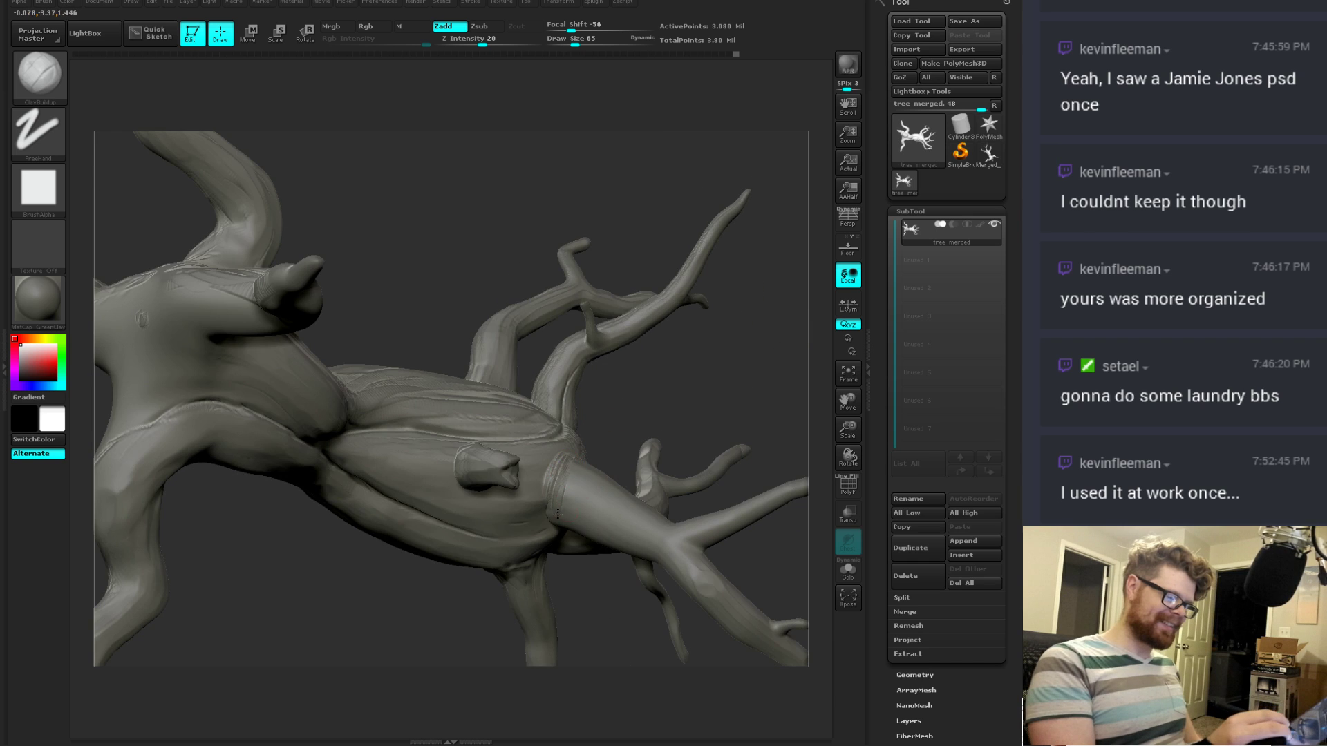
{"action": "left_click_drag", "start_coordinate": [625, 443], "coordinate": [577, 416]}
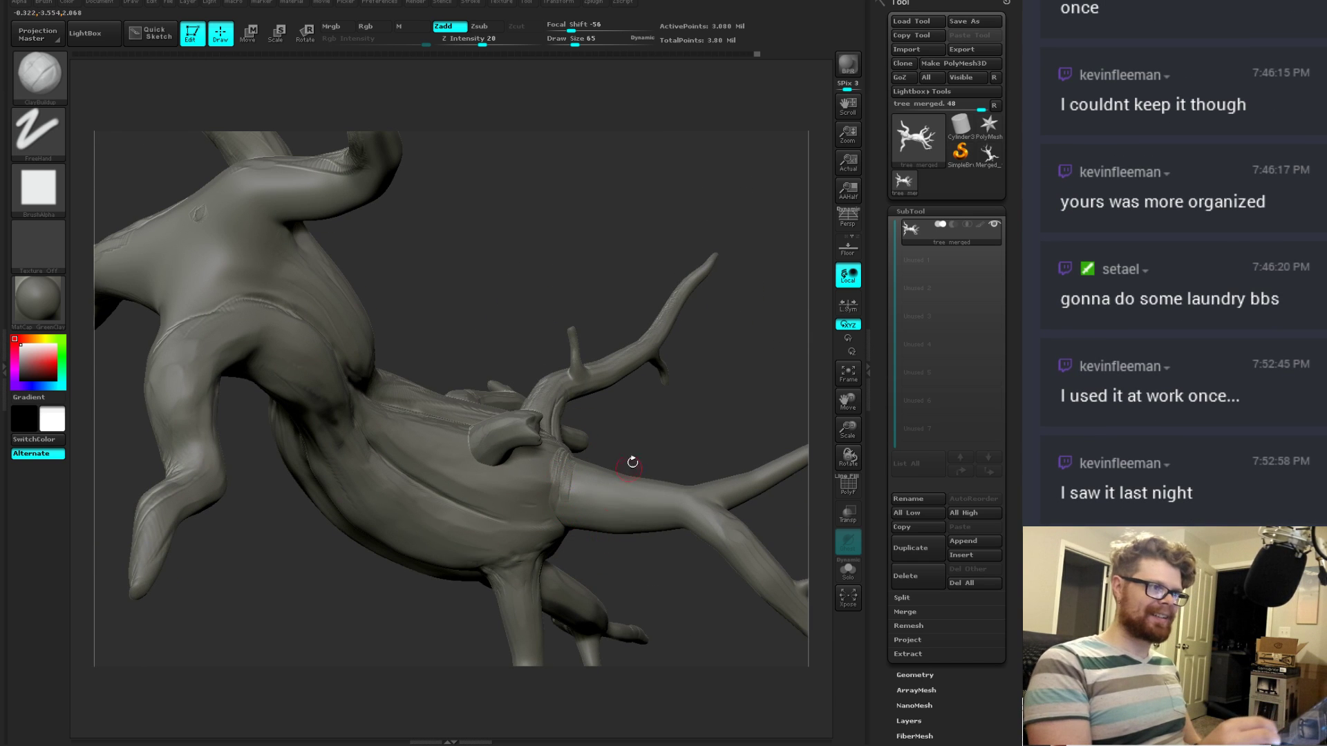
{"action": "left_click_drag", "start_coordinate": [632, 462], "coordinate": [575, 470]}
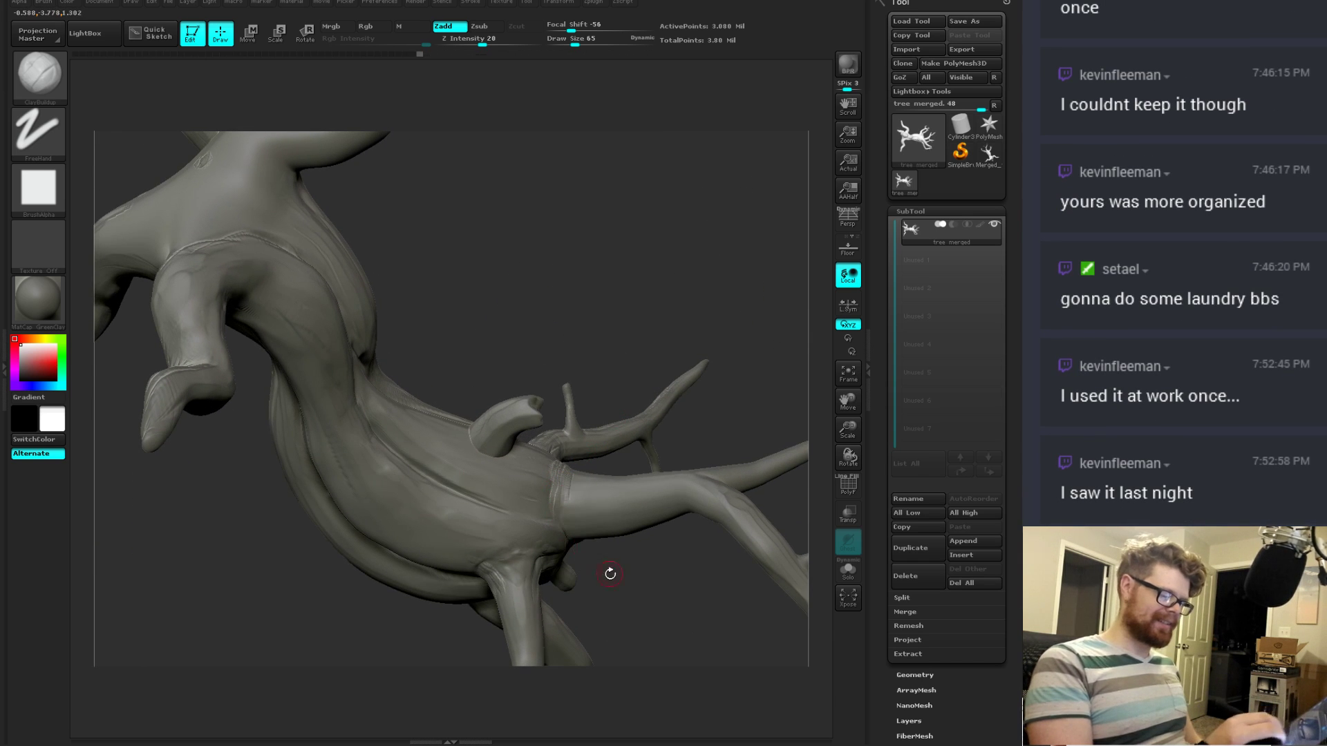
{"action": "left_click_drag", "start_coordinate": [608, 572], "coordinate": [554, 498]}
Step: Add ClayBuildup strokes at draw size 65 where the thinner limb leaves the thick branch's fork, smoothing them into both
{"action": "mouse_move", "coordinate": [576, 550]}
{"action": "left_mouse_down"}
{"action": "mouse_move", "coordinate": [626, 403]}
{"action": "mouse_move", "coordinate": [581, 312]}
{"action": "mouse_move", "coordinate": [569, 317]}
{"action": "mouse_move", "coordinate": [596, 280]}
{"action": "left_mouse_up"}
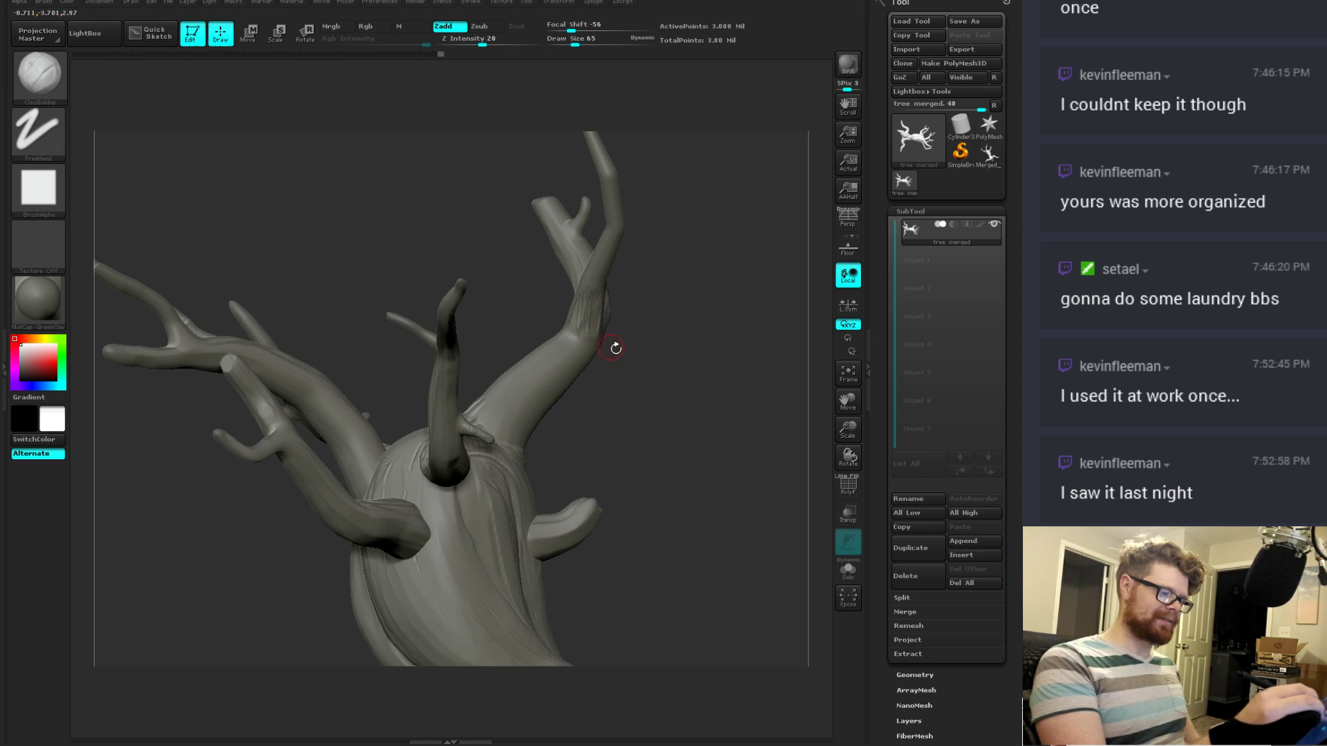
{"action": "left_click_drag", "start_coordinate": [616, 348], "coordinate": [592, 287]}
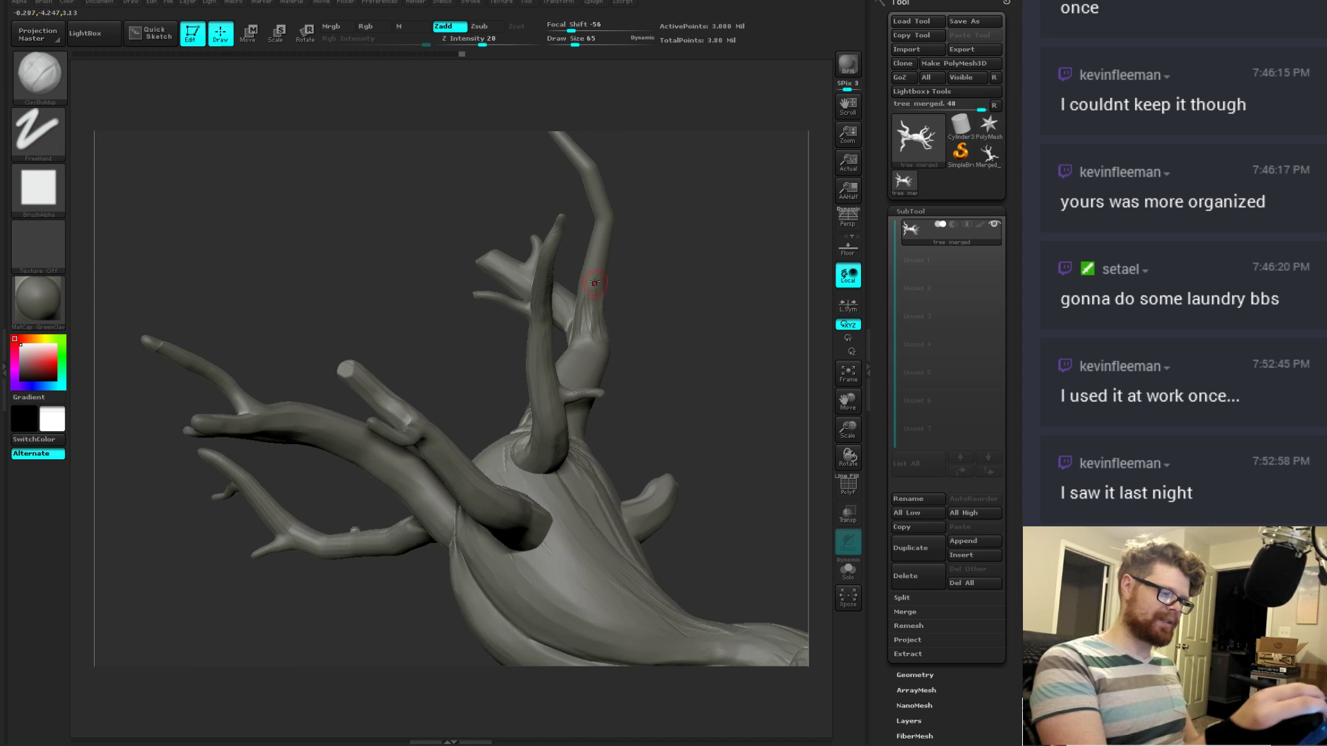
{"action": "key", "text": "shift"}
{"action": "key", "text": "b"}
{"action": "key", "text": "c"}
{"action": "key", "text": "b"}
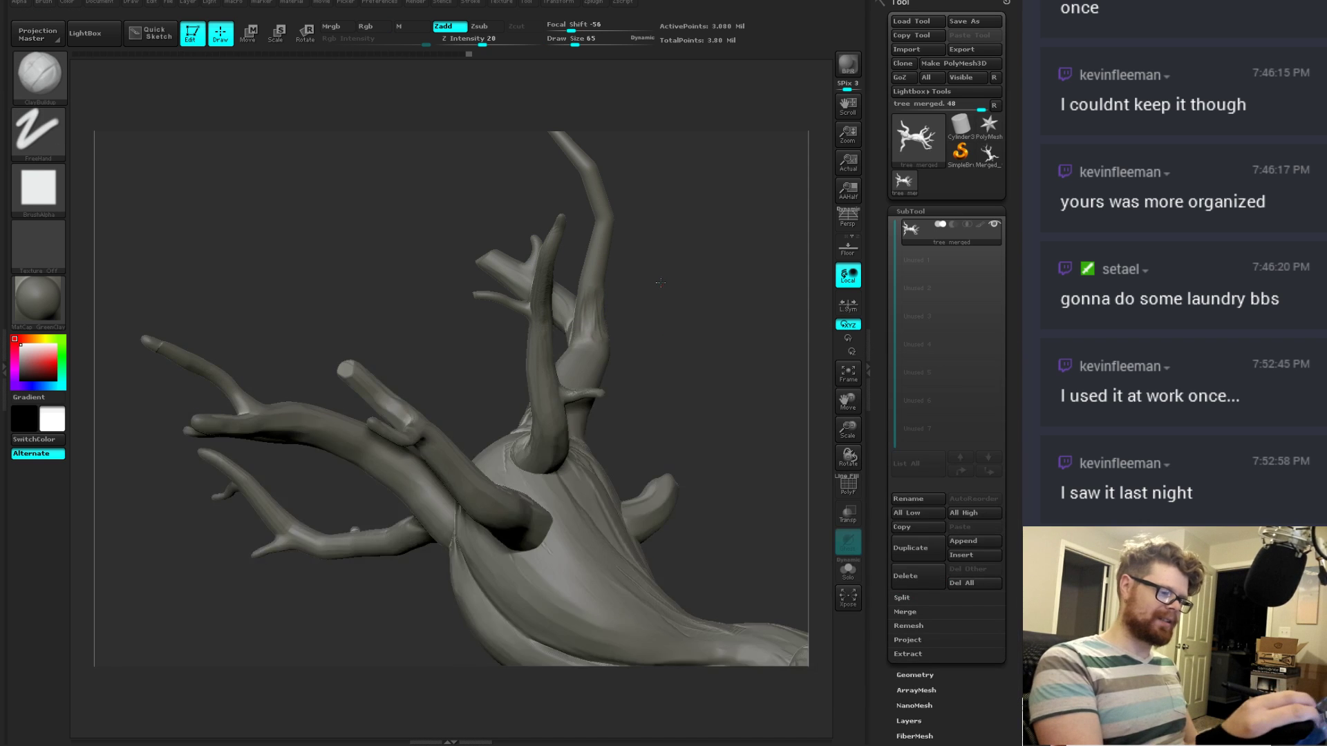
{"action": "left_click_drag", "start_coordinate": [664, 341], "coordinate": [594, 318]}
{"action": "key", "text": "shift"}
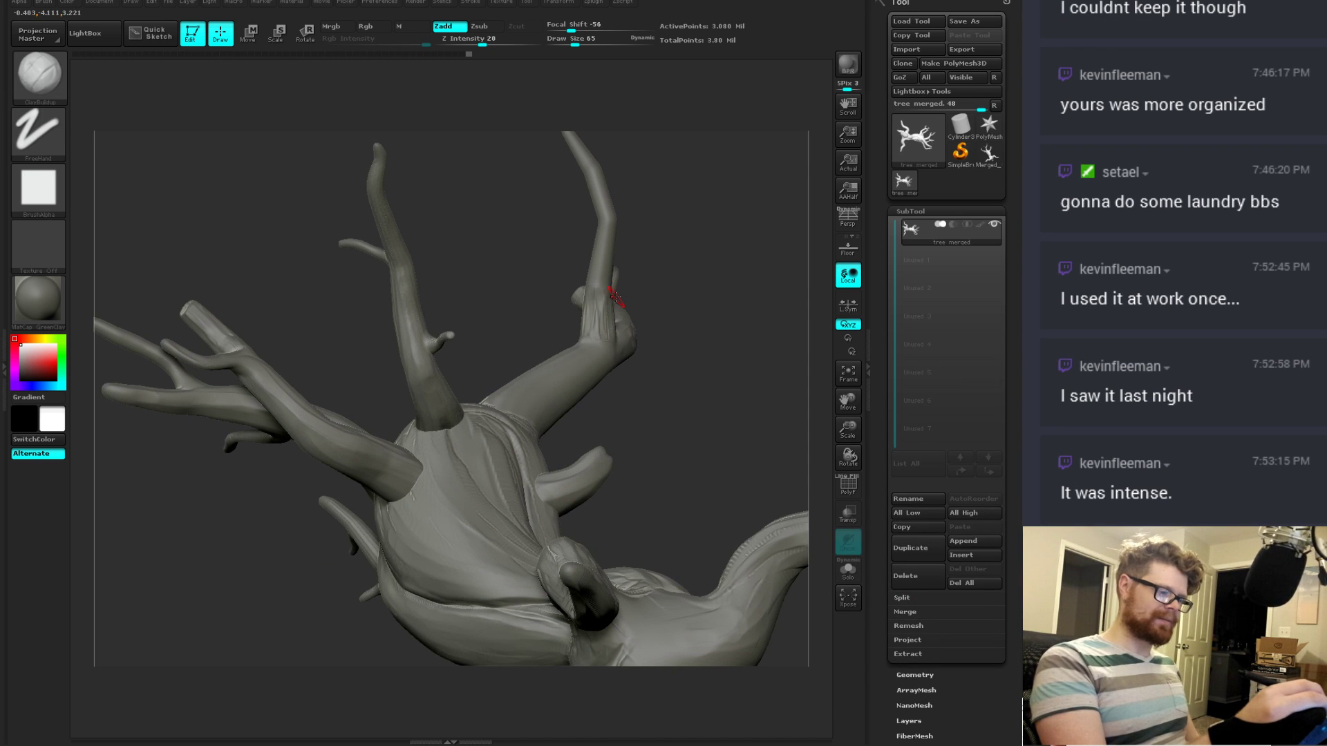
Step: Plane the thick branch's fork and its thinner limb with the TrimDynamic brush at draw size 65
{"action": "key", "text": "b"}
{"action": "key", "text": "t"}
{"action": "key", "text": "d"}
{"action": "mouse_move", "coordinate": [639, 275]}
{"action": "left_mouse_down"}
{"action": "mouse_move", "coordinate": [603, 289]}
{"action": "mouse_move", "coordinate": [597, 327]}
{"action": "mouse_move", "coordinate": [588, 308]}
{"action": "left_mouse_up"}
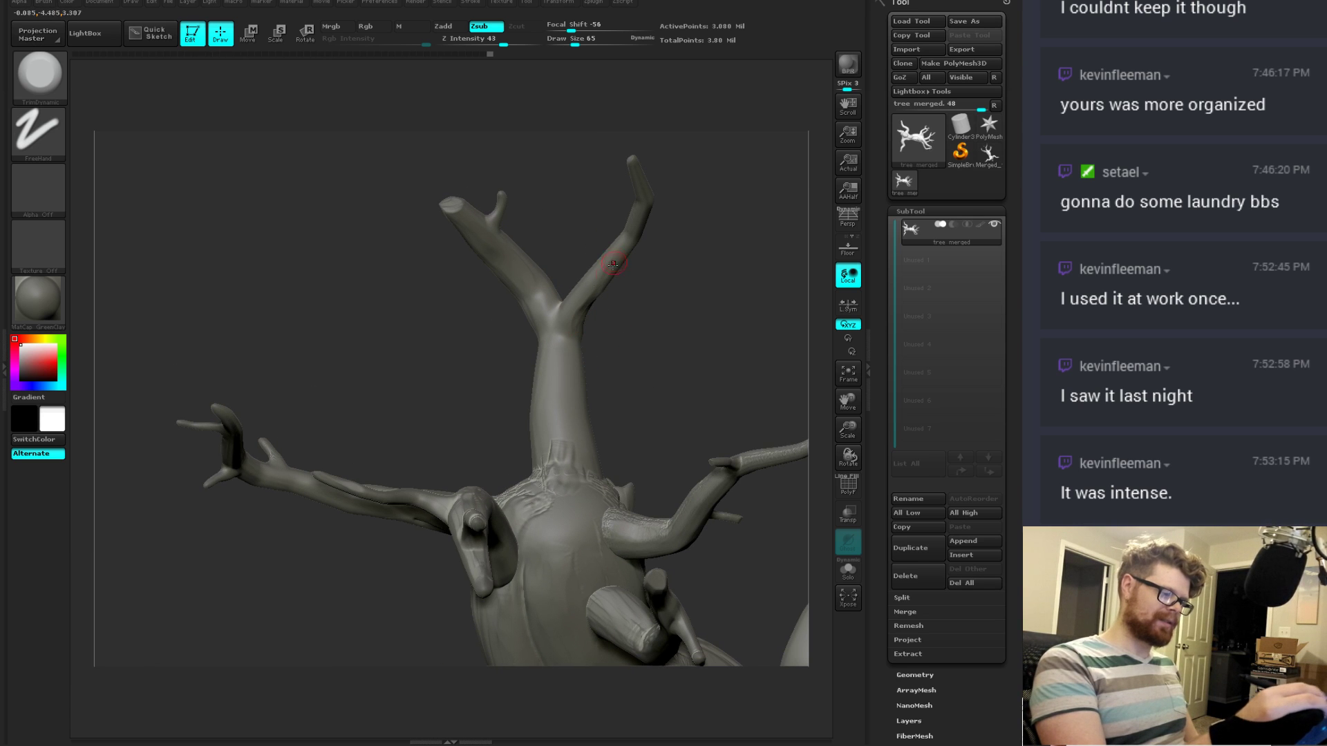
{"action": "mouse_move", "coordinate": [655, 378]}
{"action": "left_mouse_down"}
{"action": "mouse_move", "coordinate": [654, 296]}
{"action": "mouse_move", "coordinate": [554, 385]}
{"action": "mouse_move", "coordinate": [591, 373]}
{"action": "mouse_move", "coordinate": [549, 368]}
{"action": "left_mouse_up"}
Step: Set TrimDynamic to draw size 56 and focal shift -22, and plane and smooth the clay at the thick branch's base
{"action": "key", "text": "space"}
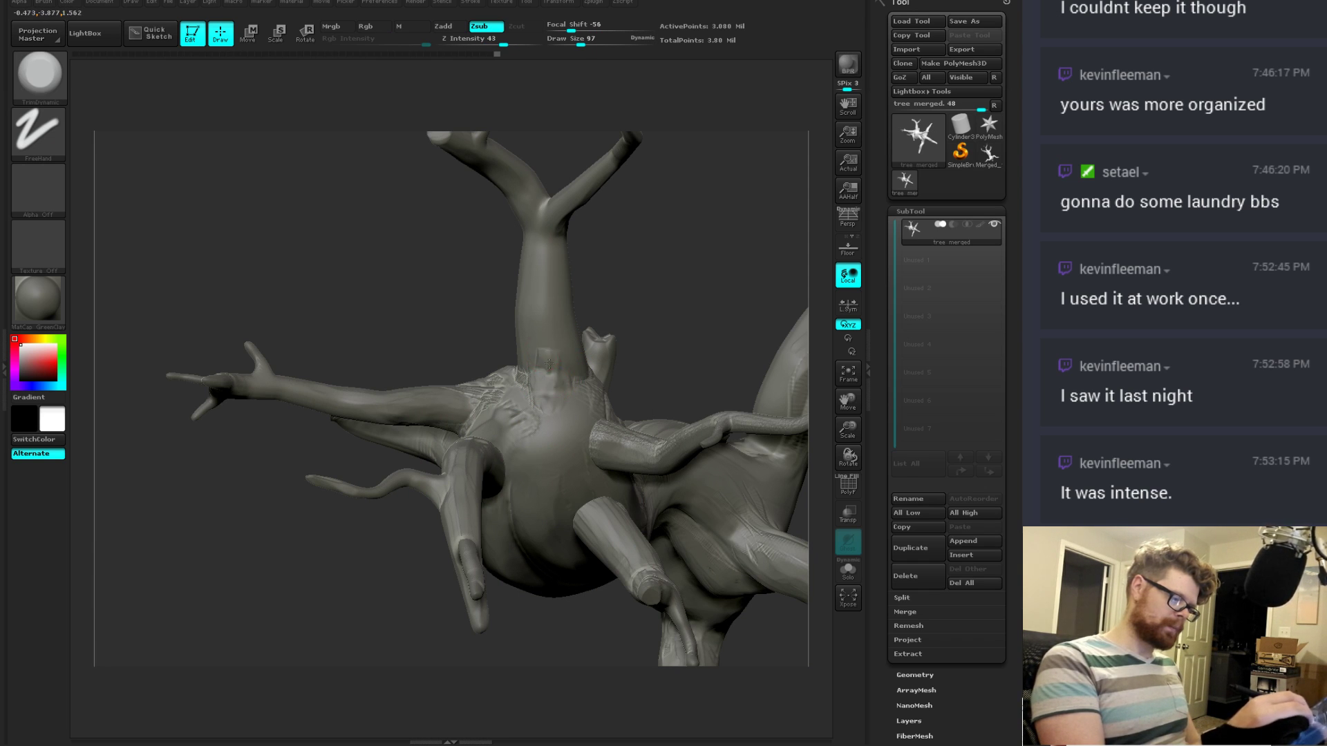
{"action": "key", "text": "space"}
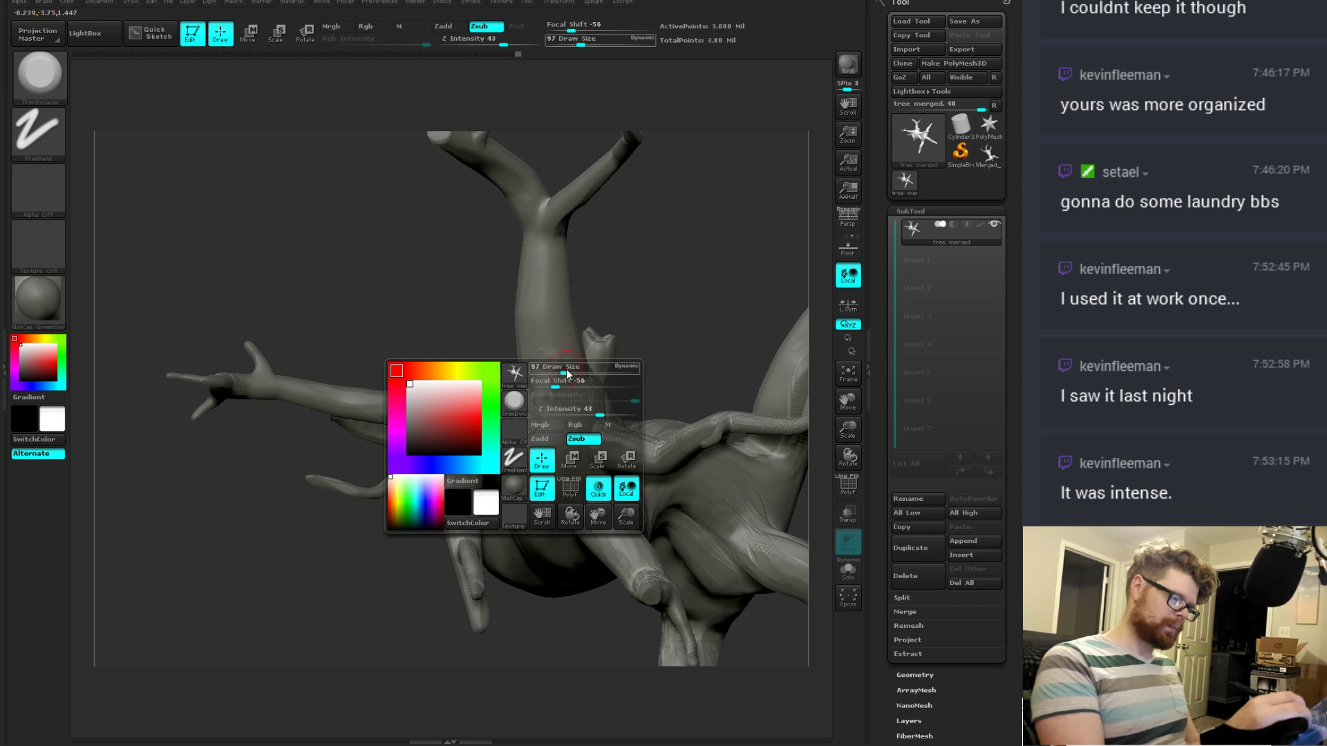
{"action": "left_click_drag", "start_coordinate": [567, 374], "coordinate": [573, 380]}
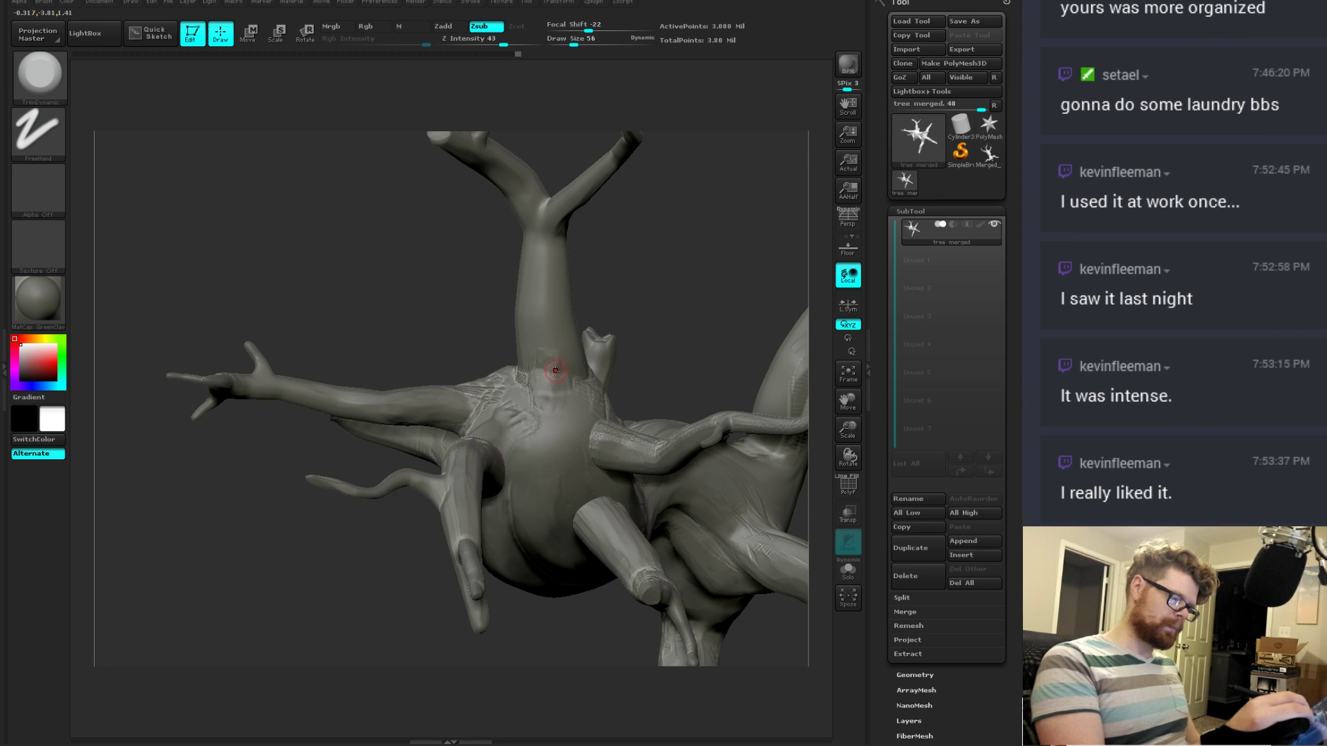
{"action": "mouse_move", "coordinate": [608, 313]}
{"action": "left_mouse_down"}
{"action": "mouse_move", "coordinate": [612, 332]}
{"action": "mouse_move", "coordinate": [615, 299]}
{"action": "mouse_move", "coordinate": [649, 333]}
{"action": "mouse_move", "coordinate": [678, 328]}
{"action": "mouse_move", "coordinate": [525, 397]}
{"action": "left_mouse_up"}
{"action": "key", "text": "shift"}
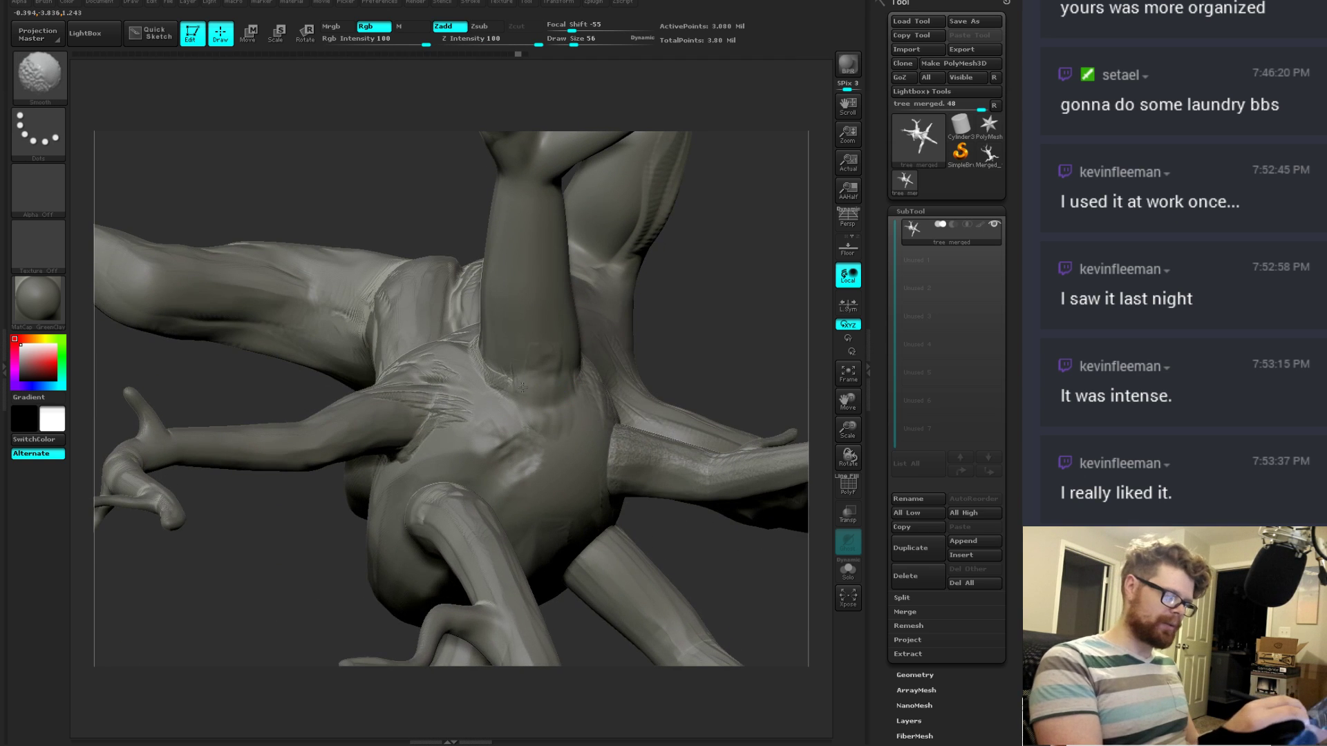
Step: Refine the thick branch's junction with the trunk from another side, using TrimDynamic at draw size 56
{"action": "key", "text": "b"}
{"action": "key", "text": "t"}
{"action": "key", "text": "d"}
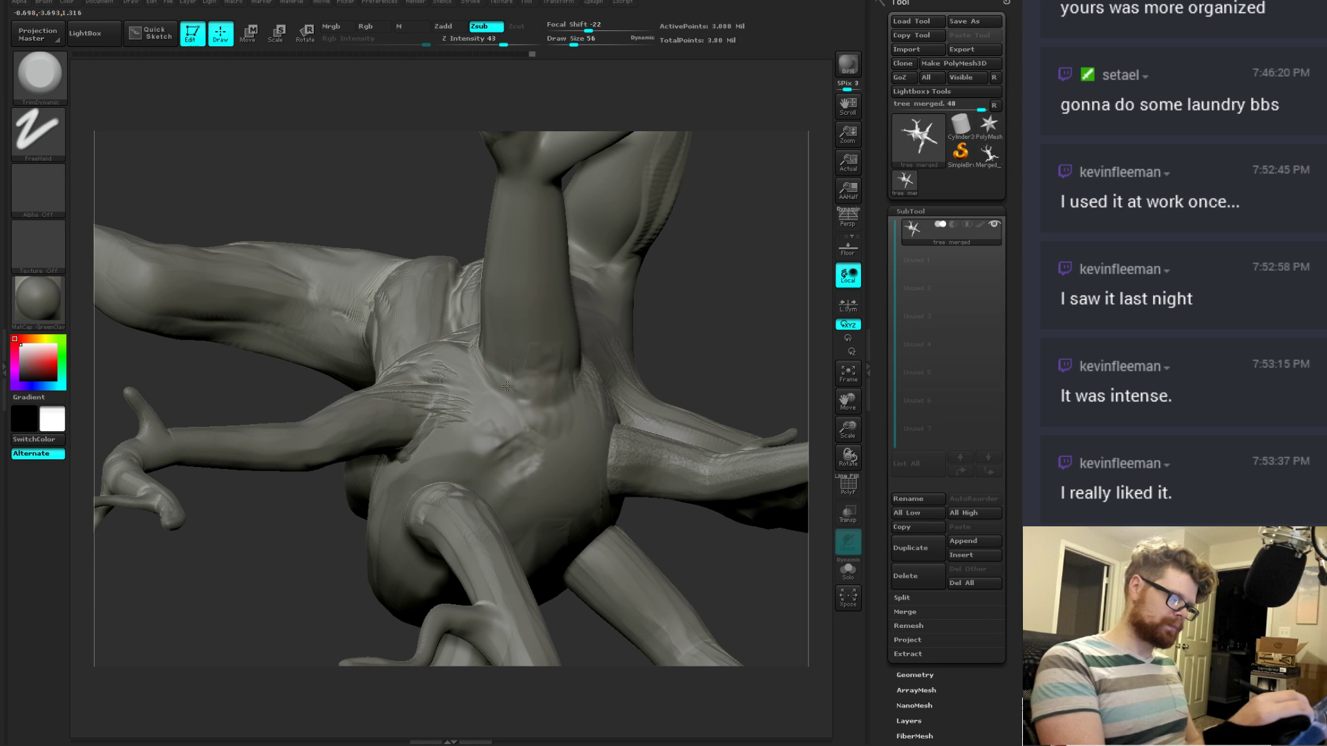
{"action": "left_click_drag", "start_coordinate": [597, 351], "coordinate": [575, 347]}
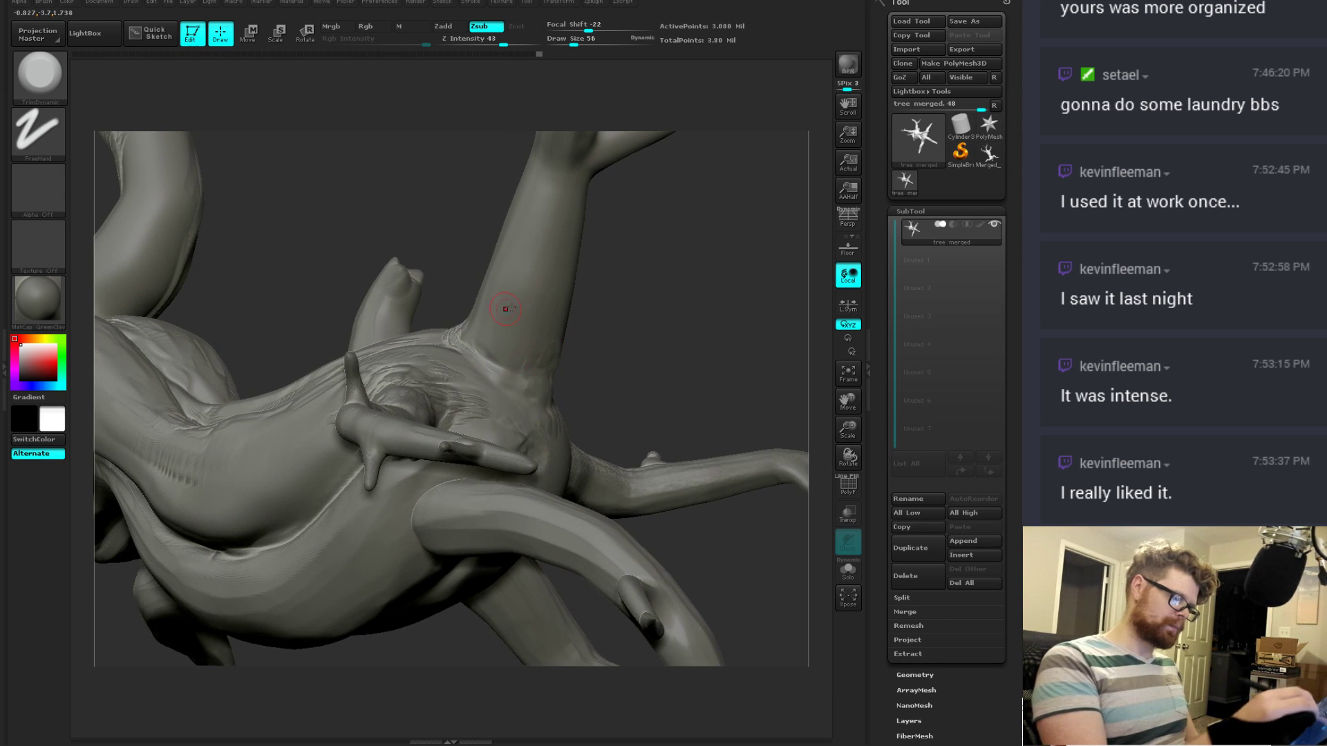
Step: Plane and smooth the small branch's joint on the trunk with the TrimAdaptive brush at draw size 37
{"action": "left_click_drag", "start_coordinate": [505, 309], "coordinate": [528, 371]}
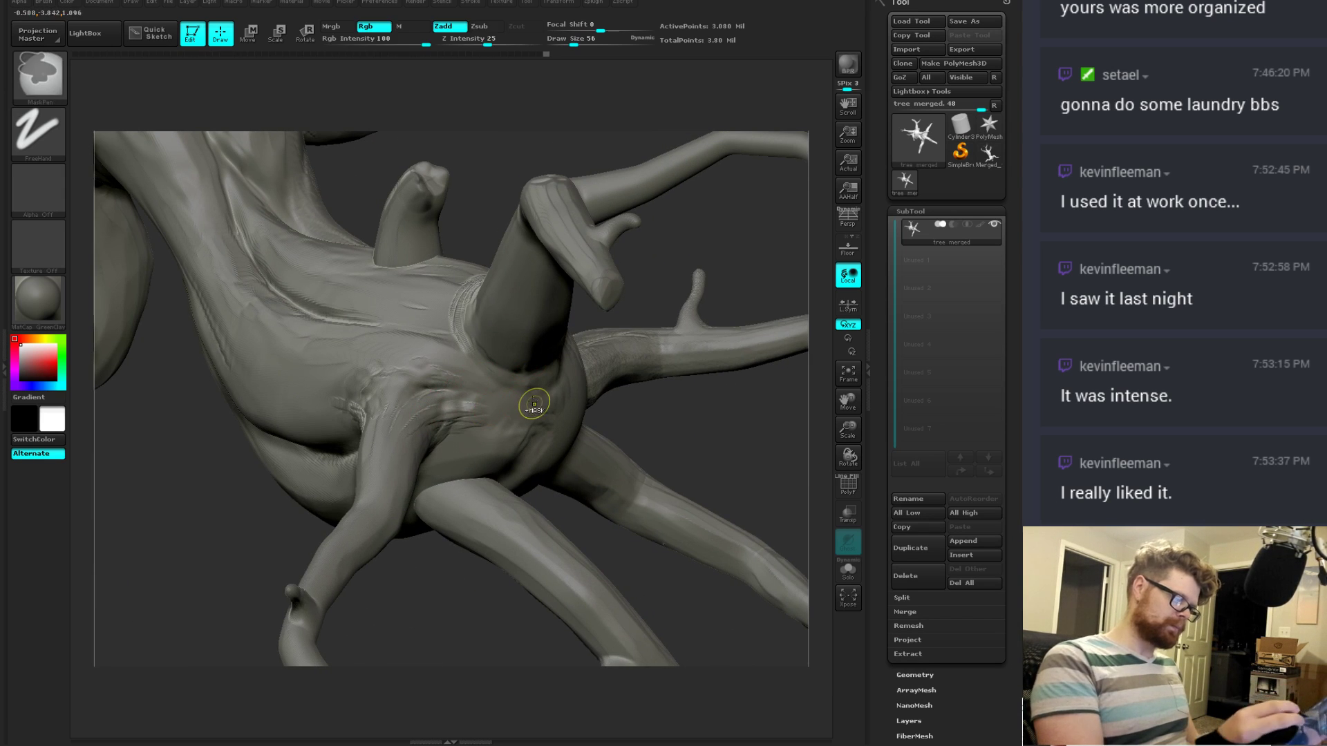
{"action": "key", "text": "b"}
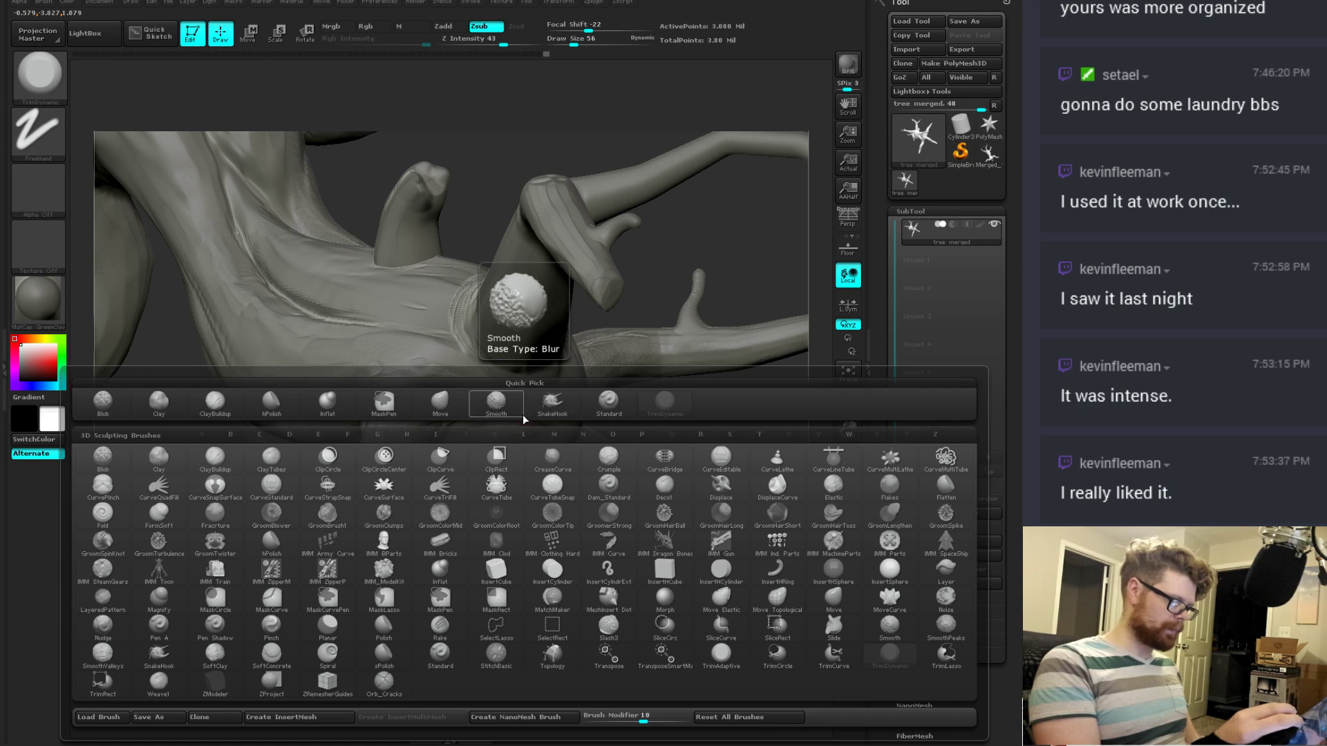
{"action": "left_click", "coordinate": [721, 656]}
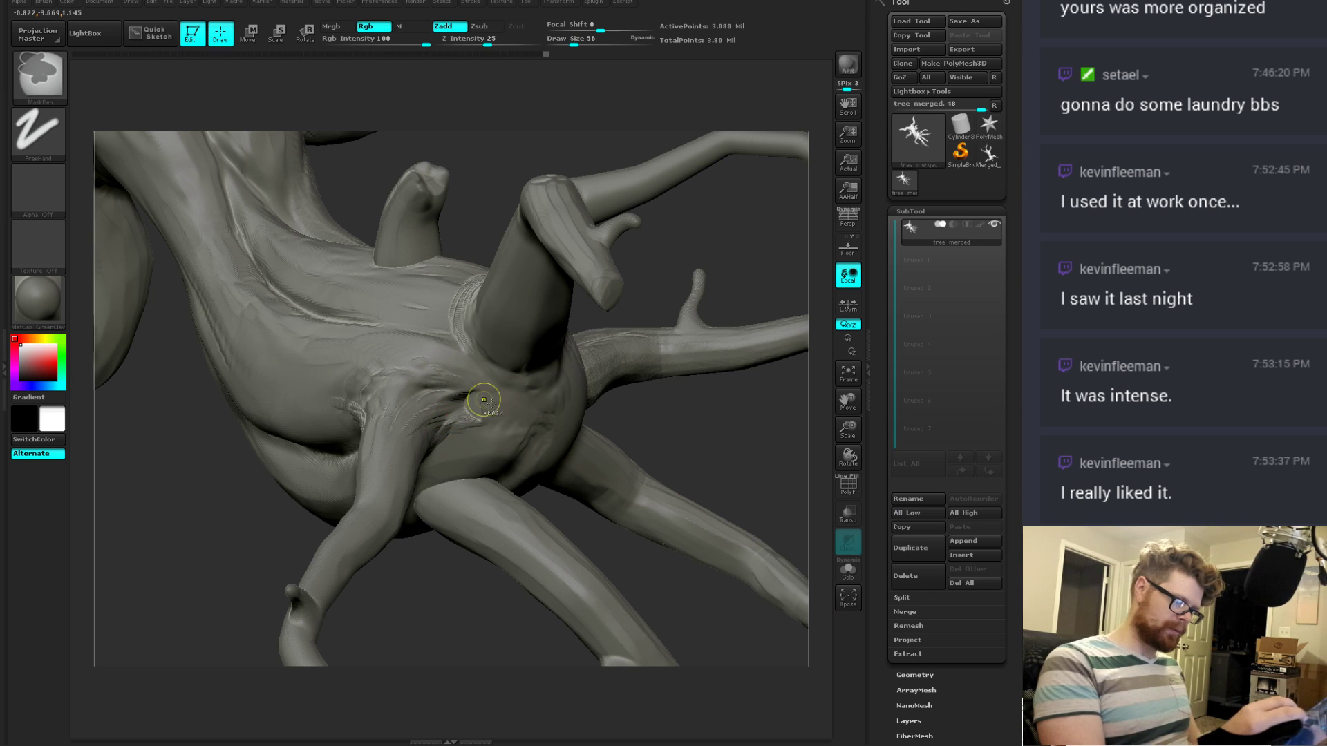
{"action": "key", "text": "space"}
{"action": "left_click_drag", "start_coordinate": [491, 410], "coordinate": [503, 421]}
{"action": "left_click_drag", "start_coordinate": [498, 409], "coordinate": [459, 411]}
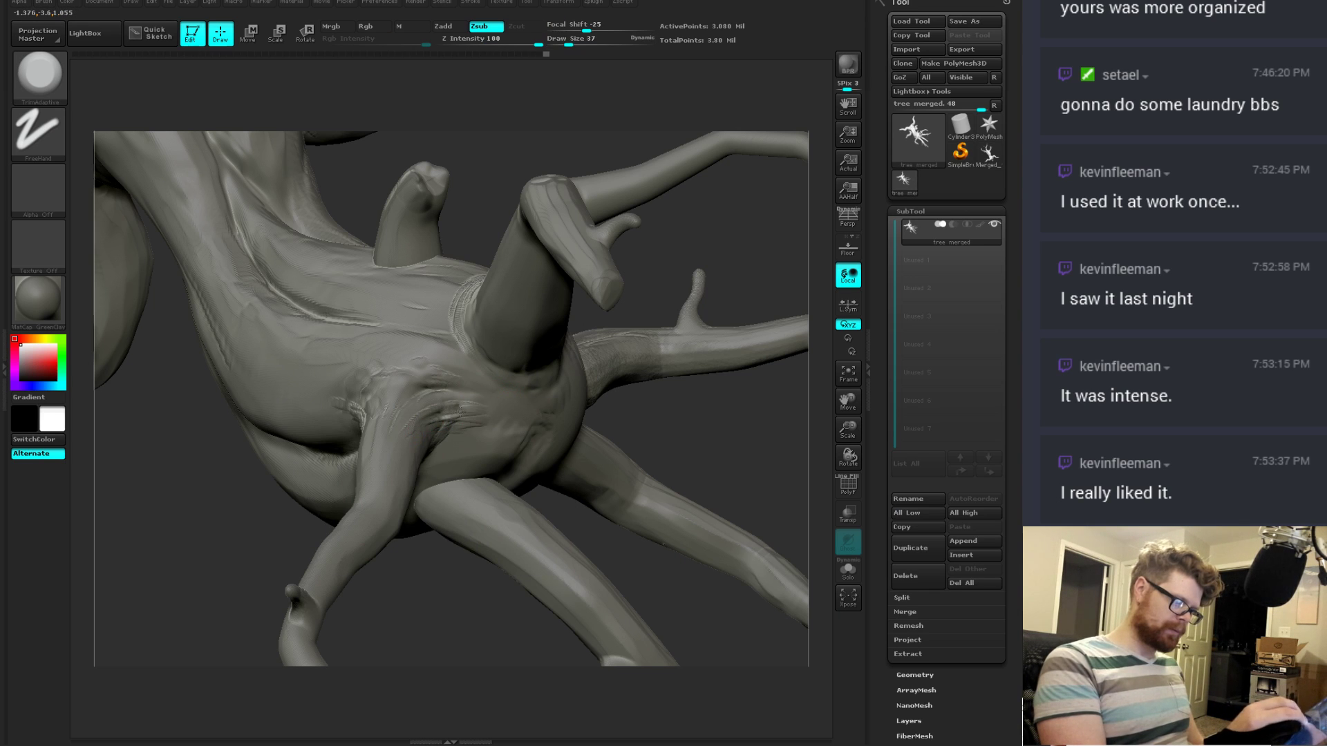
{"action": "key", "text": "shift"}
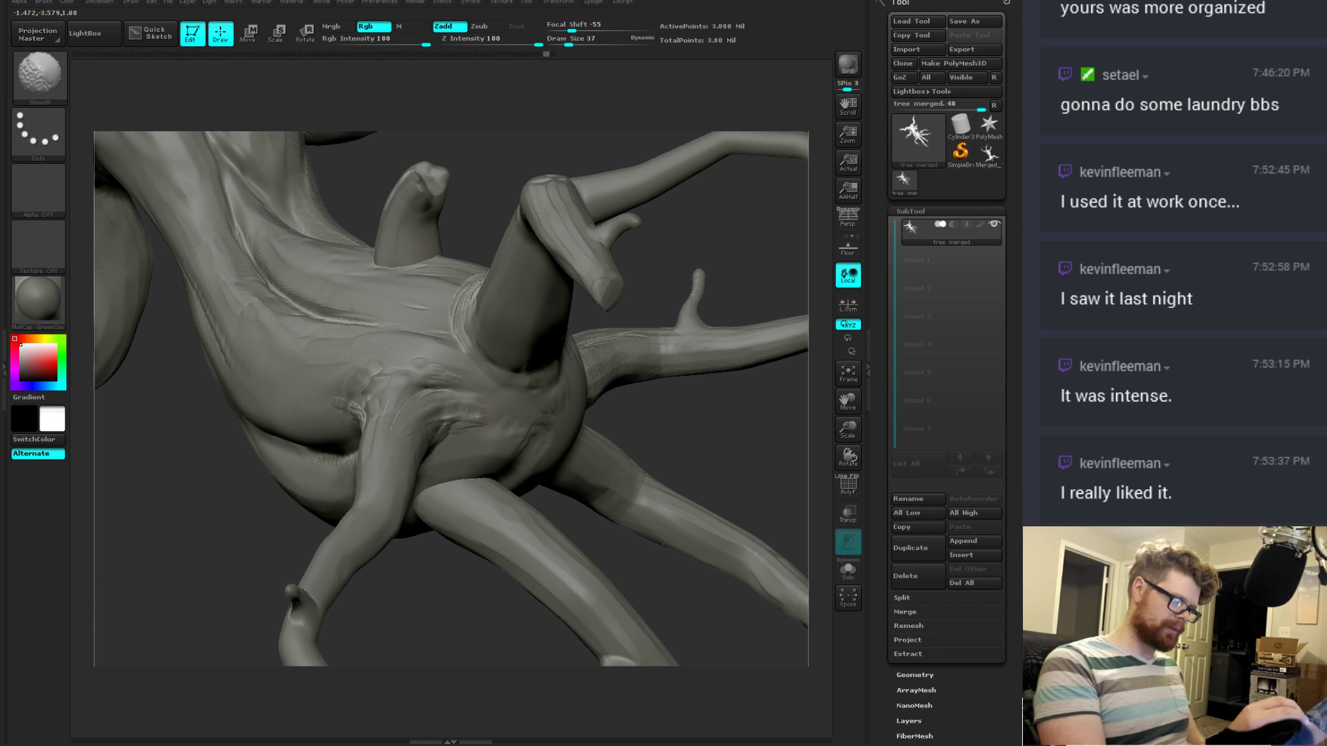
{"action": "left_click_drag", "start_coordinate": [715, 449], "coordinate": [676, 408]}
Step: Fill the small branch's joint with Blob strokes, undoing a stray one, with draw size 65, and smooth it into the trunk
{"action": "key", "text": "b"}
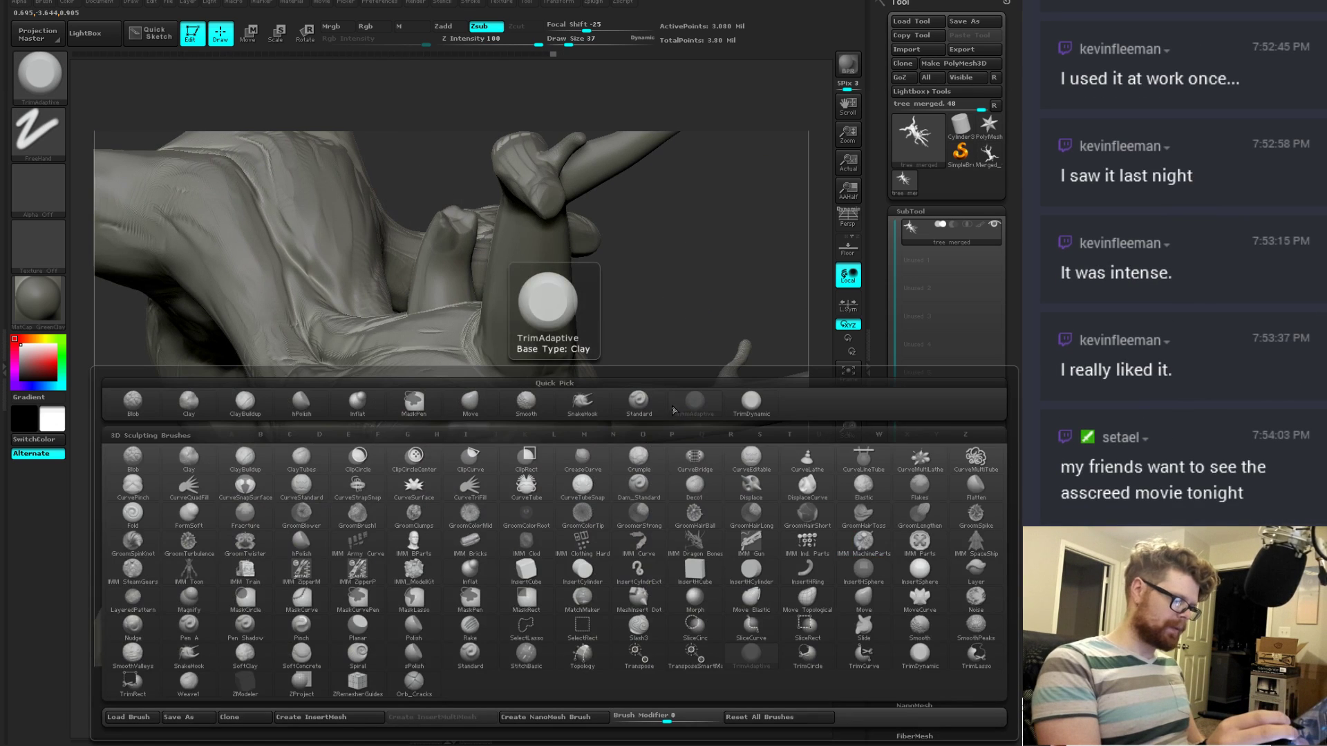
{"action": "left_click", "coordinate": [133, 457]}
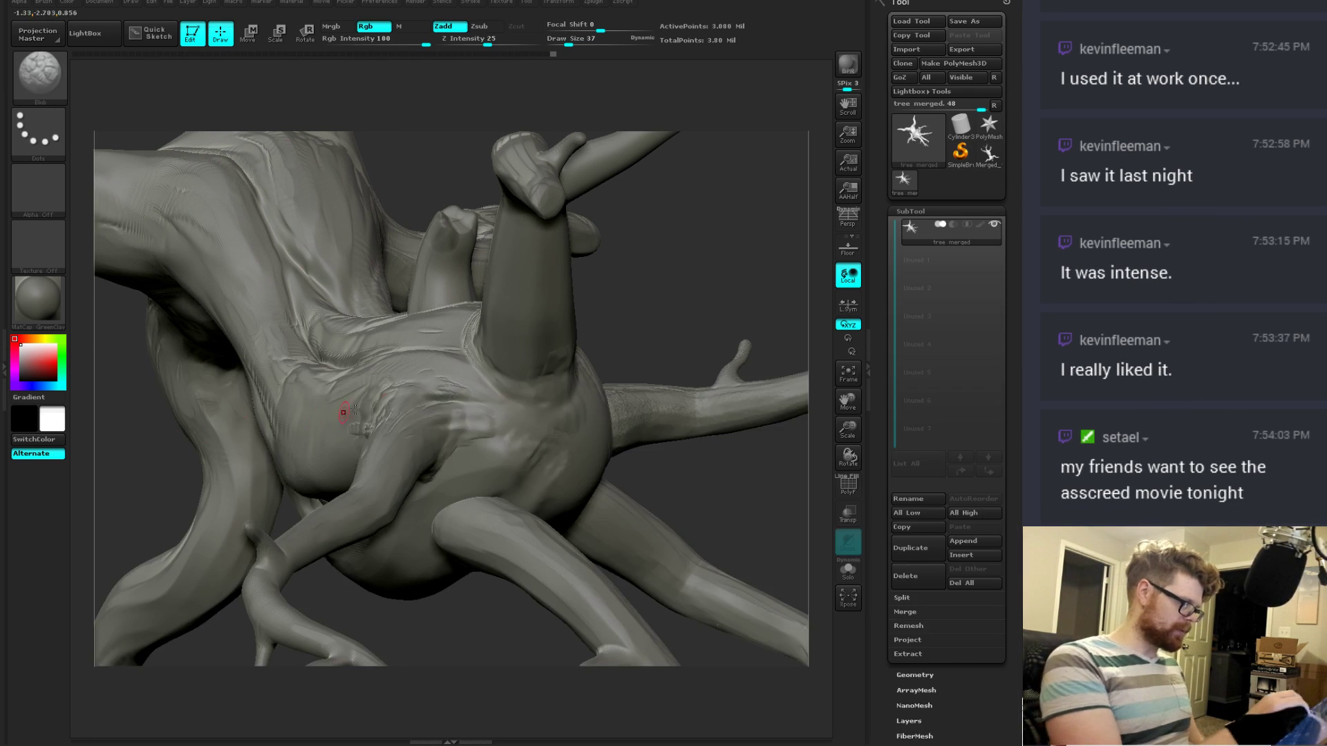
{"action": "right_click_drag", "start_coordinate": [398, 429], "coordinate": [417, 475]}
{"action": "key", "text": "space"}
{"action": "mouse_move", "coordinate": [456, 396]}
{"action": "left_mouse_down"}
{"action": "mouse_move", "coordinate": [470, 395]}
{"action": "mouse_move", "coordinate": [429, 387]}
{"action": "left_mouse_up"}
{"action": "key", "text": "ctrl+z"}
{"action": "key", "text": "space"}
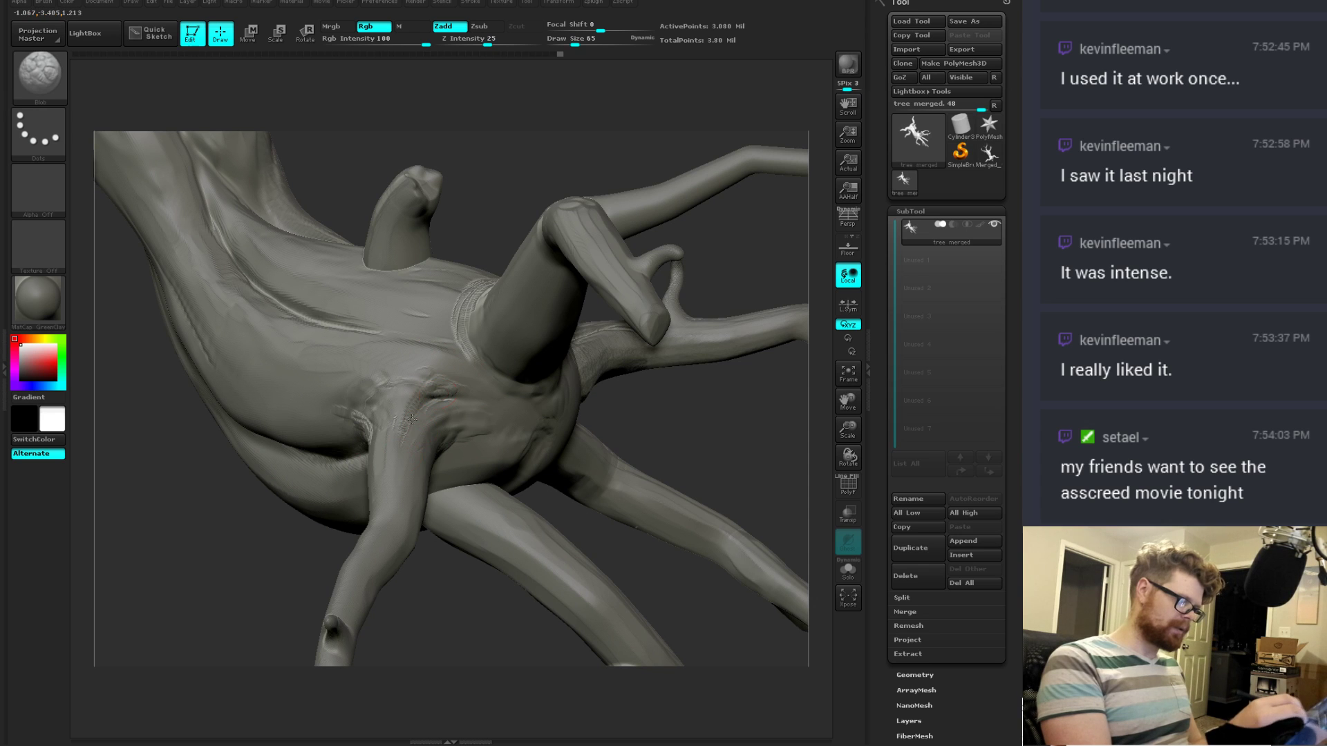
{"action": "right_click_drag", "start_coordinate": [636, 403], "coordinate": [438, 438]}
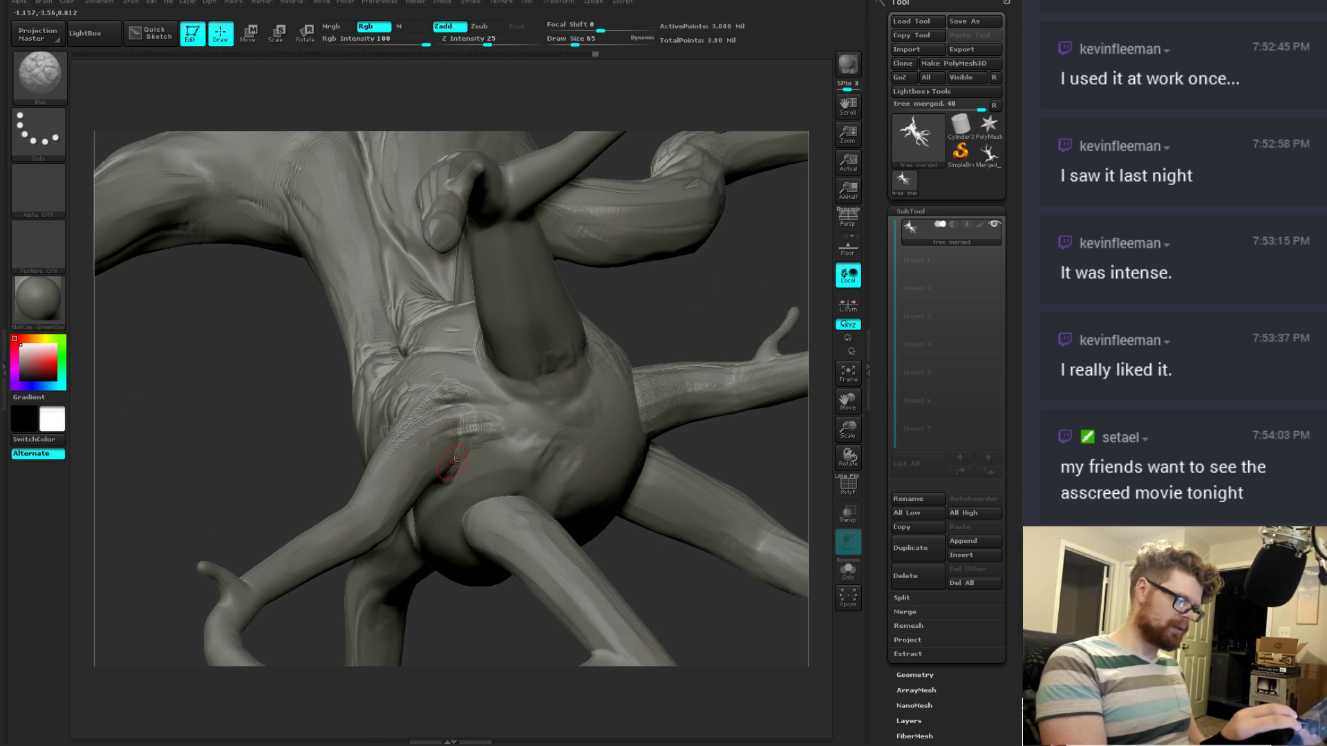
{"action": "right_click_drag", "start_coordinate": [640, 320], "coordinate": [472, 402]}
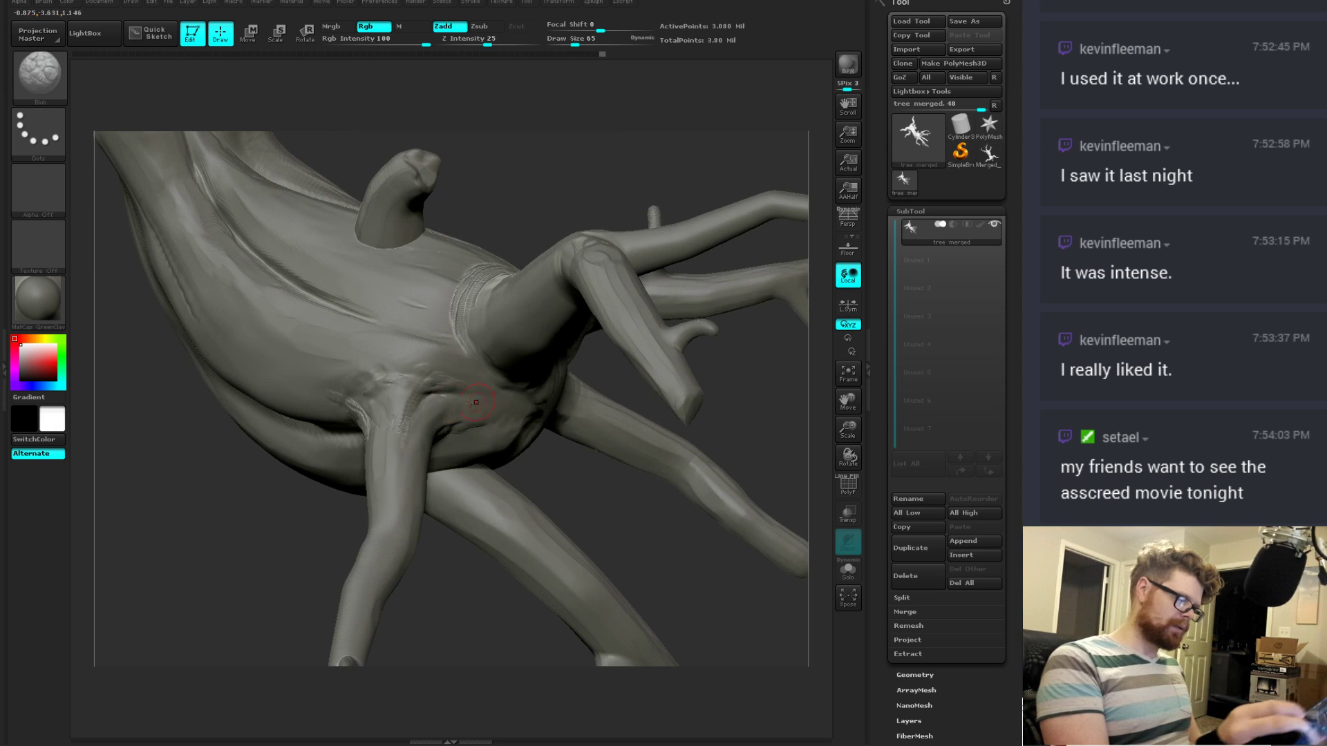
{"action": "key", "text": "shift"}
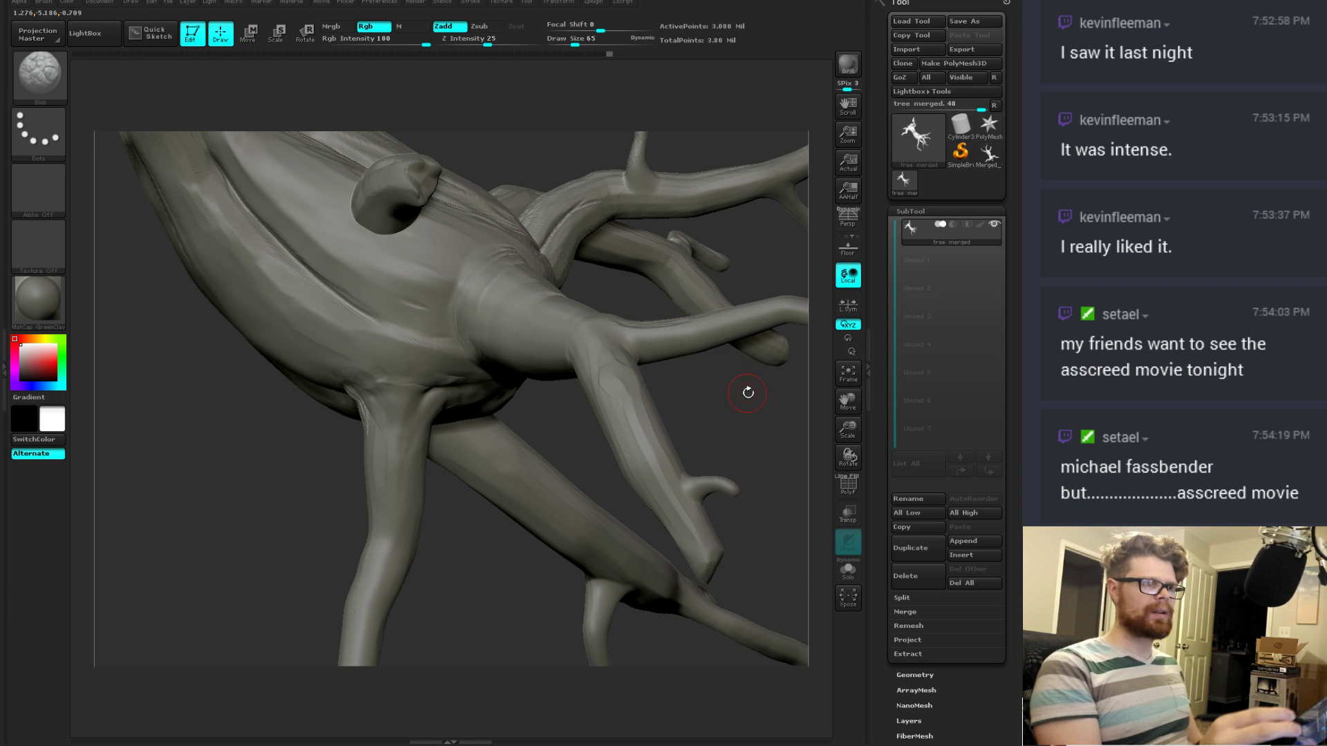
Step: Smooth the trunk around the thick branch's base and add Blob strokes beside the neighbouring branch at draw size 65
{"action": "left_click_drag", "start_coordinate": [747, 392], "coordinate": [543, 247]}
{"action": "key", "text": "shift"}
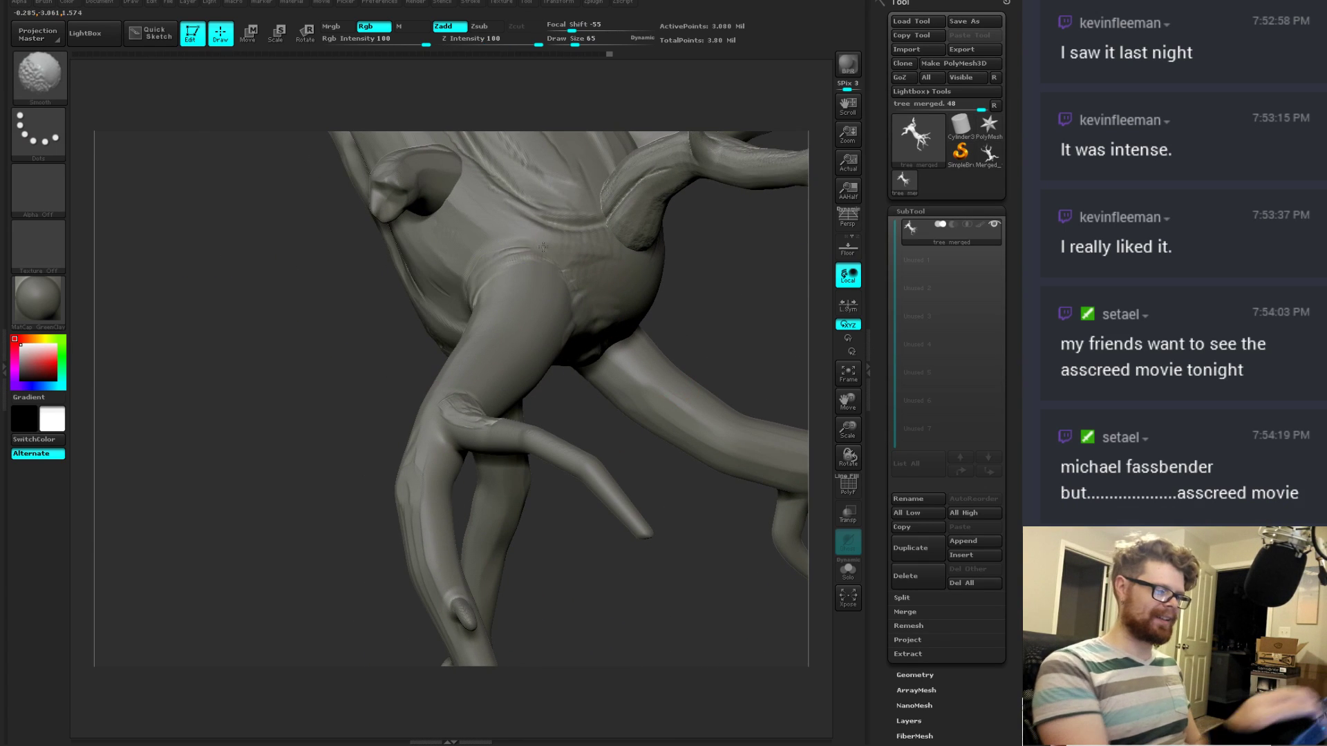
{"action": "mouse_move", "coordinate": [742, 287]}
{"action": "left_mouse_down"}
{"action": "mouse_move", "coordinate": [532, 357]}
{"action": "mouse_move", "coordinate": [470, 345]}
{"action": "left_mouse_up"}
{"action": "left_click_drag", "start_coordinate": [530, 344], "coordinate": [515, 355], "text": "shift"}
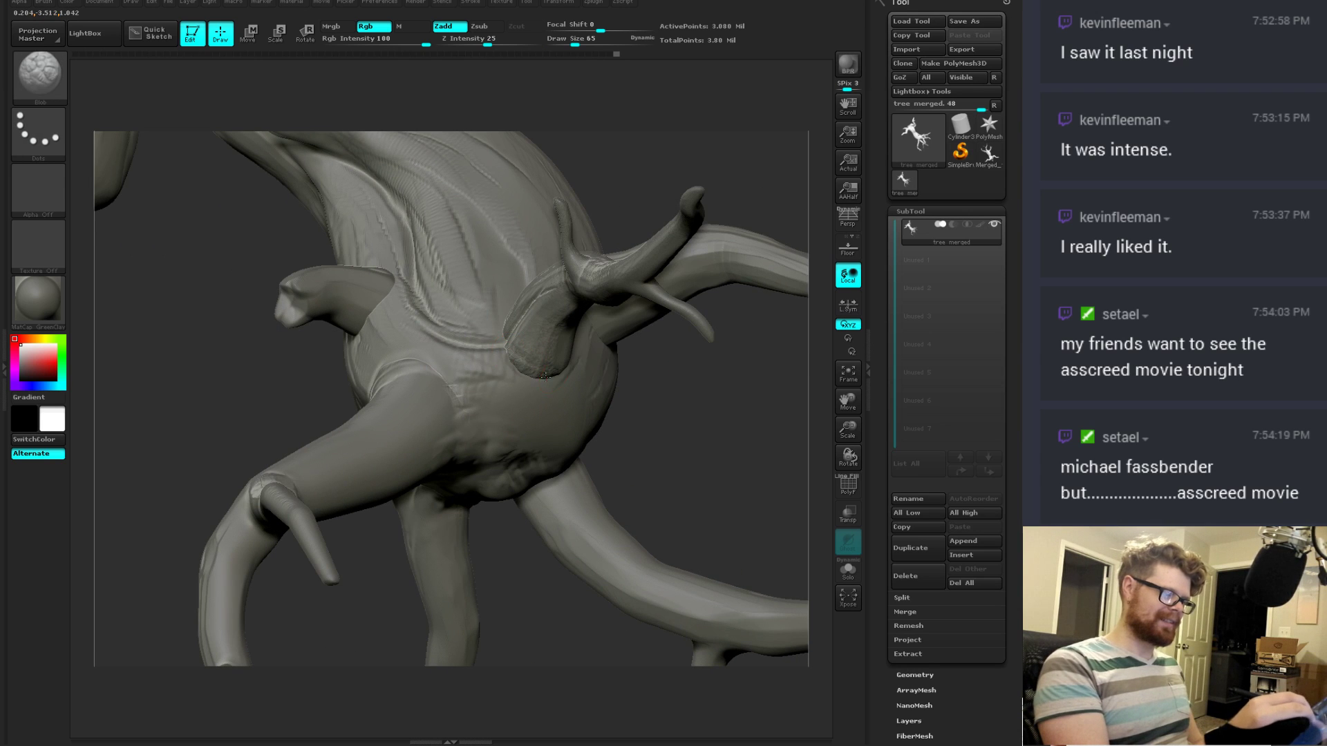
Step: Build up clay at the base of the thin-tipped branch next to the thick one, using ClayBuildup at draw size 32
{"action": "key", "text": "b"}
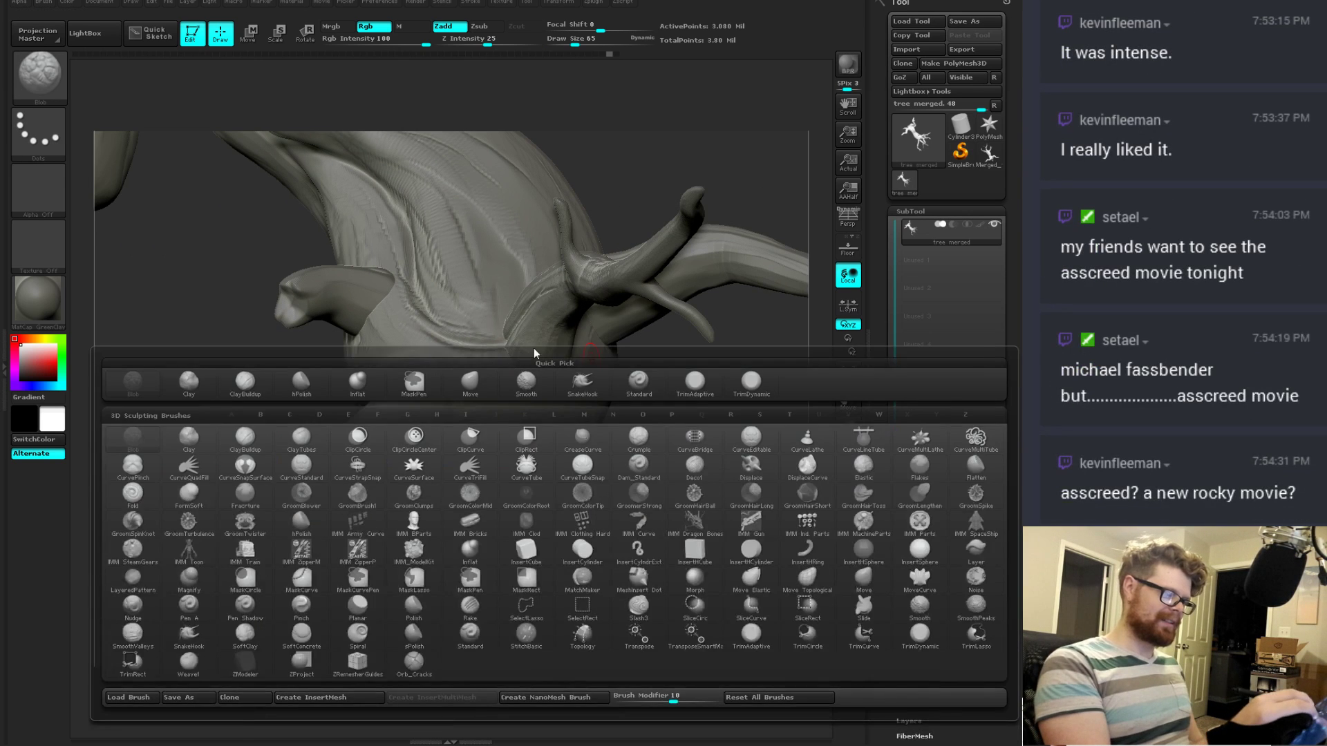
{"action": "key", "text": "b"}
{"action": "key", "text": "c"}
{"action": "key", "text": "b"}
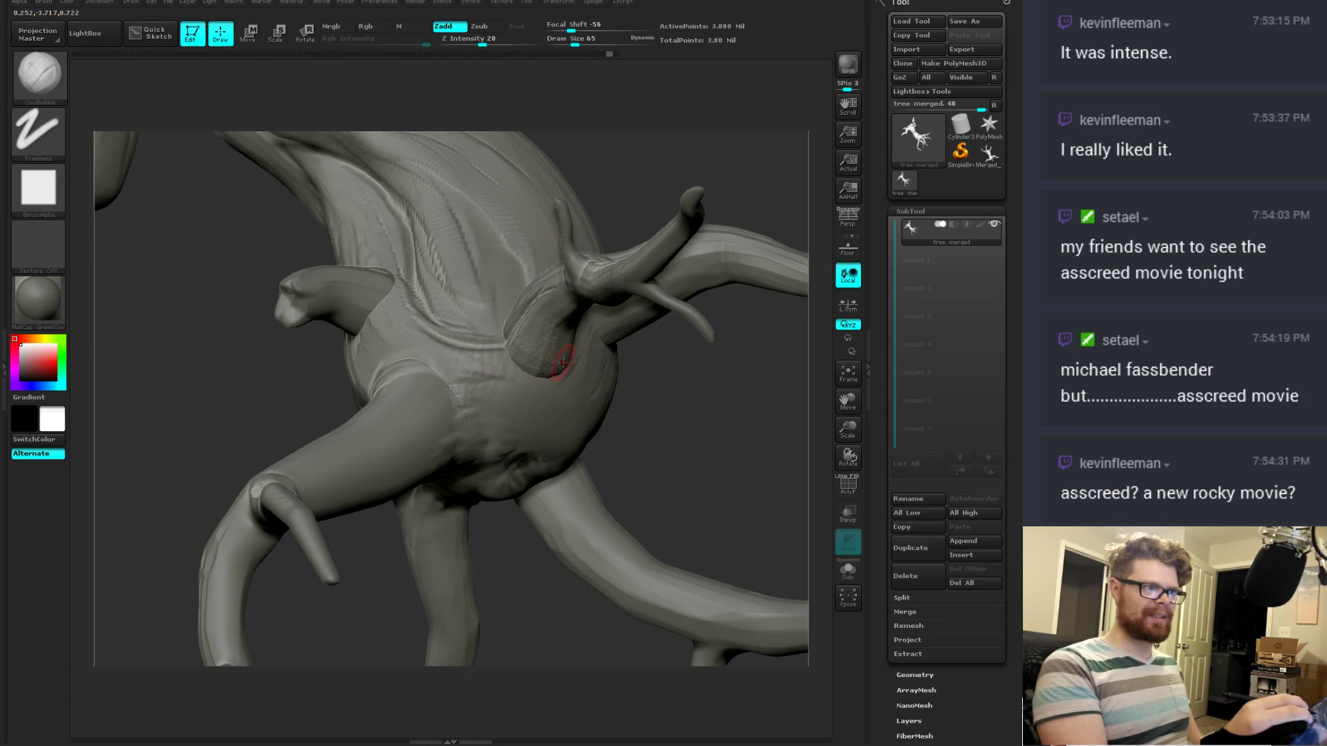
{"action": "key", "text": "space"}
{"action": "left_click", "coordinate": [569, 364]}
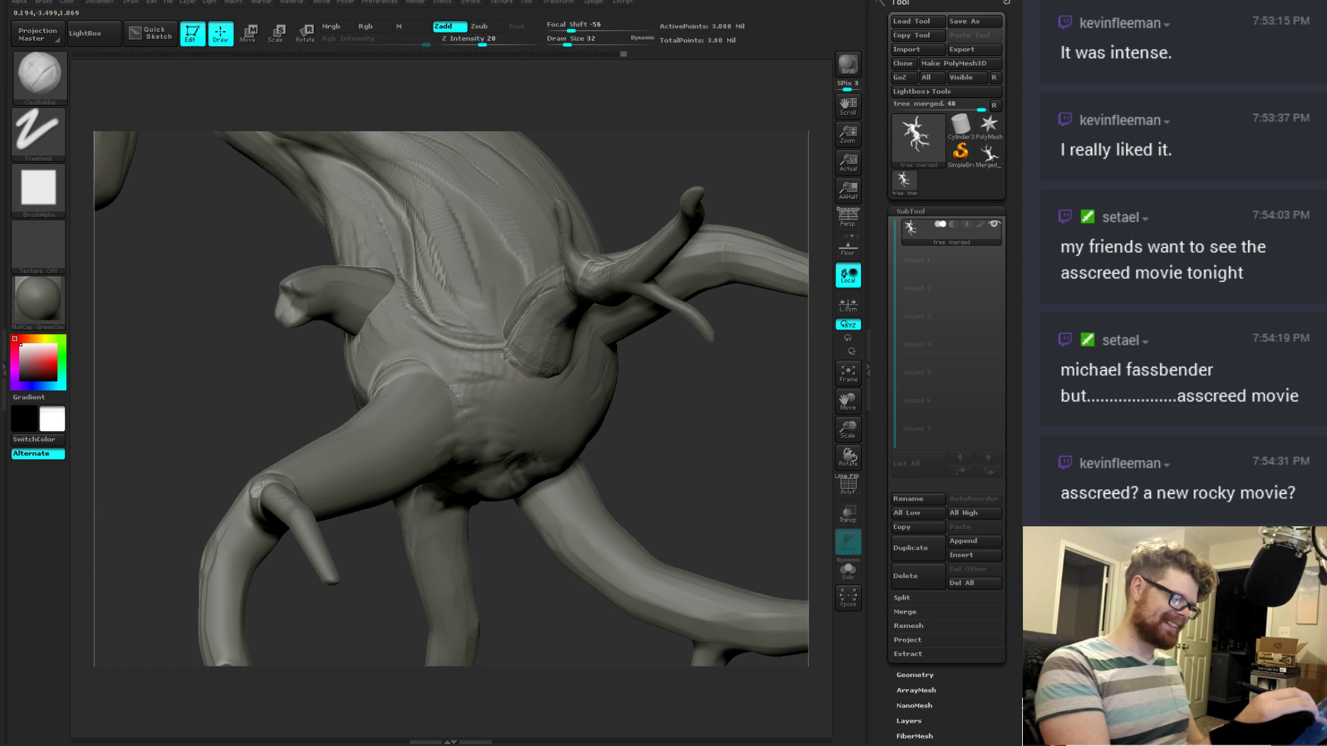
Step: Set ClayBuildup to draw size 75 and build up the joints of the neighbouring branches into the upper trunk
{"action": "left_click_drag", "start_coordinate": [663, 498], "coordinate": [552, 376]}
{"action": "key", "text": "space"}
{"action": "left_click", "coordinate": [561, 374]}
{"action": "left_click", "coordinate": [568, 375]}
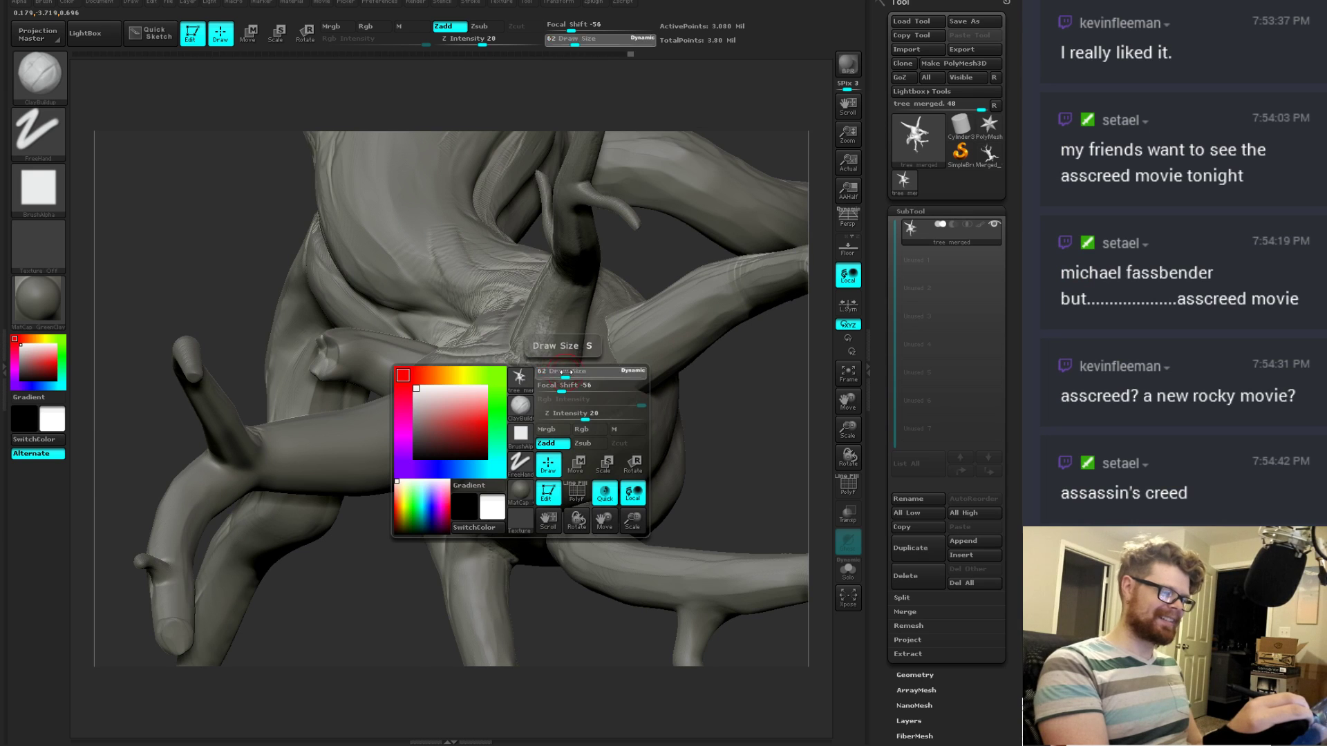
{"action": "mouse_move", "coordinate": [525, 370]}
{"action": "left_mouse_down"}
{"action": "mouse_move", "coordinate": [582, 374]}
{"action": "mouse_move", "coordinate": [549, 377]}
{"action": "left_mouse_up"}
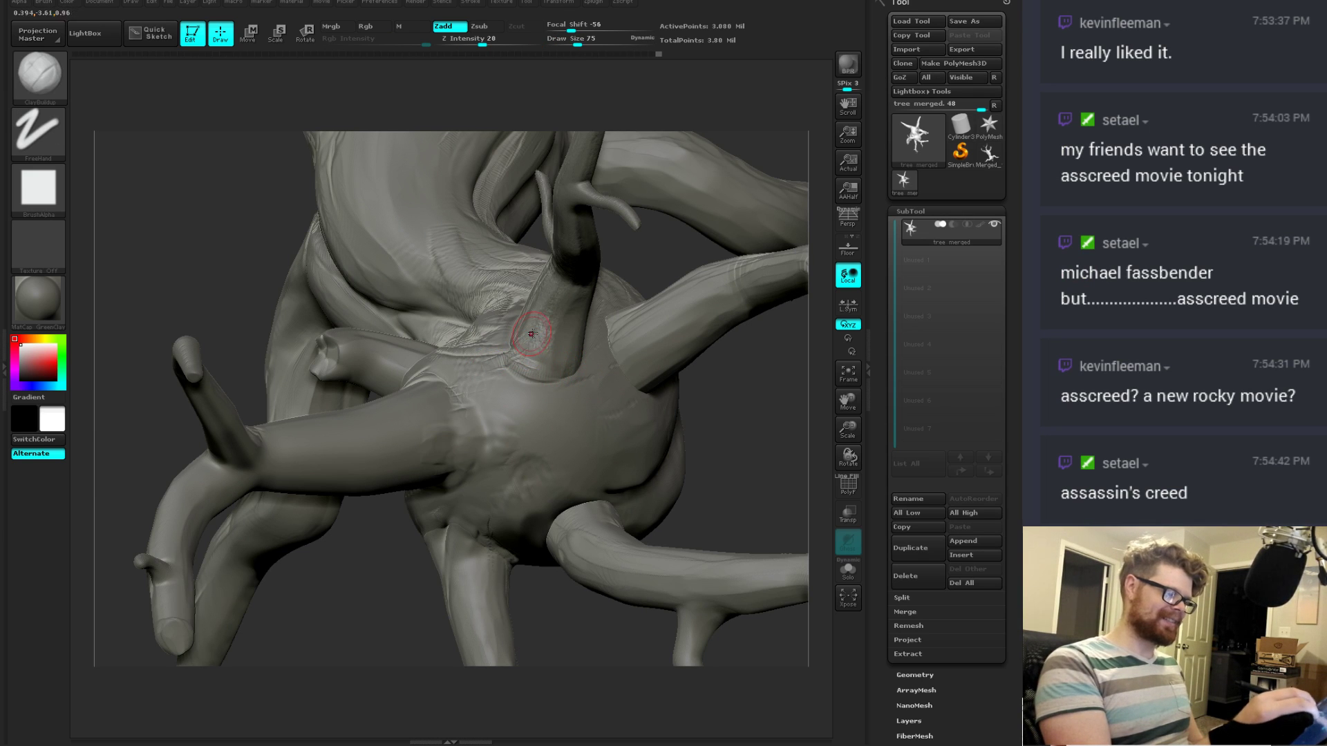
{"action": "mouse_move", "coordinate": [644, 266]}
{"action": "left_mouse_down"}
{"action": "mouse_move", "coordinate": [585, 333]}
{"action": "mouse_move", "coordinate": [533, 350]}
{"action": "left_mouse_up"}
{"action": "left_click_drag", "start_coordinate": [611, 366], "coordinate": [630, 422]}
{"action": "left_click_drag", "start_coordinate": [496, 283], "coordinate": [487, 322]}
{"action": "left_click_drag", "start_coordinate": [636, 385], "coordinate": [484, 367]}
{"action": "mouse_move", "coordinate": [668, 217]}
{"action": "left_mouse_down"}
{"action": "mouse_move", "coordinate": [633, 280]}
{"action": "mouse_move", "coordinate": [619, 262]}
{"action": "left_mouse_up"}
{"action": "mouse_move", "coordinate": [665, 216]}
{"action": "left_mouse_down"}
{"action": "mouse_move", "coordinate": [639, 277]}
{"action": "mouse_move", "coordinate": [658, 204]}
{"action": "left_mouse_up"}
{"action": "left_click_drag", "start_coordinate": [586, 387], "coordinate": [578, 438]}
{"action": "mouse_move", "coordinate": [657, 209]}
{"action": "left_mouse_down"}
{"action": "mouse_move", "coordinate": [655, 188]}
{"action": "mouse_move", "coordinate": [648, 204]}
{"action": "left_mouse_up"}
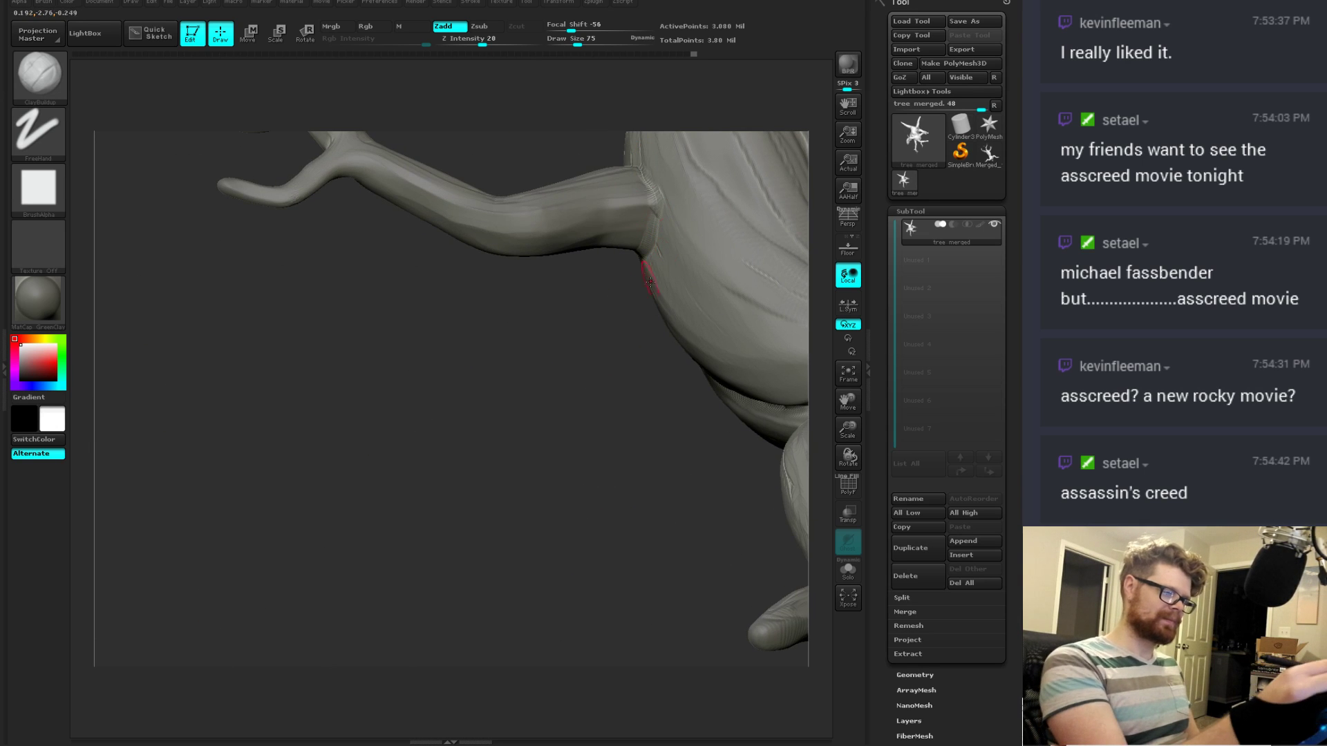
Step: Build up clay along the curved limb at the trunk's lower end with ClayBuildup at draw size 75, and smooth it
{"action": "mouse_move", "coordinate": [559, 390]}
{"action": "left_mouse_down"}
{"action": "mouse_move", "coordinate": [424, 571]}
{"action": "mouse_move", "coordinate": [651, 352]}
{"action": "left_mouse_up"}
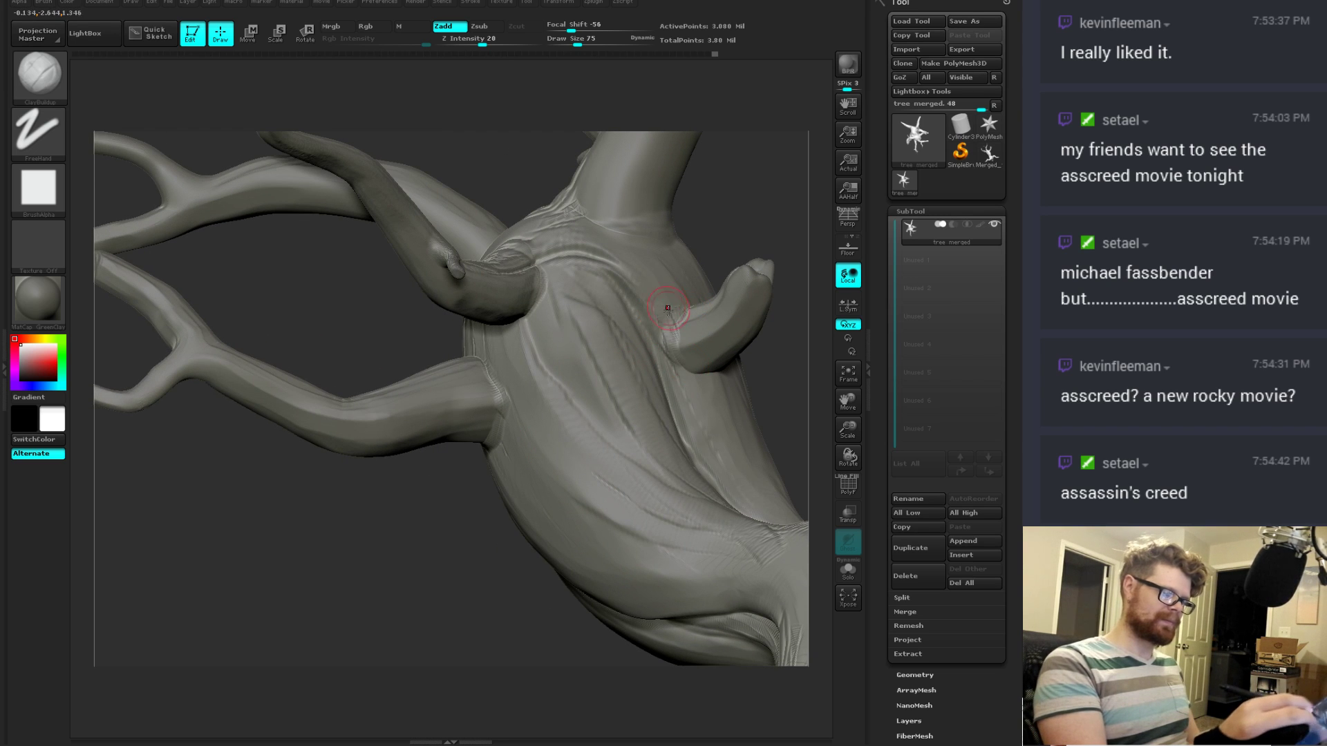
{"action": "left_click_drag", "start_coordinate": [497, 525], "coordinate": [617, 361], "text": "alt"}
{"action": "mouse_move", "coordinate": [235, 553]}
{"action": "left_mouse_down"}
{"action": "mouse_move", "coordinate": [245, 442]}
{"action": "mouse_move", "coordinate": [291, 446]}
{"action": "left_mouse_up"}
{"action": "left_click_drag", "start_coordinate": [323, 400], "coordinate": [294, 451]}
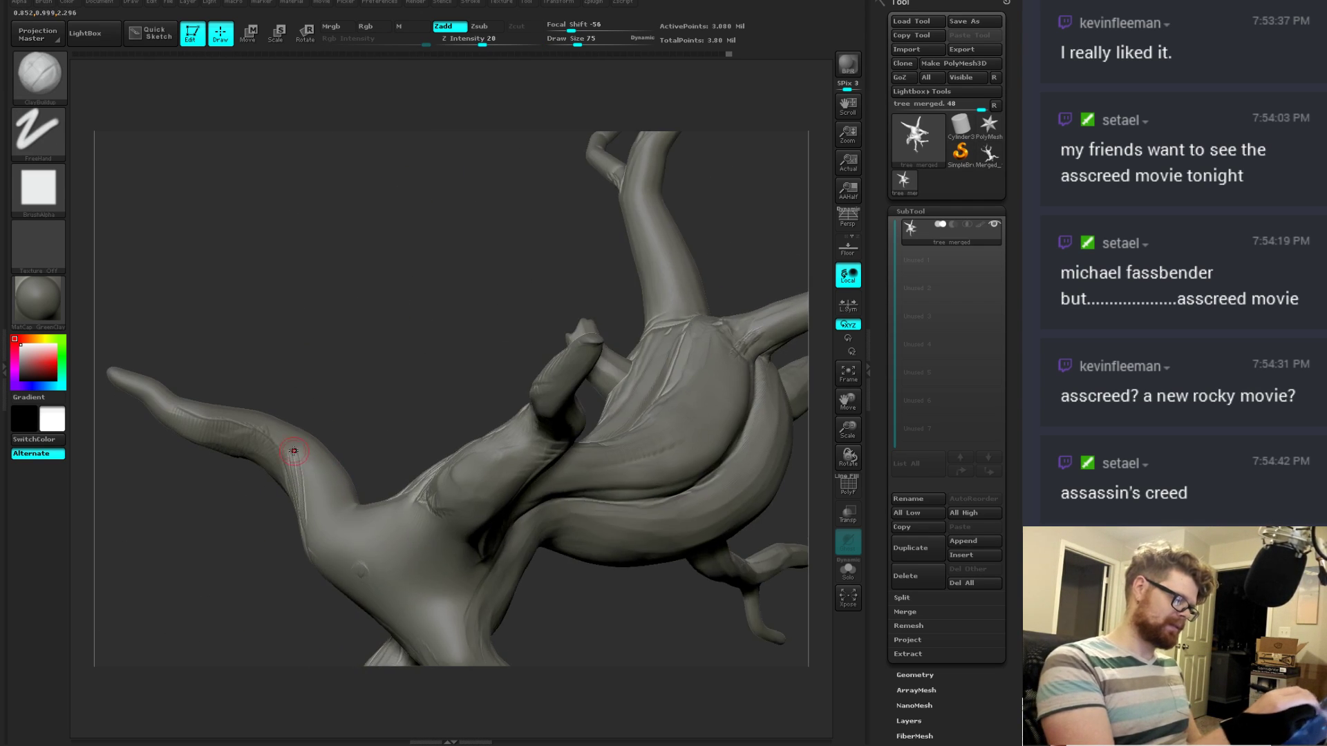
{"action": "left_click_drag", "start_coordinate": [208, 415], "coordinate": [233, 429]}
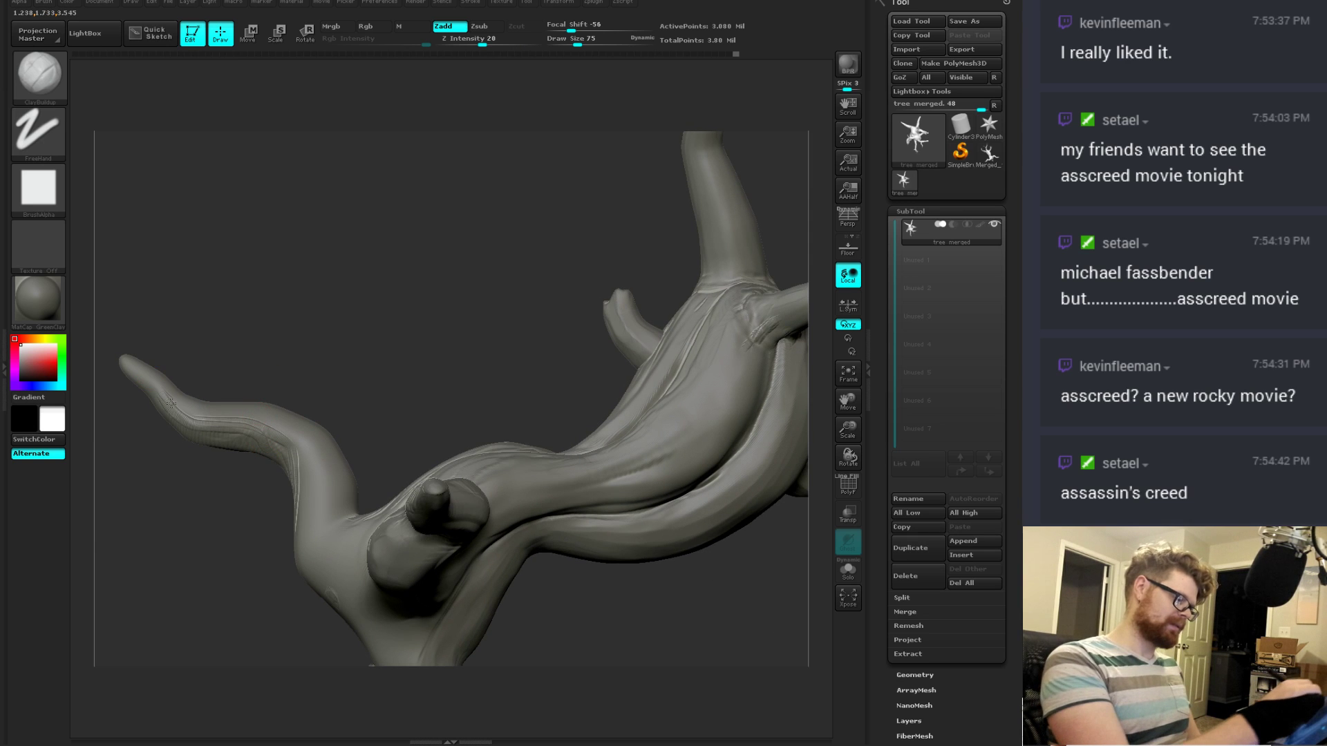
{"action": "left_click_drag", "start_coordinate": [349, 373], "coordinate": [276, 454]}
{"action": "key", "text": "shift"}
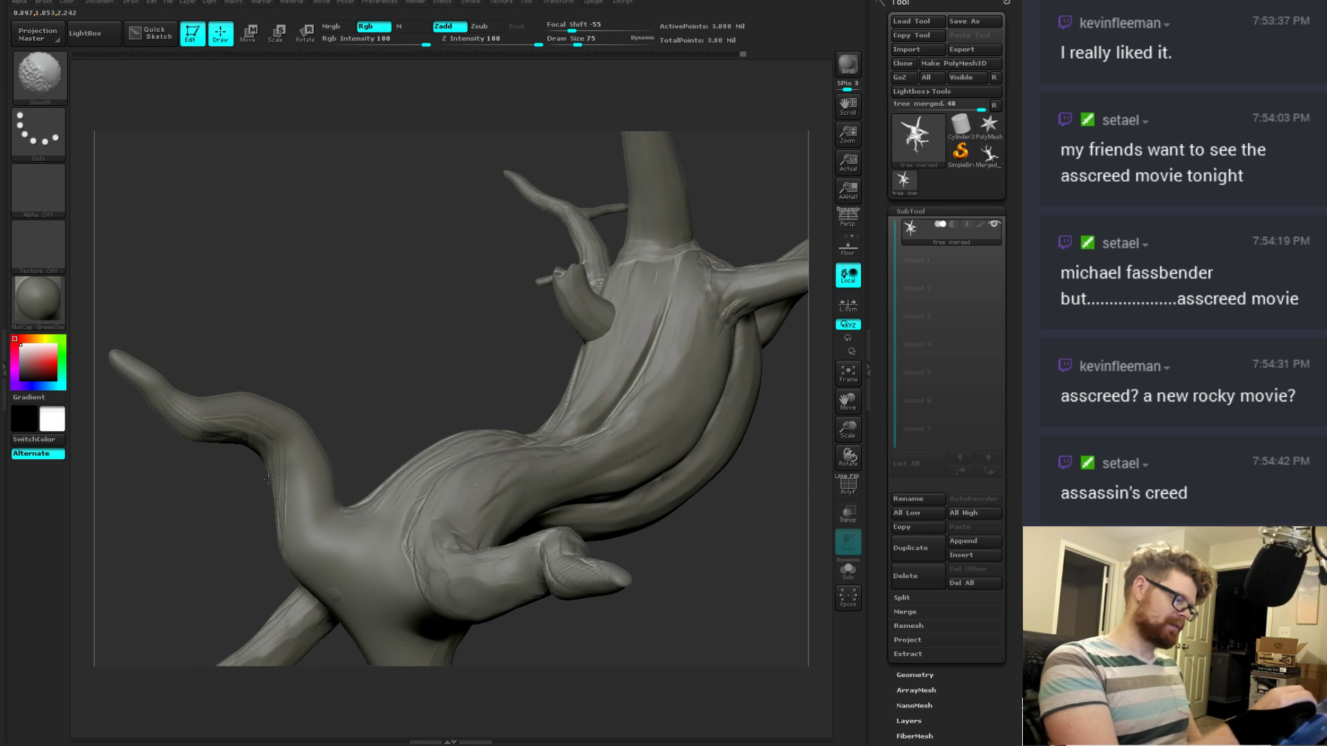
Step: Switch to TrimDynamic with Z intensity 57 and draw size 160, and plane the long surface of the trunk
{"action": "key", "text": "b"}
{"action": "key", "text": "t"}
{"action": "mouse_move", "coordinate": [352, 343]}
{"action": "left_mouse_down"}
{"action": "mouse_move", "coordinate": [377, 326]}
{"action": "mouse_move", "coordinate": [363, 326]}
{"action": "left_mouse_up"}
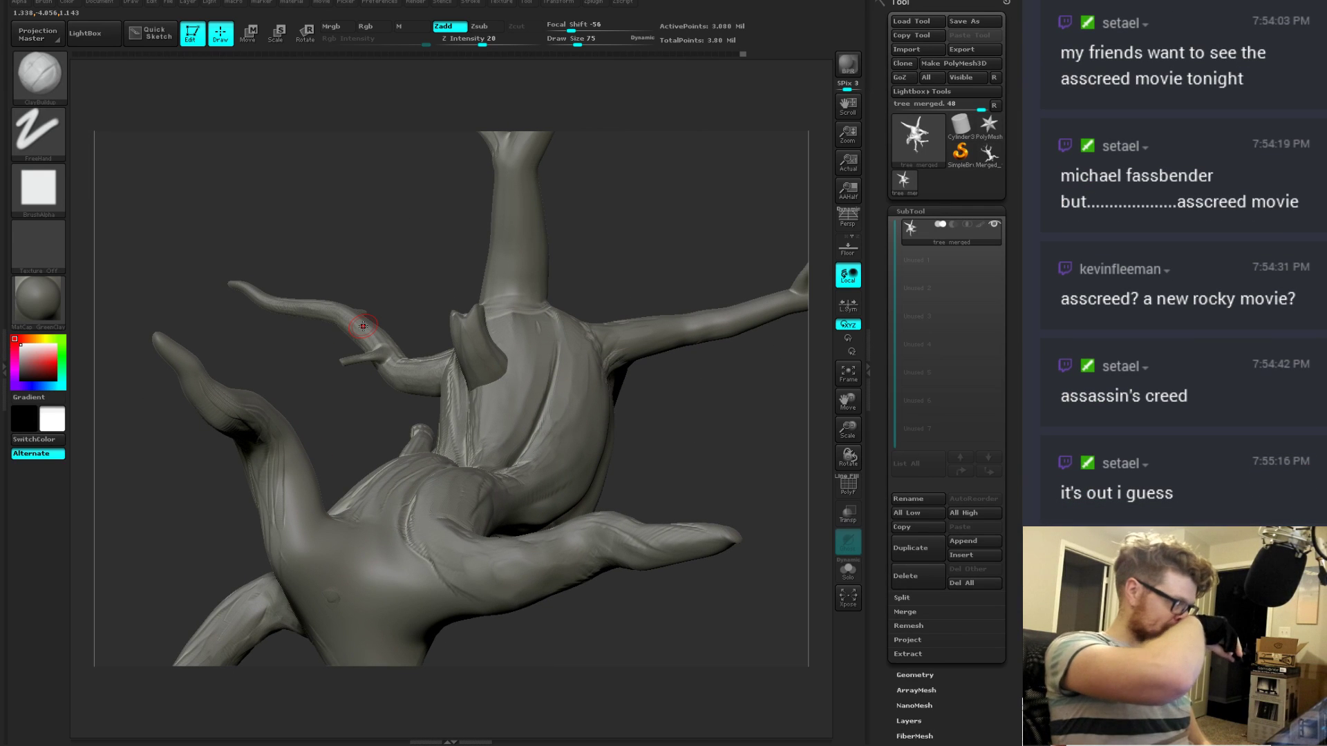
{"action": "key", "text": "b"}
{"action": "key", "text": "t"}
{"action": "key", "text": "d"}
{"action": "key", "text": "space"}
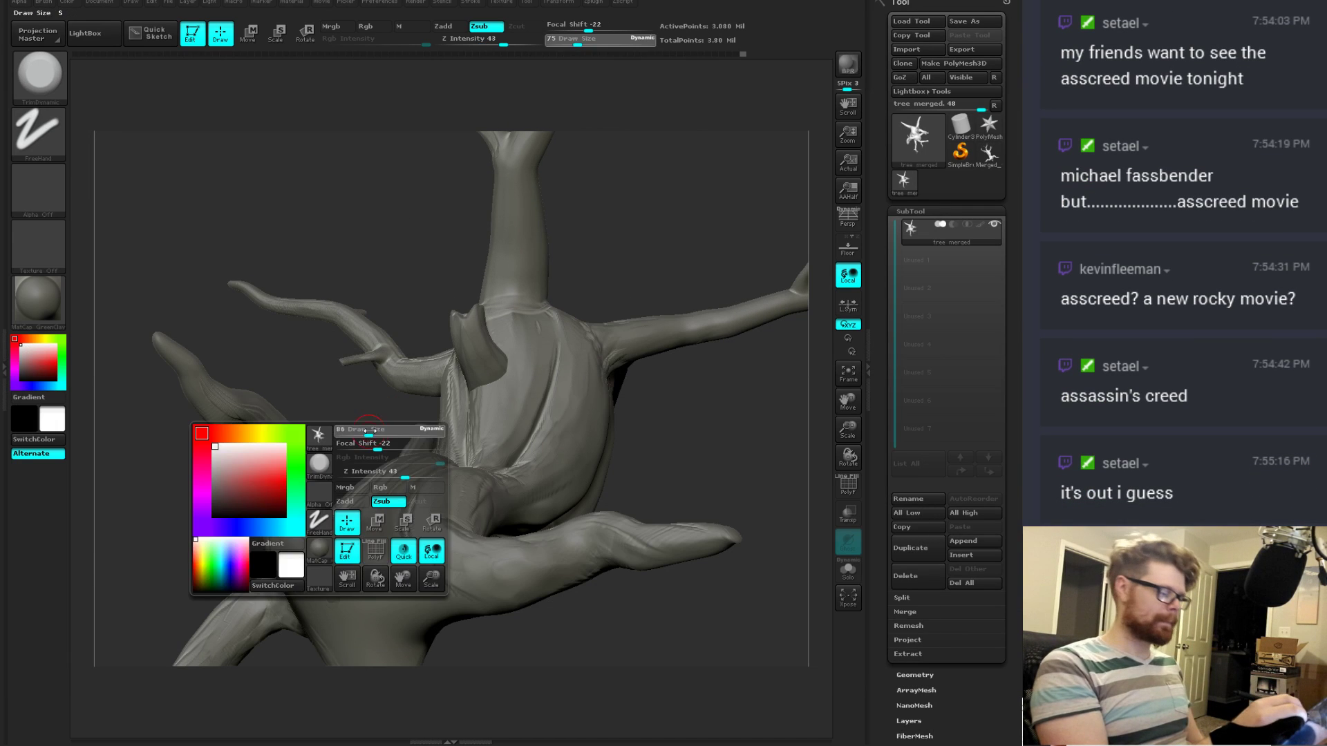
{"action": "left_click", "coordinate": [369, 430]}
{"action": "left_click", "coordinate": [414, 473]}
{"action": "mouse_move", "coordinate": [653, 388]}
{"action": "left_mouse_down"}
{"action": "mouse_move", "coordinate": [667, 431]}
{"action": "mouse_move", "coordinate": [460, 369]}
{"action": "mouse_move", "coordinate": [471, 364]}
{"action": "left_mouse_up"}
{"action": "key", "text": "space"}
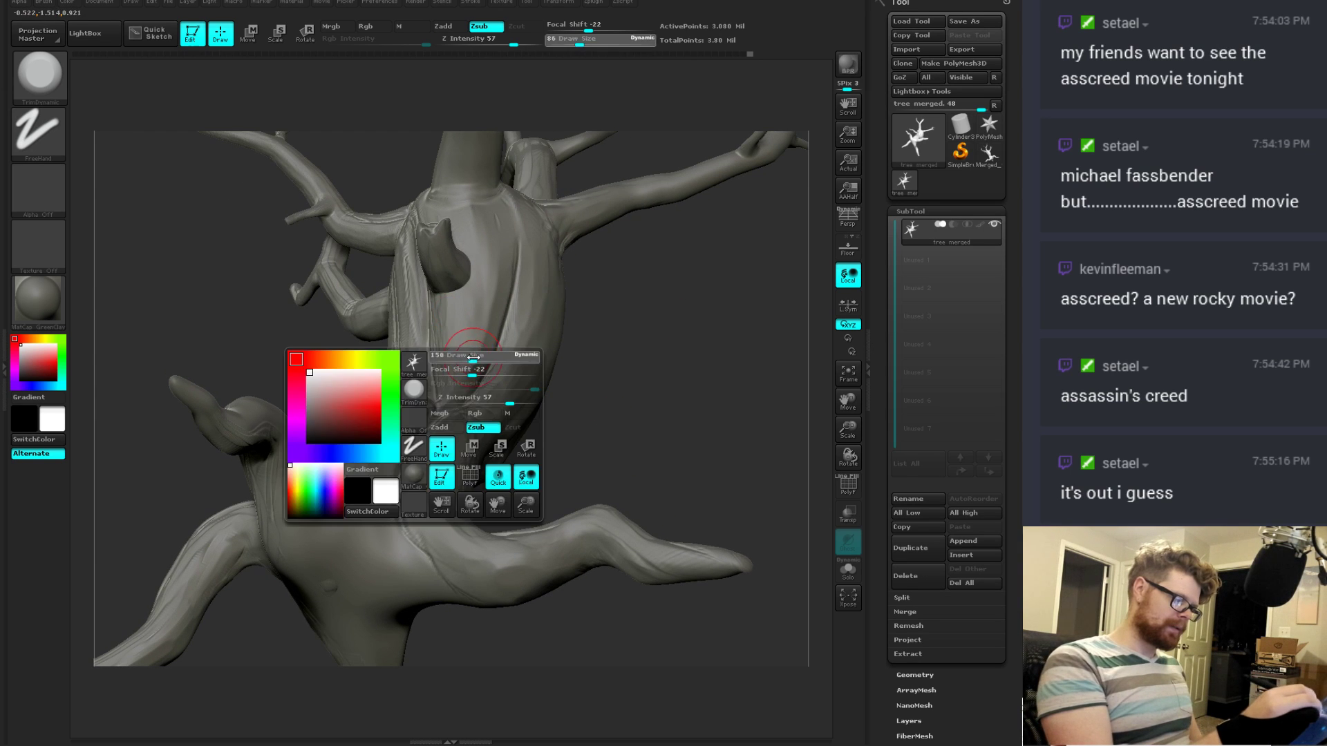
{"action": "mouse_move", "coordinate": [200, 325]}
{"action": "left_mouse_down"}
{"action": "mouse_move", "coordinate": [391, 328]}
{"action": "mouse_move", "coordinate": [349, 236]}
{"action": "left_mouse_up"}
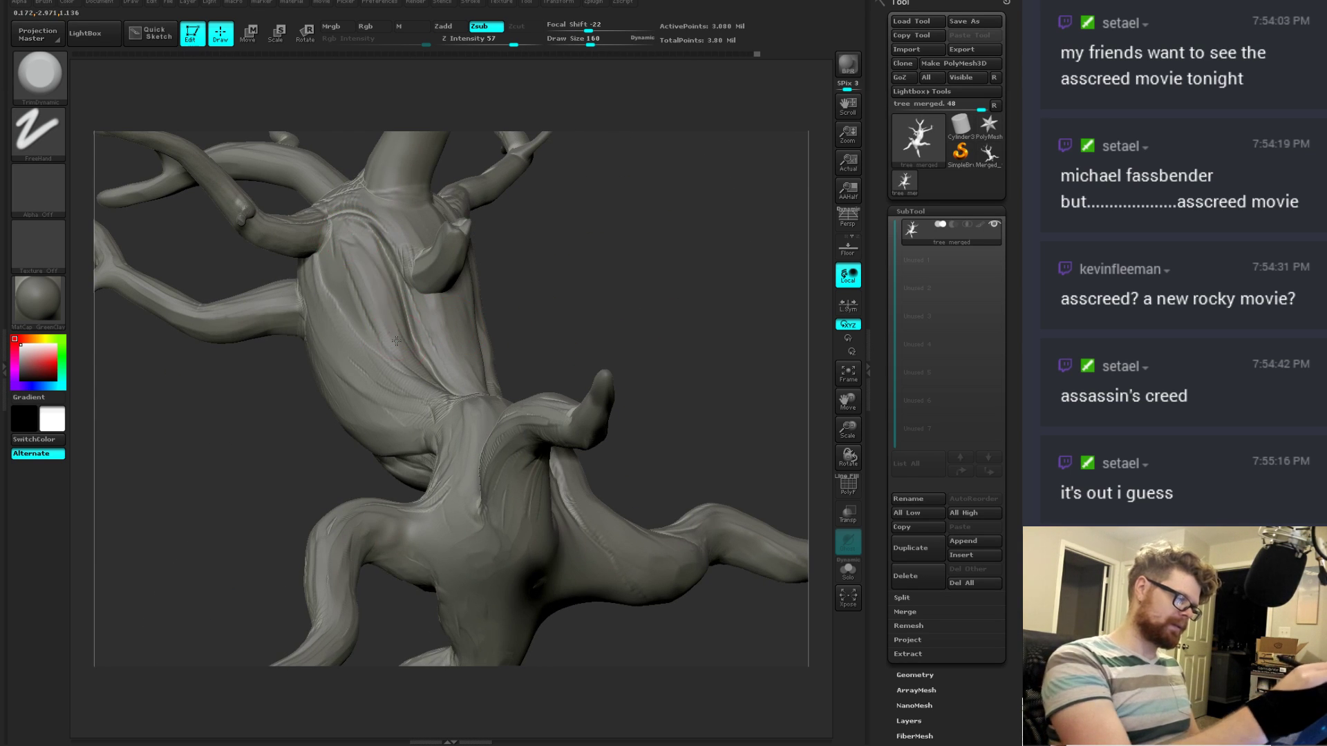
{"action": "mouse_move", "coordinate": [562, 314]}
{"action": "left_mouse_down"}
{"action": "mouse_move", "coordinate": [408, 356]}
{"action": "mouse_move", "coordinate": [328, 290]}
{"action": "left_mouse_up"}
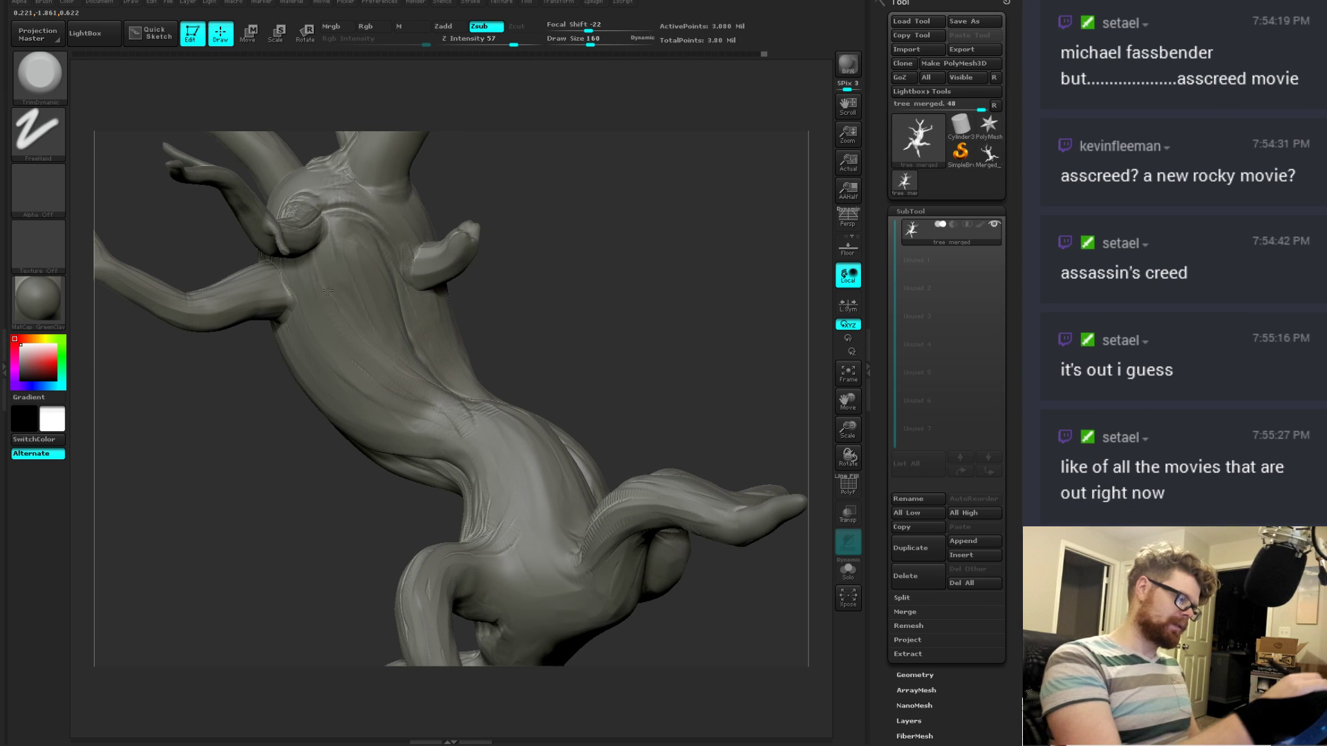
{"action": "right_click_drag", "start_coordinate": [410, 381], "coordinate": [343, 350]}
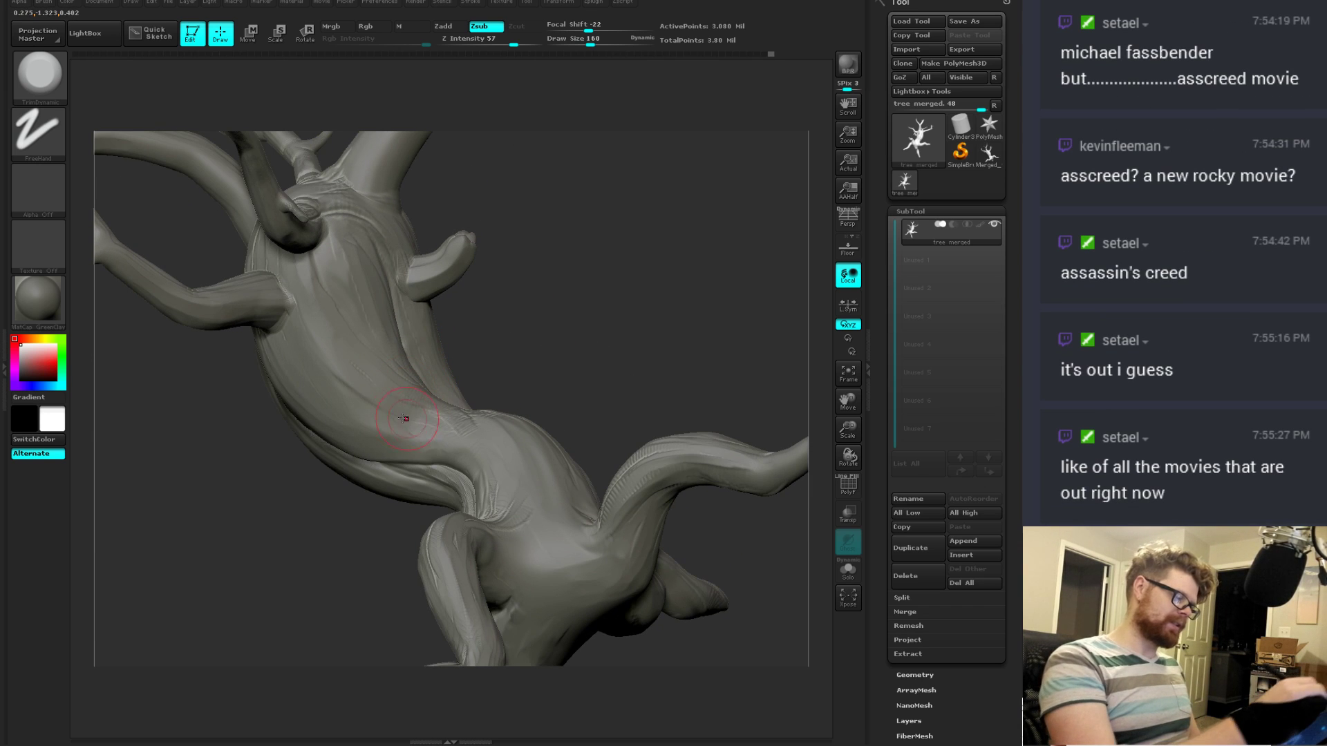
{"action": "left_click_drag", "start_coordinate": [607, 323], "coordinate": [620, 348]}
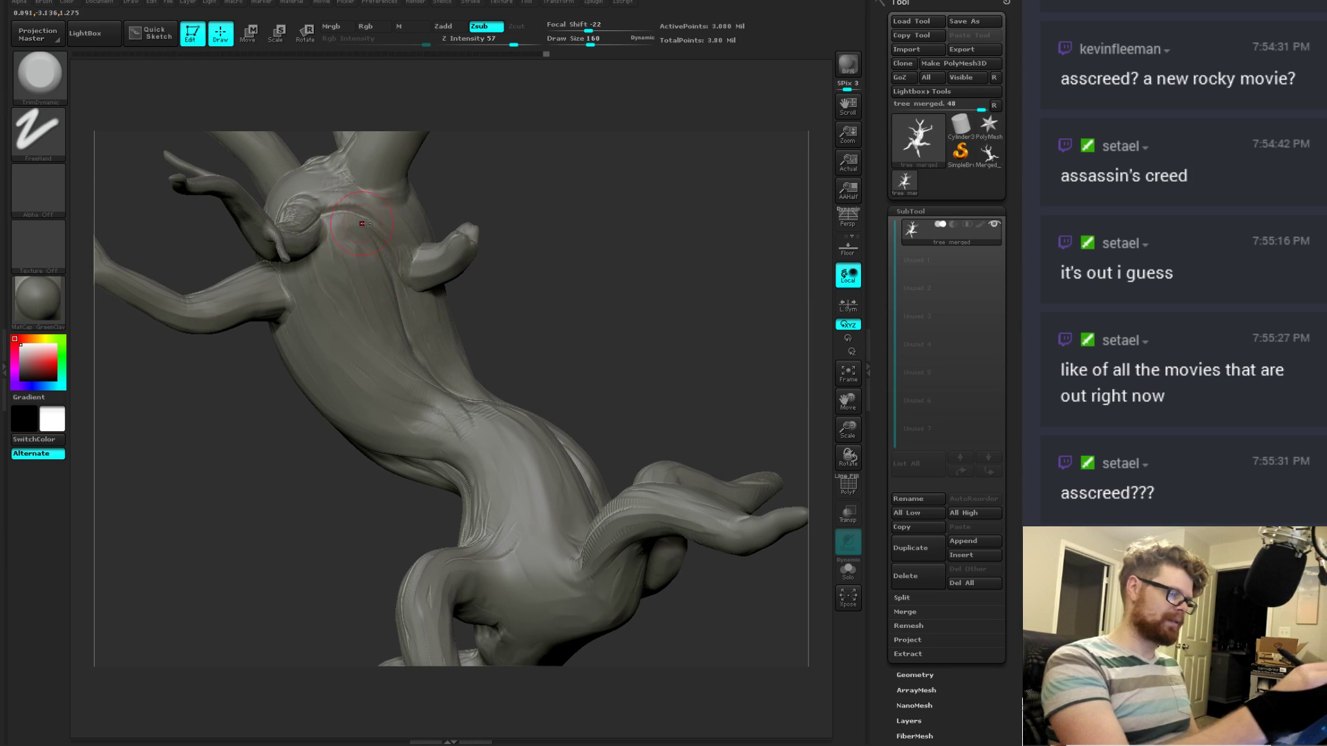
Step: Set TrimDynamic to draw size 101 and plane the upper trunk near the branch bases, checking the form from several sides
{"action": "key", "text": "space"}
{"action": "left_click", "coordinate": [374, 226]}
{"action": "left_click_drag", "start_coordinate": [353, 207], "coordinate": [321, 212]}
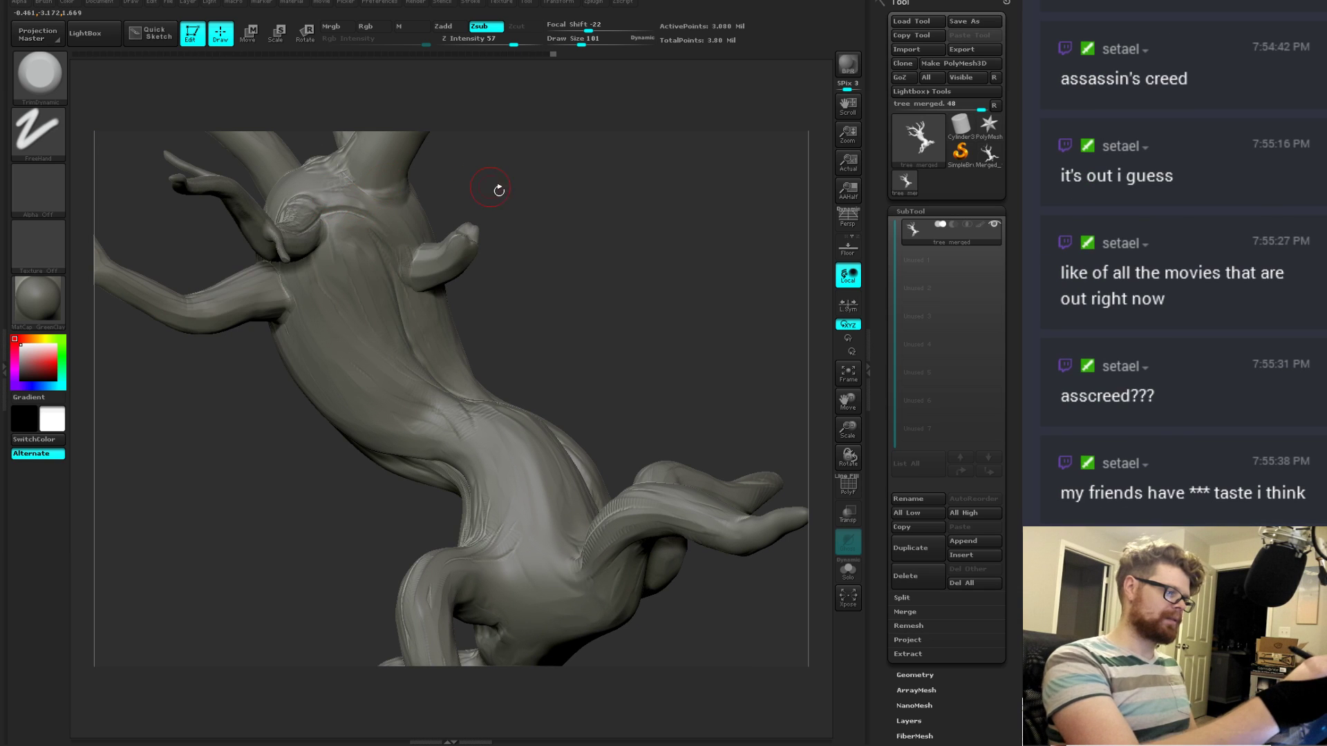
{"action": "mouse_move", "coordinate": [499, 190]}
{"action": "left_mouse_down"}
{"action": "mouse_move", "coordinate": [362, 235]}
{"action": "mouse_move", "coordinate": [305, 220]}
{"action": "mouse_move", "coordinate": [308, 172]}
{"action": "left_mouse_up"}
{"action": "key", "text": "1"}
{"action": "key", "text": "2"}
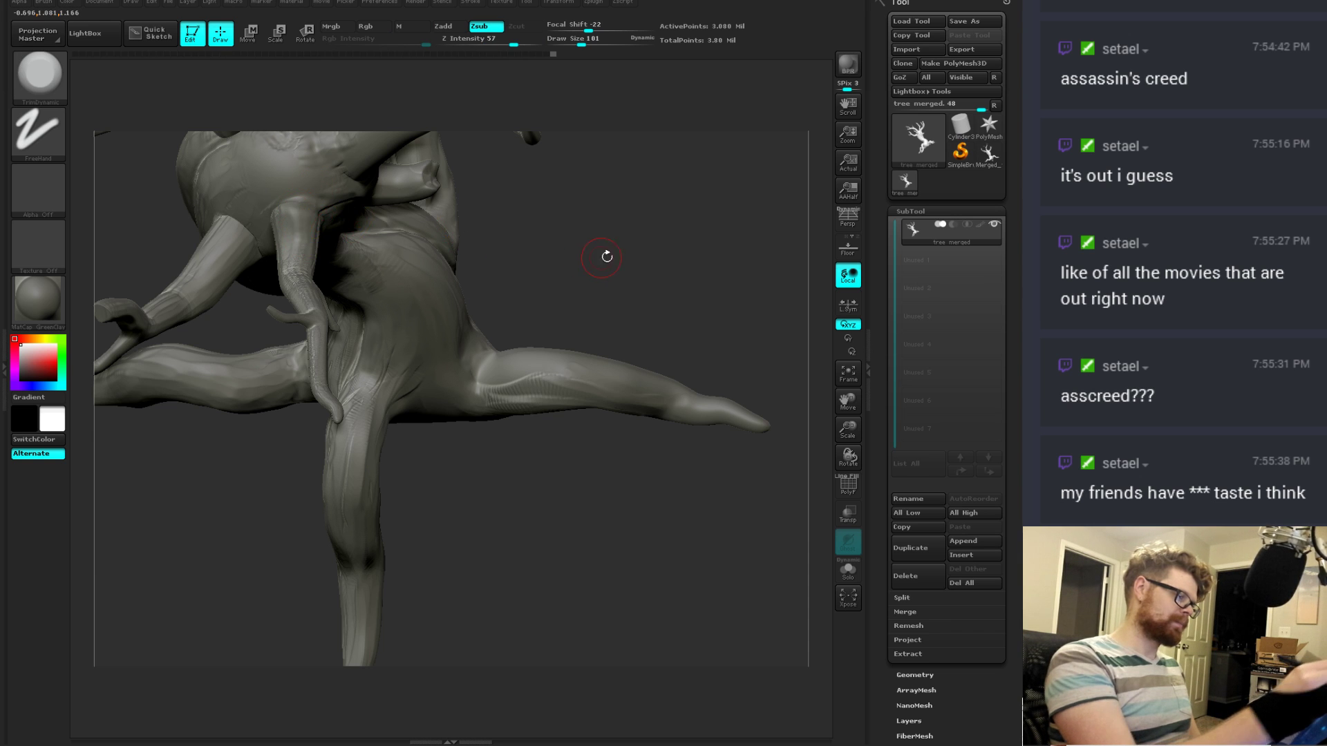
{"action": "mouse_move", "coordinate": [604, 255]}
{"action": "left_mouse_down"}
{"action": "mouse_move", "coordinate": [651, 331]}
{"action": "mouse_move", "coordinate": [646, 270]}
{"action": "mouse_move", "coordinate": [696, 225]}
{"action": "mouse_move", "coordinate": [574, 250]}
{"action": "mouse_move", "coordinate": [582, 307]}
{"action": "left_mouse_up"}
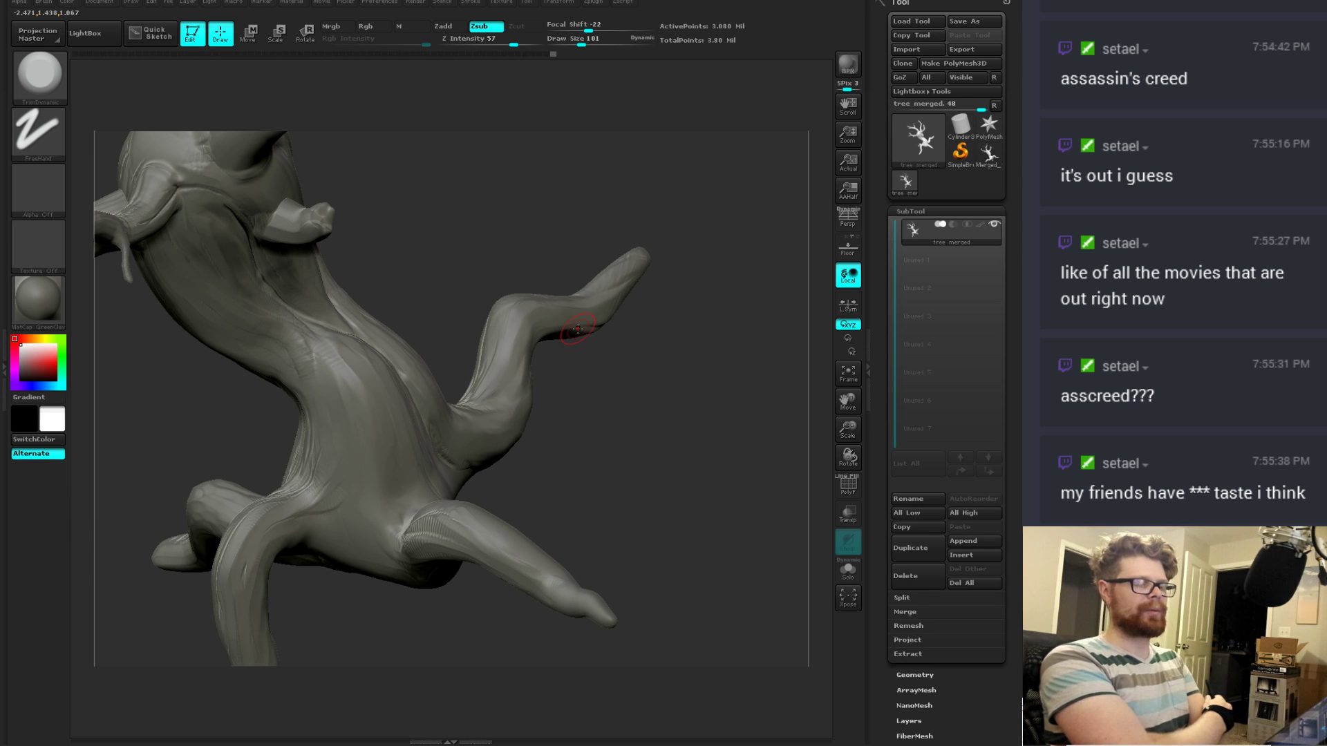
{"action": "left_click_drag", "start_coordinate": [603, 395], "coordinate": [565, 420]}
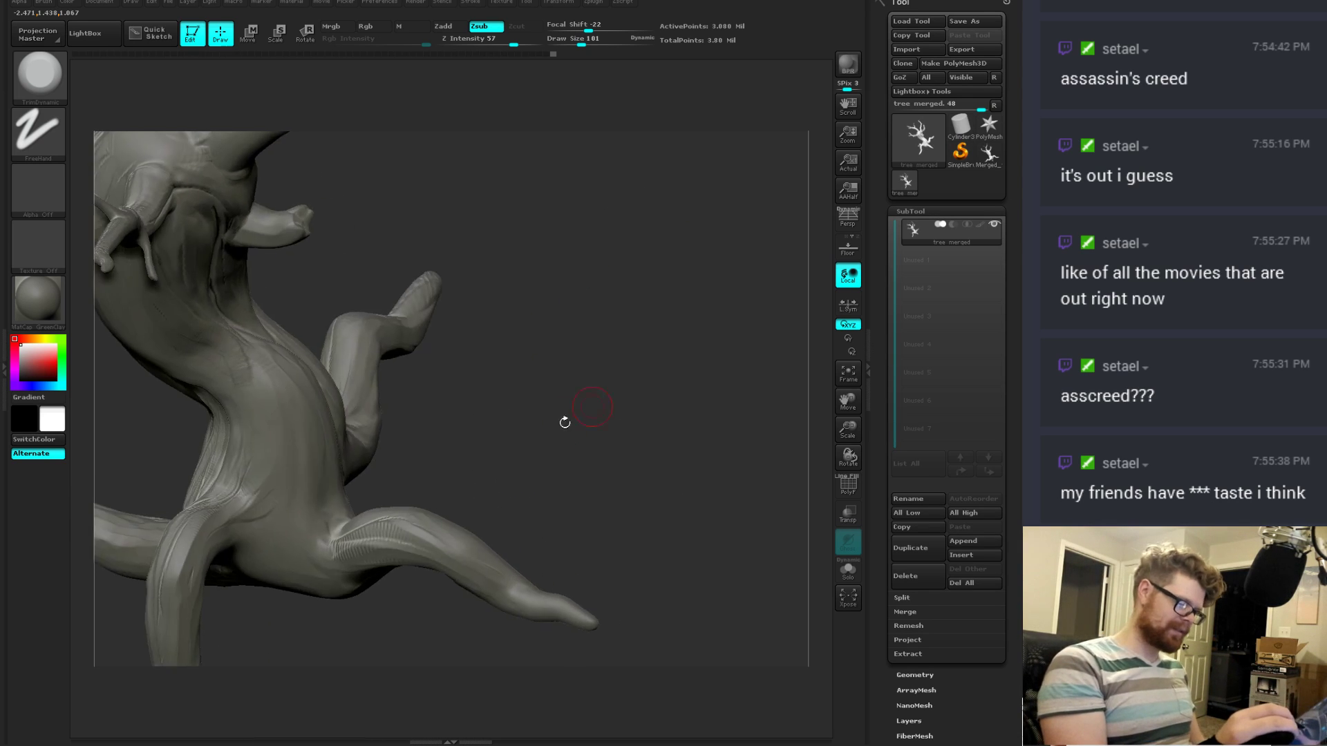
{"action": "mouse_move", "coordinate": [412, 520]}
{"action": "left_mouse_down"}
{"action": "mouse_move", "coordinate": [453, 527]}
{"action": "mouse_move", "coordinate": [406, 534]}
{"action": "left_mouse_up"}
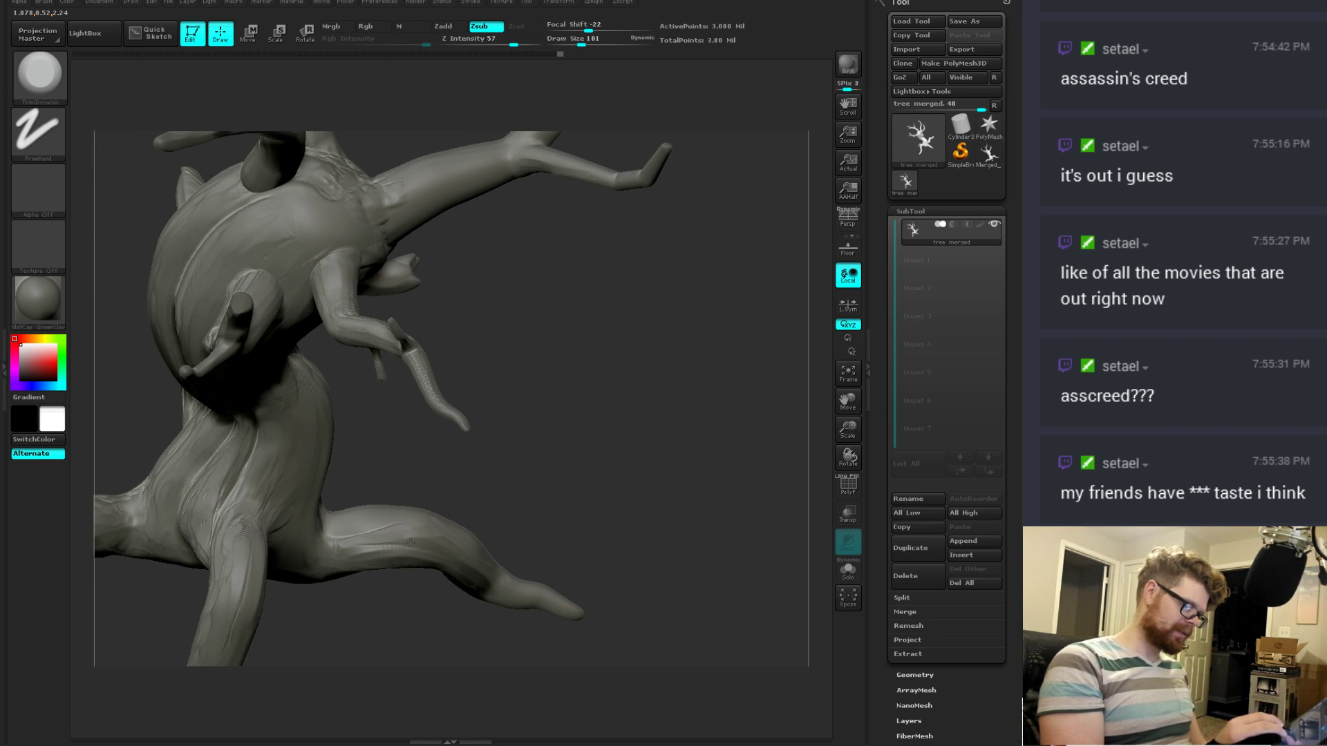
Step: Plane the middle and lower trunk down to the root bases with TrimDynamic at draw size 101, working from several sides
{"action": "left_click_drag", "start_coordinate": [310, 595], "coordinate": [255, 540]}
{"action": "left_click_drag", "start_coordinate": [295, 450], "coordinate": [236, 339]}
{"action": "left_click_drag", "start_coordinate": [416, 328], "coordinate": [283, 390]}
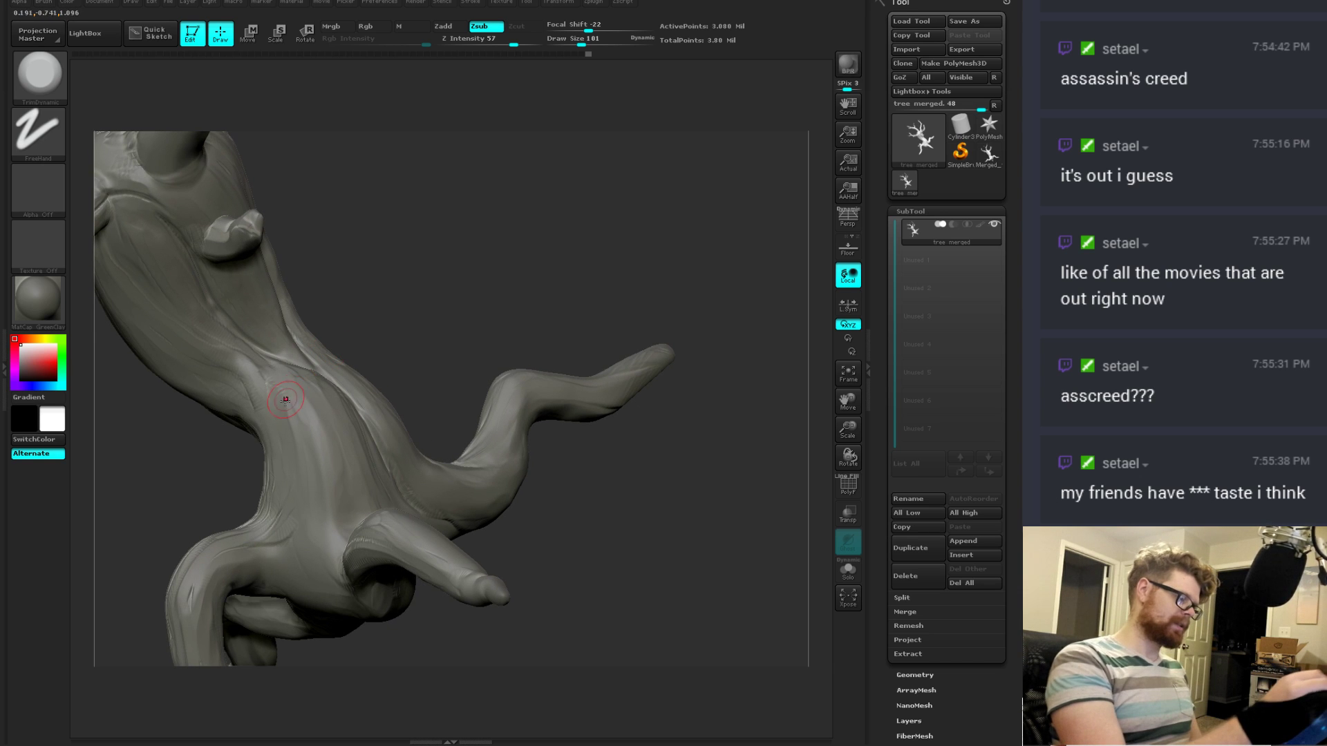
{"action": "left_click_drag", "start_coordinate": [325, 296], "coordinate": [305, 358]}
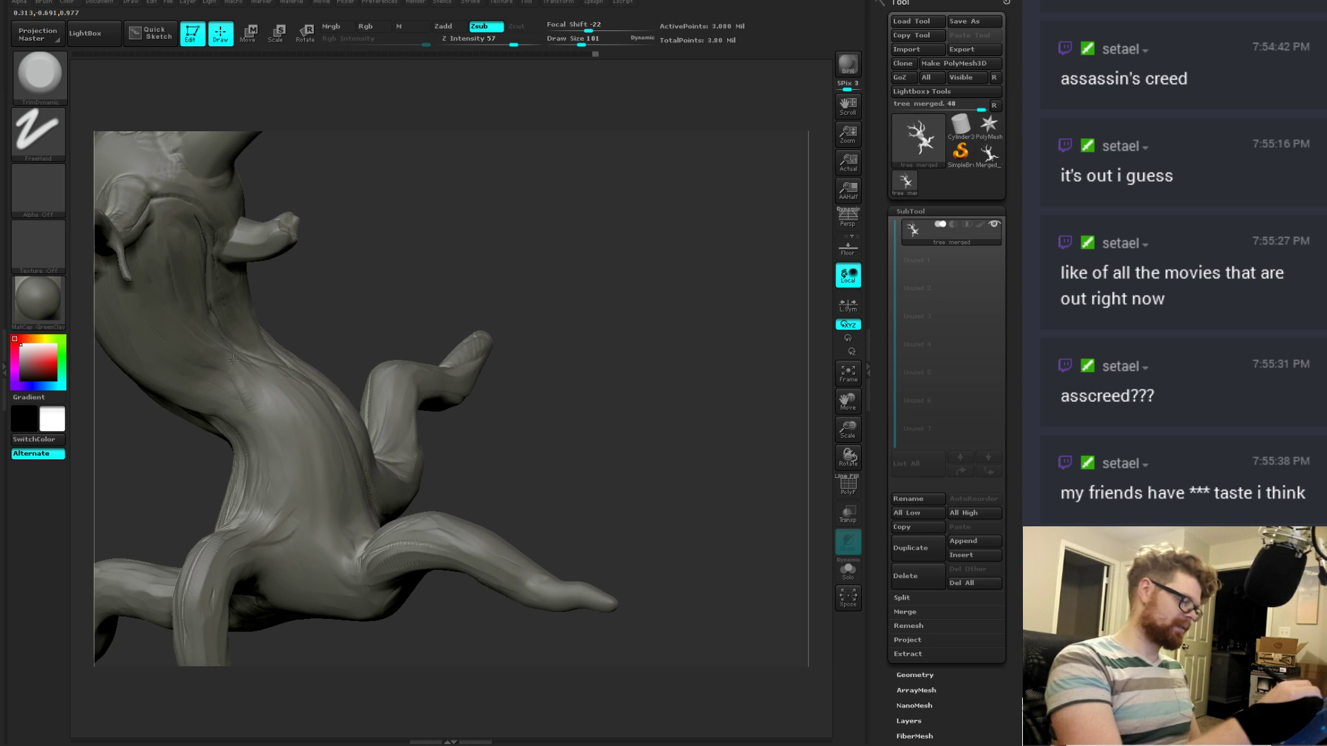
{"action": "left_click_drag", "start_coordinate": [245, 304], "coordinate": [259, 264]}
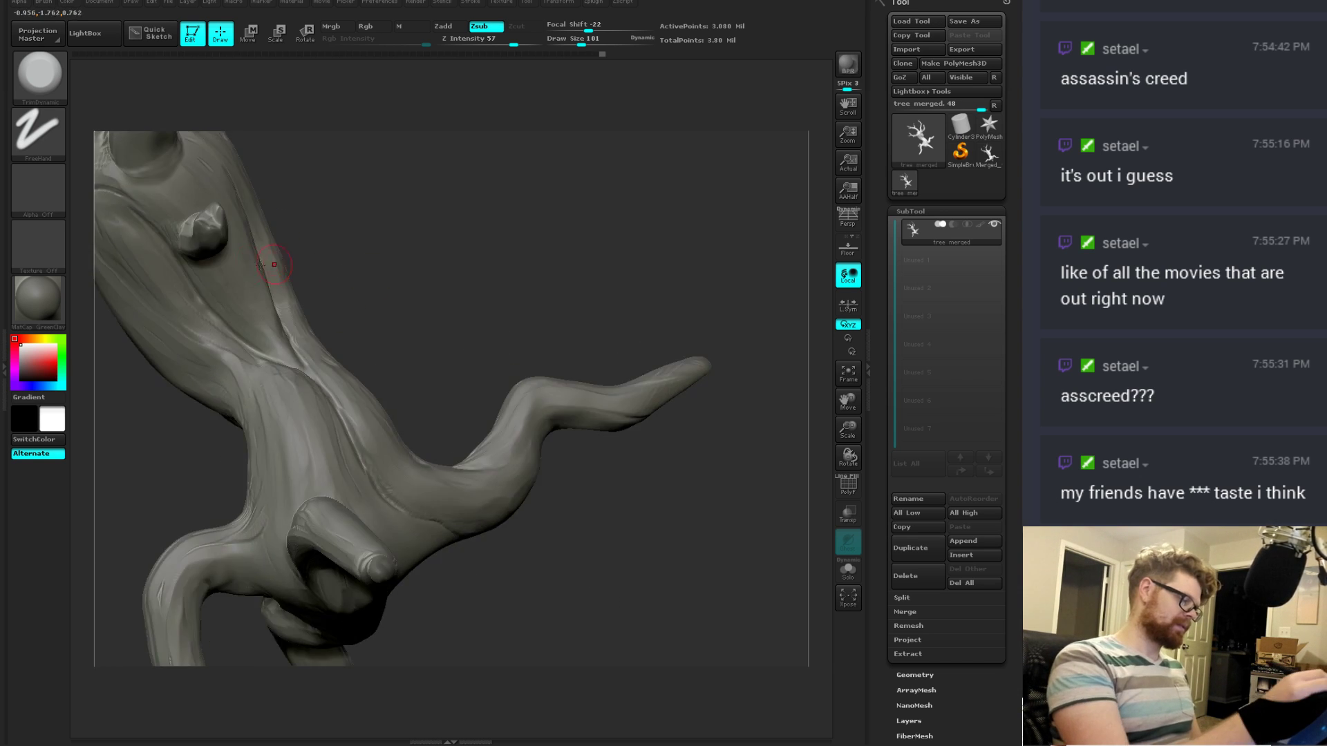
{"action": "left_click_drag", "start_coordinate": [330, 230], "coordinate": [348, 289]}
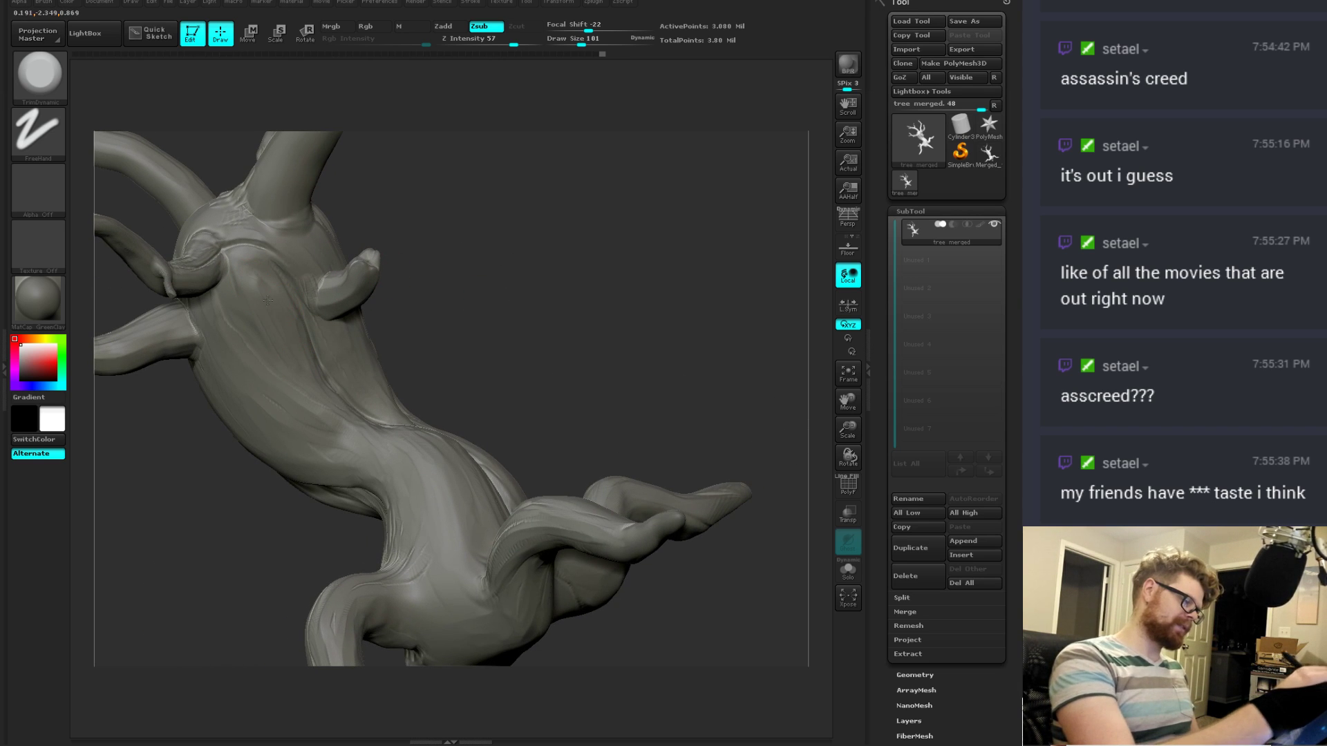
{"action": "left_click_drag", "start_coordinate": [268, 300], "coordinate": [267, 295]}
{"action": "left_click_drag", "start_coordinate": [322, 255], "coordinate": [338, 280]}
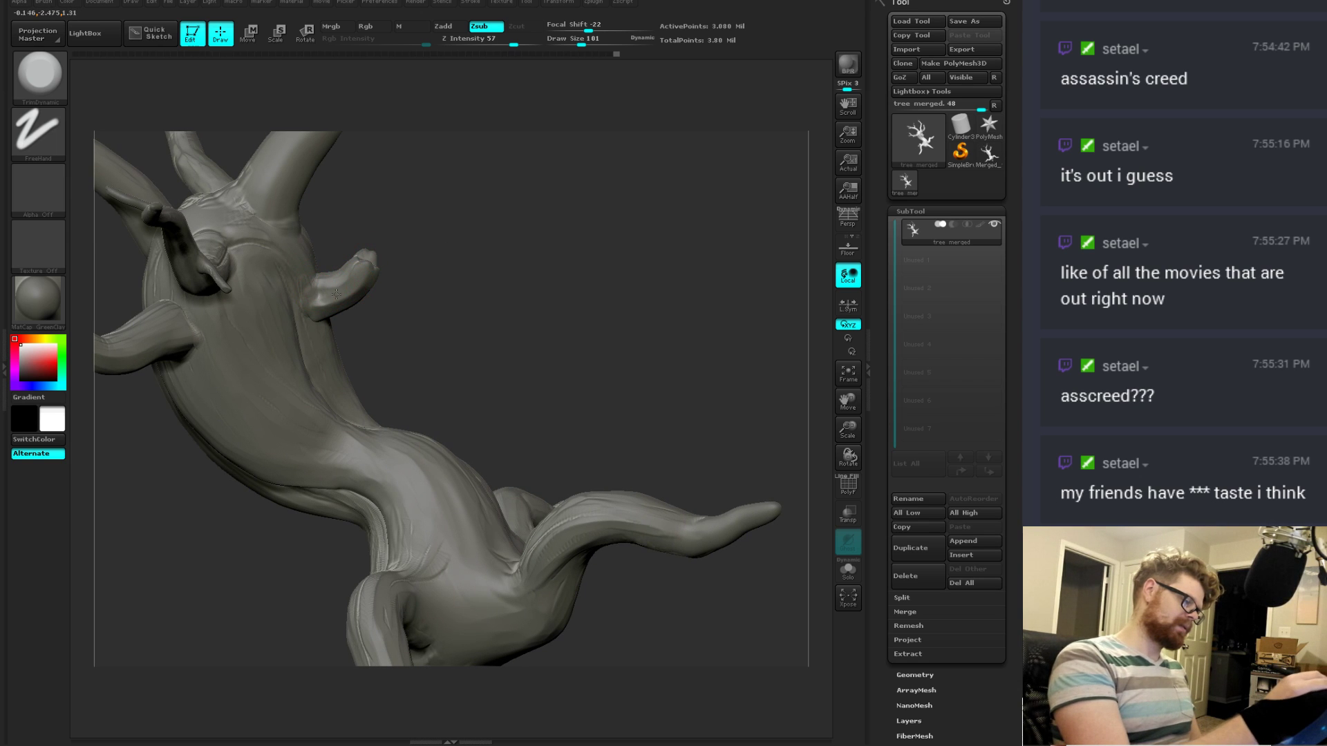
Step: Plane the bulging upper trunk just below the branch bases with TrimDynamic at draw size 101
{"action": "left_click_drag", "start_coordinate": [370, 255], "coordinate": [336, 304], "text": "shift"}
{"action": "mouse_move", "coordinate": [380, 333]}
{"action": "left_mouse_down"}
{"action": "mouse_move", "coordinate": [362, 297]}
{"action": "mouse_move", "coordinate": [378, 275]}
{"action": "left_mouse_up"}
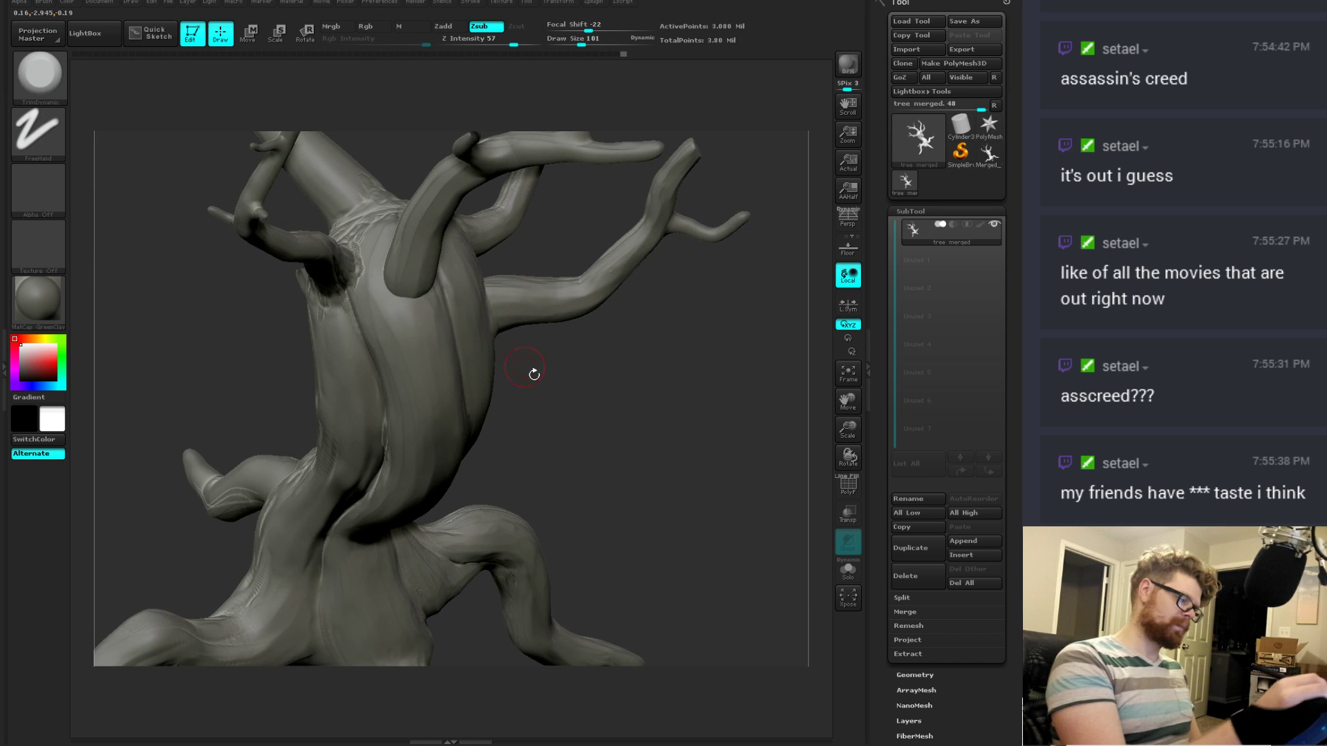
{"action": "left_click_drag", "start_coordinate": [533, 373], "coordinate": [497, 387]}
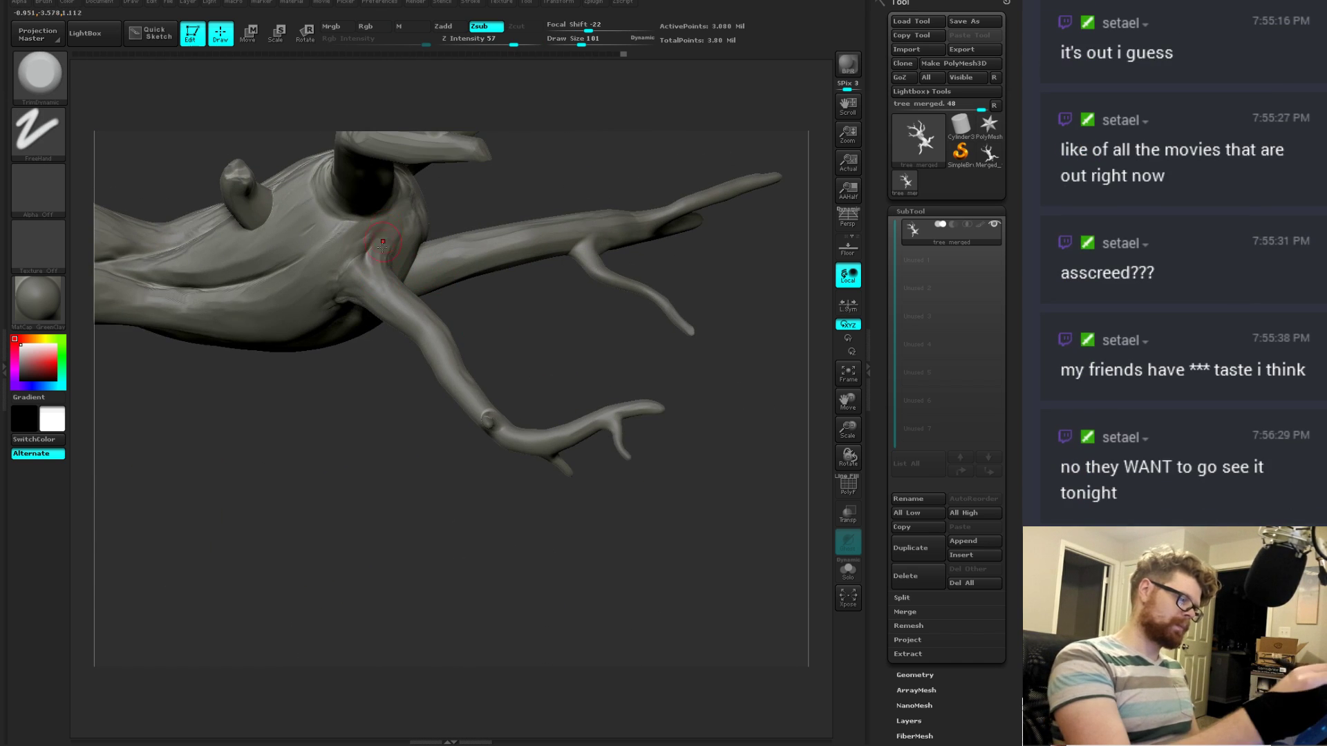
{"action": "left_click_drag", "start_coordinate": [382, 243], "coordinate": [437, 317]}
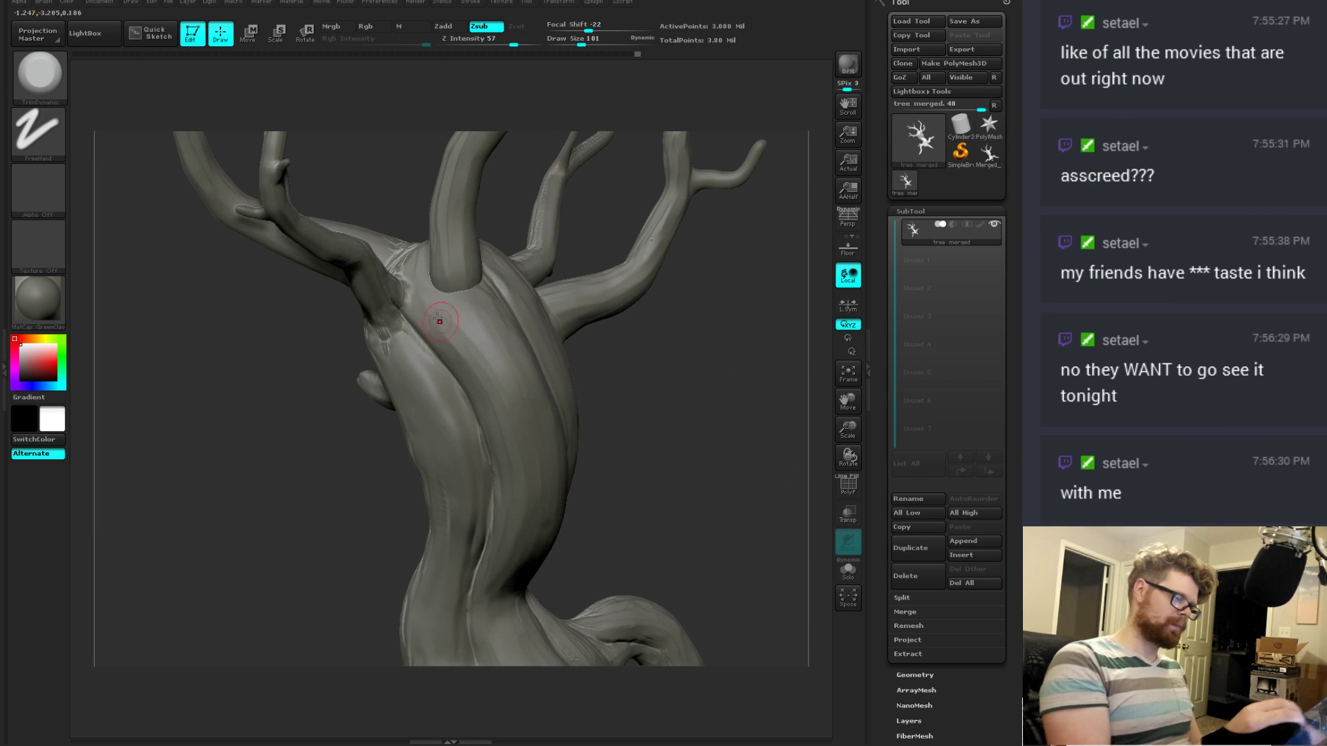
{"action": "left_click_drag", "start_coordinate": [450, 261], "coordinate": [684, 343]}
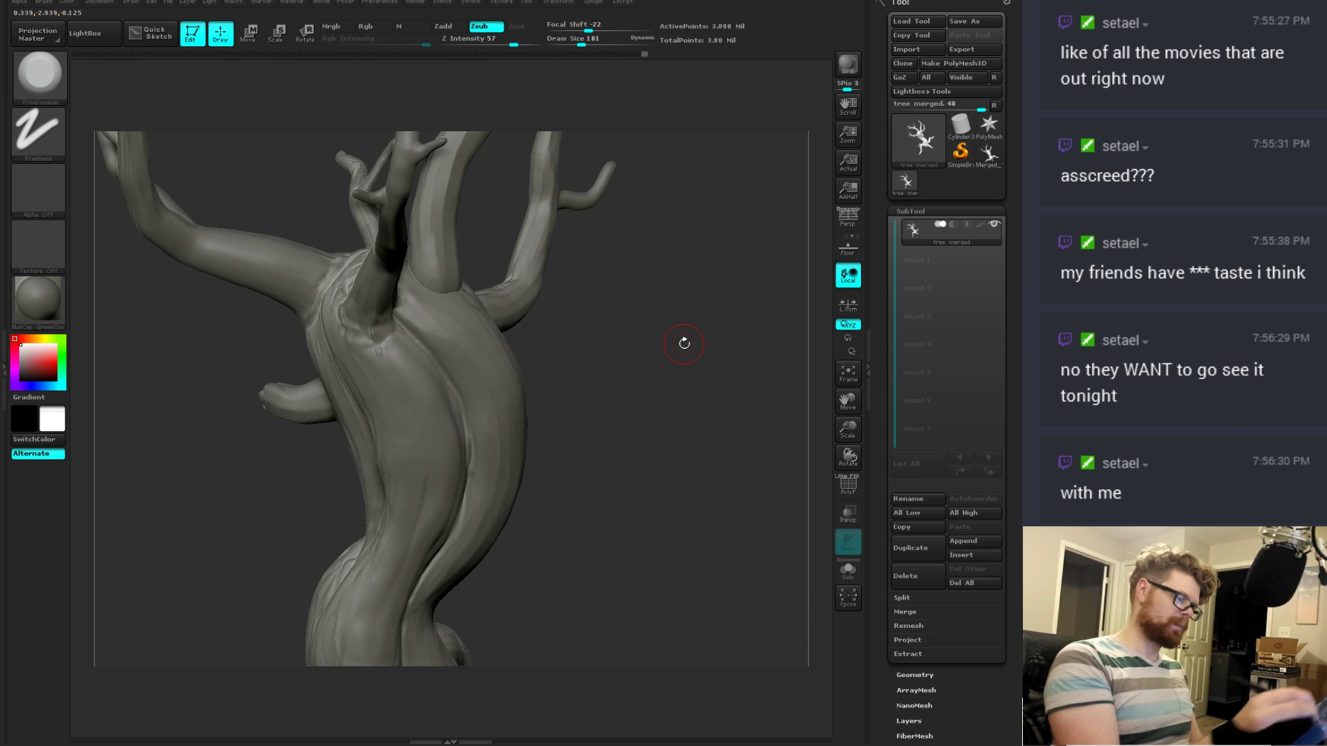
Step: Create a surface noise for the tree in NoiseMaker and set its noise scale to 1.32492, judging it in a close-up preview
{"action": "scroll", "coordinate": [940, 678], "scroll_direction": "down", "scroll_amount": 5}
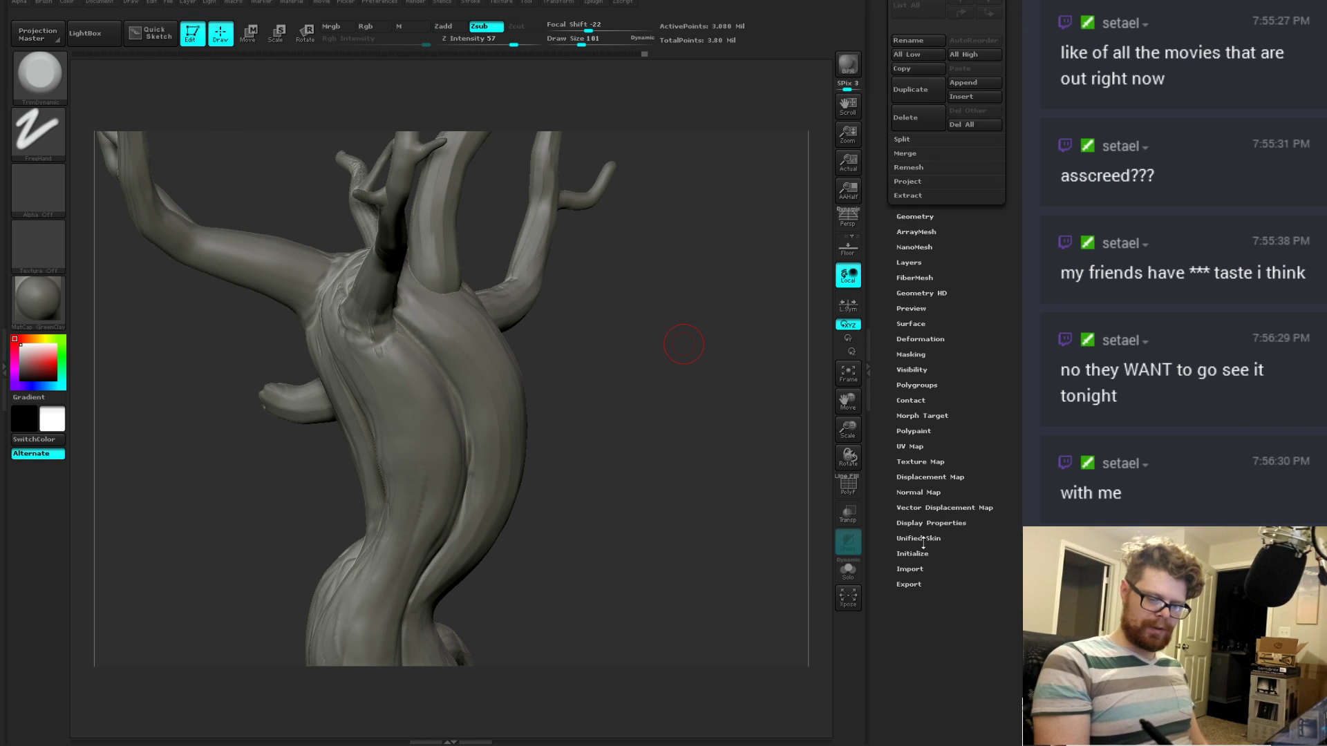
{"action": "left_click", "coordinate": [911, 323]}
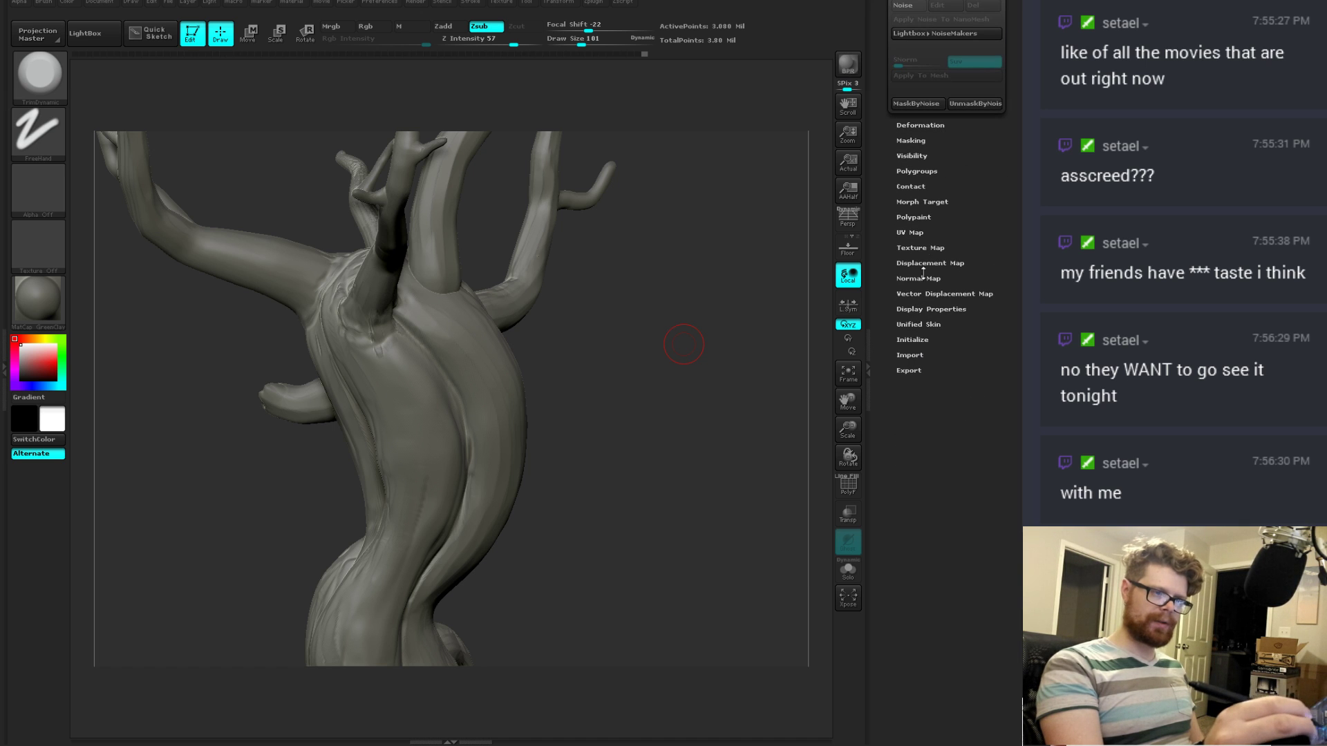
{"action": "left_click", "coordinate": [903, 5]}
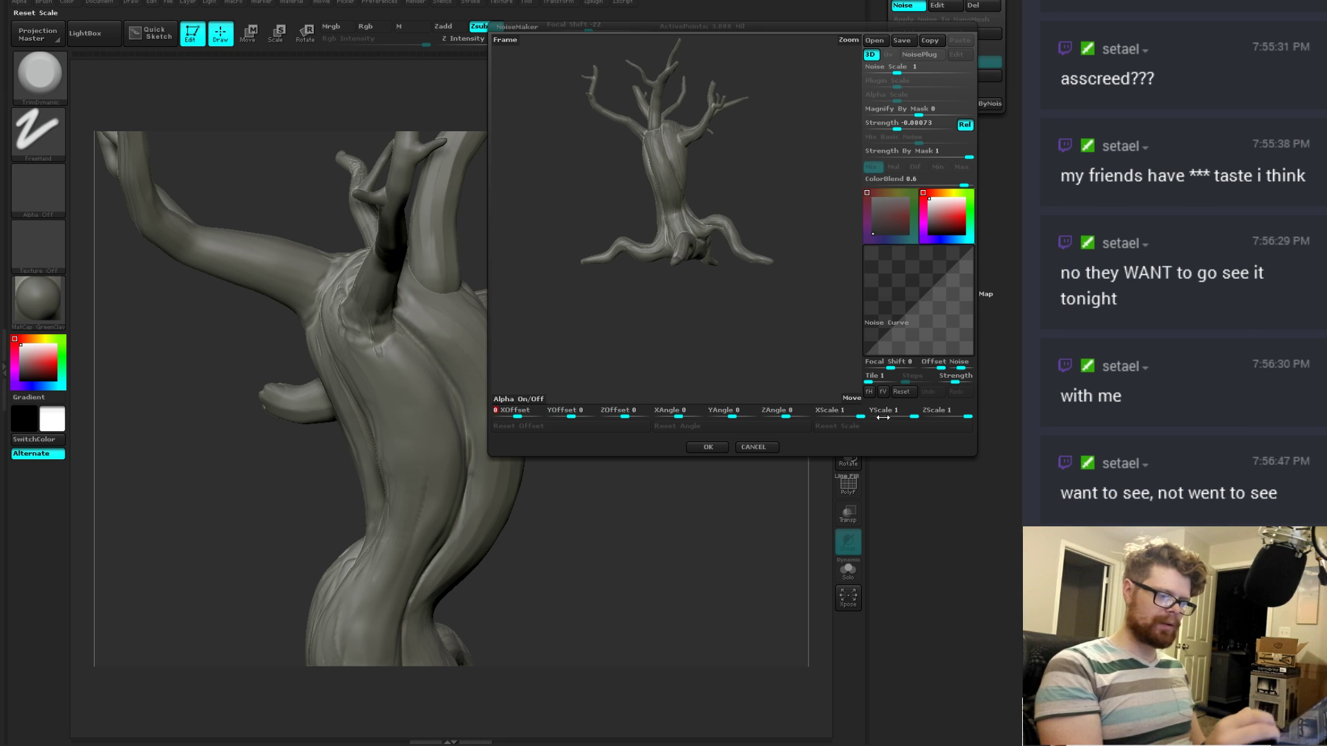
{"action": "left_click_drag", "start_coordinate": [896, 70], "coordinate": [904, 69]}
{"action": "left_click_drag", "start_coordinate": [735, 203], "coordinate": [714, 361]}
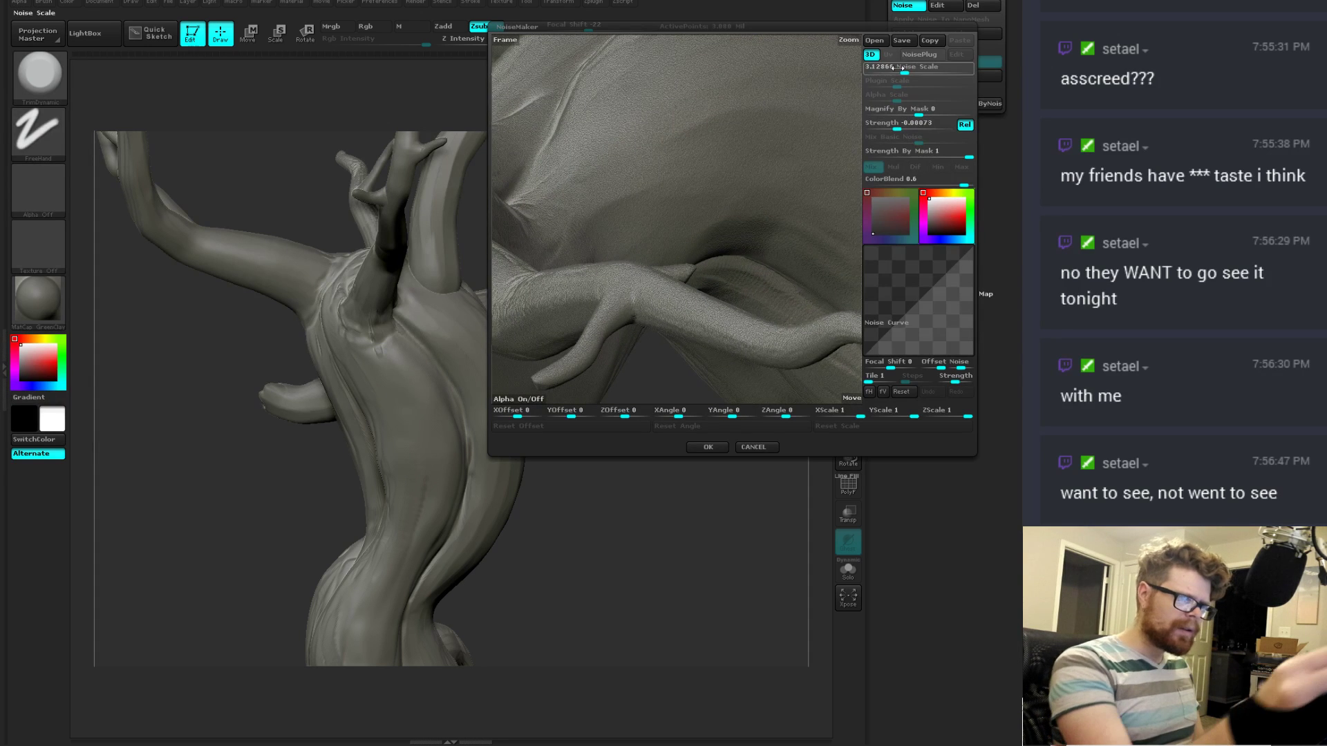
{"action": "left_click_drag", "start_coordinate": [905, 69], "coordinate": [901, 69]}
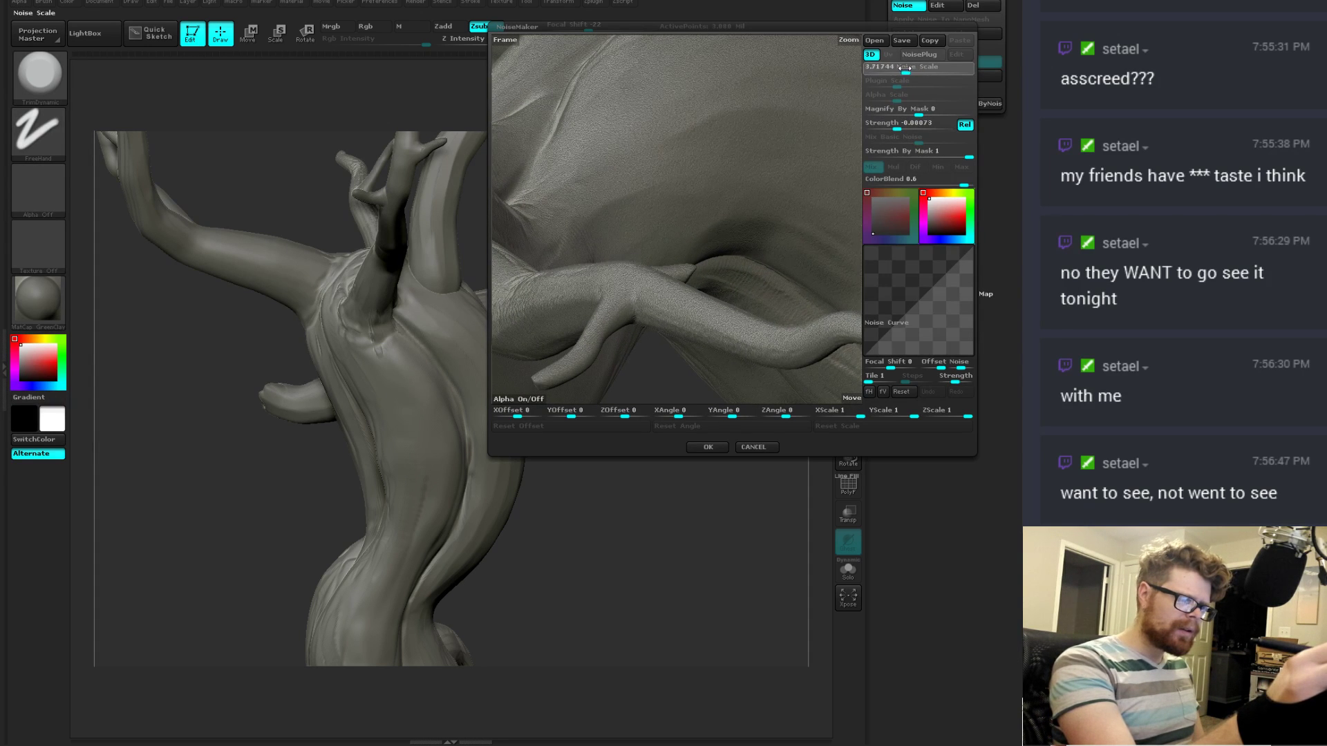
{"action": "left_click", "coordinate": [898, 69]}
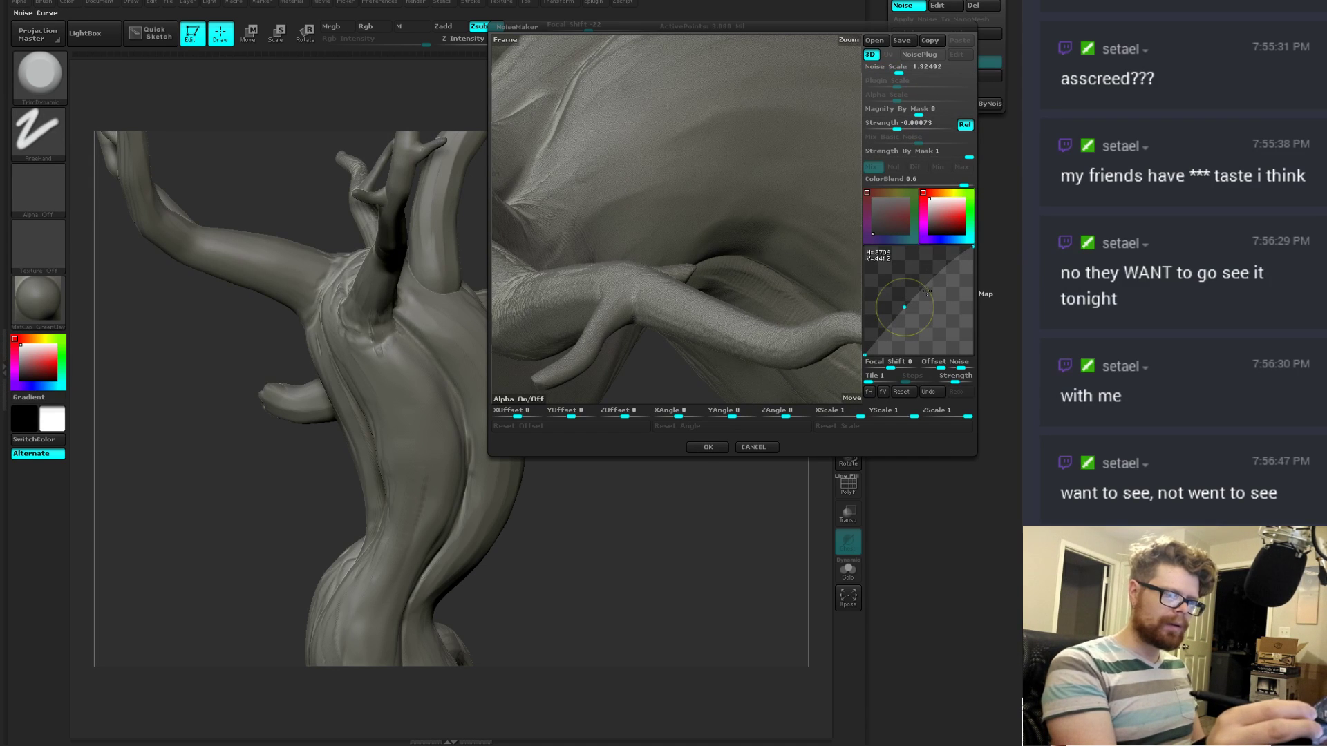
Step: Bend the noise curve into an S shape, set the noise strength to 0.00434 and accept the noise settings
{"action": "left_click_drag", "start_coordinate": [929, 288], "coordinate": [896, 312]}
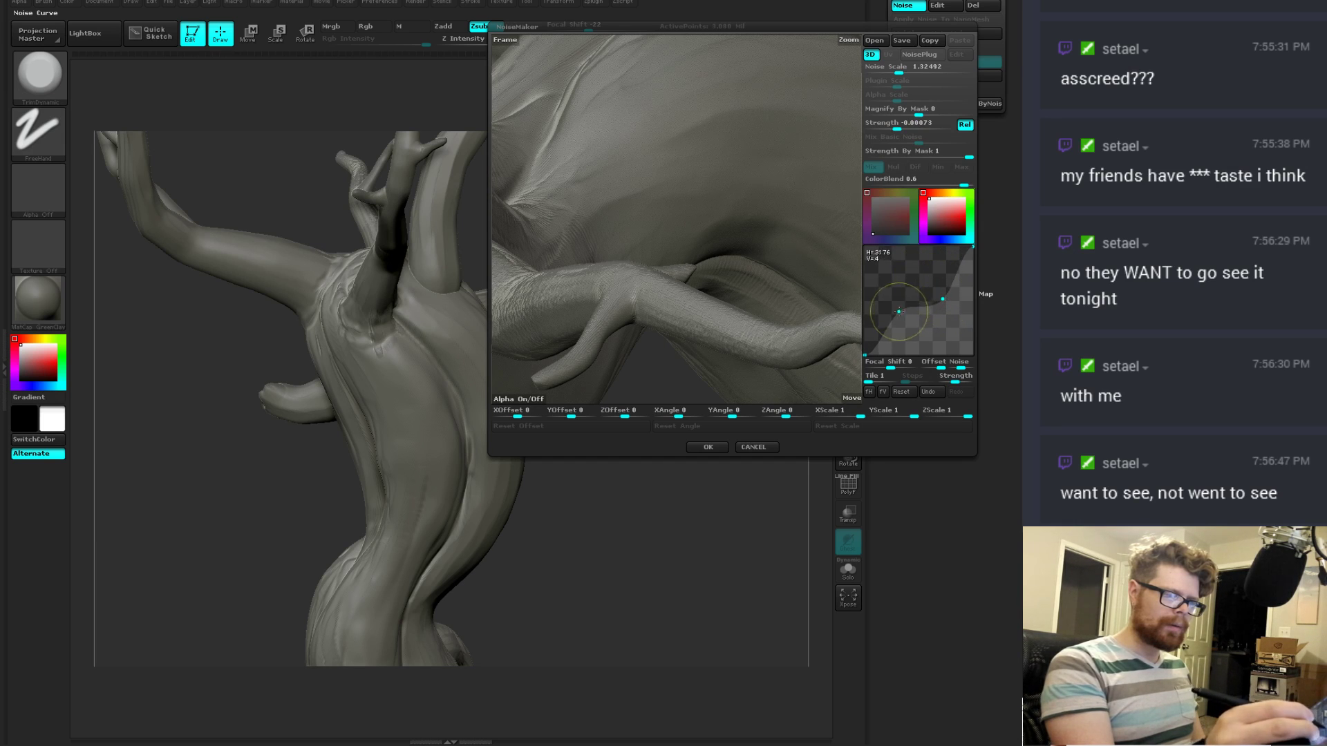
{"action": "left_click_drag", "start_coordinate": [897, 127], "coordinate": [926, 124]}
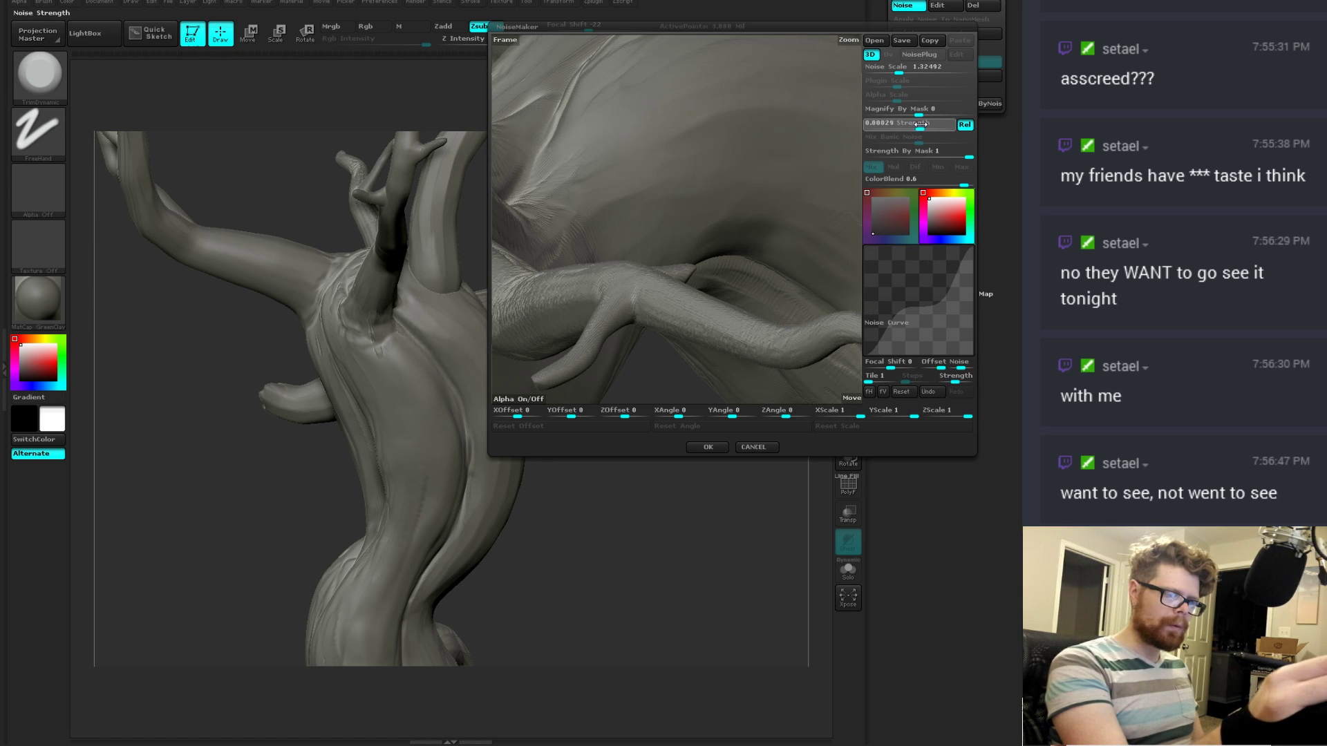
{"action": "left_click", "coordinate": [707, 447]}
Step: Inspect the noise on the trunk up close and apply it to the mesh
{"action": "mouse_move", "coordinate": [614, 477]}
{"action": "left_mouse_down"}
{"action": "mouse_move", "coordinate": [581, 468]}
{"action": "mouse_move", "coordinate": [643, 385]}
{"action": "mouse_move", "coordinate": [727, 411]}
{"action": "mouse_move", "coordinate": [515, 408]}
{"action": "left_mouse_up"}
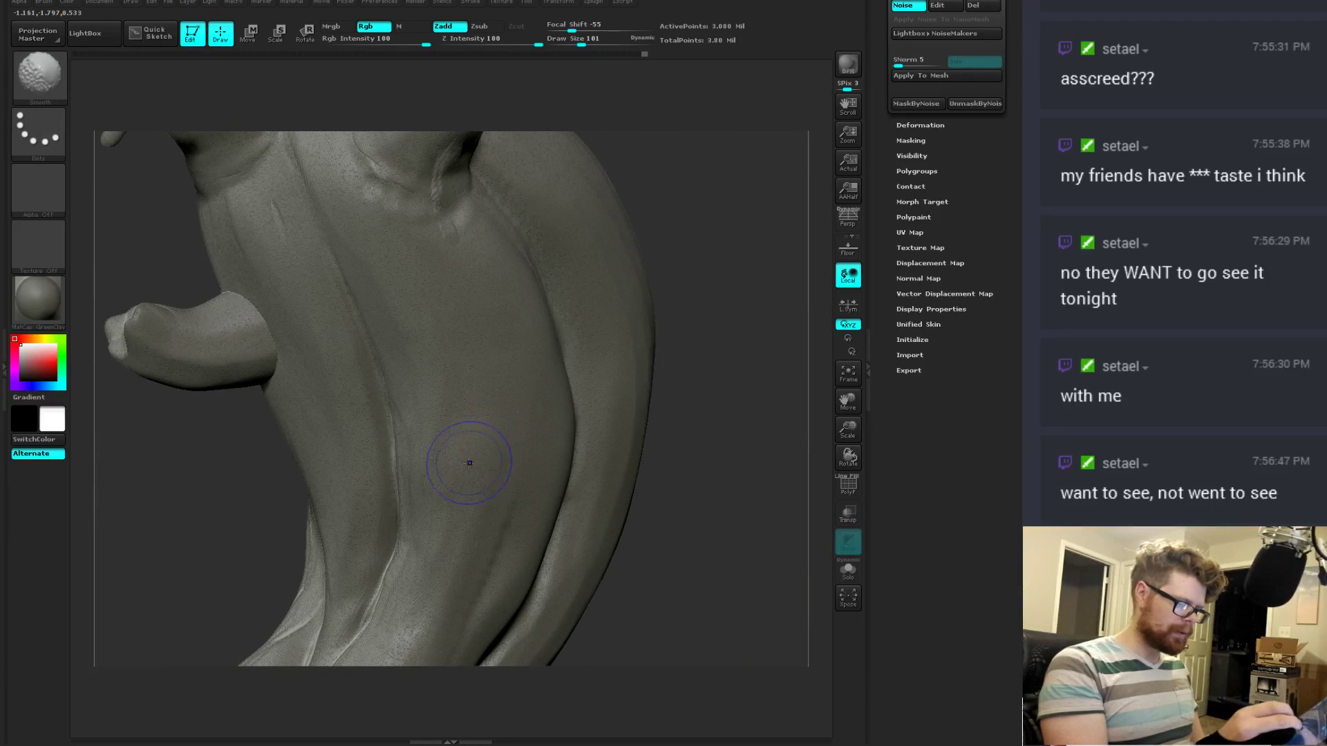
{"action": "left_click_drag", "start_coordinate": [446, 519], "coordinate": [424, 574], "text": "shift"}
{"action": "mouse_move", "coordinate": [678, 440]}
{"action": "left_mouse_down", "text": "alt"}
{"action": "mouse_move", "coordinate": [588, 450]}
{"action": "mouse_move", "coordinate": [820, 314]}
{"action": "left_mouse_up", "text": "alt"}
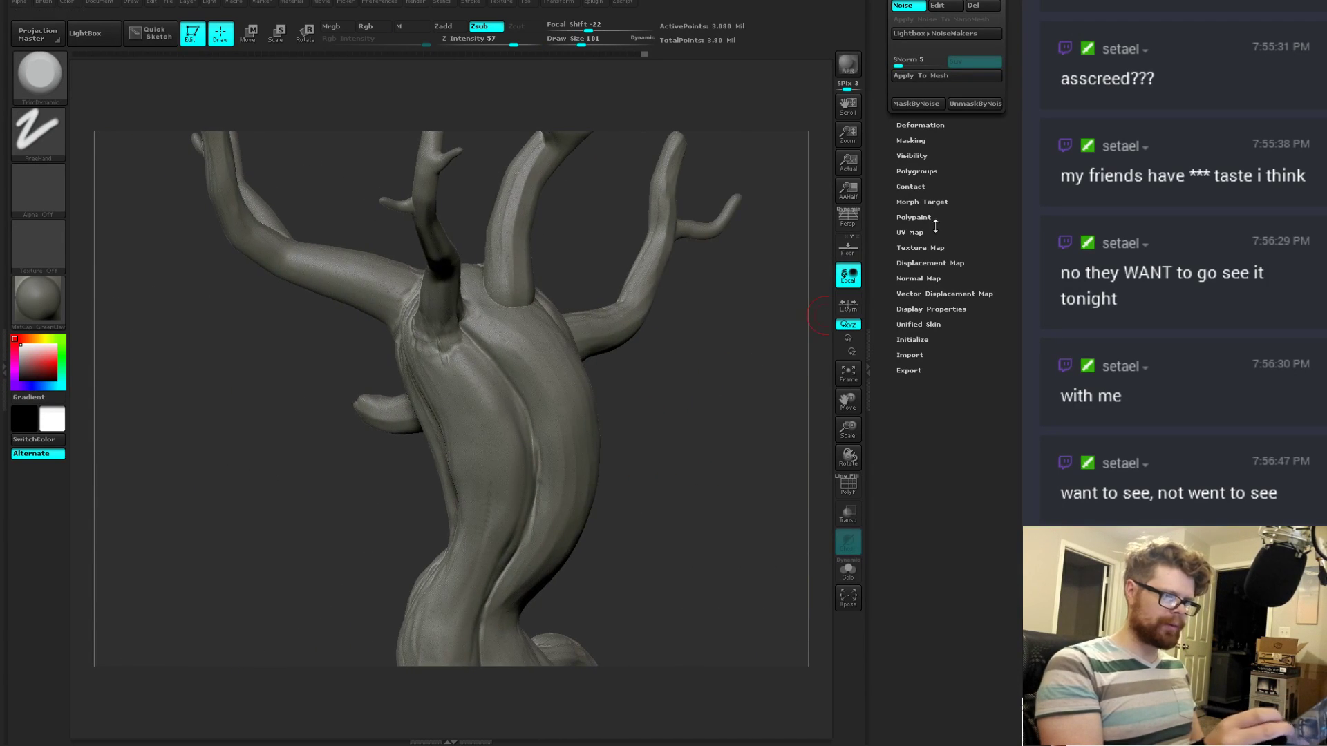
{"action": "left_click", "coordinate": [928, 126]}
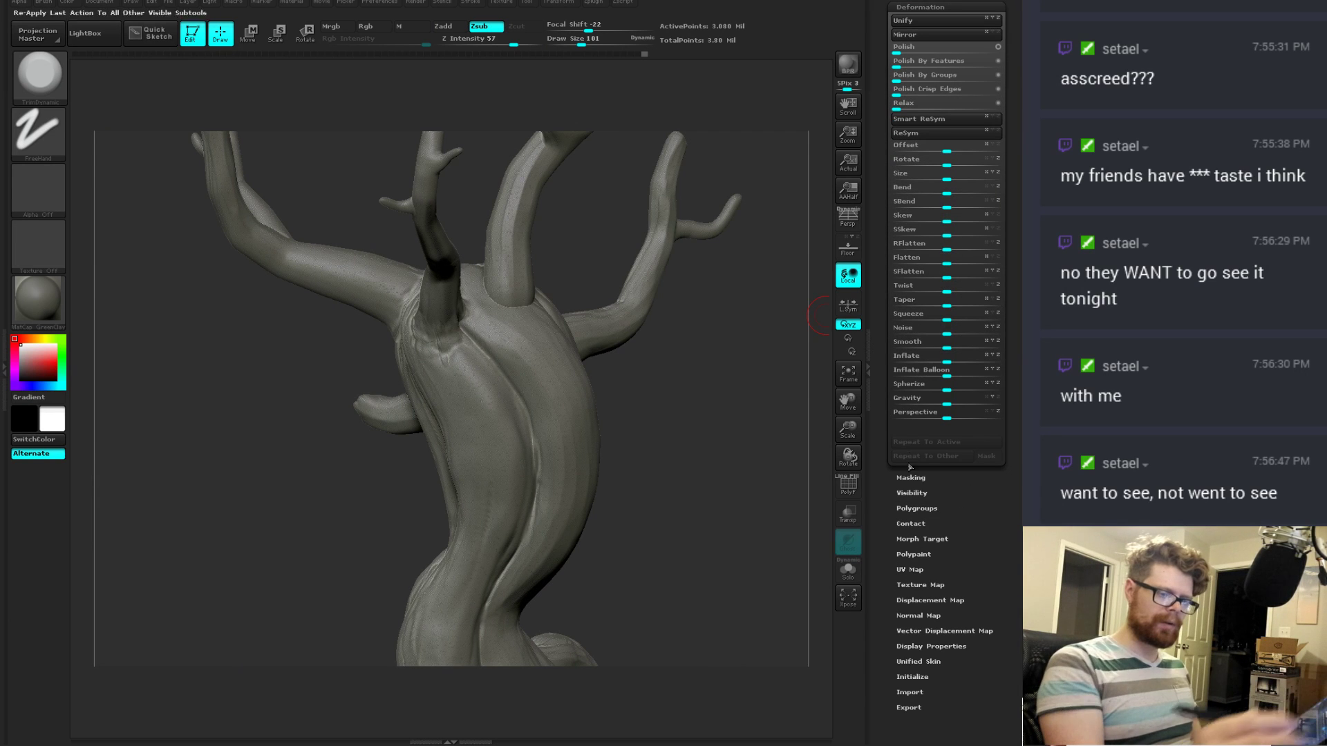
{"action": "scroll", "coordinate": [939, 506], "scroll_direction": "up", "scroll_amount": 5}
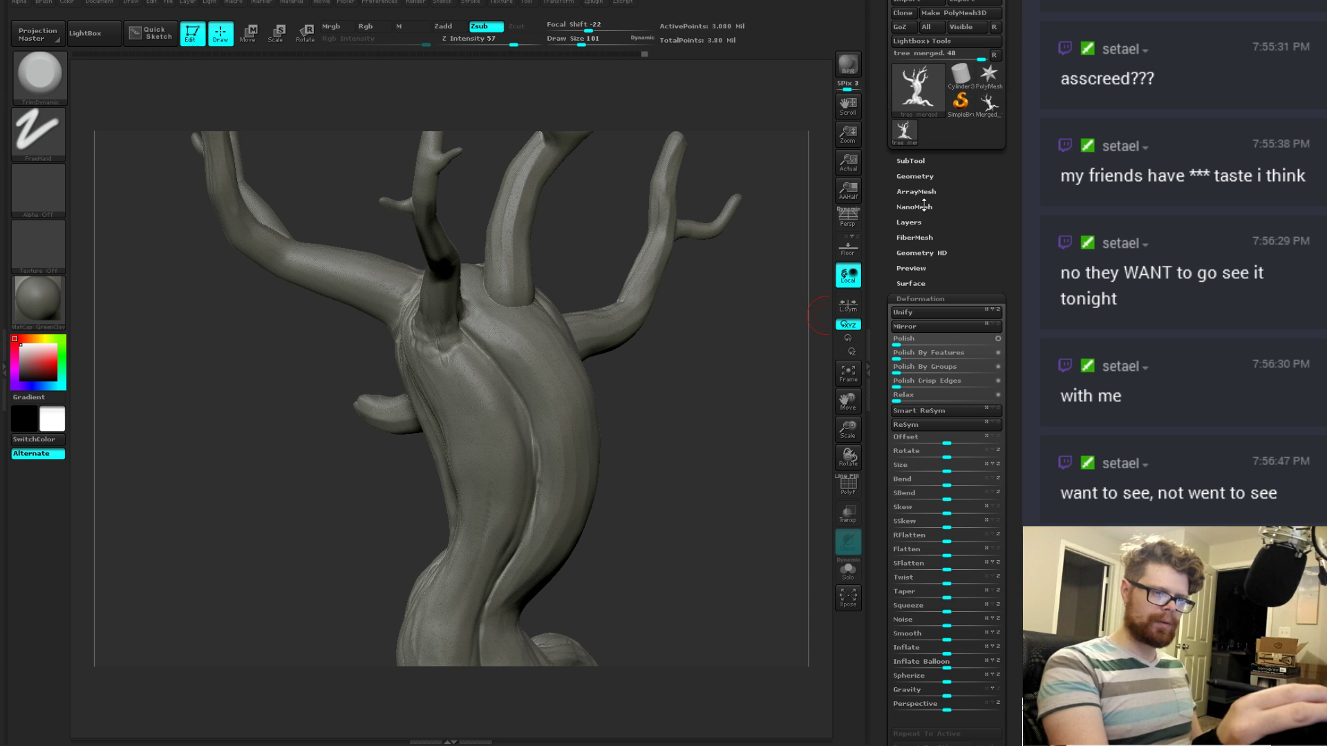
{"action": "left_click", "coordinate": [916, 283]}
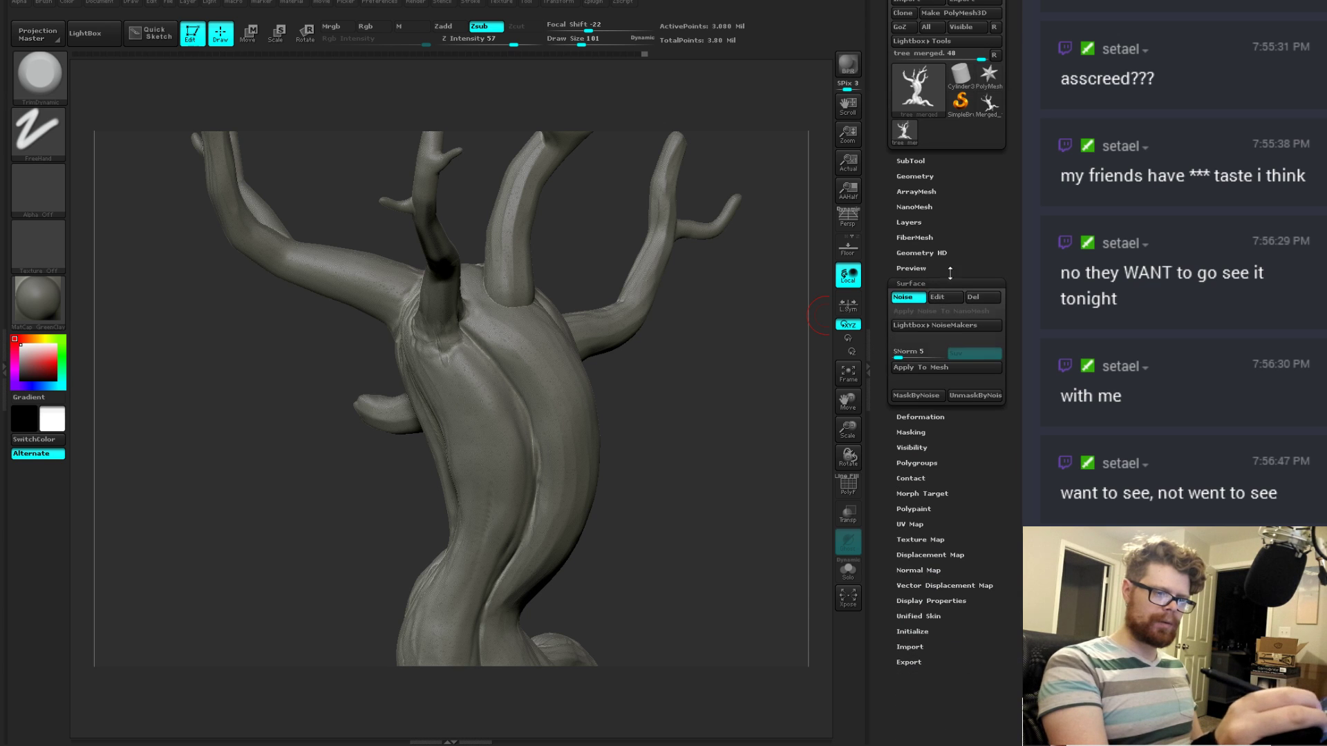
{"action": "left_click", "coordinate": [947, 370]}
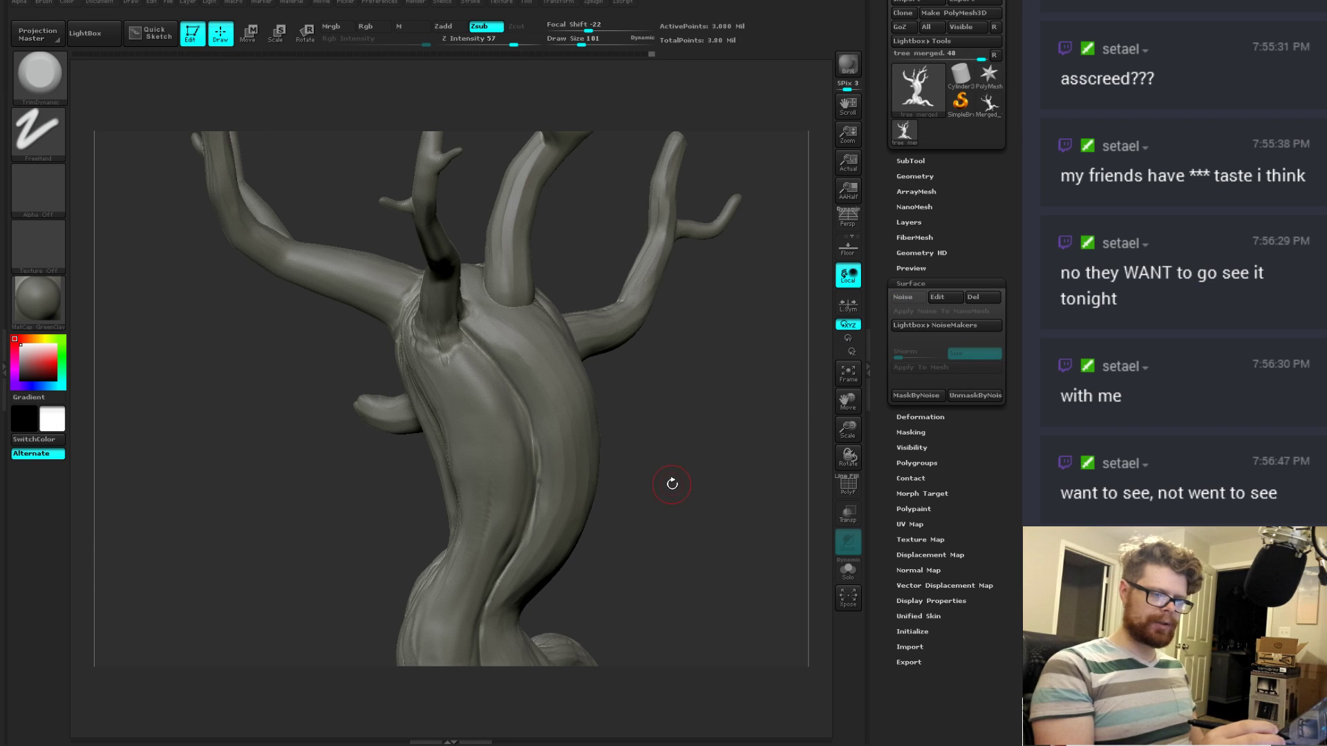
Step: Soften the noisy surface of the whole tree with the Smooth deformation and check the trunk from several sides
{"action": "left_click_drag", "start_coordinate": [673, 484], "coordinate": [712, 471]}
{"action": "left_click_drag", "start_coordinate": [637, 389], "coordinate": [622, 361], "text": "alt"}
{"action": "left_click", "coordinate": [920, 416]}
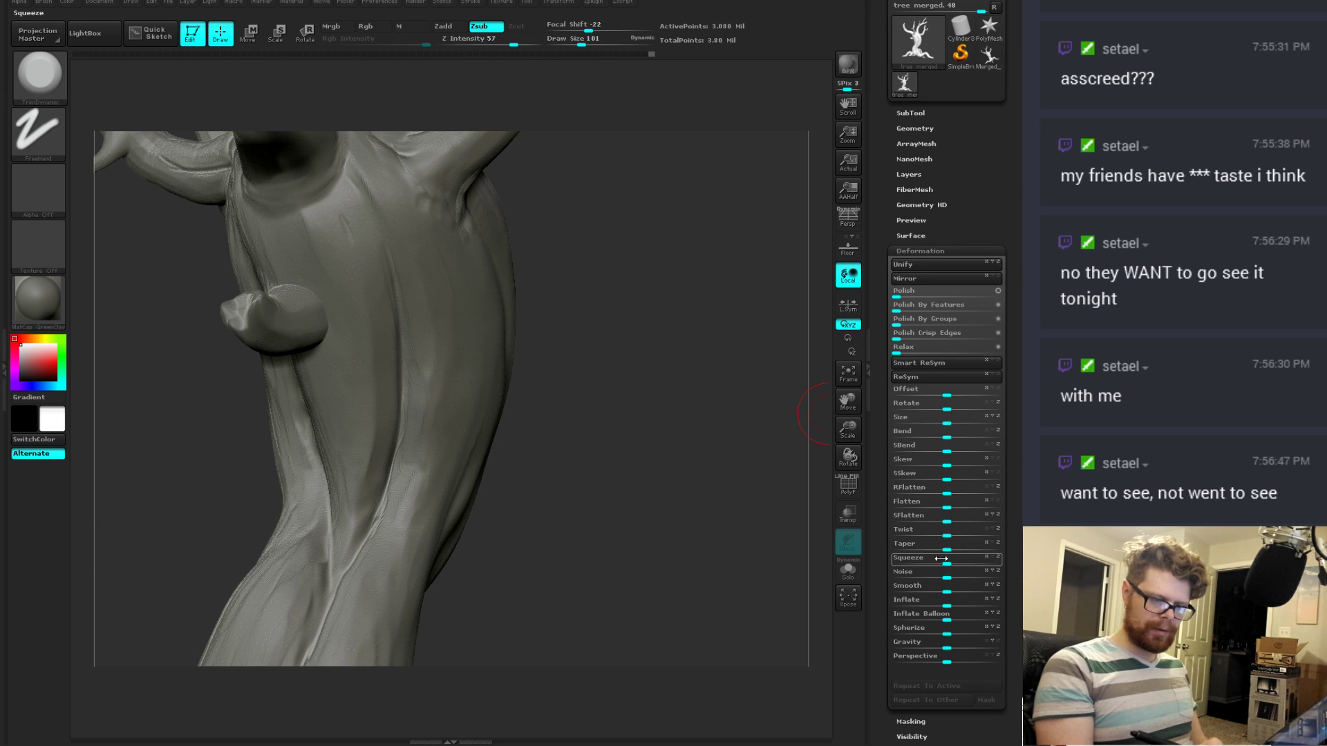
{"action": "left_click_drag", "start_coordinate": [947, 584], "coordinate": [999, 588]}
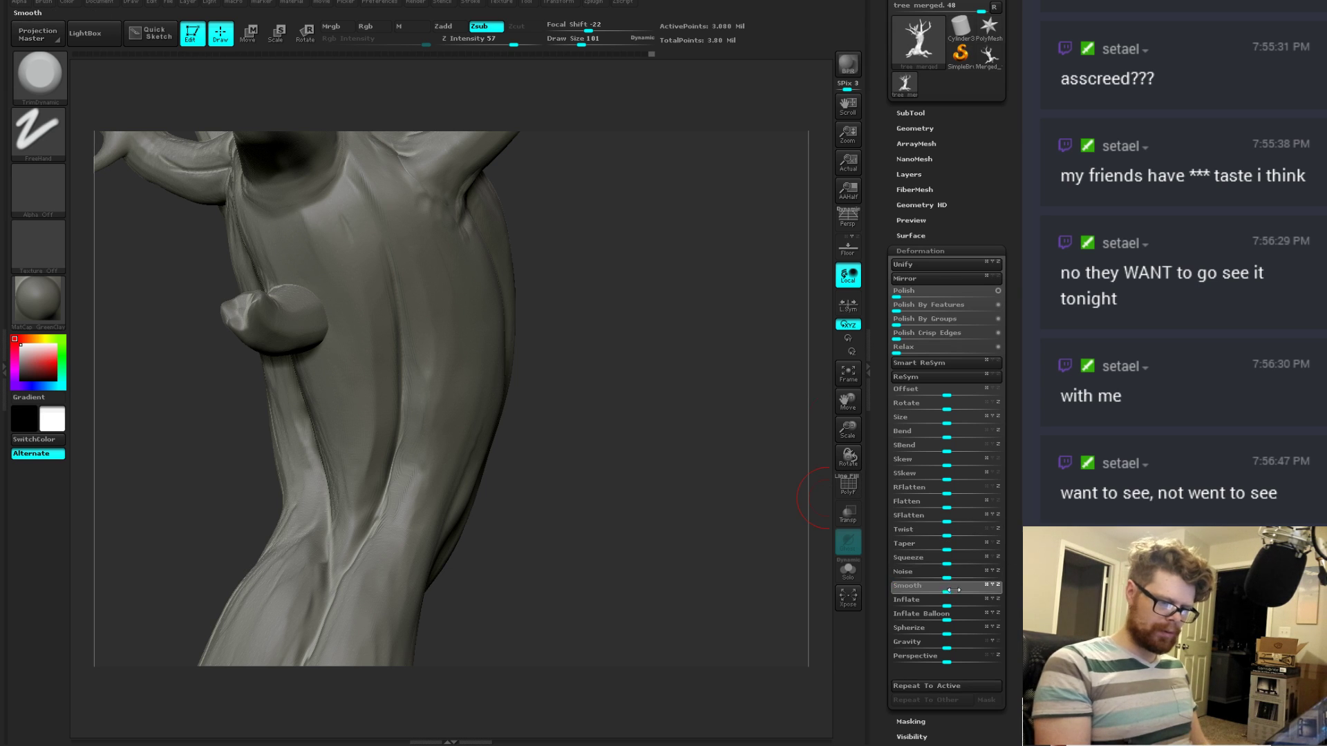
{"action": "left_click_drag", "start_coordinate": [545, 520], "coordinate": [675, 483]}
{"action": "left_click_drag", "start_coordinate": [580, 492], "coordinate": [619, 492]}
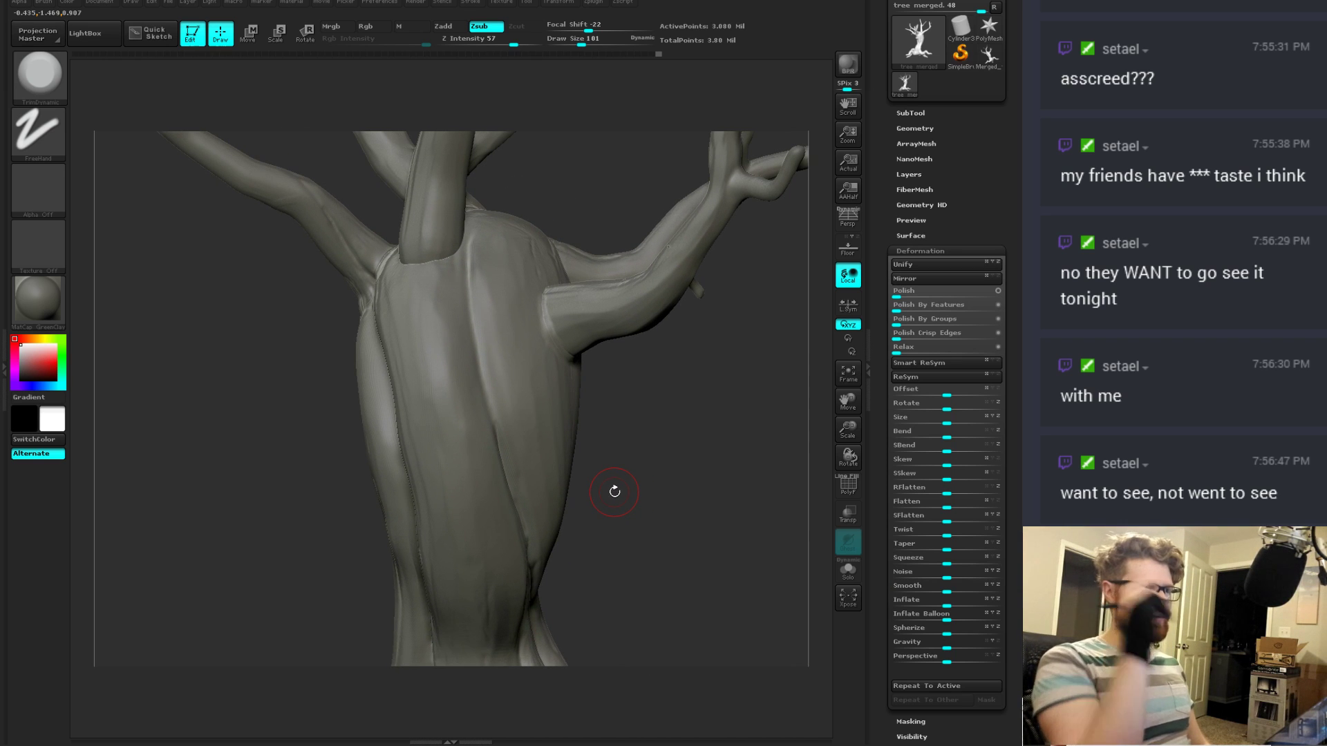
{"action": "mouse_move", "coordinate": [615, 492]}
{"action": "left_mouse_down"}
{"action": "mouse_move", "coordinate": [713, 452]}
{"action": "mouse_move", "coordinate": [717, 477]}
{"action": "mouse_move", "coordinate": [687, 463]}
{"action": "mouse_move", "coordinate": [677, 556]}
{"action": "left_mouse_up"}
Step: Switch to the Clay brush and set its draw size to 62
{"action": "key", "text": "b"}
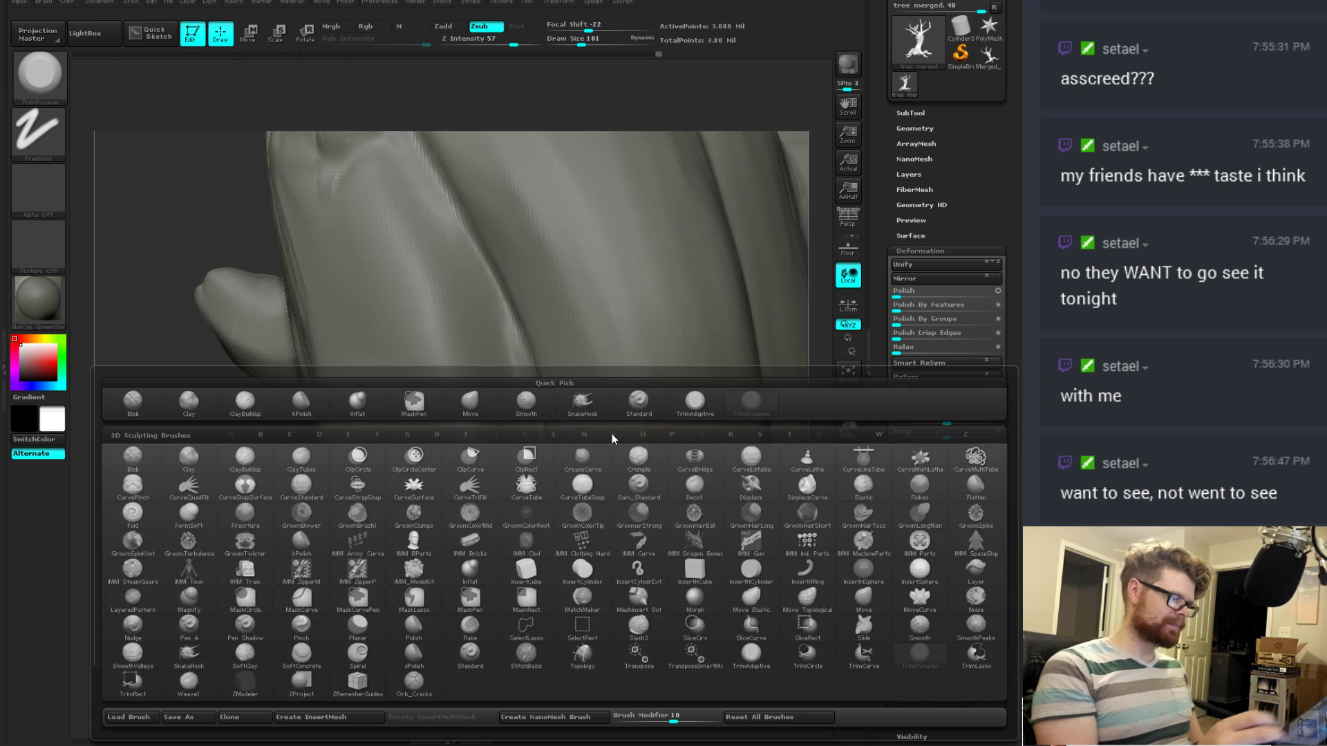
{"action": "key", "text": "c"}
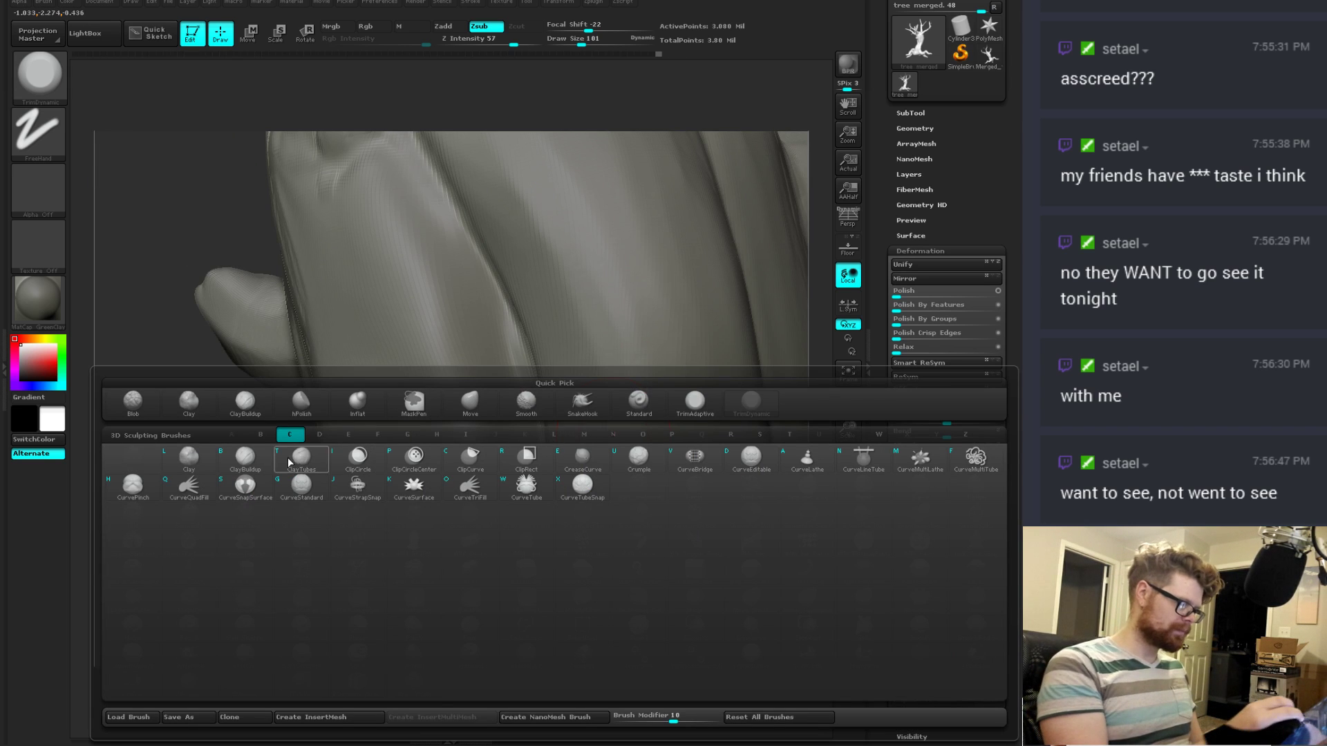
{"action": "left_click", "coordinate": [189, 457]}
{"action": "right_click_drag", "start_coordinate": [511, 418], "coordinate": [509, 365], "text": "ctrl"}
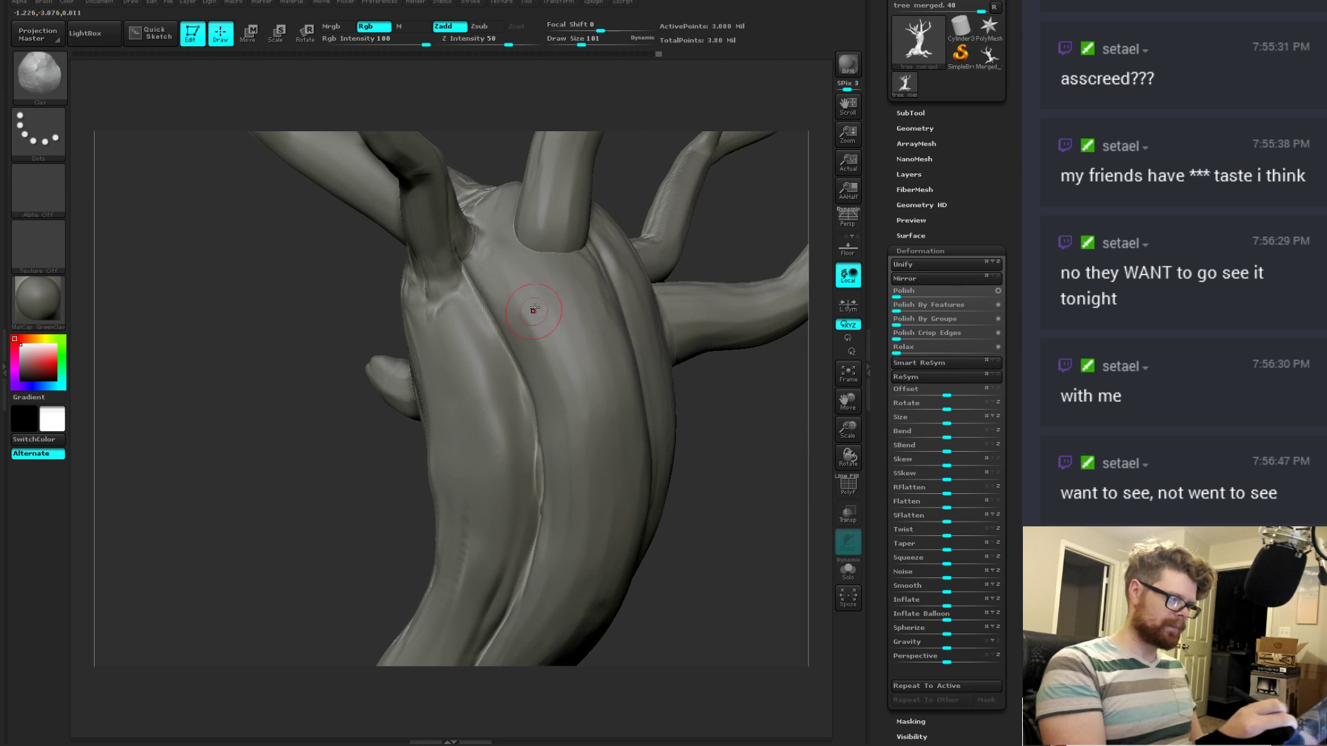
{"action": "key", "text": "space"}
{"action": "left_click_drag", "start_coordinate": [532, 305], "coordinate": [525, 305]}
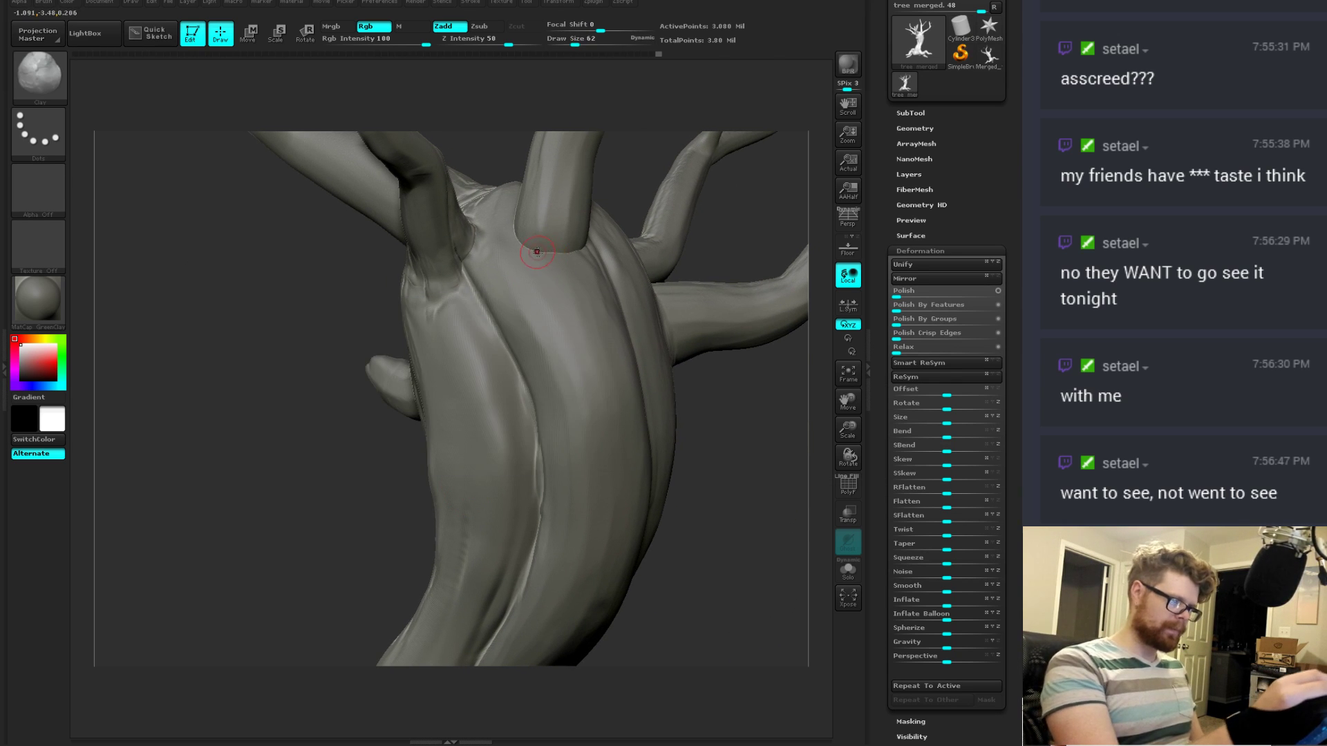
Step: Build up and smooth clay around the base of the upright branch with the Clay brush to blend its joint into the upper trunk
{"action": "left_click_drag", "start_coordinate": [621, 172], "coordinate": [578, 213]}
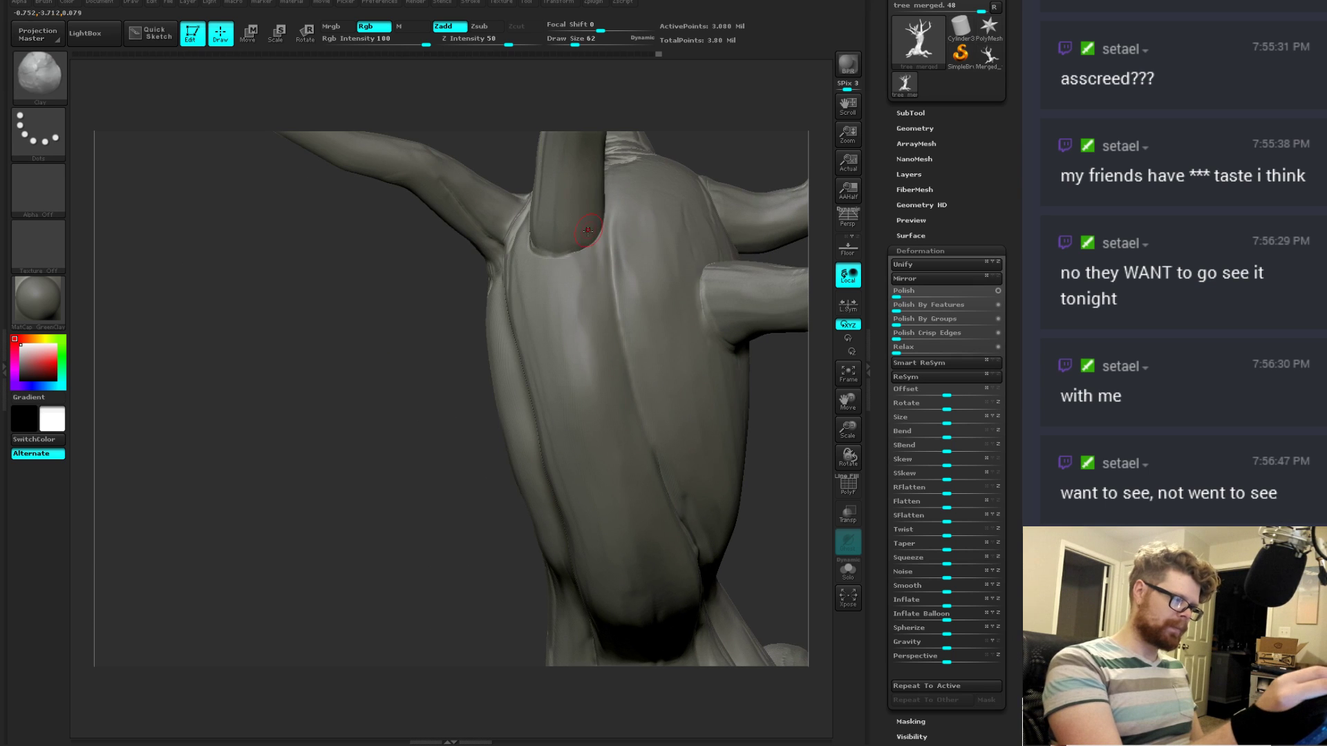
{"action": "mouse_move", "coordinate": [694, 158]}
{"action": "left_mouse_down"}
{"action": "mouse_move", "coordinate": [587, 238]}
{"action": "mouse_move", "coordinate": [606, 188]}
{"action": "left_mouse_up"}
{"action": "left_click_drag", "start_coordinate": [493, 335], "coordinate": [557, 243]}
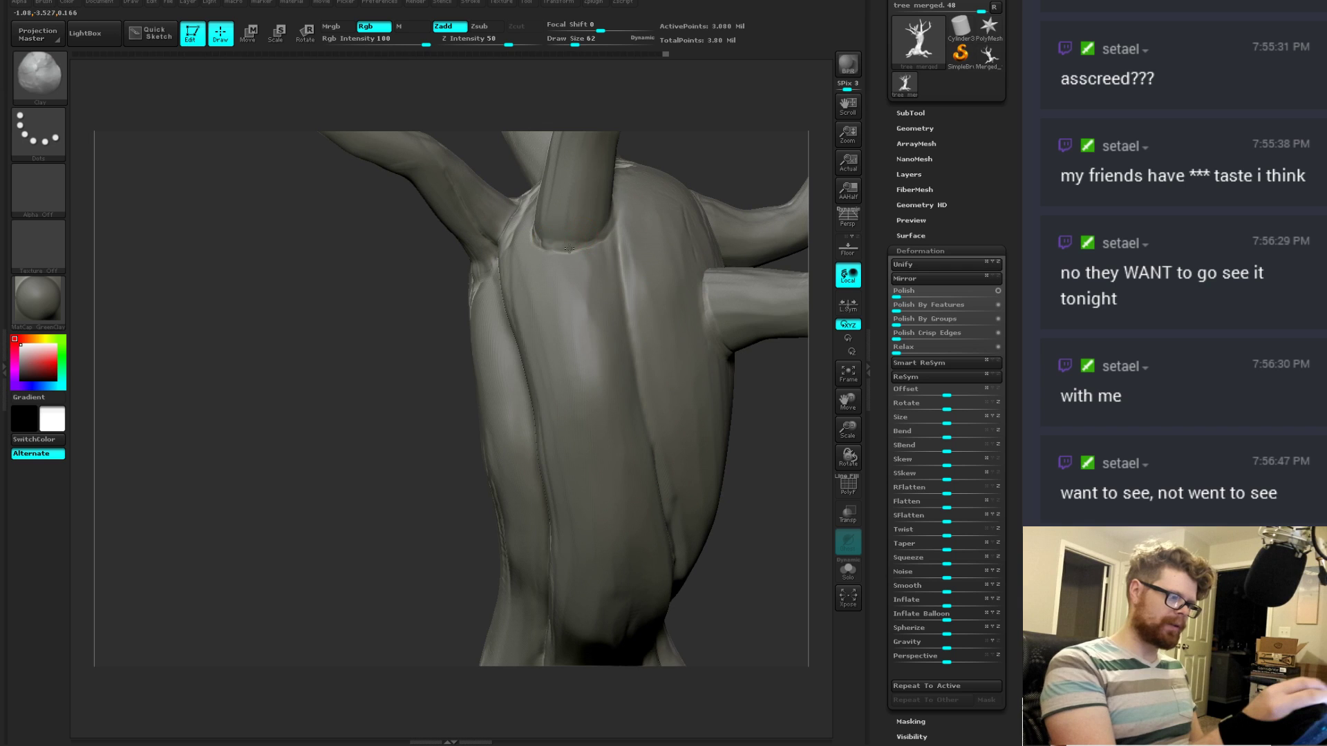
{"action": "key", "text": "shift"}
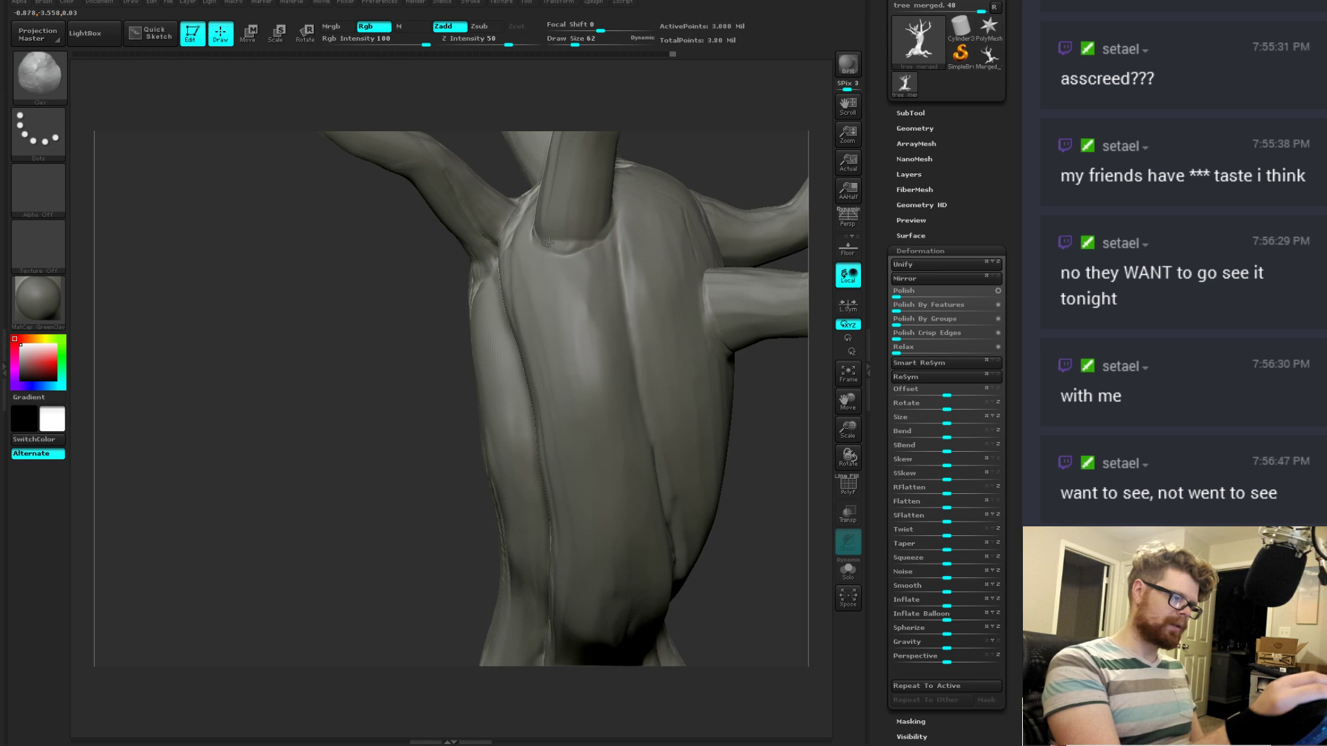
{"action": "mouse_move", "coordinate": [398, 353]}
{"action": "left_mouse_down"}
{"action": "mouse_move", "coordinate": [562, 240]}
{"action": "mouse_move", "coordinate": [611, 220]}
{"action": "mouse_move", "coordinate": [613, 248]}
{"action": "mouse_move", "coordinate": [595, 227]}
{"action": "left_mouse_up"}
{"action": "mouse_move", "coordinate": [733, 208]}
{"action": "left_mouse_down"}
{"action": "mouse_move", "coordinate": [736, 321]}
{"action": "mouse_move", "coordinate": [724, 338]}
{"action": "left_mouse_up"}
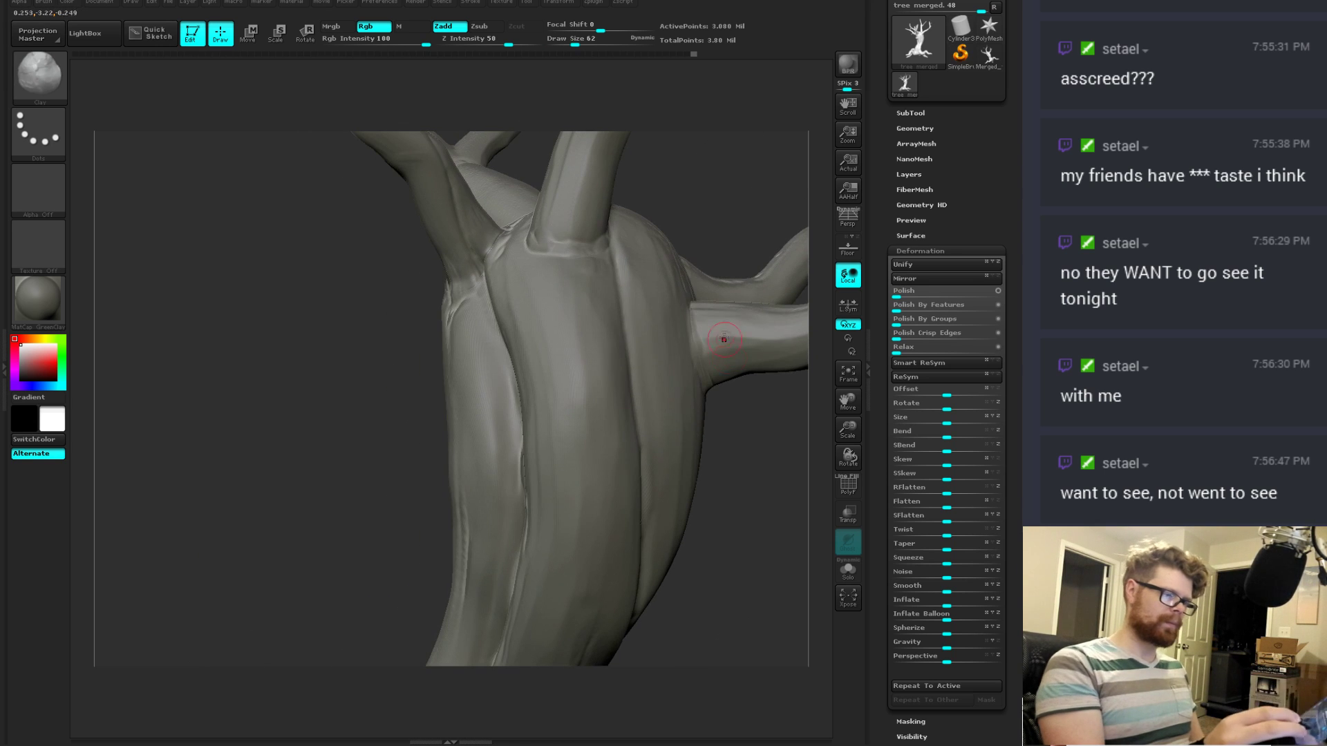
{"action": "left_click_drag", "start_coordinate": [600, 250], "coordinate": [594, 266], "text": "shift"}
{"action": "left_click_drag", "start_coordinate": [698, 195], "coordinate": [540, 347], "text": "alt"}
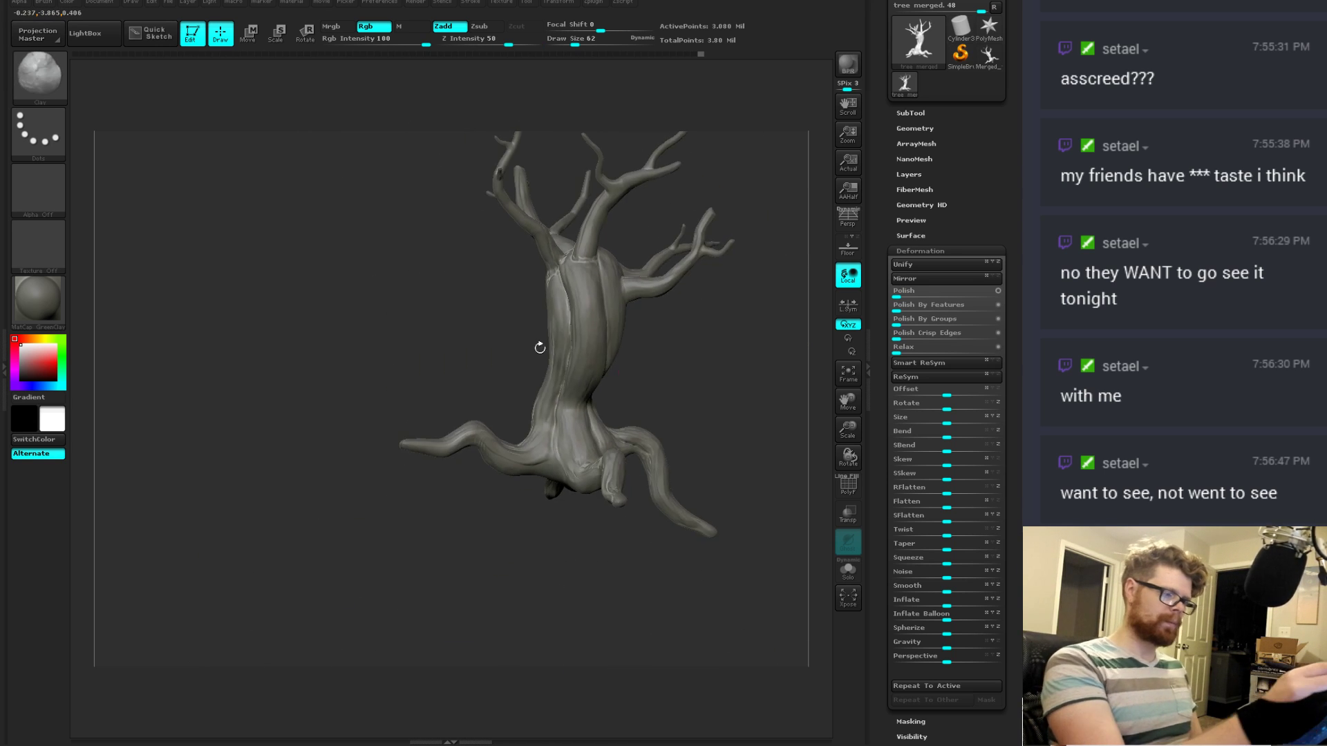
Step: Switch to the Dam_Standard brush for carving the upper trunk near the branch joints
{"action": "right_click_drag", "start_coordinate": [539, 347], "coordinate": [714, 373]}
{"action": "right_click_drag", "start_coordinate": [657, 406], "coordinate": [621, 431]}
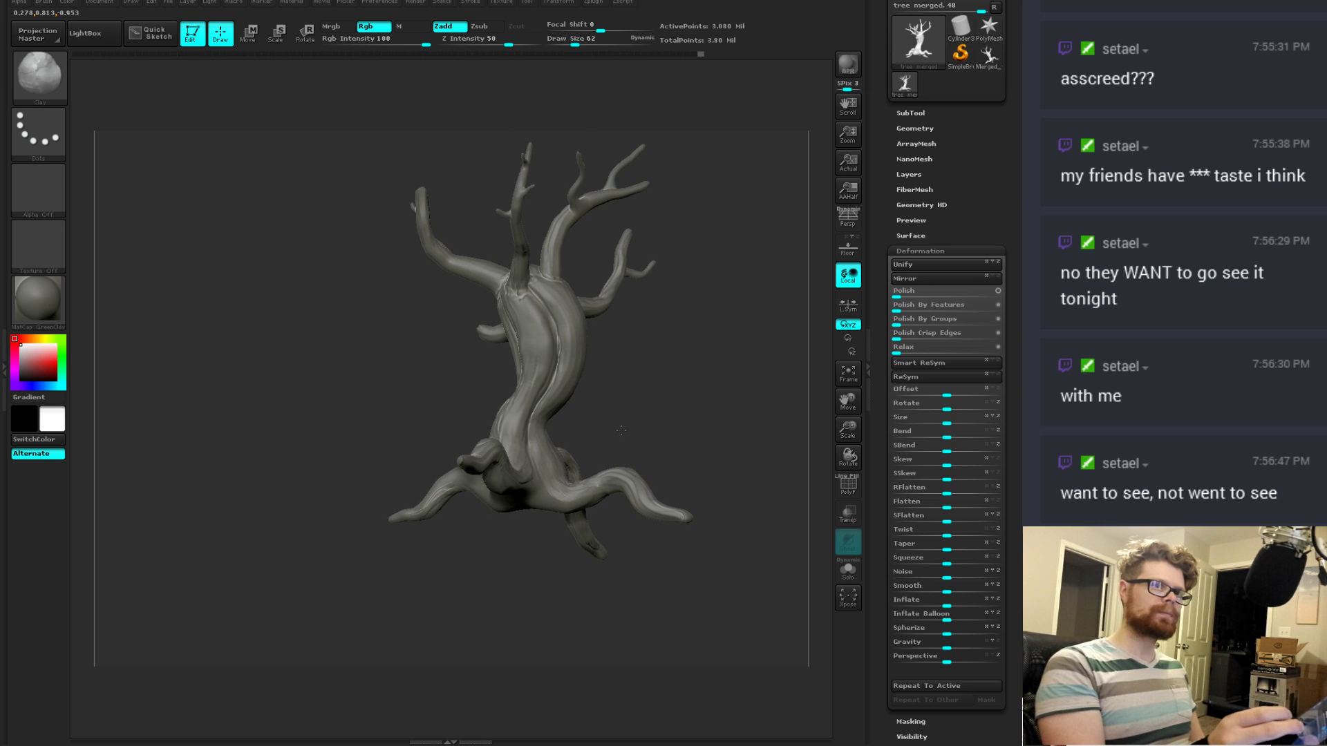
{"action": "left_click_drag", "start_coordinate": [621, 431], "coordinate": [675, 441], "text": "alt"}
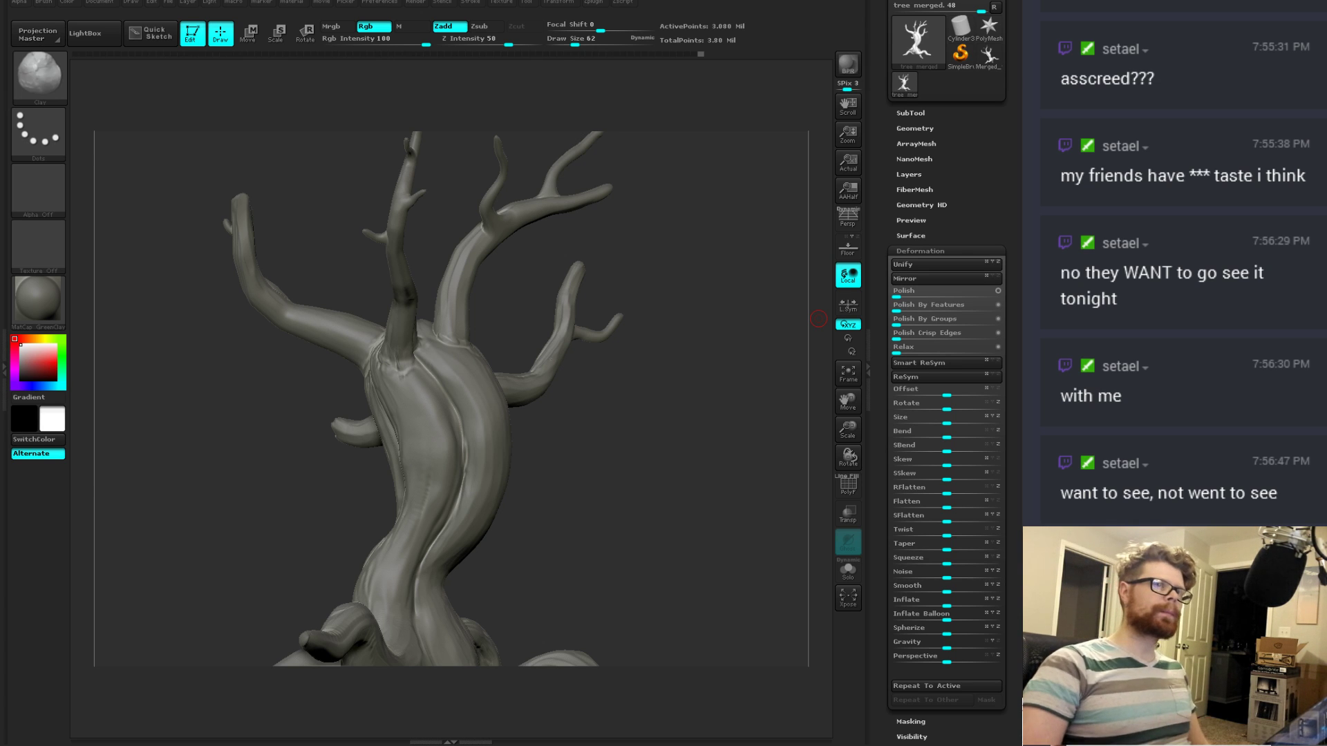
{"action": "mouse_move", "coordinate": [637, 424]}
{"action": "left_mouse_down"}
{"action": "mouse_move", "coordinate": [606, 418]}
{"action": "mouse_move", "coordinate": [663, 418]}
{"action": "left_mouse_up"}
{"action": "key", "text": "b"}
{"action": "key", "text": "d"}
{"action": "key", "text": "s"}
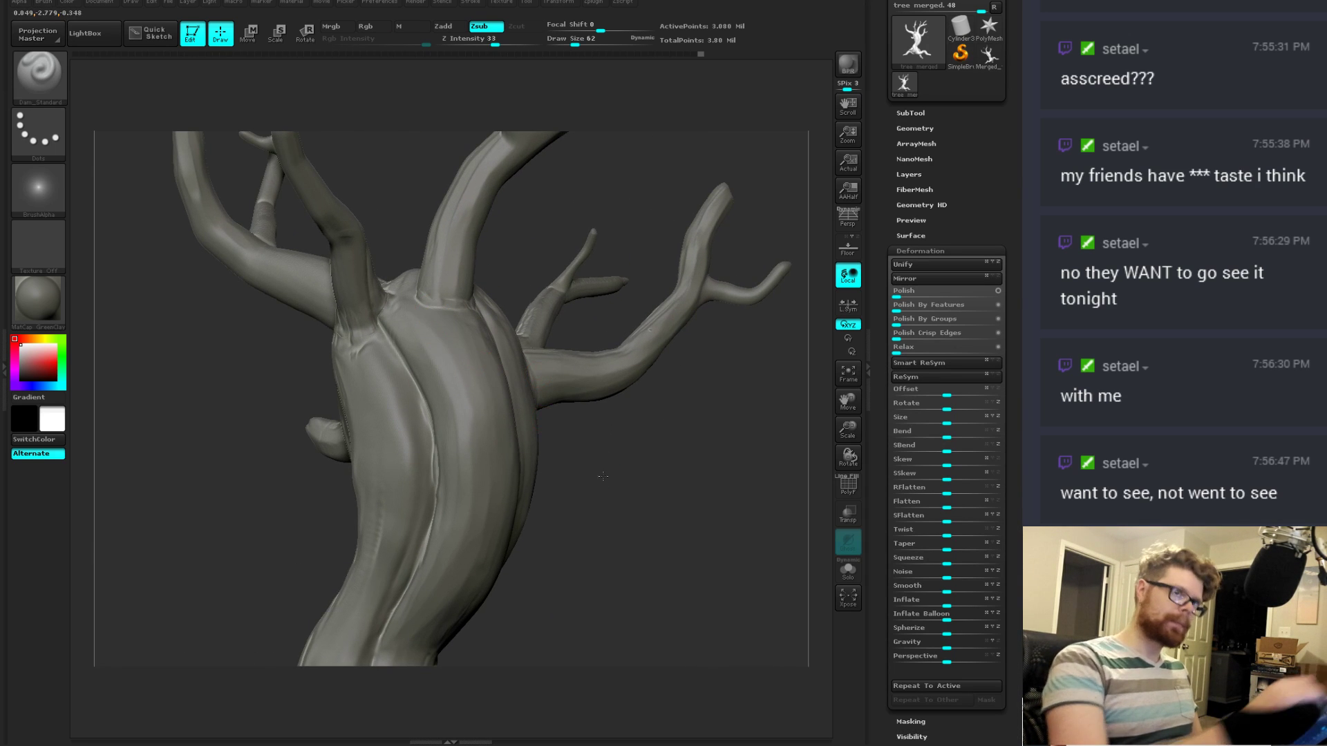
Step: Carve creases down the upper trunk below the branch joints, reducing the draw size to 47
{"action": "left_click_drag", "start_coordinate": [604, 474], "coordinate": [600, 494]}
{"action": "mouse_move", "coordinate": [415, 294]}
{"action": "left_mouse_down"}
{"action": "mouse_move", "coordinate": [459, 373]}
{"action": "mouse_move", "coordinate": [441, 448]}
{"action": "left_mouse_up"}
{"action": "mouse_move", "coordinate": [643, 442]}
{"action": "left_mouse_down"}
{"action": "mouse_move", "coordinate": [582, 421]}
{"action": "mouse_move", "coordinate": [533, 442]}
{"action": "left_mouse_up"}
{"action": "key", "text": "space"}
{"action": "left_click", "coordinate": [575, 415]}
{"action": "mouse_move", "coordinate": [433, 302]}
{"action": "left_mouse_down"}
{"action": "mouse_move", "coordinate": [454, 350]}
{"action": "mouse_move", "coordinate": [449, 432]}
{"action": "left_mouse_up"}
{"action": "left_click_drag", "start_coordinate": [557, 487], "coordinate": [540, 485]}
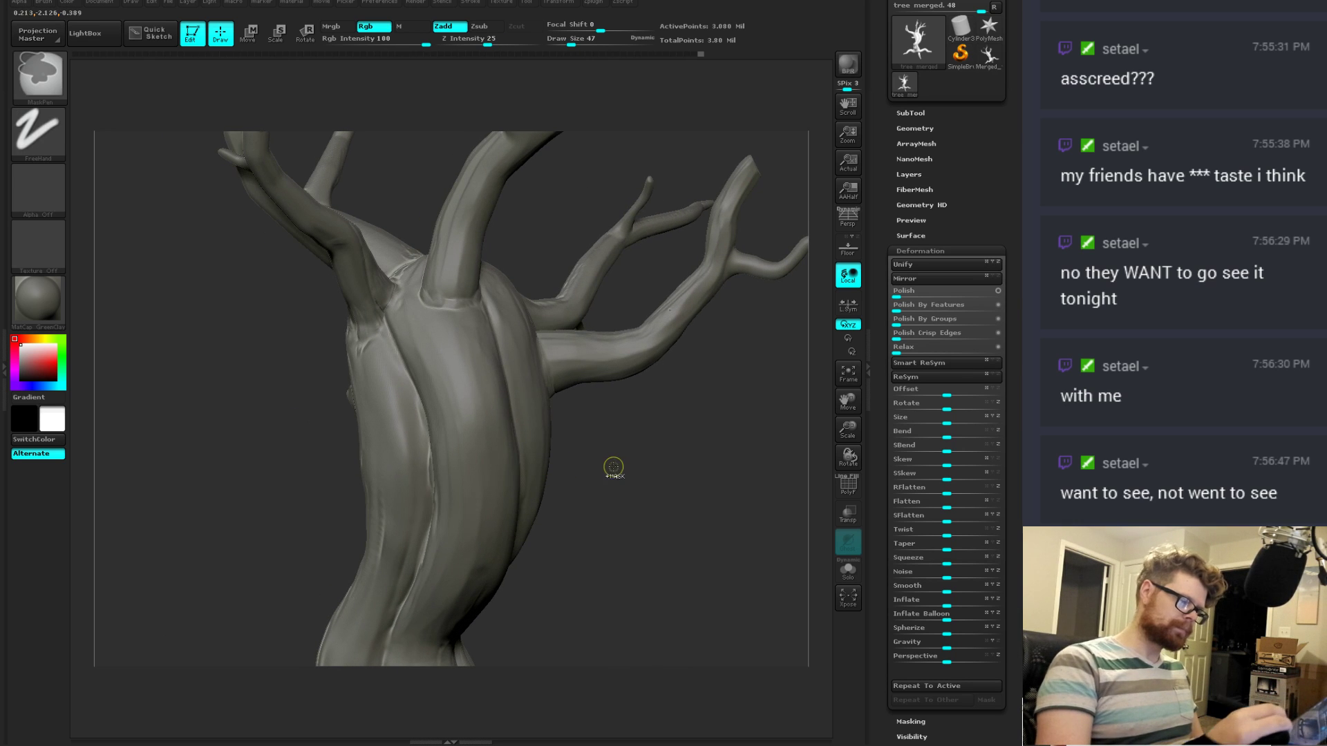
Step: Subdivide the tree mesh once and save the tool over the existing tree merged.ztl file
{"action": "key", "text": "ctrl+d"}
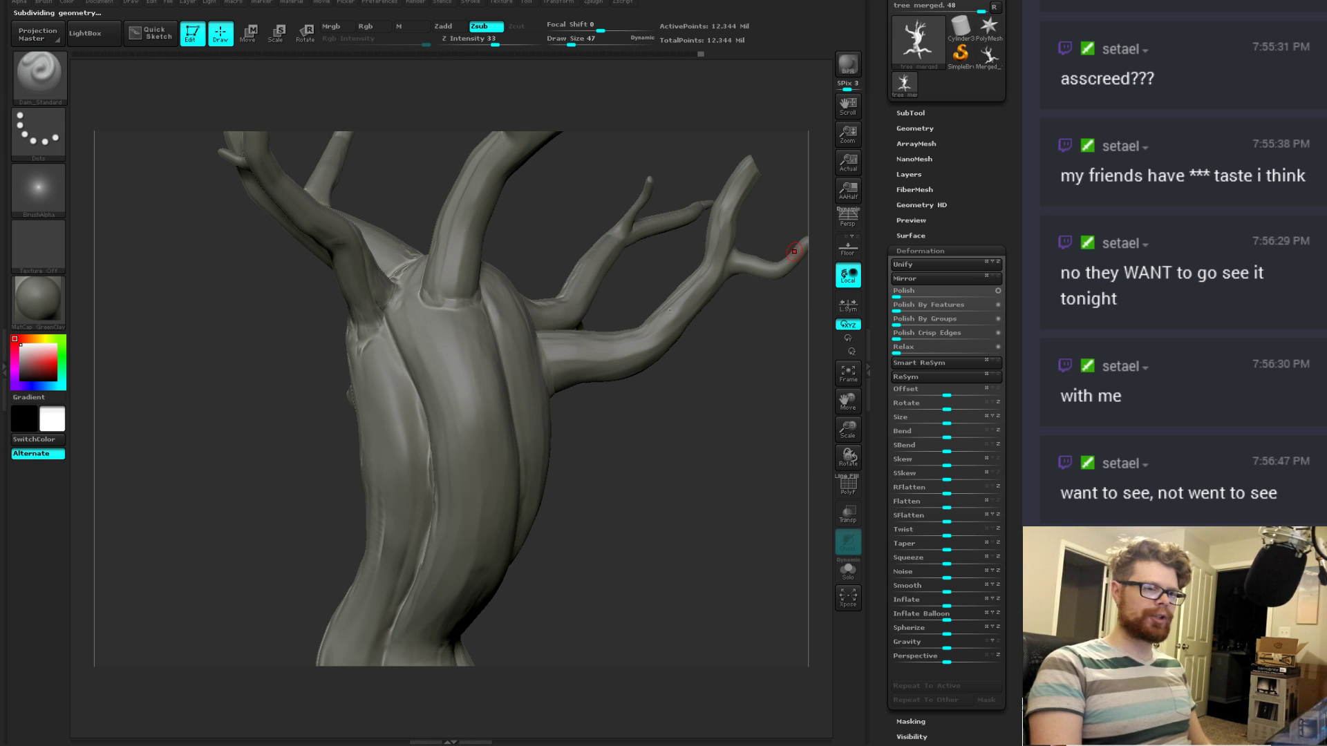
{"action": "left_click_drag", "start_coordinate": [1011, 166], "coordinate": [1012, 264]}
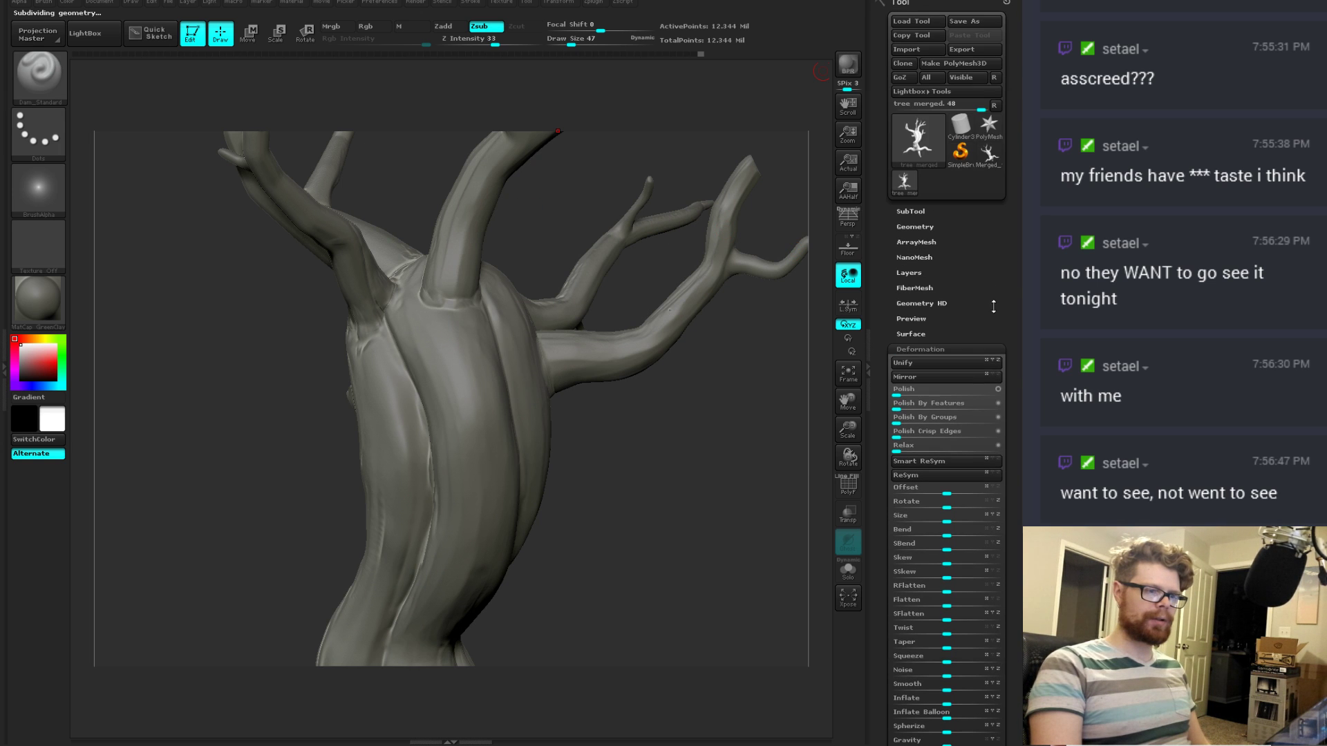
{"action": "left_click", "coordinate": [963, 20]}
{"action": "left_click", "coordinate": [397, 361]}
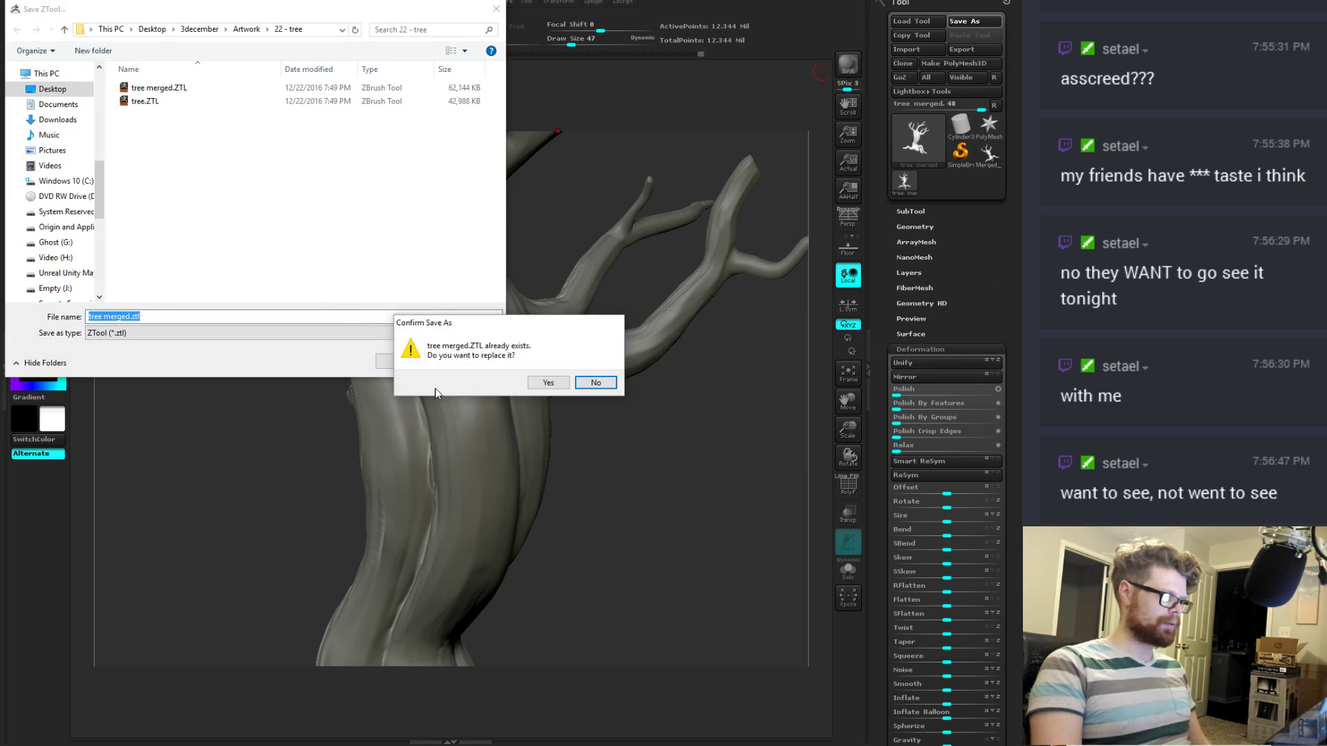
{"action": "left_click", "coordinate": [548, 382]}
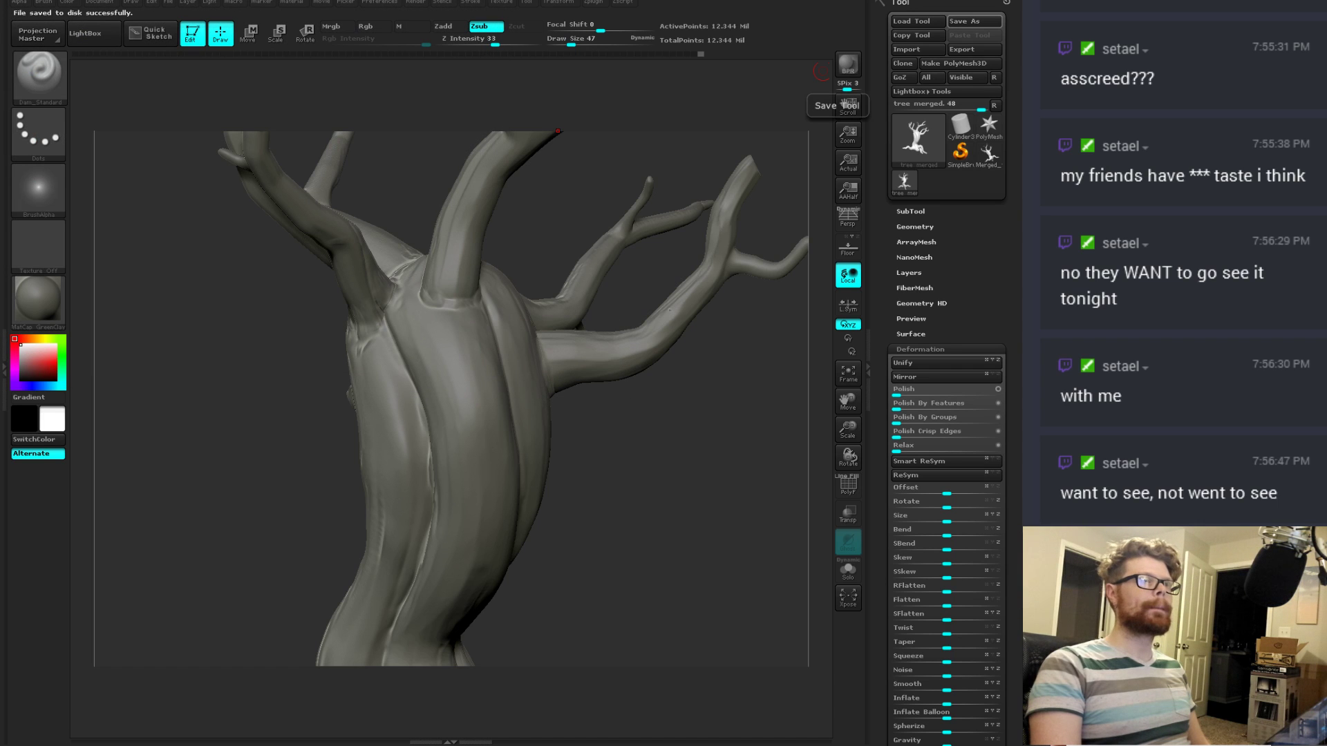
Step: Carve and smooth long bark creases along the upper trunk and into the base of the upright branch
{"action": "mouse_move", "coordinate": [658, 479]}
{"action": "left_mouse_down"}
{"action": "mouse_move", "coordinate": [664, 492]}
{"action": "mouse_move", "coordinate": [674, 472]}
{"action": "mouse_move", "coordinate": [681, 308]}
{"action": "mouse_move", "coordinate": [641, 330]}
{"action": "left_mouse_up"}
{"action": "left_click_drag", "start_coordinate": [494, 212], "coordinate": [489, 287]}
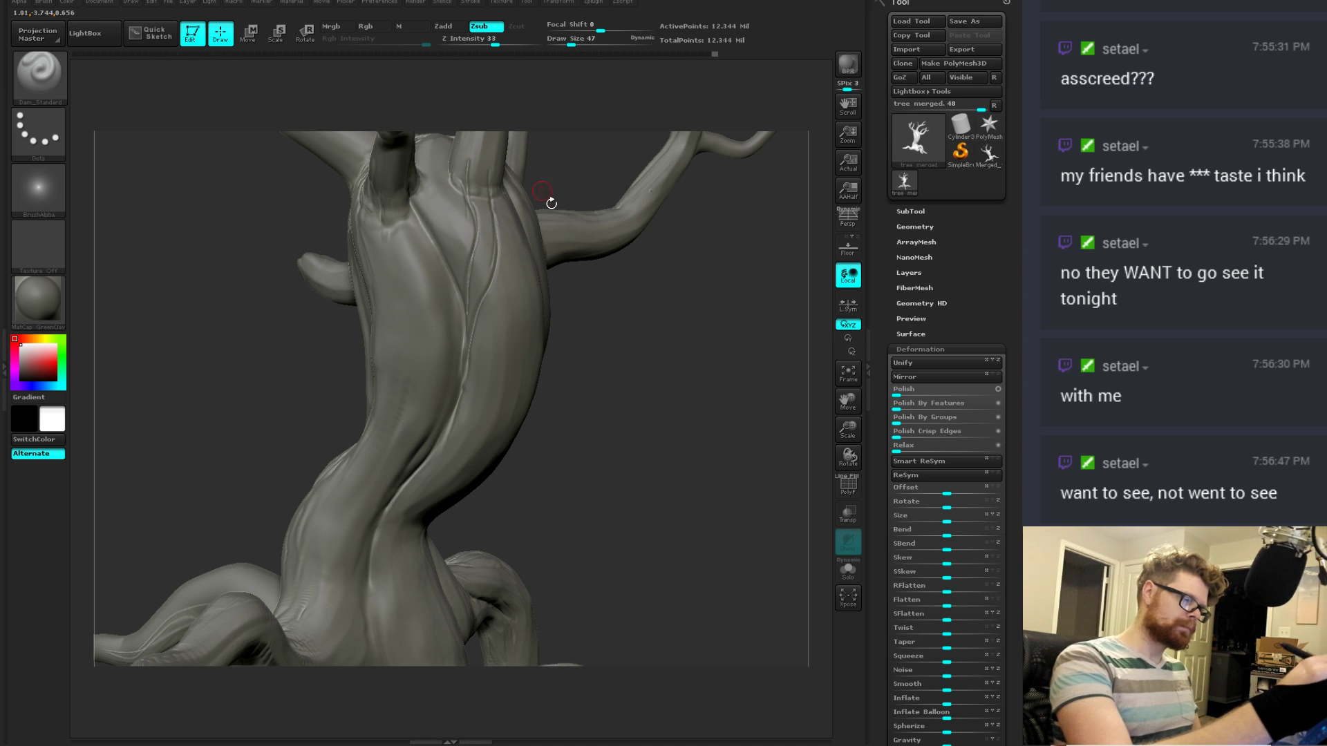
{"action": "mouse_move", "coordinate": [550, 202]}
{"action": "left_mouse_down"}
{"action": "mouse_move", "coordinate": [586, 409]}
{"action": "mouse_move", "coordinate": [613, 394]}
{"action": "mouse_move", "coordinate": [459, 288]}
{"action": "mouse_move", "coordinate": [450, 223]}
{"action": "left_mouse_up"}
{"action": "key", "text": "shift"}
{"action": "left_click_drag", "start_coordinate": [451, 278], "coordinate": [448, 349]}
{"action": "right_click_drag", "start_coordinate": [468, 410], "coordinate": [474, 337]}
{"action": "mouse_move", "coordinate": [456, 327]}
{"action": "left_mouse_down"}
{"action": "mouse_move", "coordinate": [450, 355]}
{"action": "mouse_move", "coordinate": [459, 314]}
{"action": "mouse_move", "coordinate": [450, 359]}
{"action": "left_mouse_up"}
{"action": "right_click_drag", "start_coordinate": [566, 385], "coordinate": [513, 353]}
{"action": "left_click_drag", "start_coordinate": [483, 311], "coordinate": [472, 349]}
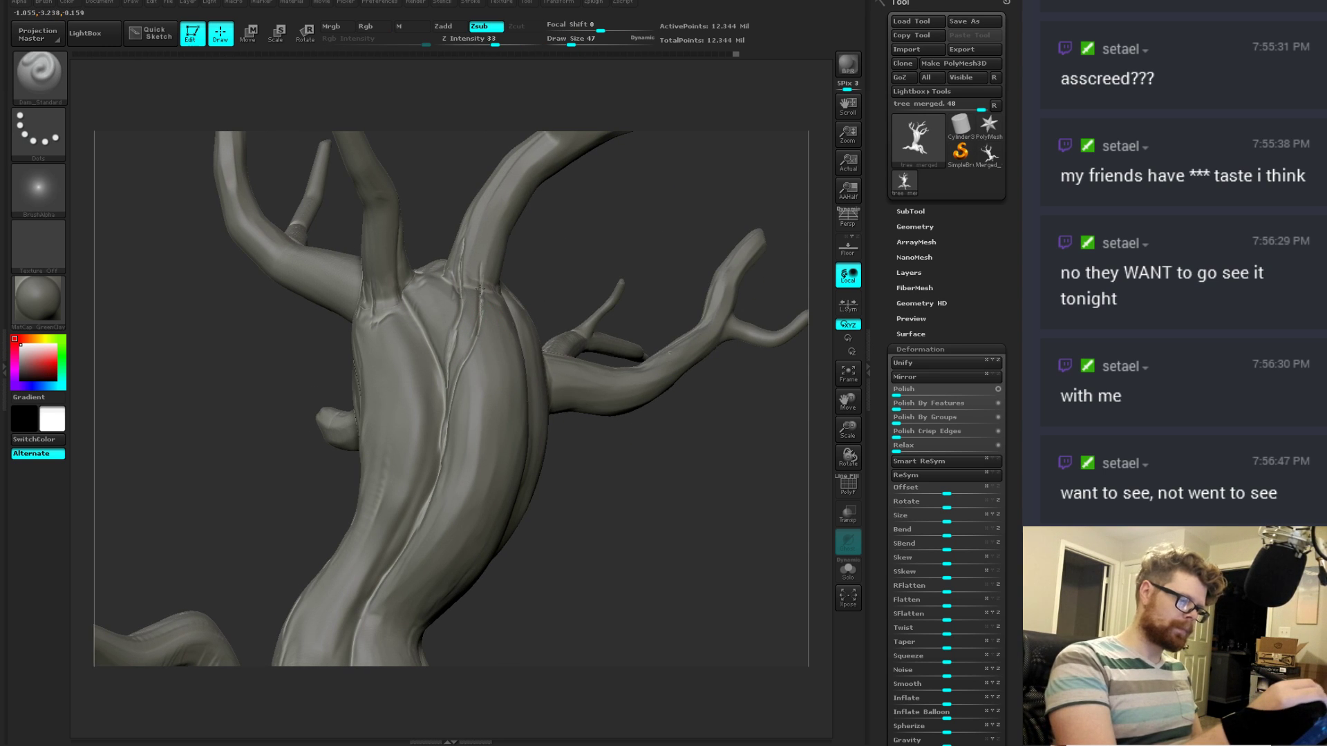
{"action": "left_click_drag", "start_coordinate": [480, 292], "coordinate": [491, 198]}
{"action": "right_click_drag", "start_coordinate": [554, 206], "coordinate": [471, 235]}
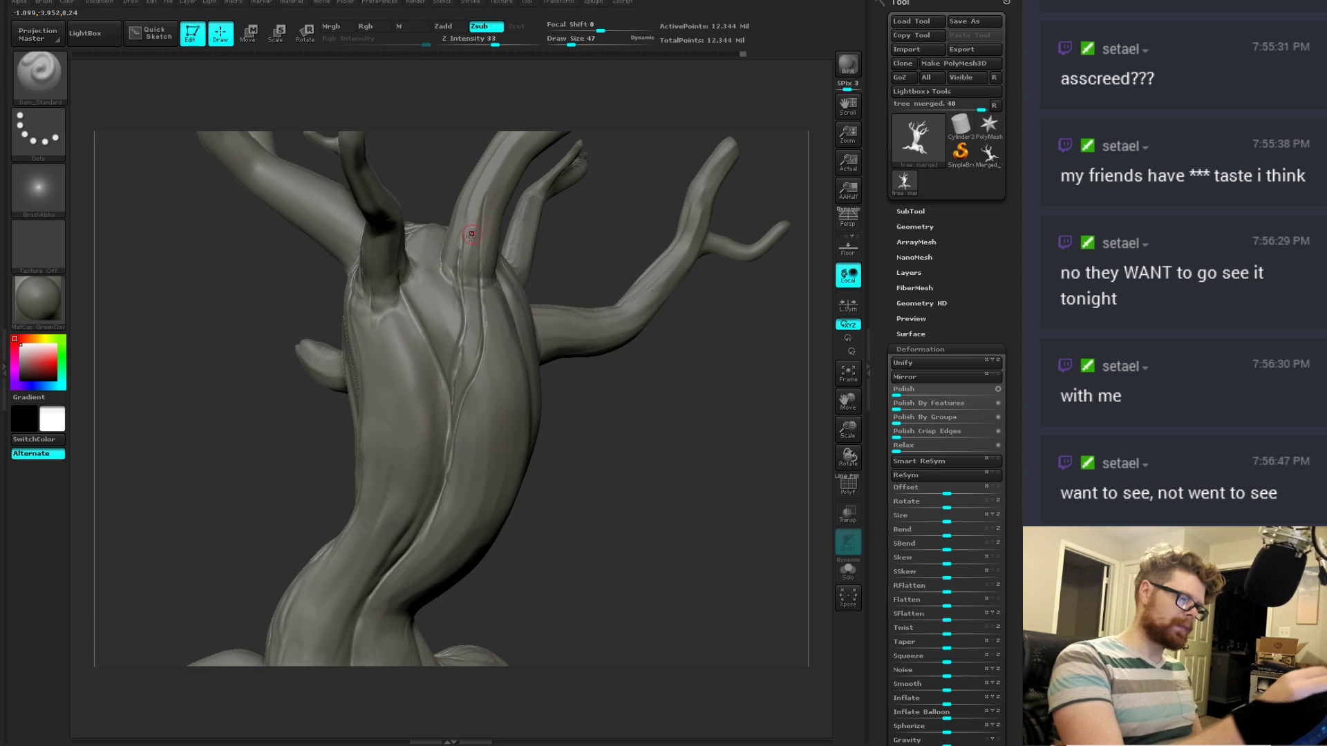
Step: Remesh the tree with DynaMesh at resolution 344, without freezing the subdivision levels
{"action": "right_click_drag", "start_coordinate": [640, 436], "coordinate": [664, 404]}
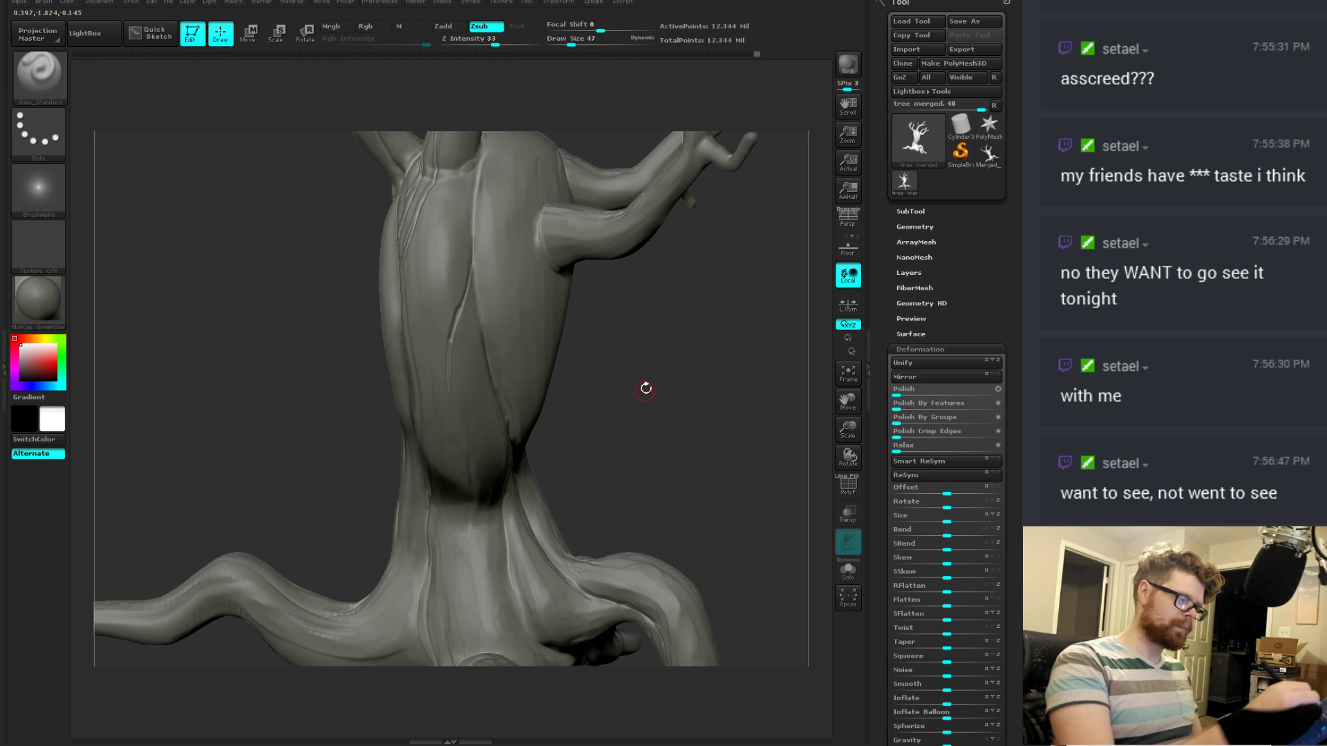
{"action": "left_click_drag", "start_coordinate": [647, 388], "coordinate": [711, 411], "text": "alt"}
{"action": "left_click", "coordinate": [917, 214]}
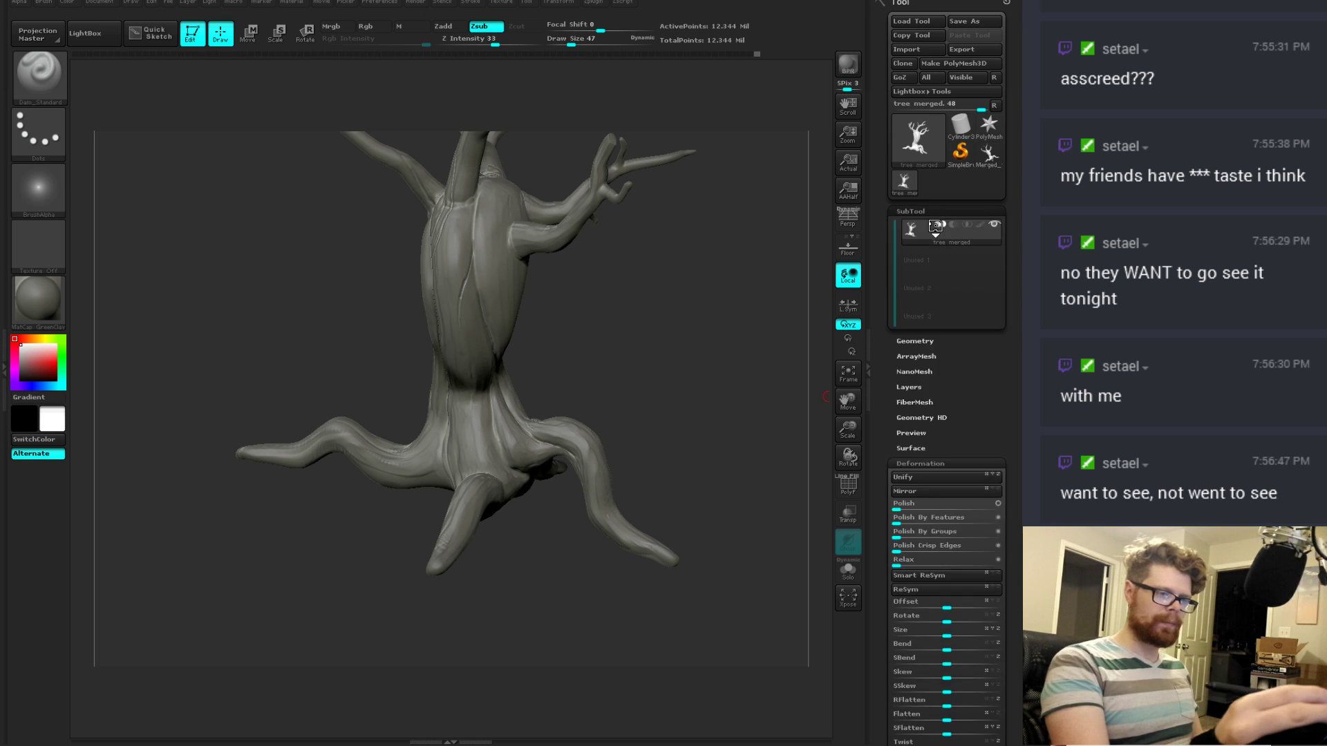
{"action": "left_click", "coordinate": [917, 212]}
{"action": "left_click", "coordinate": [921, 226]}
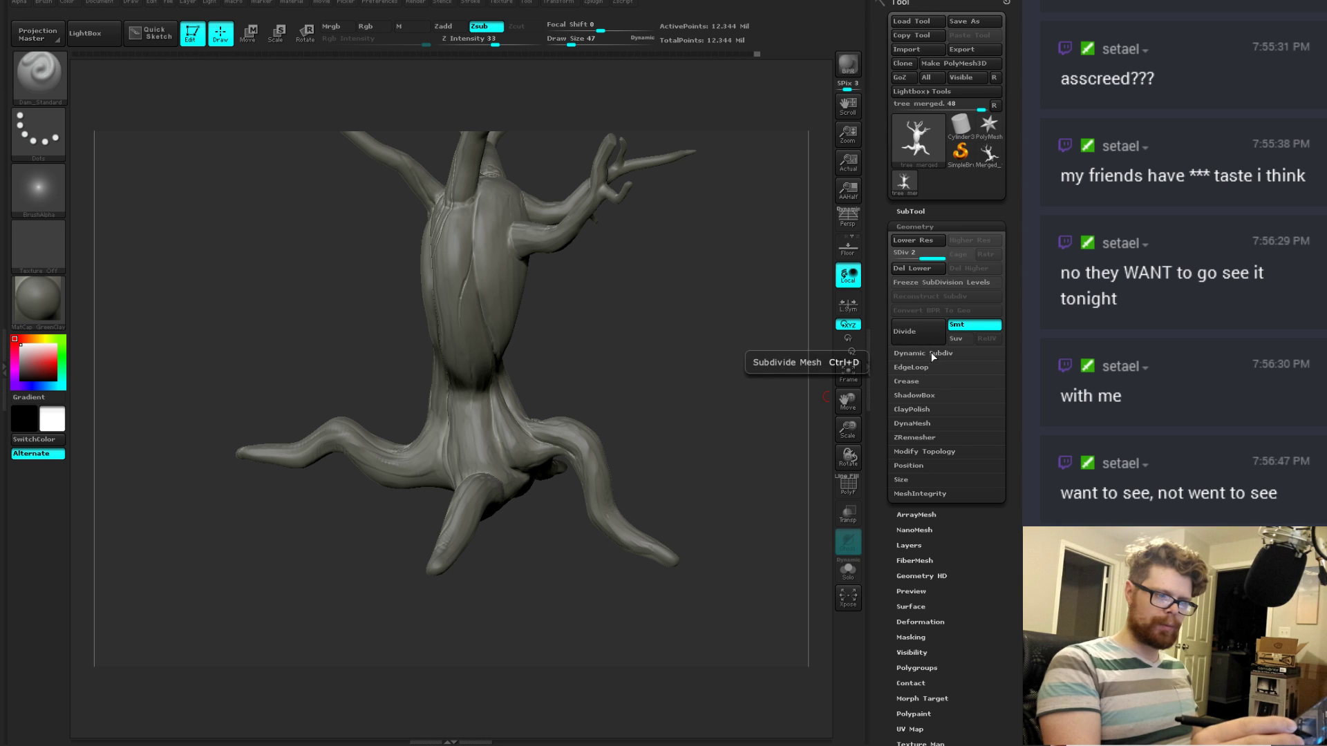
{"action": "left_click", "coordinate": [911, 423]}
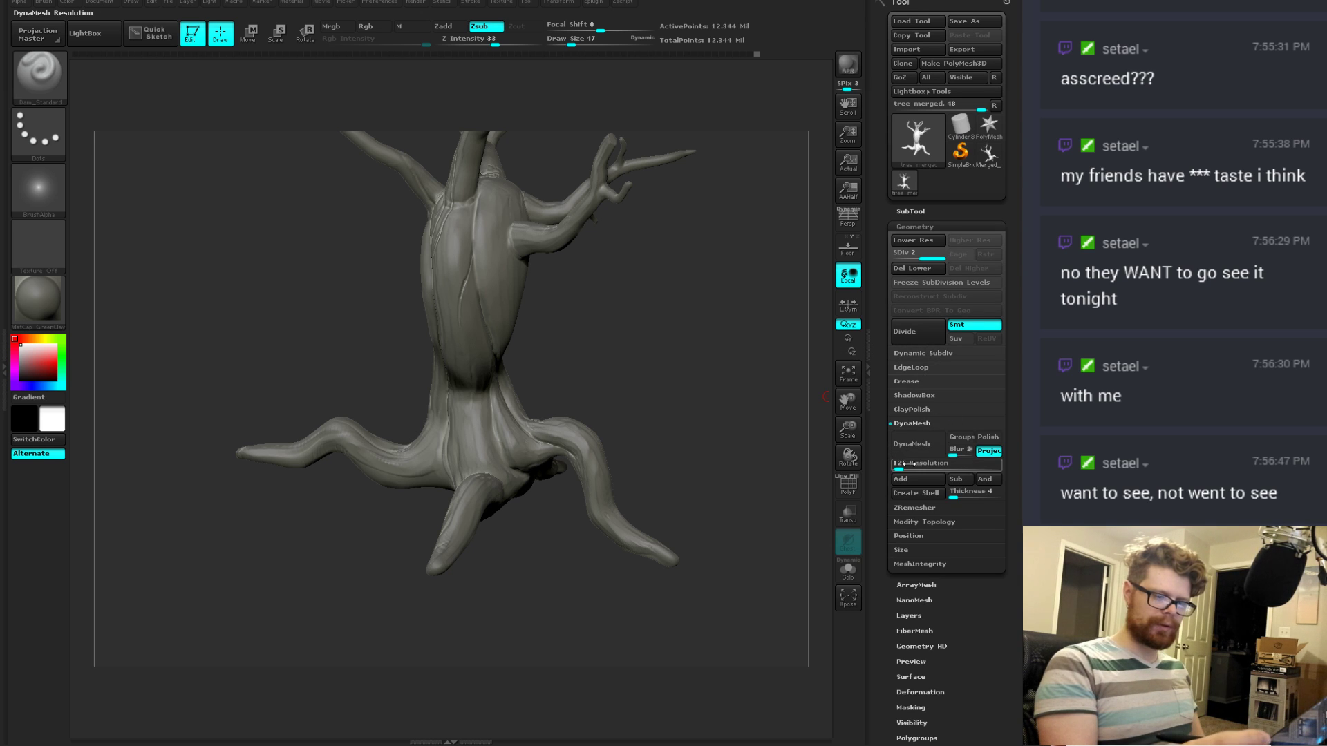
{"action": "left_click", "coordinate": [911, 444]}
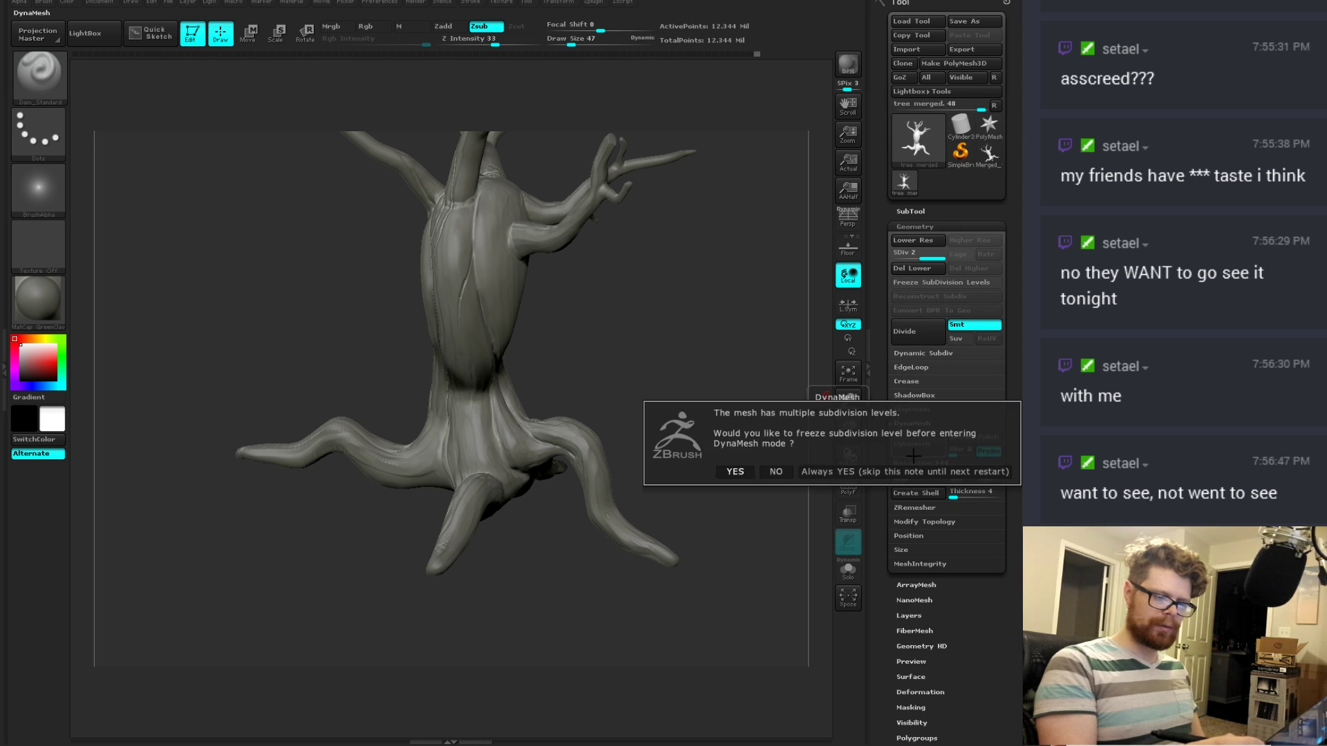
{"action": "left_click", "coordinate": [776, 471]}
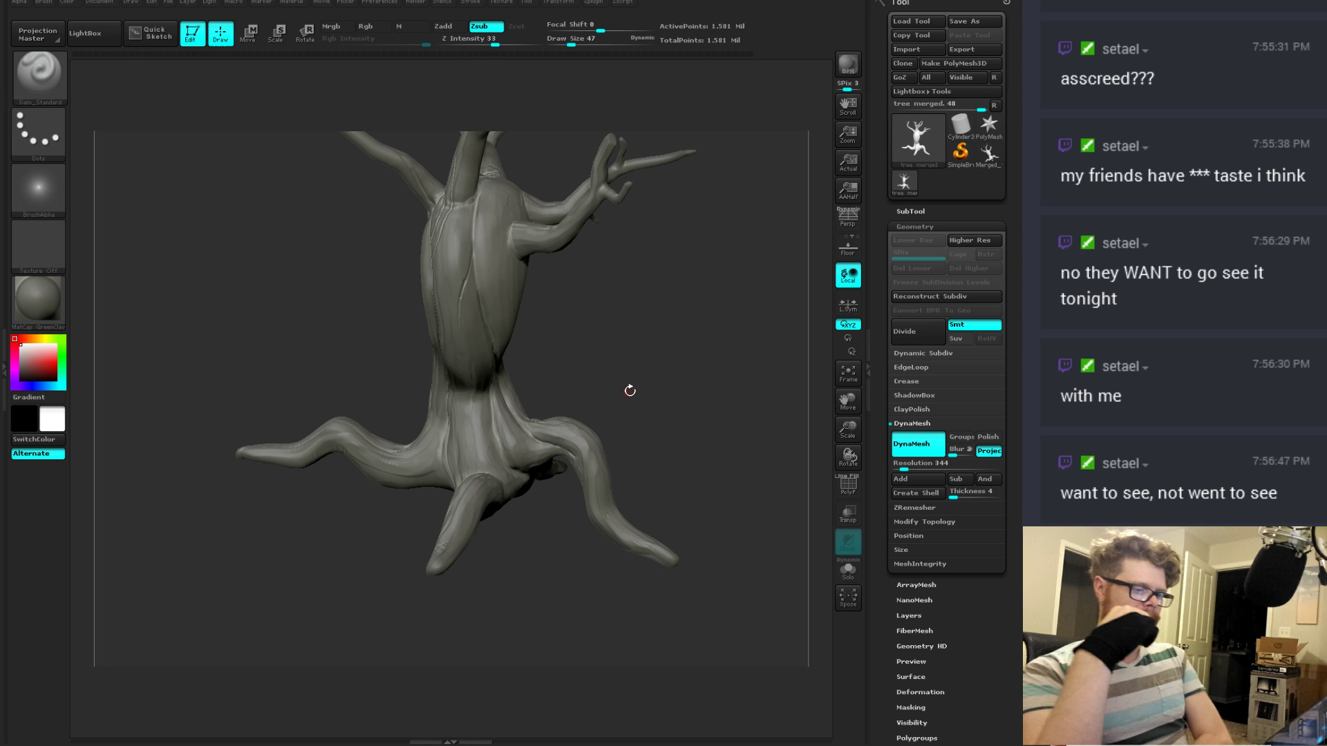
Step: Save the remeshed tool as a new file named tree merged dy.ztl
{"action": "key", "text": "ctrl+s"}
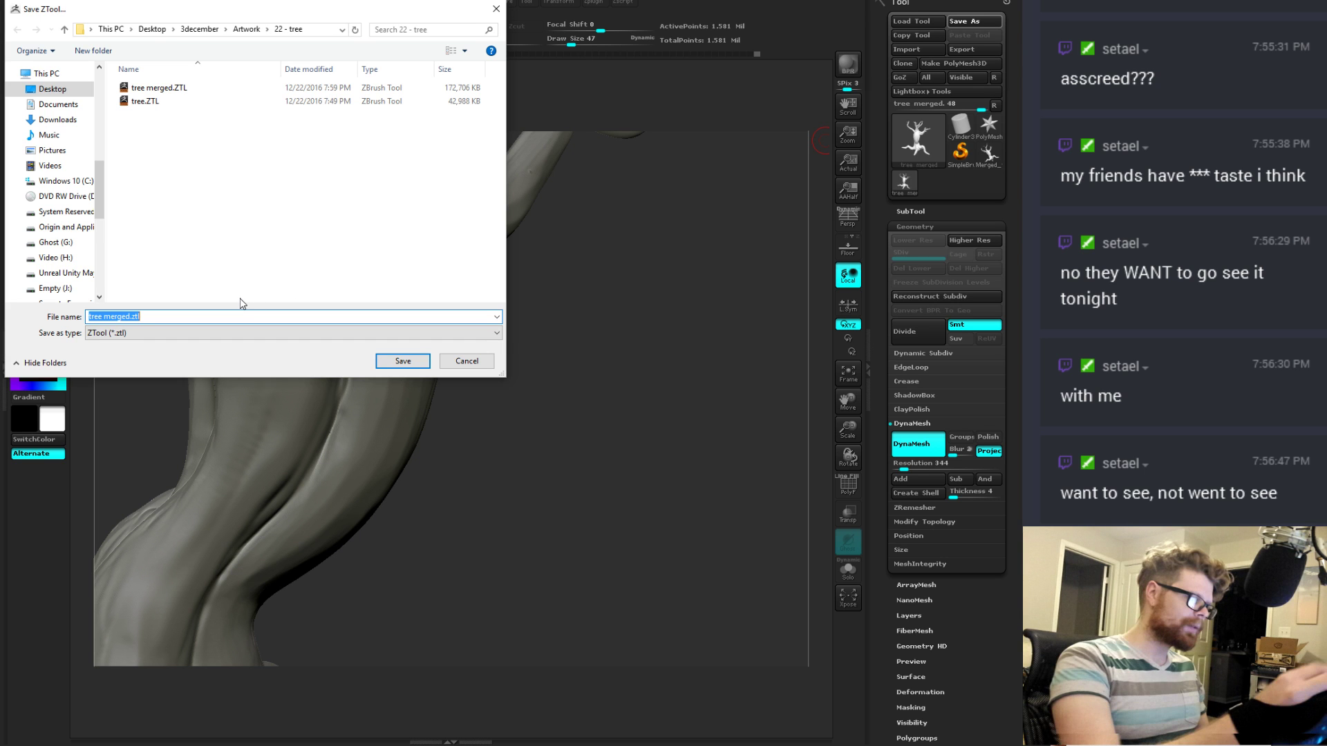
{"action": "left_click", "coordinate": [129, 317]}
{"action": "type", "text": "dyna"}
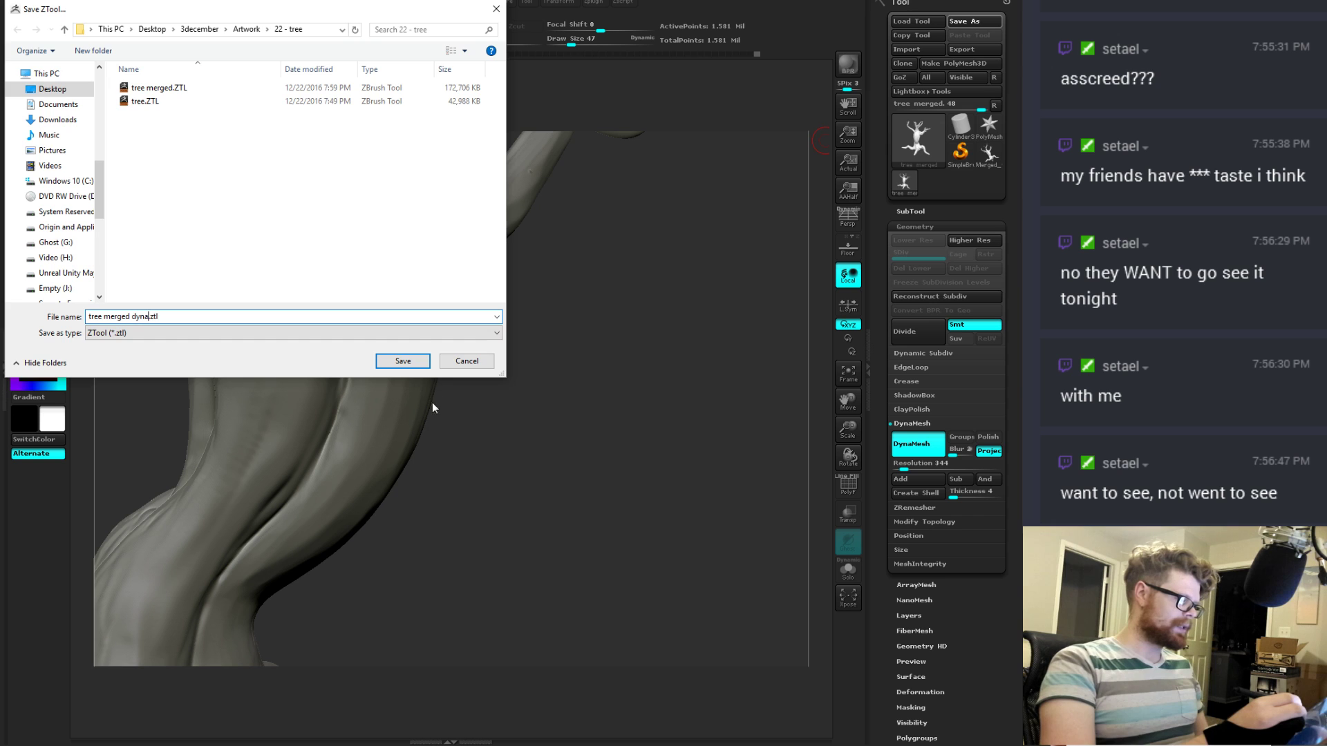
{"action": "left_click", "coordinate": [422, 360]}
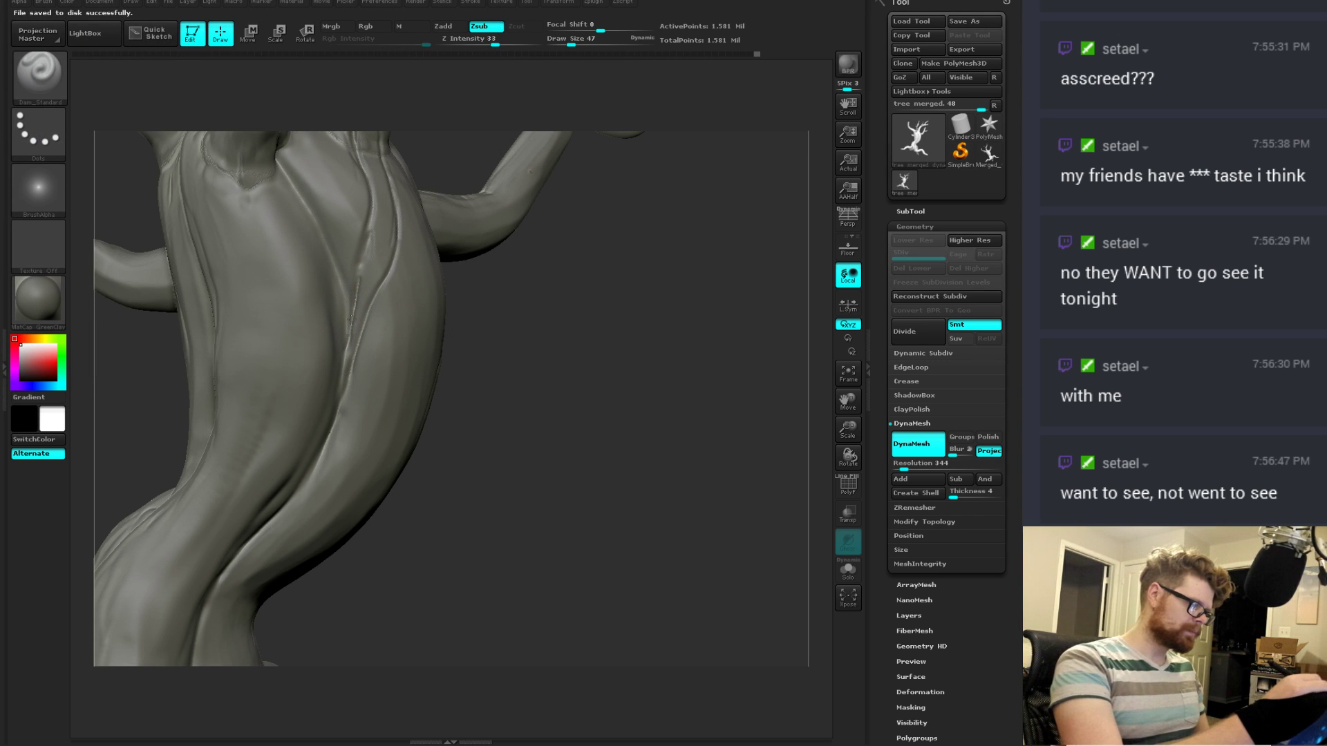
Step: Change the tree's material to SkinShade4 and set the main colour to a medium grey
{"action": "left_click_drag", "start_coordinate": [371, 204], "coordinate": [369, 238]}
{"action": "left_click_drag", "start_coordinate": [544, 338], "coordinate": [636, 412], "text": "alt"}
{"action": "left_click", "coordinate": [64, 304]}
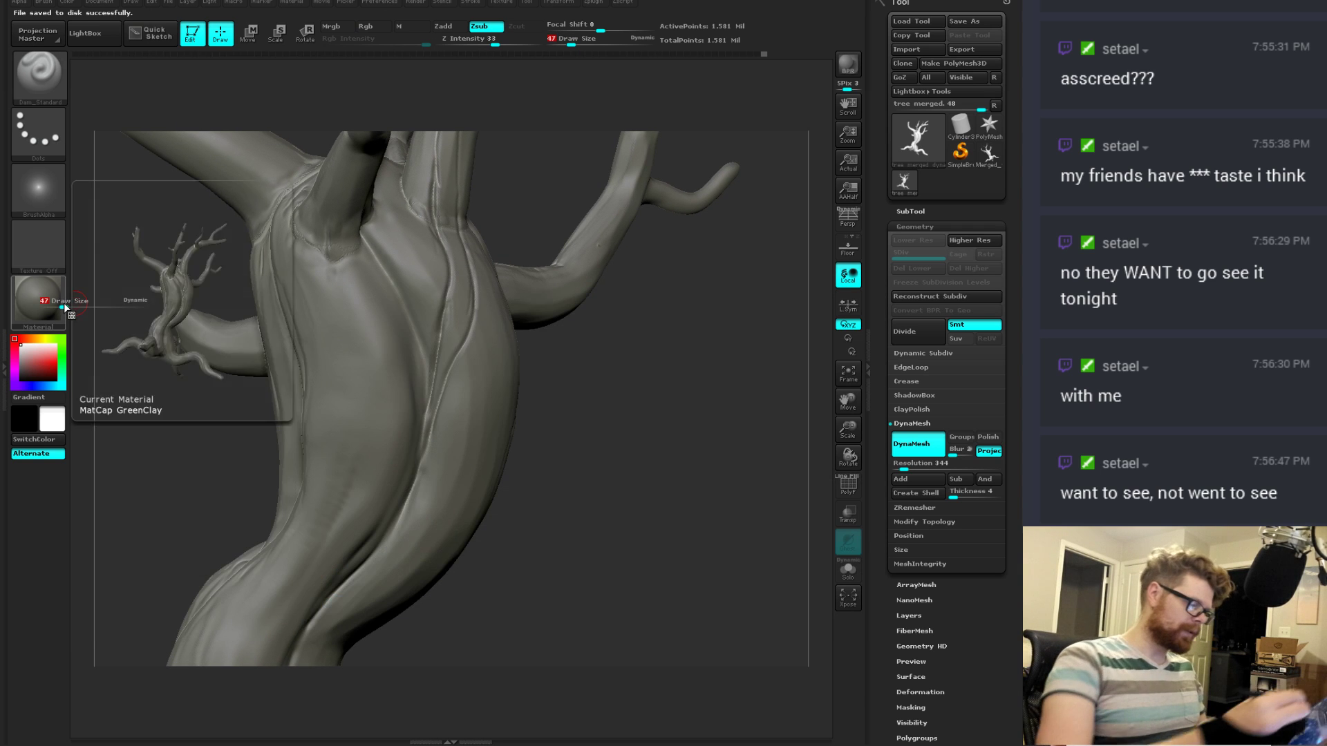
{"action": "left_click", "coordinate": [47, 280]}
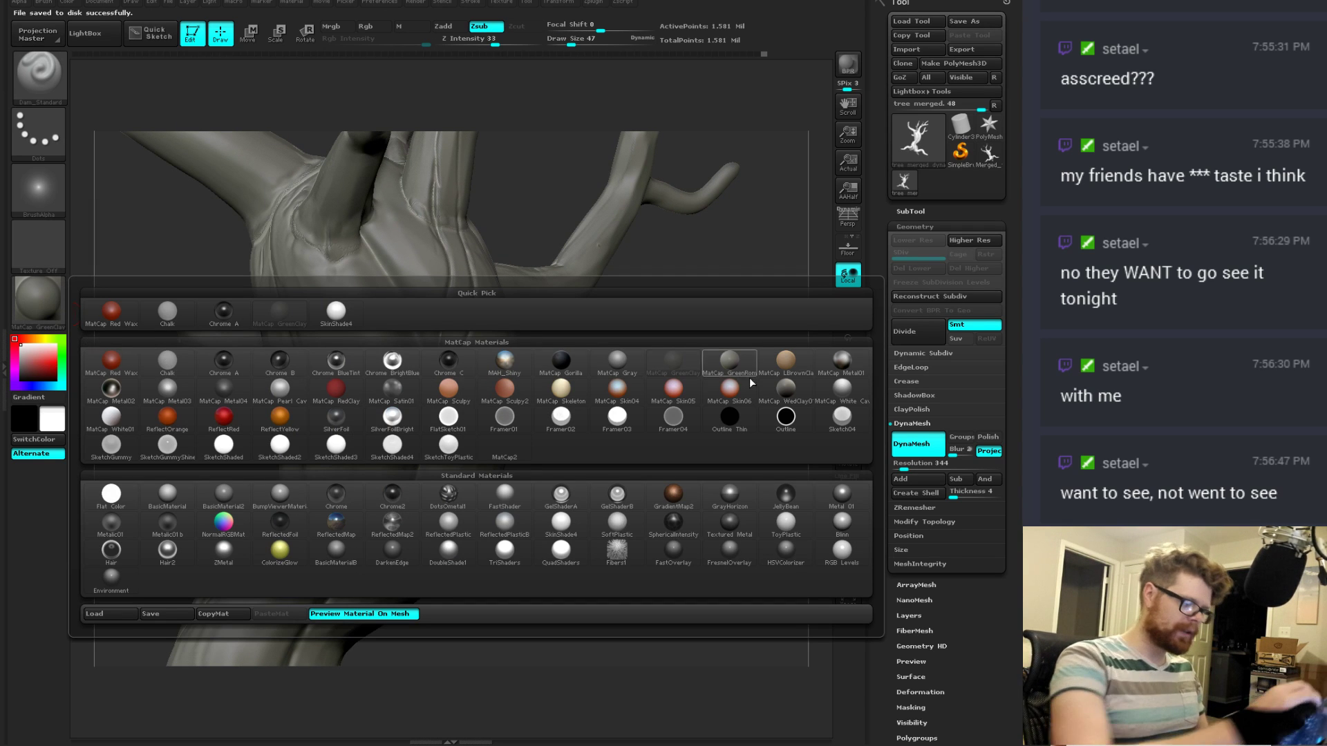
{"action": "left_click", "coordinate": [351, 315]}
{"action": "left_click", "coordinate": [47, 317]}
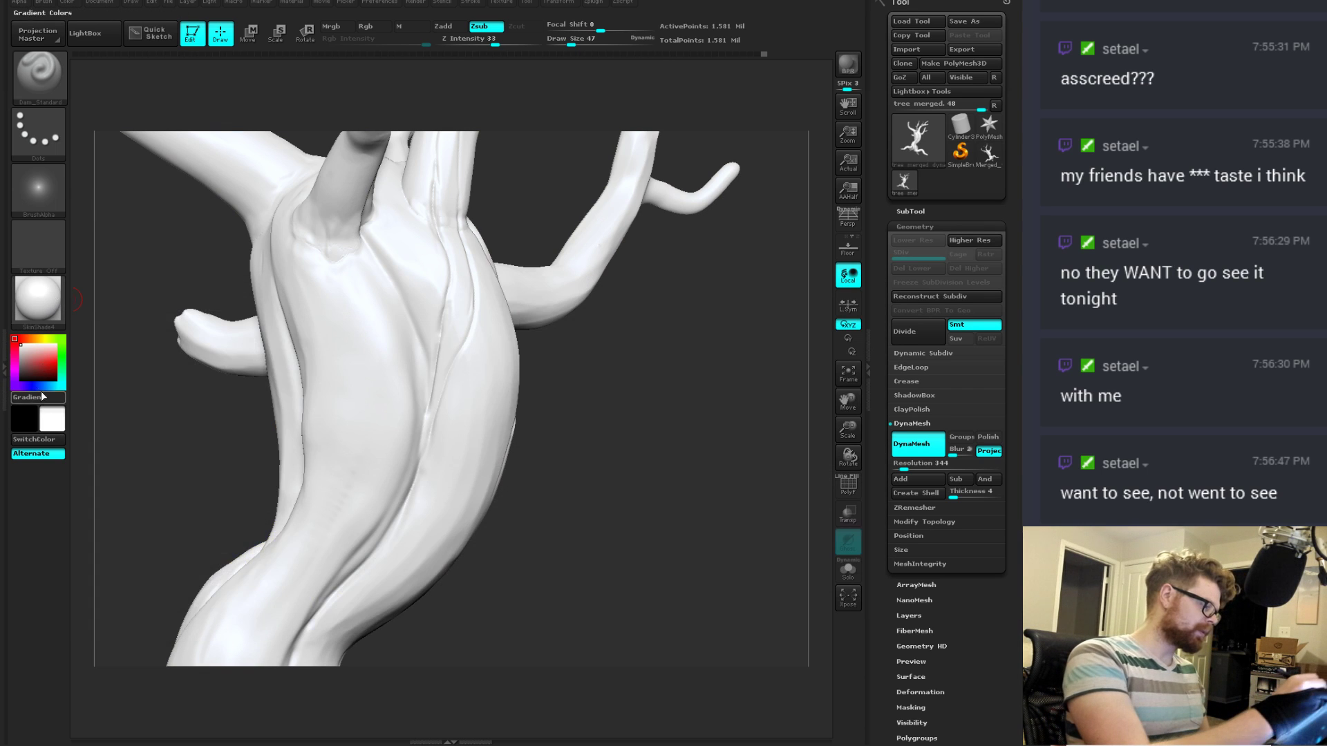
{"action": "left_click", "coordinate": [23, 360]}
{"action": "left_click", "coordinate": [21, 363]}
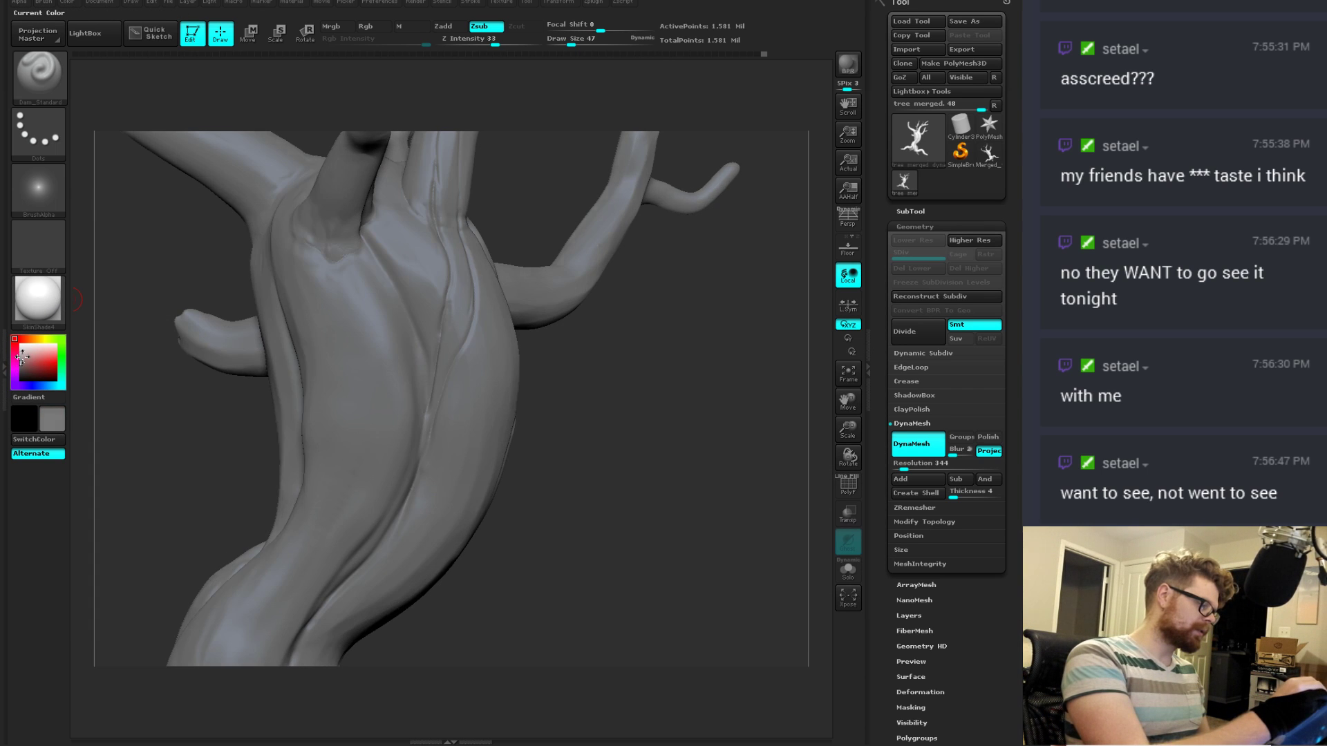